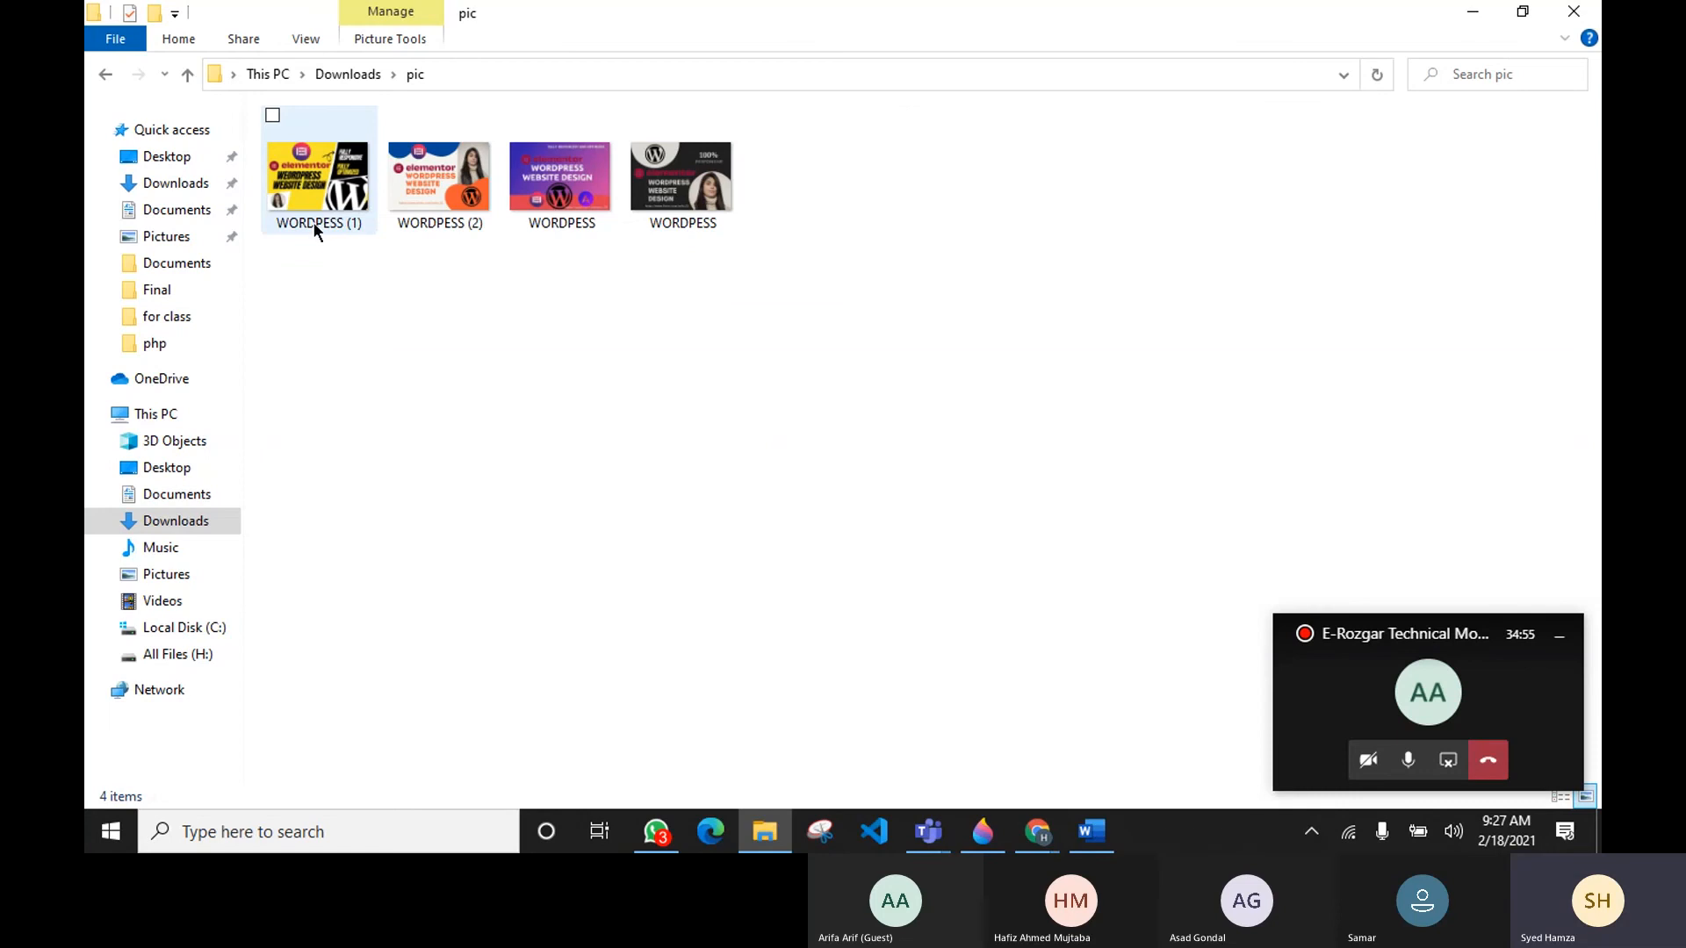
Step: Rename the last WORDPESS image in the pic folder as 1
click(726, 197)
click(915, 184)
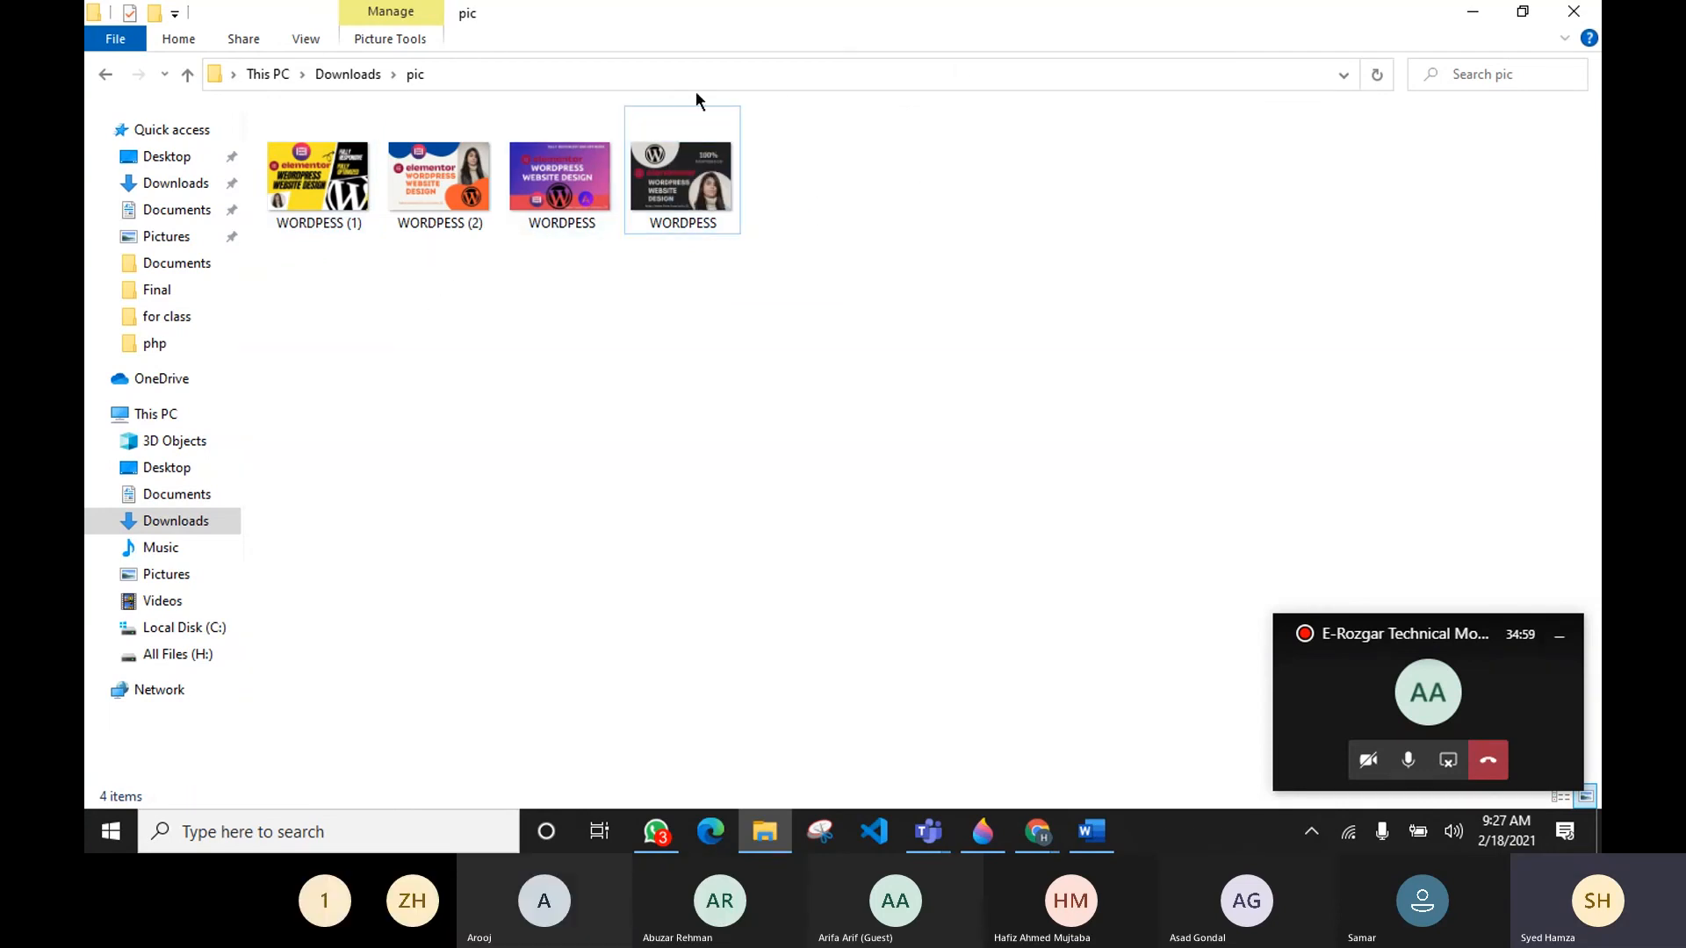
mouse_move(703, 237)
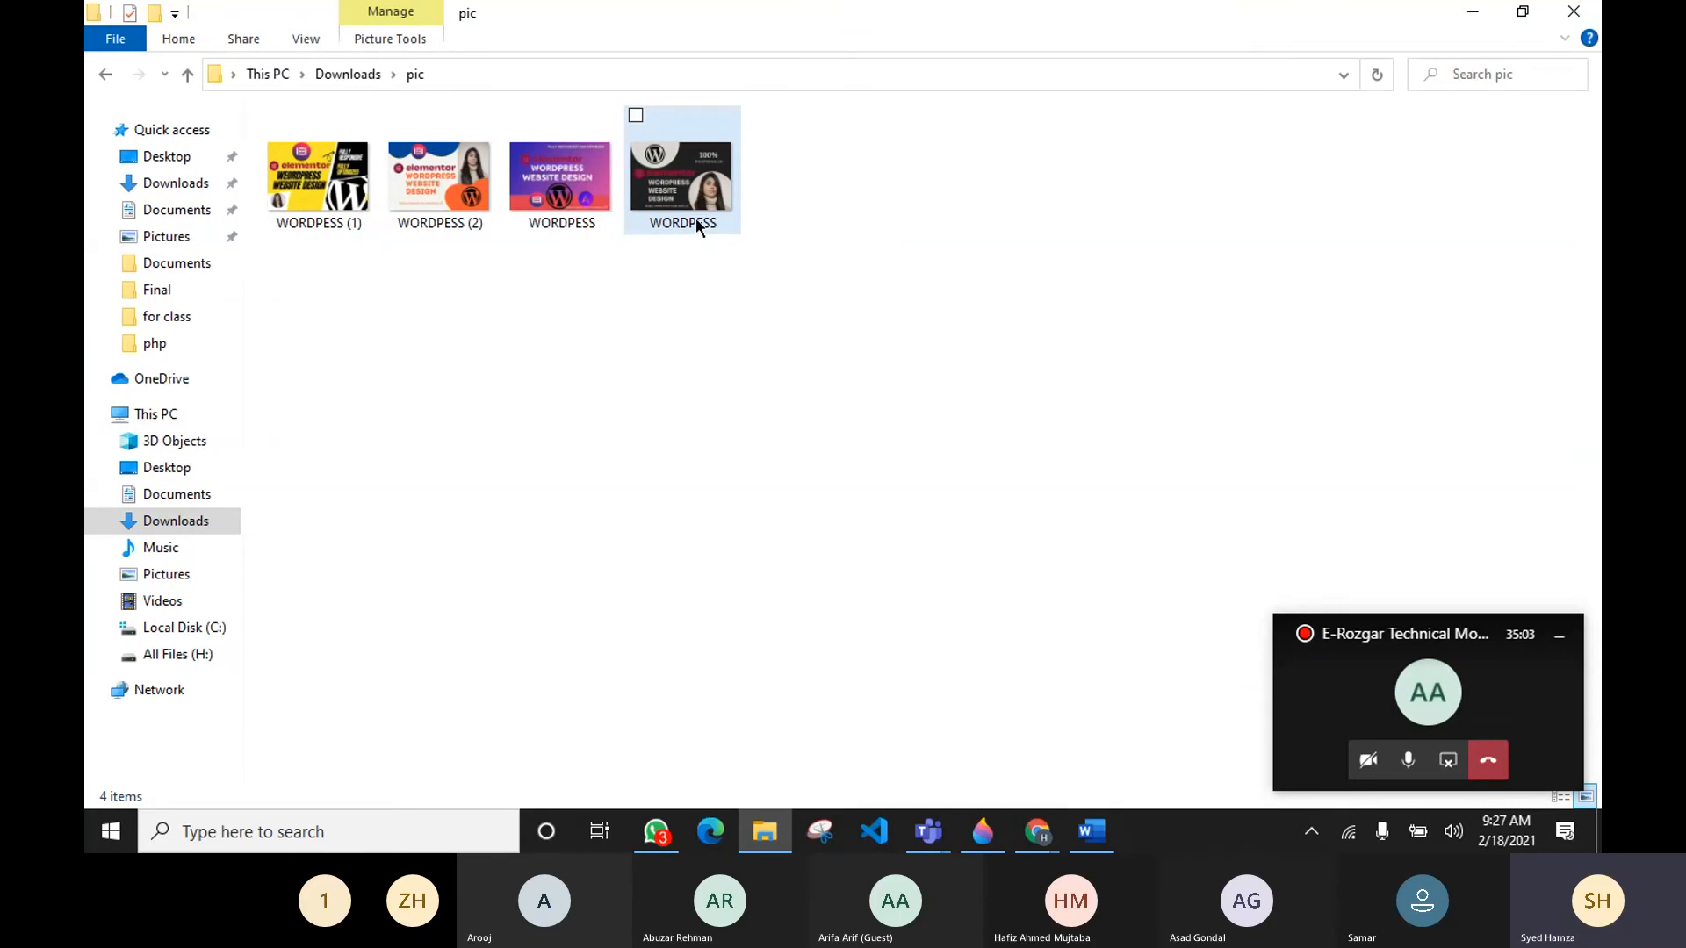
click(693, 220)
click(694, 220)
text(1)
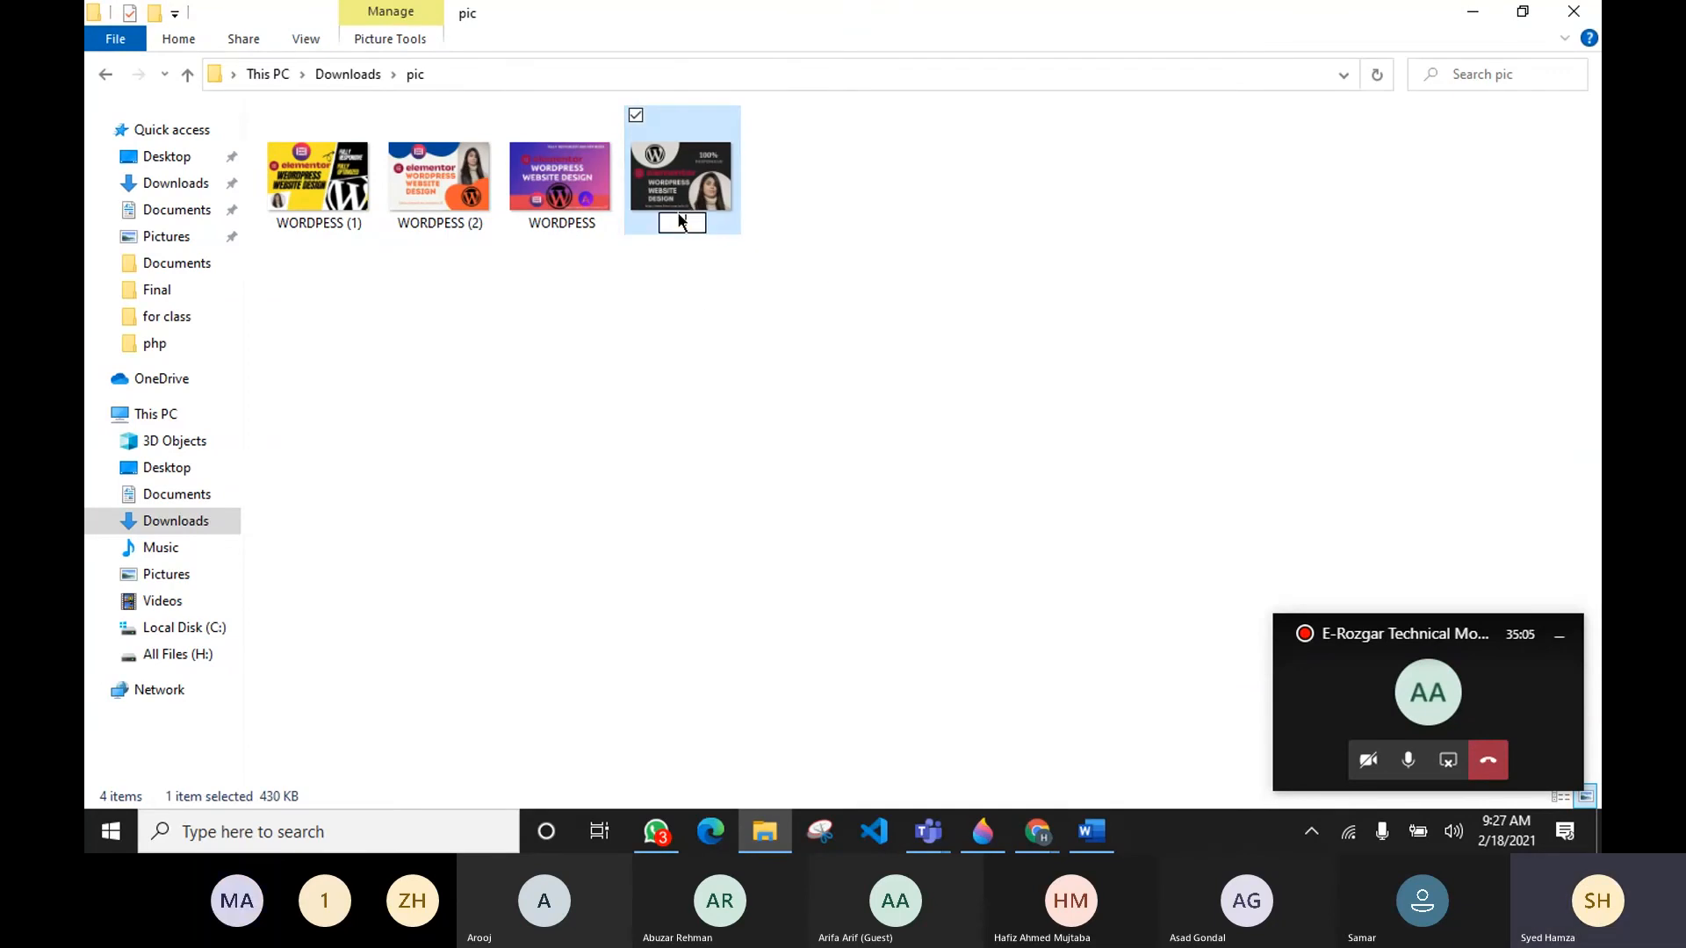
key(Return)
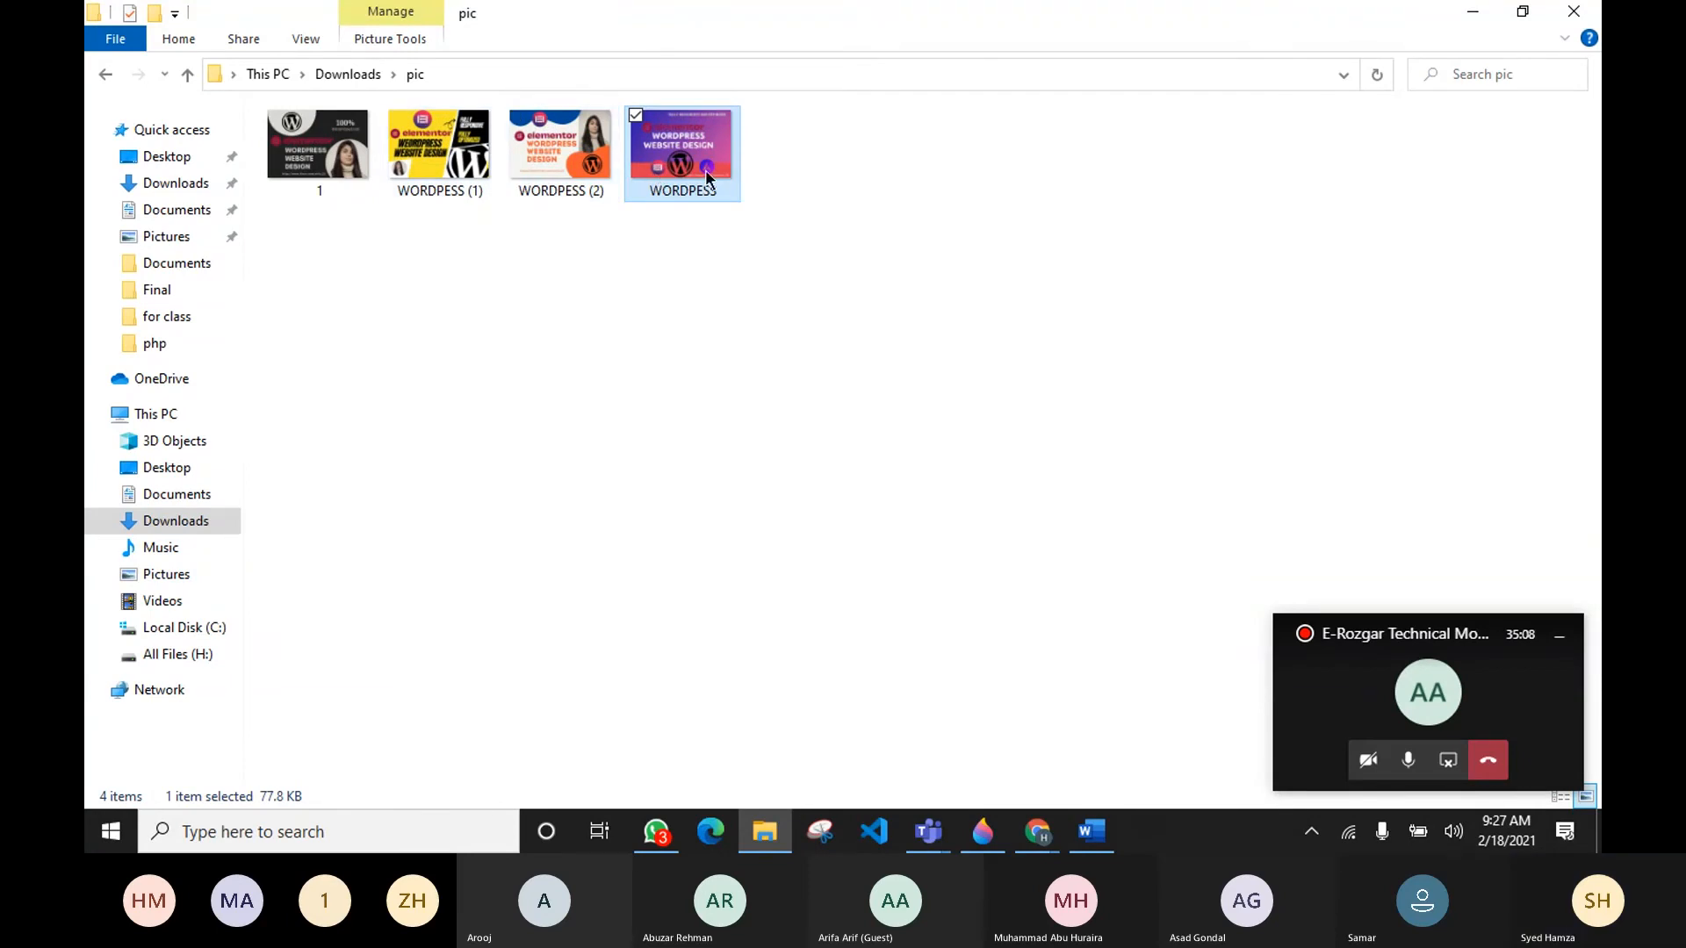
Step: Rename the next WORDPESS image in the folder as 2
key(F2)
text(2)
key(Return)
click(751, 237)
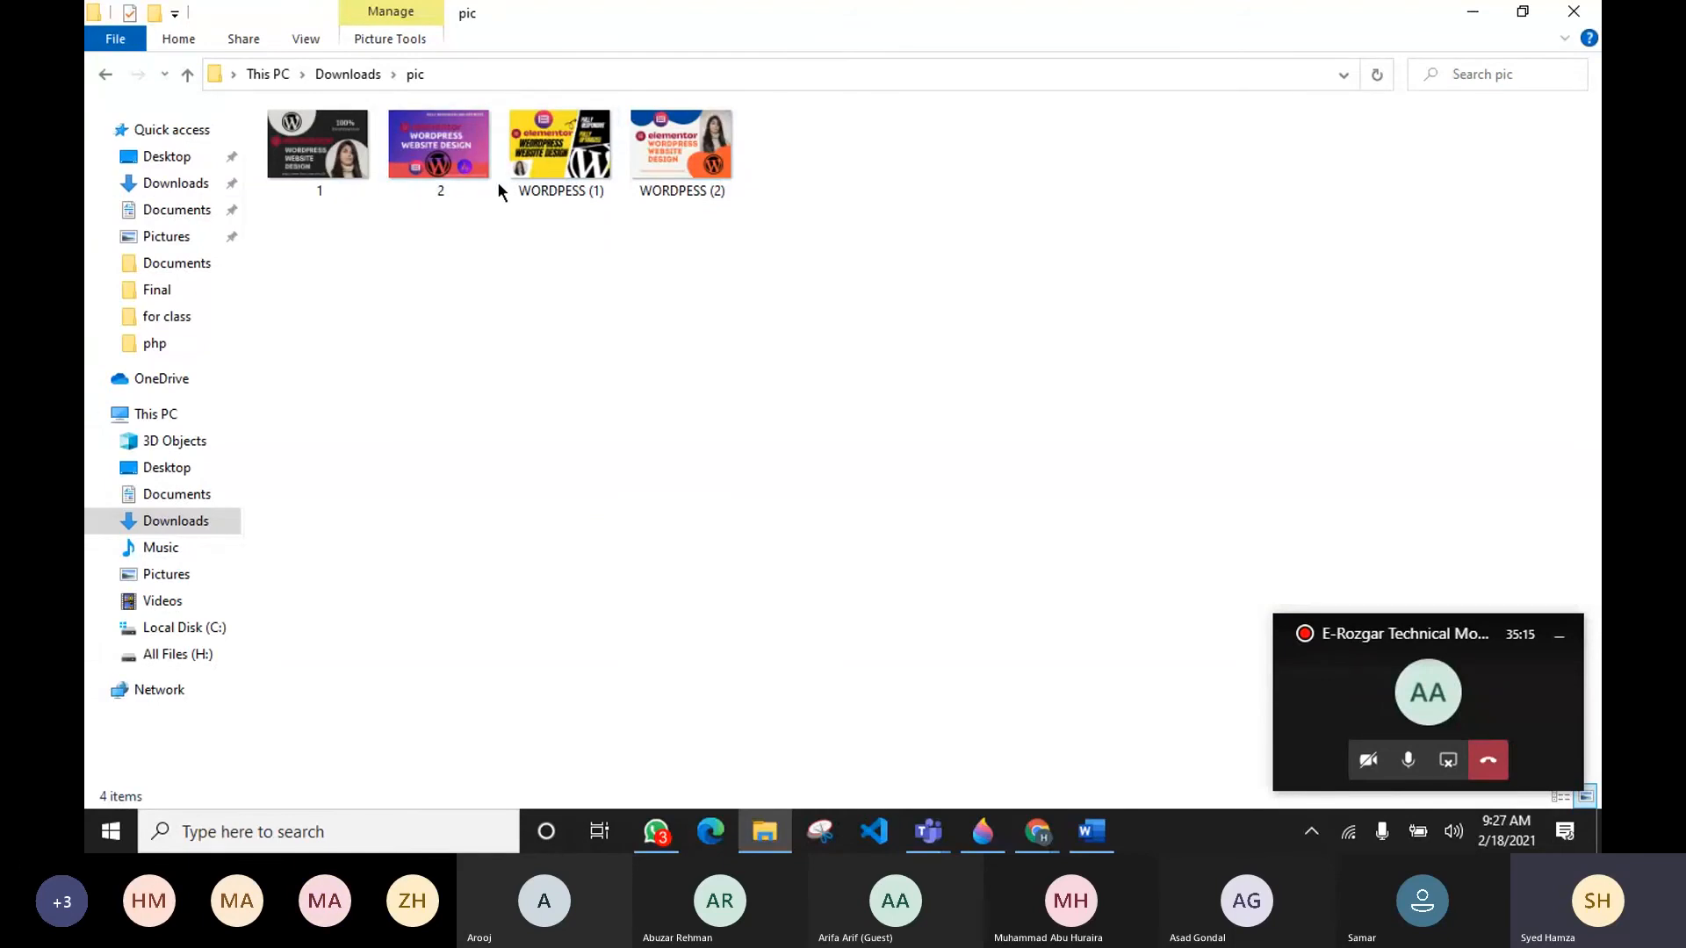
Step: Switch to the incognito browser window showing the Fiverr seller profile page
mouse_move(474, 171)
mouse_down()
mouse_move(621, 366)
mouse_move(458, 183)
mouse_up()
click(764, 290)
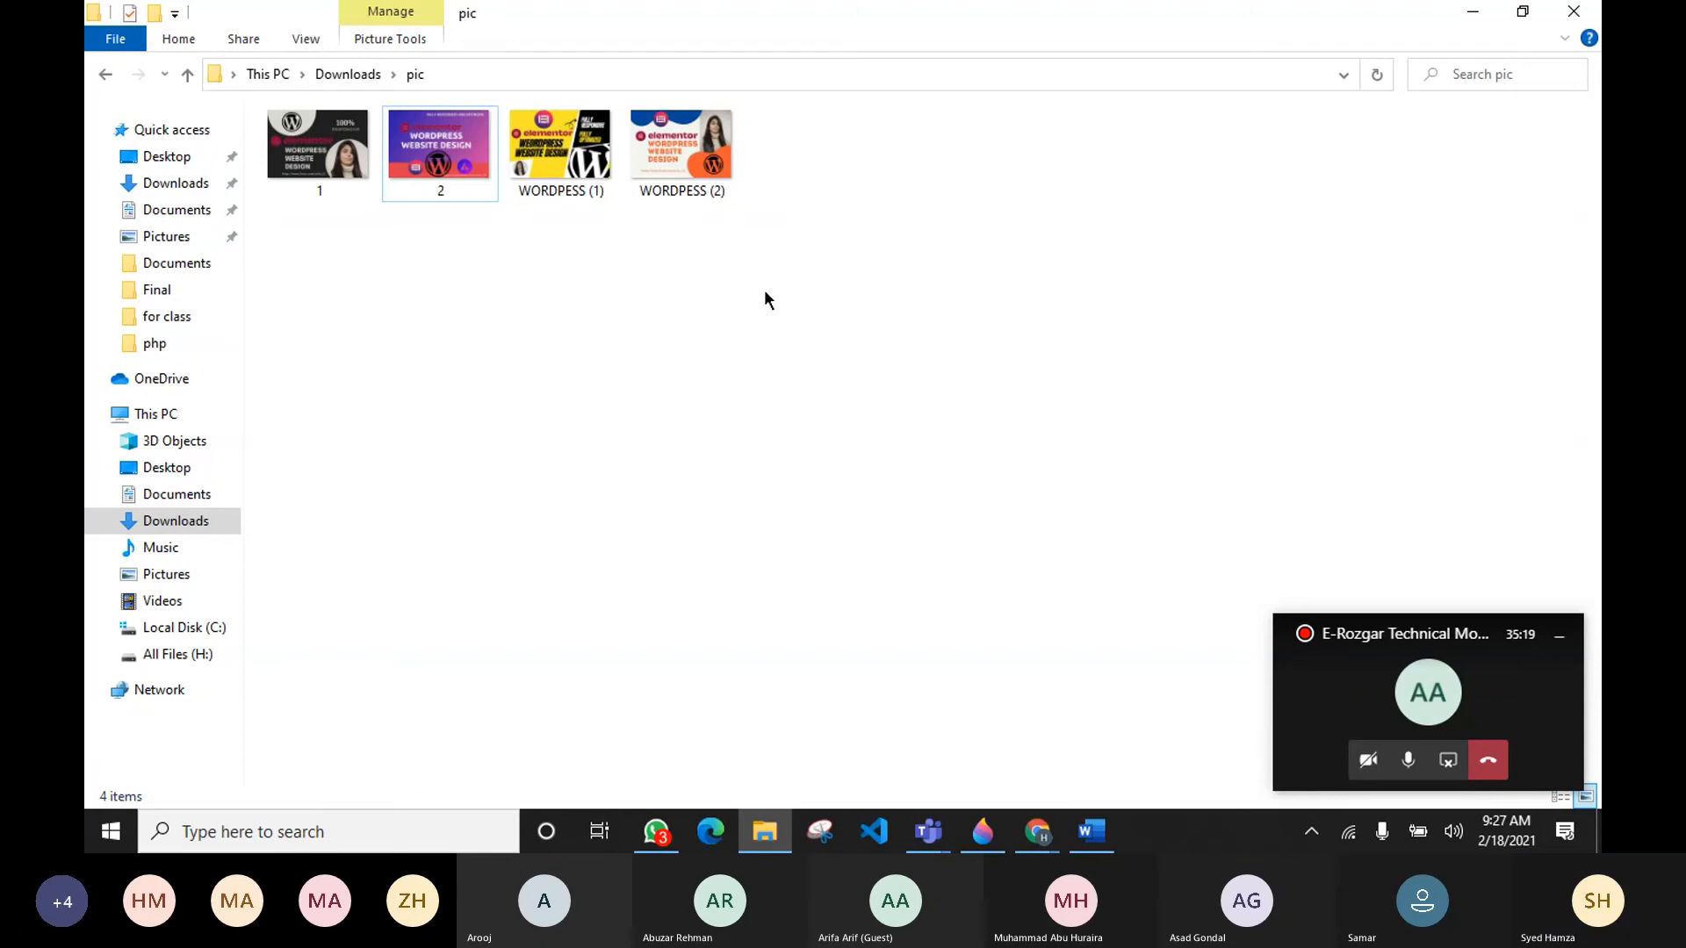
click(1475, 12)
scroll(1026, 224, down, 5)
scroll(1018, 404, up, 5)
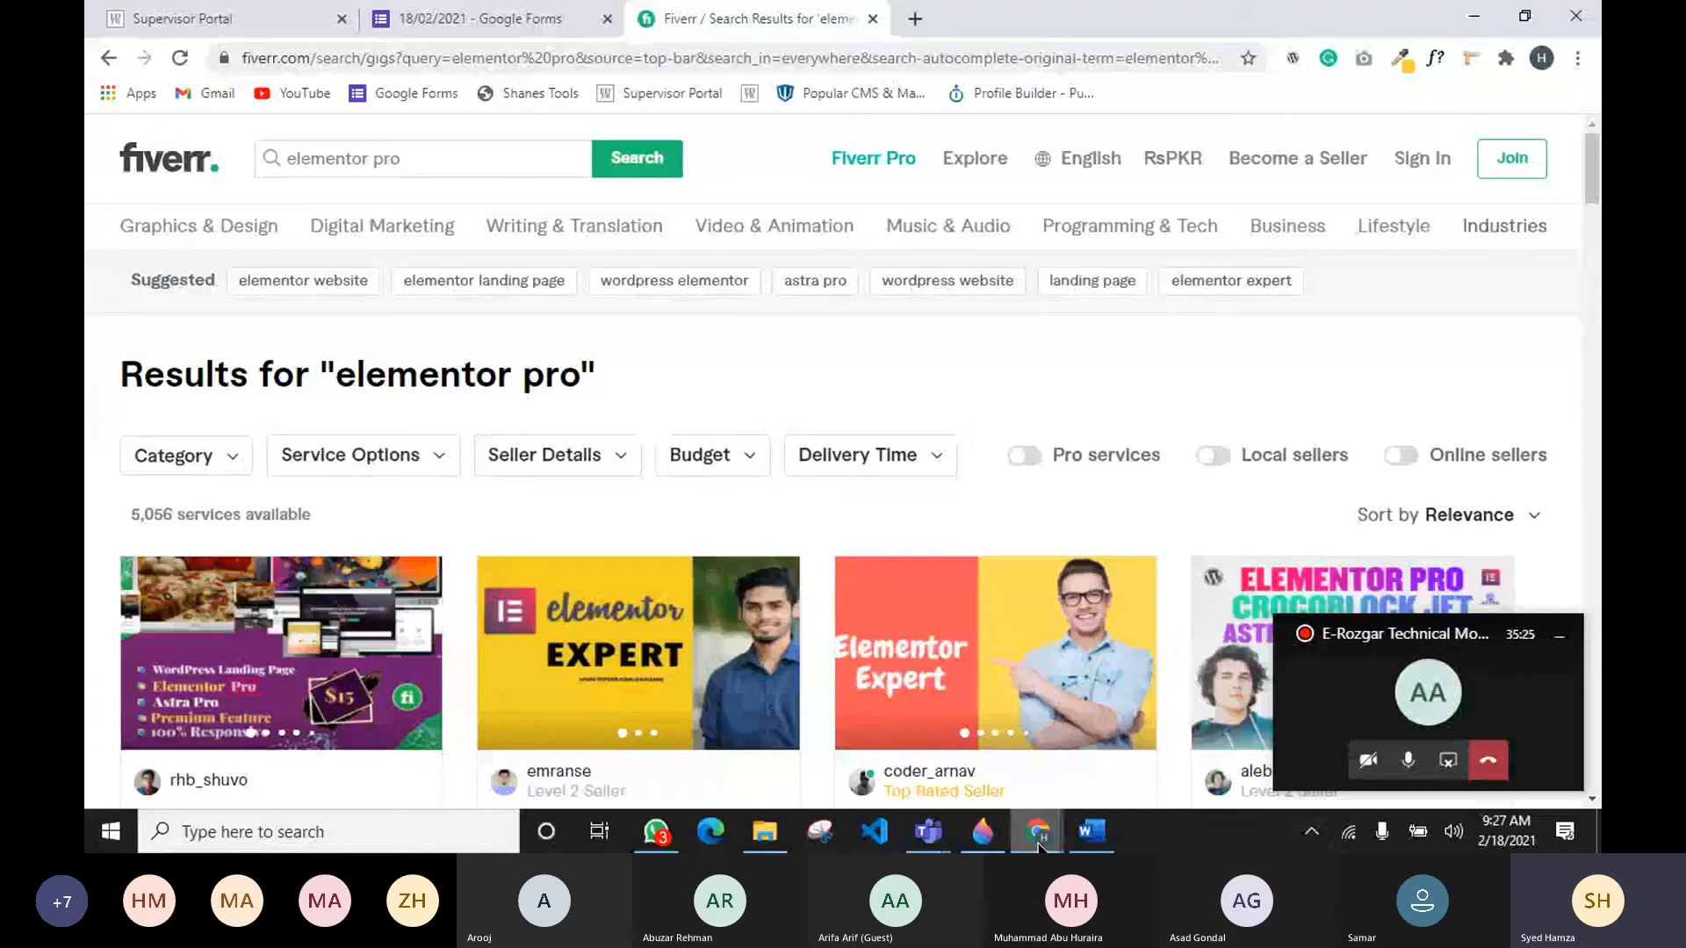
mouse_move(1039, 843)
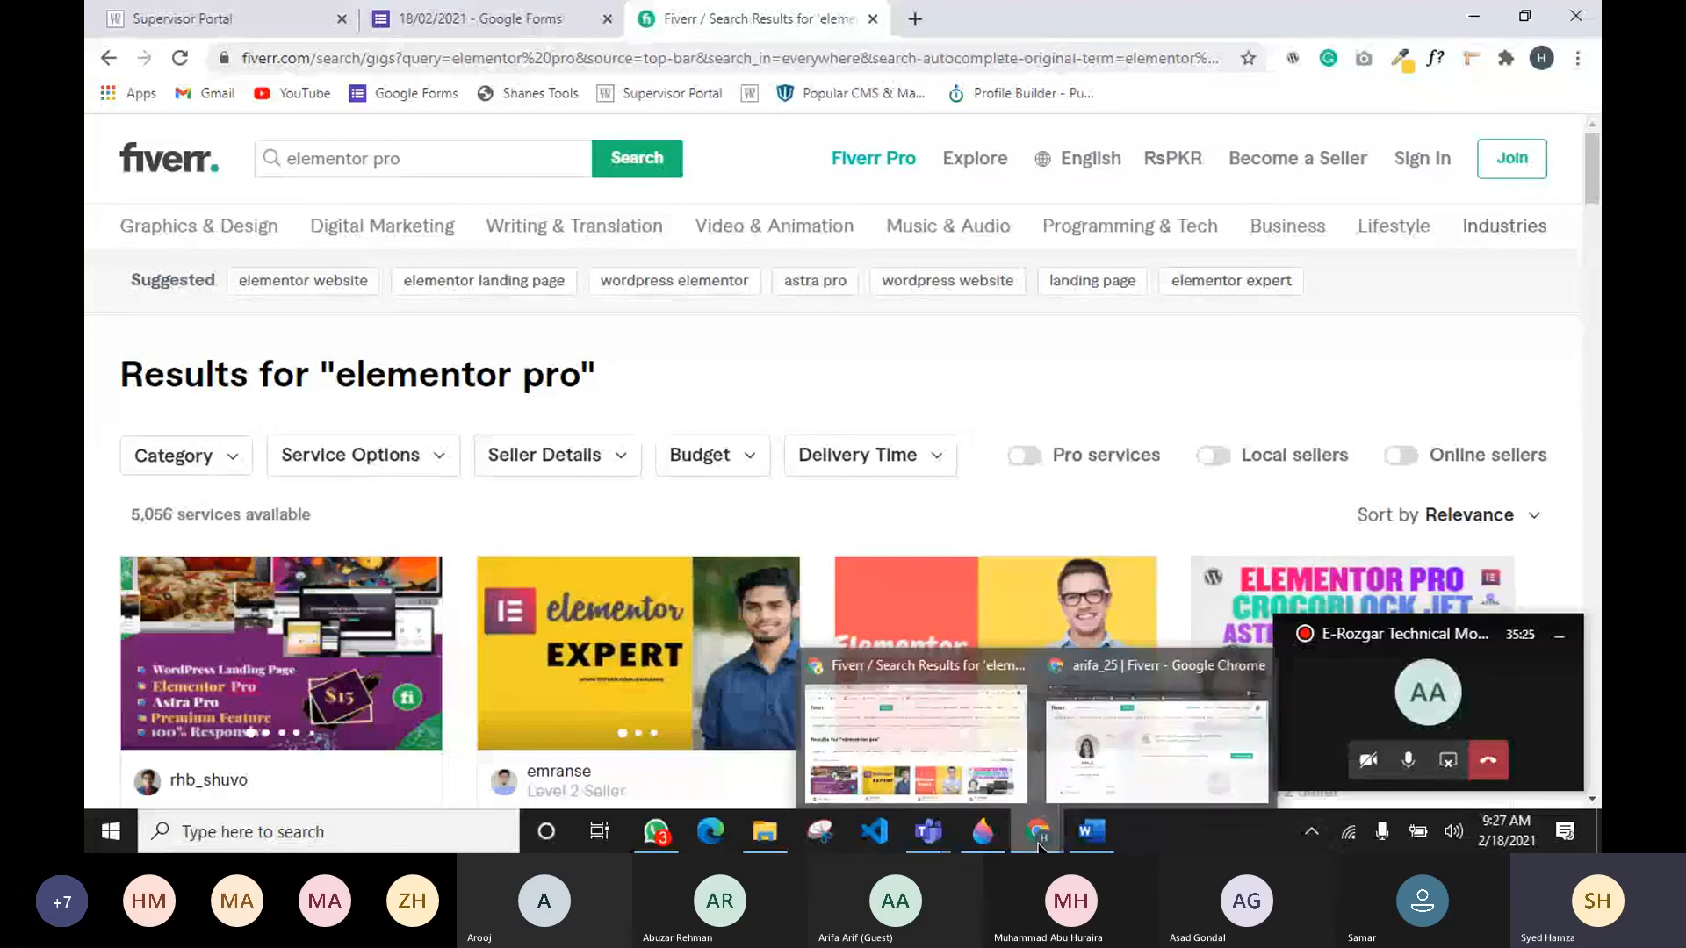
click(1062, 743)
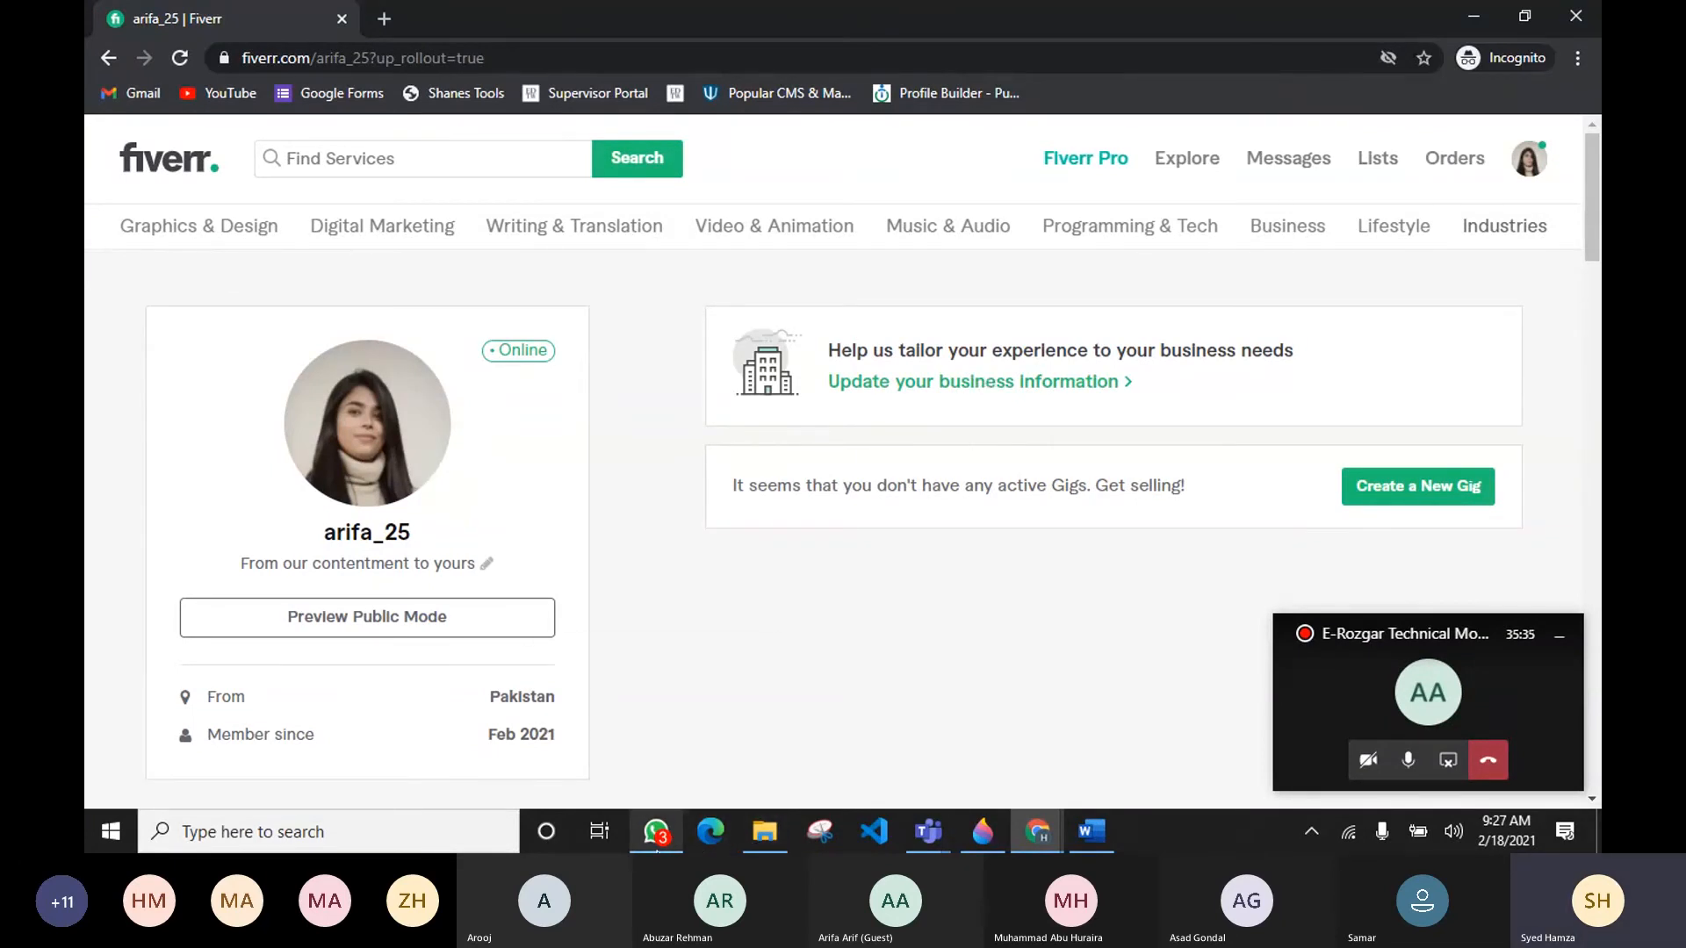
mouse_move(657, 850)
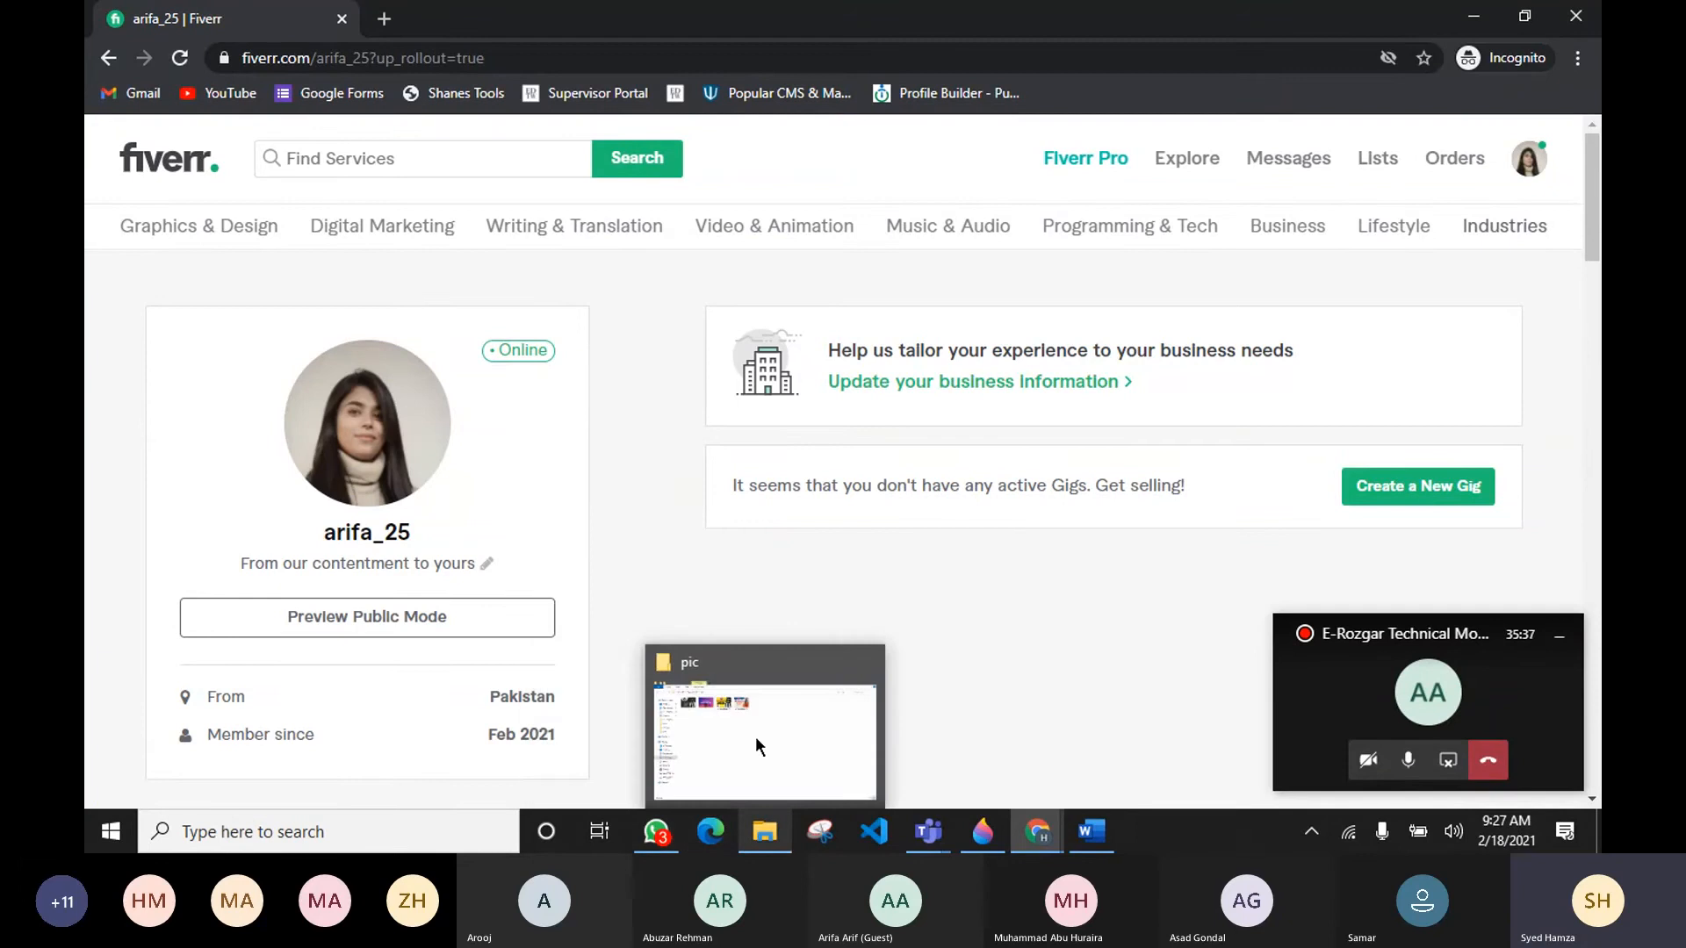
click(726, 770)
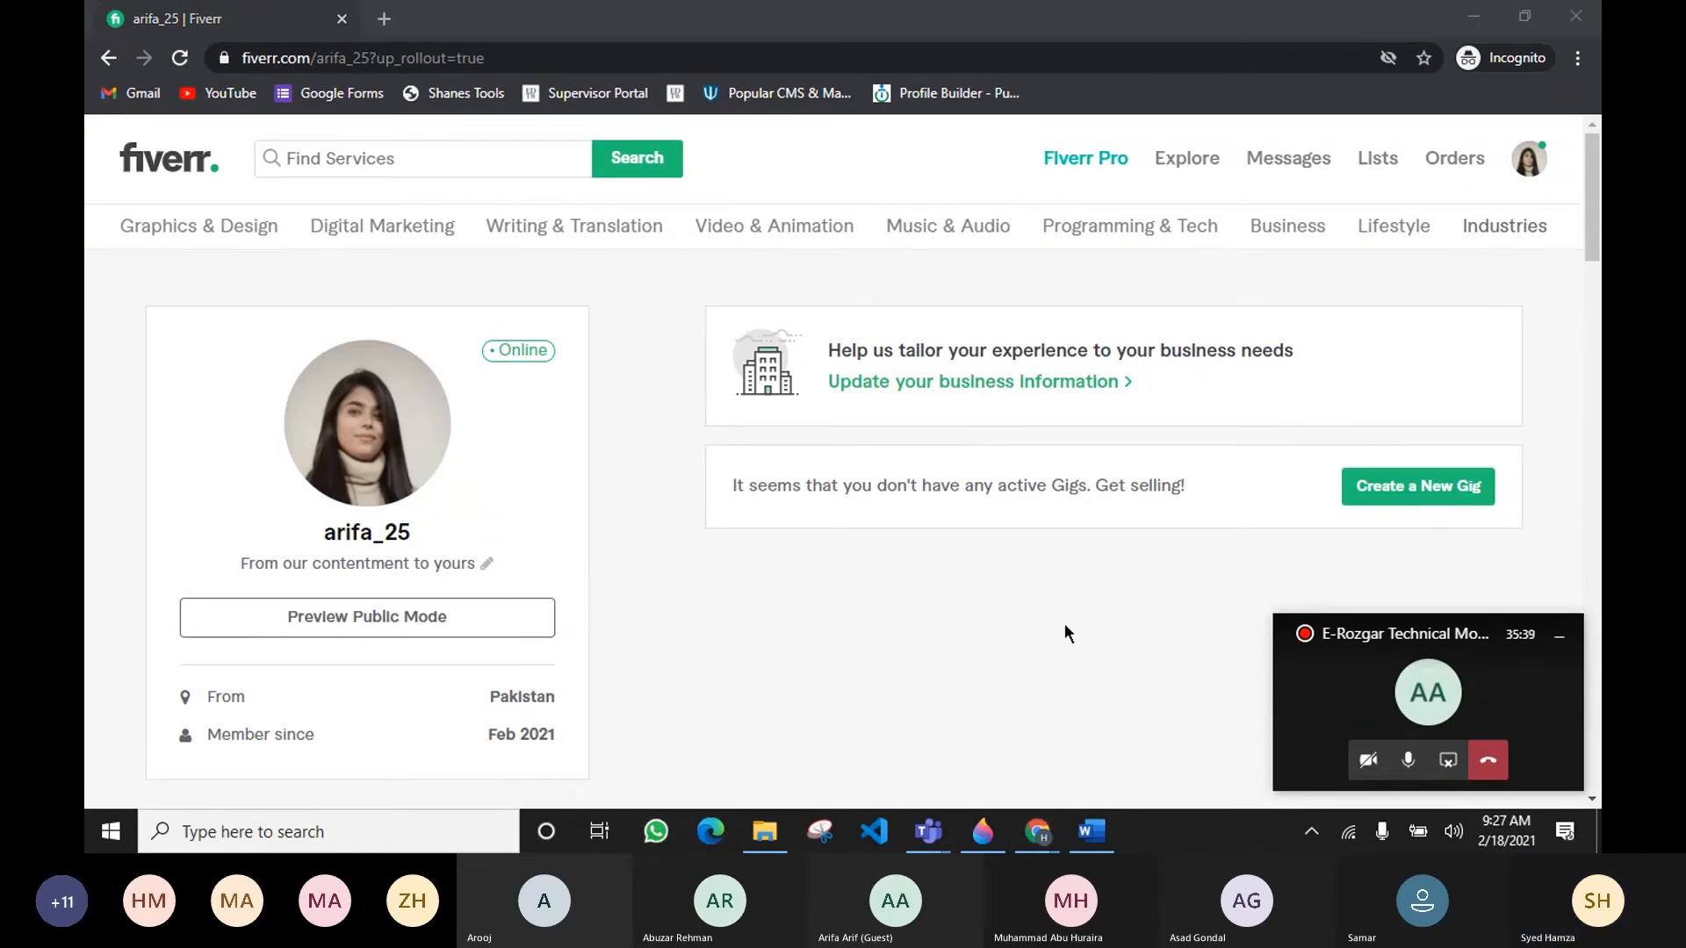
click(1559, 636)
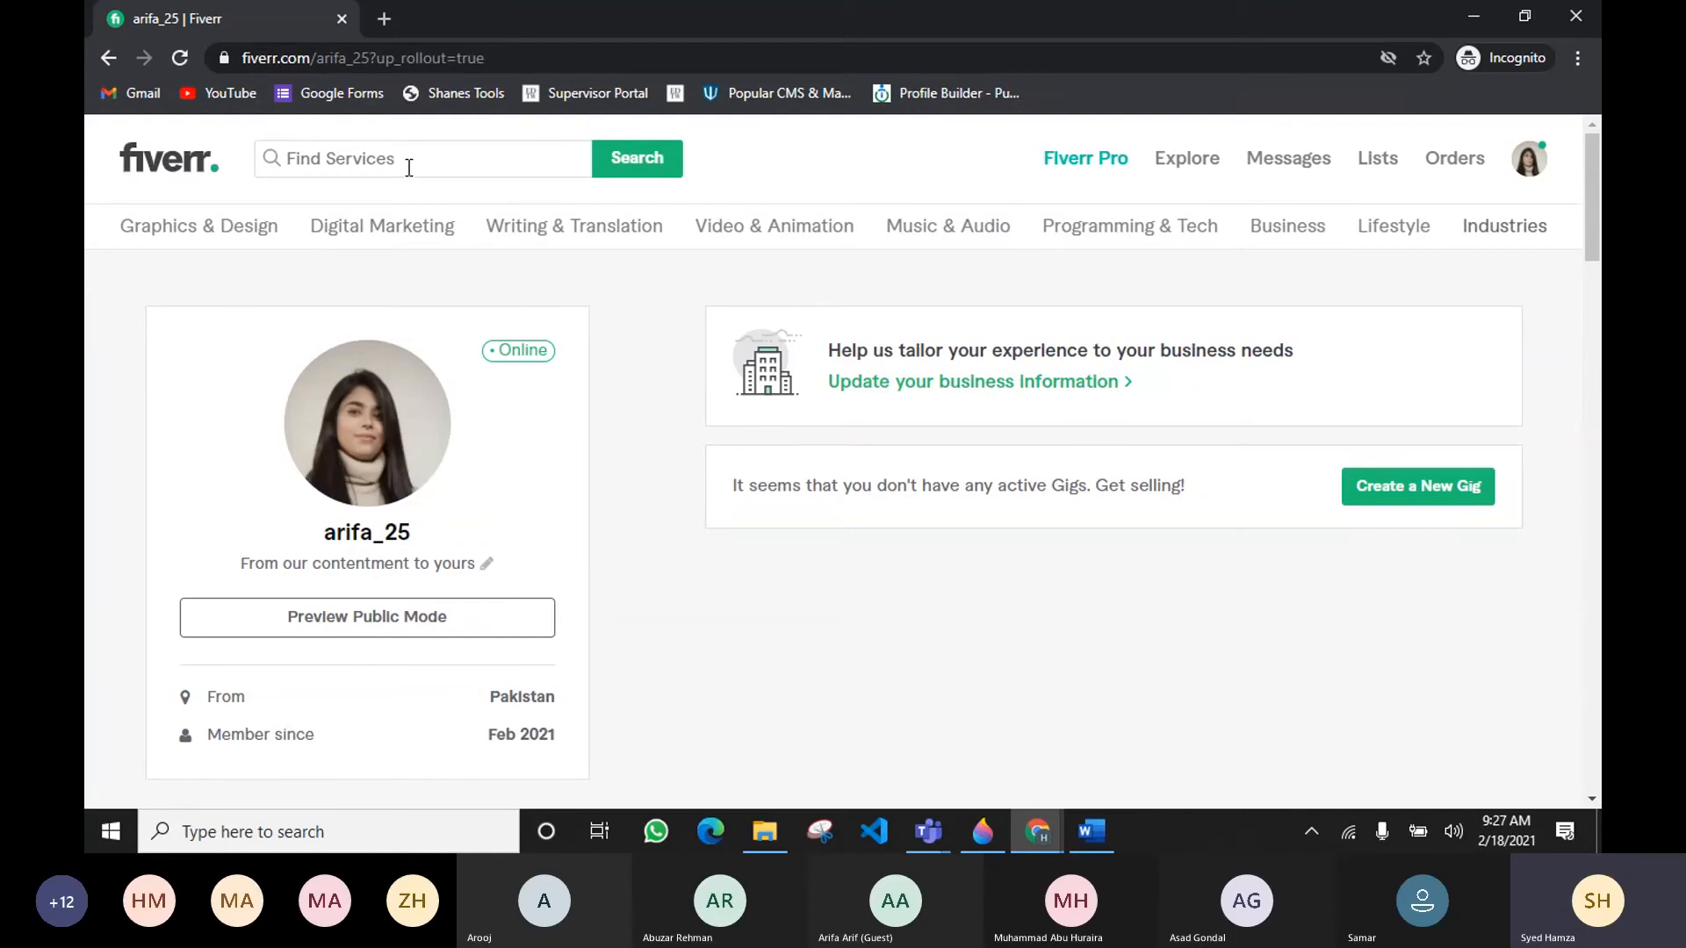
Step: Start creating a new gig from the Fiverr profile page
scroll(601, 446, down, 4)
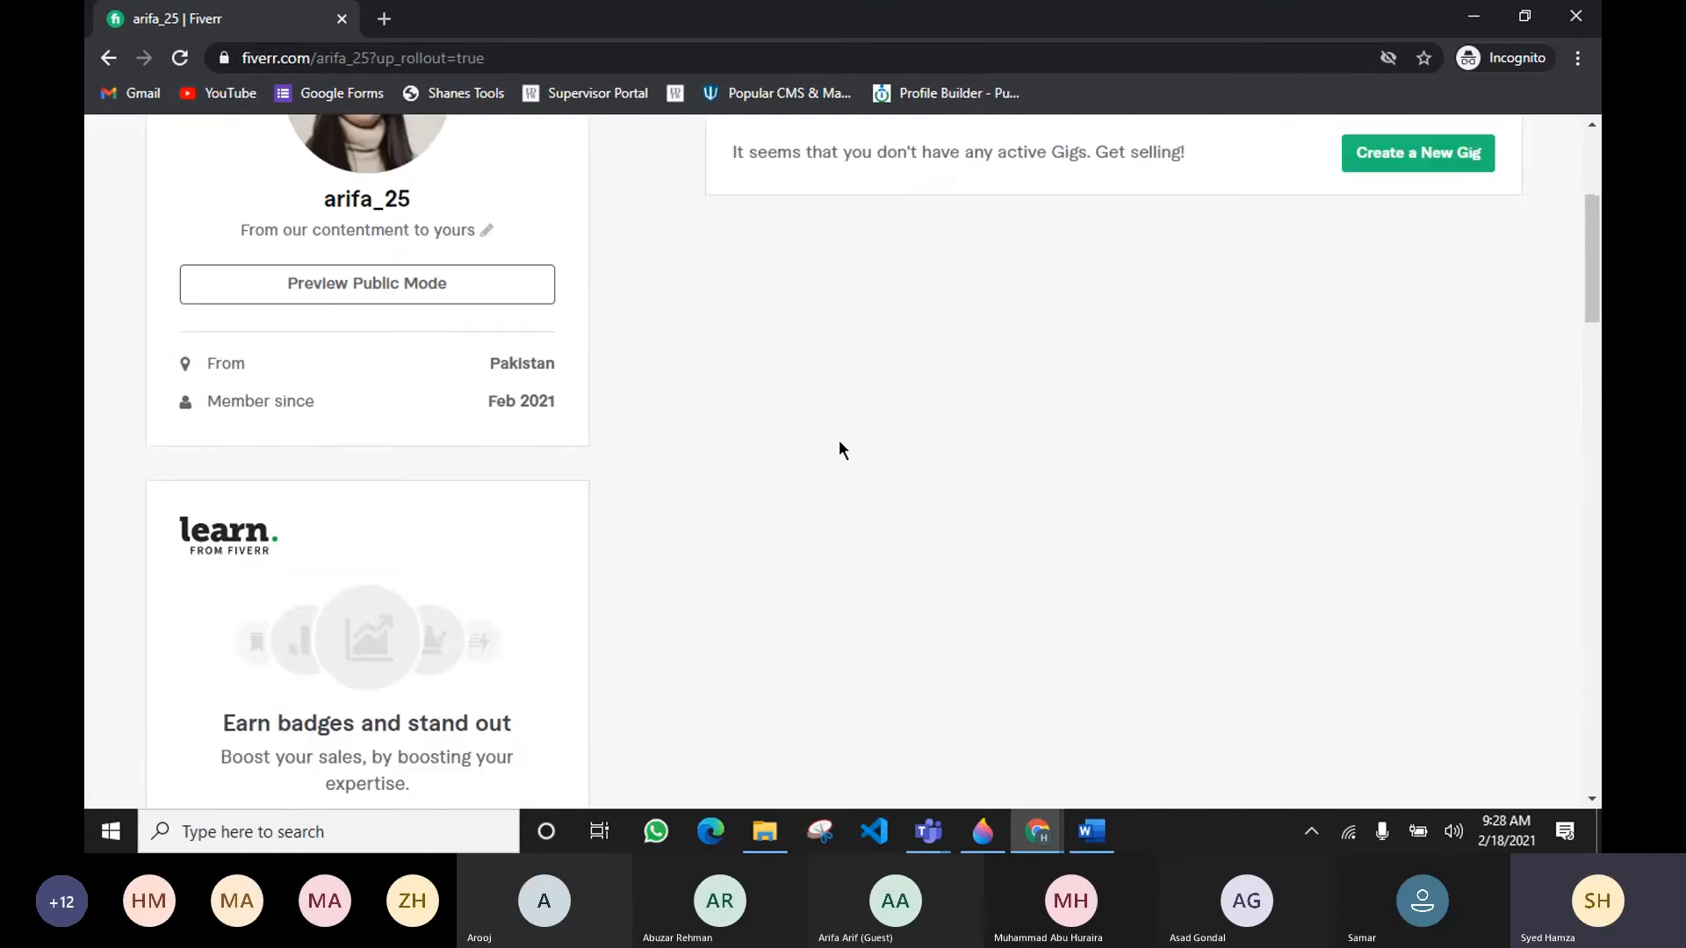
scroll(840, 440, up, 4)
scroll(1361, 418, down, 1)
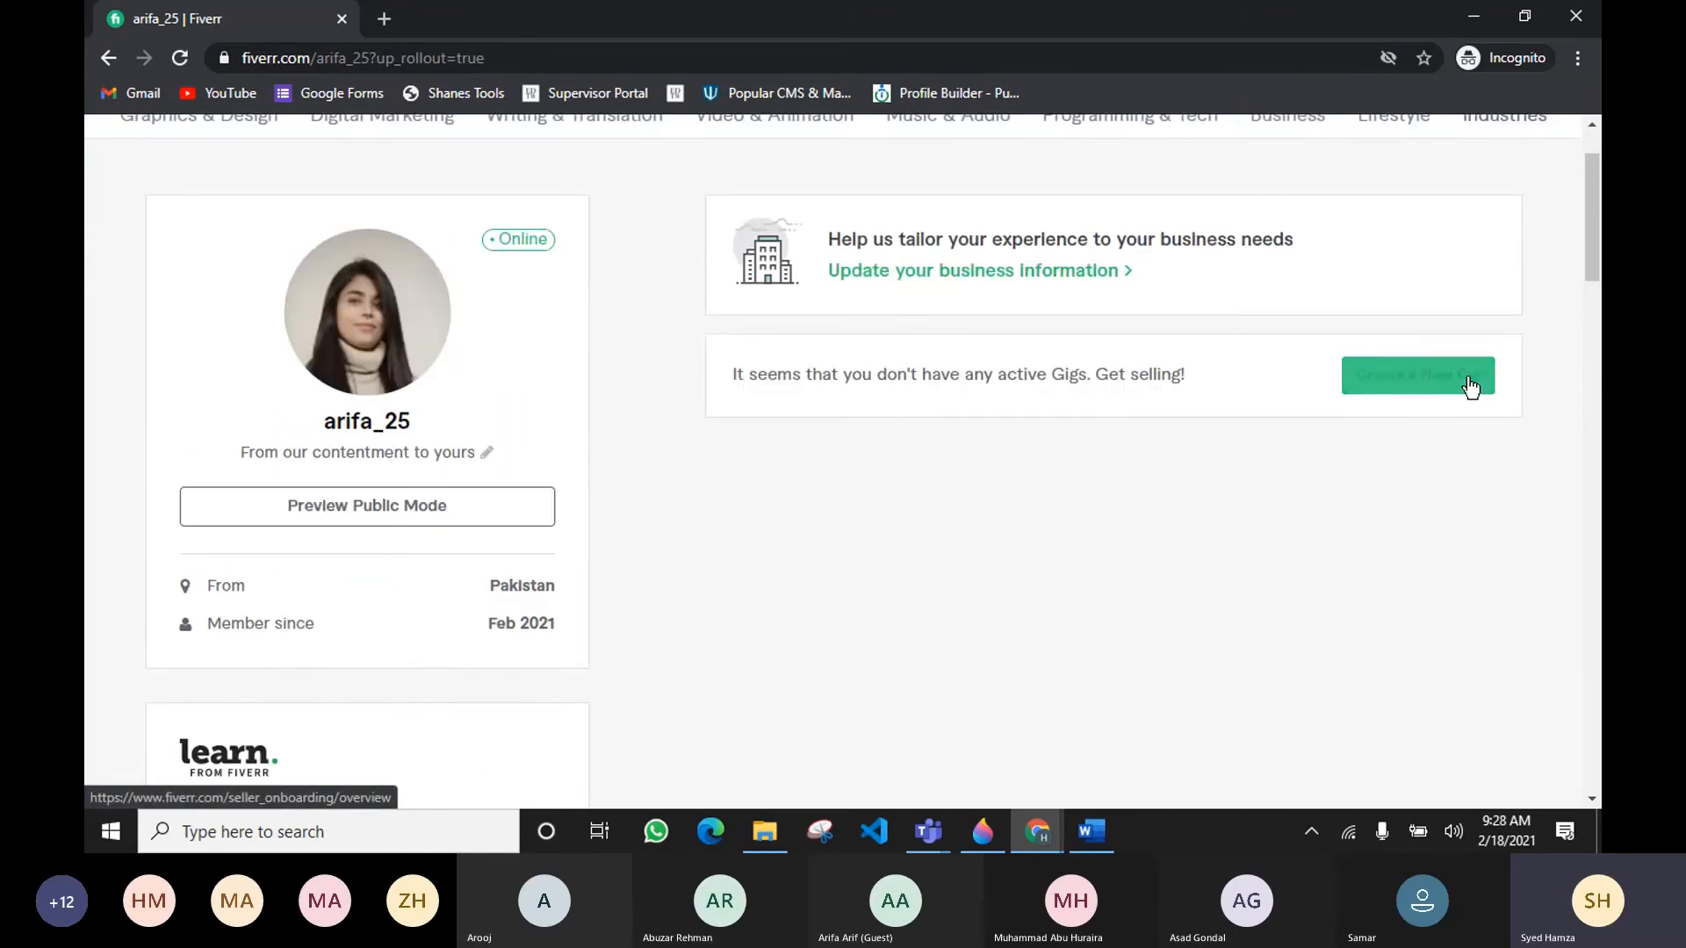
click(1460, 388)
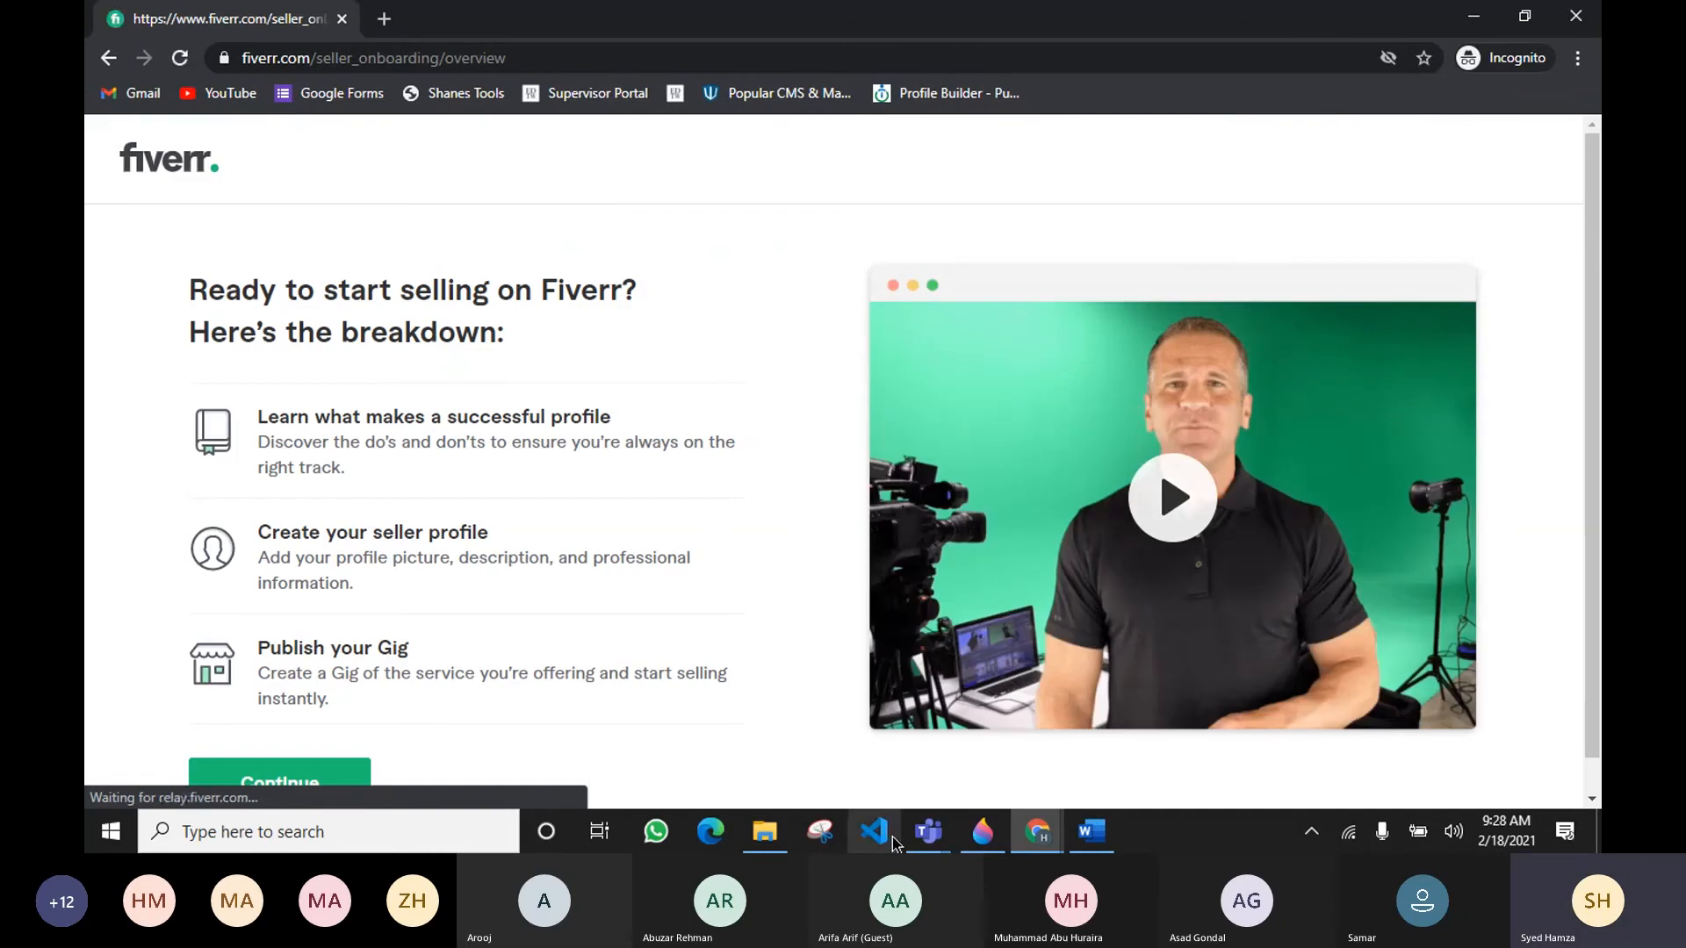
Step: Continue past the seller onboarding breakdown page
mouse_move(925, 839)
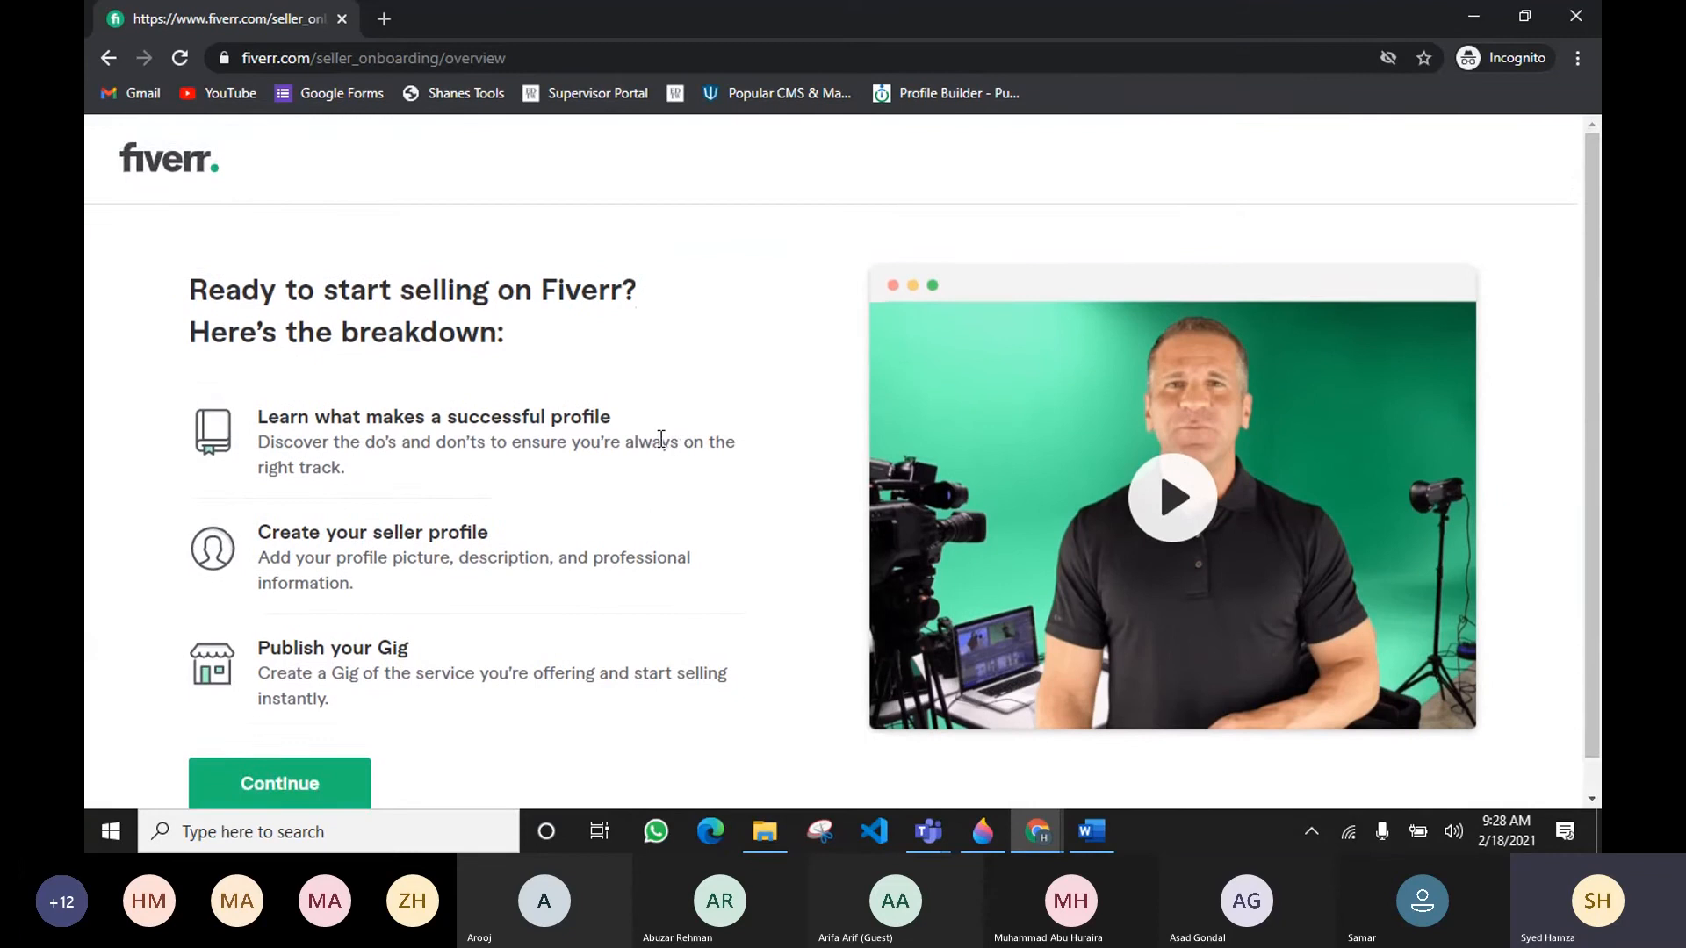
scroll(661, 439, down, 1)
click(344, 754)
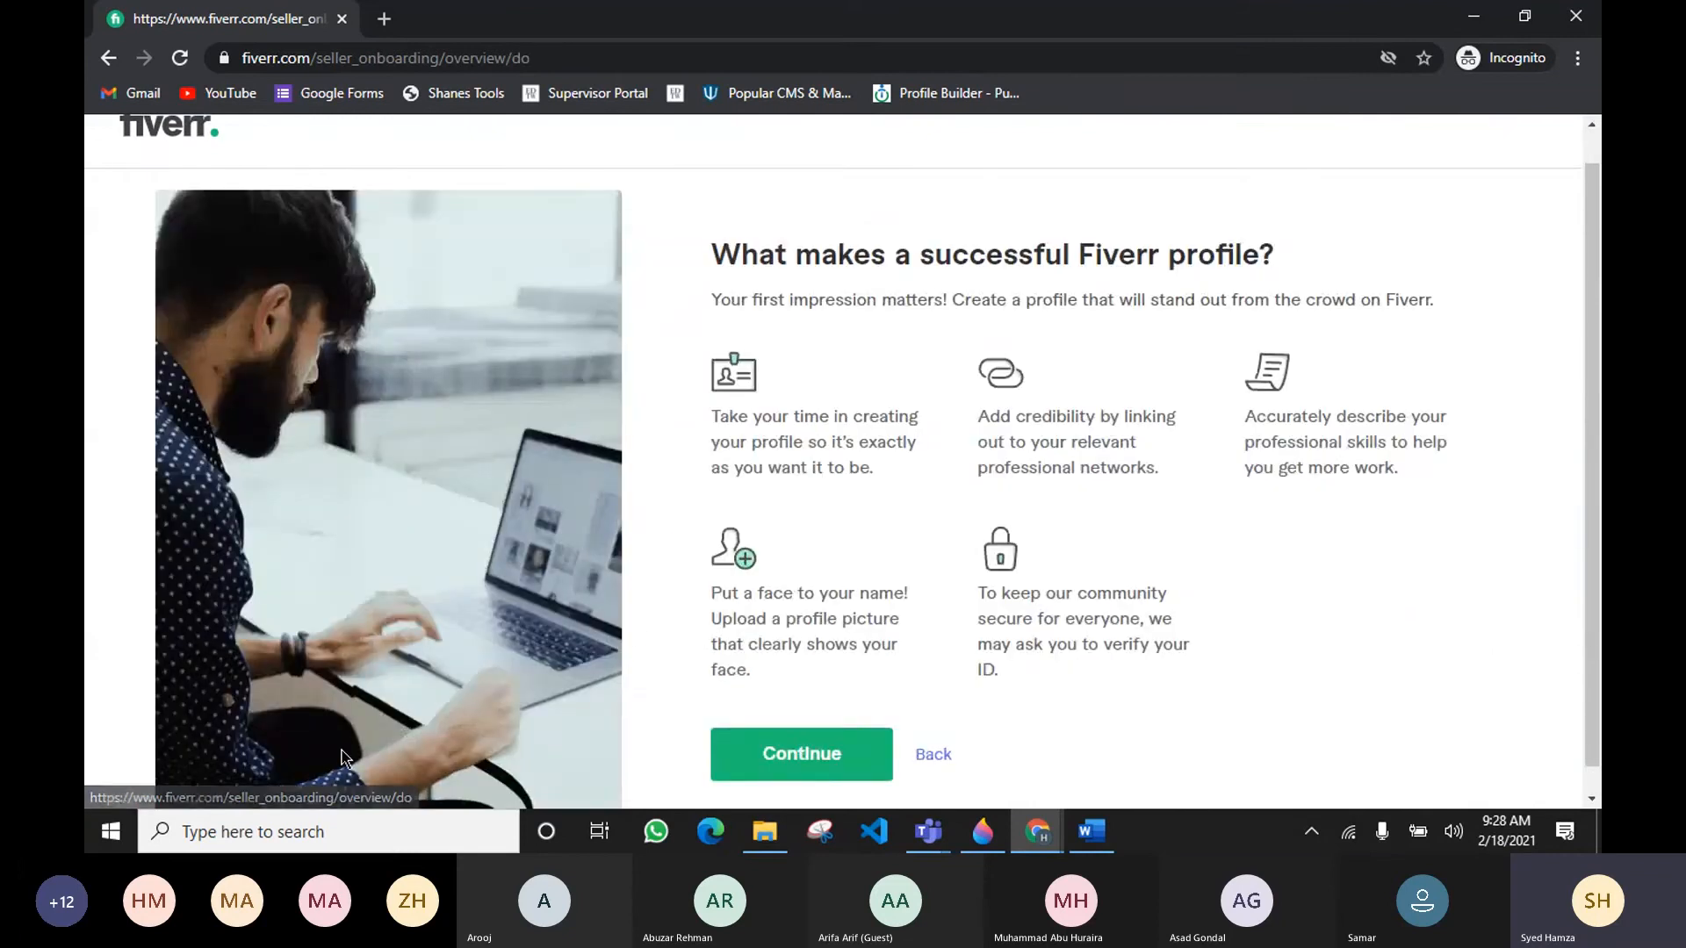
Step: Read the tips on what makes a successful Fiverr profile
scroll(990, 413, down, 1)
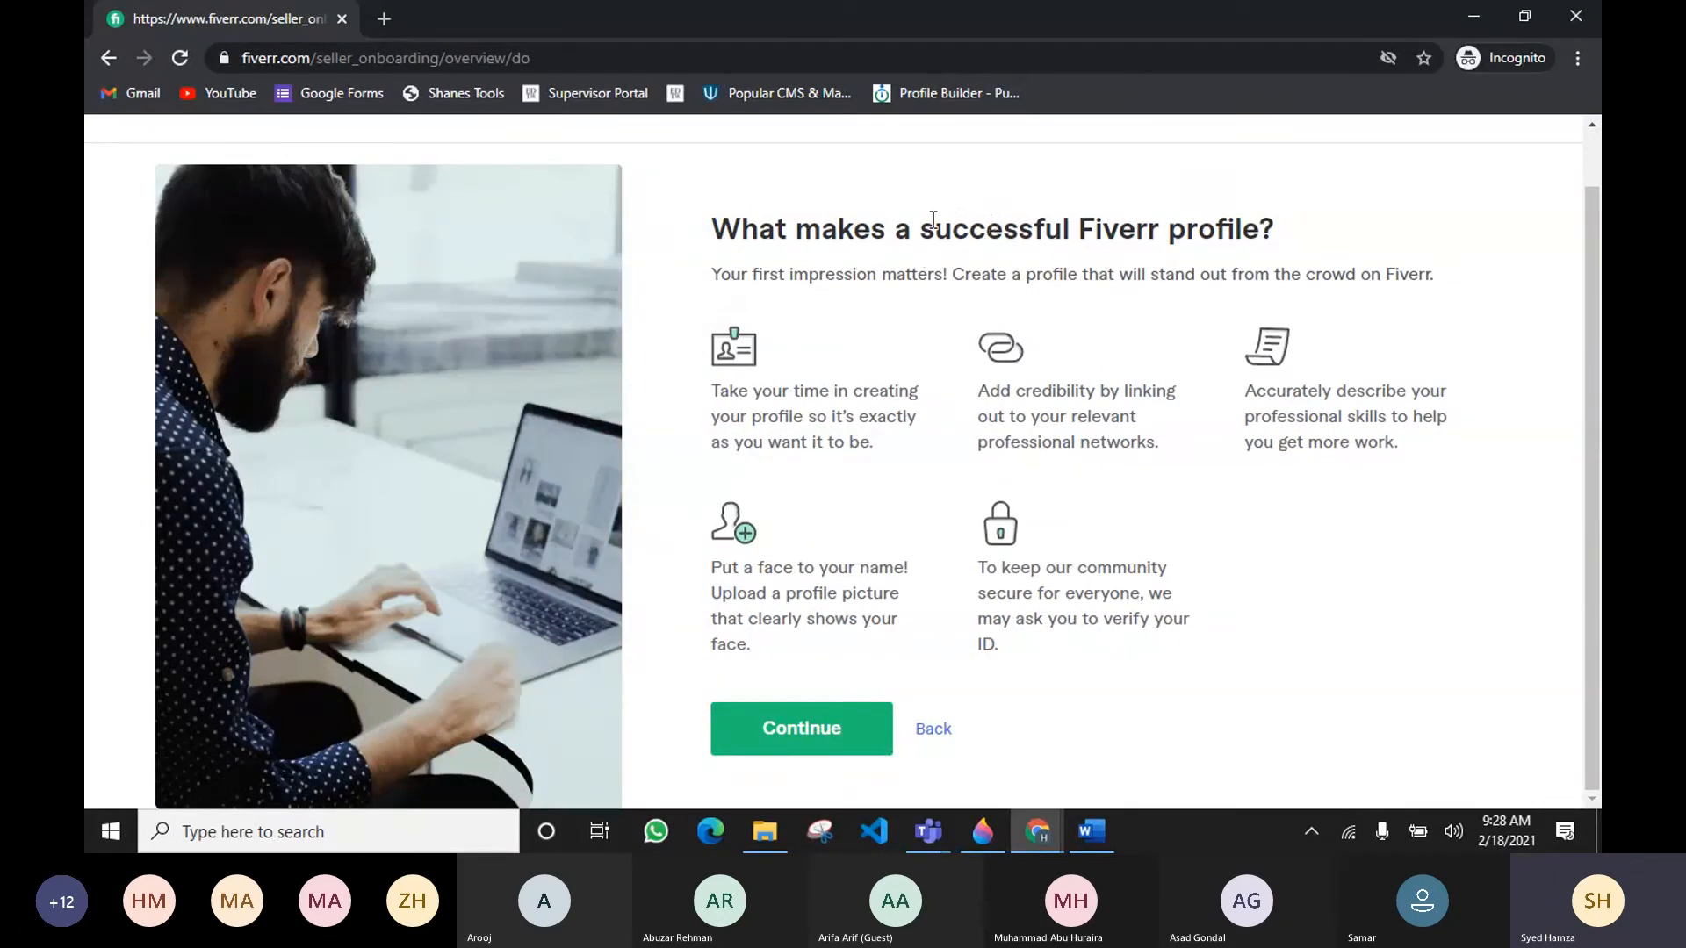
drag(933, 229, 1237, 235)
click(1237, 234)
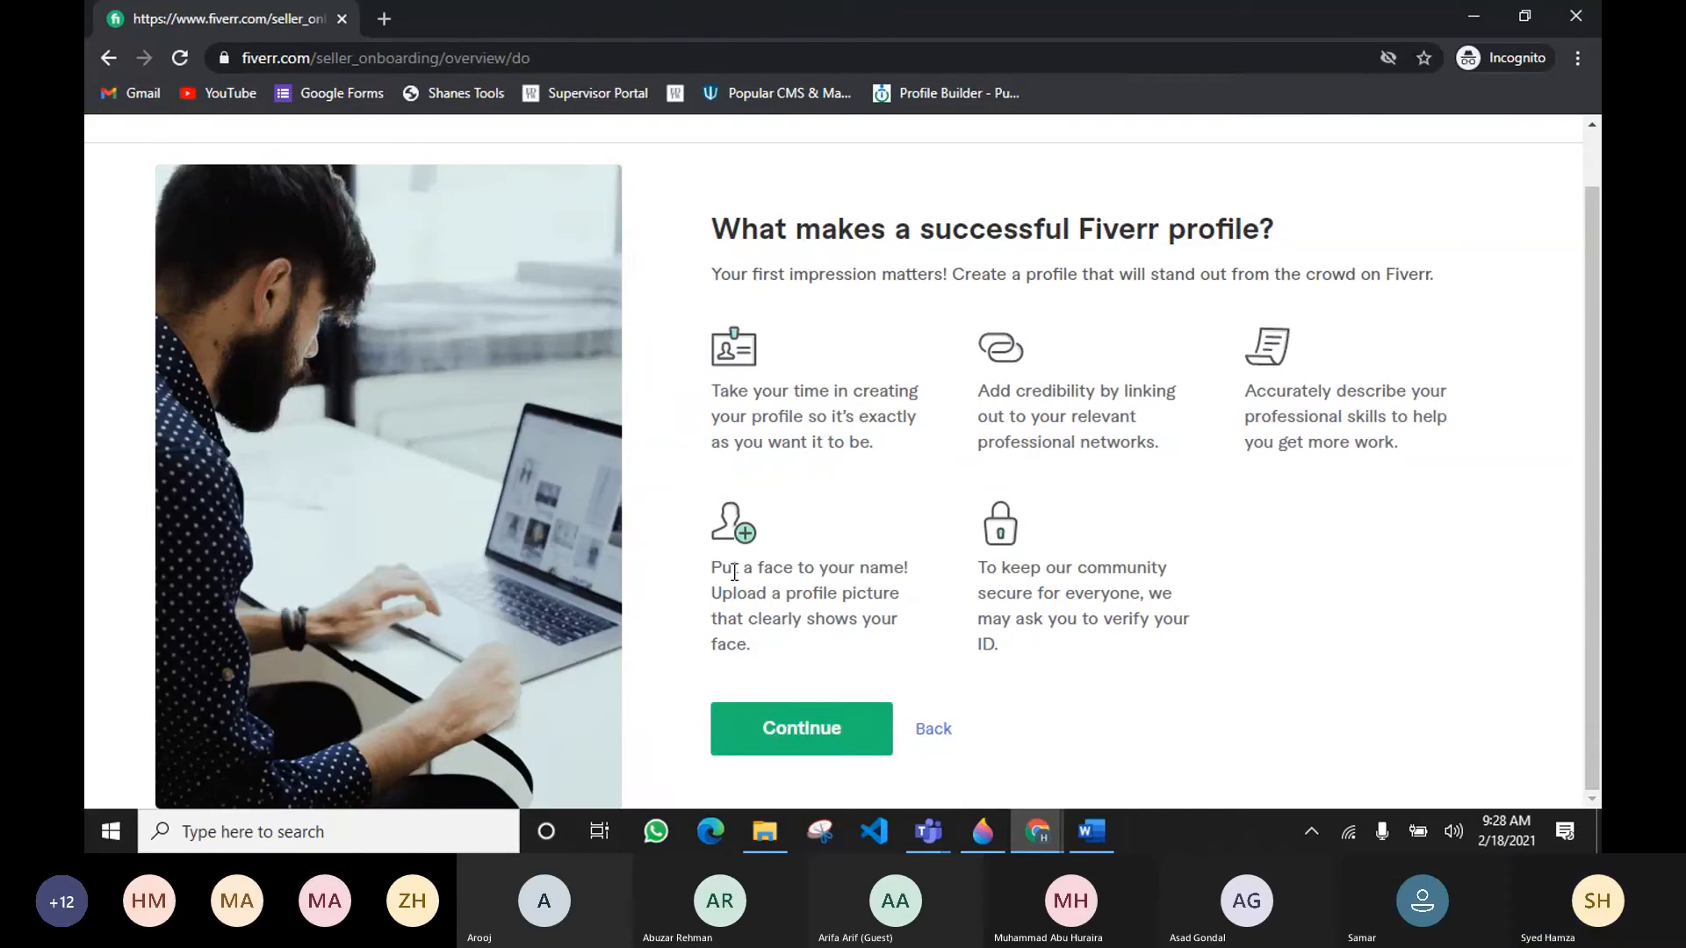
drag(740, 569, 878, 545)
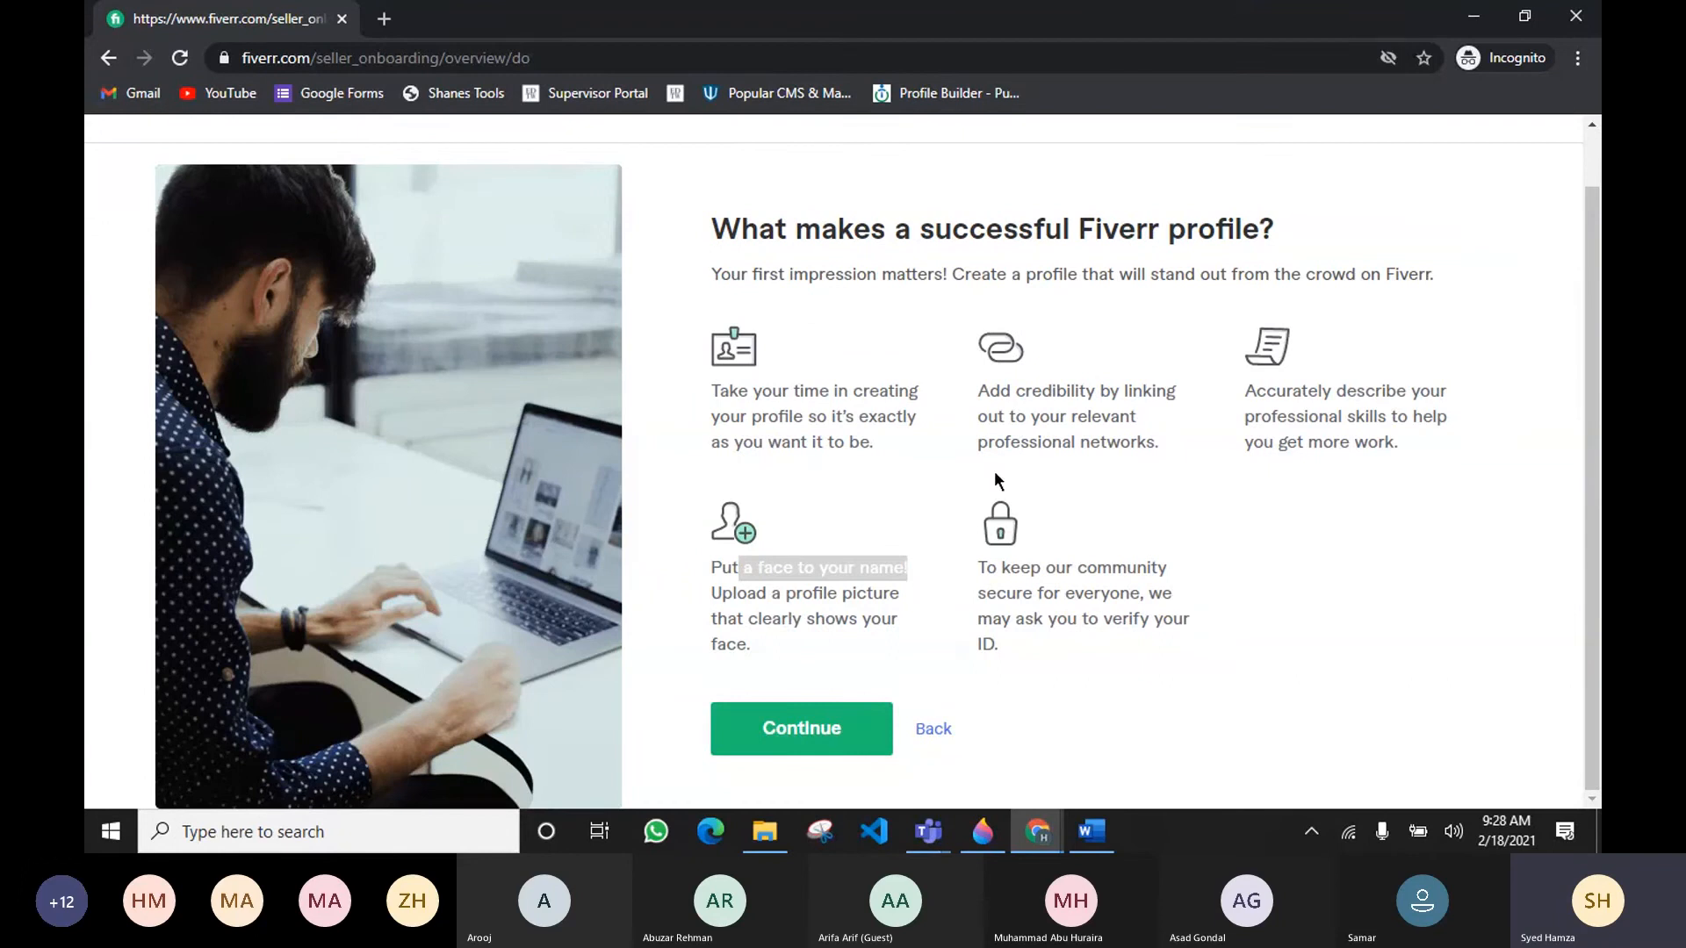
Step: Continue through the things-to-avoid guidelines page to the Personal Info form
click(843, 750)
scroll(934, 624, down, 1)
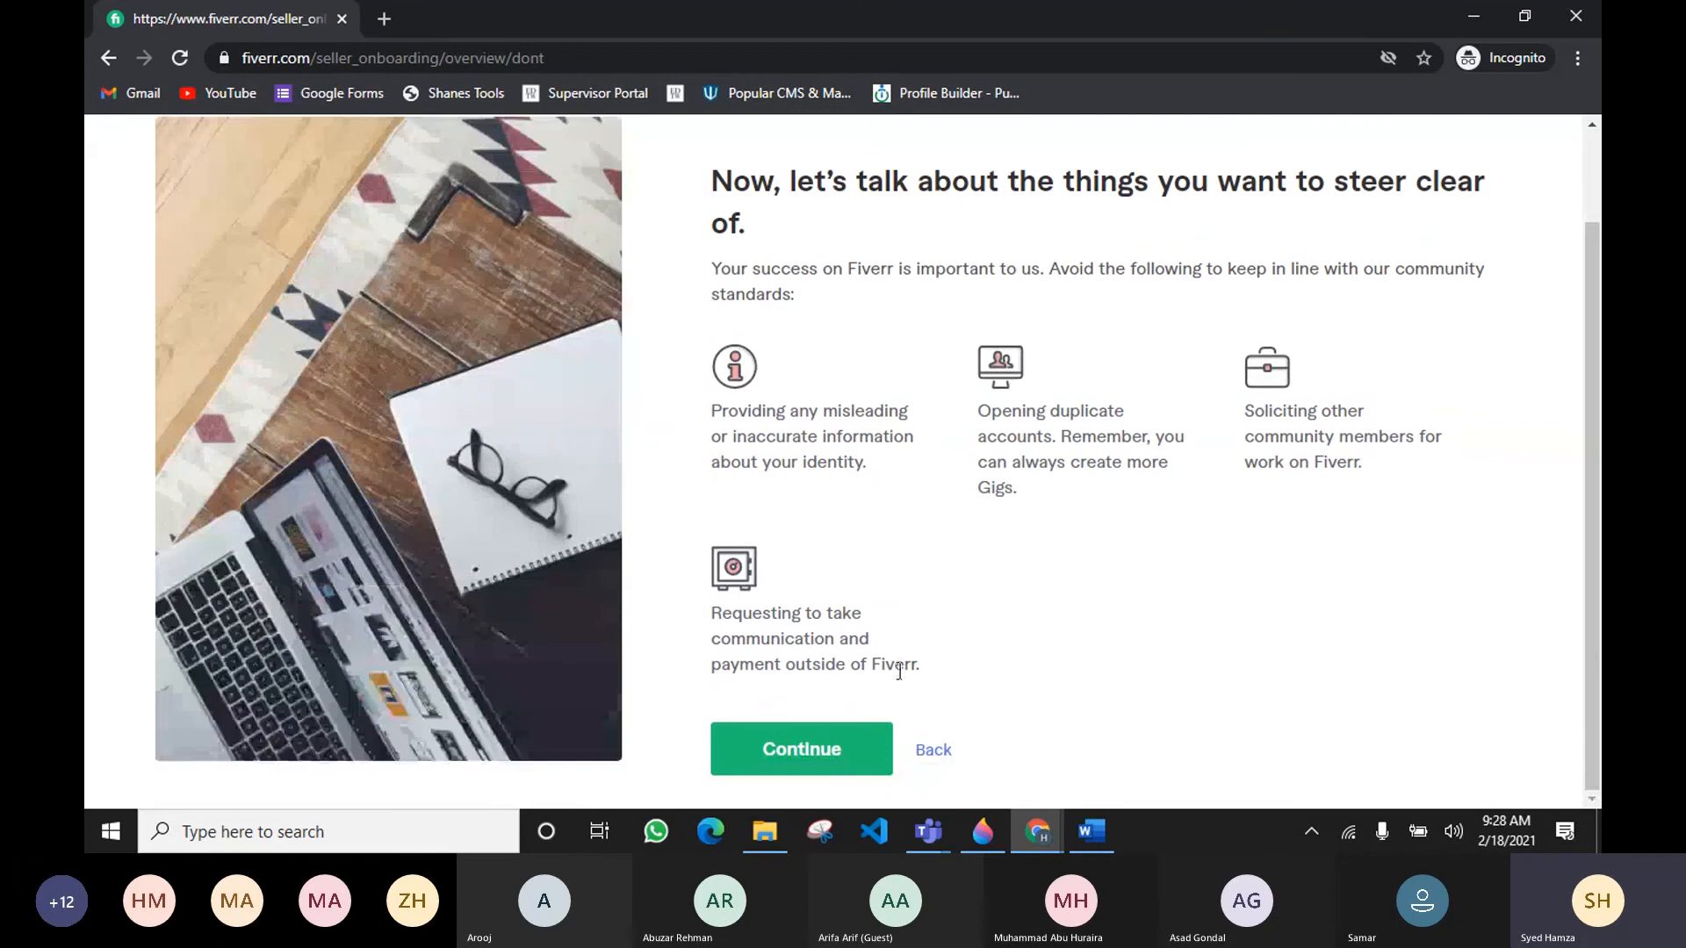
click(784, 761)
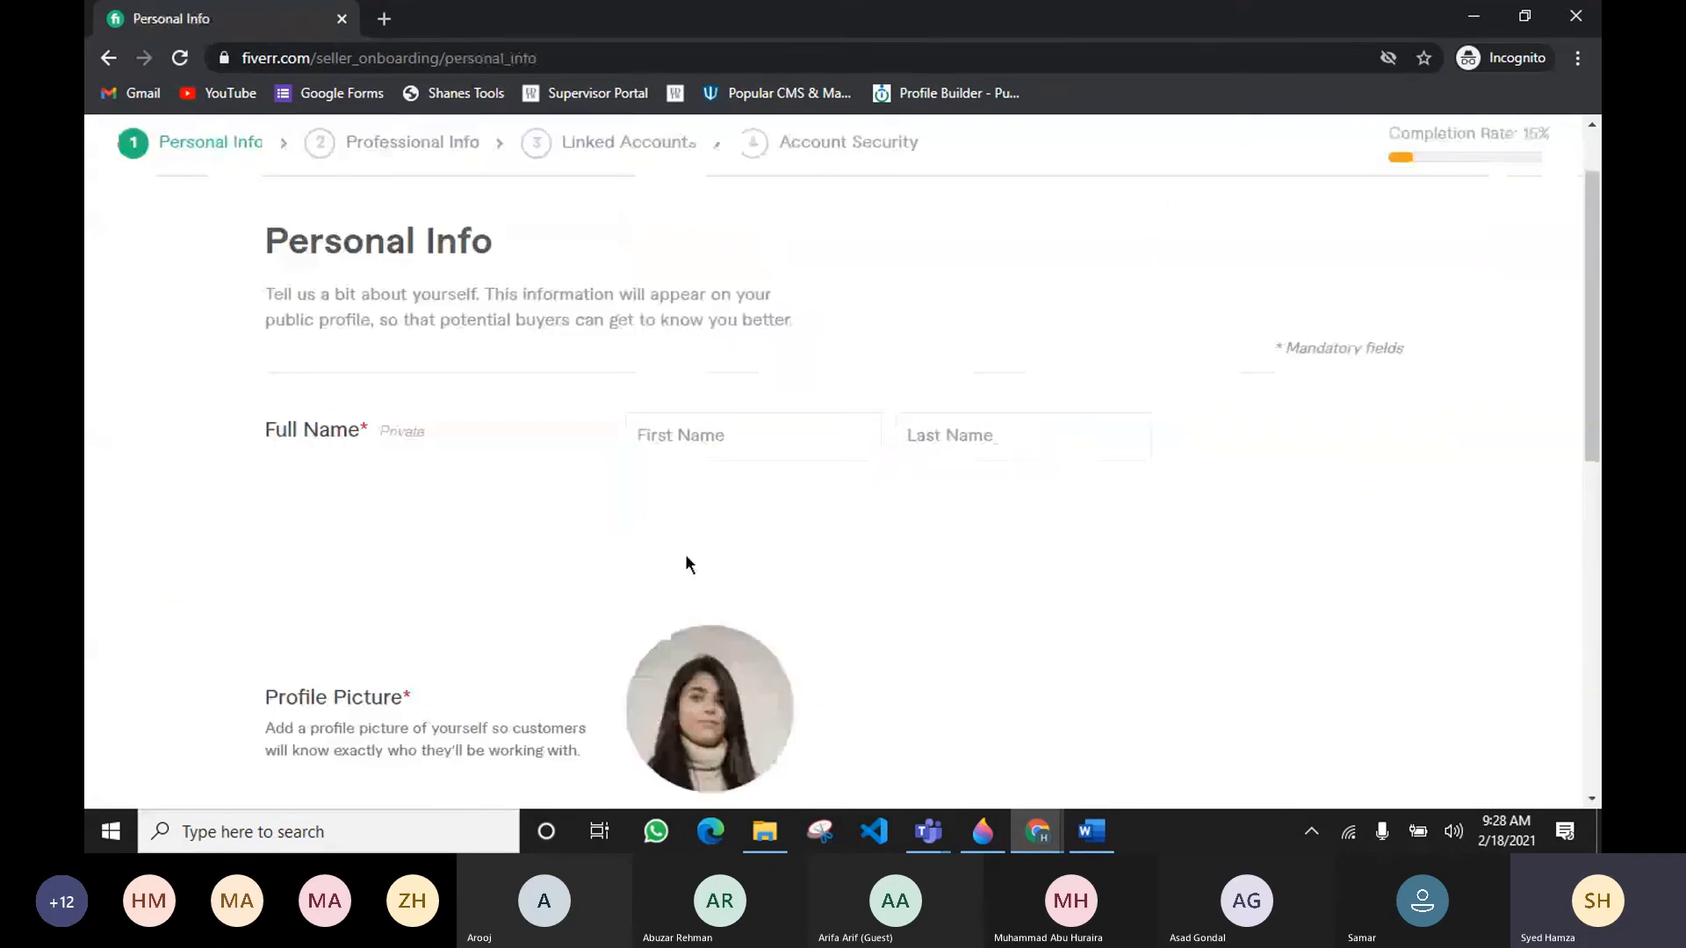
Step: Enter the seller's first name and last name in the Full Name fields
scroll(913, 457, down, 3)
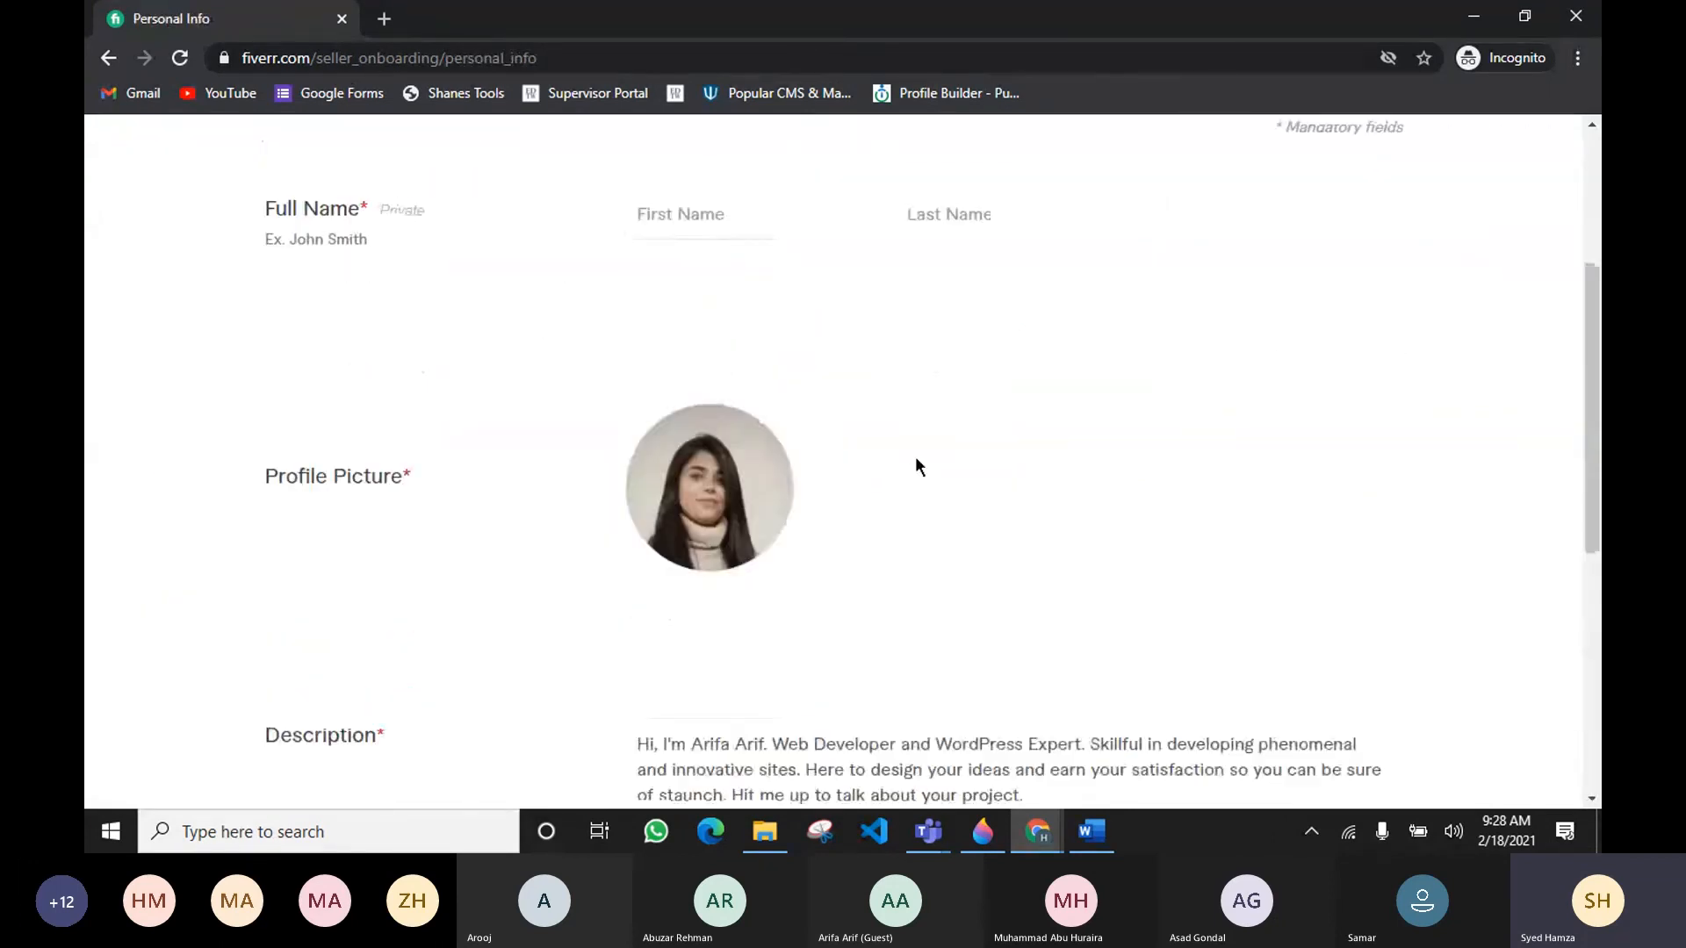
scroll(916, 458, up, 4)
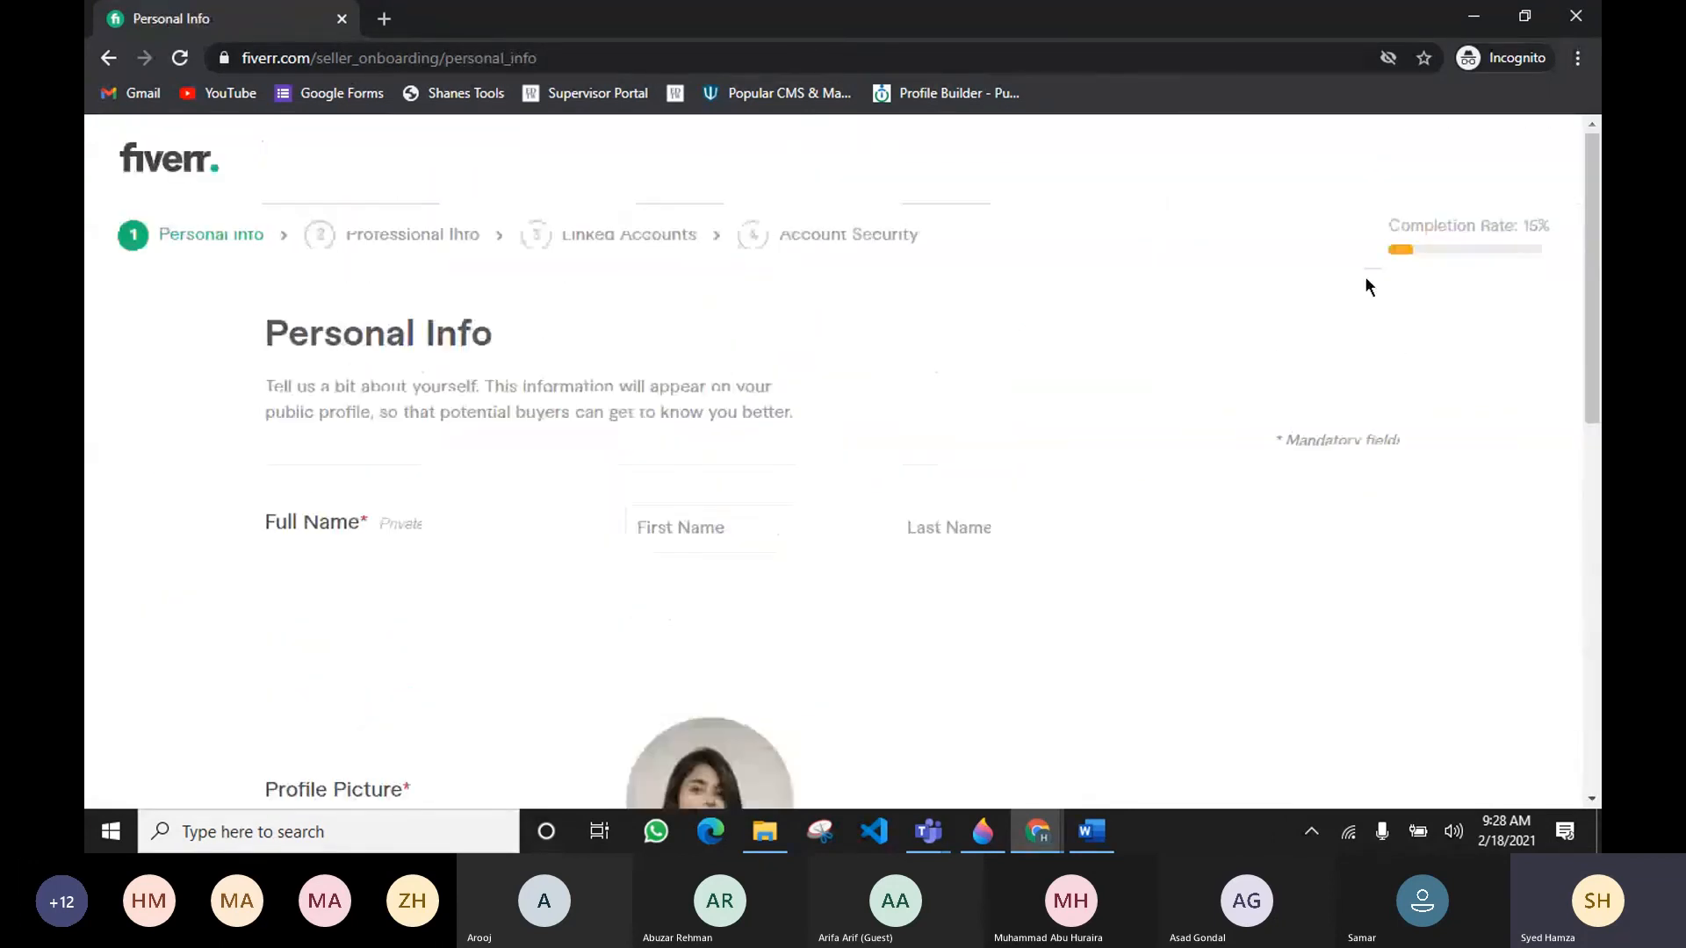
double_click(1528, 226)
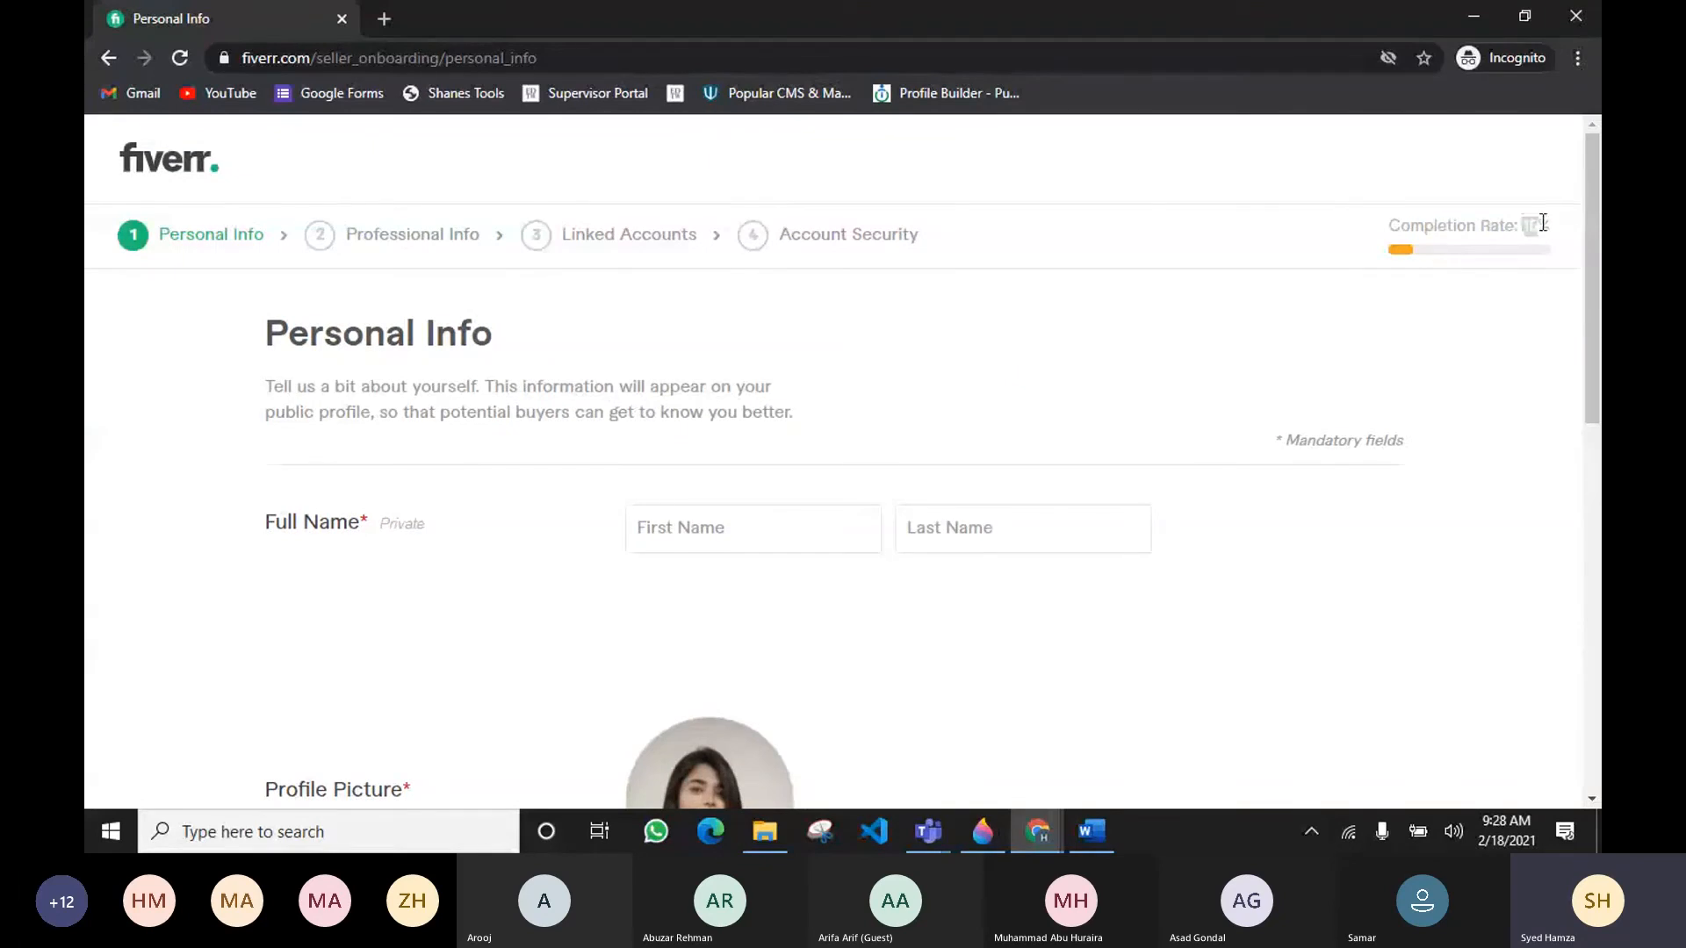
click(1485, 299)
drag(1525, 226, 1558, 235)
click(666, 510)
text(Arigfl)
key(Tab)
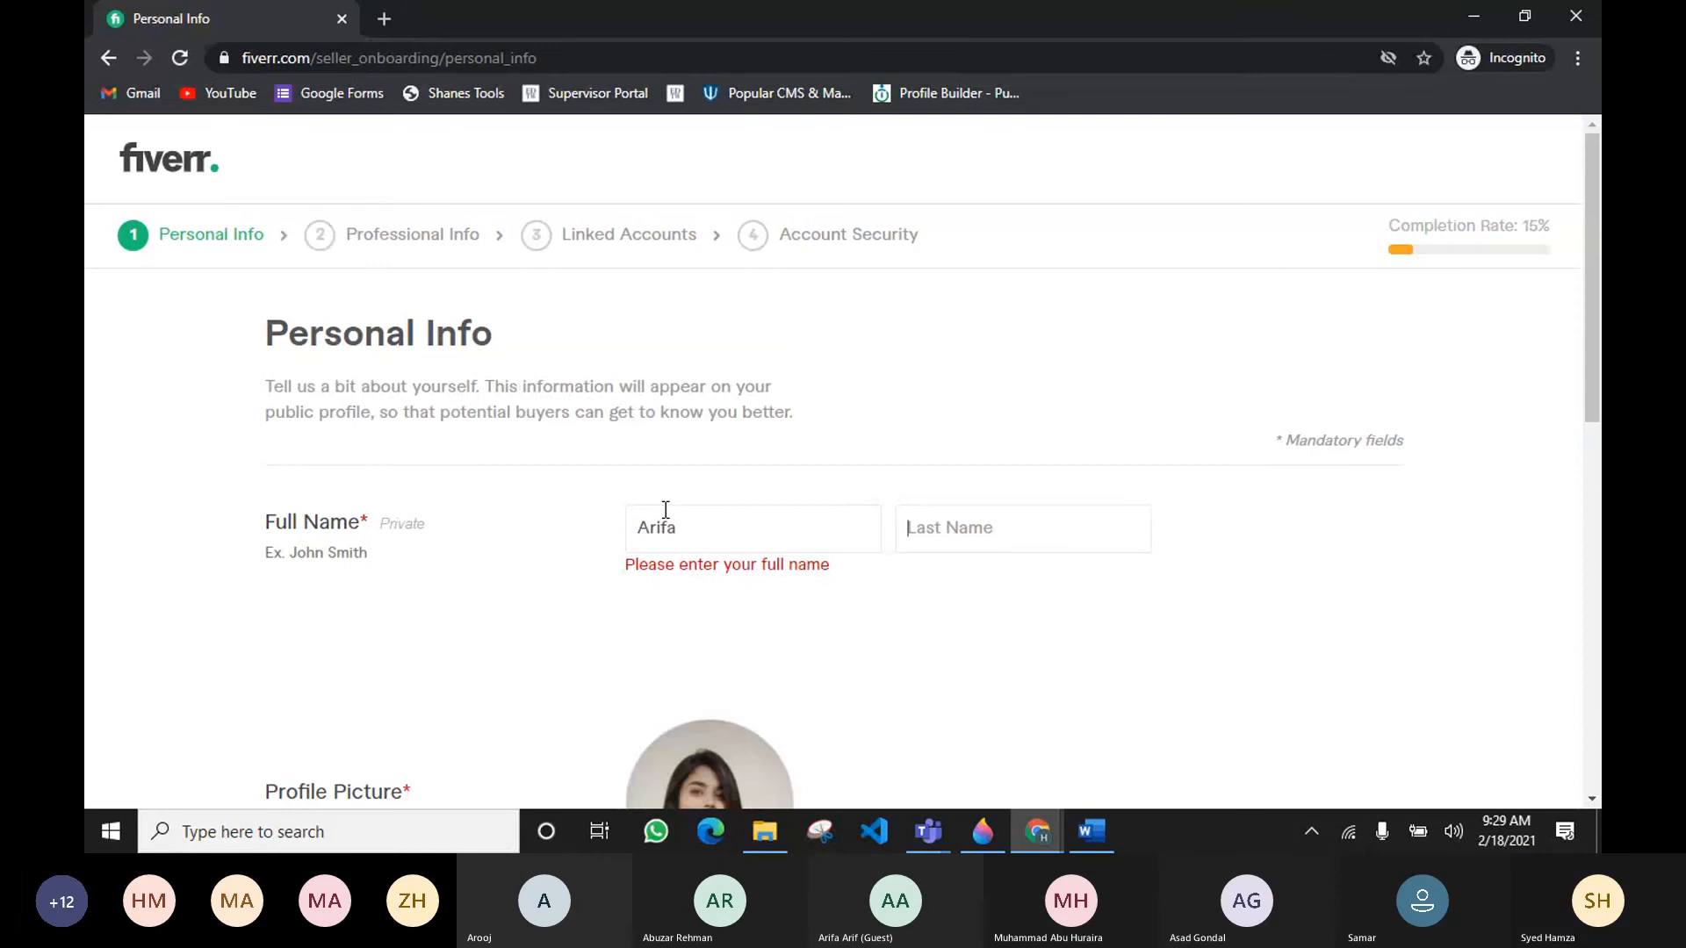
text(Arifl)
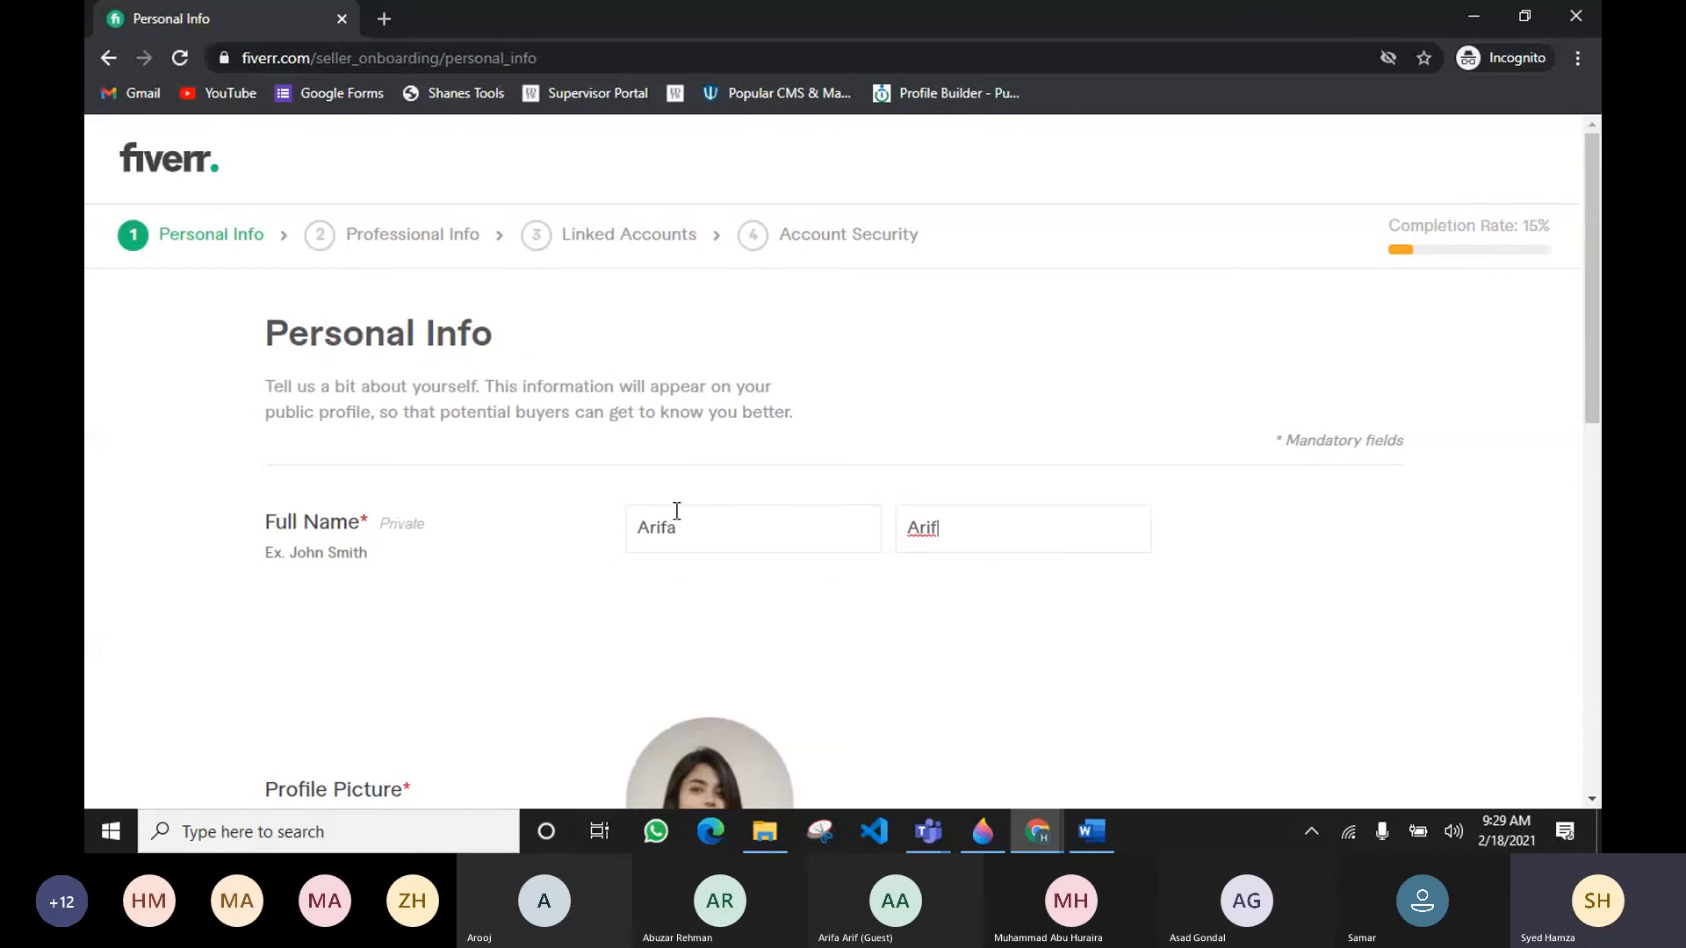
Step: Review the profile picture, description and languages, then continue to the Professional Info step
scroll(676, 511, down, 6)
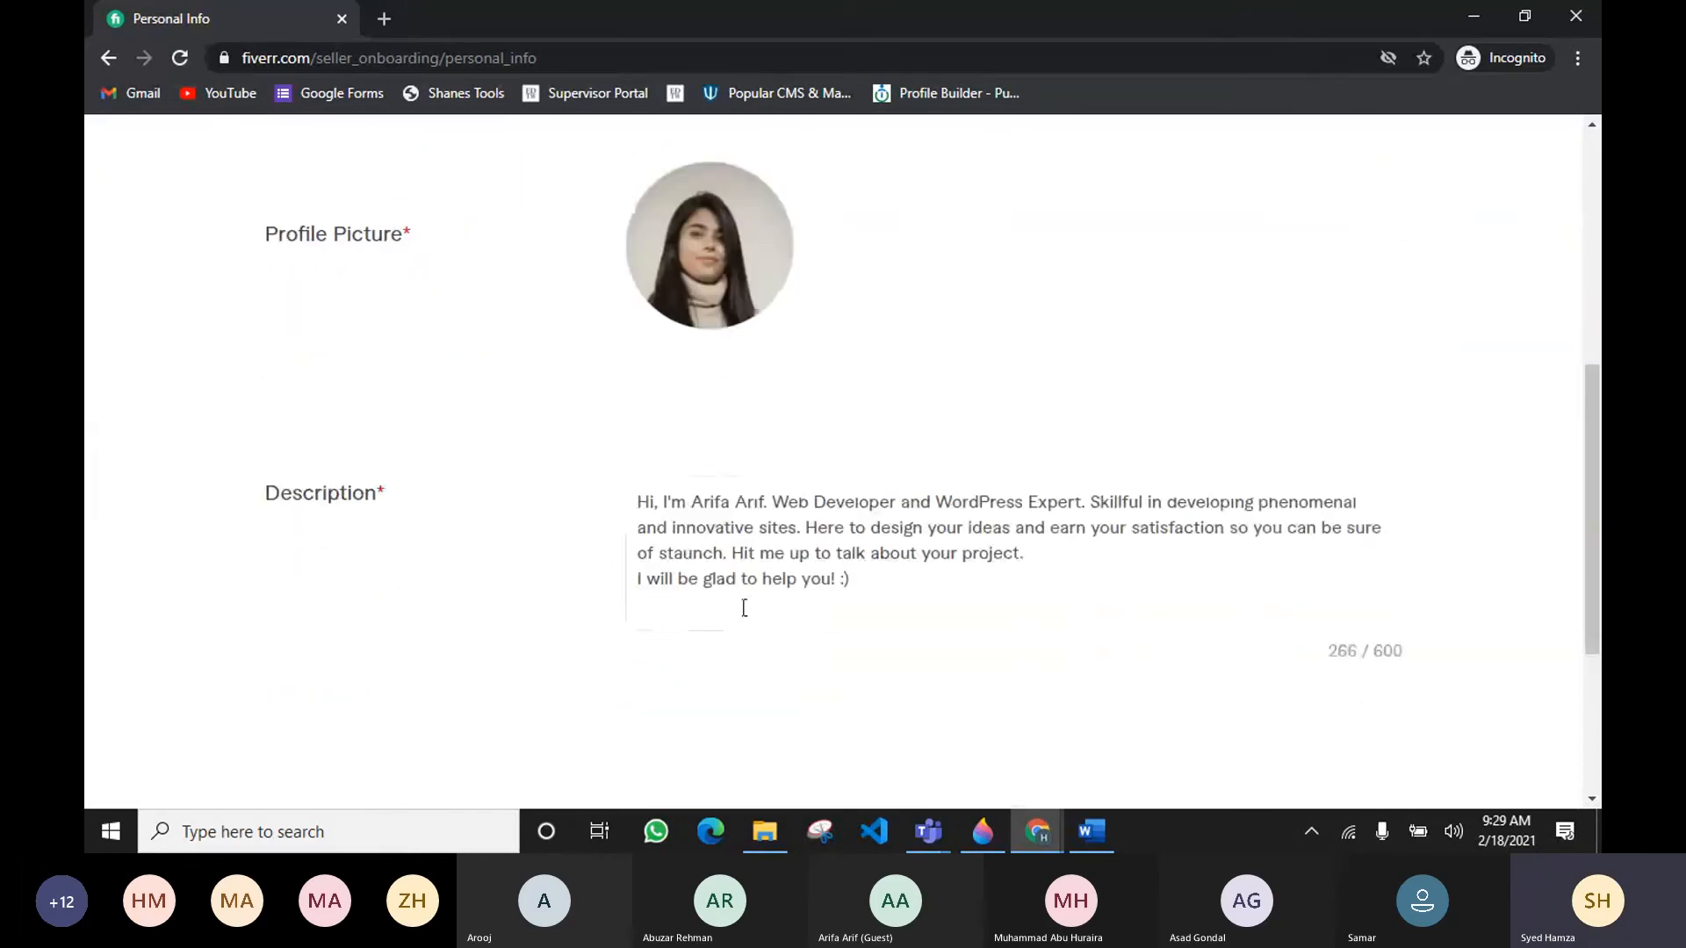
scroll(738, 444, down, 3)
scroll(828, 489, up, 1)
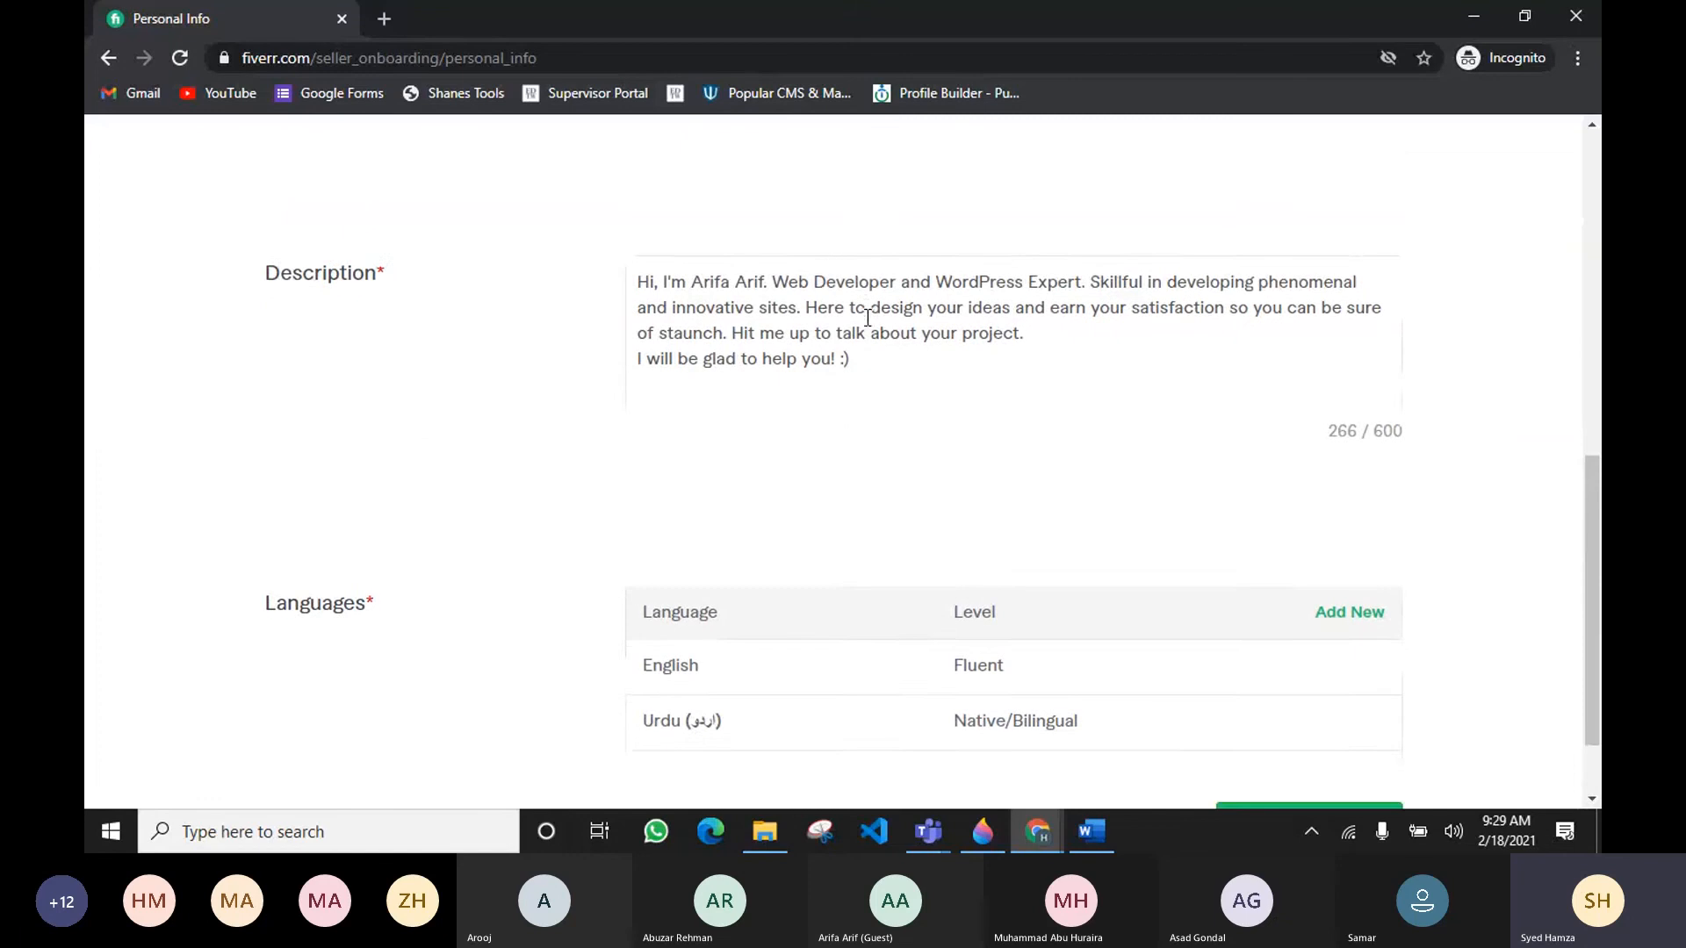
scroll(790, 421, down, 1)
click(1310, 742)
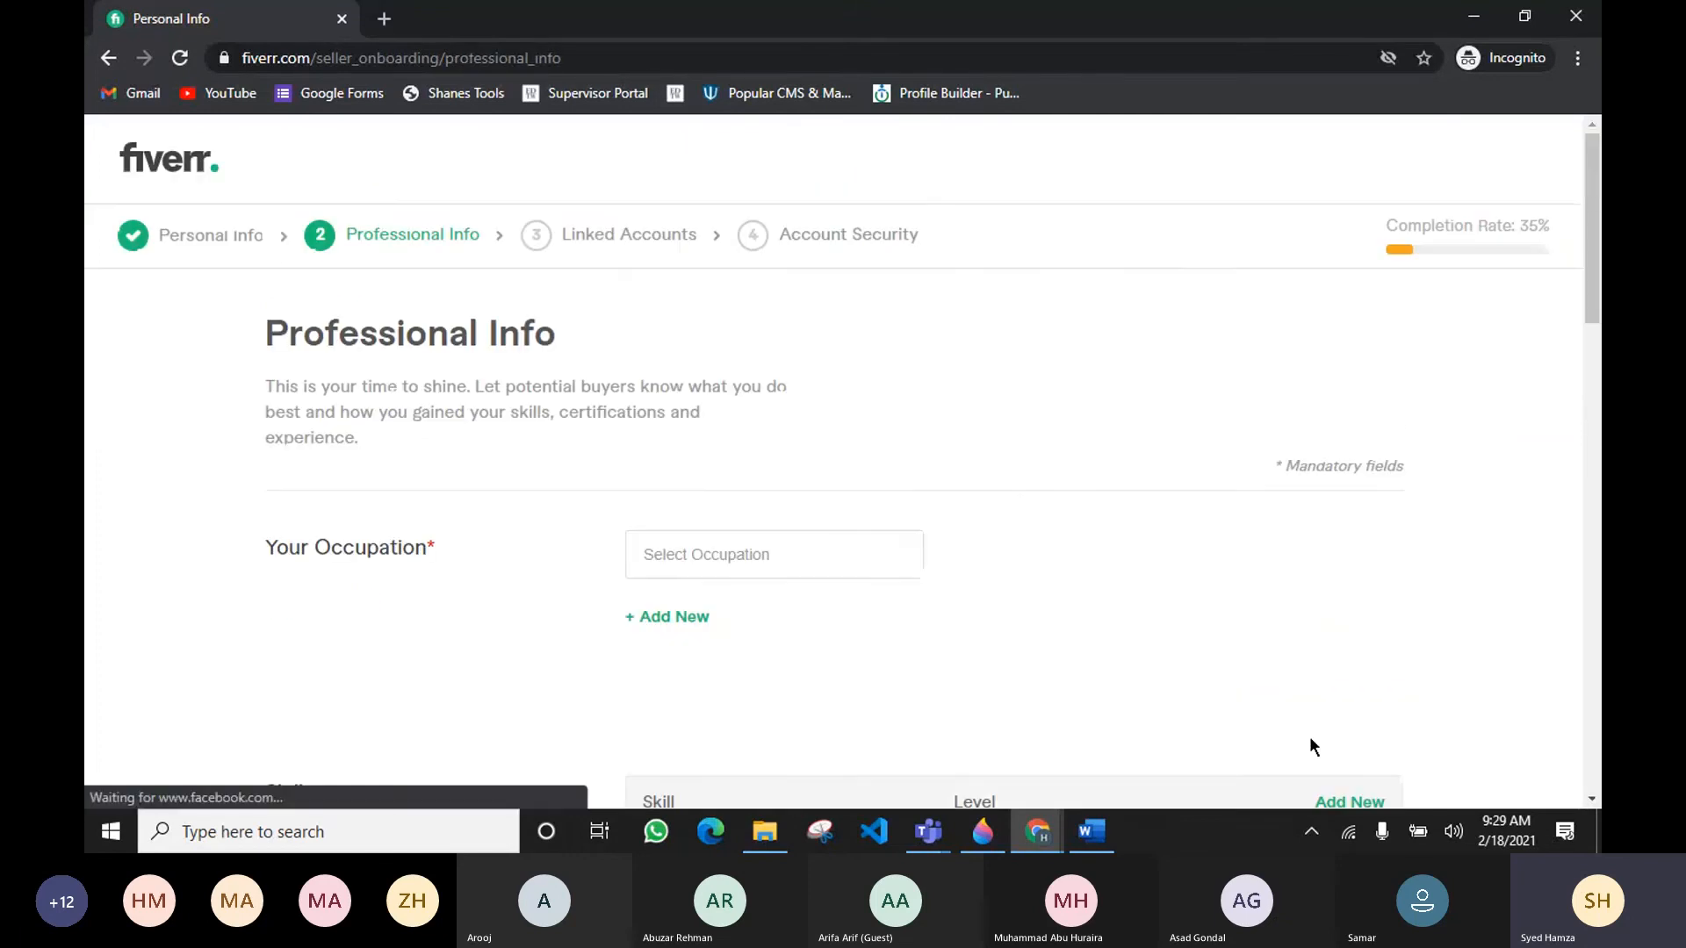
Step: Set the occupation to Programming & Tech
double_click(1528, 224)
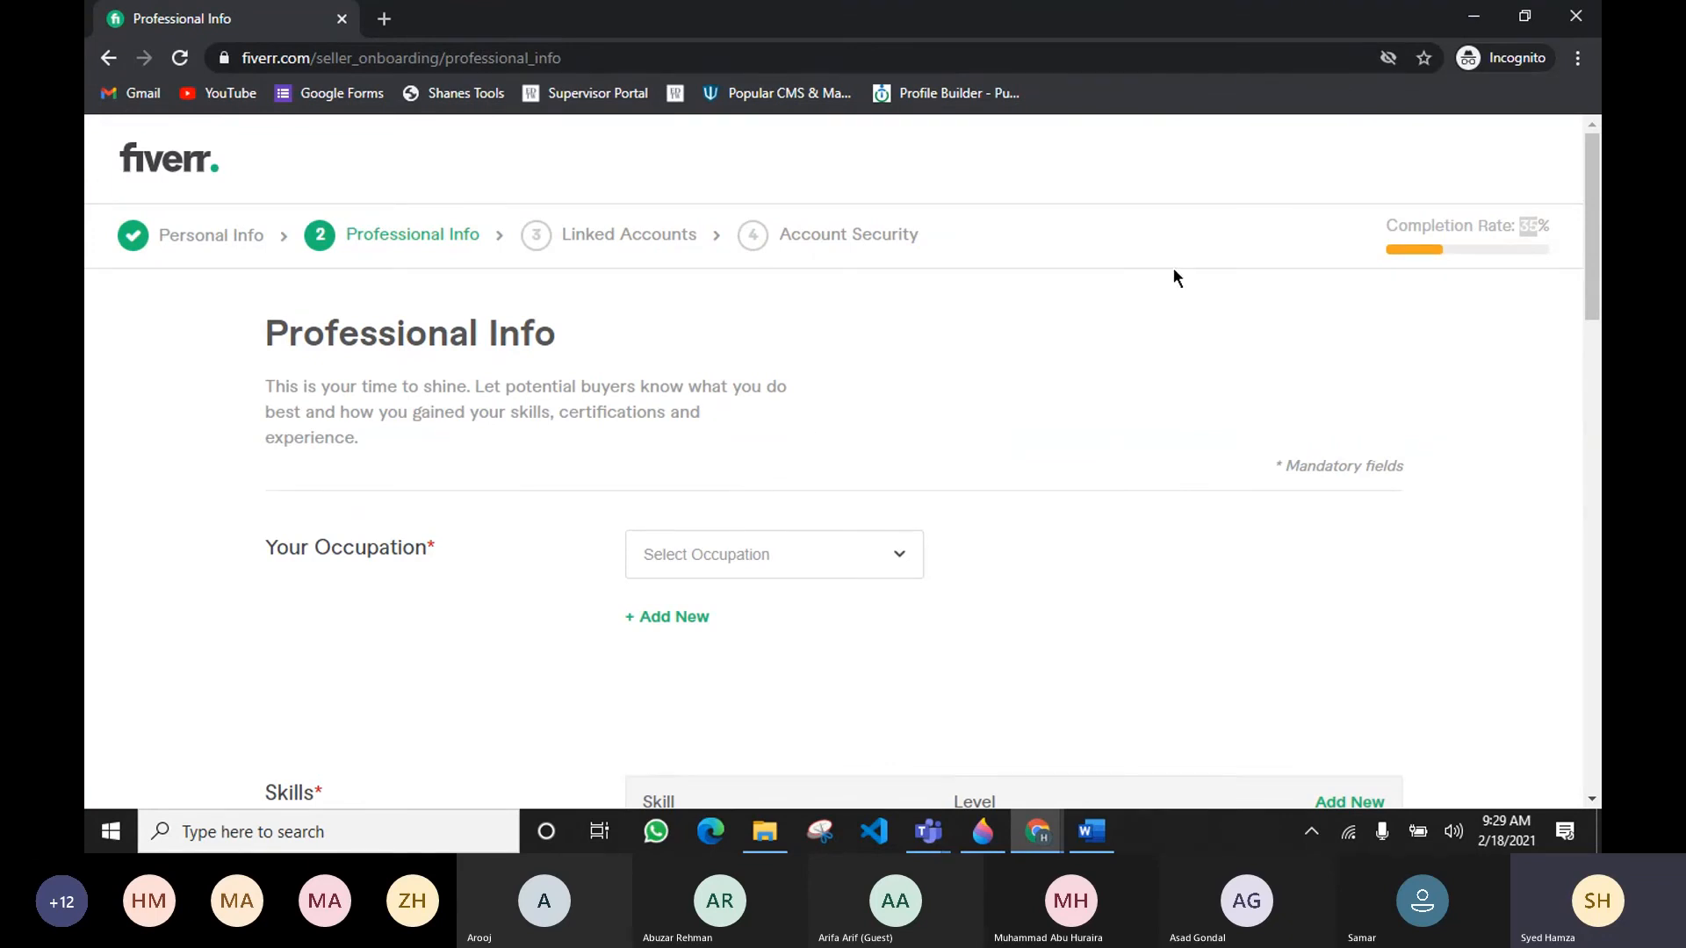
scroll(1308, 309, down, 2)
scroll(1120, 325, up, 1)
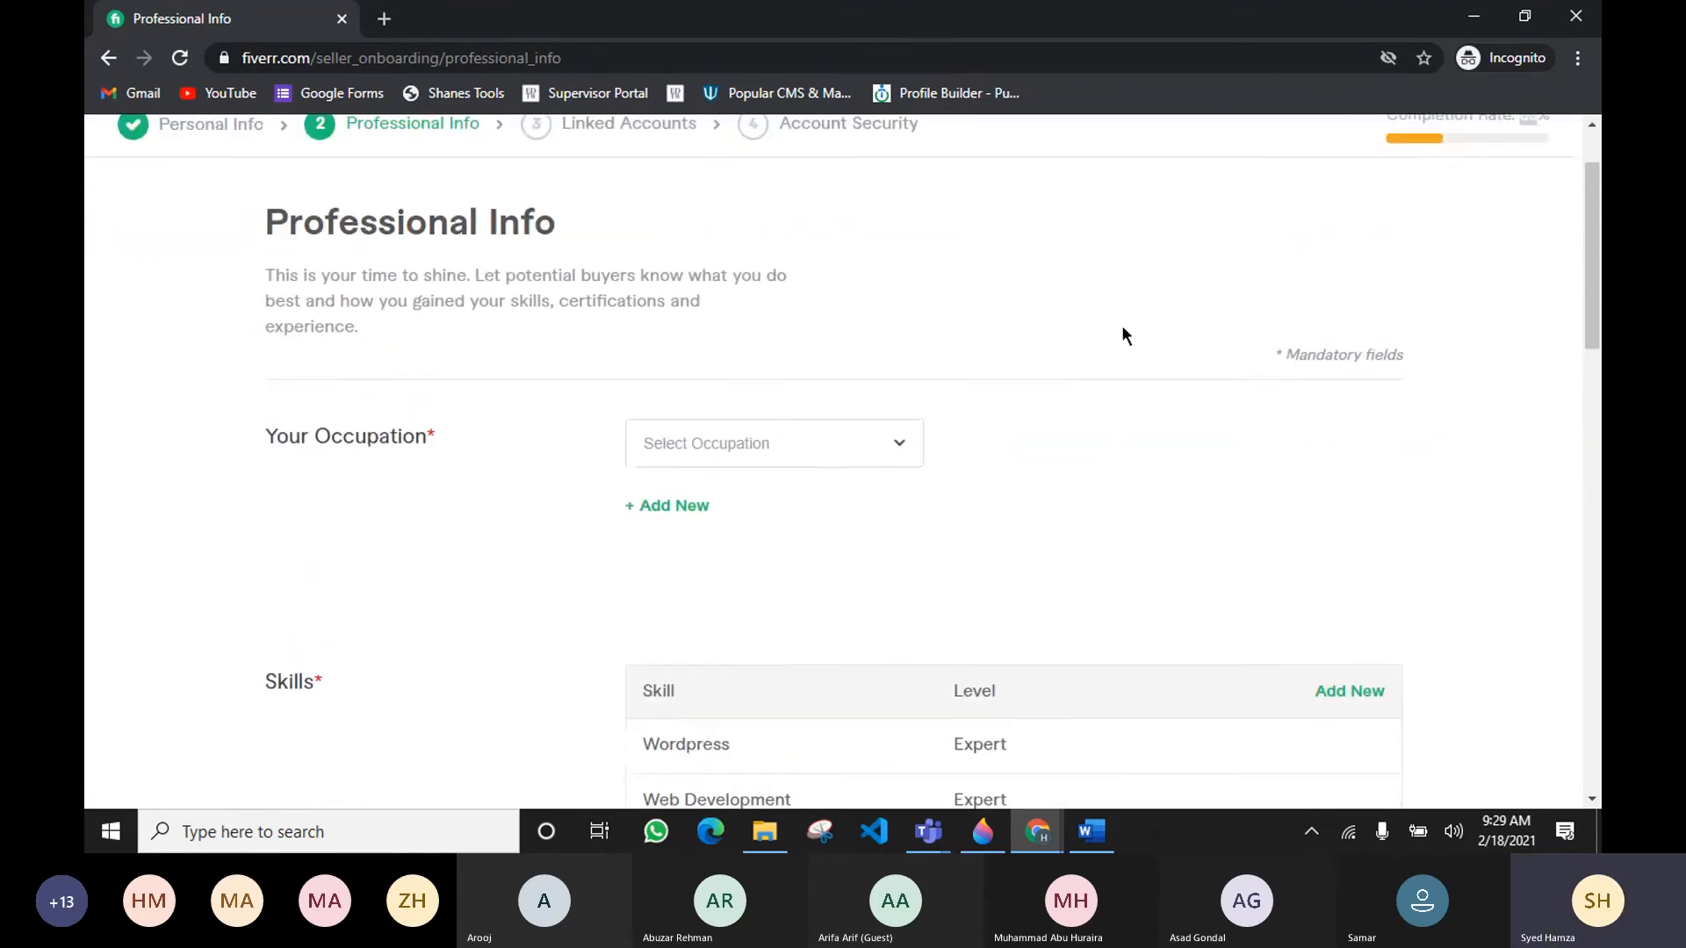
click(859, 448)
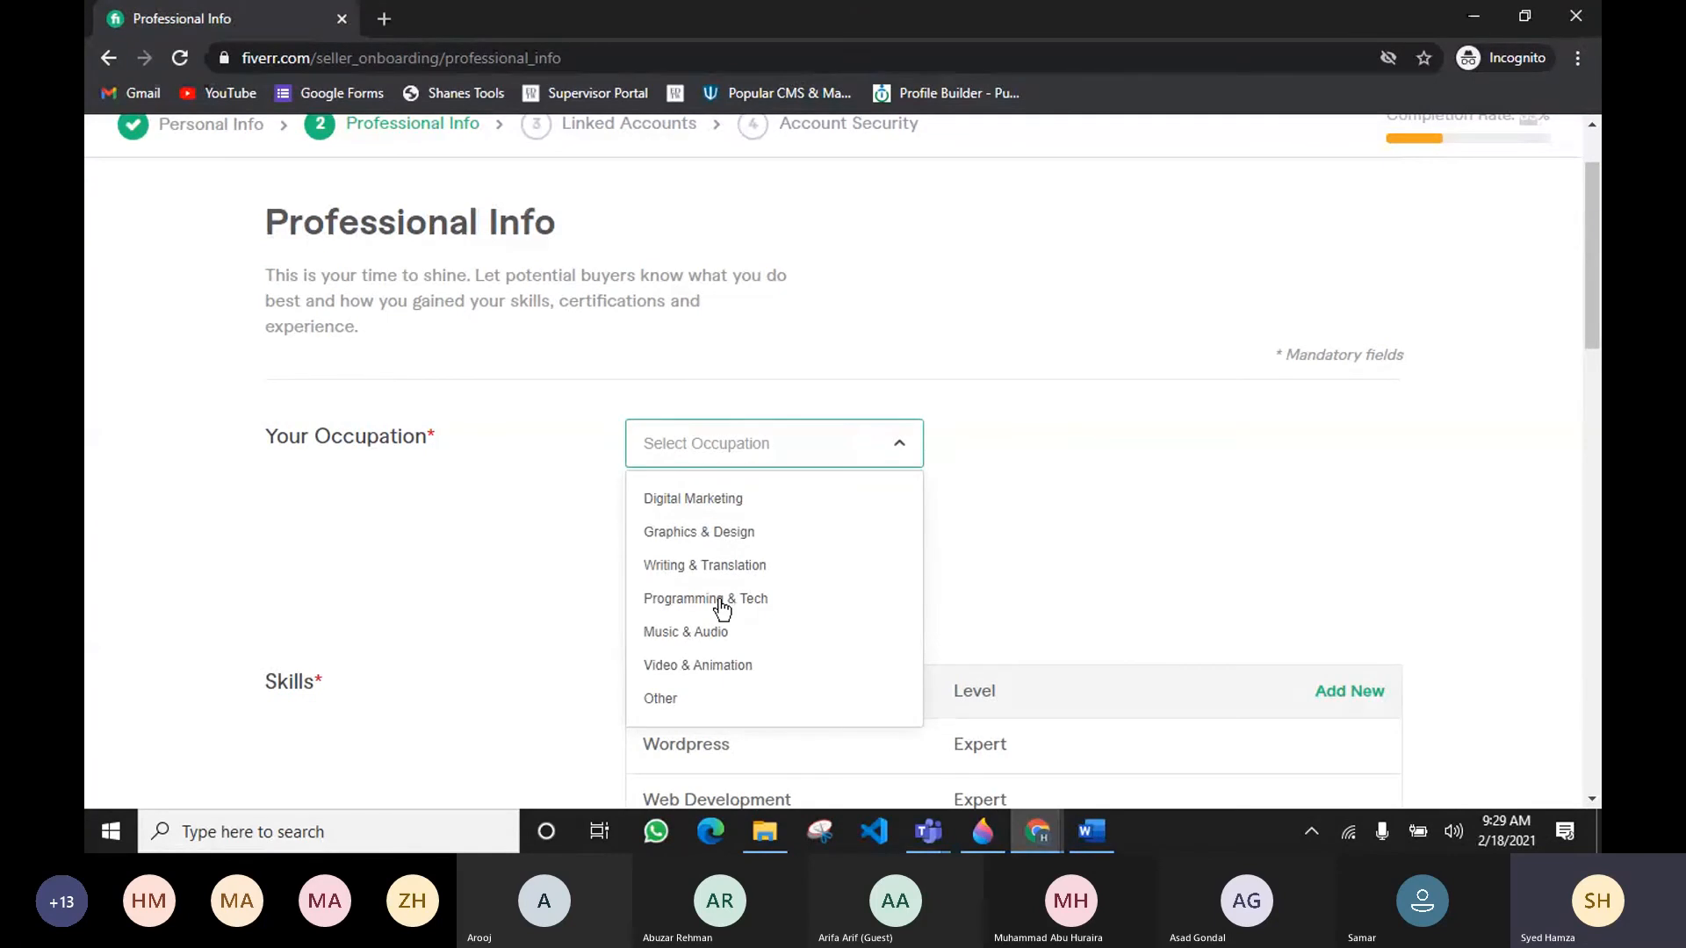
click(722, 601)
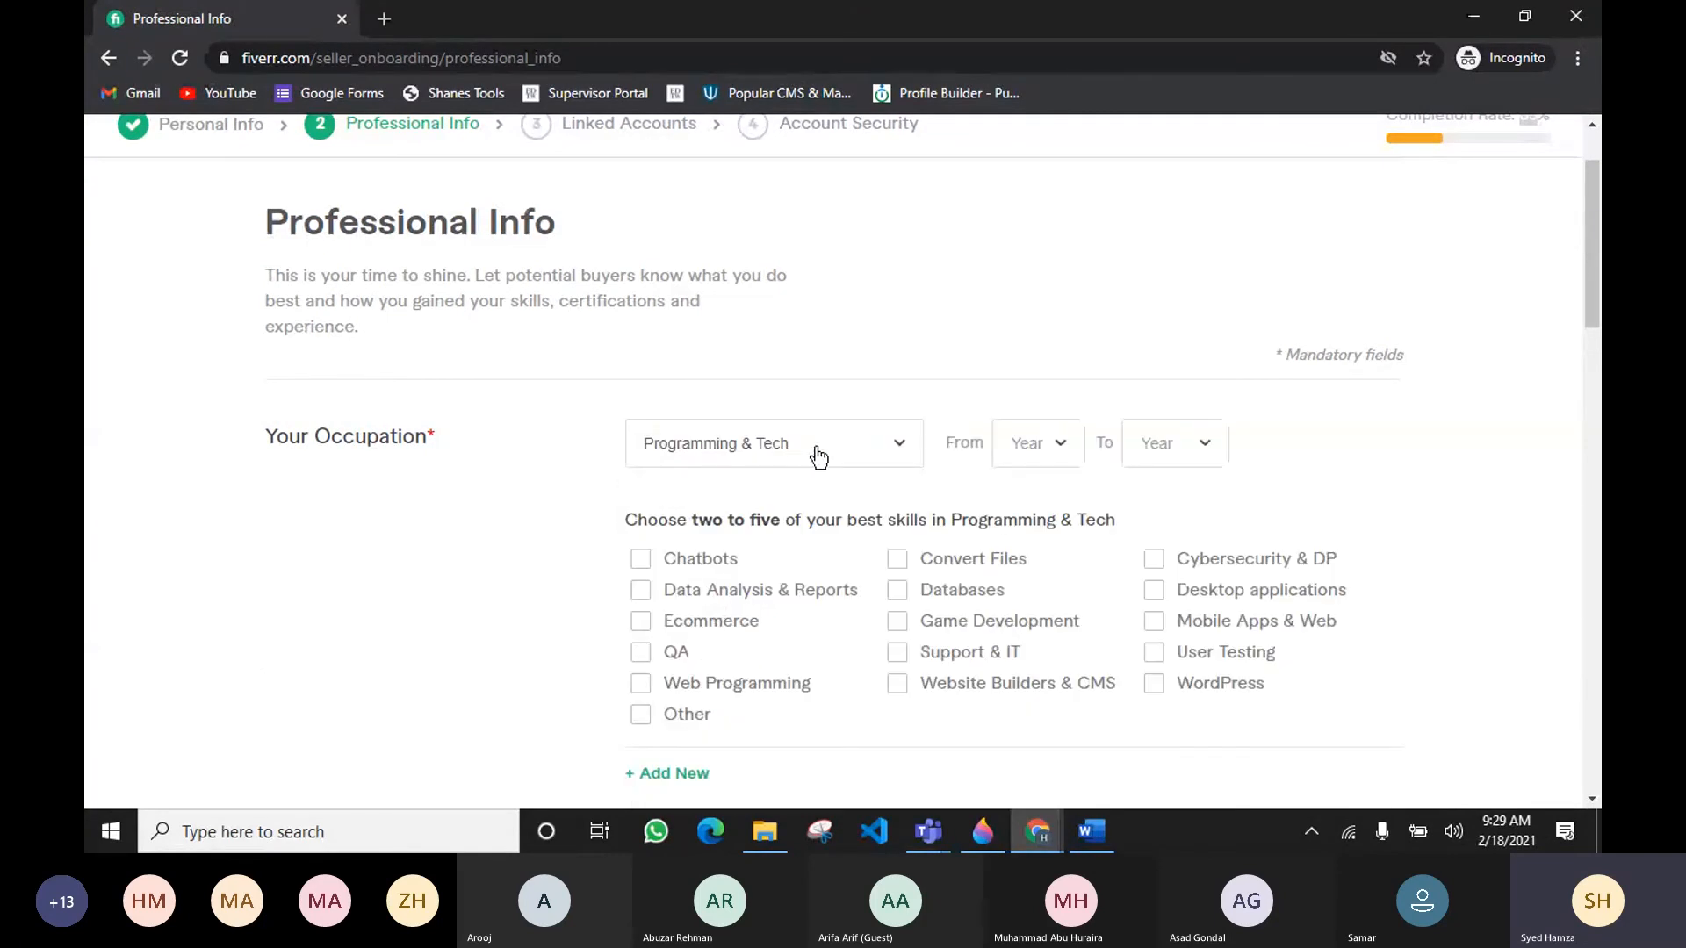
Step: Select Web Programming, Website Builders & CMS and Ecommerce as the best skills for the occupation
scroll(830, 466, down, 1)
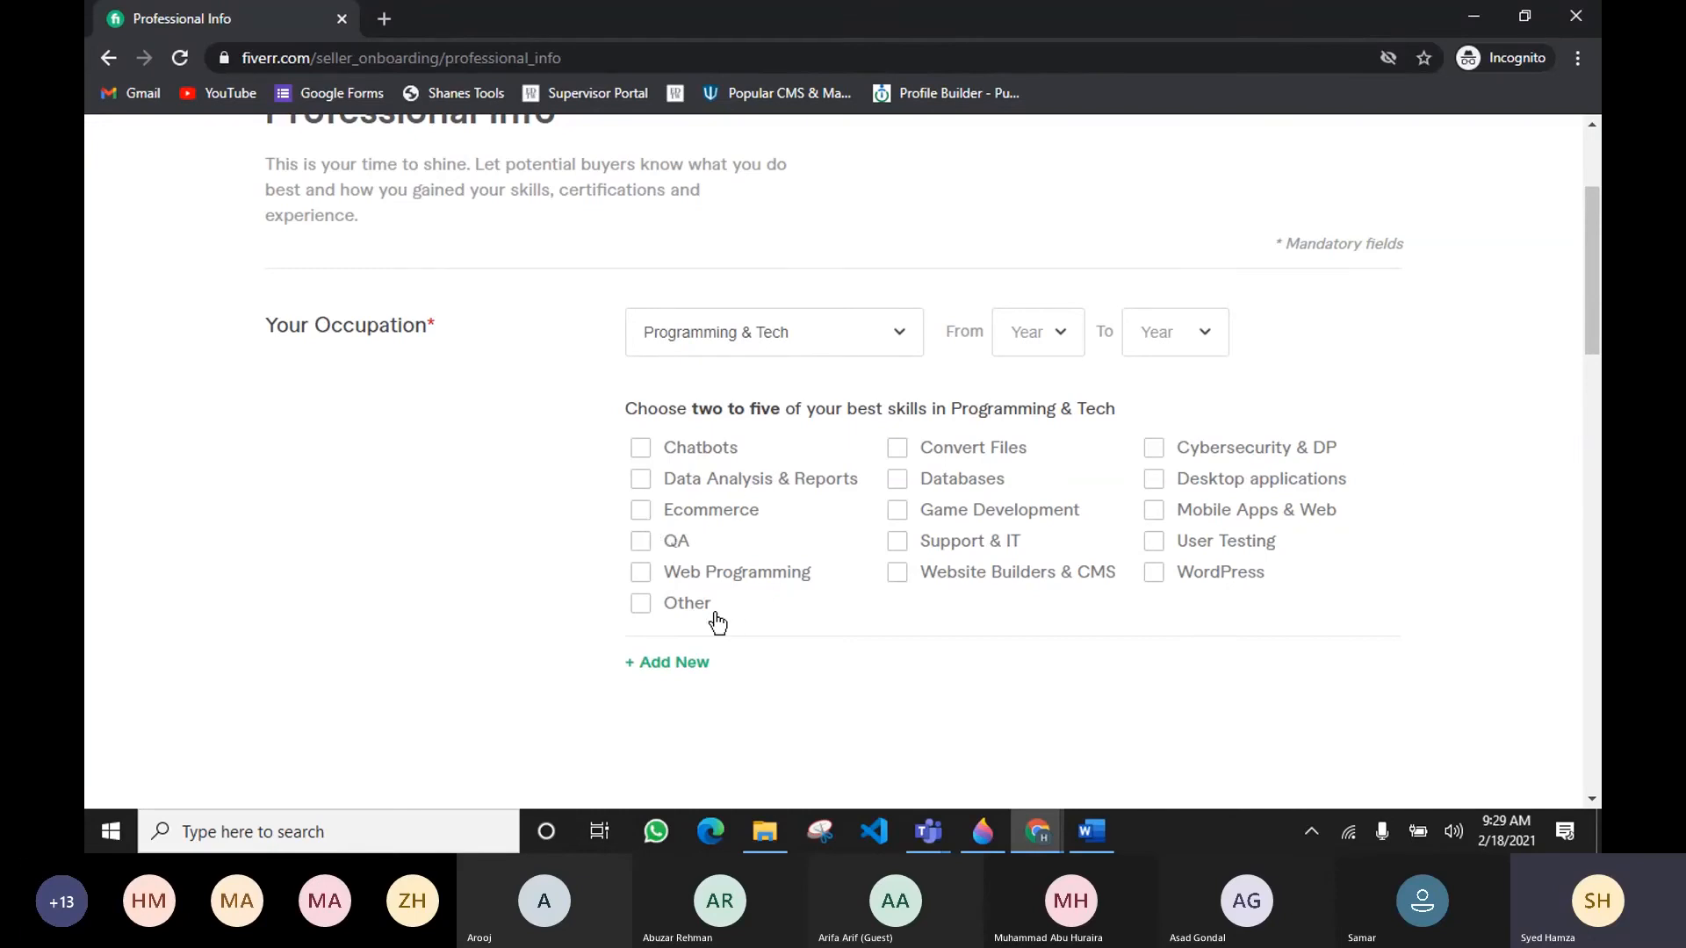
click(698, 575)
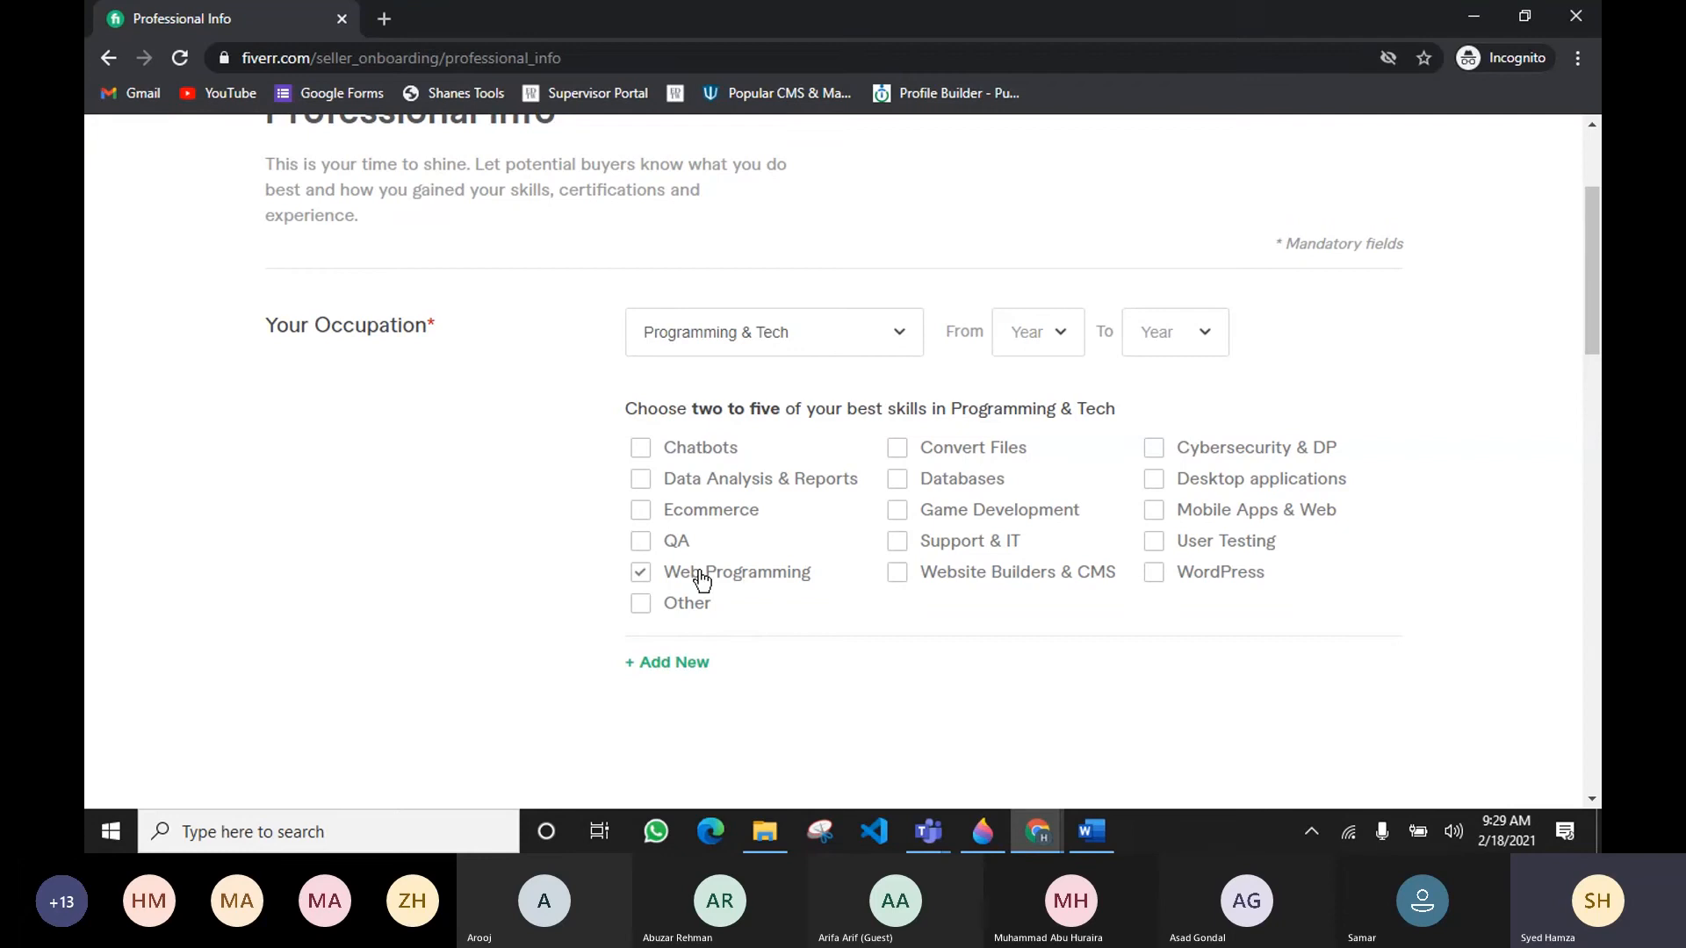
click(949, 583)
click(703, 516)
drag(695, 413, 746, 415)
click(1165, 406)
scroll(1168, 535, down, 1)
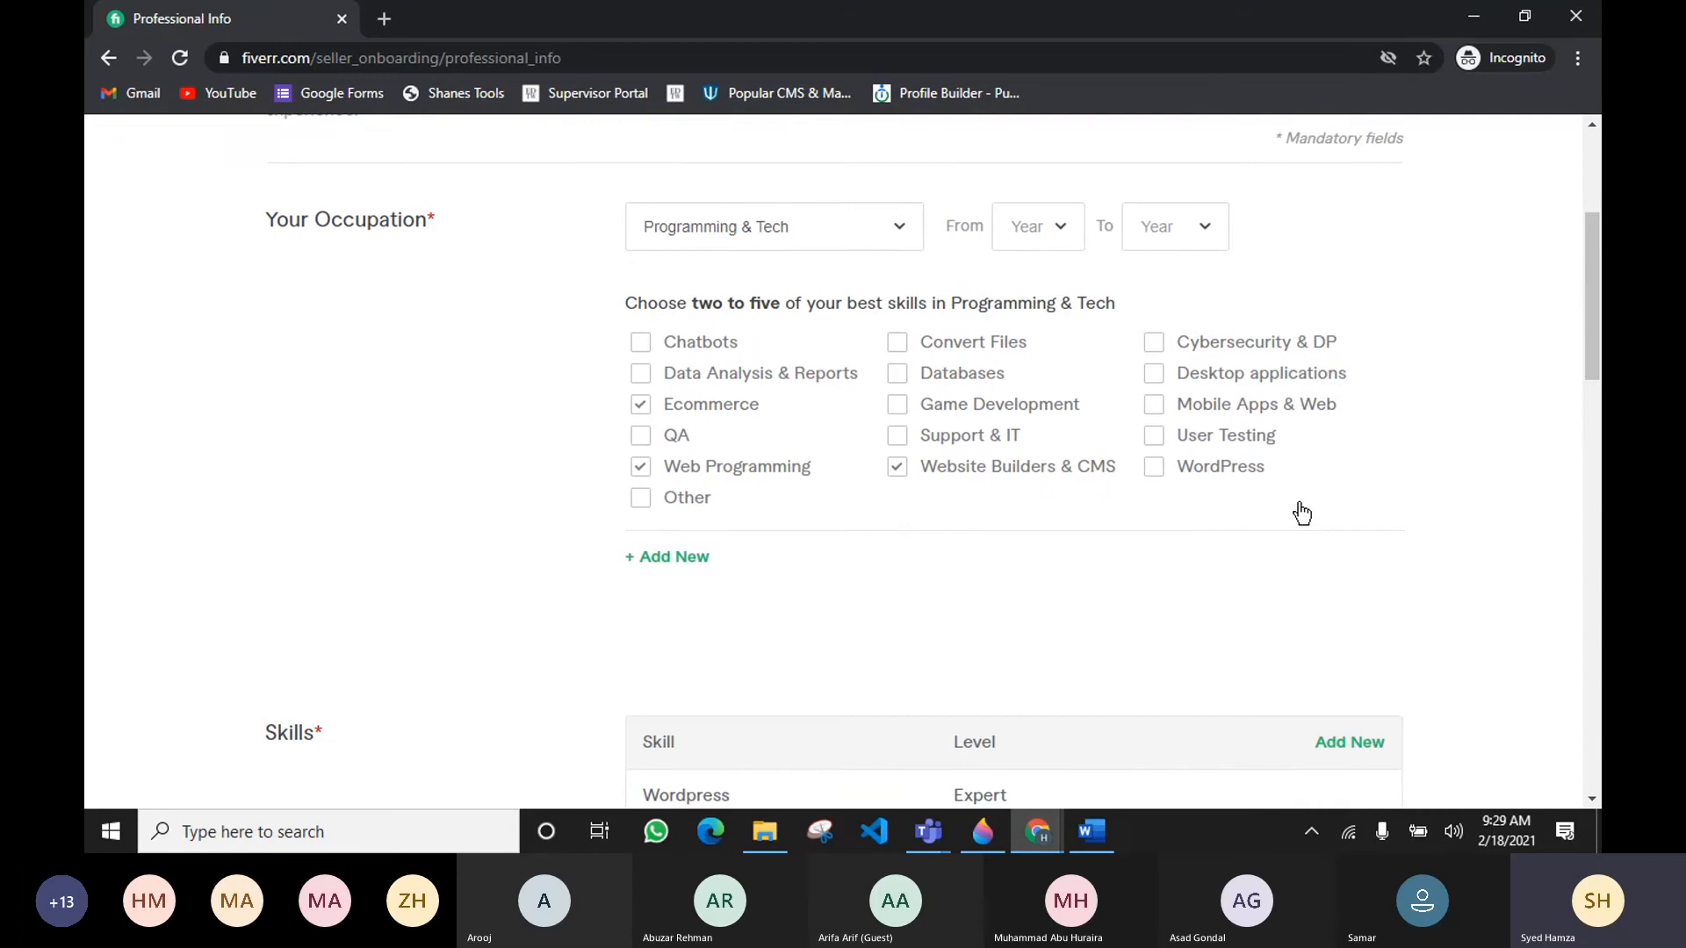
Step: Add WordPress as a best skill and set the occupation's years from 2019 to 2021
click(1225, 468)
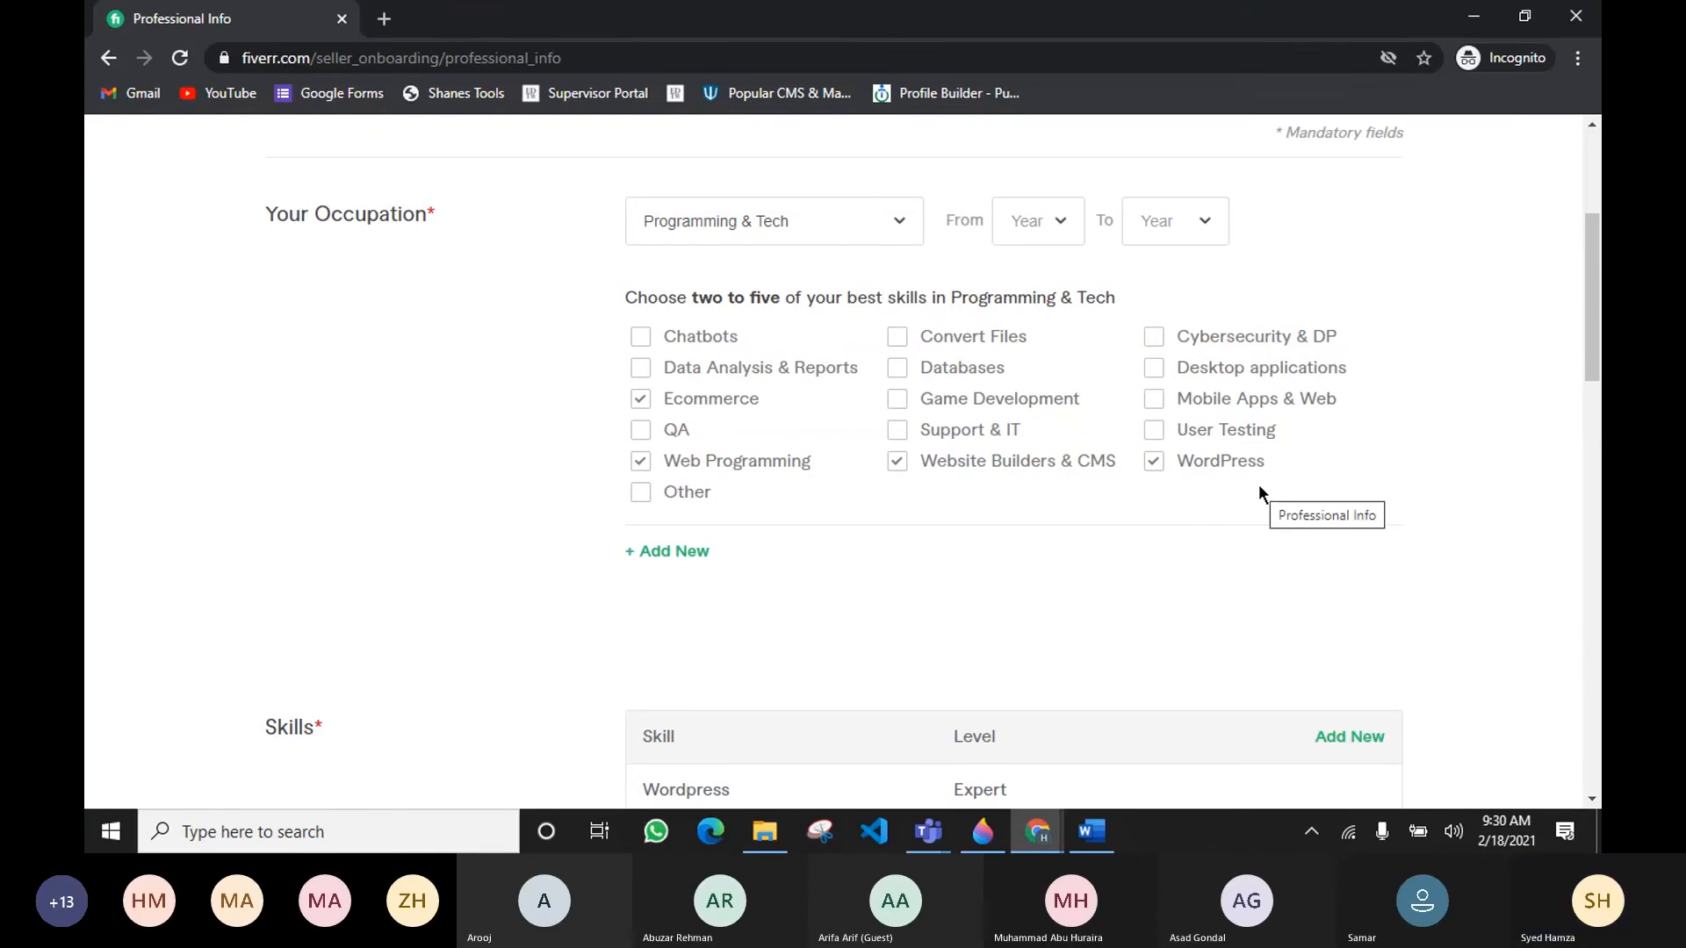
click(1040, 227)
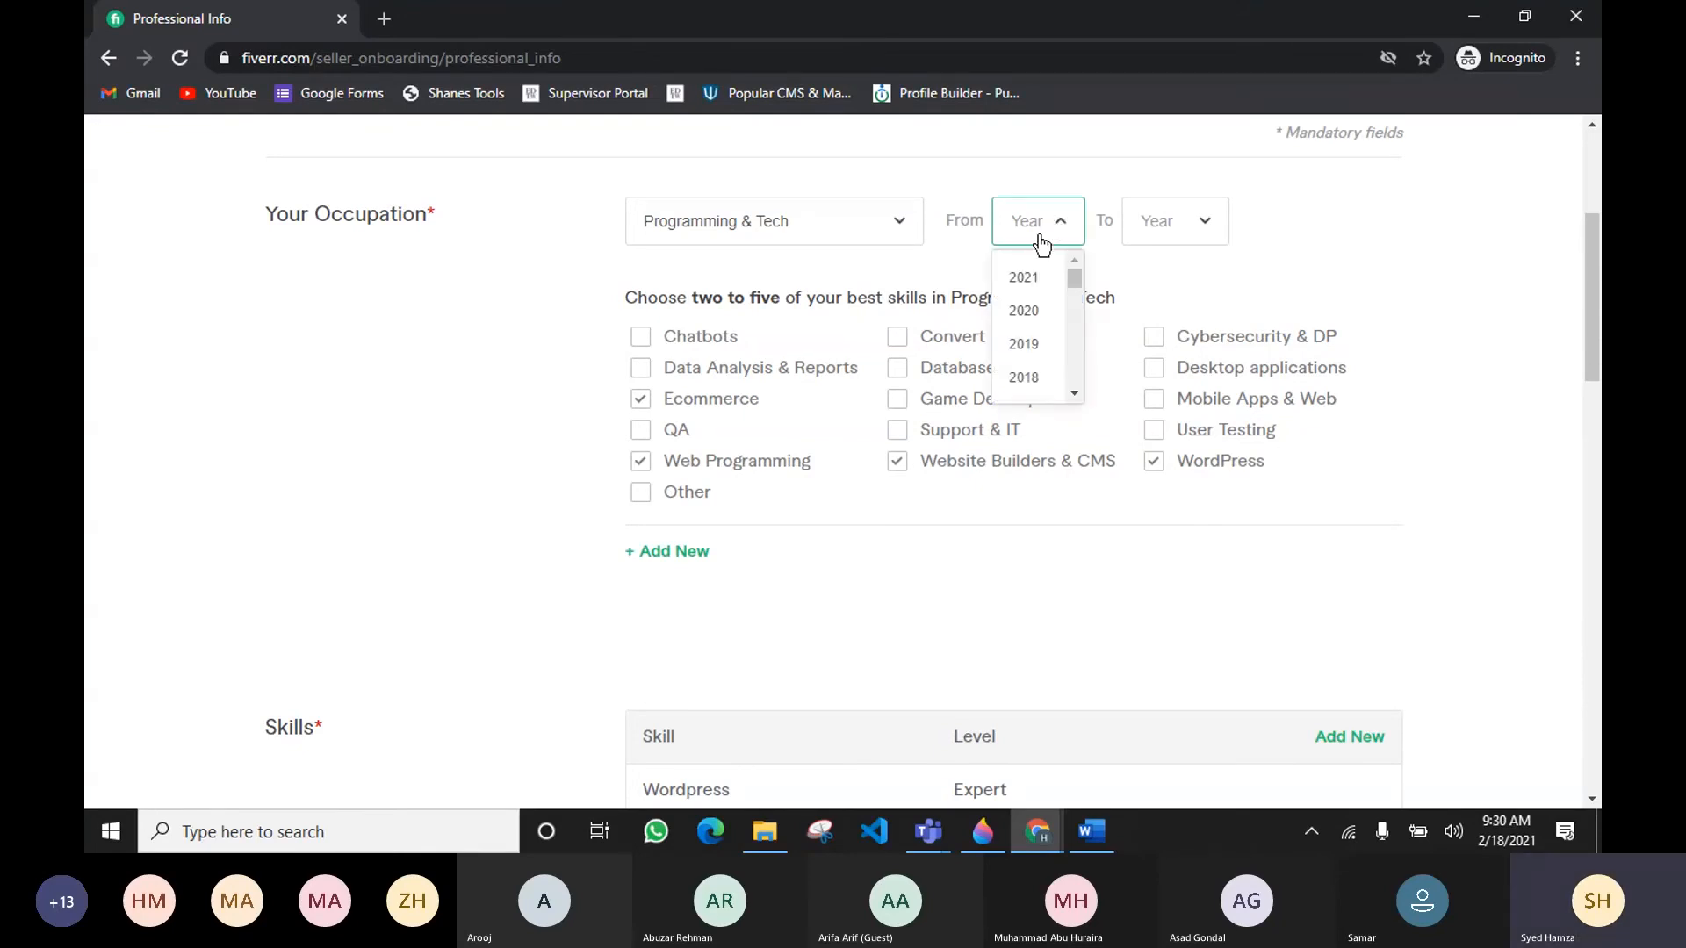
click(1034, 351)
click(1150, 226)
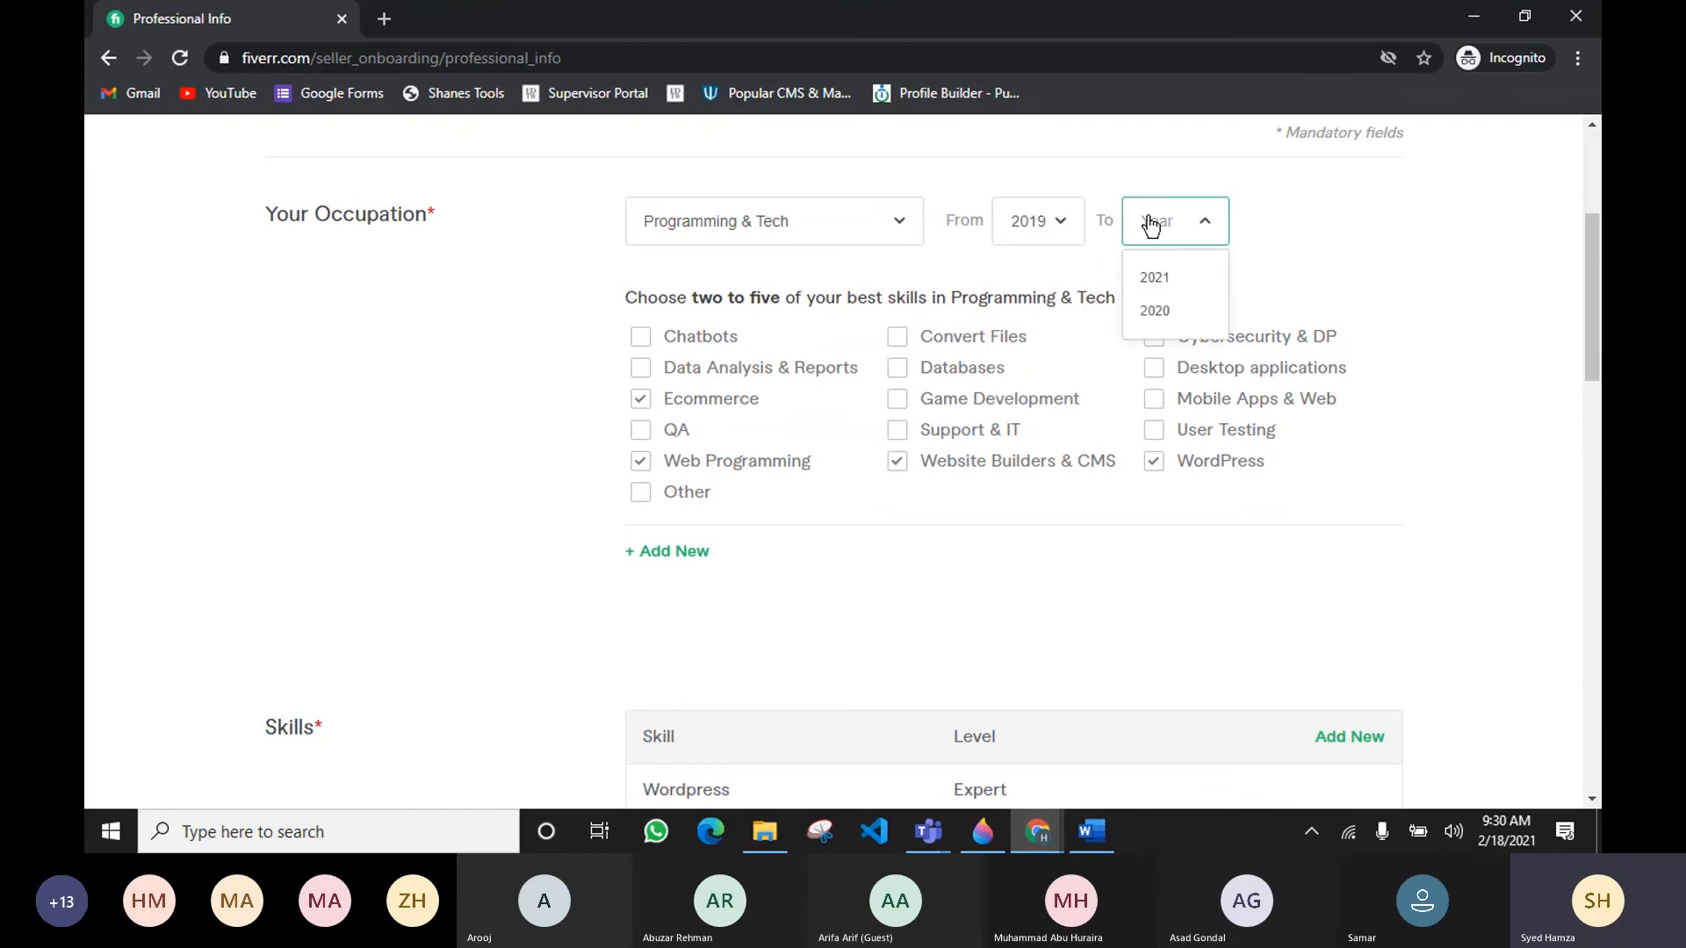
click(1149, 281)
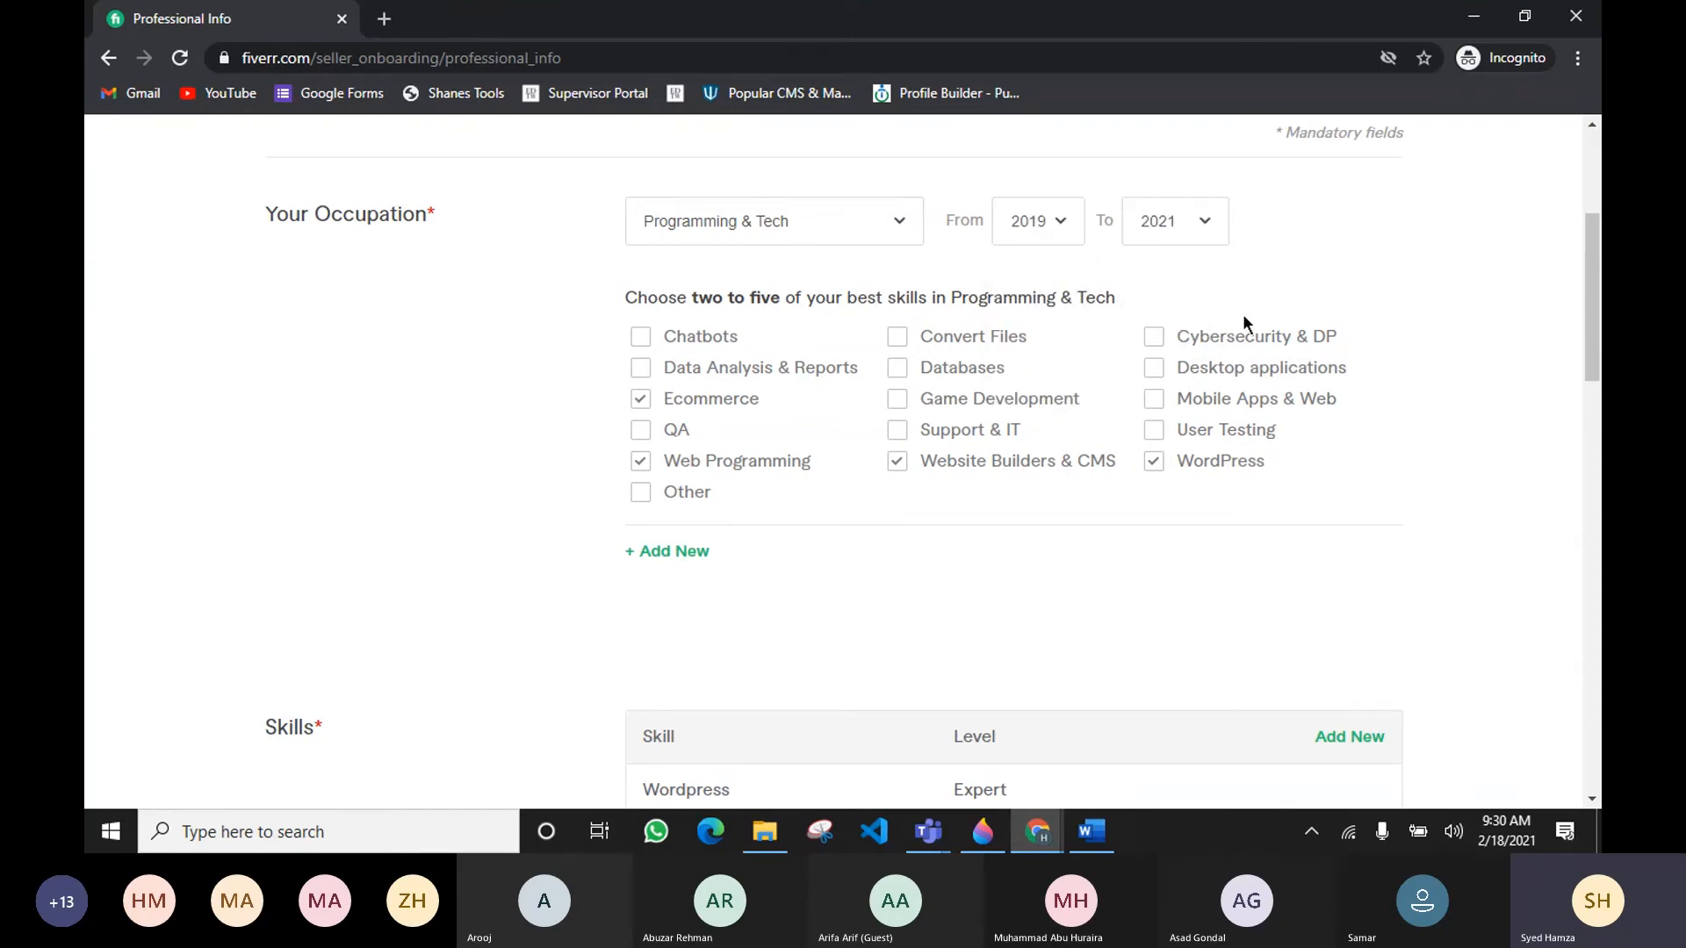
Step: Continue past the skills, education, certification and website sections to the Linked Accounts step
scroll(1197, 317, down, 3)
scroll(1197, 324, down, 7)
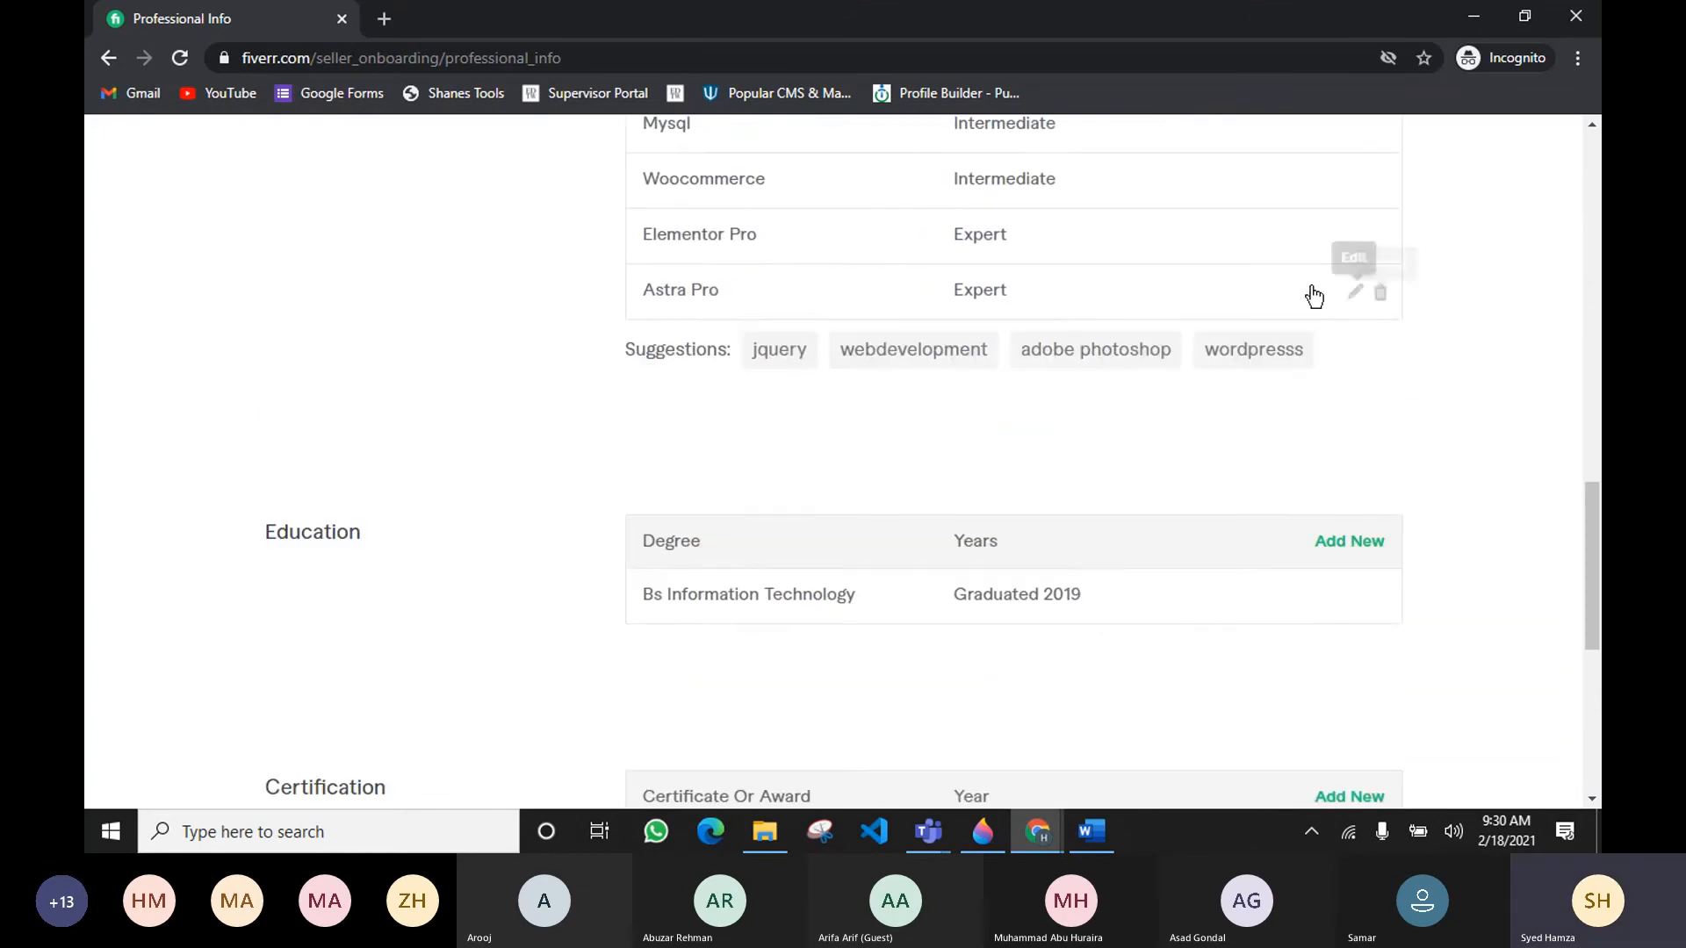
scroll(1345, 415, down, 7)
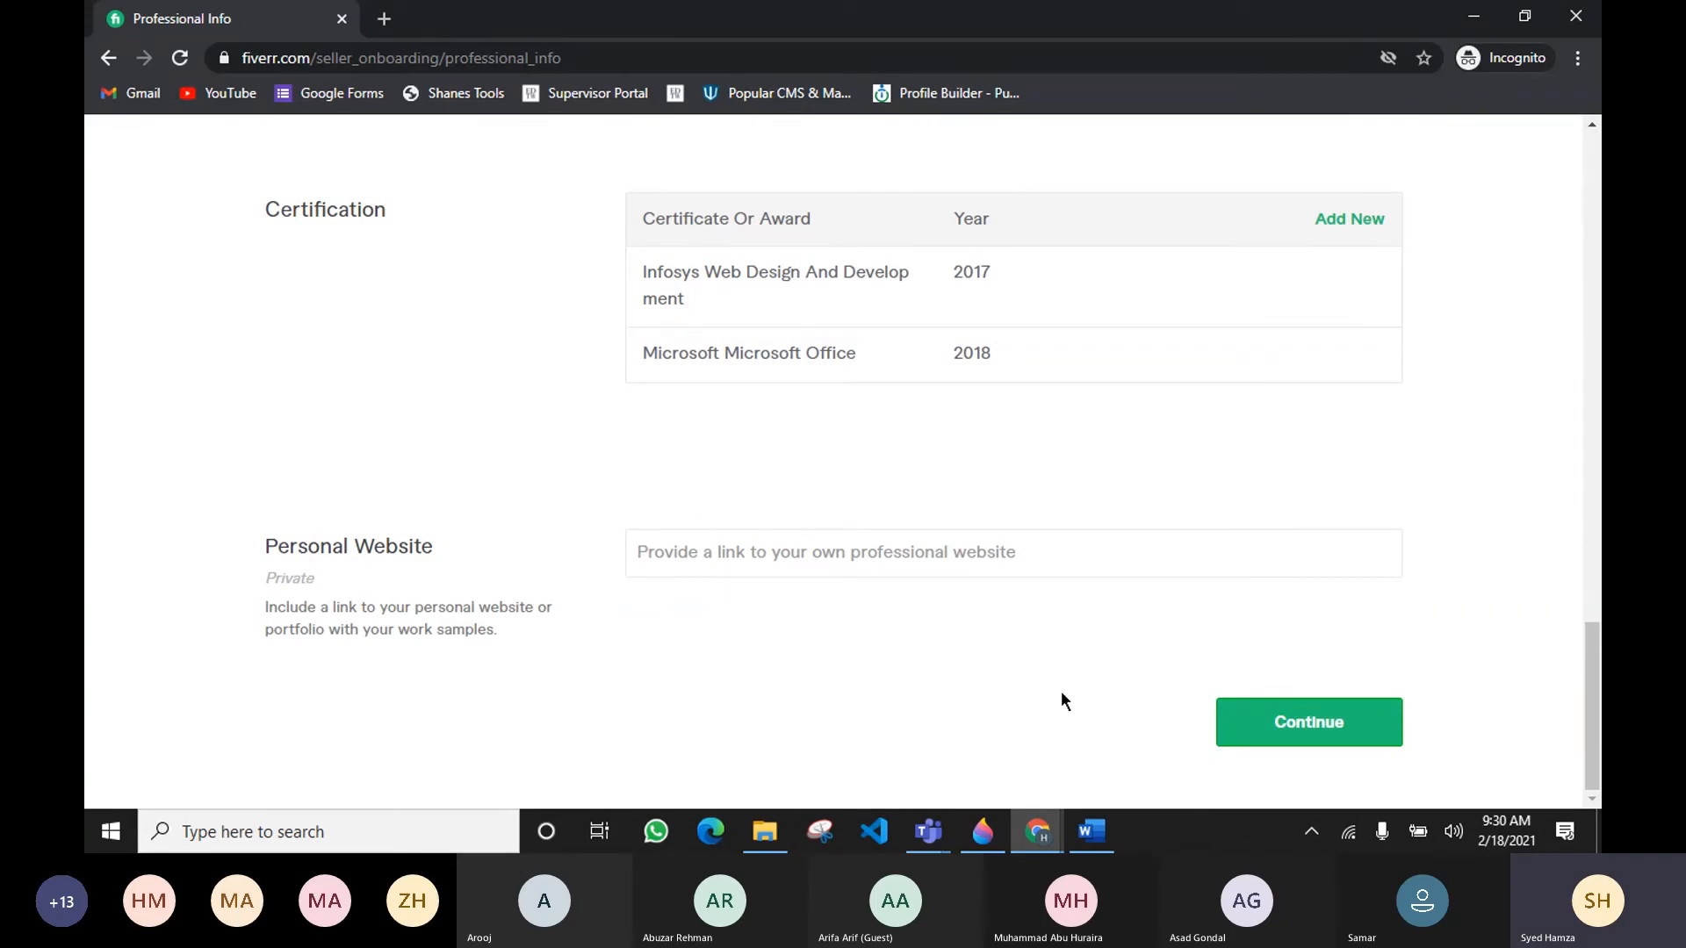
click(1279, 740)
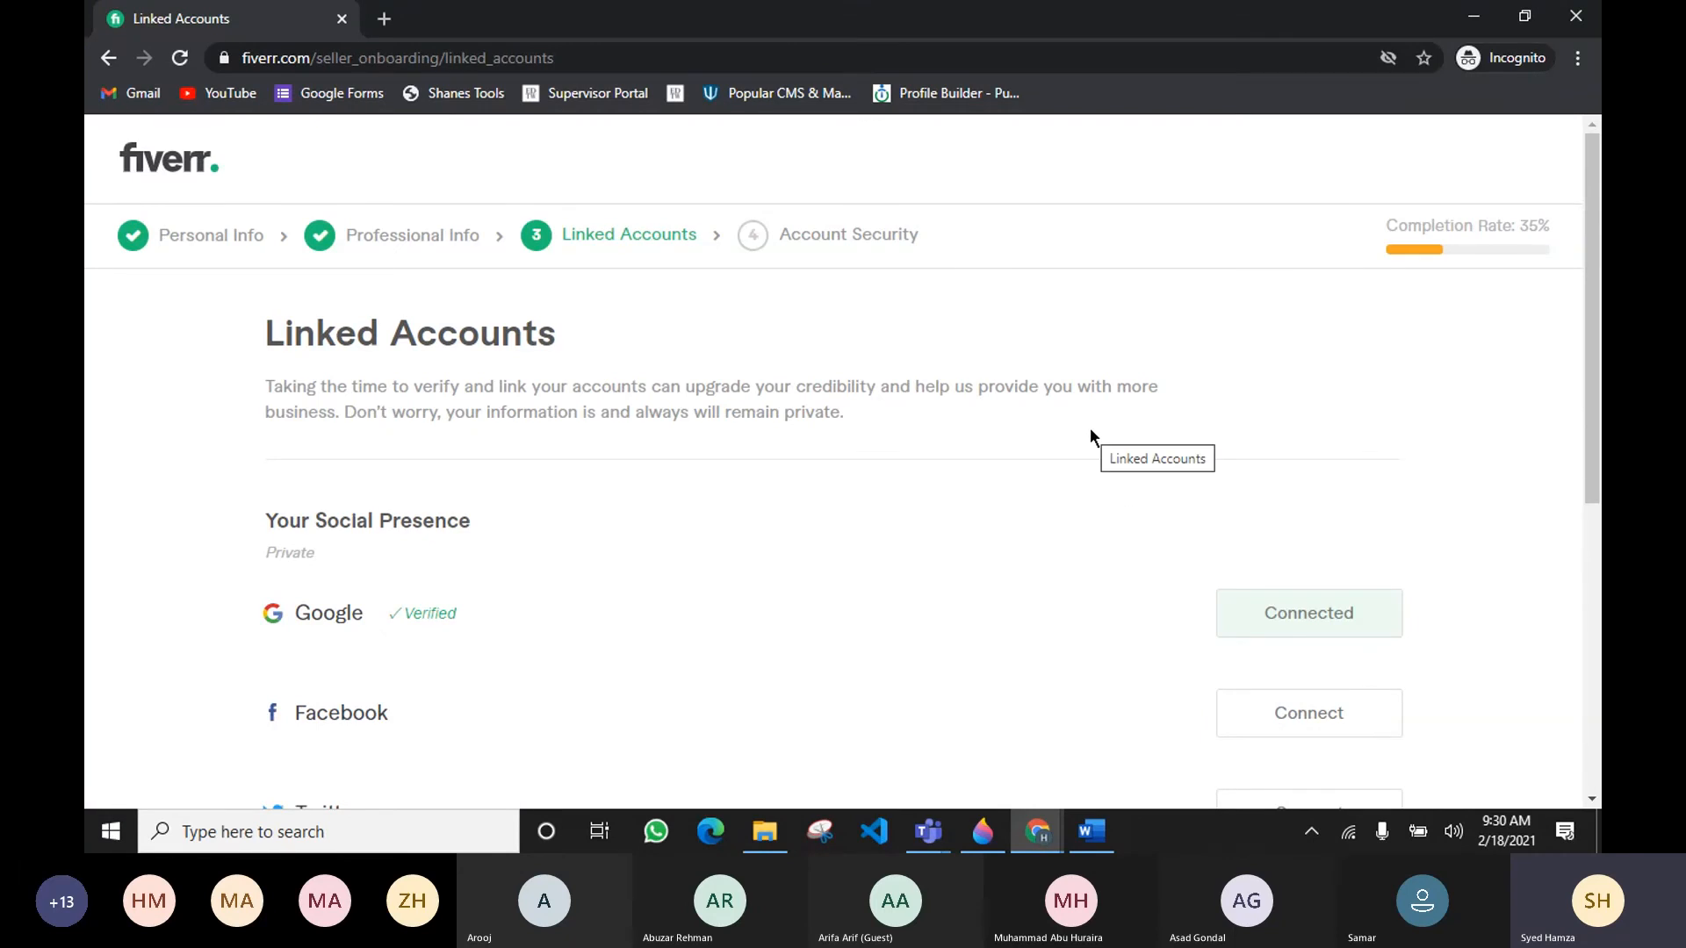
Step: Continue past the social and professional linked accounts to the Account Security step
scroll(1089, 429, down, 1)
scroll(1088, 430, down, 5)
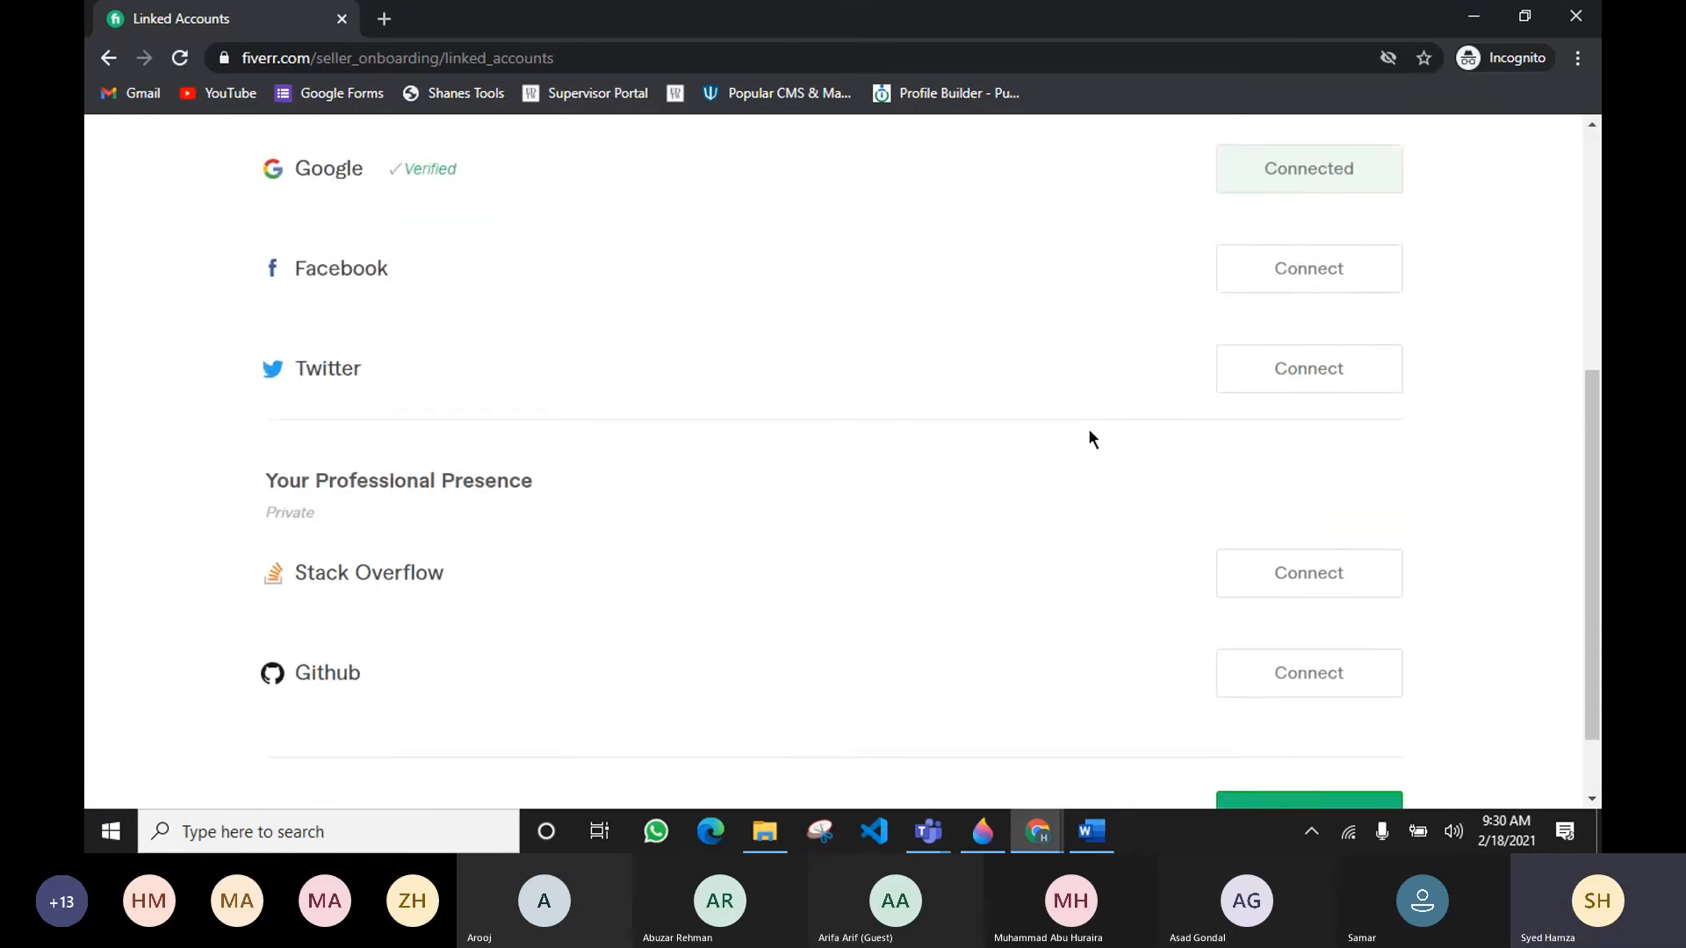
scroll(1089, 430, up, 3)
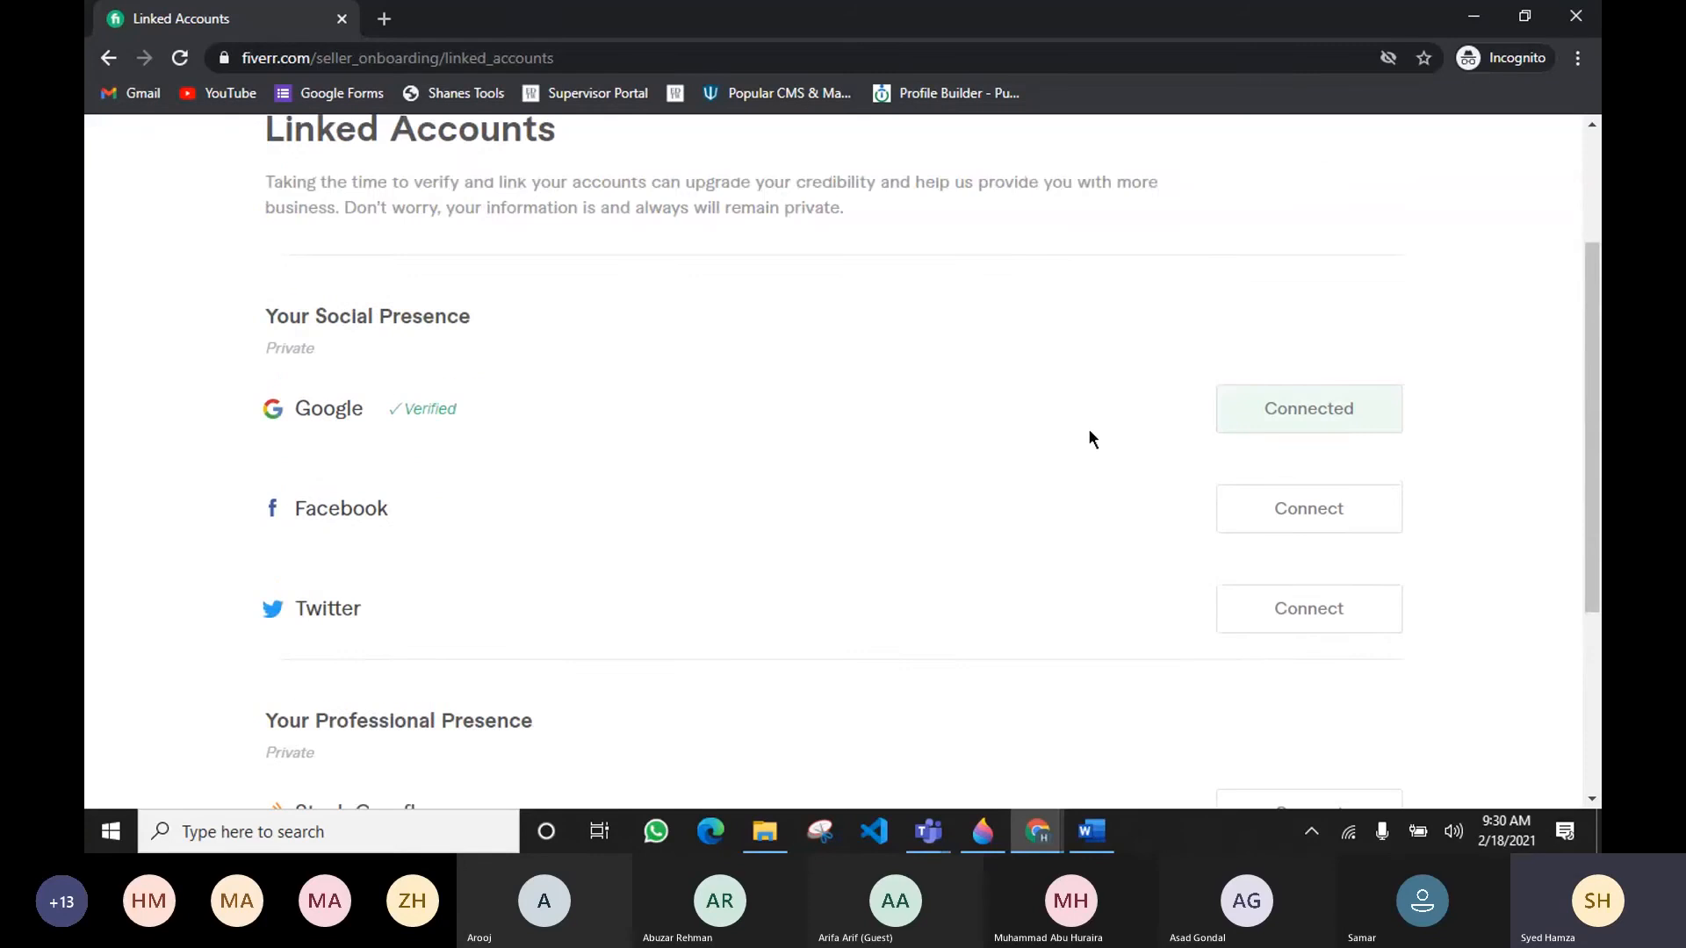
scroll(1409, 360, up, 2)
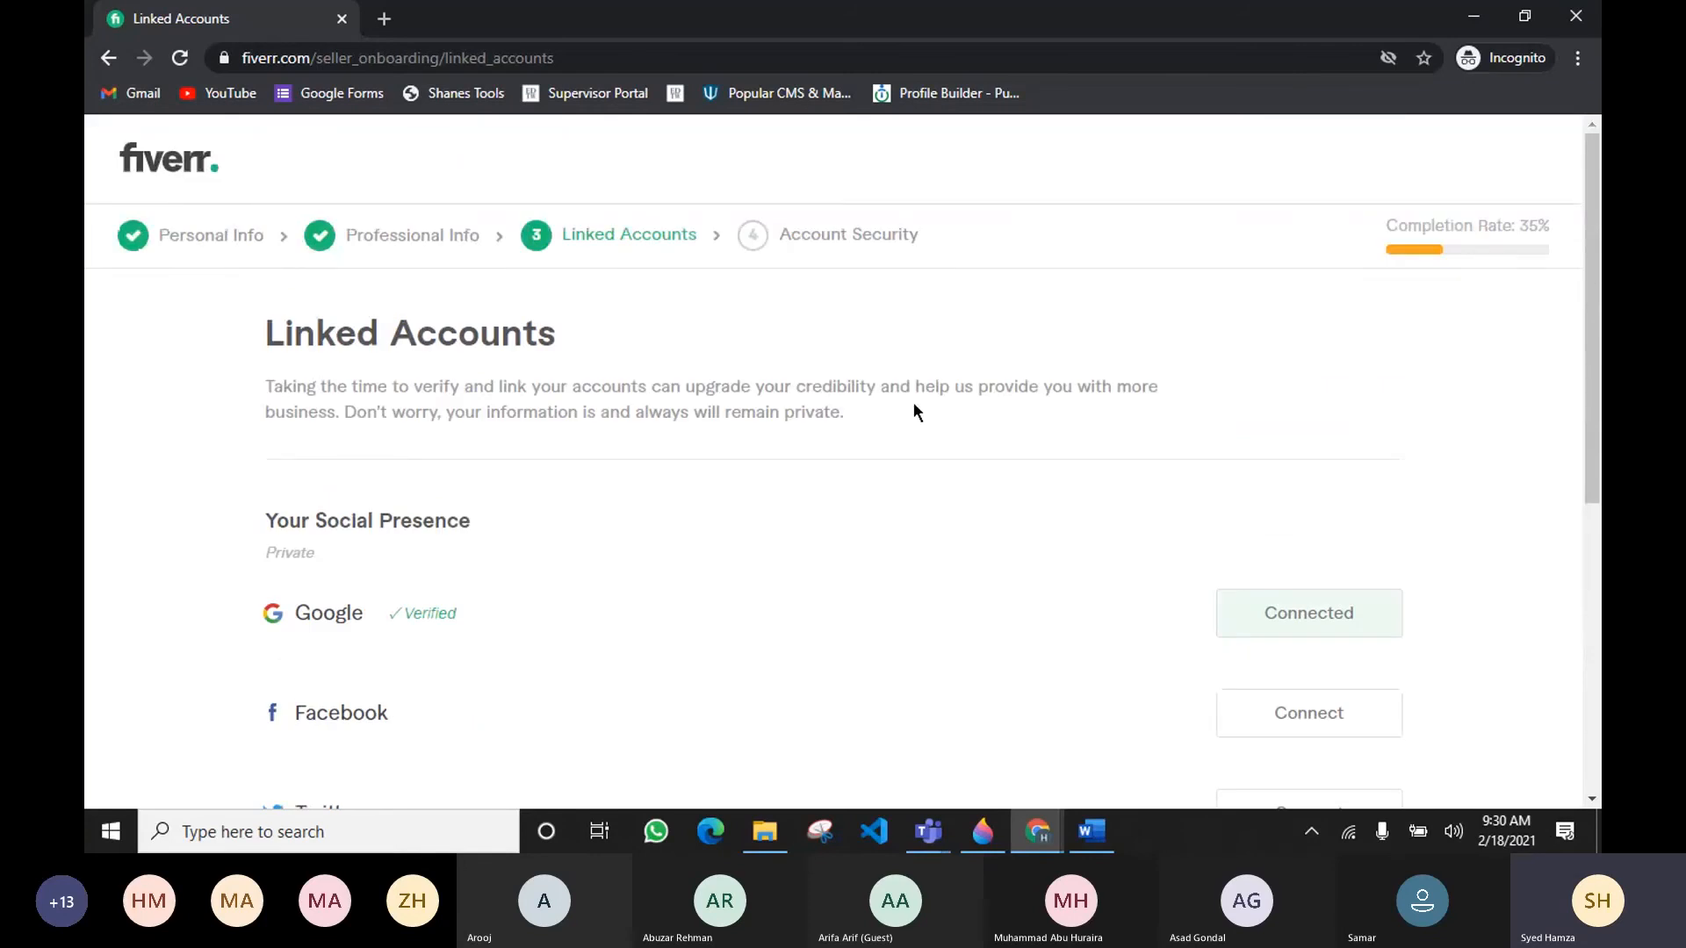
scroll(848, 444, down, 3)
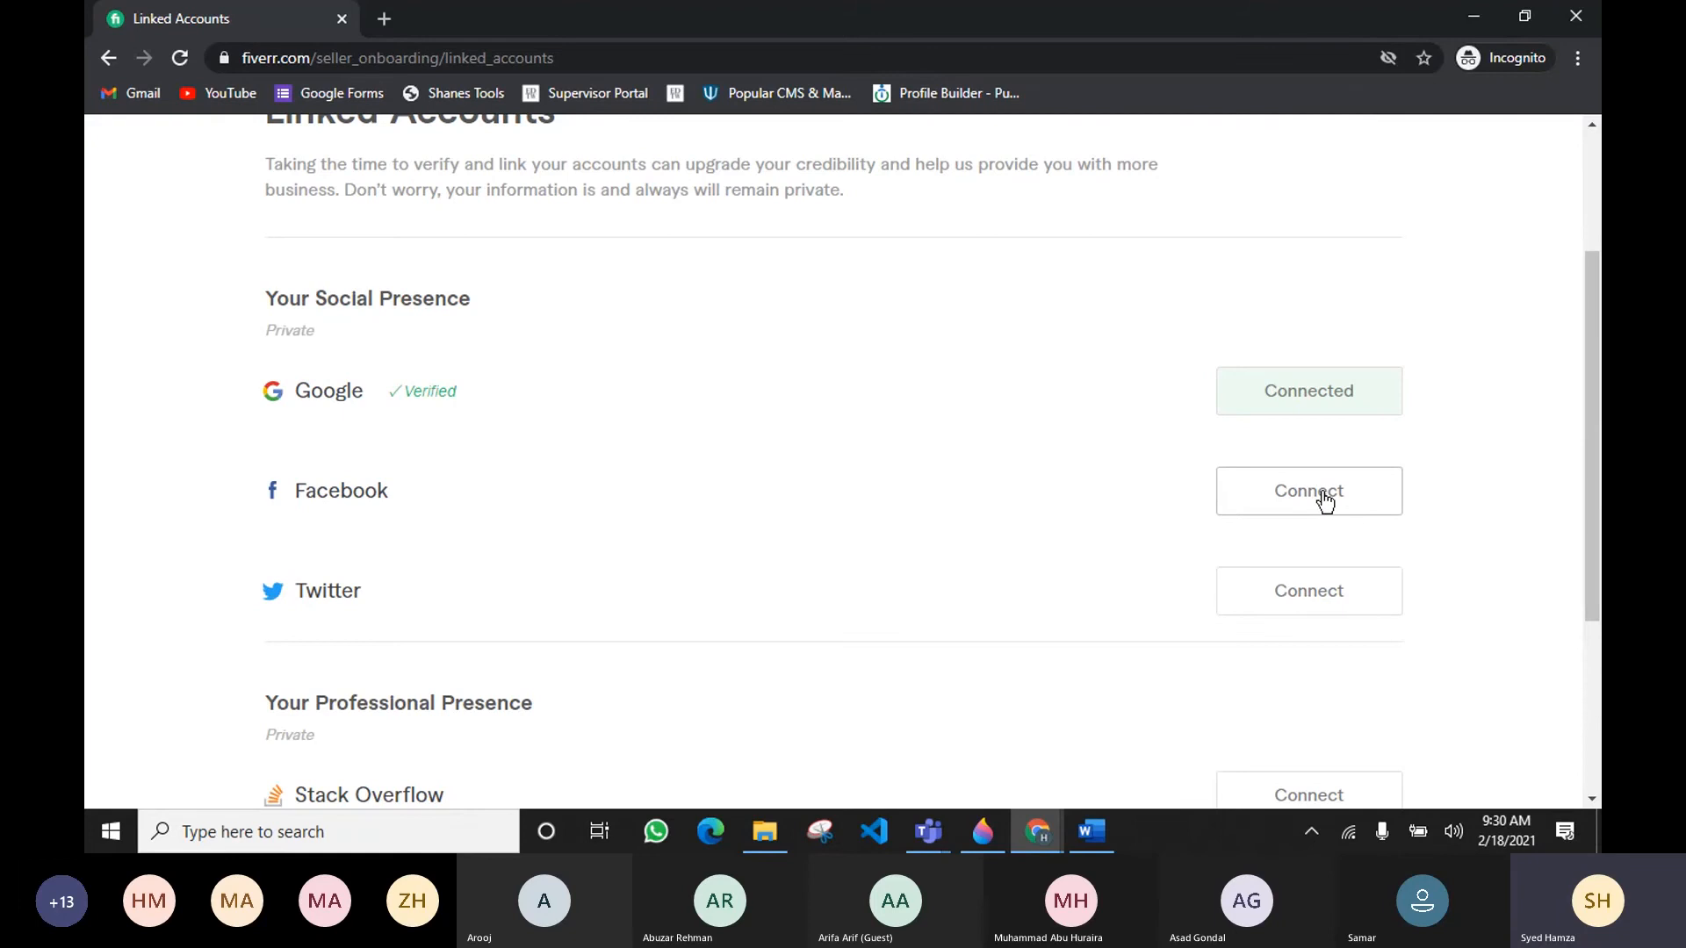
scroll(1050, 518, down, 4)
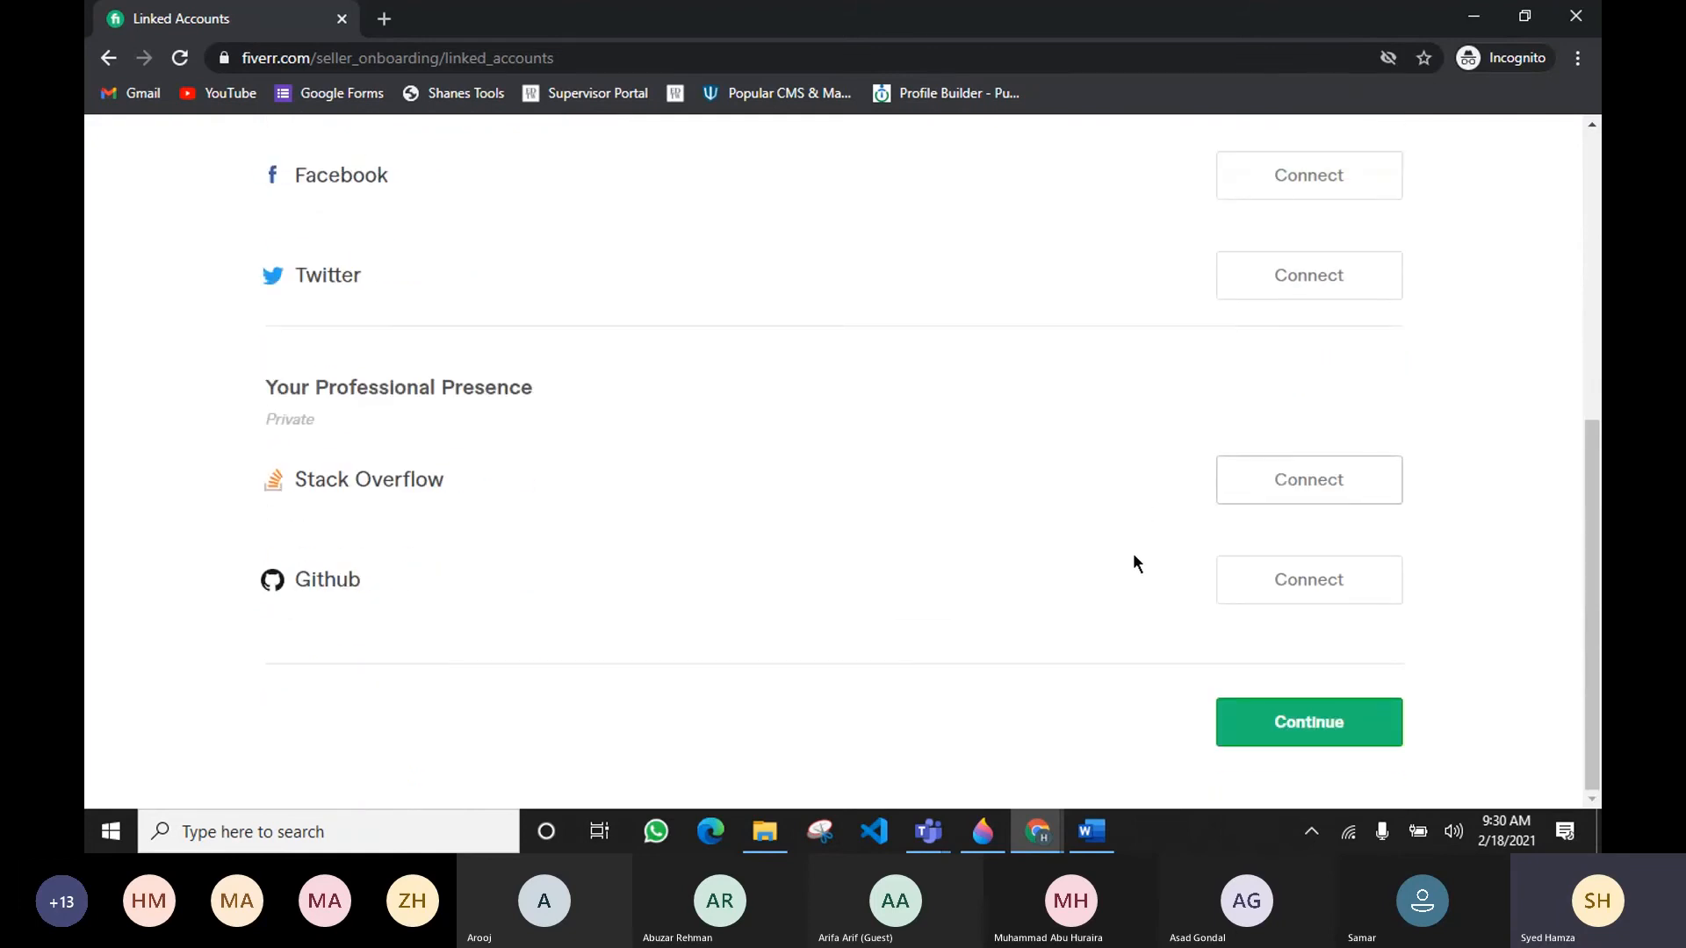
click(1326, 732)
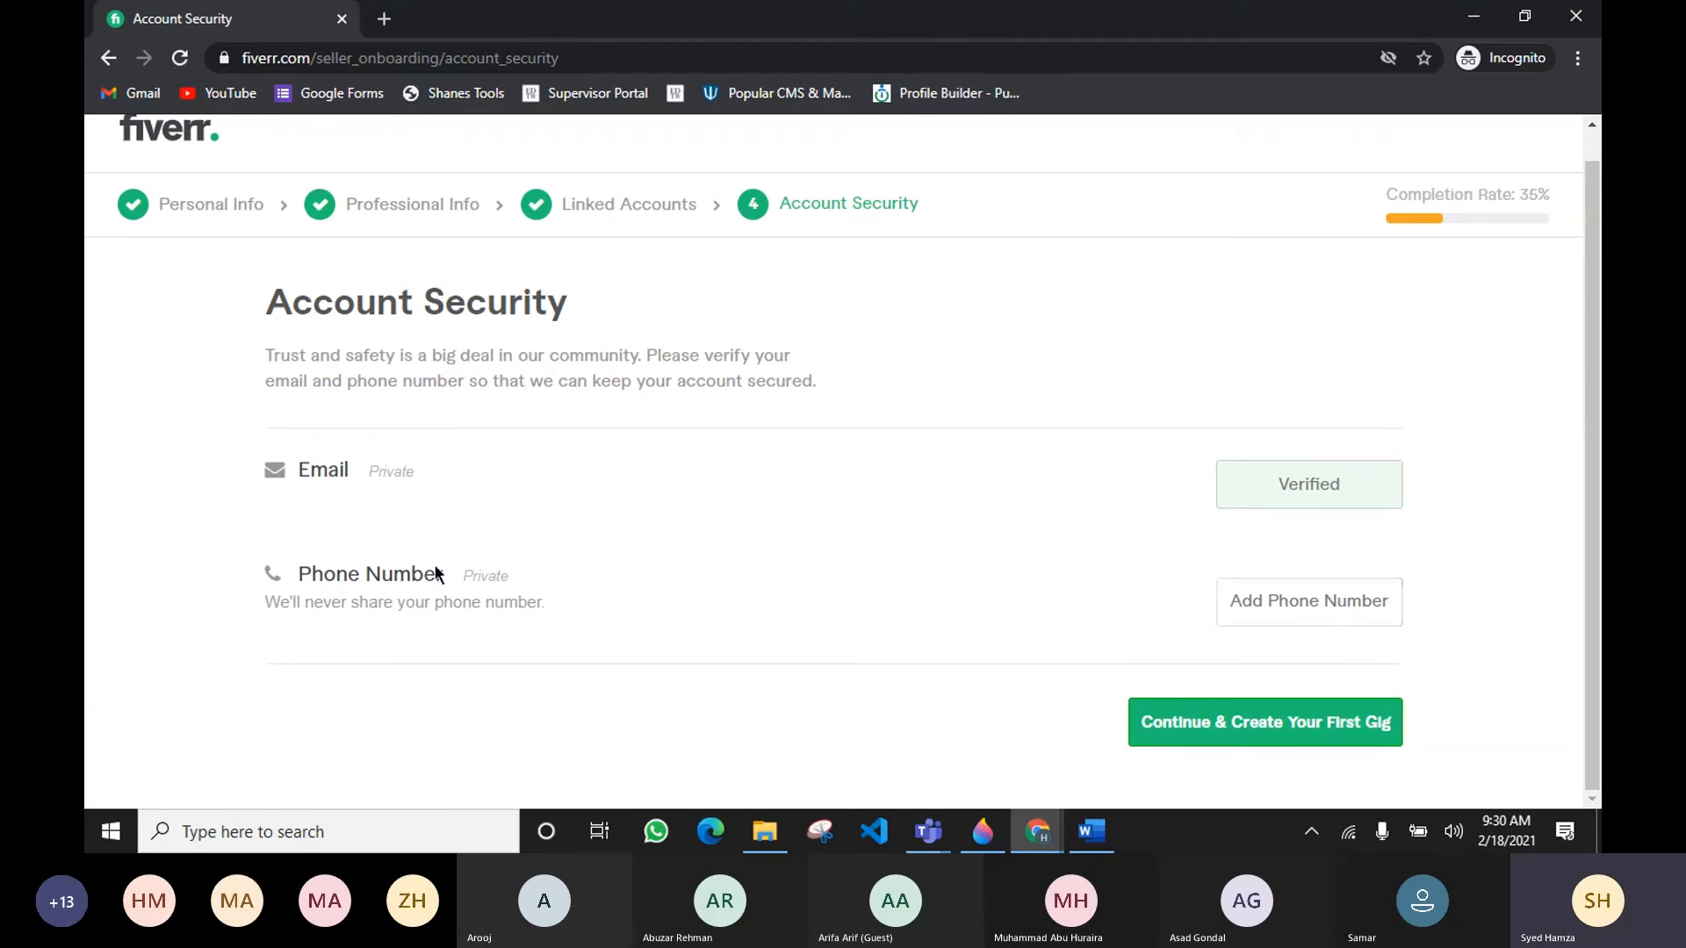
drag(300, 575, 458, 586)
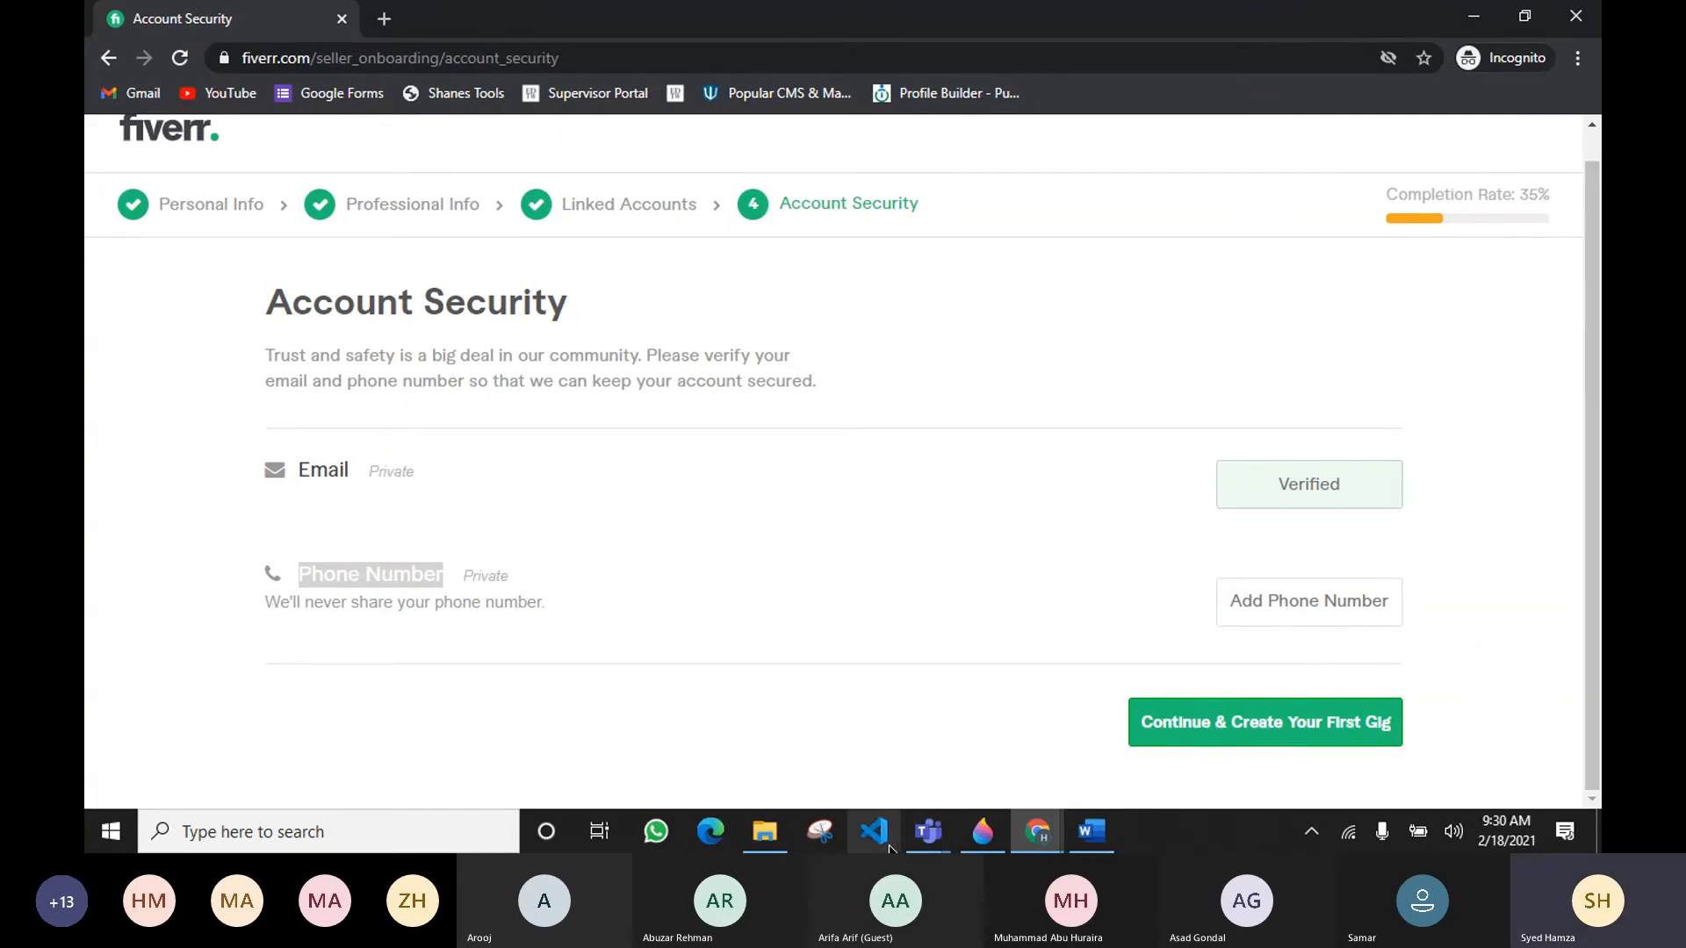
mouse_move(926, 836)
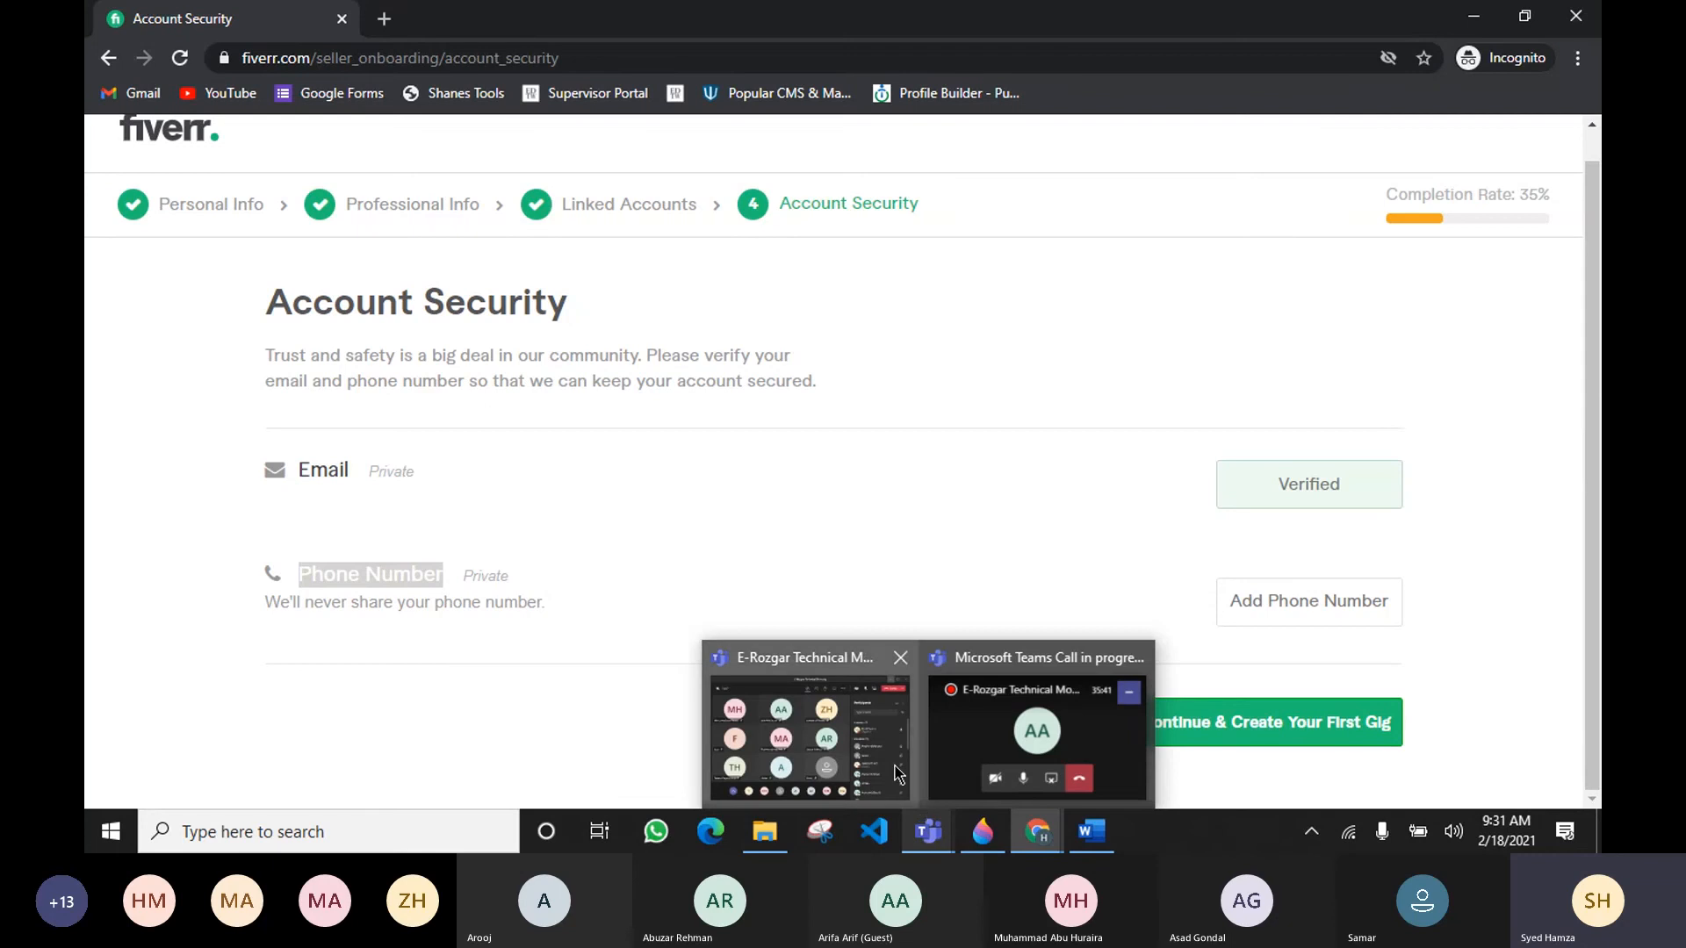
click(894, 770)
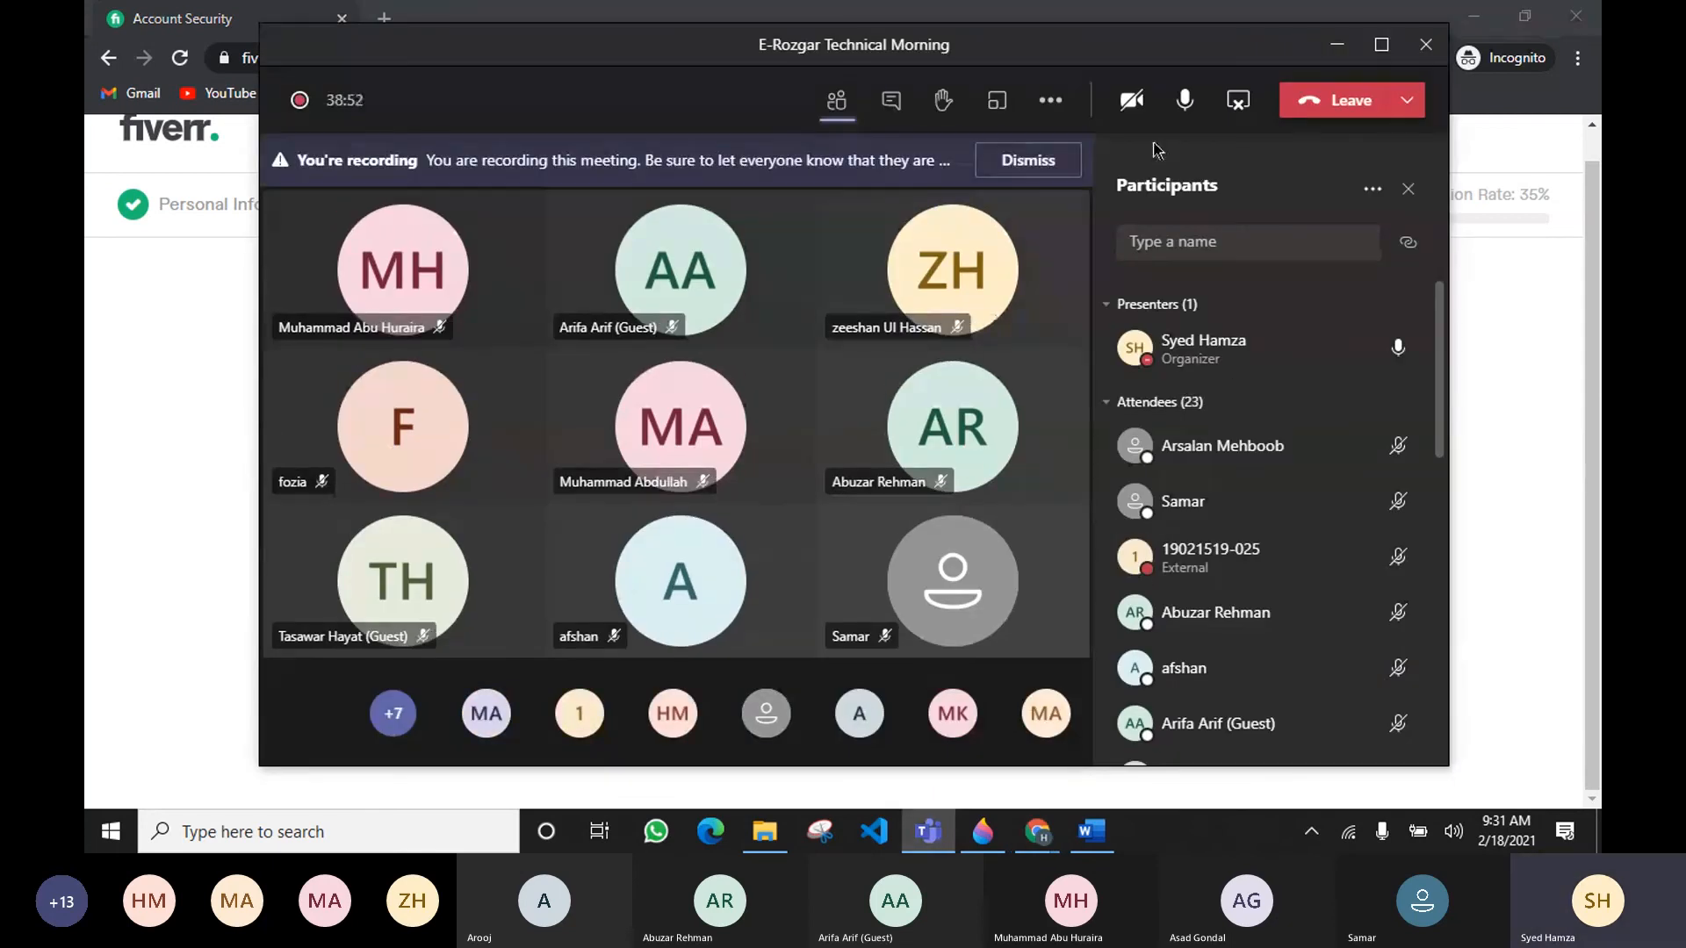
click(1239, 102)
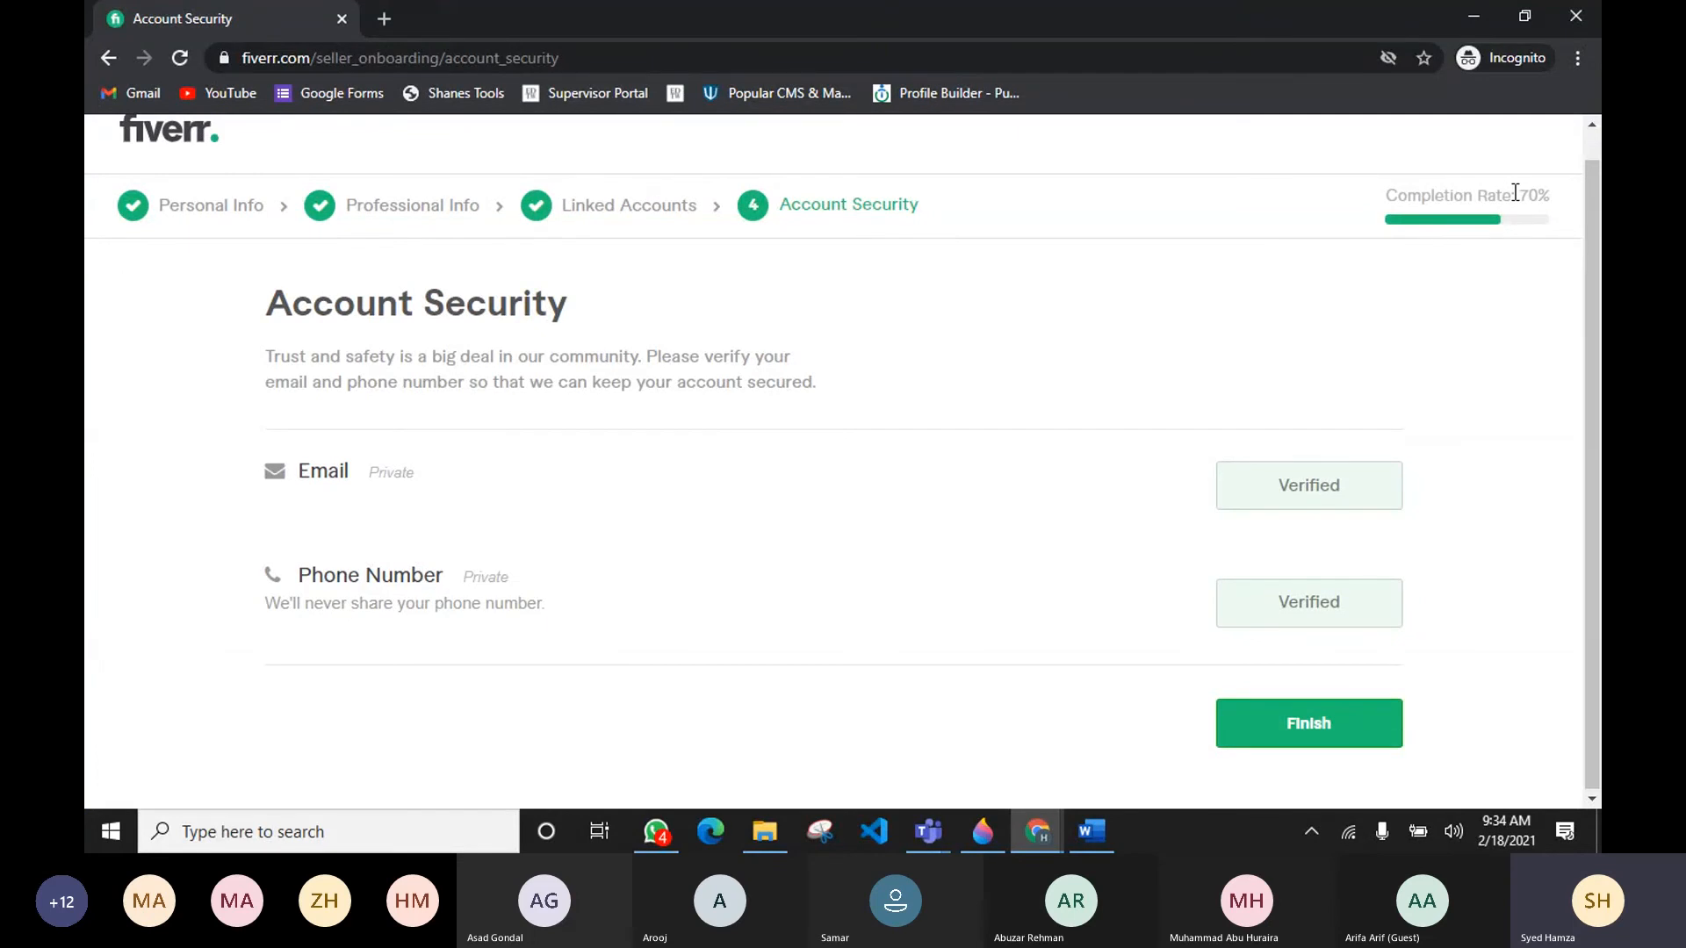
Step: Finish the Account Security step and confirm the All Done dialog to start creating a gig
drag(1517, 195, 1555, 195)
click(1347, 739)
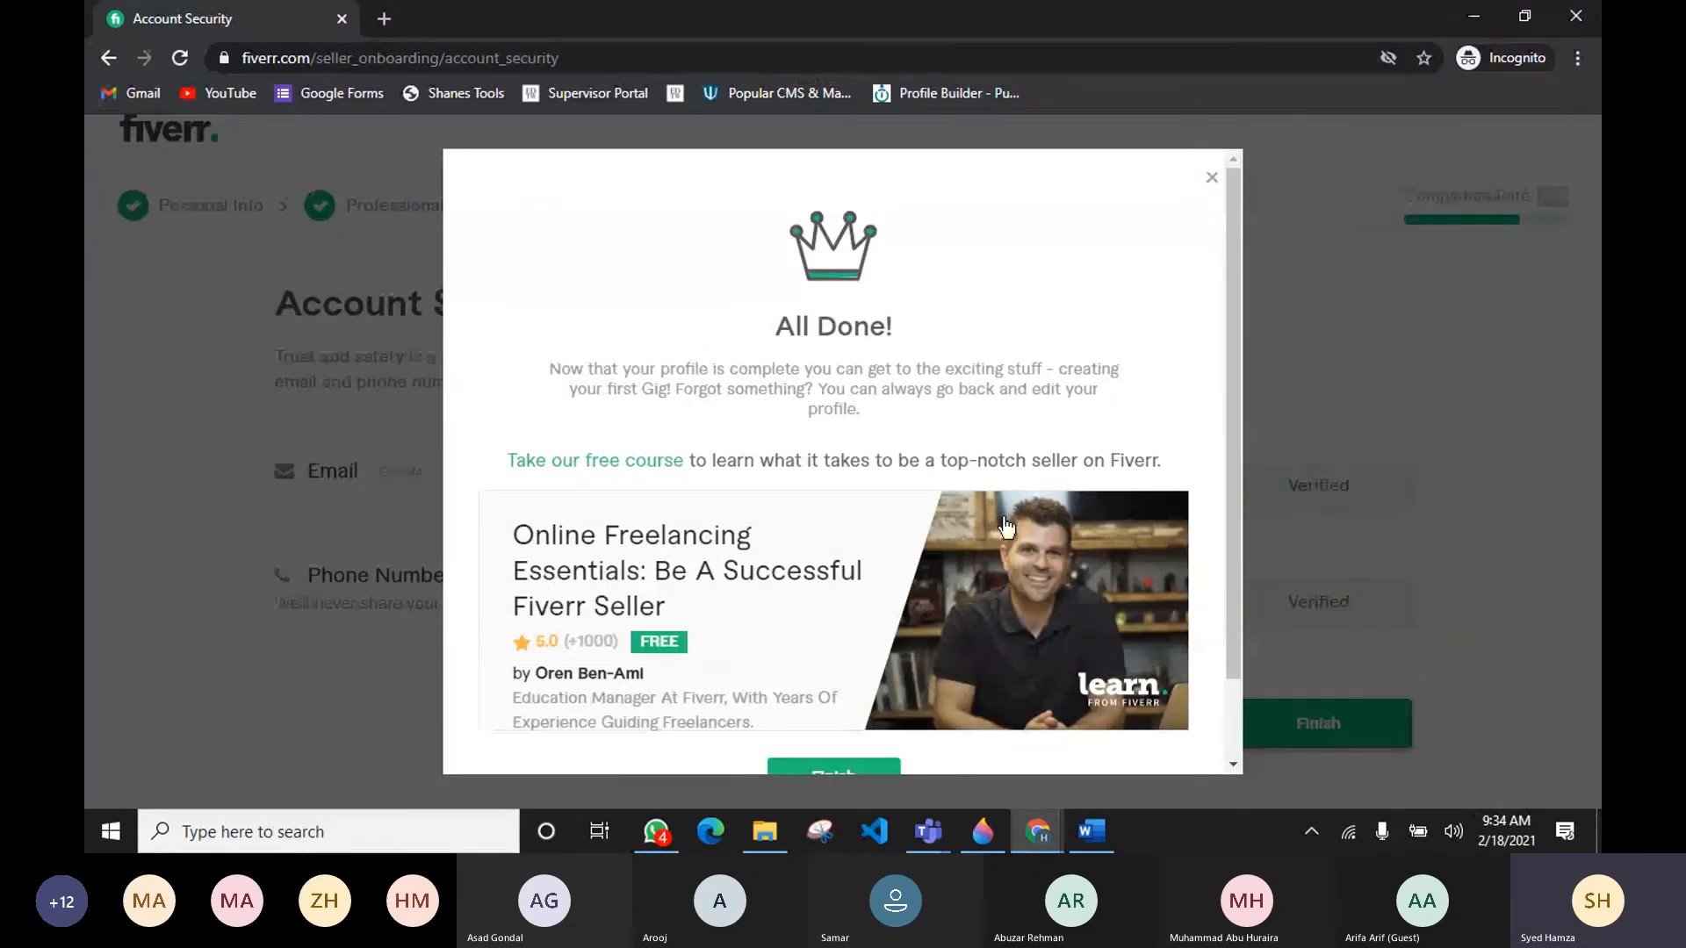
scroll(1007, 527, down, 1)
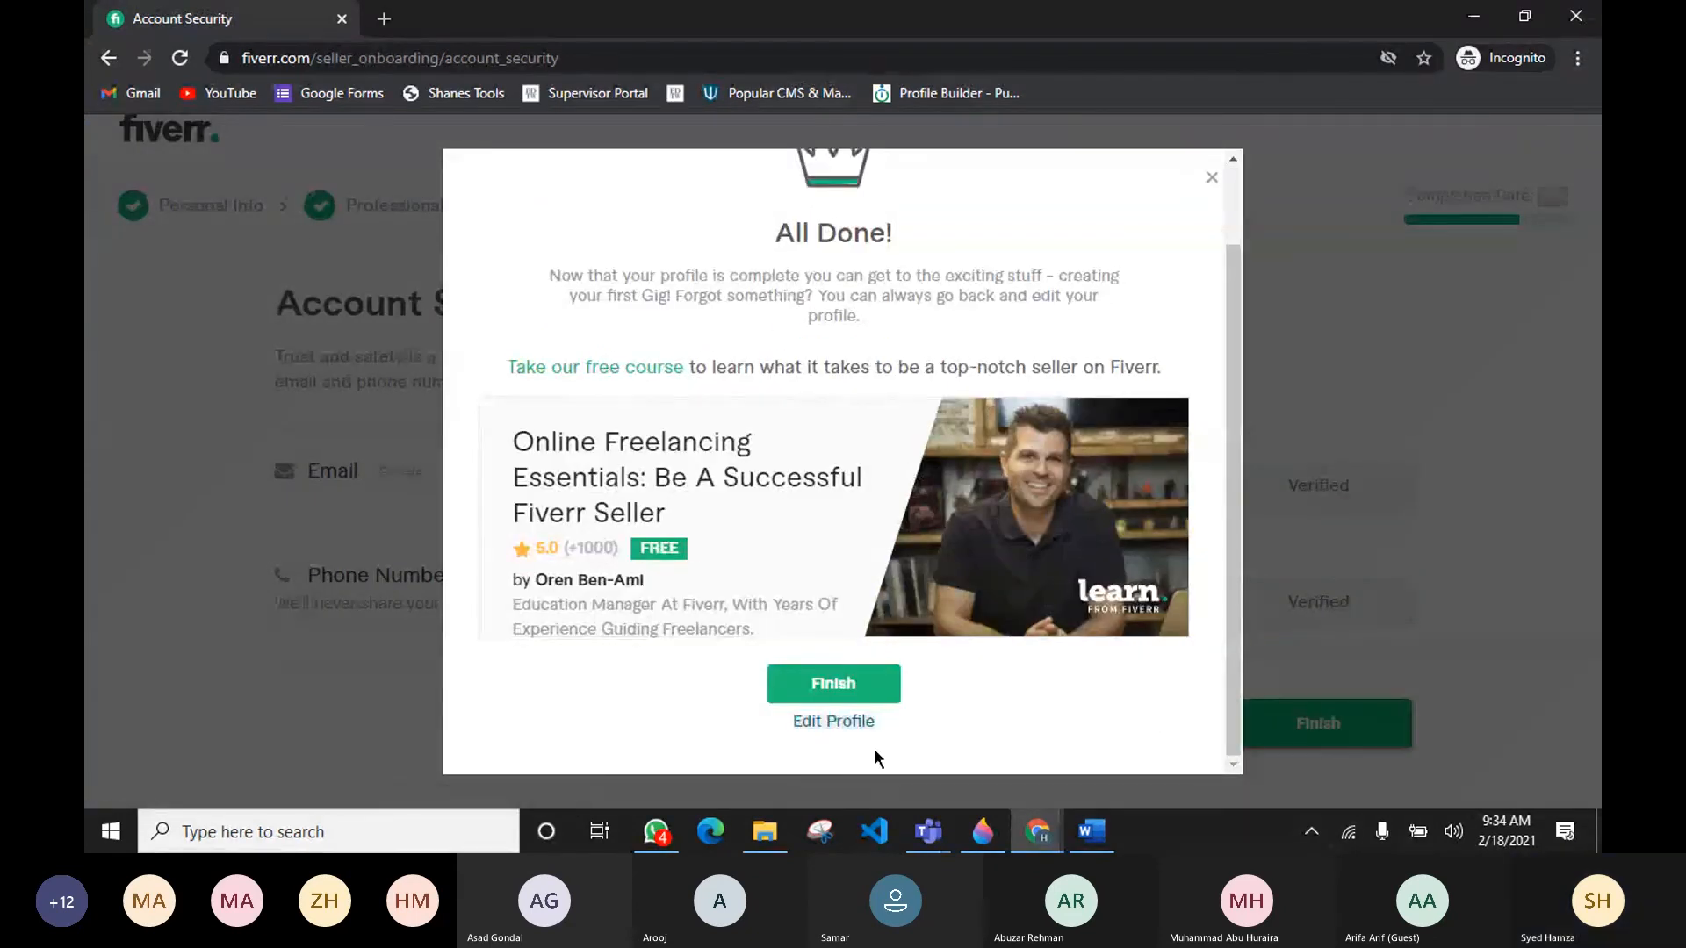
click(881, 685)
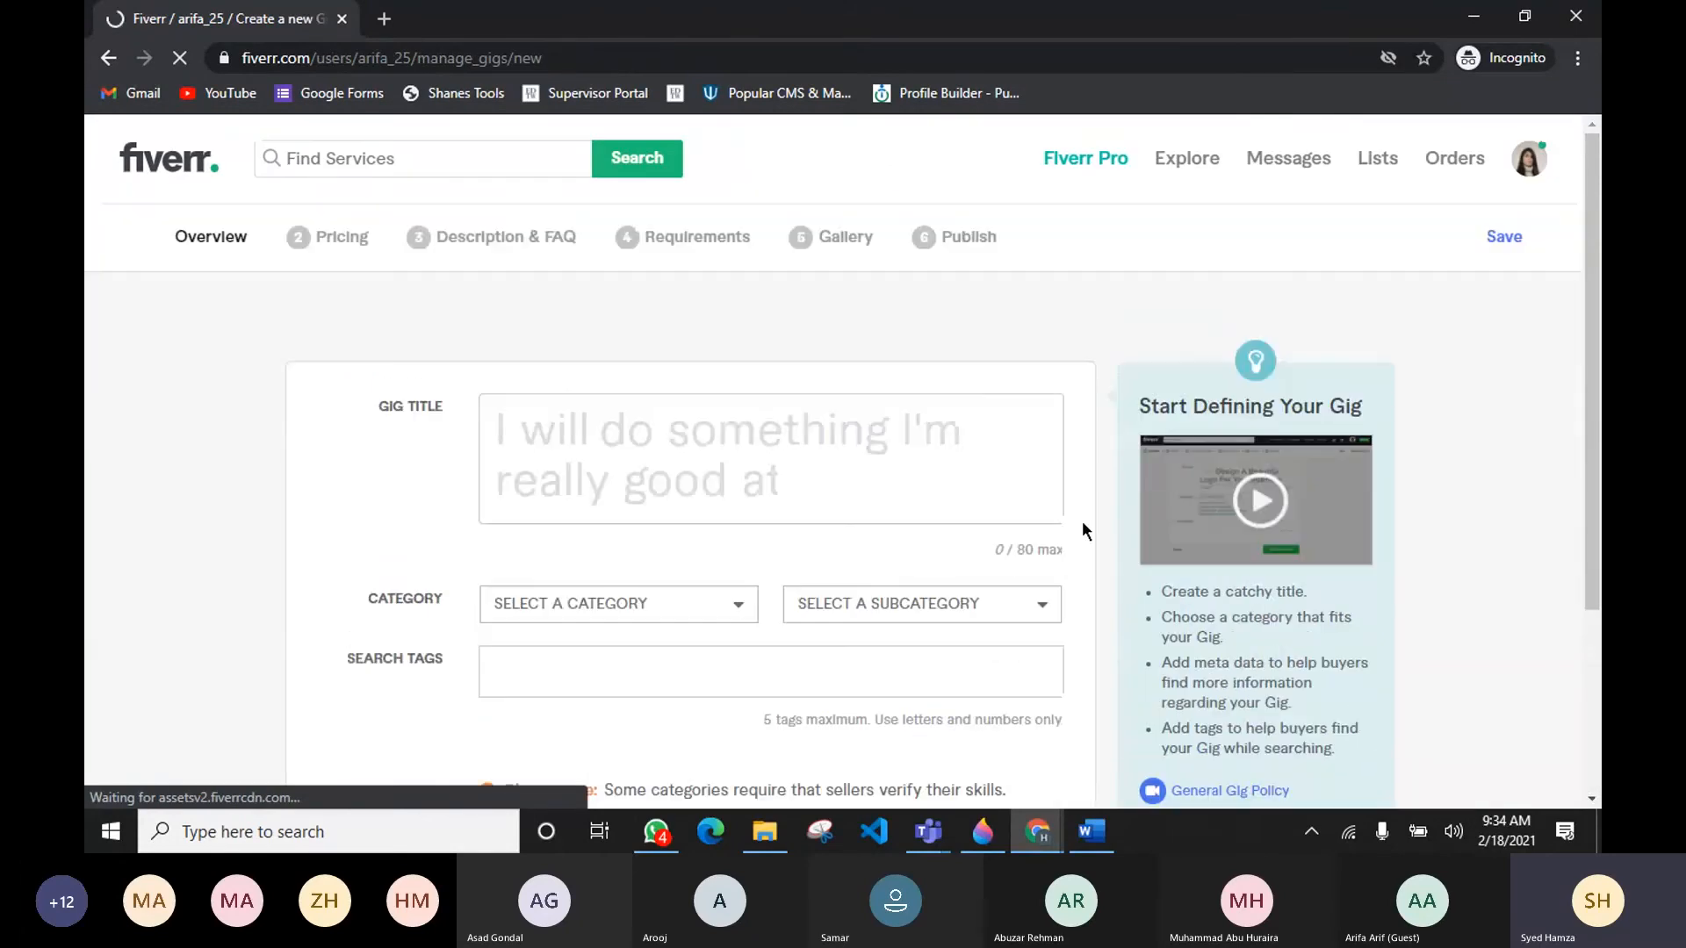
mouse_move(928, 832)
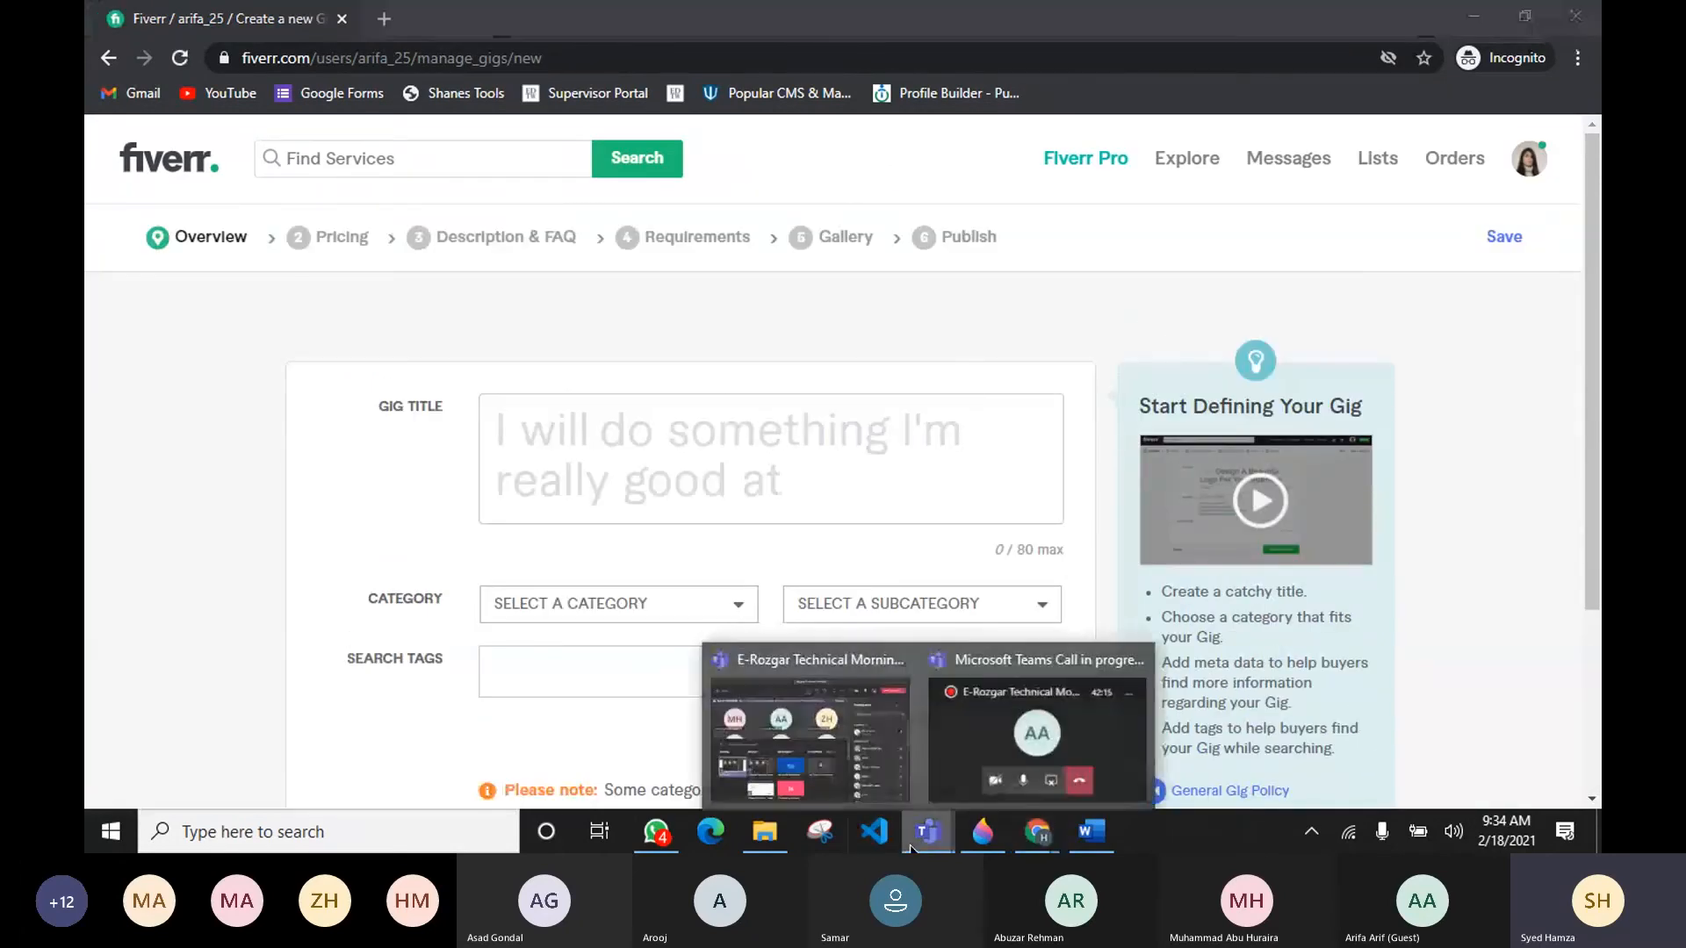
click(863, 801)
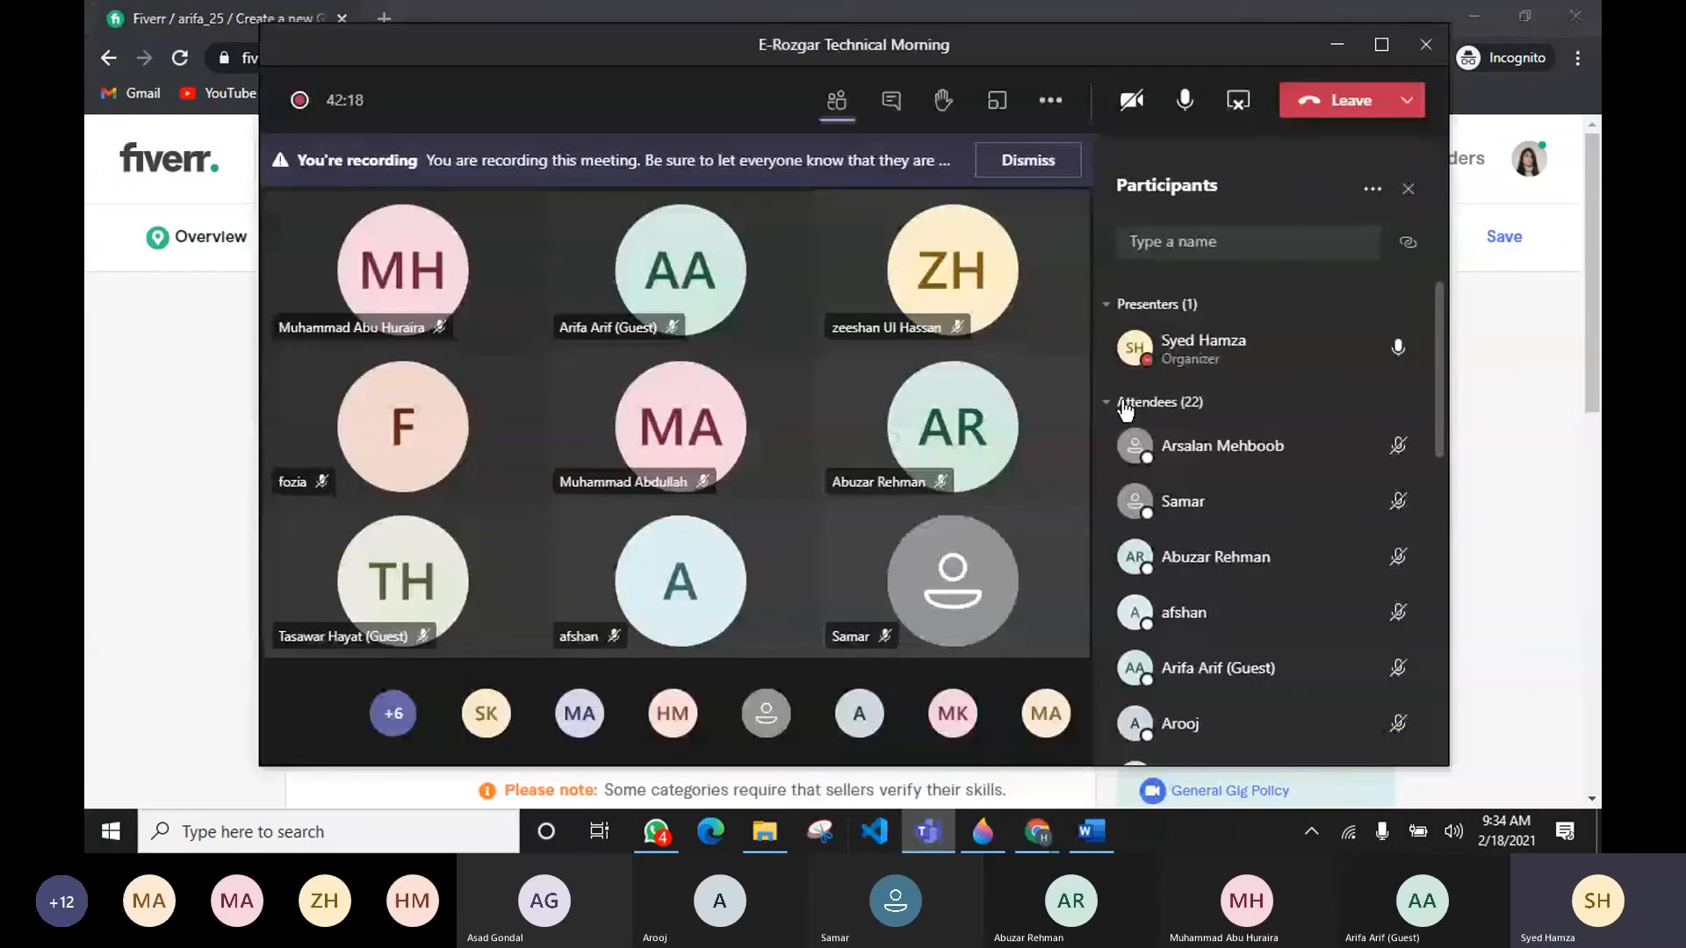
click(1337, 46)
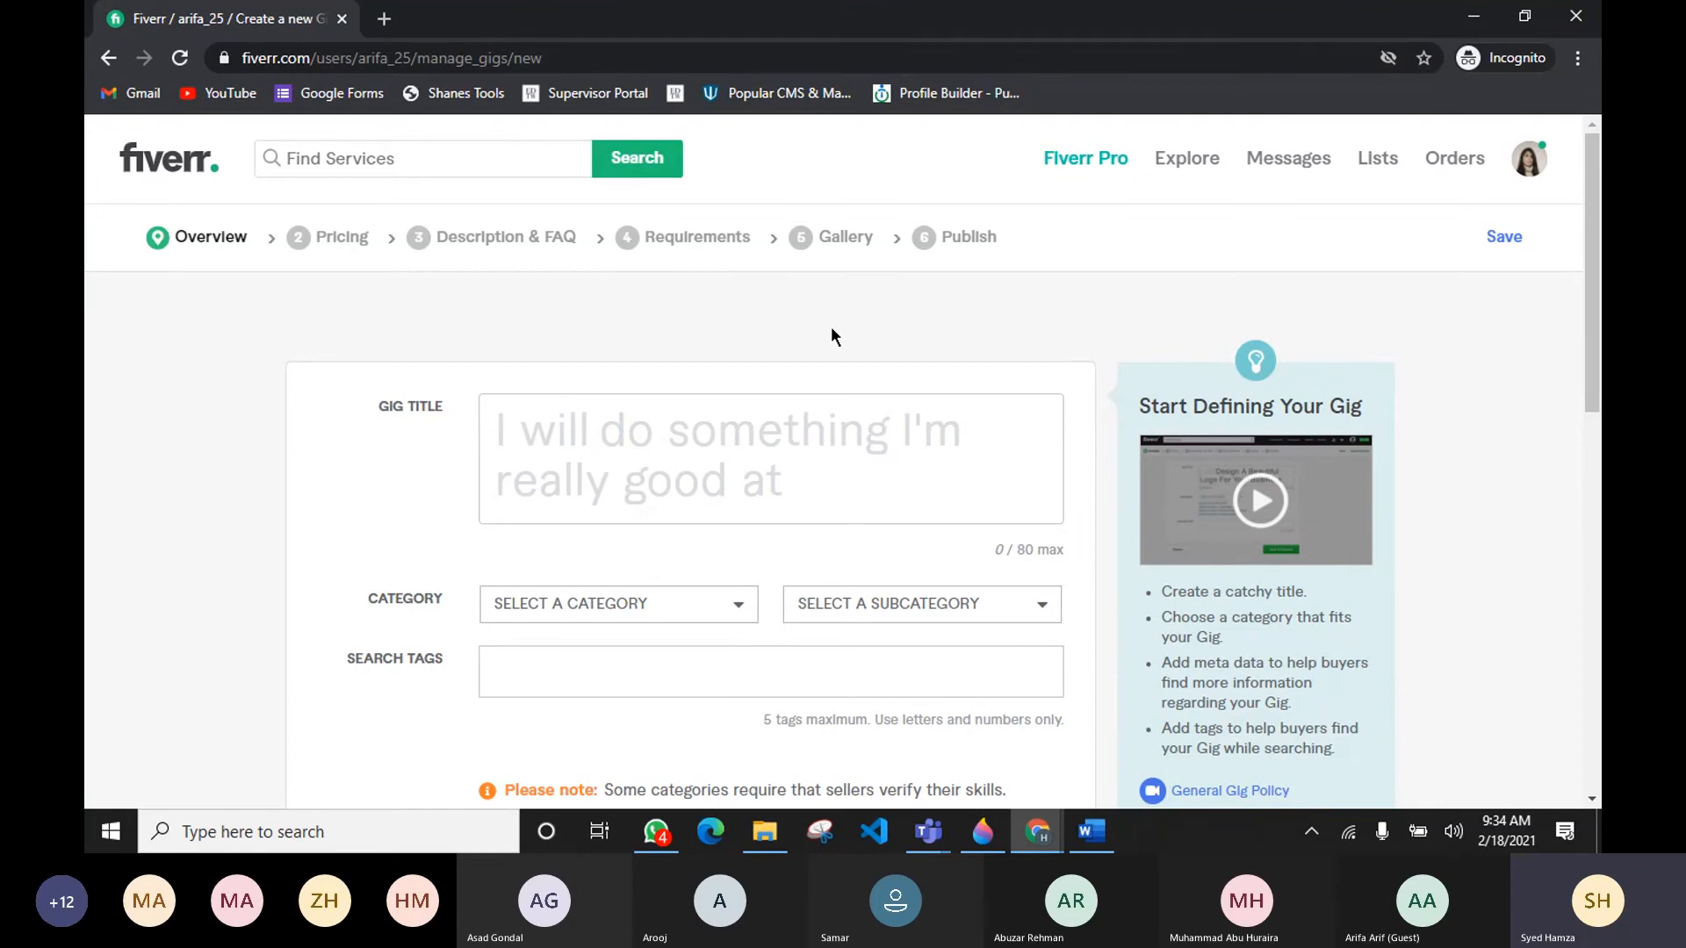
Step: Examine the new gig's overview form with its title, category and search tag fields
click(859, 456)
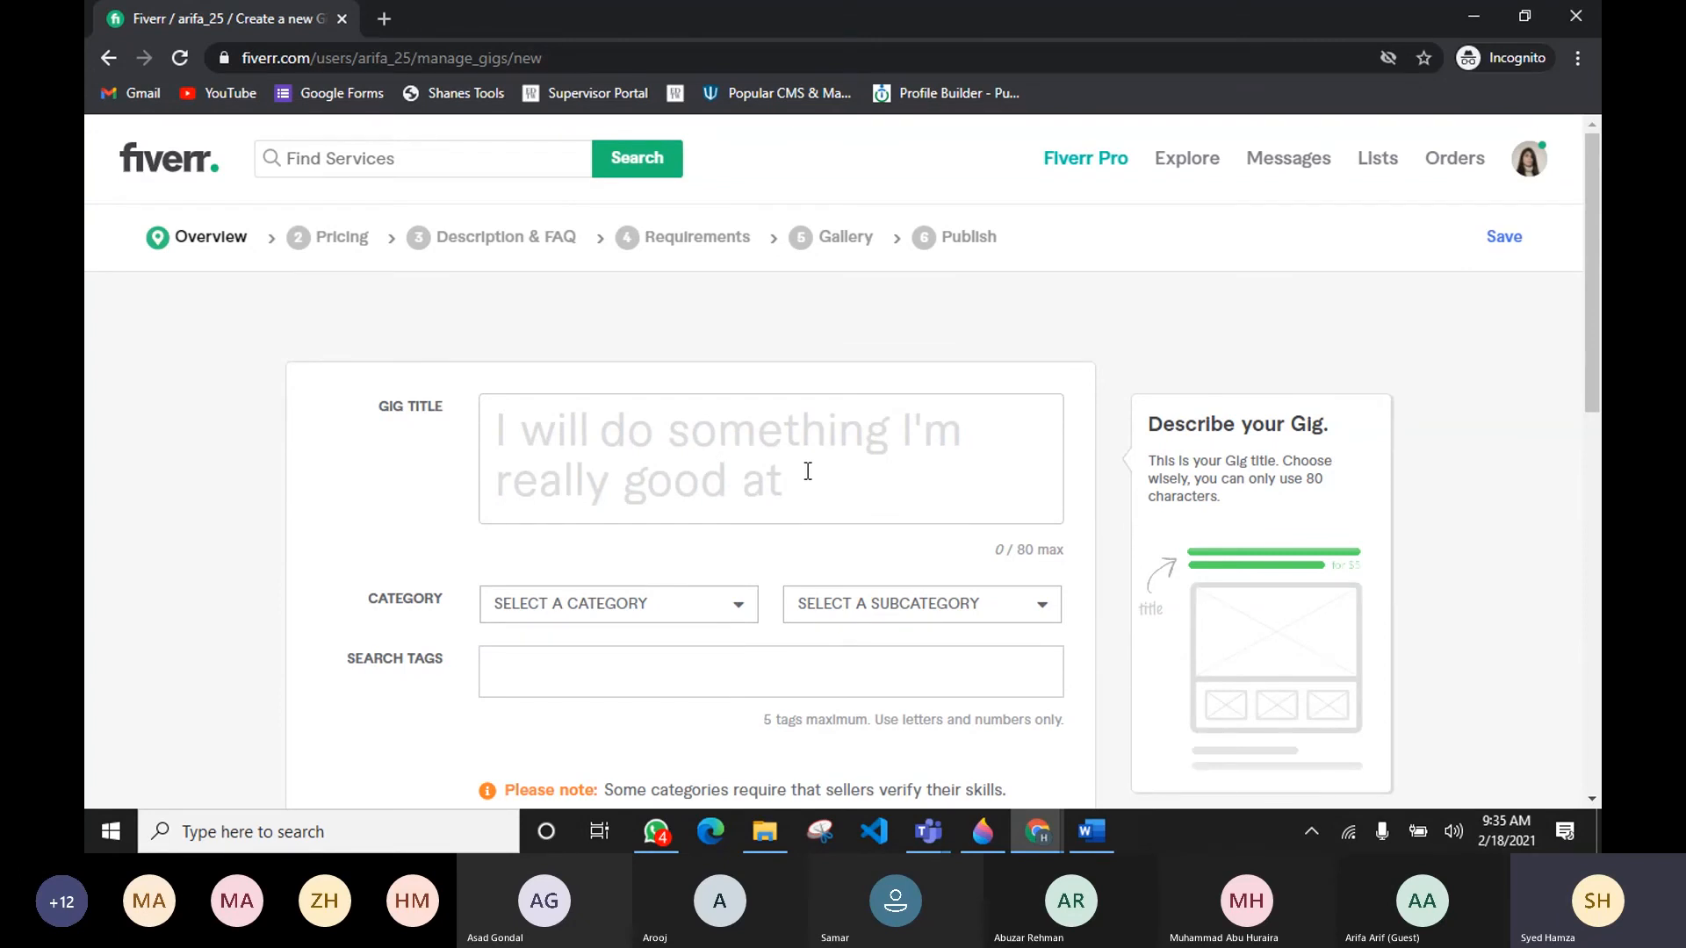
scroll(802, 474, down, 1)
scroll(805, 474, up, 1)
scroll(529, 398, down, 3)
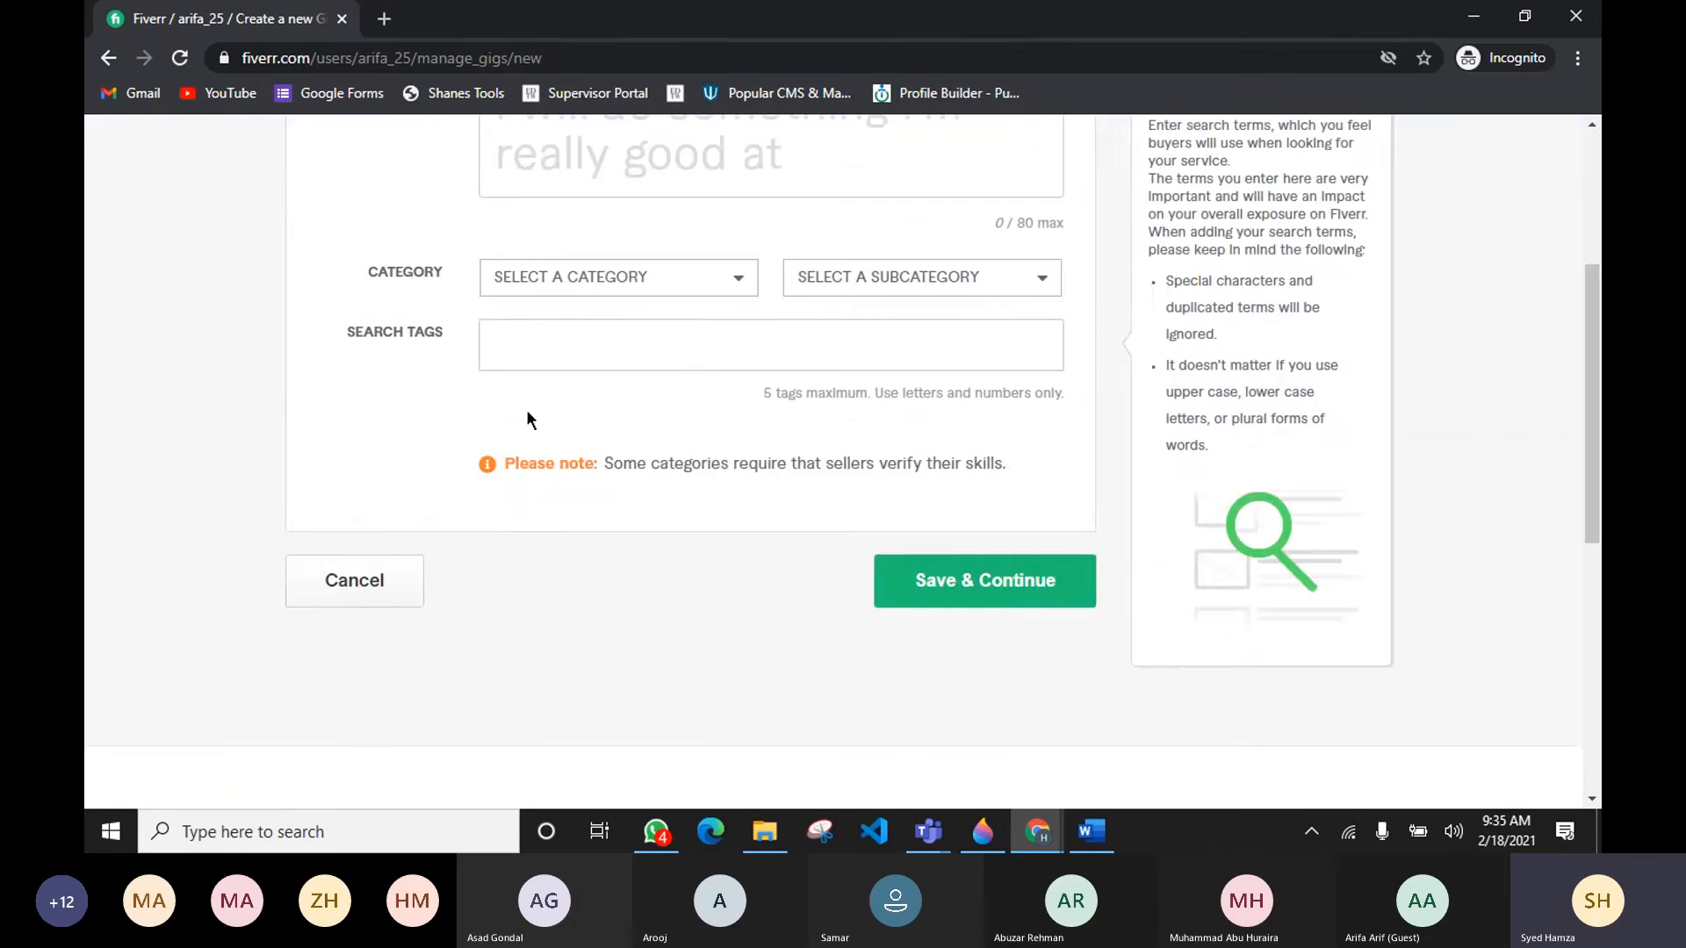
scroll(527, 417, down, 4)
scroll(731, 481, up, 7)
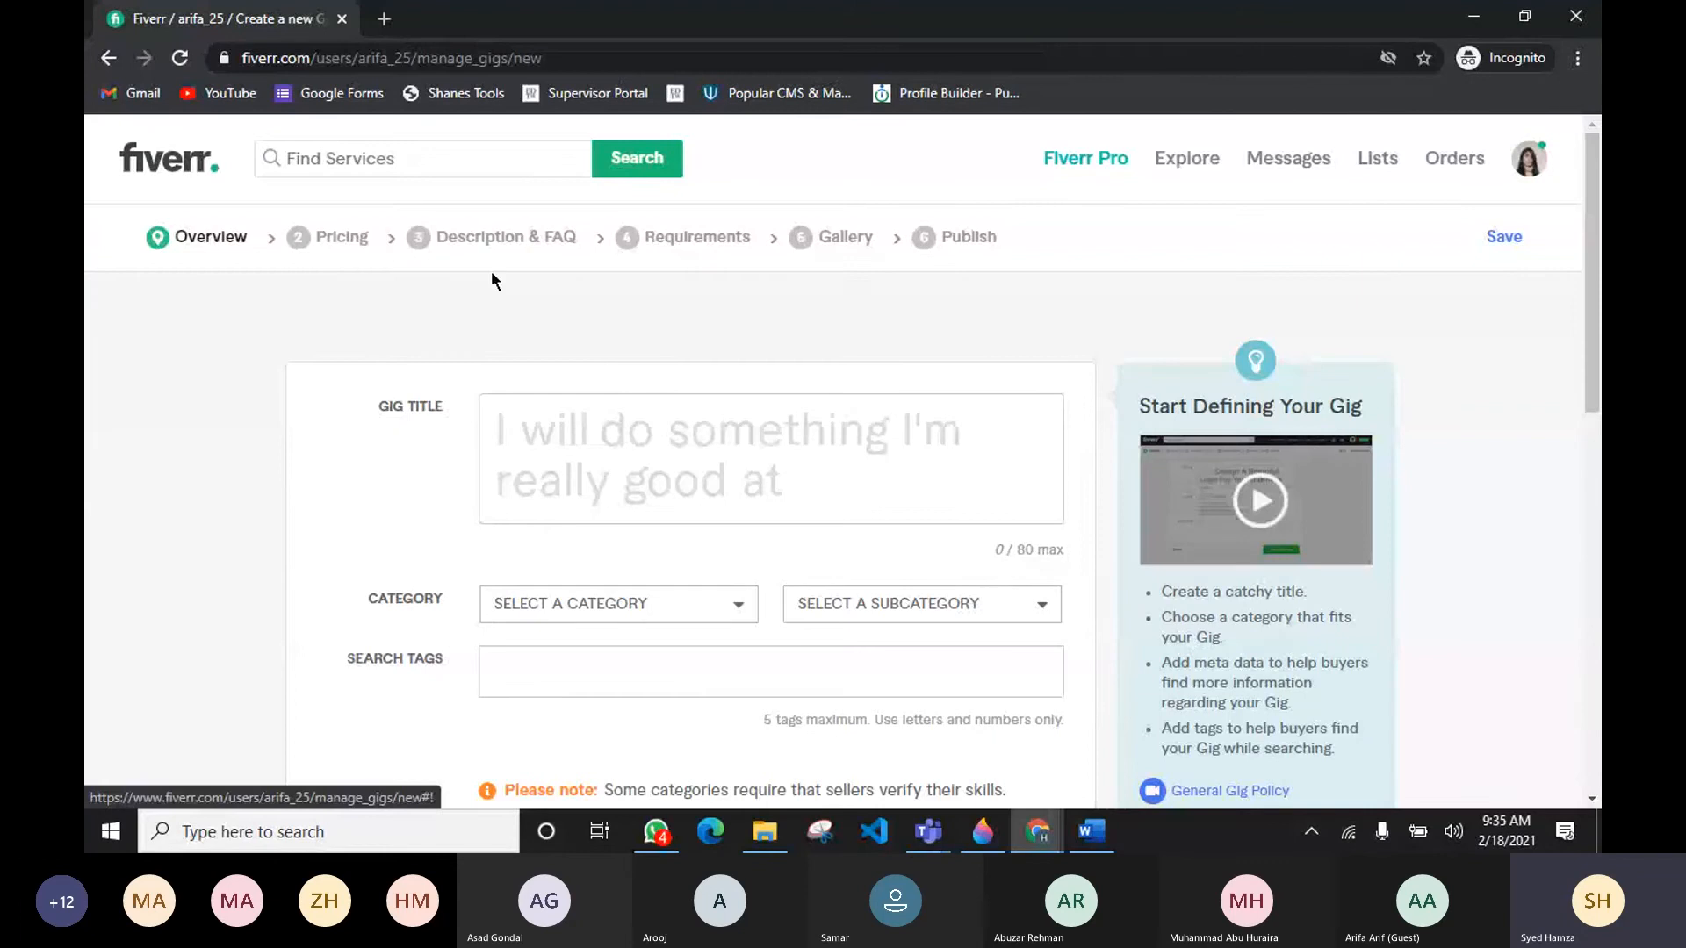
scroll(492, 273, down, 3)
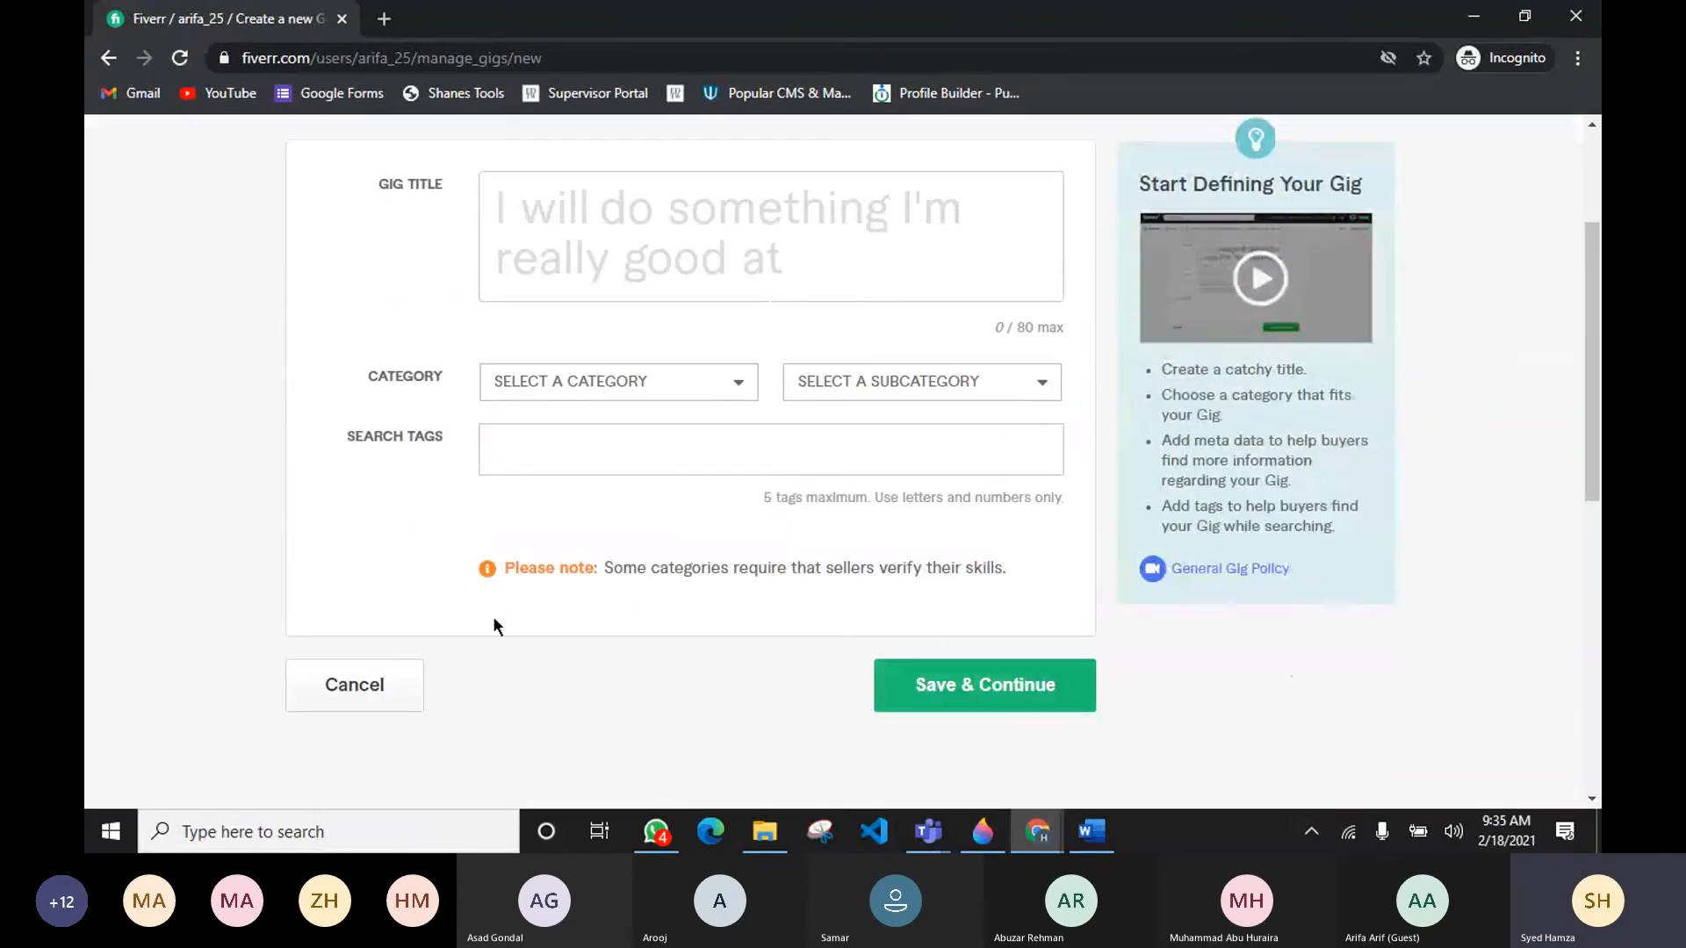
scroll(252, 489, up, 1)
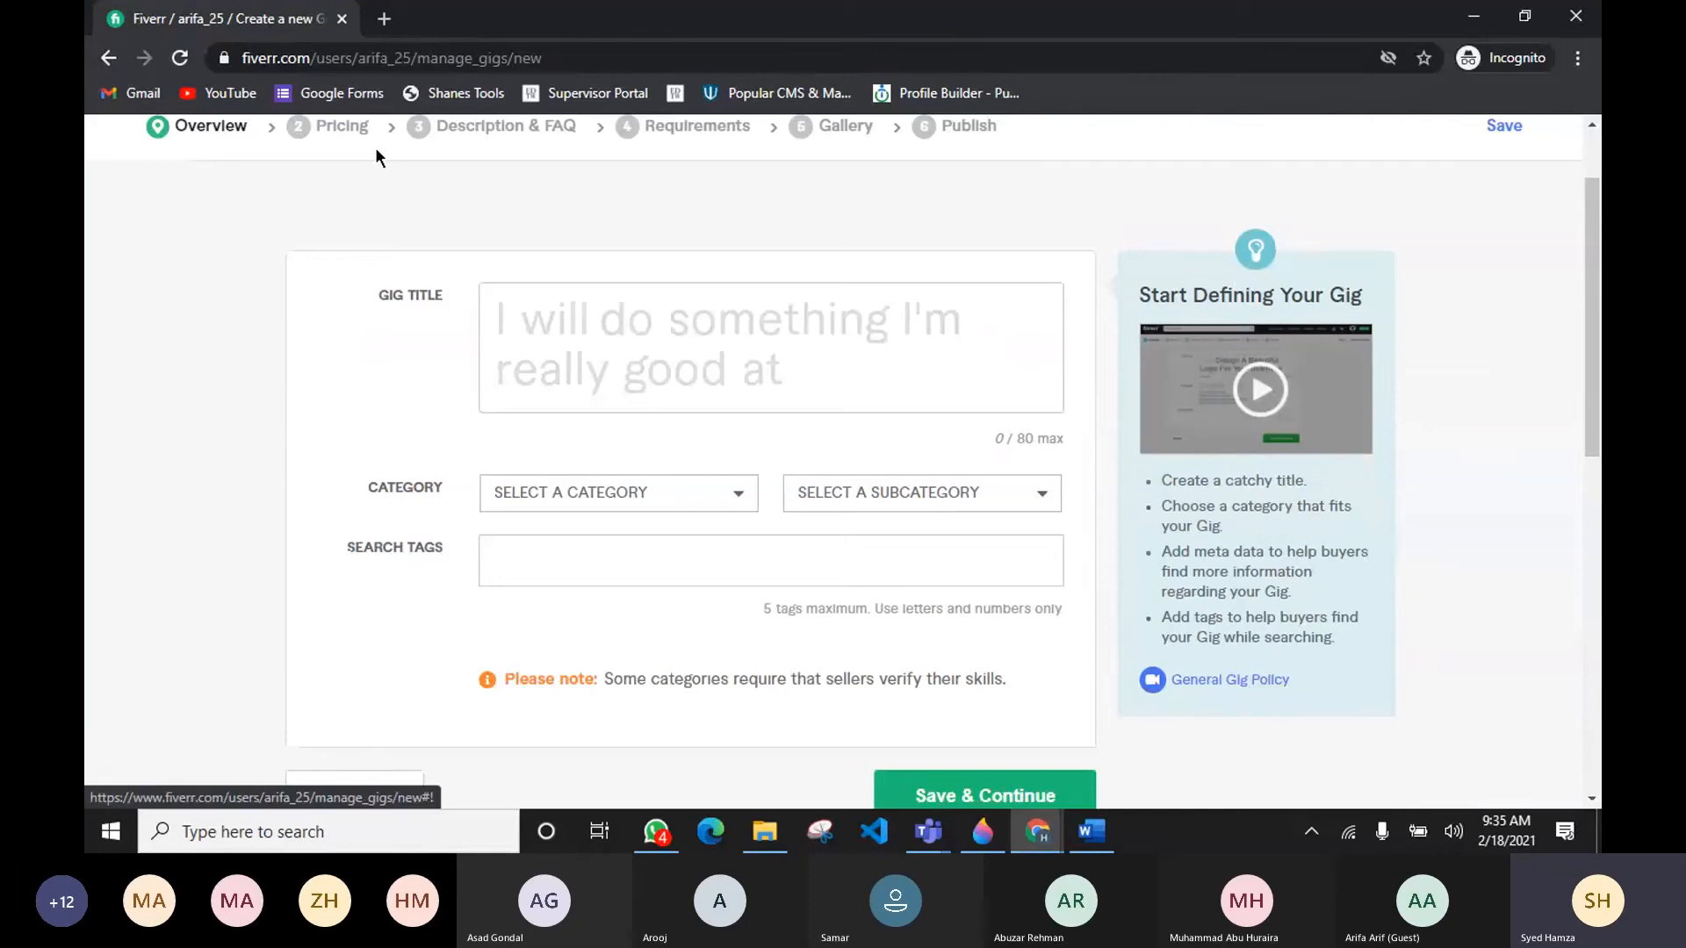
scroll(465, 266, up, 1)
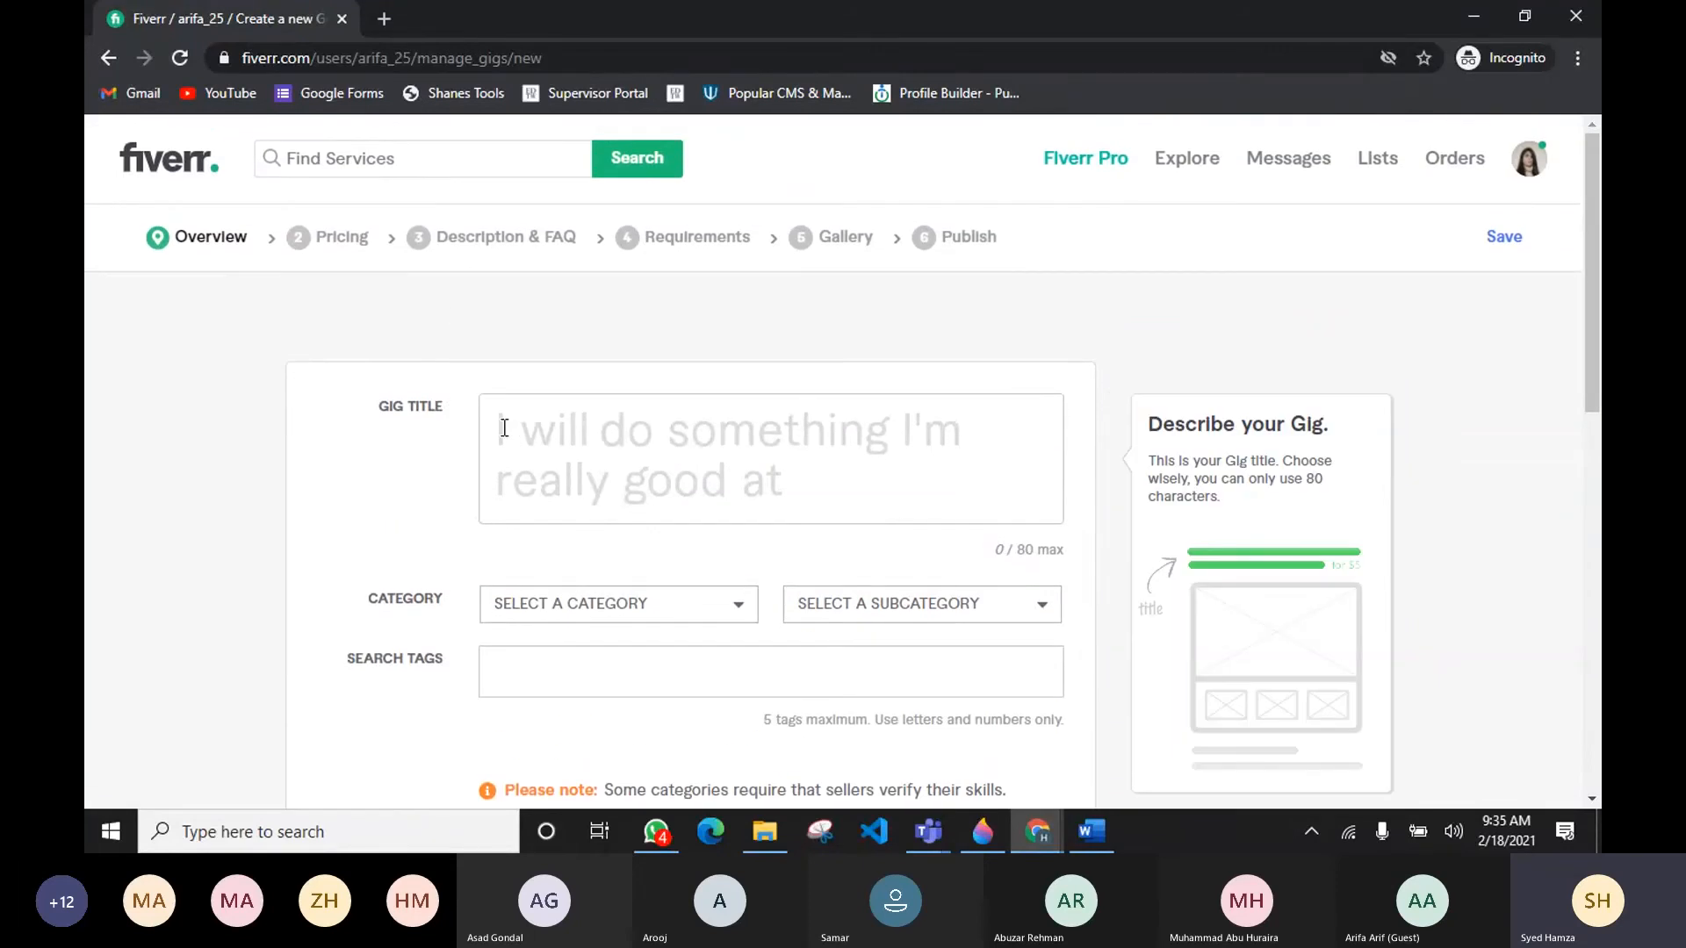
Step: Copy the title 'do Responsive Elementor Pro WordPress Website or Elementor Pro Landing Page.' from the Word research document into the Gig Title field
click(504, 428)
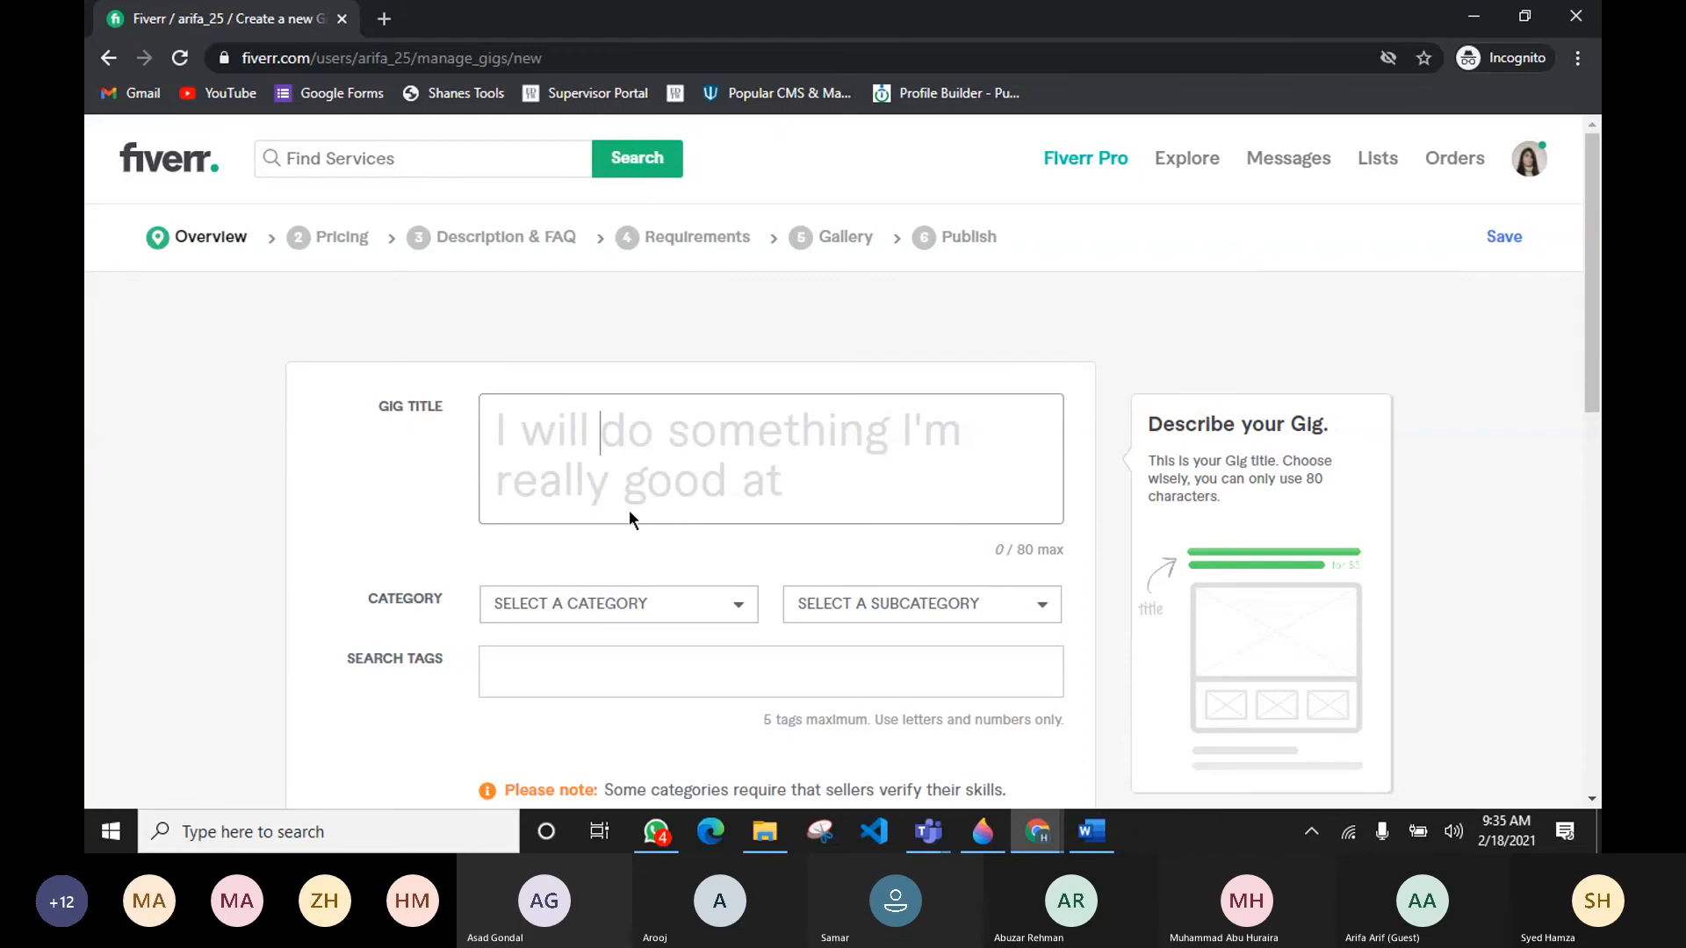
click(1101, 836)
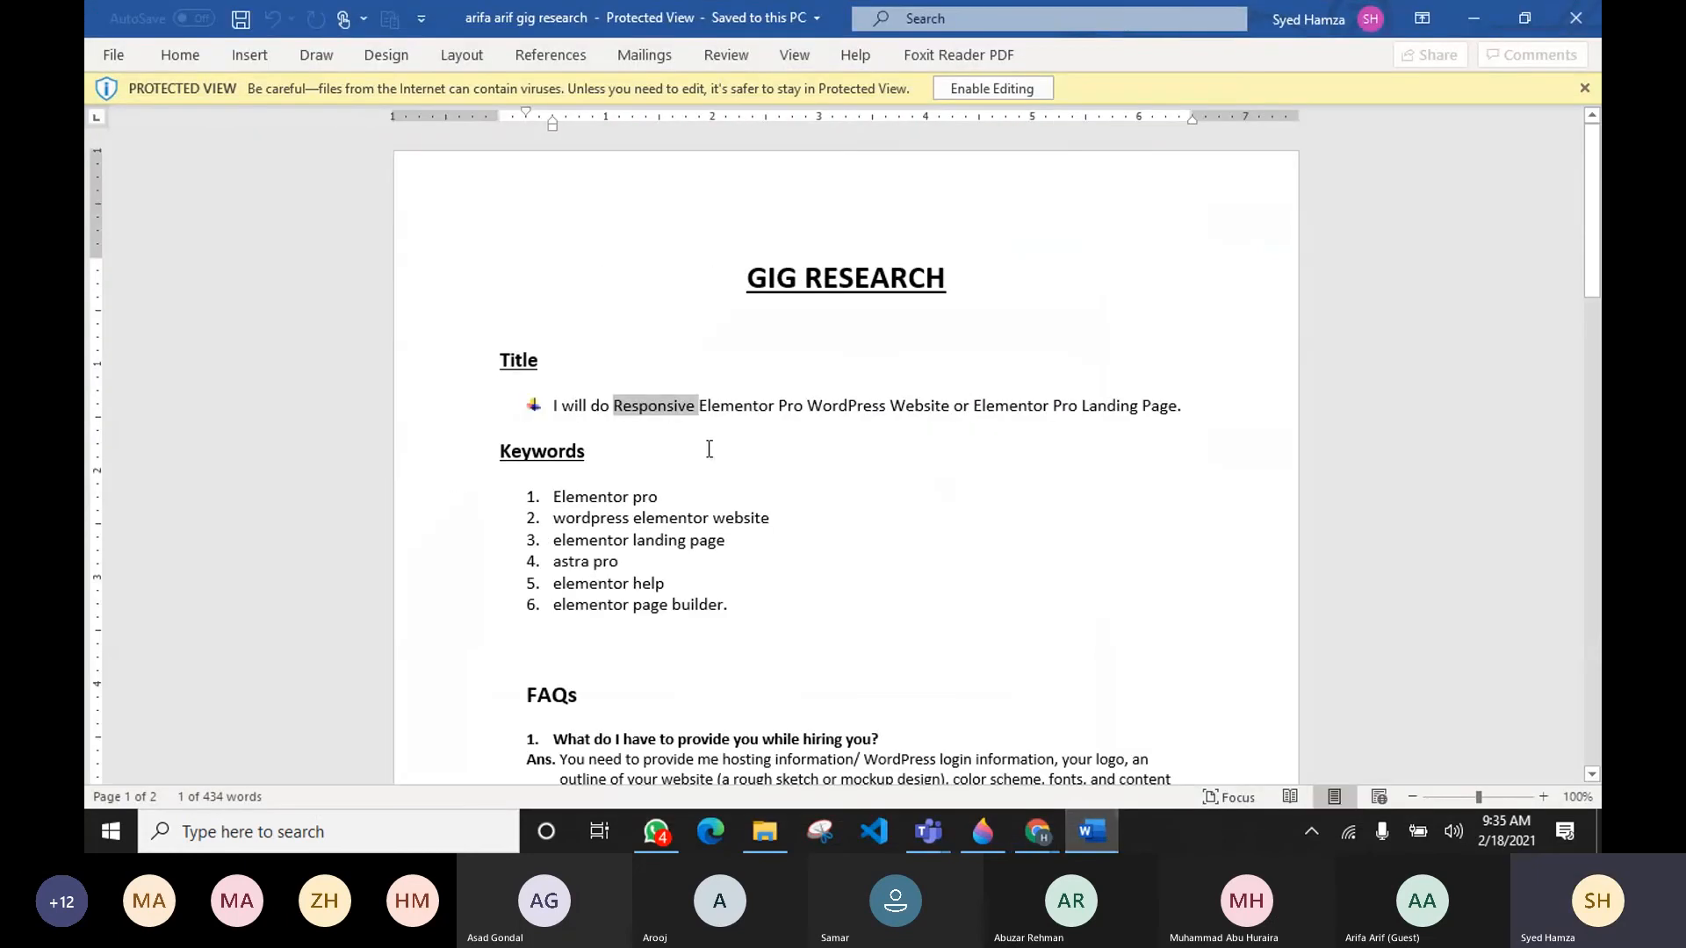
click(666, 413)
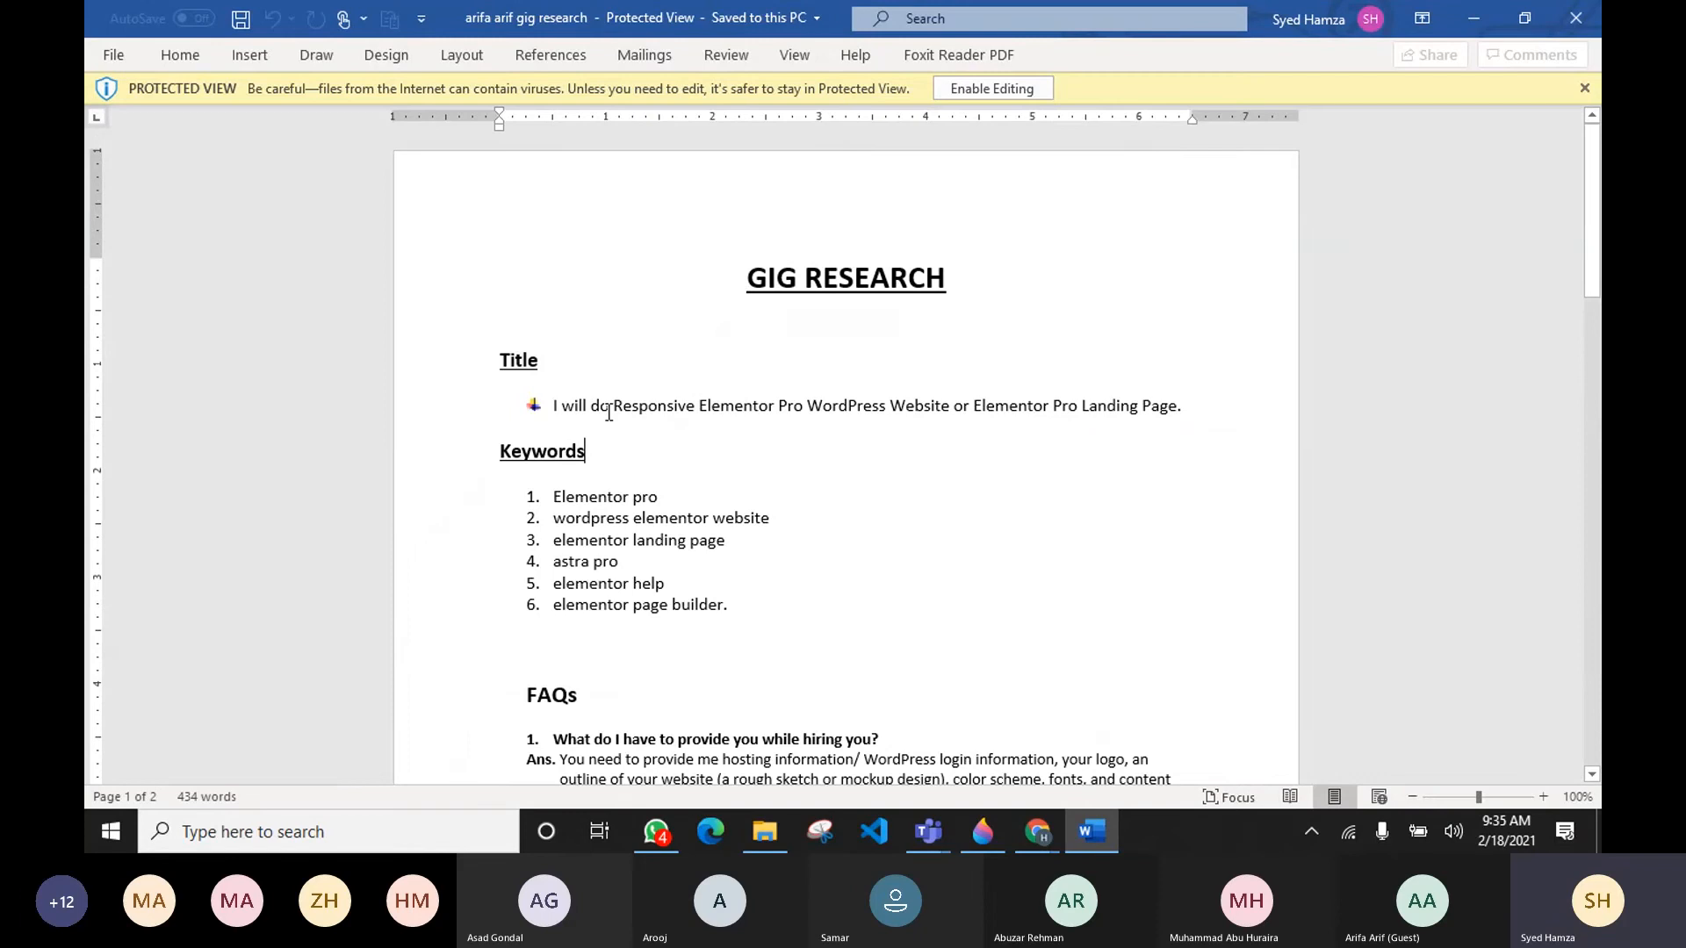
drag(608, 413, 1175, 409)
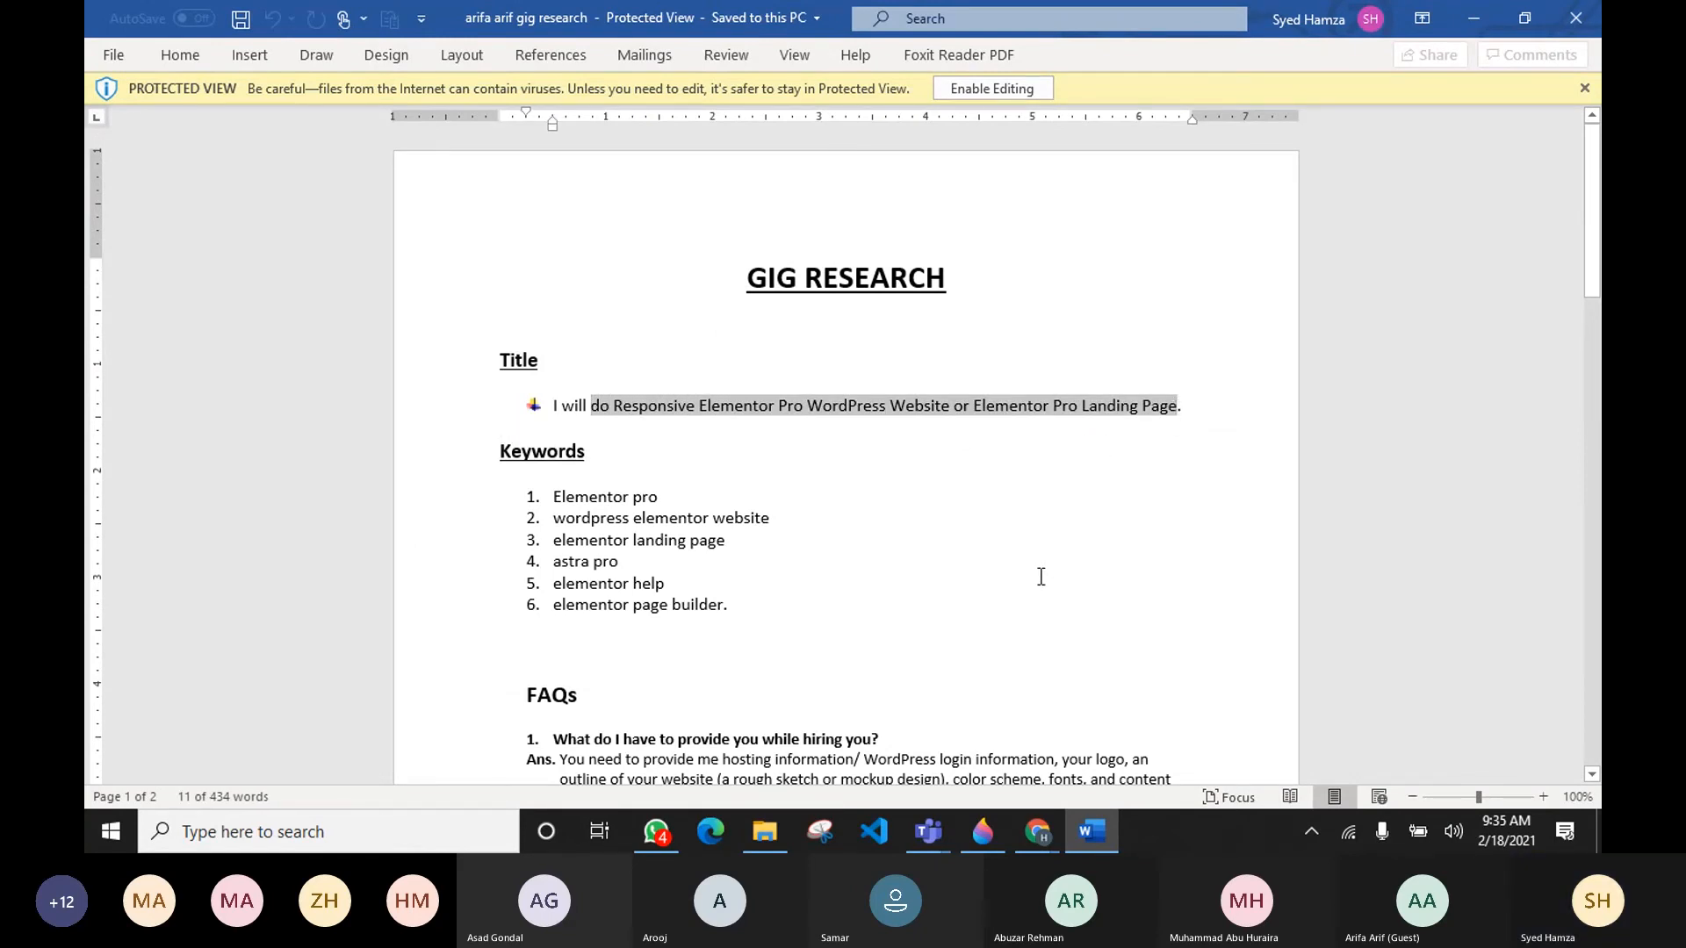
key(alt+Tab)
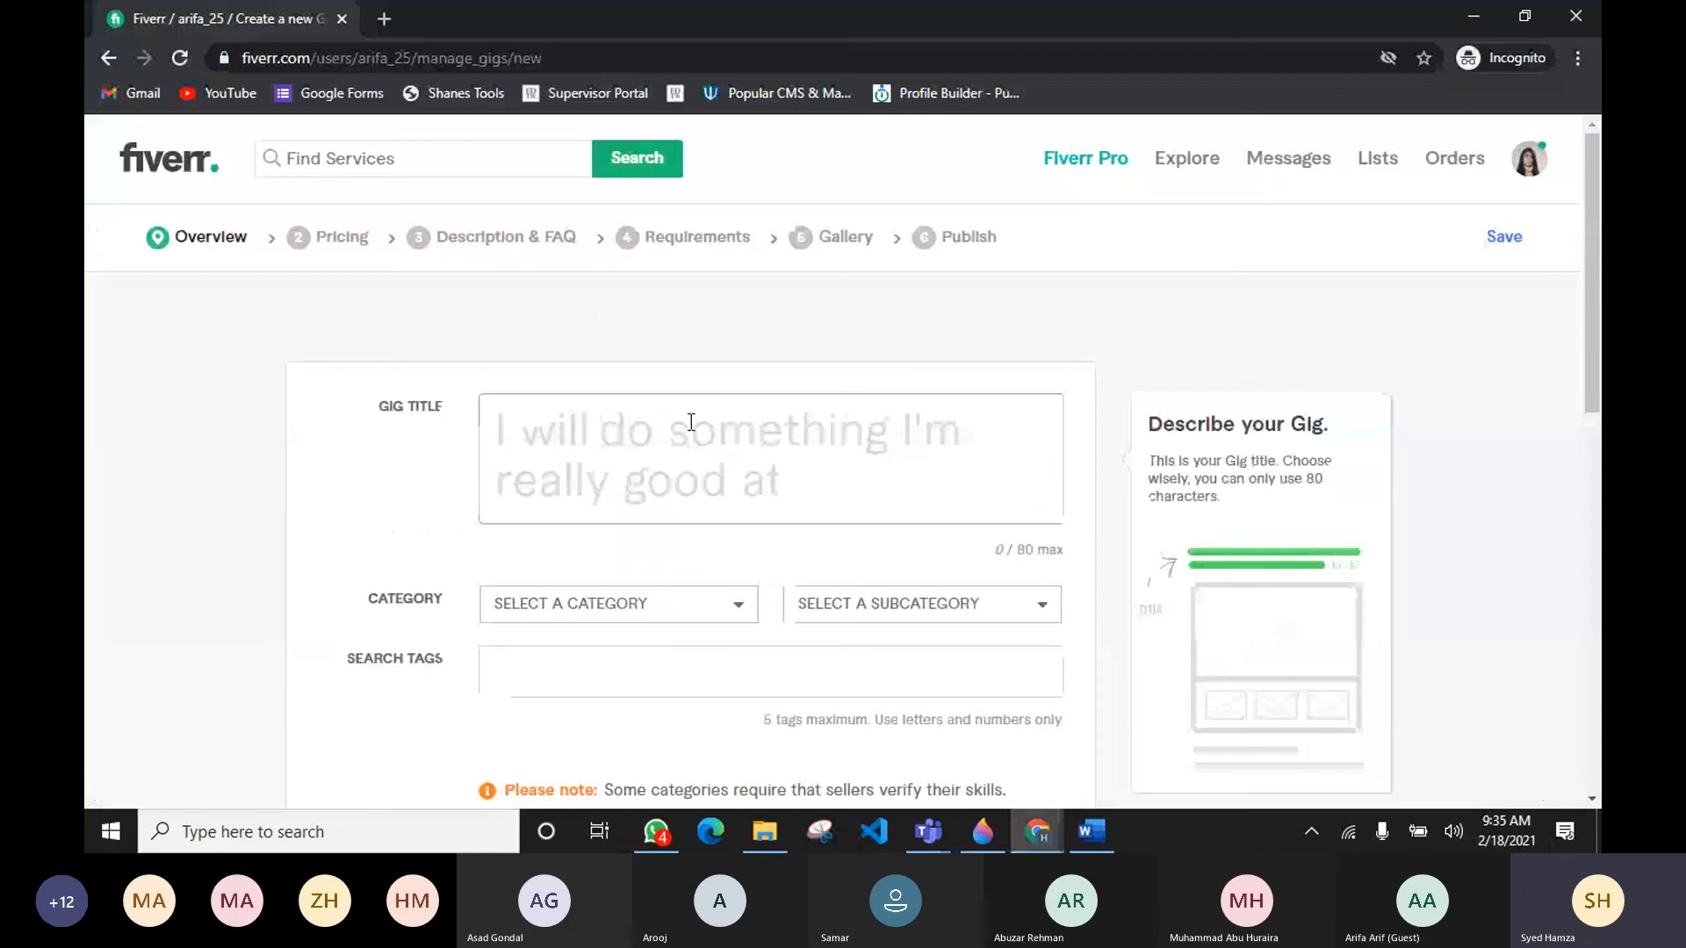
click(691, 422)
key(ctrl+v)
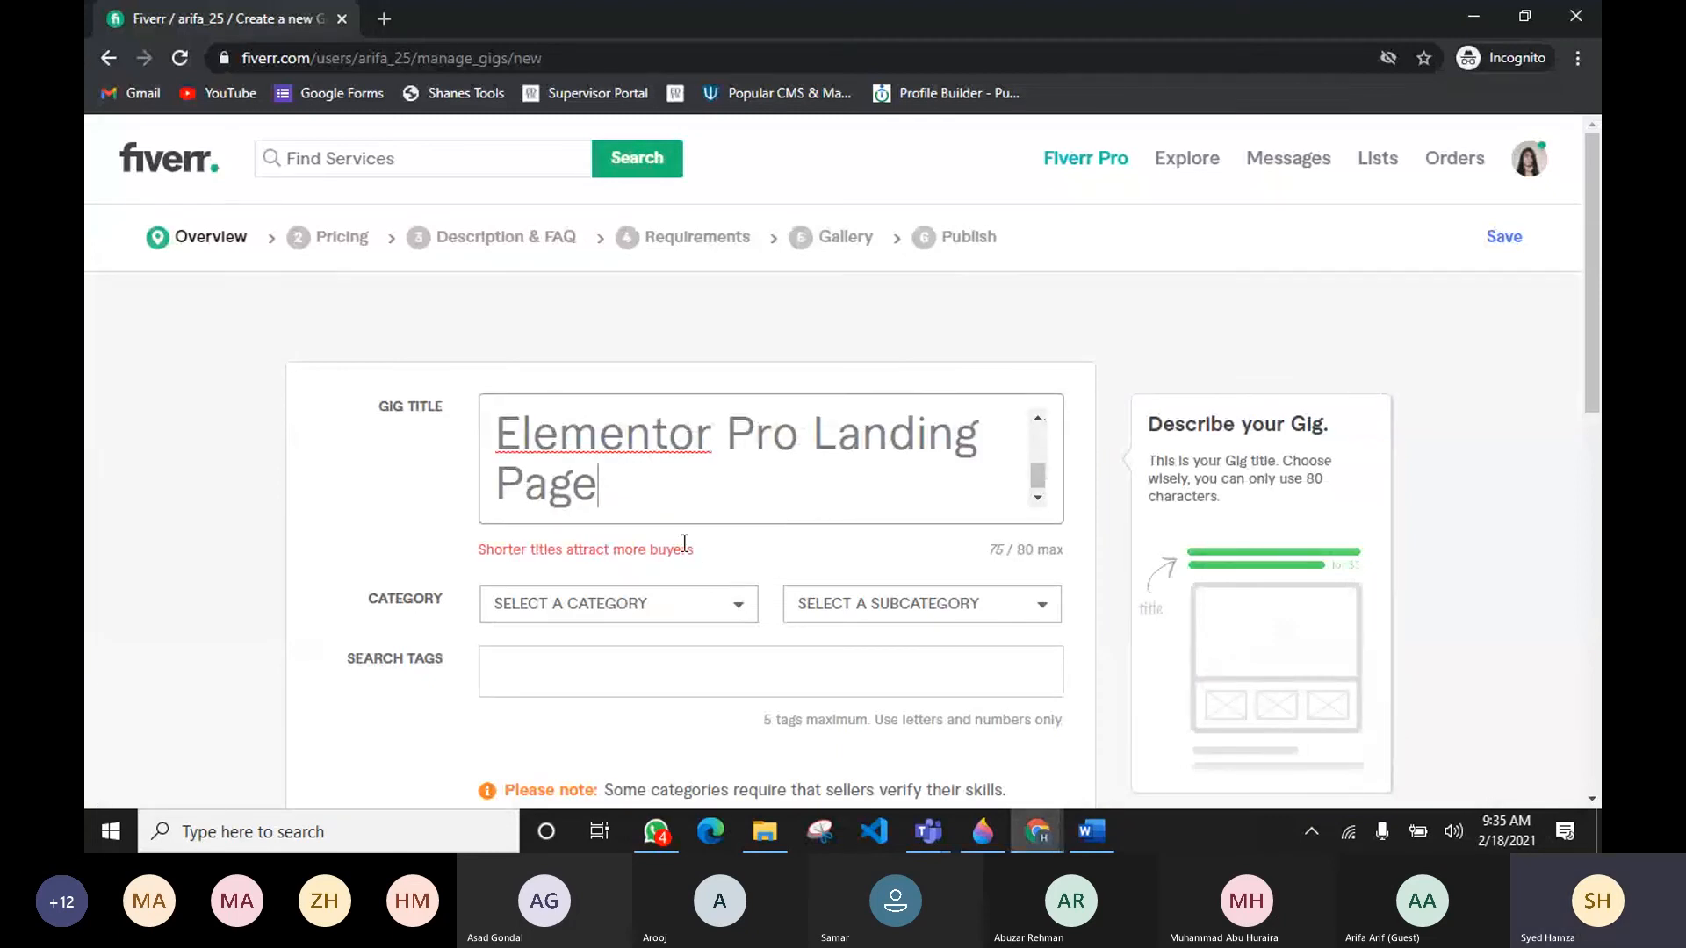
double_click(502, 549)
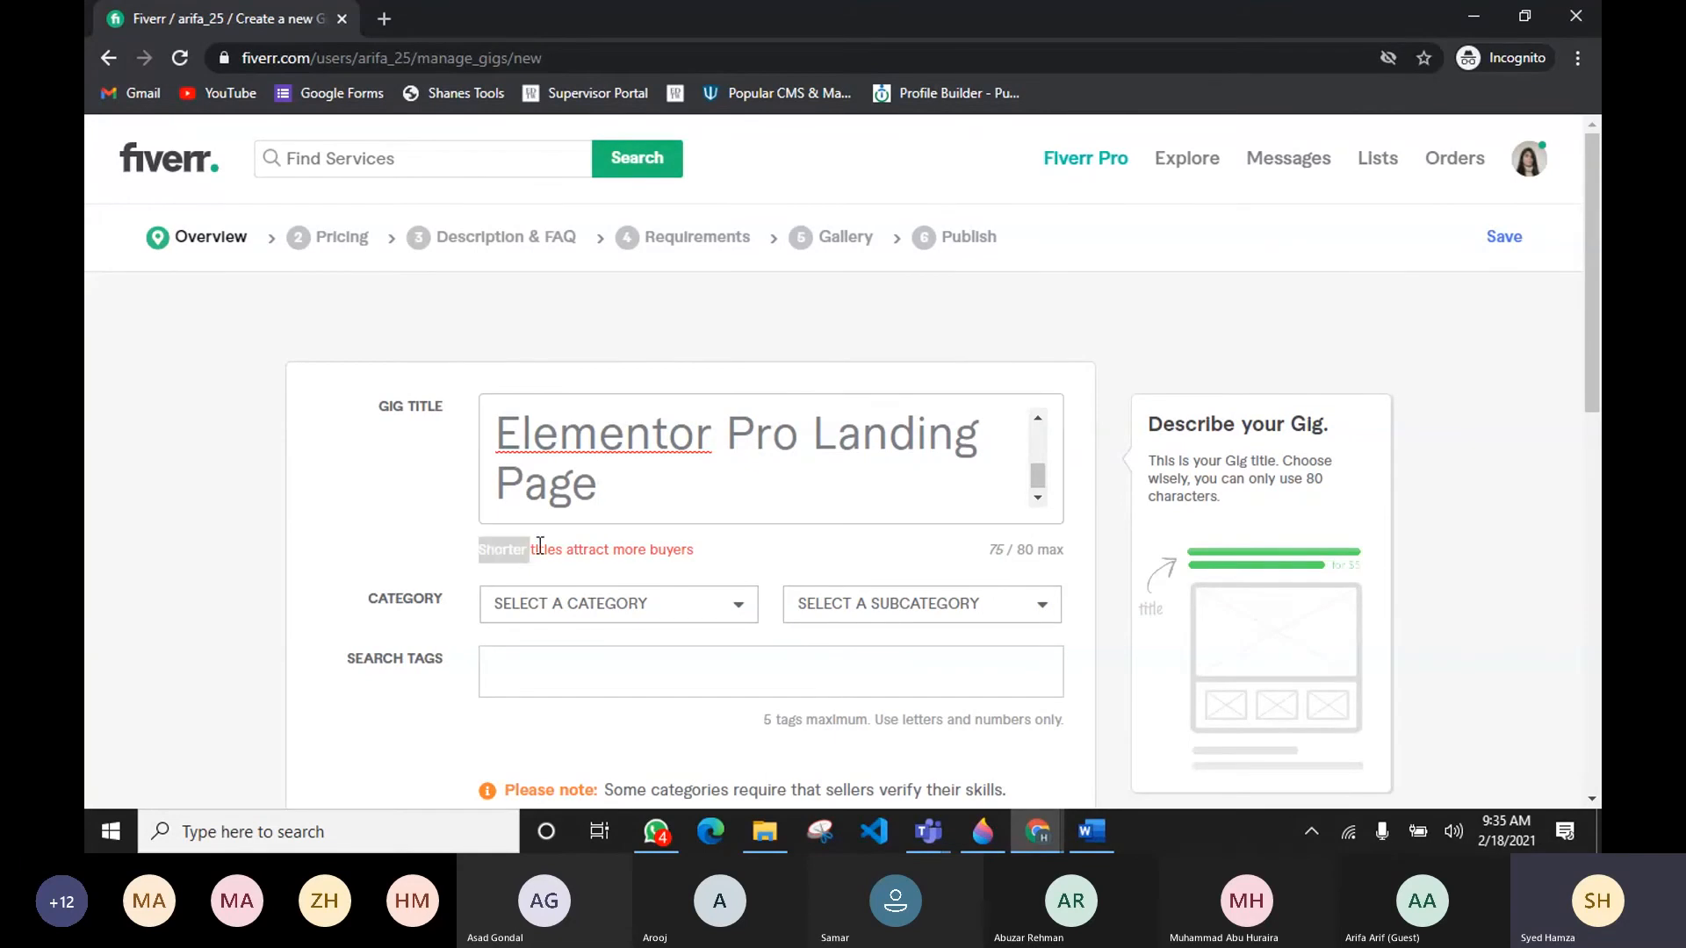
Step: Review the gig title's length hint and character counter while scrolling through the full title text
drag(540, 544, 705, 558)
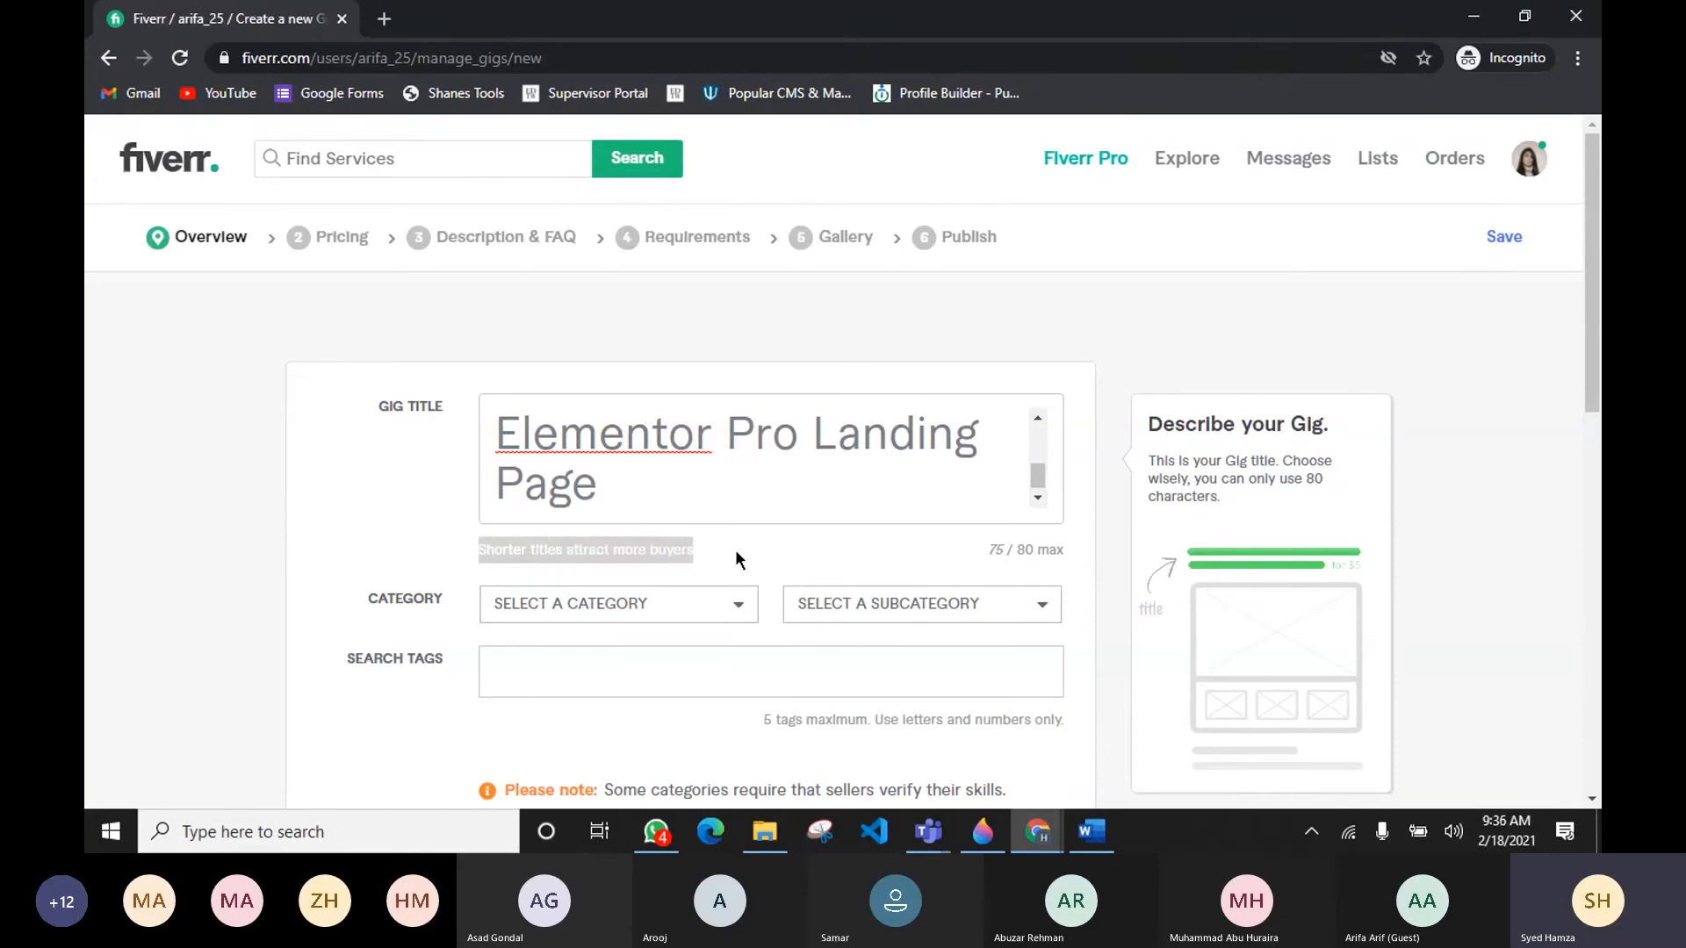
click(735, 549)
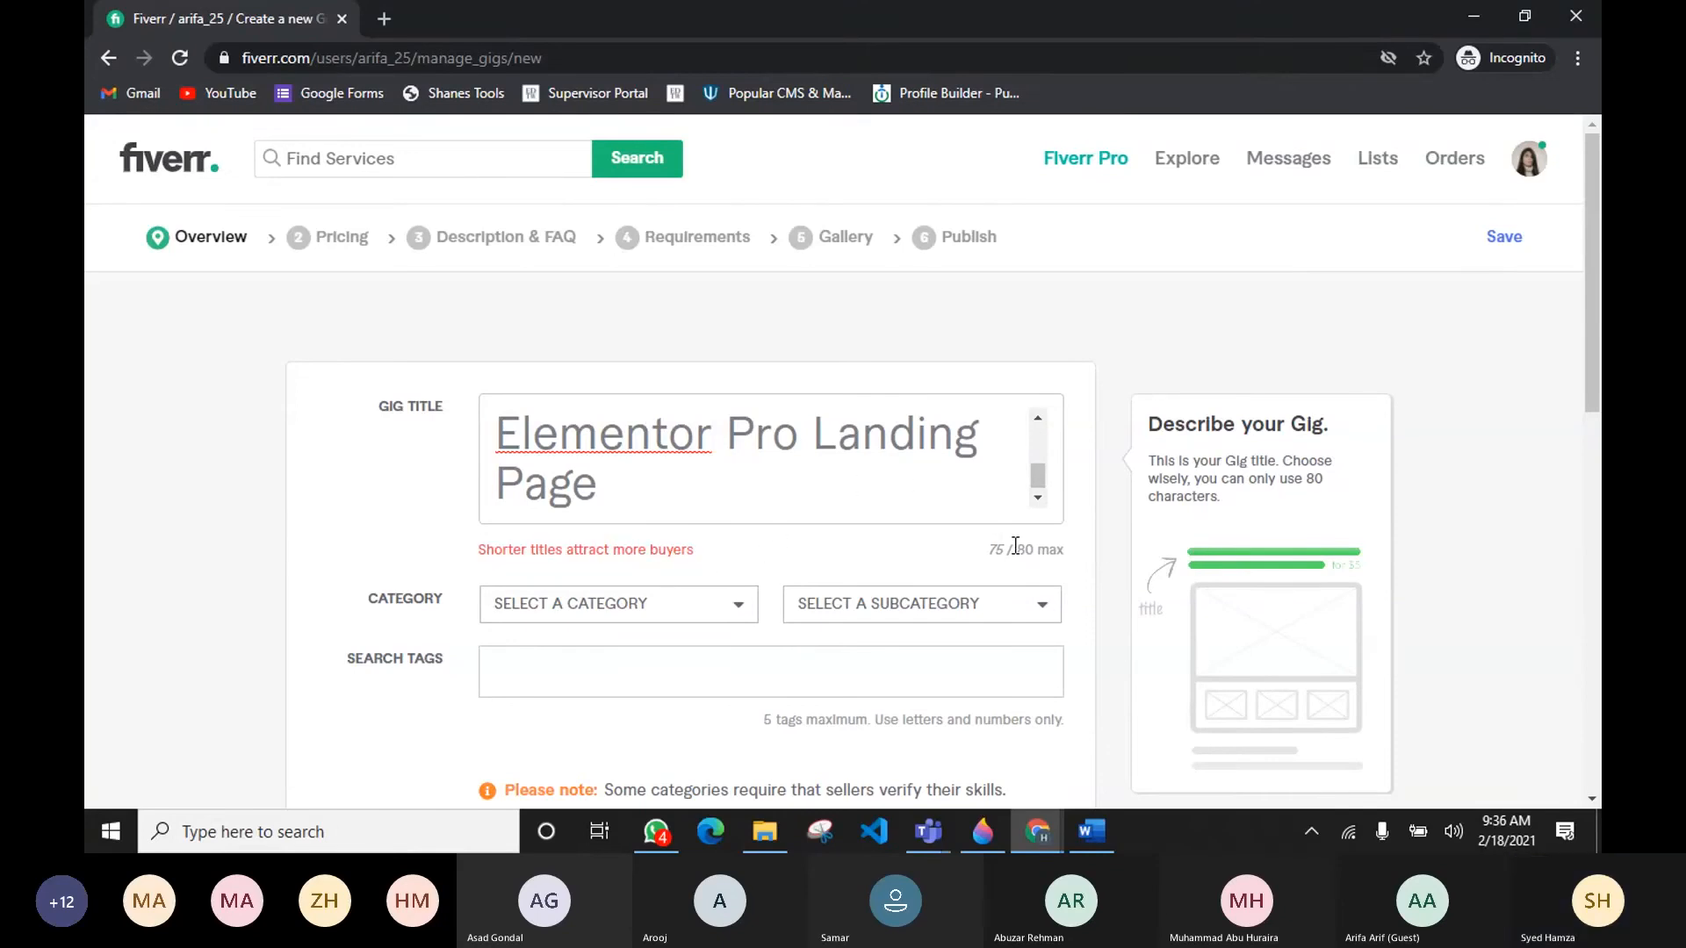
drag(1016, 547, 1028, 544)
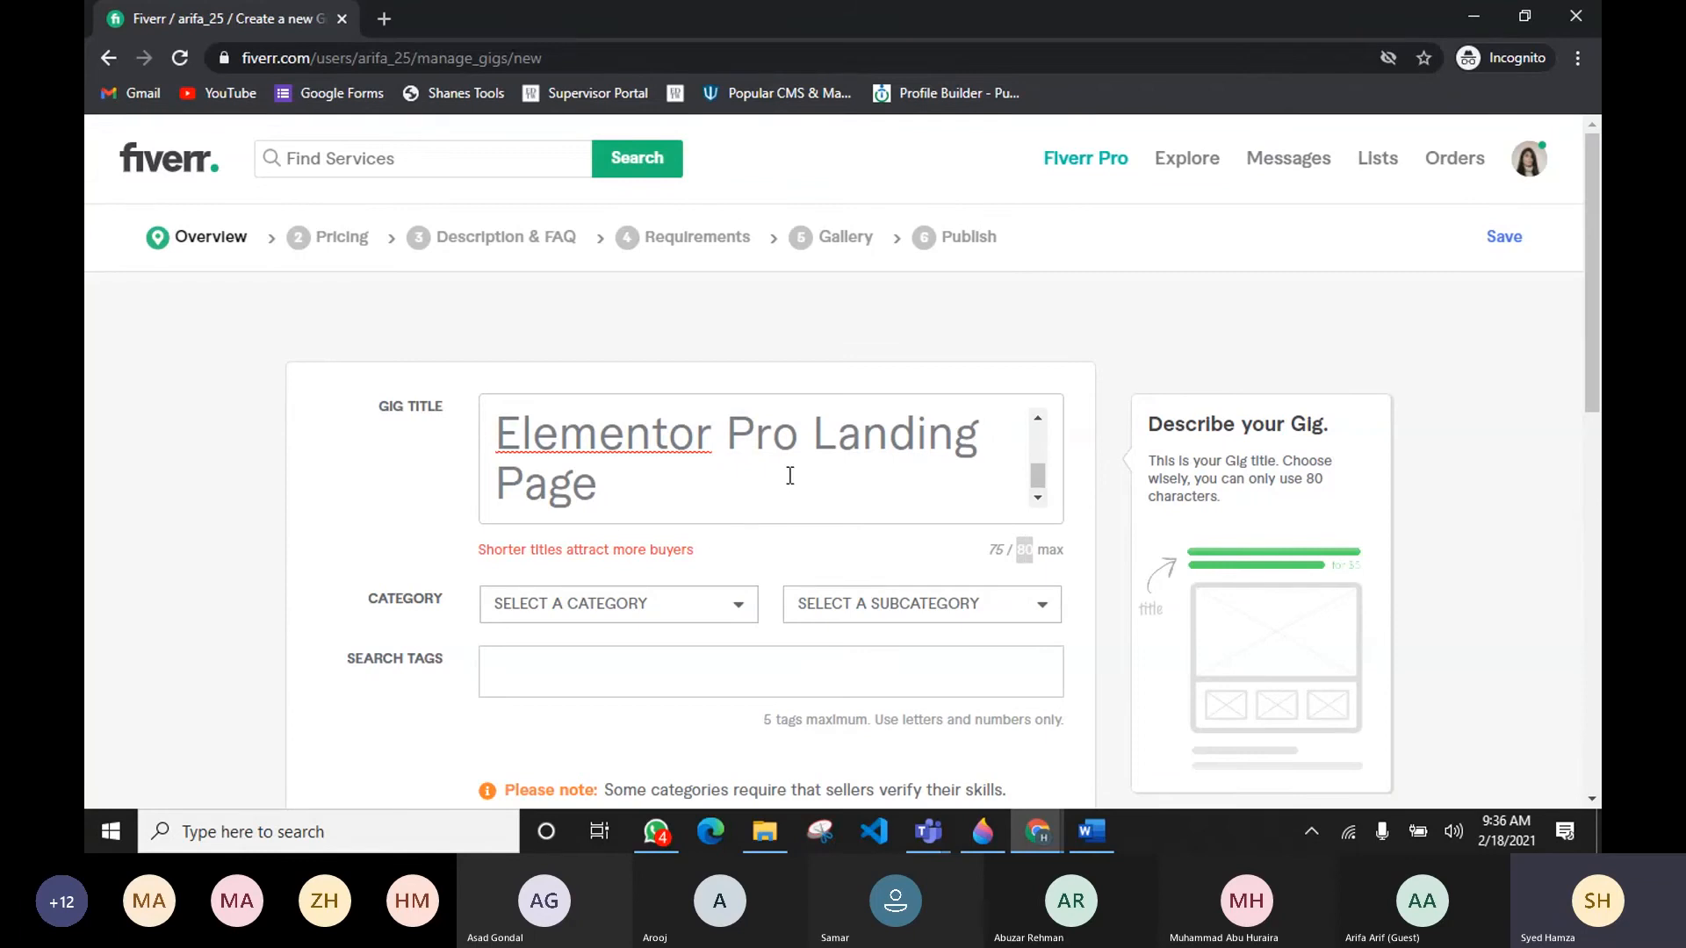
scroll(787, 470, up, 1)
scroll(790, 475, down, 2)
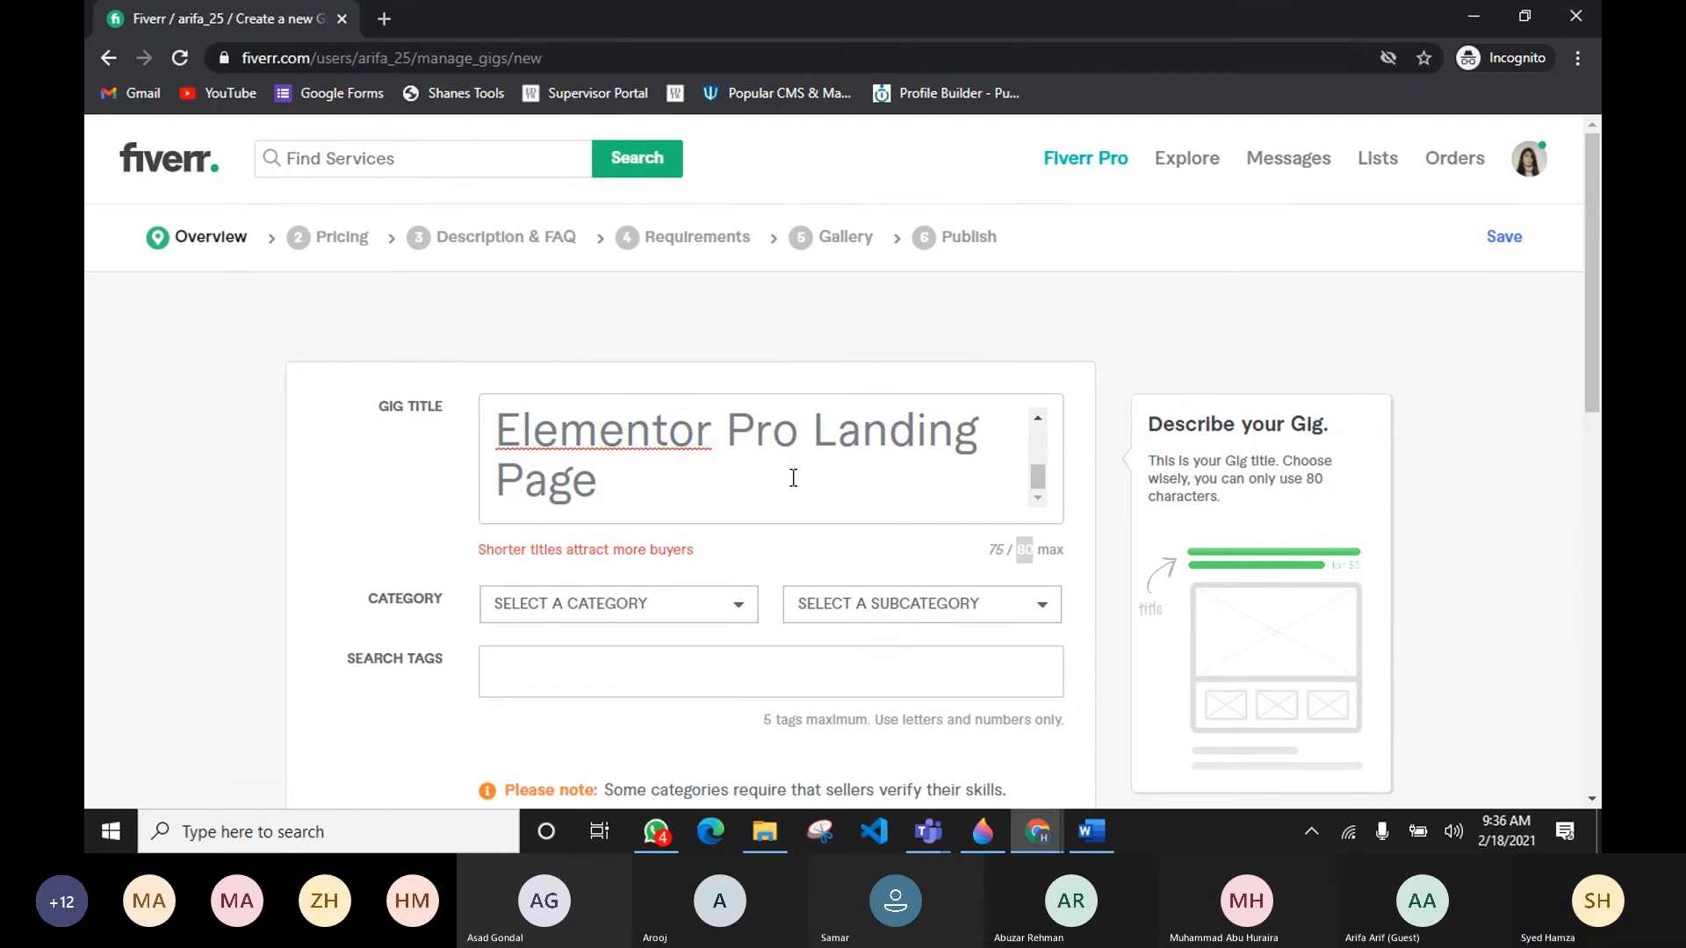
scroll(795, 482, up, 2)
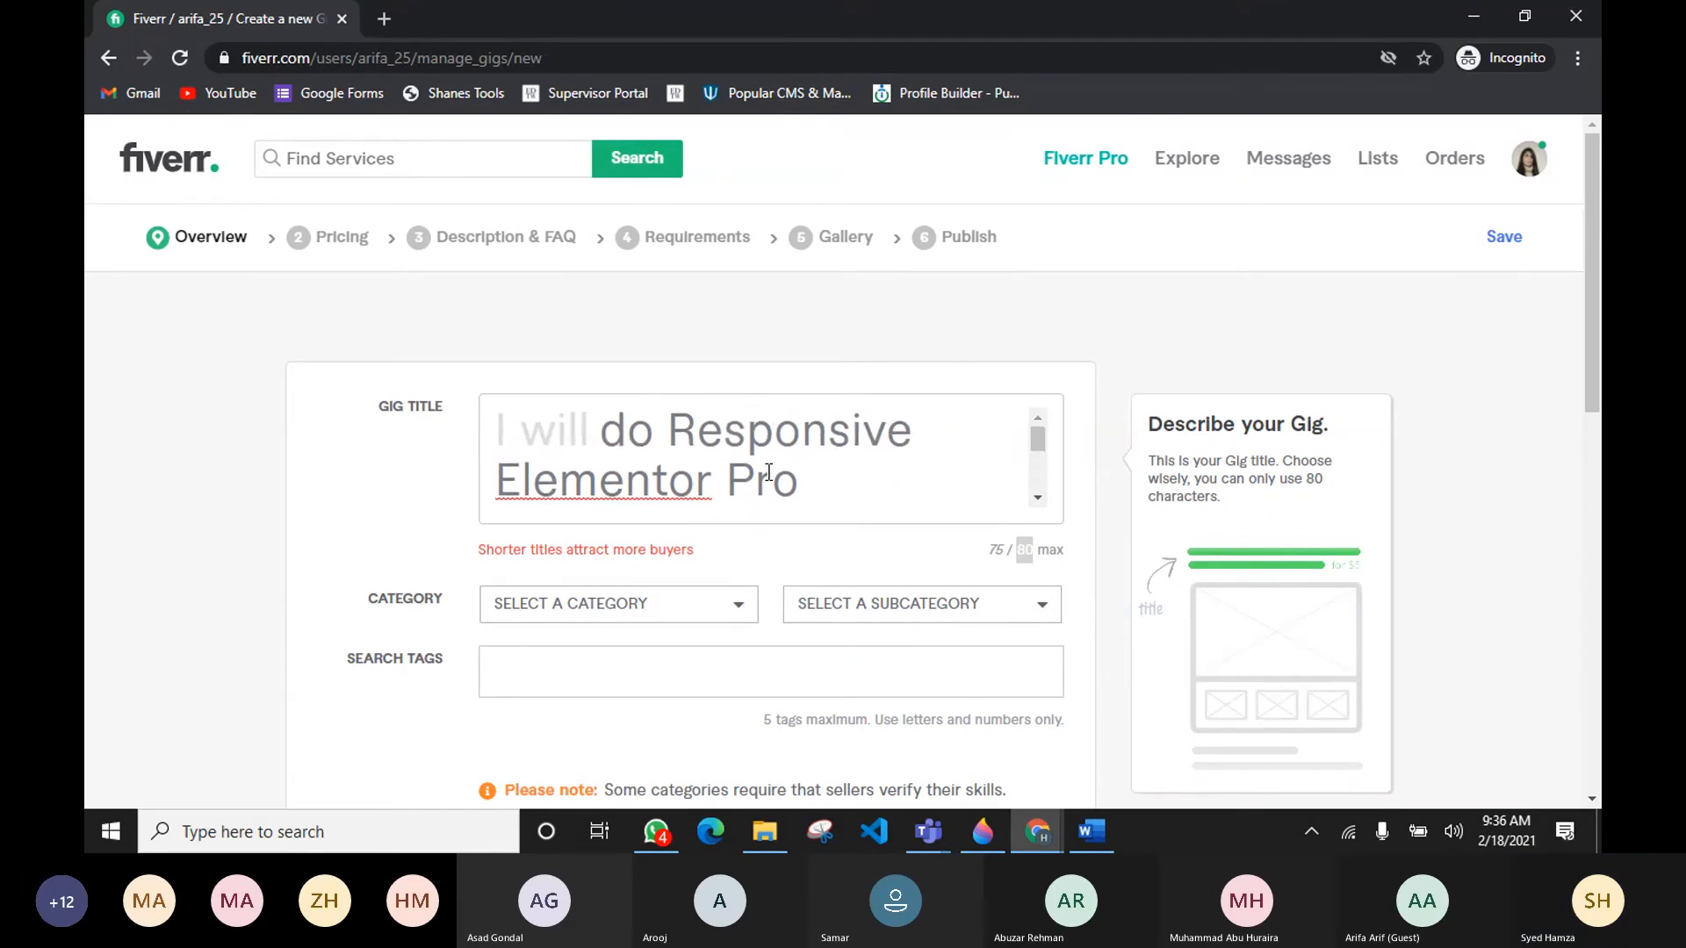
scroll(802, 490, down, 2)
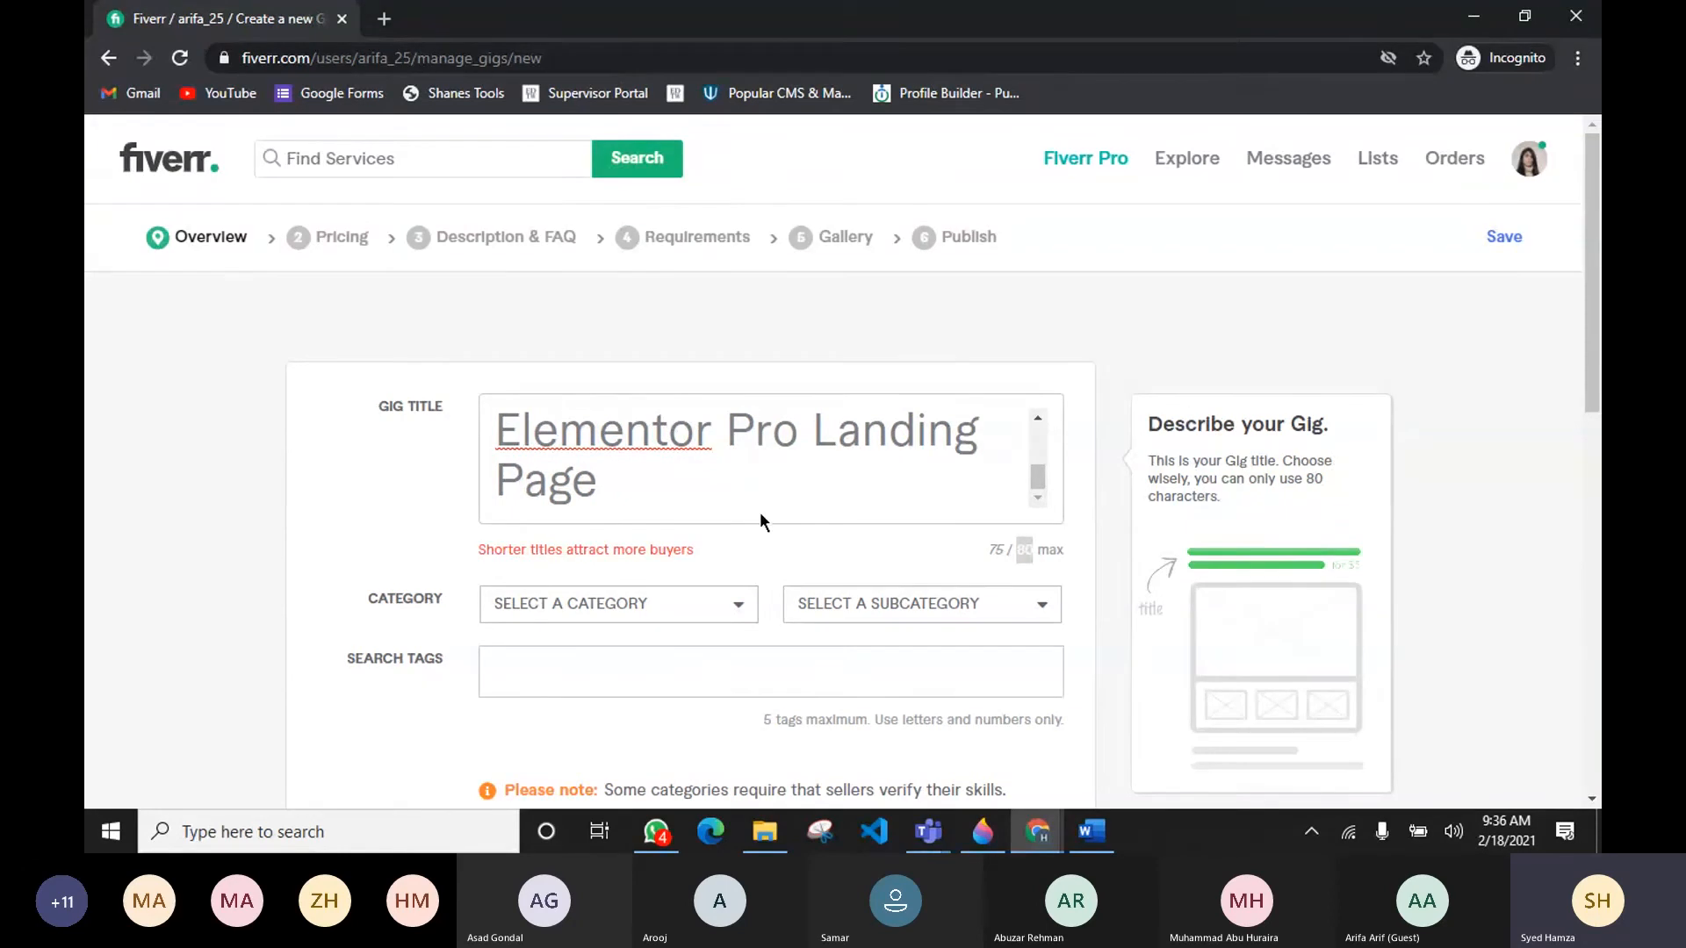
scroll(775, 481, up, 1)
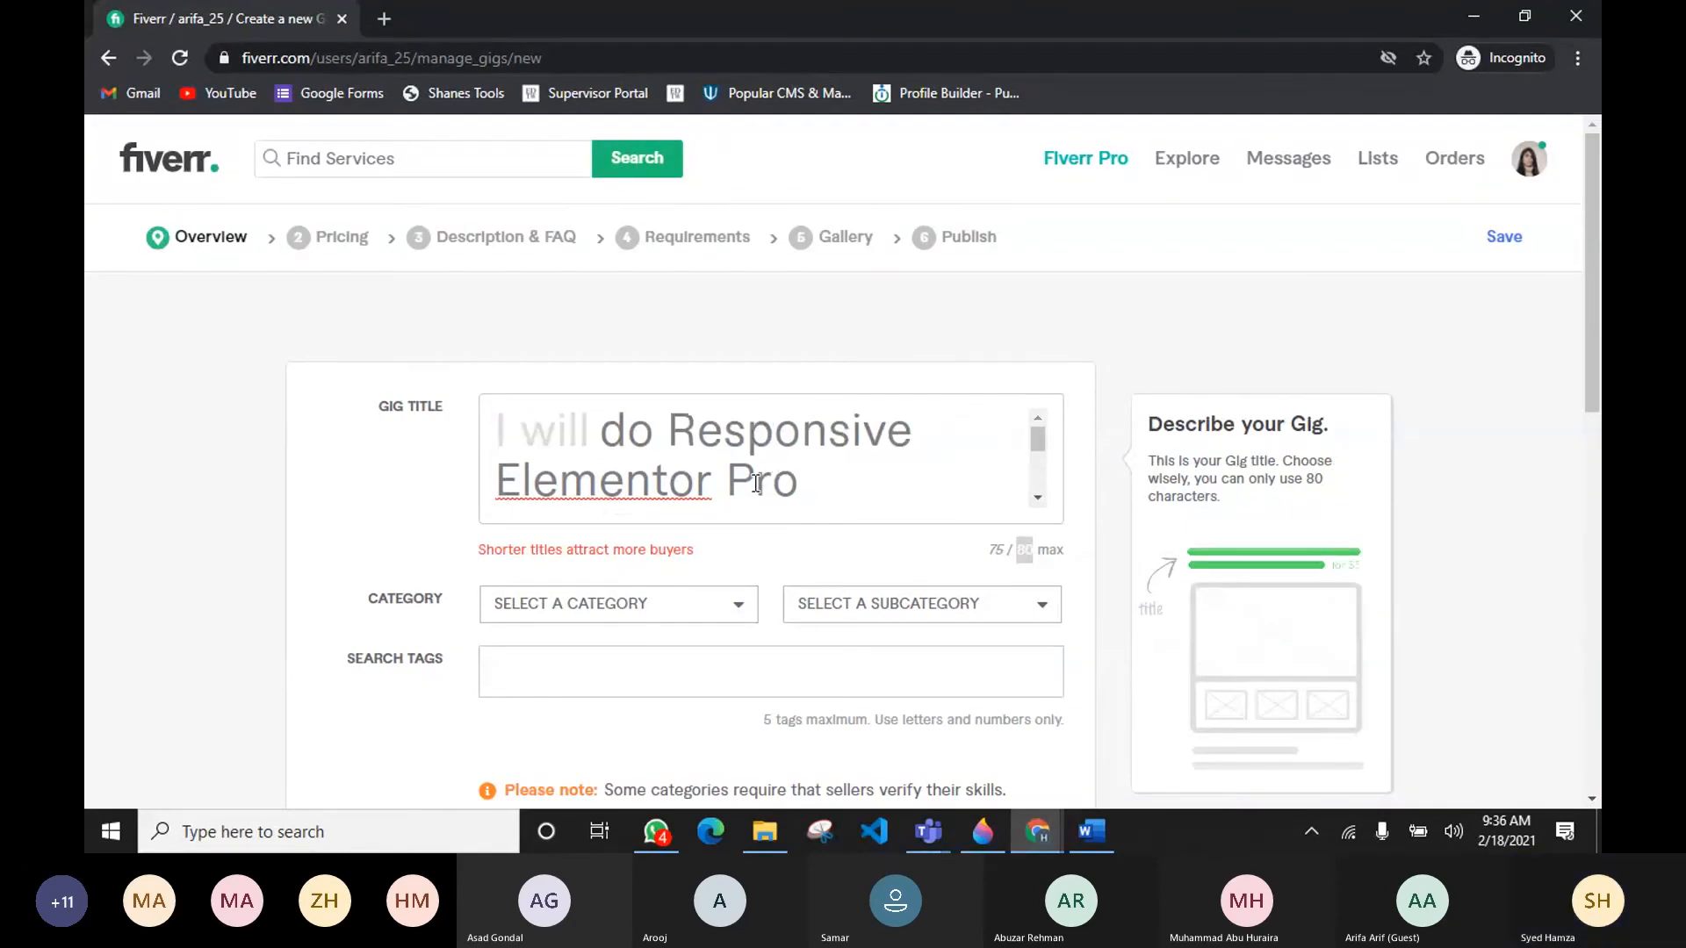
scroll(791, 474, down, 1)
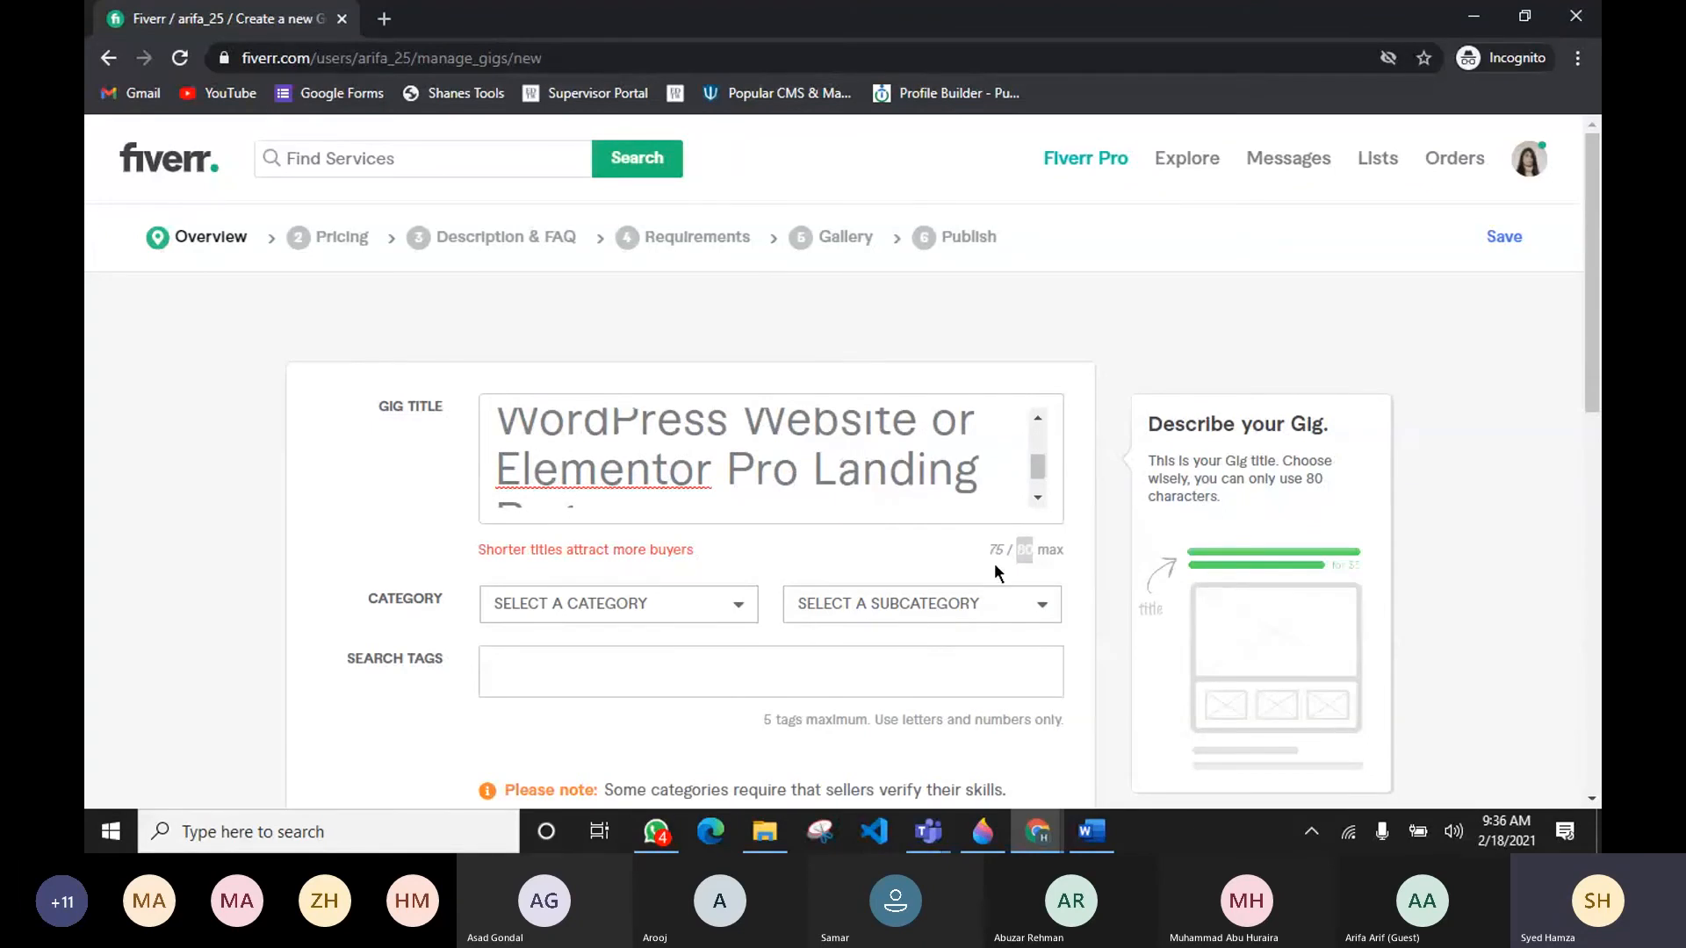
drag(996, 551, 1003, 550)
click(994, 549)
Step: Remove the word 'Pro' from 'Elementor Pro Landing Page' at the end of the gig title
double_click(754, 480)
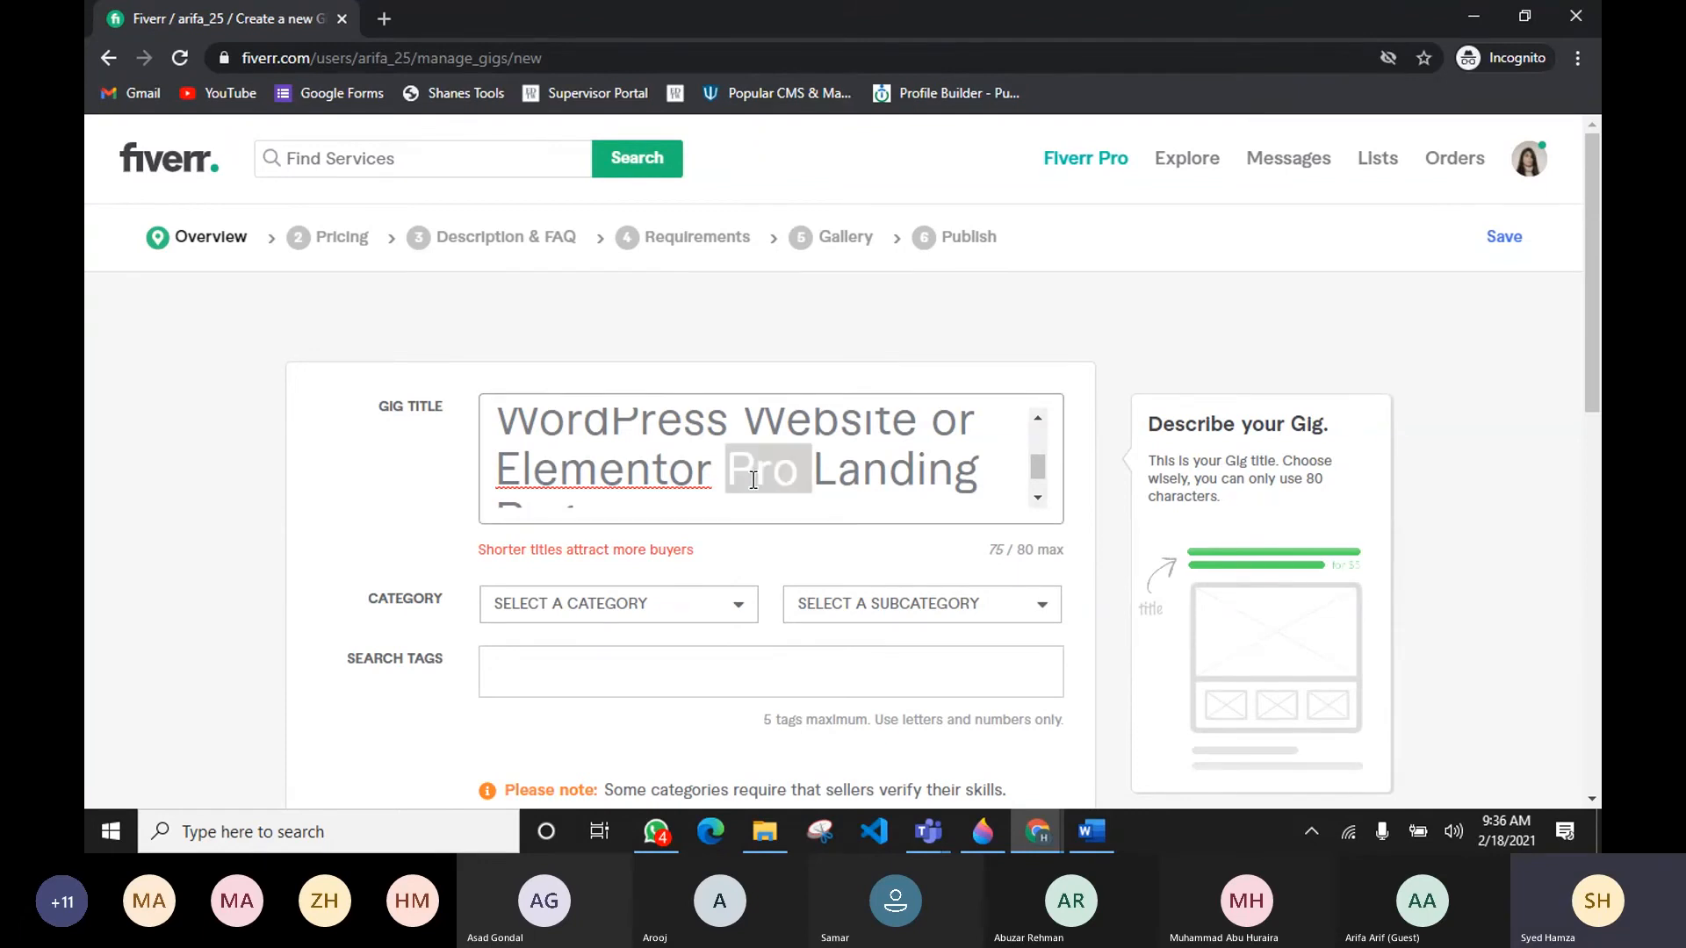
mouse_move(929, 834)
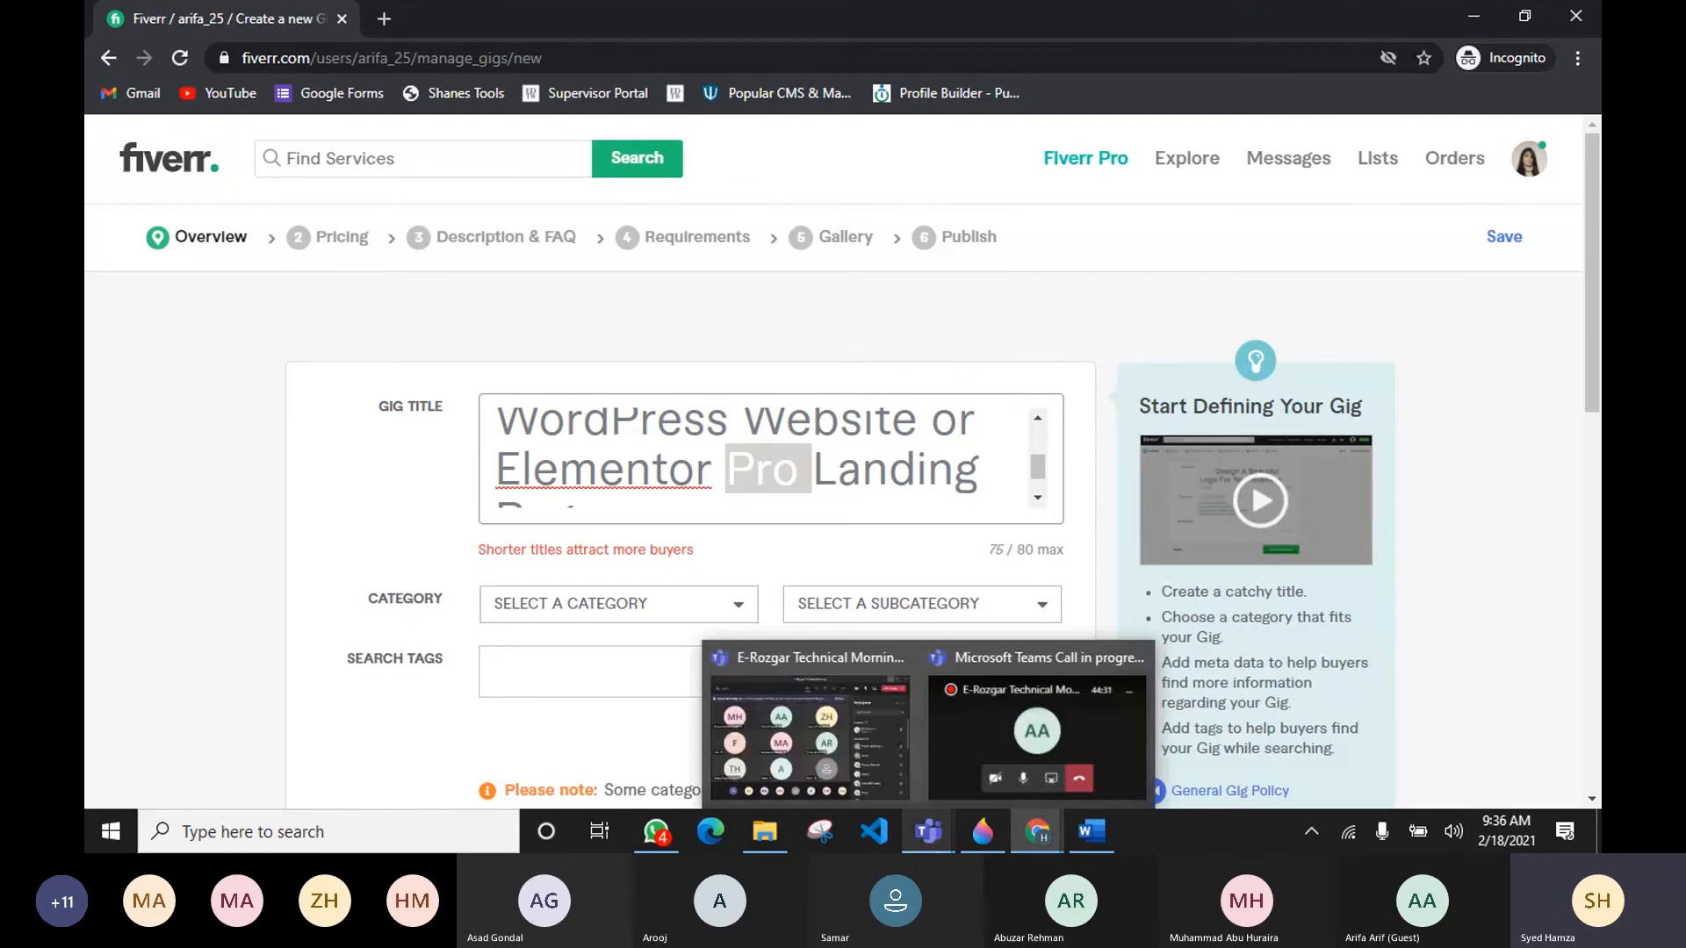
mouse_move(1030, 834)
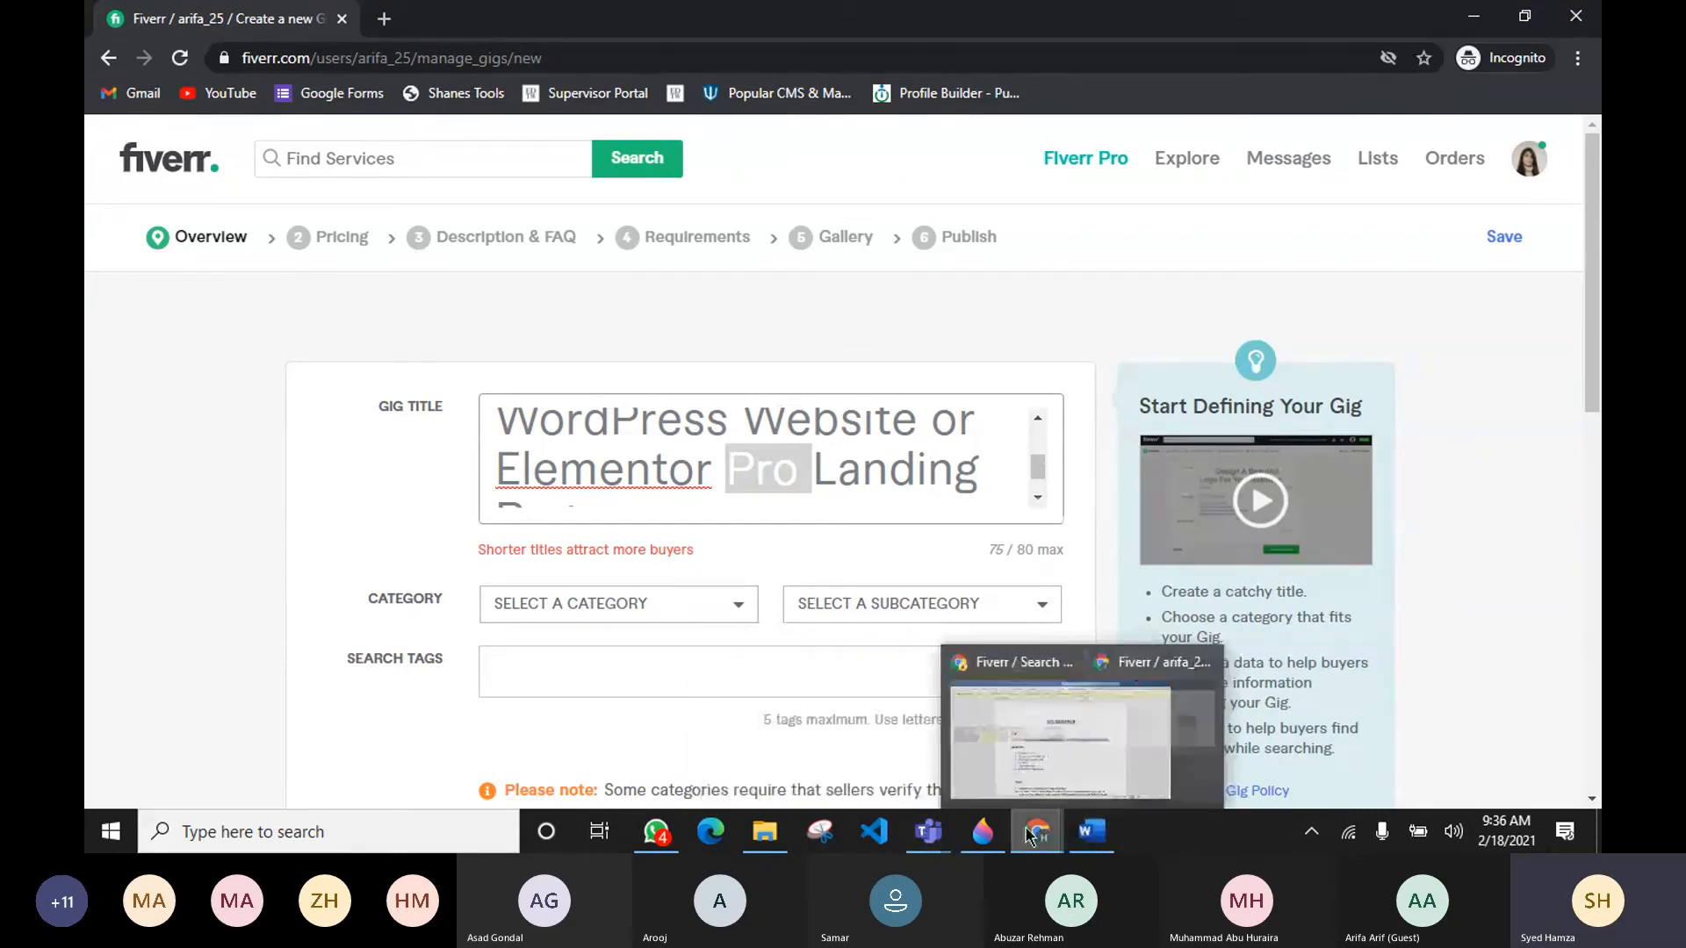
click(966, 755)
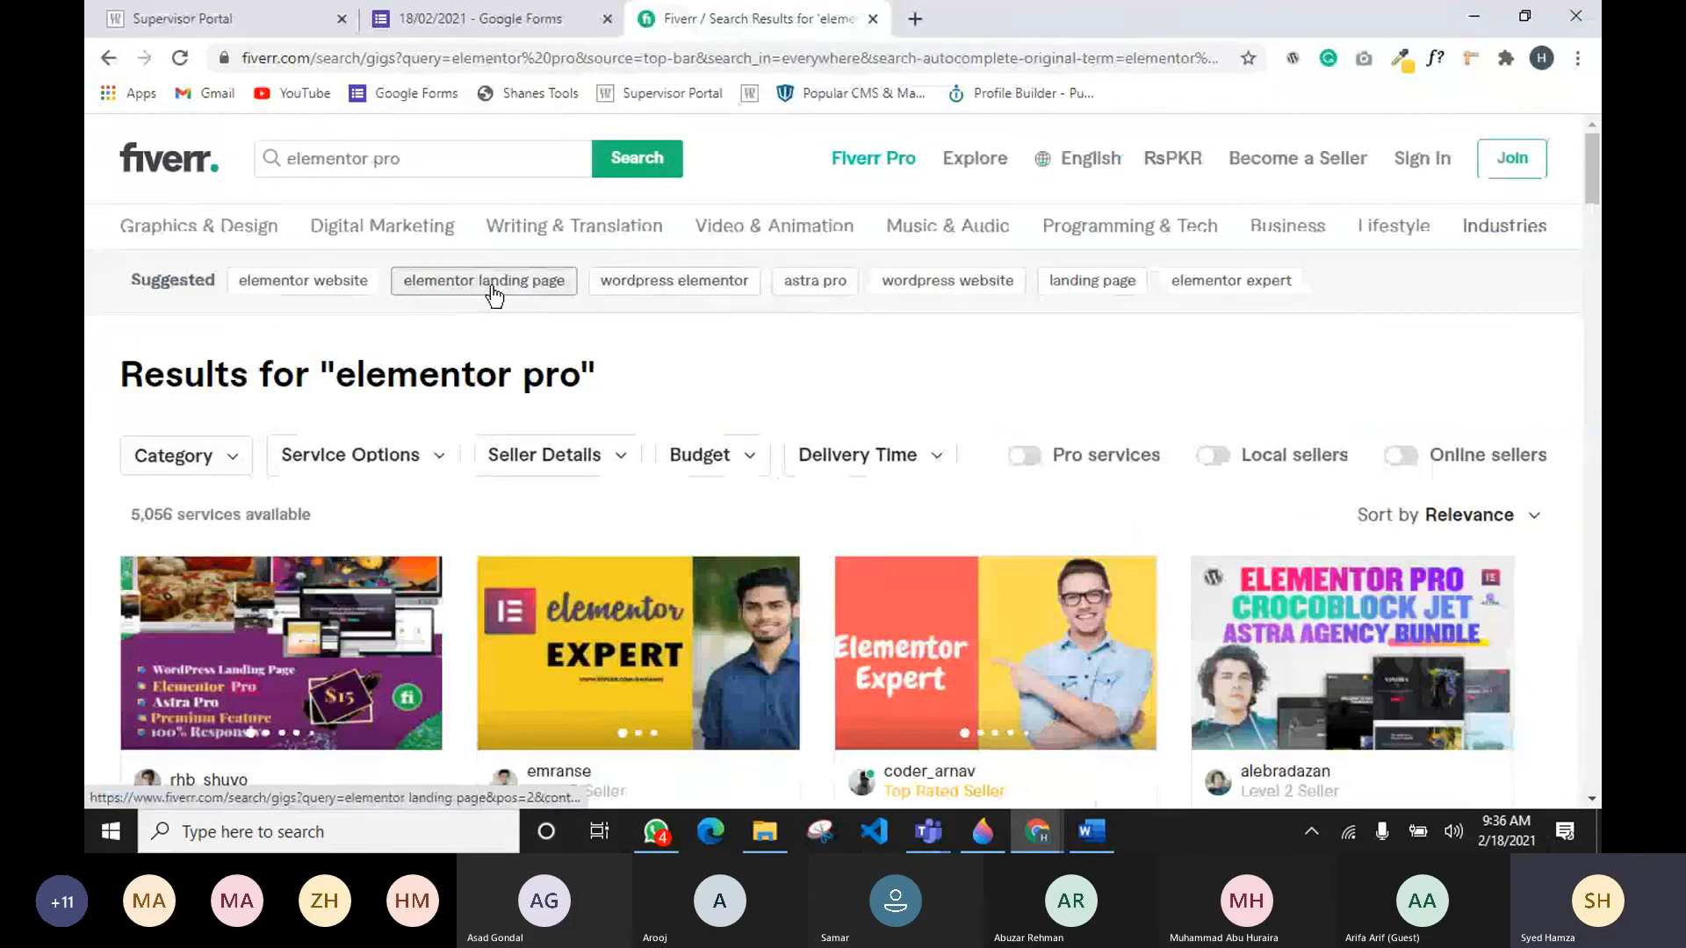
key(alt+Tab)
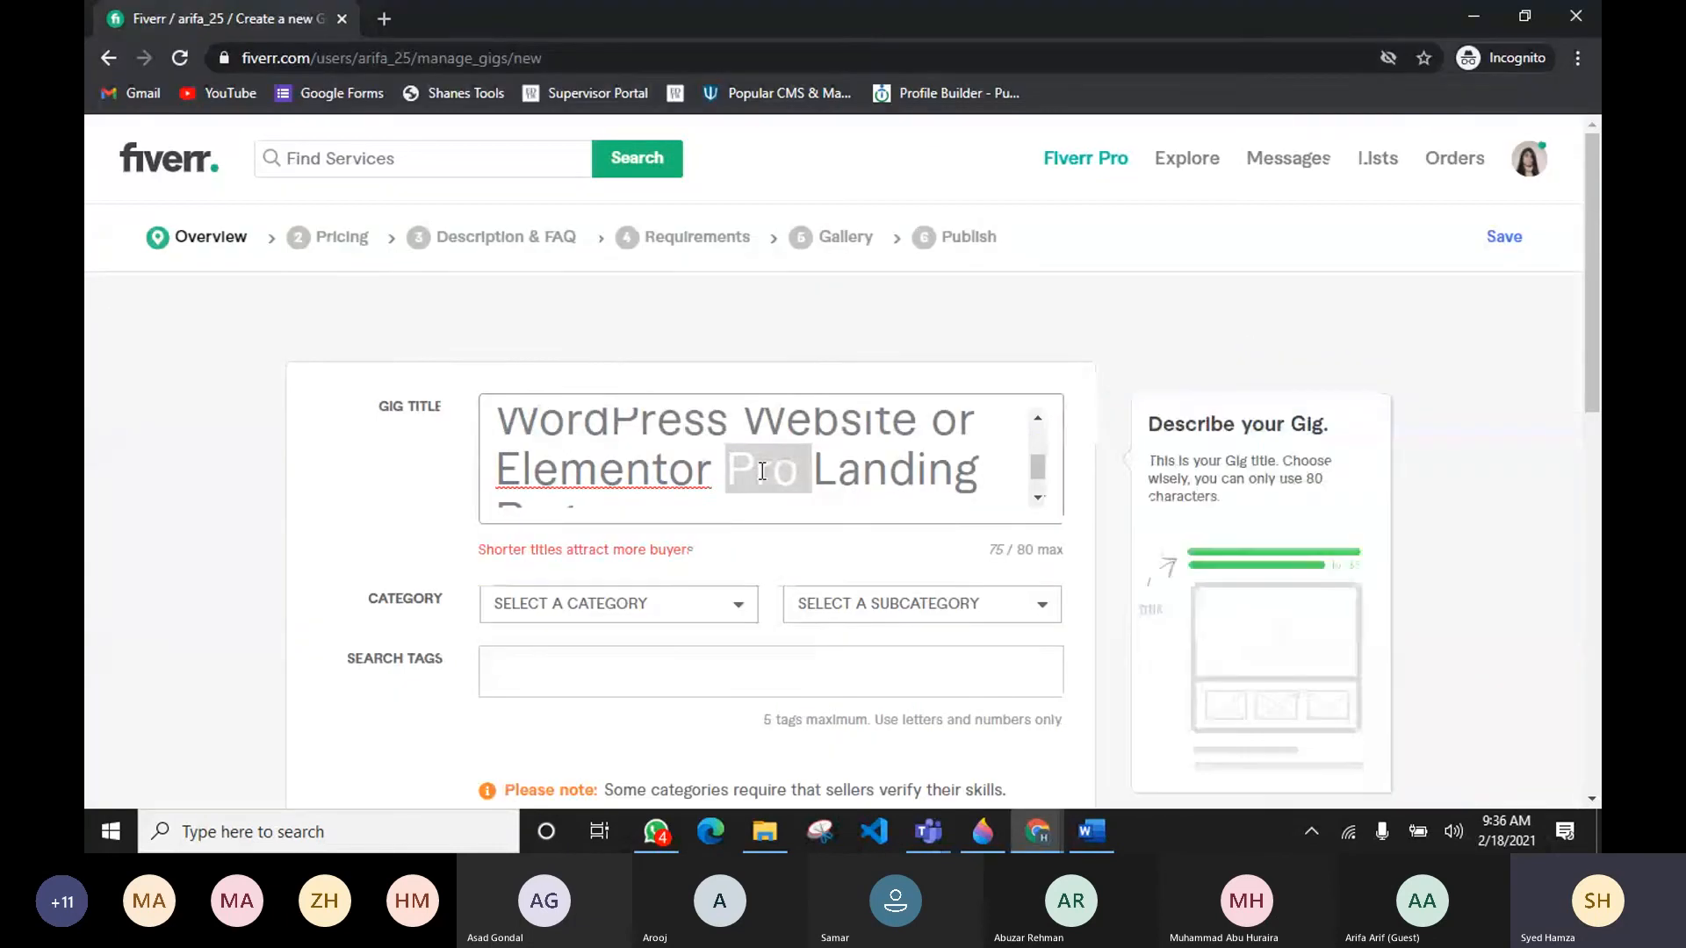
key(BackSpace)
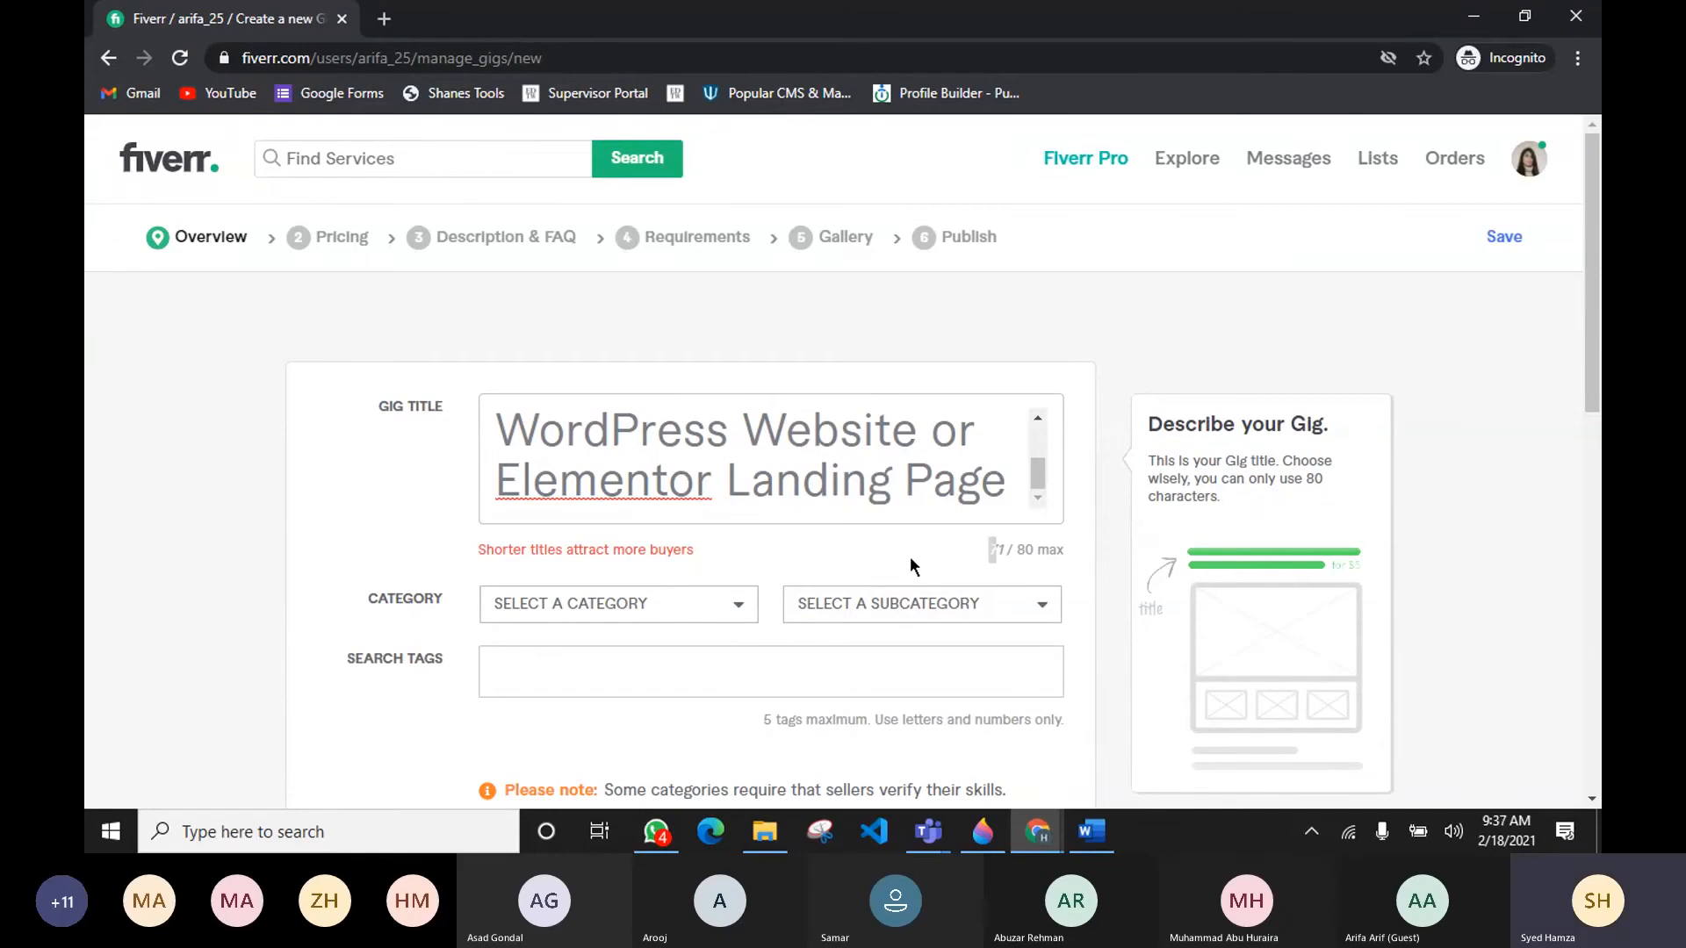
Step: Delete the word 'Responsive' from the beginning of the gig title, leaving 'do Elementor Pro WordPress Website'
scroll(715, 468, up, 2)
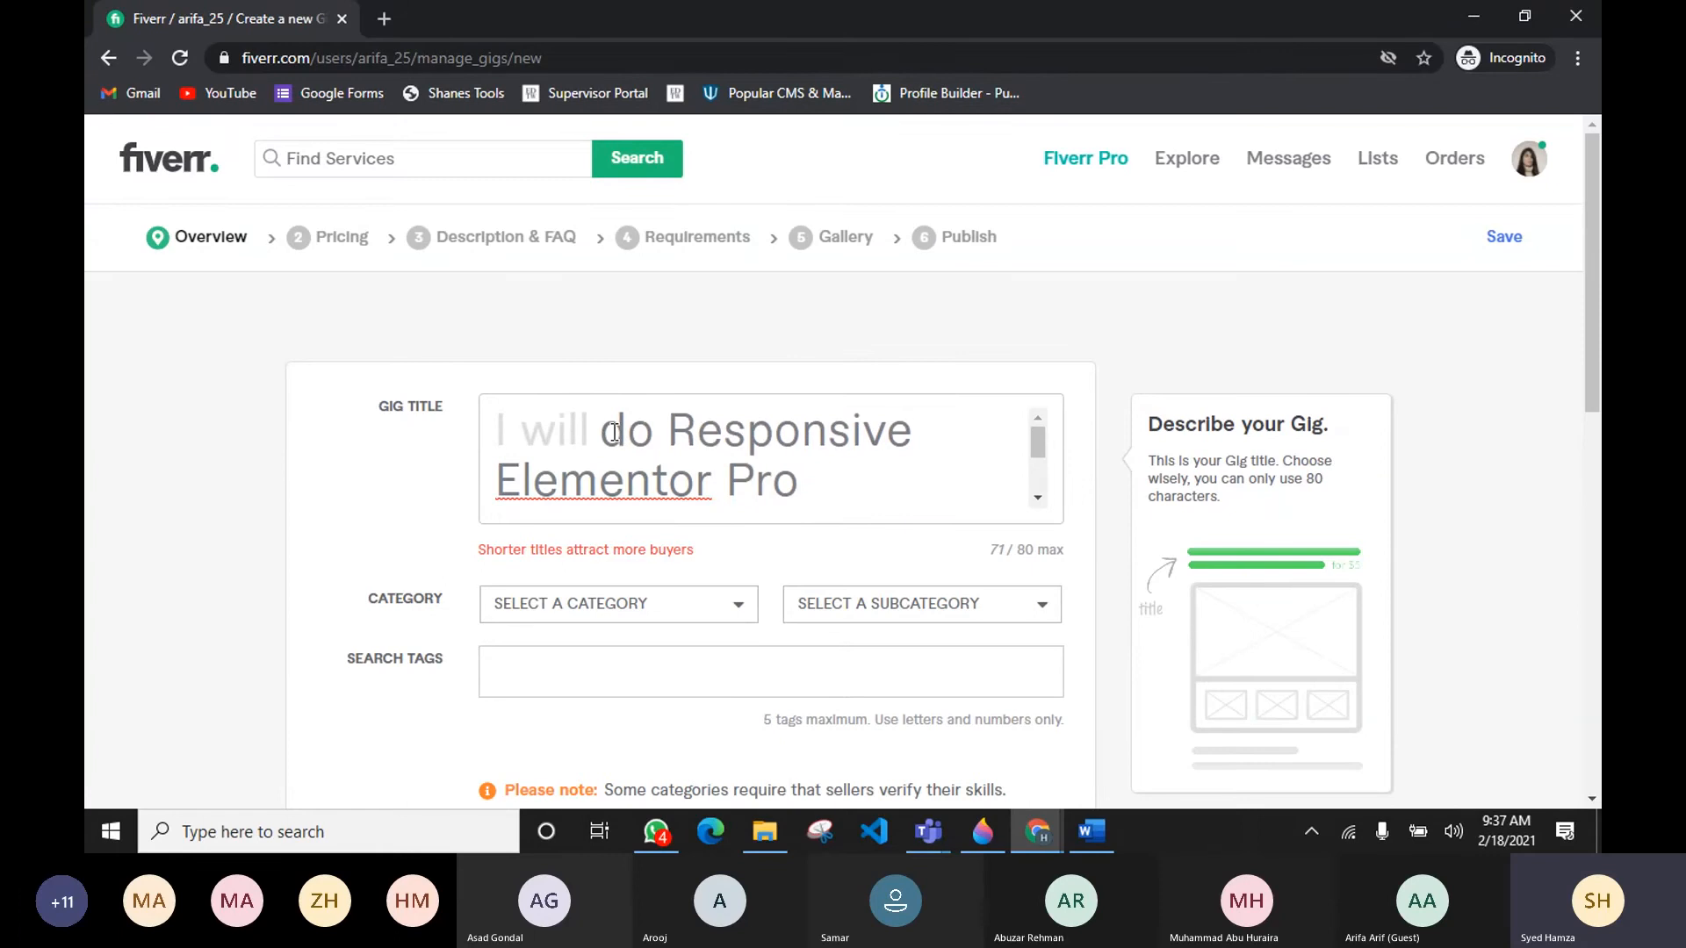
scroll(720, 443, down, 2)
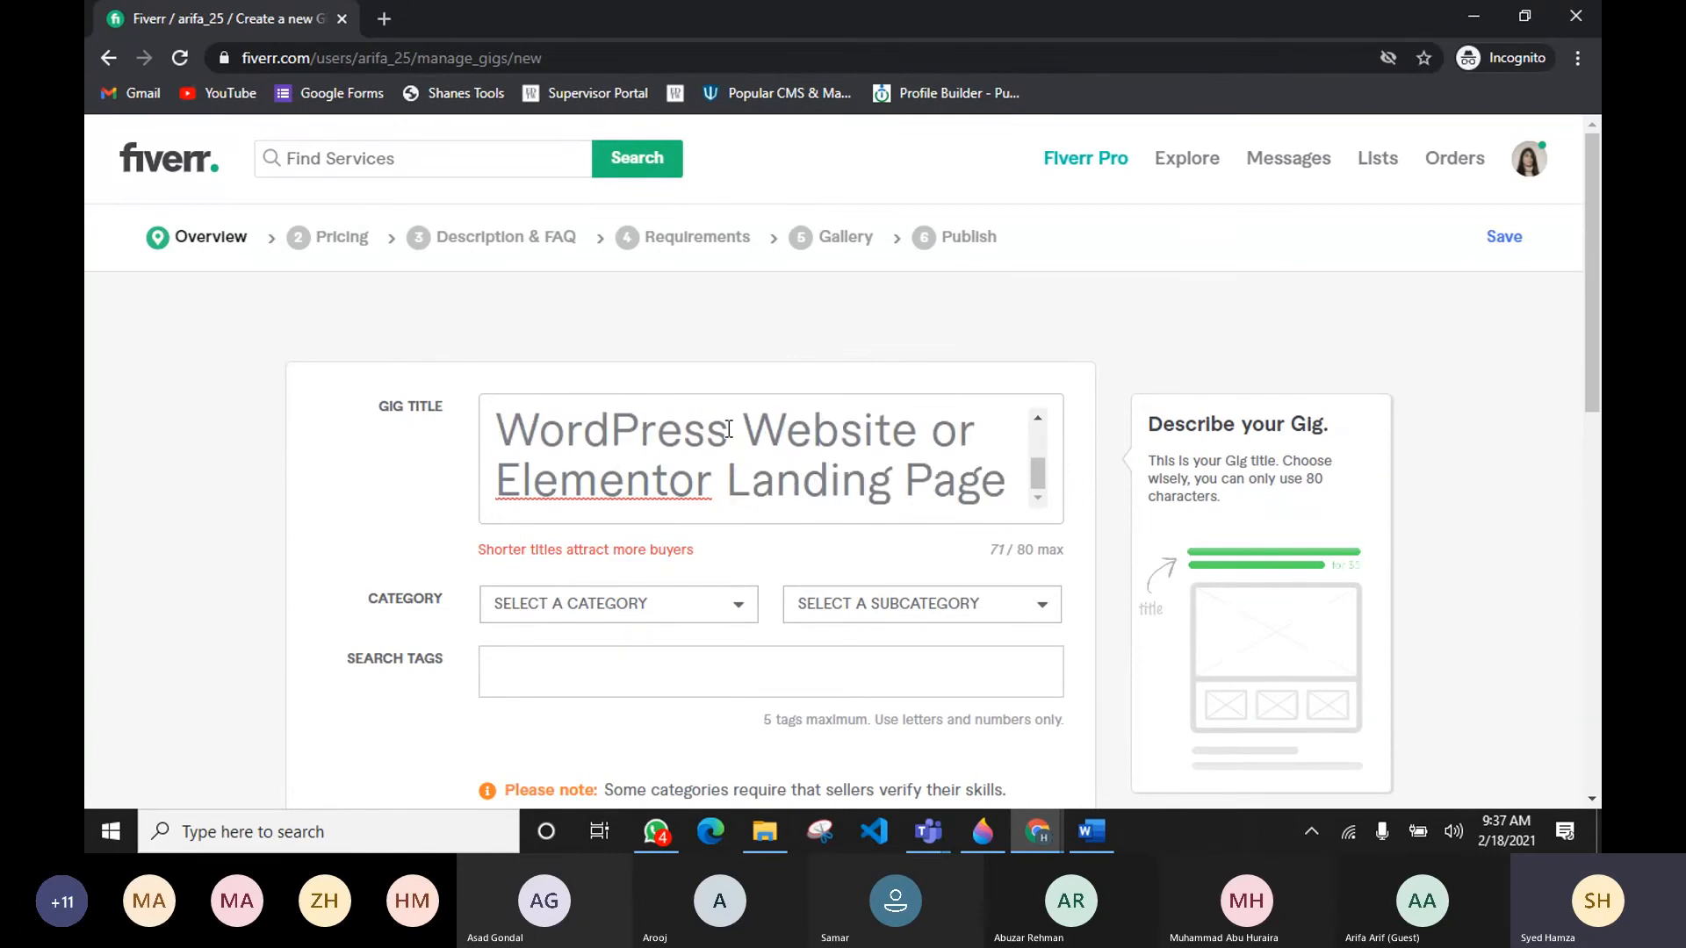
scroll(757, 436, up, 2)
scroll(757, 436, down, 2)
scroll(698, 466, up, 2)
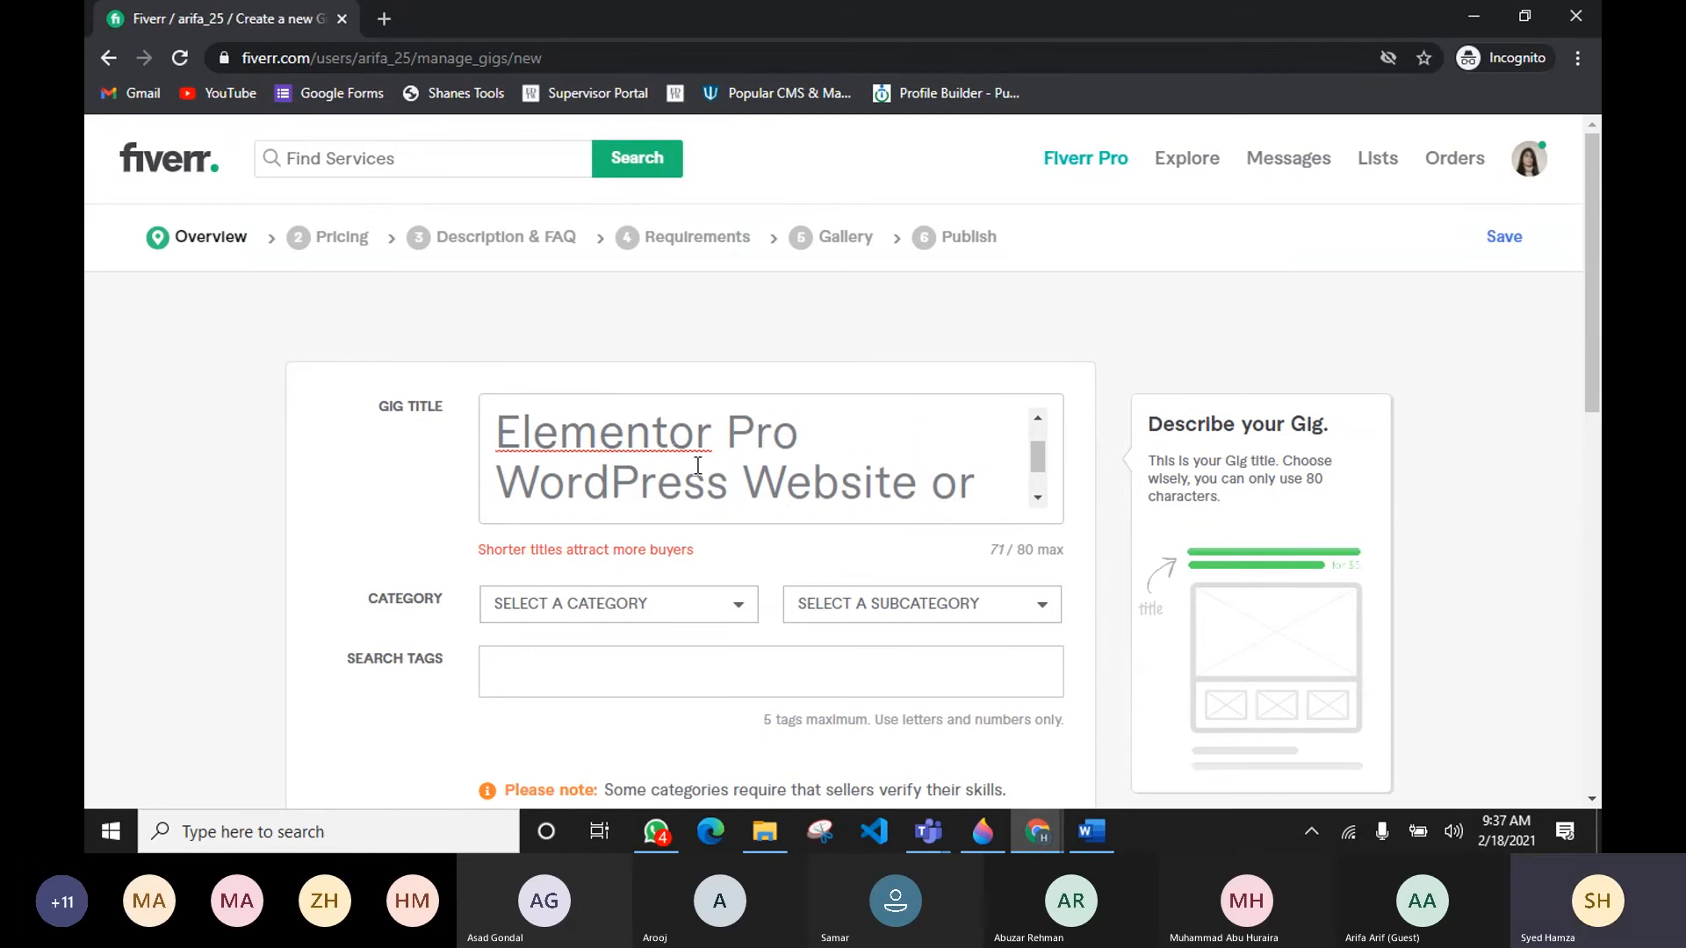
scroll(620, 463, down, 2)
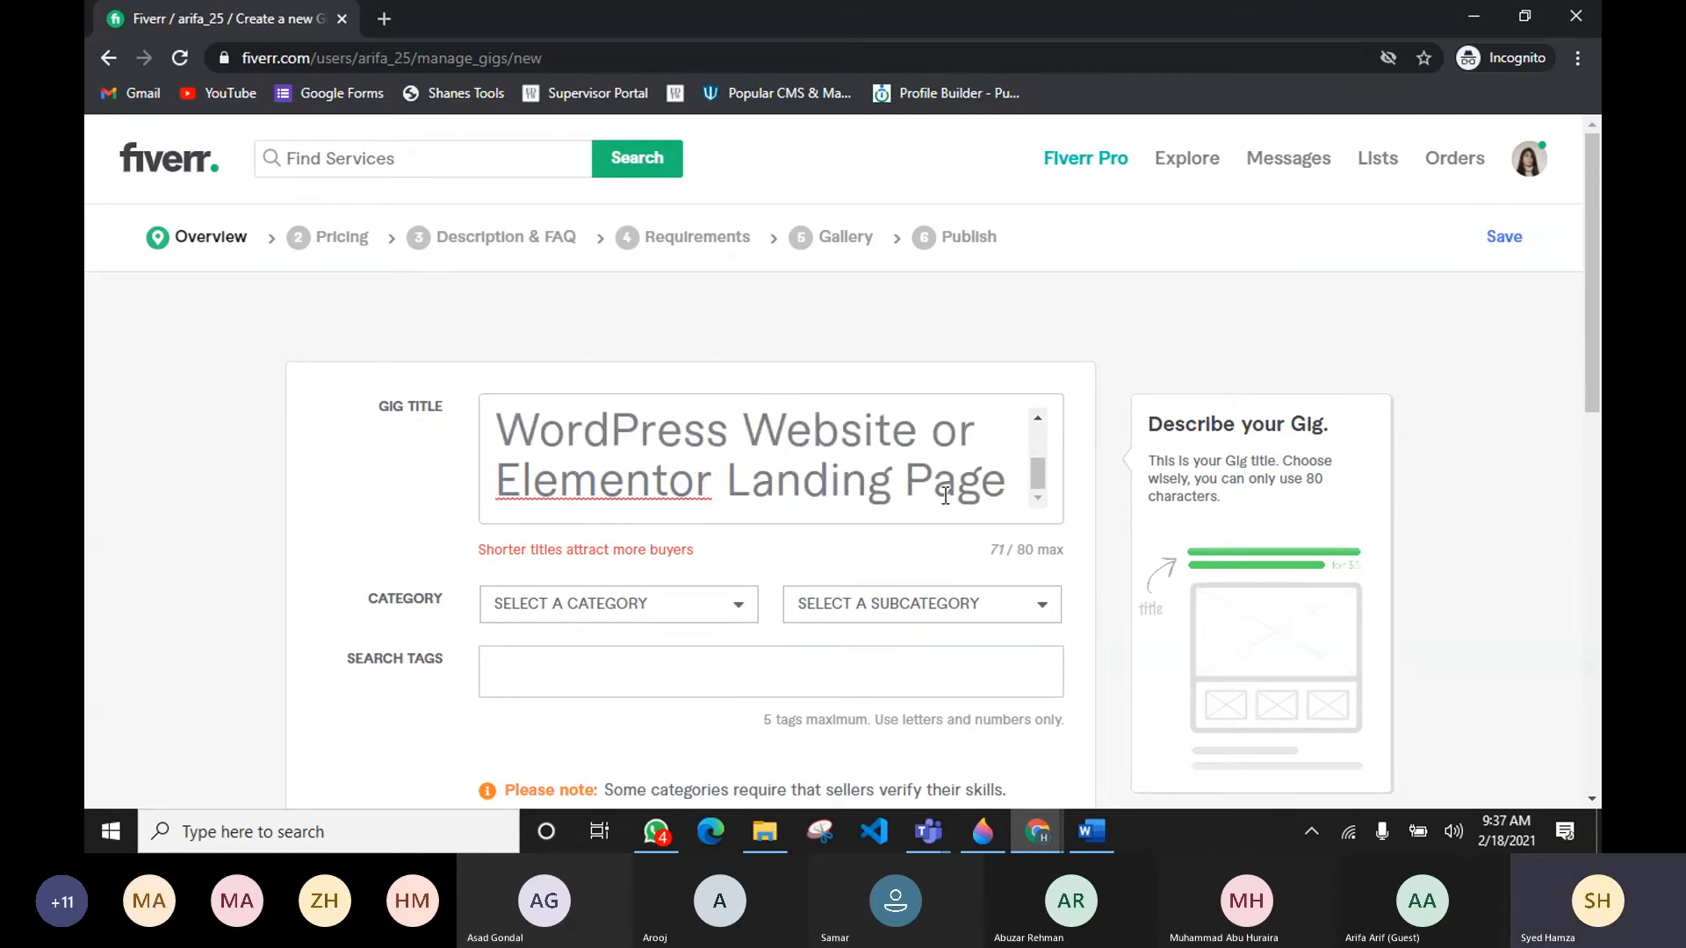
scroll(945, 495, down, 1)
scroll(875, 386, up, 2)
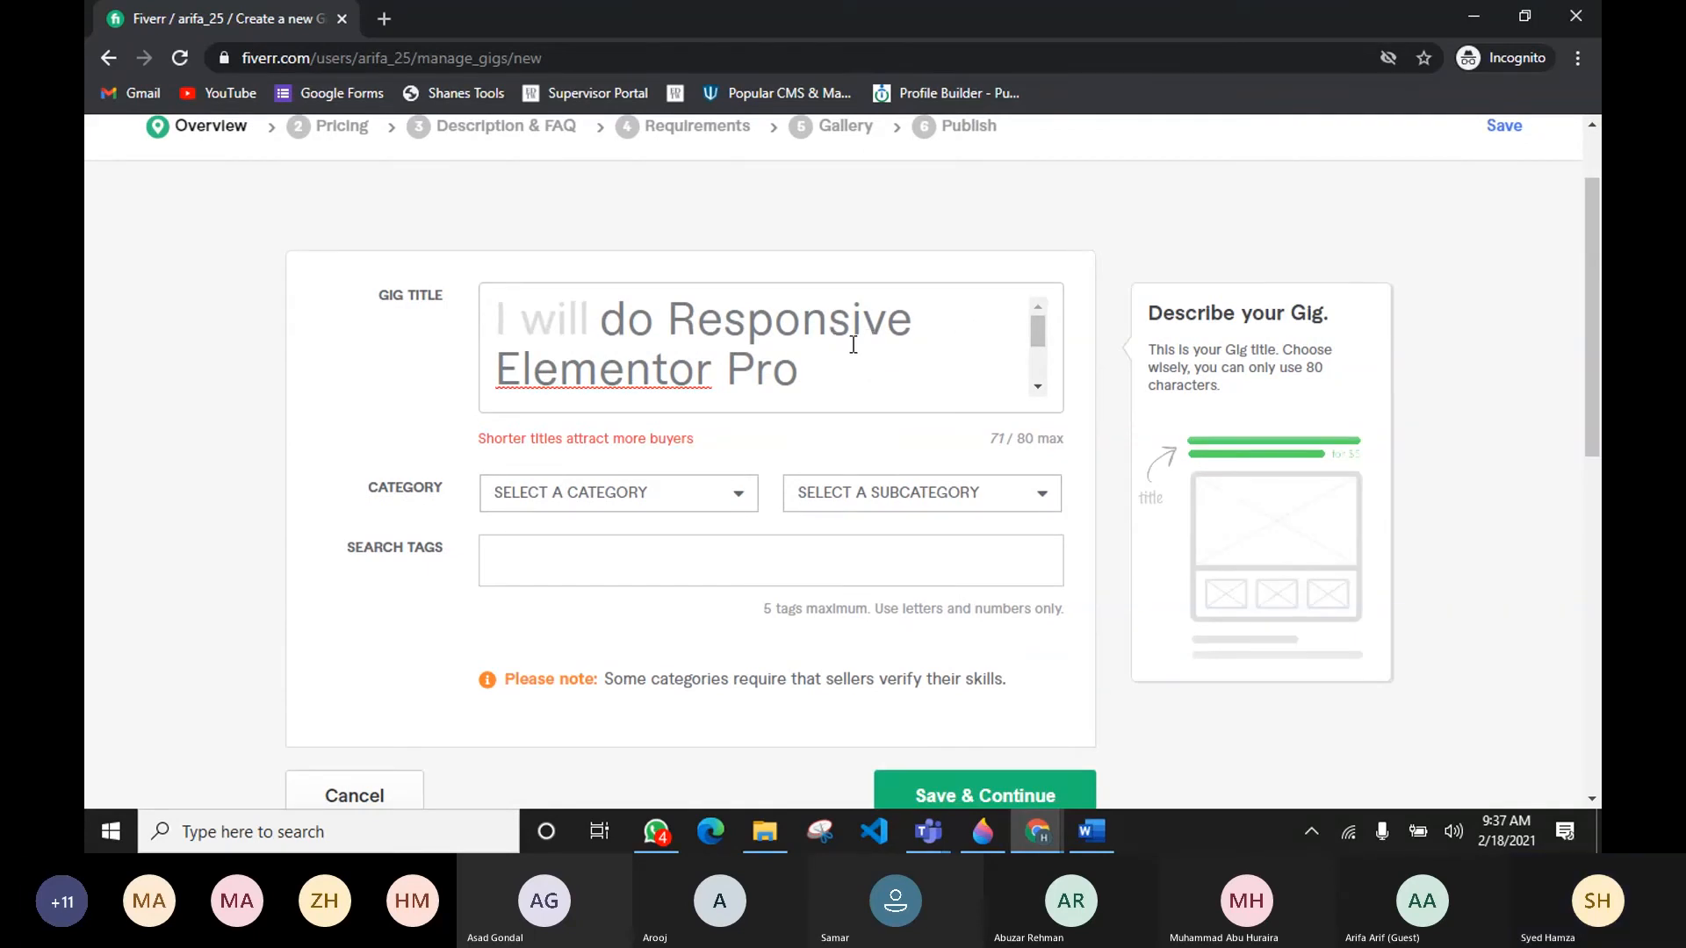
scroll(854, 345, down, 2)
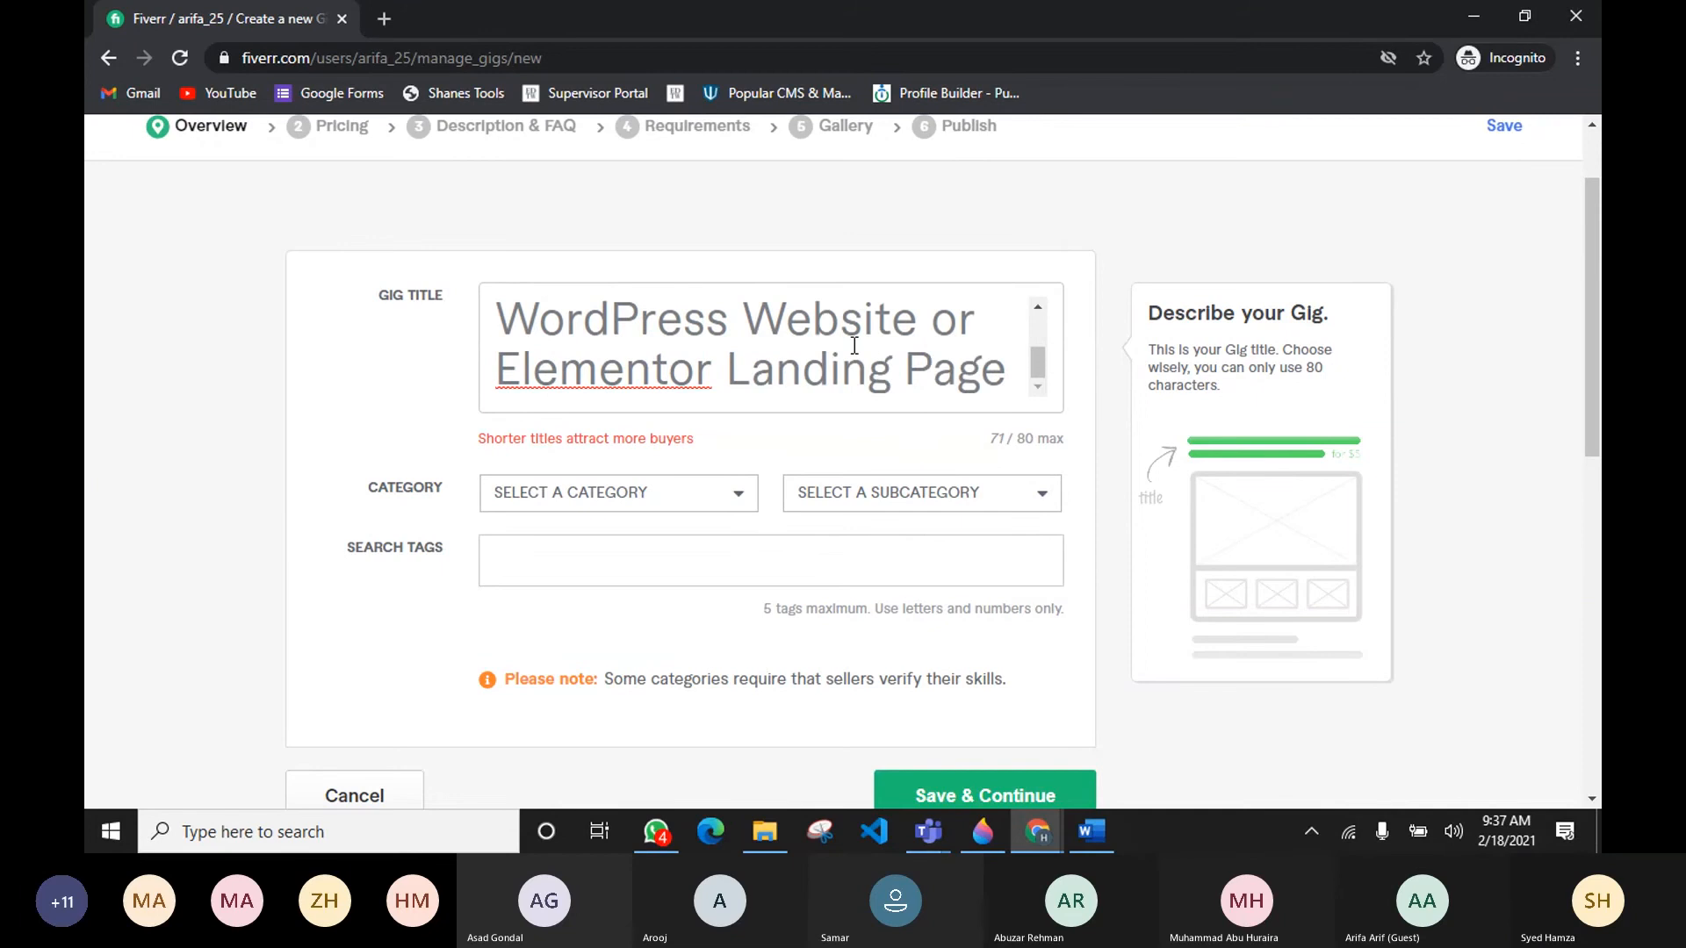
scroll(869, 342, up, 2)
drag(912, 332, 677, 327)
key(BackSpace)
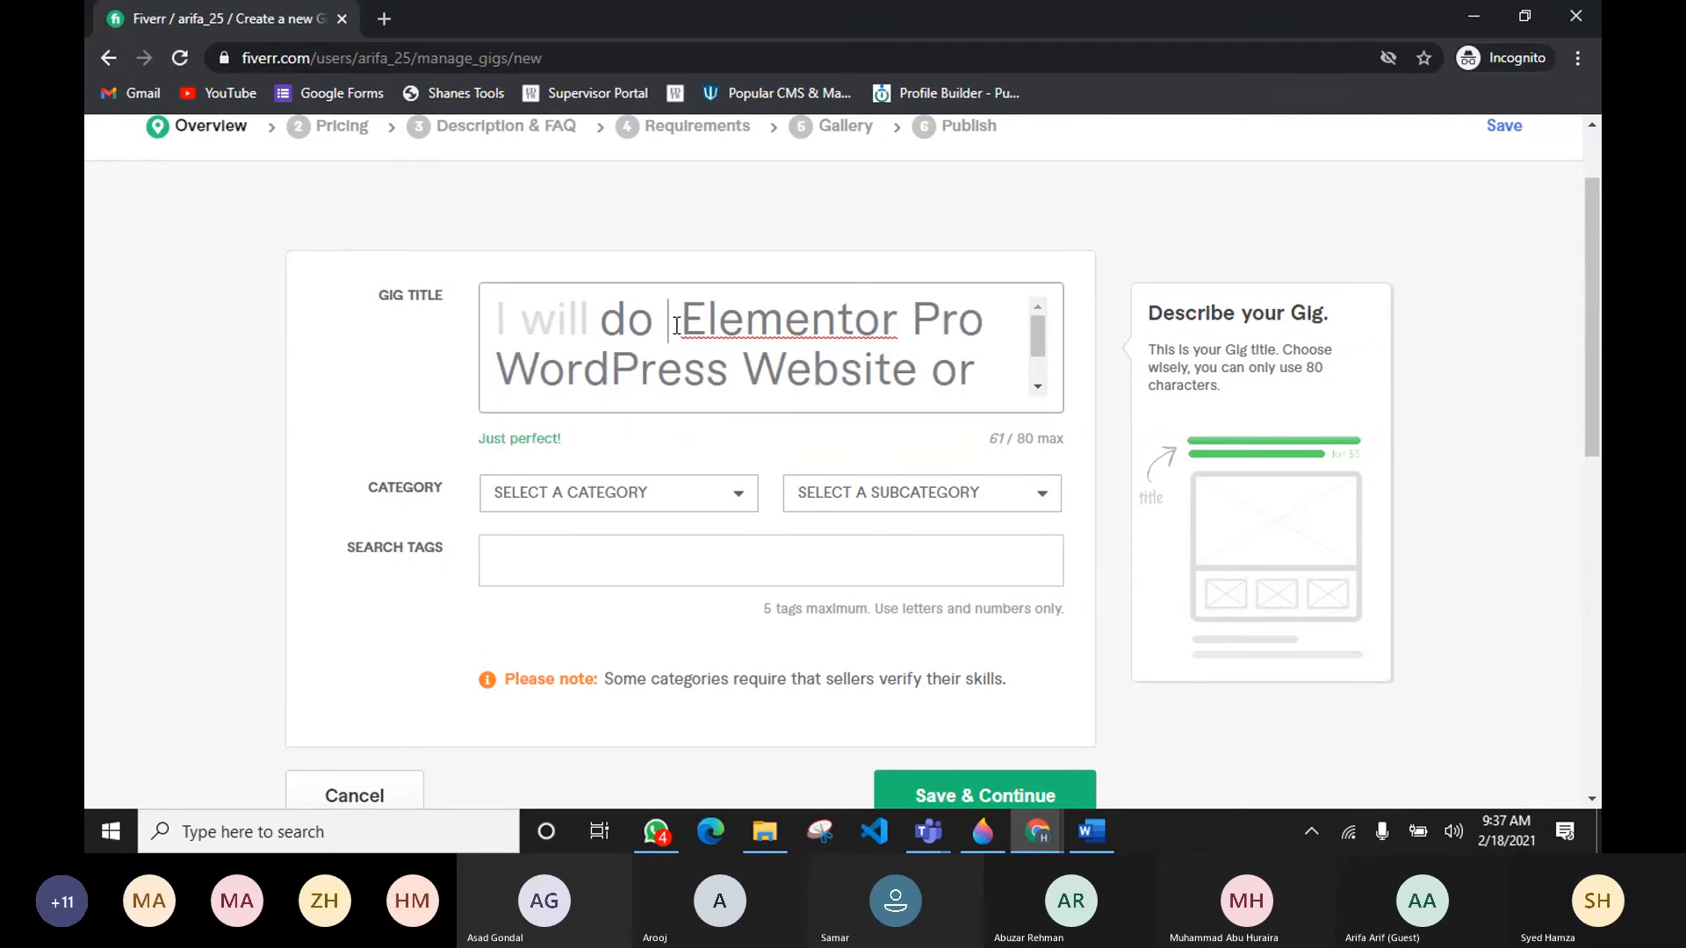
key(BackSpace)
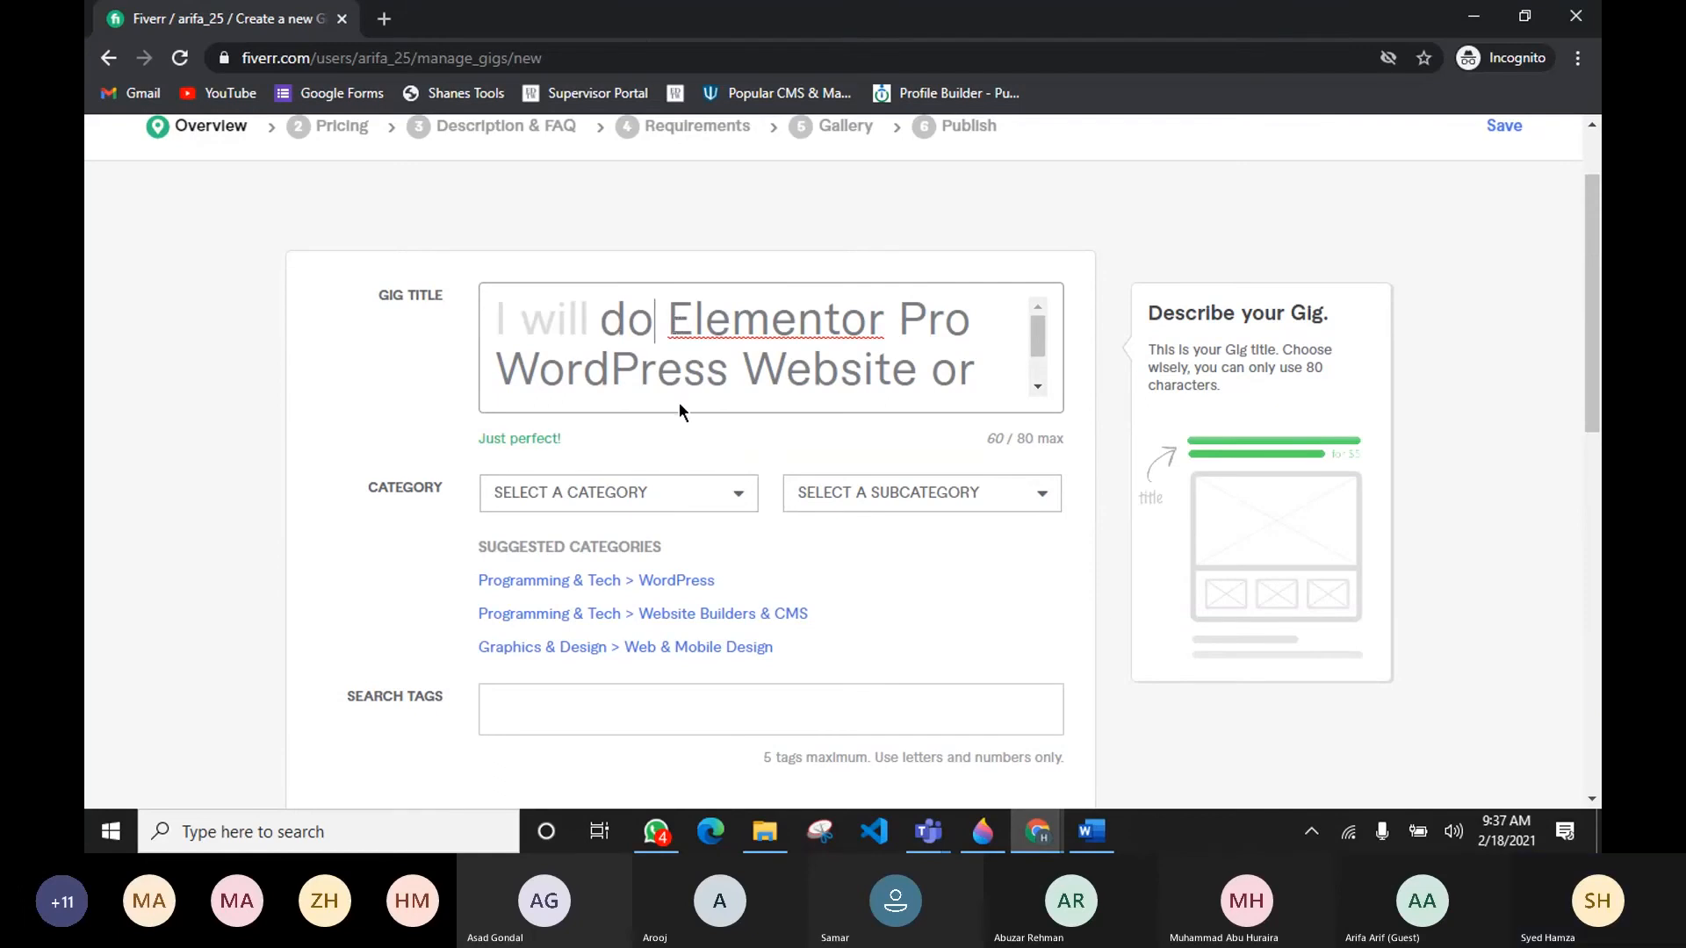
Step: Review the shortened gig title's wording, length feedback and character counter
scroll(803, 372, down, 3)
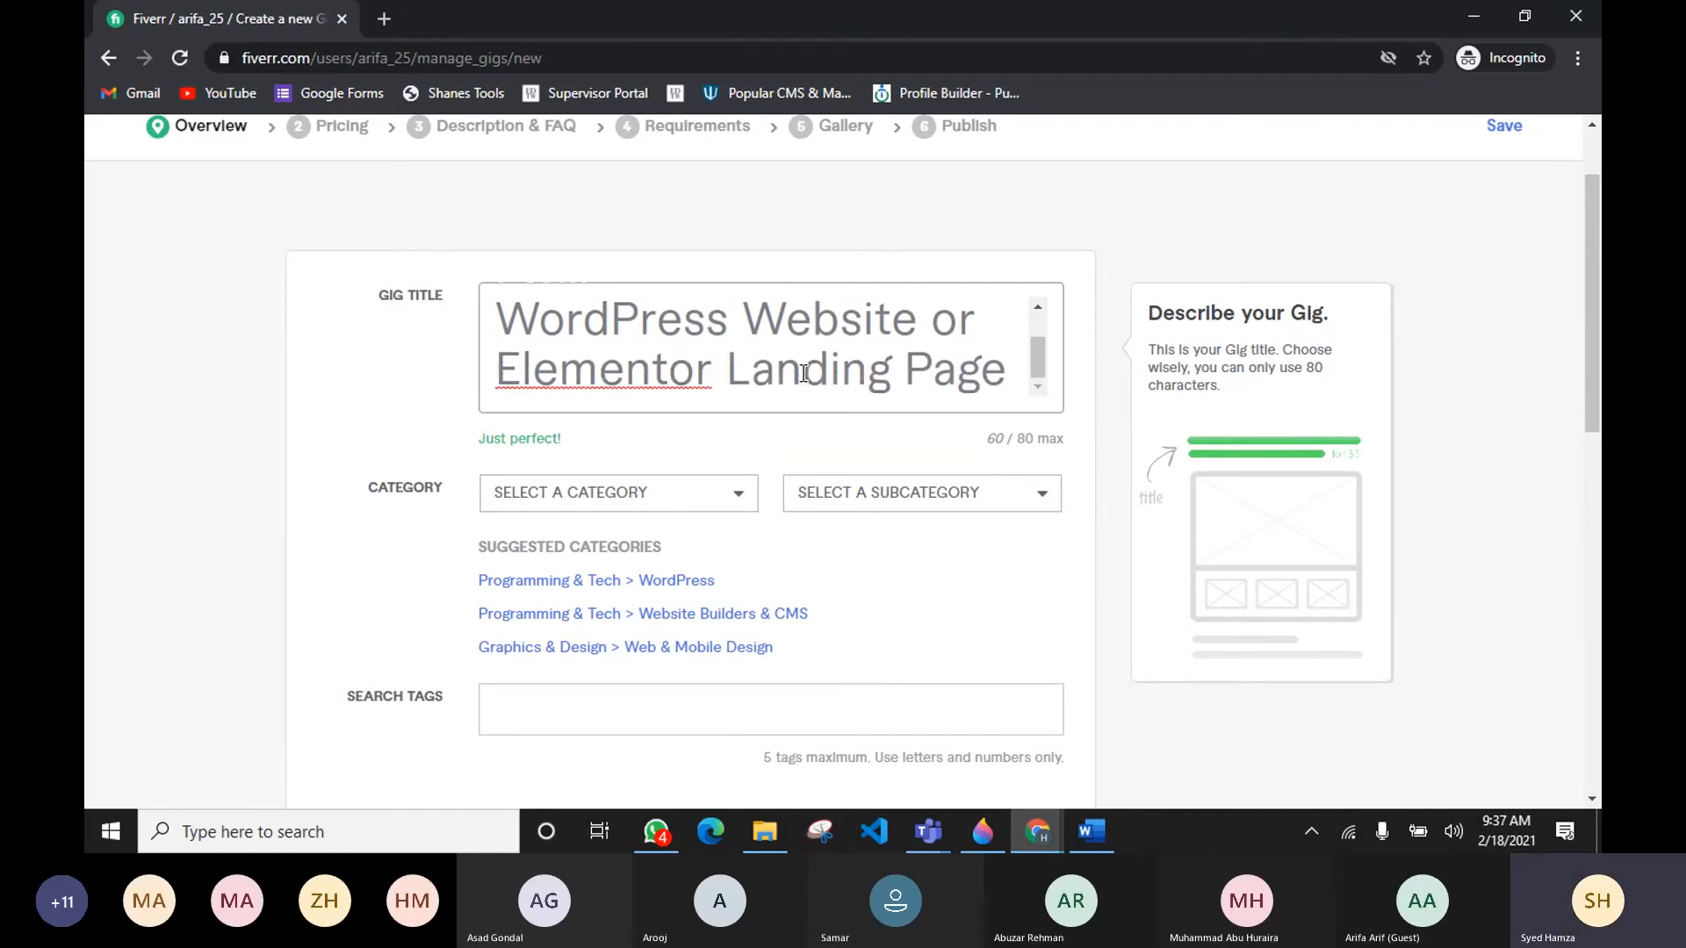
scroll(803, 372, up, 3)
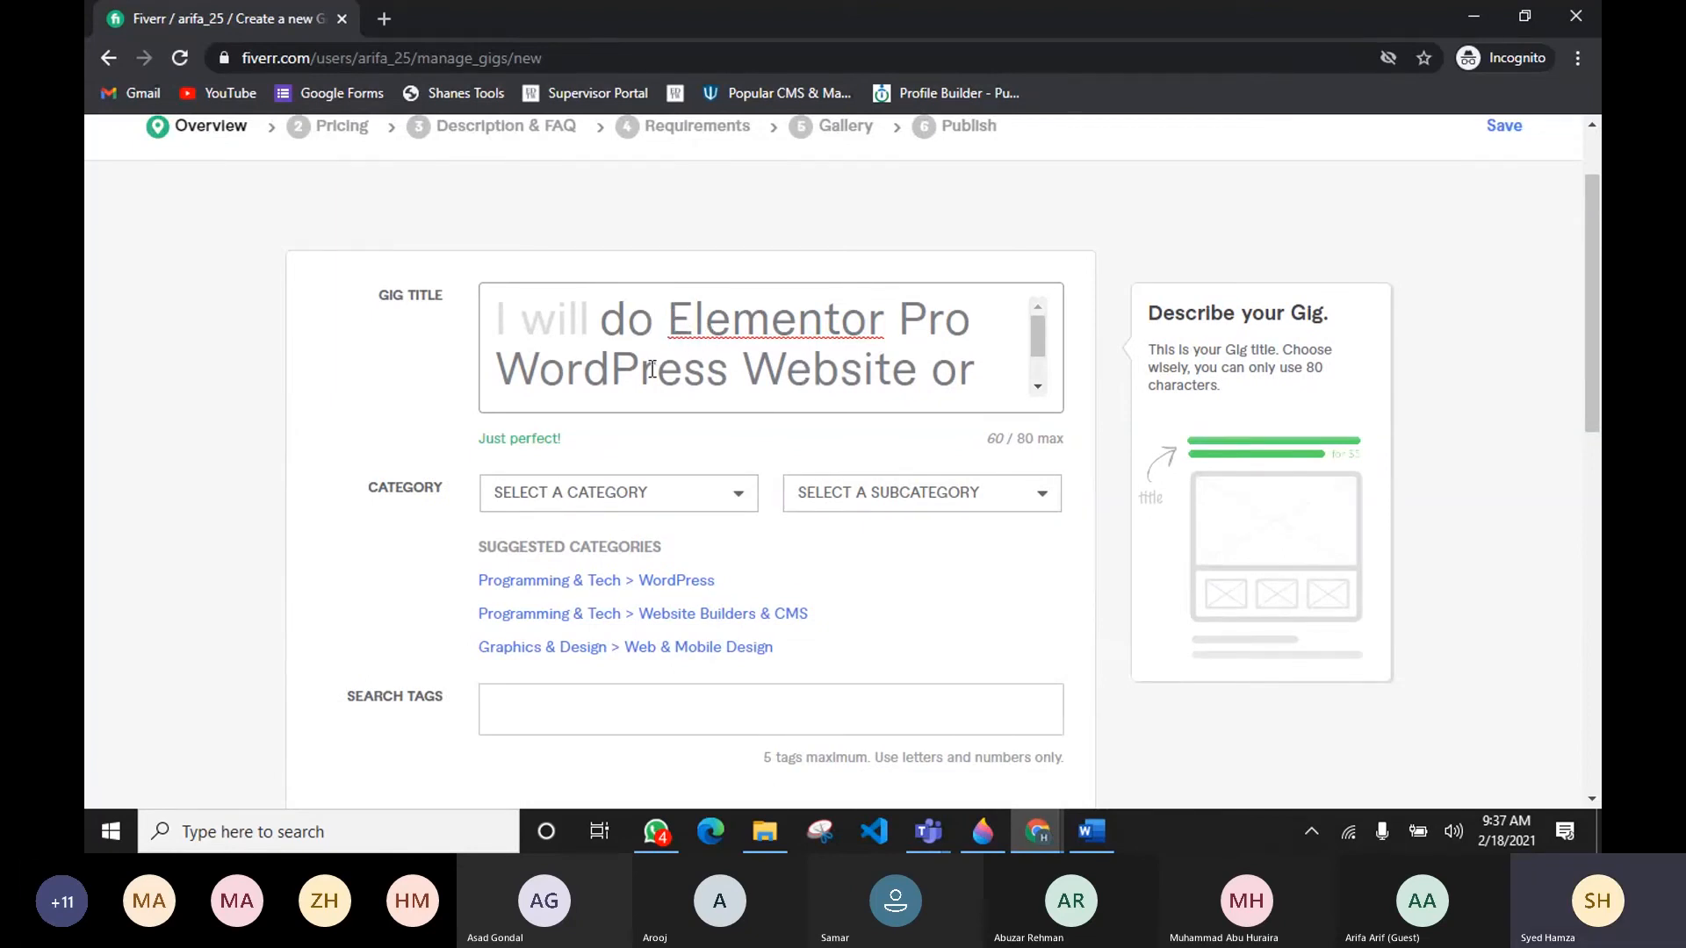
drag(673, 314, 964, 326)
click(992, 334)
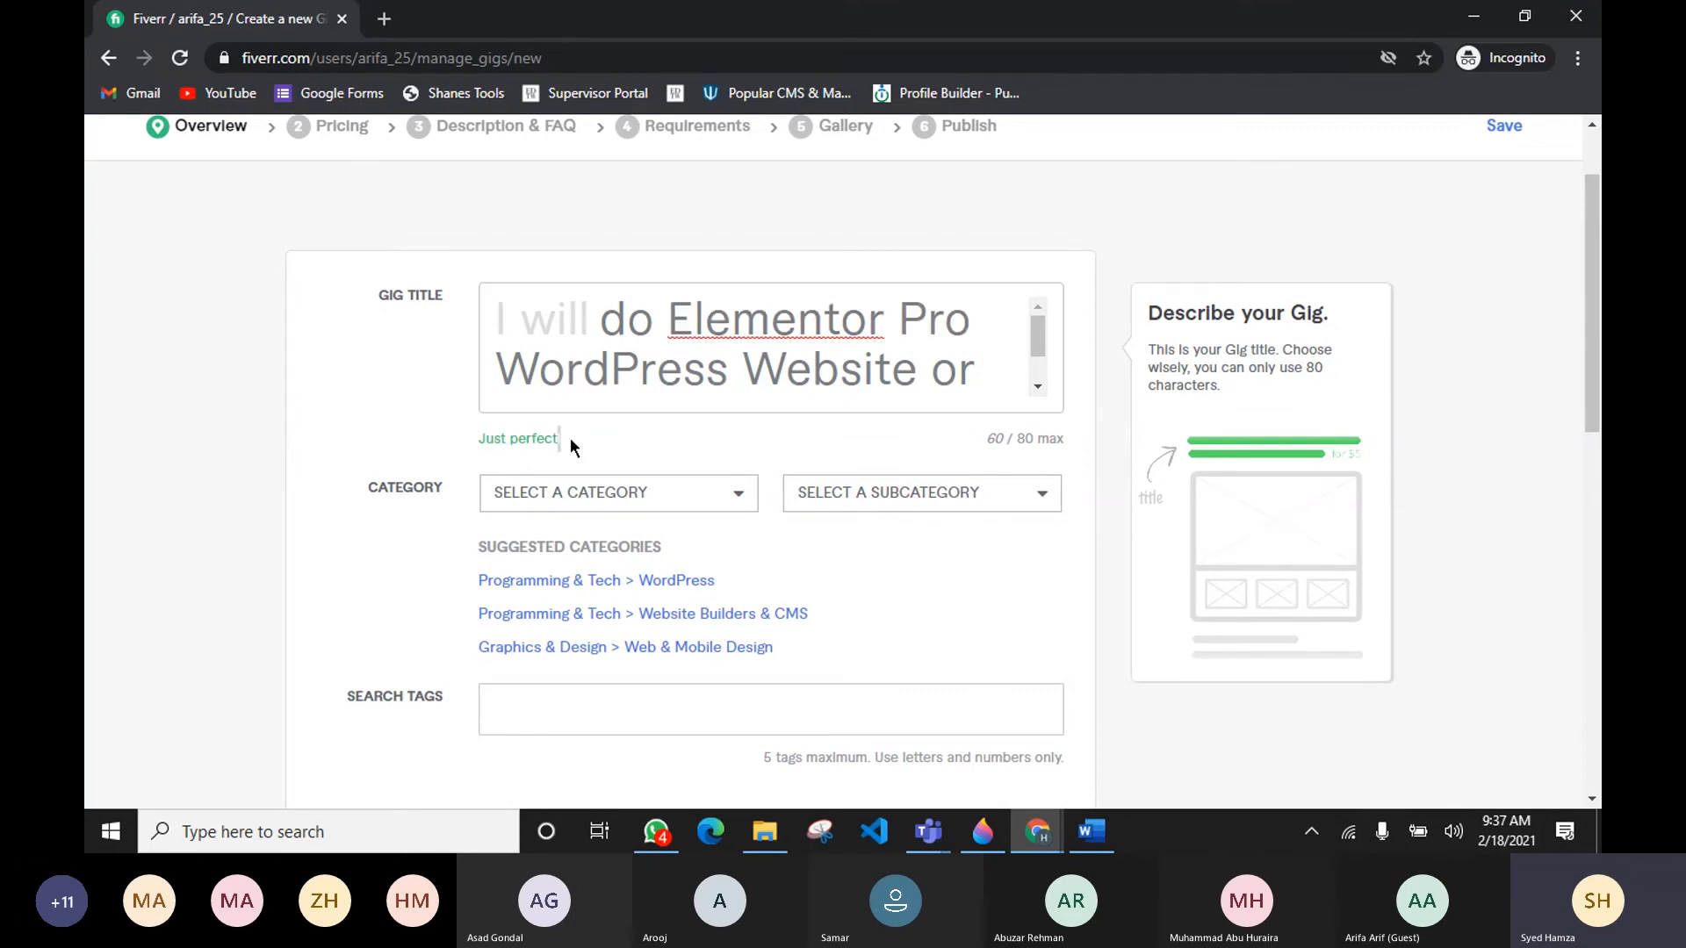
double_click(995, 438)
drag(601, 320, 971, 321)
drag(494, 379, 909, 375)
scroll(685, 336, down, 1)
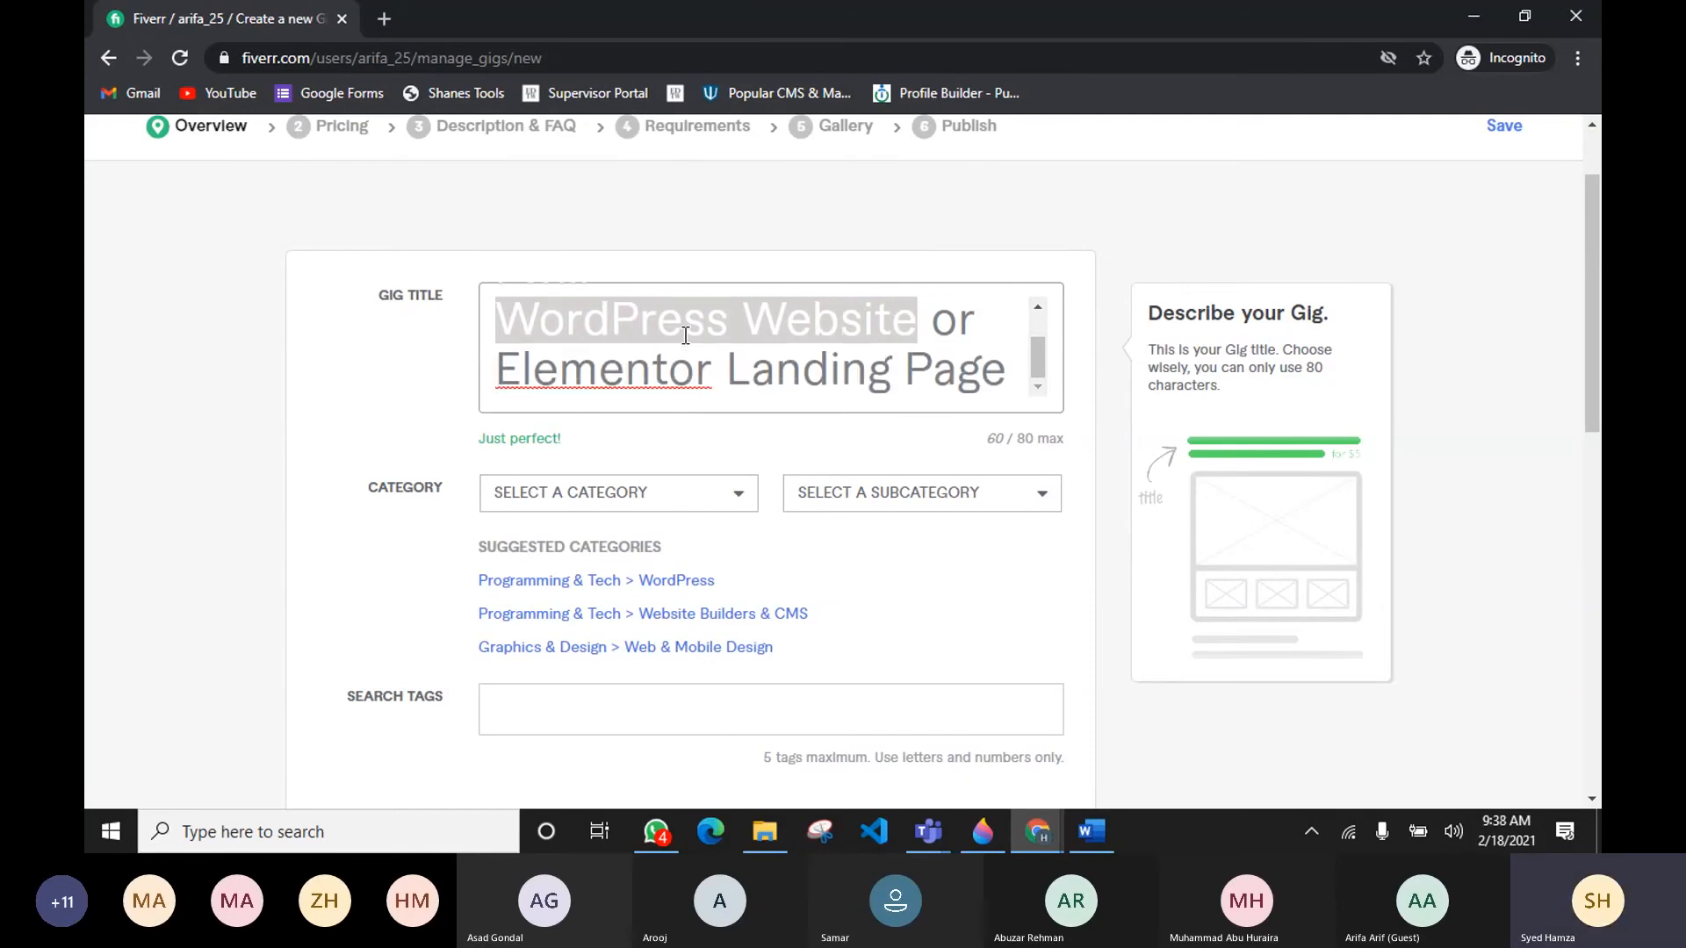
drag(498, 372, 1014, 378)
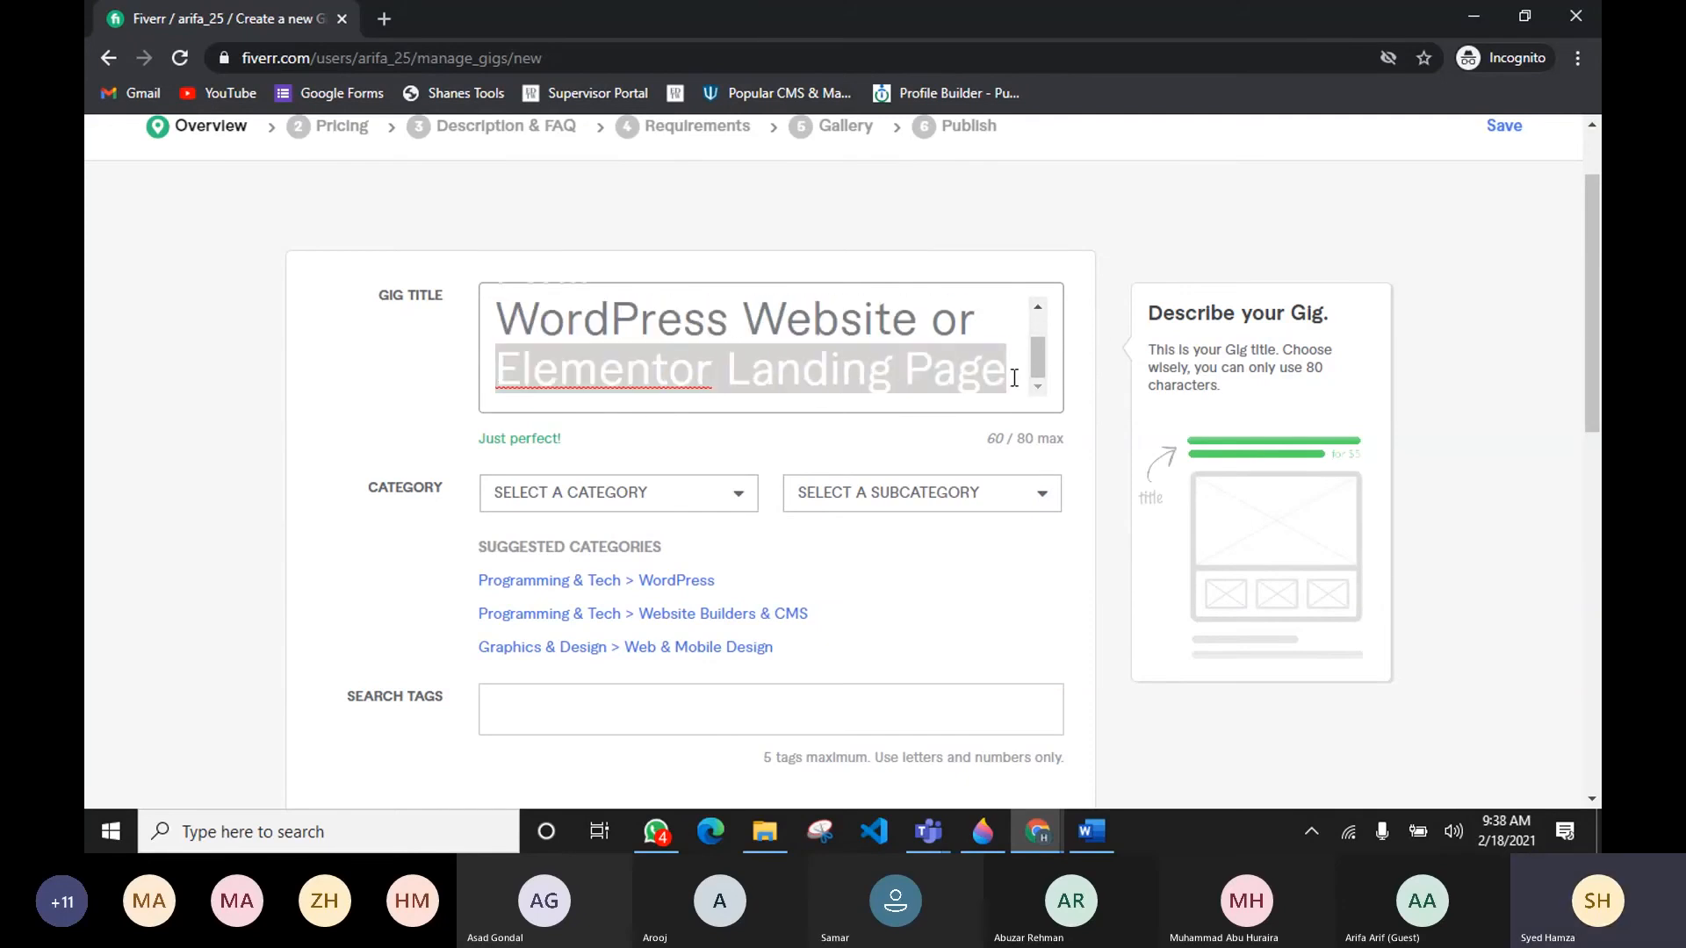
click(746, 425)
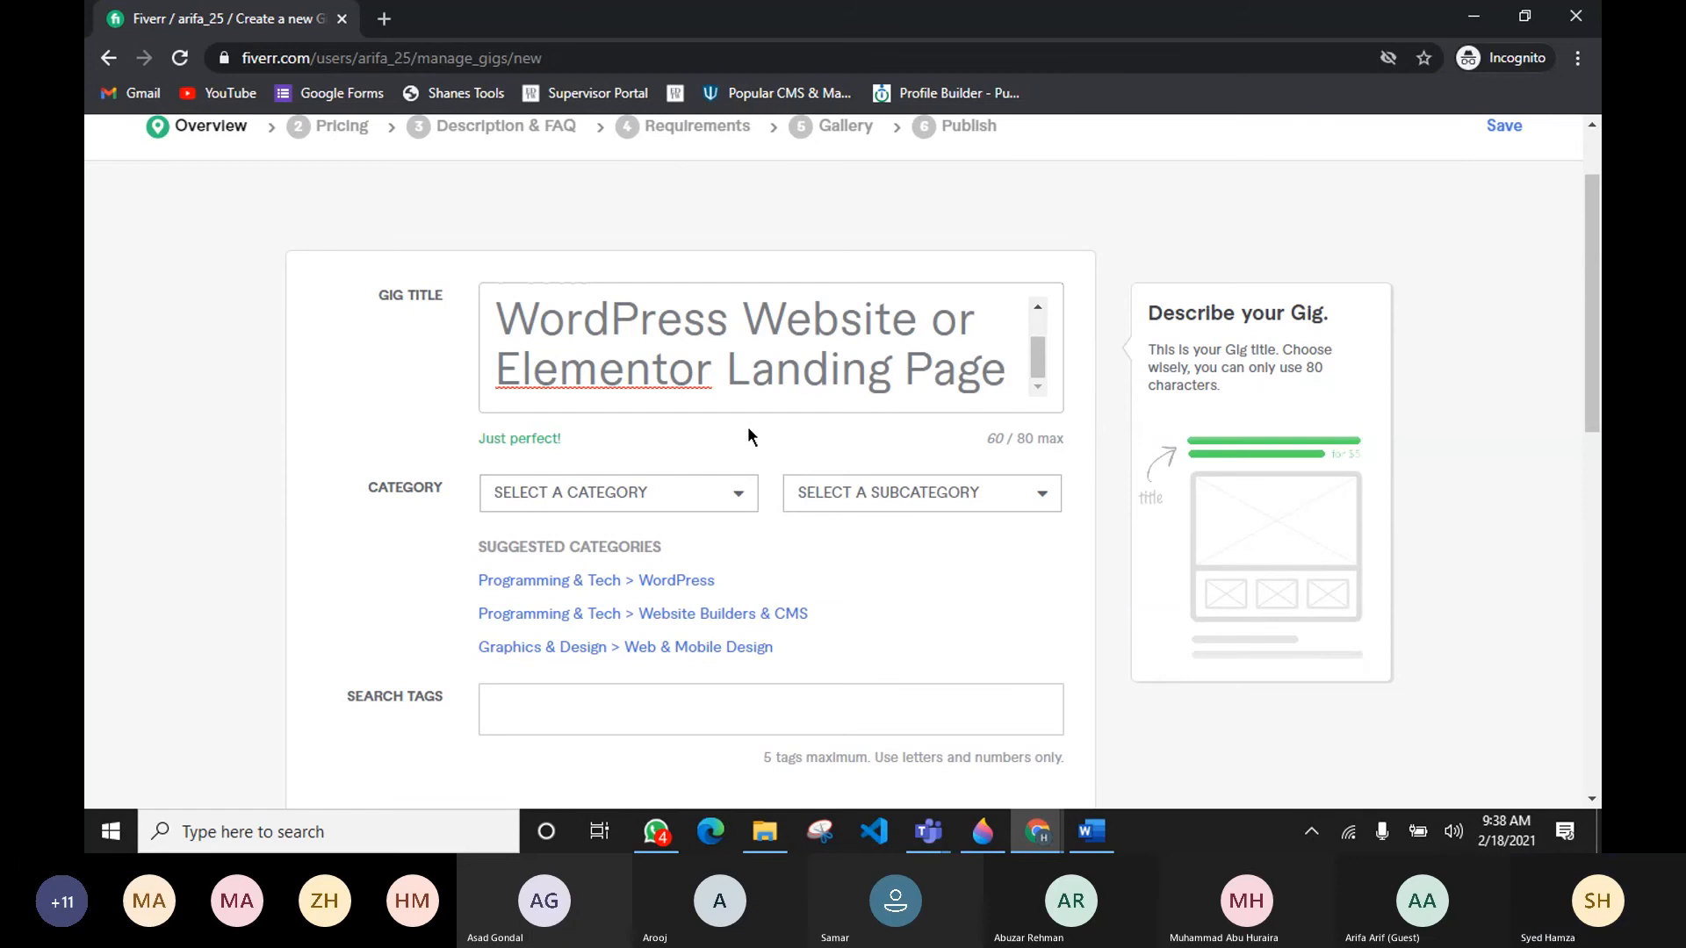
scroll(879, 369, up, 1)
scroll(1022, 387, down, 1)
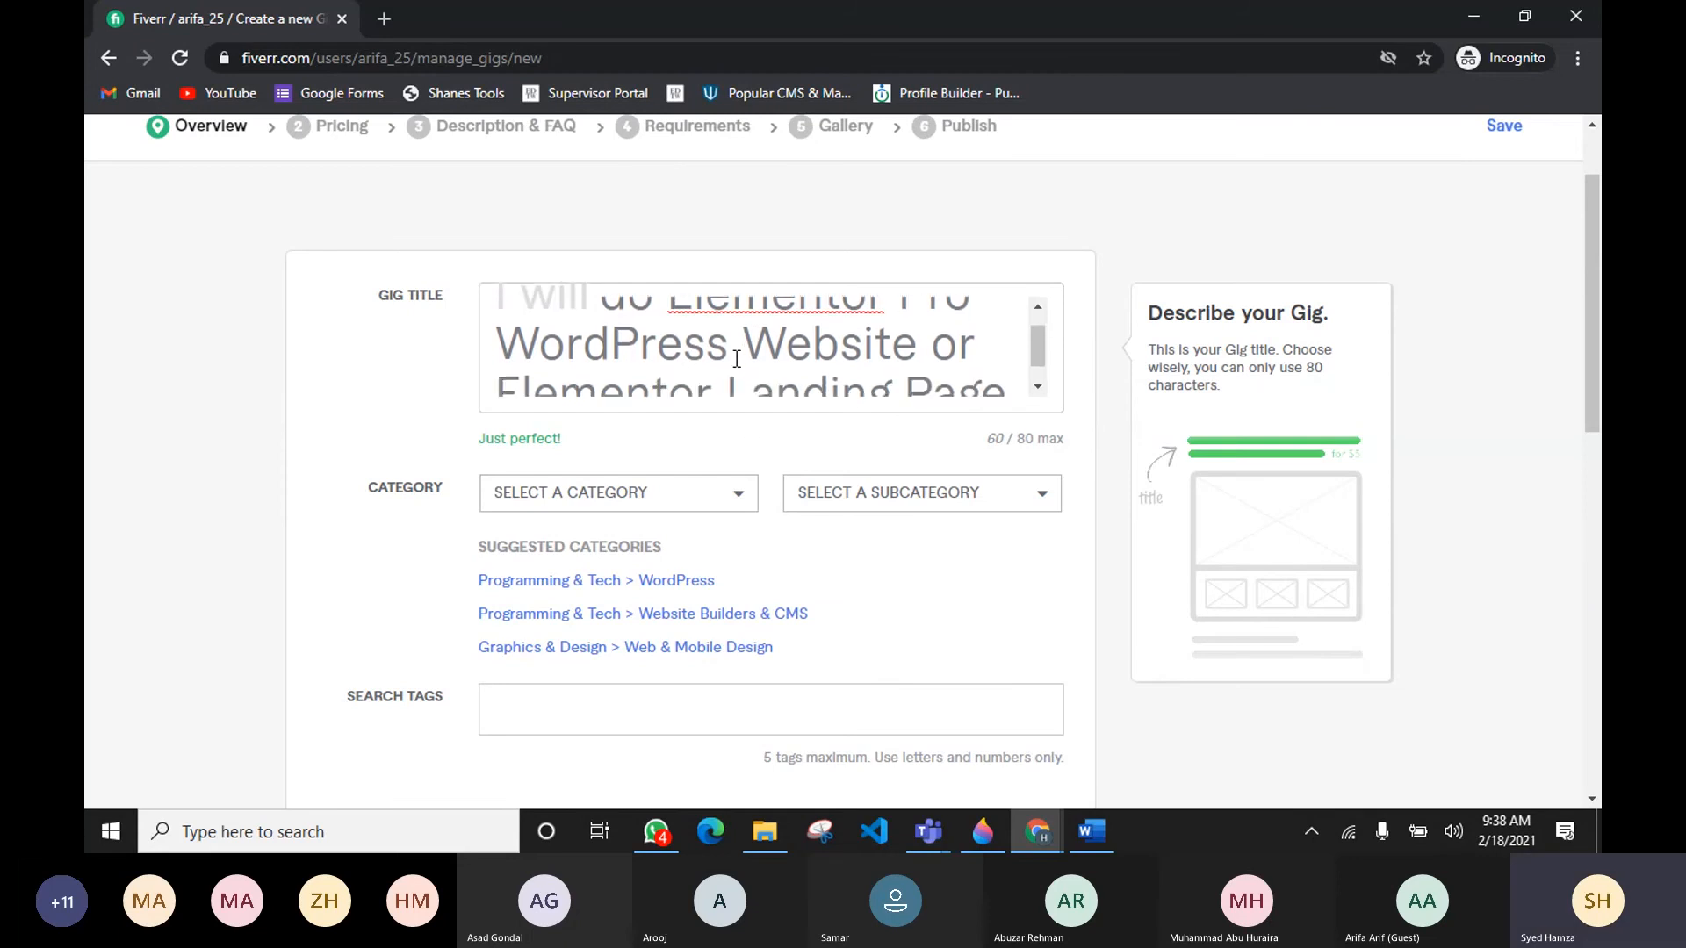
drag(991, 436, 1021, 437)
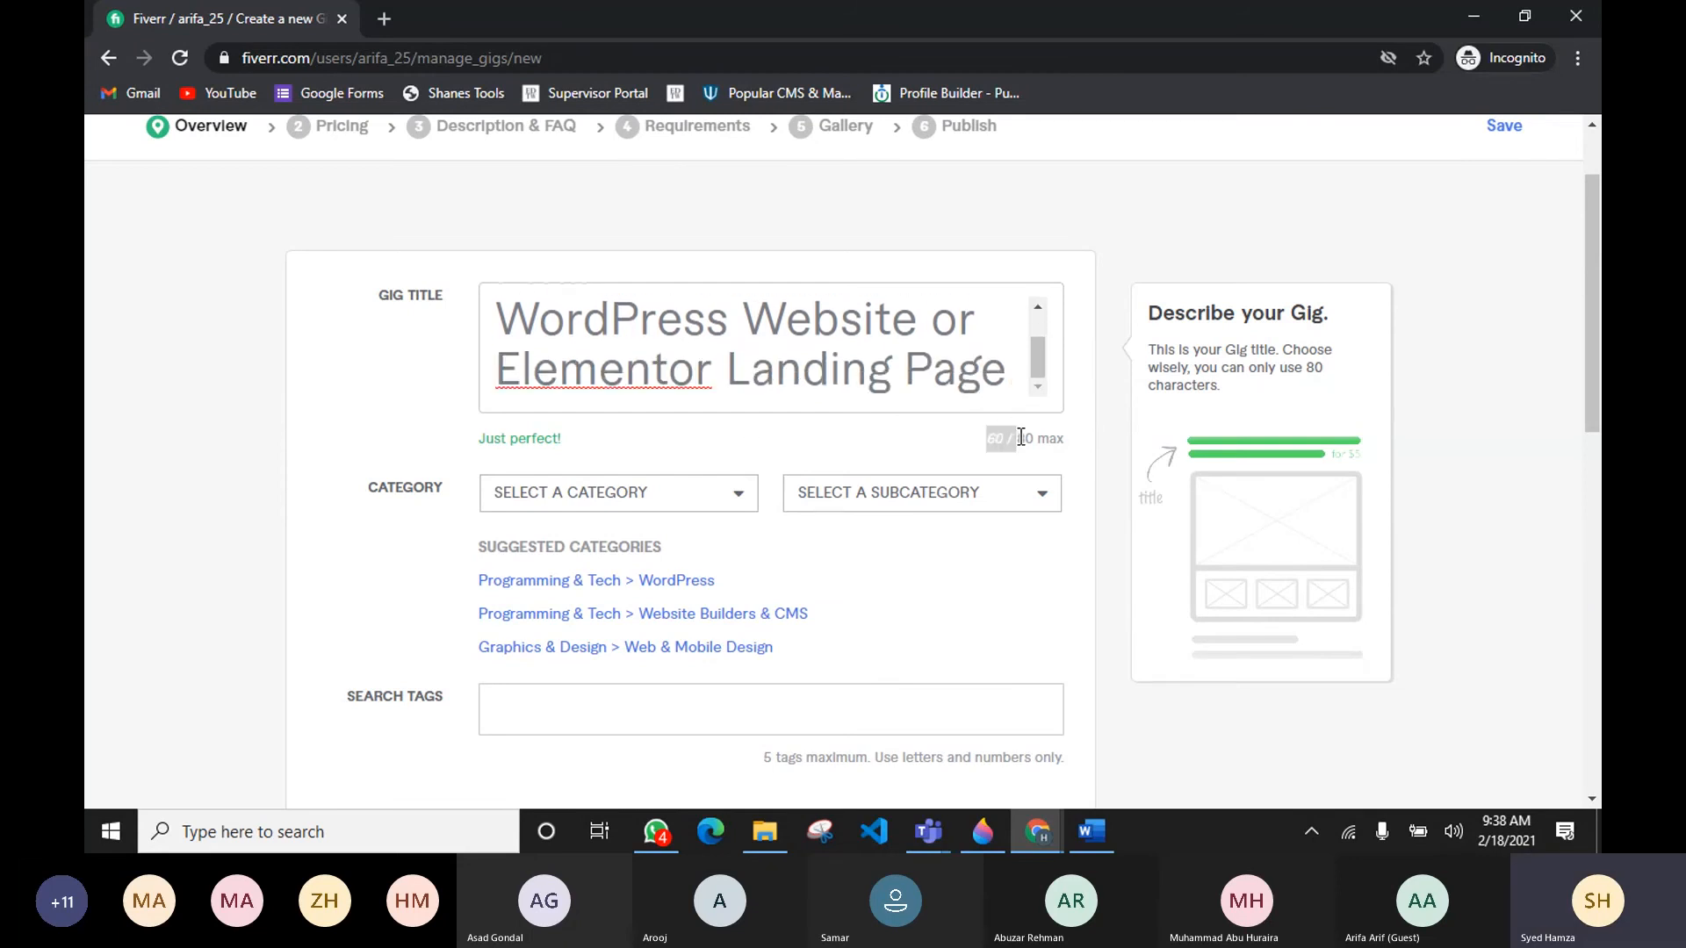
scroll(948, 439, down, 1)
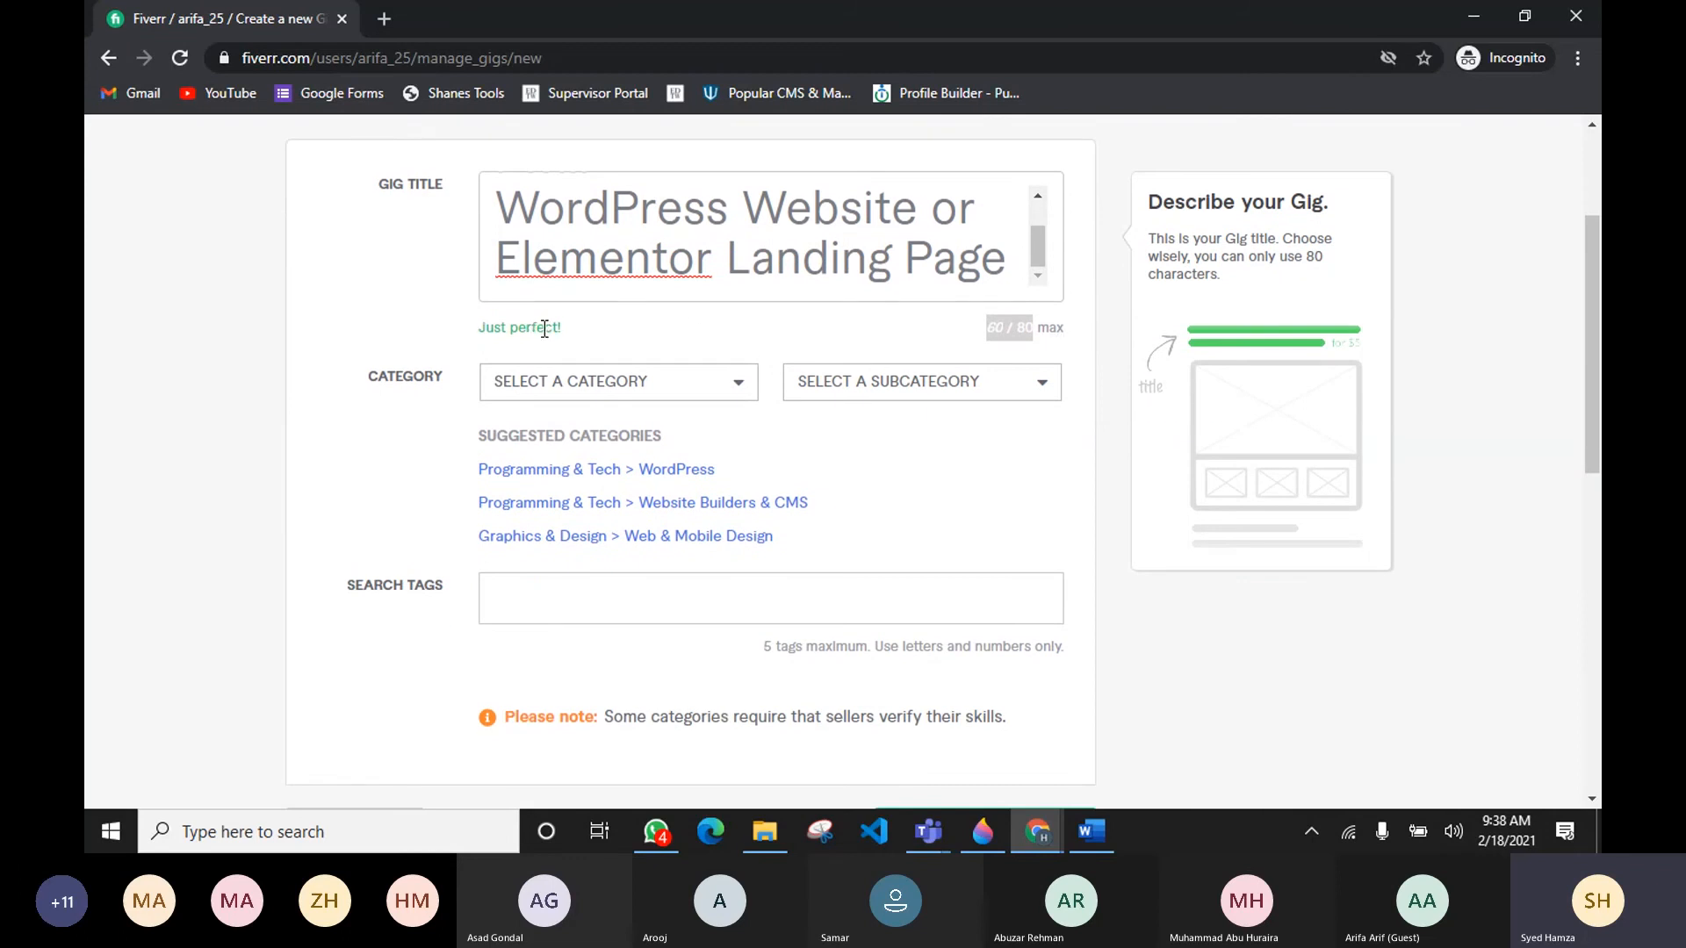
click(604, 333)
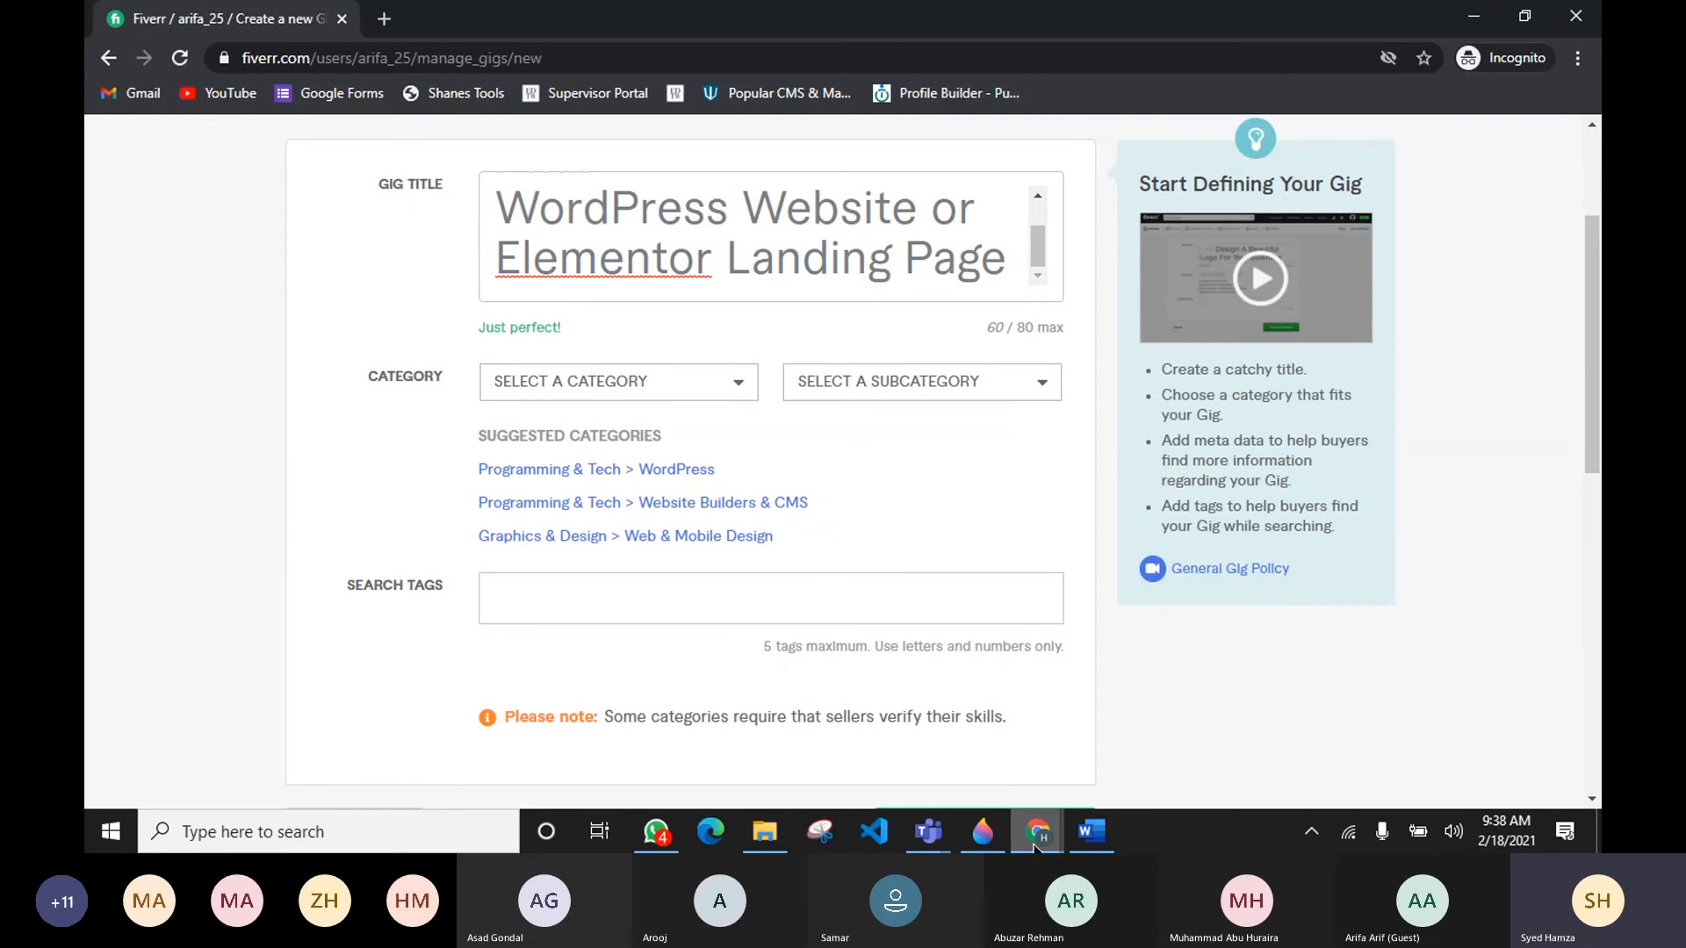
Step: Browse the competing gigs in the Fiverr search results for 'elementor pro' for title ideas
mouse_move(1036, 844)
click(1015, 767)
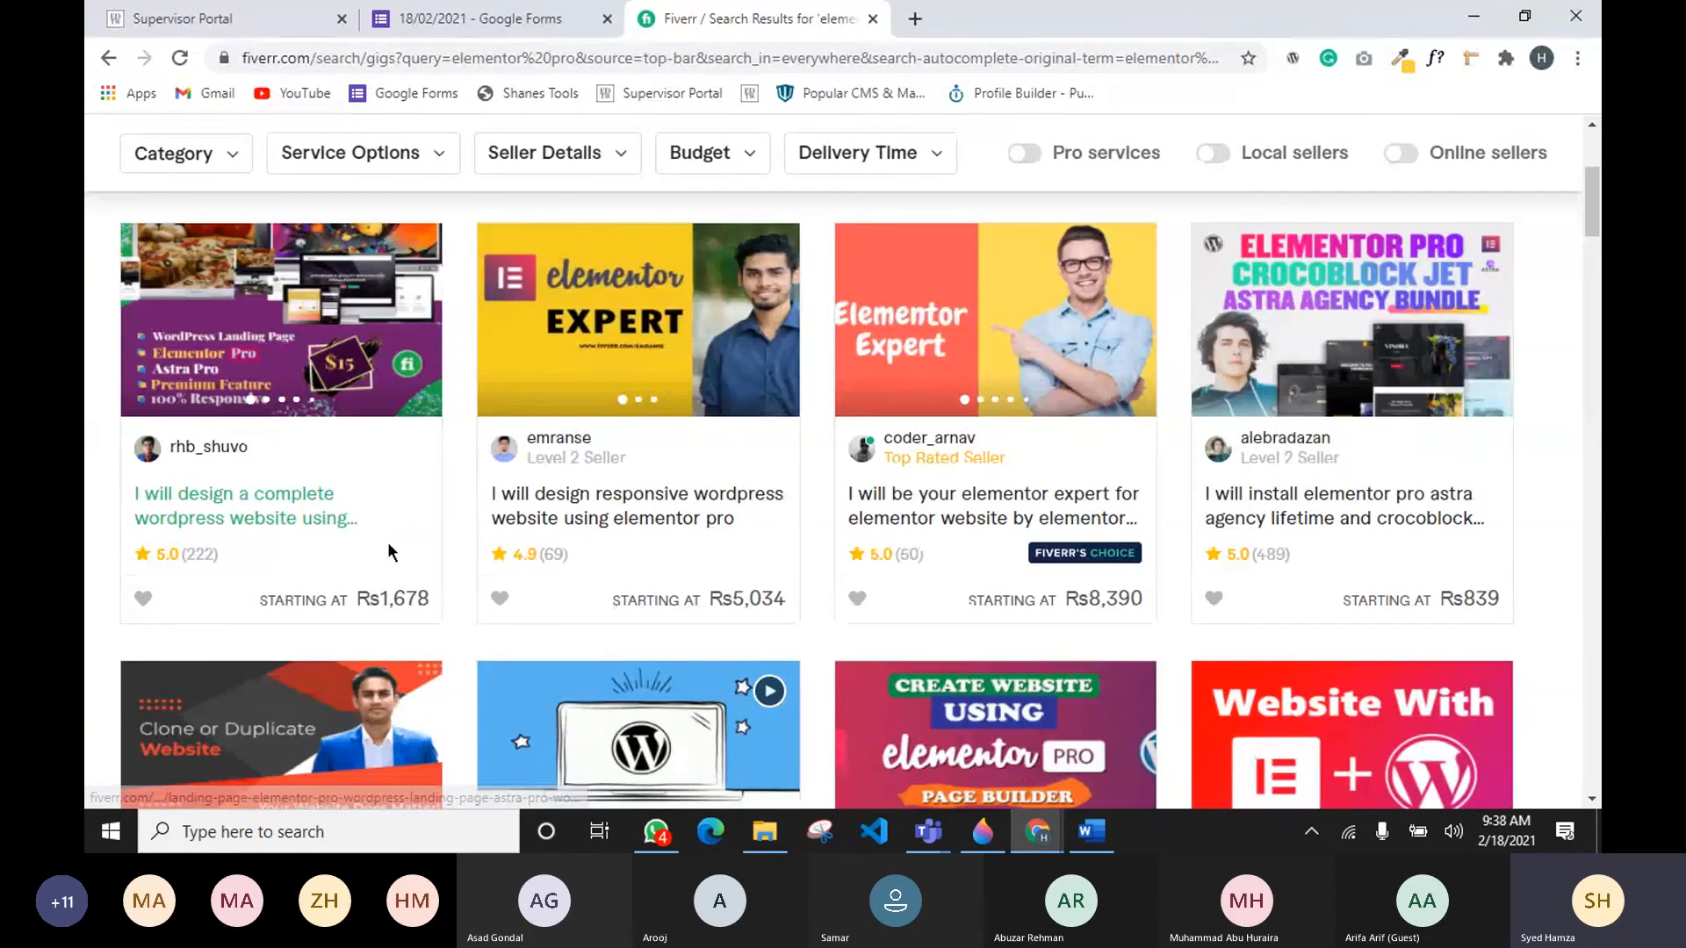
key(alt+Tab)
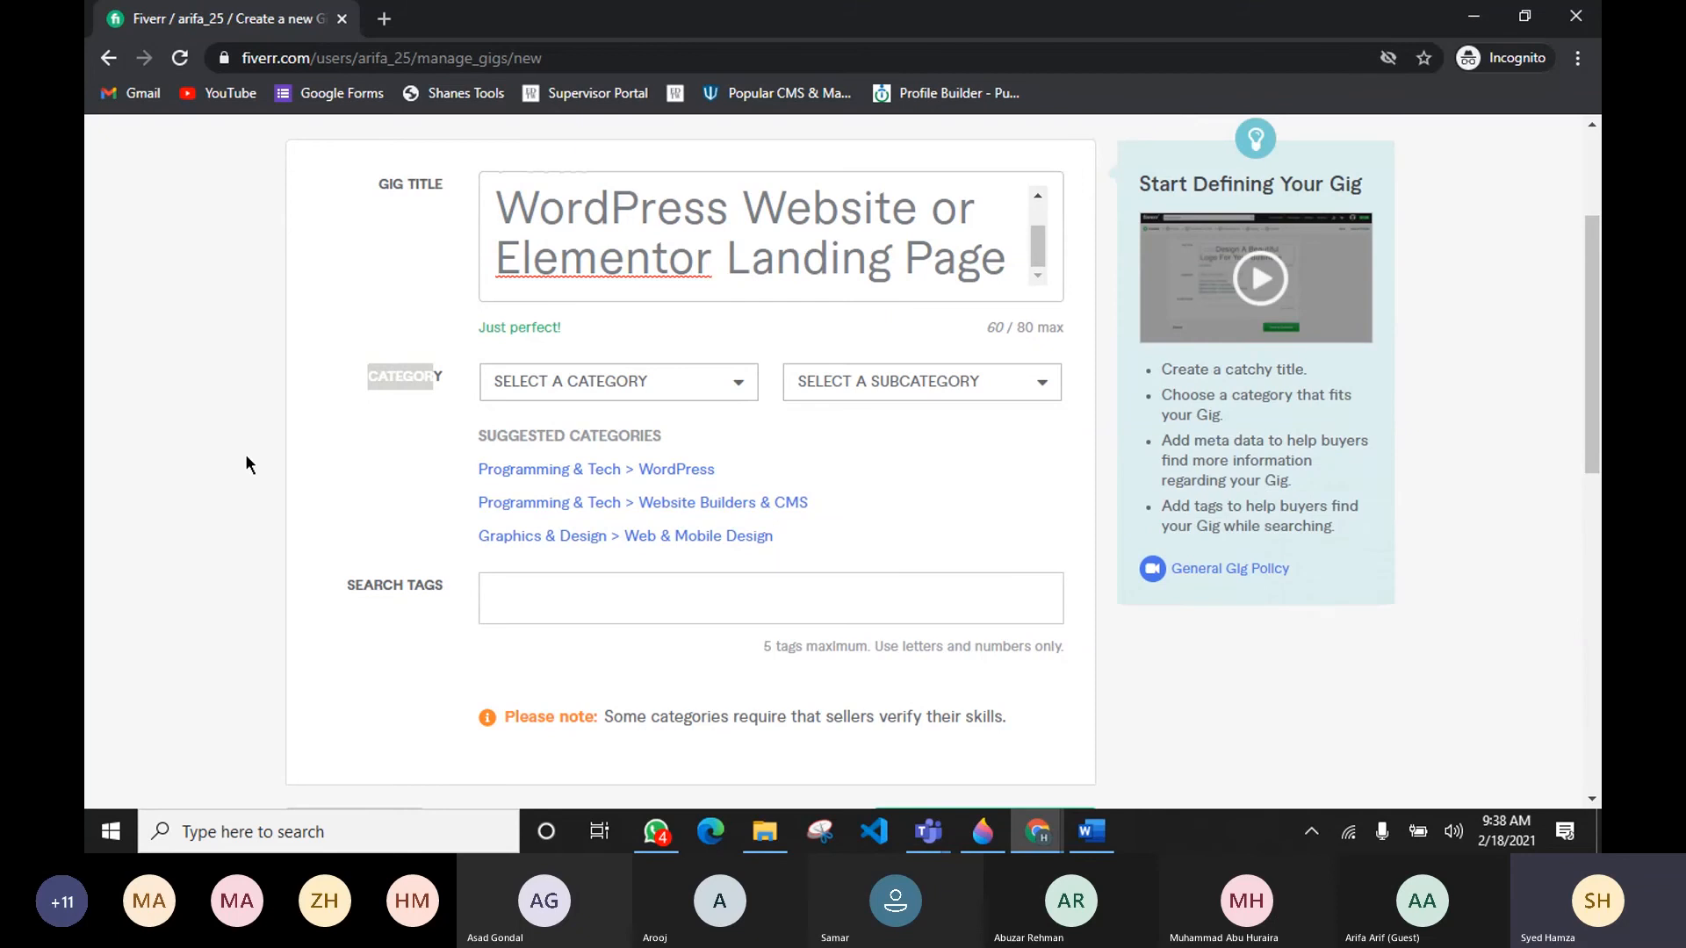
click(1472, 21)
scroll(496, 345, up, 3)
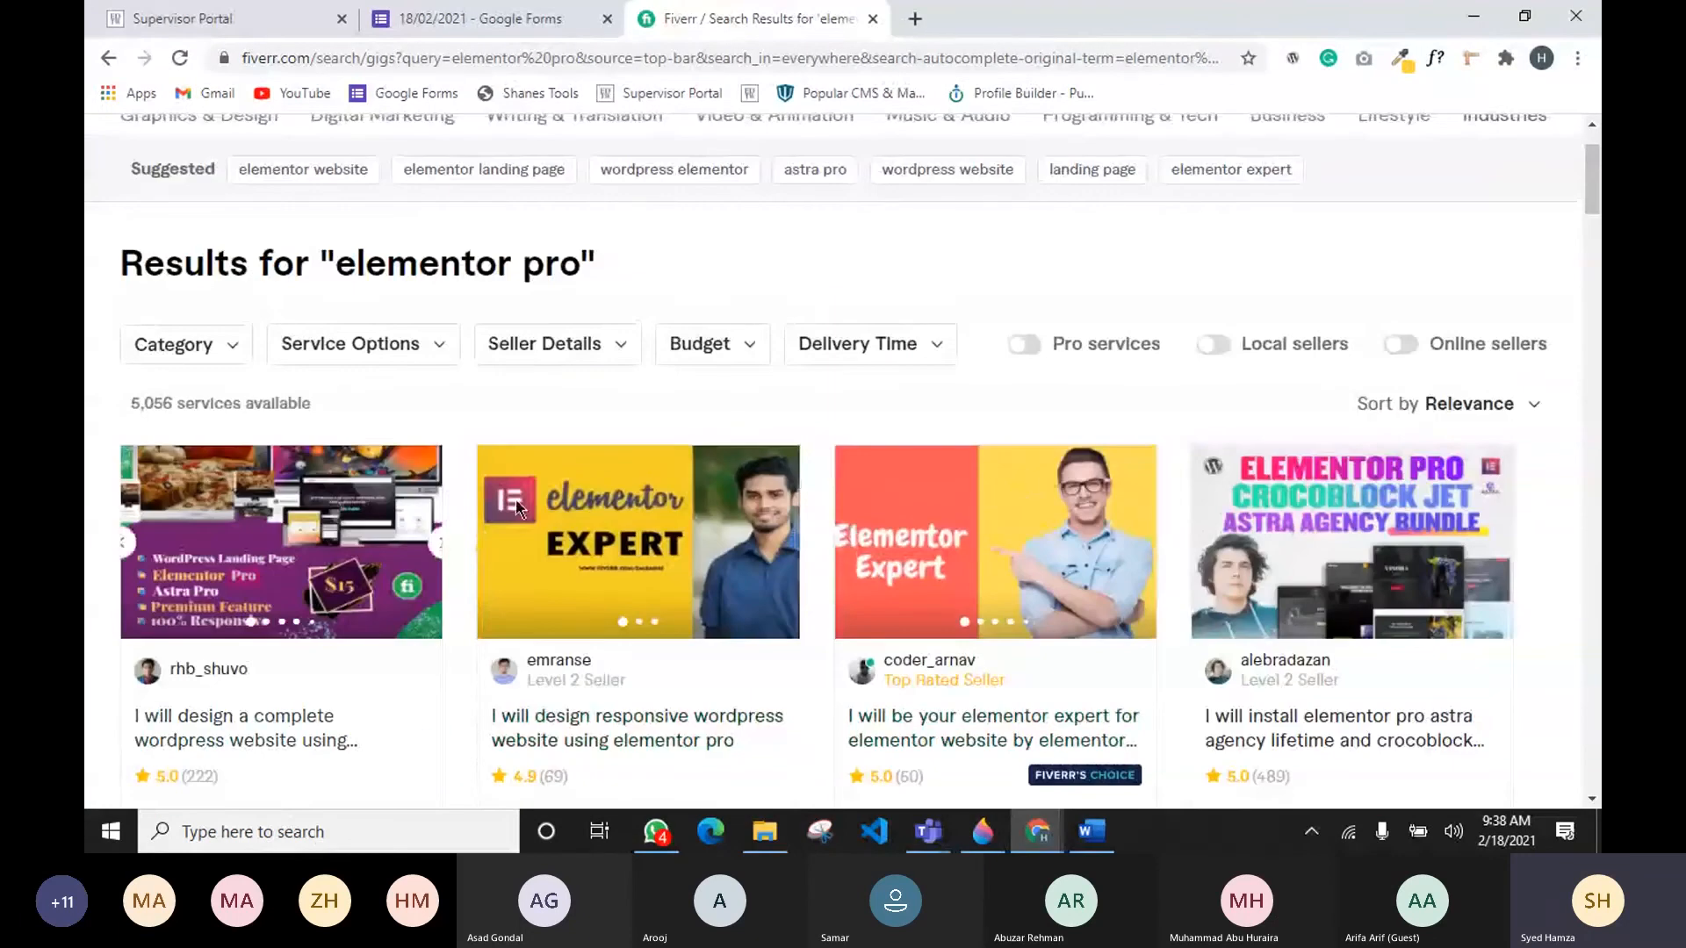
Step: Open competing 'elementor pro' gigs in new tabs, plus the related 'elementor landing page' search
scroll(496, 345, up, 2)
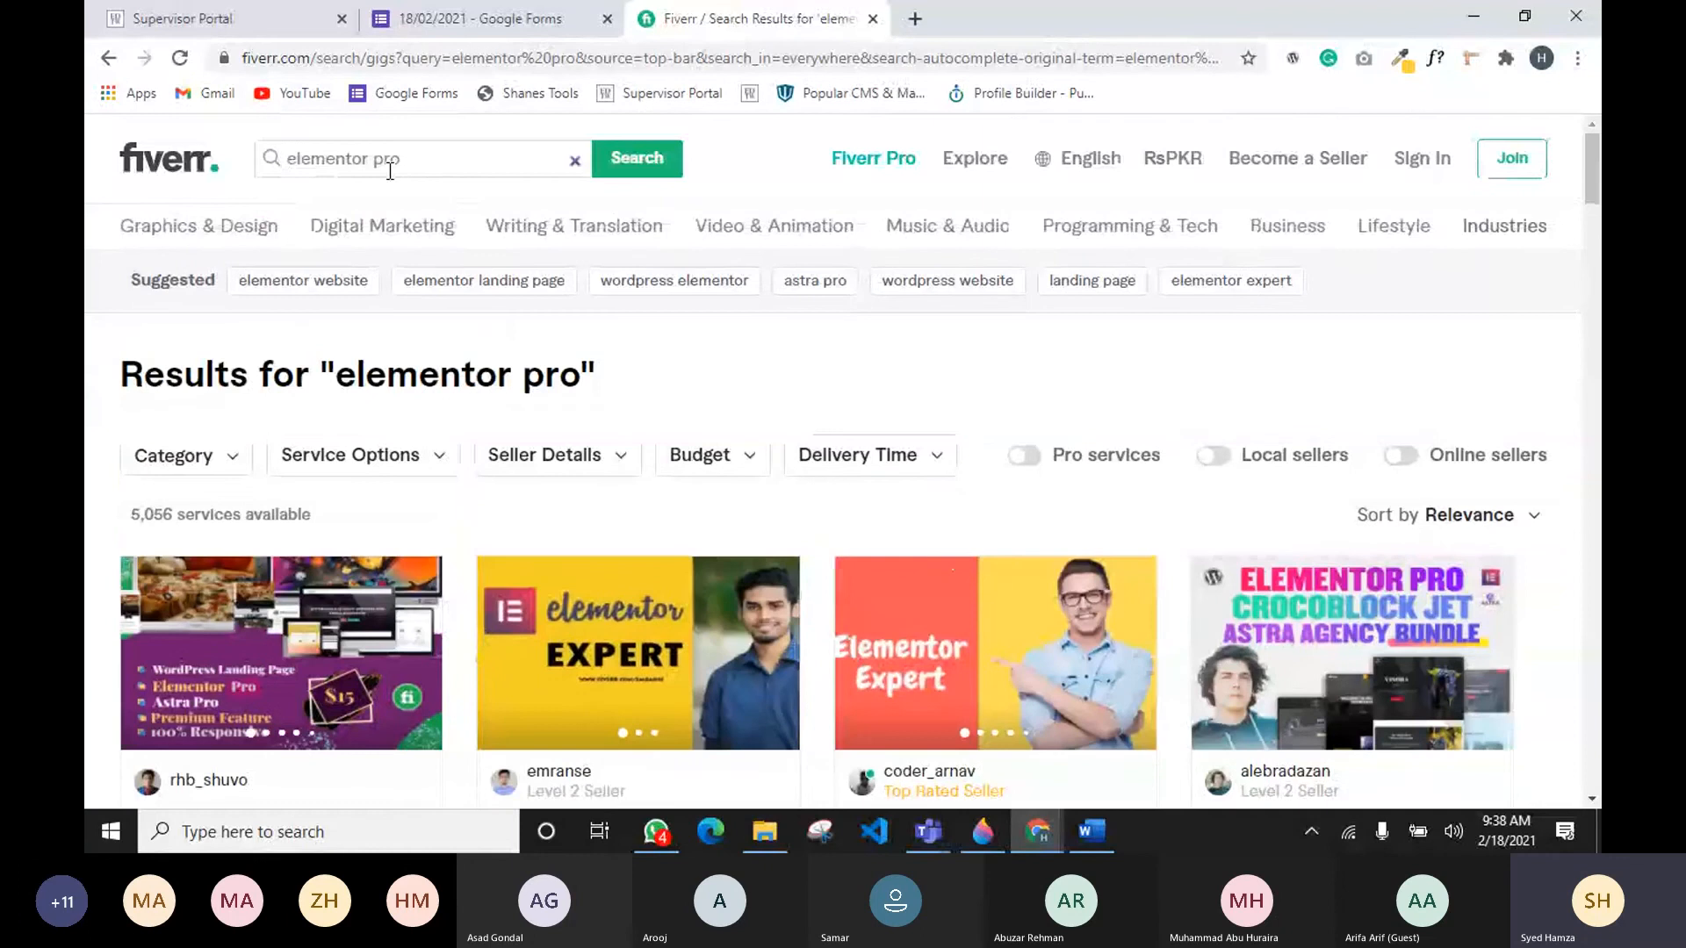
scroll(372, 369, down, 2)
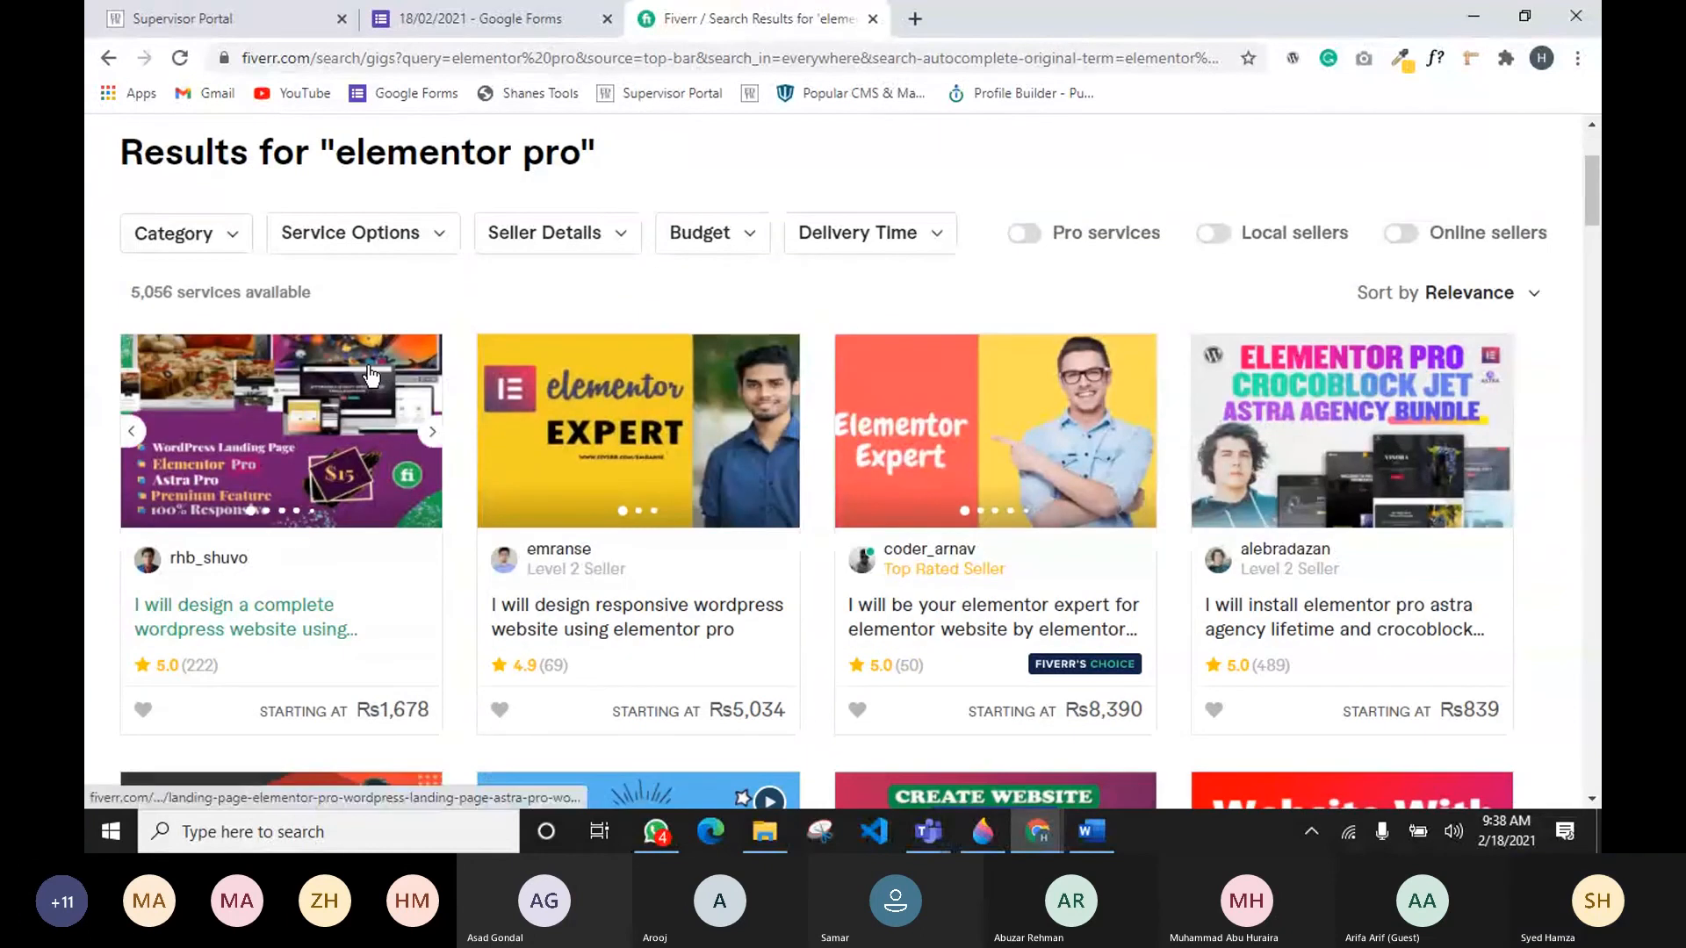
scroll(292, 548, down, 1)
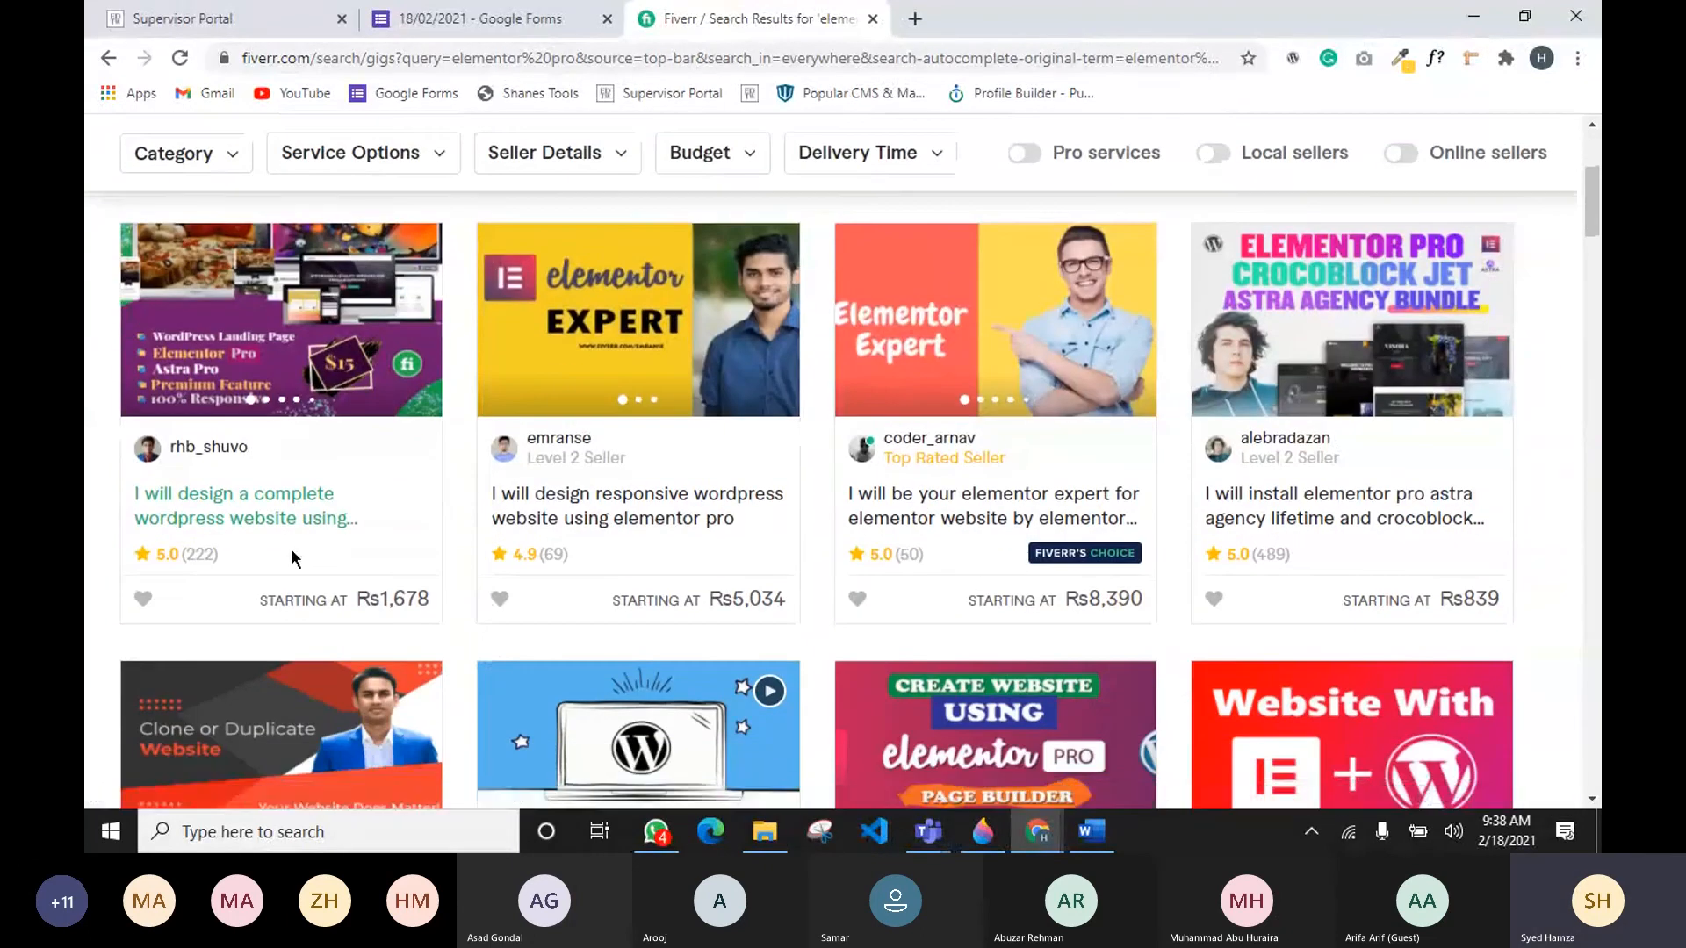
middle_click(296, 507)
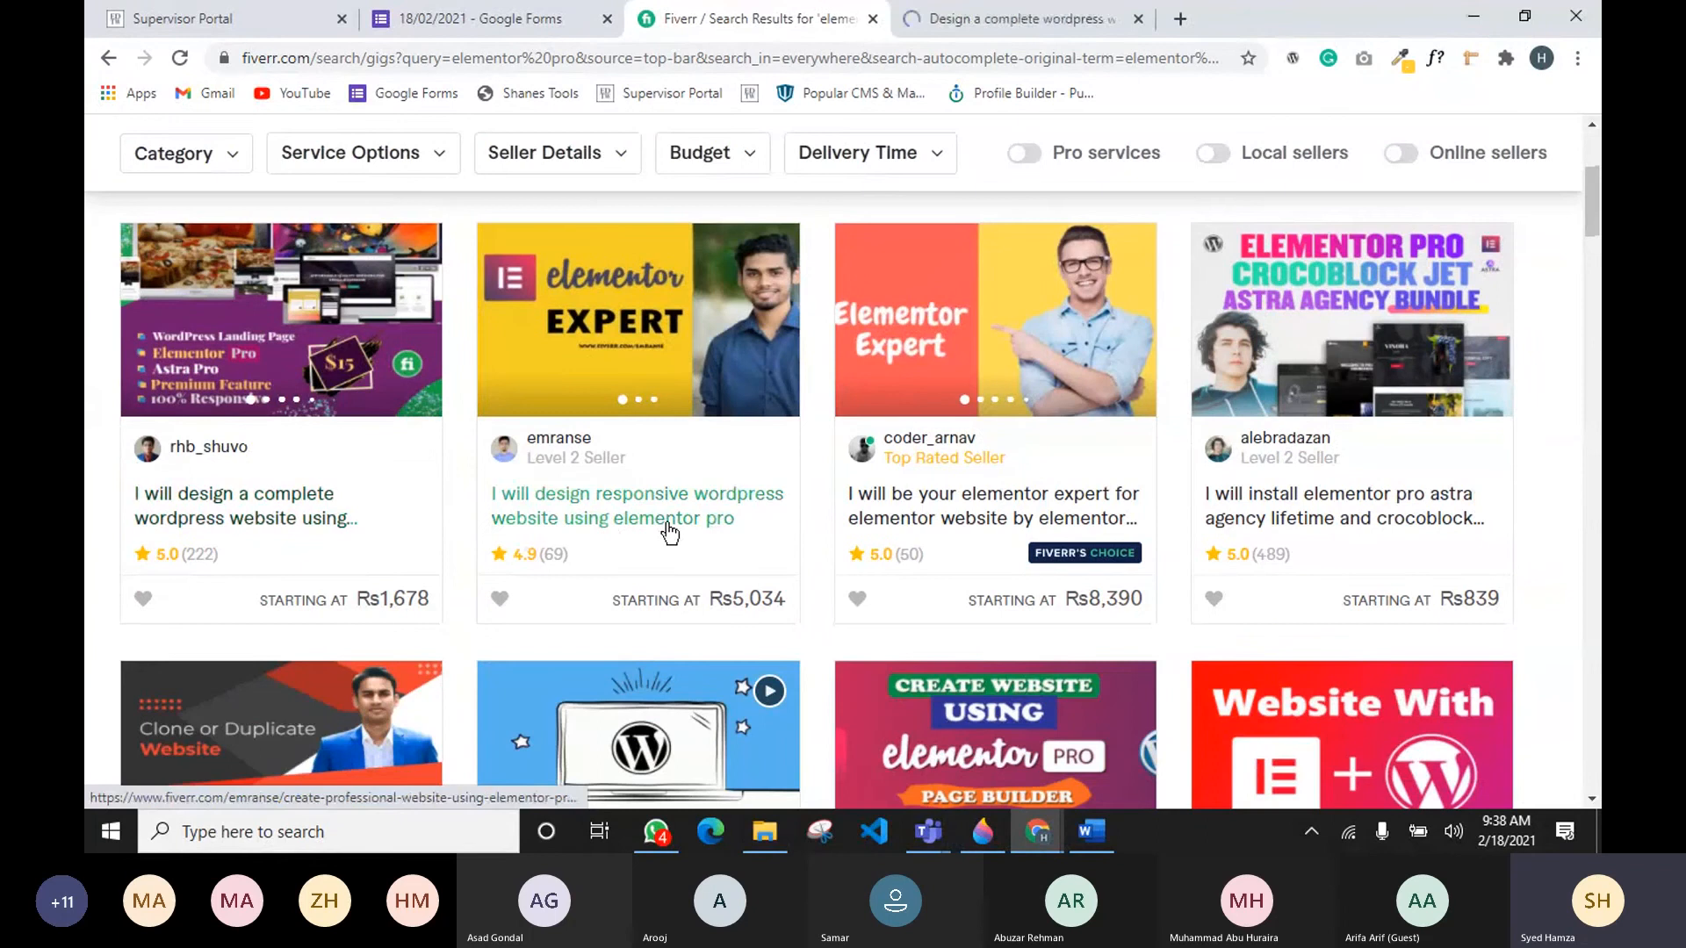
middle_click(670, 532)
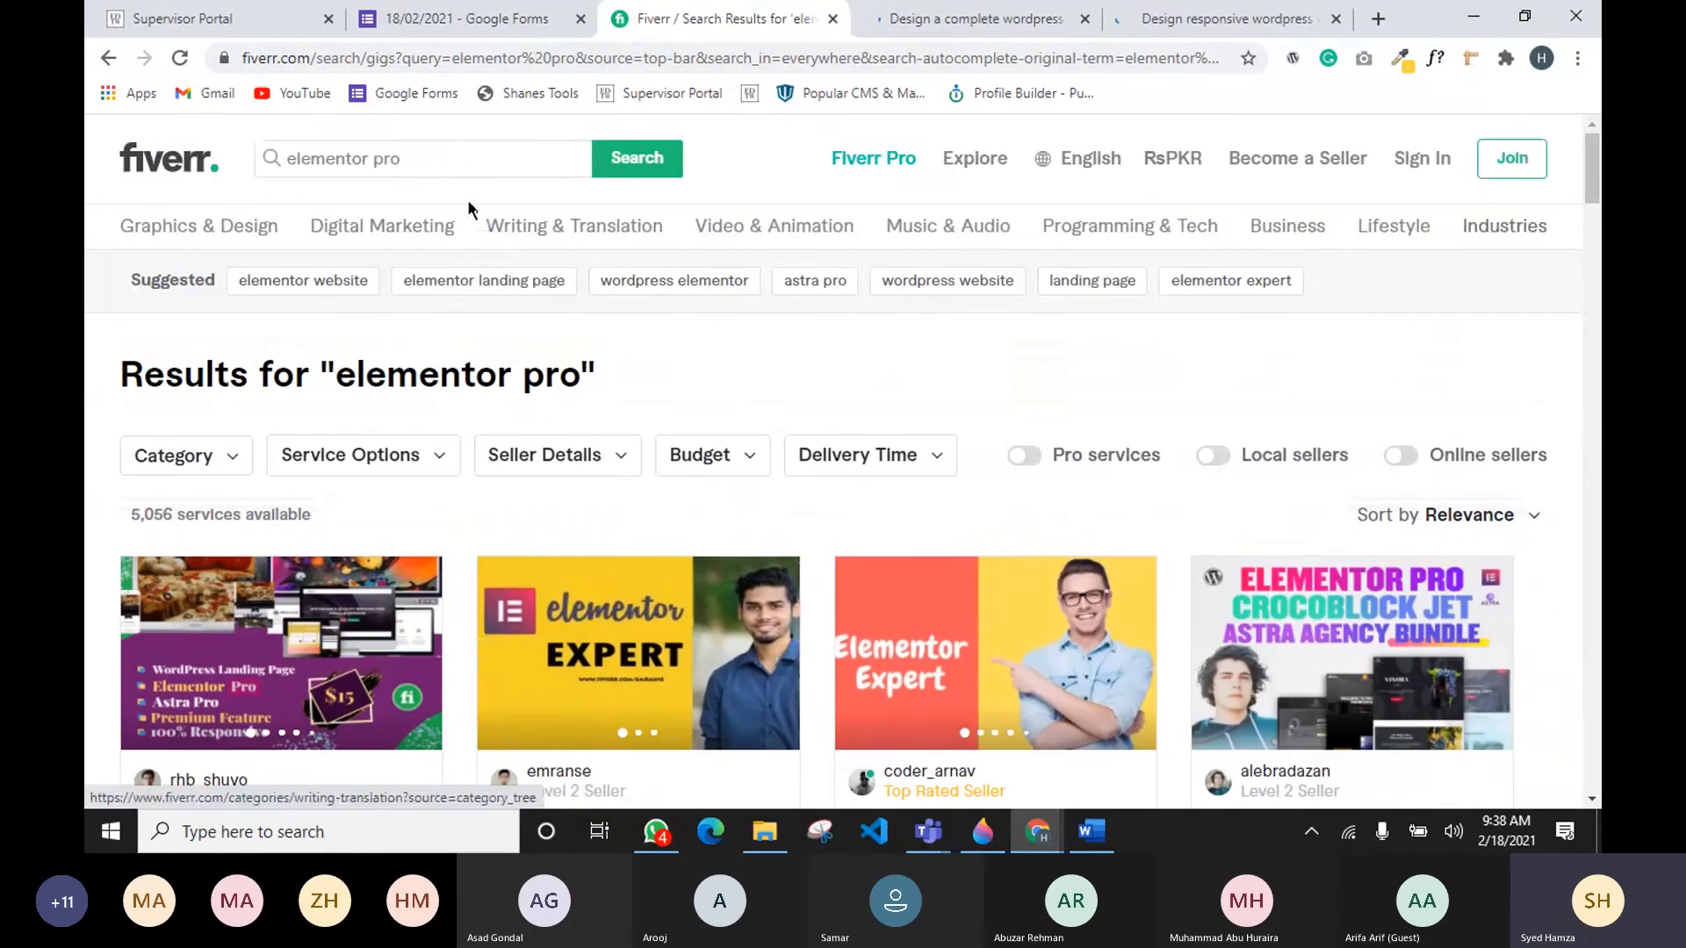
scroll(467, 198, up, 3)
click(461, 161)
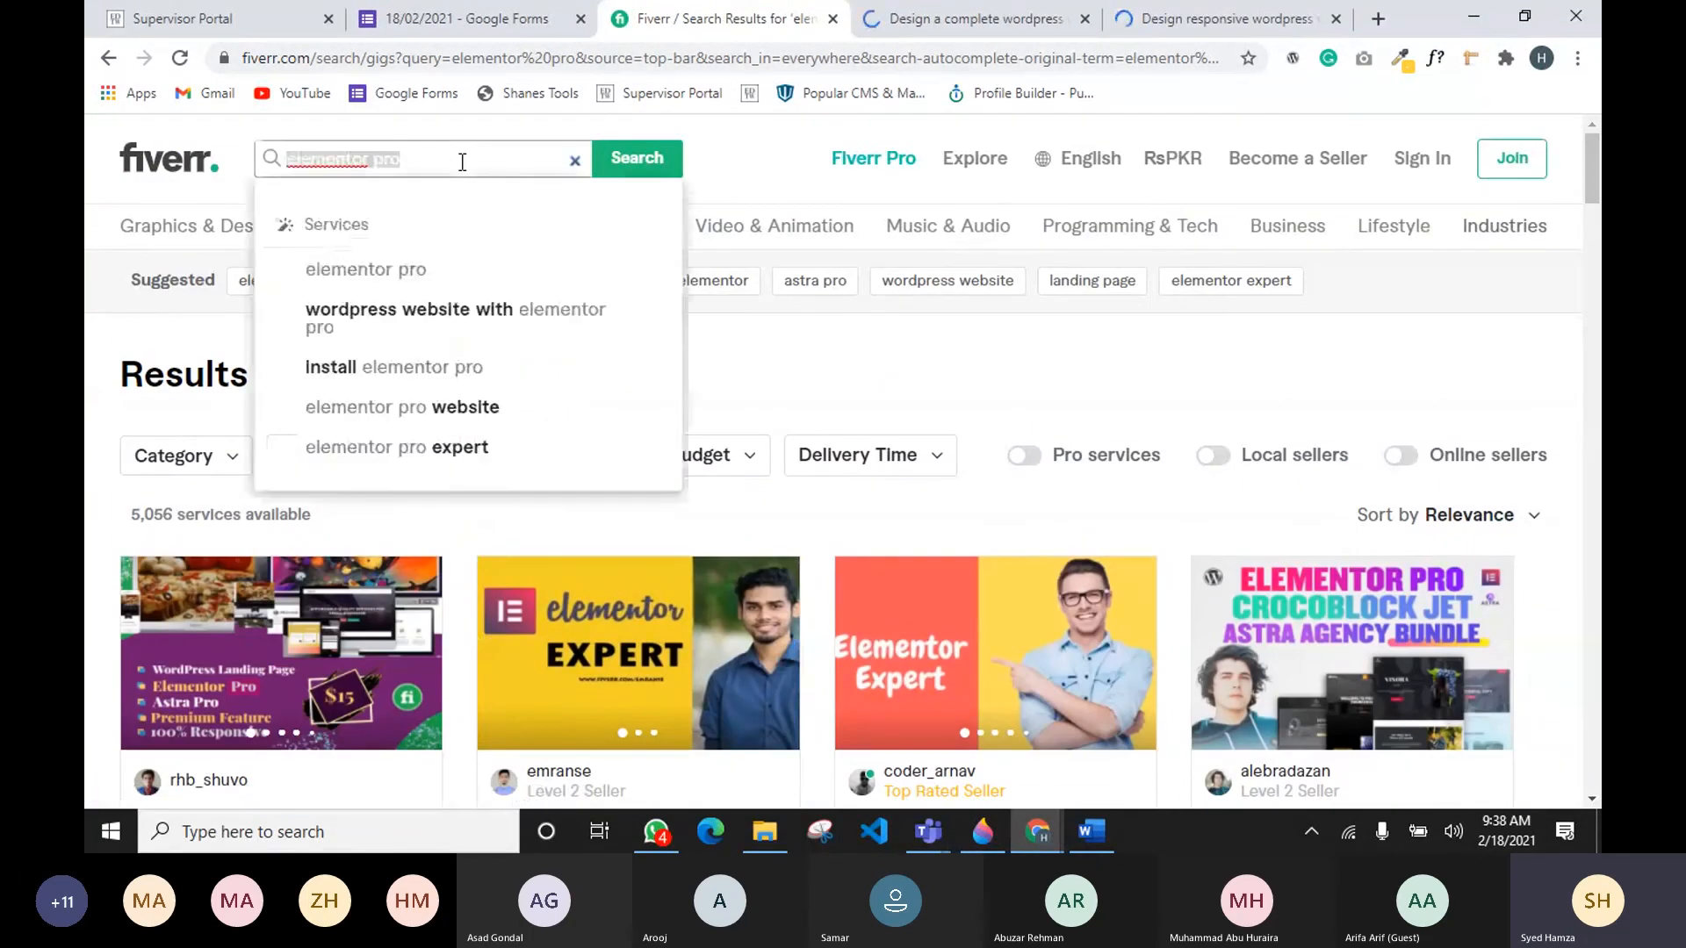
click(729, 350)
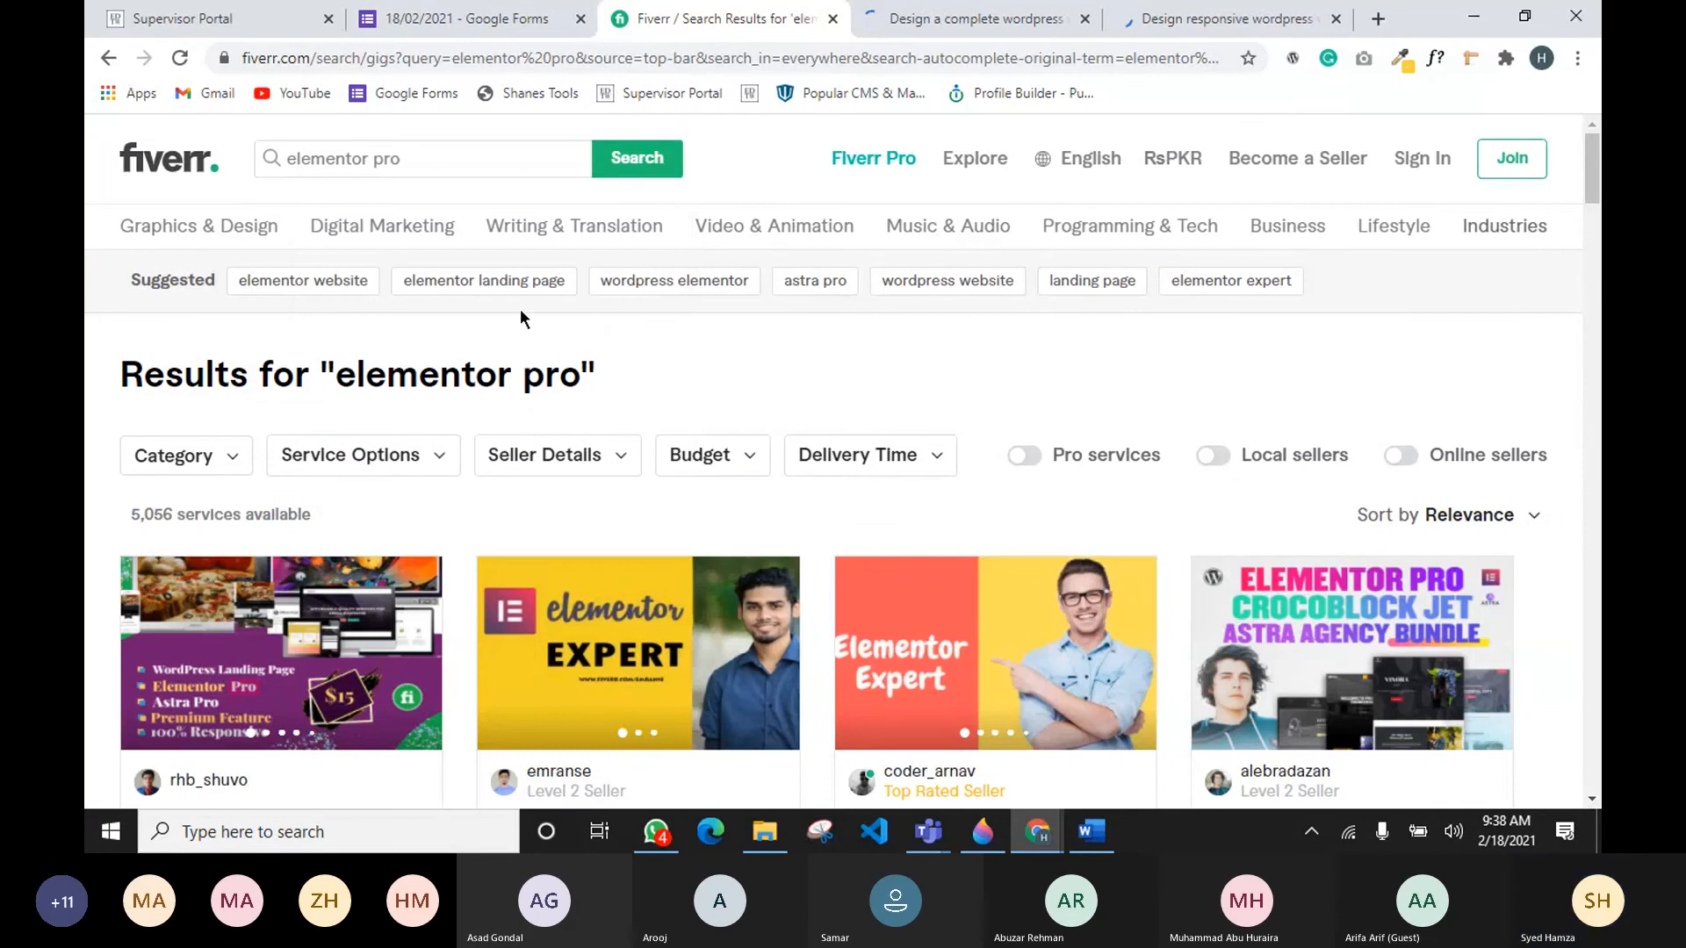
middle_click(489, 280)
Step: Browse the 'elementor landing page' results and open several competitor gigs in new tabs
click(1168, 14)
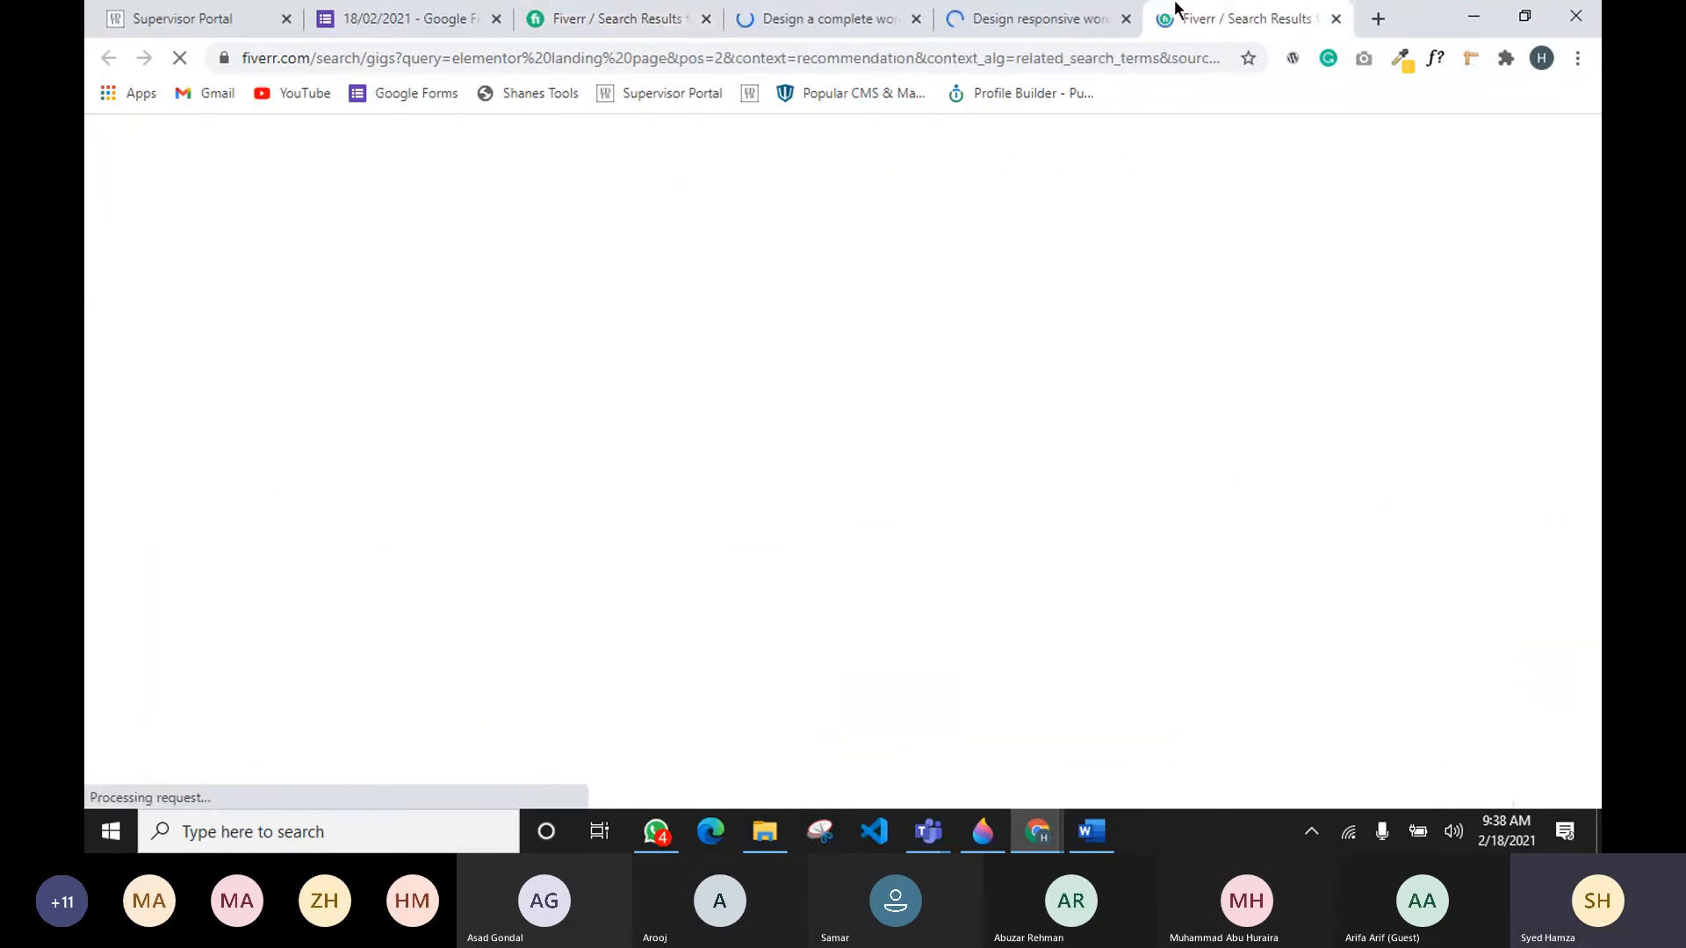
scroll(459, 518, down, 5)
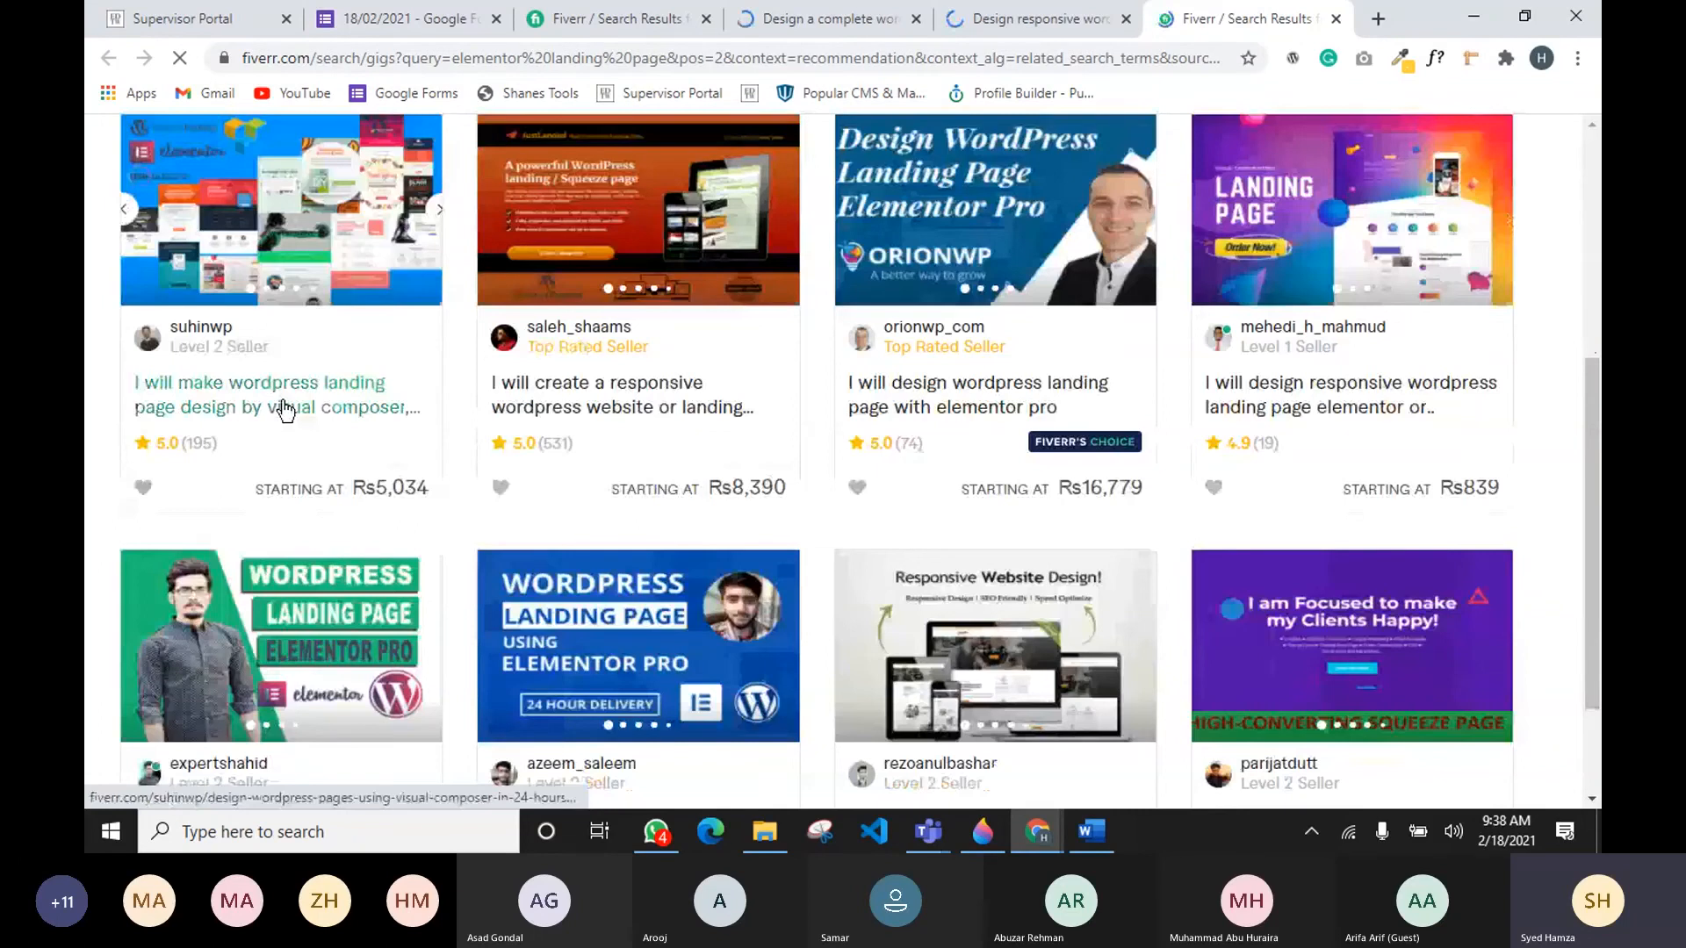
click(285, 409)
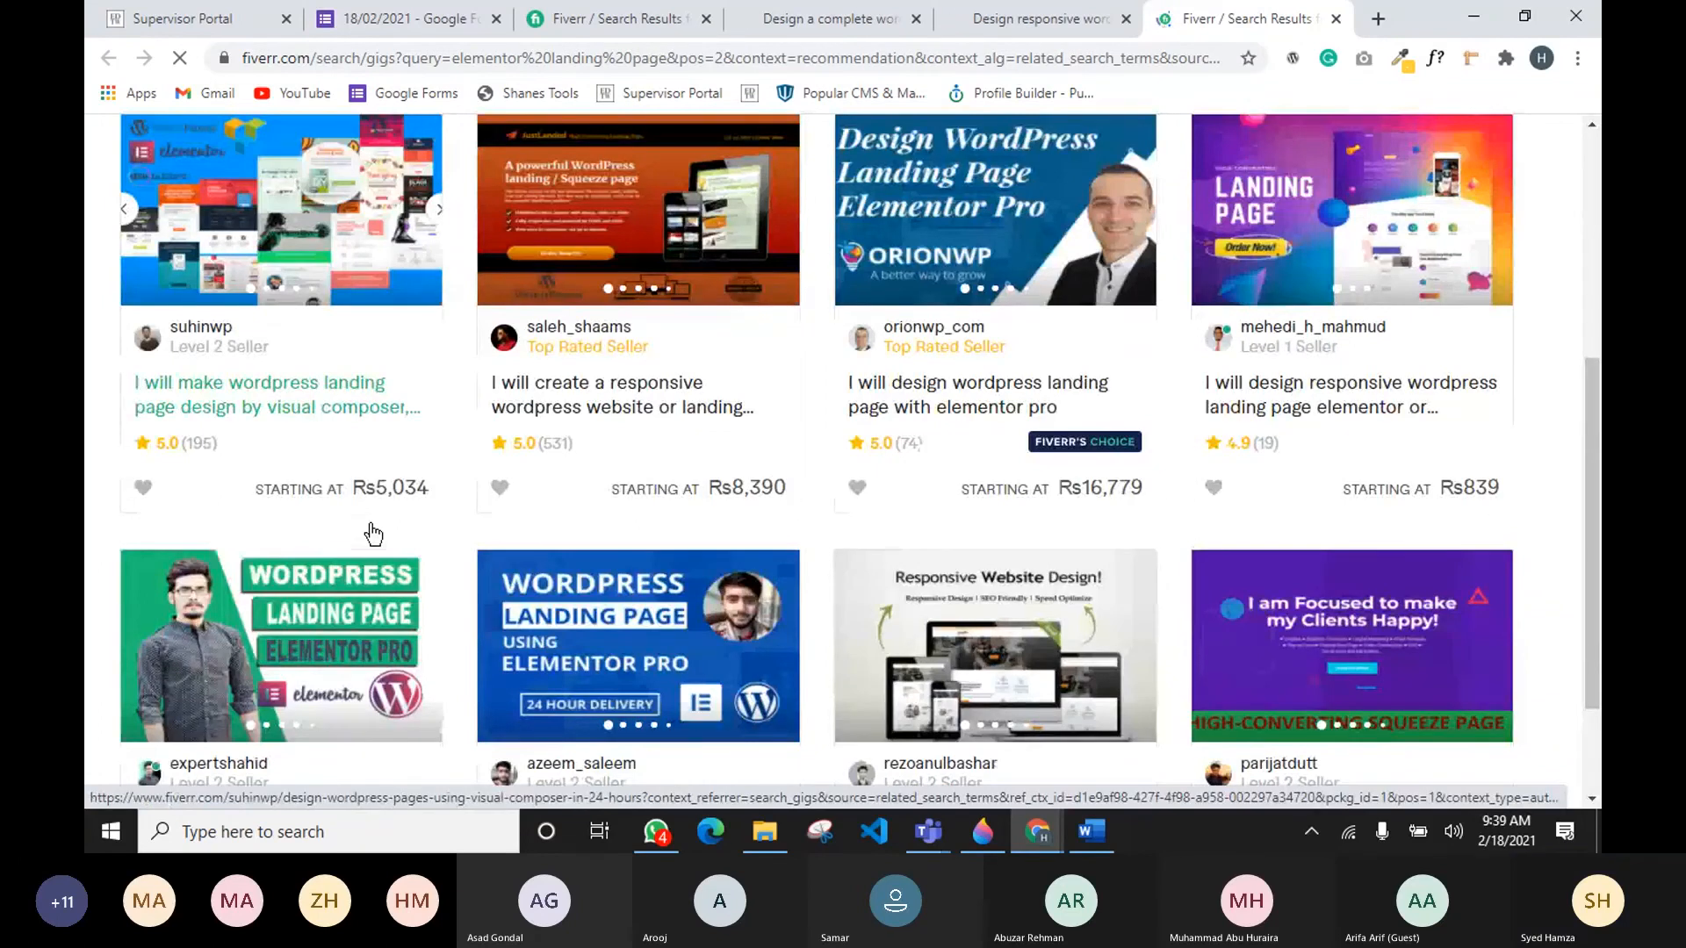
scroll(193, 612, down, 3)
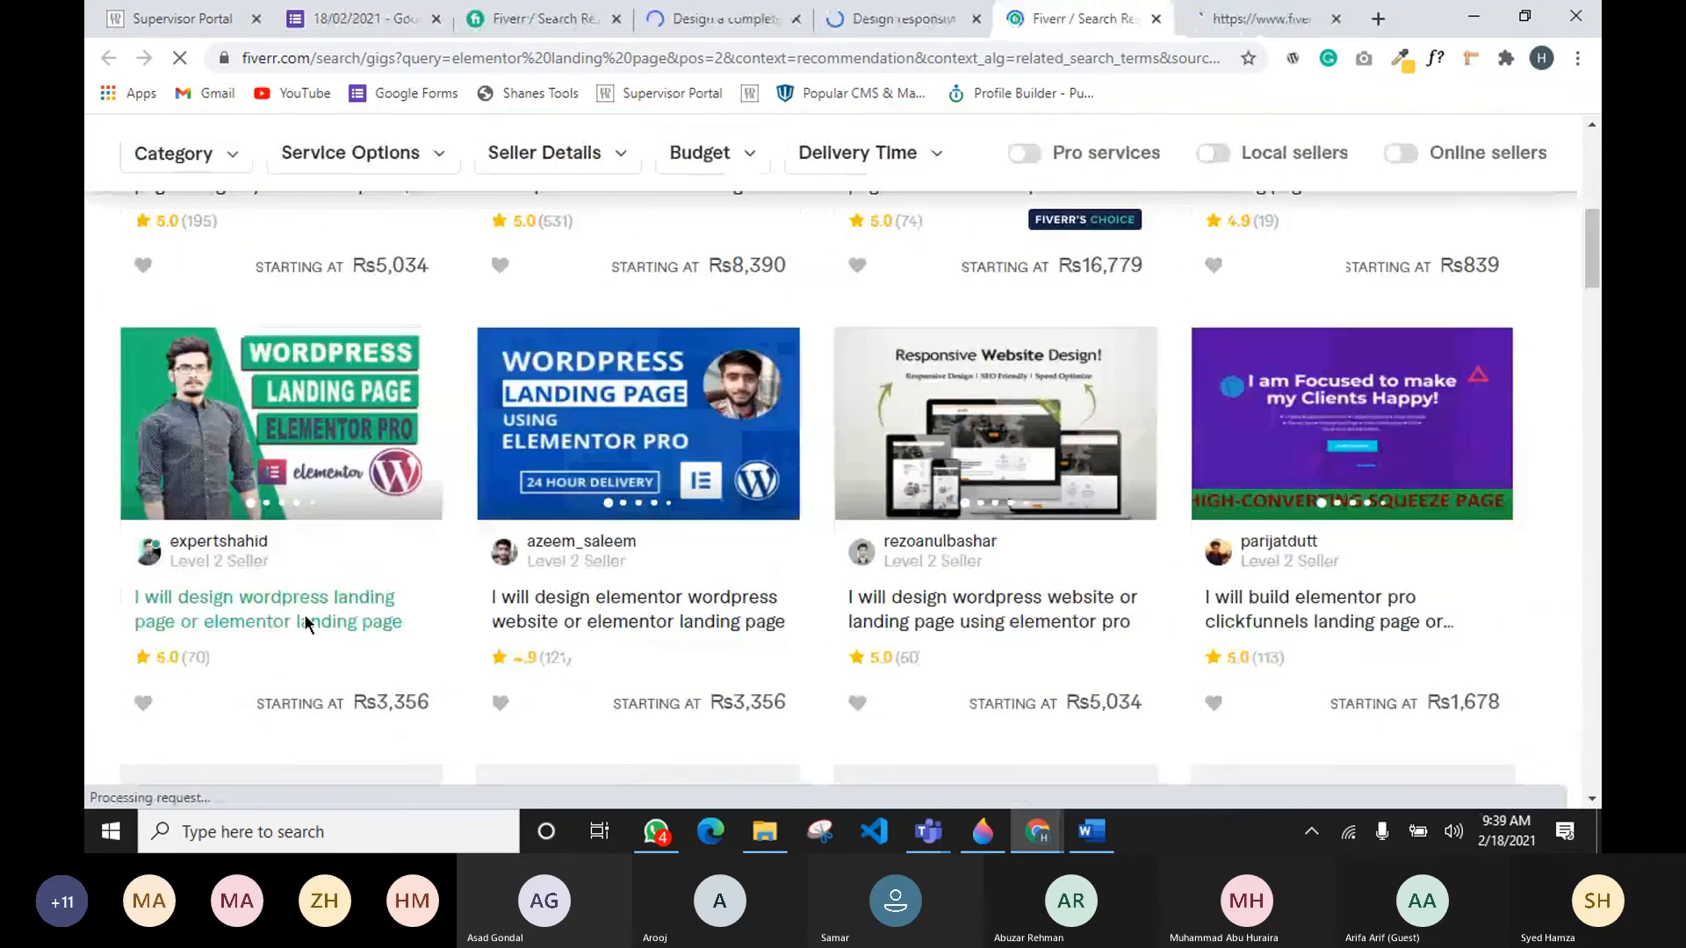
ctrl+click(672, 624)
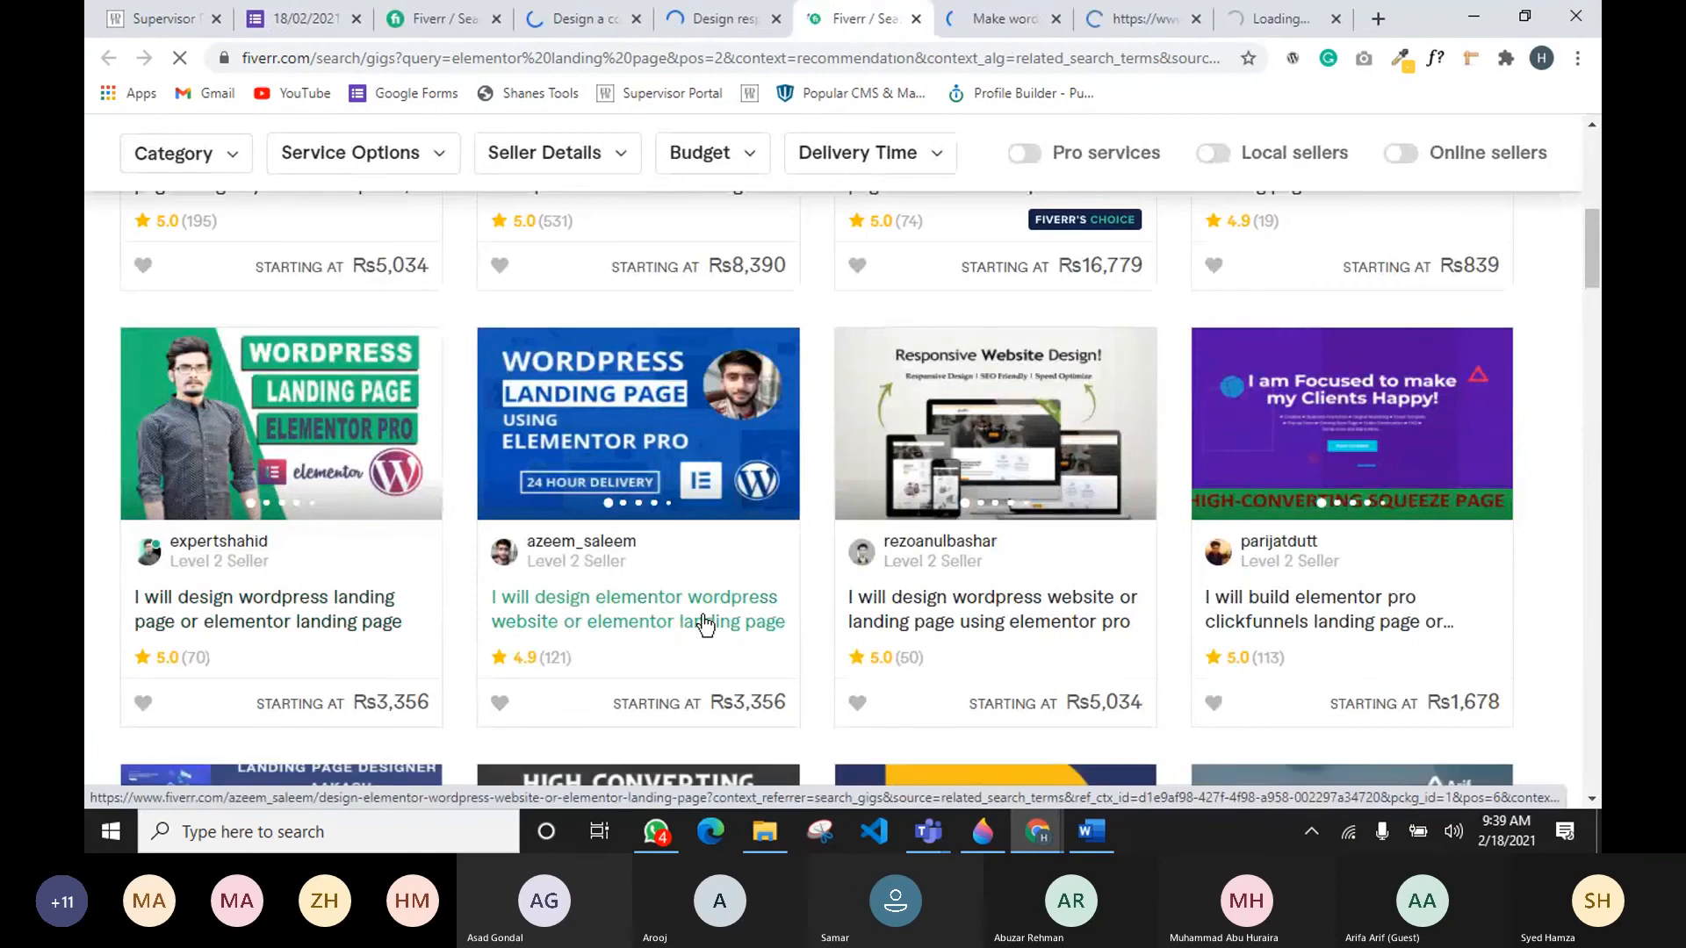
ctrl+click(1014, 624)
Step: Review the titles and categories of the opened competitor gig pages
click(887, 19)
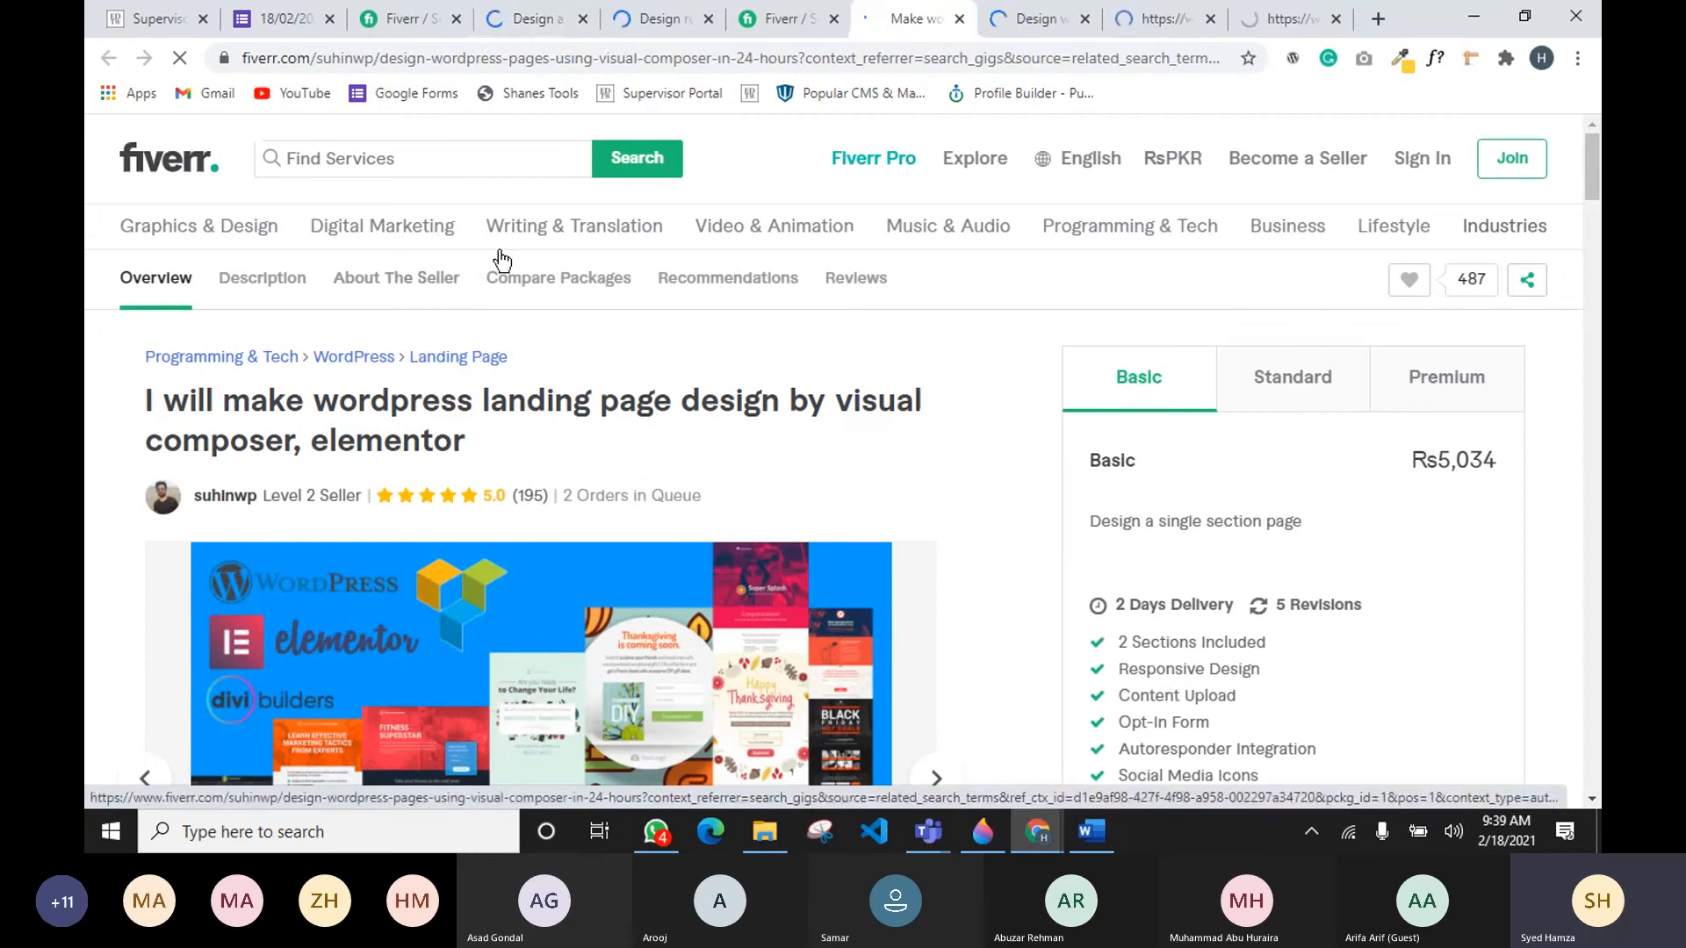
click(1038, 18)
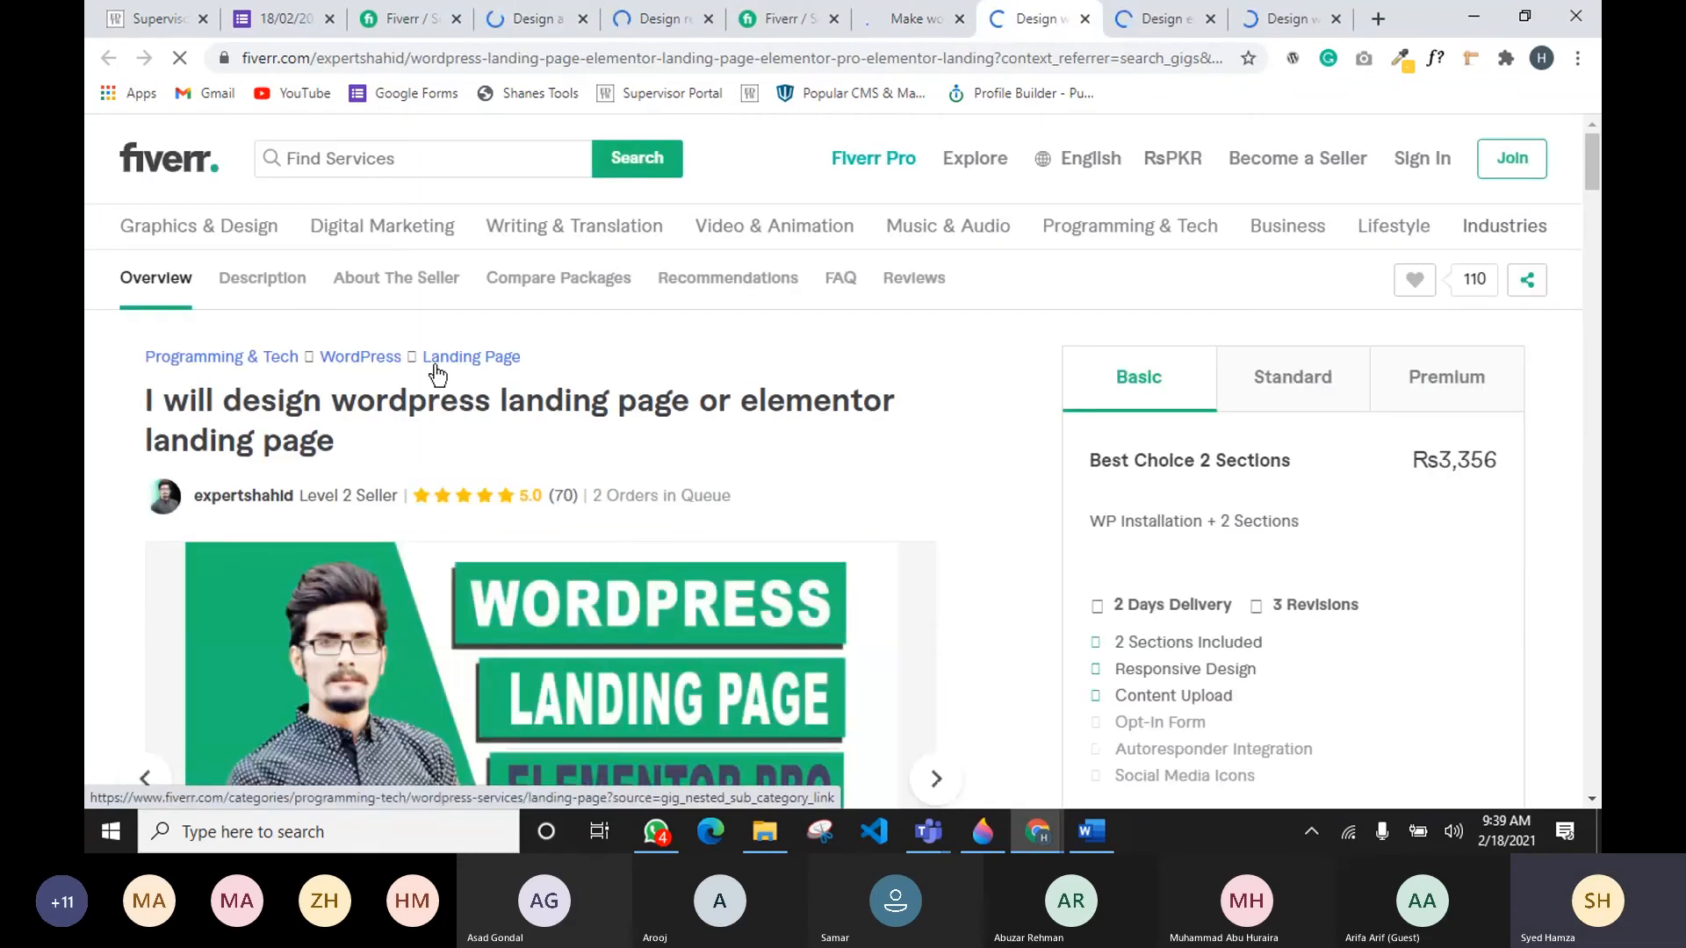
click(494, 358)
click(1152, 18)
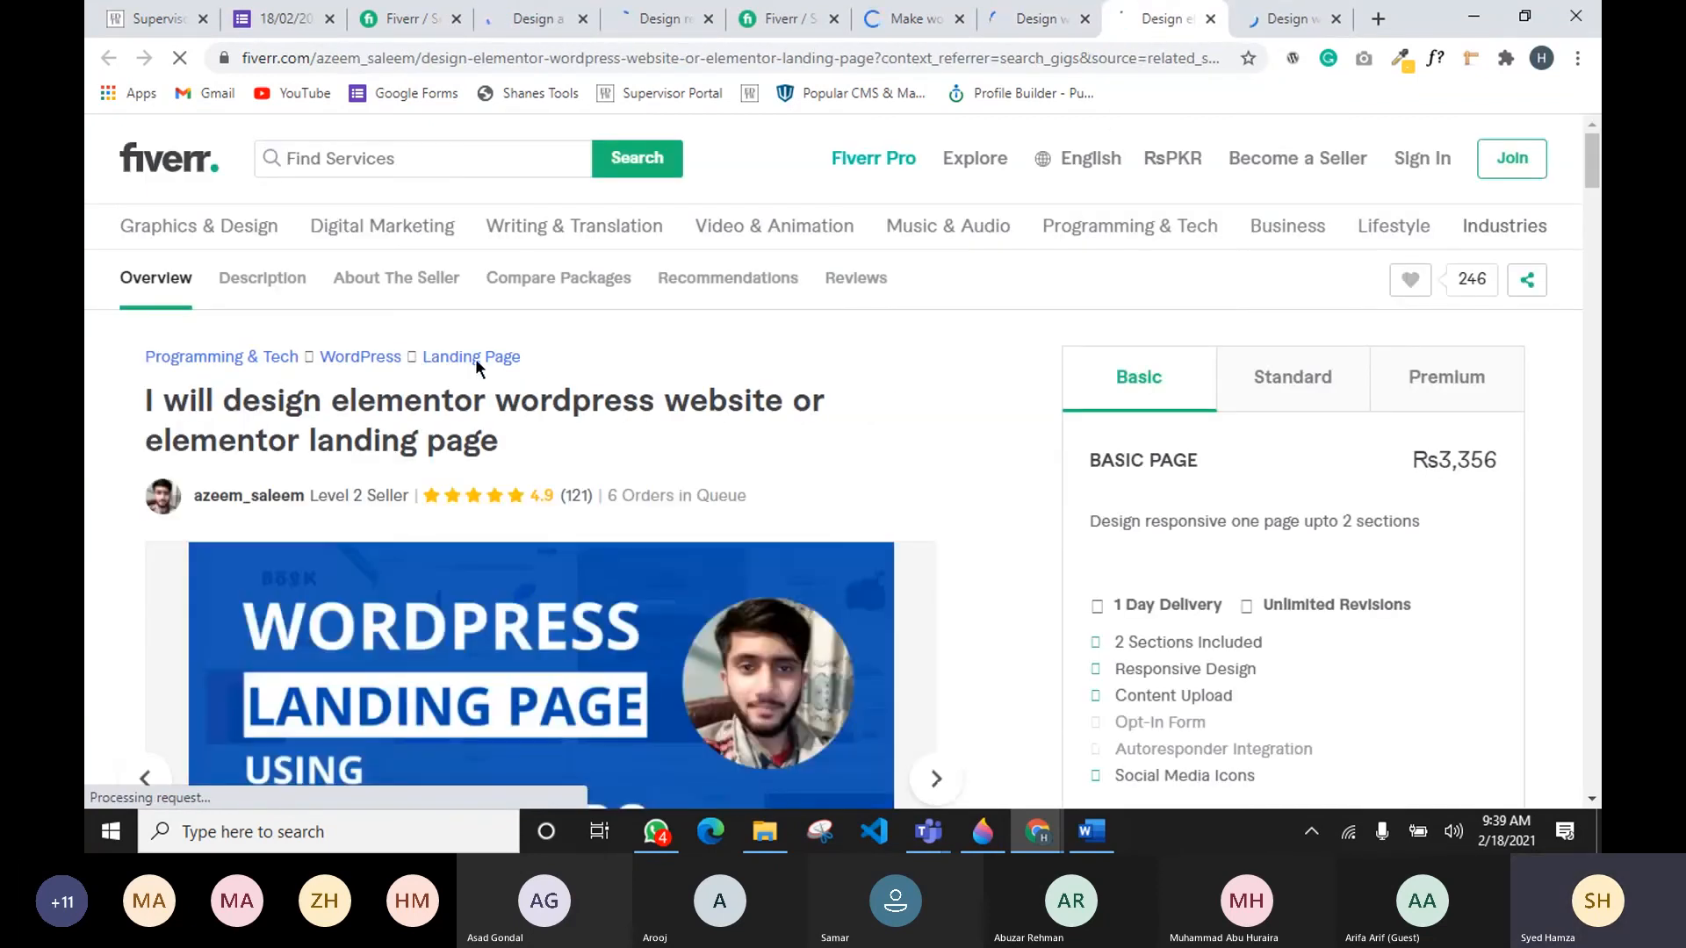
click(532, 18)
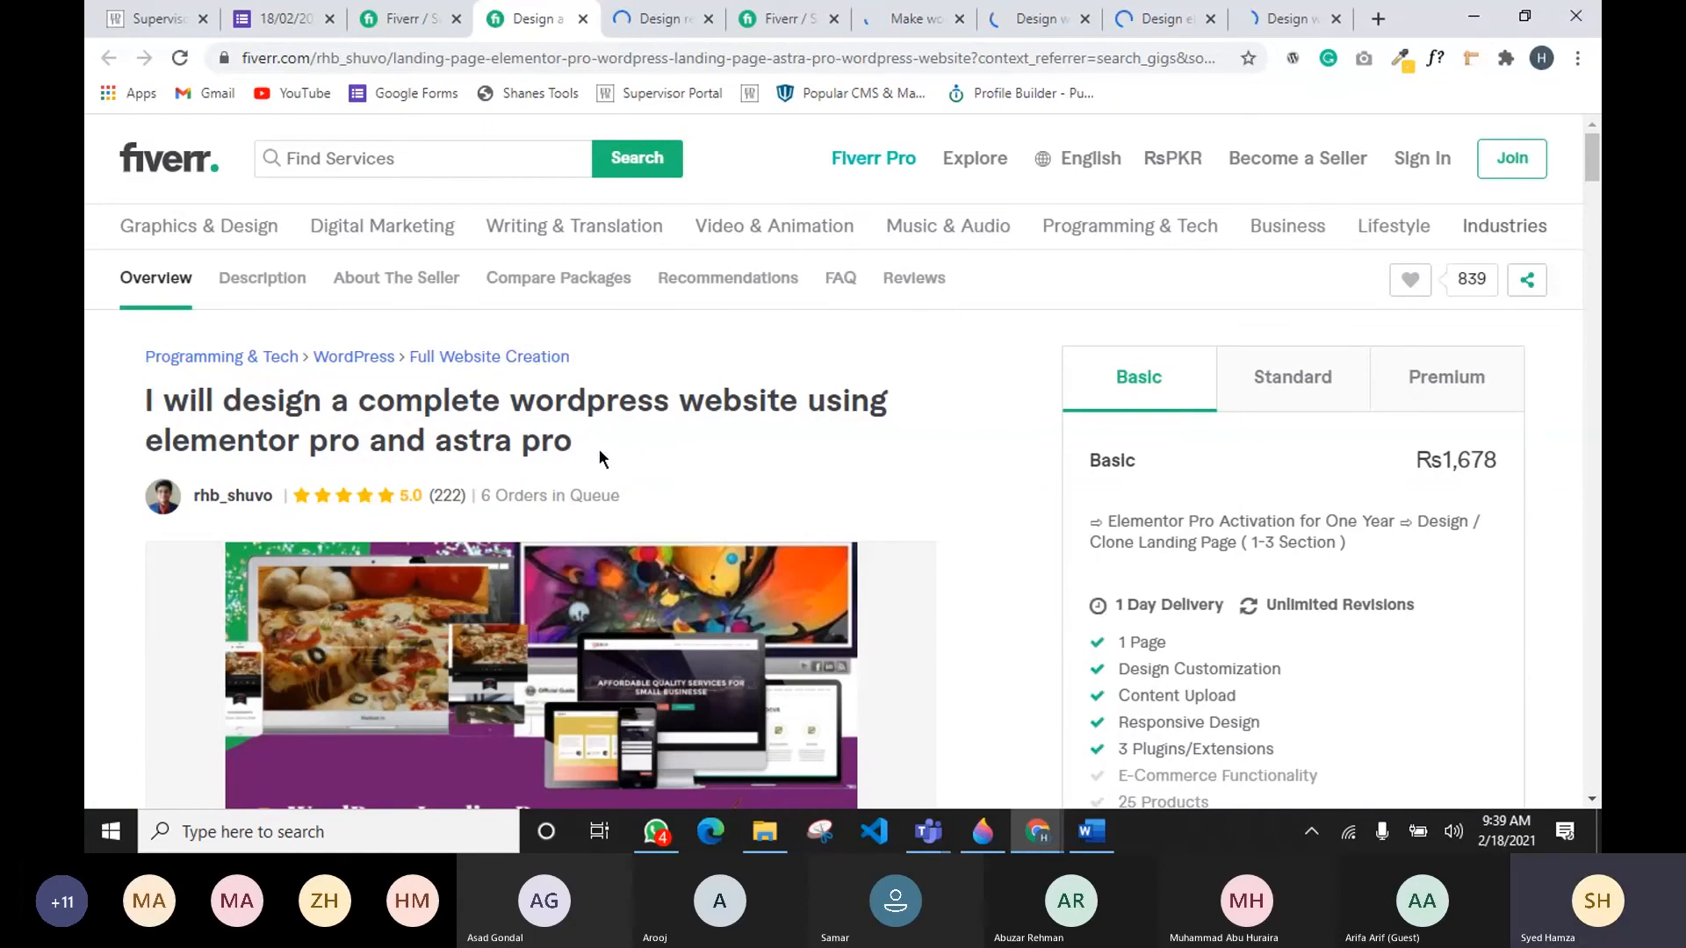
scroll(892, 467, down, 2)
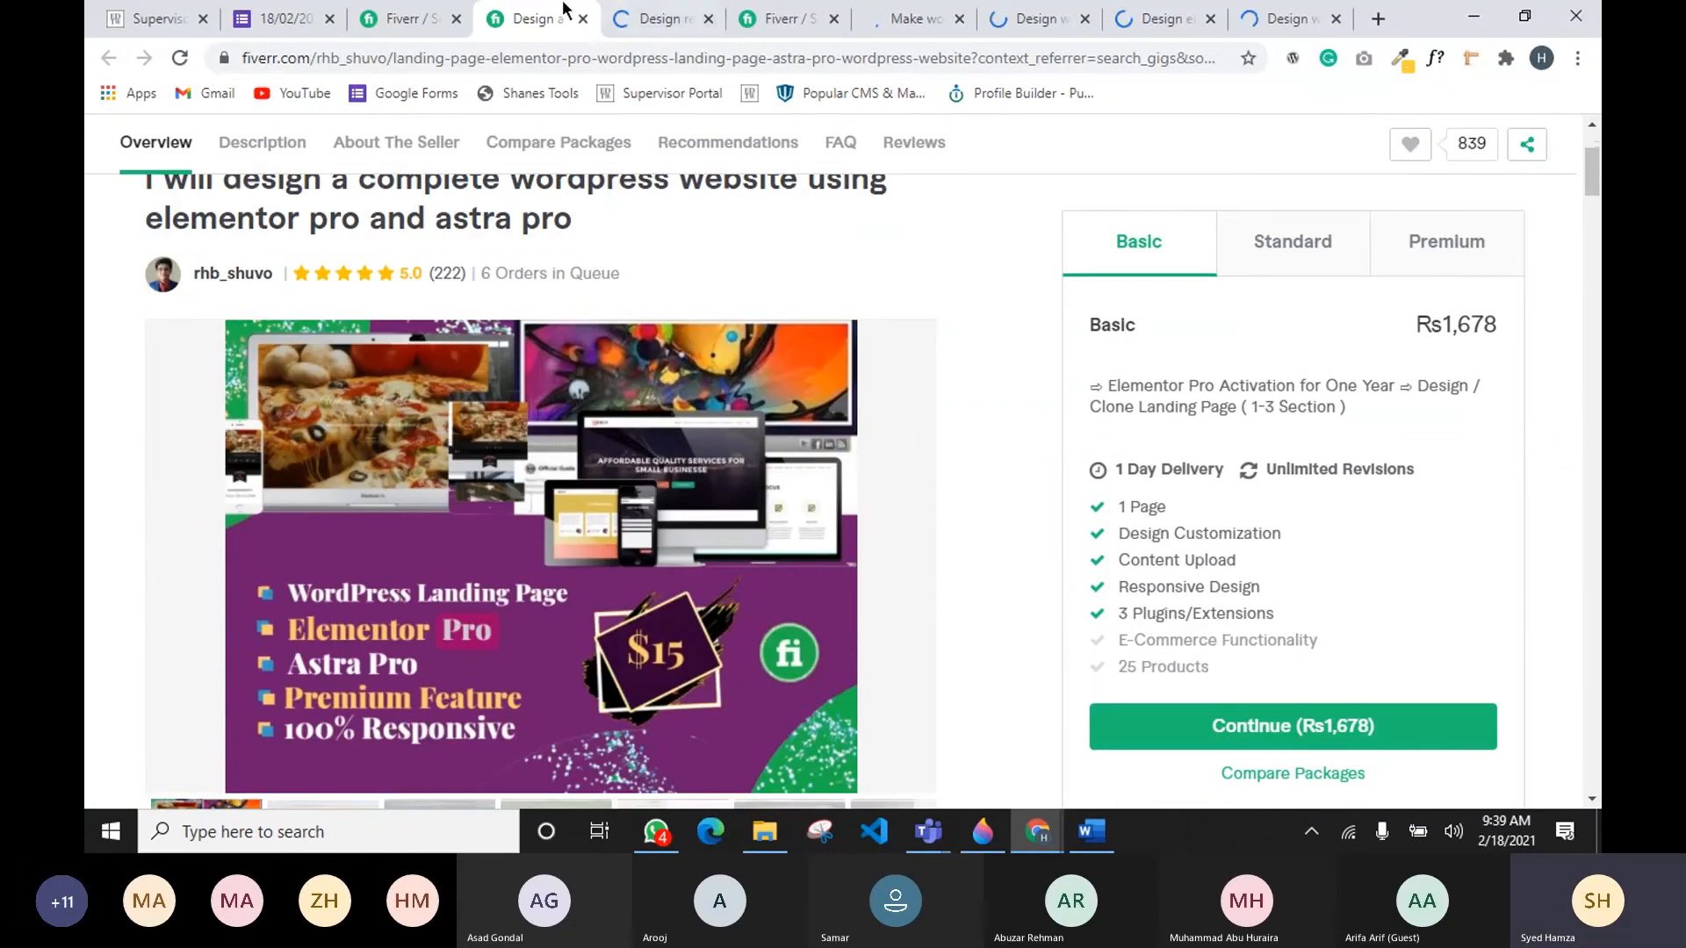
click(409, 28)
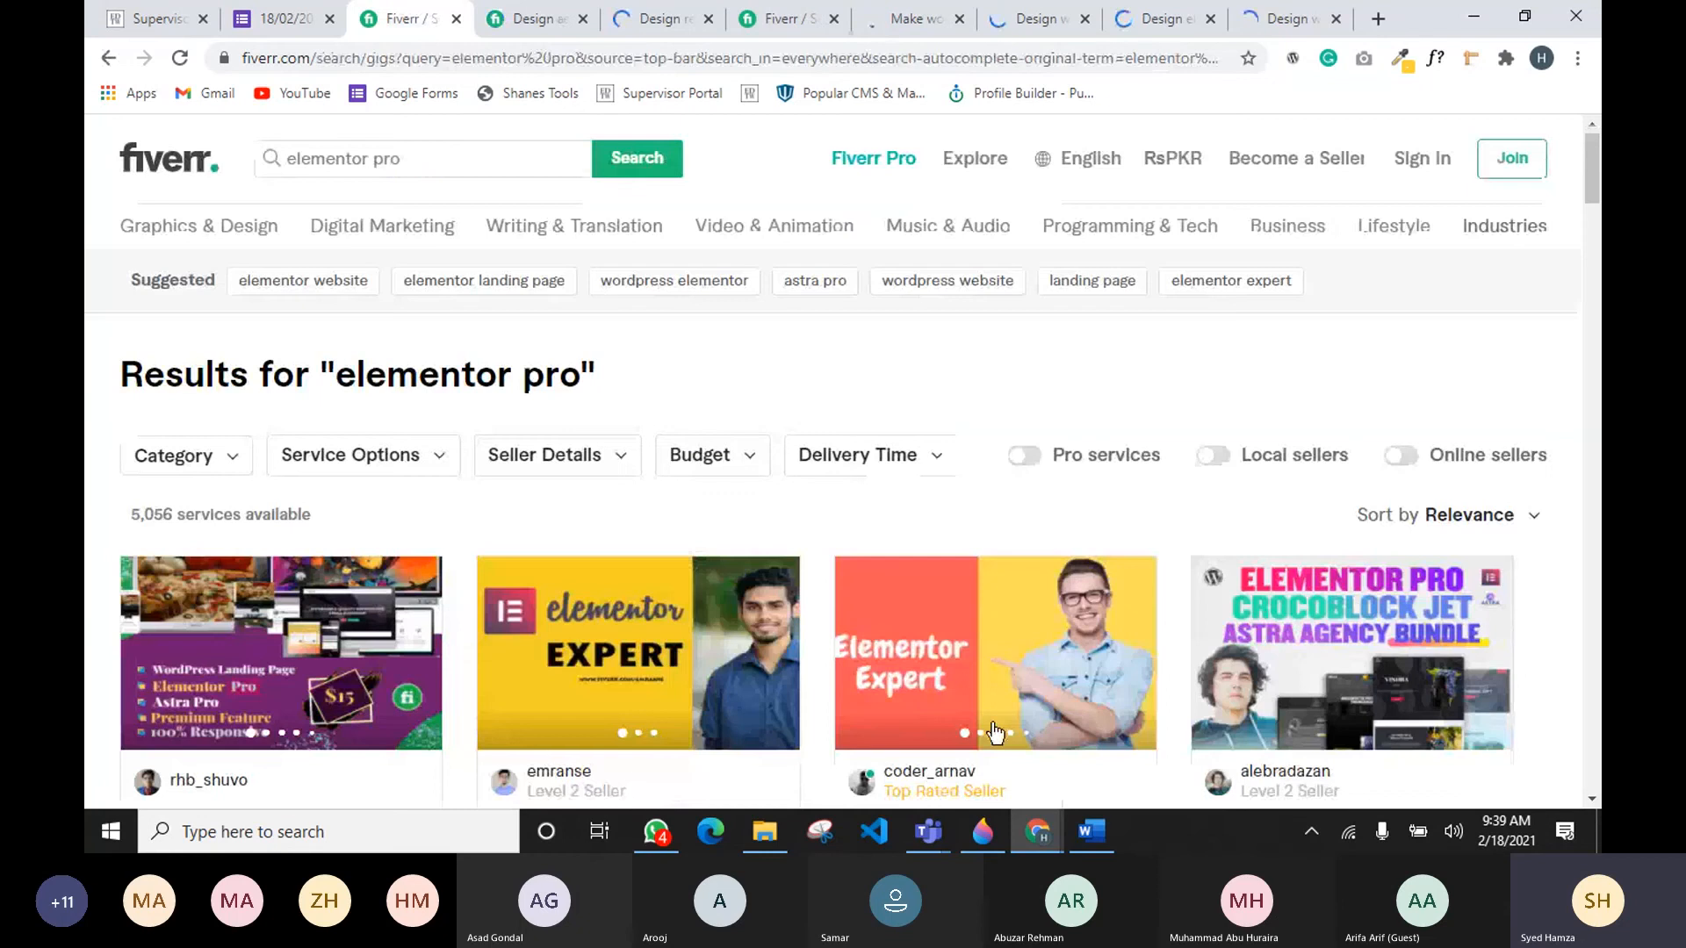
mouse_move(942, 832)
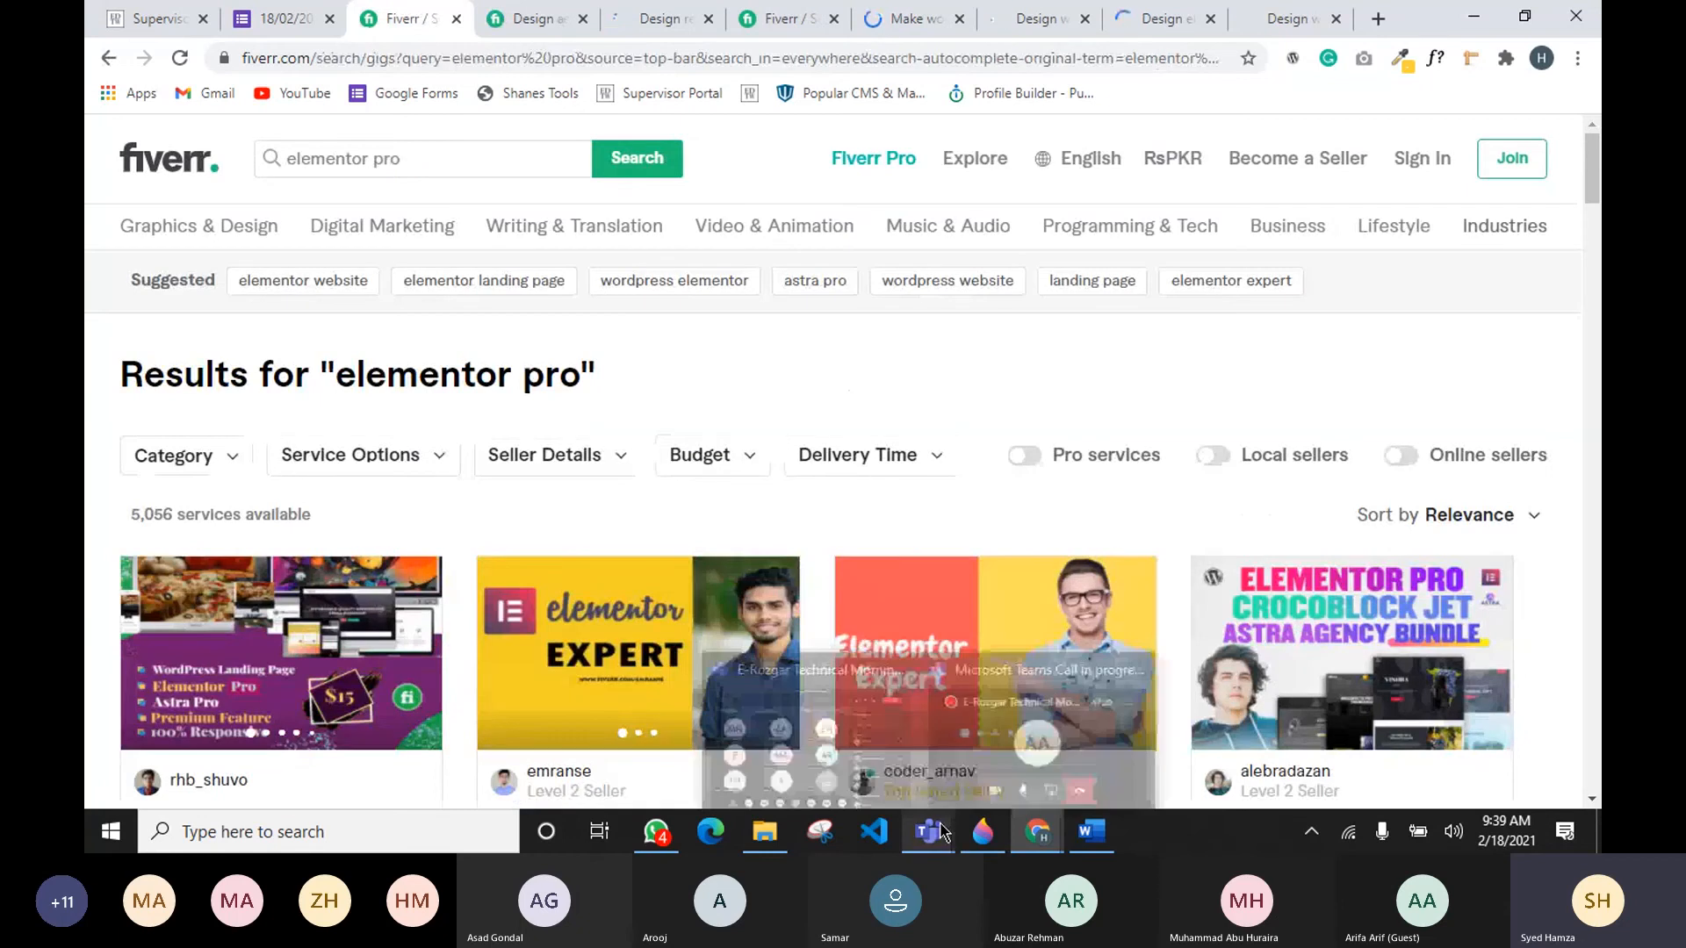
click(830, 753)
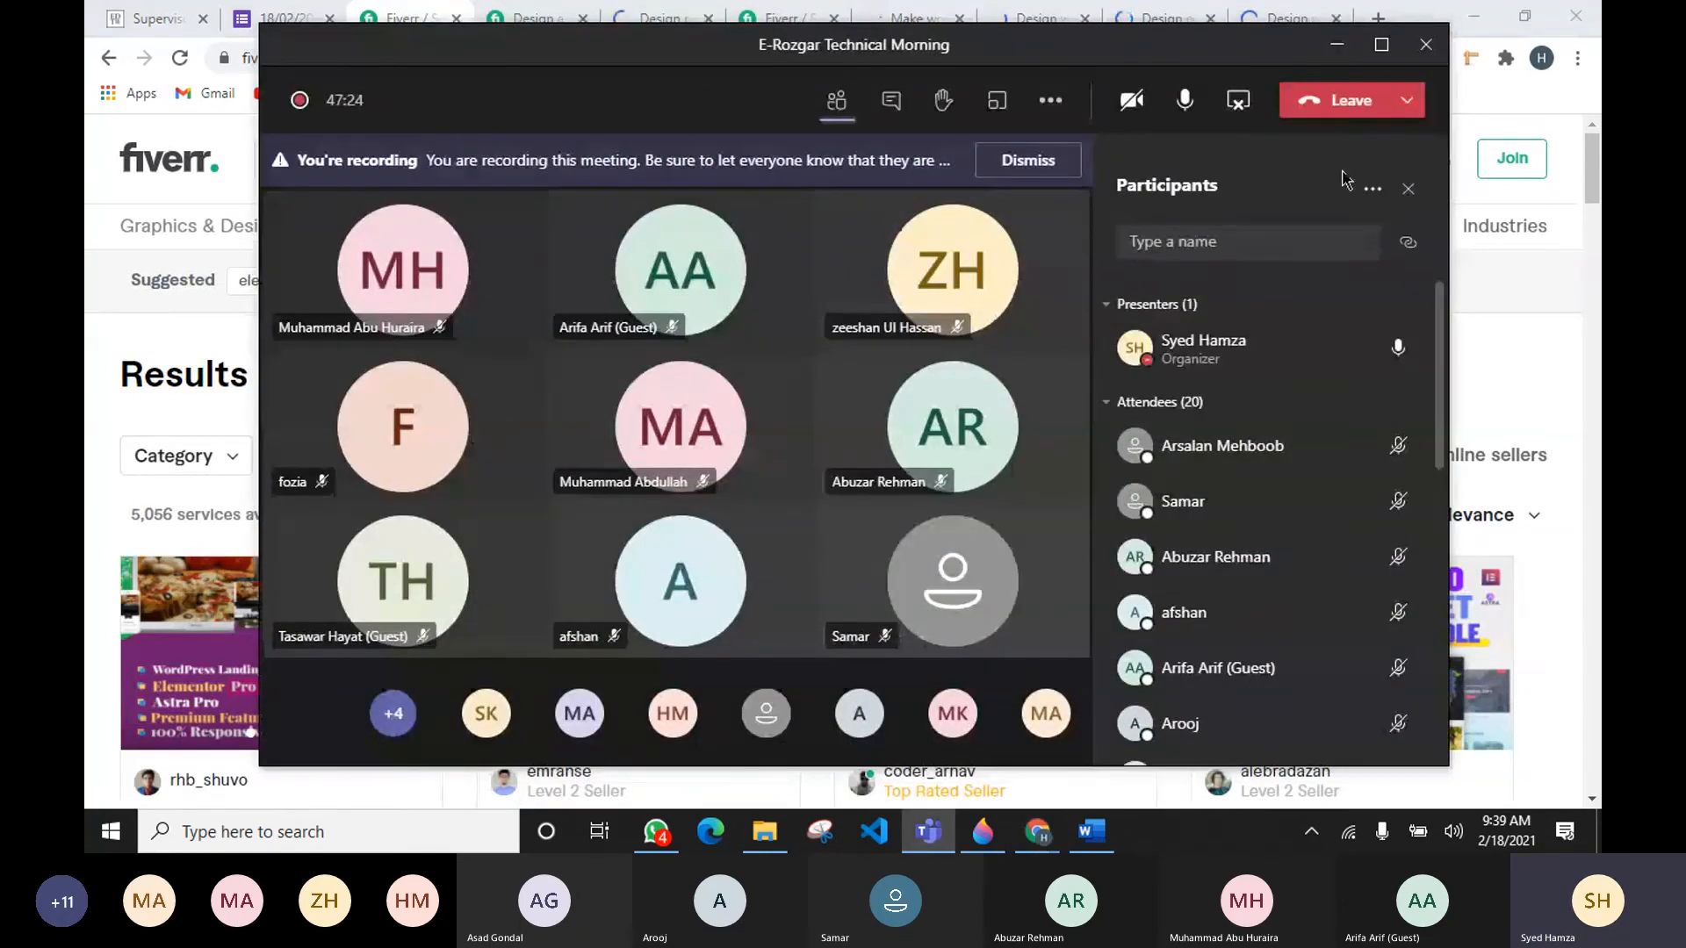
click(1338, 46)
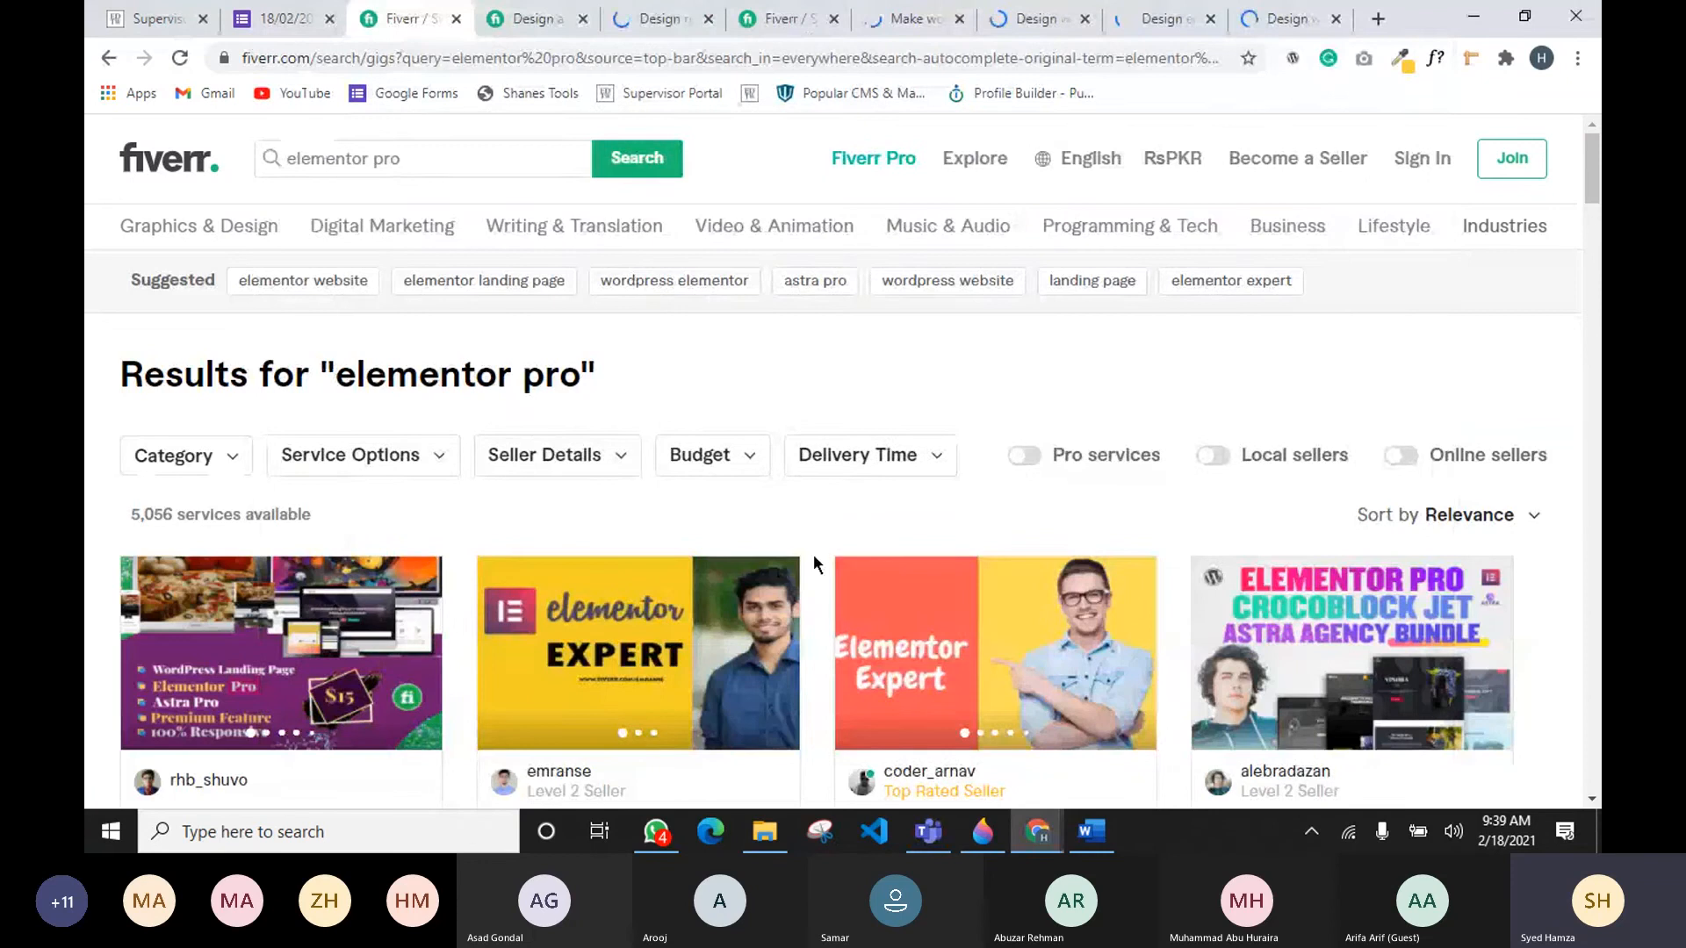
Step: Compare competitor gig titles across the open tabs, highlighting the phrase 'wordpress website' in them
click(810, 30)
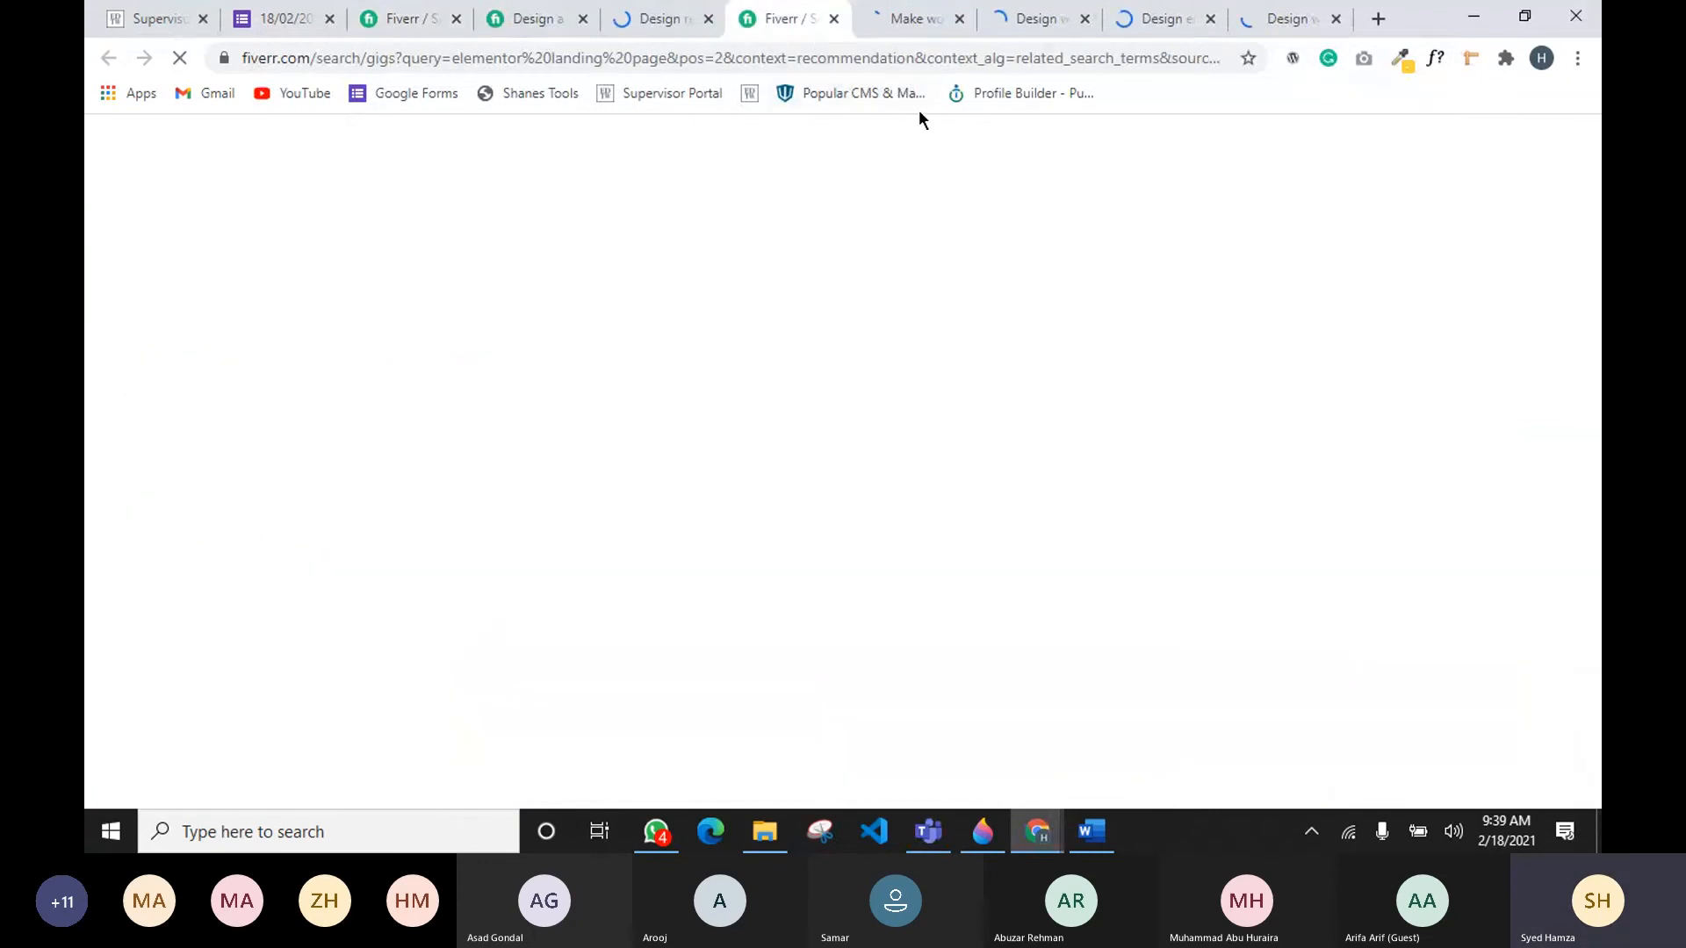
click(918, 20)
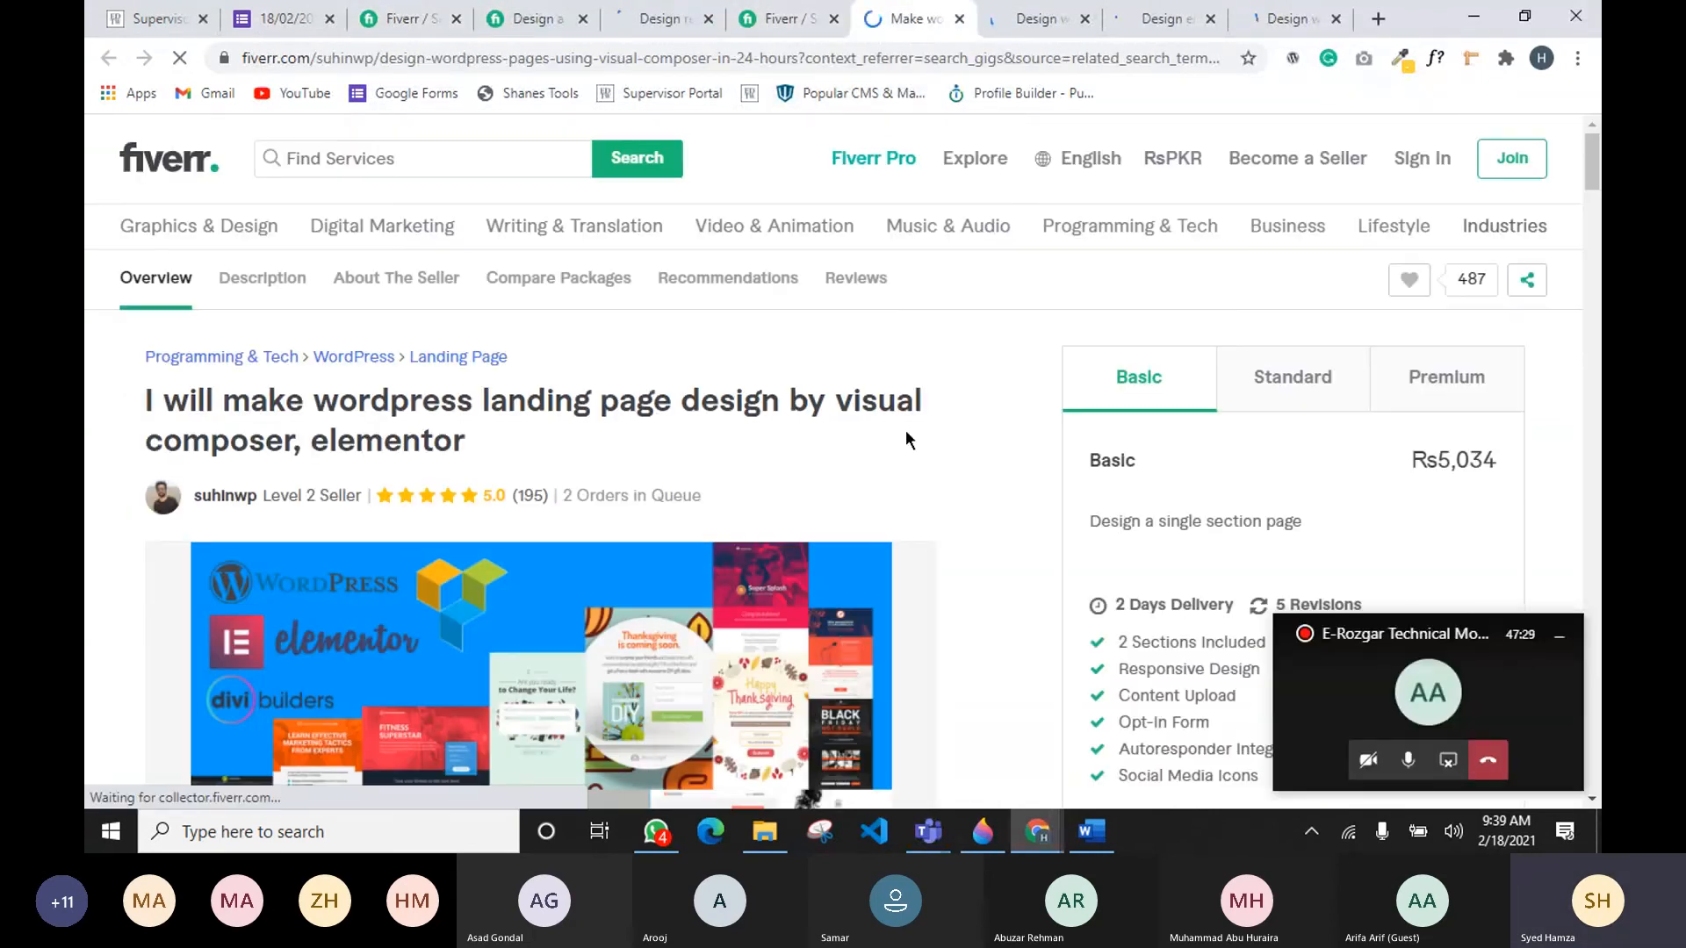
click(662, 31)
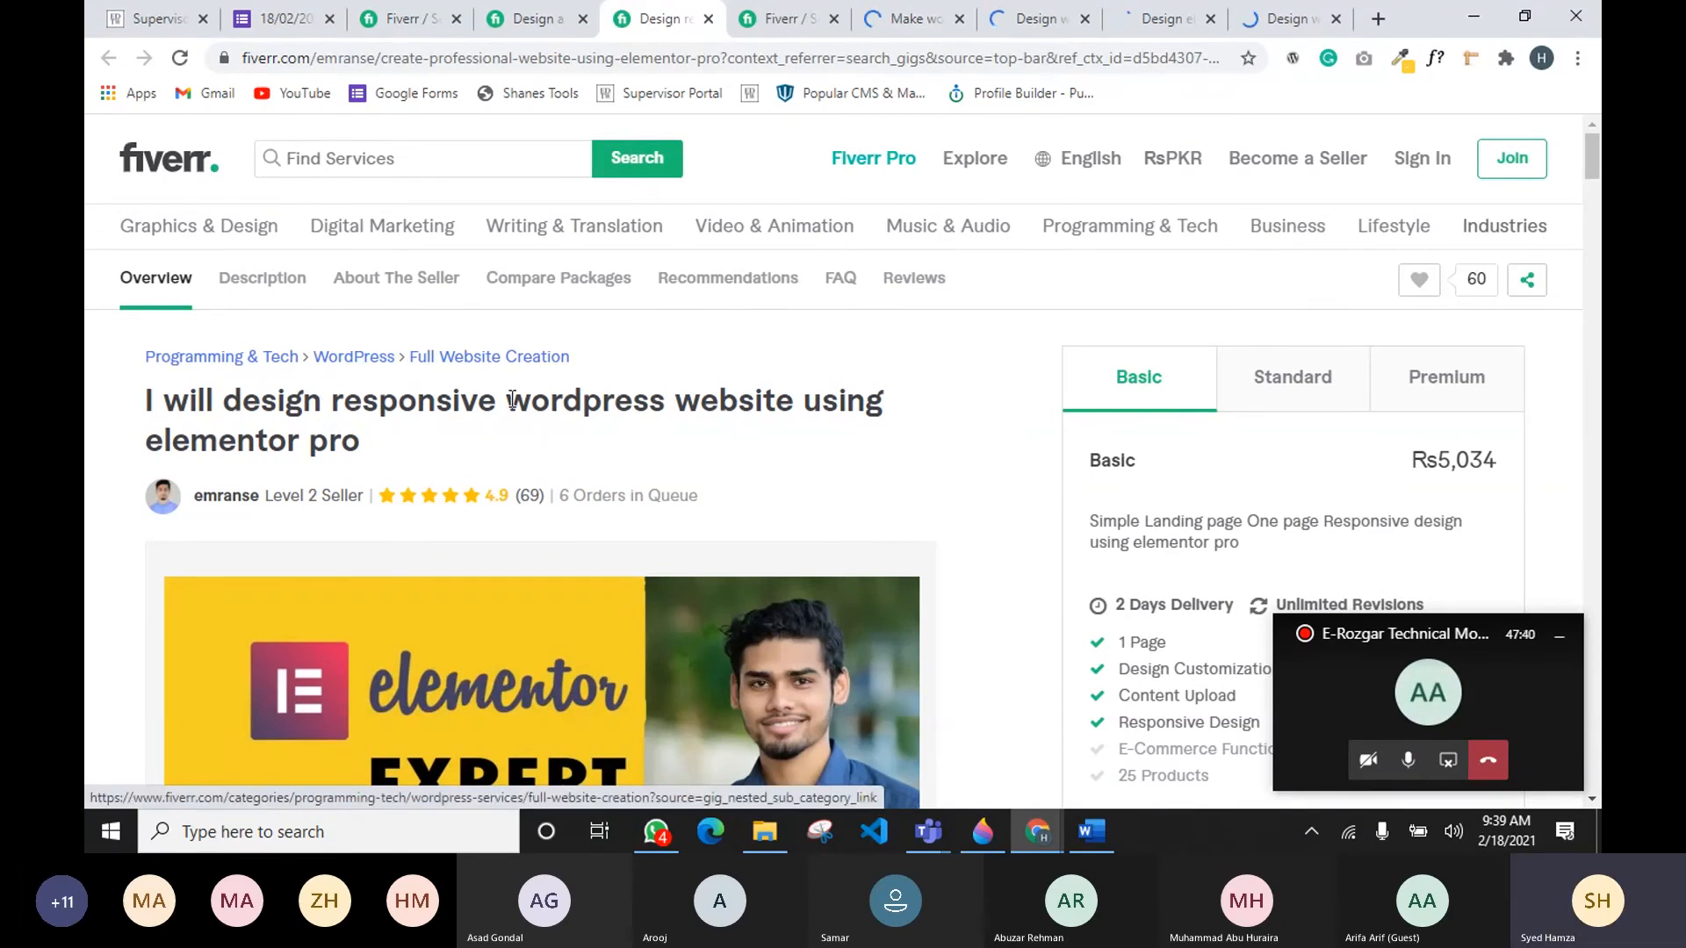
drag(509, 402, 792, 412)
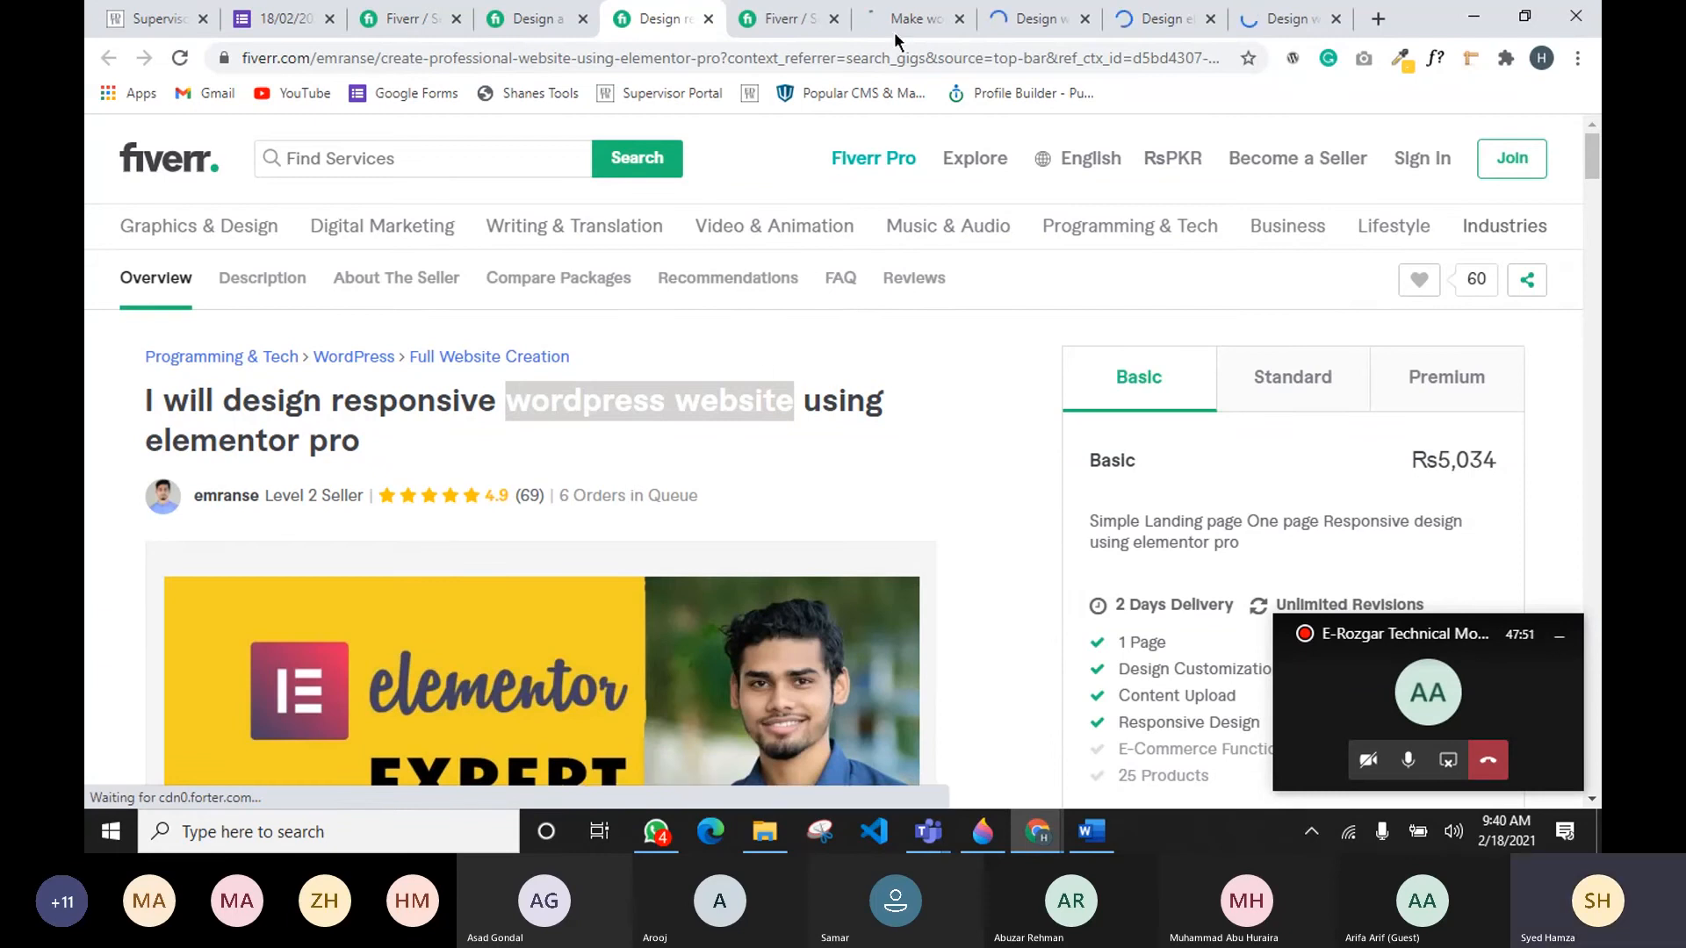
click(1000, 12)
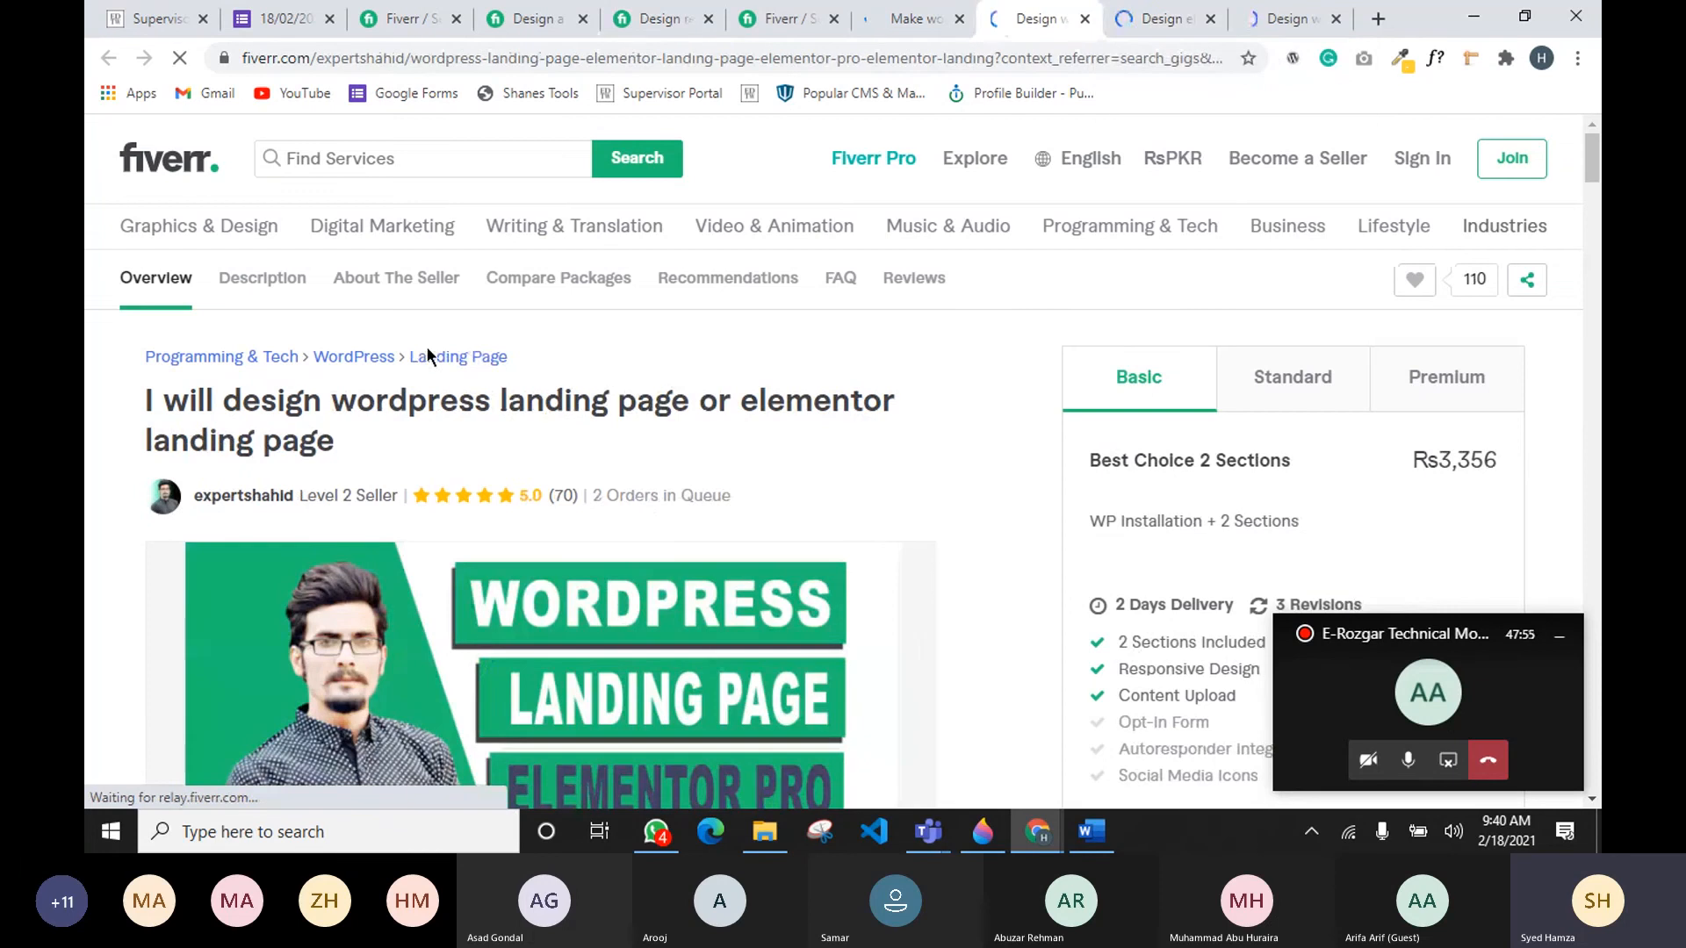
click(1168, 17)
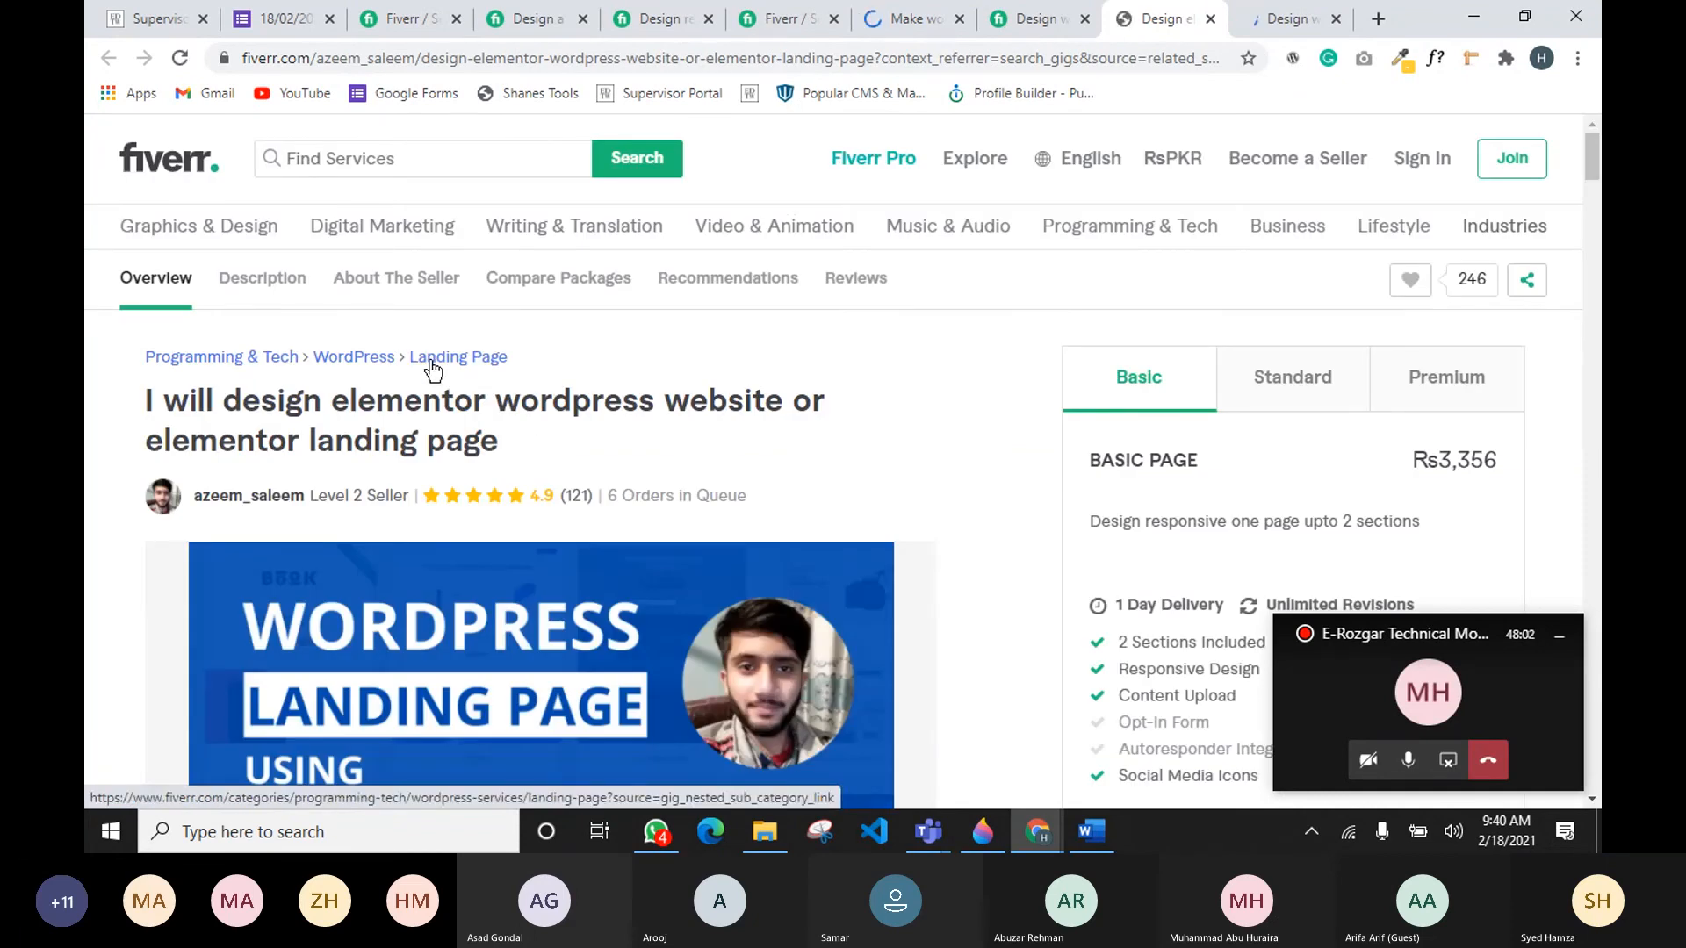
click(1276, 23)
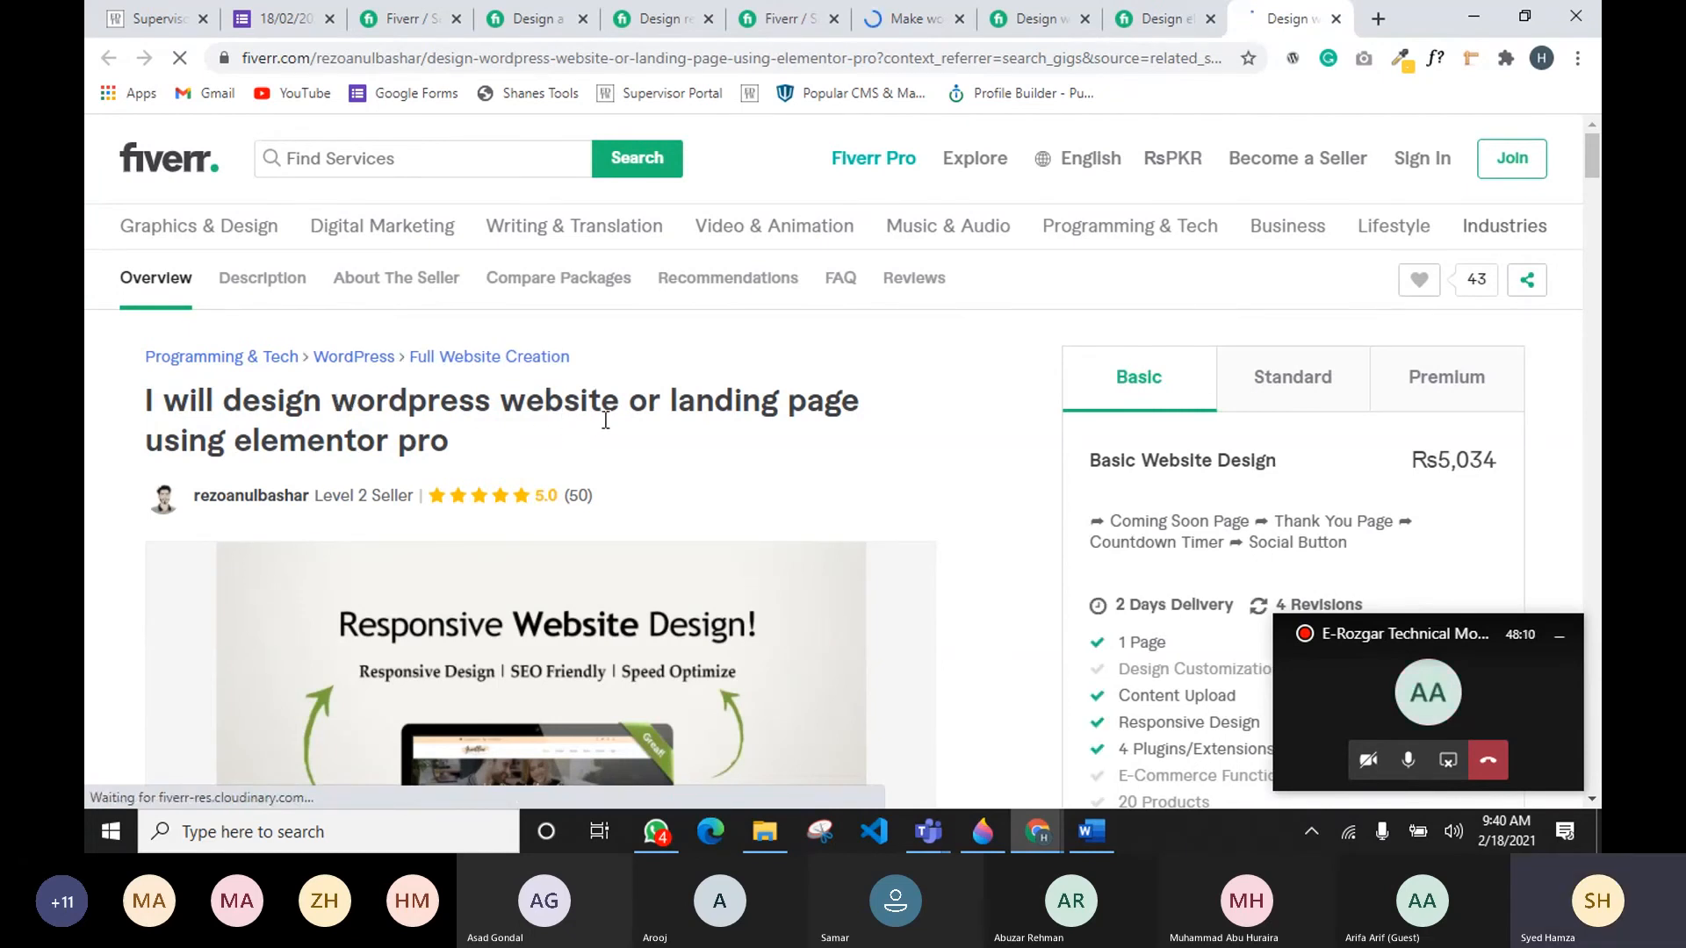
drag(605, 420, 332, 402)
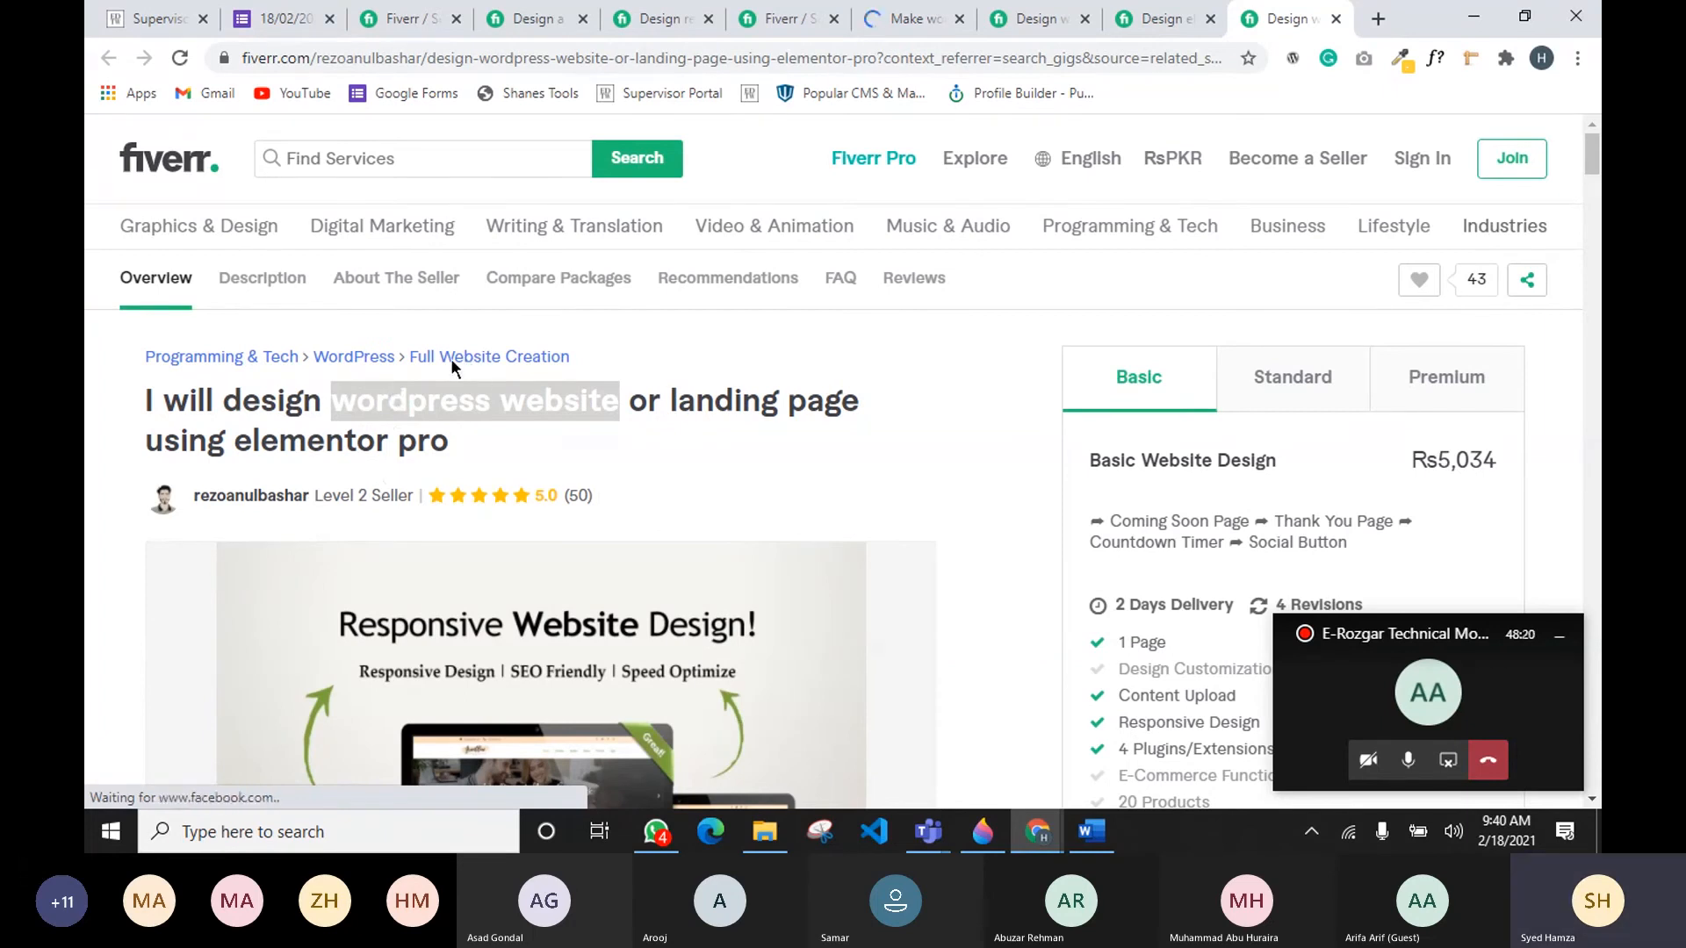
mouse_move(928, 831)
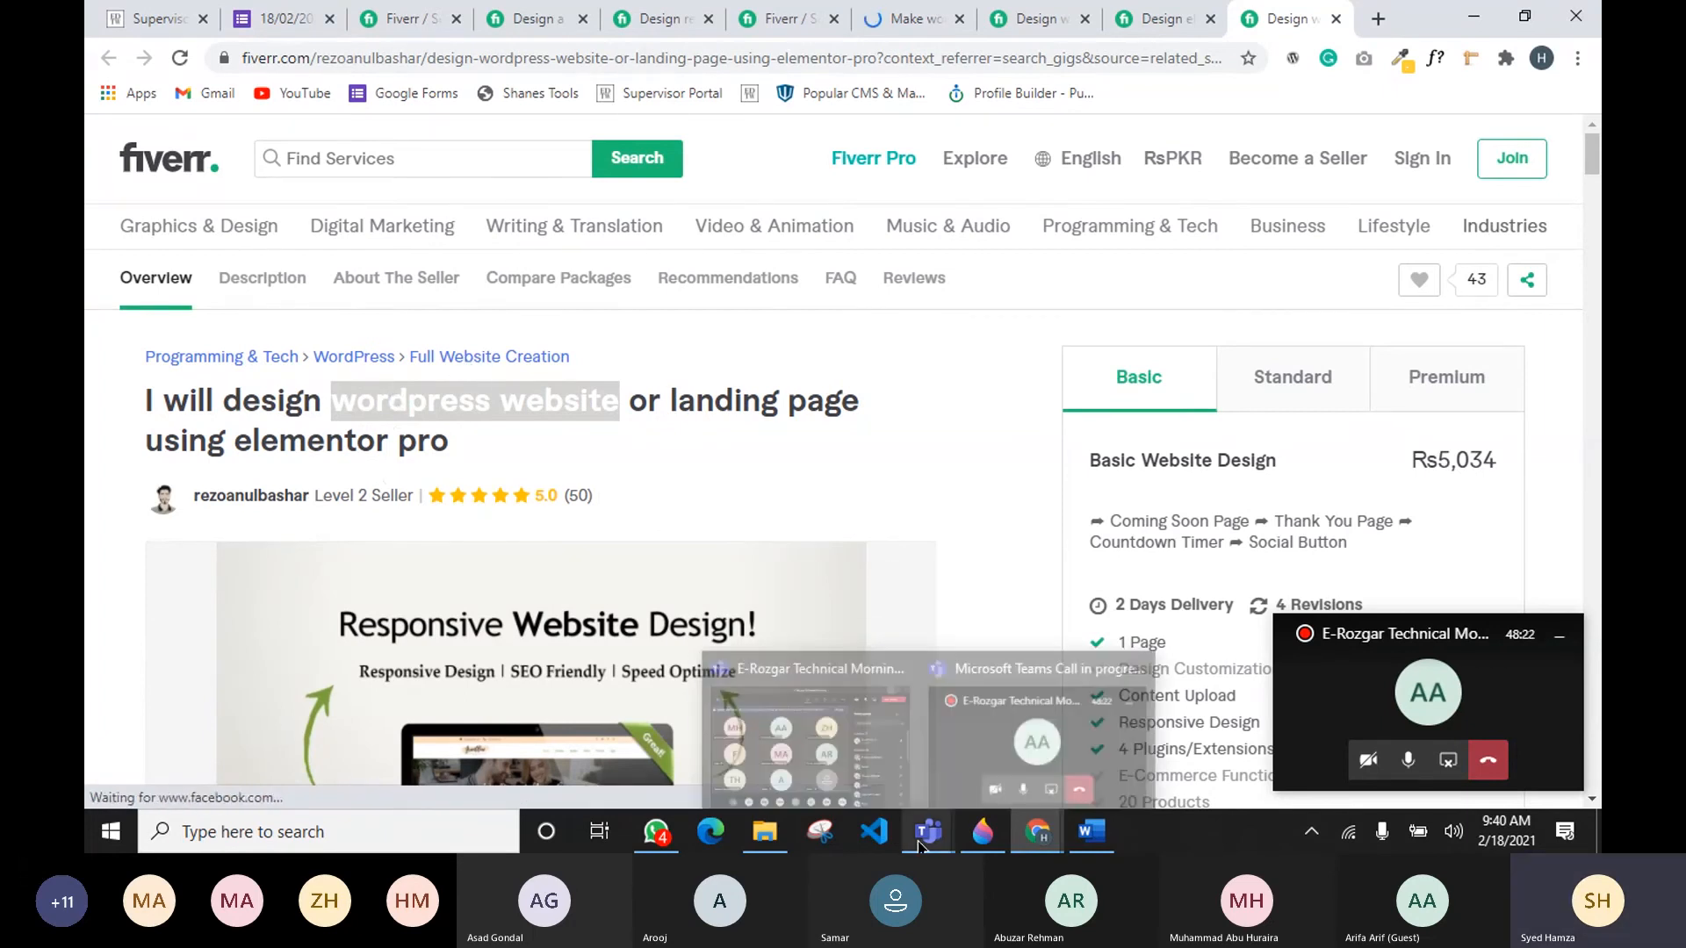
click(879, 755)
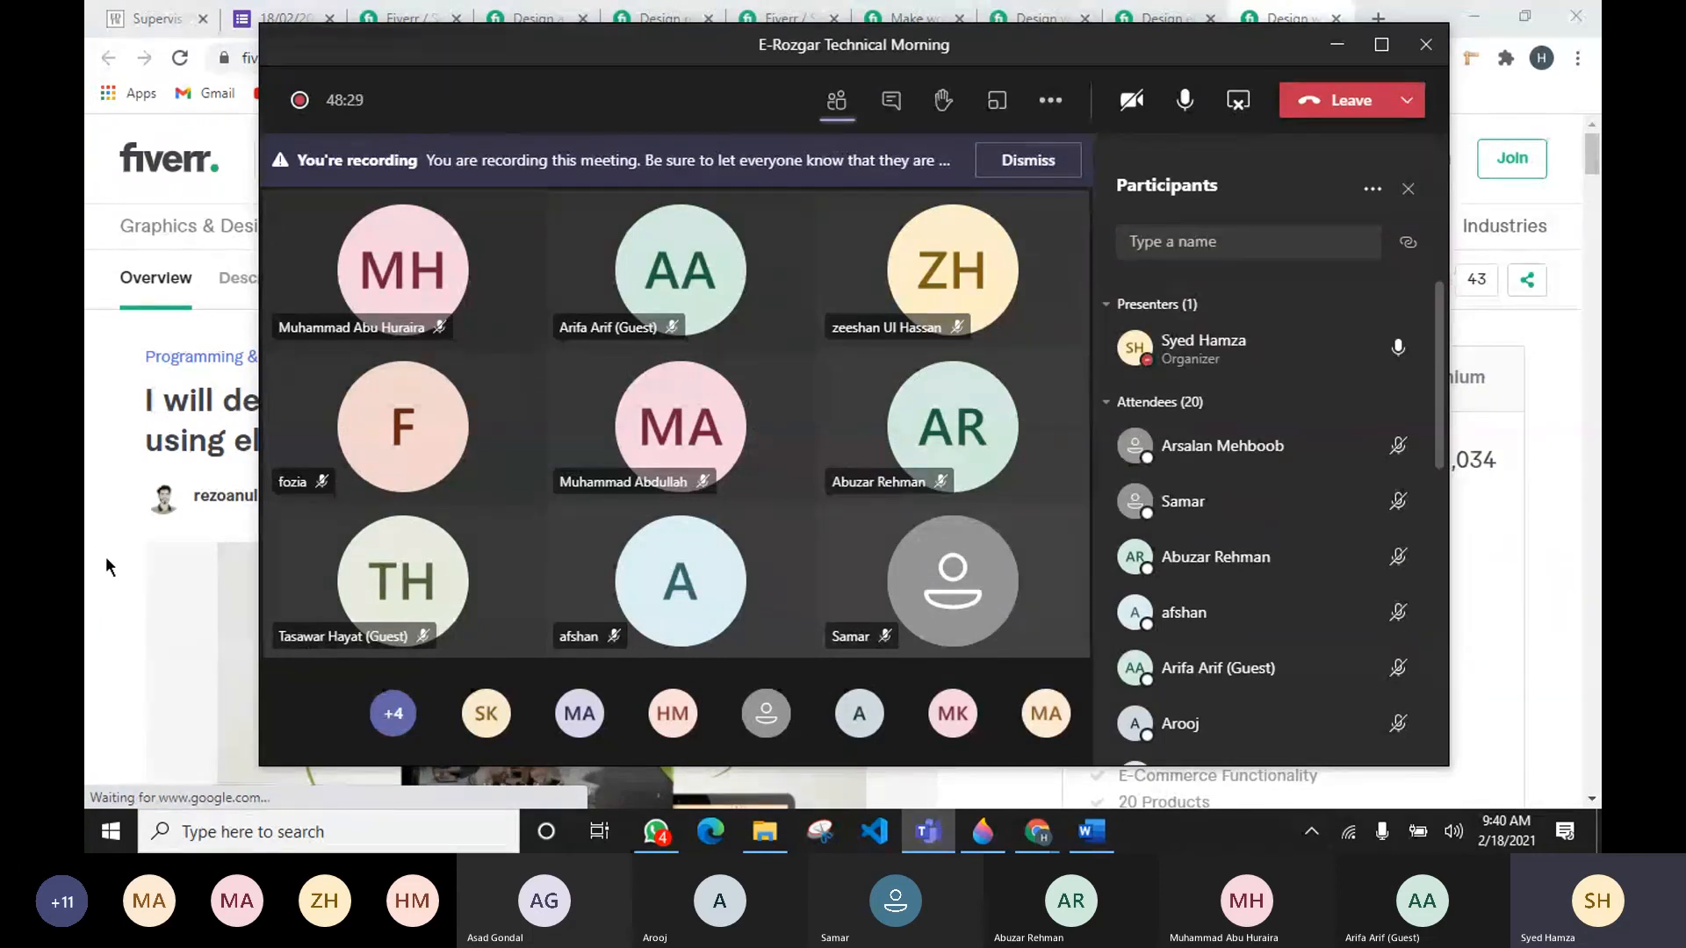
click(106, 529)
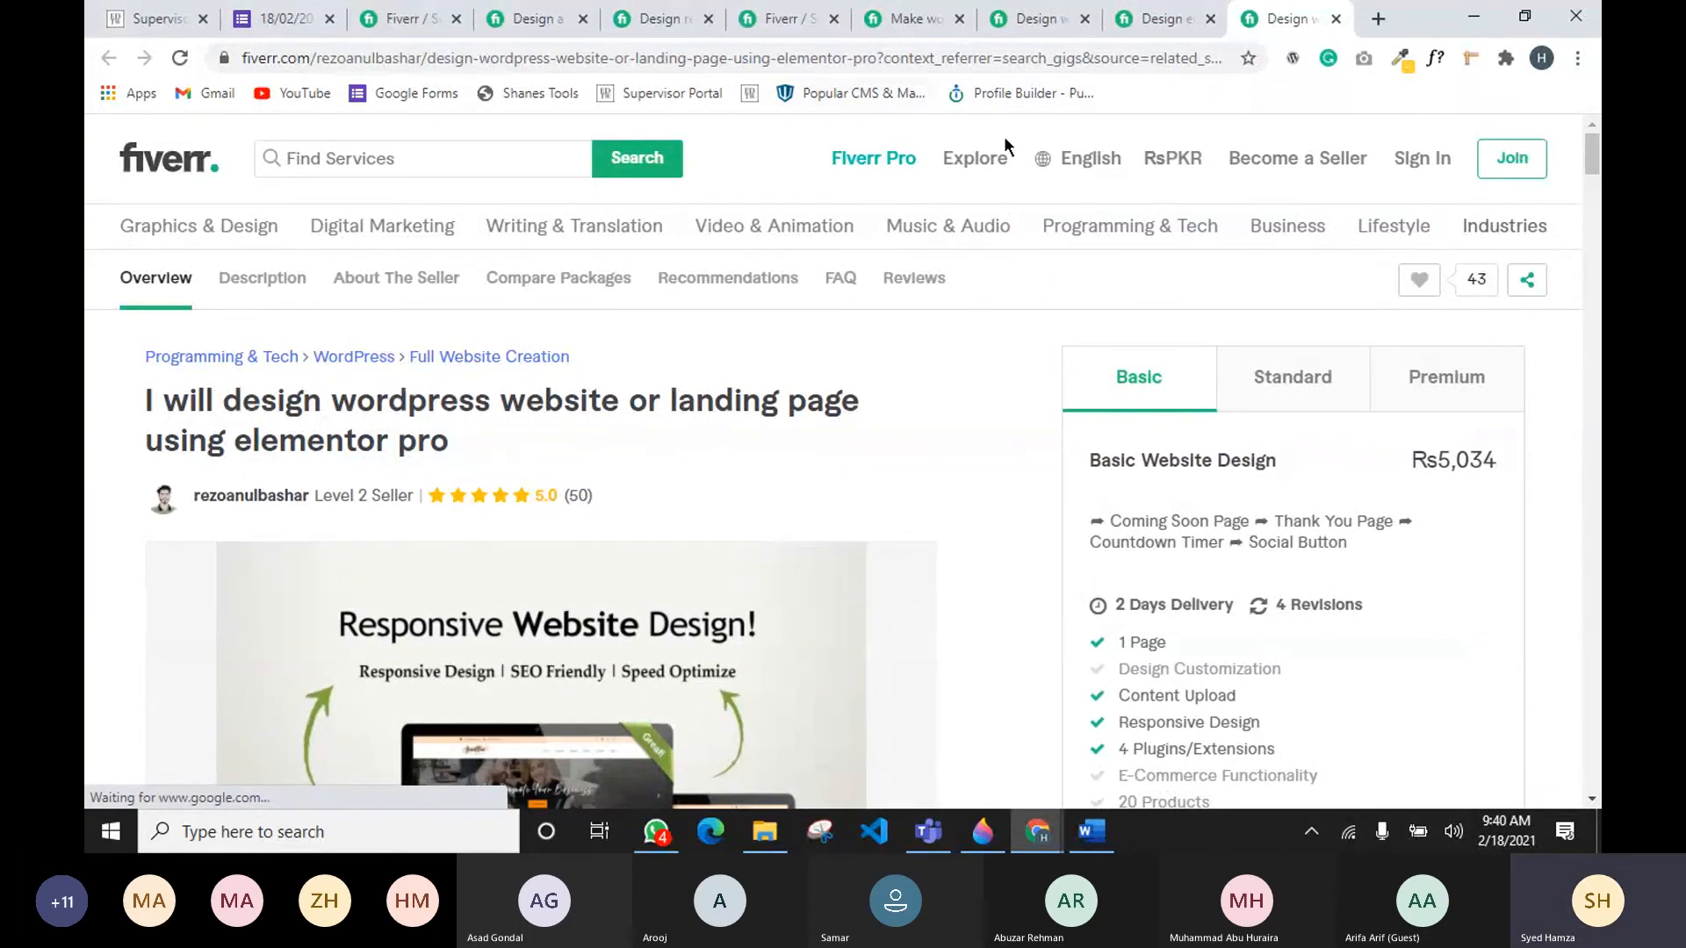
Step: Return to the gig creation form and choose the suggested category Programming & Tech > WordPress
click(1007, 841)
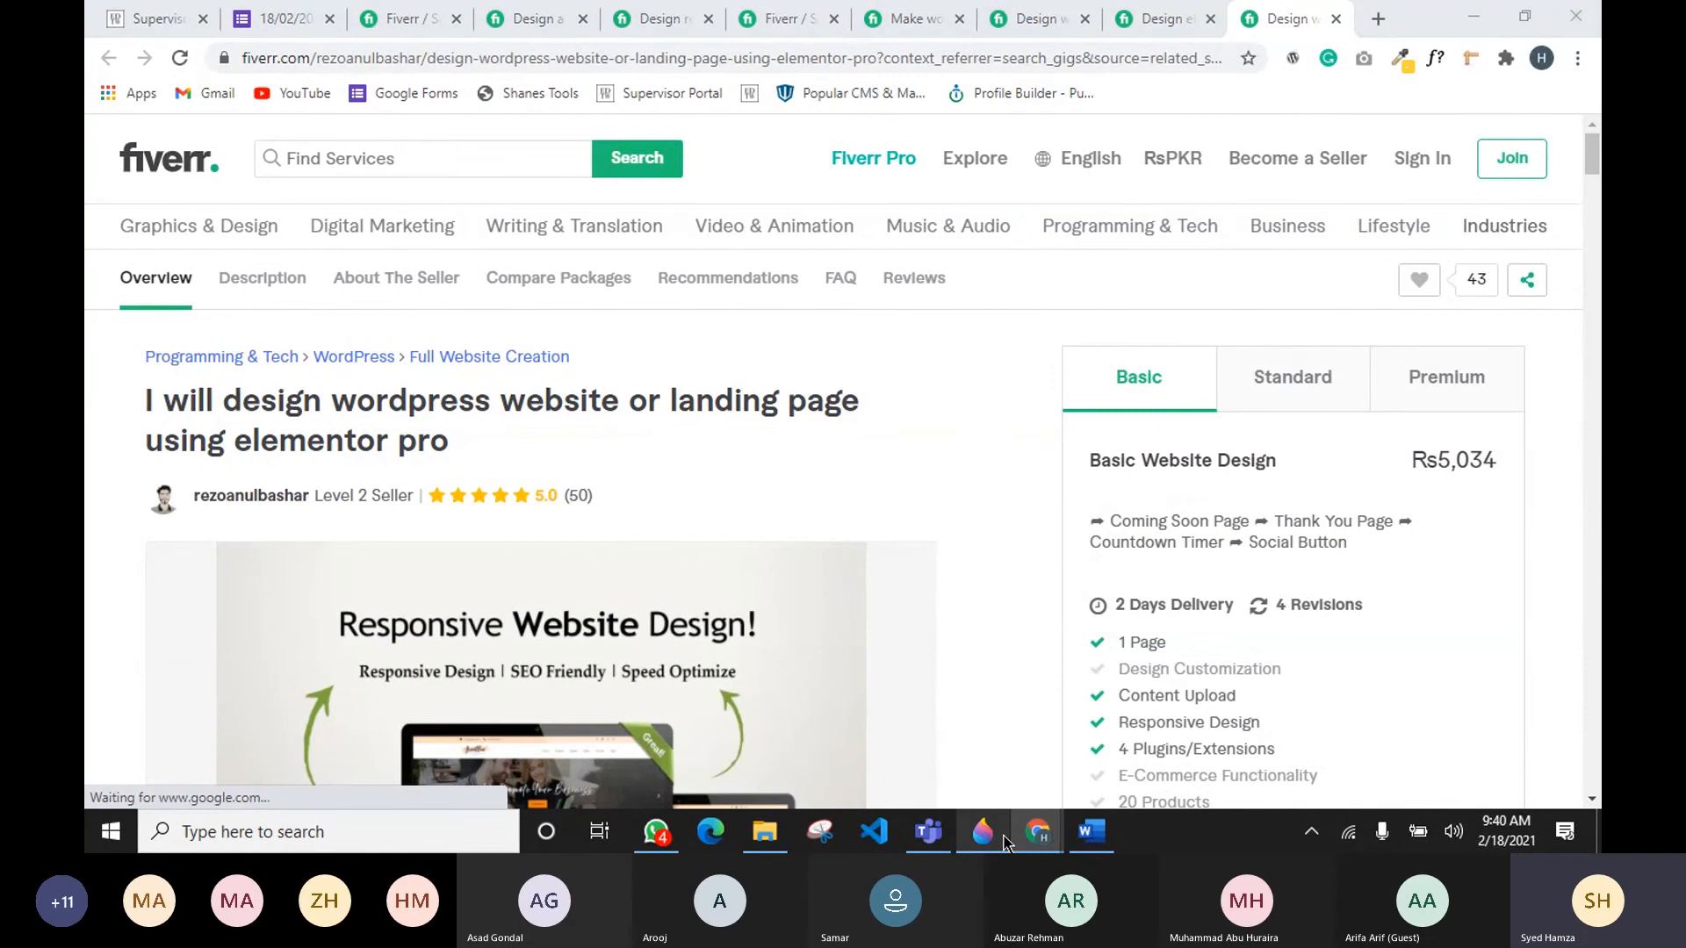
key(alt+Tab)
key(Tab)
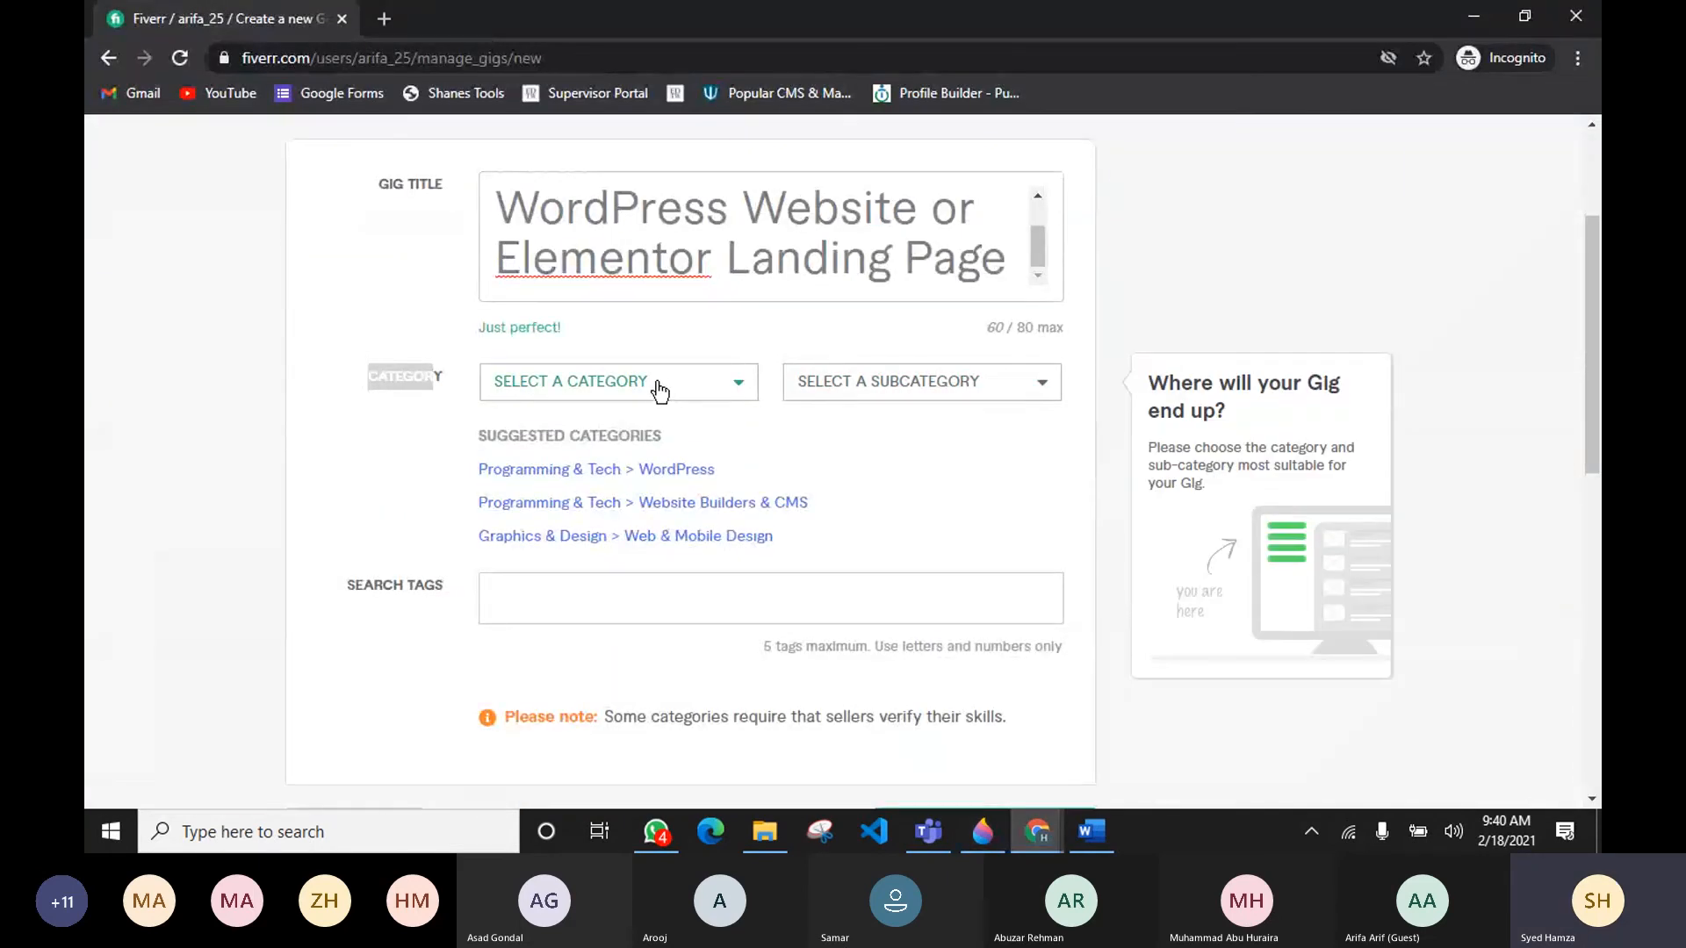
click(666, 470)
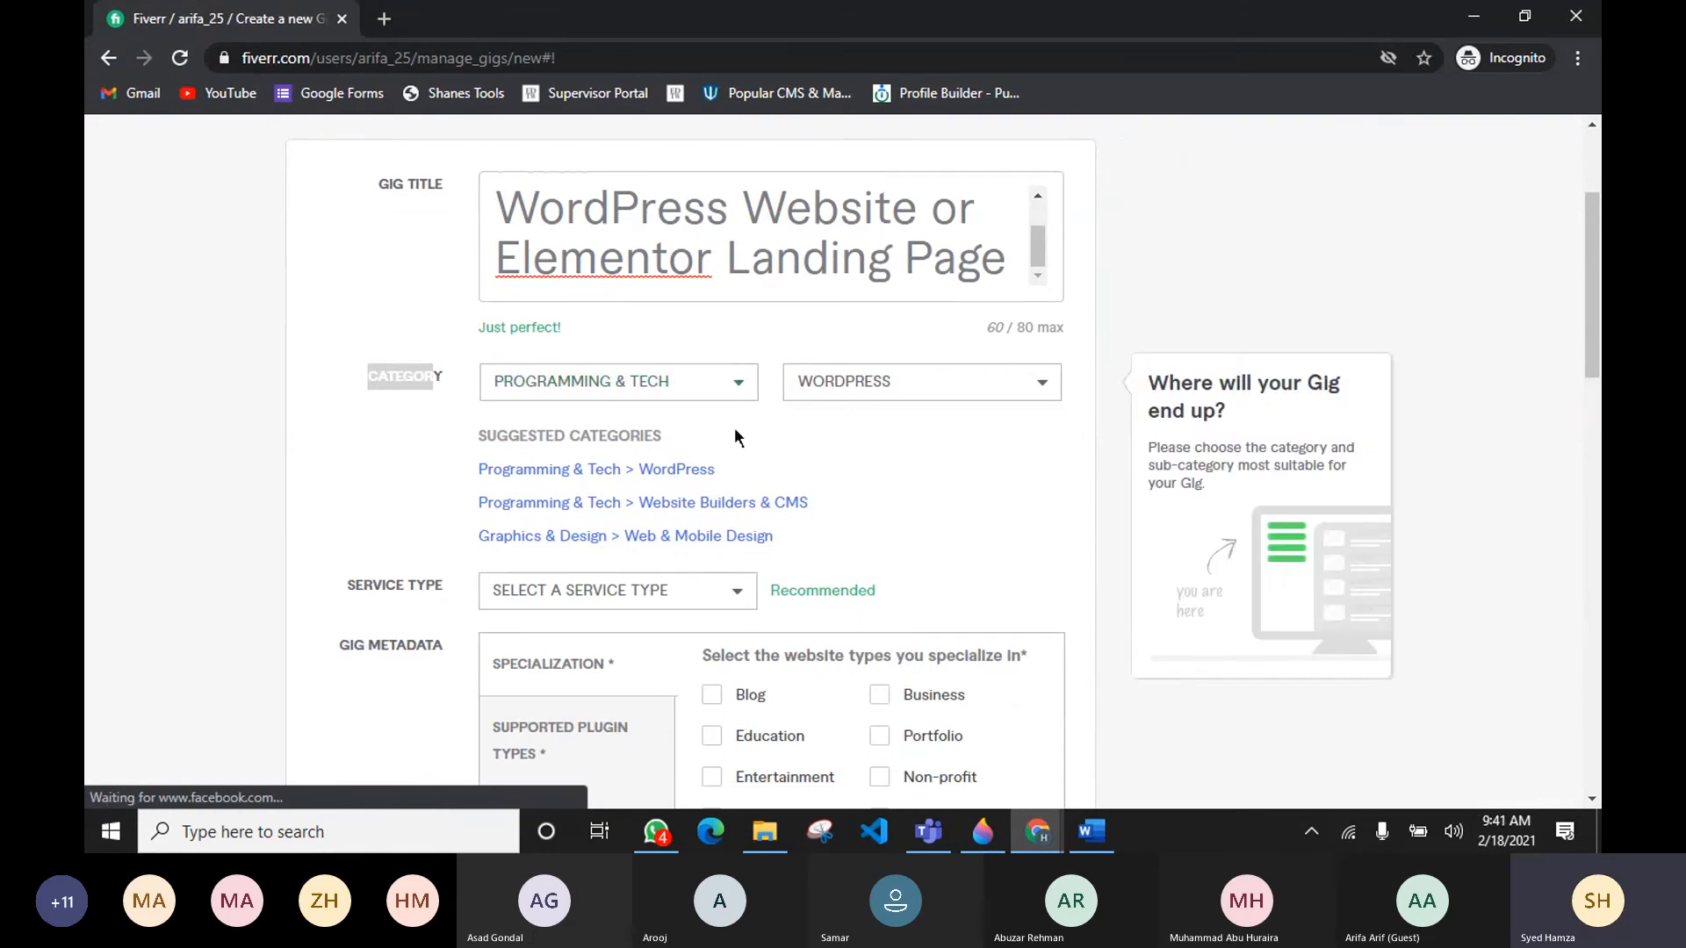
Step: Set the gig's service type to Full Website Creation, matching the competitor gig's category
click(771, 445)
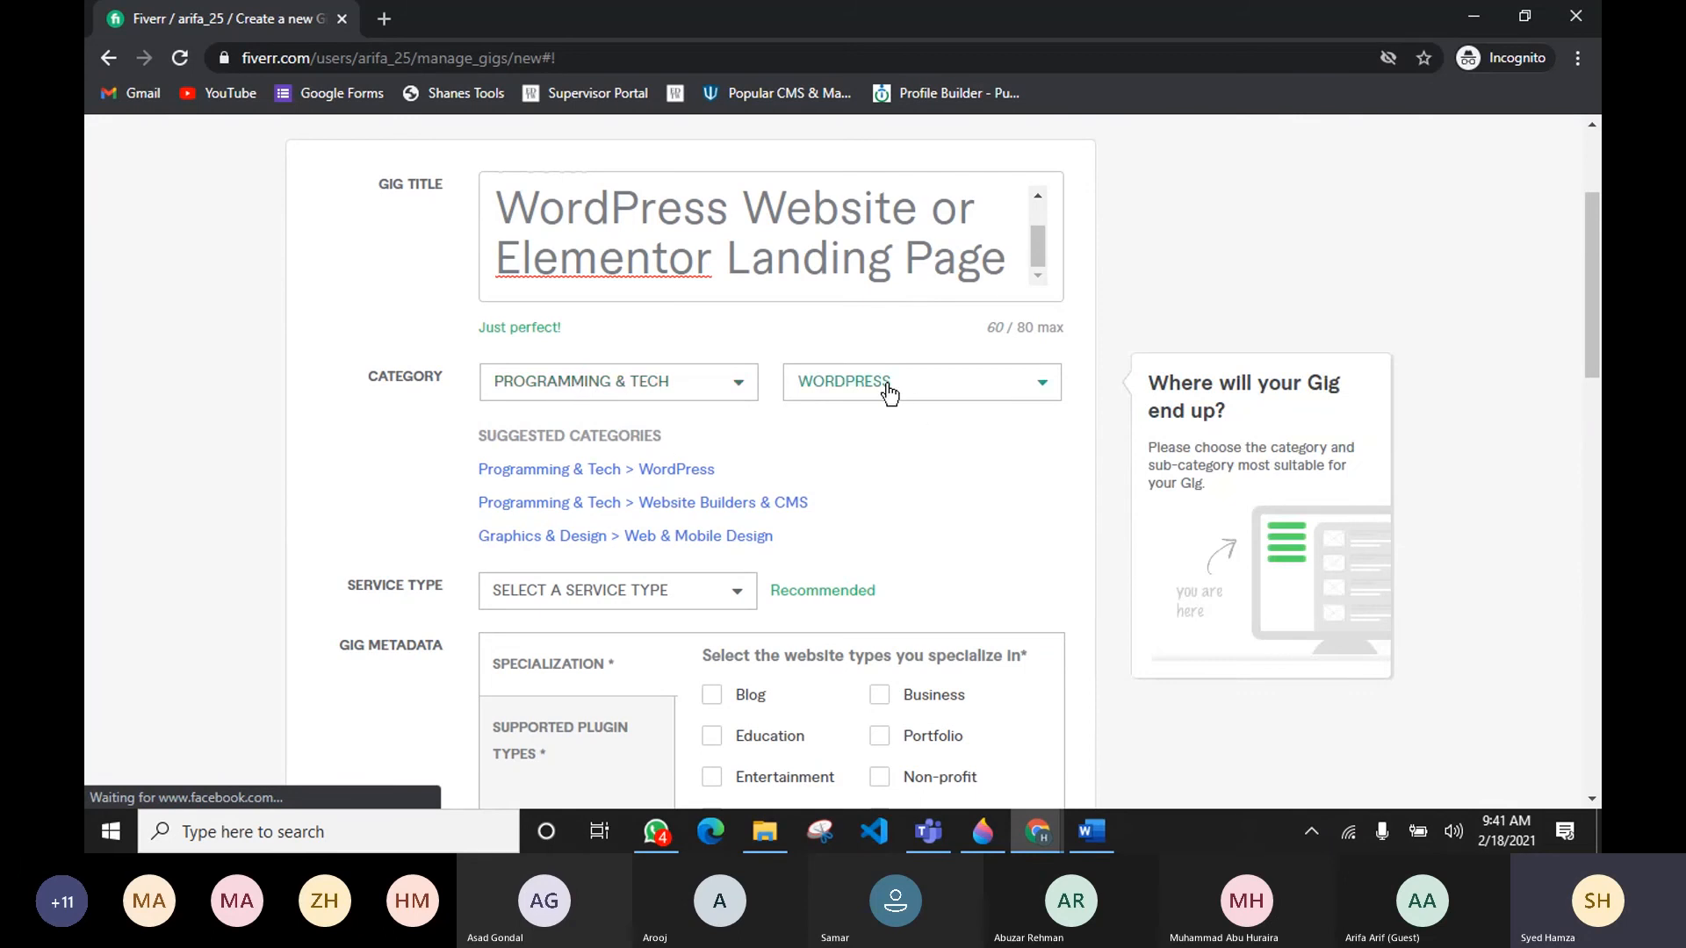
key(alt+Tab)
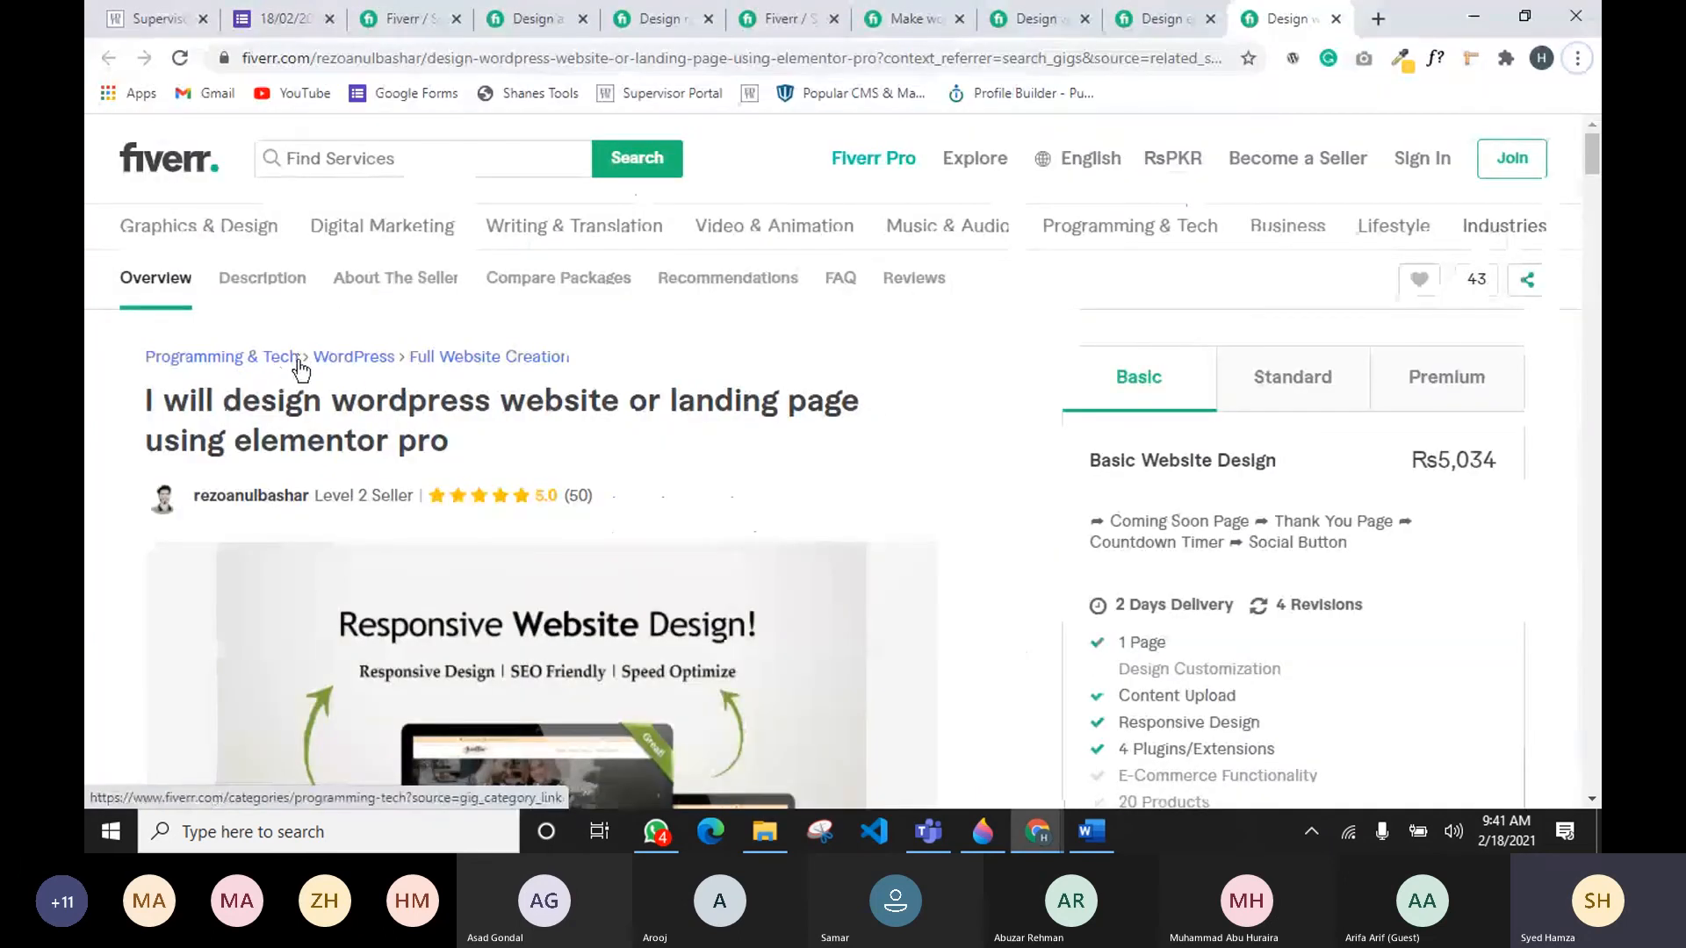
key(alt+Tab)
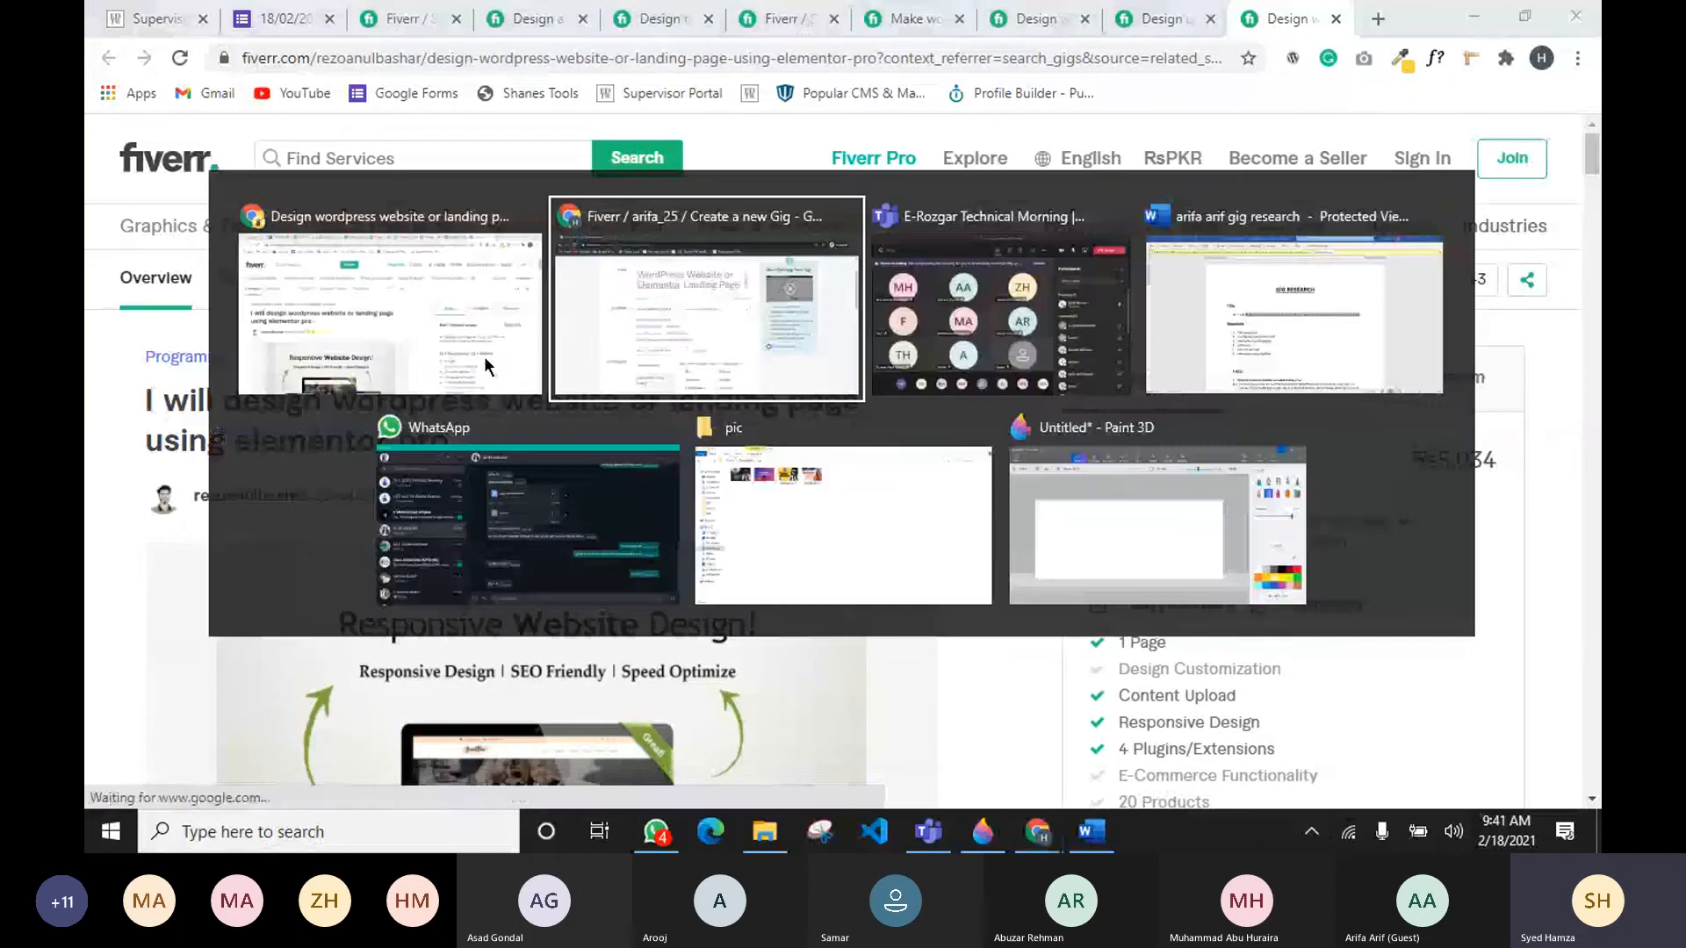
click(616, 594)
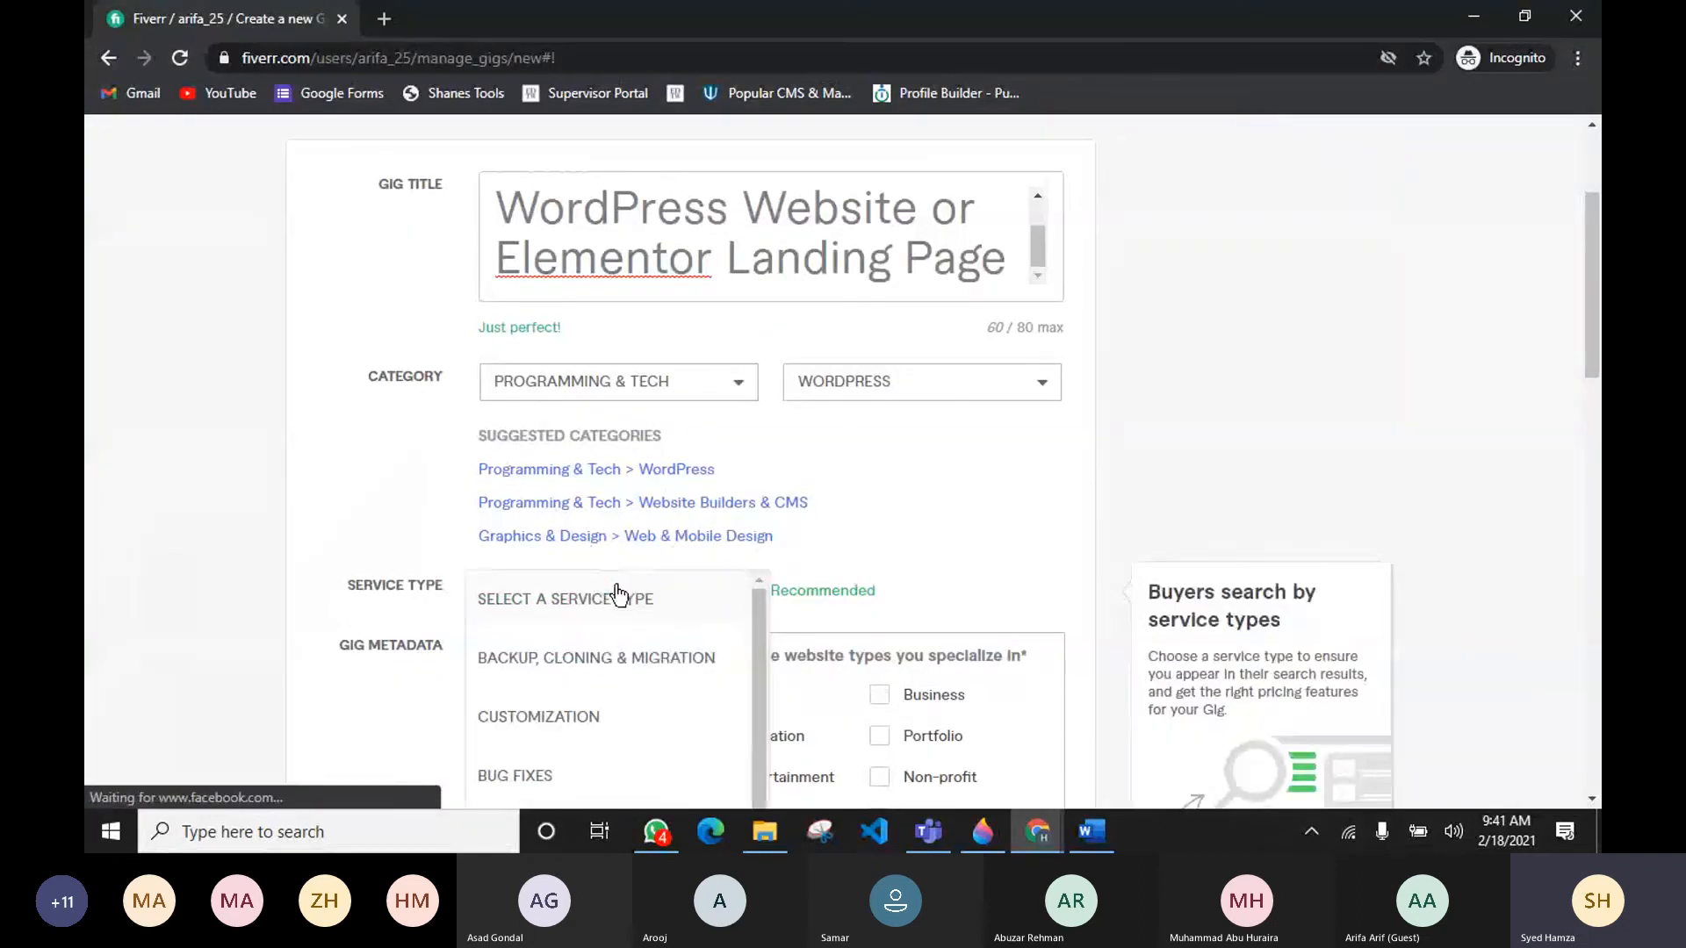
scroll(370, 482, down, 3)
scroll(567, 606, down, 1)
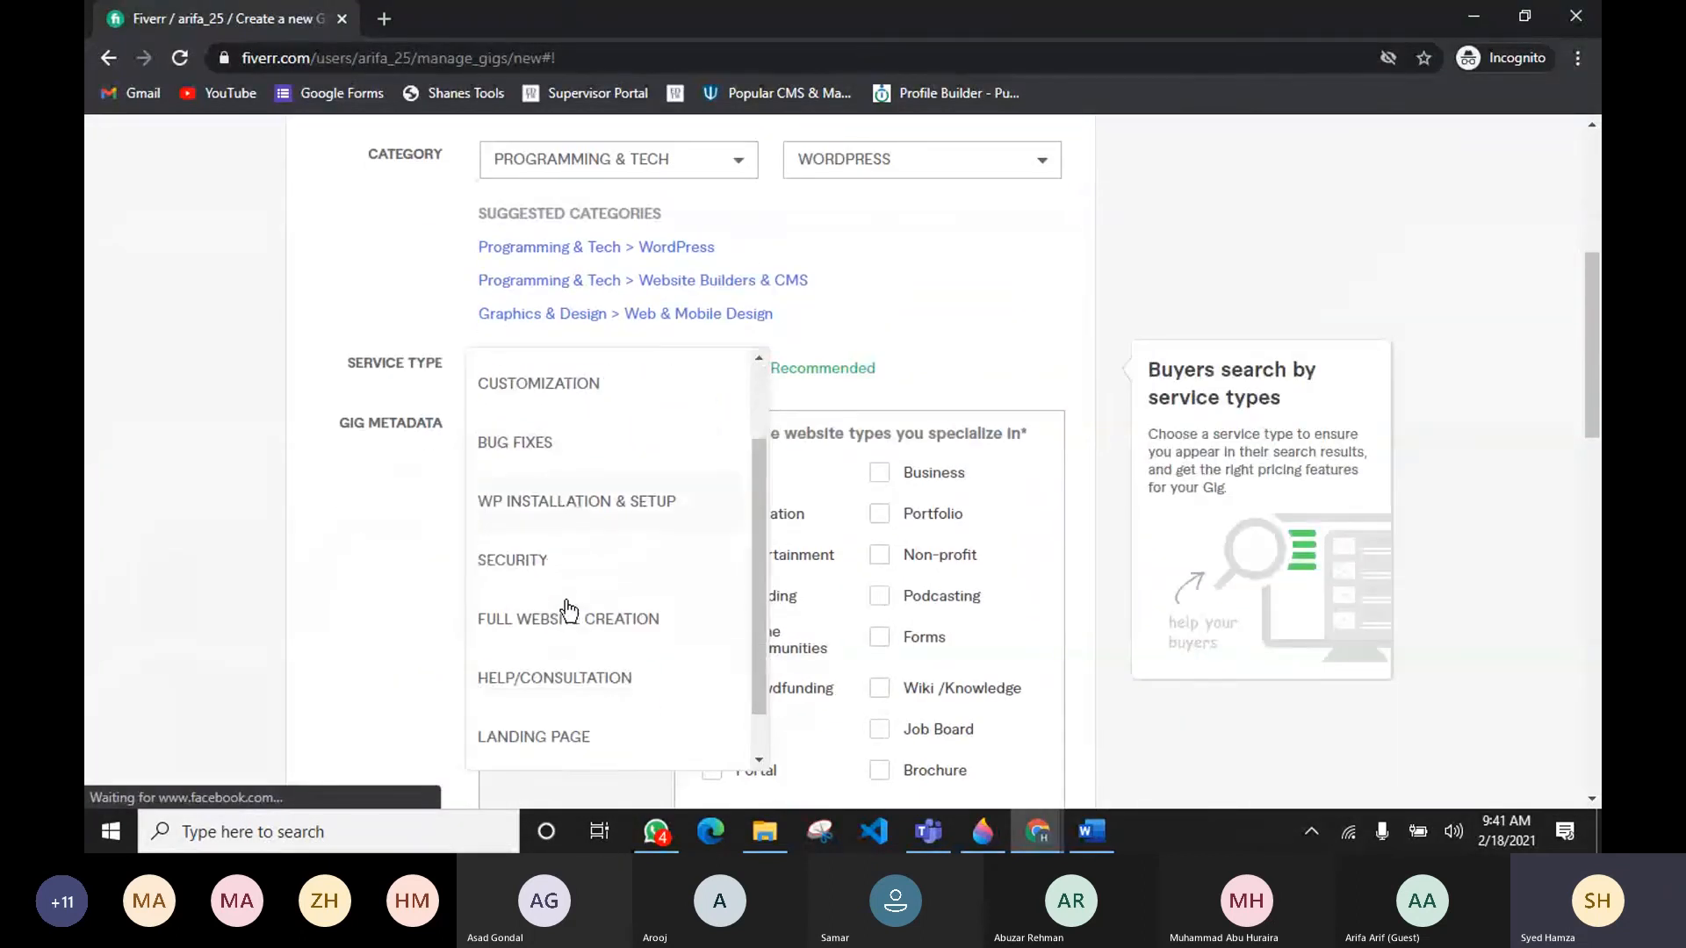
click(553, 618)
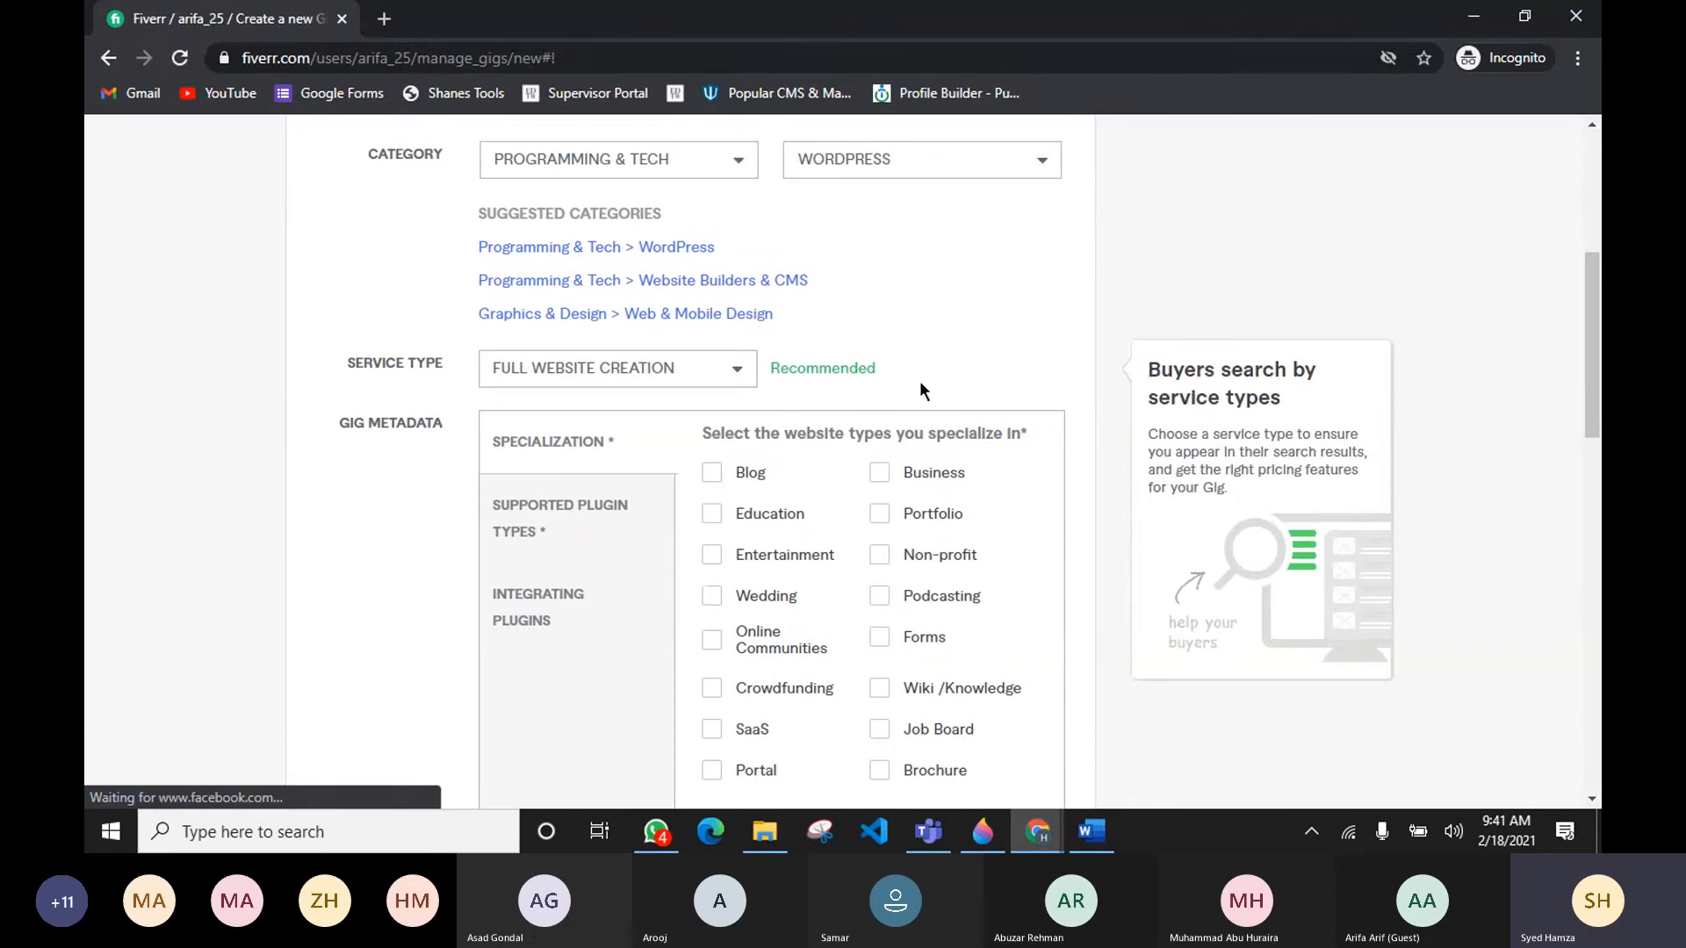
scroll(955, 335, up, 2)
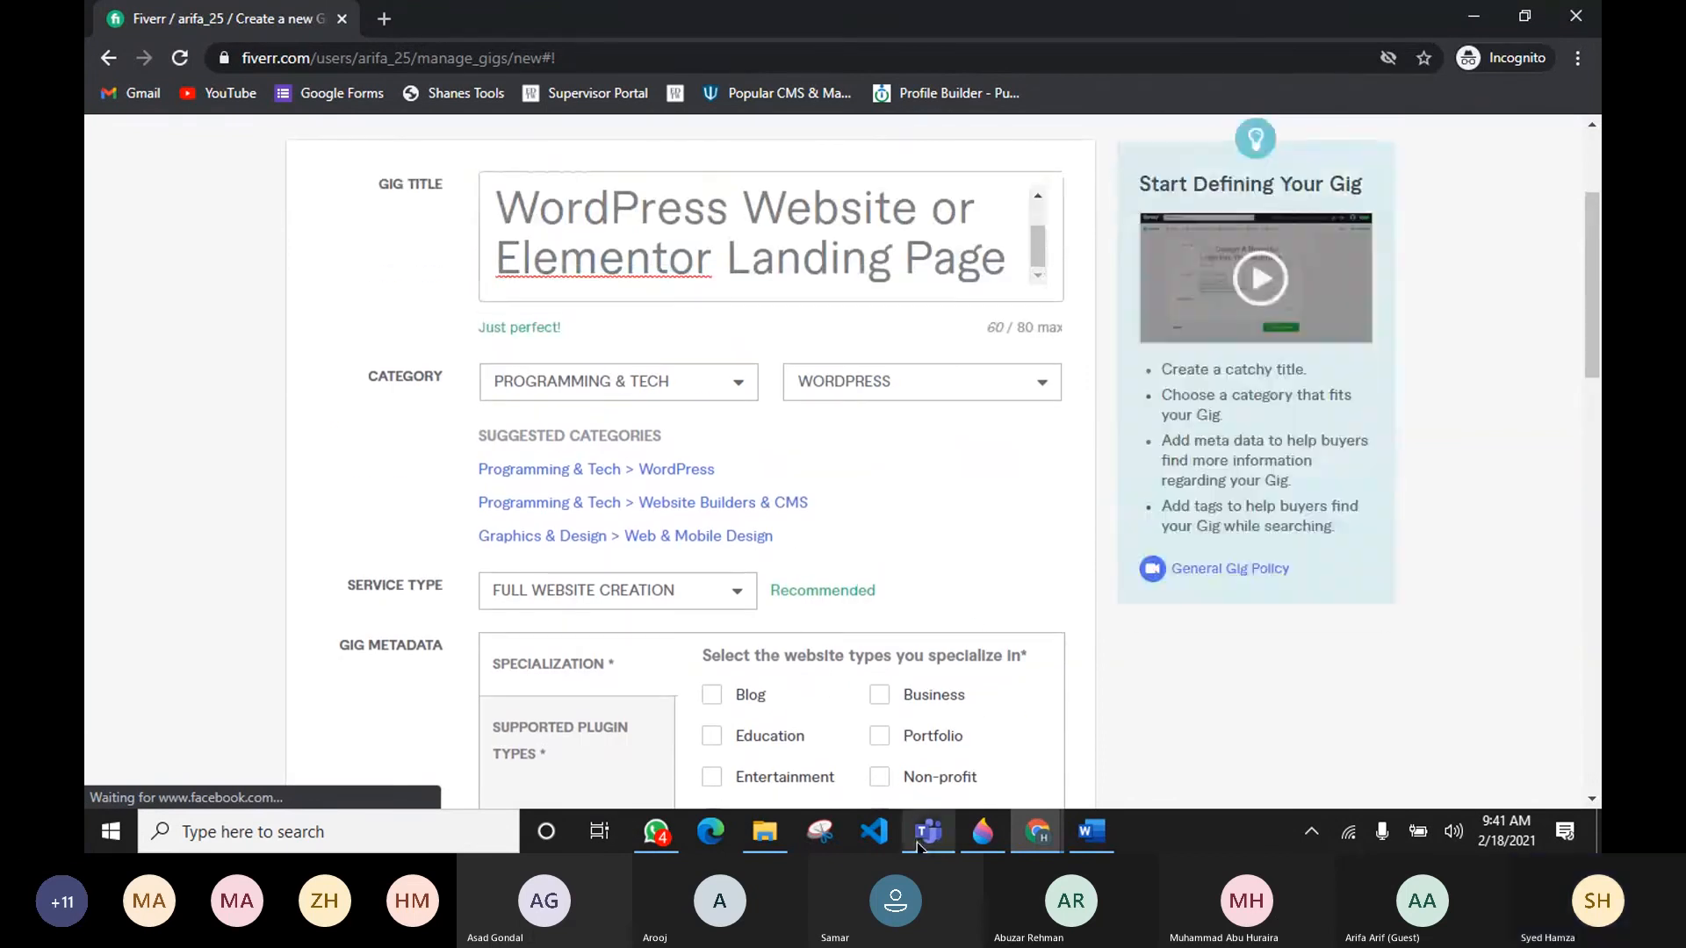
mouse_move(924, 845)
click(958, 746)
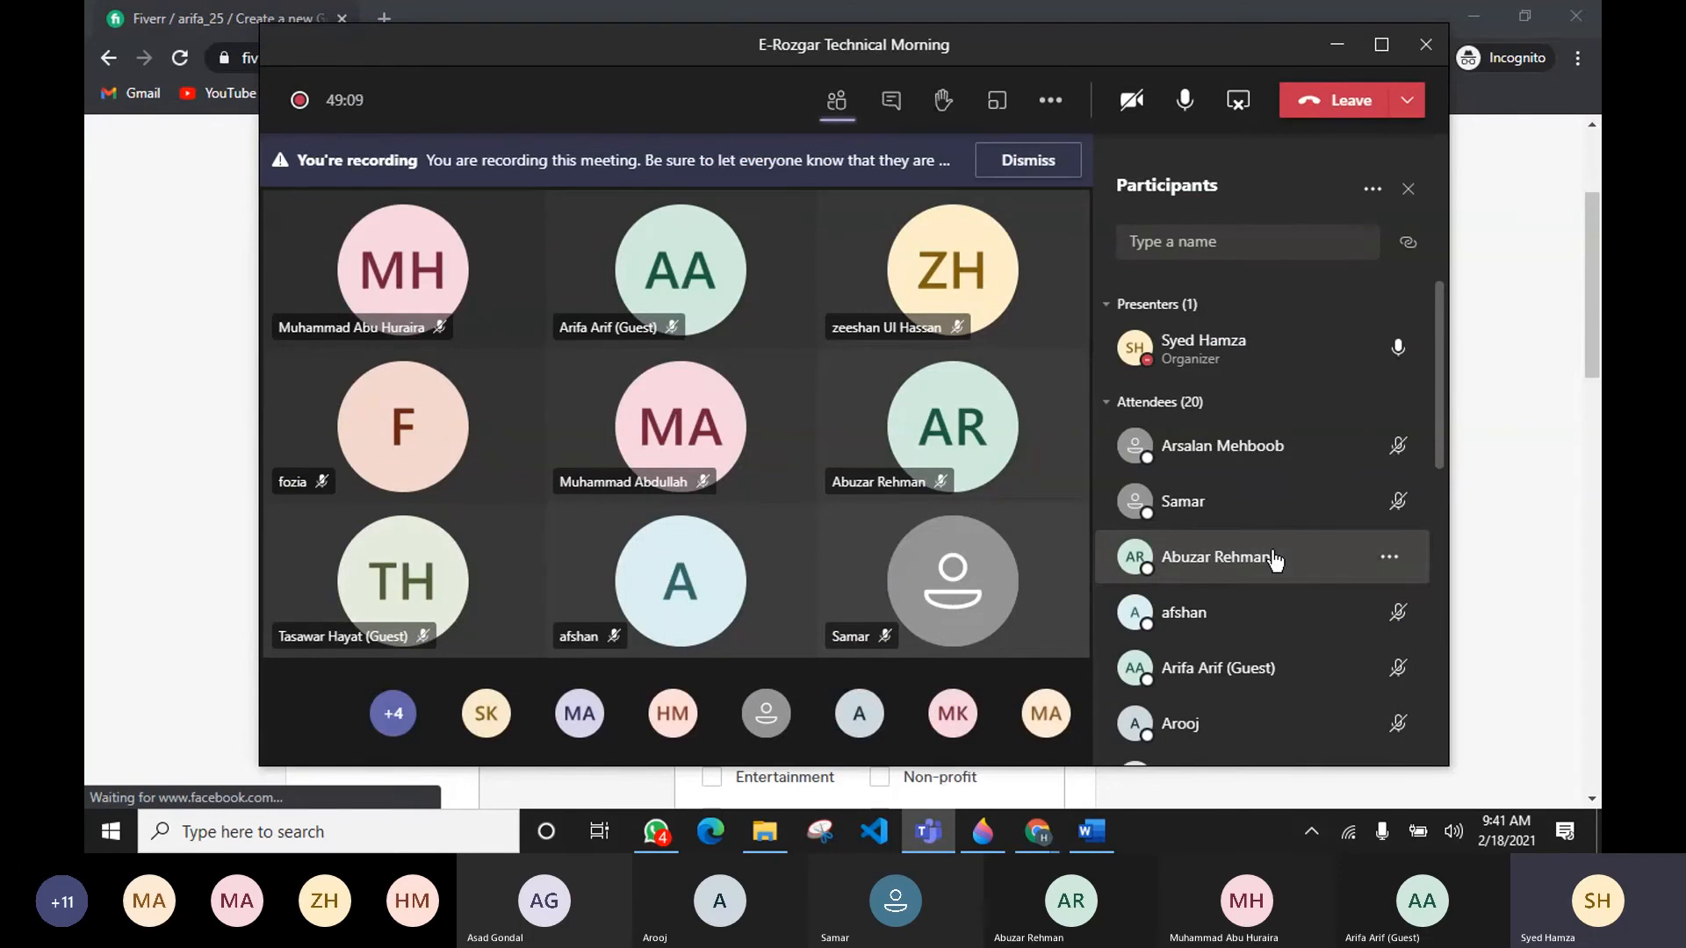
click(1455, 486)
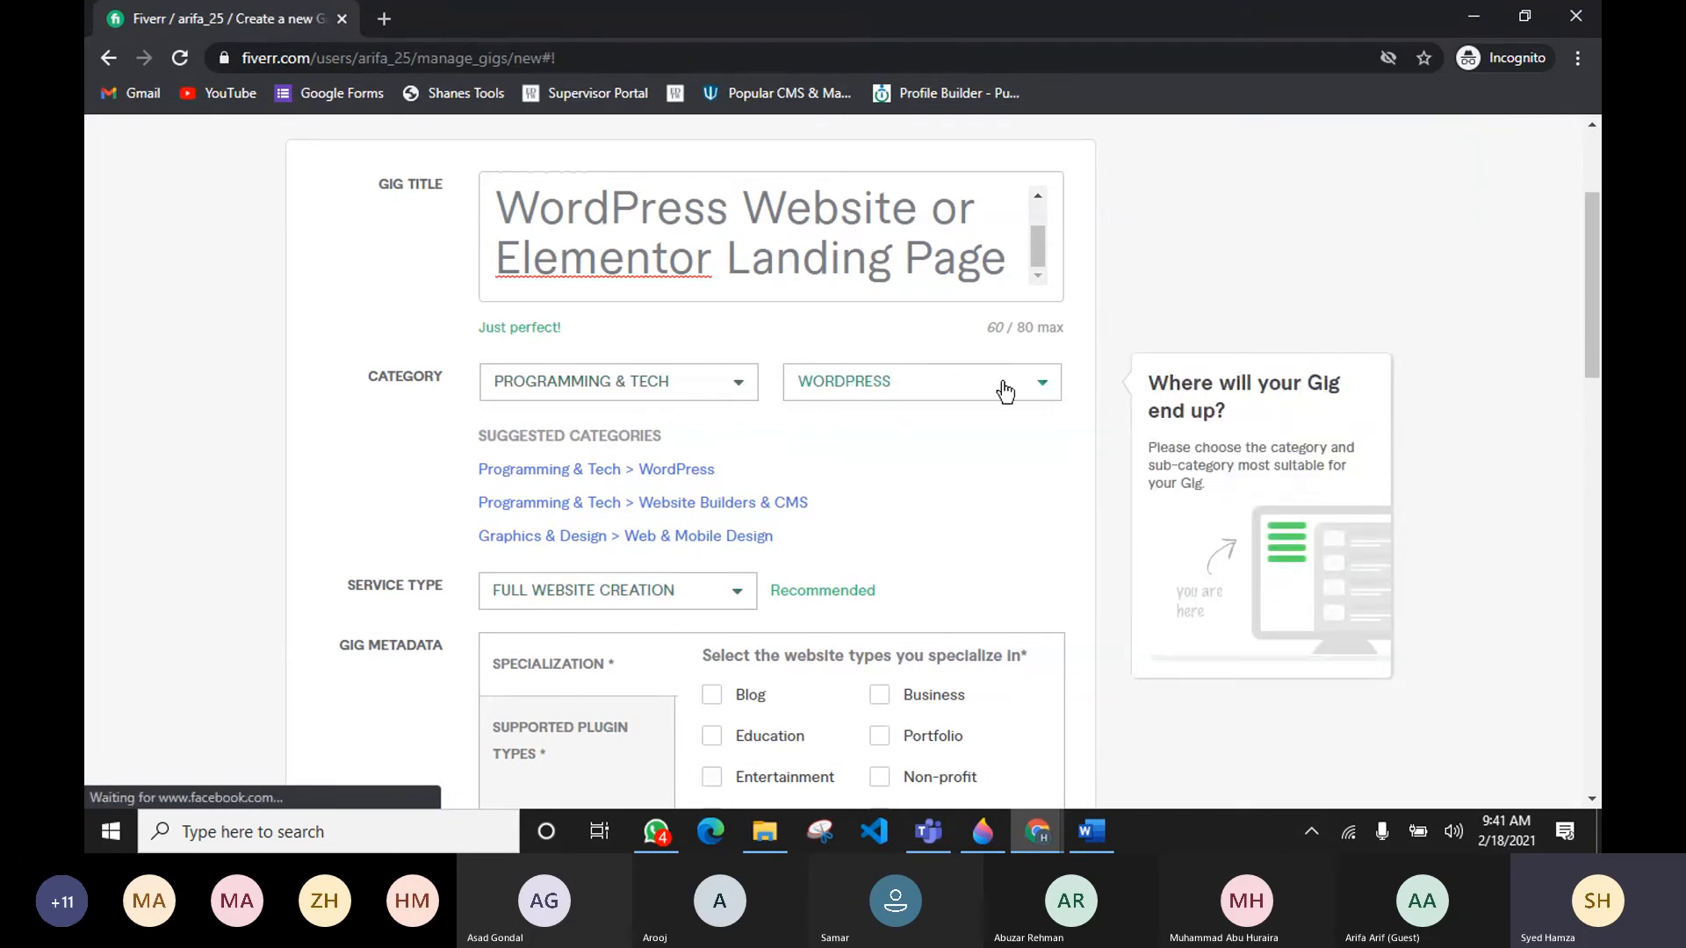
scroll(1077, 593, down, 1)
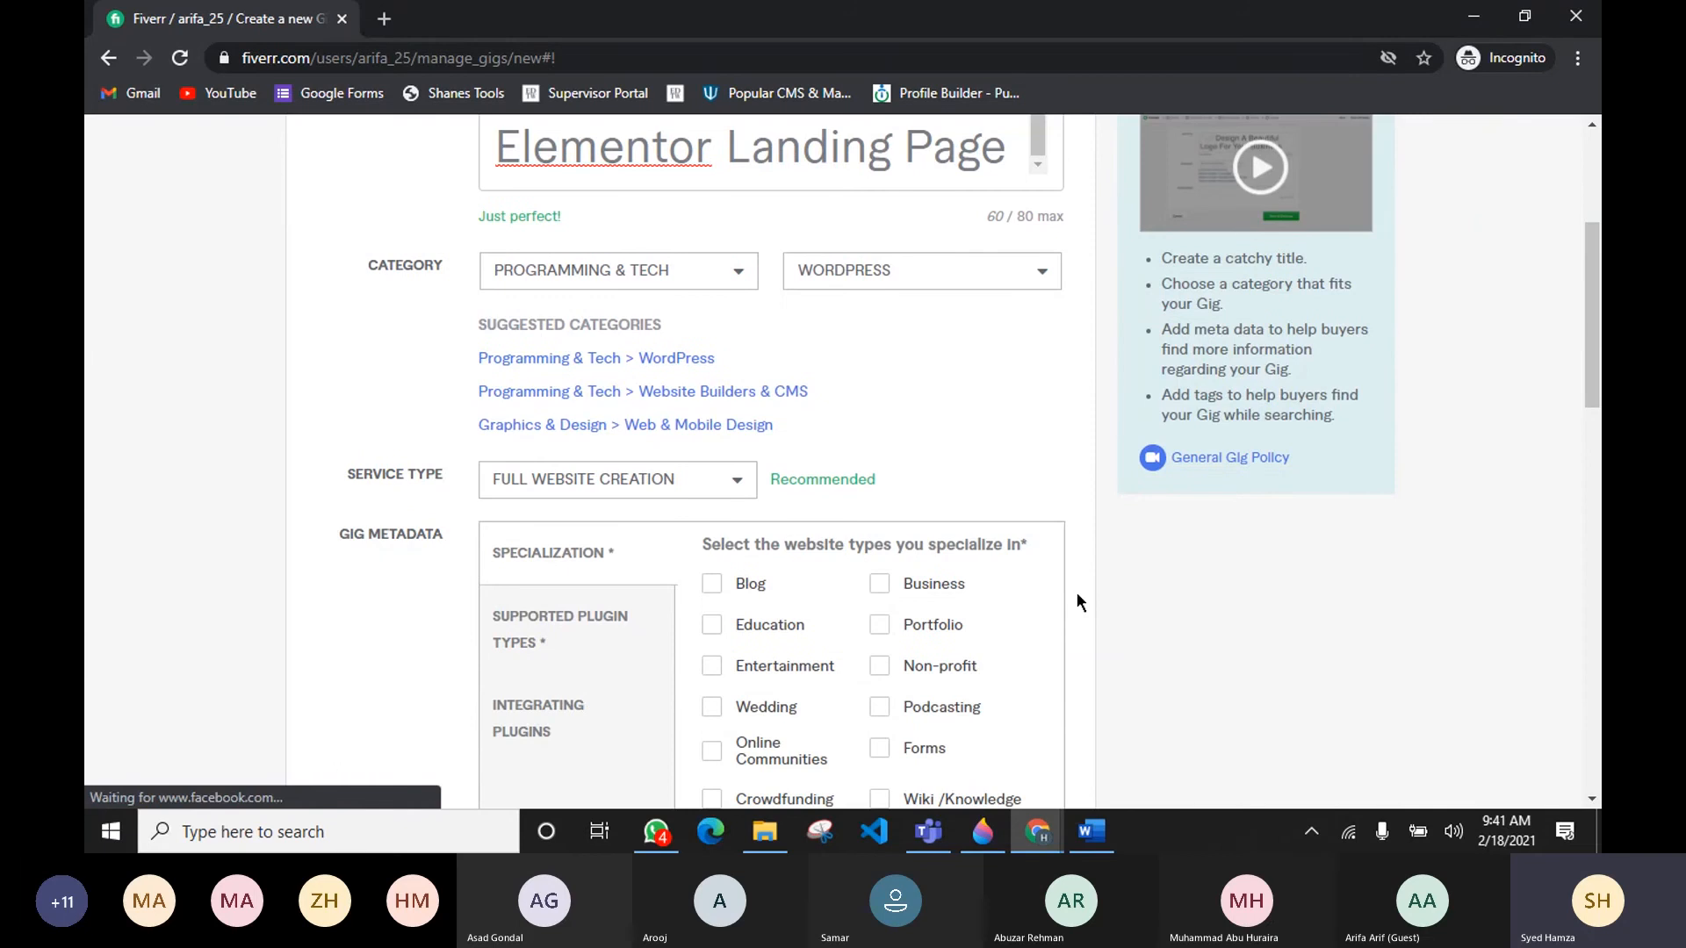
scroll(1076, 592, up, 1)
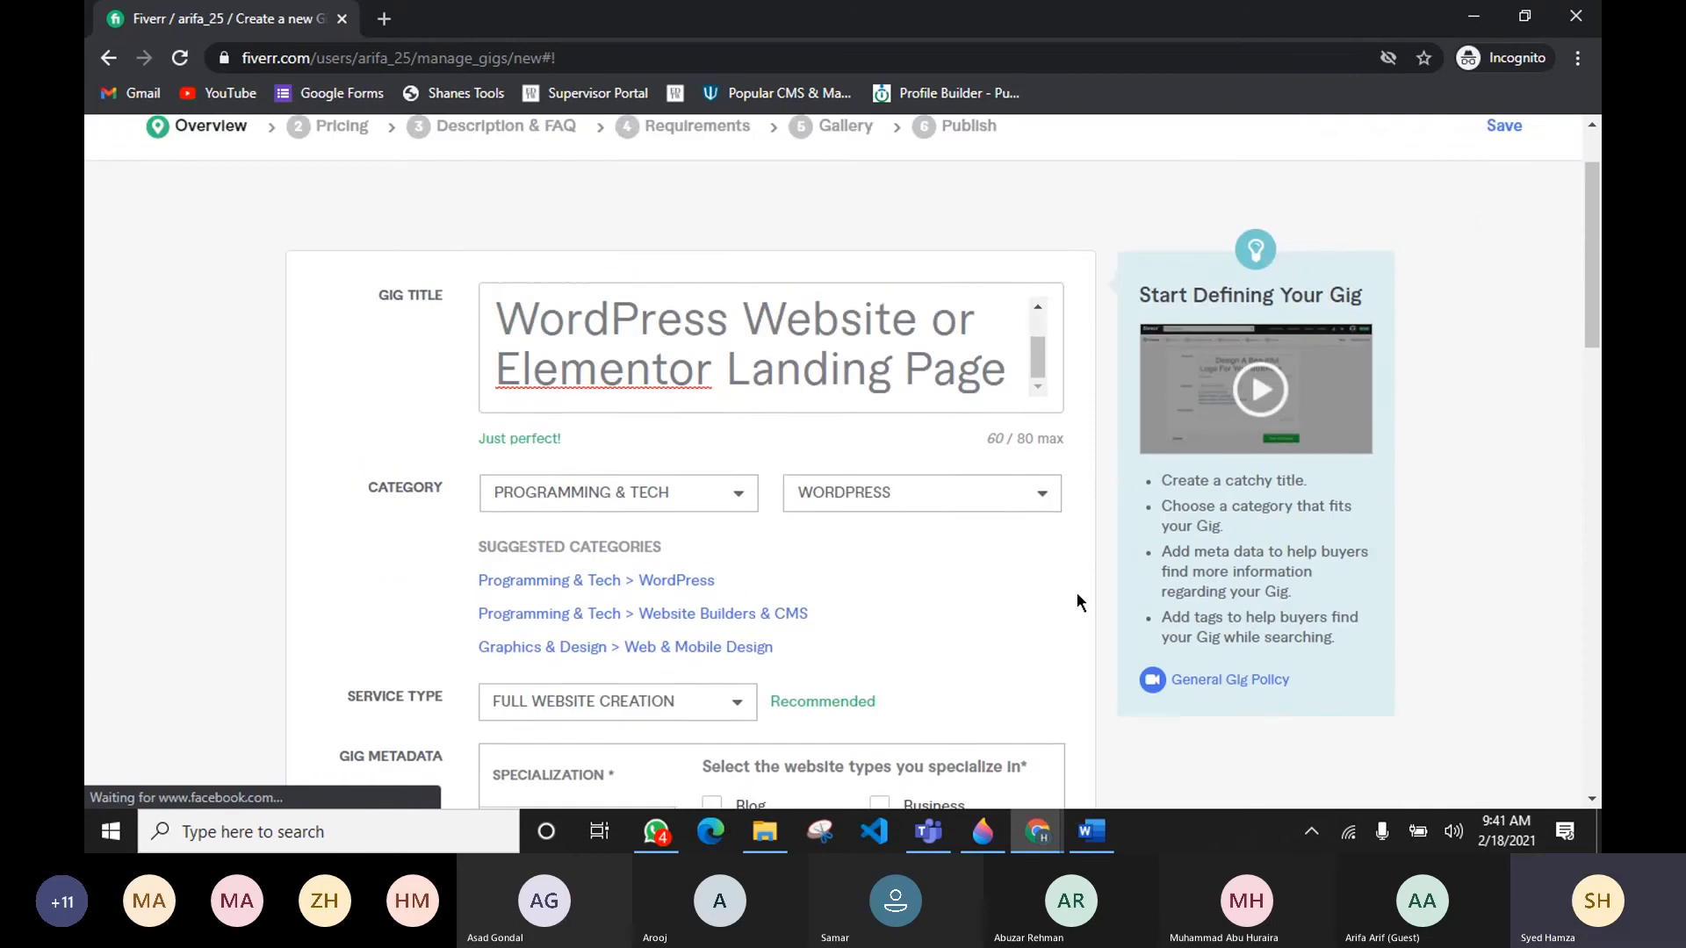
scroll(1077, 593, down, 2)
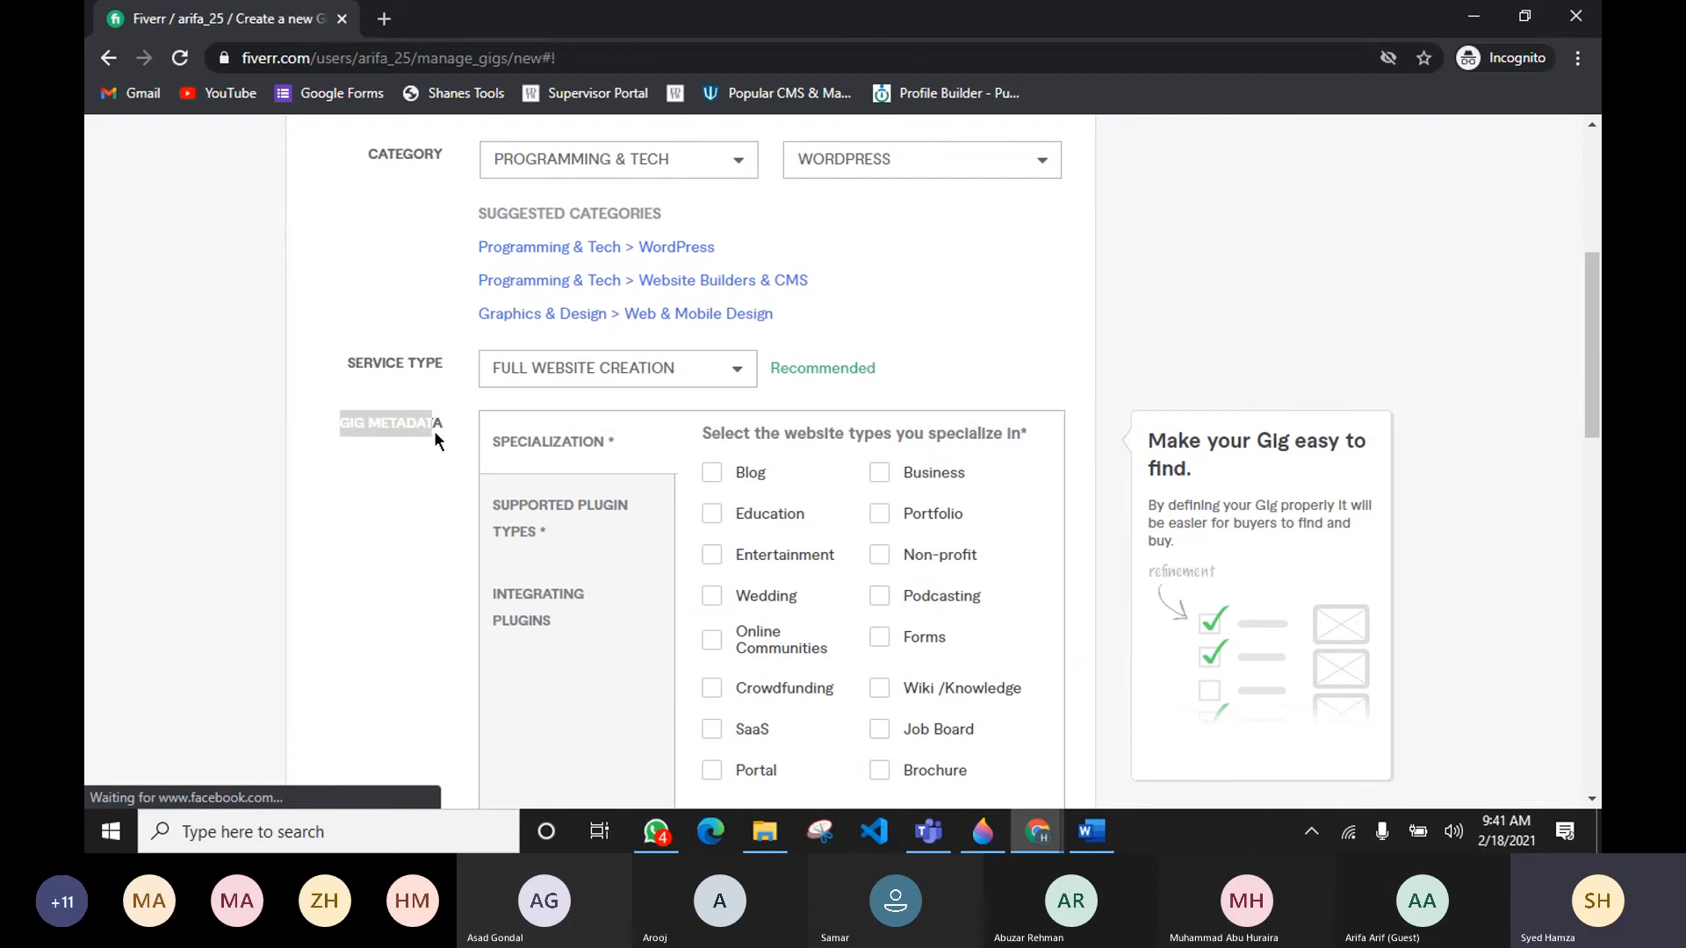
click(415, 531)
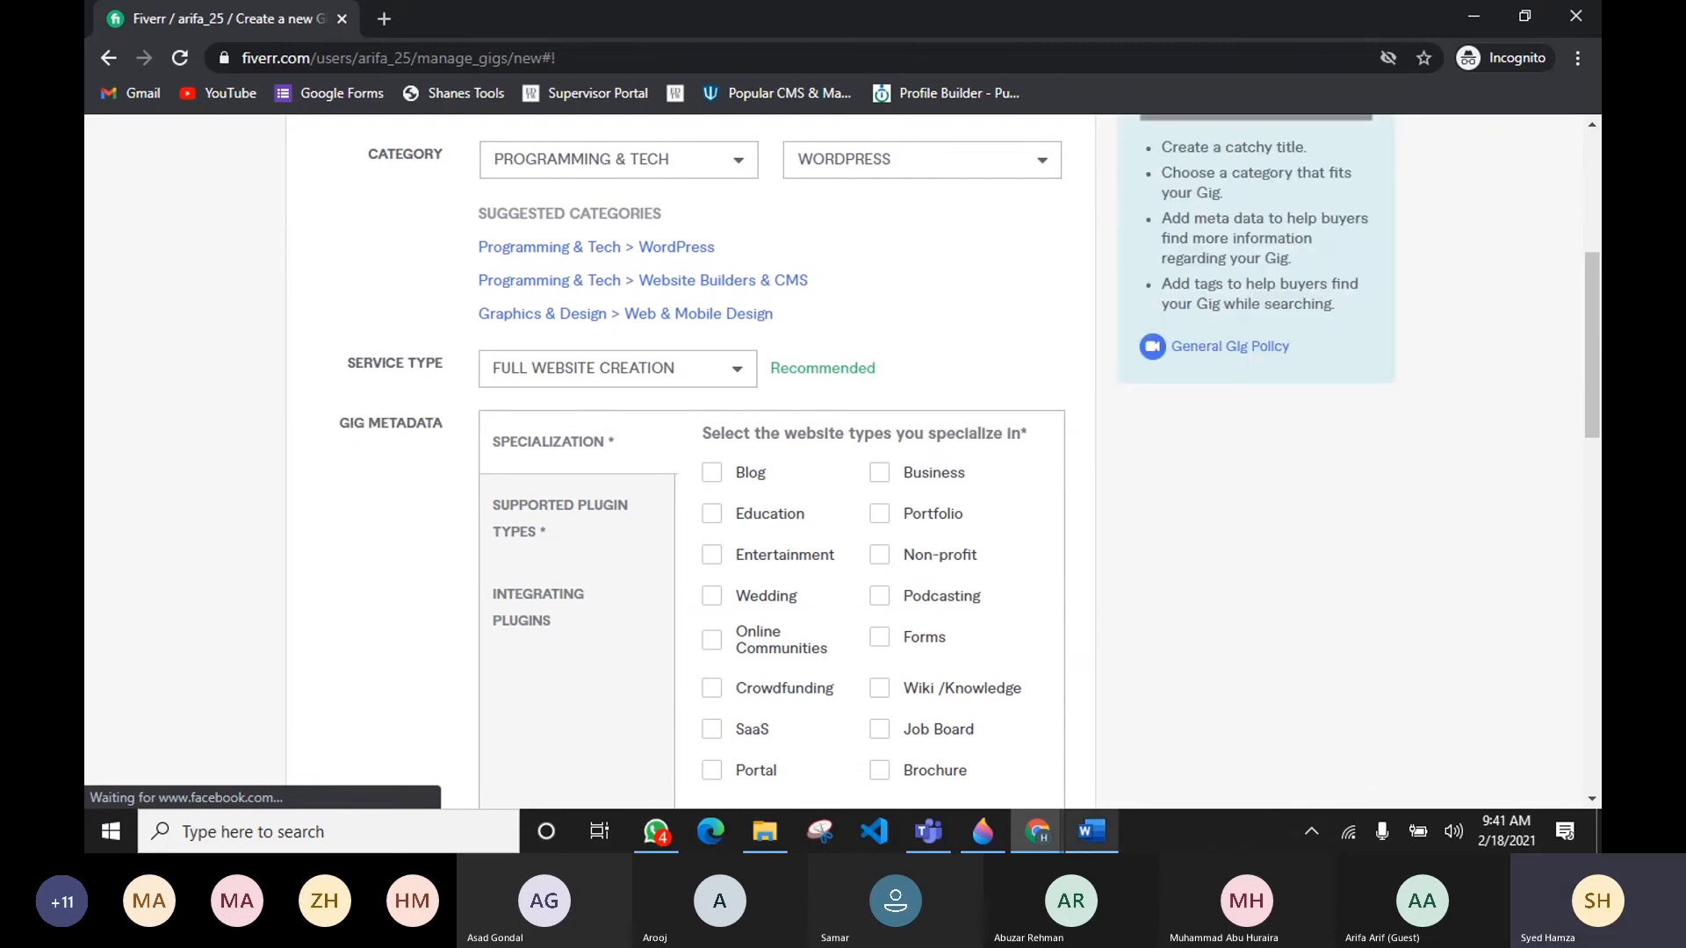
Step: Review the competitor gig's Specialization, Supported plugin types and Integrating Plugins lists
mouse_move(1042, 841)
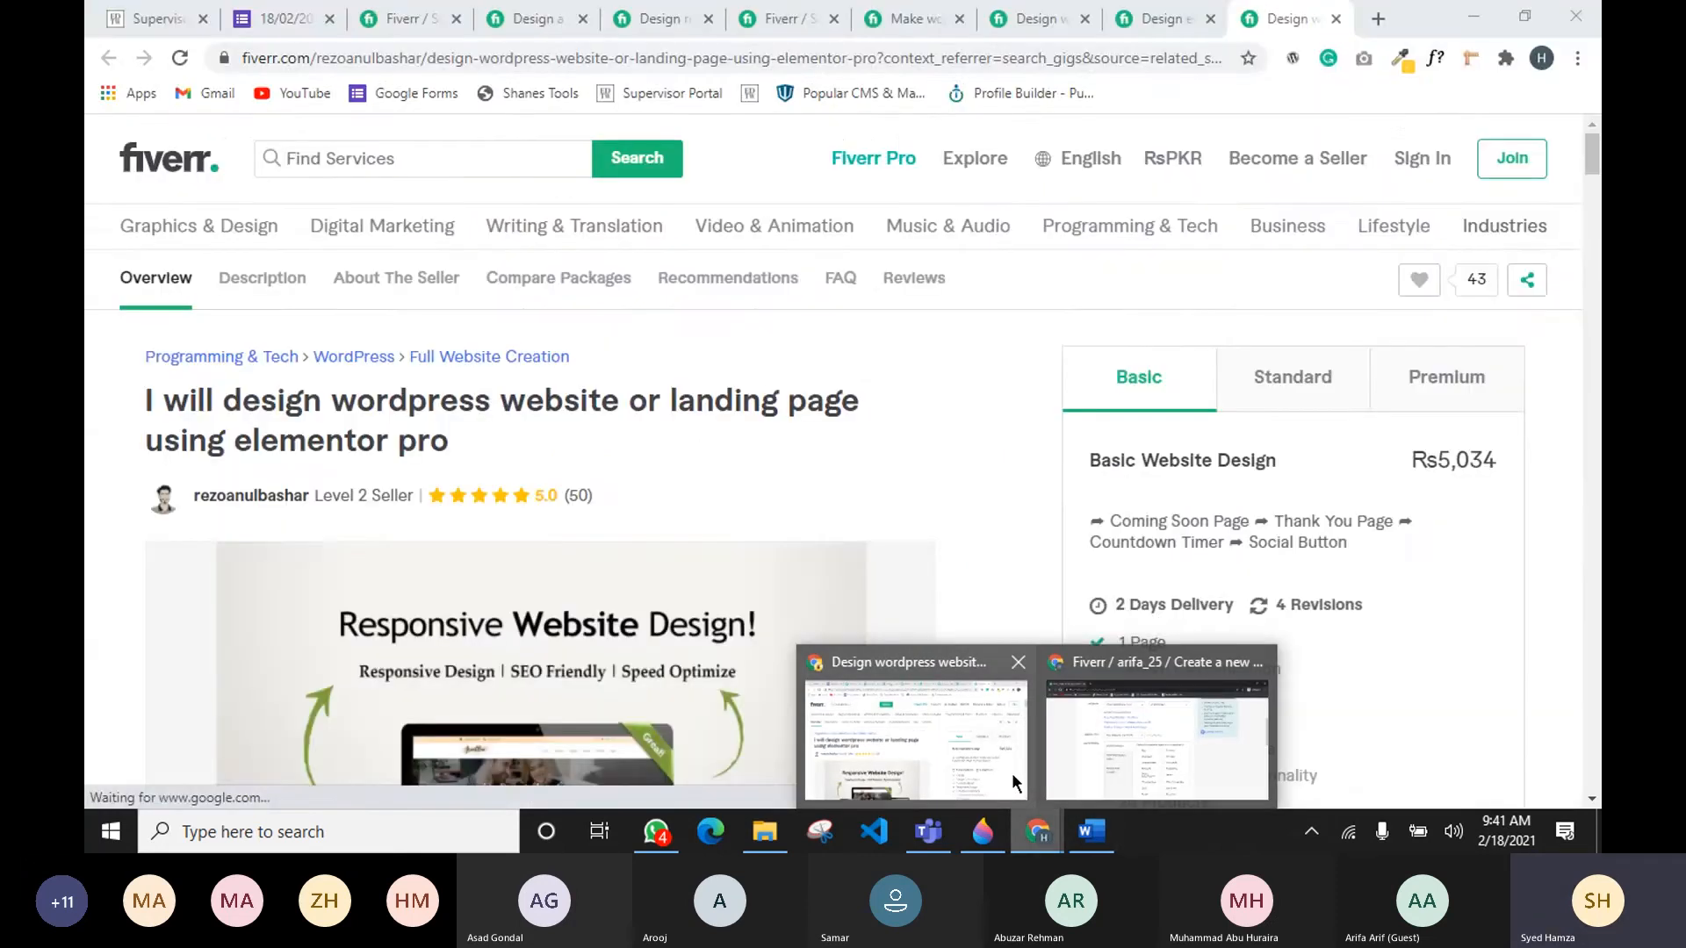
click(1012, 773)
scroll(824, 450, down, 15)
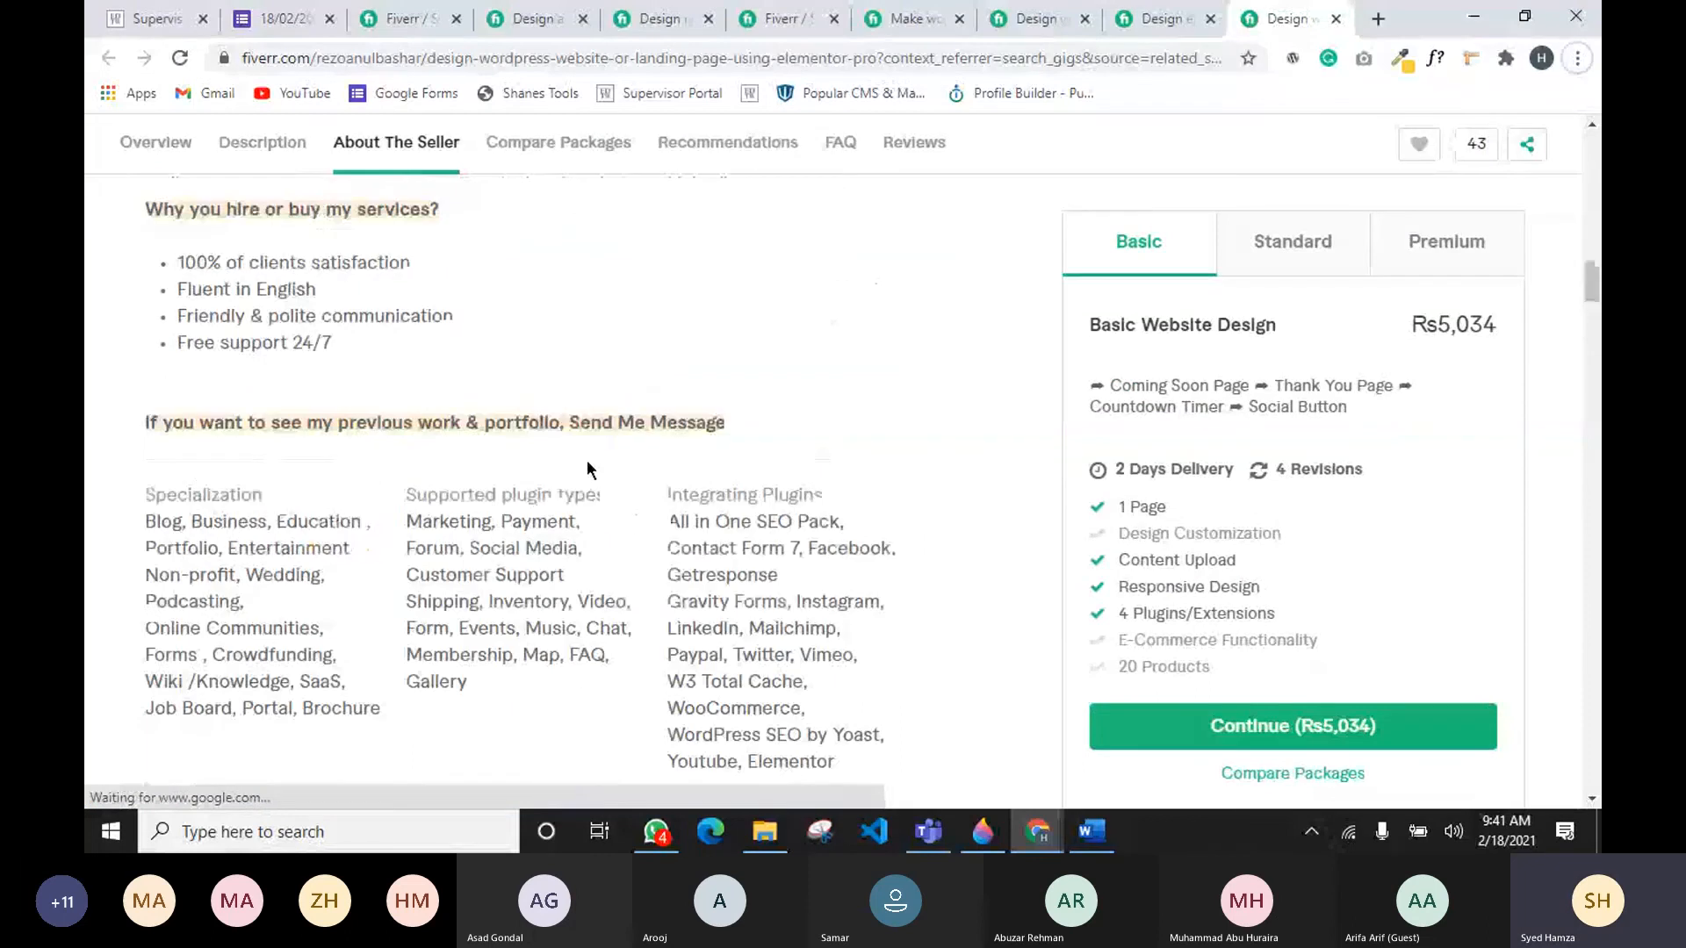
drag(146, 494, 261, 496)
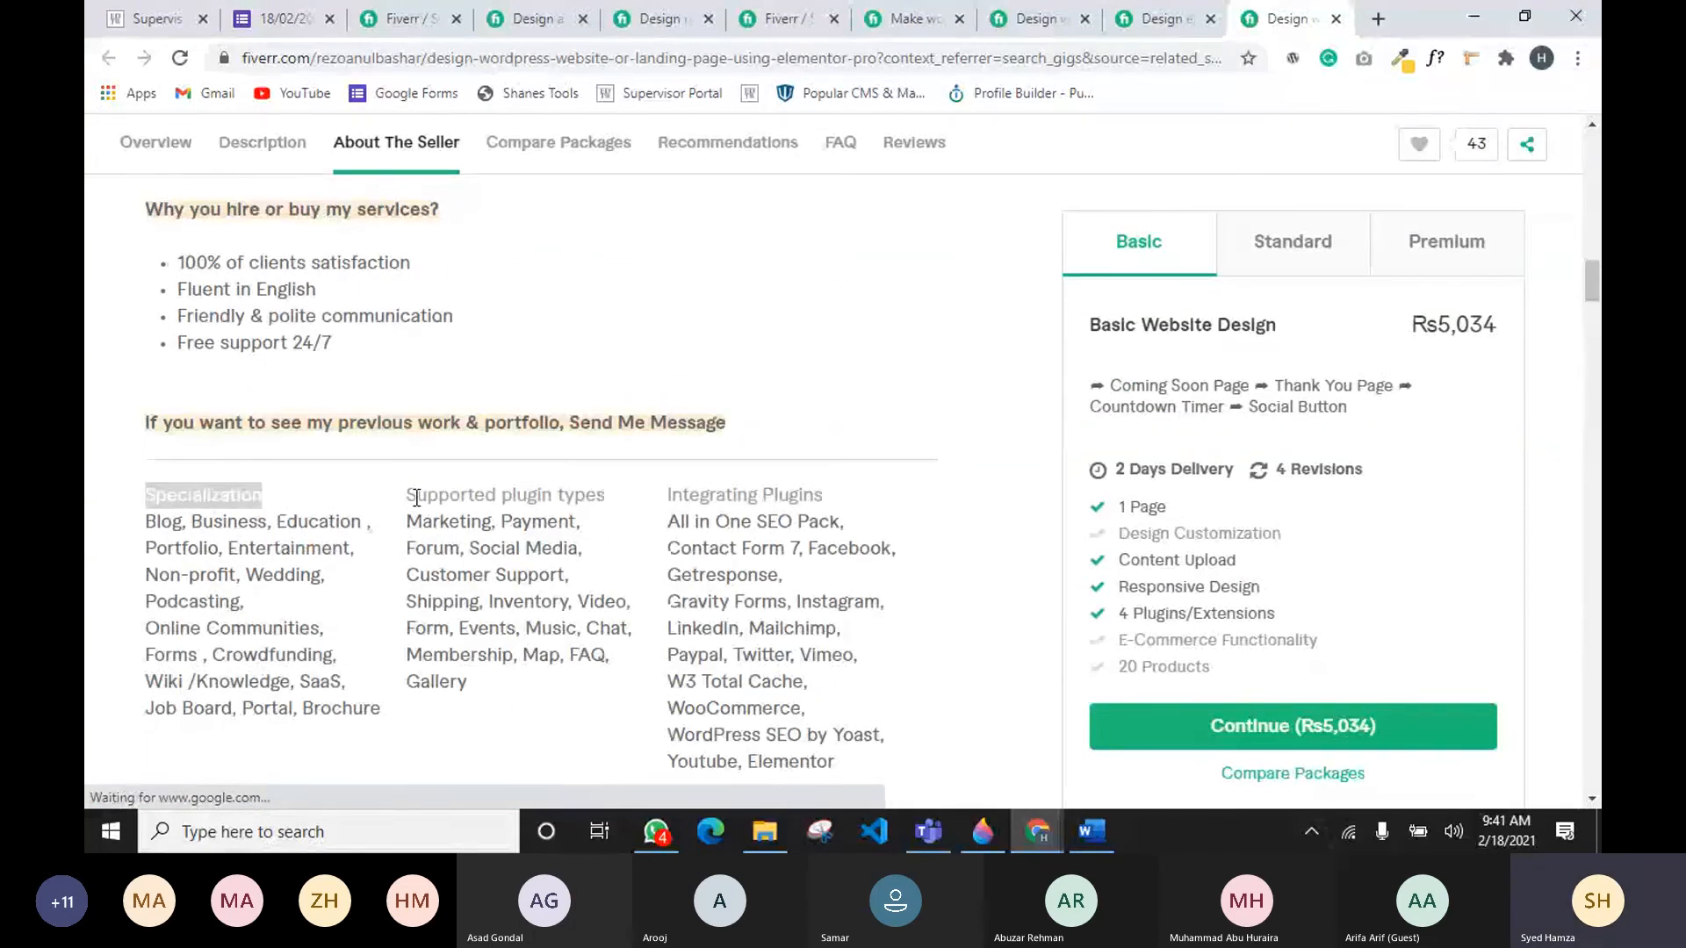
drag(416, 494, 818, 508)
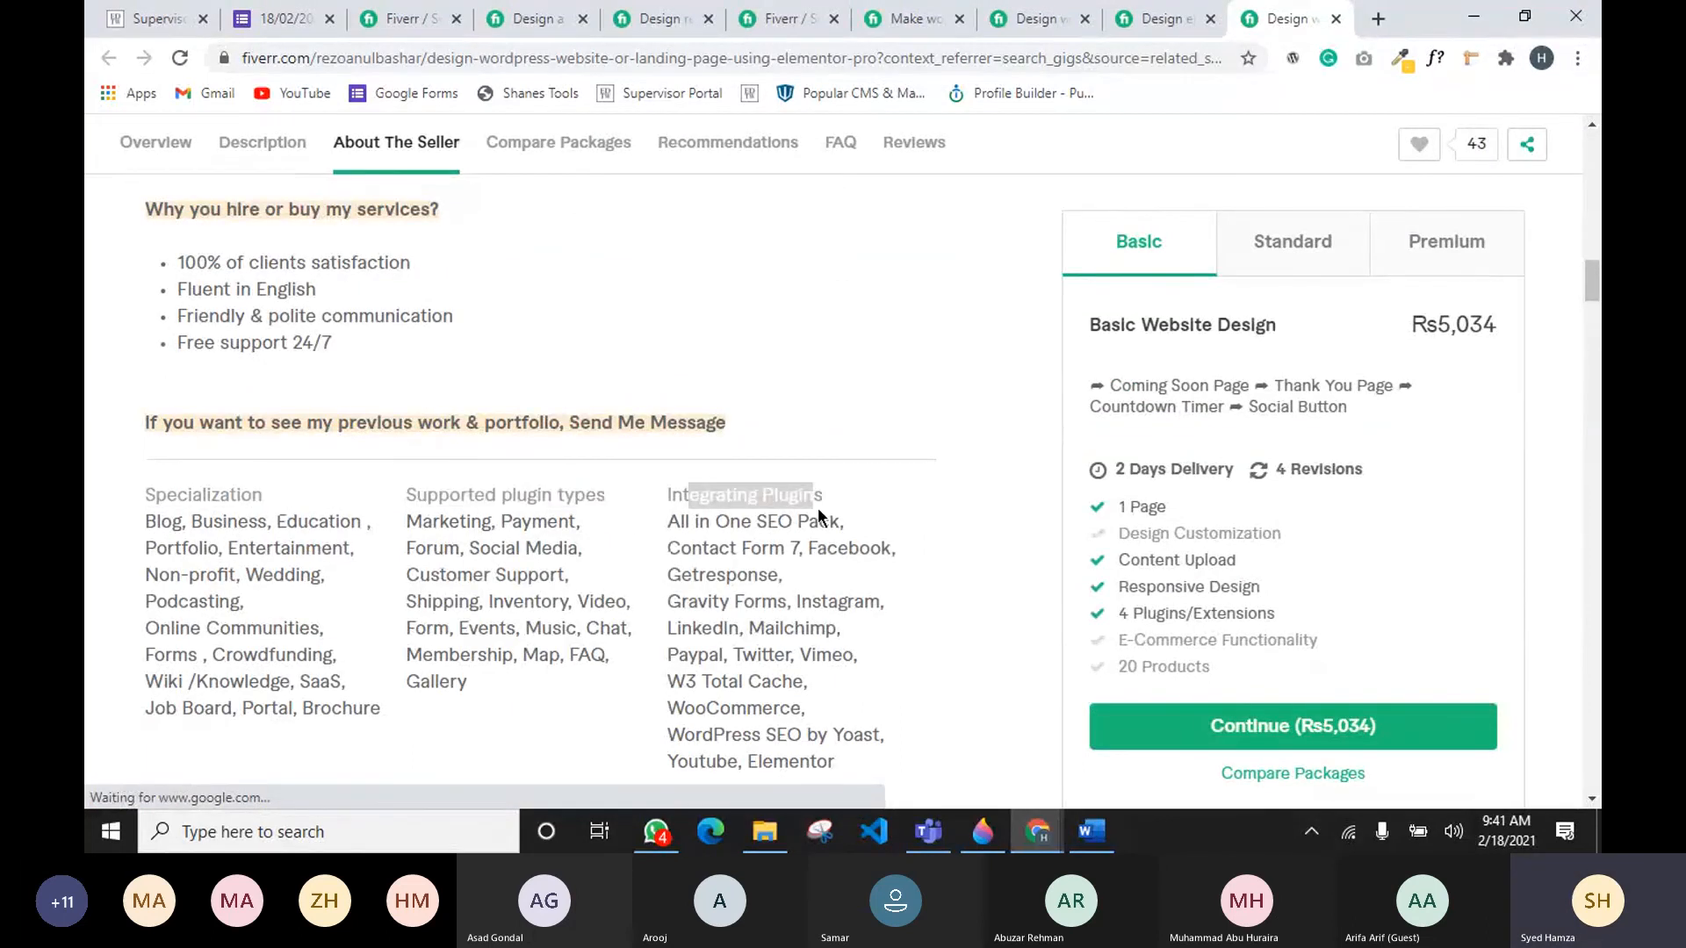
key(alt+Tab)
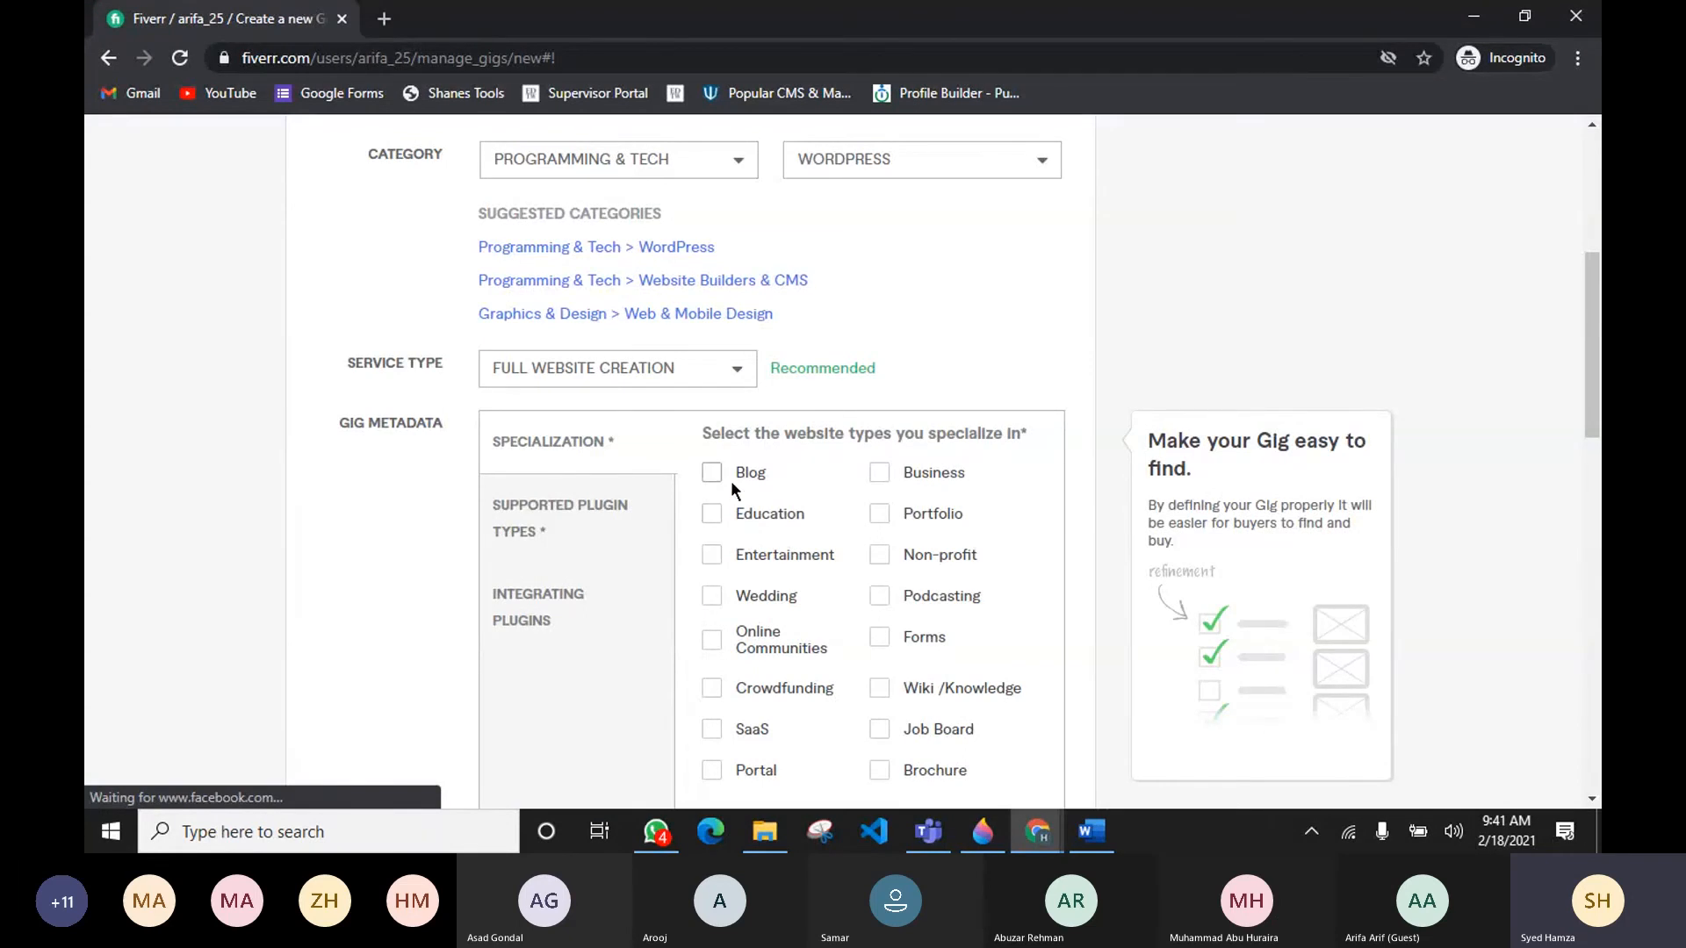
Step: Tick the Specialization website types, including Blog, Business, Education, Portfolio, Entertainment, Wedding, Portal, Brochure, Forms and SaaS
scroll(741, 555, down, 1)
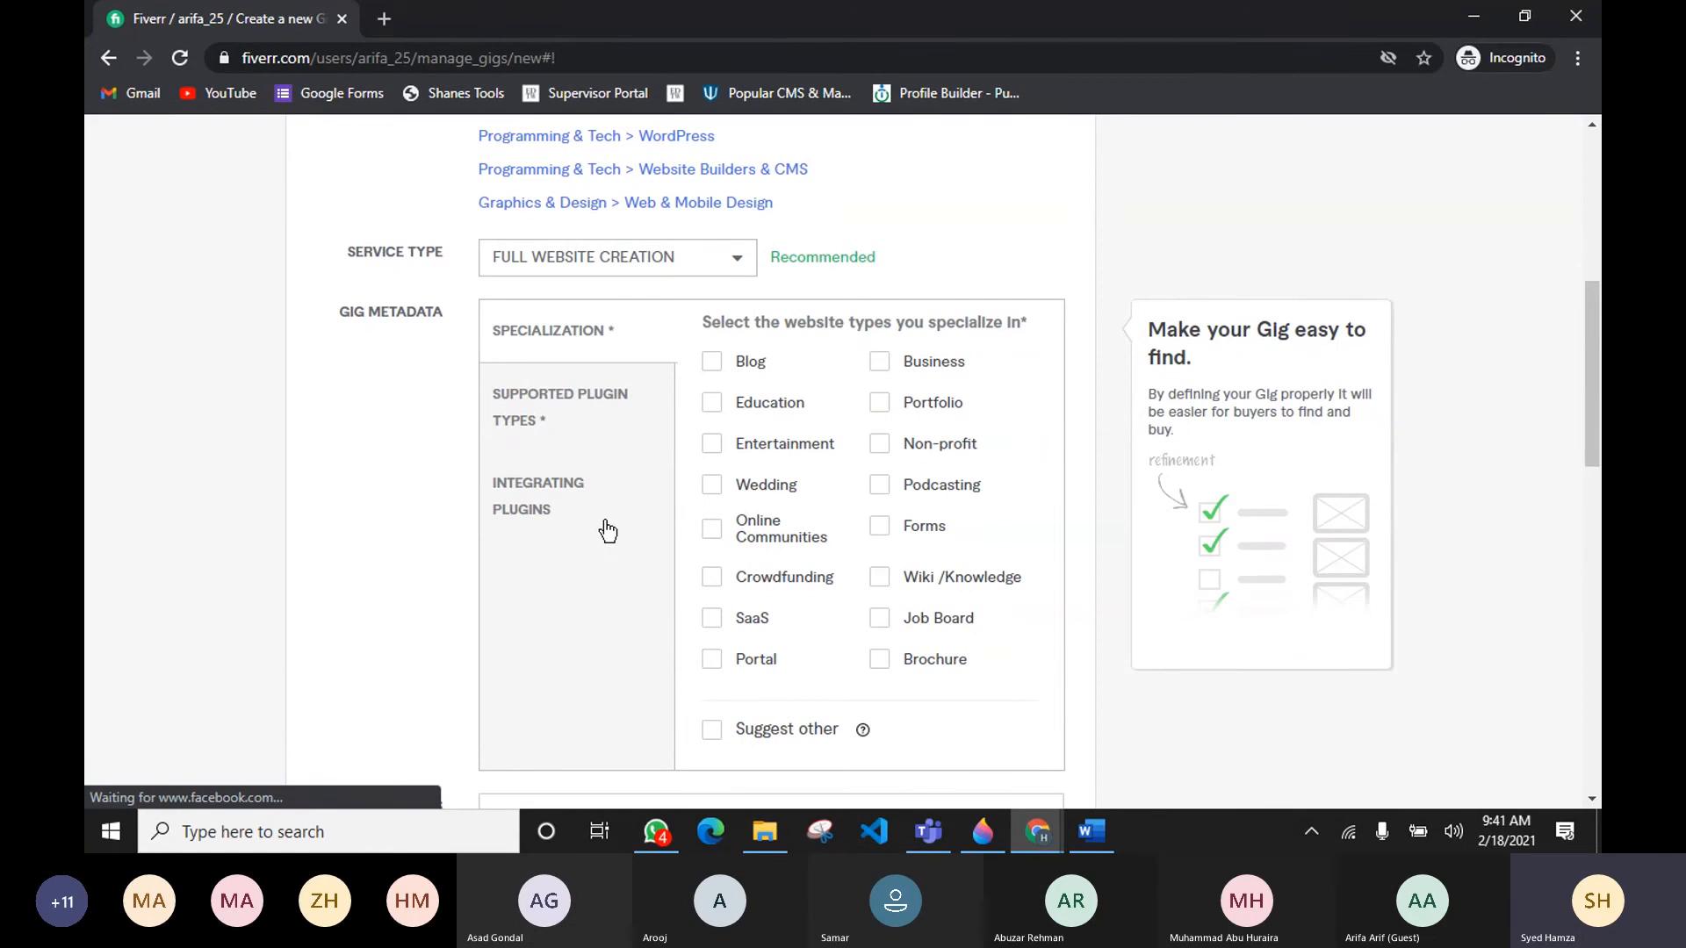
click(711, 363)
click(712, 403)
click(879, 362)
click(880, 404)
click(712, 443)
click(712, 484)
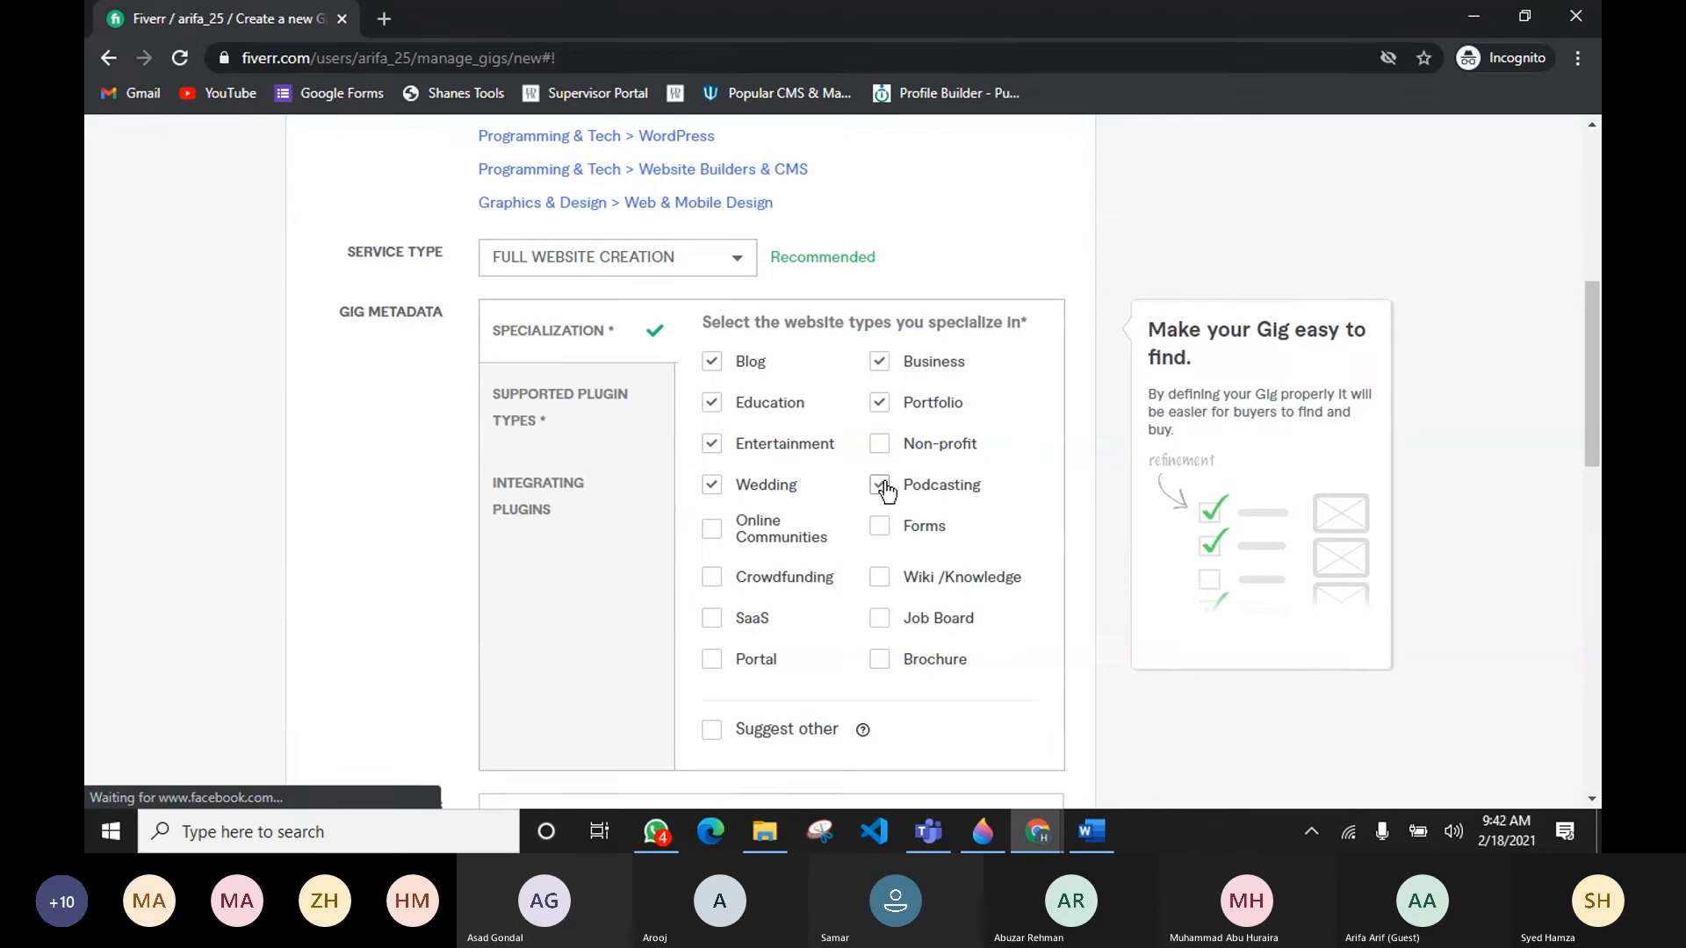
click(712, 659)
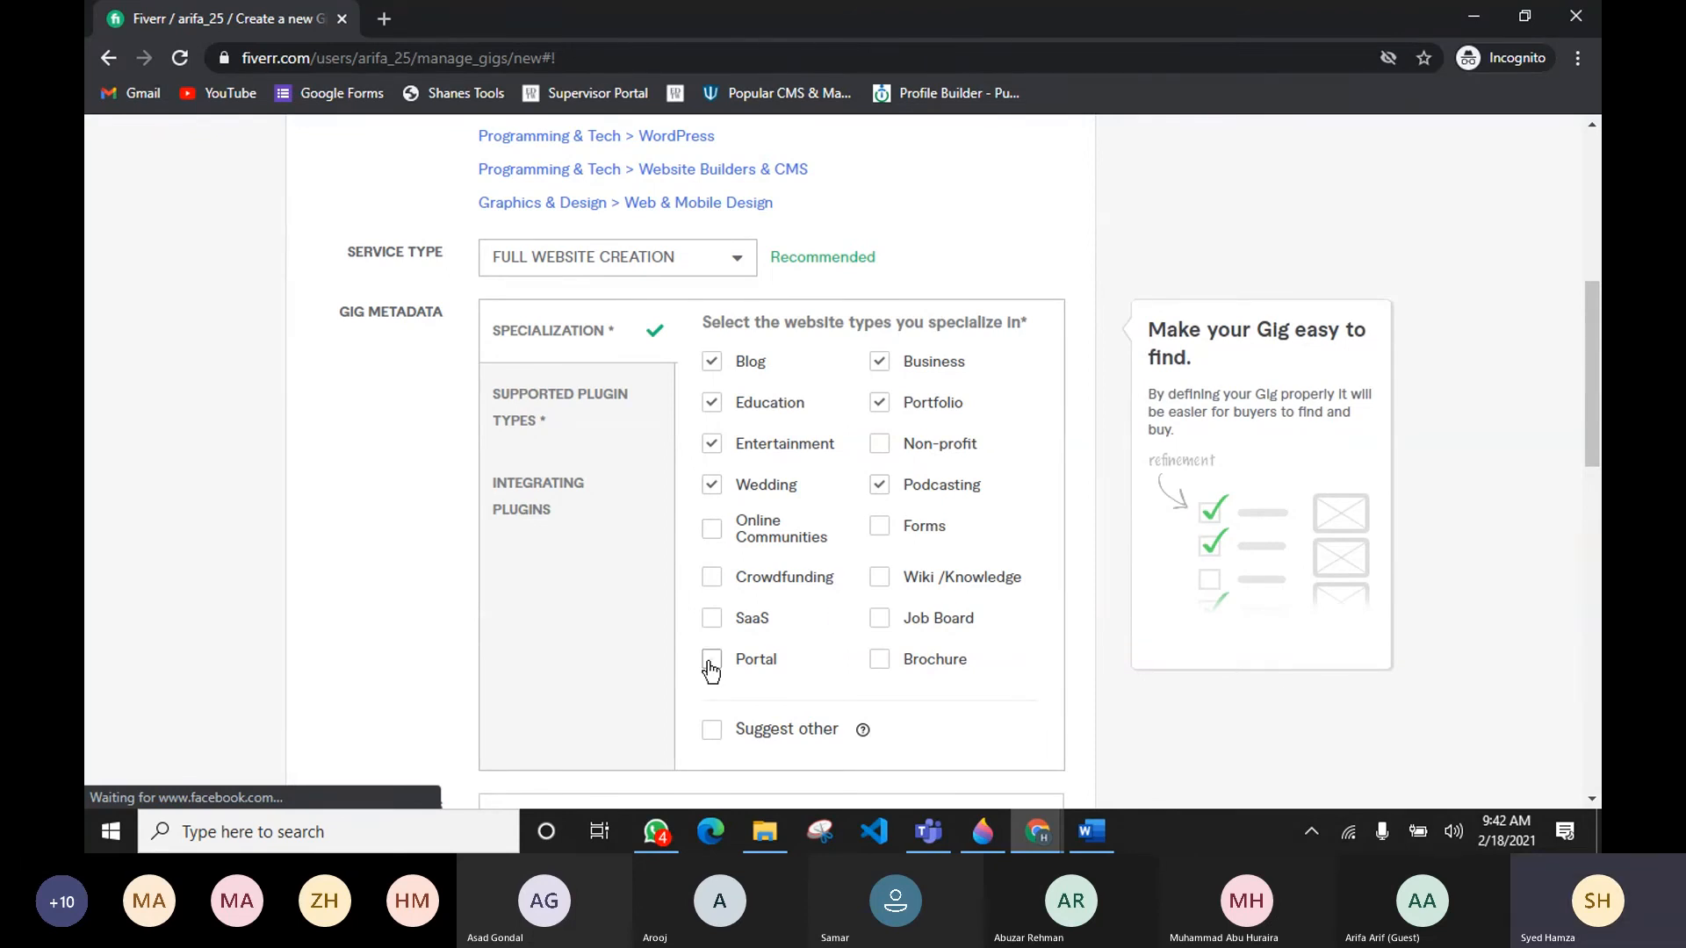
click(892, 658)
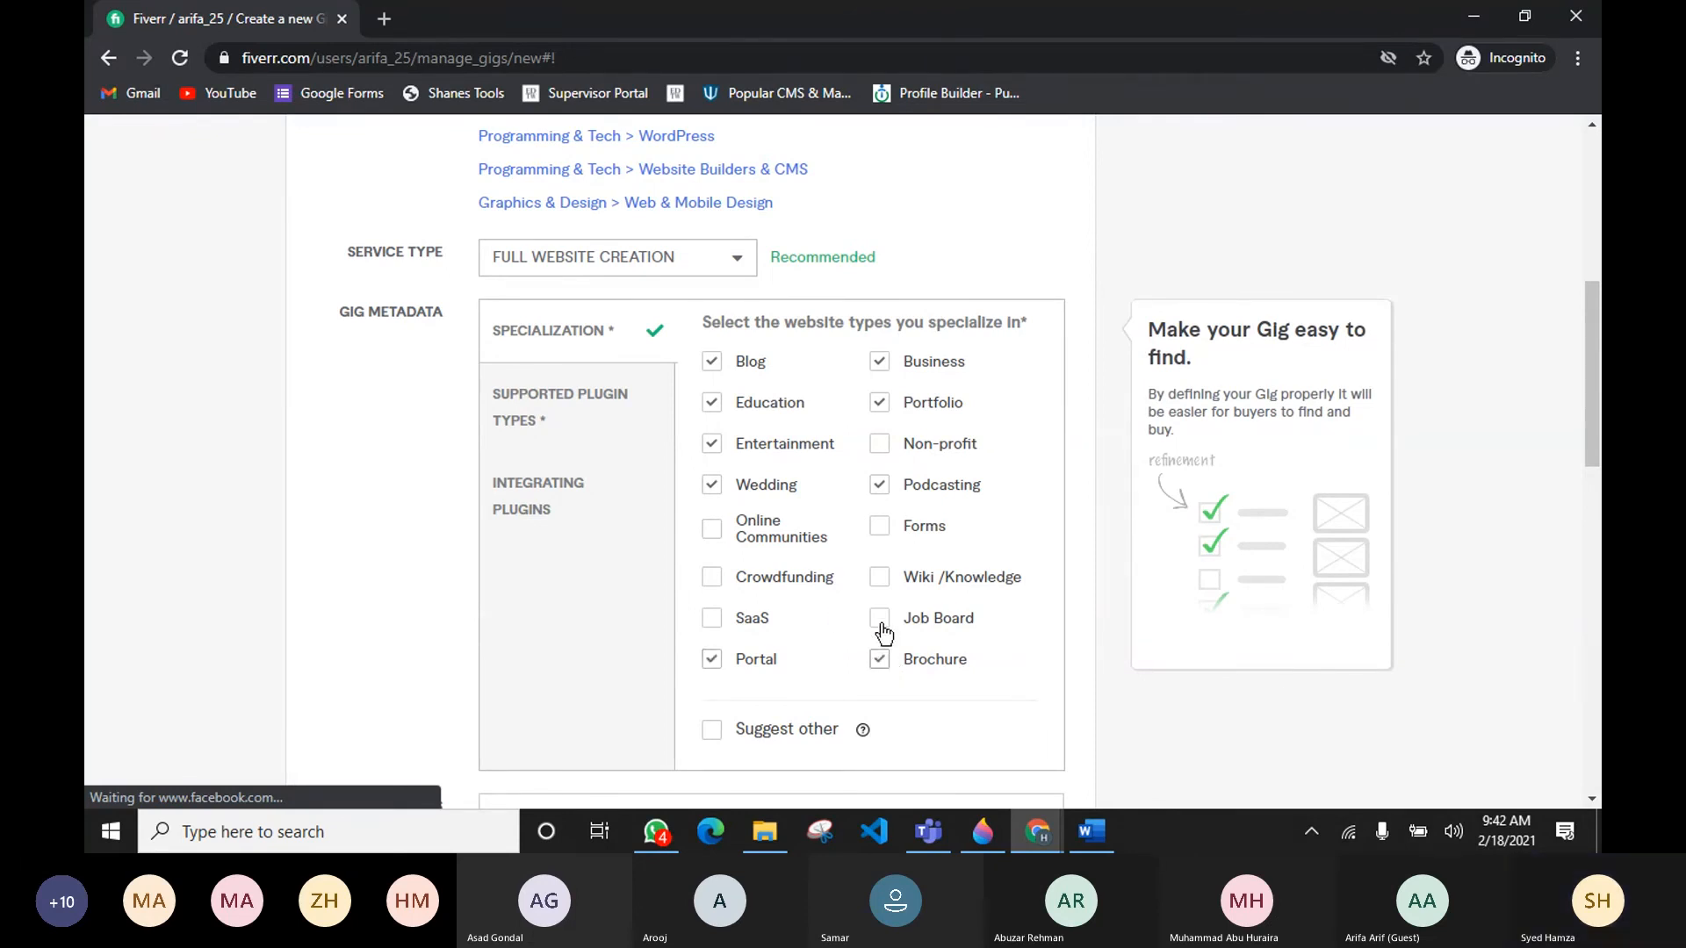
click(880, 579)
click(879, 526)
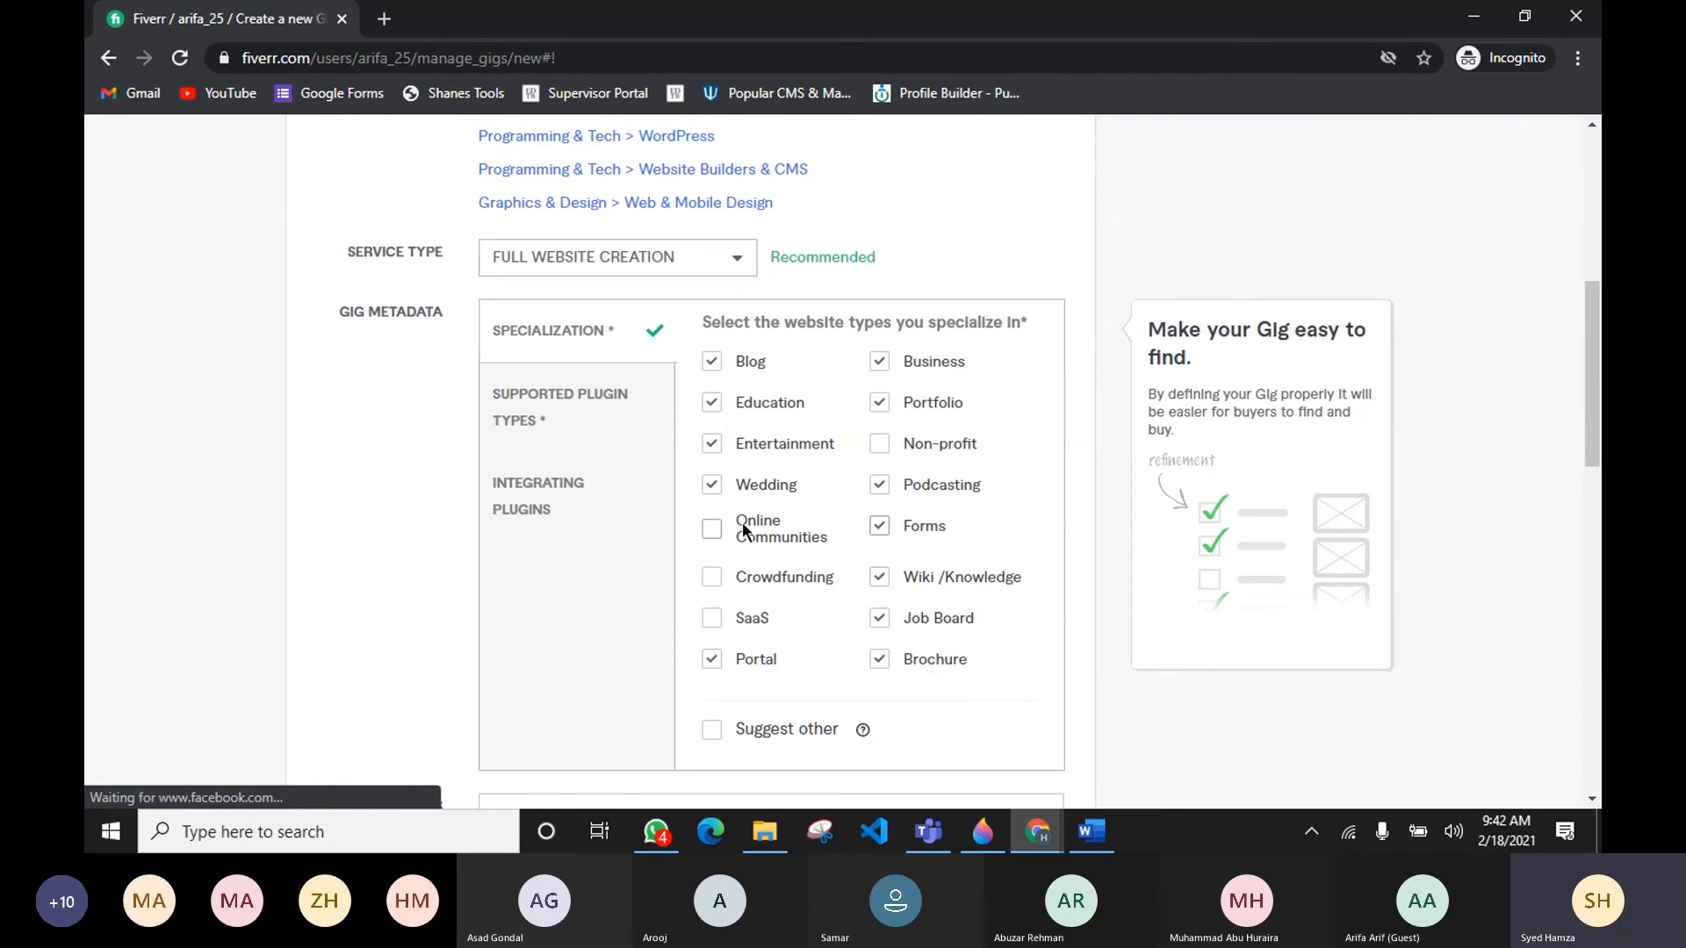
click(709, 529)
click(713, 578)
click(715, 620)
click(881, 448)
Step: Open Supported Plugin Types and tick every plugin type from Marketing to Gallery
click(581, 411)
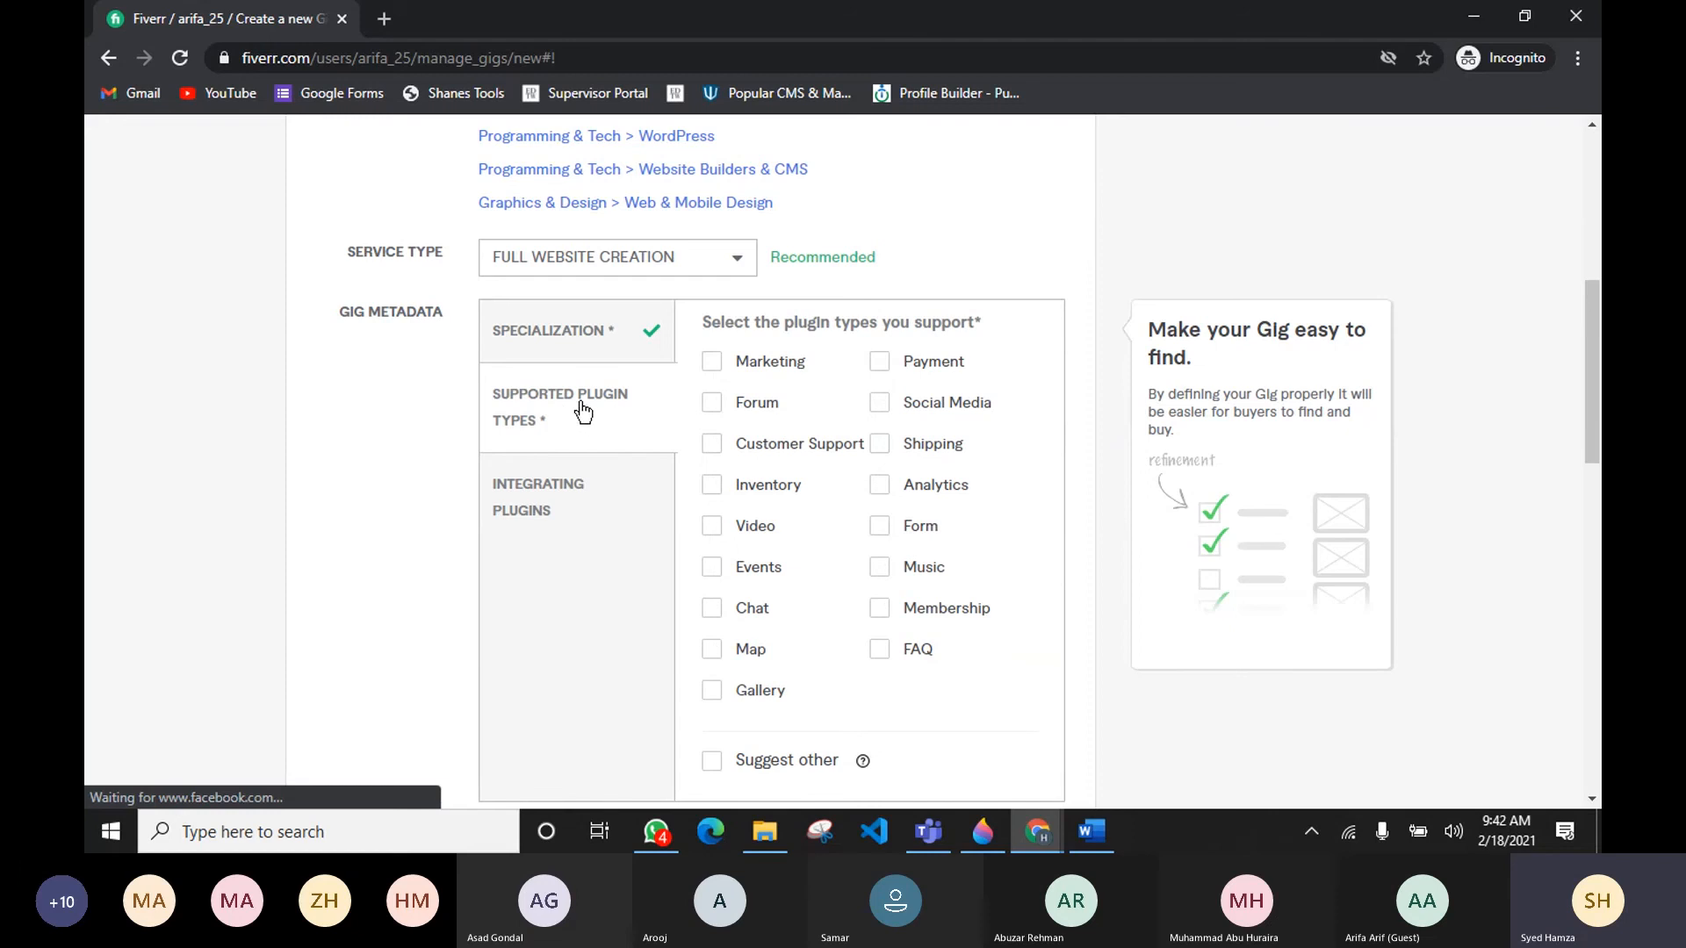
click(880, 364)
click(878, 405)
click(881, 446)
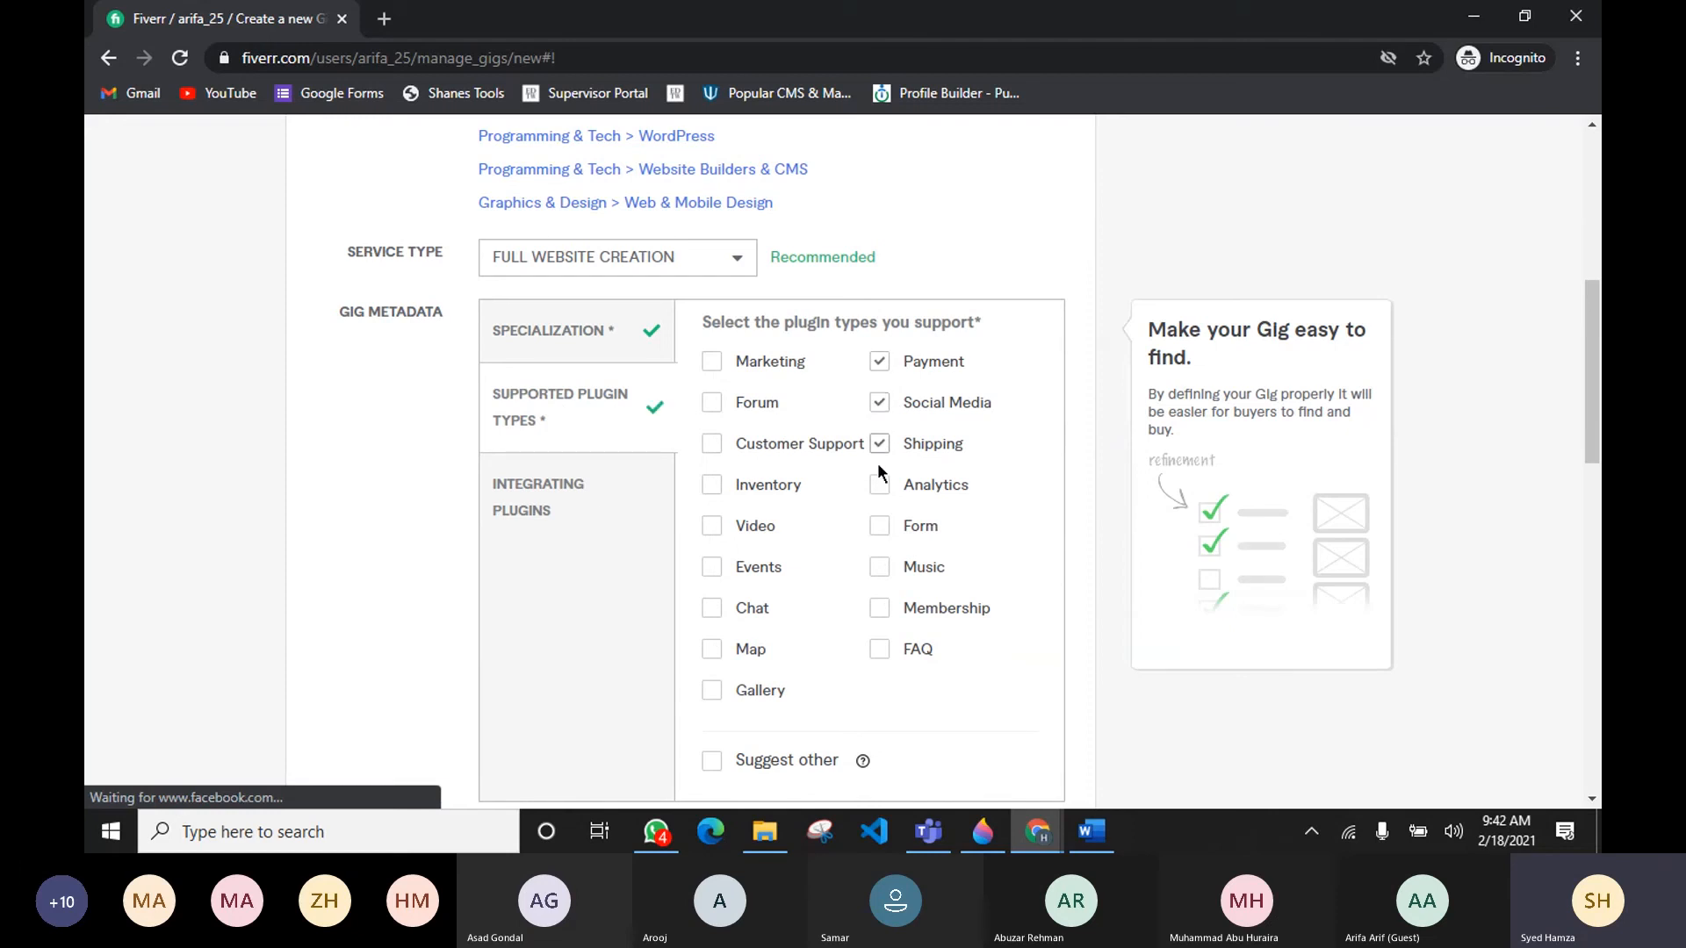
click(885, 530)
click(715, 363)
click(713, 404)
click(713, 444)
click(714, 486)
click(713, 526)
click(712, 569)
click(712, 609)
click(712, 651)
click(713, 691)
click(883, 612)
click(880, 567)
click(878, 649)
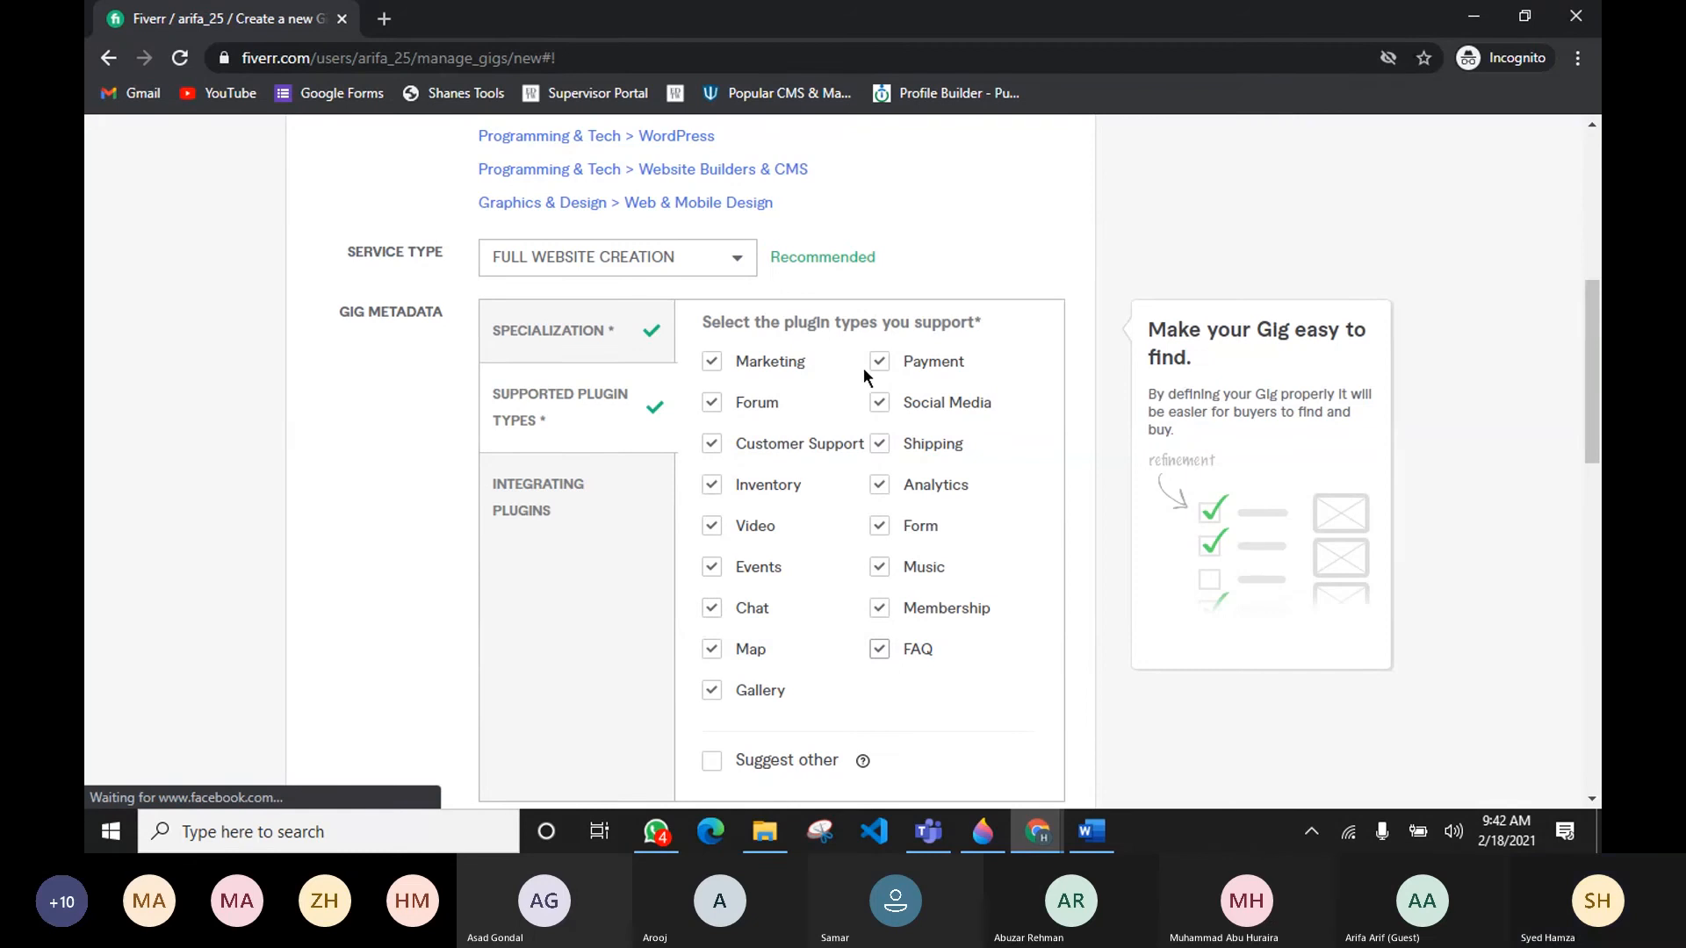
Step: Compare the selected plugin types against the competitor gig's supported plugin list
drag(782, 329, 1008, 330)
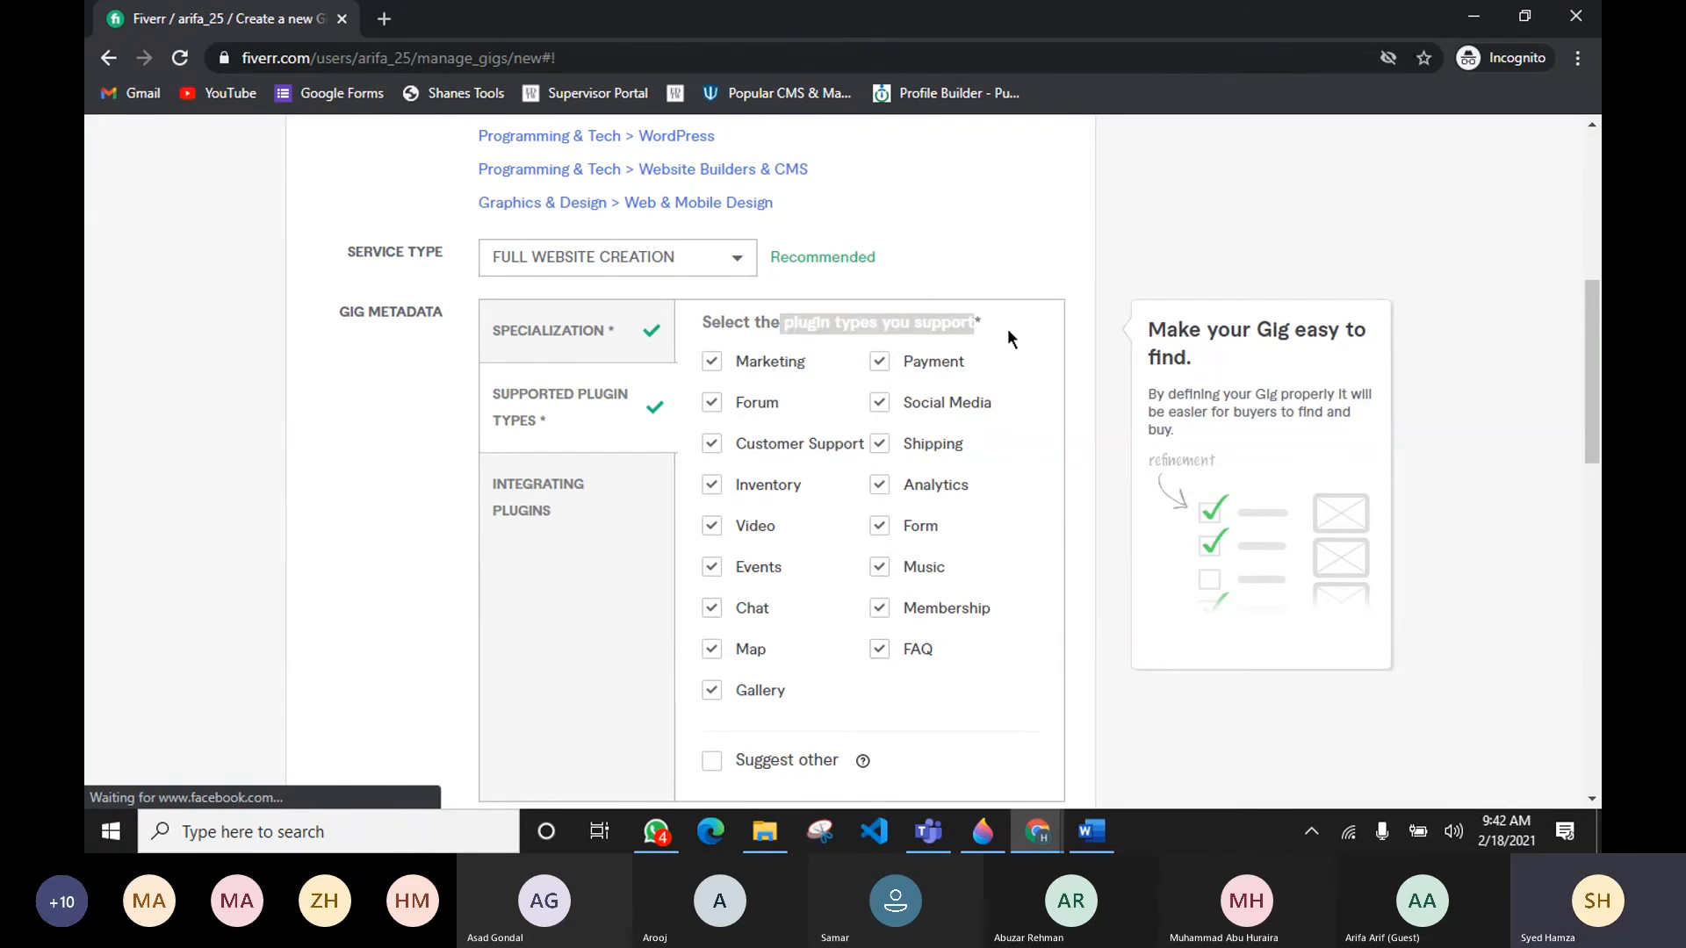
click(1008, 330)
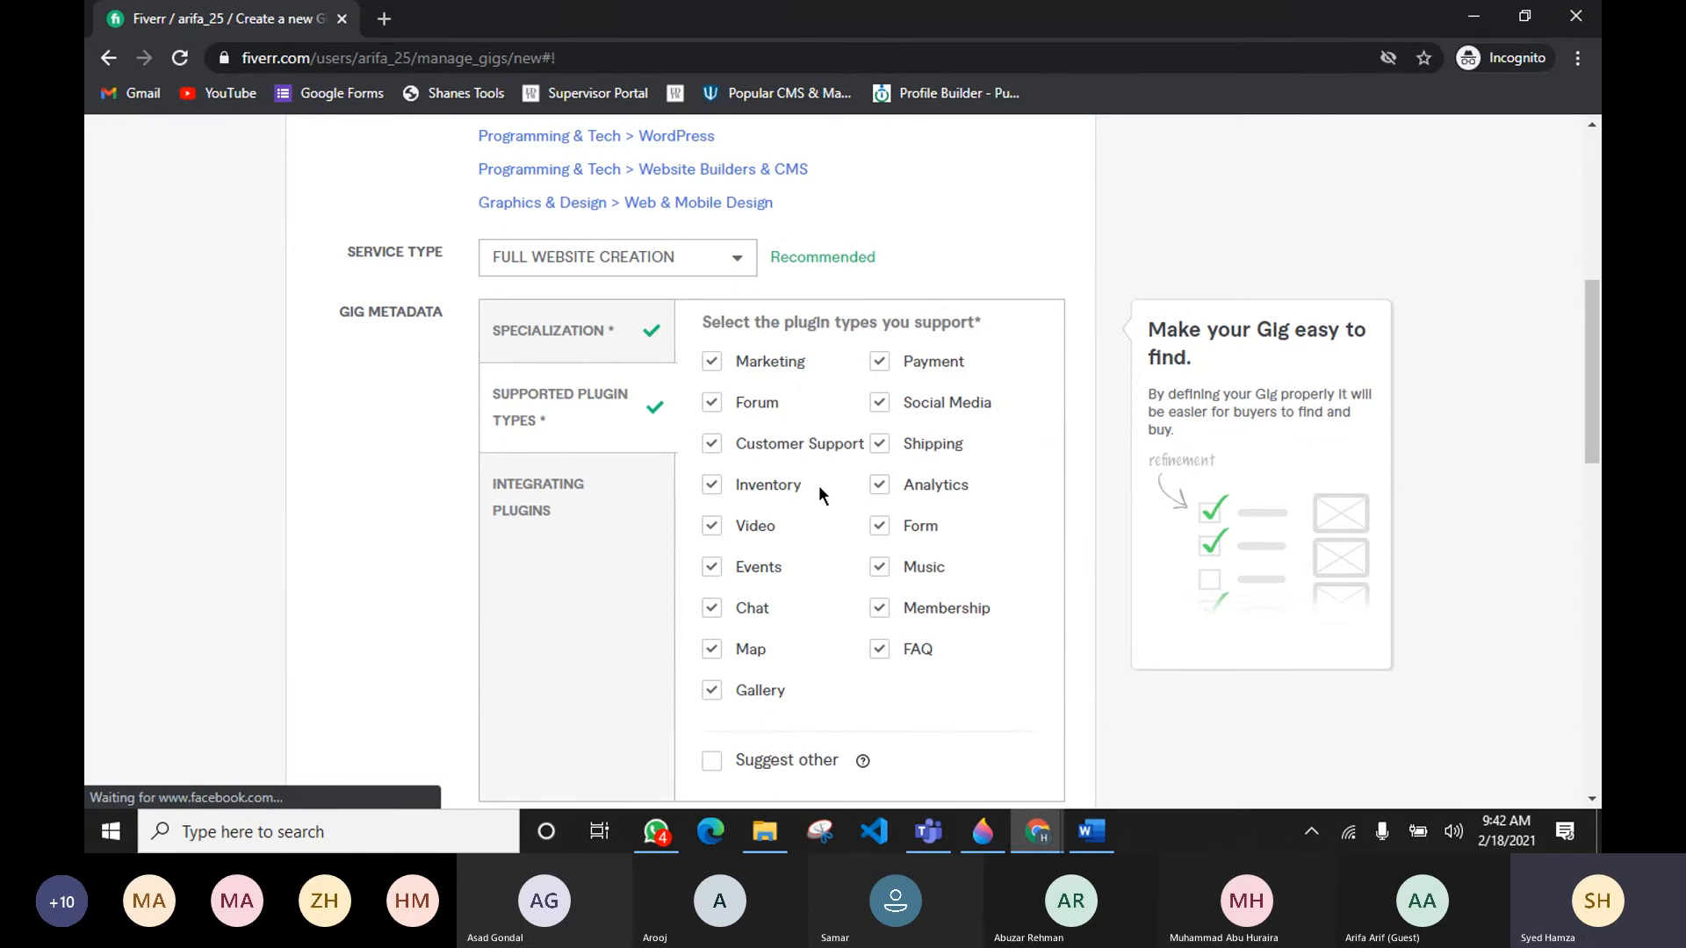
key(alt+Tab)
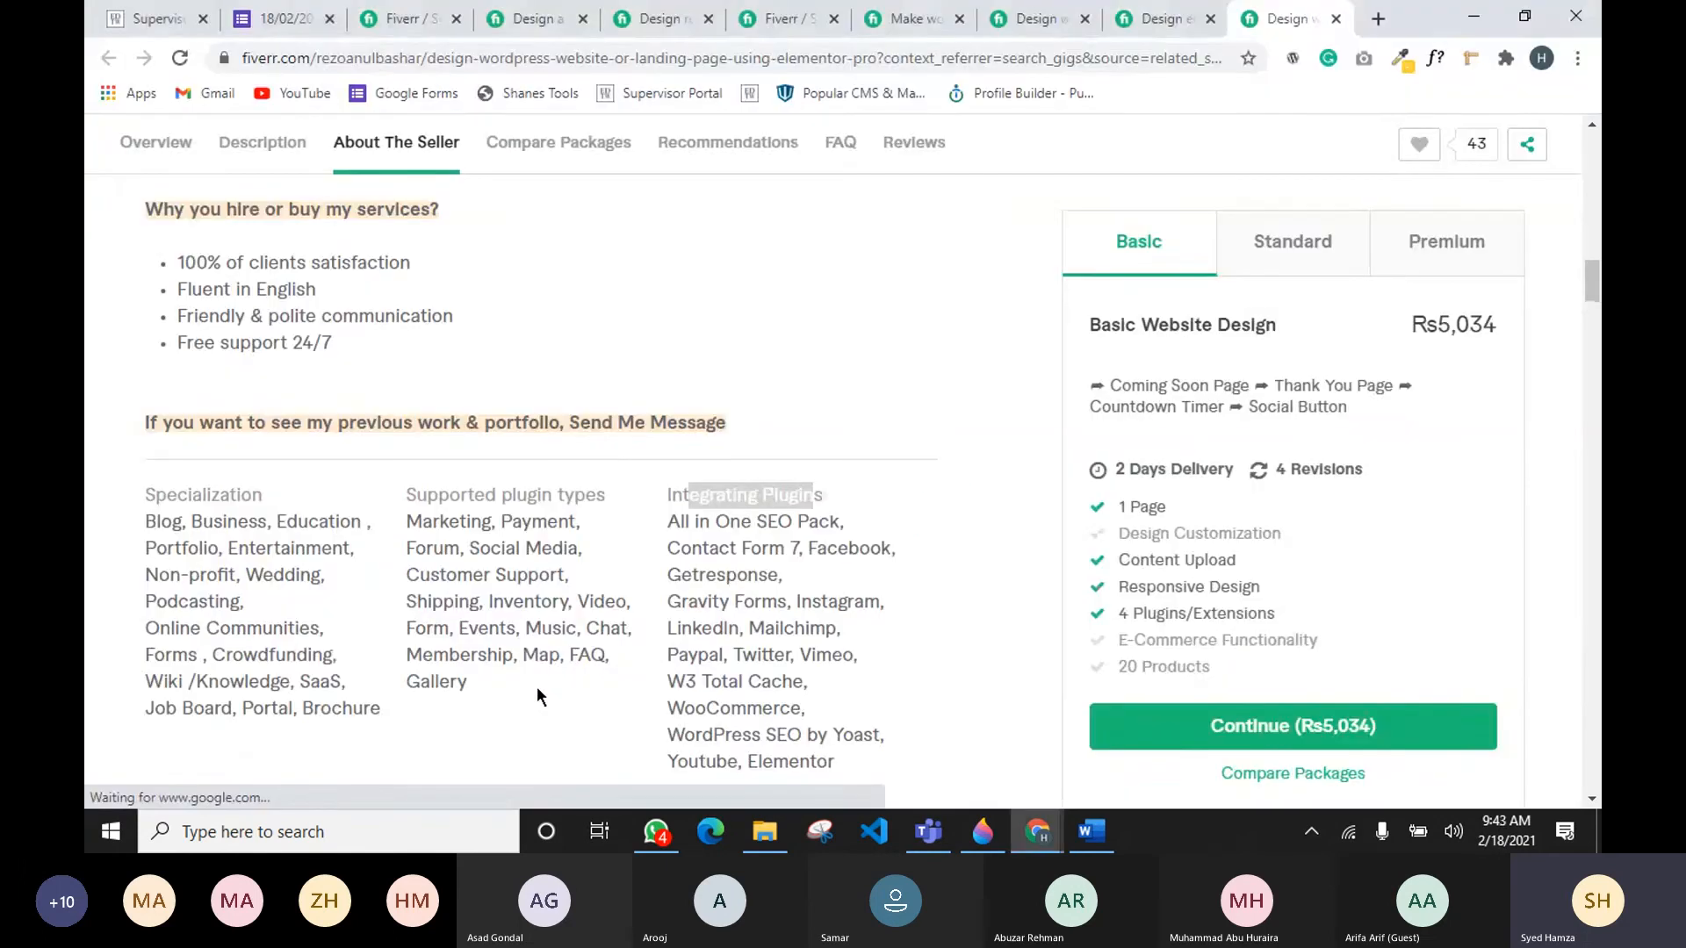
drag(508, 693, 405, 629)
key(alt+Tab)
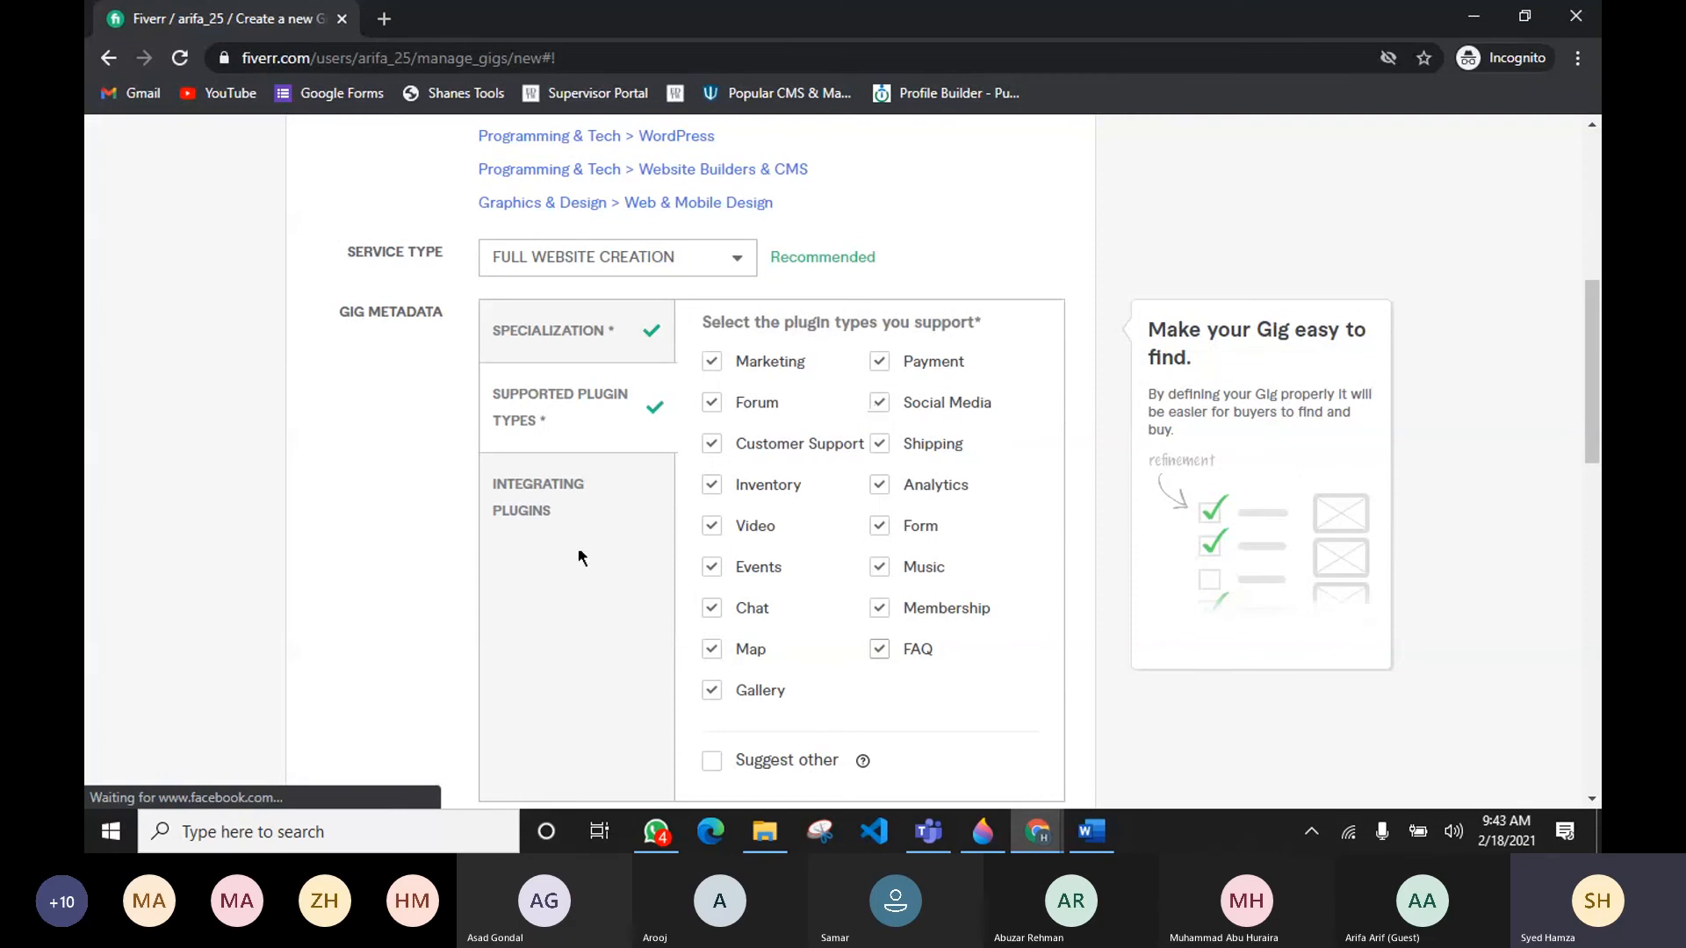
scroll(864, 547, down, 6)
scroll(861, 491, up, 3)
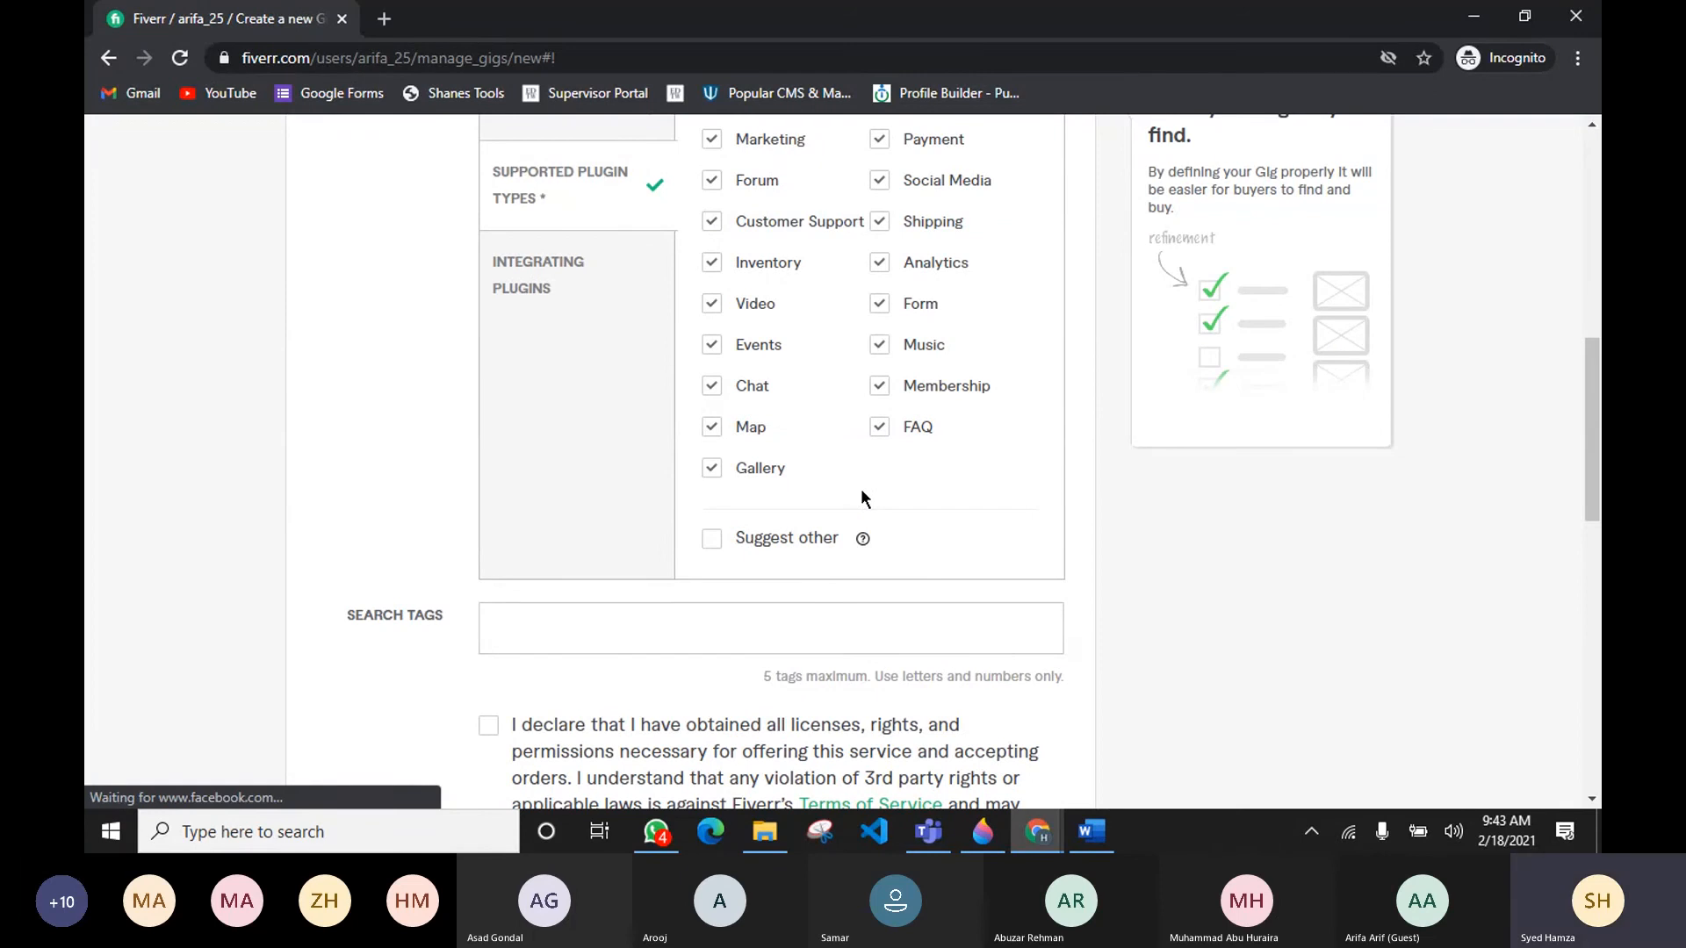
scroll(882, 478, down, 1)
scroll(888, 471, up, 1)
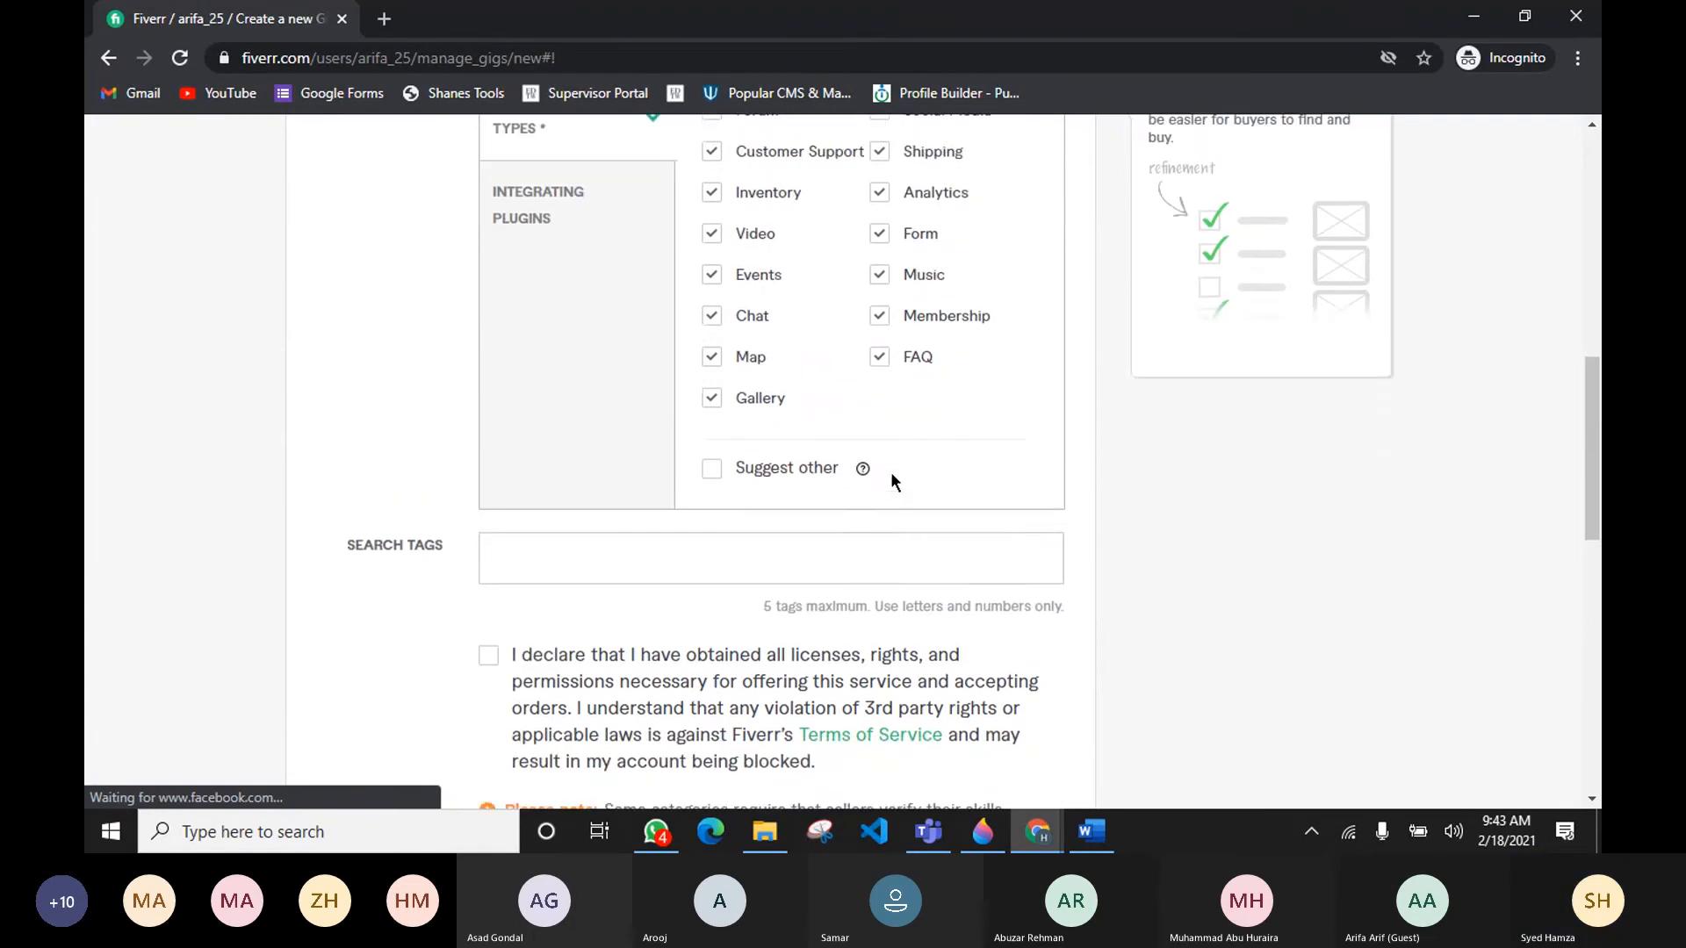
Step: Open Integrating Plugins and tick all plugins except Aweber, including WooCommerce, Elementor, Youtube and WordPress SEO by Yoast
click(565, 282)
scroll(595, 358, up, 1)
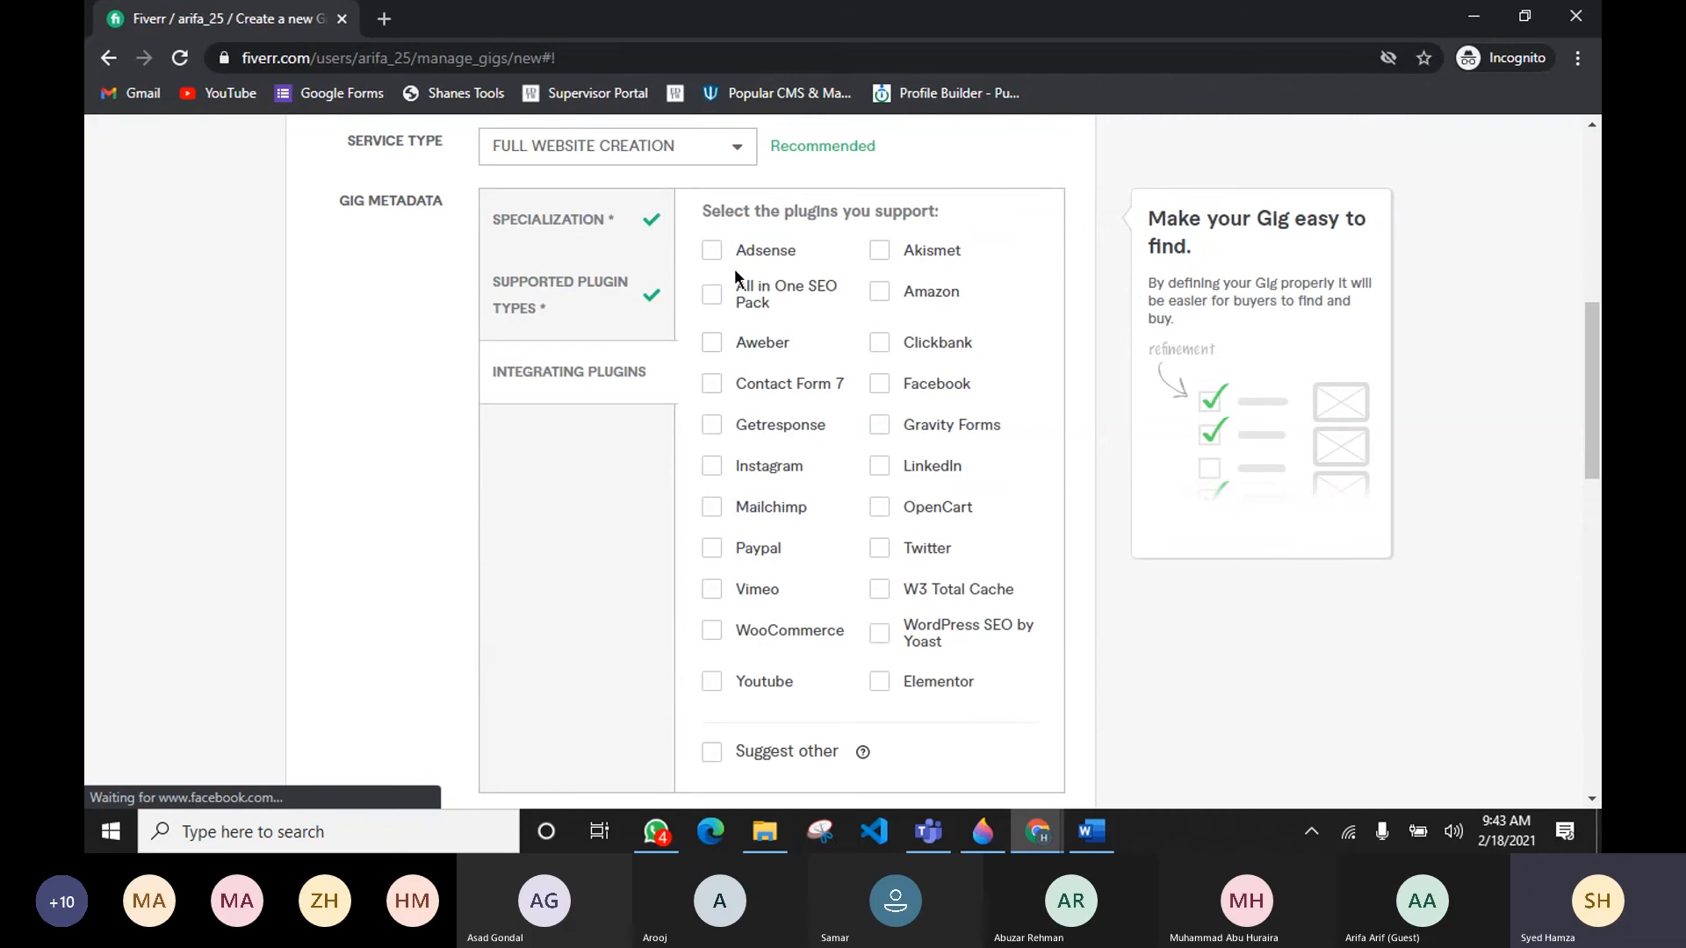
click(712, 256)
click(885, 254)
click(713, 297)
click(881, 293)
click(881, 343)
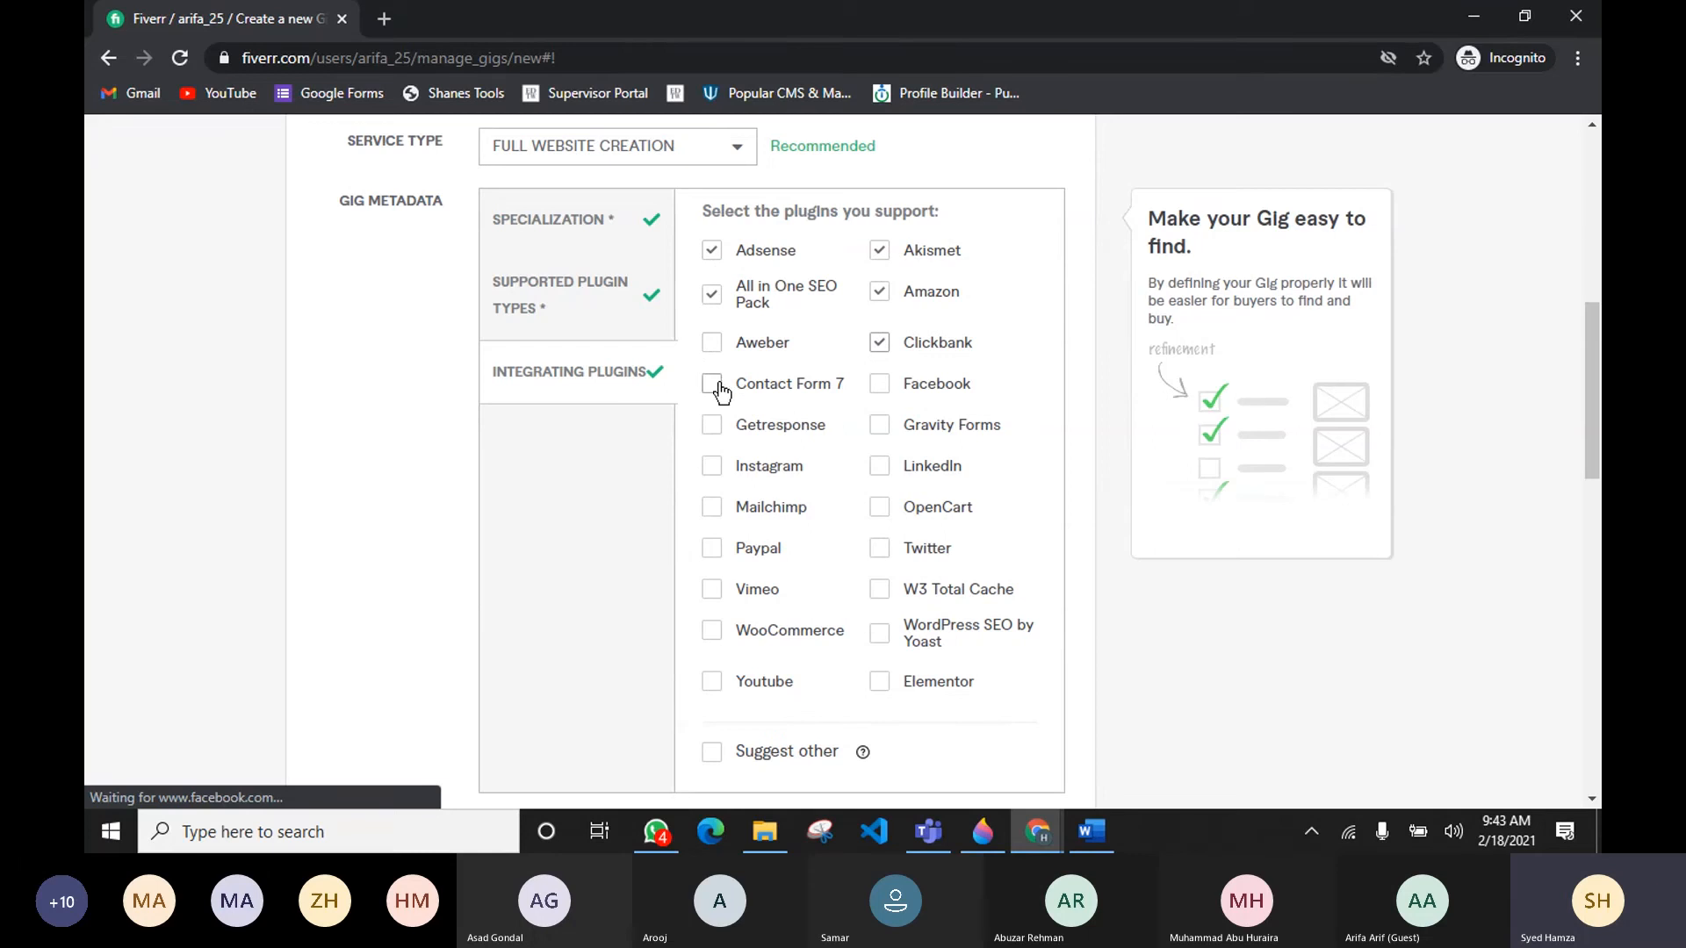
click(880, 384)
click(880, 425)
click(880, 467)
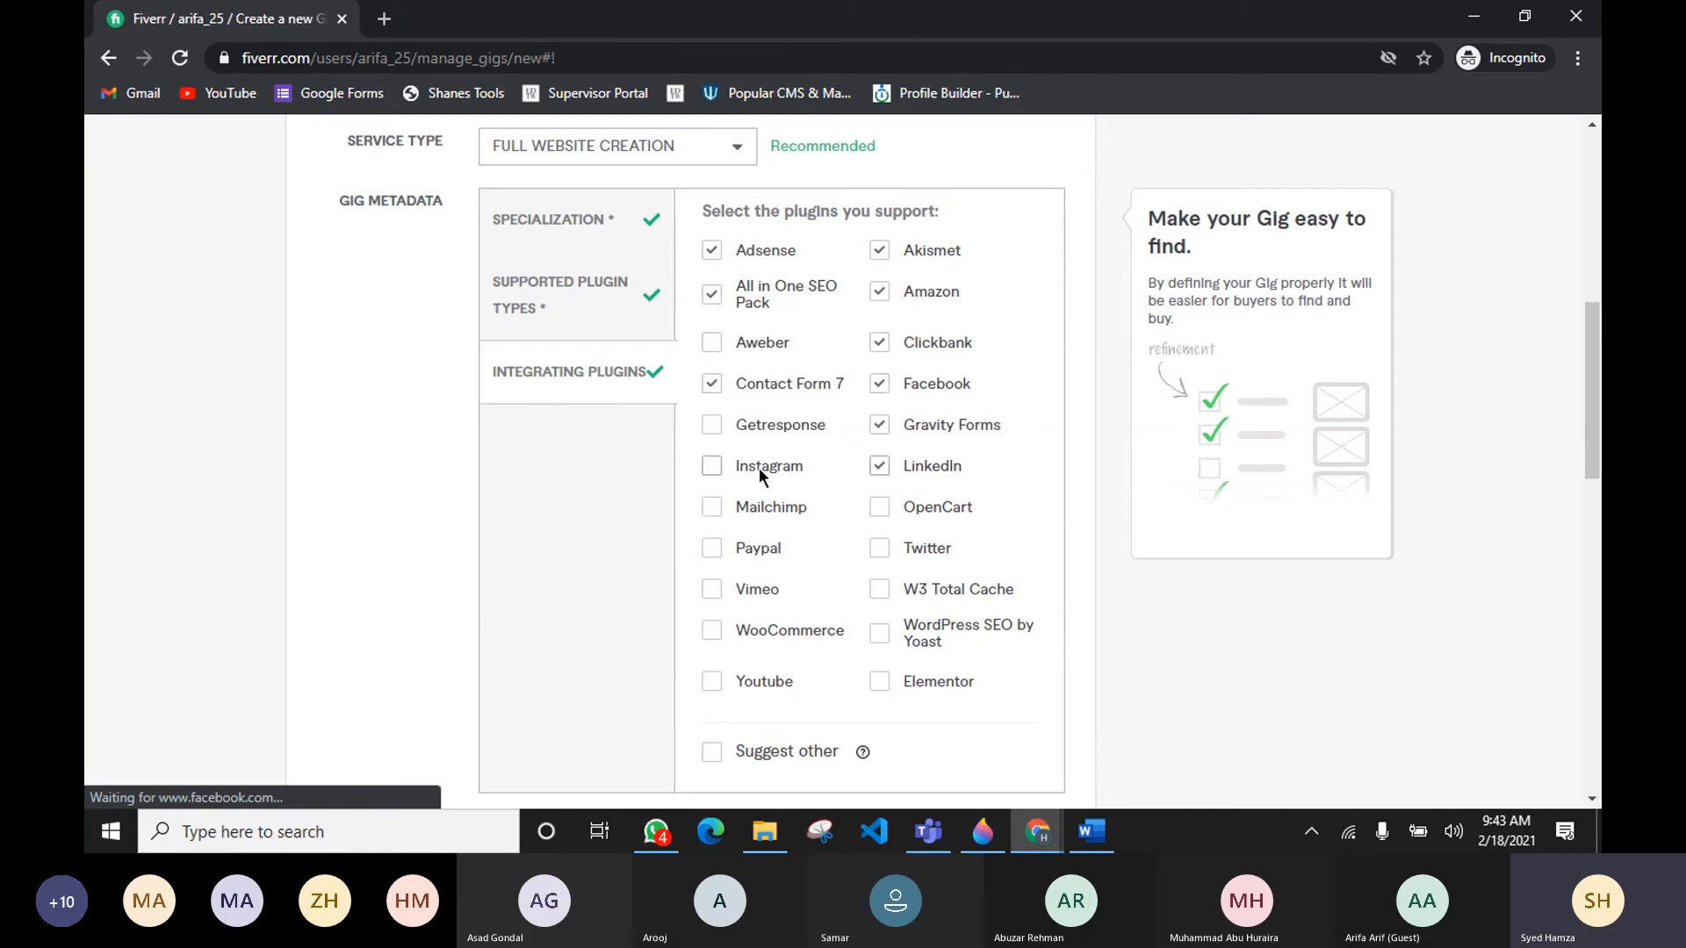
click(719, 420)
click(727, 504)
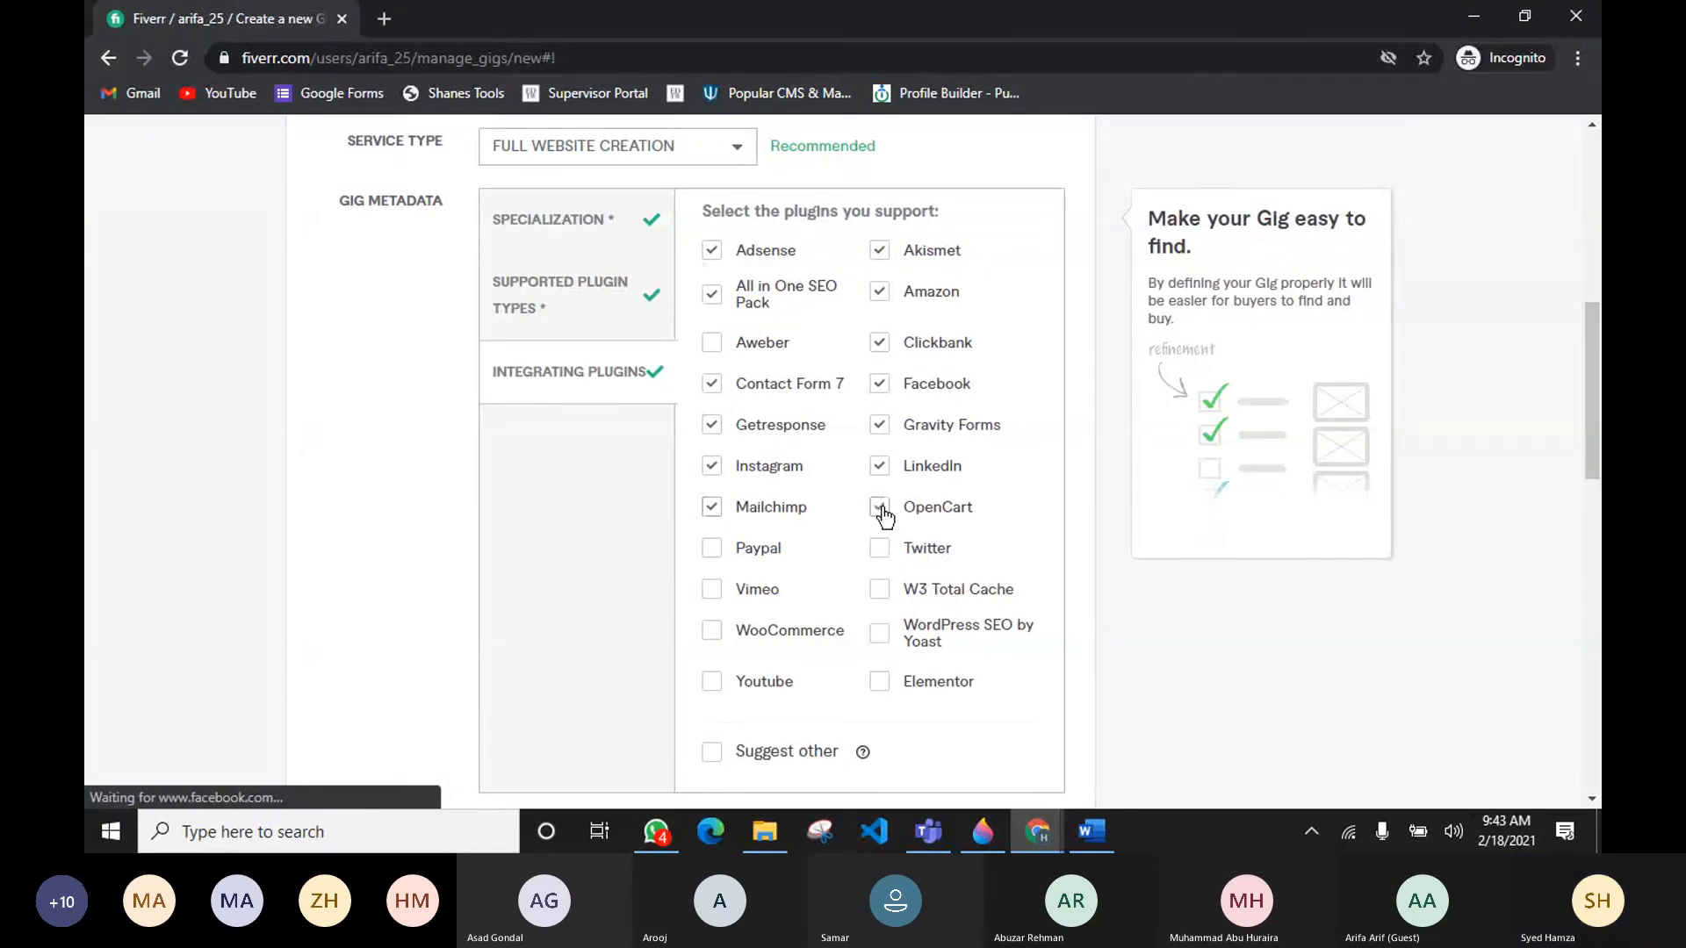
click(880, 549)
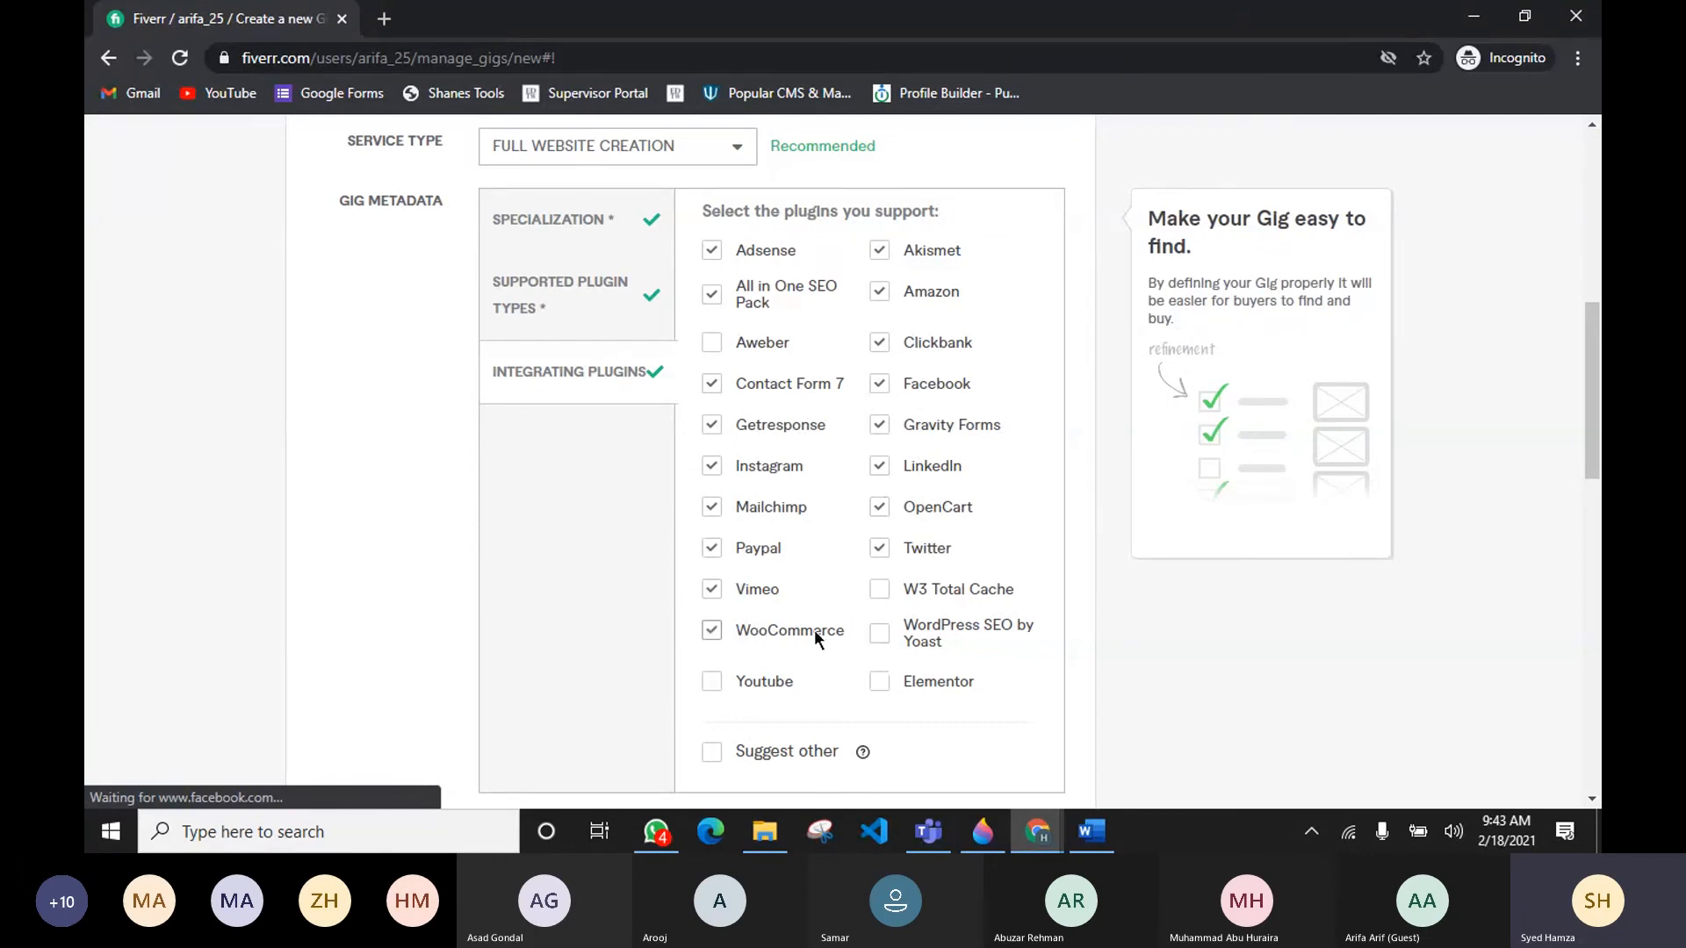
click(879, 590)
click(884, 633)
click(883, 685)
click(712, 682)
scroll(1020, 703, down, 6)
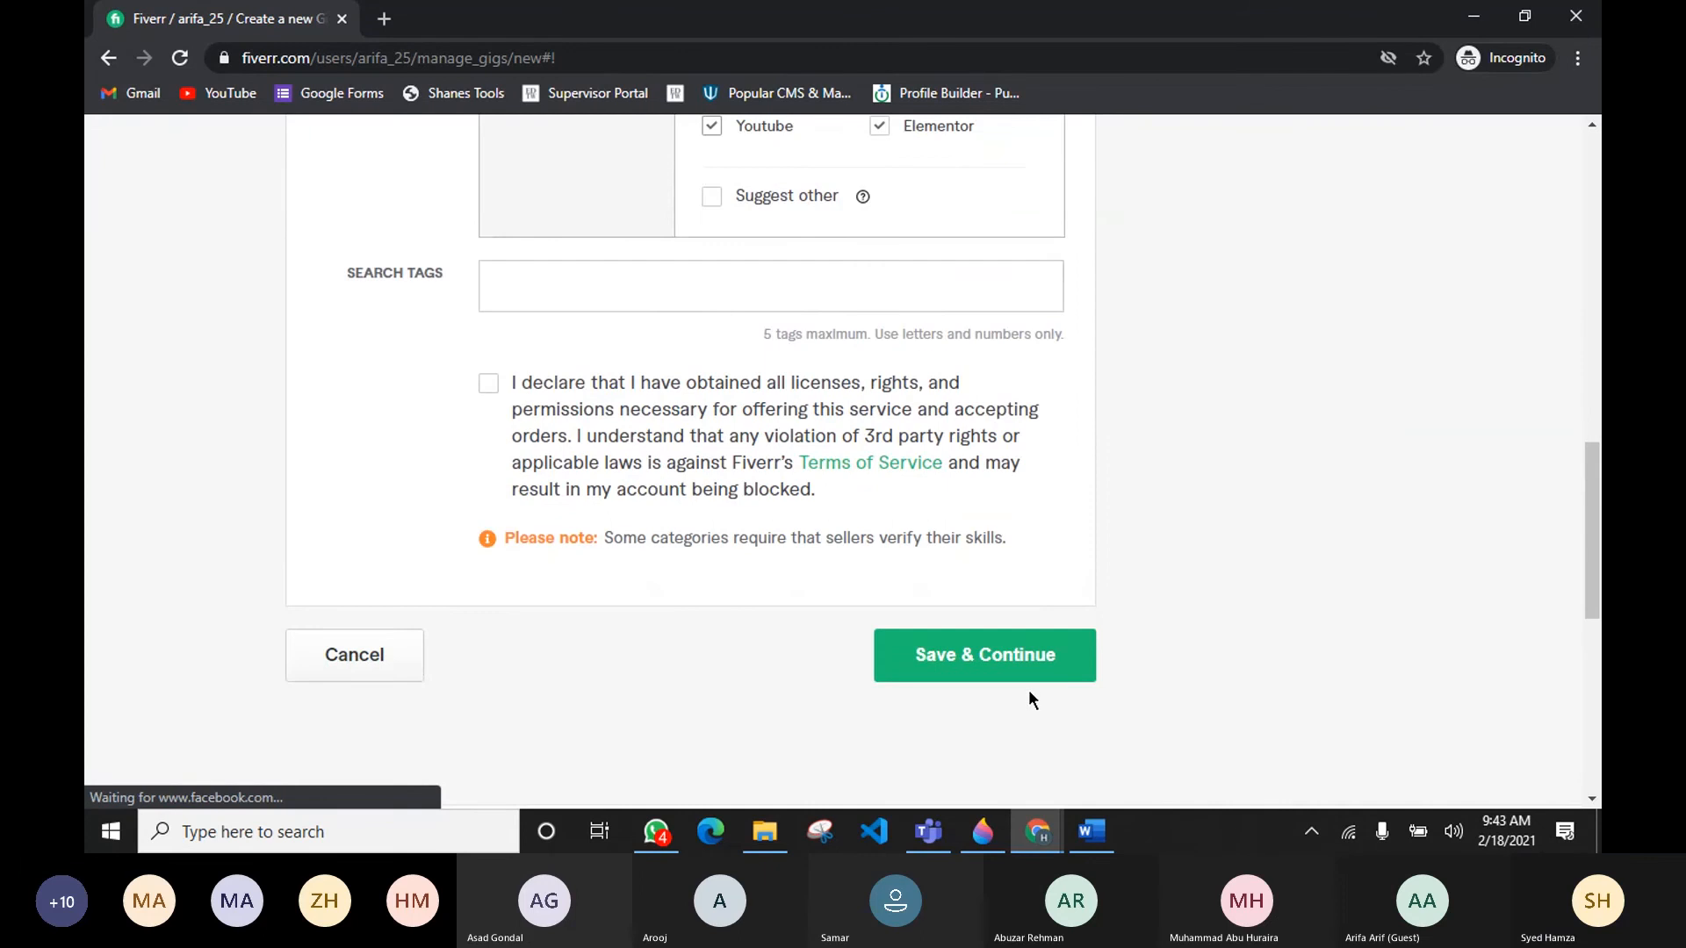
click(648, 279)
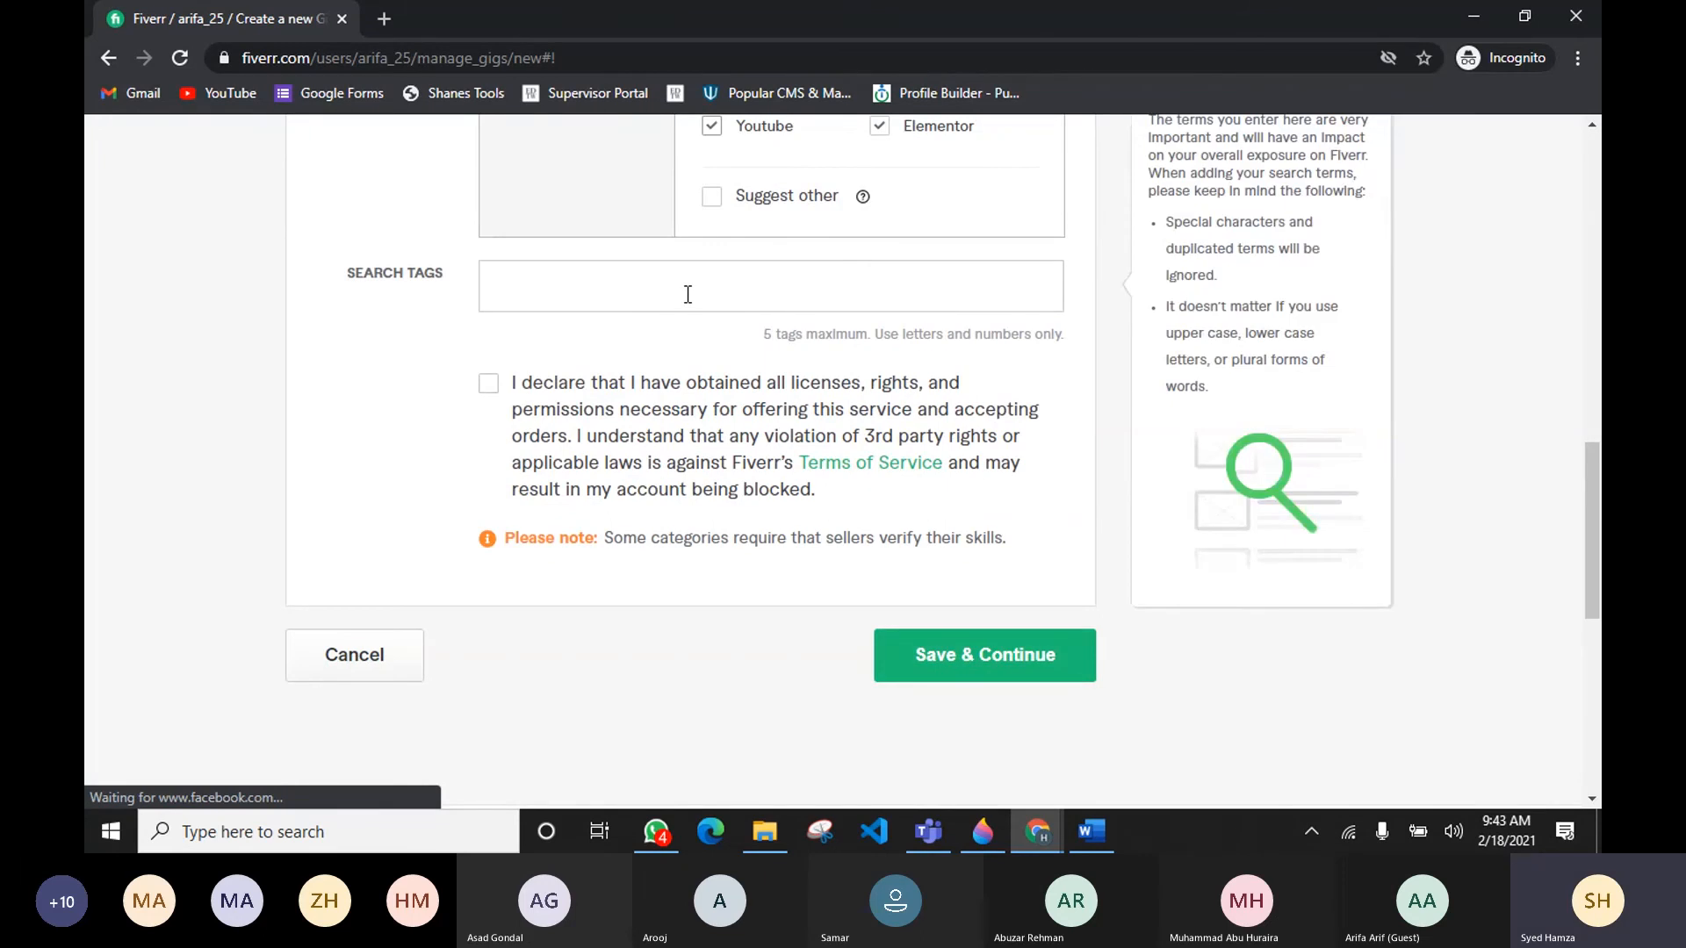
click(686, 294)
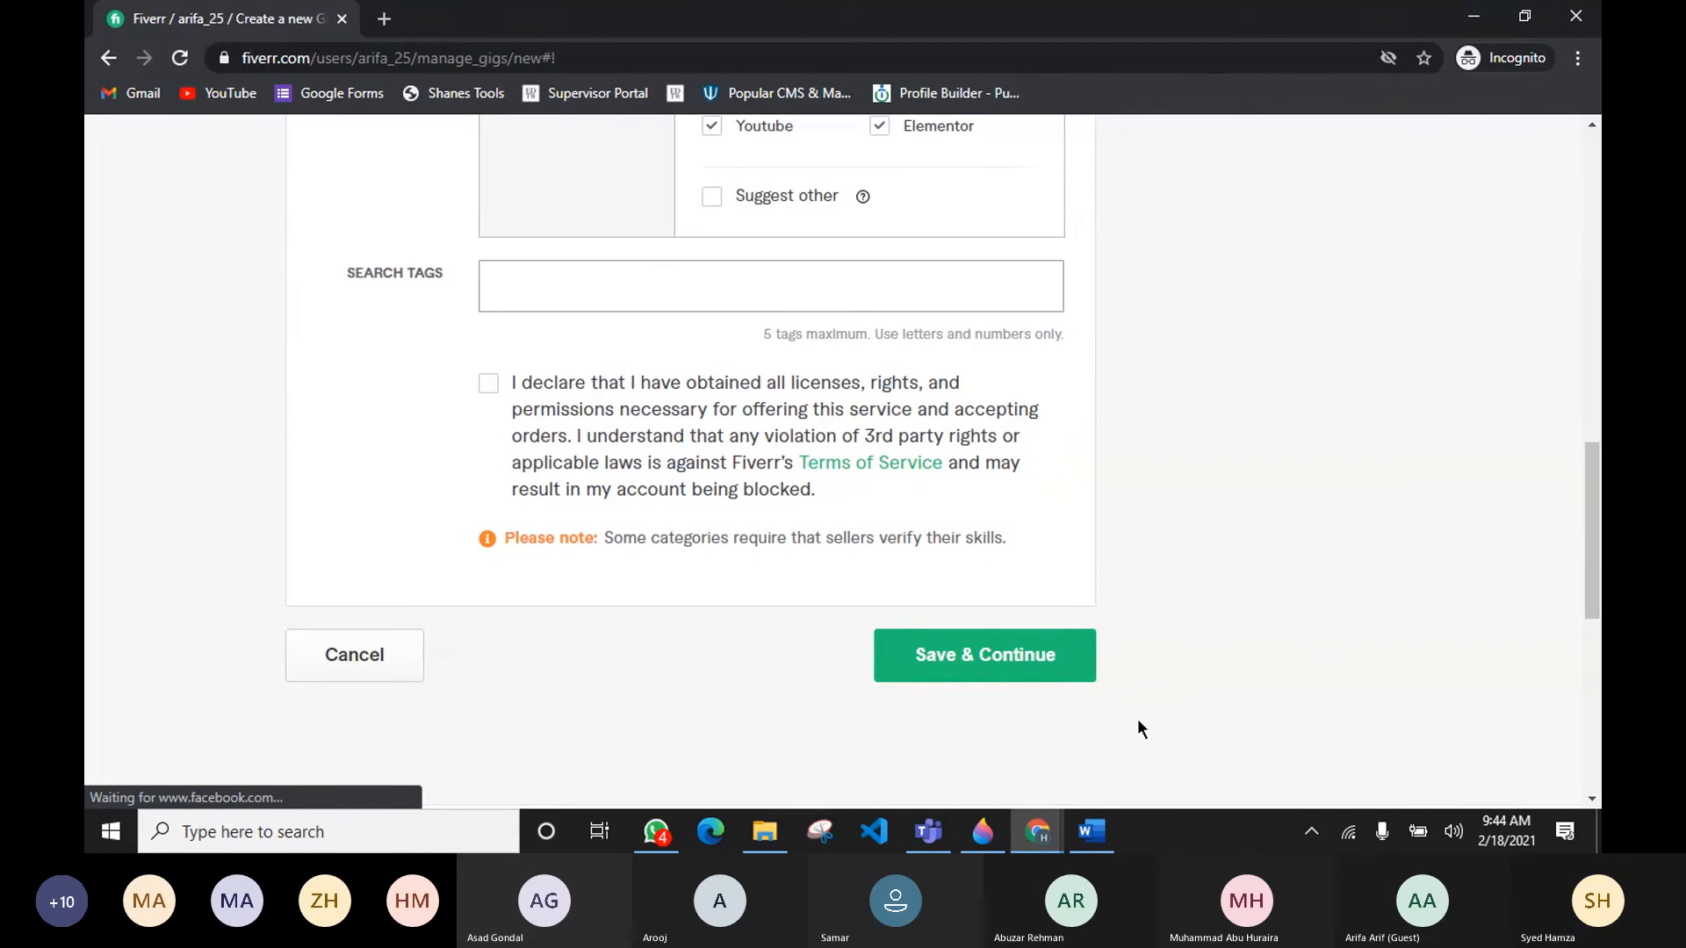
mouse_move(938, 830)
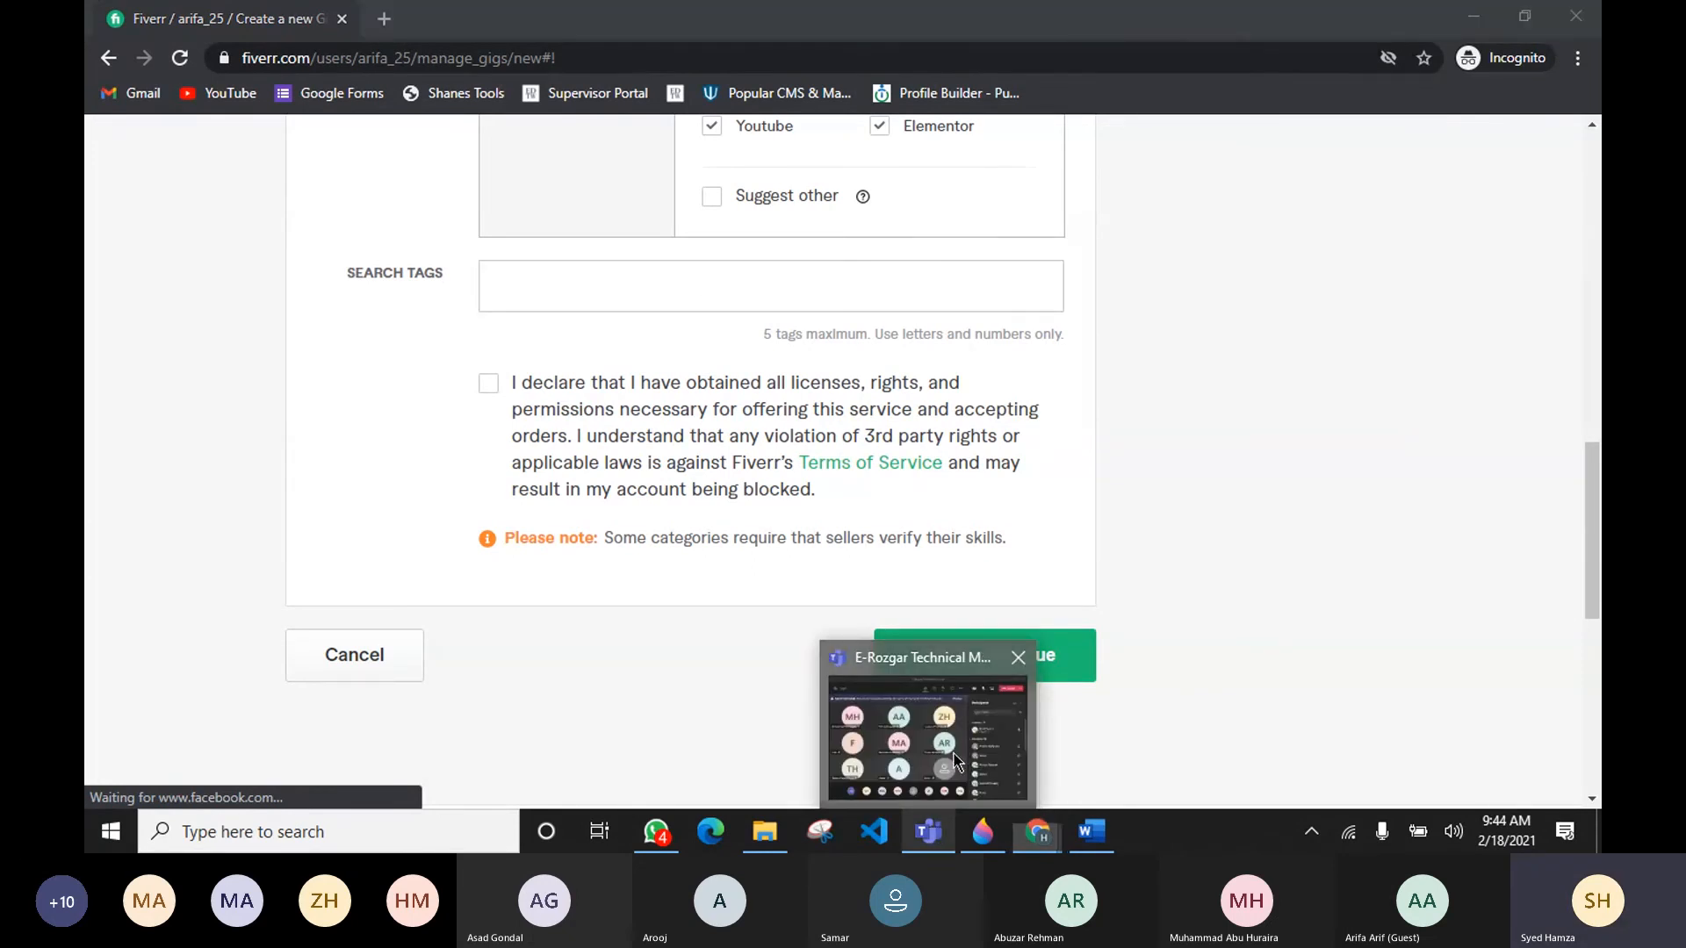
click(948, 779)
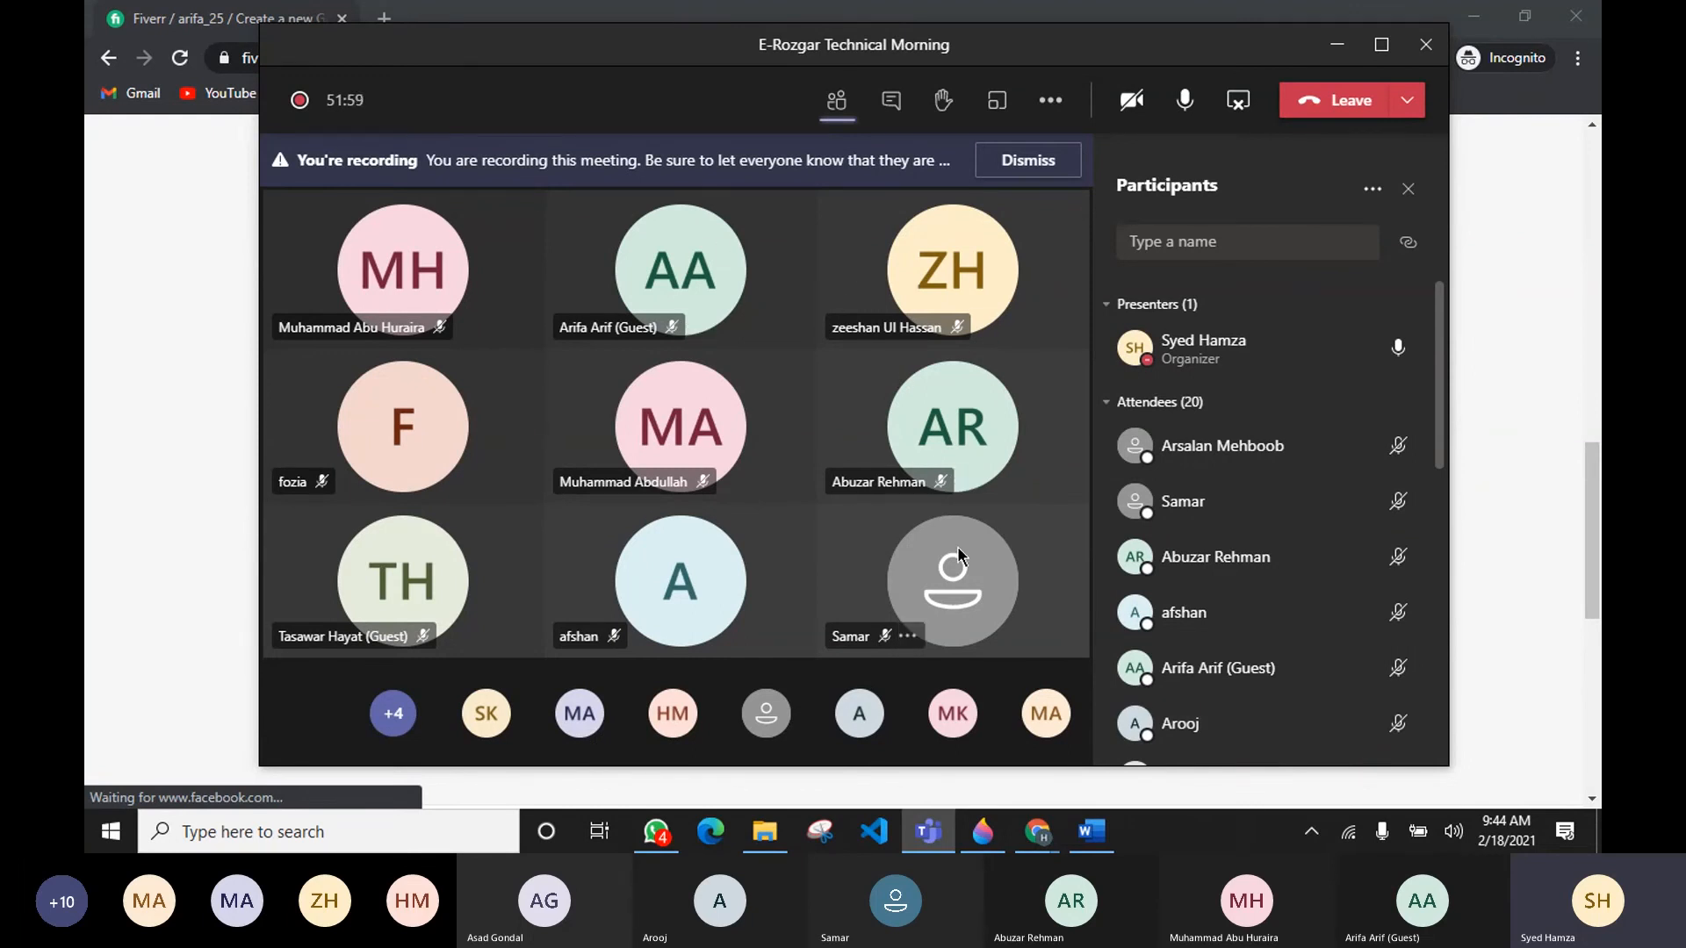
click(150, 376)
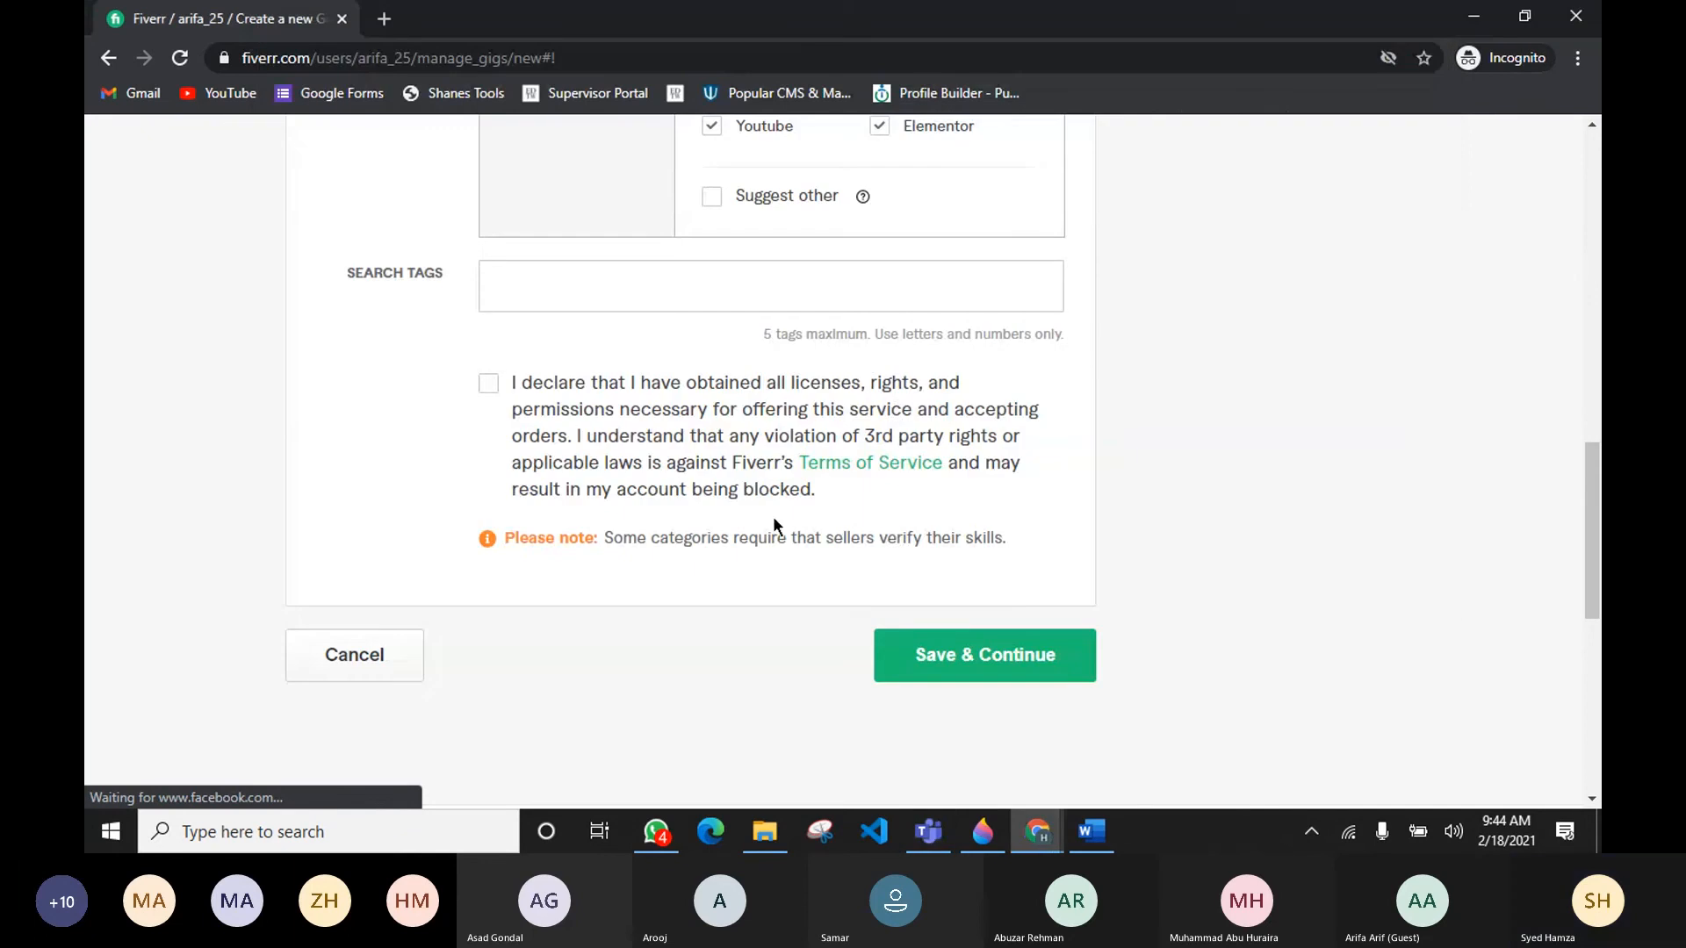
drag(1064, 334, 767, 324)
click(841, 365)
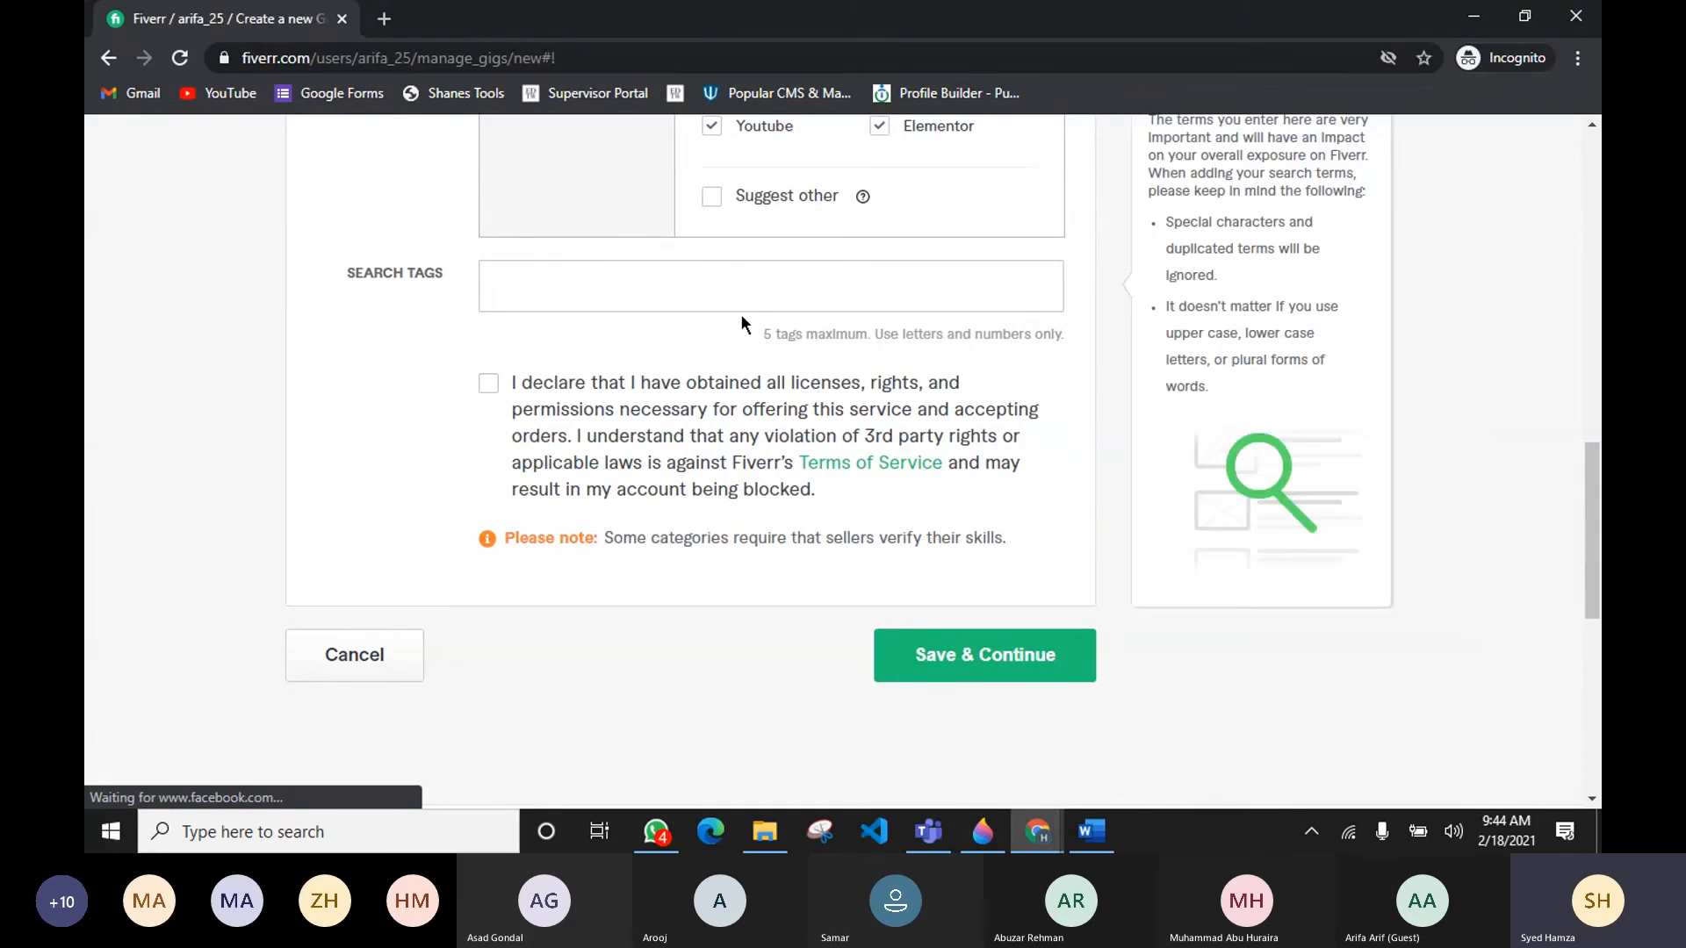
Step: Add the search tag Elementor pro, copied from the keyword list in the research document
mouse_move(1080, 848)
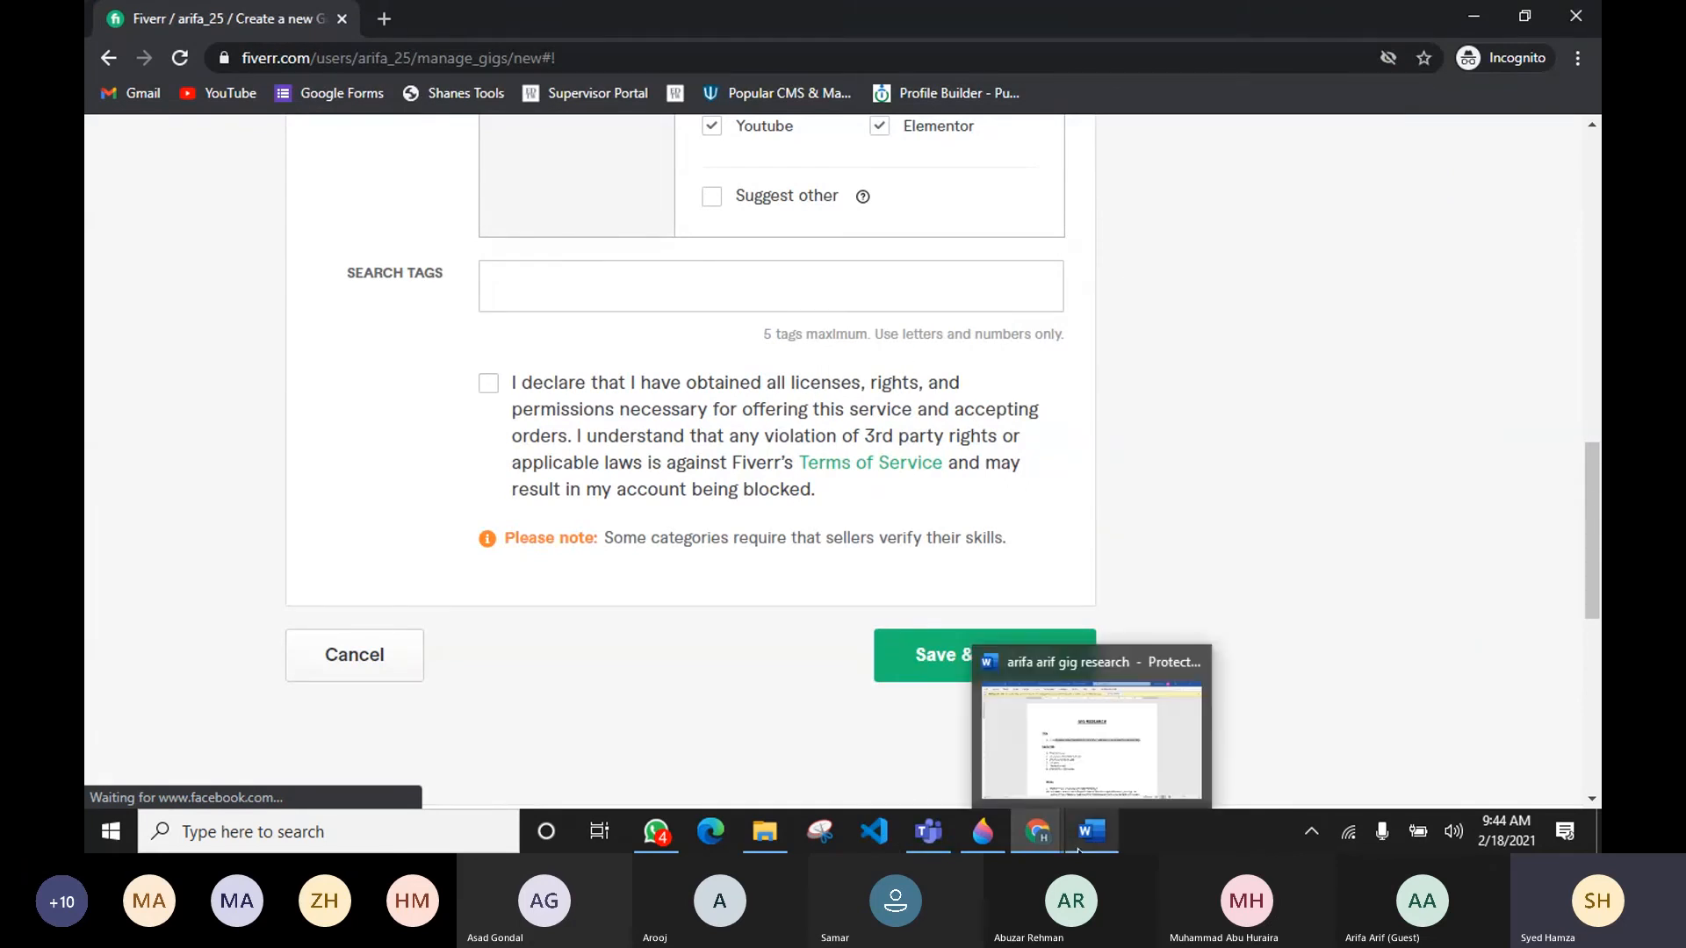
click(1094, 795)
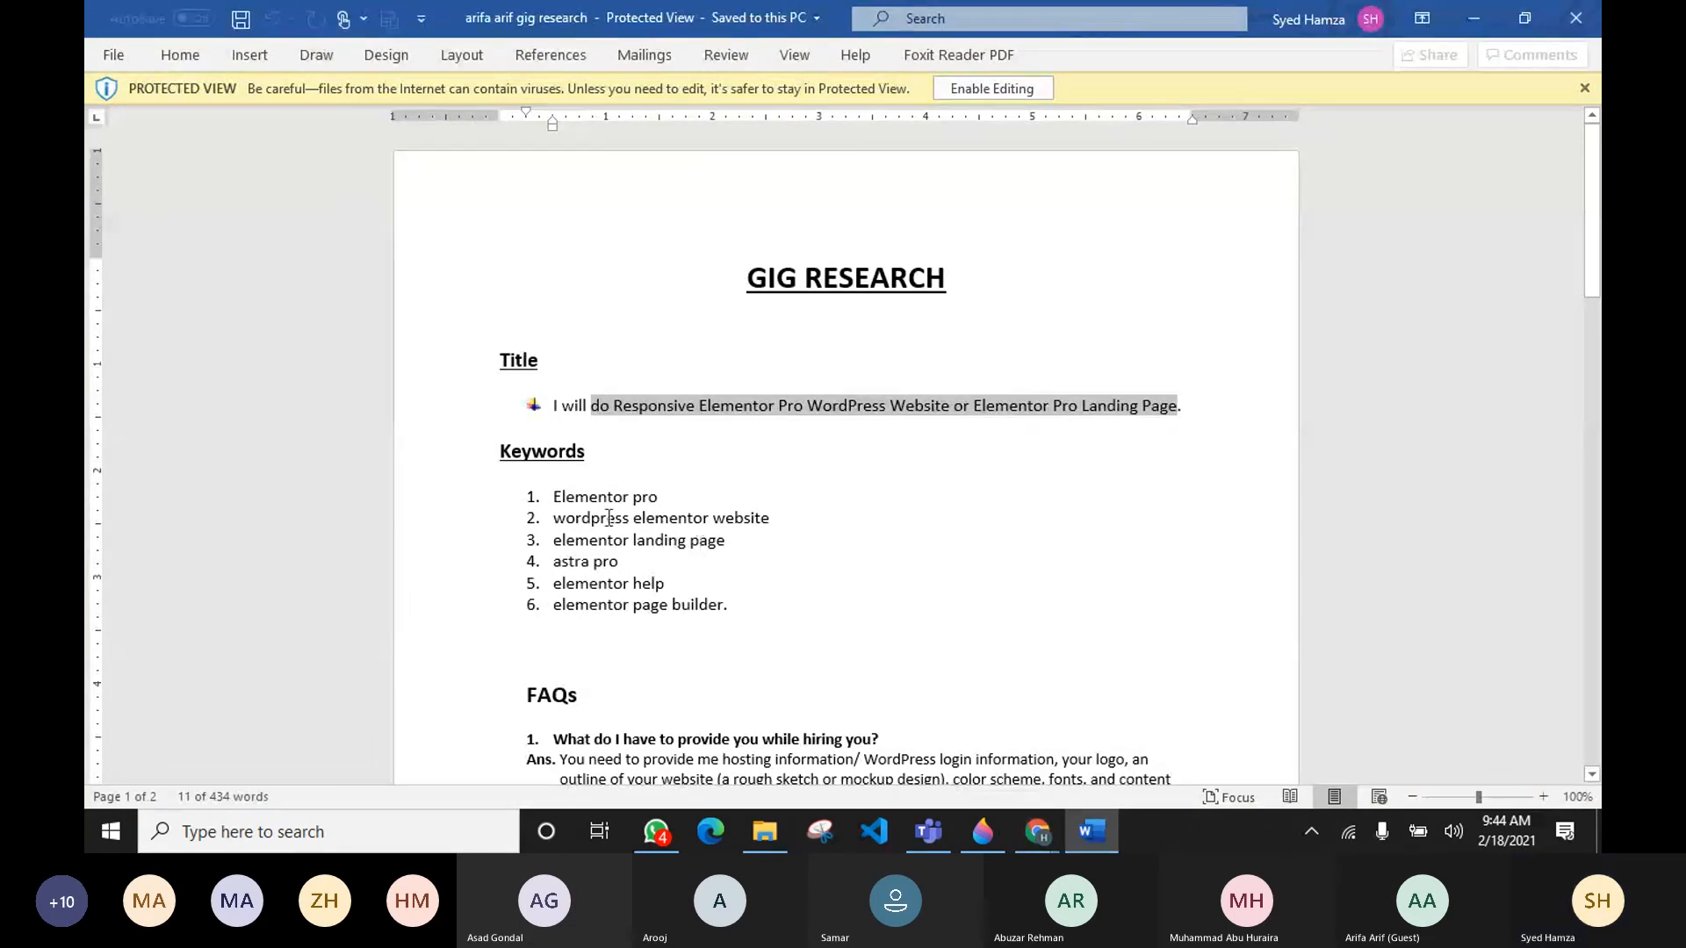
drag(554, 497, 660, 497)
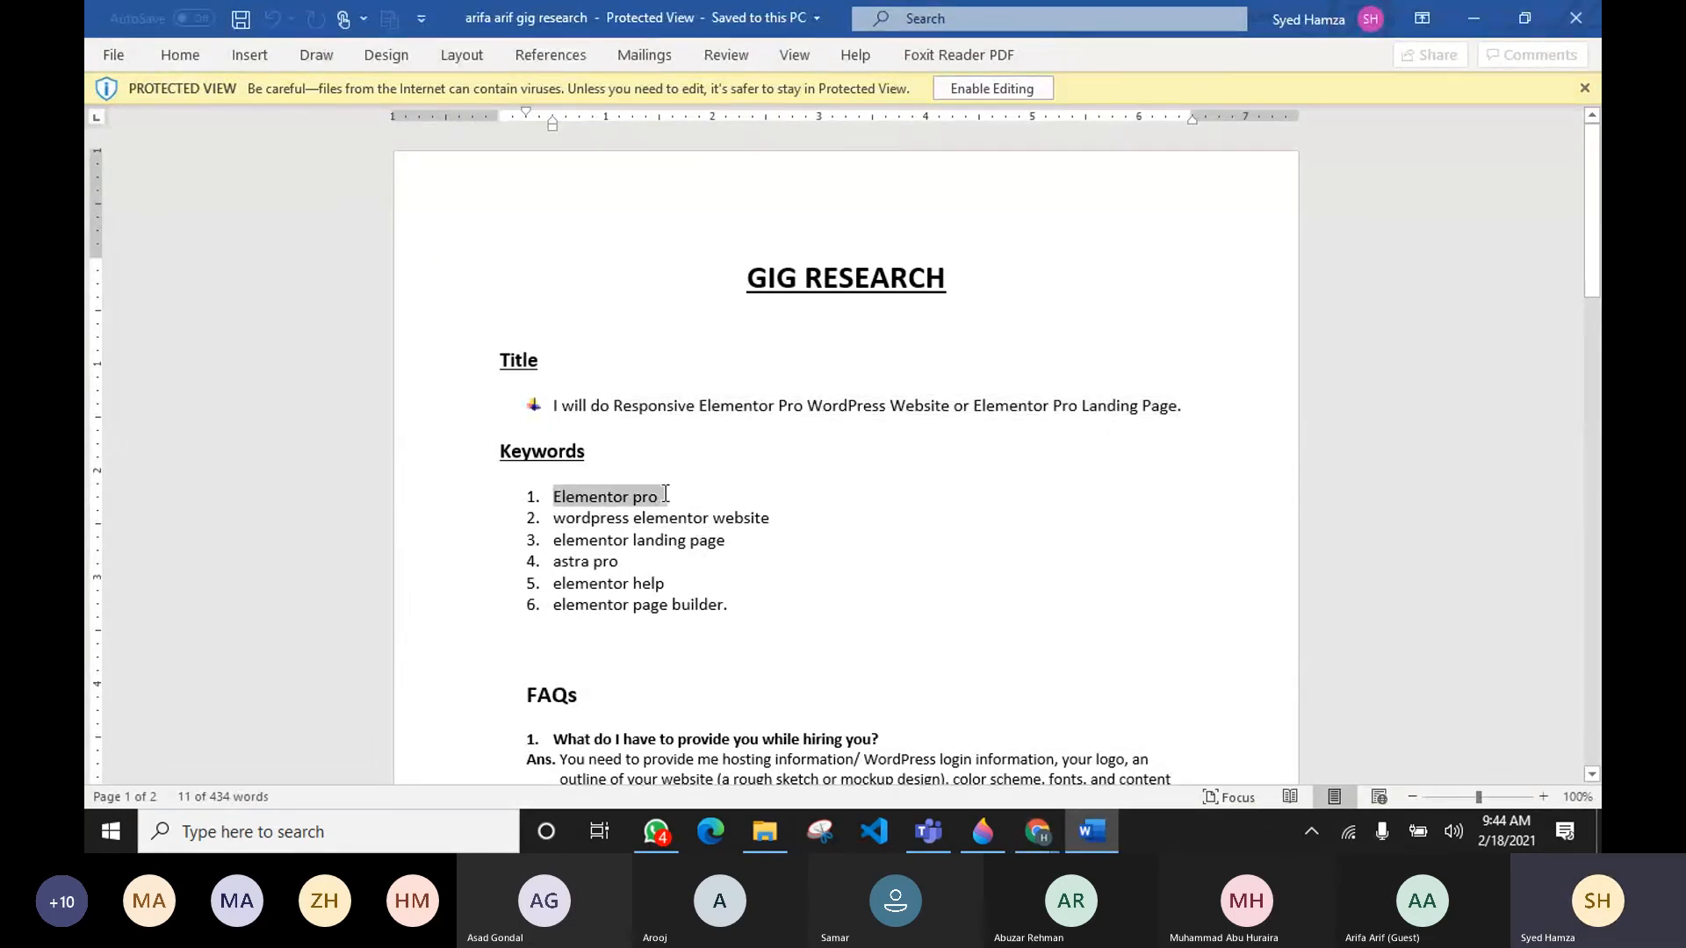
key(alt+Tab)
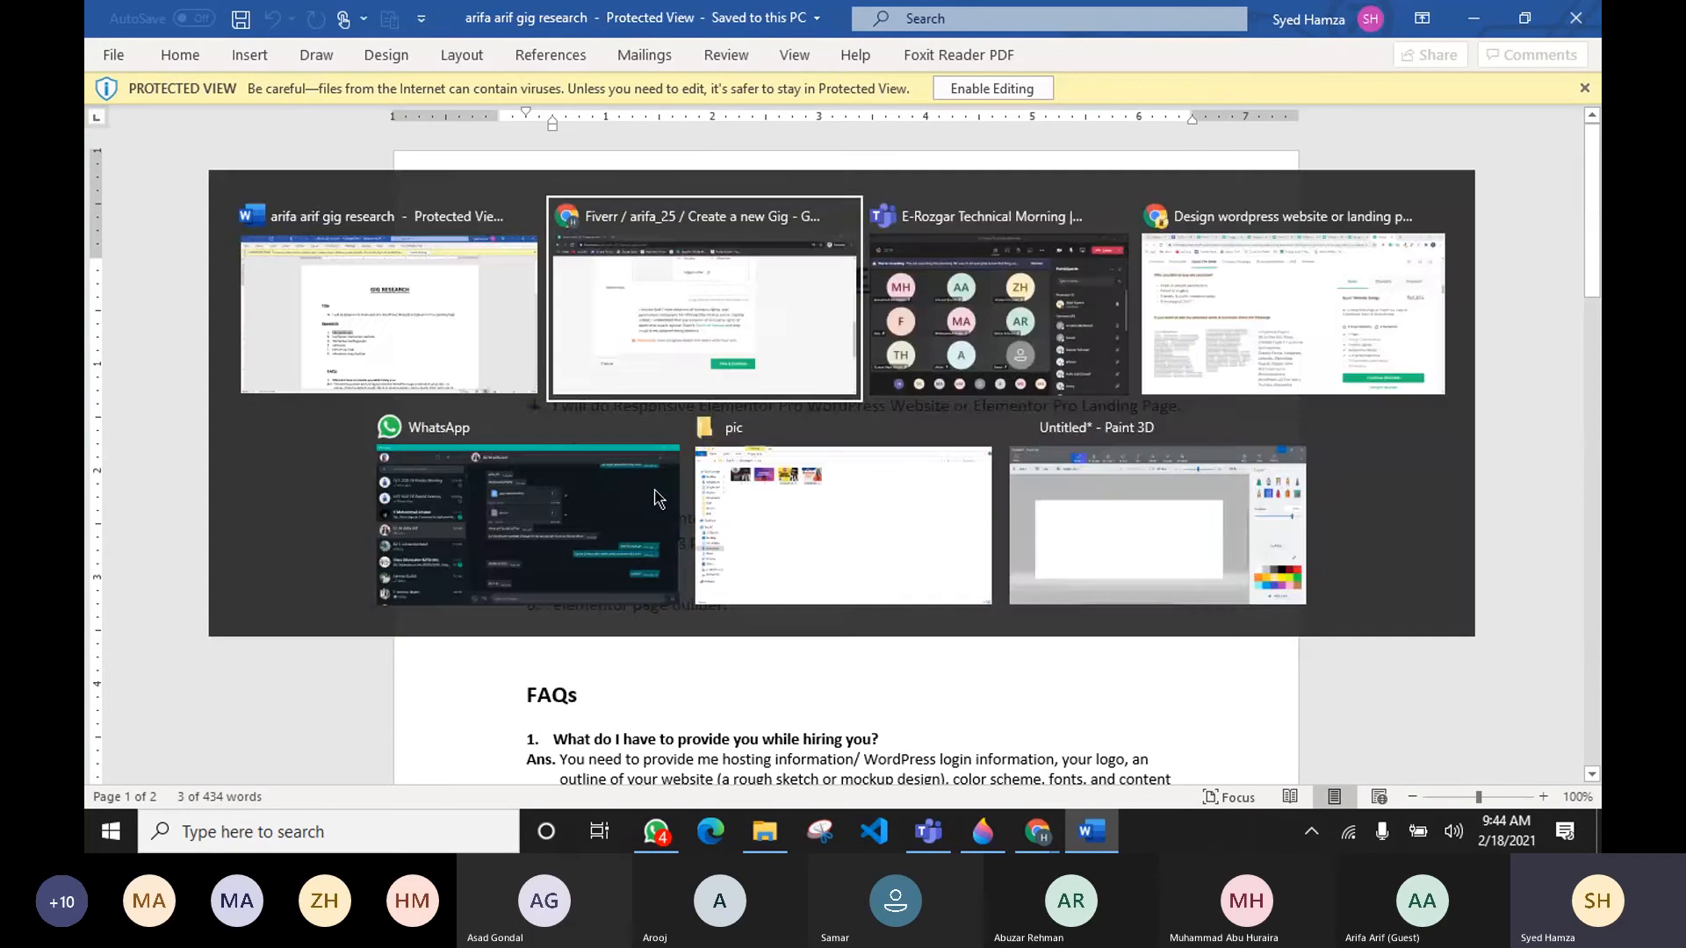
click(548, 274)
text(1.	Elementor pro)
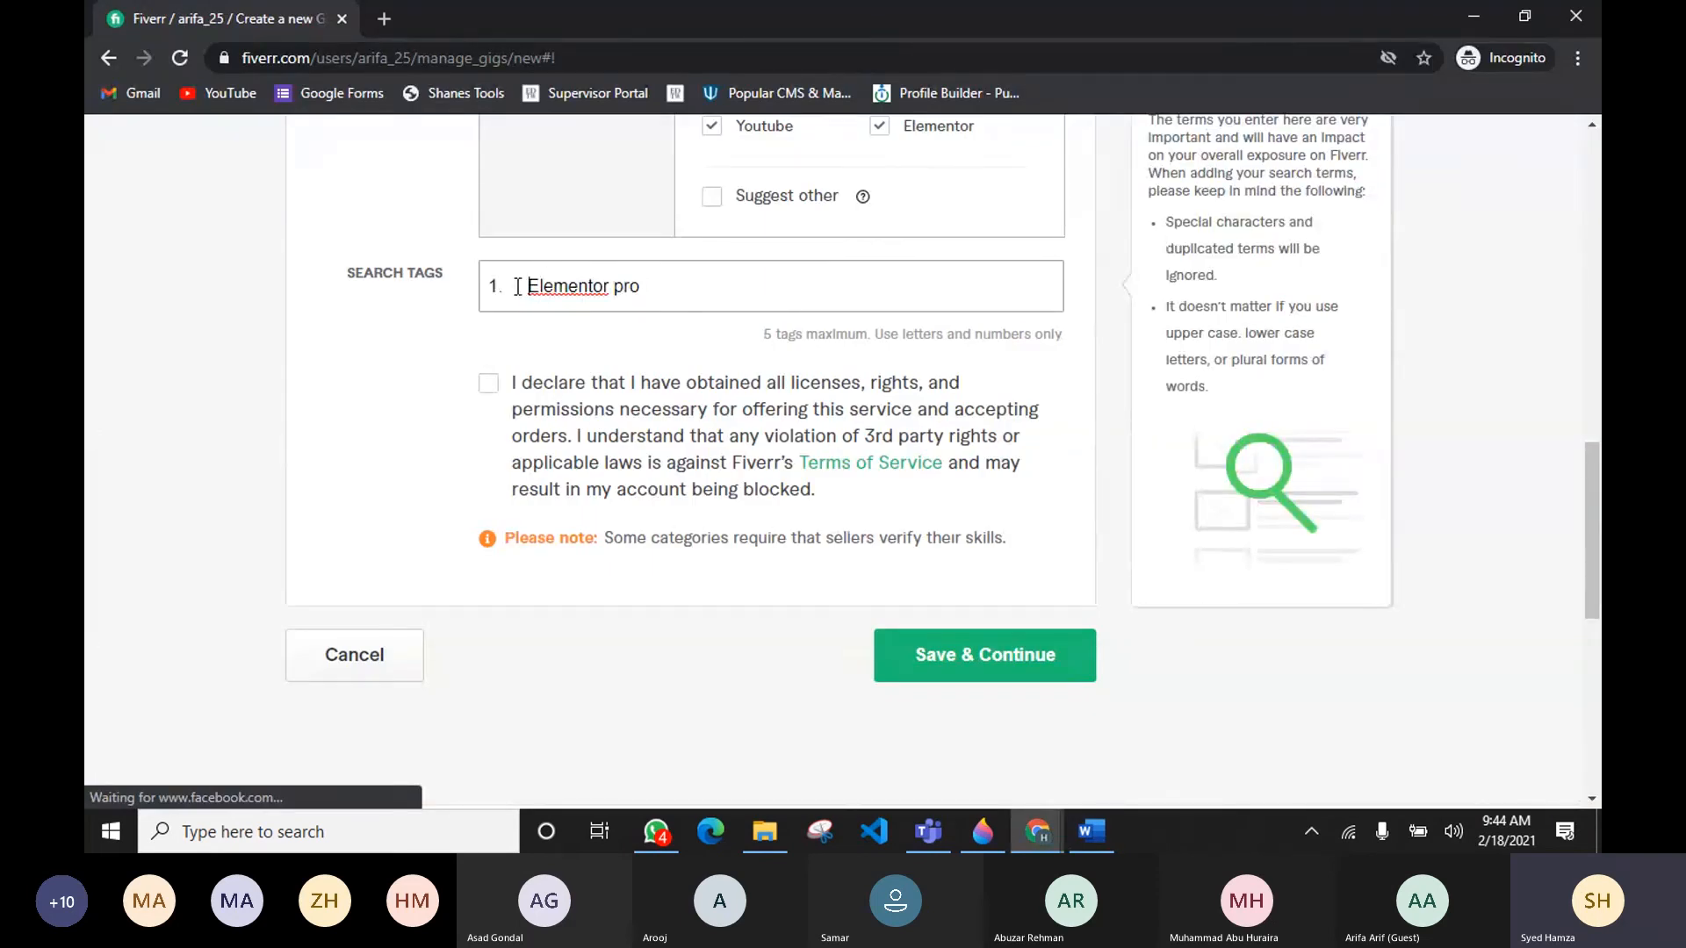
drag(524, 287, 470, 286)
key(BackSpace)
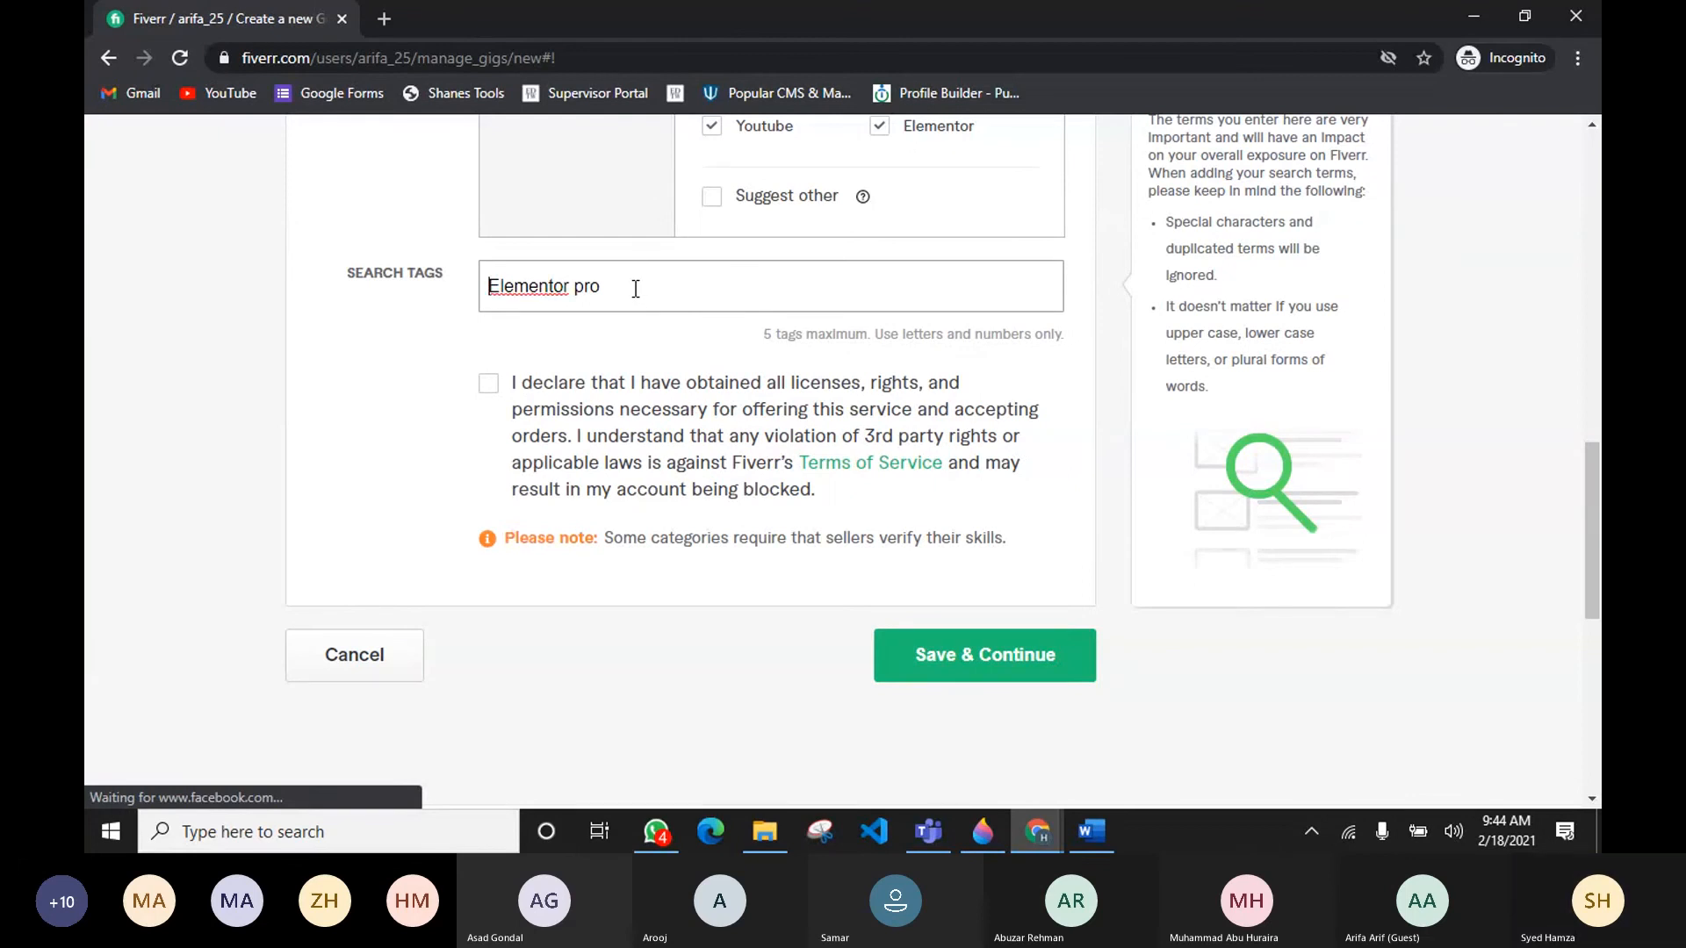
key(Return)
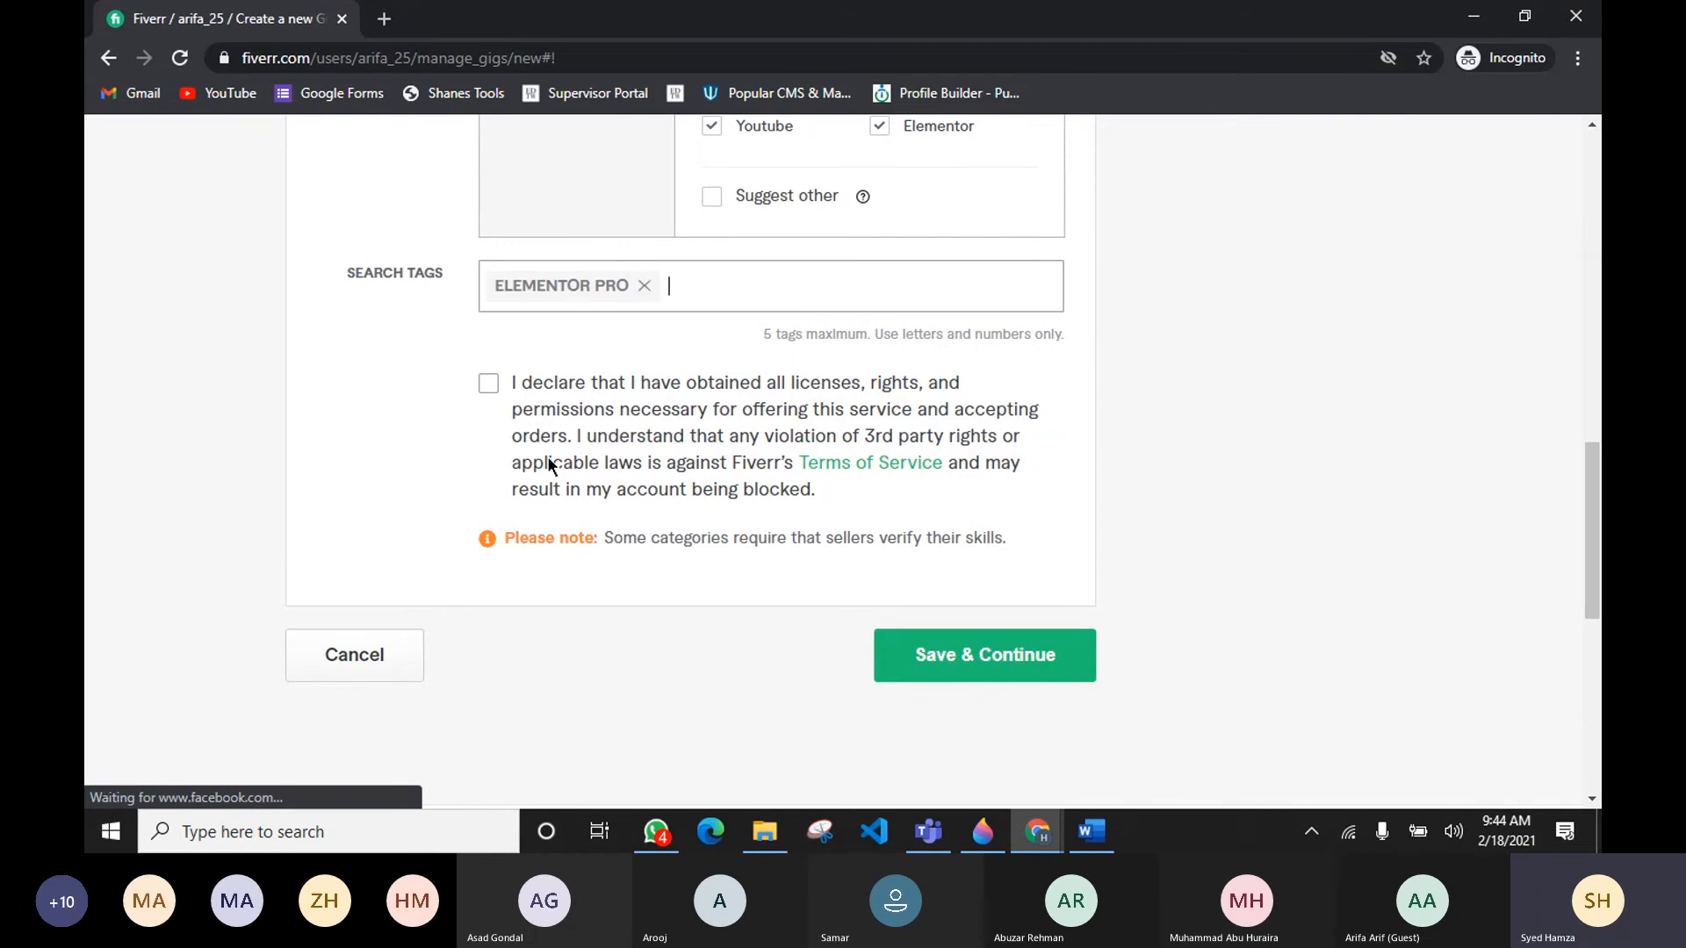
Step: Add elementor landing page as the second search tag, copied from the research document's keywords
key(alt+Tab)
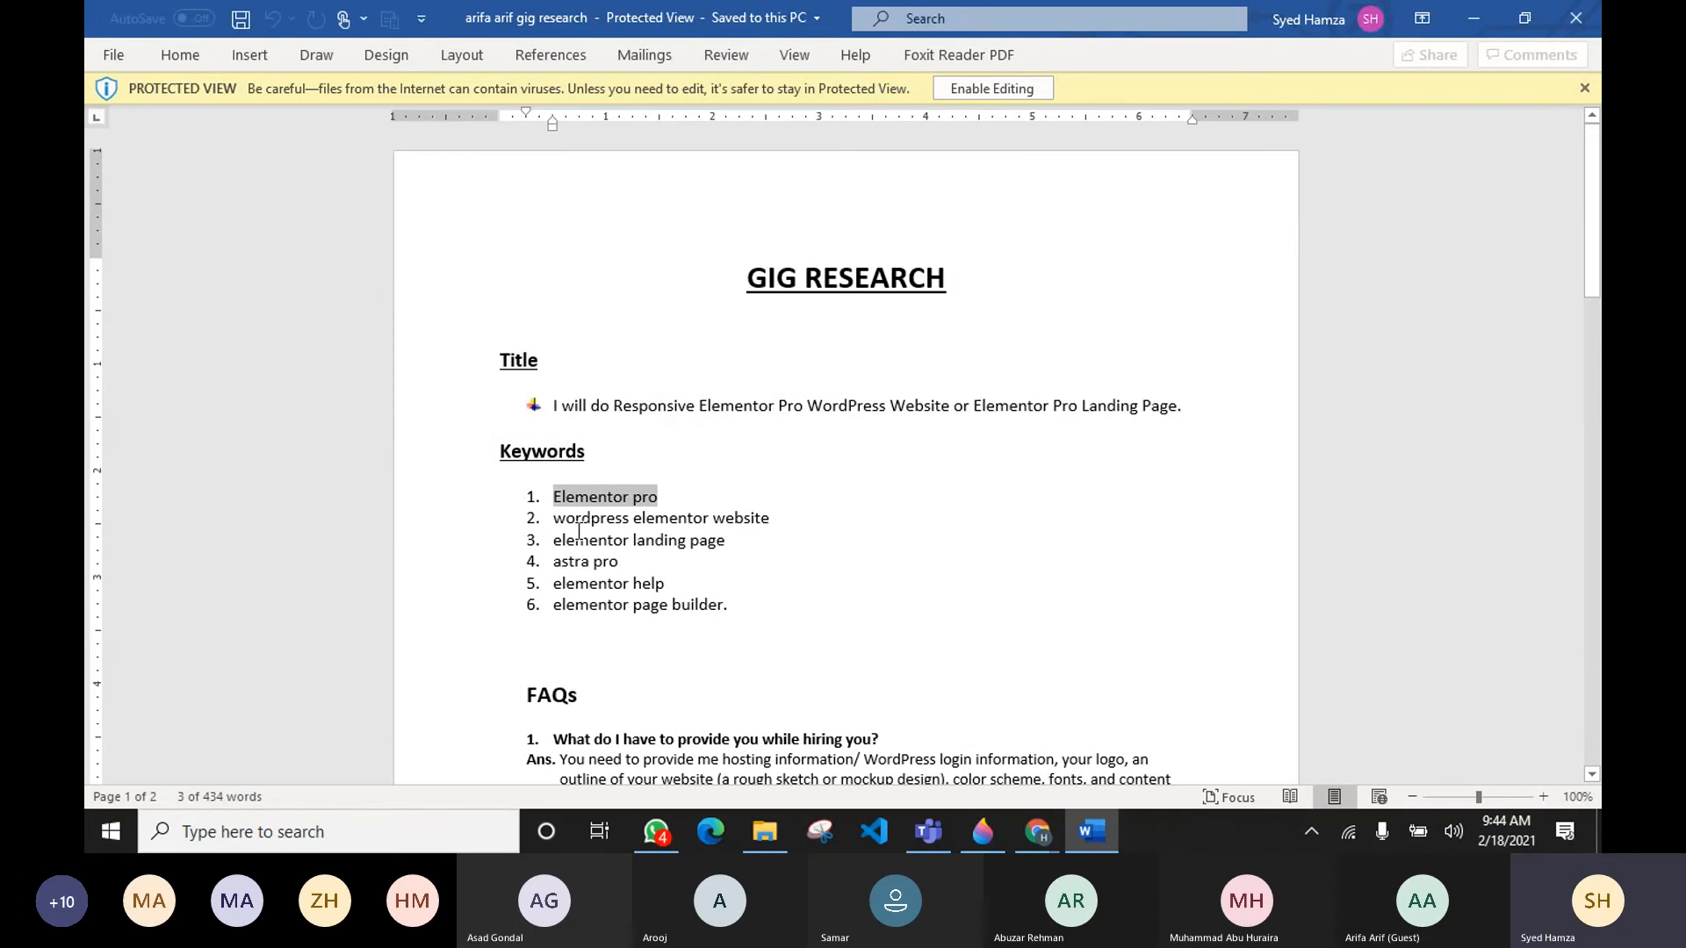
drag(555, 538, 726, 539)
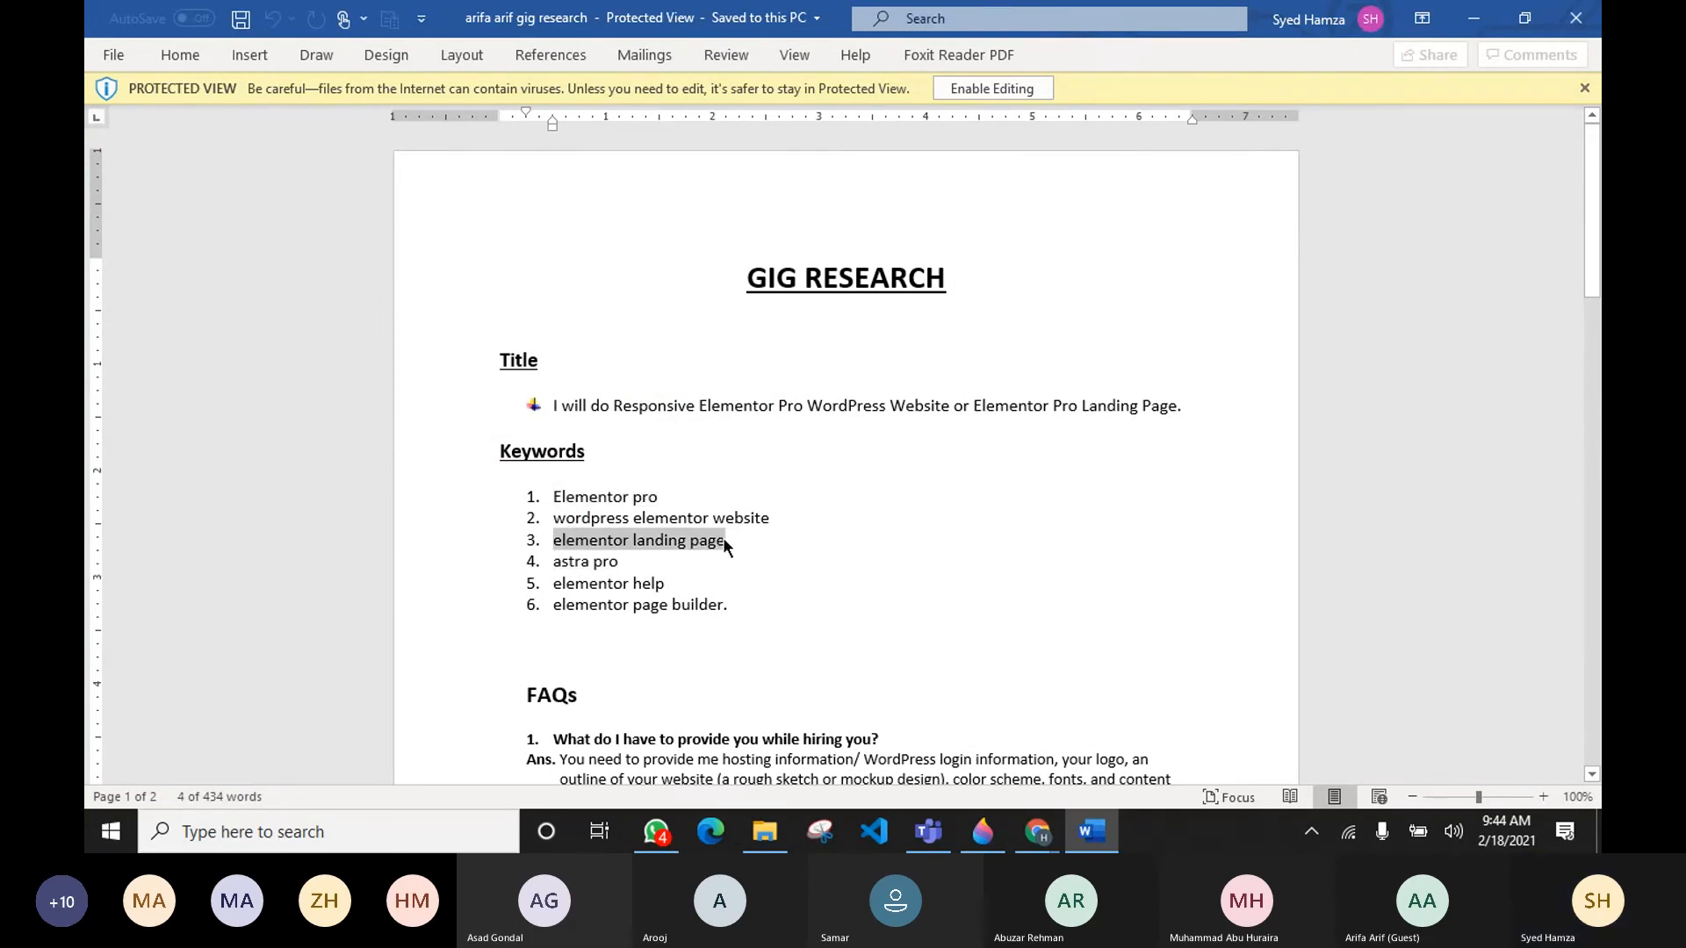
key(ctrl+c)
key(alt+Tab)
key(ctrl+v)
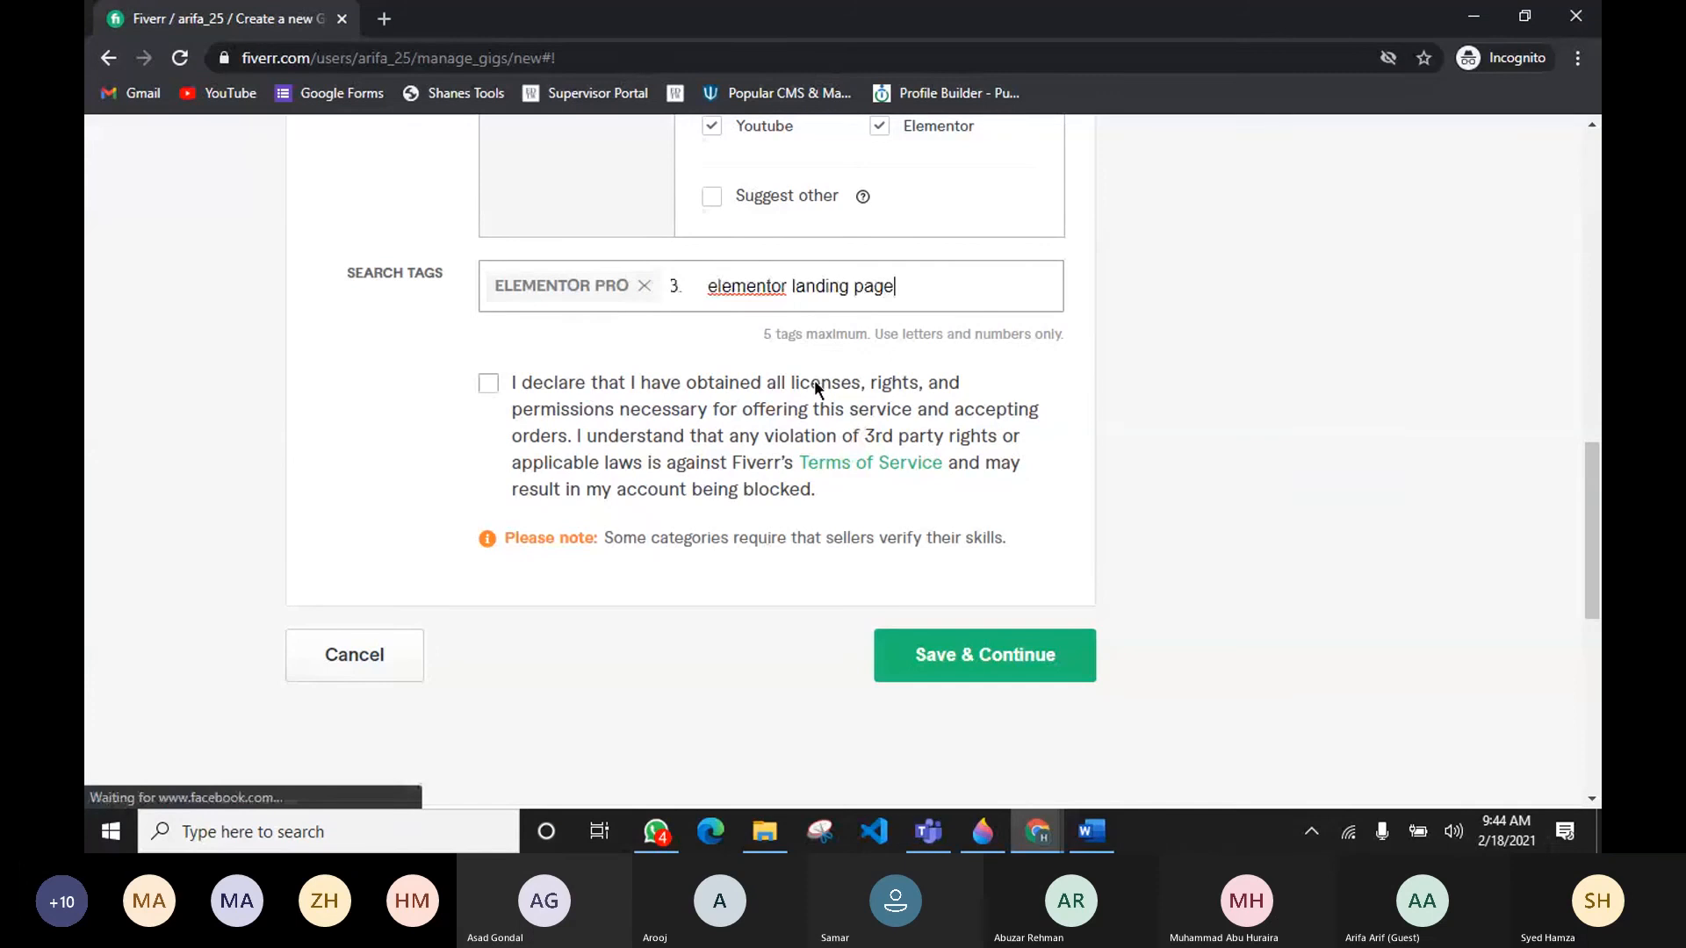
drag(708, 281, 668, 274)
key(BackSpace)
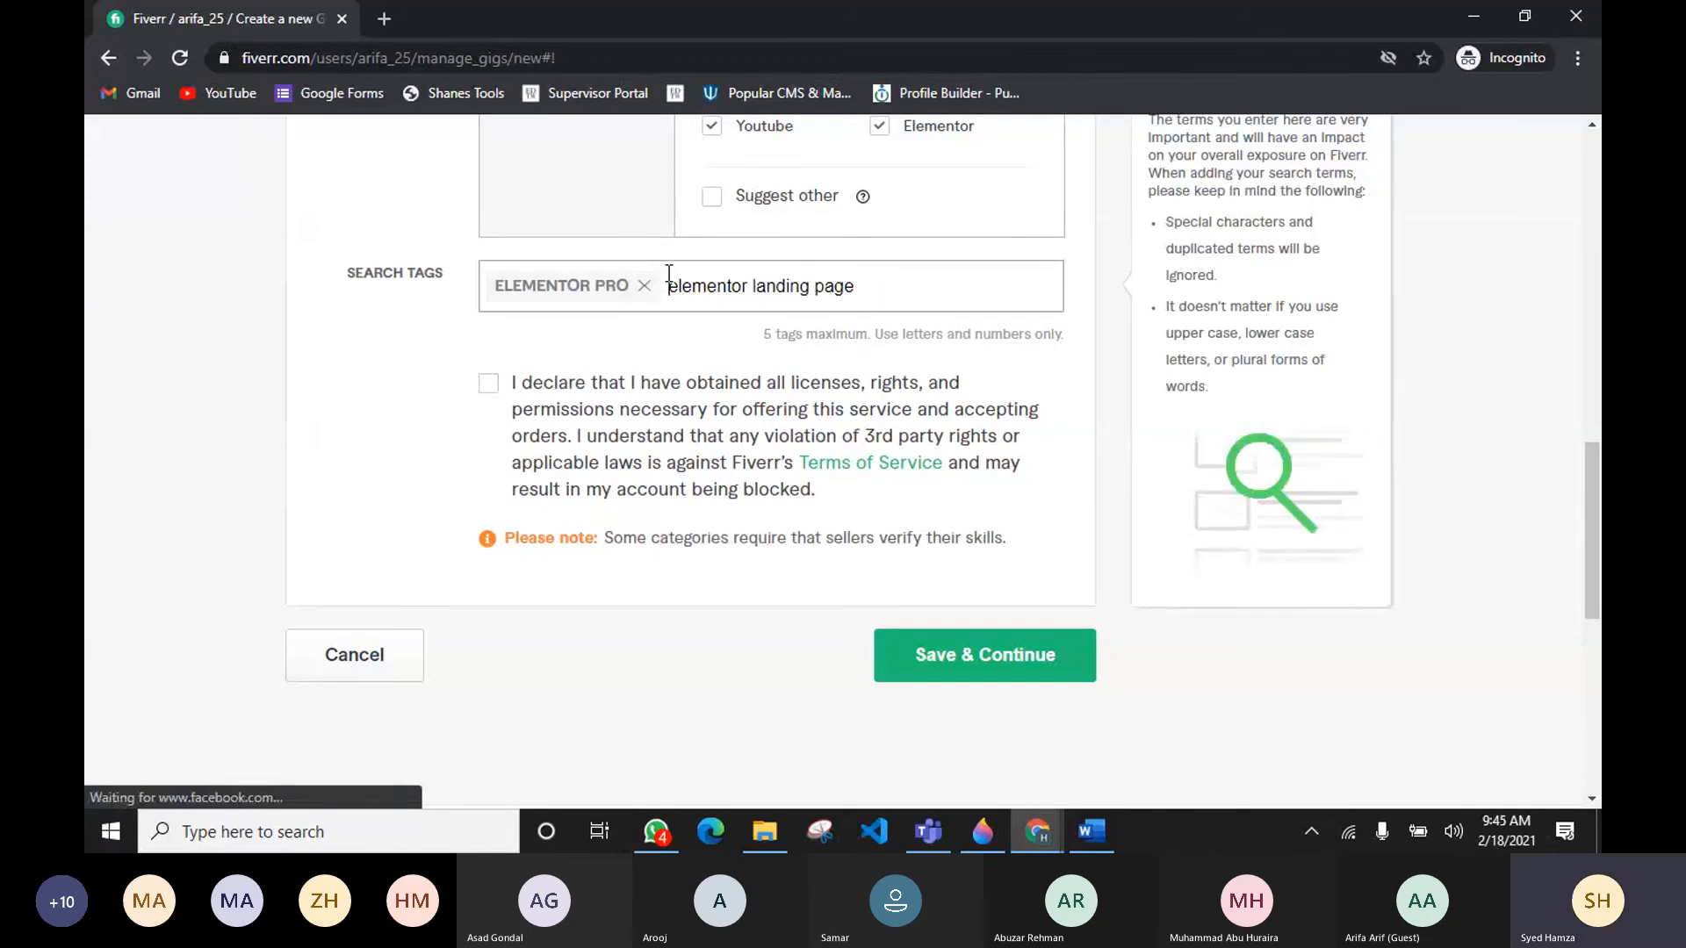
key(Return)
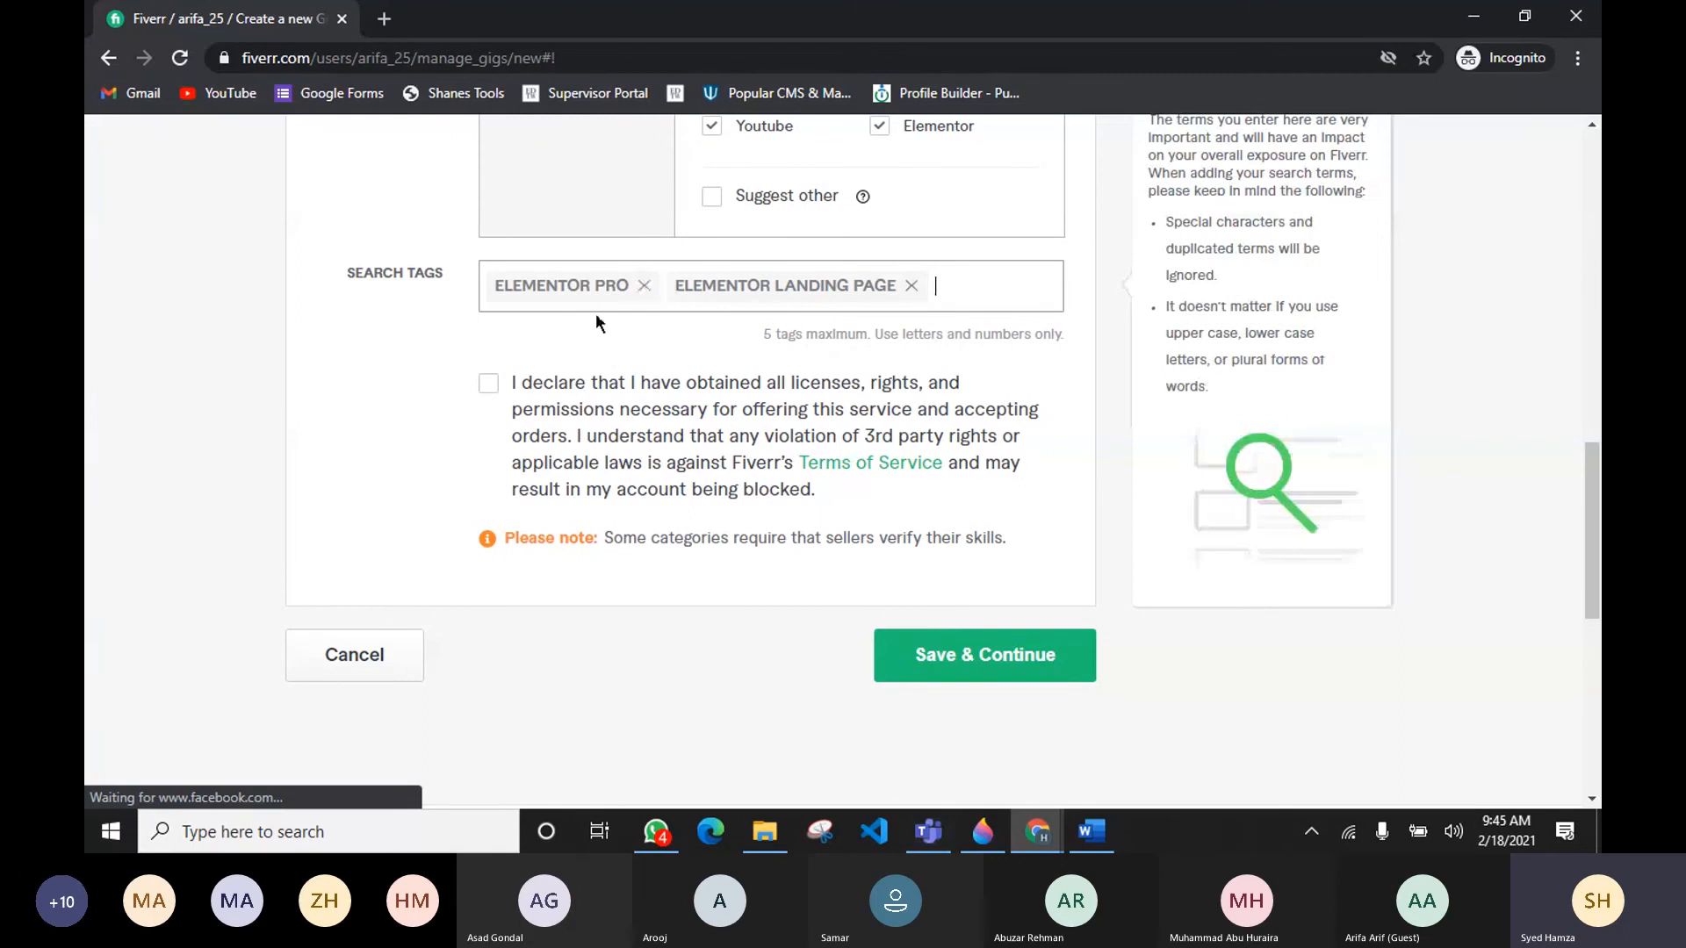
Step: Add elementor help as the third search tag, copied from the research document's keywords
scroll(724, 309, up, 12)
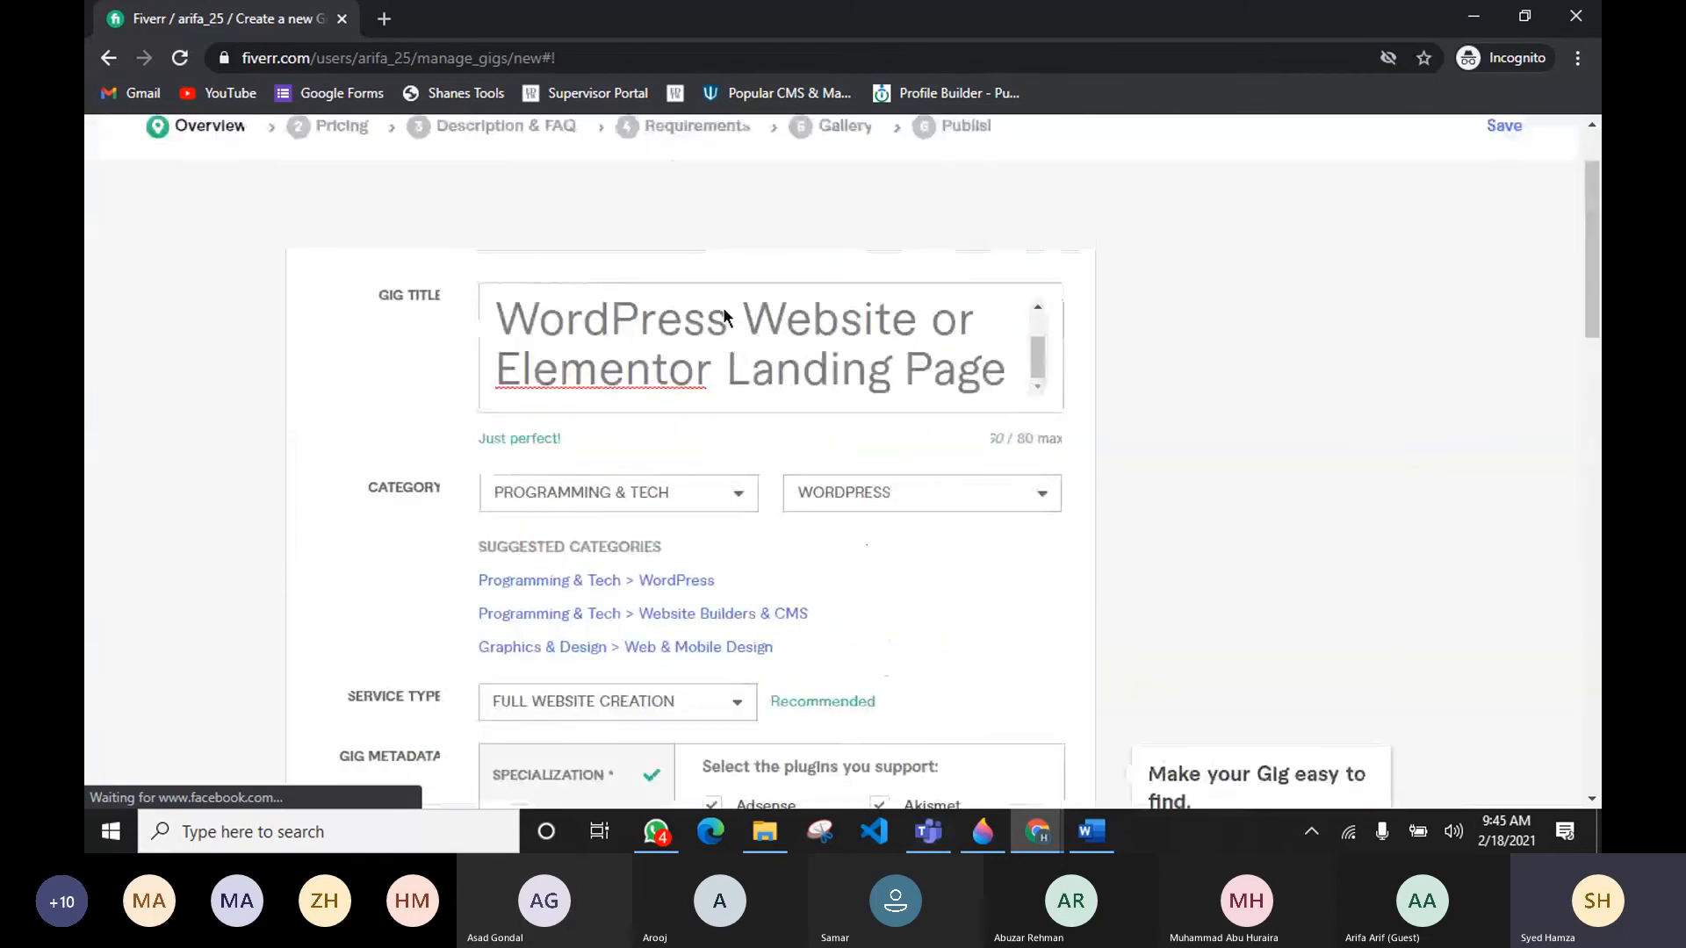
scroll(724, 316, down, 12)
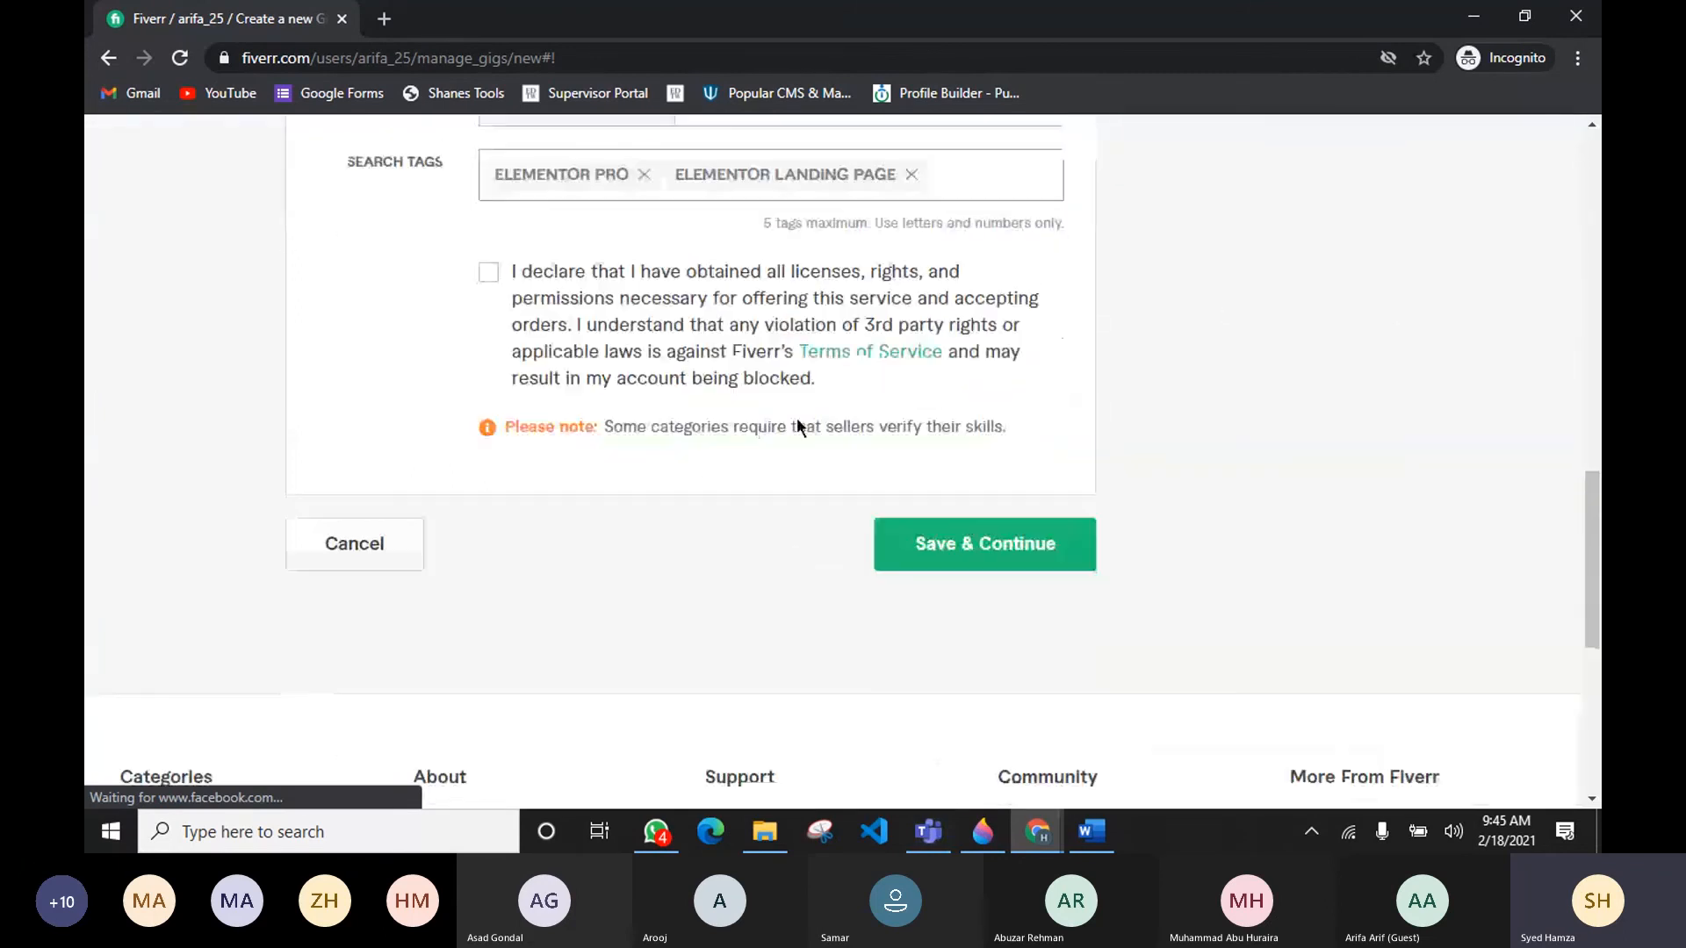
key(alt+Tab)
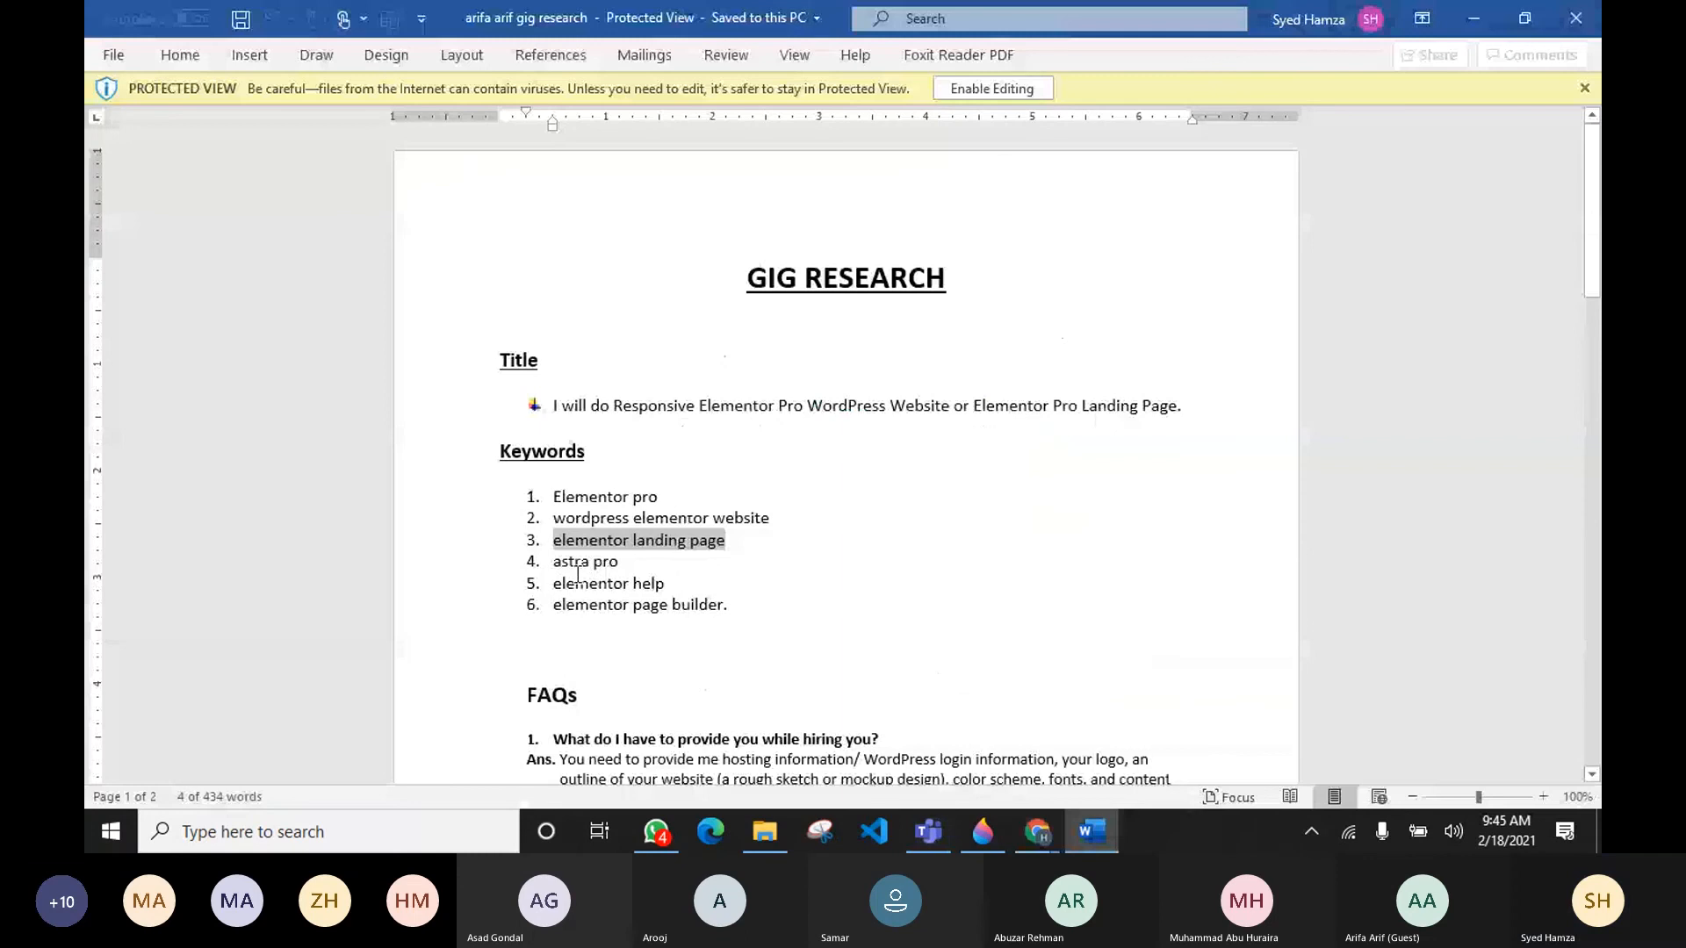
drag(555, 584, 666, 588)
key(alt+Tab)
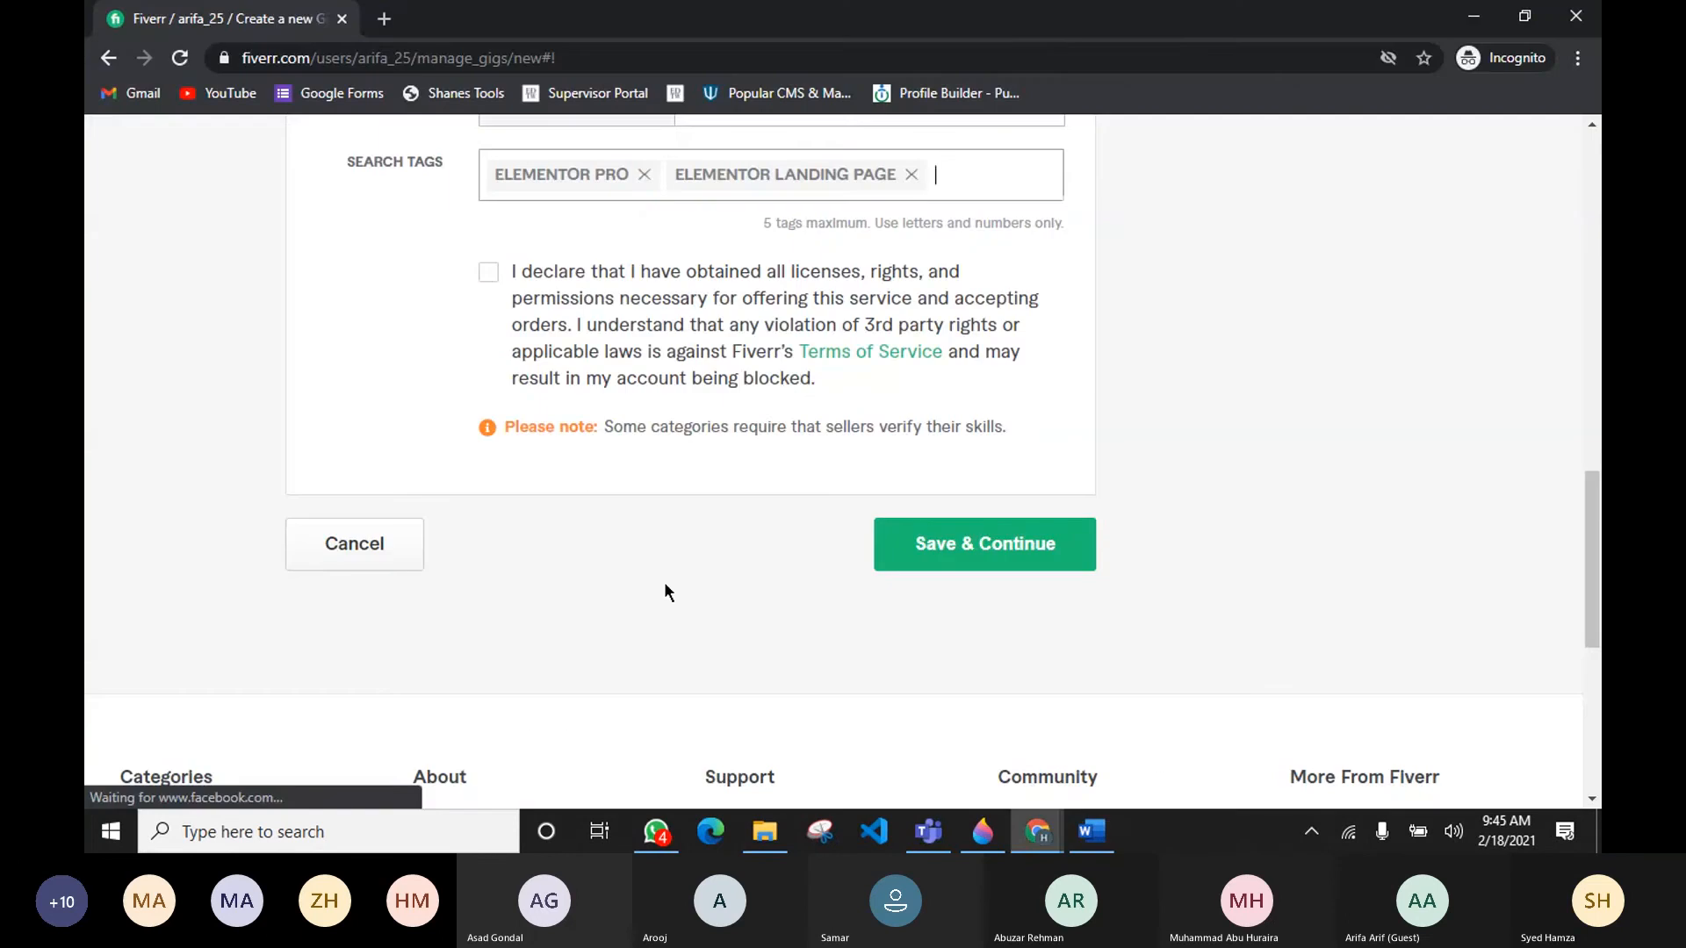
key(ctrl+v)
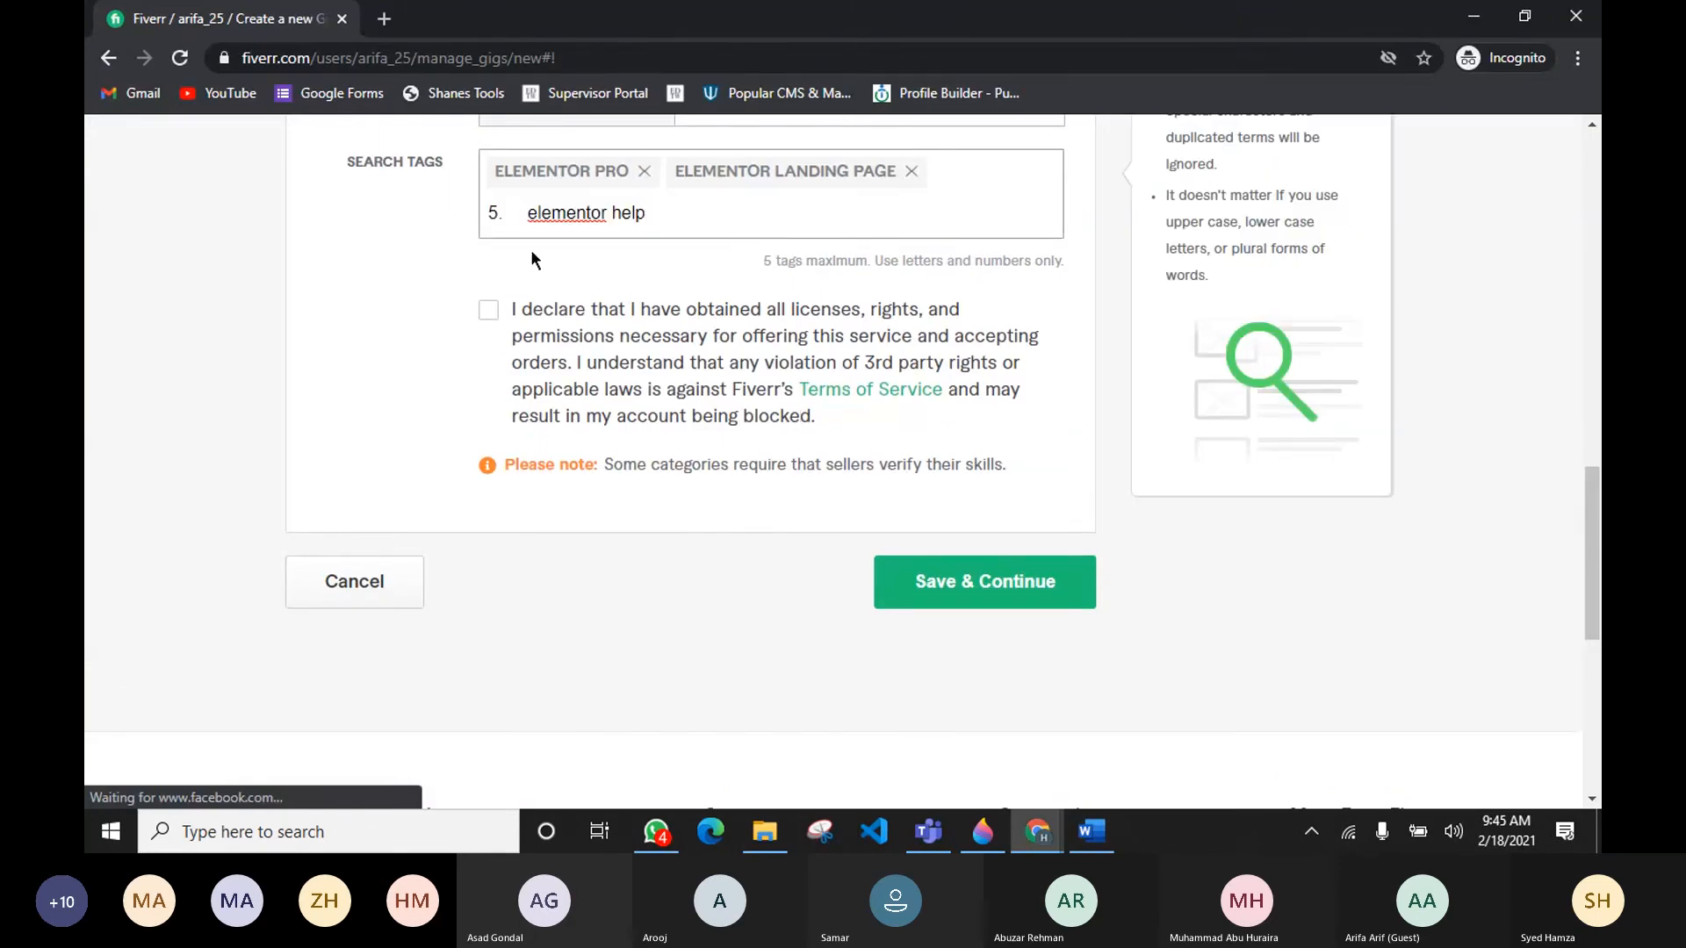
key(BackSpace)
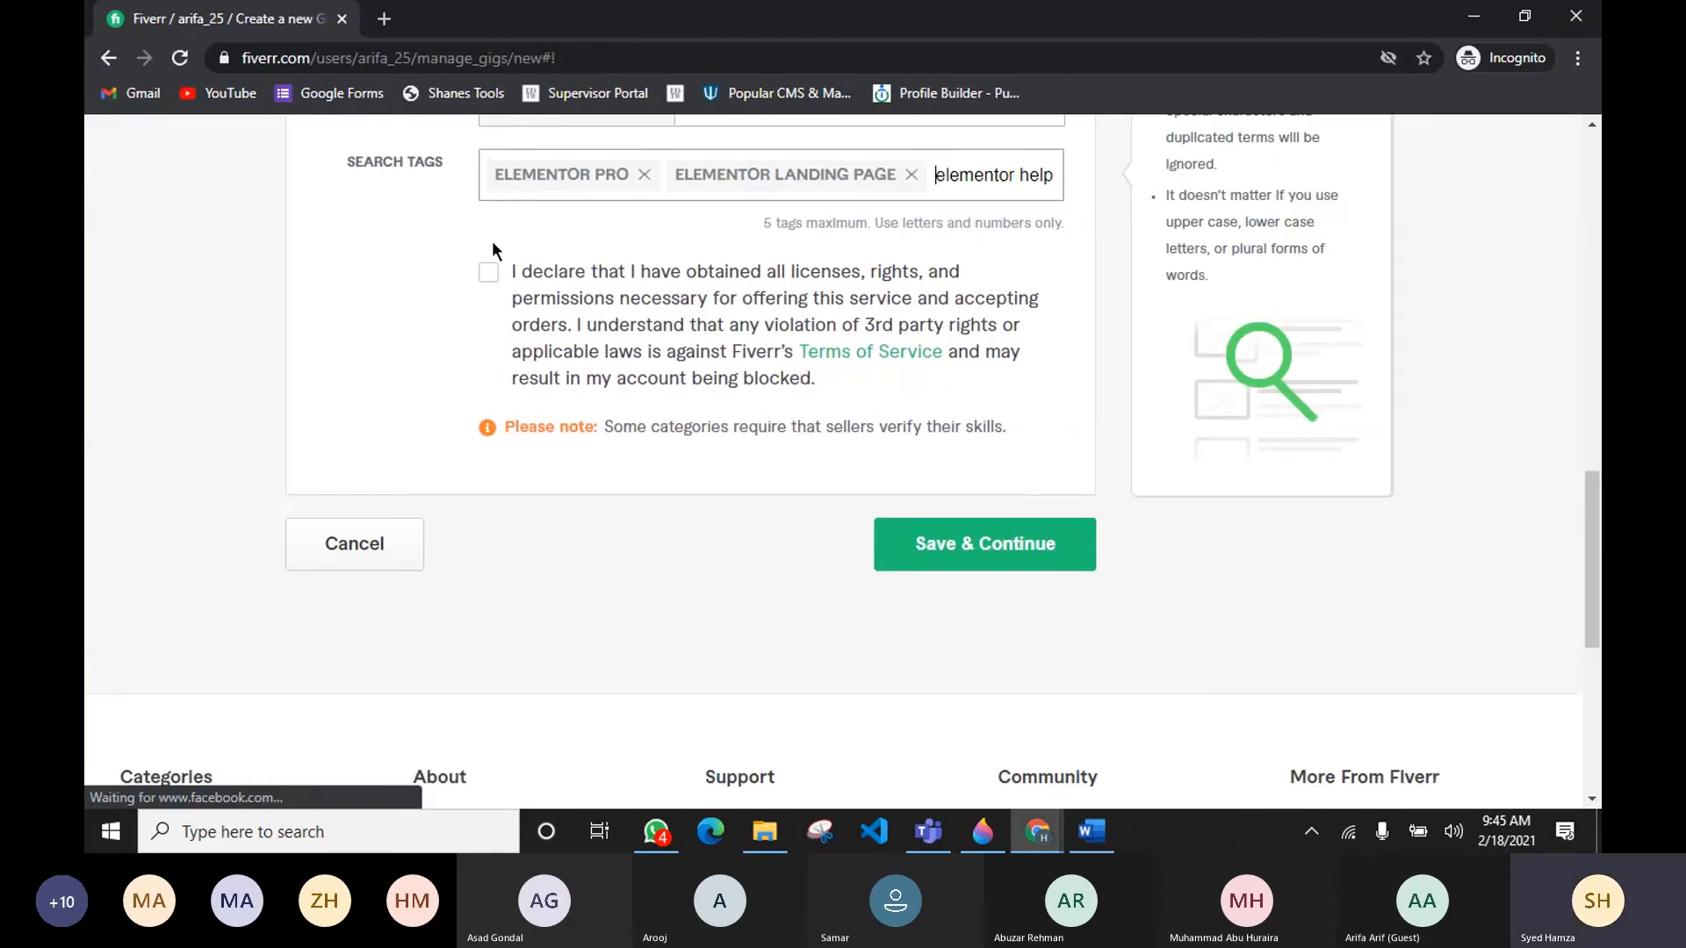
key(Return)
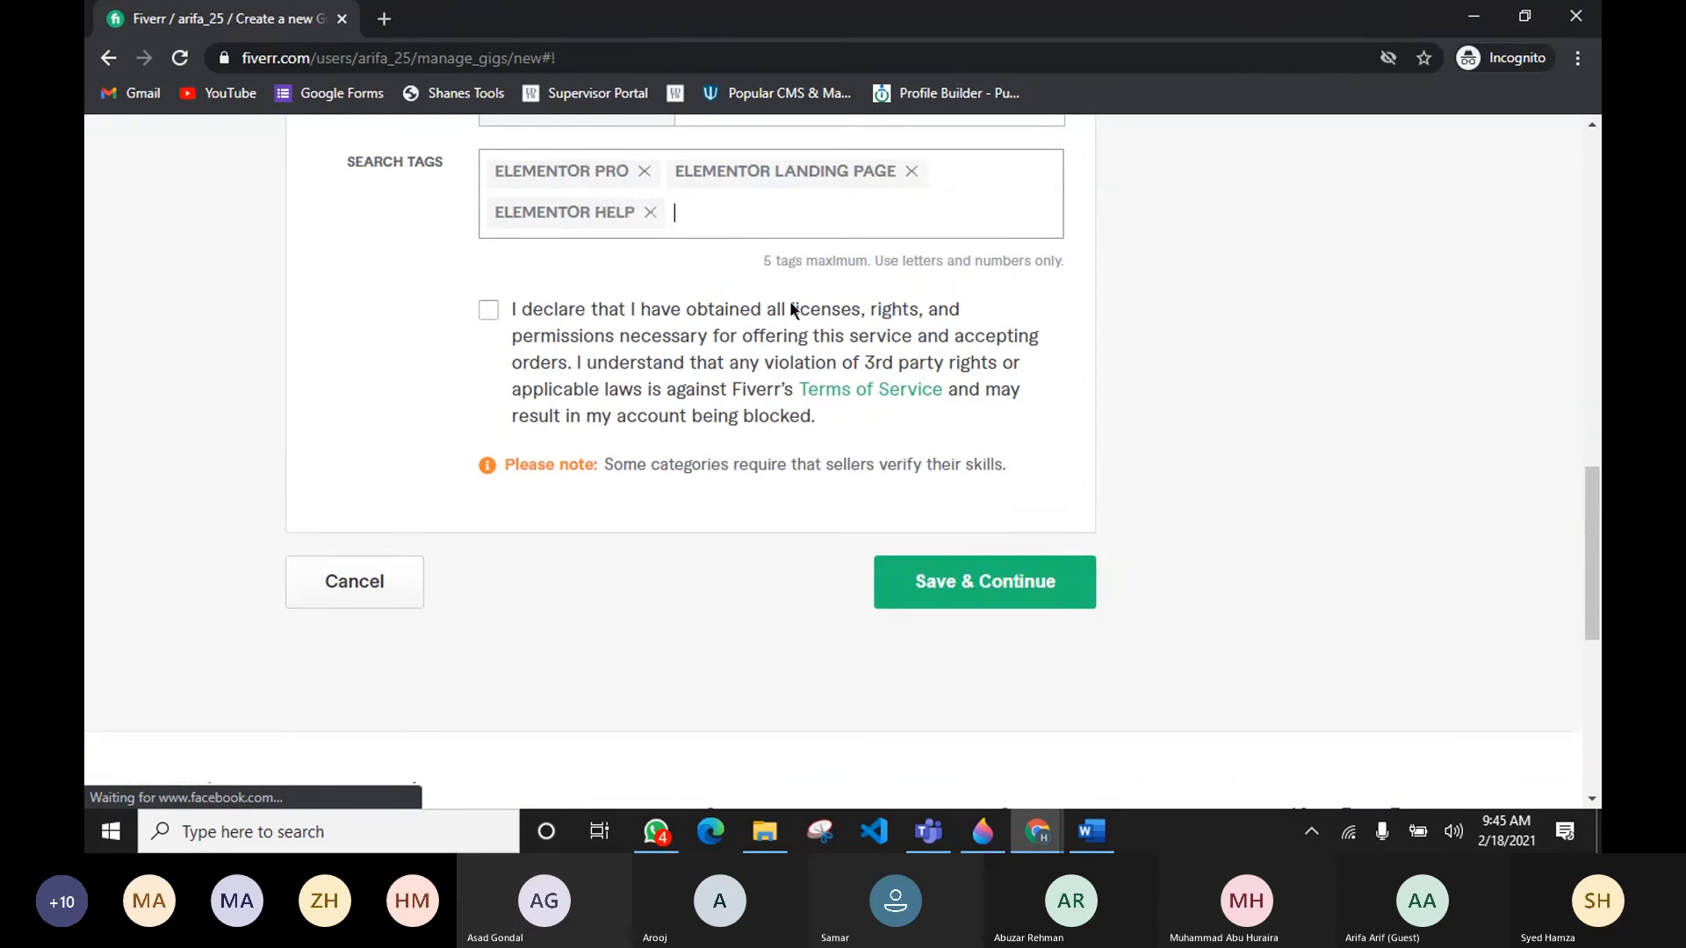
Step: Examine the research document and the competitor gig's related tags for further search tag ideas
scroll(537, 362, up, 15)
scroll(662, 353, down, 7)
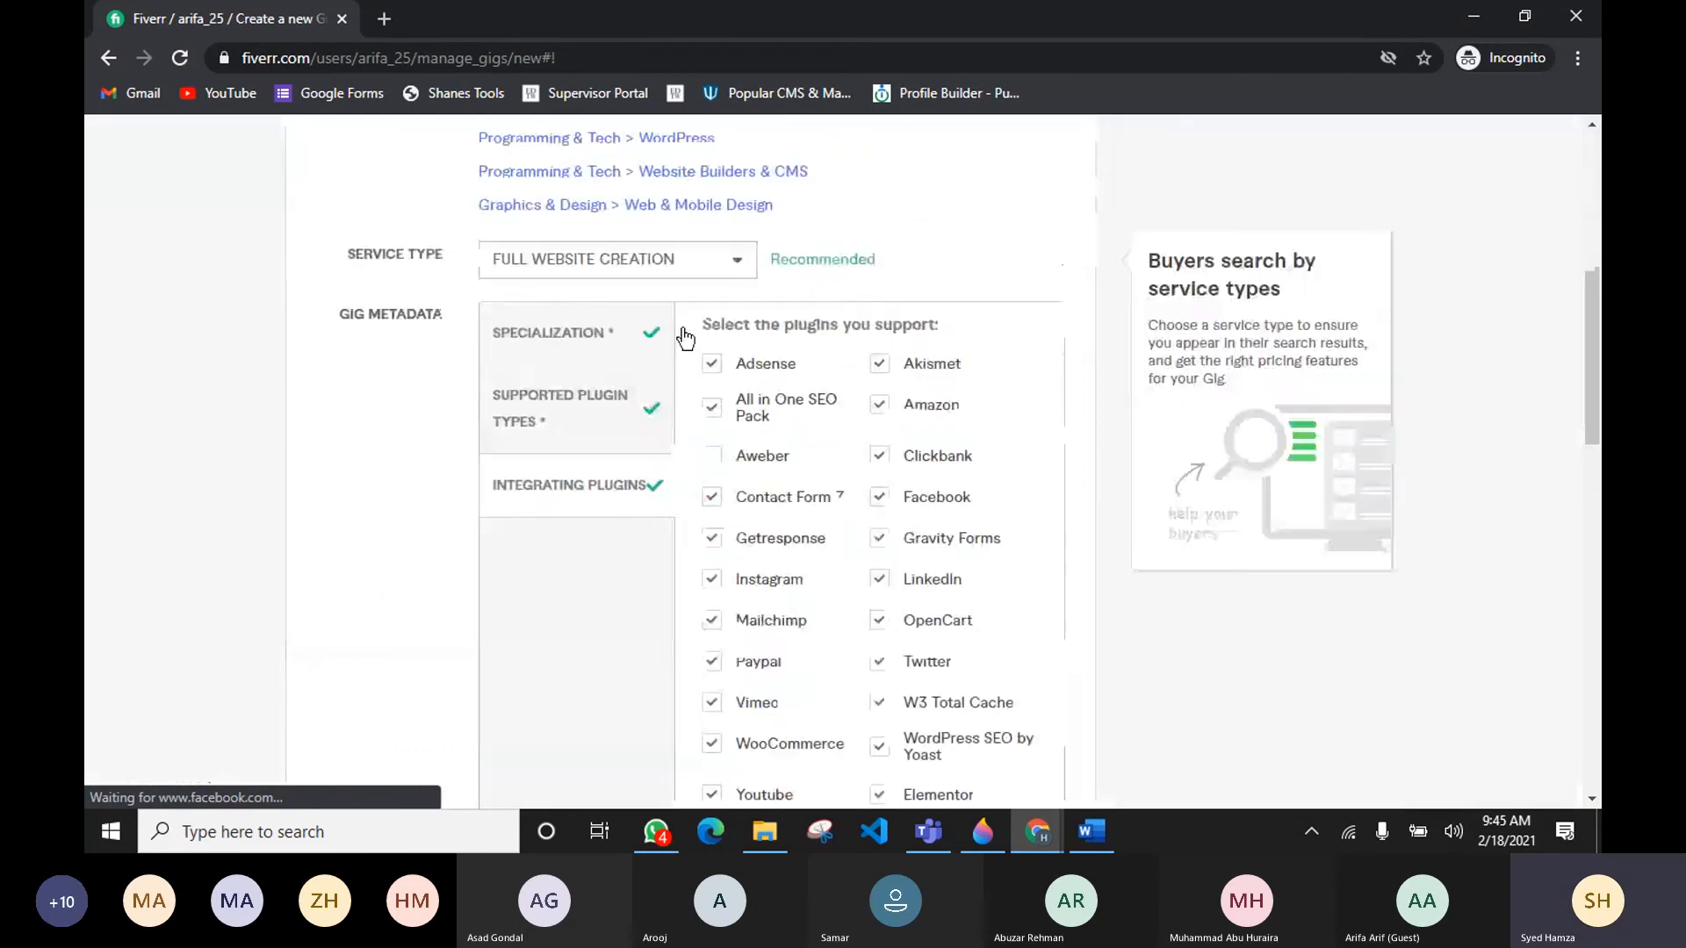
click(1091, 832)
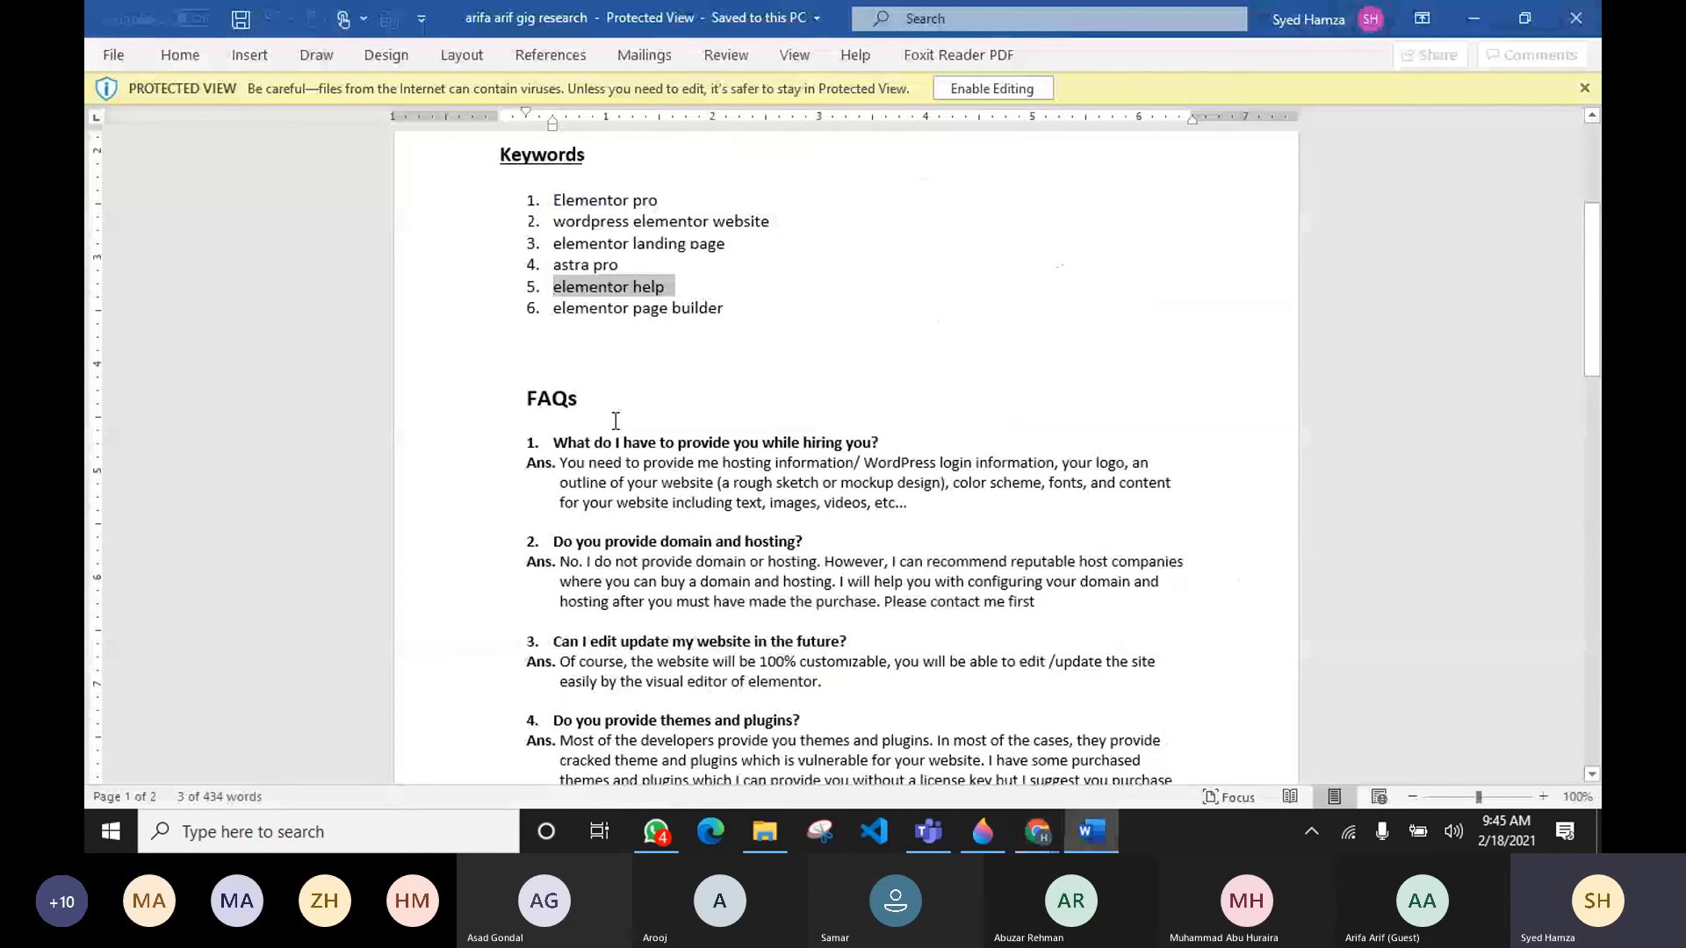
scroll(616, 420, down, 10)
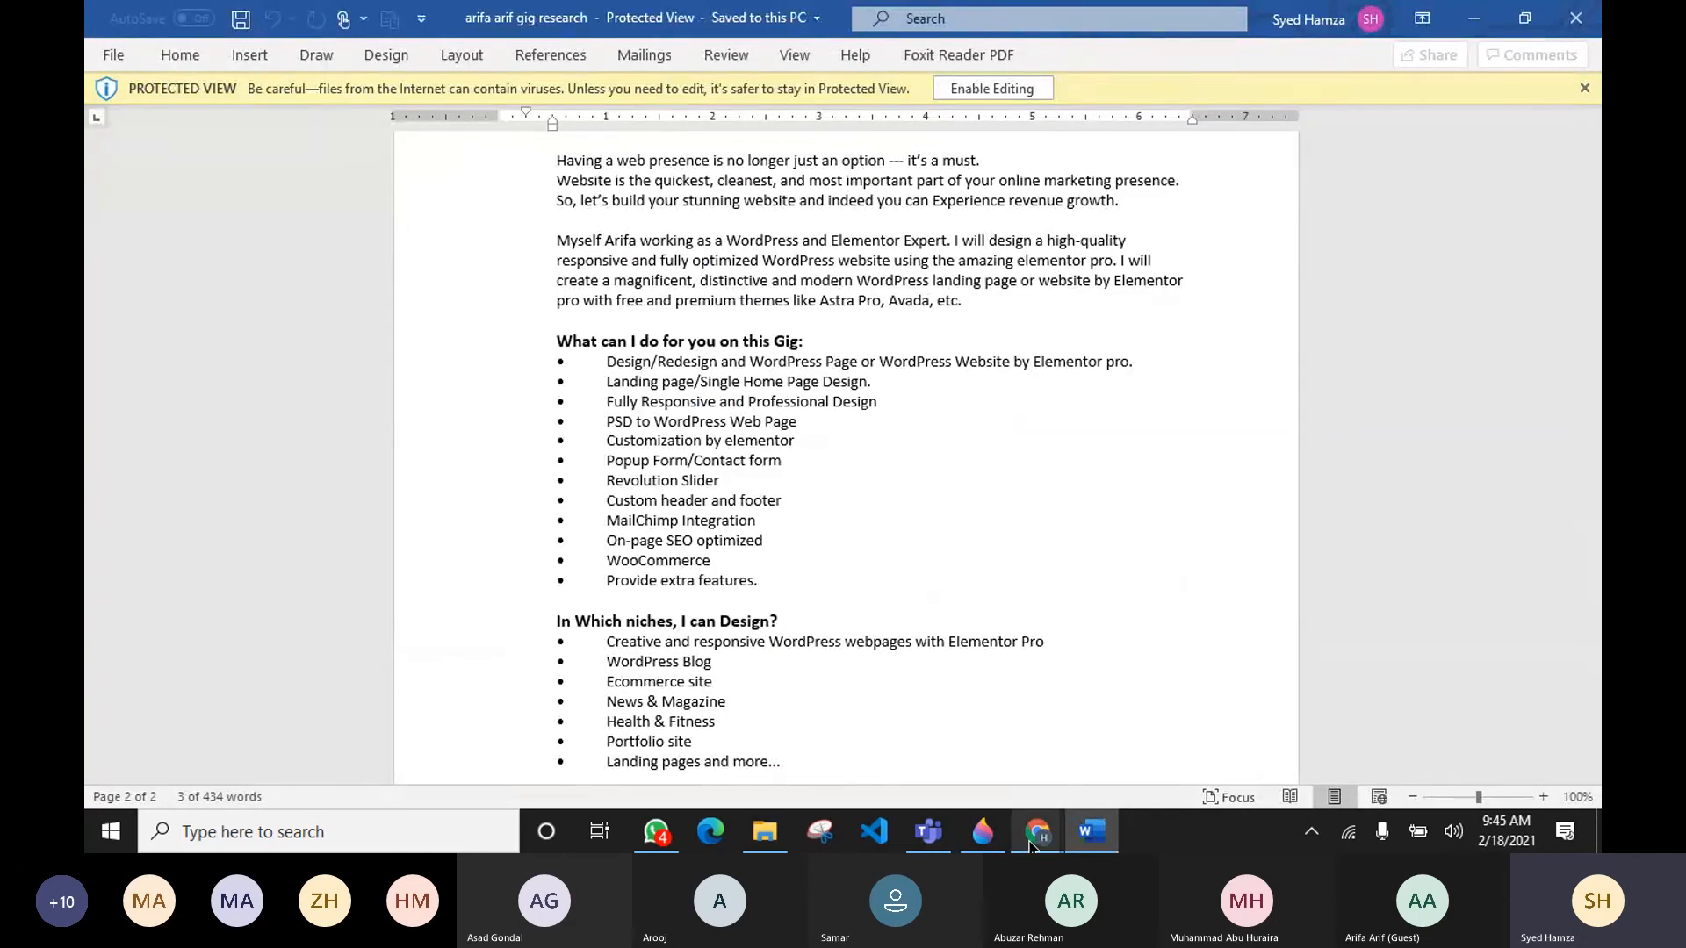
mouse_move(1031, 843)
click(1002, 761)
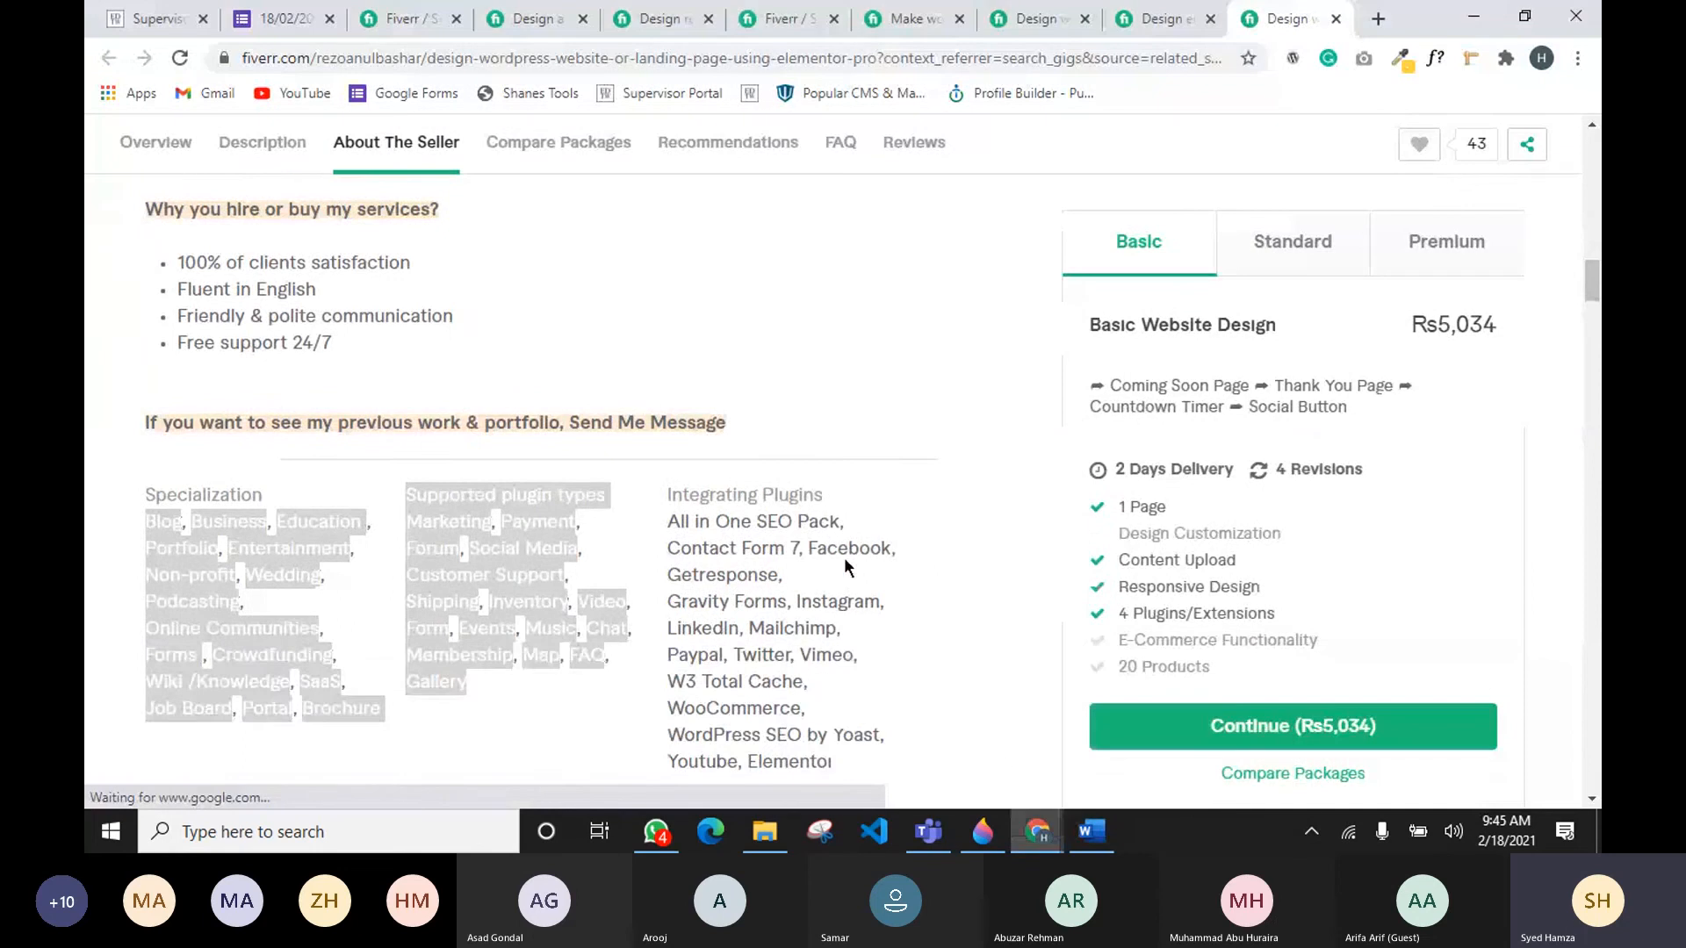
scroll(973, 578, up, 3)
scroll(962, 536, down, 10)
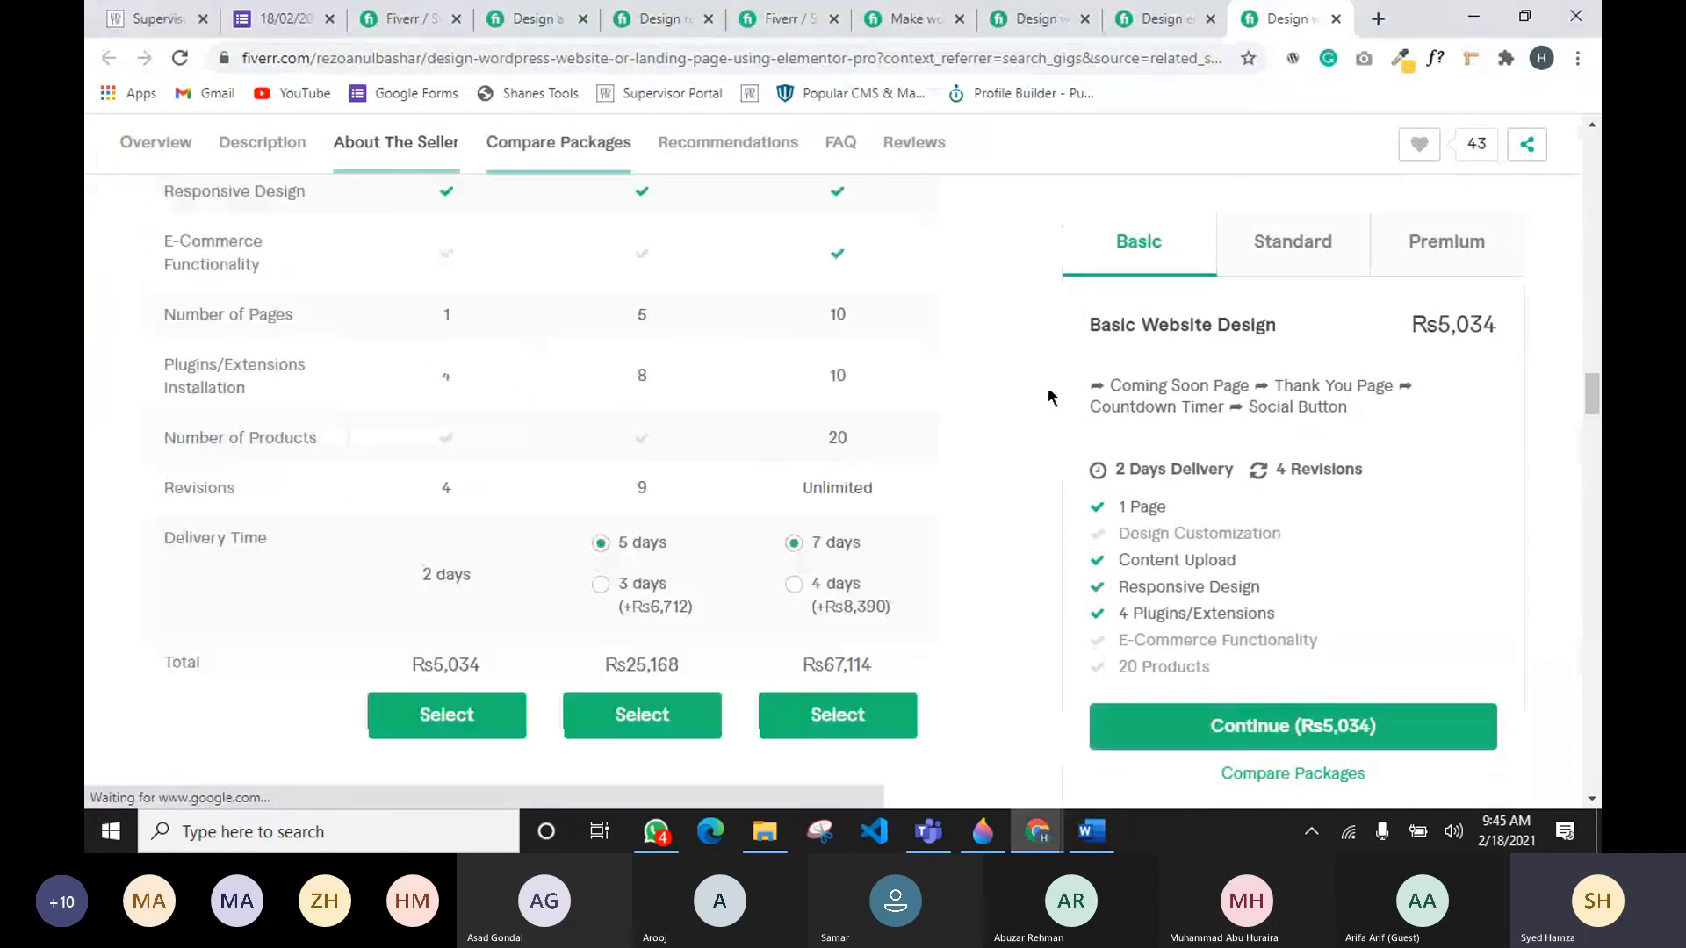
scroll(1009, 371, down, 8)
mouse_move(901, 372)
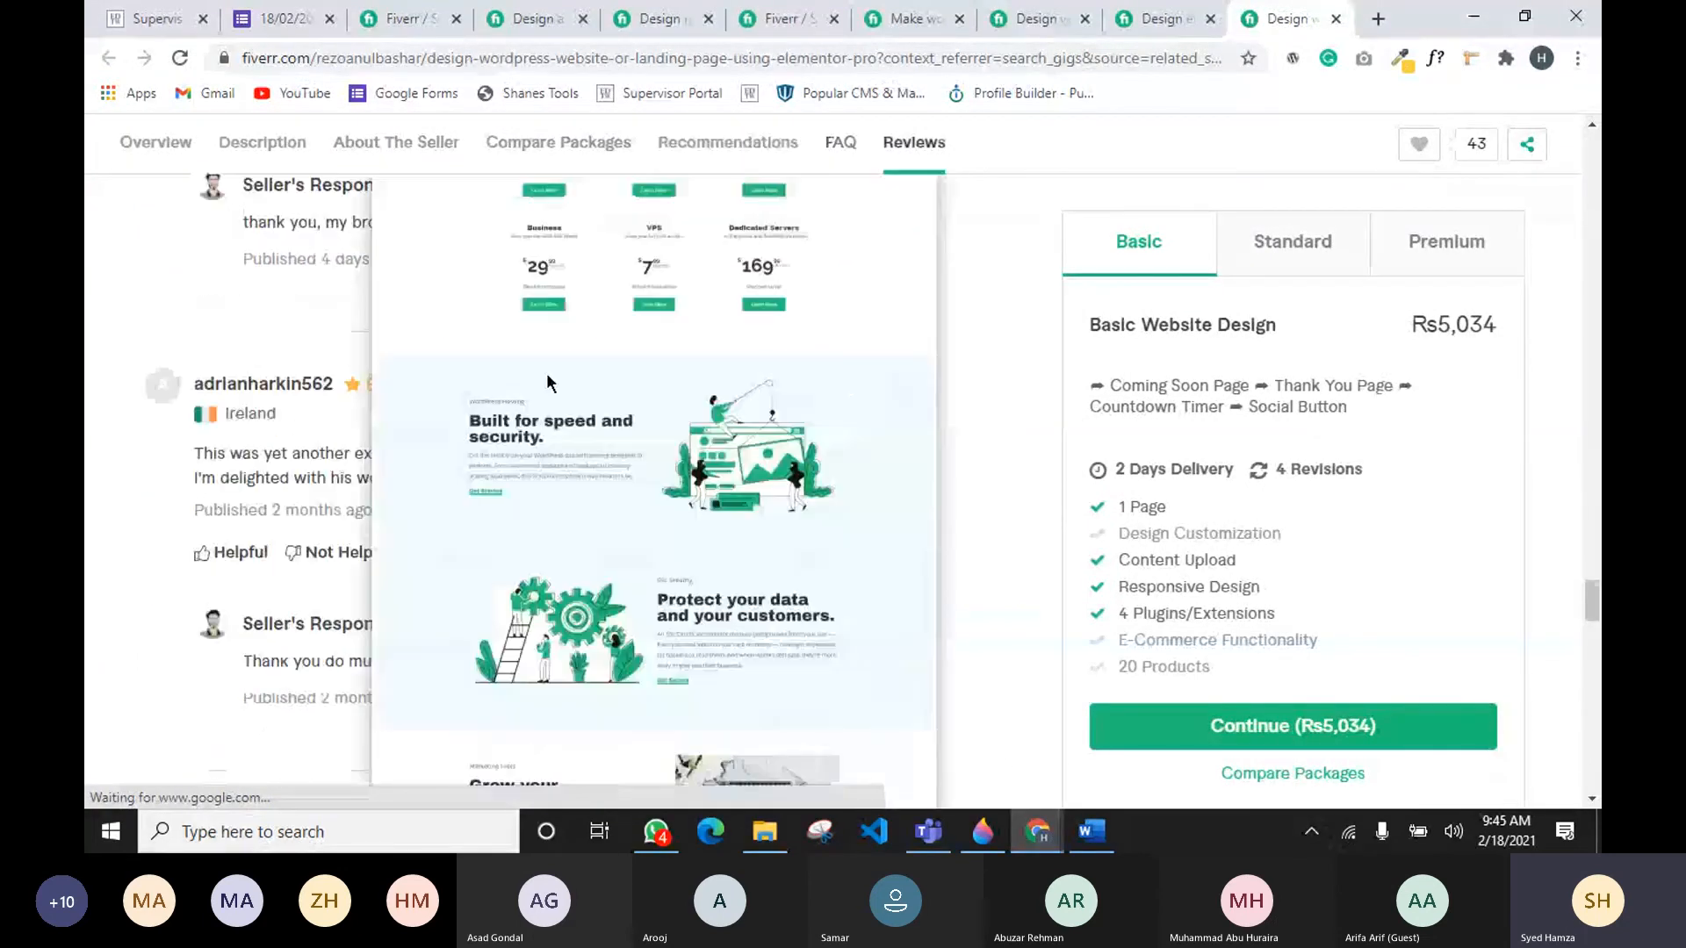
scroll(791, 409, down, 8)
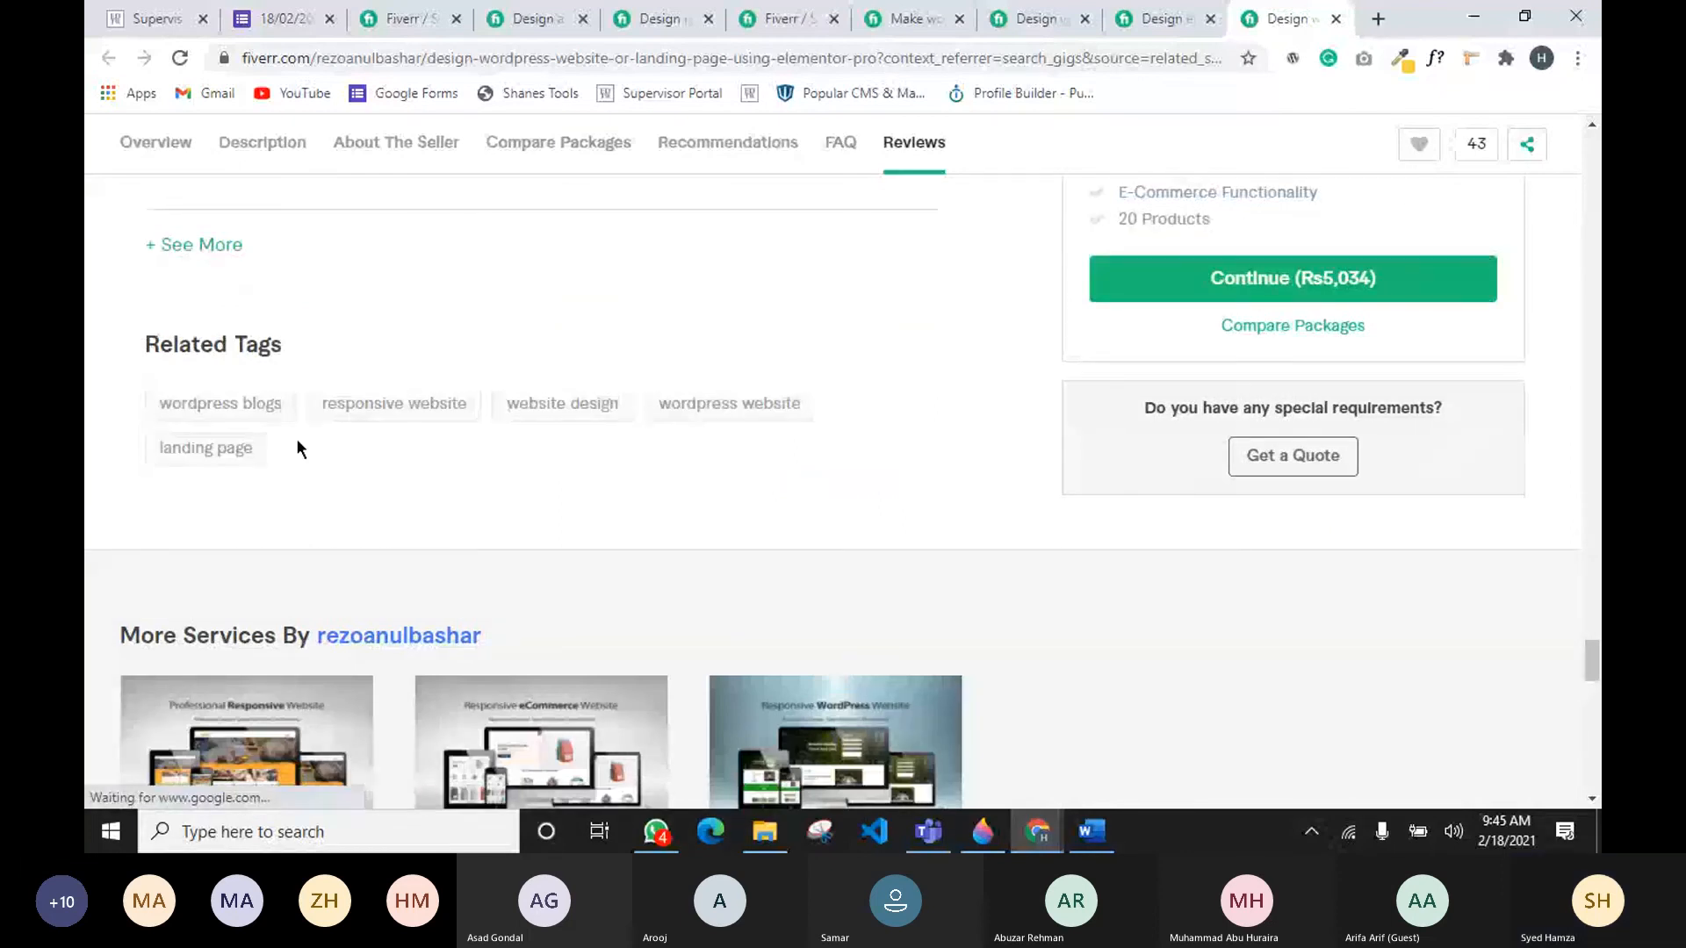
drag(109, 388, 294, 481)
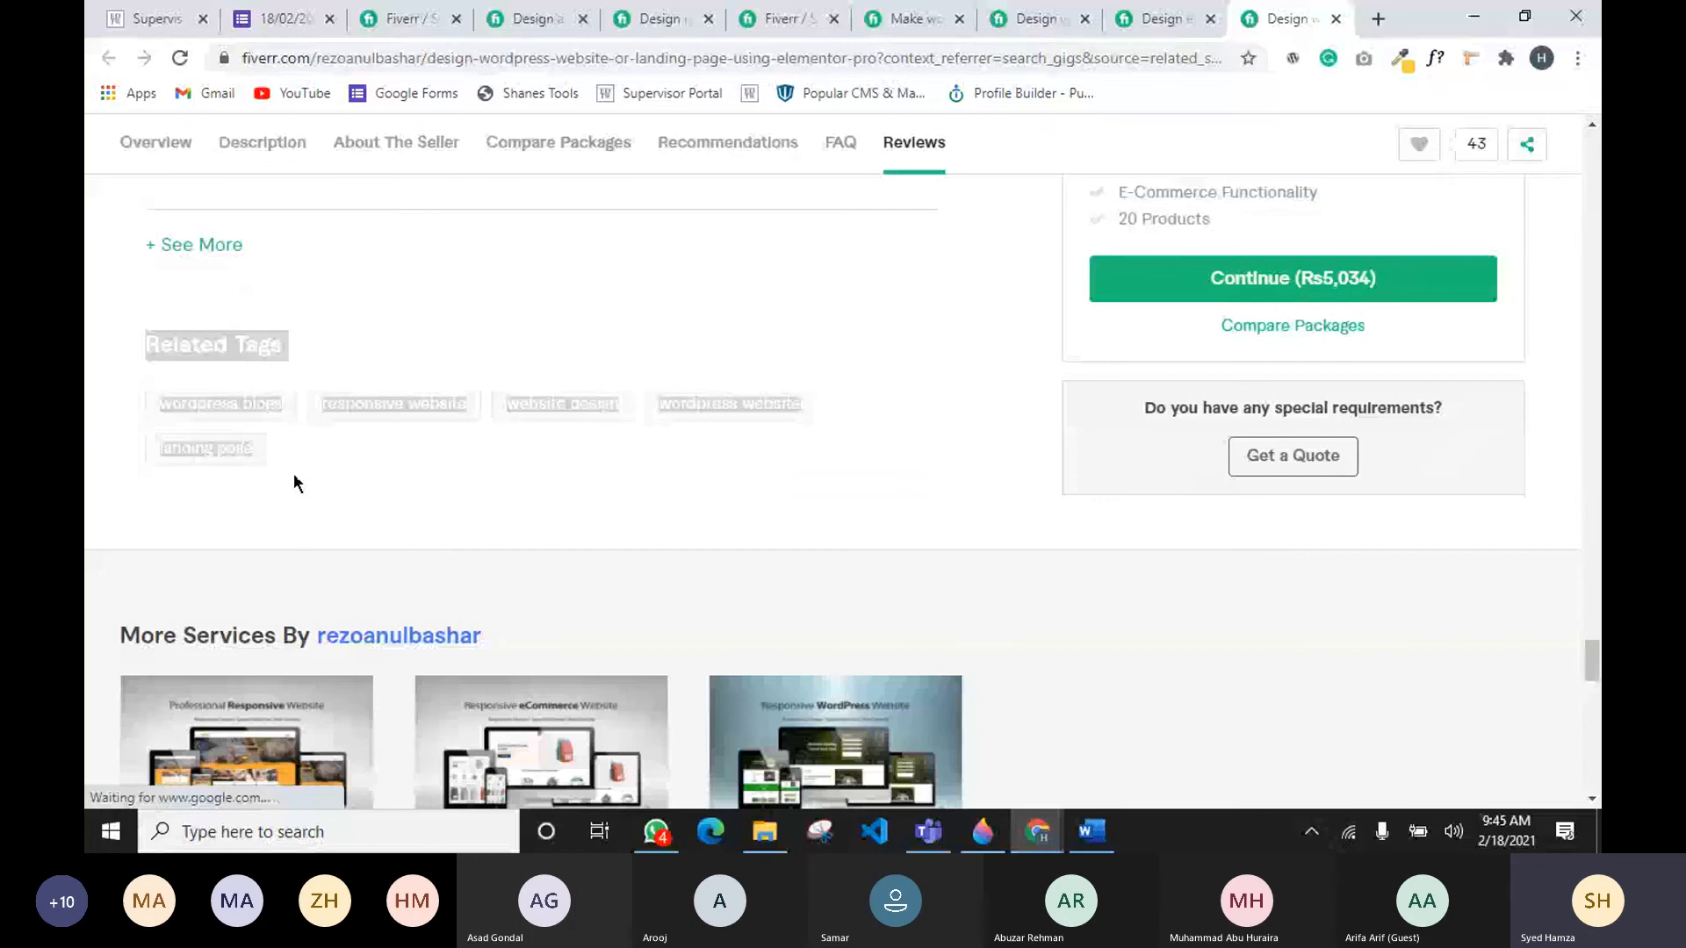
click(441, 473)
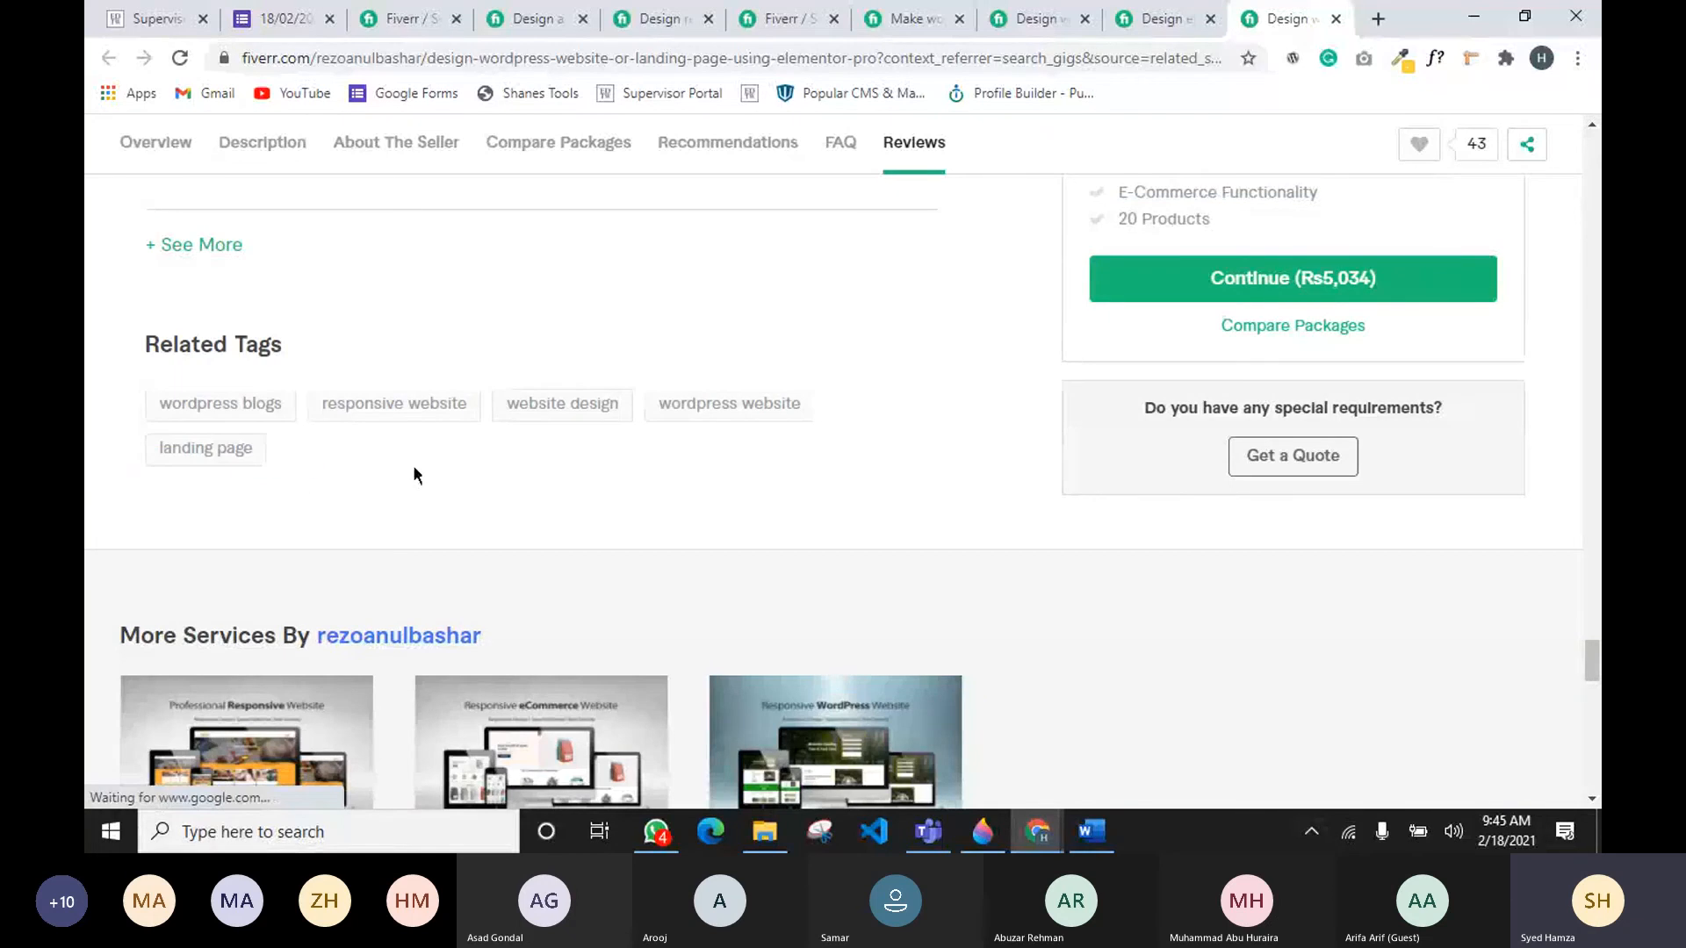
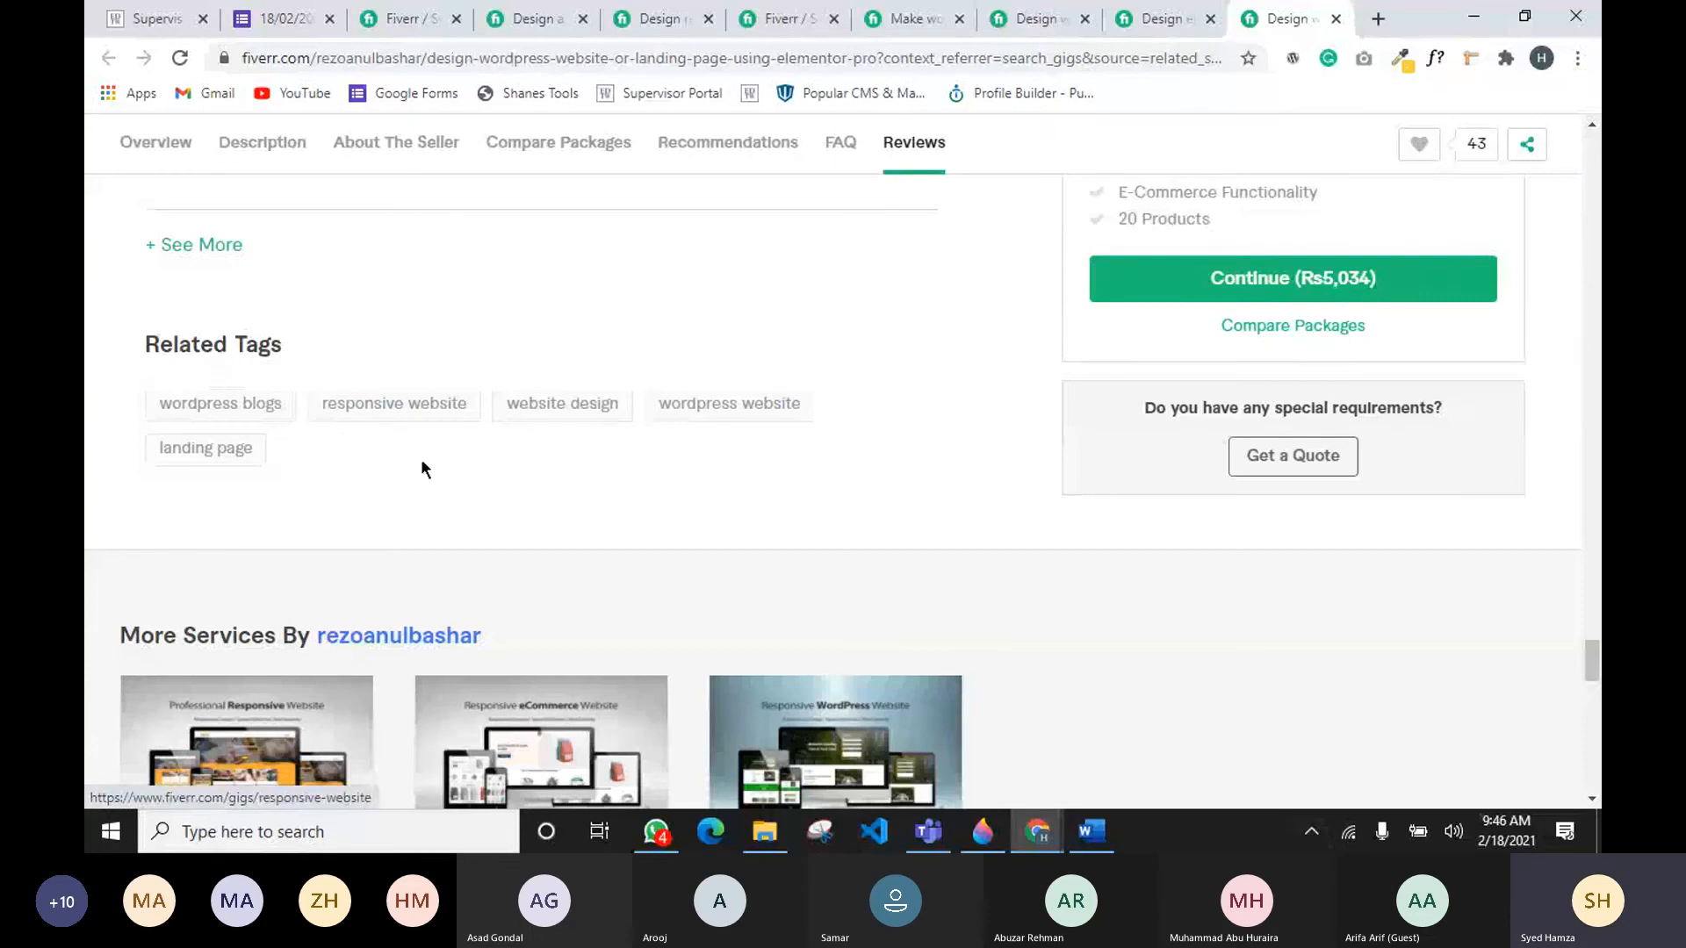
Step: Copy the keyword wordpress elementor website from the research document's keyword list
click(660, 413)
key(alt+Tab)
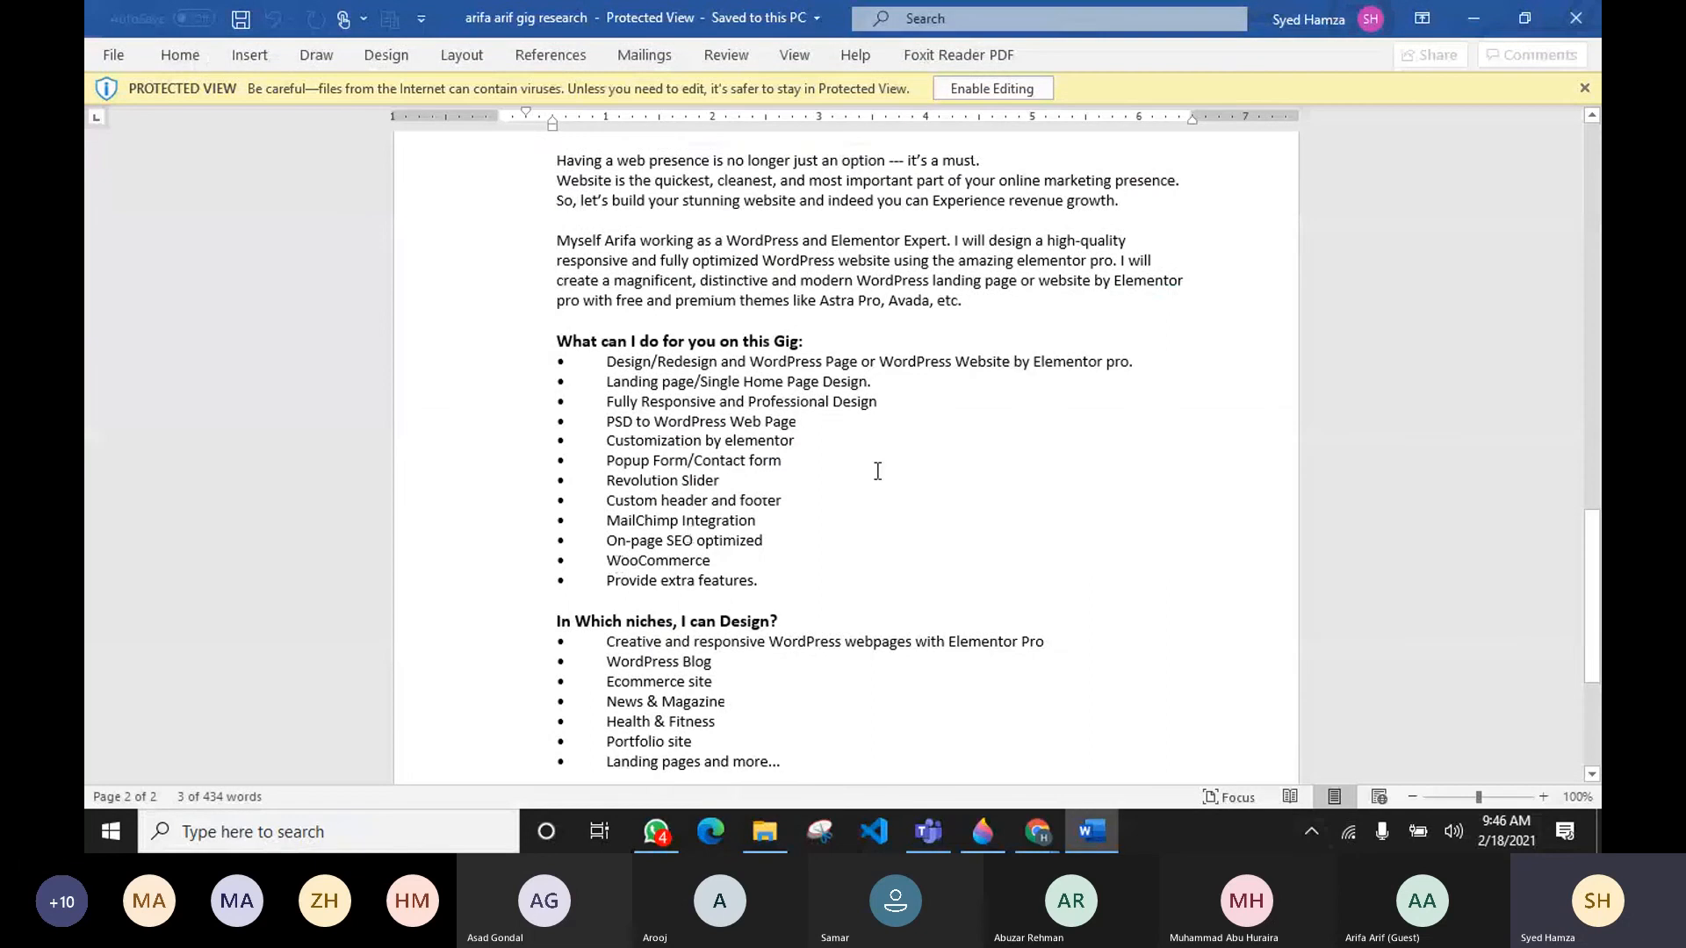
scroll(873, 468, up, 5)
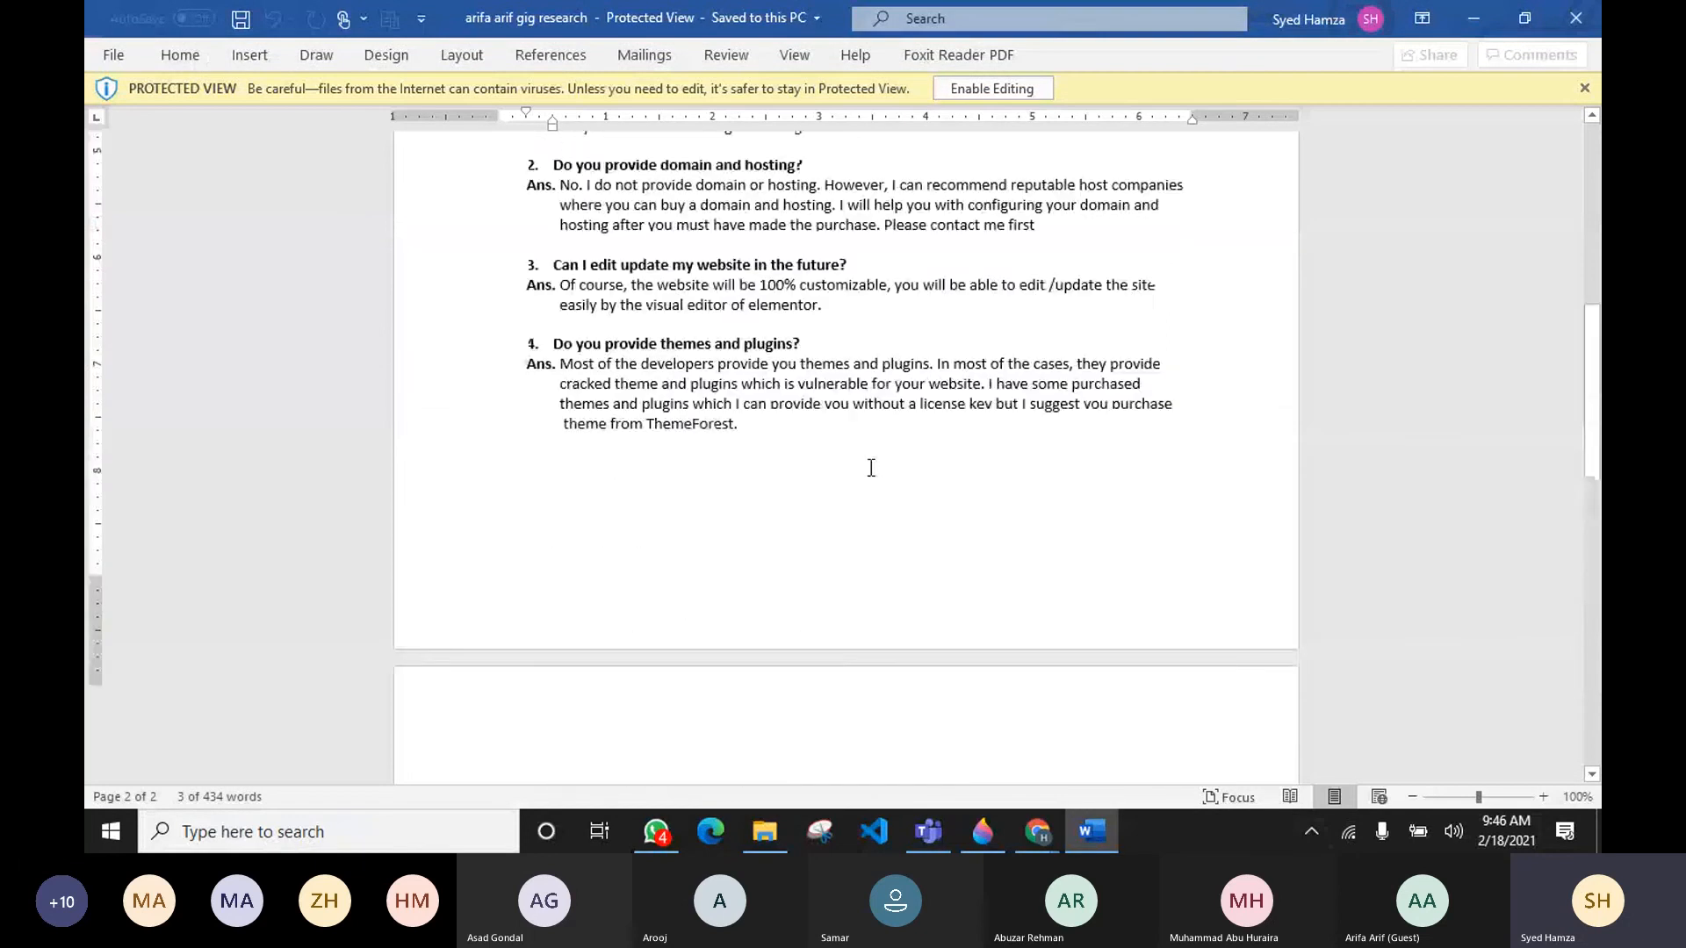
scroll(872, 469, up, 8)
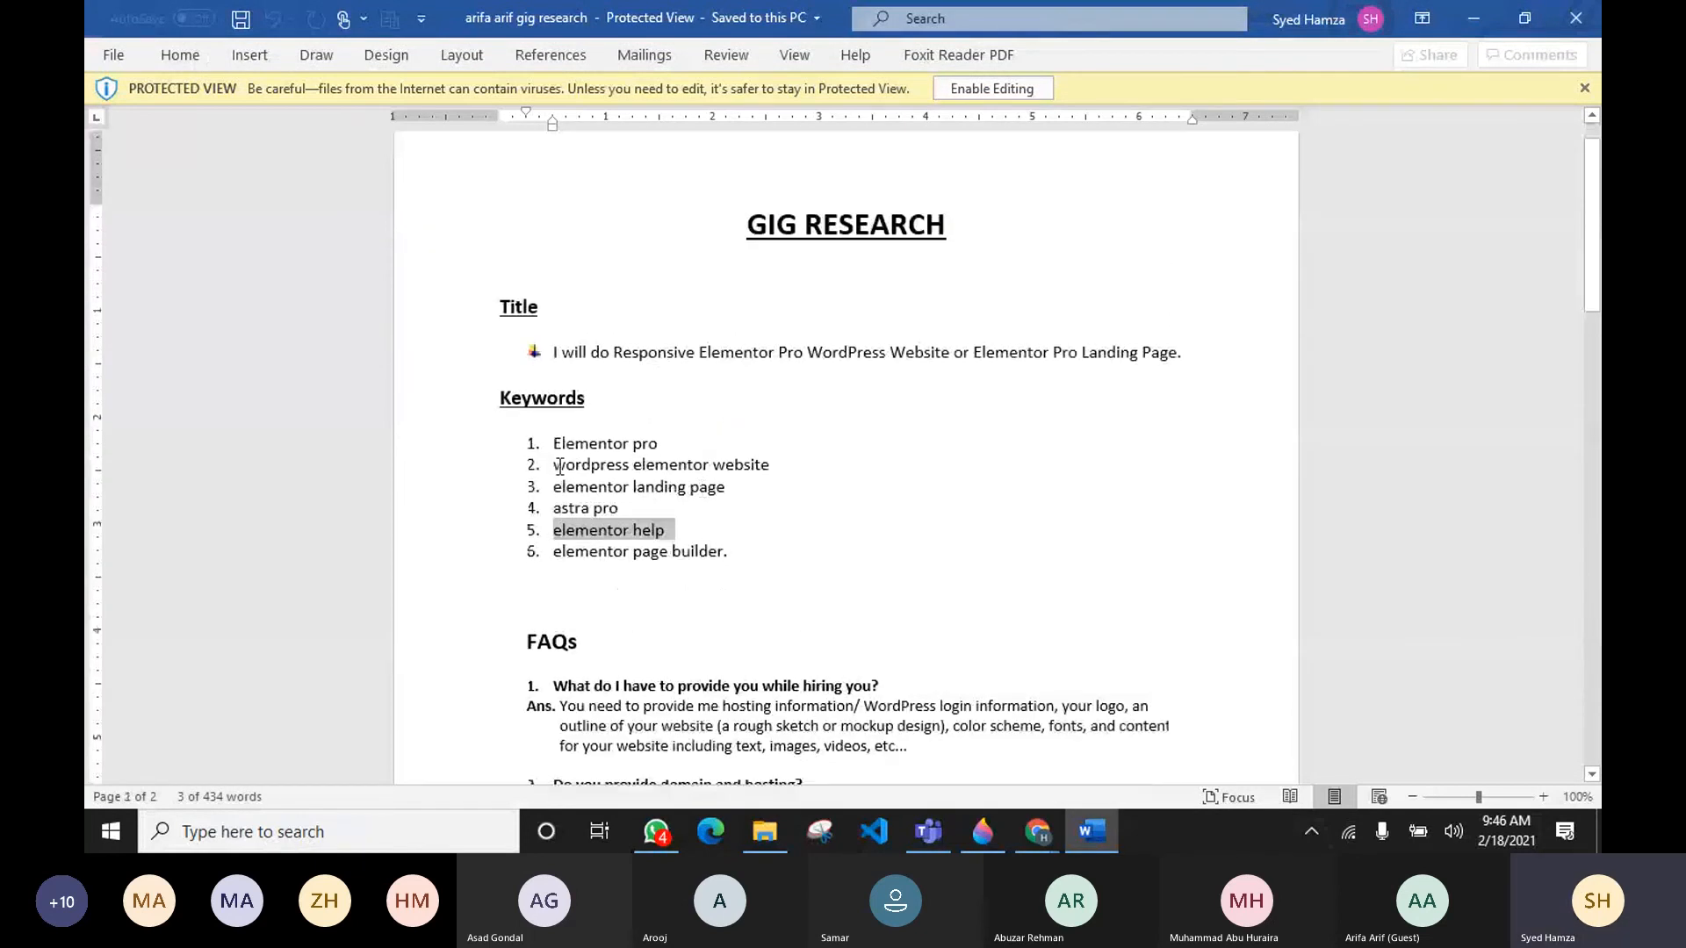
drag(558, 466, 768, 469)
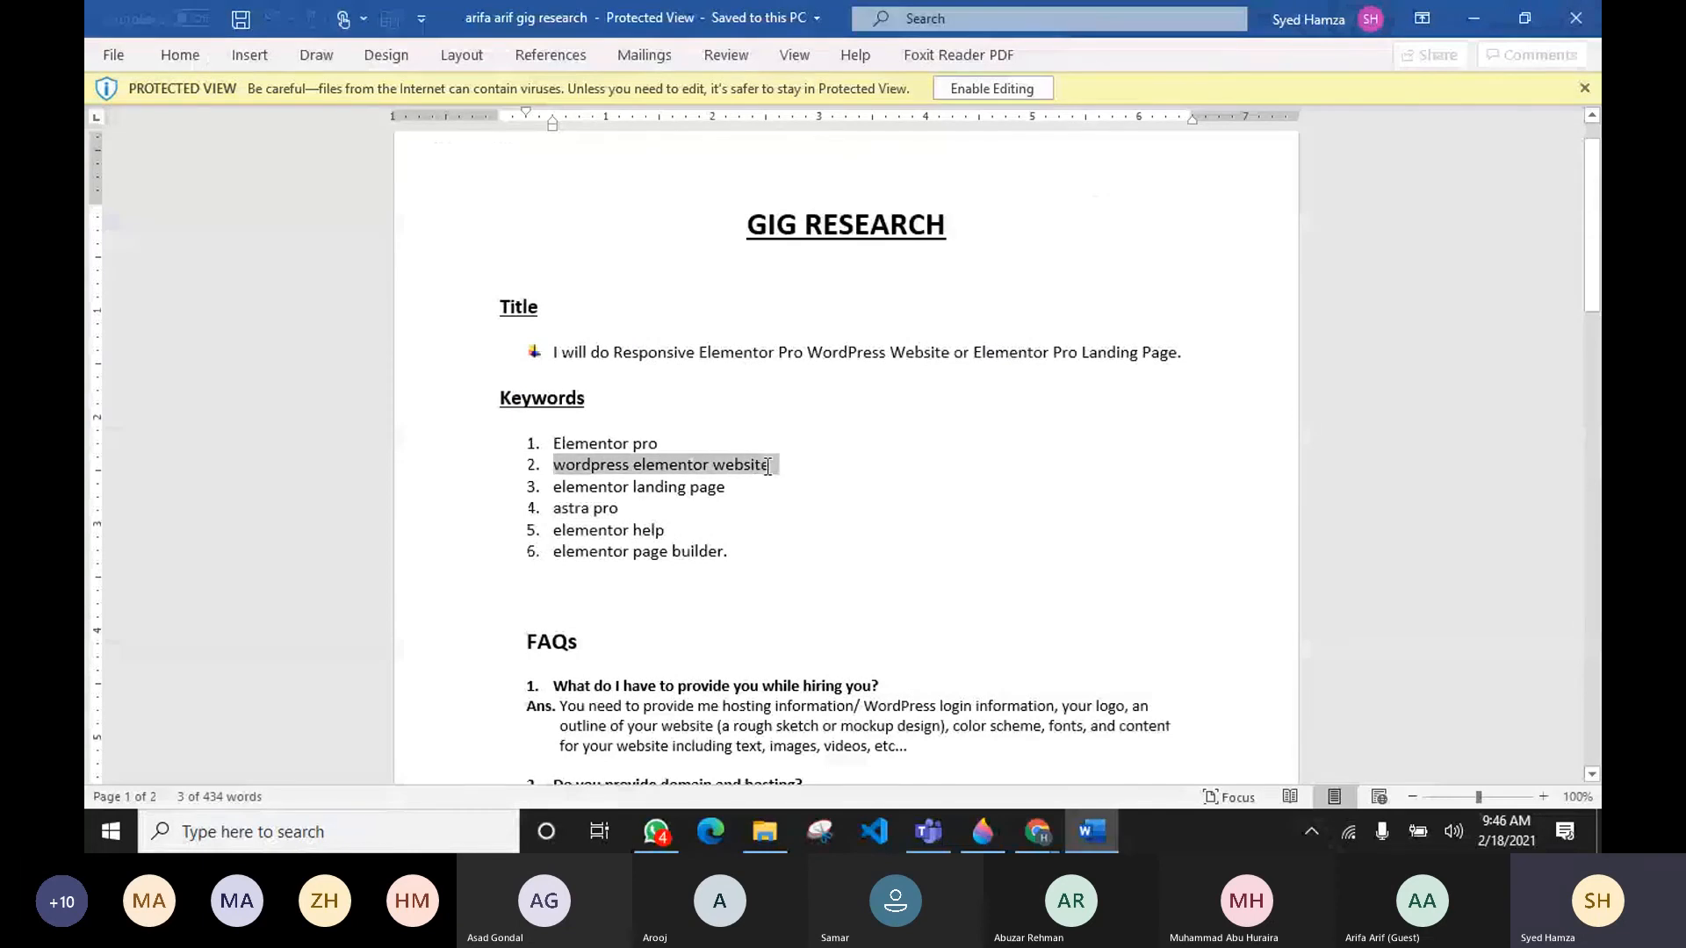
key(alt+Tab)
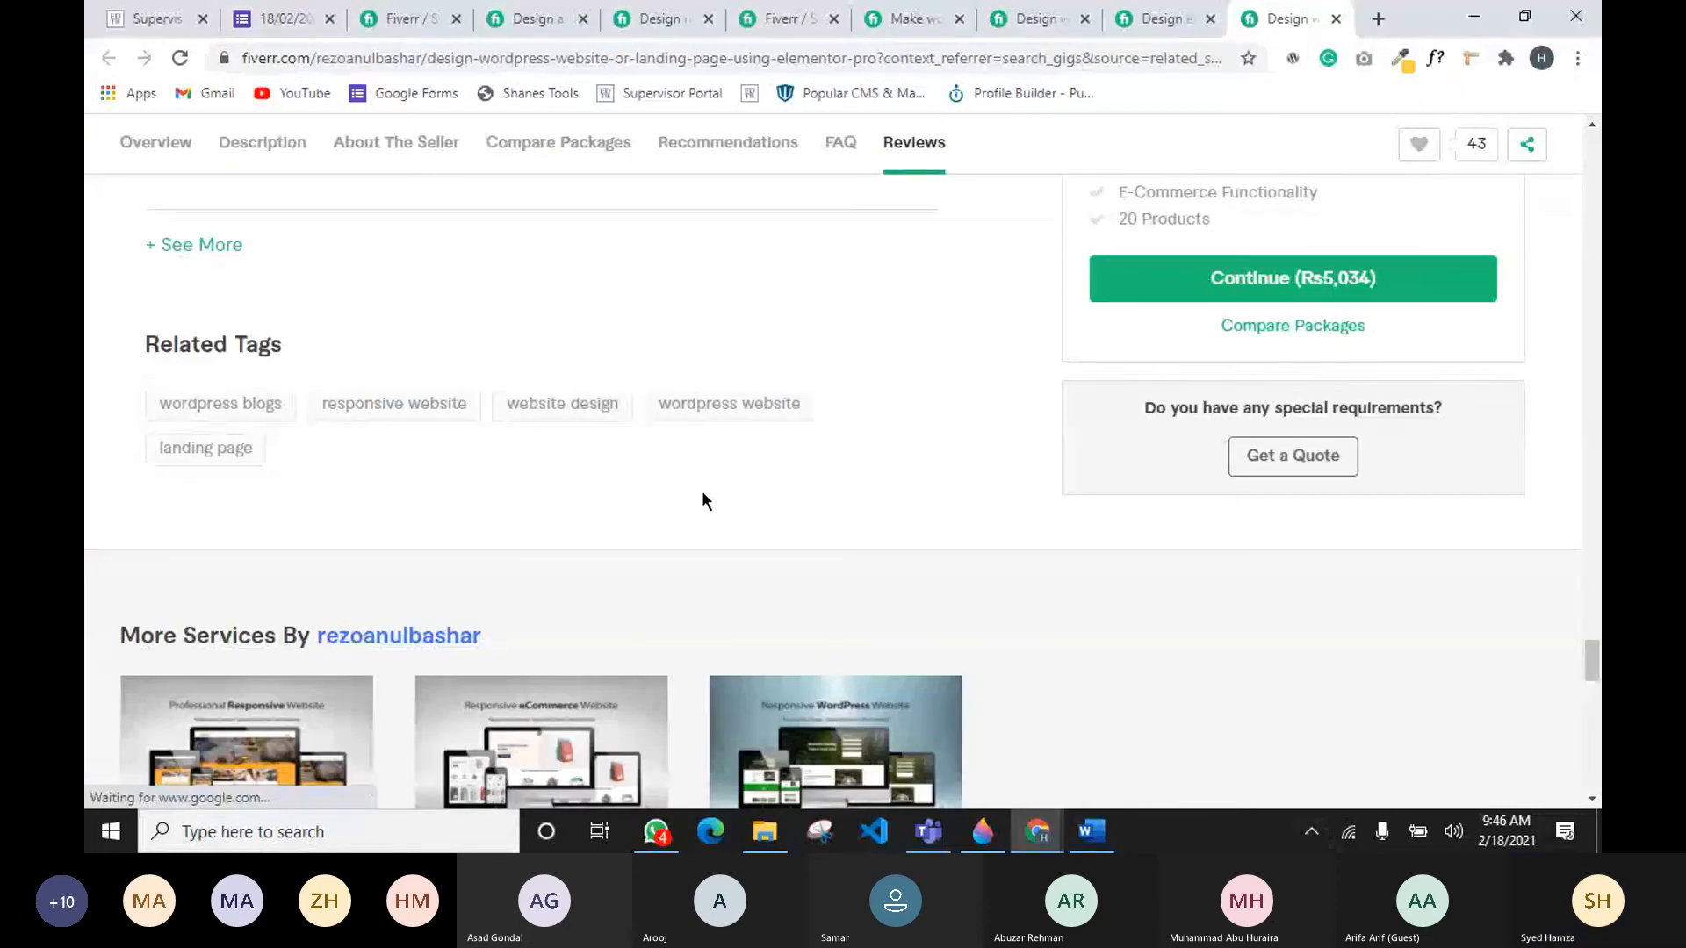
key(alt+Tab)
key(alt+Tab)
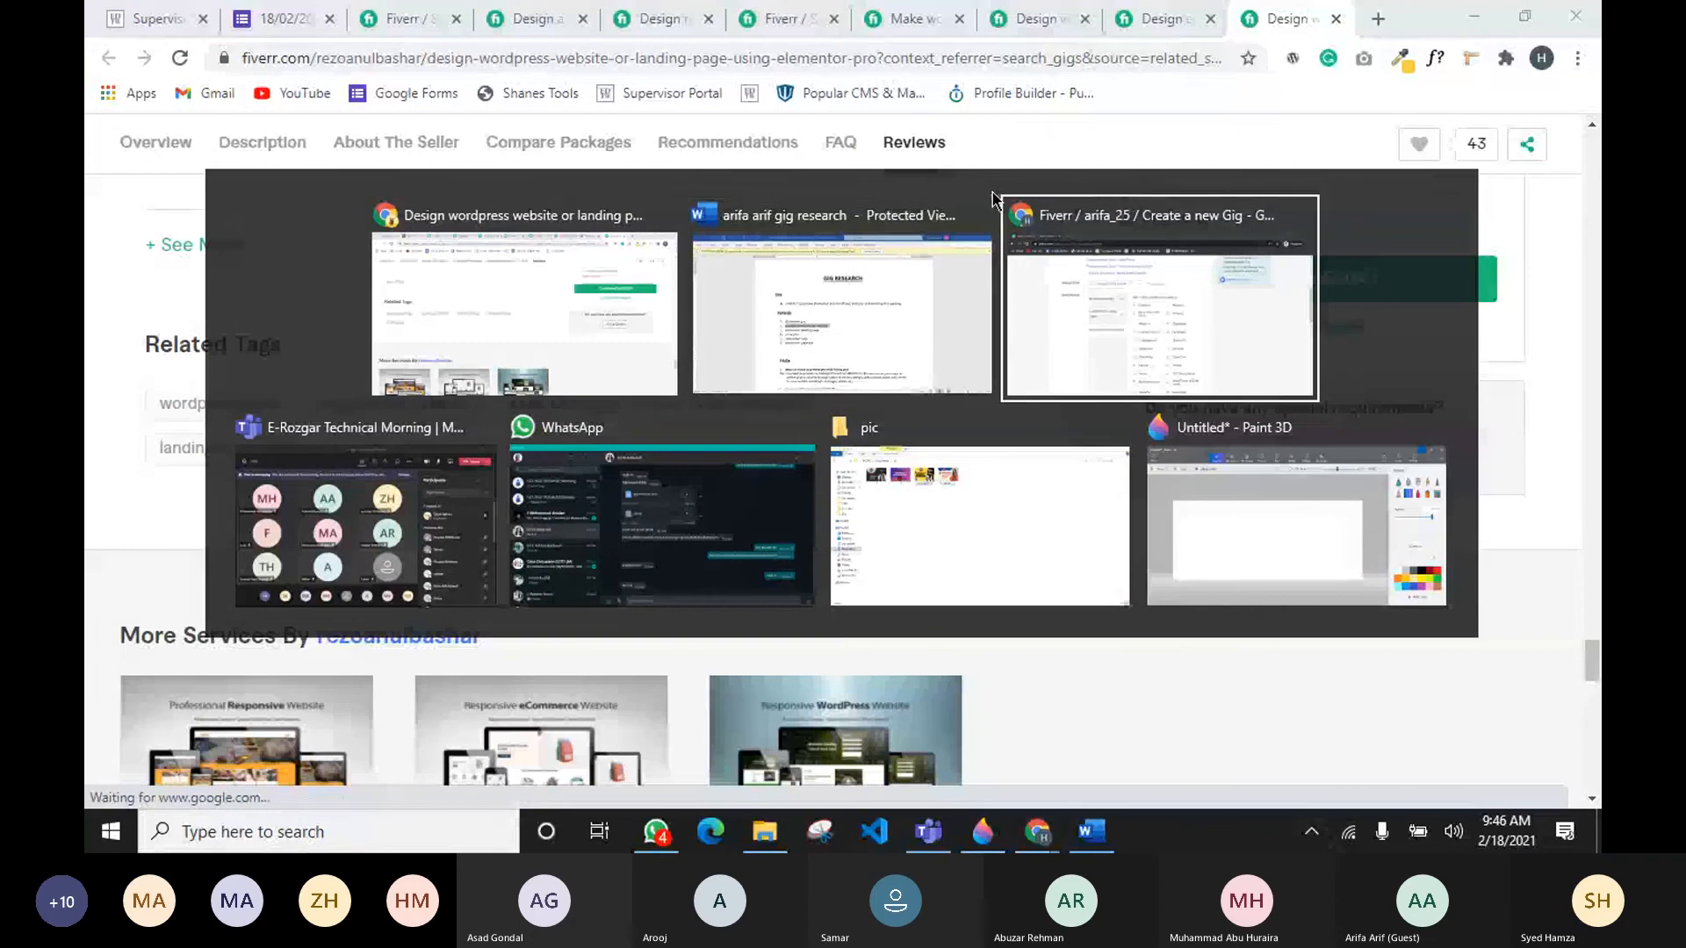
scroll(860, 439, down, 7)
scroll(846, 418, down, 3)
scroll(845, 413, up, 3)
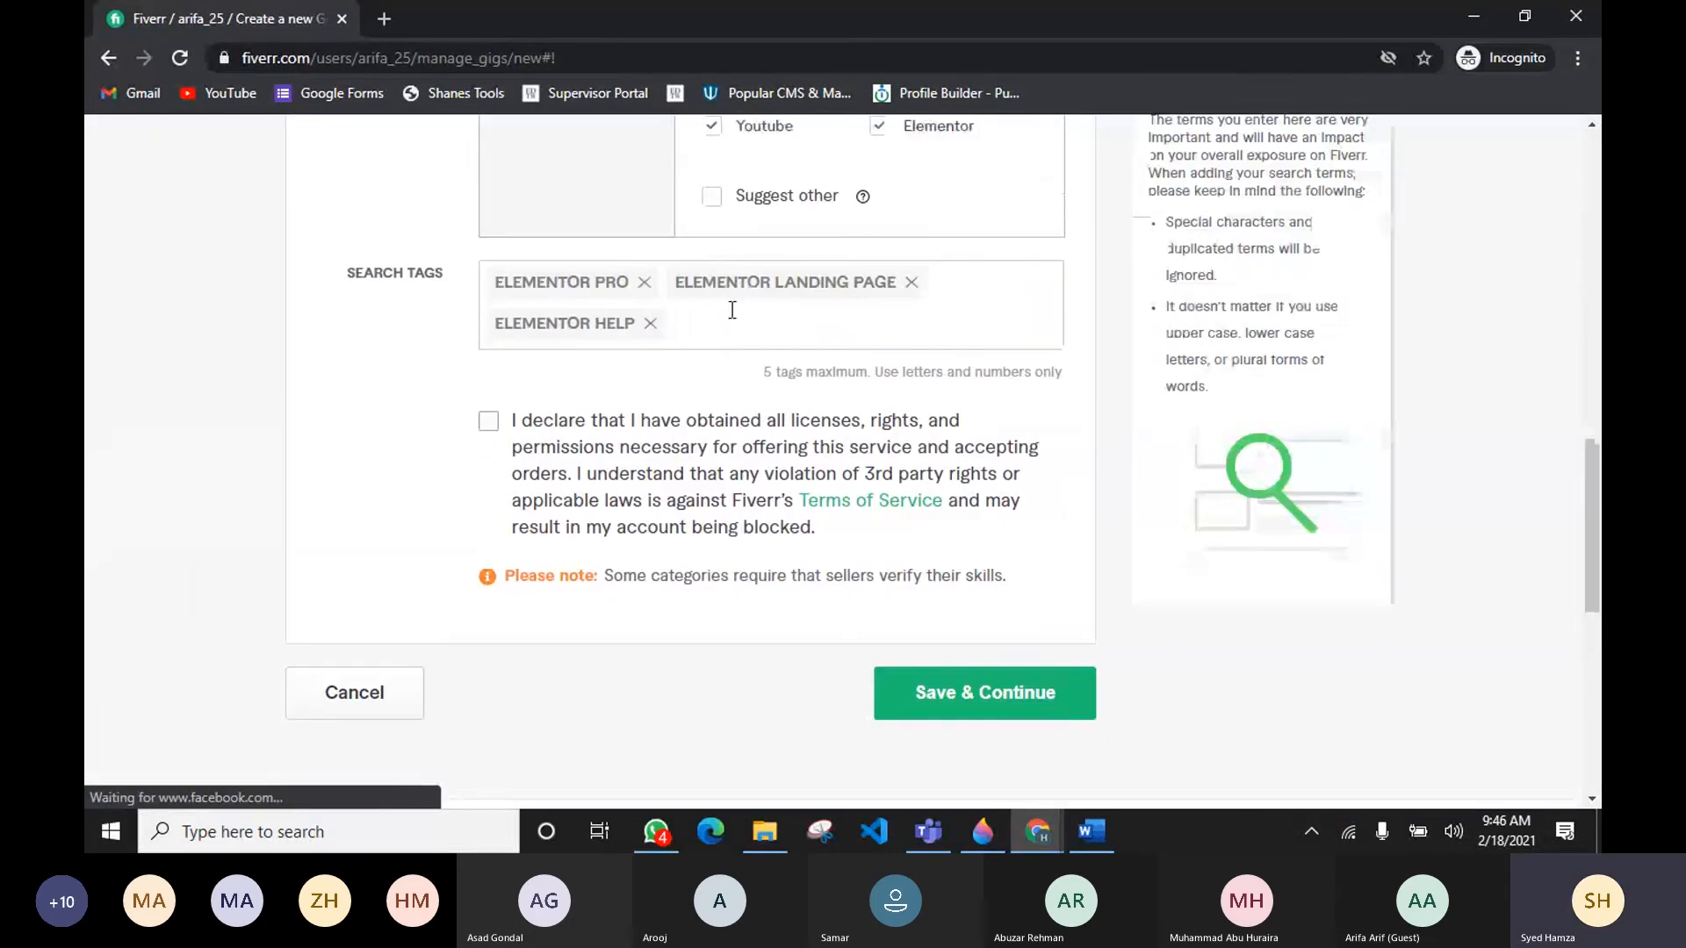
Step: Add wordpress website as the fourth search tag, pasting the copied keyword and trimming the number and the word elementor
click(723, 329)
text(2.	wordpress elementor website)
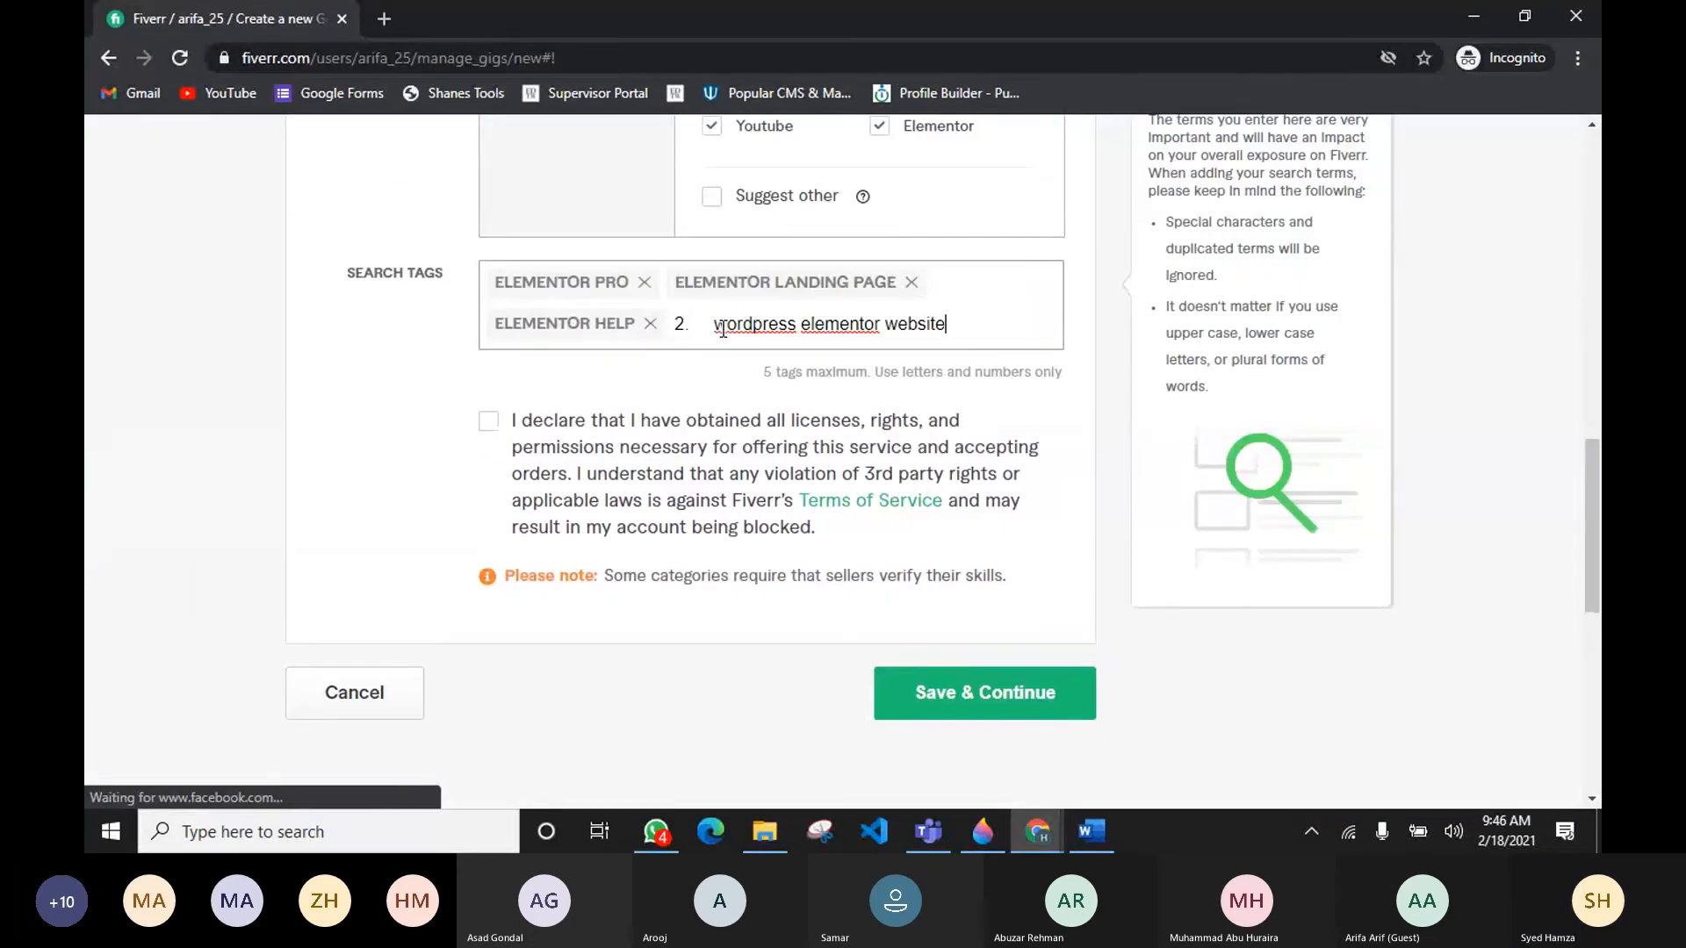
click(715, 327)
key(BackSpace)
key(BackSpace)
key(BackSpace)
key(BackSpace)
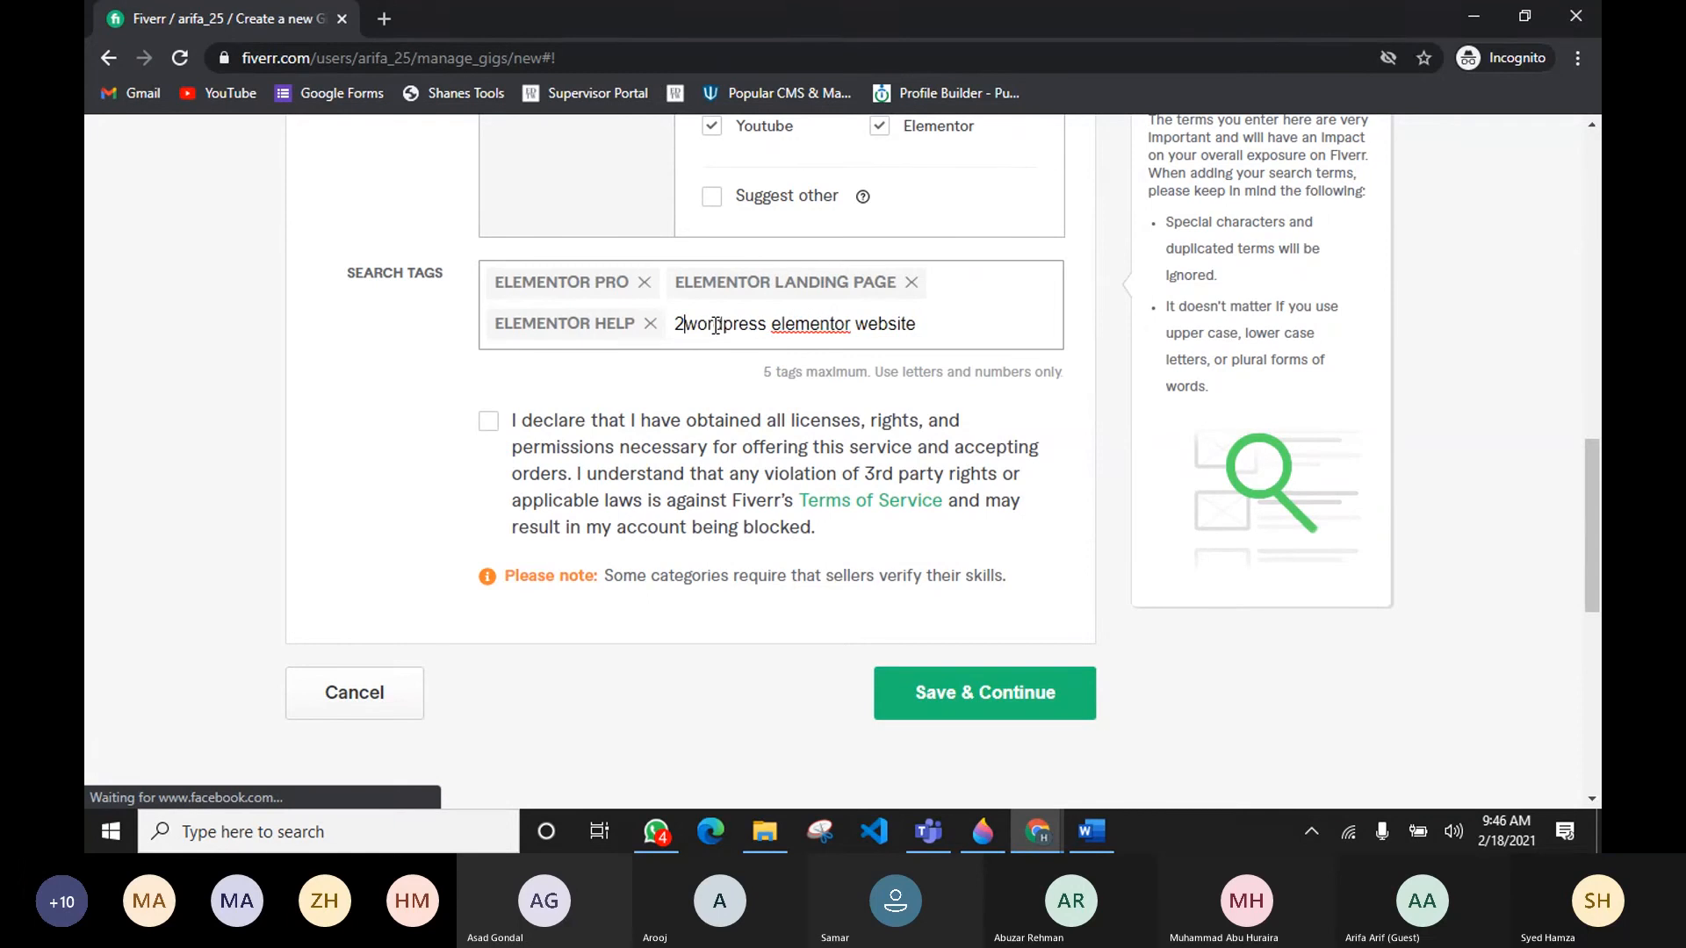
double_click(790, 327)
key(BackSpace)
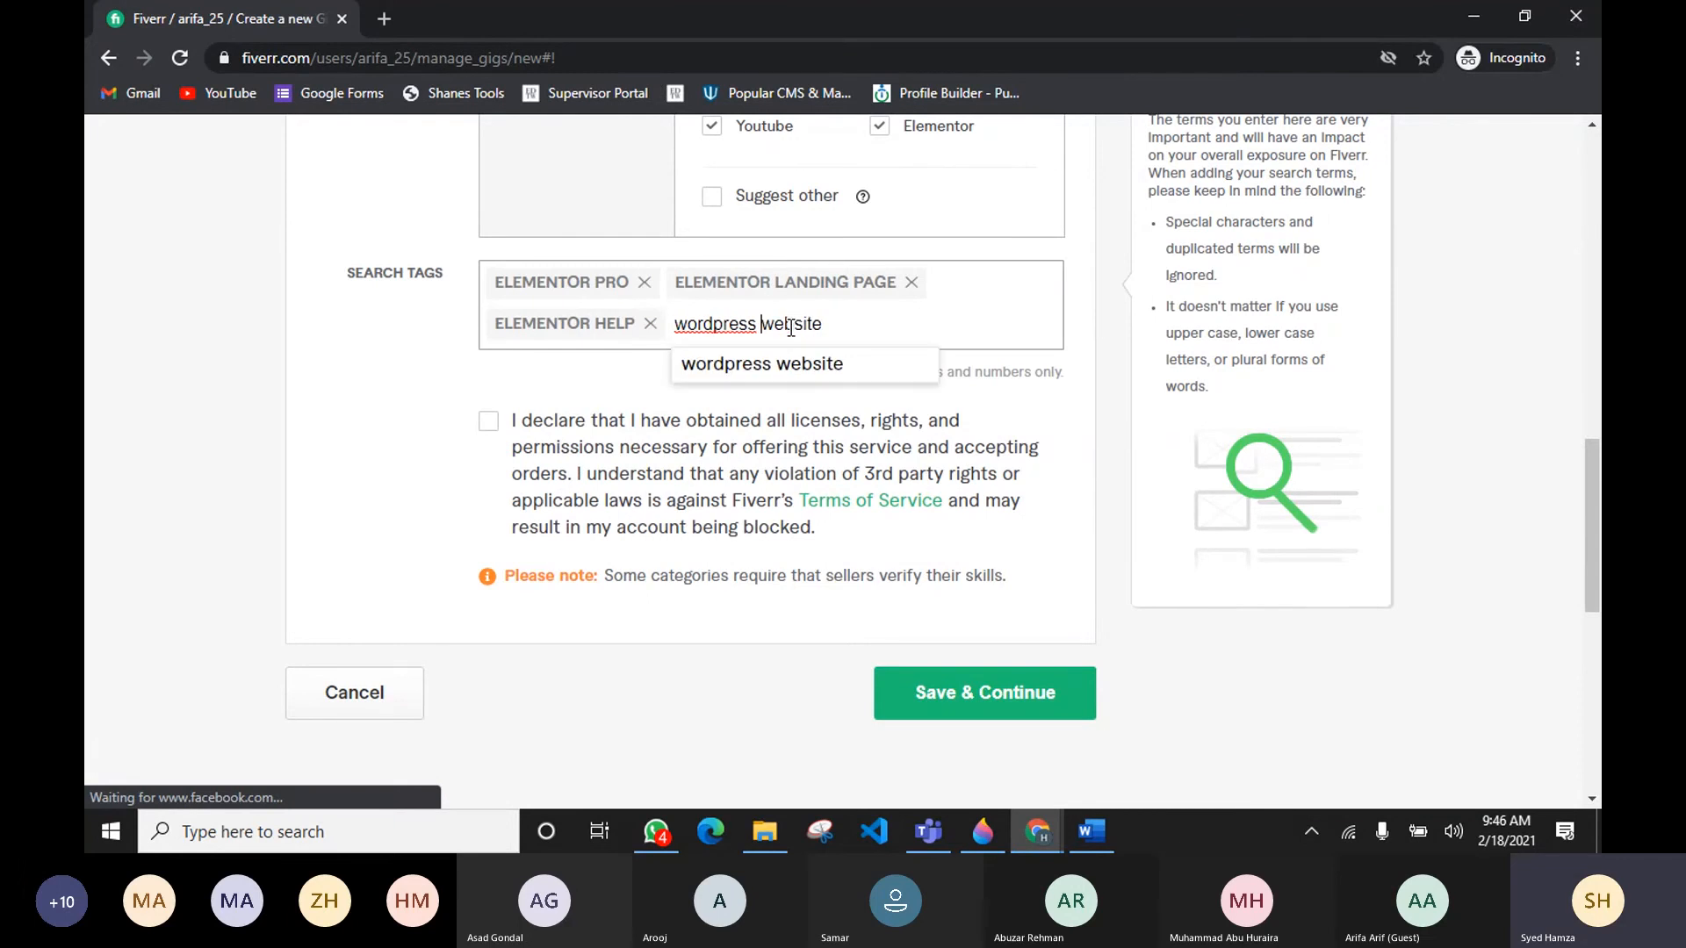
click(837, 371)
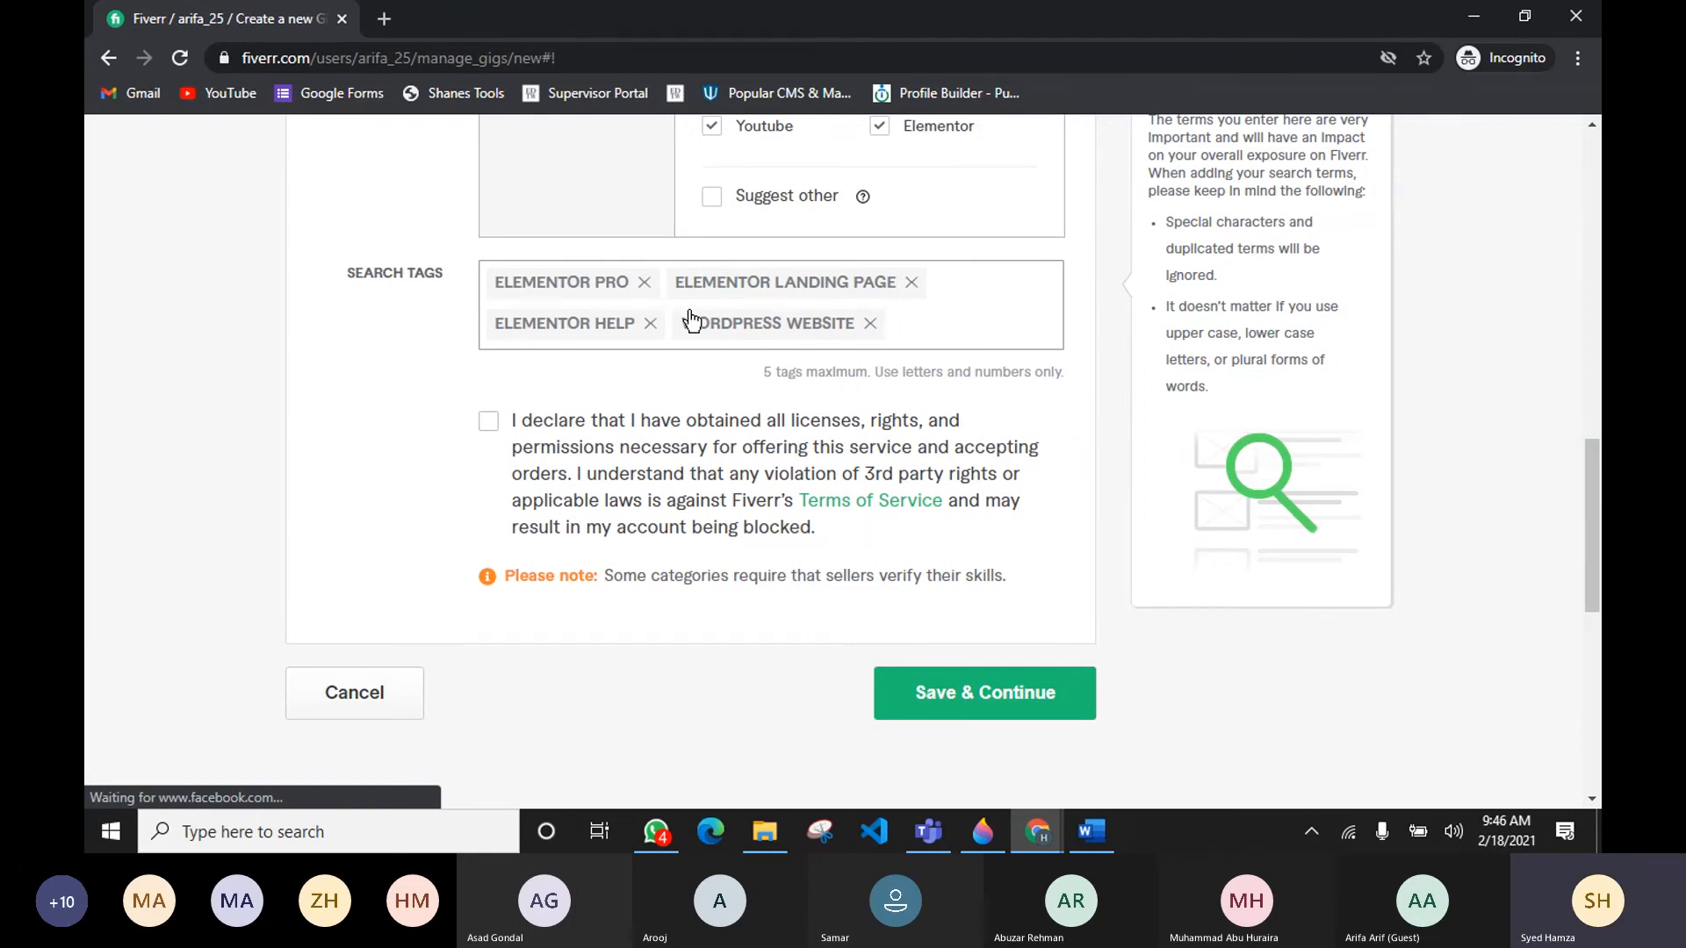
Step: Add wordpress blogs as the fifth search tag, taken from the competitor gig's related tags
key(alt+Tab)
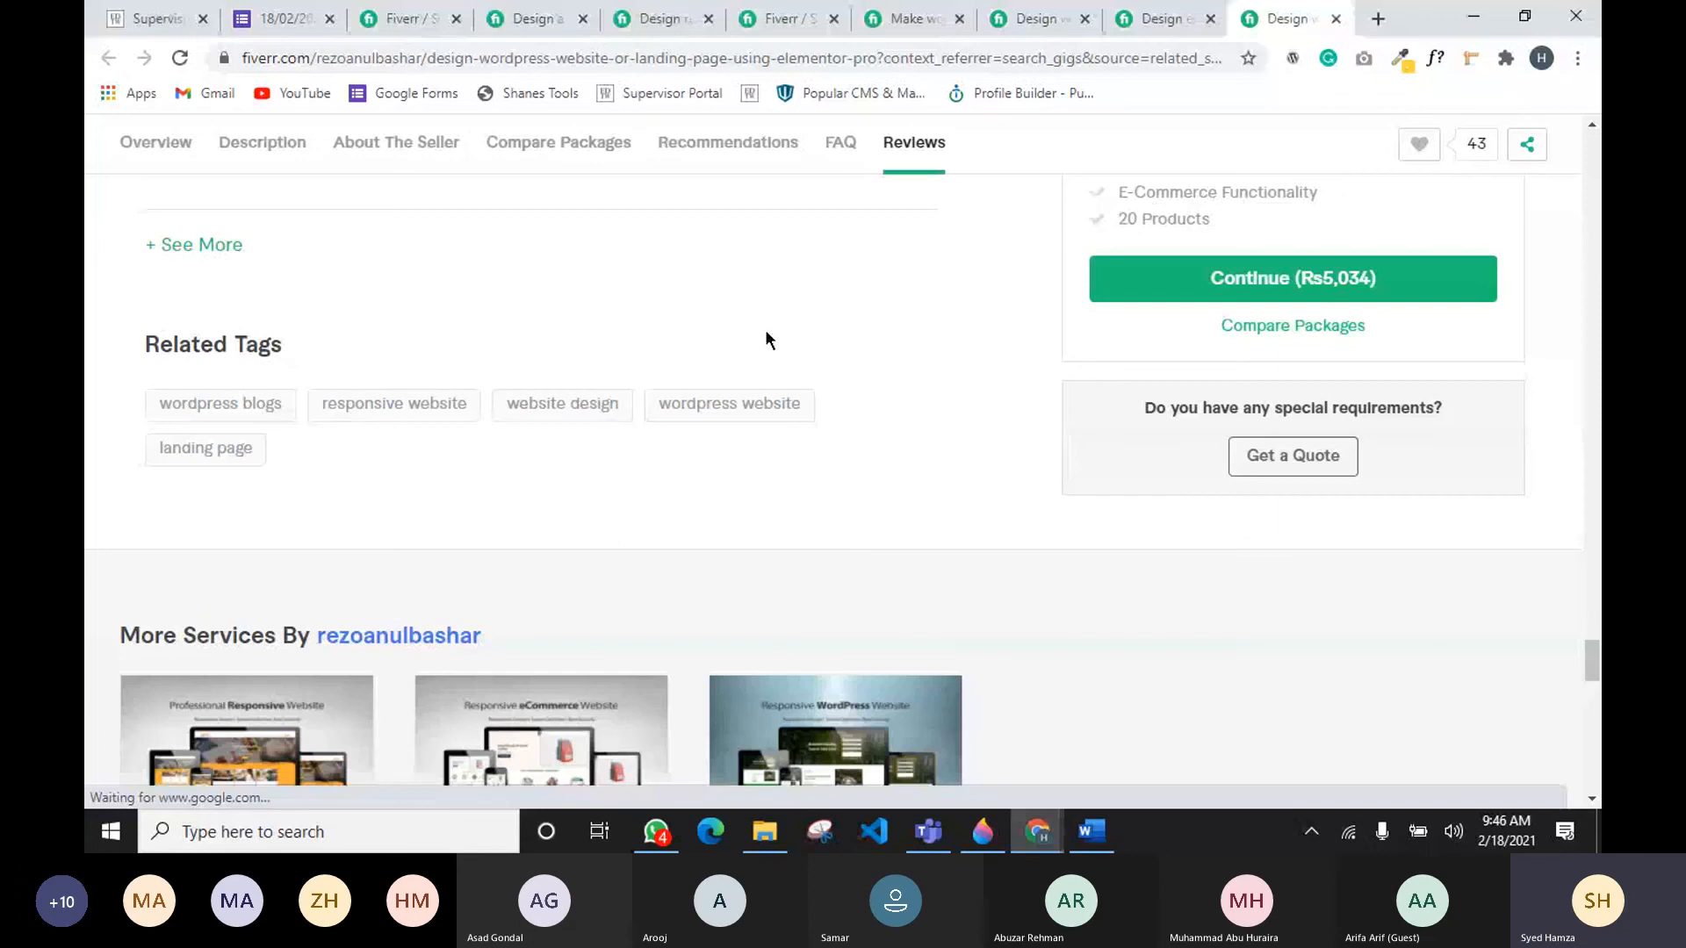
key(alt+Tab)
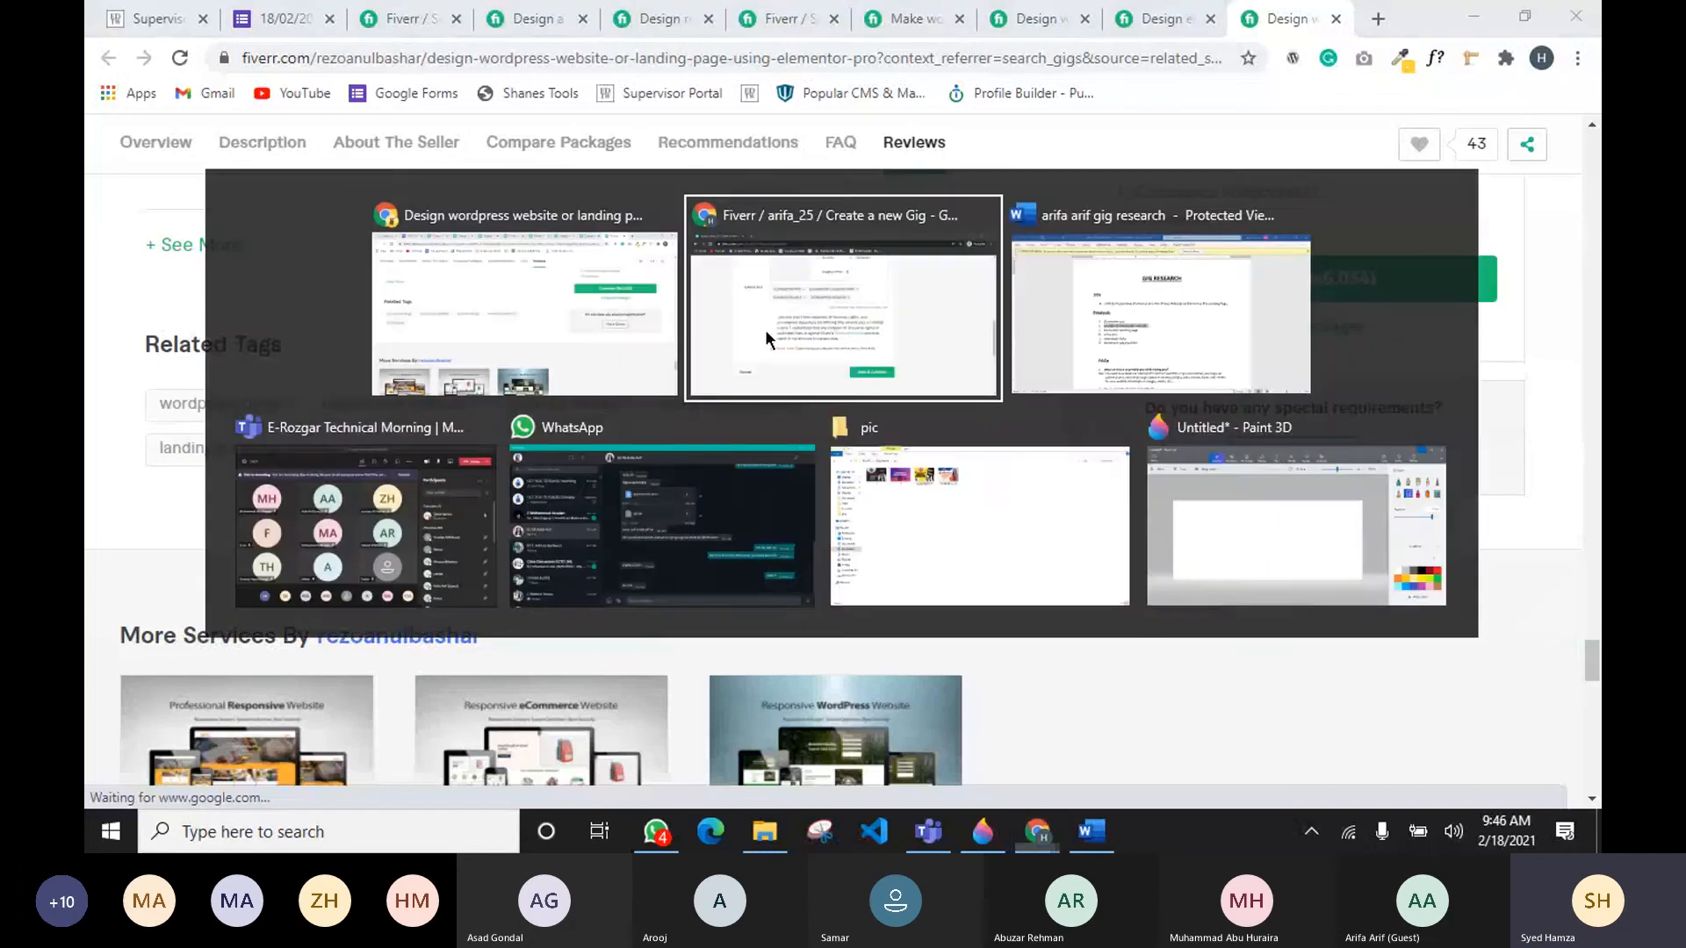
text(wordpress)
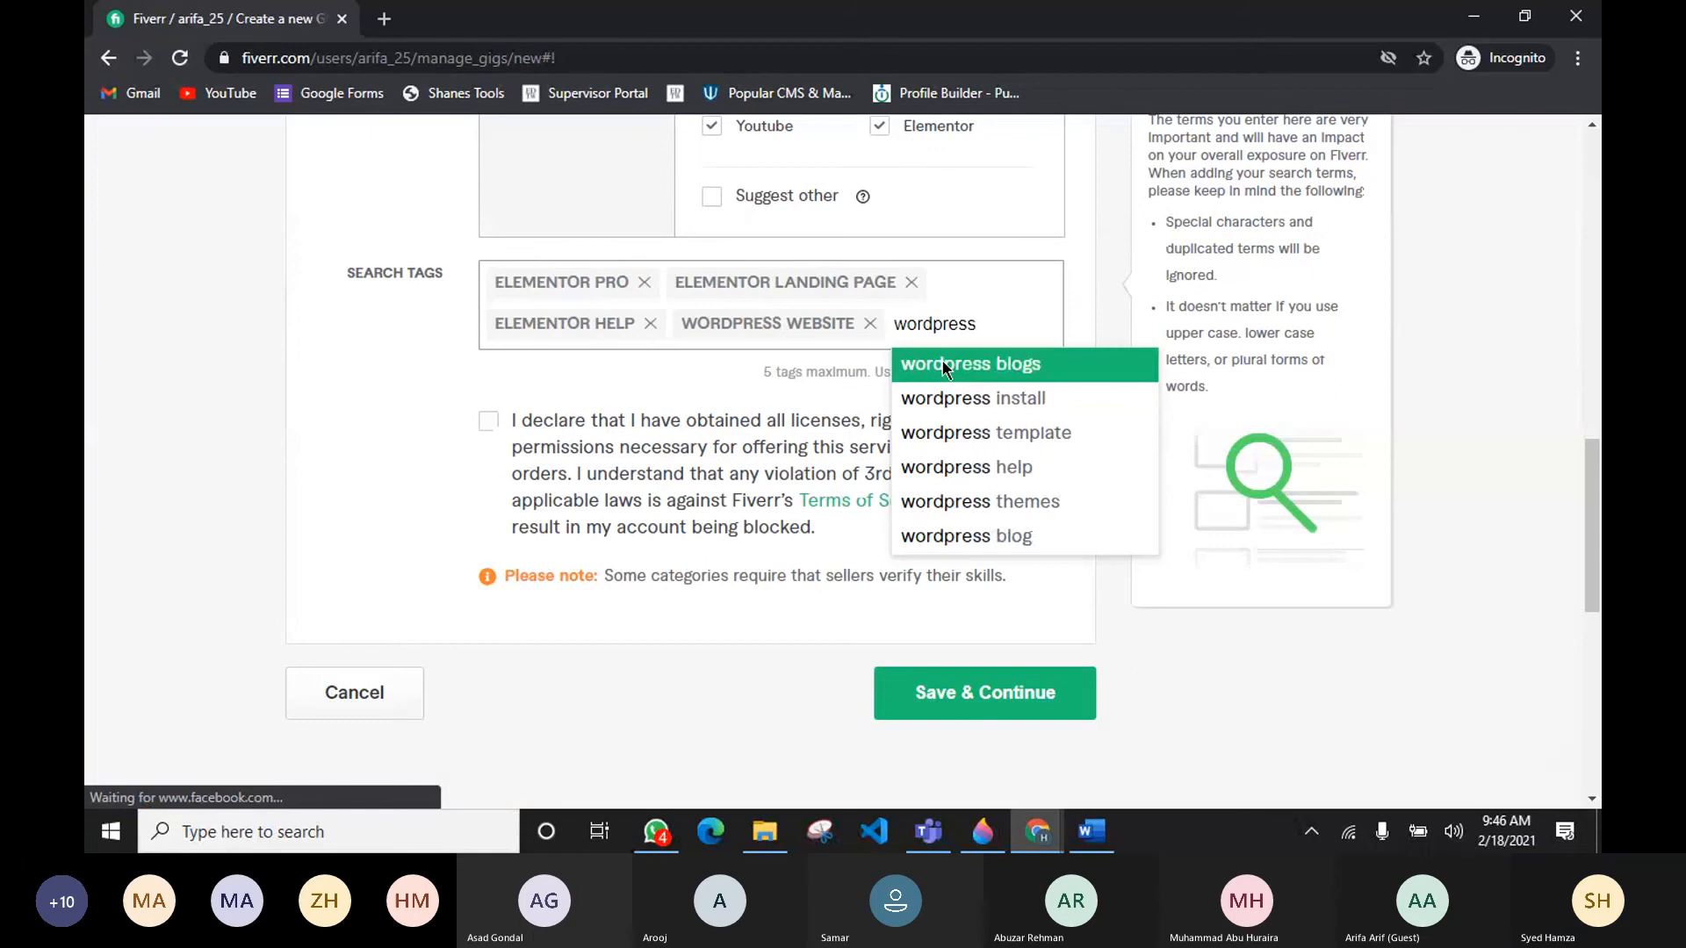
click(944, 367)
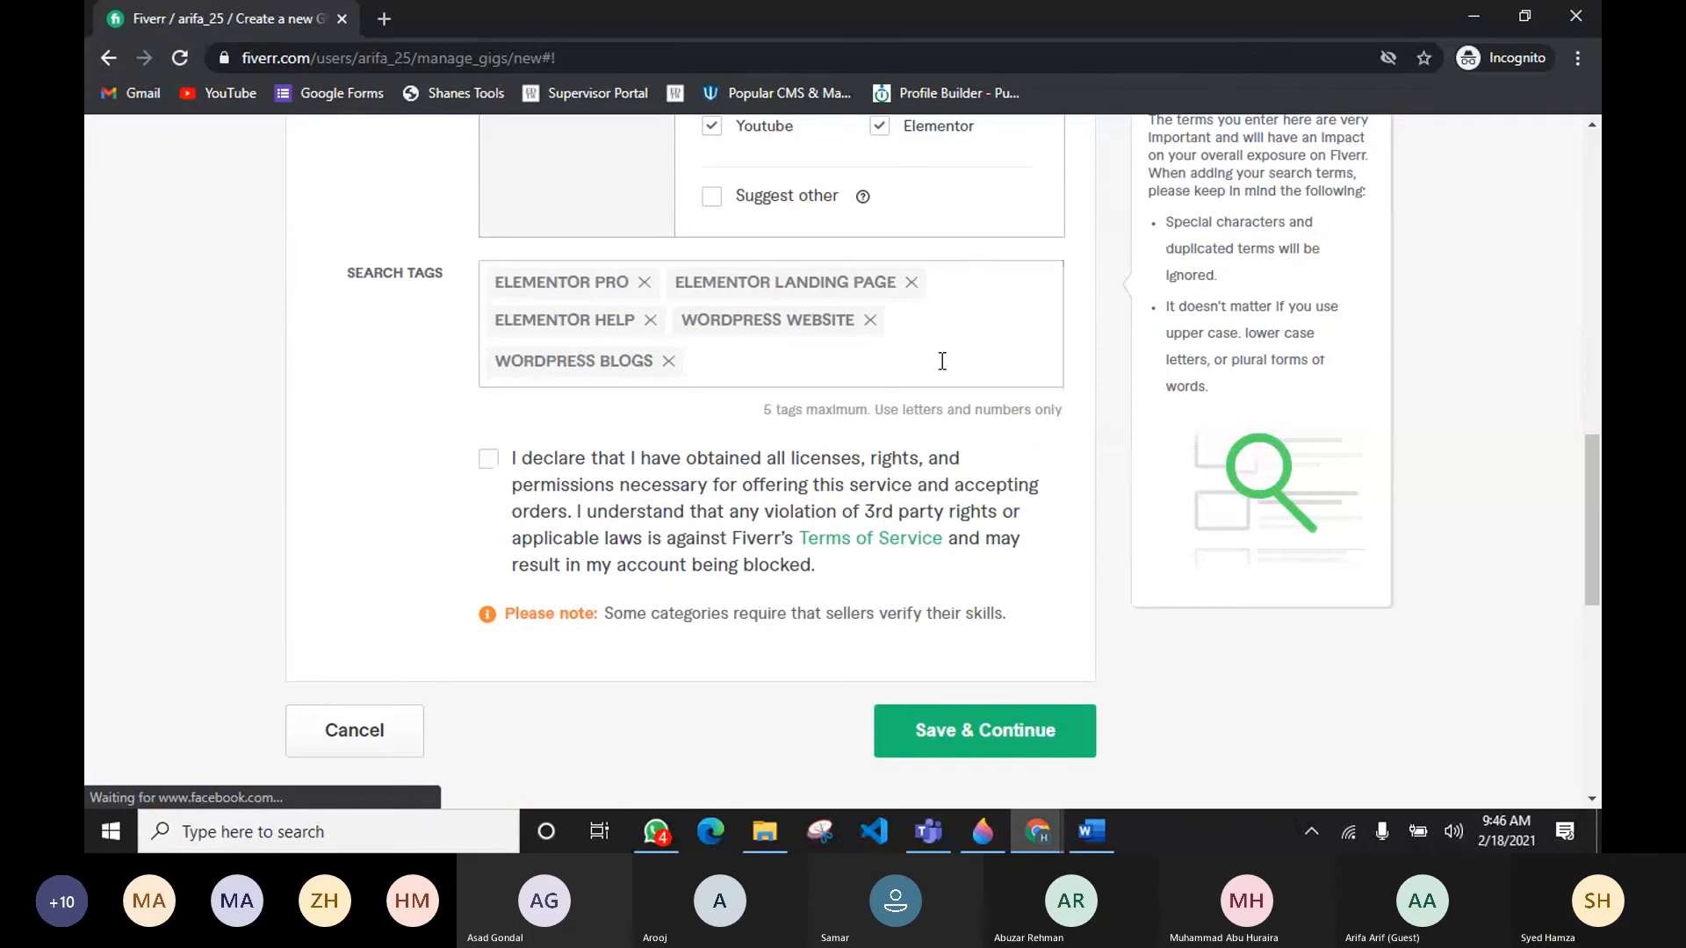
Step: Review the gig overview form from the title down to the search tags and declaration
scroll(412, 492, up, 2)
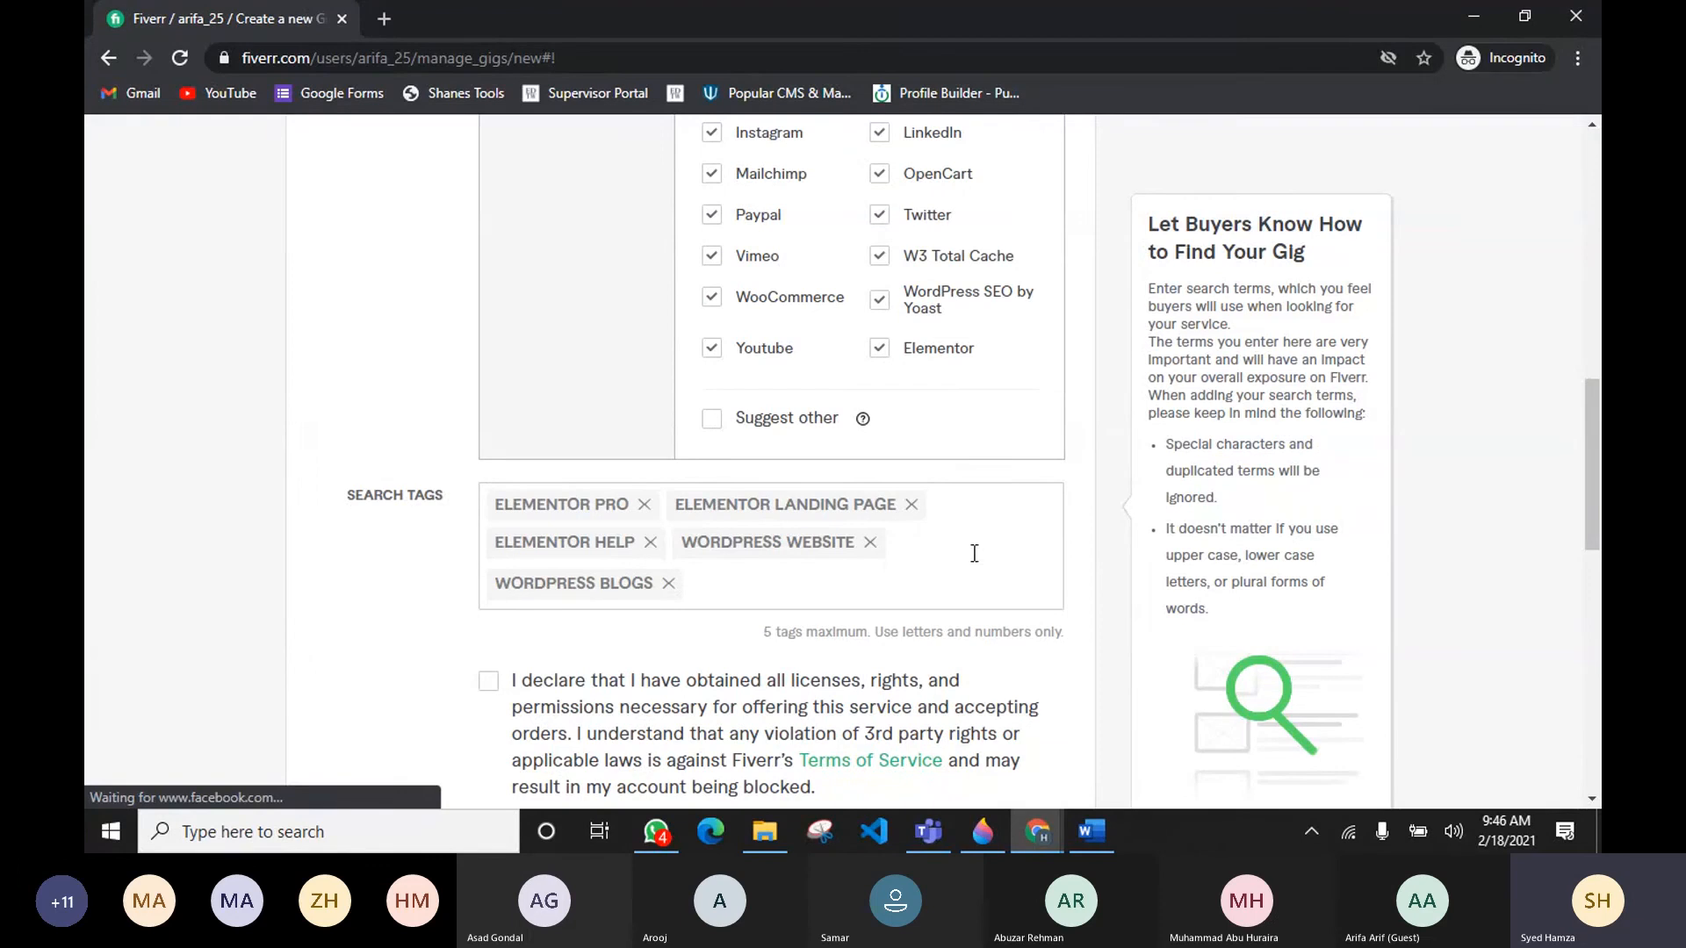
scroll(640, 538, down, 2)
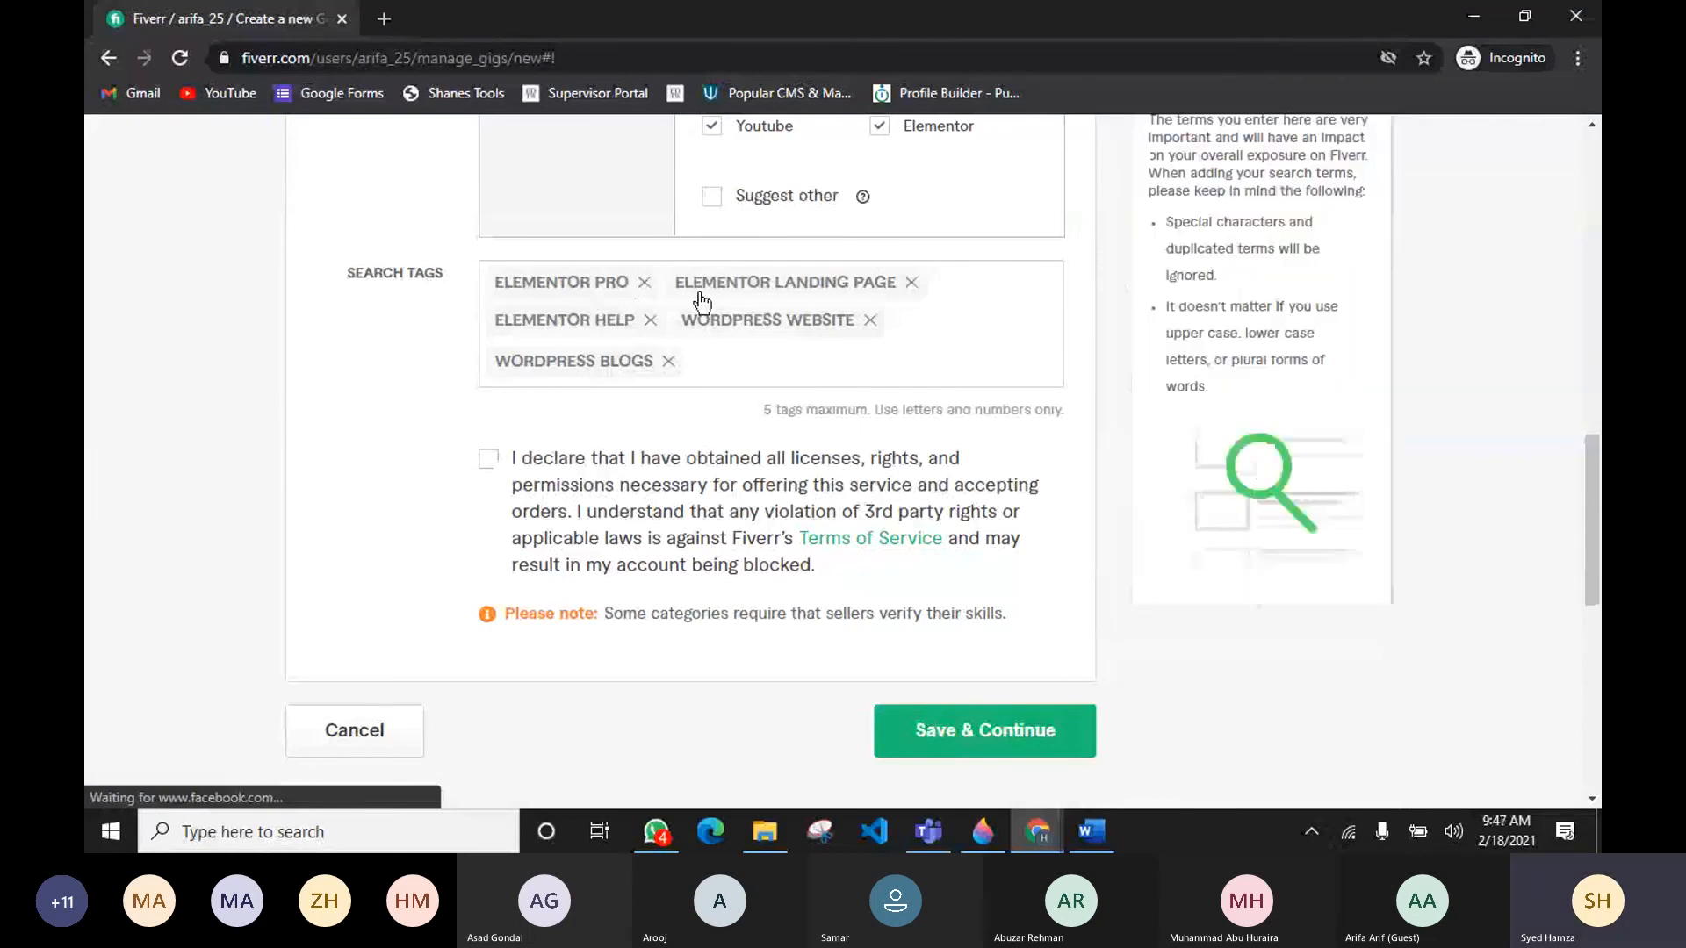
scroll(694, 371, up, 11)
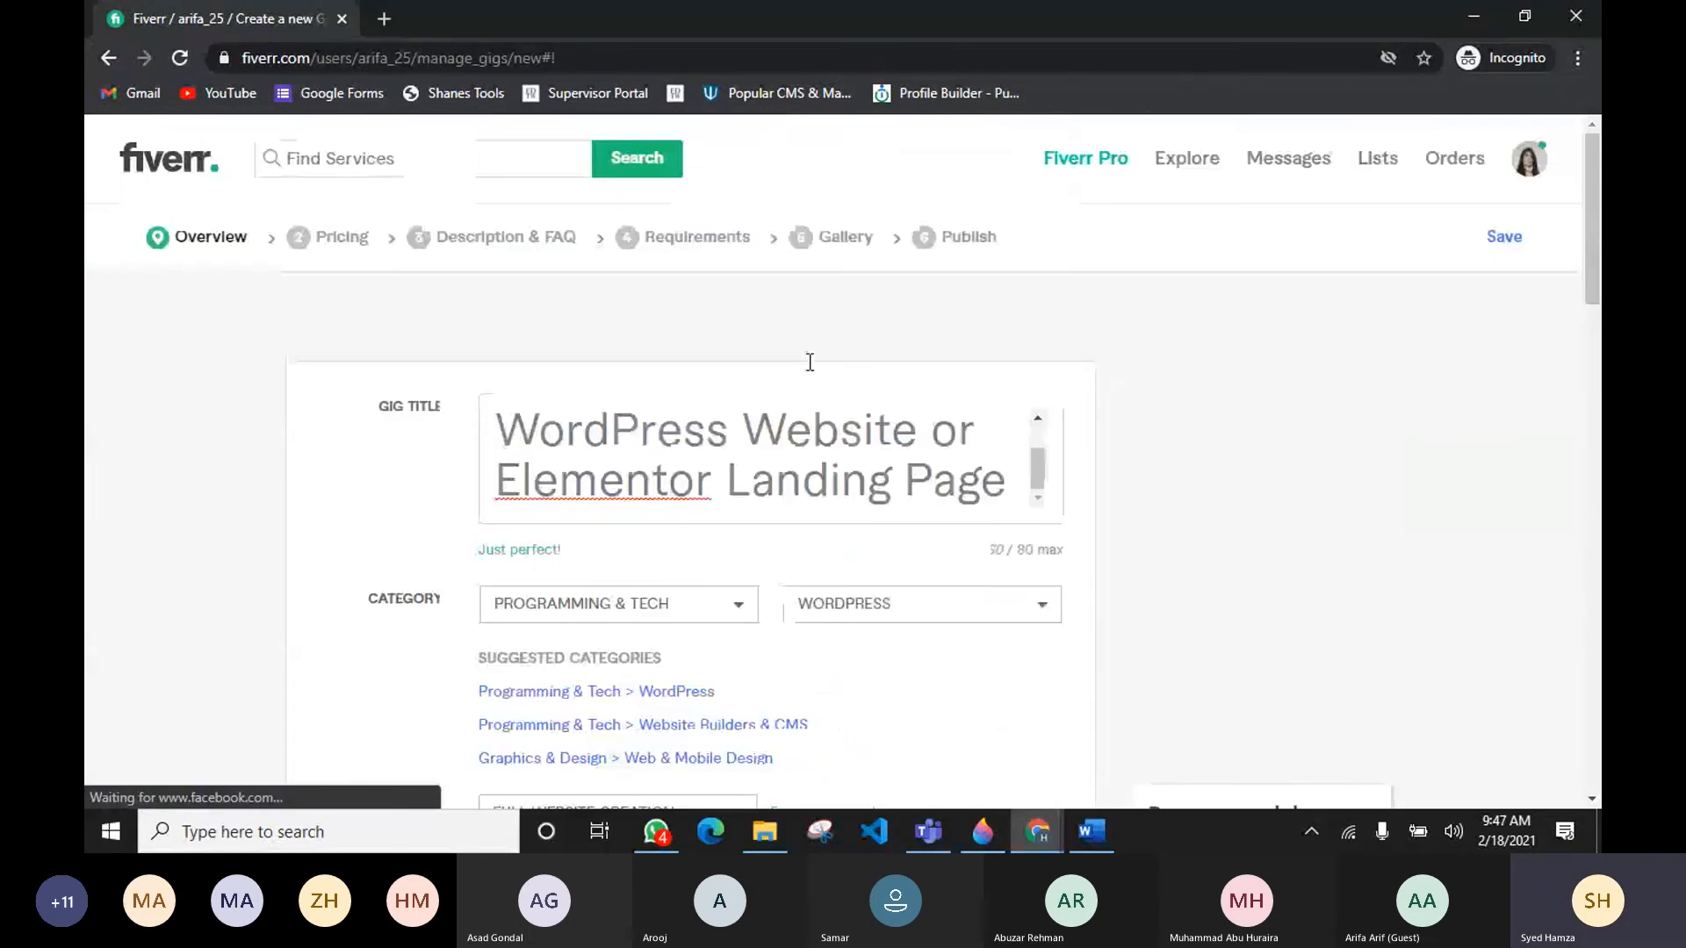
scroll(419, 426, down, 5)
scroll(417, 427, down, 5)
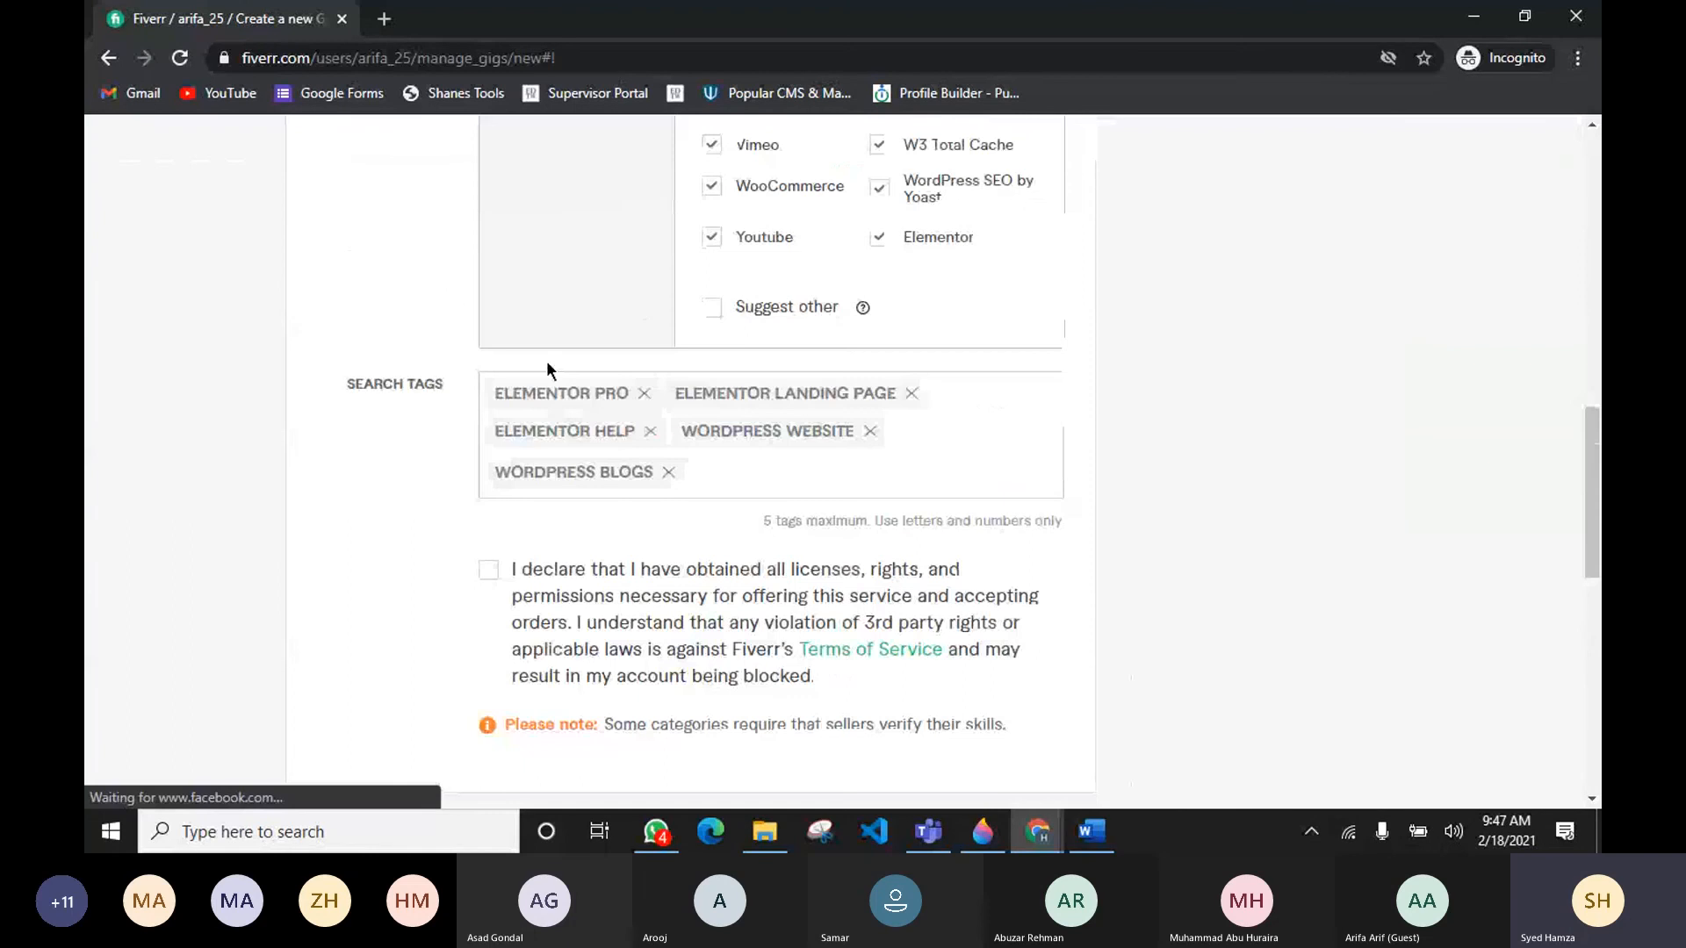
scroll(545, 366, down, 3)
scroll(608, 392, up, 1)
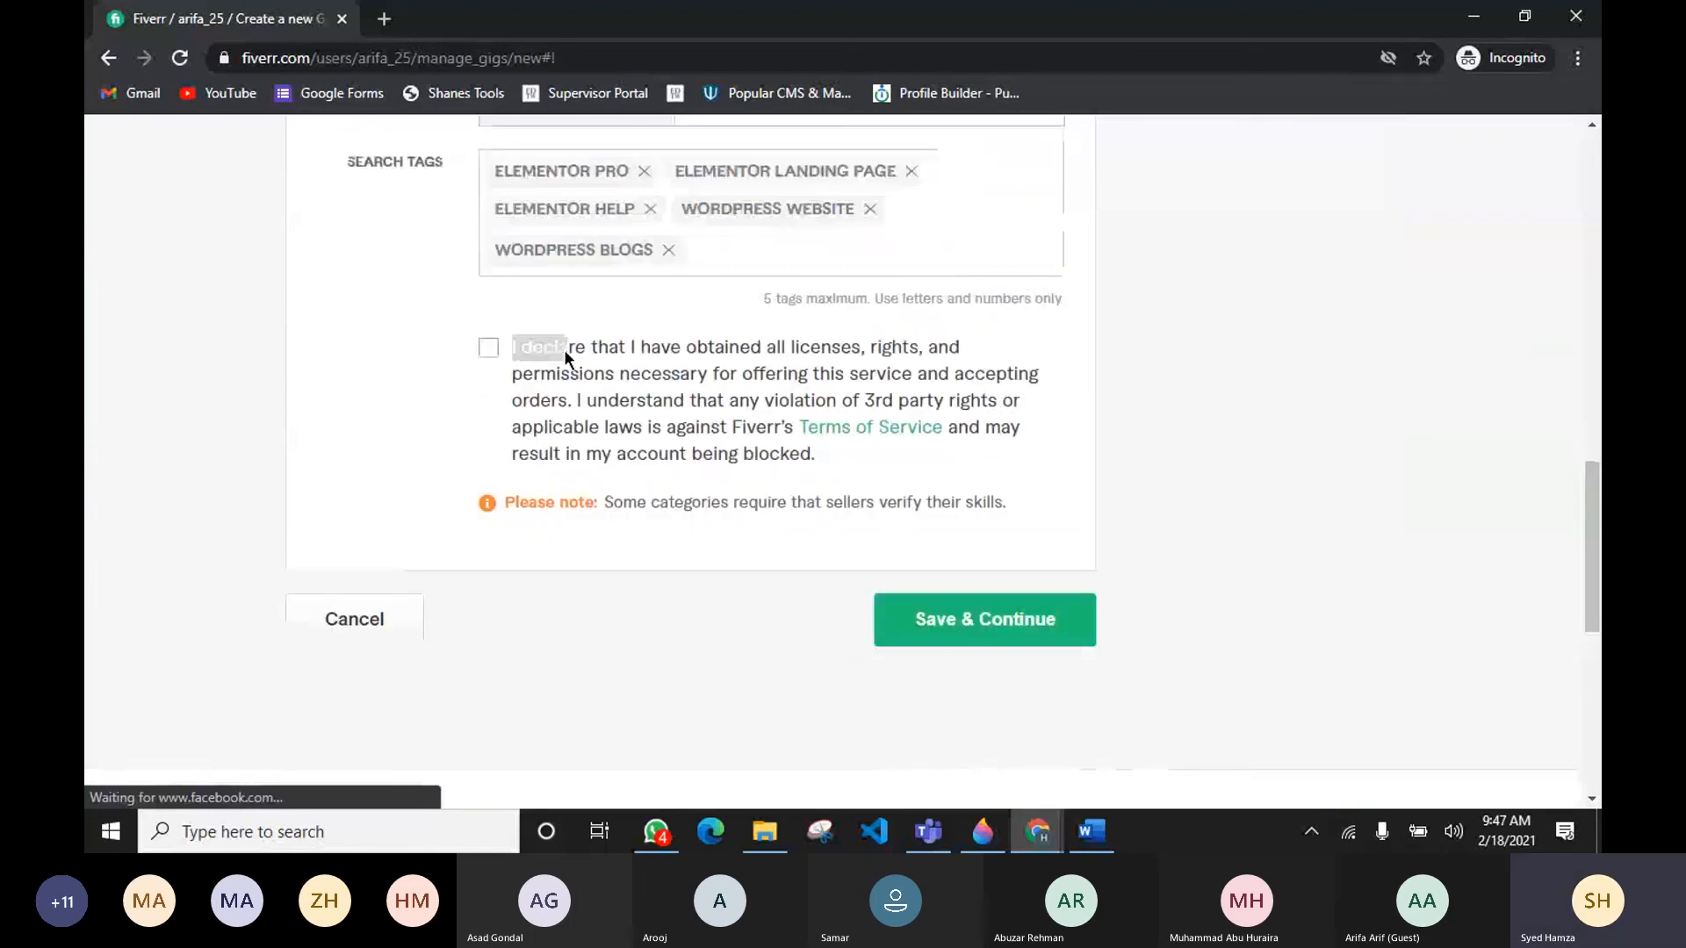
drag(564, 350, 641, 350)
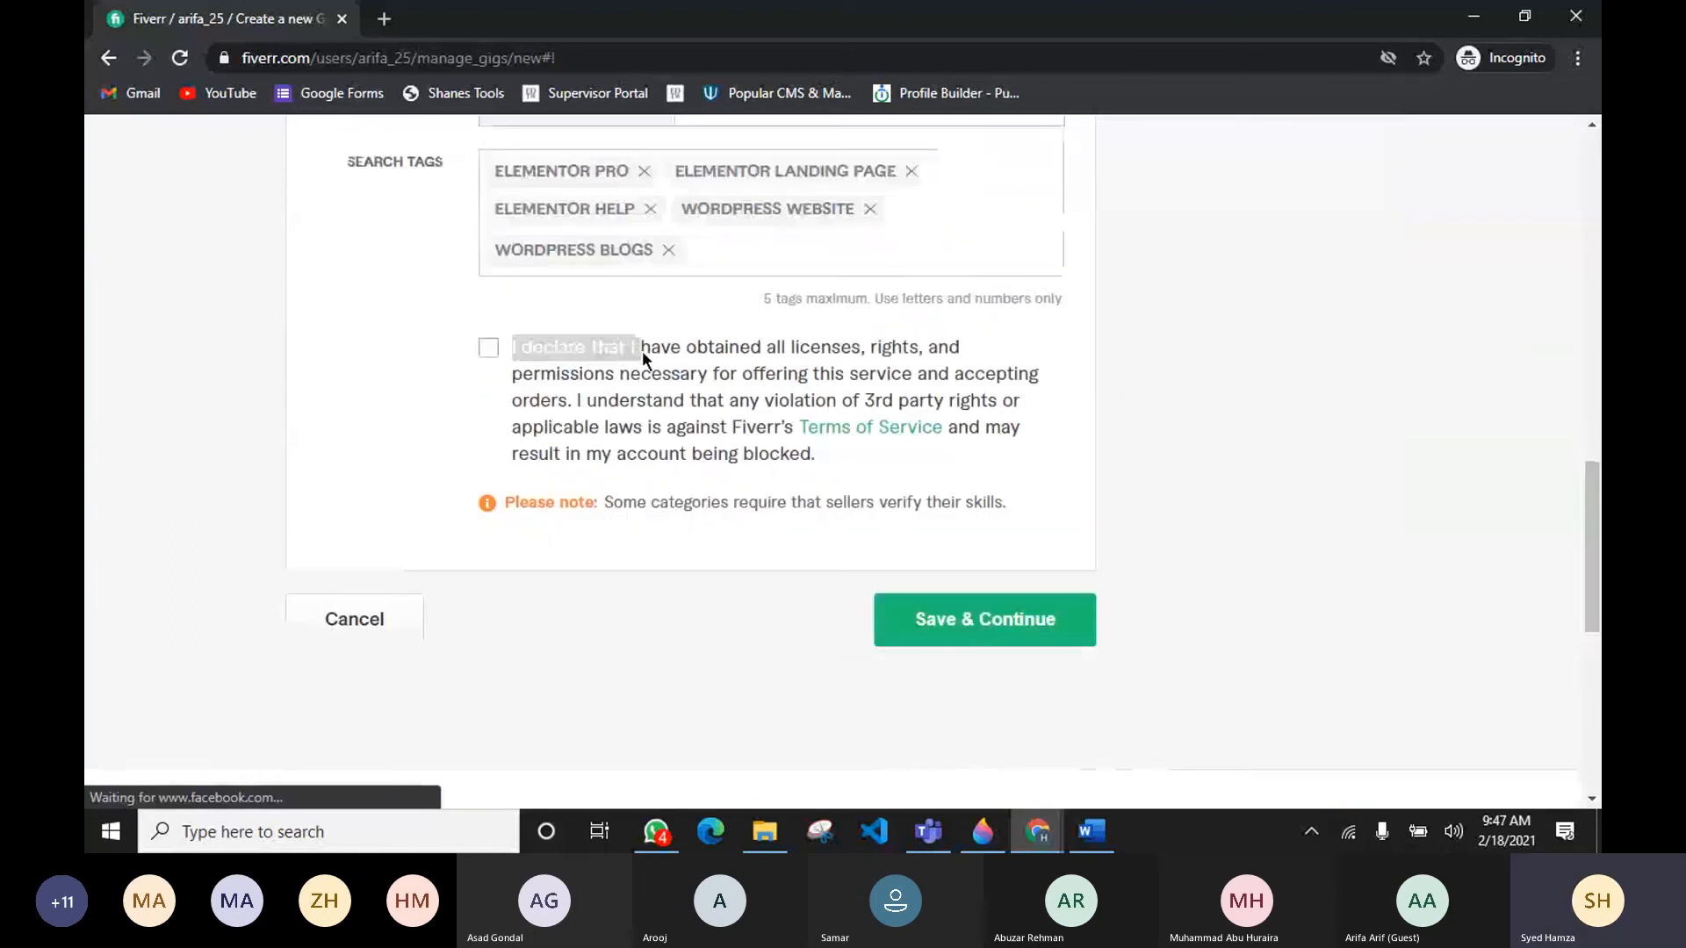
Step: Tick the declaration confirming licenses, rights and permissions for offering the service
click(987, 349)
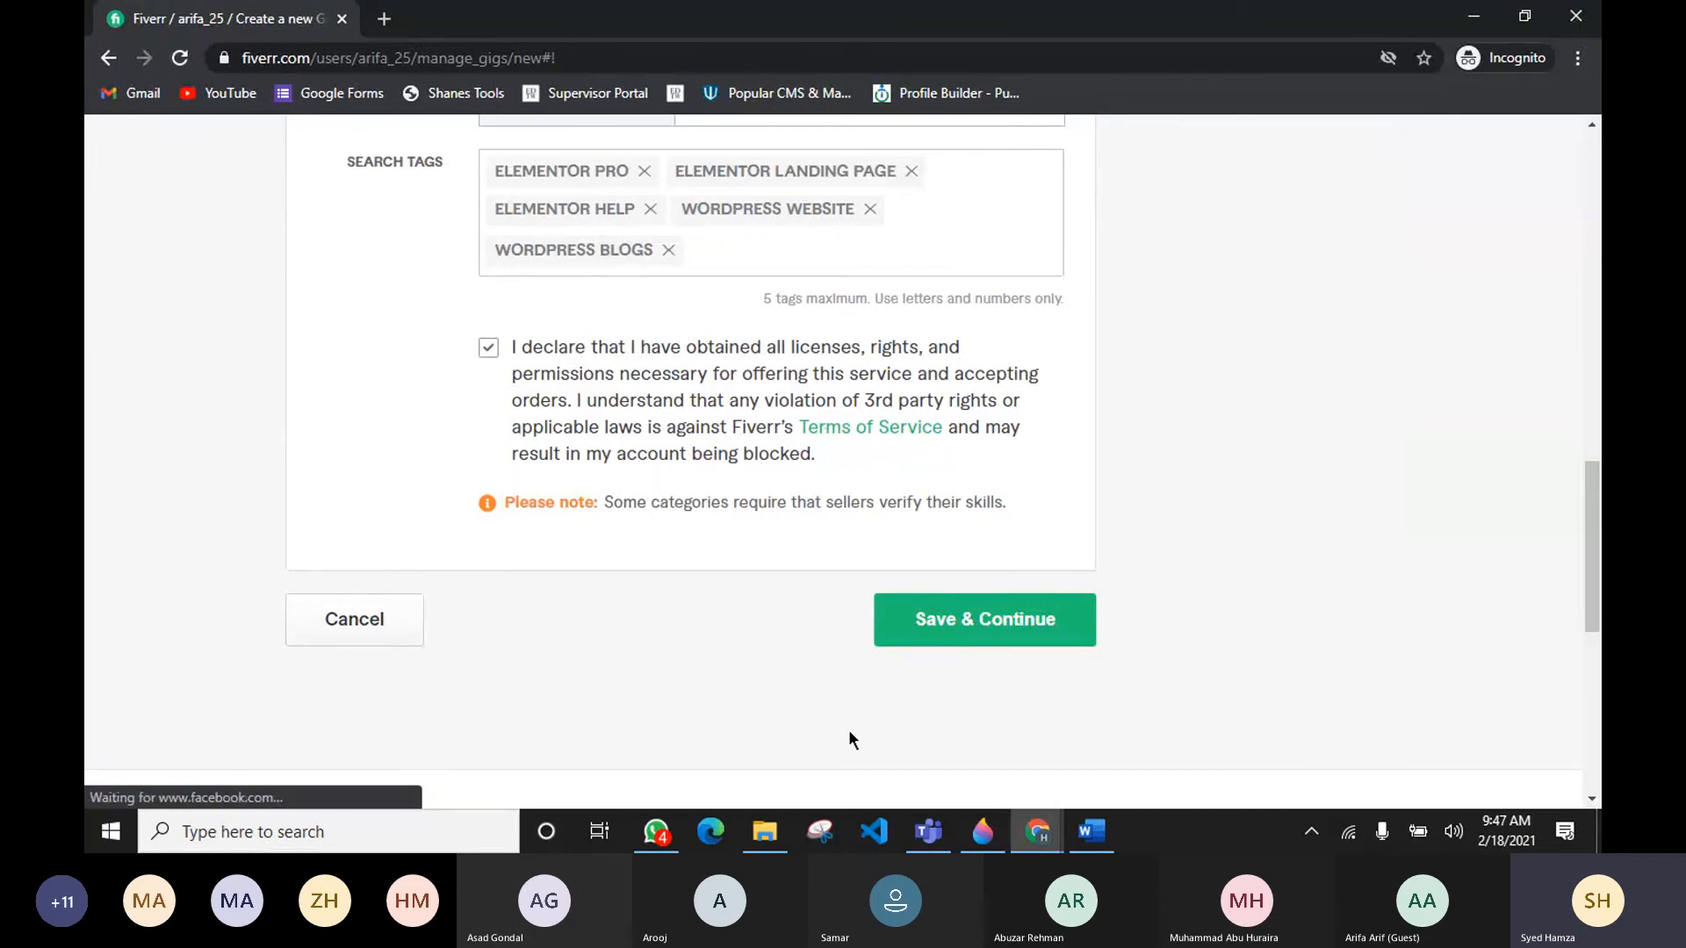
click(928, 832)
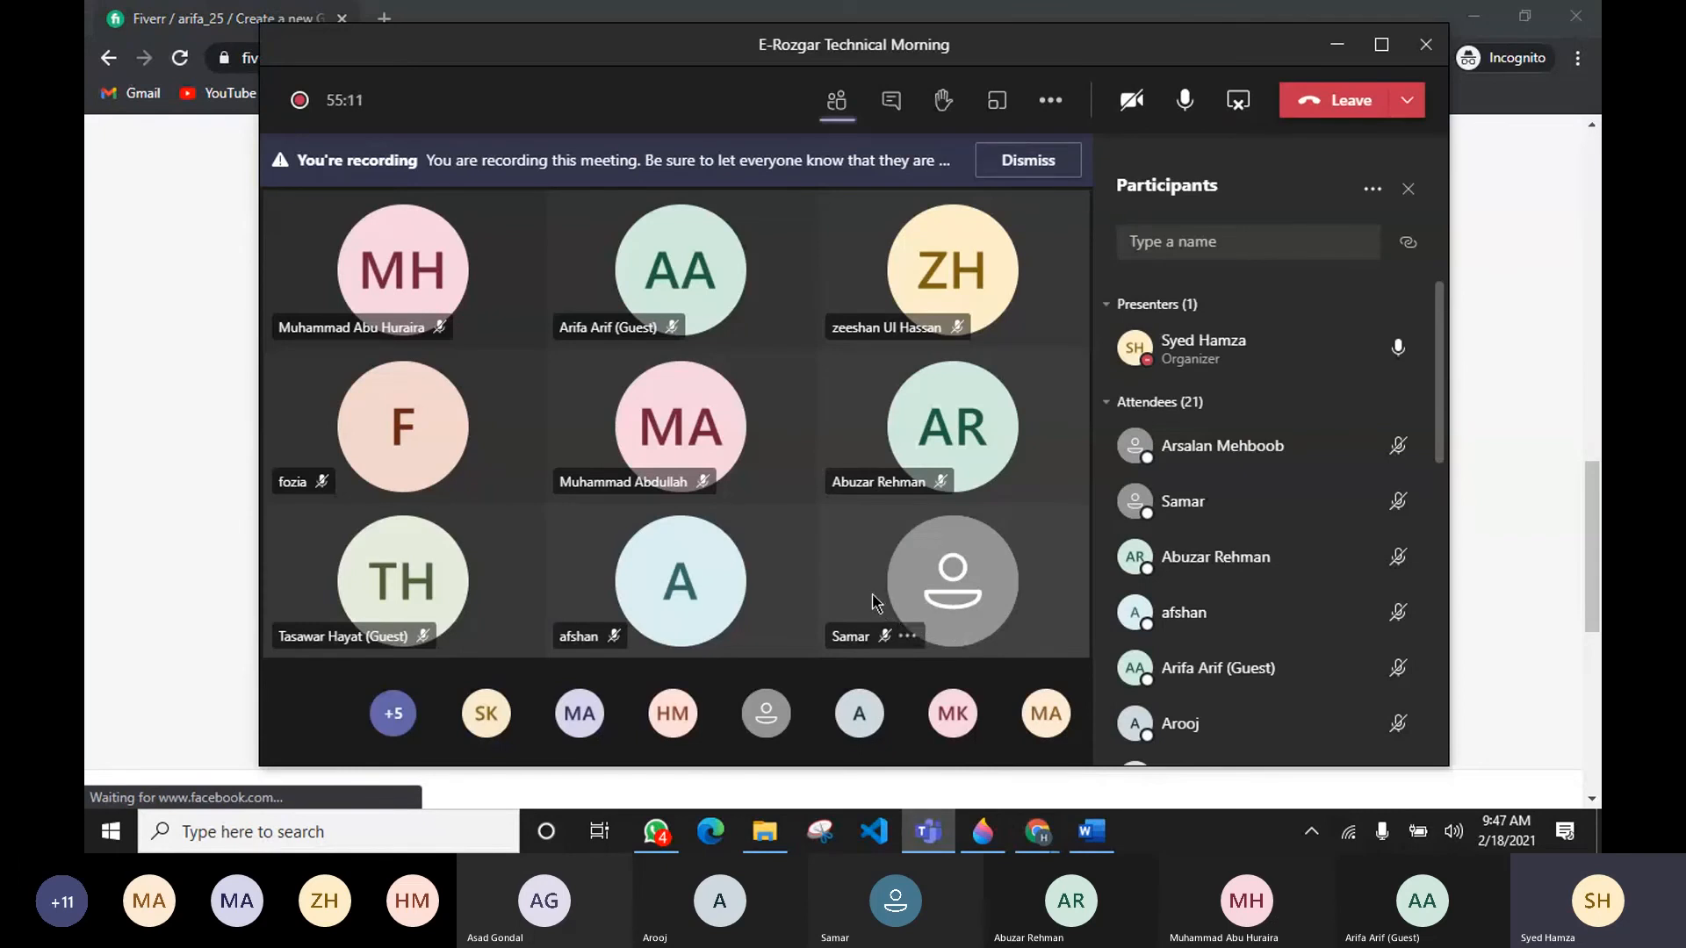
click(198, 403)
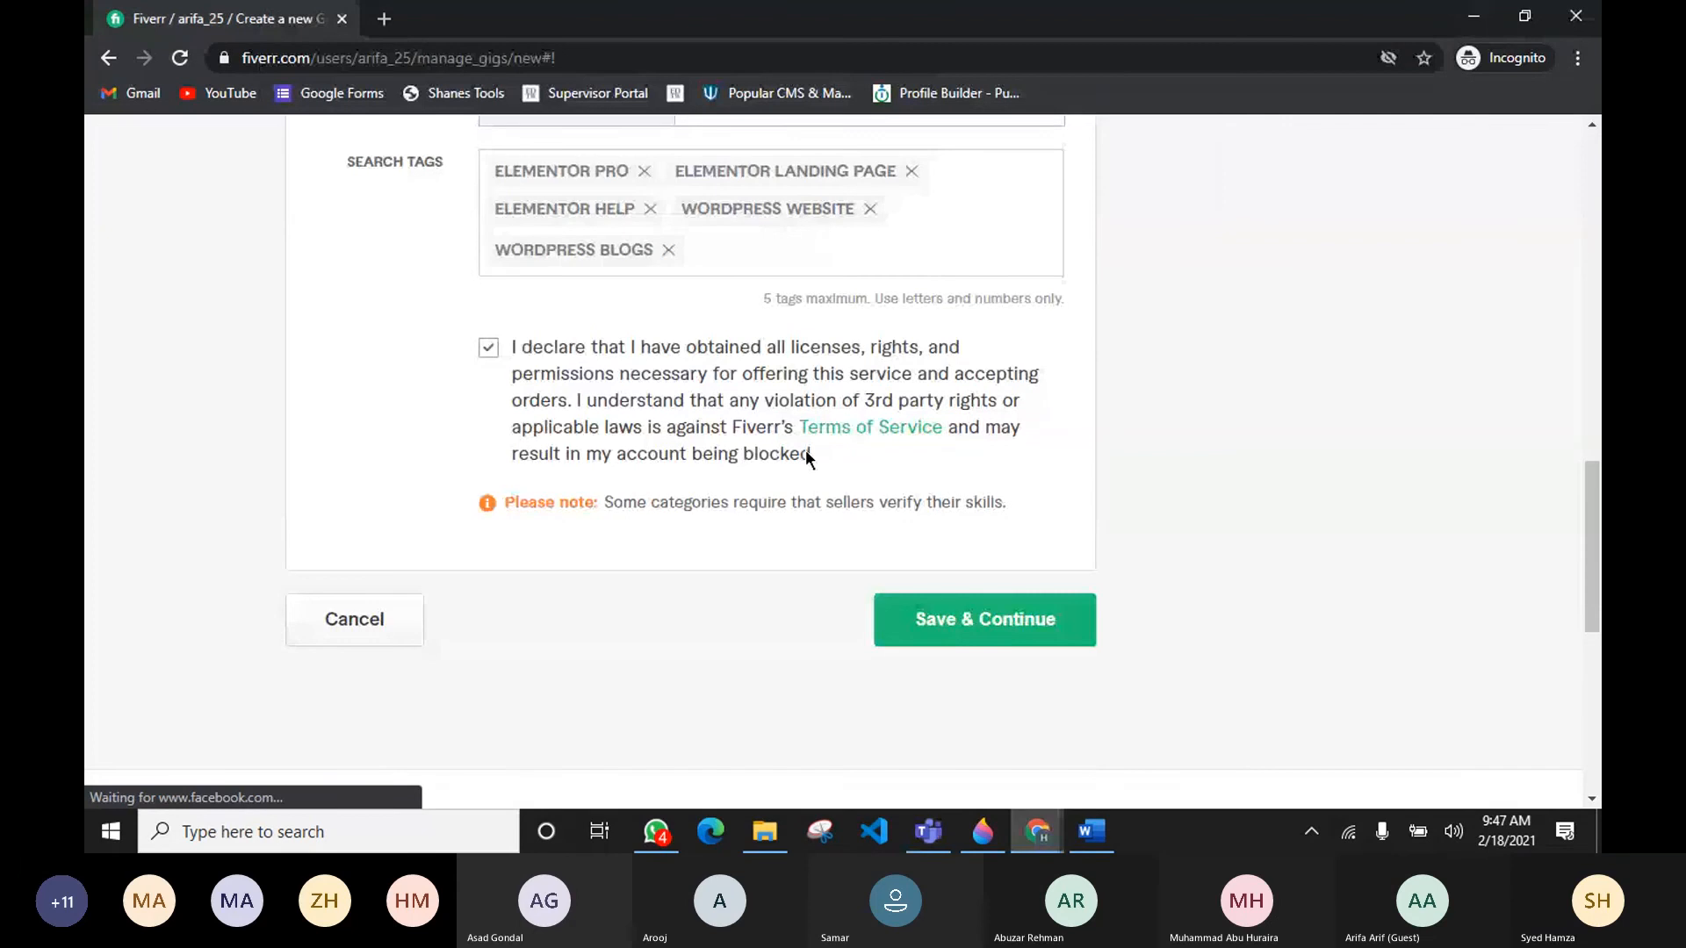
Step: Open Fiverr's Terms of Service, read through its seller, buyer and order sections, and return to the gig form
click(856, 428)
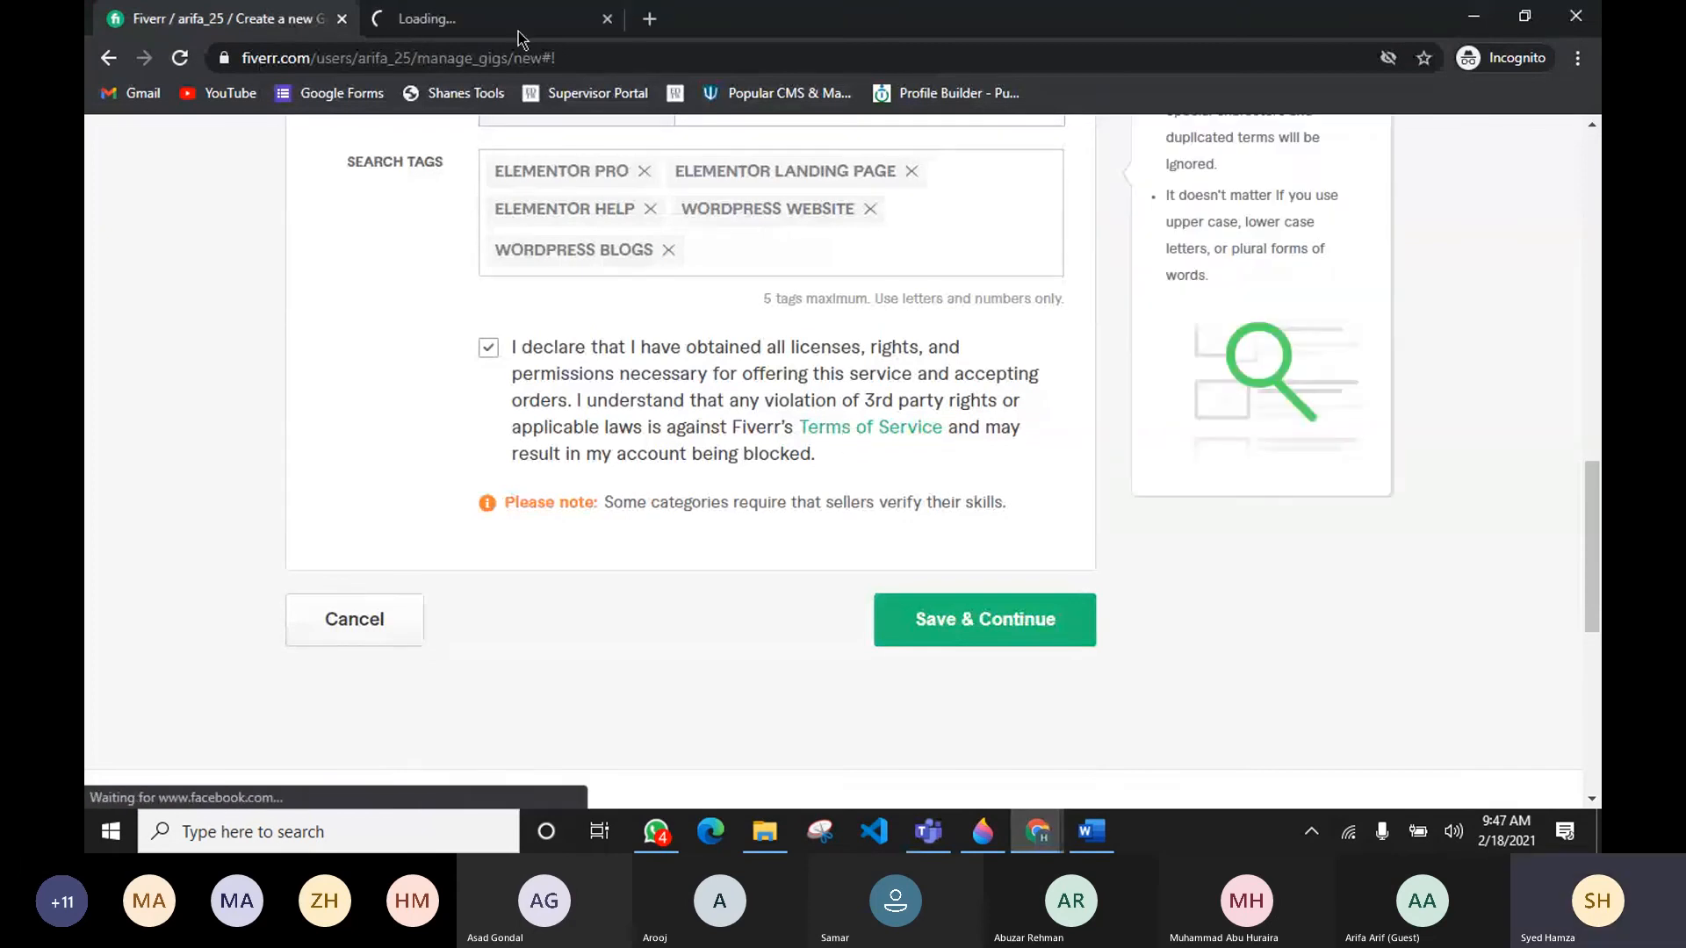
scroll(627, 338, down, 4)
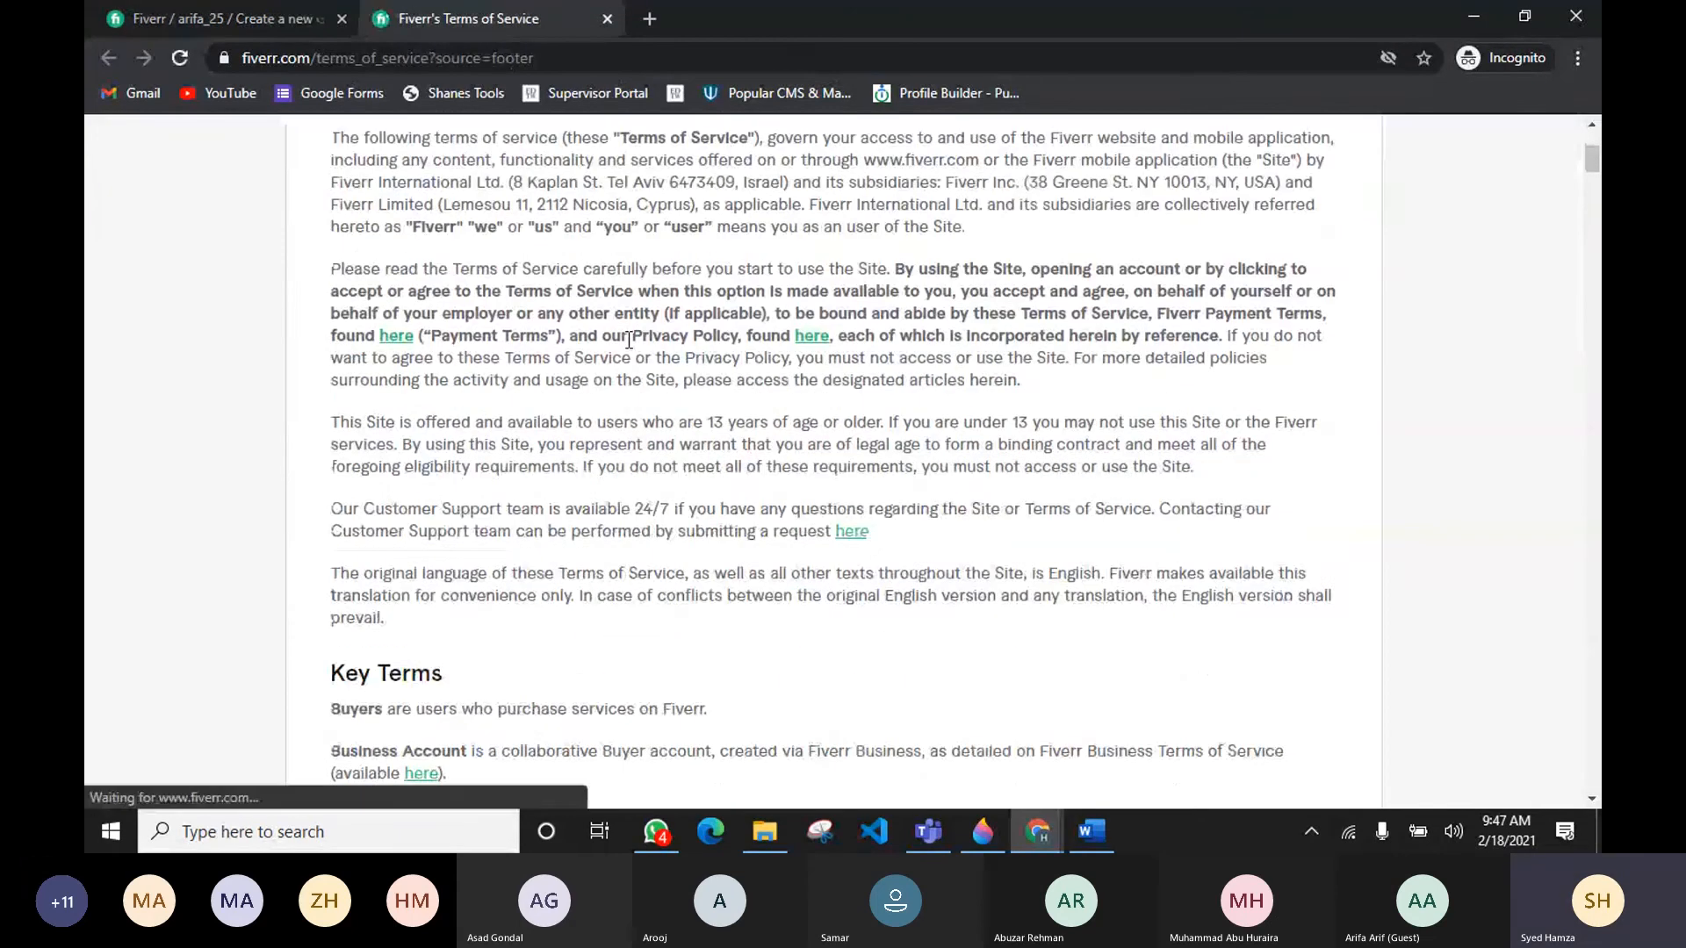
scroll(629, 340, down, 5)
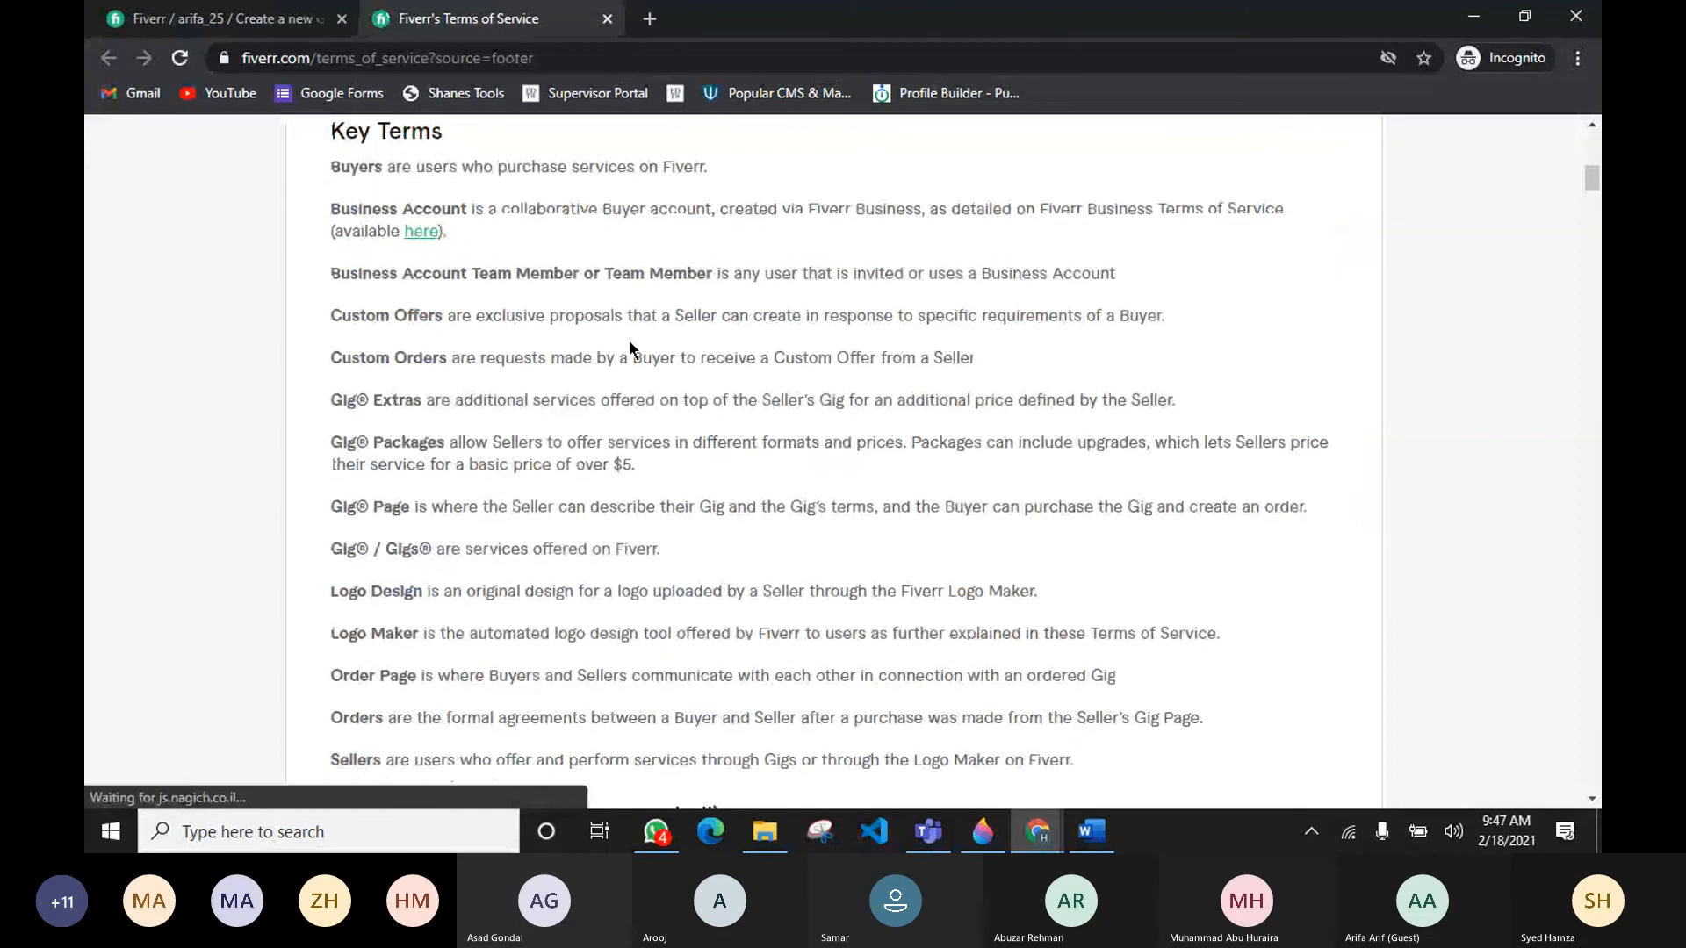
scroll(629, 340, down, 10)
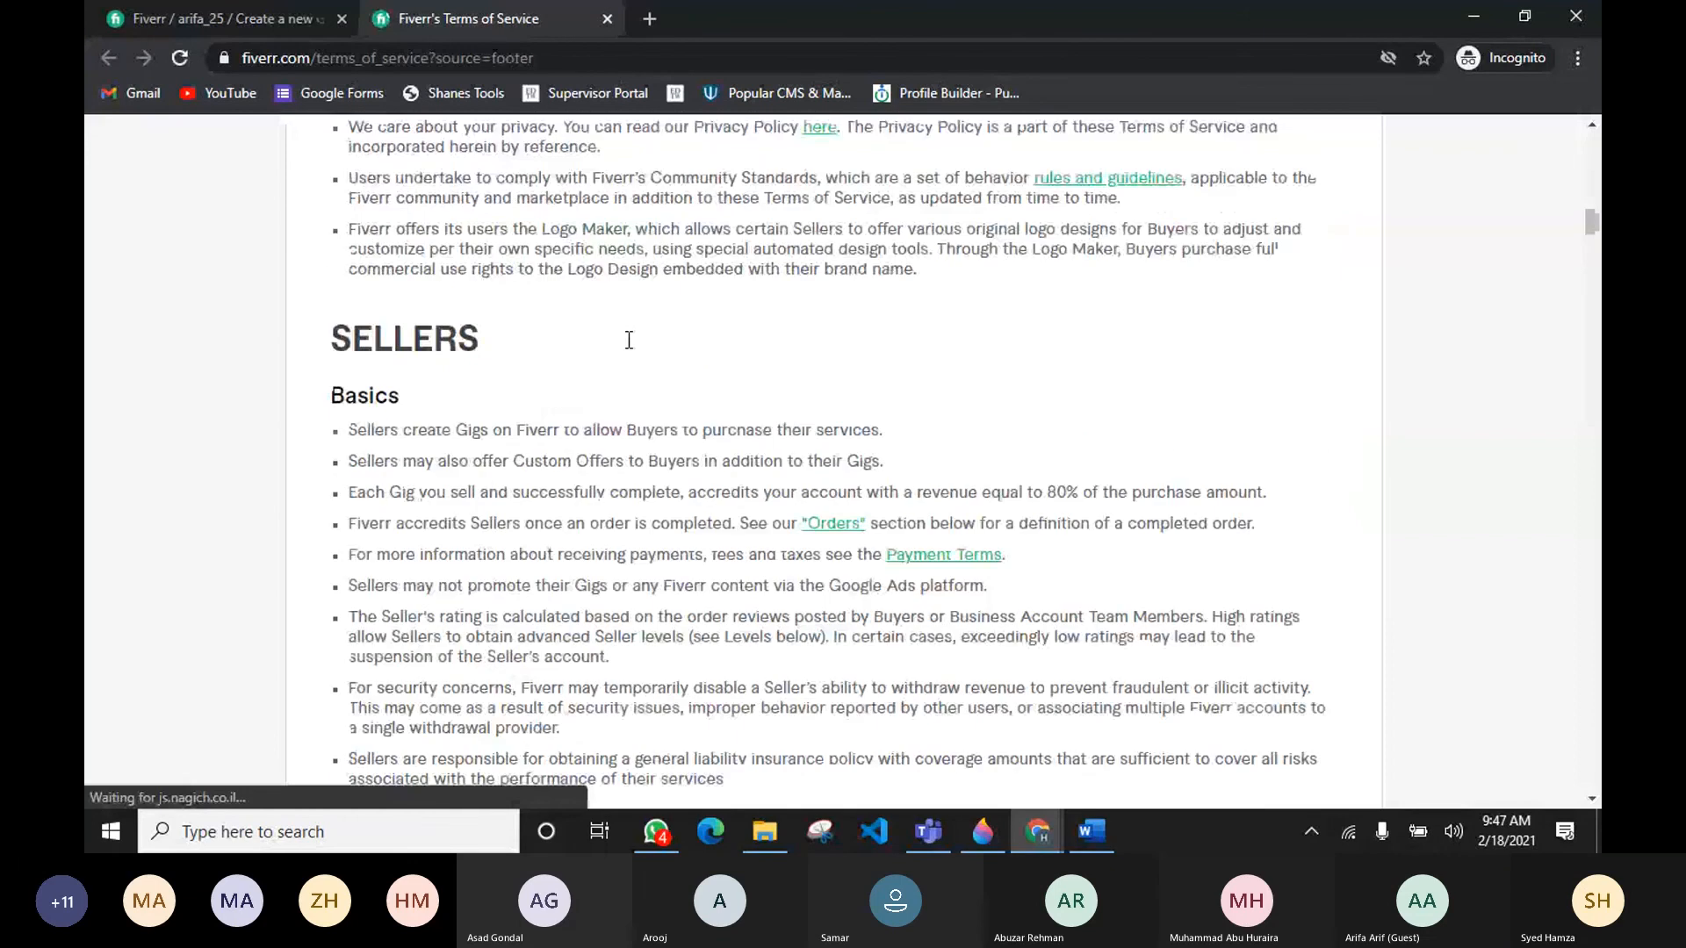
scroll(629, 339, down, 10)
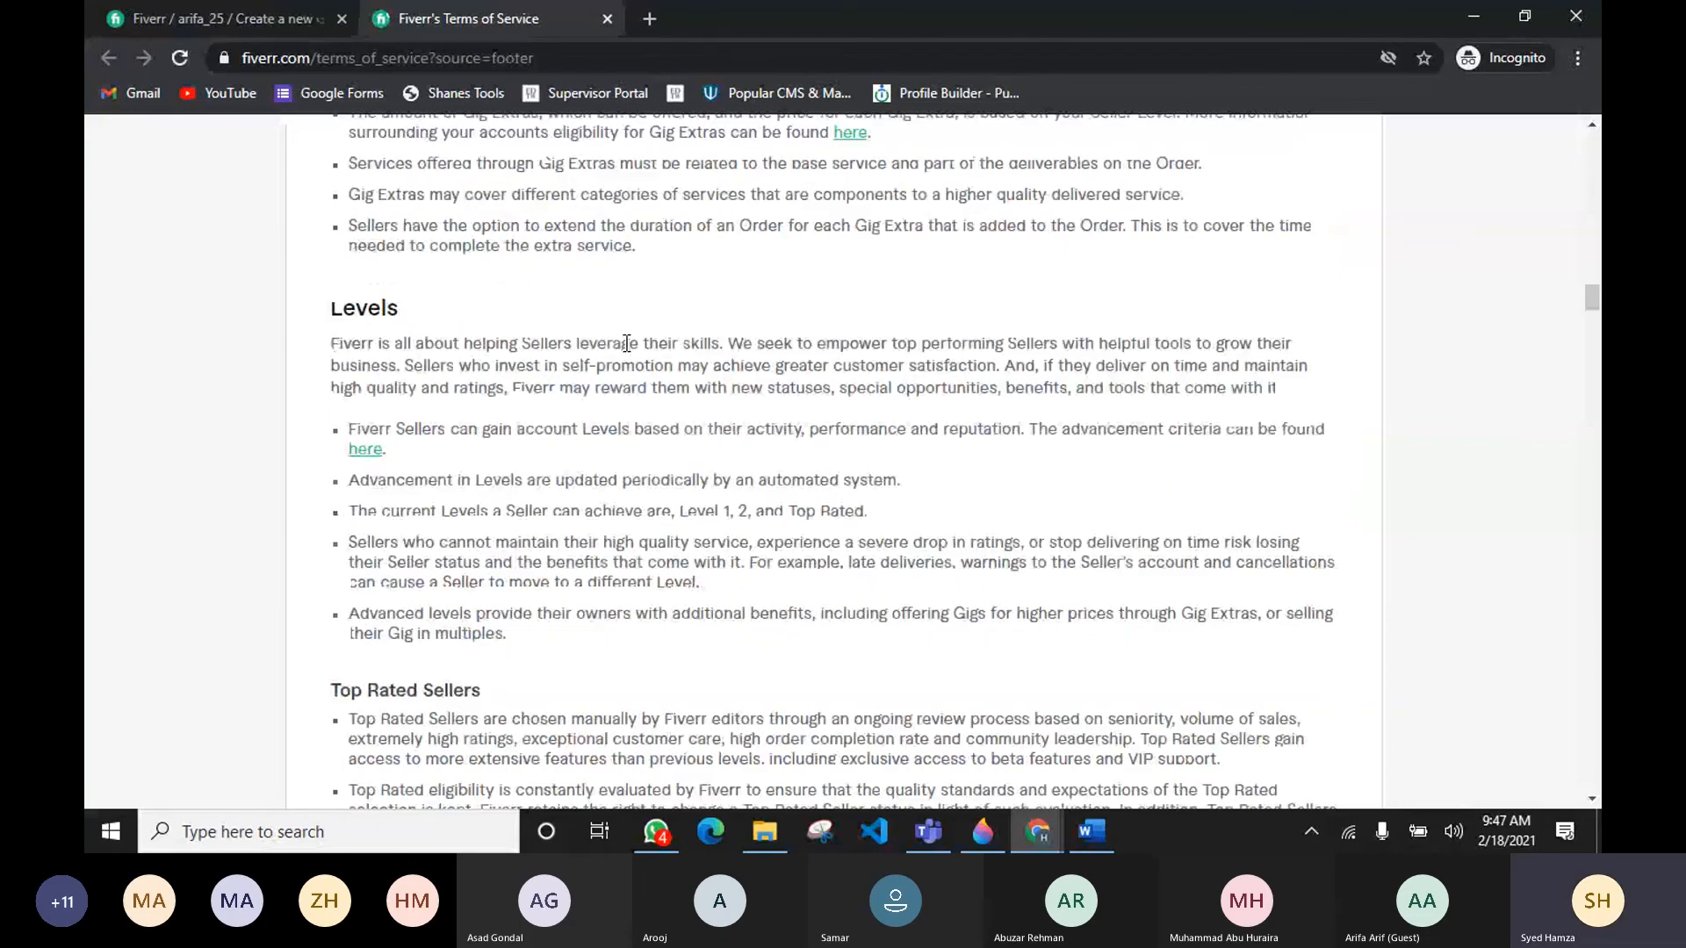
scroll(627, 342, down, 15)
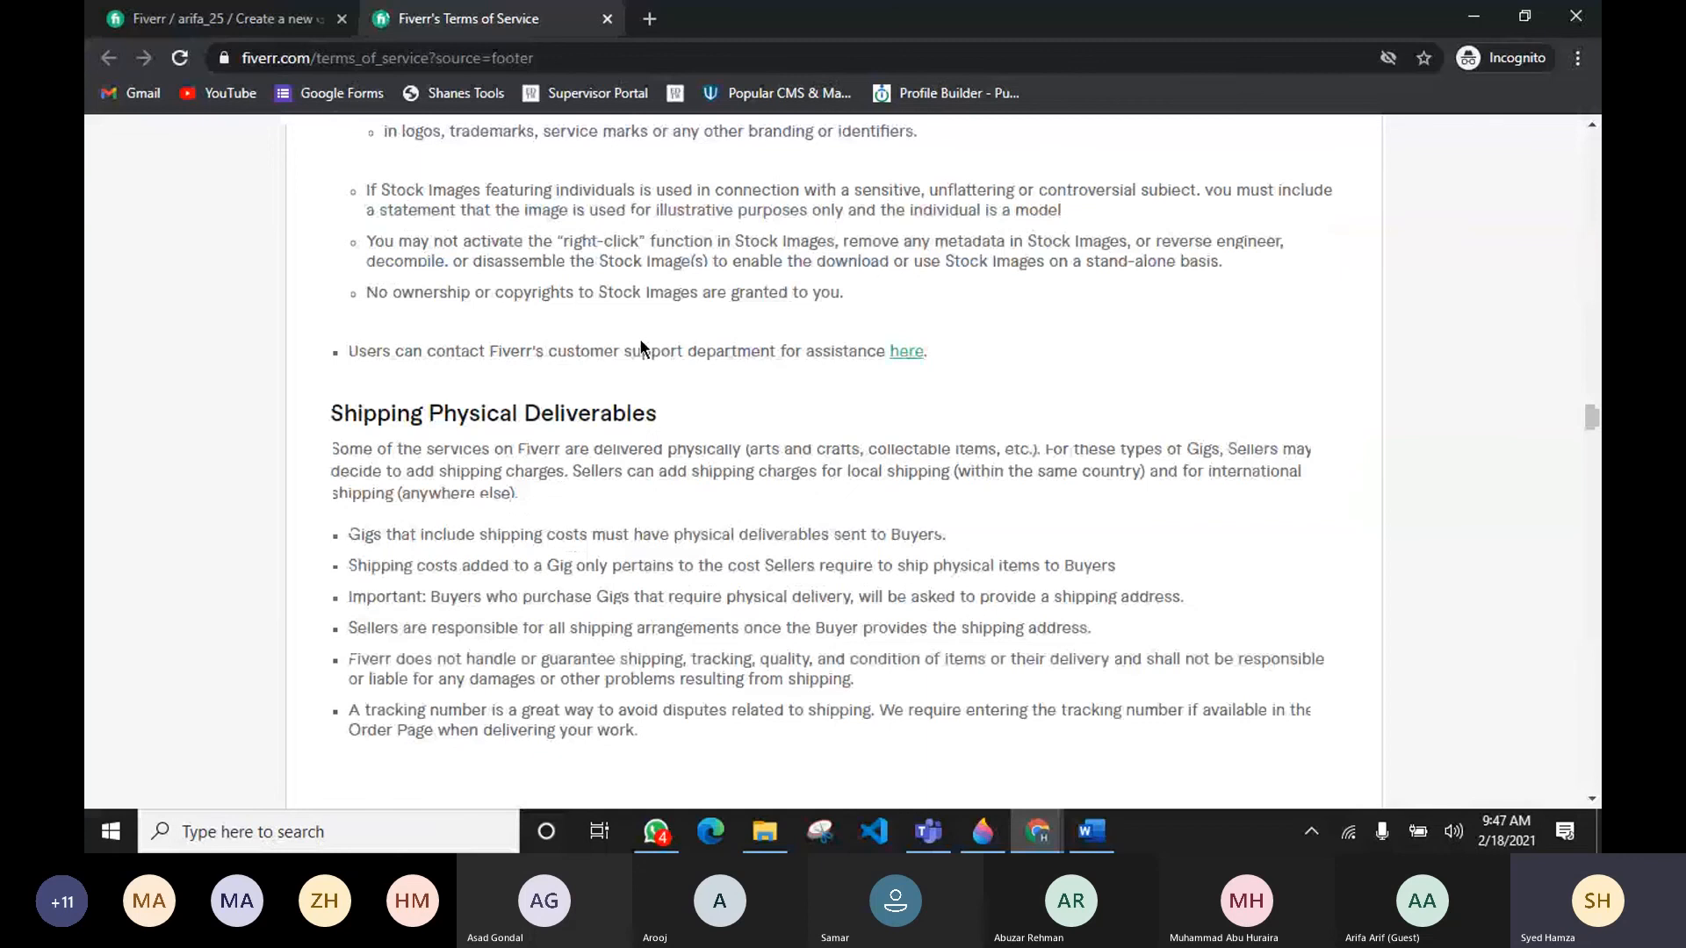
scroll(641, 347, down, 10)
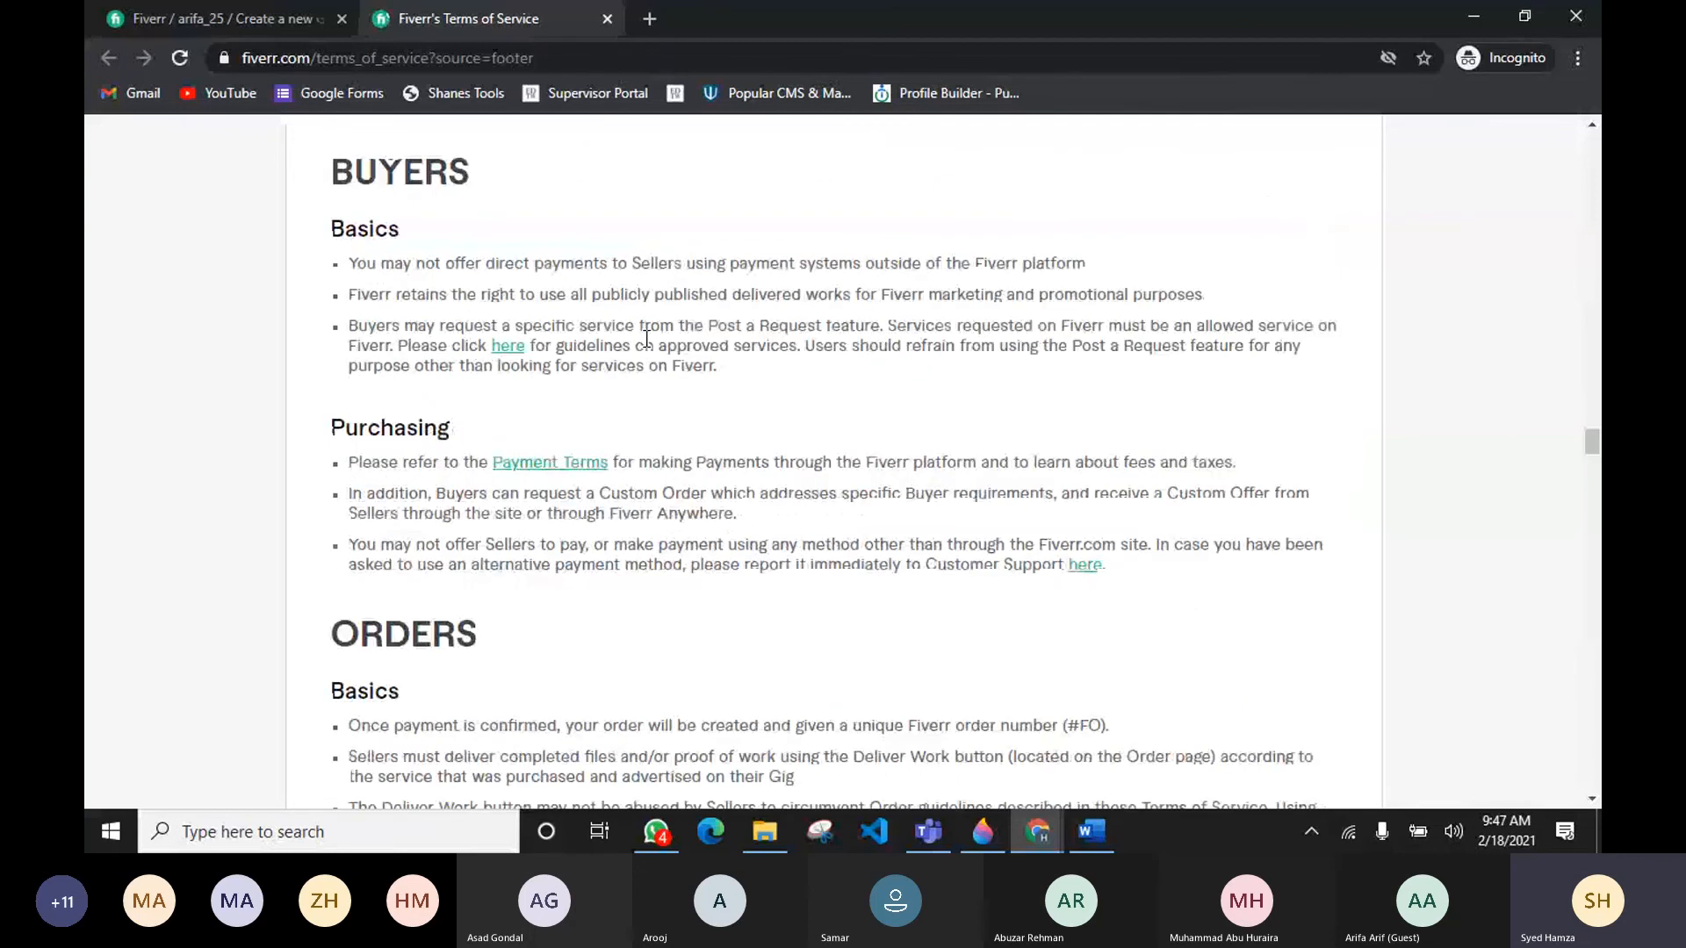
scroll(648, 338, down, 10)
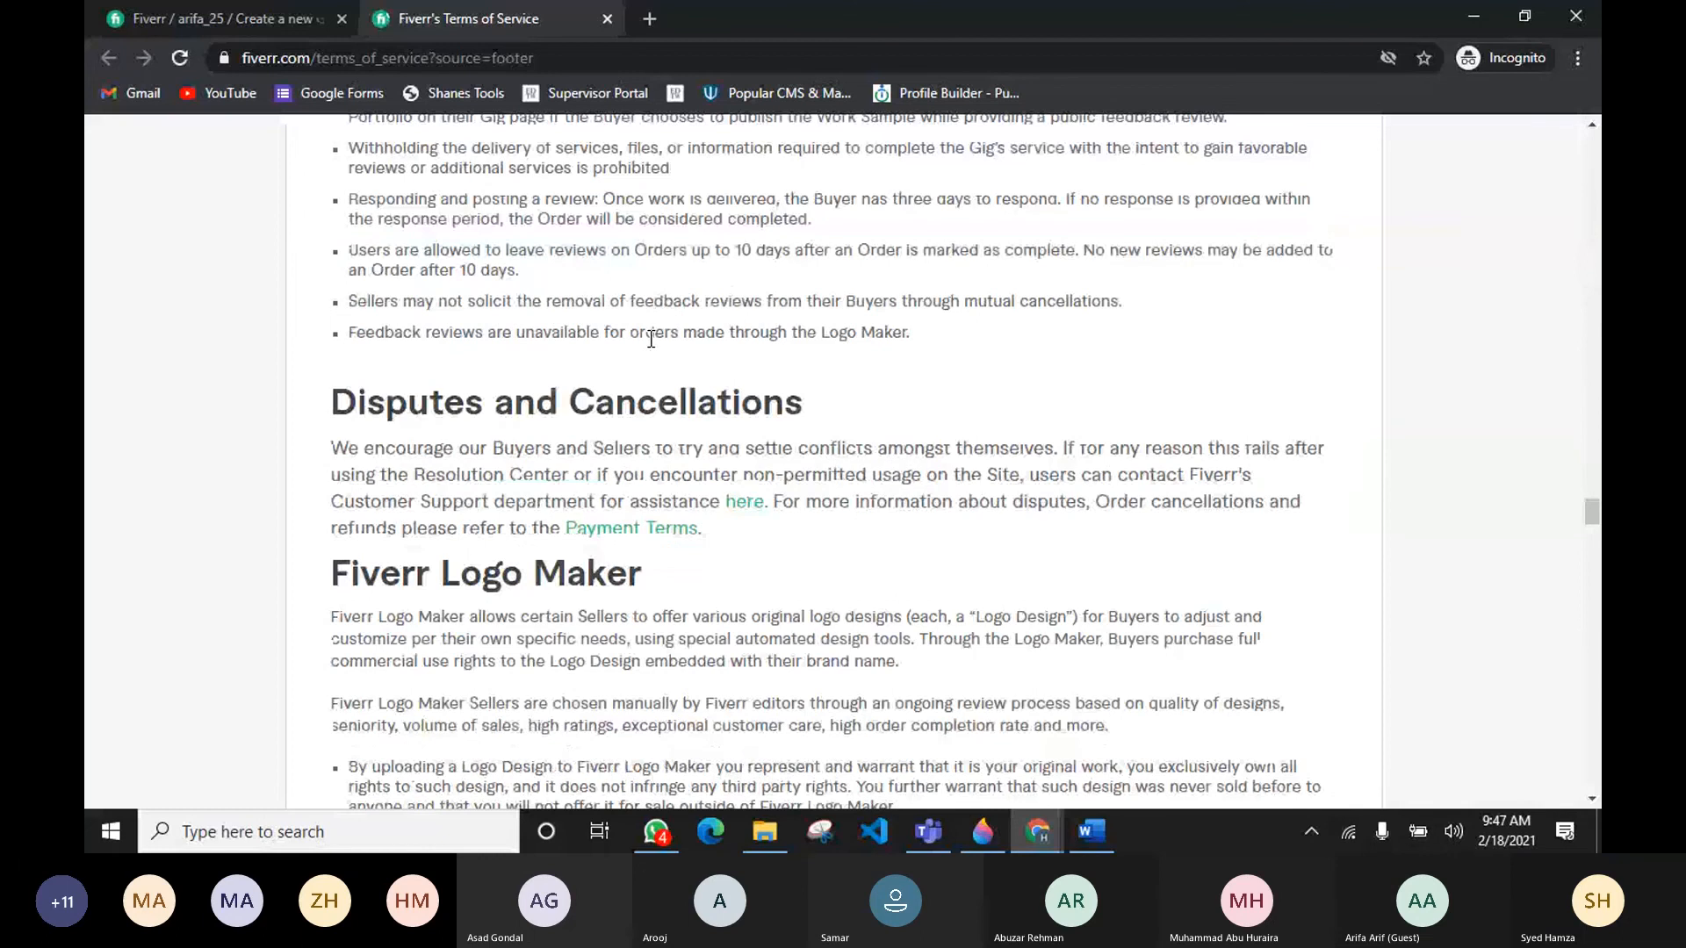
scroll(507, 343, down, 3)
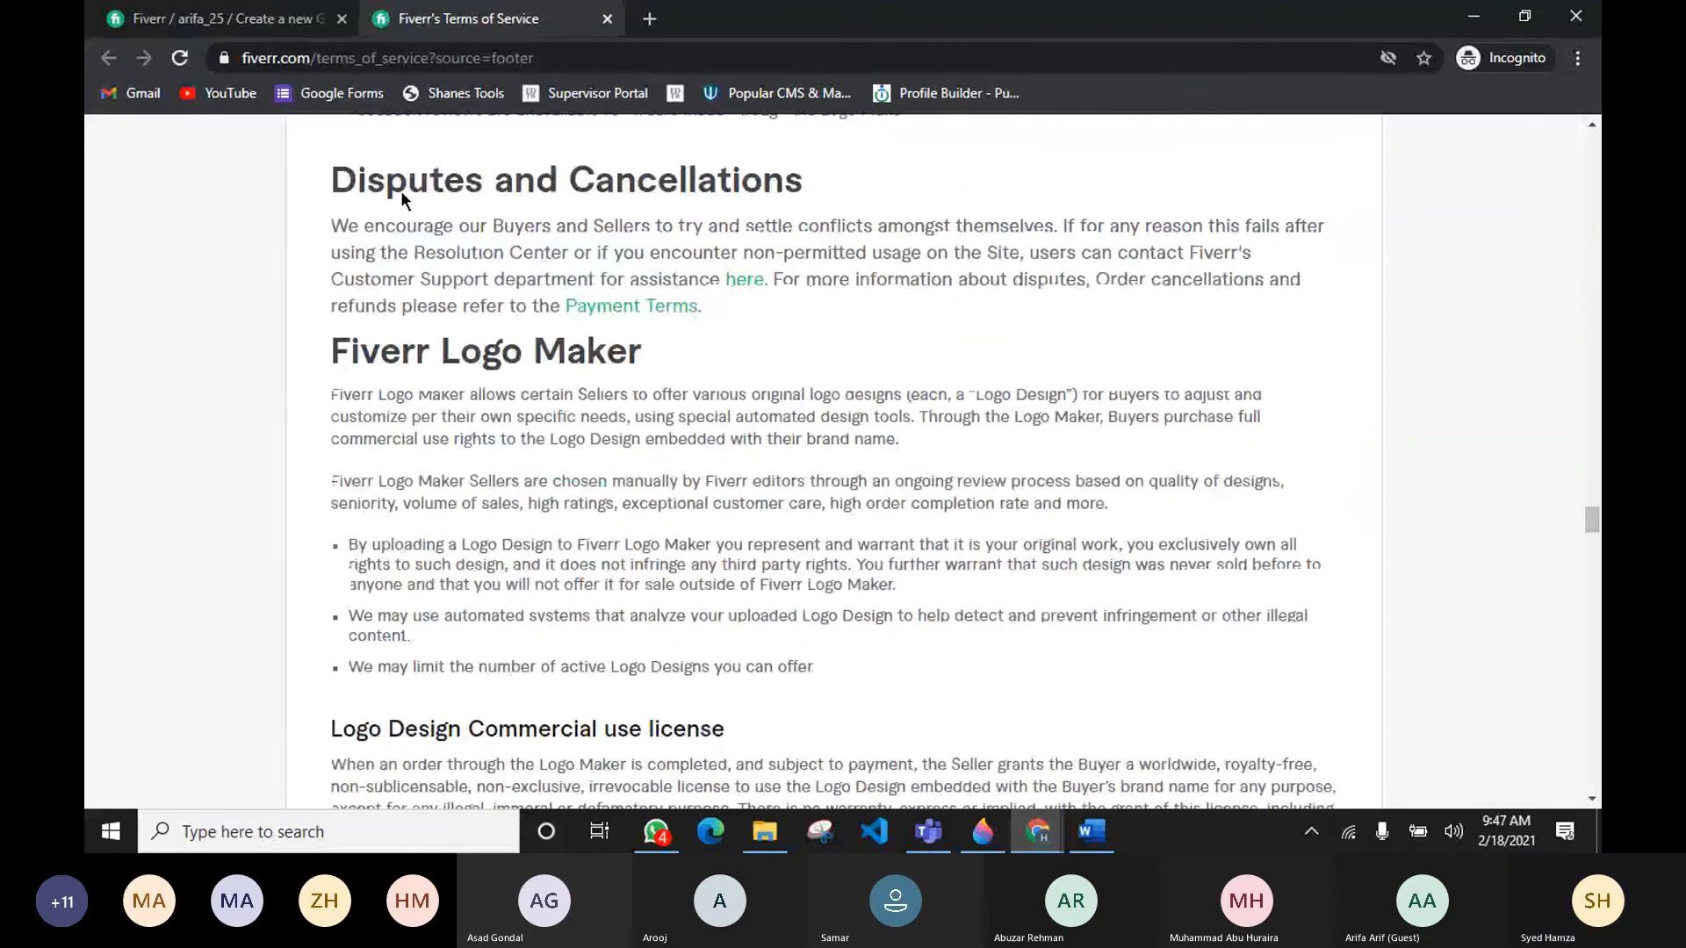
click(223, 19)
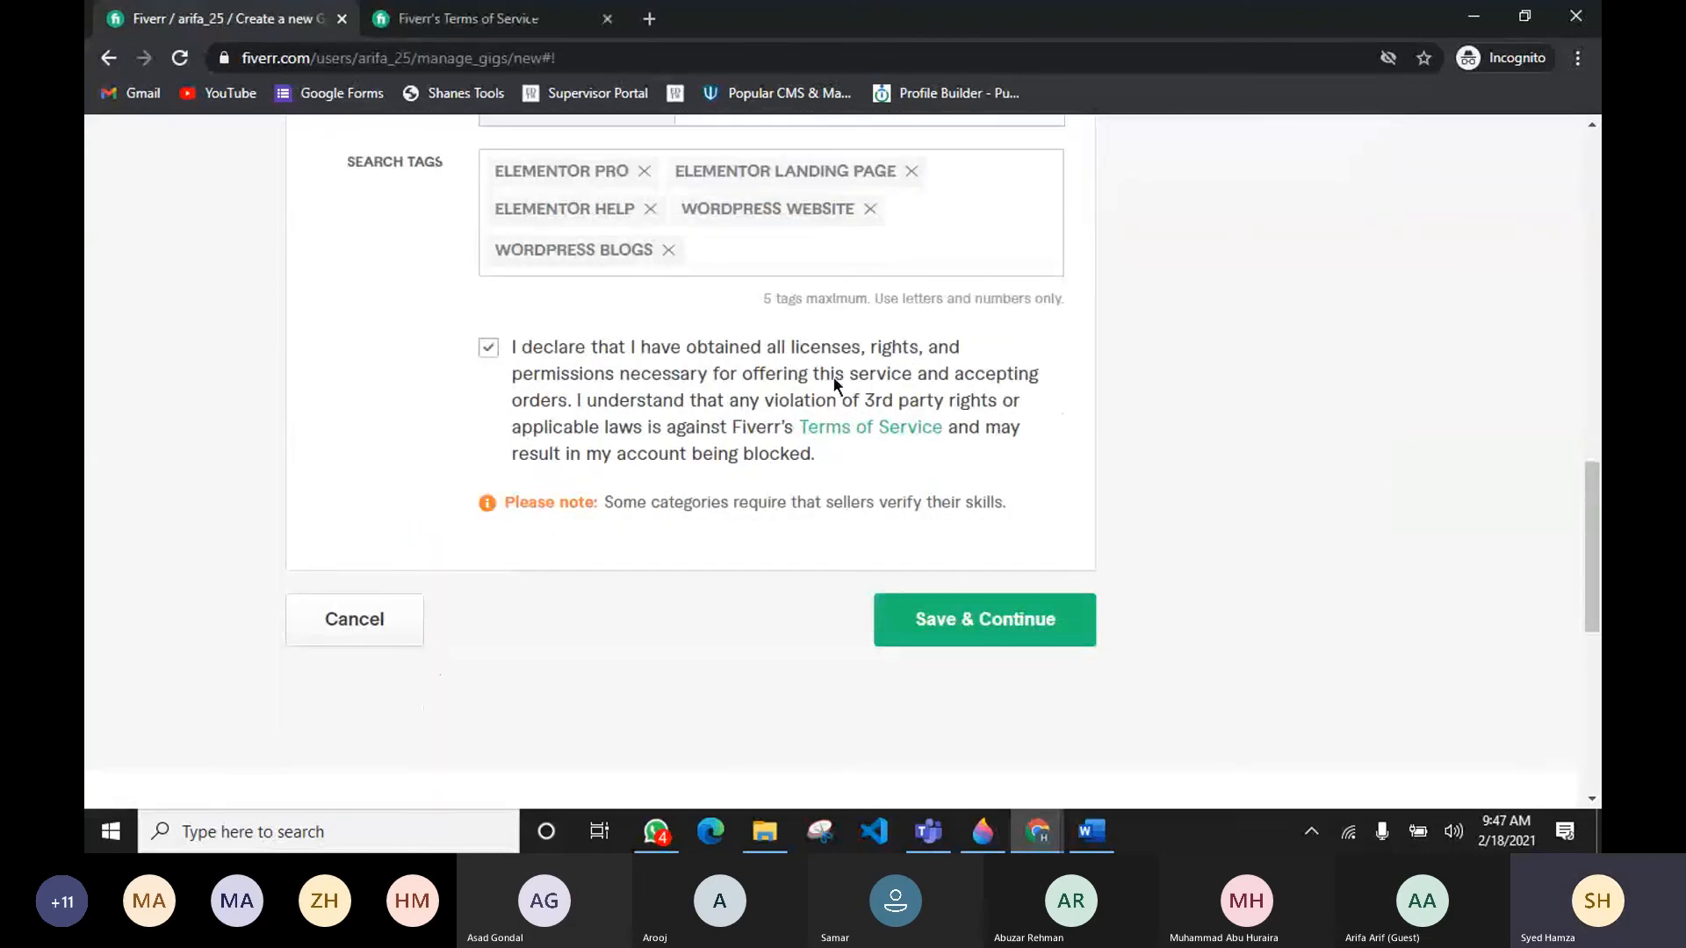
scroll(509, 409, up, 3)
scroll(834, 414, up, 10)
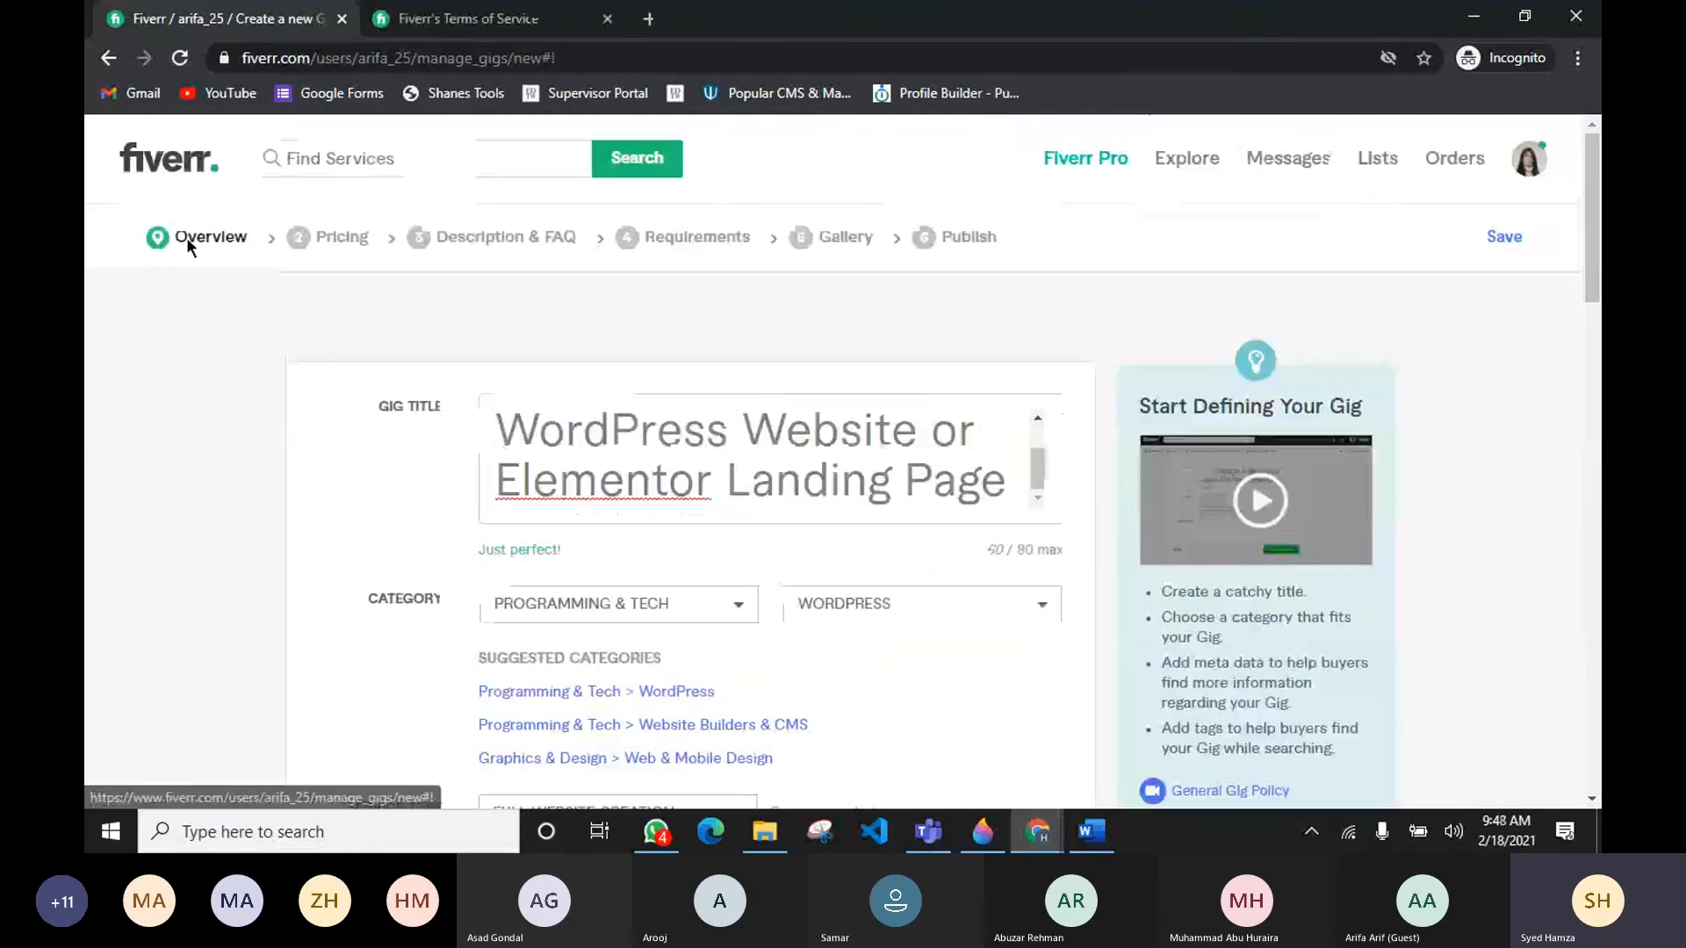
Step: Try to save the gig overview and continue
scroll(700, 397, down, 15)
scroll(700, 397, down, 1)
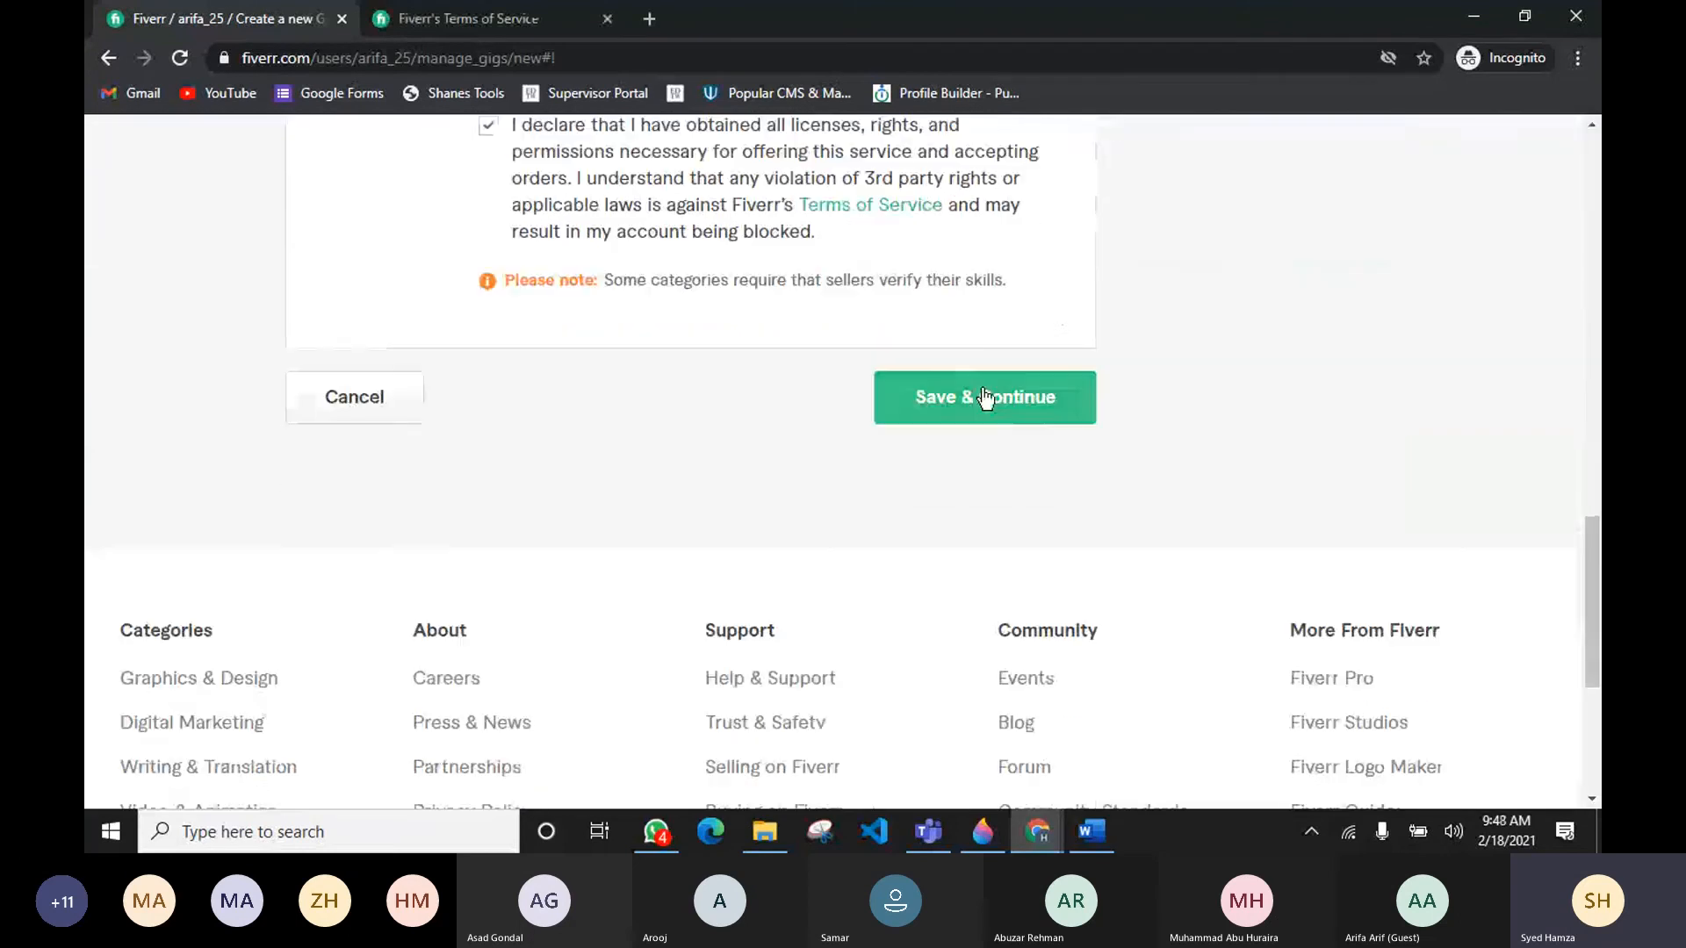
click(989, 400)
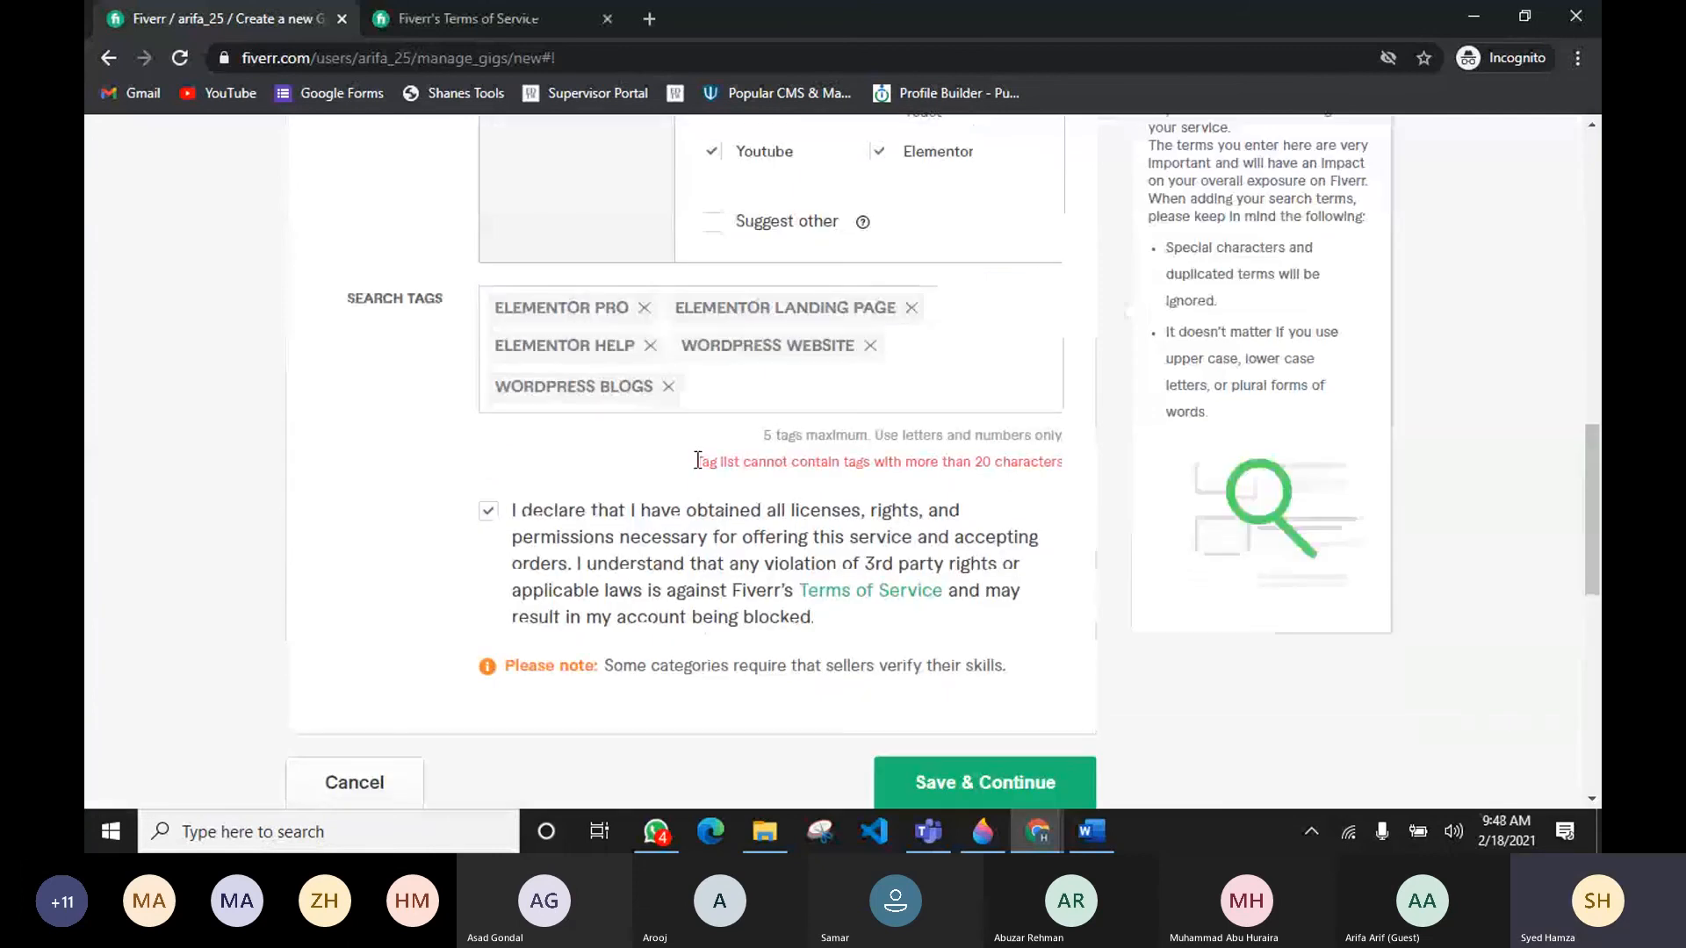
Step: Remove the elementor help search tag
drag(697, 461, 1040, 503)
click(800, 395)
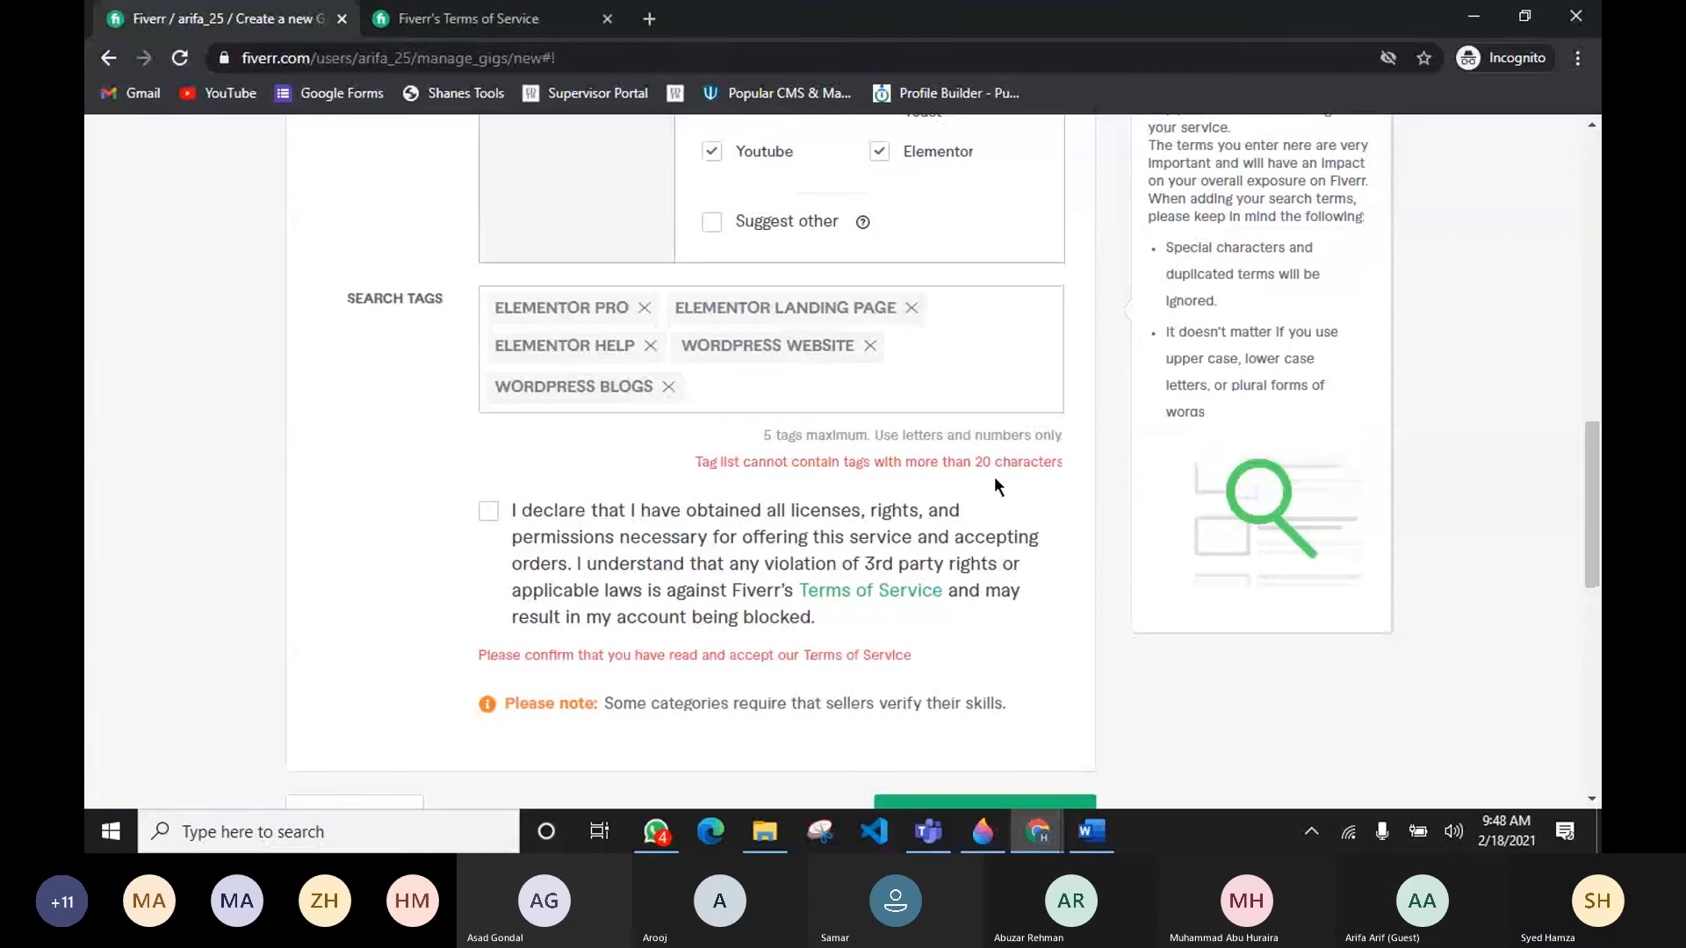
drag(975, 462, 983, 462)
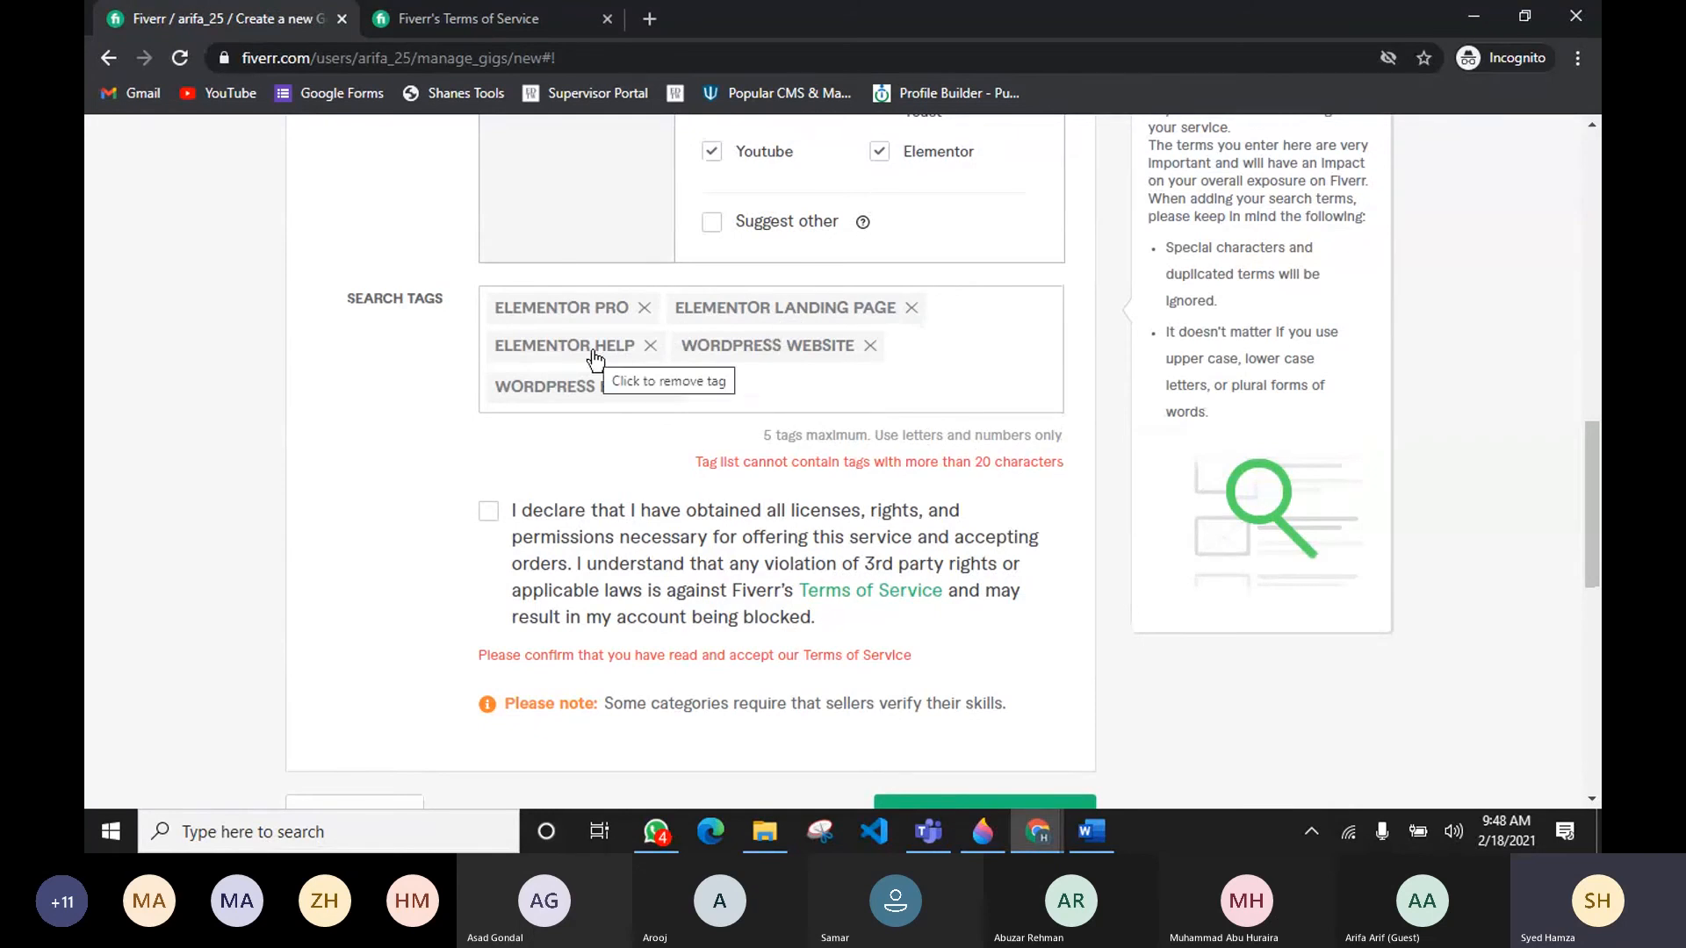
click(649, 346)
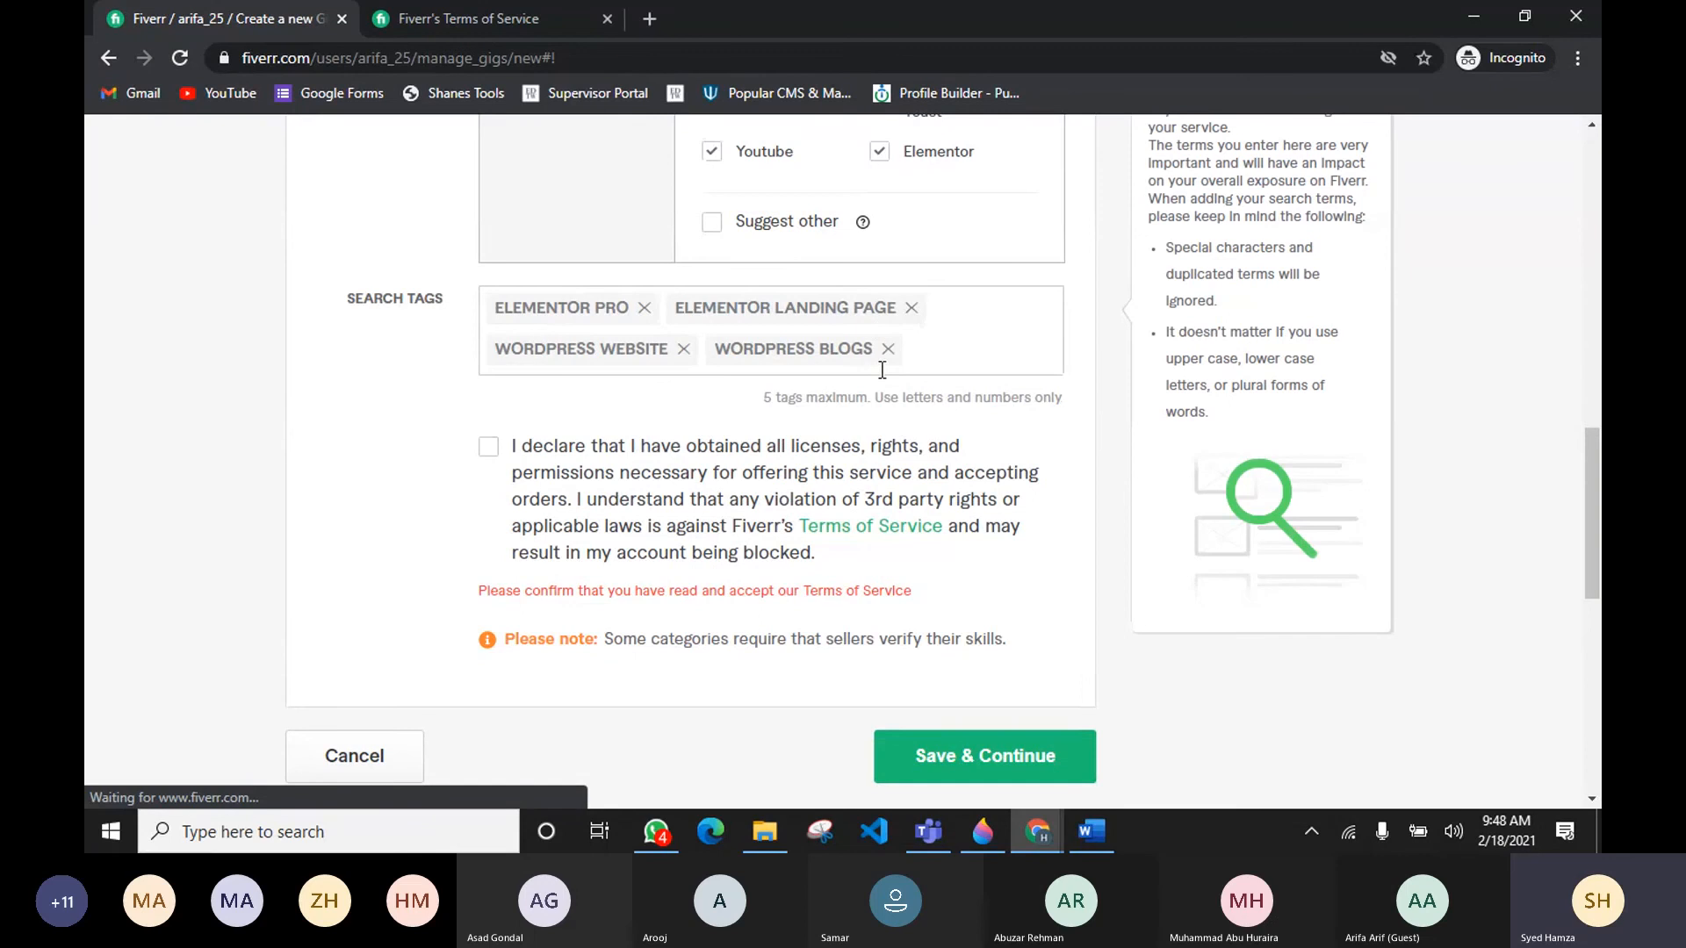
Step: Check the competitor gig's related tags, then add astra pro as a search tag
key(alt+Tab)
key(alt+Tab)
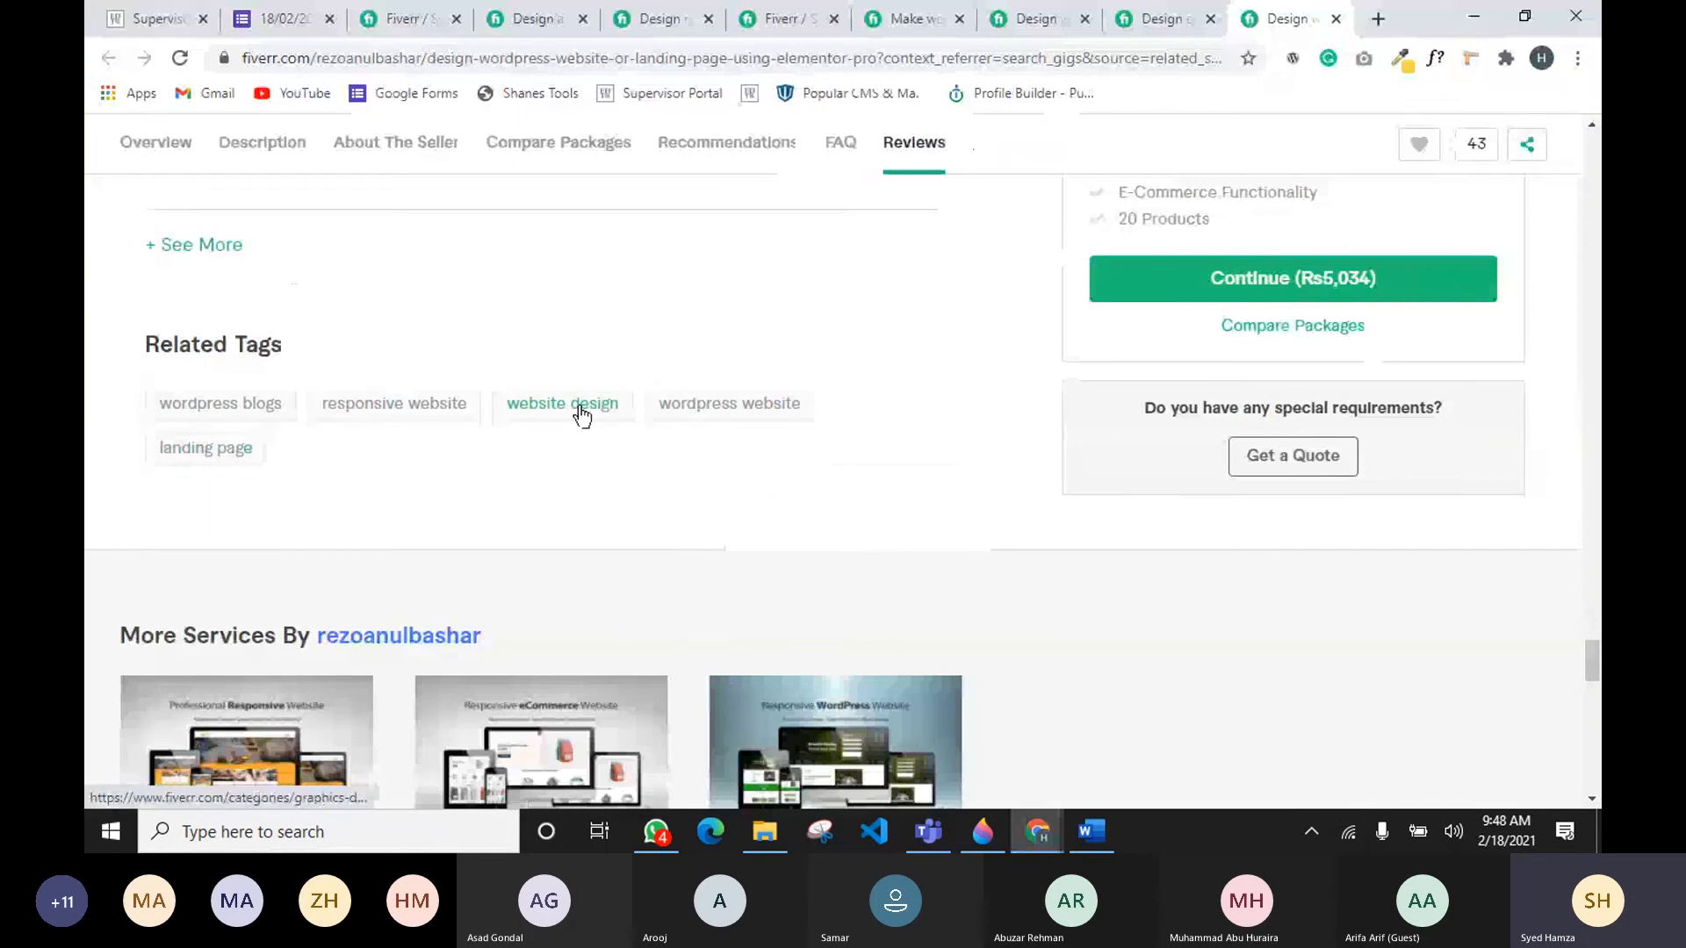
key(alt+Tab)
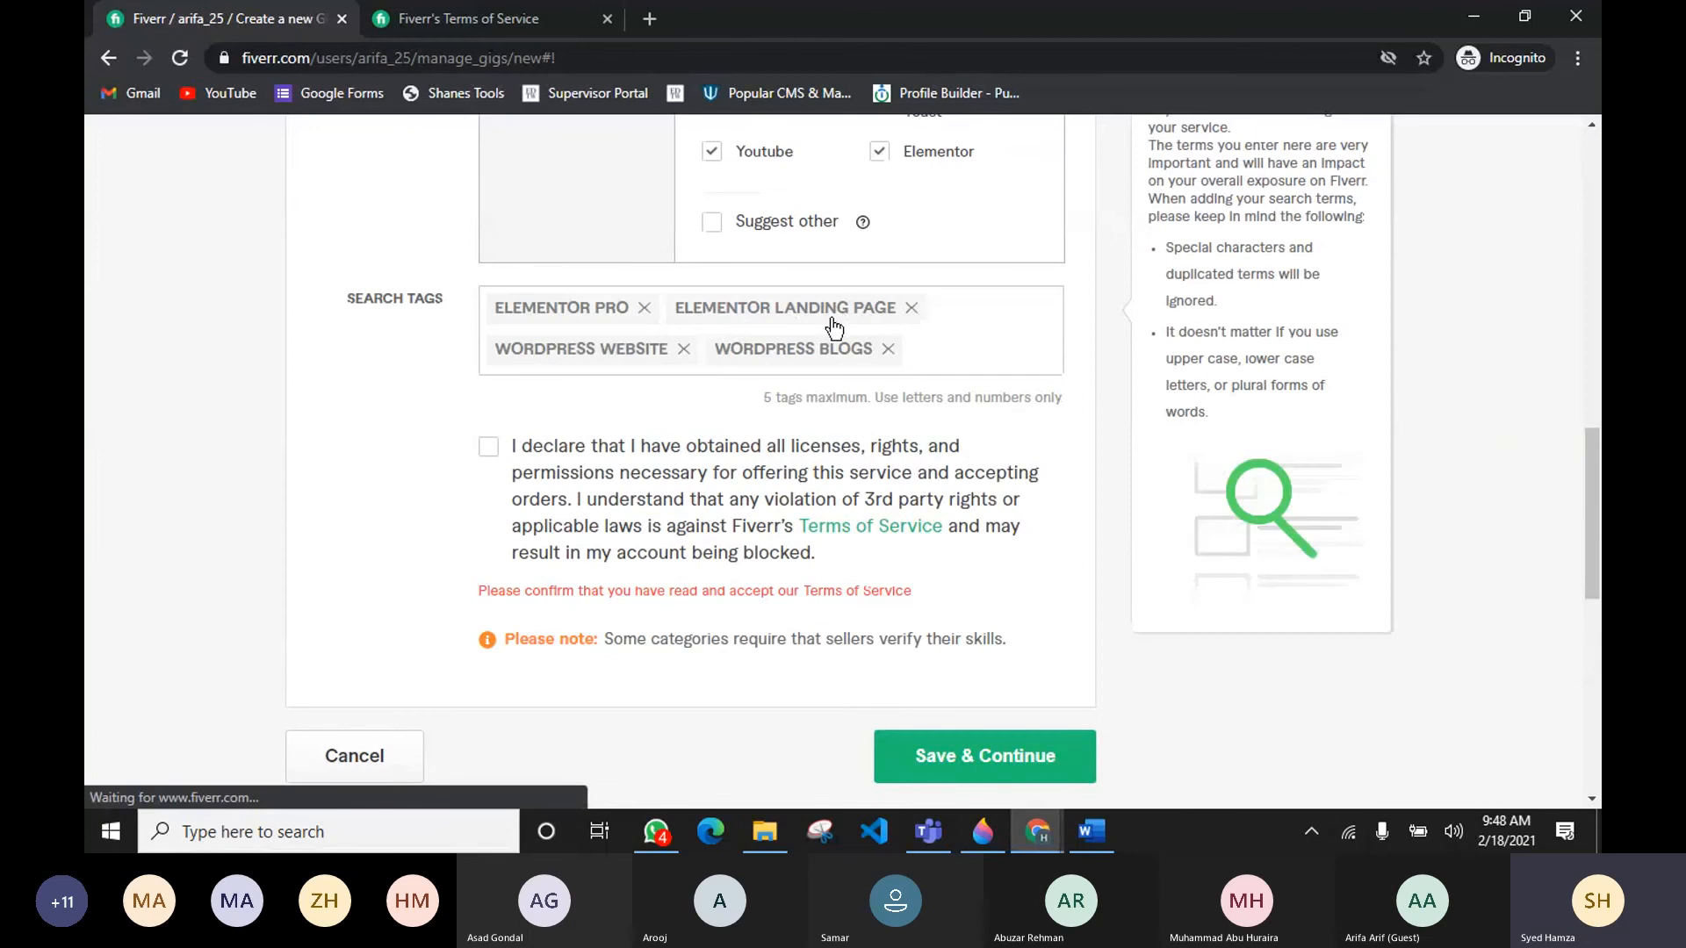
click(942, 346)
text(Ast)
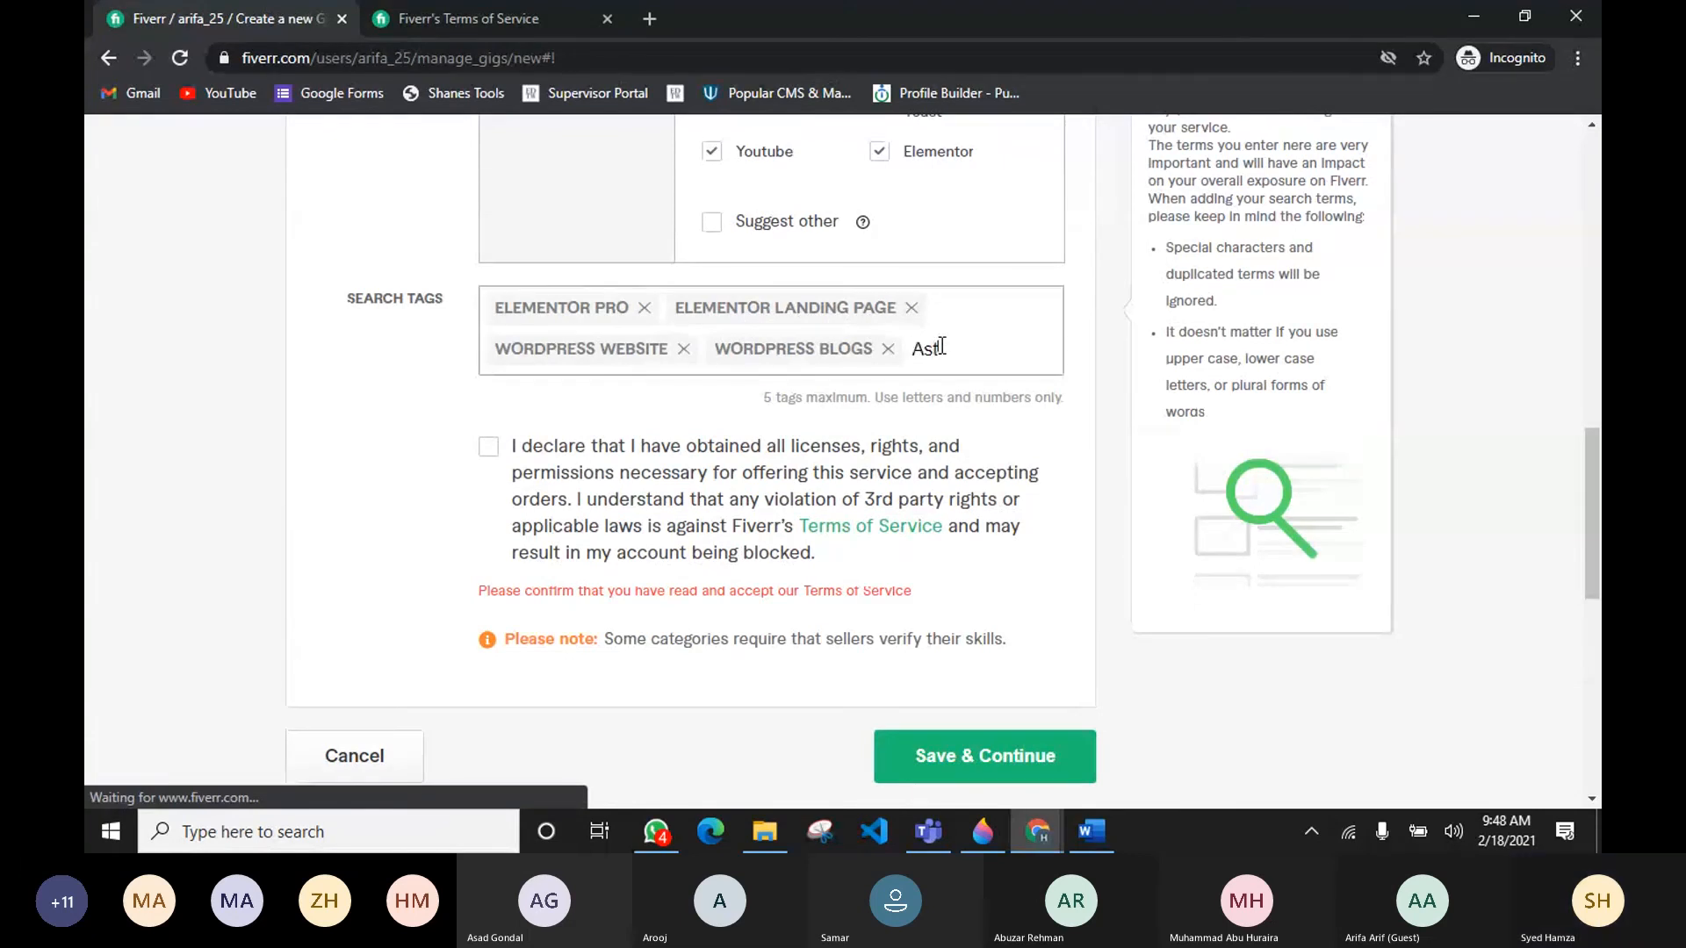
text(ra)
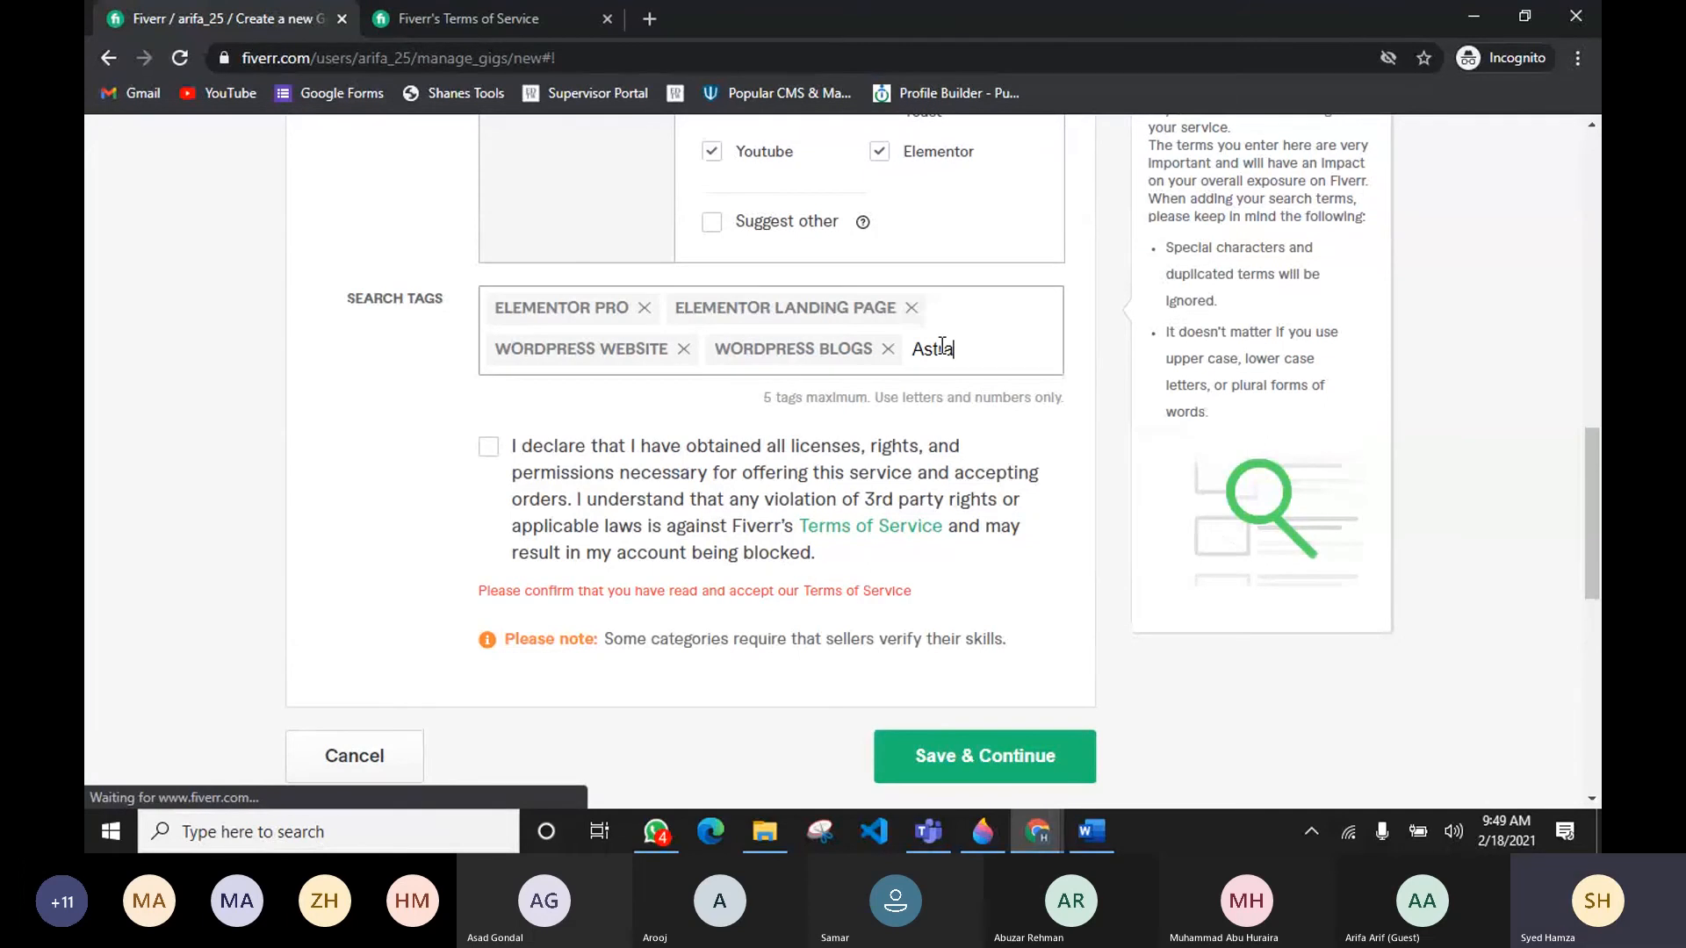
key(BackSpace)
key(BackSpace)
text(ra pro)
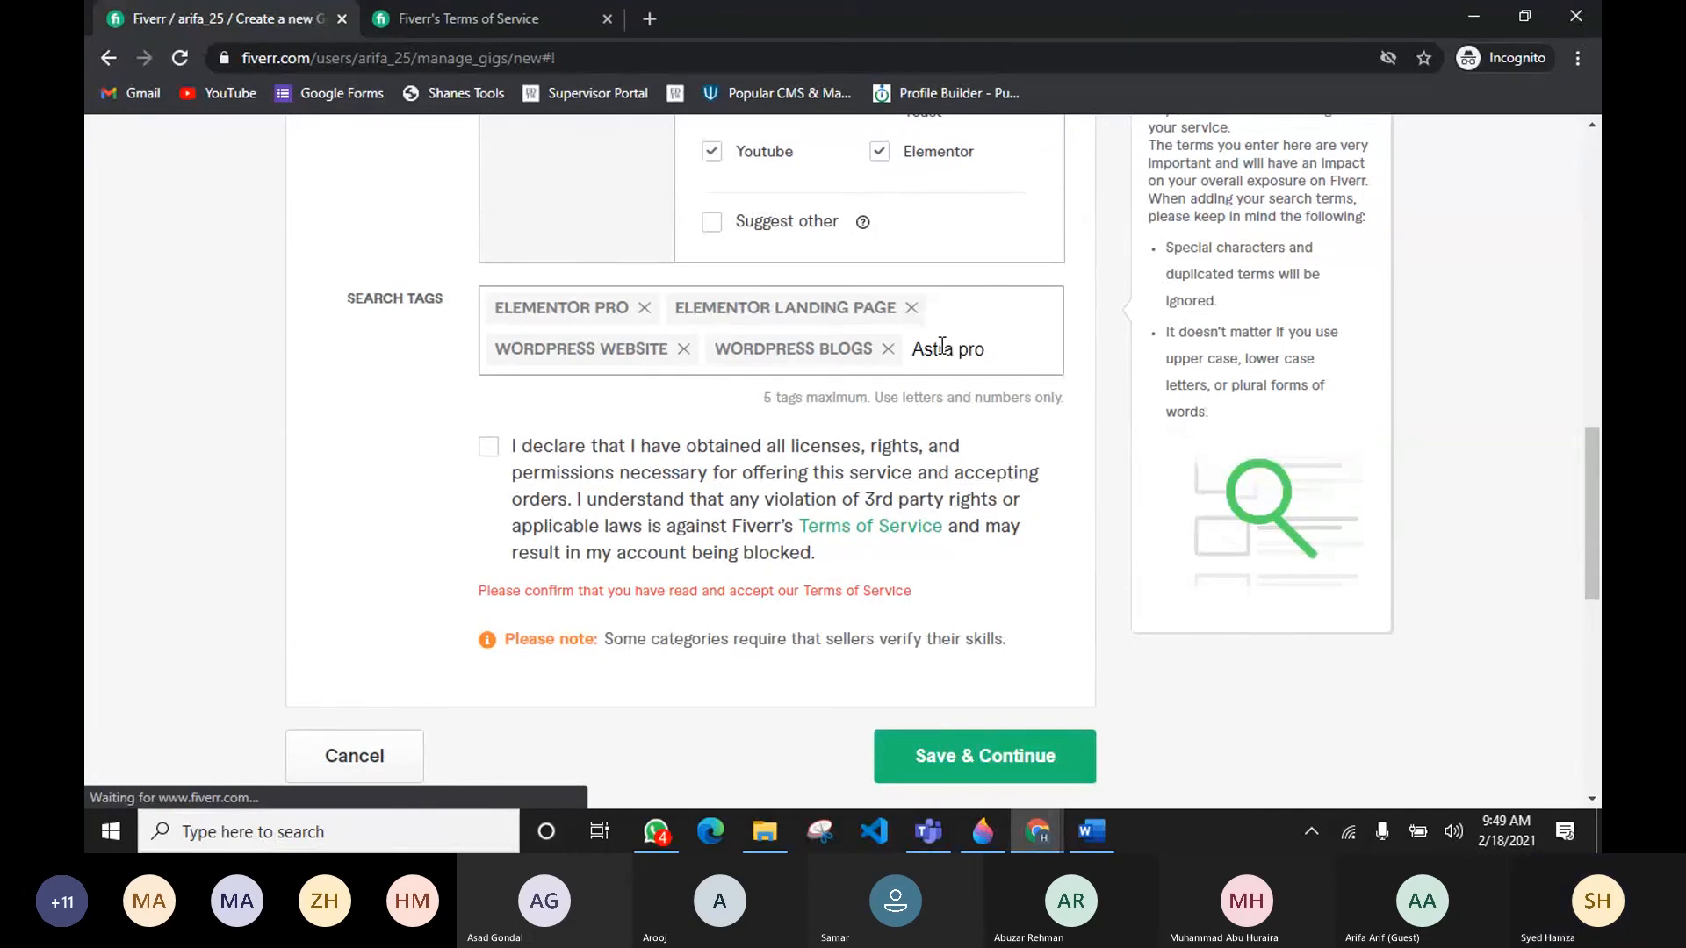
key(Return)
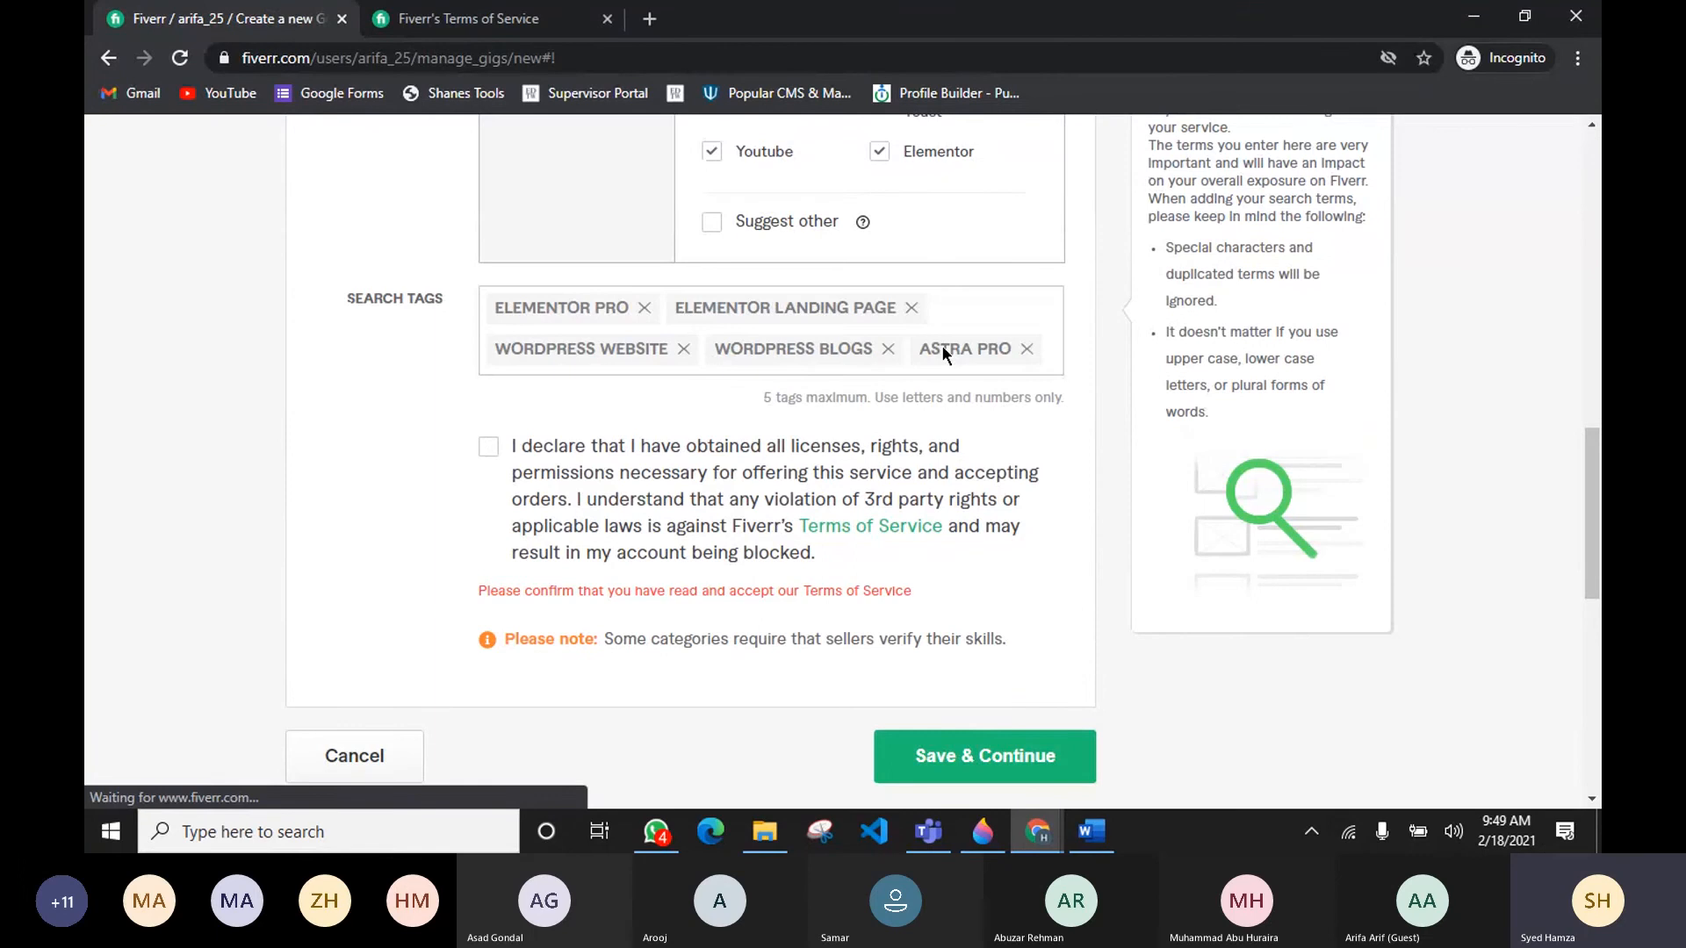
Step: Tick the declaration again and try to save the overview
scroll(1000, 743, down, 1)
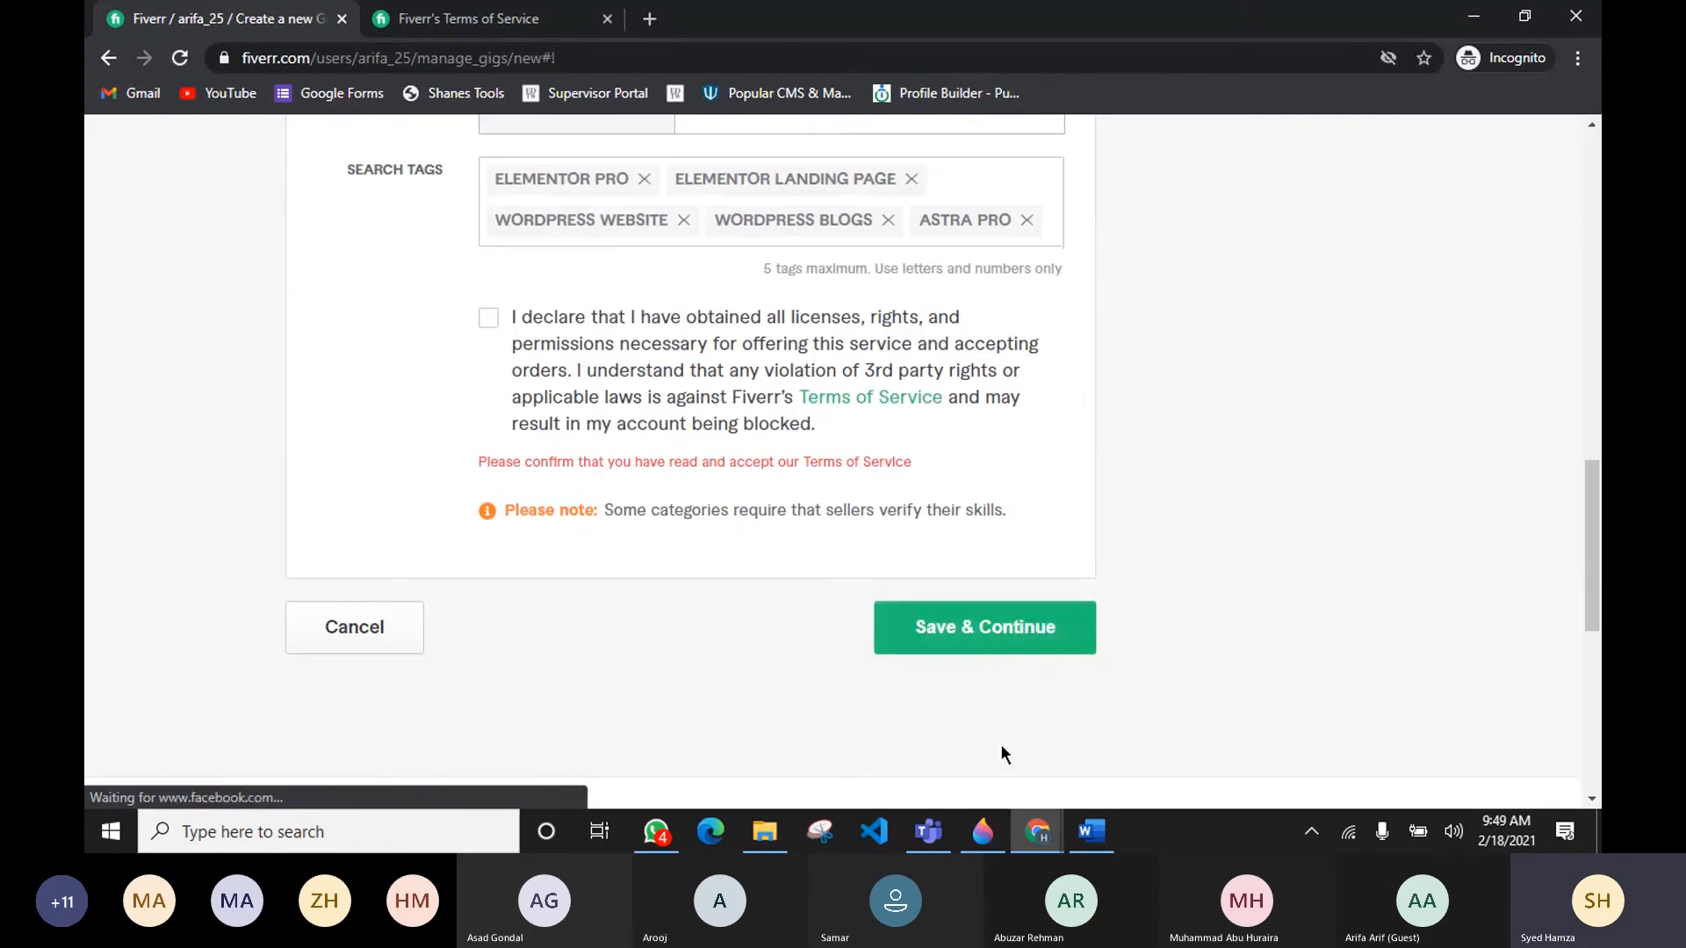
click(486, 318)
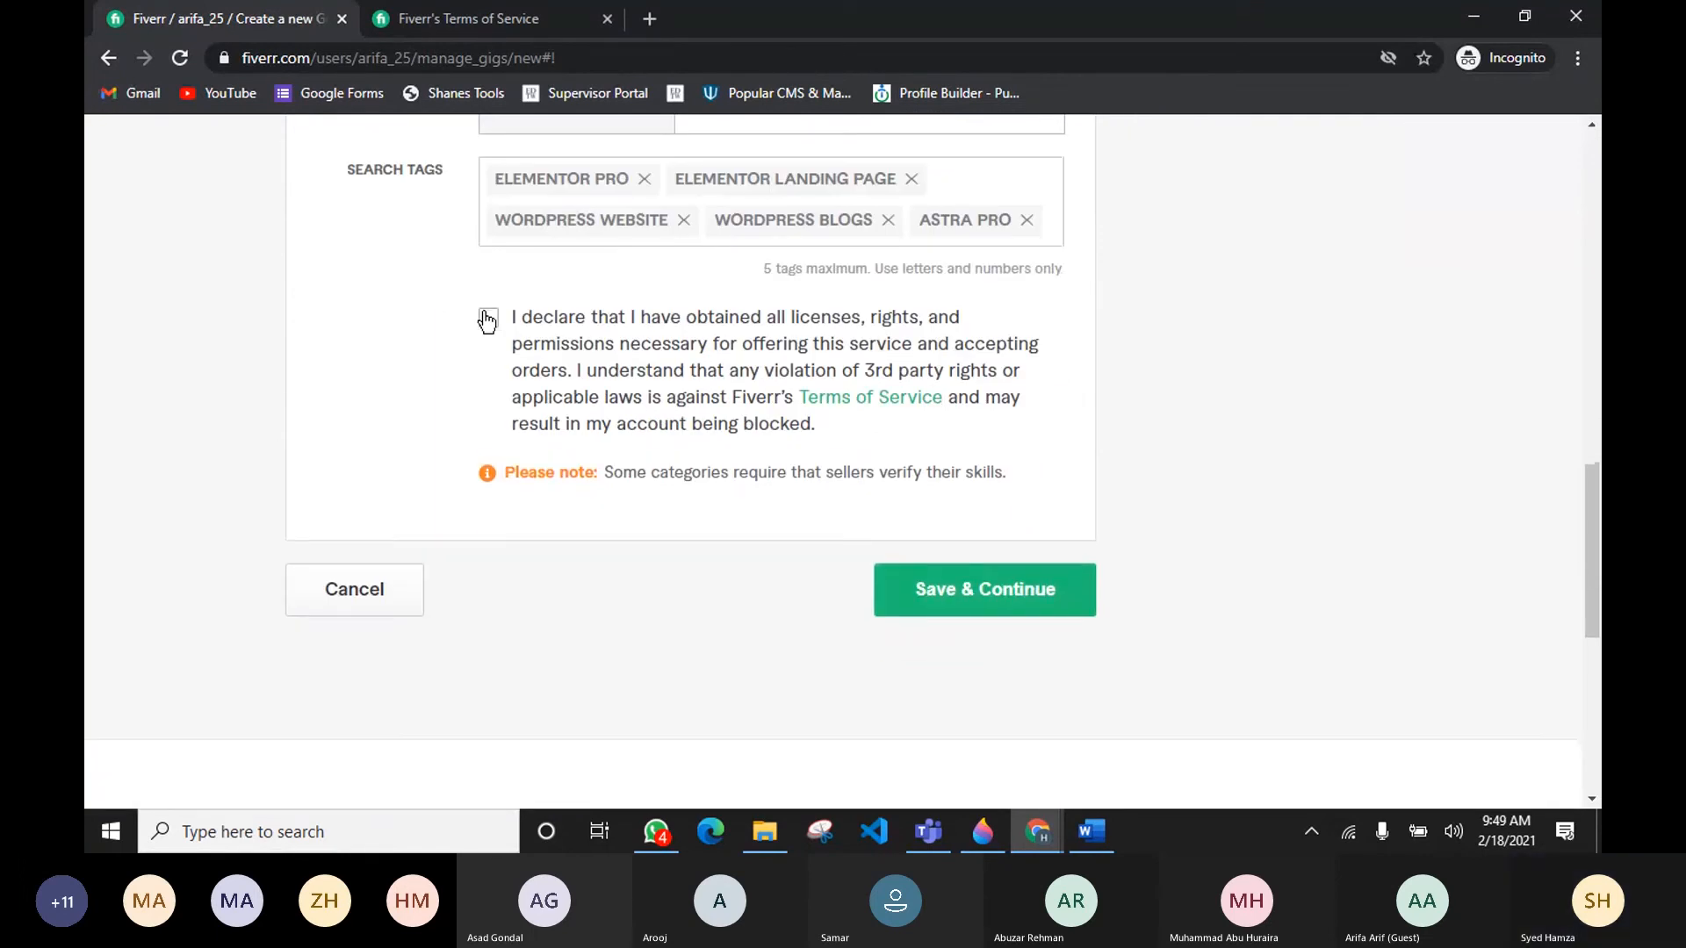
click(954, 605)
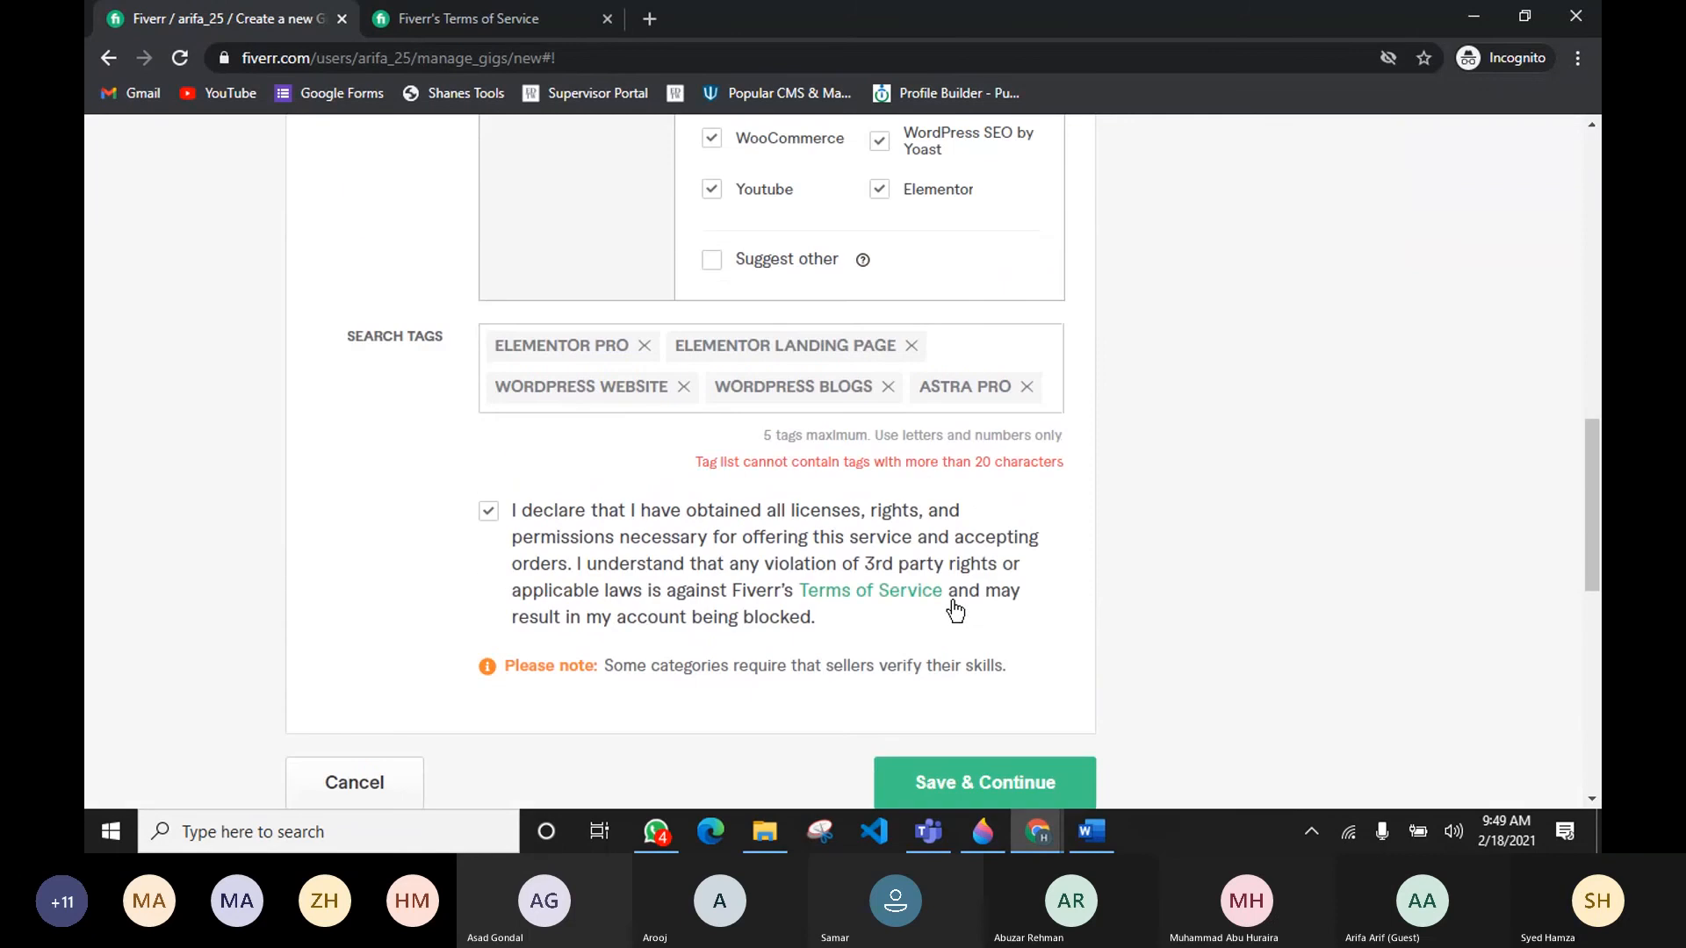
Step: Remove the astra pro tag and try saving the overview again
click(1026, 387)
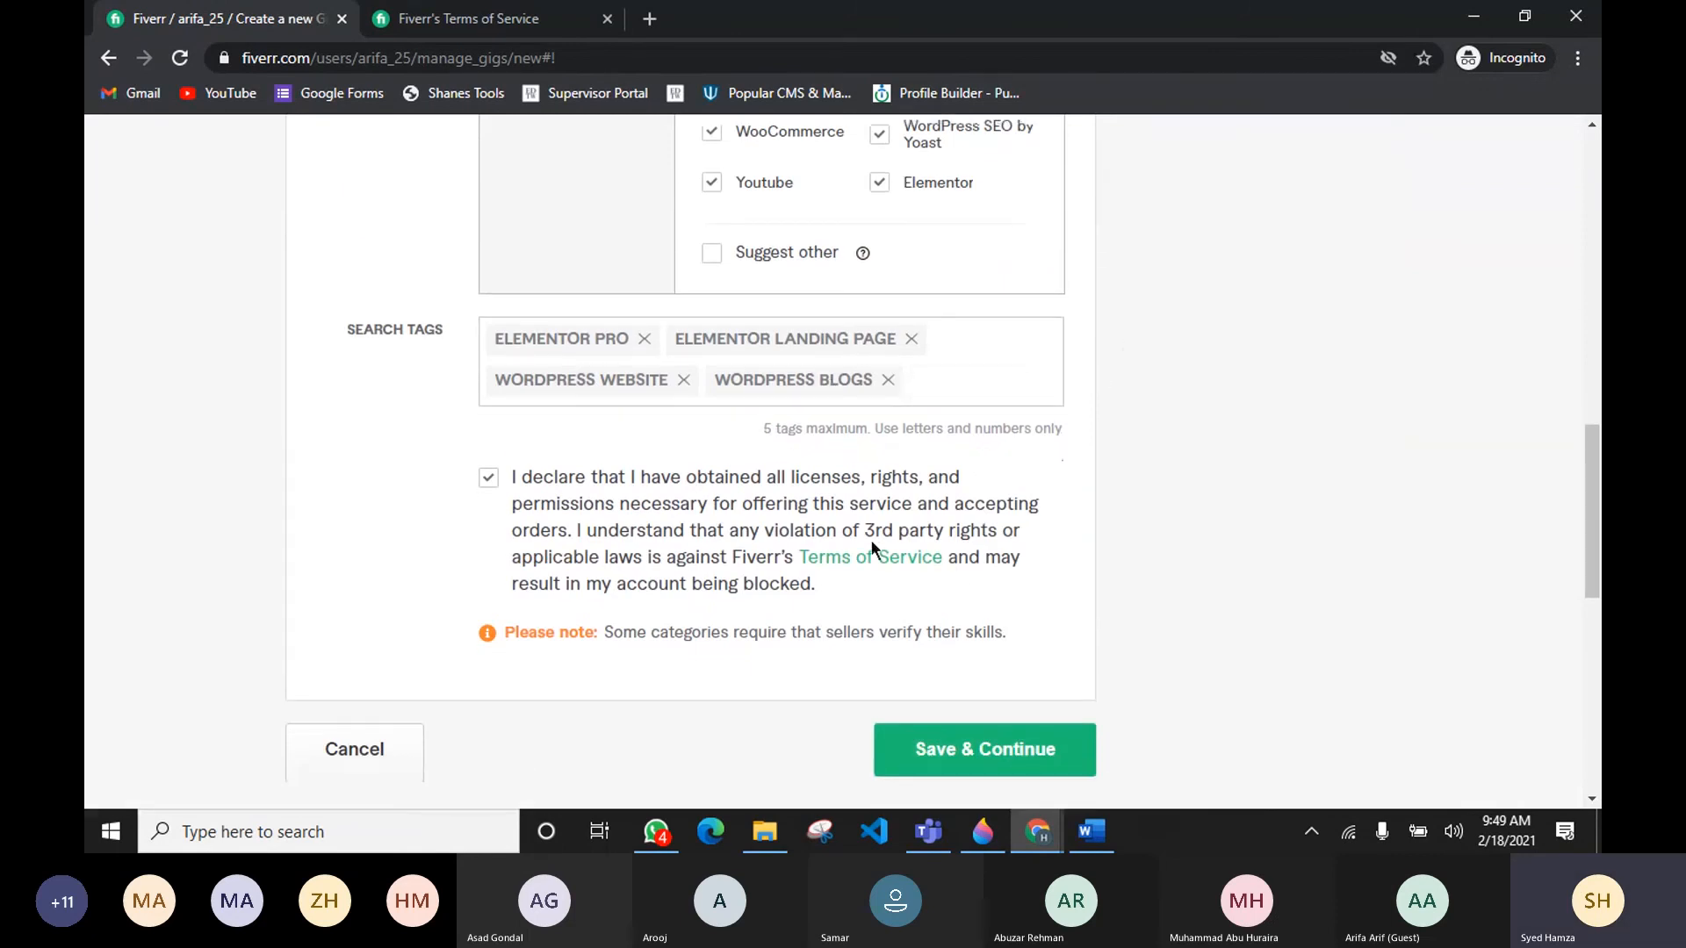
scroll(871, 540, down, 4)
click(955, 449)
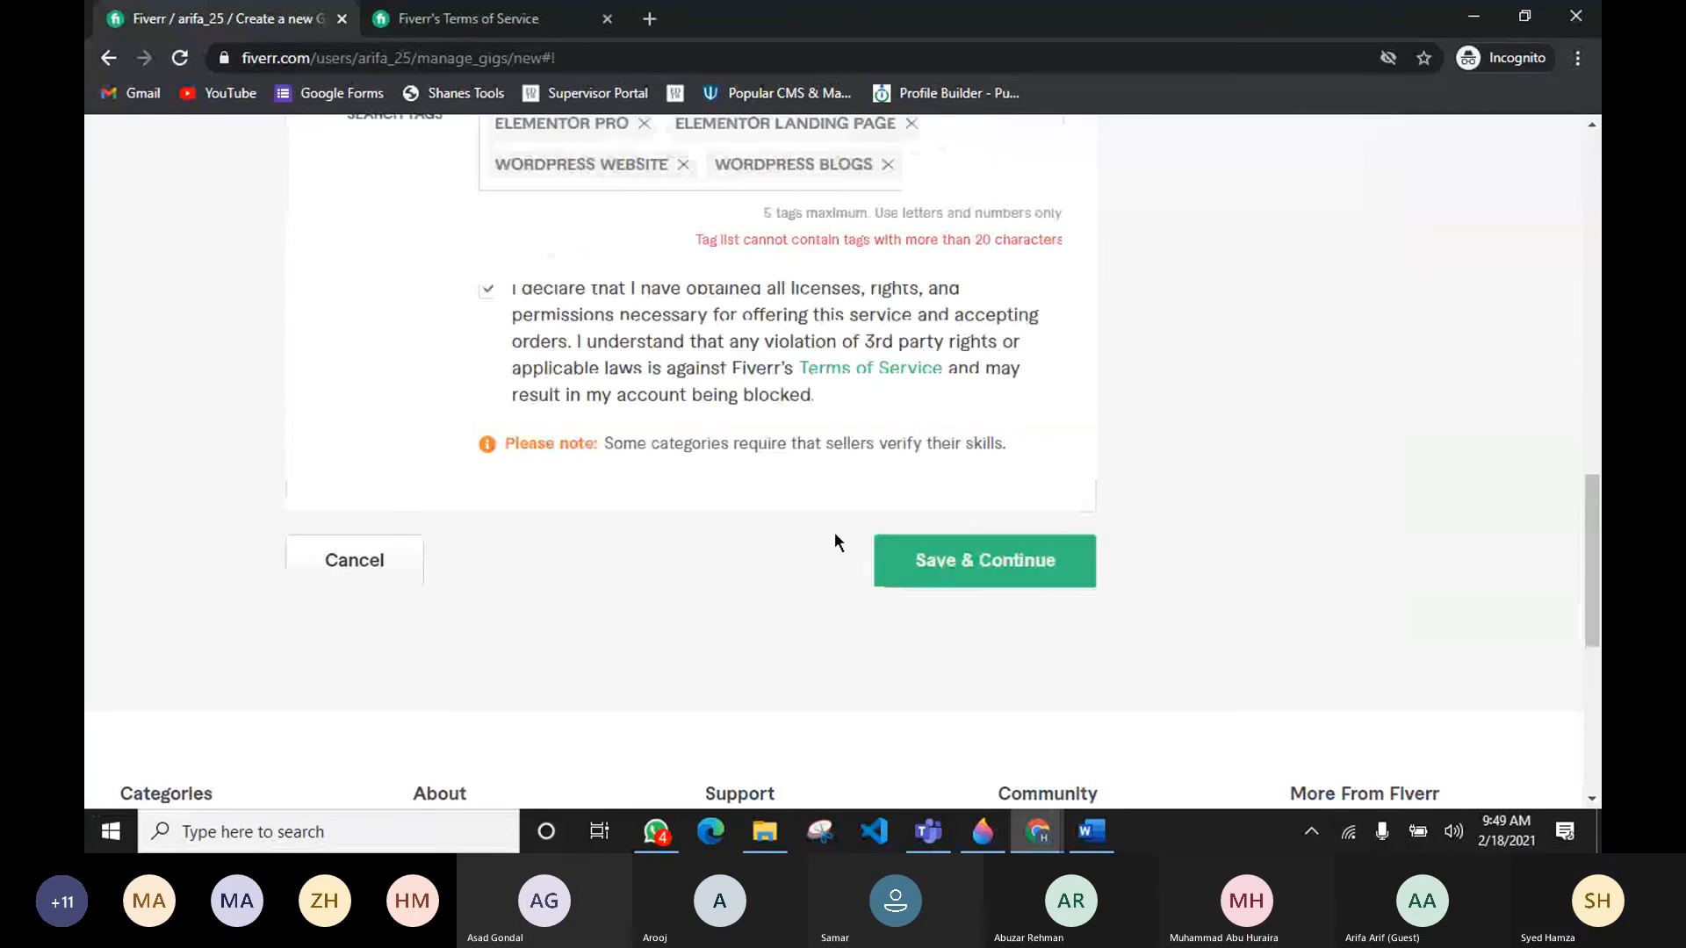
Step: Replace the elementor landing page tag with a Landing Page search tag
scroll(893, 434, up, 3)
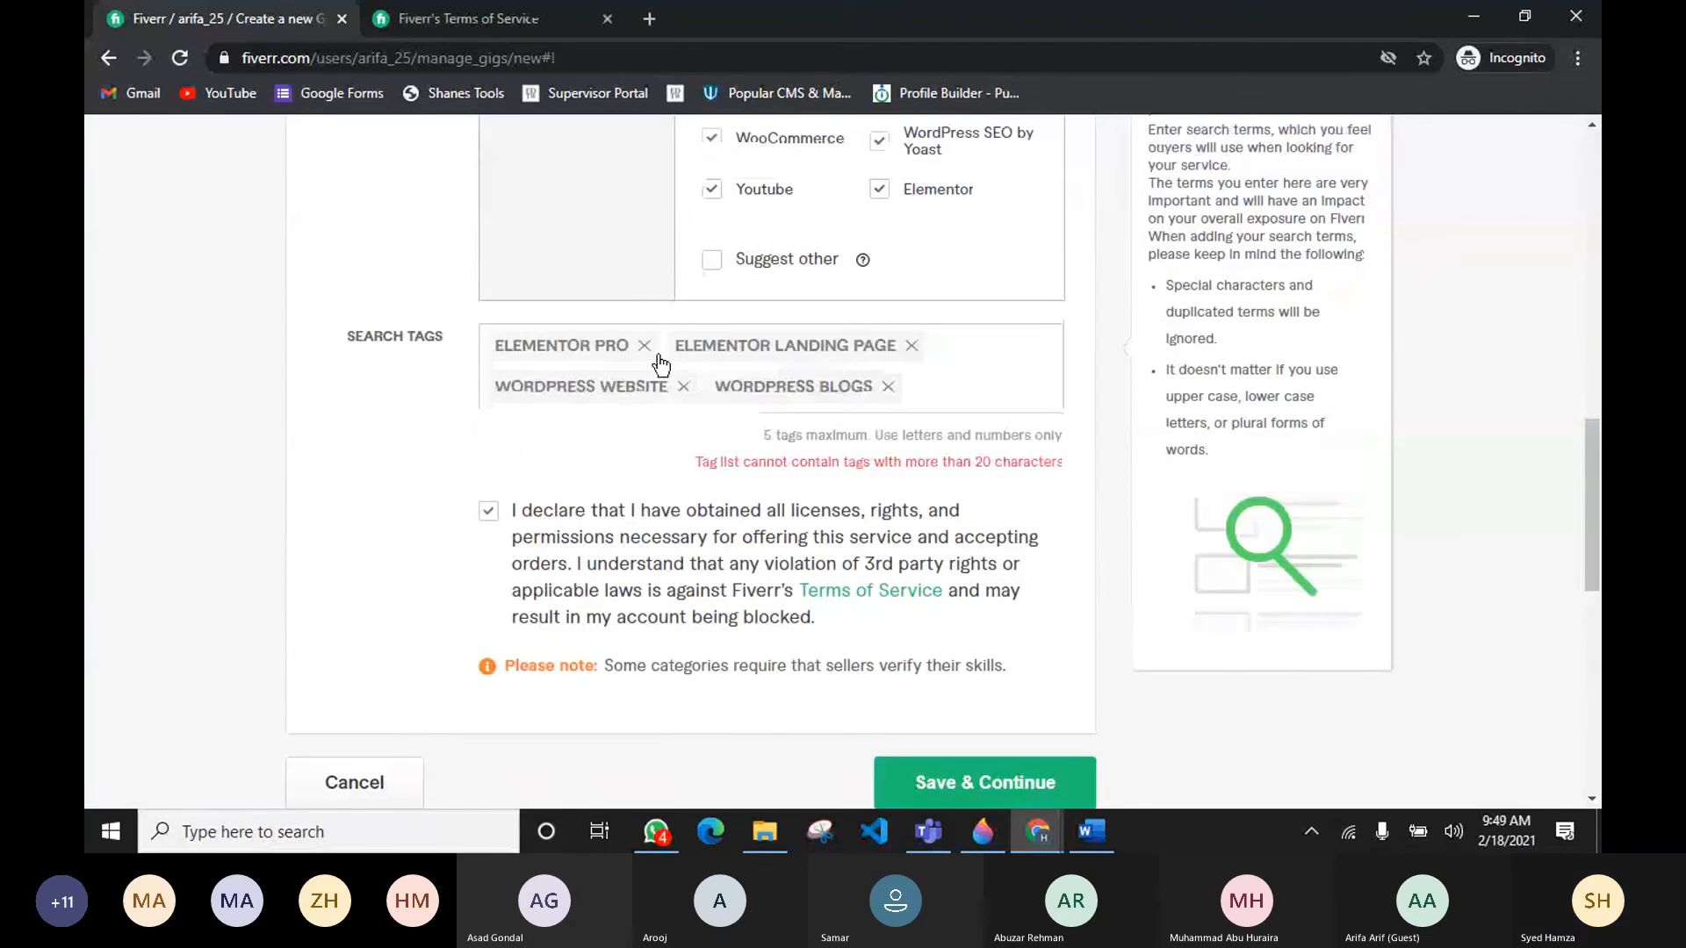
click(910, 346)
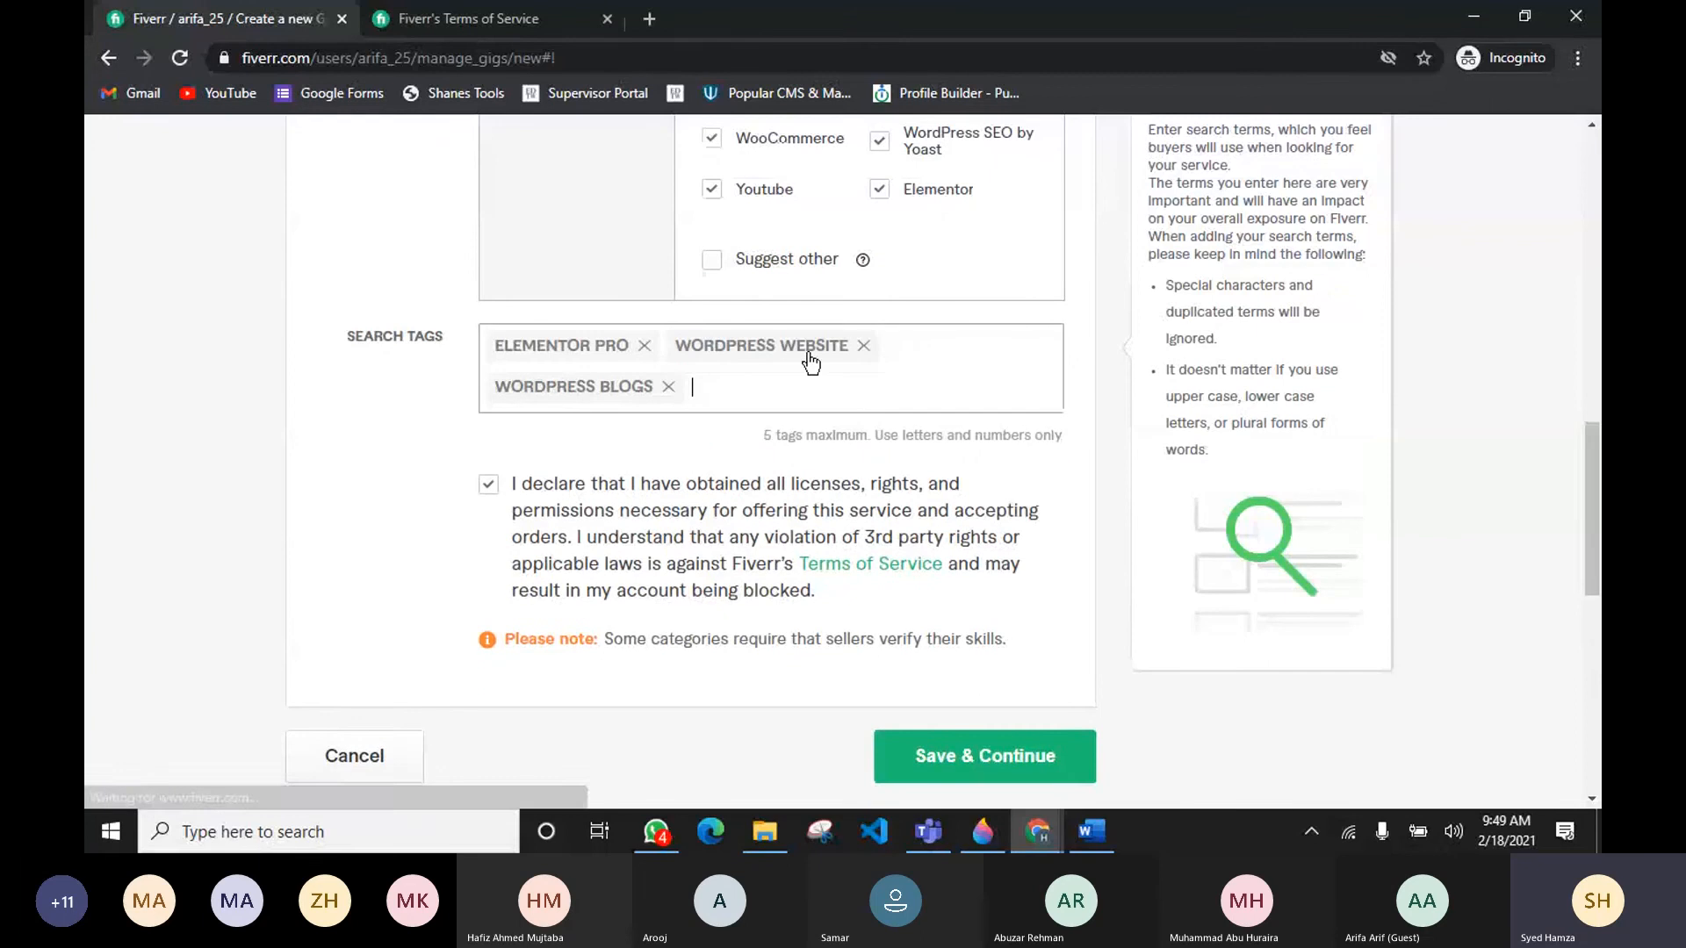
click(788, 373)
text(Landi)
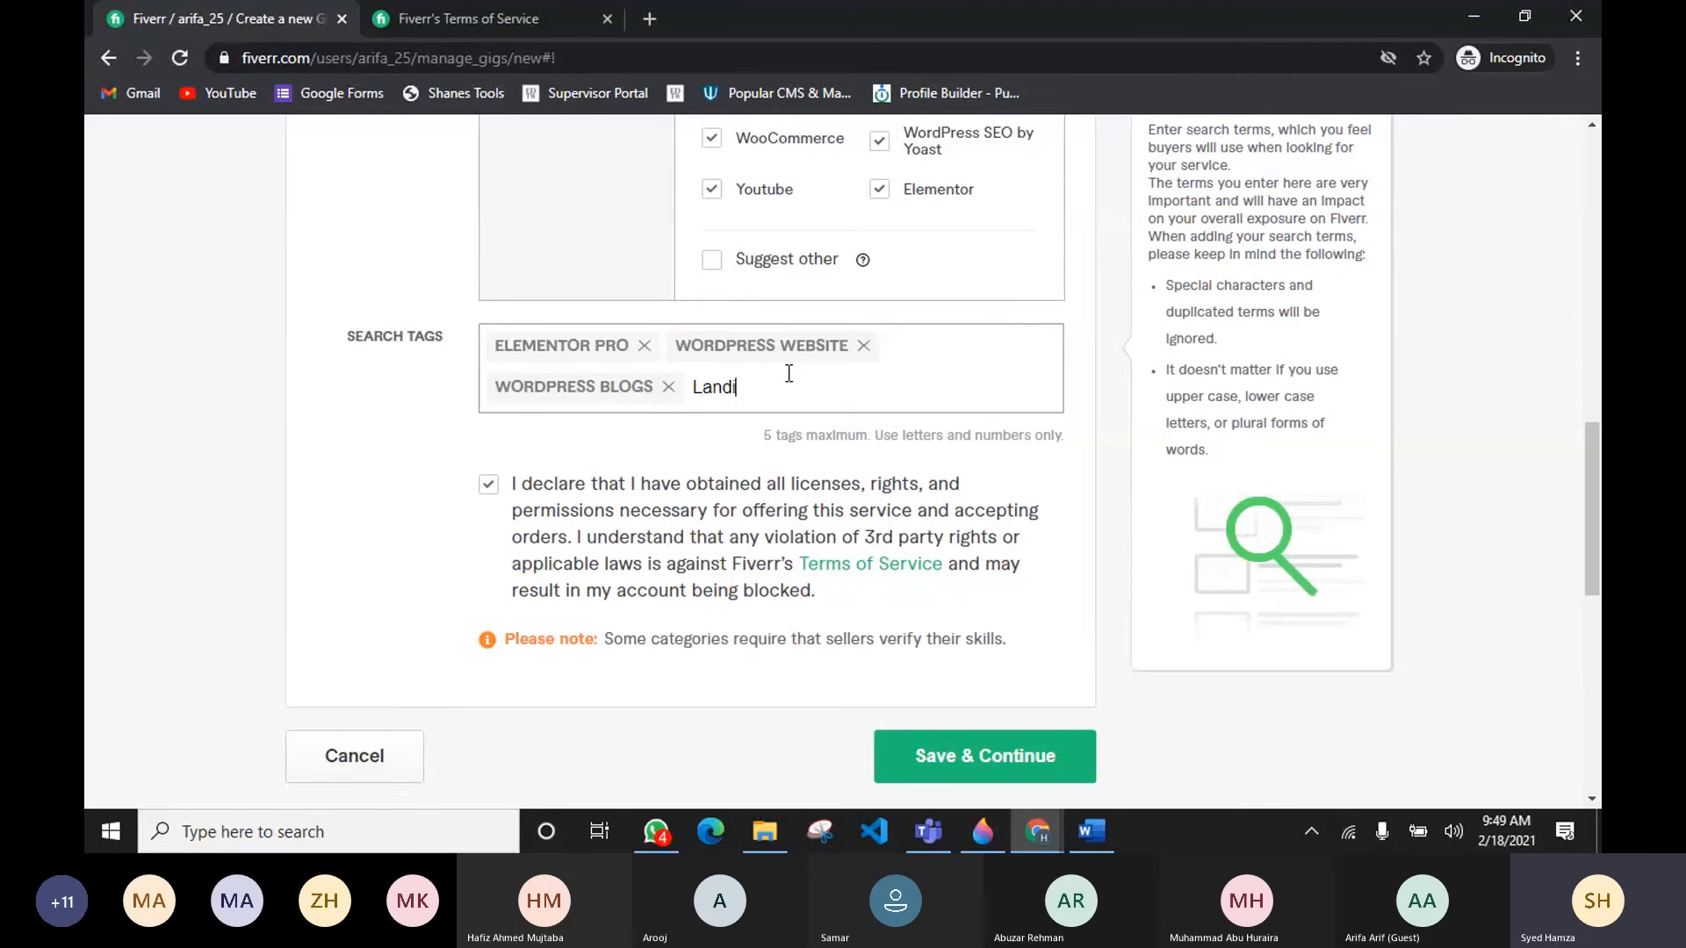
text(ng Page)
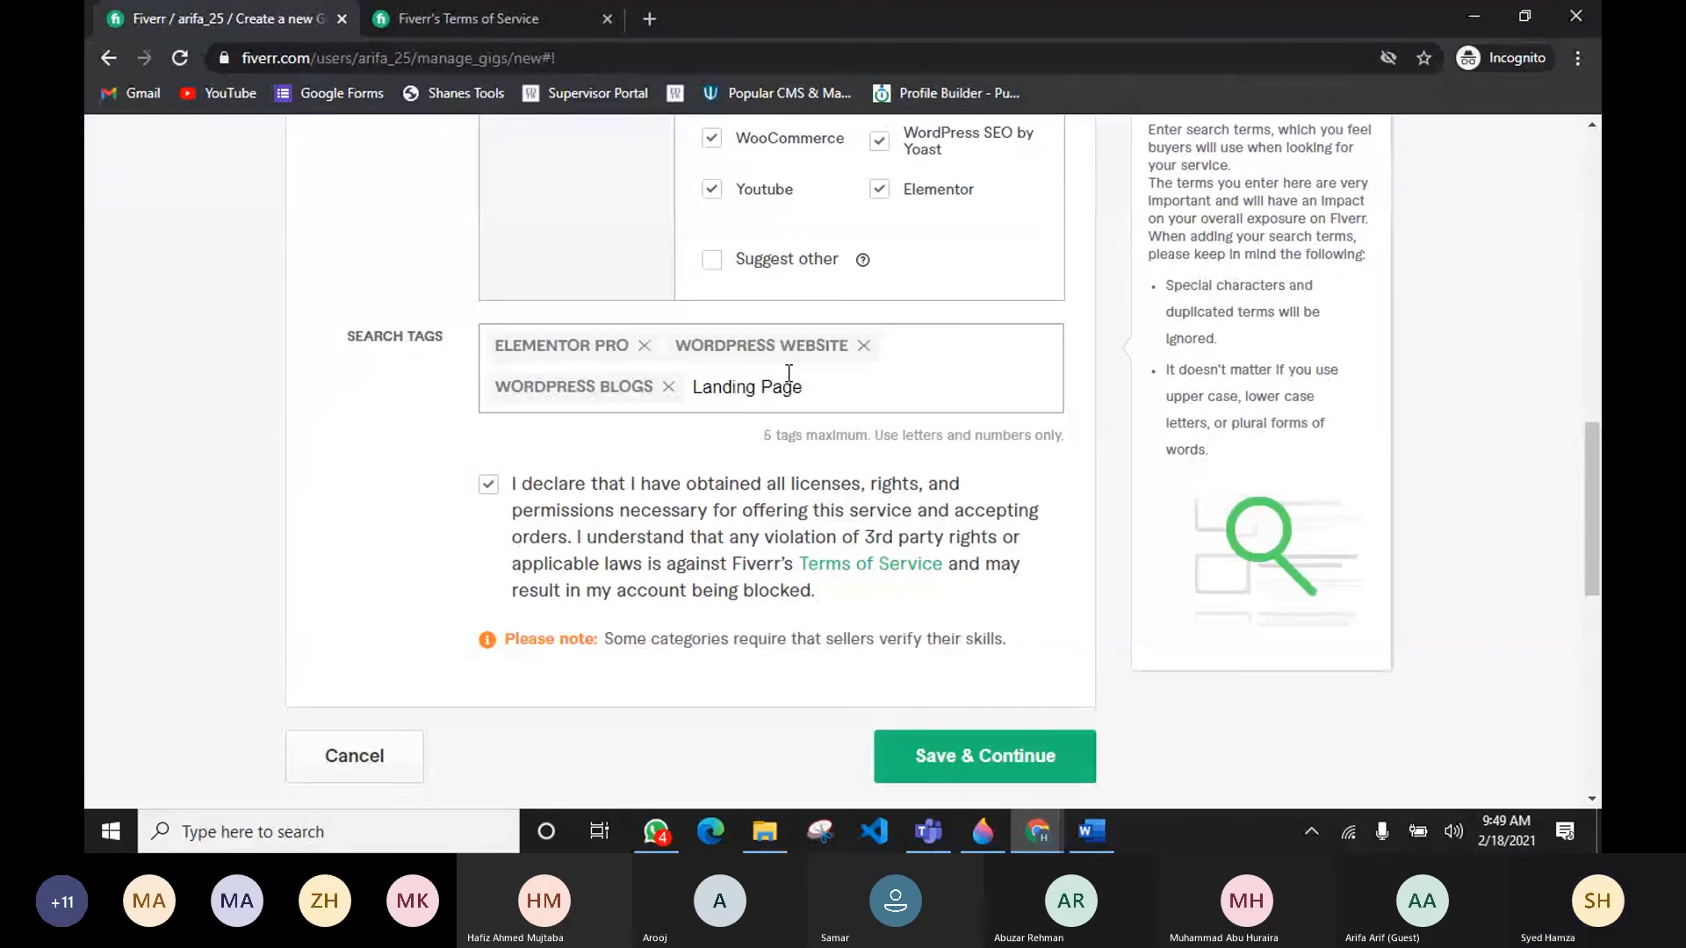
key(Return)
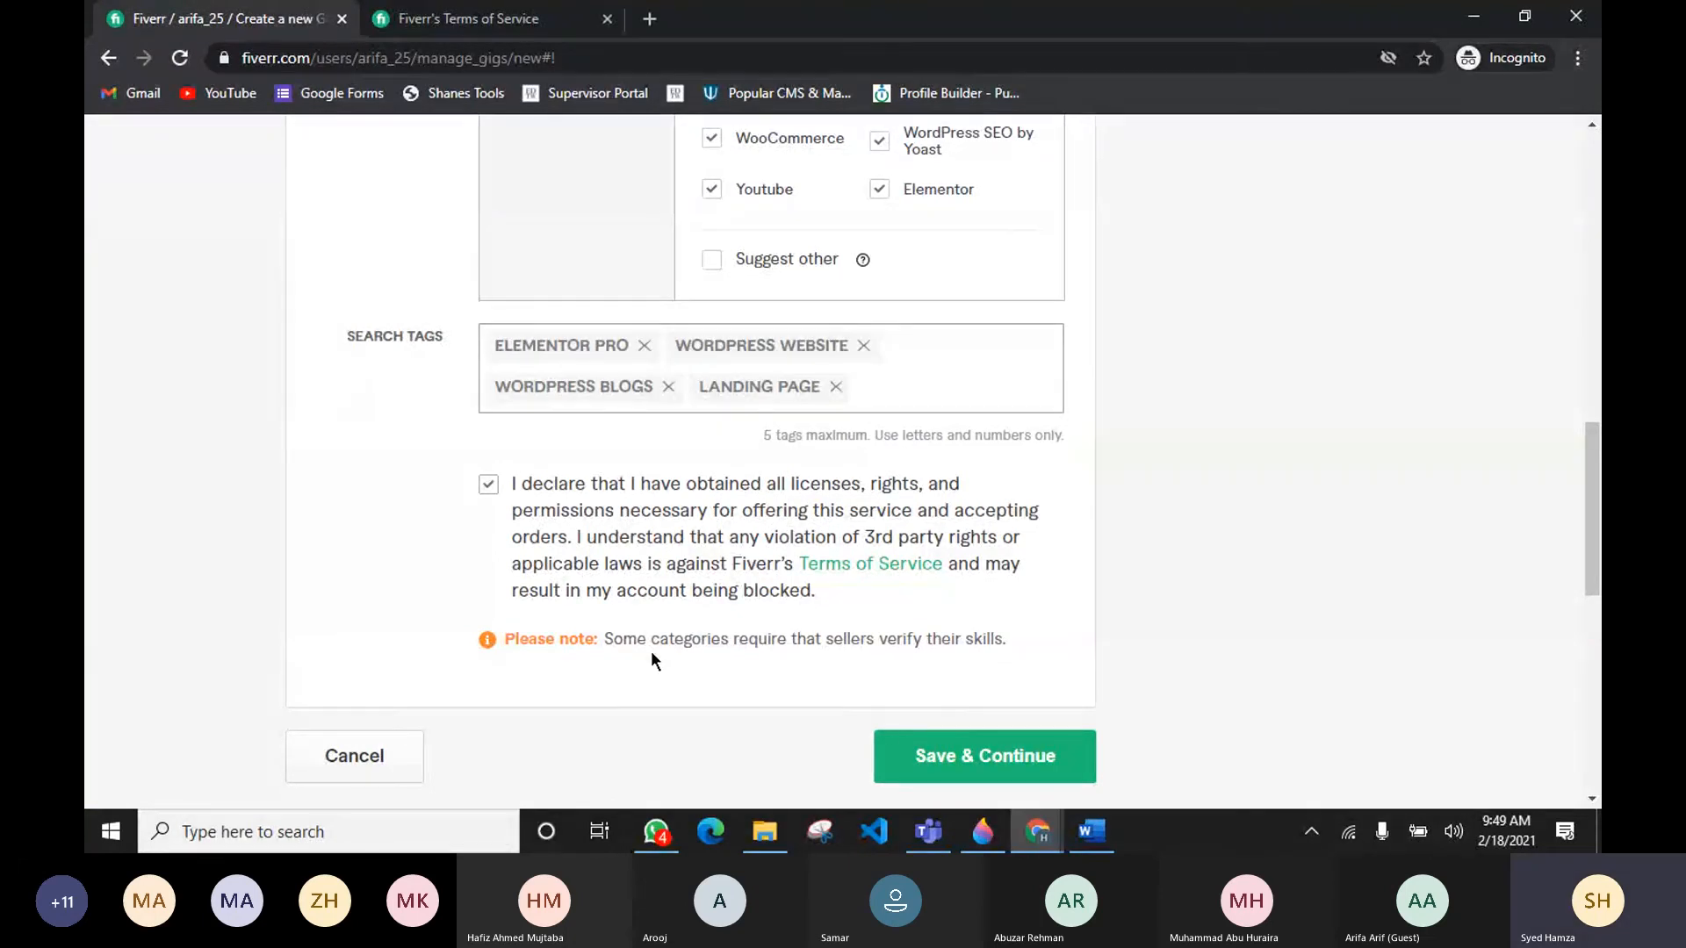
Step: Save the overview and continue to the Scope & Pricing step
click(981, 763)
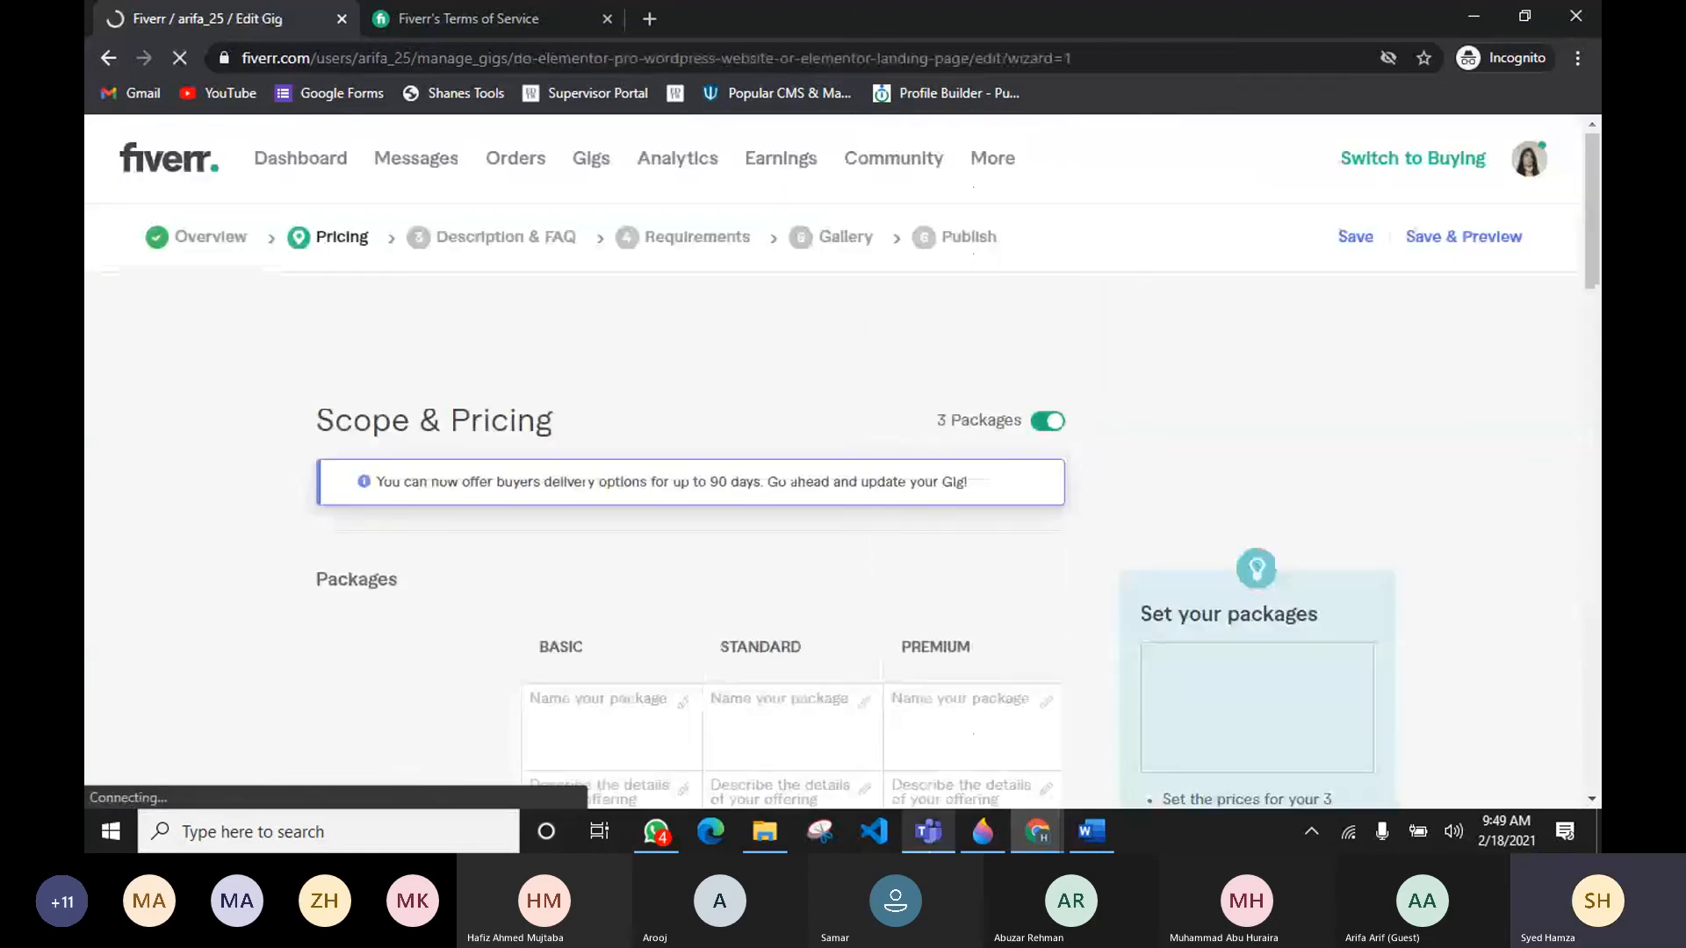
click(928, 832)
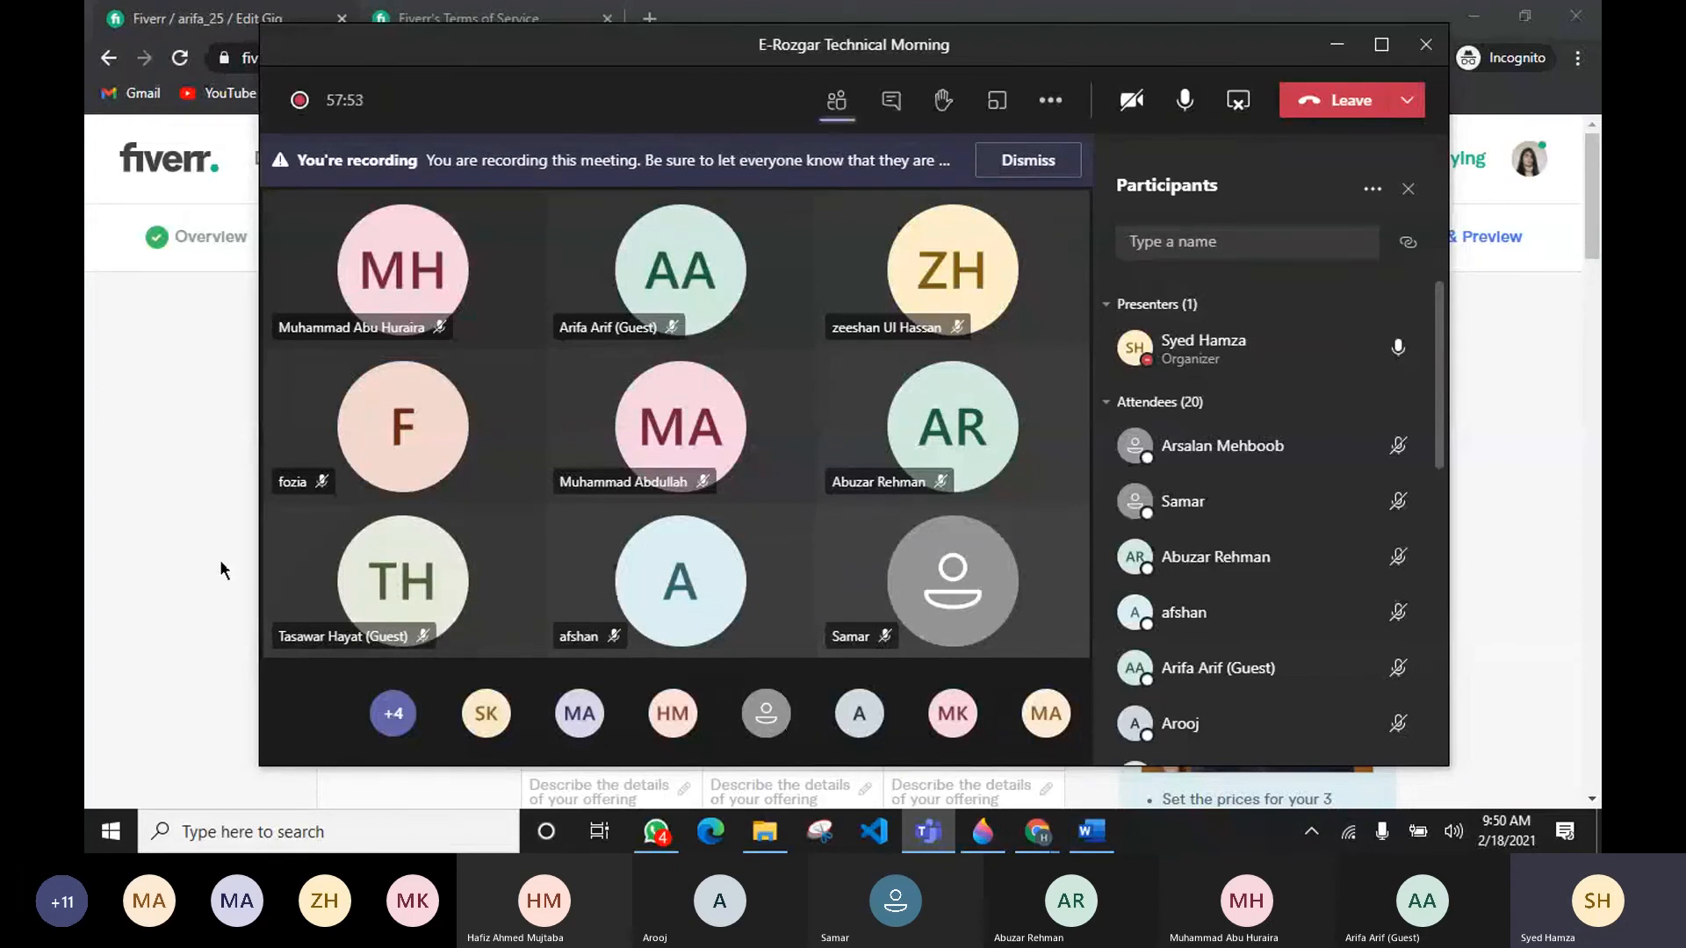
click(167, 541)
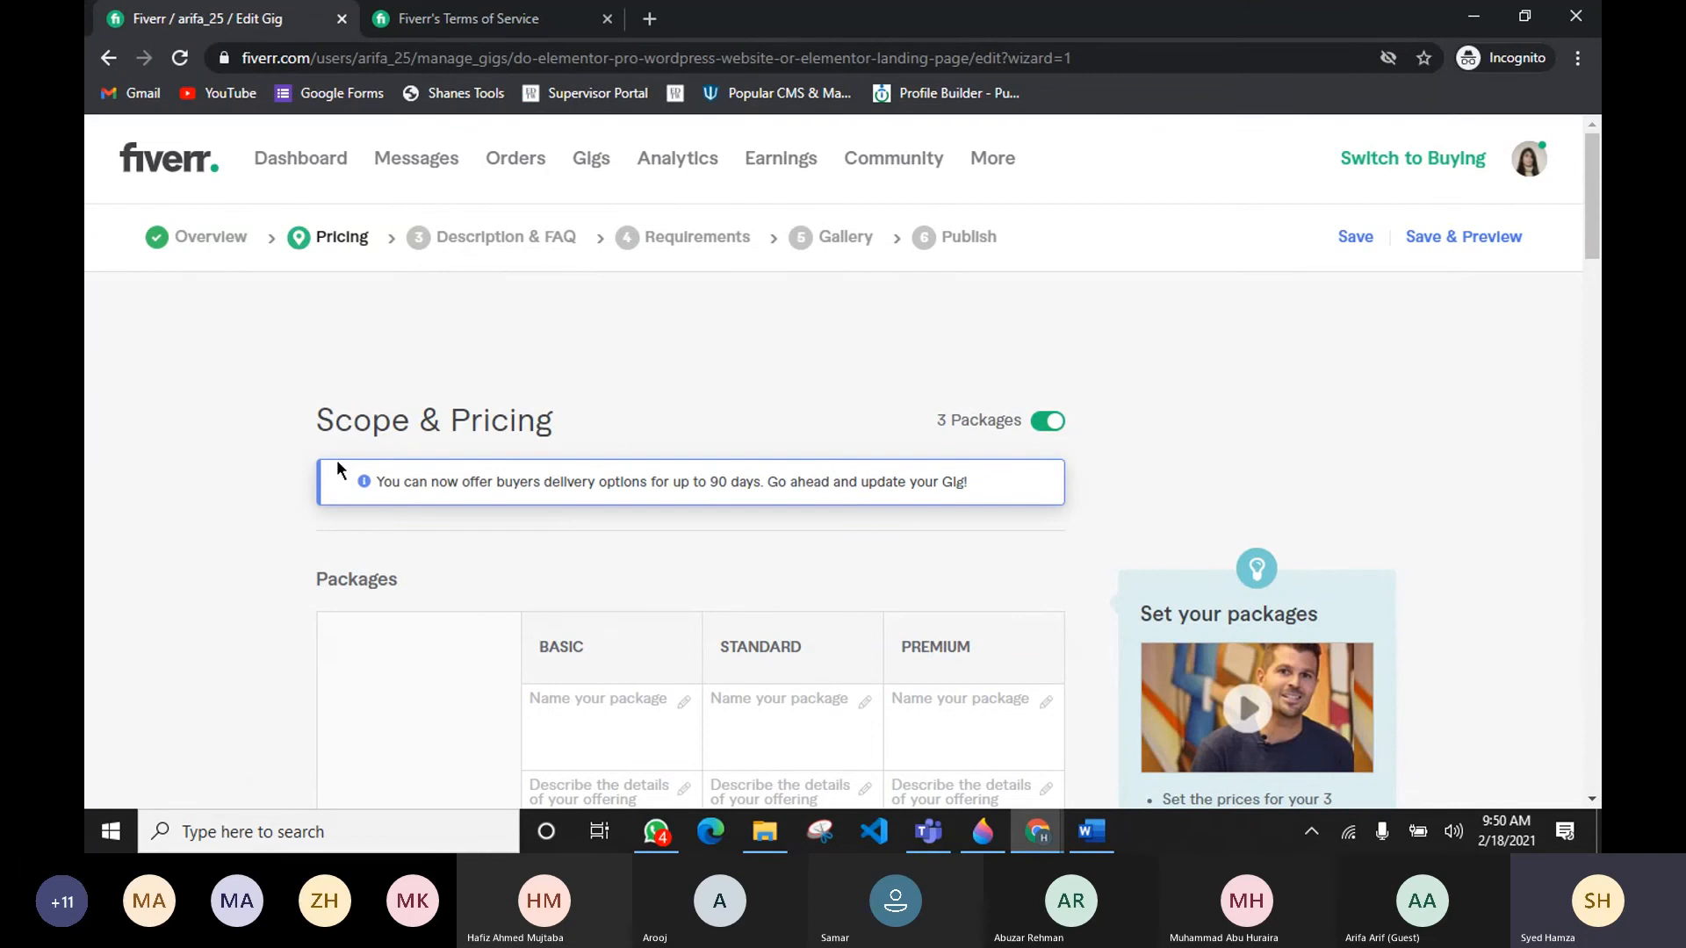
Step: Turn off the 3 Packages option
scroll(625, 466, down, 1)
scroll(619, 461, up, 1)
drag(318, 410, 572, 444)
click(668, 428)
click(1042, 425)
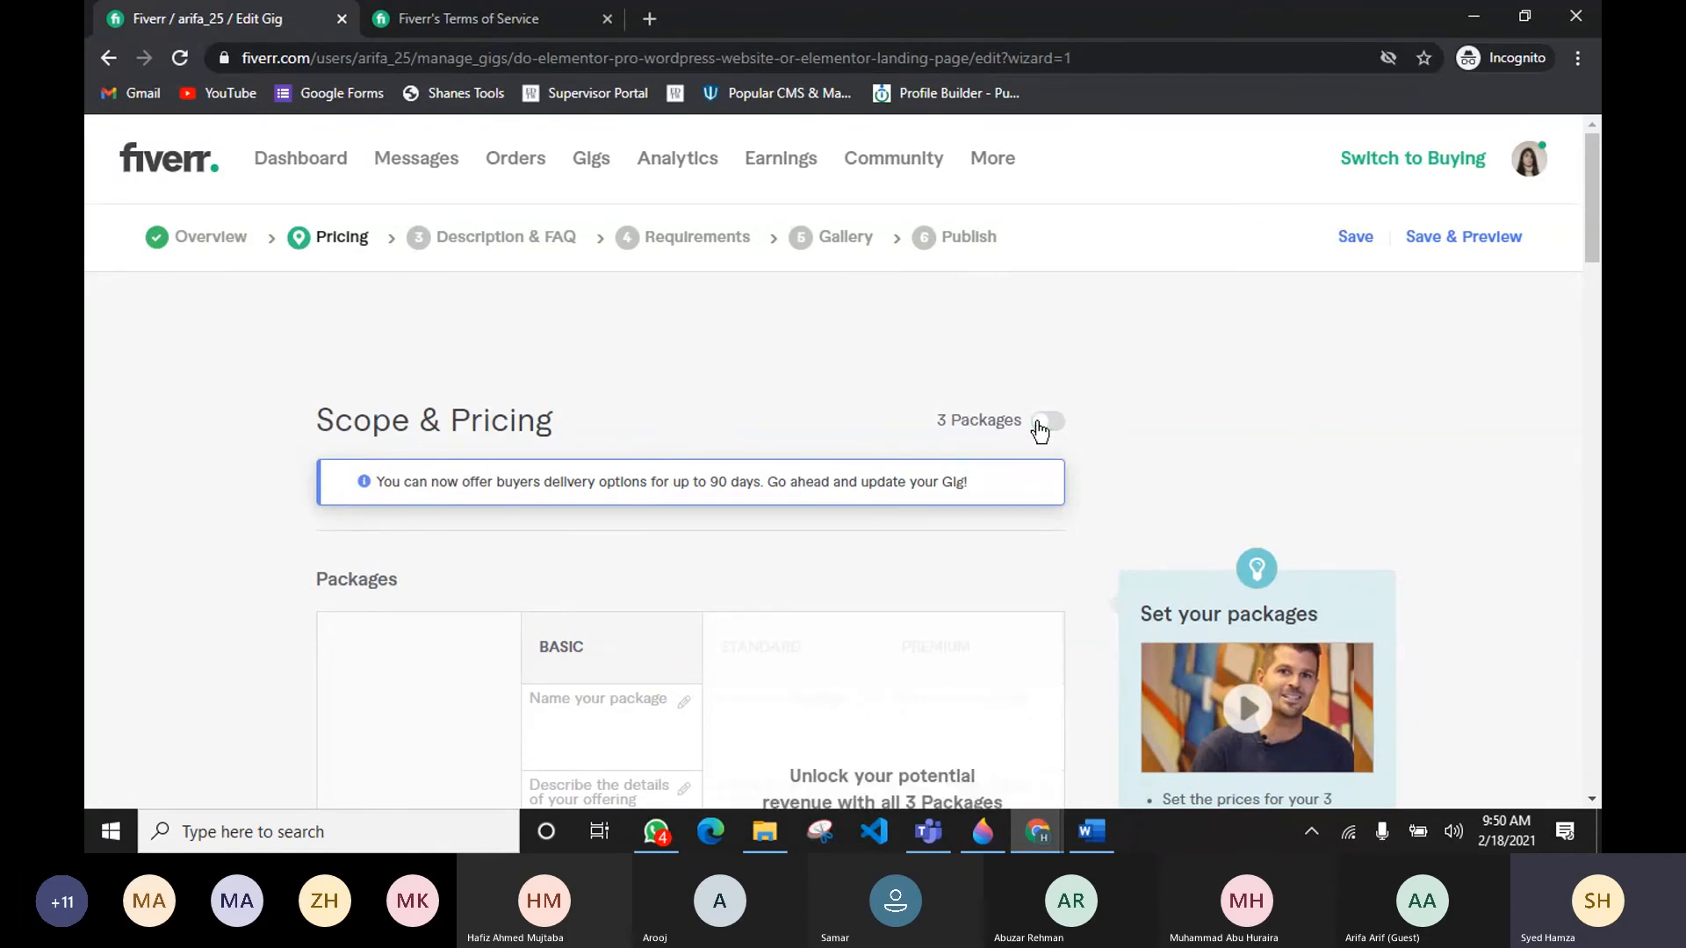
Step: Turn the 3 Packages option back on and close the gig packages introduction
scroll(708, 464, down, 3)
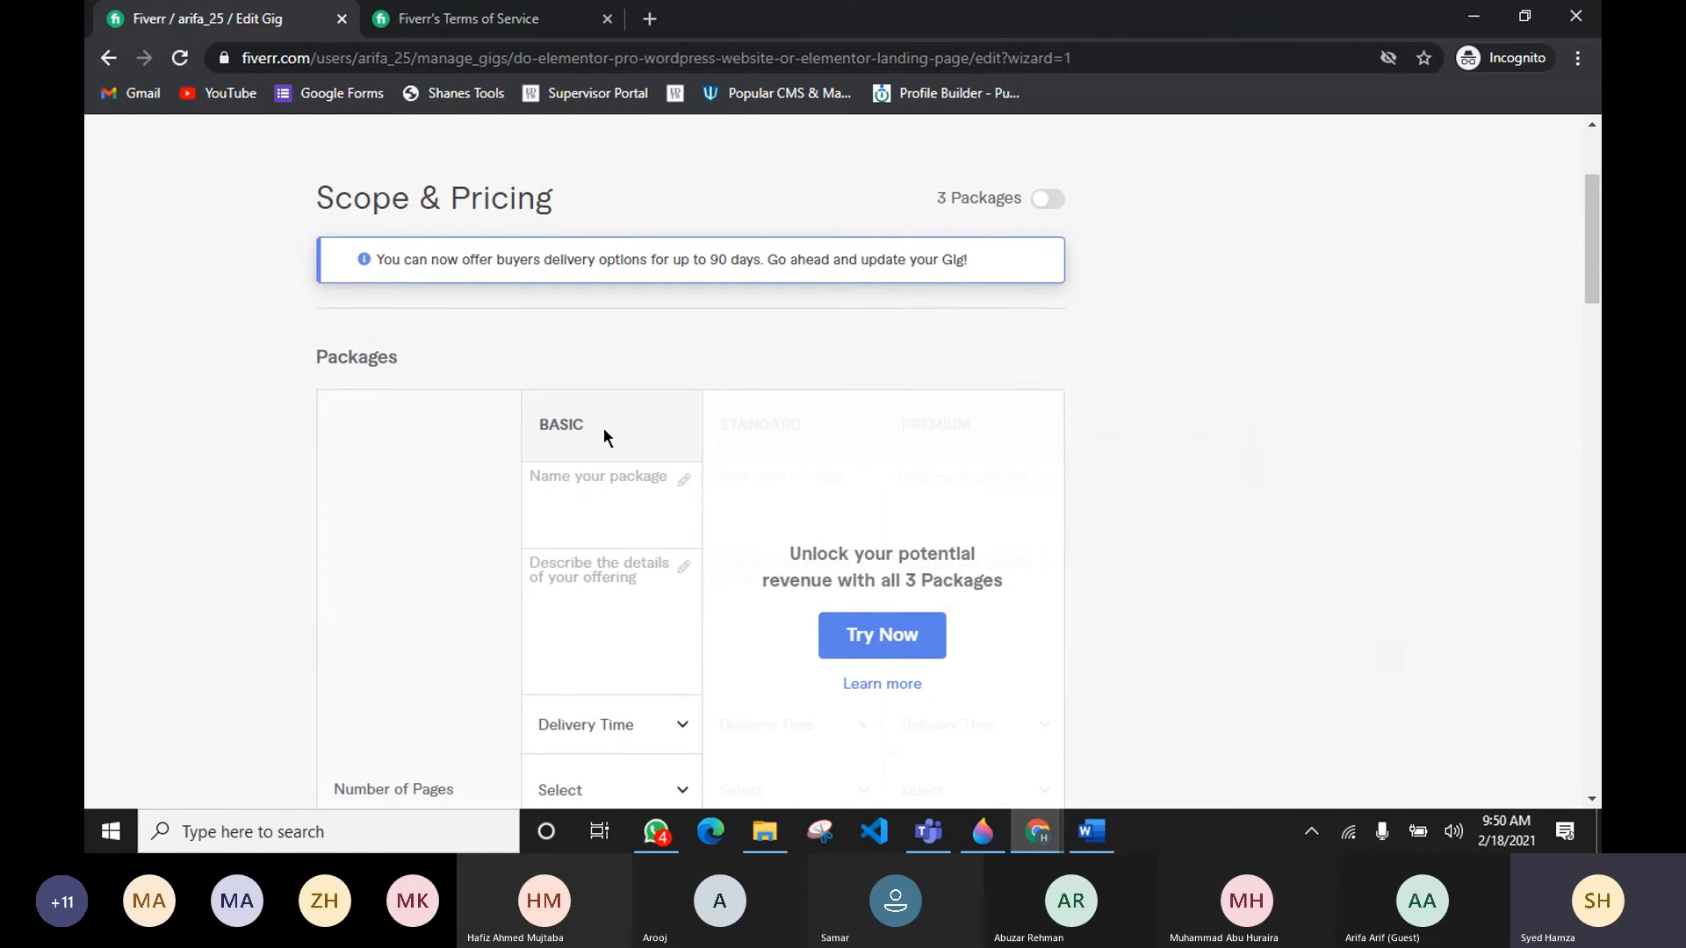
mouse_move(662, 604)
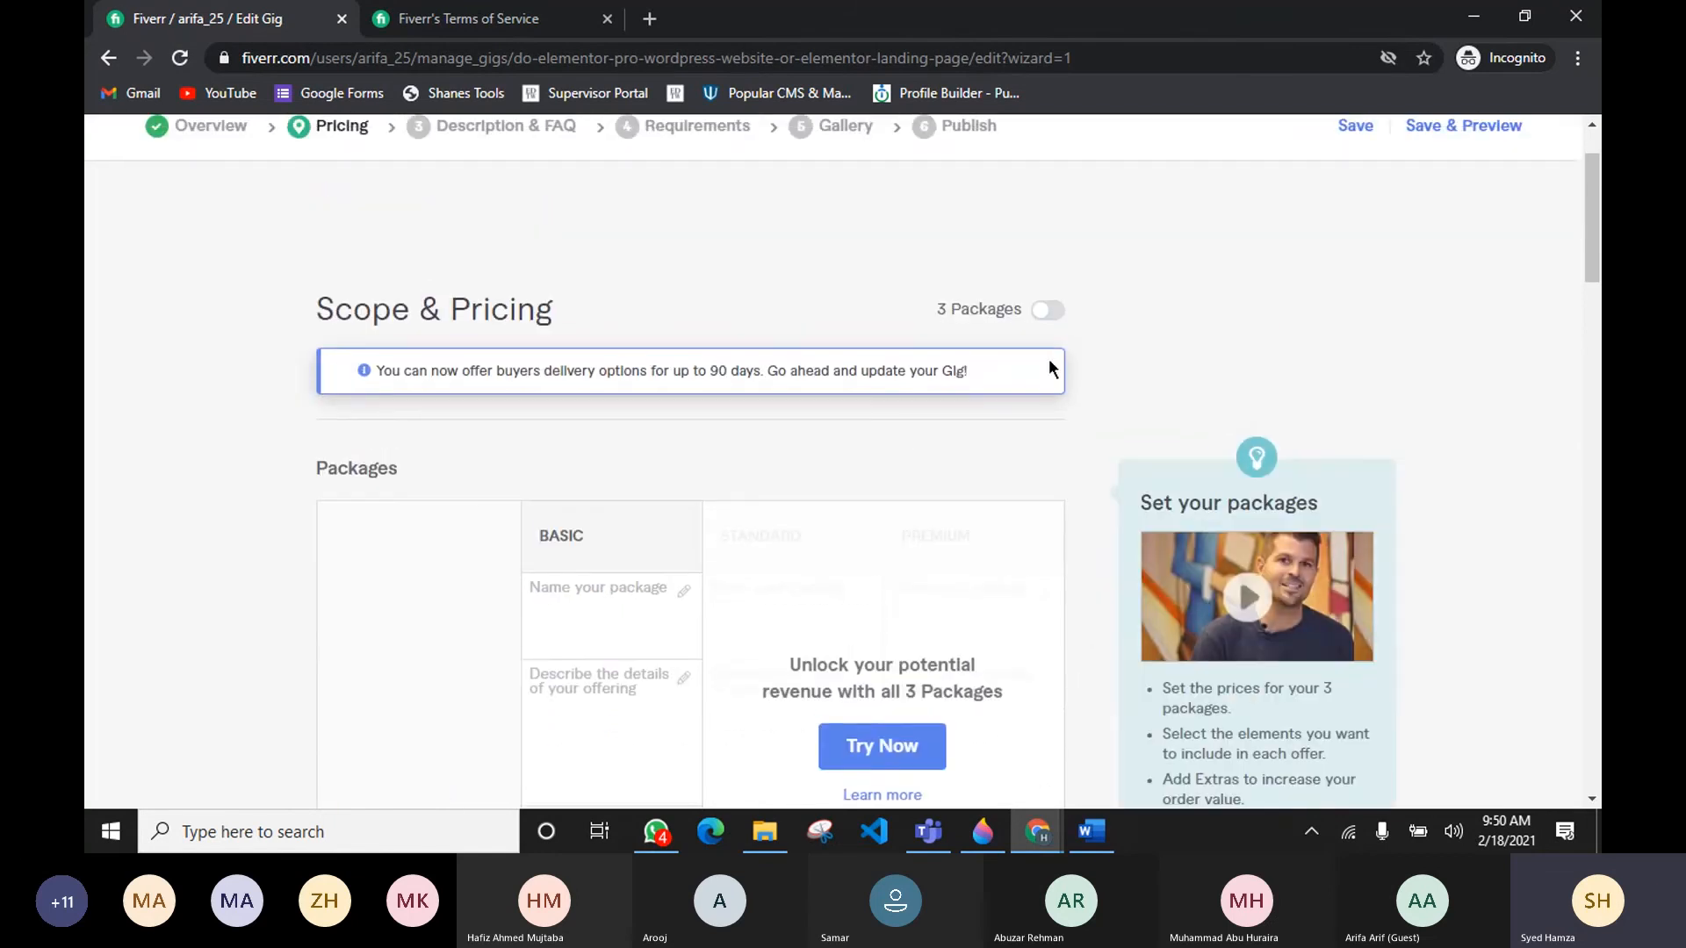
click(1048, 310)
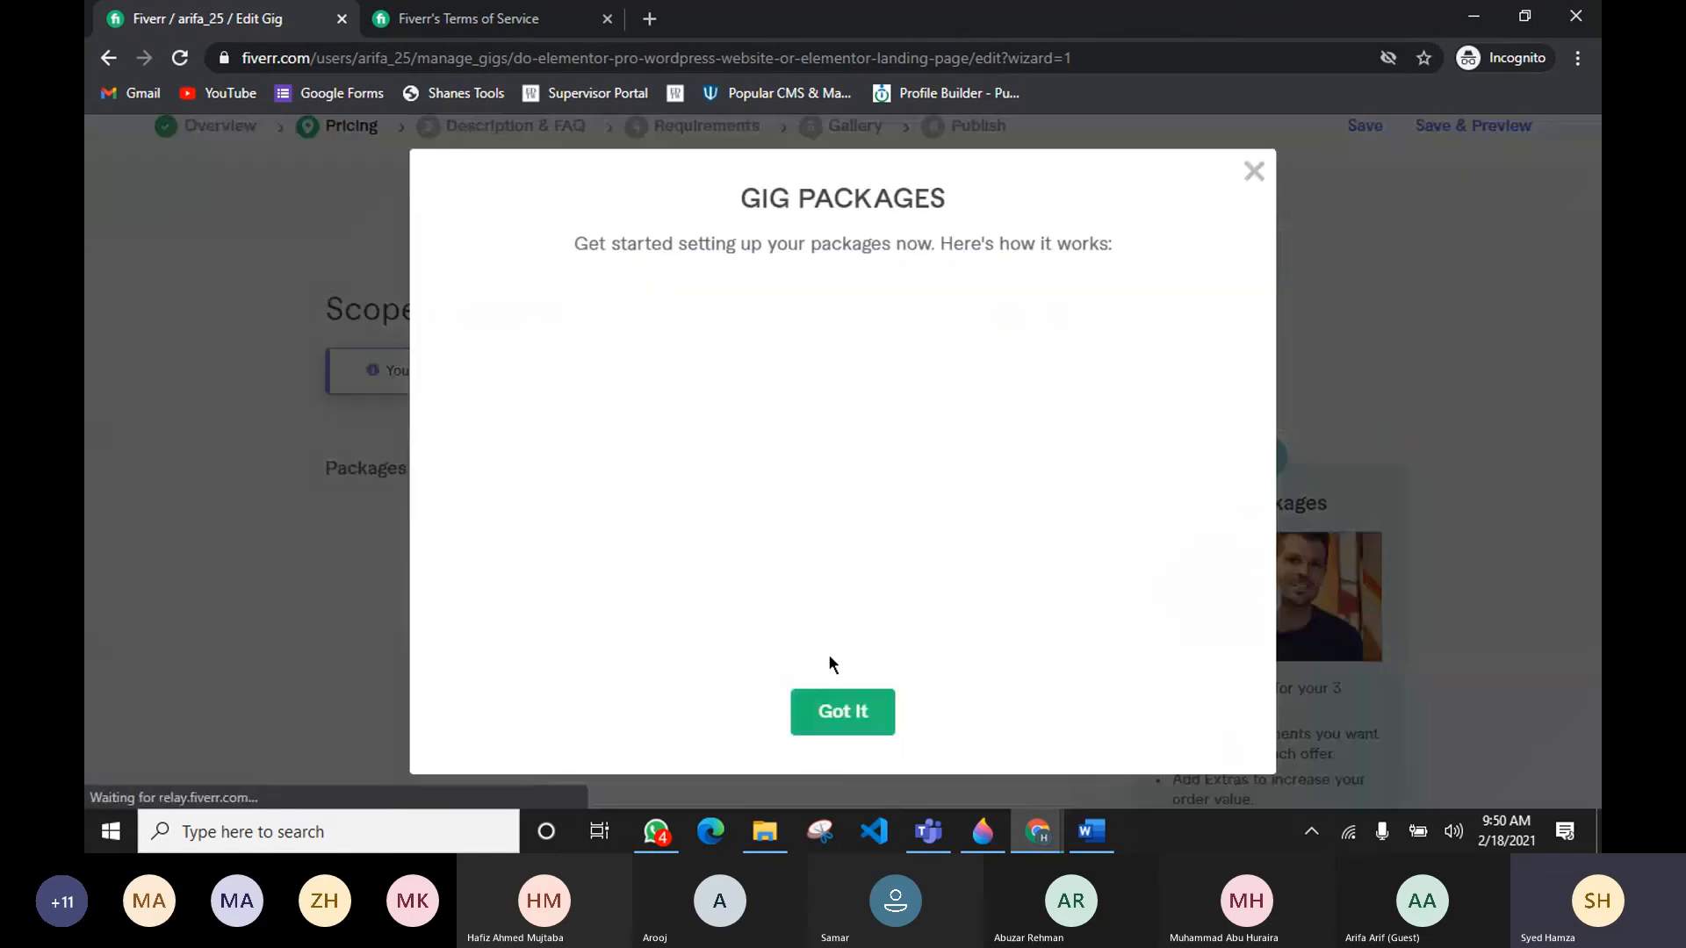
click(845, 711)
Step: Name the Basic package Landing Page
scroll(827, 575, down, 1)
scroll(826, 574, down, 2)
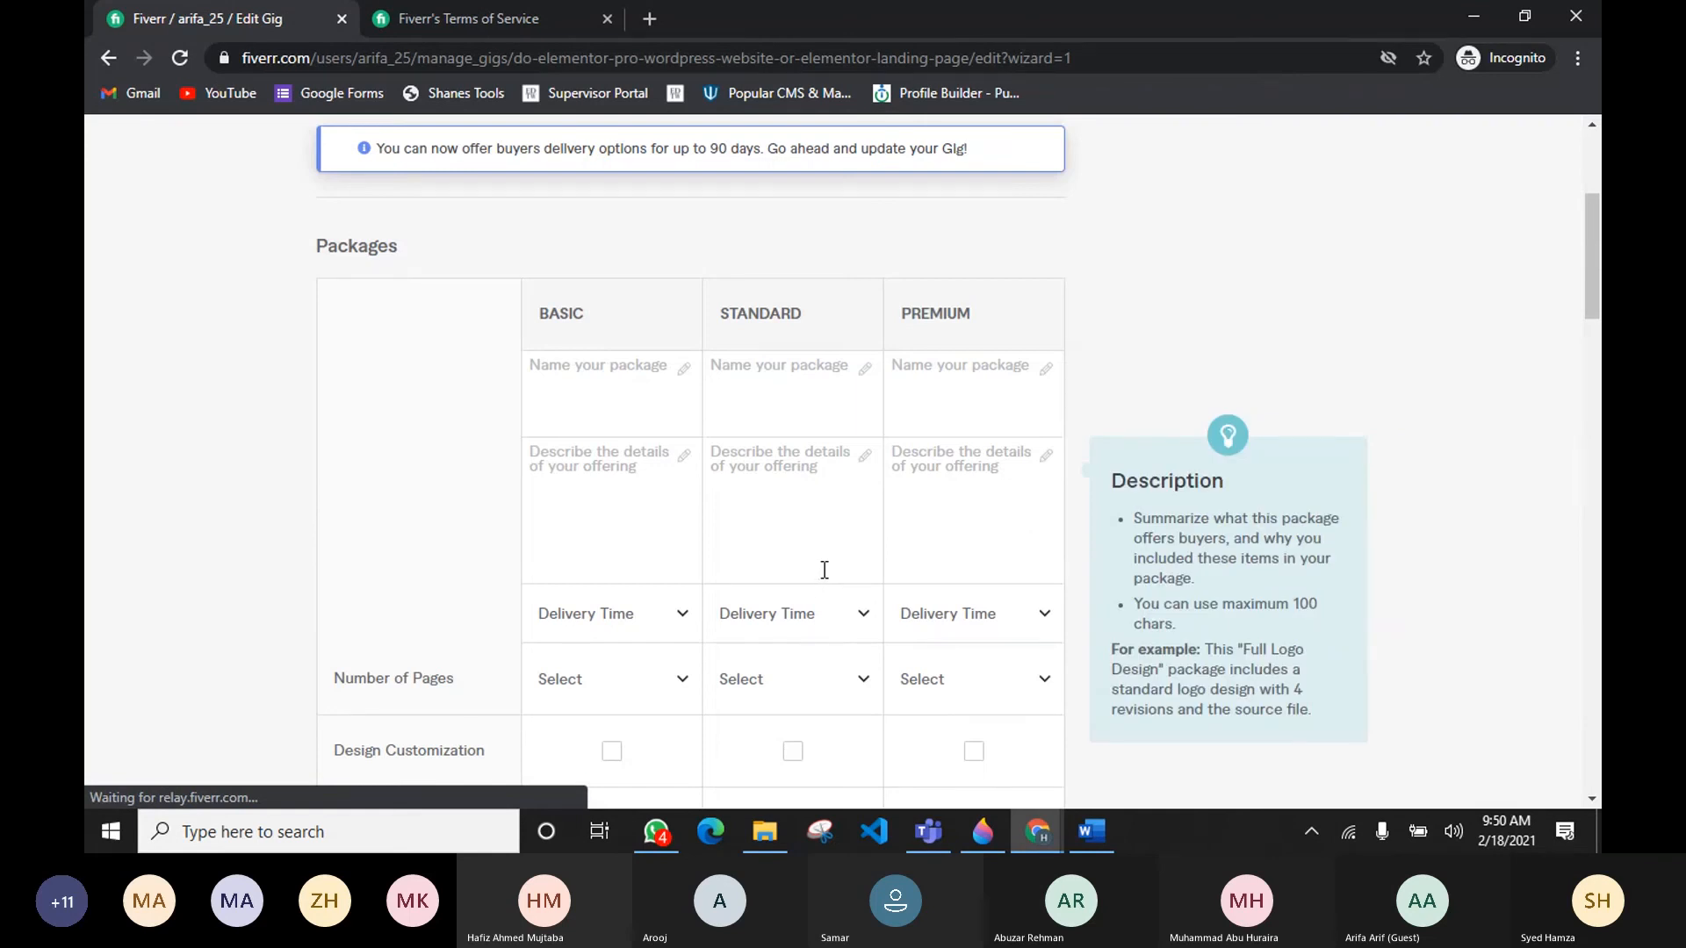
click(625, 387)
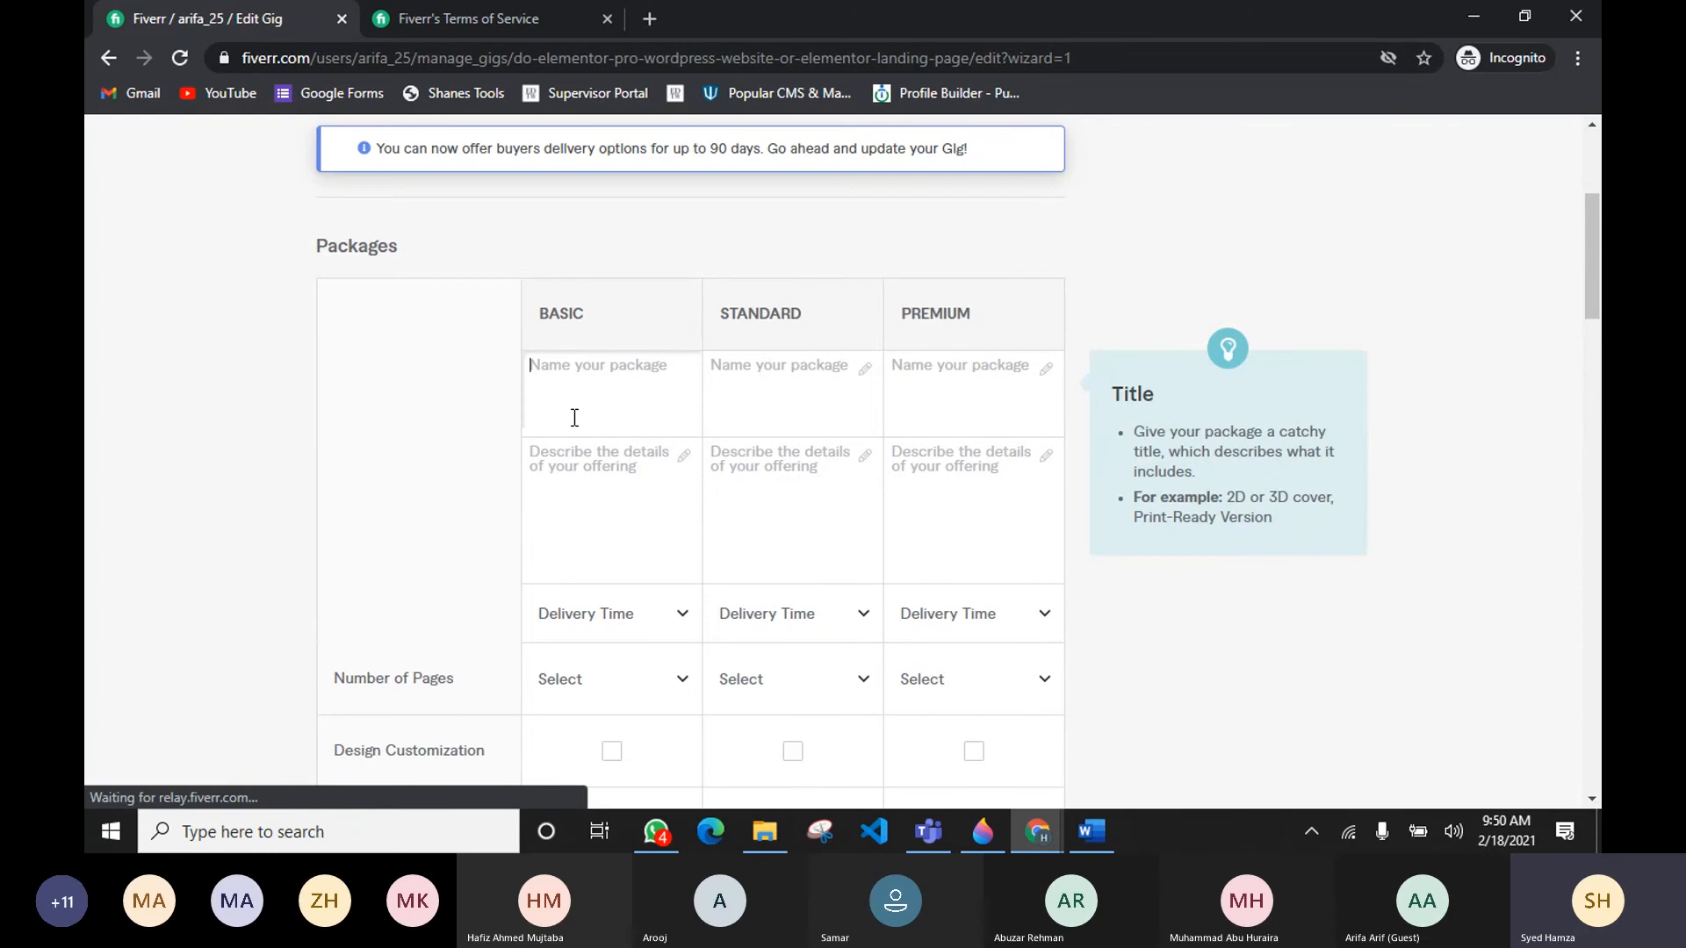
scroll(574, 418, up, 1)
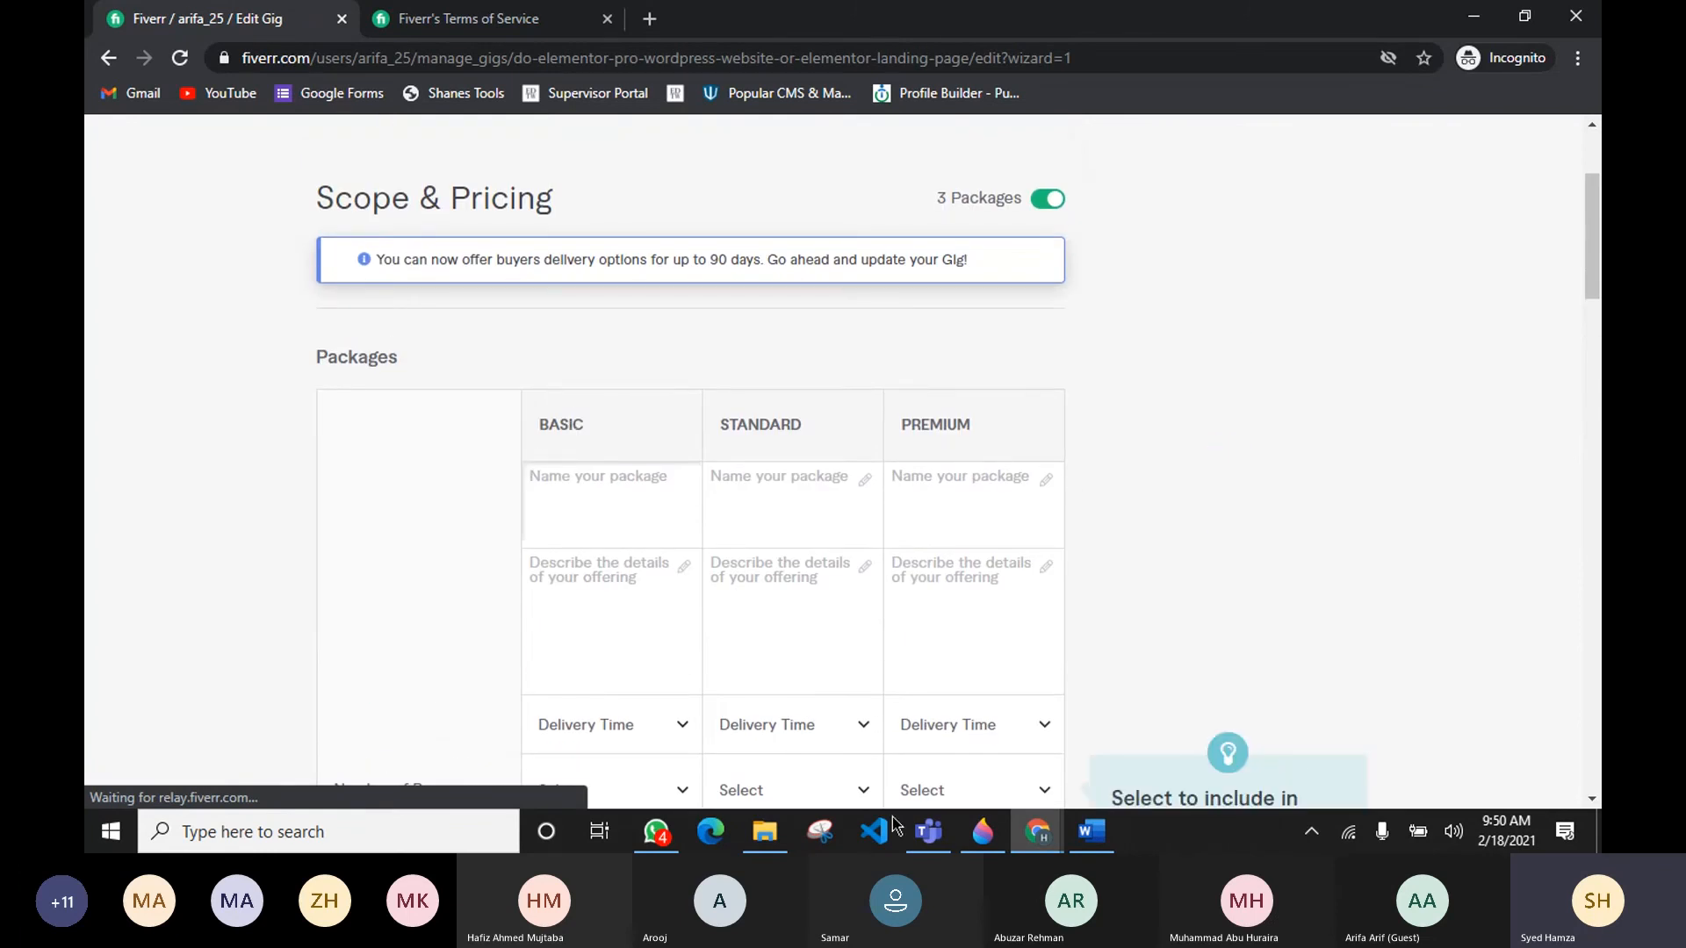
scroll(544, 507, up, 2)
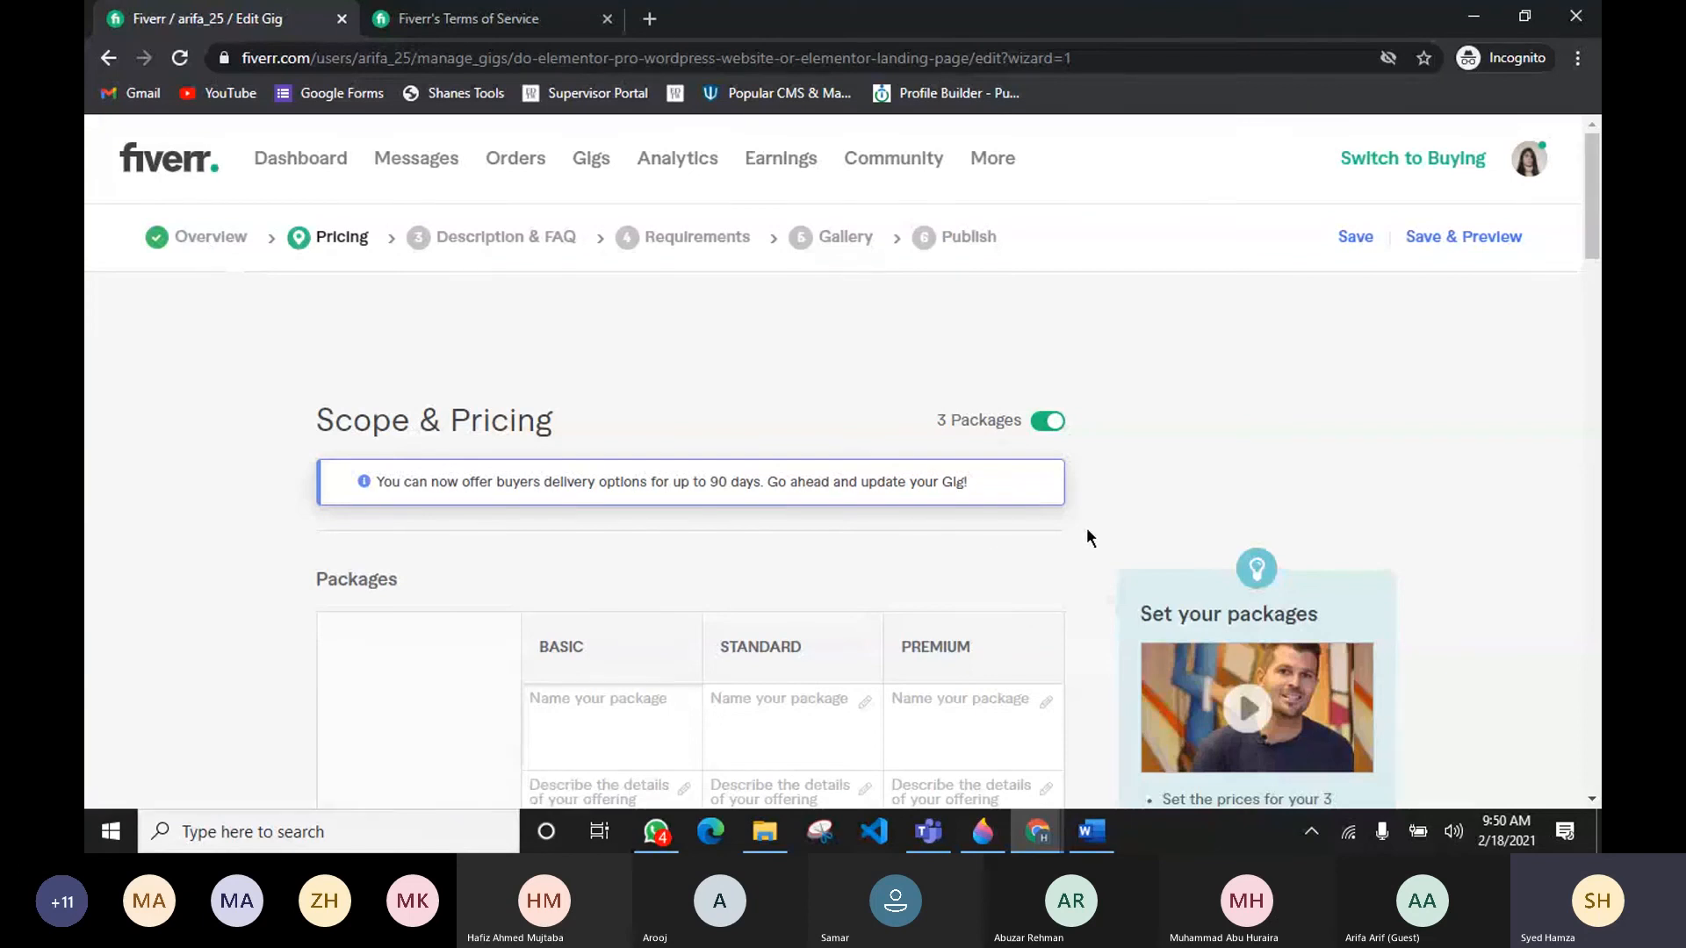
scroll(948, 554, down, 5)
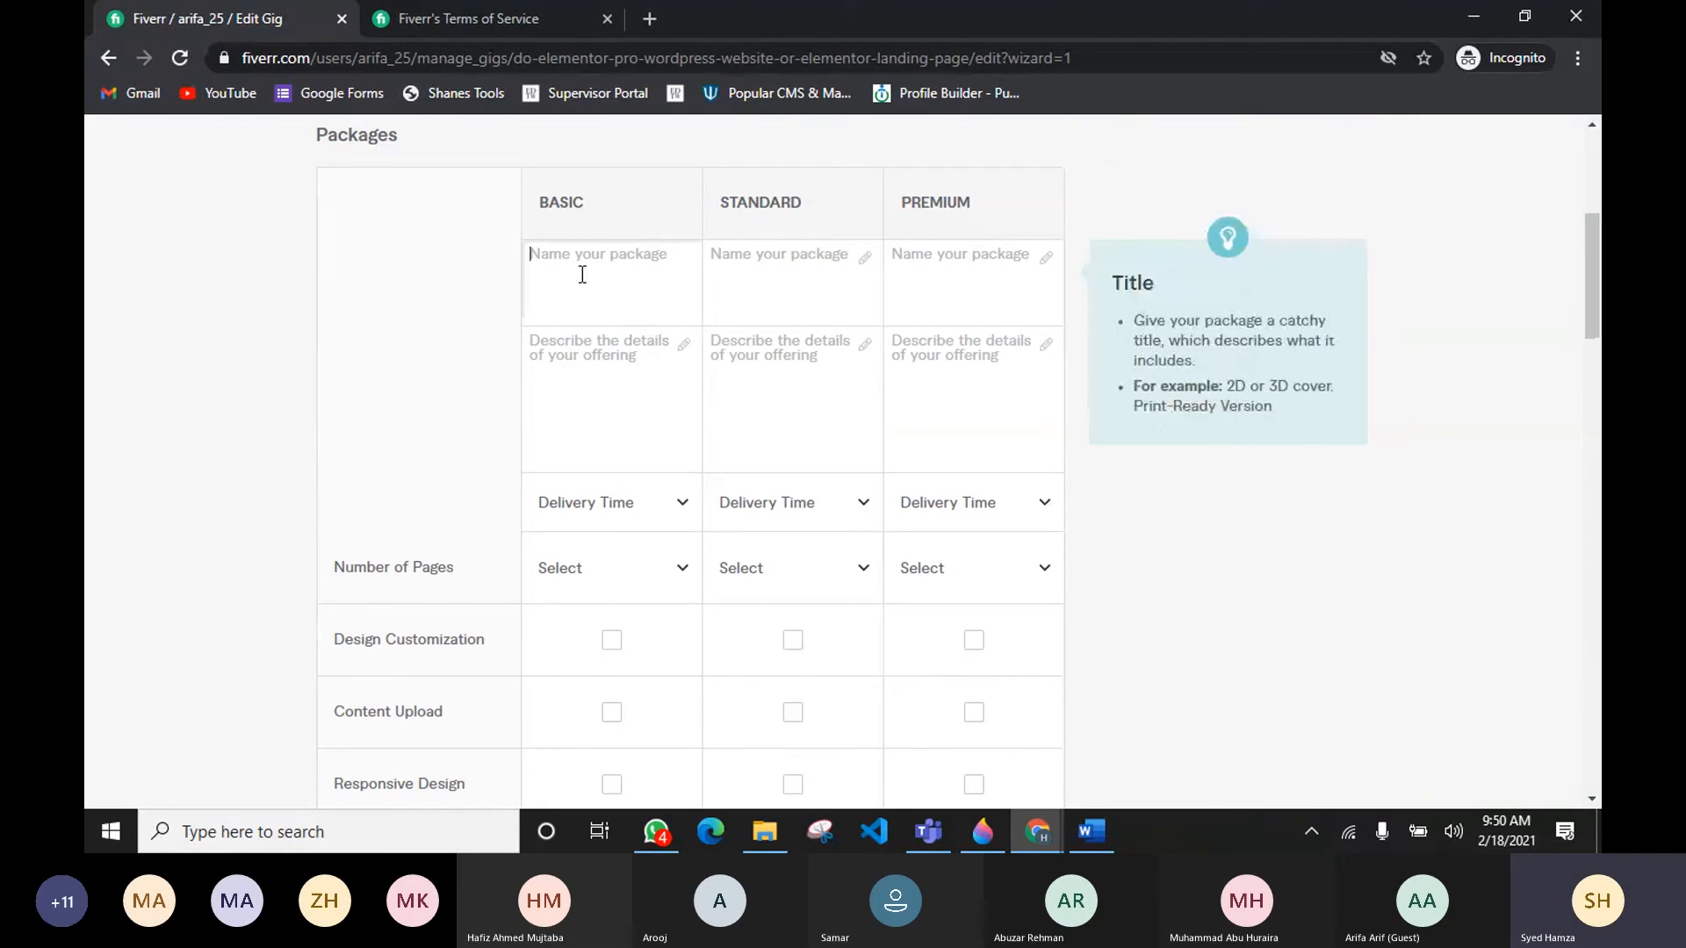
click(582, 274)
text(Basi)
key(BackSpace)
key(BackSpace)
key(BackSpace)
key(BackSpace)
text(Starter)
key(BackSpace)
key(BackSpace)
key(BackSpace)
key(BackSpace)
key(BackSpace)
key(BackSpace)
key(BackSpace)
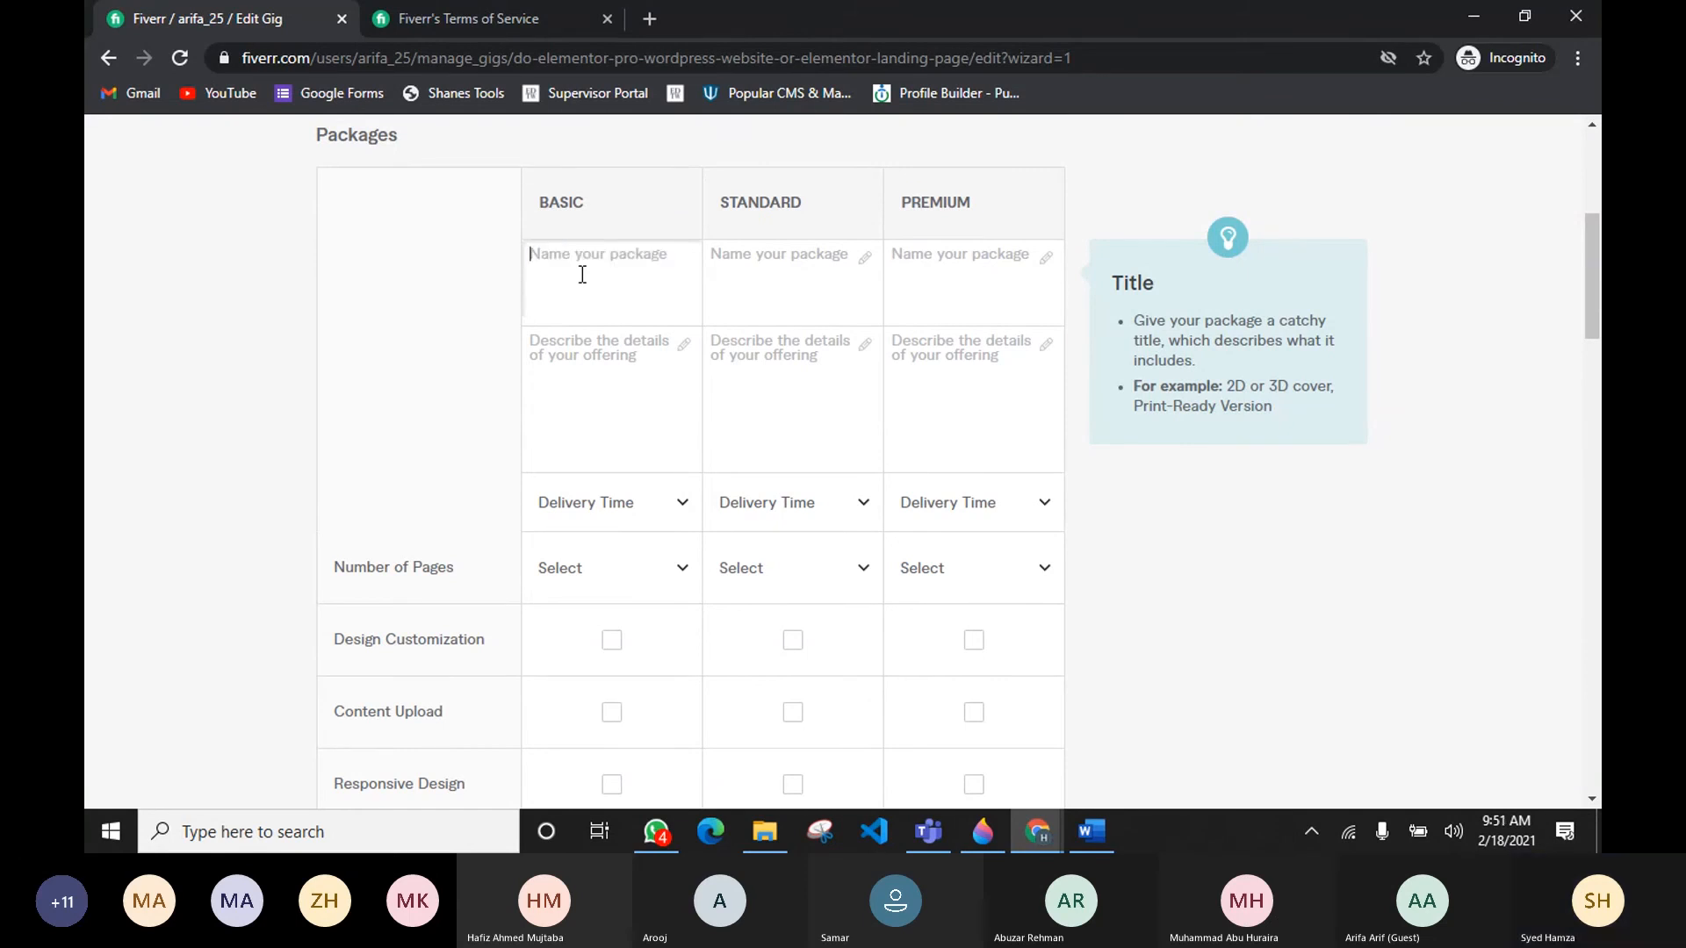
text(Landing Page)
Step: Review the keywords and description in the gig research document
click(731, 273)
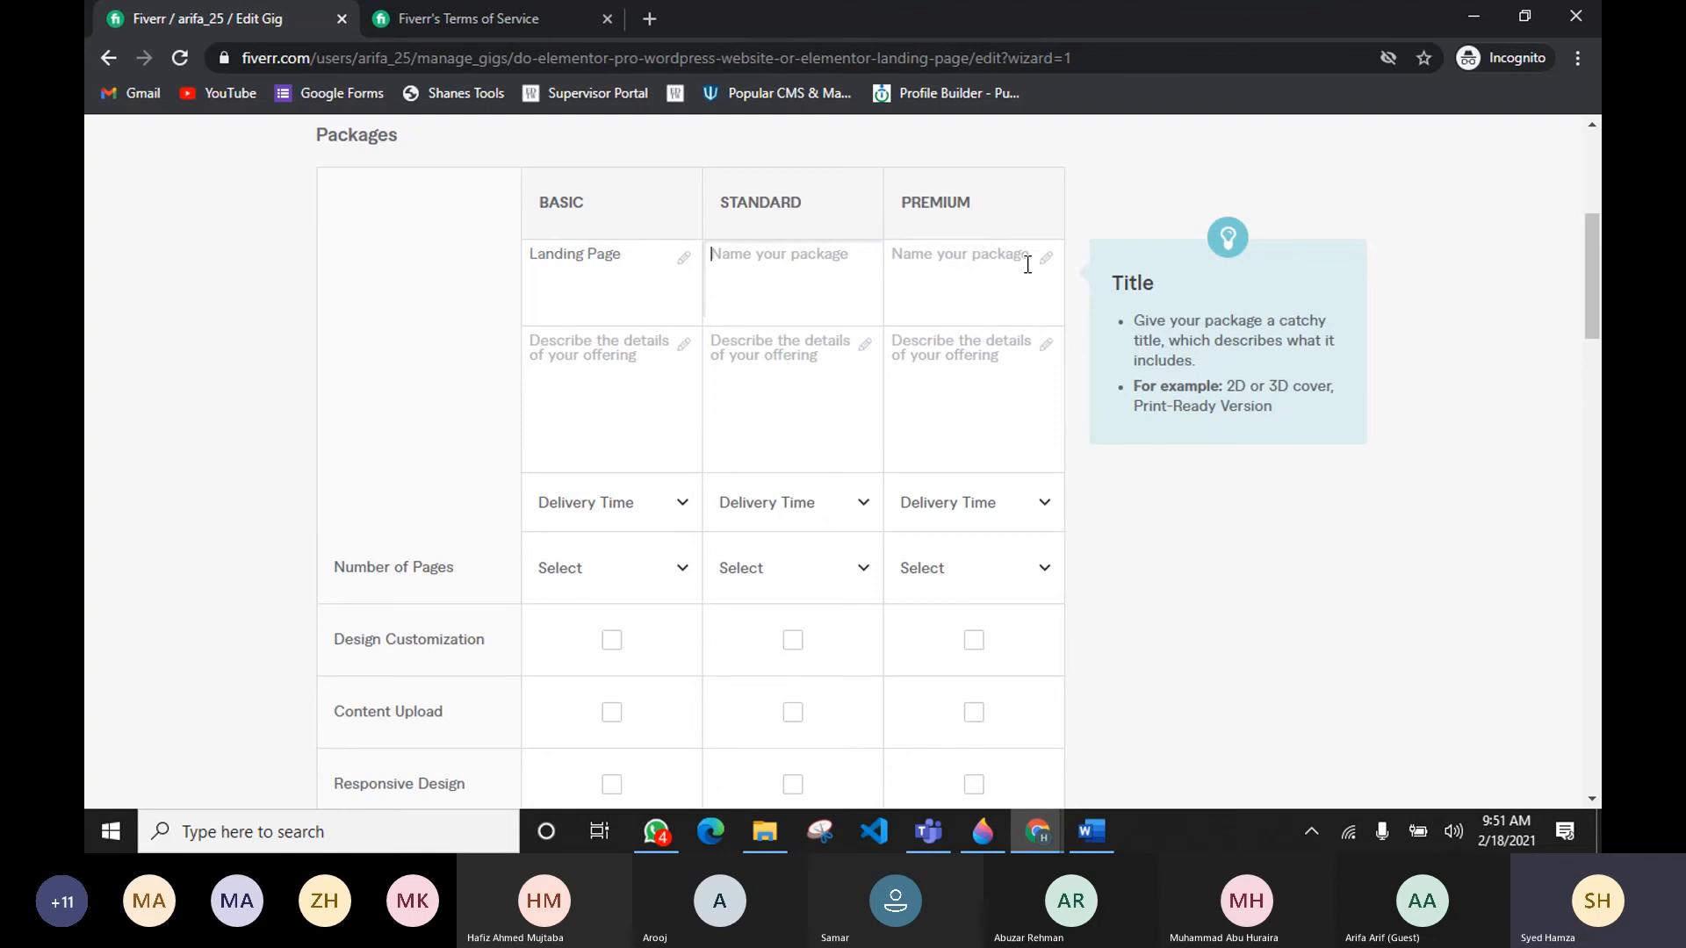
click(986, 254)
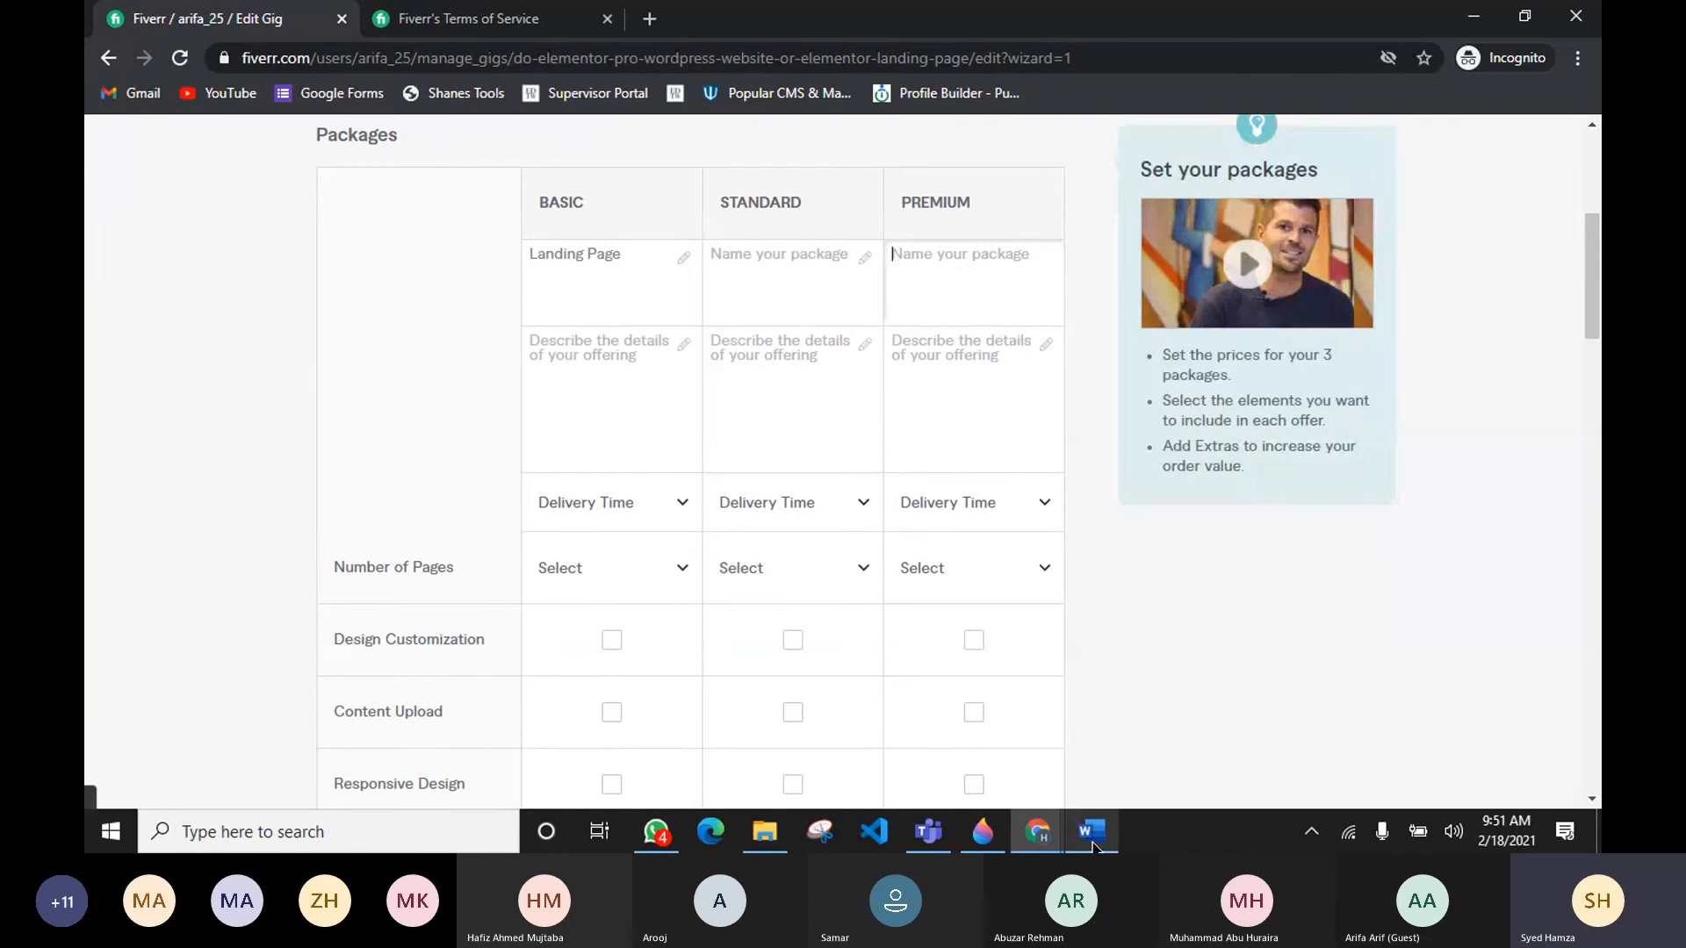
key(alt+Tab)
scroll(667, 555, down, 3)
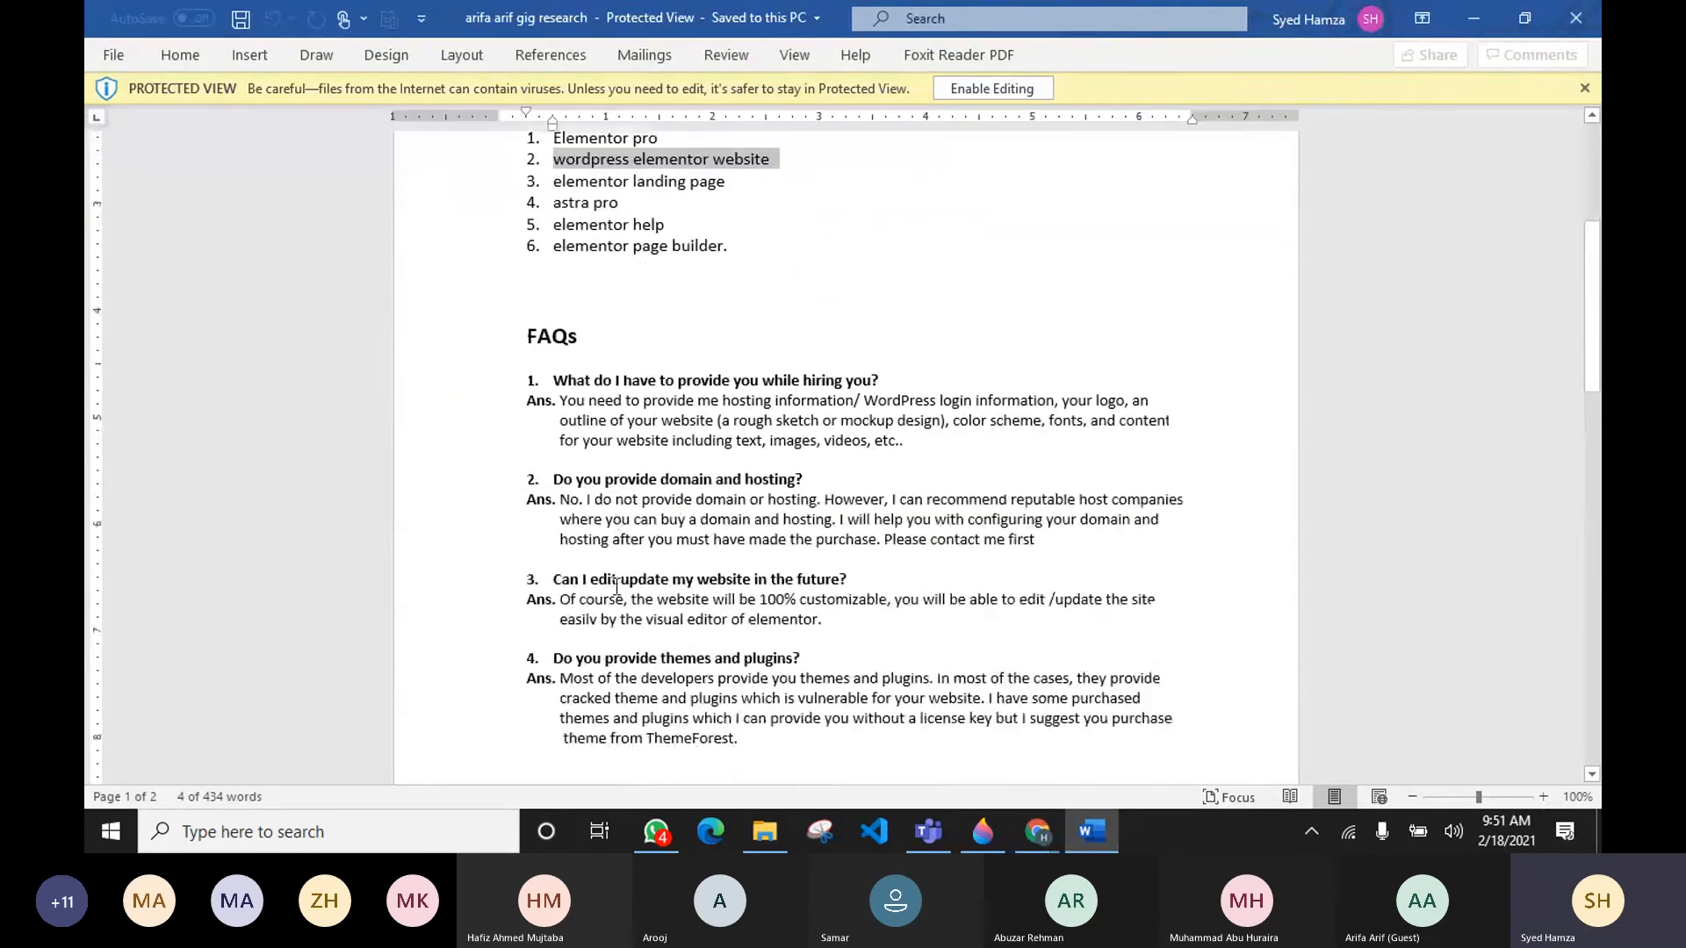
scroll(618, 586, down, 10)
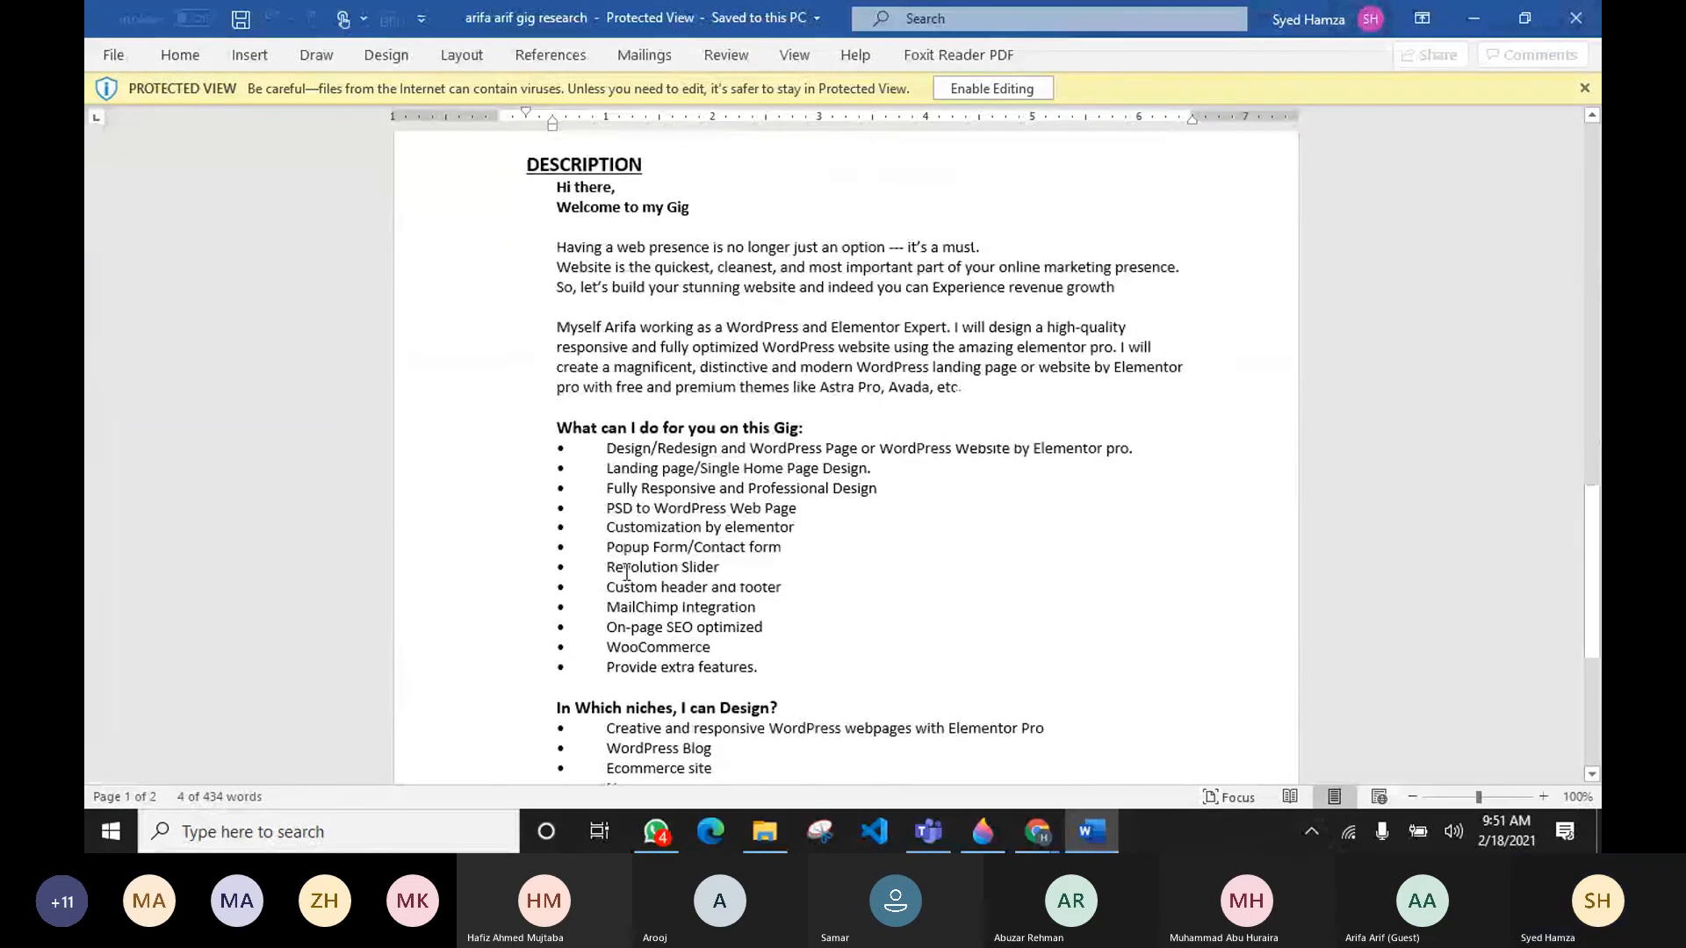
scroll(668, 571, up, 6)
scroll(728, 590, up, 6)
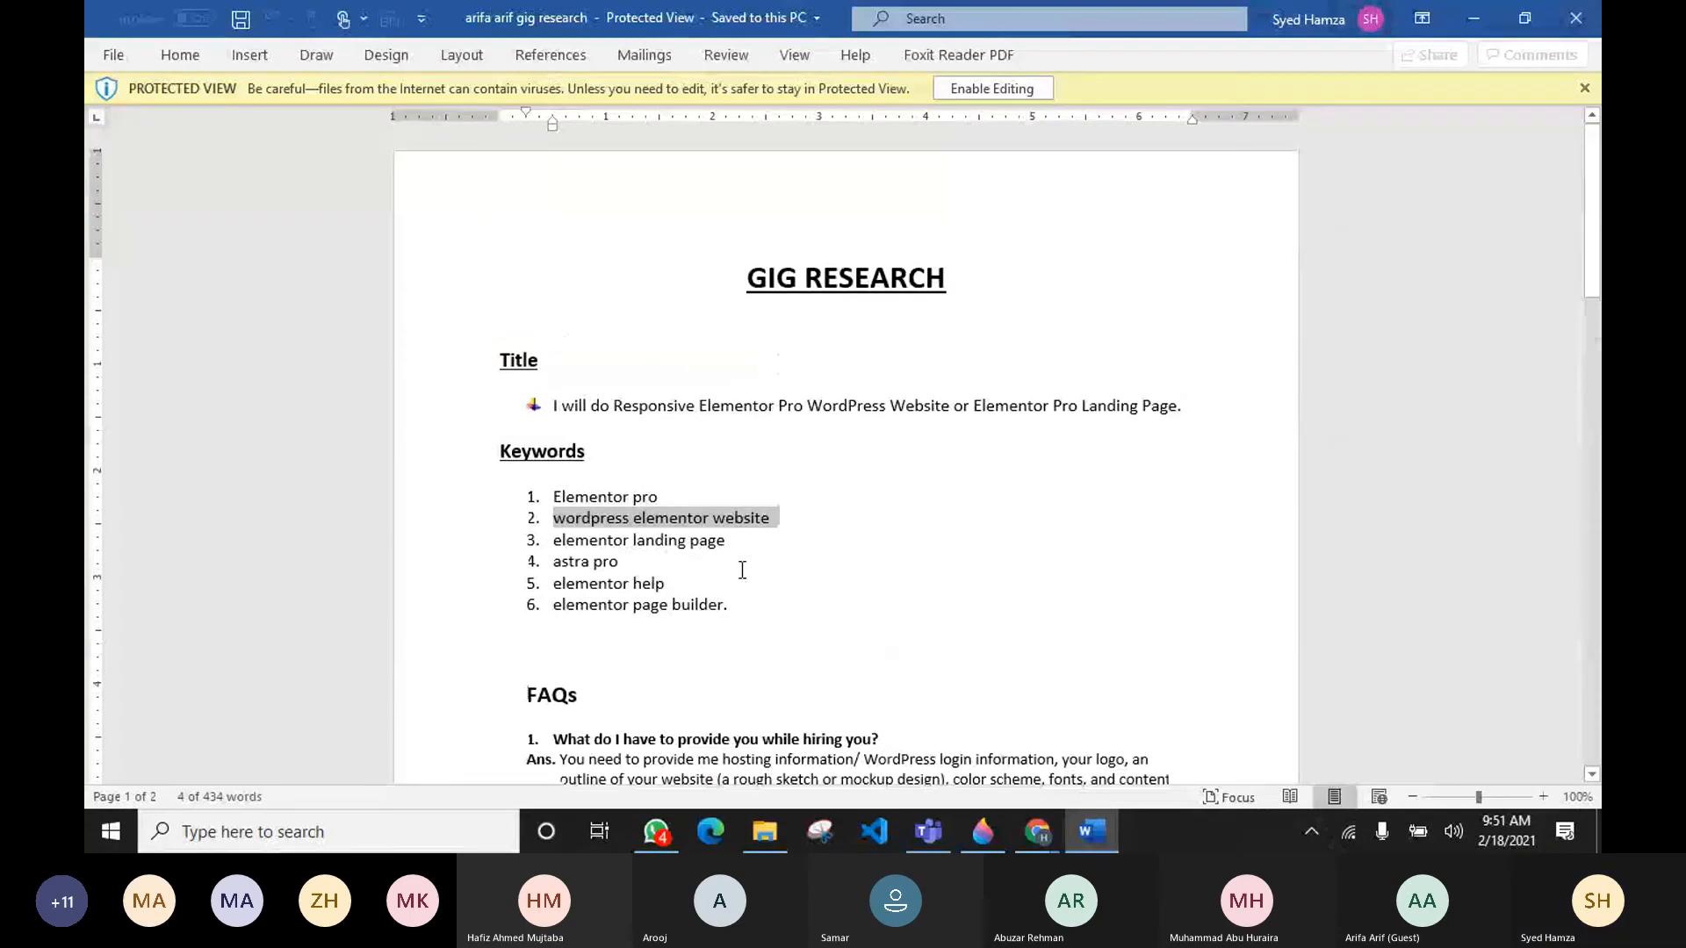
key(alt+Tab)
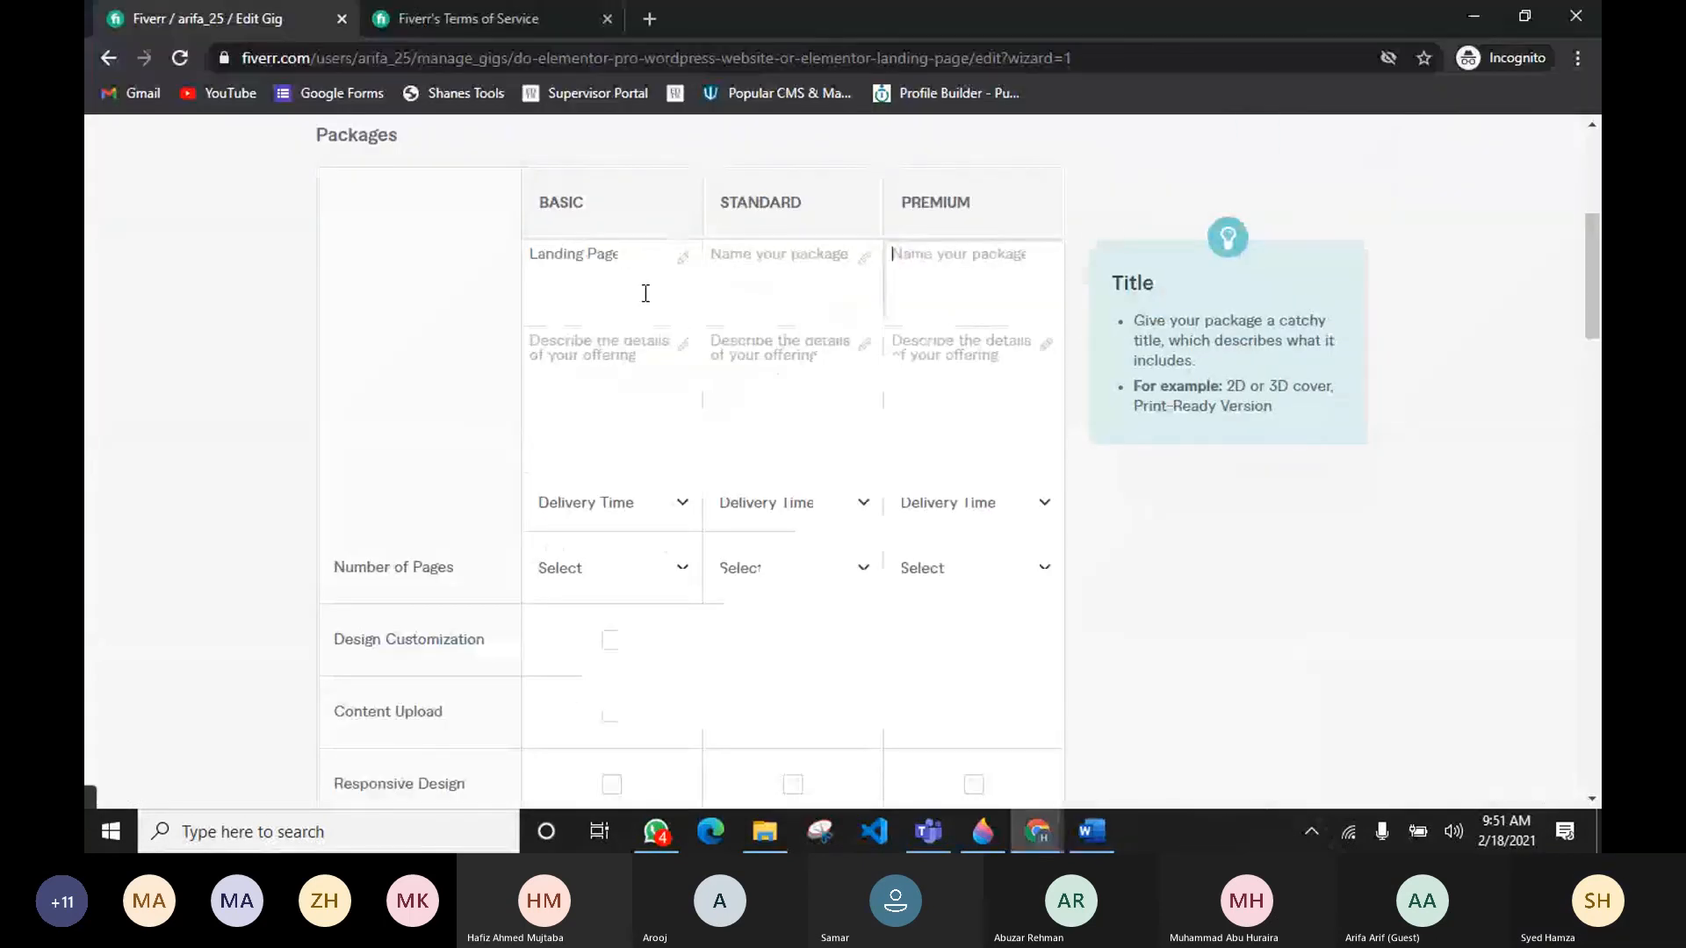
Step: Retype the Basic package name as Landing Page
drag(646, 257, 471, 232)
text(Basic)
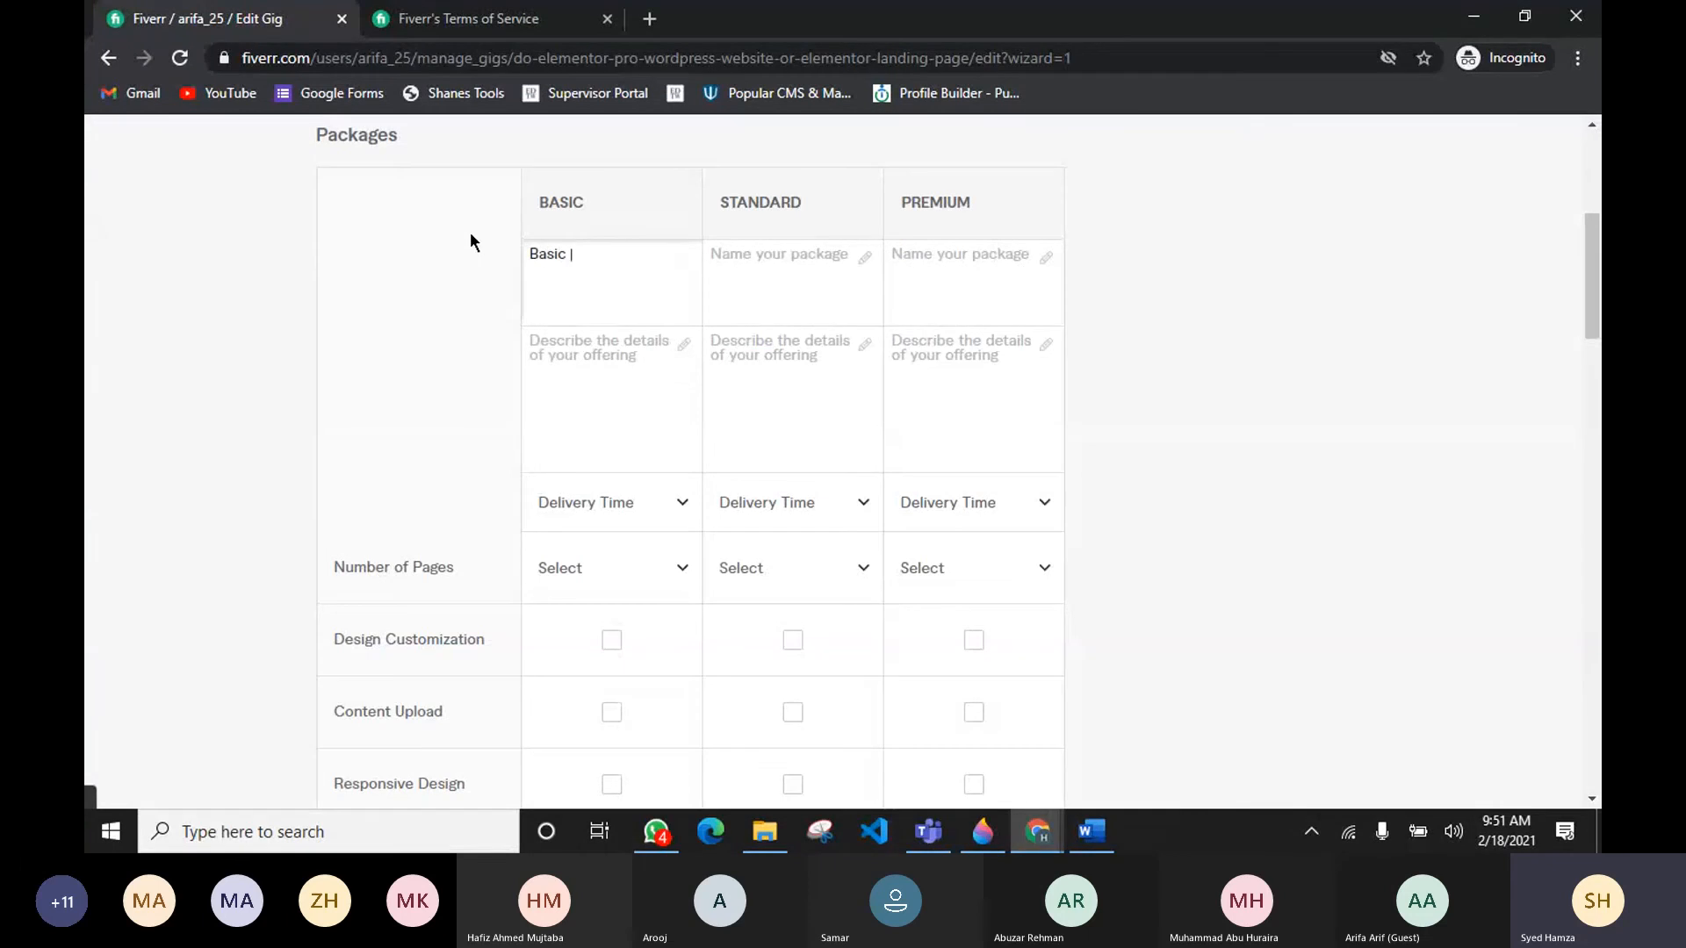
key(BackSpace)
key(BackSpace)
key(BackSpace)
key(BackSpace)
key(BackSpace)
key(BackSpace)
text(Landing)
key(BackSpace)
text(ng Page)
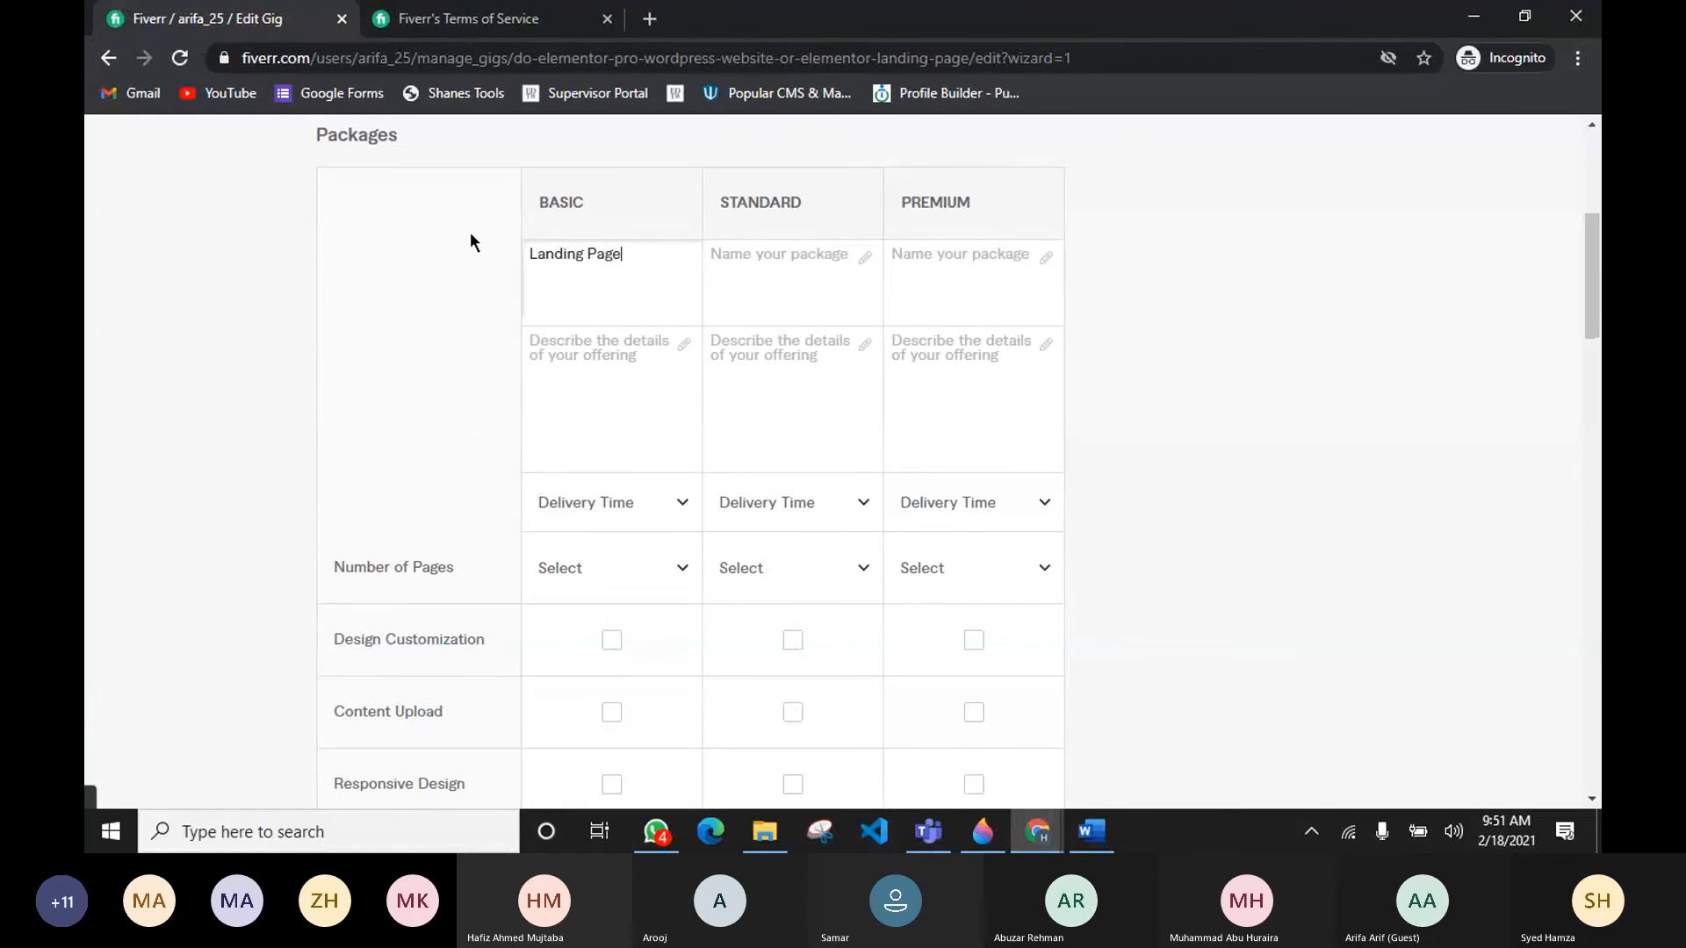
mouse_move(545, 251)
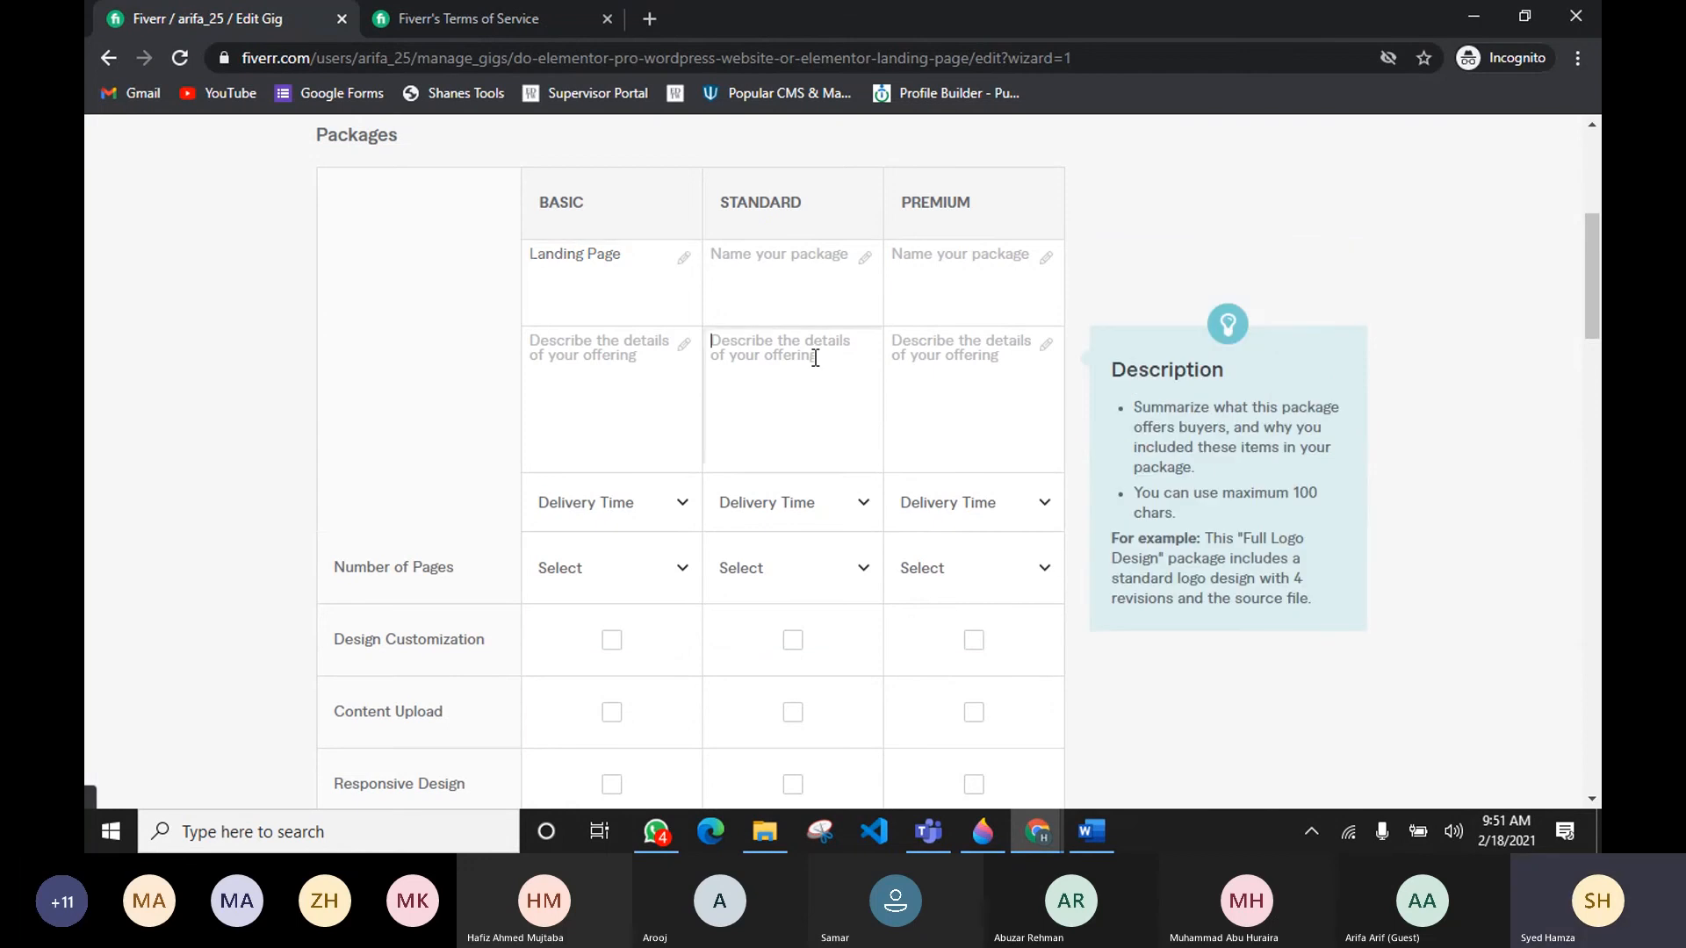
click(852, 314)
click(983, 351)
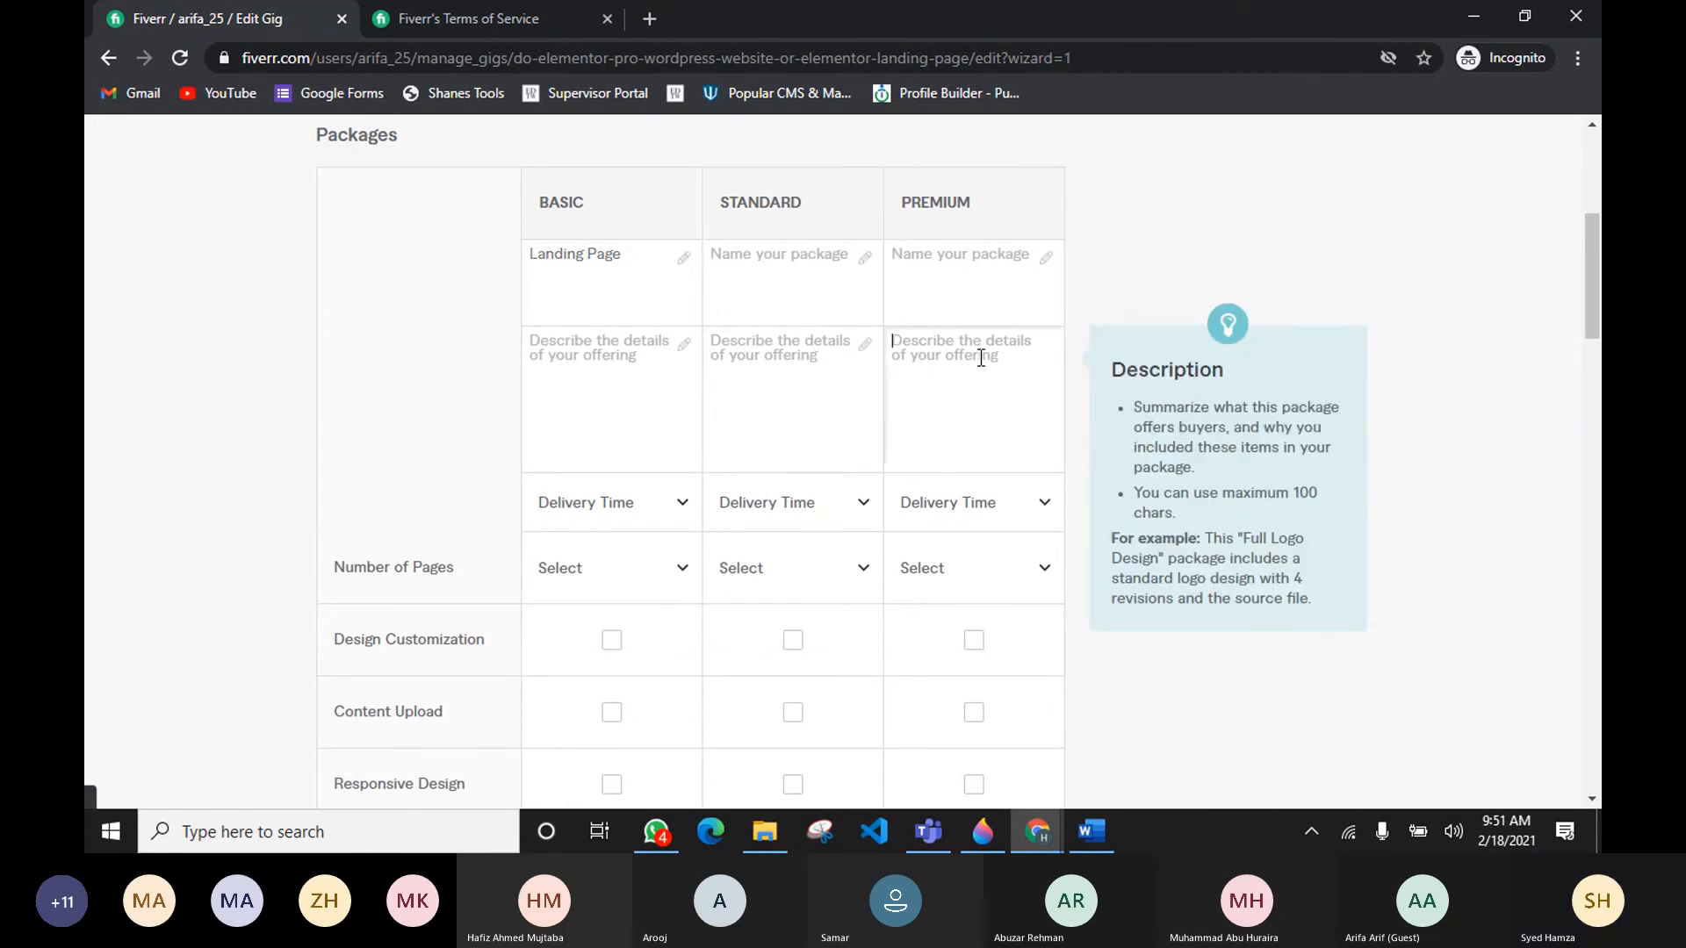
click(771, 260)
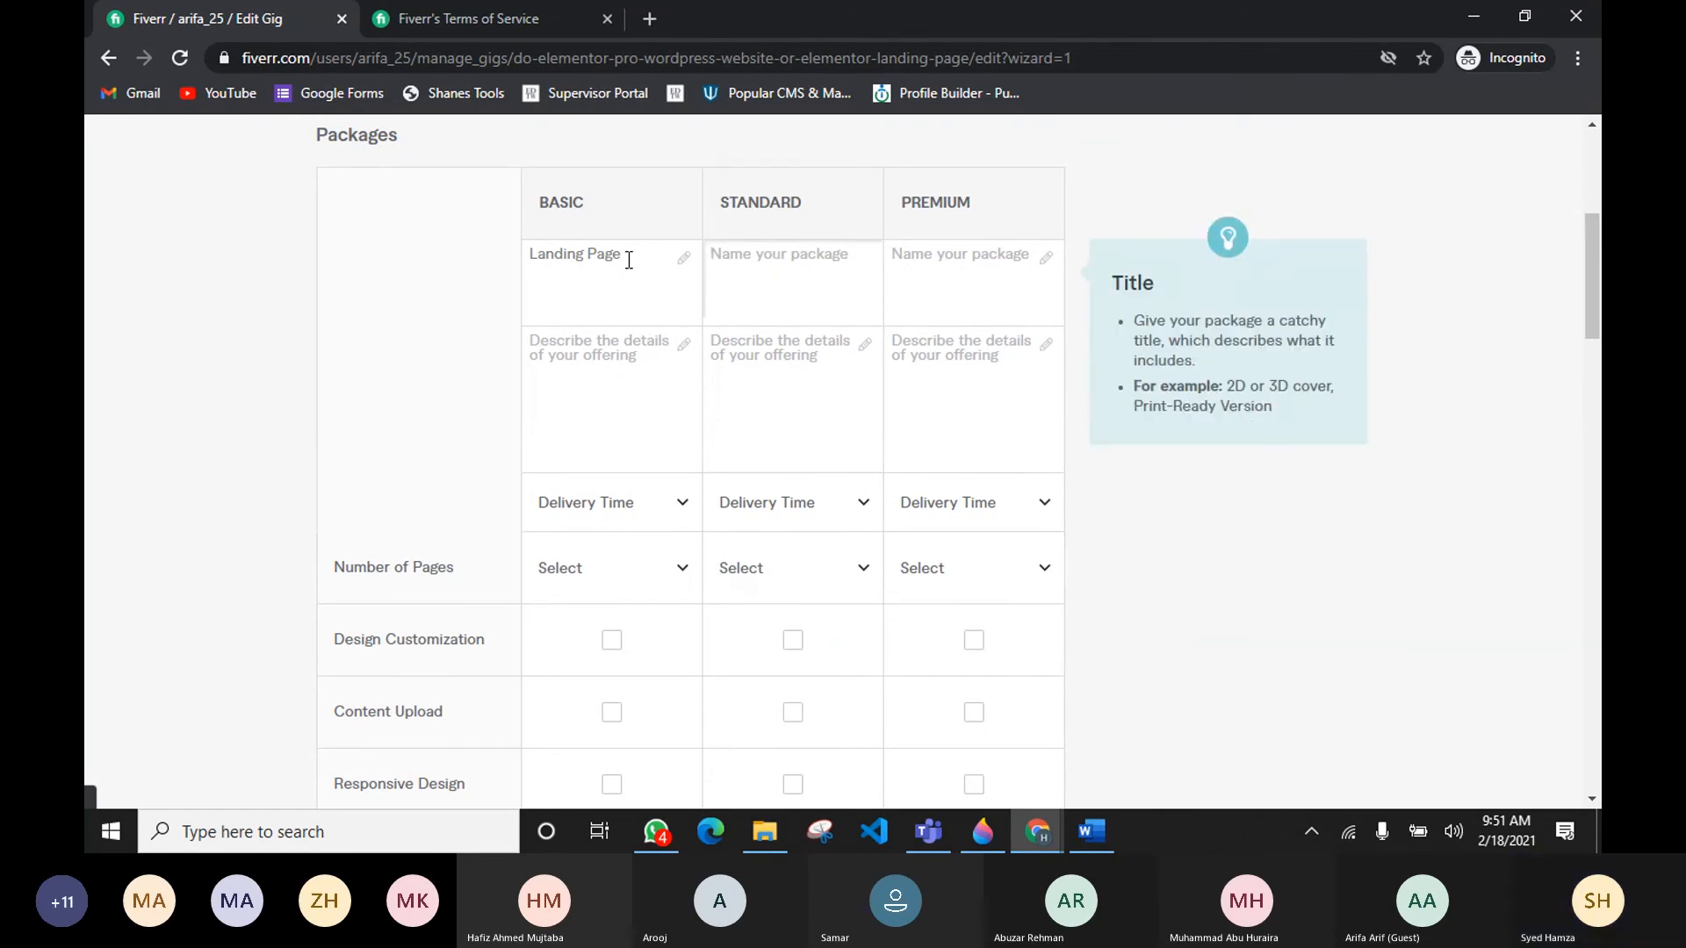
drag(625, 255, 529, 255)
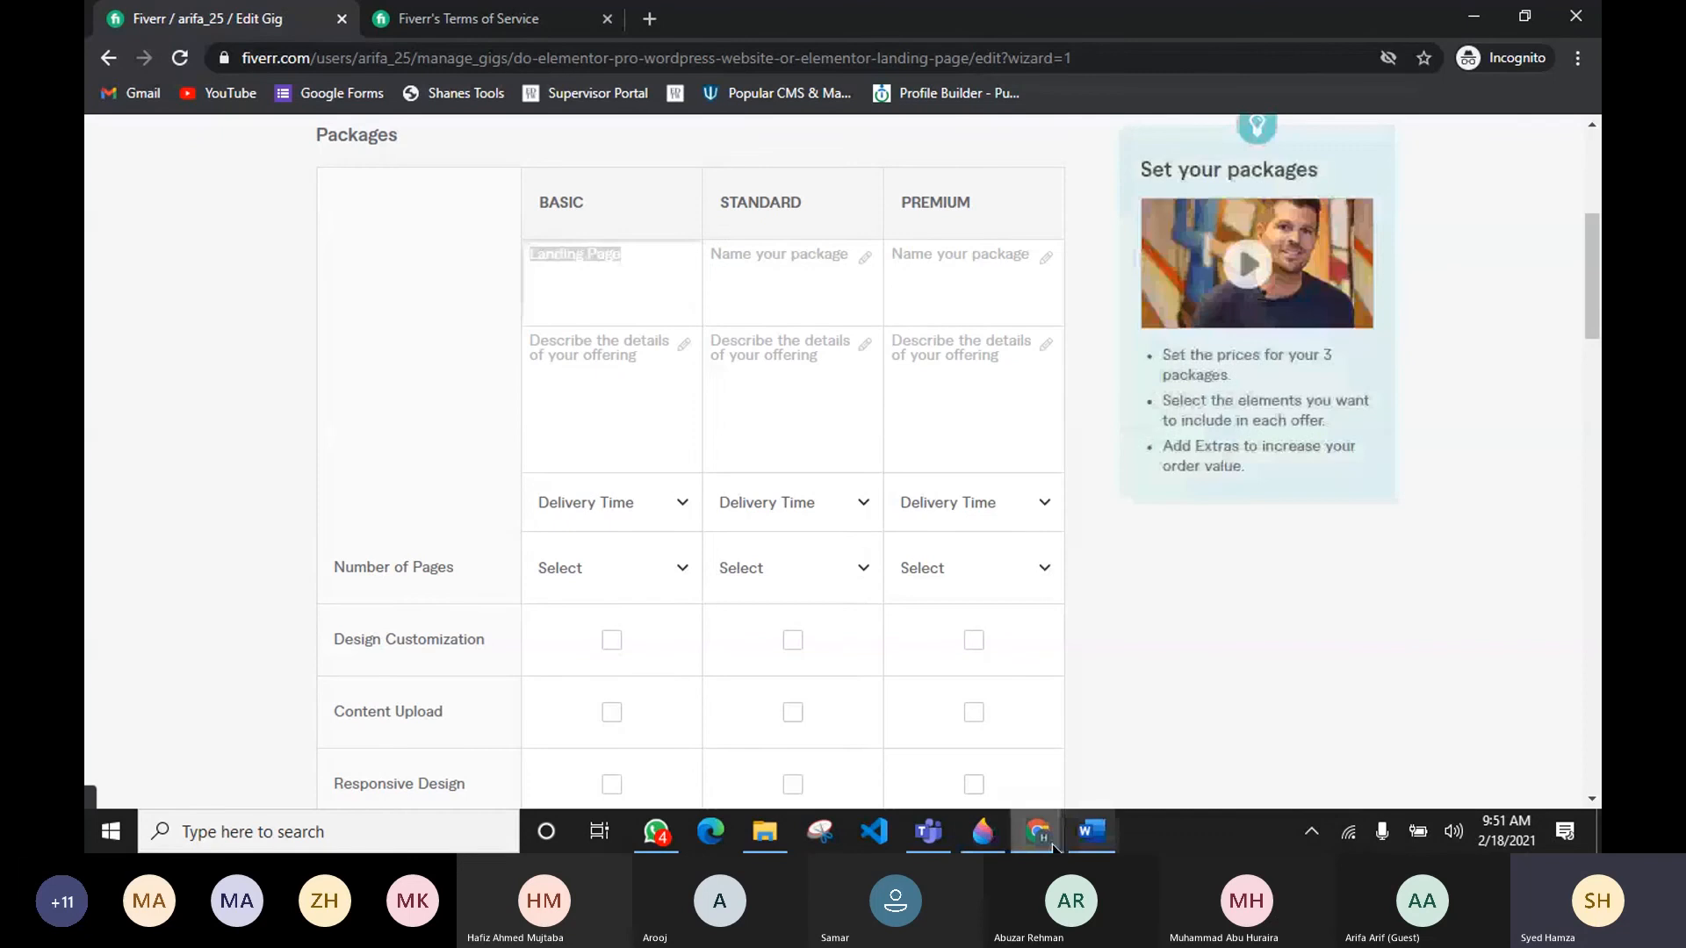
Step: Compare the Basic, Standard and Premium packages of a competitor's Elementor website gig
mouse_move(1037, 831)
click(983, 738)
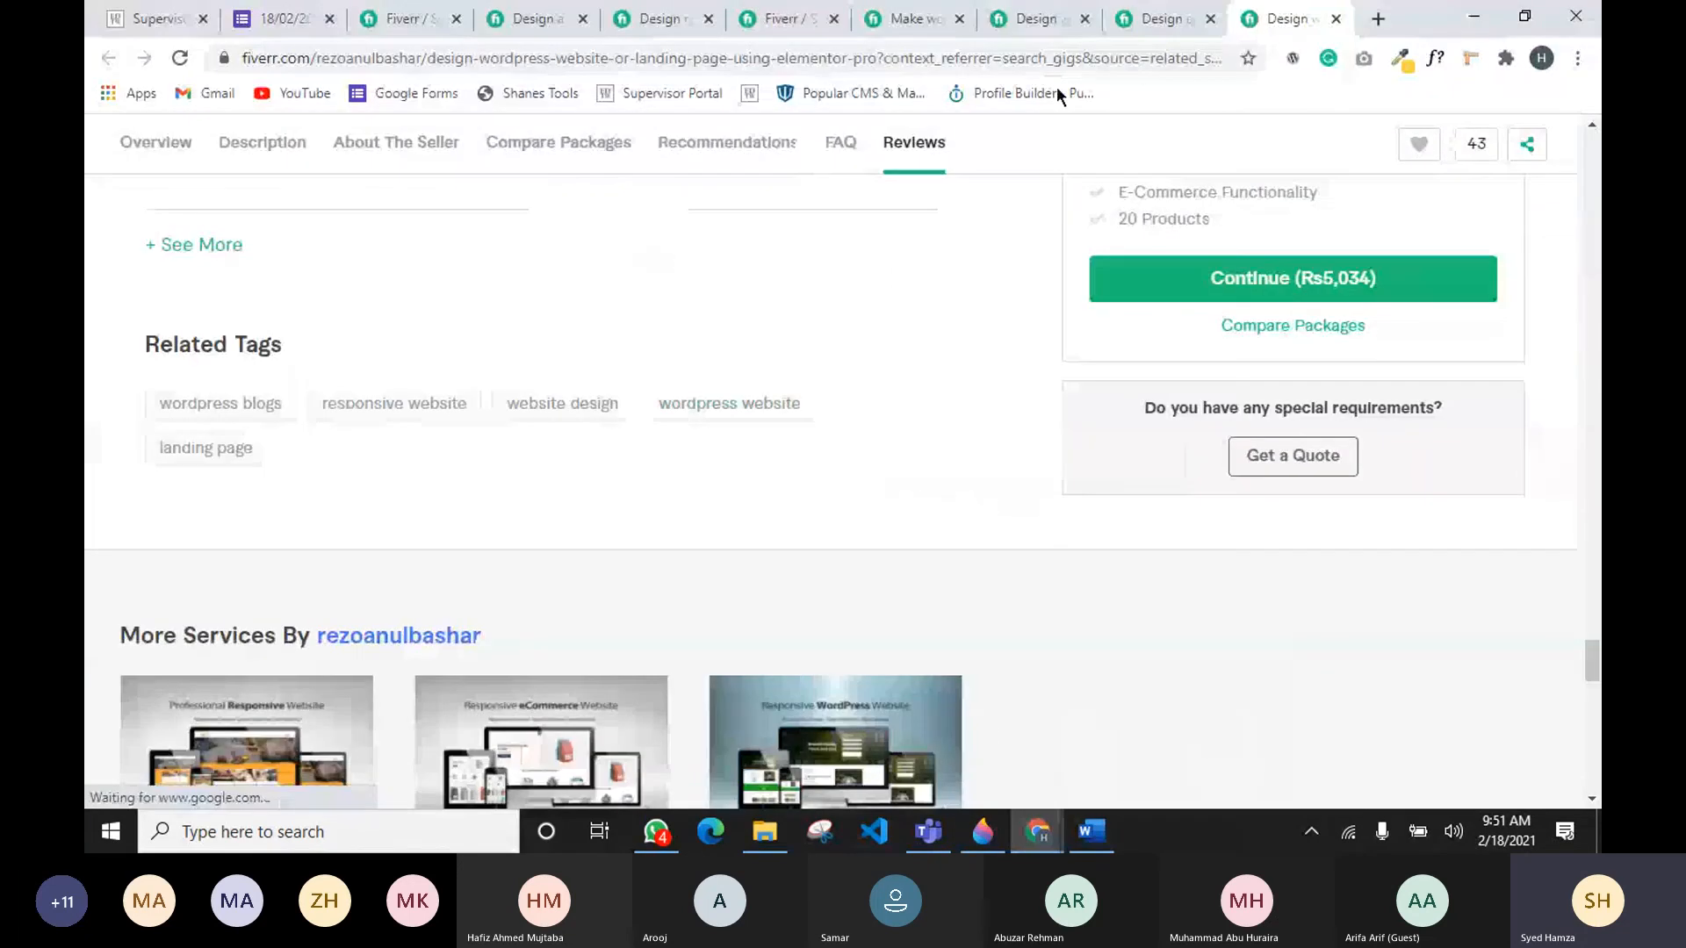
scroll(999, 434, up, 5)
scroll(999, 439, up, 5)
drag(1118, 385, 1397, 389)
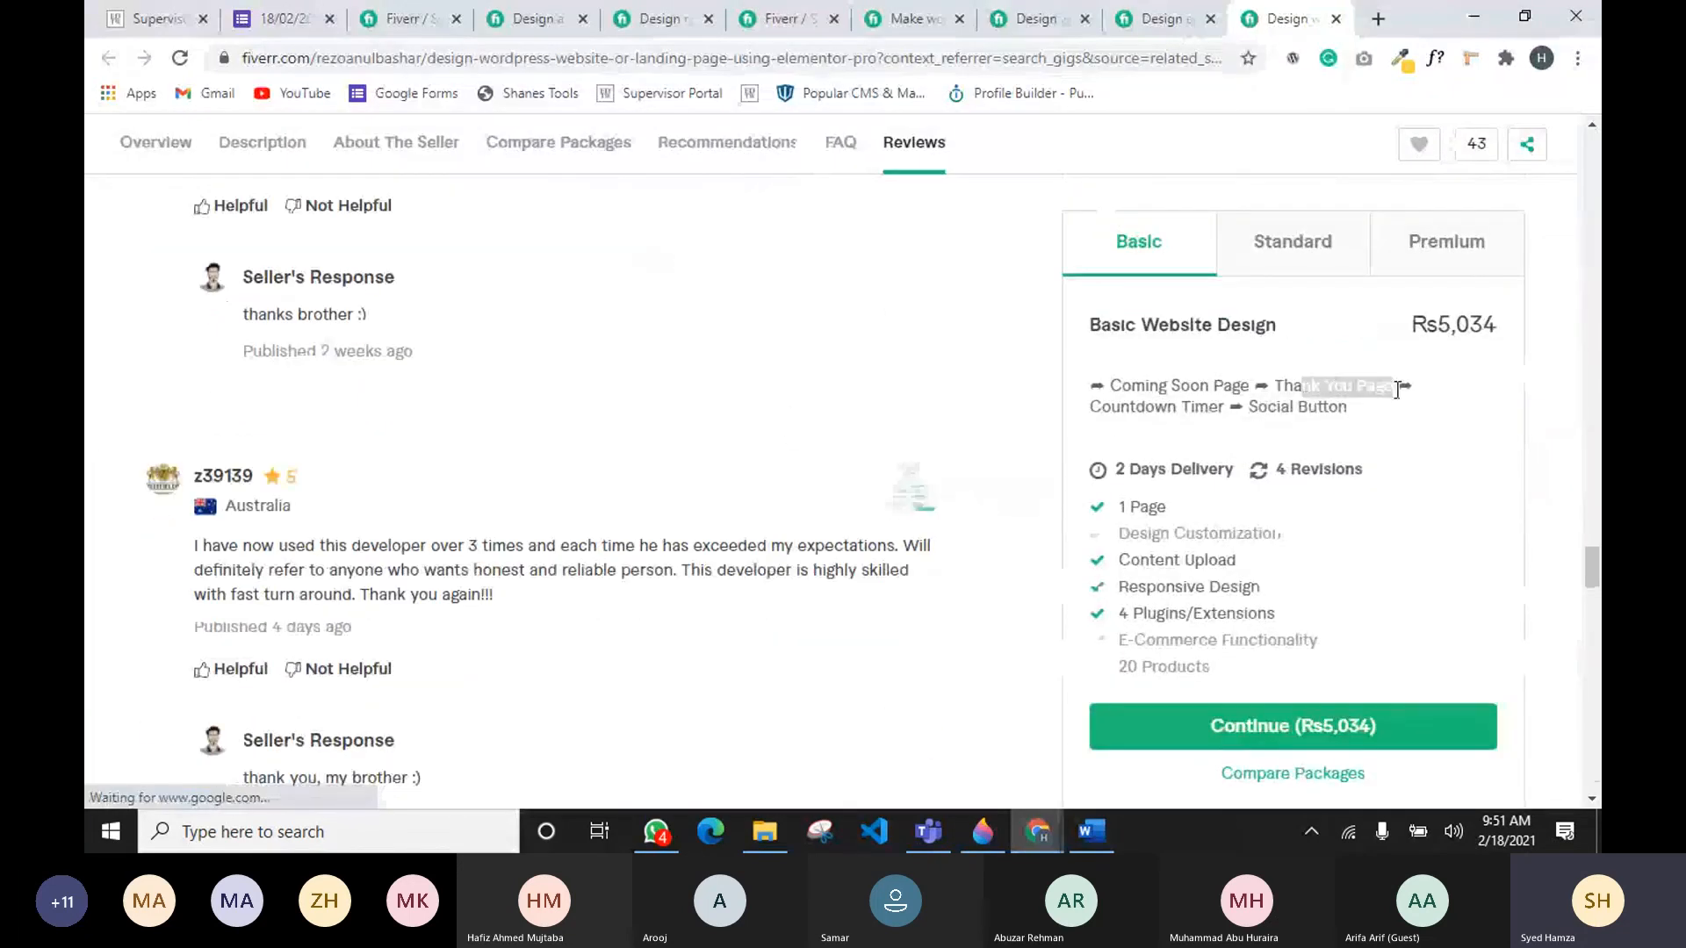
click(1089, 407)
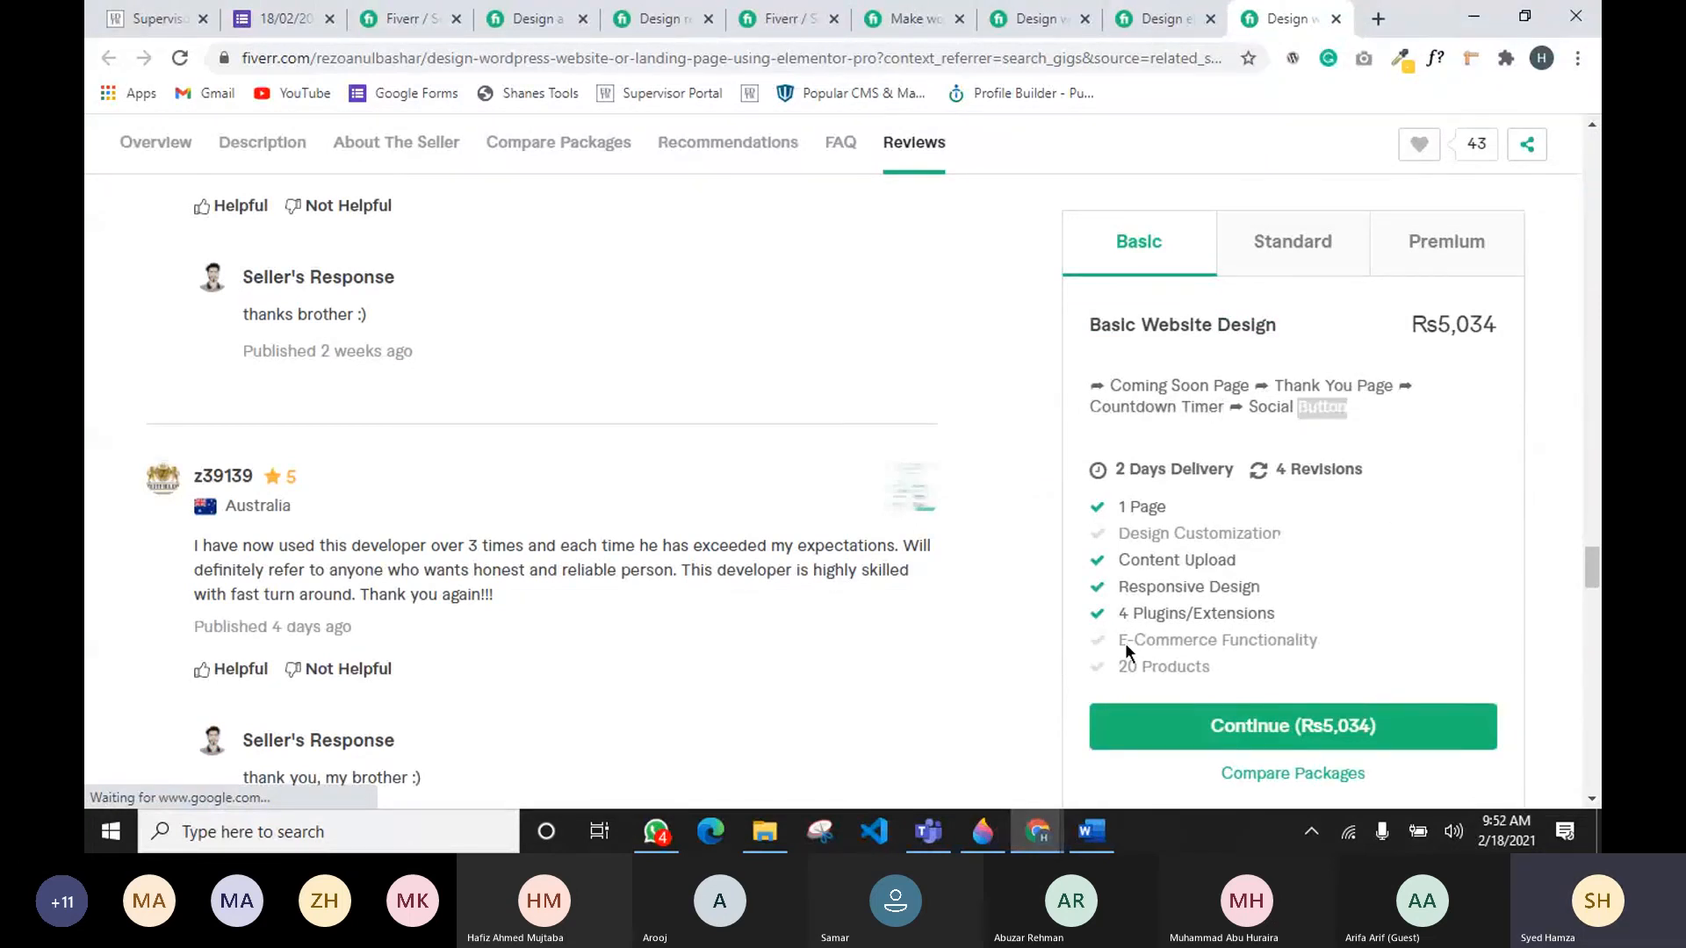
click(1290, 262)
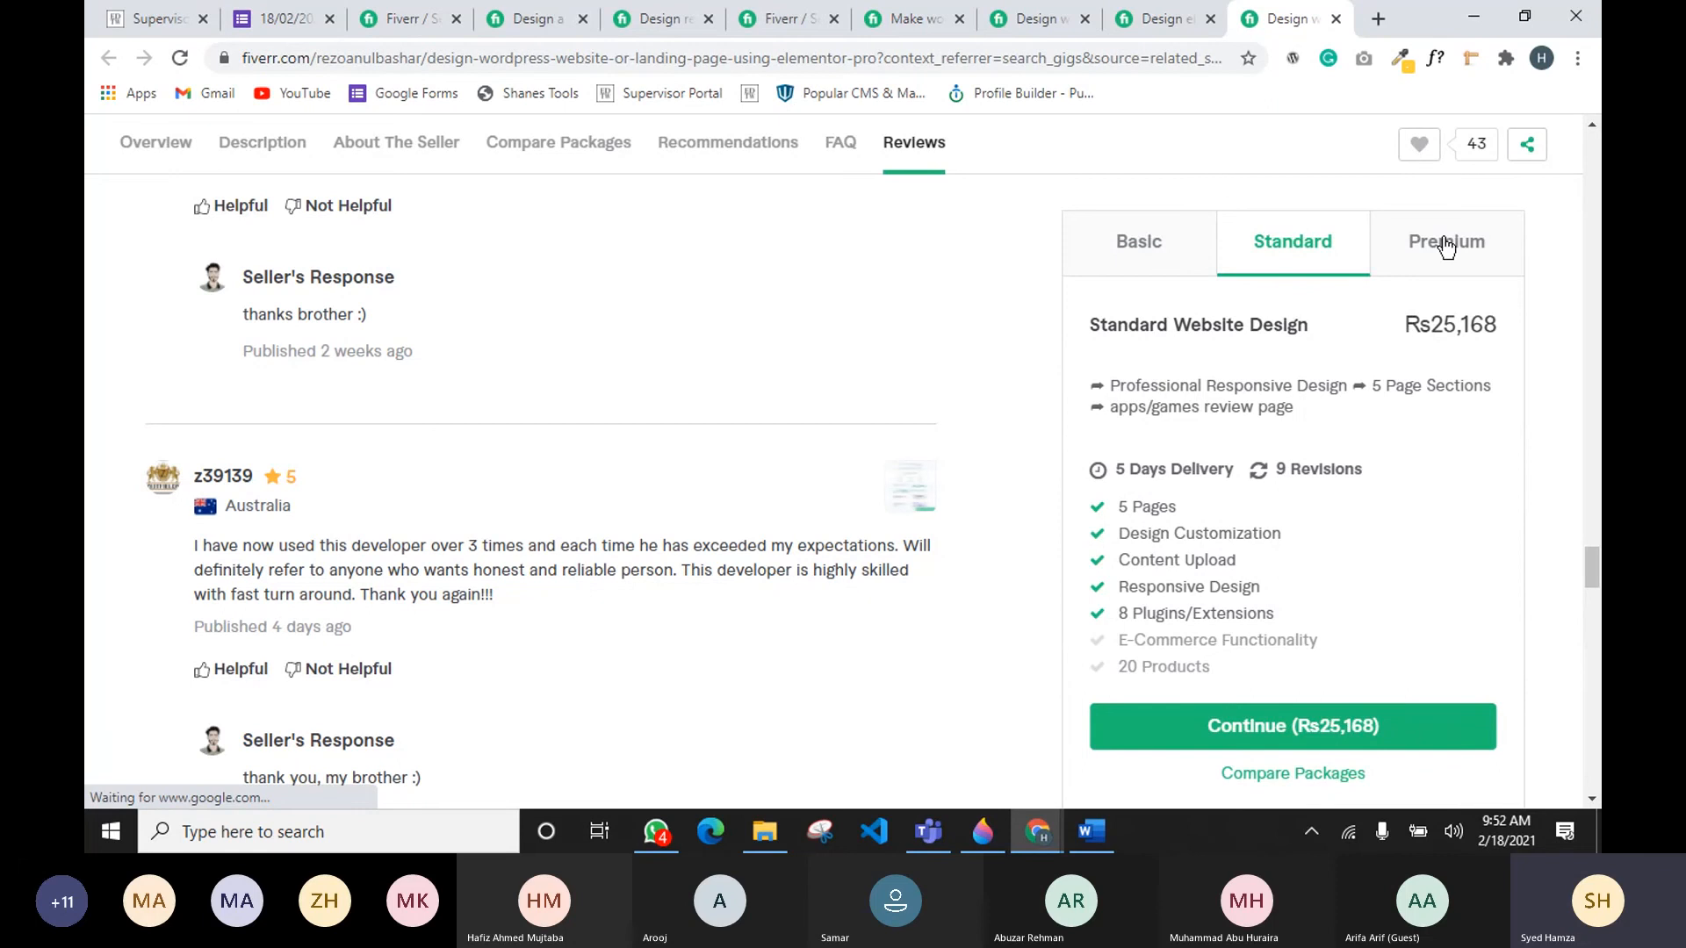
click(1470, 269)
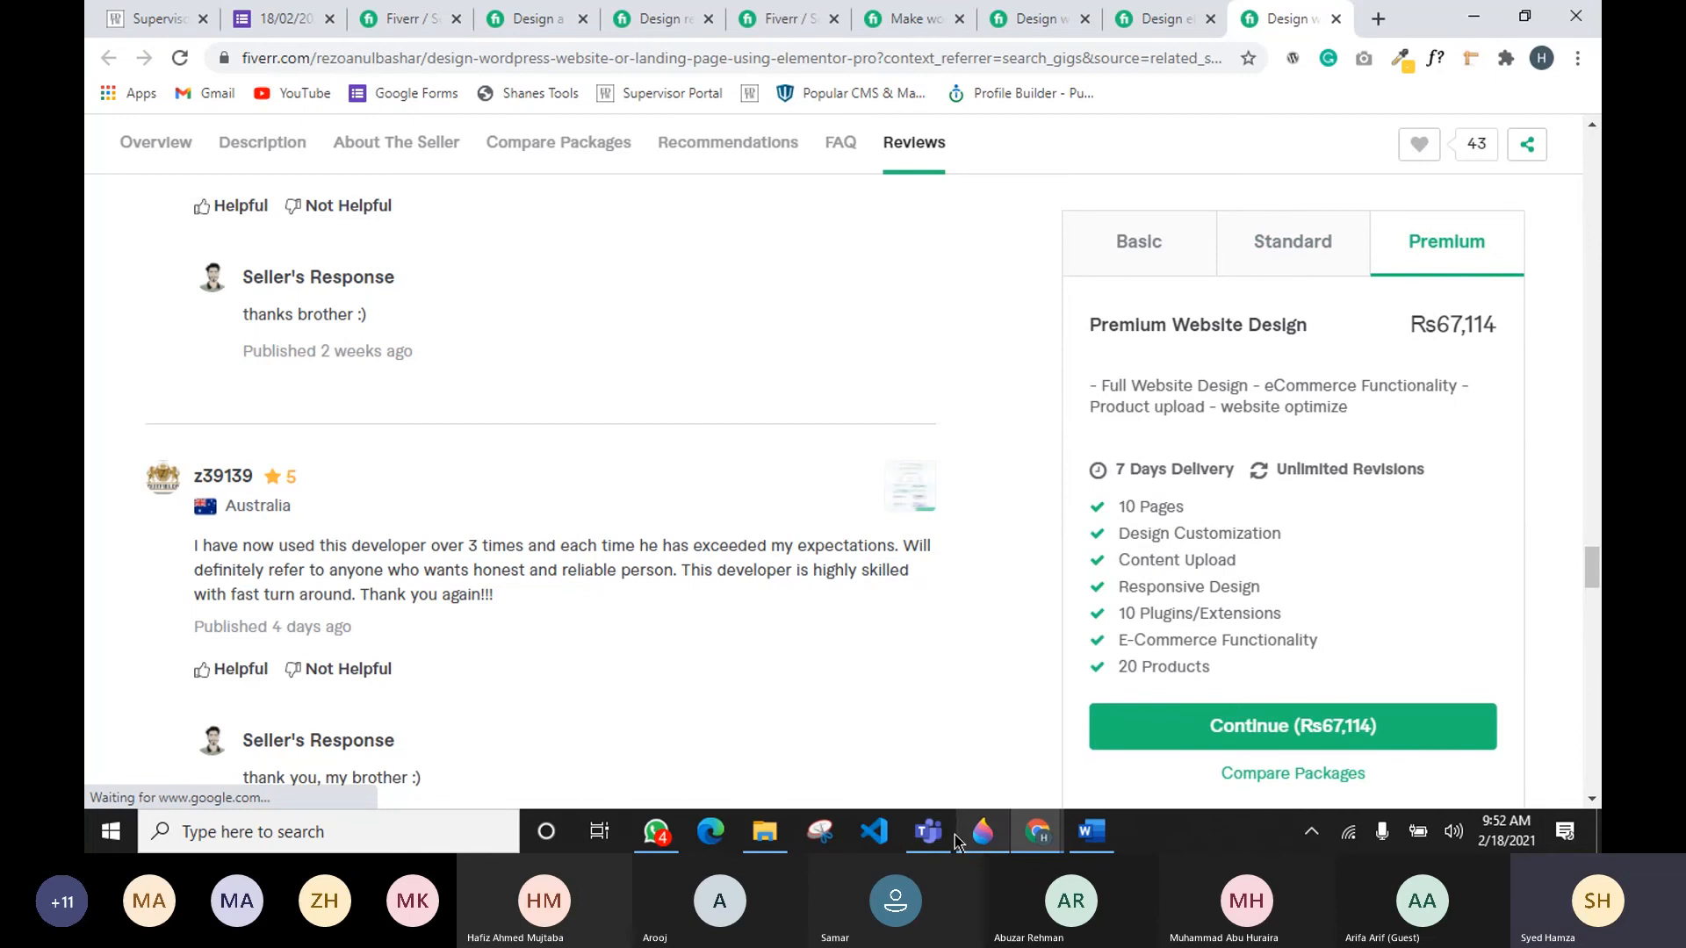
mouse_move(981, 843)
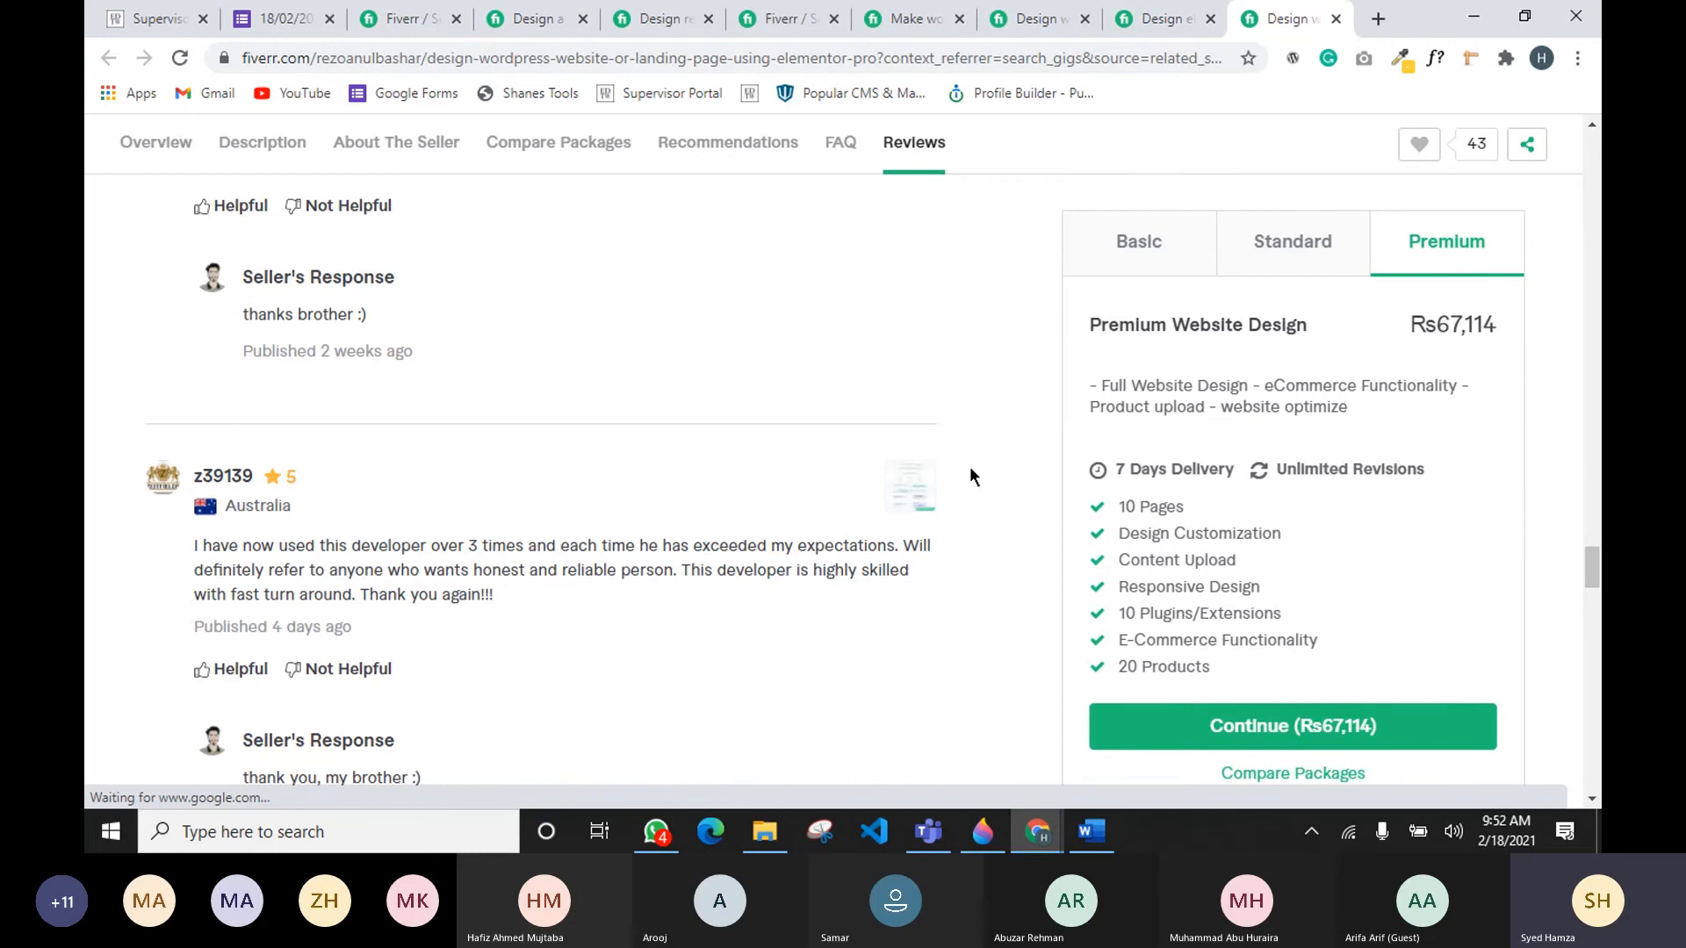
key(alt+Tab)
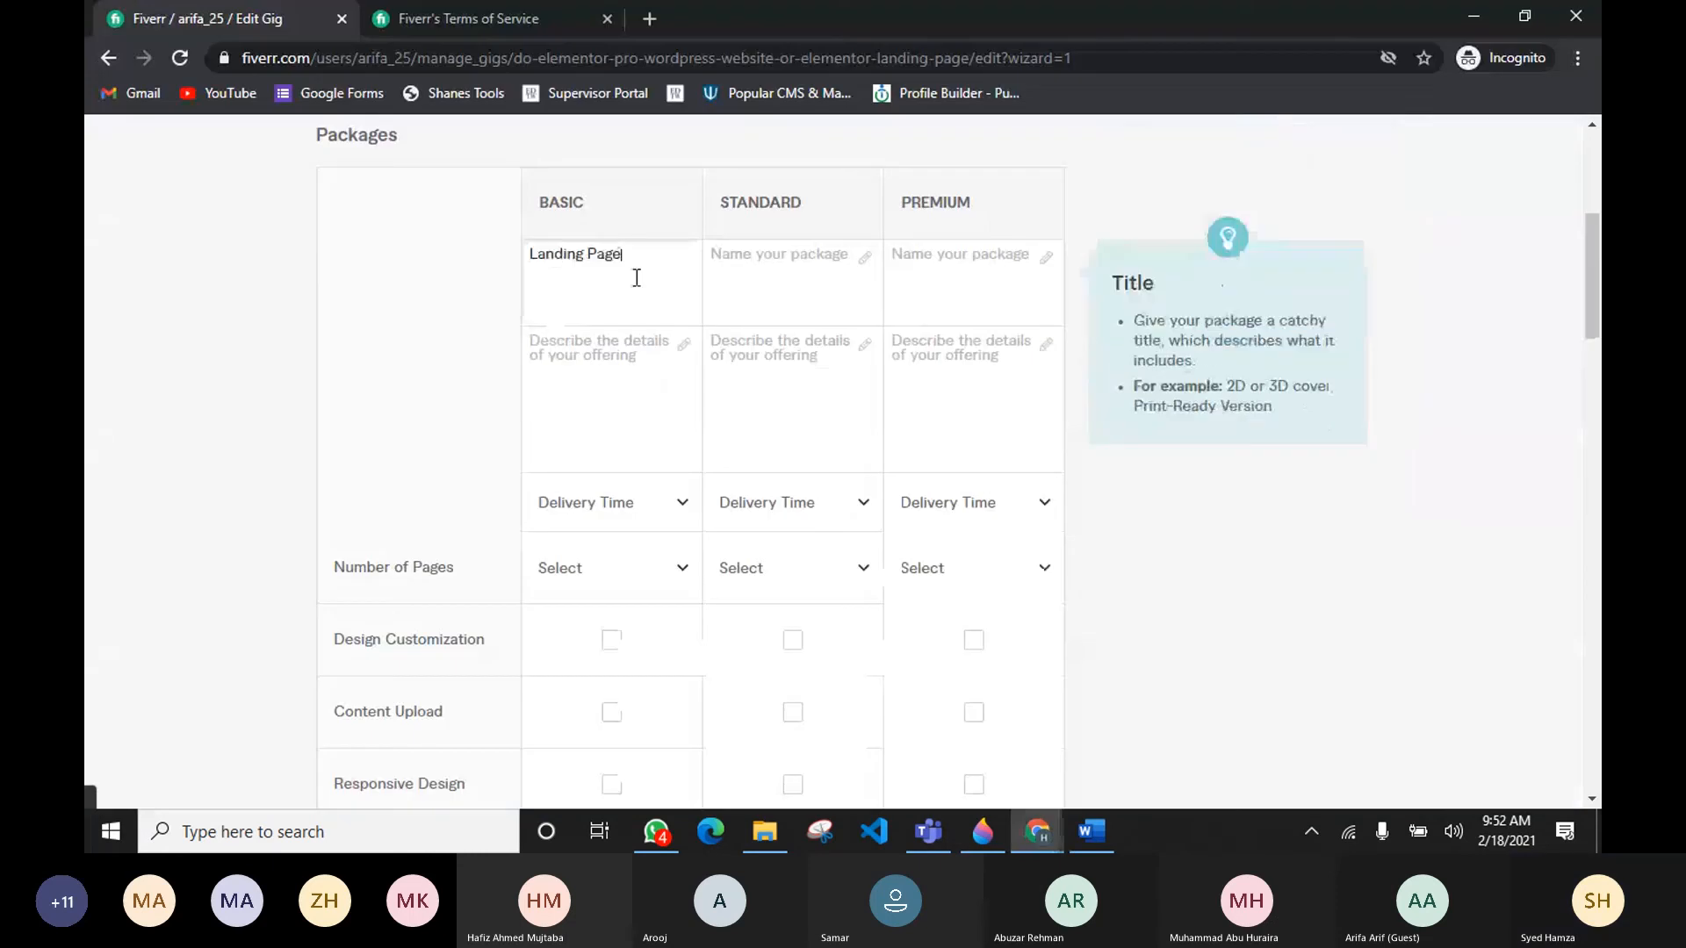
Step: Describe the Basic package as Responsive Landing page / Coming Soon Page
click(575, 365)
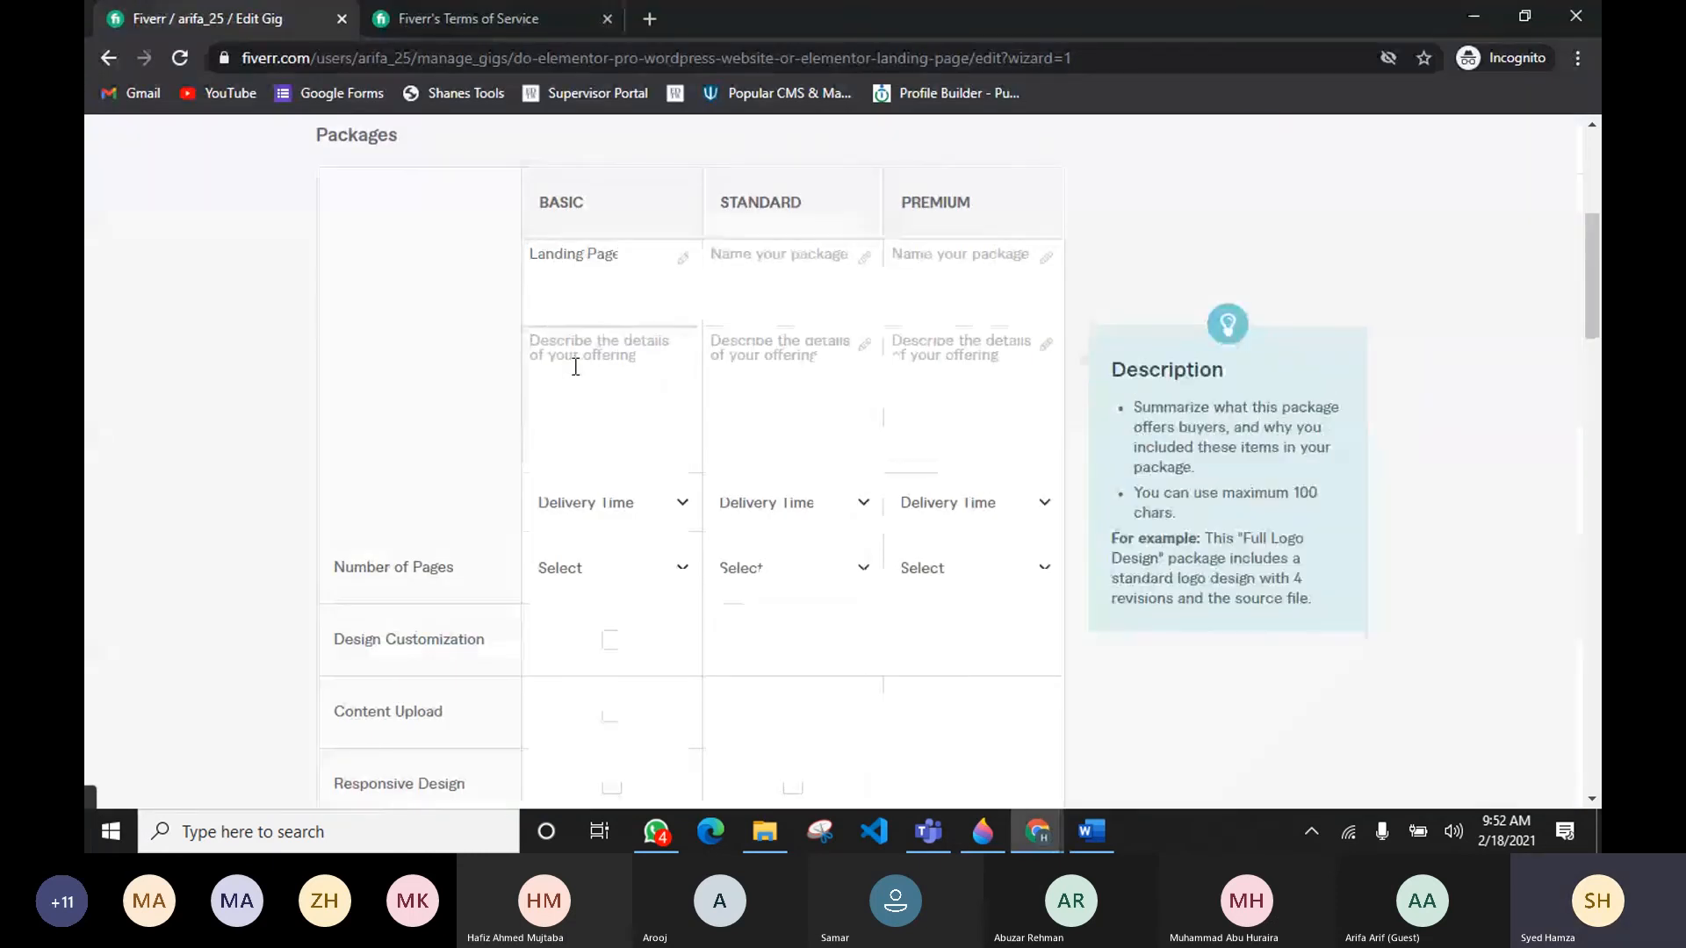
text(Singl)
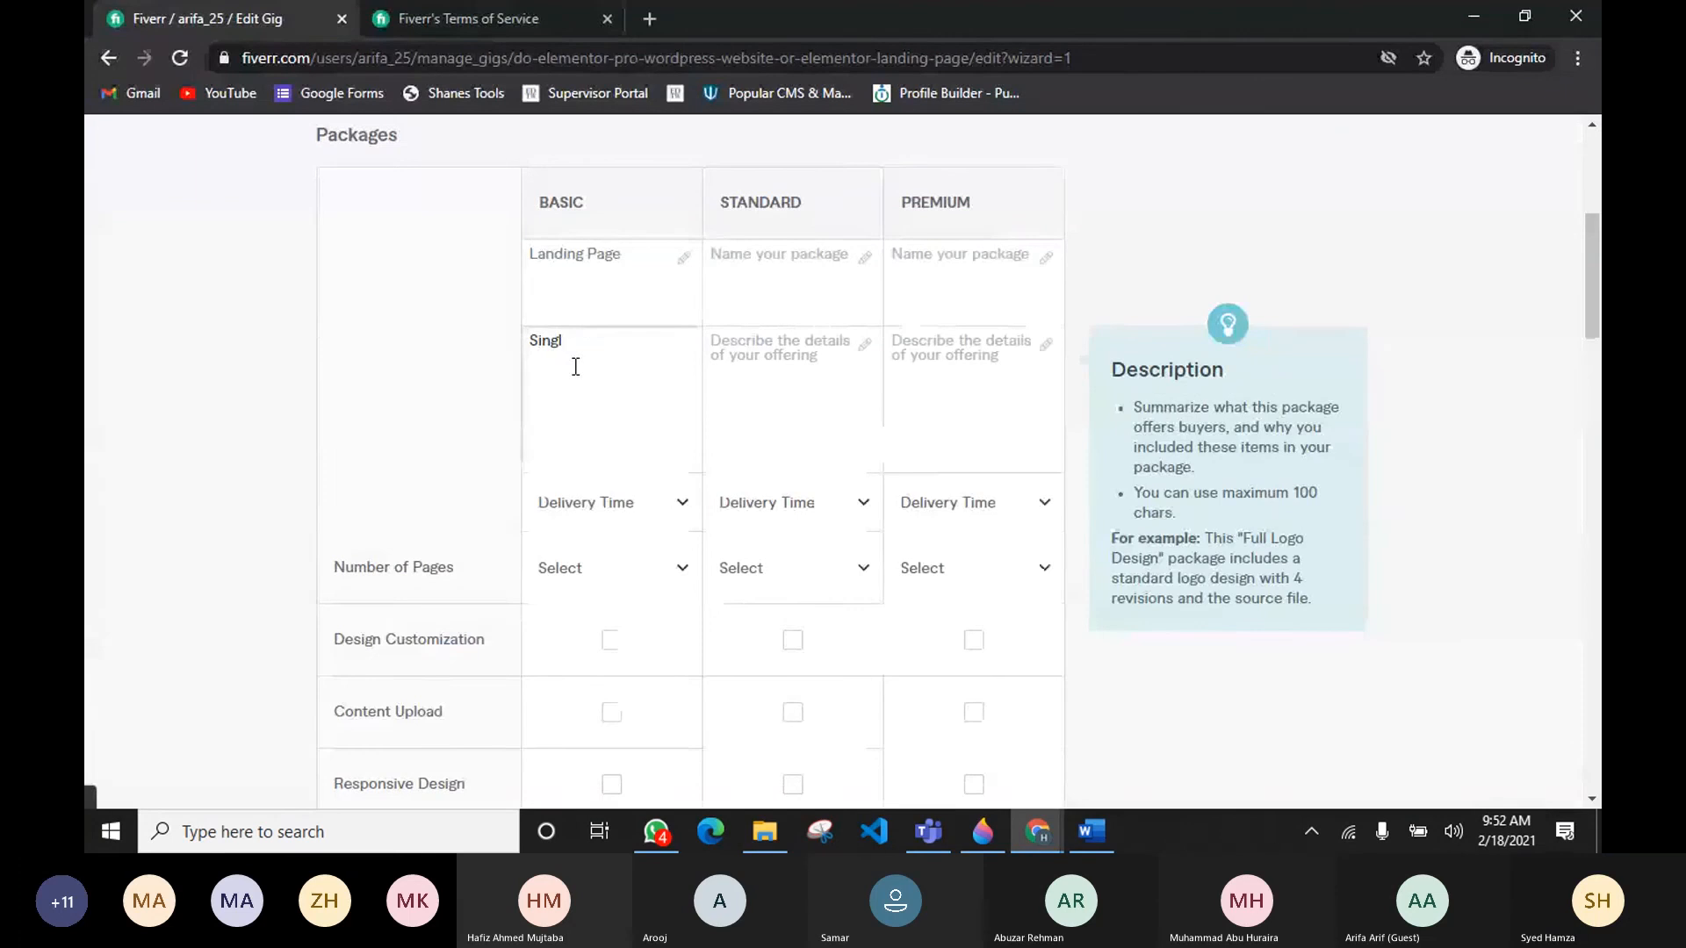
key(BackSpace)
key(BackSpace)
key(BackSpace)
key(BackSpace)
key(BackSpace)
text(R)
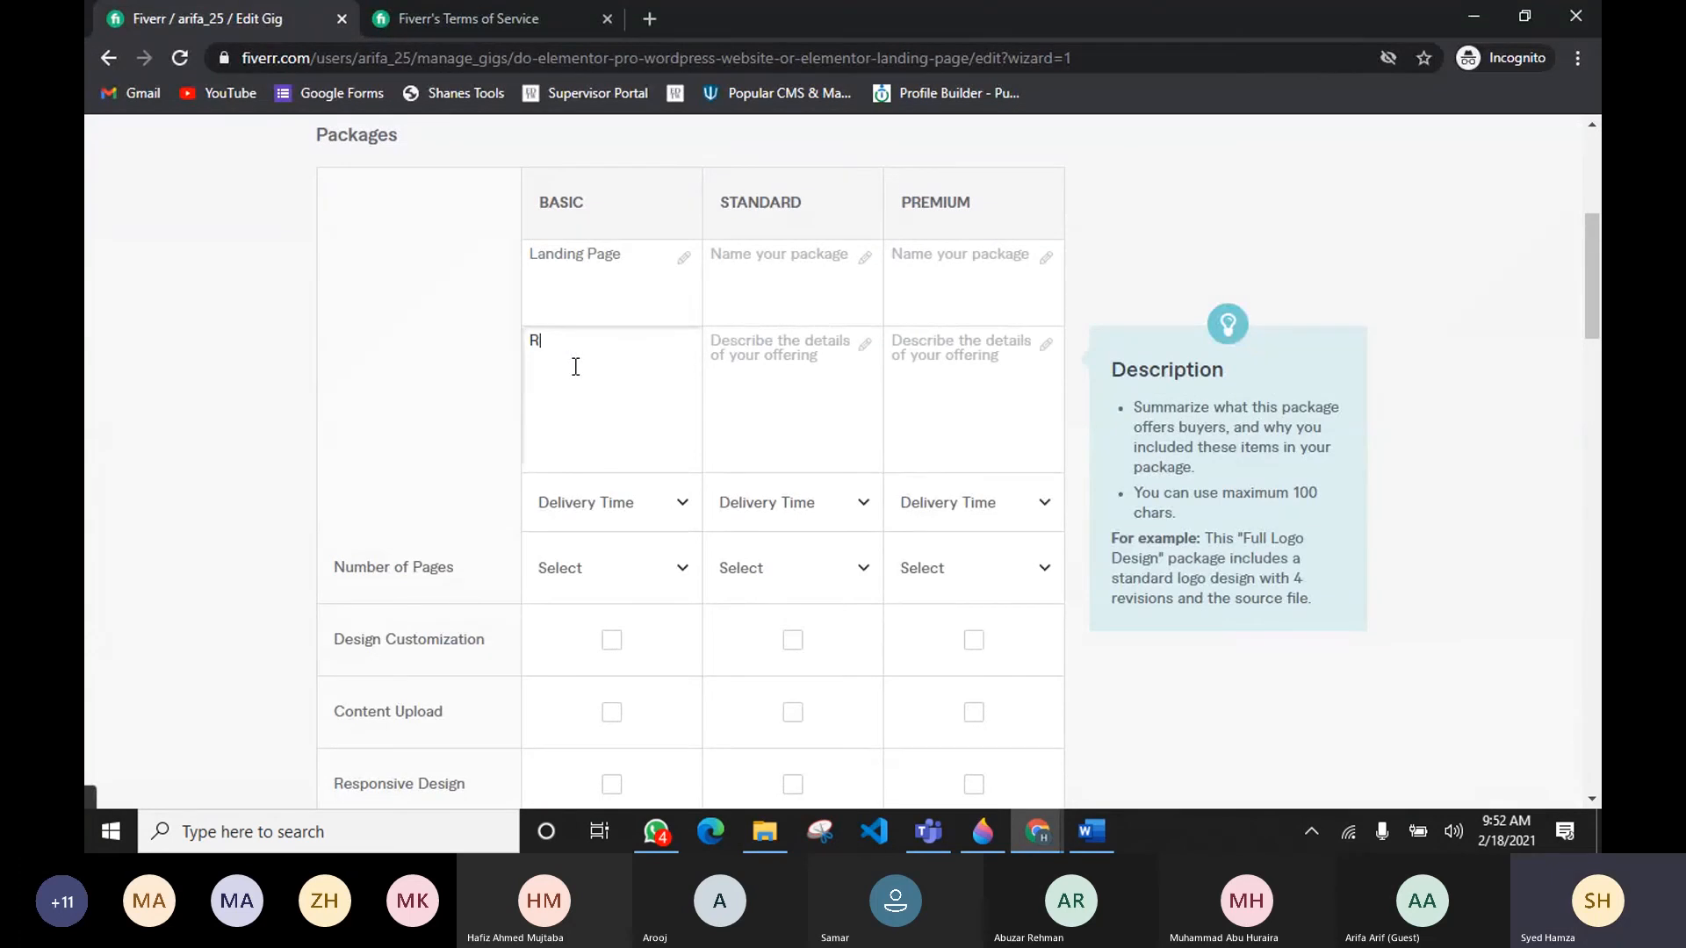
text(esponsive lan)
key(BackSpace)
key(BackSpace)
key(BackSpace)
text(Landing page)
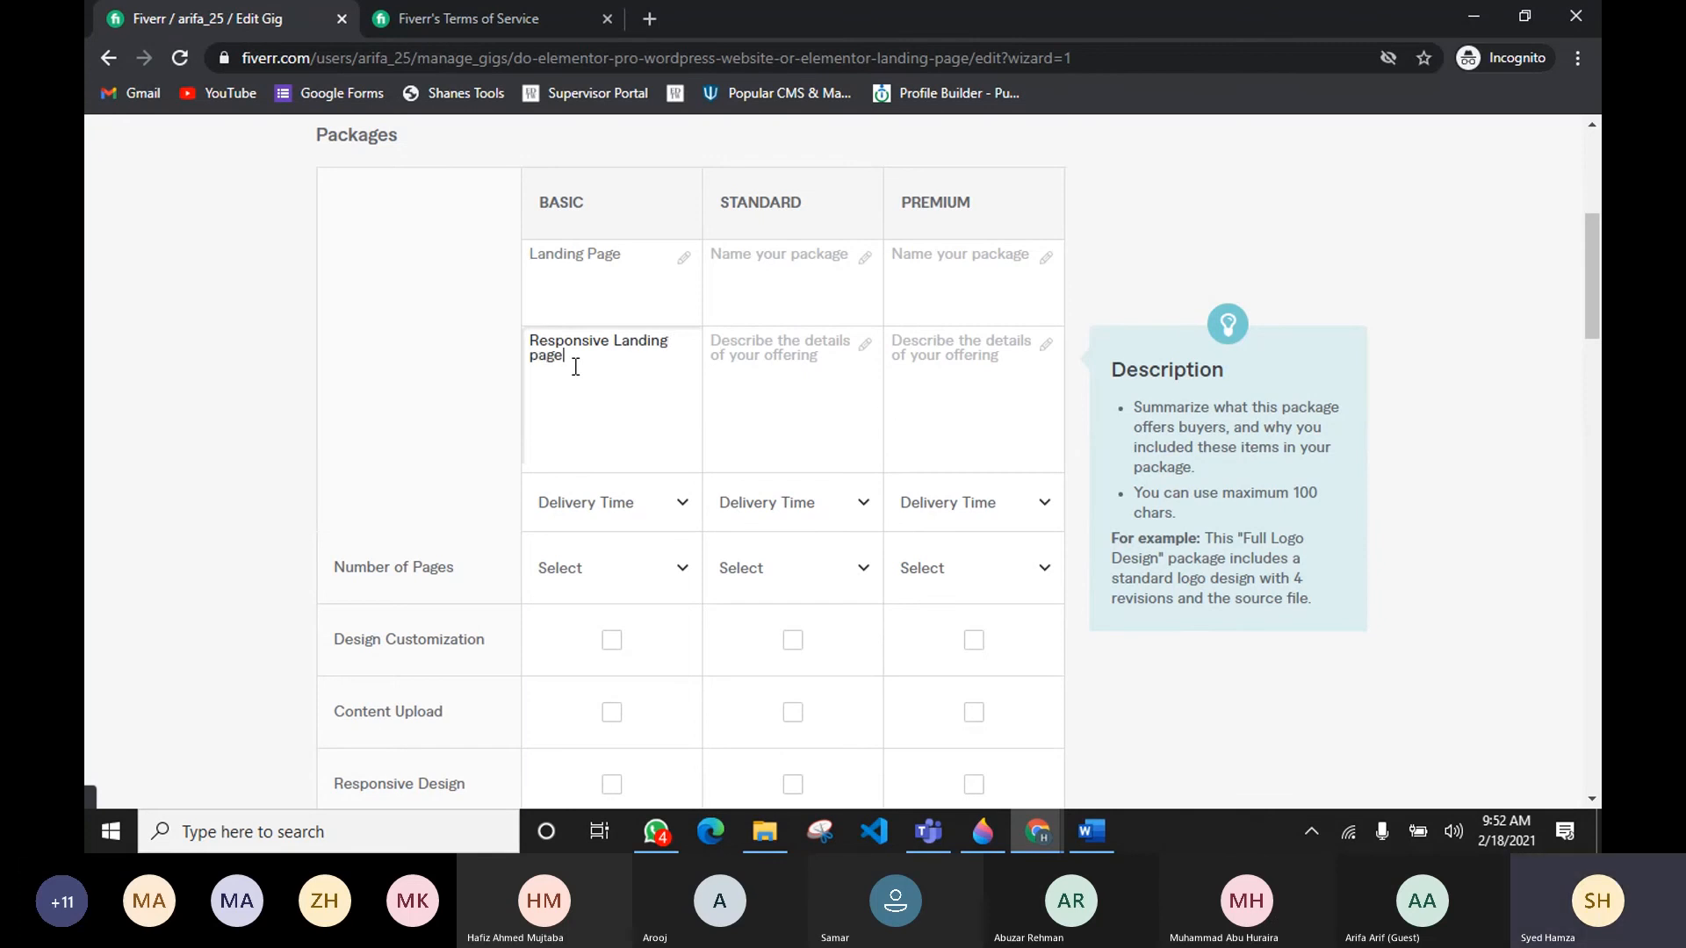
text( / Comi)
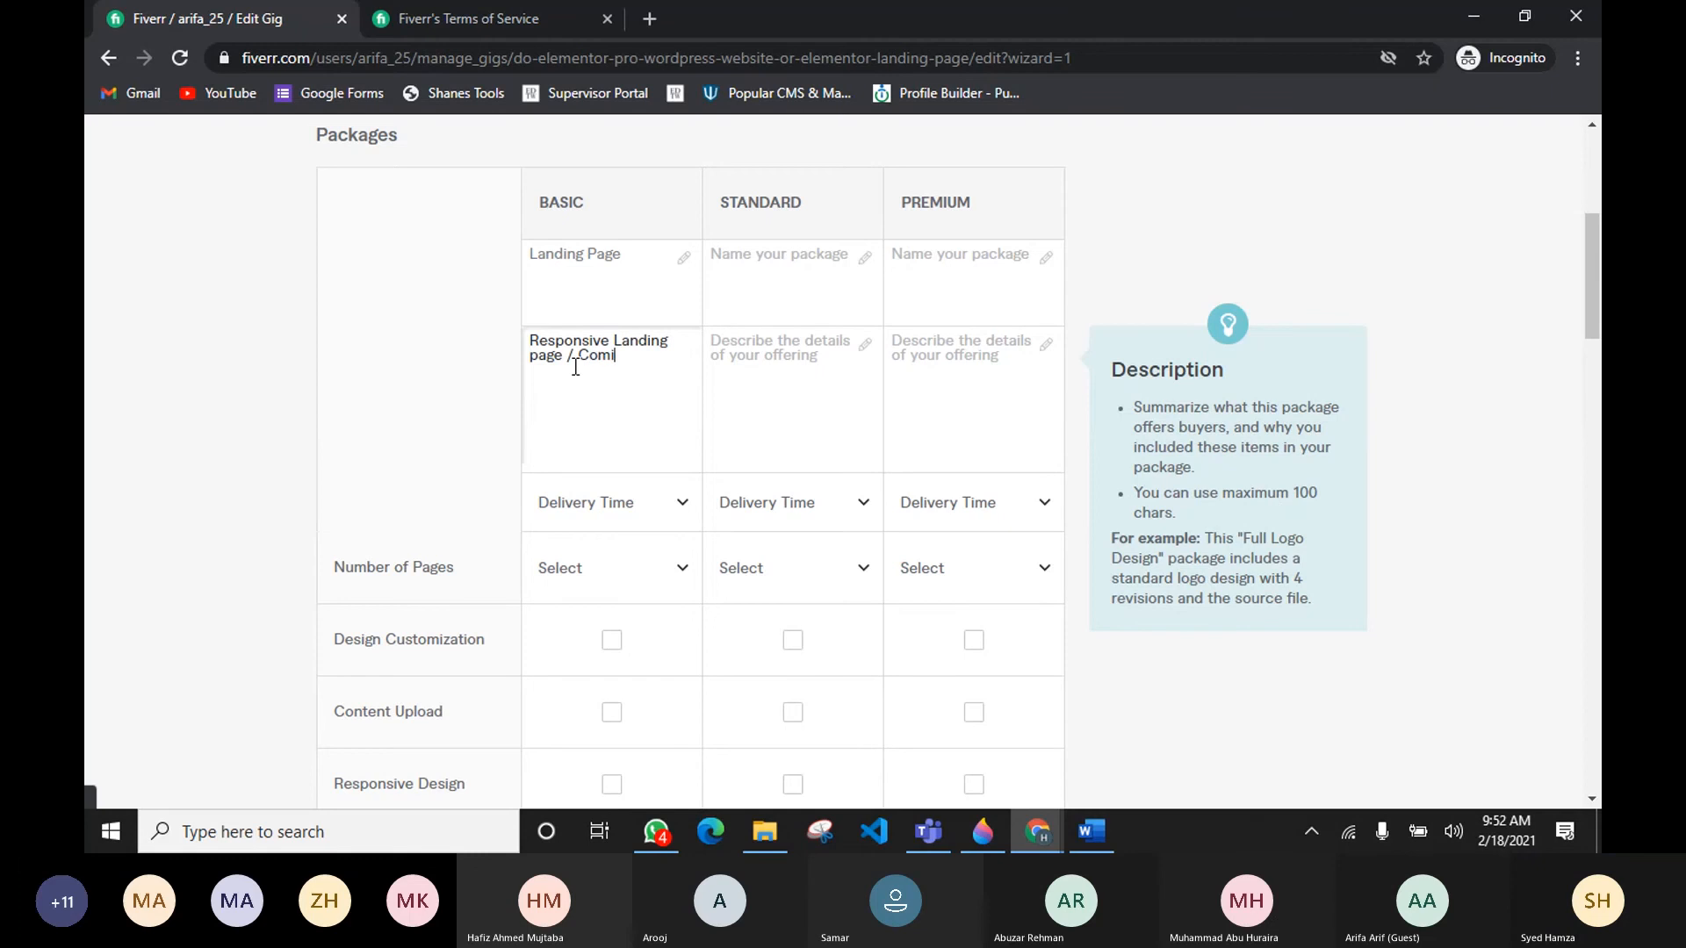
text(ng Soon P)
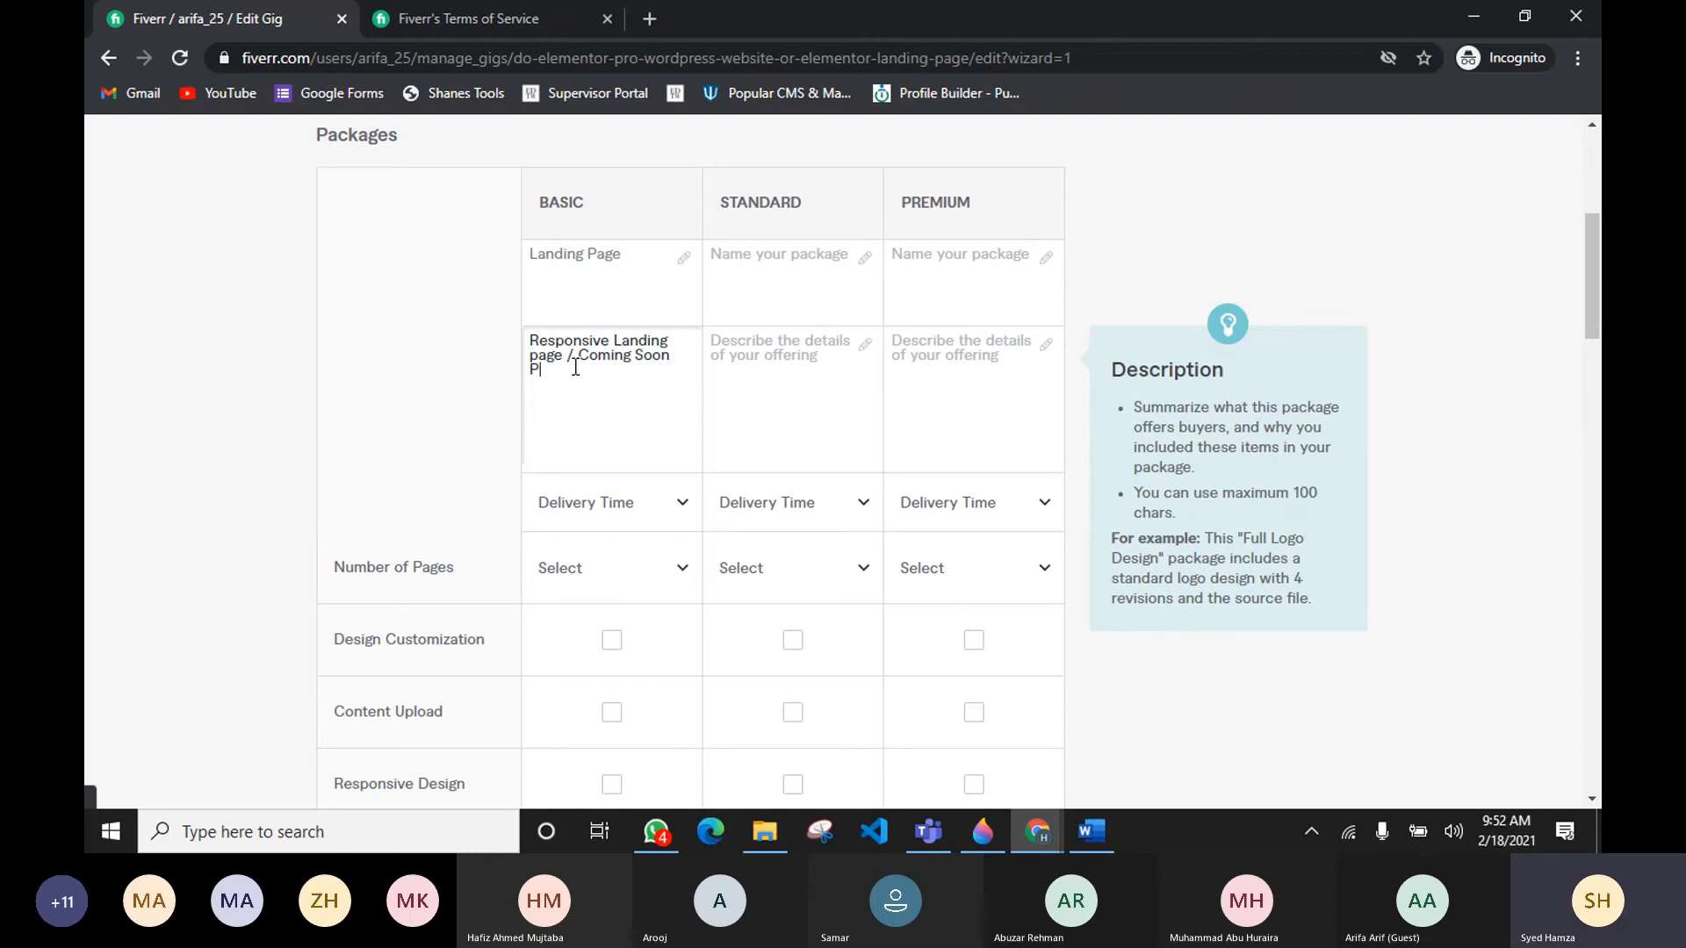
text(age / Maintain)
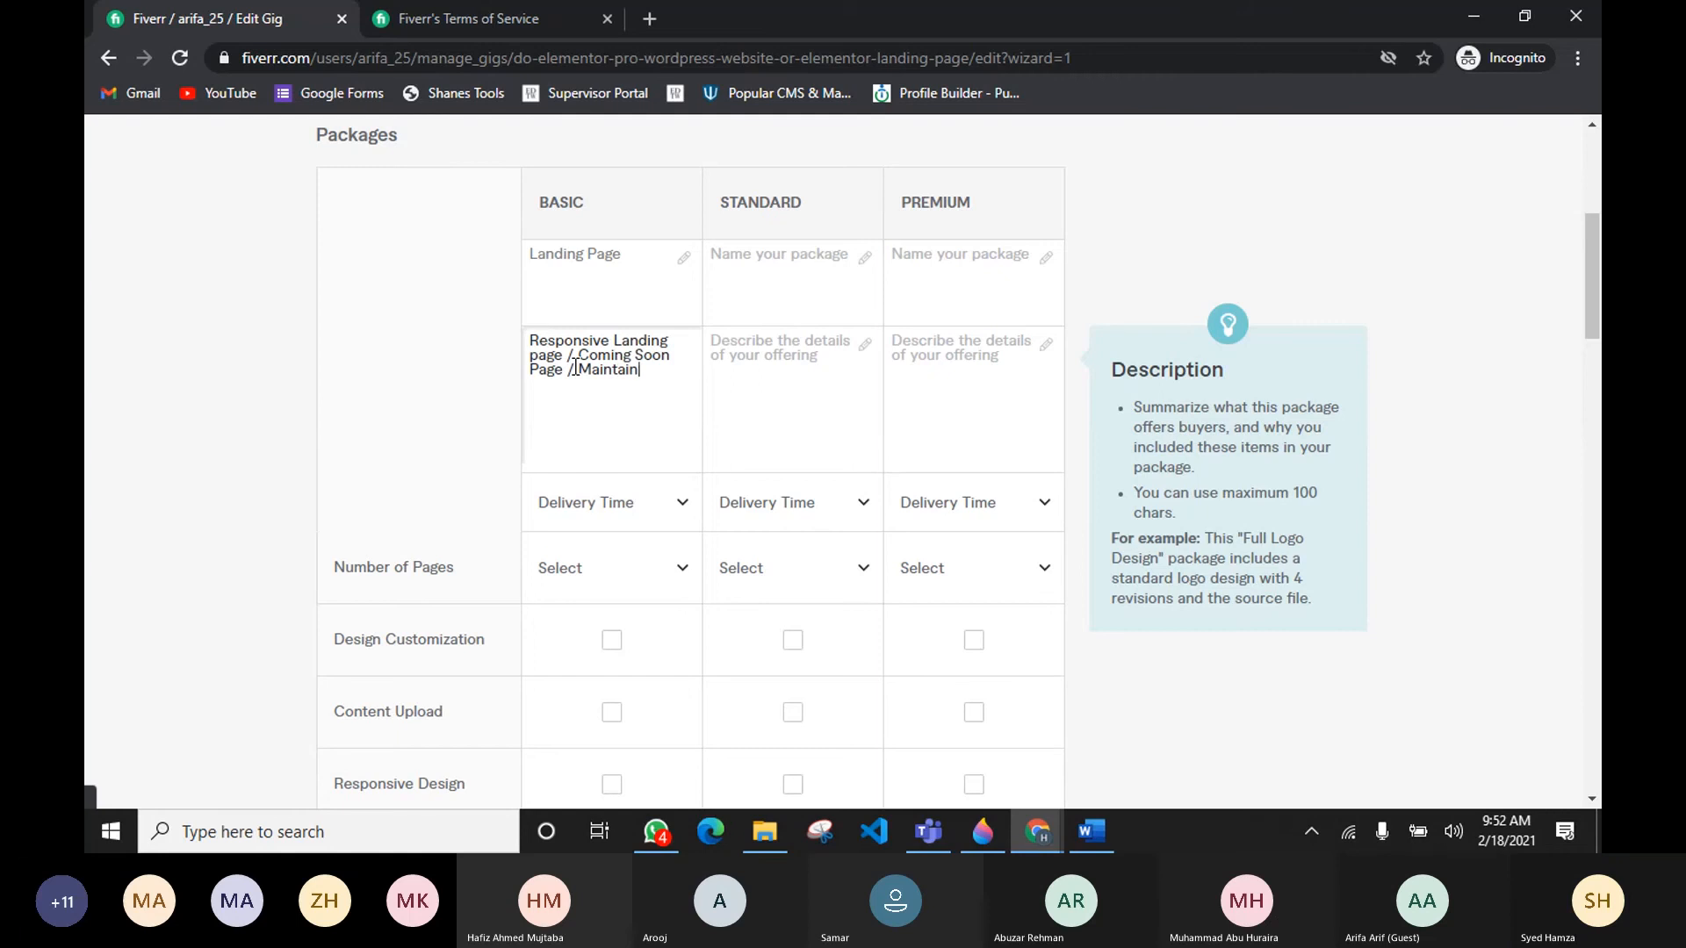
text(ance)
Step: Add Maintenance Page to the Basic package description, correcting the spelling of Maintenance
right_click(648, 372)
click(688, 397)
text(Page)
text( / )
text(Pro)
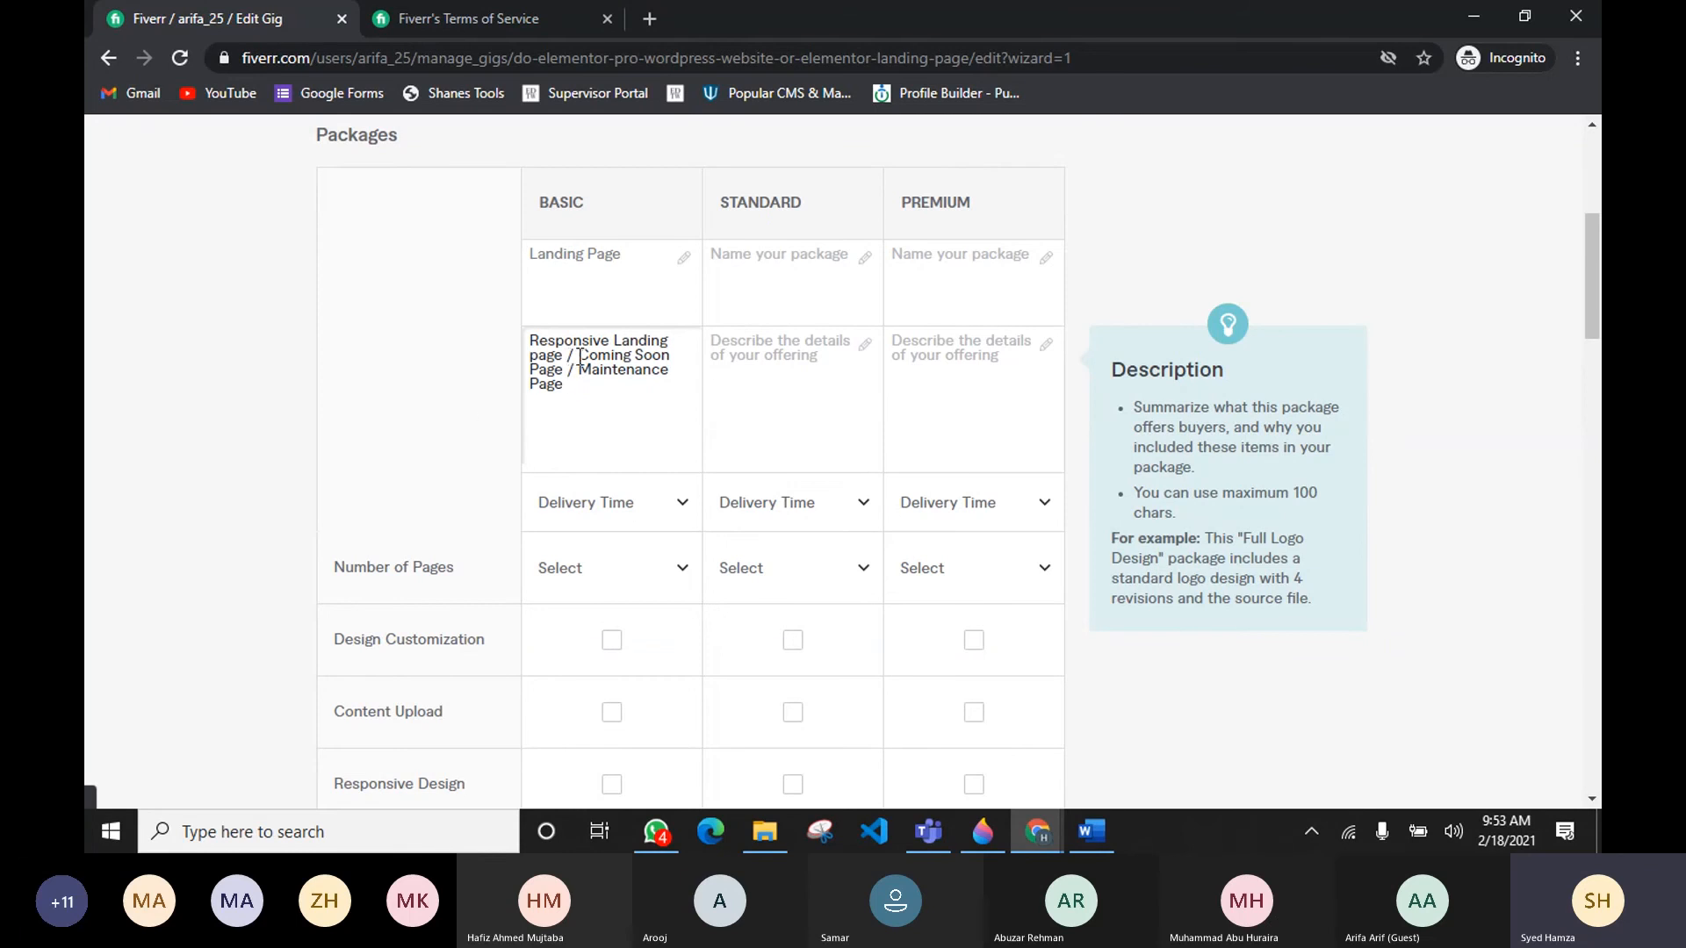
Step: Open usmankashif.com in a new tab and view its under-construction page as an example
drag(577, 354, 661, 354)
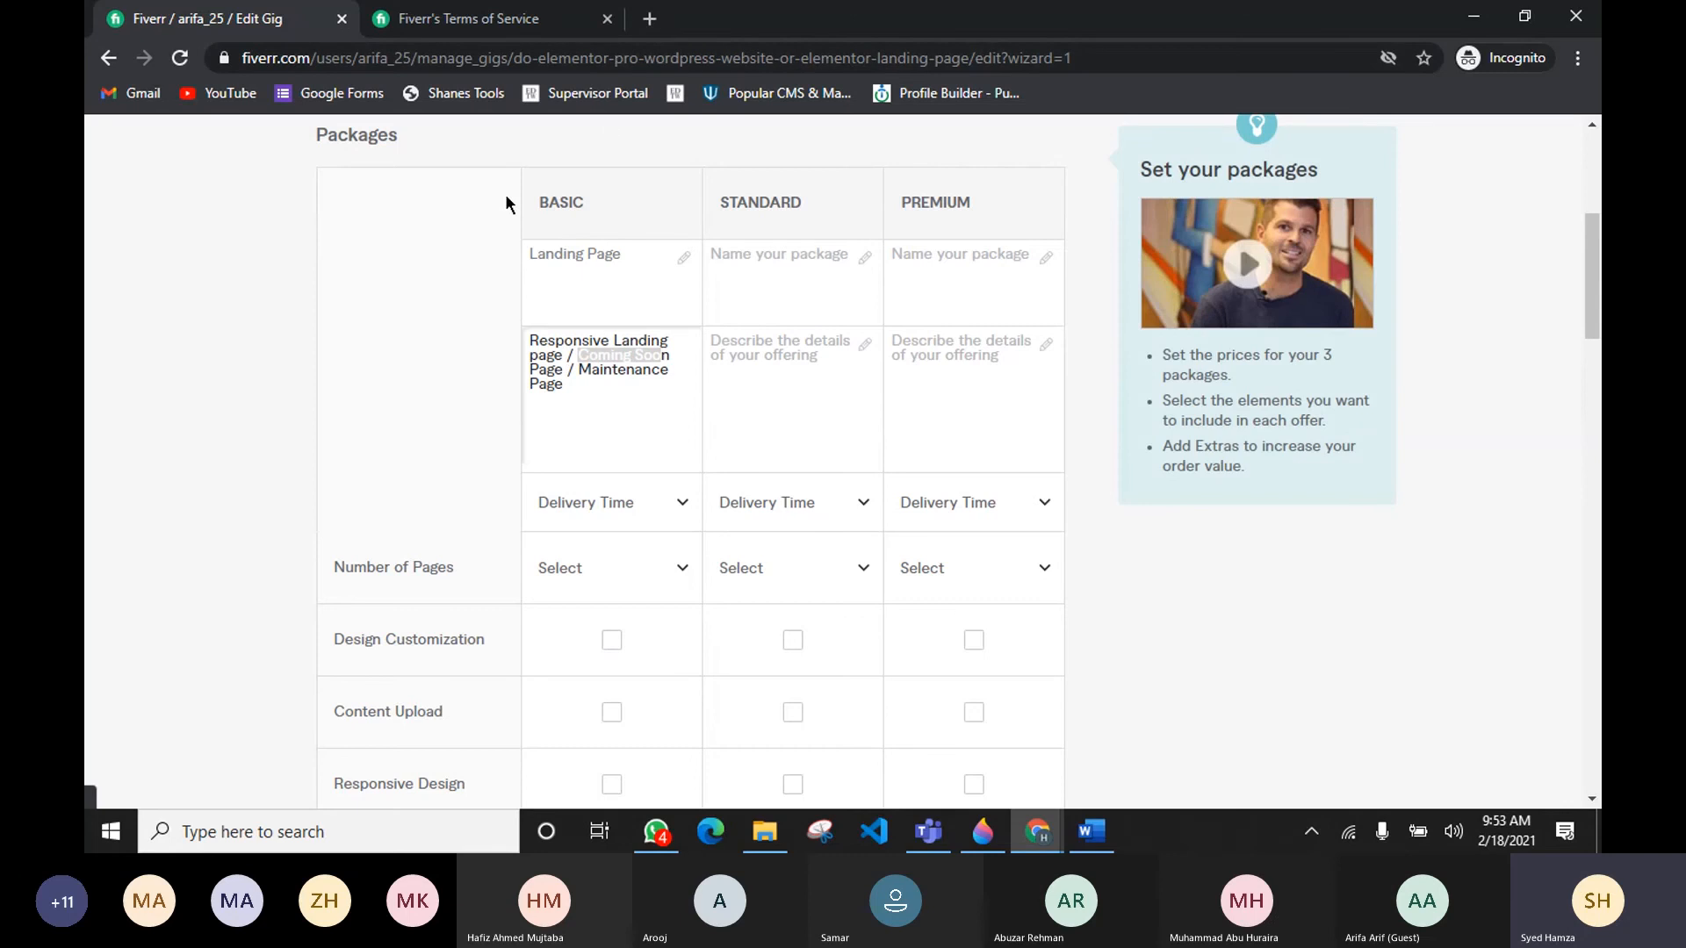
click(649, 18)
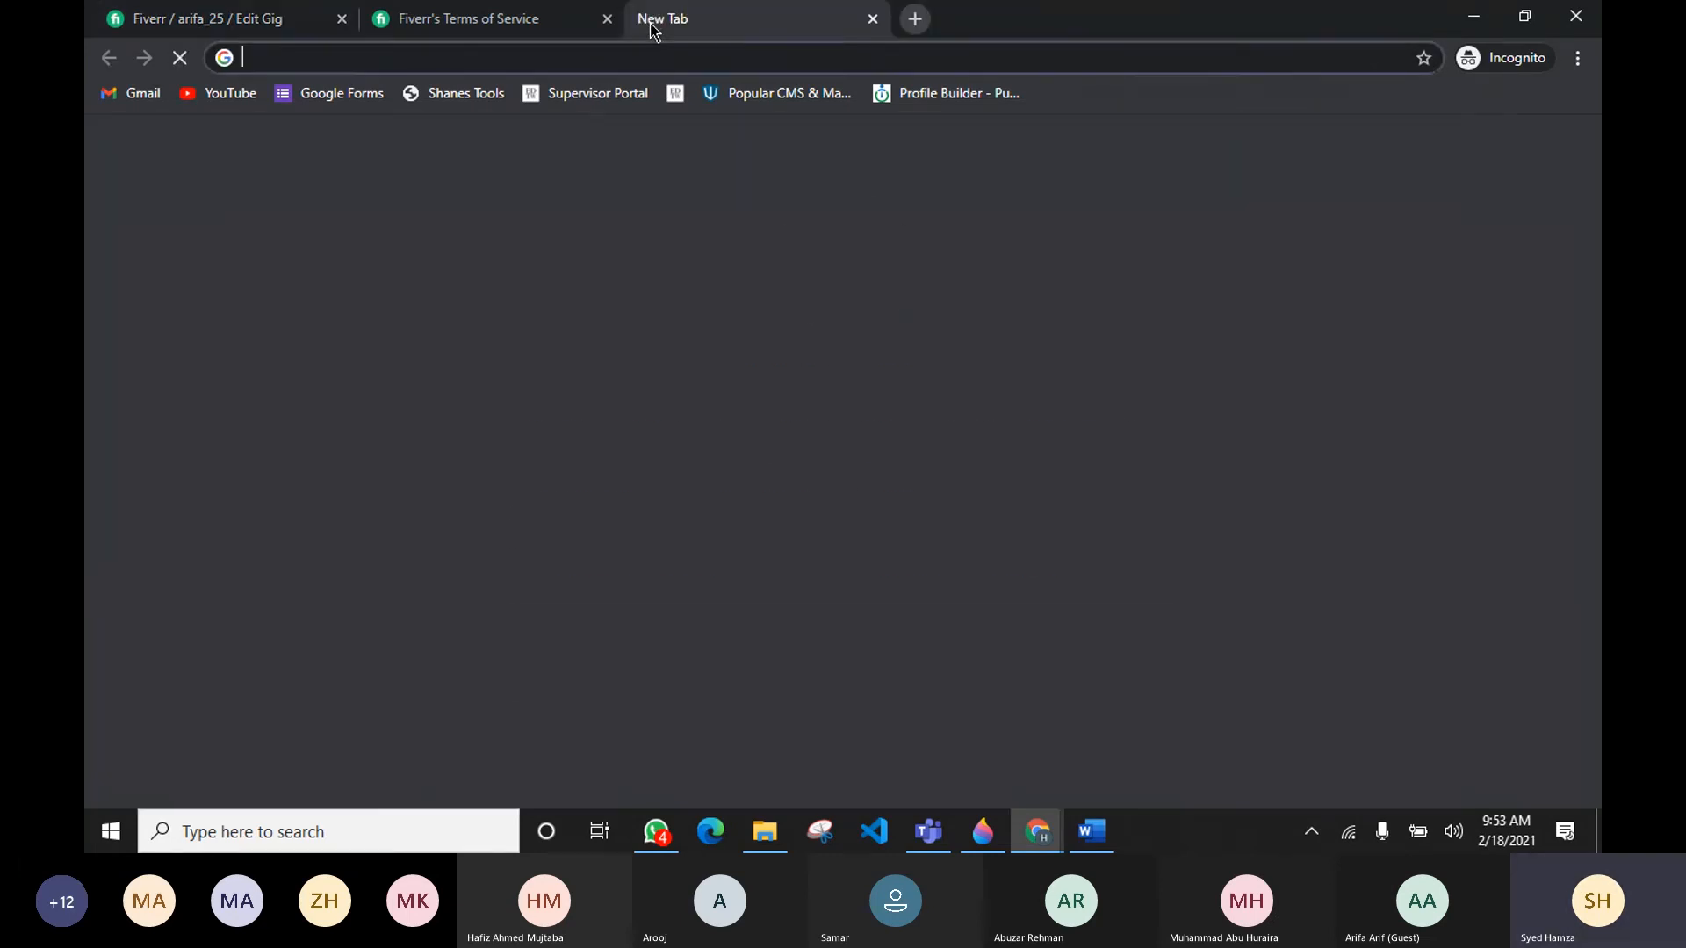
text(usm)
key(Return)
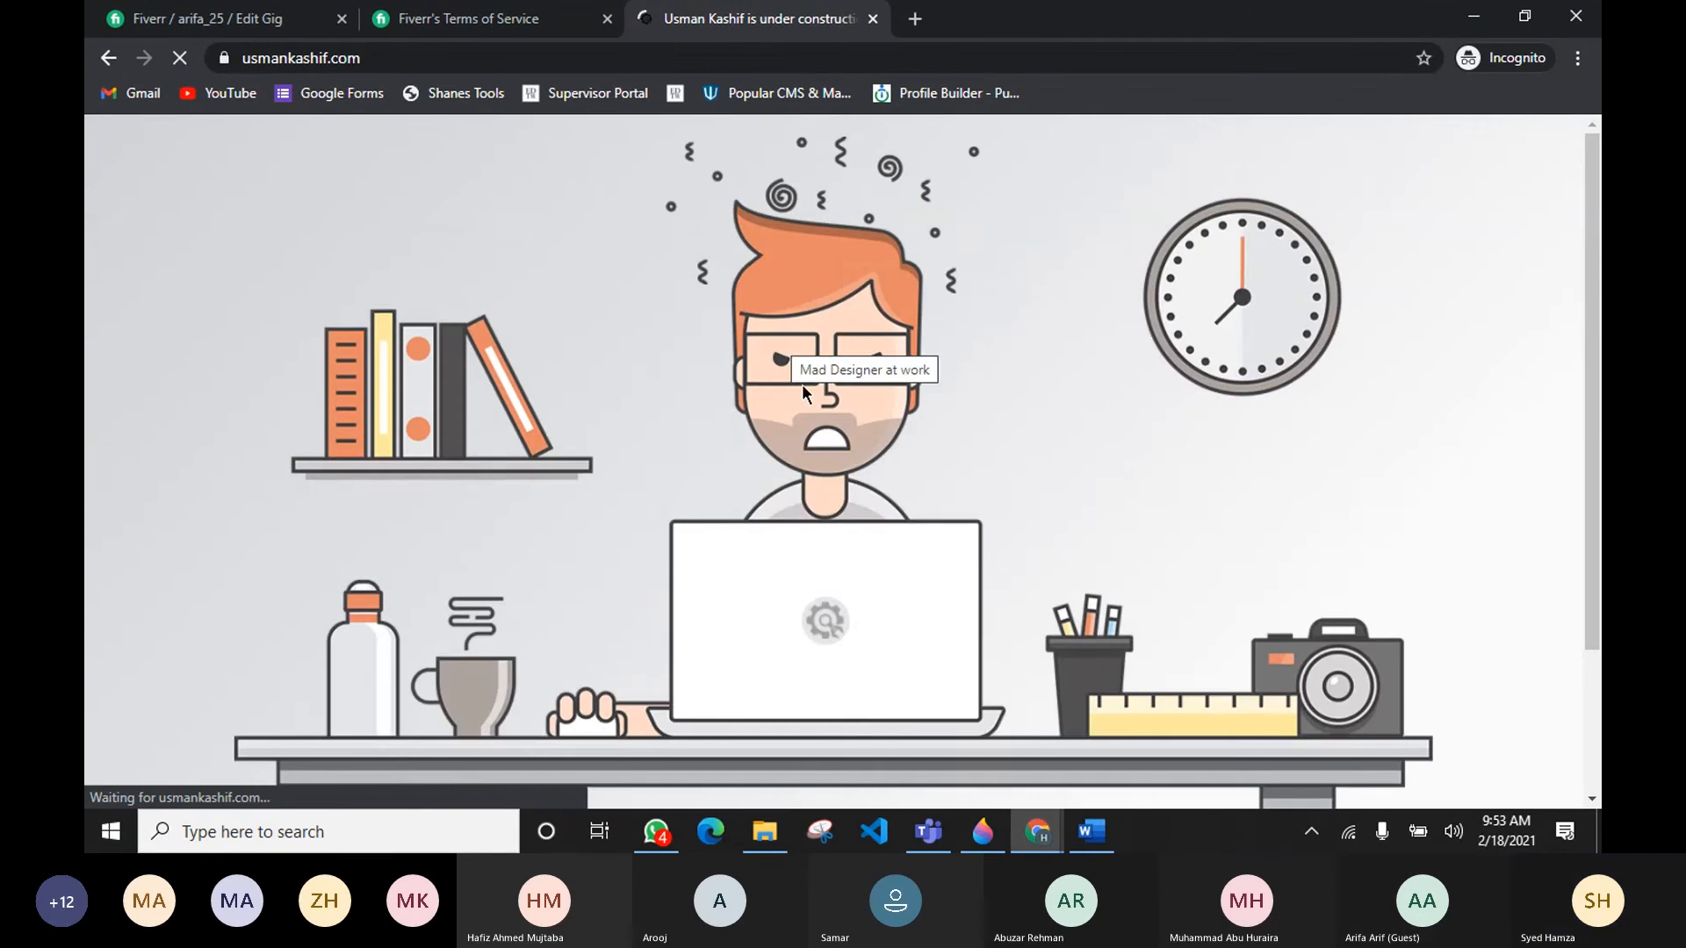
scroll(802, 383, down, 2)
scroll(602, 544, up, 1)
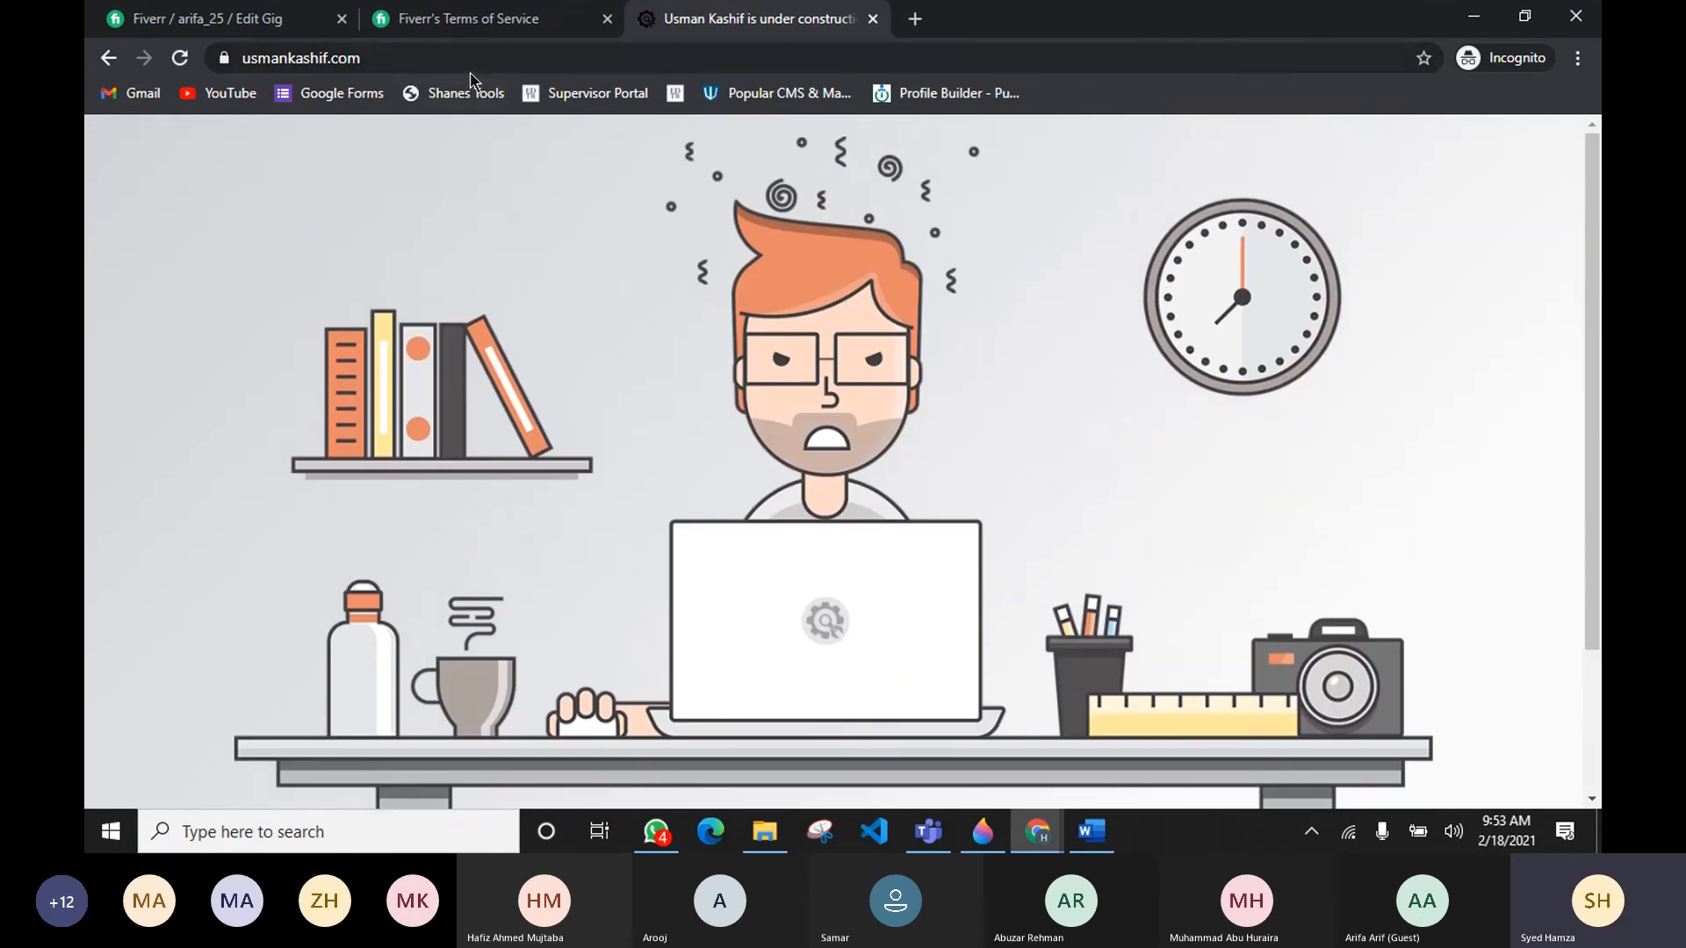
scroll(574, 338, down, 2)
scroll(574, 338, up, 1)
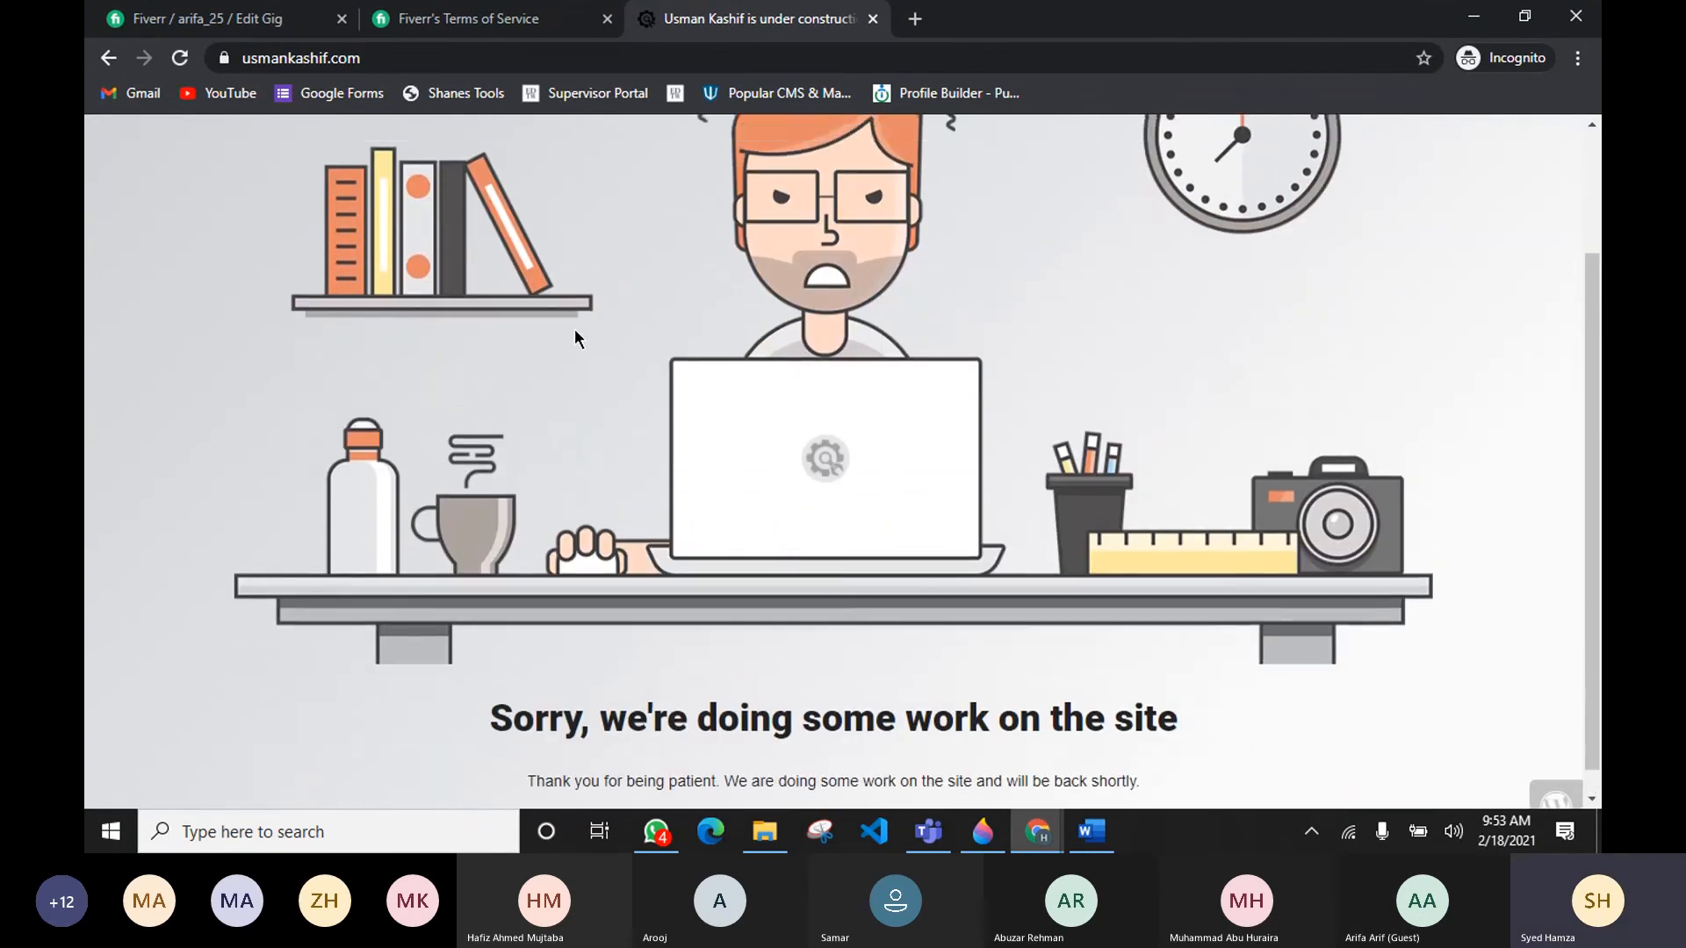
scroll(576, 338, down, 1)
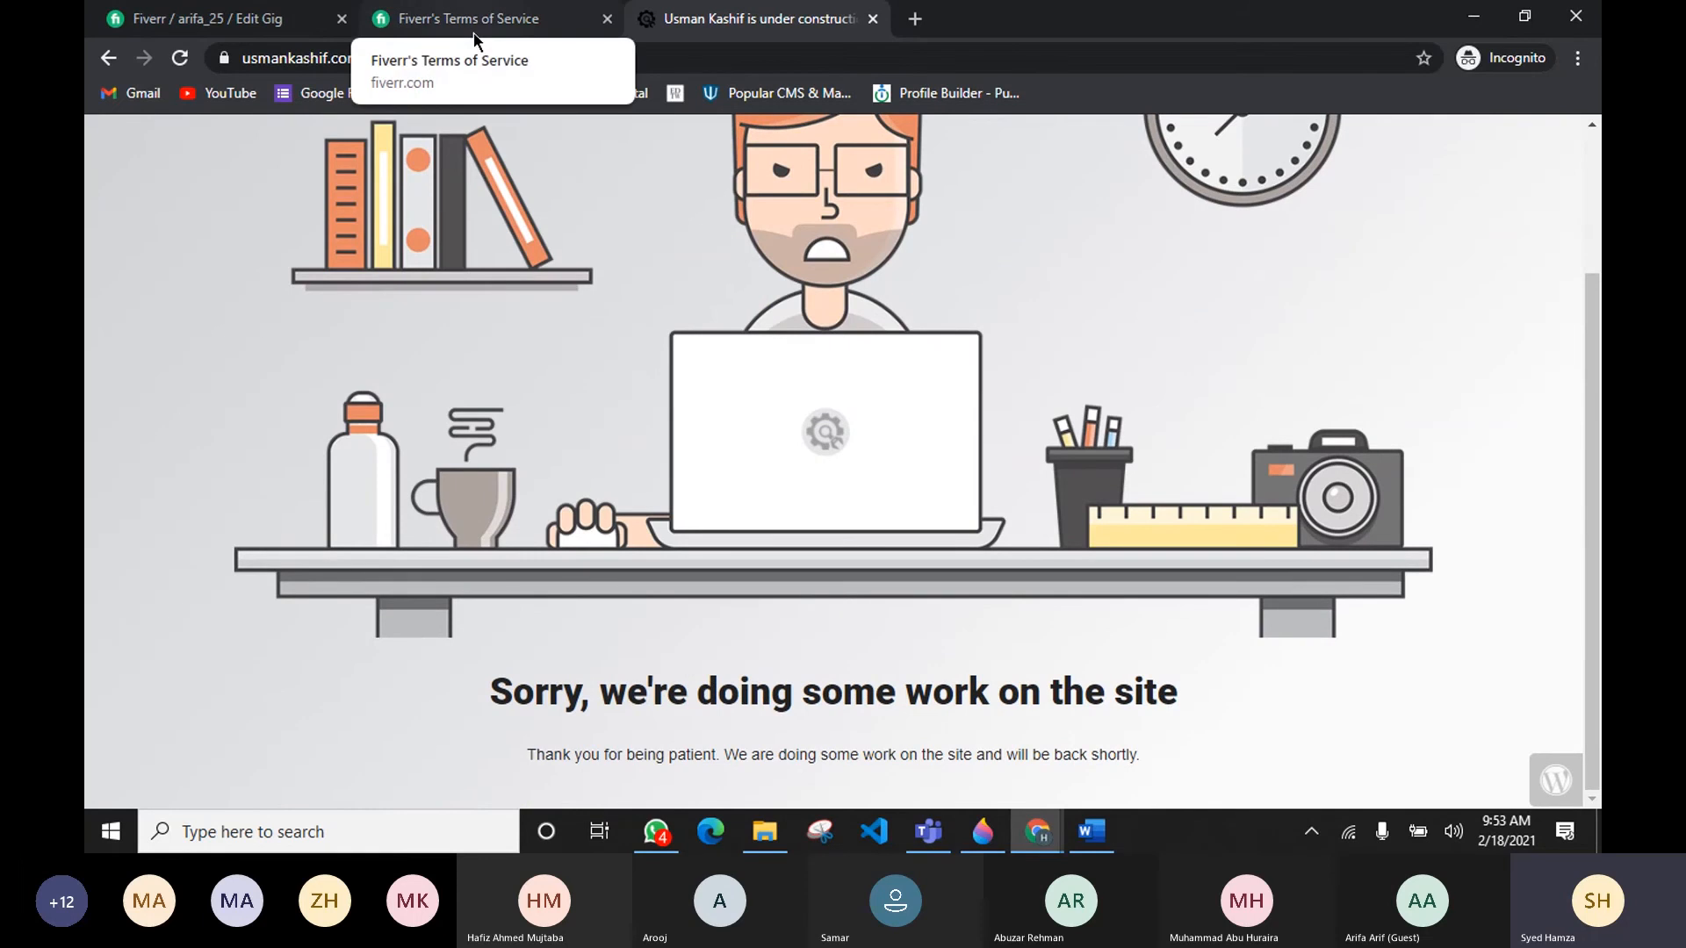
Step: Return to the gig editor and append + Social Integration to the Basic package description
scroll(943, 409, up, 1)
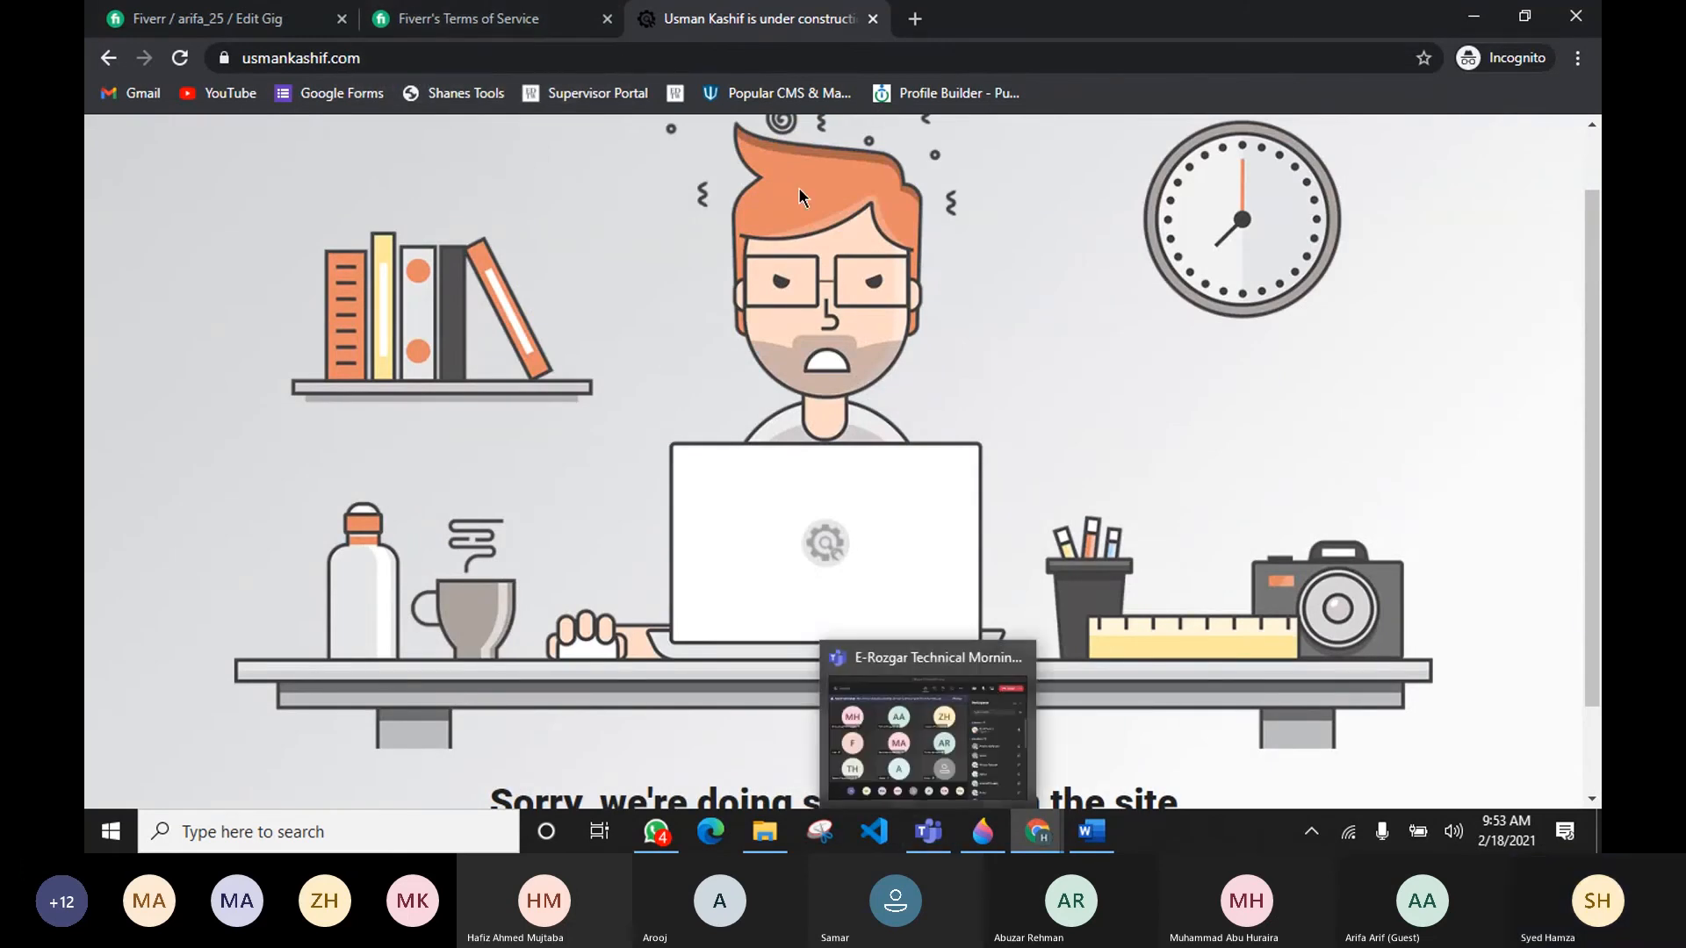
scroll(550, 413, up, 1)
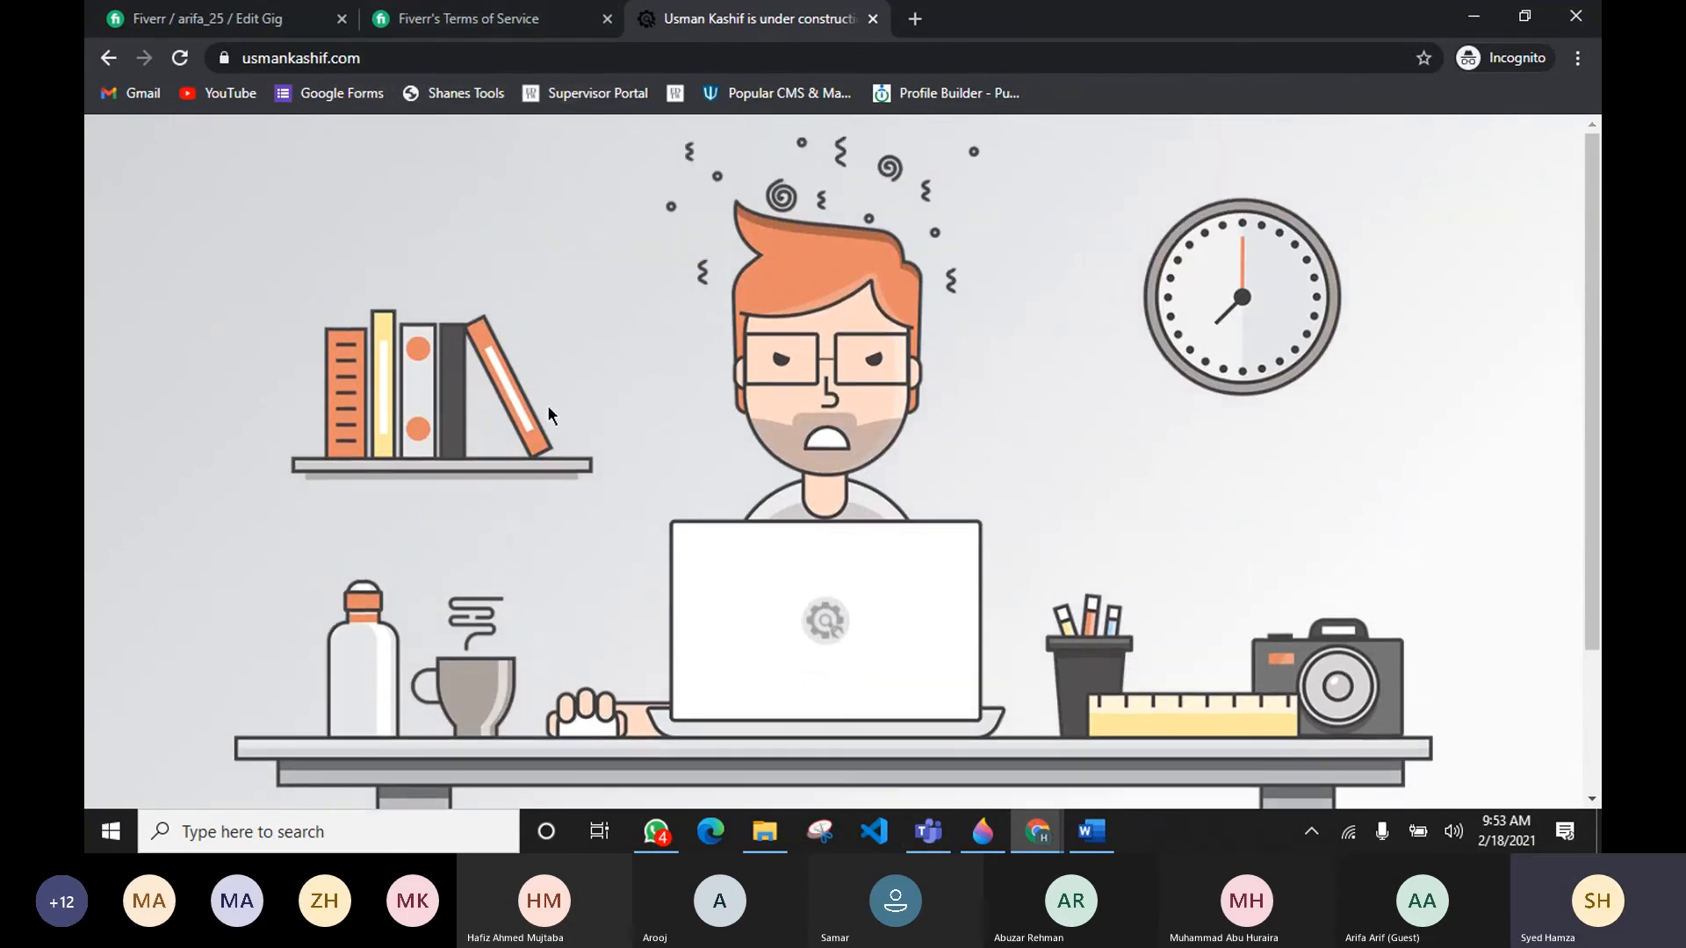
click(457, 20)
click(233, 19)
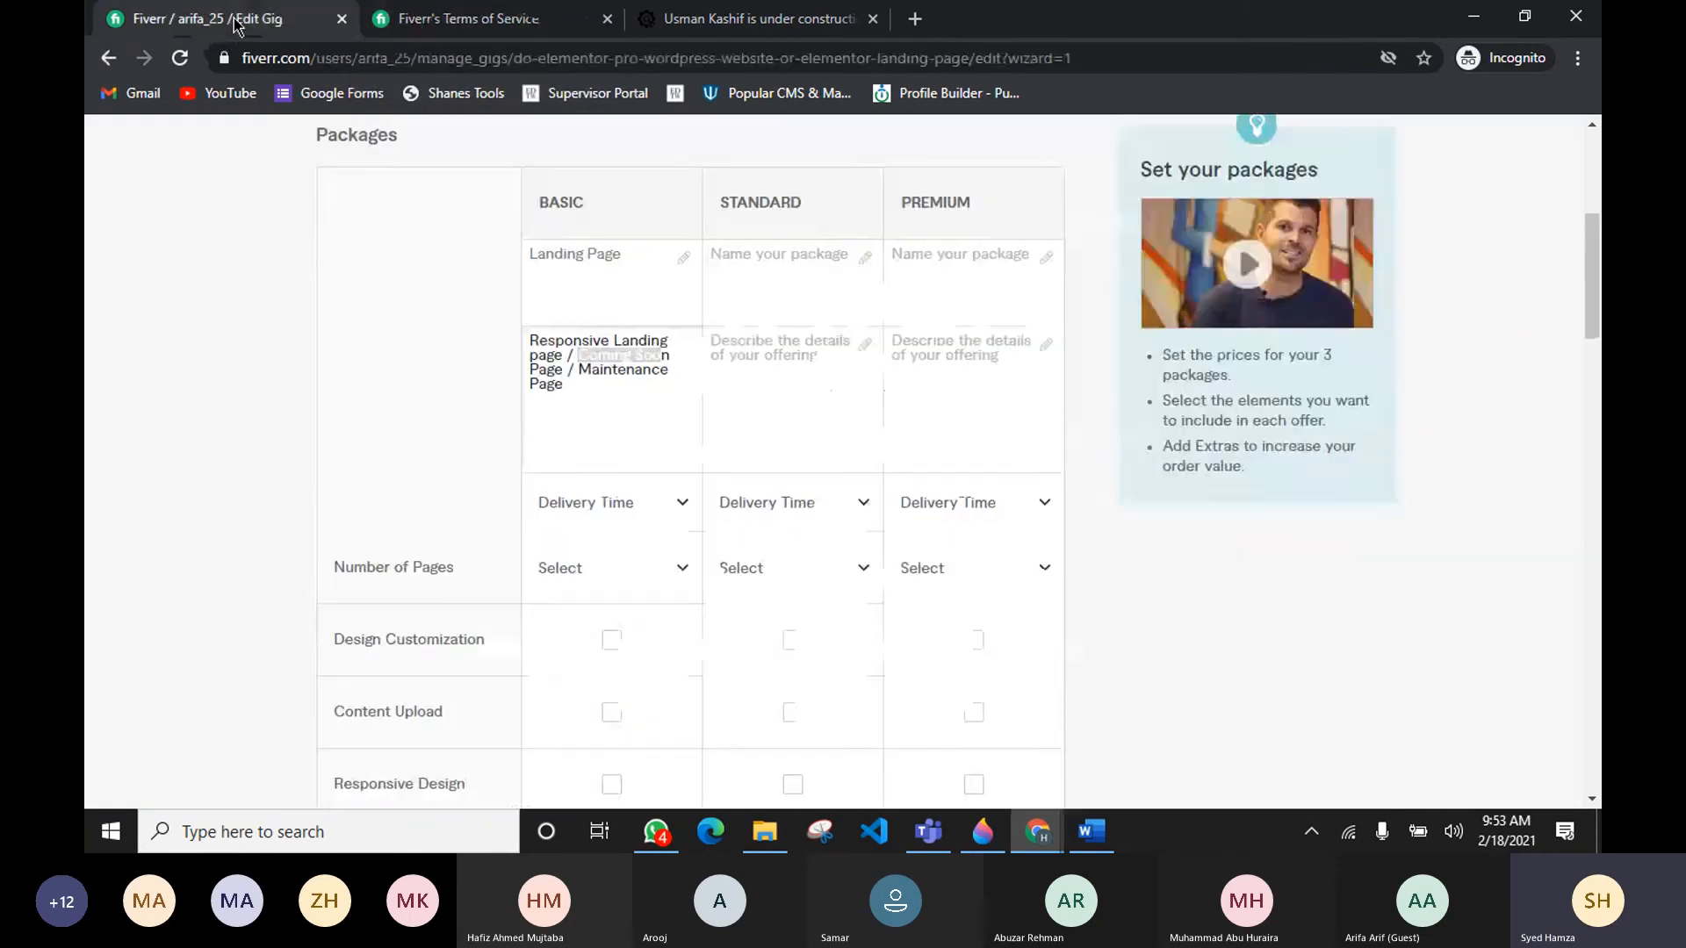
click(600, 377)
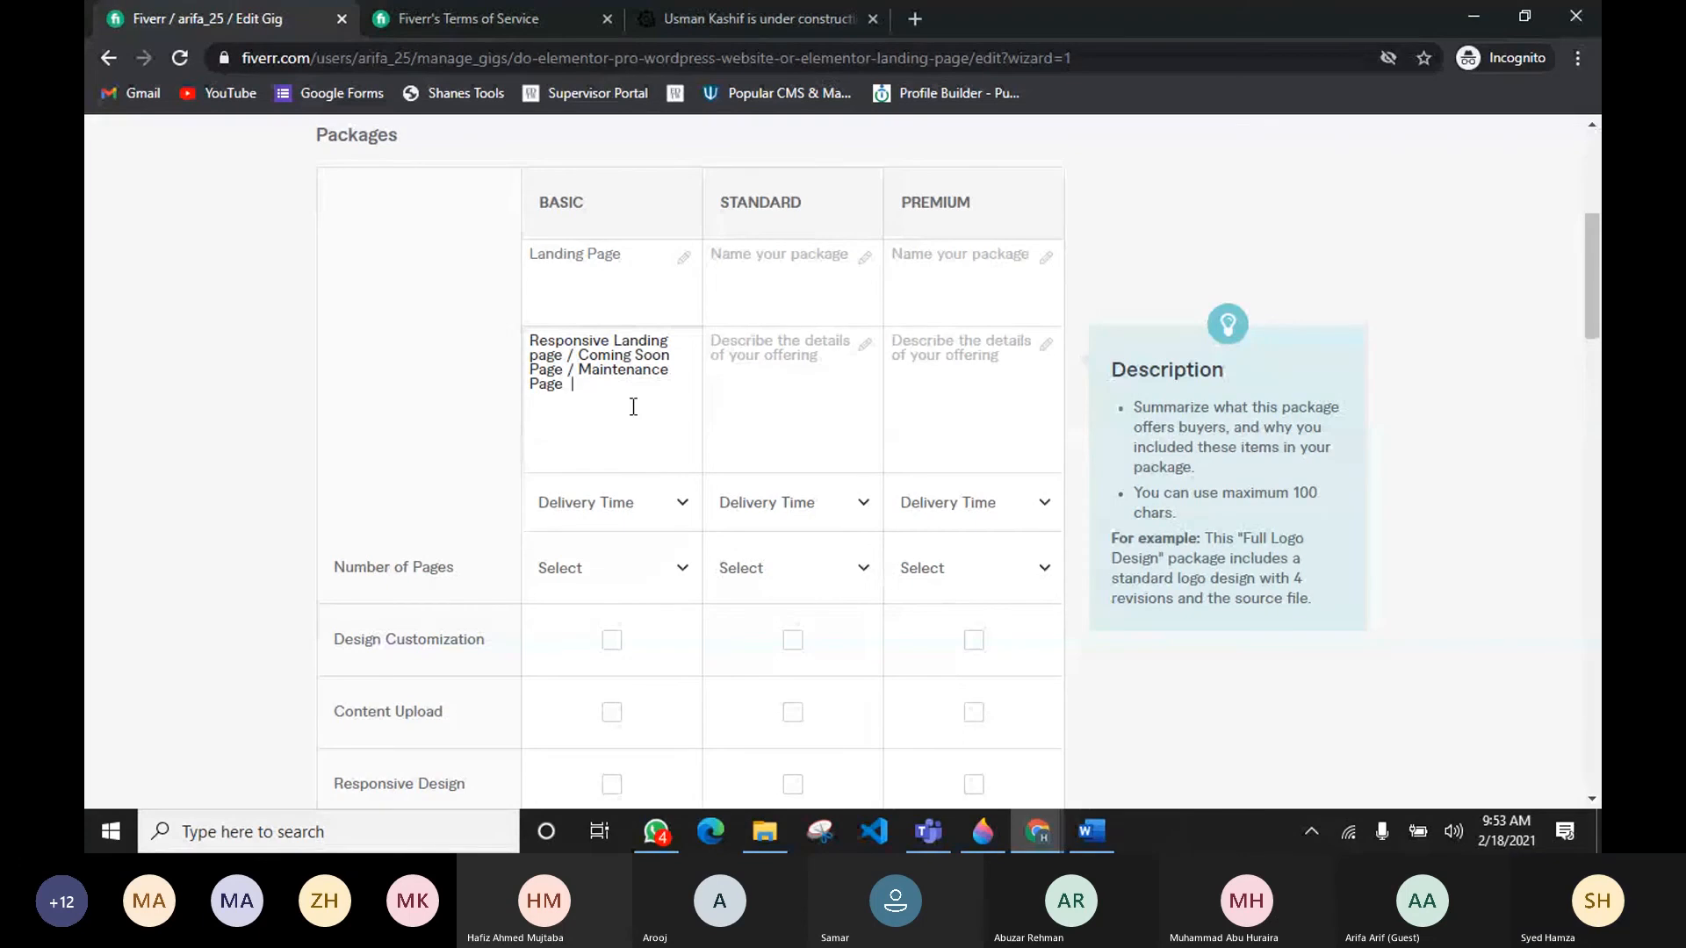
text(+)
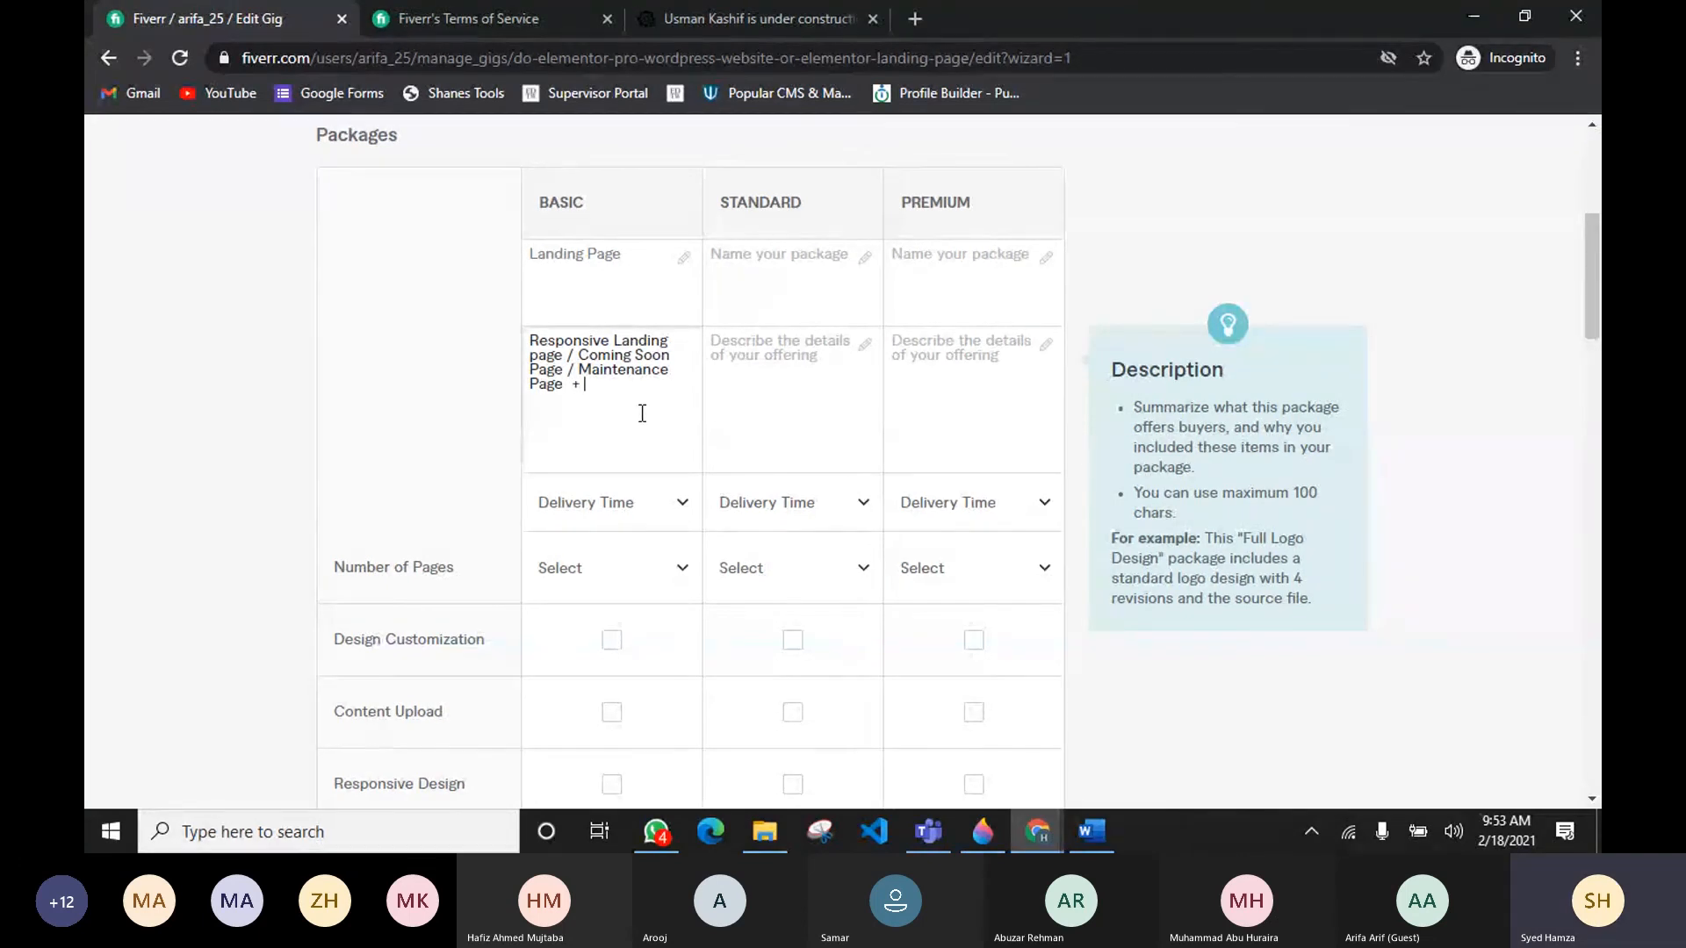
text( Social Int)
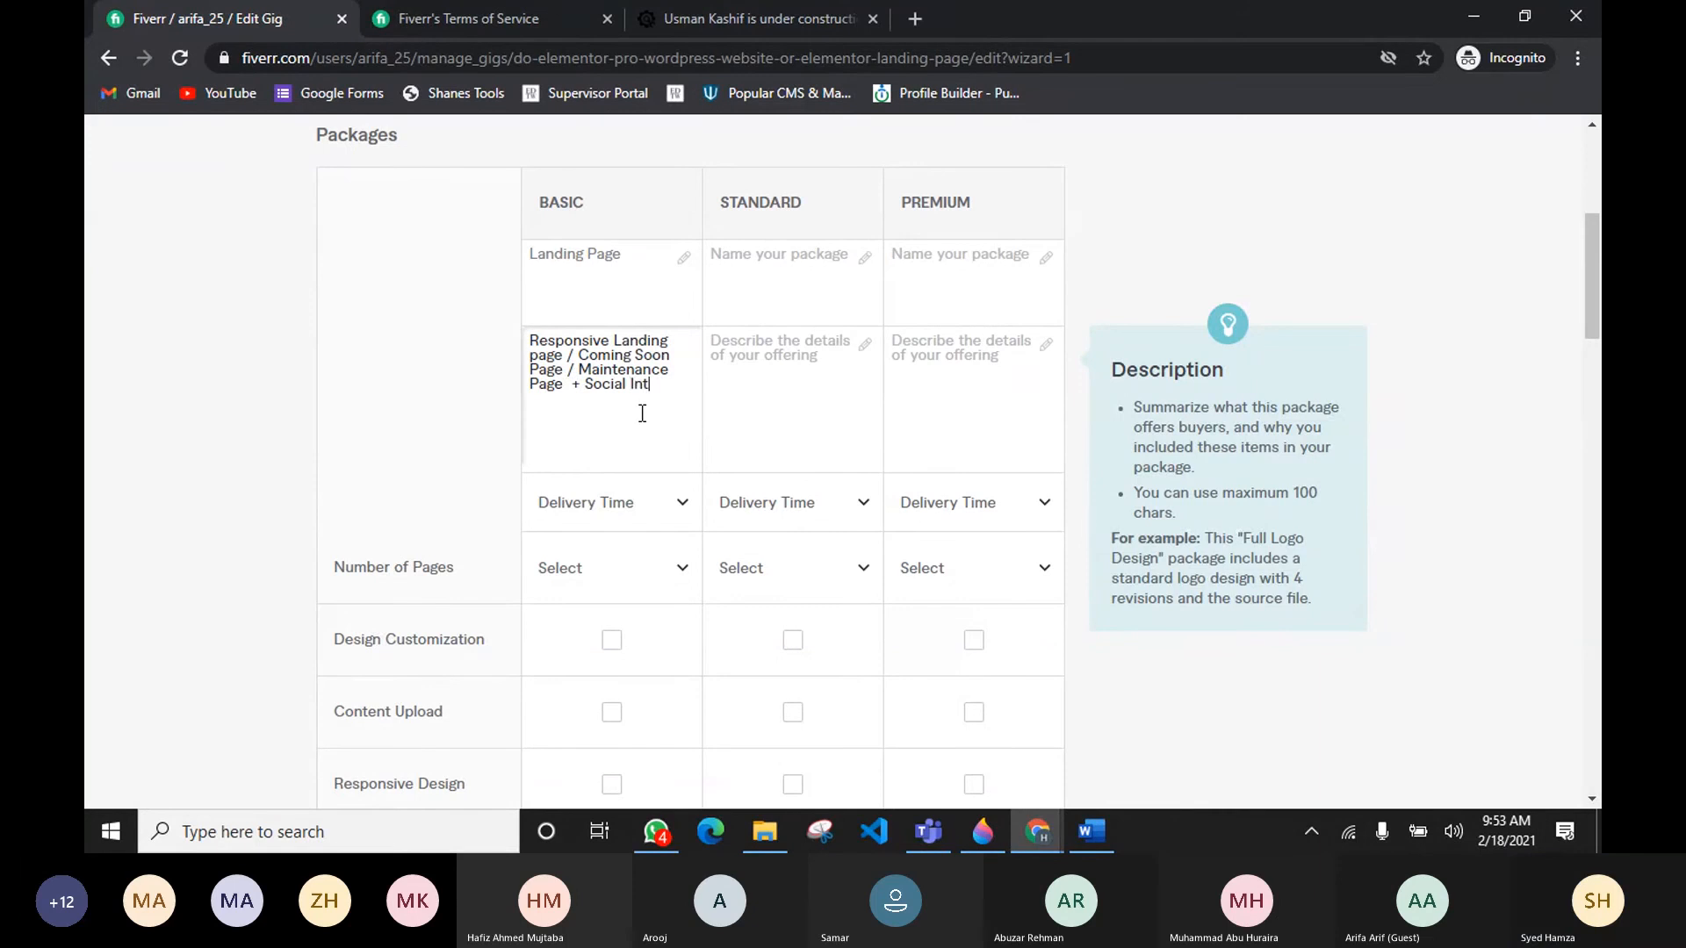
text(egratio)
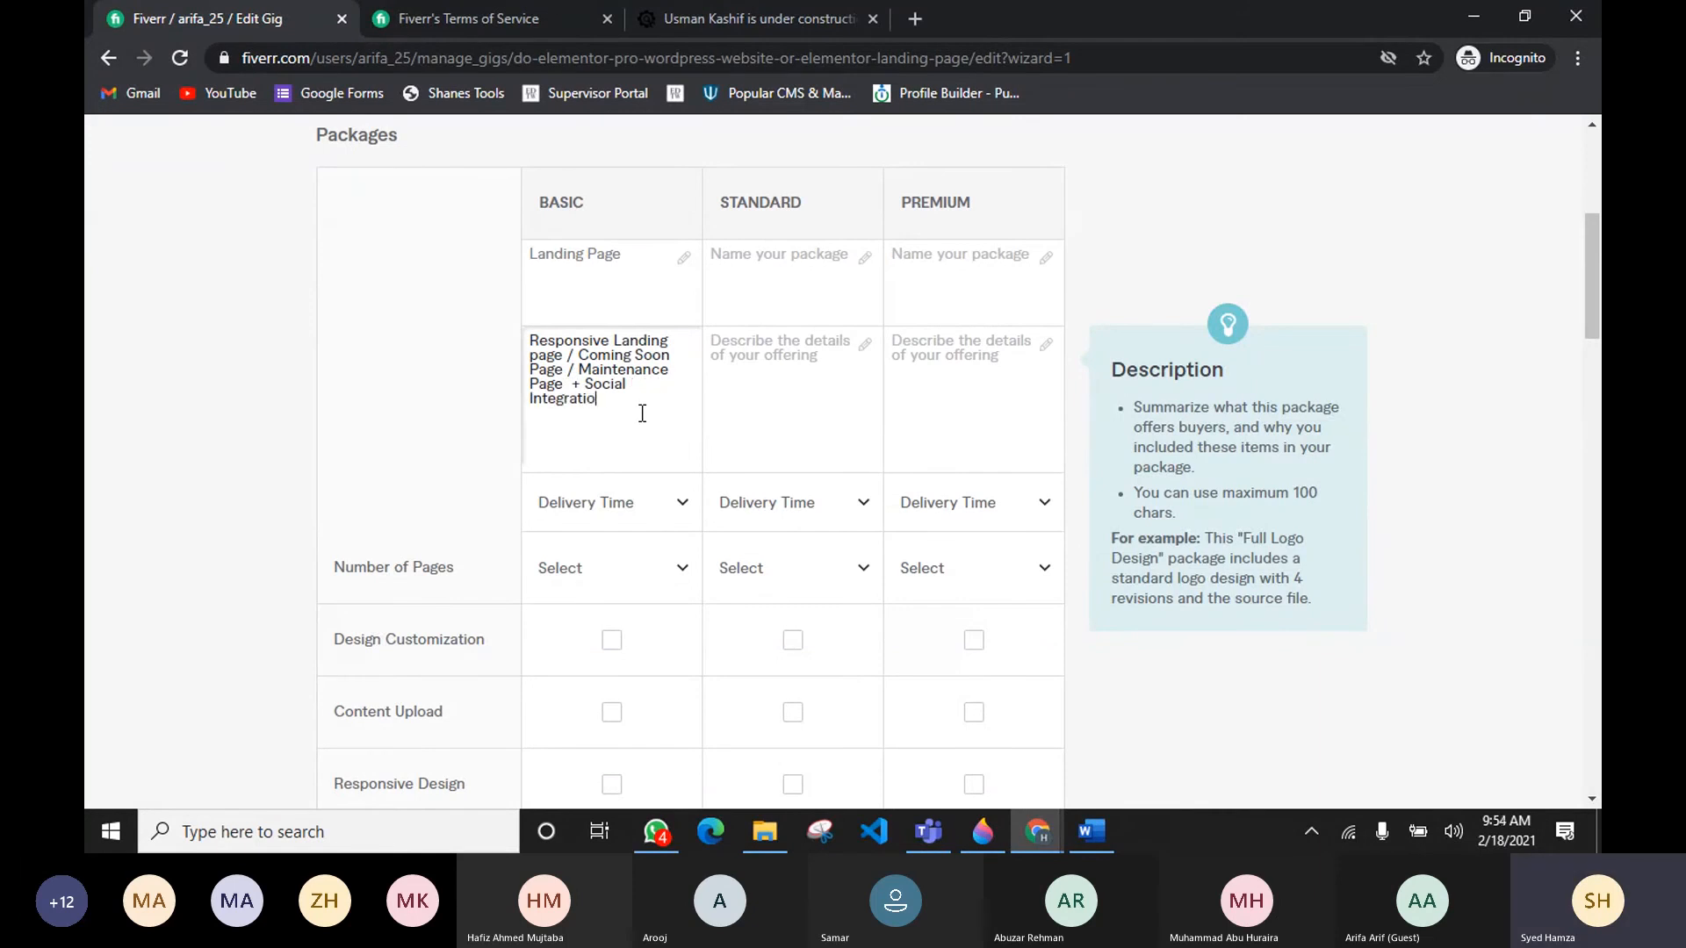
text(n)
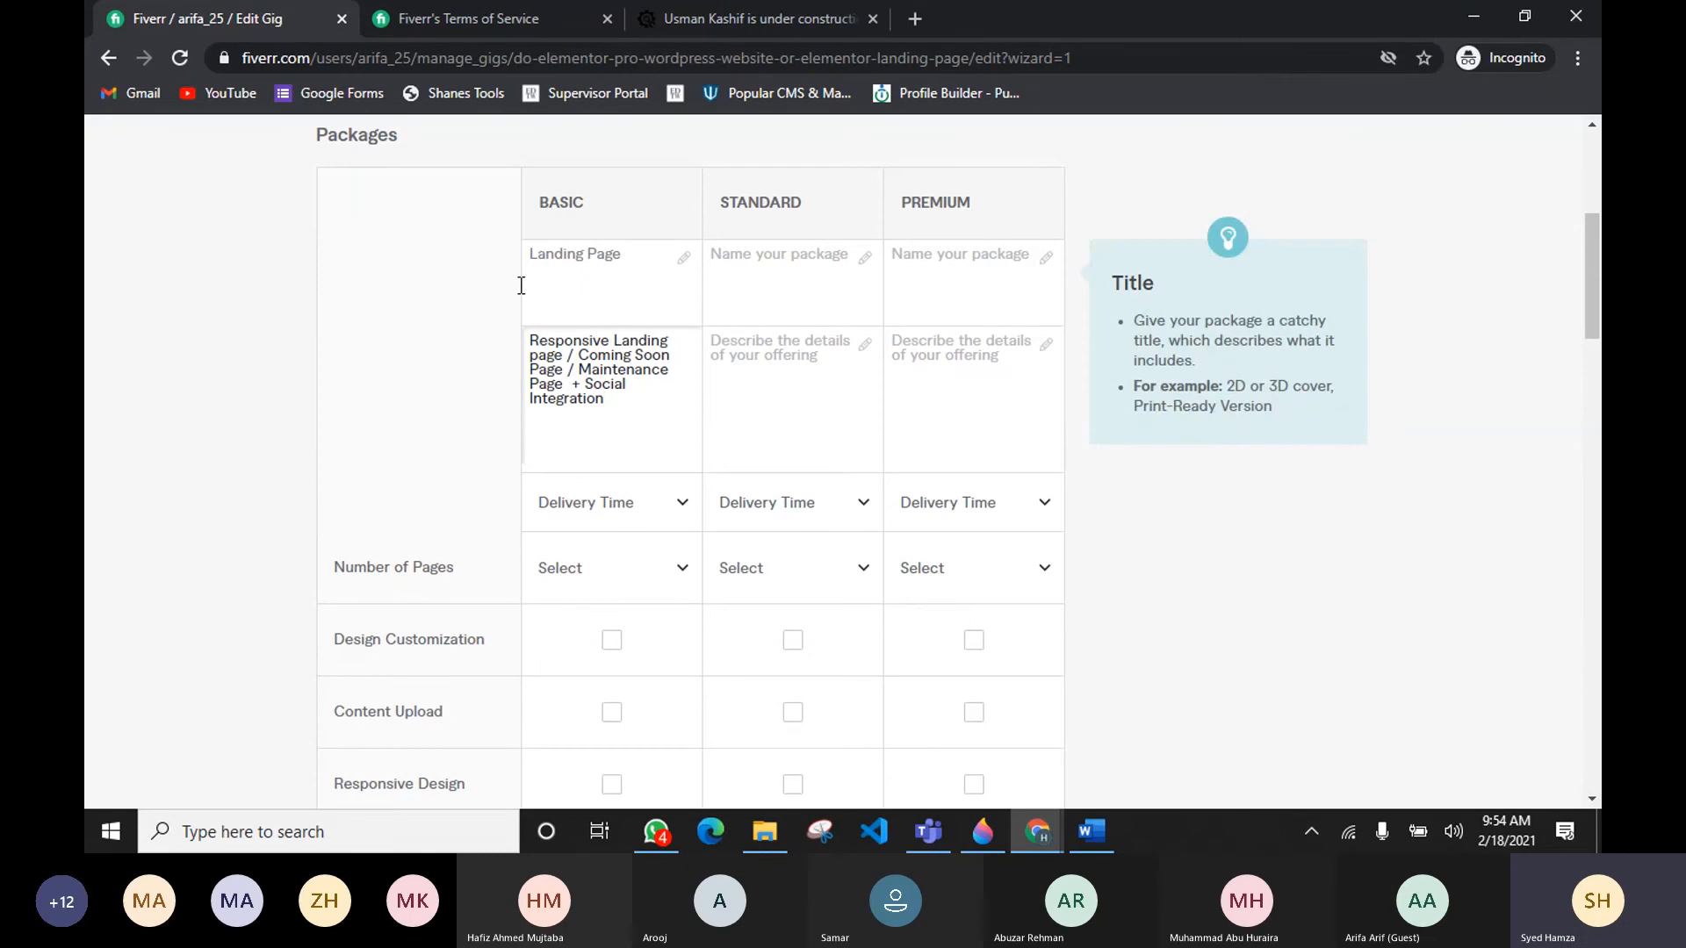
Step: Set the Basic package's delivery time to 1 day Delivery and its number of pages to 1
scroll(519, 354, down, 3)
click(640, 283)
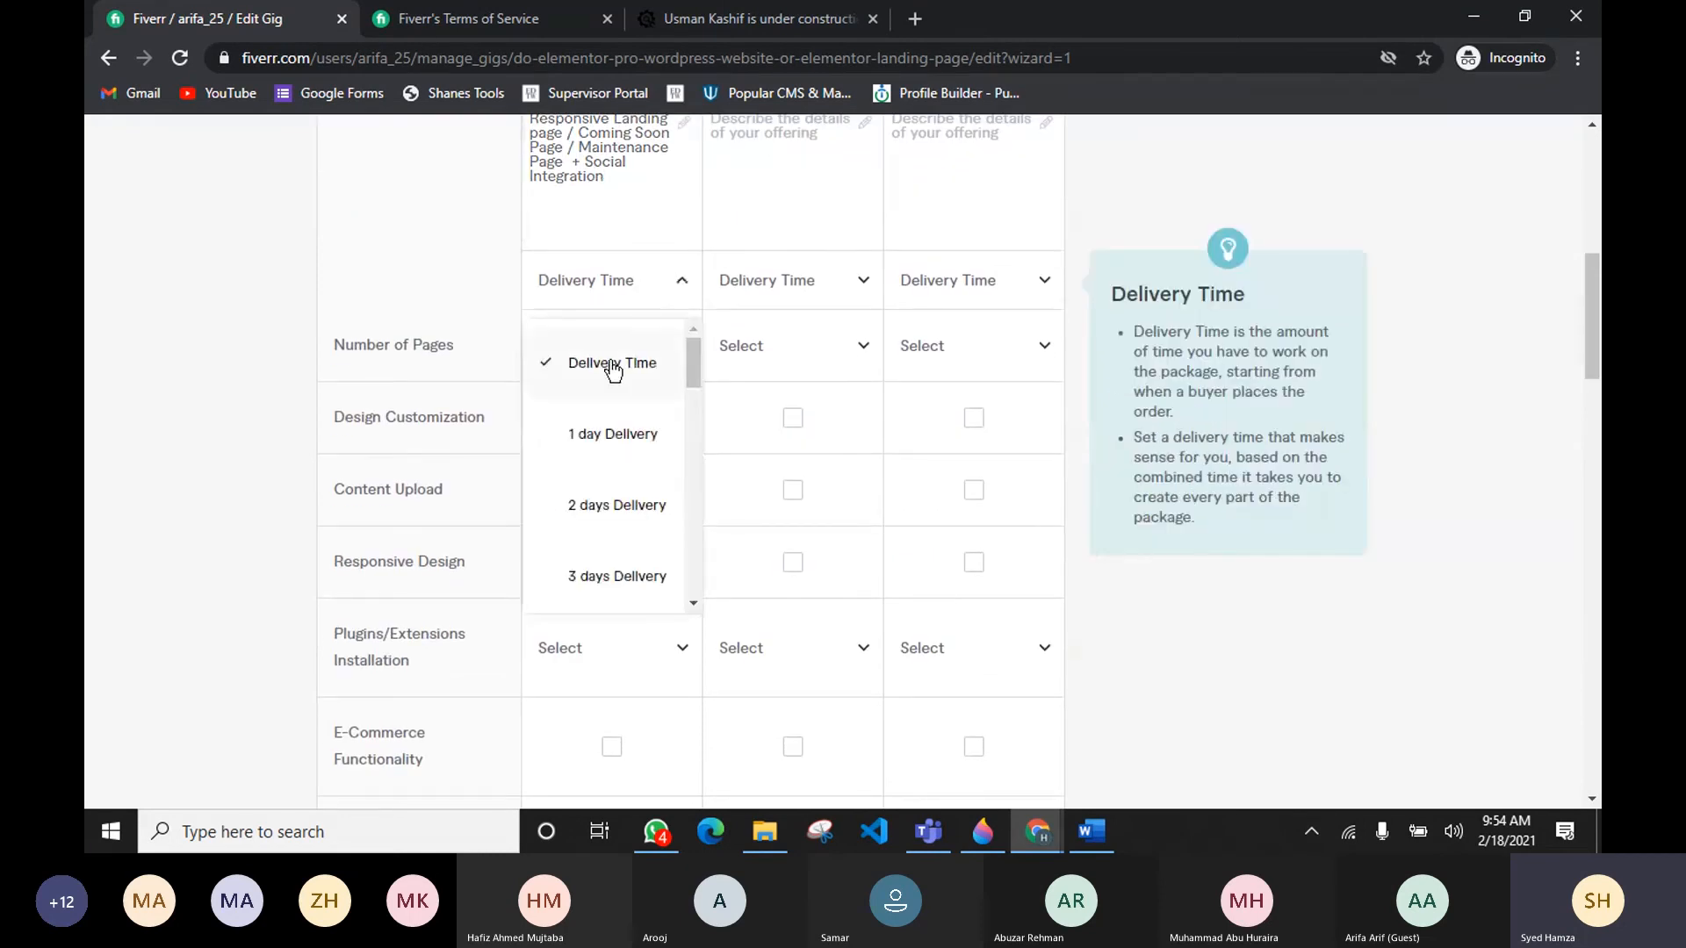
click(609, 439)
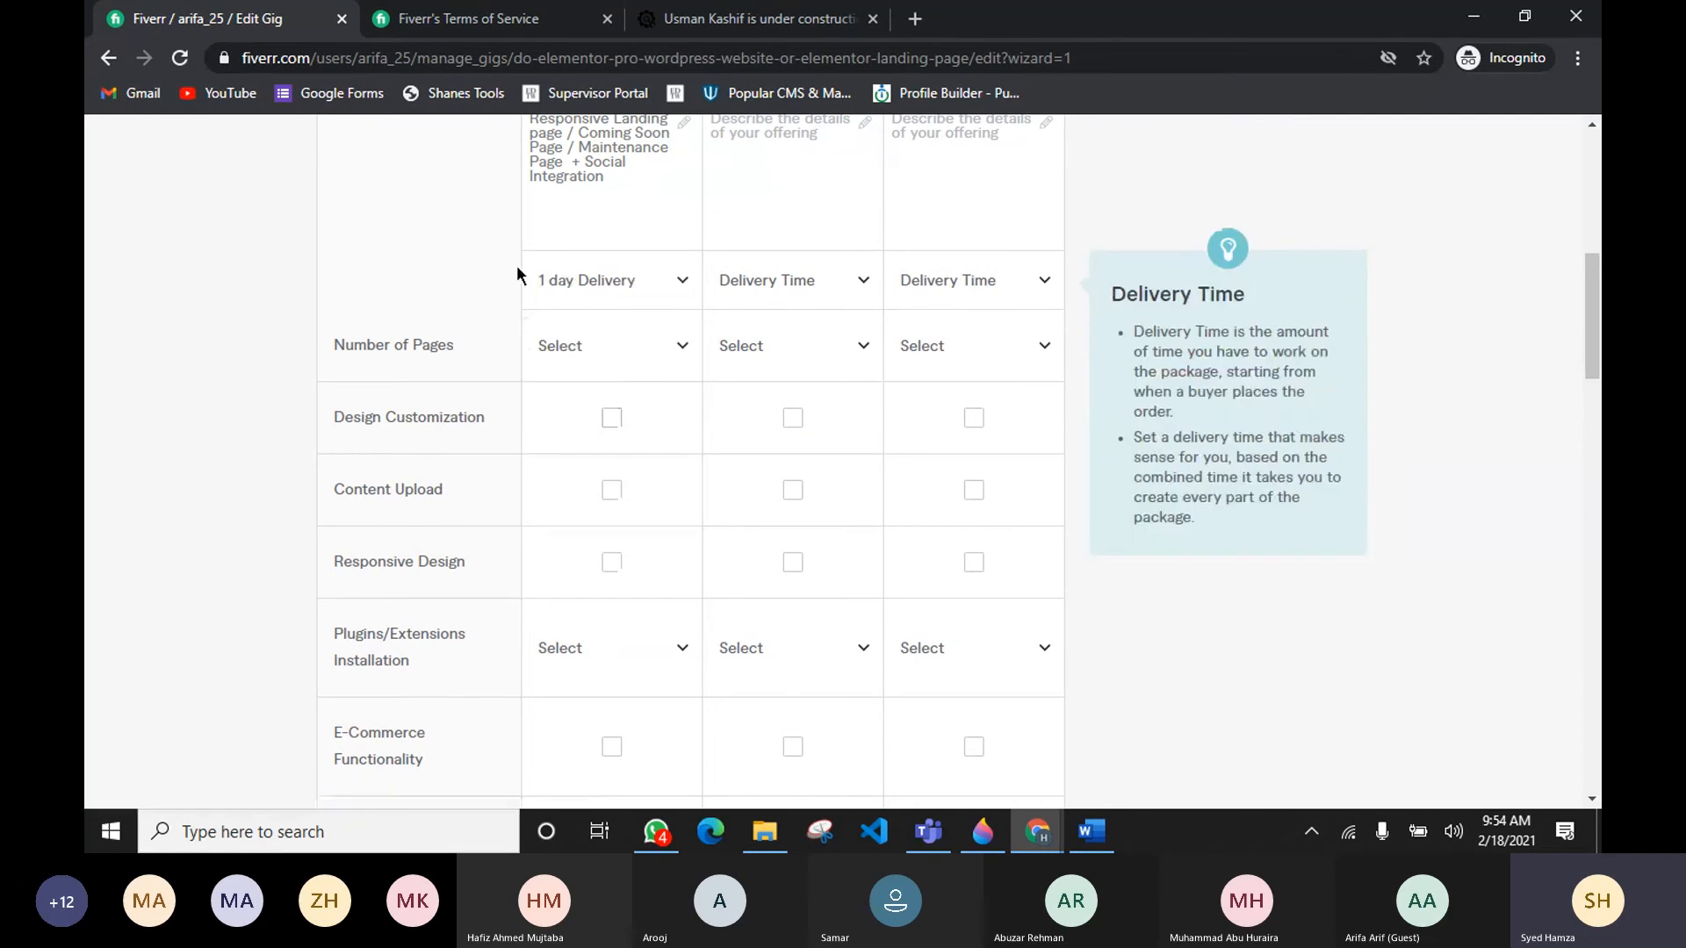
scroll(518, 275, down, 1)
click(682, 246)
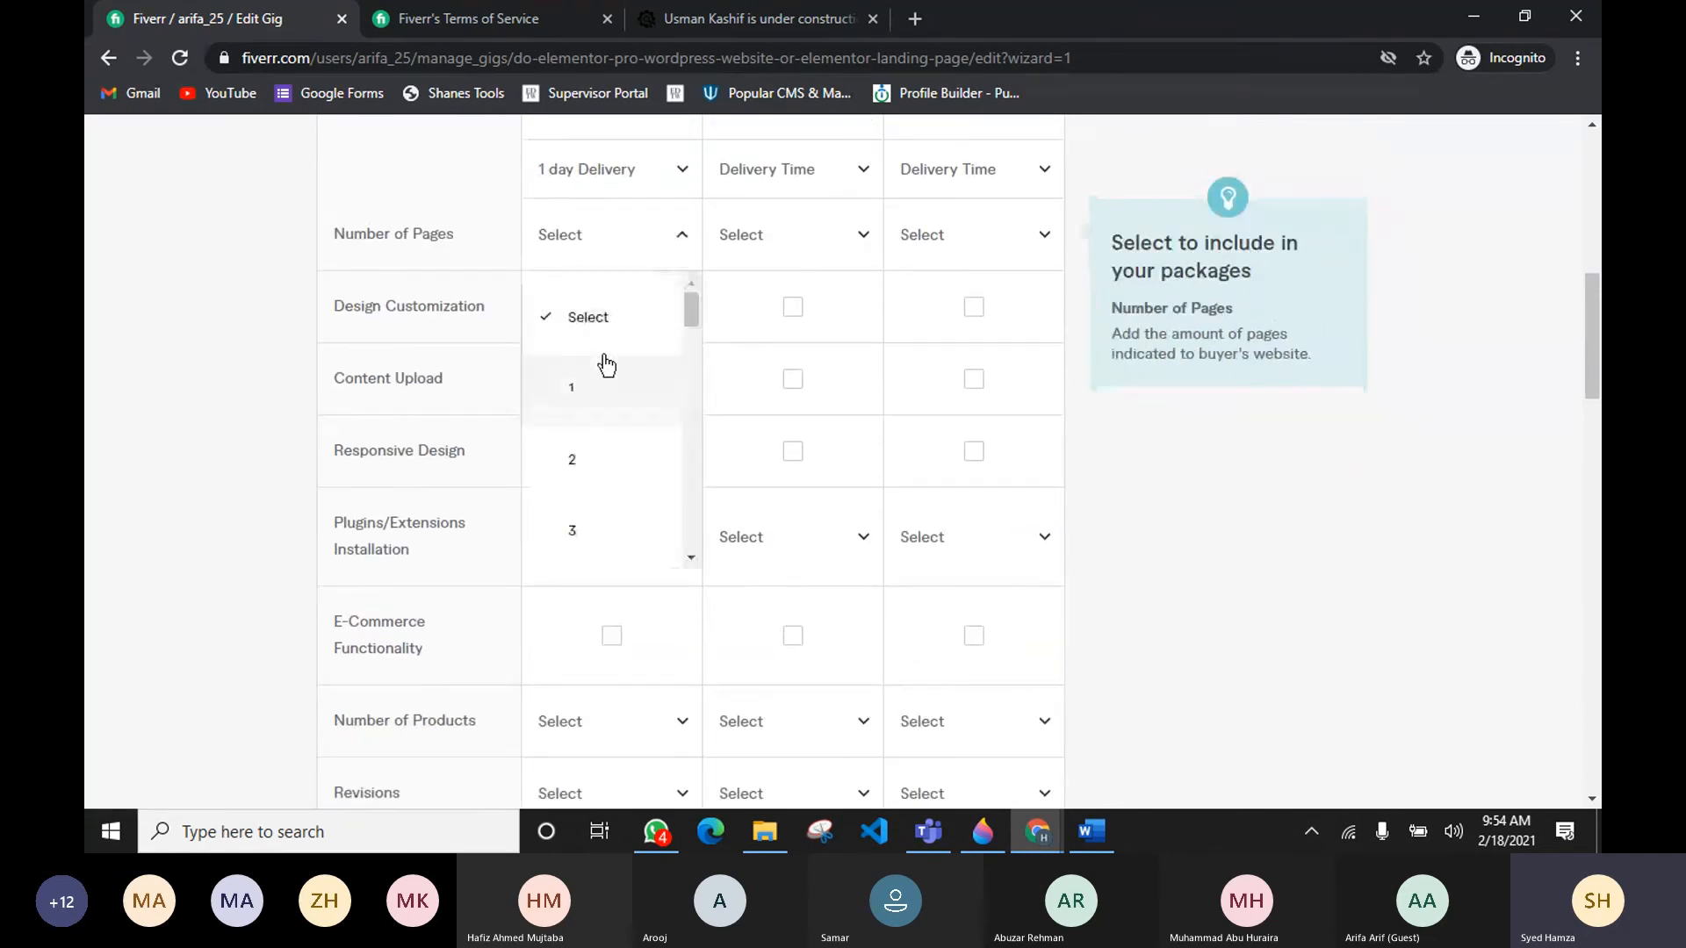
click(604, 322)
click(632, 245)
click(617, 395)
scroll(632, 393, up, 2)
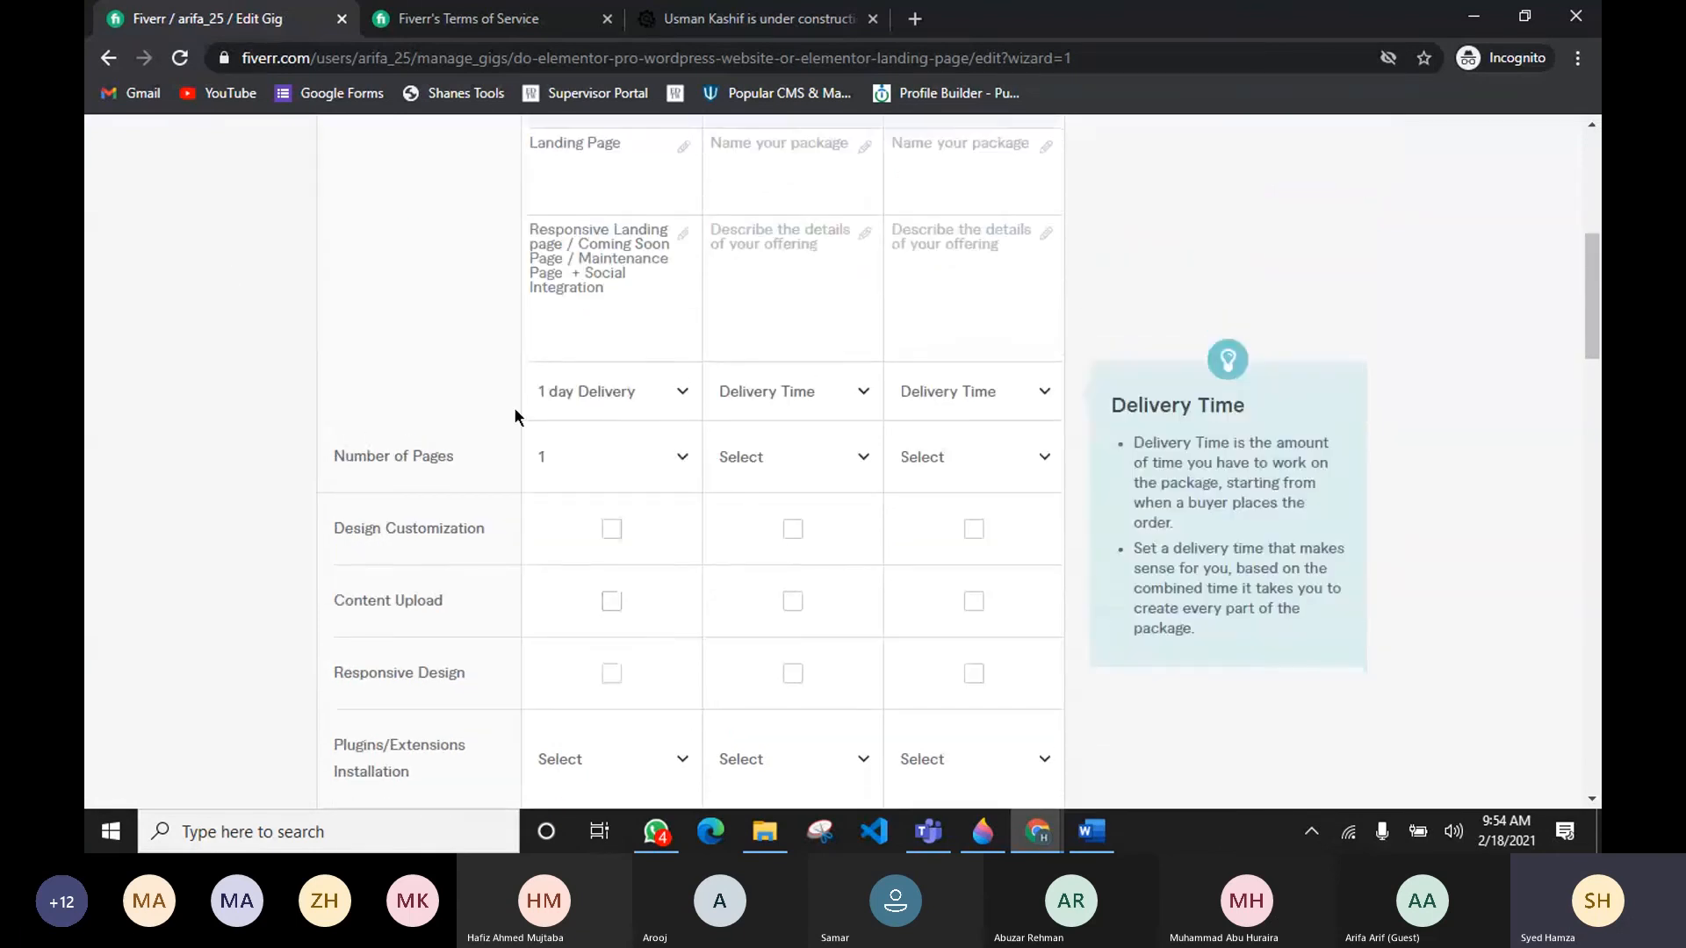
Step: Include Design Customization, Content Upload and Responsive Design in the Basic package
scroll(514, 407, up, 3)
scroll(513, 391, down, 4)
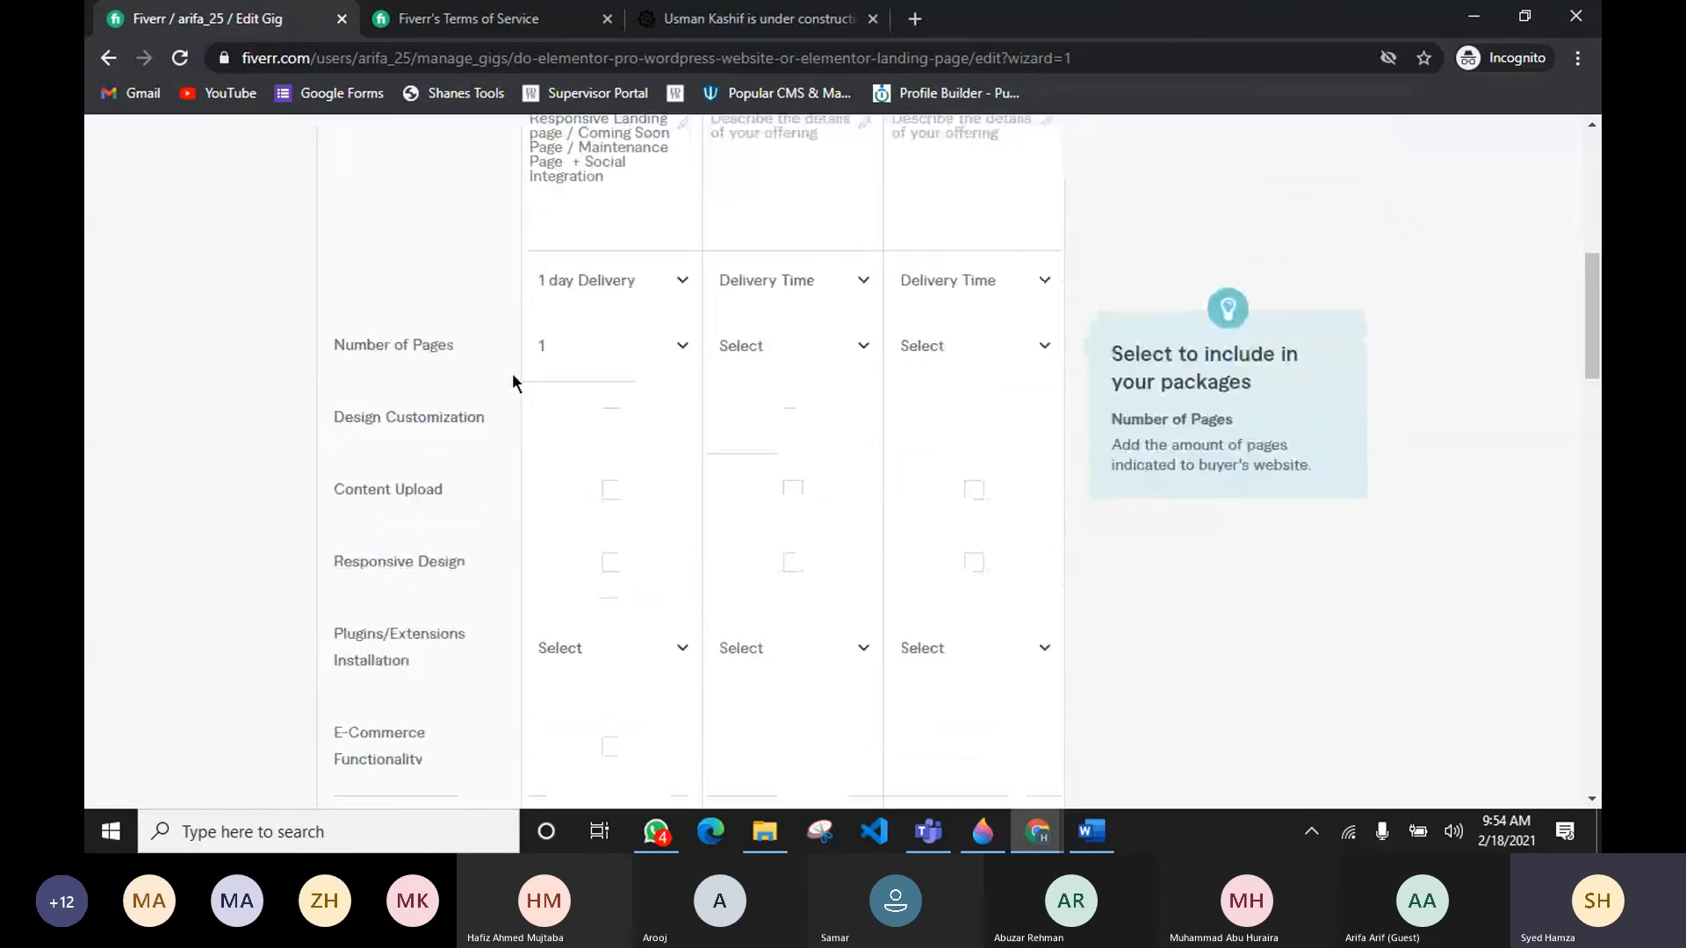
click(612, 419)
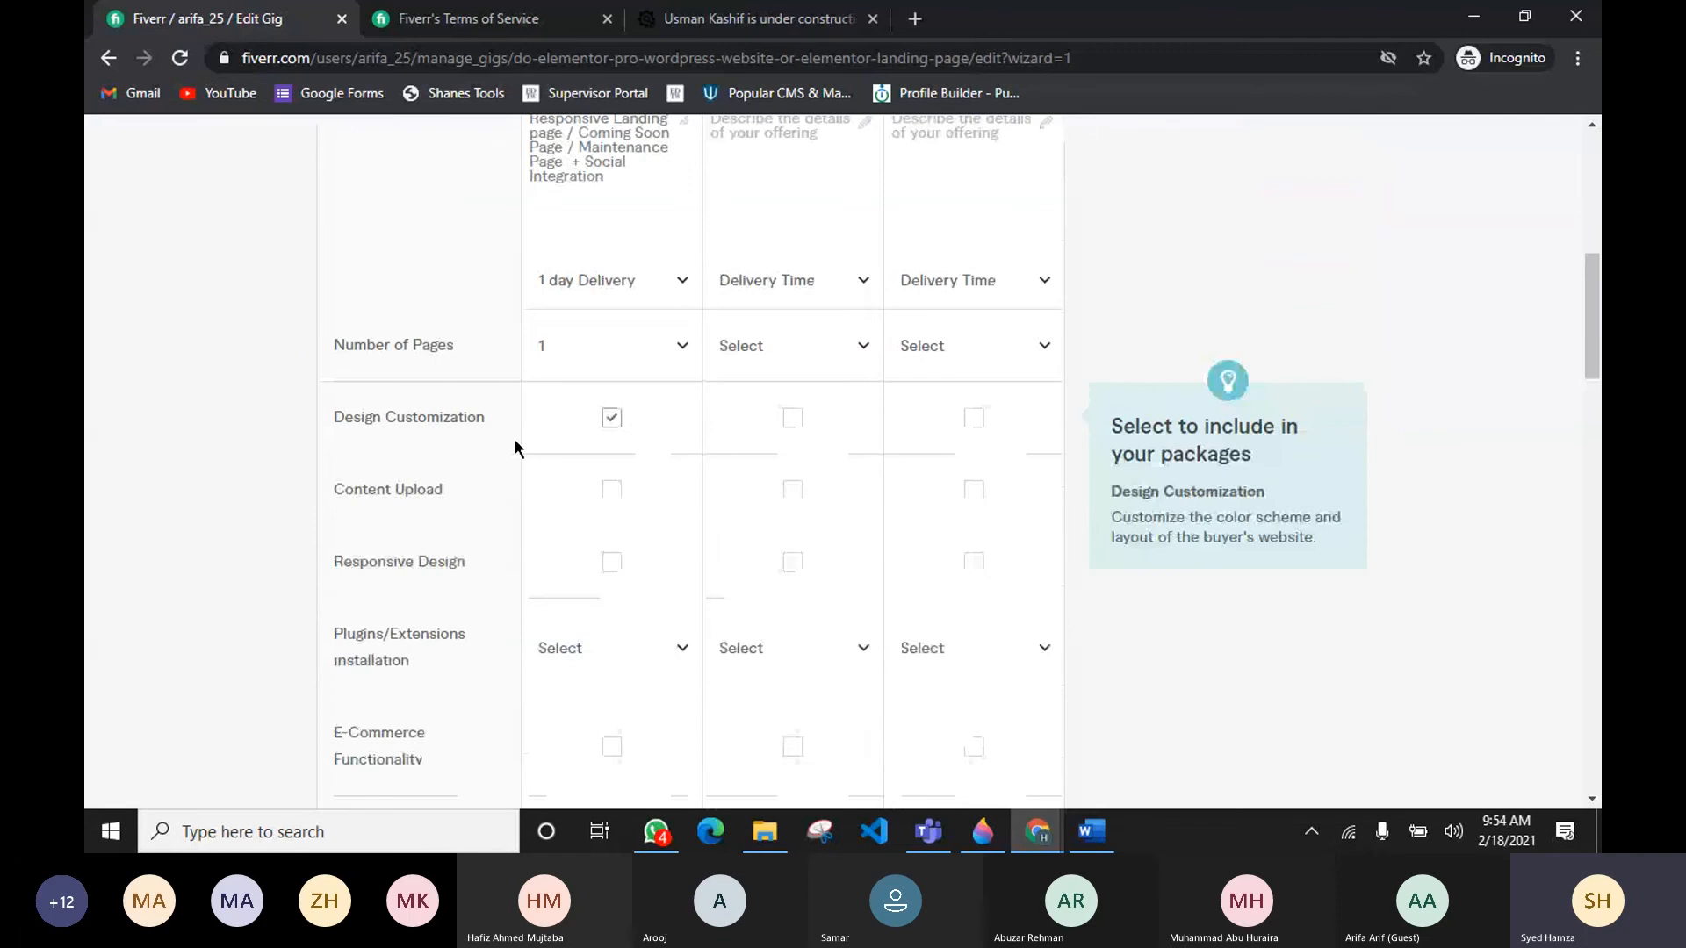
scroll(518, 430, down, 1)
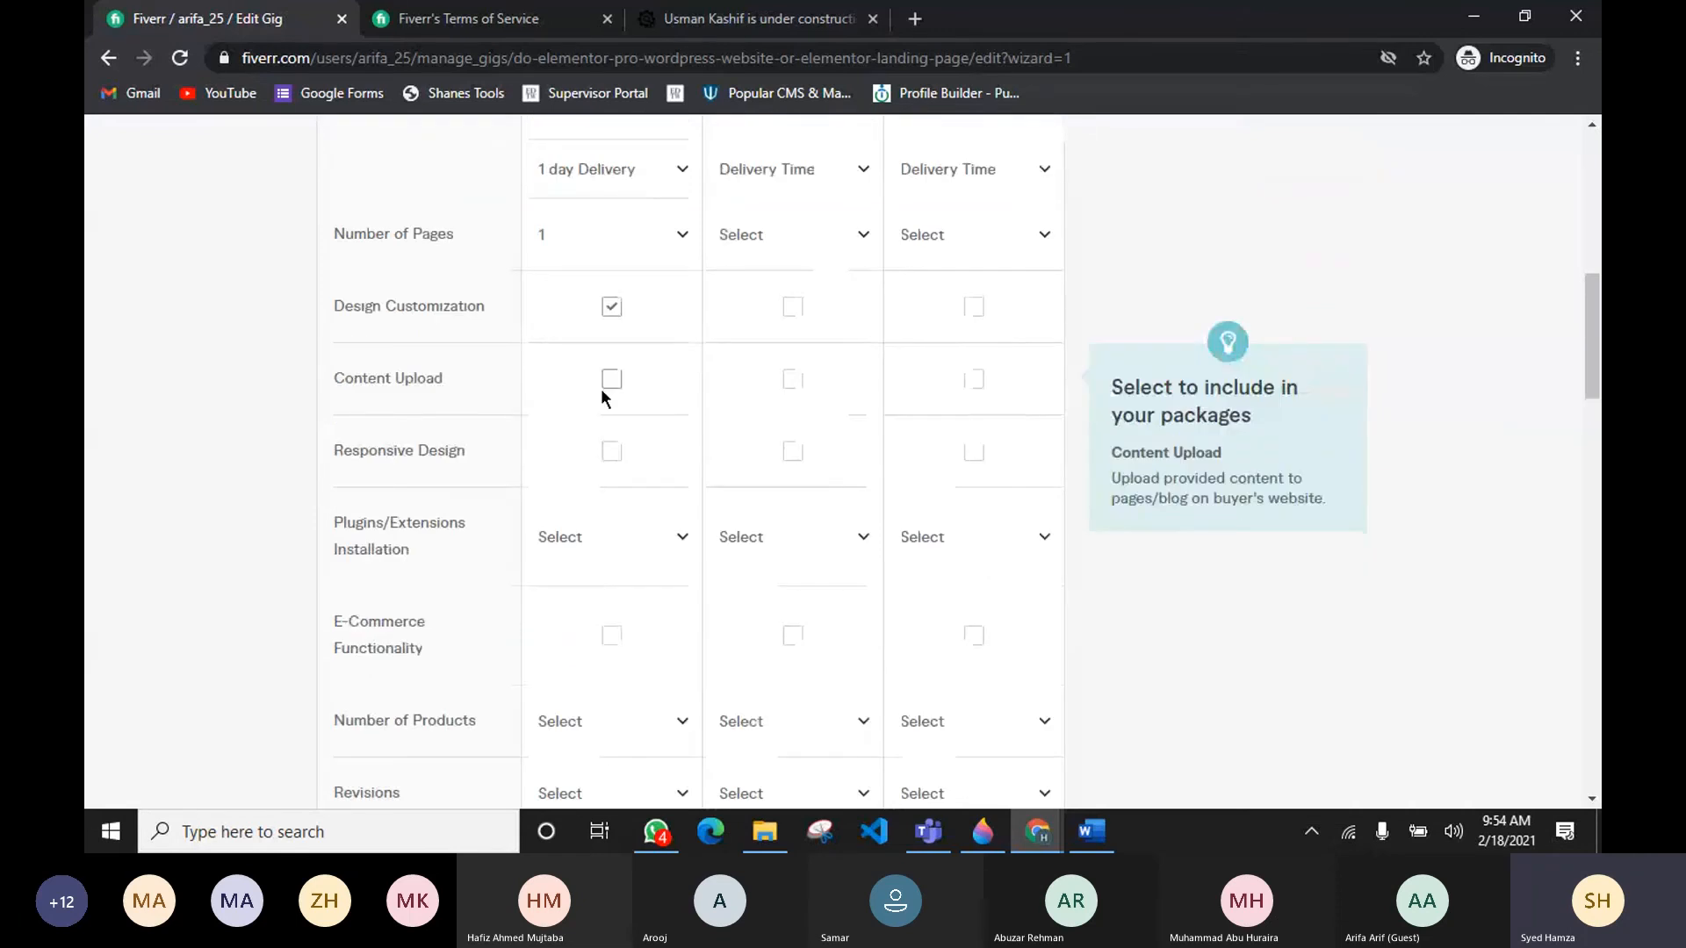
scroll(601, 388, up, 3)
scroll(606, 515, down, 2)
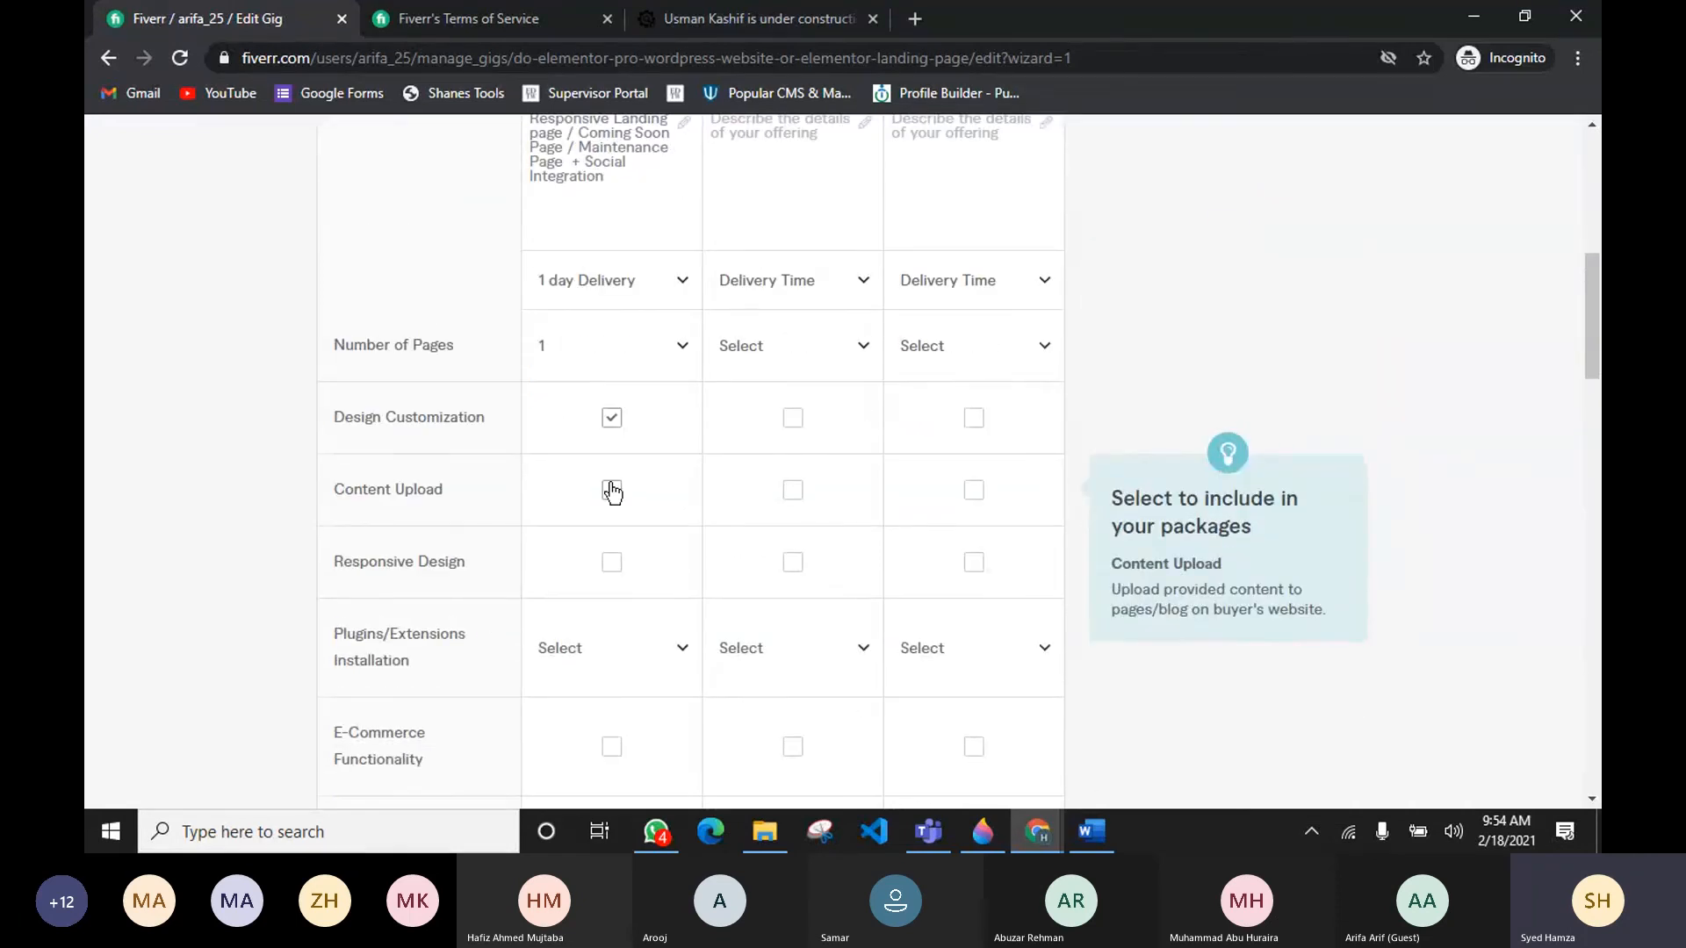
click(612, 562)
scroll(378, 448, down, 1)
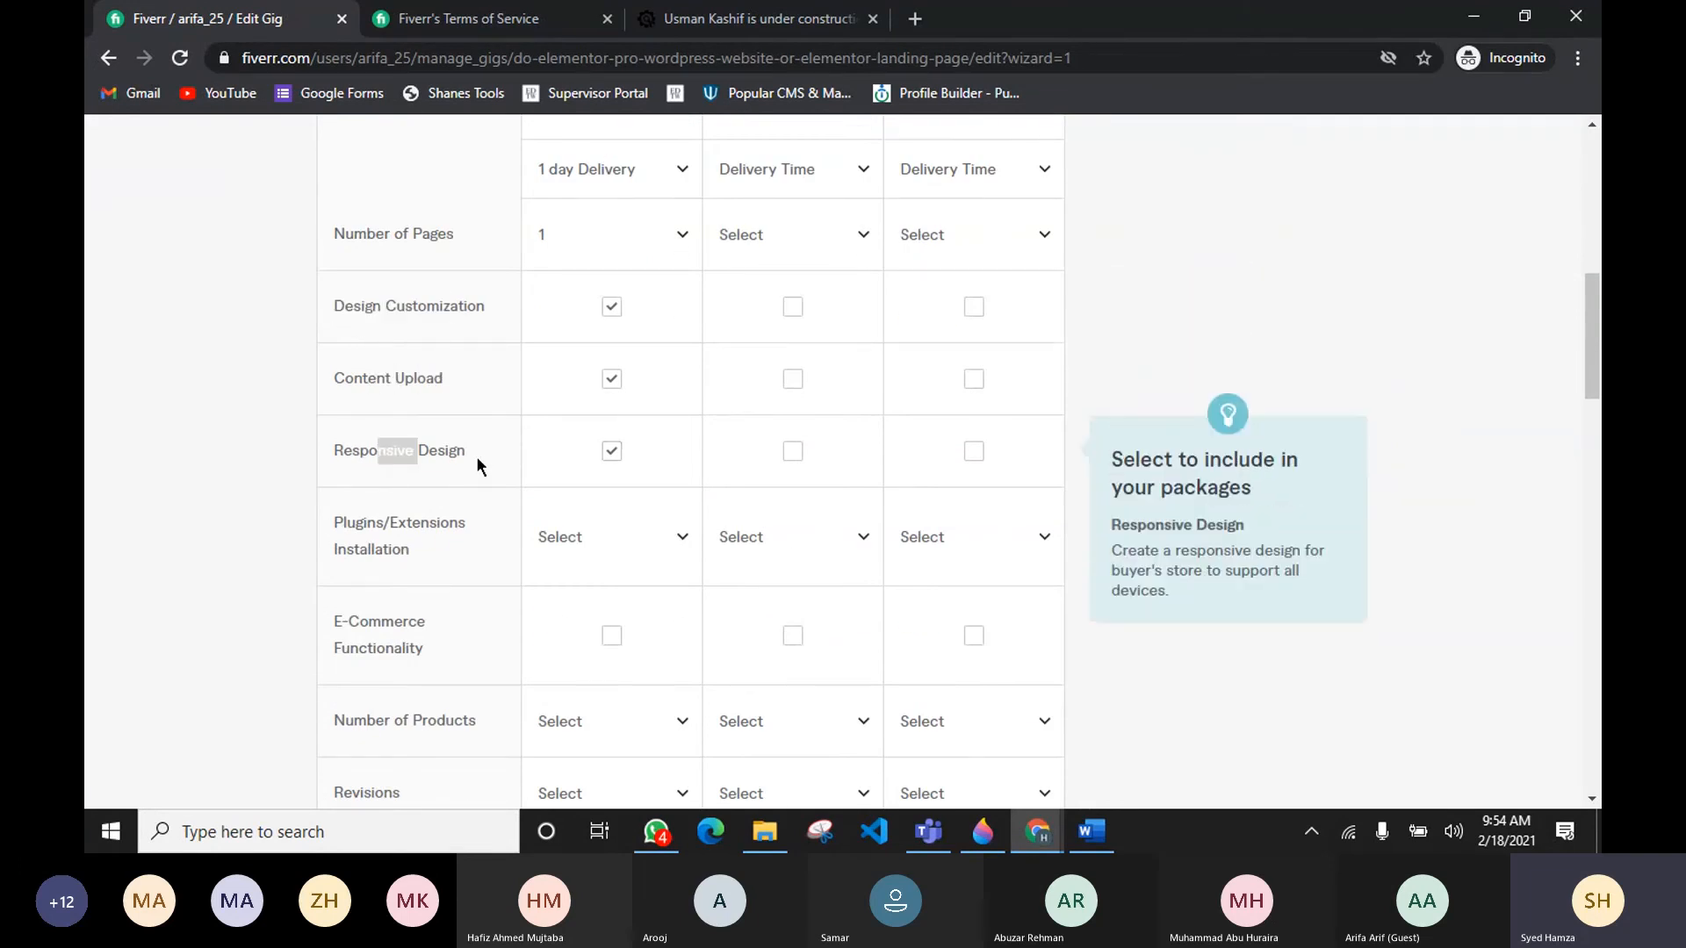
click(449, 409)
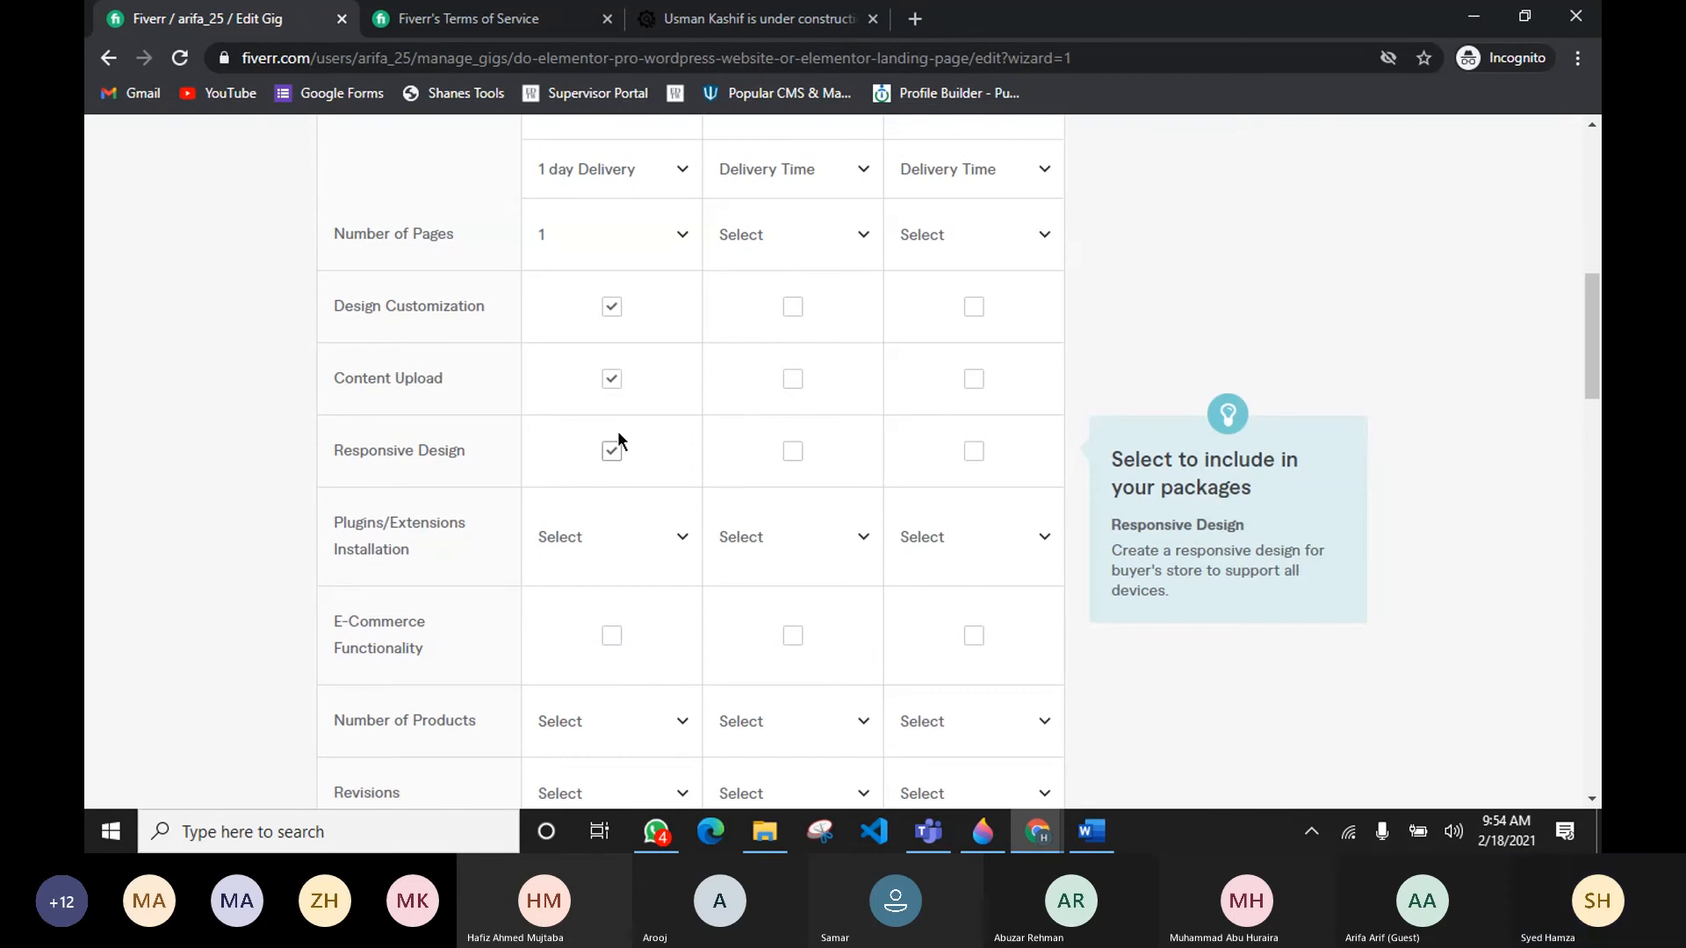
Step: Set the Basic package's plugins/extensions installation to 1 and revisions to Unlimited
click(594, 538)
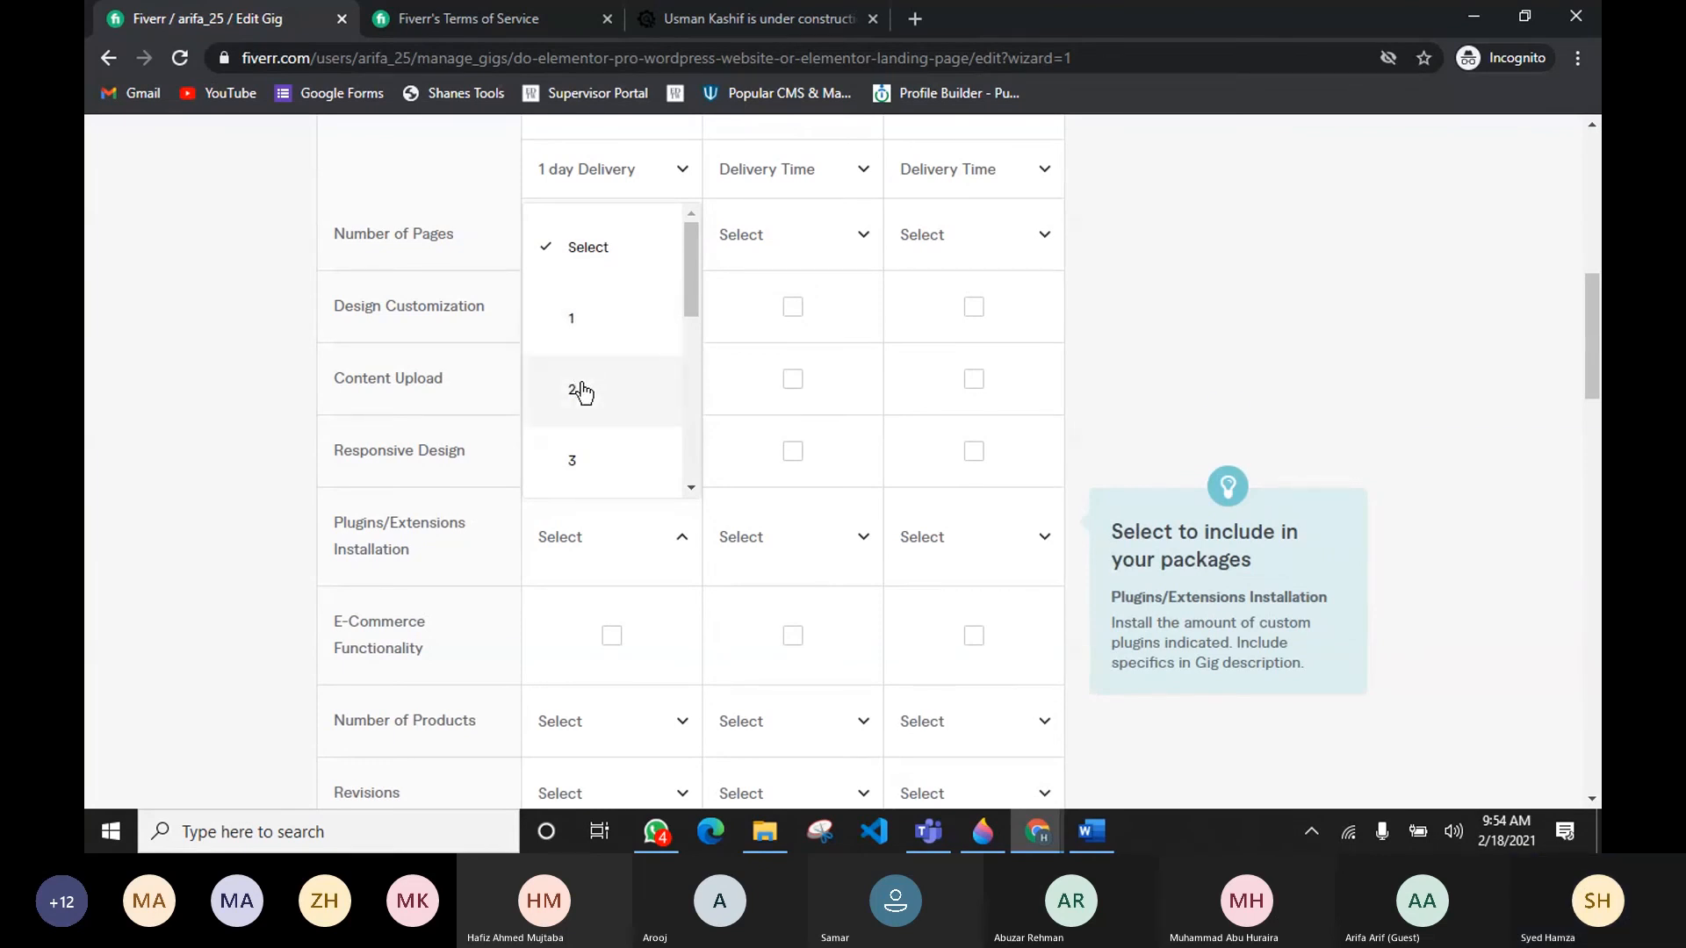
click(572, 320)
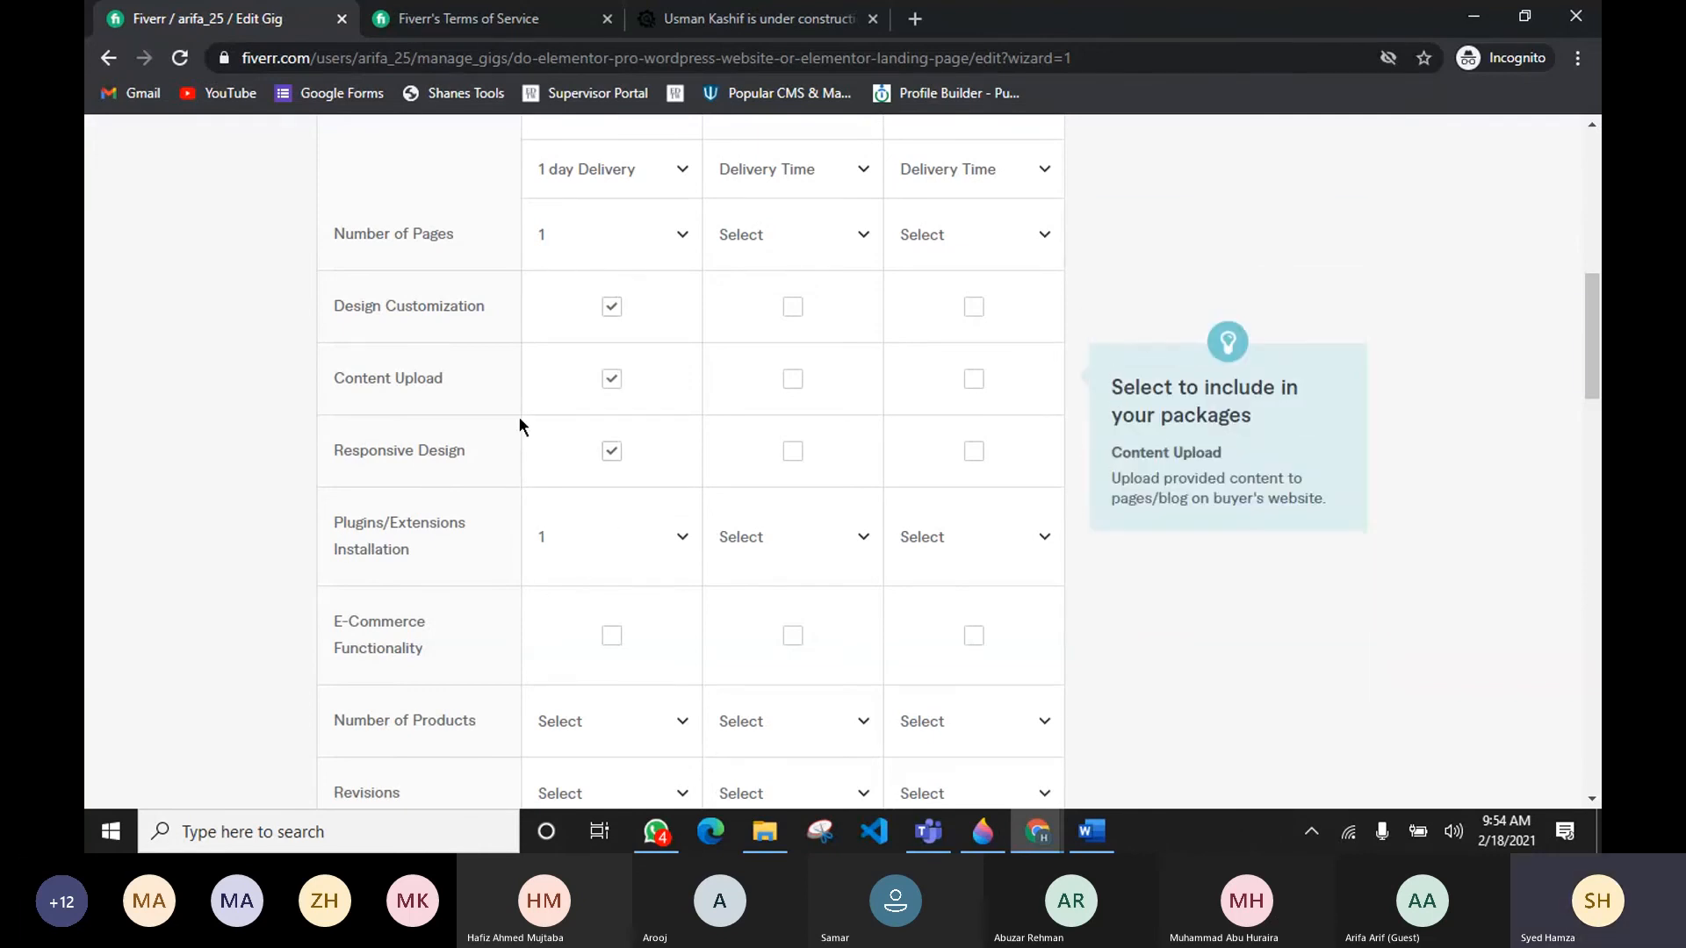
scroll(509, 551, down, 1)
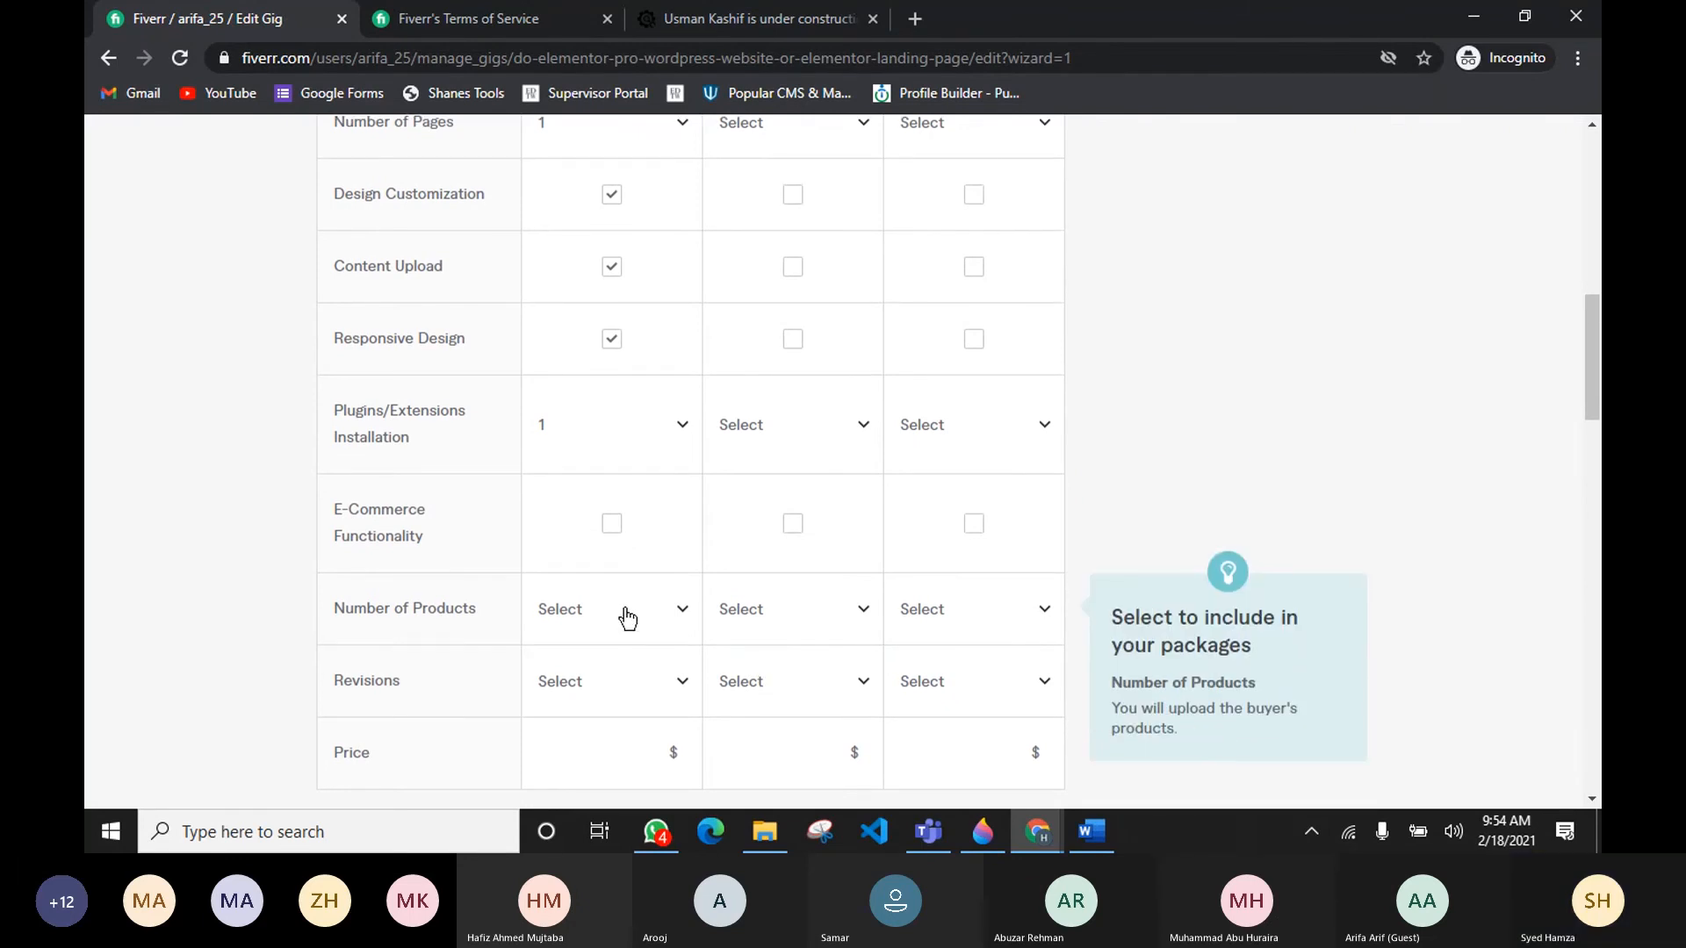
scroll(625, 613, down, 1)
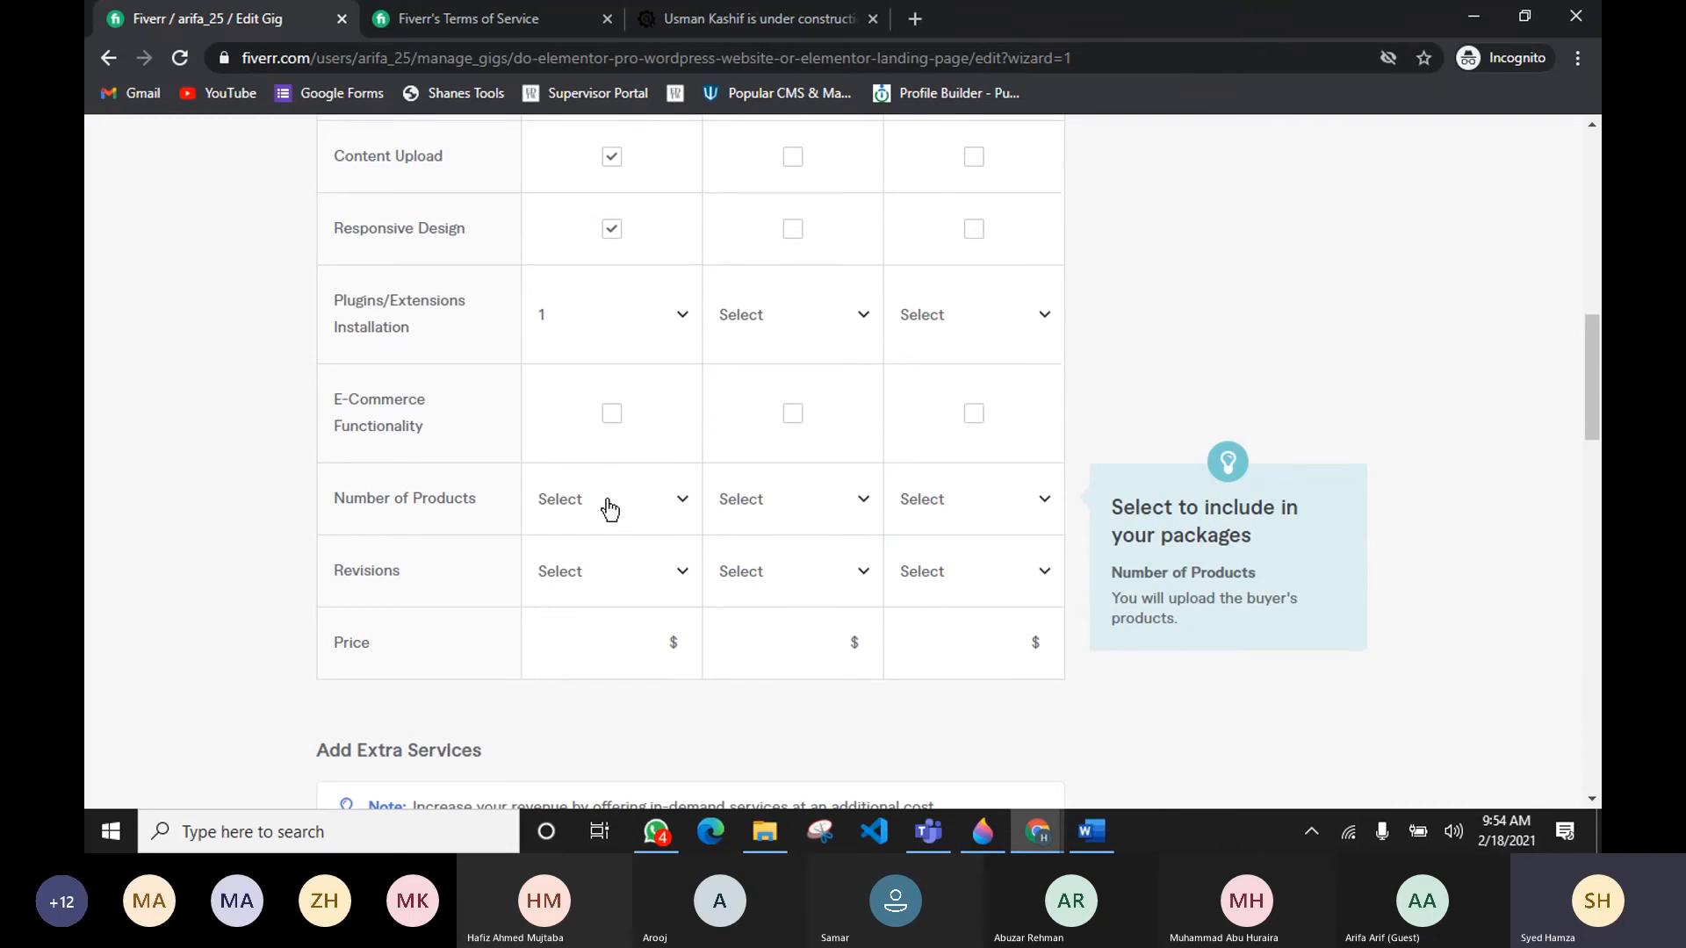
click(625, 575)
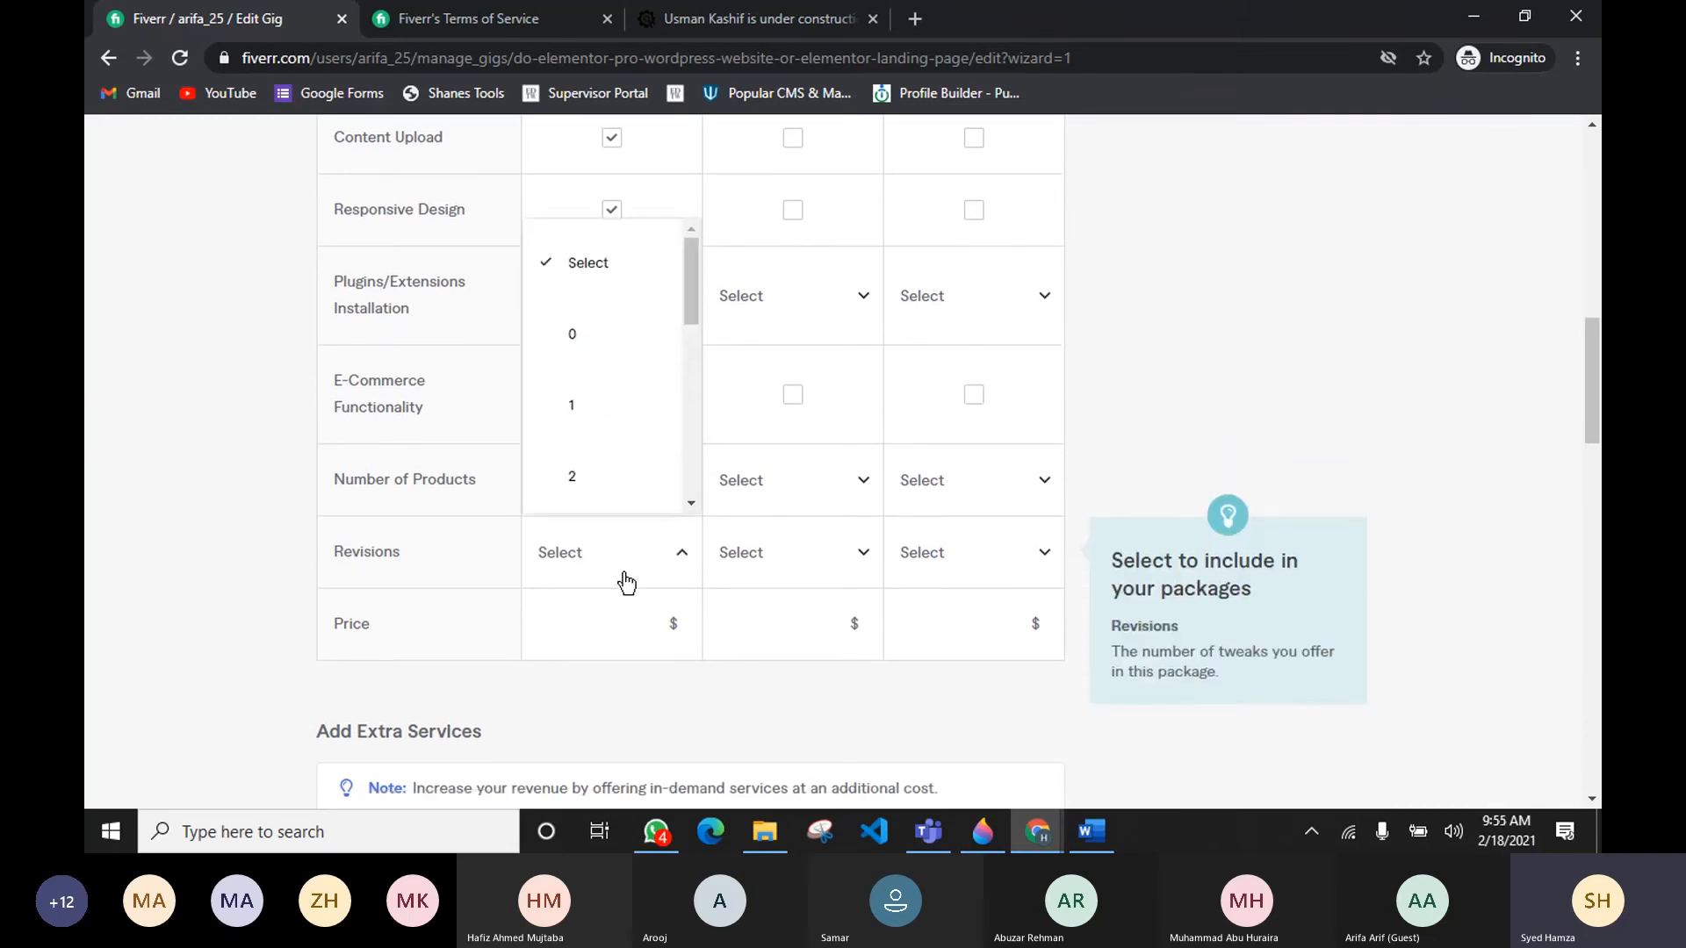
scroll(622, 571, down, 3)
scroll(602, 474, up, 2)
scroll(599, 364, down, 6)
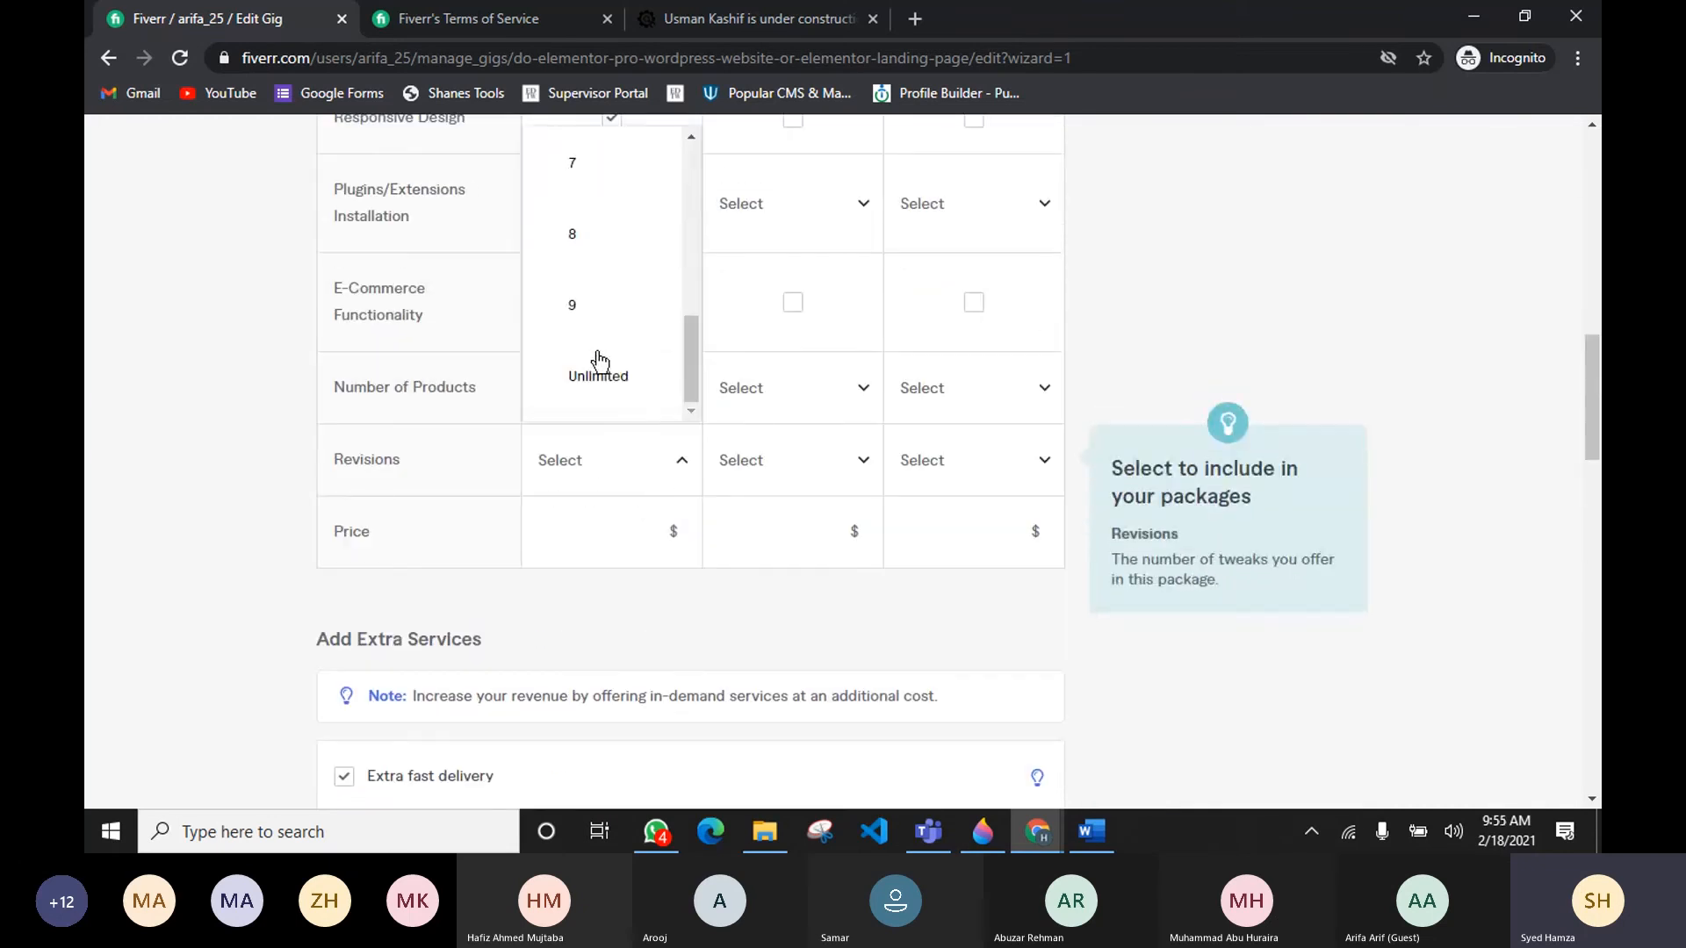
click(600, 365)
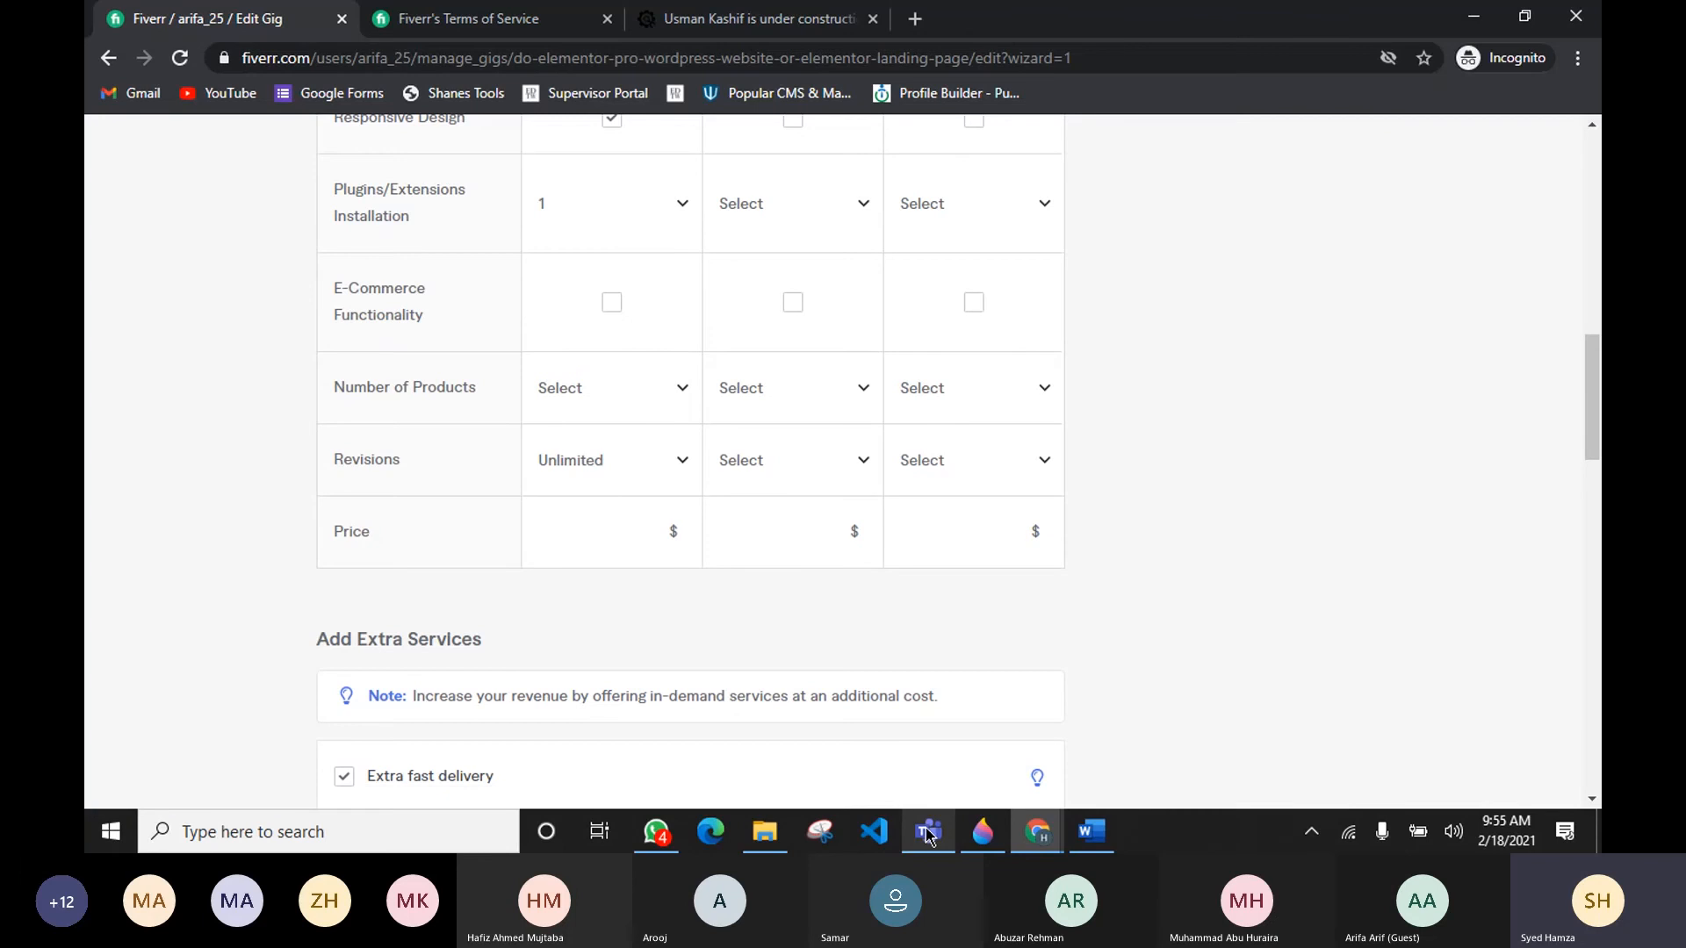
mouse_move(928, 835)
click(820, 715)
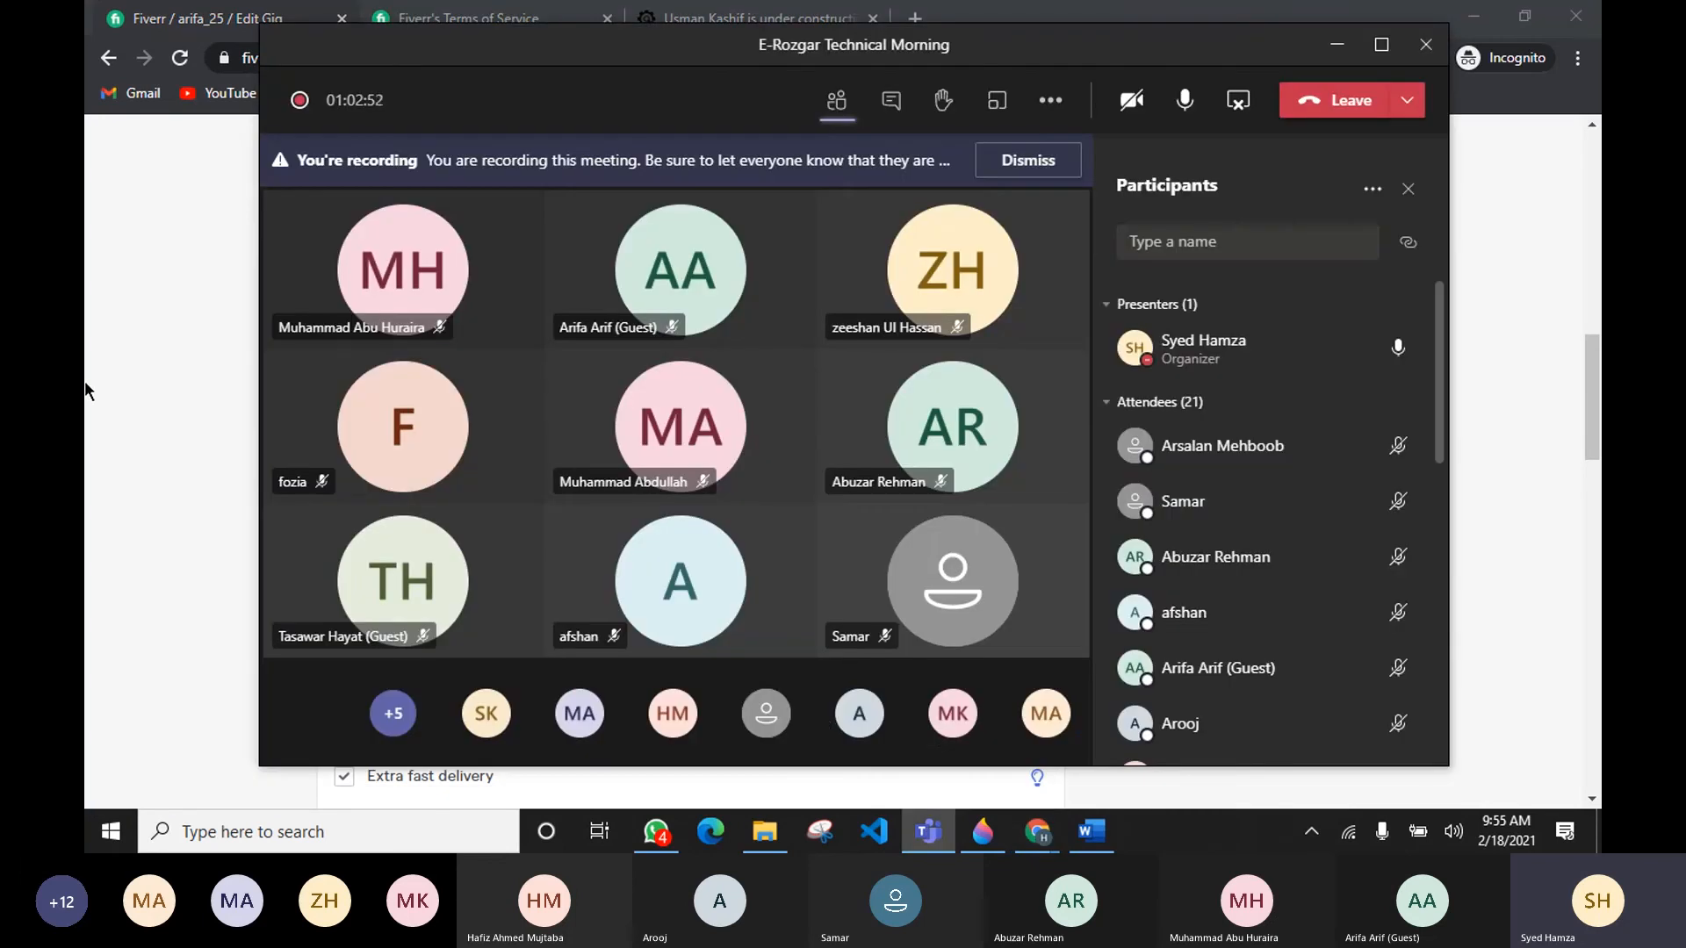
click(149, 410)
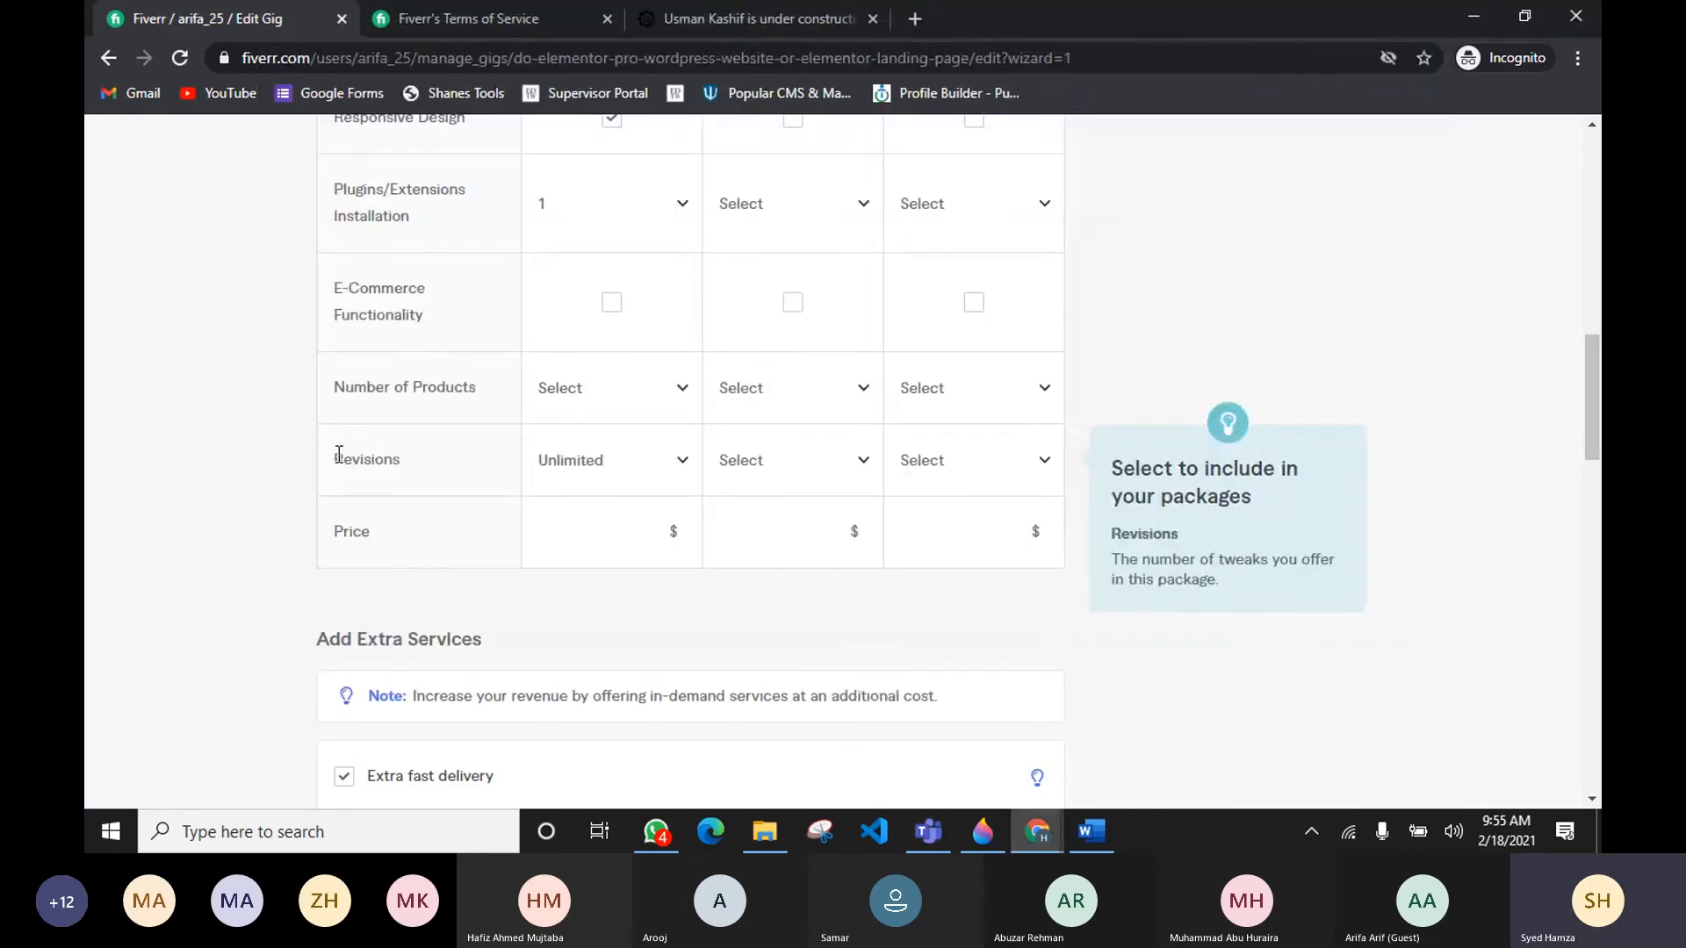
Step: Set the Basic package price to 10 dollars
drag(342, 458, 407, 463)
click(649, 527)
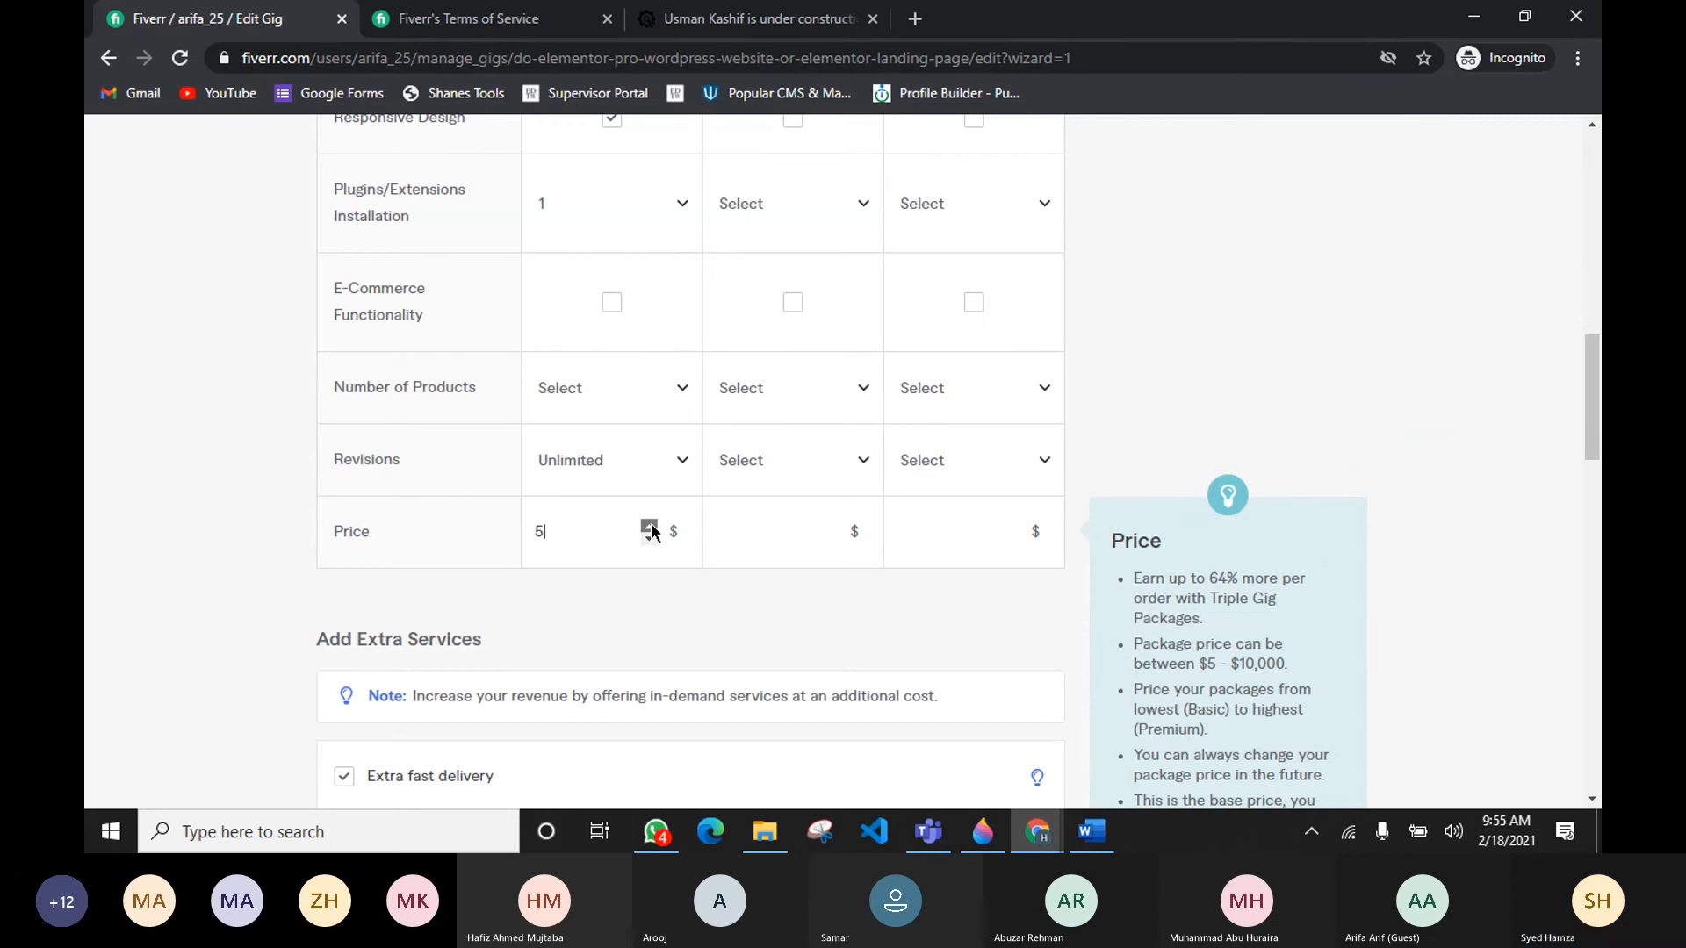
click(649, 527)
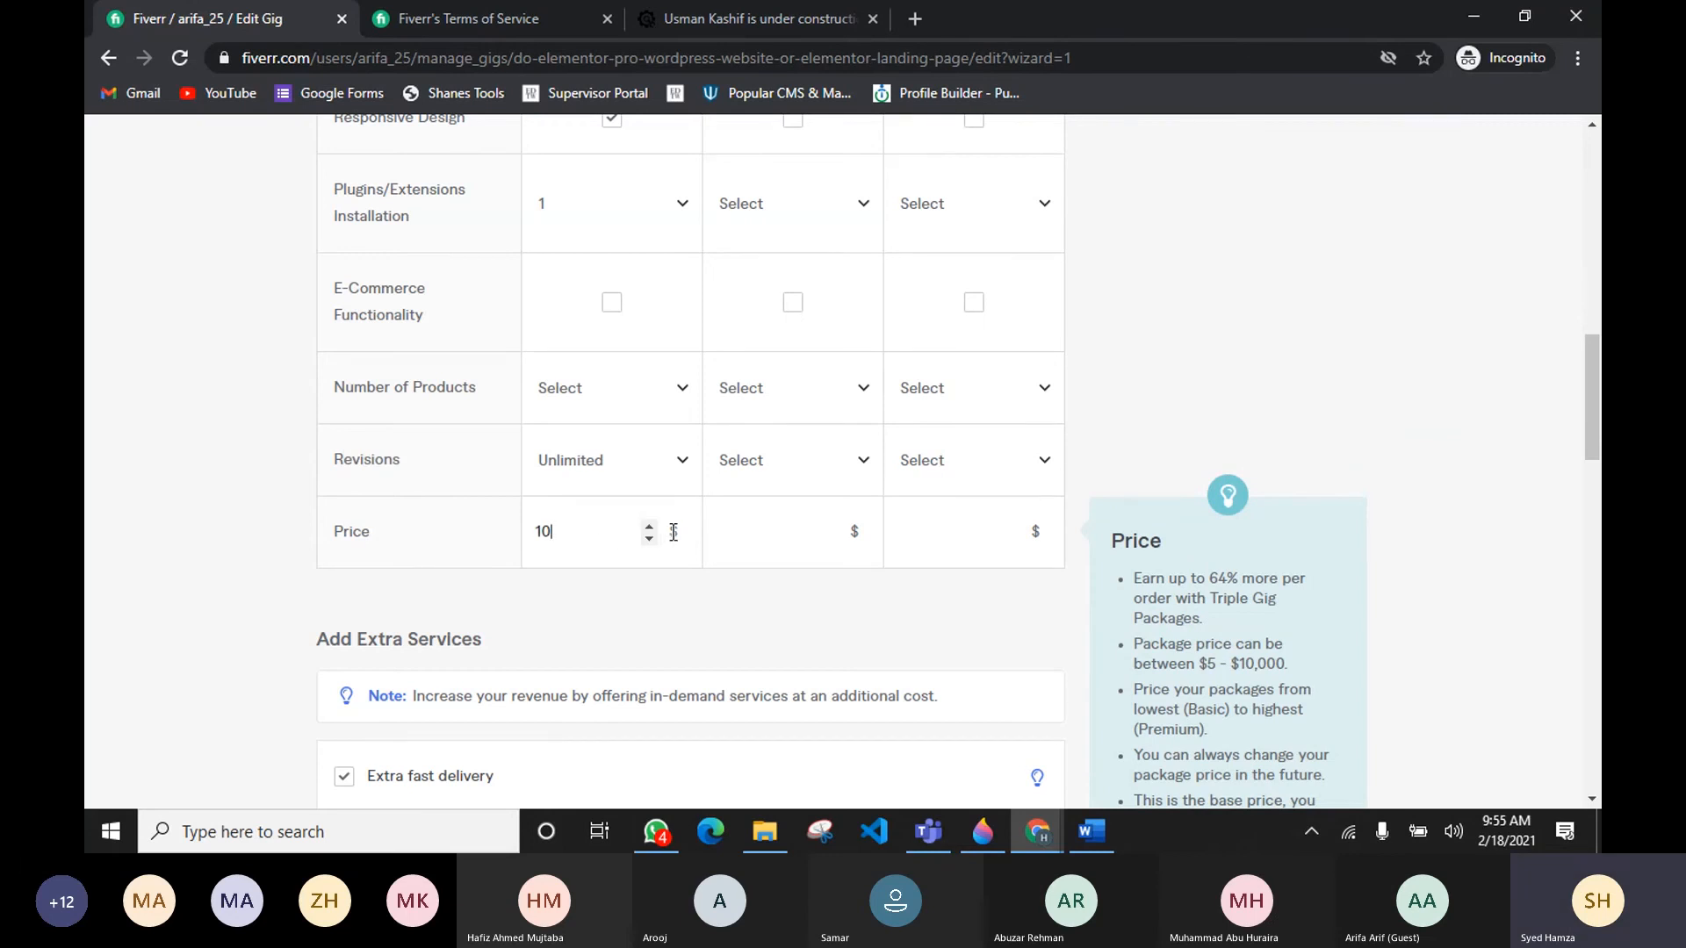
drag(598, 540, 497, 536)
key(BackSpace)
click(646, 531)
drag(575, 528, 476, 528)
text(10)
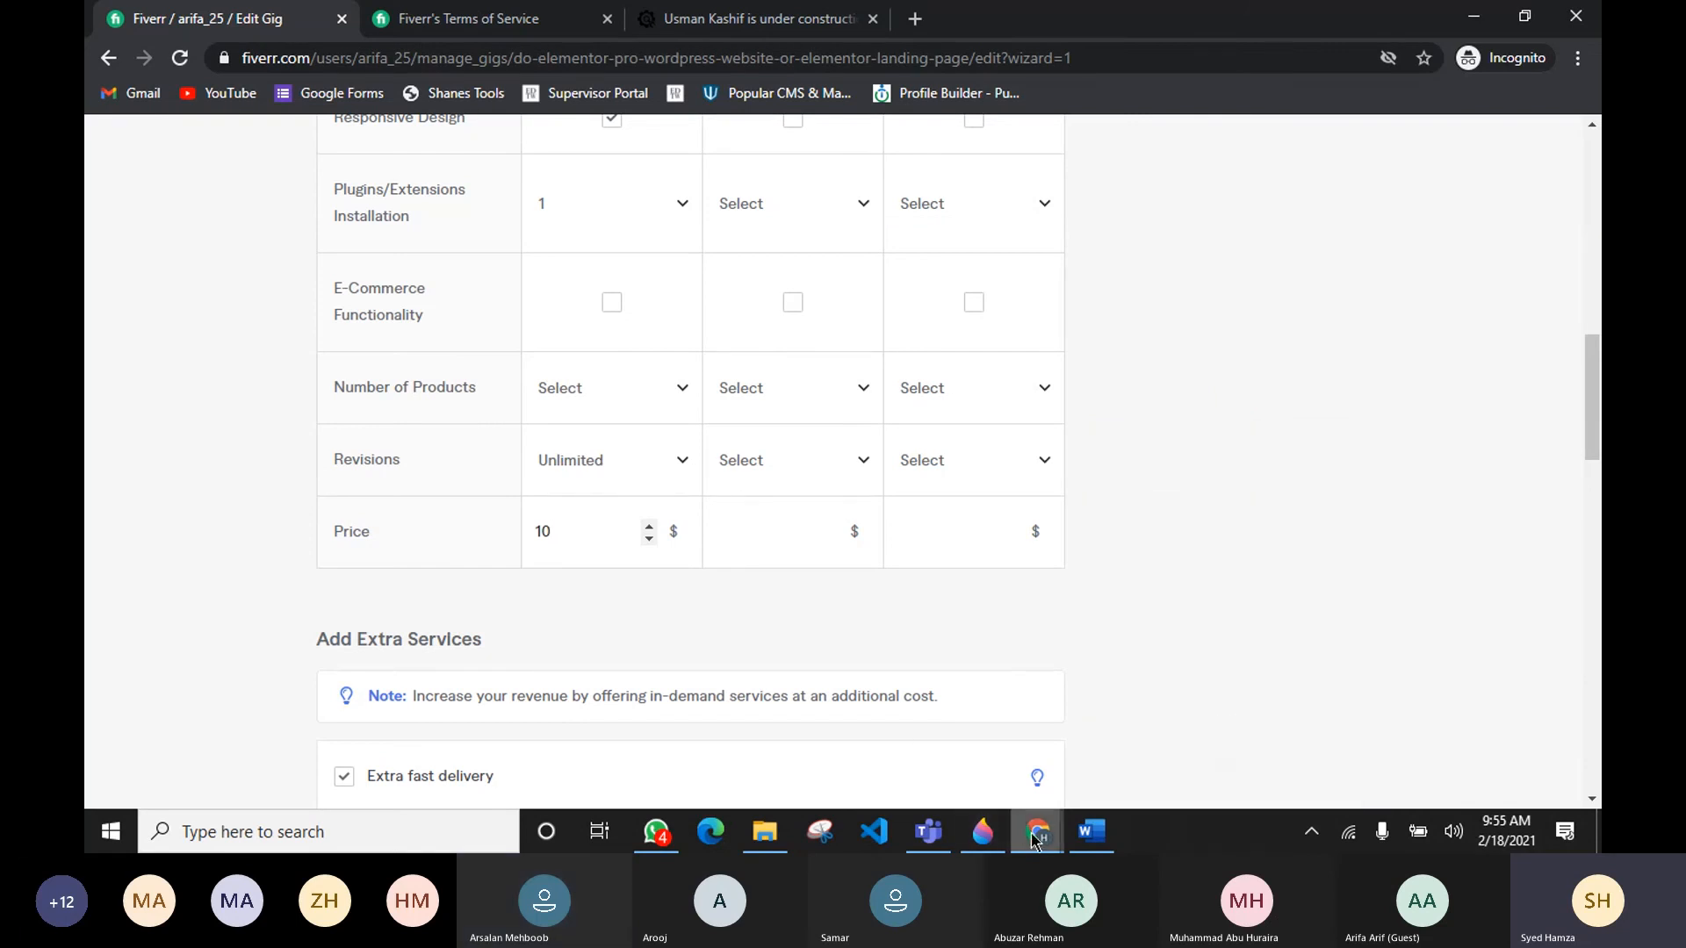
mouse_move(923, 834)
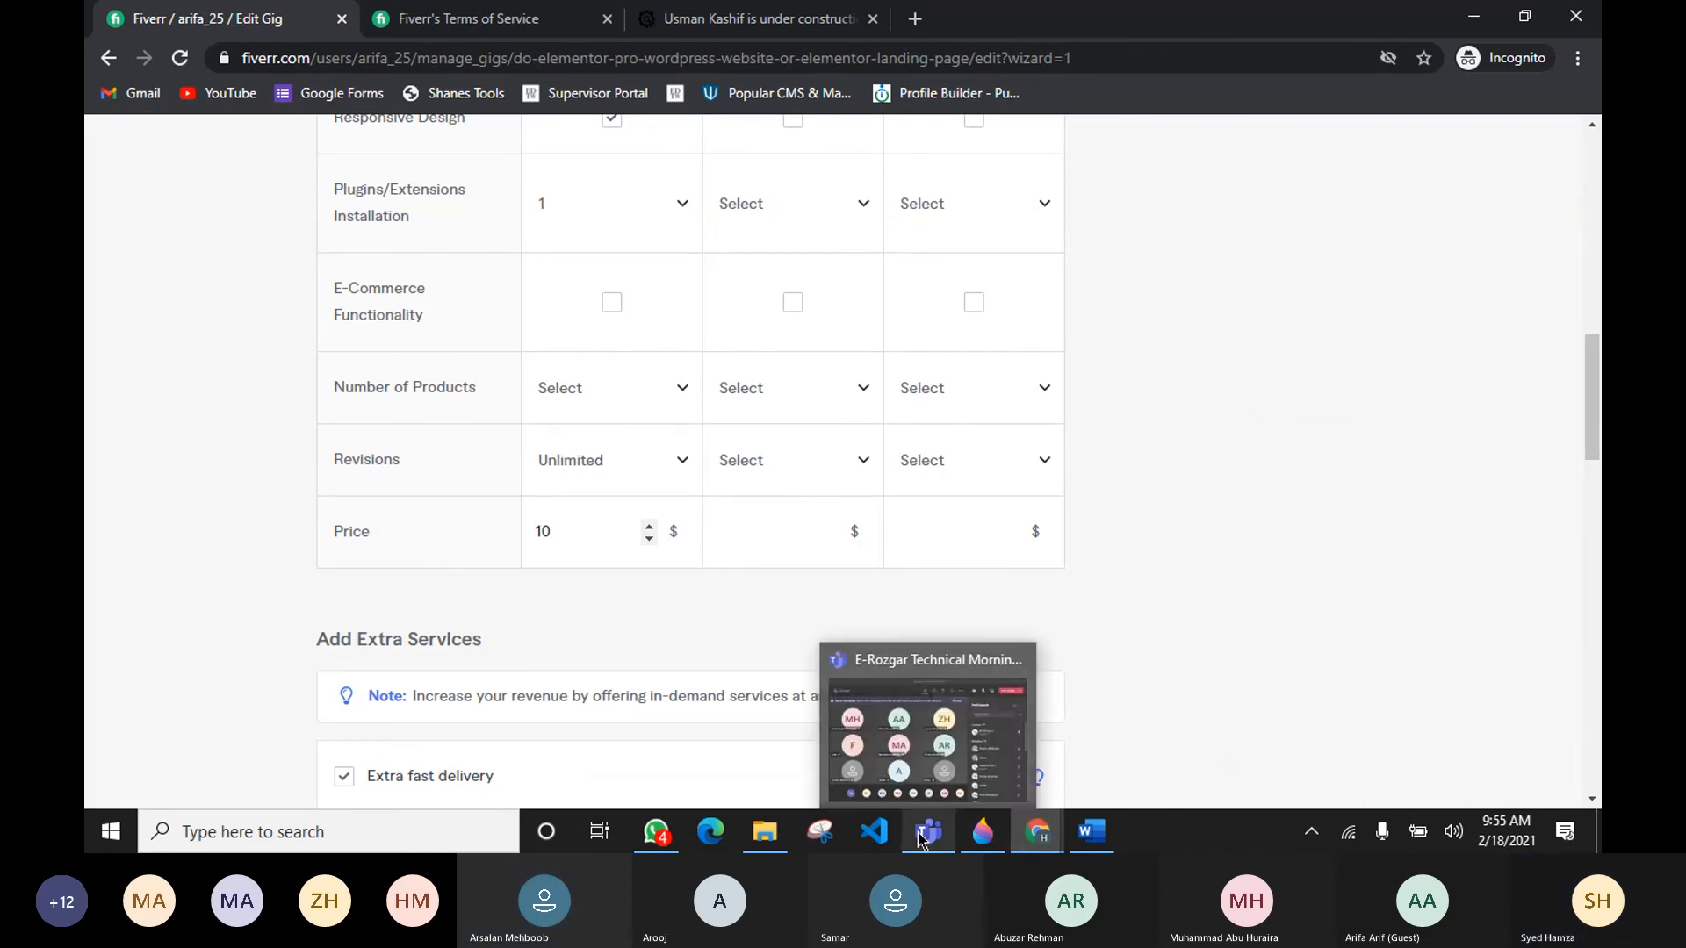
click(932, 757)
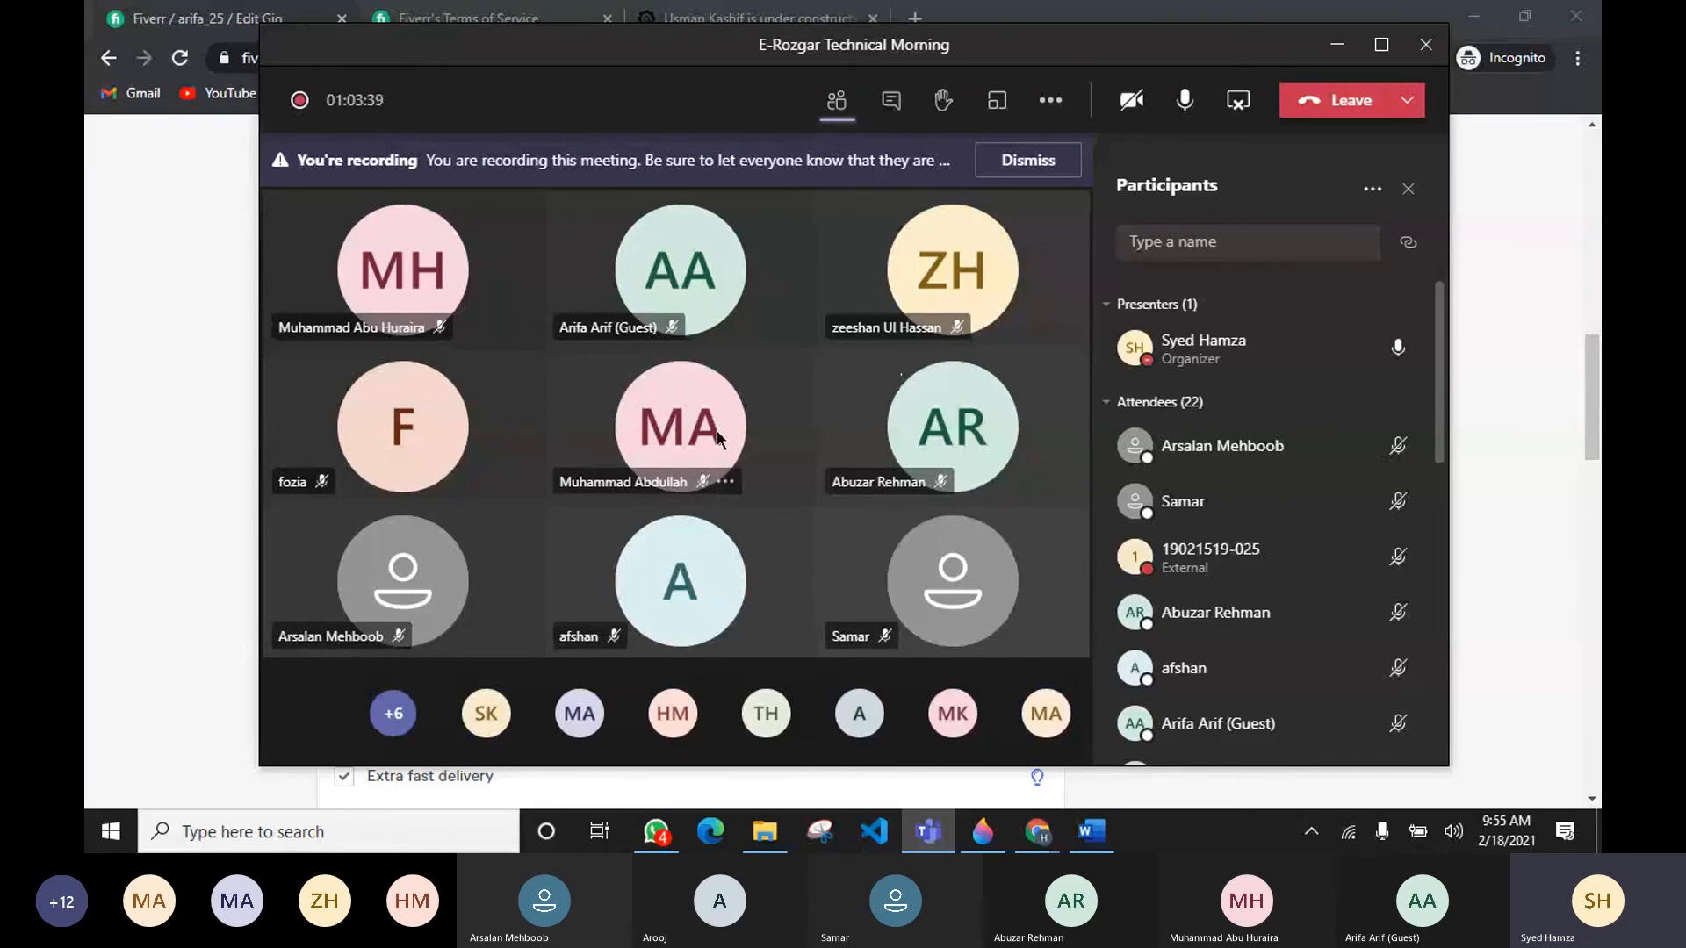
click(146, 458)
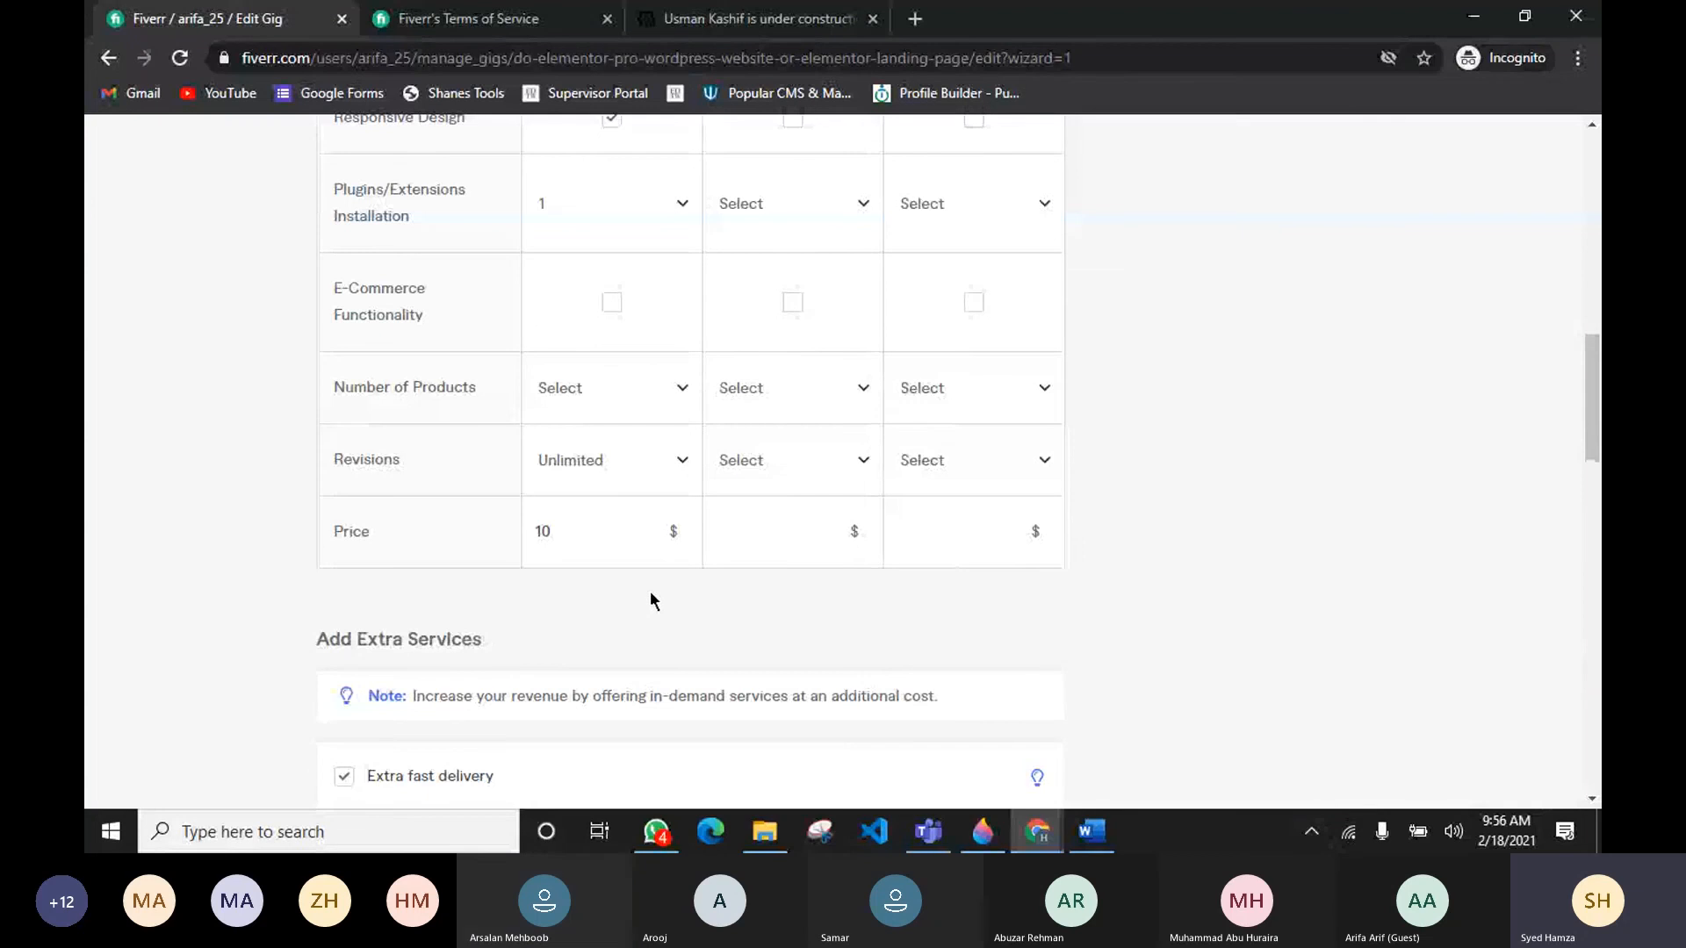
scroll(659, 583, up, 15)
scroll(809, 632, down, 1)
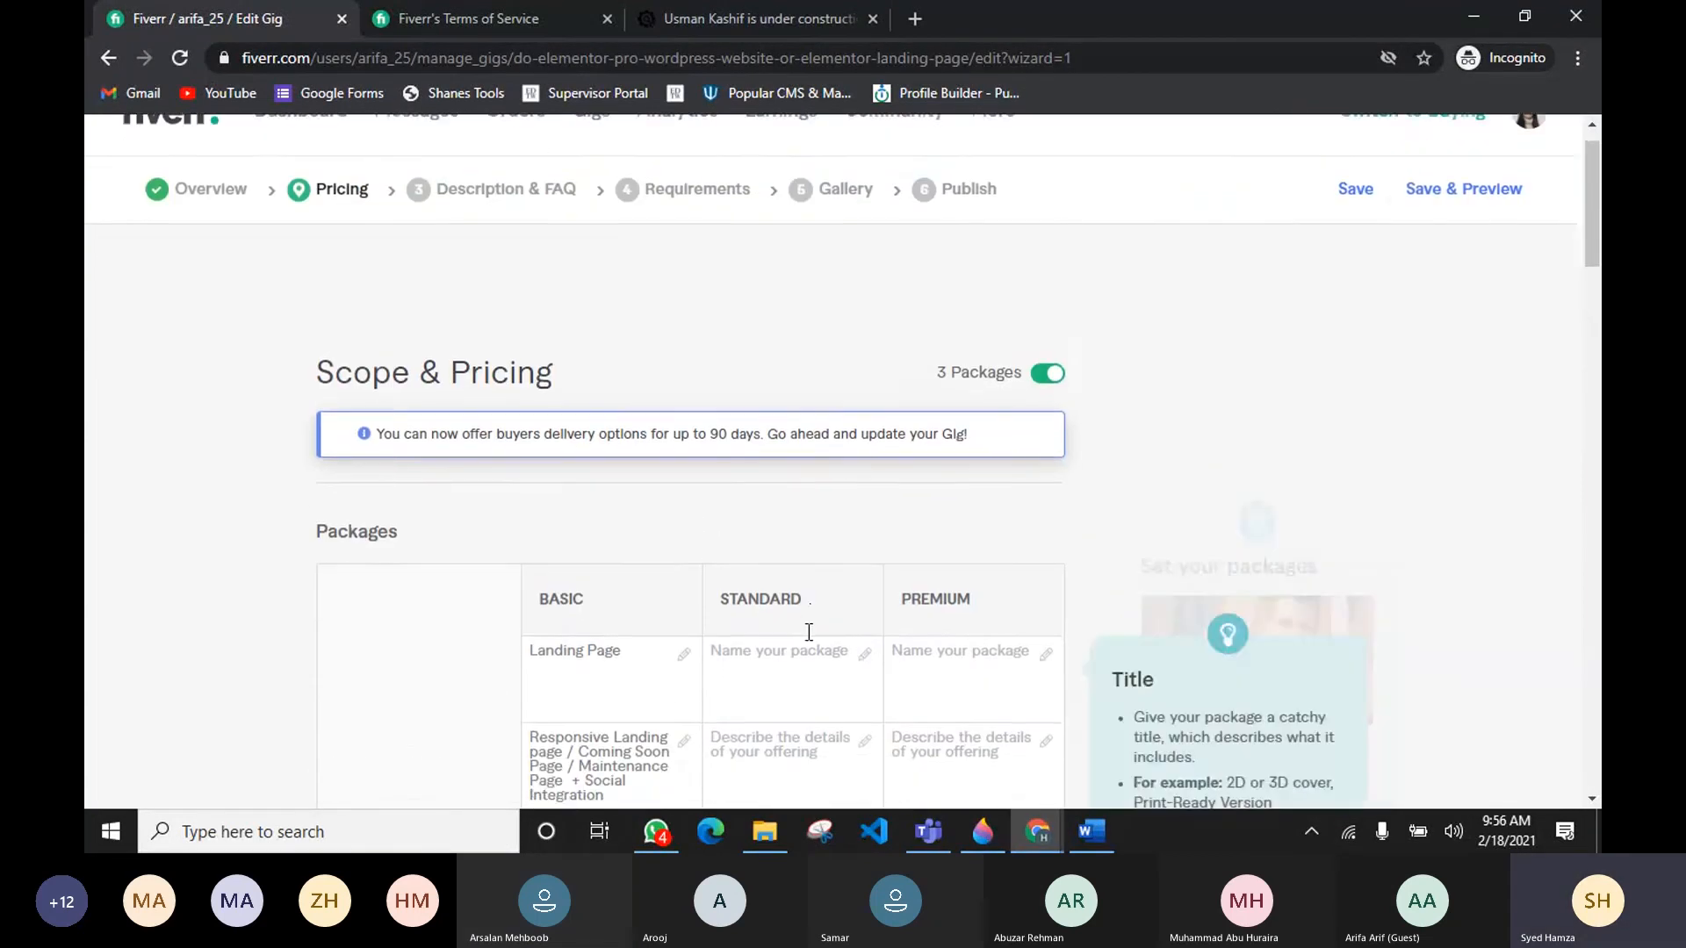
scroll(809, 632, down, 3)
click(782, 380)
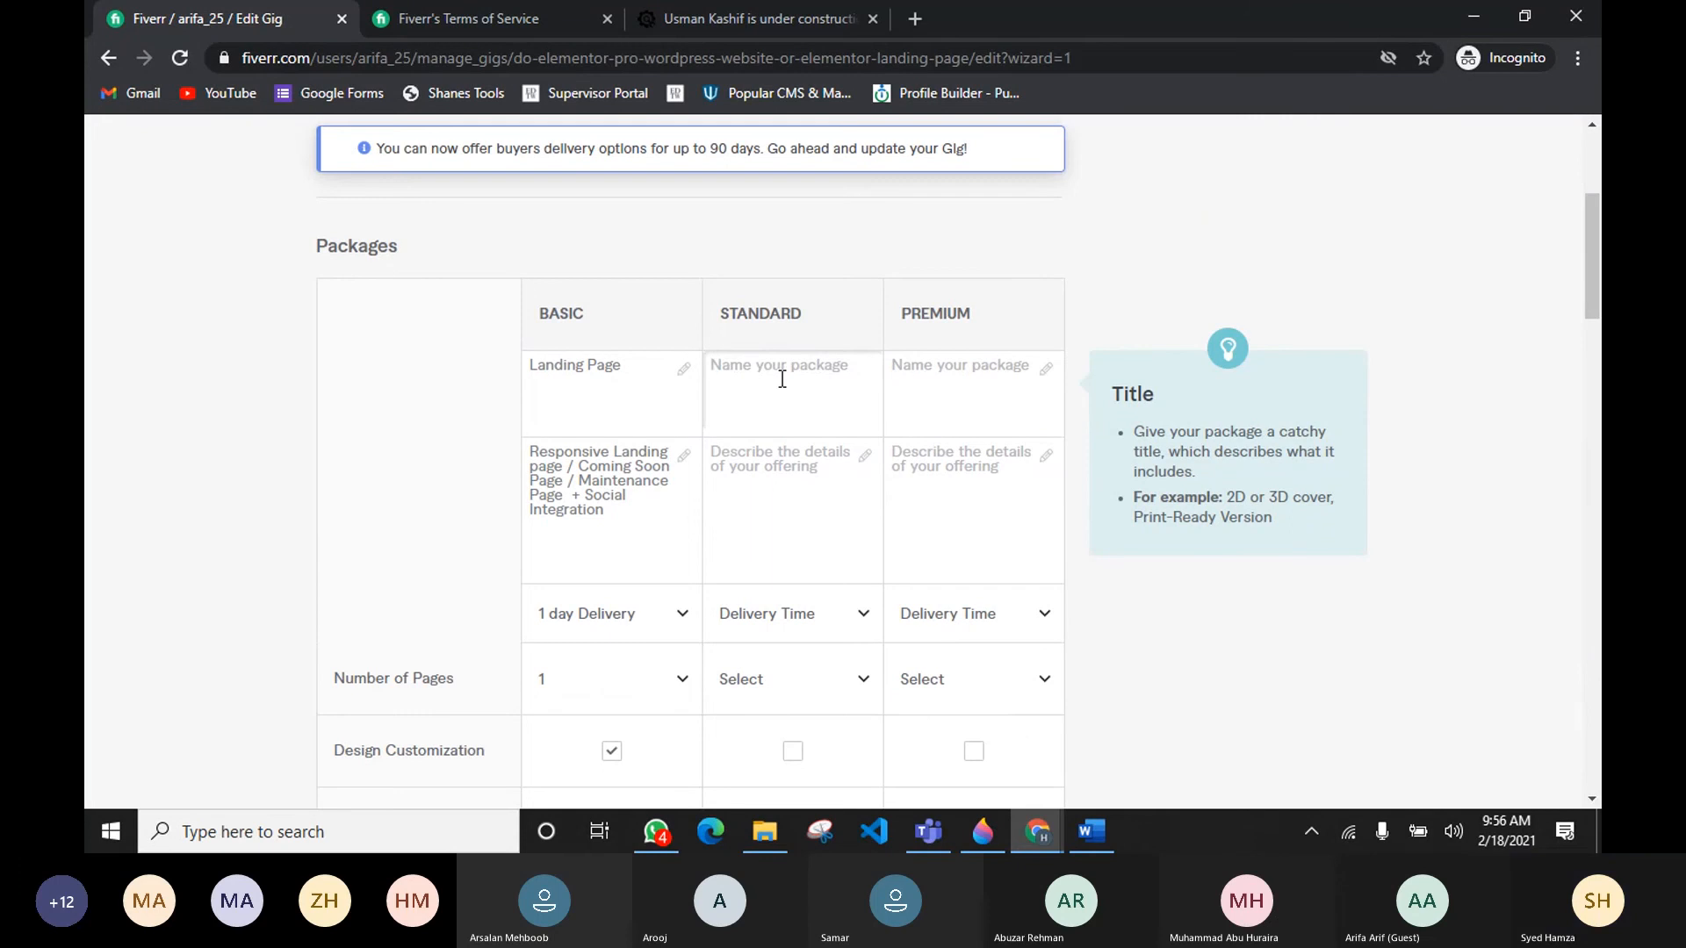
text(Re)
key(BackSpace)
key(BackSpace)
key(BackSpace)
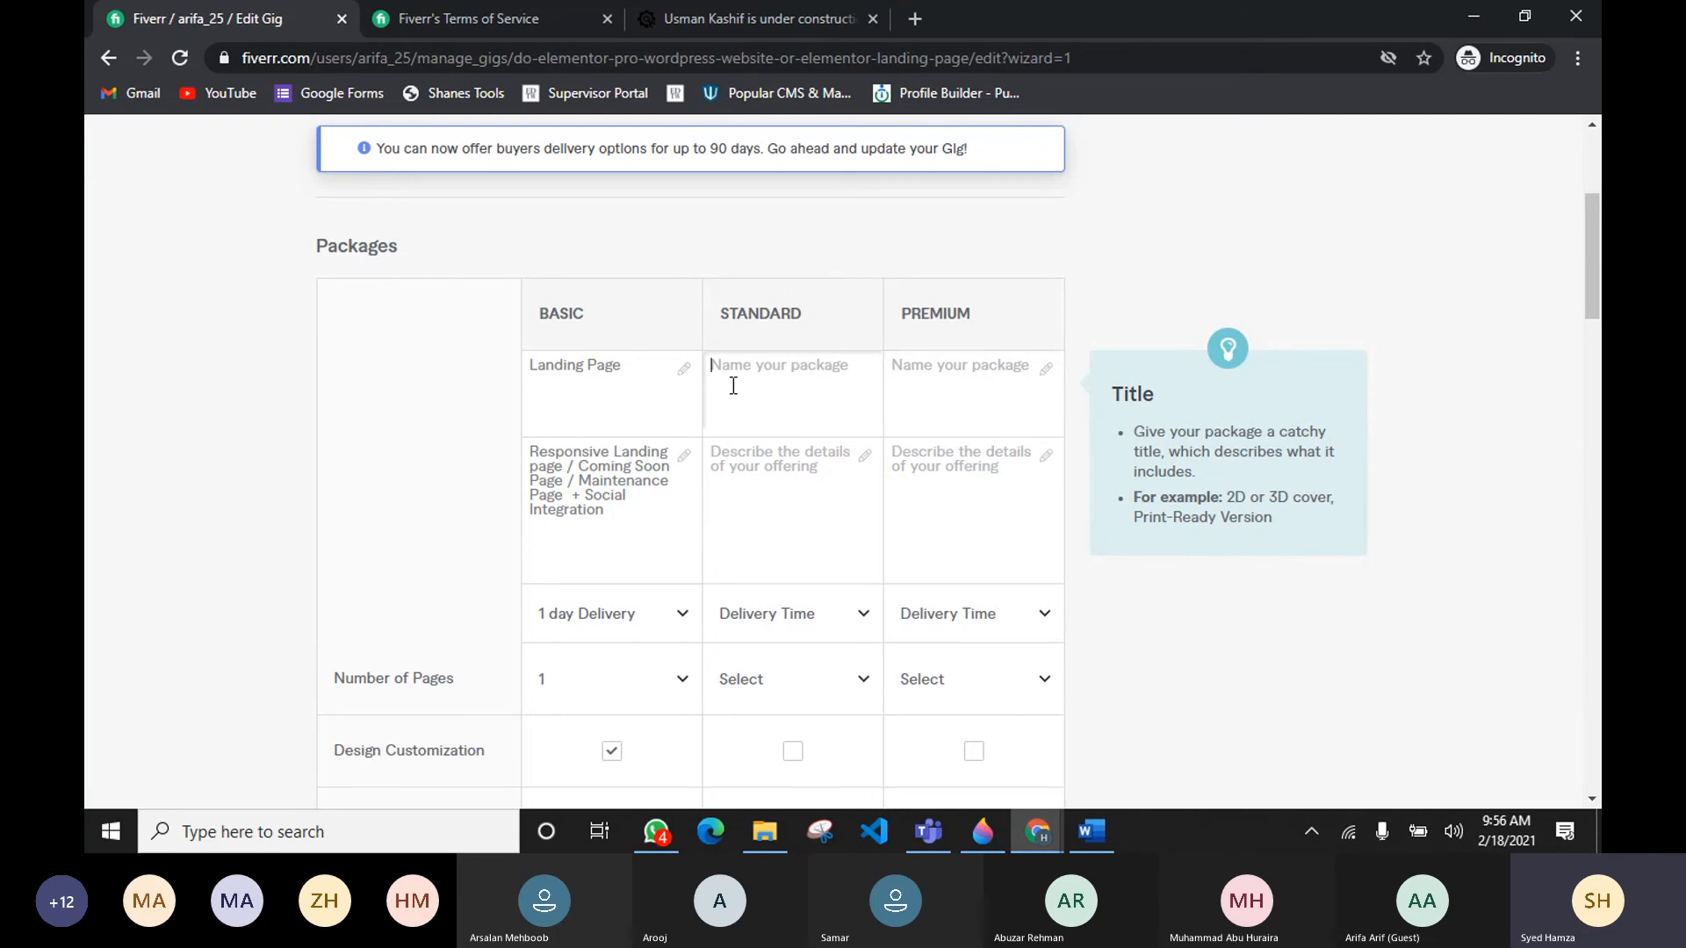
Step: Switch to the reference gig page and compare its Basic, Standard and Premium packages
key(alt+Tab)
key(alt+Tab)
key(alt+Tab)
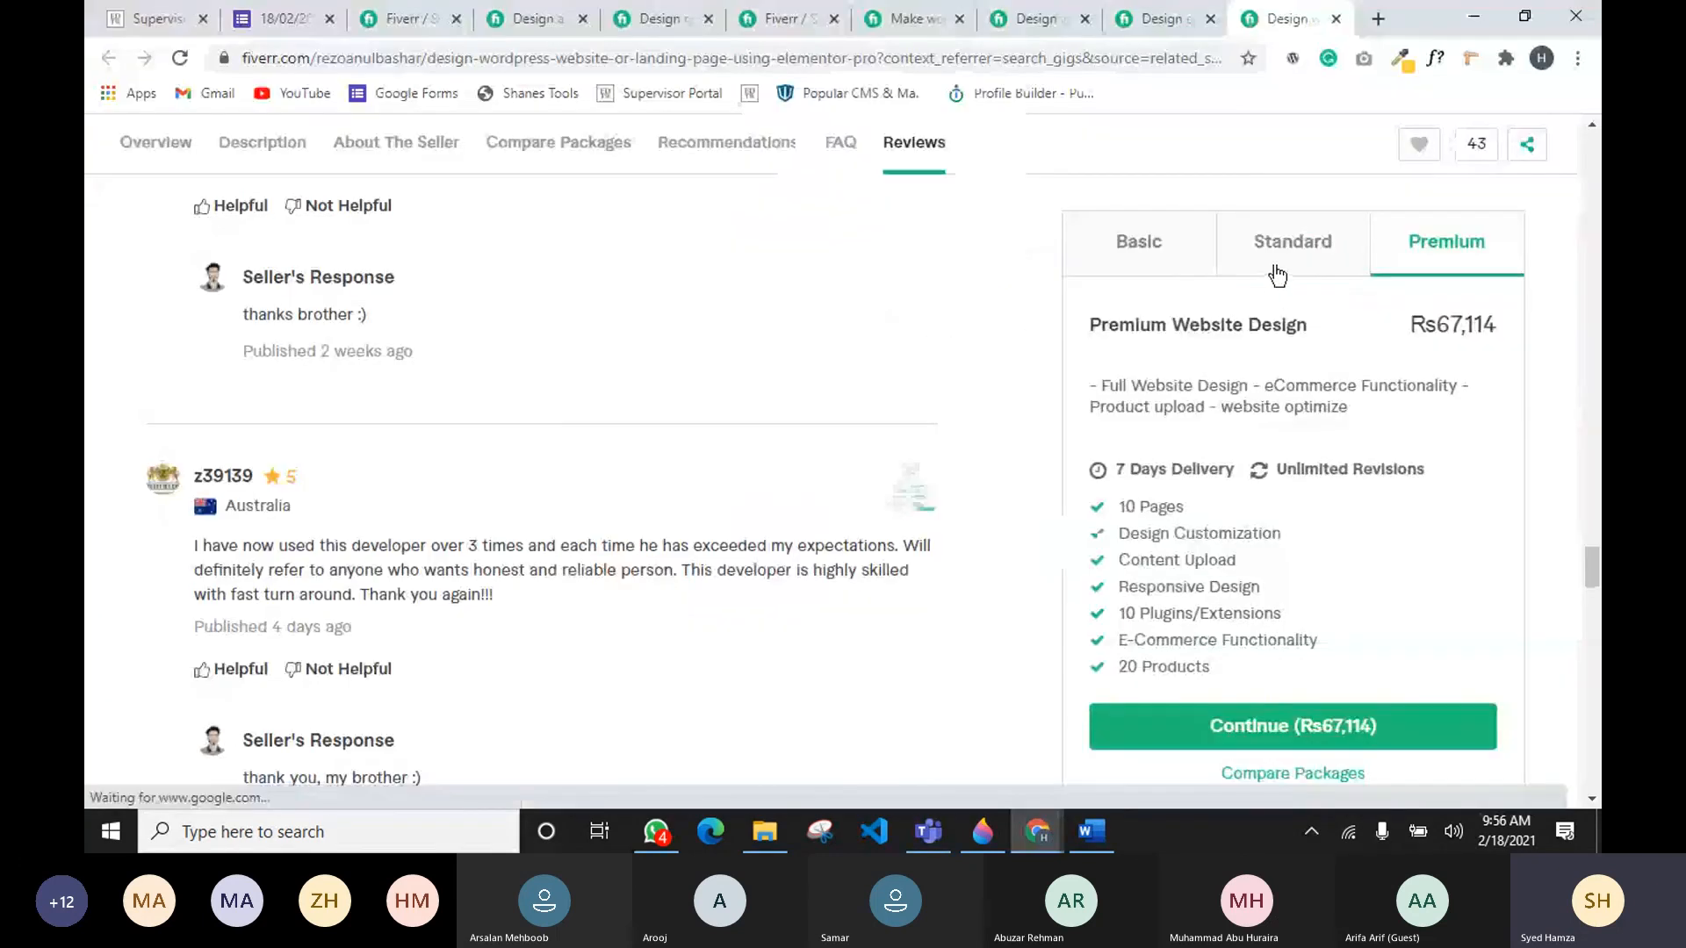
click(1270, 267)
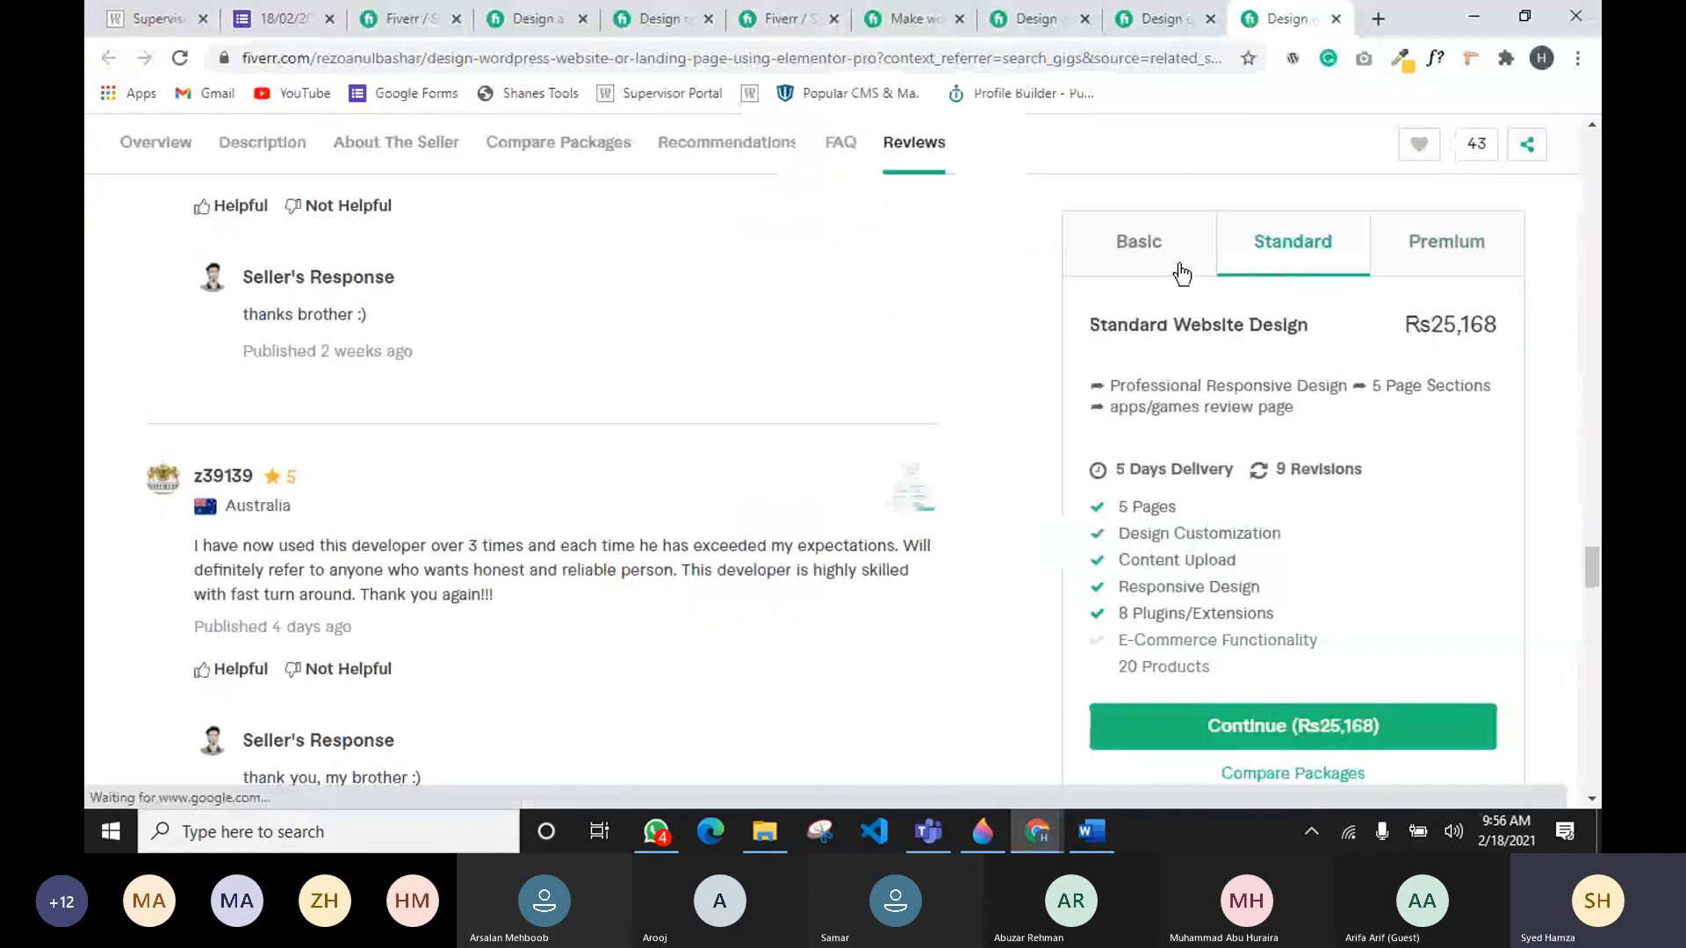
click(1174, 264)
click(1290, 251)
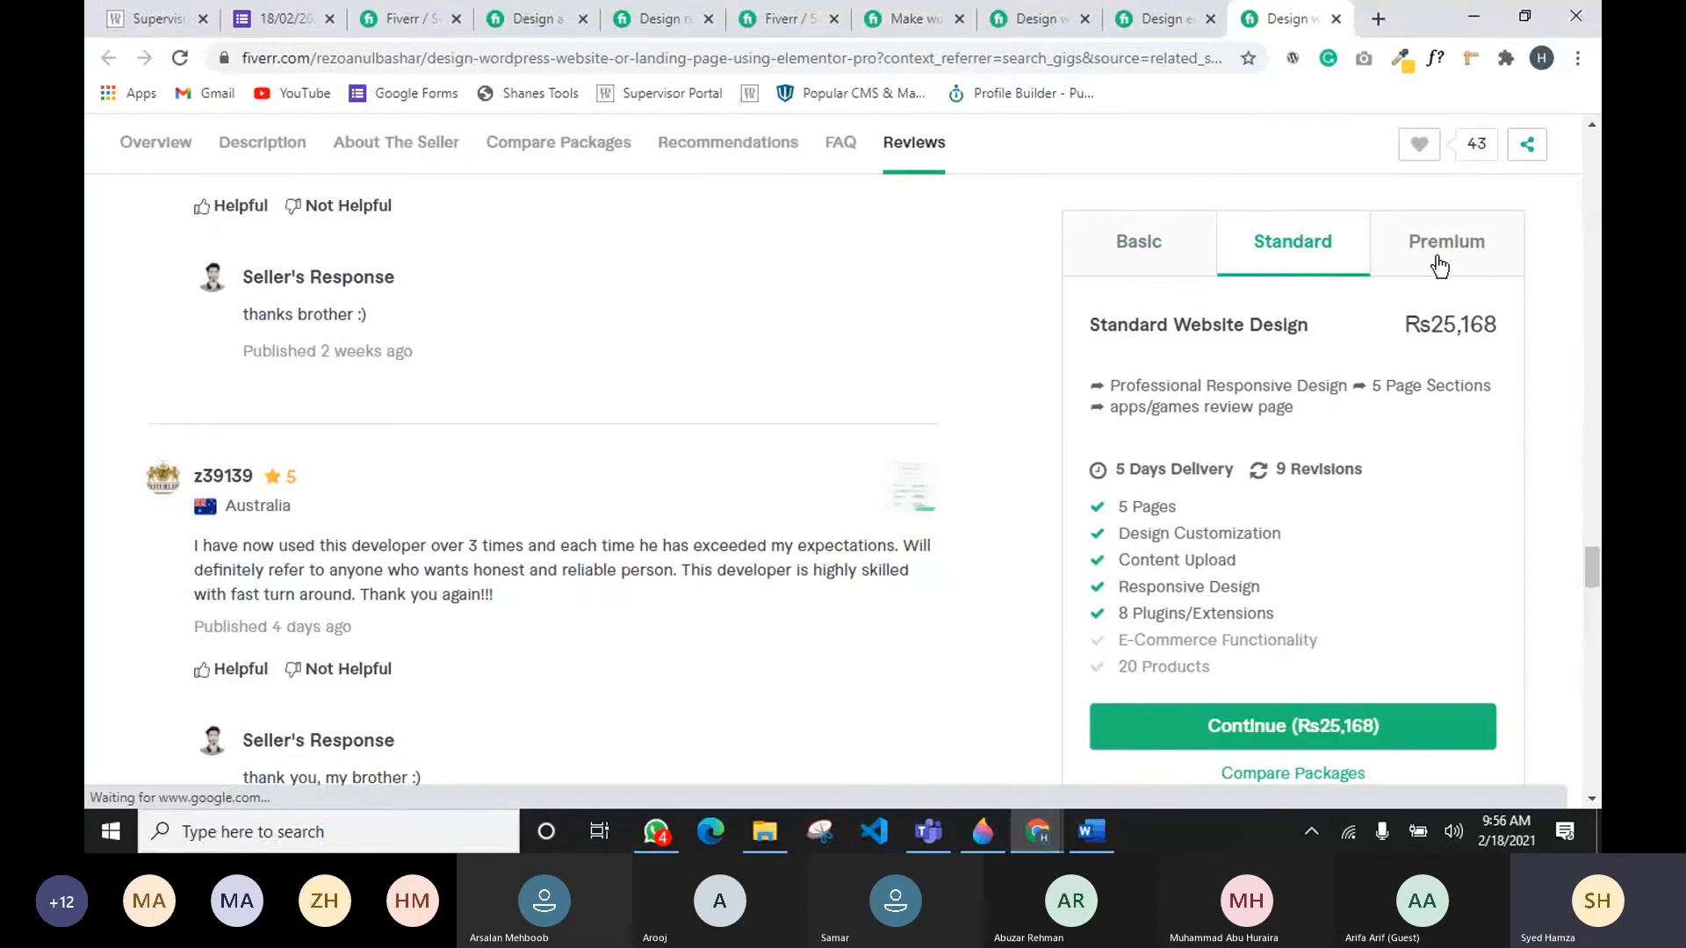
click(1447, 256)
Step: Switch back to the gig editor and name the Standard package Standard Website Design
key(alt+Tab)
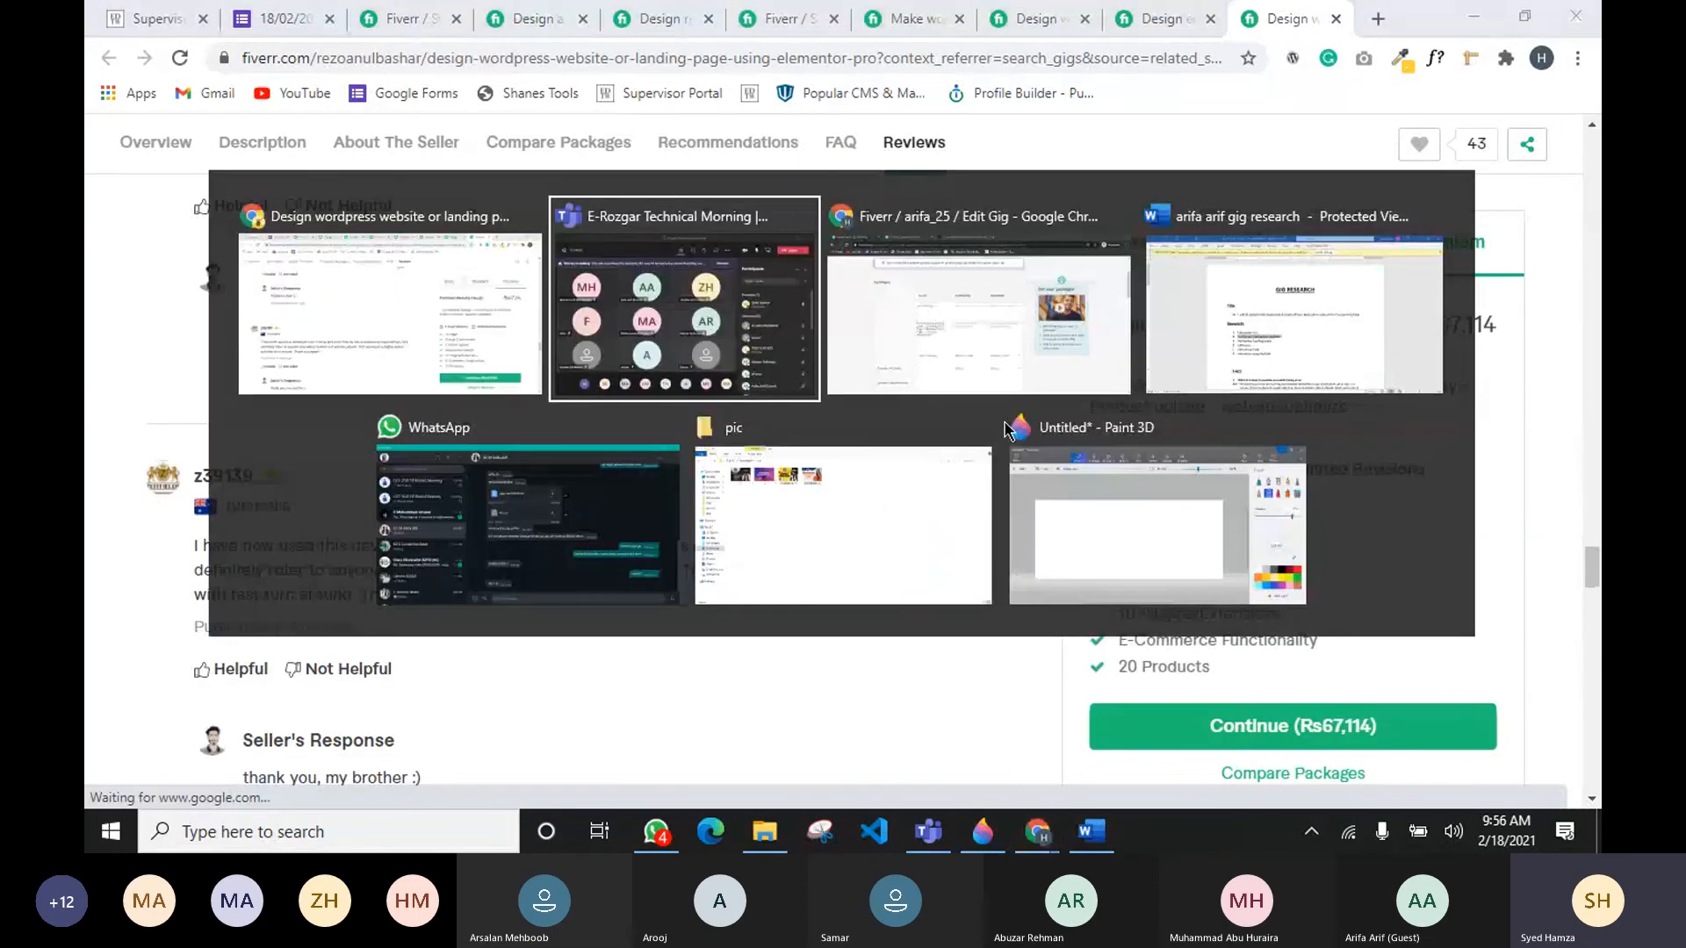
key(alt+Tab)
key(alt+Tab)
key(alt+Tab)
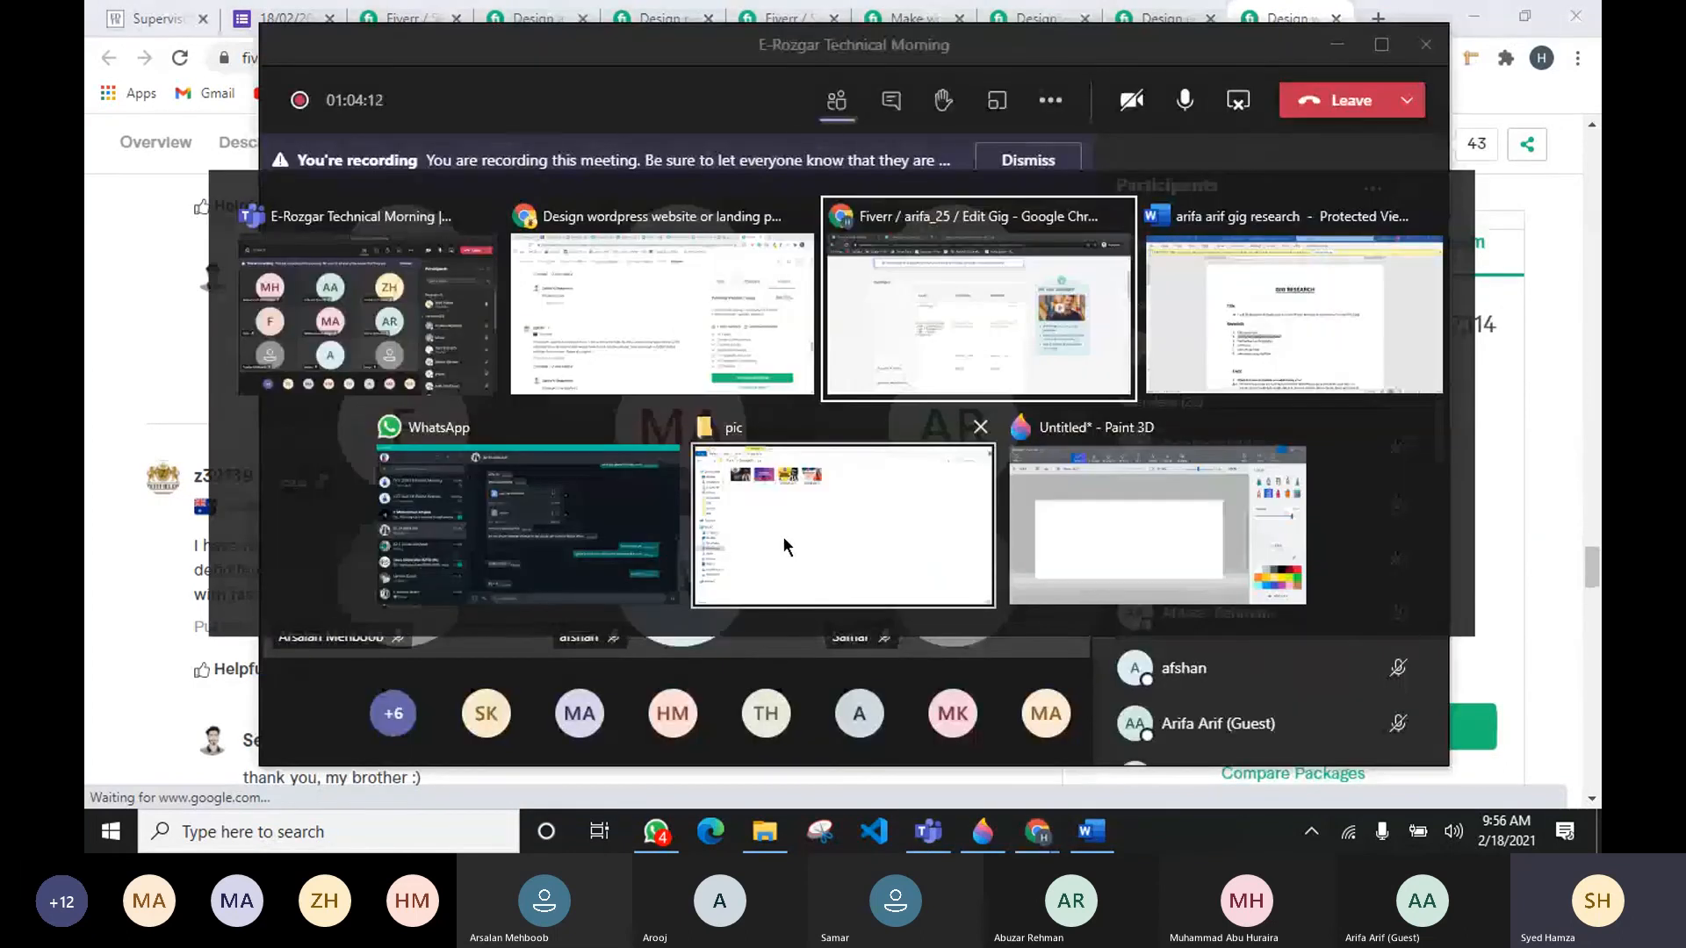
key(alt+Tab)
key(alt+Tab)
key(alt+Tab)
key(alt+Tab)
key(alt+Tab)
key(alt+Tab)
key(alt+Tab)
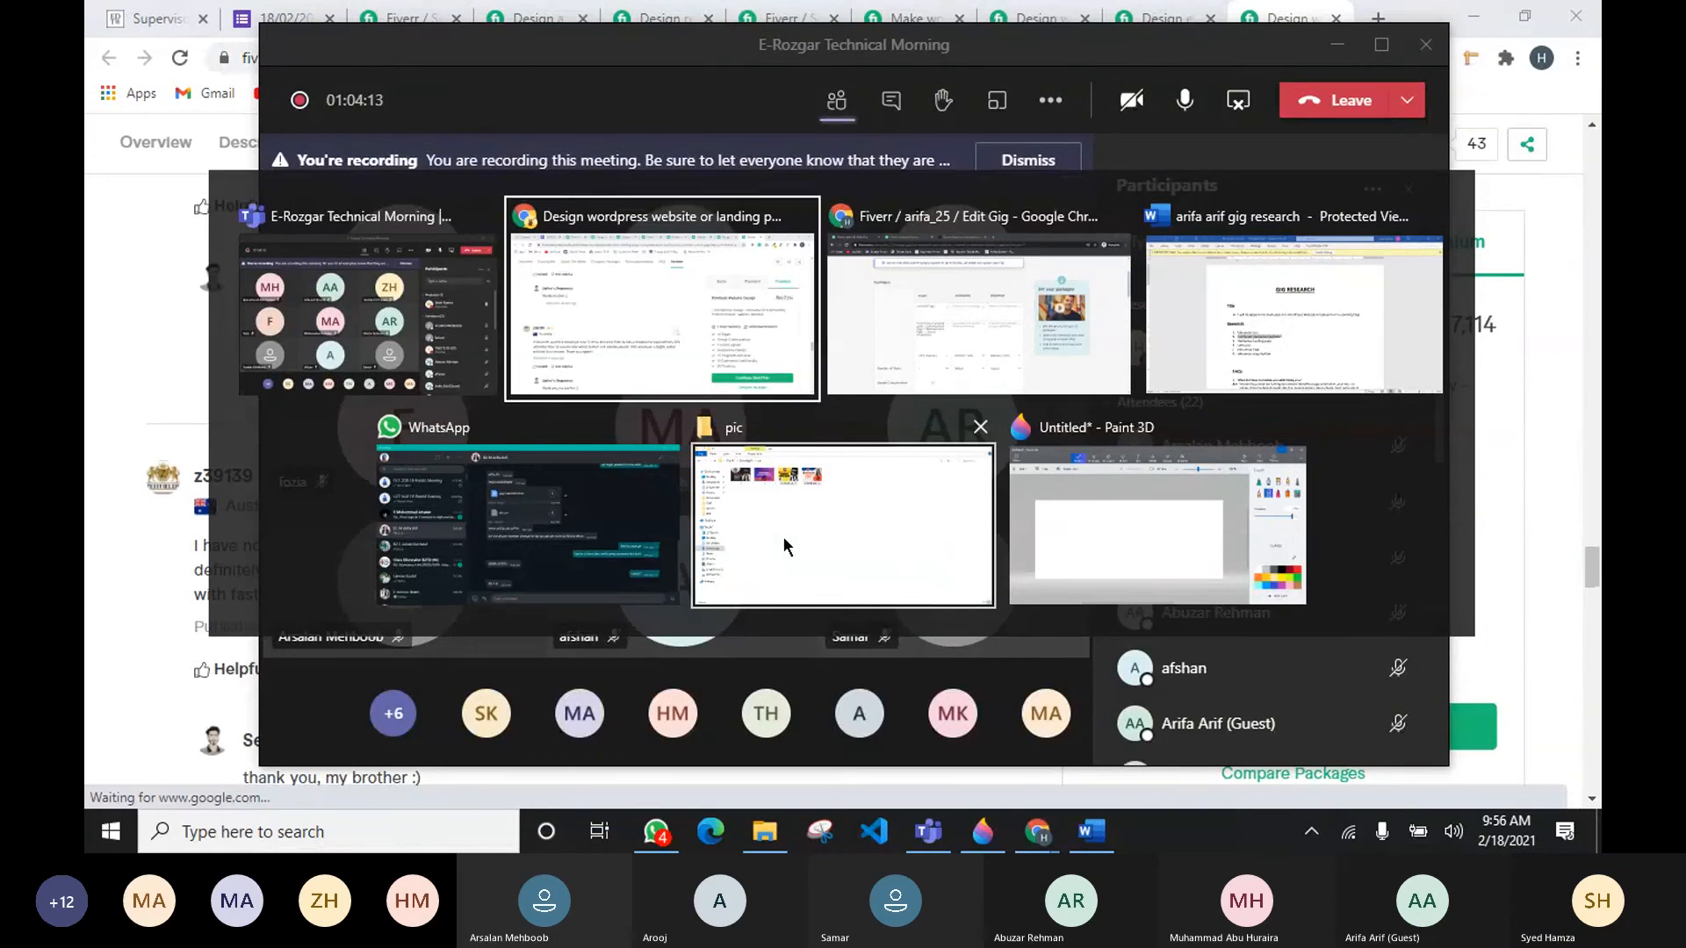
key(alt+Tab)
key(alt+Tab)
key(alt+Tab)
key(alt+Tab)
click(767, 424)
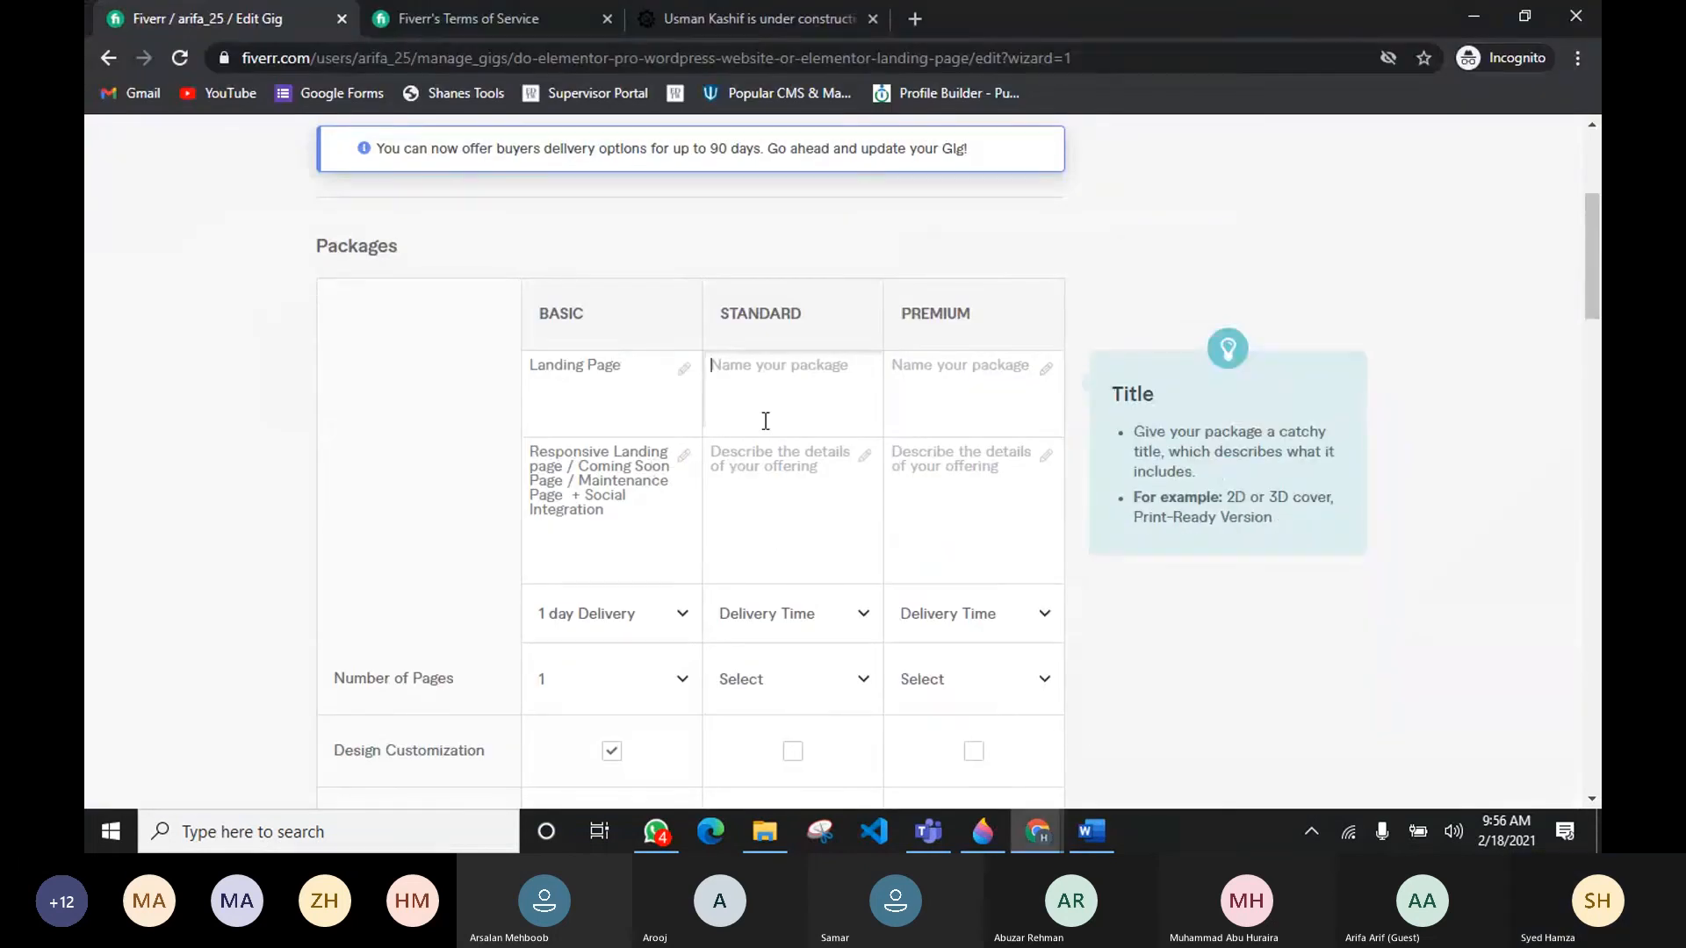
text(Standard Websute)
click(532, 364)
text(B)
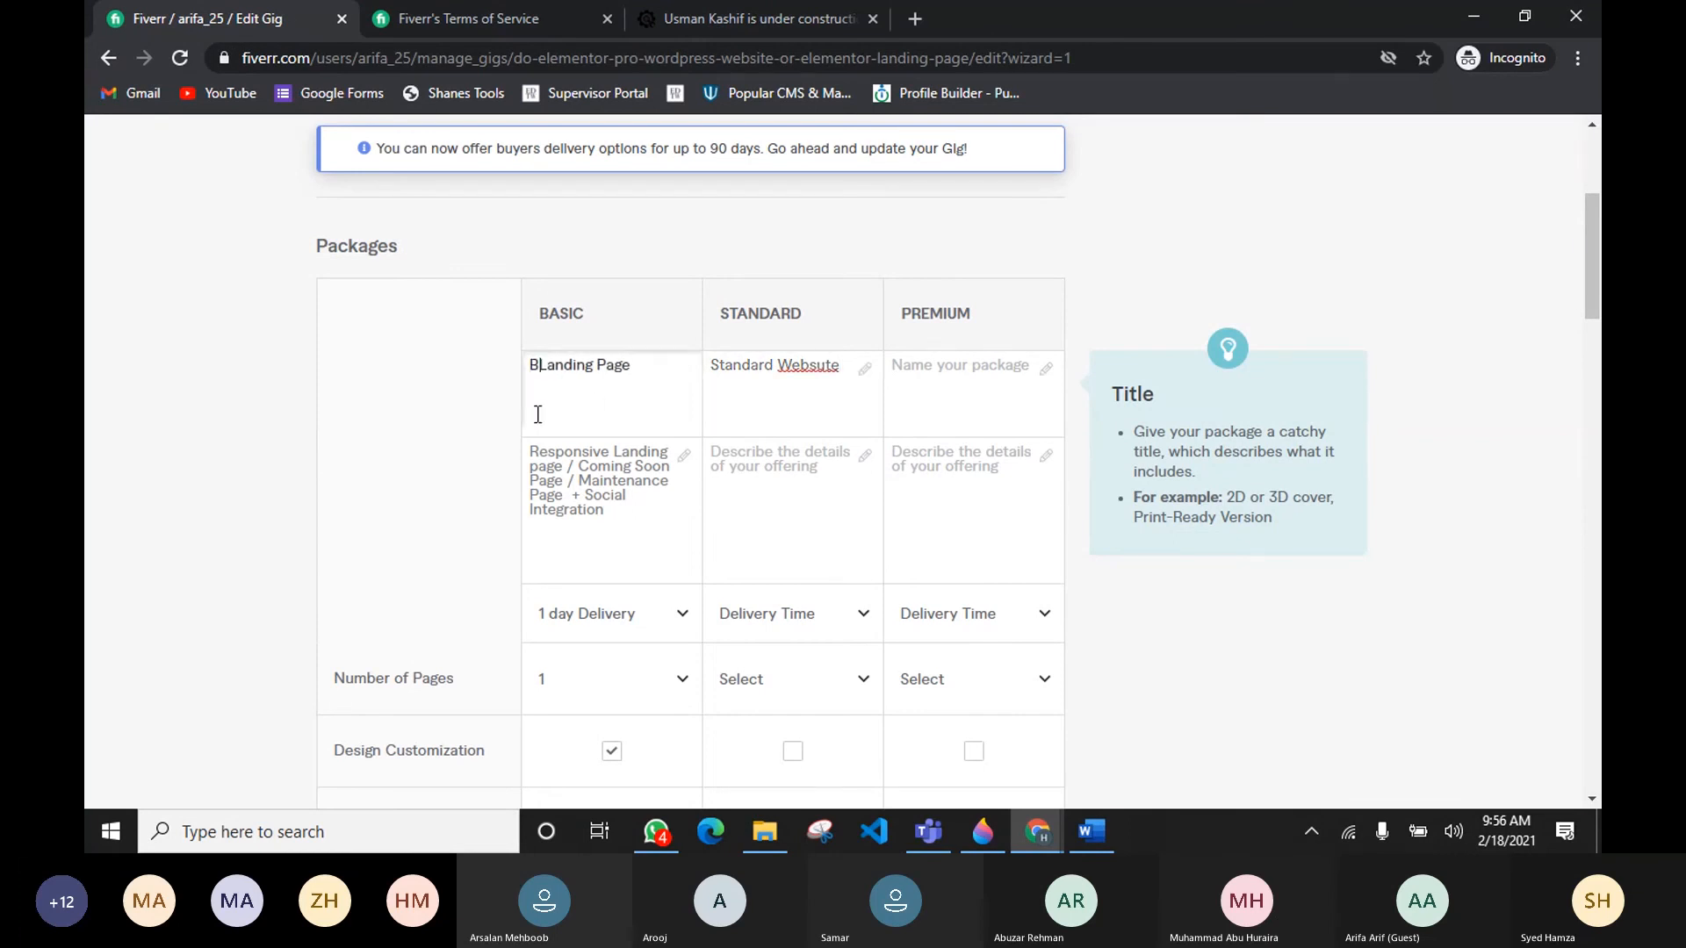
key(BackSpace)
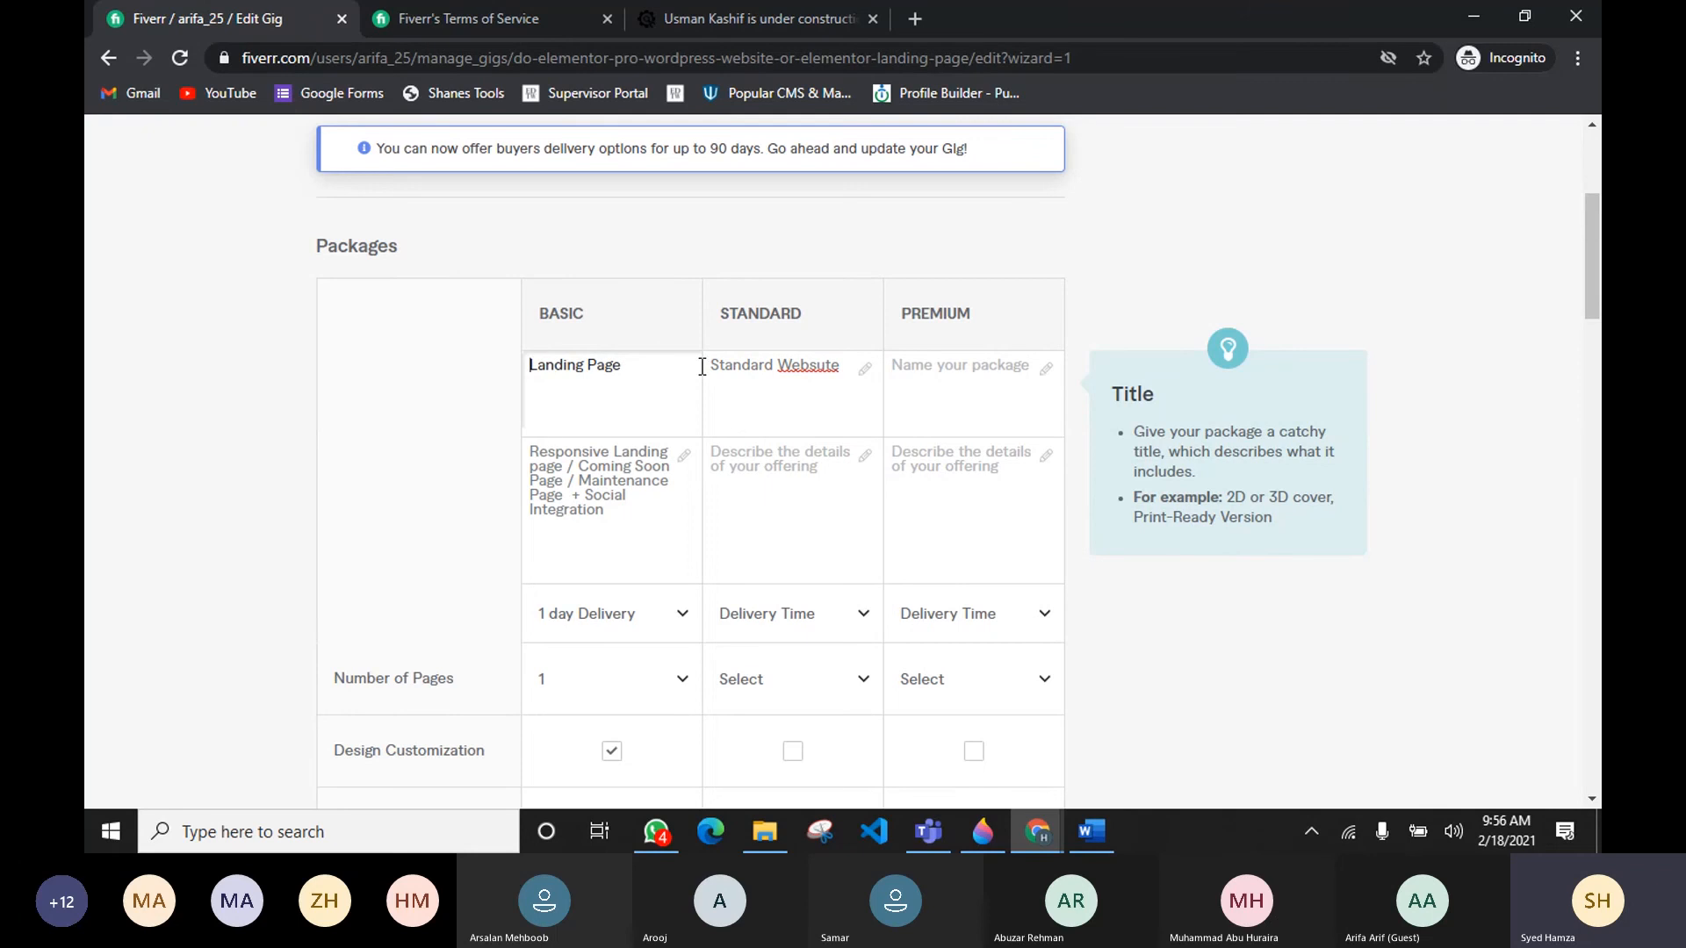
click(821, 362)
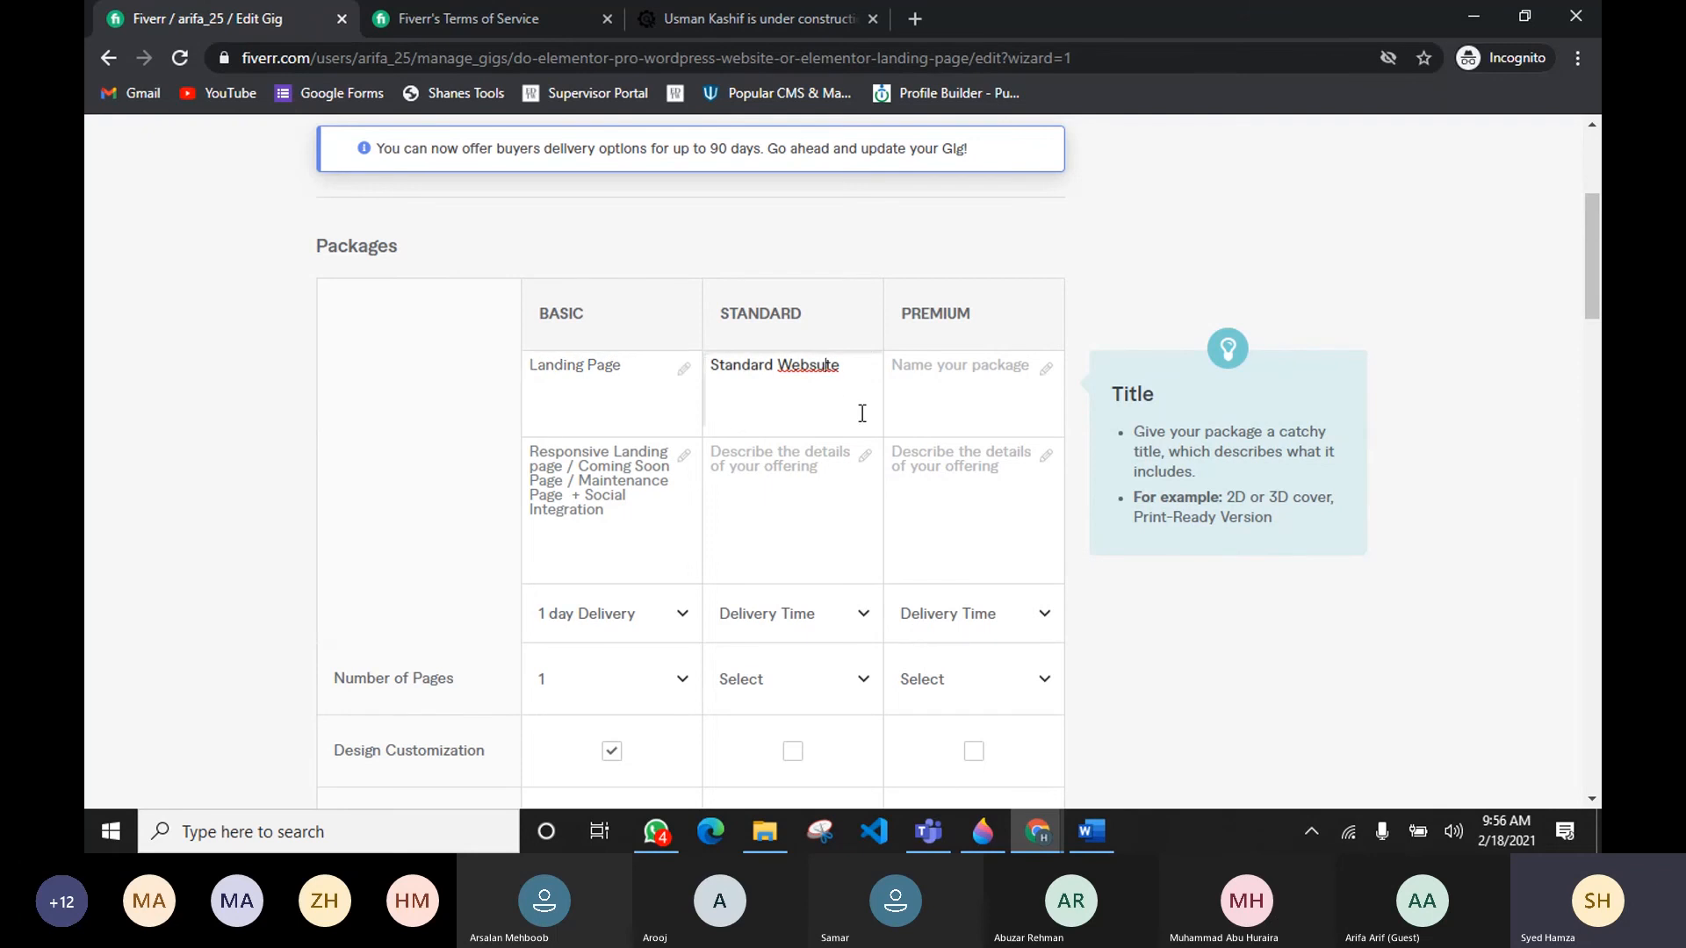
key(Delete)
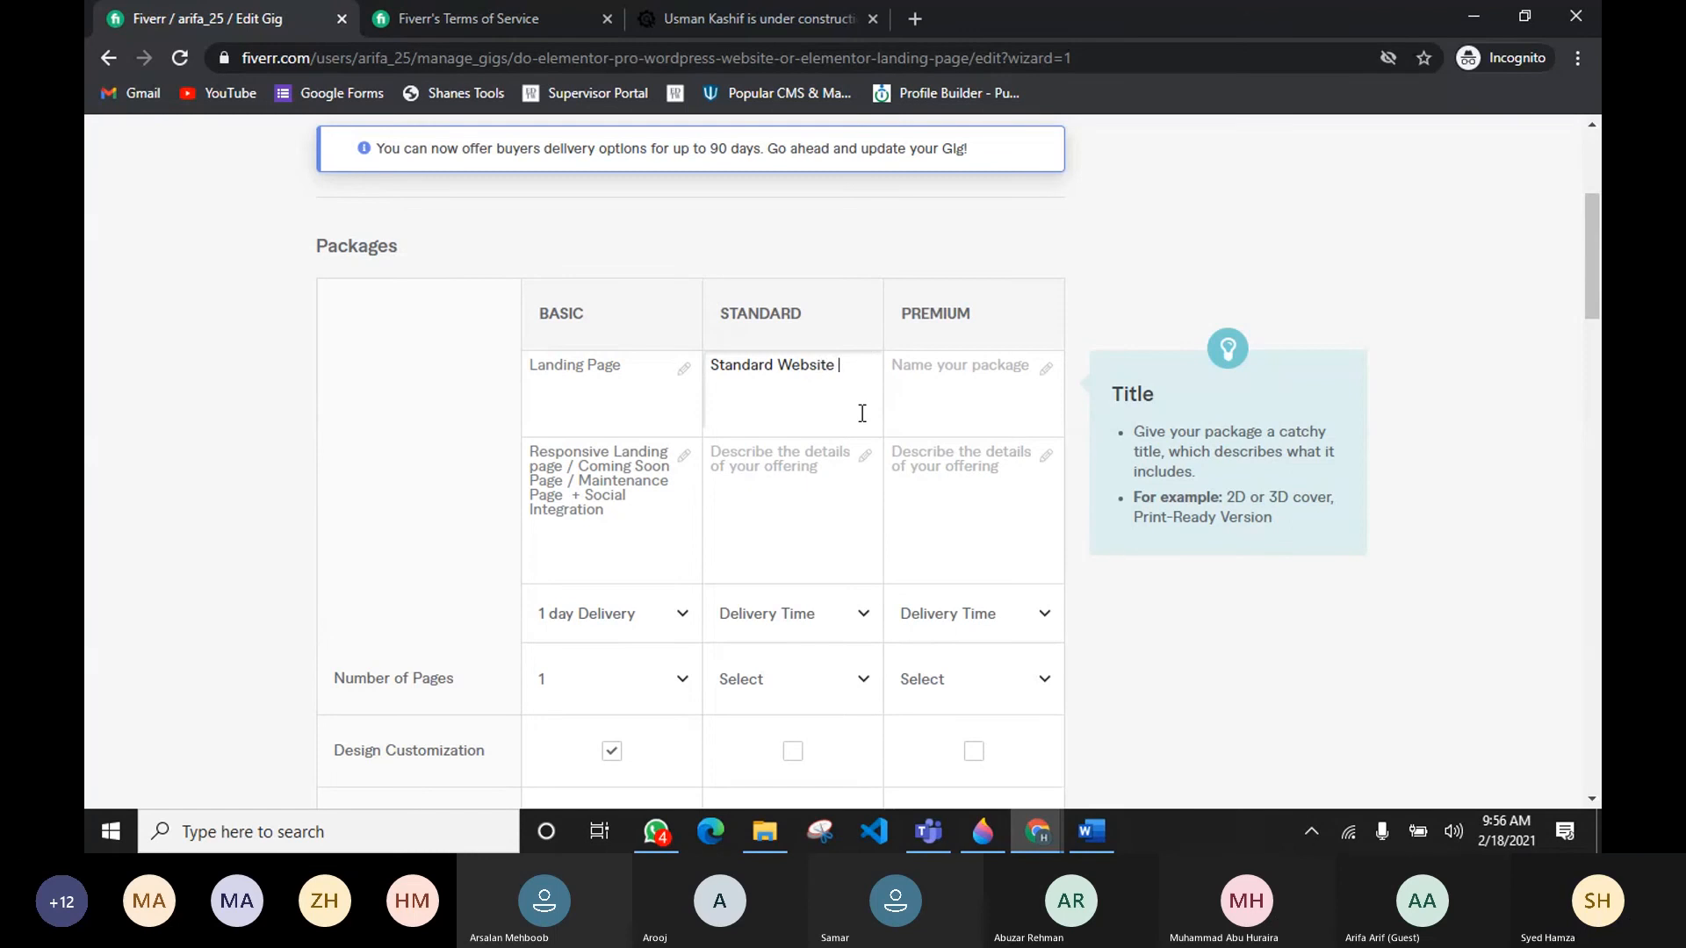
text(Design)
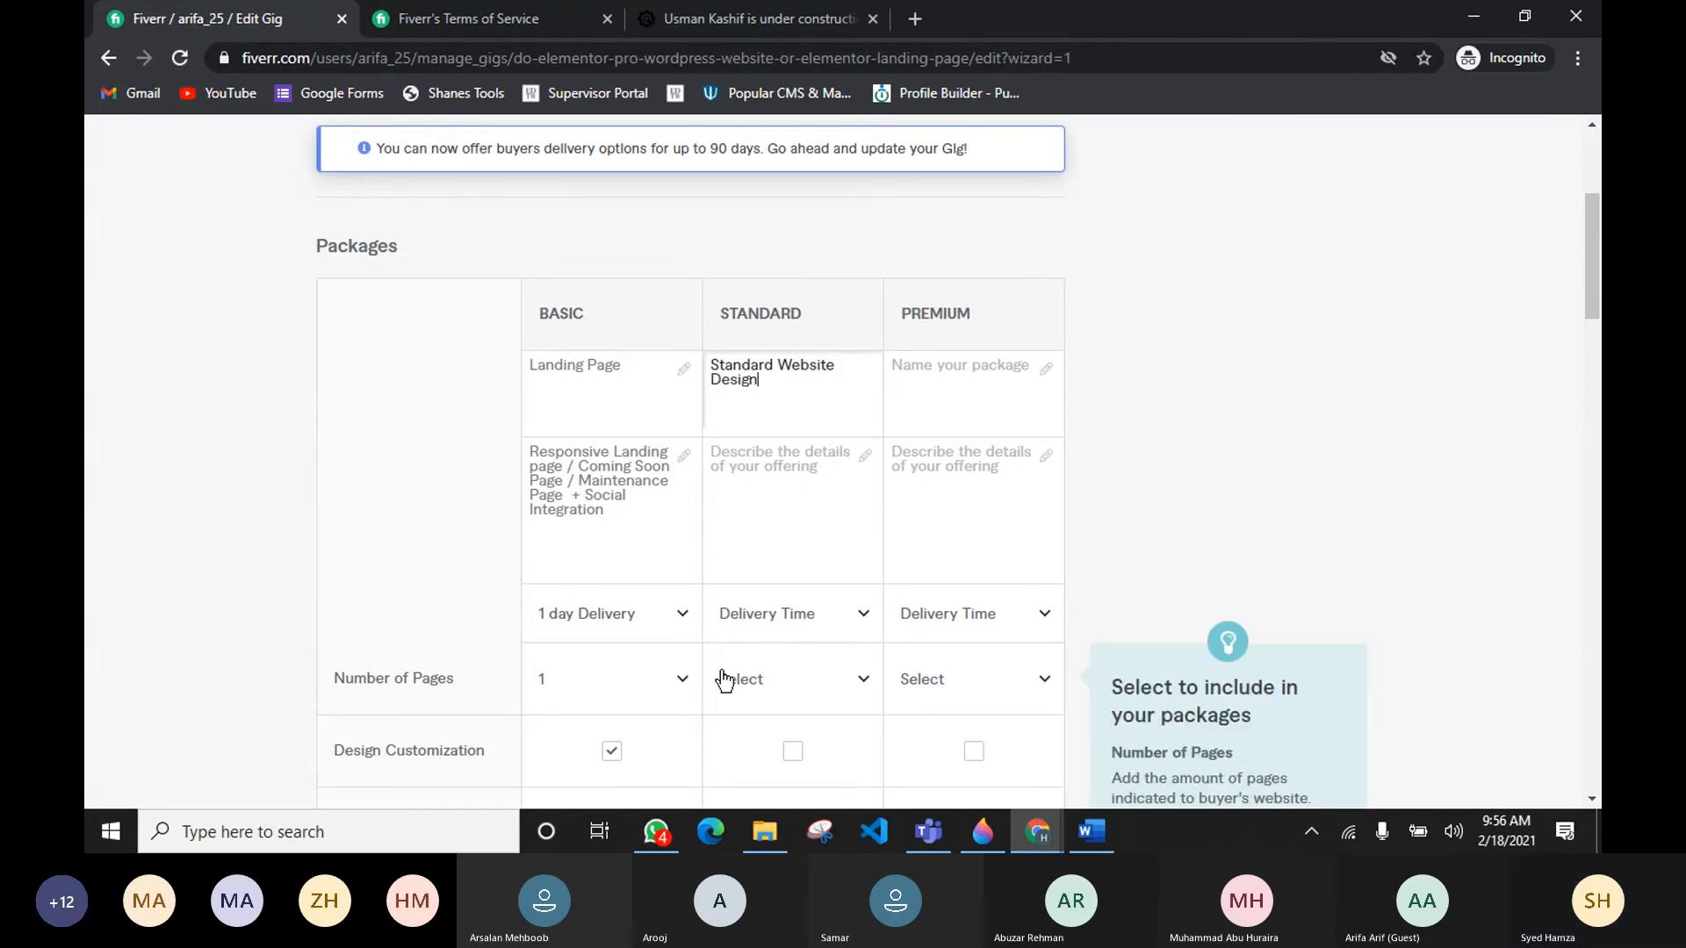
Step: Describe the Standard package as Modern Website Design With Elementor Pro (3-5 Pages) + On-Page SEO + Speed Optimization
click(795, 487)
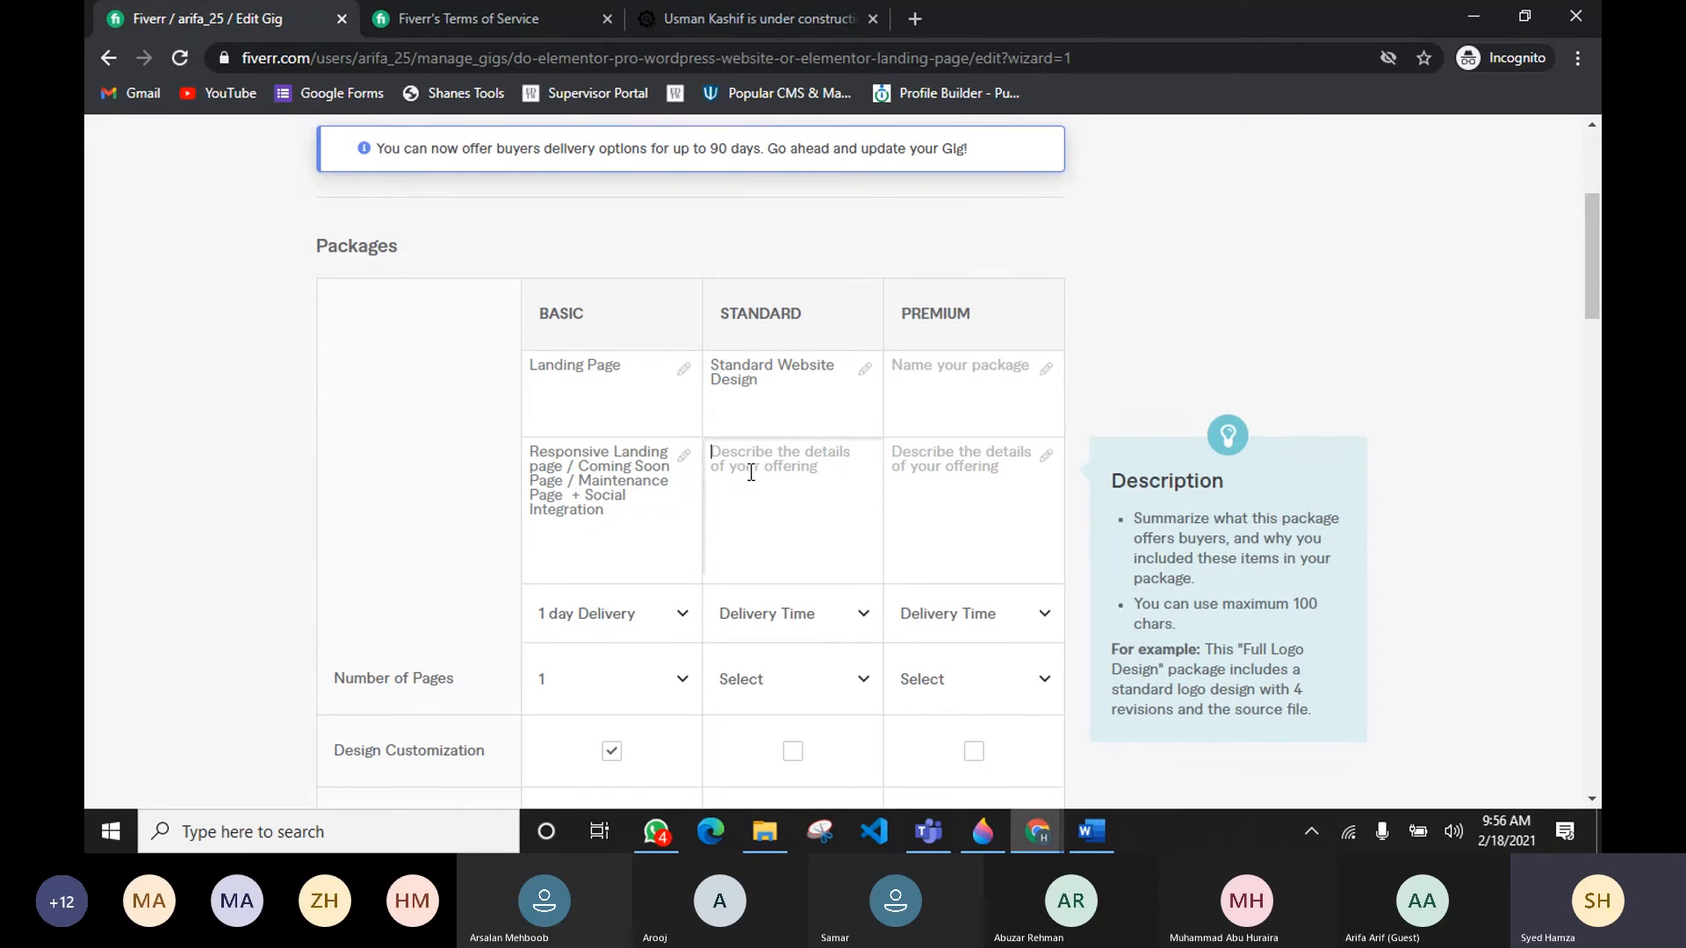
text(Modern W)
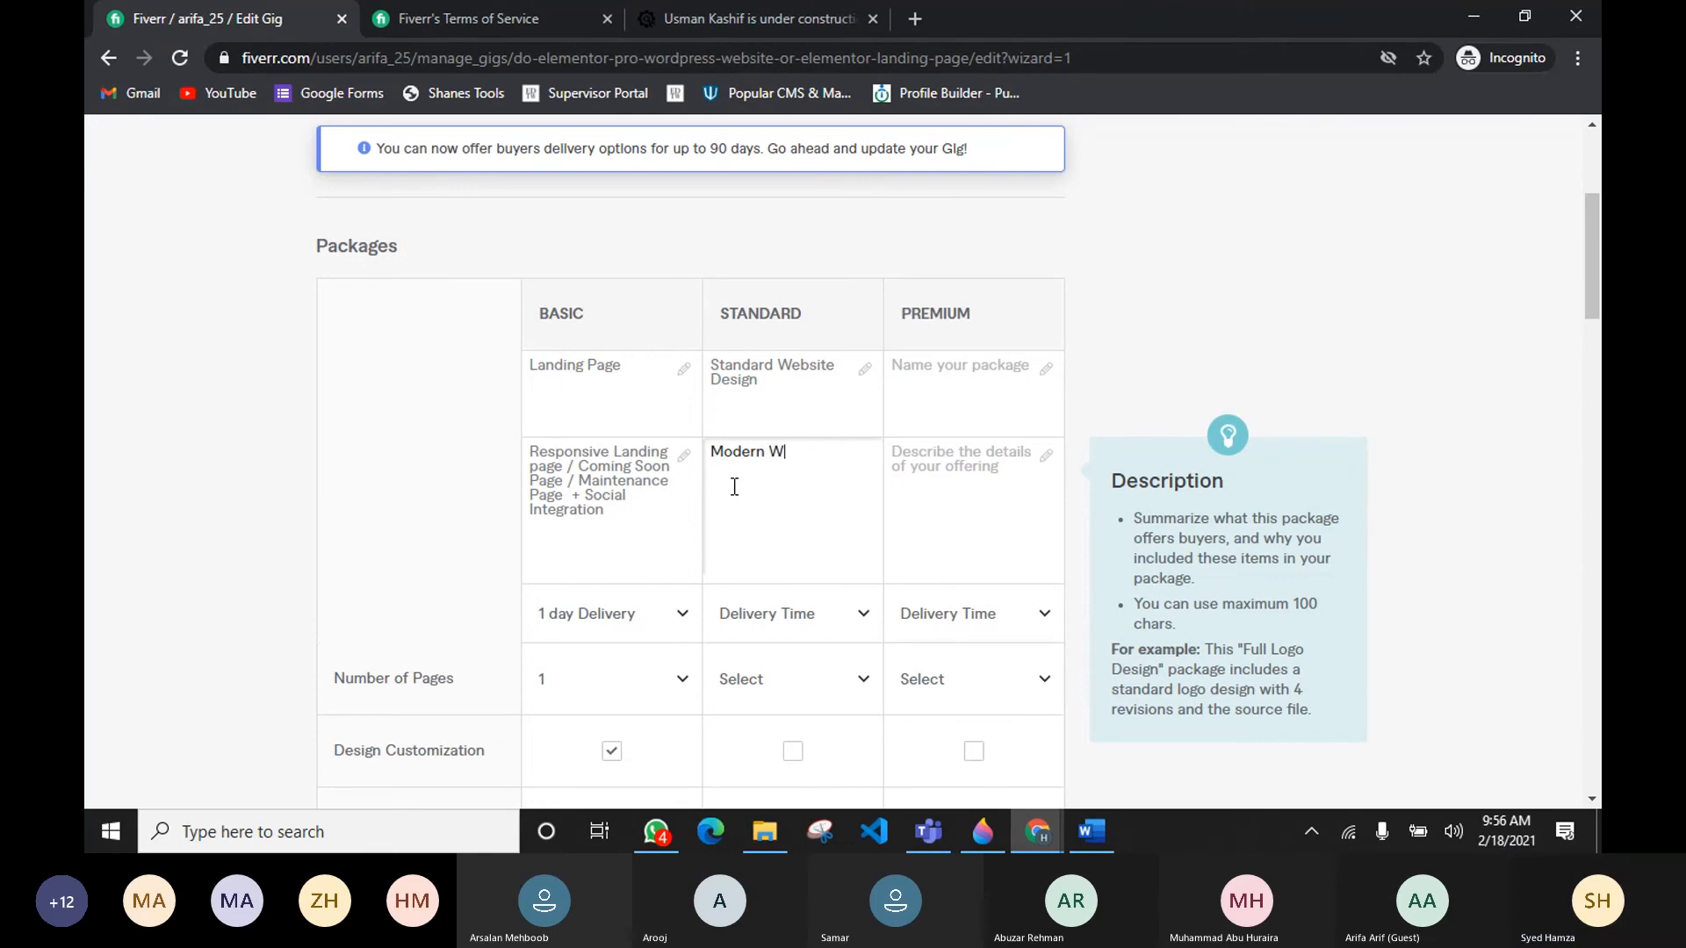
text(Ebs)
key(BackSpace)
key(BackSpace)
key(BackSpace)
text(ebsite Design With)
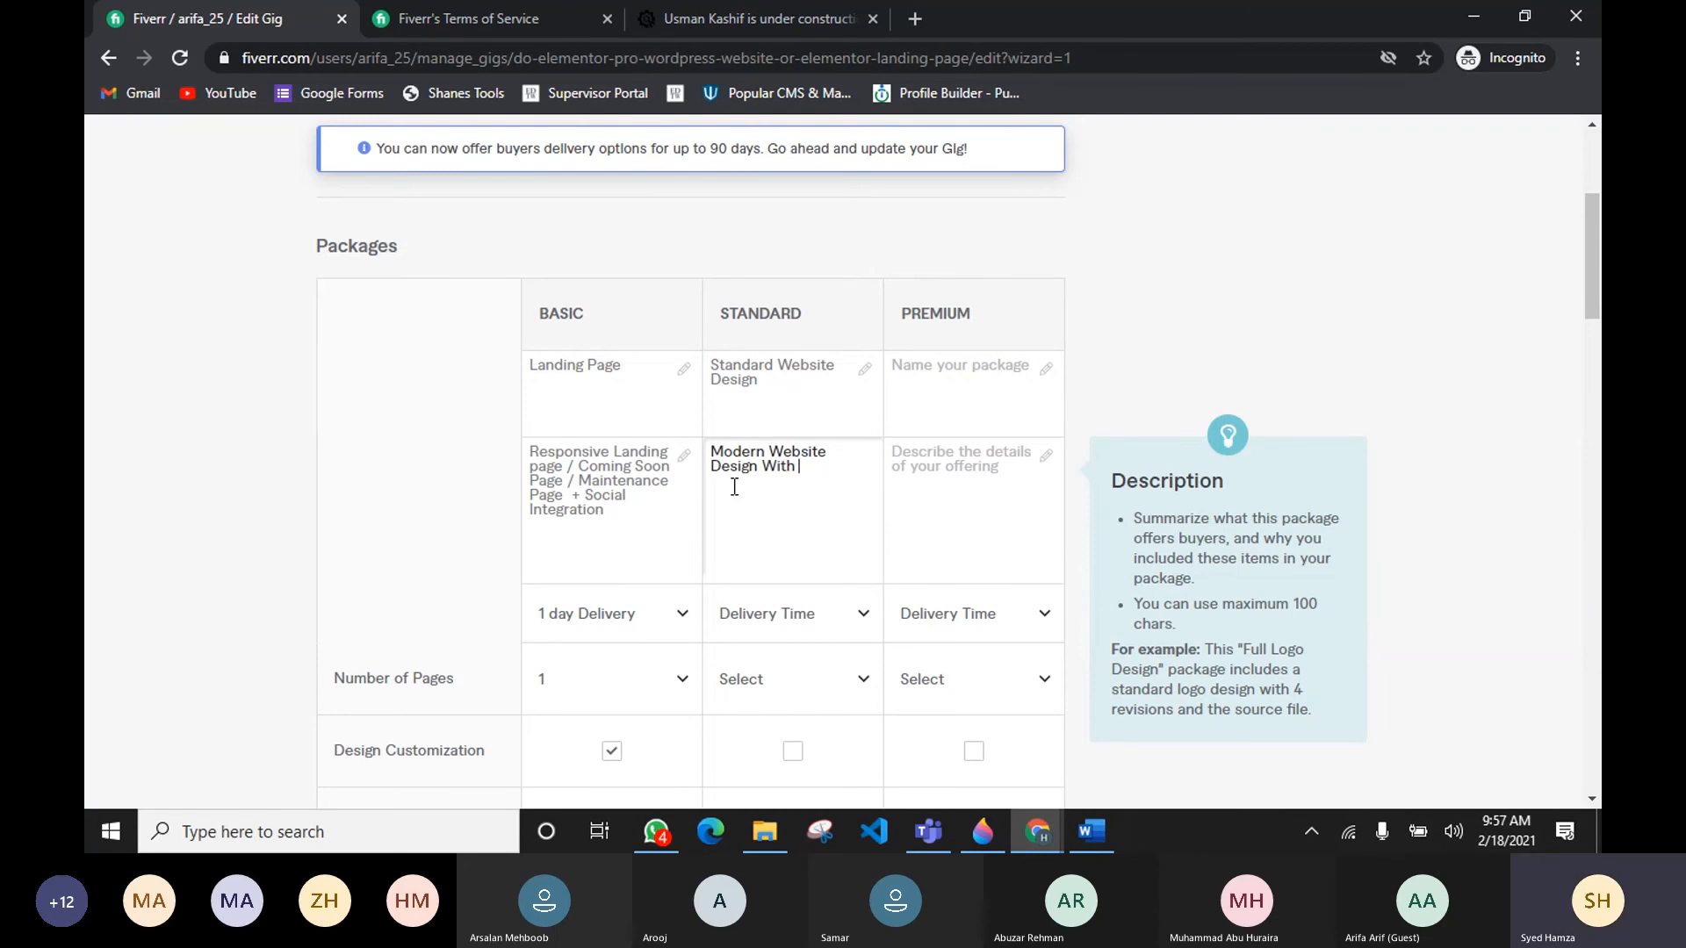
text( Elemen)
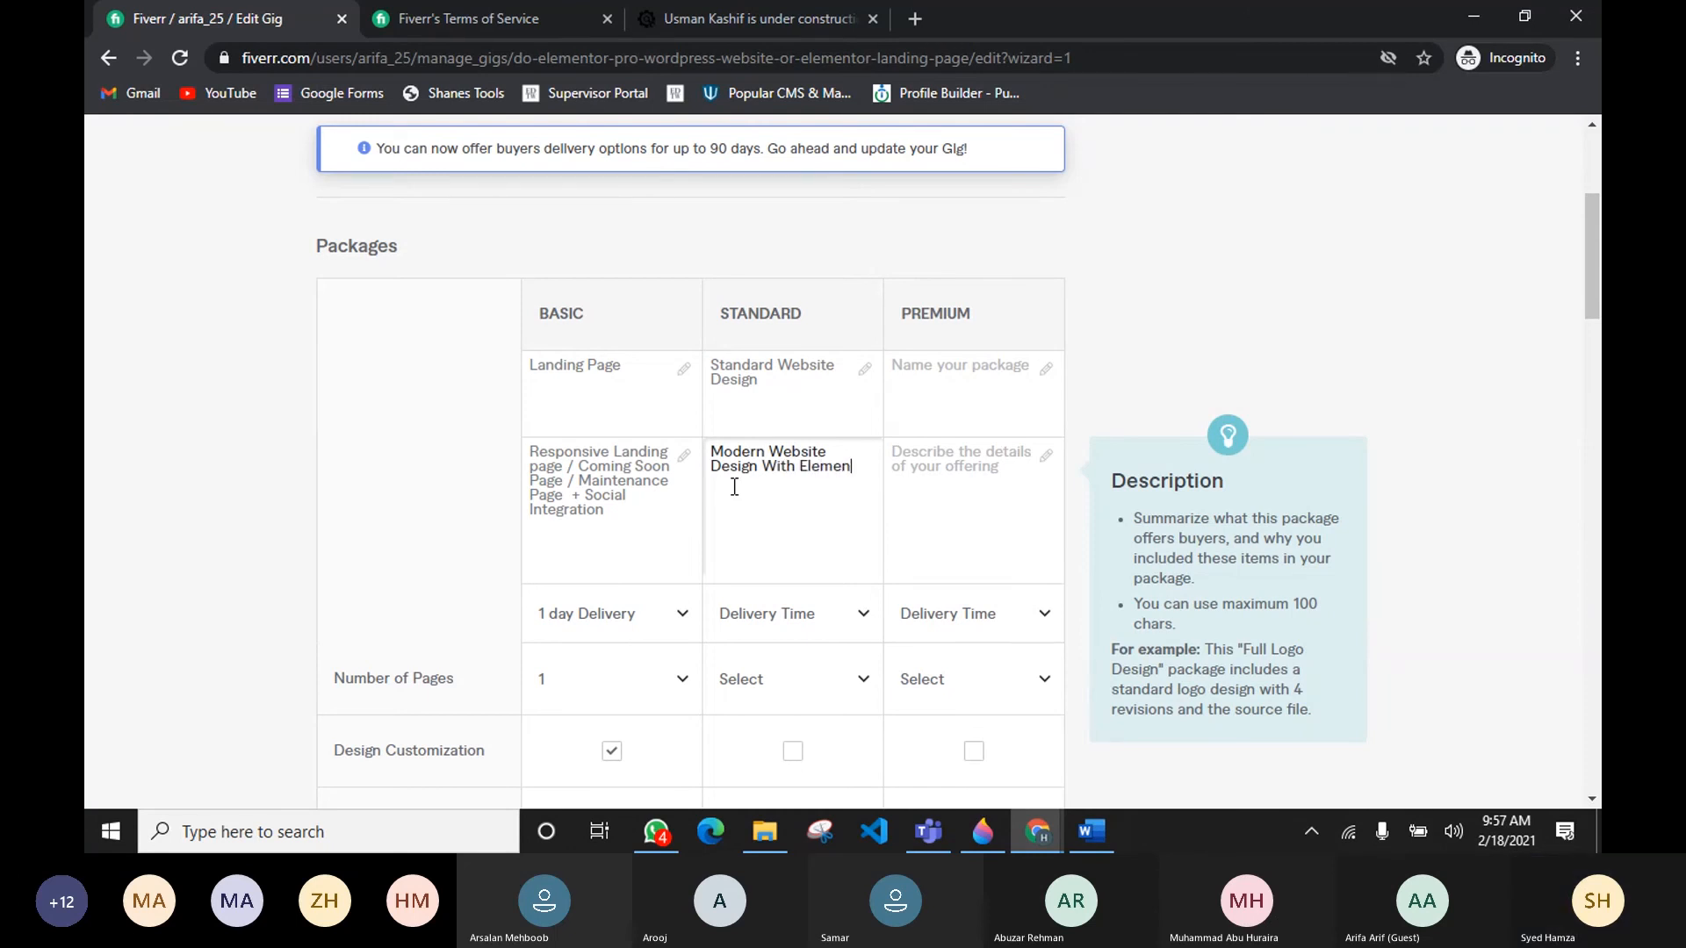
text(tro)
text(or Pro)
text( ()
text(3-5)
text())
key(BackSpace)
text(Pages))
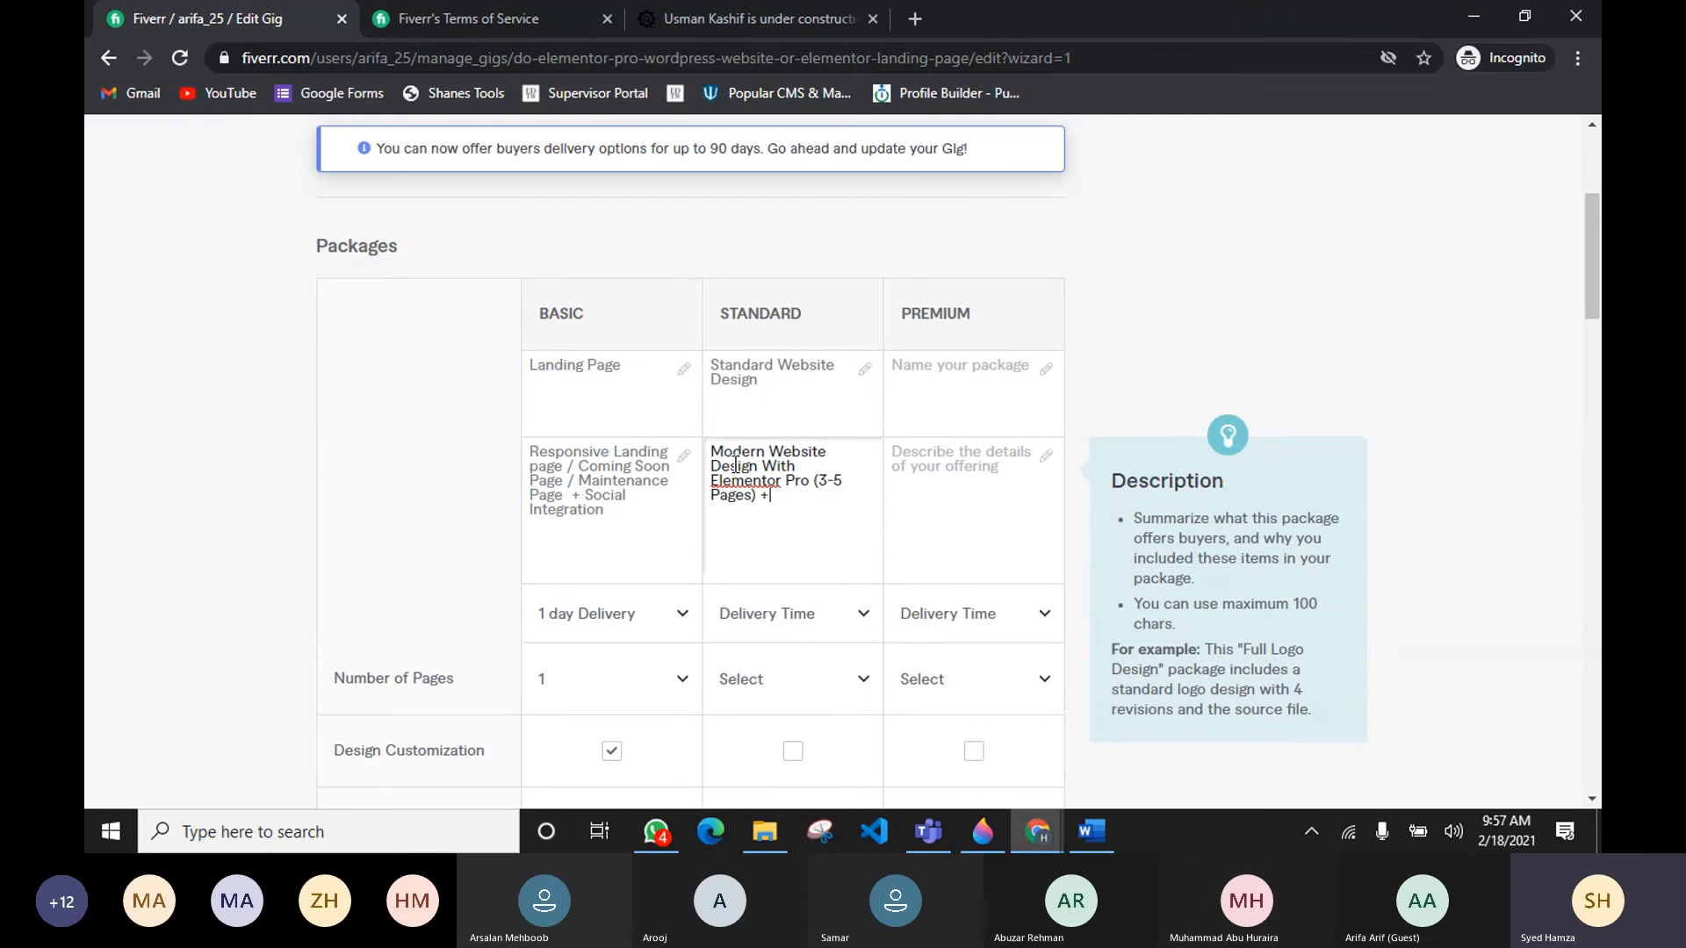
text(+ On)
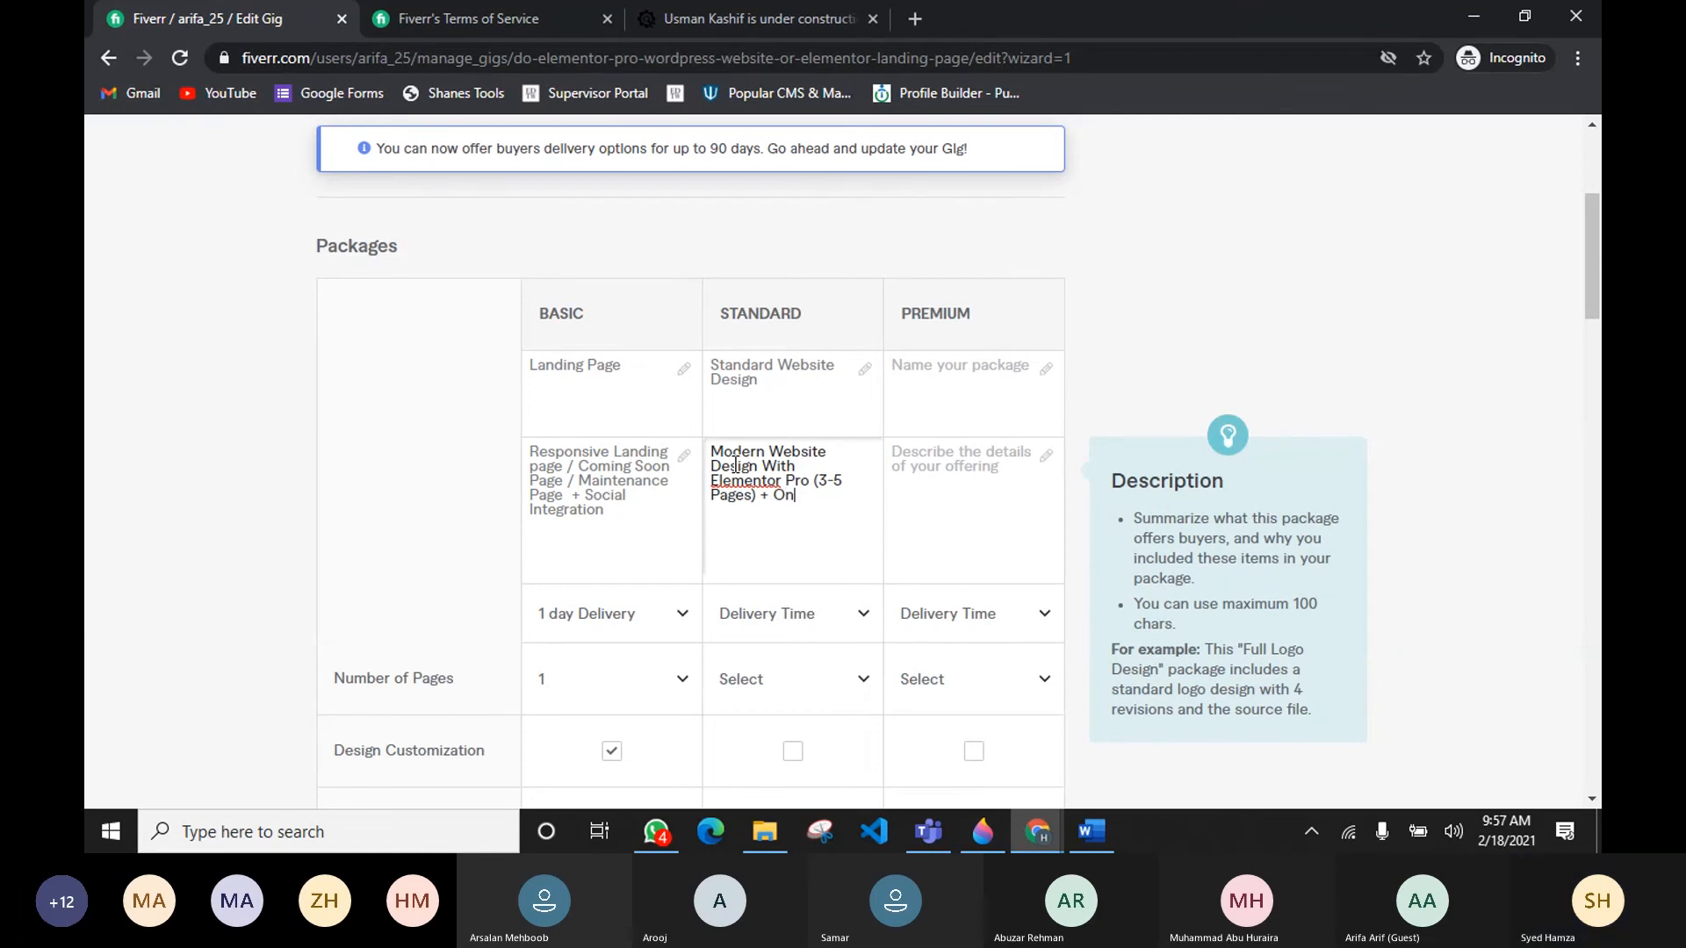
text(-Page SEO +)
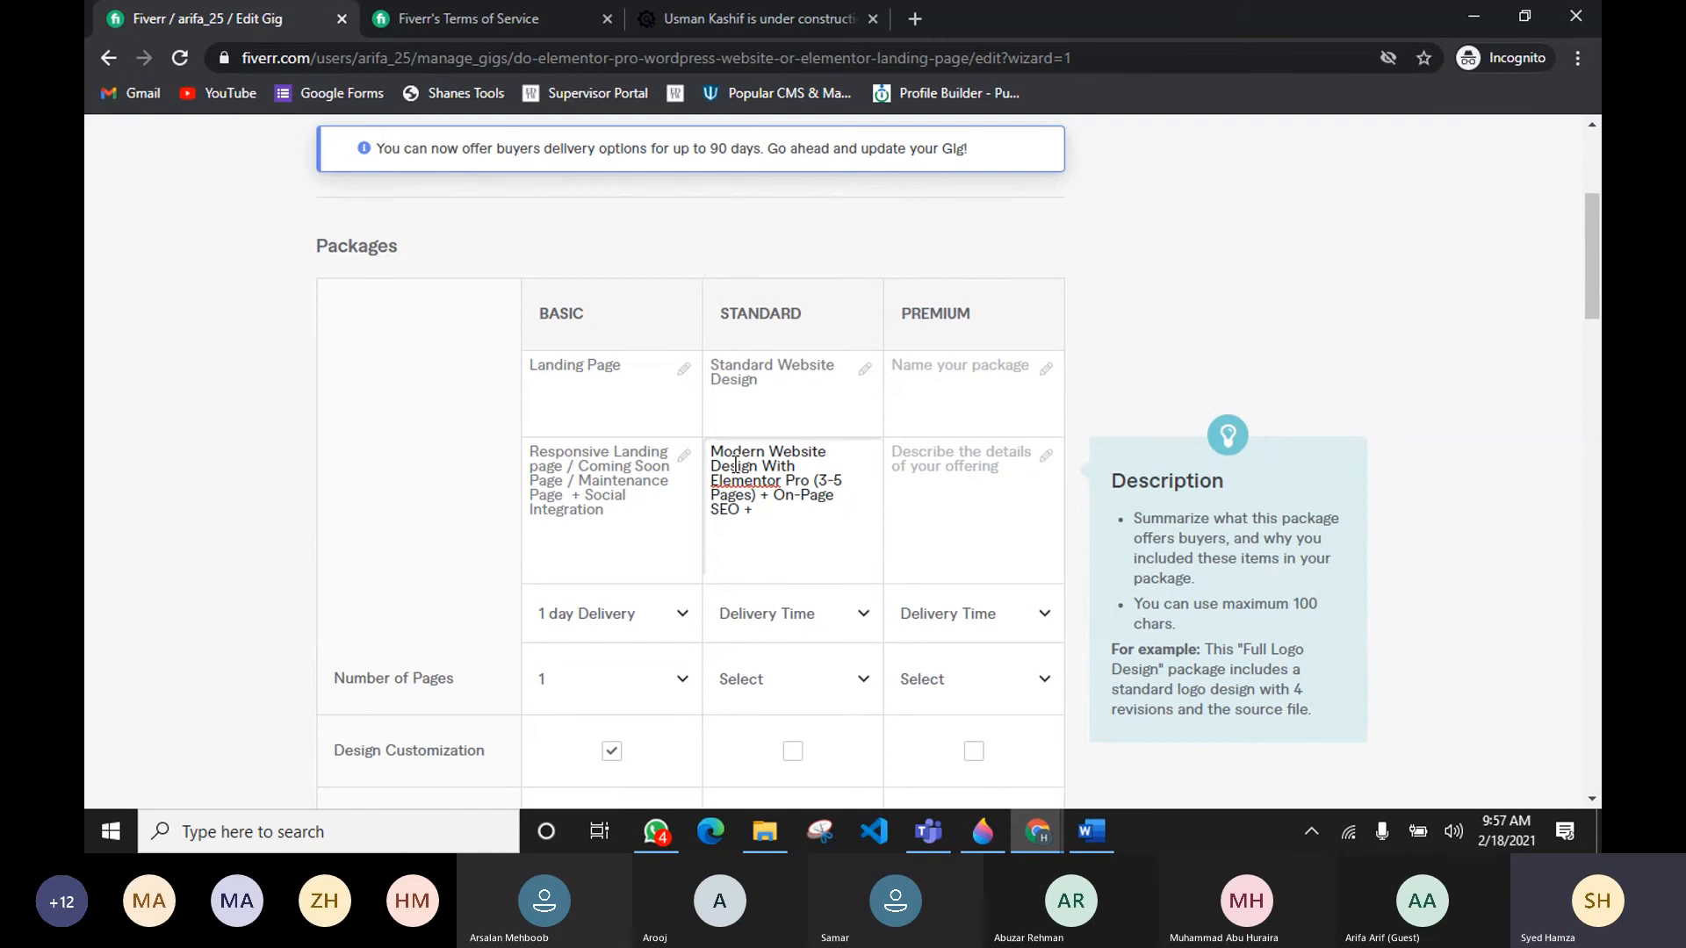
text( Speed O)
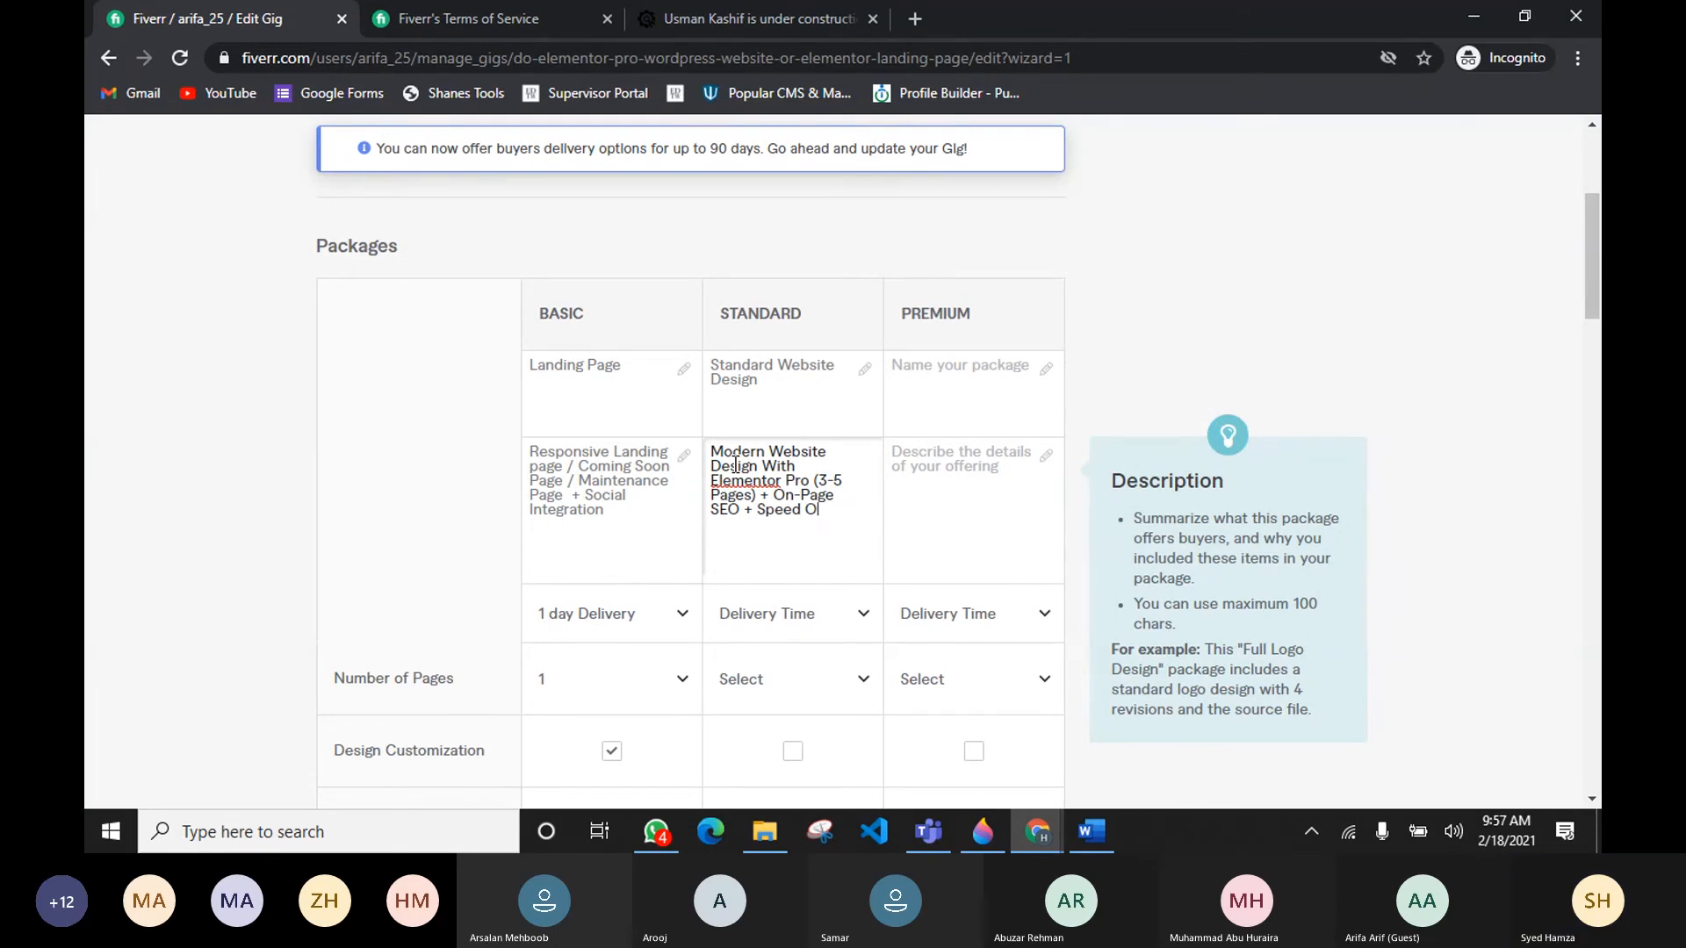
text(ptimization)
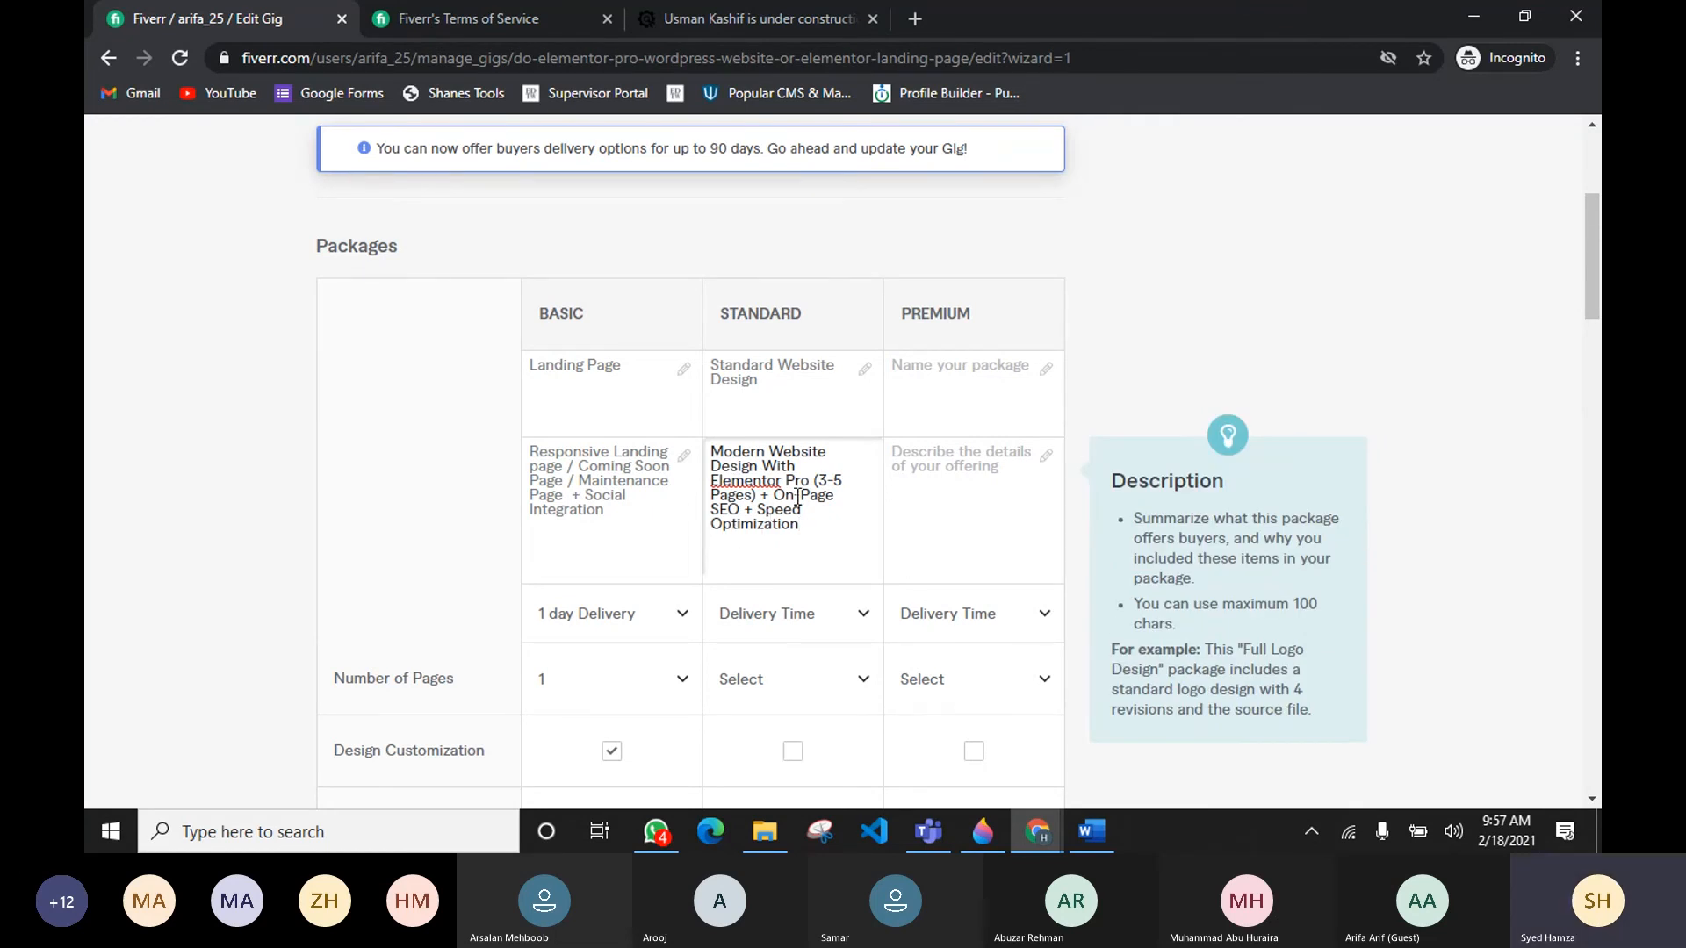
drag(730, 452, 761, 496)
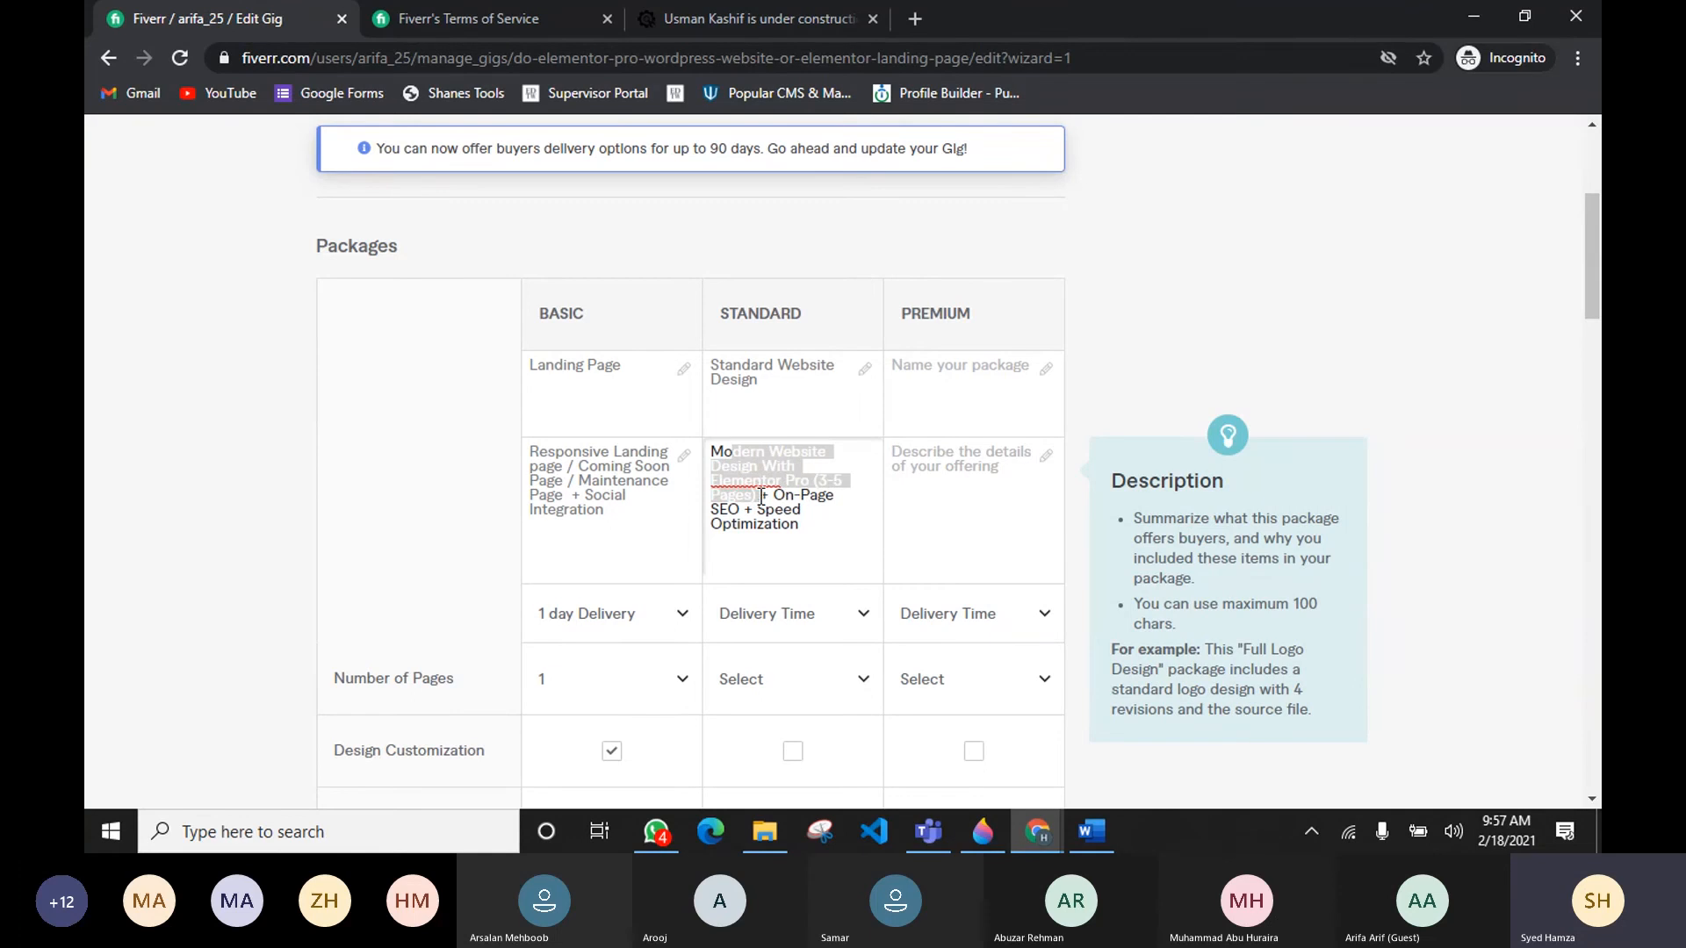
click(733, 455)
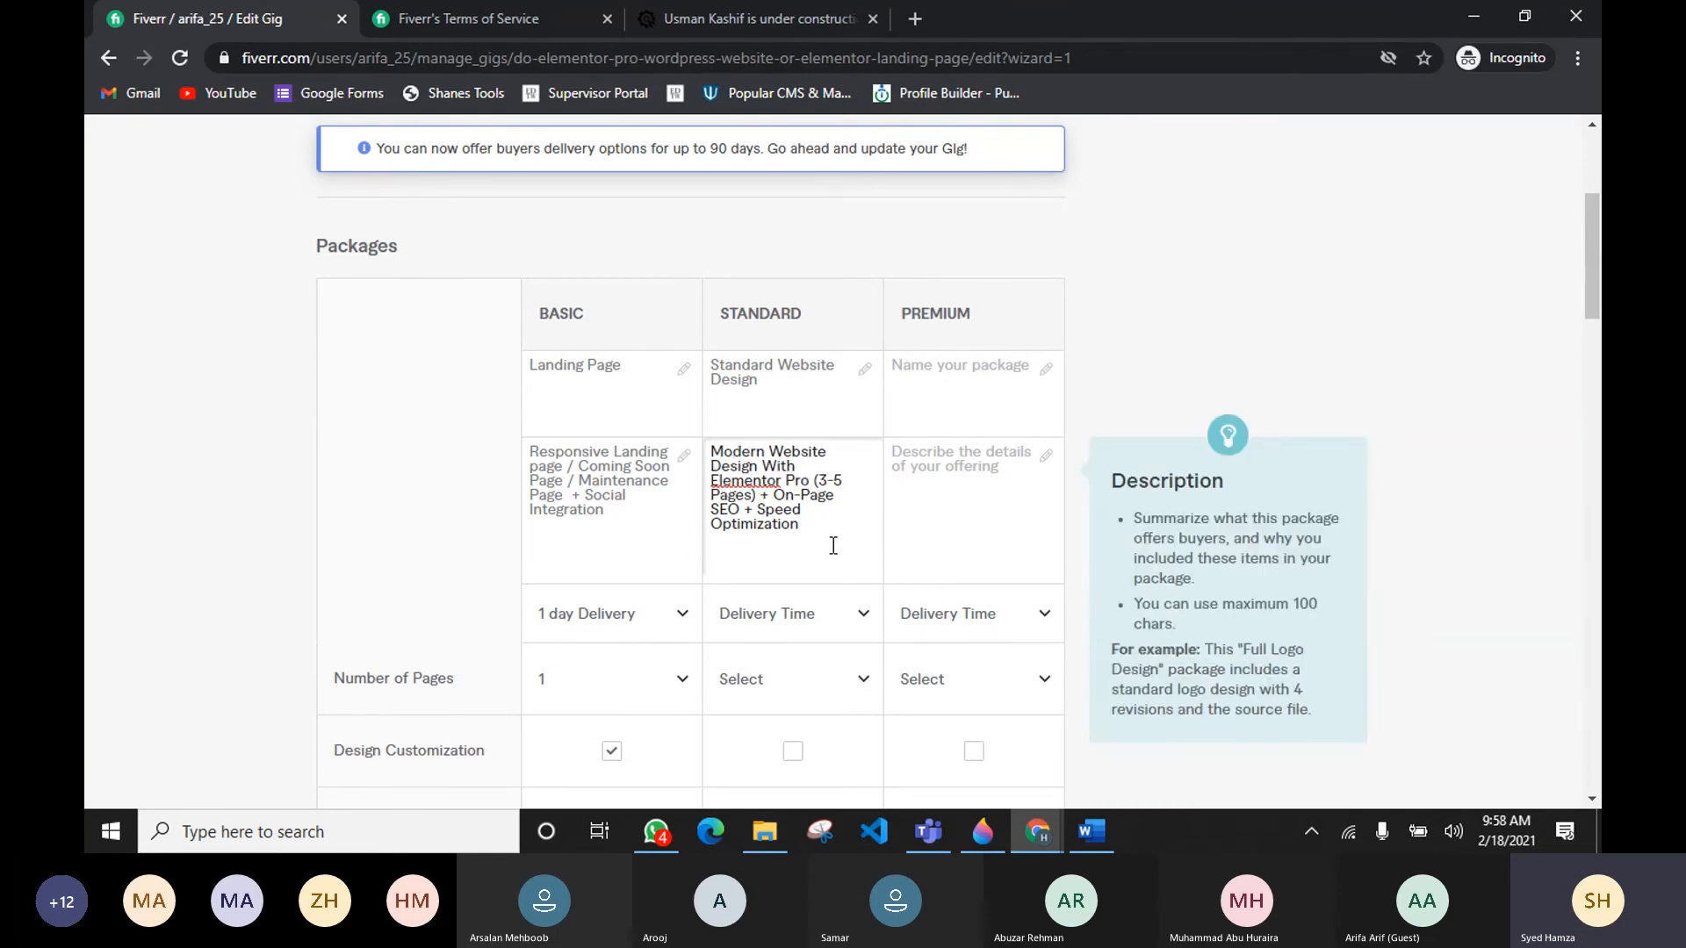
Step: Set the Standard package's delivery time to 3 days Delivery
scroll(834, 545, down, 1)
click(822, 508)
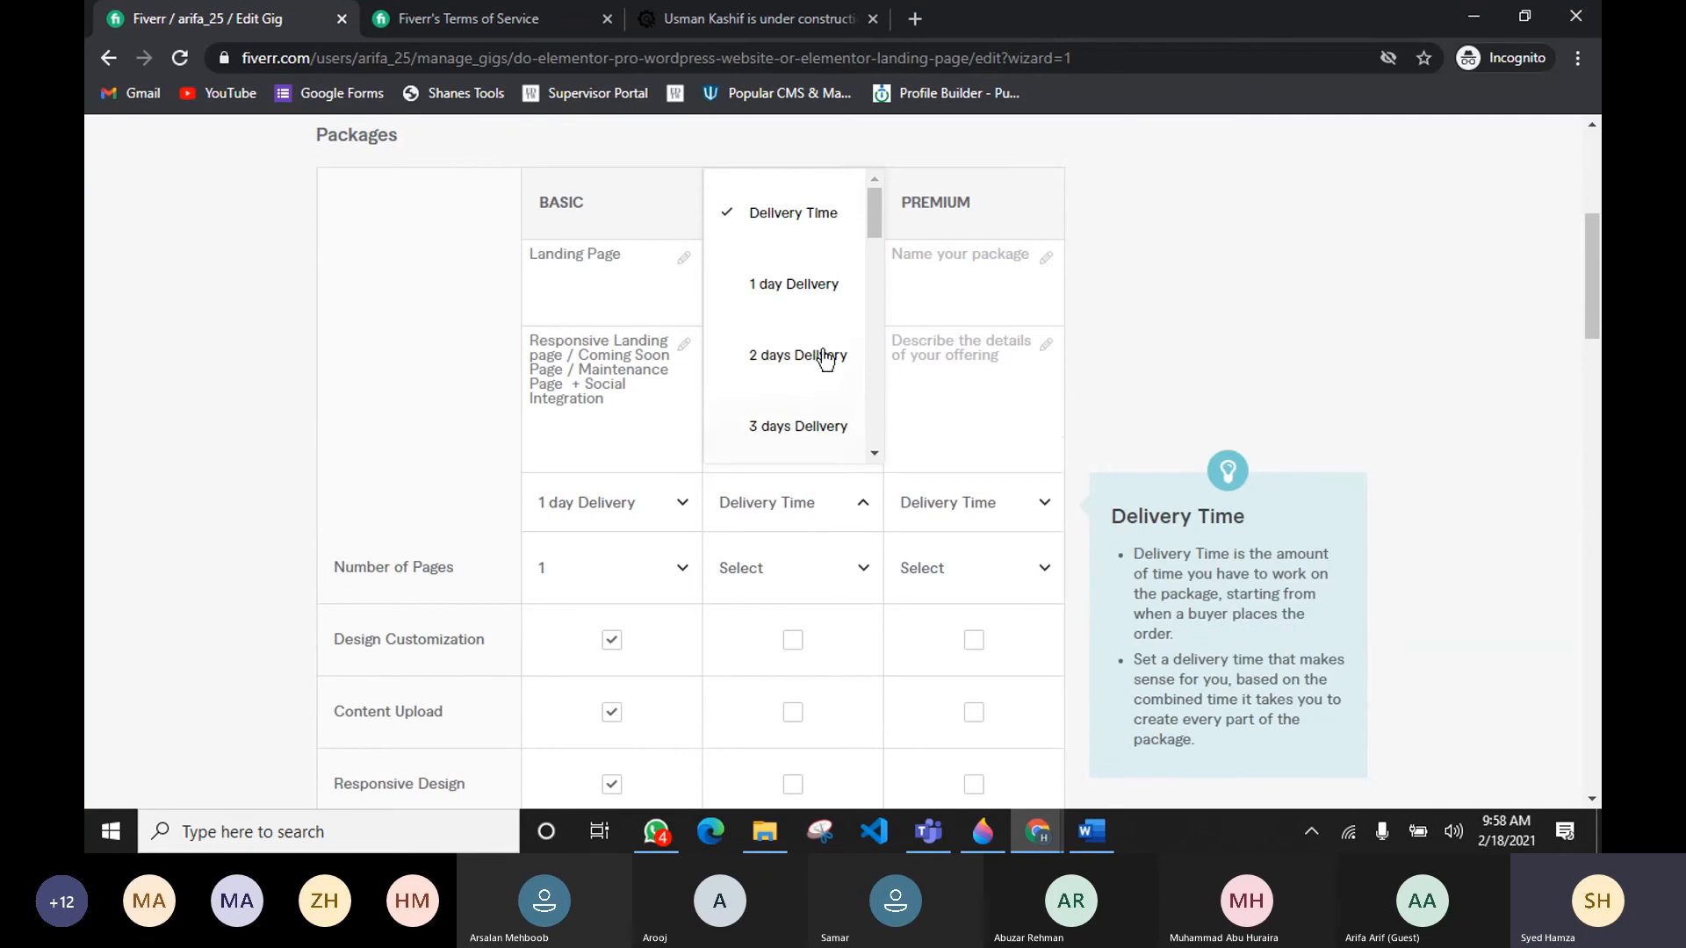
click(800, 427)
scroll(795, 428, down, 1)
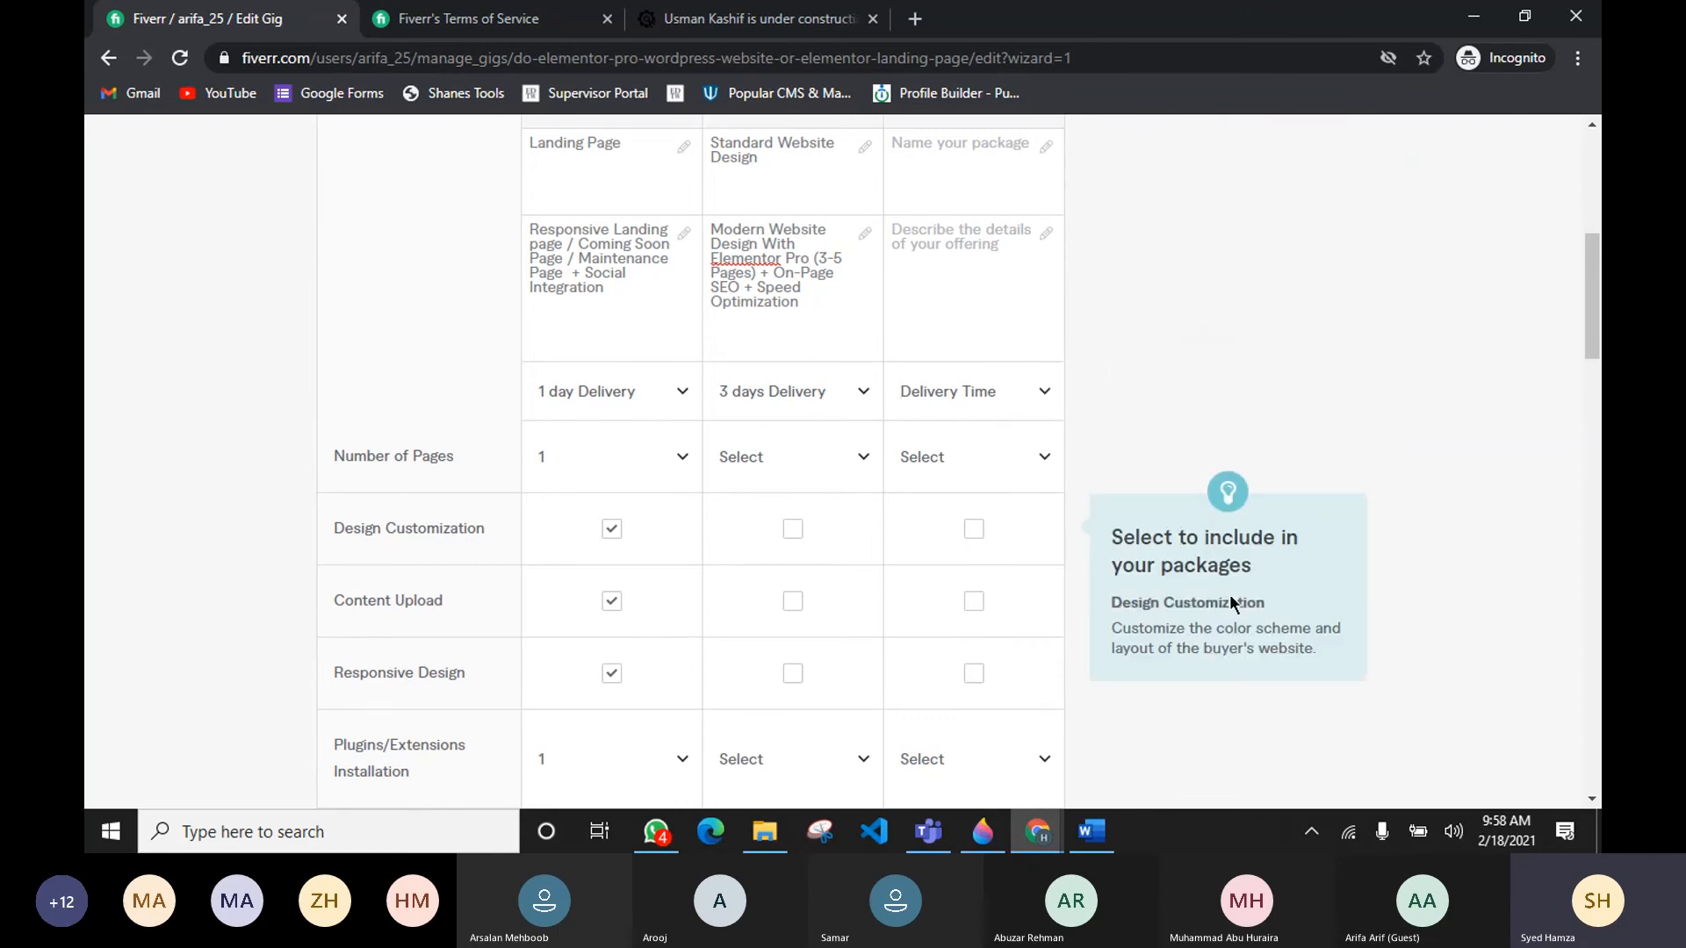
mouse_move(929, 831)
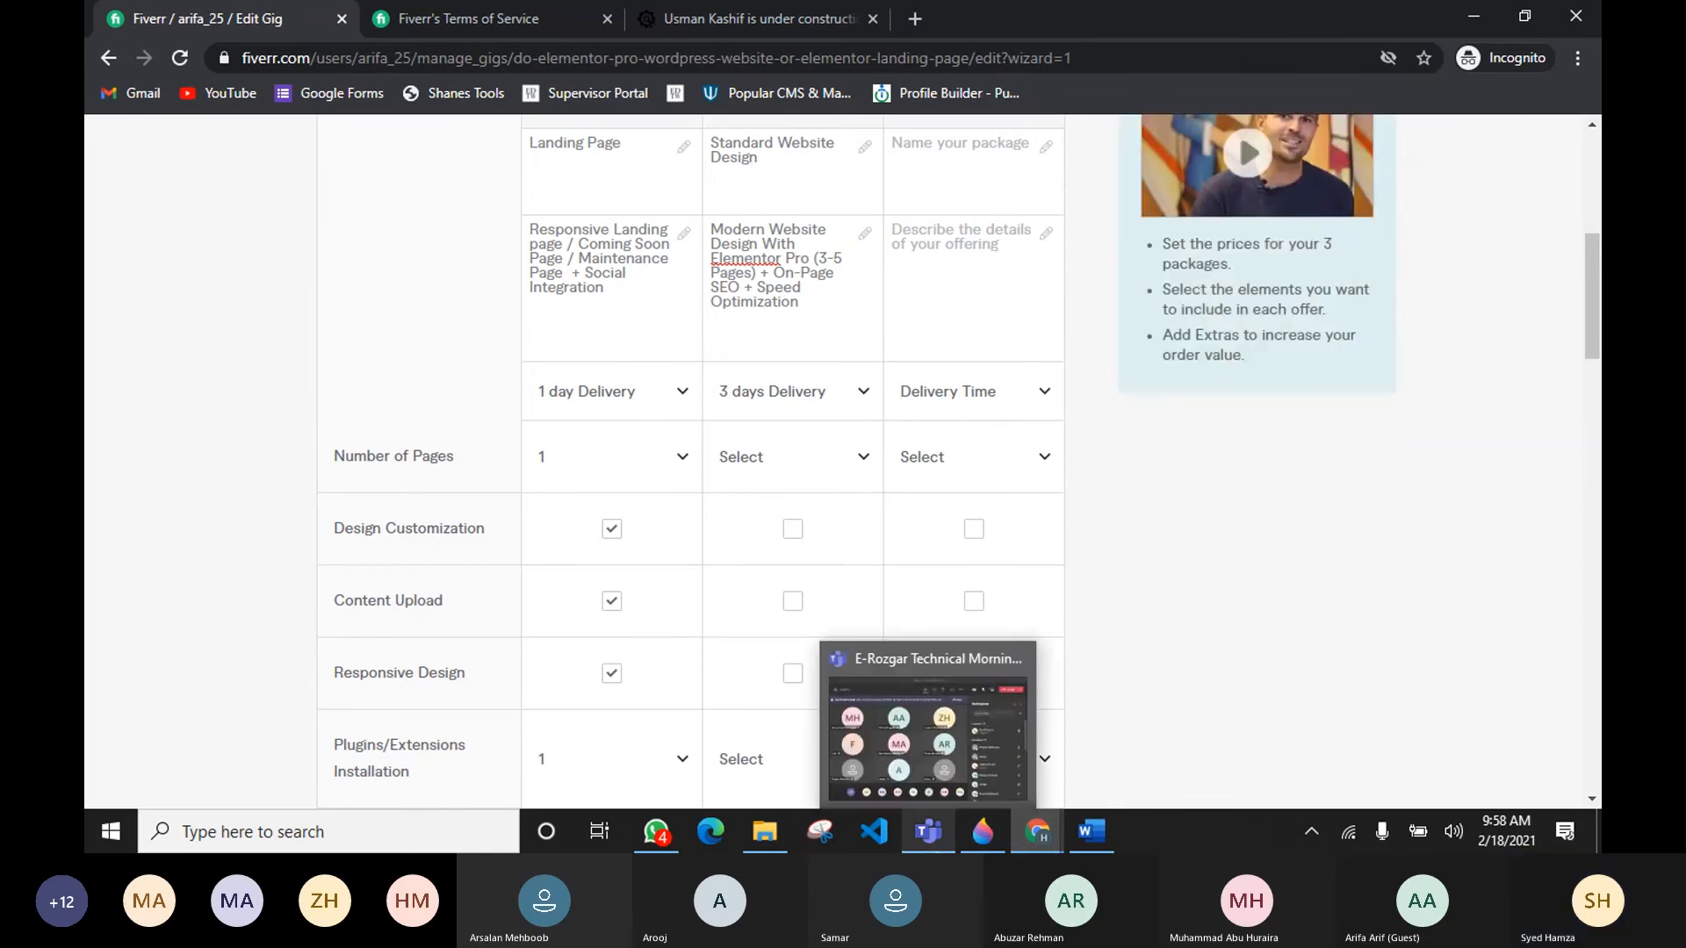
click(938, 798)
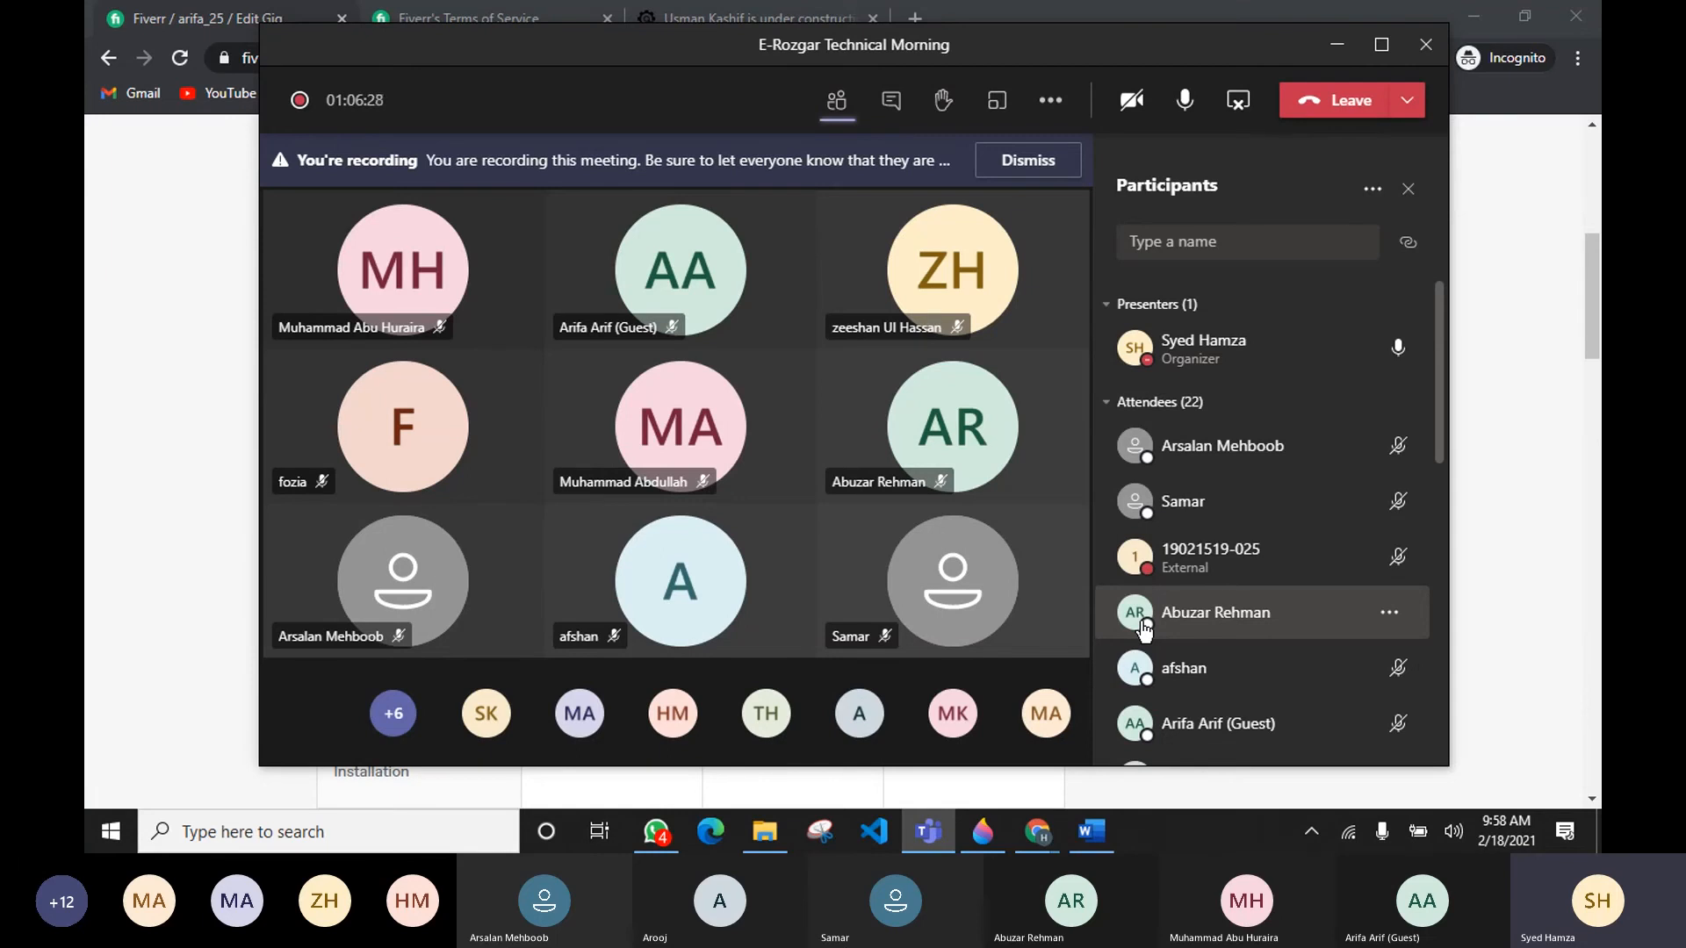
click(1467, 566)
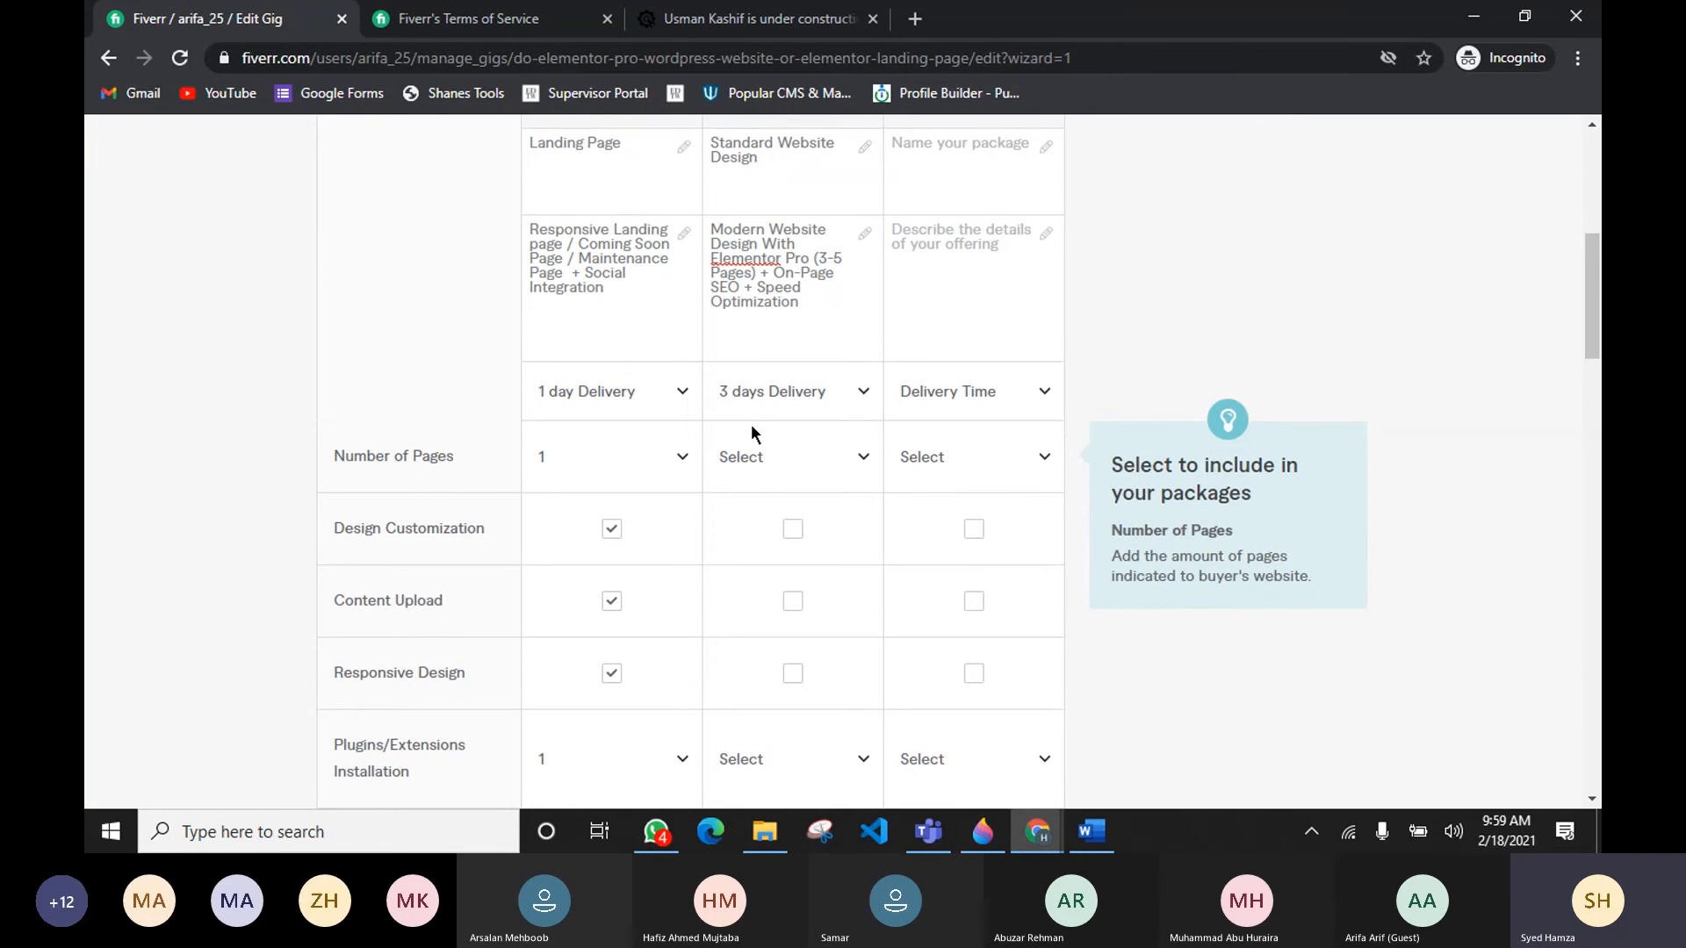
Step: Set the Standard package's number of pages to 5
click(803, 463)
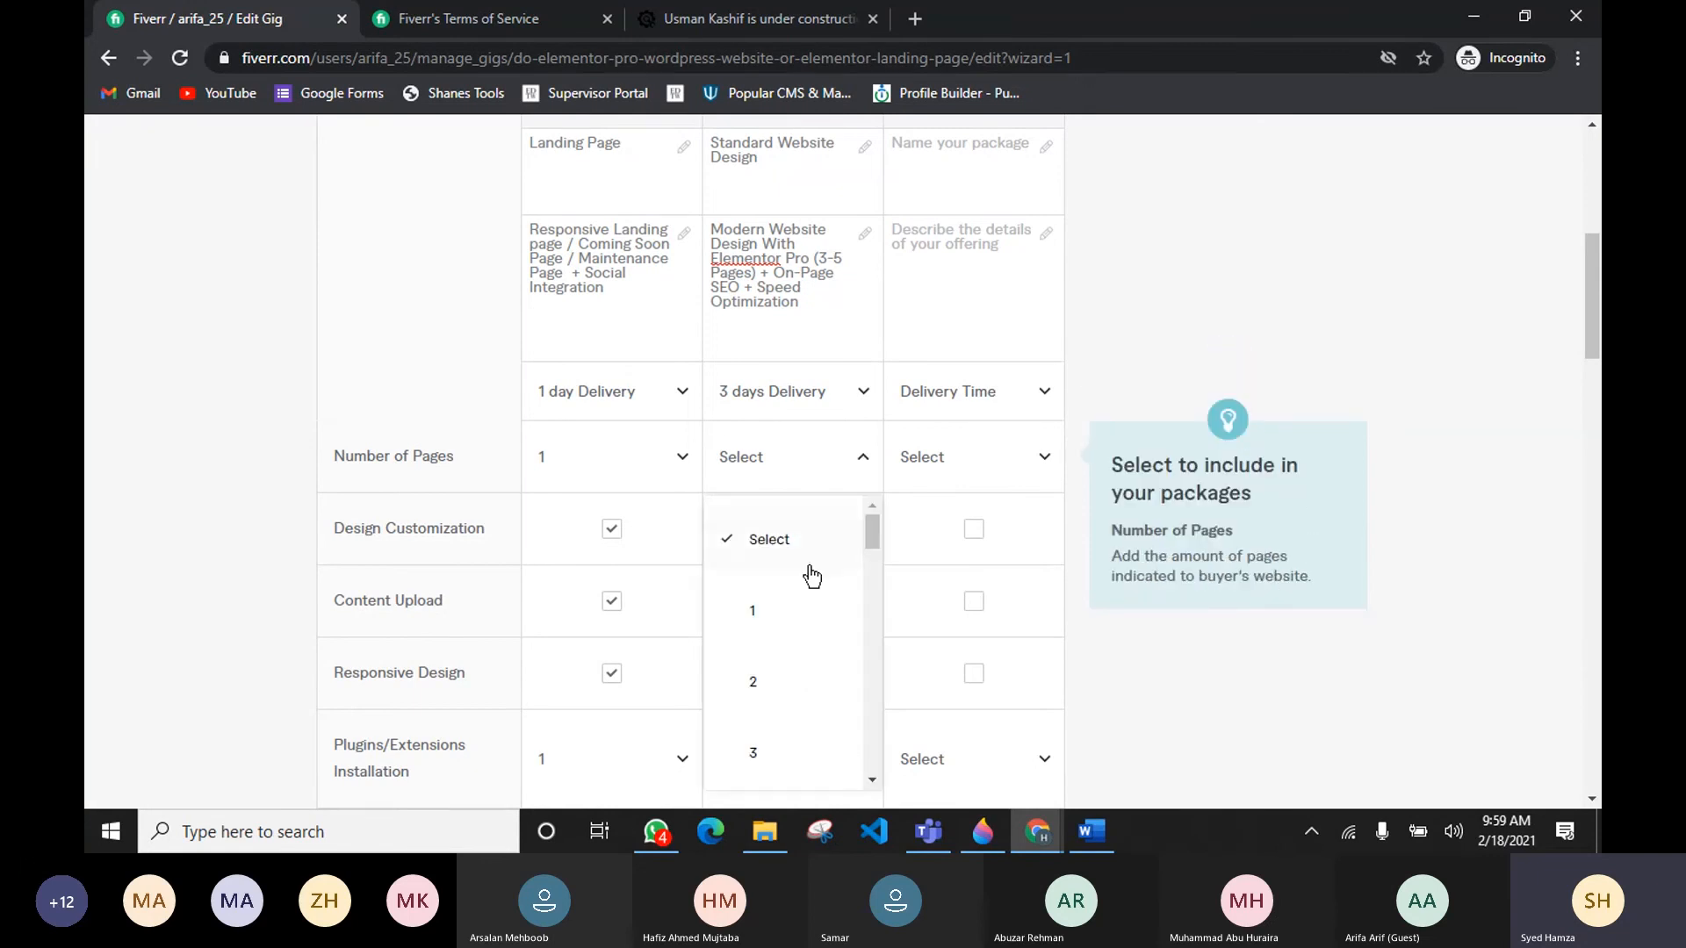
scroll(812, 576, down, 3)
click(764, 670)
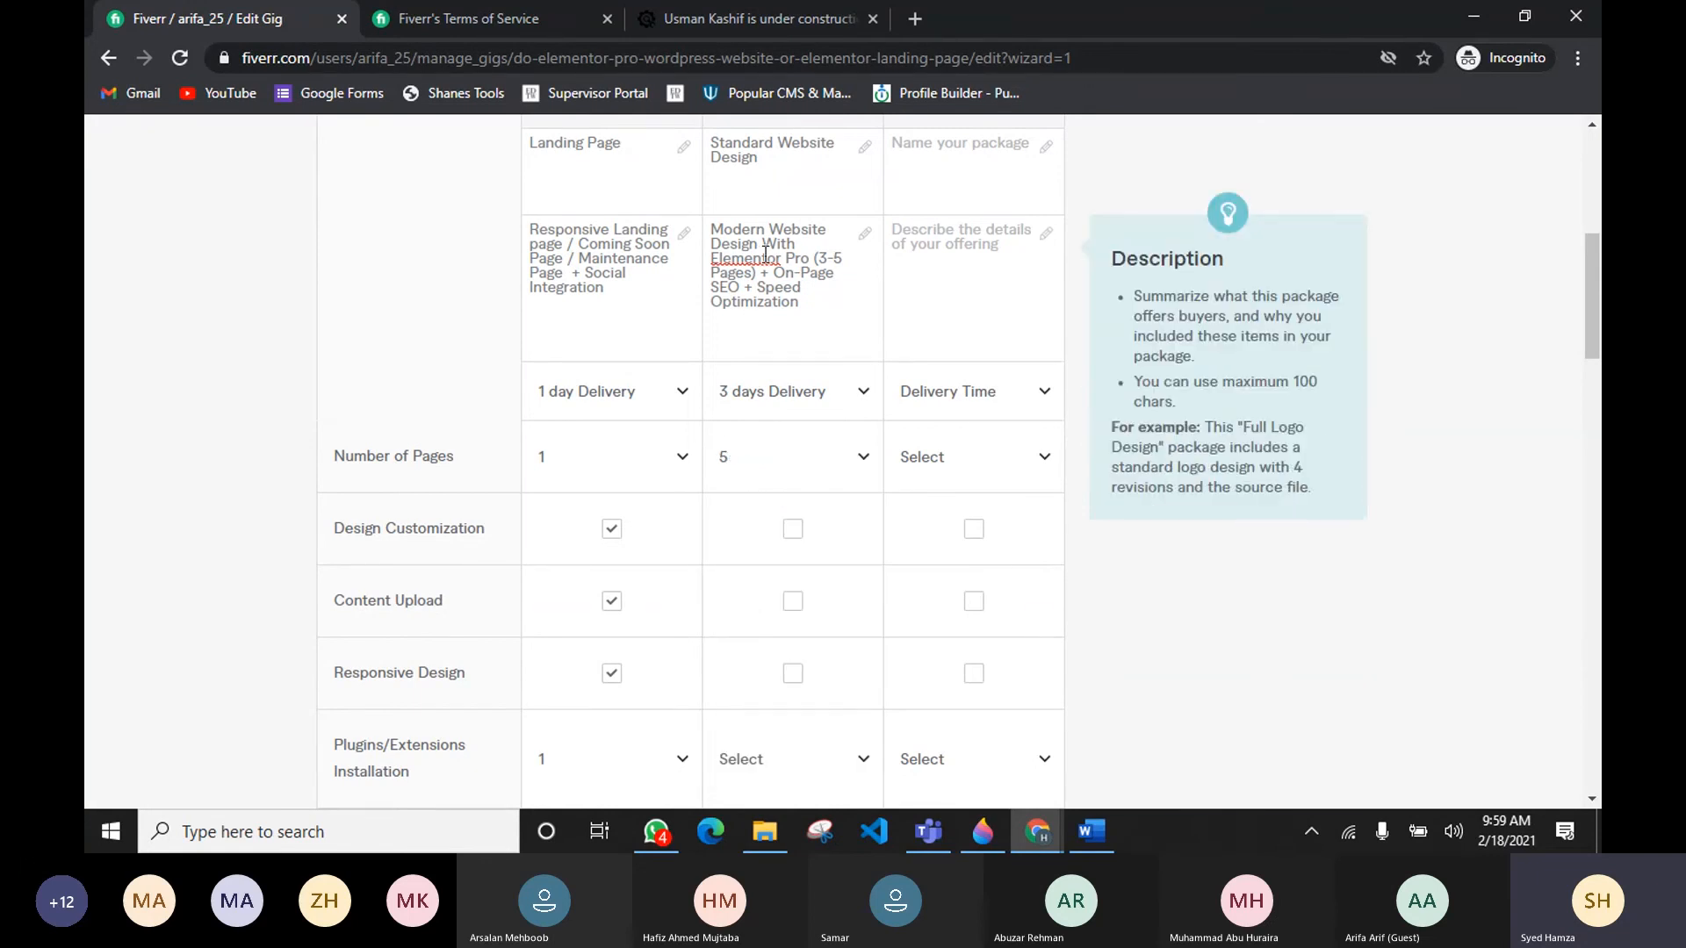
scroll(766, 254, up, 1)
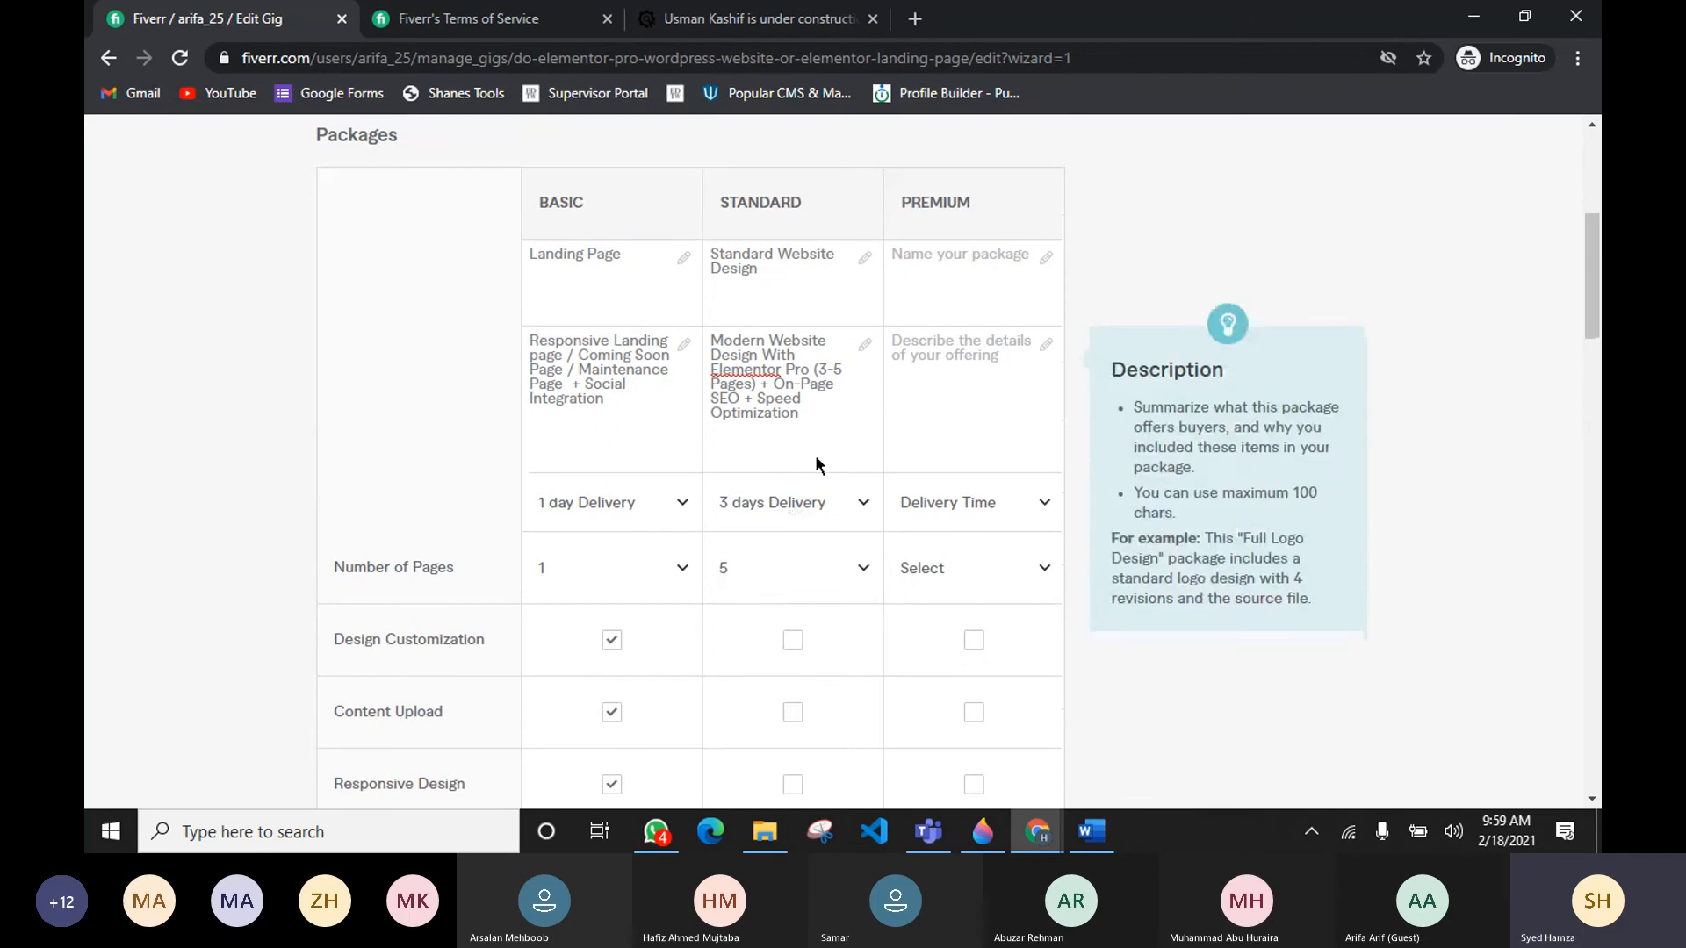
scroll(784, 525, down, 1)
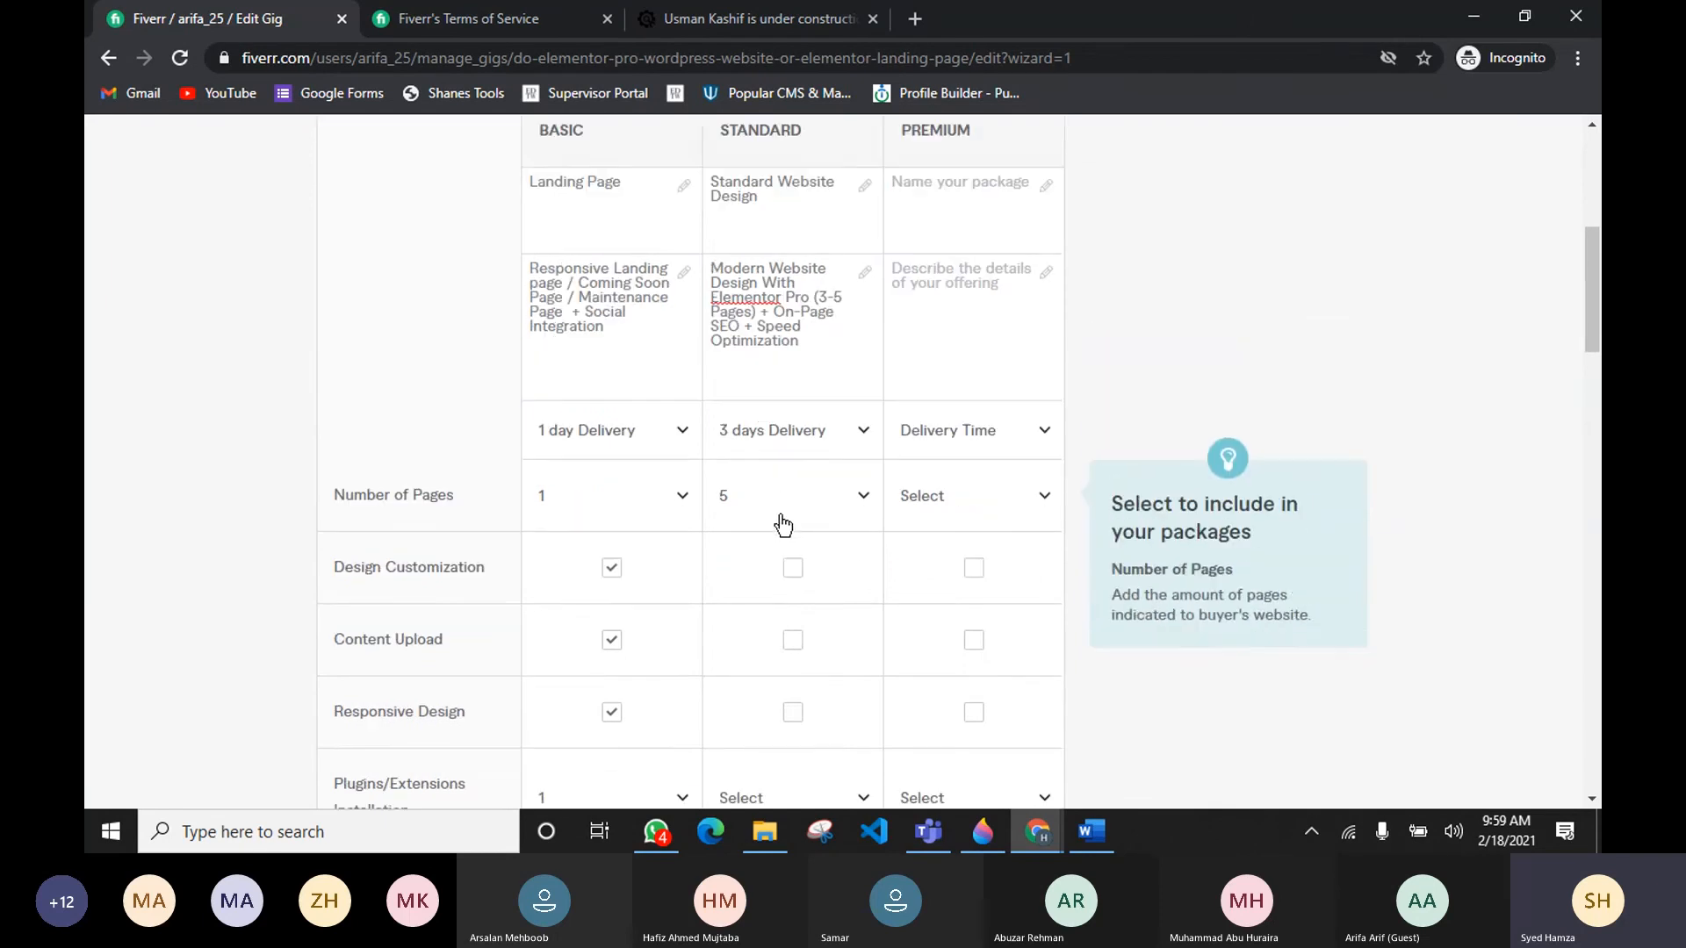
Step: Include Design Customization, Content Upload and Responsive Design in the Standard package
scroll(790, 496, down, 1)
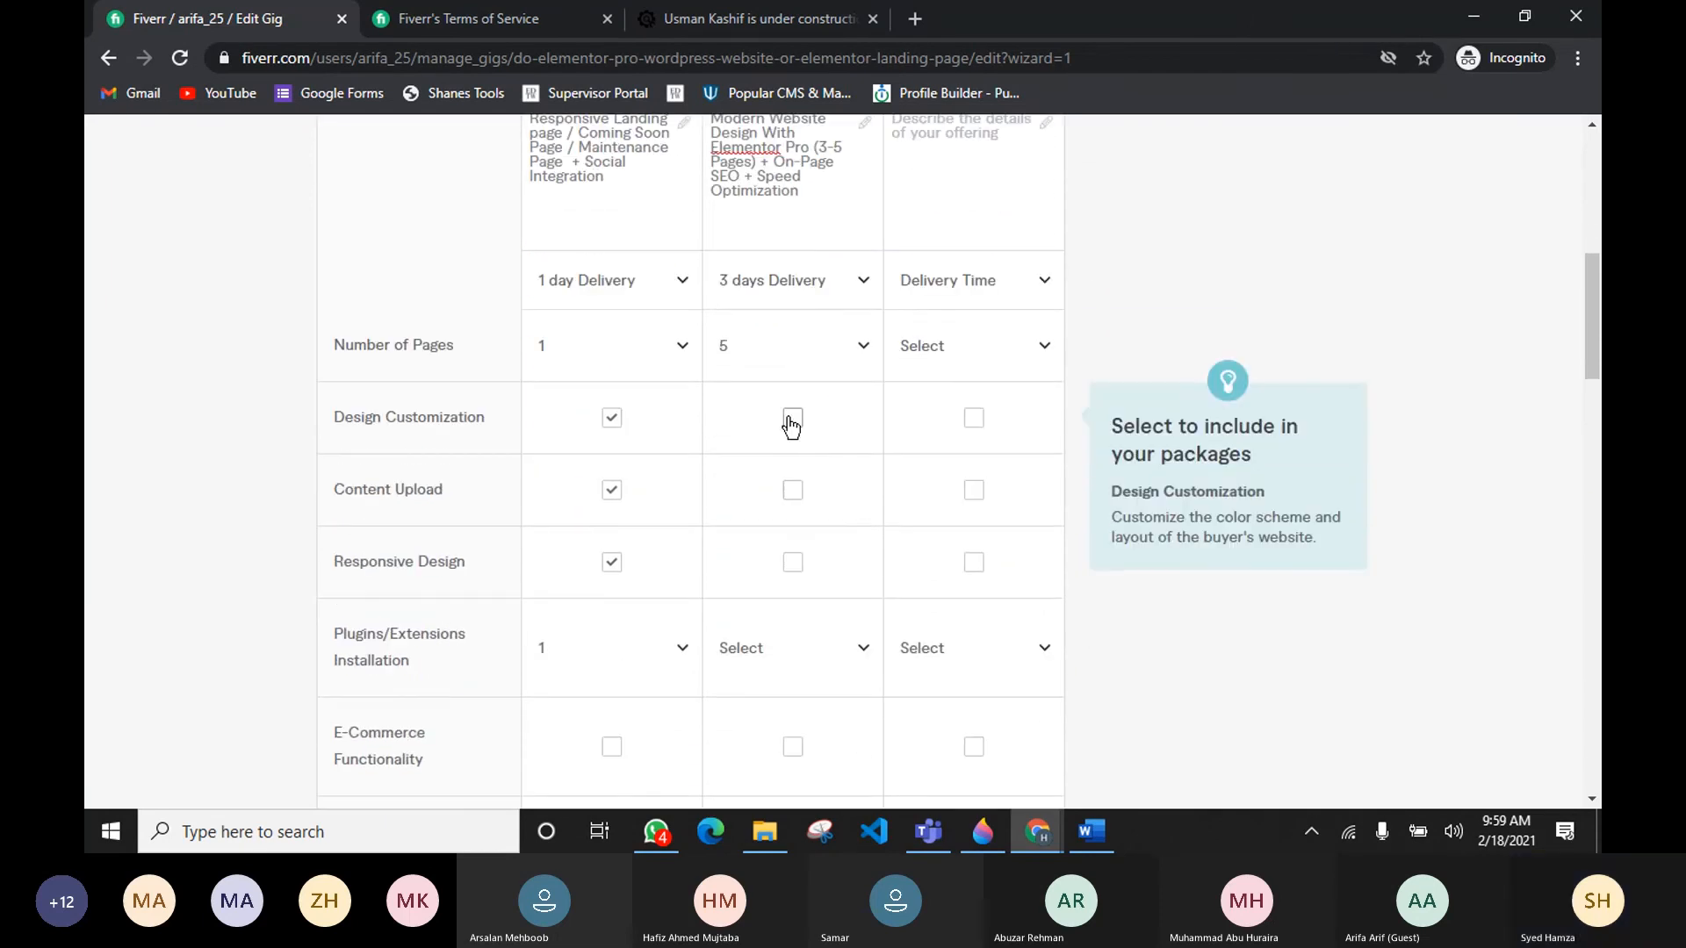
click(791, 419)
click(792, 490)
scroll(785, 488, down, 3)
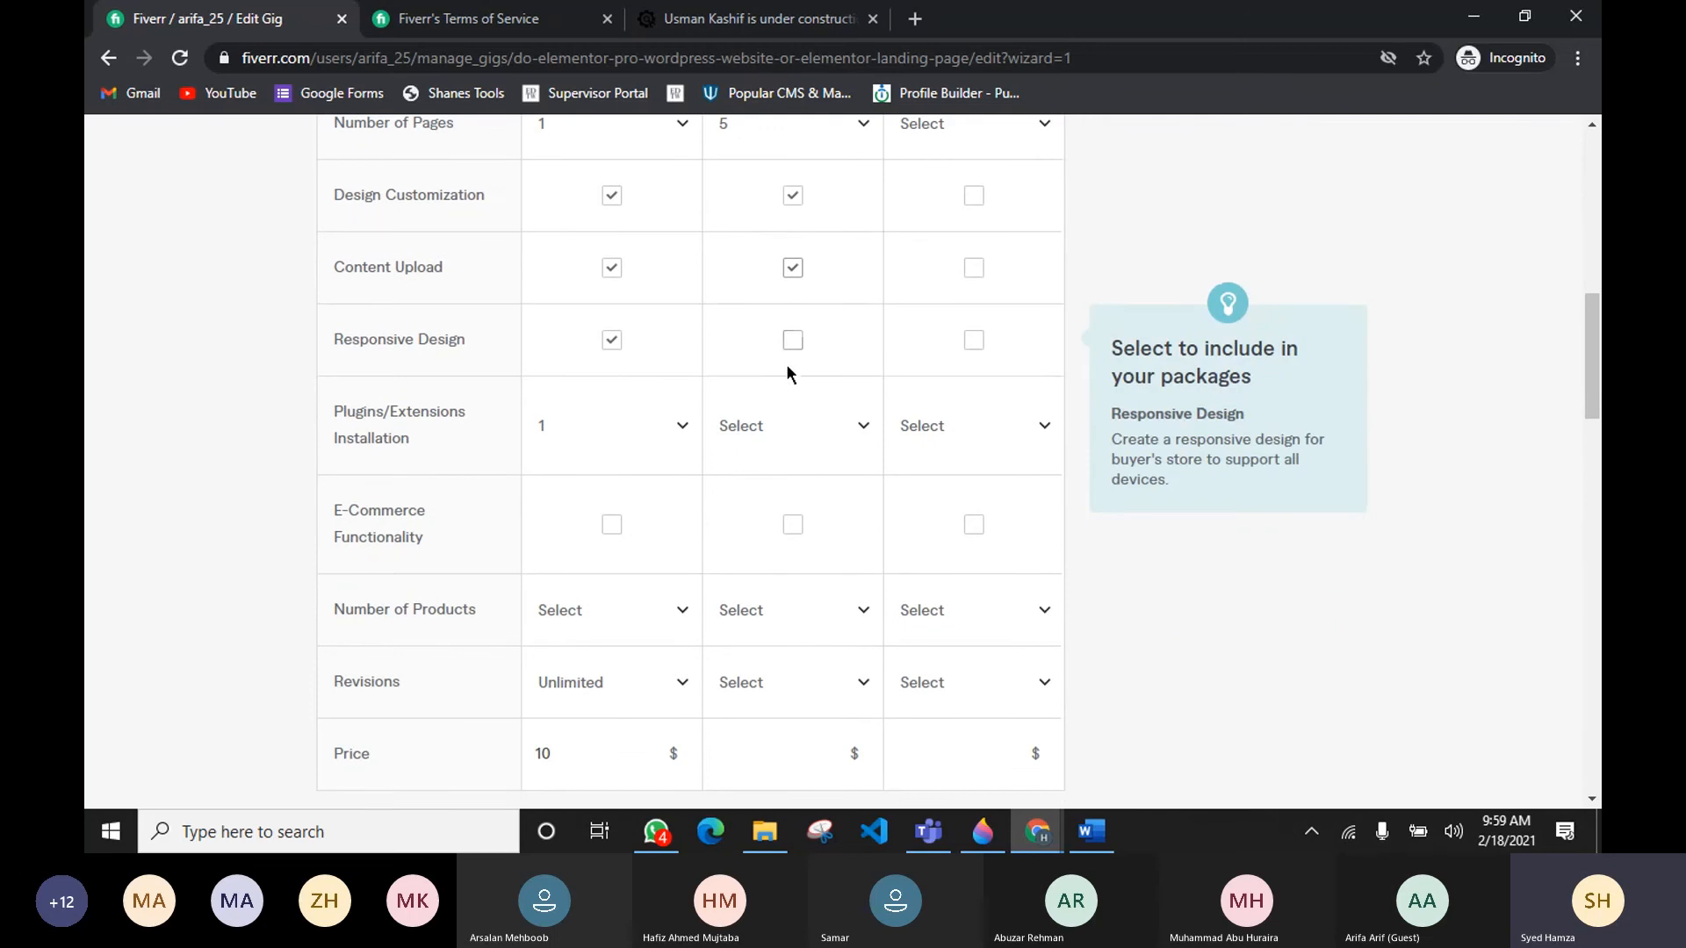
click(793, 345)
Step: Set the Standard package's Plugins/Extensions Installation count to 4
click(788, 443)
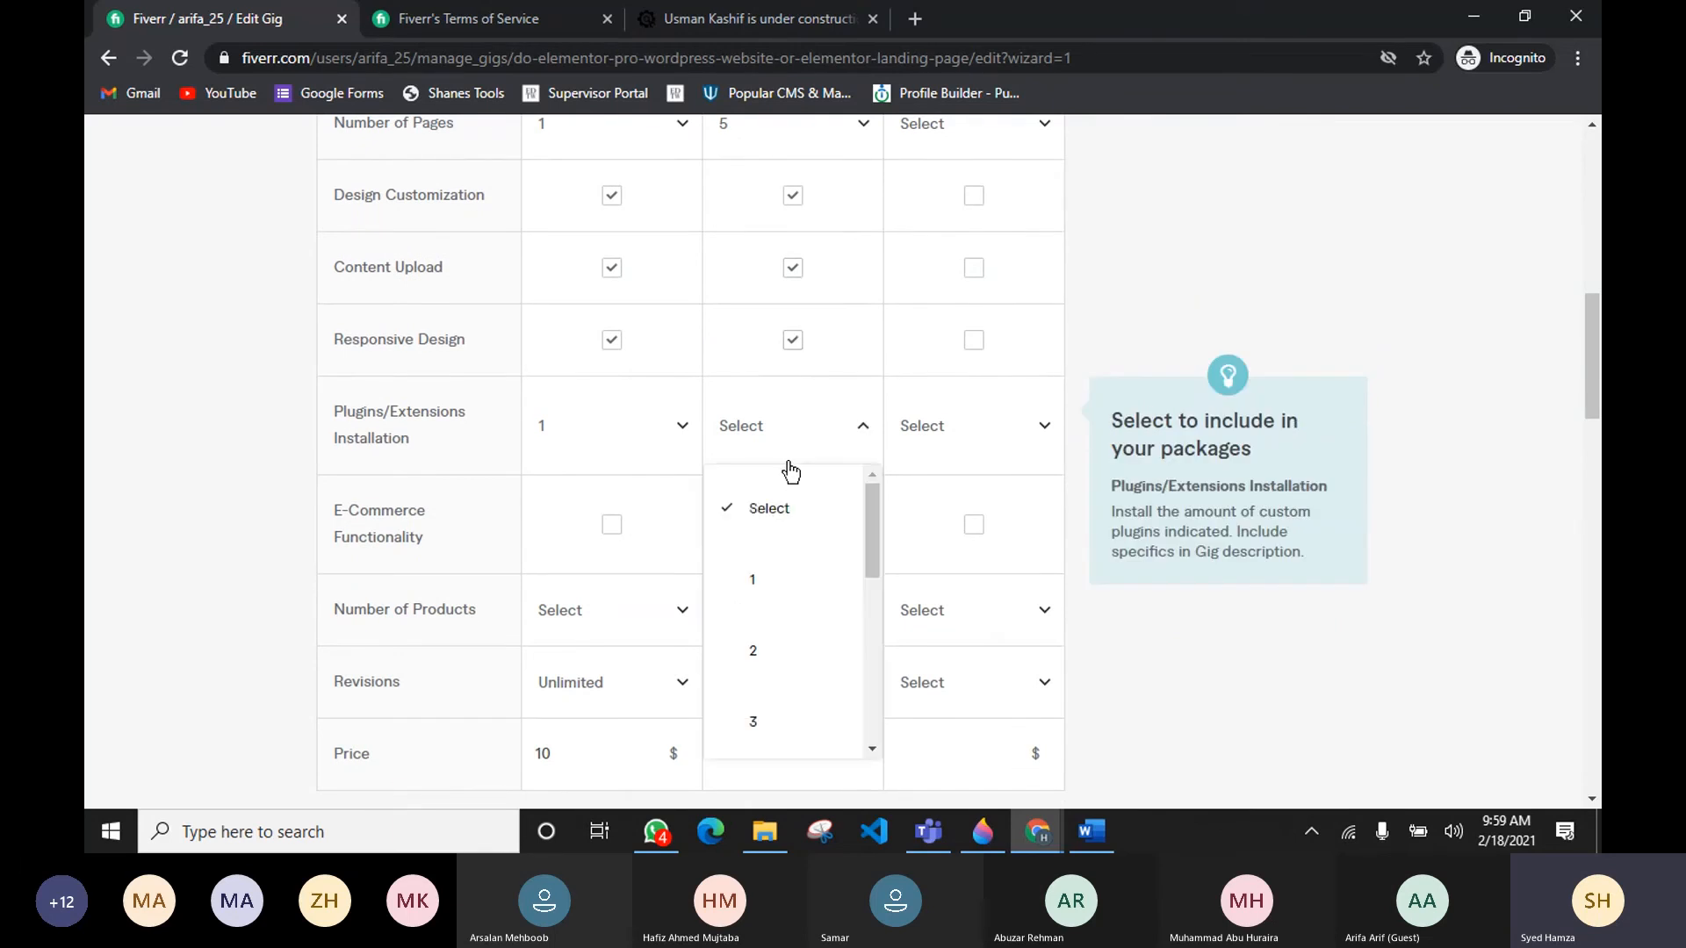
scroll(773, 570, down, 1)
click(777, 615)
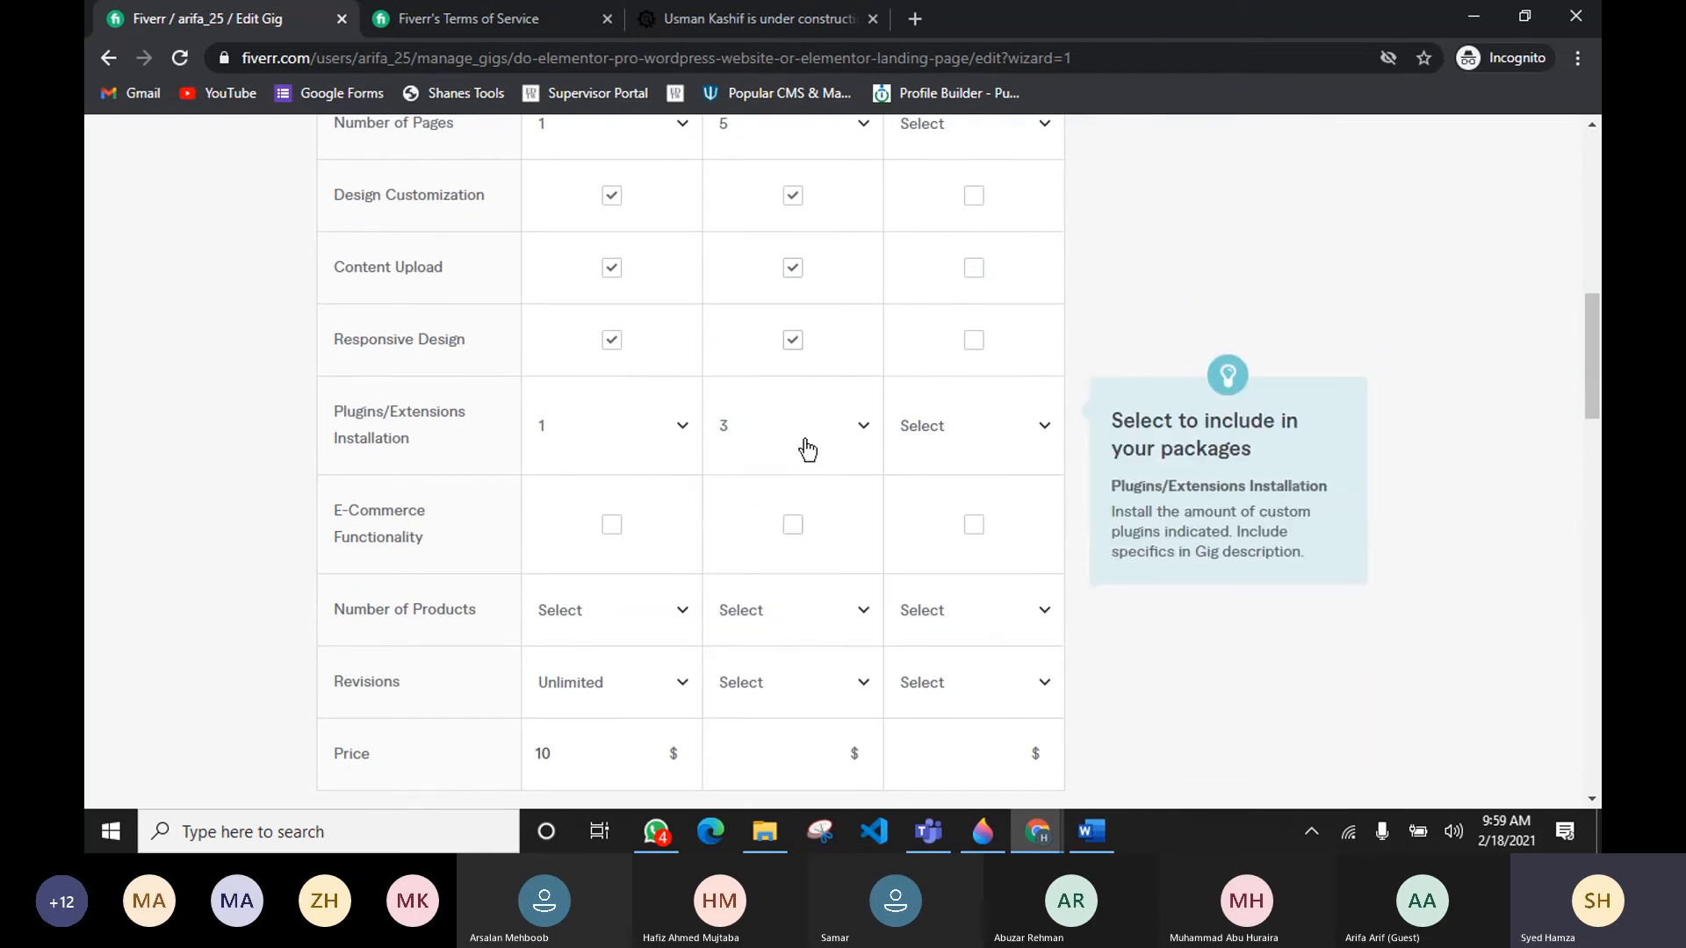
scroll(808, 449, down, 1)
click(835, 321)
scroll(781, 541, down, 1)
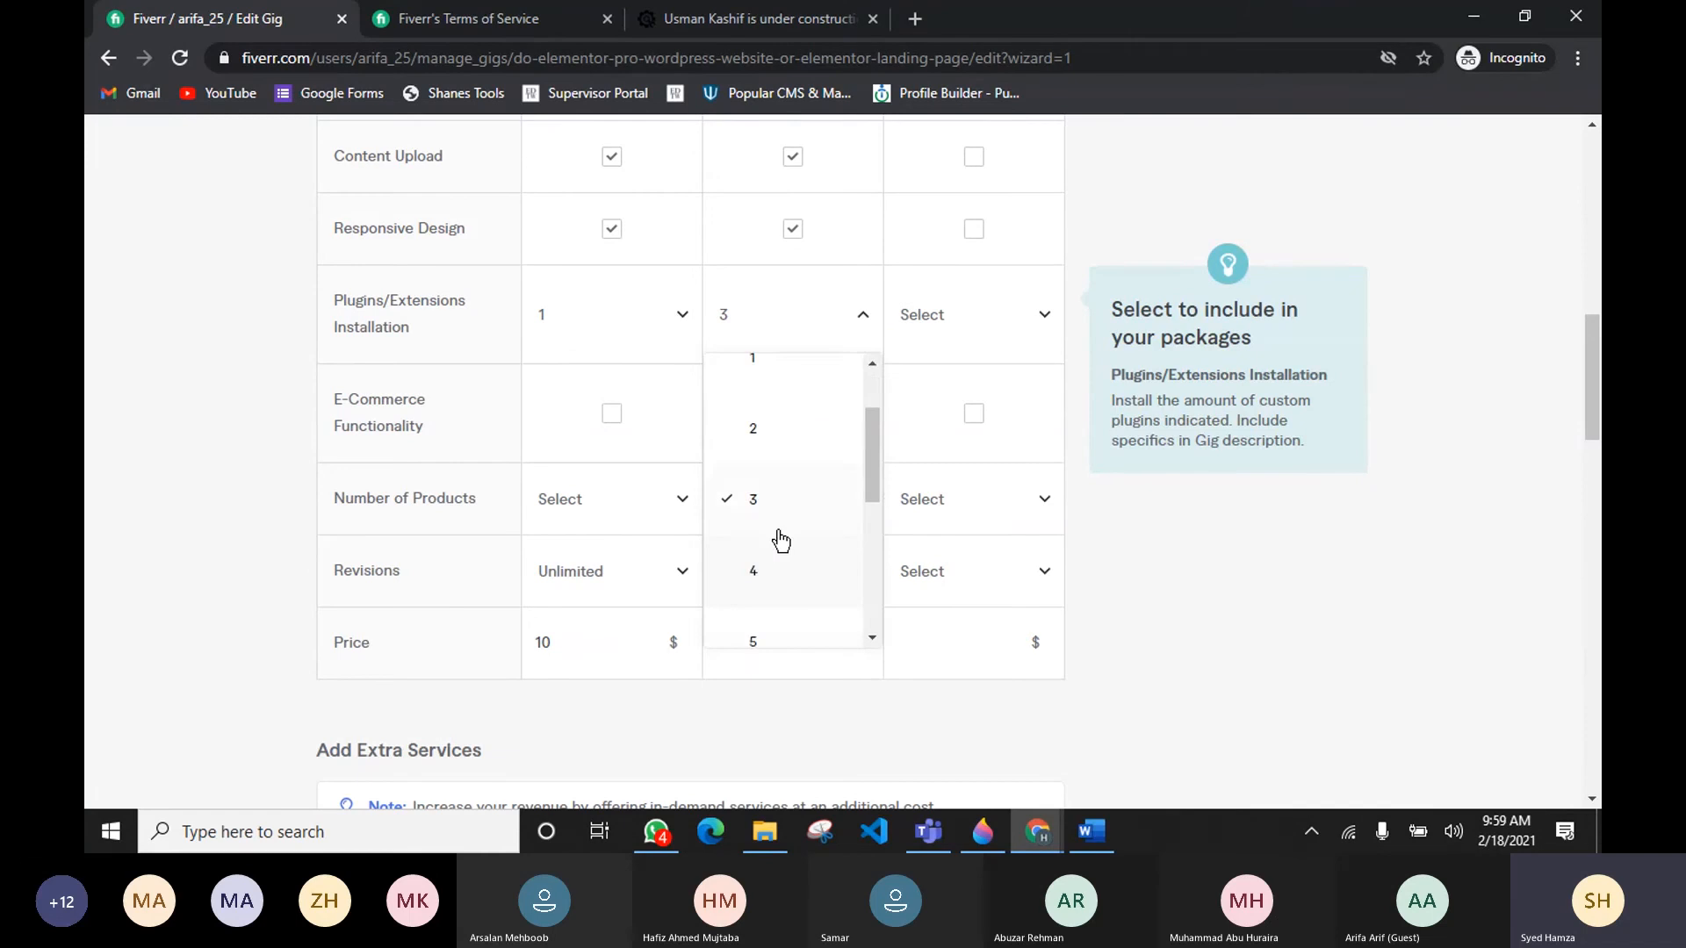
click(772, 571)
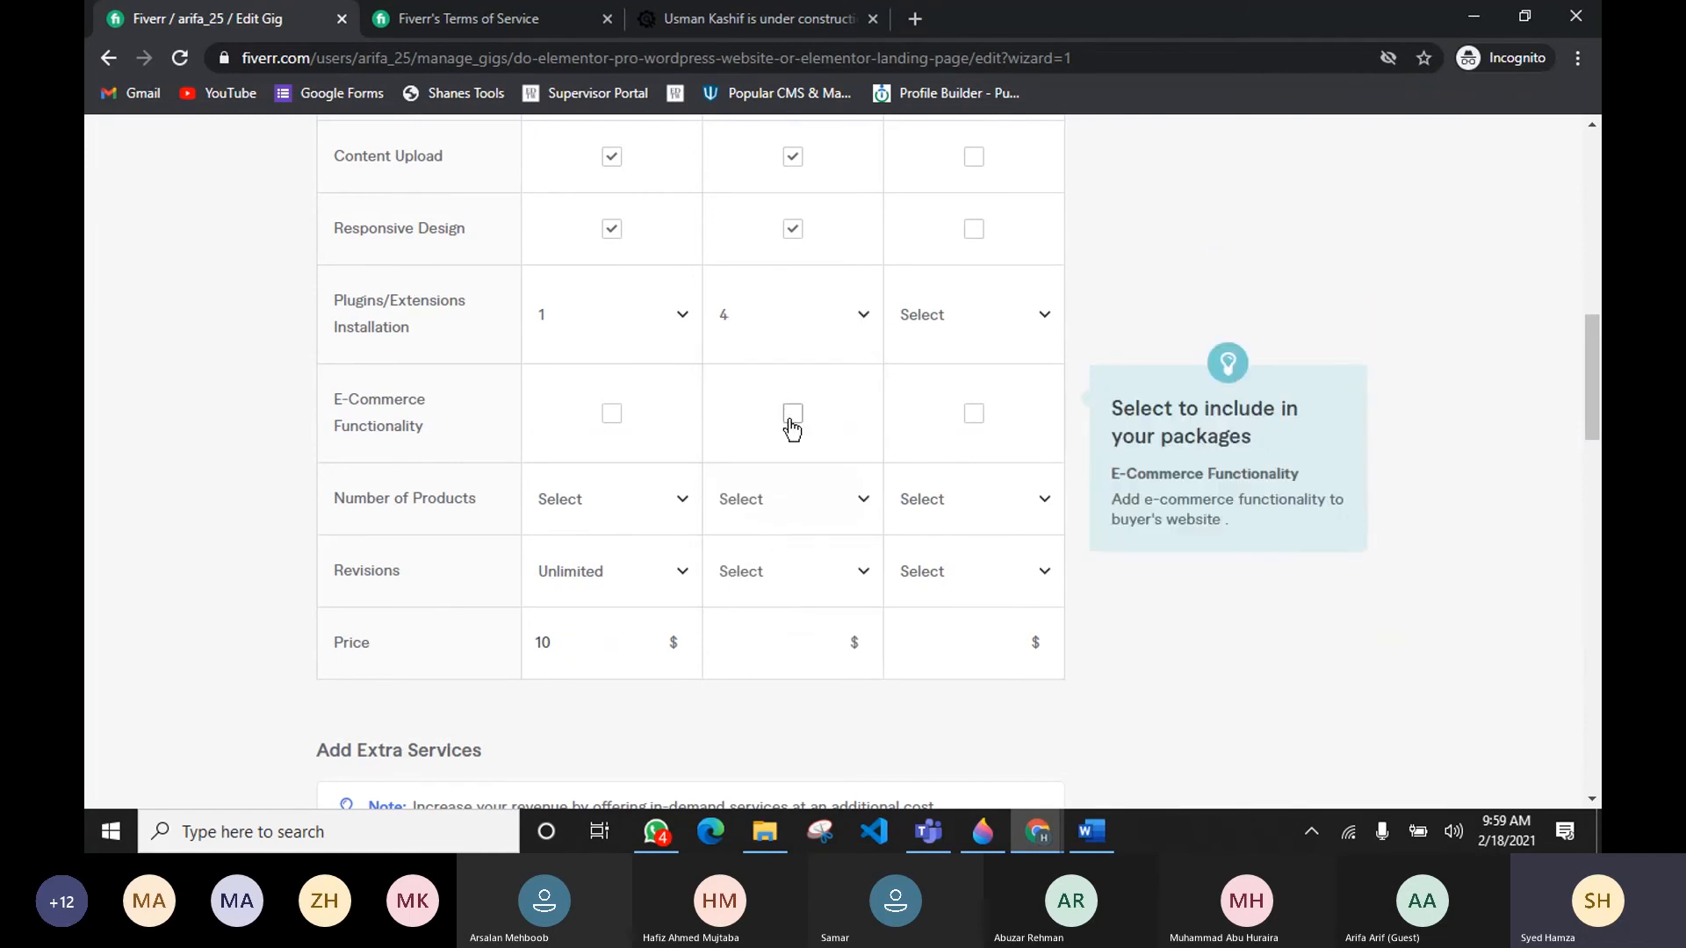
Step: Set the Standard package's revisions to Unlimited
click(792, 414)
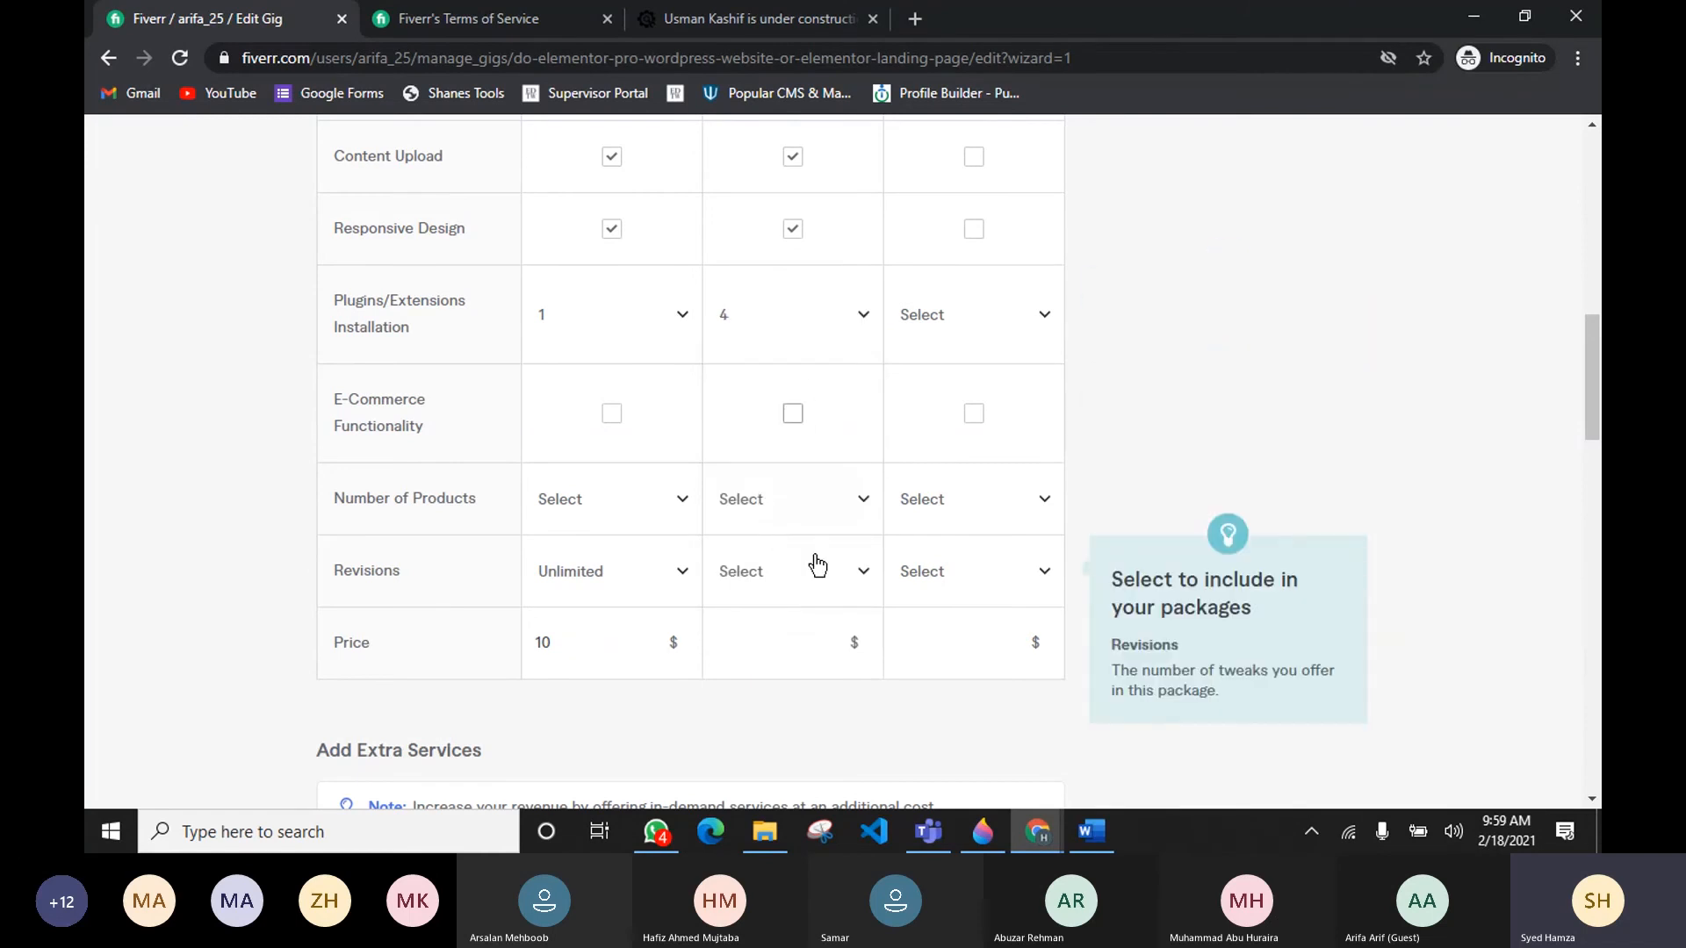
scroll(817, 565, down, 1)
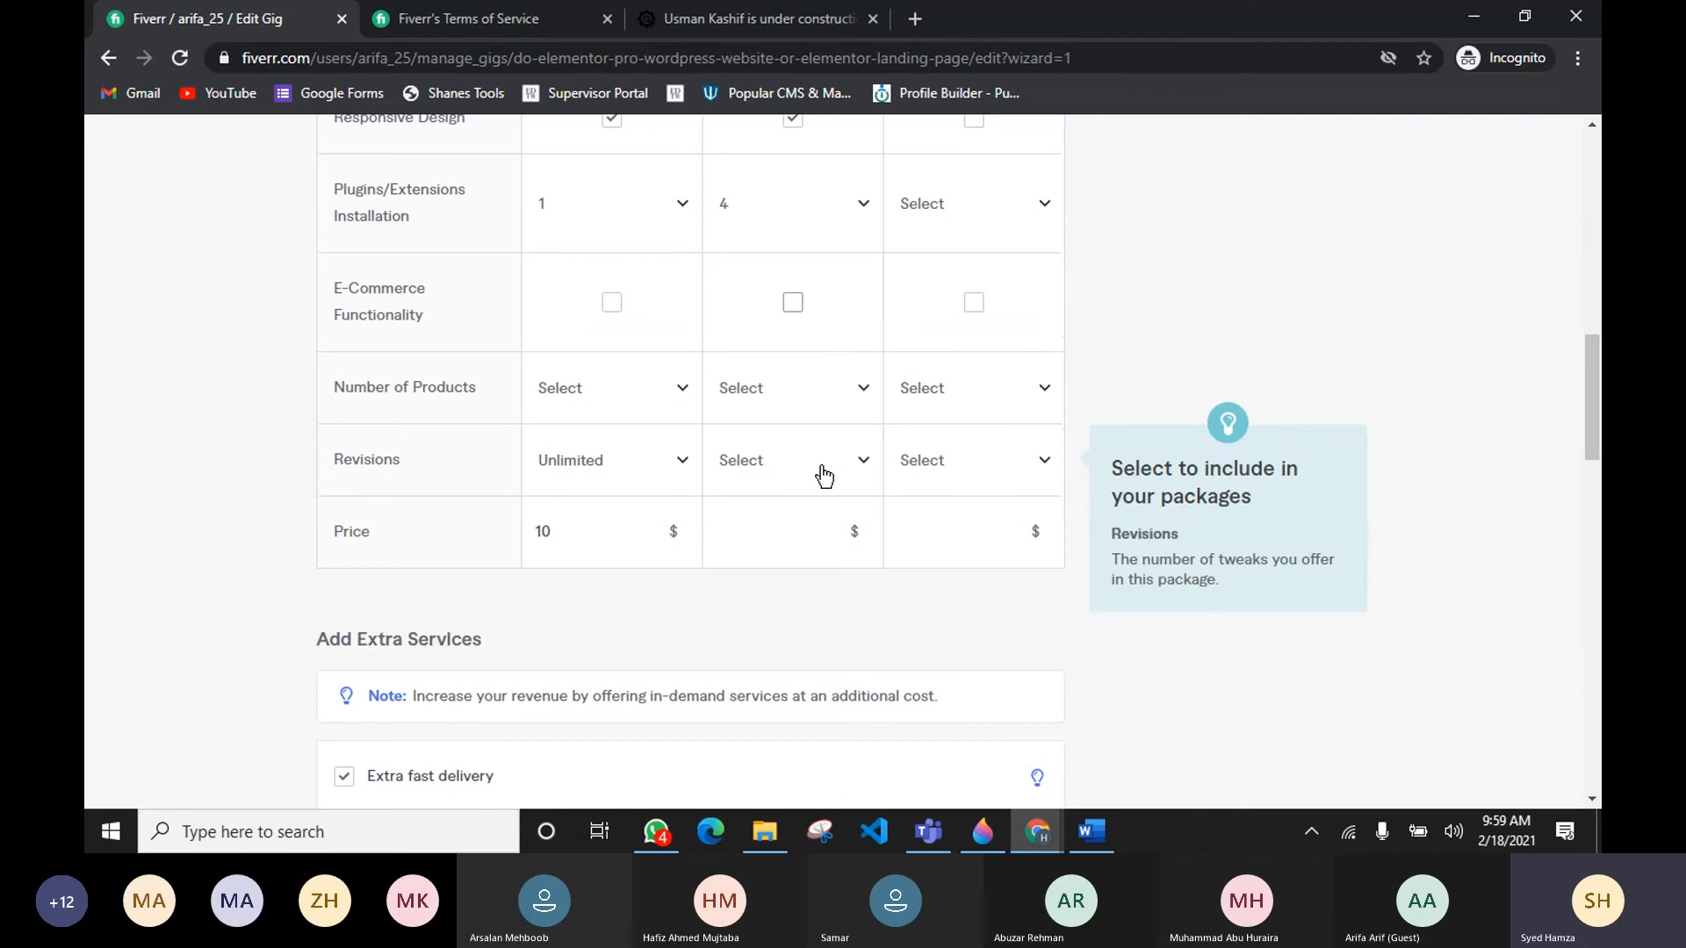
click(814, 527)
scroll(814, 527, down, 5)
click(792, 745)
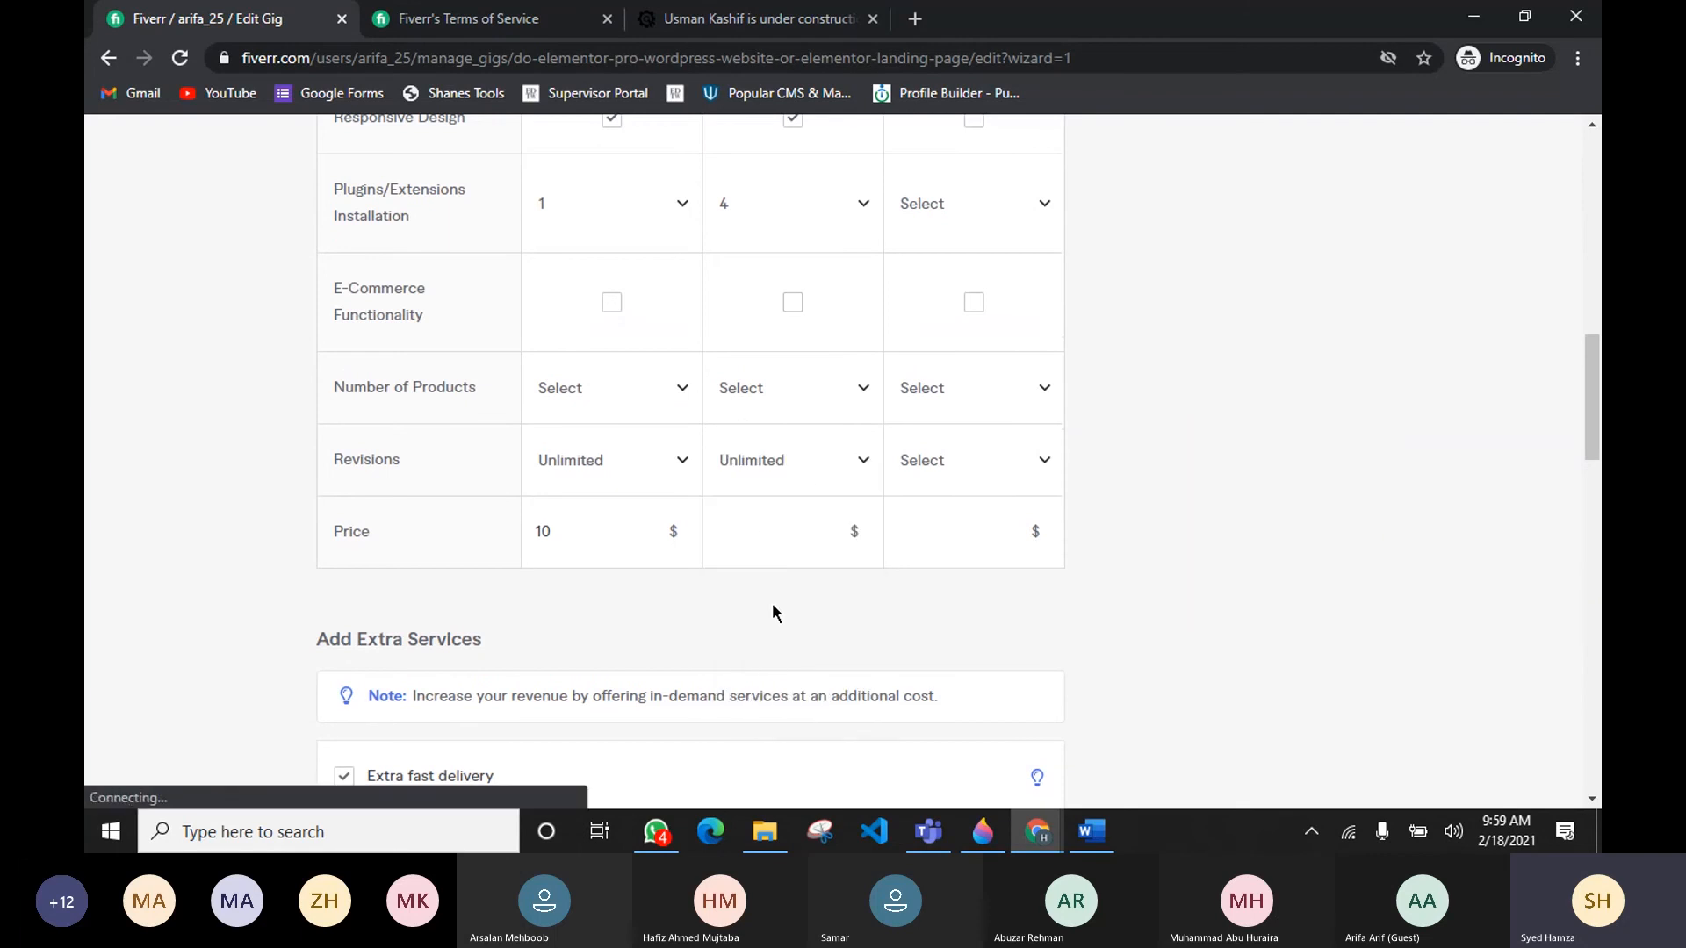
Step: Set the Standard package's price to $50
click(787, 530)
text(15)
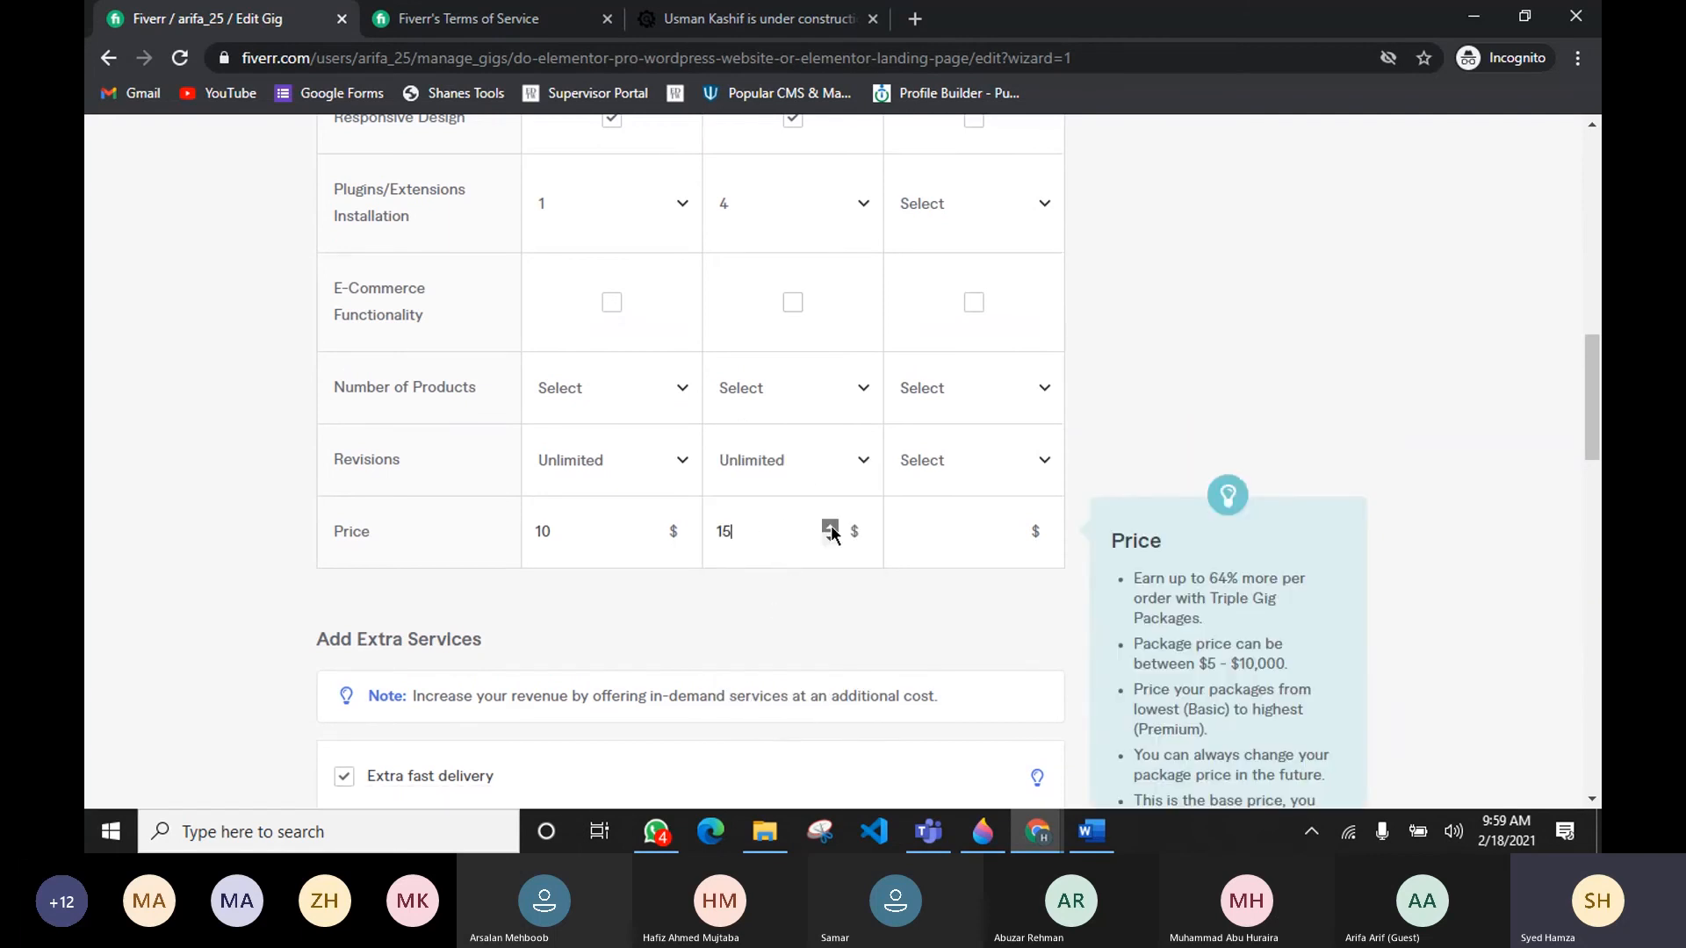
click(830, 527)
click(831, 527)
click(830, 527)
click(831, 526)
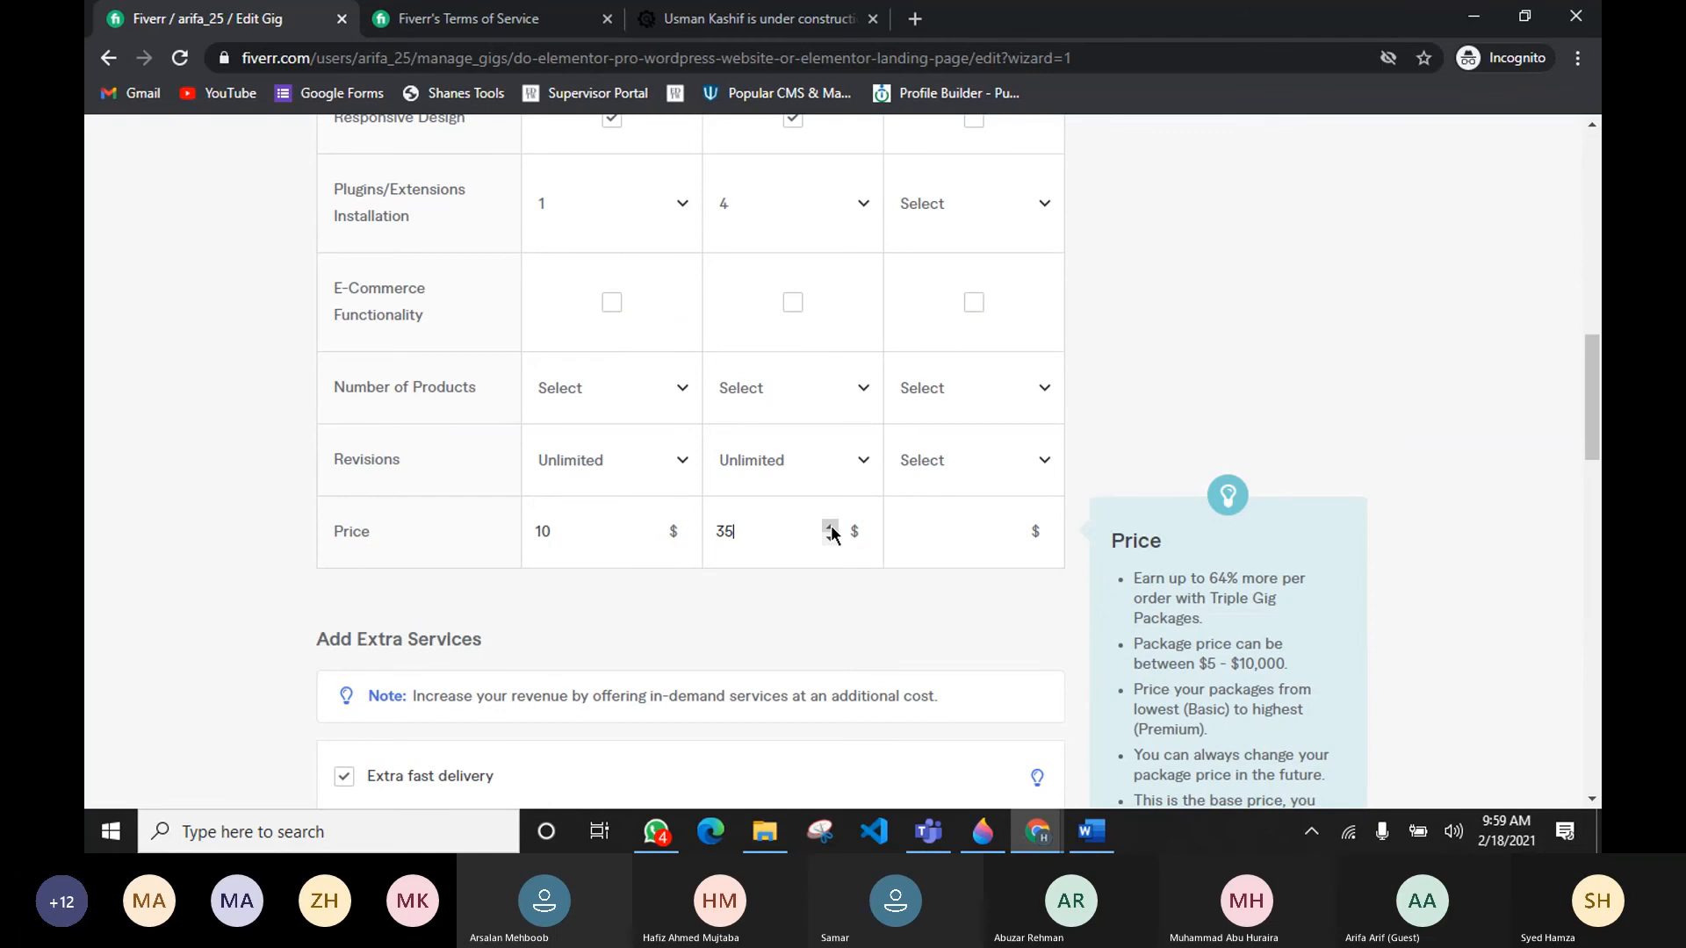
click(831, 526)
scroll(791, 554, up, 13)
scroll(591, 713, down, 2)
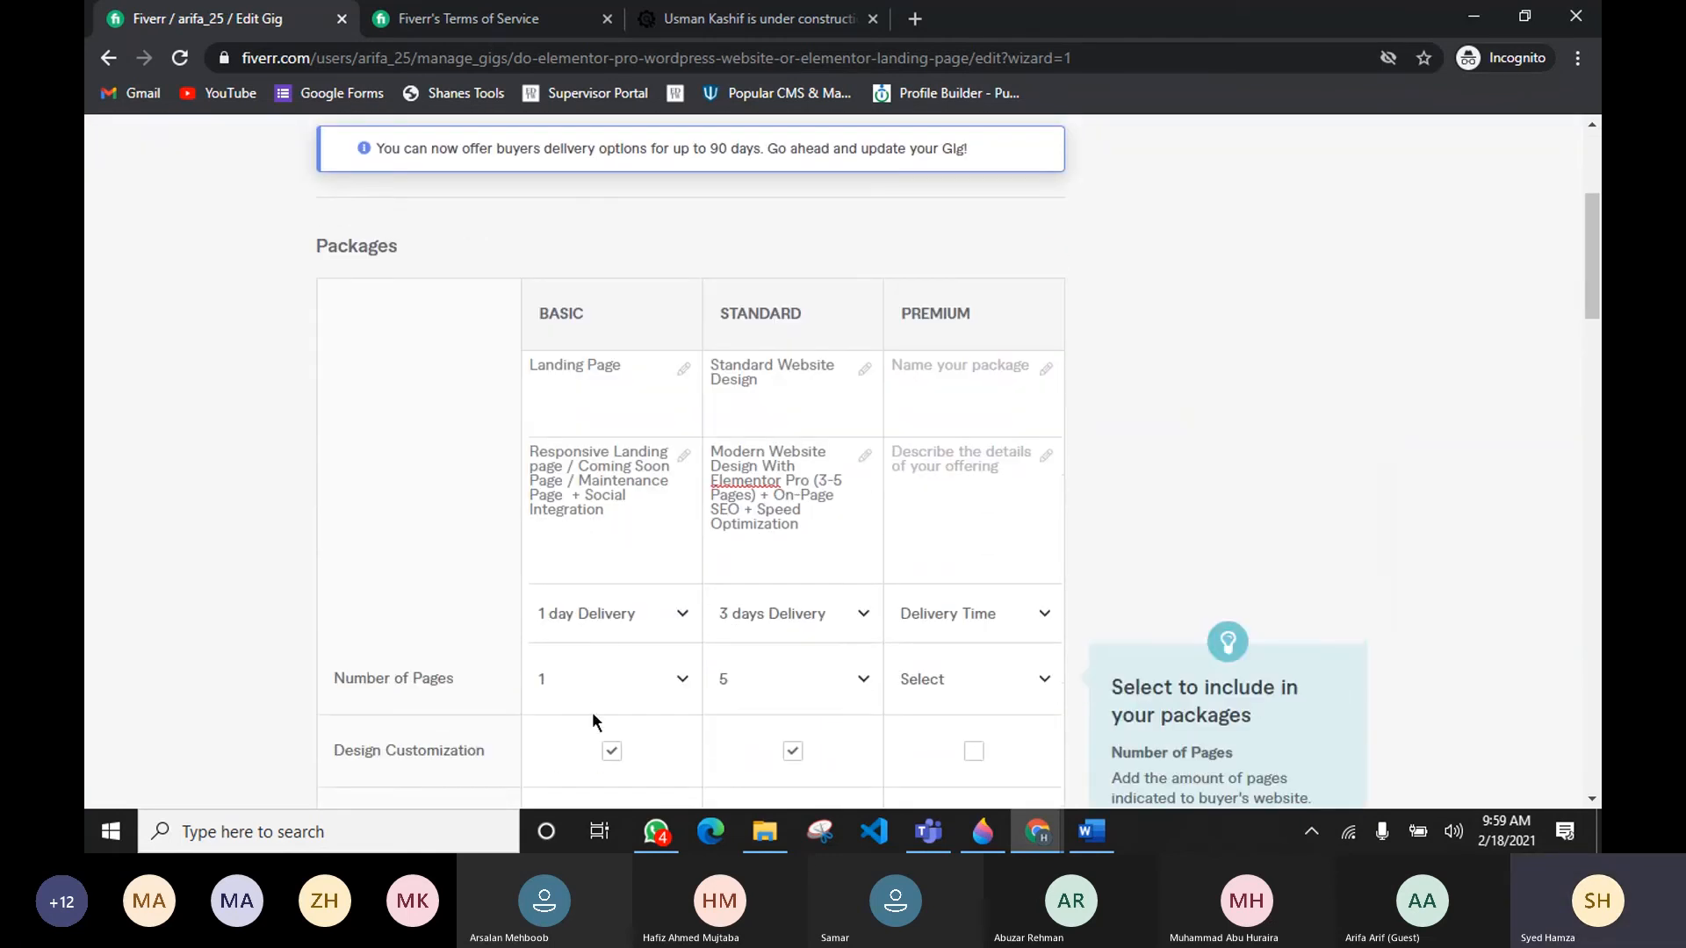
scroll(802, 426, down, 7)
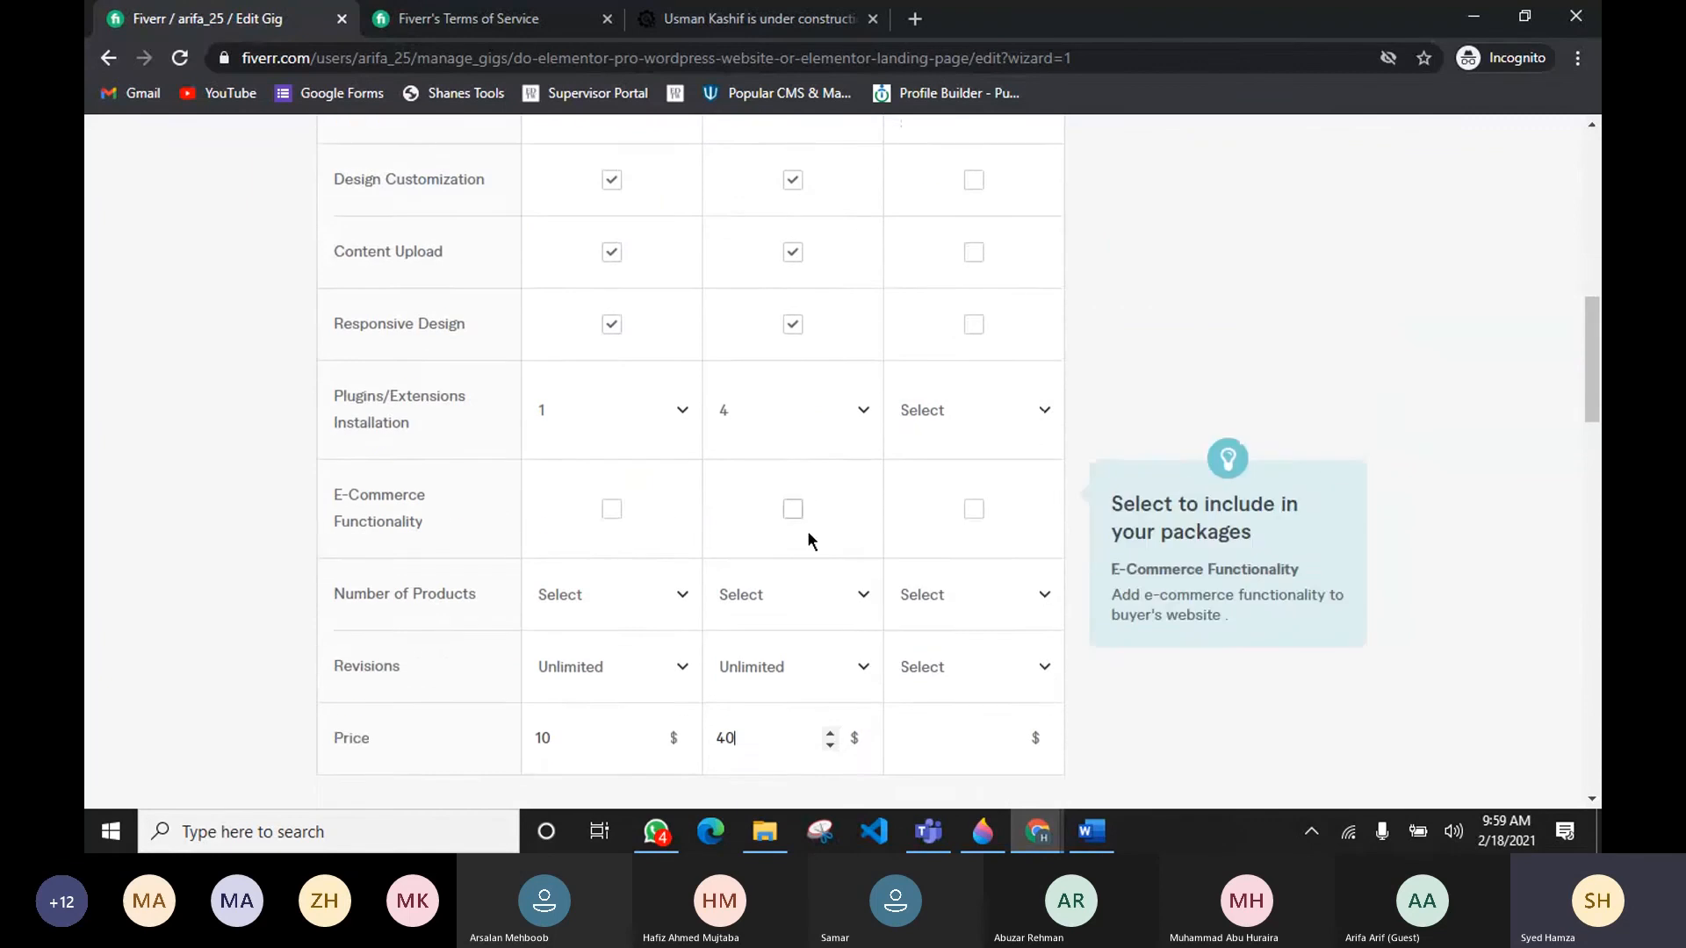
scroll(808, 534, down, 3)
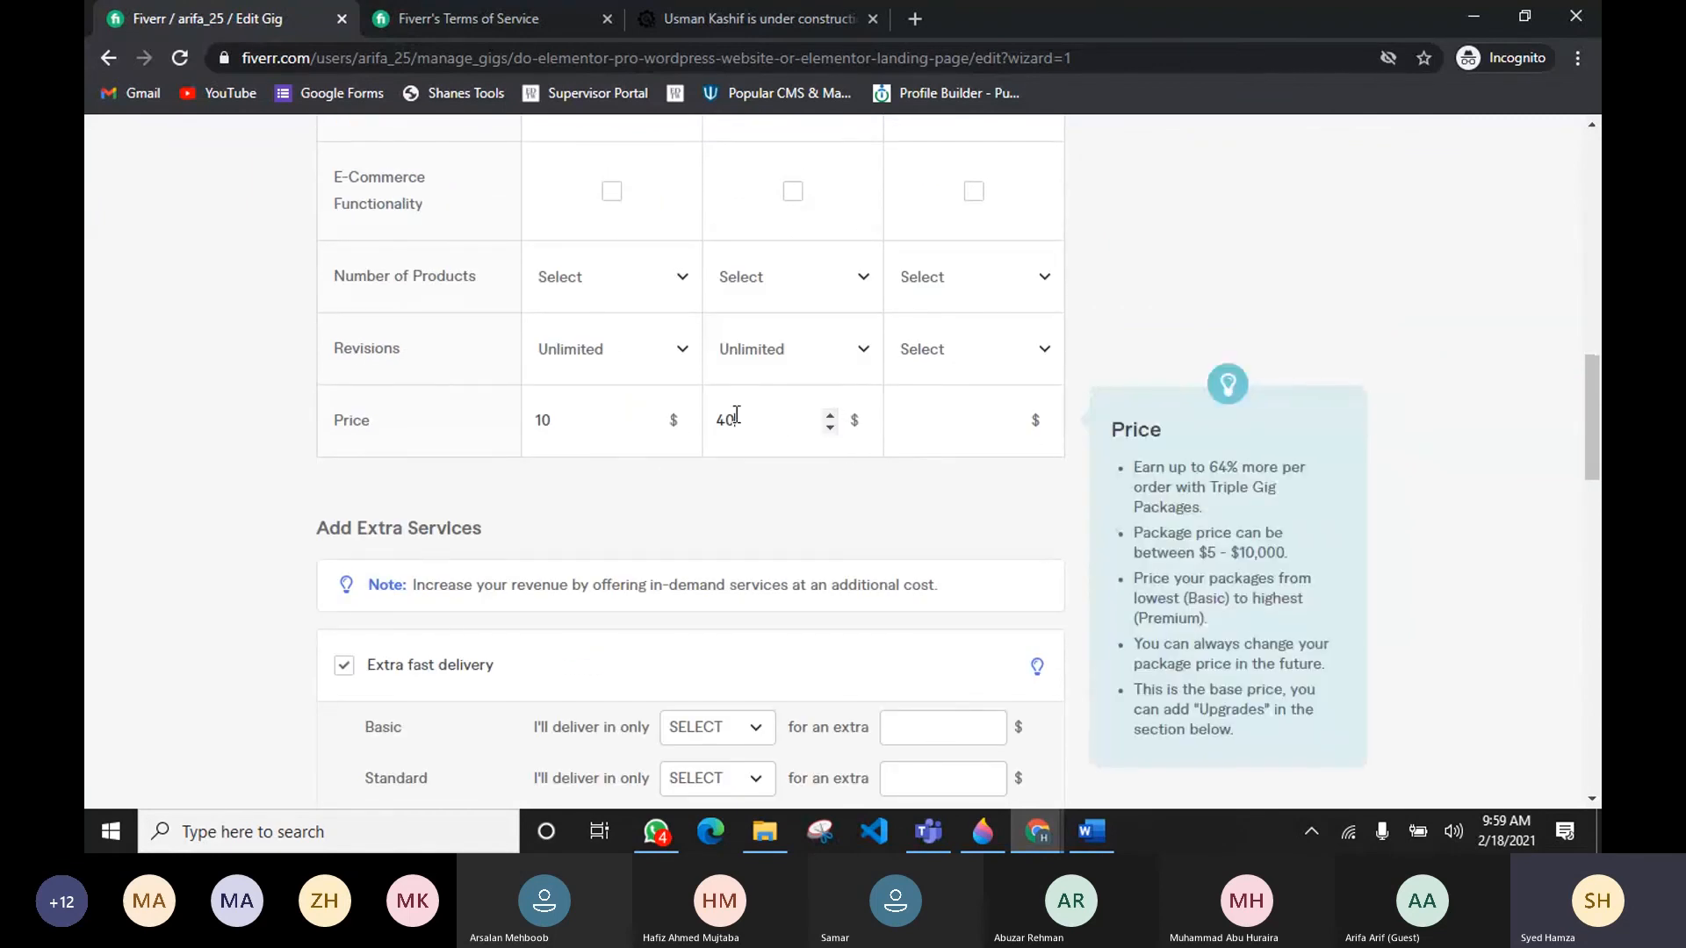
click(830, 415)
click(830, 415)
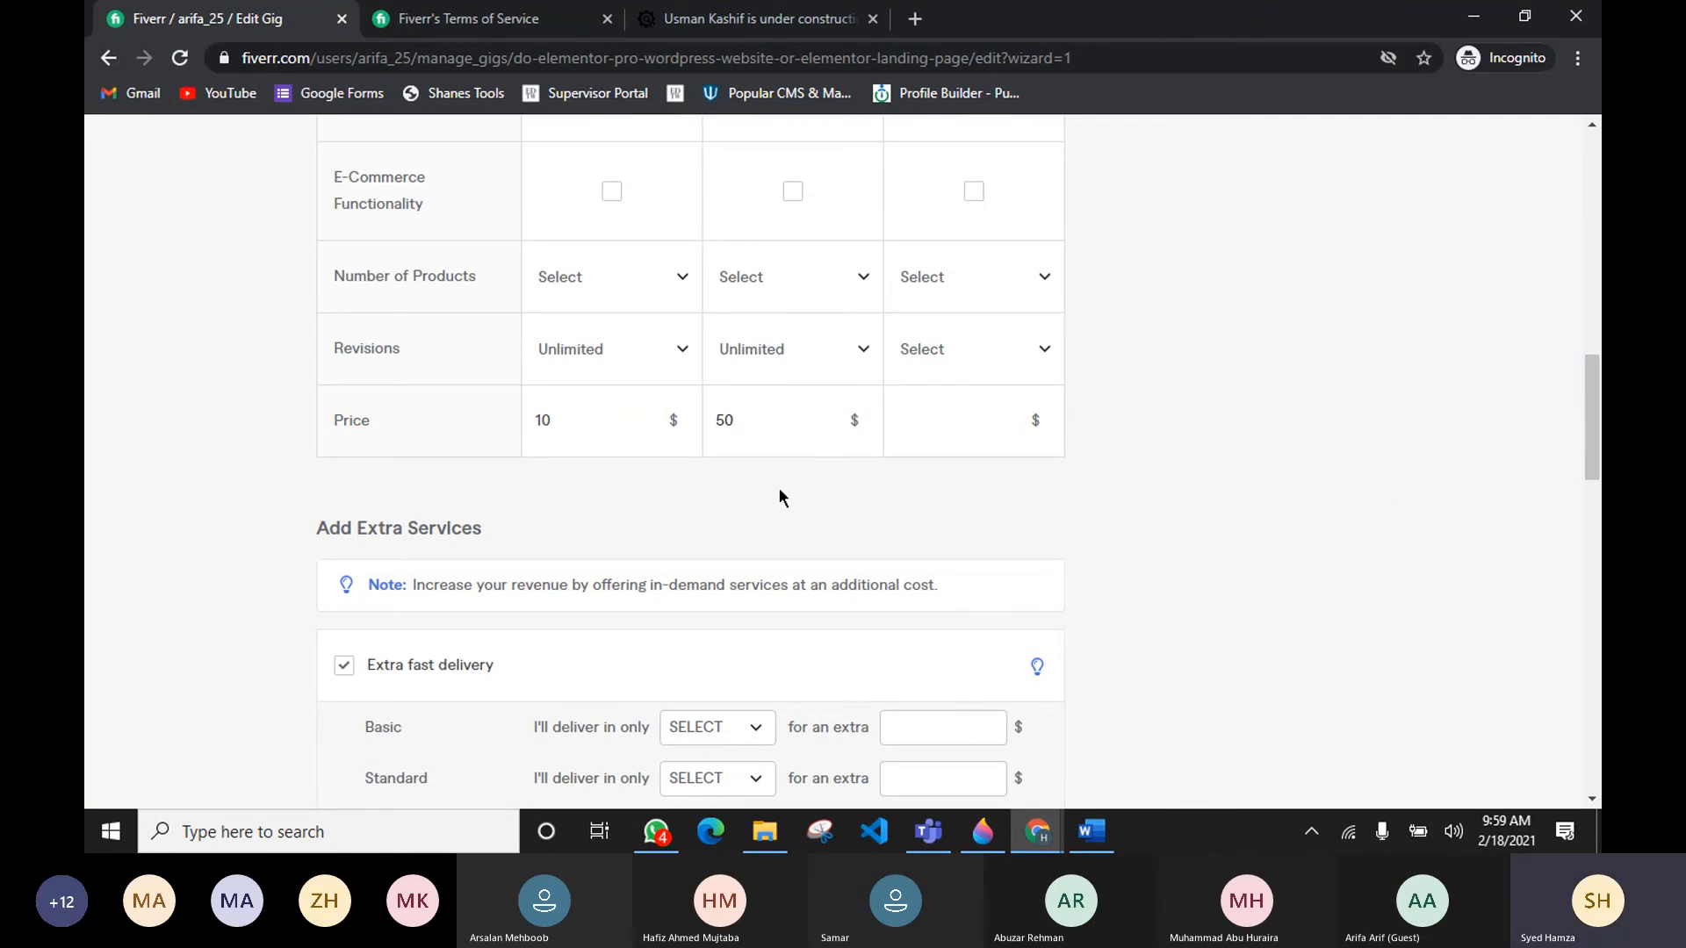
Step: Name the Premium package Premium Website Design
scroll(778, 489, up, 15)
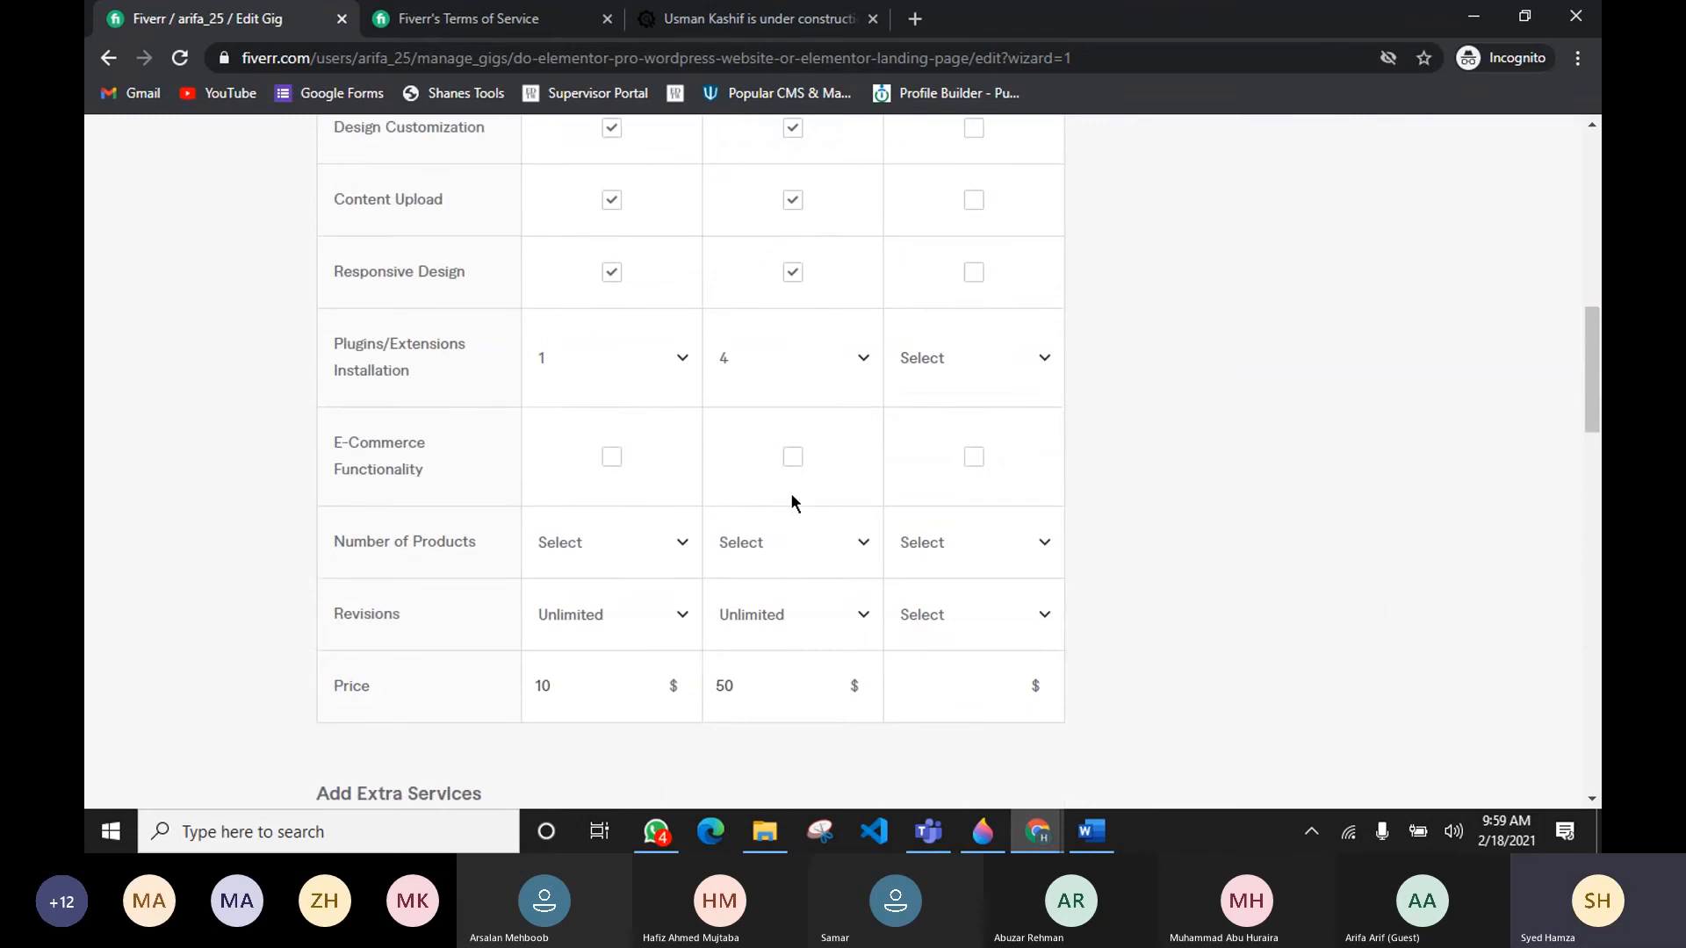
scroll(789, 494, down, 13)
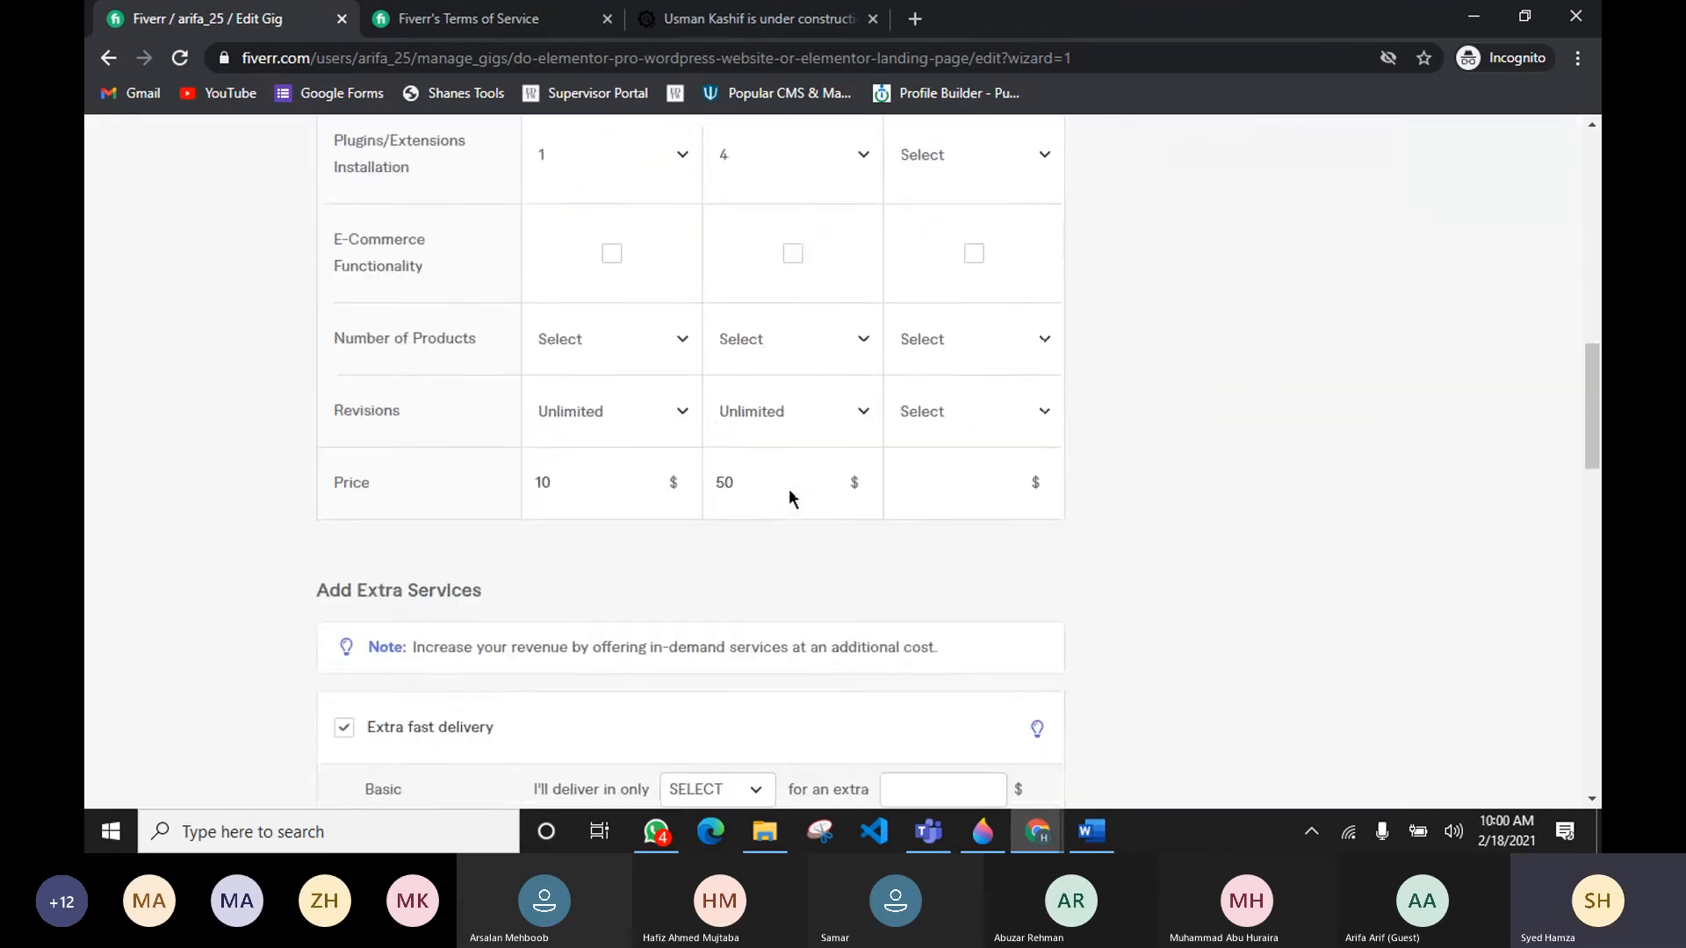
scroll(789, 497, up, 6)
mouse_move(978, 351)
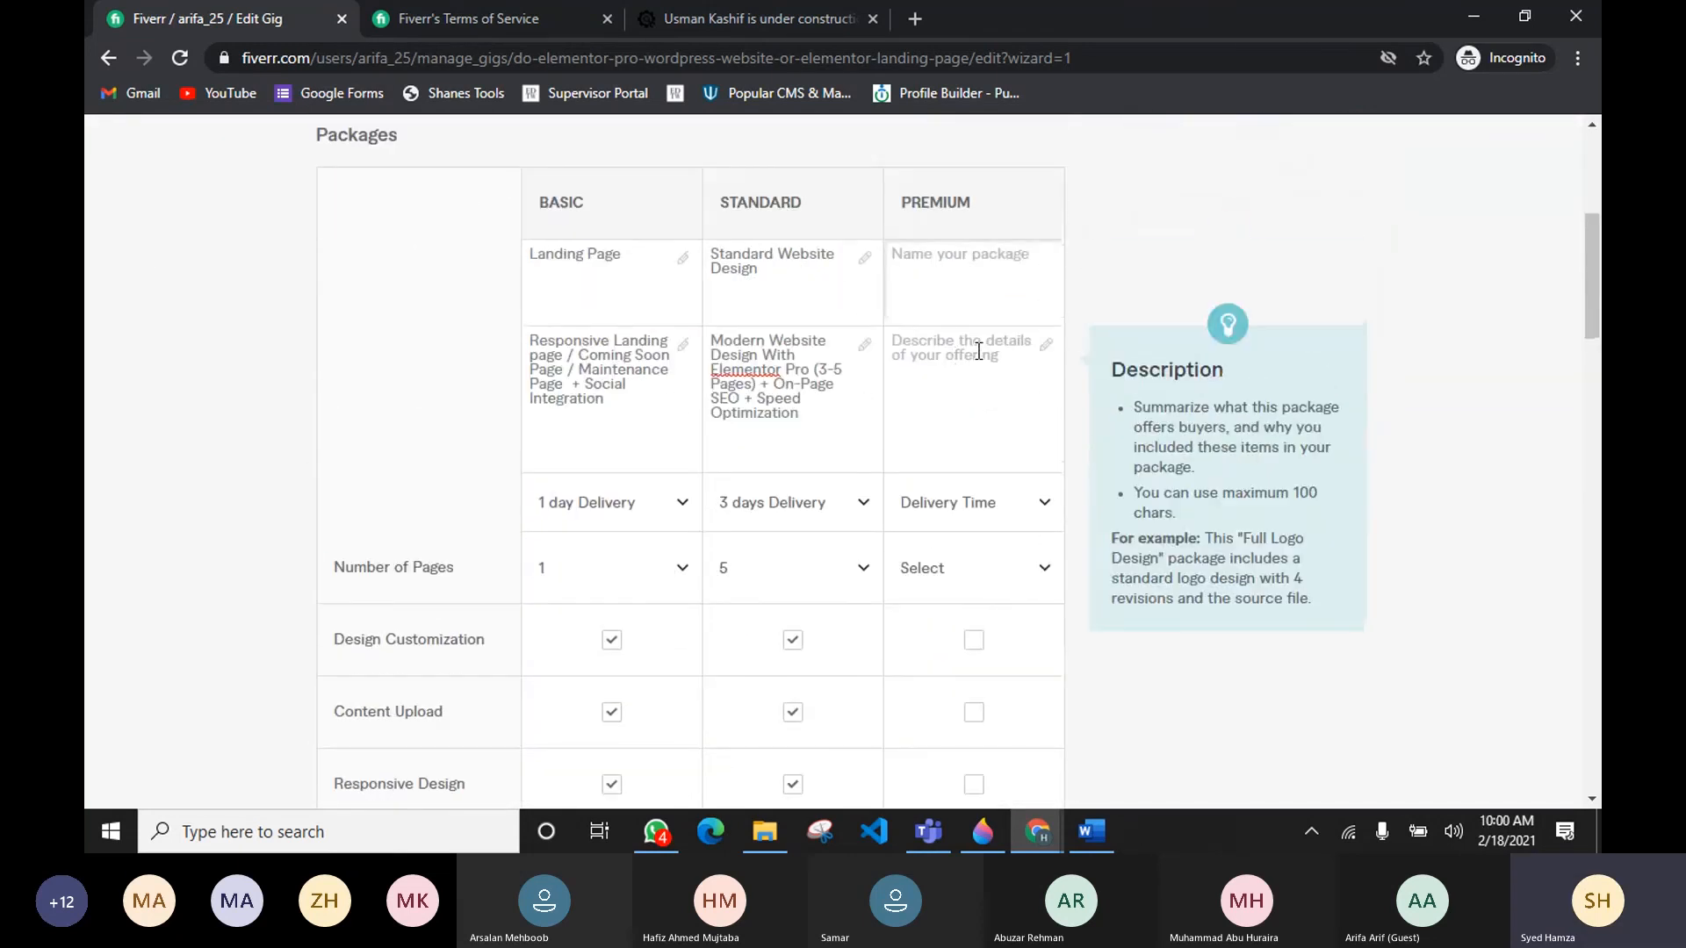
text(Prem)
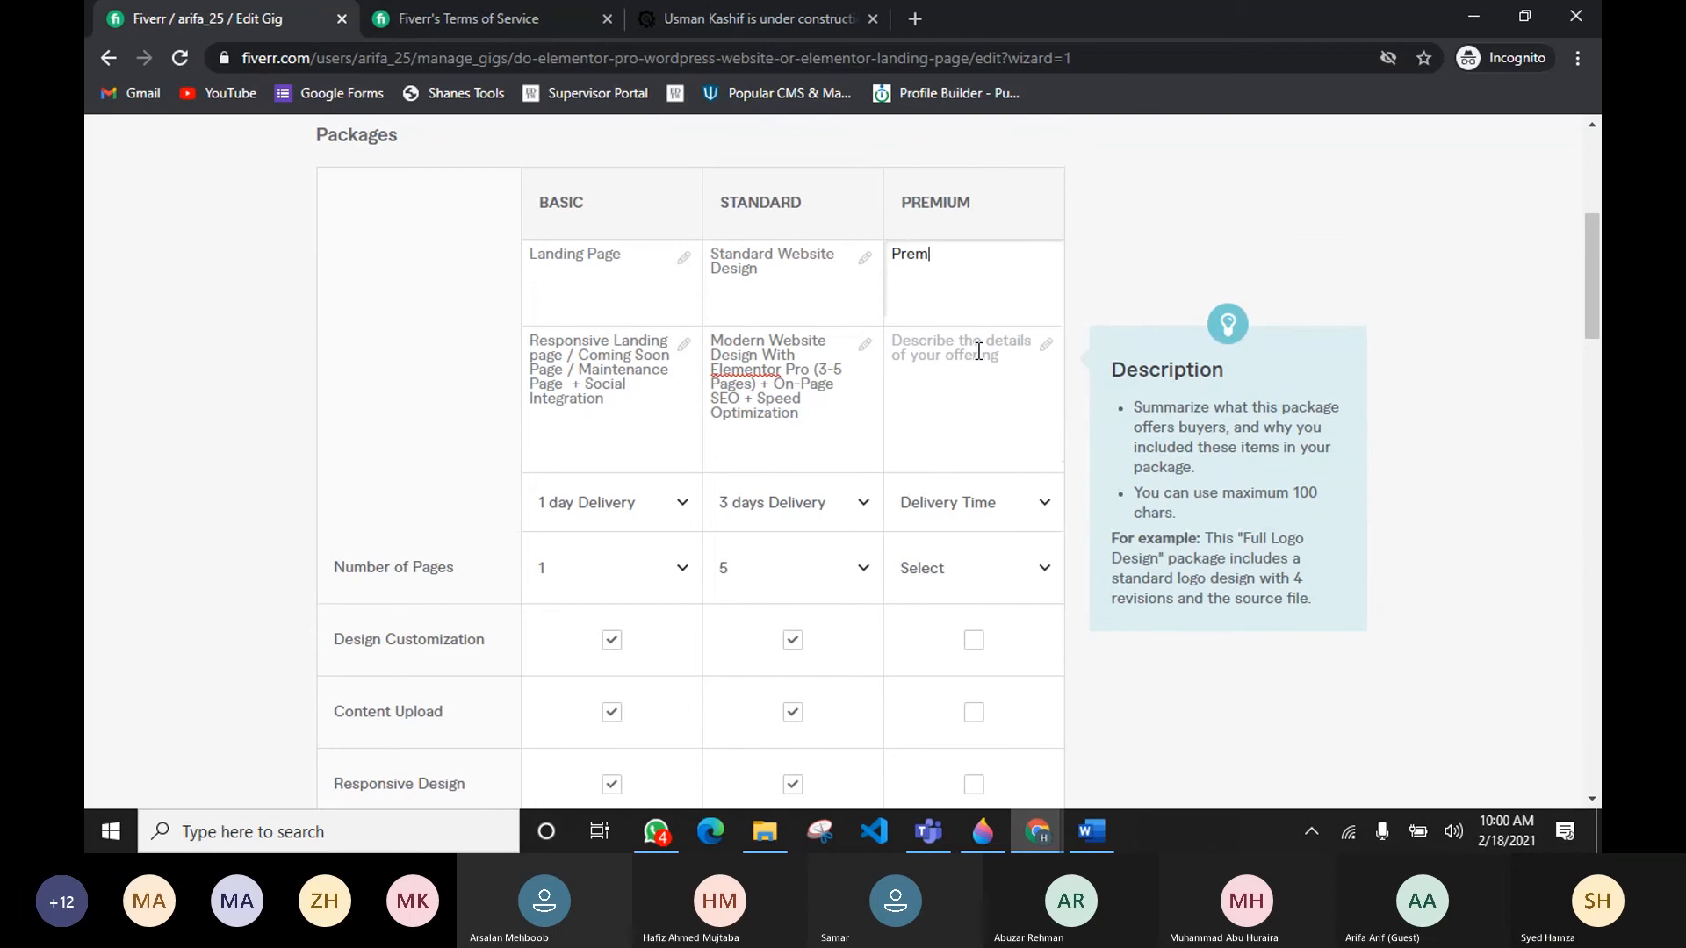
text(iuym Webs)
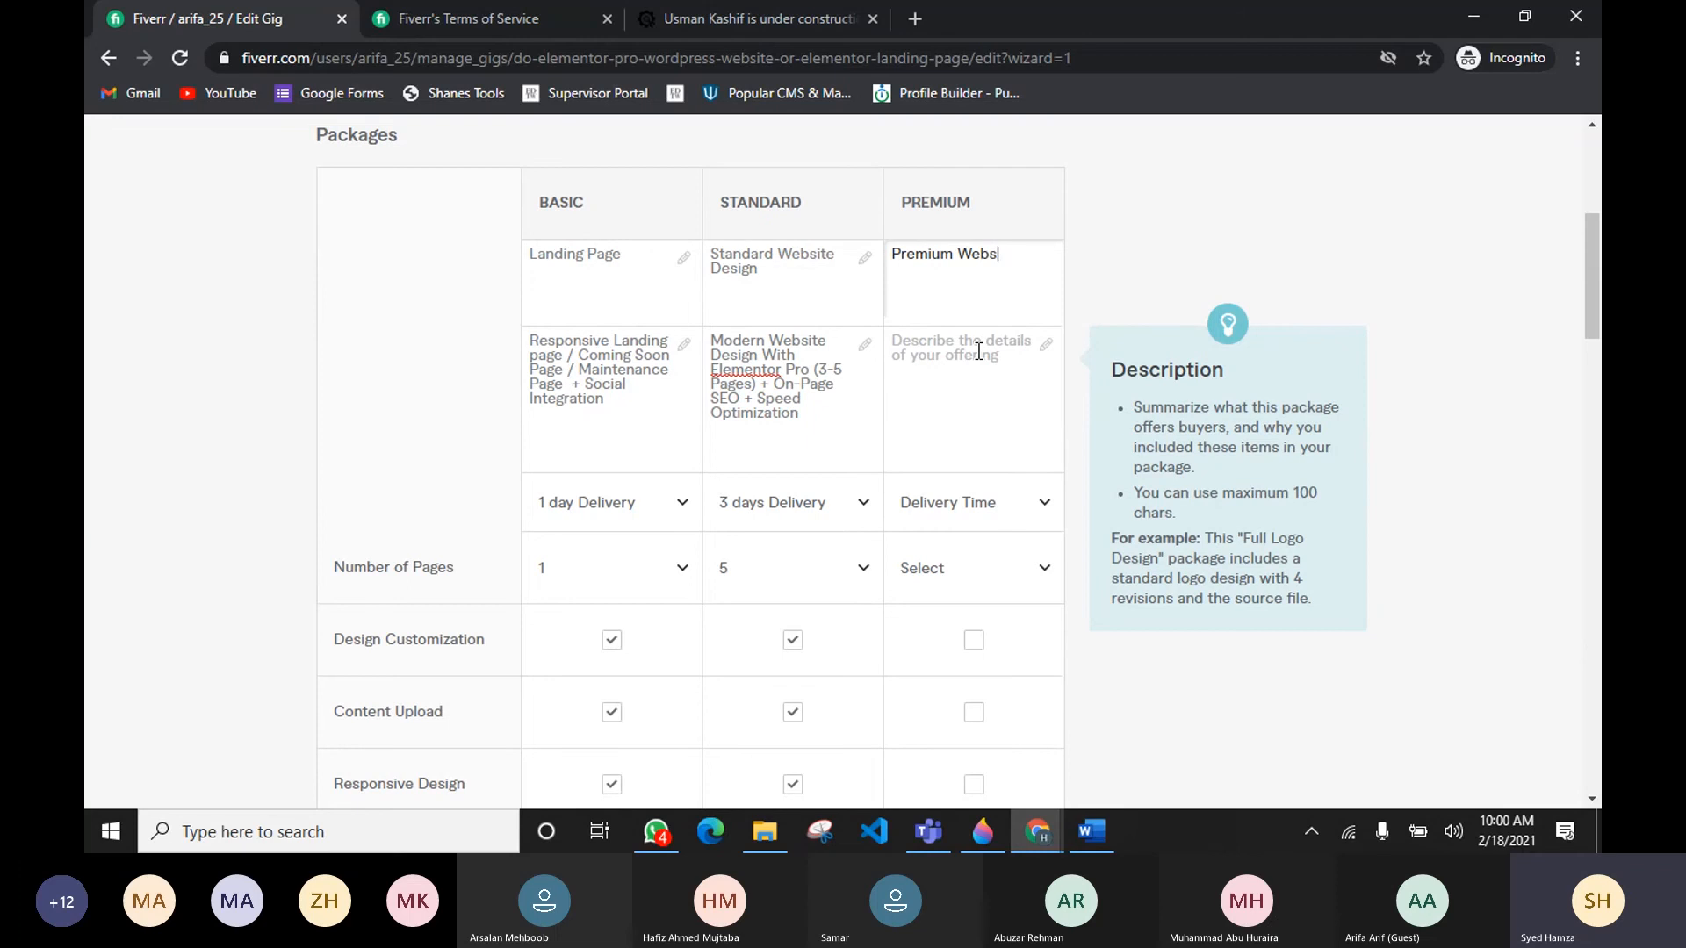
text(iteDes)
key(BackSpace)
key(BackSpace)
key(BackSpace)
key(BackSpace)
key(BackSpace)
key(BackSpace)
key(BackSpace)
key(BackSpace)
key(BackSpace)
key(BackSpace)
key(BackSpace)
key(BackSpace)
key(BackSpace)
key(BackSpace)
key(BackSpace)
key(BackSpace)
key(BackSpace)
key(BackSpace)
key(BackSpace)
text(Res)
key(BackSpace)
key(BackSpace)
text(EXIOMMENDED)
double_click(960, 255)
text(remiyu)
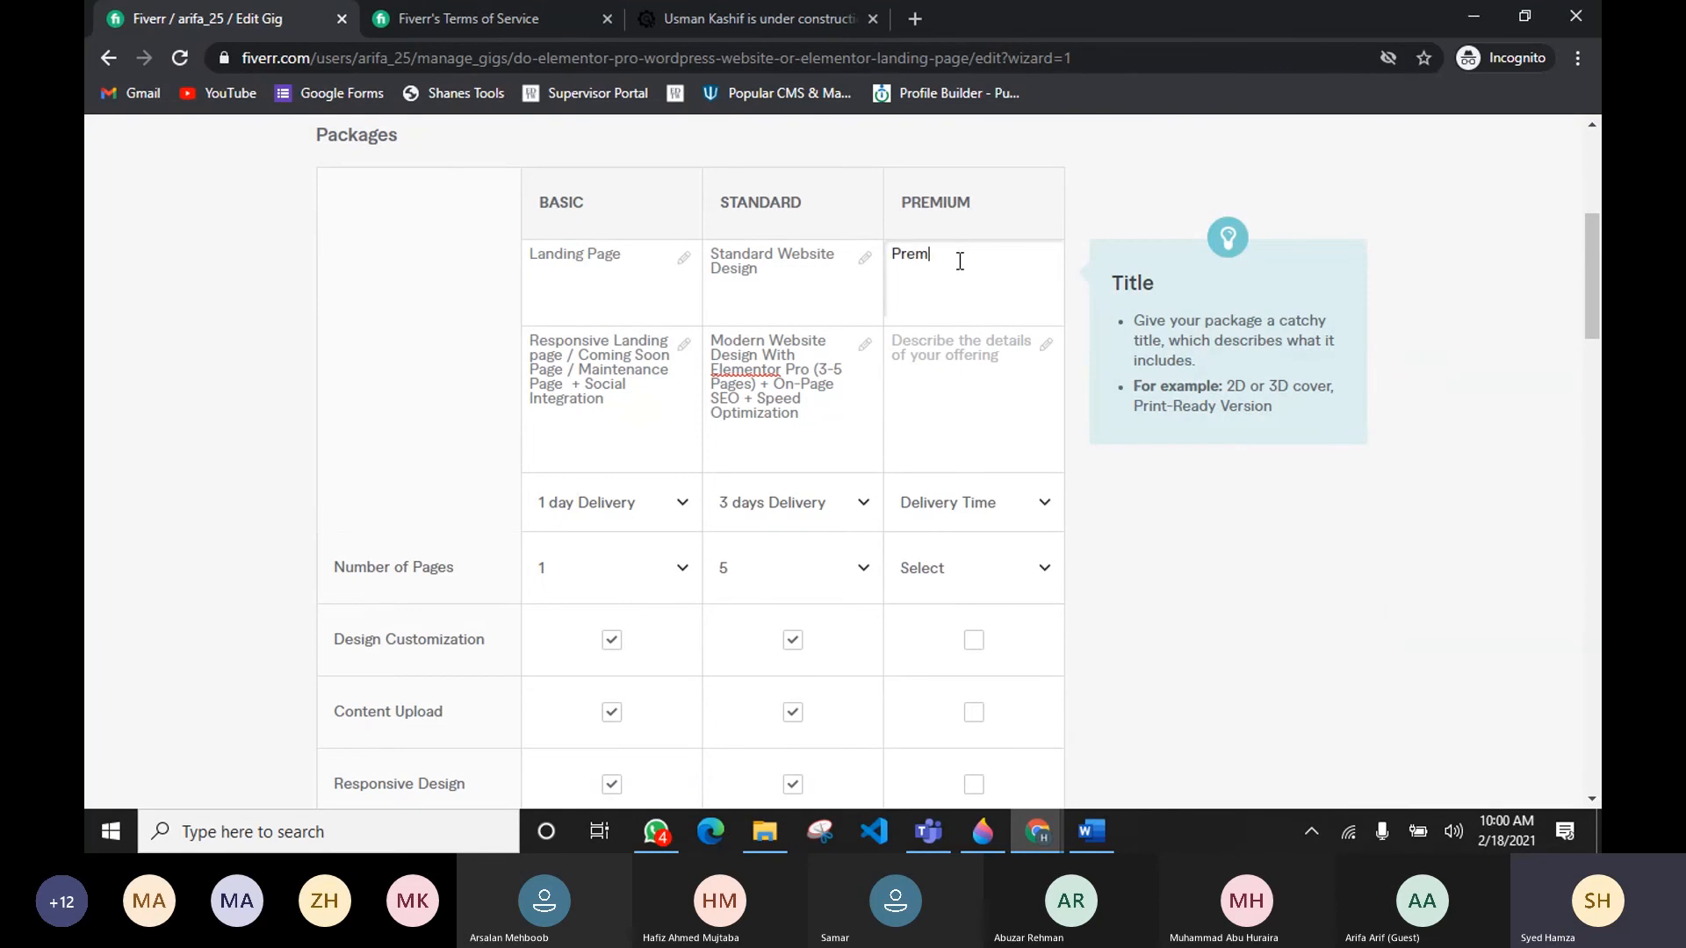
key(BackSpace)
key(BackSpace)
text(um Website Designb)
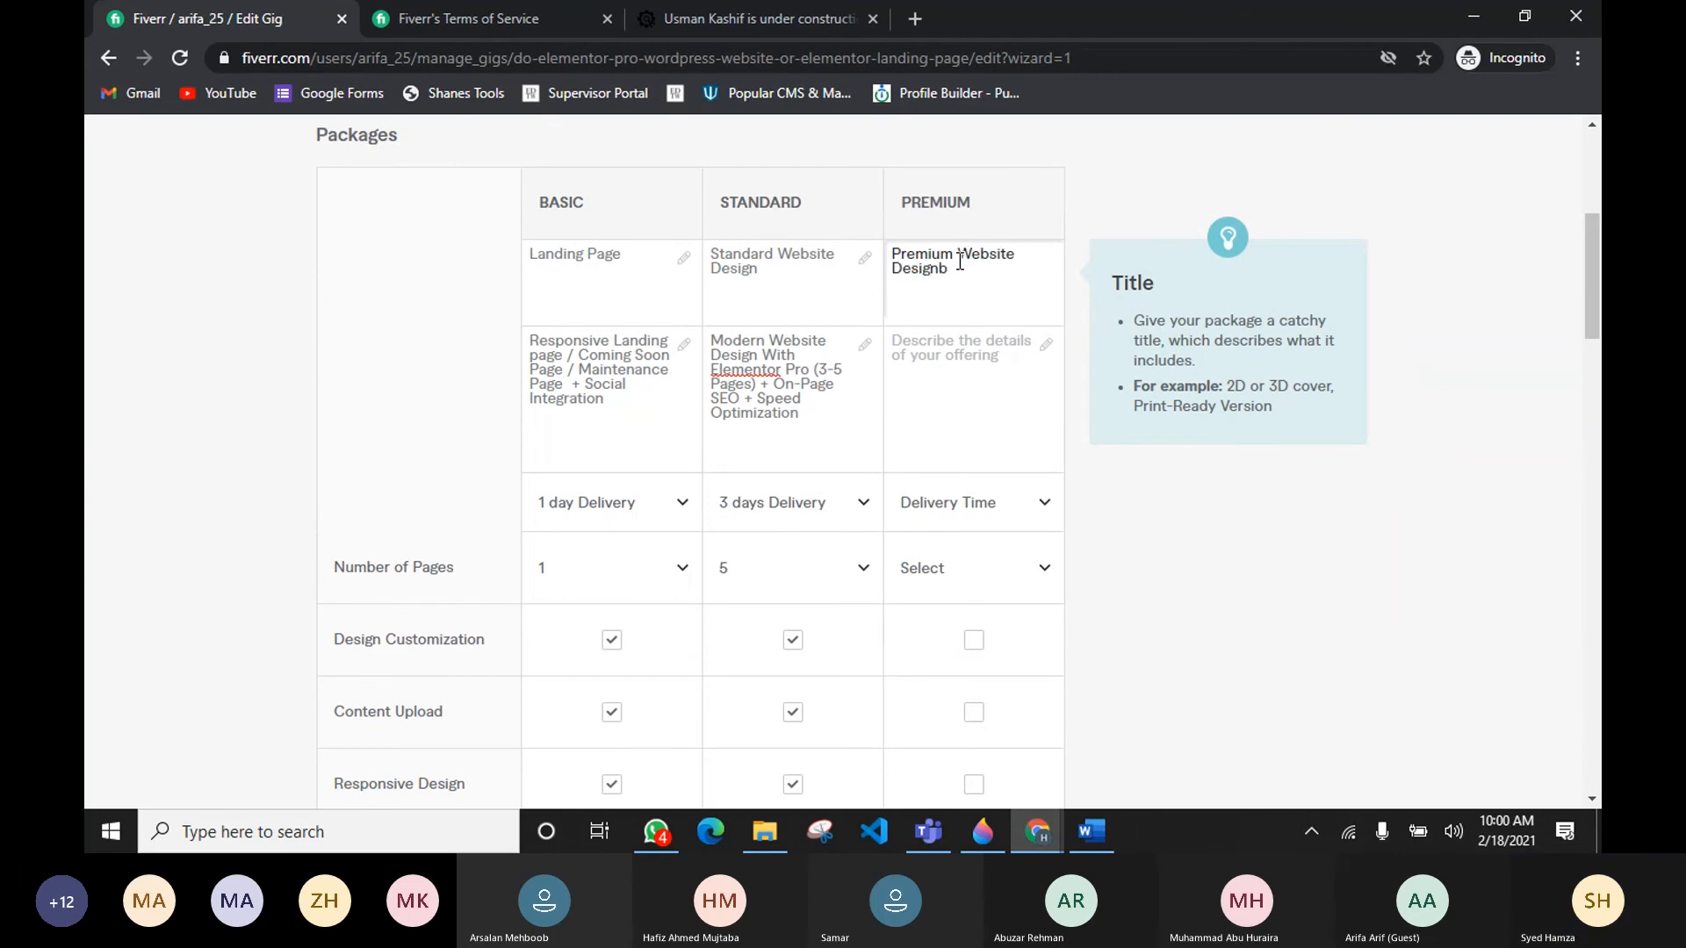
key(BackSpace)
Step: Describe the Premium package as Premium Website With Elementor Pro + E-Commerce + Payment Integration + SEO + Speed Optimization
click(916, 360)
text(Preme)
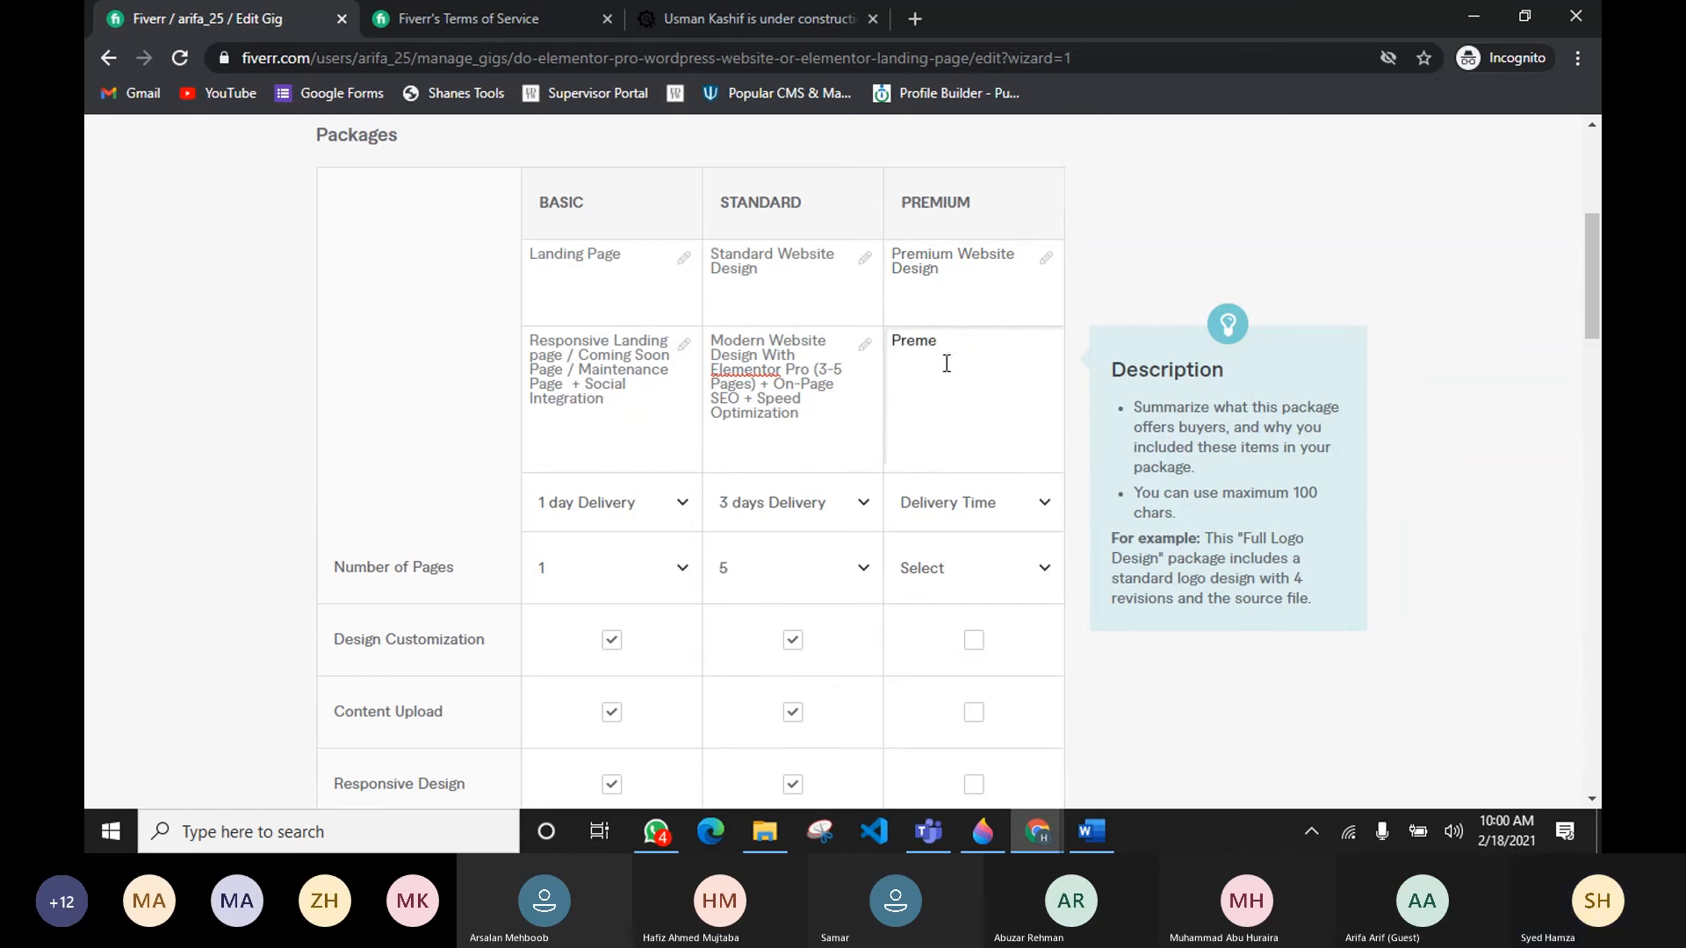
key(BackSpace)
text(ium Website )
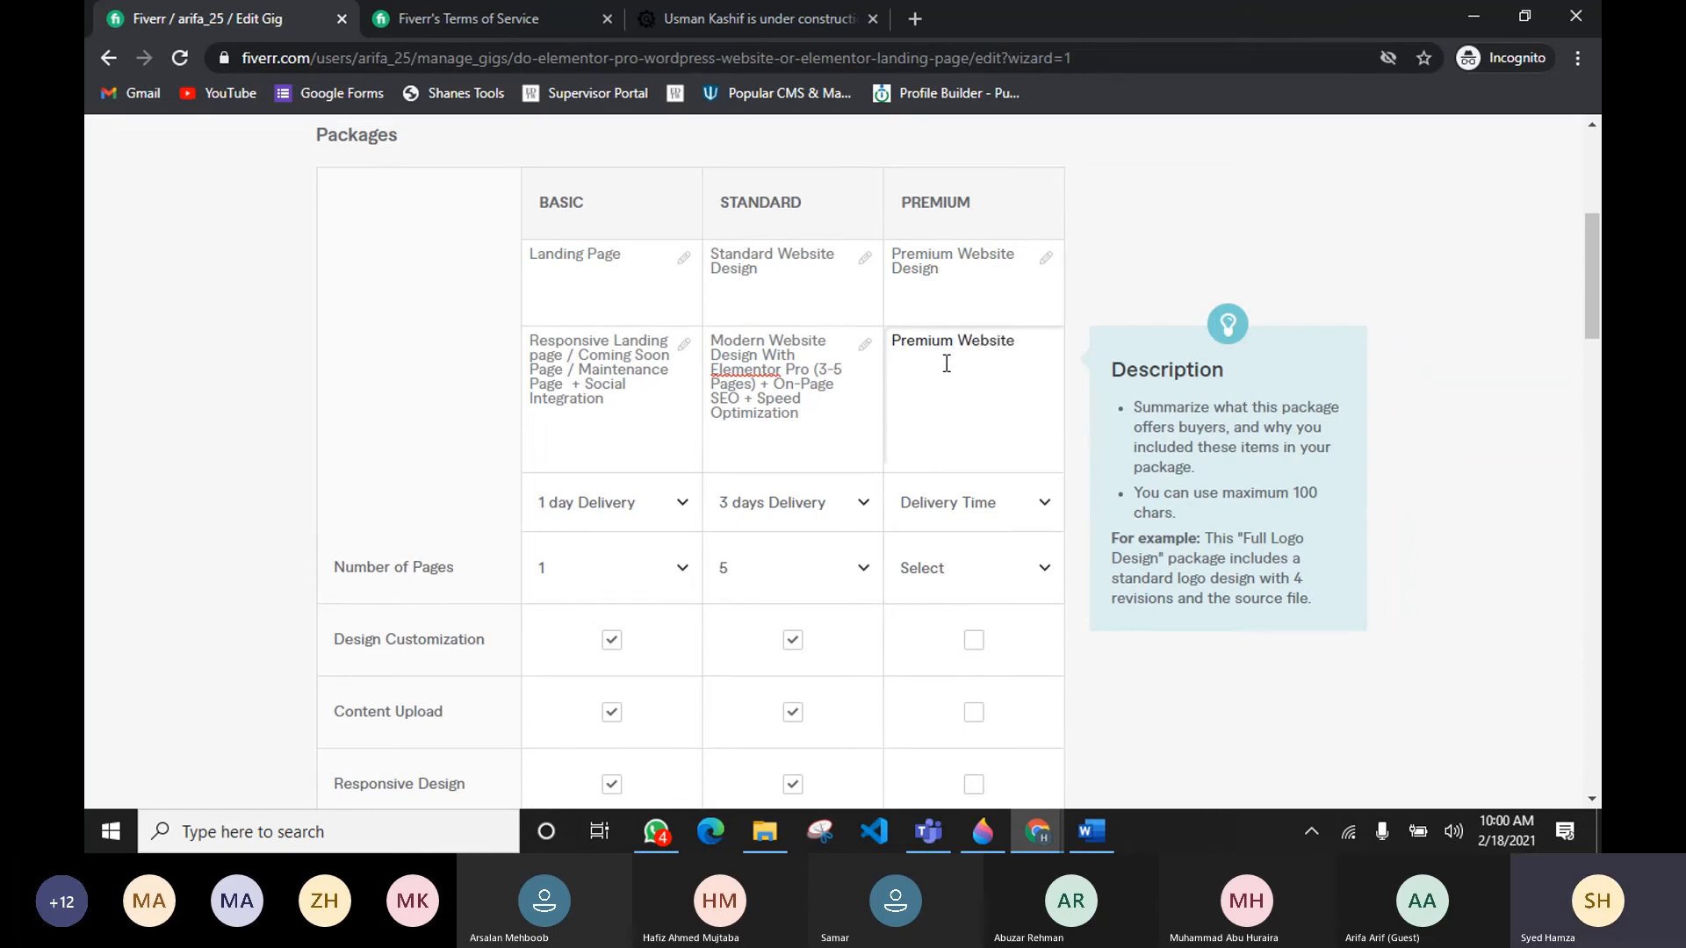
text(Wi)
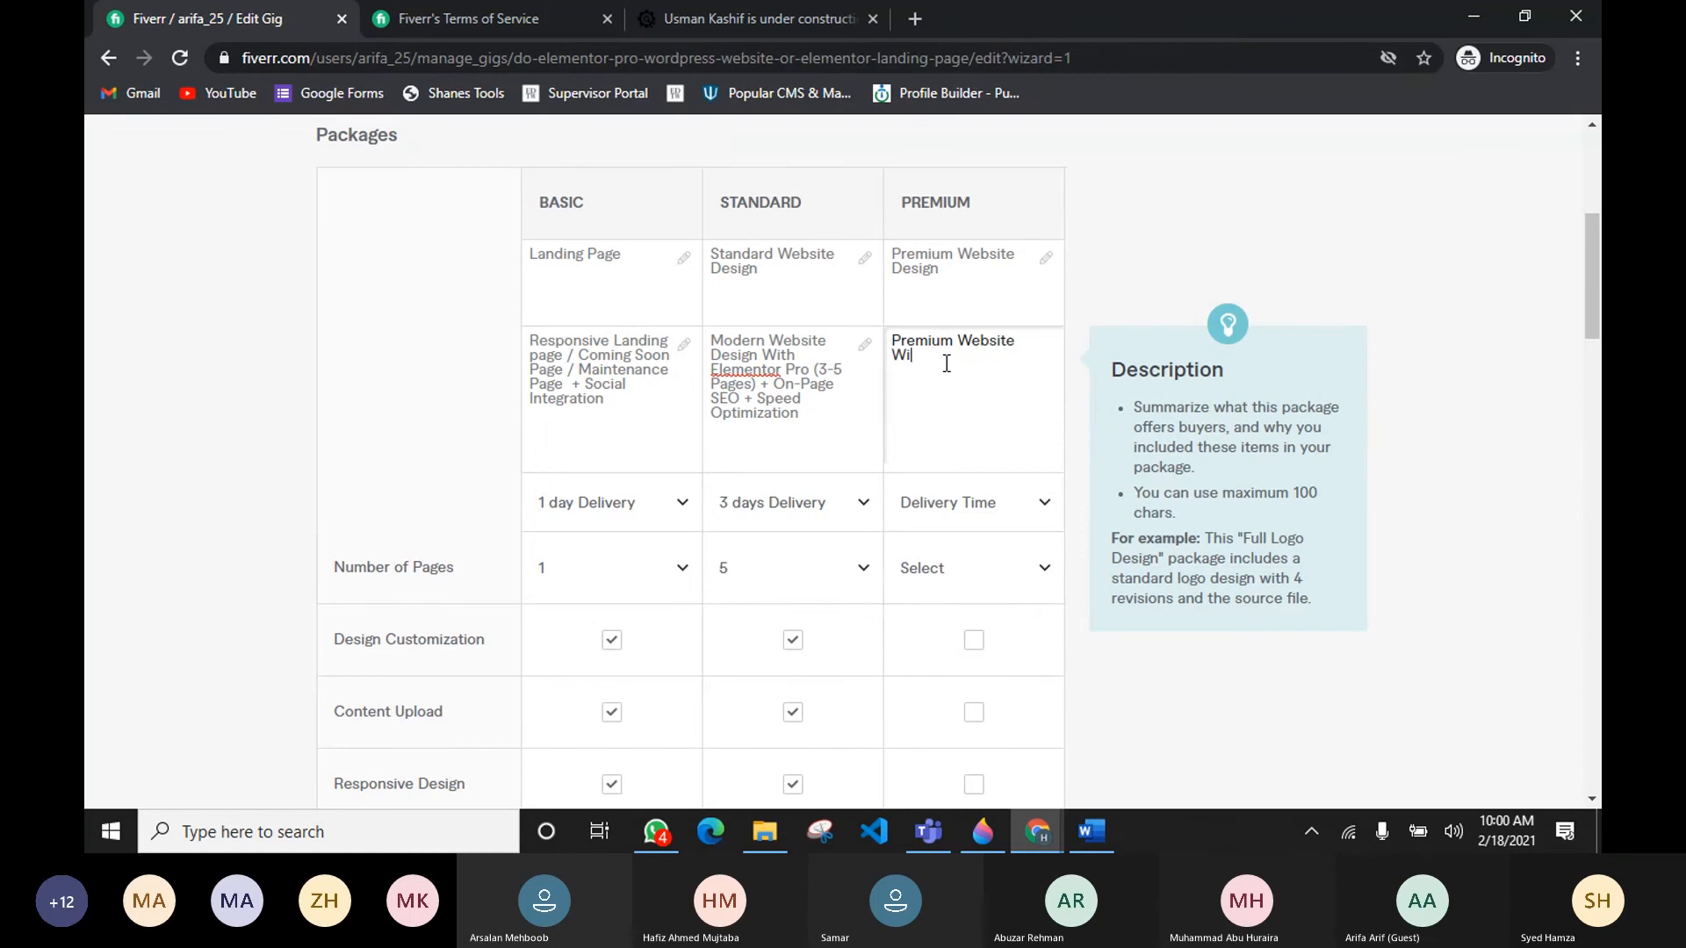
text(th Elementor PRo)
key(BackSpace)
key(BackSpace)
text(r)
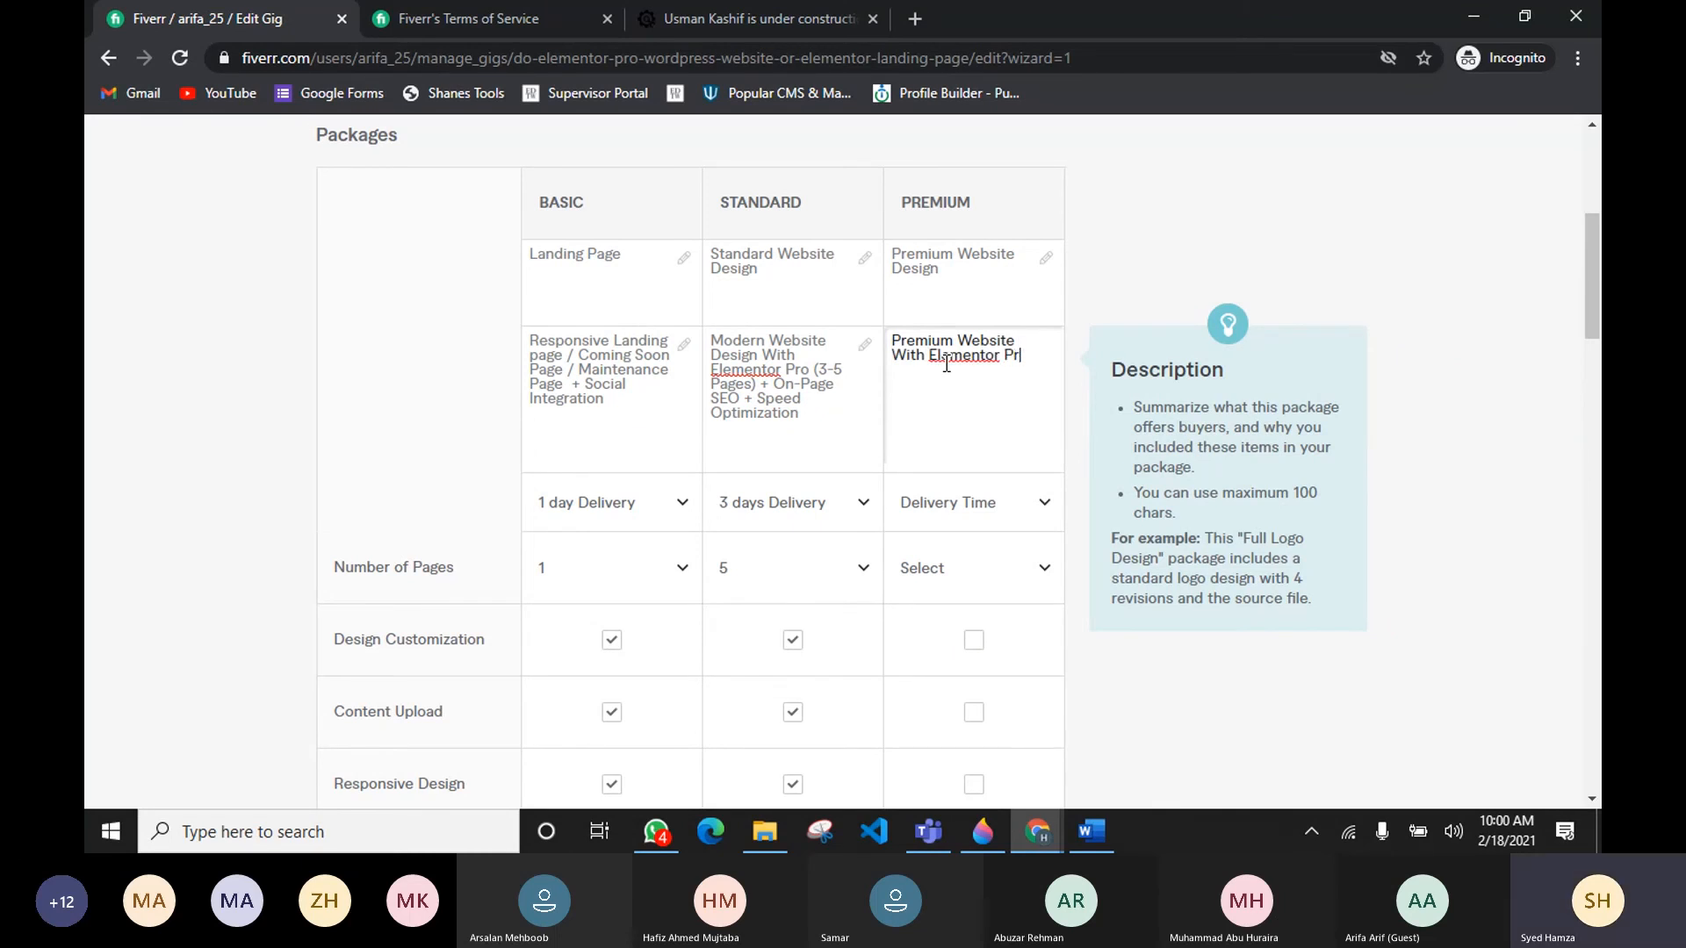
text(o + E-C)
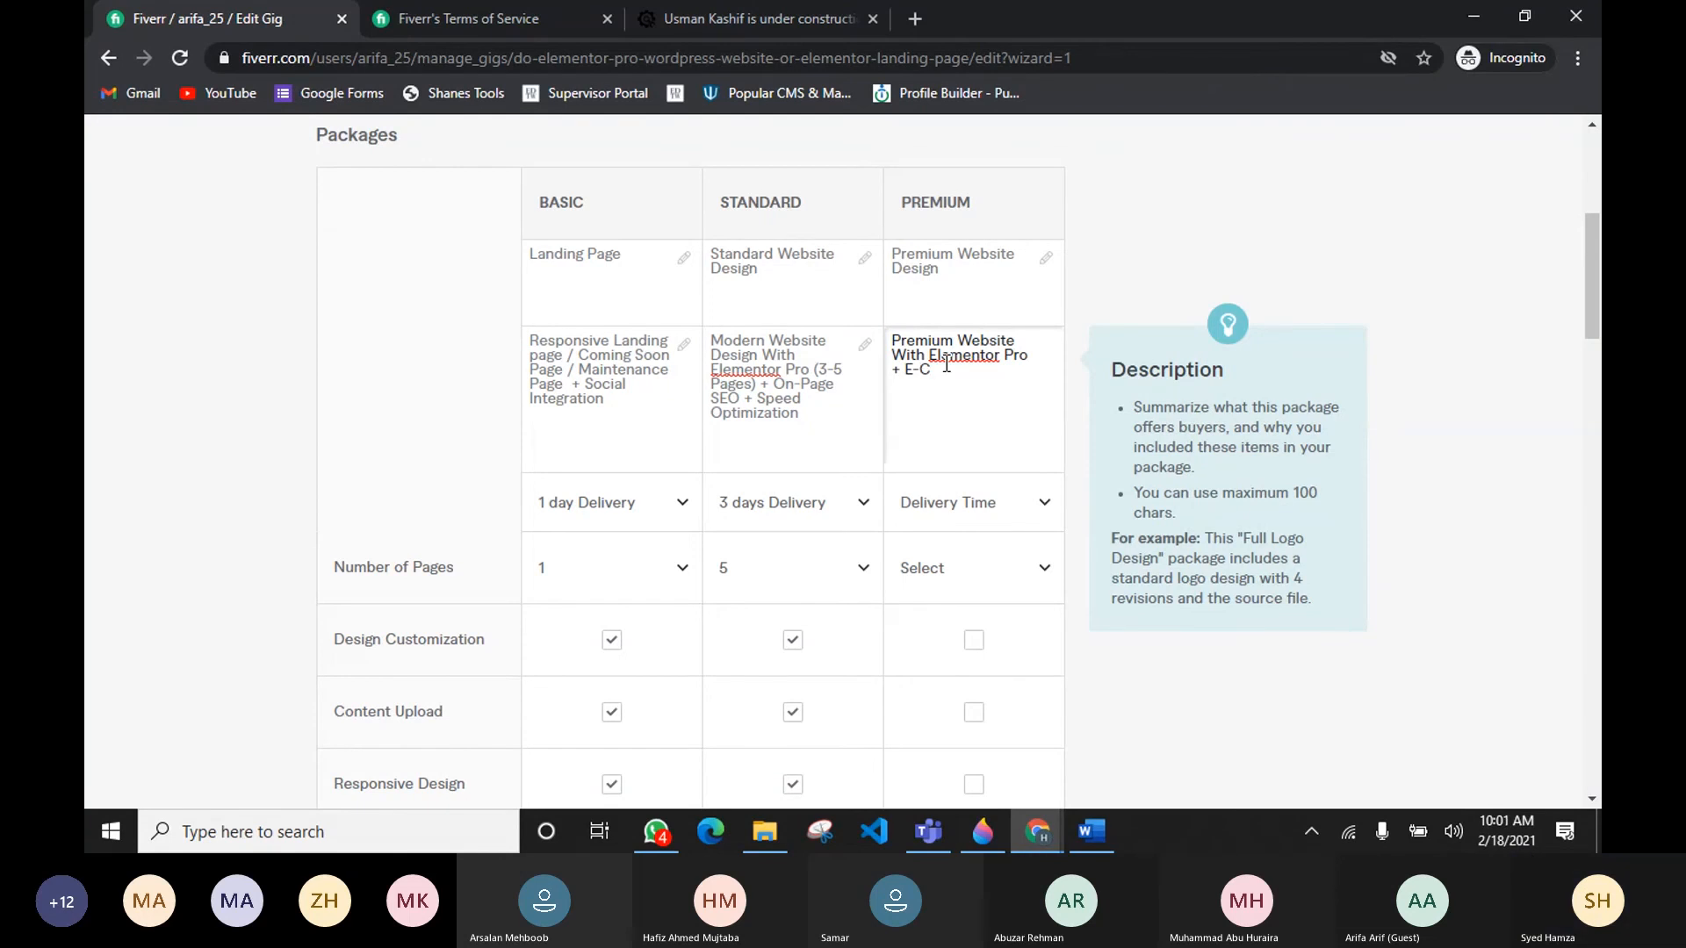
text(ommerce In)
key(BackSpace)
key(BackSpace)
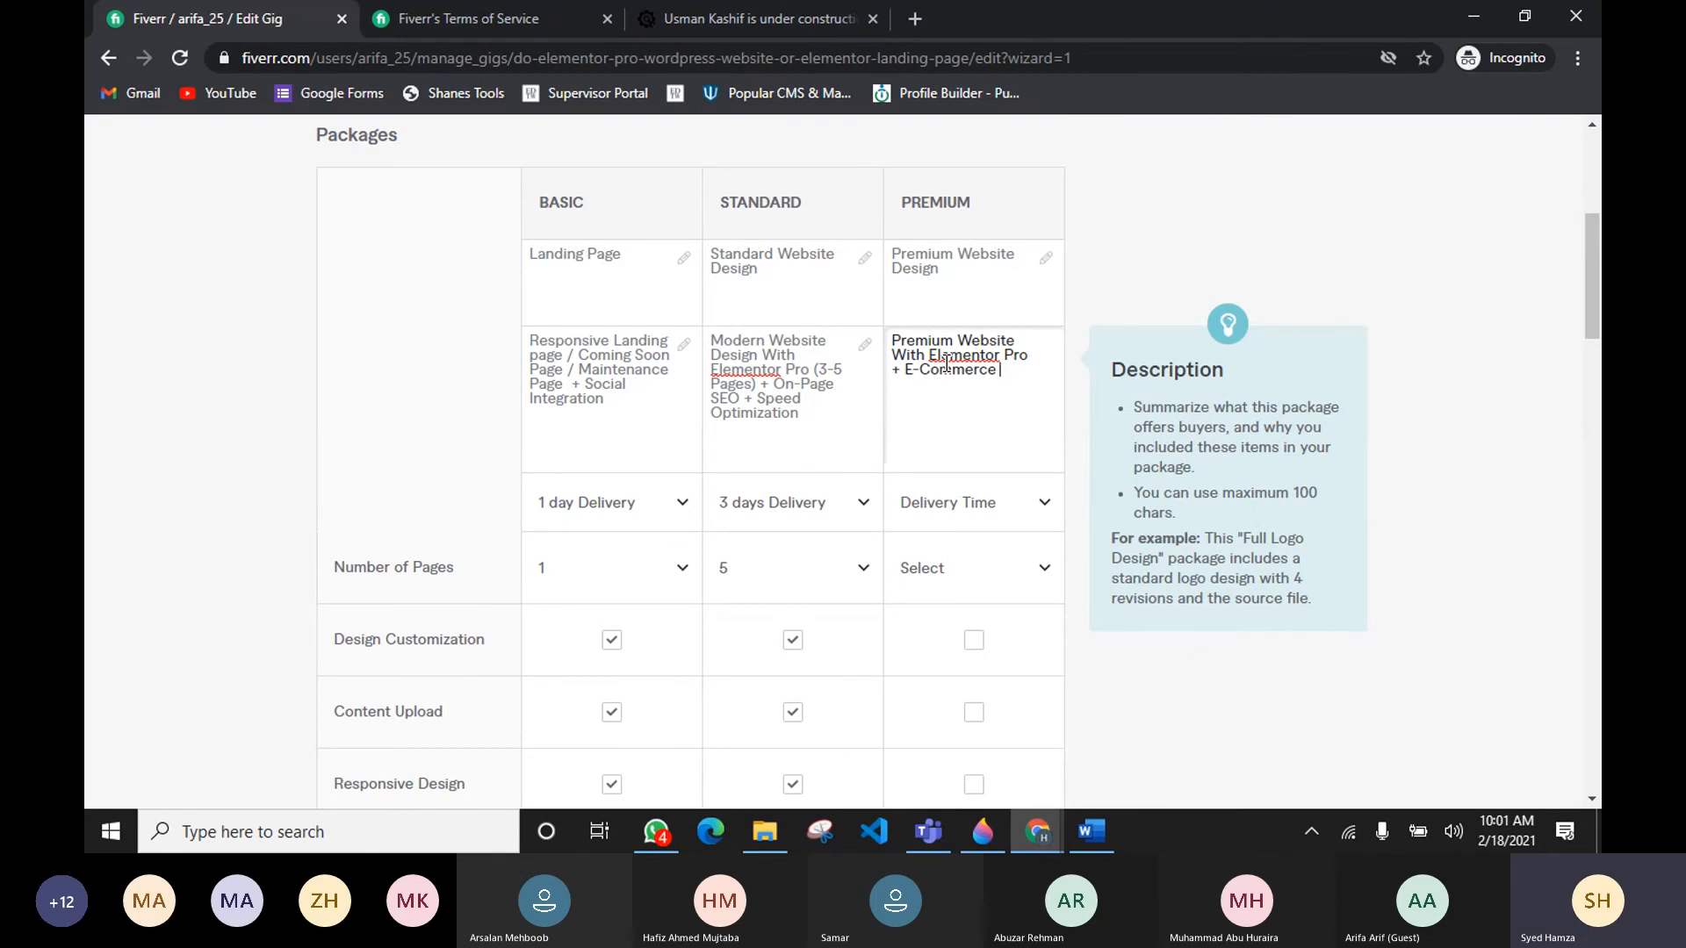
text(+ Payment Integration )
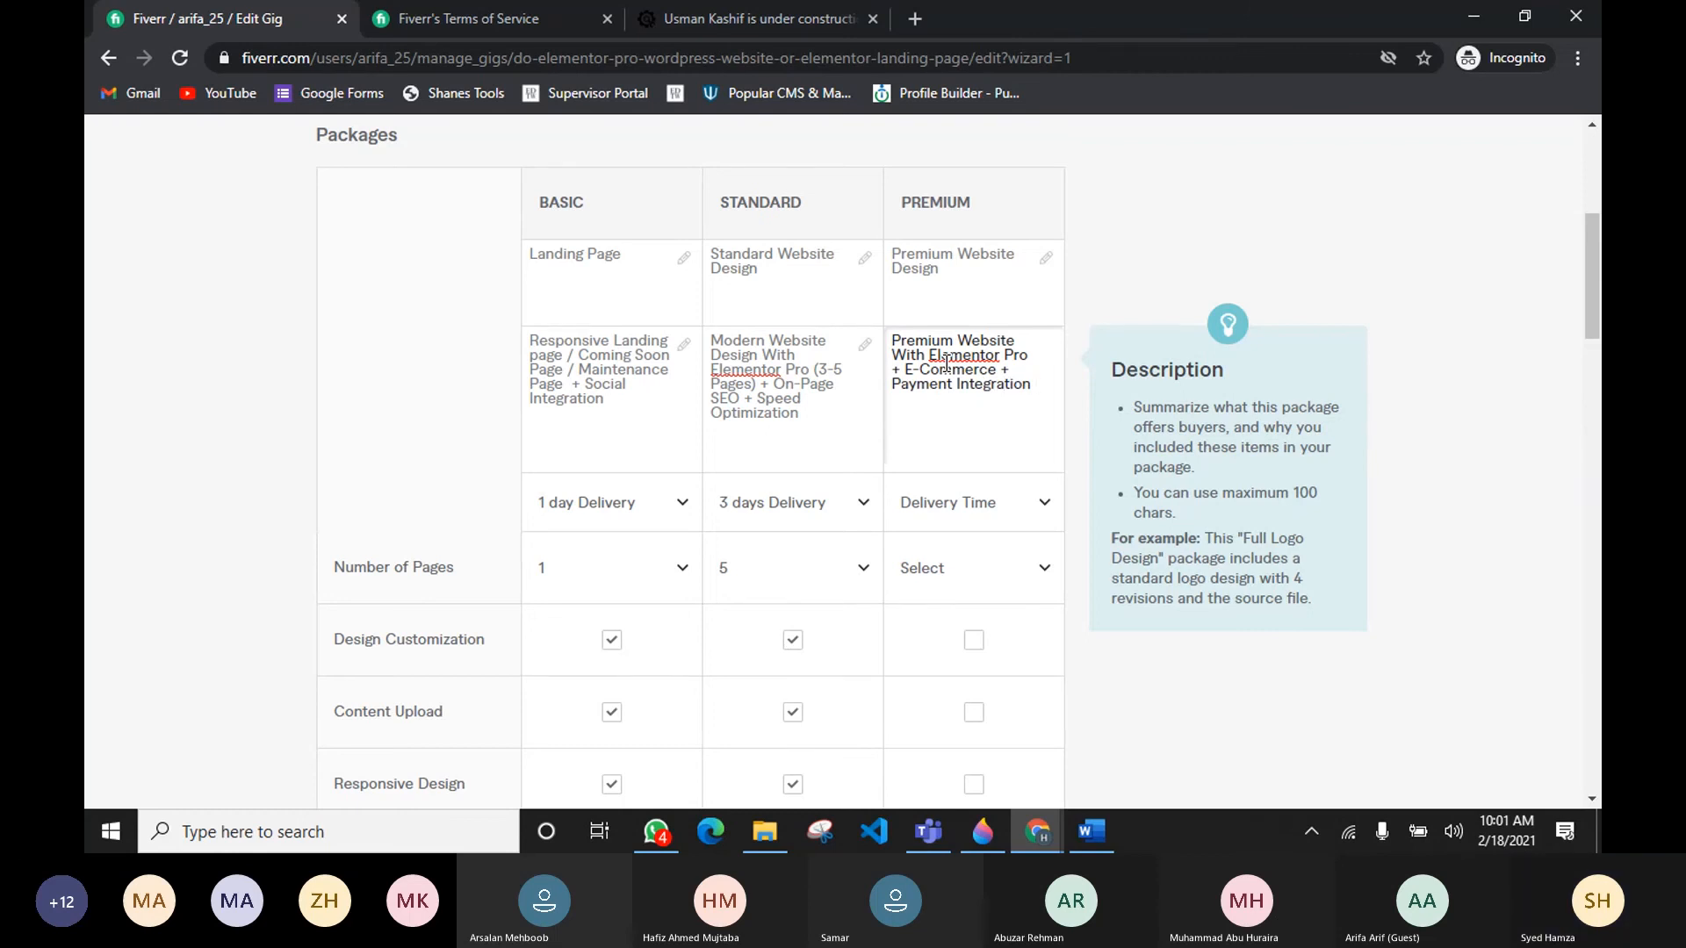
text(+ SEO)
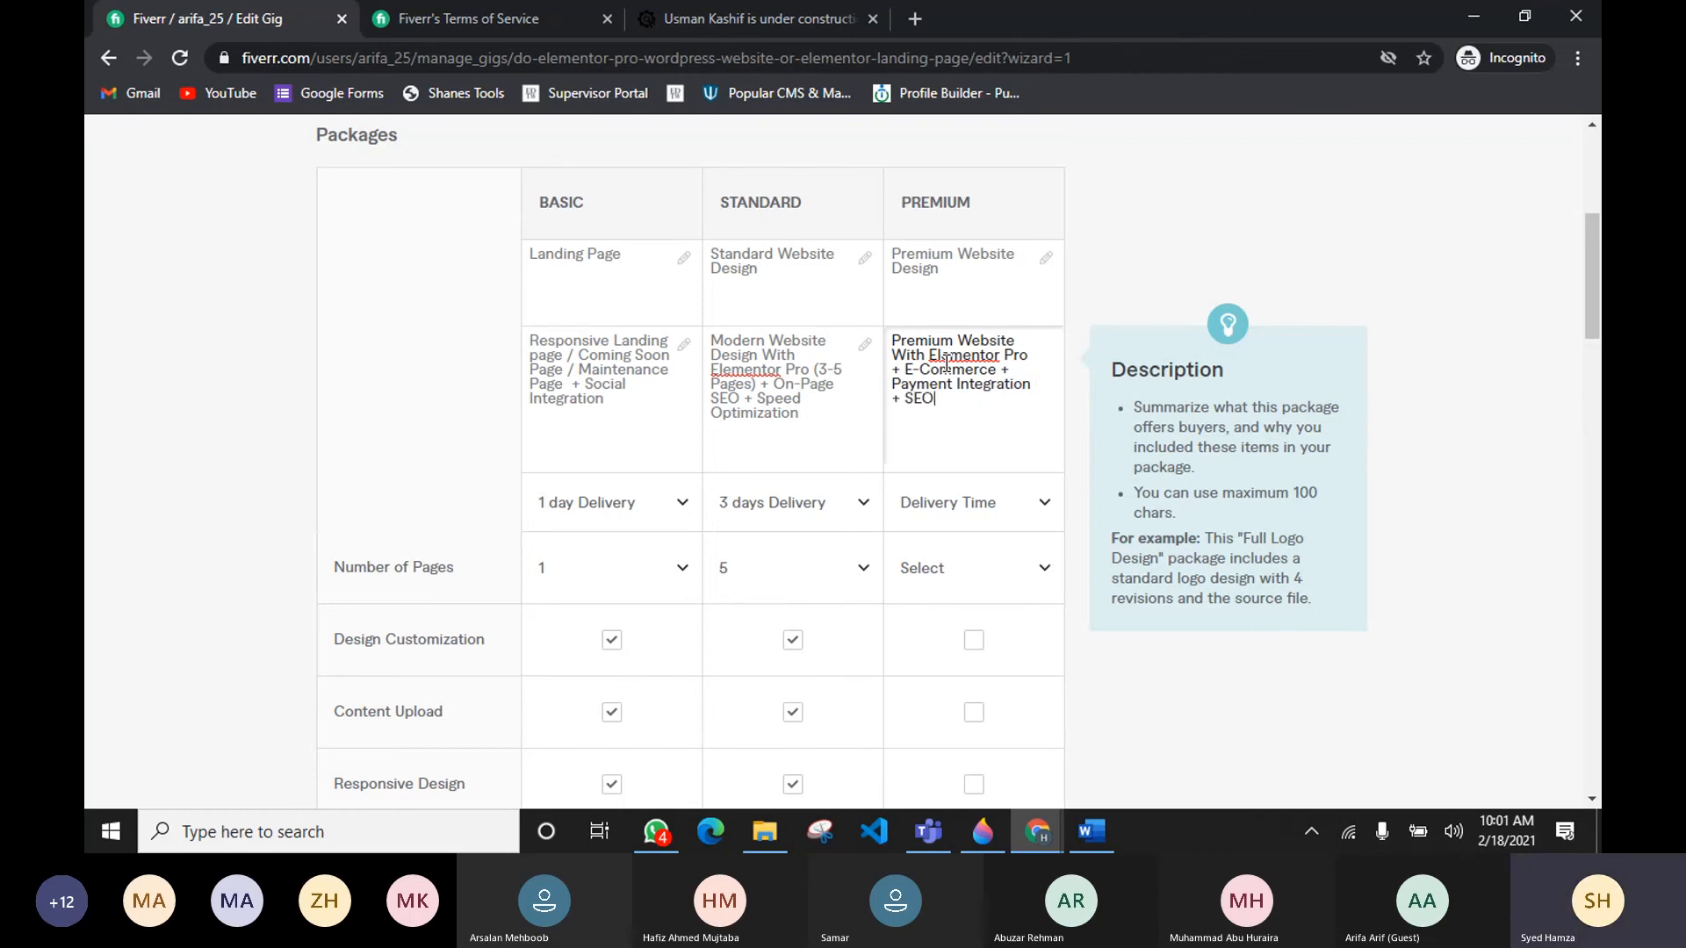
text( and)
key(BackSpace)
key(BackSpace)
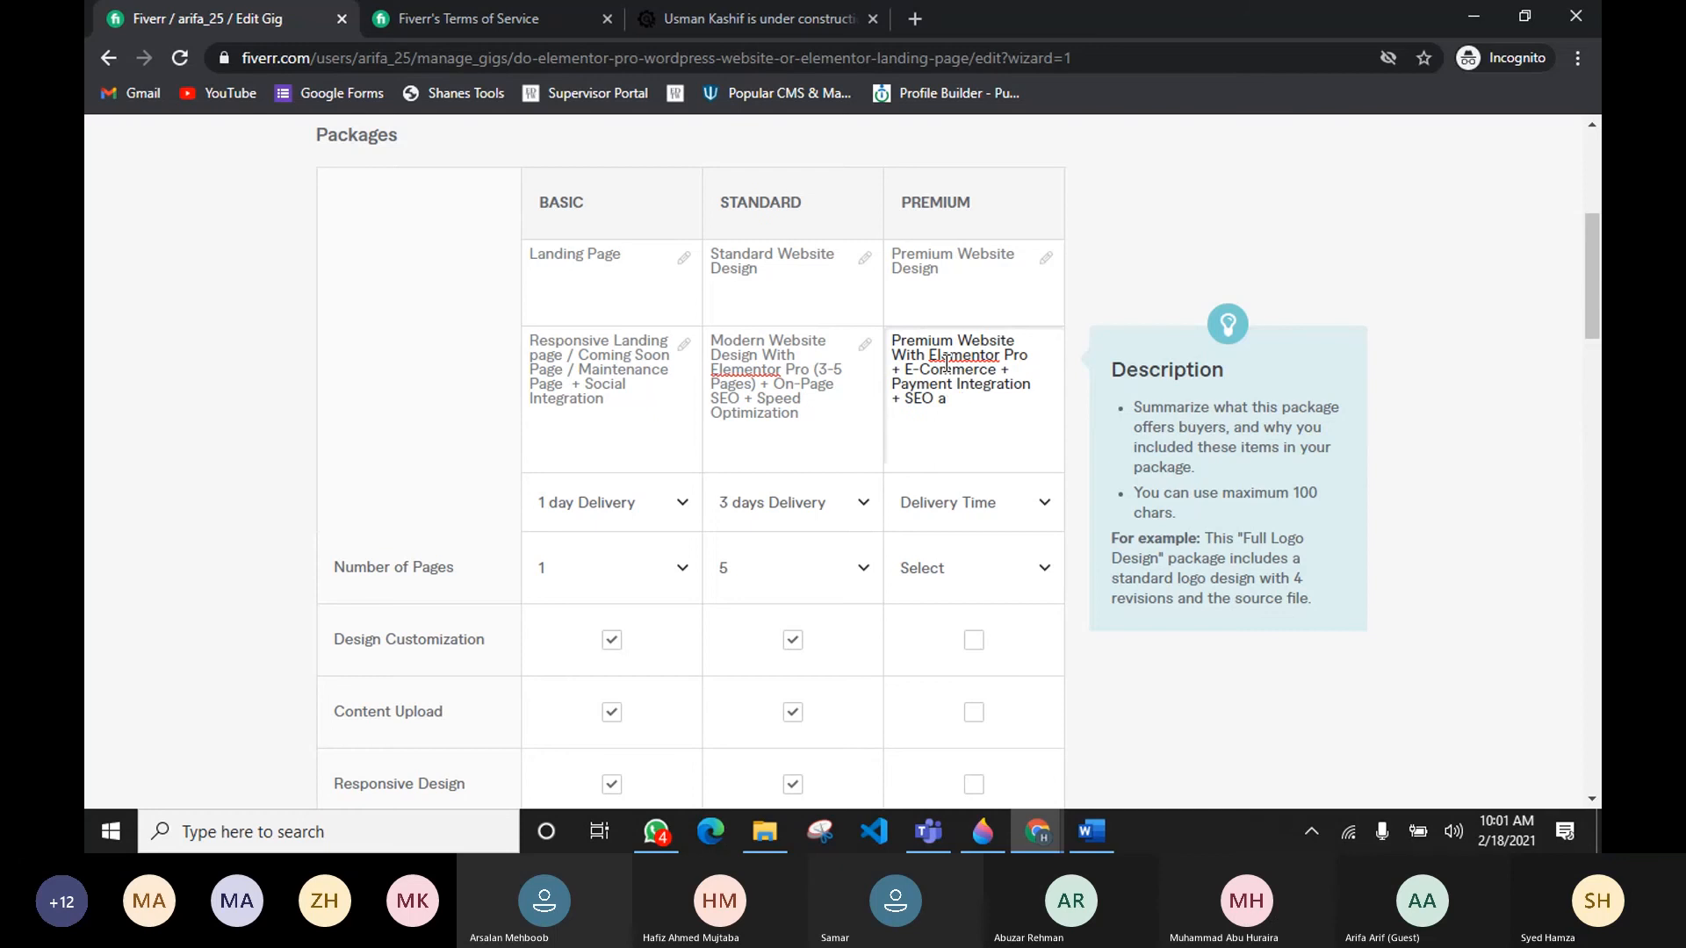
key(BackSpace)
text(+ S)
text(peed Optimi)
text(zation)
text(O)
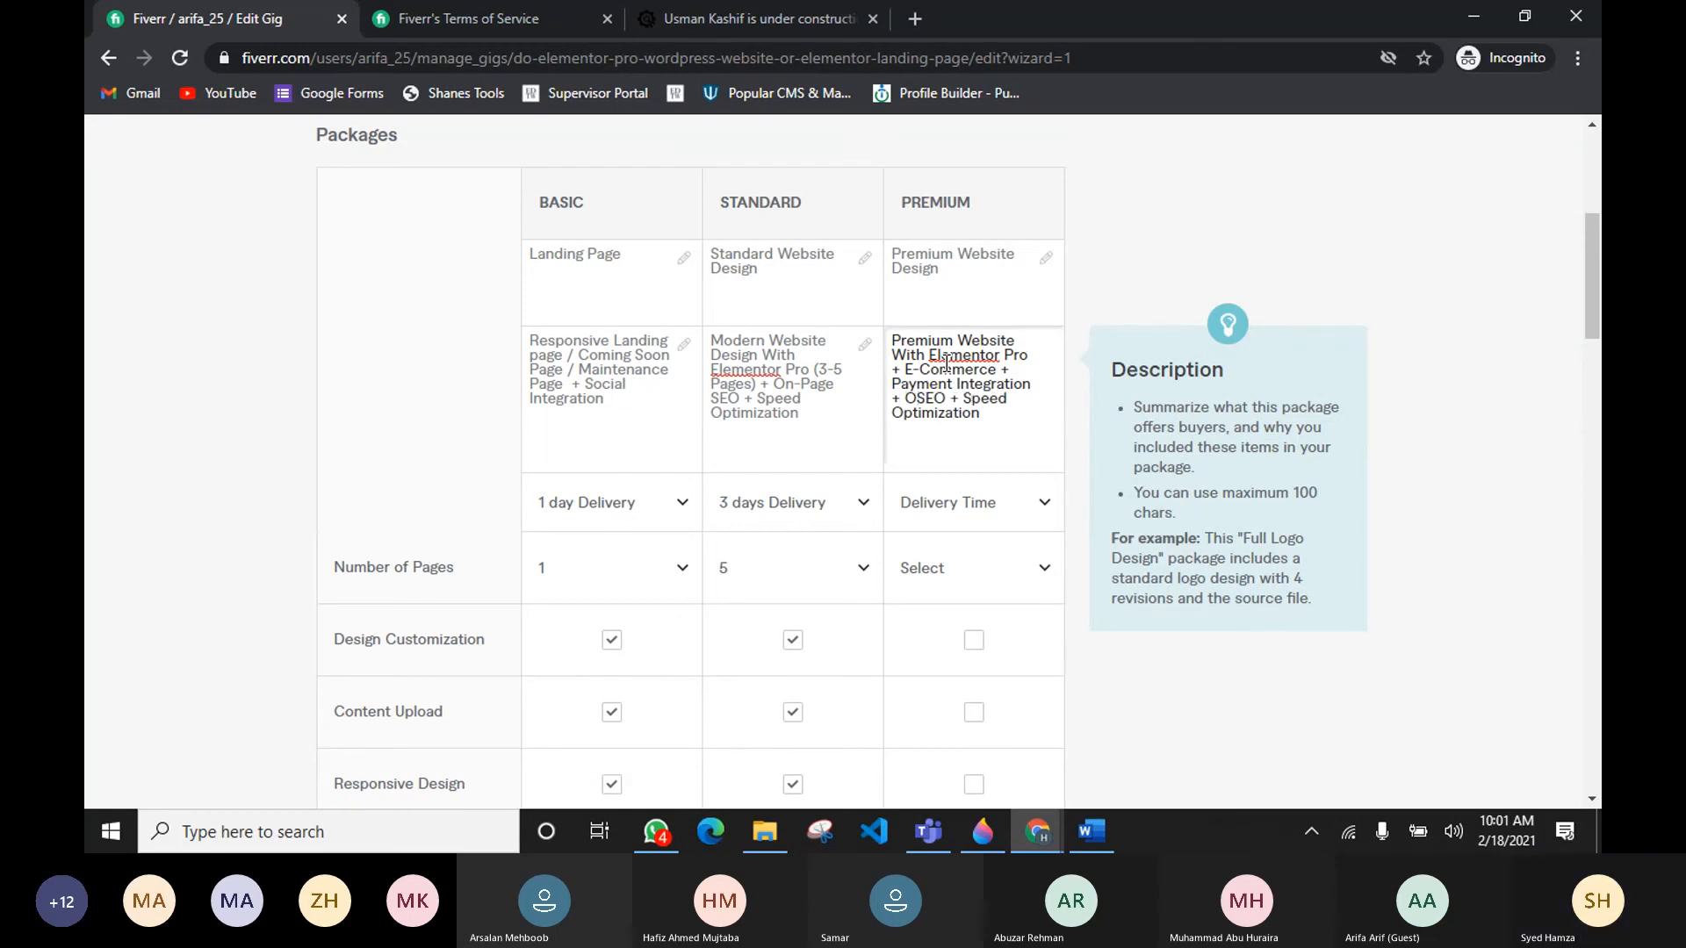
text(n)
key(BackSpace)
key(BackSpace)
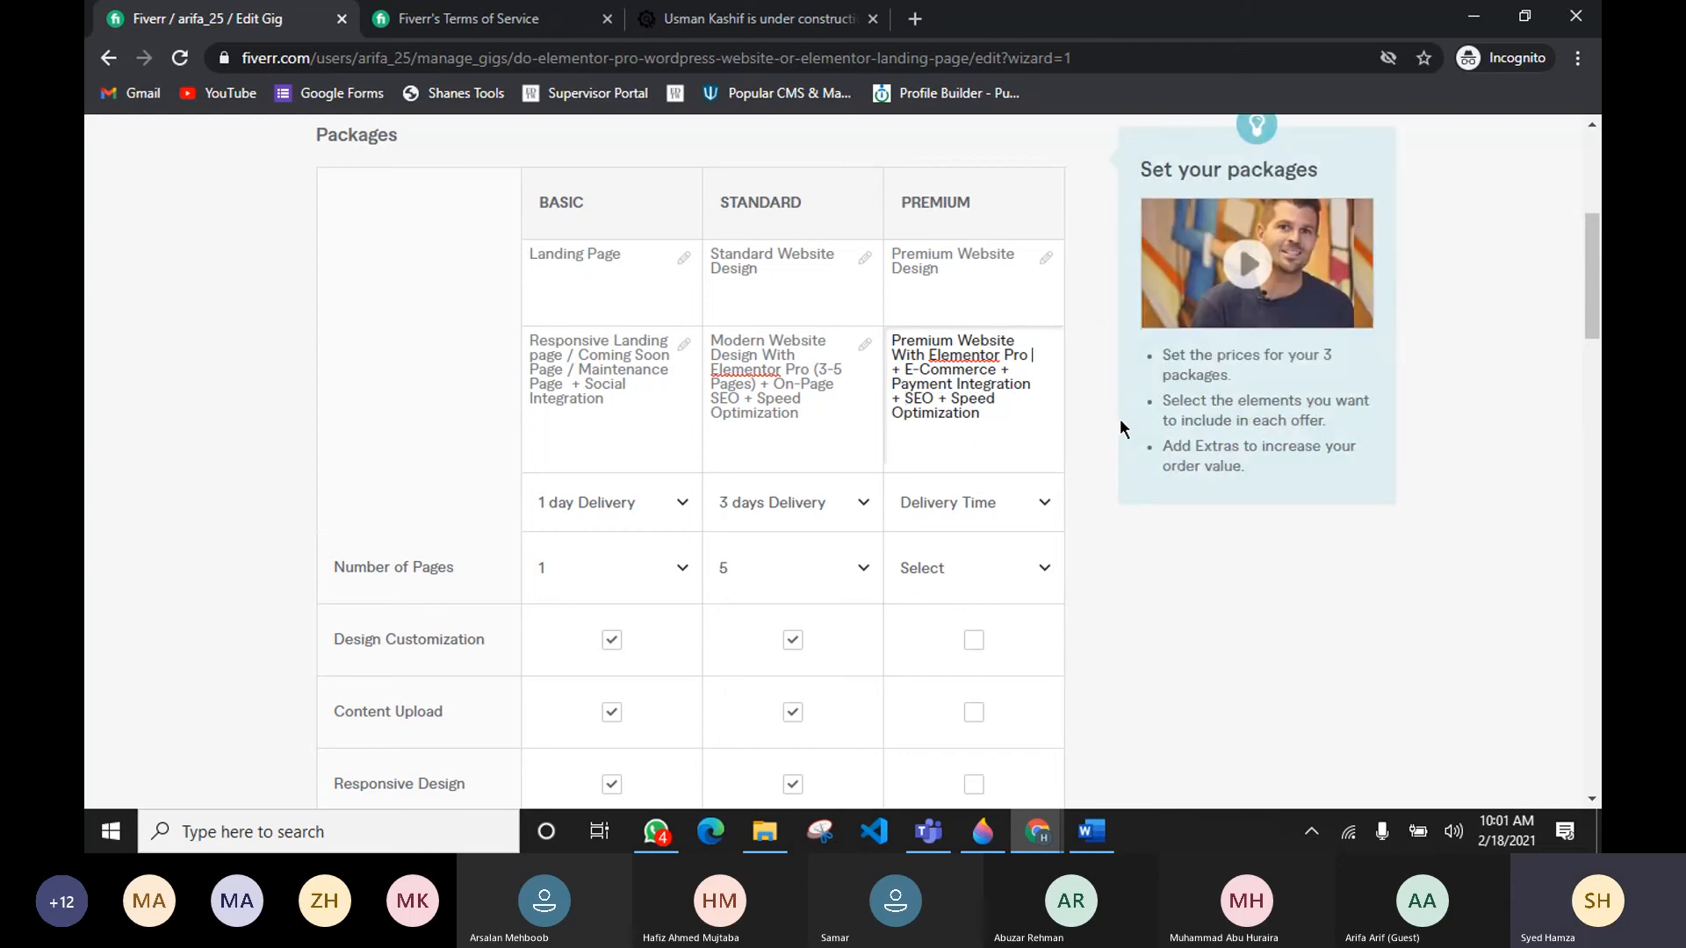
Step: In the Premium description, insert the page range (7-10 after Elementor Pro and shorten Optimization to Optimze
text(()
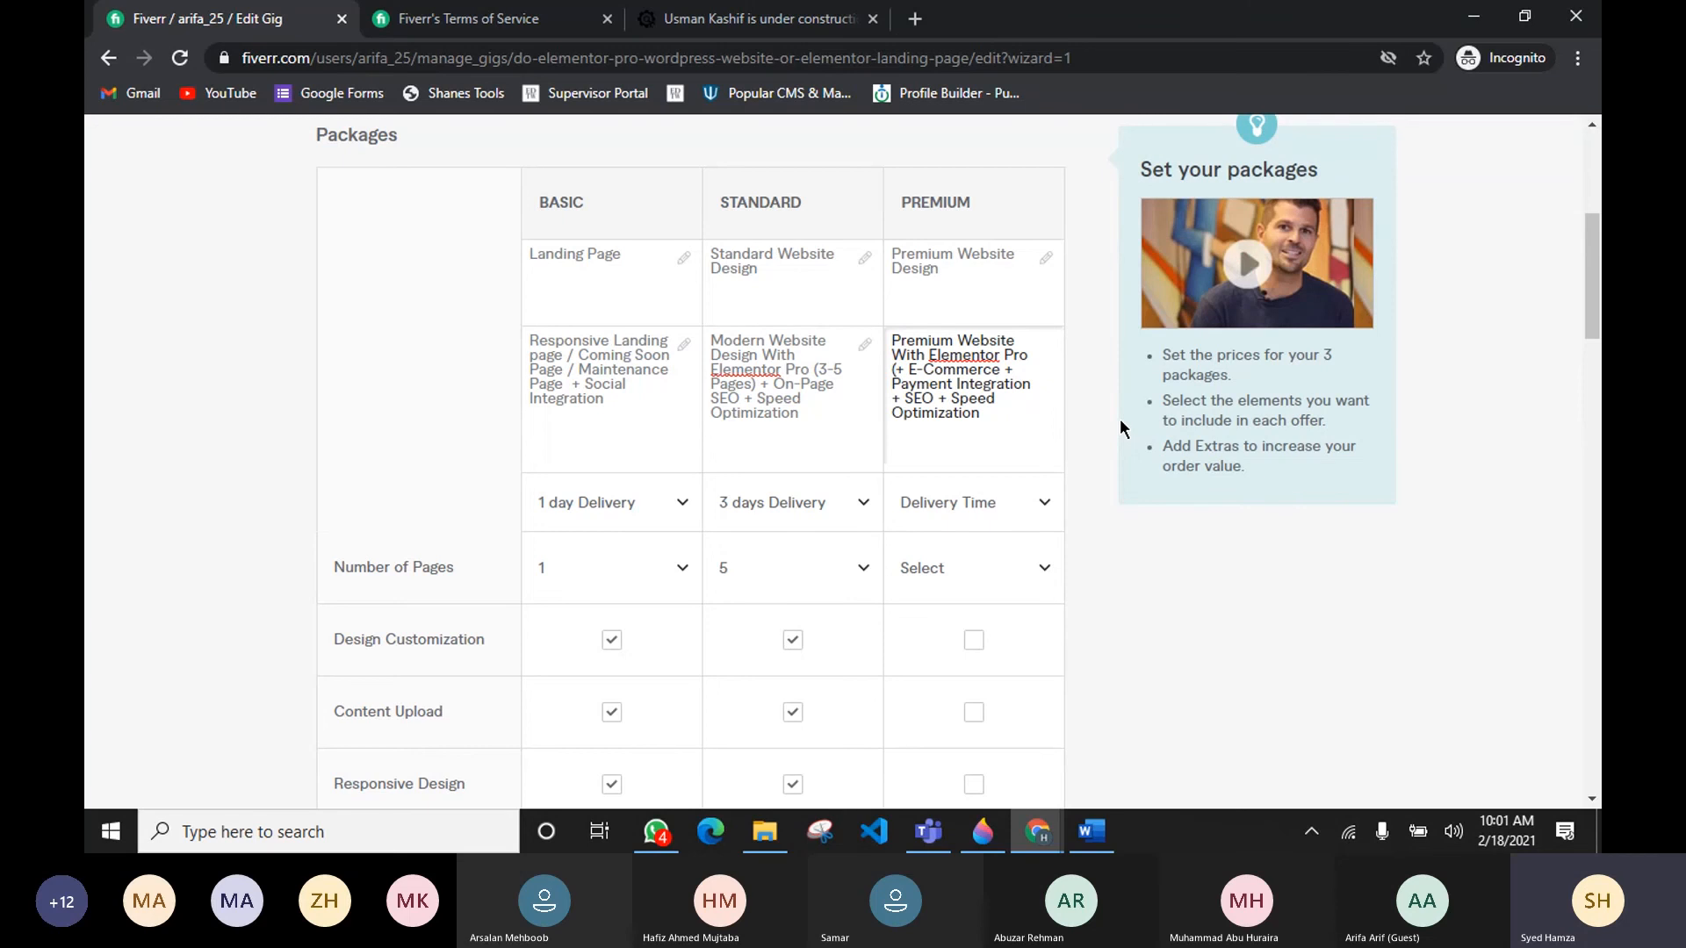
text(7-1)
drag(936, 412, 1004, 419)
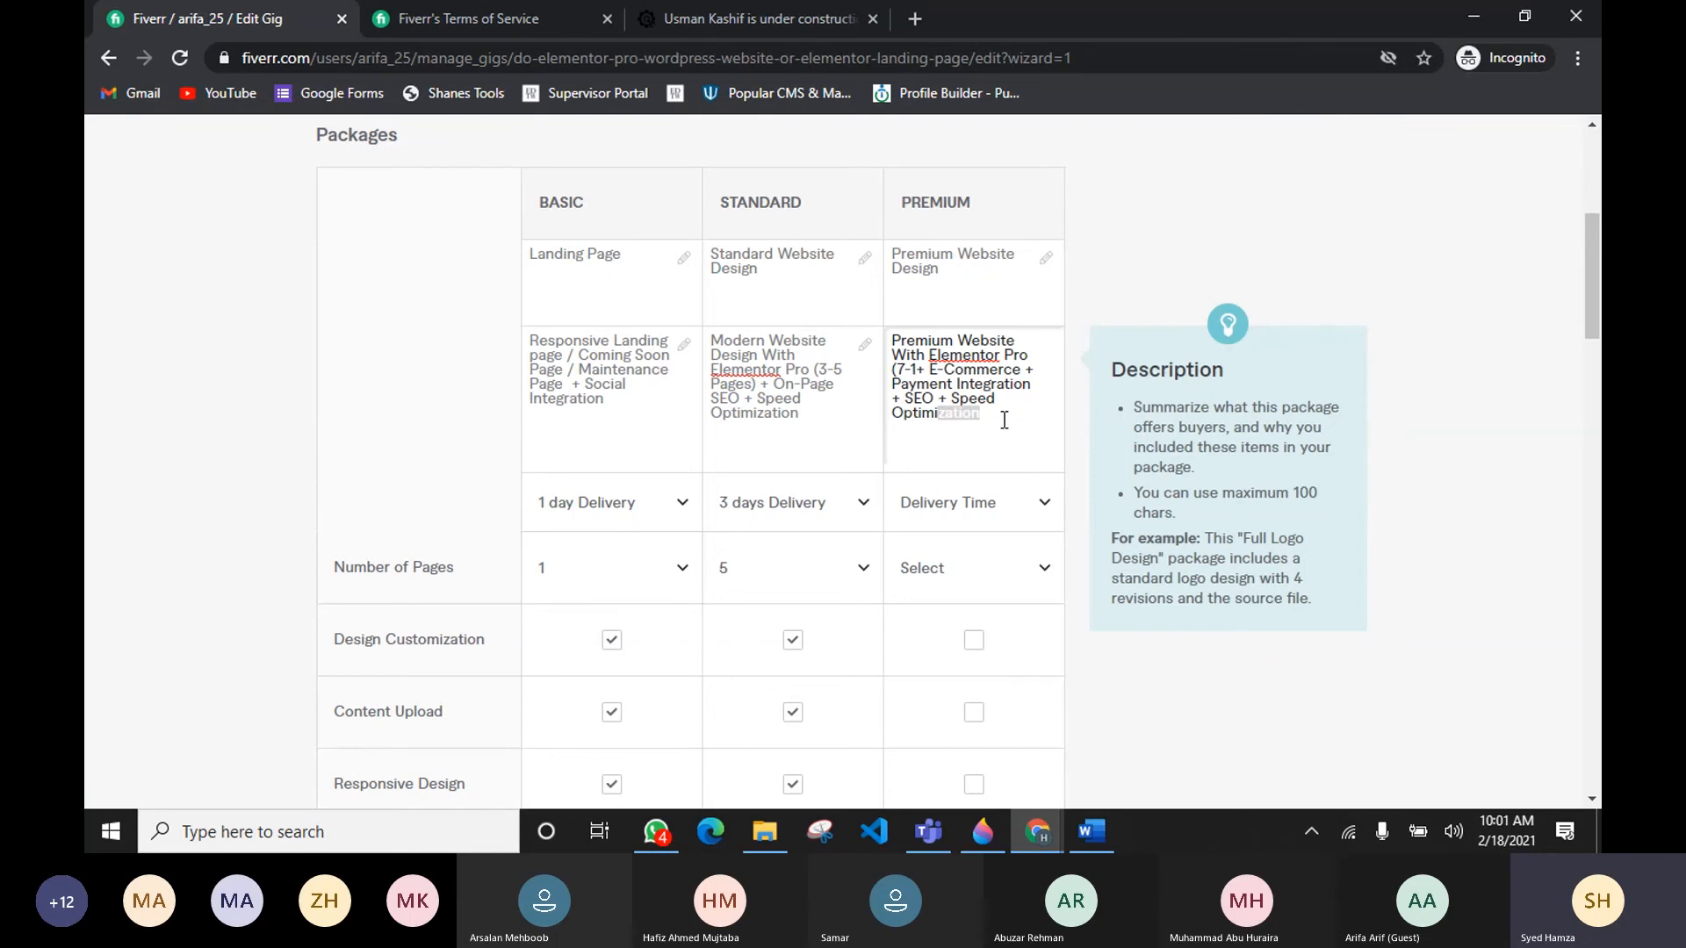
key(BackSpace)
text(w)
key(BackSpace)
text(e)
key(BackSpace)
text(ze)
click(919, 367)
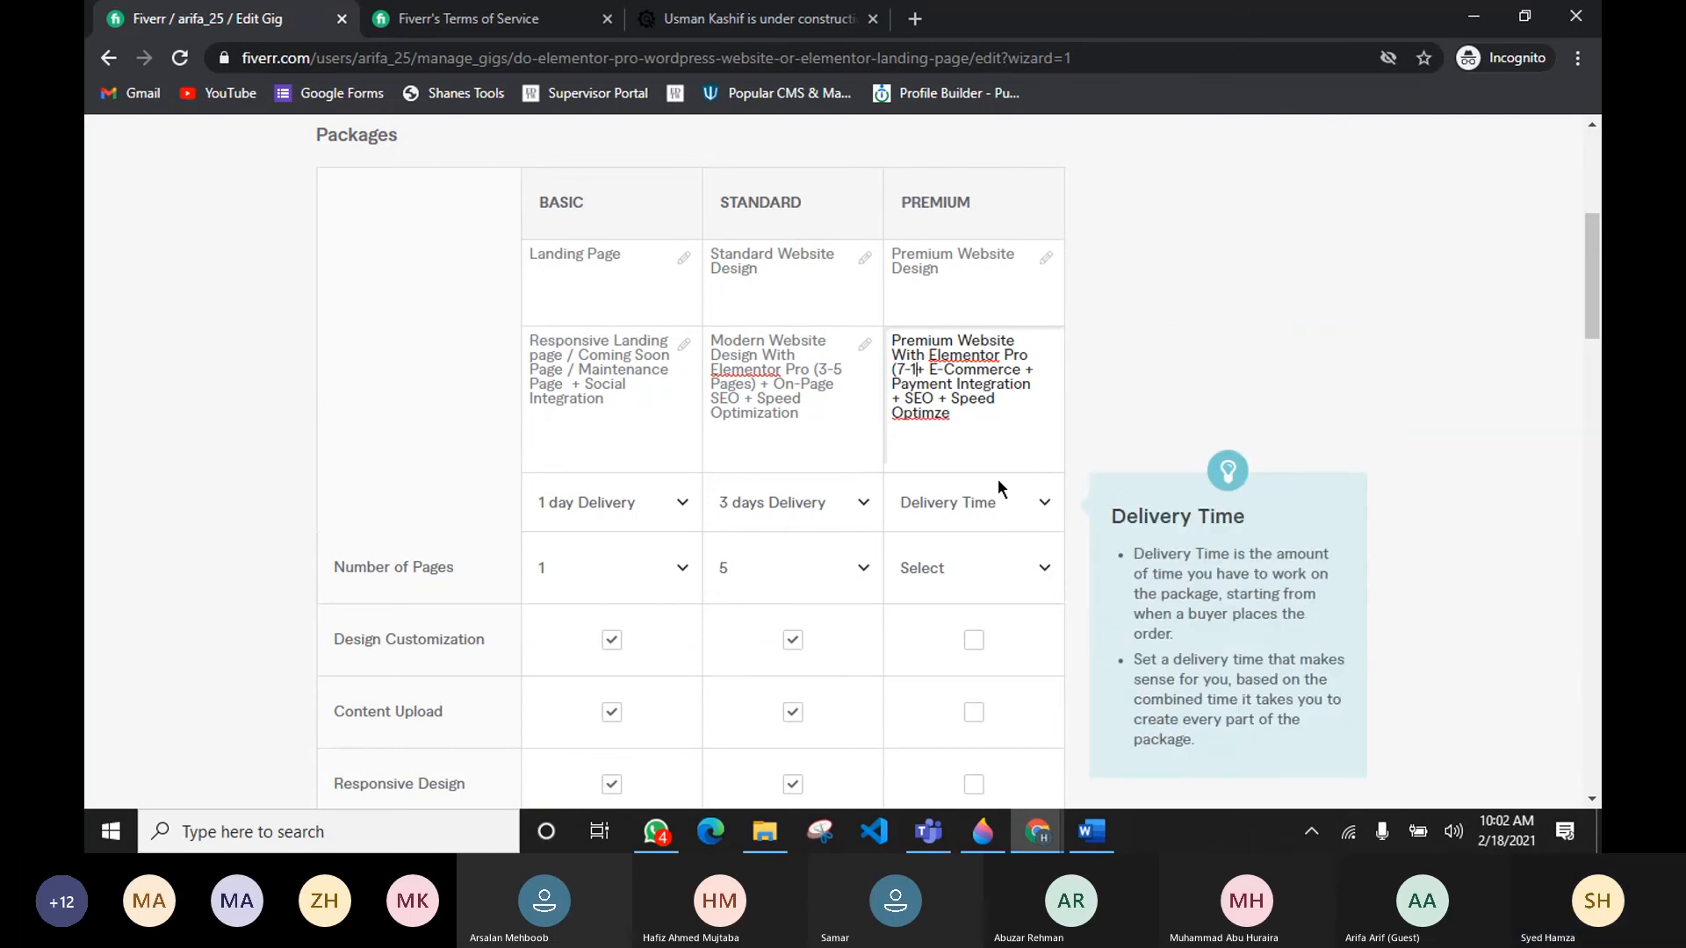
text(0 )
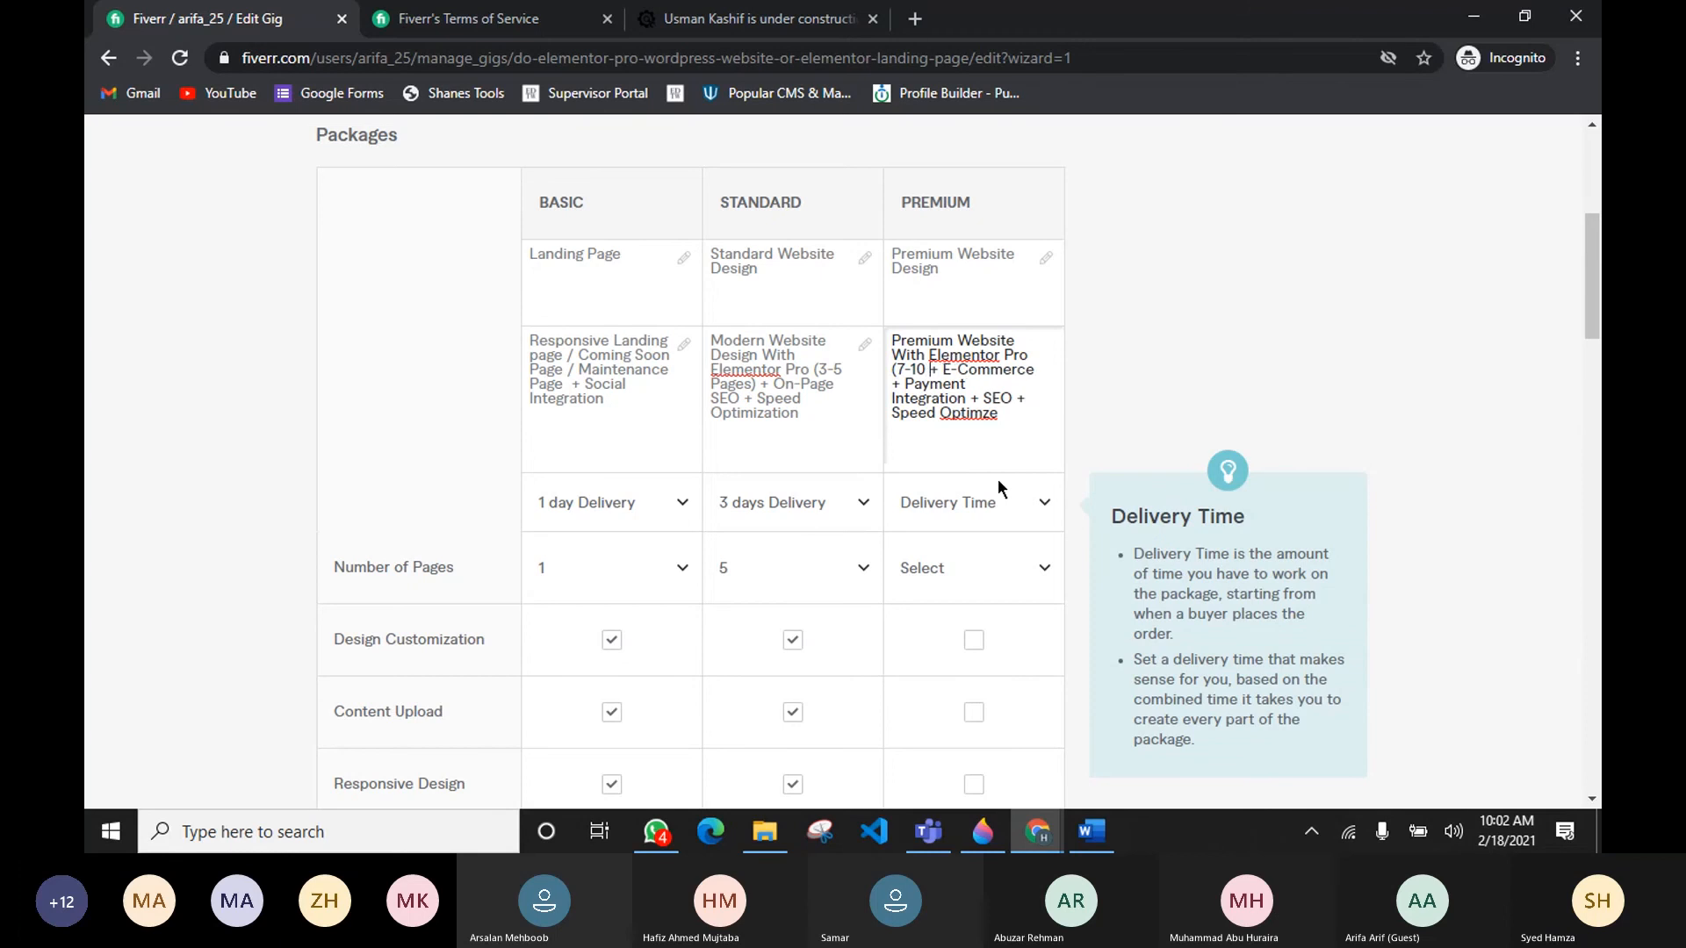
text(pag)
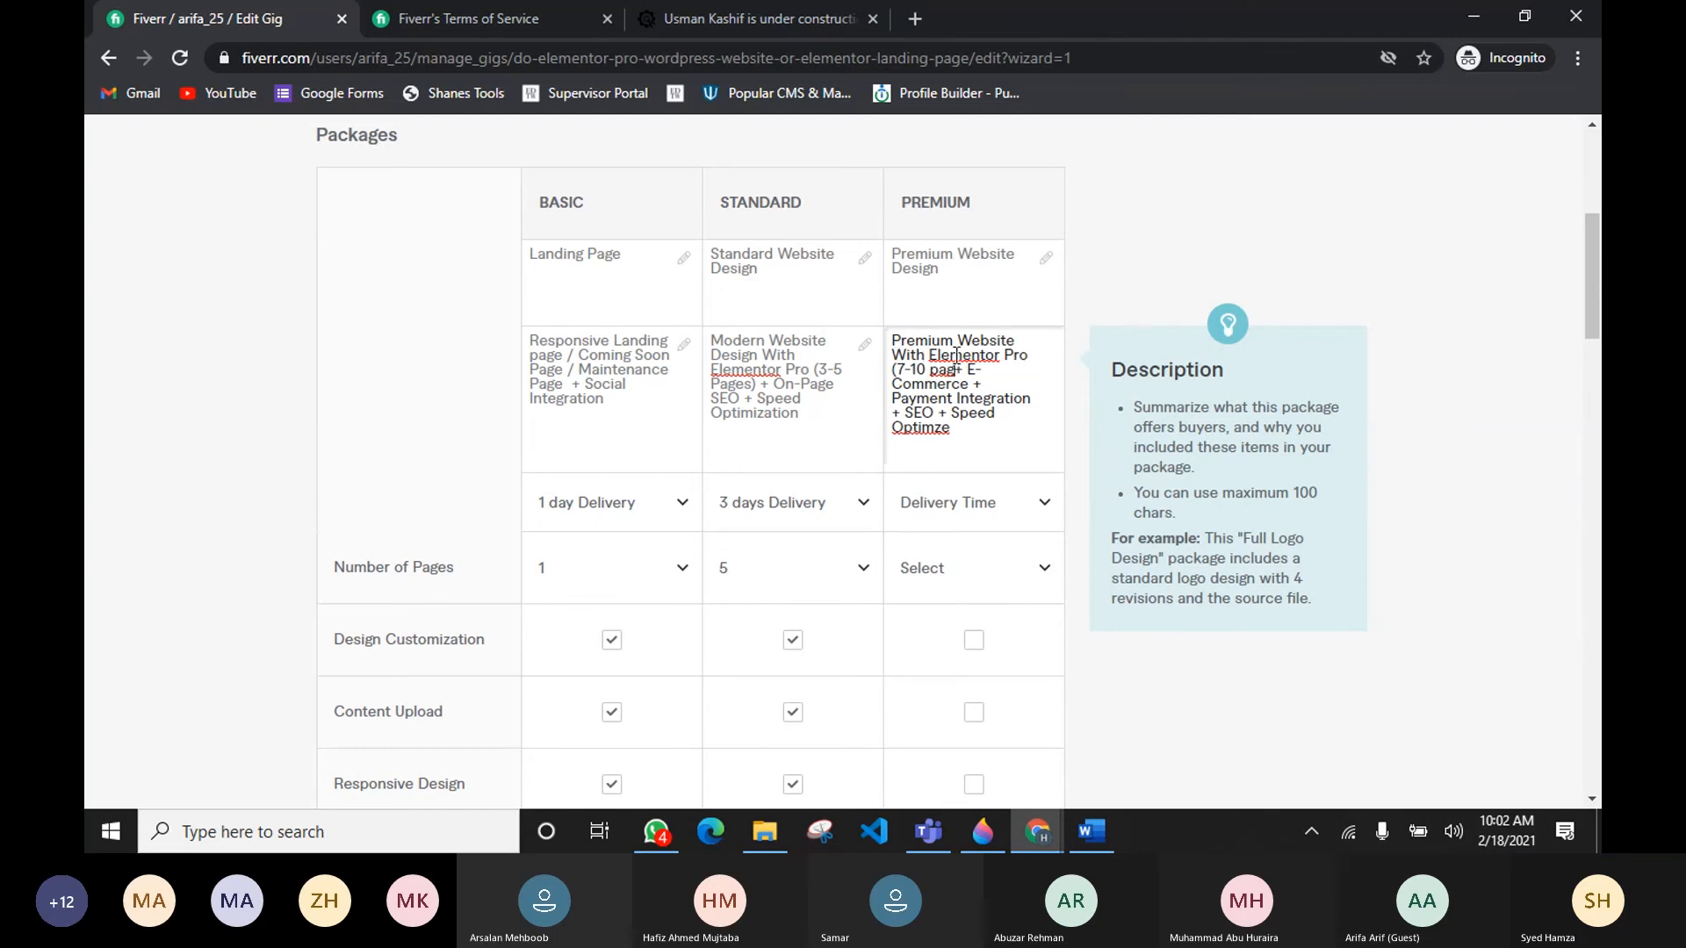
Step: Delete With Elementor Pro from the Premium description and complete the range as (7-10 pages )
drag(892, 356, 1029, 360)
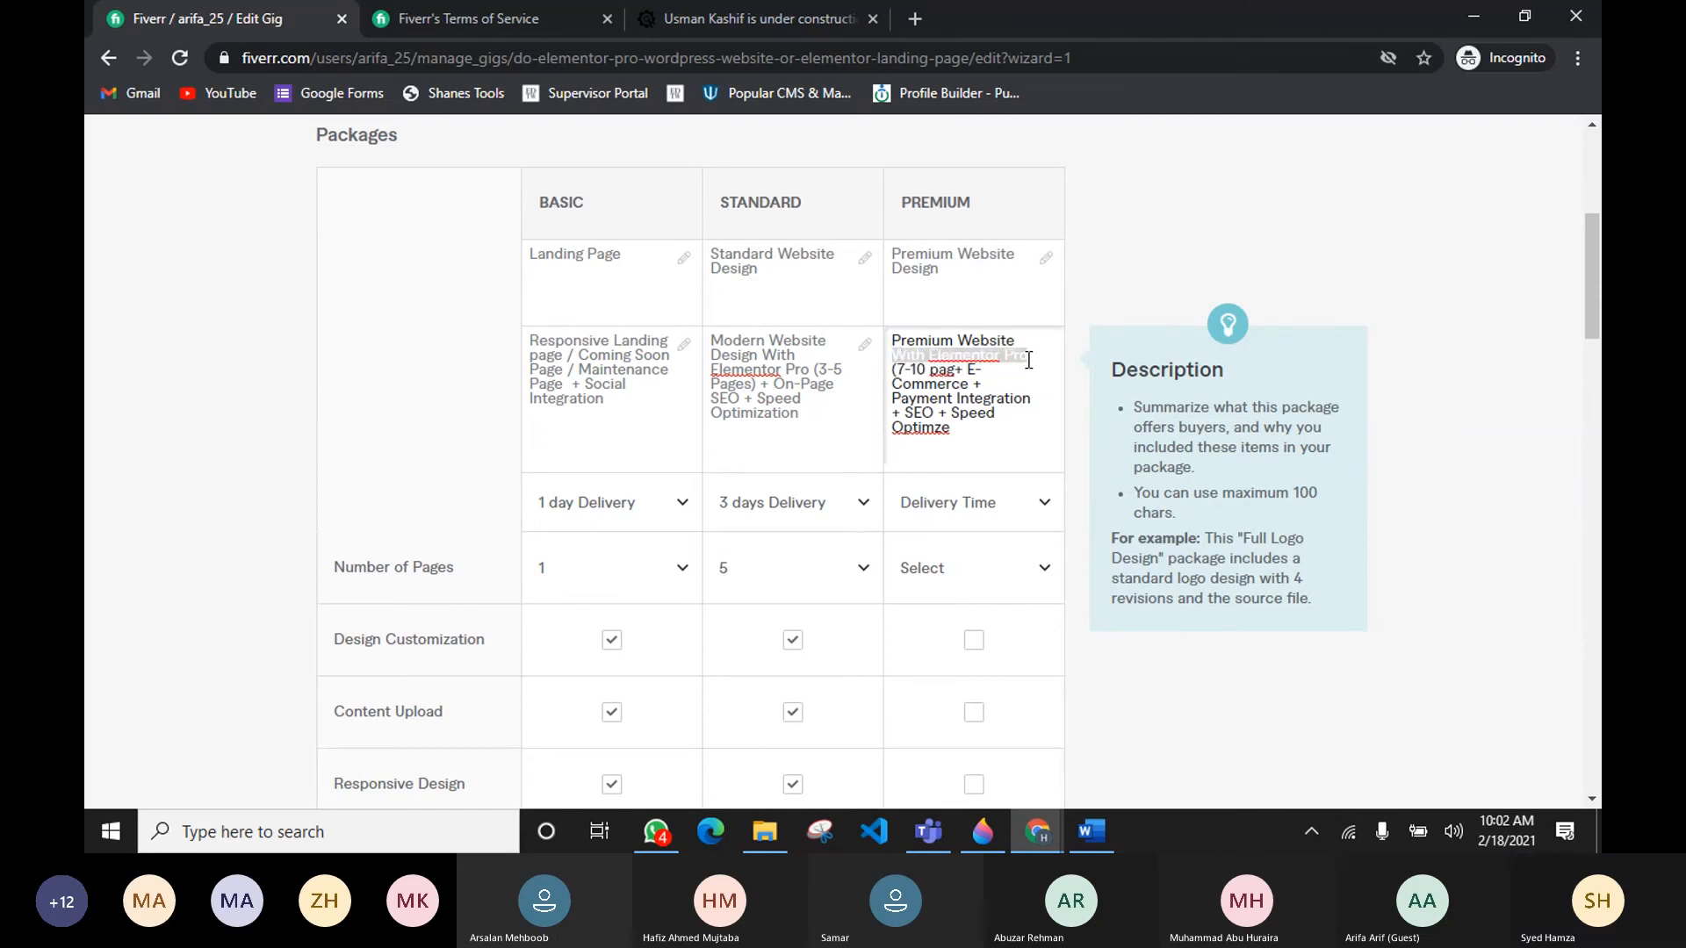
key(BackSpace)
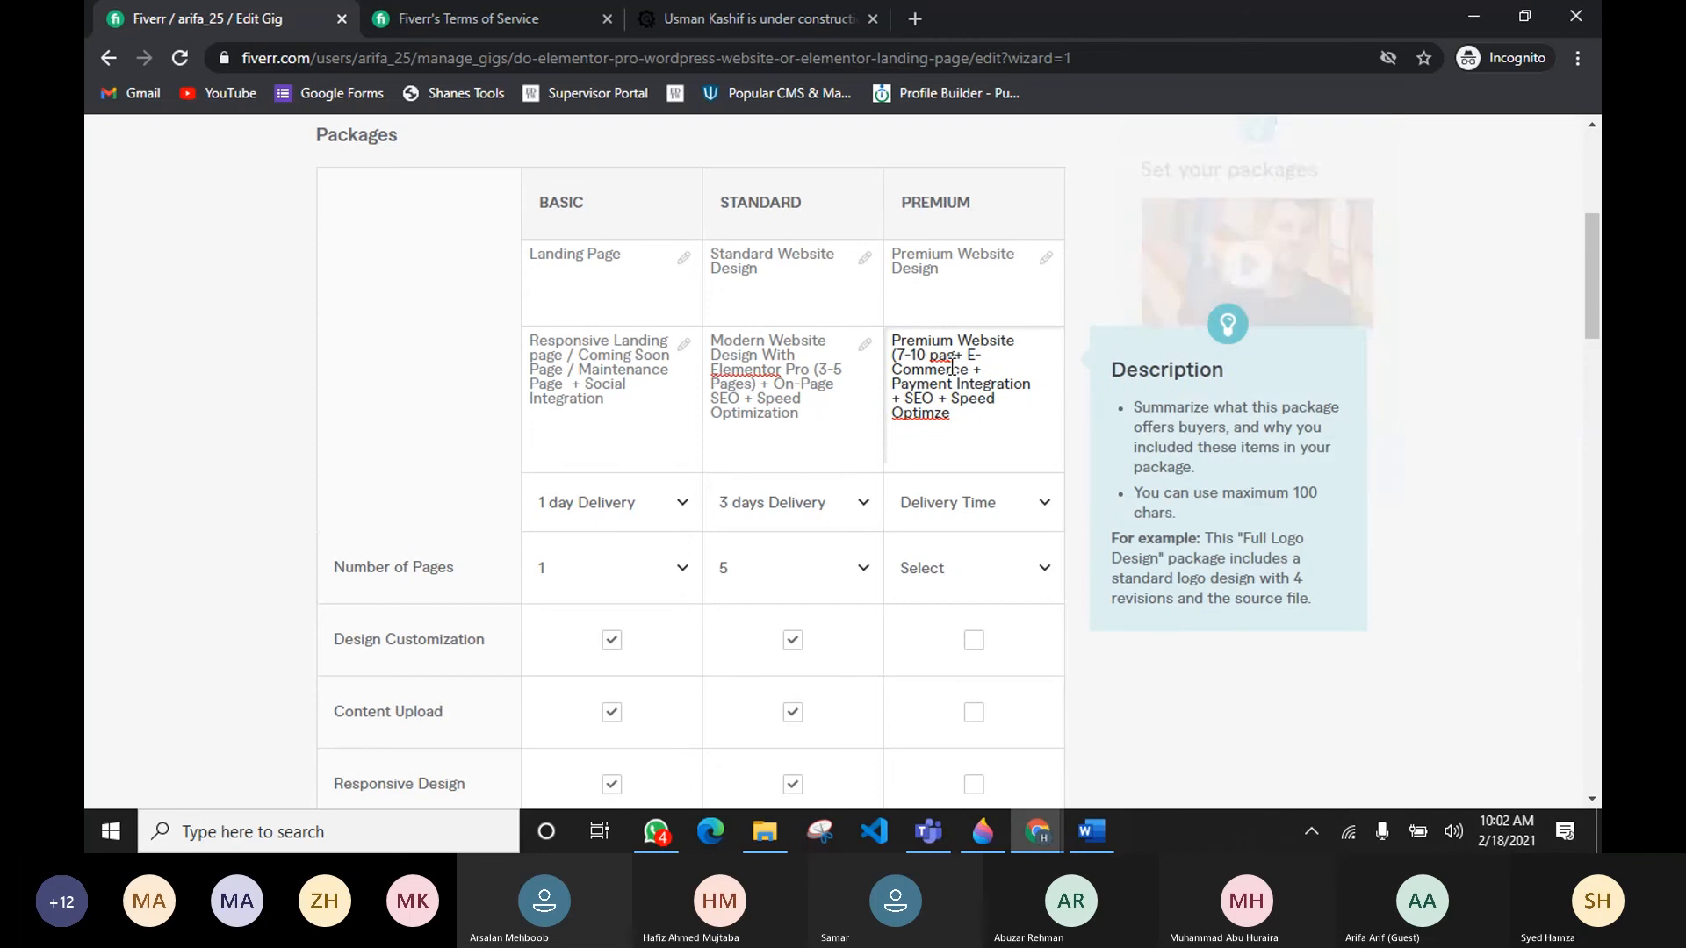
text(es)
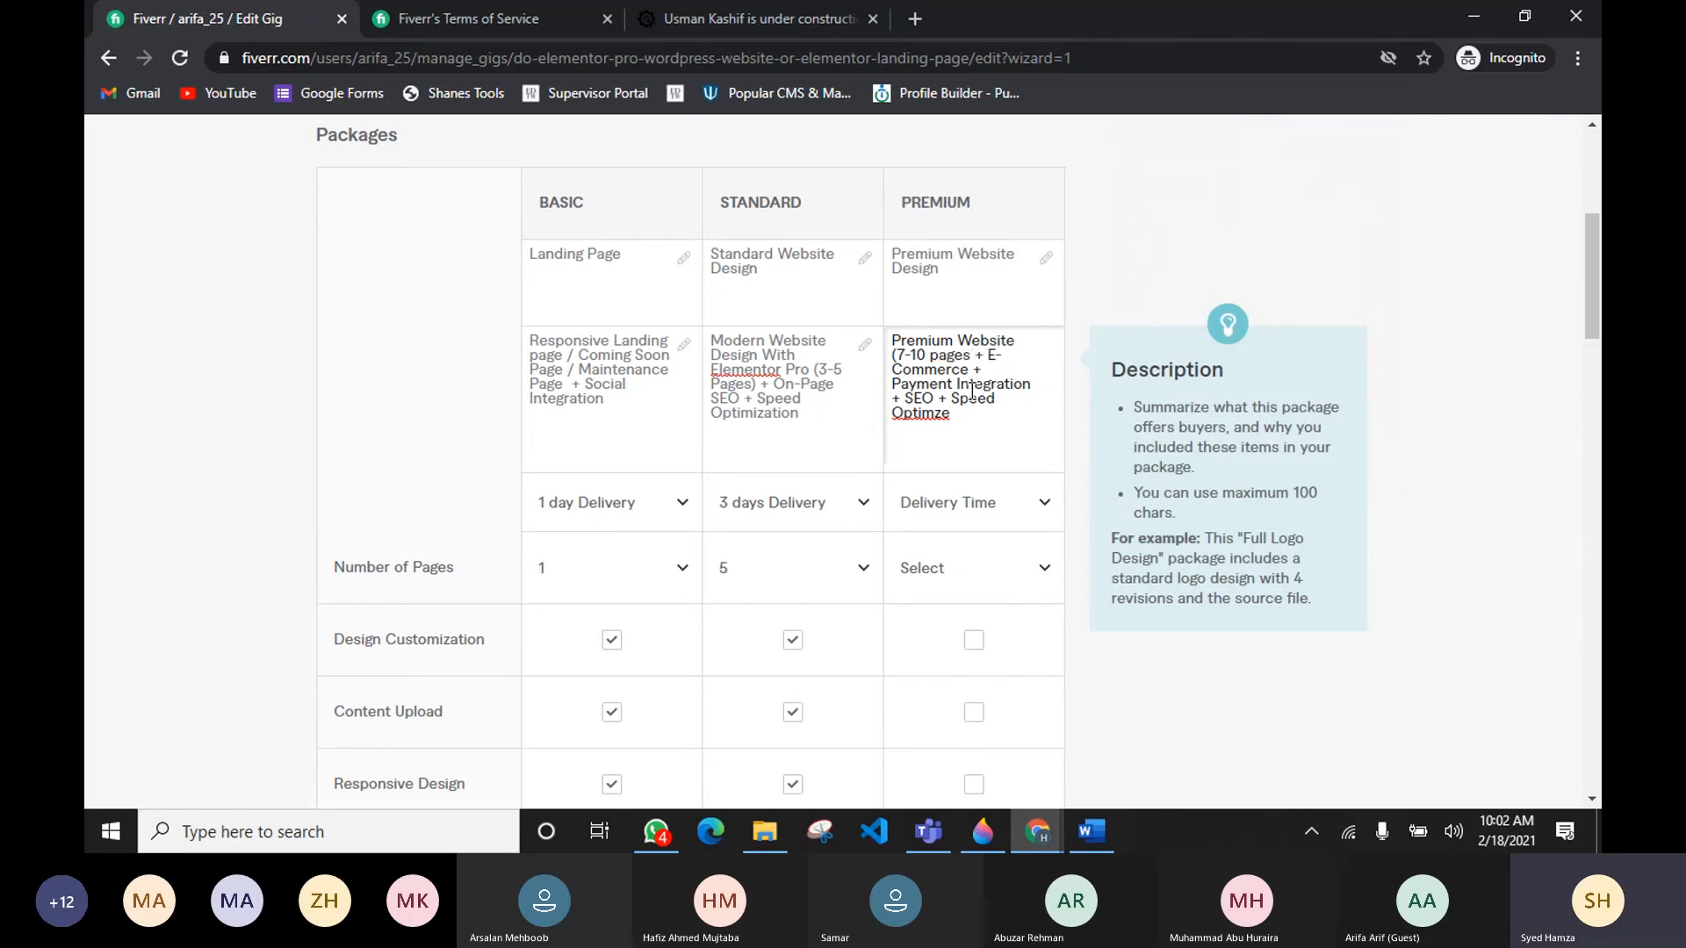
text( ))
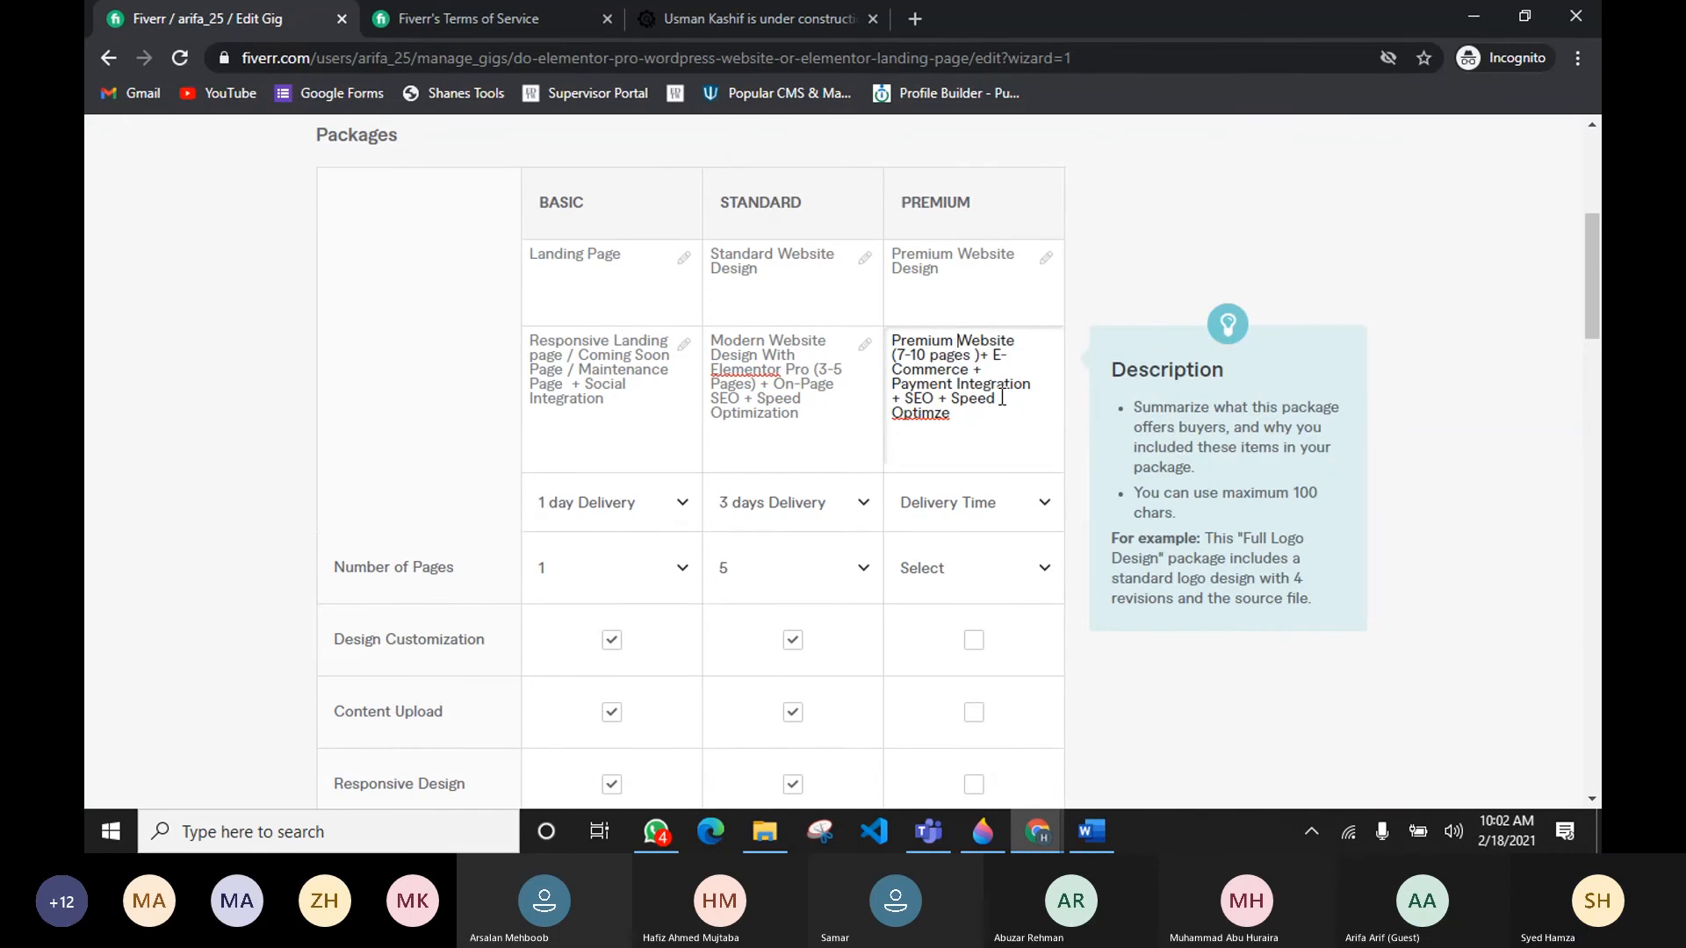
text(E)
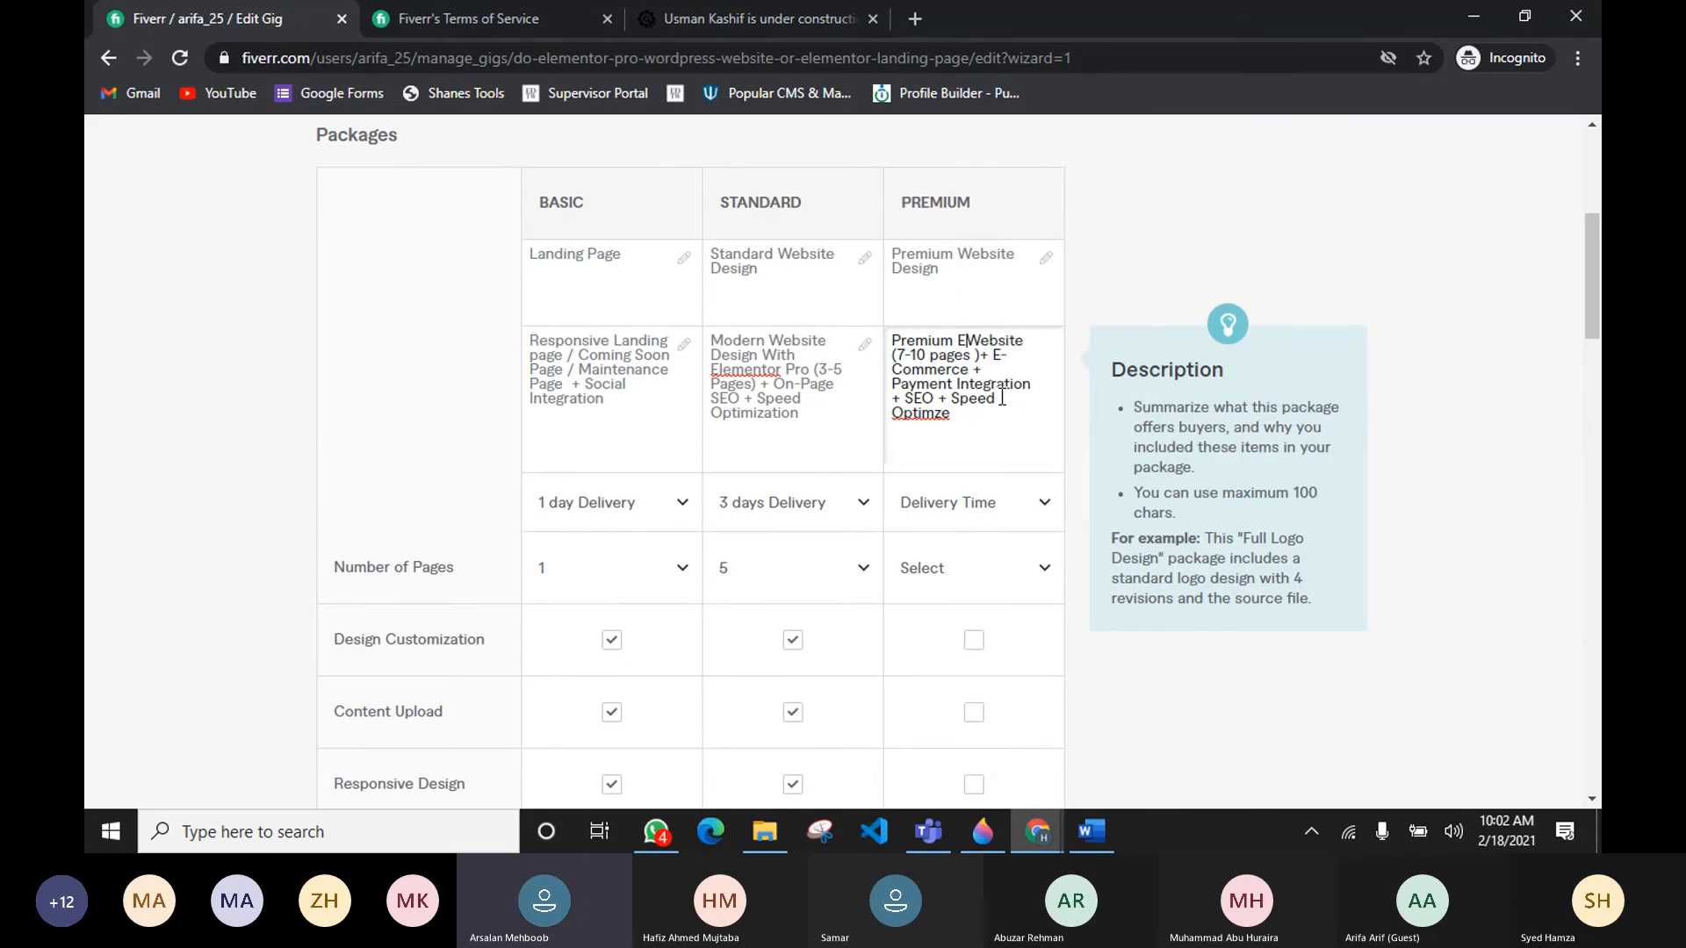
text(lementor pro)
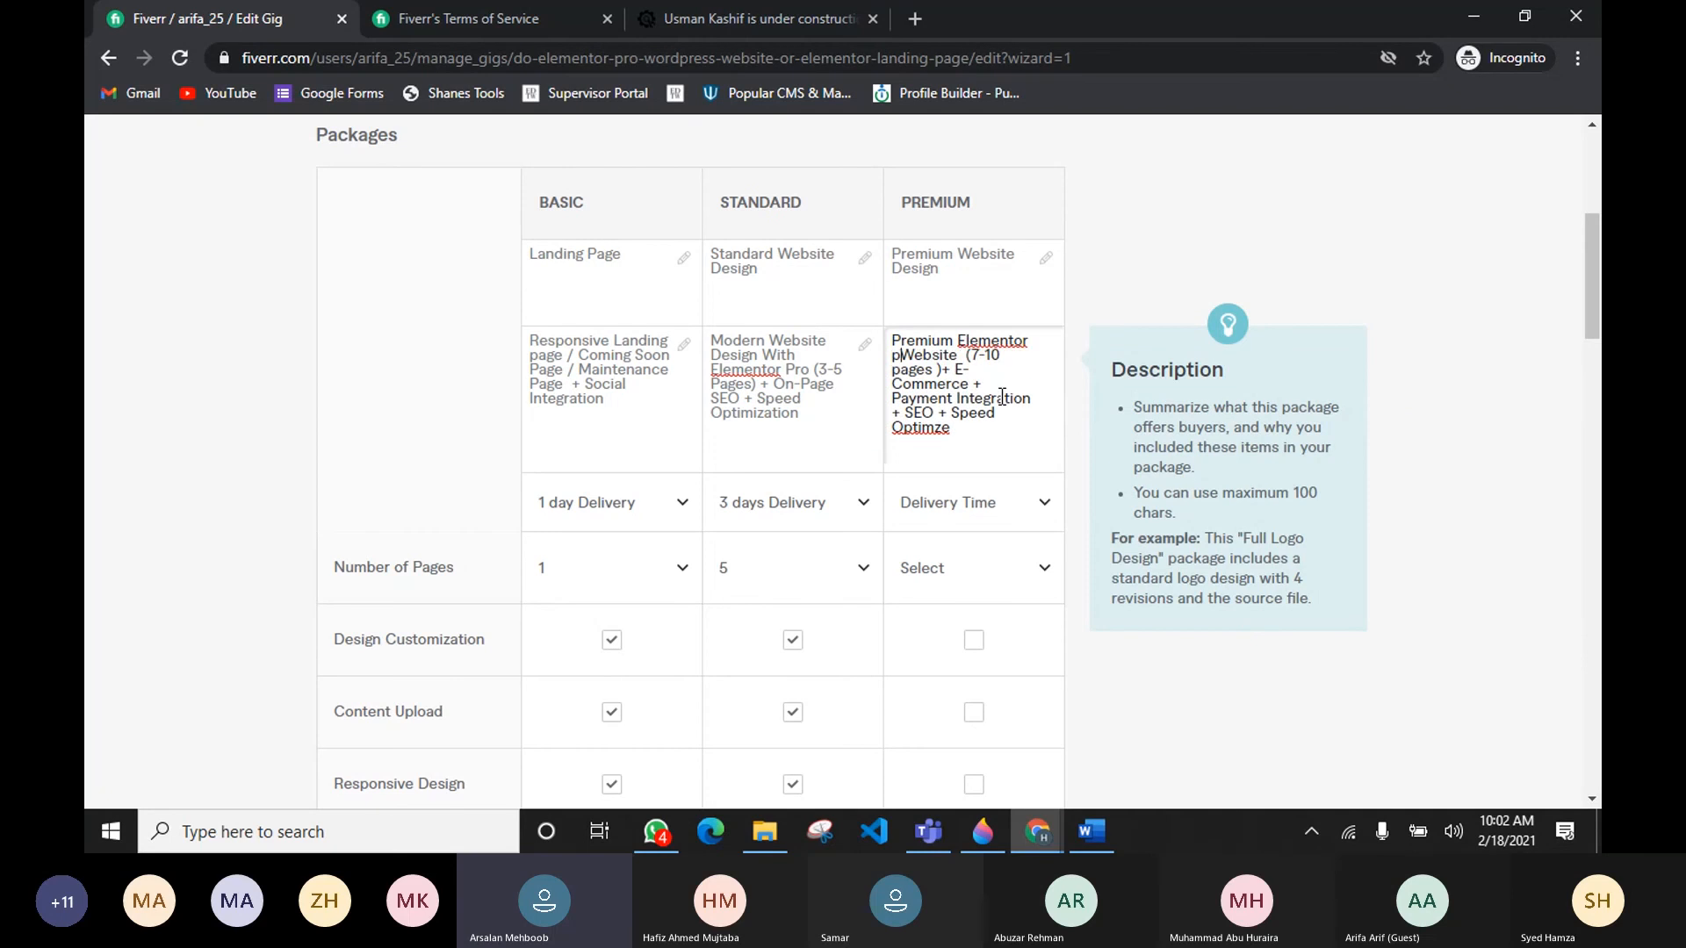
Step: Insert Elementor Pro after Premium so the Premium description begins Premium Elementor Pro Website
key(BackSpace)
key(BackSpace)
key(BackSpace)
text(Pro)
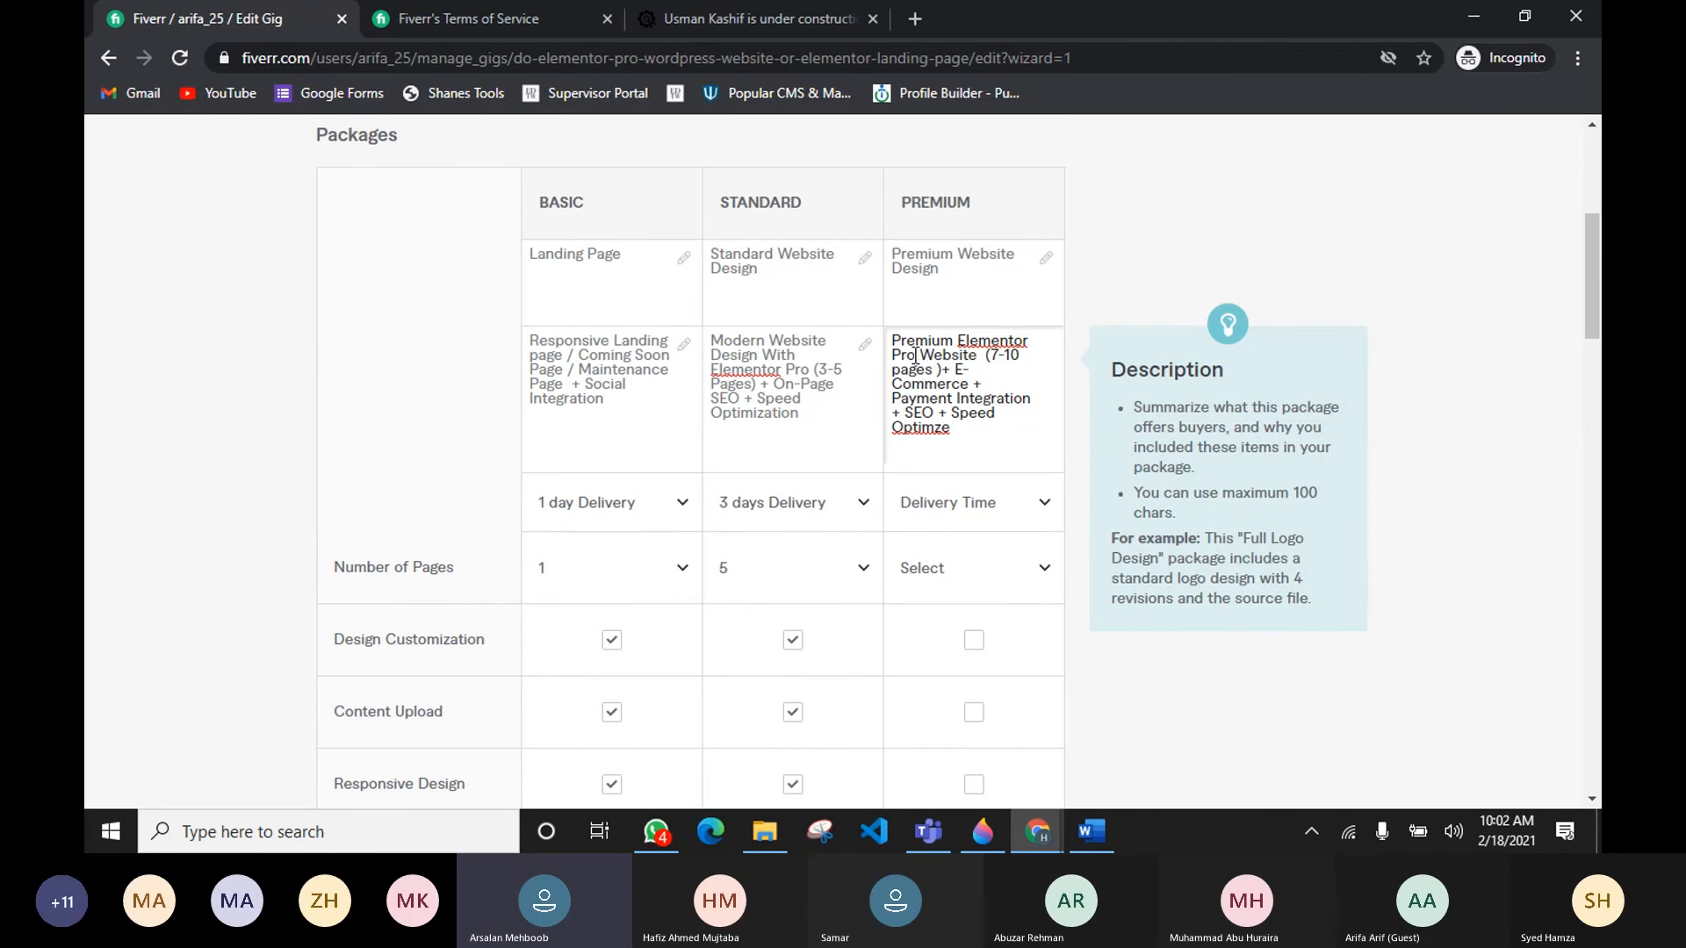
click(986, 356)
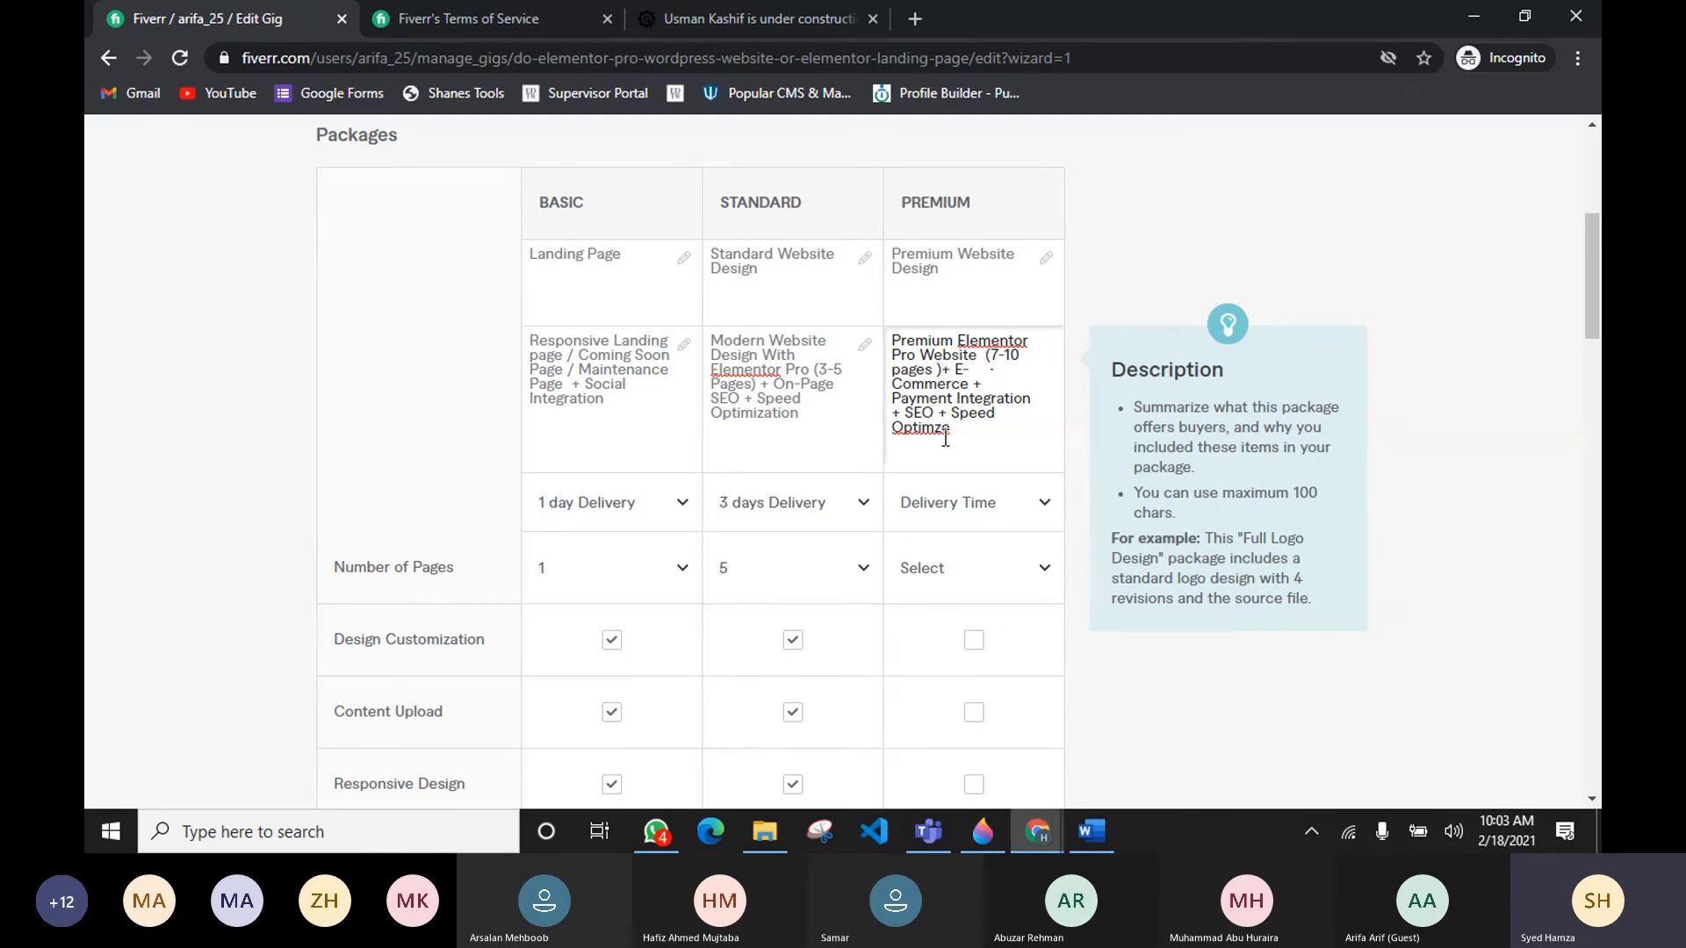
scroll(970, 487, down, 1)
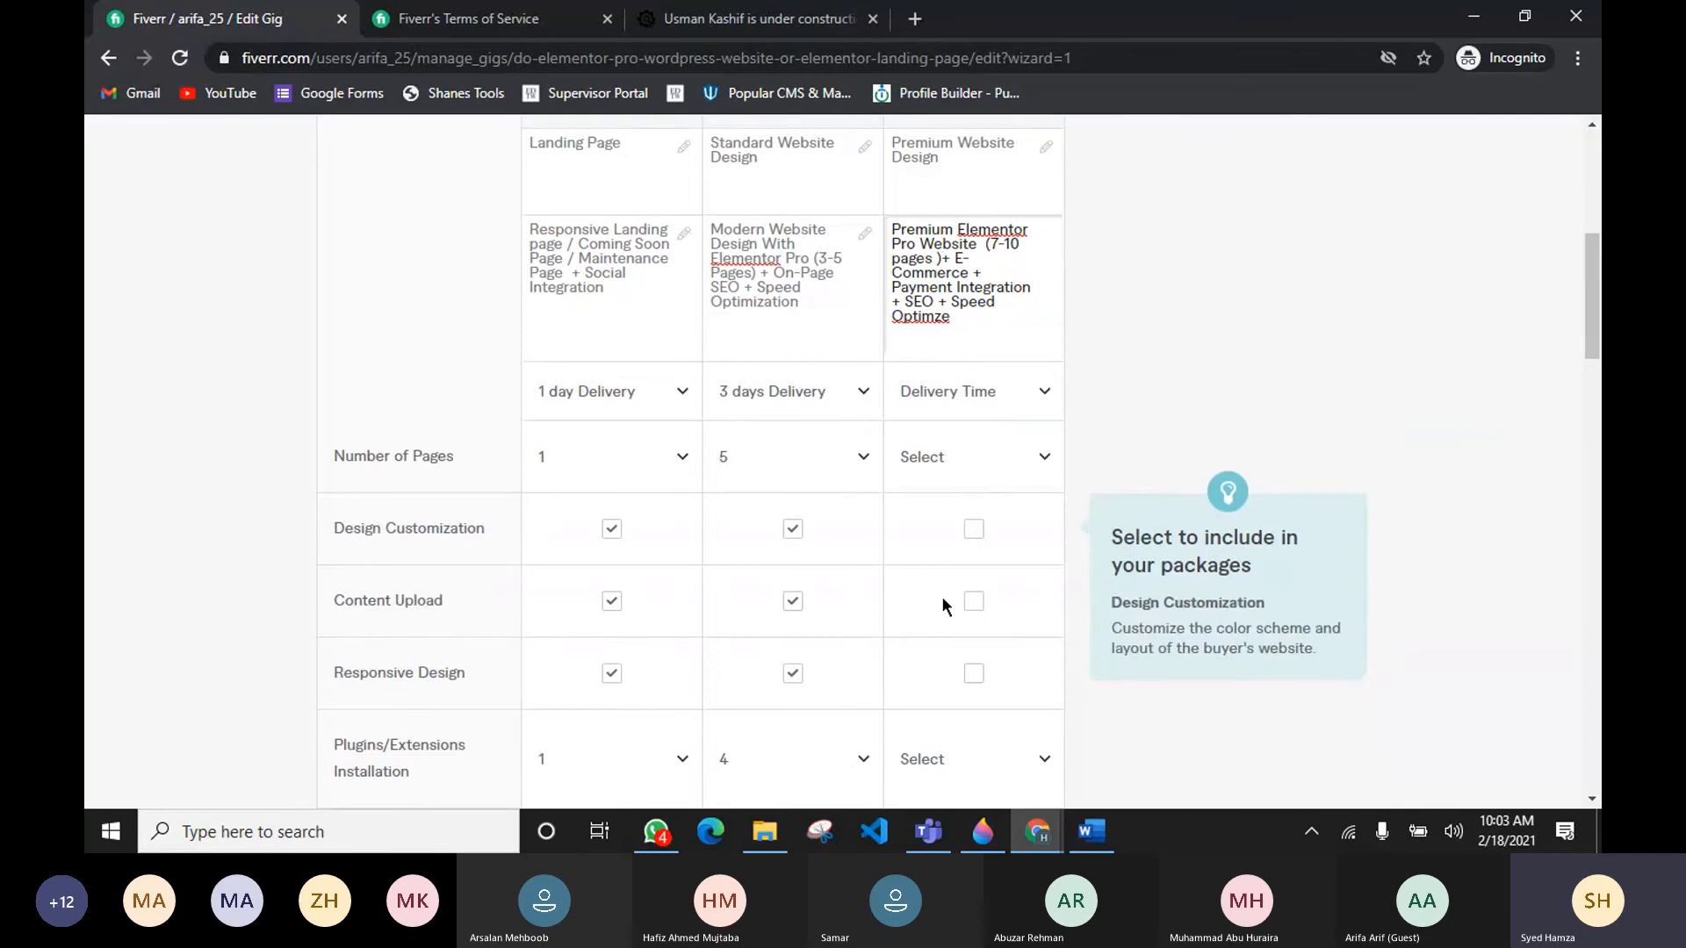
mouse_move(928, 831)
click(977, 771)
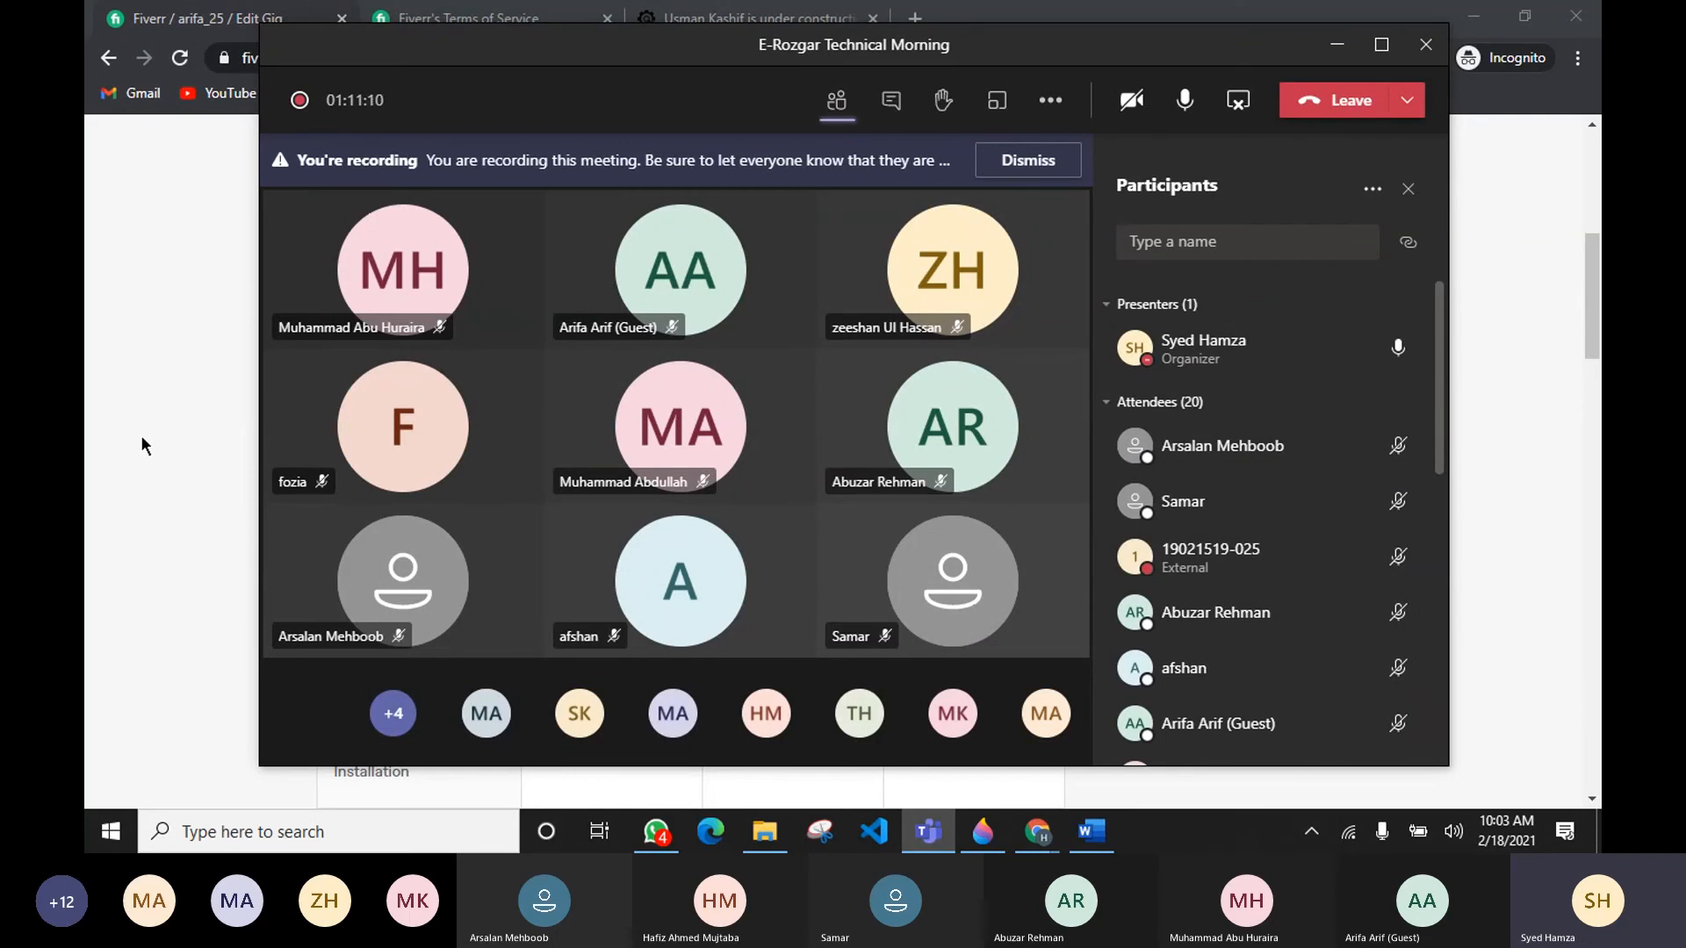
click(162, 443)
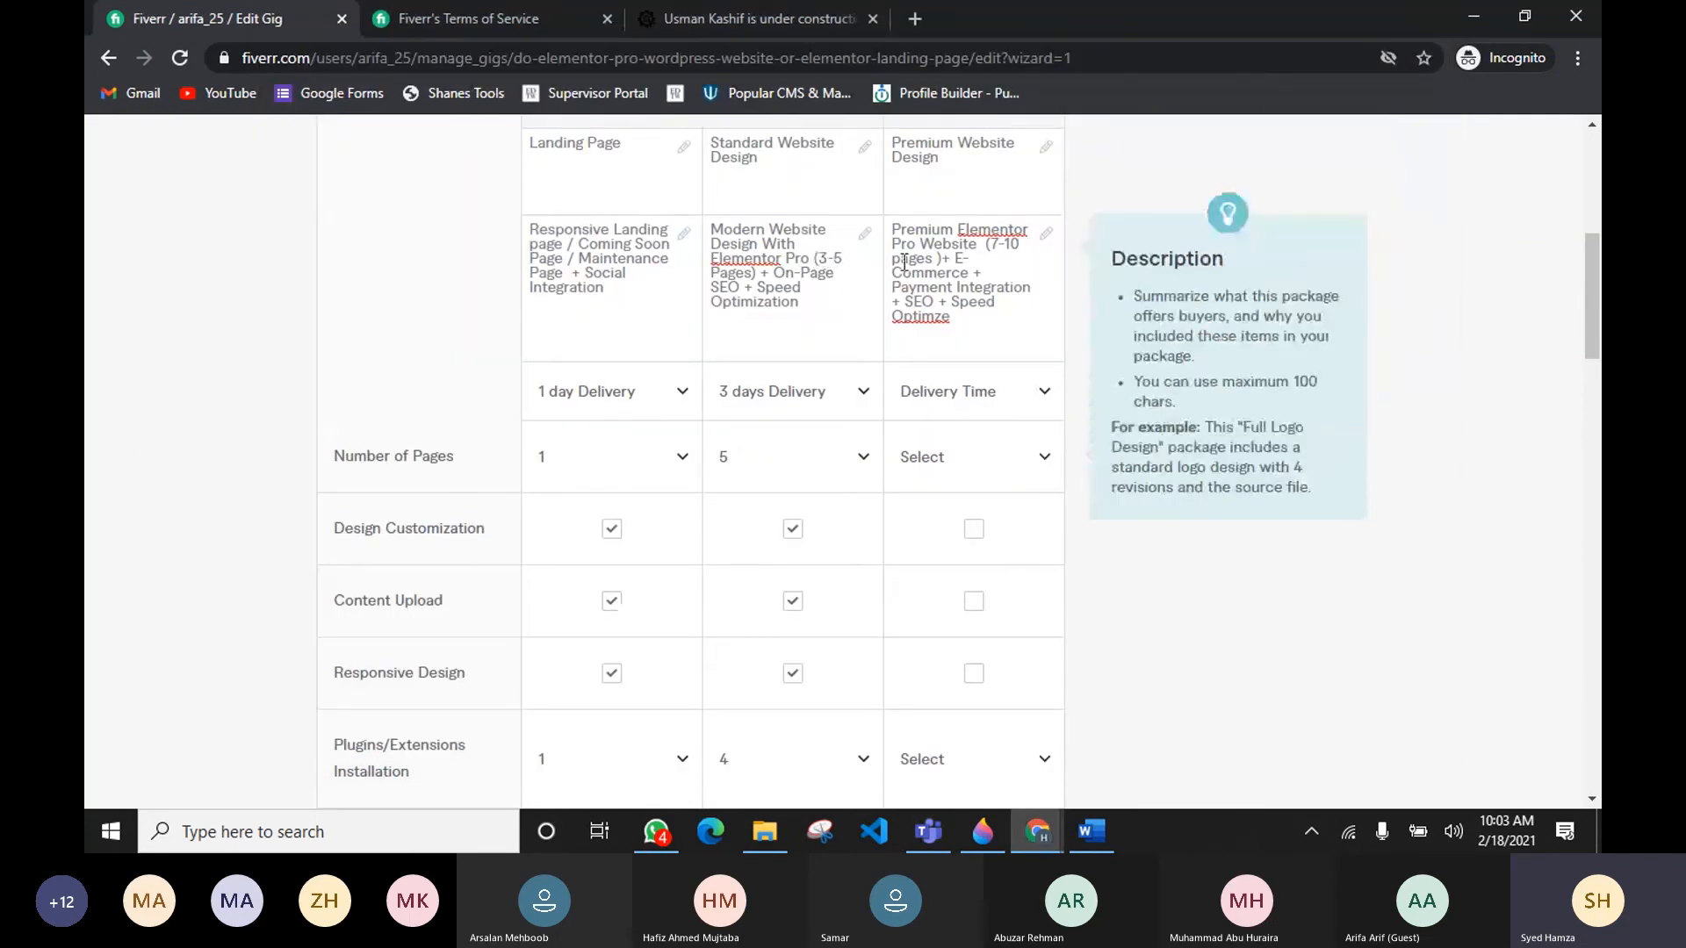
Step: Correct the spelling of Optimze to Optimize at the end of the Premium description
click(834, 257)
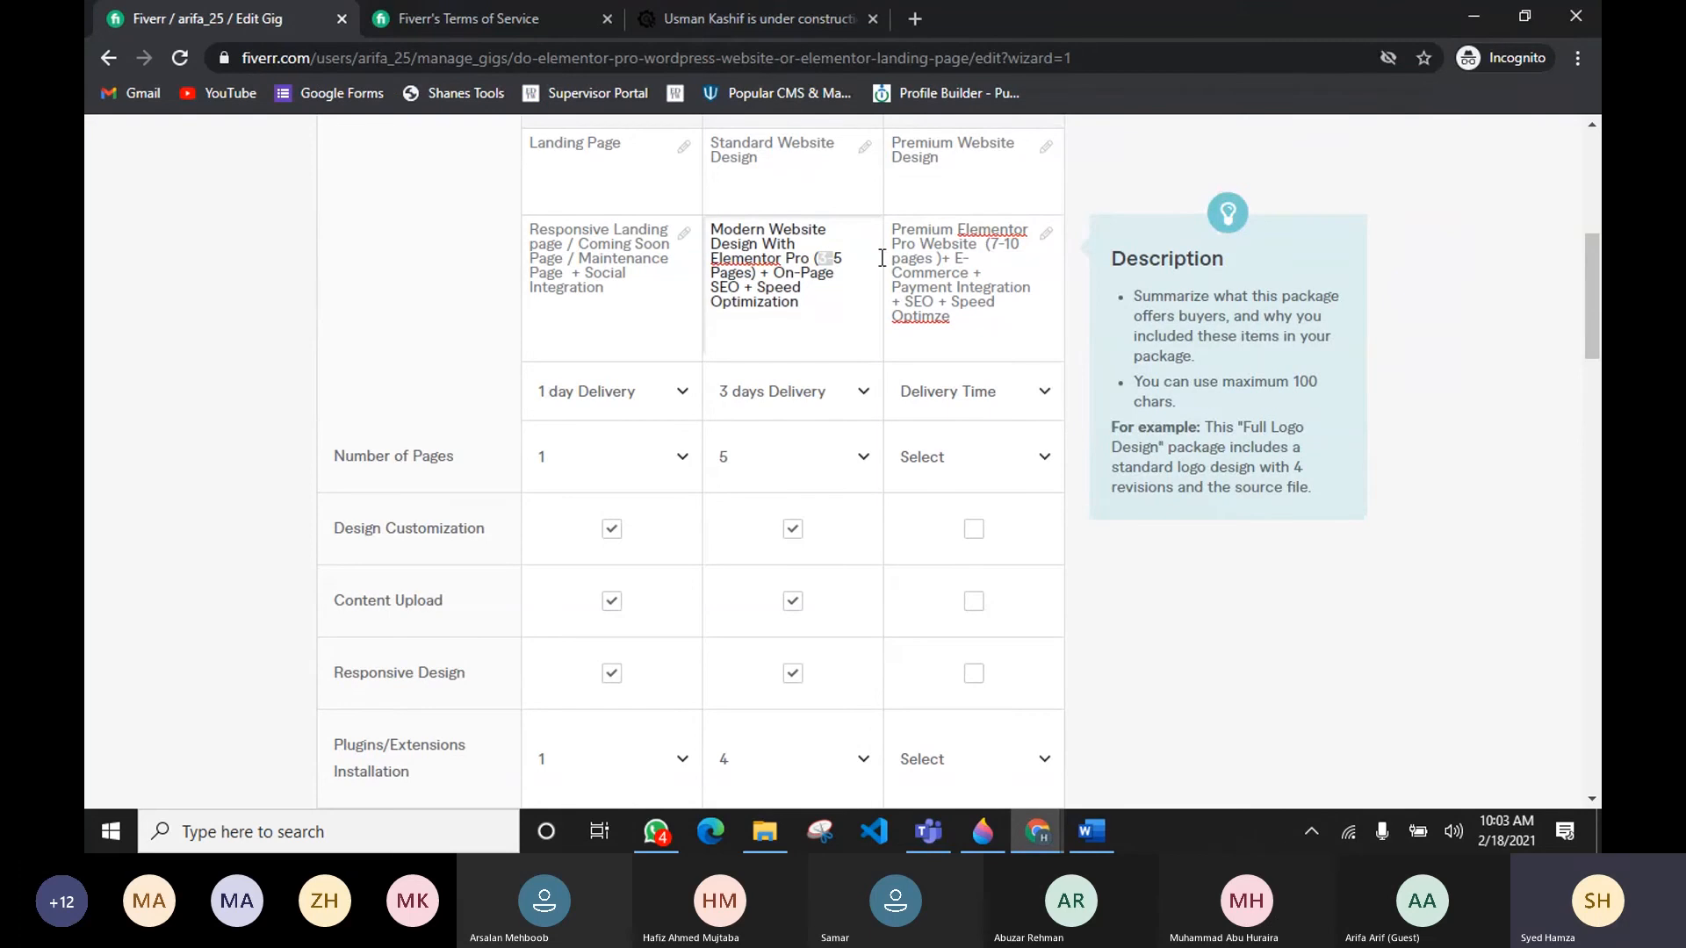
click(996, 246)
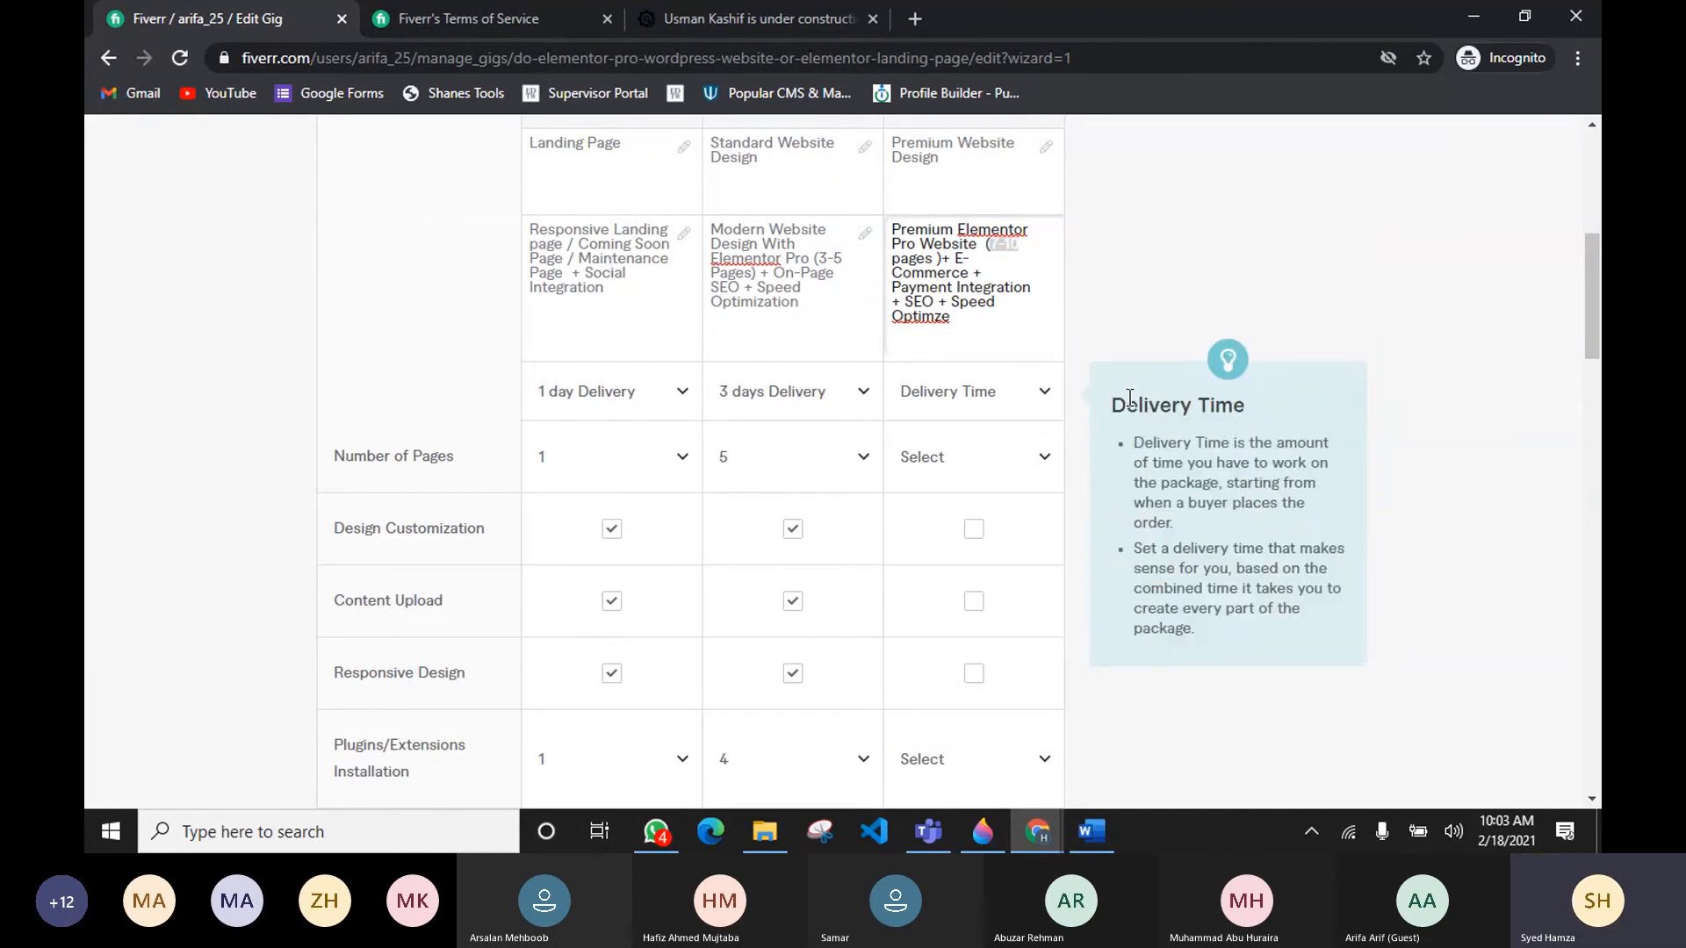
click(976, 322)
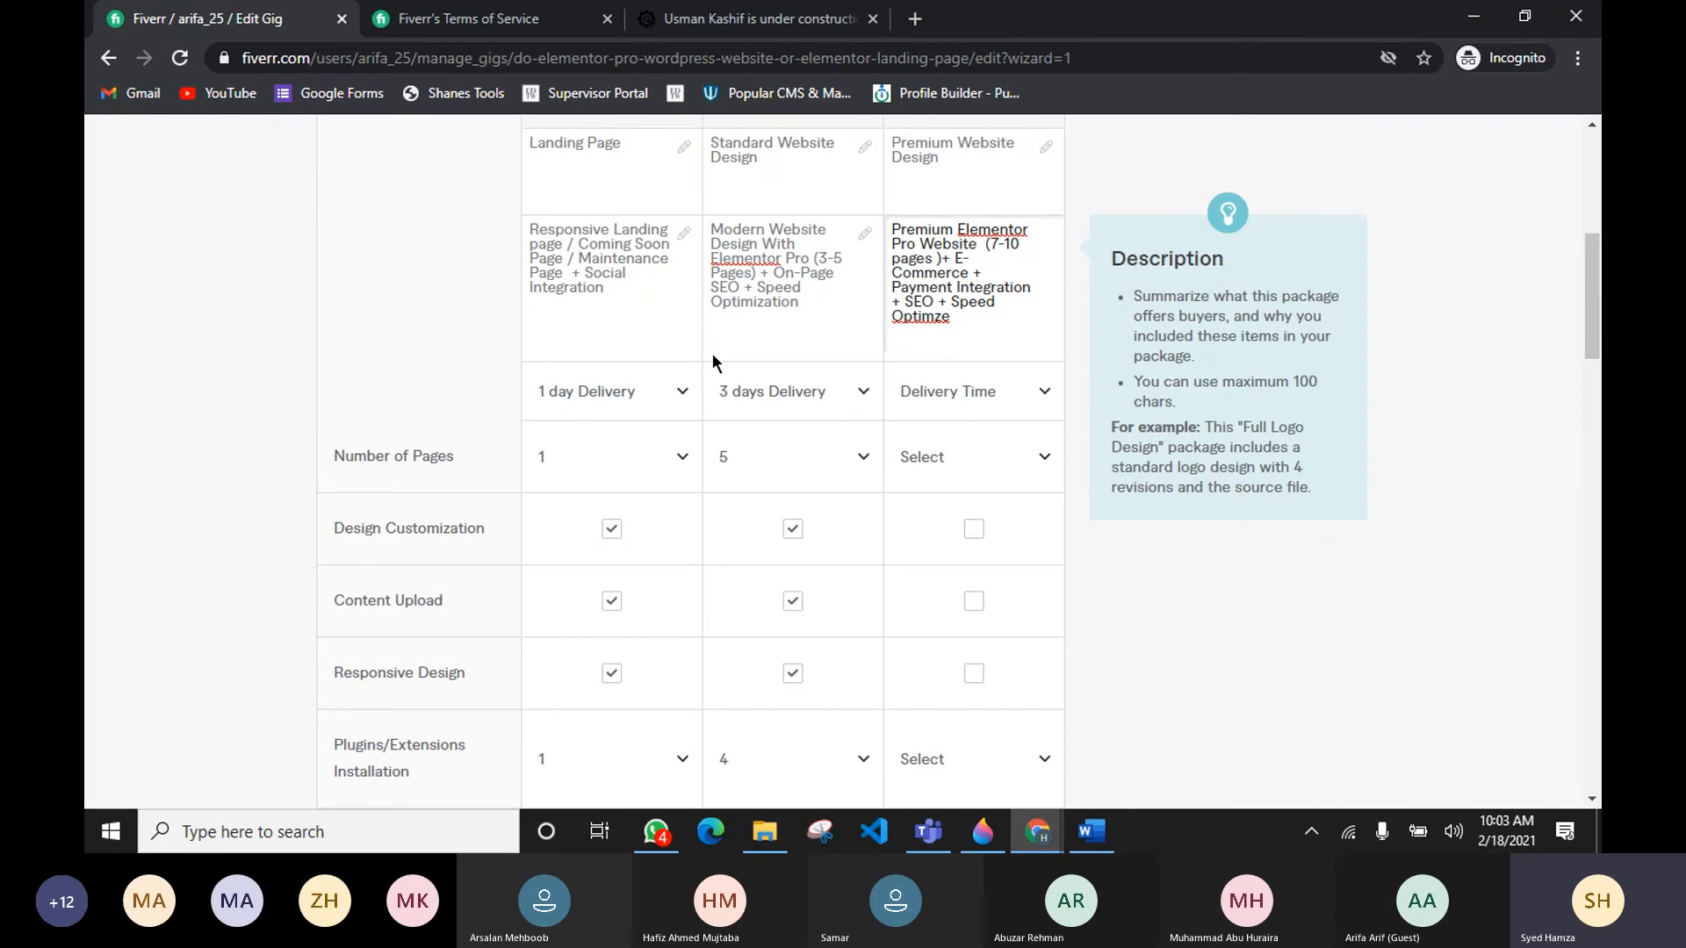
click(928, 832)
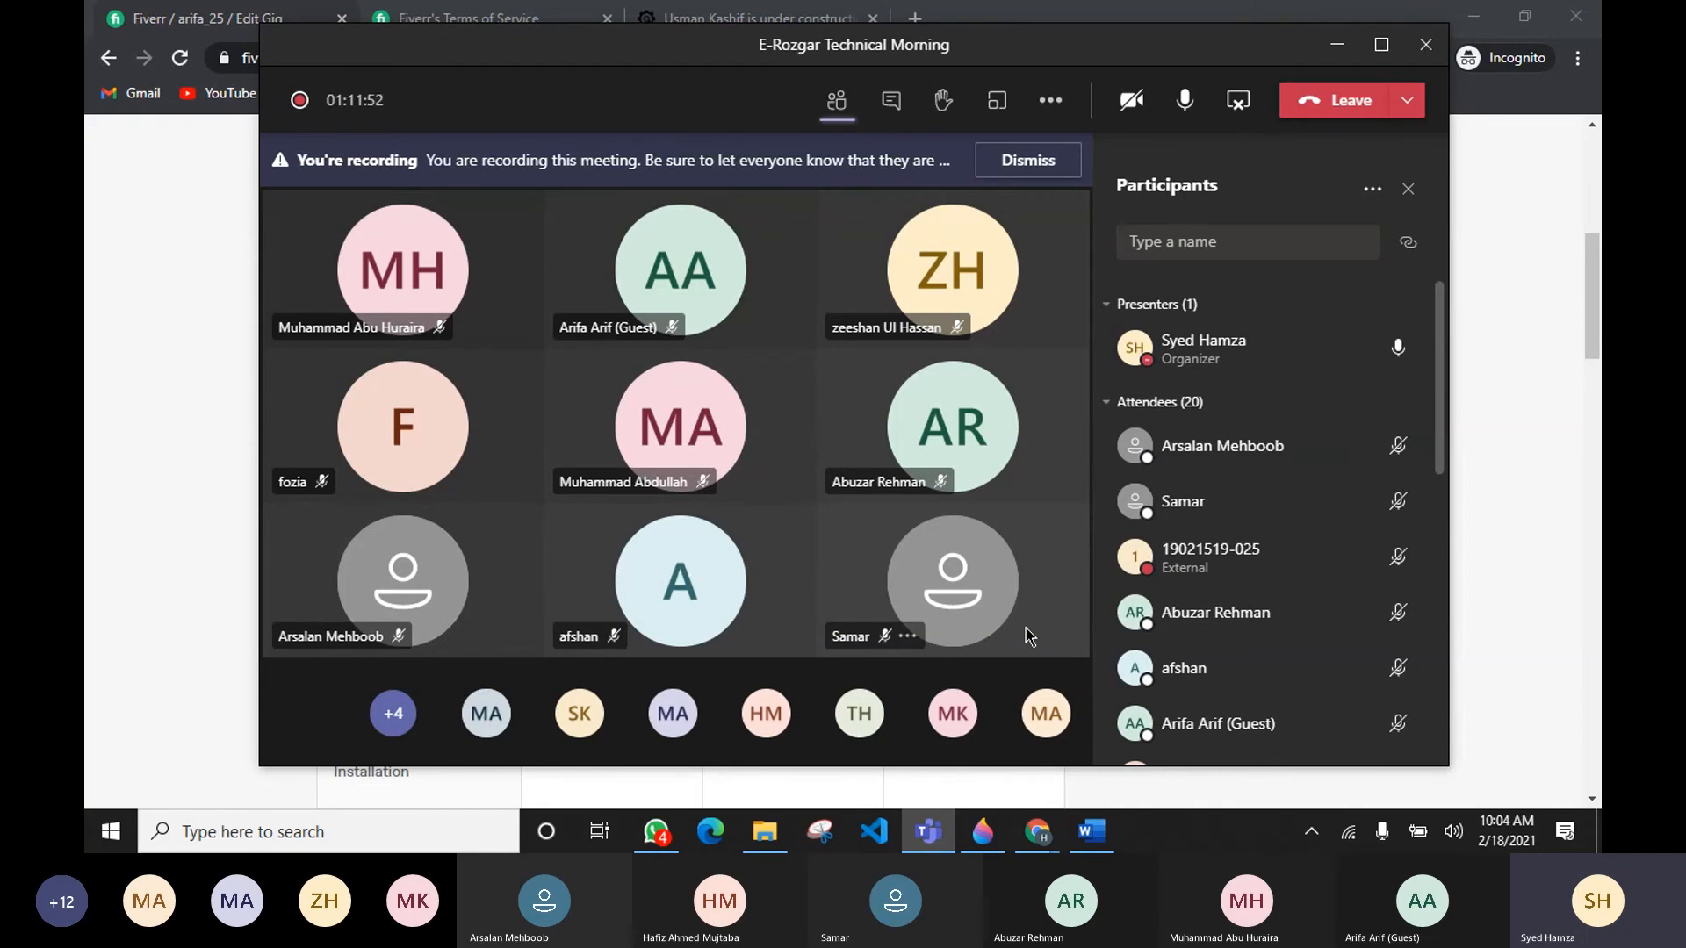
click(218, 568)
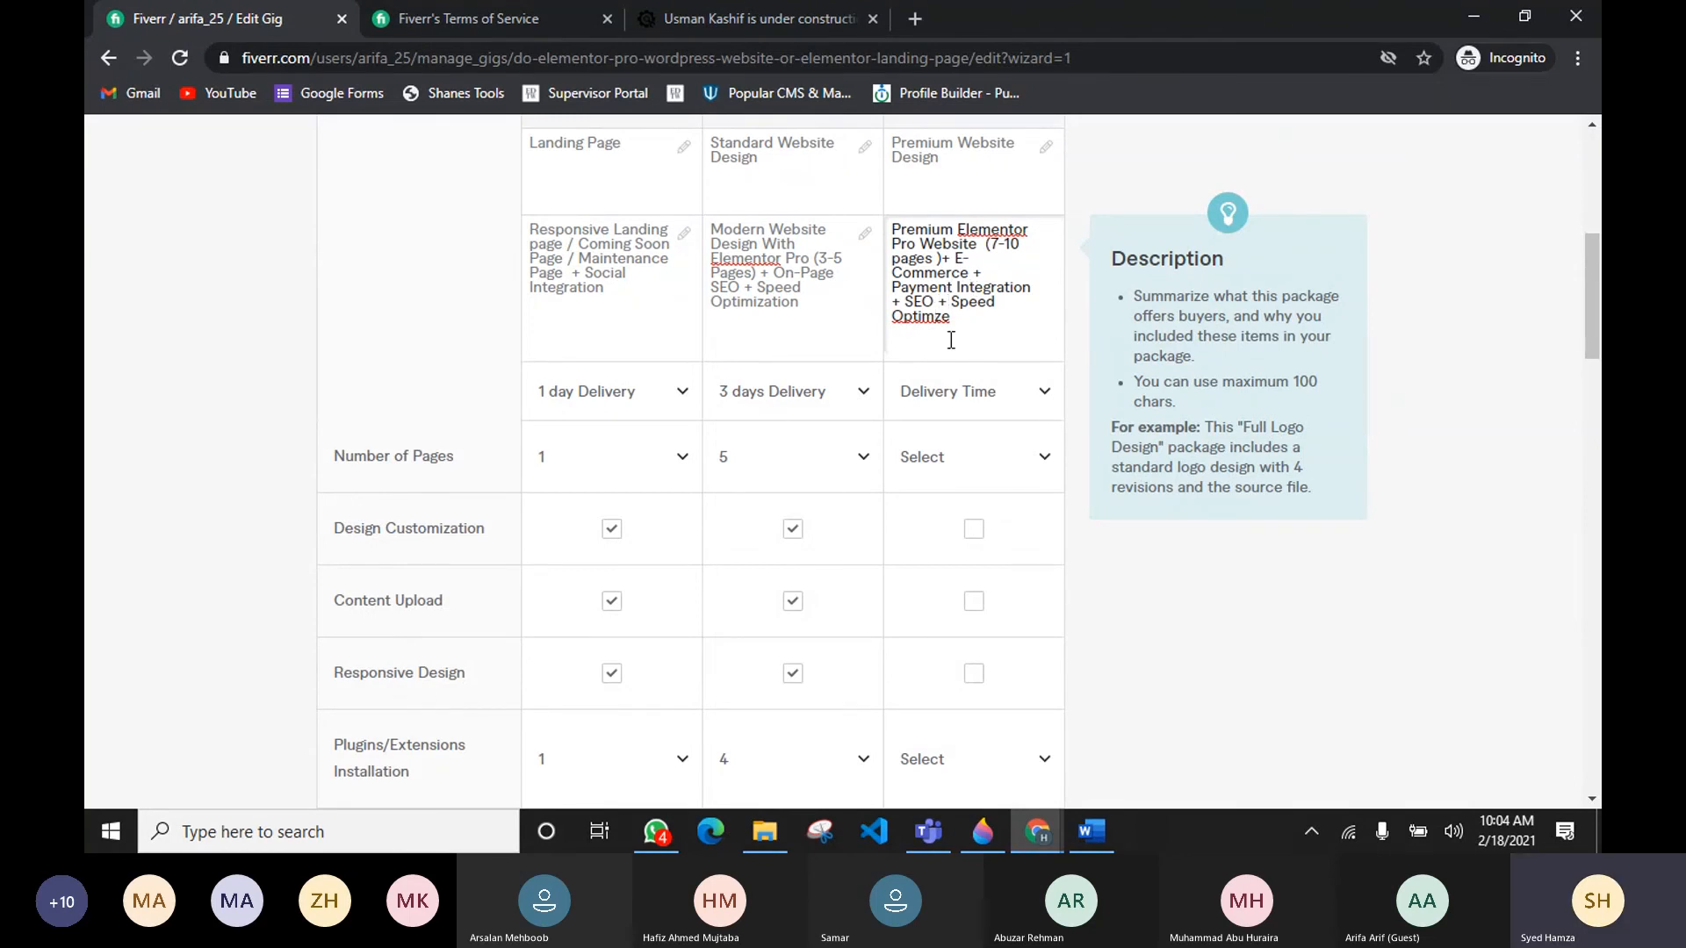
key(BackSpace)
text(i)
mouse_move(893, 400)
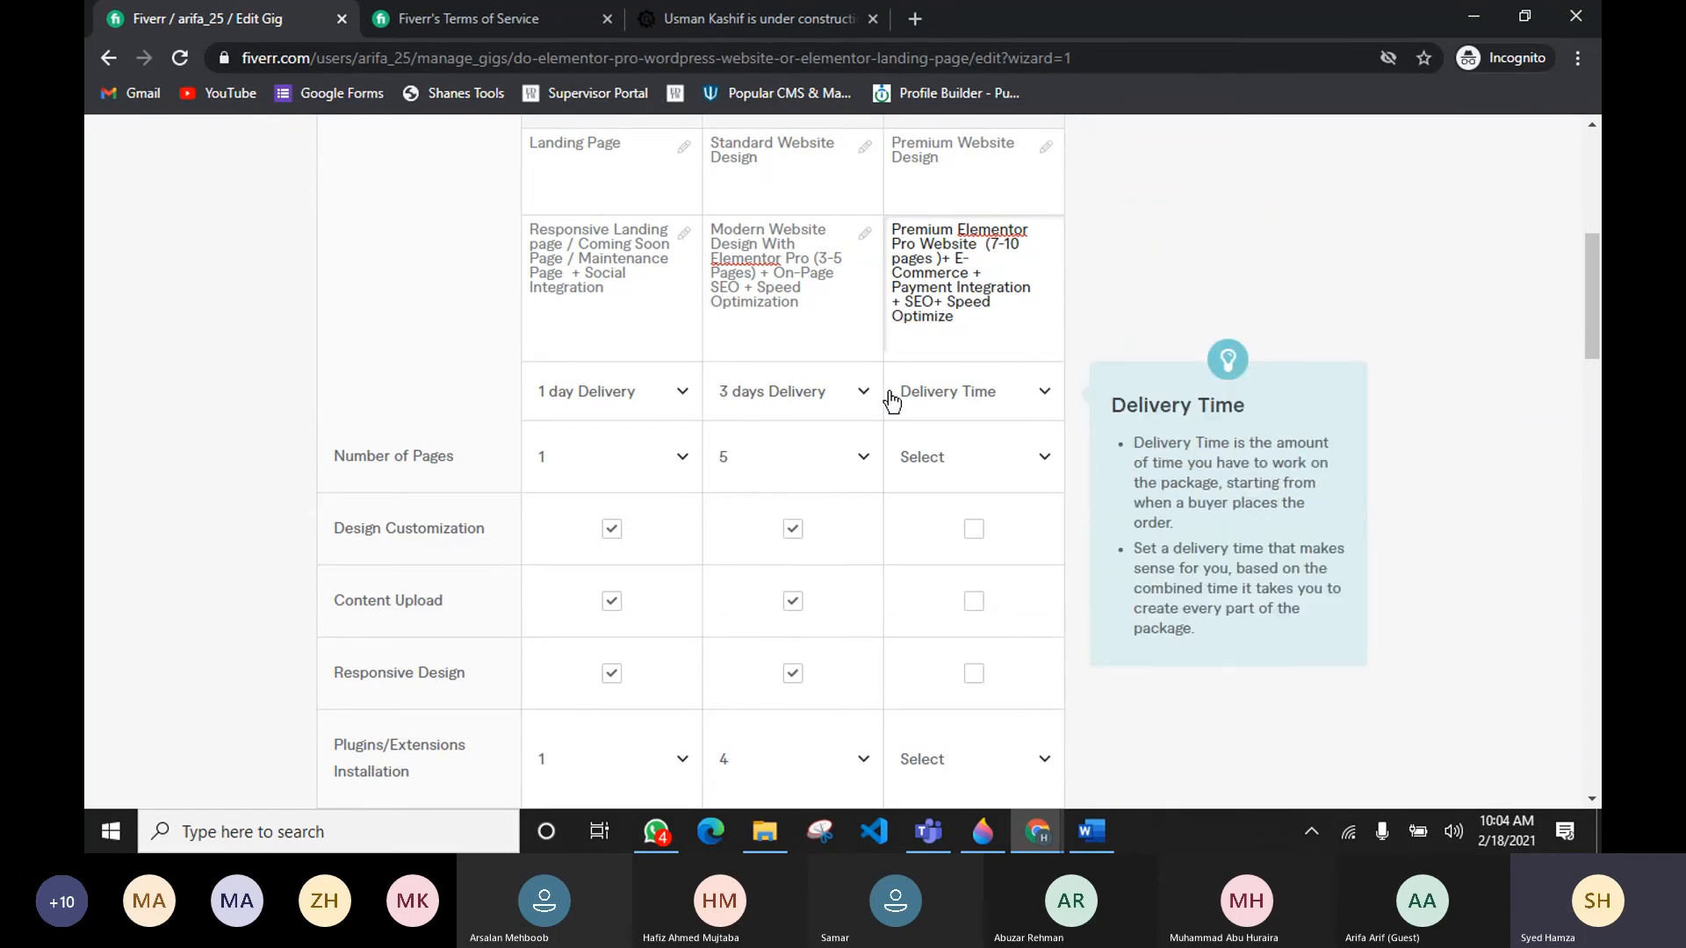
Step: Set the Premium package delivery time to 7 days Delivery
scroll(846, 387, down, 3)
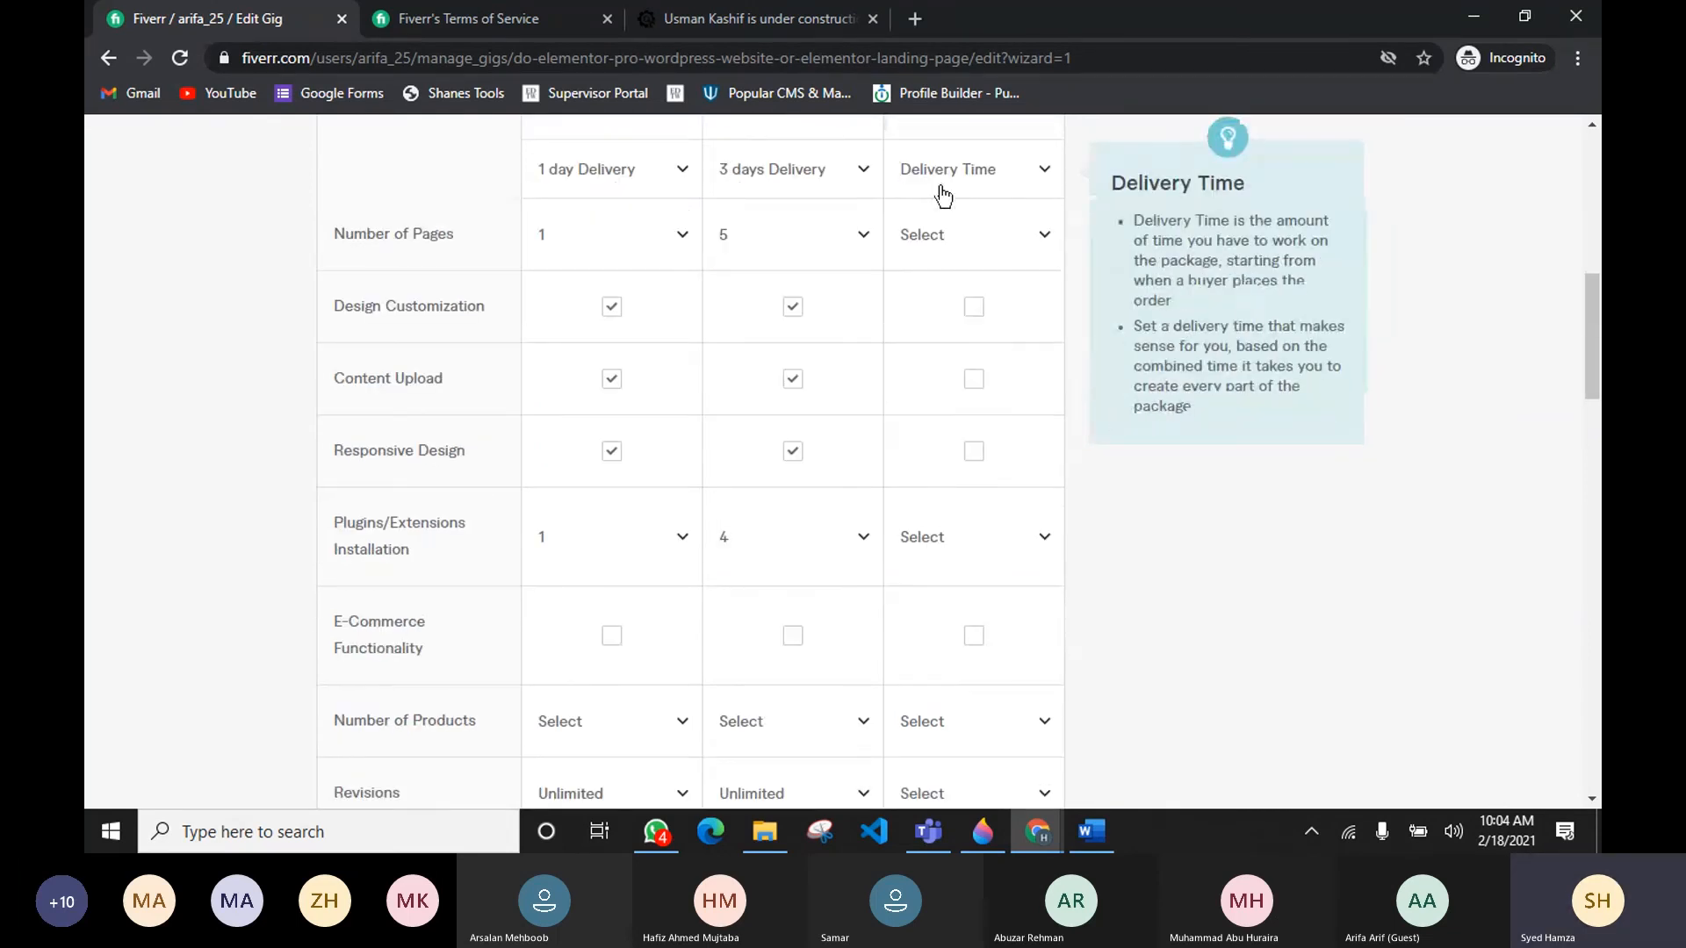
click(943, 195)
scroll(973, 408, down, 4)
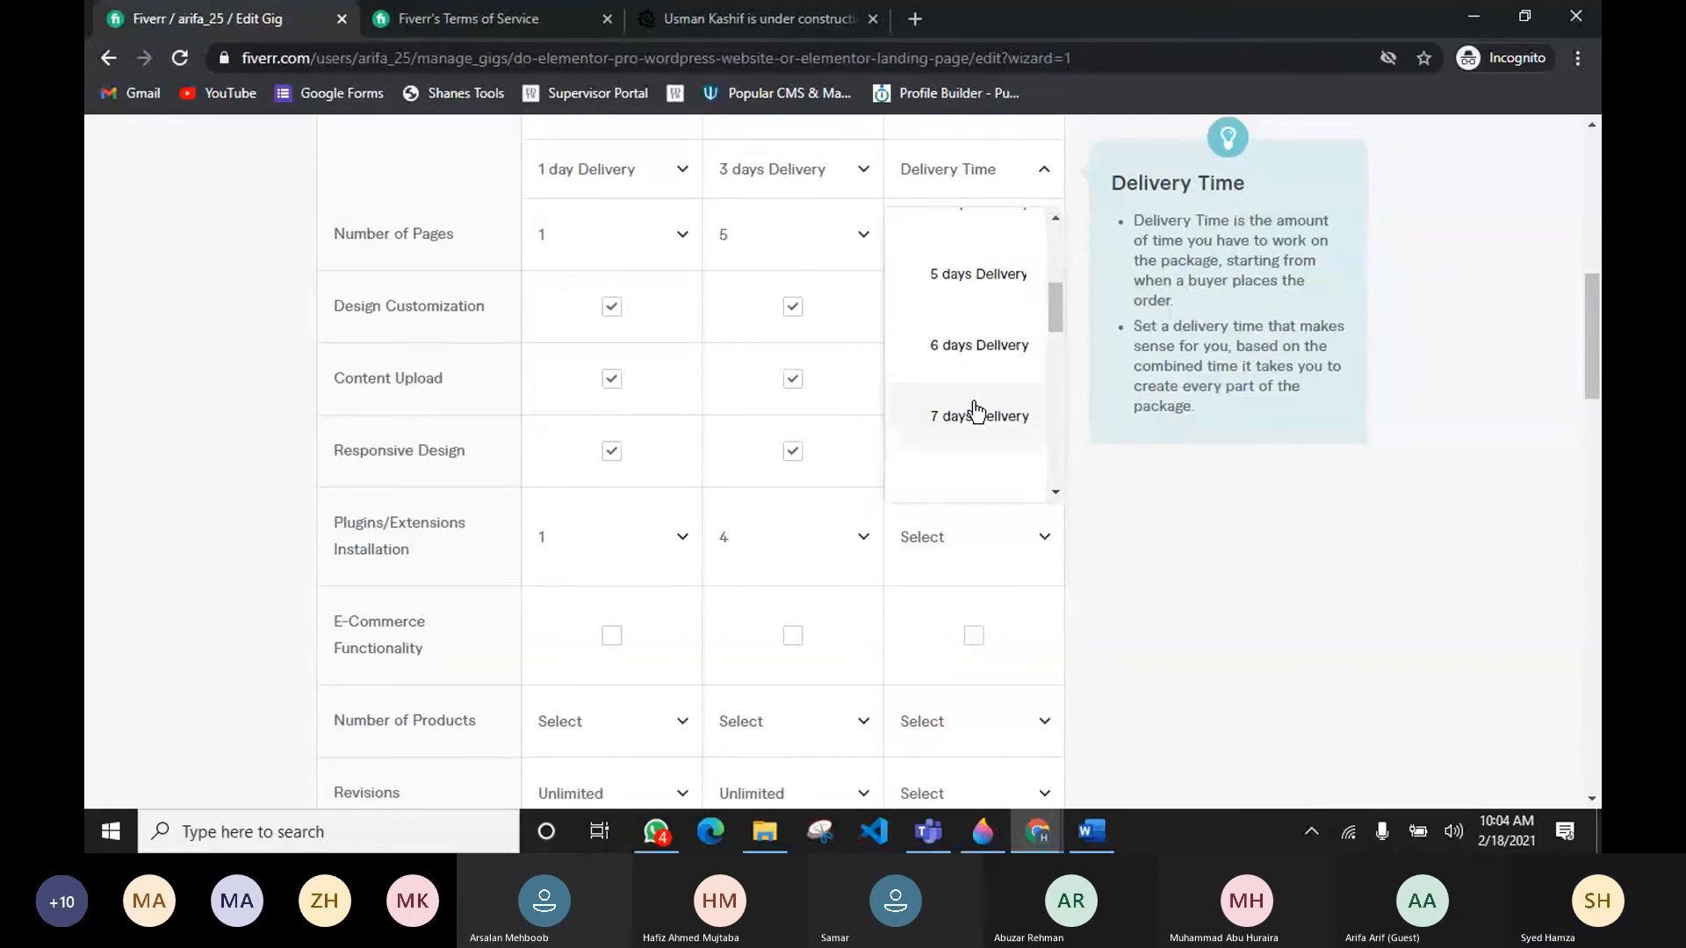
click(975, 413)
Step: Set the Premium package's number of pages to 10
click(943, 235)
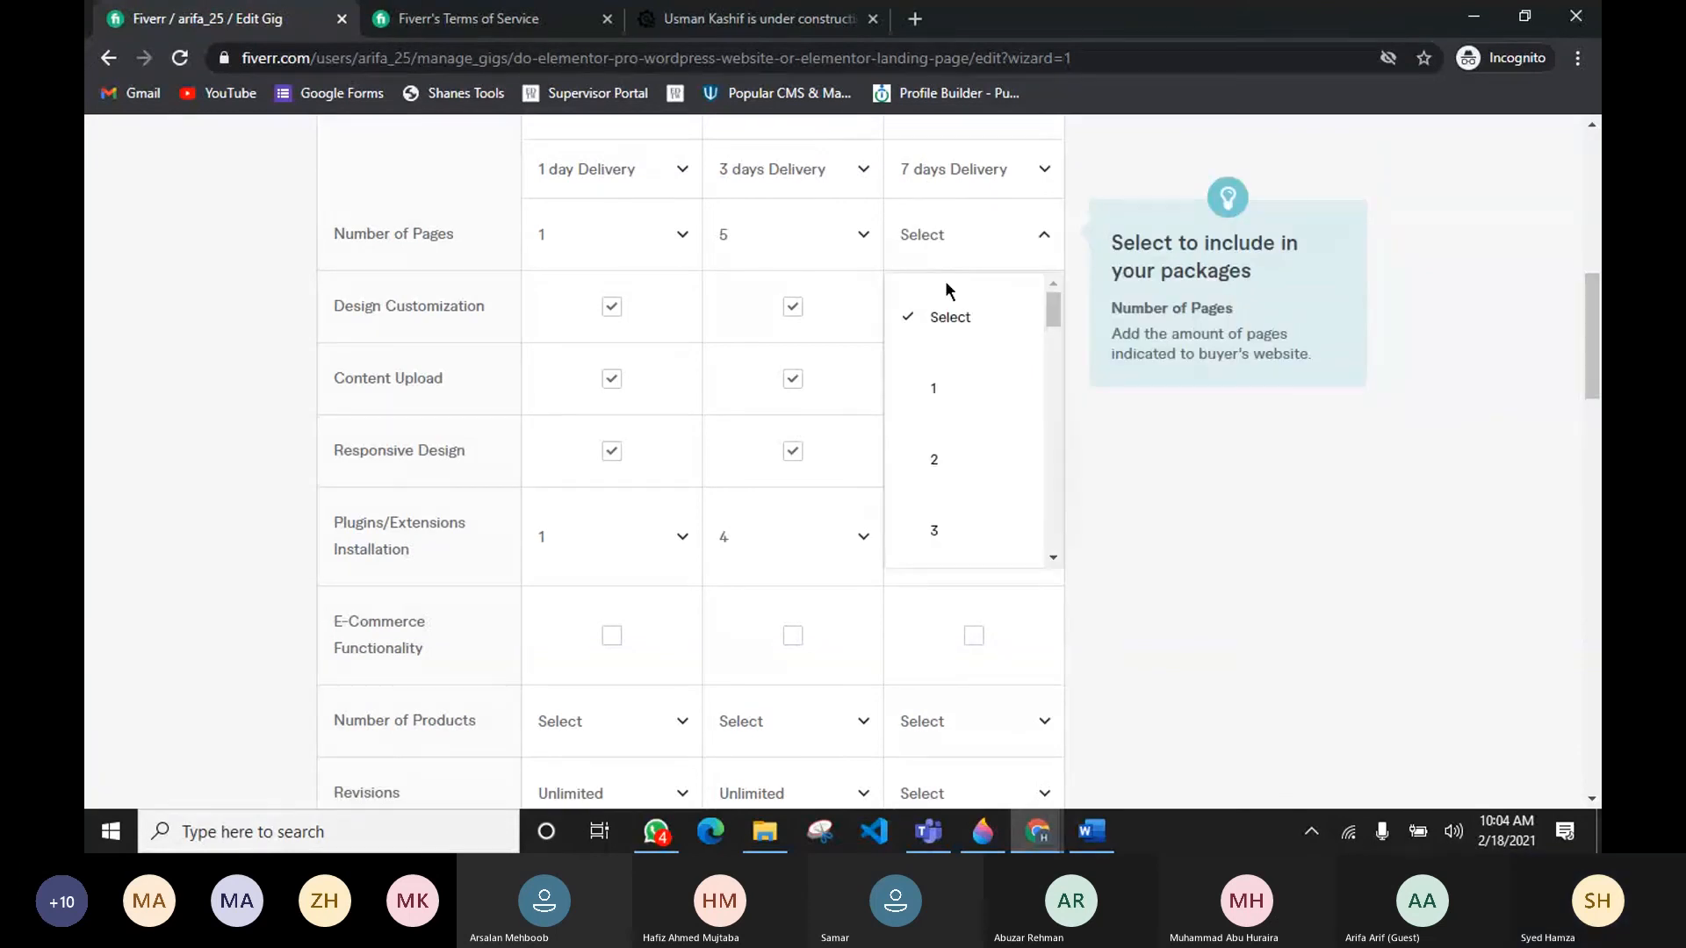
scroll(957, 404, down, 7)
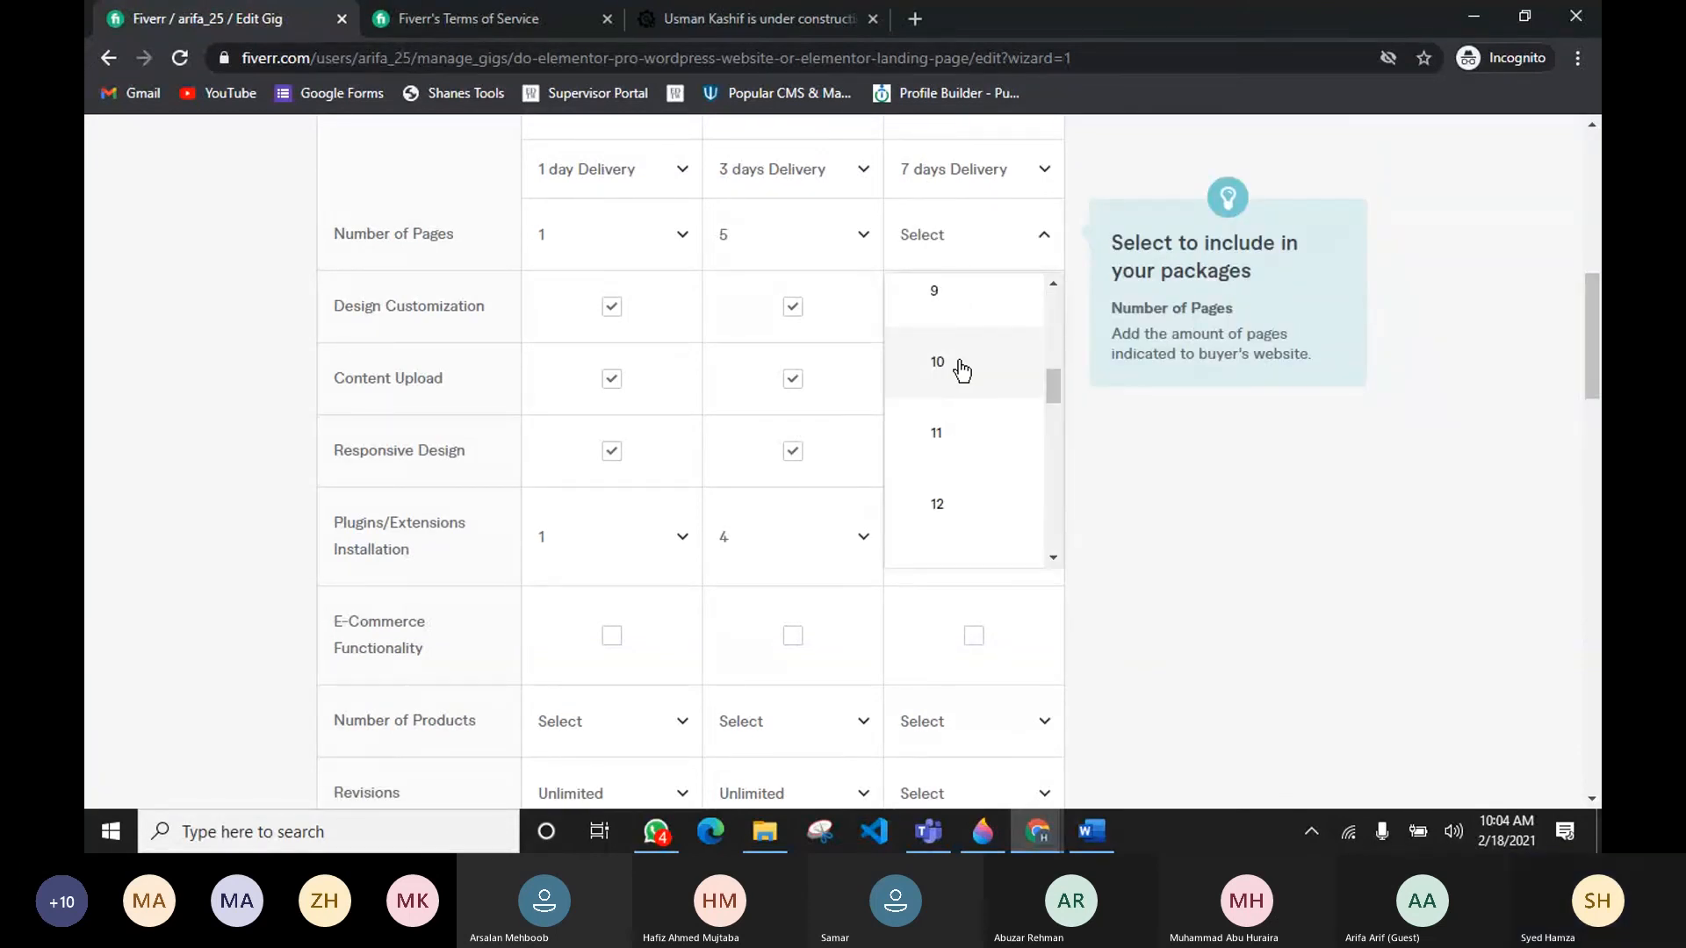
click(962, 367)
Step: Include Design Customization, Content Upload and Responsive Design in the Premium package
click(974, 307)
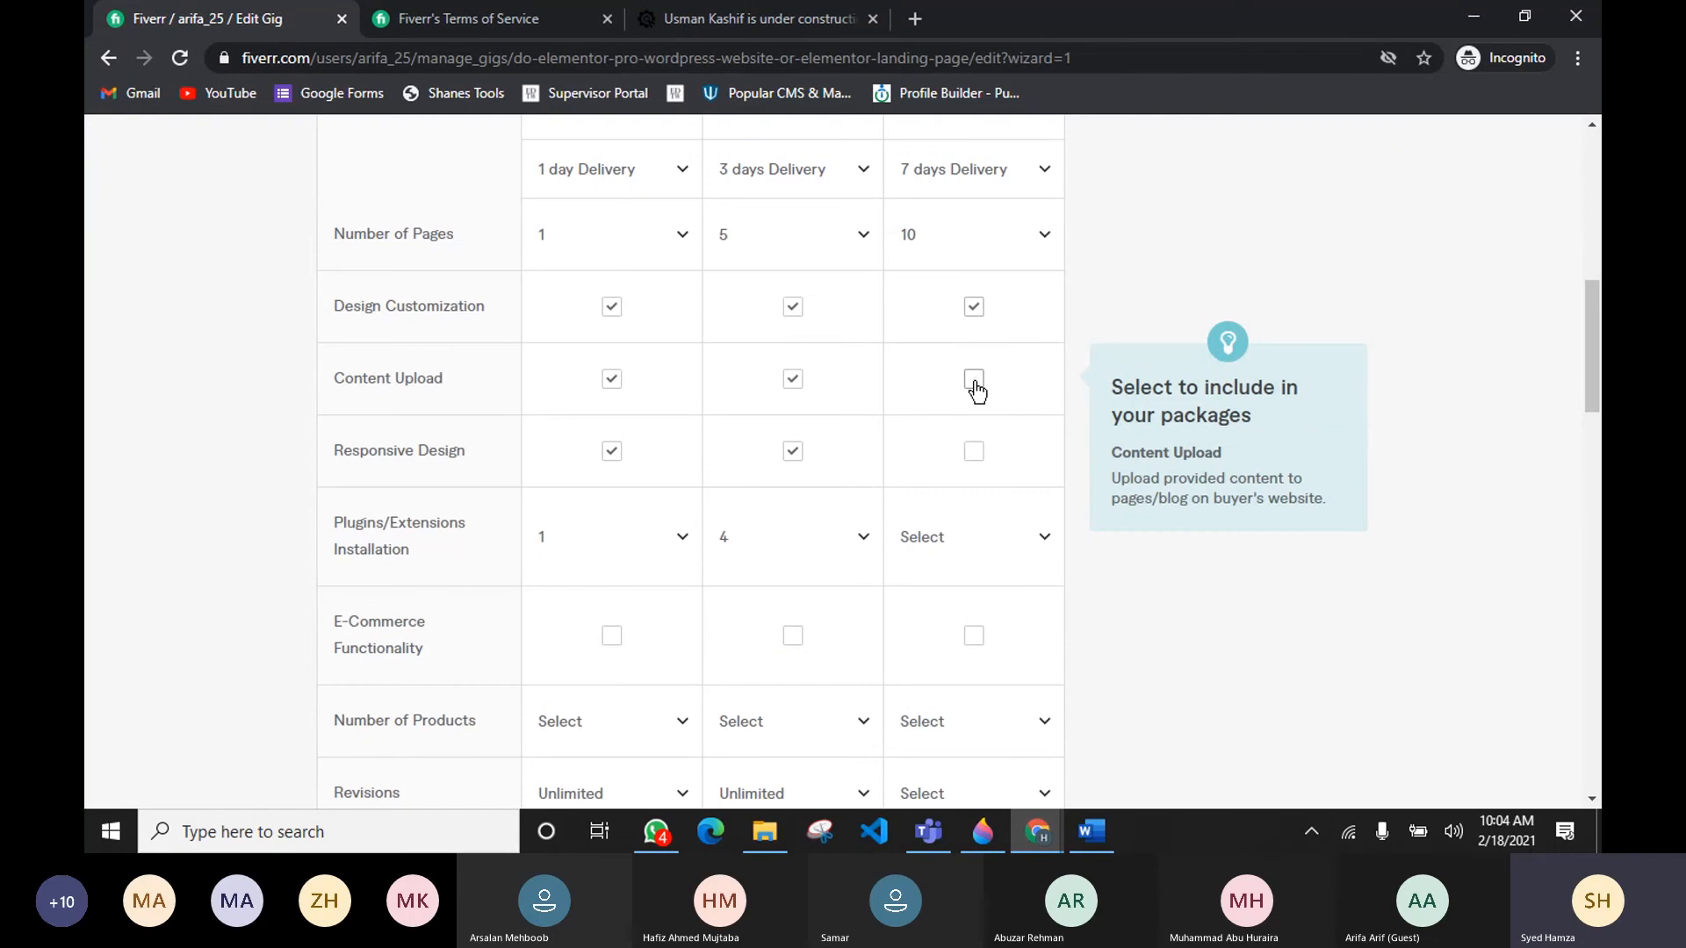
click(974, 382)
click(980, 461)
scroll(980, 461, down, 3)
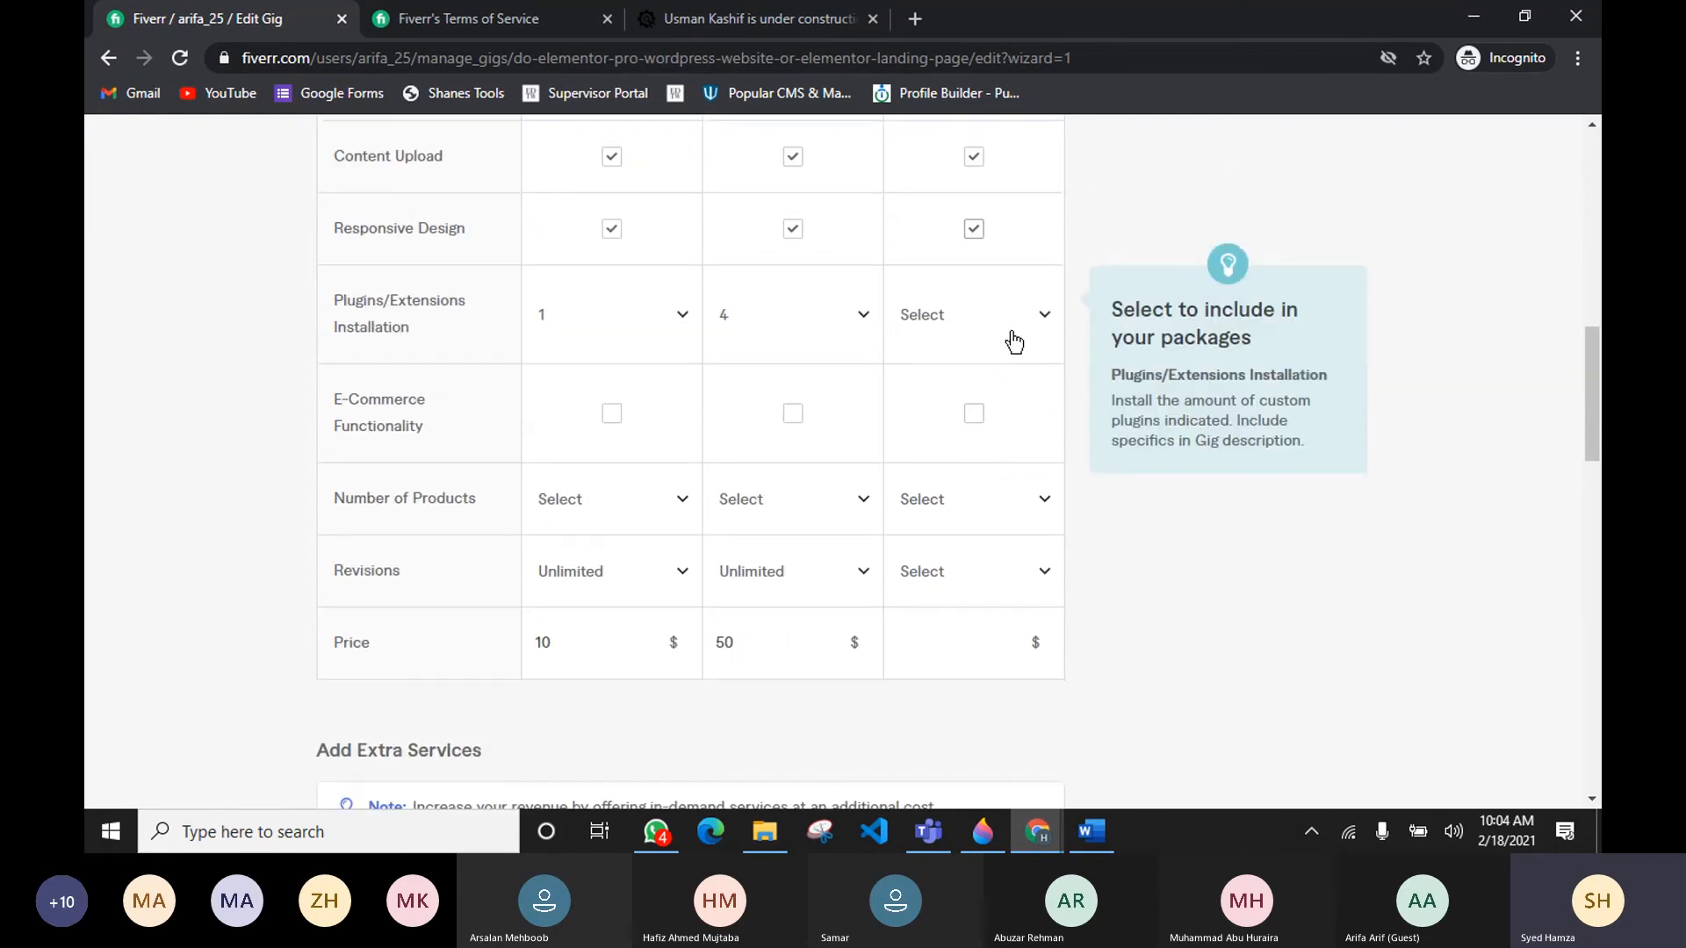
Step: Set Premium plugins/extensions installation to 7 and include E-Commerce Functionality
click(1015, 343)
scroll(971, 497, down, 3)
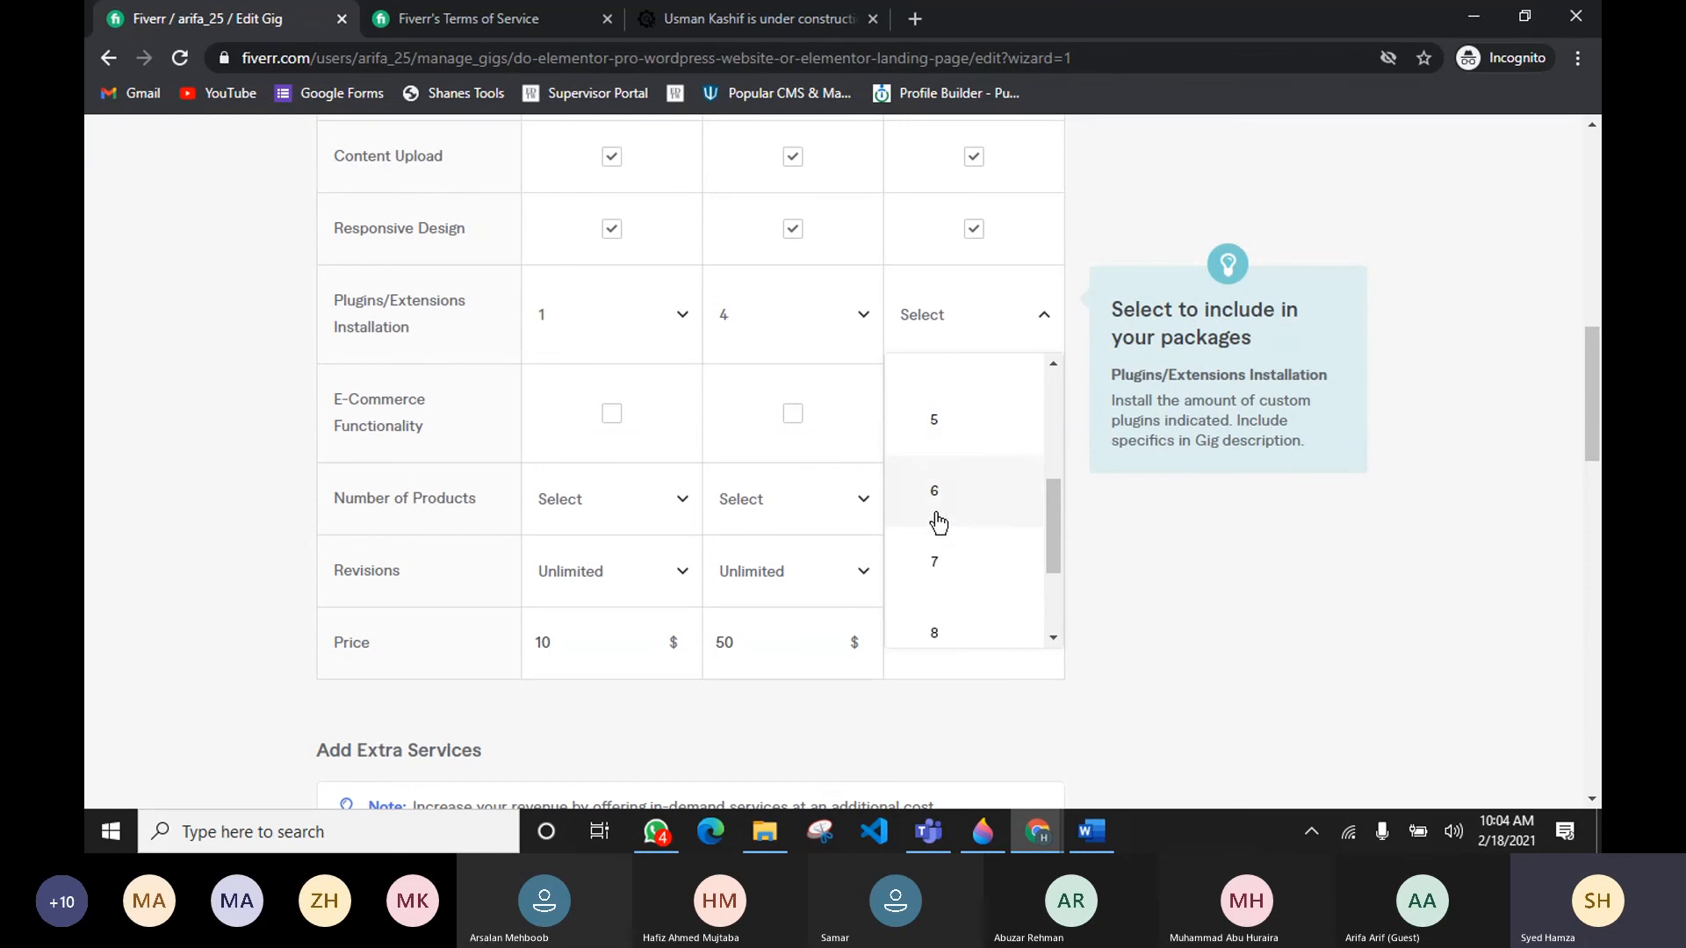
click(946, 562)
click(973, 414)
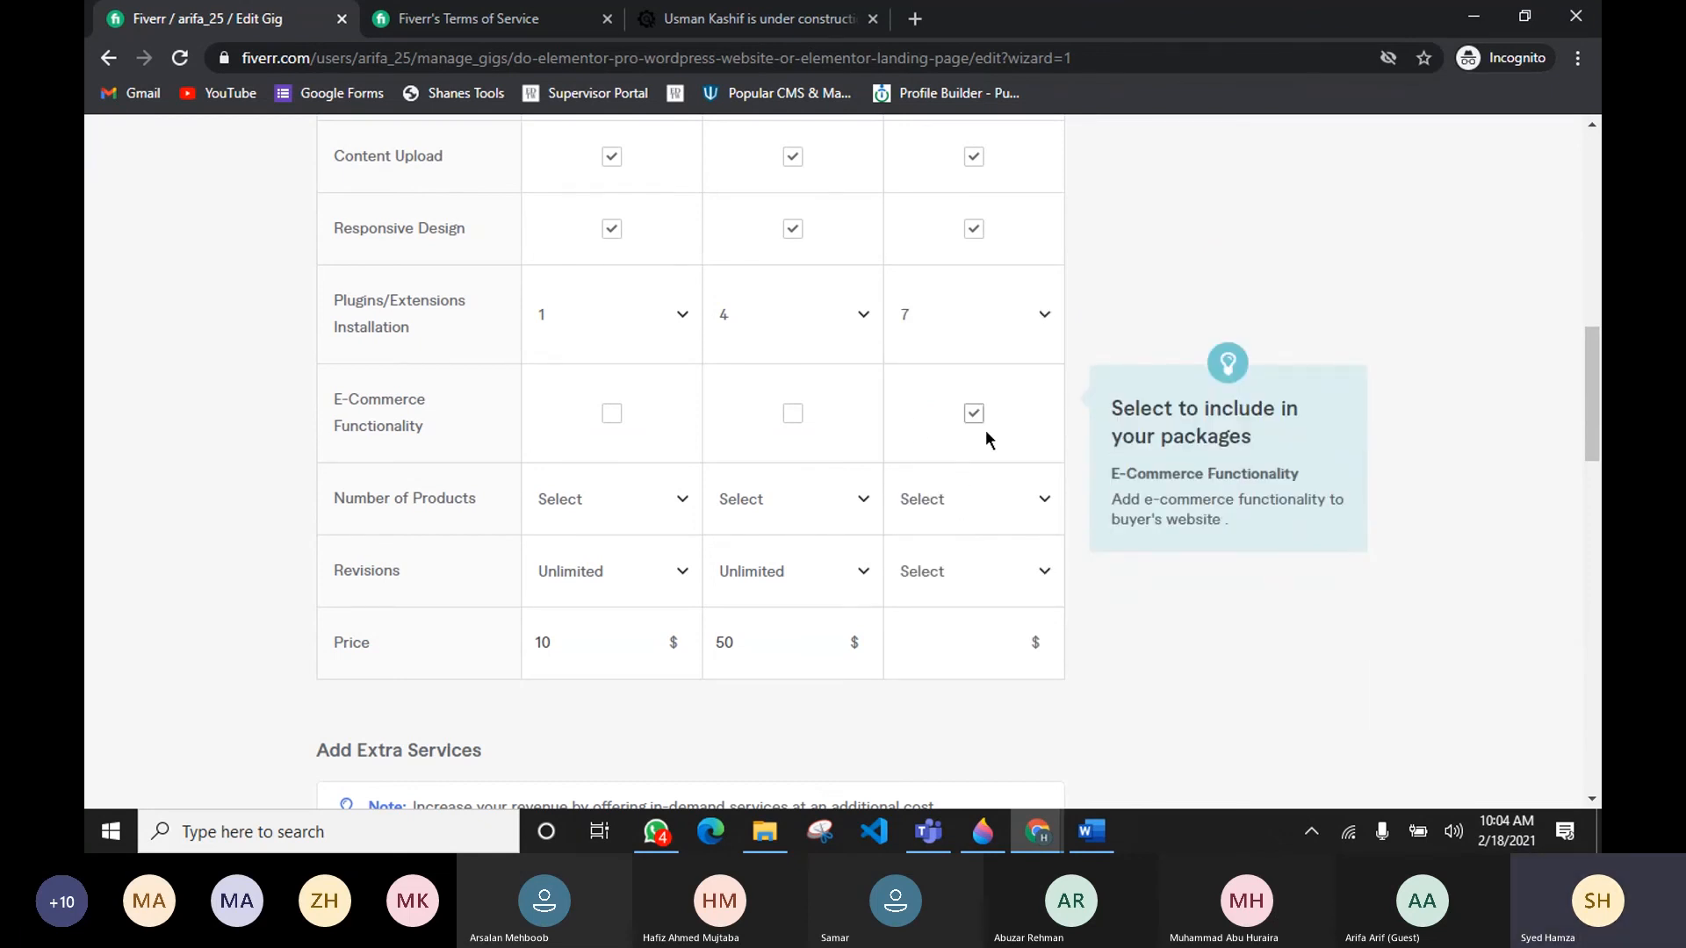
Step: Set the Premium package's number of products to 10
scroll(975, 430, down, 2)
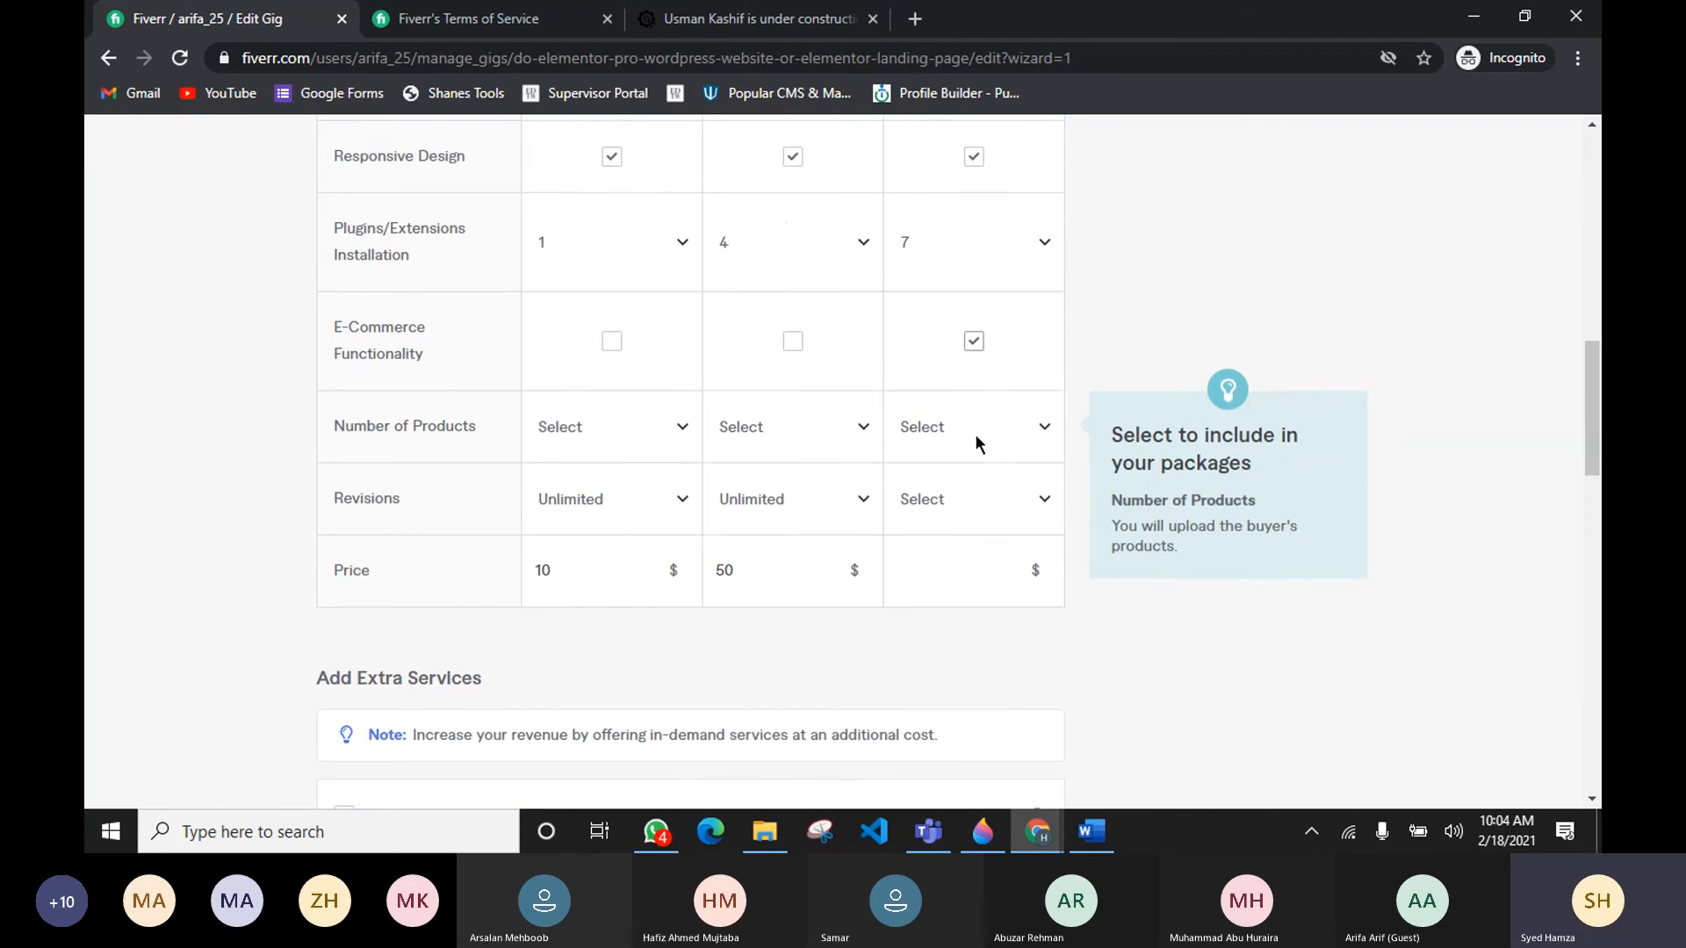
click(996, 413)
scroll(955, 580, down, 3)
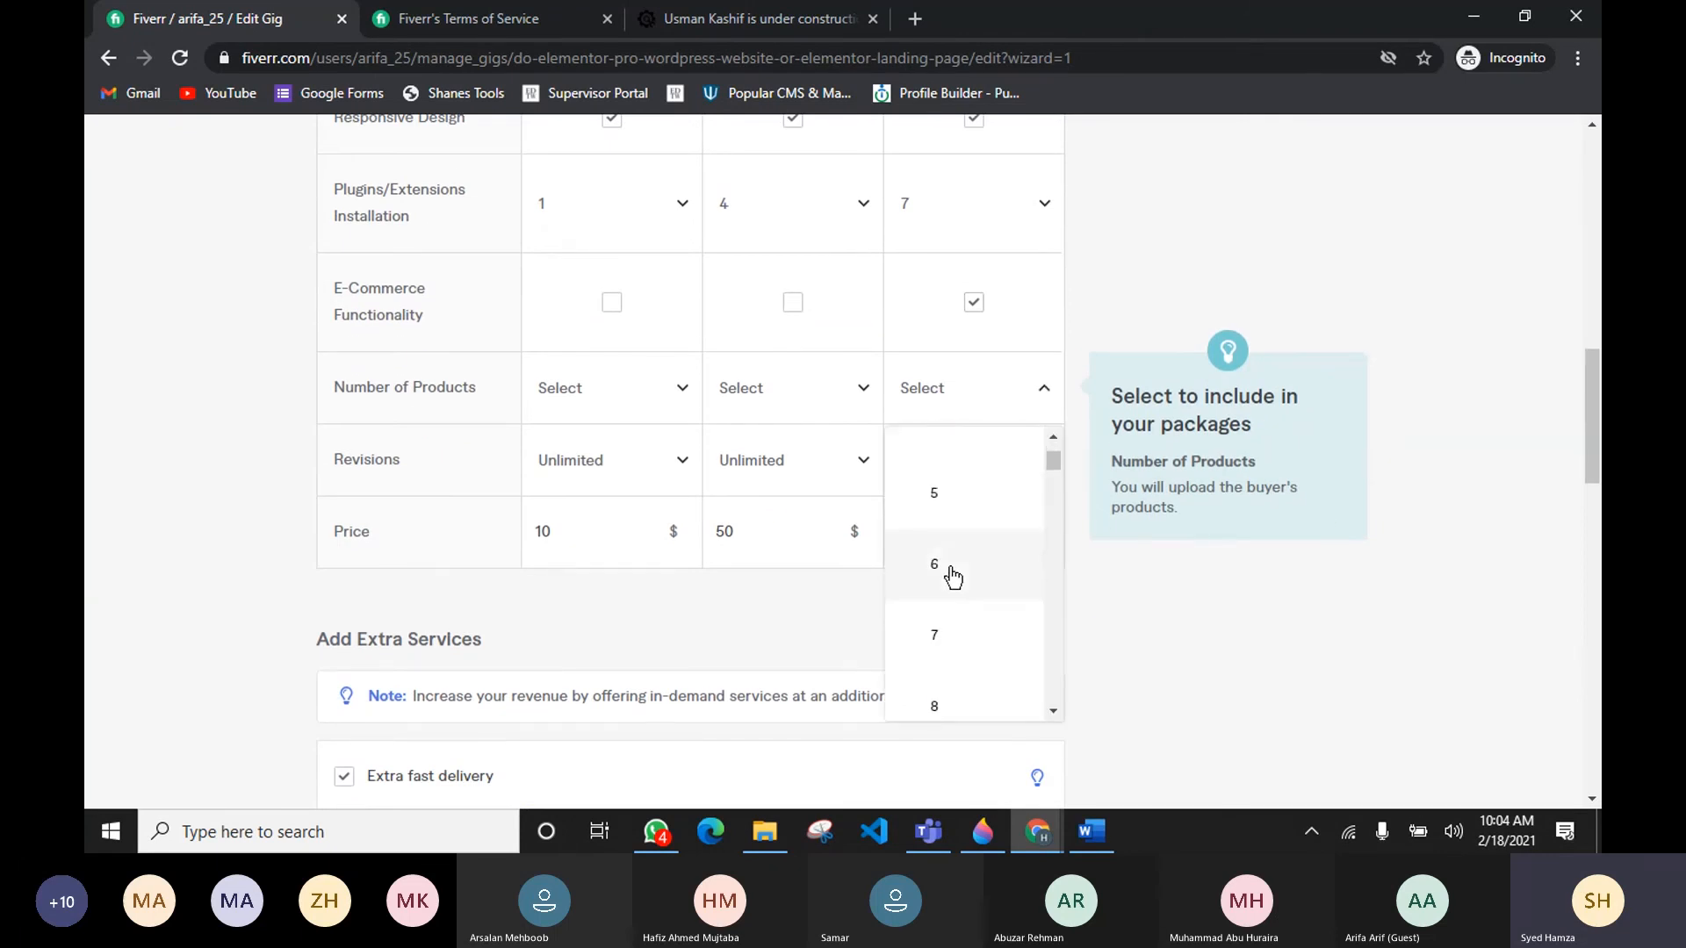
scroll(955, 580, down, 3)
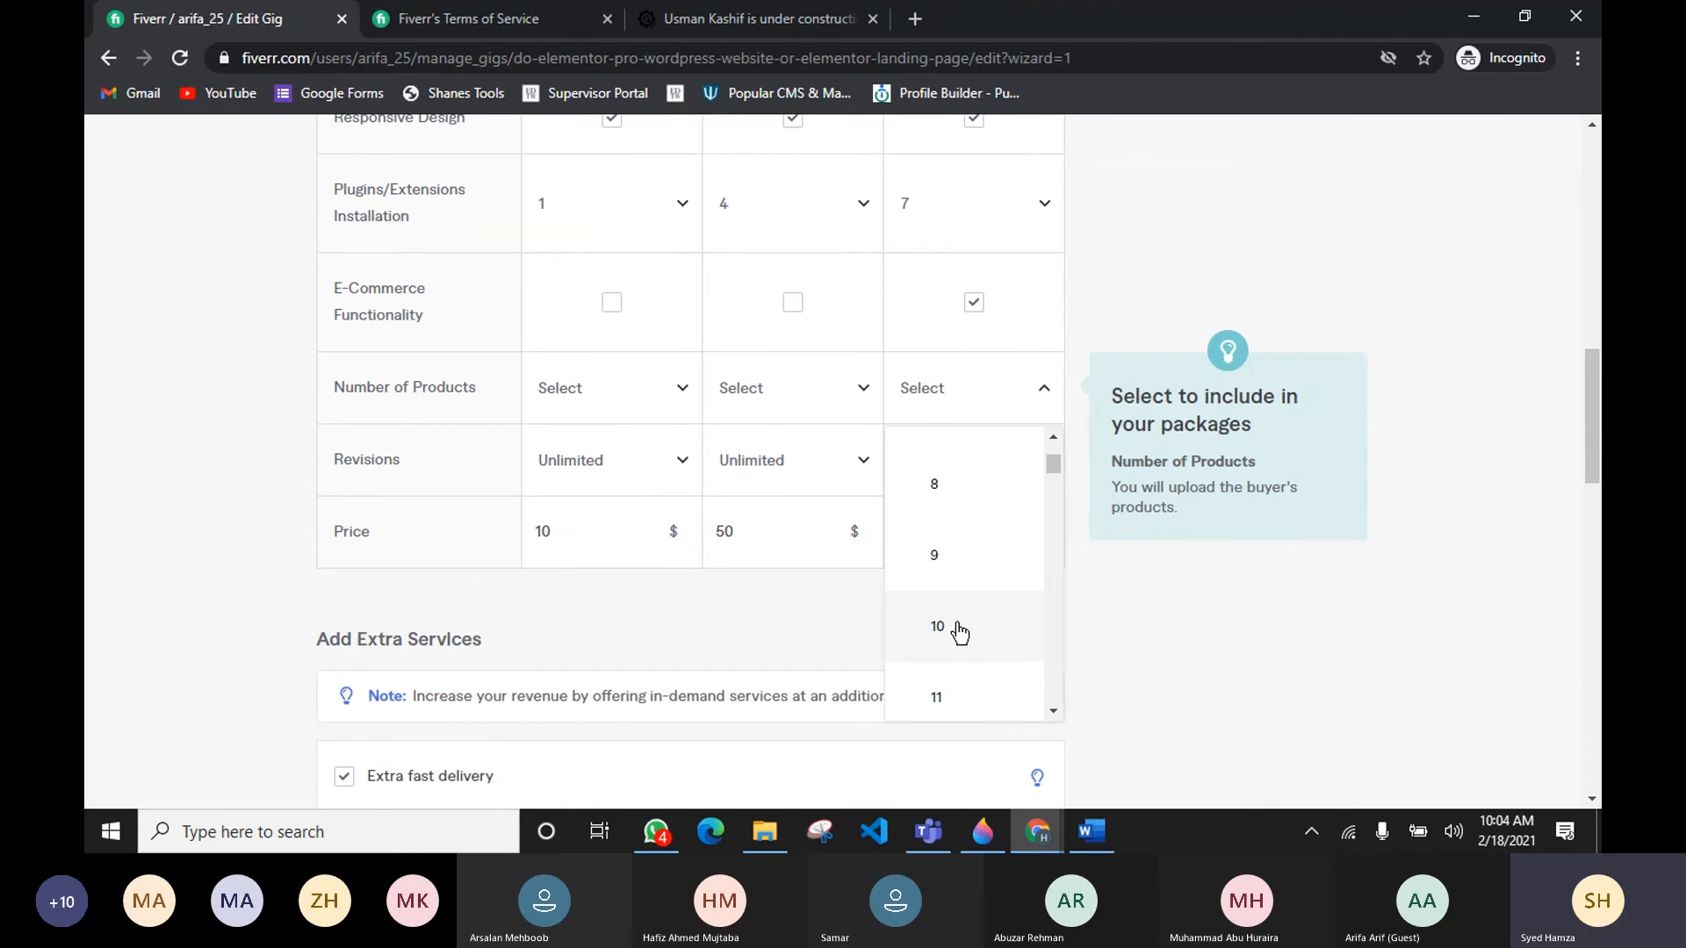
click(964, 626)
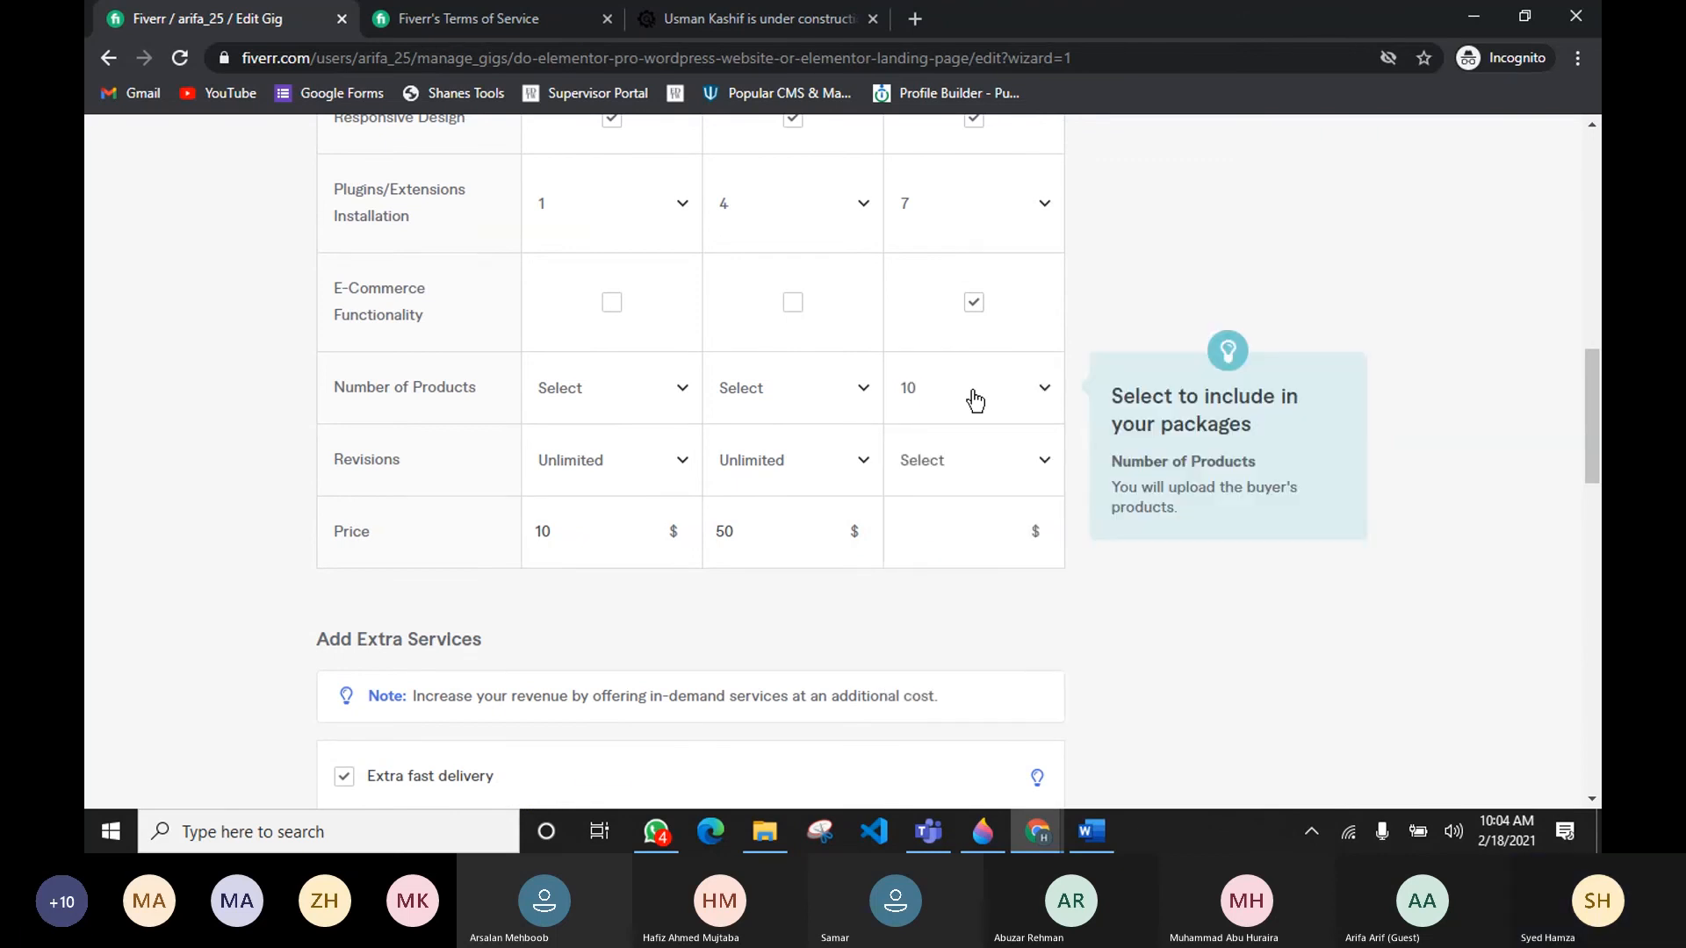
Step: Set the Premium package's revisions to Unlimited
click(949, 843)
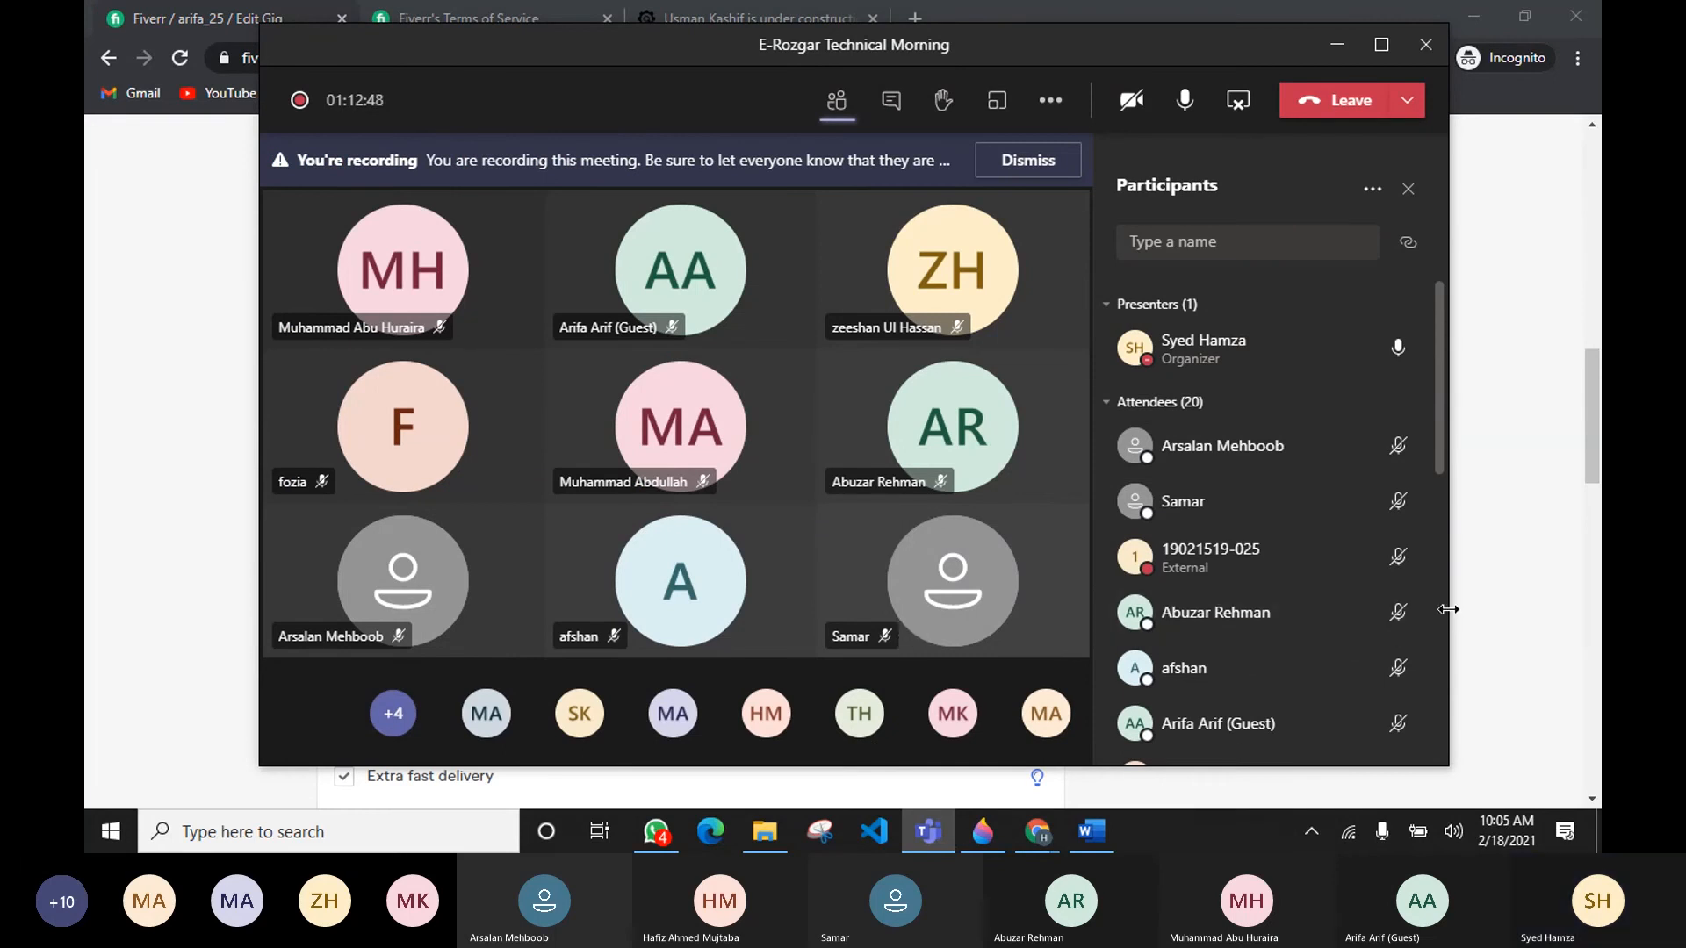
click(1503, 501)
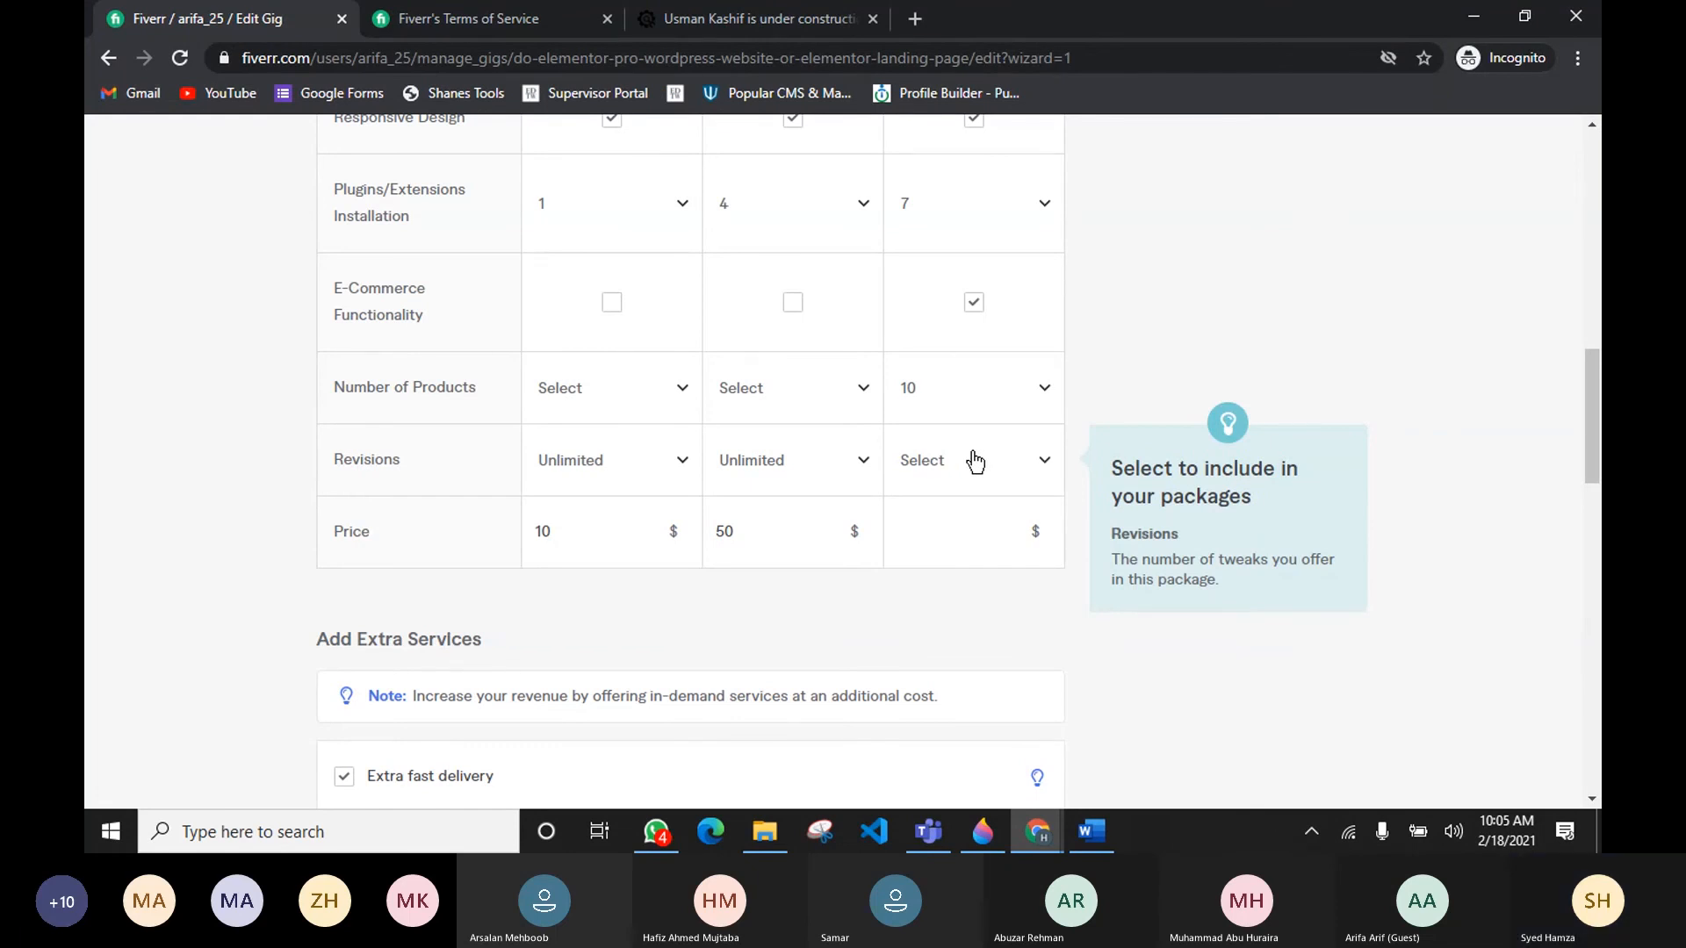
click(1036, 488)
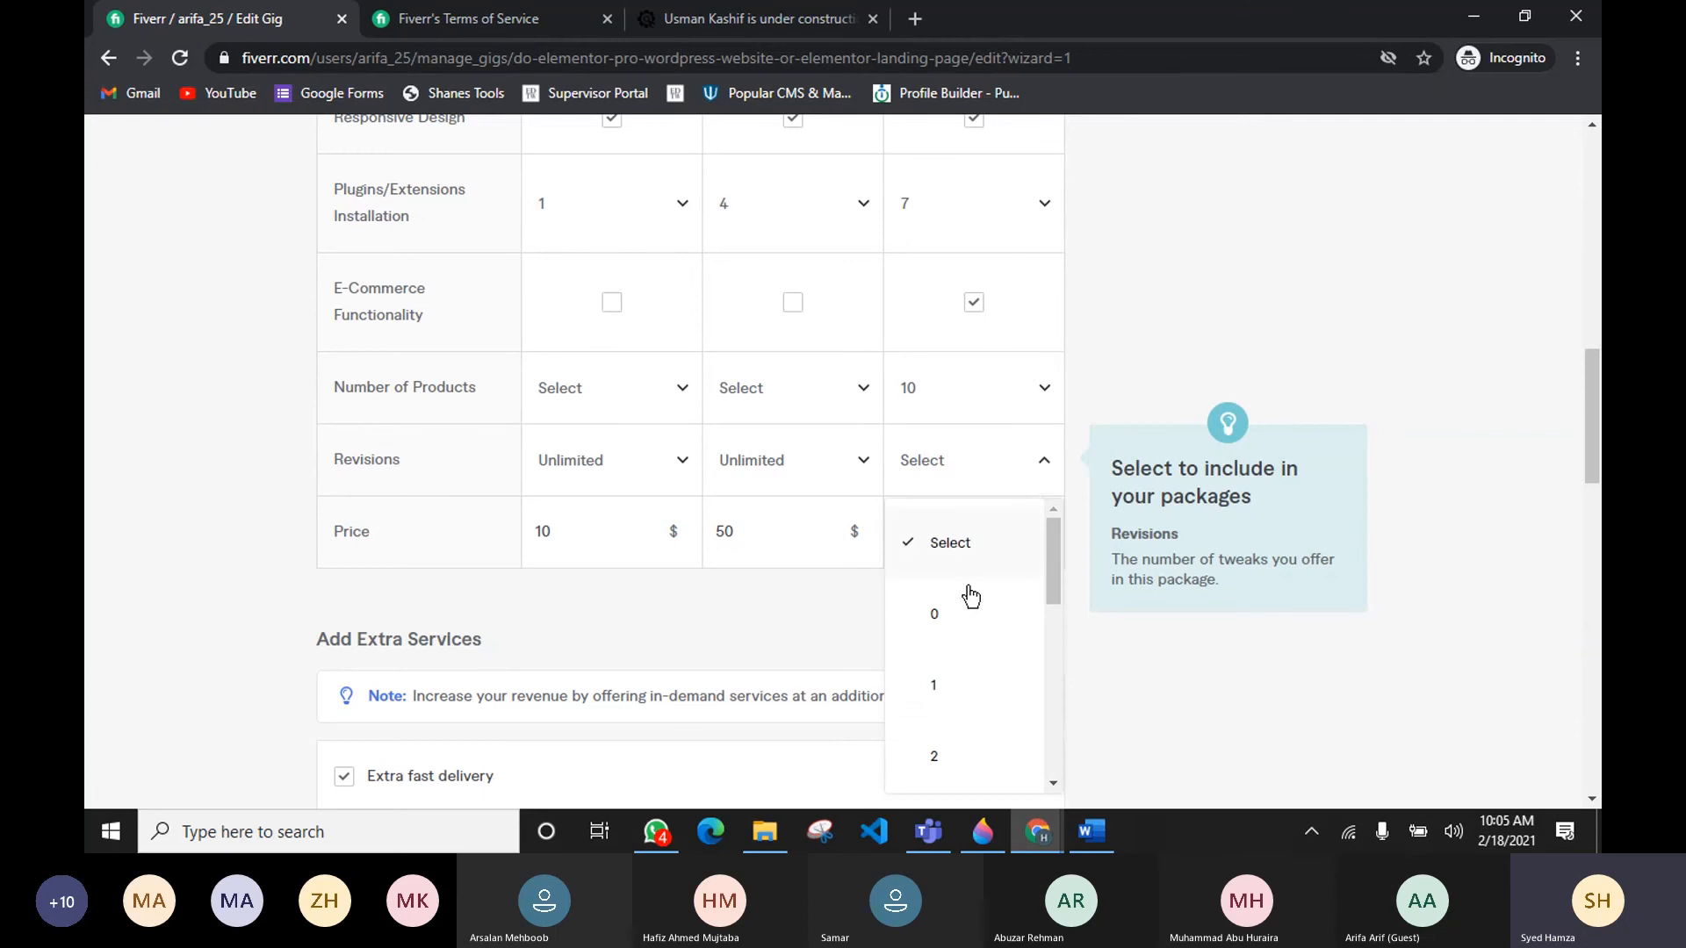
scroll(958, 595, down, 1)
scroll(958, 595, down, 5)
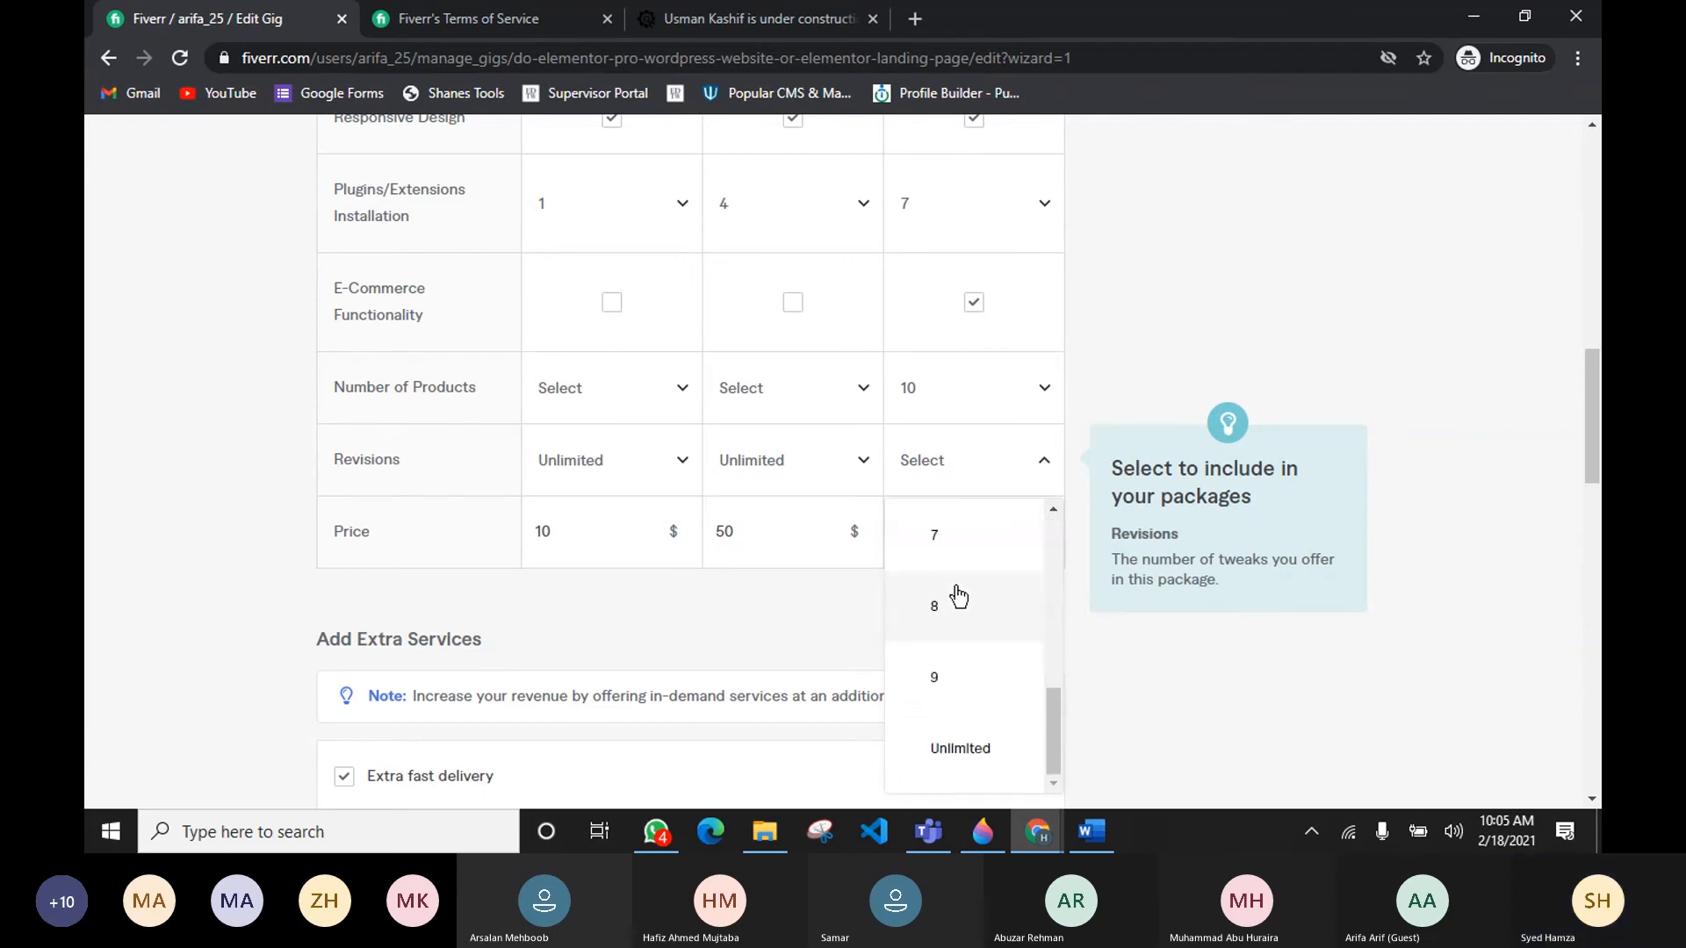
click(978, 749)
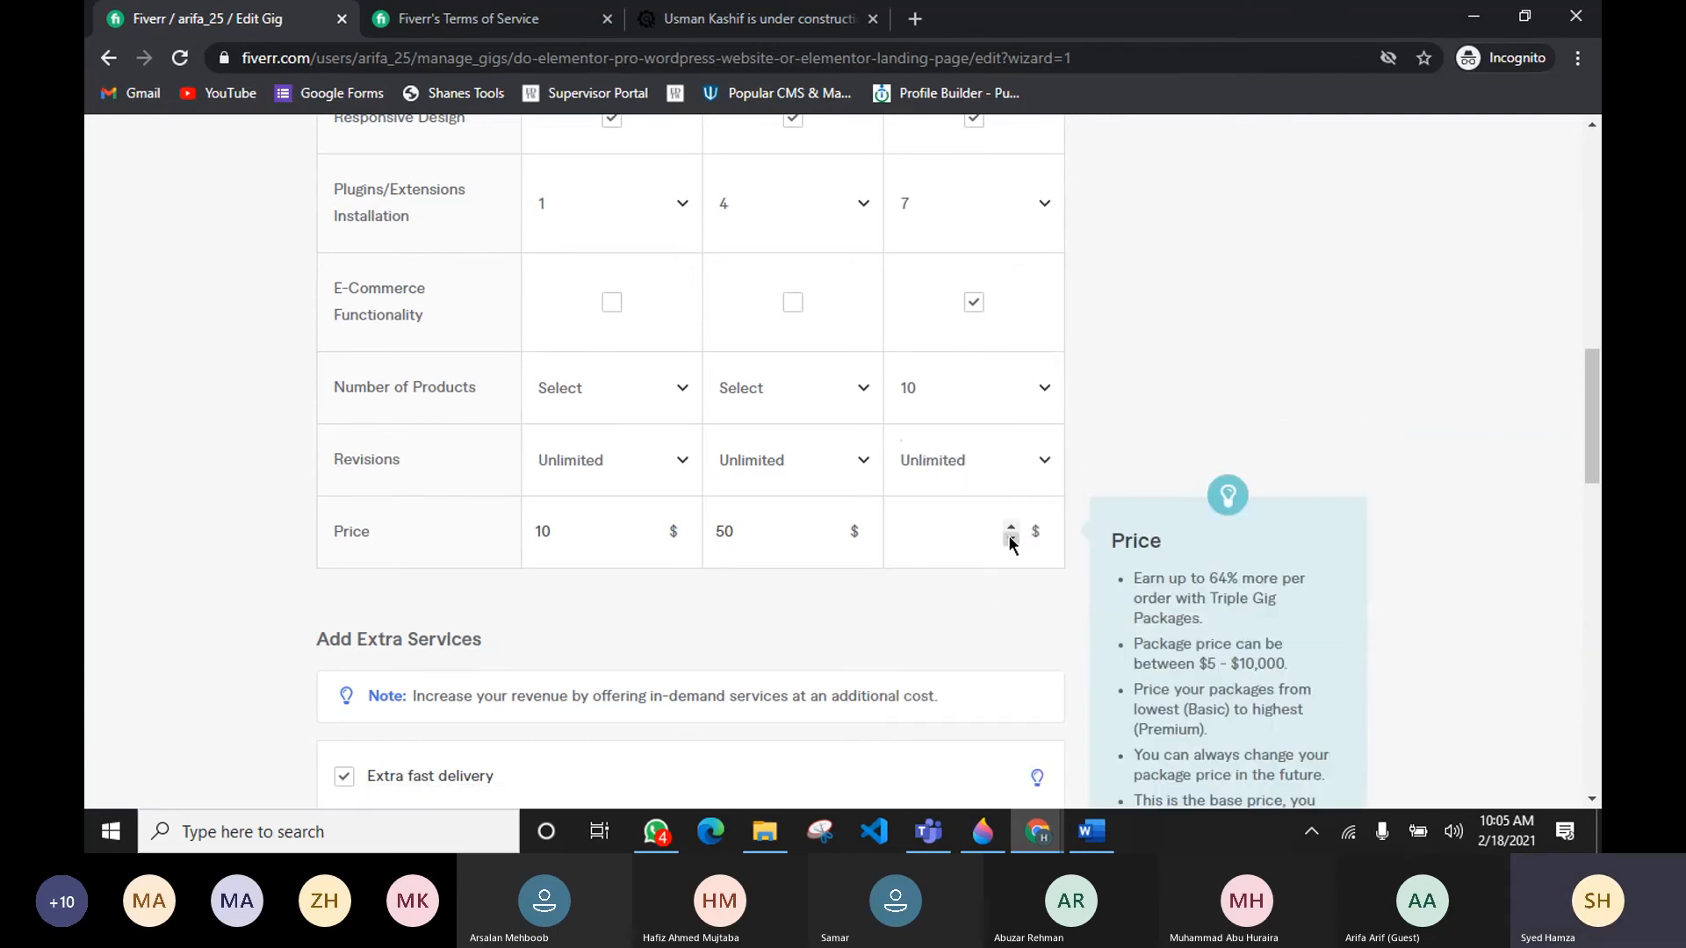
Step: Set the Premium package price to 120 $
text(30)
key(BackSpace)
key(BackSpace)
text(60)
click(1010, 525)
click(1009, 525)
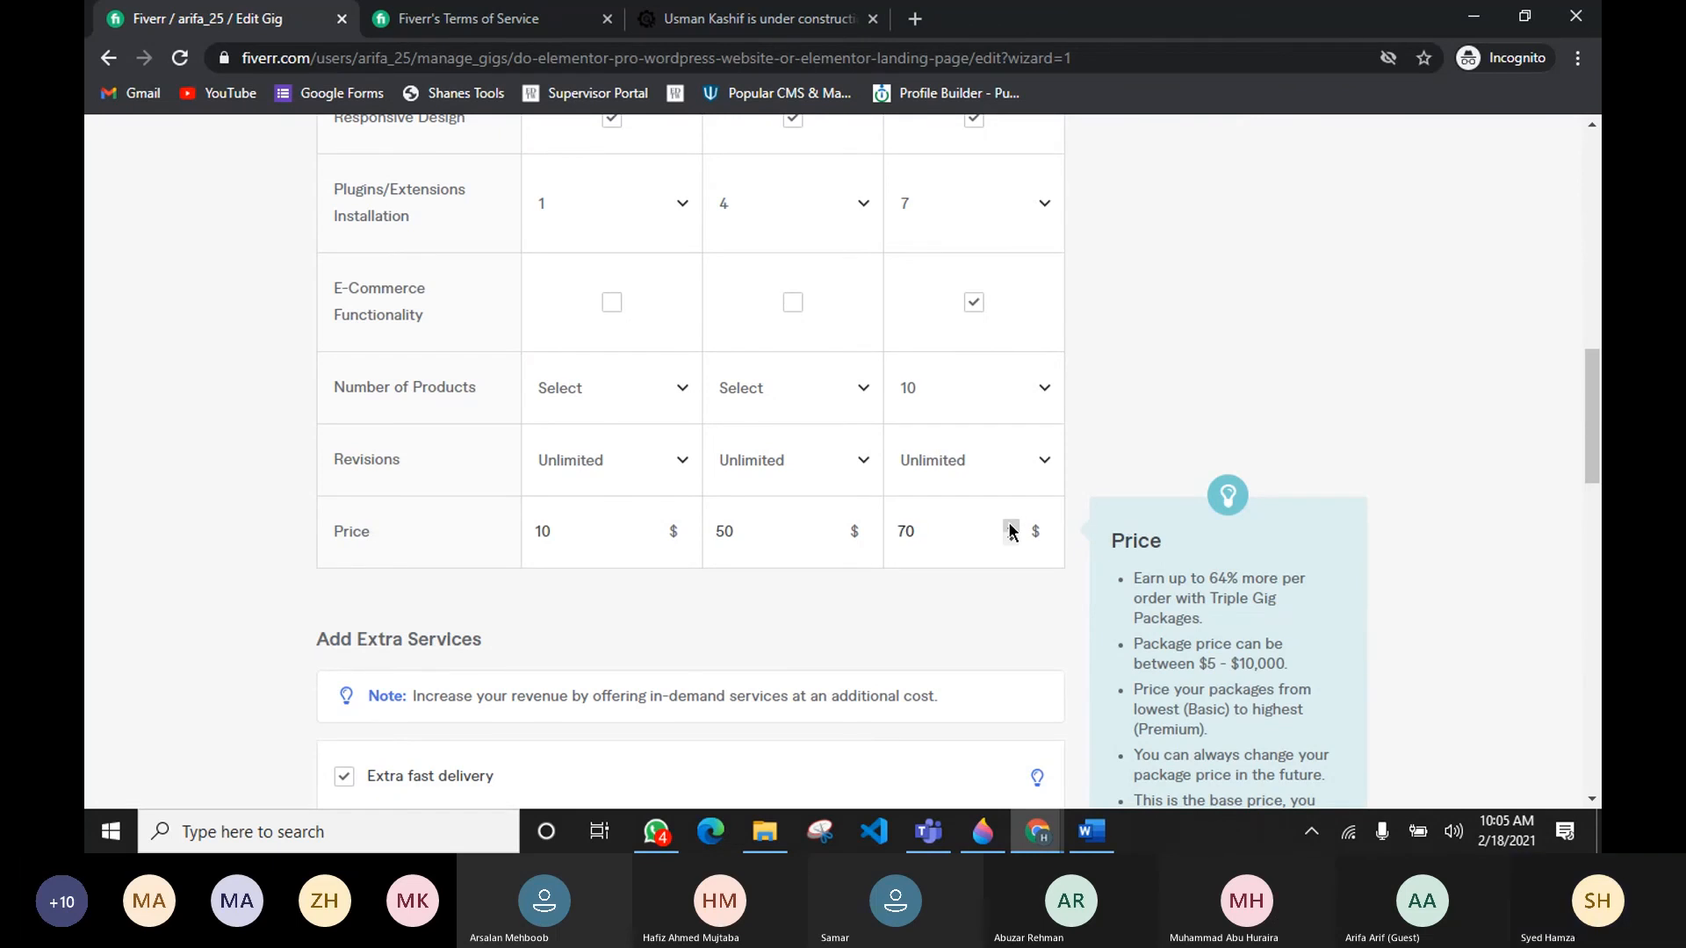
click(1010, 526)
click(1010, 525)
click(1010, 525)
click(1010, 525)
click(1010, 525)
click(1010, 525)
click(1009, 525)
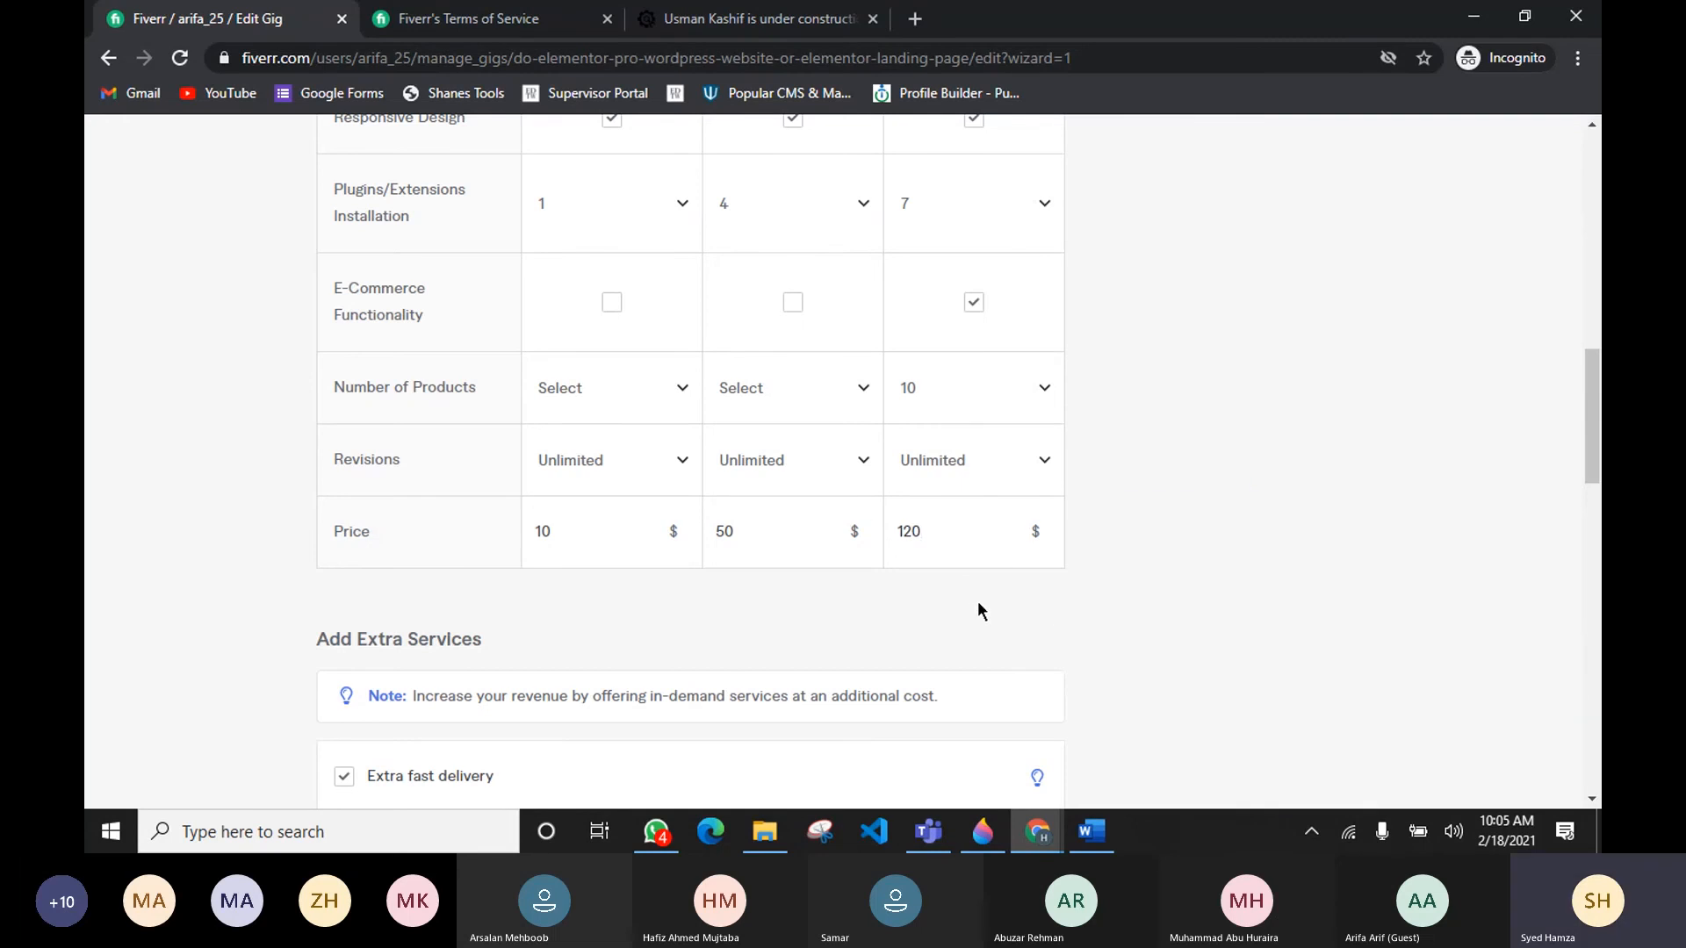
Step: Lower the Premium package price to 110 $
scroll(981, 611, up, 10)
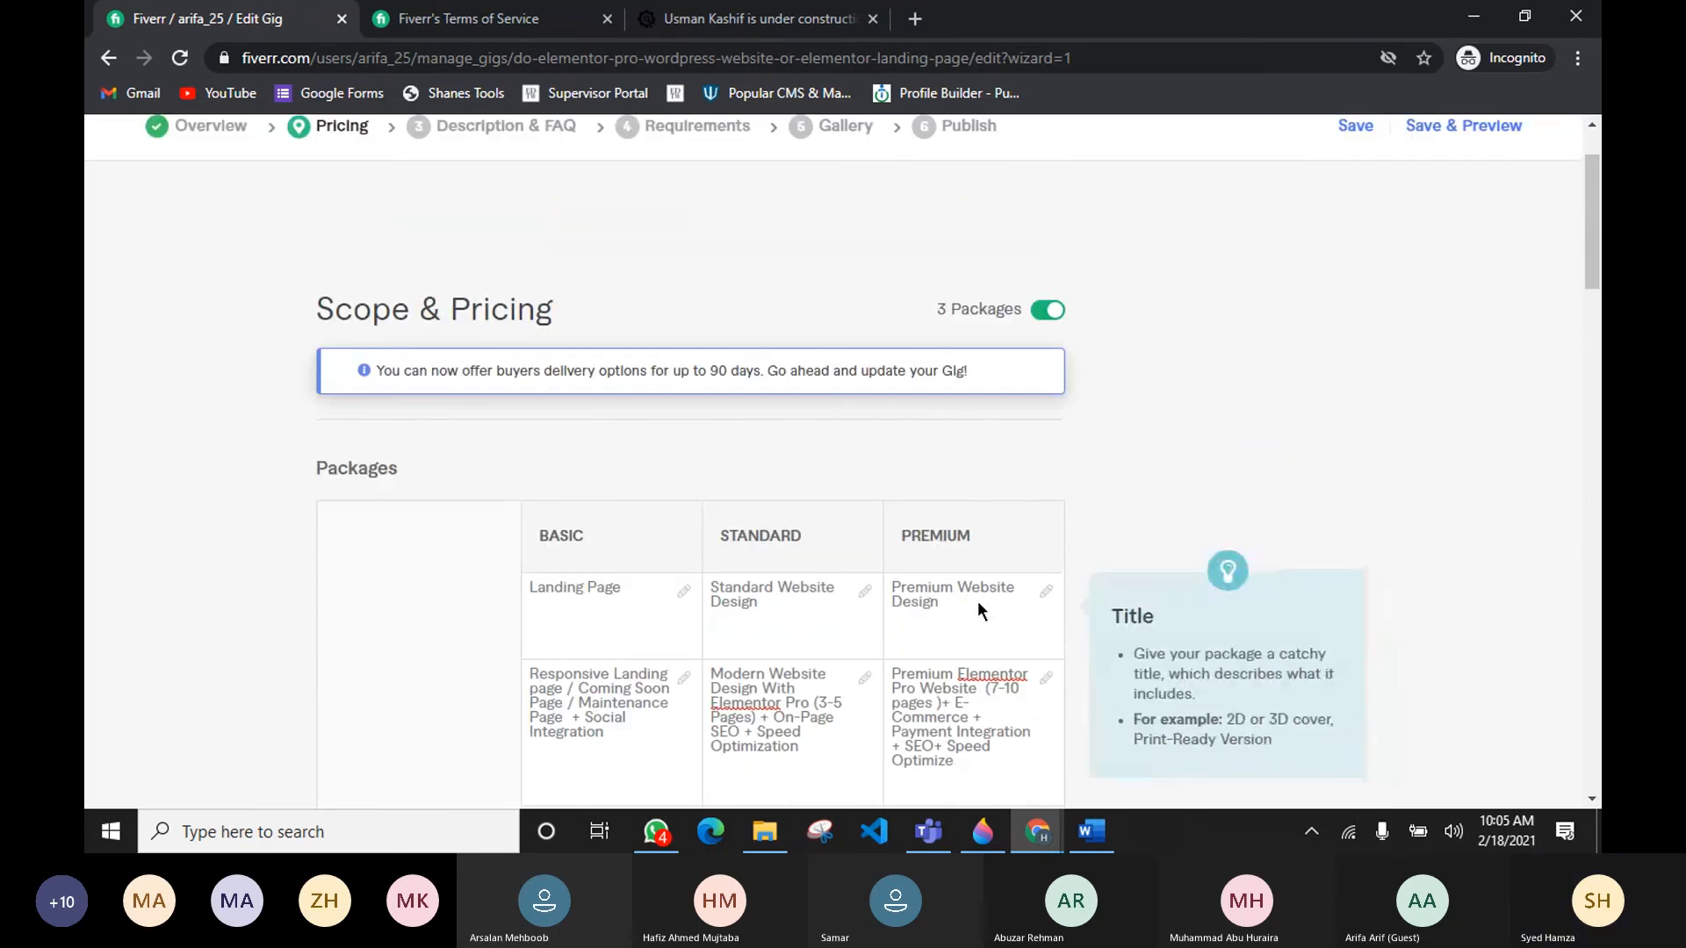
scroll(979, 610, down, 3)
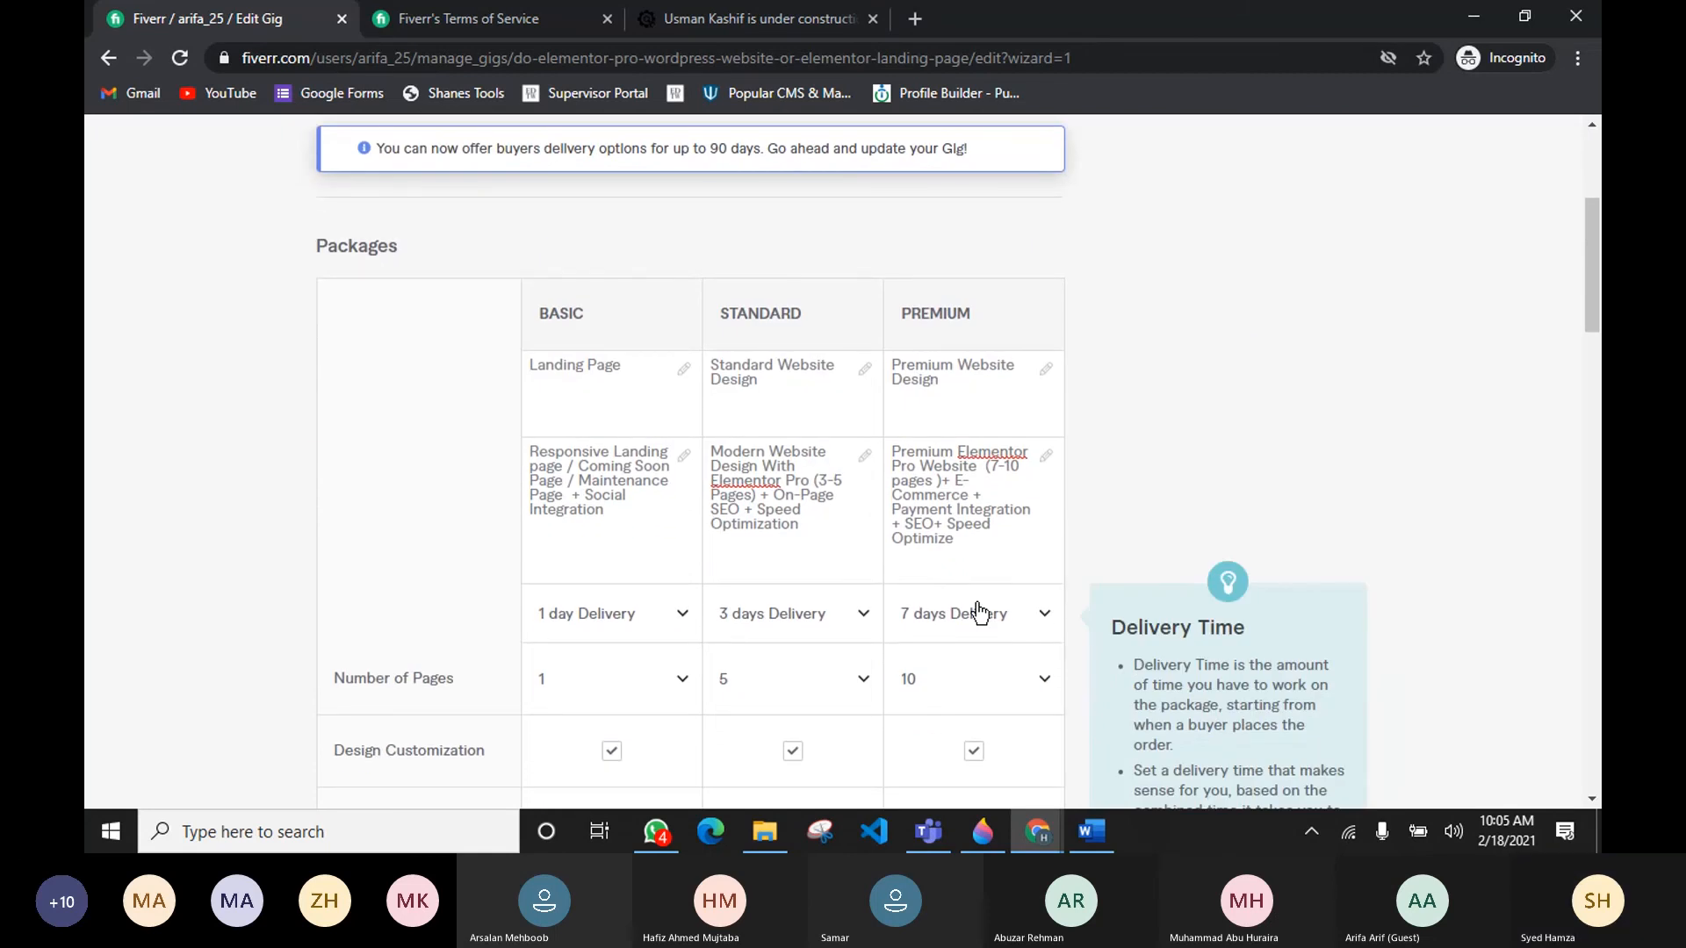
scroll(979, 612, down, 15)
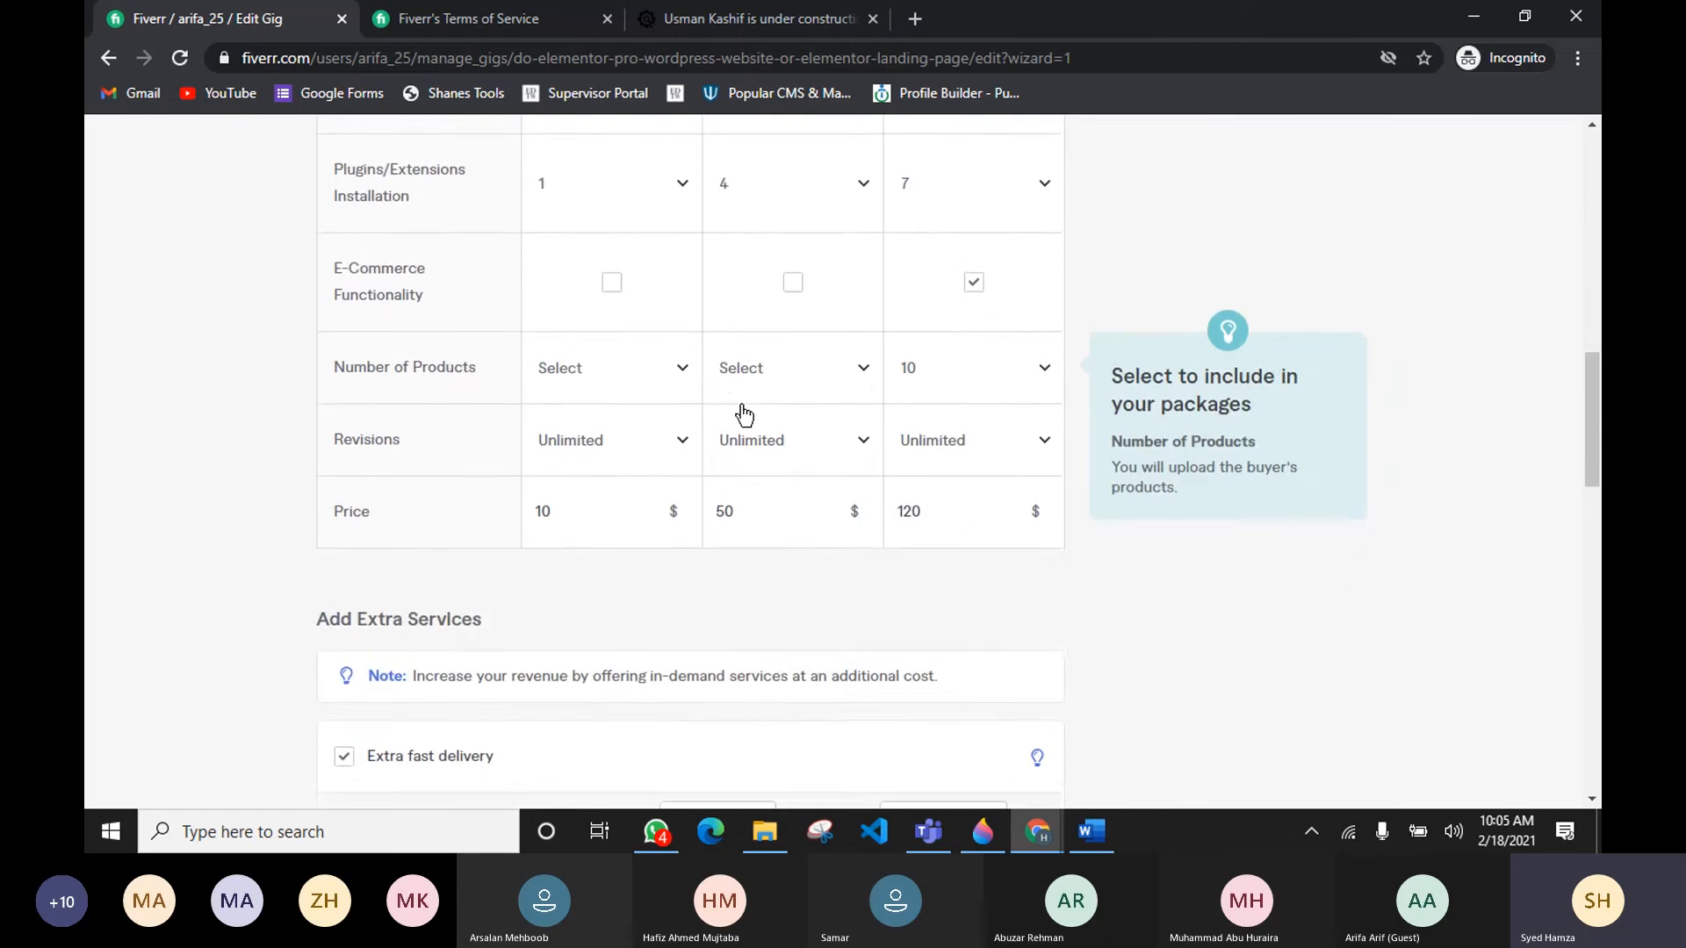
scroll(1001, 422, up, 3)
click(1011, 426)
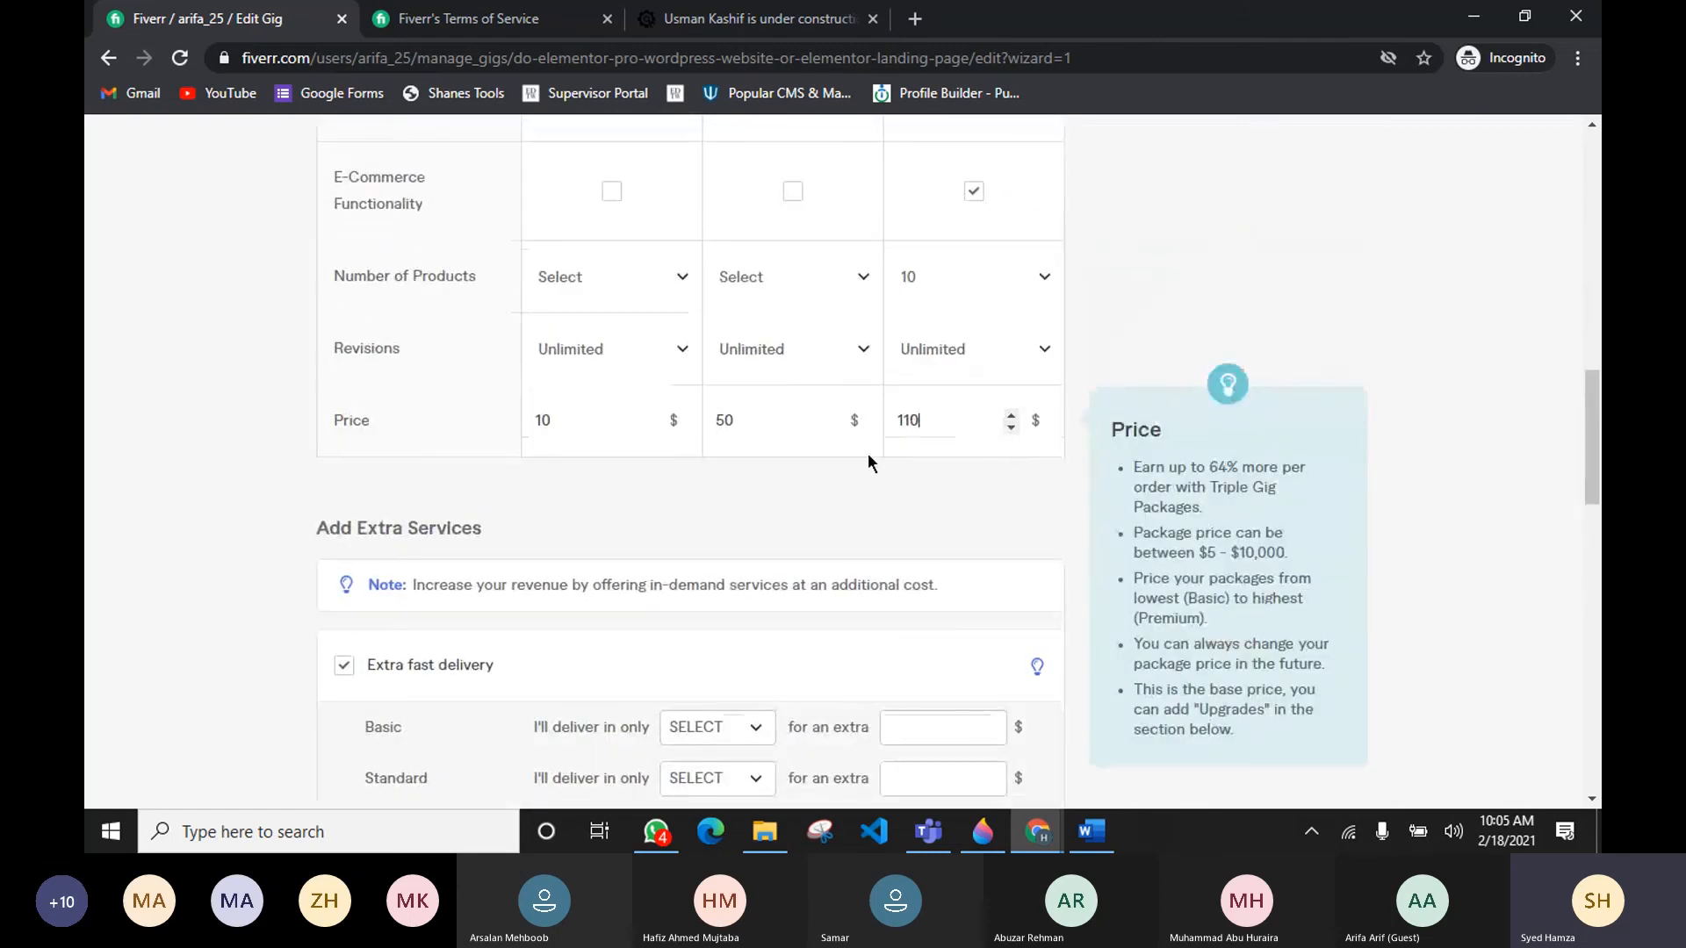
click(1011, 426)
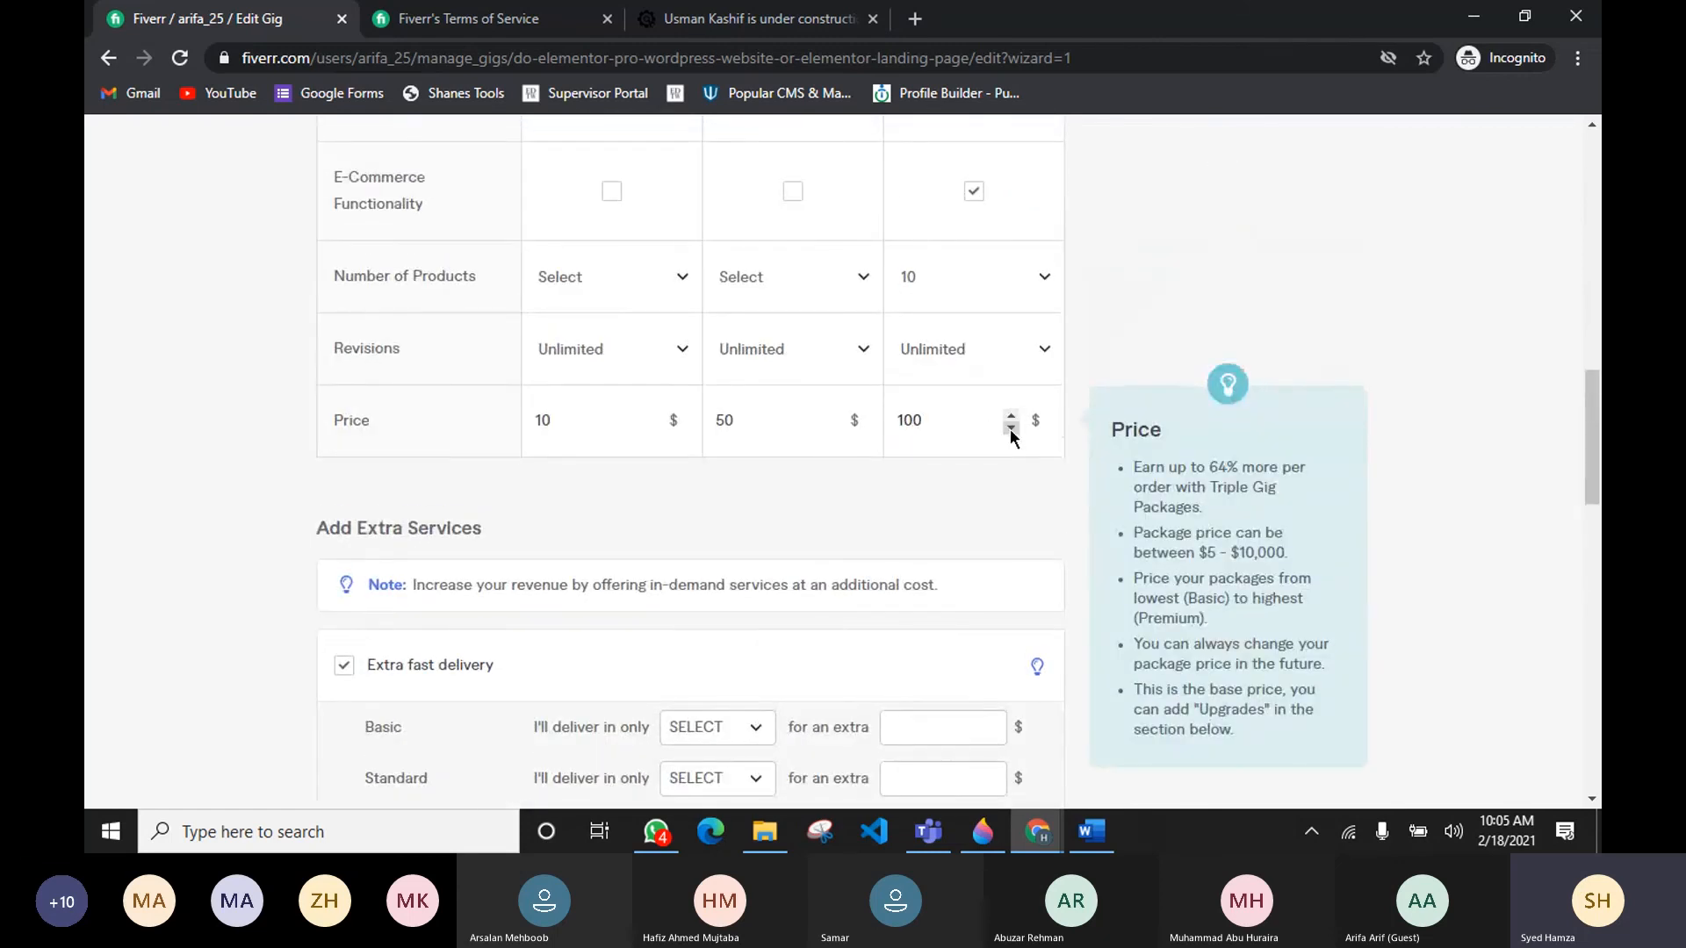
click(1011, 416)
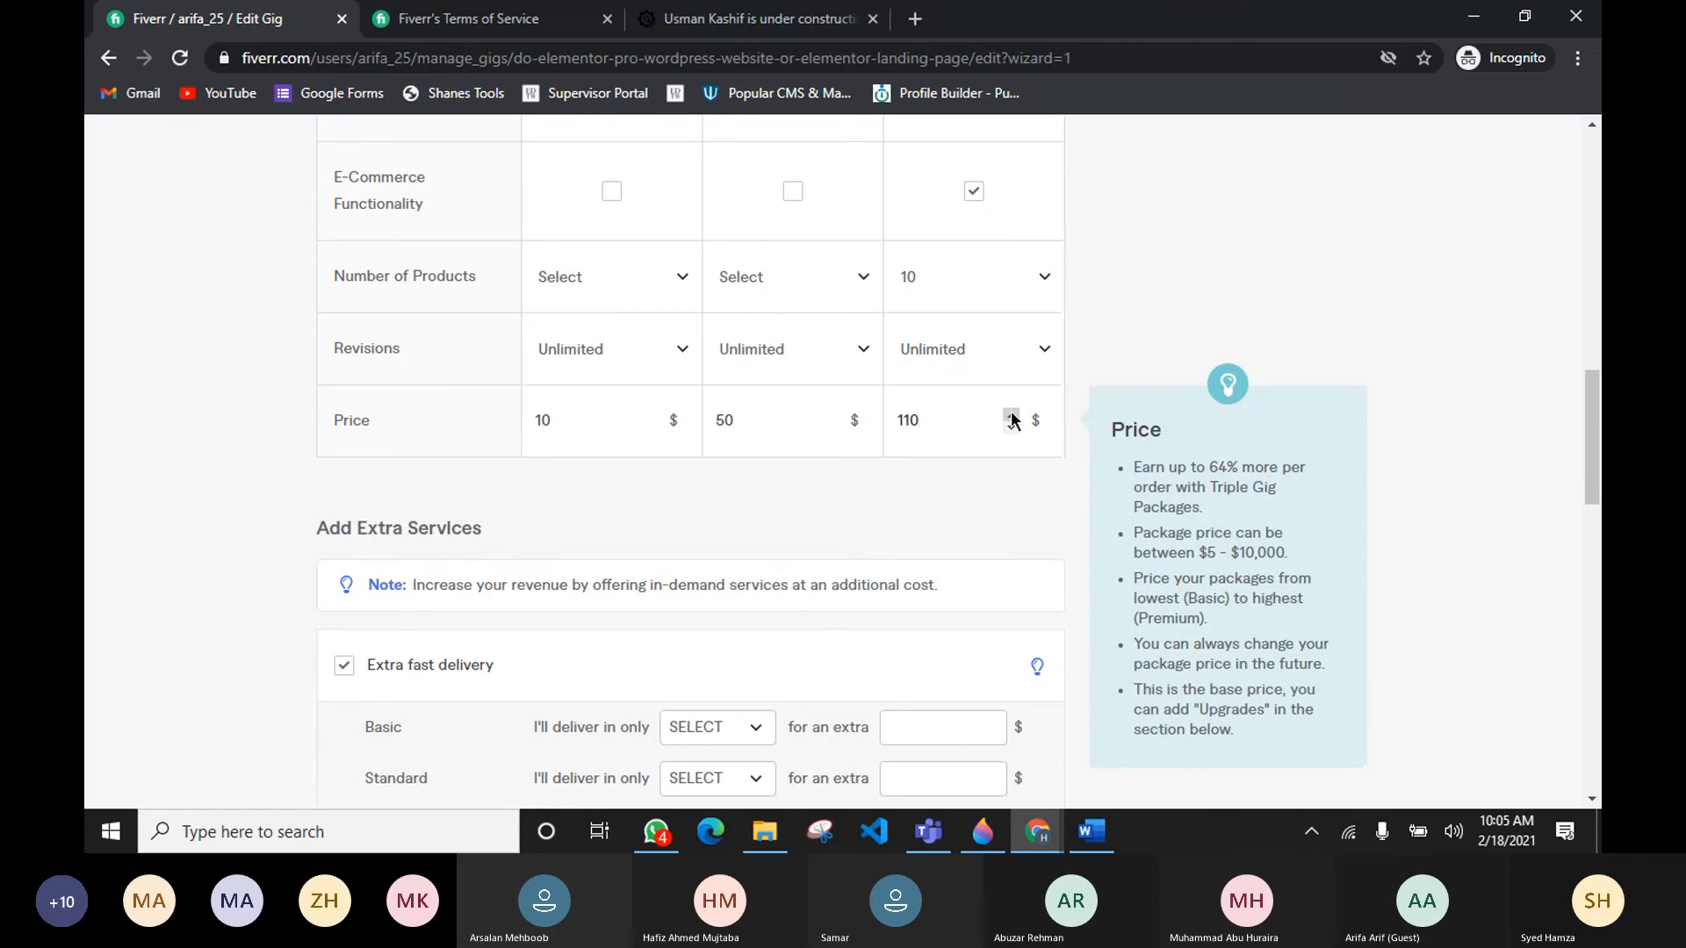
click(1012, 417)
click(1011, 425)
scroll(658, 432, down, 1)
scroll(659, 432, down, 1)
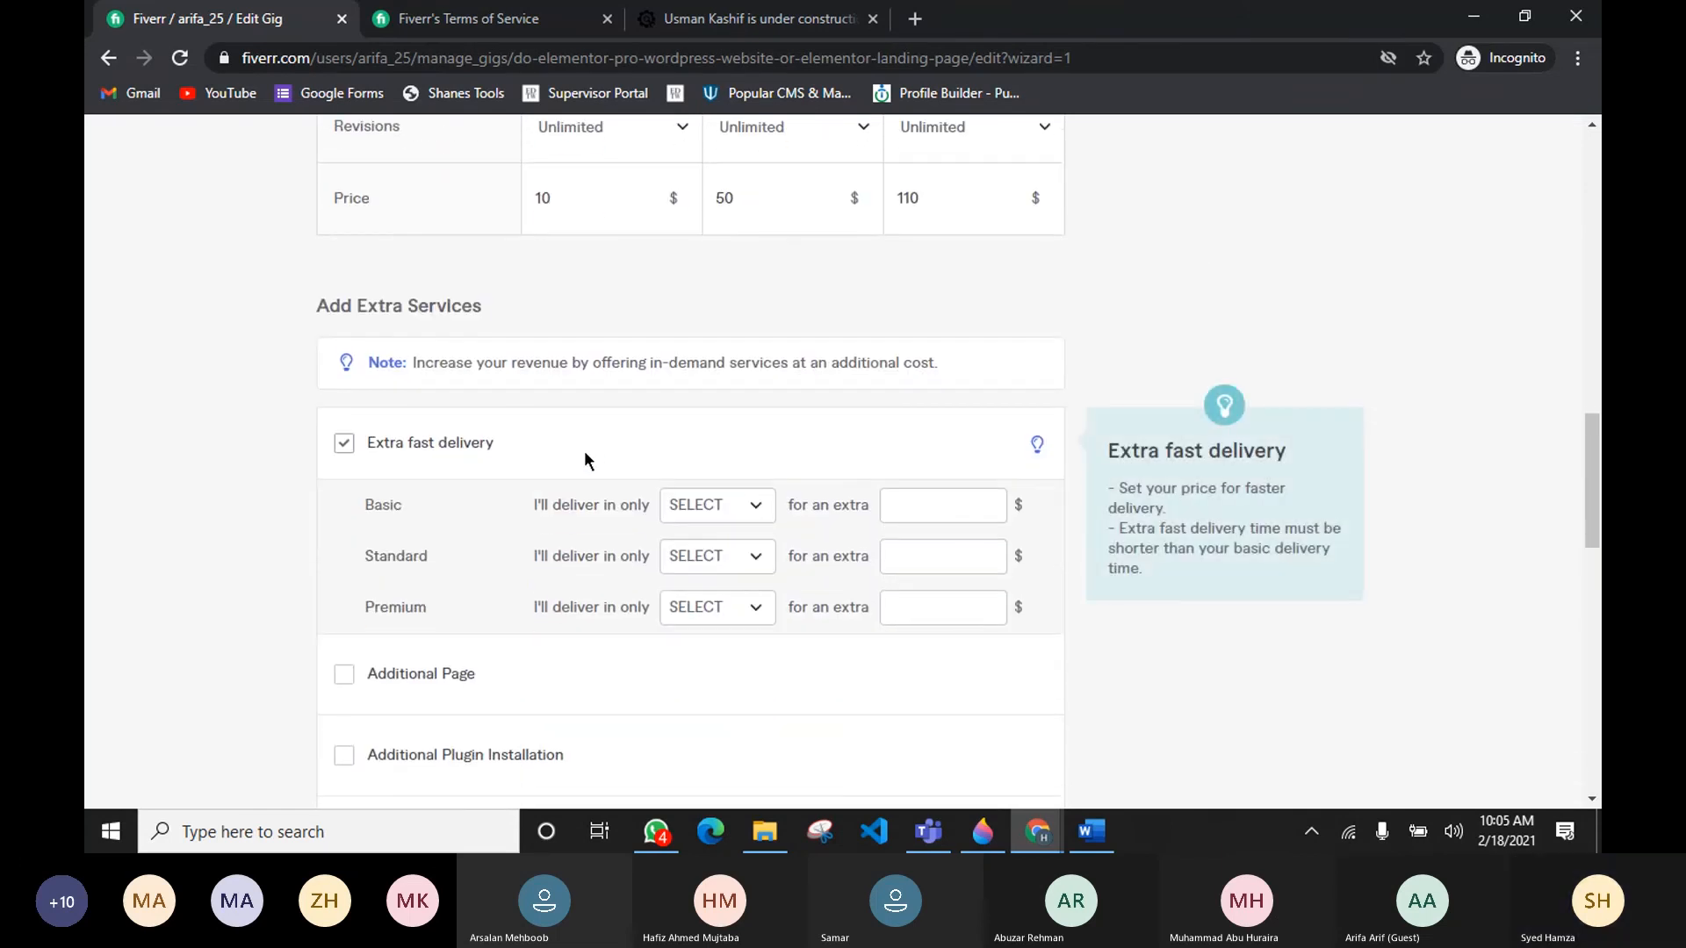
scroll(793, 272, up, 12)
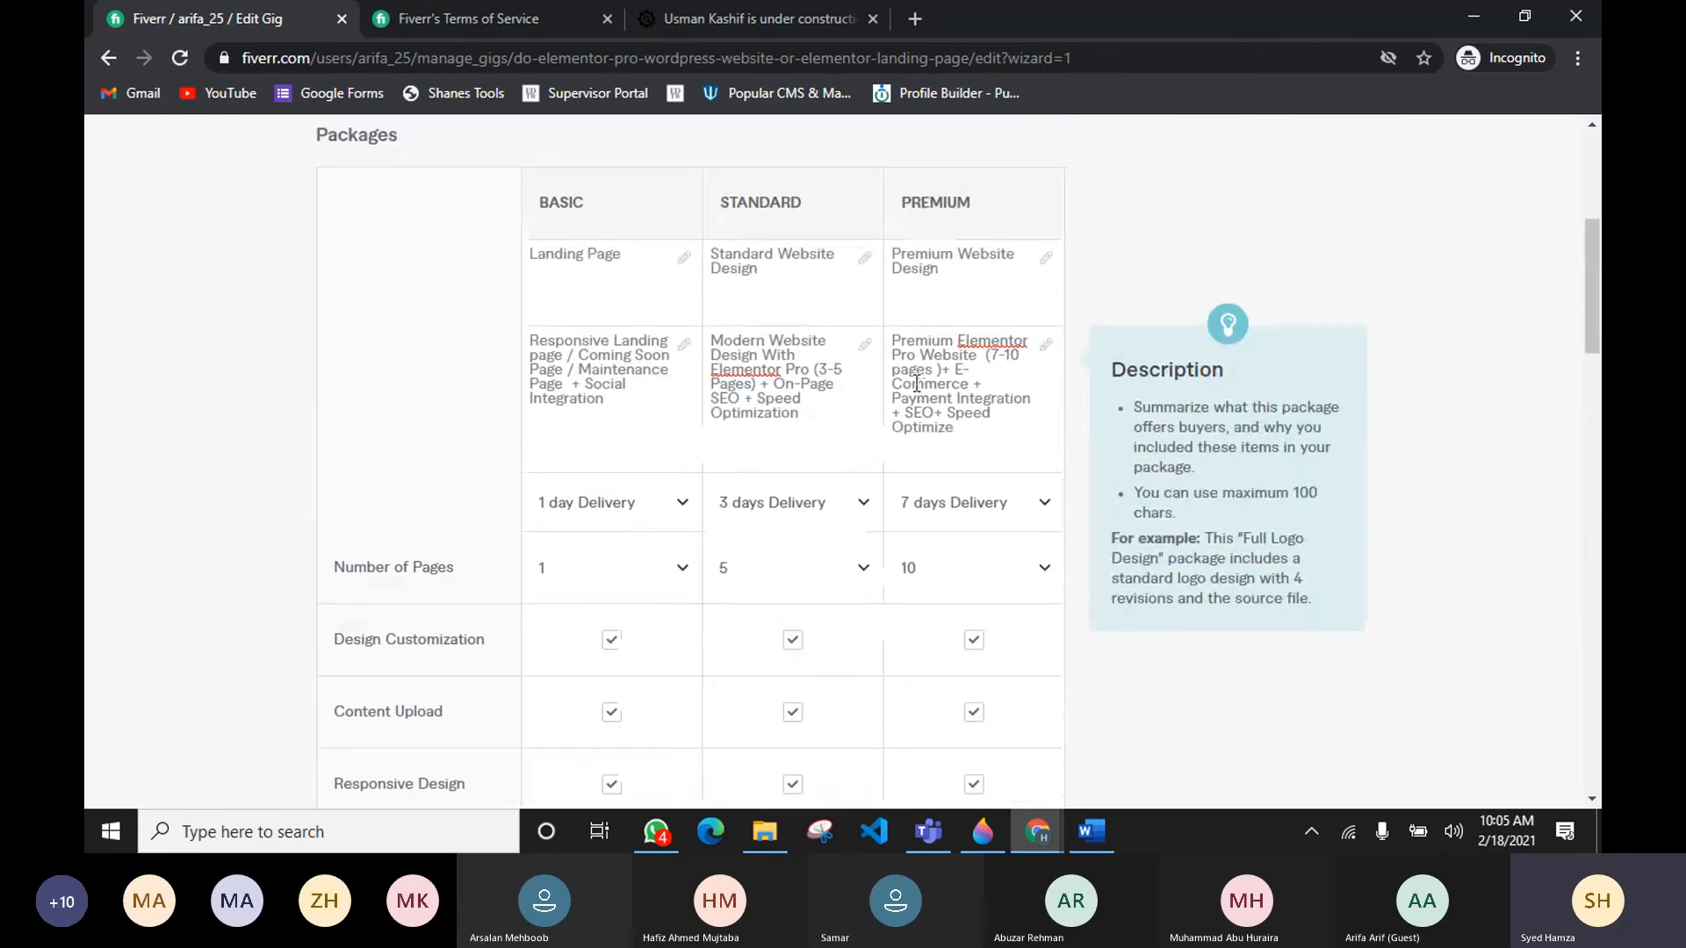
scroll(924, 474, down, 1)
scroll(924, 468, down, 10)
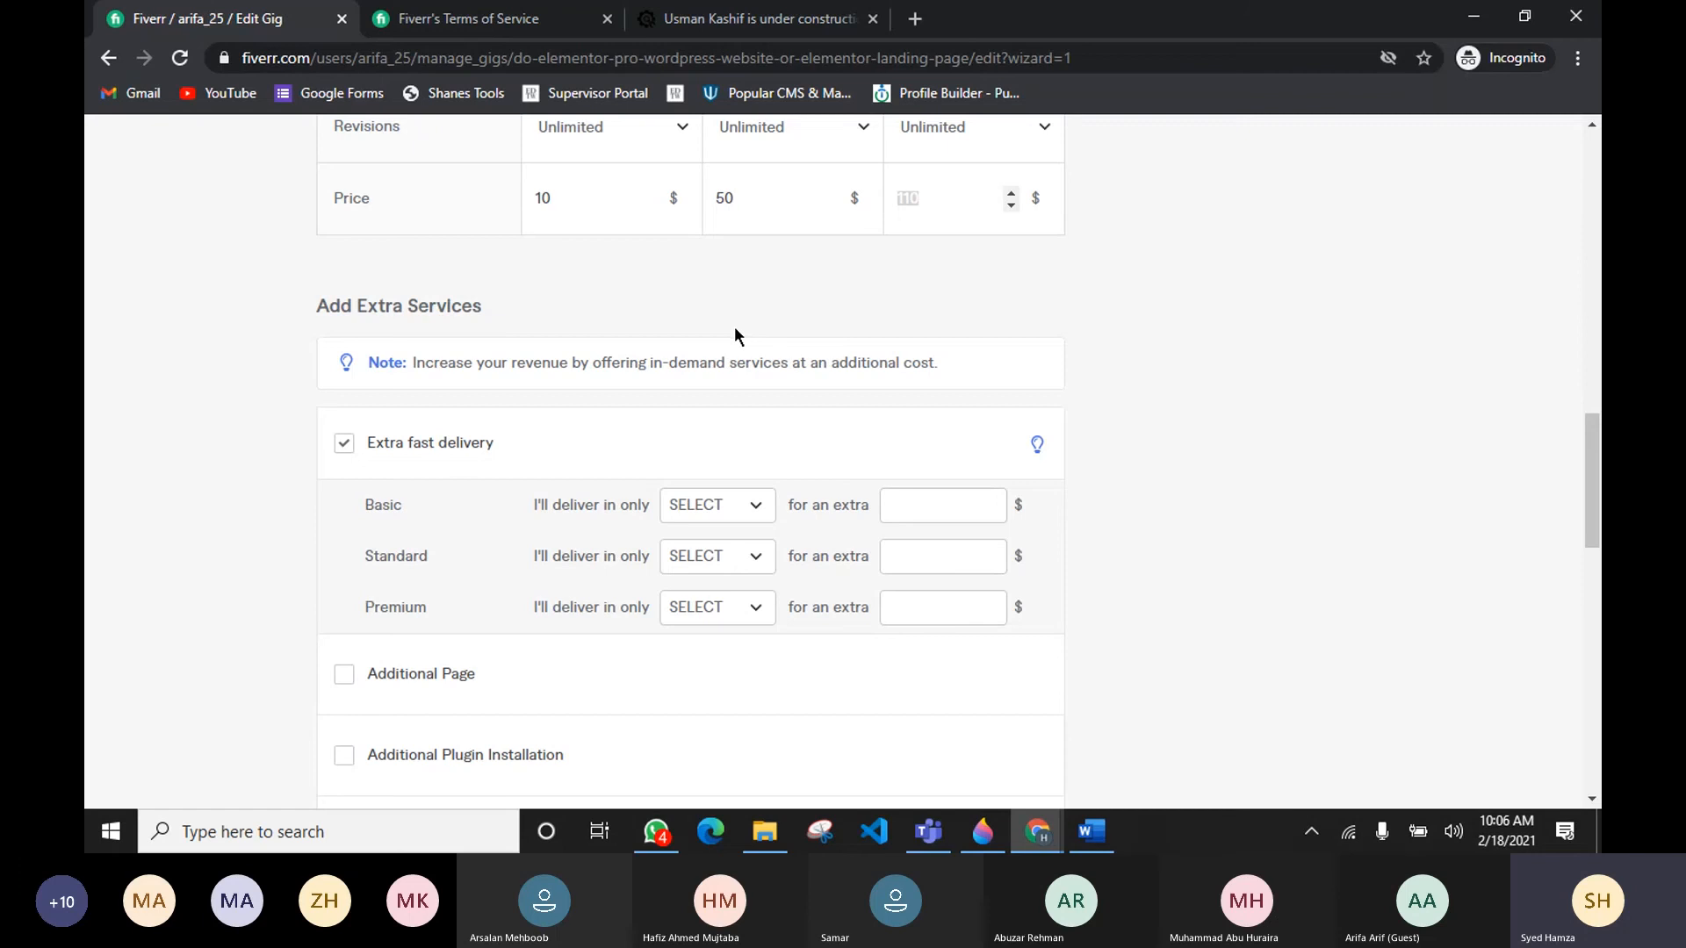
mouse_move(946, 849)
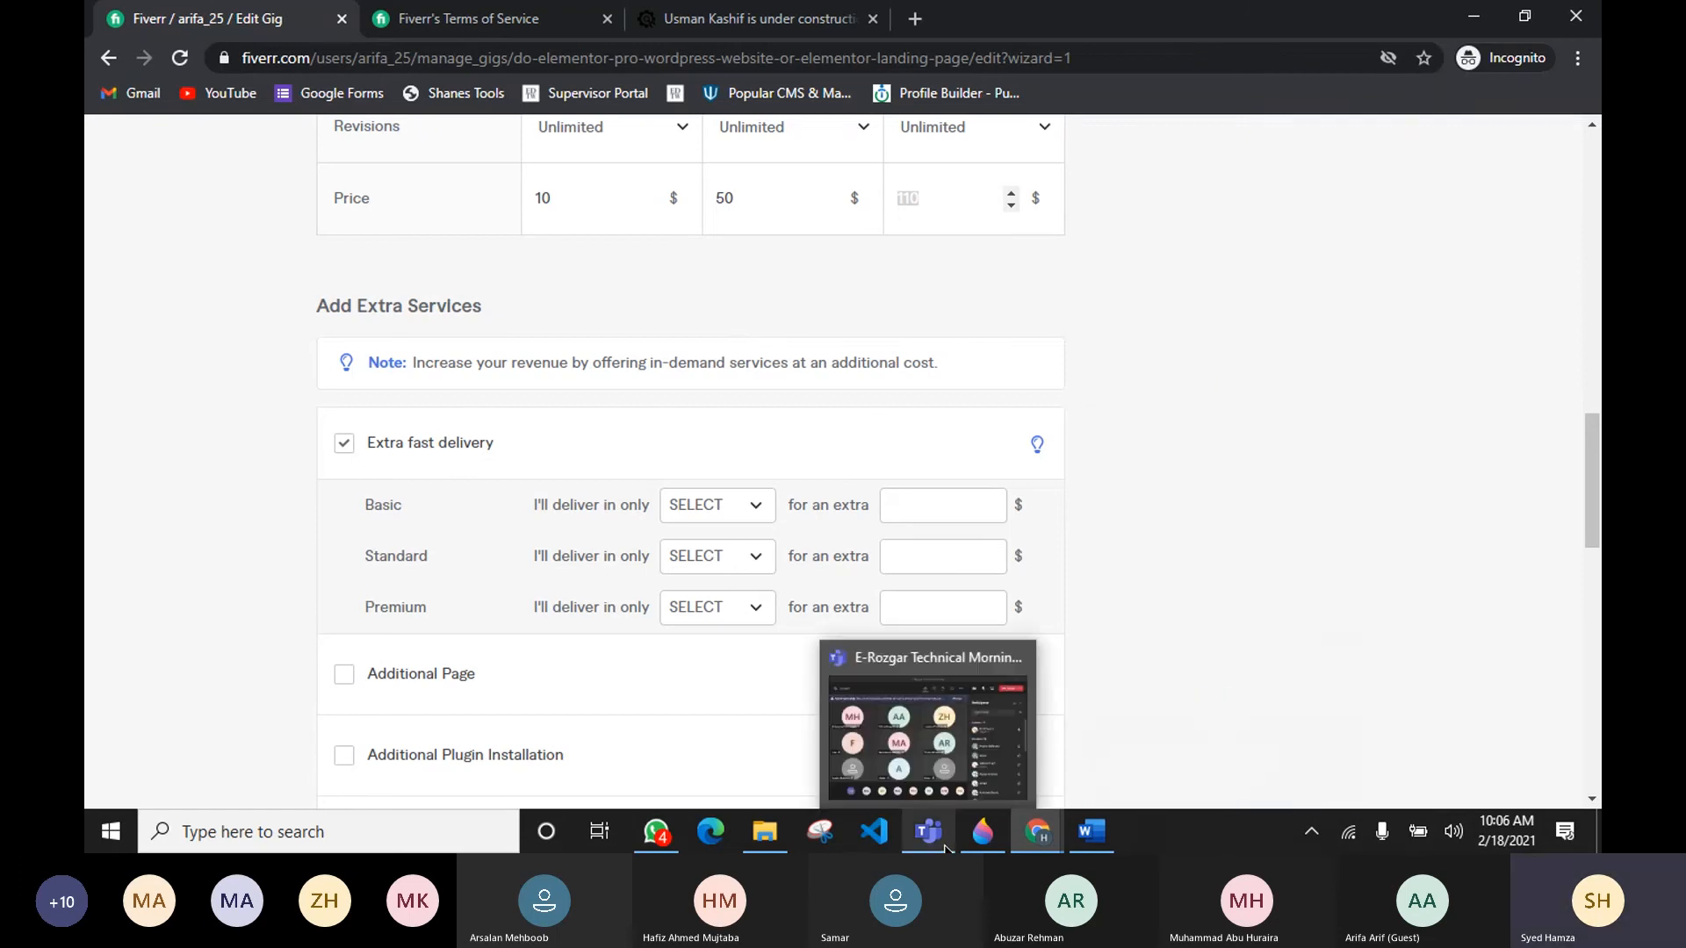
click(939, 777)
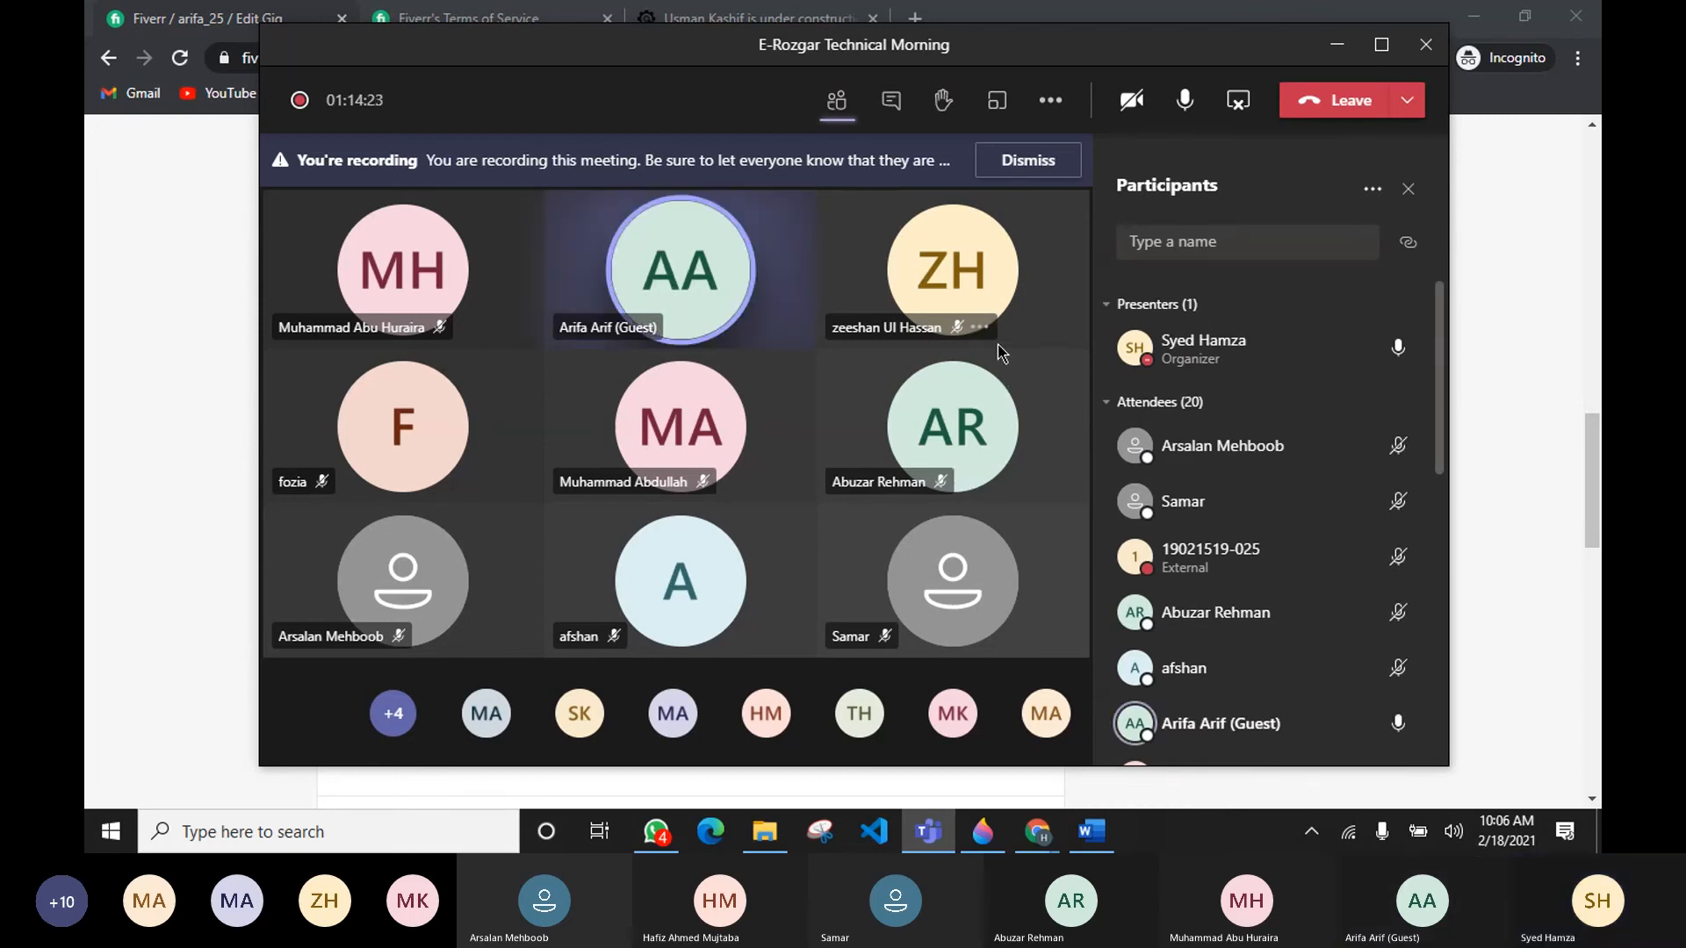
click(165, 427)
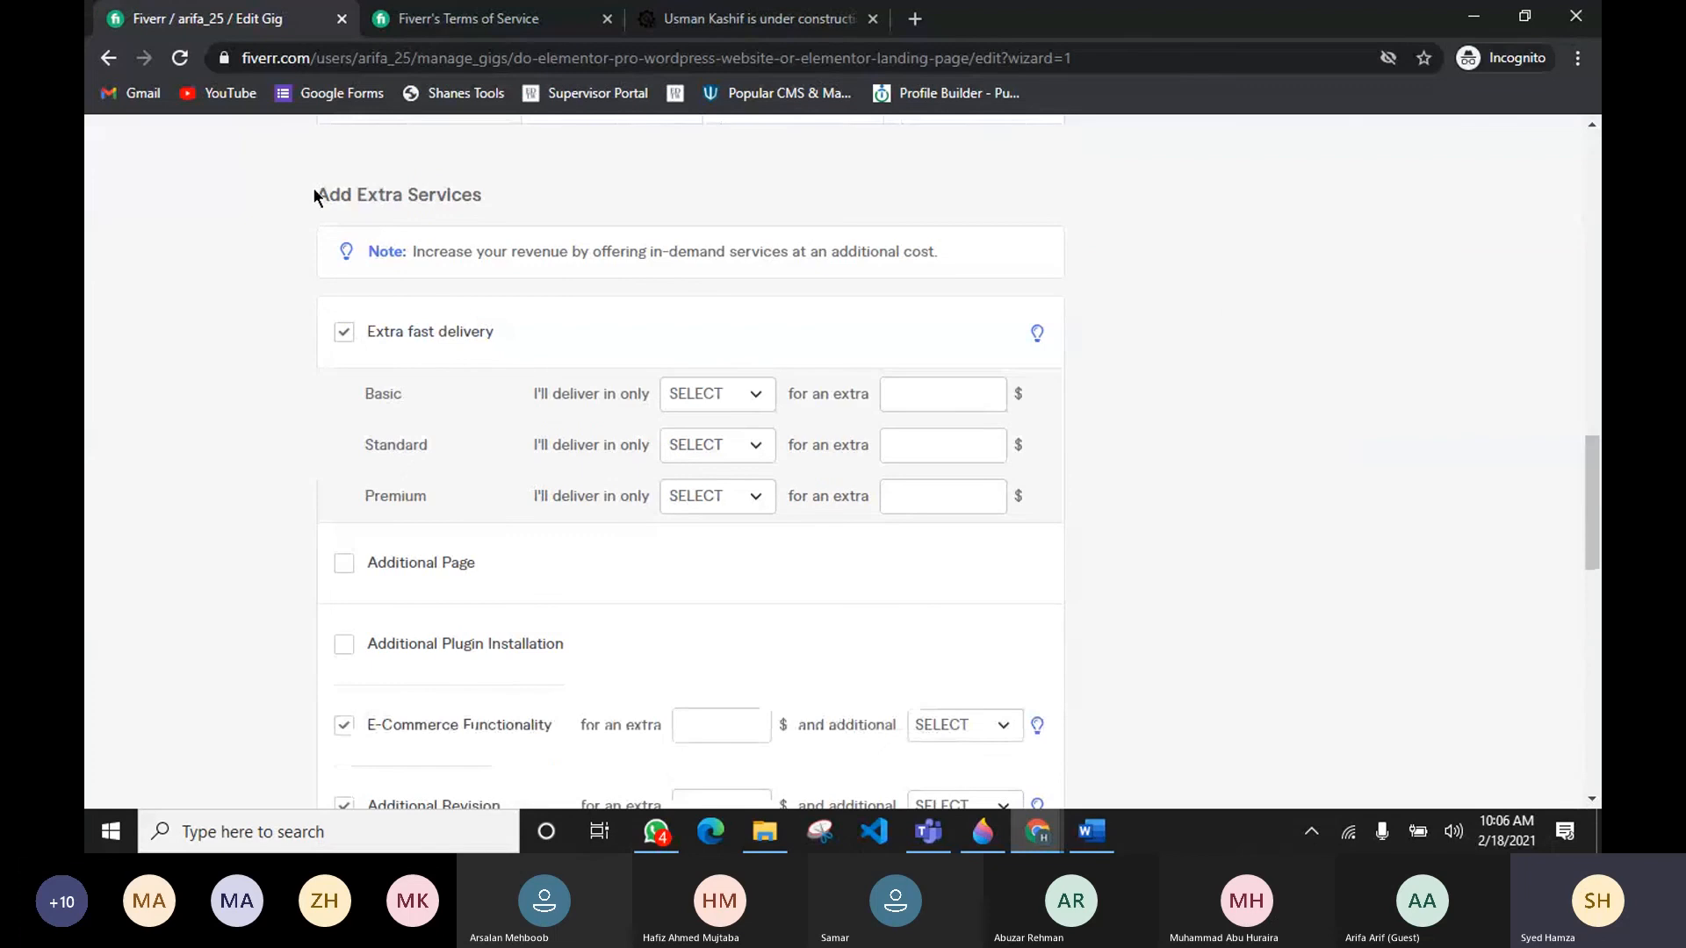
drag(317, 194, 493, 194)
scroll(451, 332, down, 1)
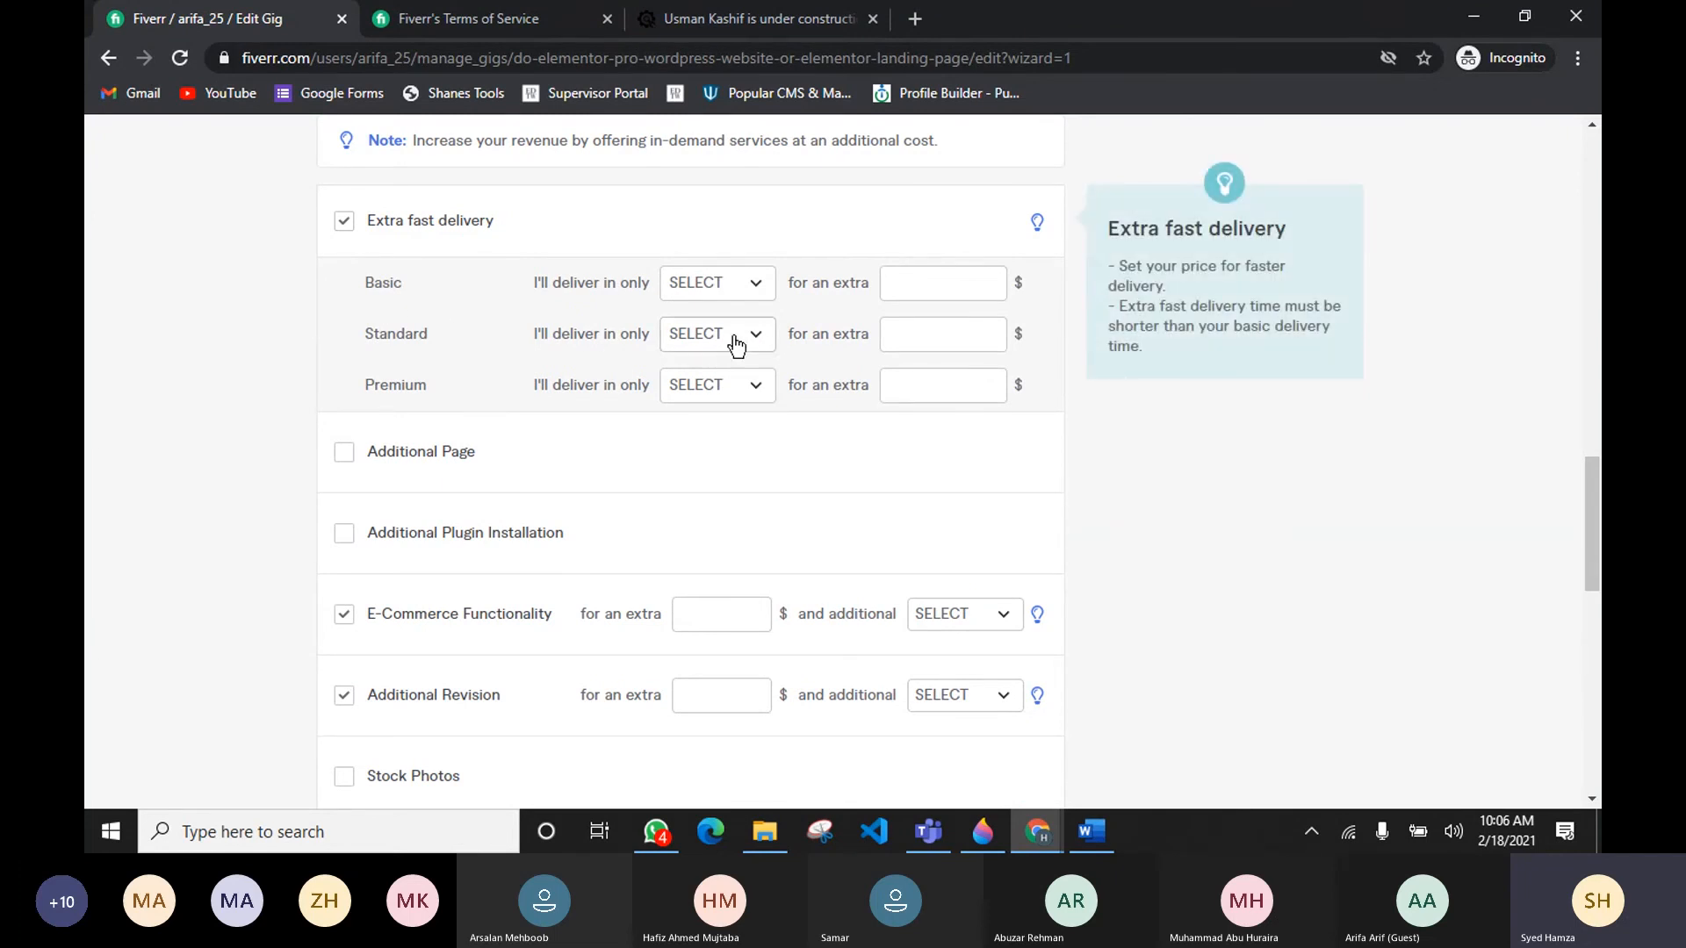
click(726, 284)
click(712, 411)
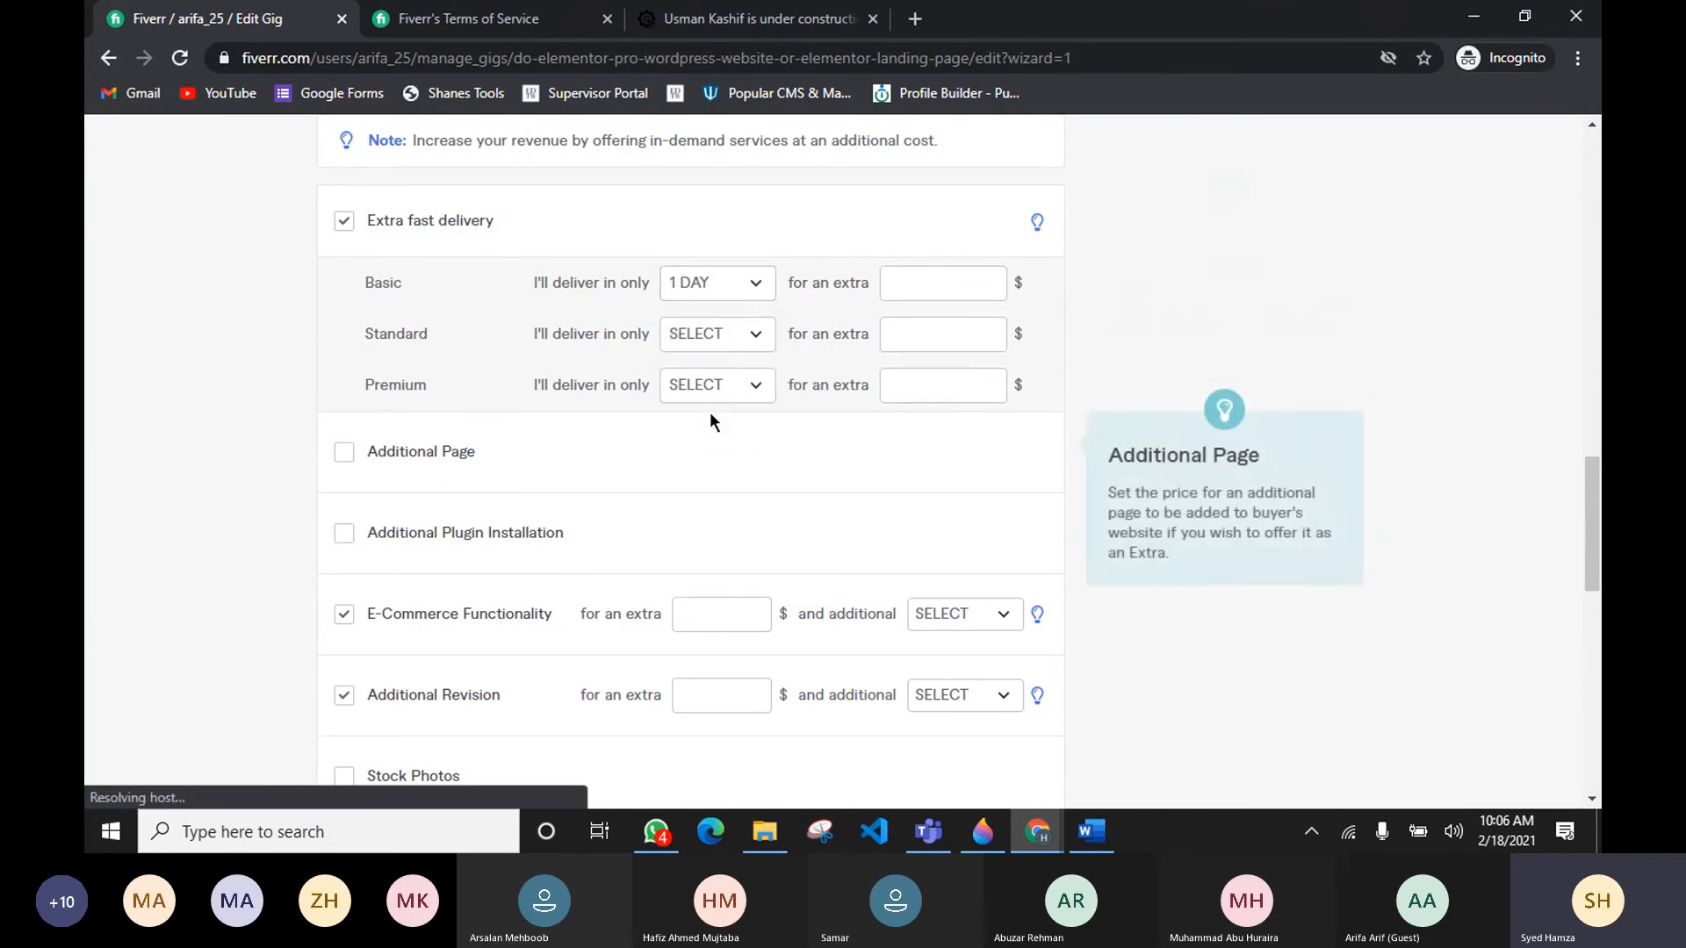
click(752, 285)
click(749, 351)
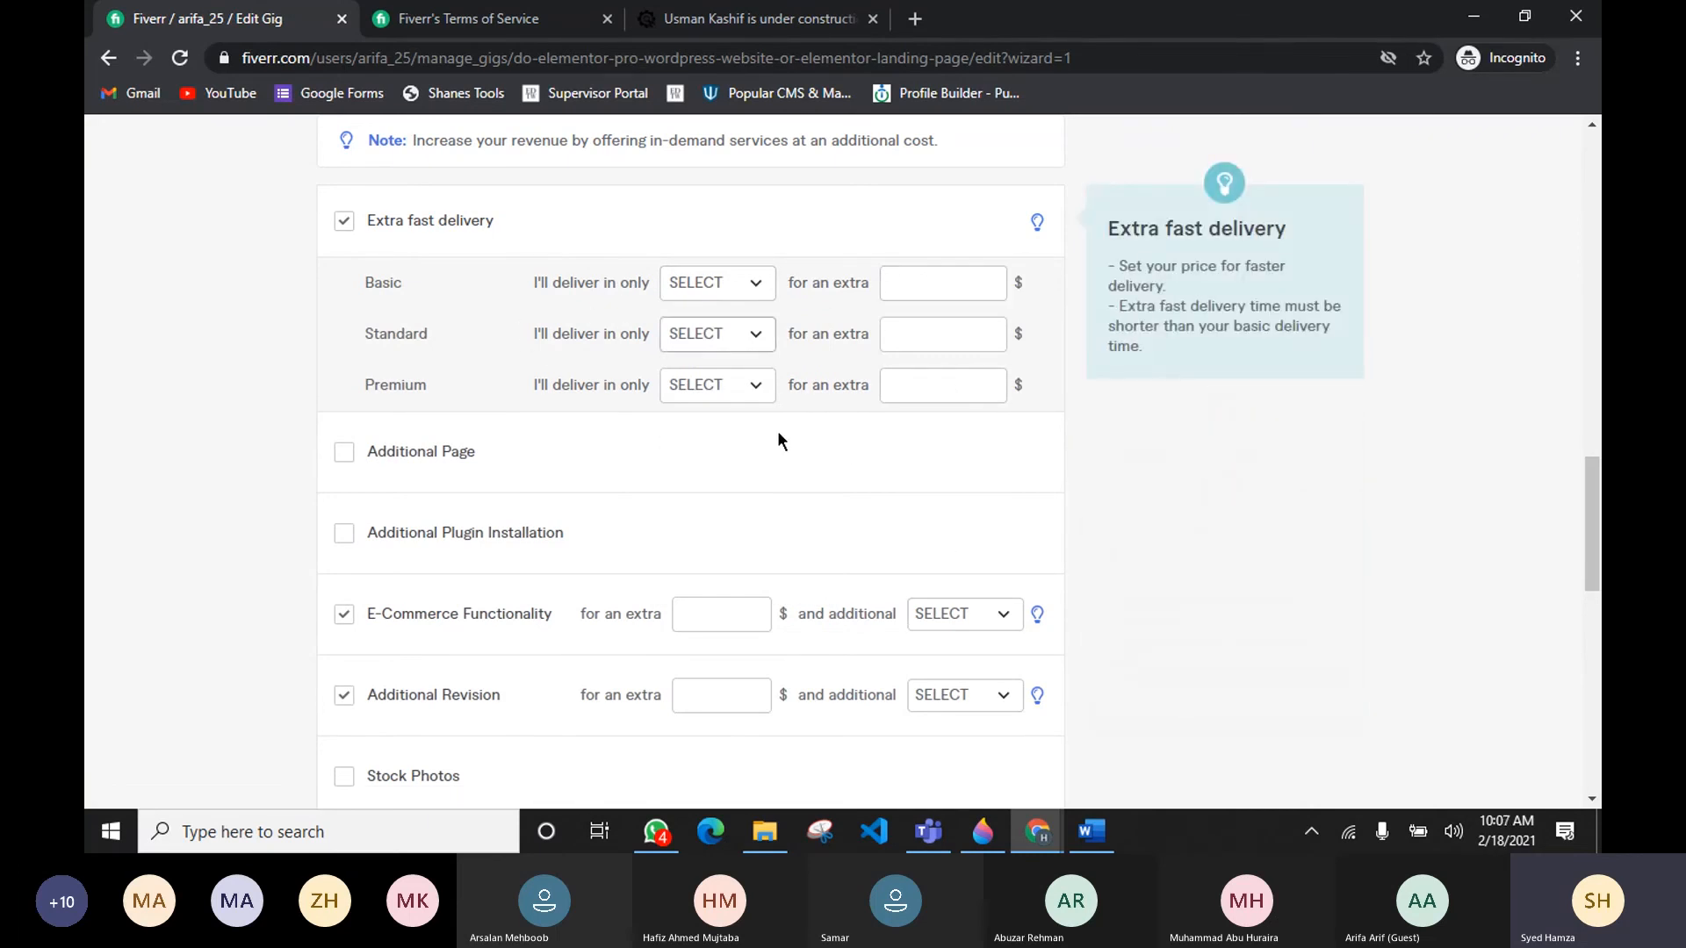
Step: Offer extra fast delivery for the Standard package in 2 days for an extra 10 $
scroll(782, 443, up, 7)
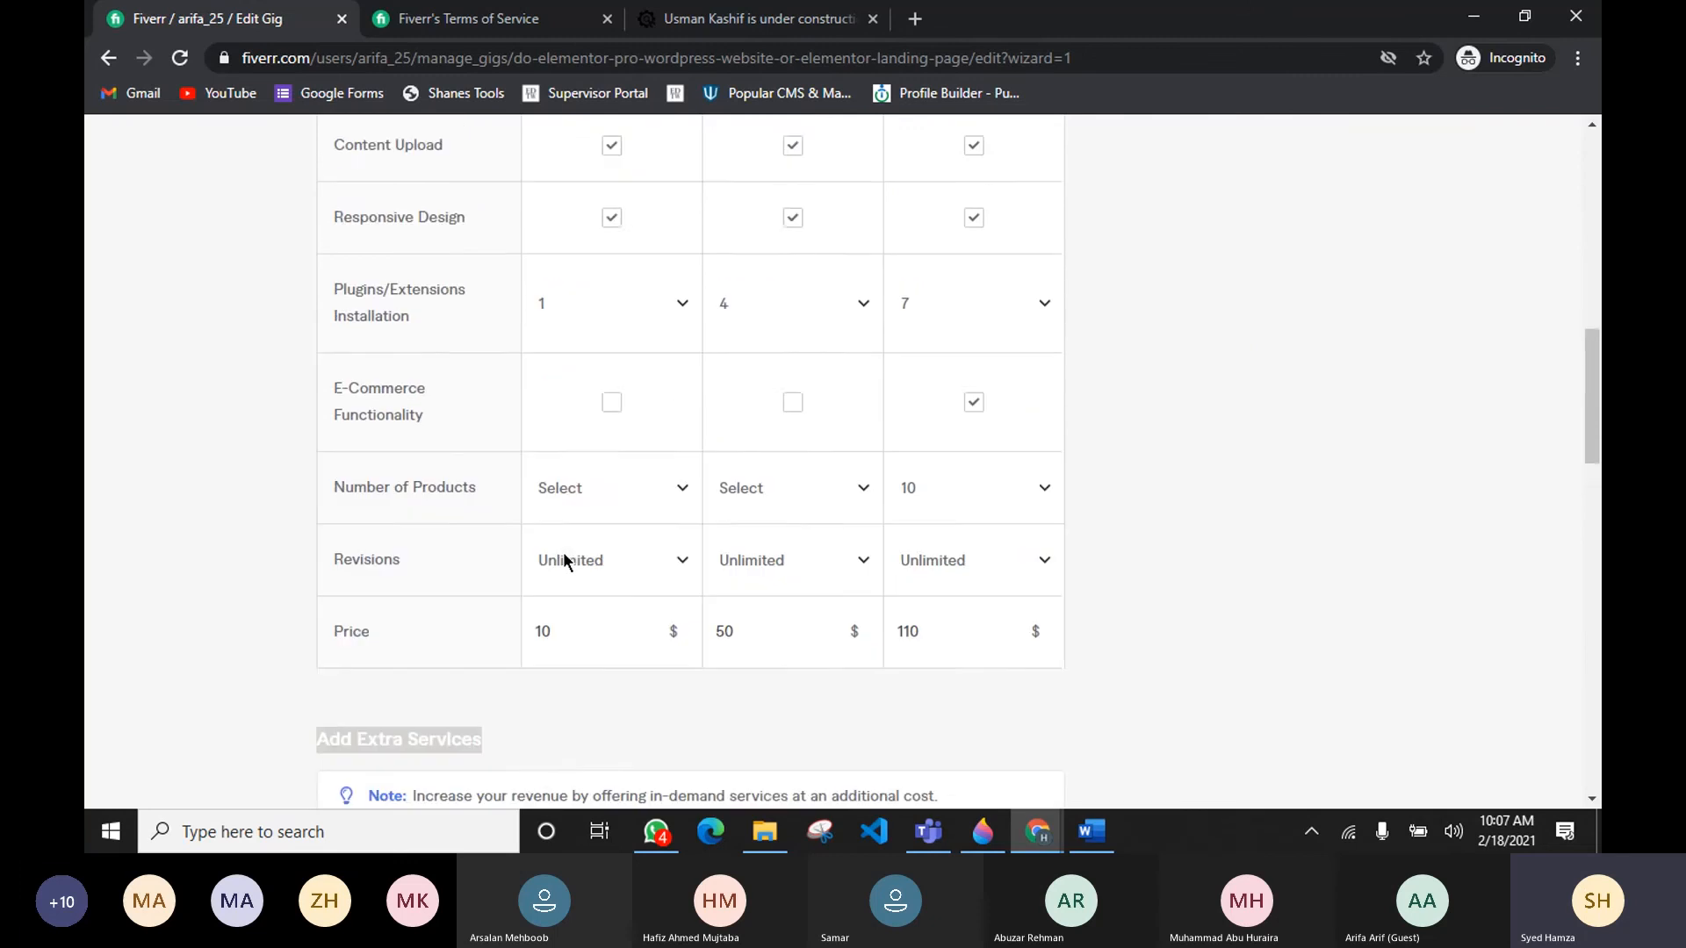
scroll(564, 559, up, 4)
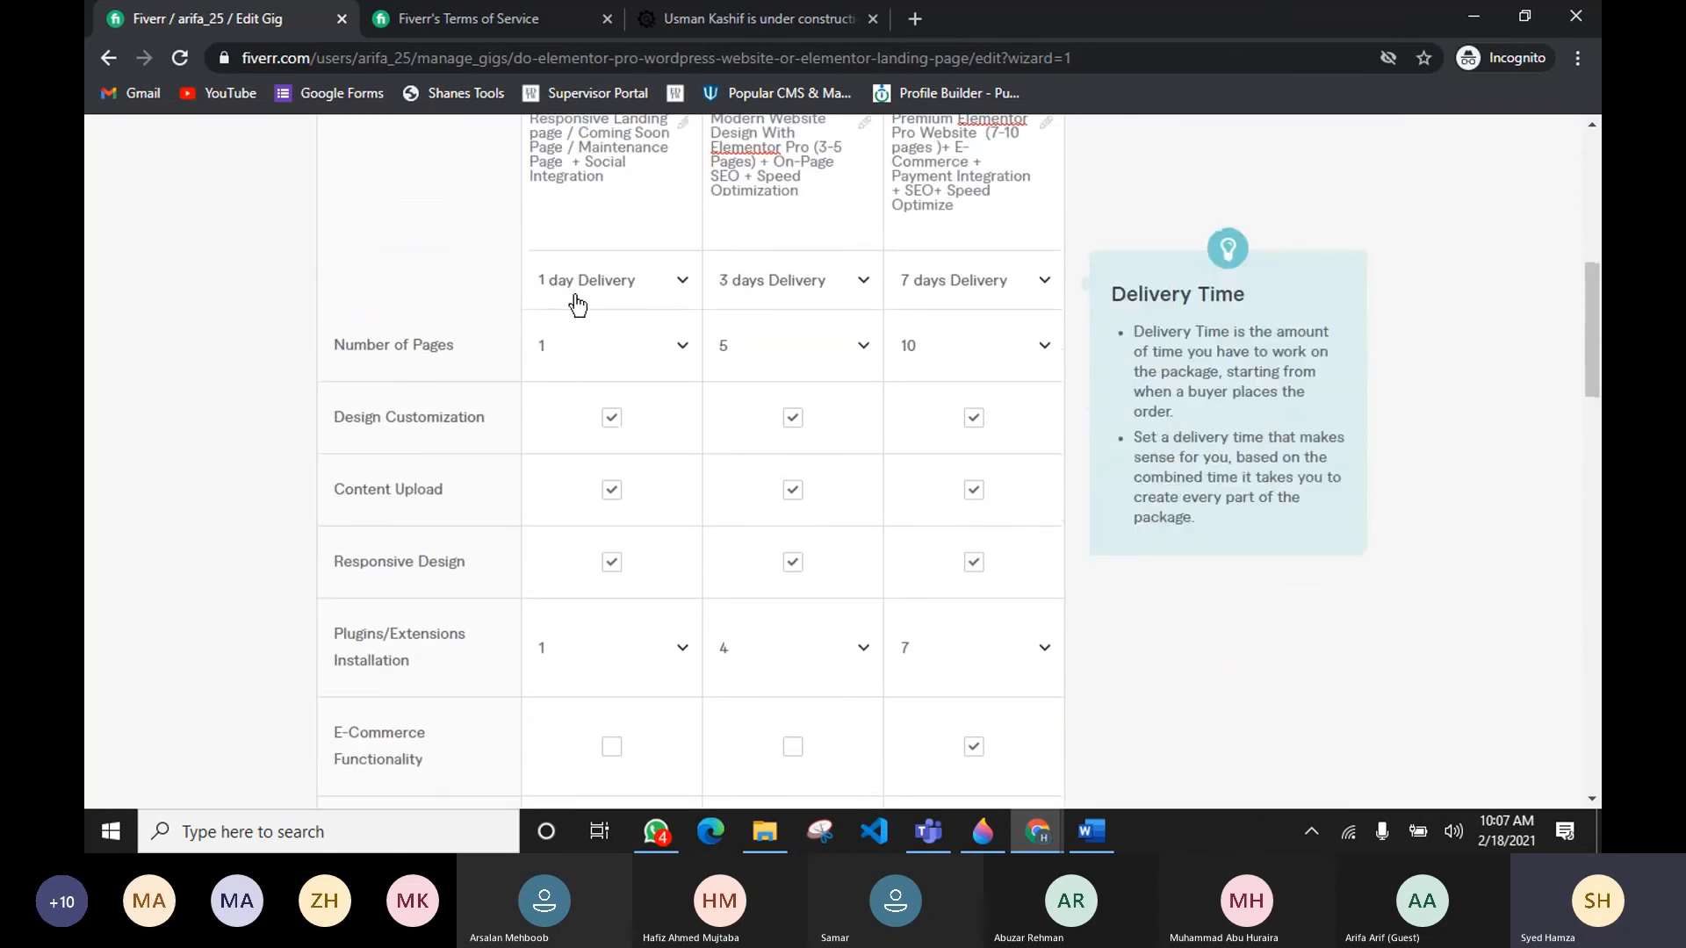
scroll(591, 294, down, 14)
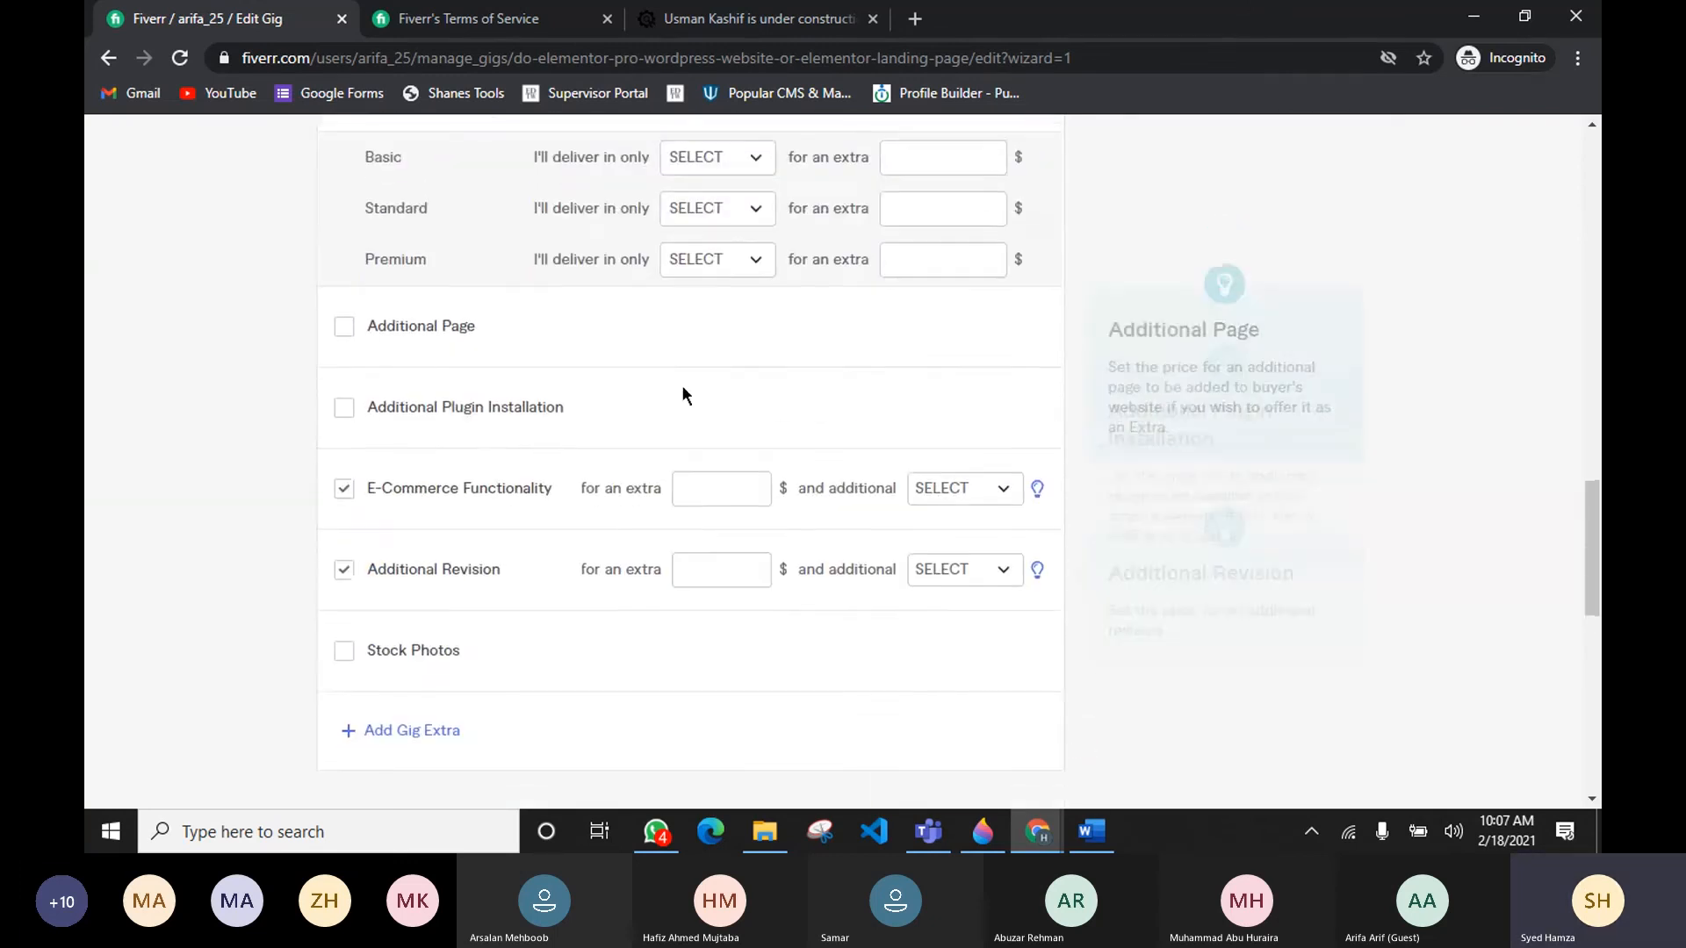
scroll(562, 435, down, 2)
scroll(634, 467, up, 1)
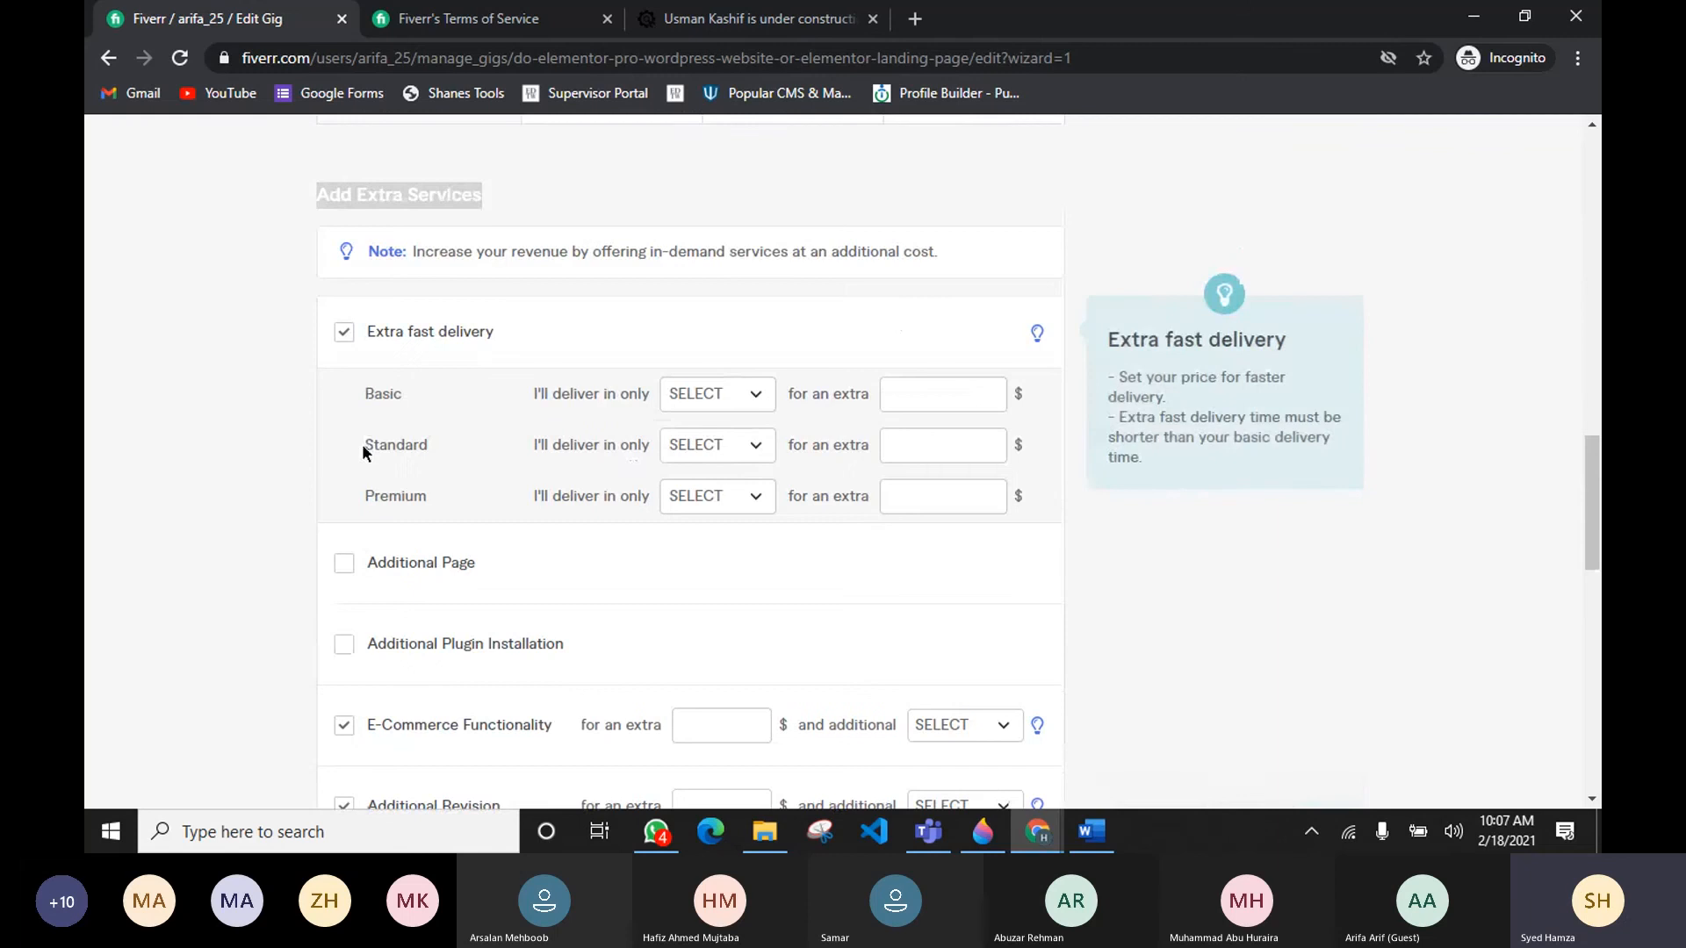
click(762, 452)
click(713, 618)
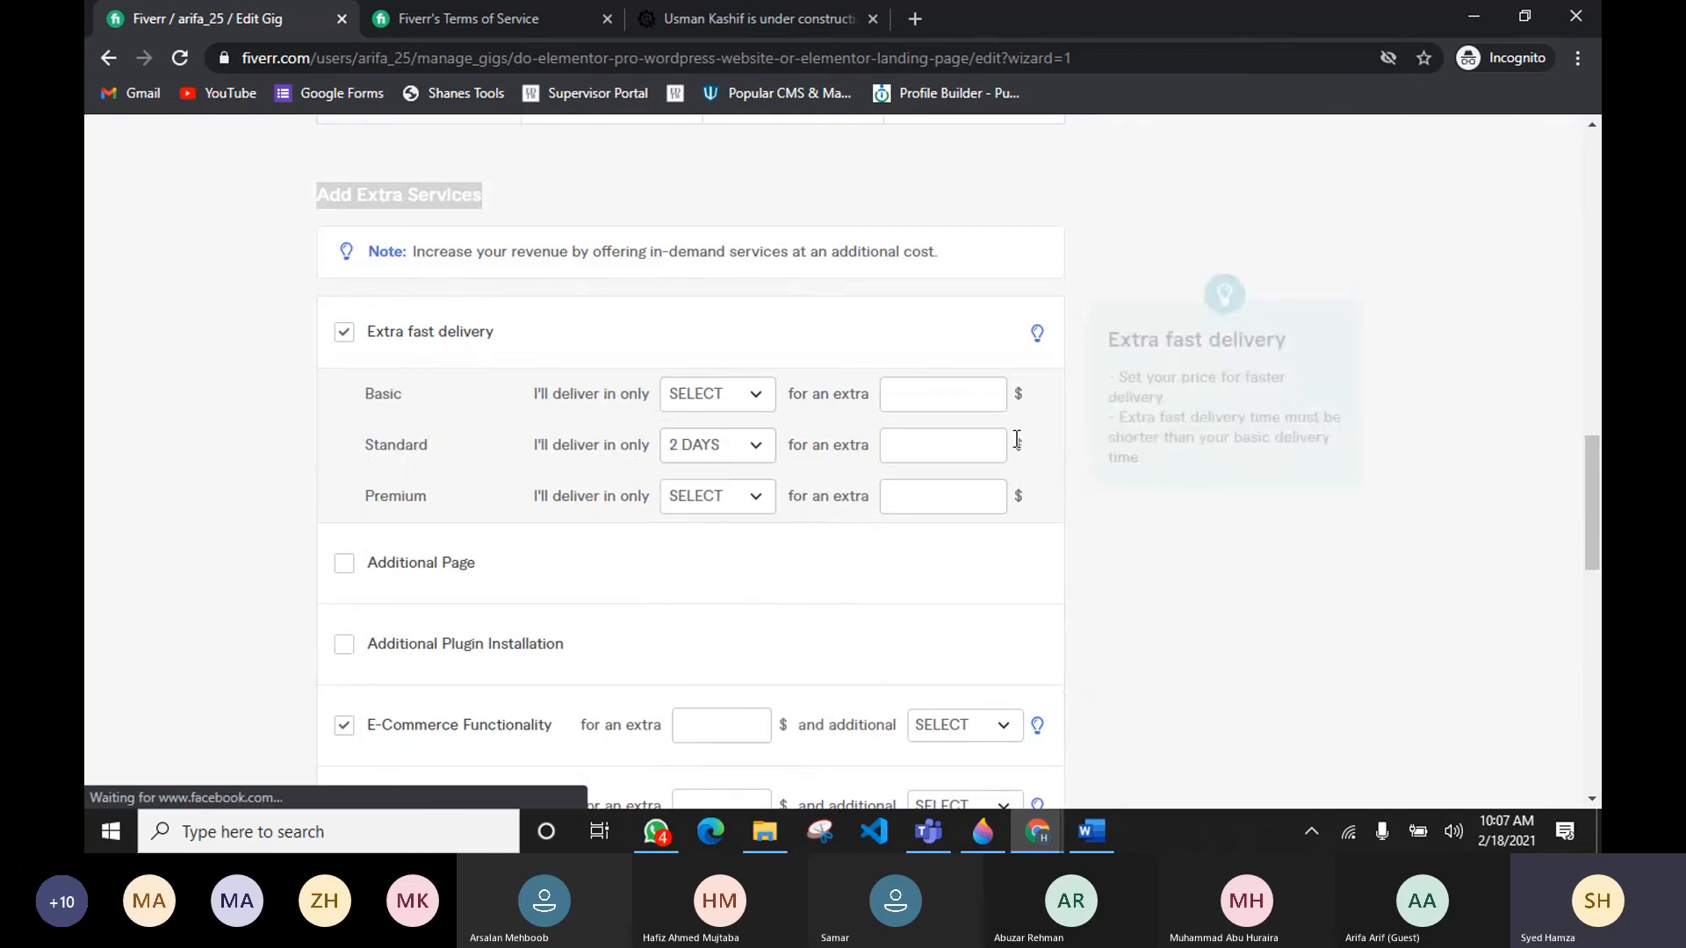
click(991, 444)
text(5)
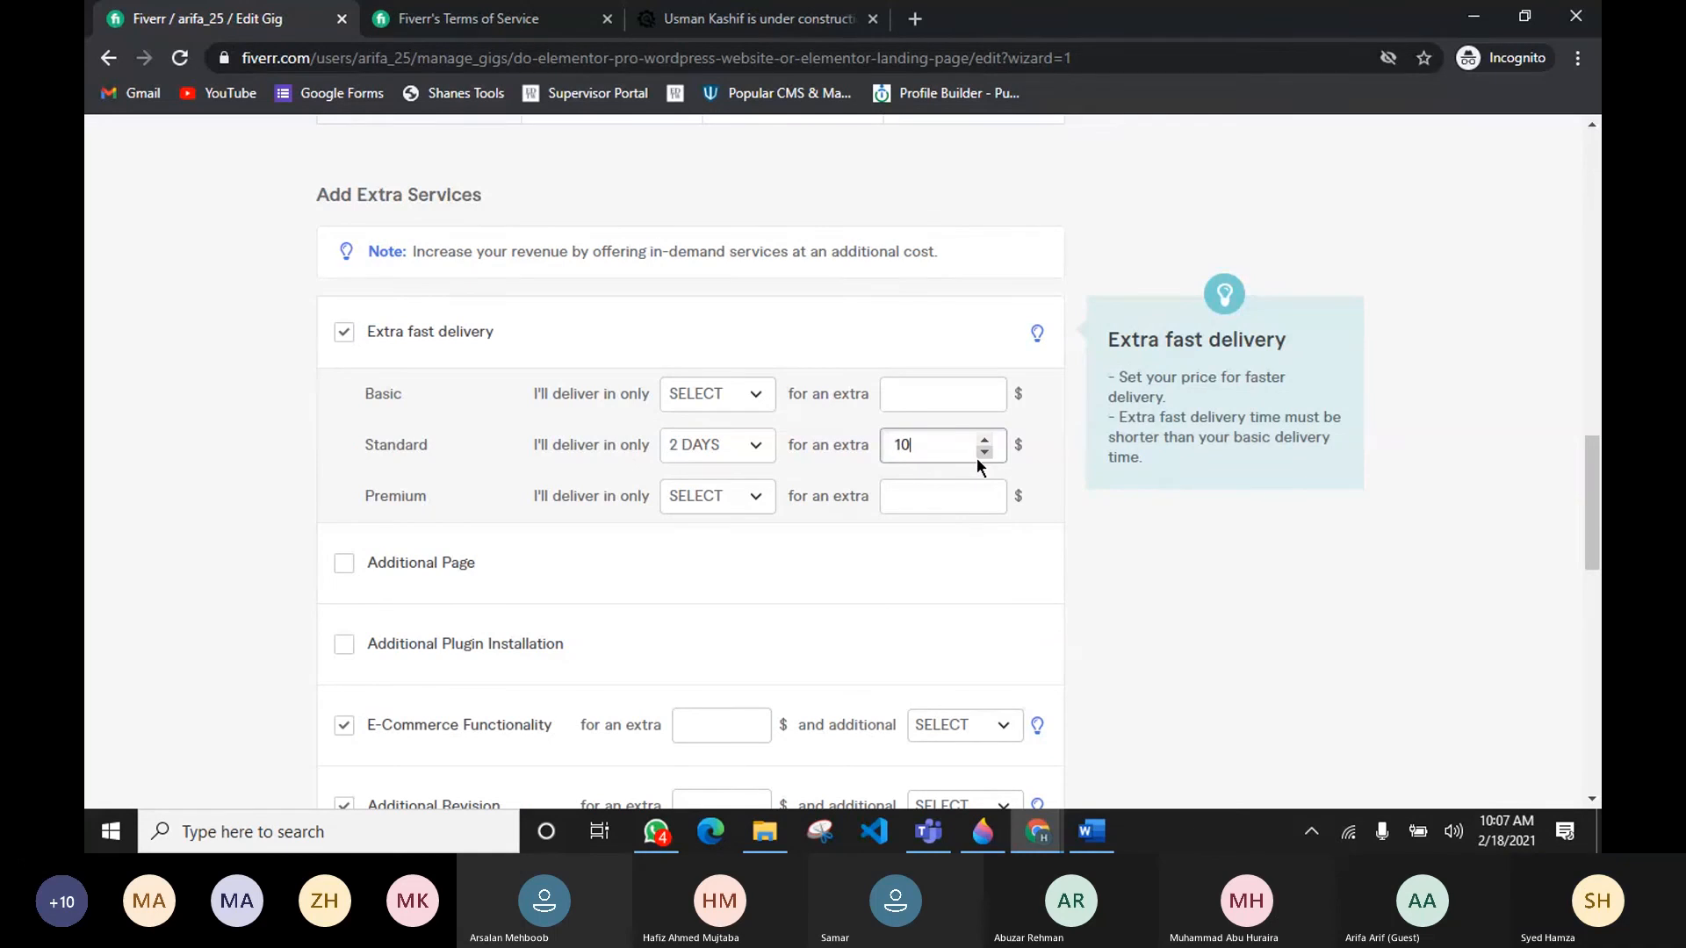
Step: Offer extra fast delivery for the Premium package in 3 days for an extra 20 $
click(708, 508)
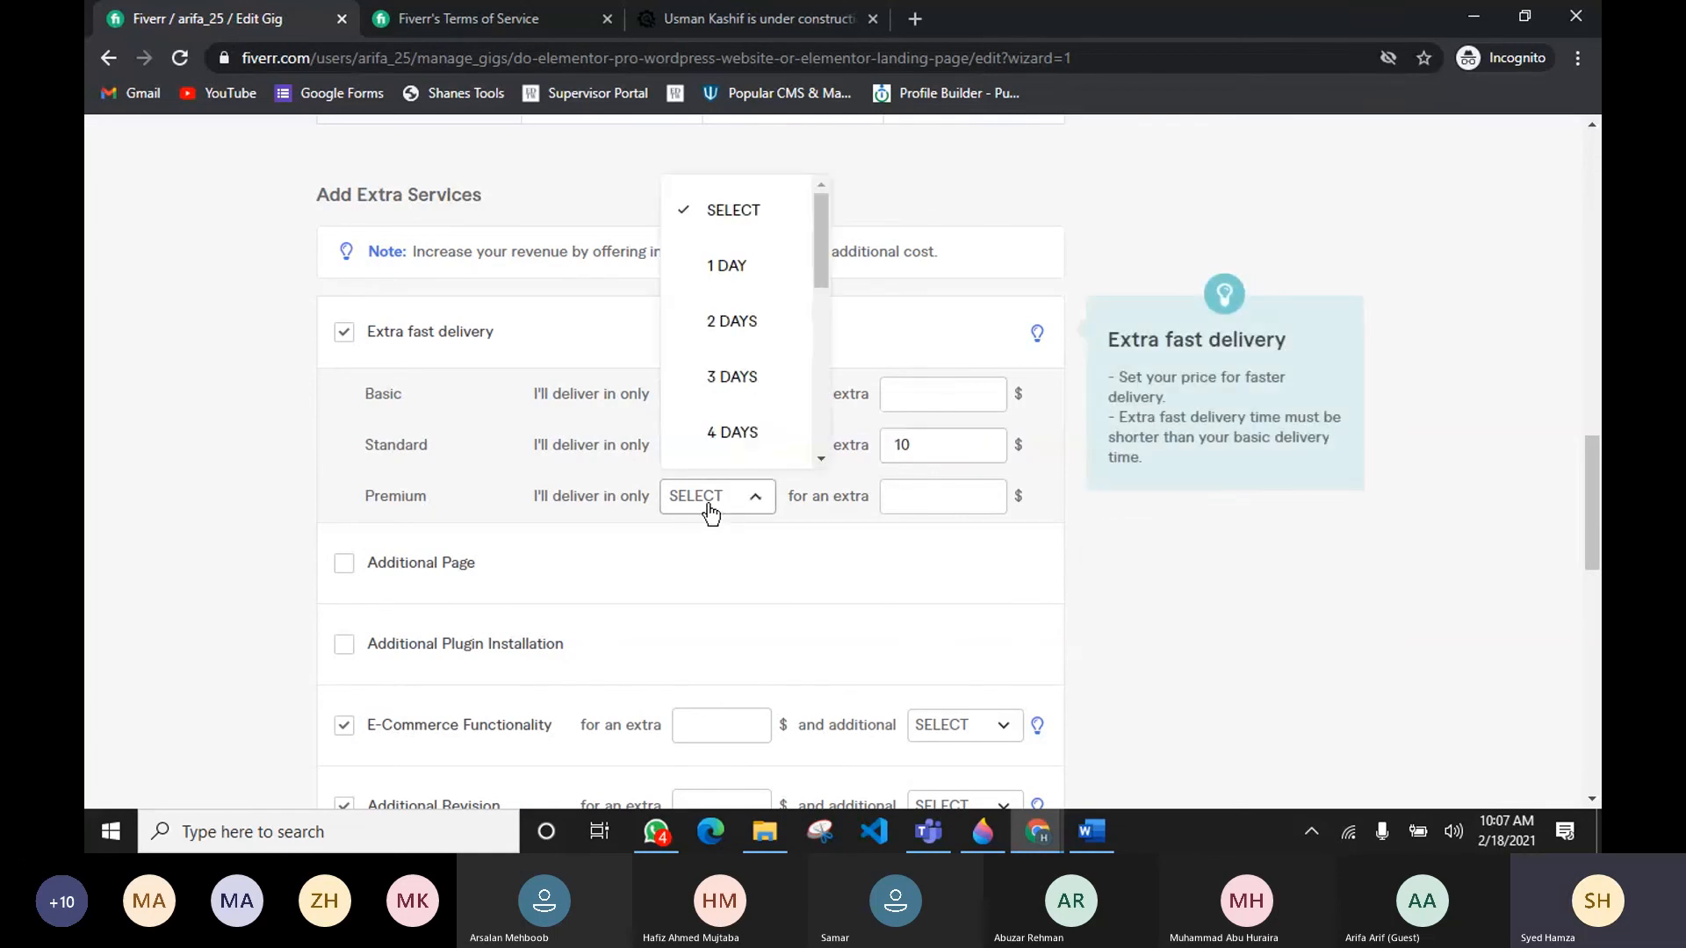
click(732, 377)
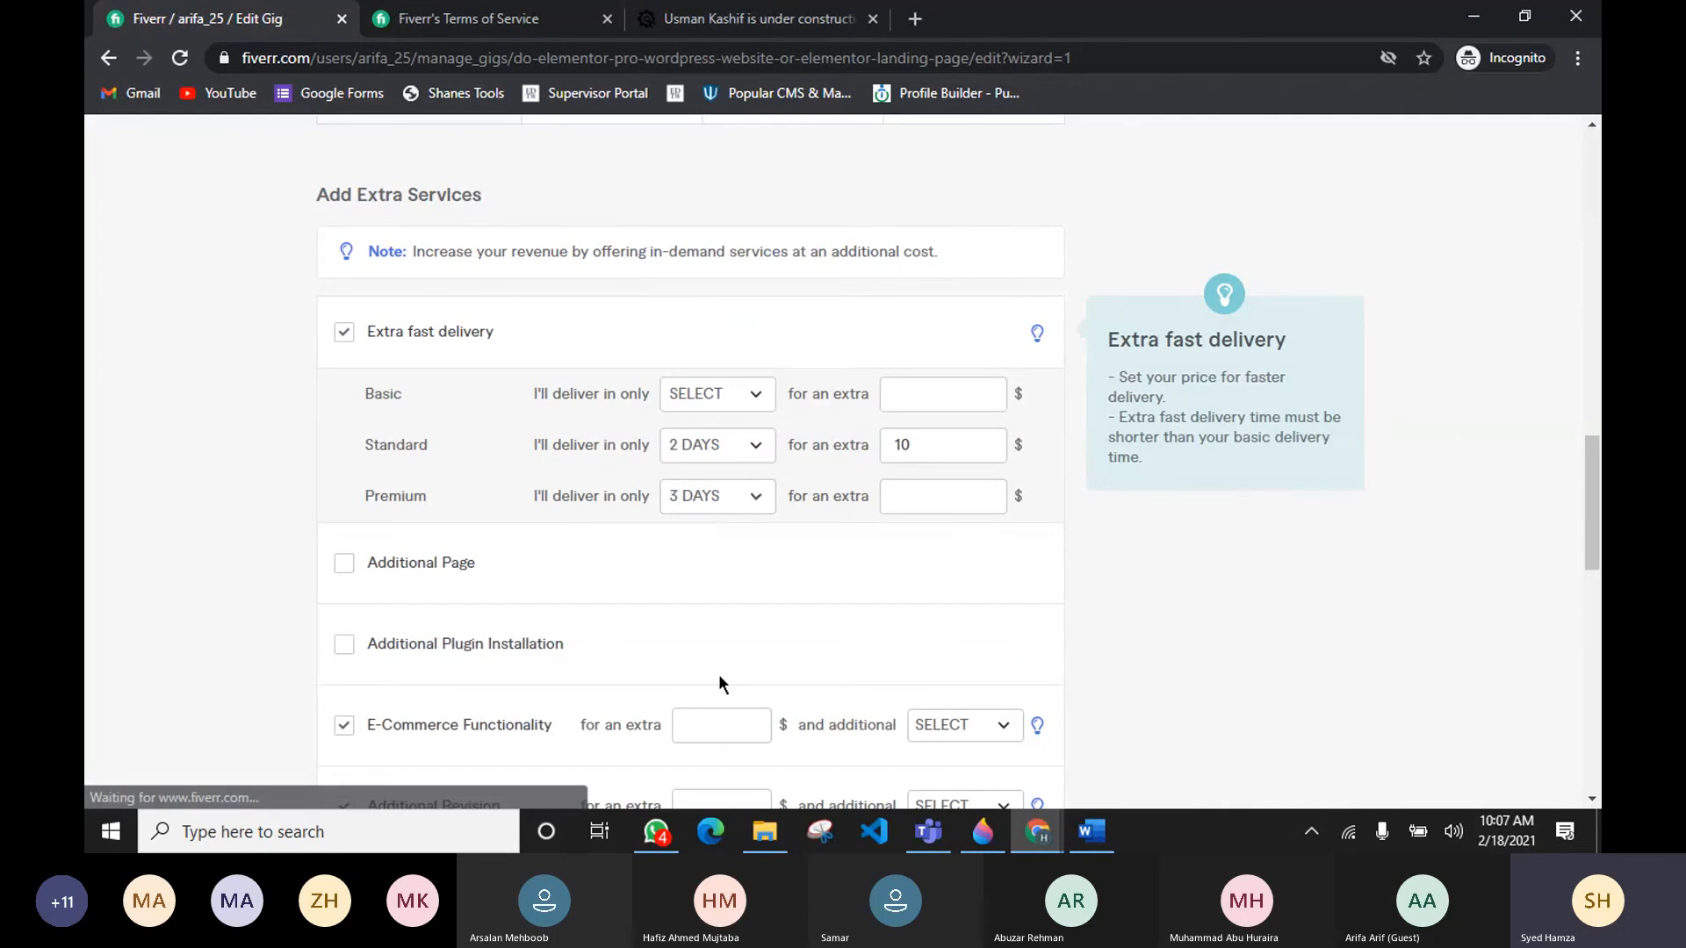
click(985, 493)
click(985, 493)
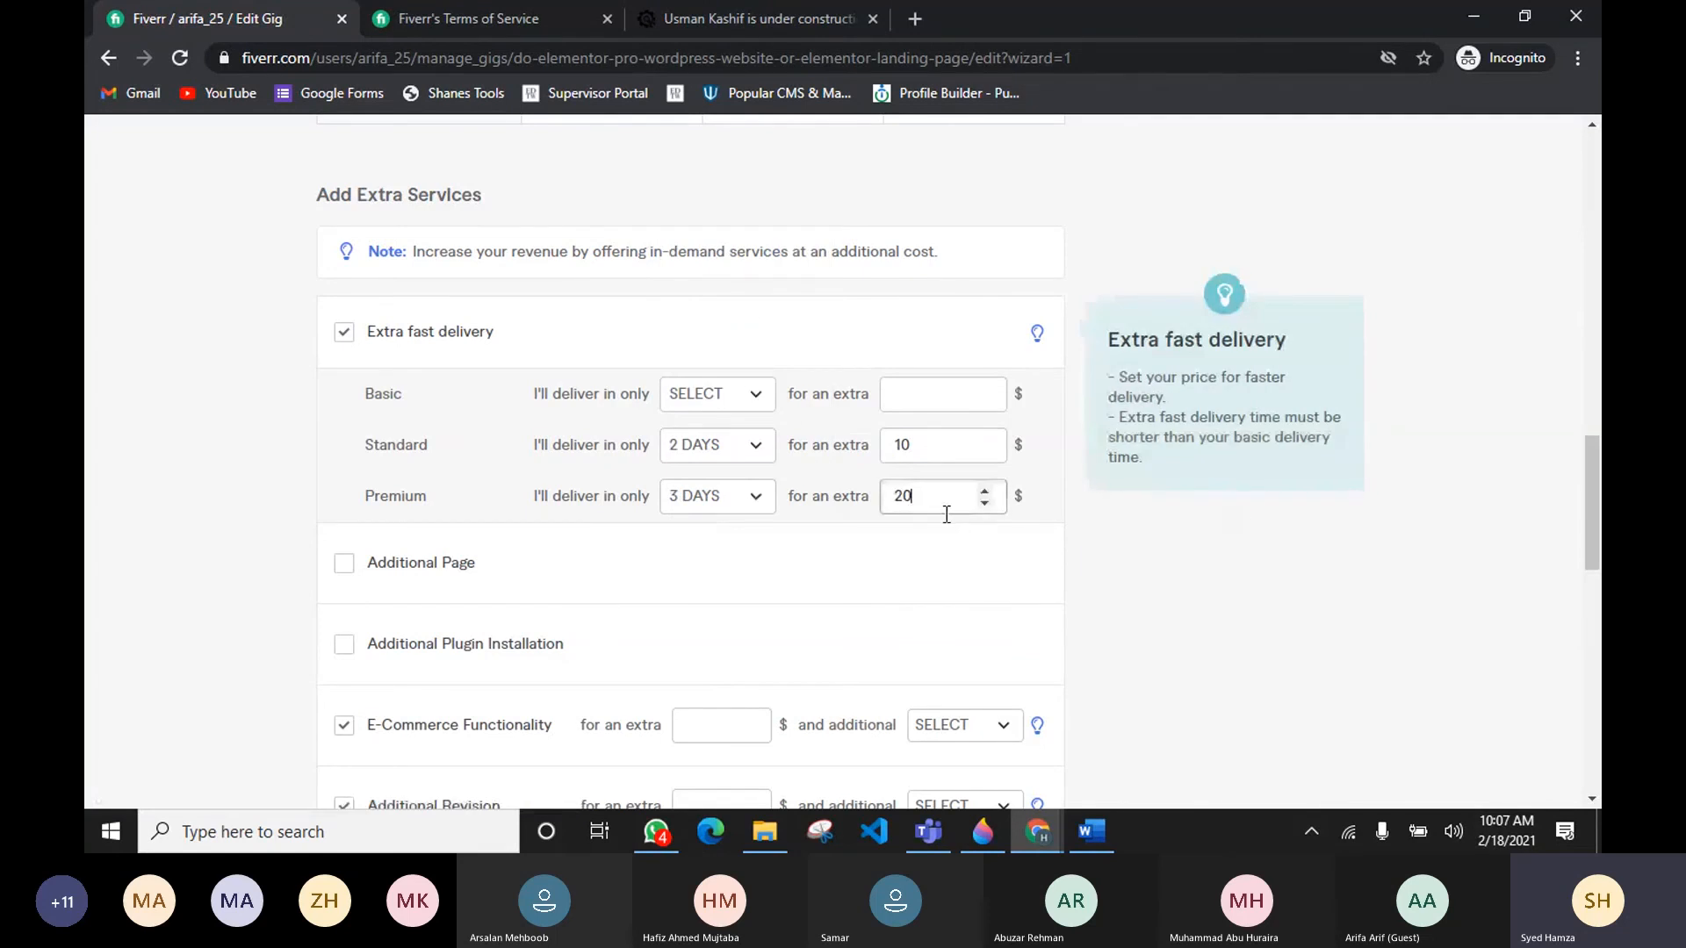
click(924, 542)
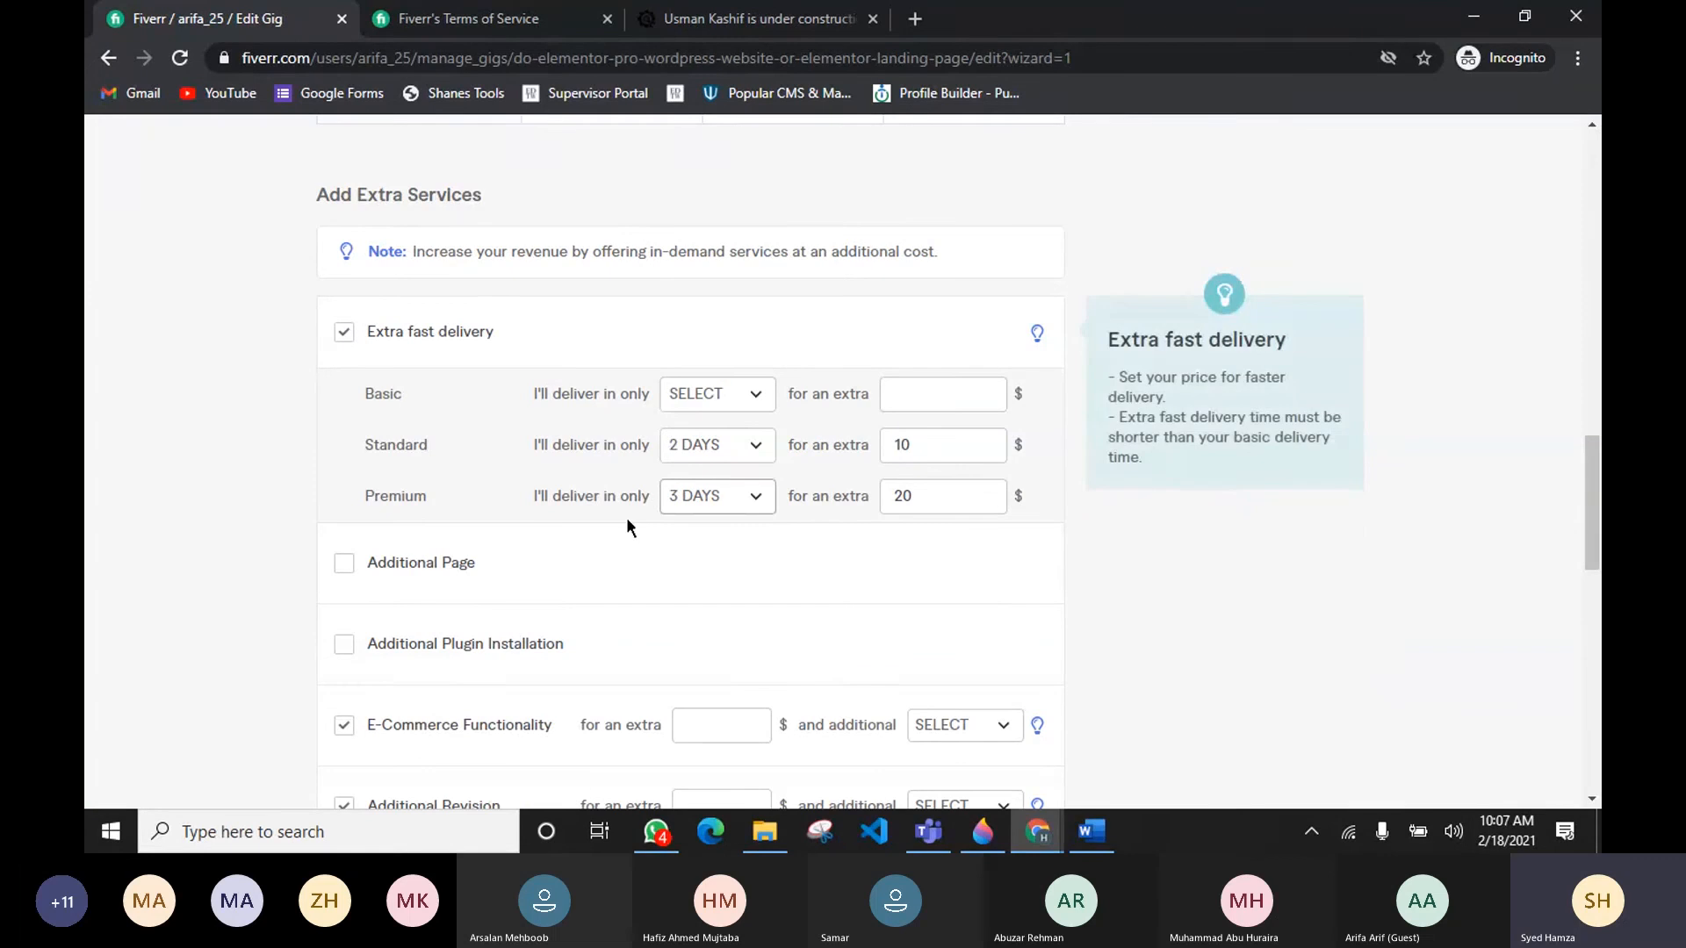
Step: Enable the Additional Page extra for an extra 10 $ and 1 additional day
scroll(1010, 611, up, 6)
scroll(1009, 612, down, 4)
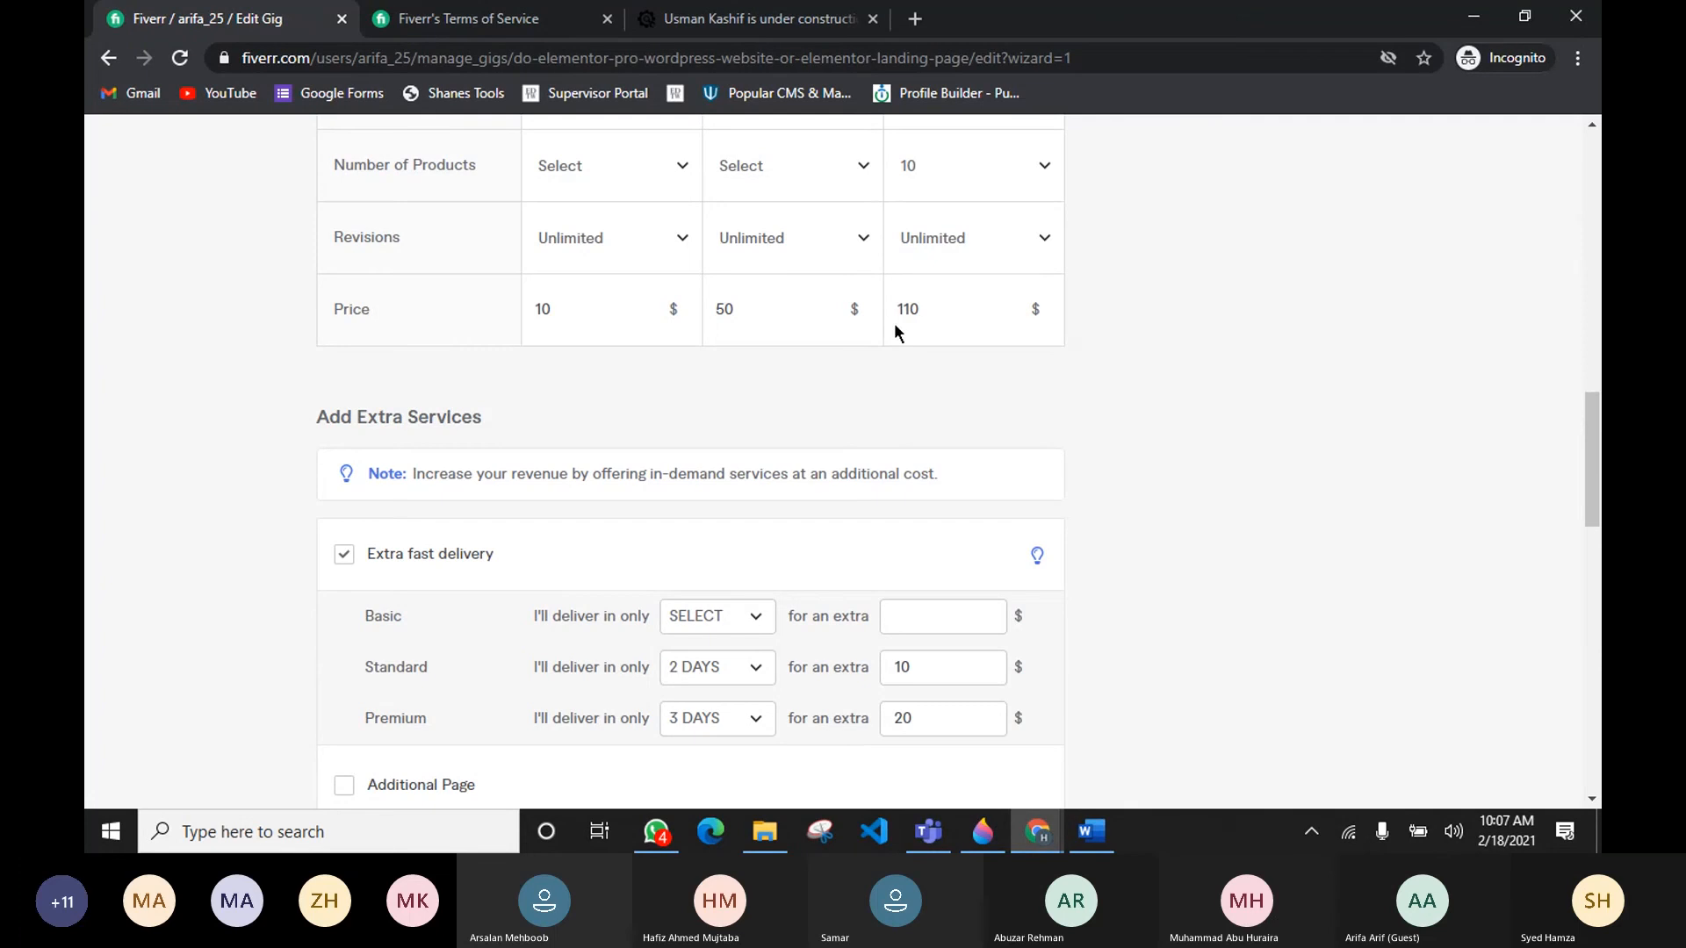
scroll(940, 388, up, 2)
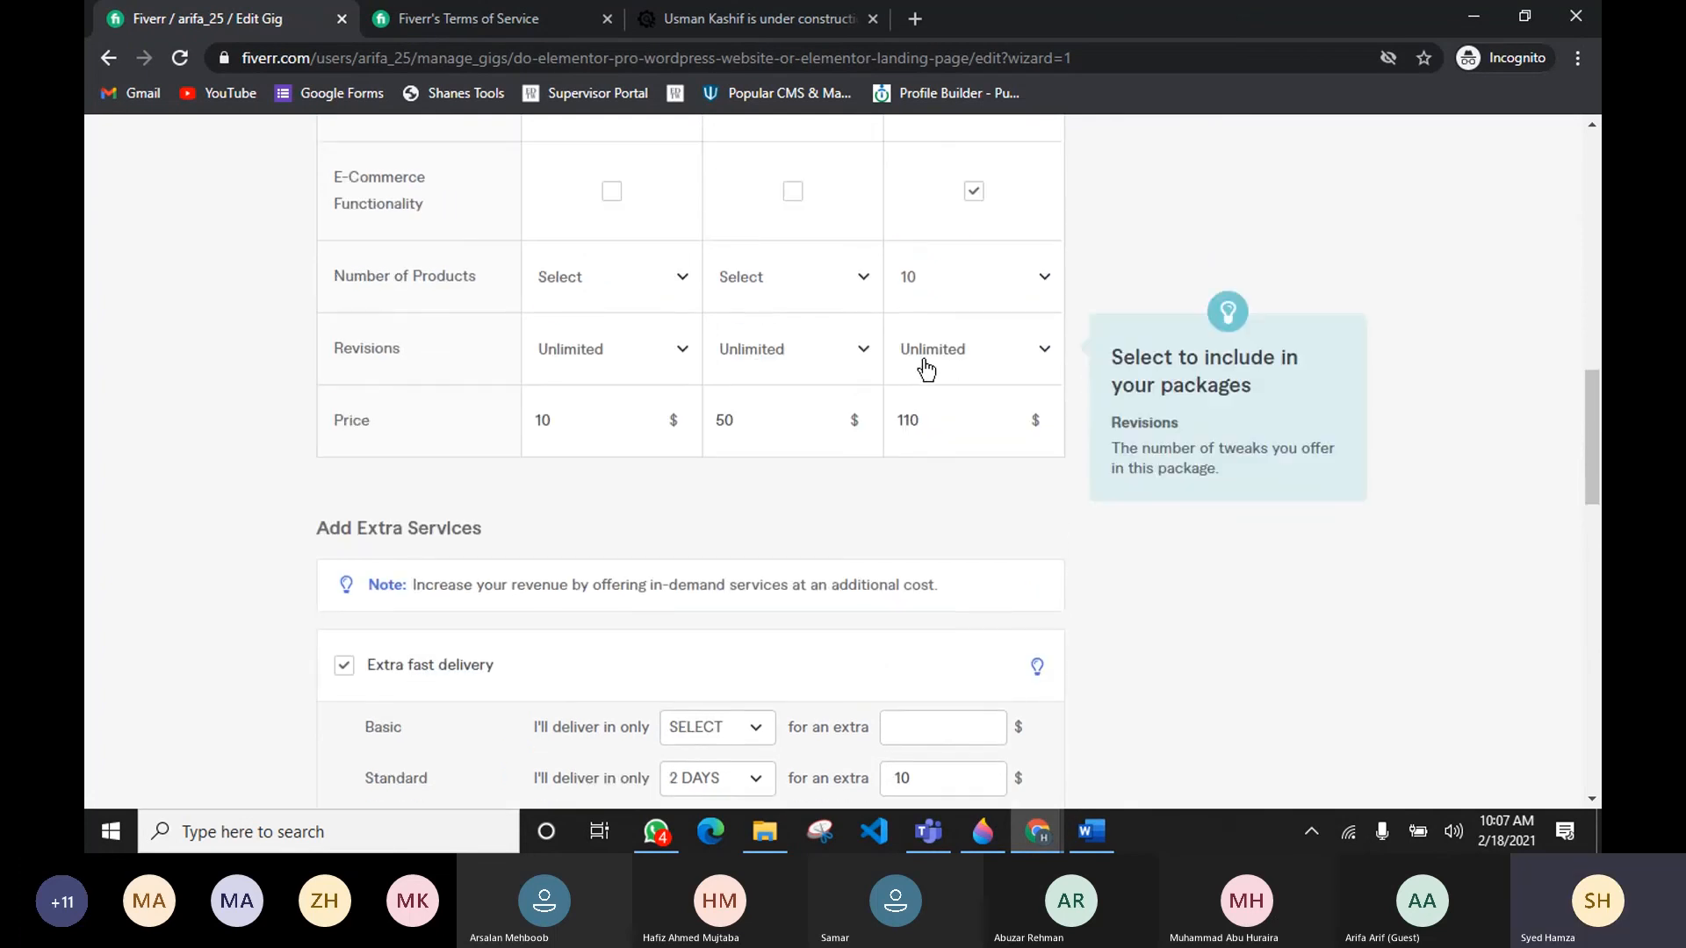
scroll(924, 360, down, 3)
scroll(1089, 490, down, 1)
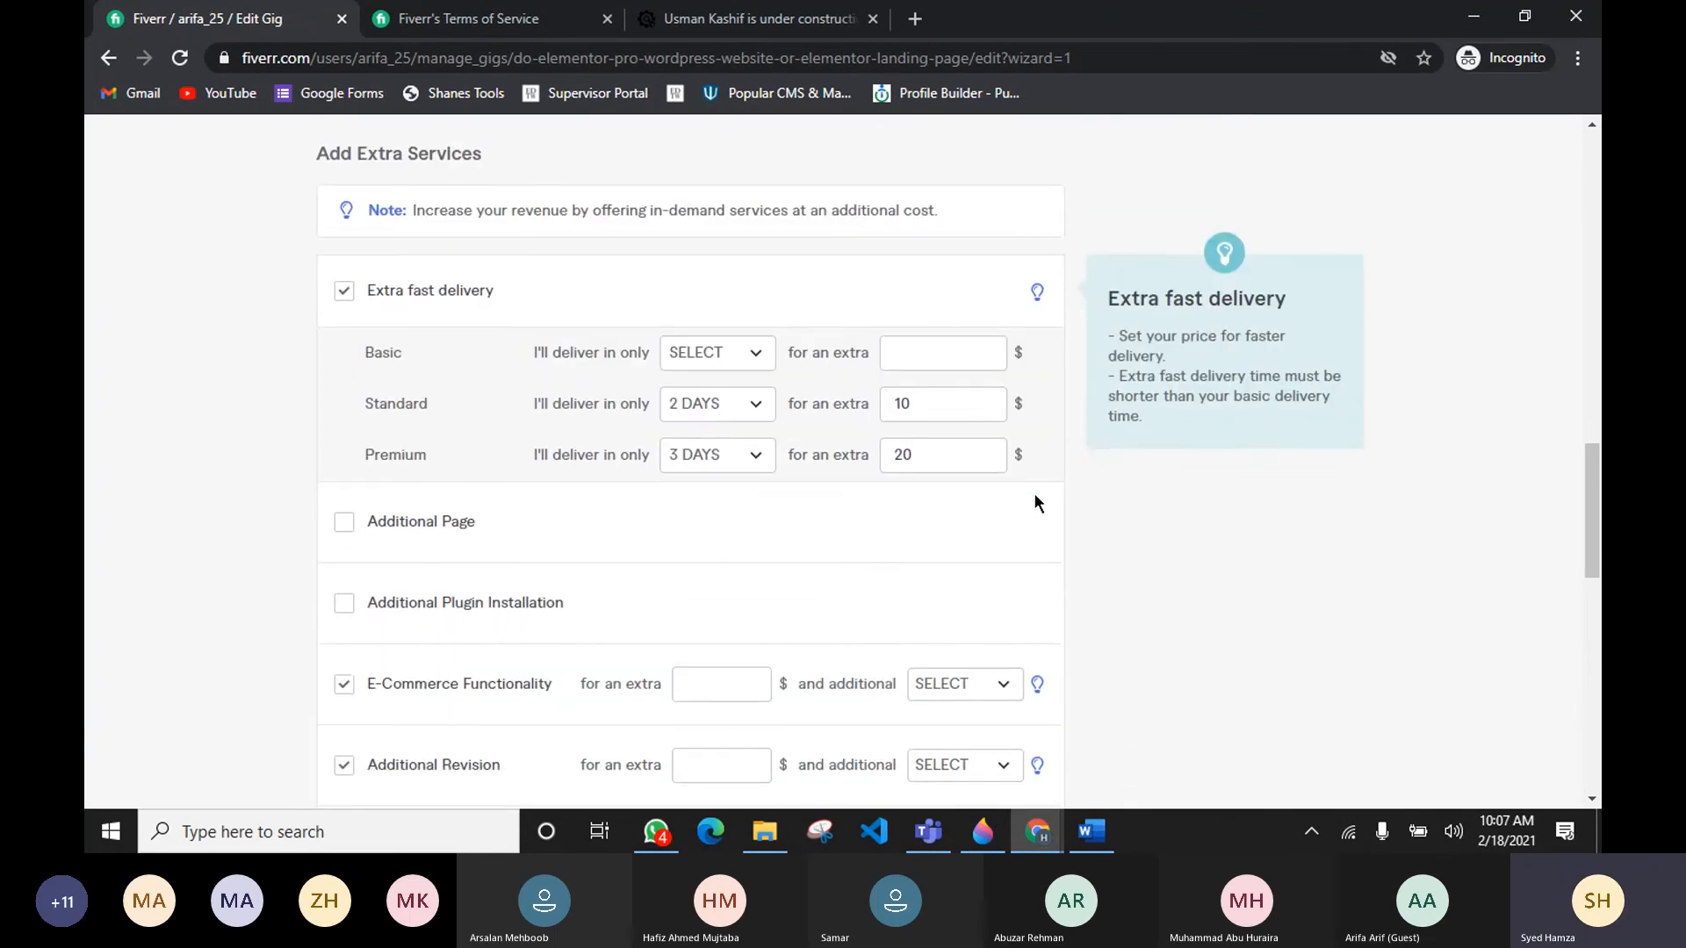
scroll(1033, 501, down, 3)
click(345, 348)
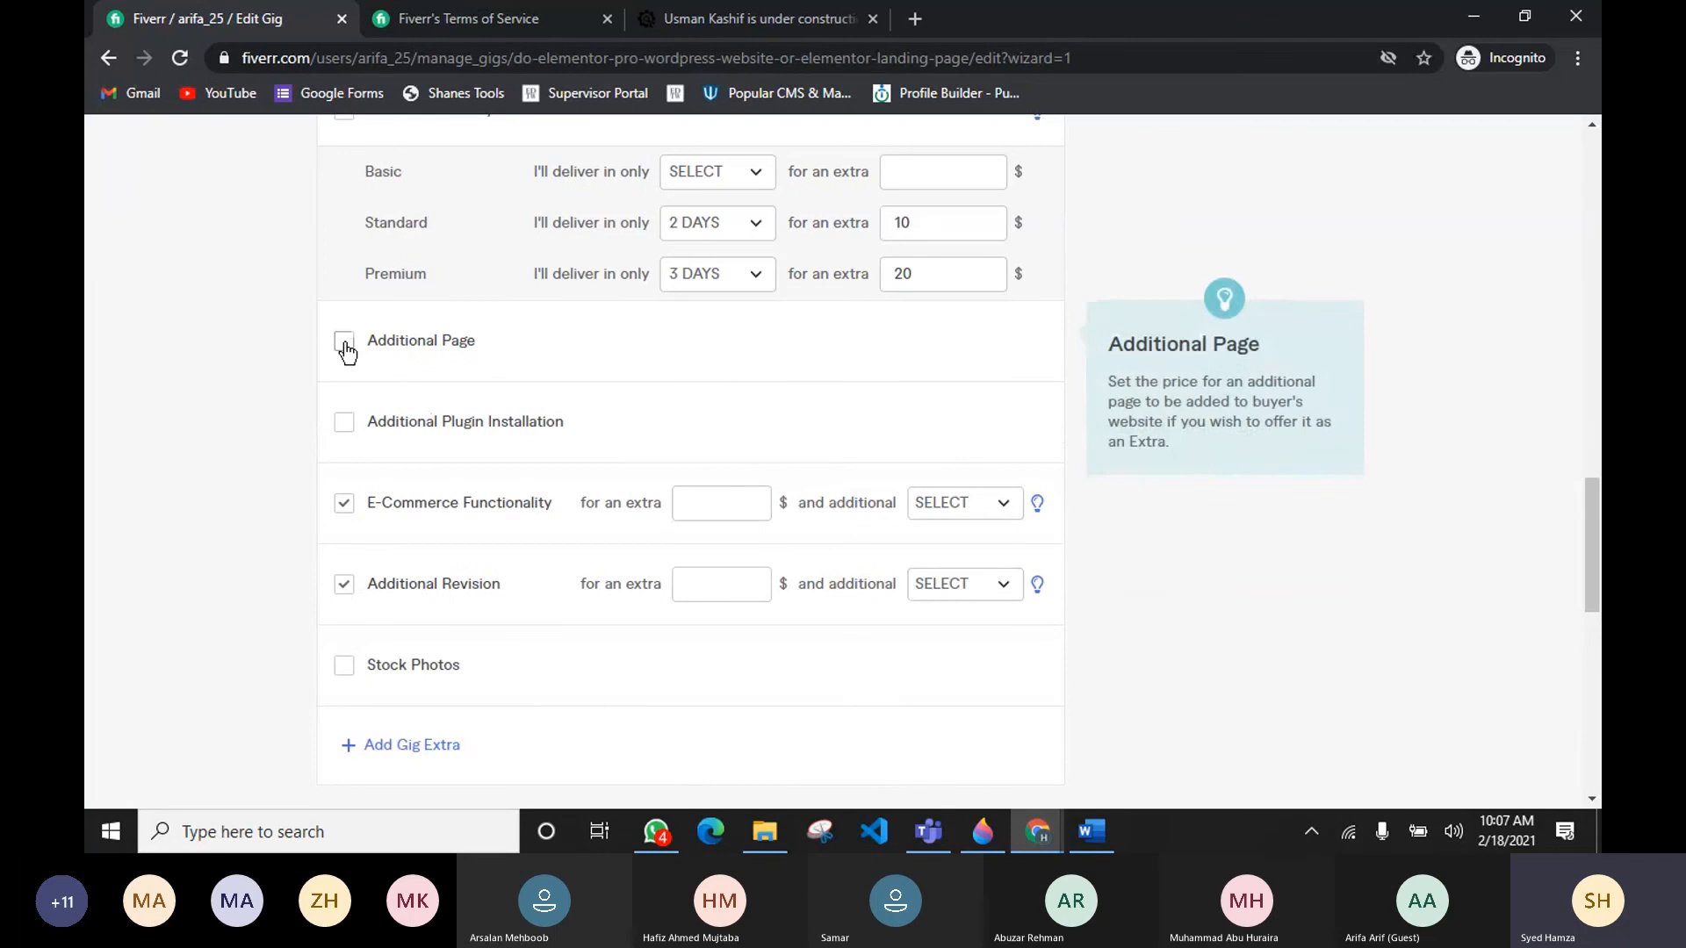
click(742, 337)
text(10)
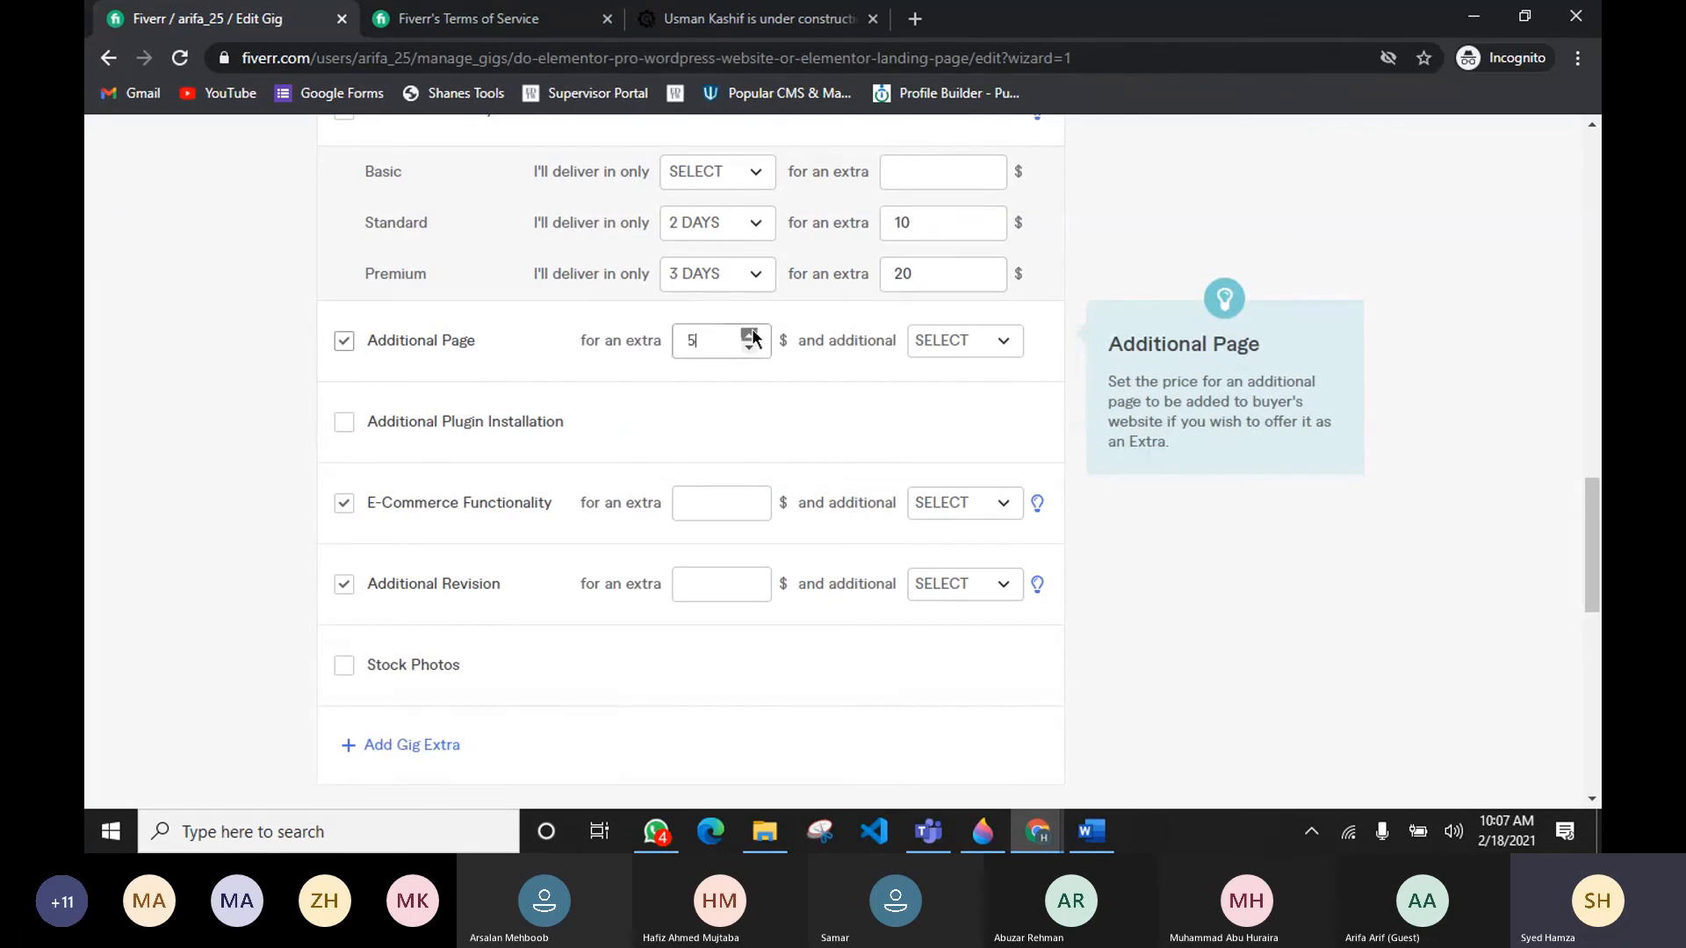
click(953, 358)
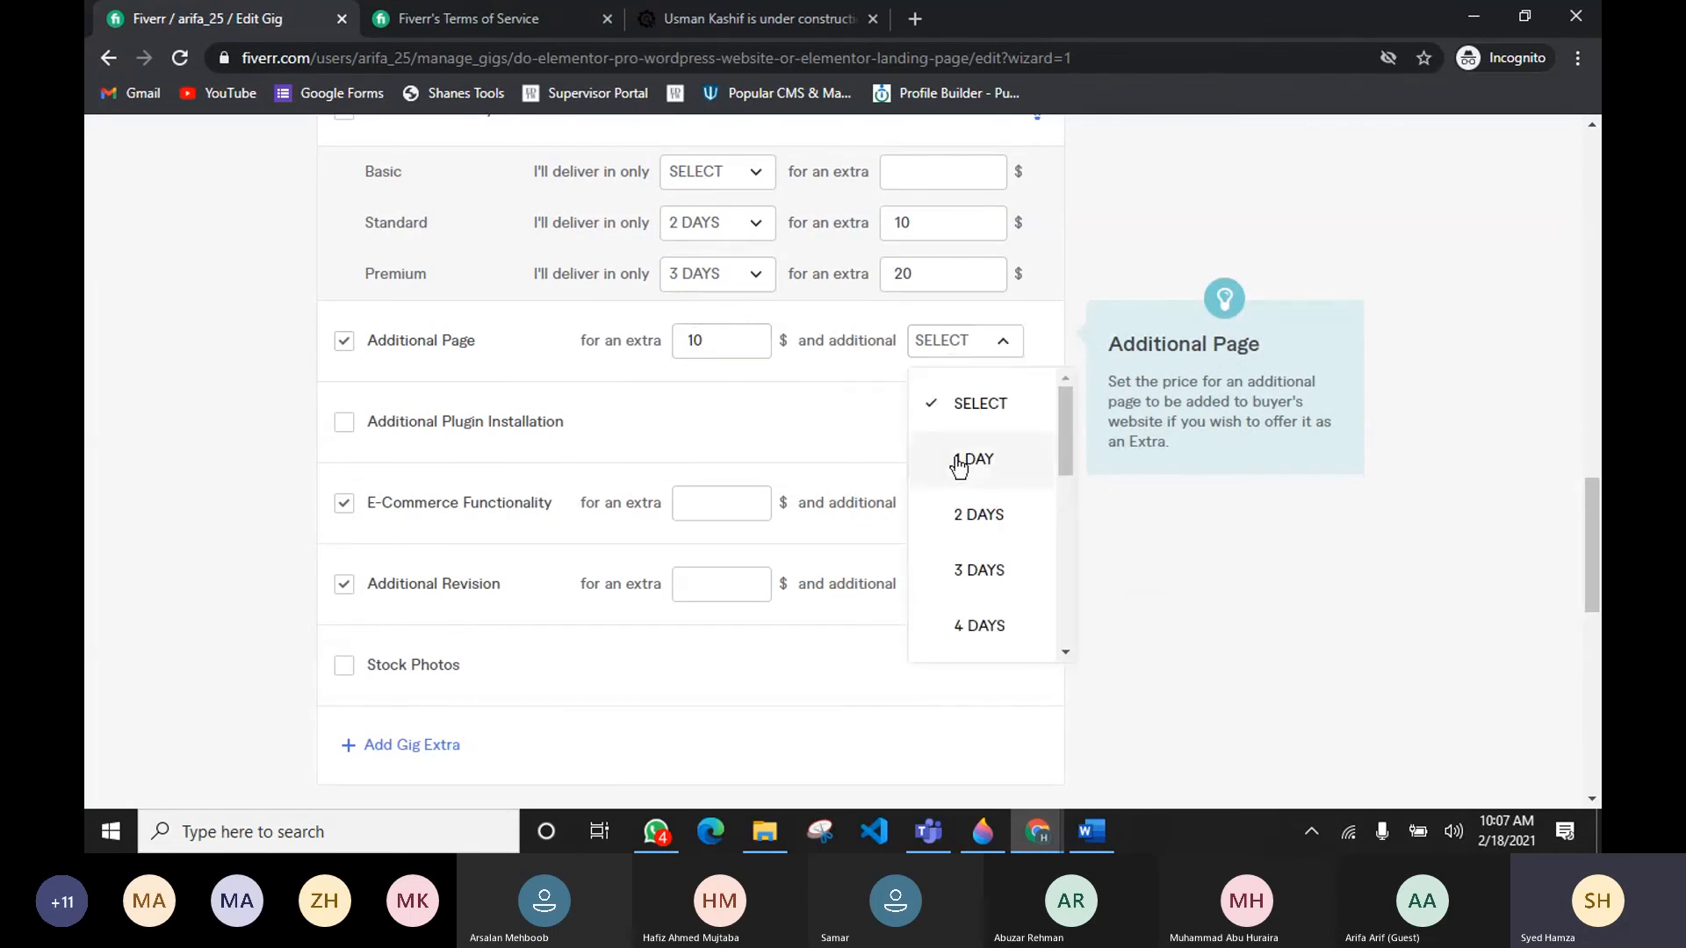
click(969, 458)
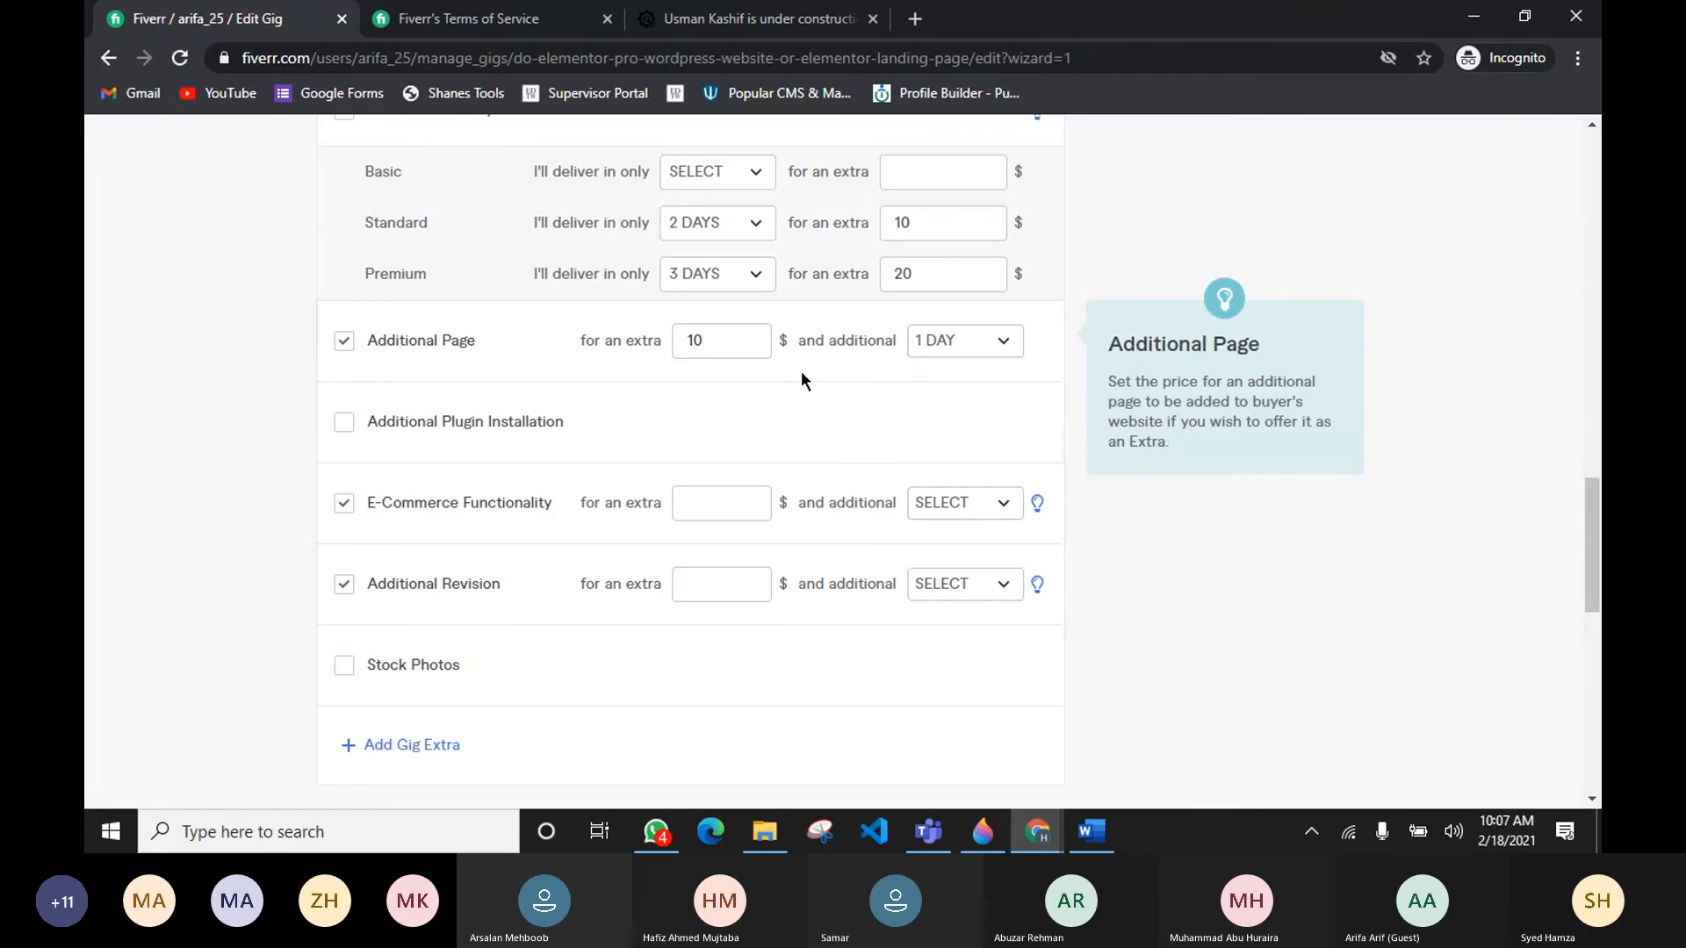
Step: Enable the Additional Plugin Installation extra for an extra 10 $ and 1 additional day
click(340, 422)
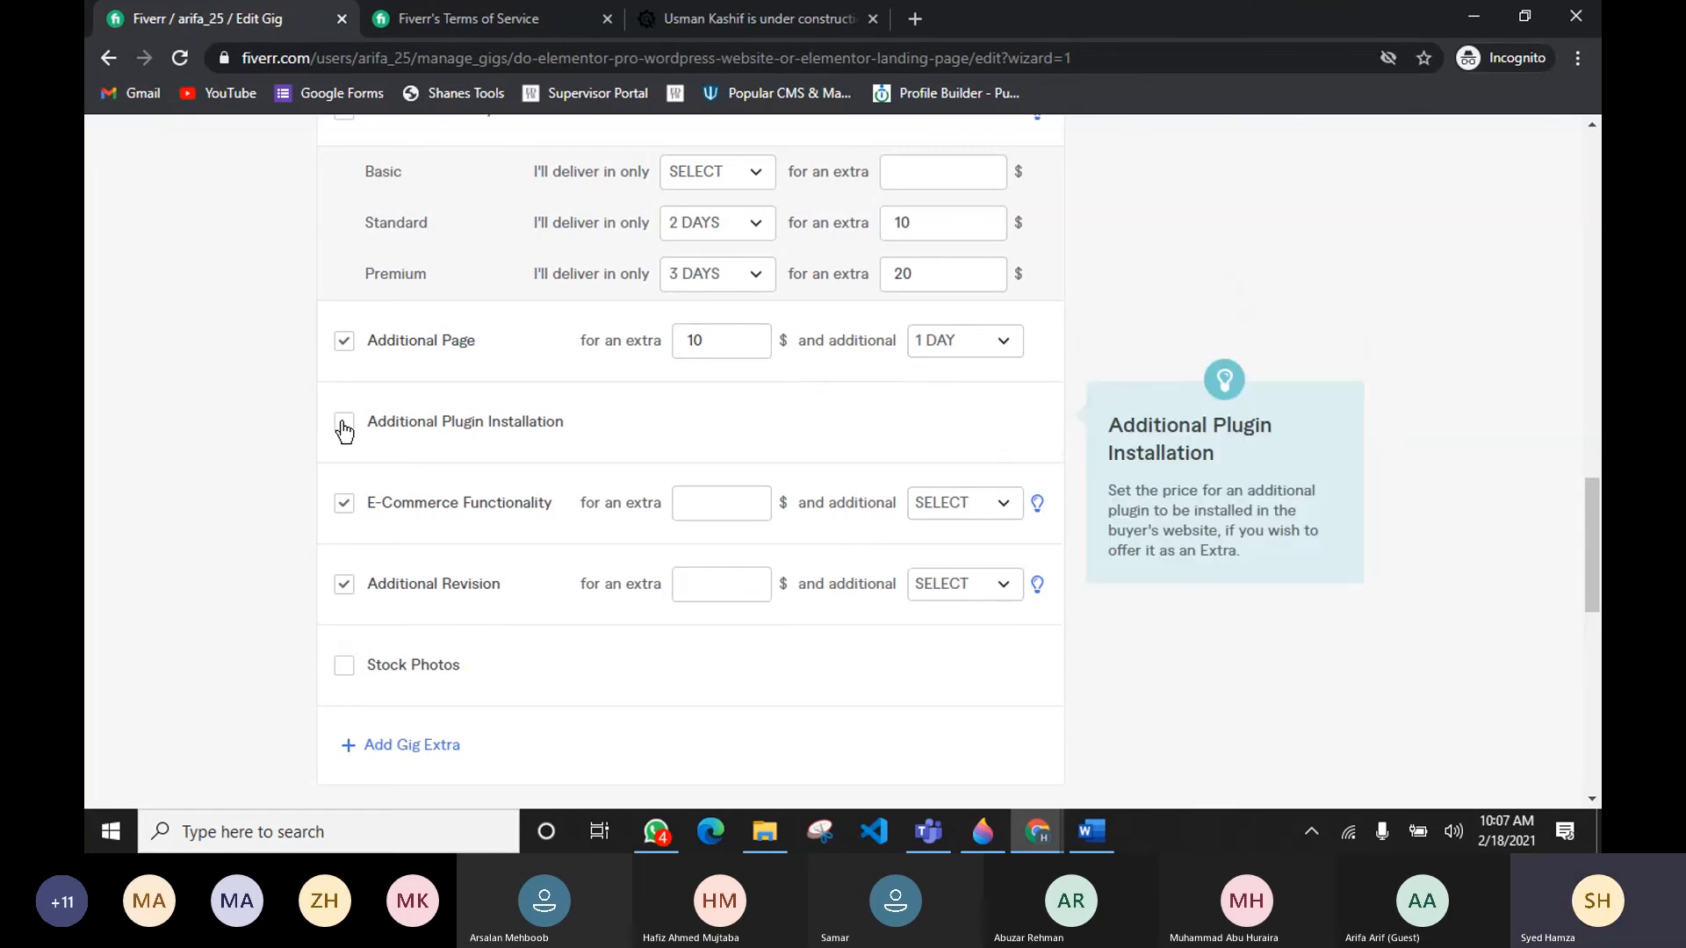
click(749, 425)
text(10)
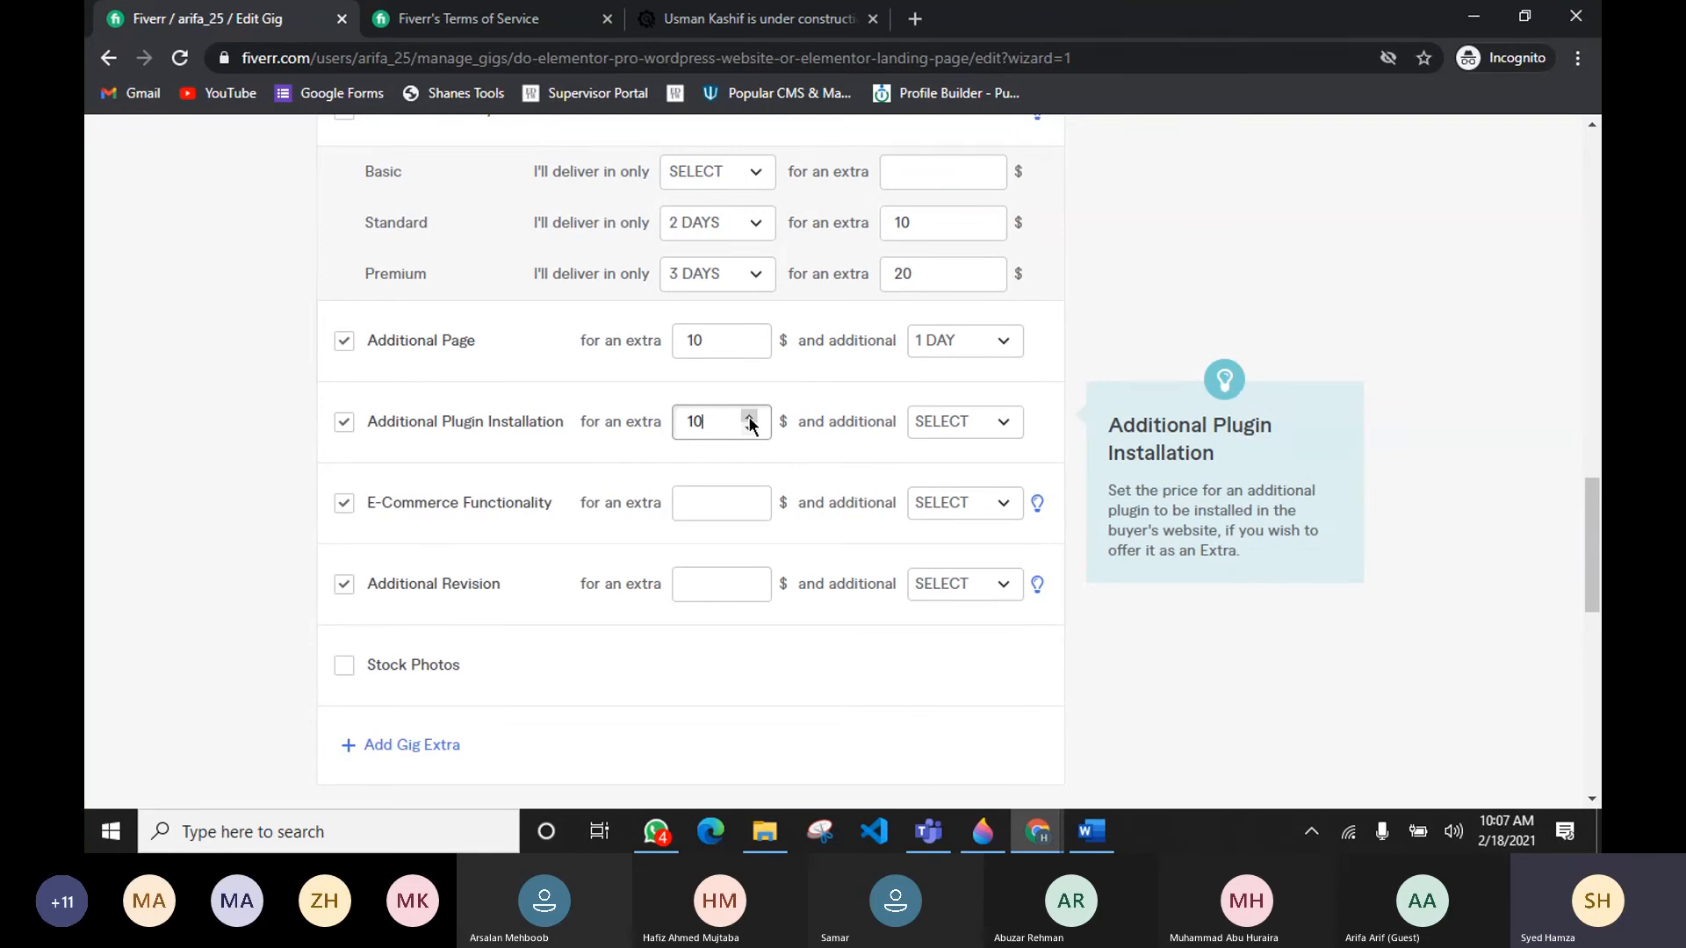
click(972, 444)
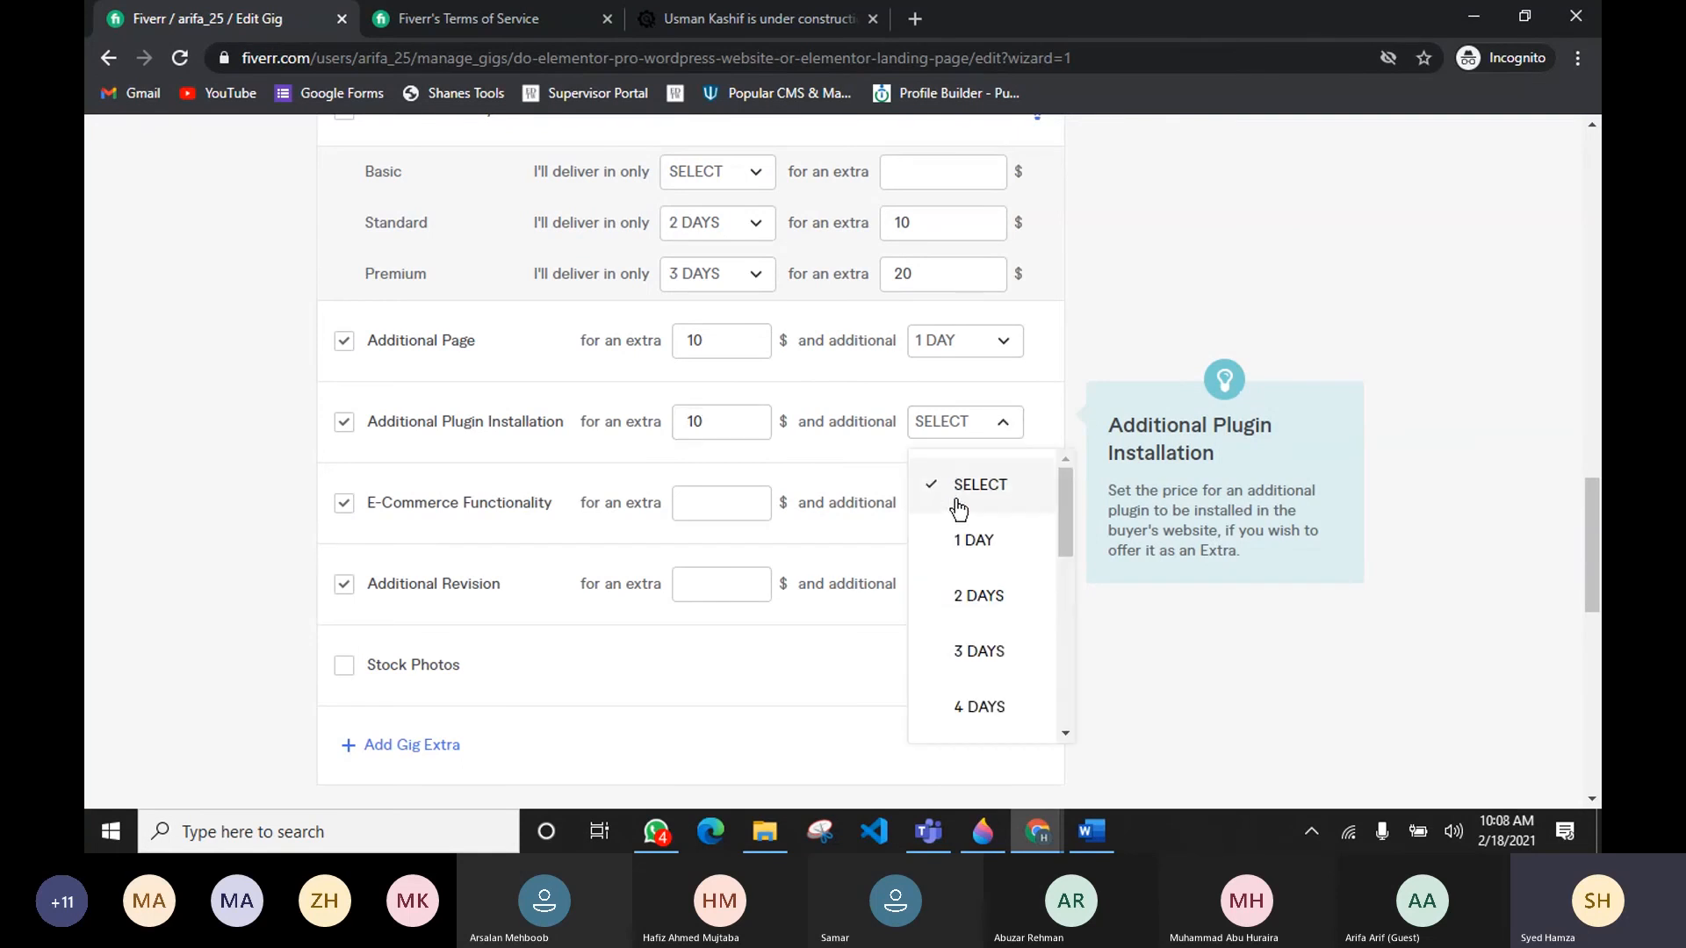
click(956, 523)
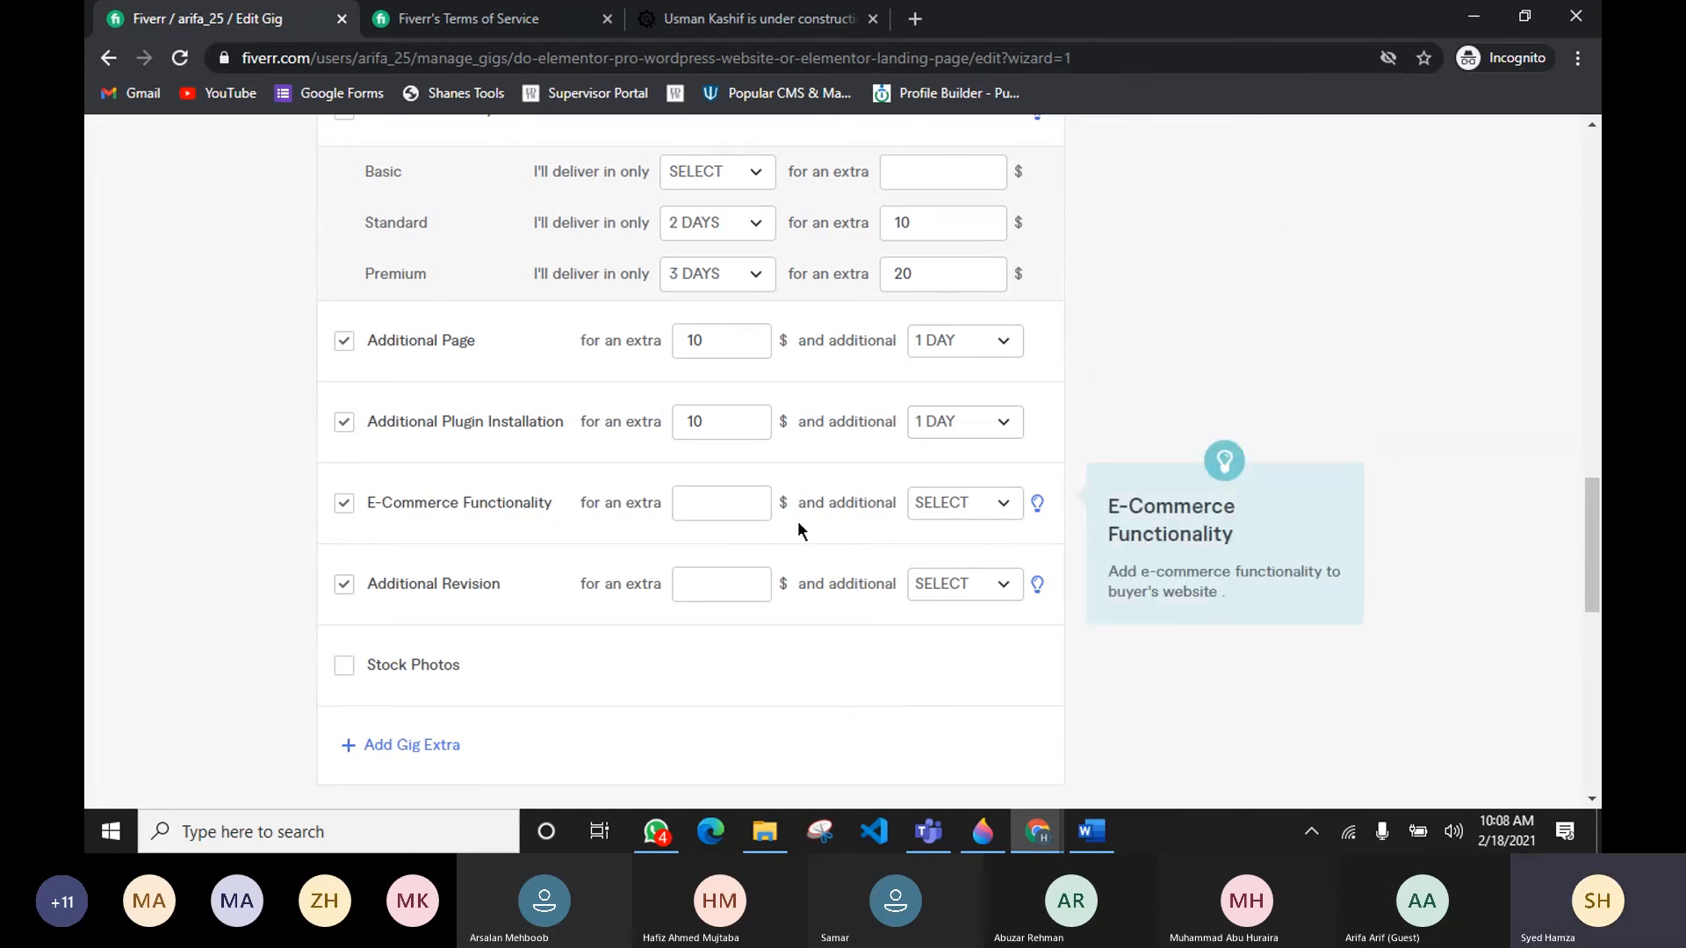
Step: Set the E-Commerce Functionality extra to 30 $ and 2 additional days
click(753, 498)
click(754, 498)
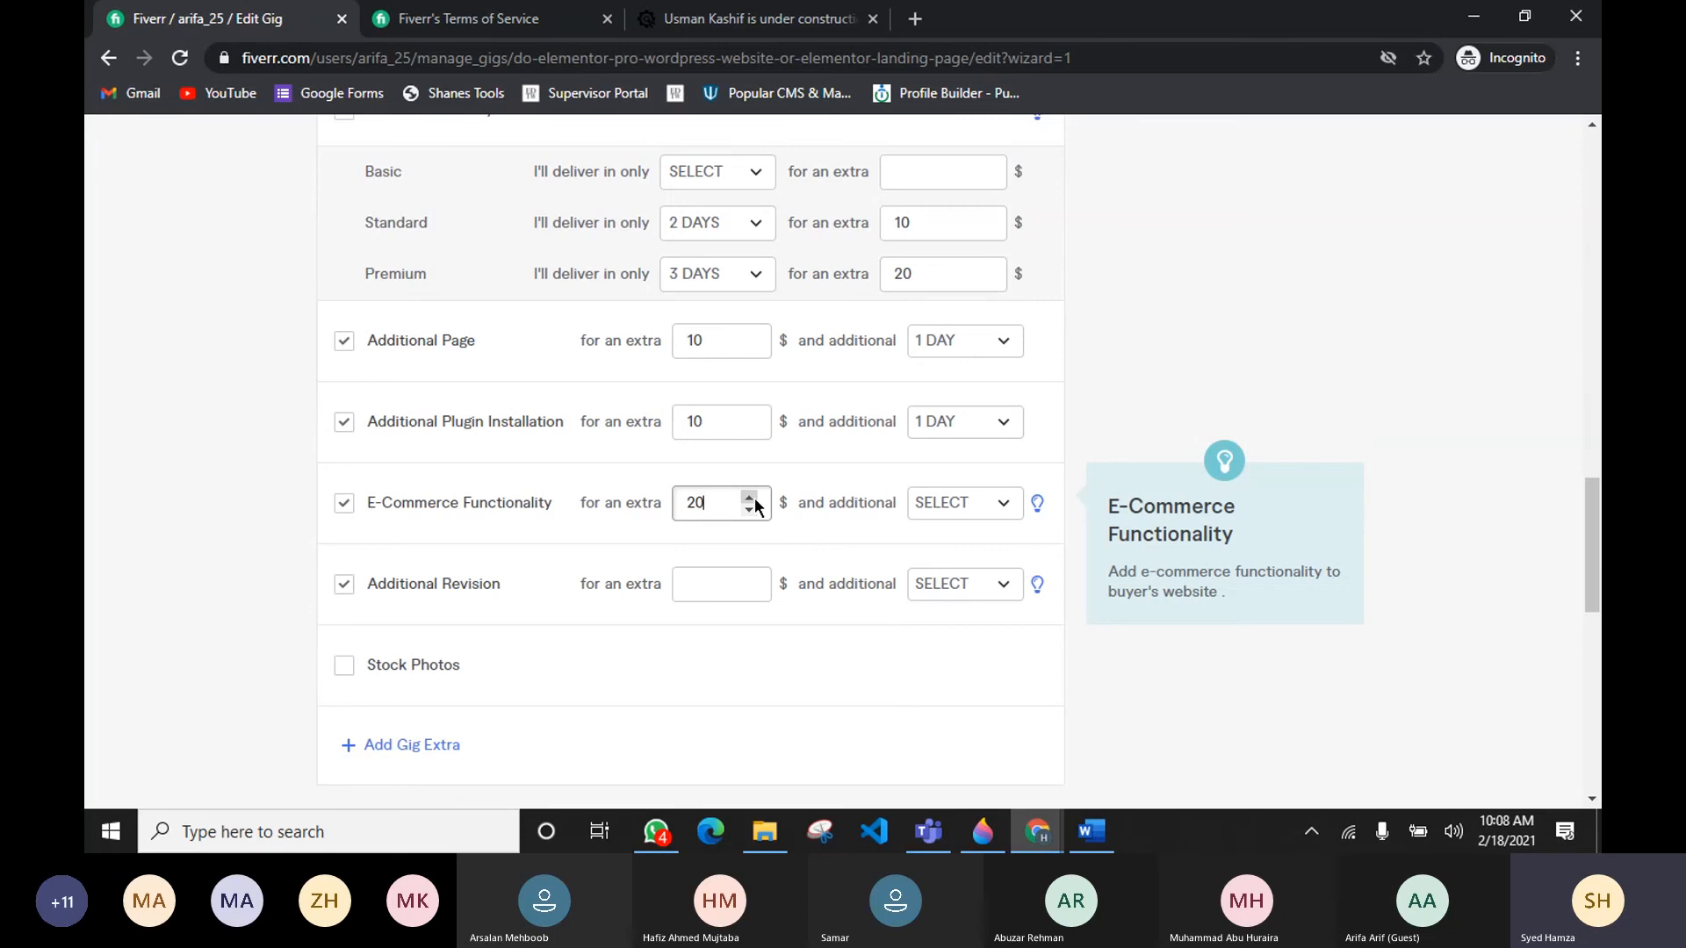
click(753, 498)
click(918, 504)
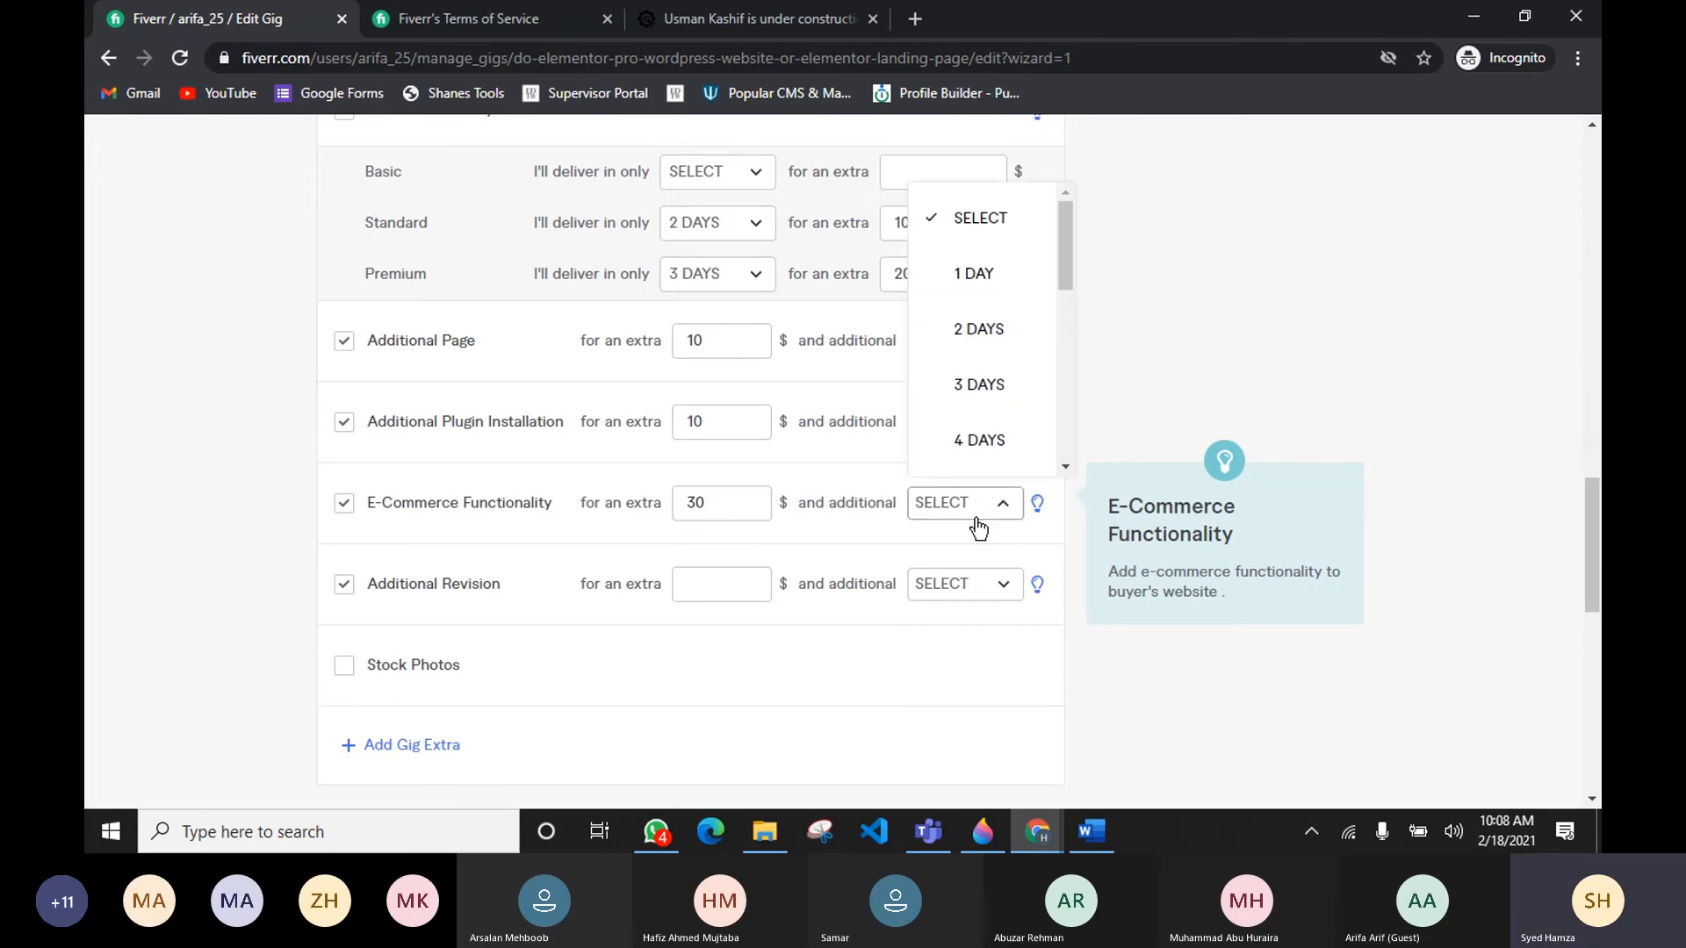
click(965, 332)
scroll(799, 498, up, 7)
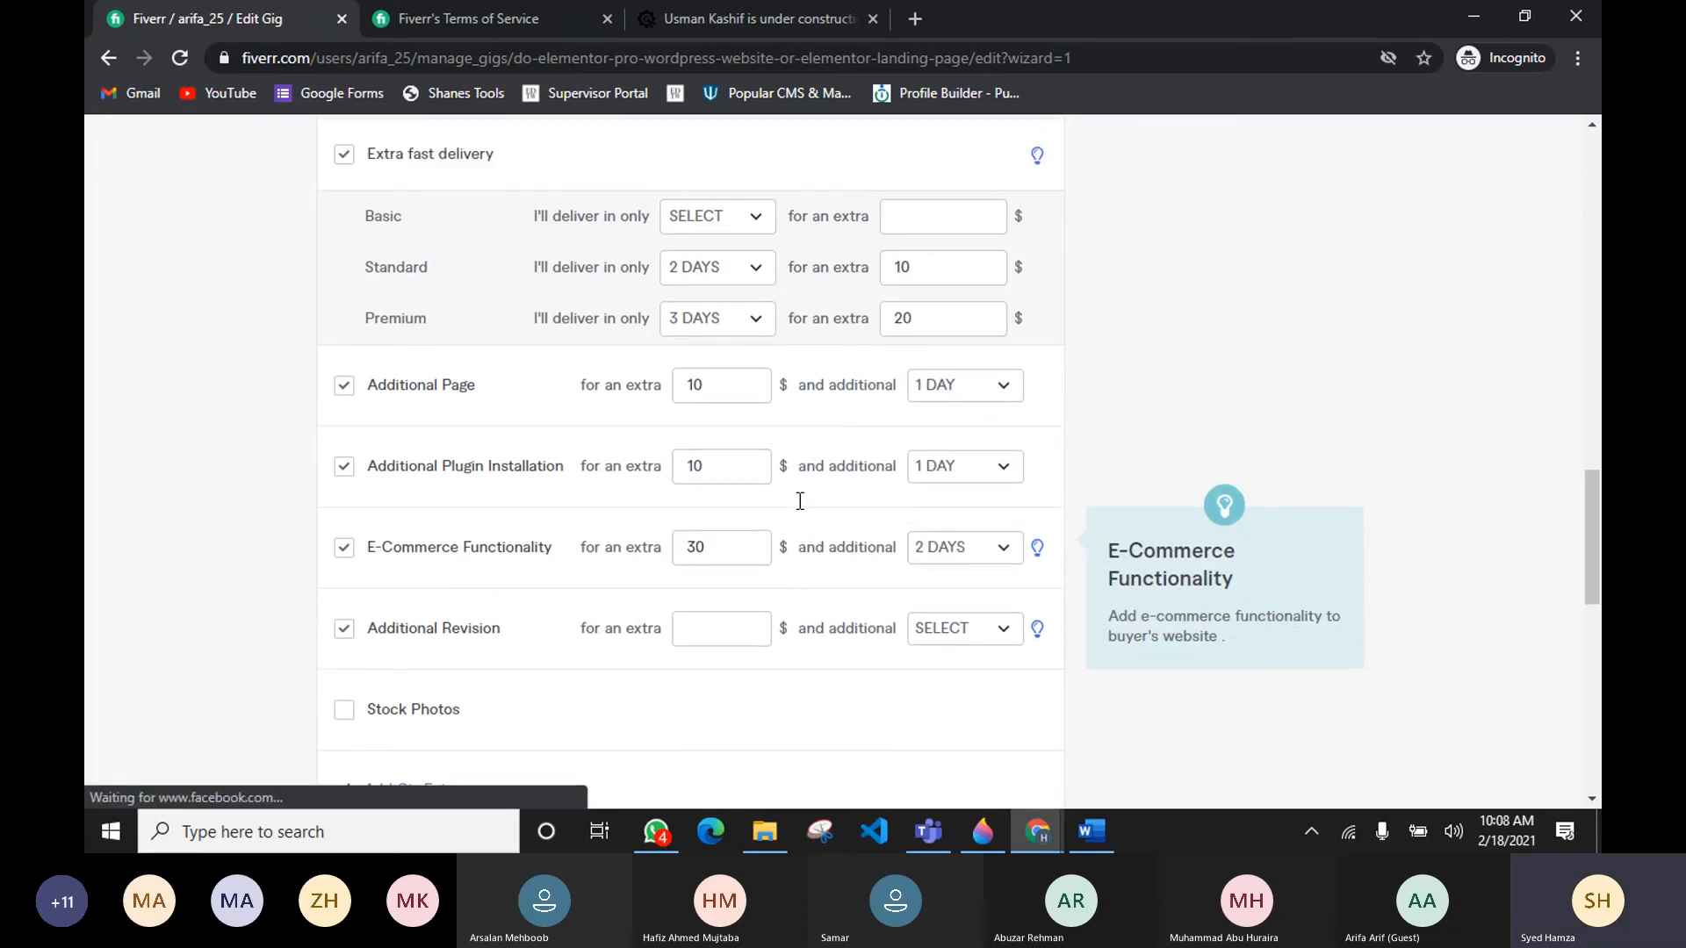
scroll(592, 418, down, 6)
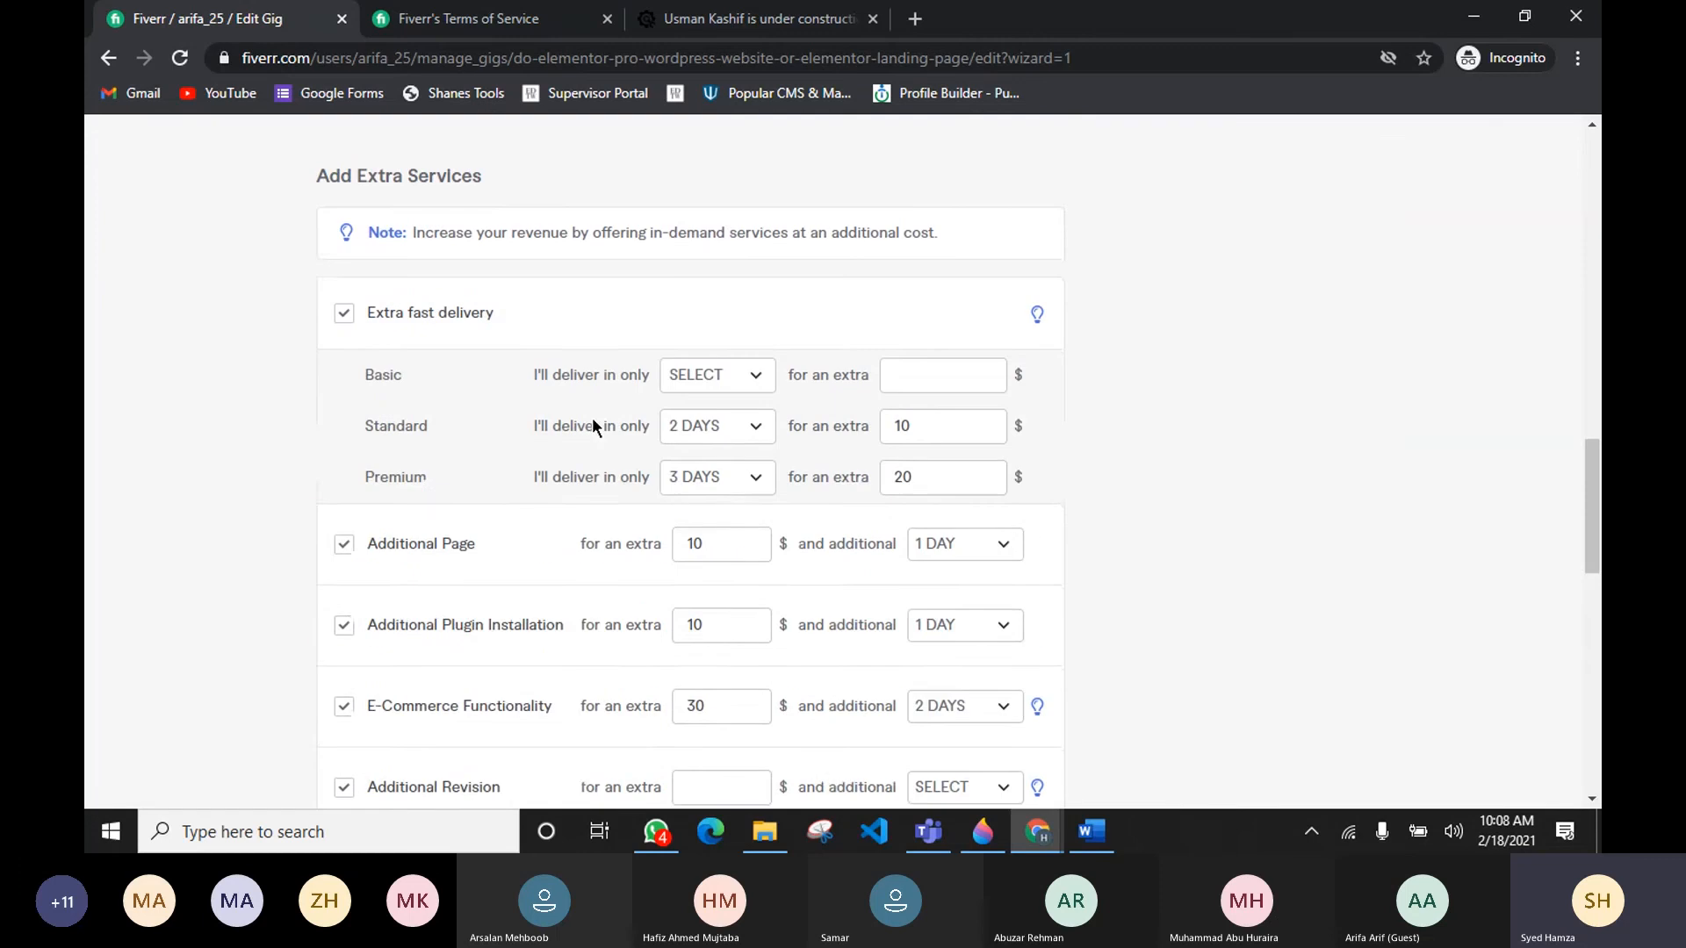
drag(378, 606, 568, 611)
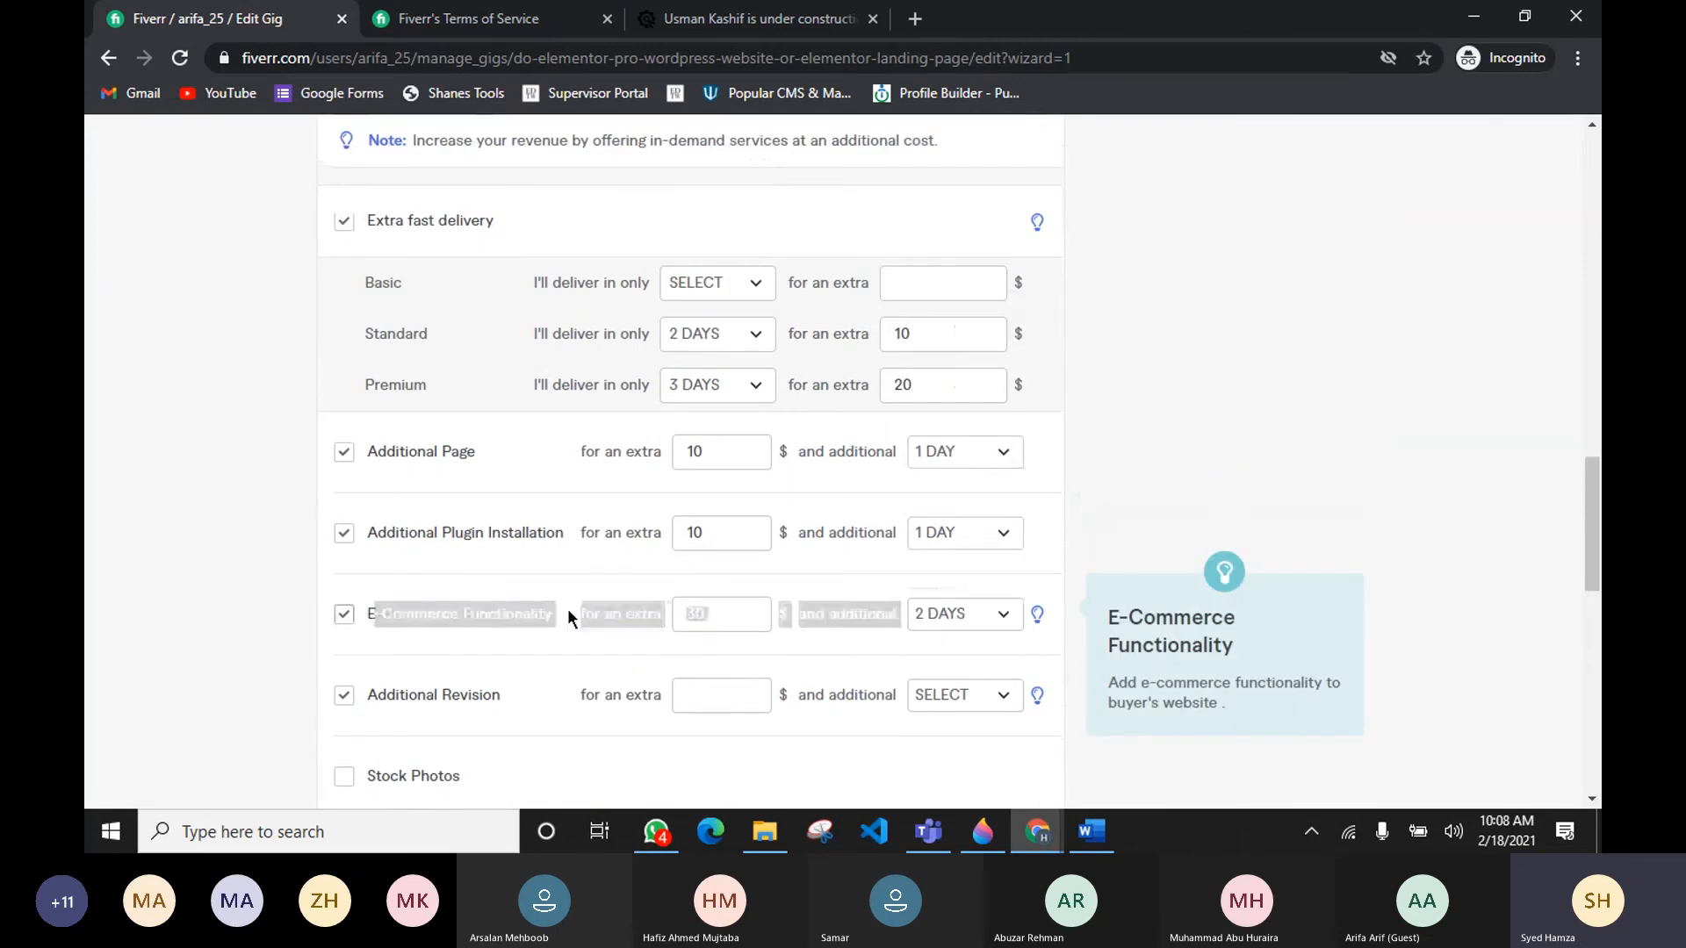
click(758, 668)
scroll(759, 659, down, 2)
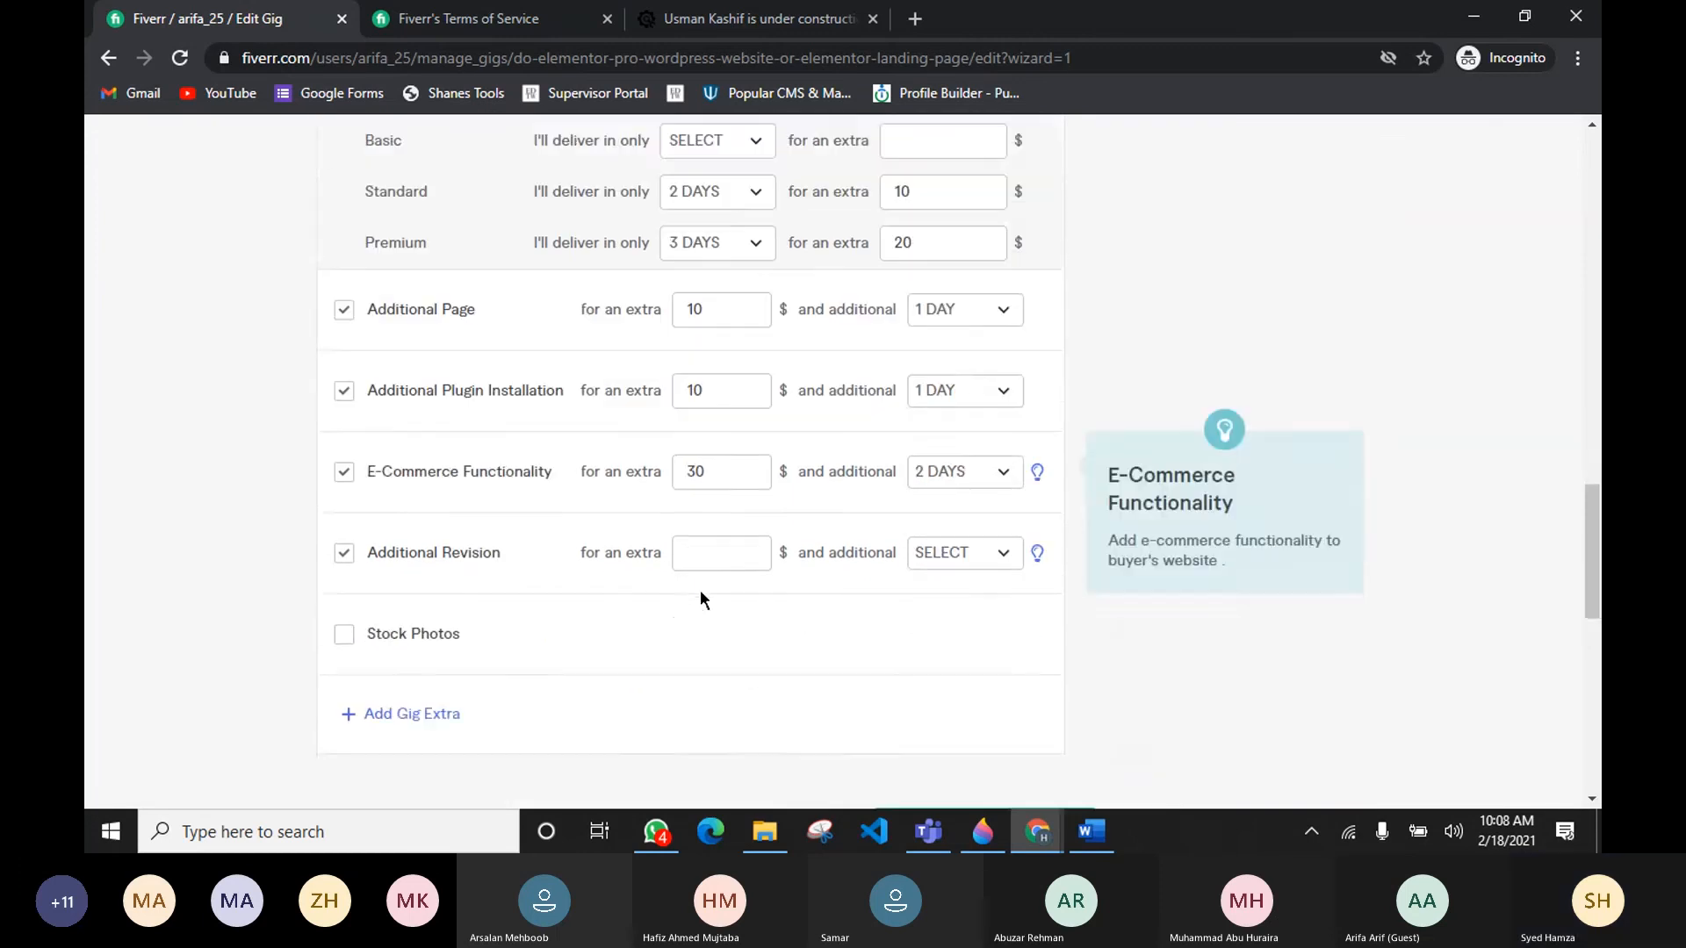
Step: Review the package pricing table and the extra services settings
scroll(699, 590, up, 5)
scroll(709, 518, down, 4)
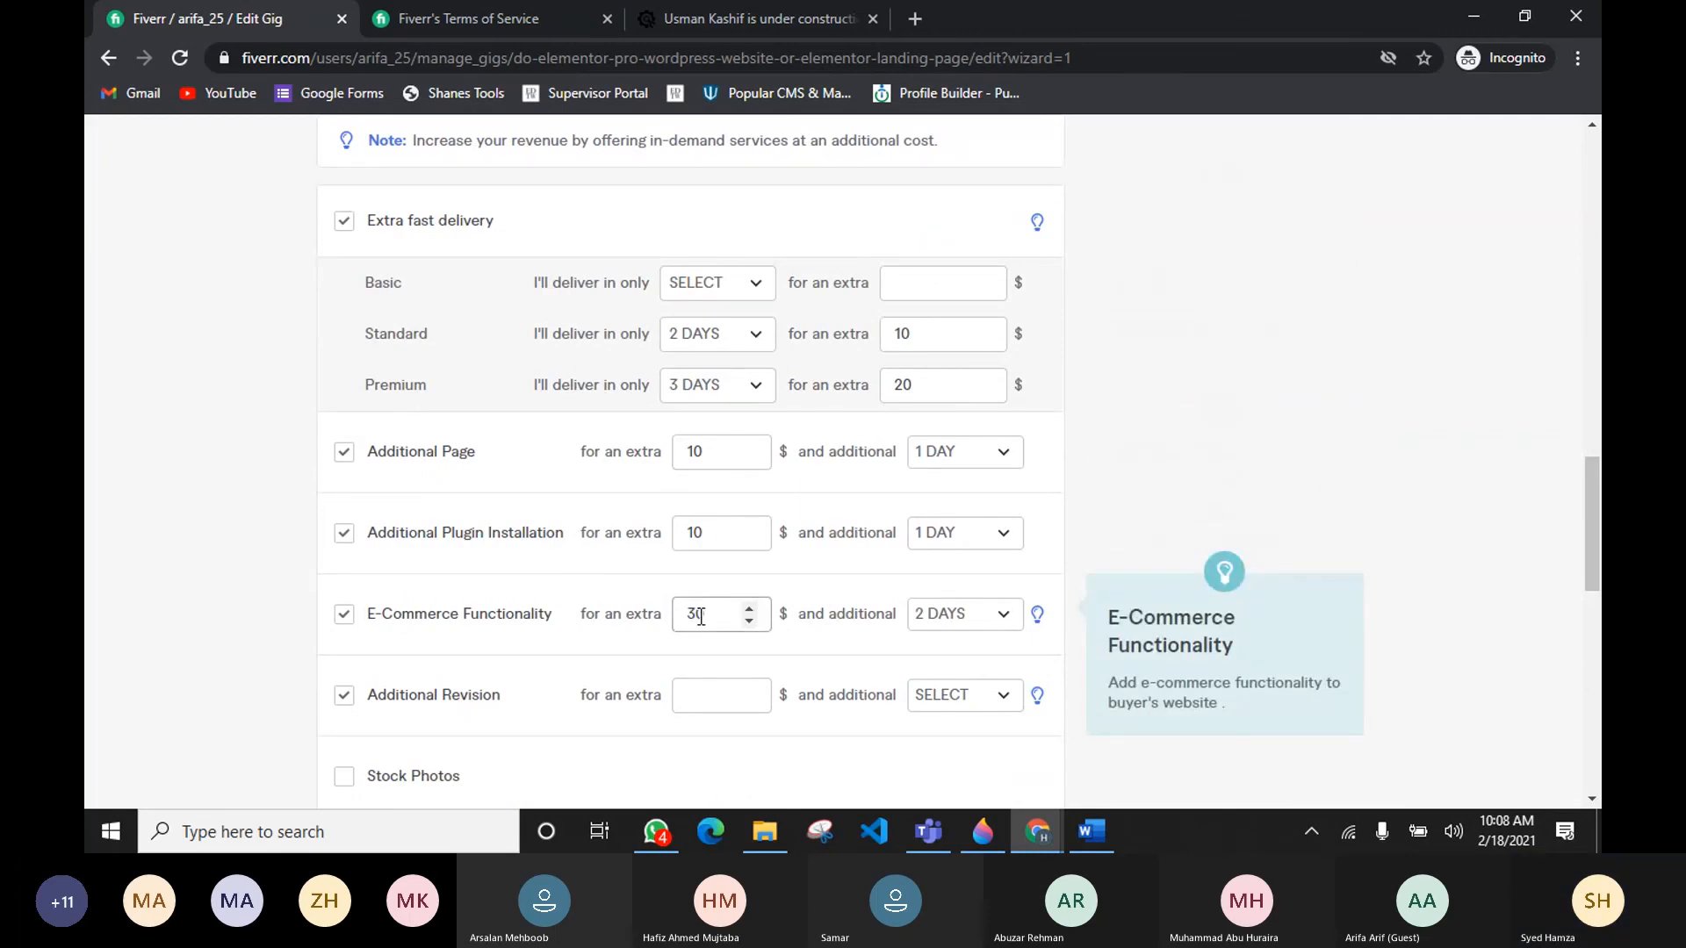
scroll(781, 641, up, 6)
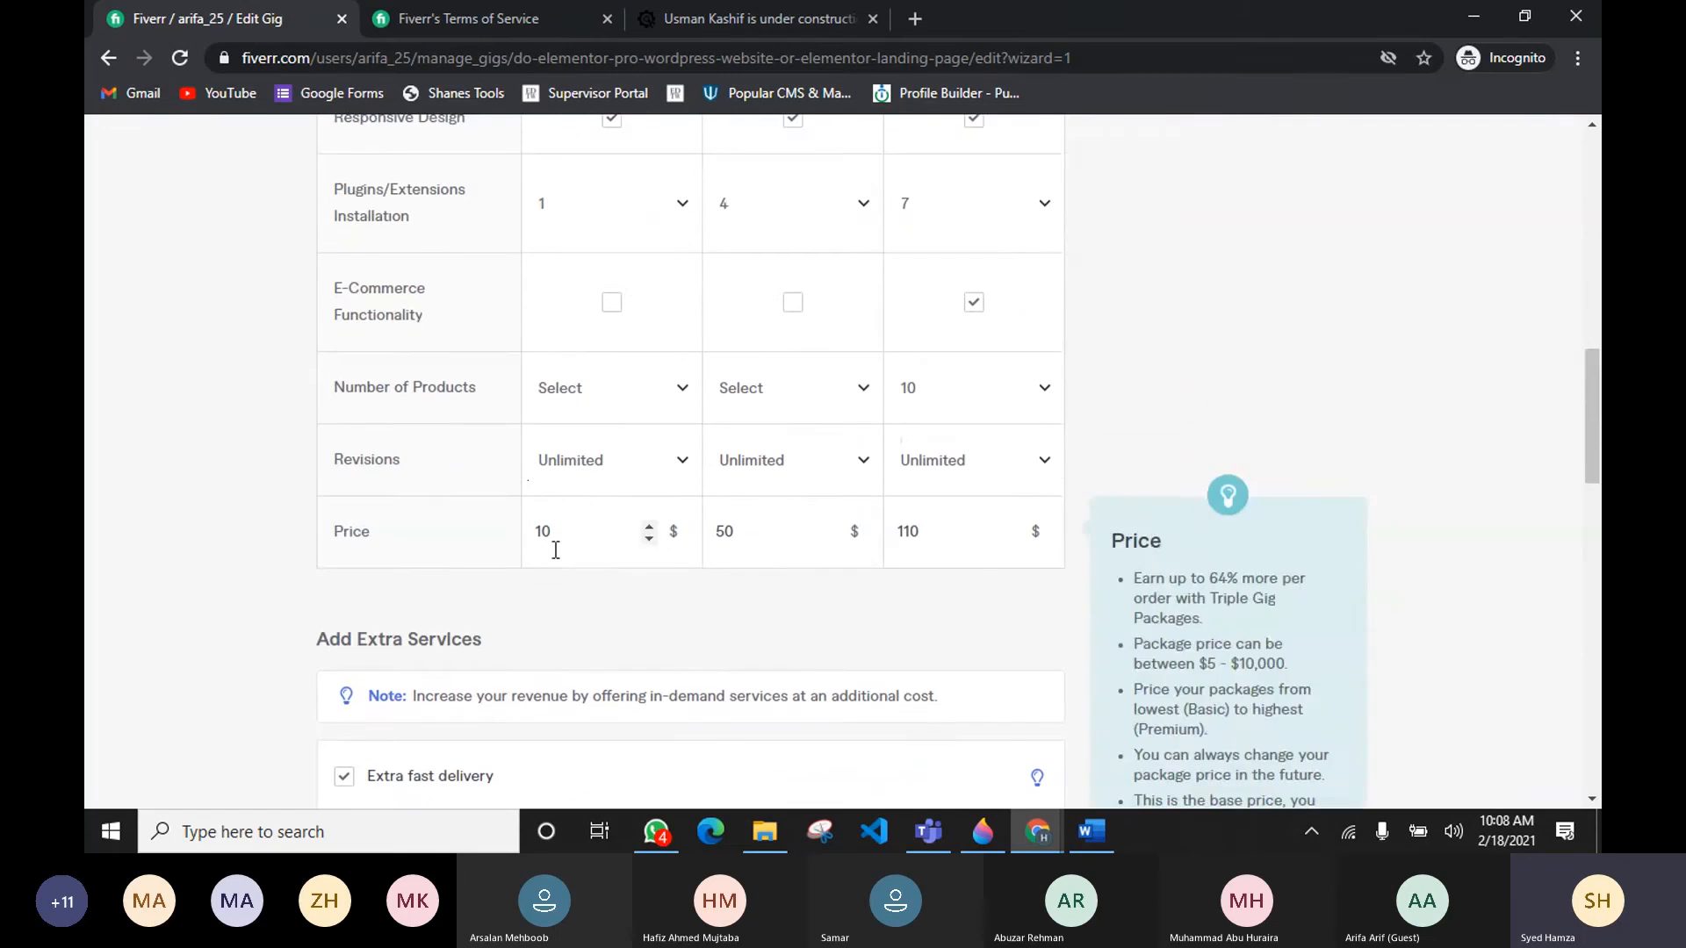
scroll(562, 527, up, 6)
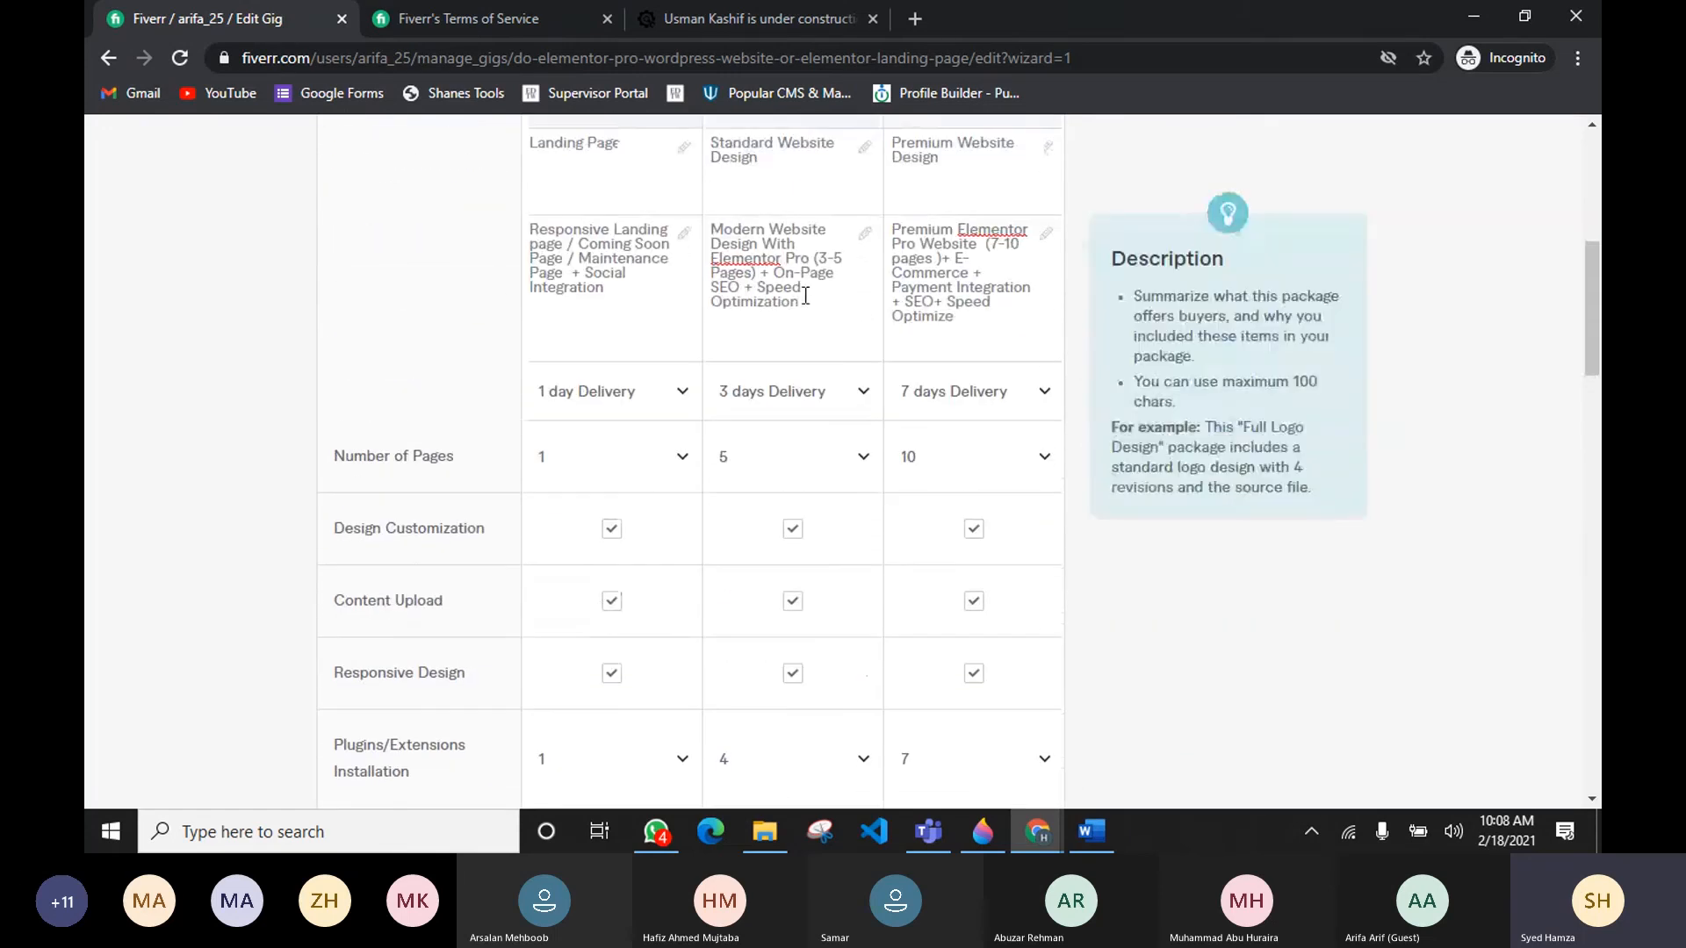
scroll(753, 487, down, 6)
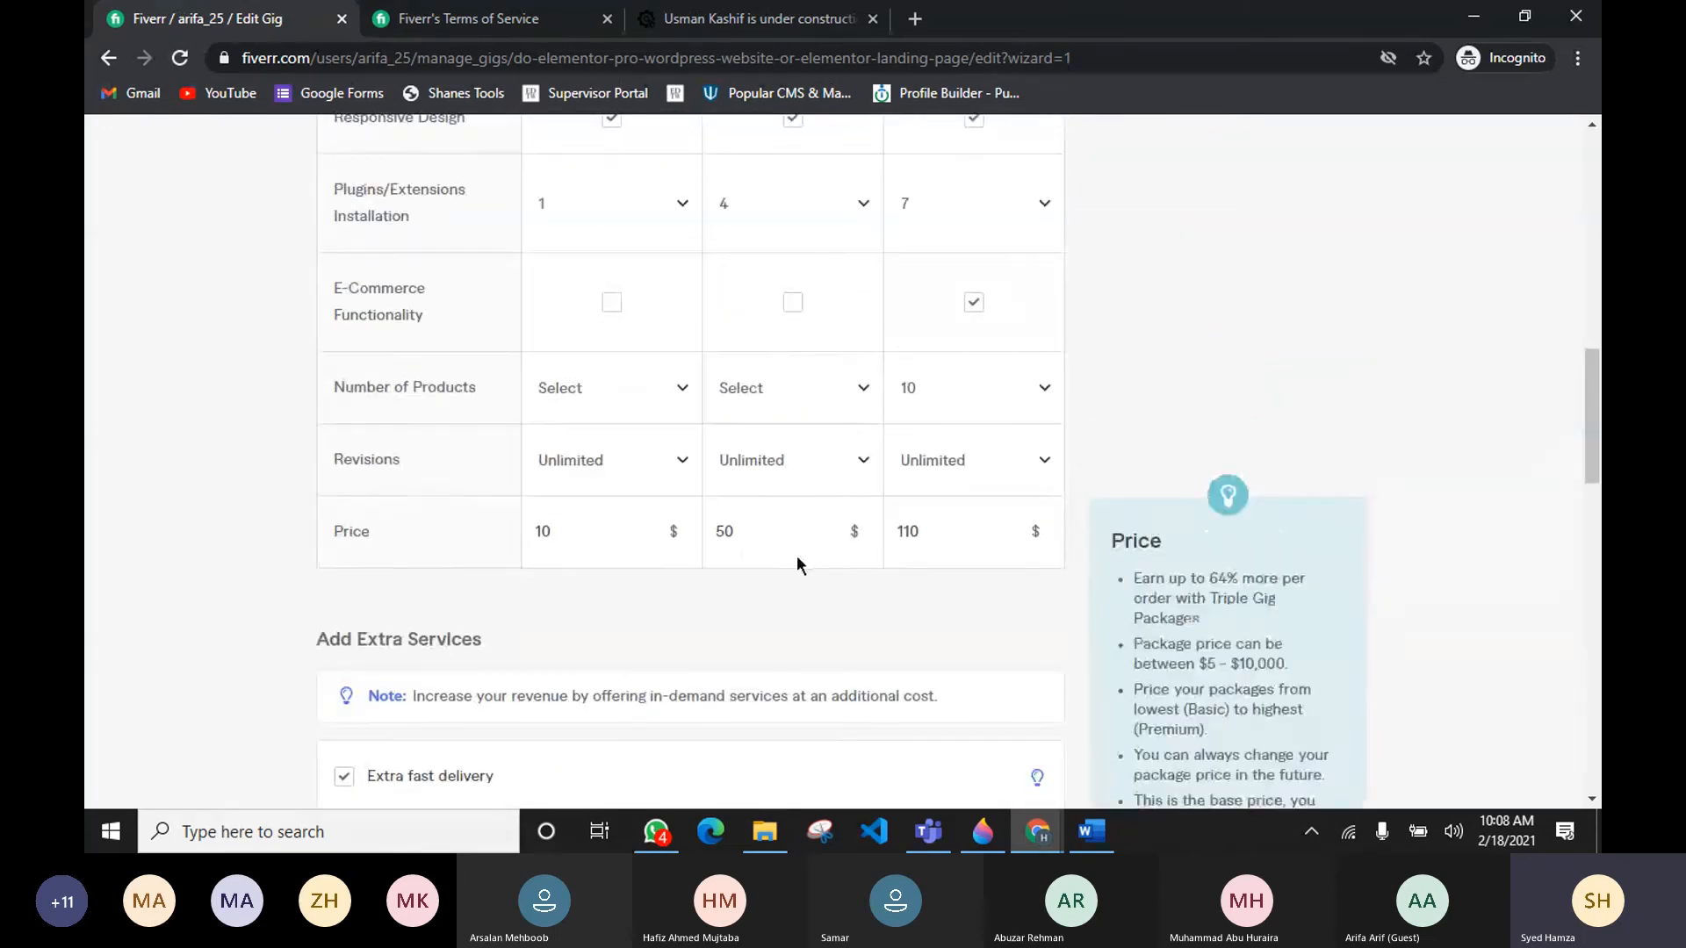
scroll(797, 560, down, 3)
scroll(805, 690, down, 4)
scroll(730, 610, up, 4)
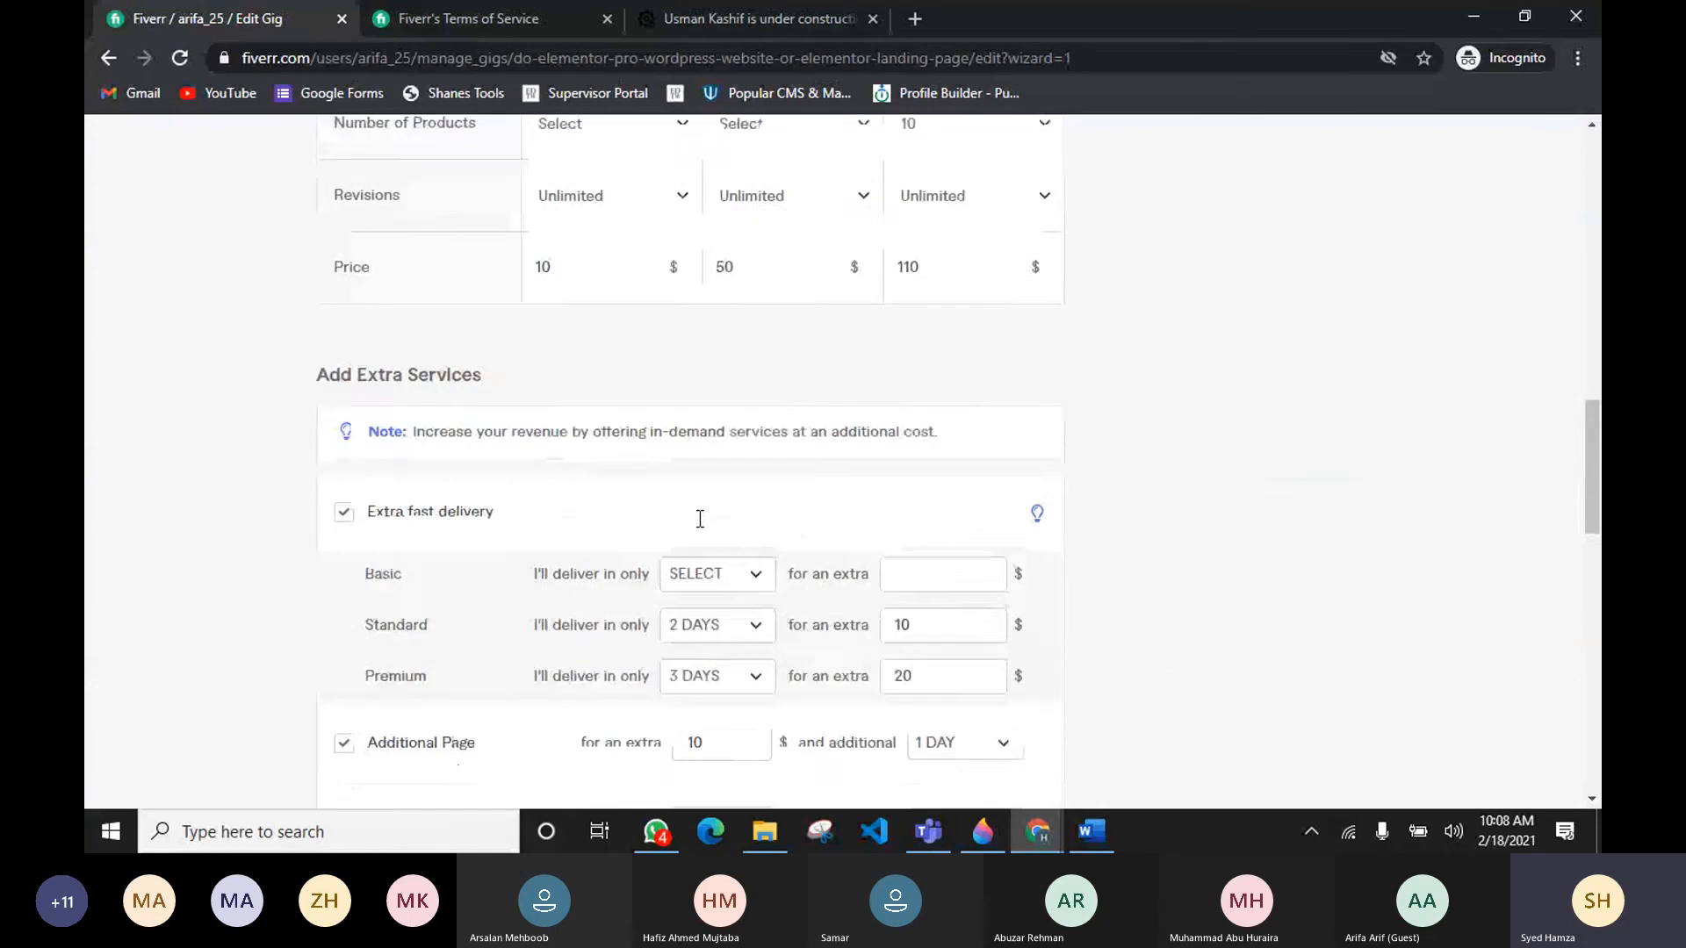
scroll(700, 518, up, 3)
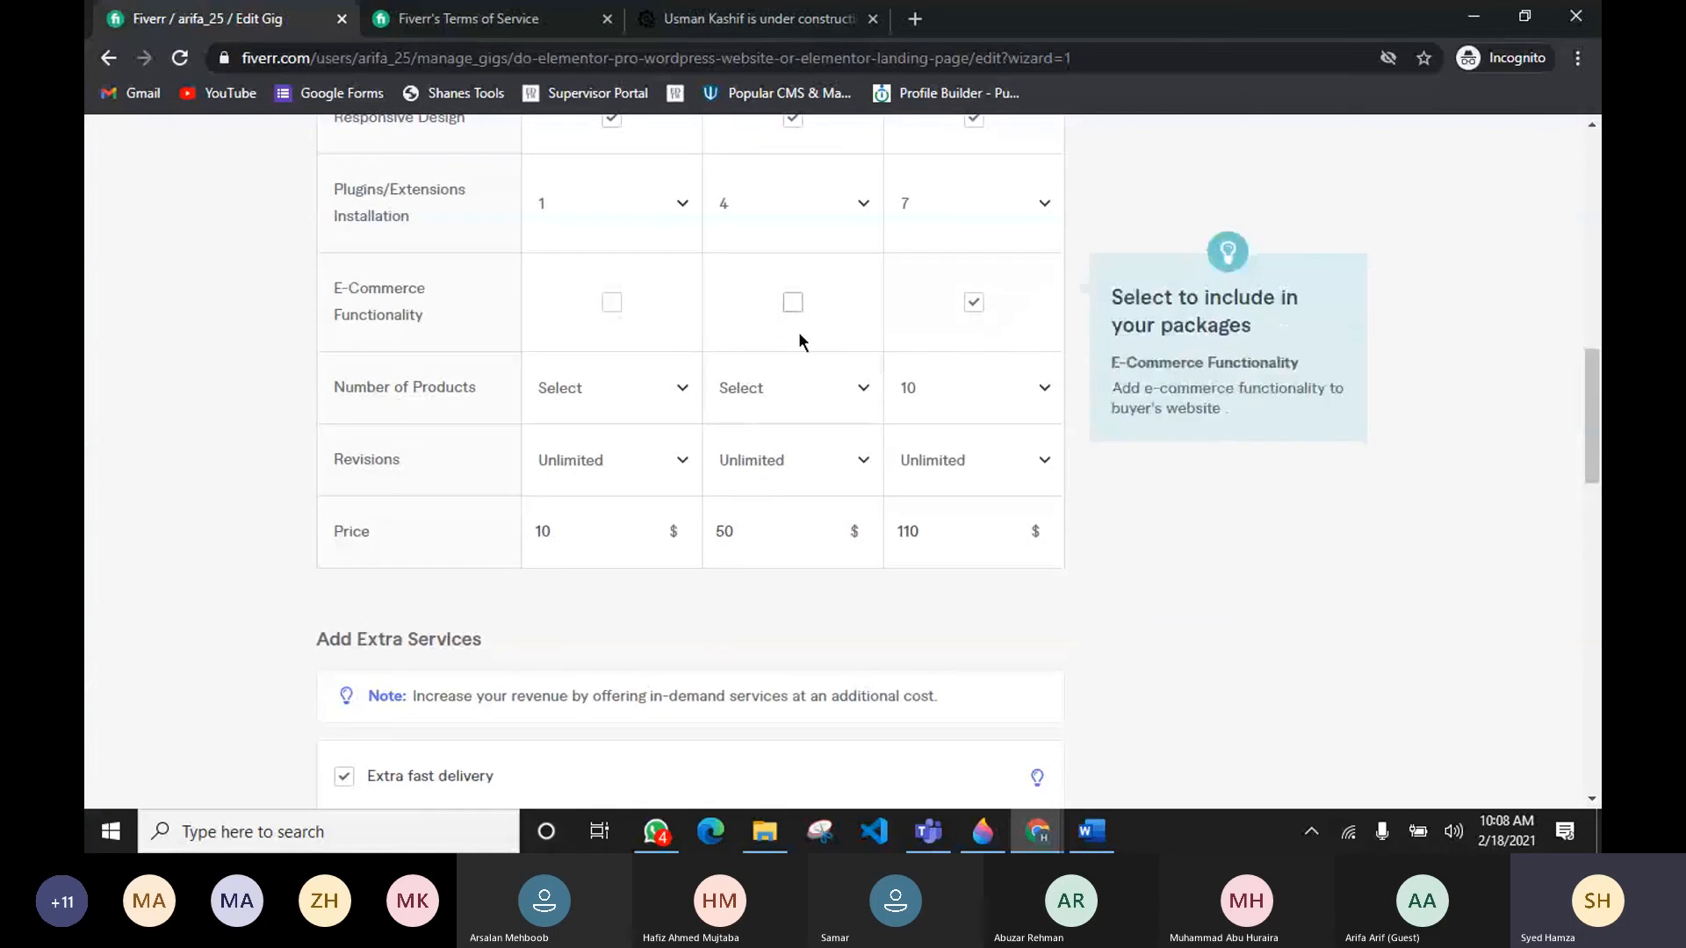
scroll(736, 311, down, 5)
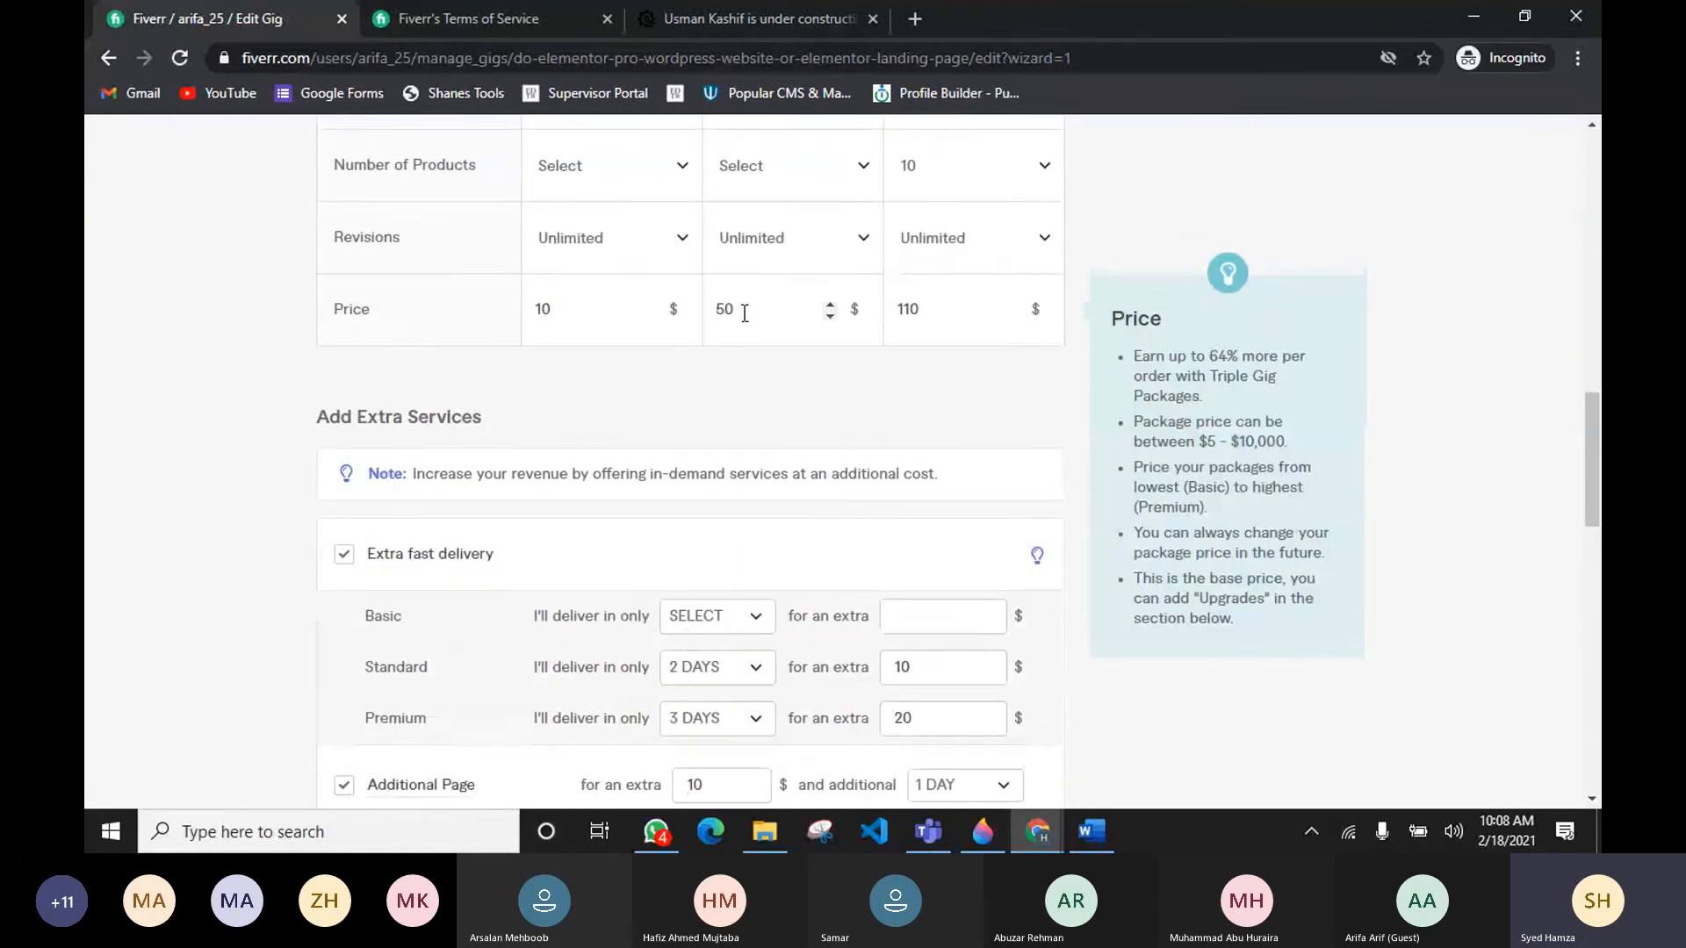
scroll(787, 329, down, 1)
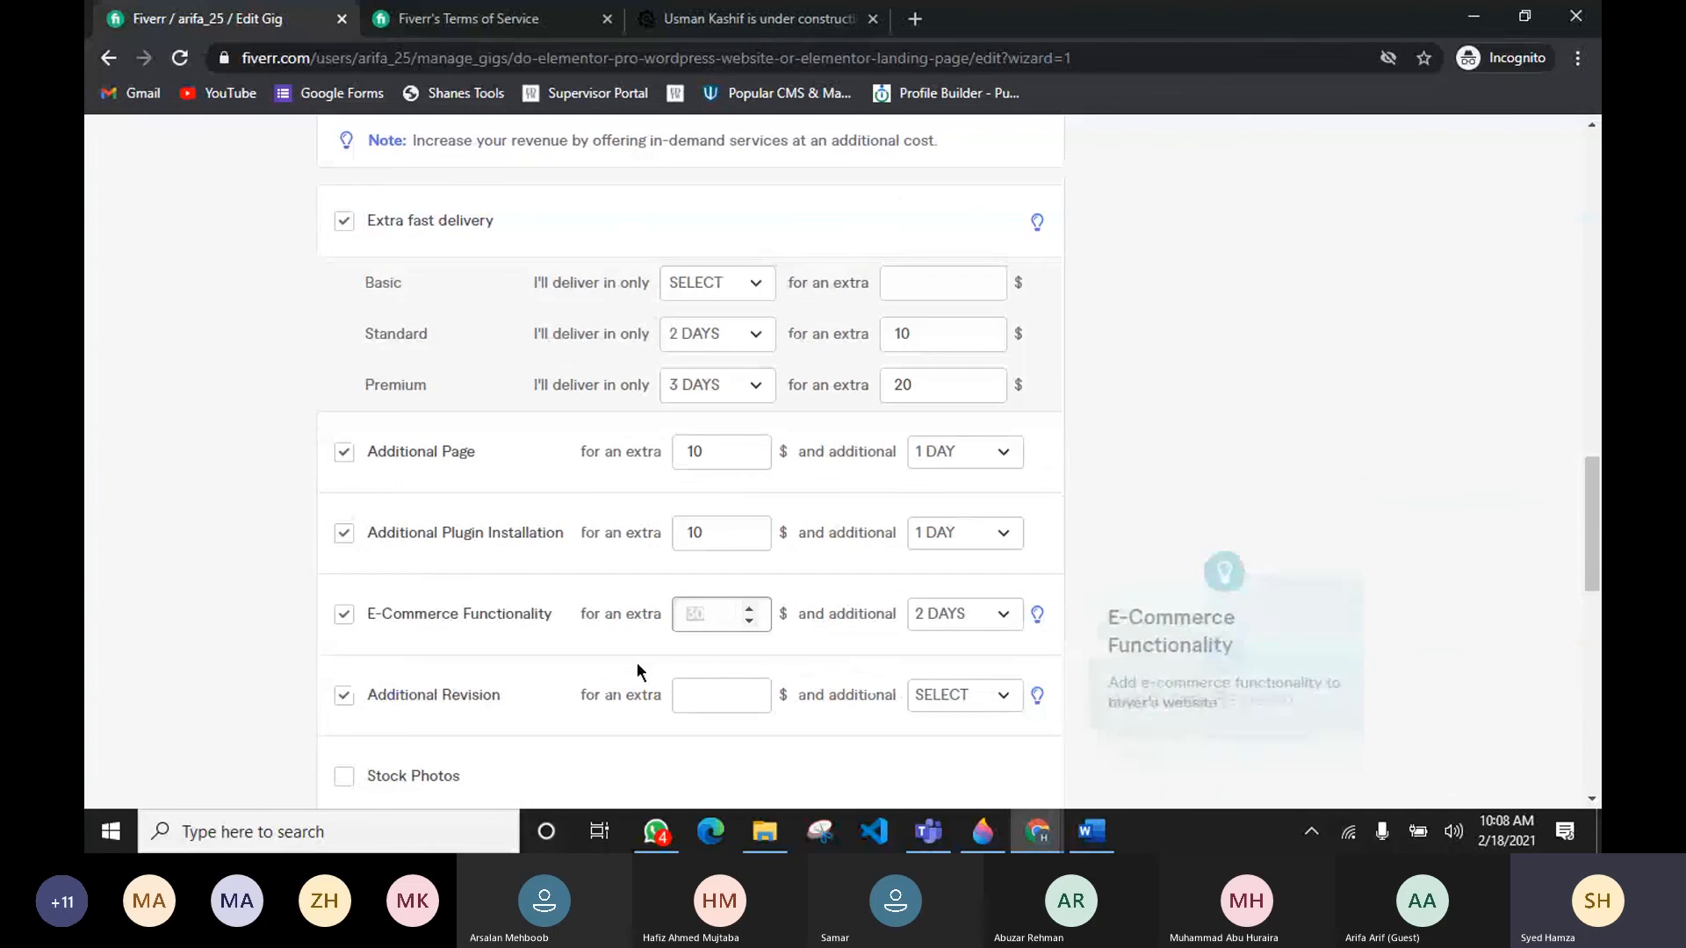
scroll(716, 624, up, 4)
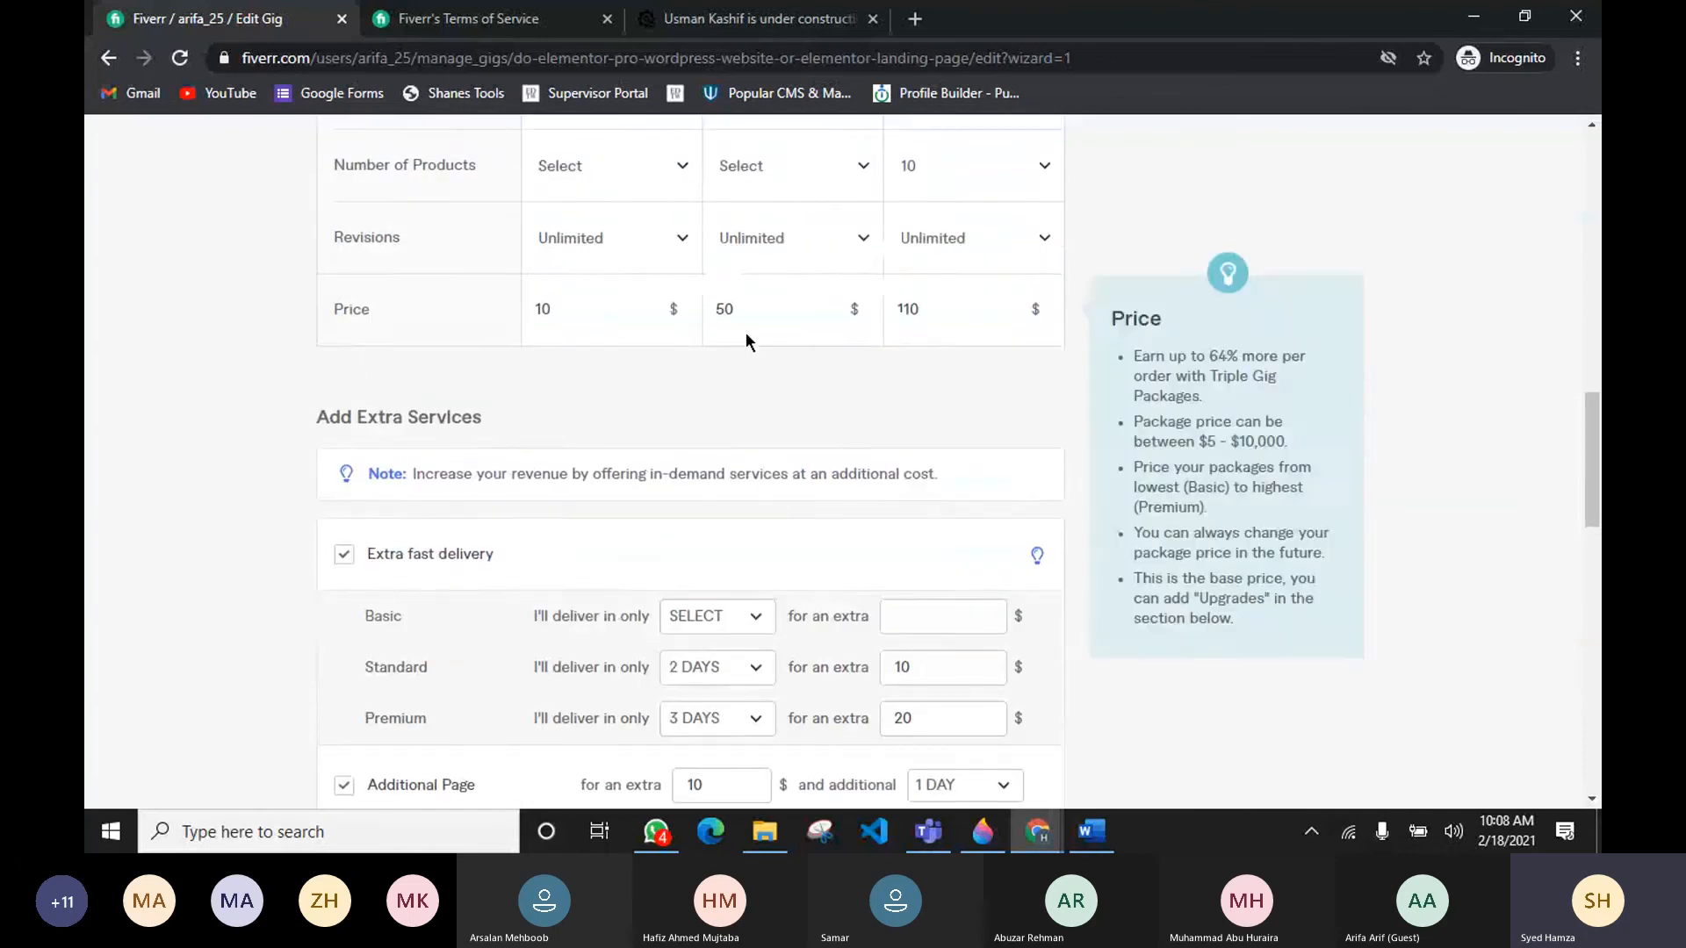
scroll(746, 339, down, 3)
scroll(787, 747, down, 2)
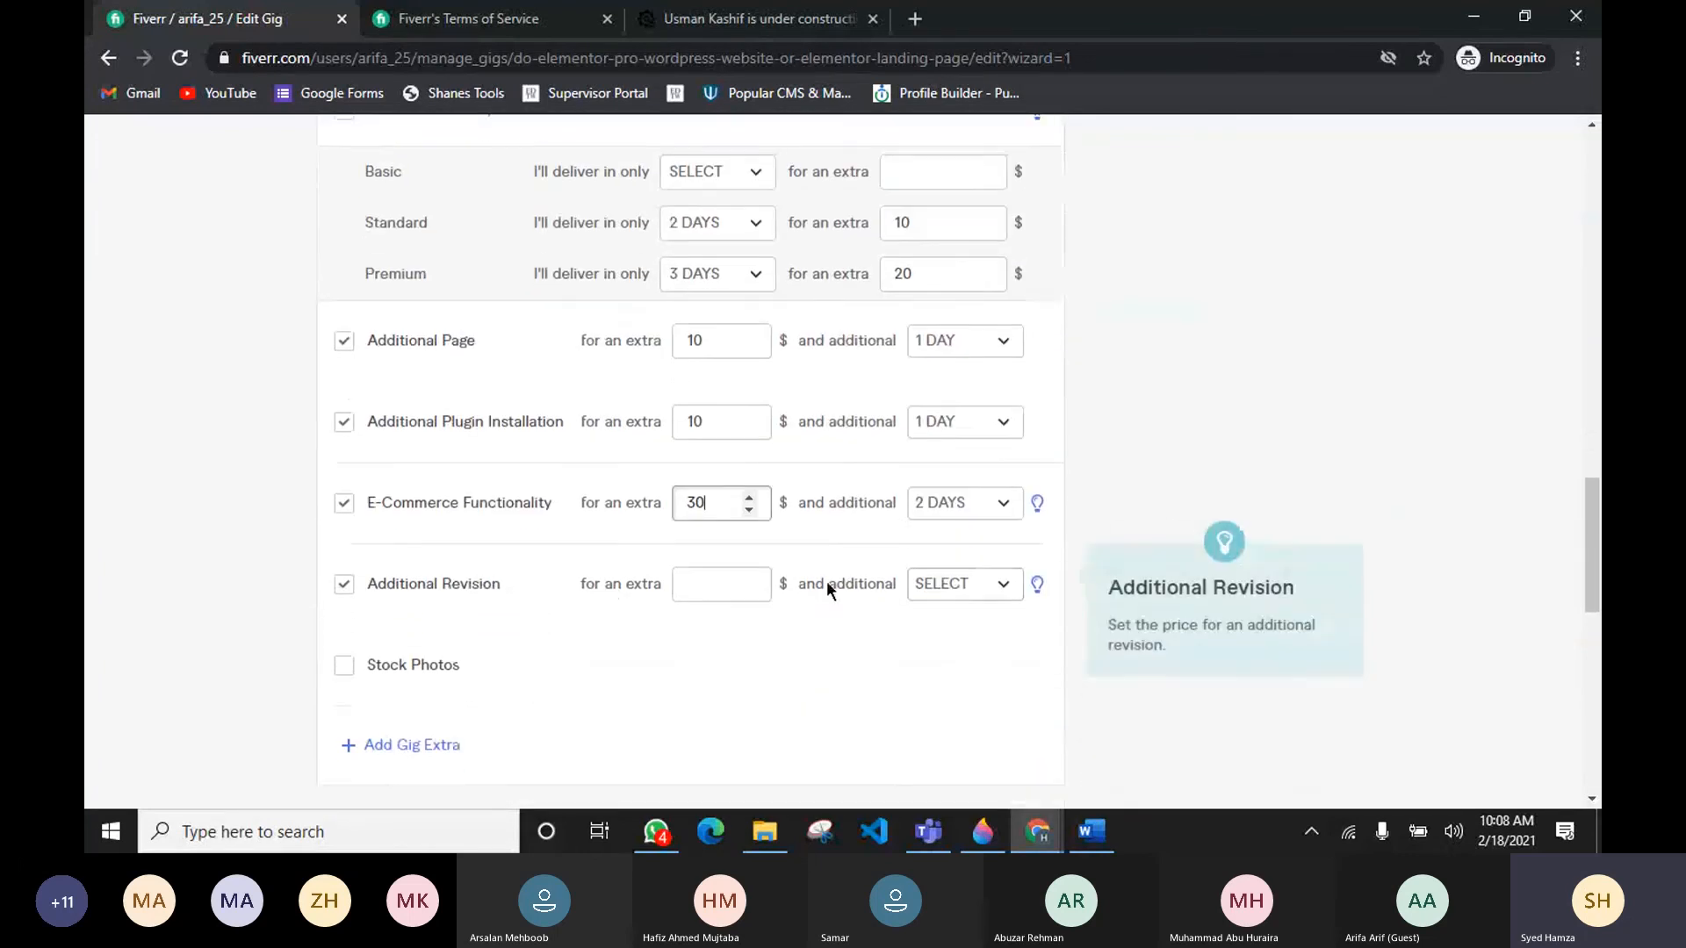
click(719, 585)
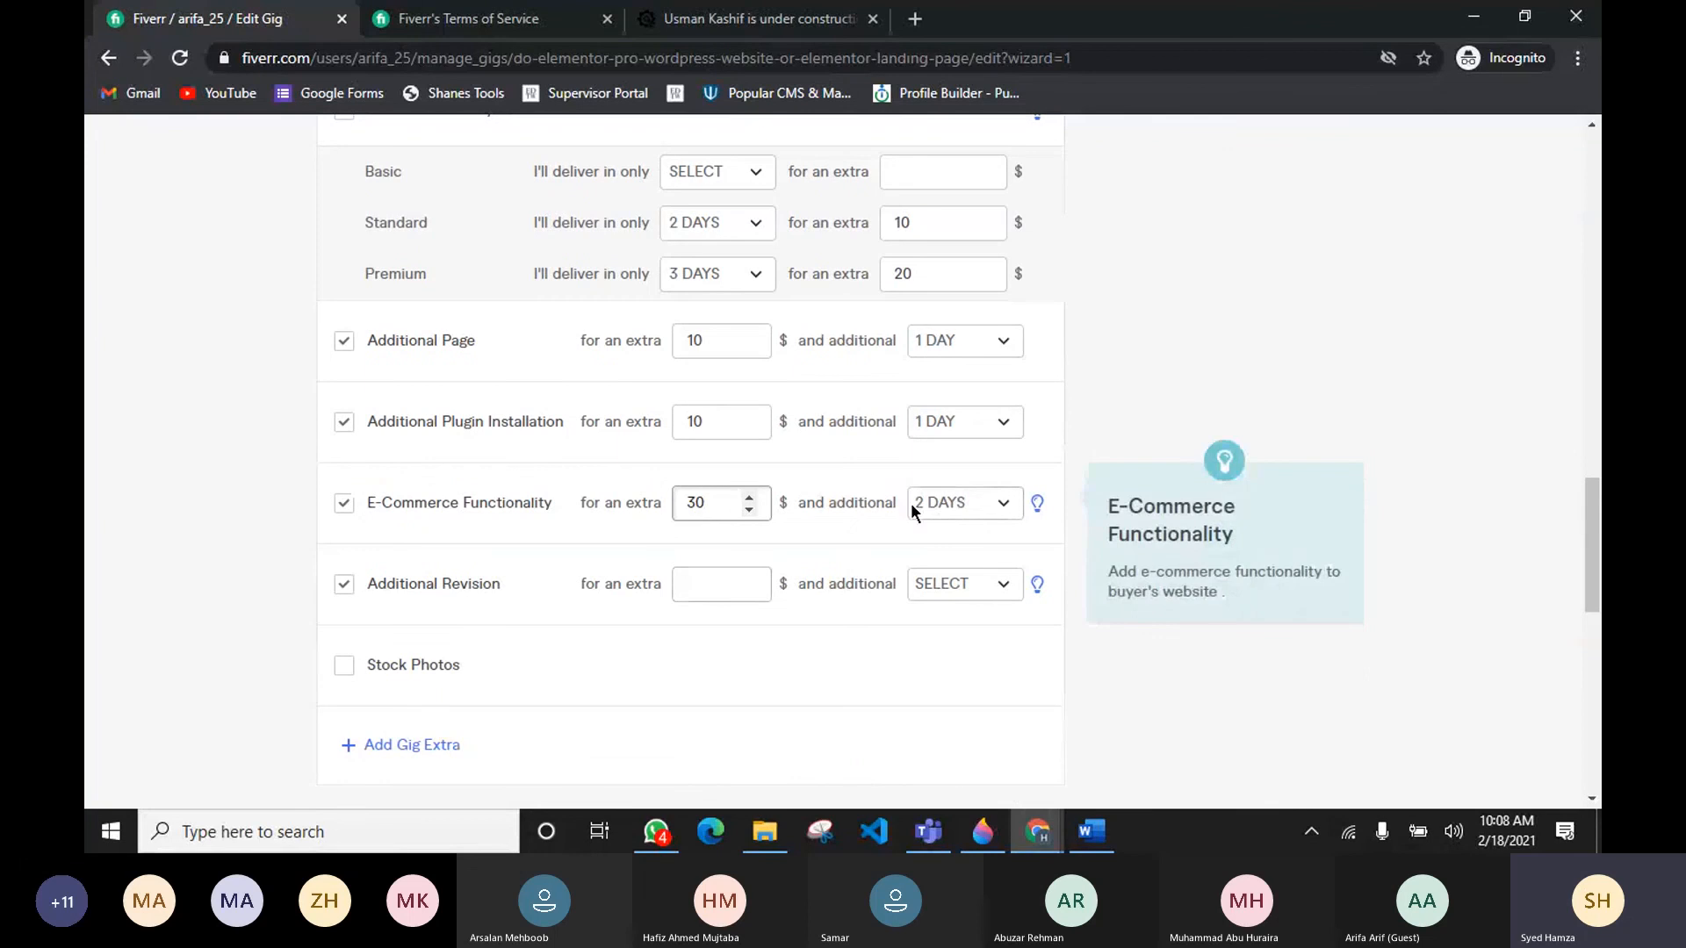
scroll(873, 544, up, 5)
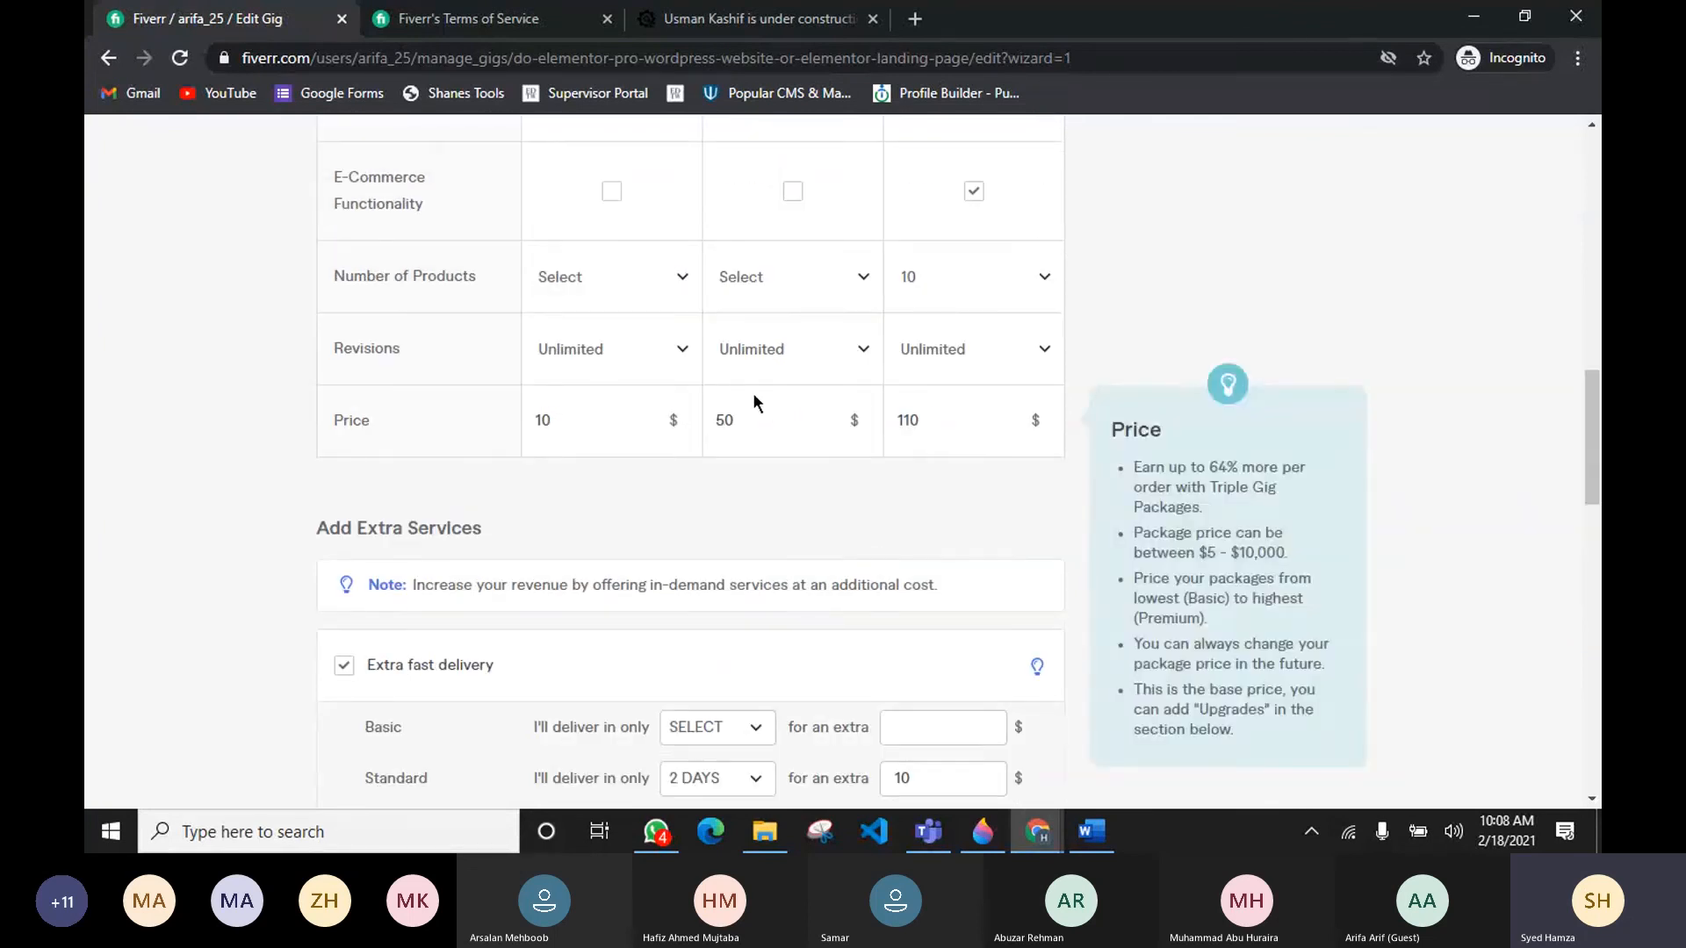
scroll(843, 536, down, 5)
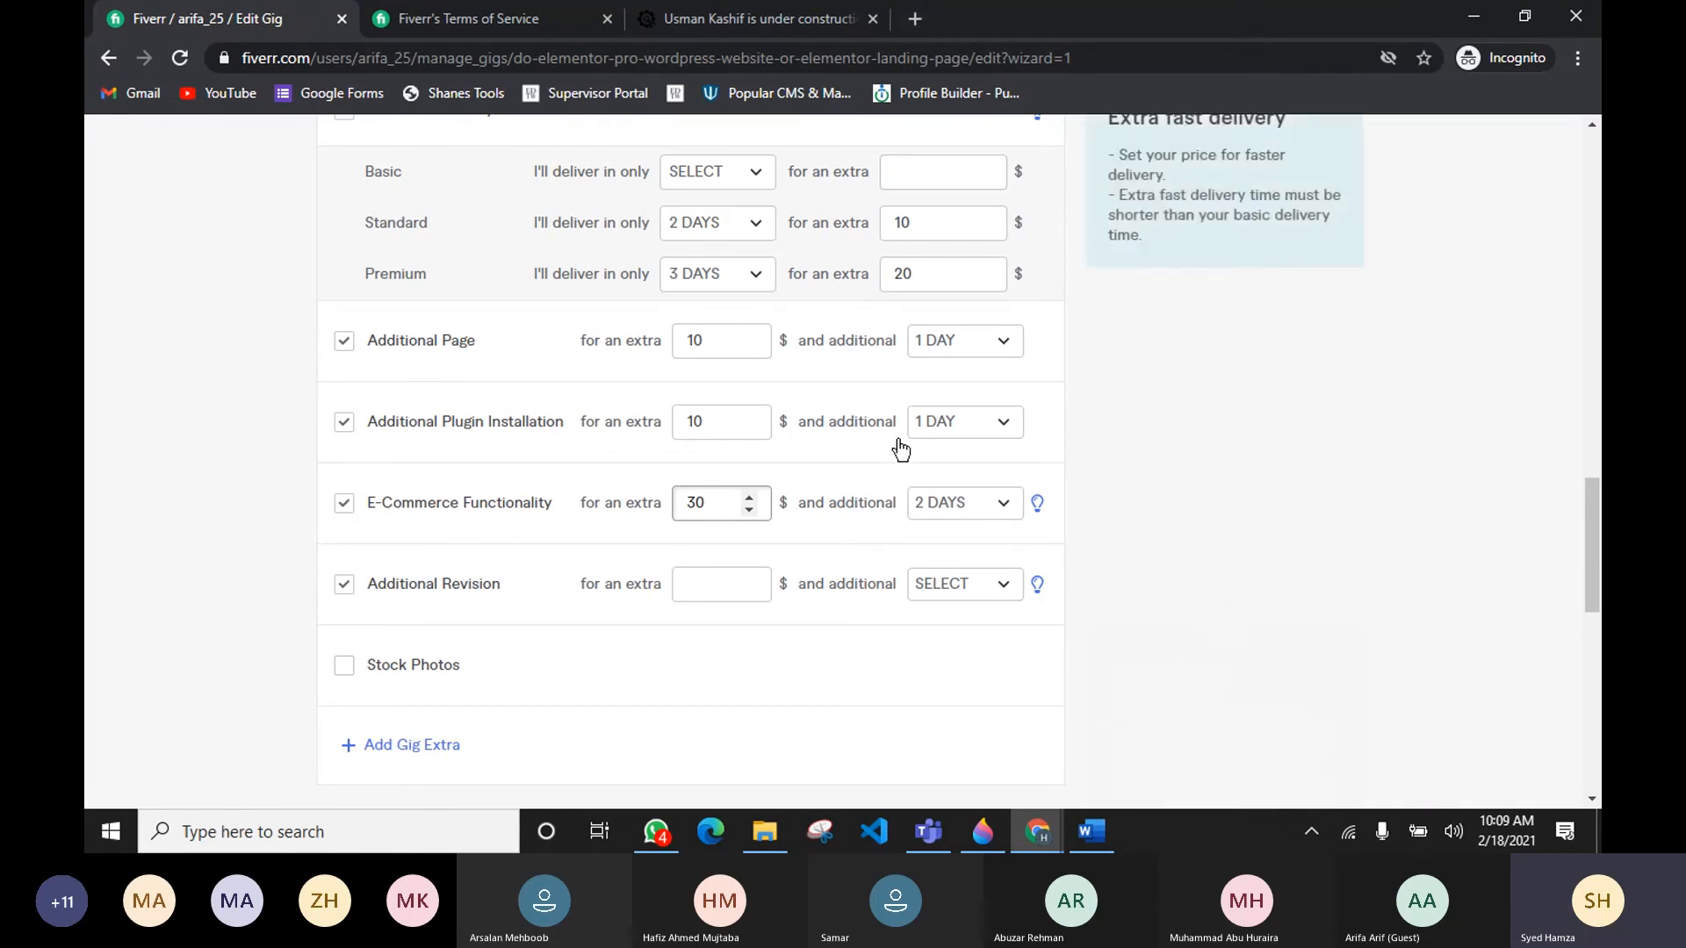
scroll(1039, 425, down, 1)
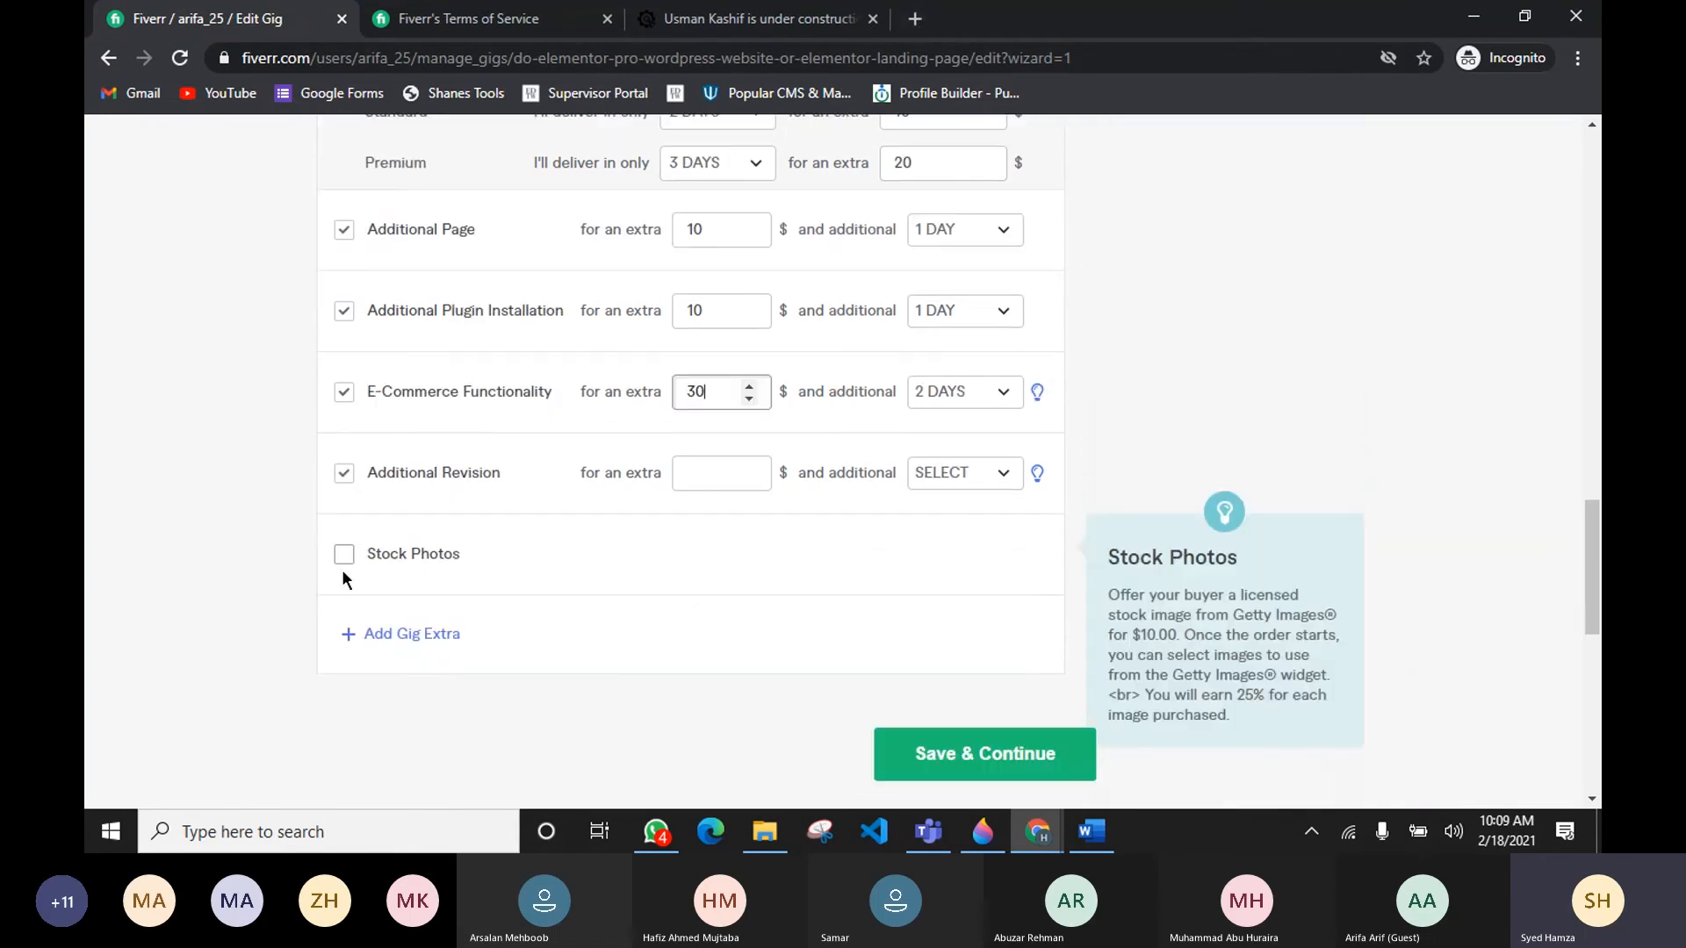
scroll(343, 572, down, 2)
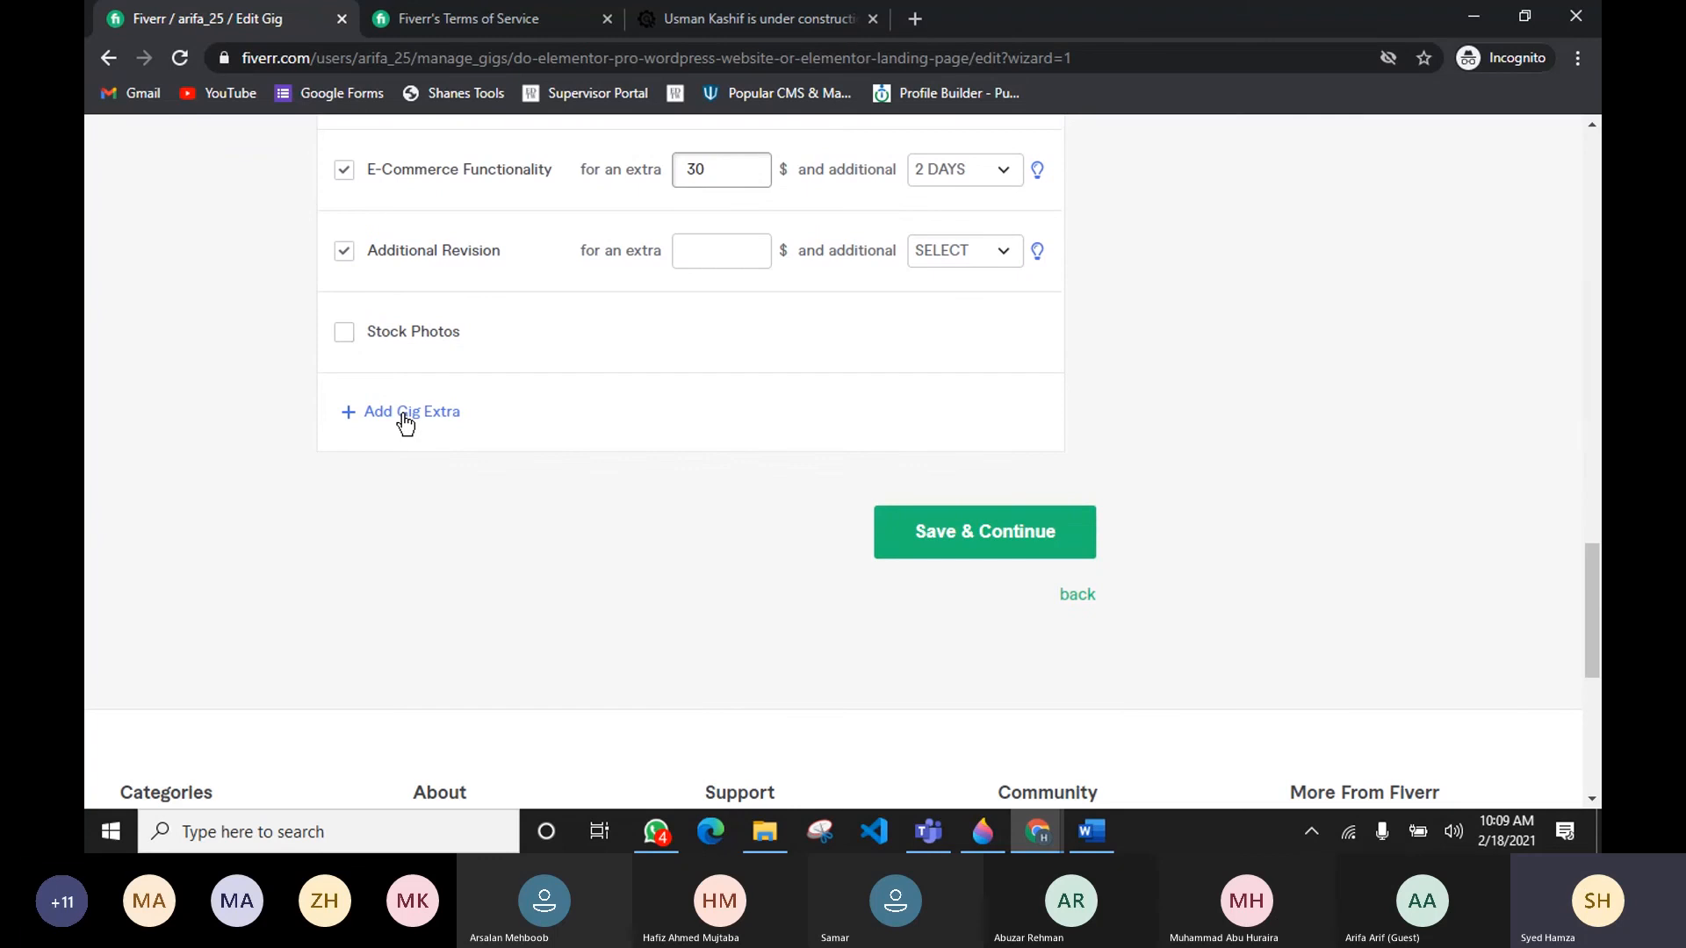
Step: Add a custom gig extra titled Logo design
click(403, 418)
scroll(228, 414, down, 4)
scroll(229, 415, up, 2)
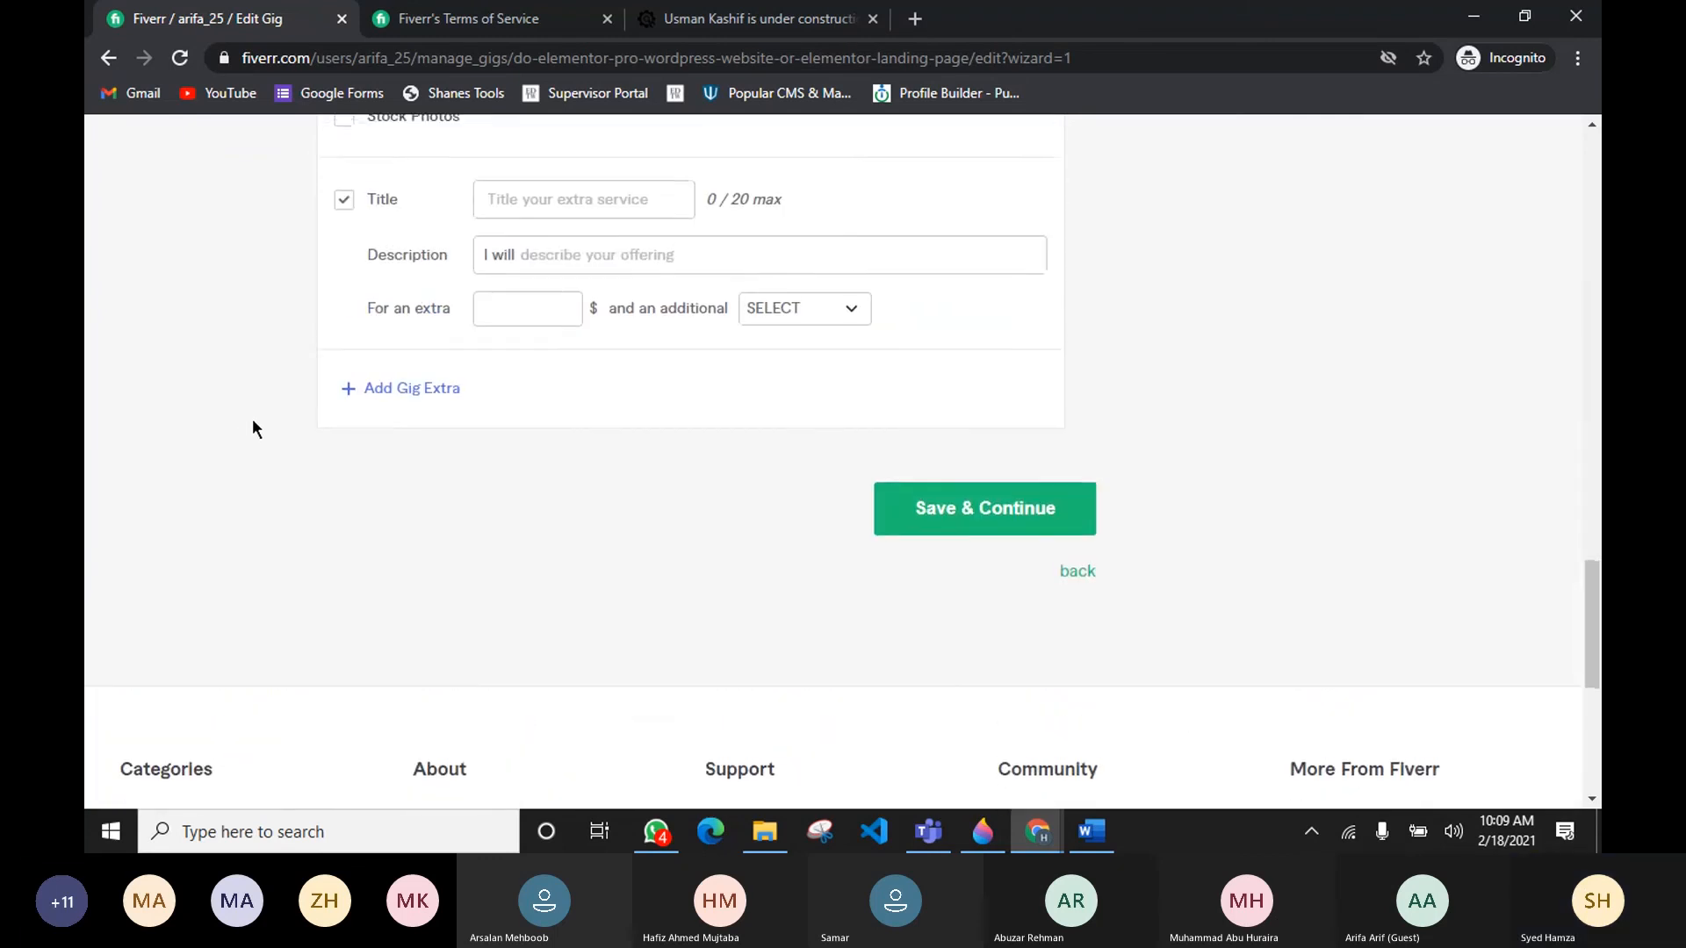
scroll(253, 429, up, 1)
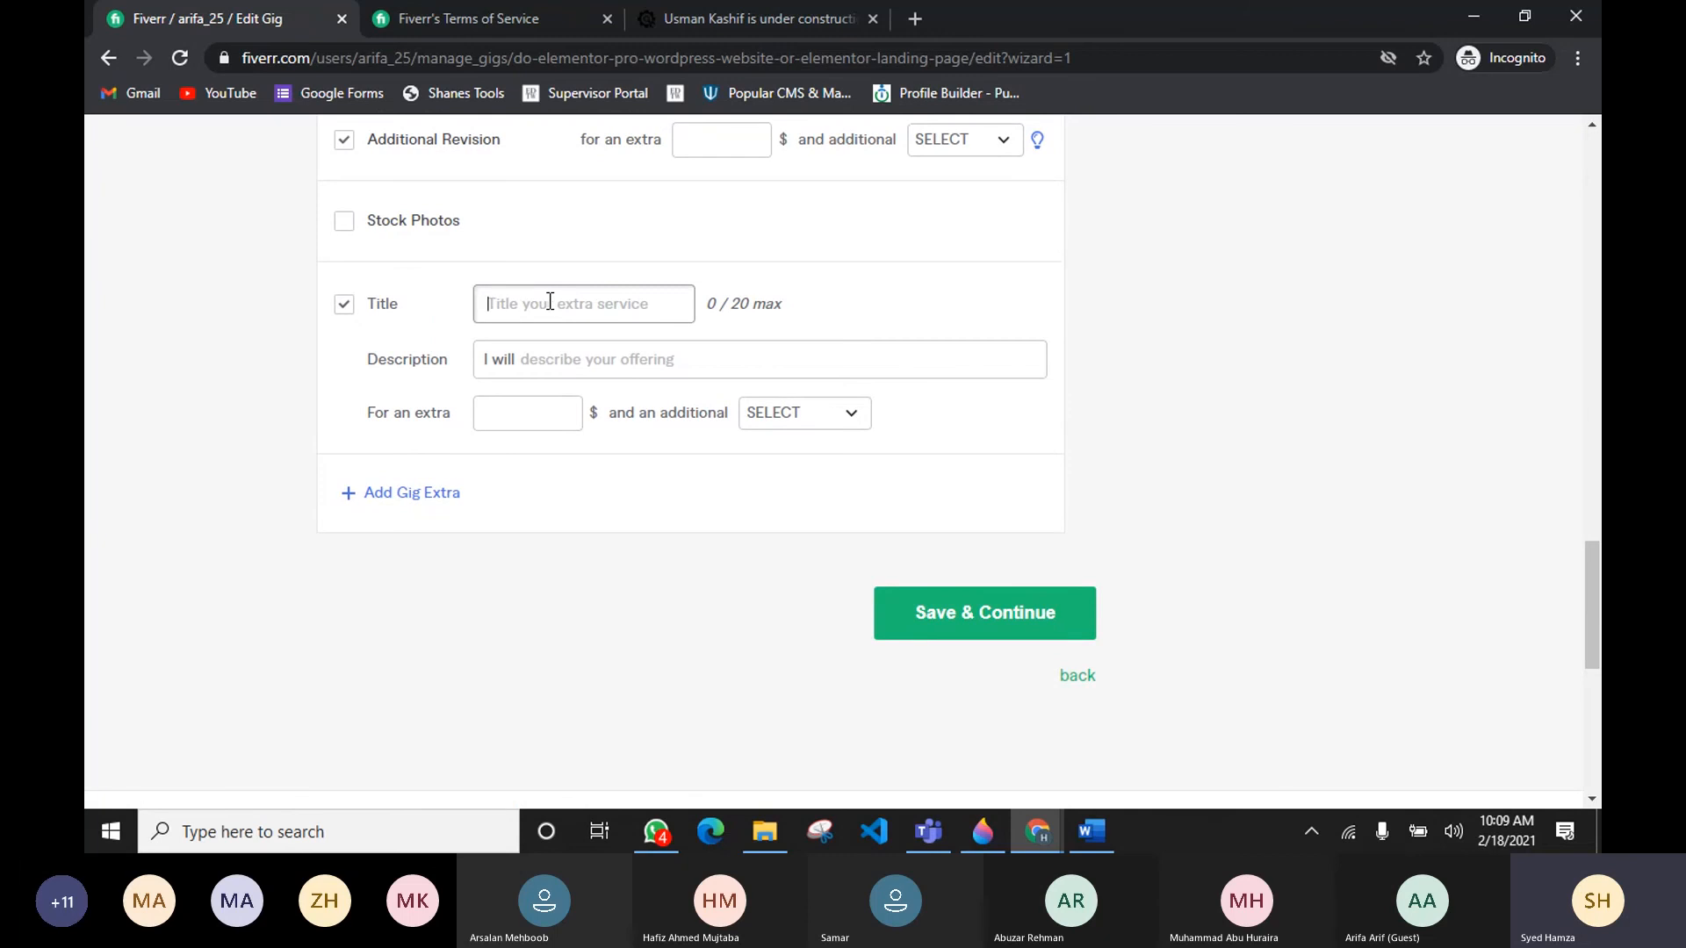
text(Logo desi)
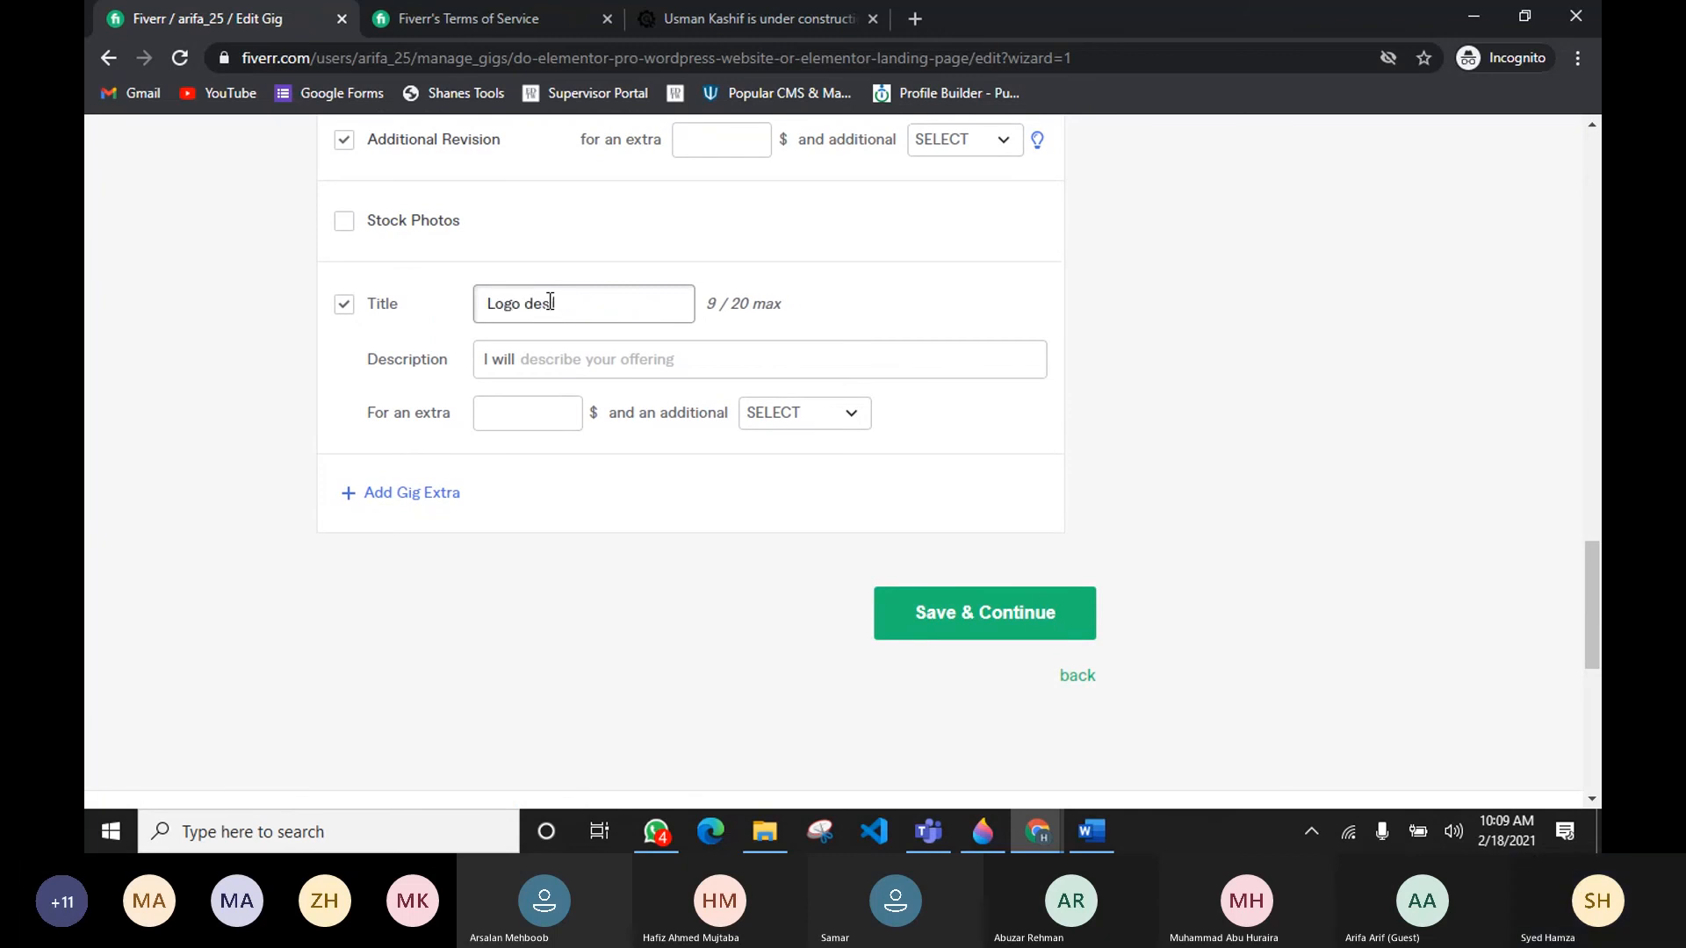
text(gn)
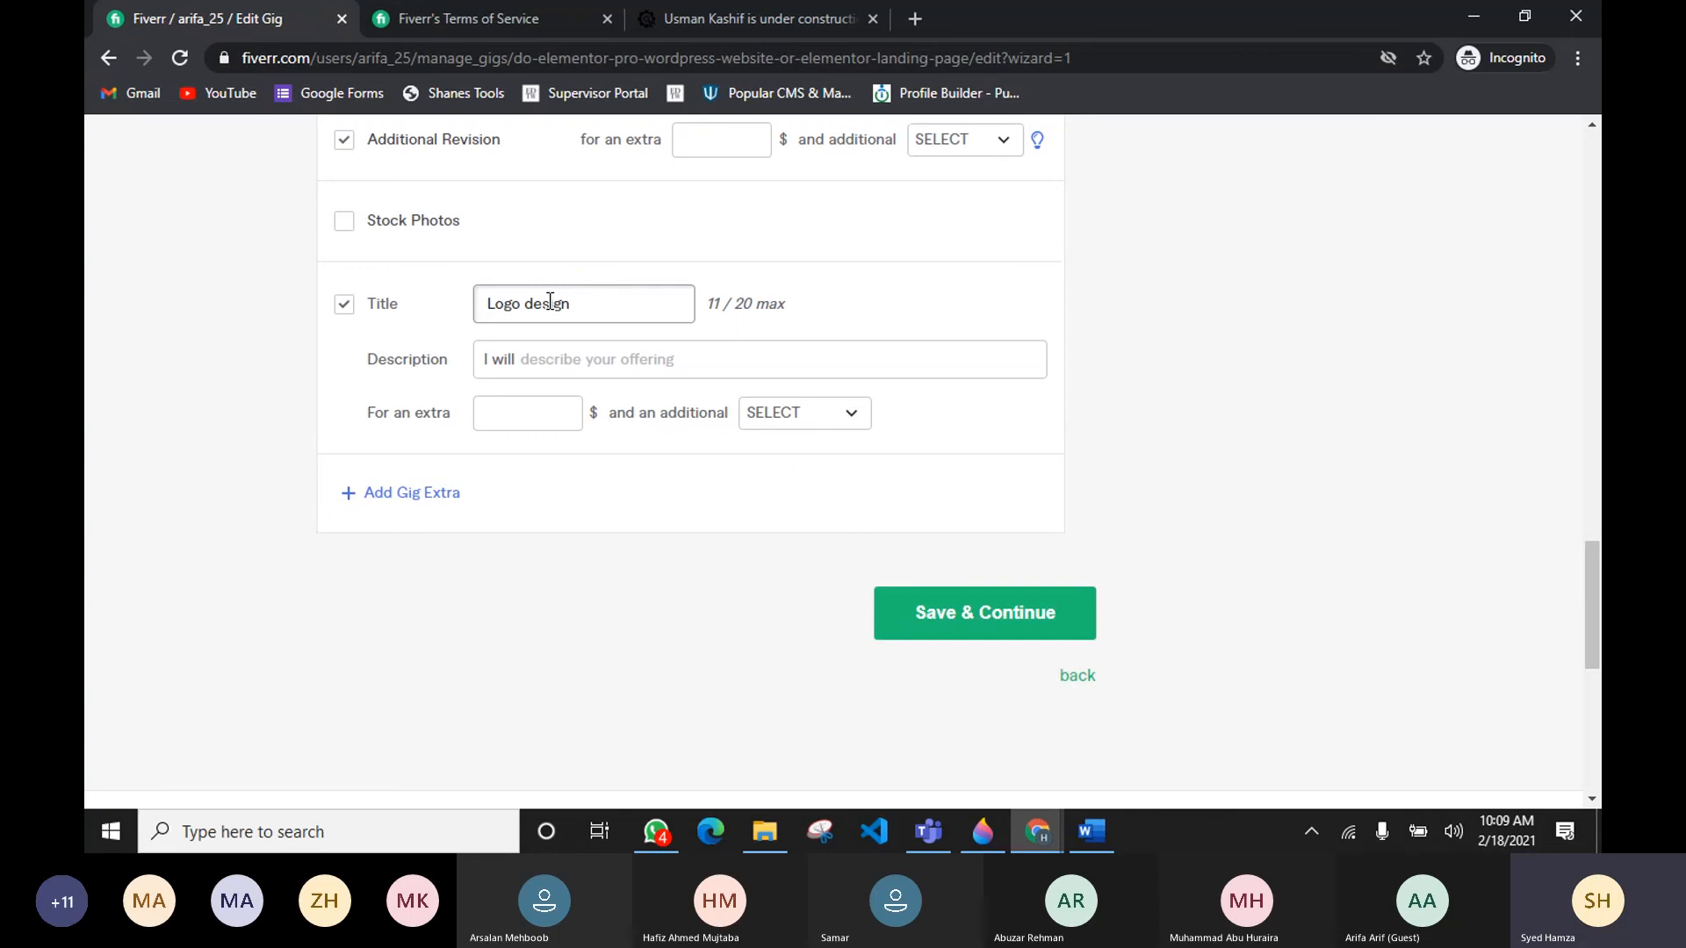
Step: Set the Logo design extra to an extra 10 $ and 1 additional day
click(527, 415)
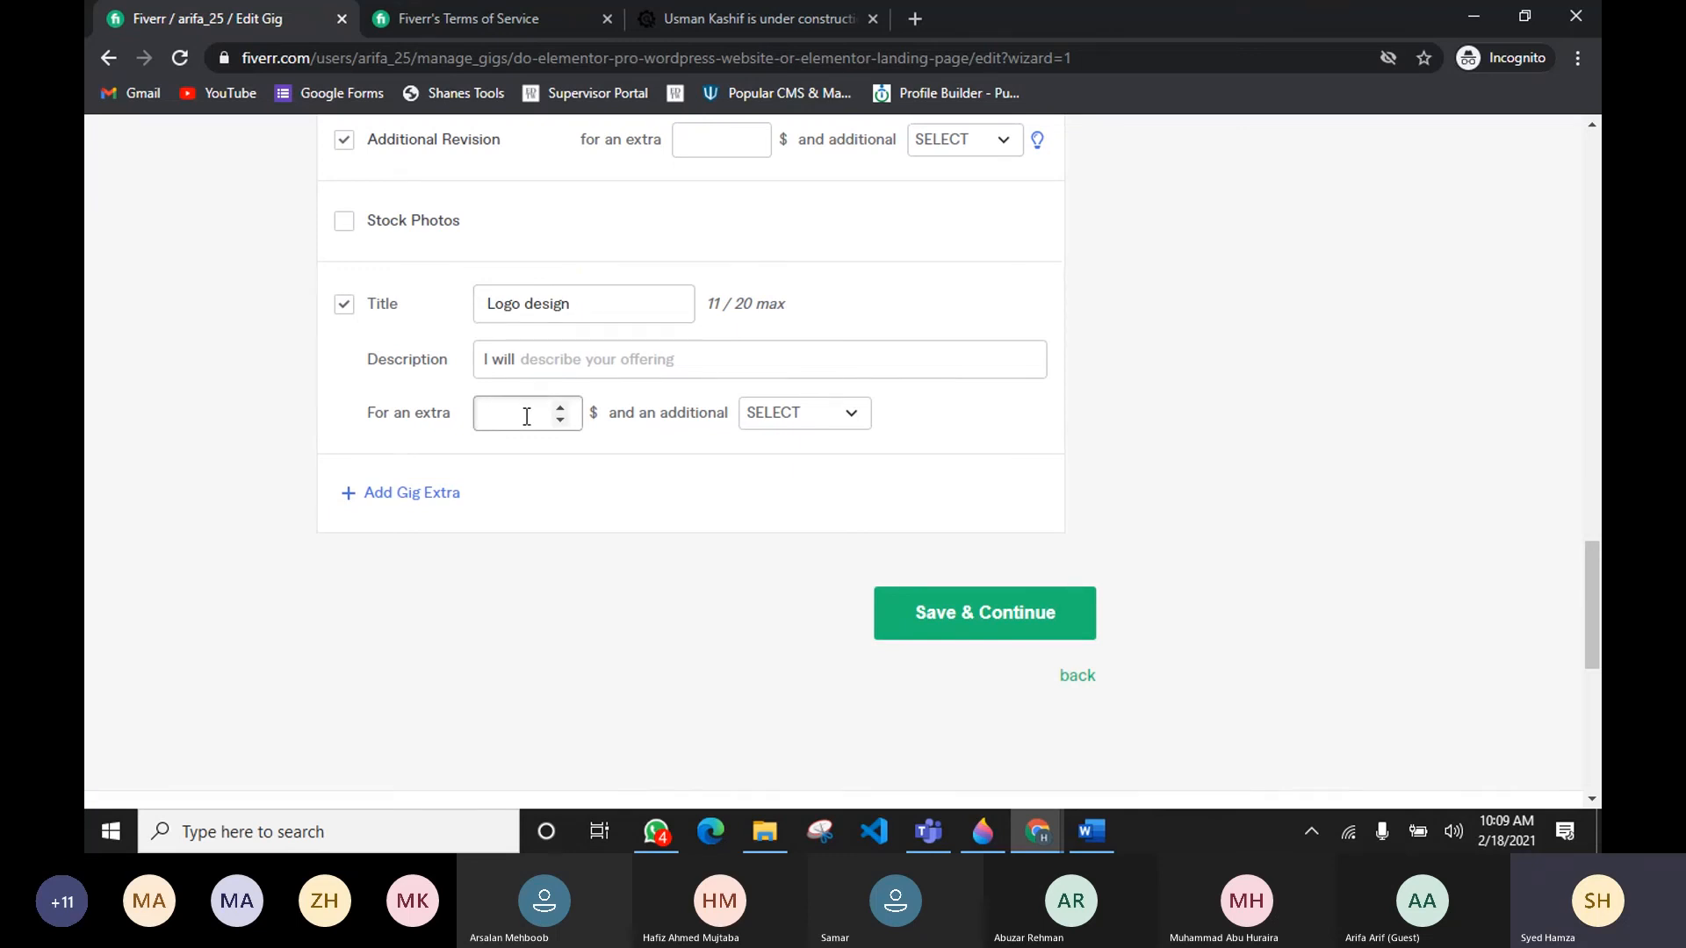
click(775, 424)
click(804, 589)
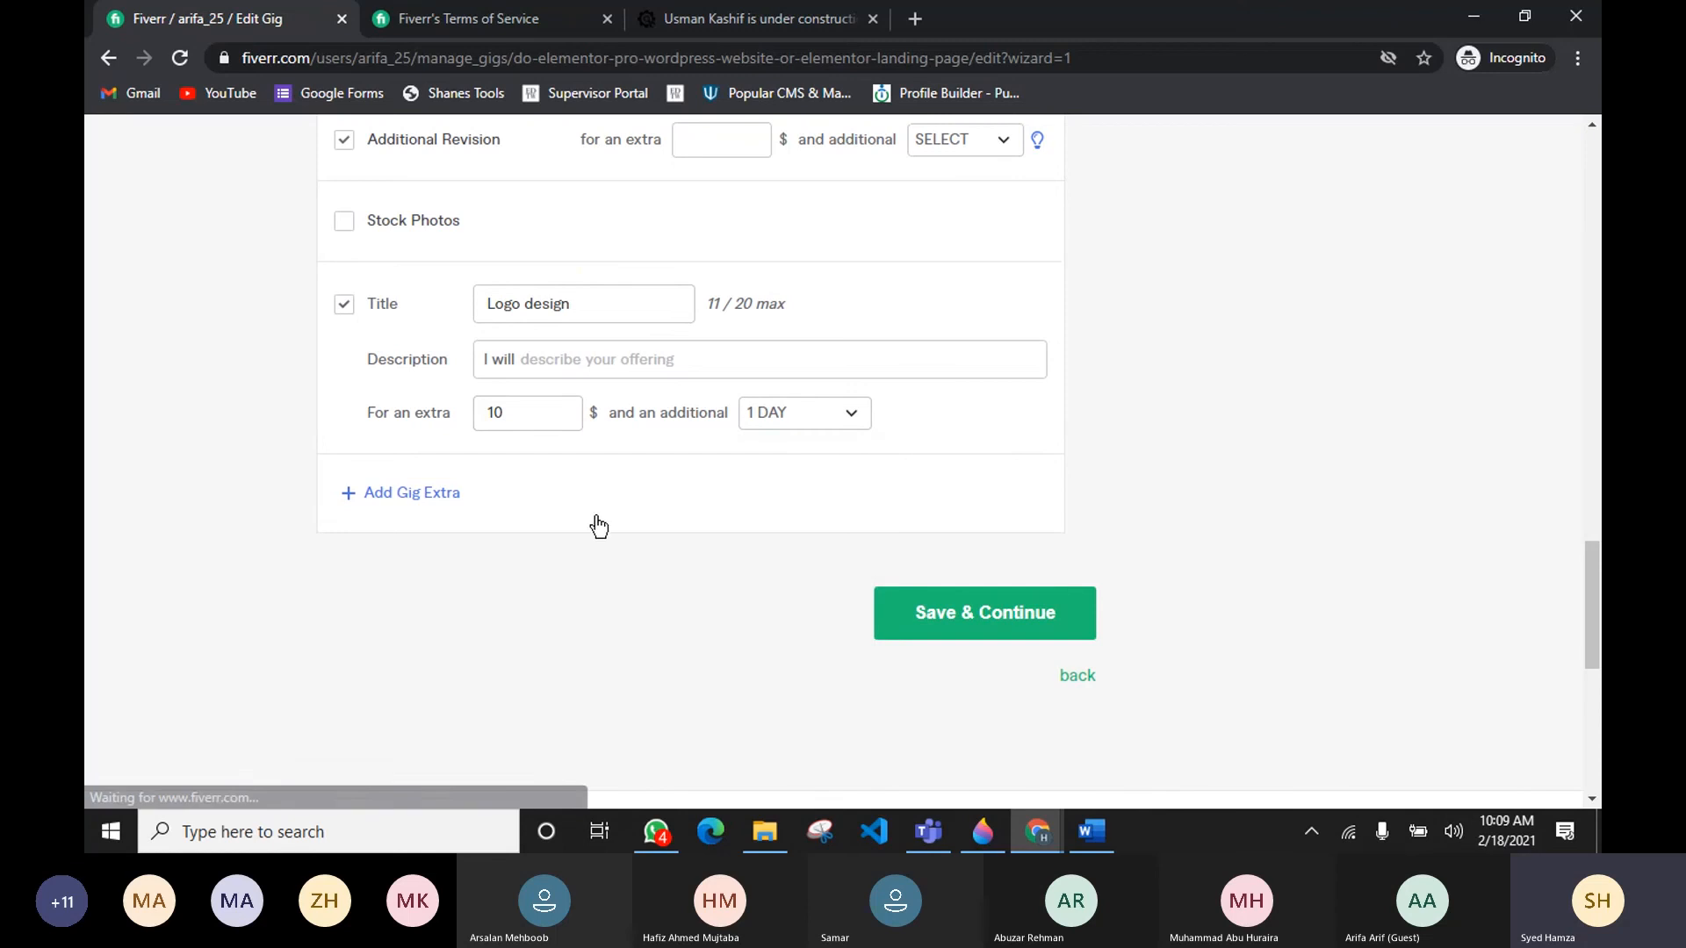
Step: Describe the Logo design extra as "I will design logo for your website If you do not have any."
click(571, 361)
text(design logo for)
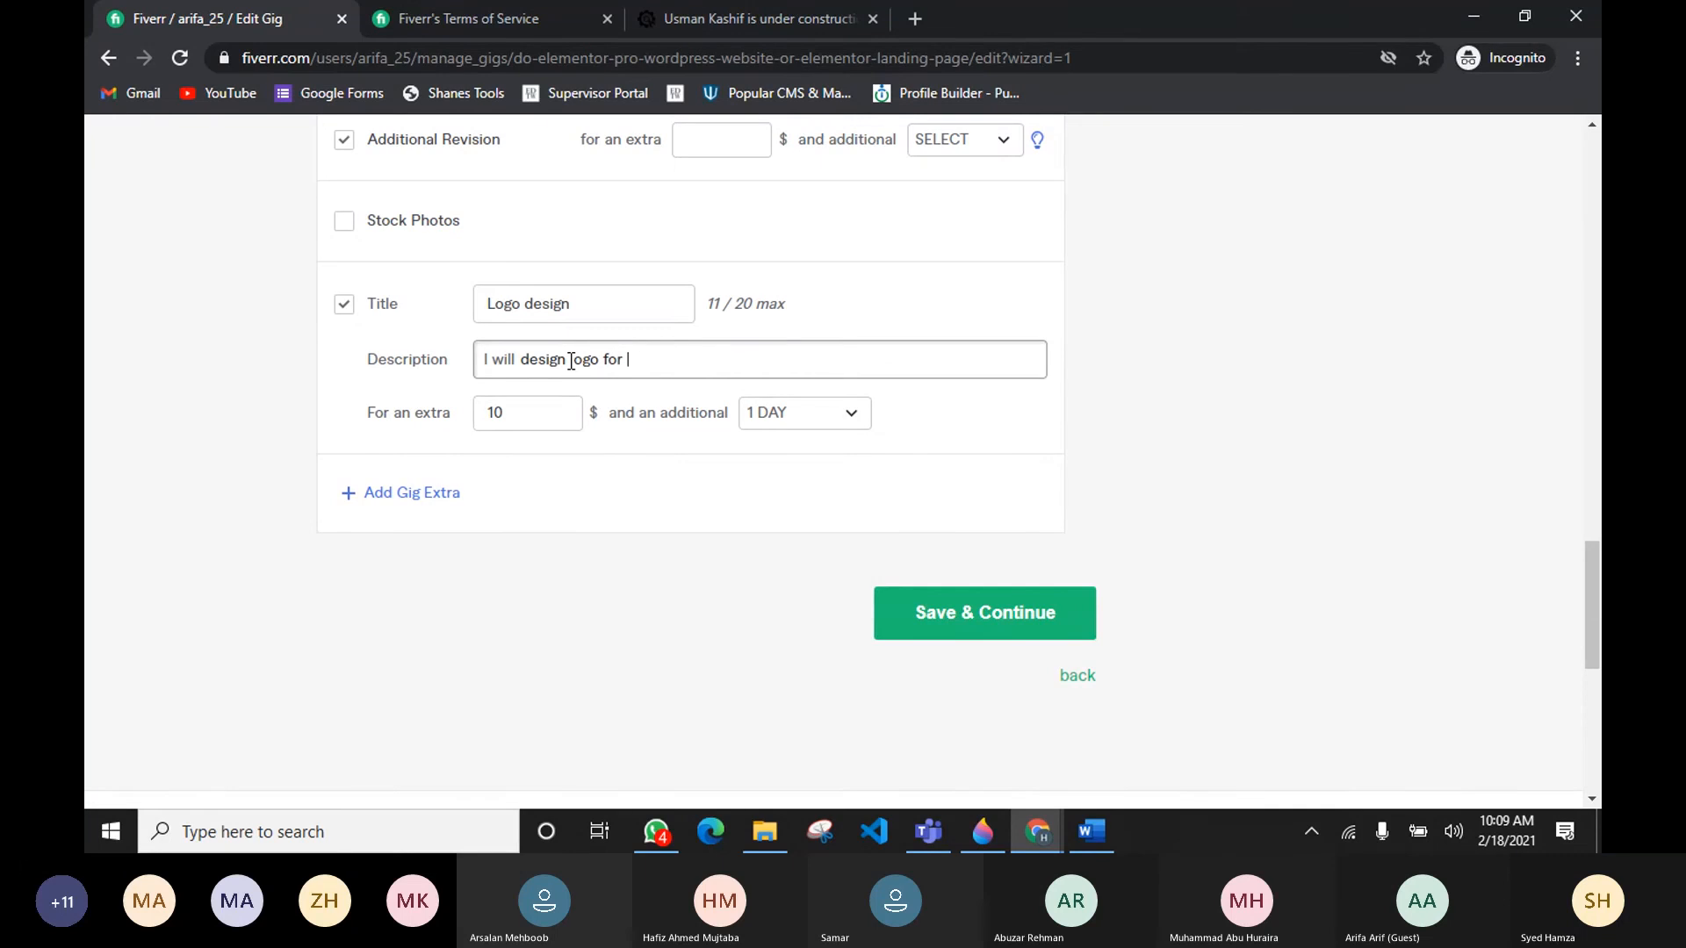
text( yuor)
key(BackSpace)
key(BackSpace)
key(BackSpace)
key(BackSpace)
text(o)
key(BackSpace)
key(BackSpace)
key(BackSpace)
key(BackSpace)
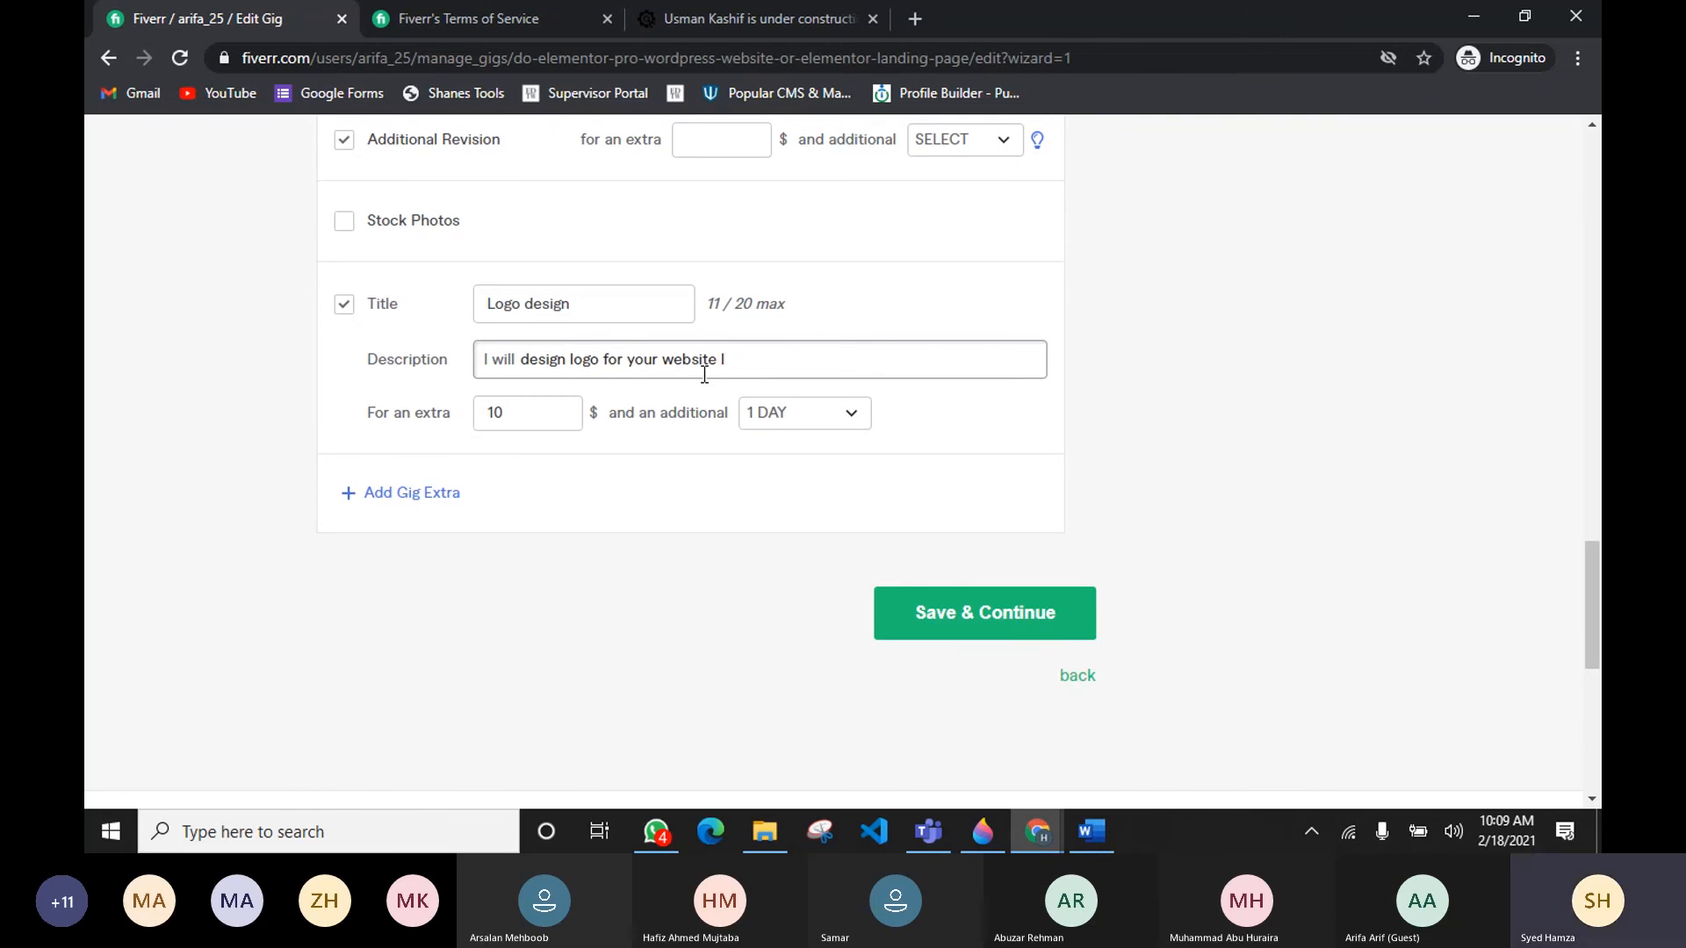
text(If you do not have any.)
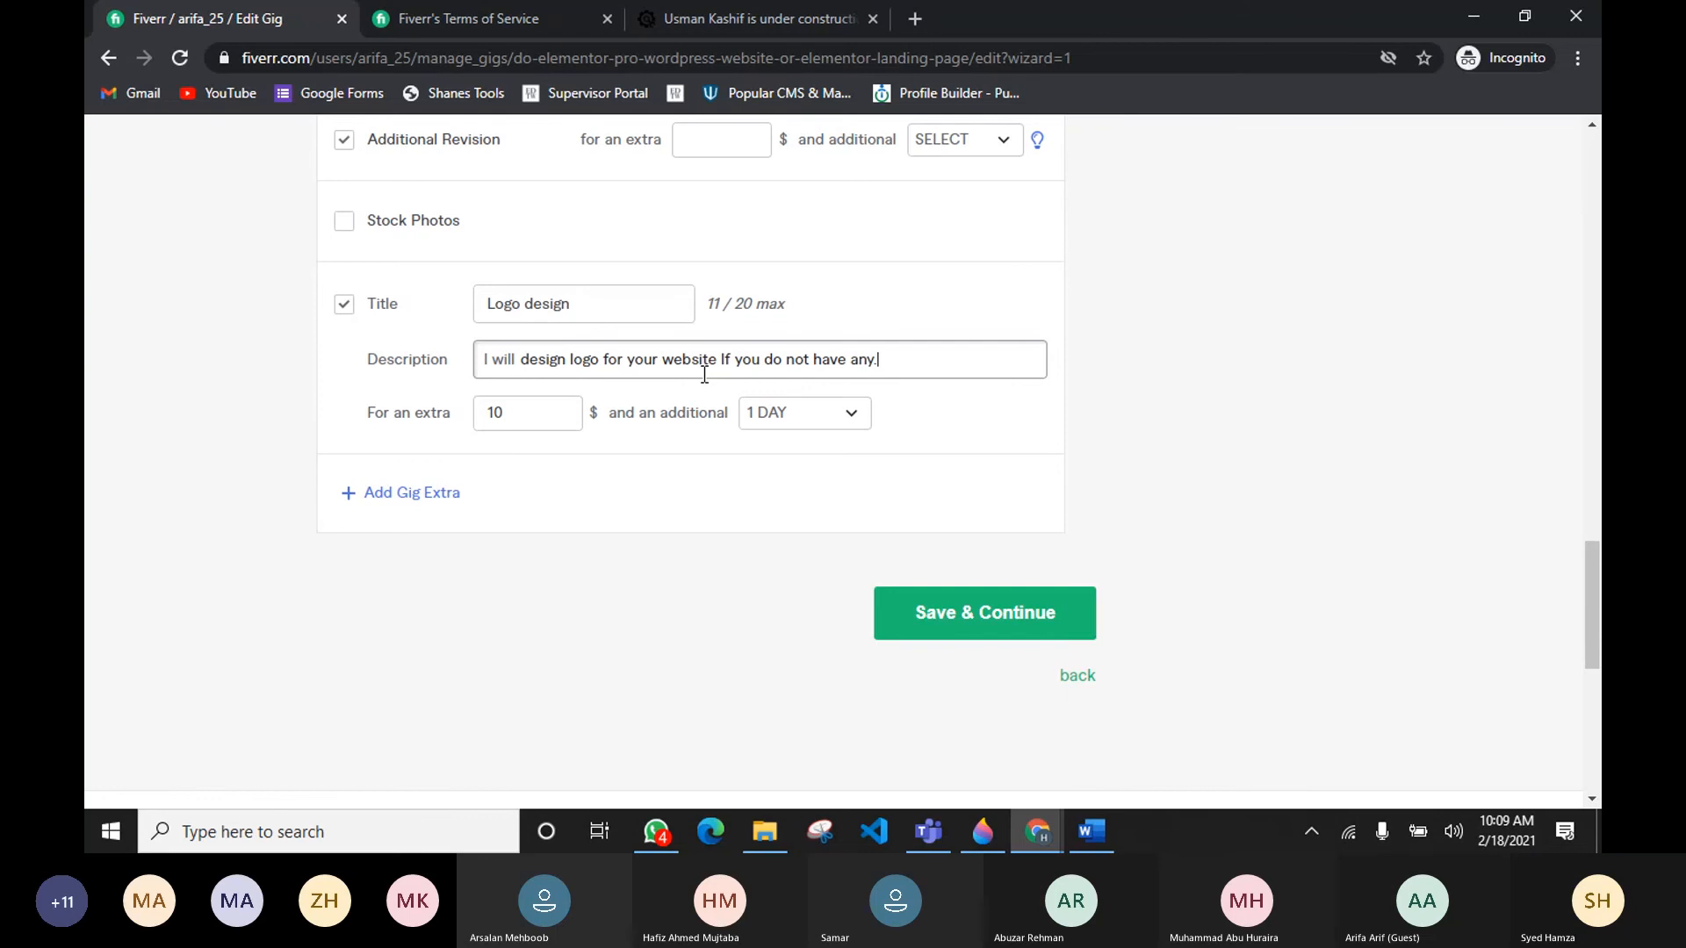
Step: Disable the Logo design custom extra
click(665, 522)
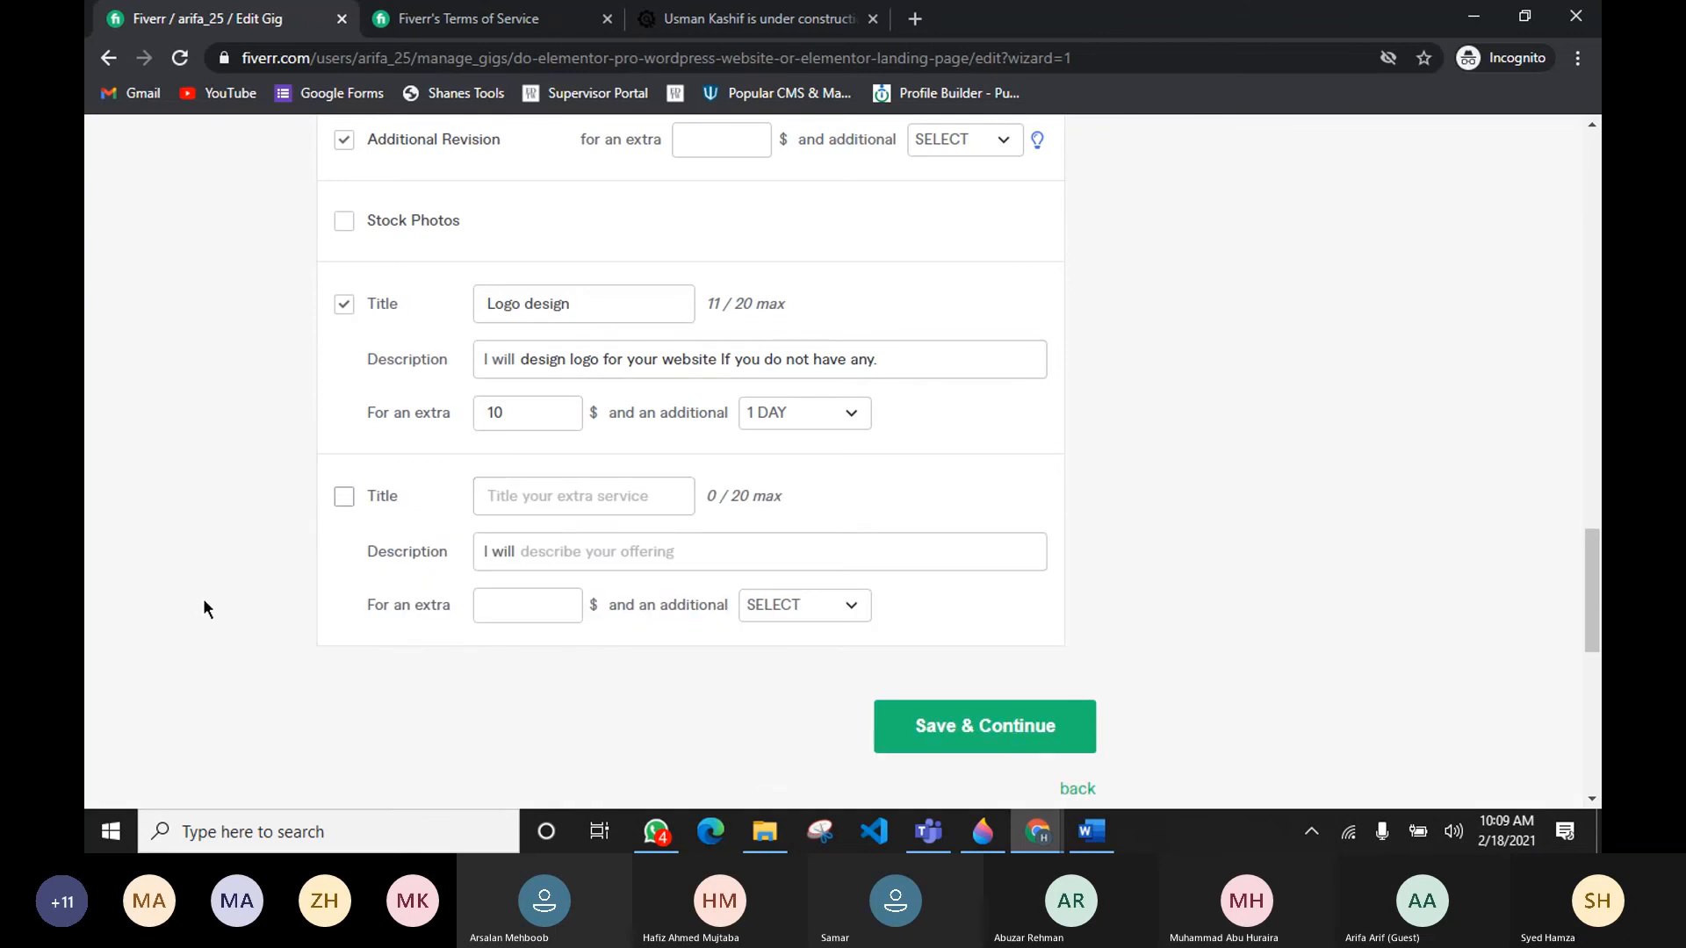
click(344, 303)
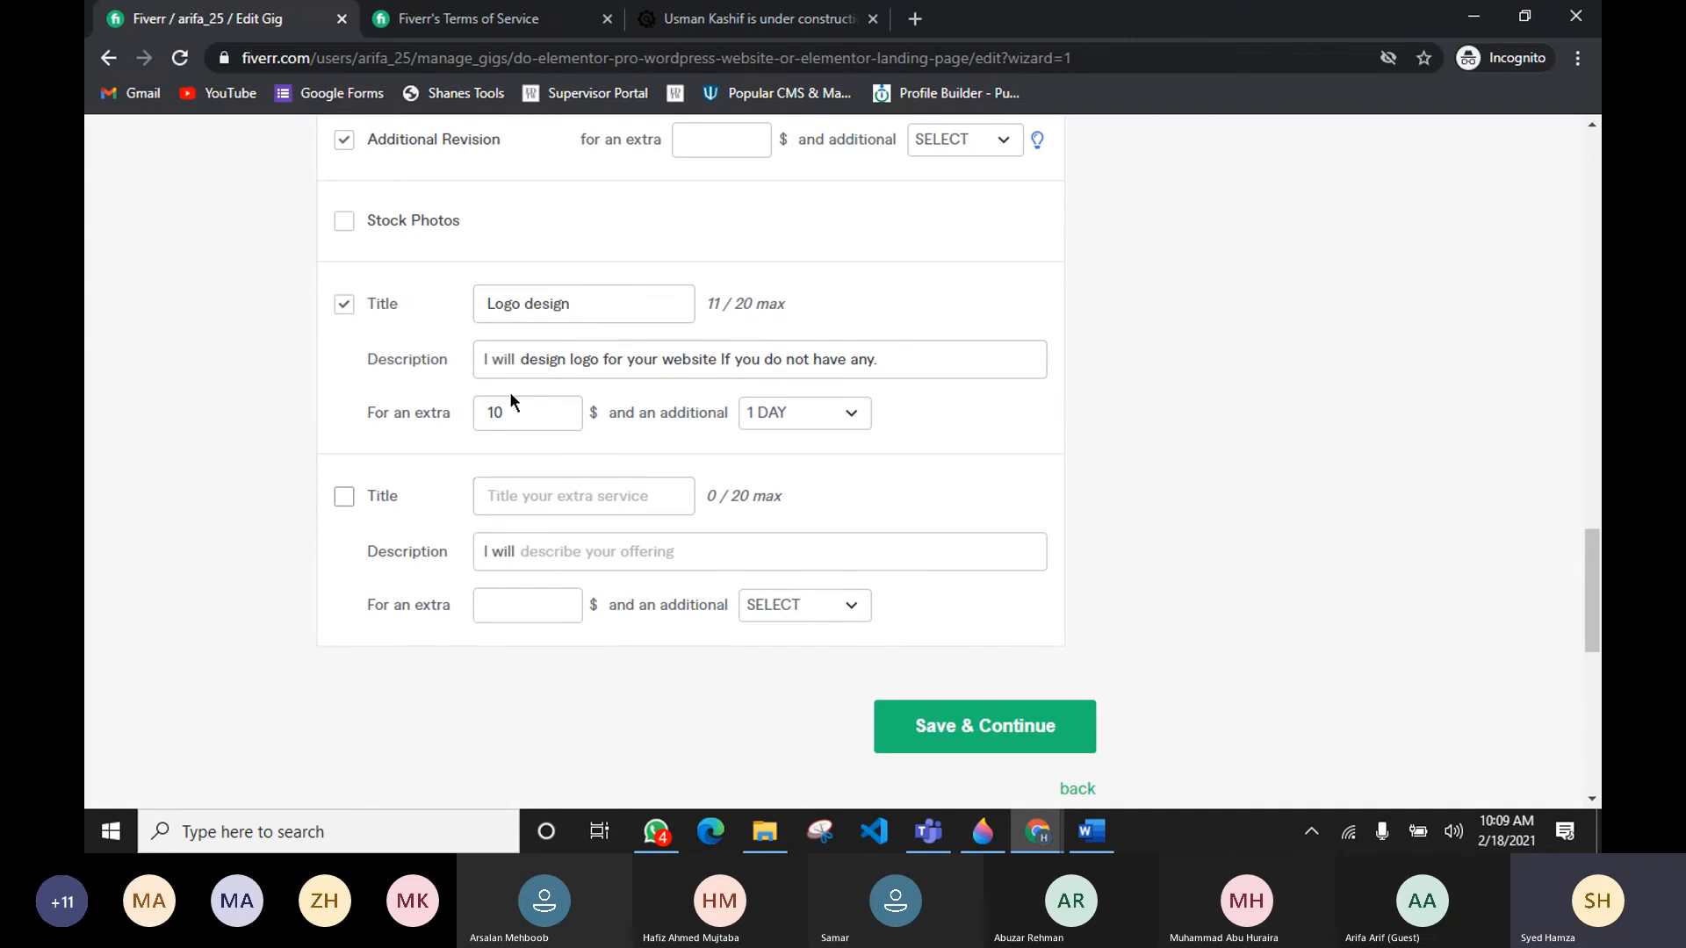
drag(531, 290, 301, 302)
click(207, 397)
scroll(391, 282, up, 8)
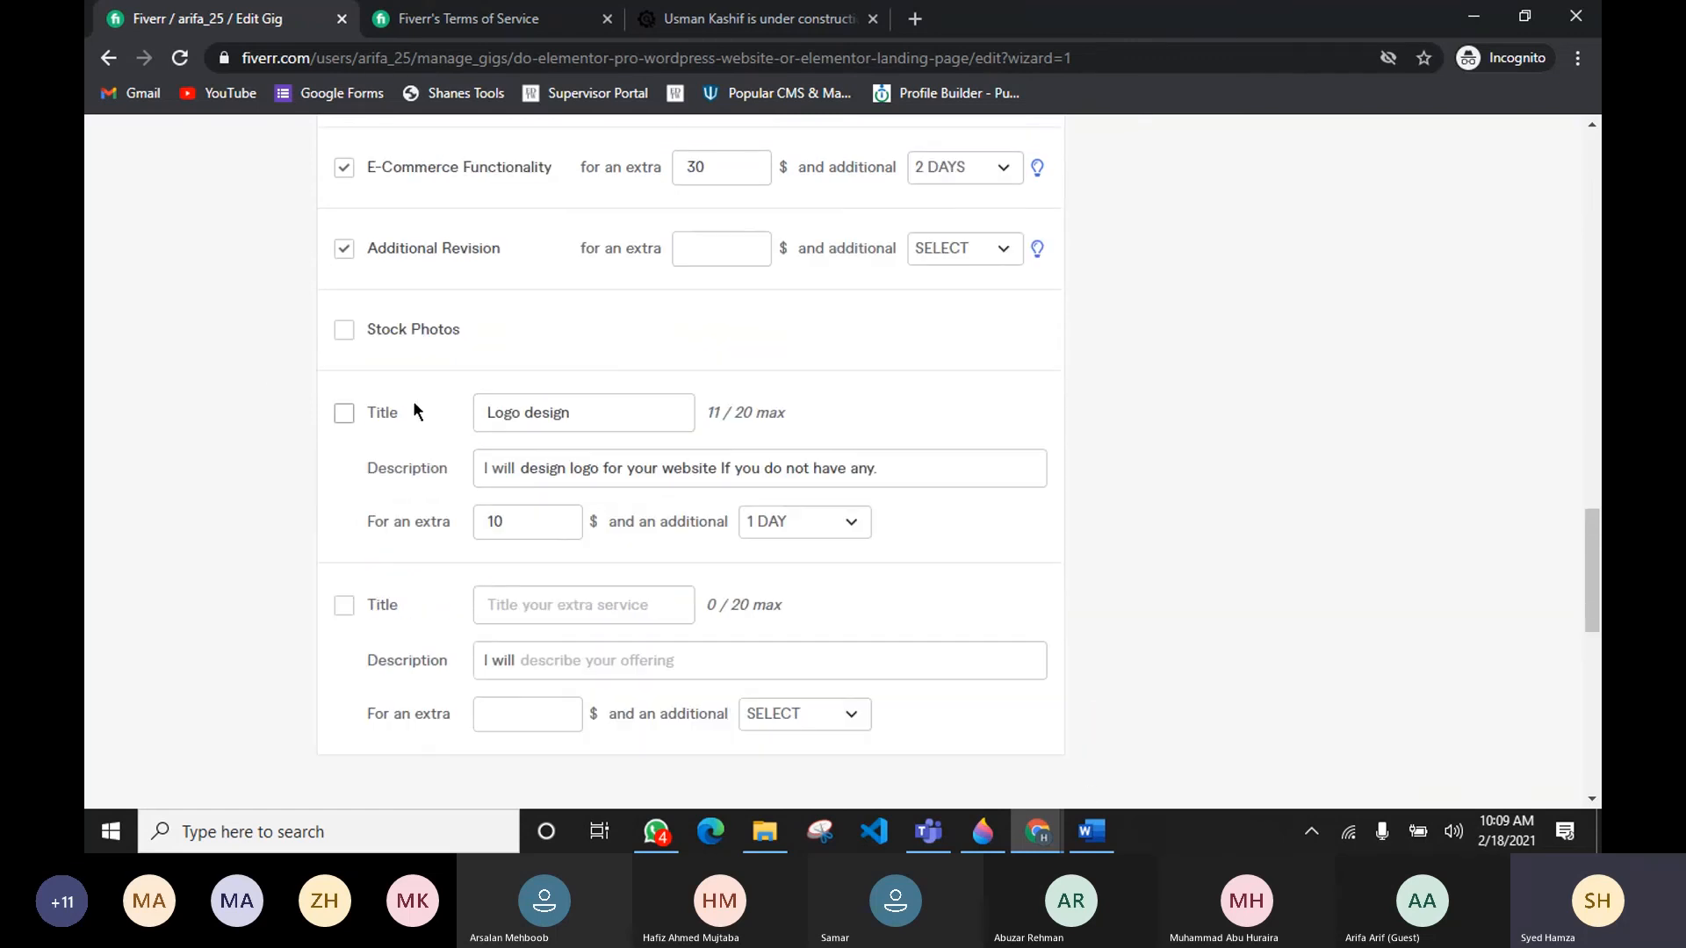
Step: Disable the Additional Revision extra and save the pricing page to continue to Description & FAQ
scroll(647, 529, down, 4)
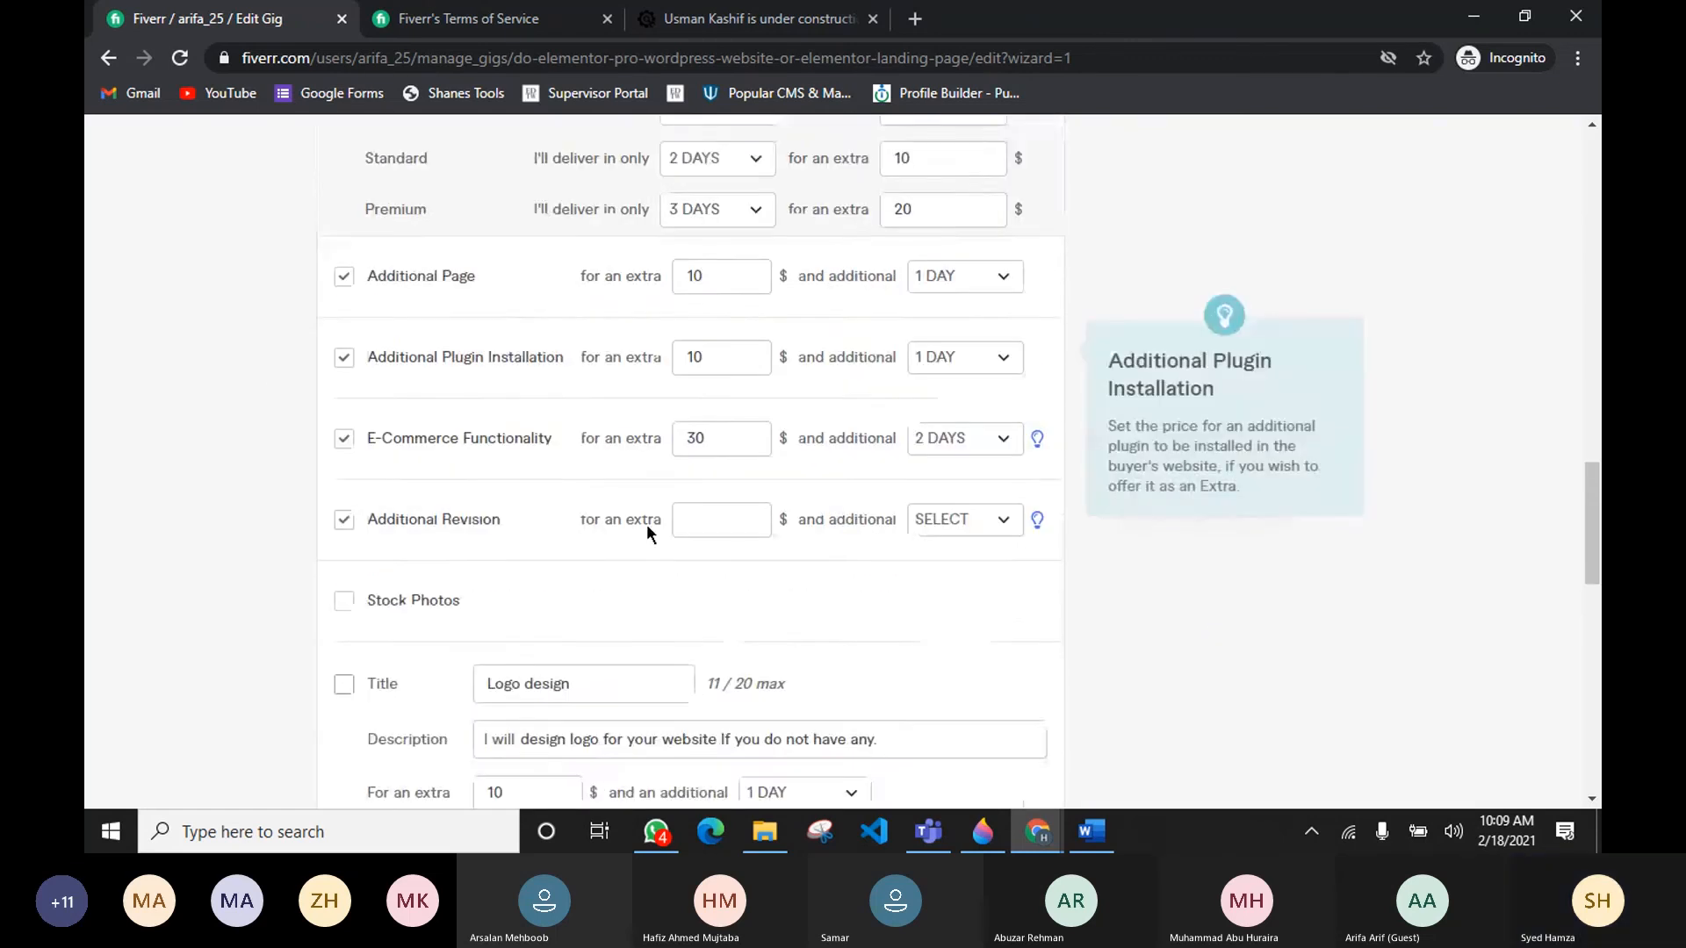
scroll(646, 527, up, 15)
scroll(645, 524, down, 20)
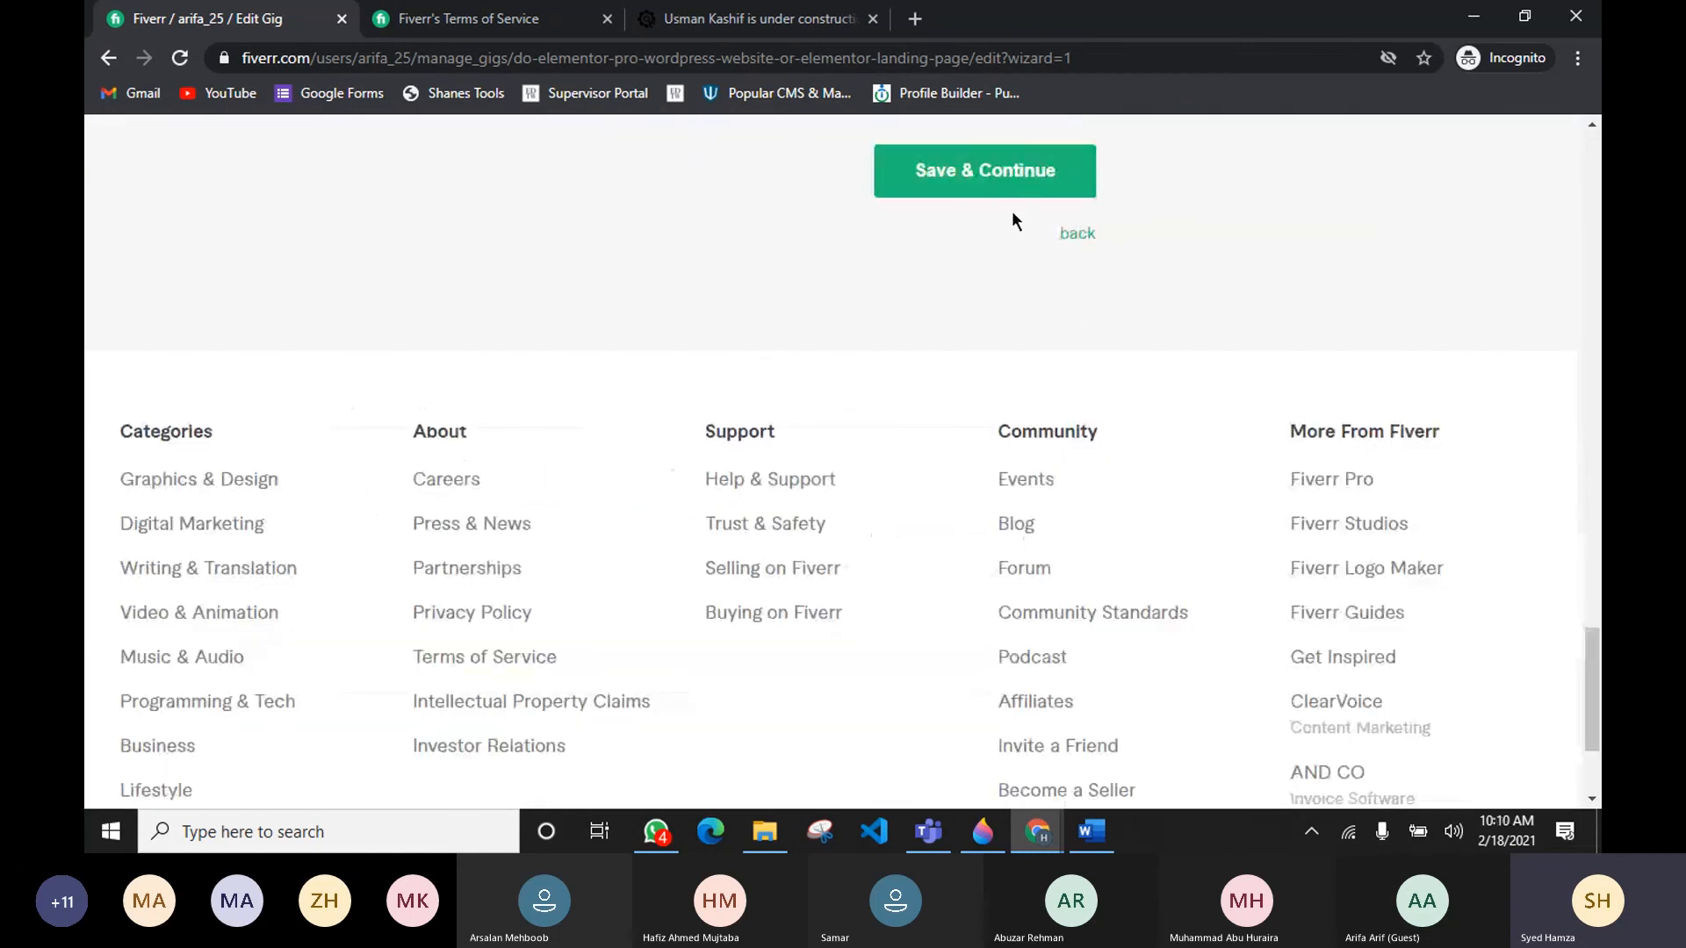
click(1008, 178)
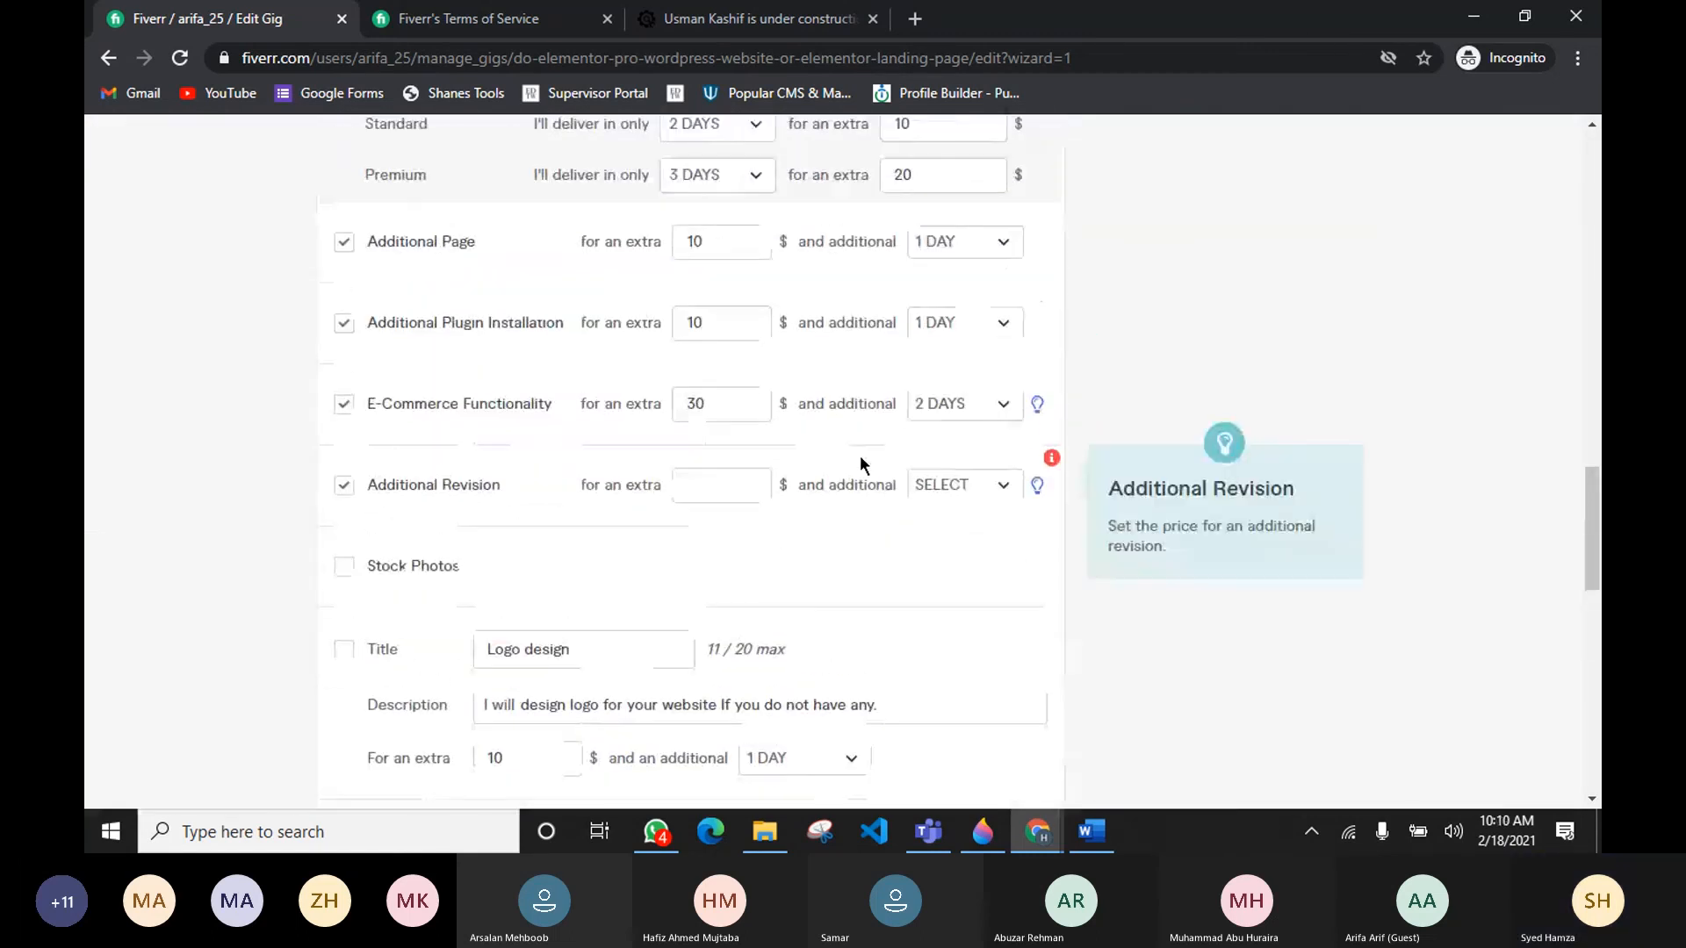
click(344, 488)
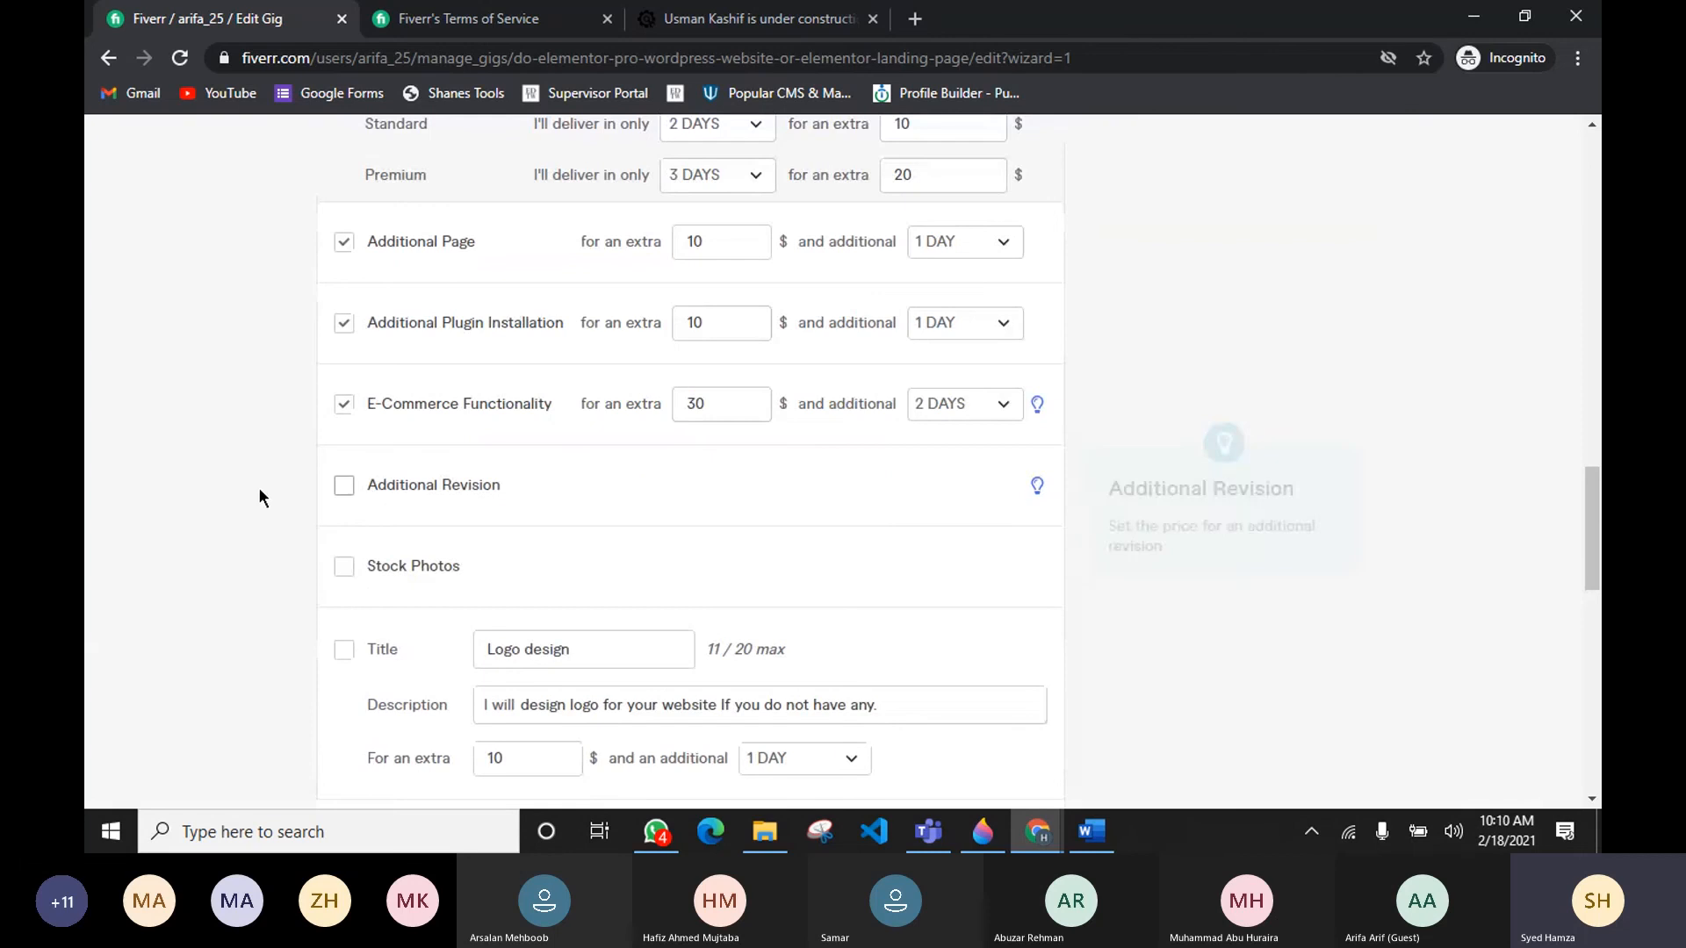
scroll(261, 488, down, 5)
click(947, 417)
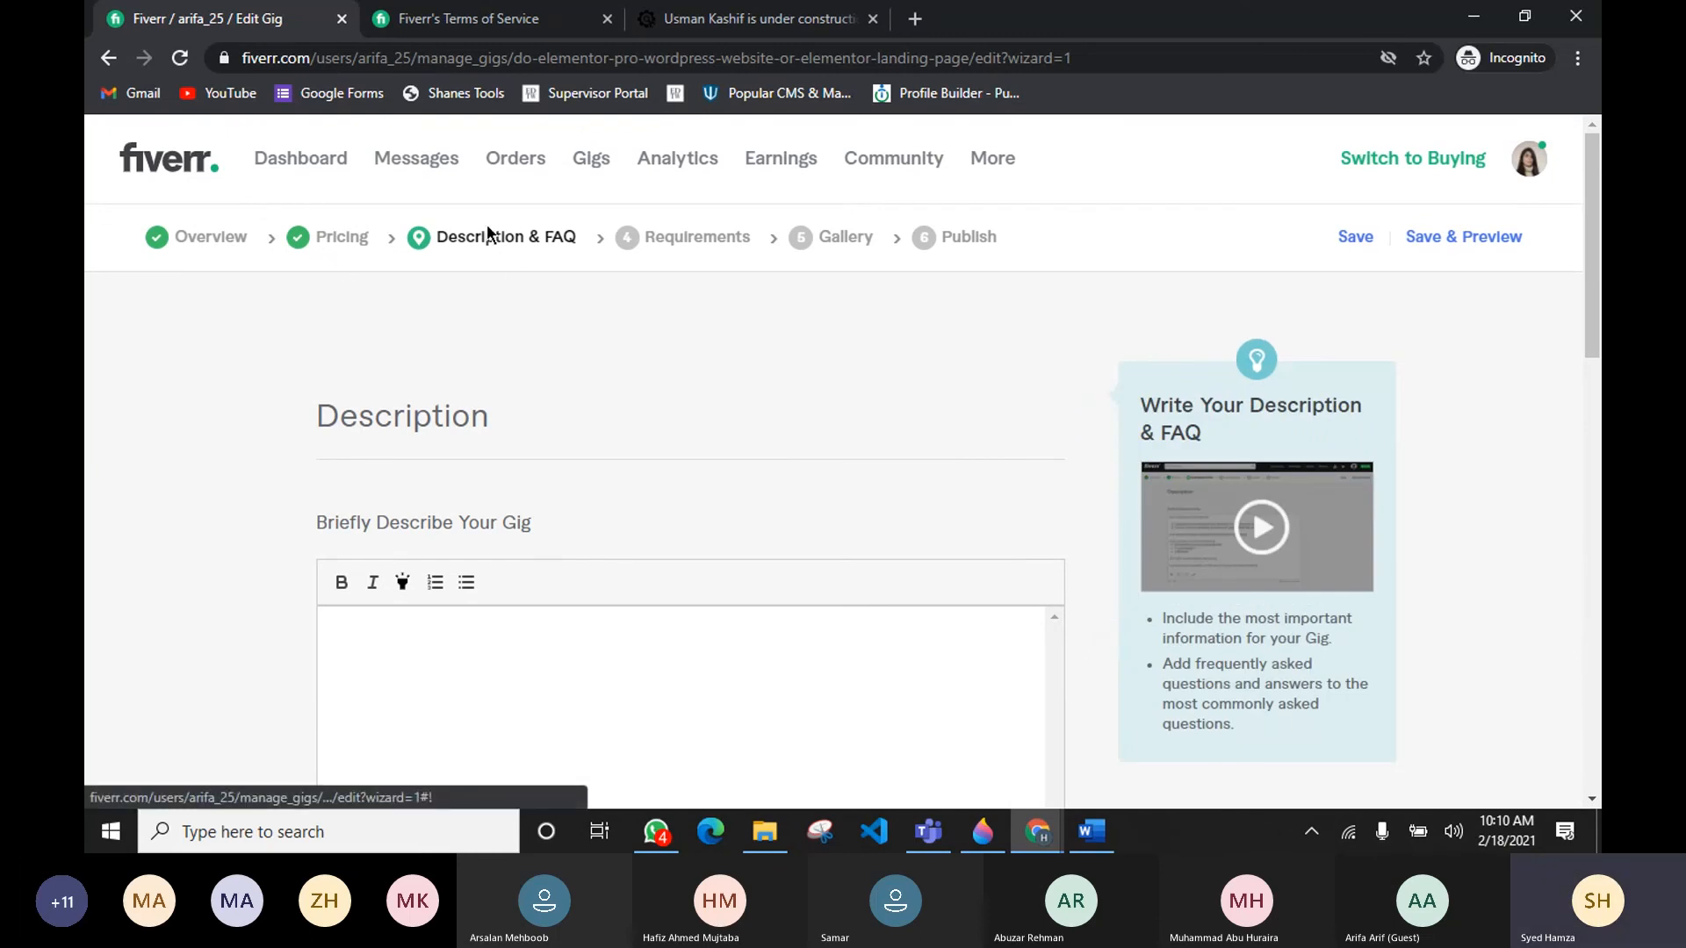
Step: Switch to the gig research document in Word and scroll to its DESCRIPTION section
mouse_move(1094, 830)
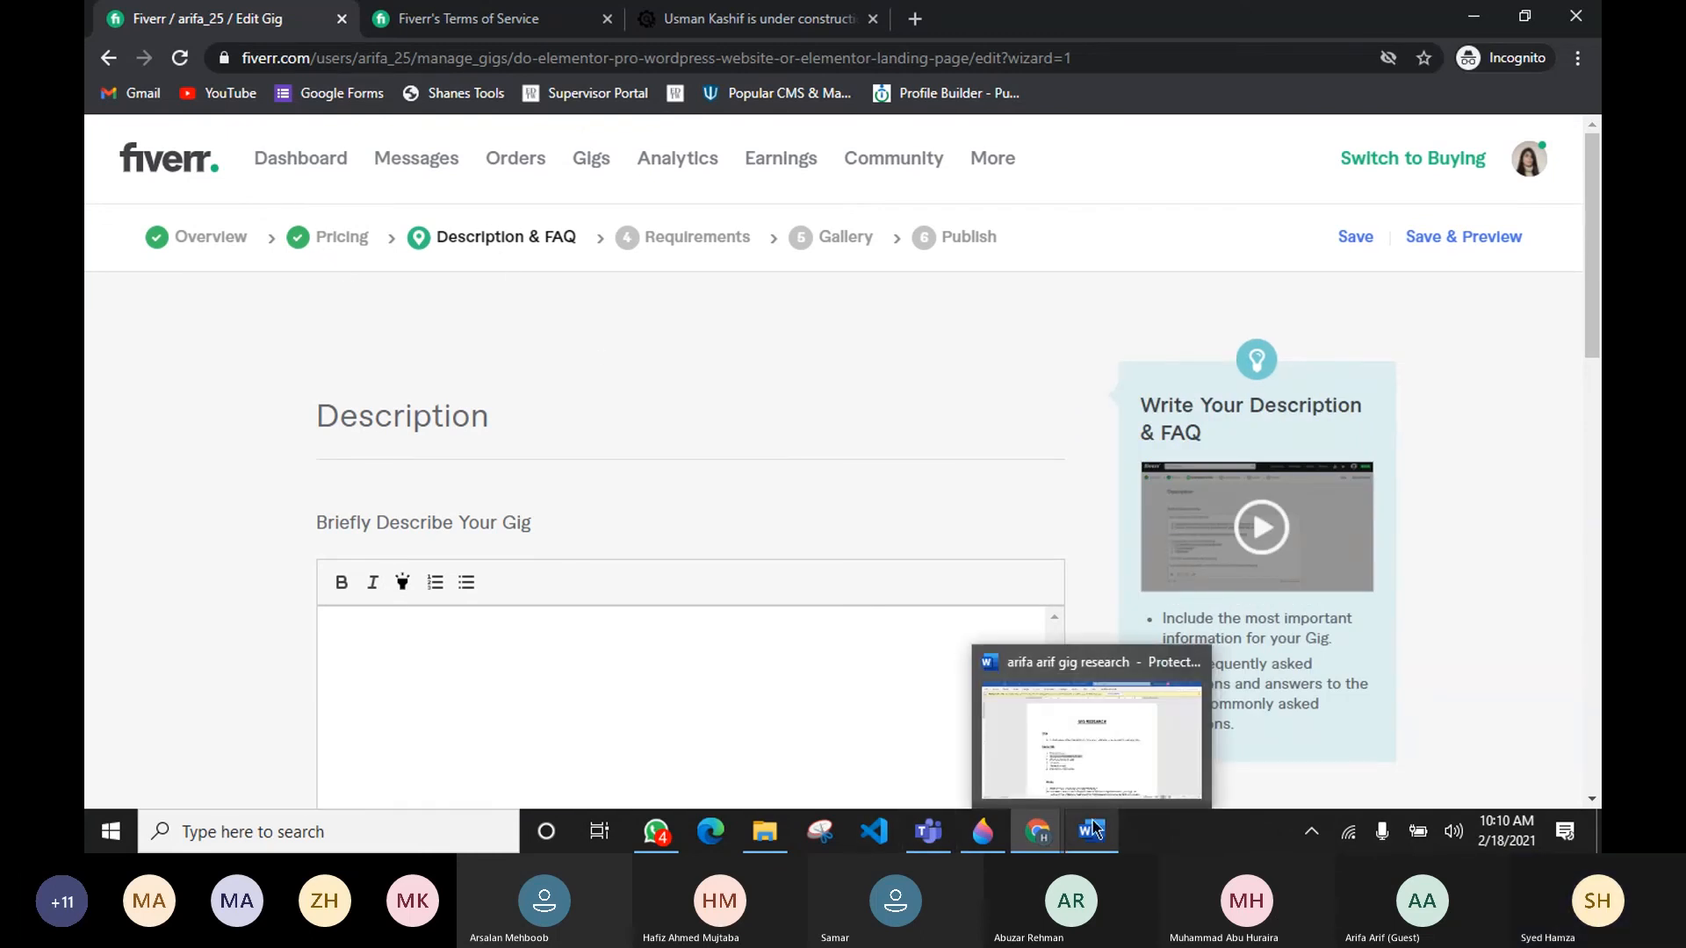
click(1087, 746)
scroll(739, 553, down, 10)
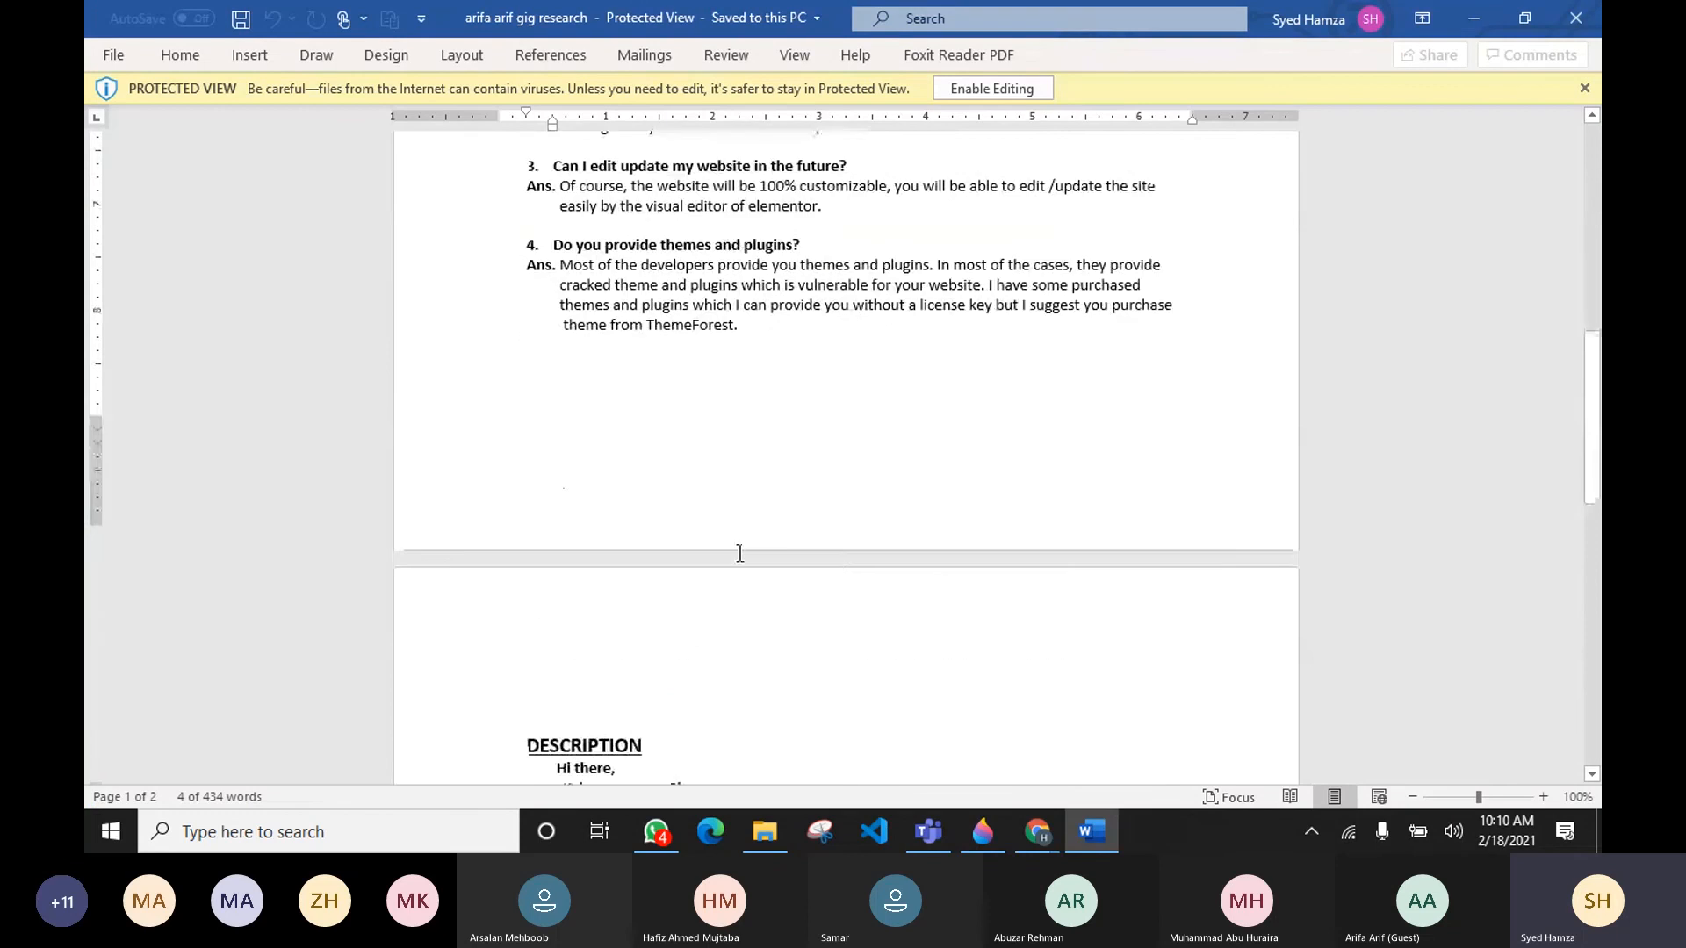
scroll(739, 553, down, 6)
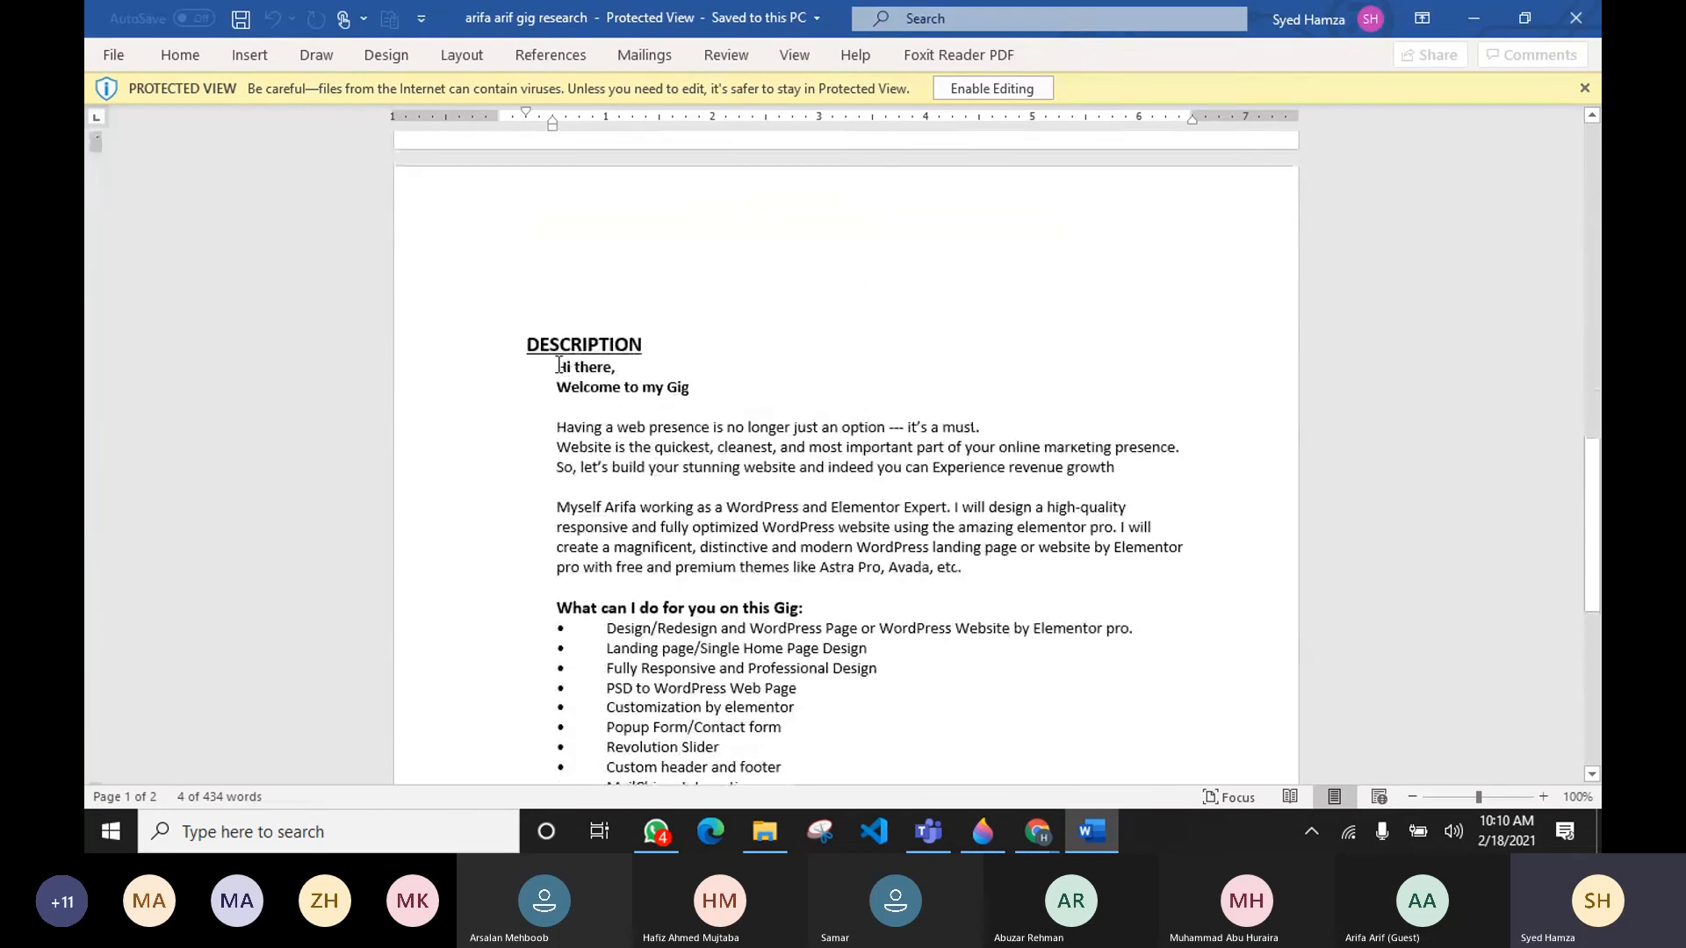
Step: Copy the full description text from the research document and paste it into the gig's description box
drag(559, 364, 691, 597)
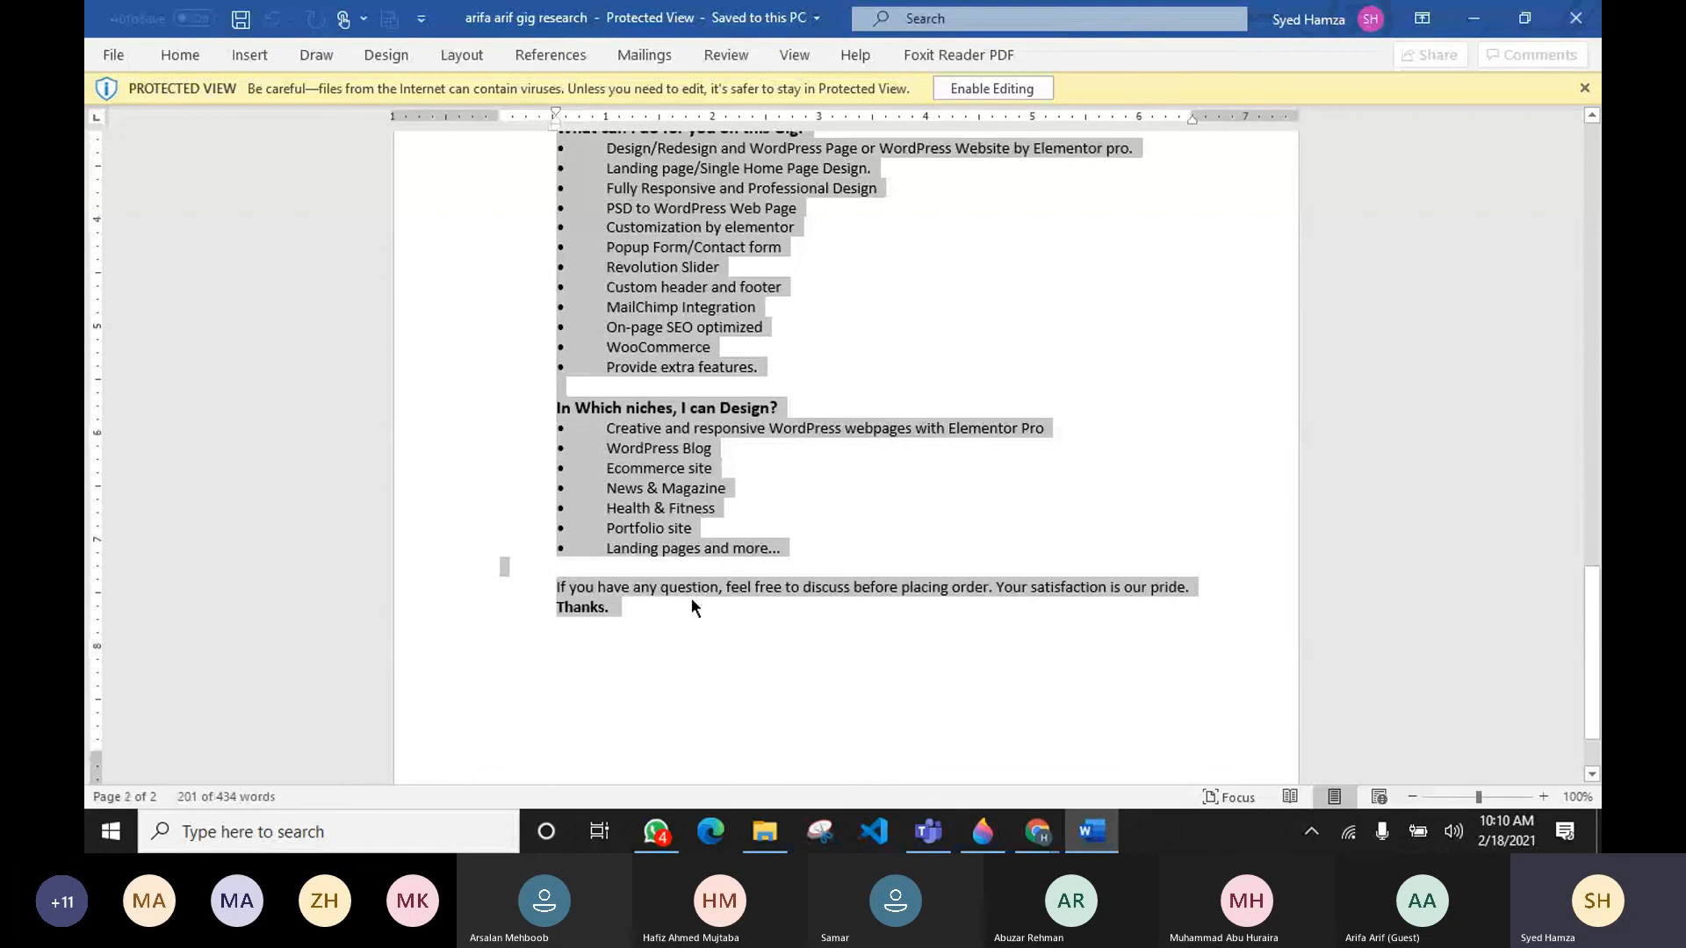
key(alt+Tab)
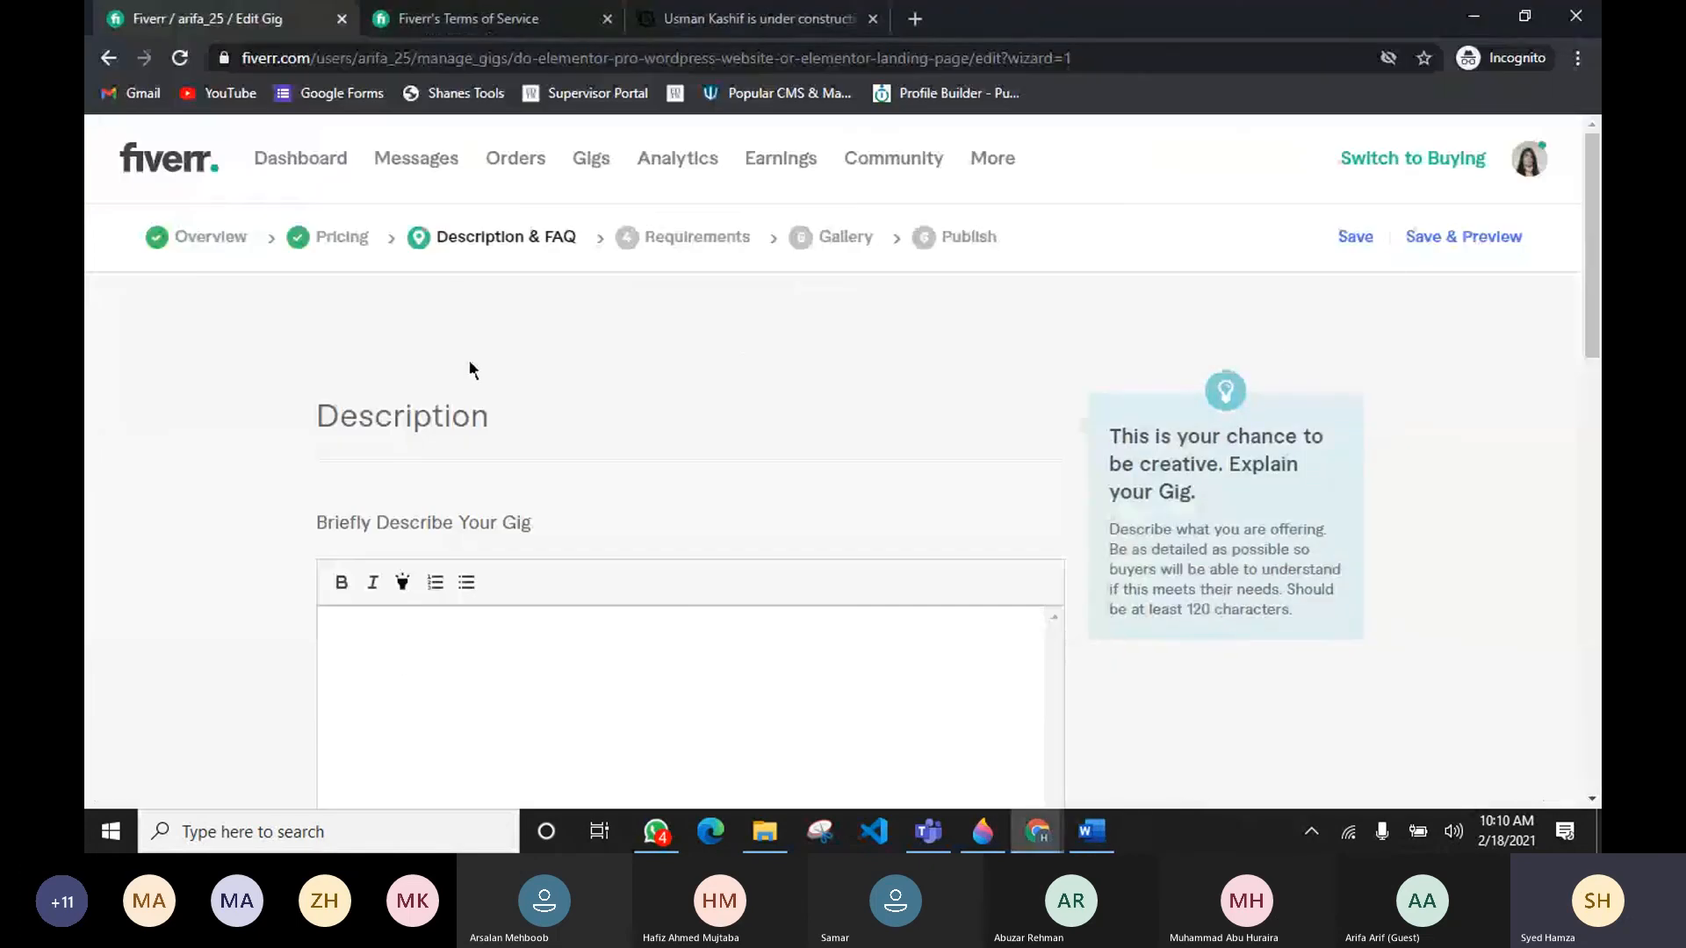
click(405, 662)
key(ctrl+v)
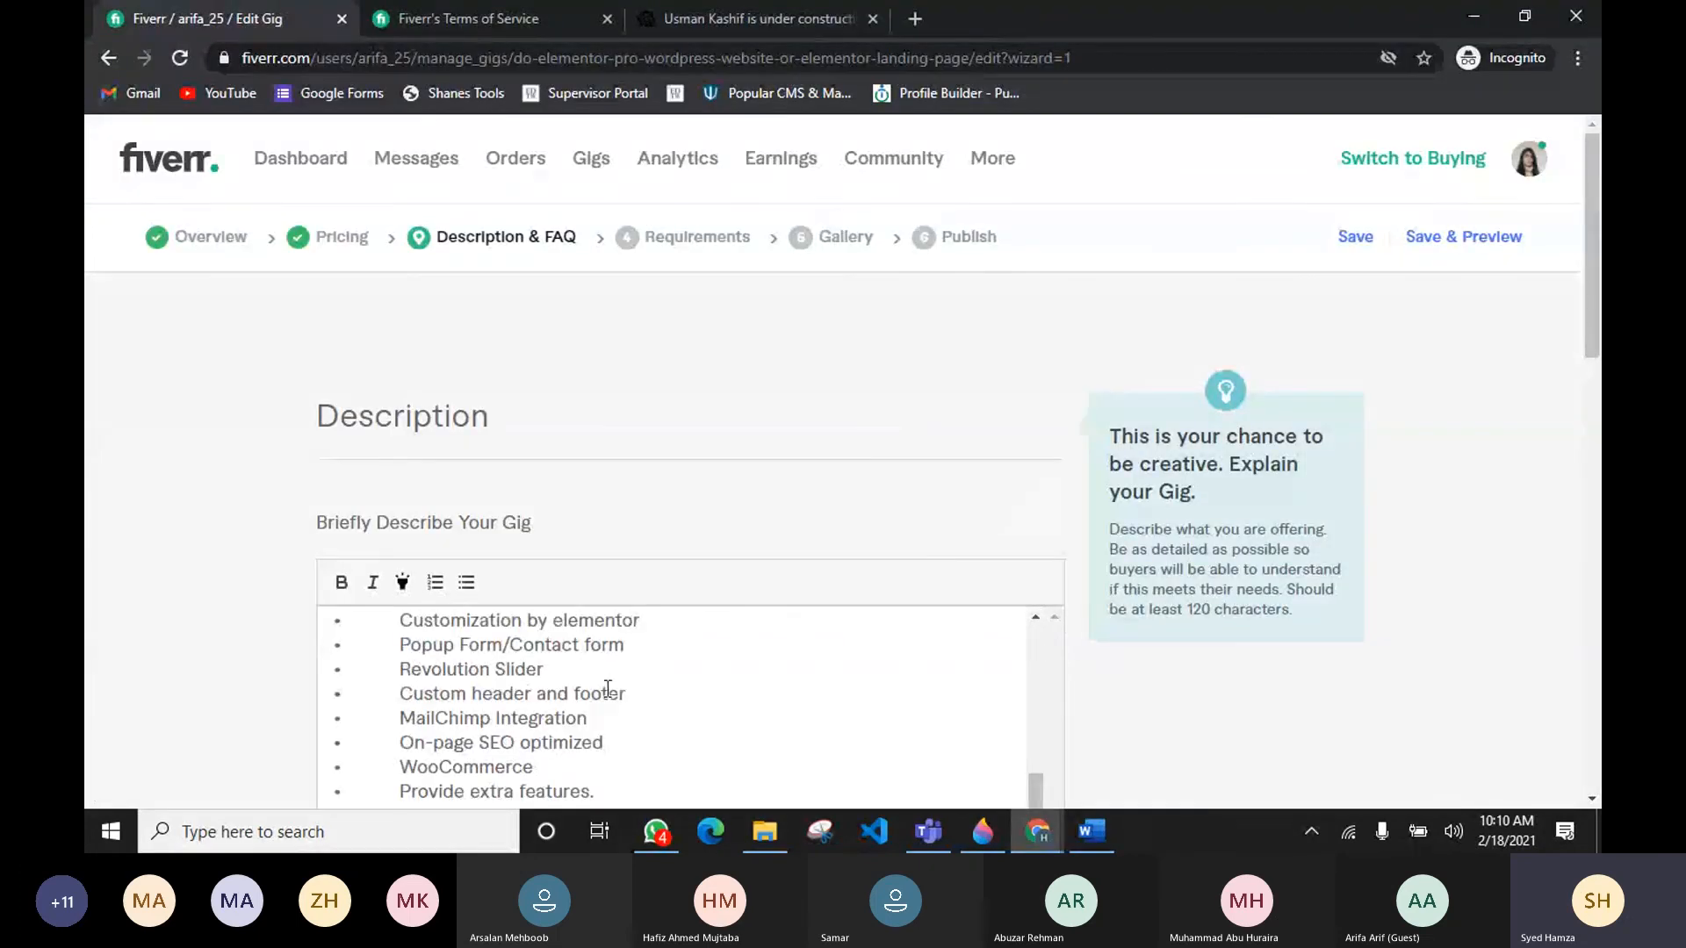
Step: Examine the end of the pasted description and the character counter below the box
scroll(1087, 587, down, 6)
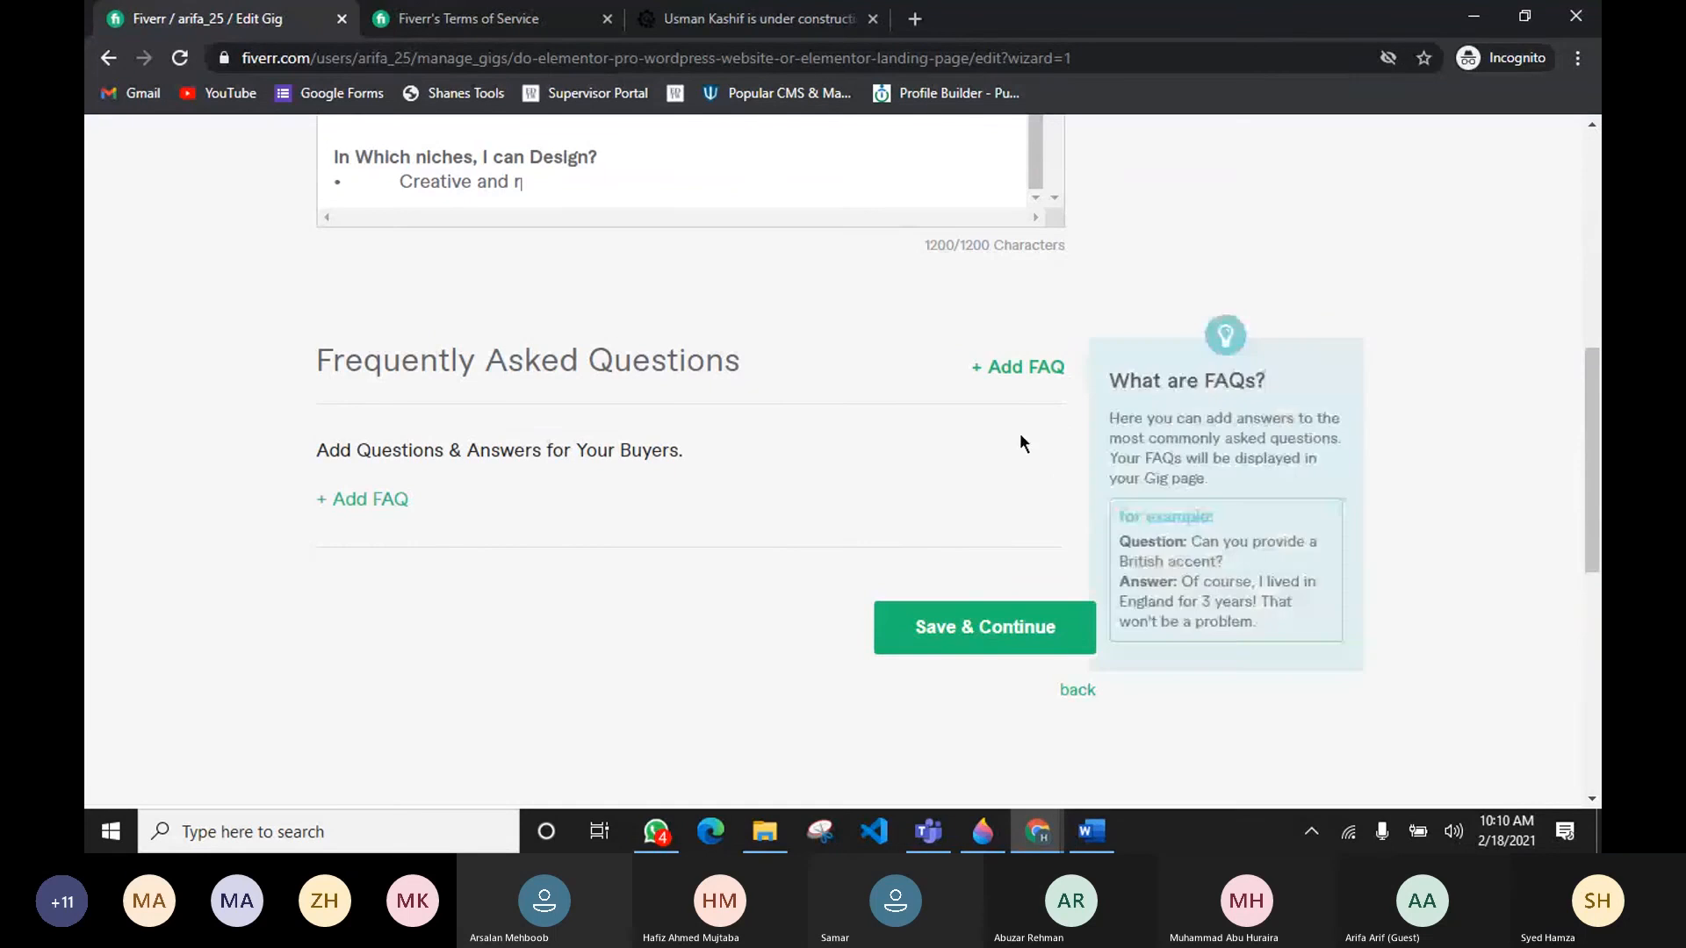
drag(924, 243, 992, 243)
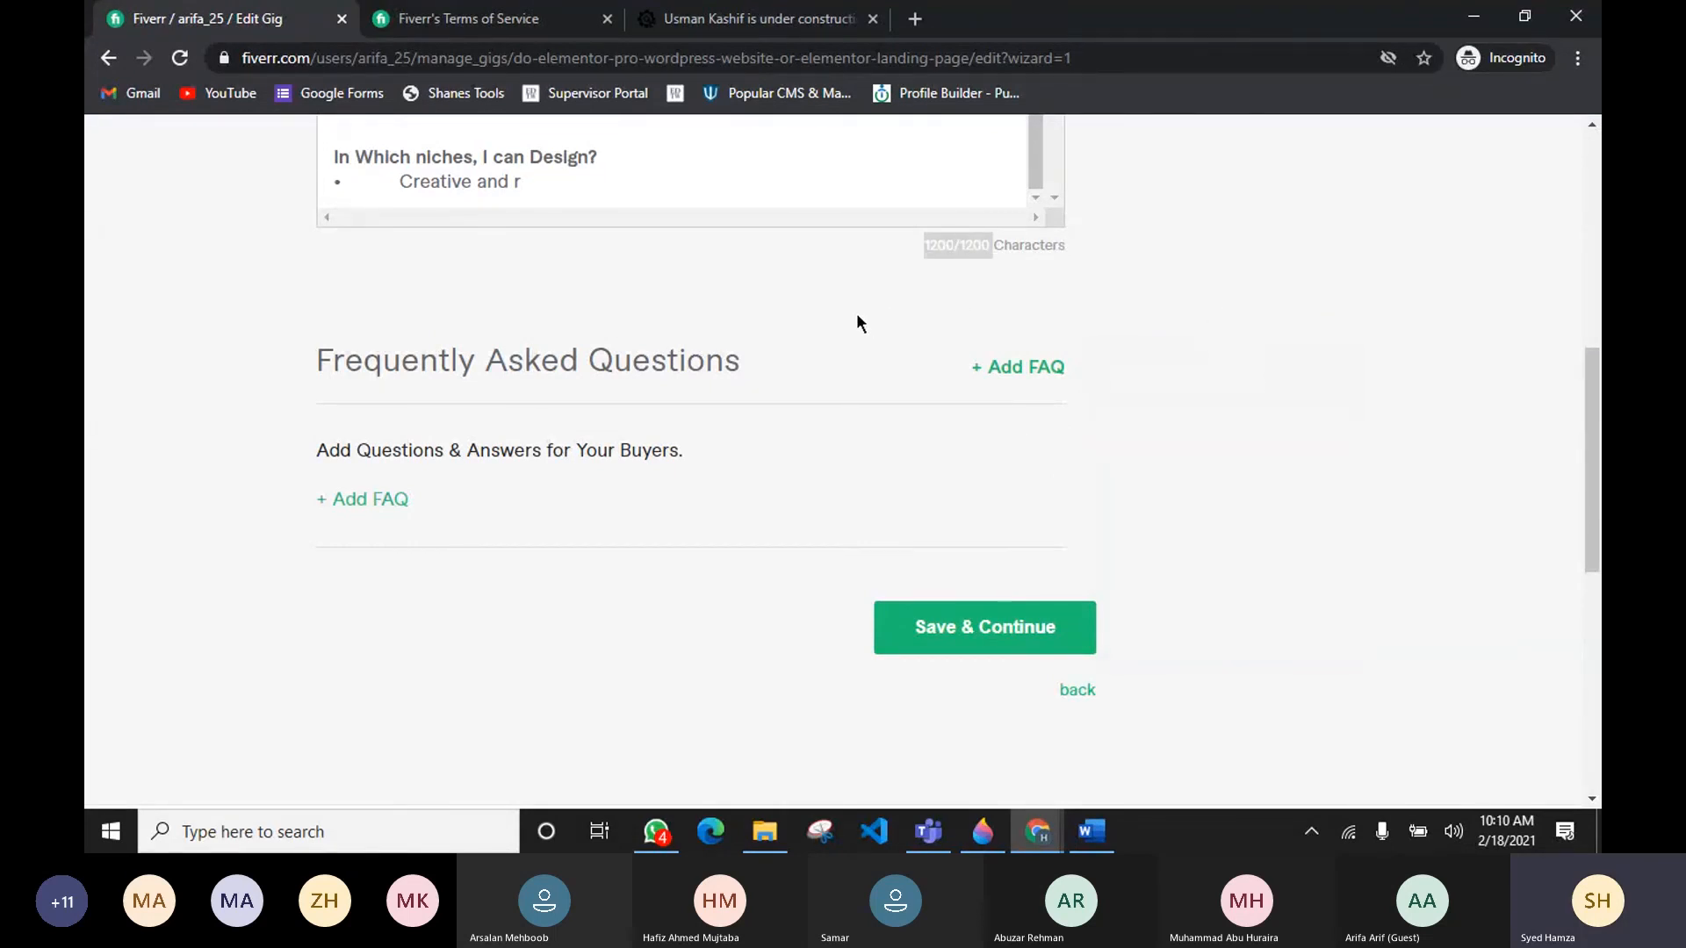
scroll(838, 177, down, 1)
scroll(822, 324, down, 1)
scroll(823, 406, up, 5)
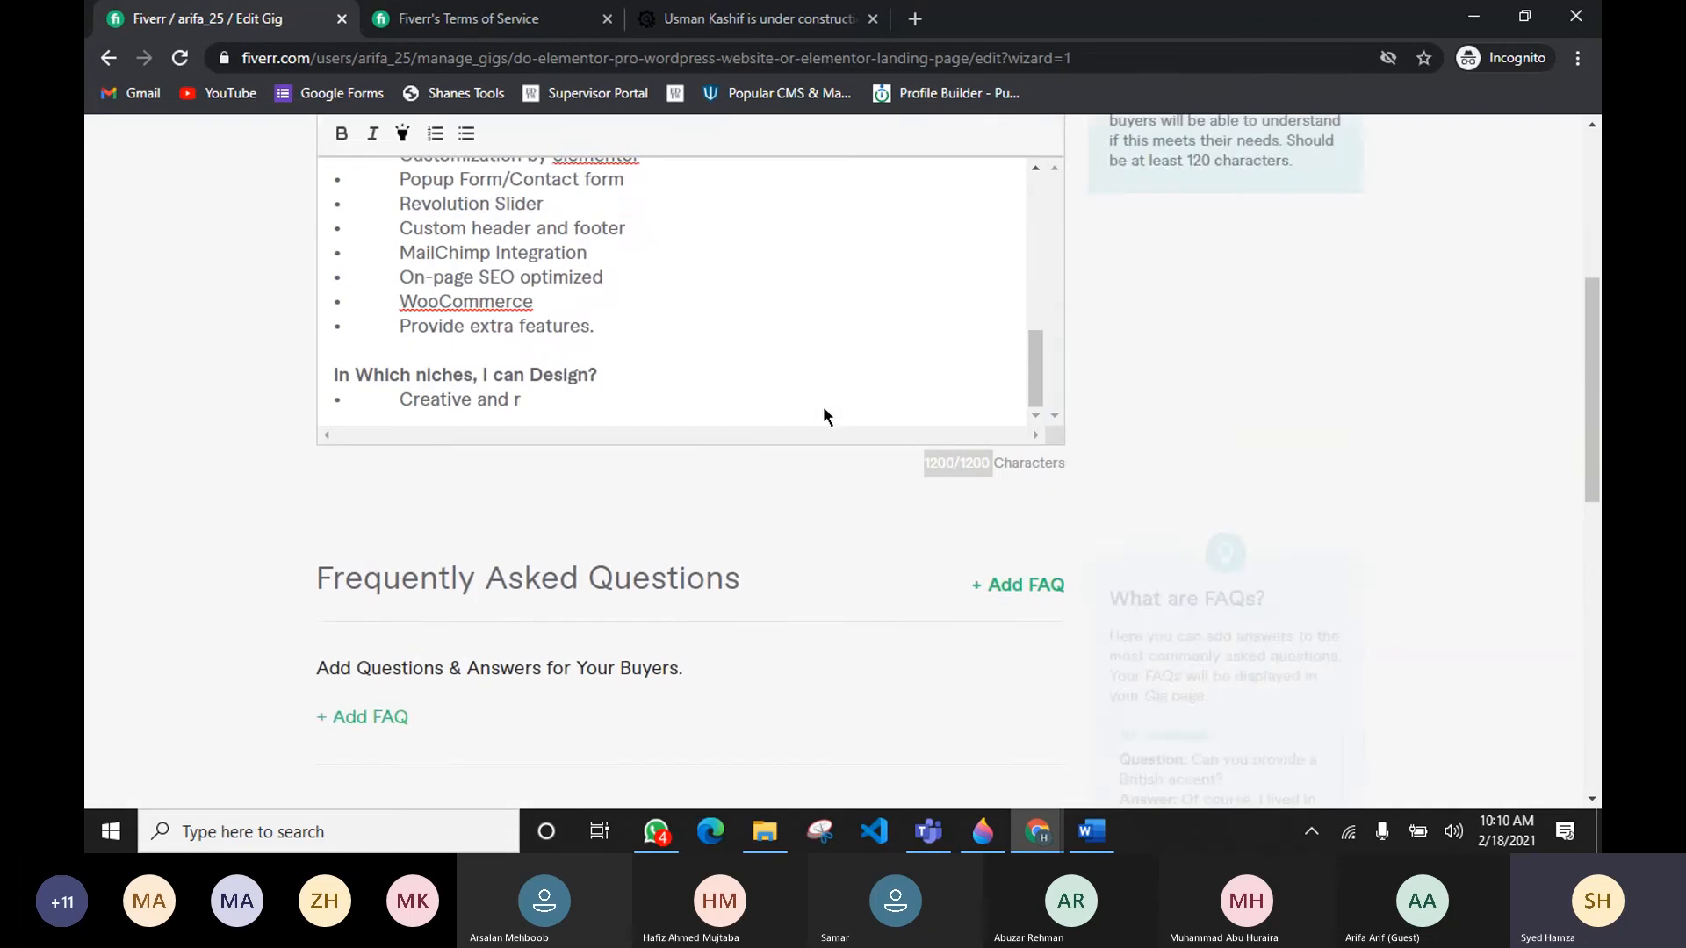
scroll(614, 404, down, 1)
mouse_move(1037, 376)
mouse_down()
mouse_move(1024, 225)
mouse_move(1022, 386)
mouse_up()
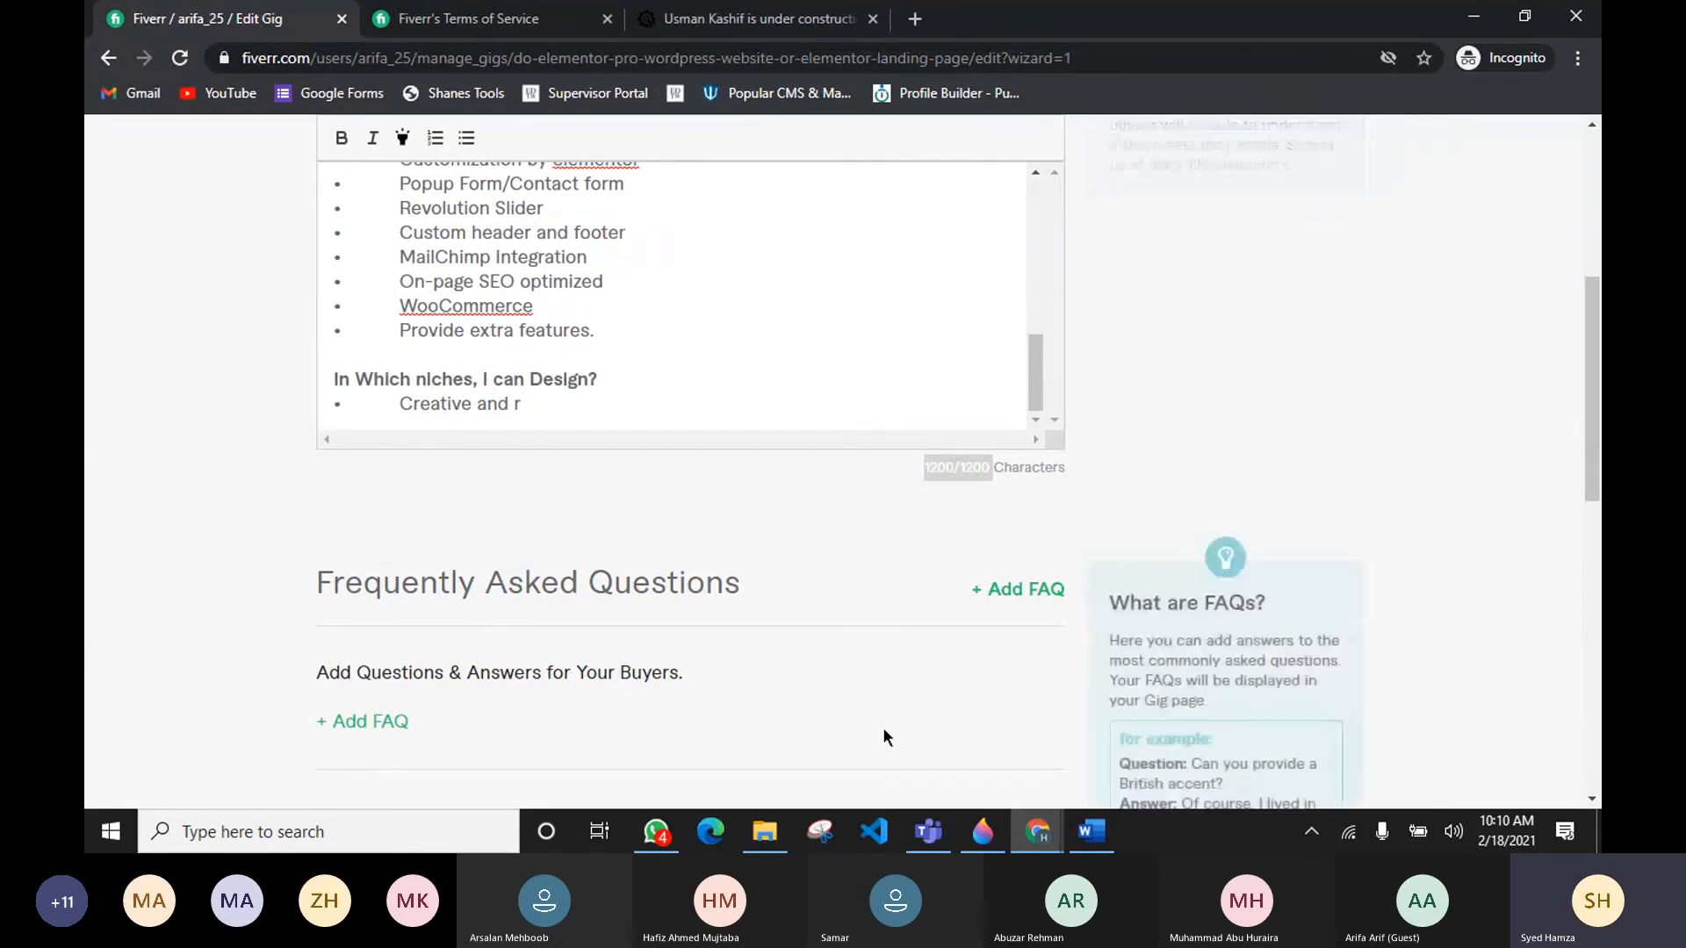
mouse_move(928, 832)
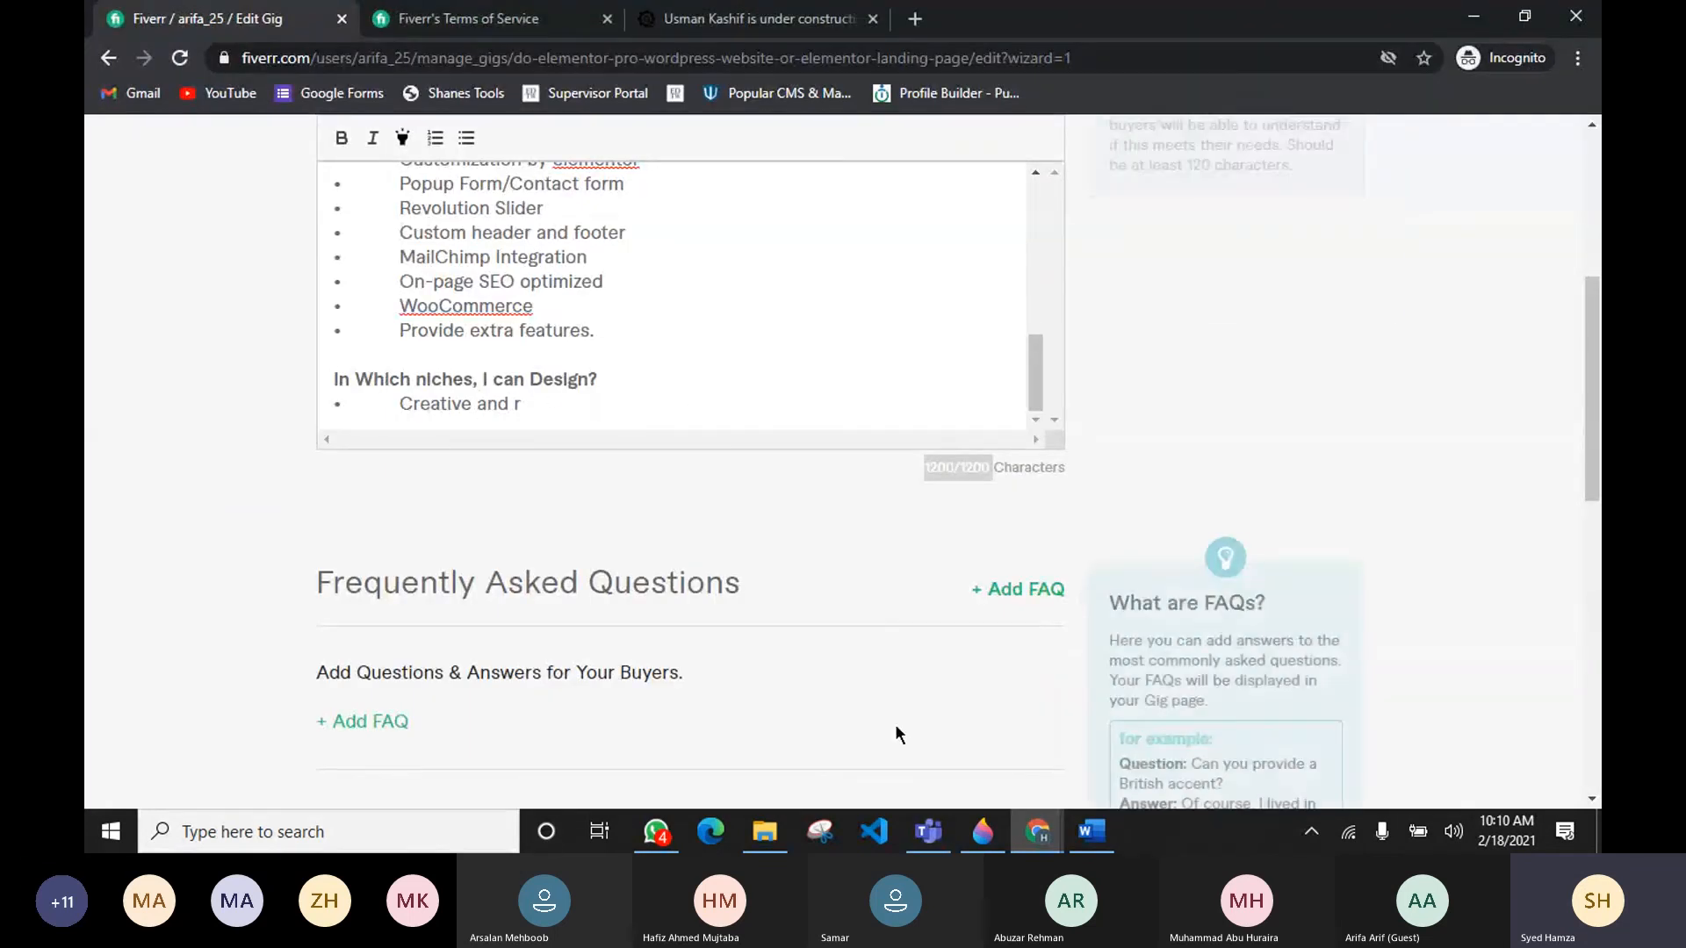
mouse_move(1089, 830)
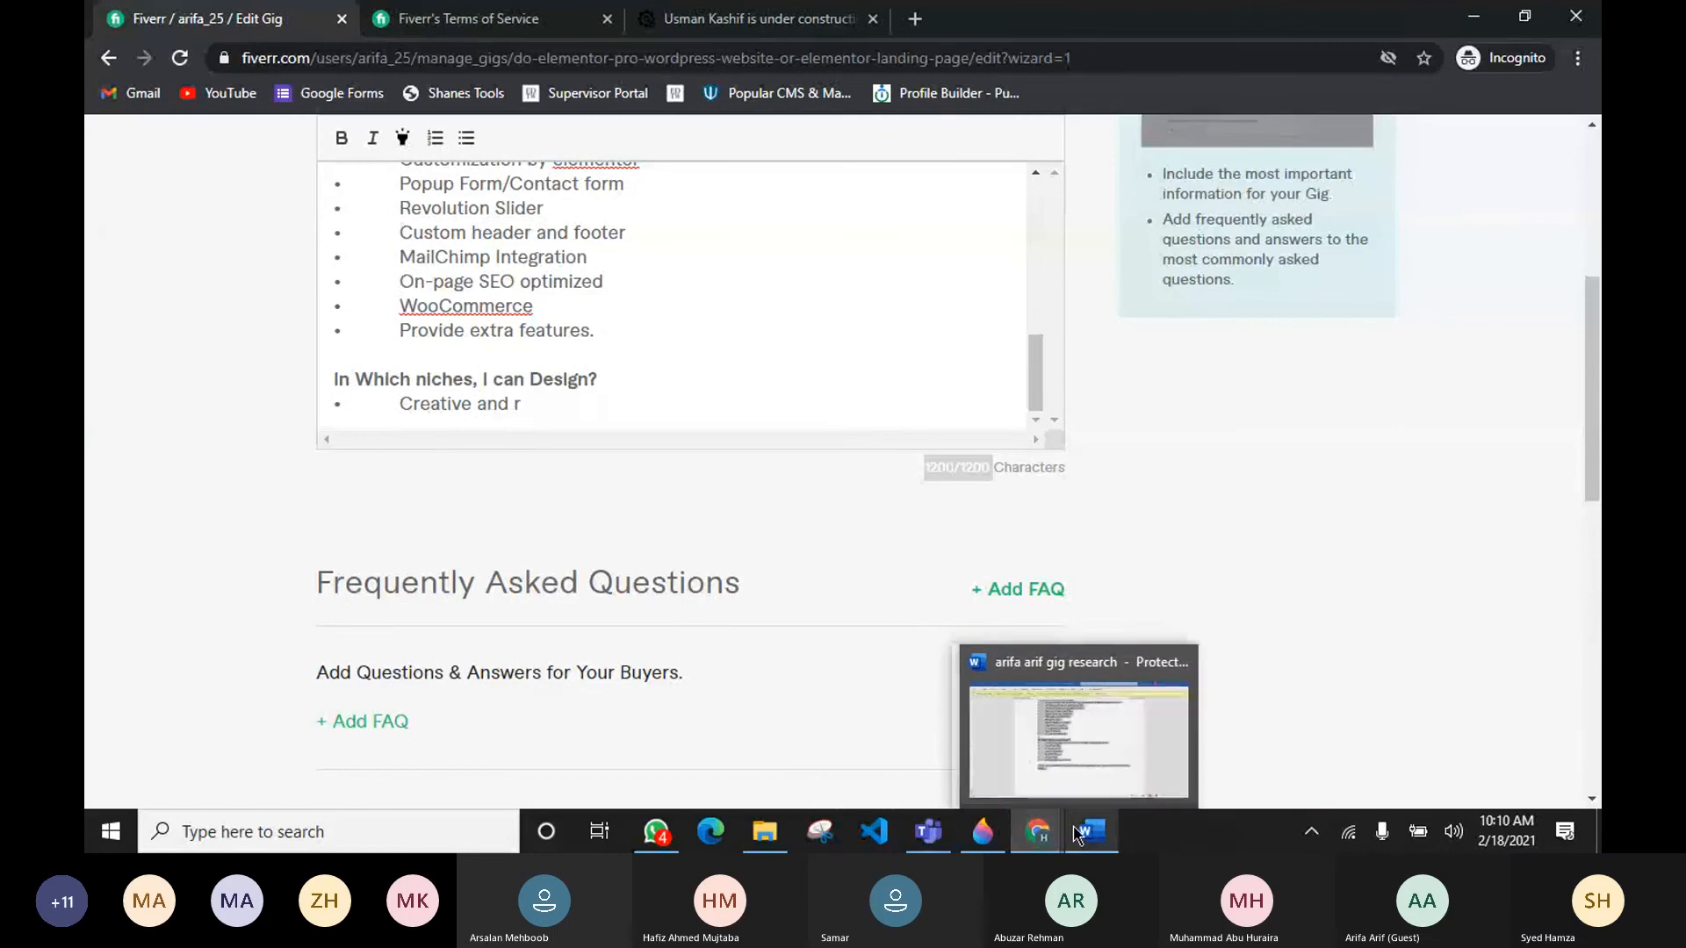
Step: Review the description paragraphs and niche list in the research document to decide what to shorten
click(1087, 747)
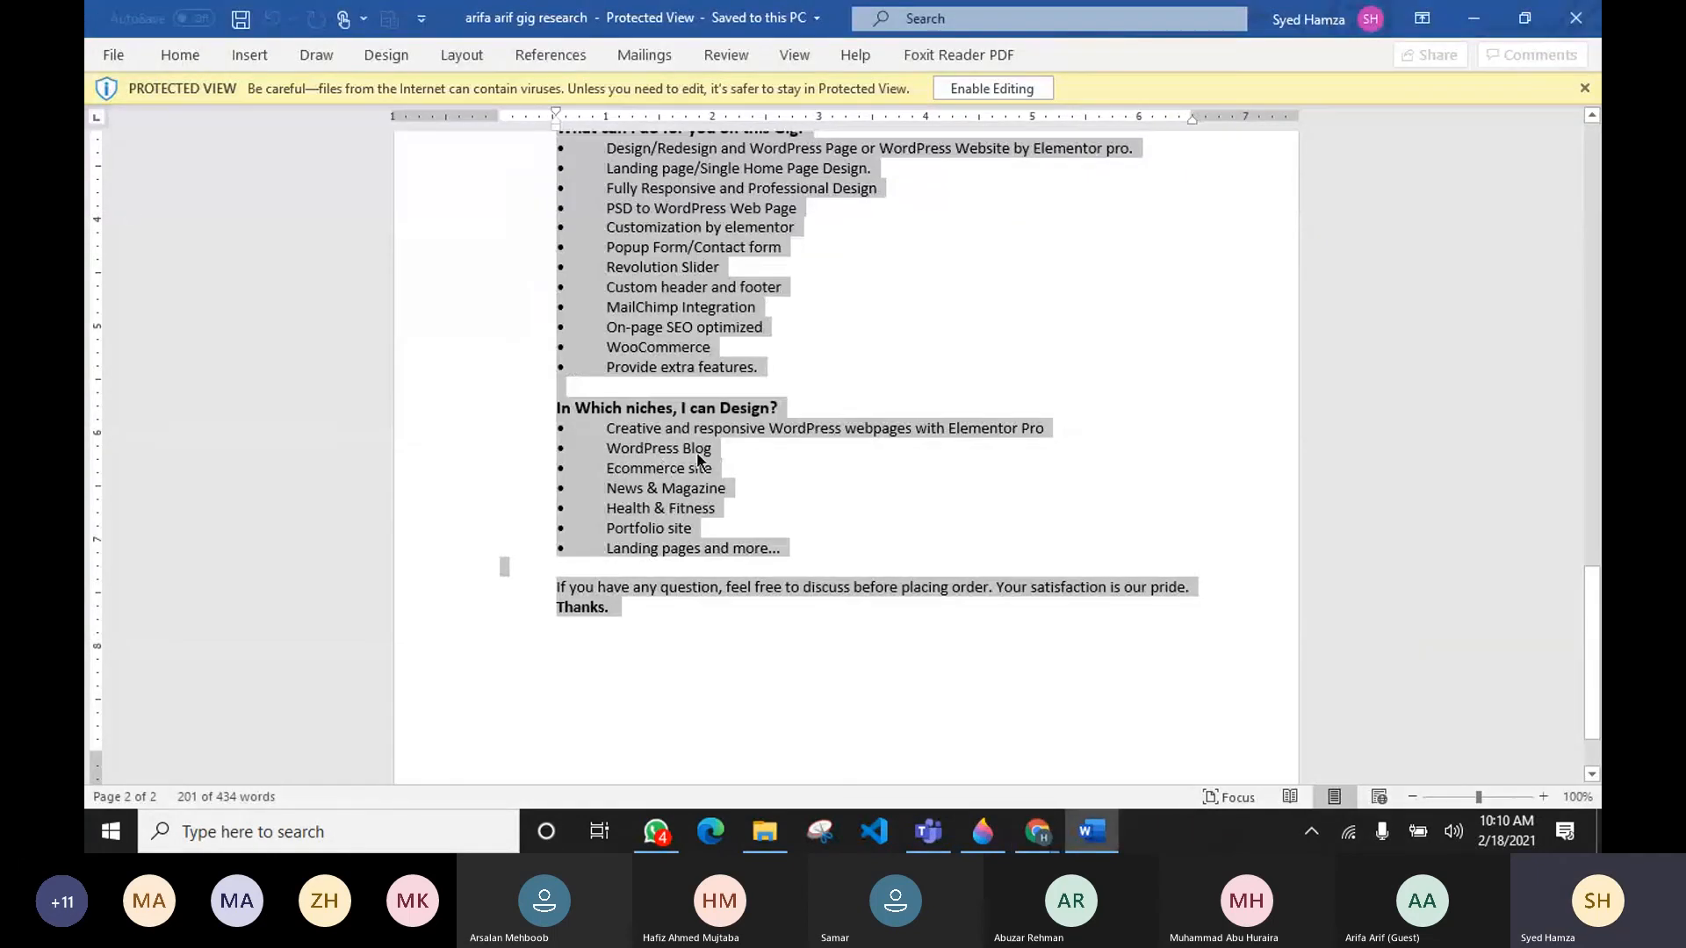
click(697, 423)
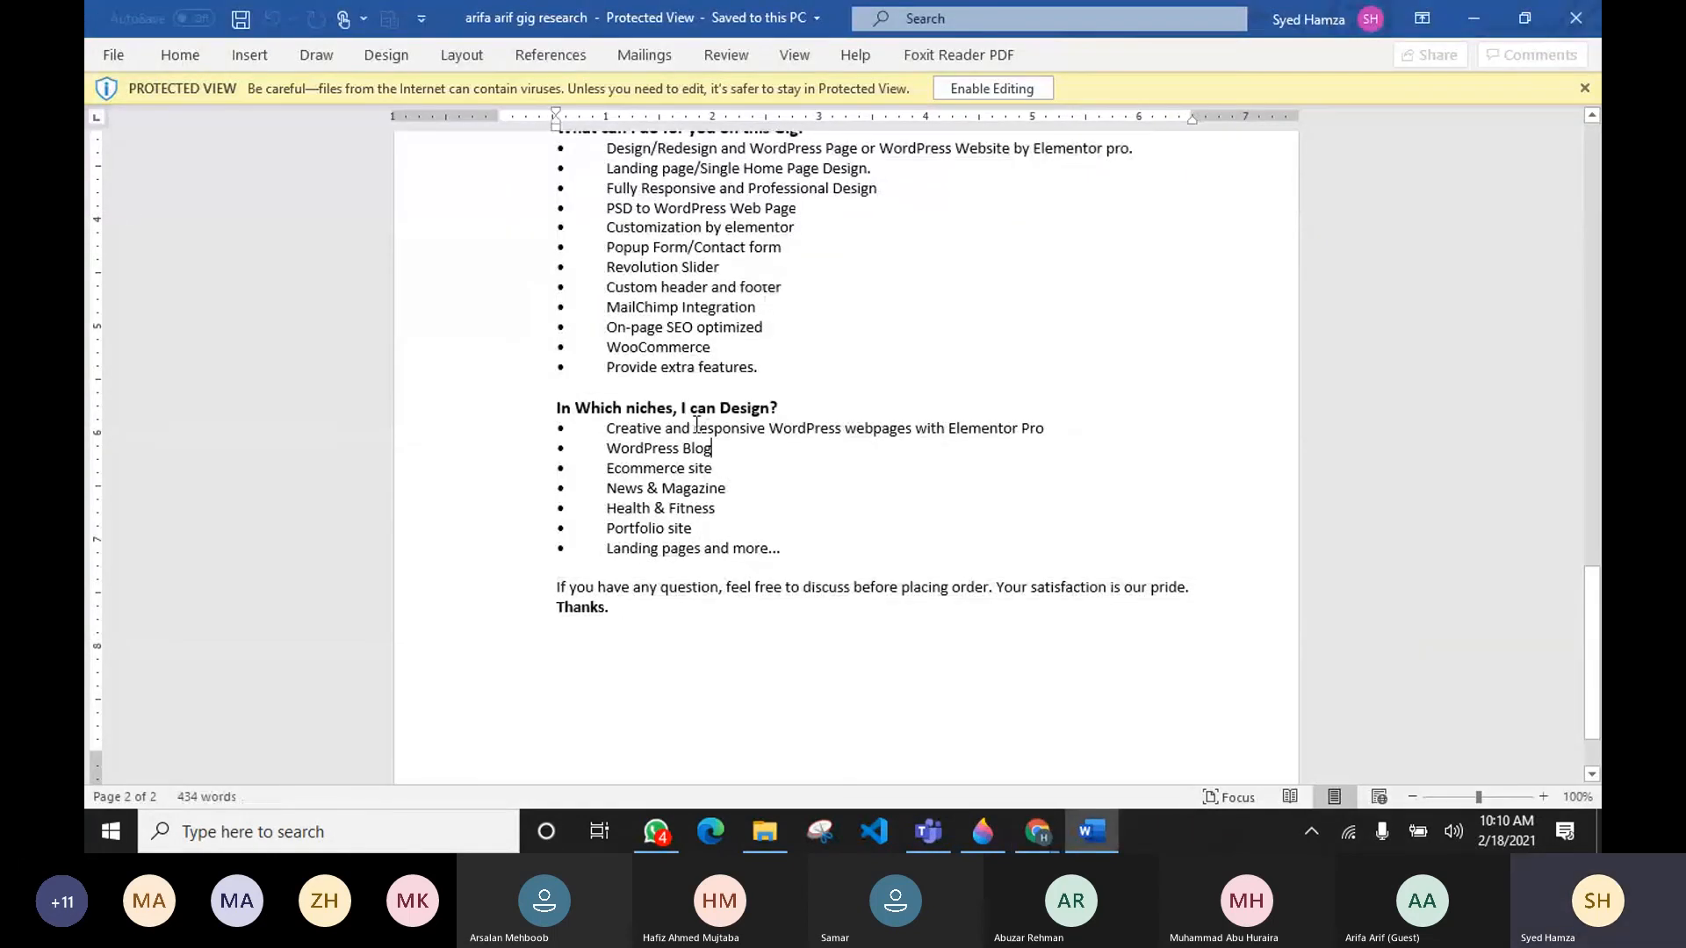
drag(697, 423, 776, 571)
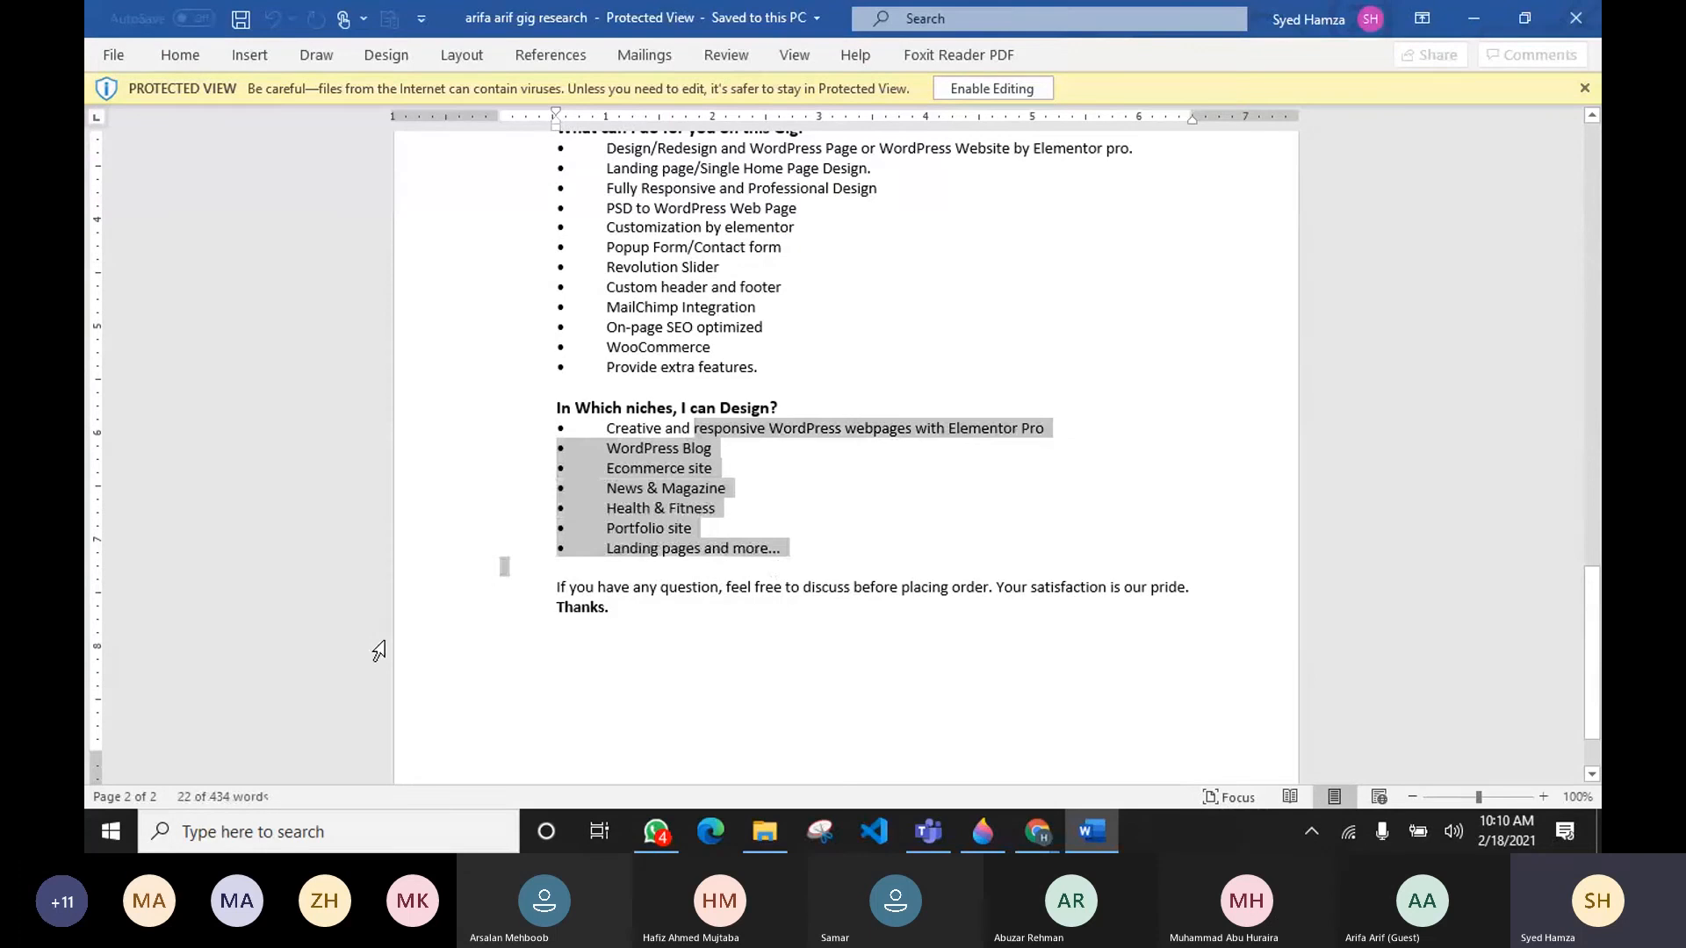
scroll(801, 757, up, 1)
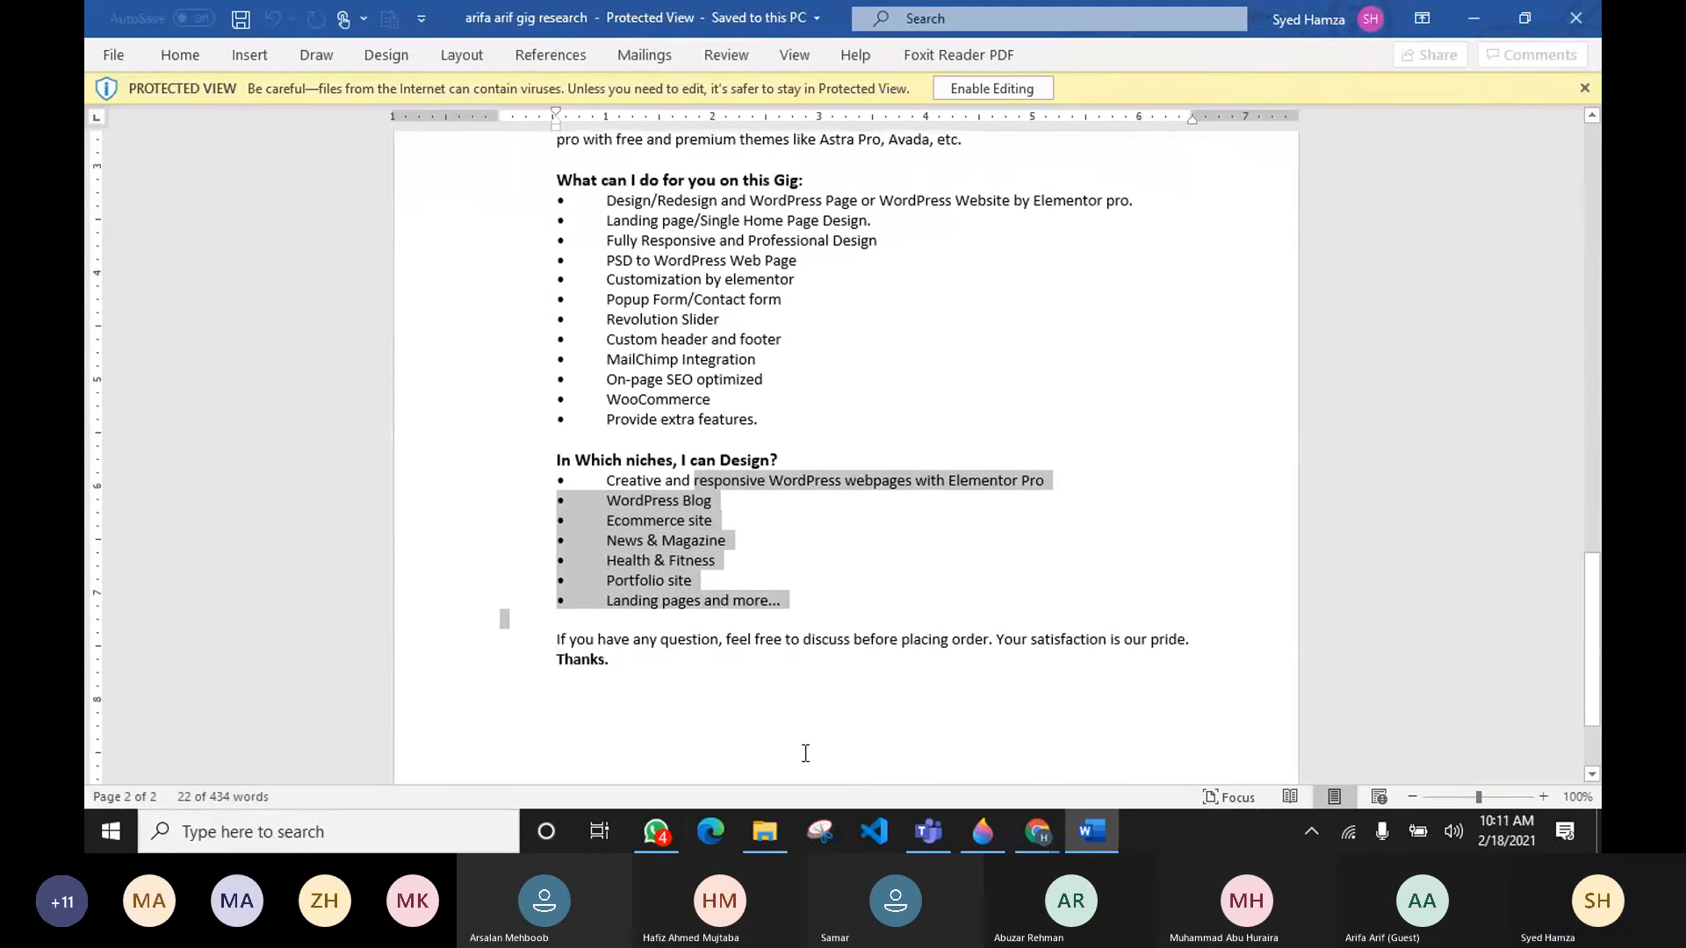
scroll(961, 682, up, 4)
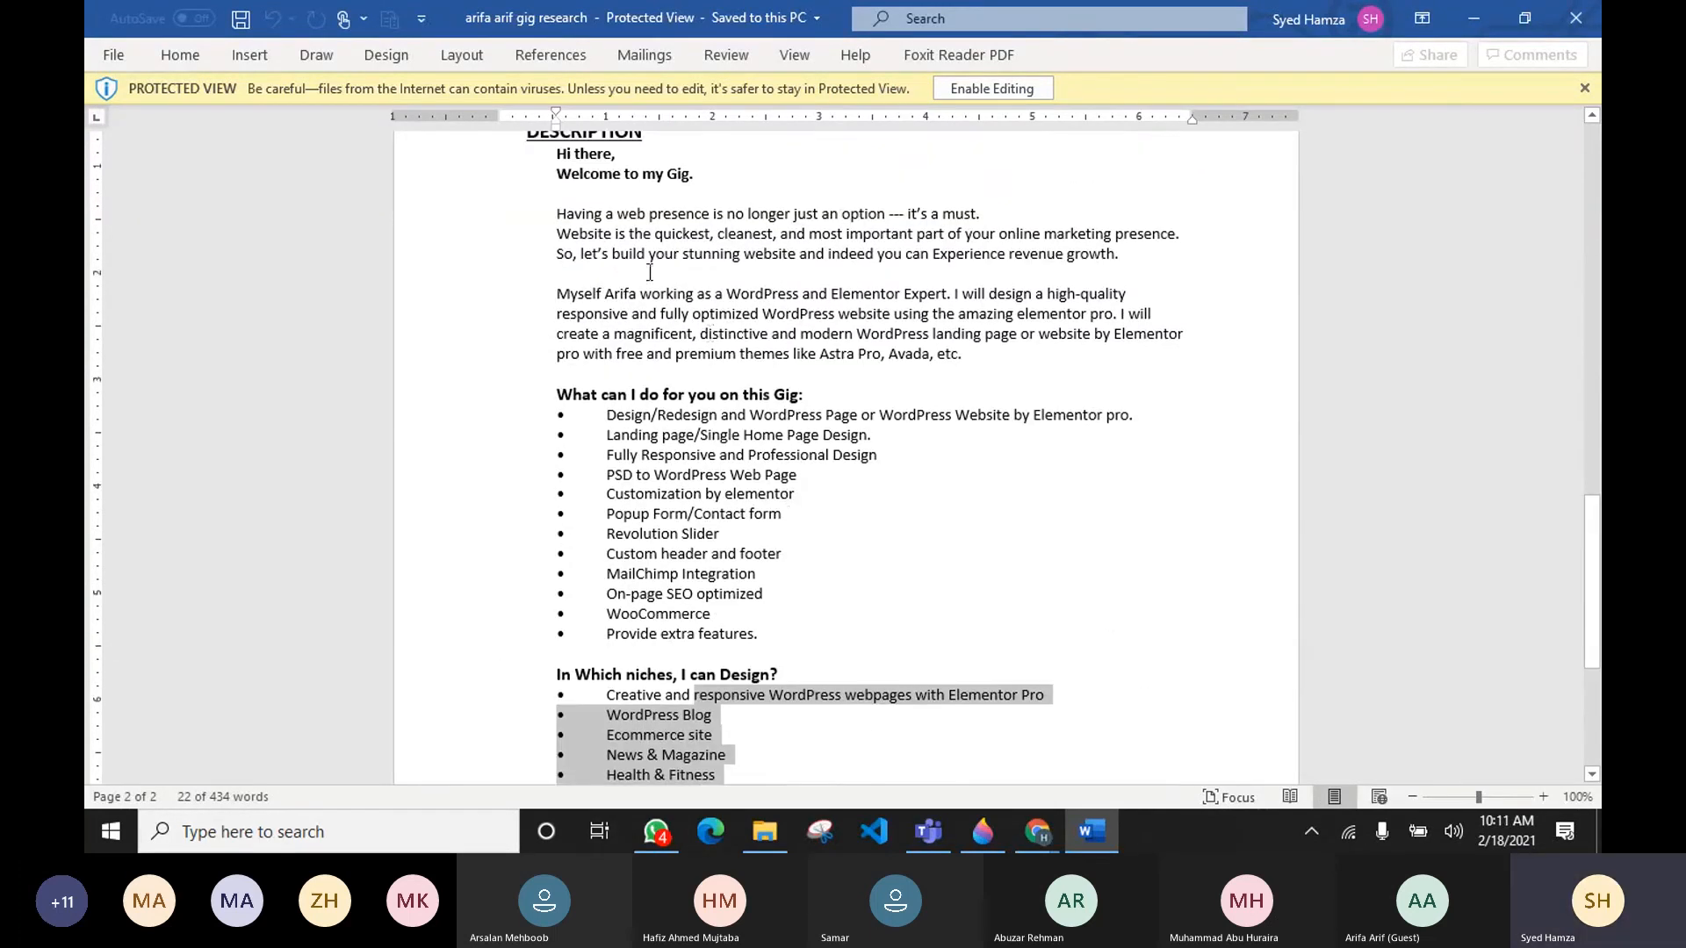
drag(560, 211, 971, 360)
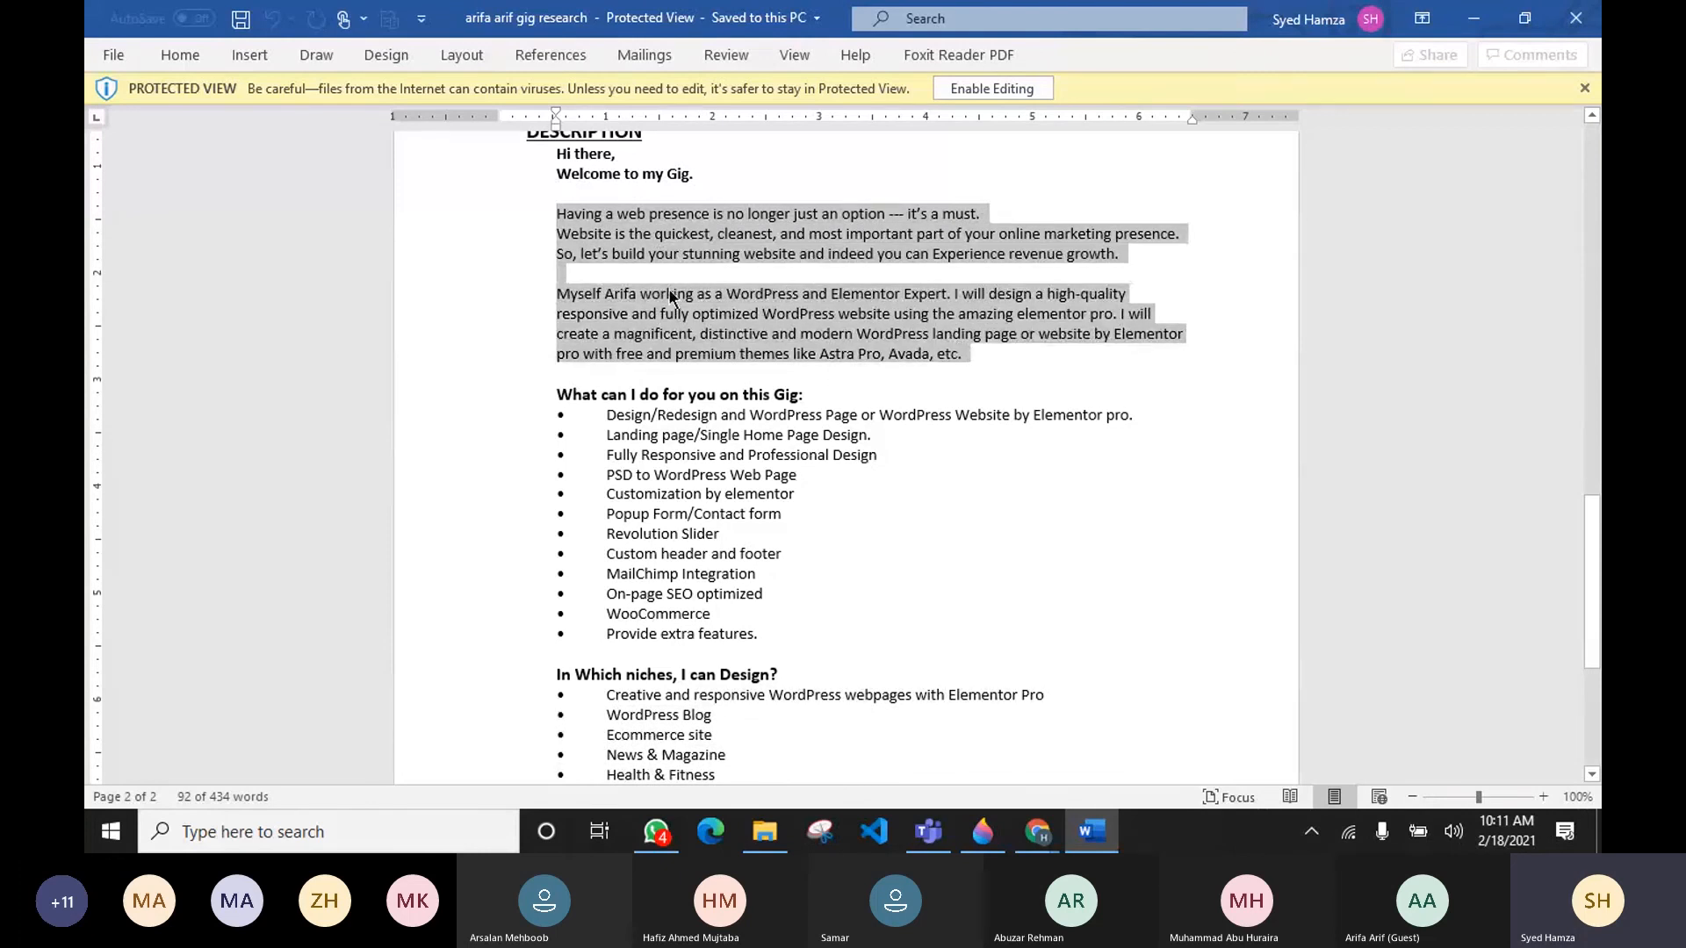
scroll(655, 413, down, 1)
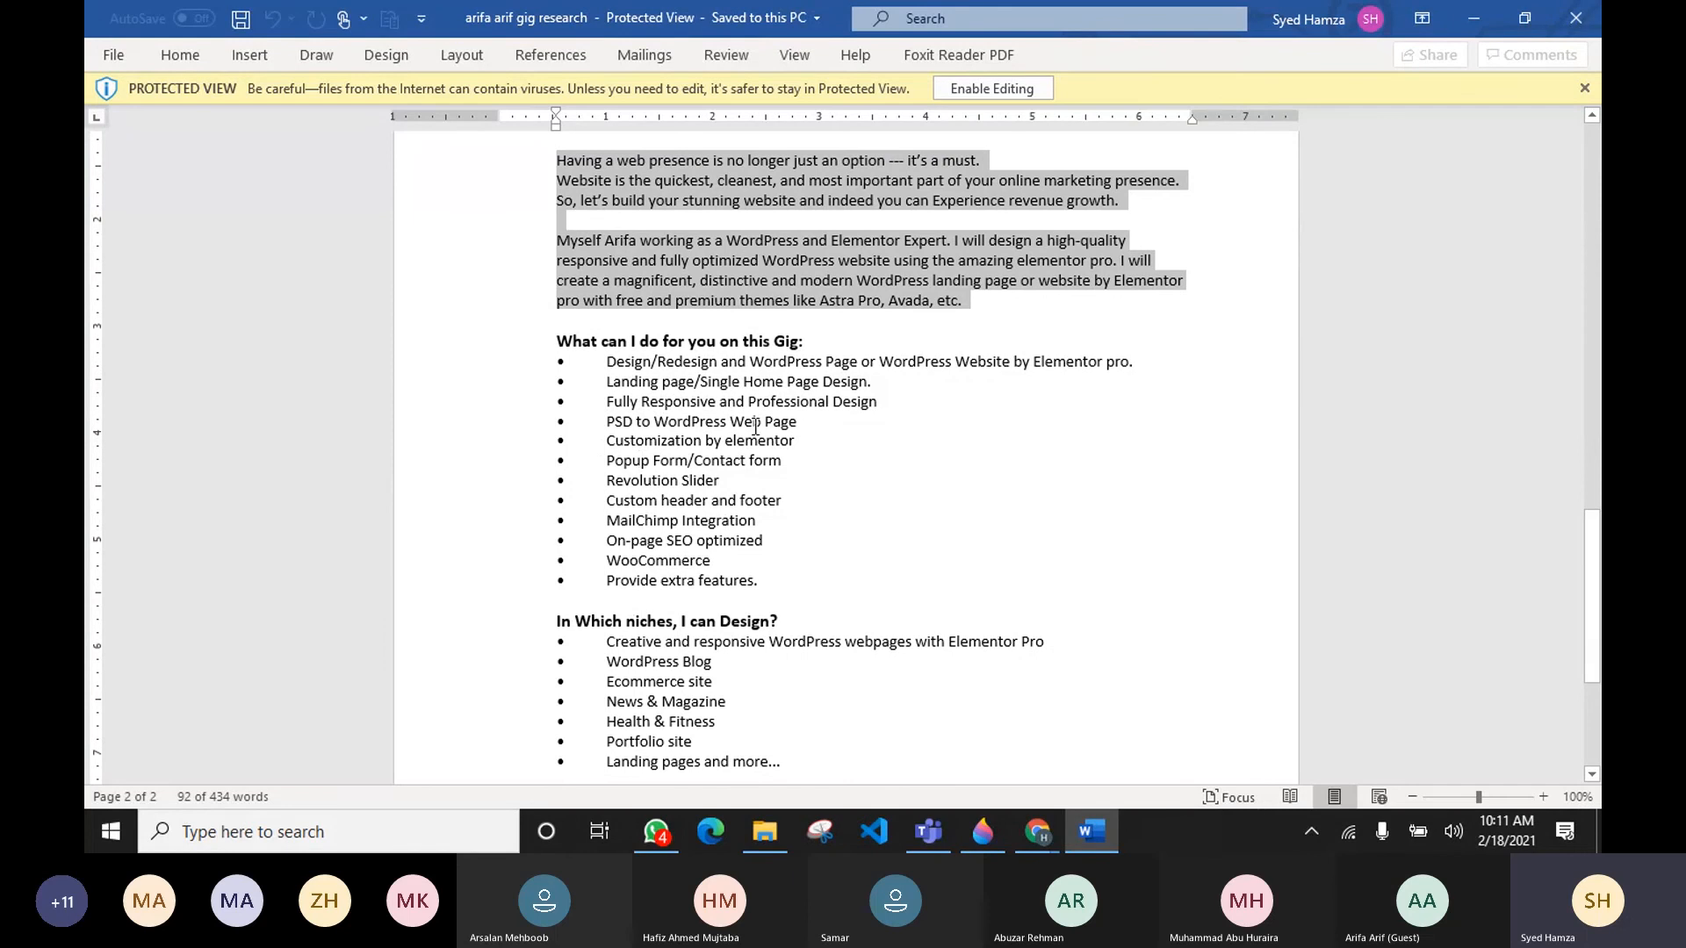
scroll(655, 465, down, 1)
scroll(654, 465, down, 3)
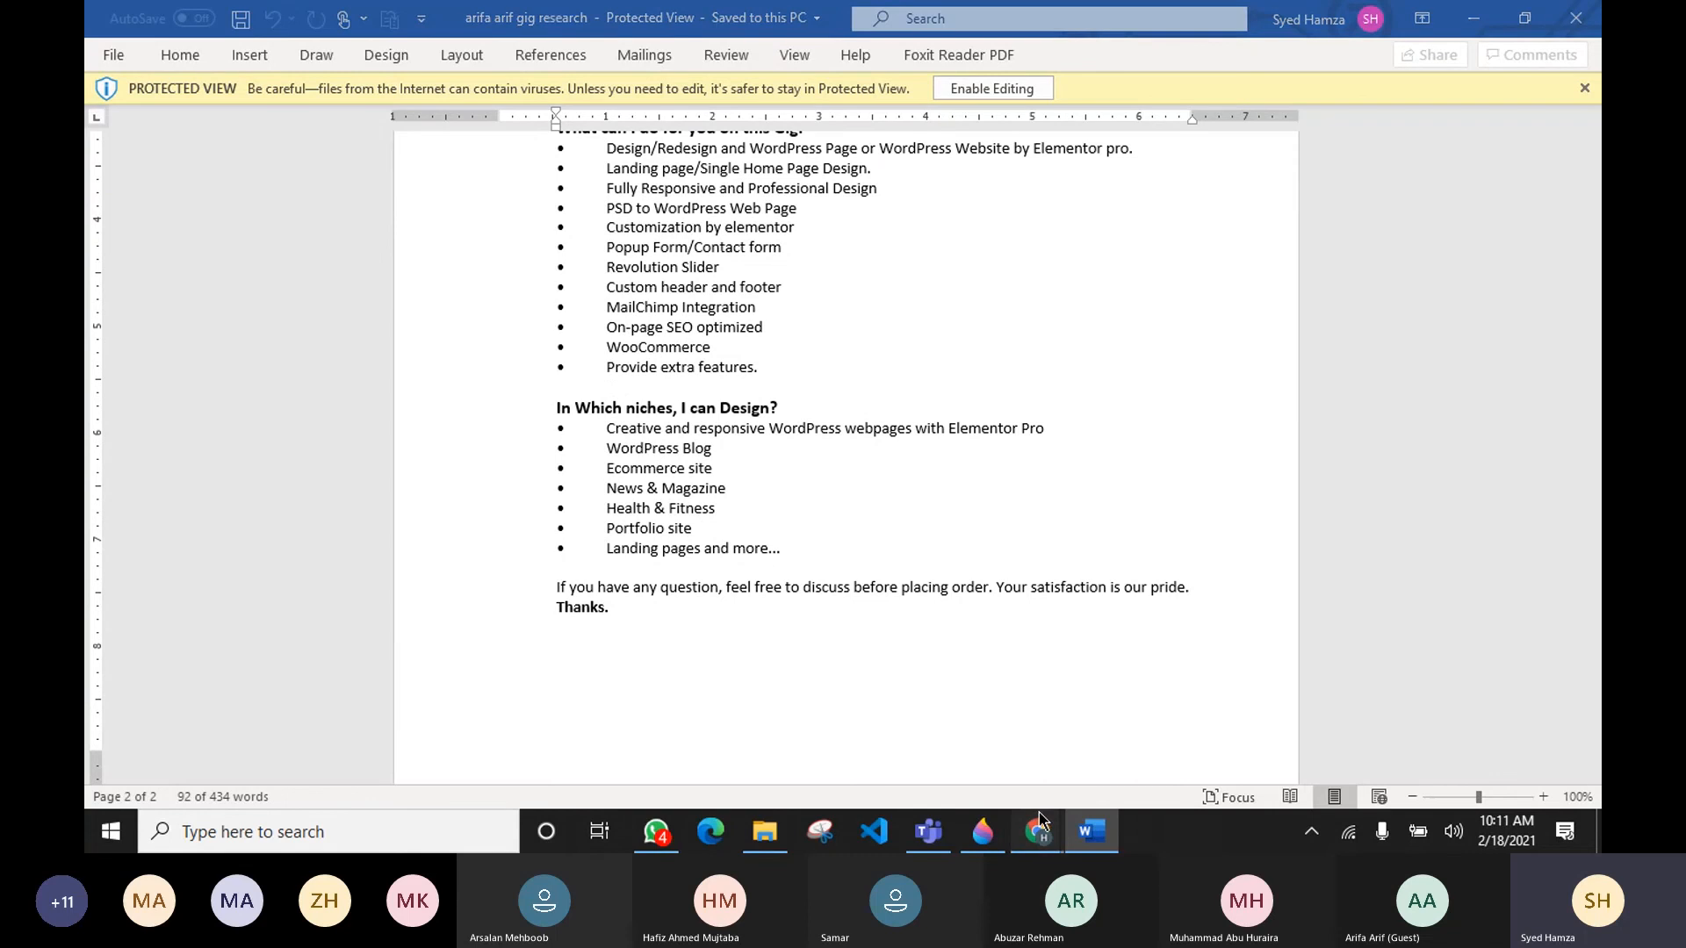
mouse_move(1040, 828)
click(1073, 735)
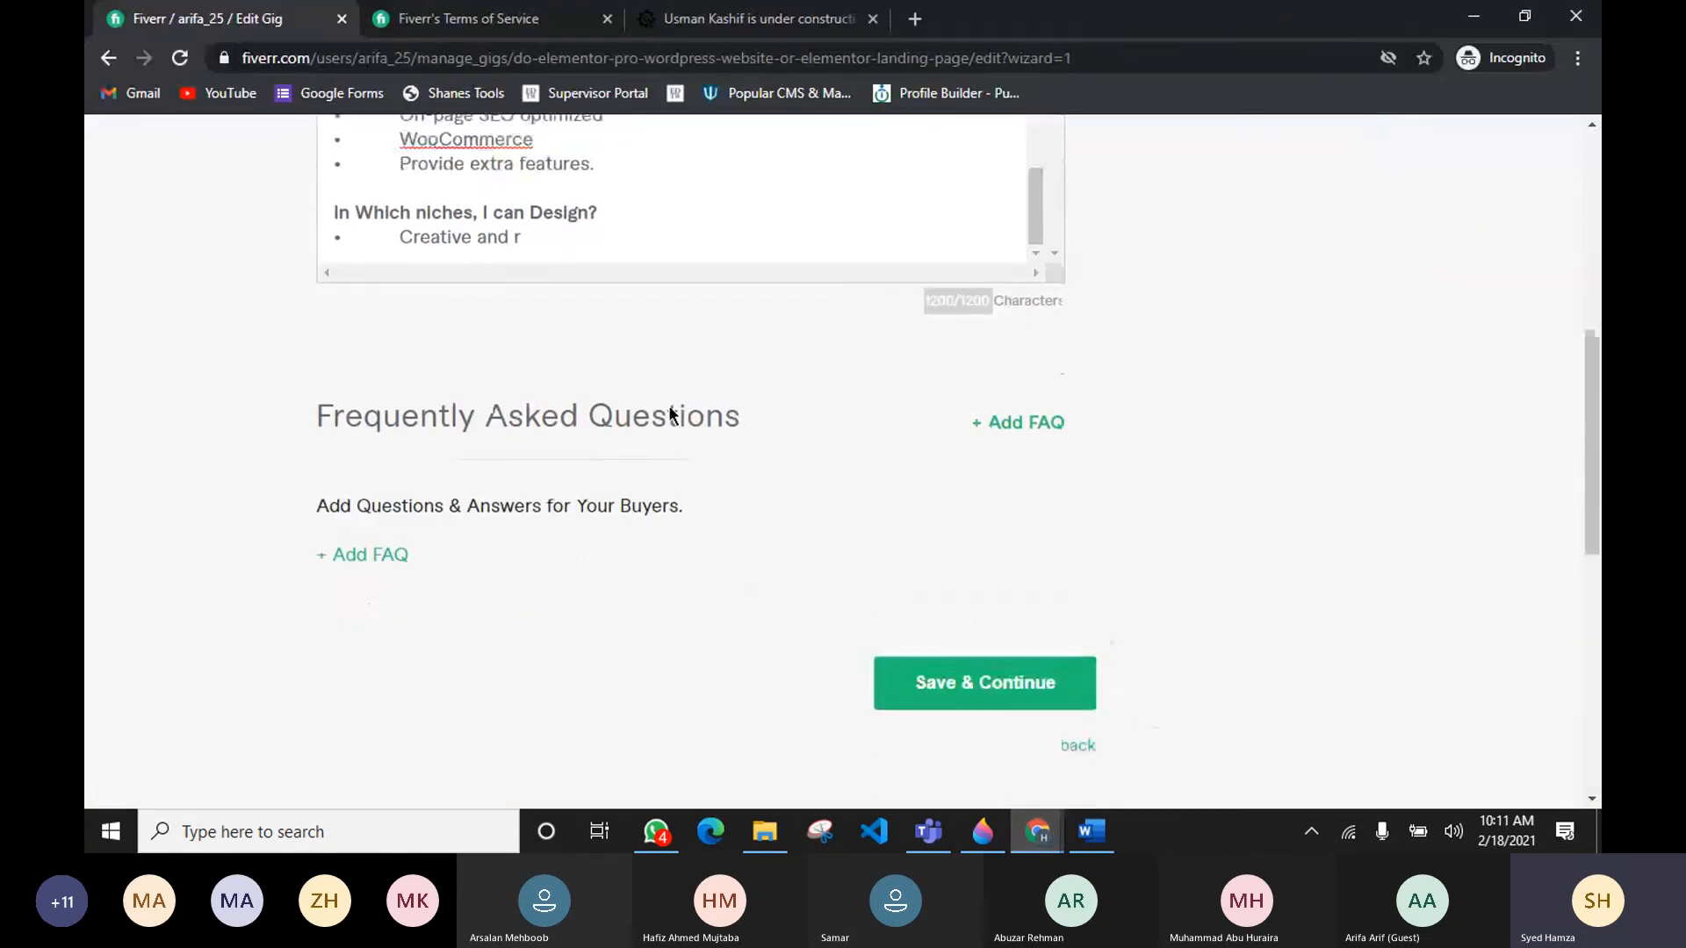
Step: Delete the word "cleanest," from the second sentence of the gig description
scroll(668, 416, up, 3)
scroll(667, 416, up, 8)
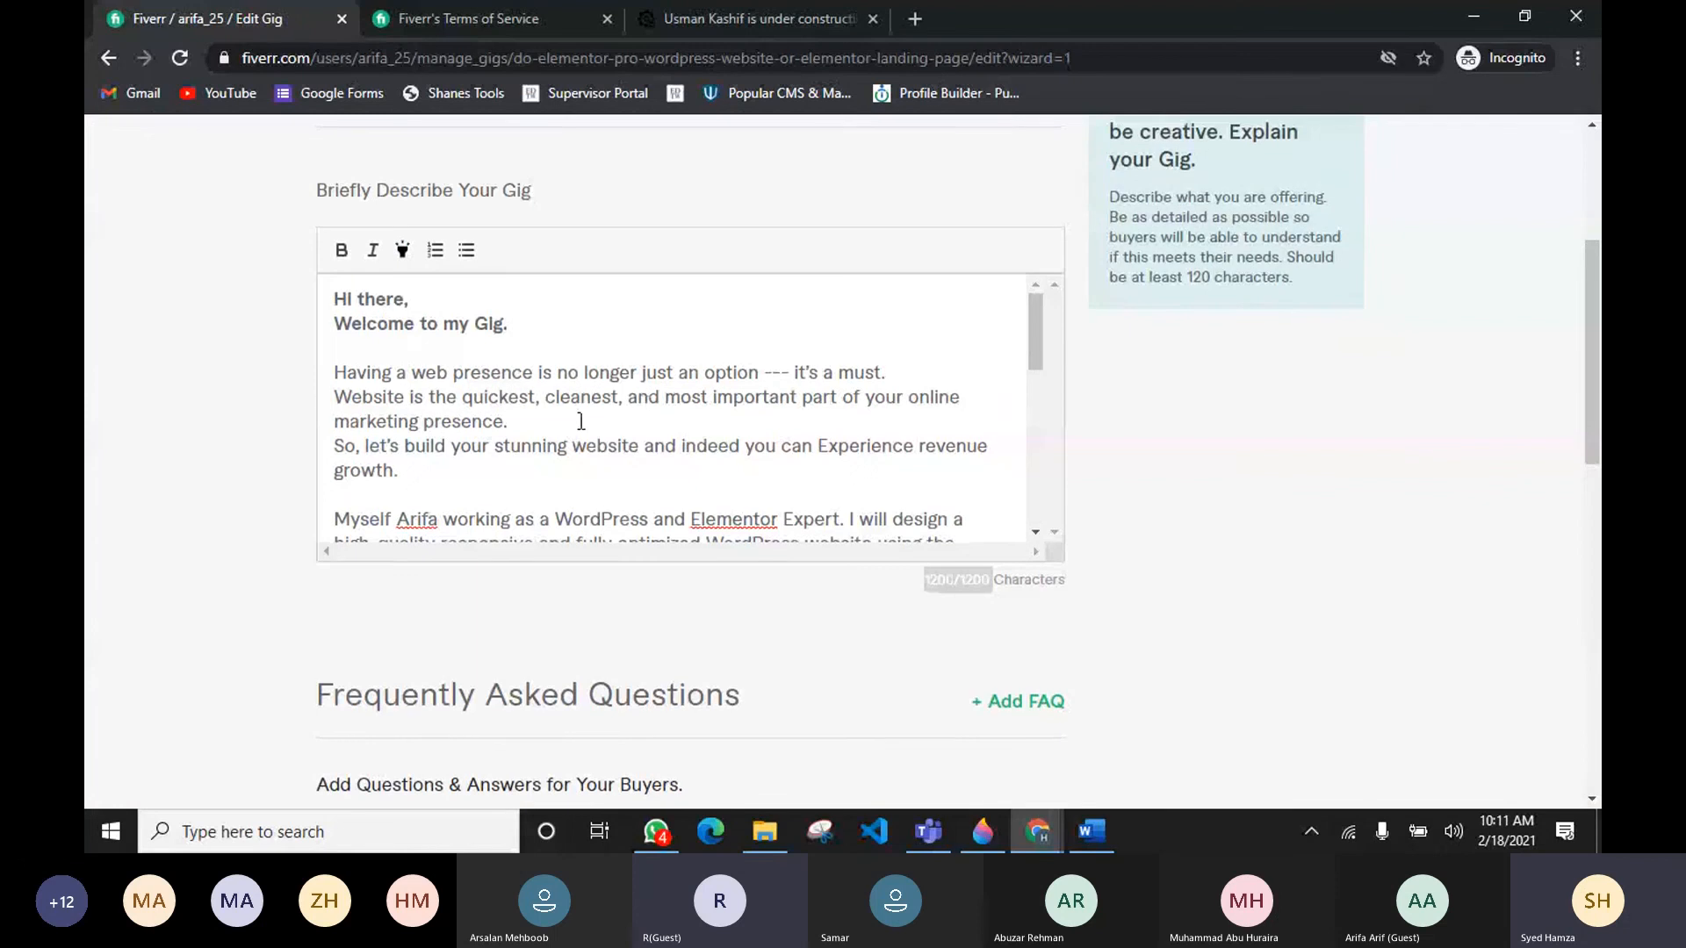
scroll(673, 412, up, 3)
scroll(575, 542, down, 1)
scroll(575, 542, up, 1)
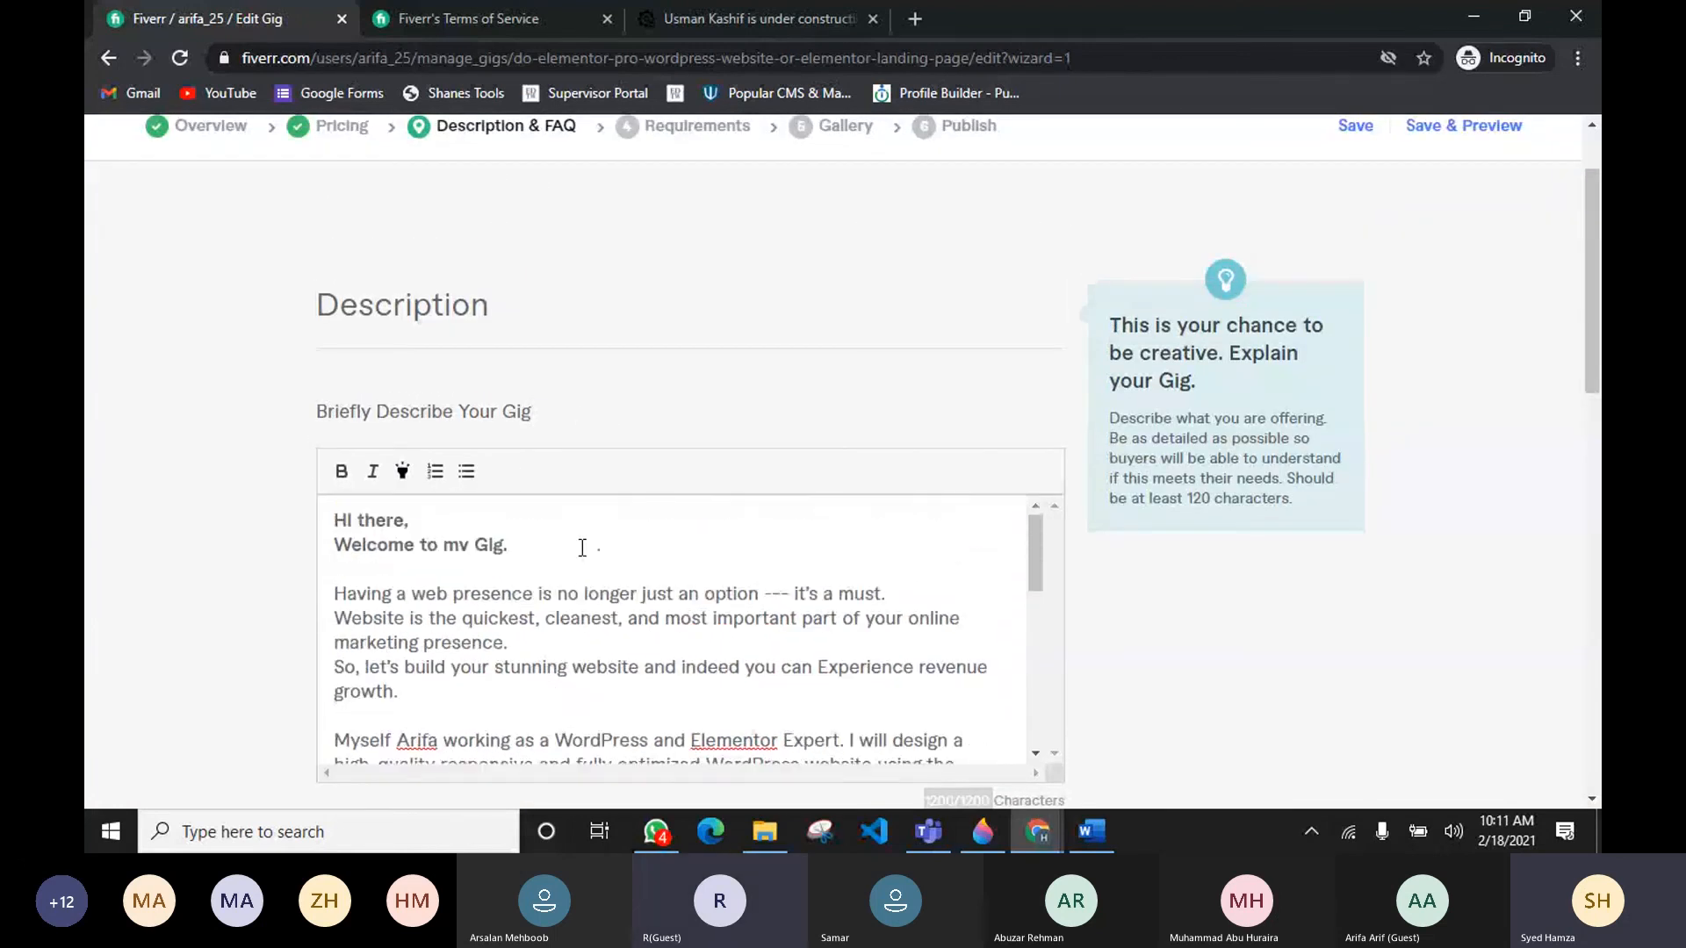
scroll(260, 368, down, 3)
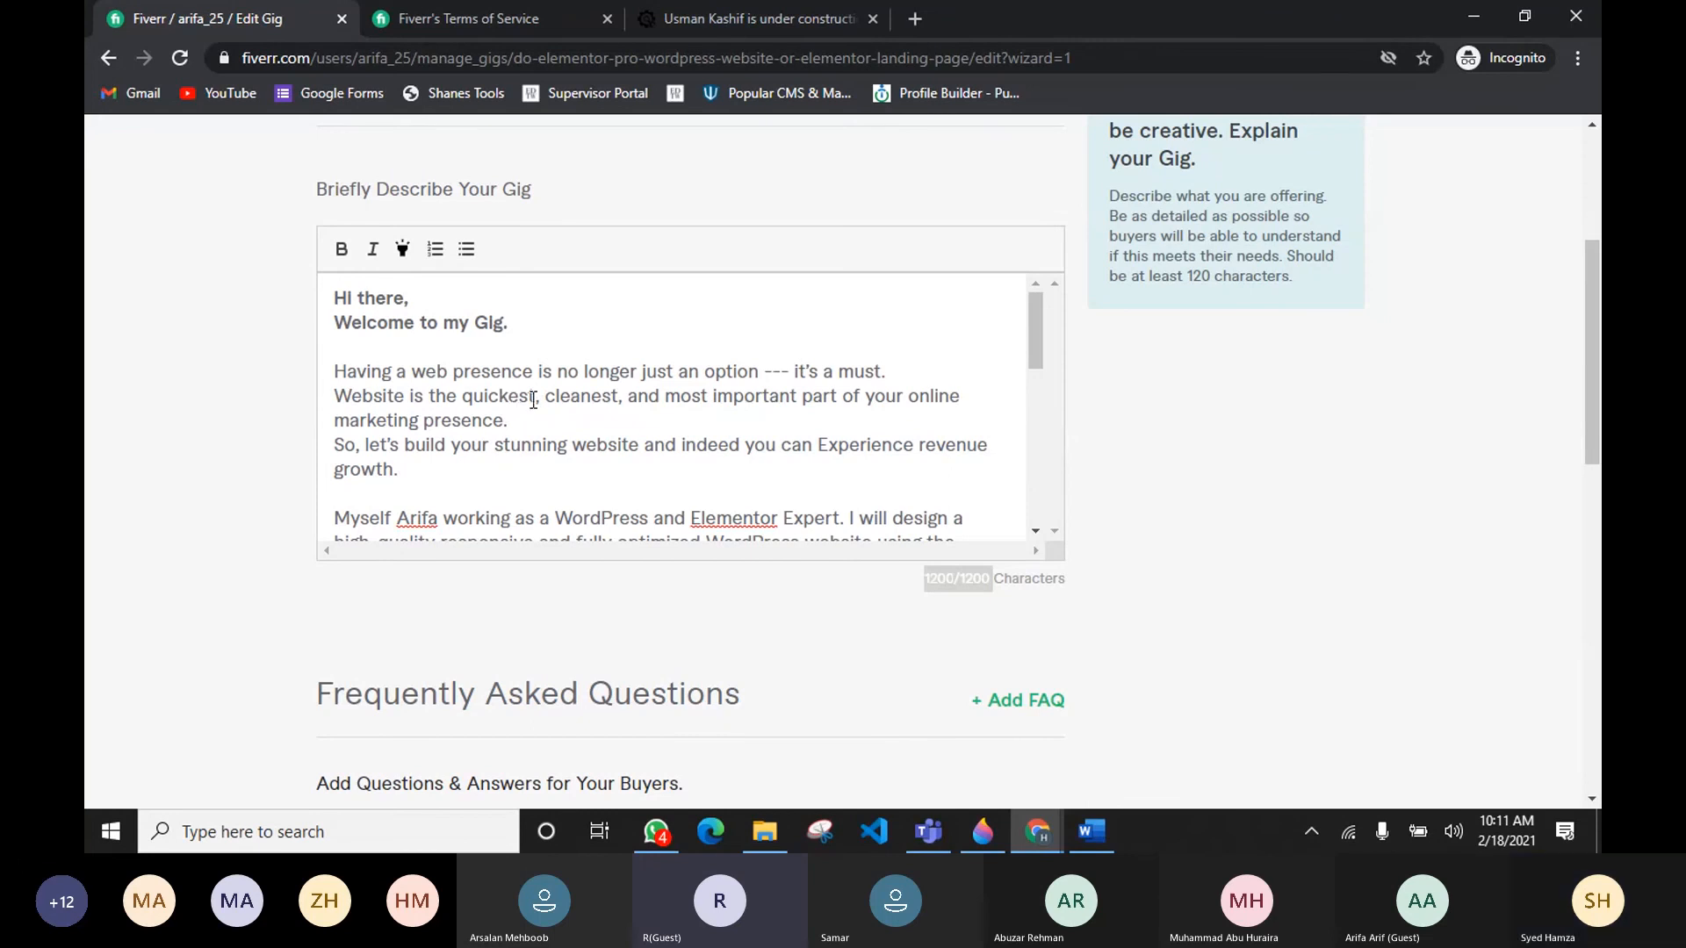
drag(543, 396, 619, 399)
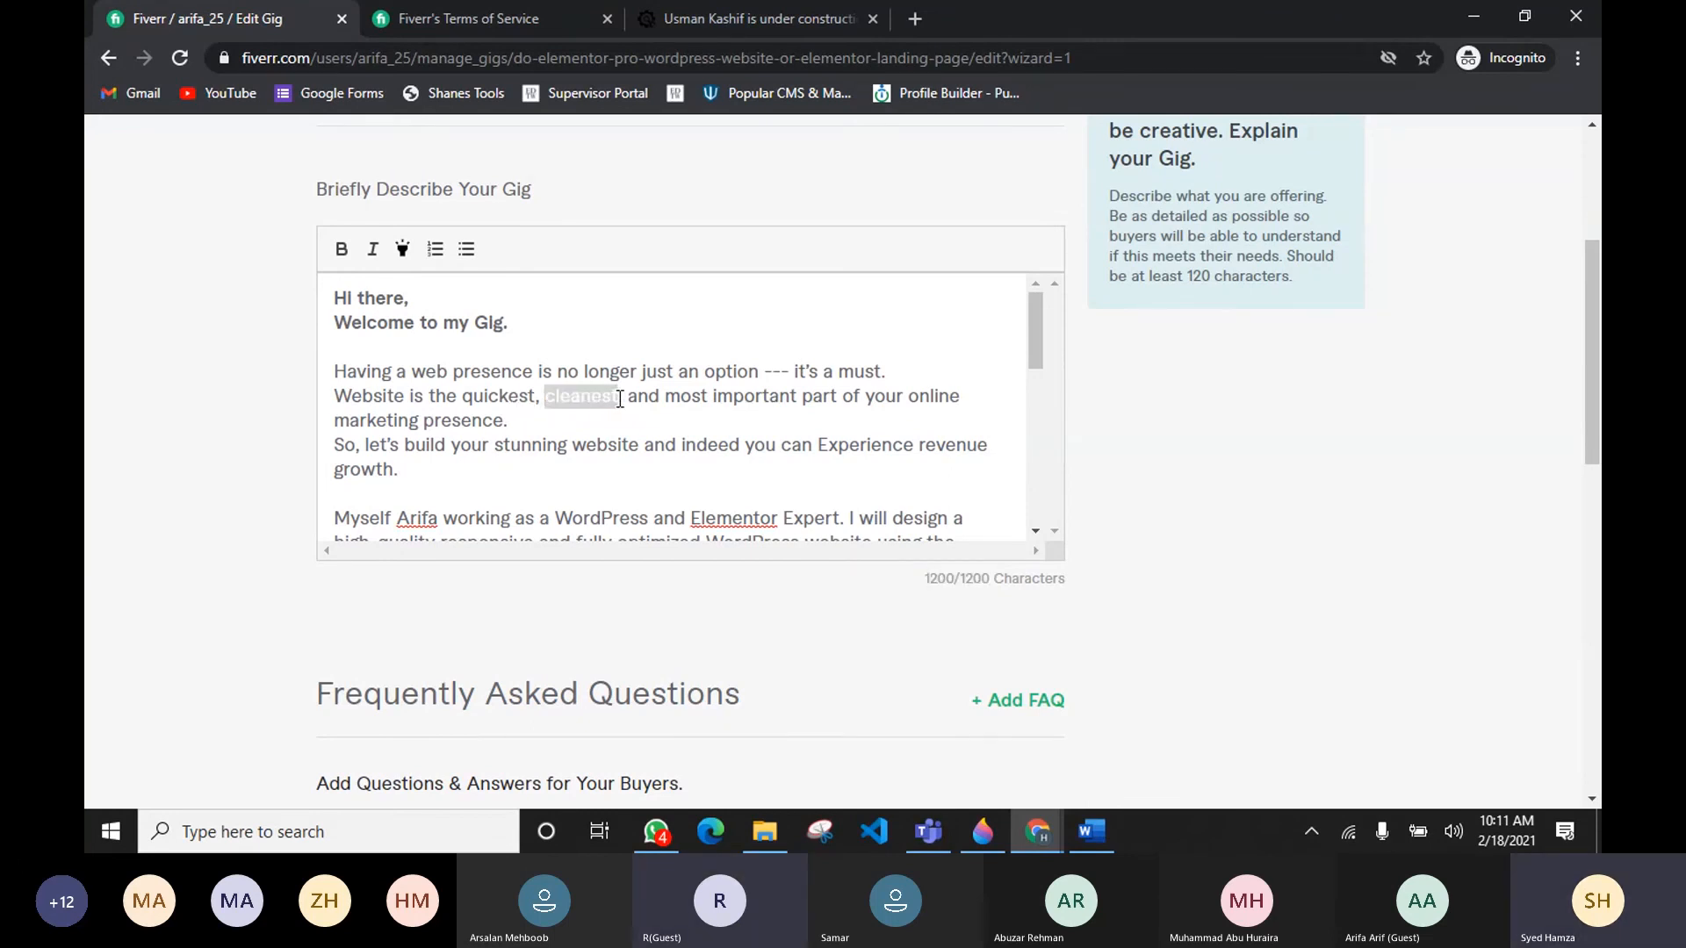
key(BackSpace)
key(BackSpace)
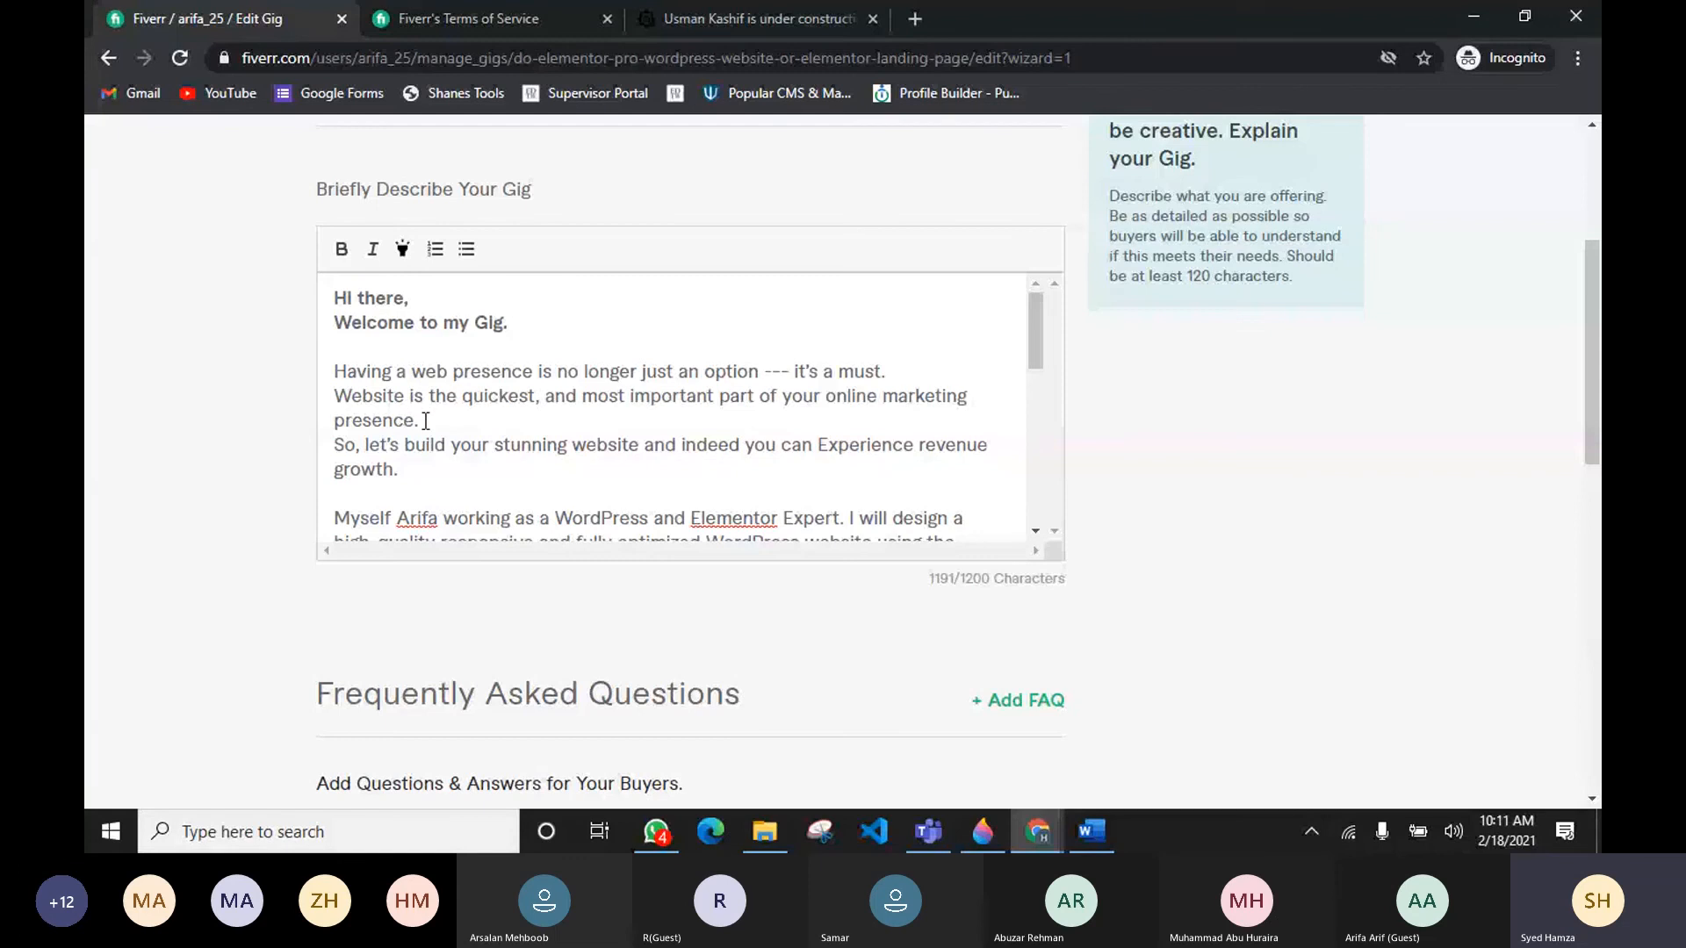
Step: Remove the word "responsive" from the "Myself Arifa" paragraph of the description
scroll(442, 391, down, 2)
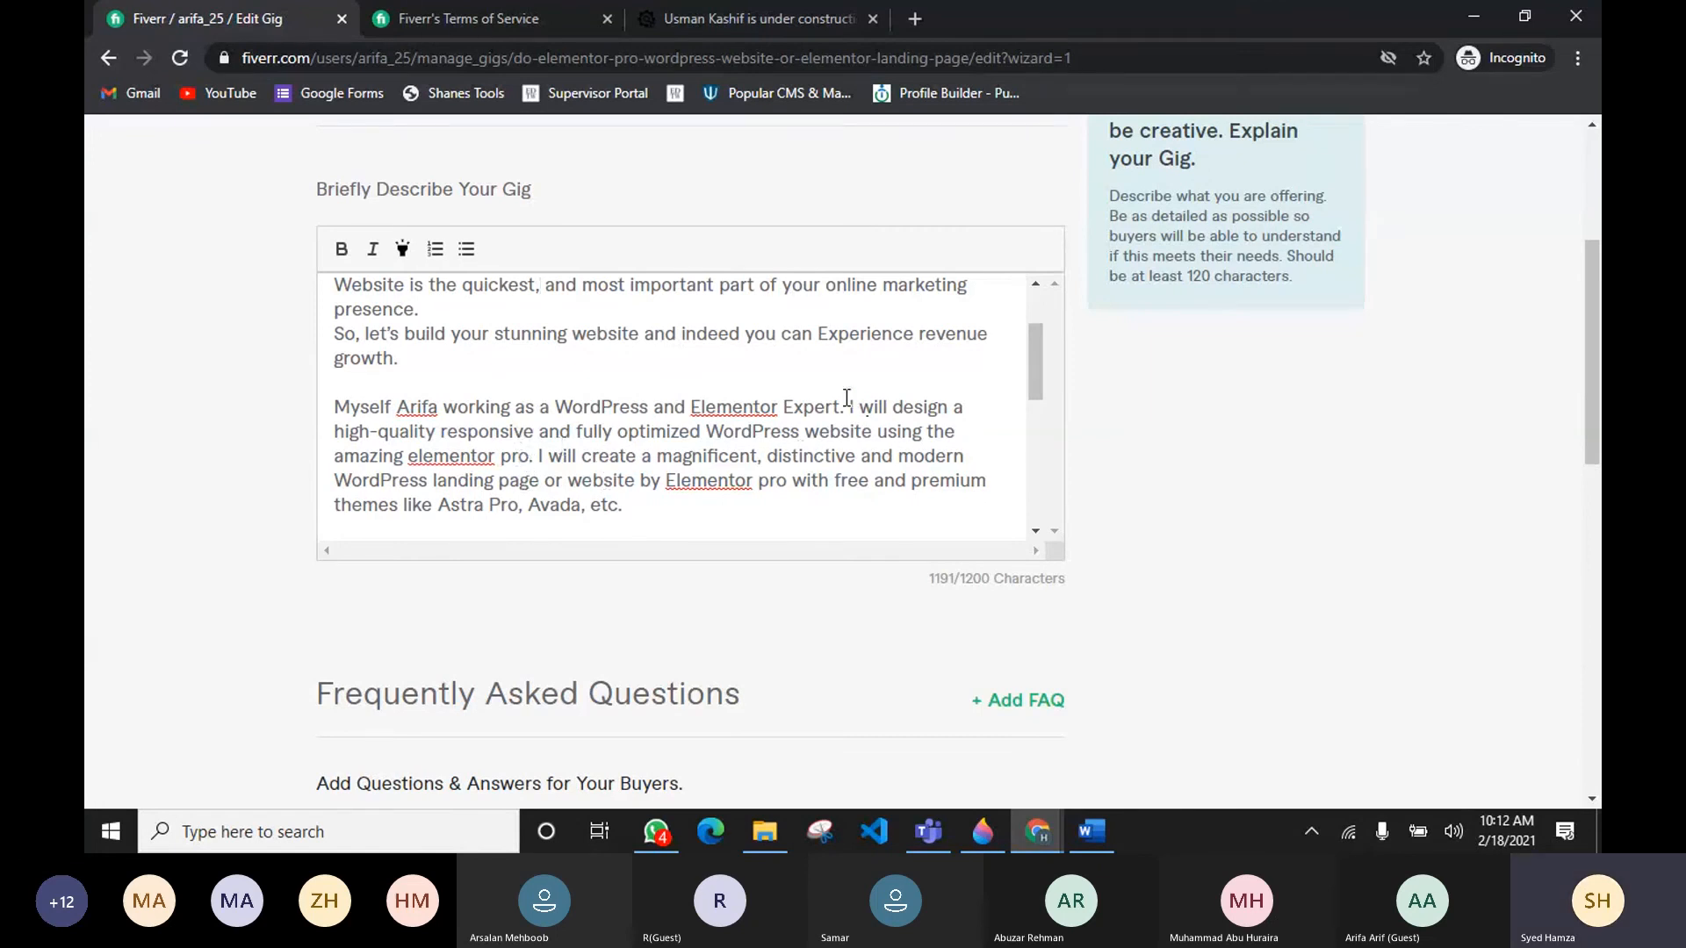
drag(849, 407, 519, 462)
click(561, 399)
scroll(692, 411, up, 1)
scroll(691, 411, up, 1)
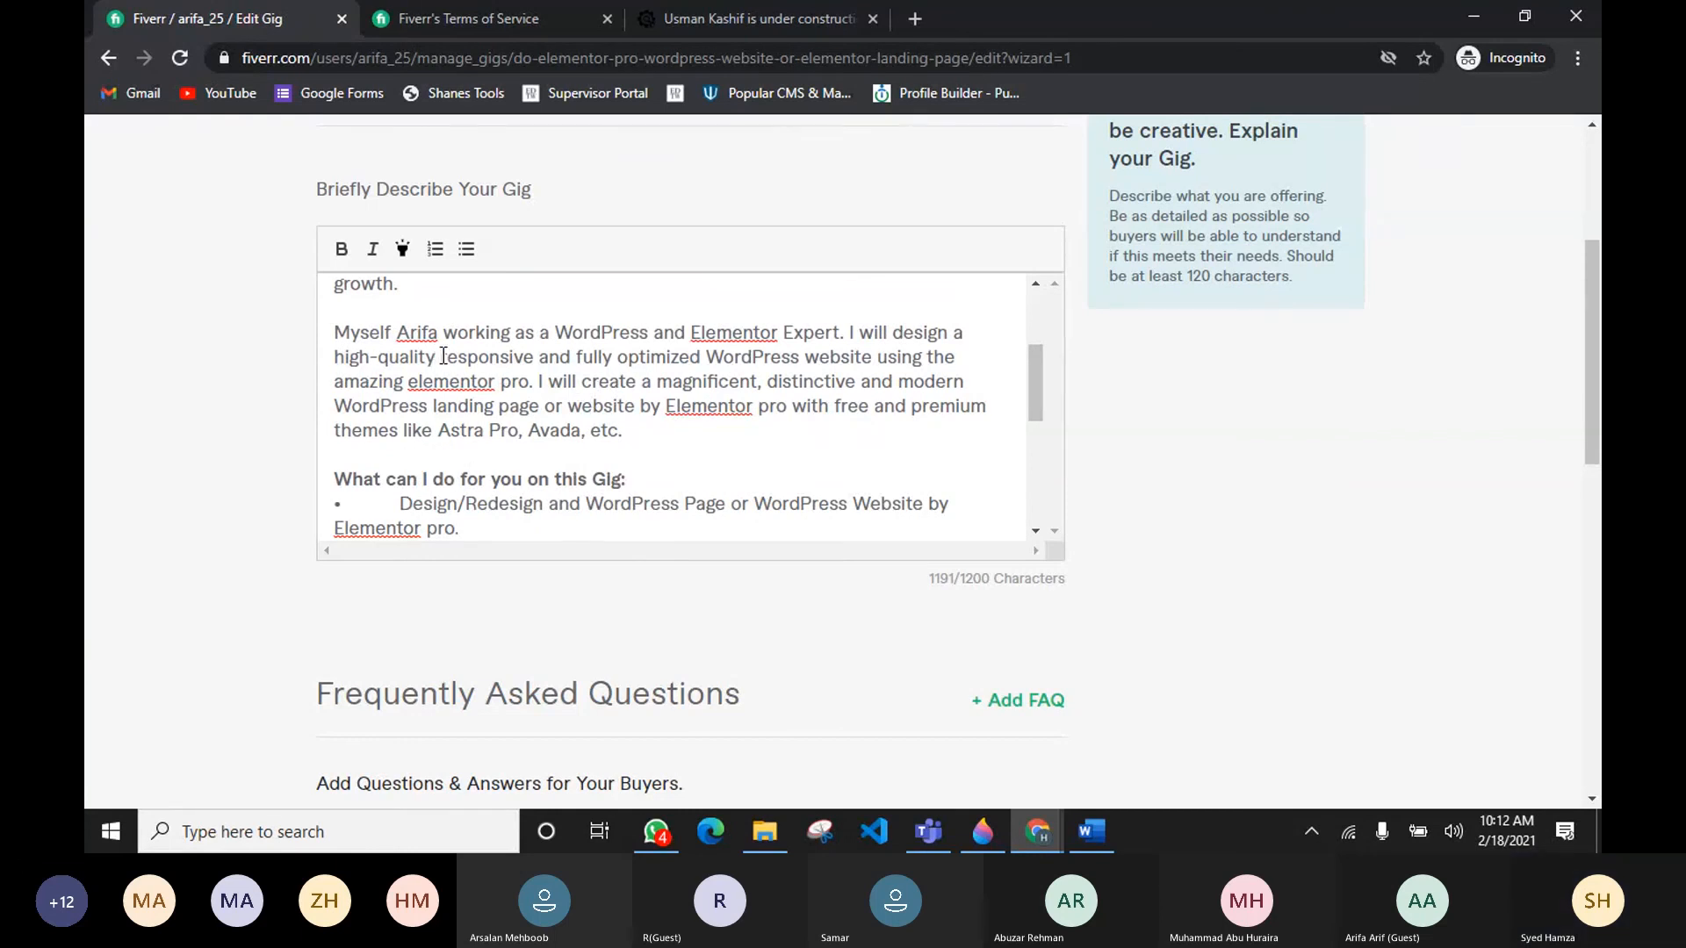
drag(442, 356, 530, 358)
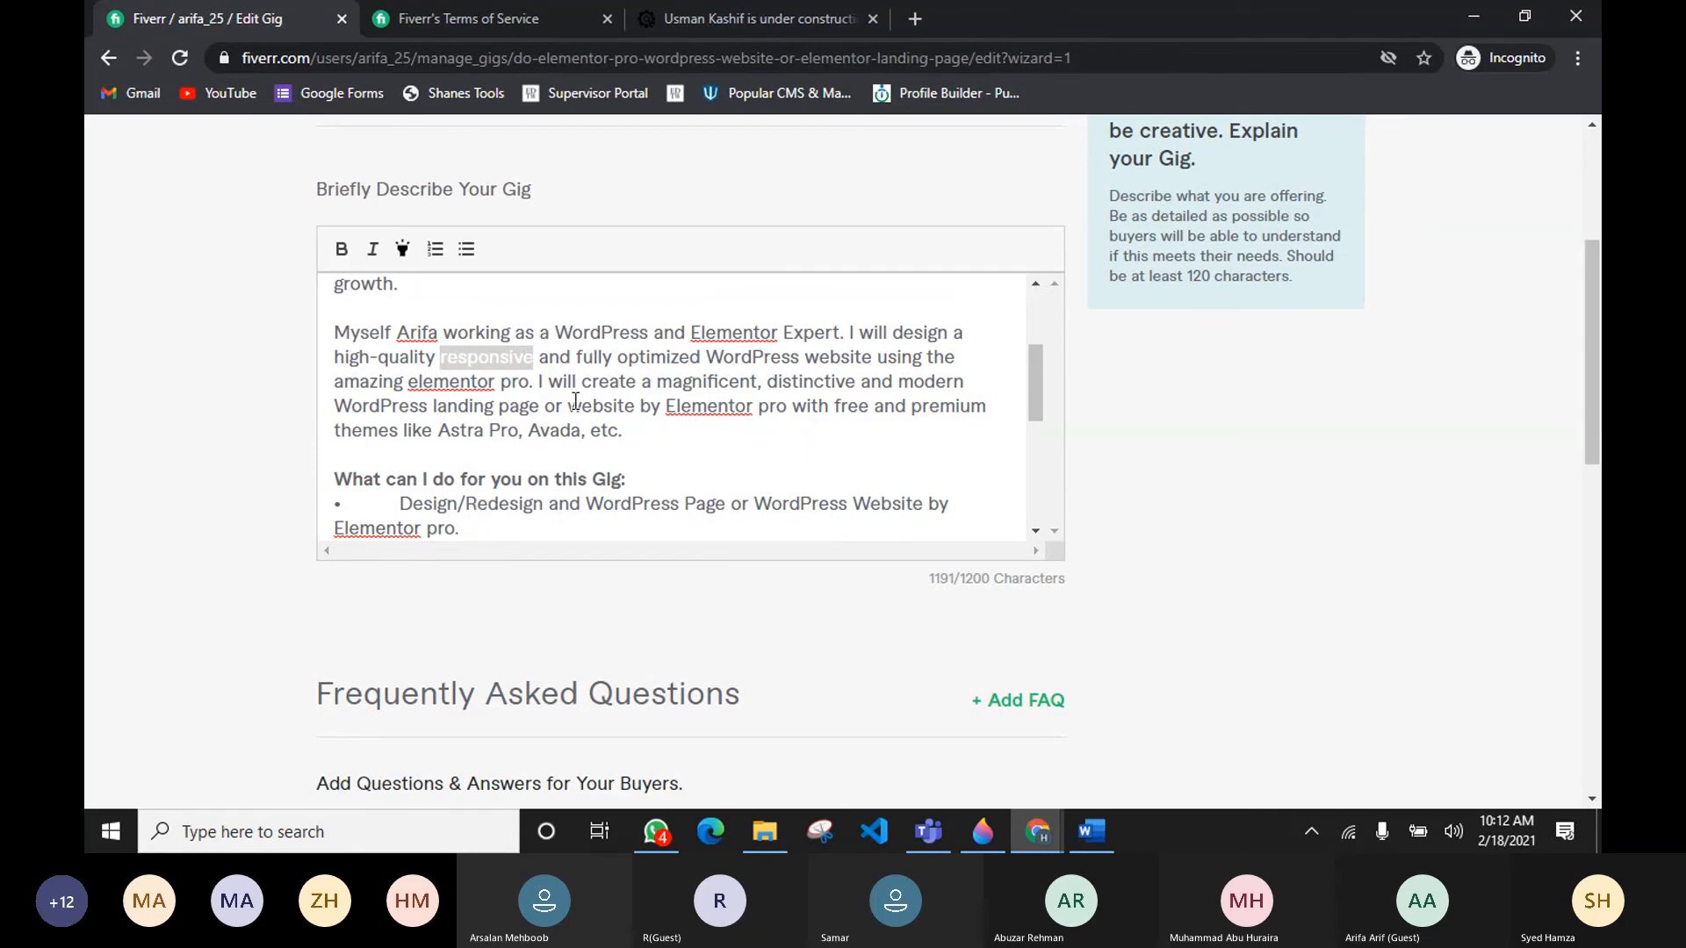
scroll(574, 400, down, 3)
scroll(555, 447, down, 1)
scroll(555, 444, up, 4)
key(BackSpace)
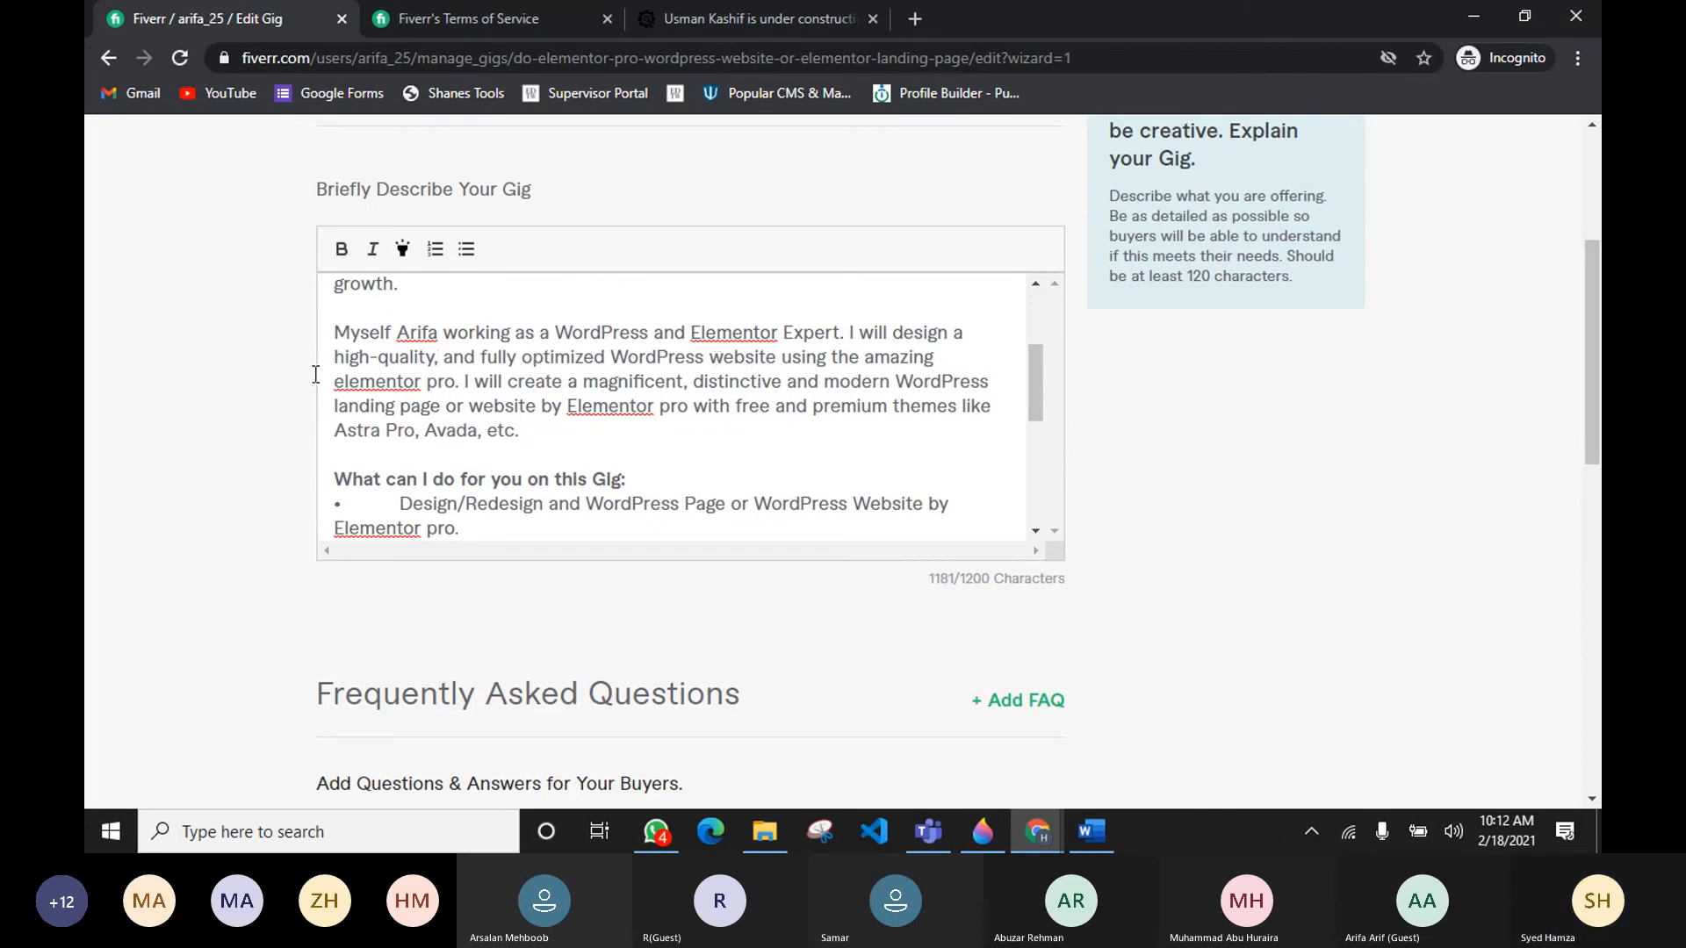
Step: Delete "the amazing" before "elementor pro" in the same paragraph
double_click(900, 358)
key(BackSpace)
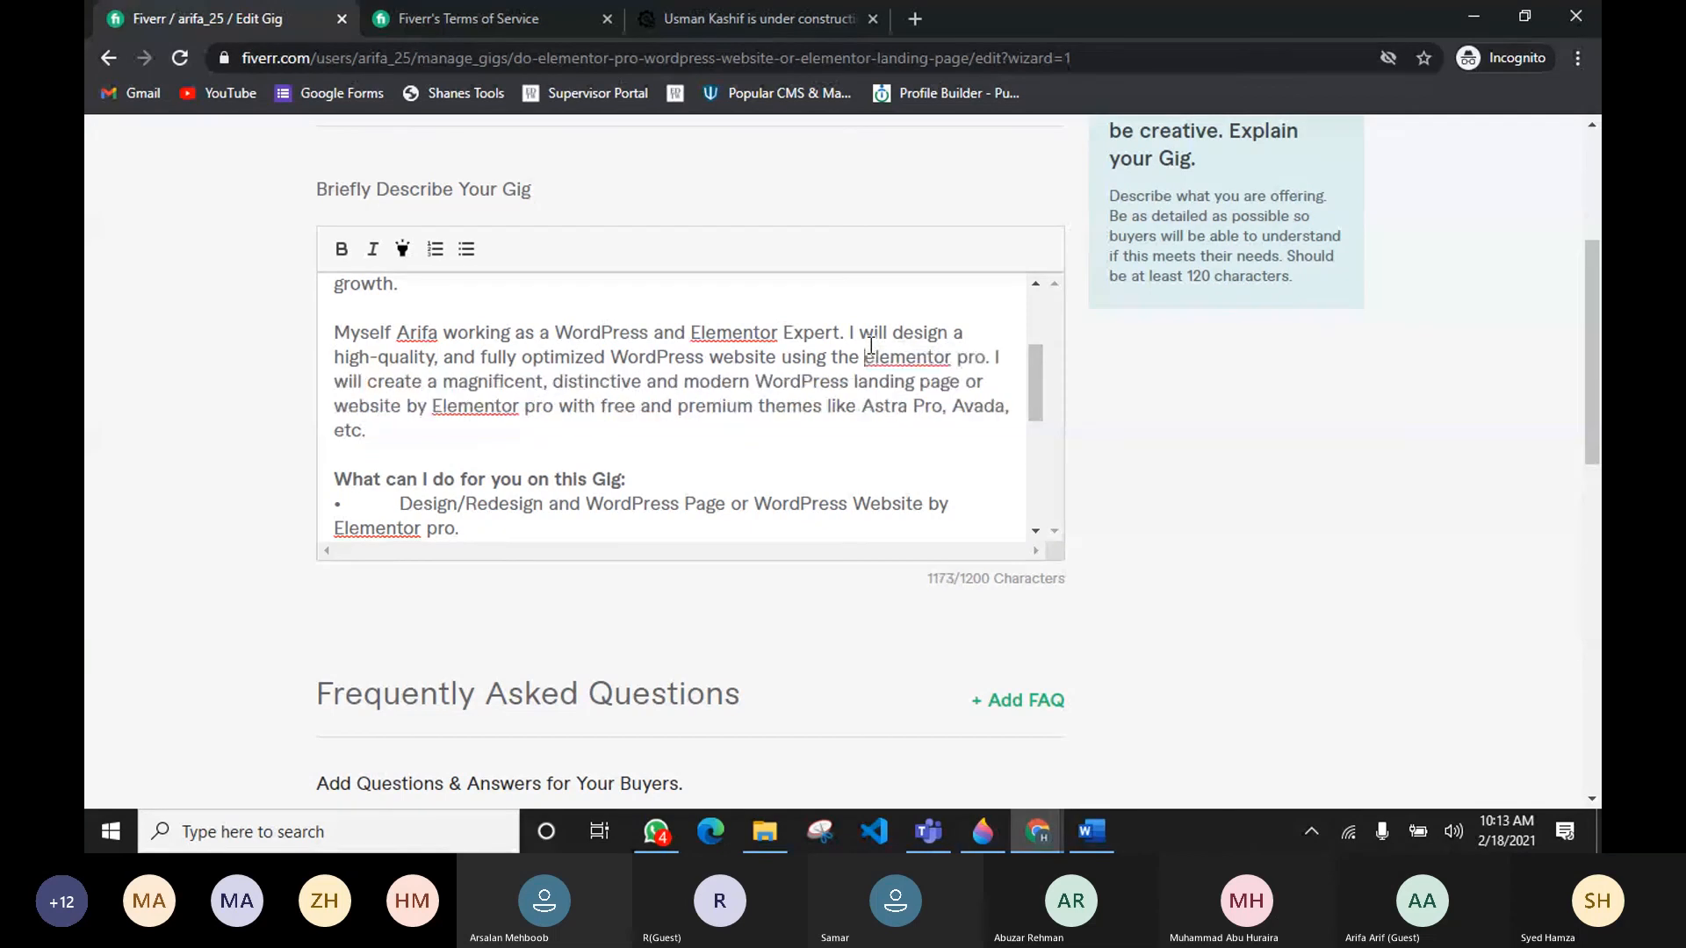
key(BackSpace)
key(BackSpace)
key(BackSpace)
key(BackSpace)
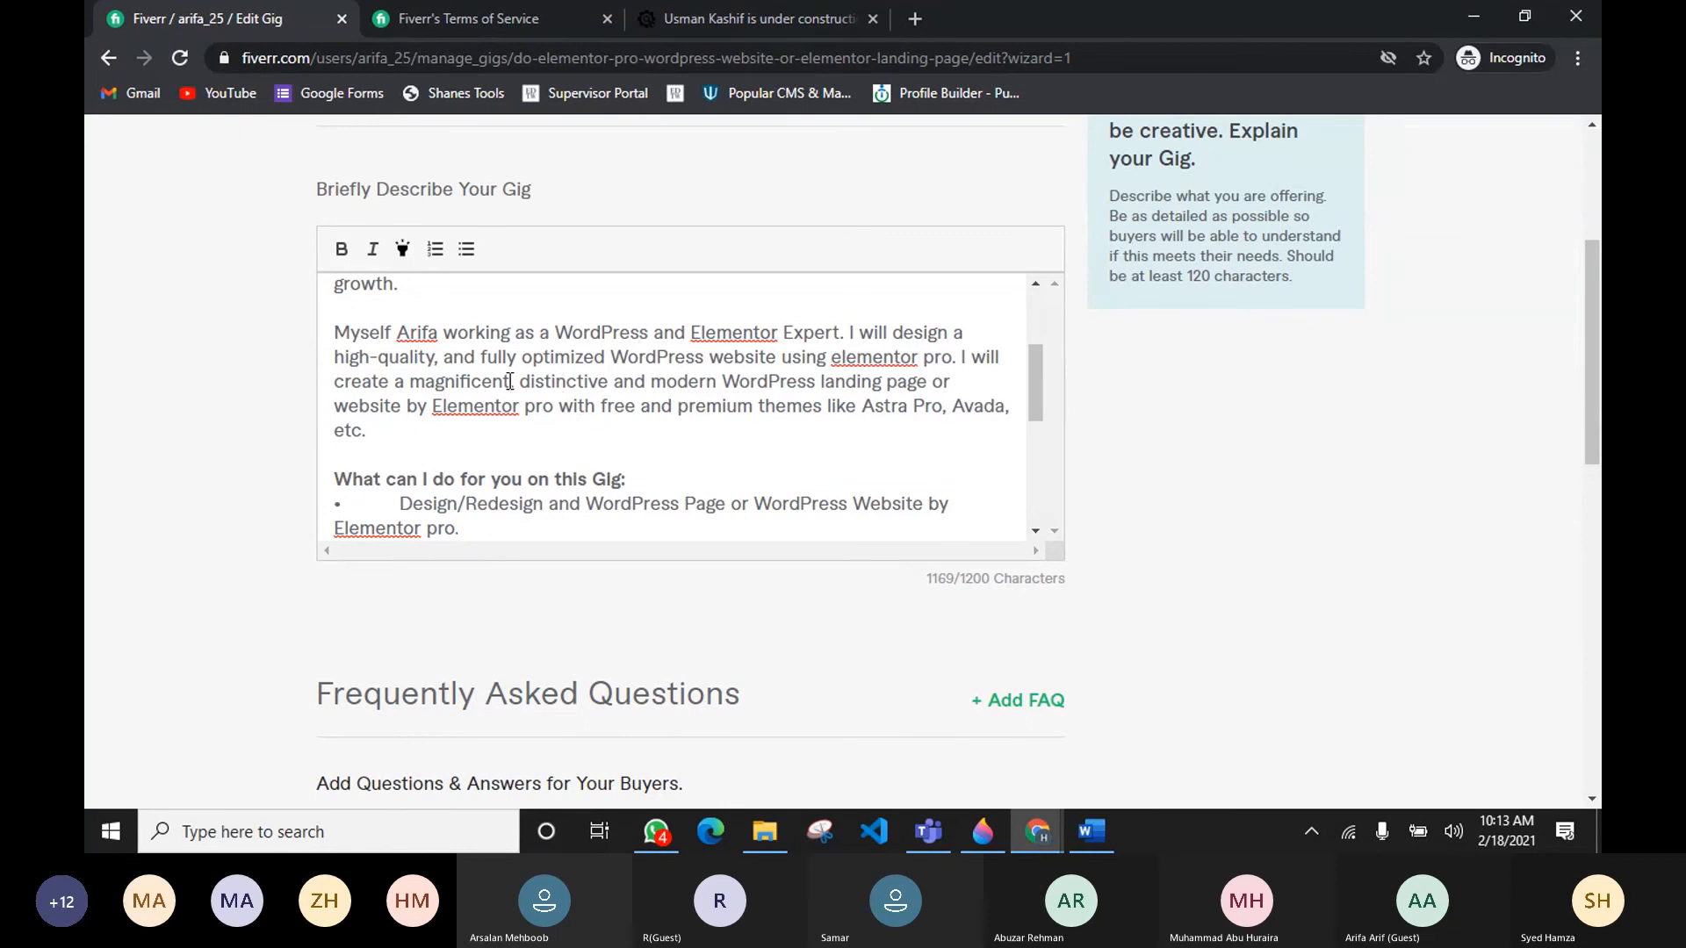
Step: Remove "magnificent," and "Avada," from the paragraph's adjectives and theme list
drag(517, 383, 410, 383)
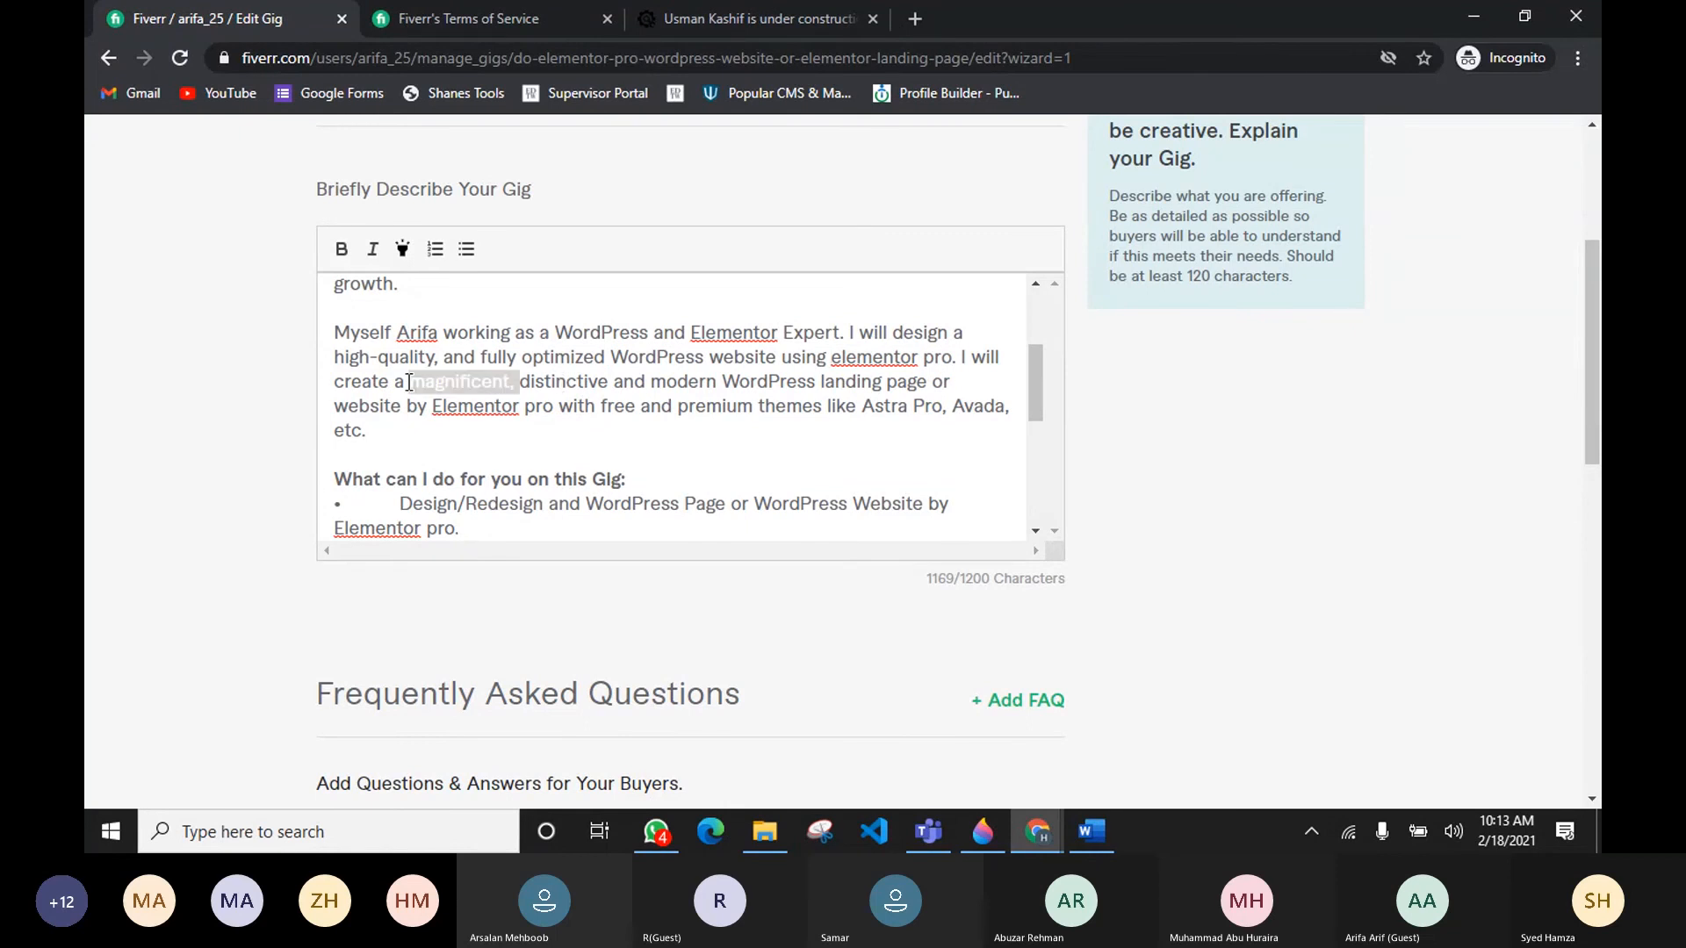
key(BackSpace)
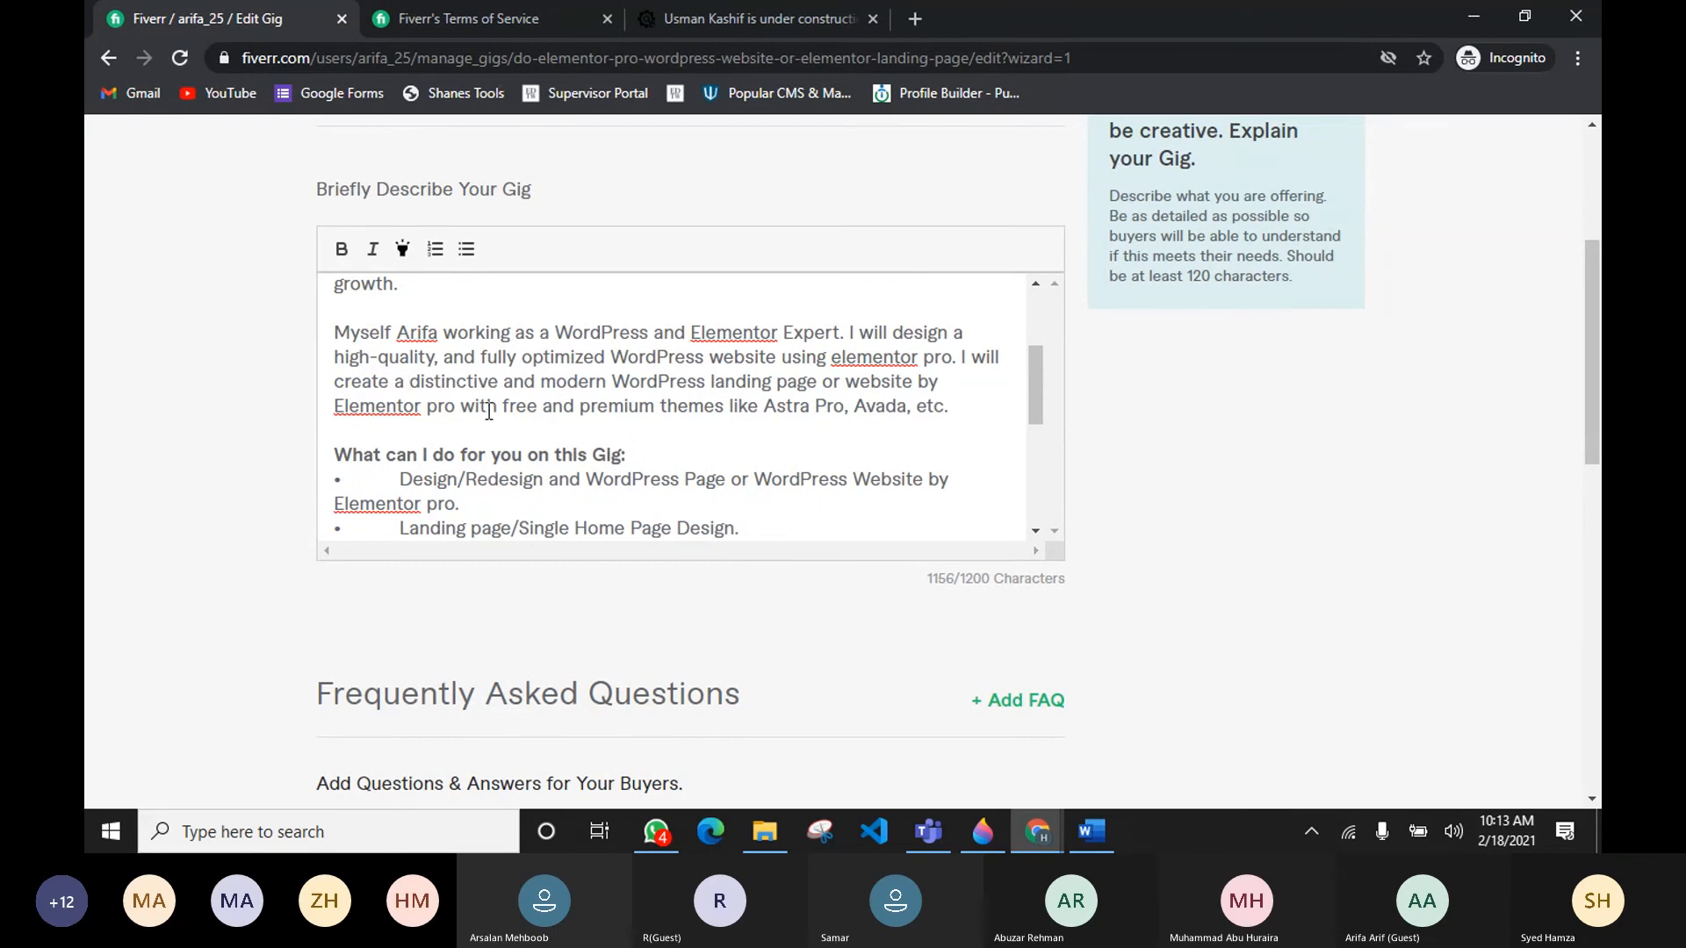
click(498, 383)
drag(853, 406, 916, 407)
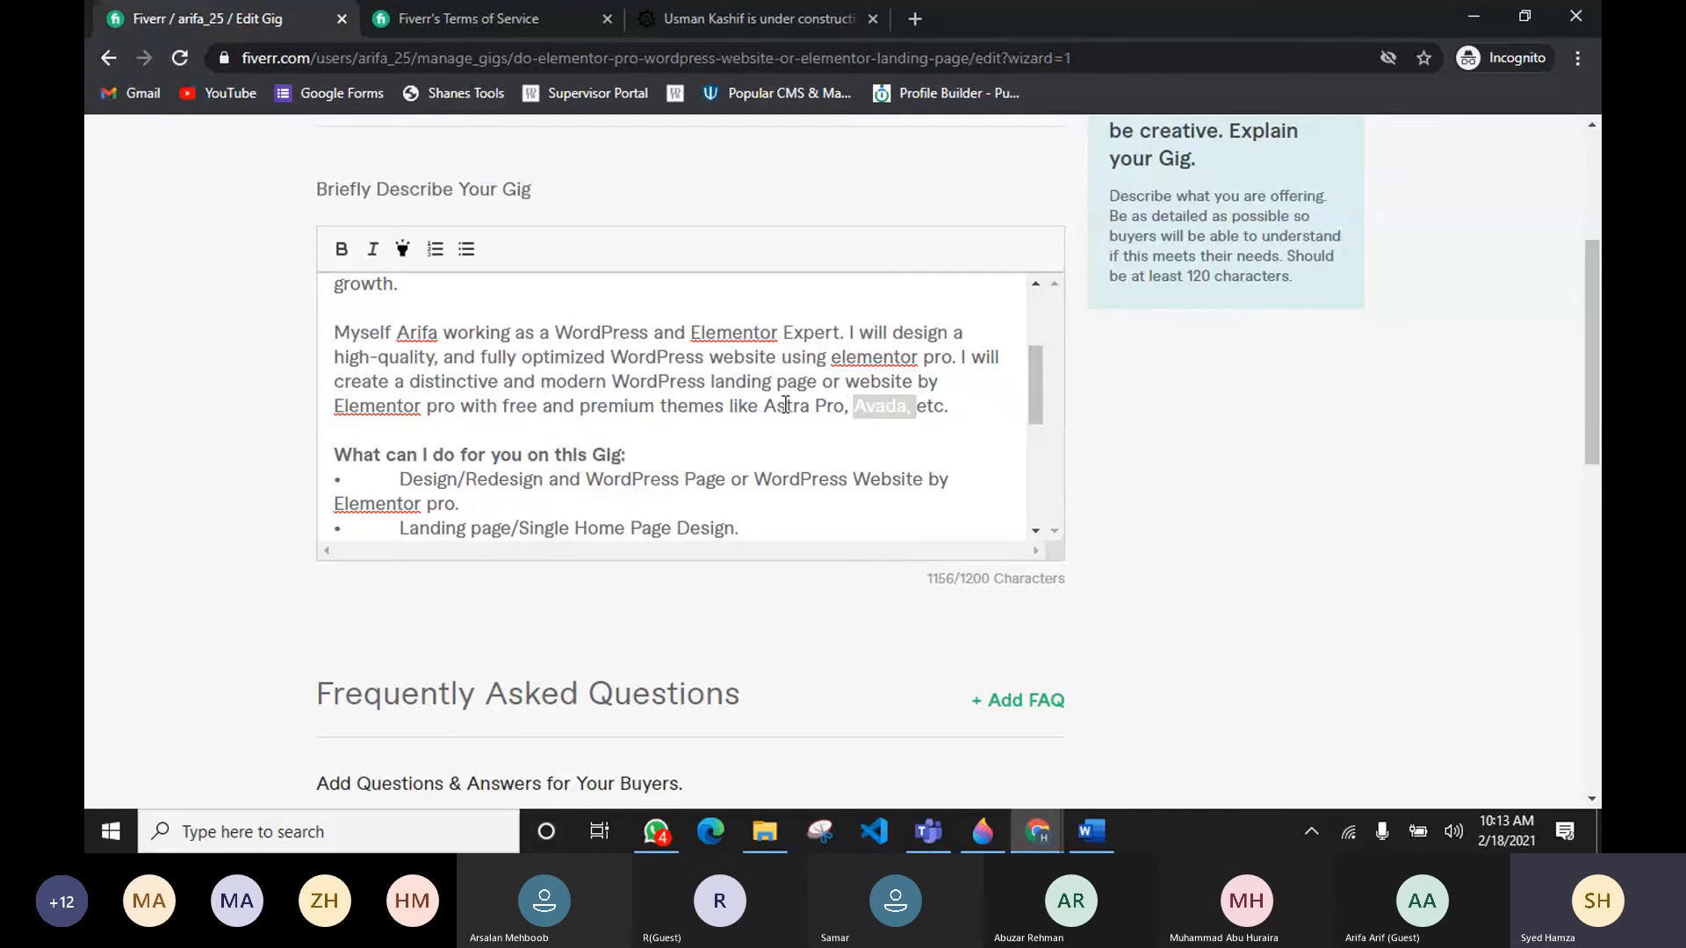
key(BackSpace)
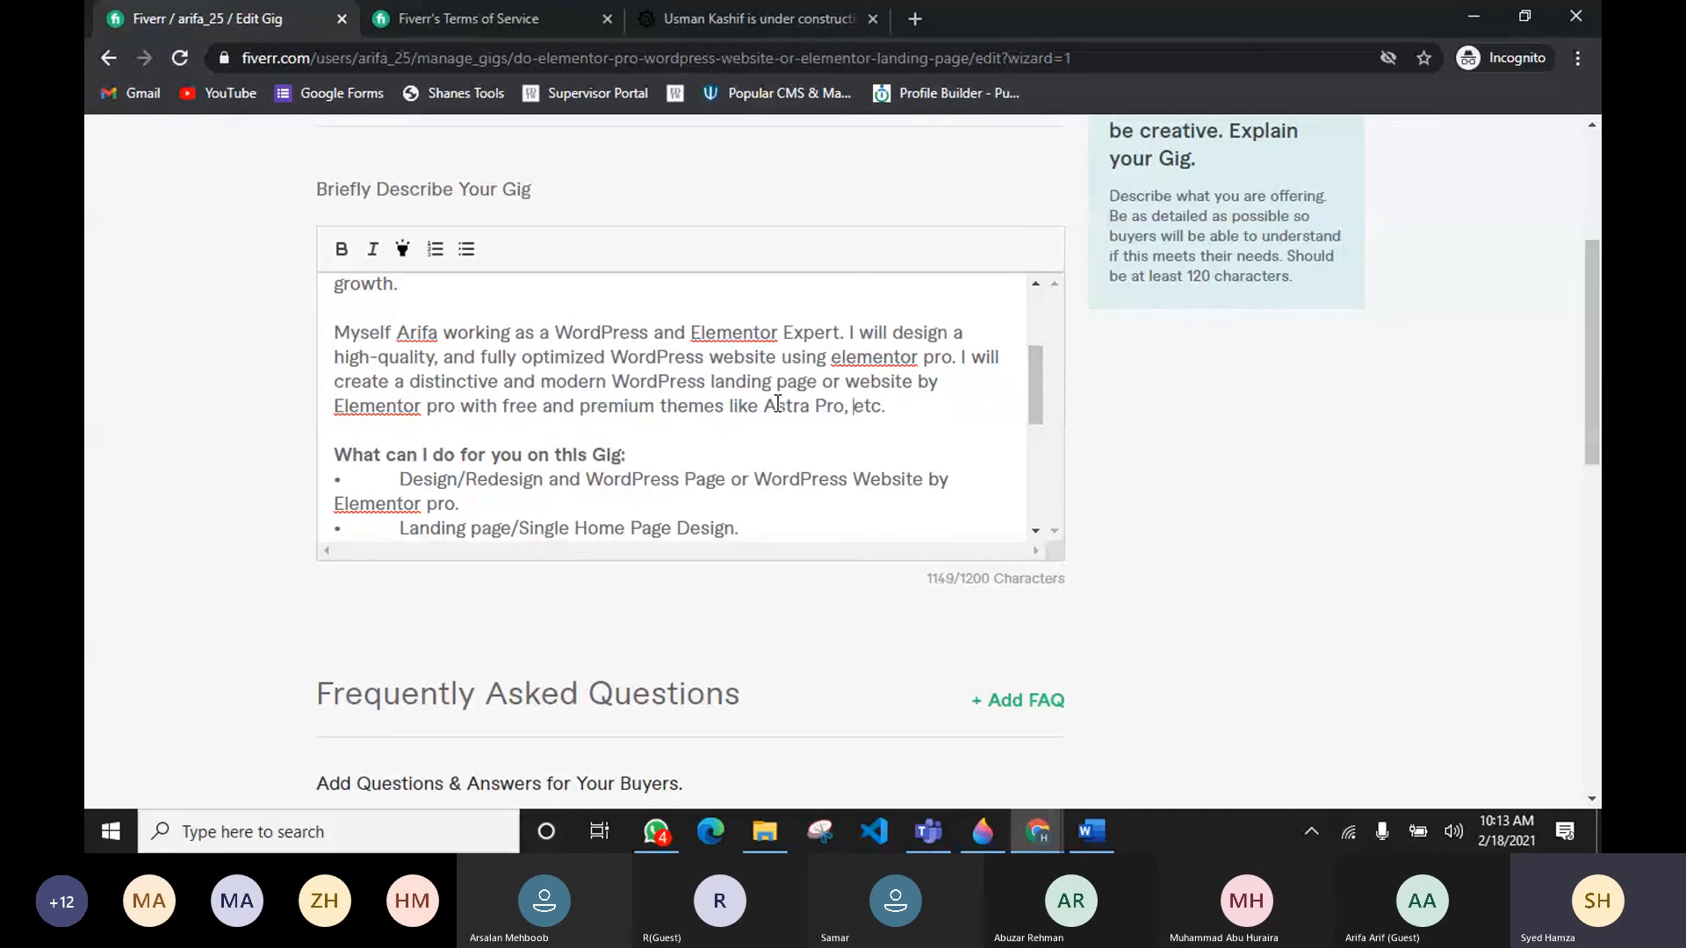
key(BackSpace)
key(BackSpace)
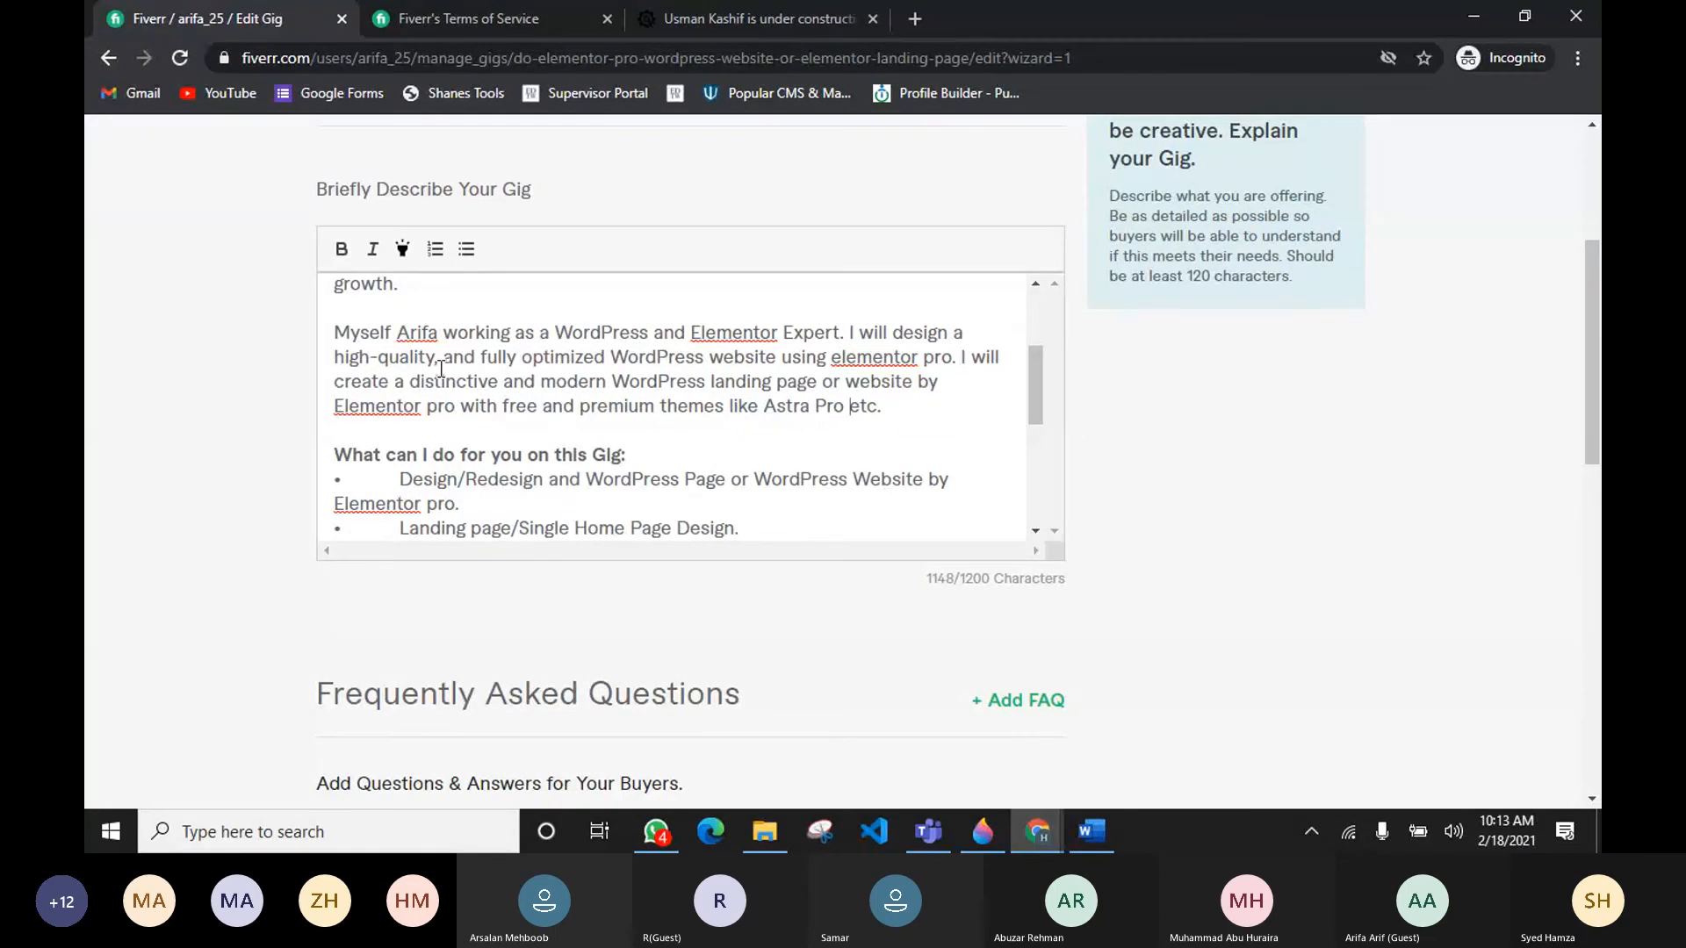
Step: Replace "WordPress" in "modern WordPress landing page" with "elementor"
double_click(662, 382)
text(elementor)
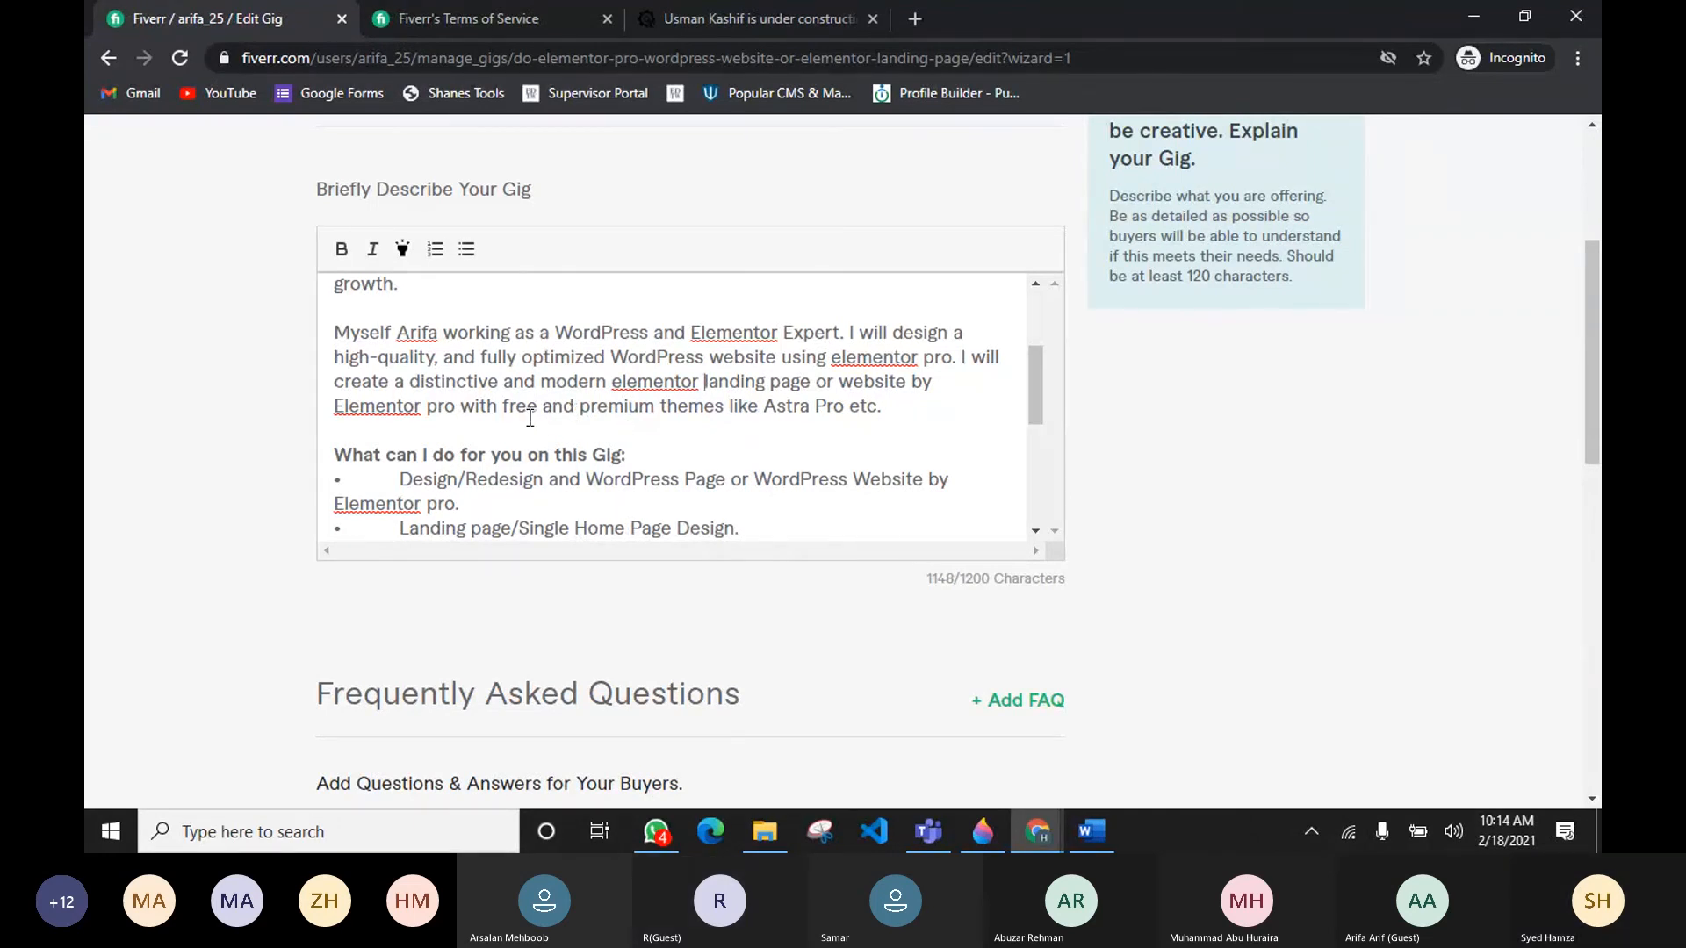
Step: Replace "and" in "free and premium themes" with "&"
double_click(560, 408)
text(&)
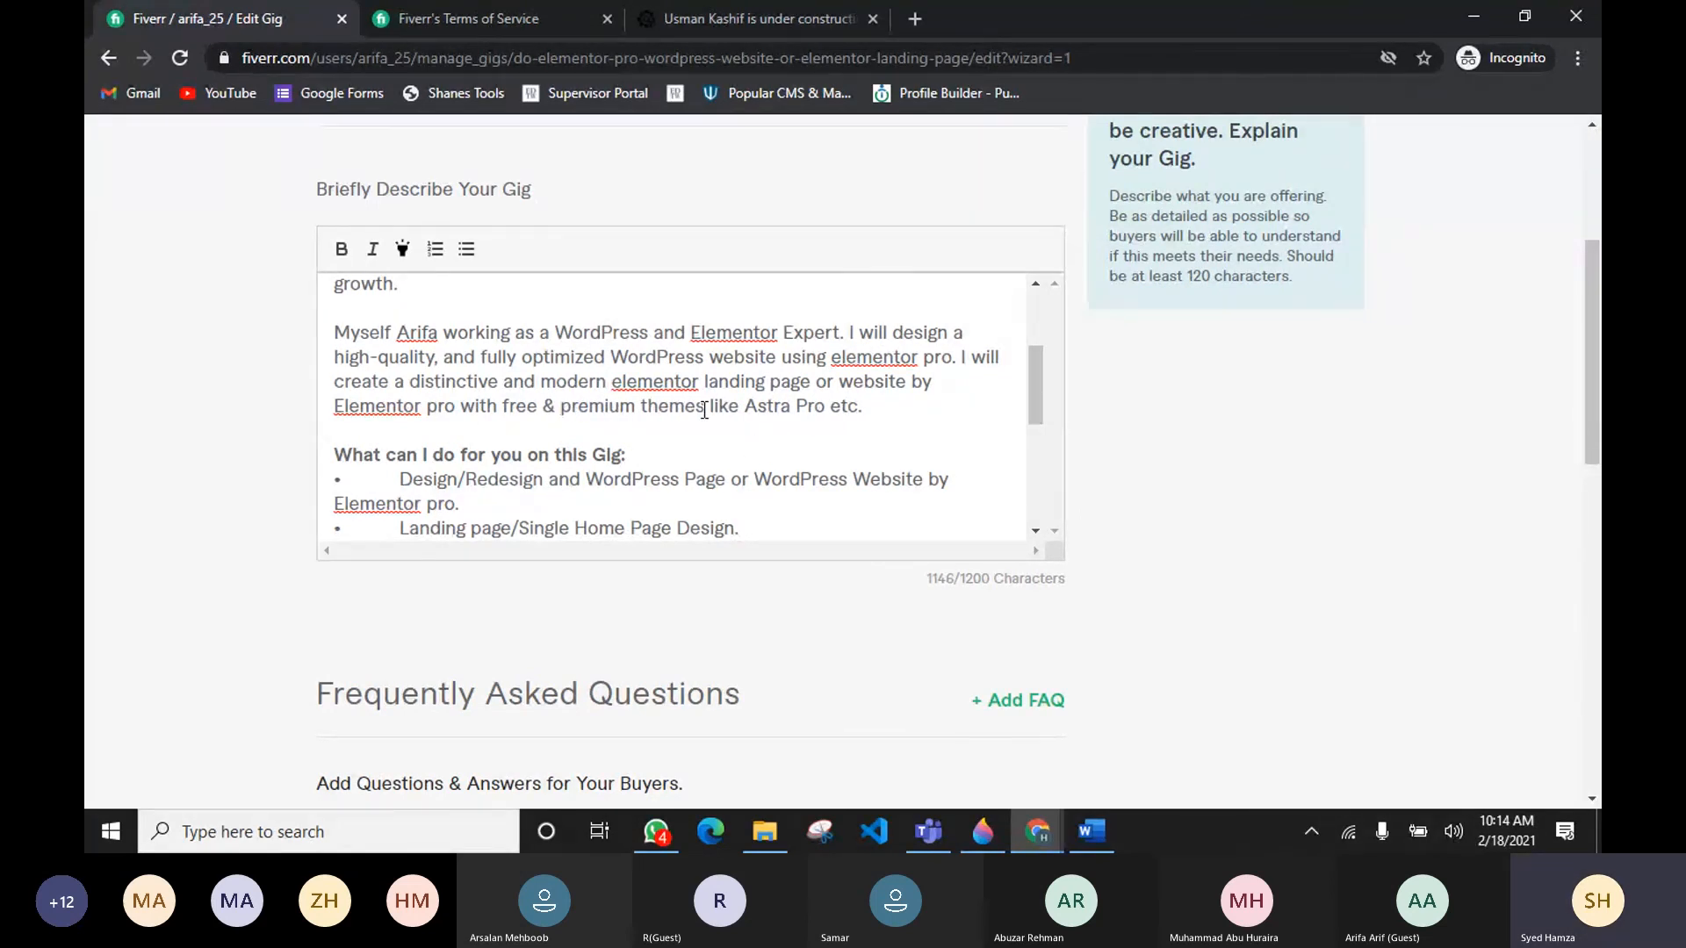
Step: Delete the word "and" from the "Design/Redesign and WordPress Page" list item
scroll(458, 378, down, 2)
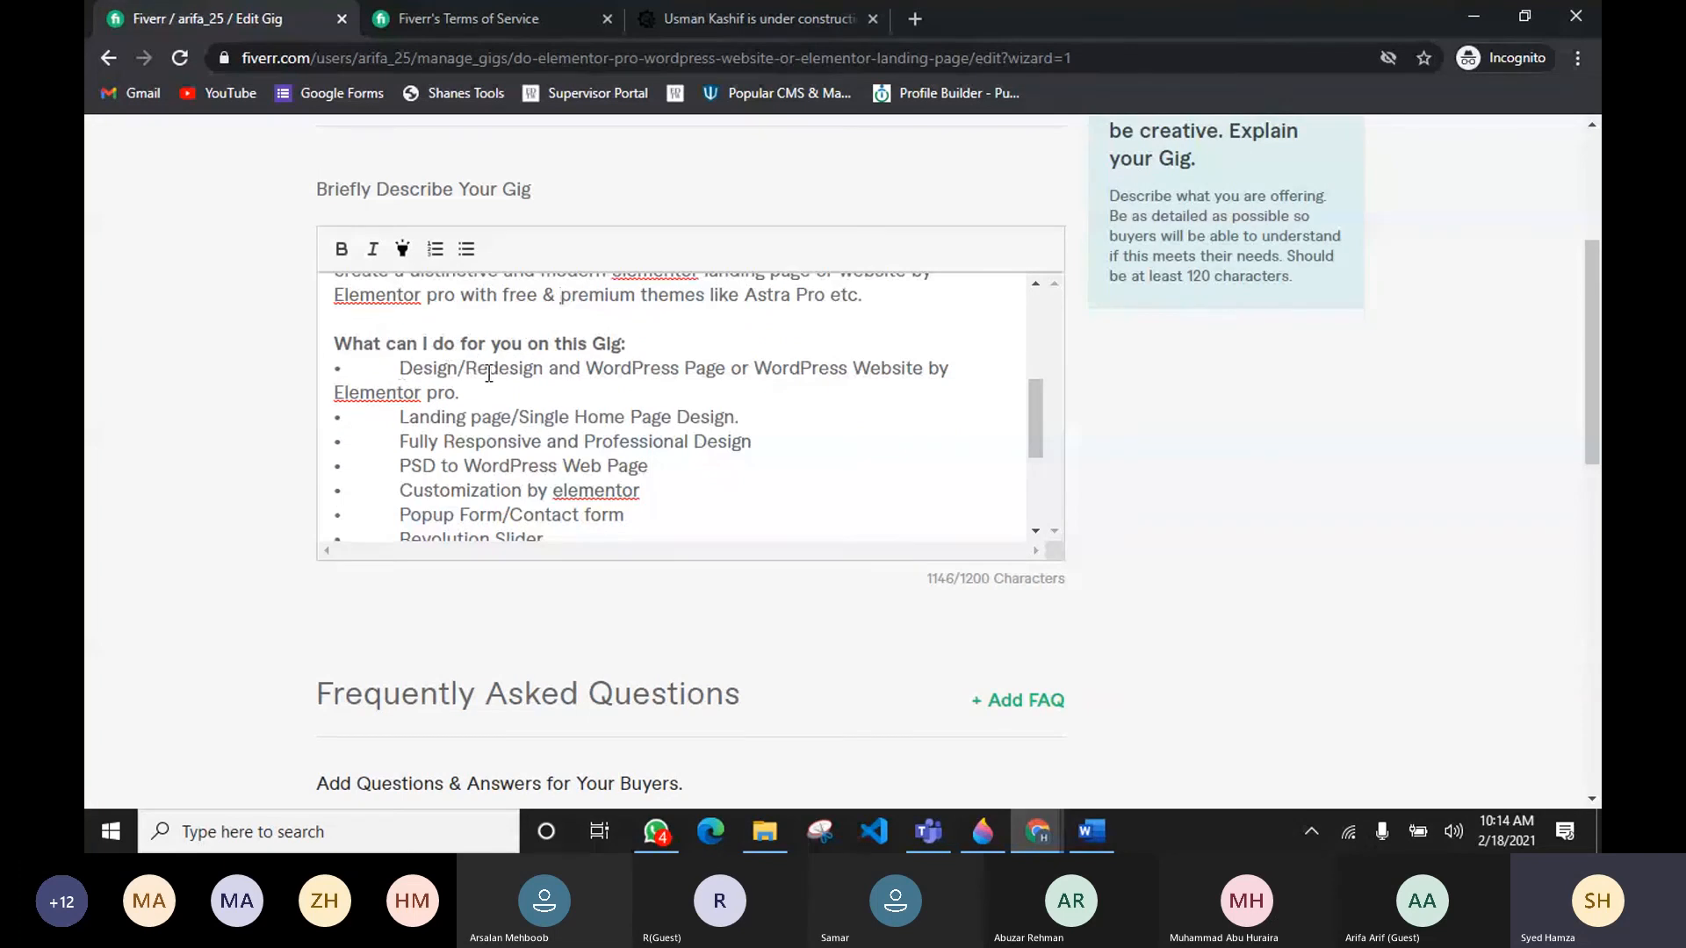
double_click(566, 369)
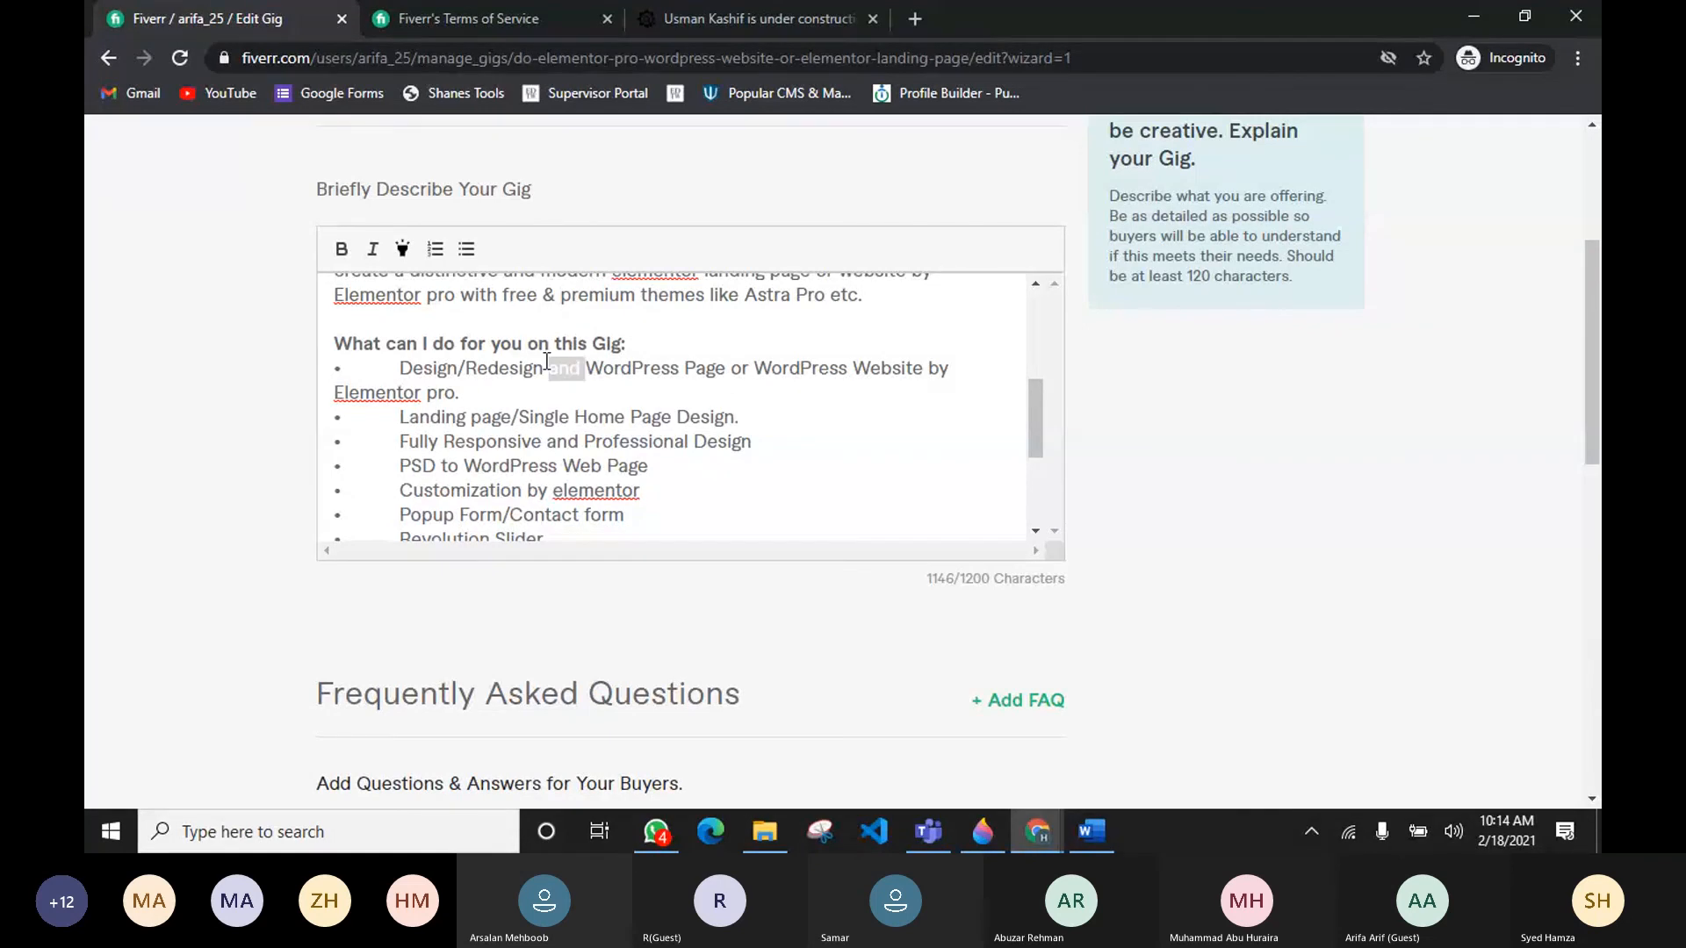
key(BackSpace)
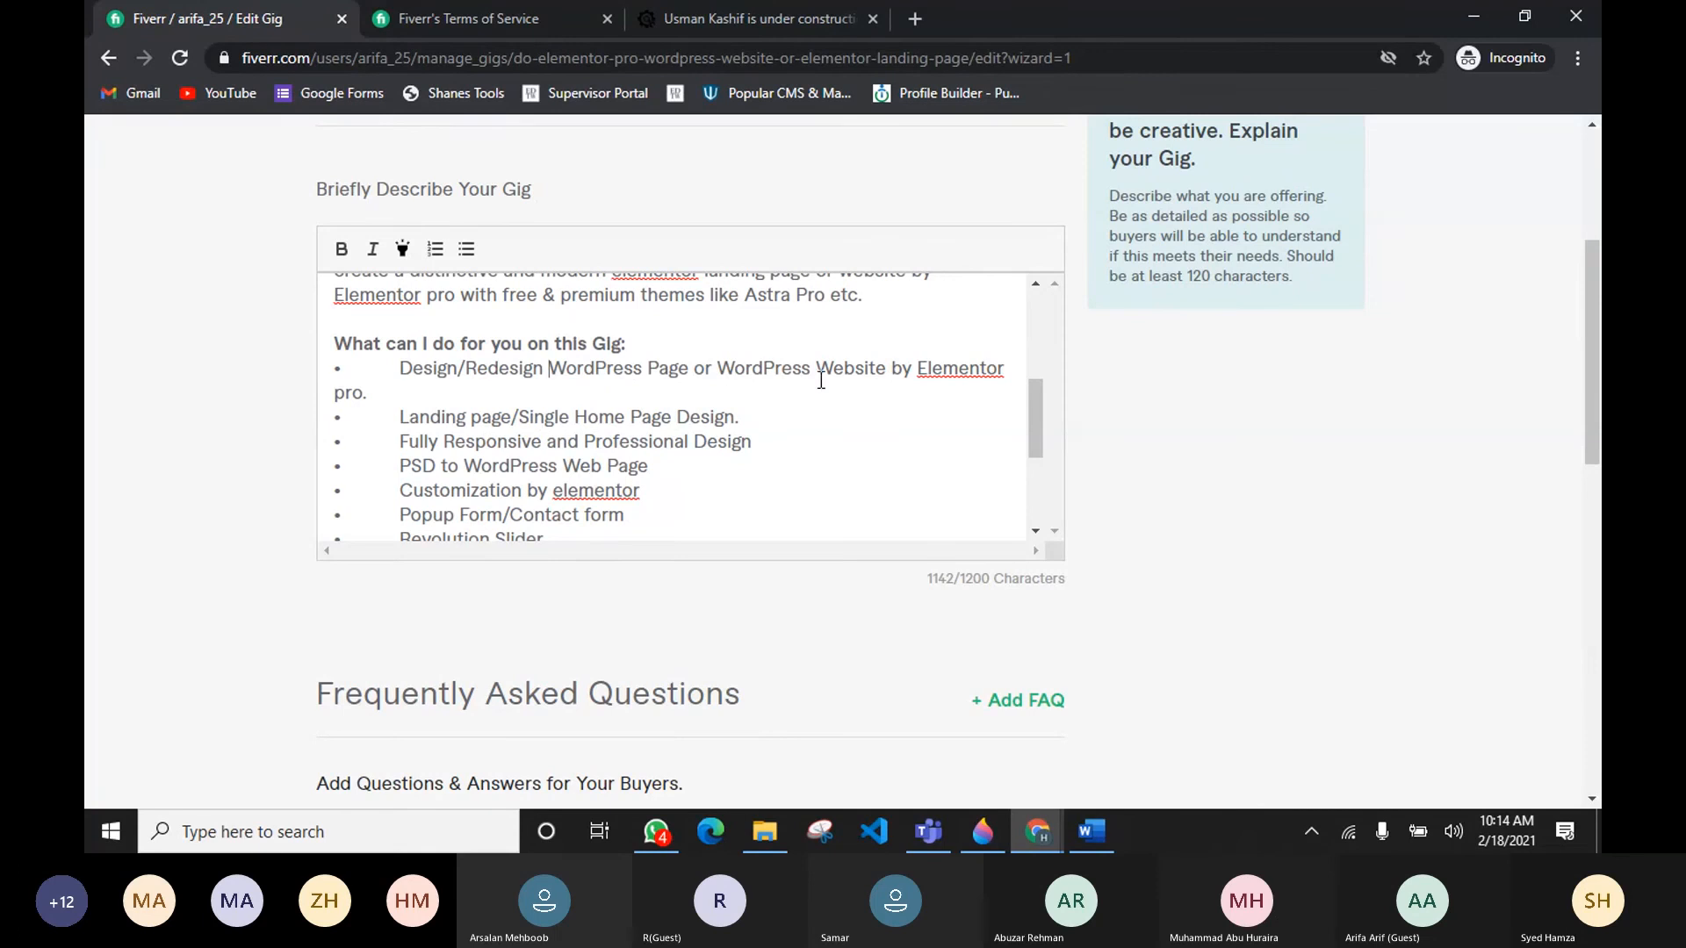
Step: Remove the bullet and indentation from the "Design/Redesign WordPress Page" line
click(397, 369)
key(BackSpace)
key(BackSpace)
key(BackSpace)
key(BackSpace)
key(BackSpace)
key(BackSpace)
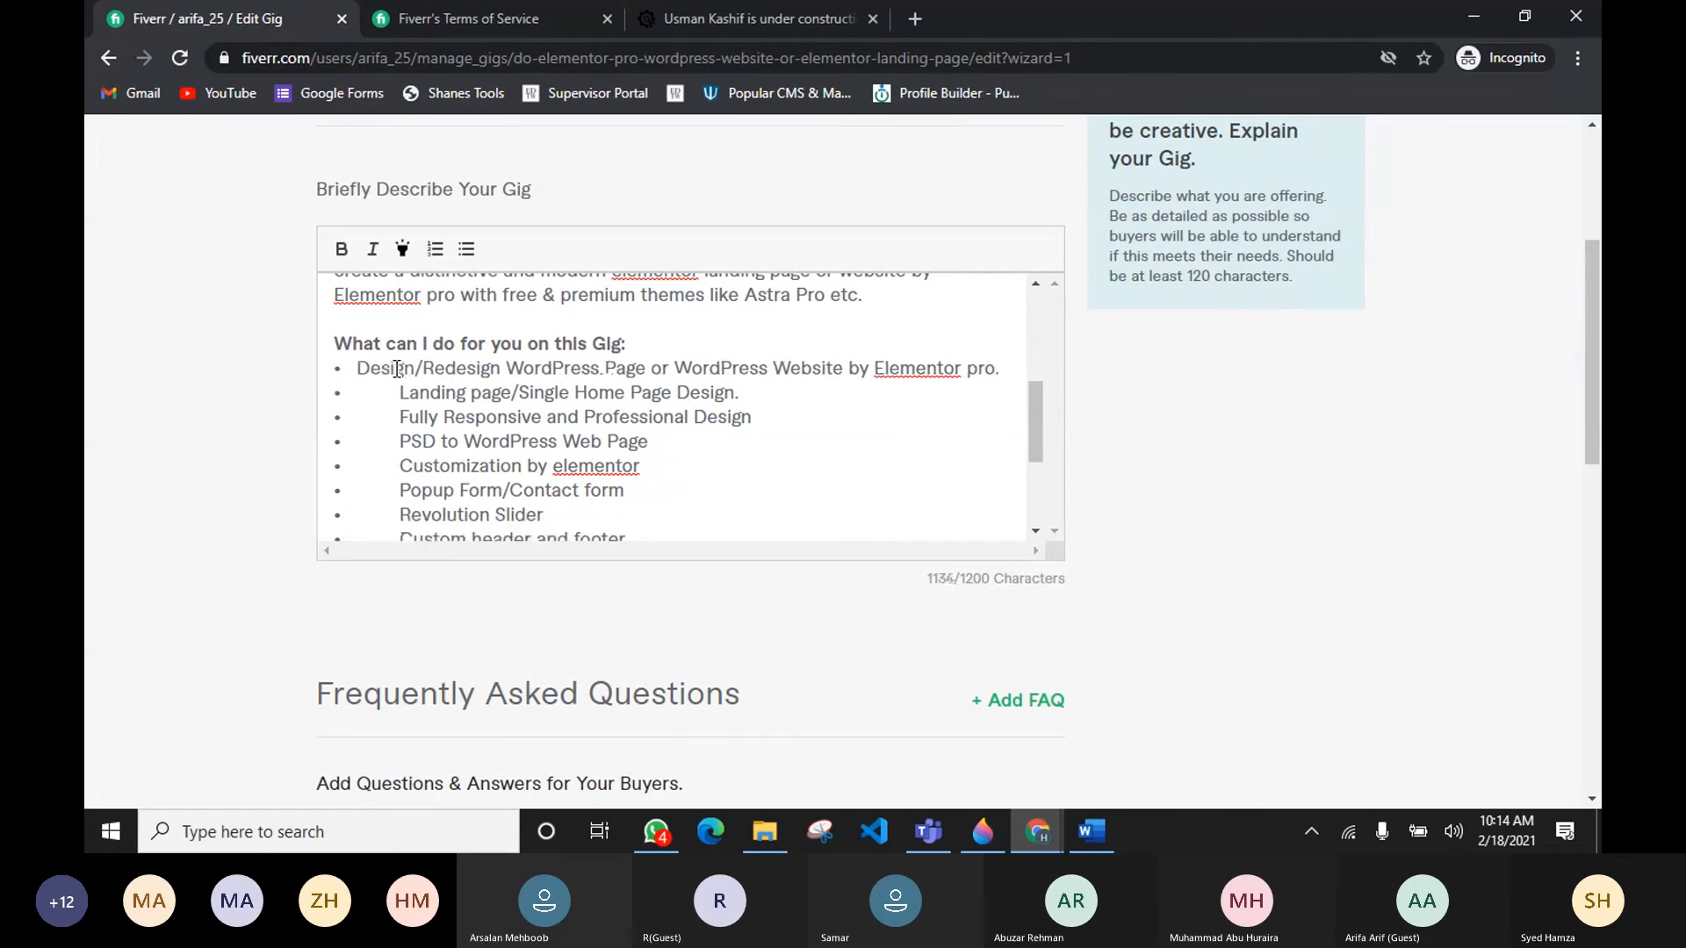
key(BackSpace)
key(BackSpace)
key(BackSpace)
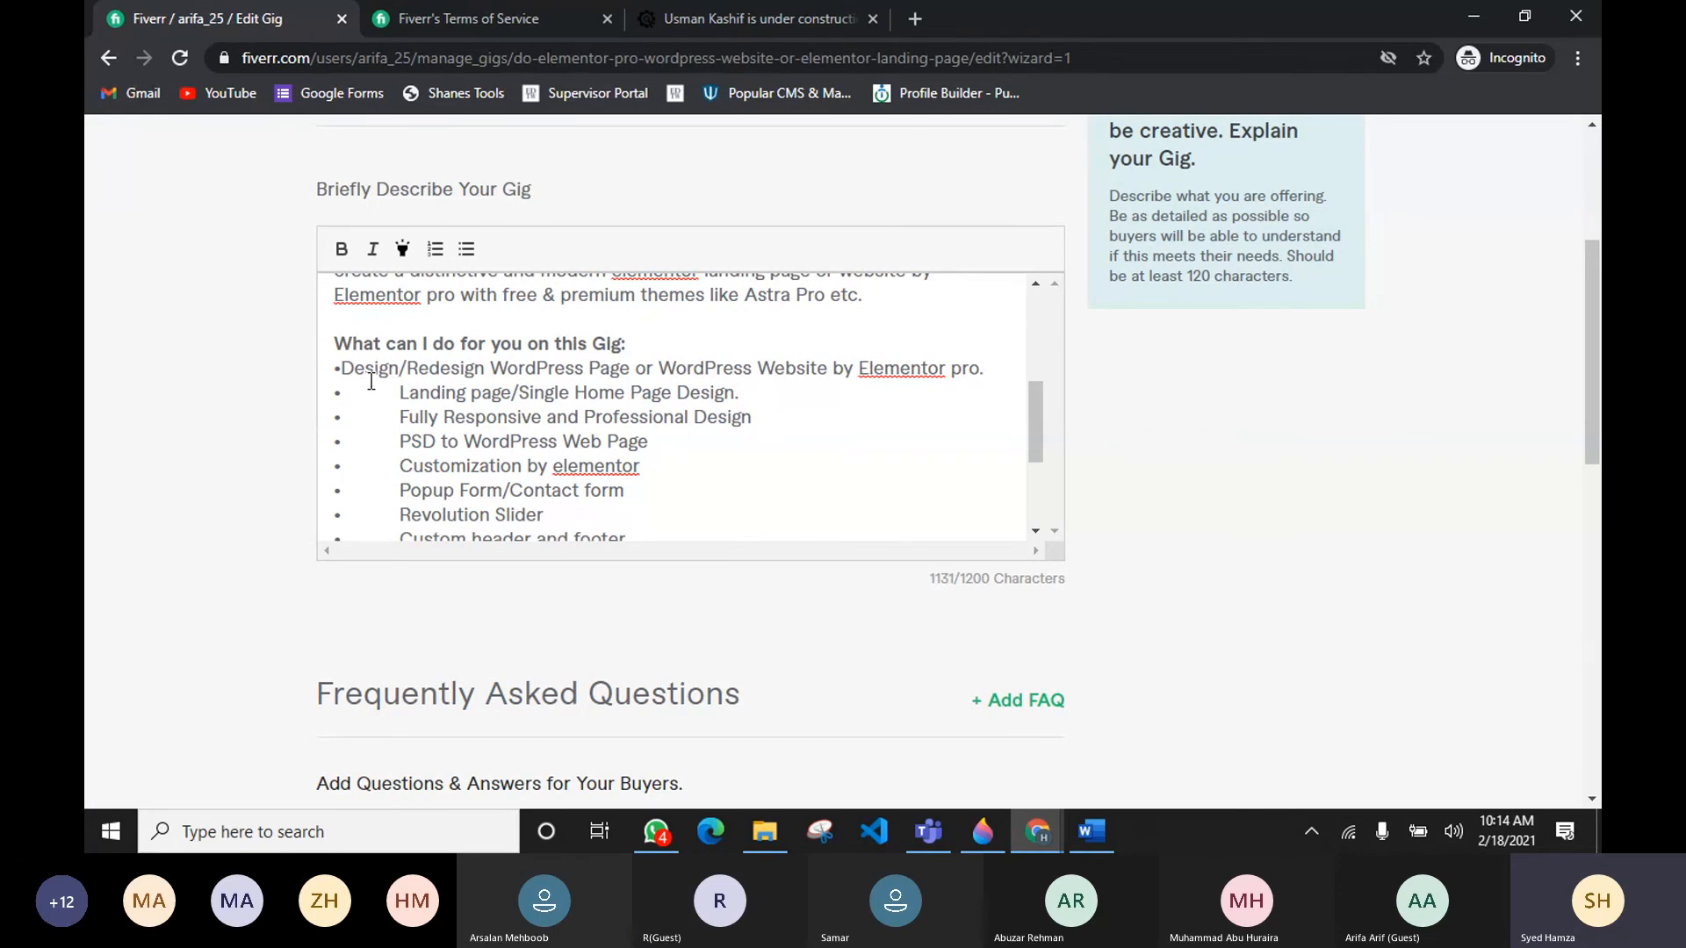
key(BackSpace)
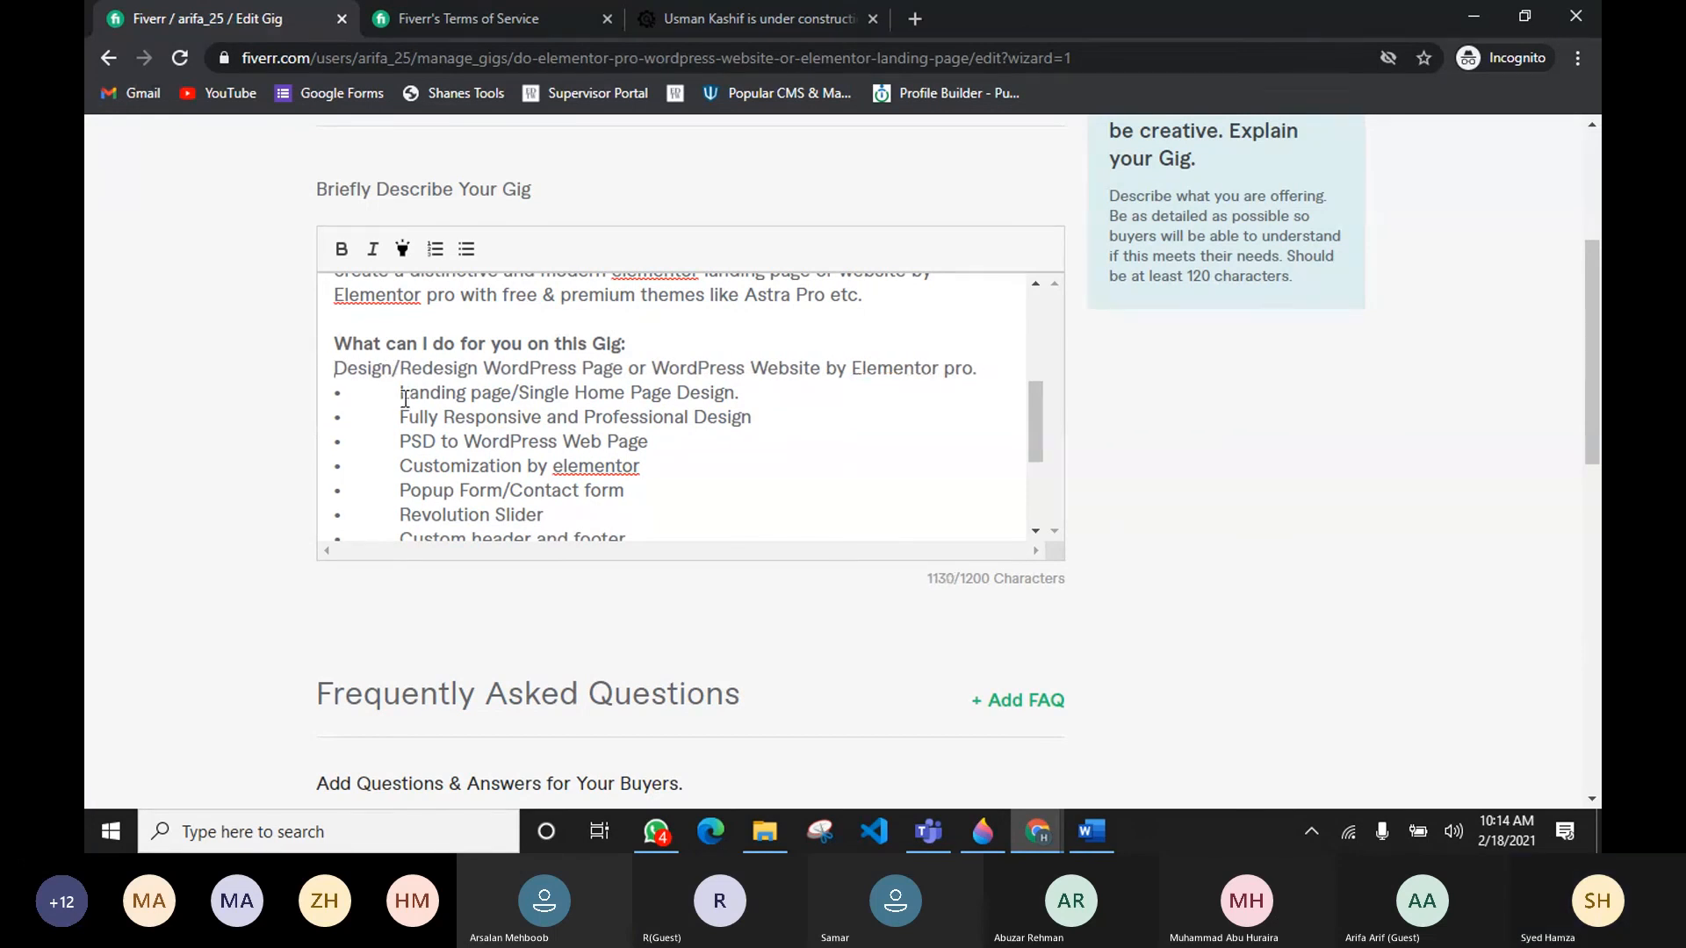
Step: Remove the bullets and indentation from the Landing page through Popup Form/Contact form lines
drag(399, 395, 335, 395)
key(BackSpace)
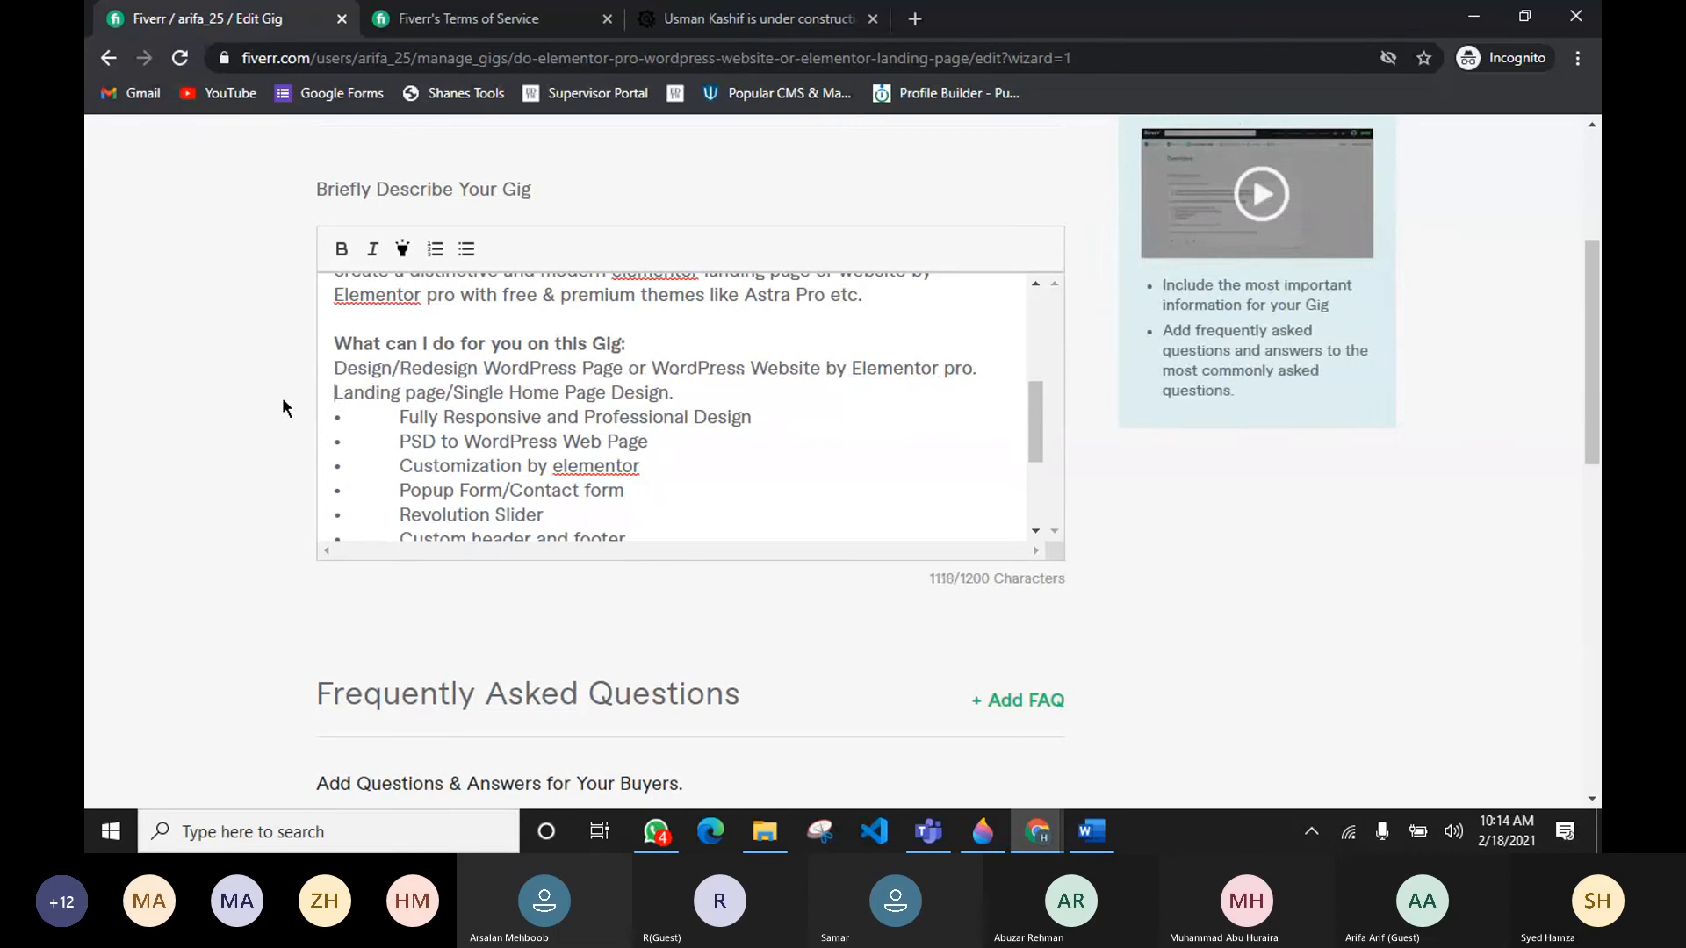
drag(399, 418, 302, 416)
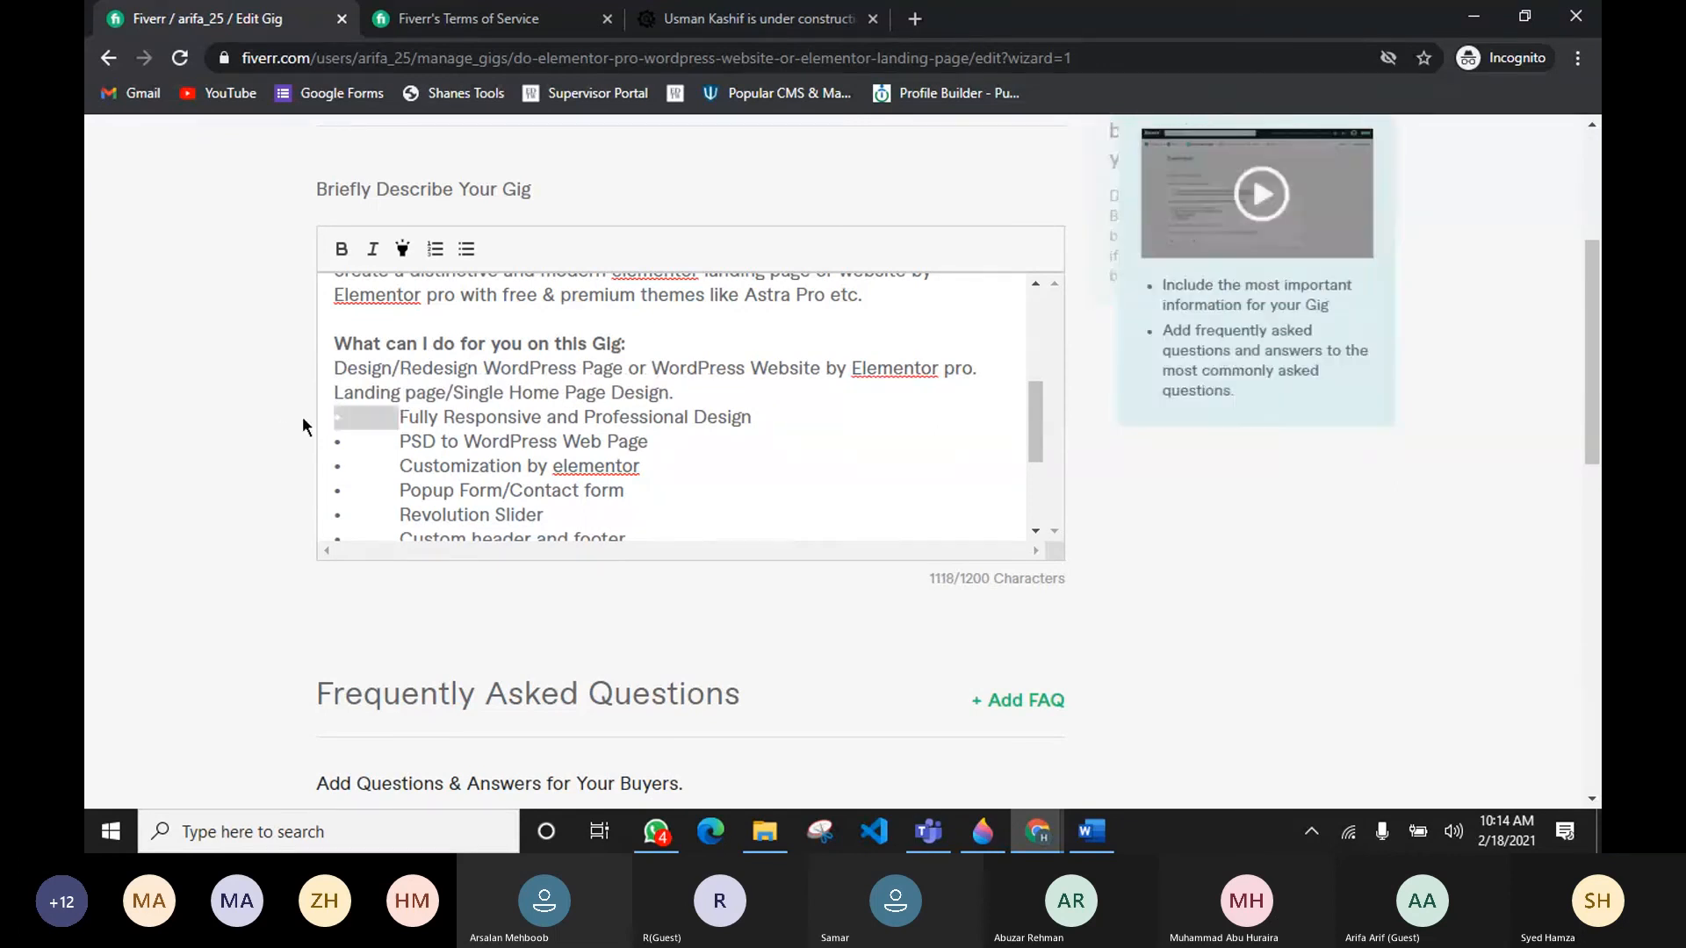
key(BackSpace)
drag(399, 442, 297, 450)
key(BackSpace)
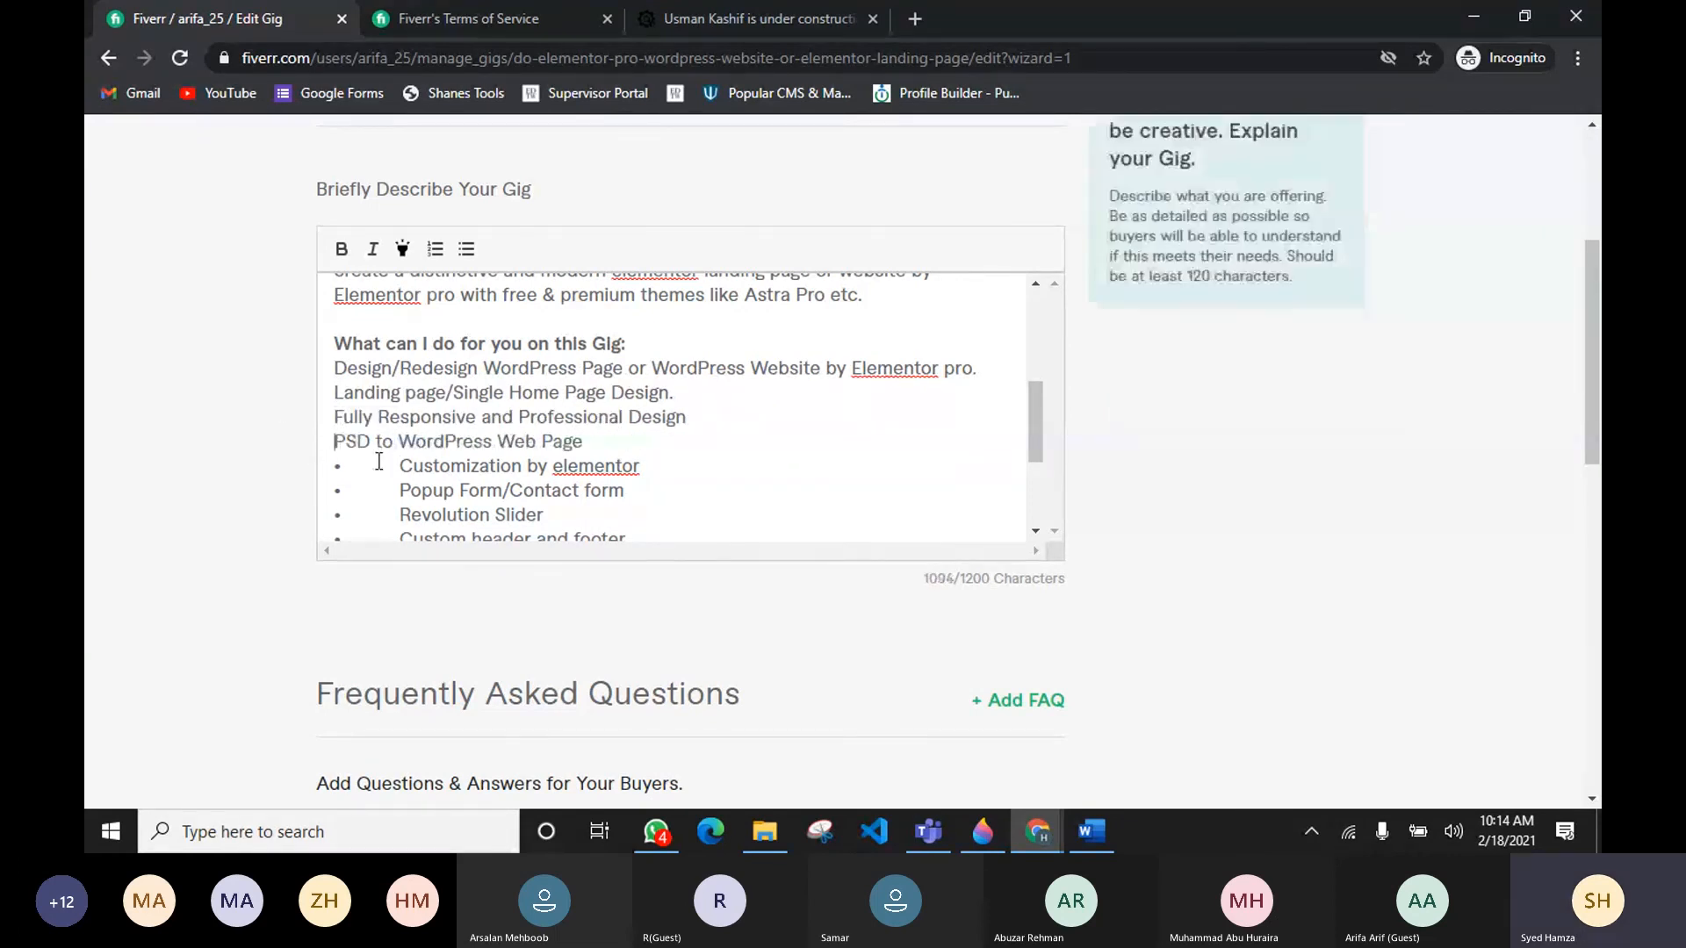
drag(400, 466, 337, 490)
key(BackSpace)
Step: Remove the bullets and indentation from the Revolution Slider through Provide extra features lines
key(BackSpace)
scroll(390, 404, down, 2)
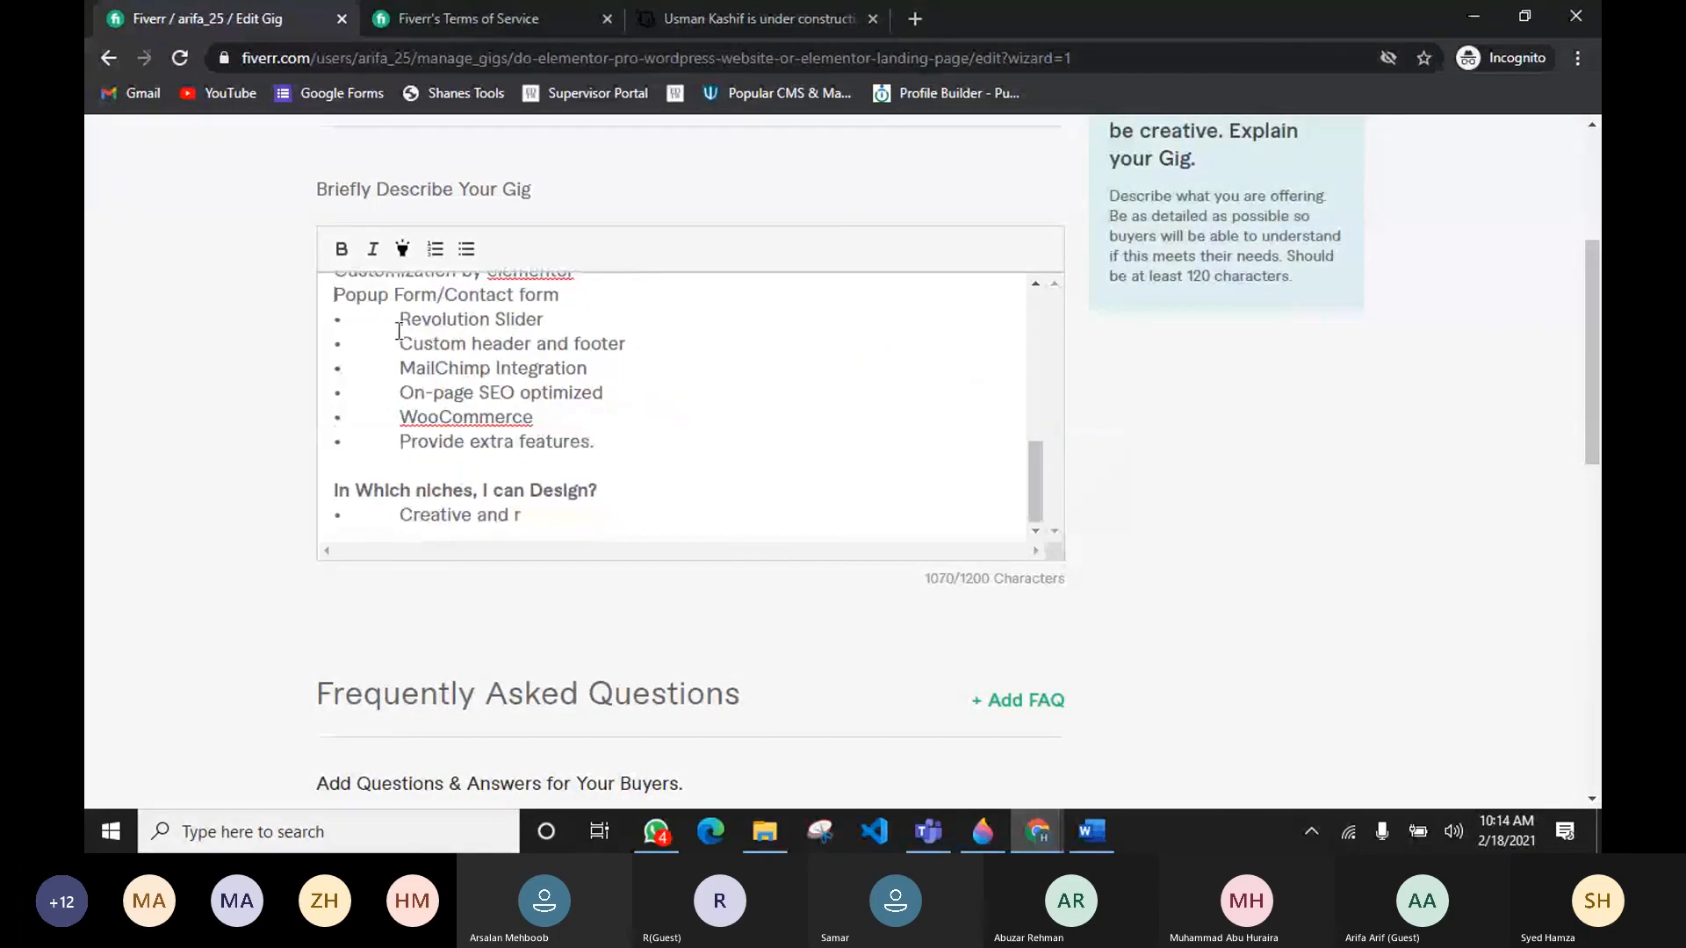
drag(402, 318, 309, 436)
key(BackSpace)
key(BackSpace)
key(BackSpace)
key(BackSpace)
key(BackSpace)
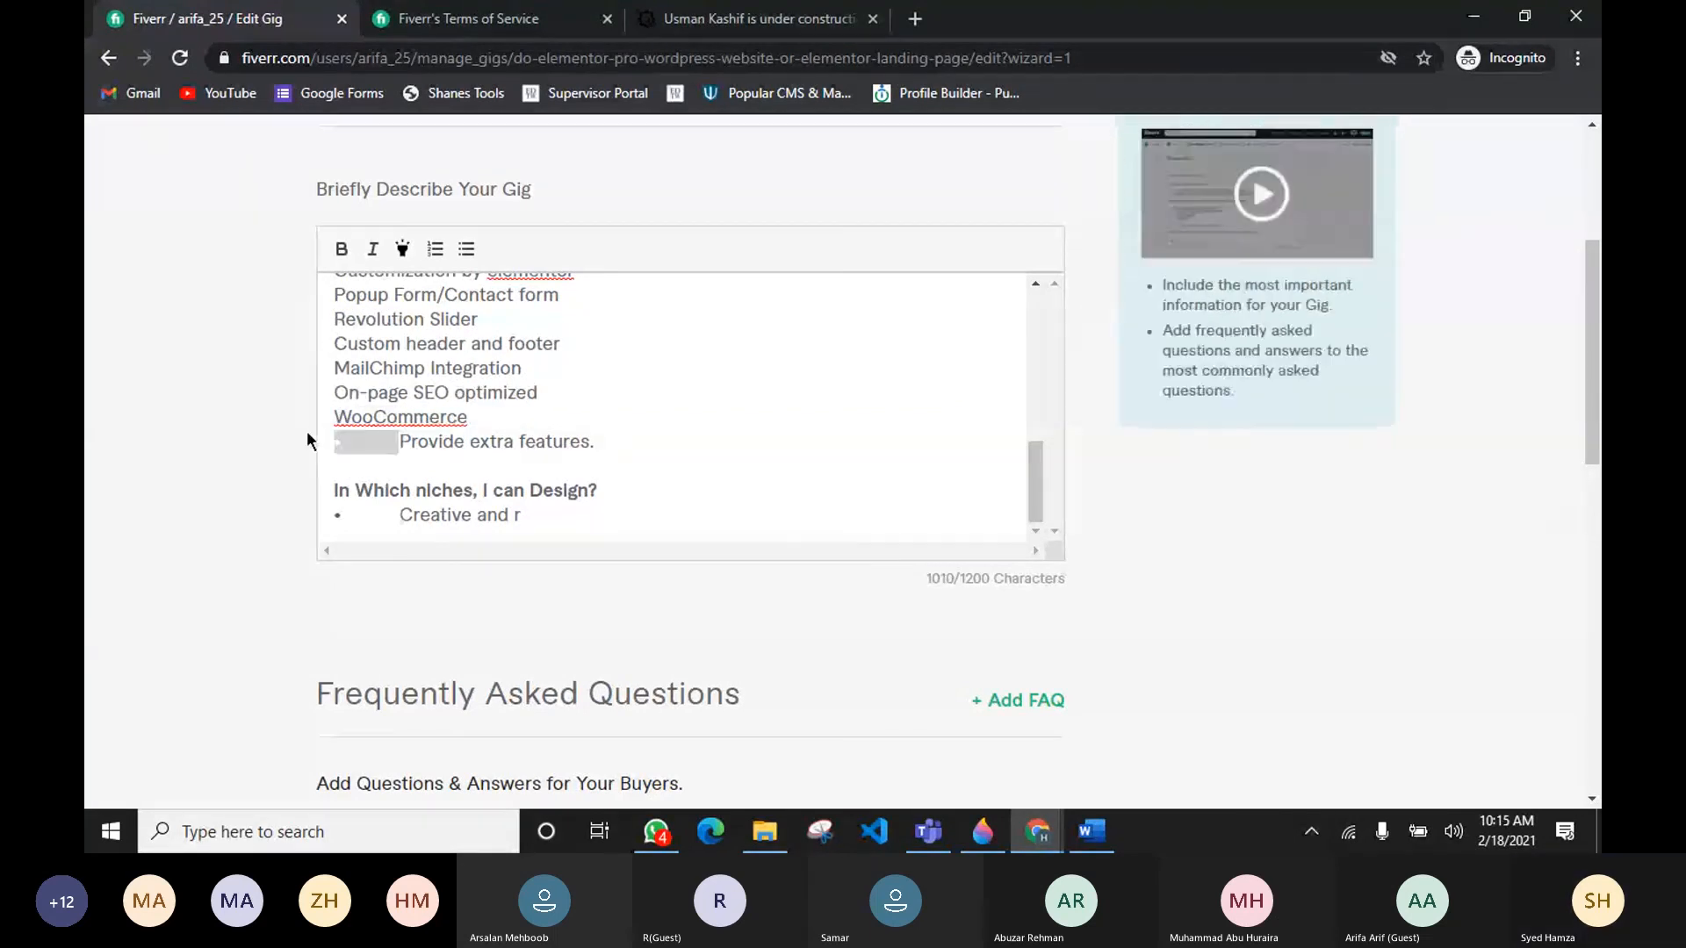
key(BackSpace)
Step: Replace the services section with the pasted services and niches sections from the research document
drag(522, 442, 349, 373)
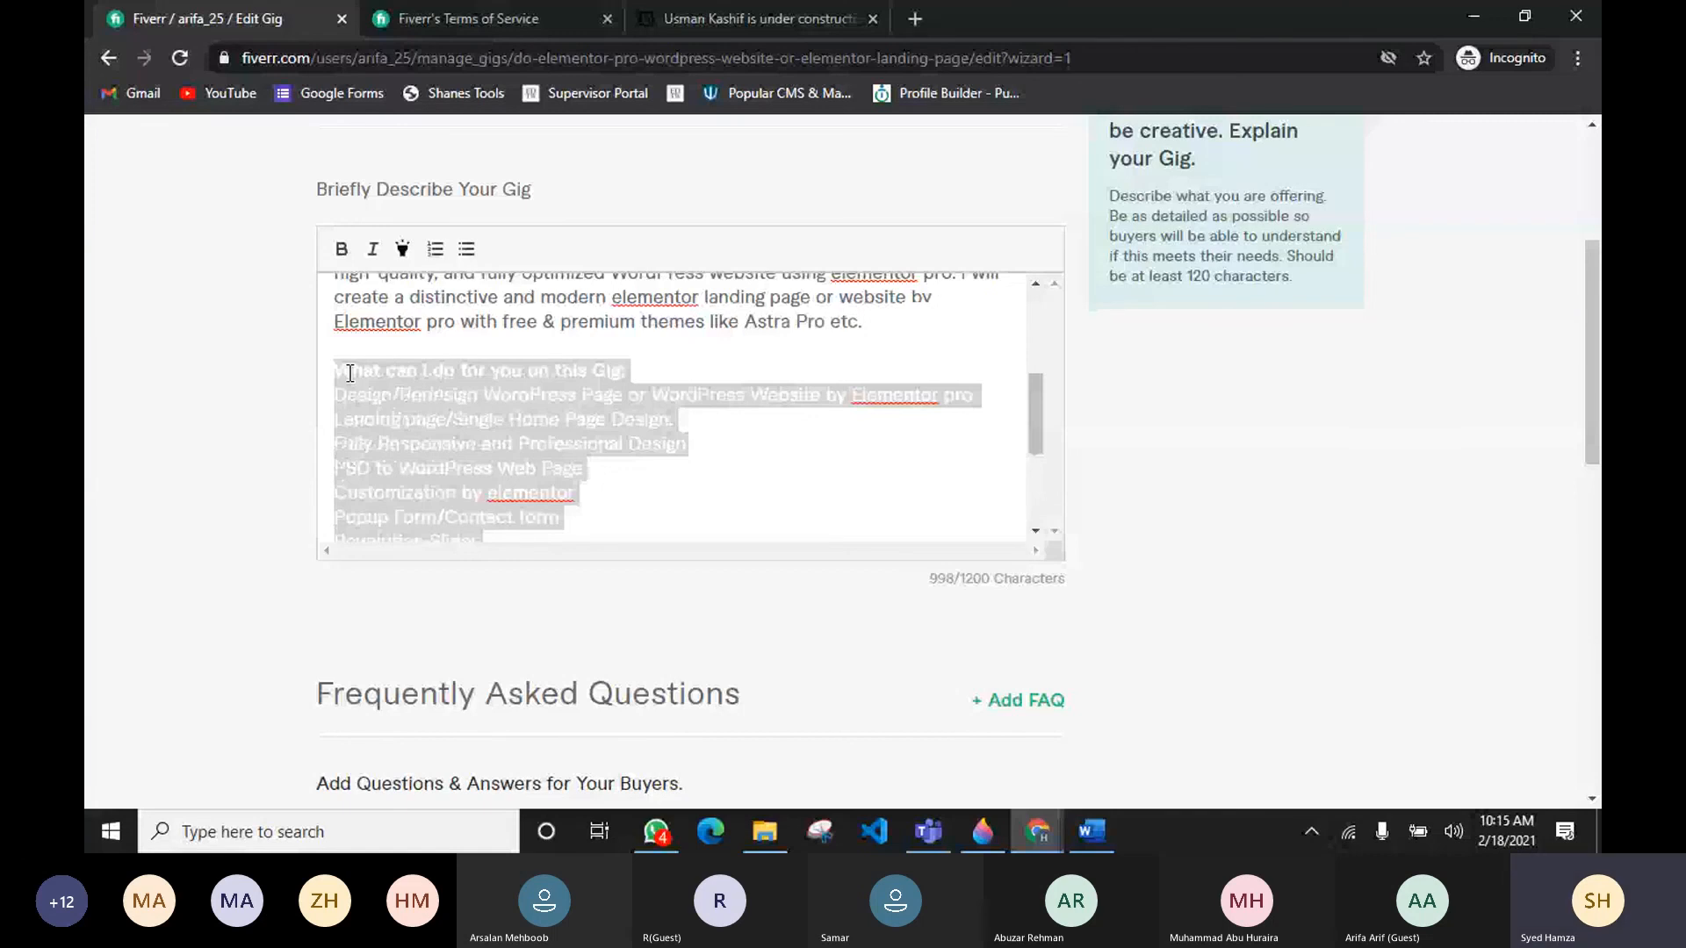
key(ctrl+v)
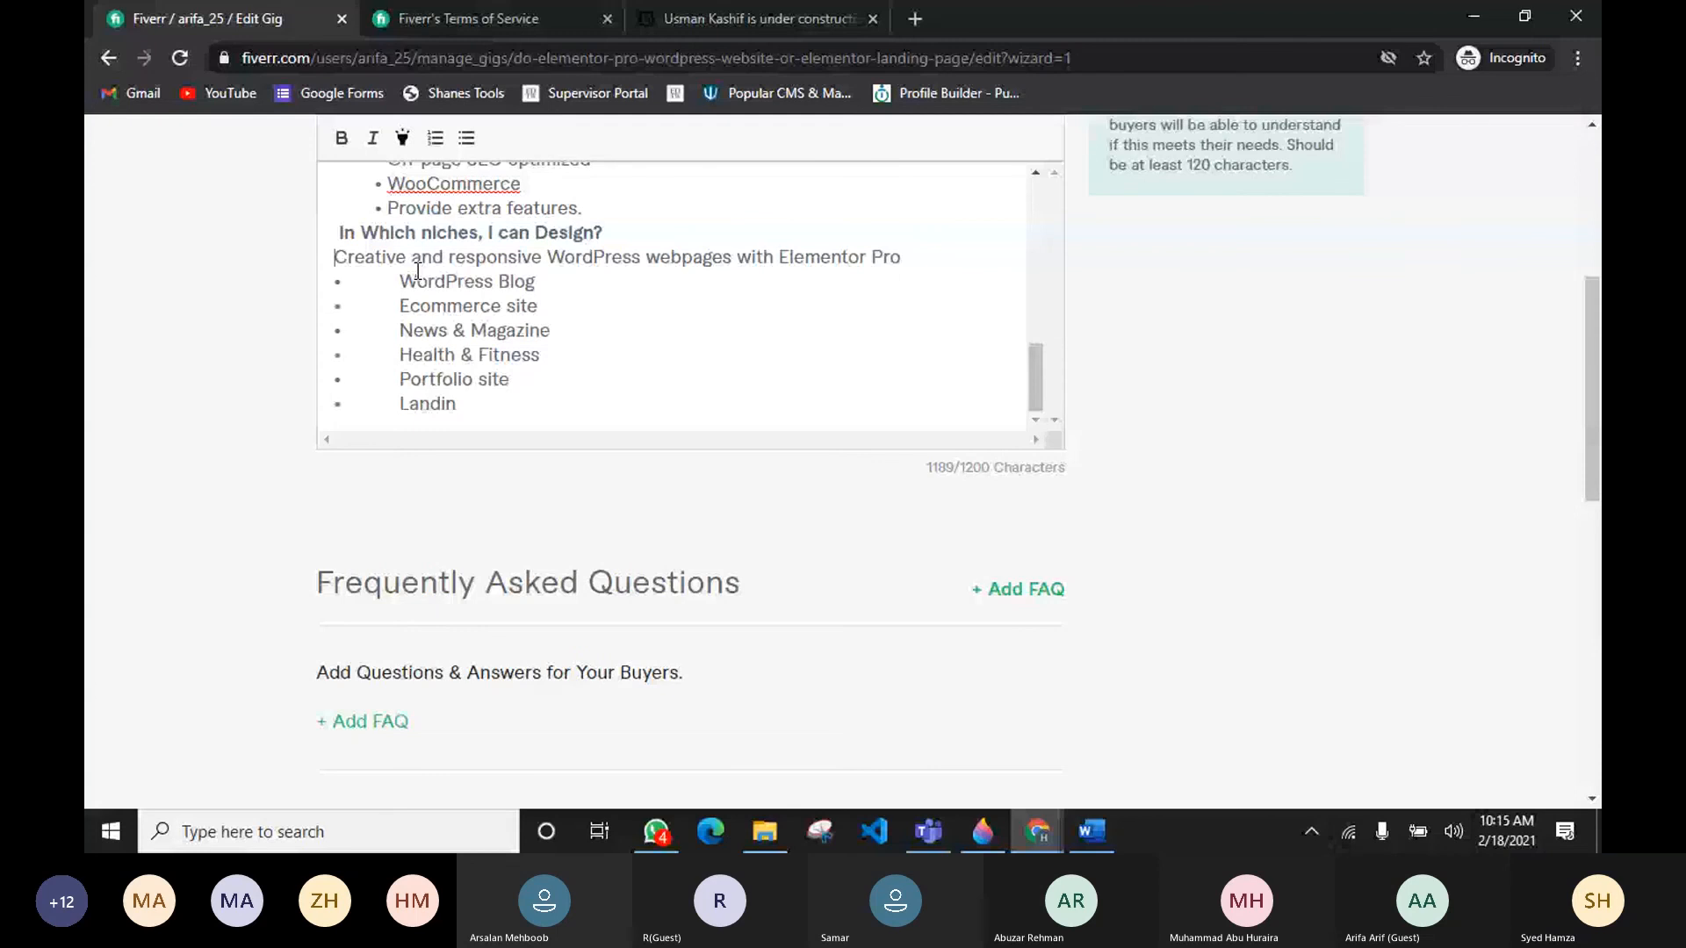
Step: Remove the bullets and indentation from the niche lines WordPress Blog through Landin
drag(400, 282, 325, 284)
key(BackSpace)
drag(400, 306, 323, 310)
key(BackSpace)
mouse_move(401, 332)
mouse_down()
mouse_move(321, 336)
mouse_move(327, 406)
mouse_up()
key(BackSpace)
key(BackSpace)
key(BackSpace)
Step: Delete the word "site" from both "Portfolio site" and "Ecommerce site"
key(BackSpace)
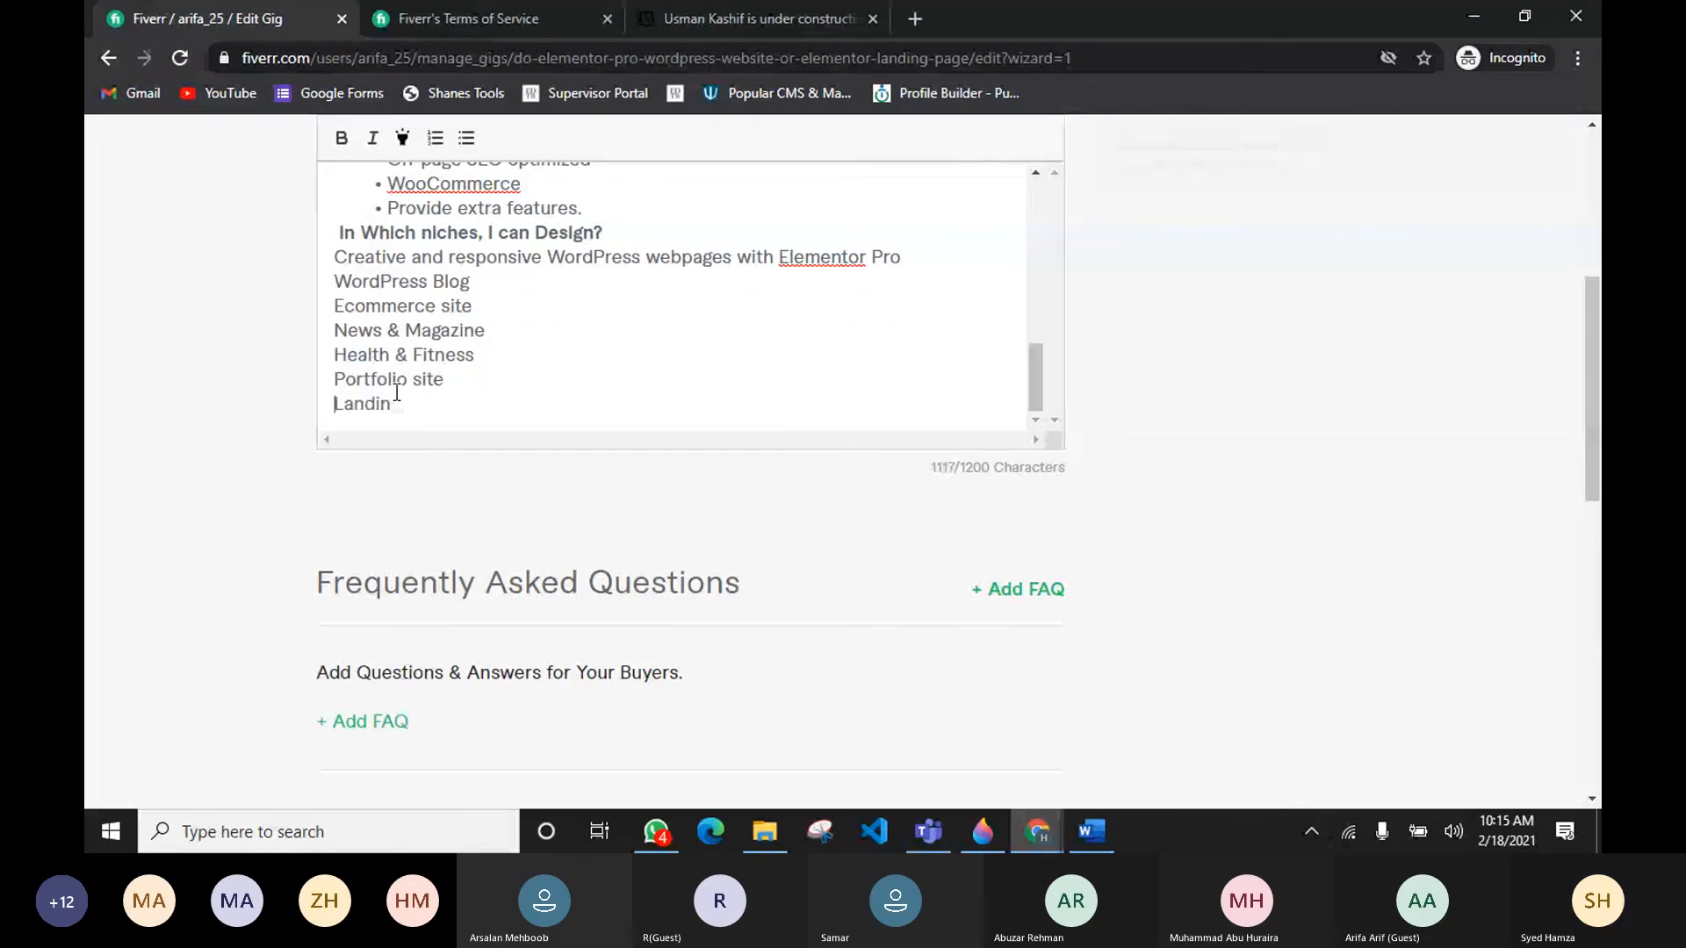
drag(444, 380, 407, 379)
key(BackSpace)
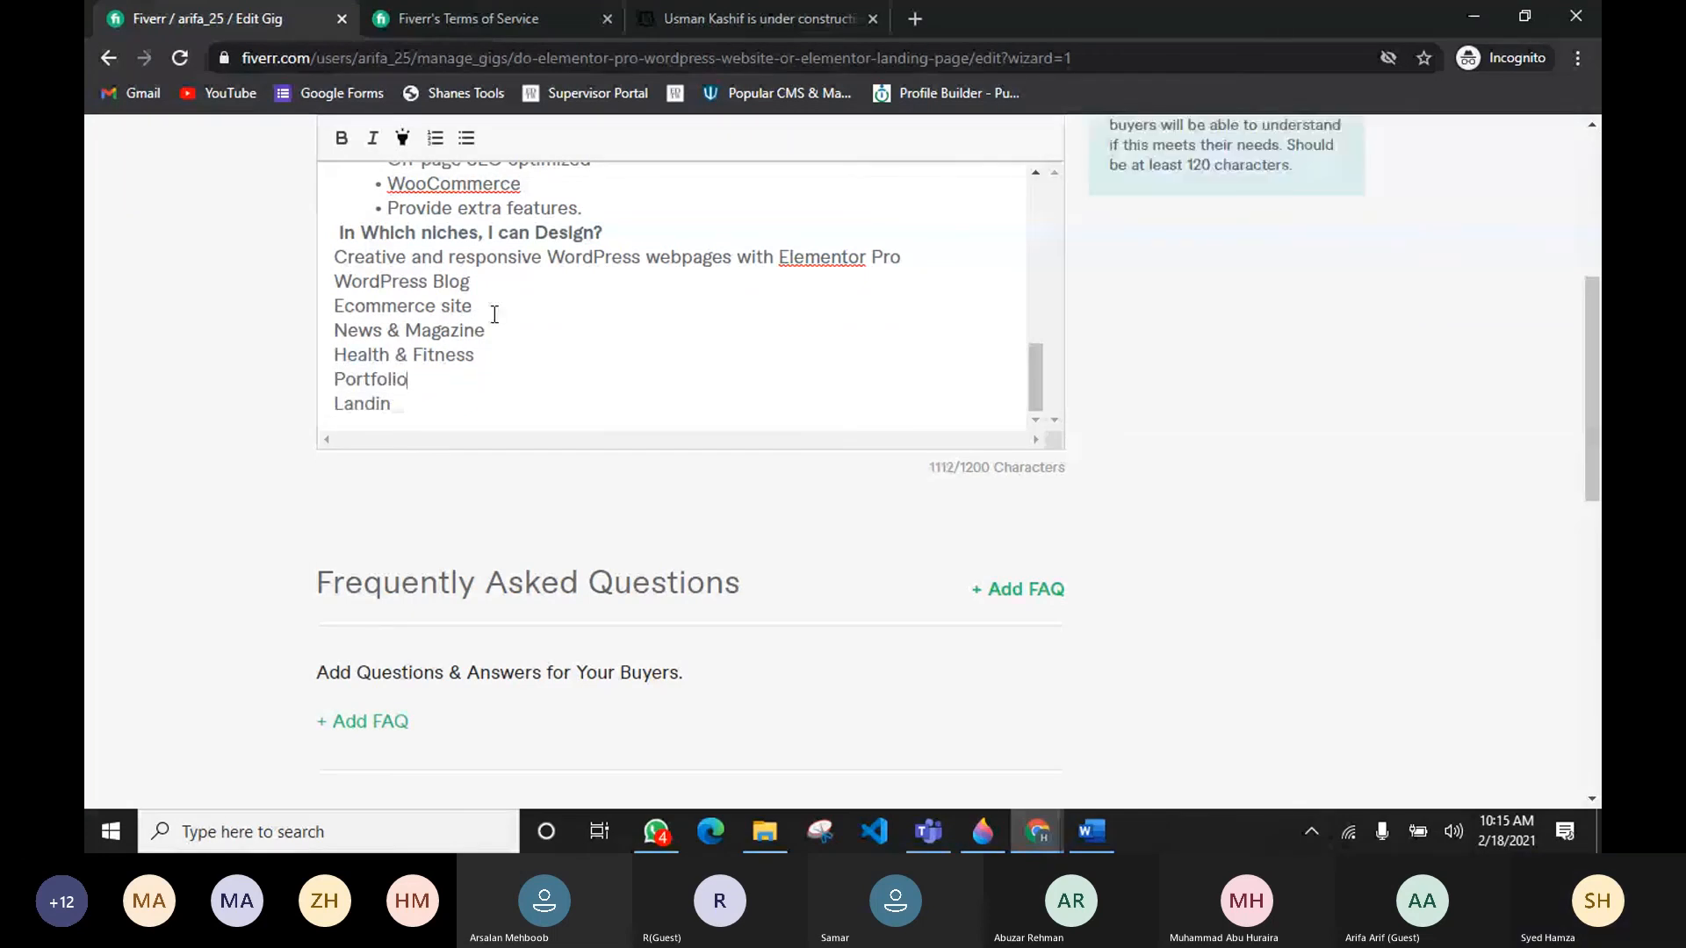
drag(473, 306, 439, 303)
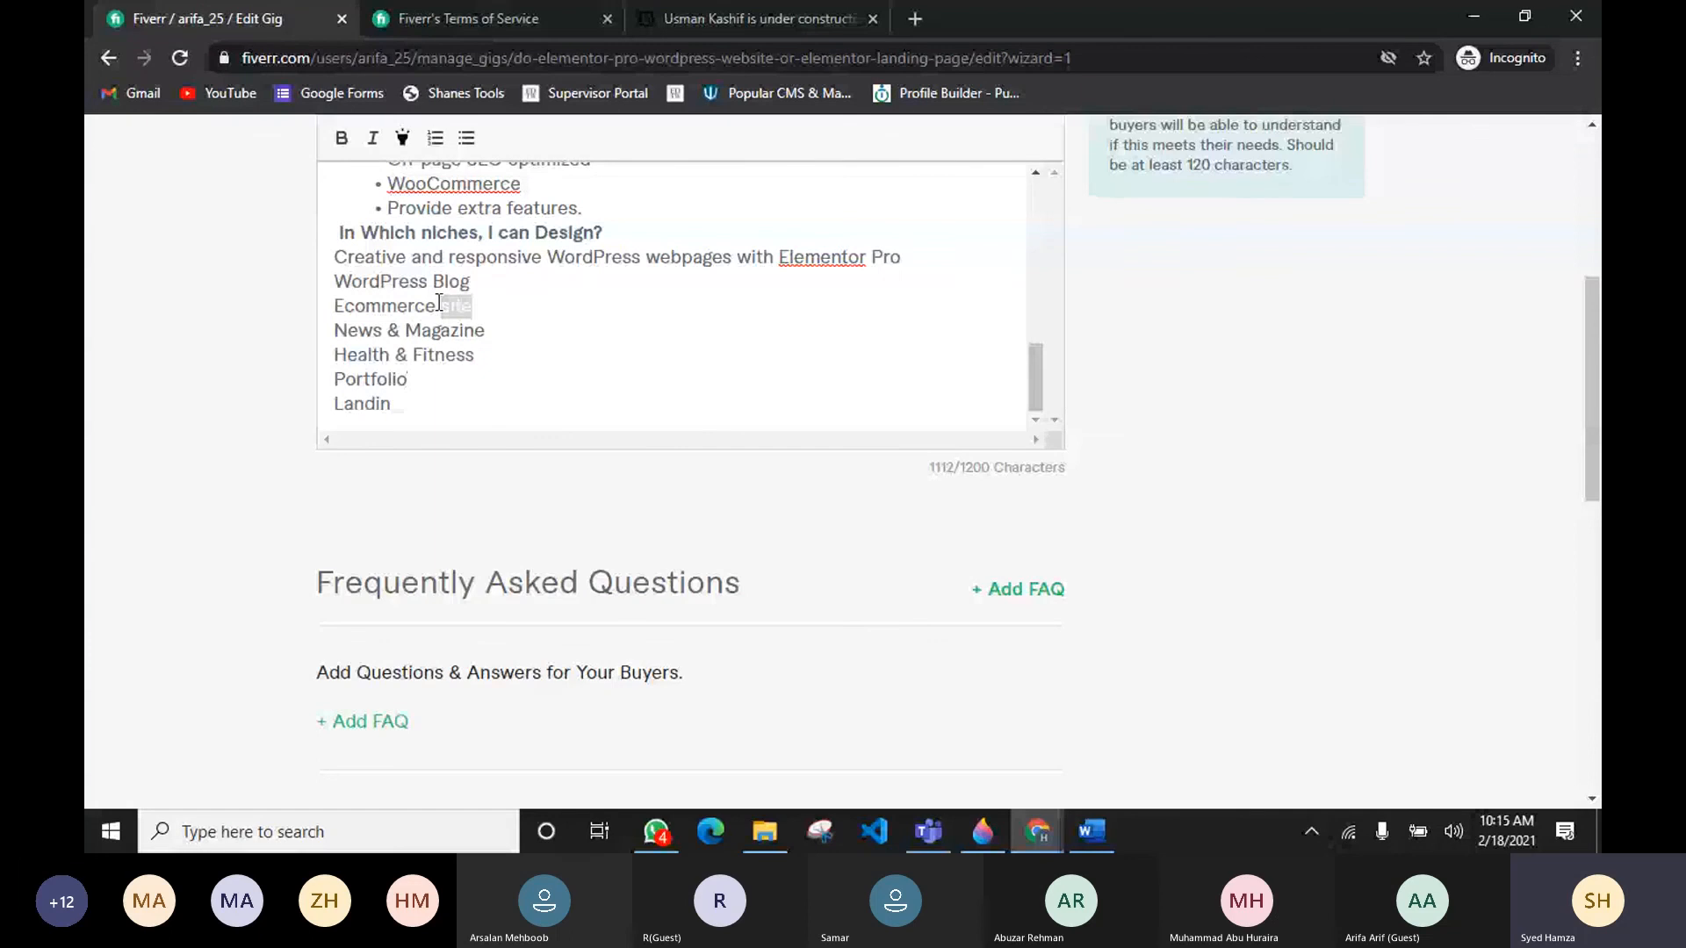
key(BackSpace)
Step: Copy the closing "If you have any question..." paragraph from the research document and paste it after the niches list
key(alt+Tab)
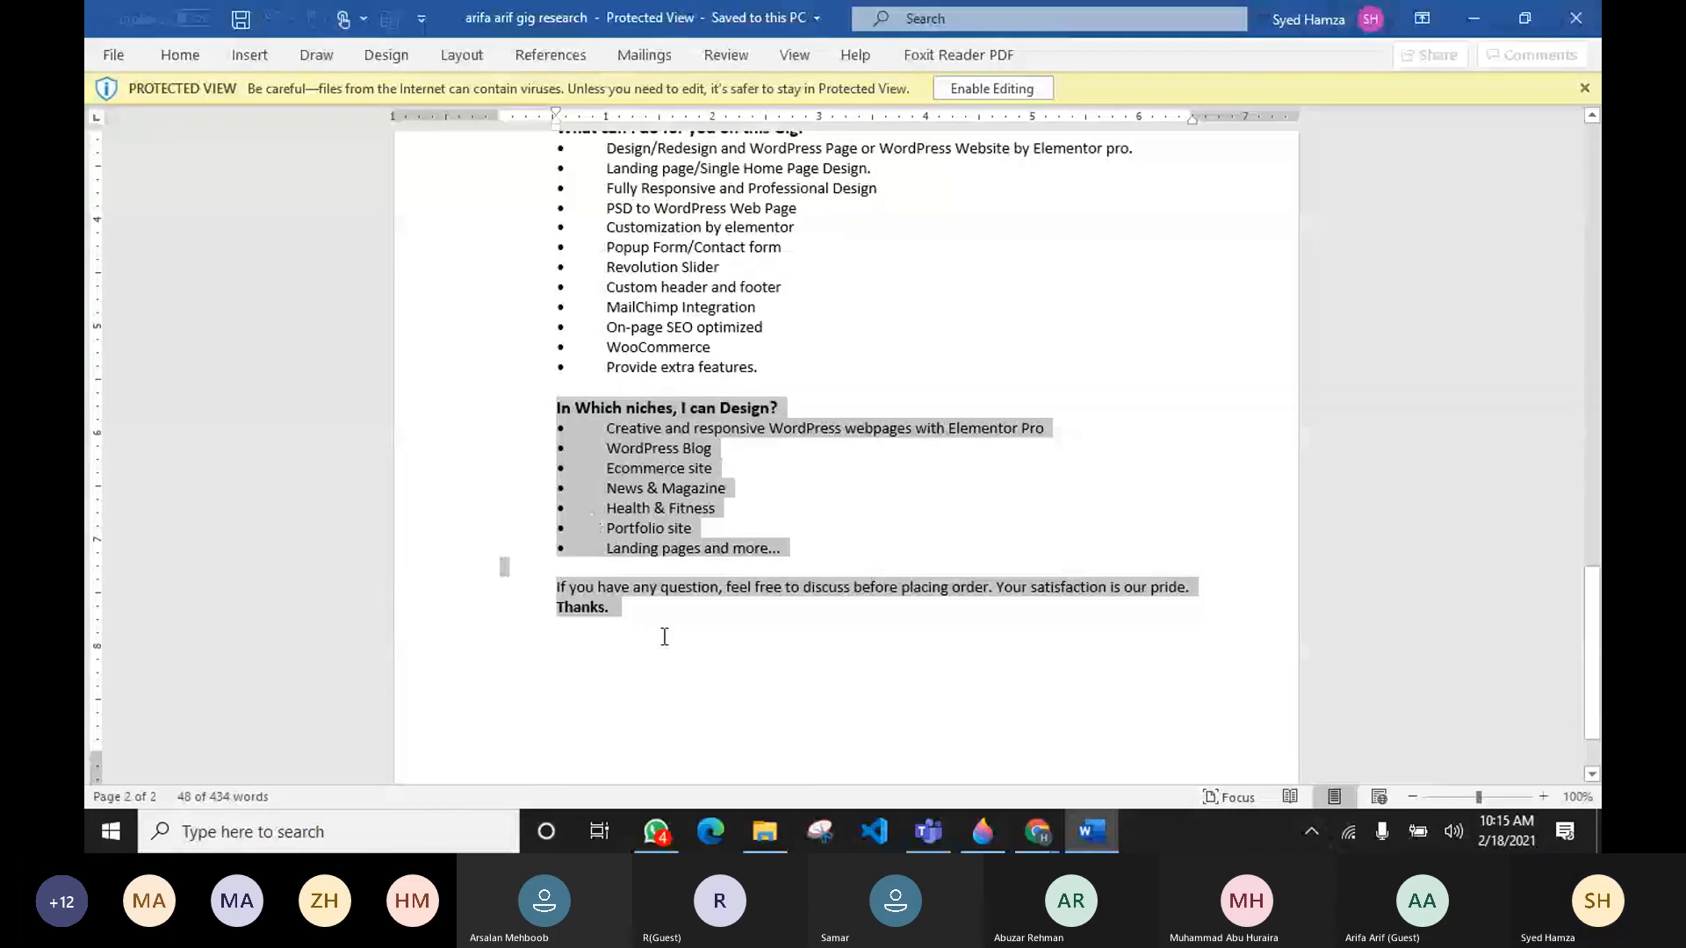
drag(665, 636, 553, 602)
key(ctrl+c)
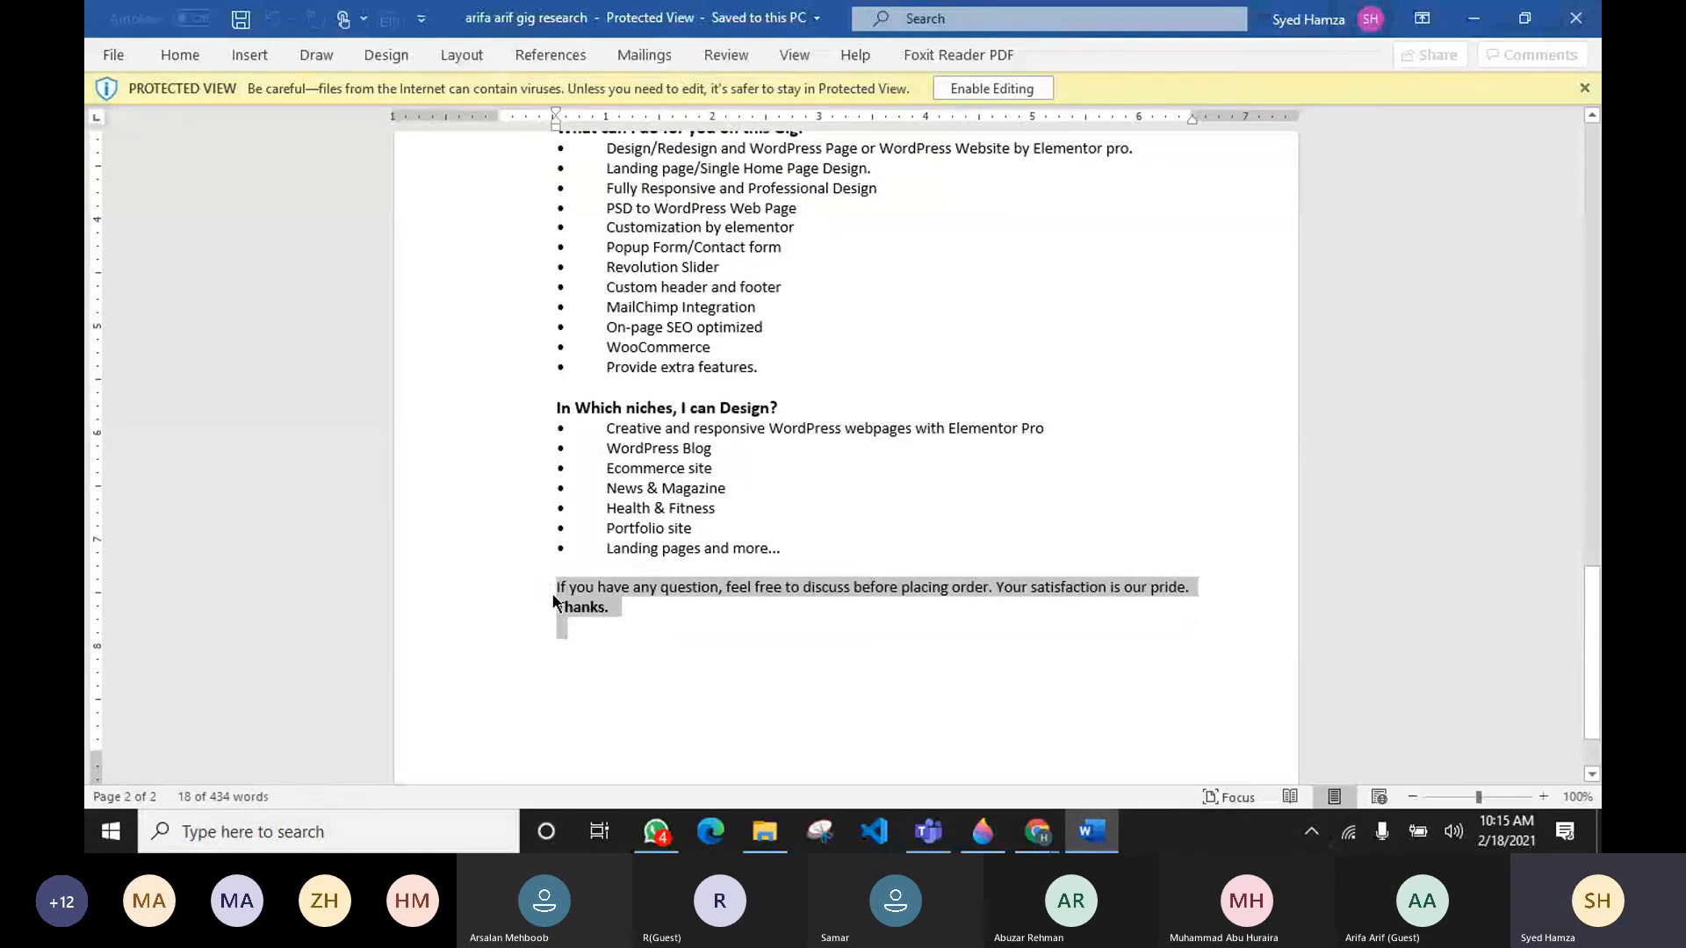
key(alt+Tab)
click(471, 415)
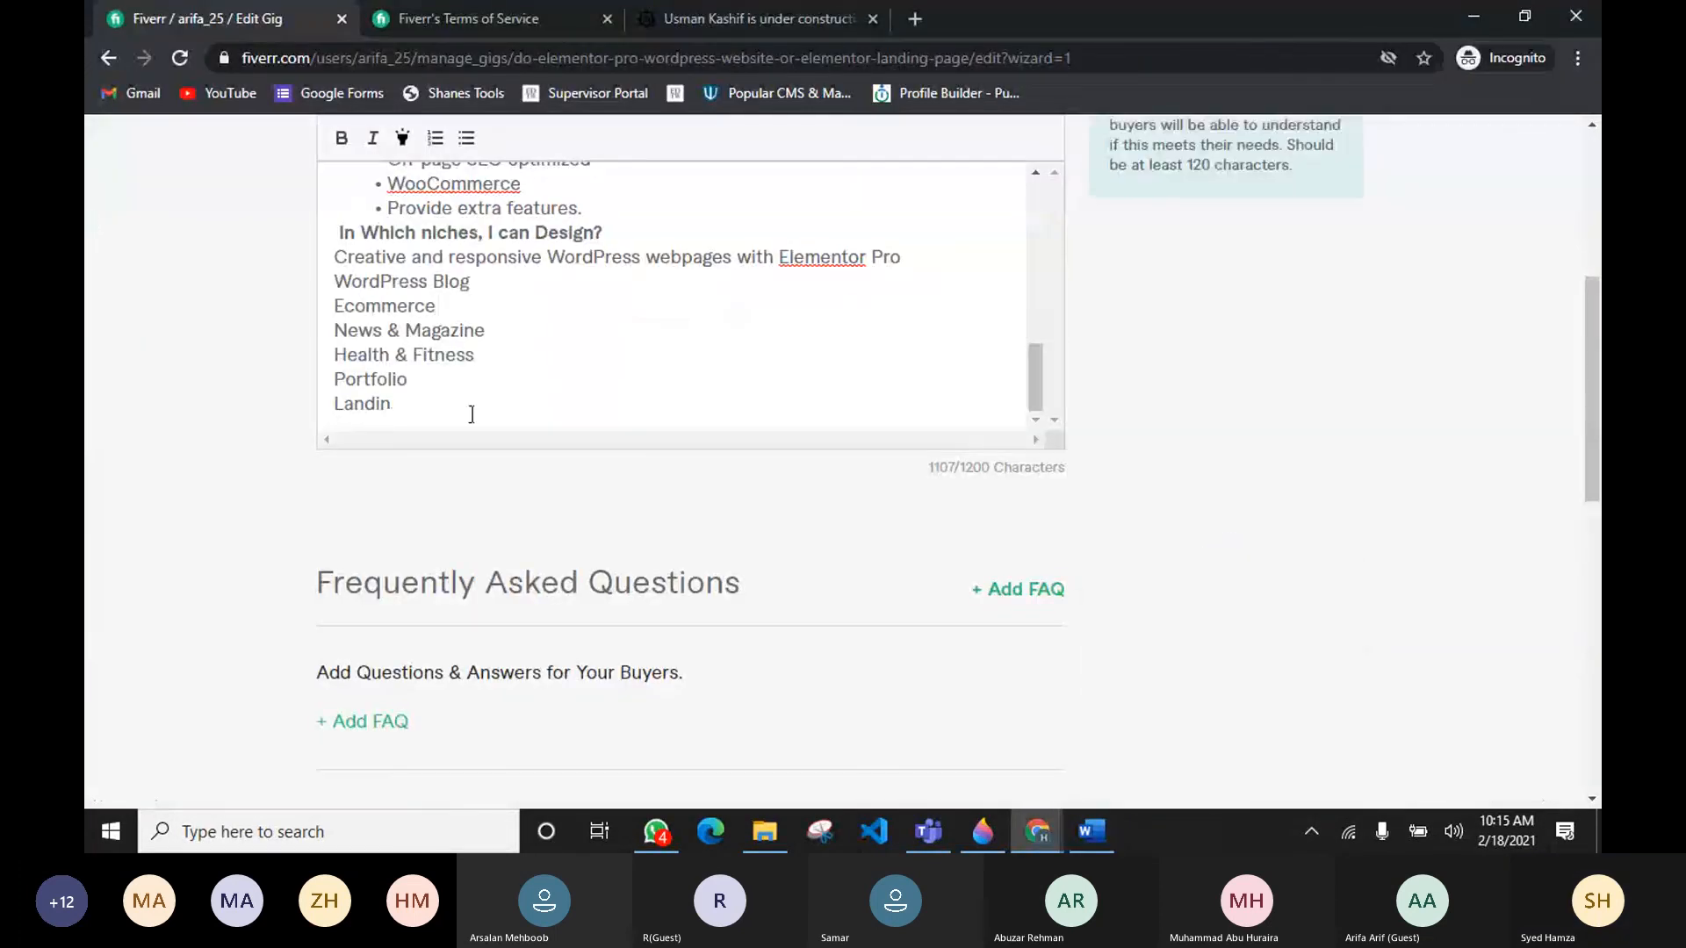
key(Return)
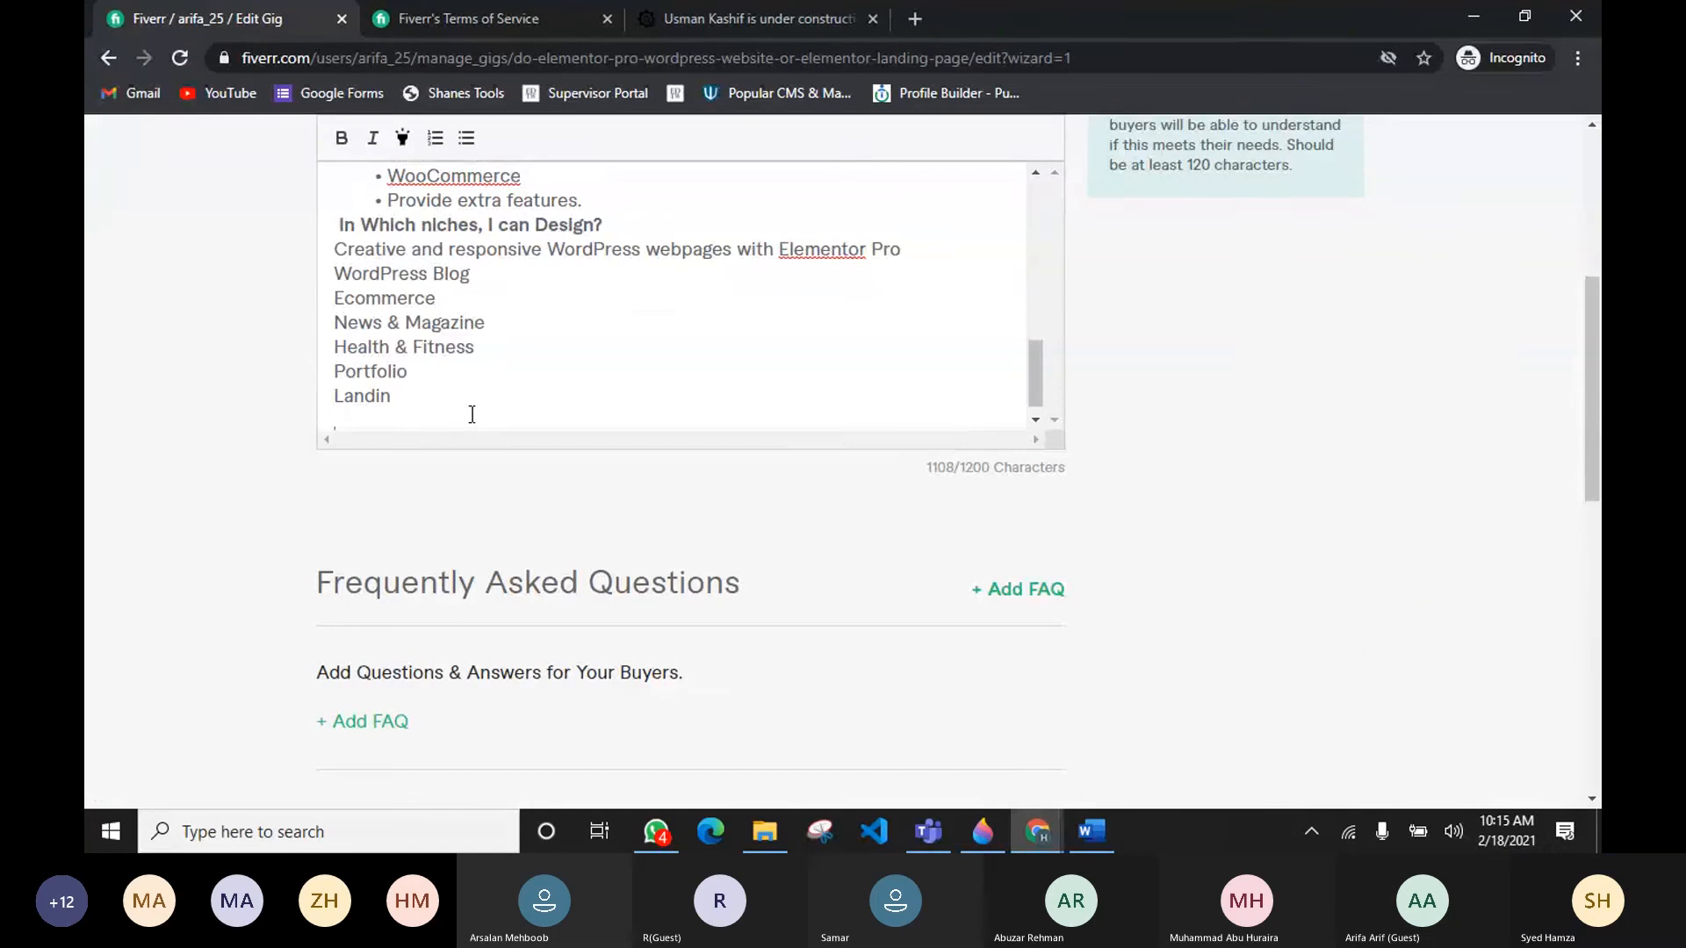
key(ctrl+v)
Step: Review the last niche line in the research document and the end of the gig description
key(alt+Tab)
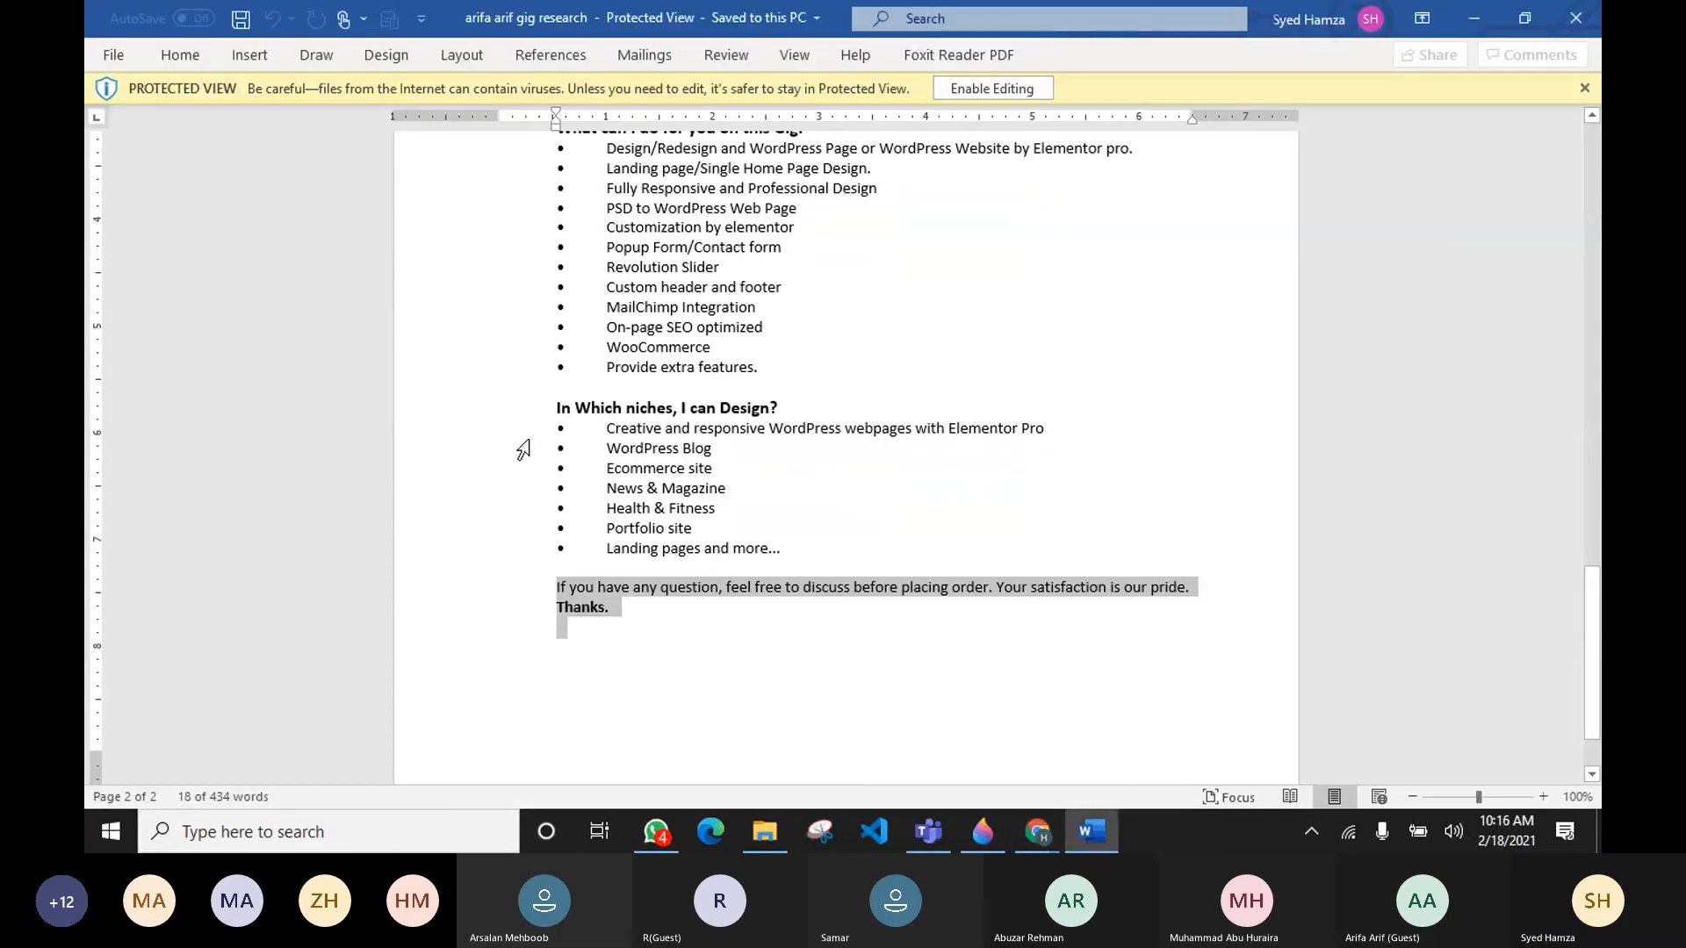
drag(665, 548, 766, 548)
key(alt+Tab)
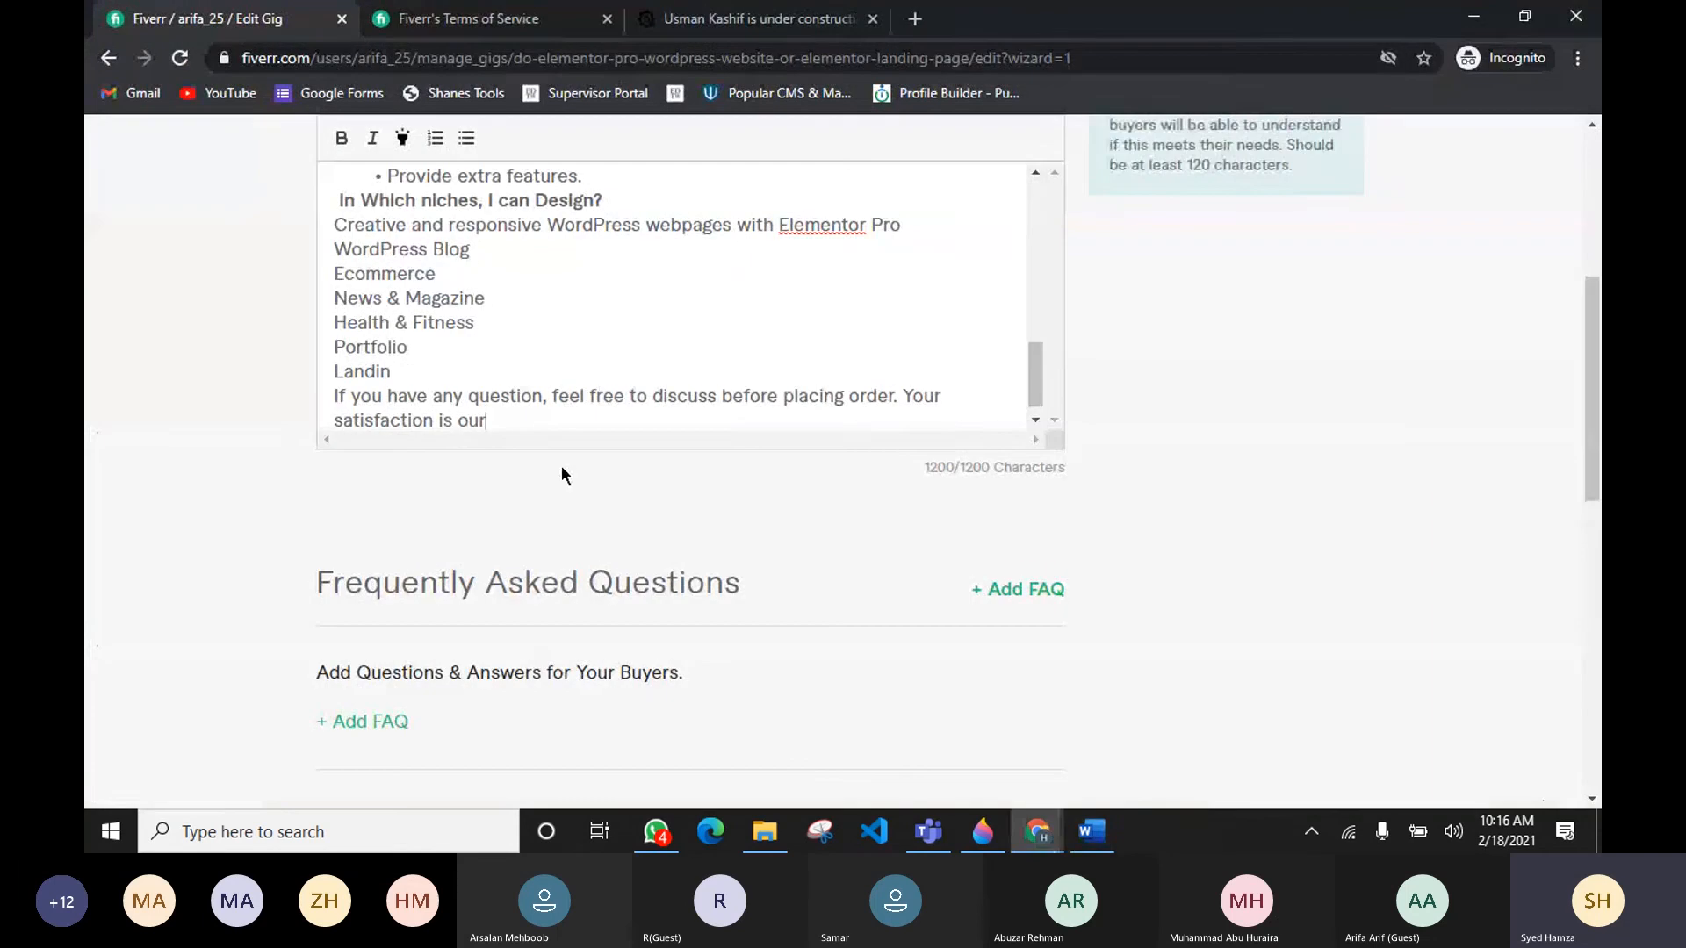
click(405, 376)
scroll(476, 402, down, 1)
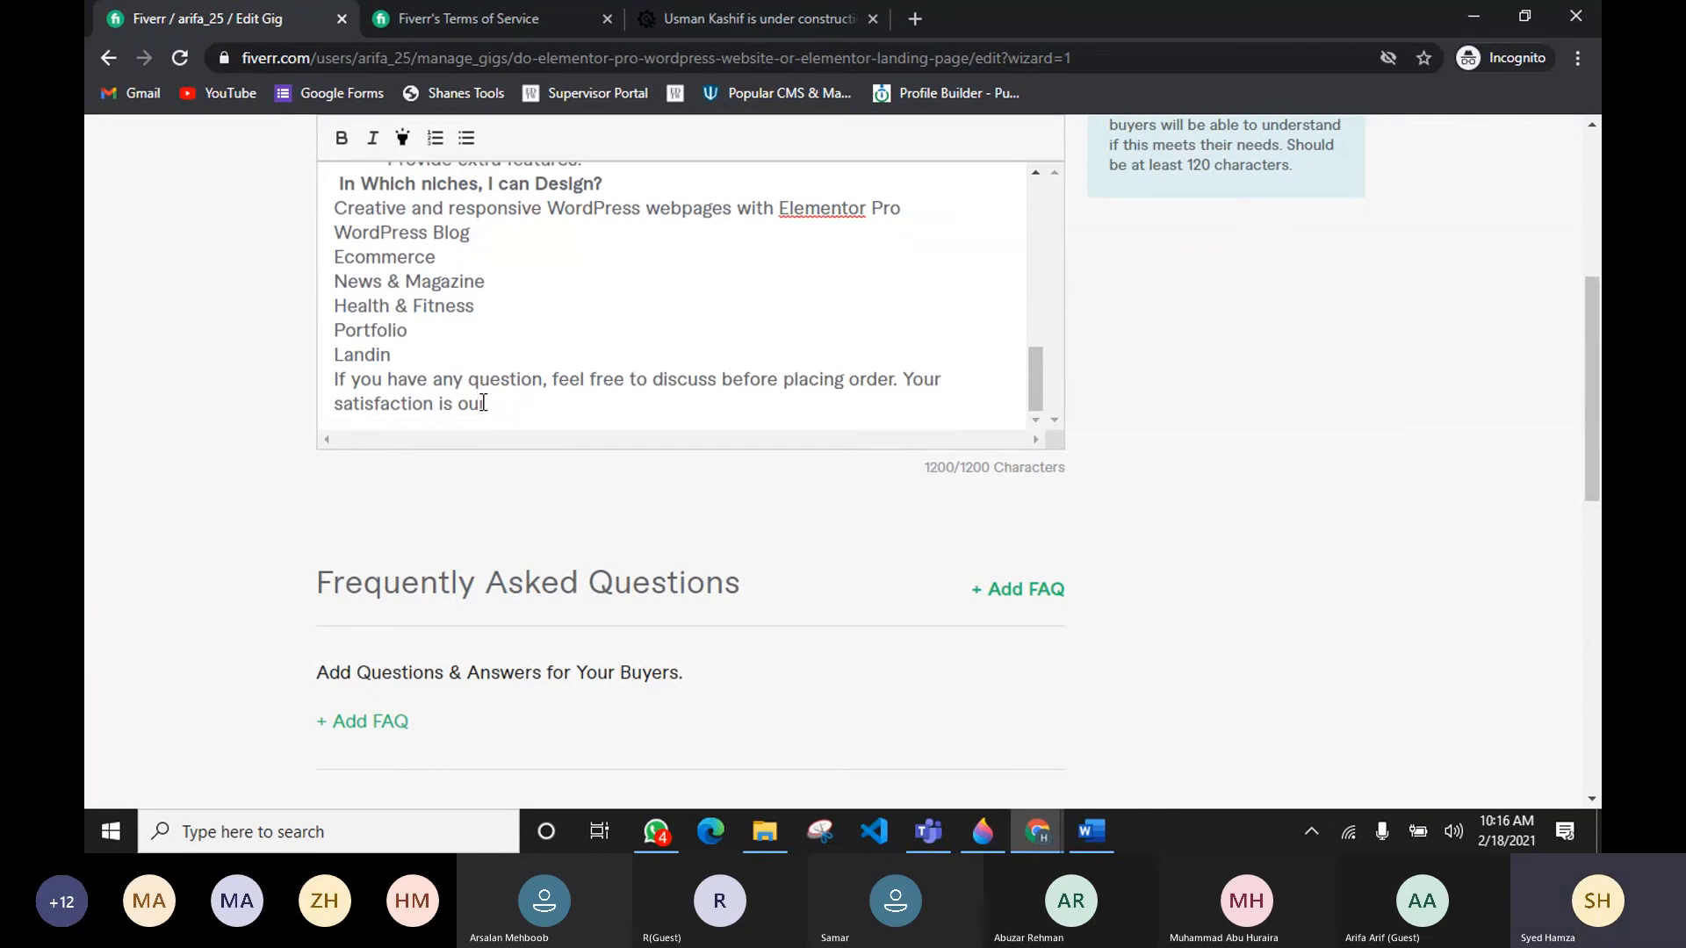
scroll(407, 360, up, 2)
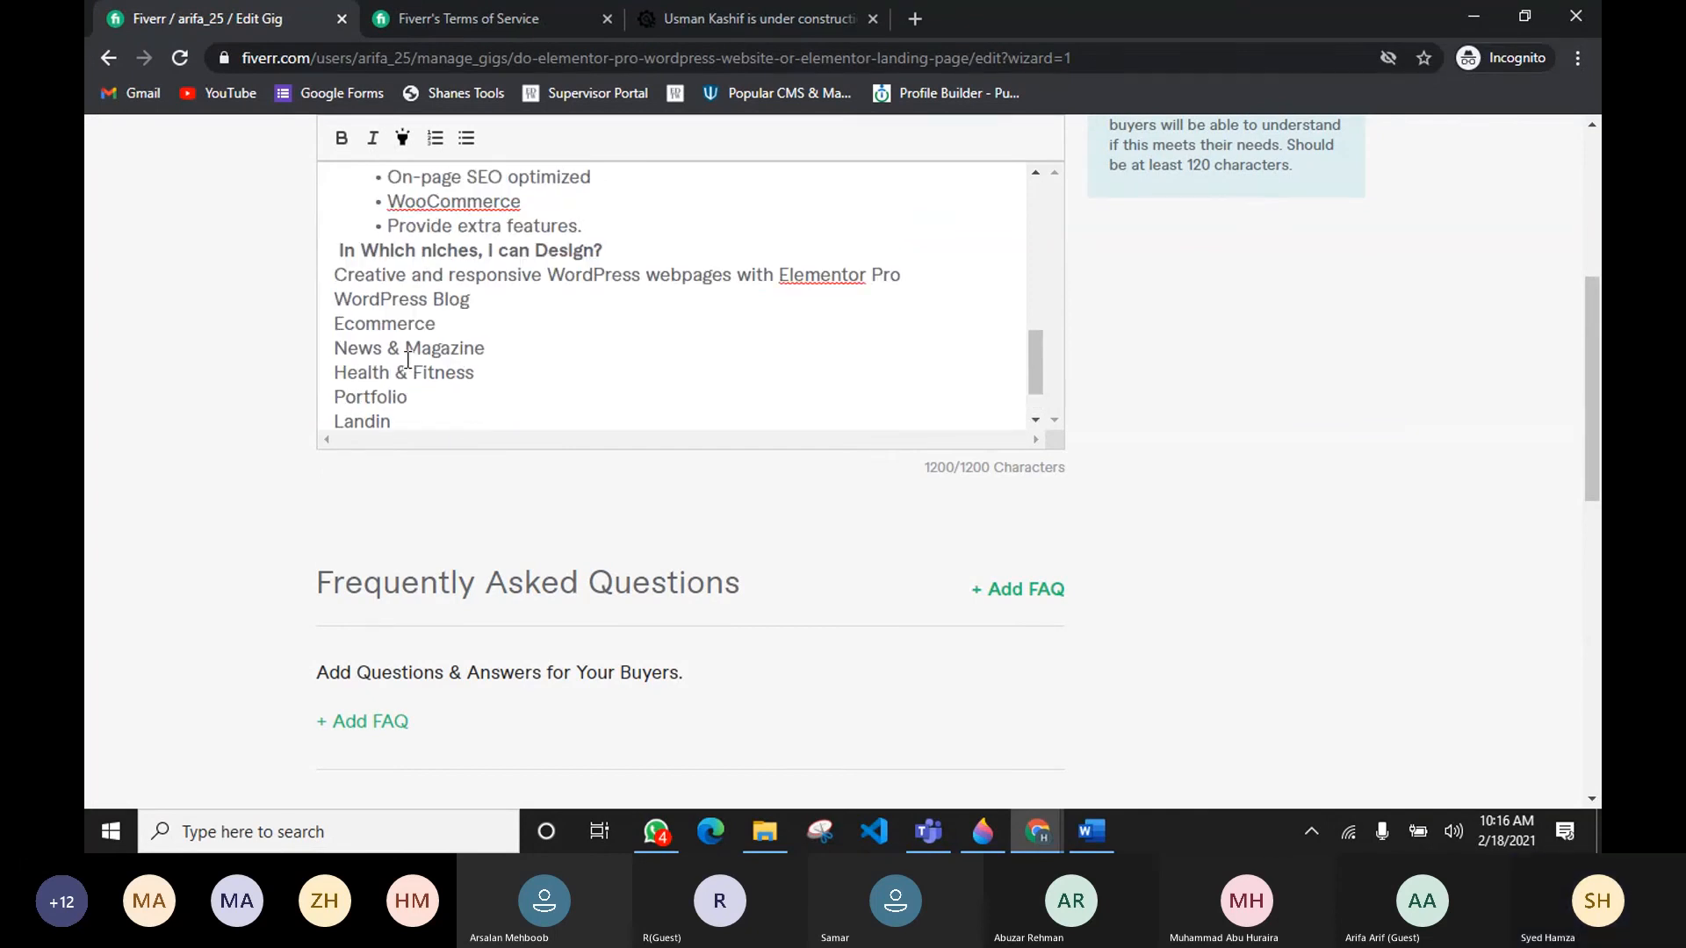
scroll(411, 362, down, 2)
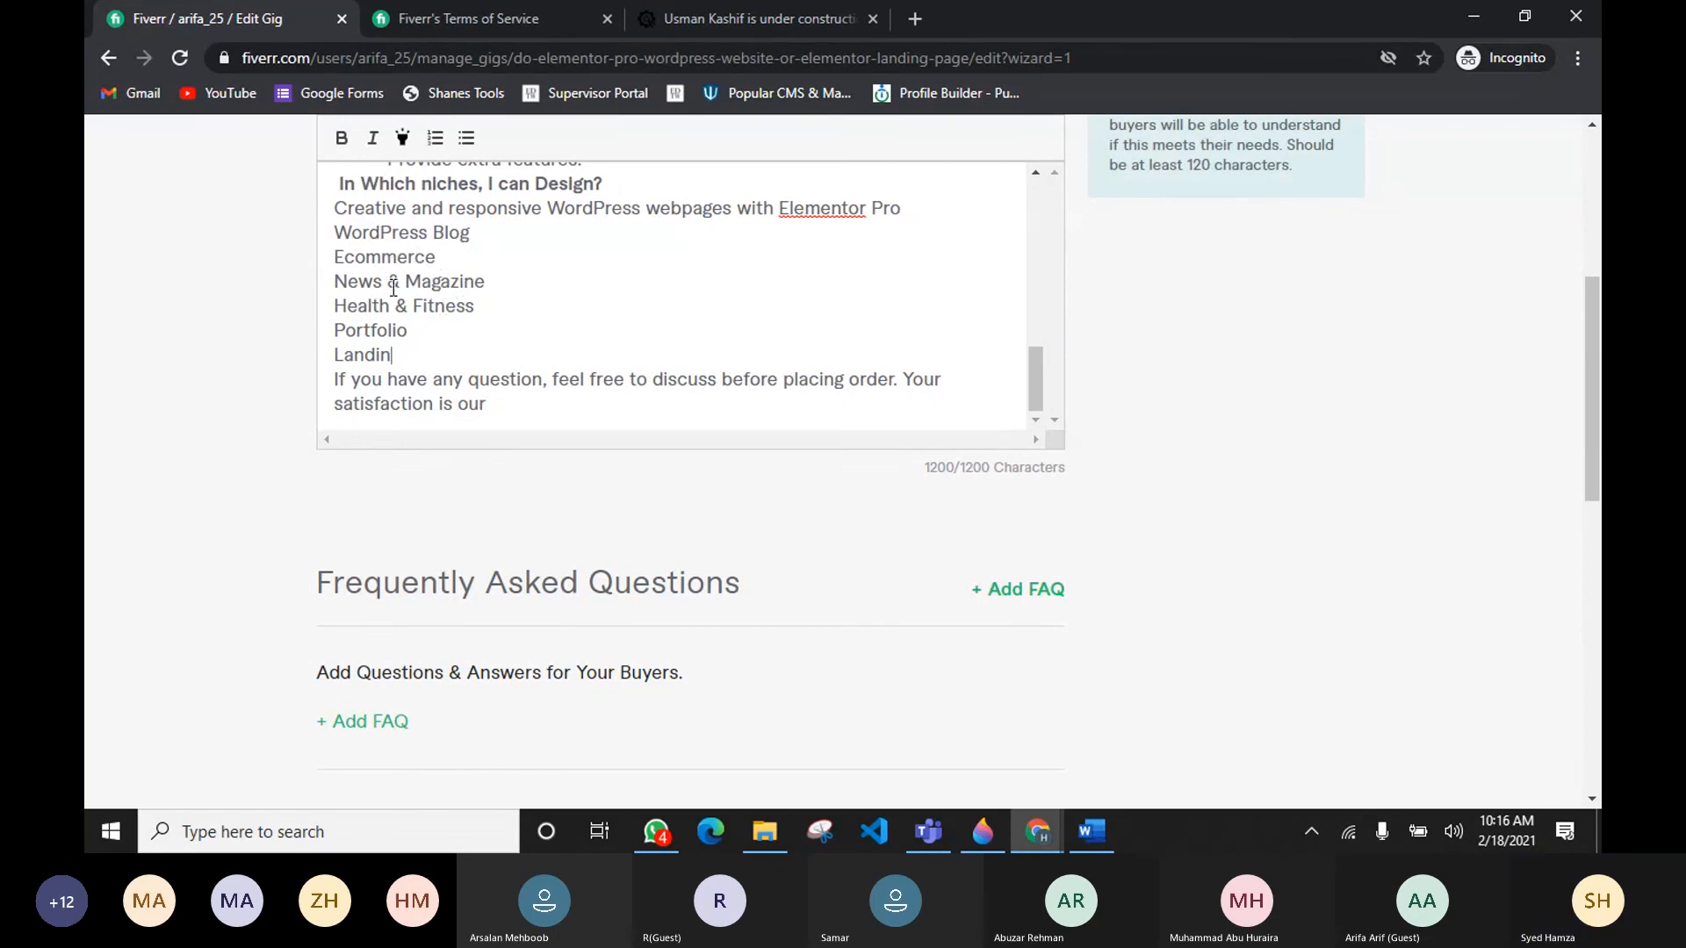
Step: Delete the "News & Magazine" line from the niches list
drag(493, 284, 333, 288)
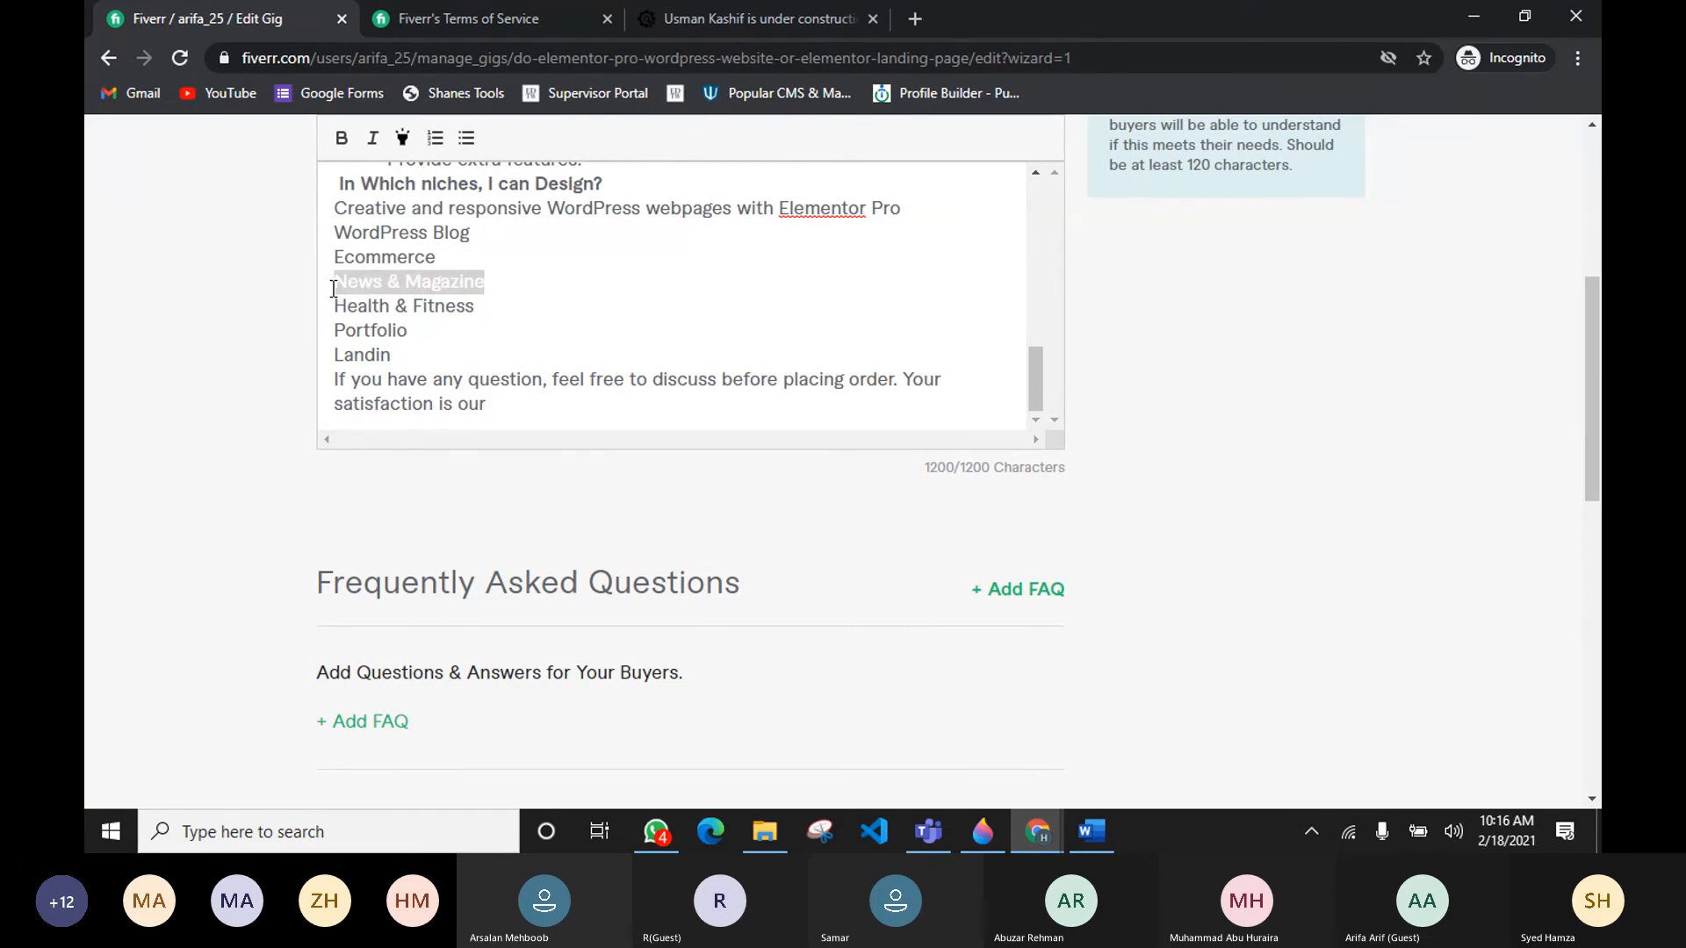
key(BackSpace)
key(BackSpace)
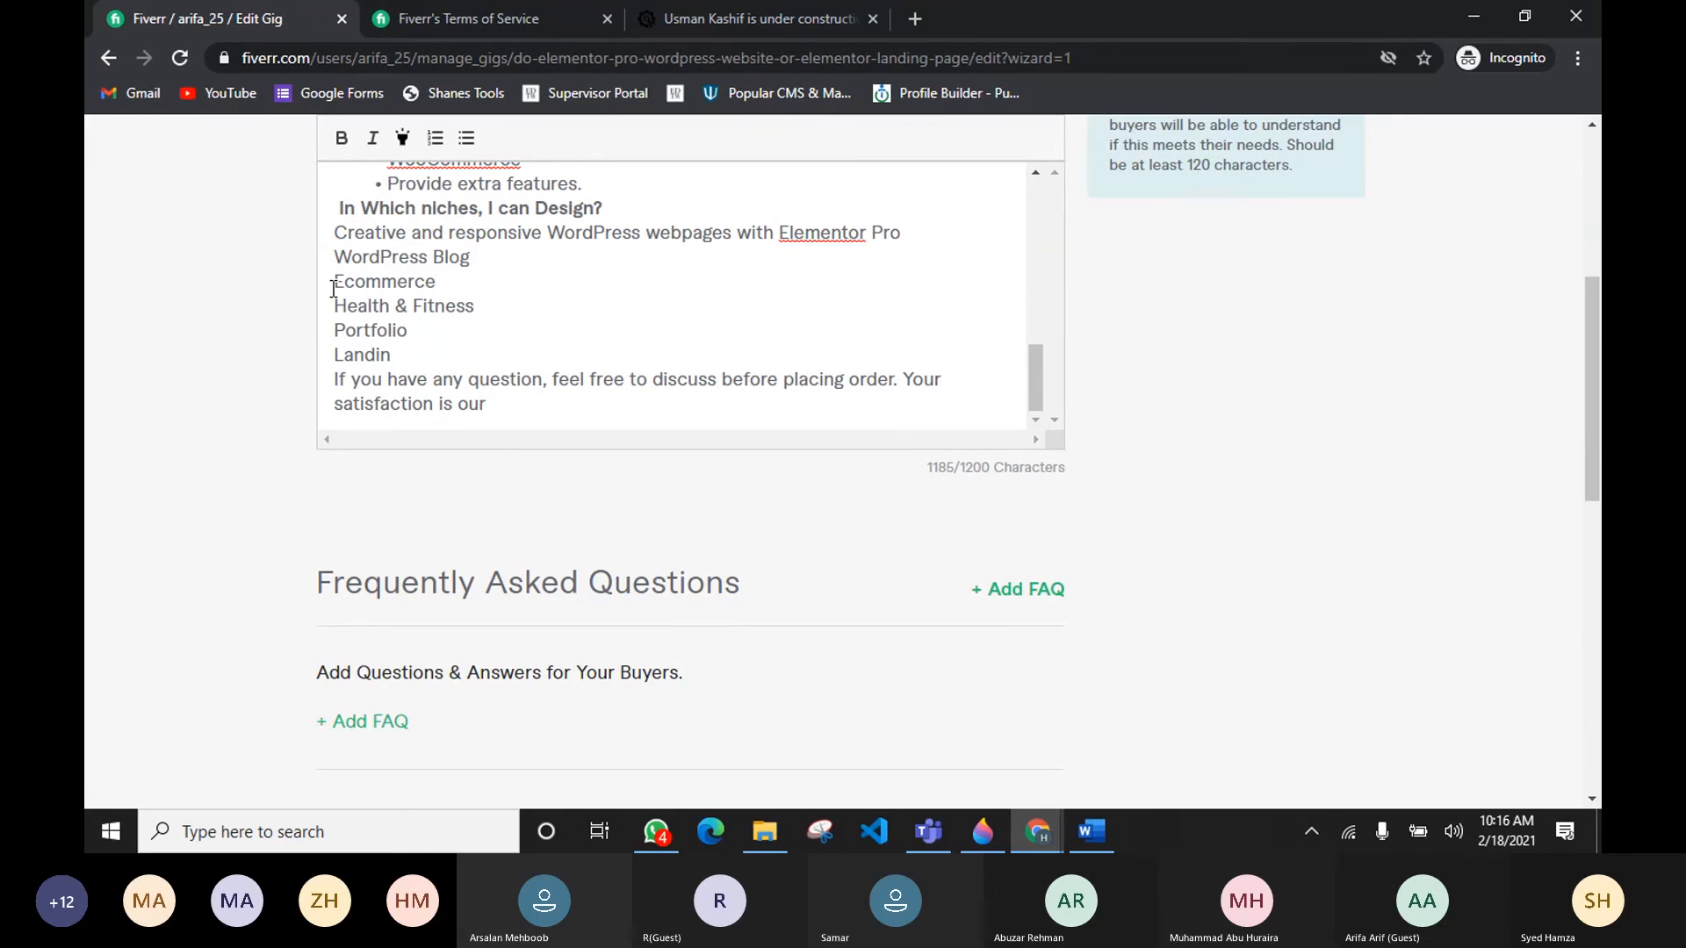
Step: Complete the last niche line as "Landing pages and more", adjusting its letters to fit the limit
click(410, 352)
text(pages and more)
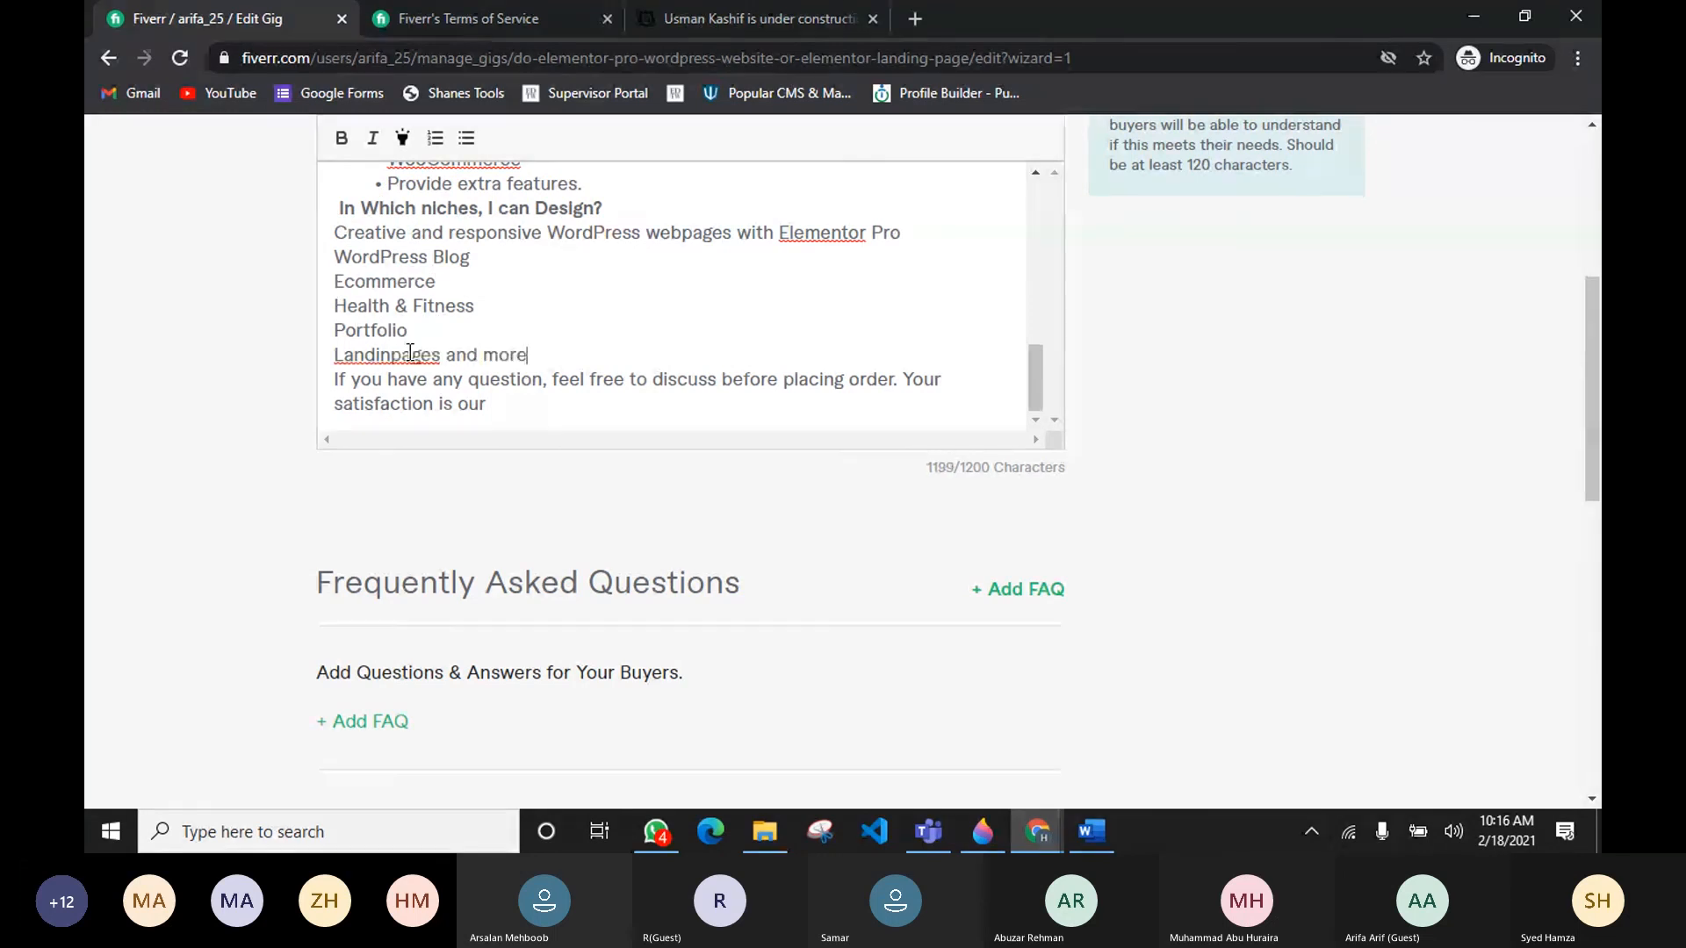
click(394, 355)
text(g)
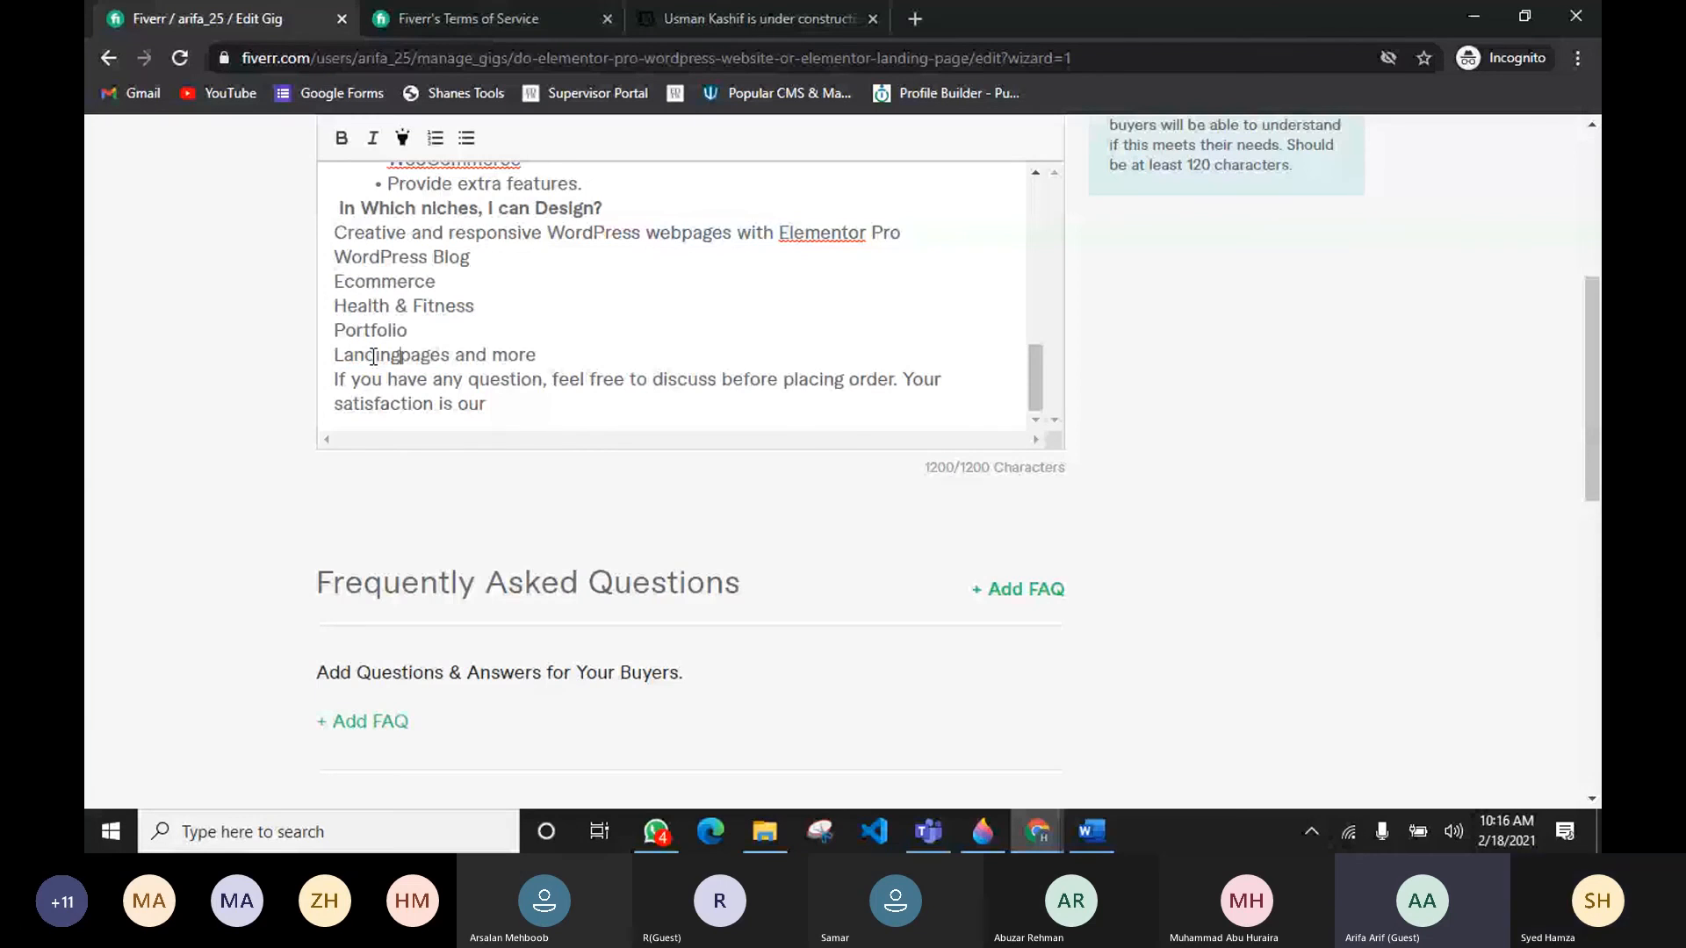
key(BackSpace)
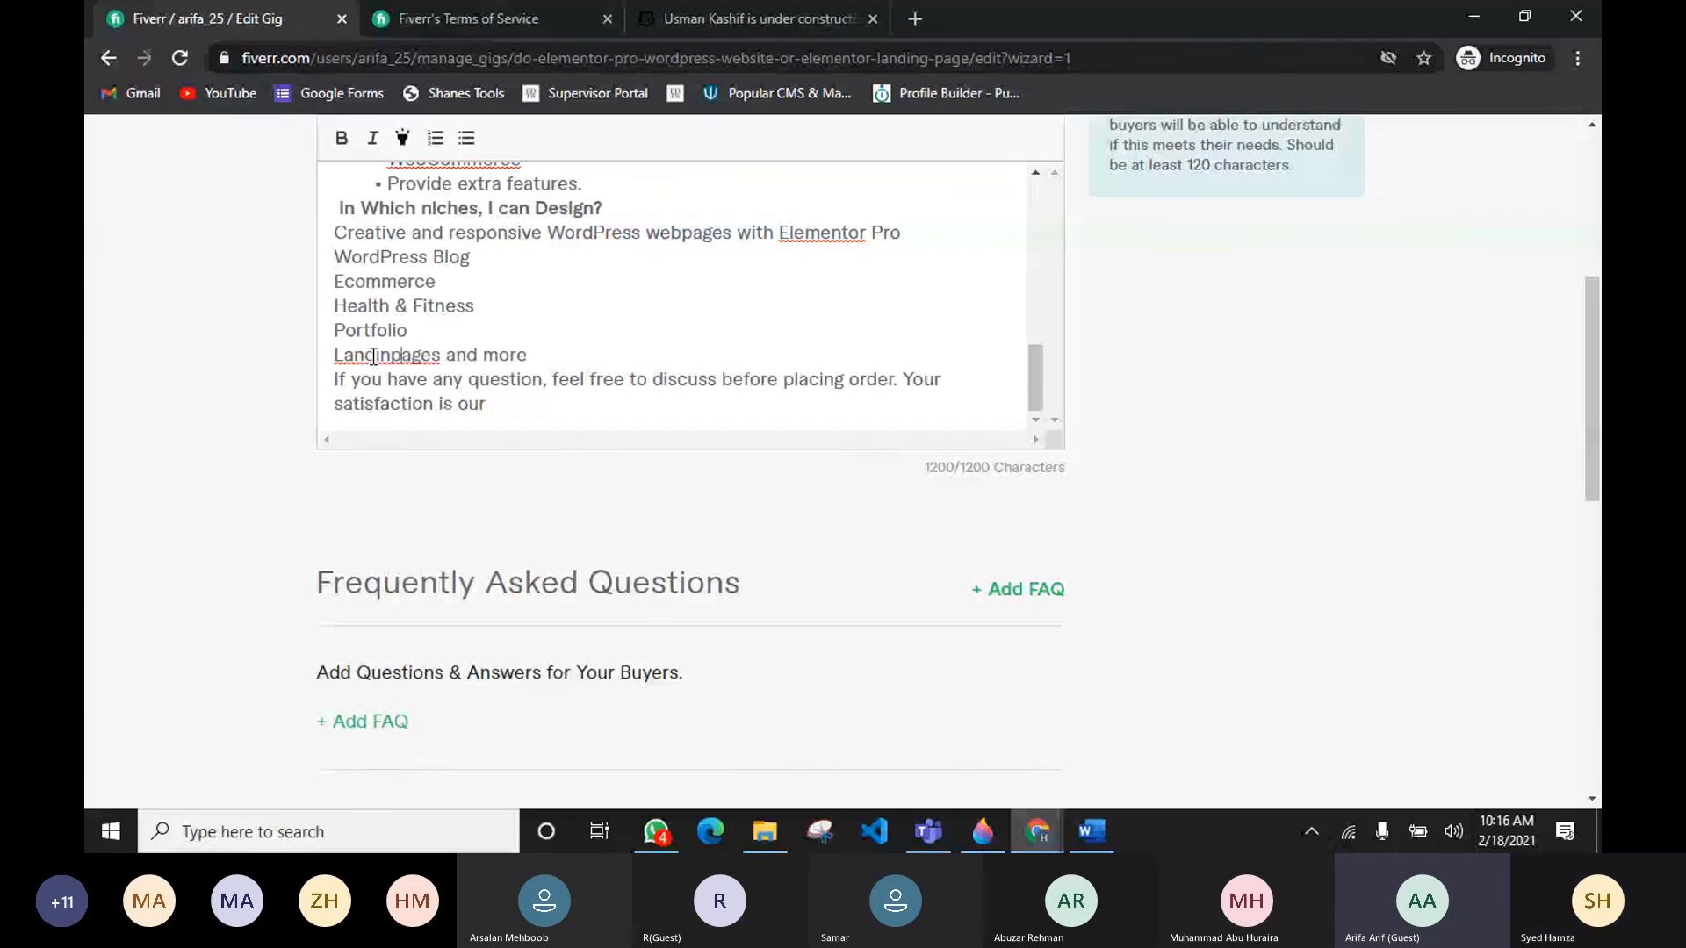
key(Delete)
text(g)
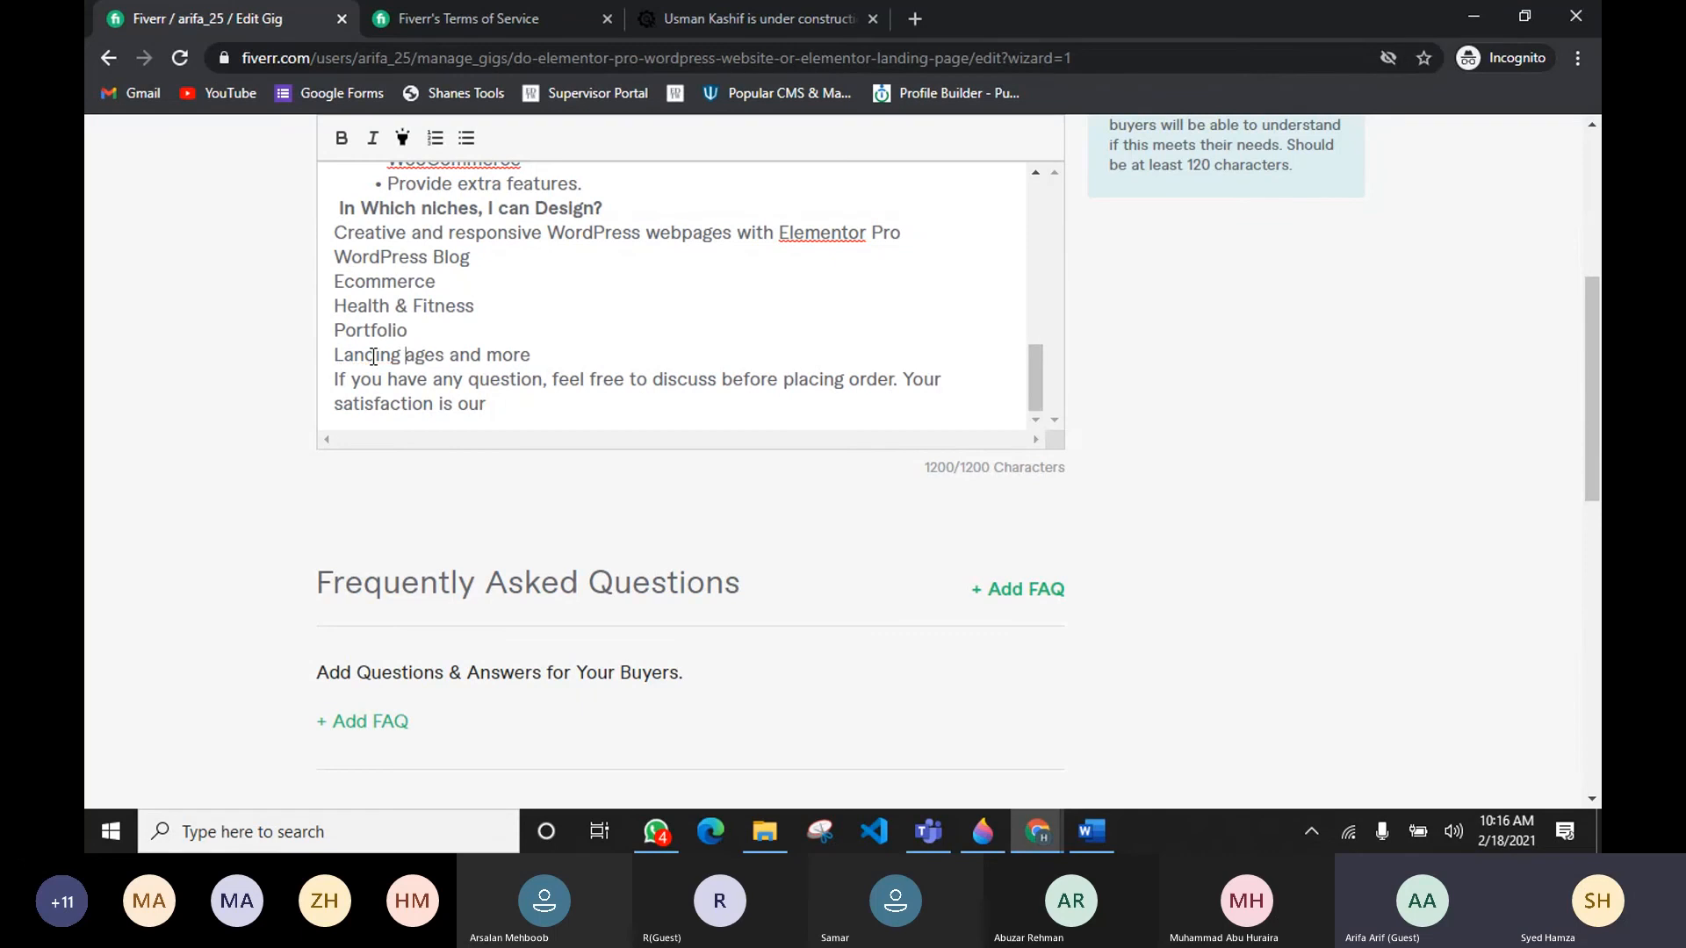
key(BackSpace)
key(Right)
Step: Scroll through the full gig description to review the edited text
scroll(373, 355, down, 2)
scroll(584, 267, up, 3)
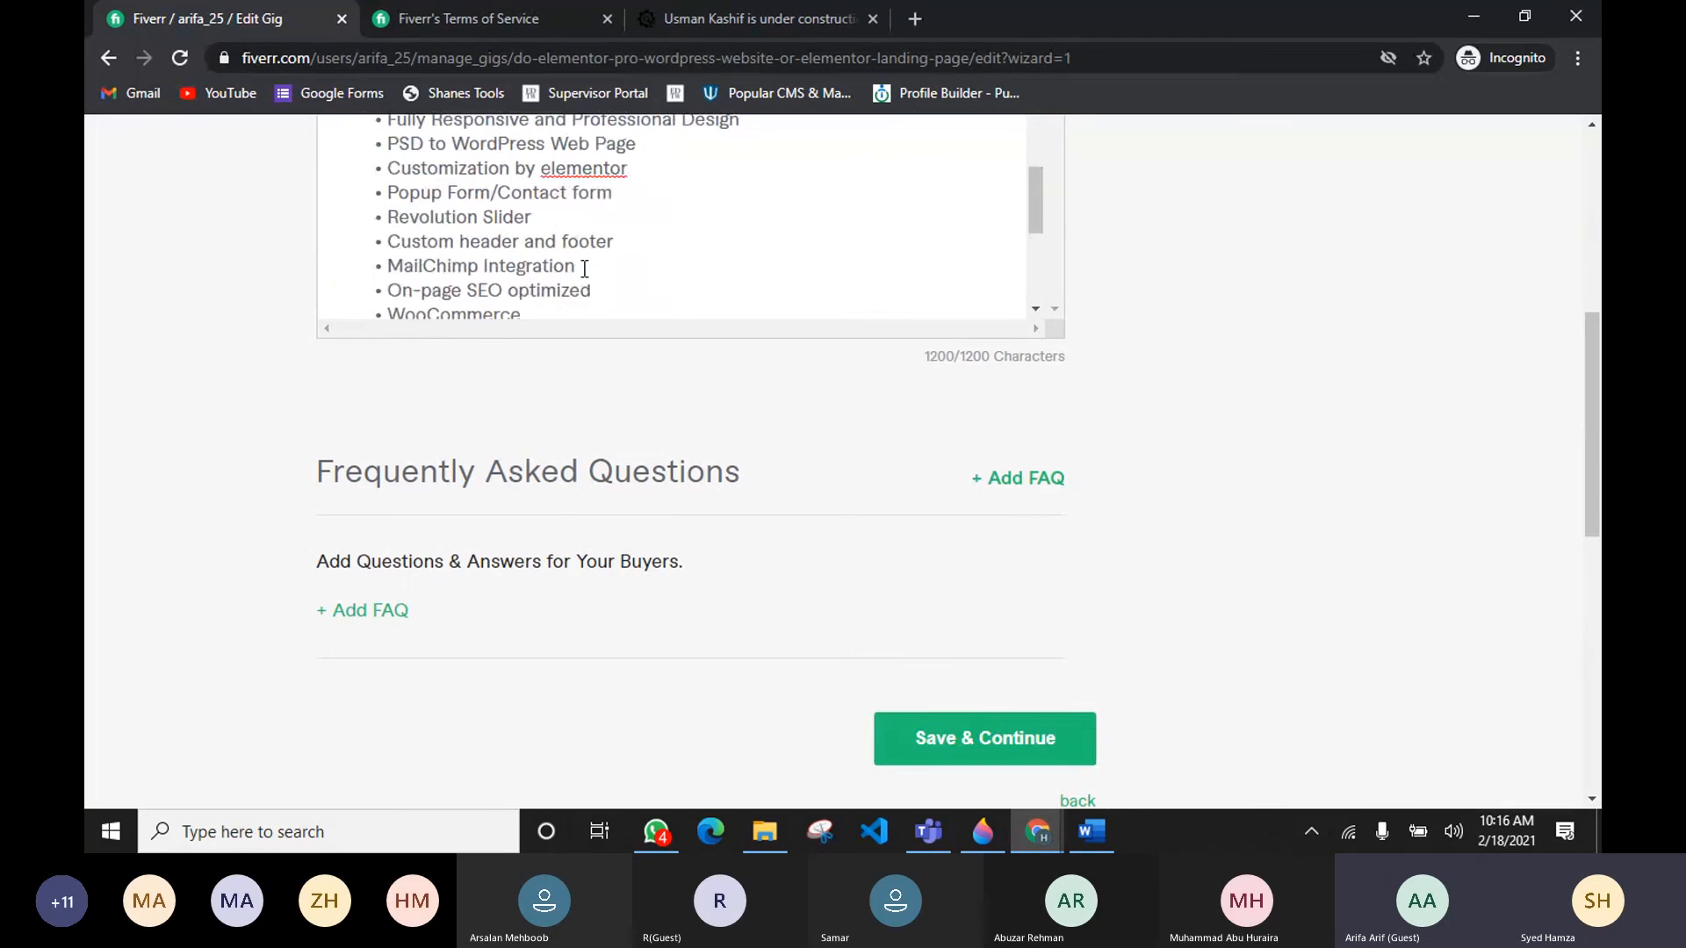
scroll(584, 268, up, 4)
scroll(527, 439, up, 5)
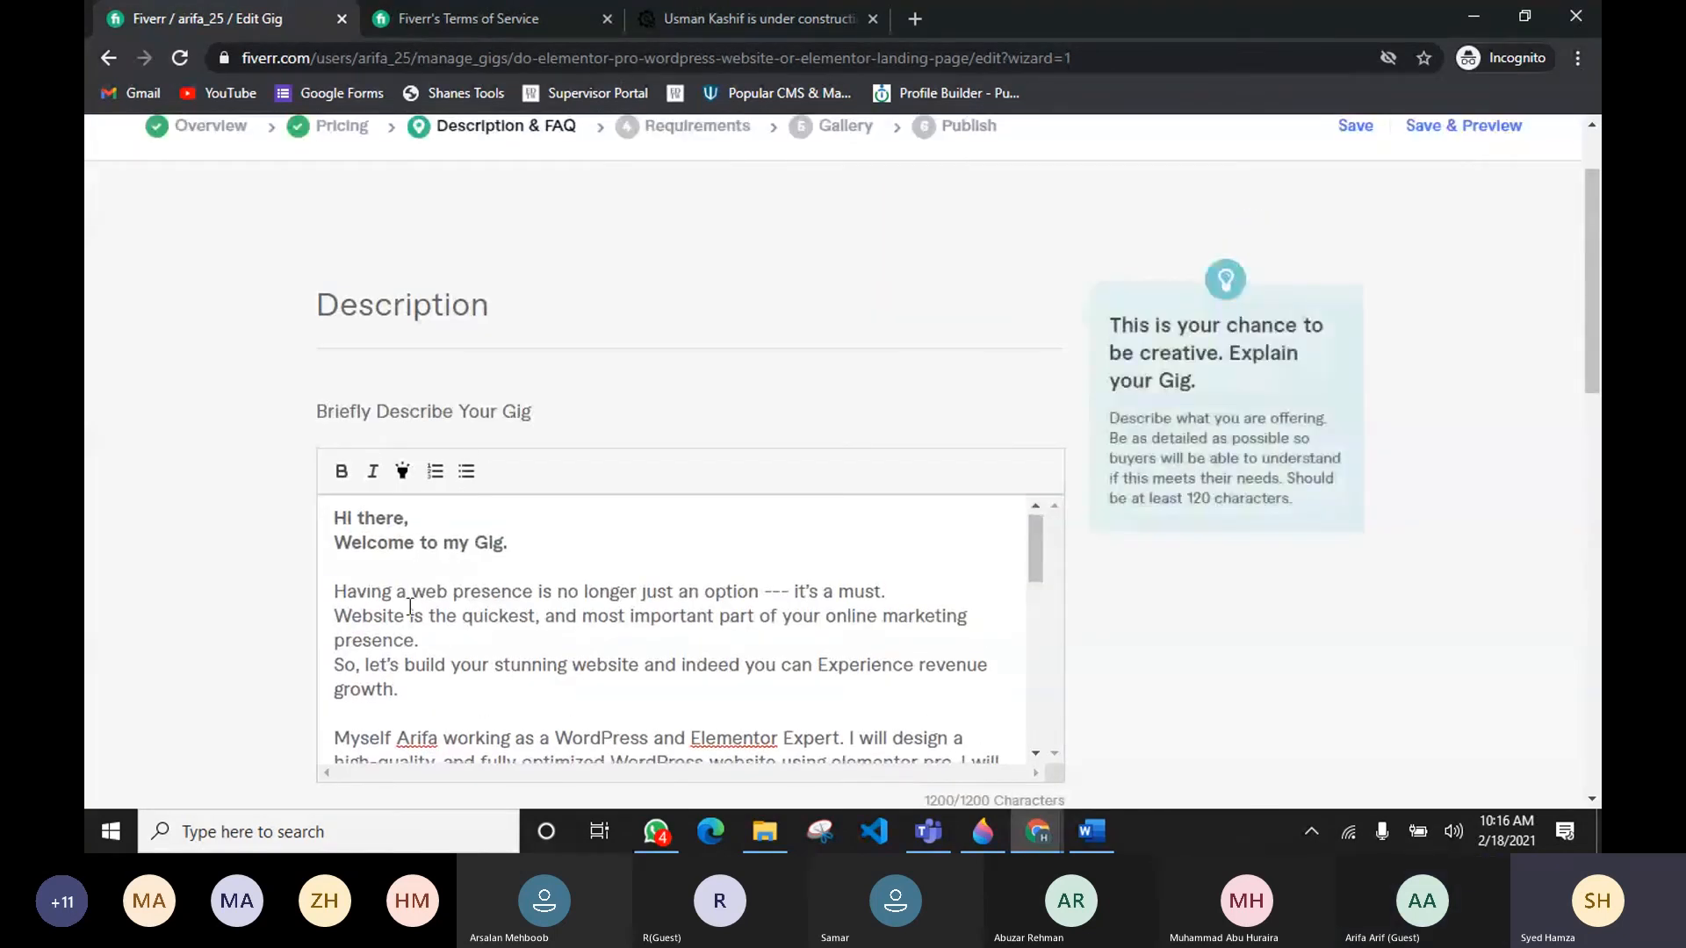
scroll(410, 606, down, 2)
scroll(527, 632, up, 2)
scroll(606, 650, down, 2)
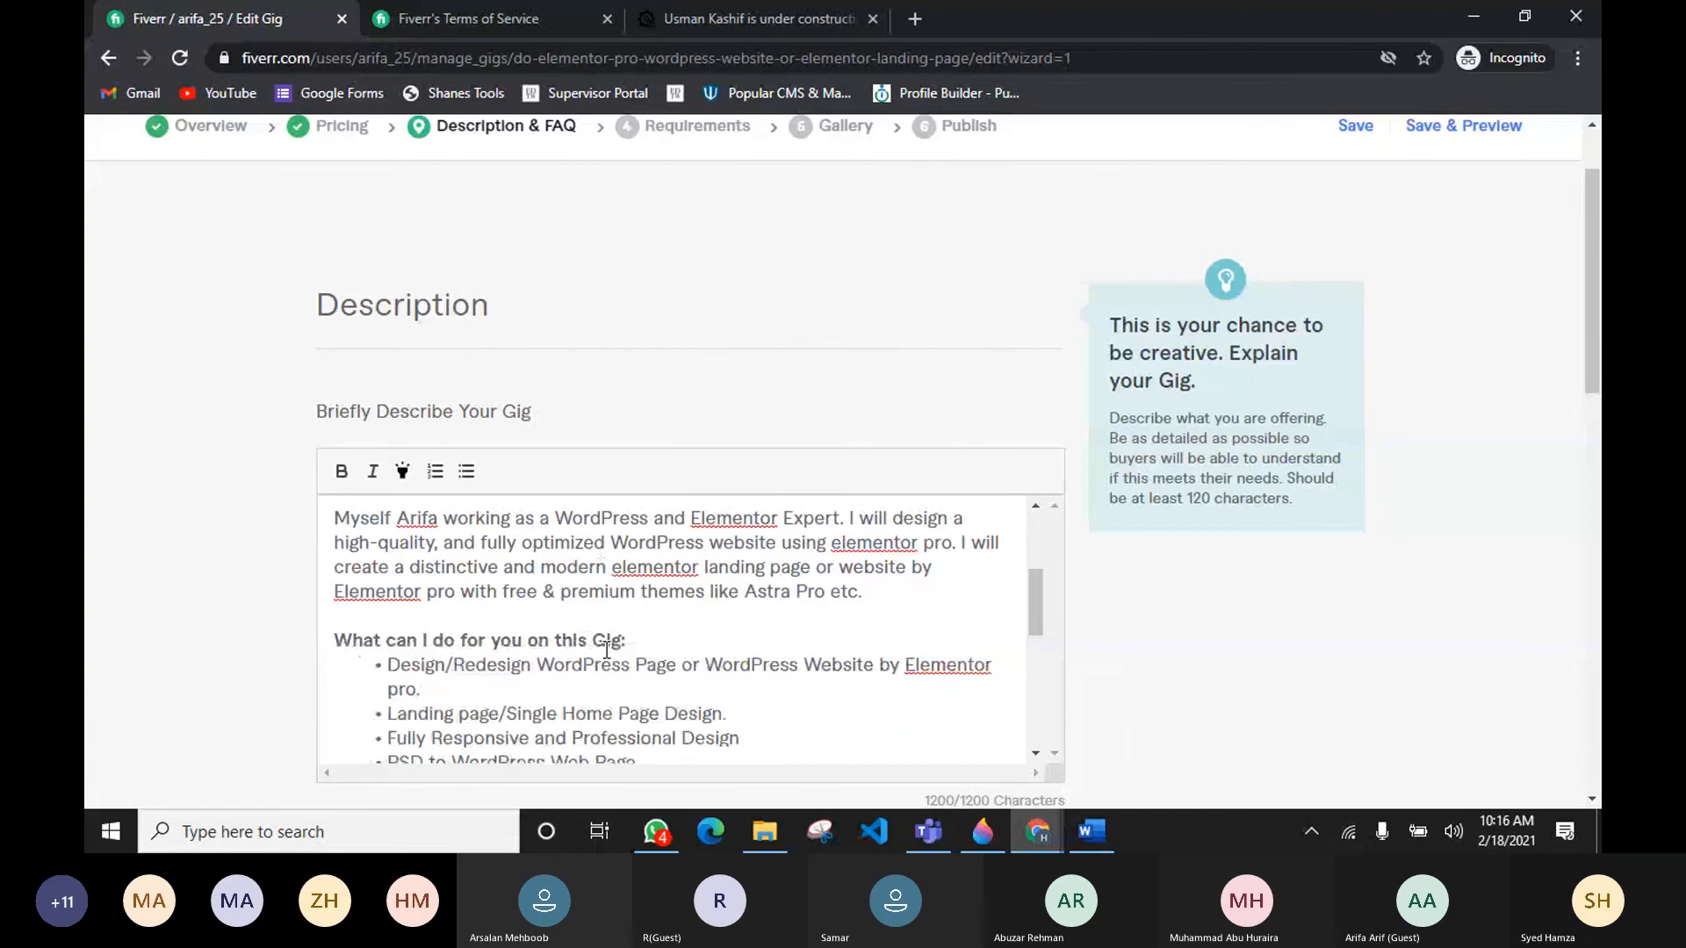
scroll(606, 649, down, 3)
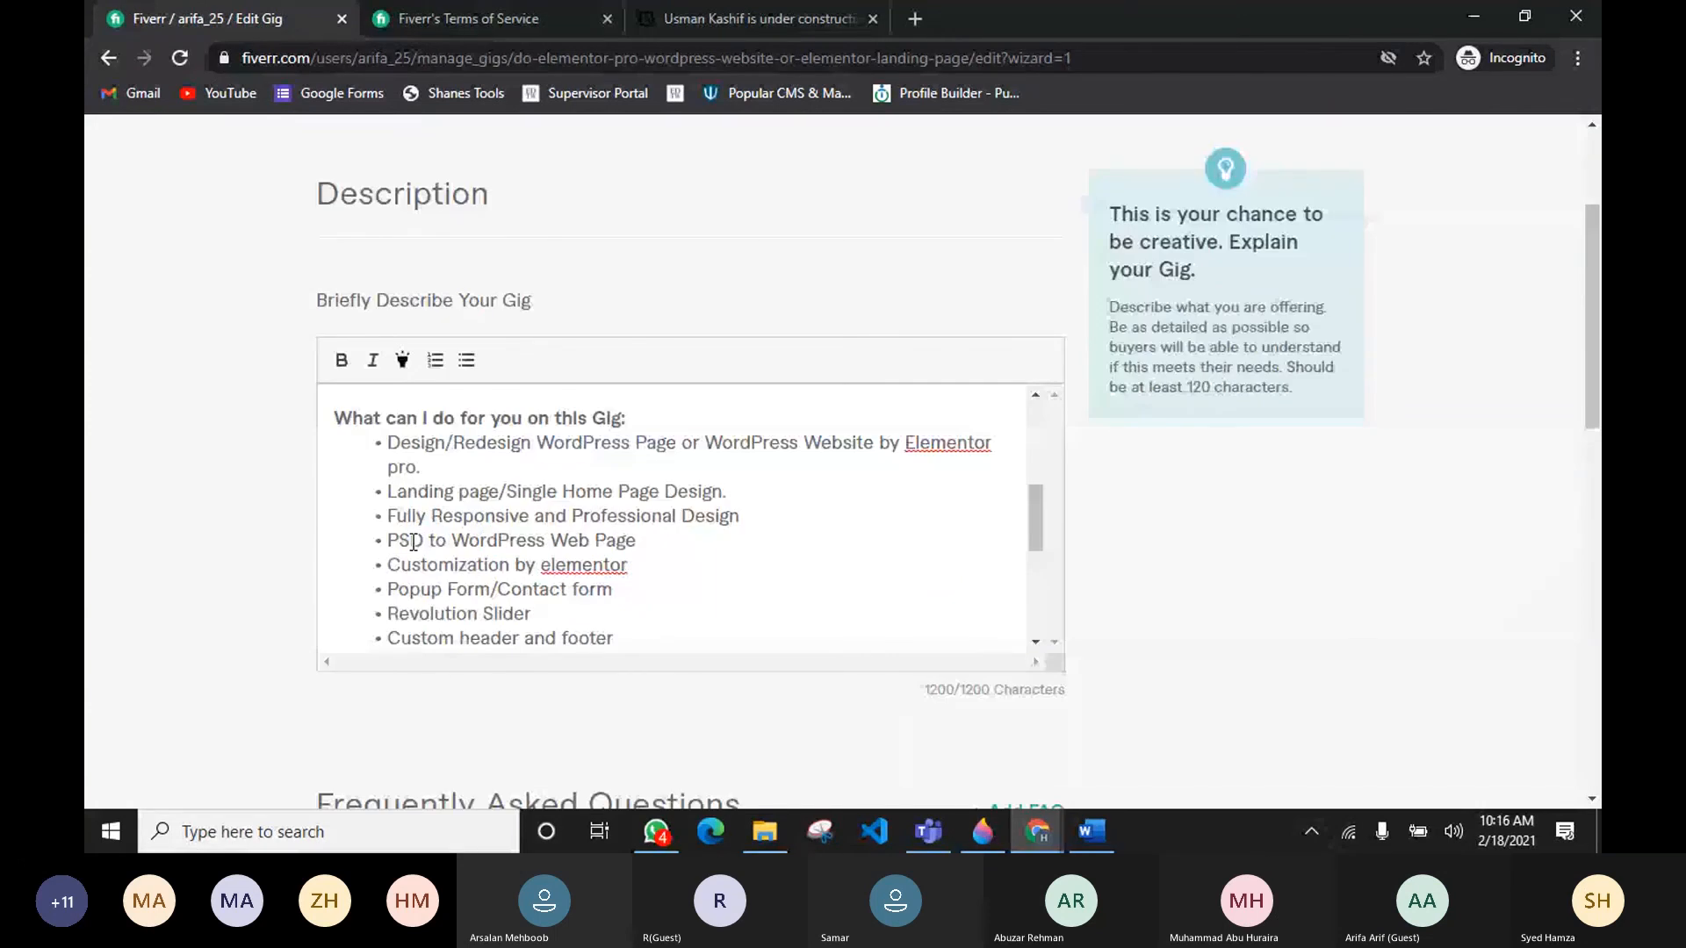
Step: Delete the misspelled "Landing pages and more" line from the niches list in the gig description
scroll(412, 542, down, 1)
scroll(512, 497, up, 1)
scroll(316, 382, down, 1)
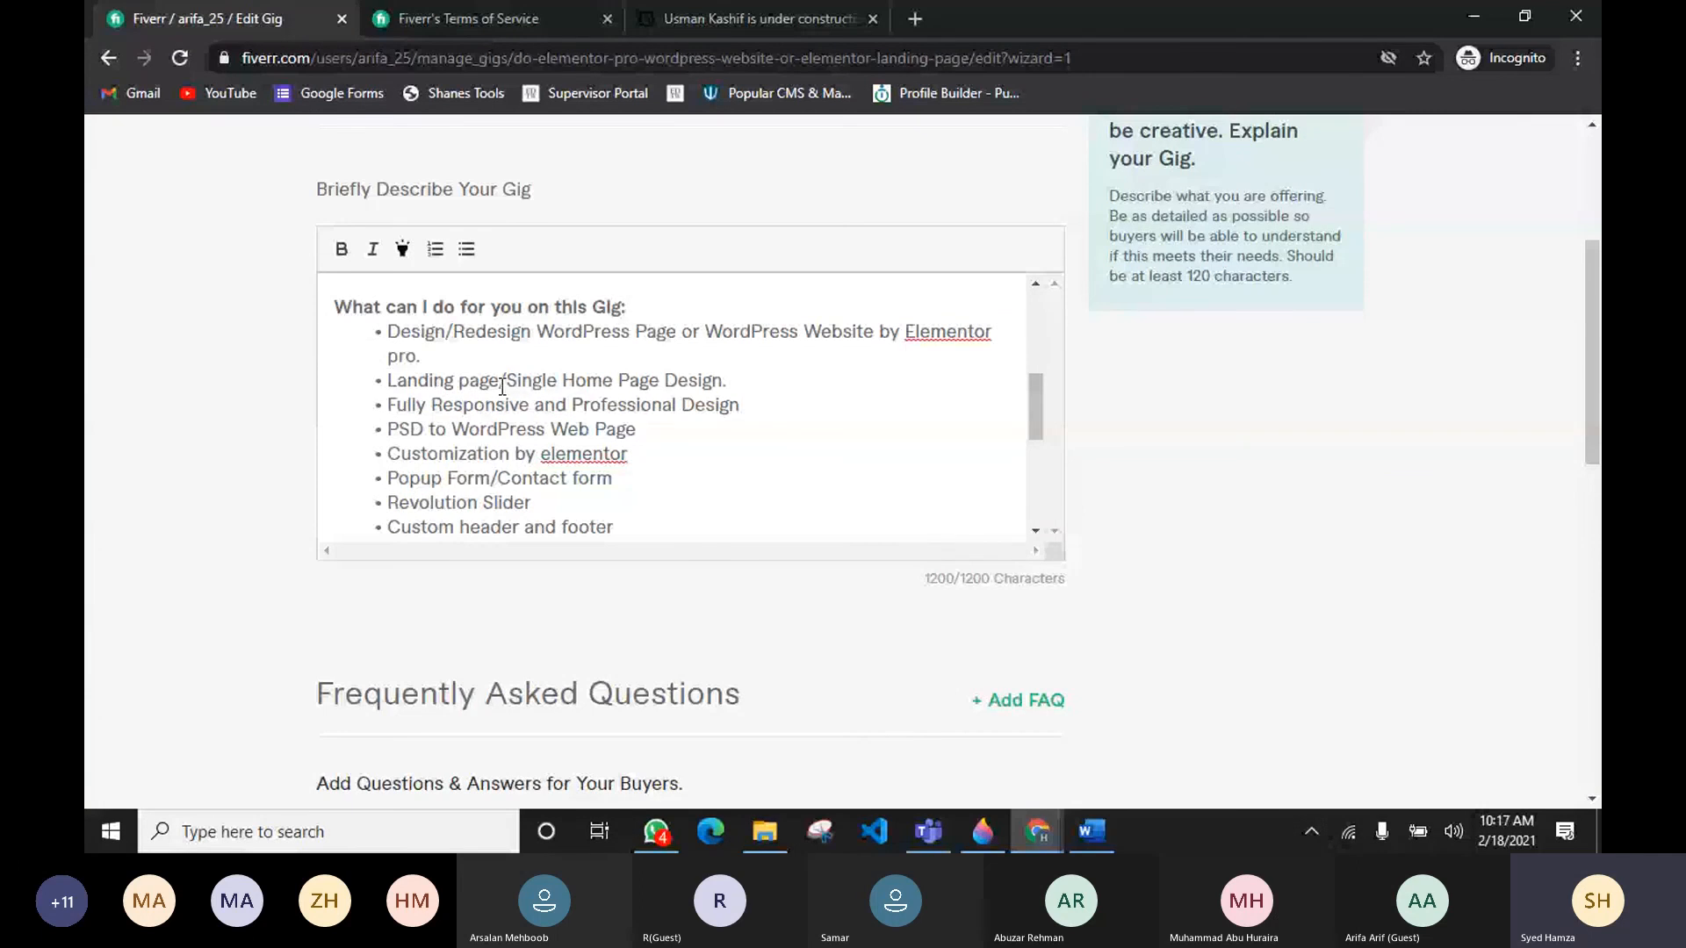
scroll(501, 387, down, 5)
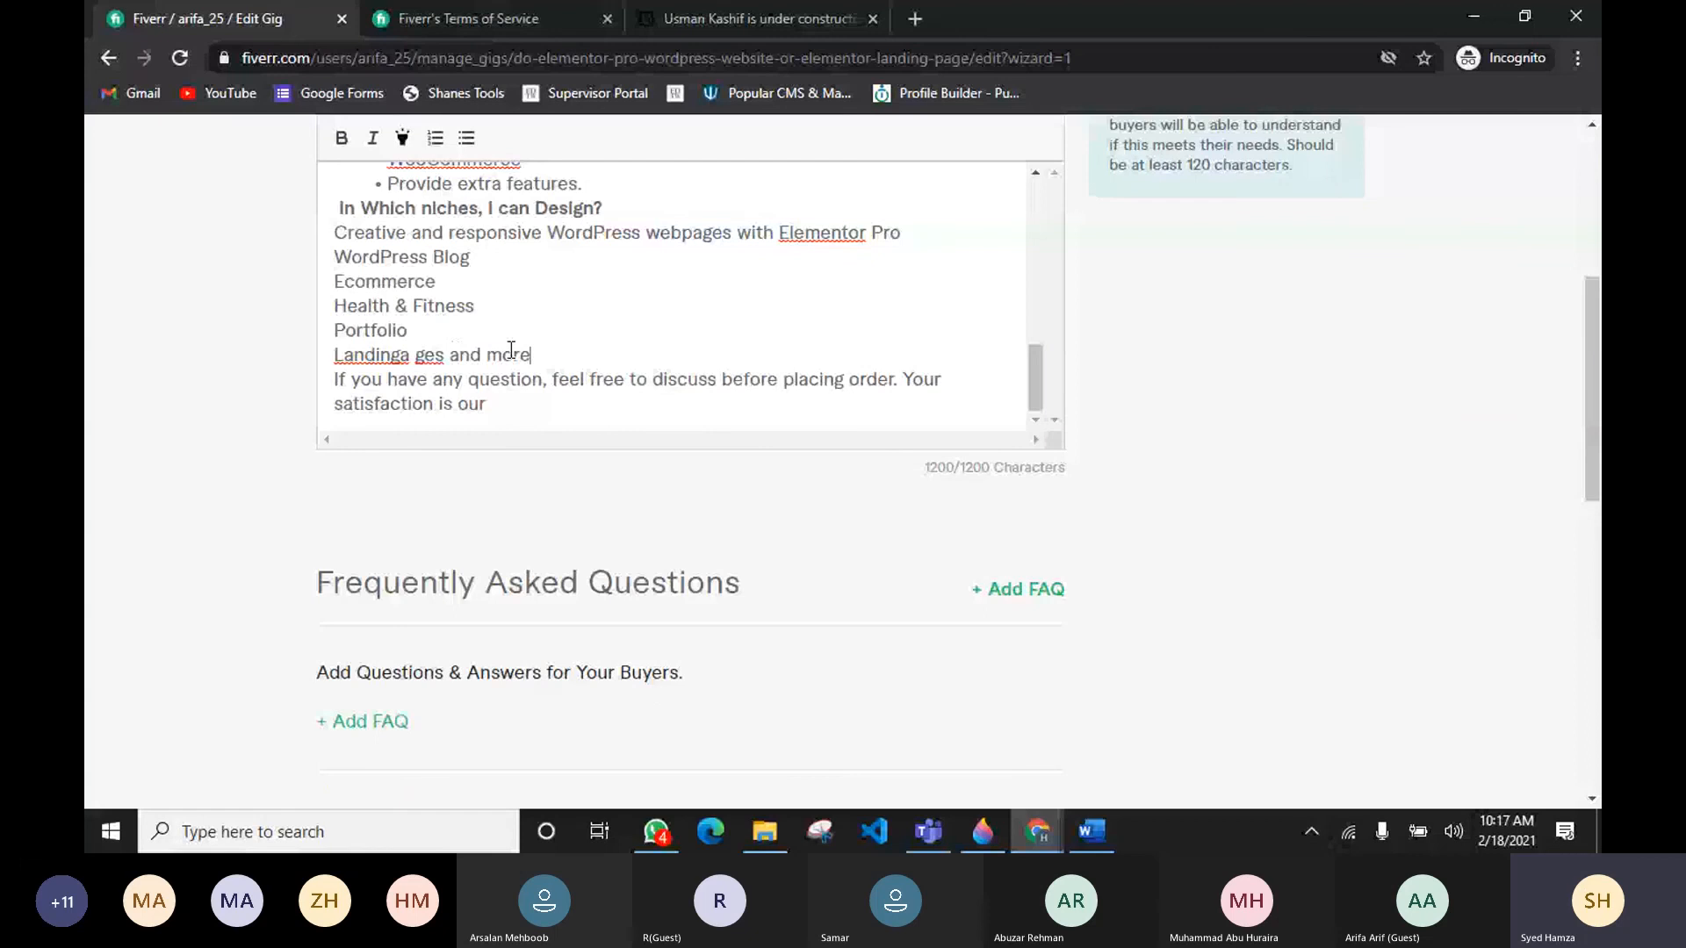
shift+click(322, 343)
key(BackSpace)
Step: Format the niche lines from "Creative and responsive WordPress webpages with Elementor Pro" to "Portfolio" as a bulleted list
scroll(504, 327, up, 5)
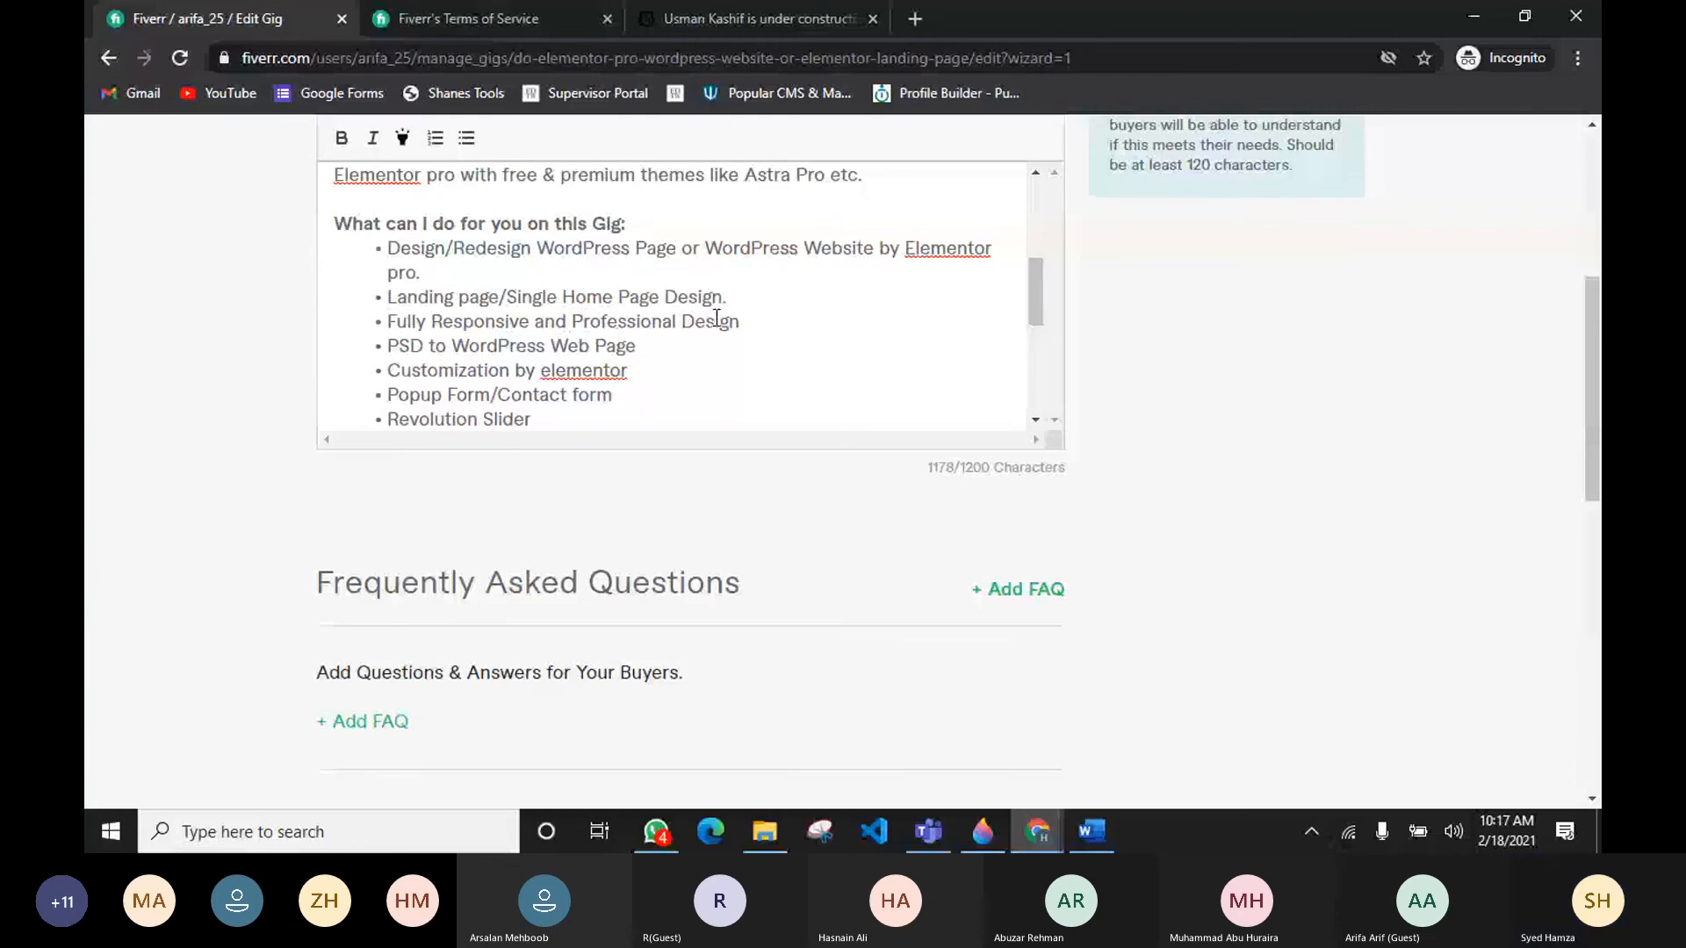
scroll(716, 318, down, 1)
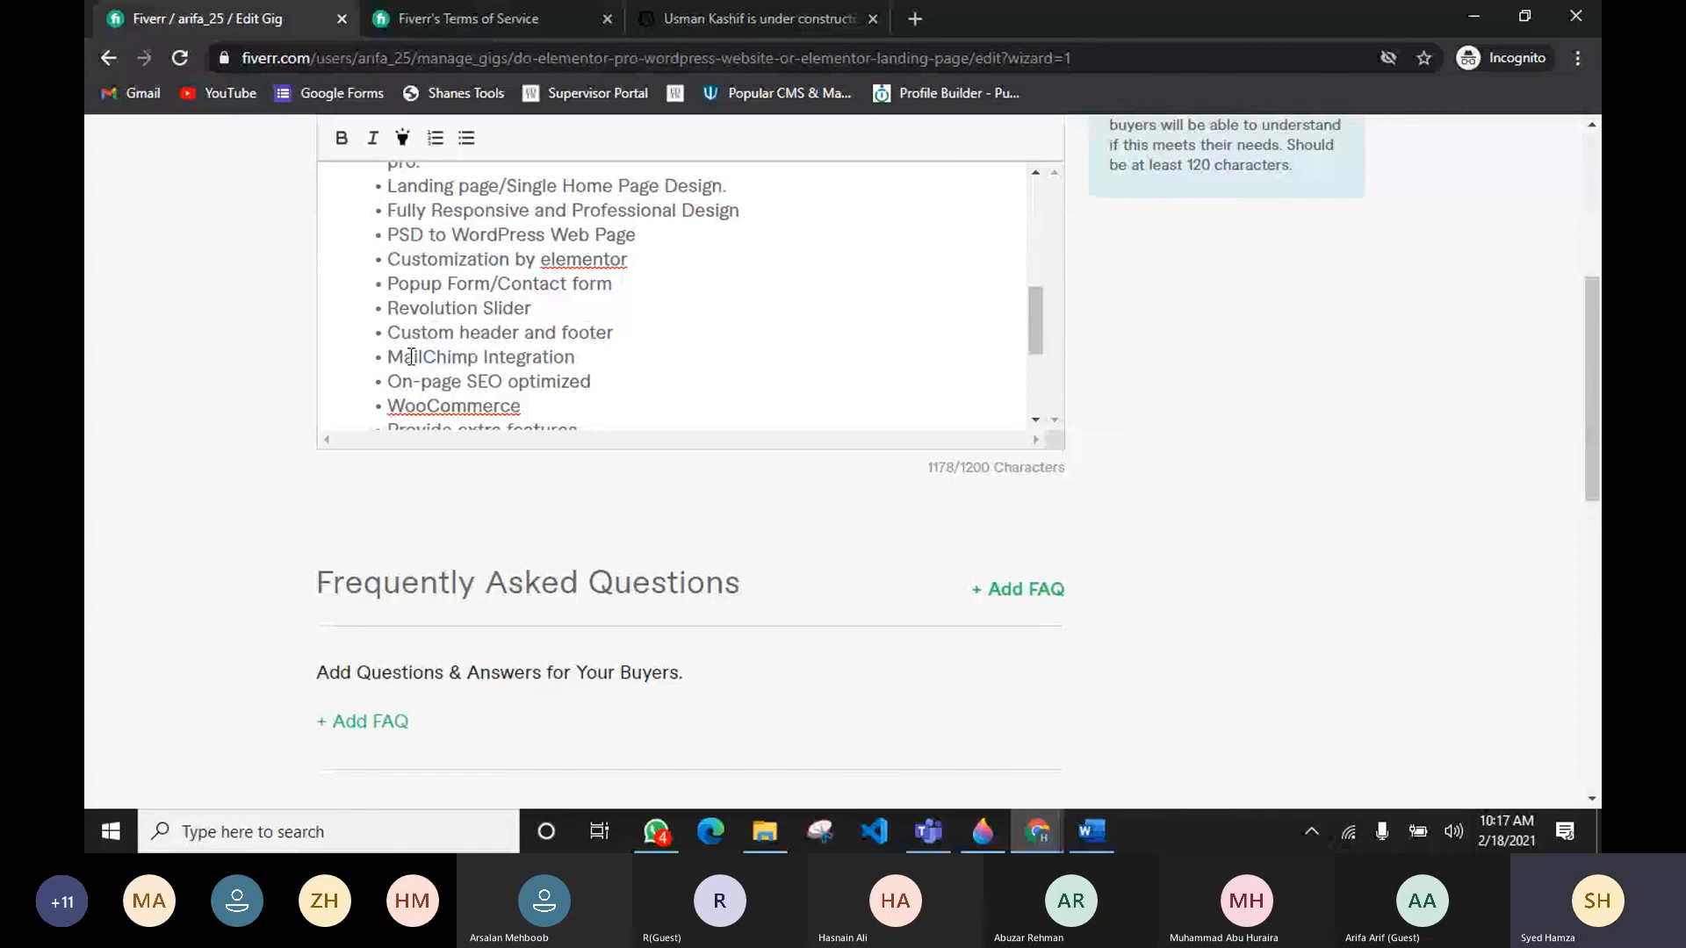
scroll(595, 378, down, 3)
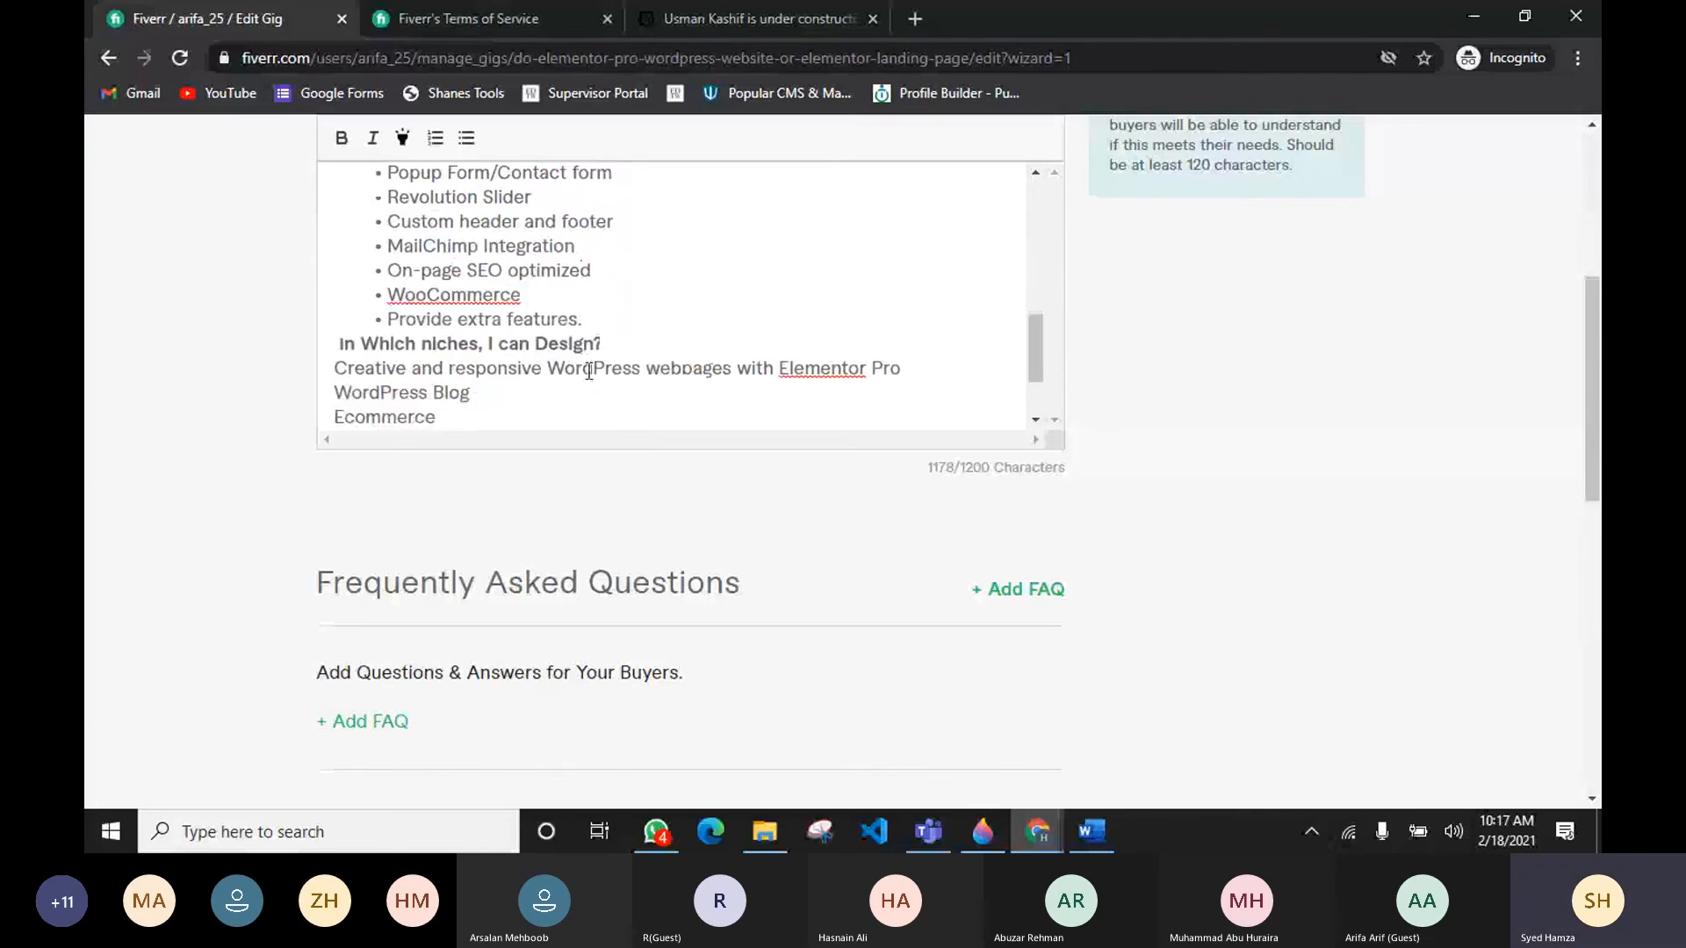
scroll(589, 371, up, 3)
scroll(590, 370, down, 3)
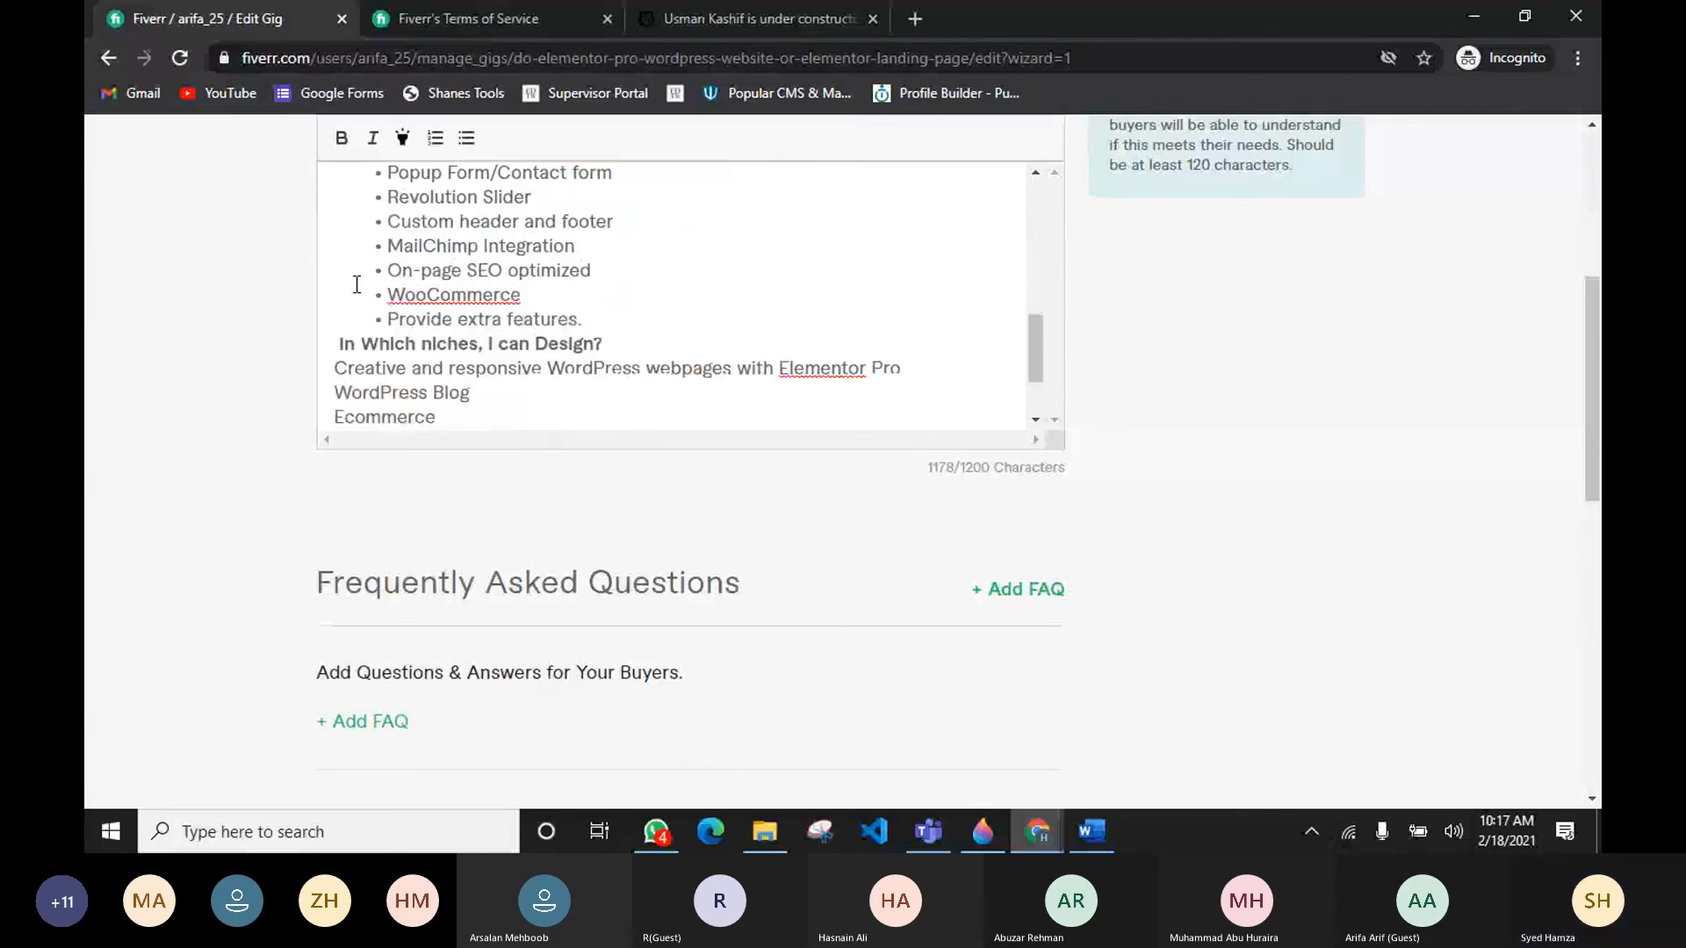
scroll(540, 318, down, 3)
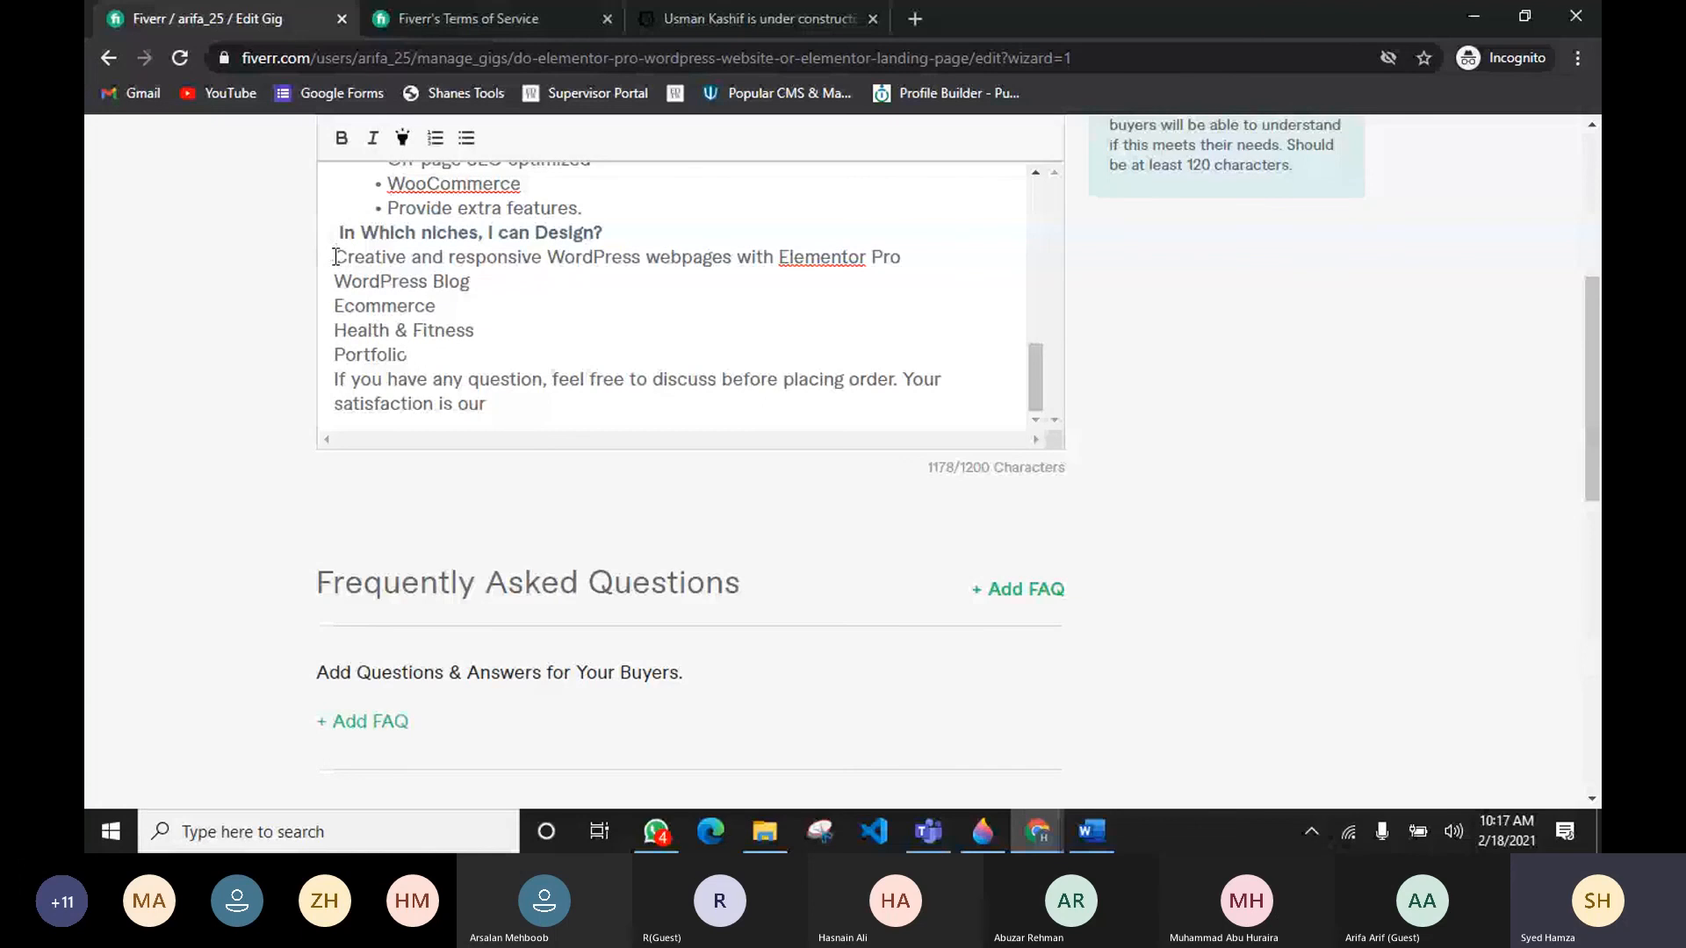
key(alt+Tab)
key(alt+Tab)
drag(414, 353, 335, 256)
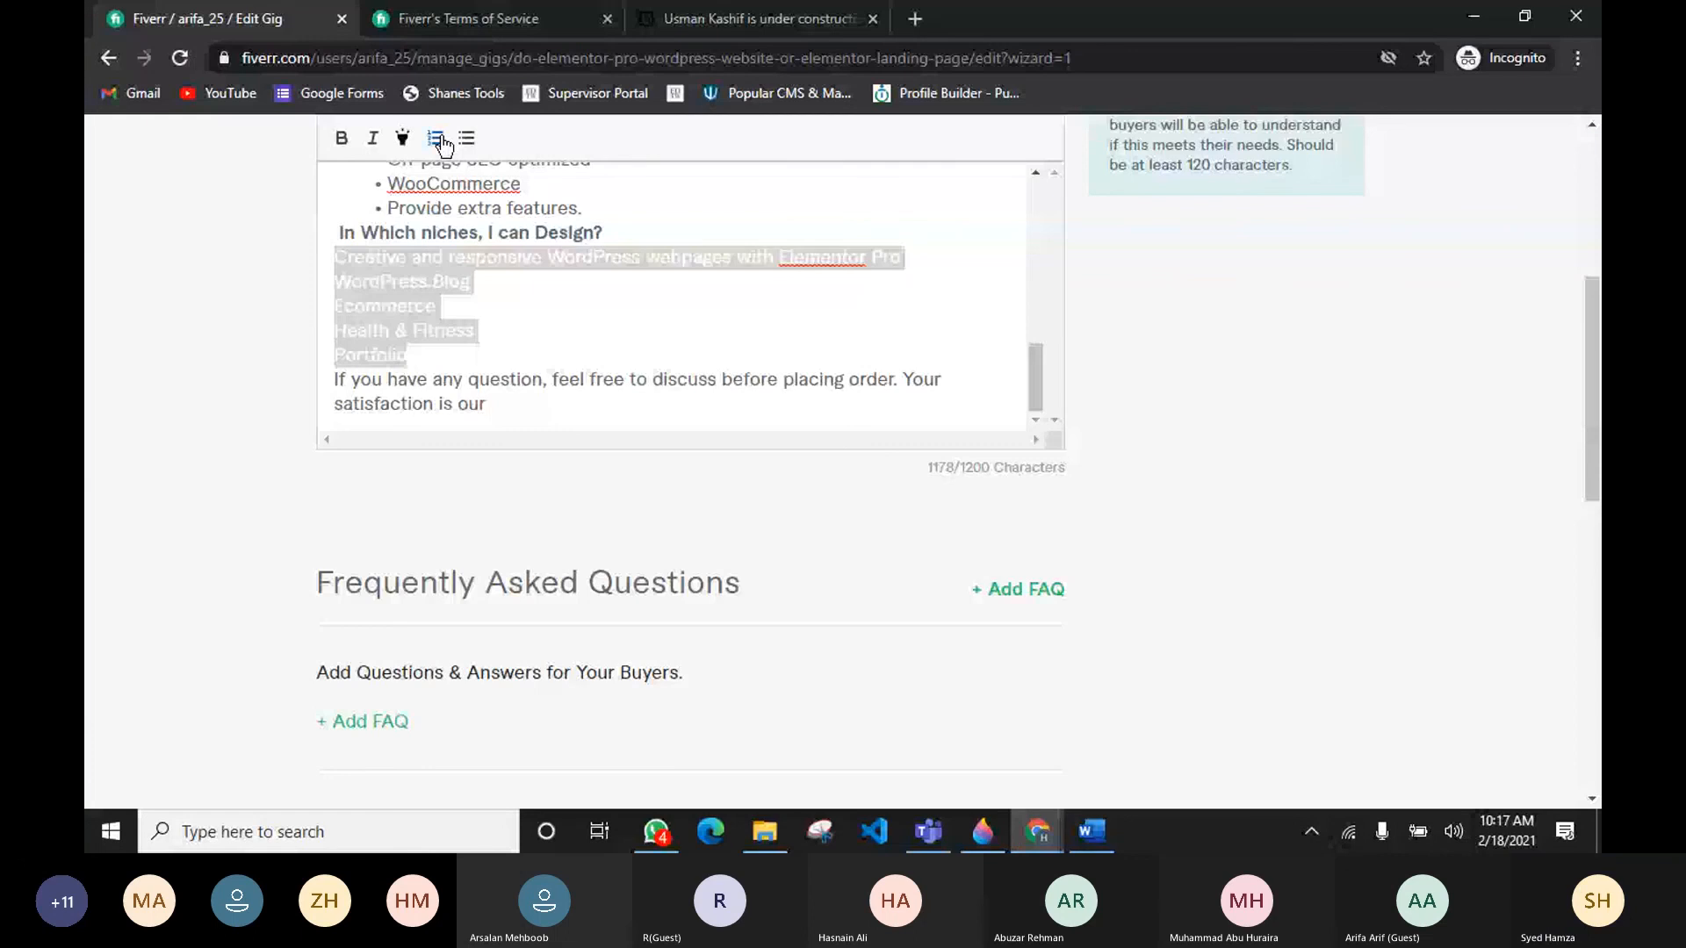
click(466, 138)
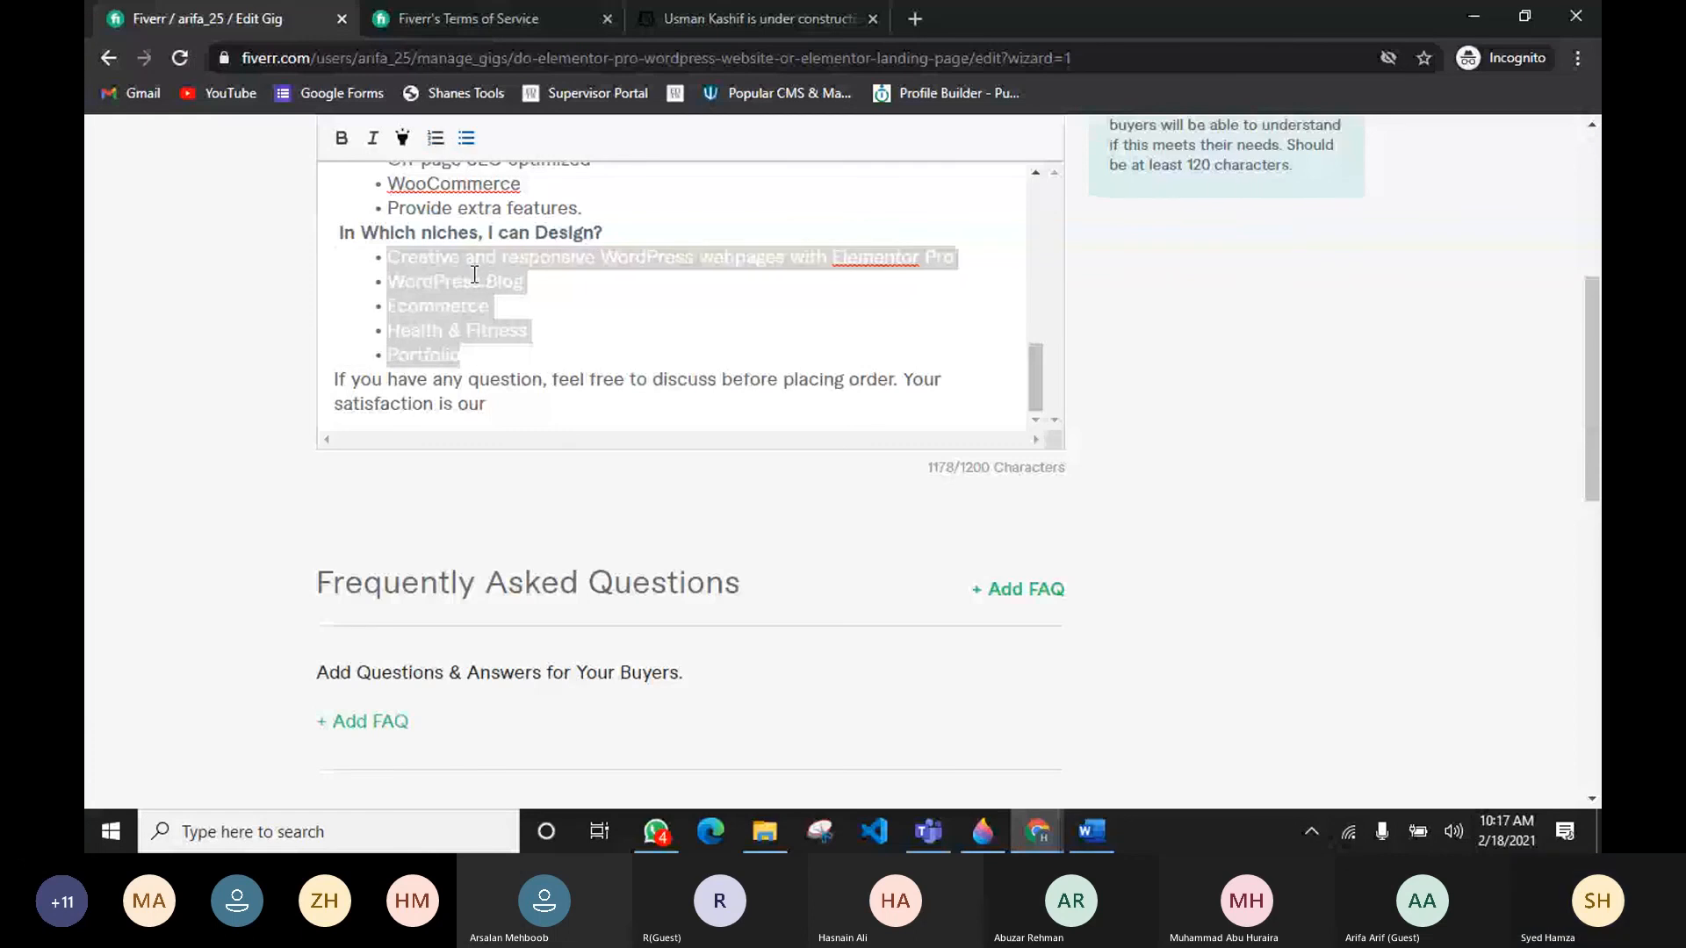
Step: Finish the closing sentence with "pride." and add "Thanks" on a new line at the end of the description
click(517, 412)
key(alt+Tab)
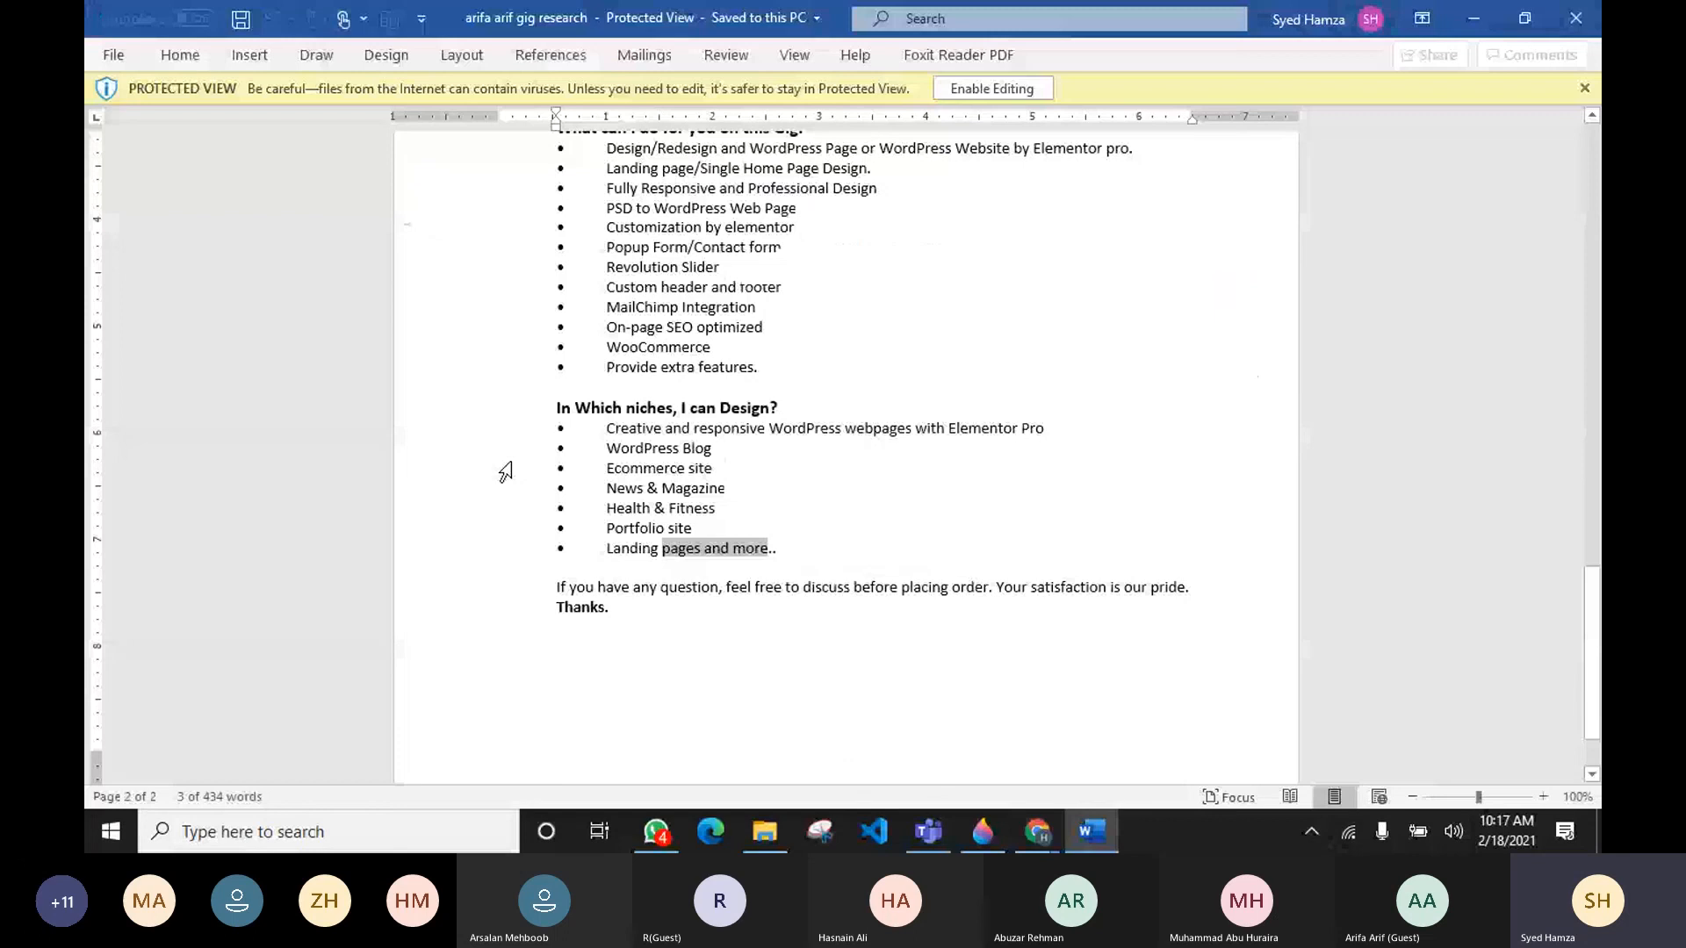
key(alt+Tab)
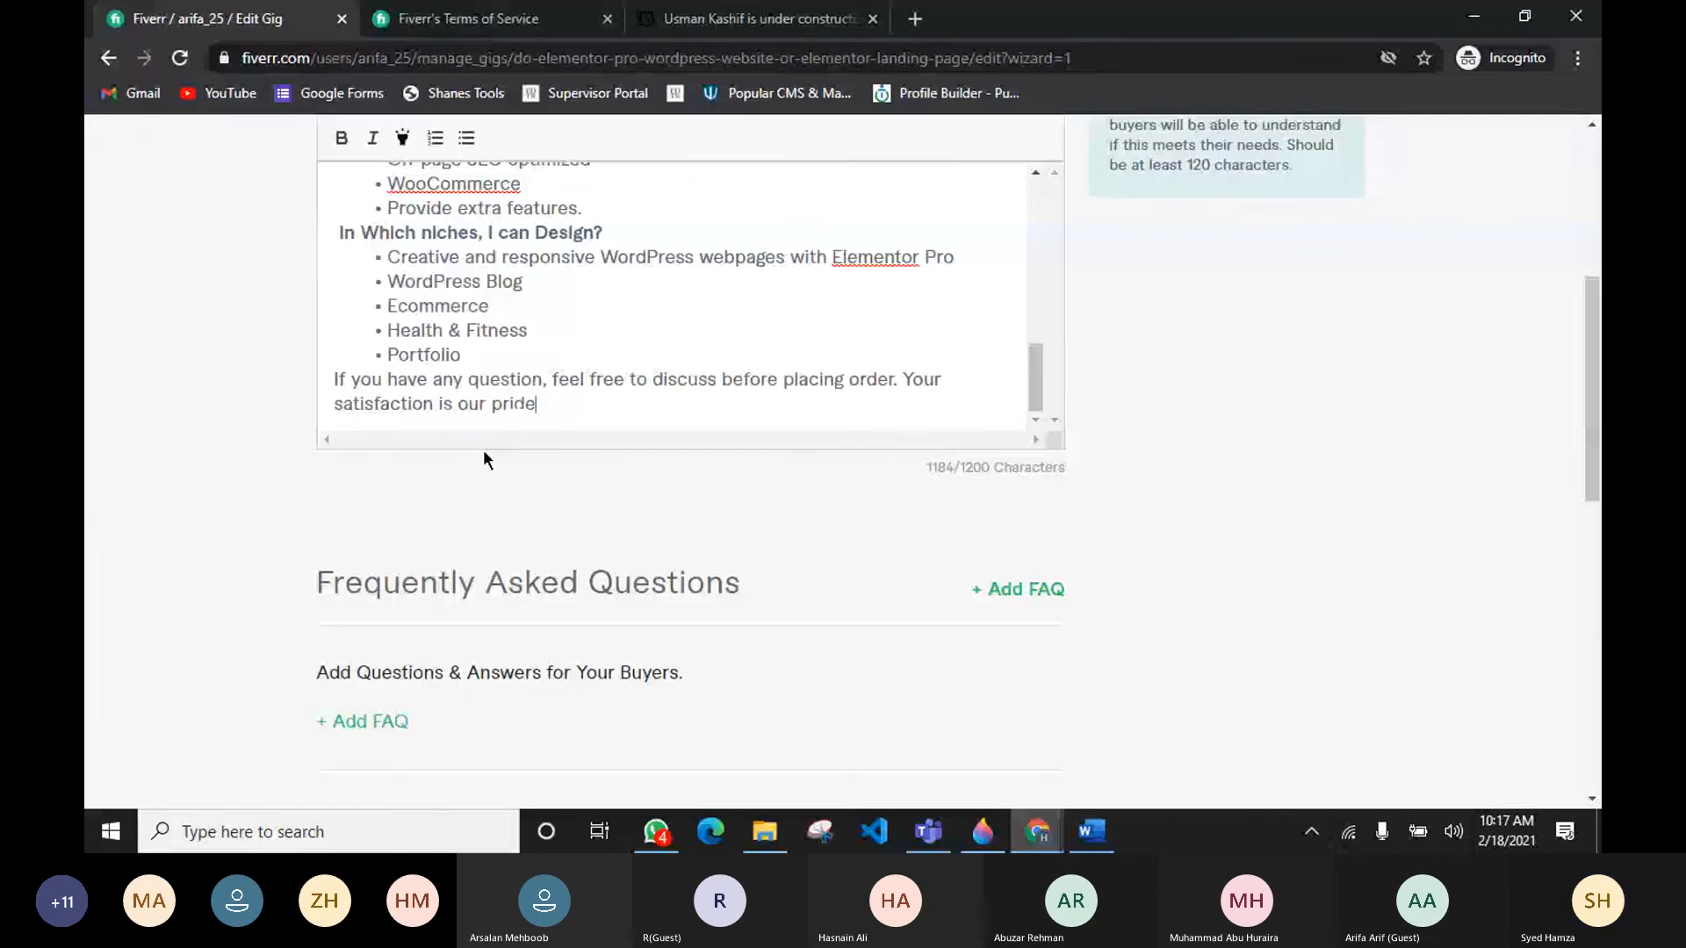
text(.)
key(Return)
text(T)
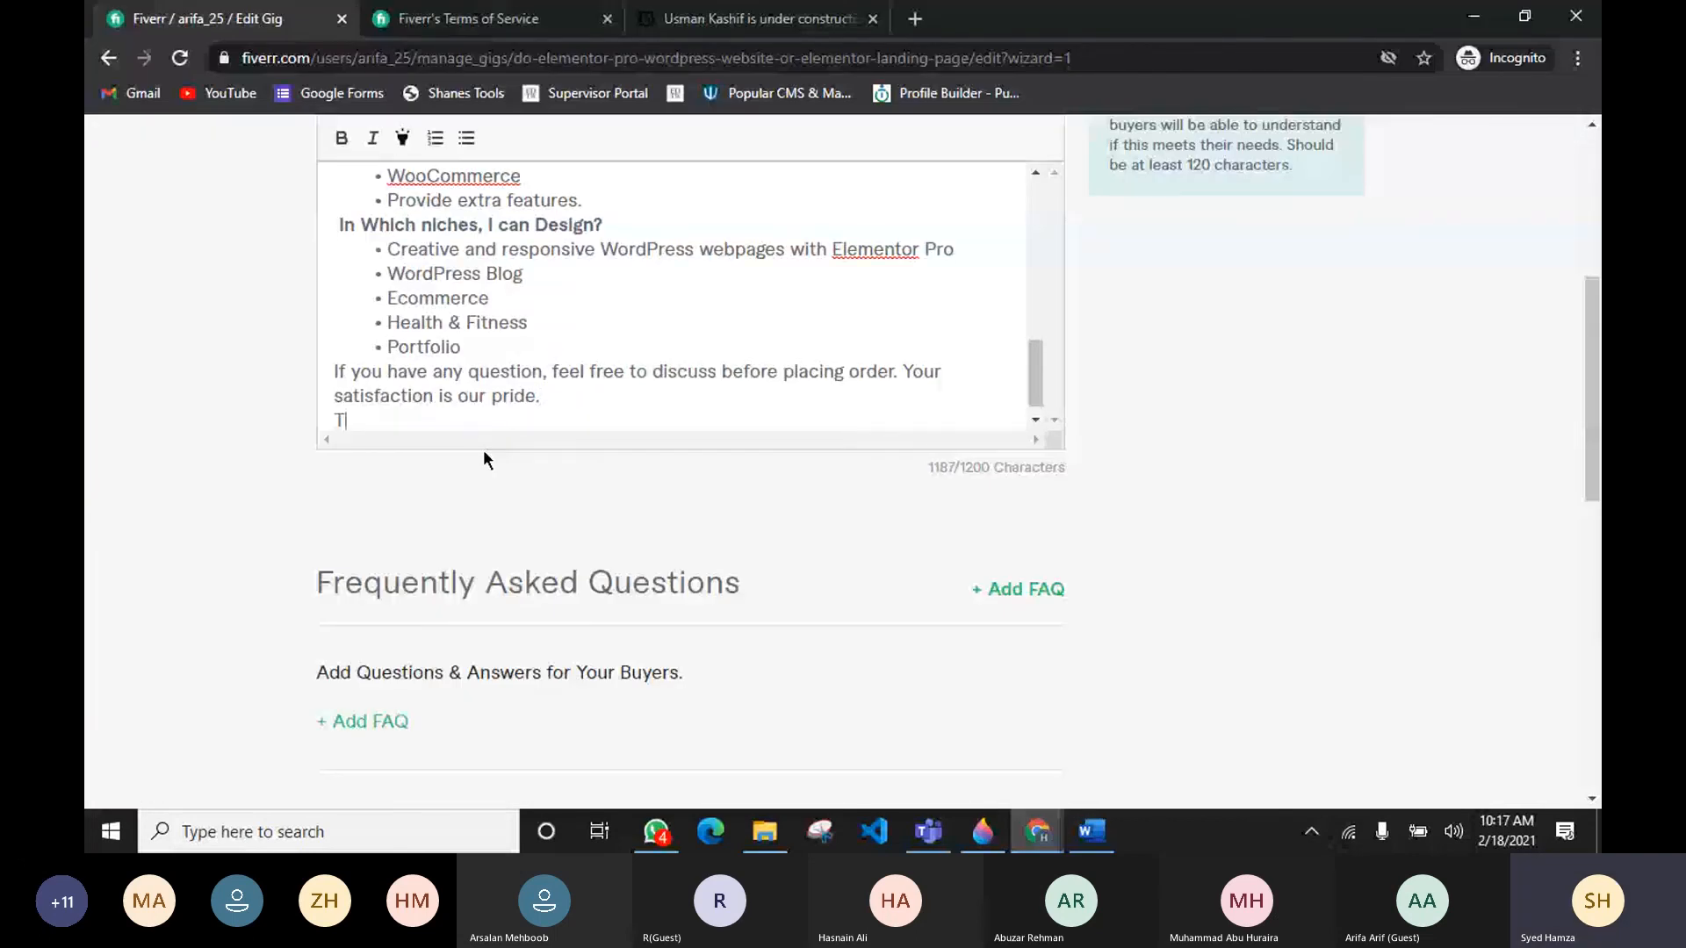
text(hanks)
Step: Scroll back through the gig description to its beginning
scroll(416, 349, up, 1)
scroll(420, 342, up, 1)
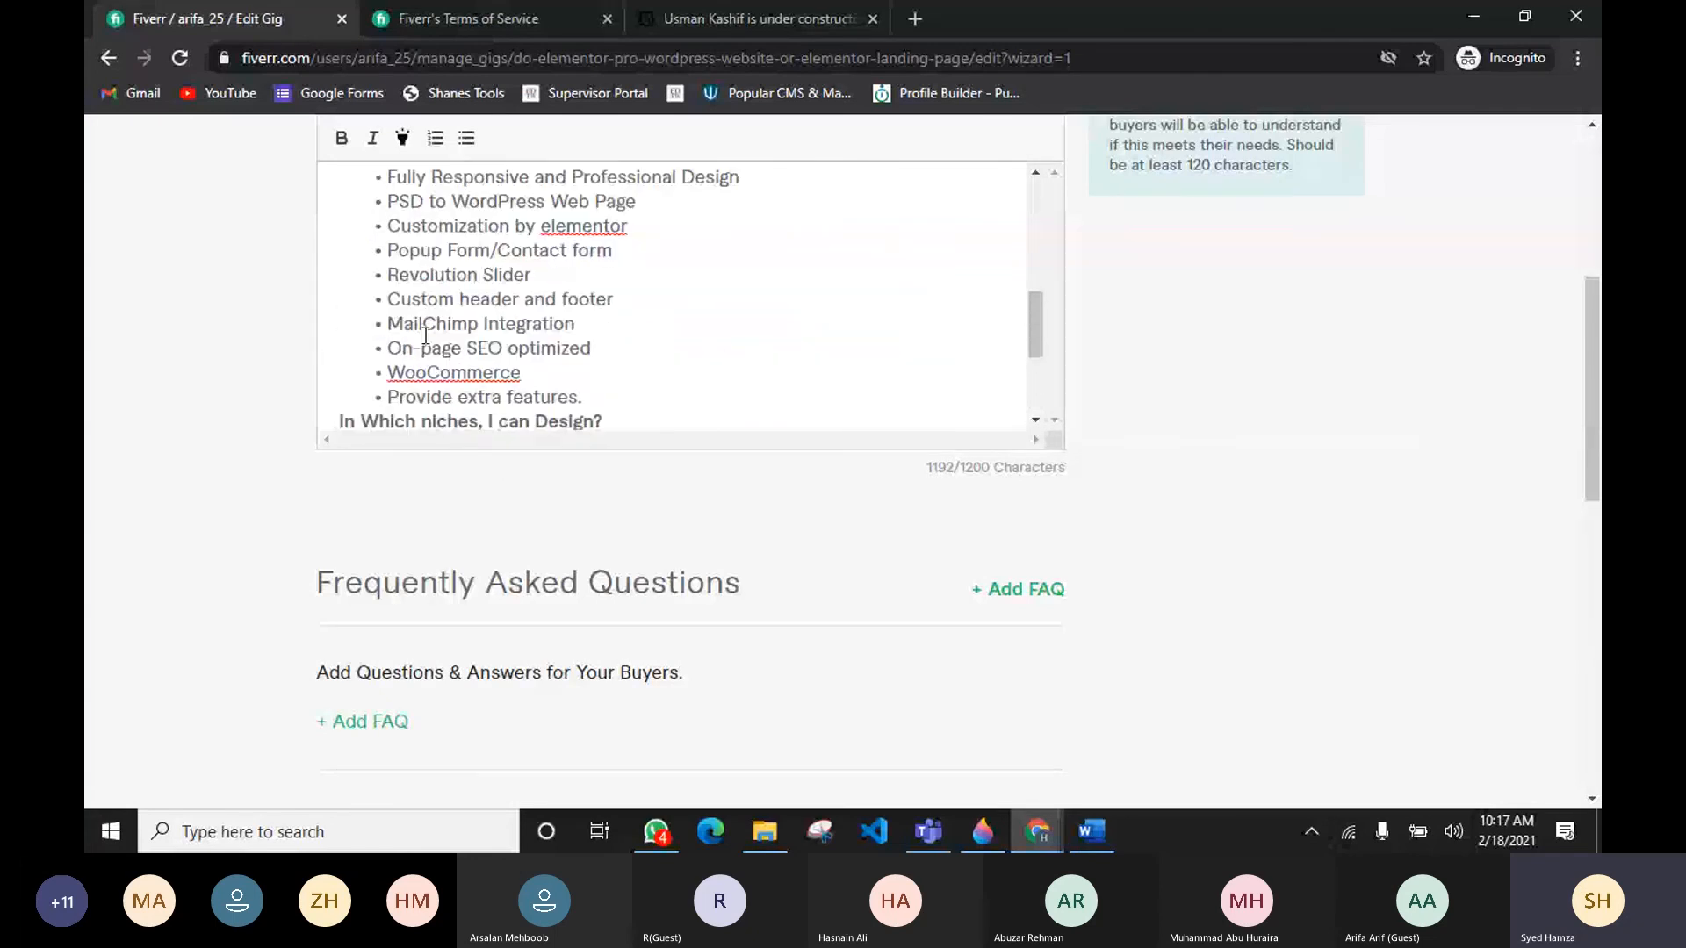
scroll(425, 336, up, 5)
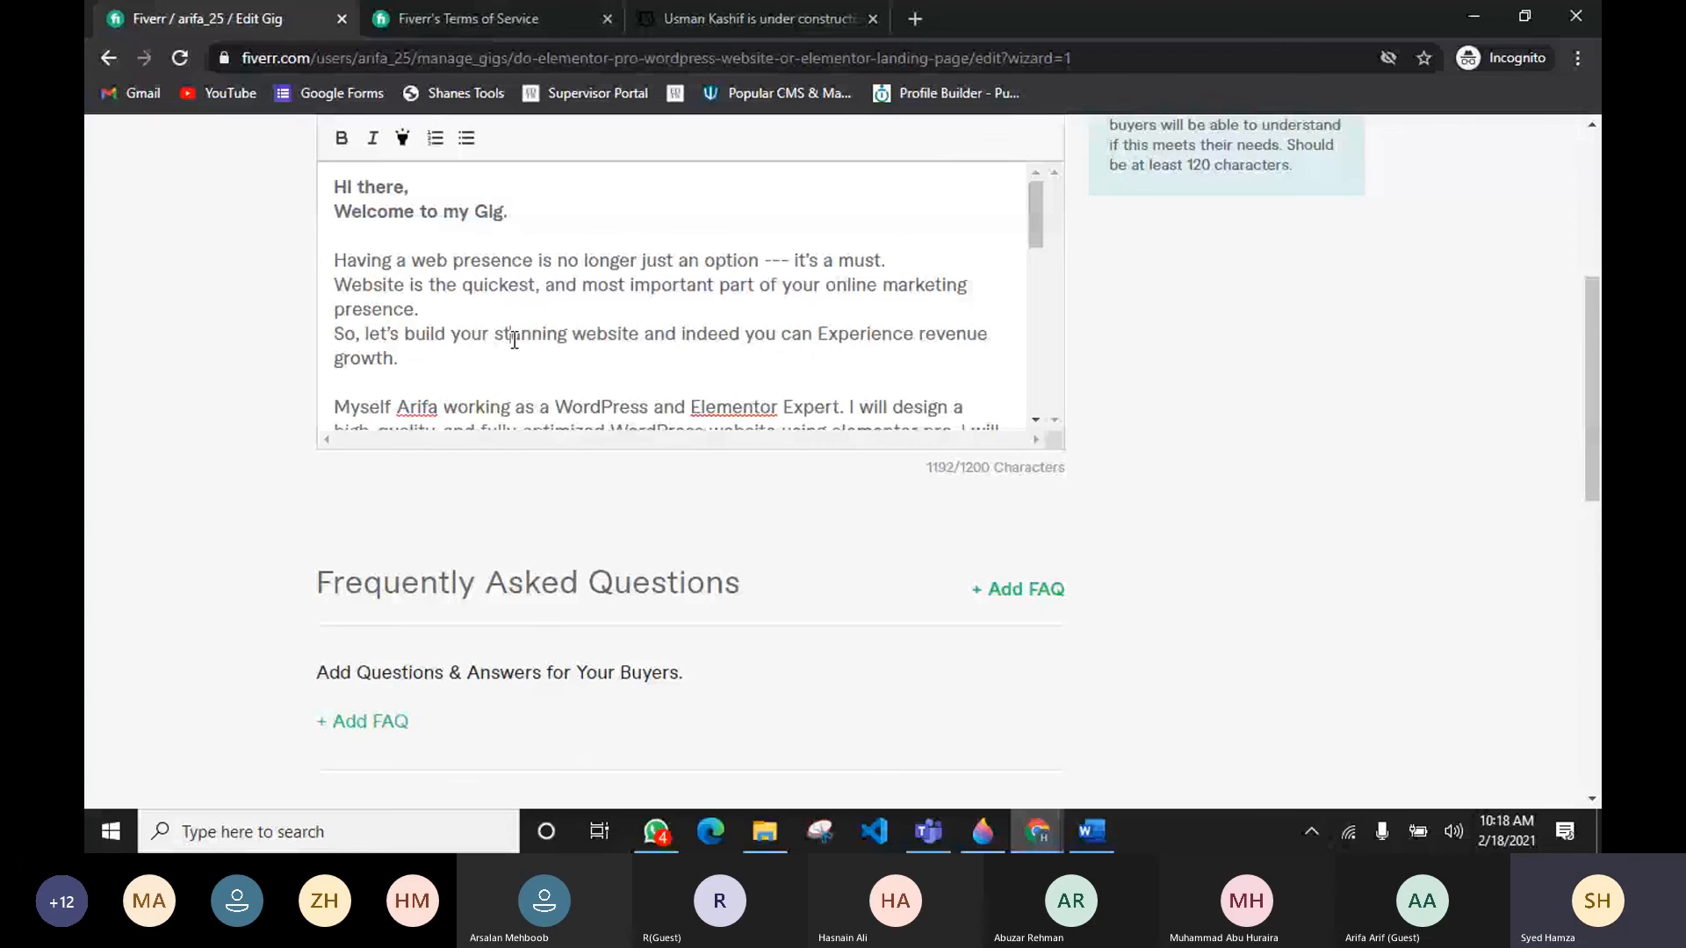
key(alt+Tab)
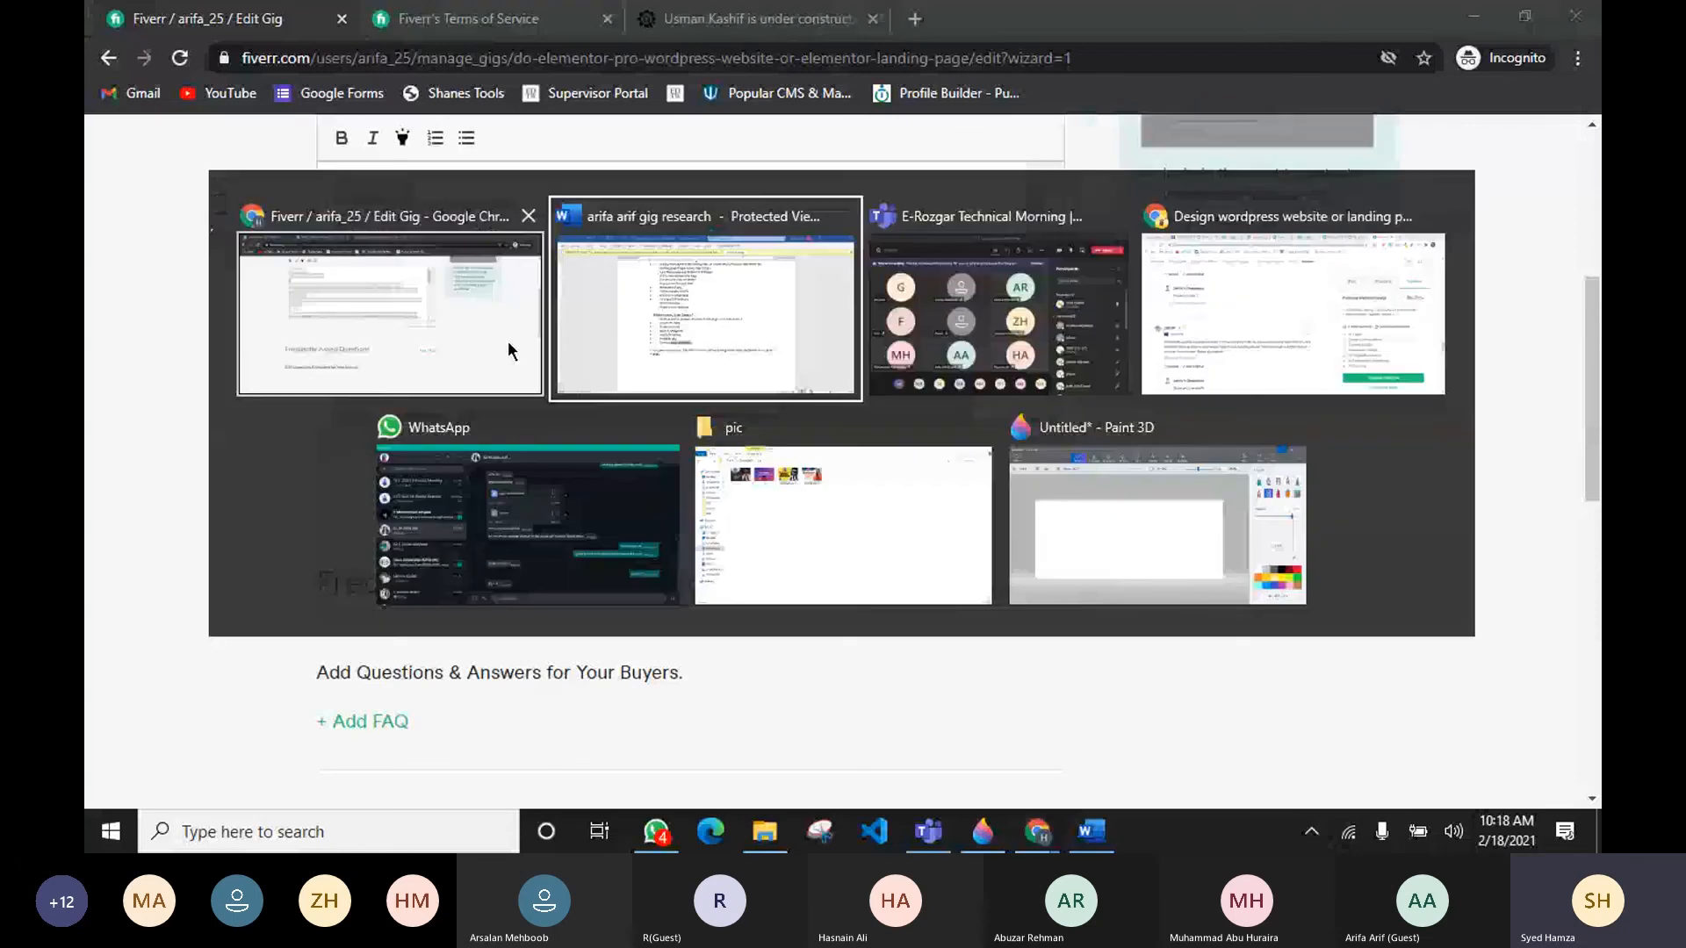
key(alt+Tab)
key(alt+Tab)
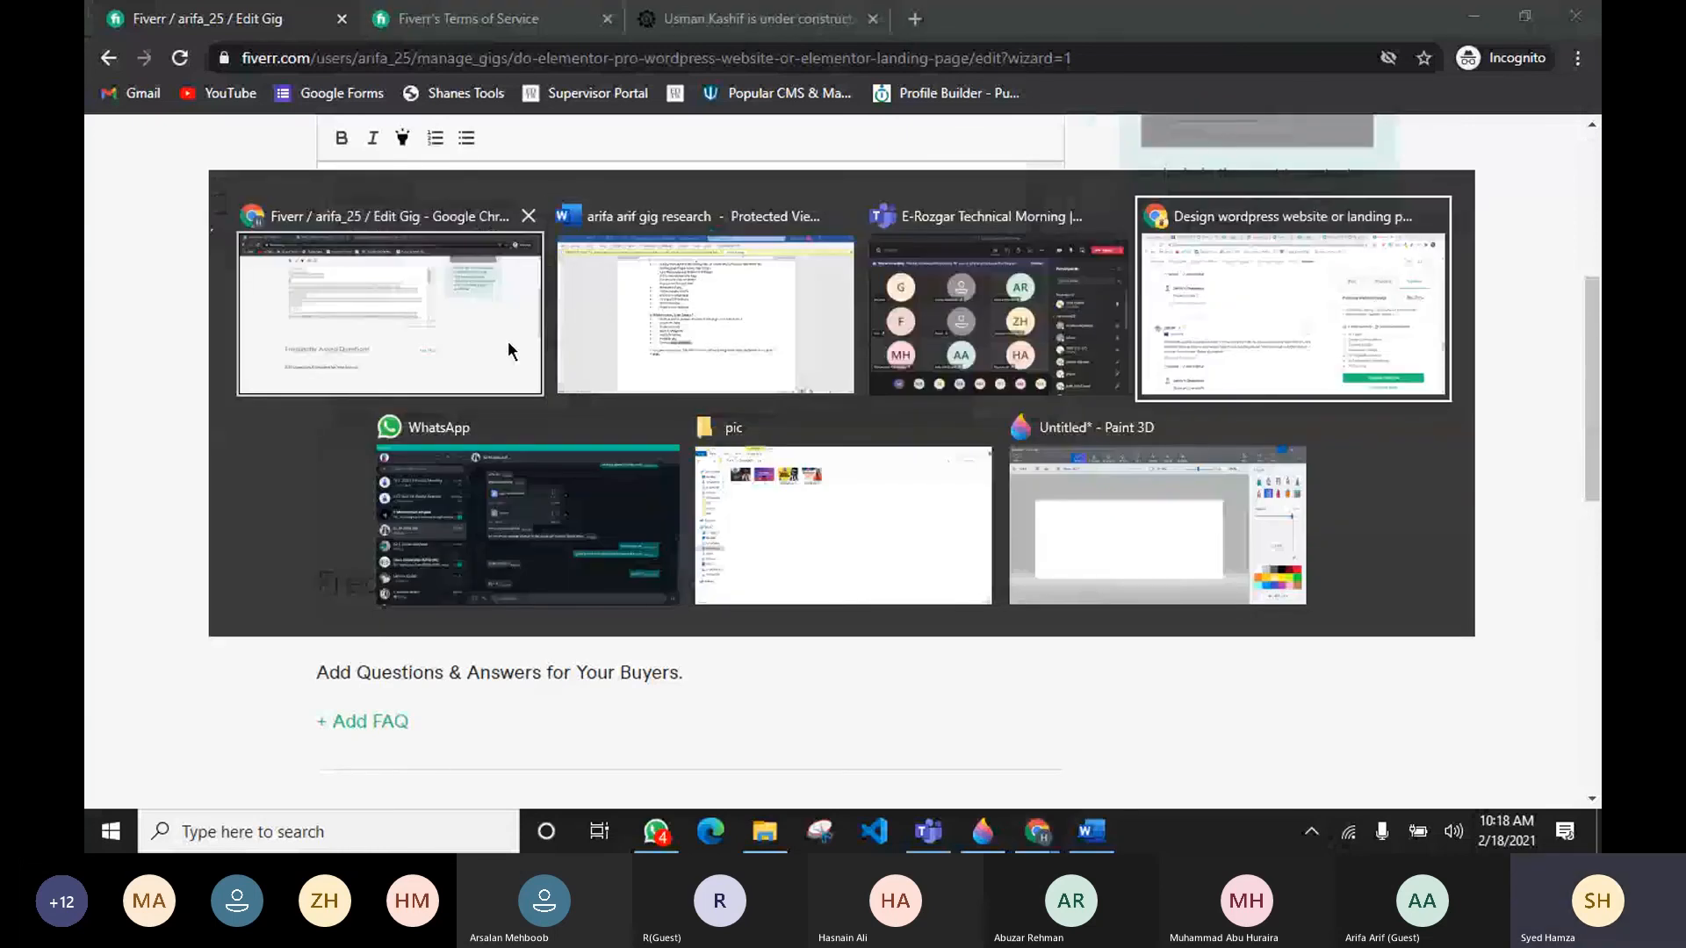
Step: Open the RapidTables online notepad in a new tab and paste the gig description into it
key(ctrl+t)
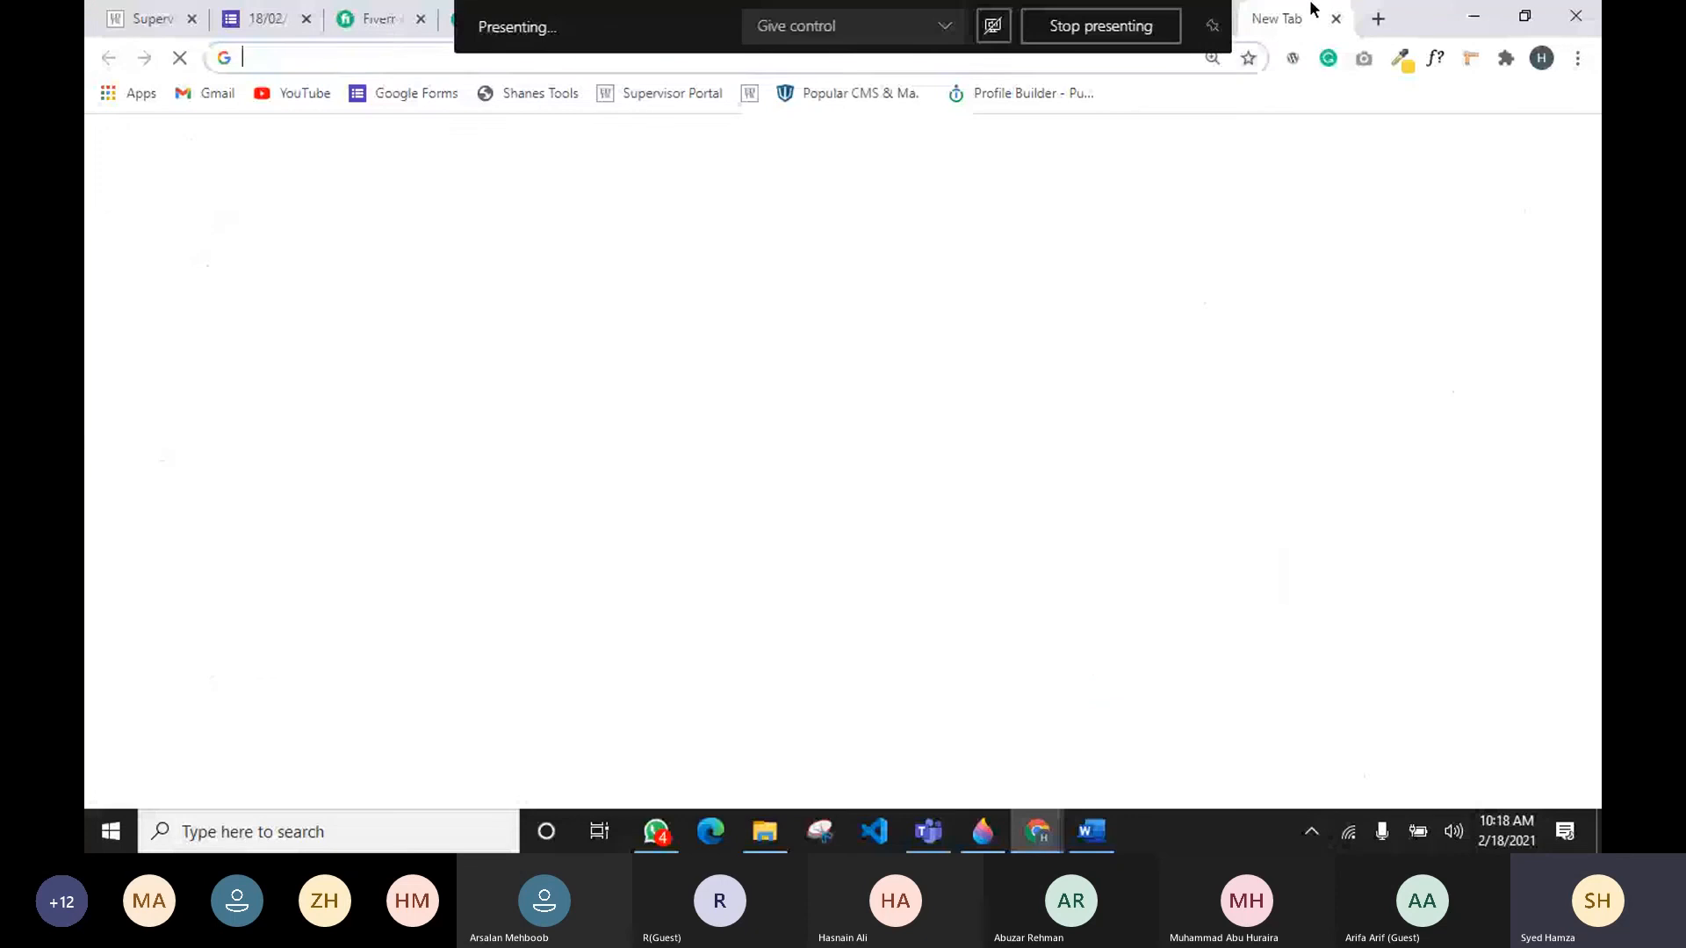
text(web)
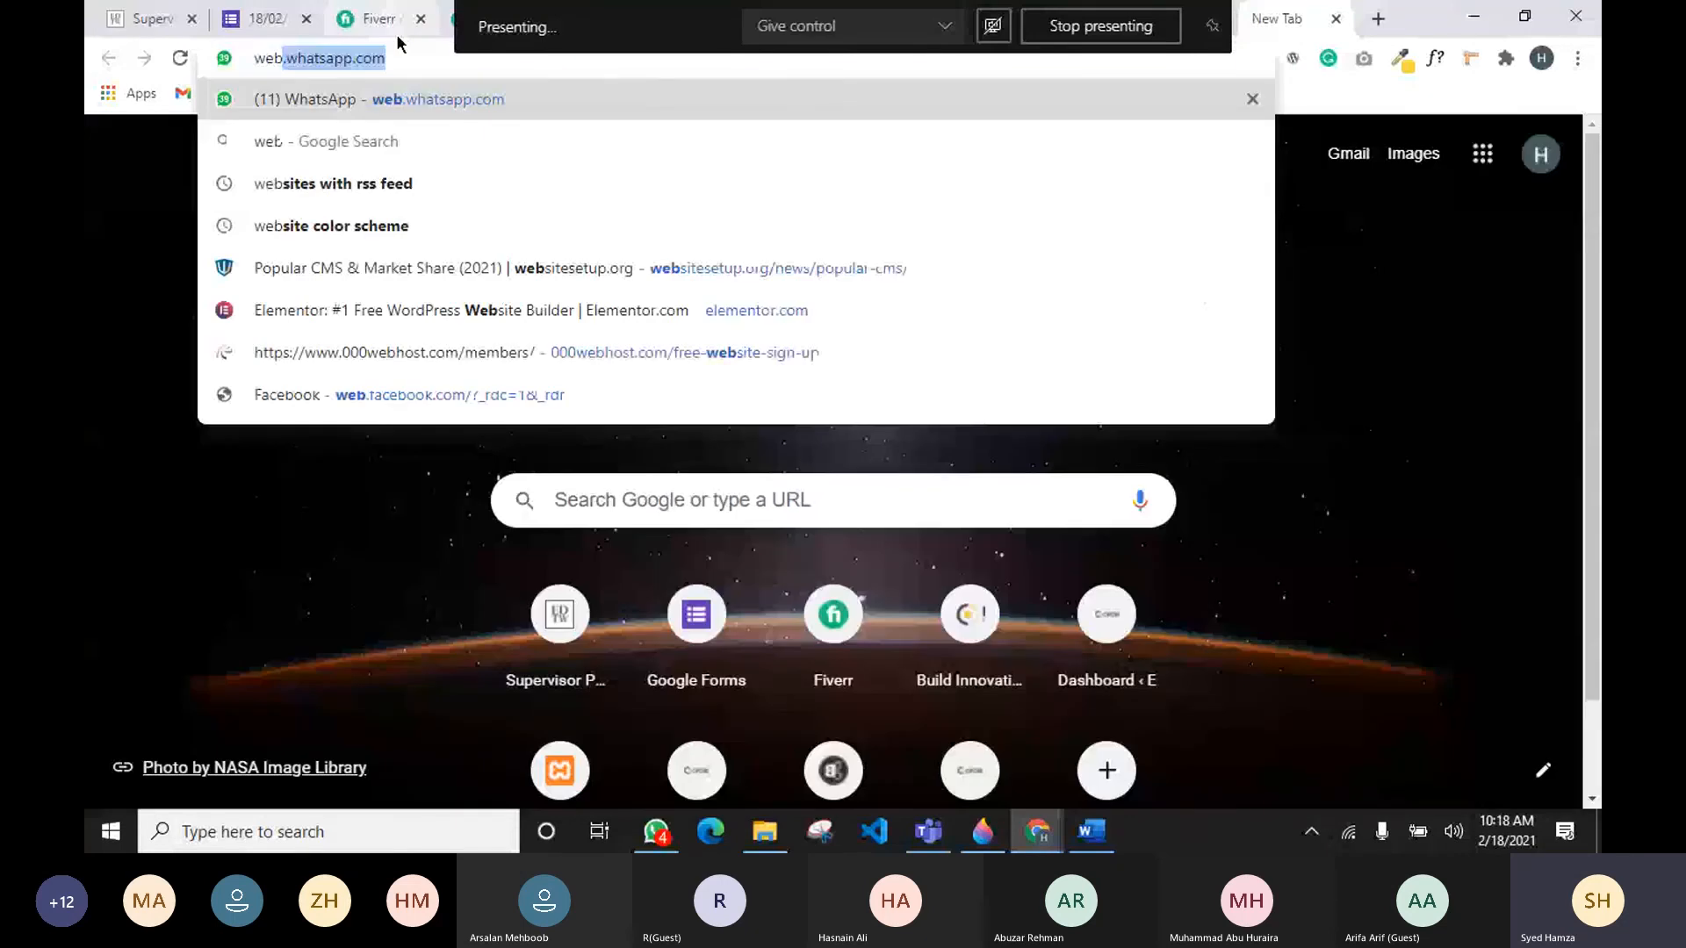
text(.whatsapp.)
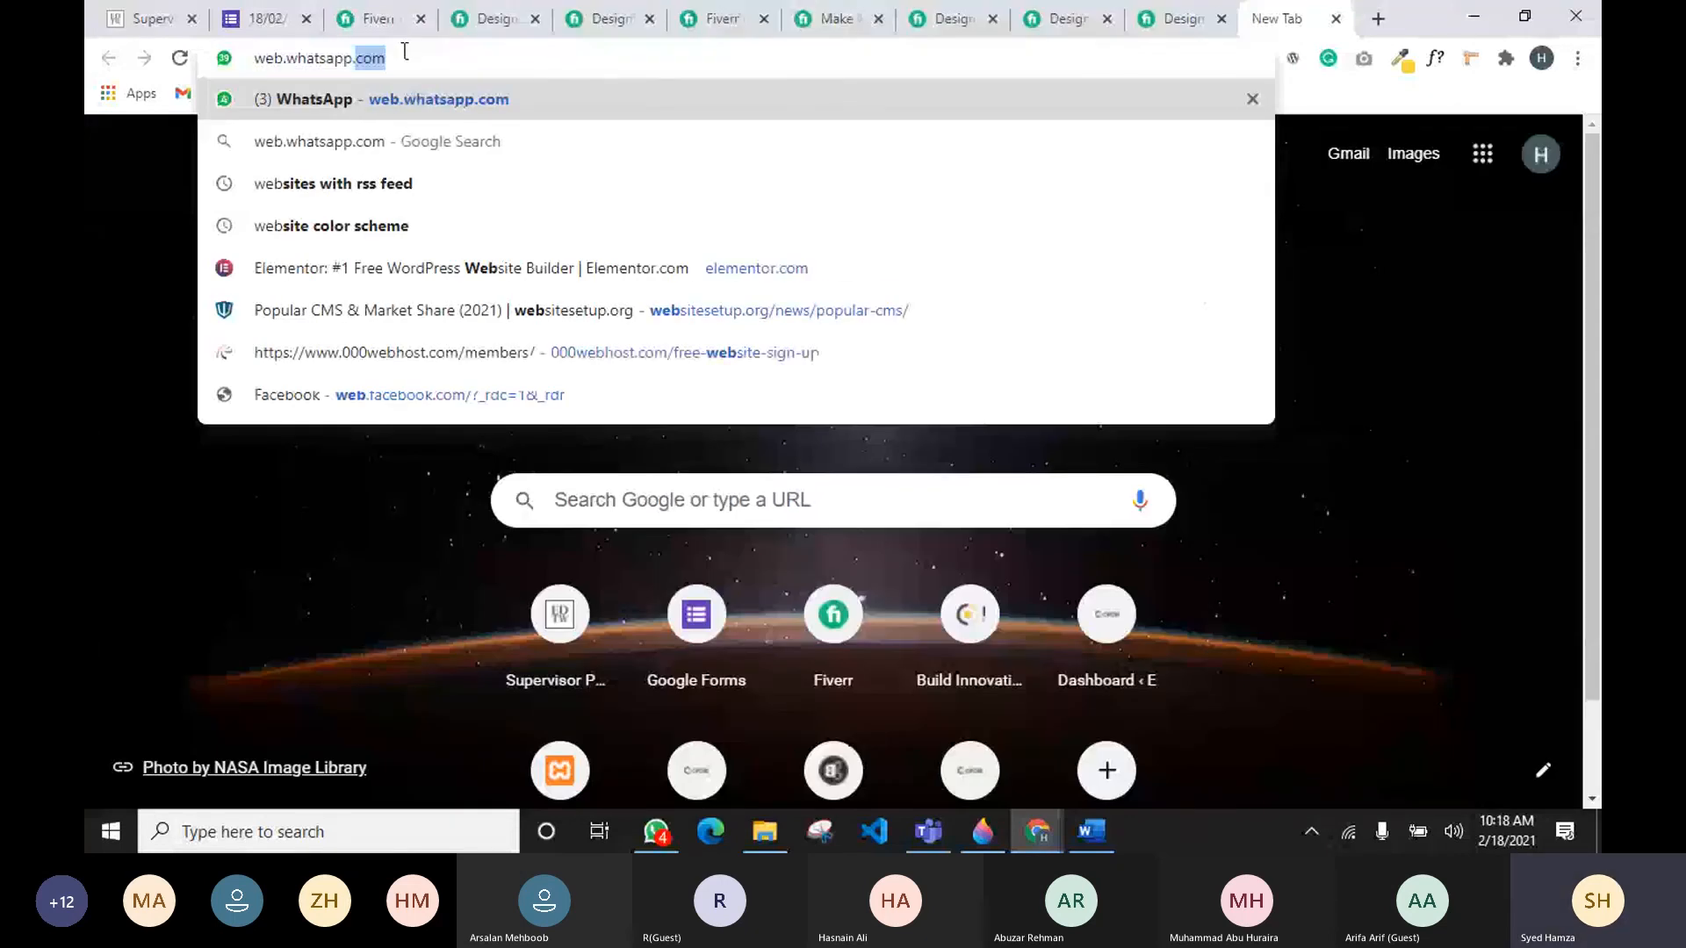
key(BackSpace)
key(ctrl+a)
text(note)
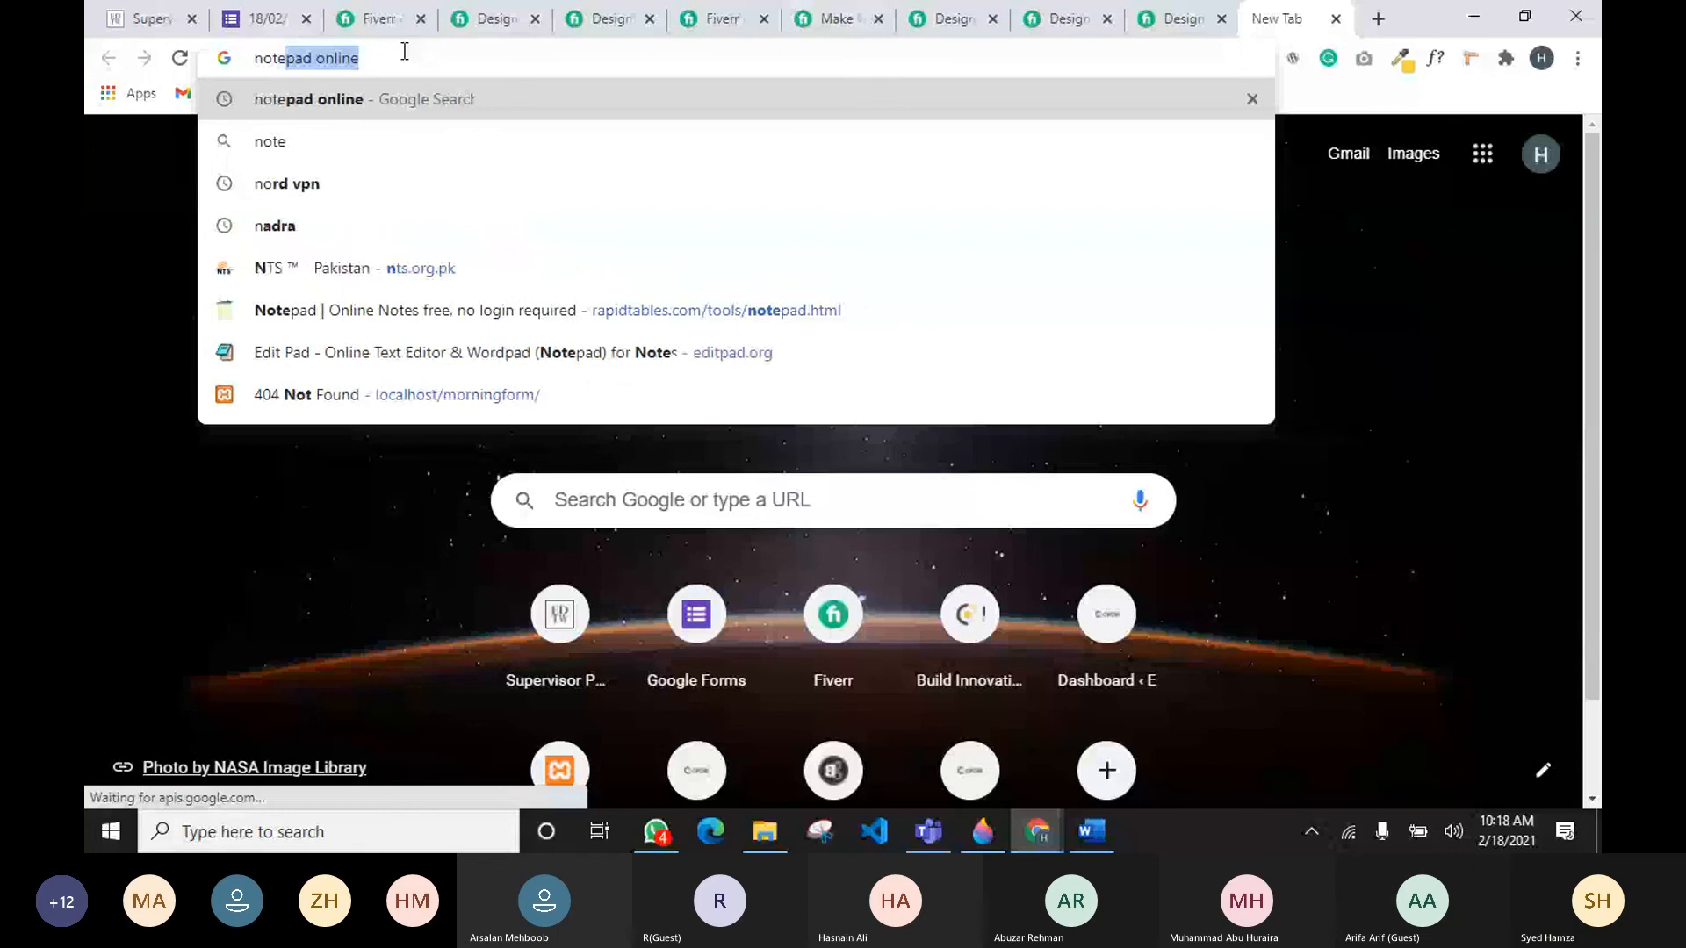
key(Return)
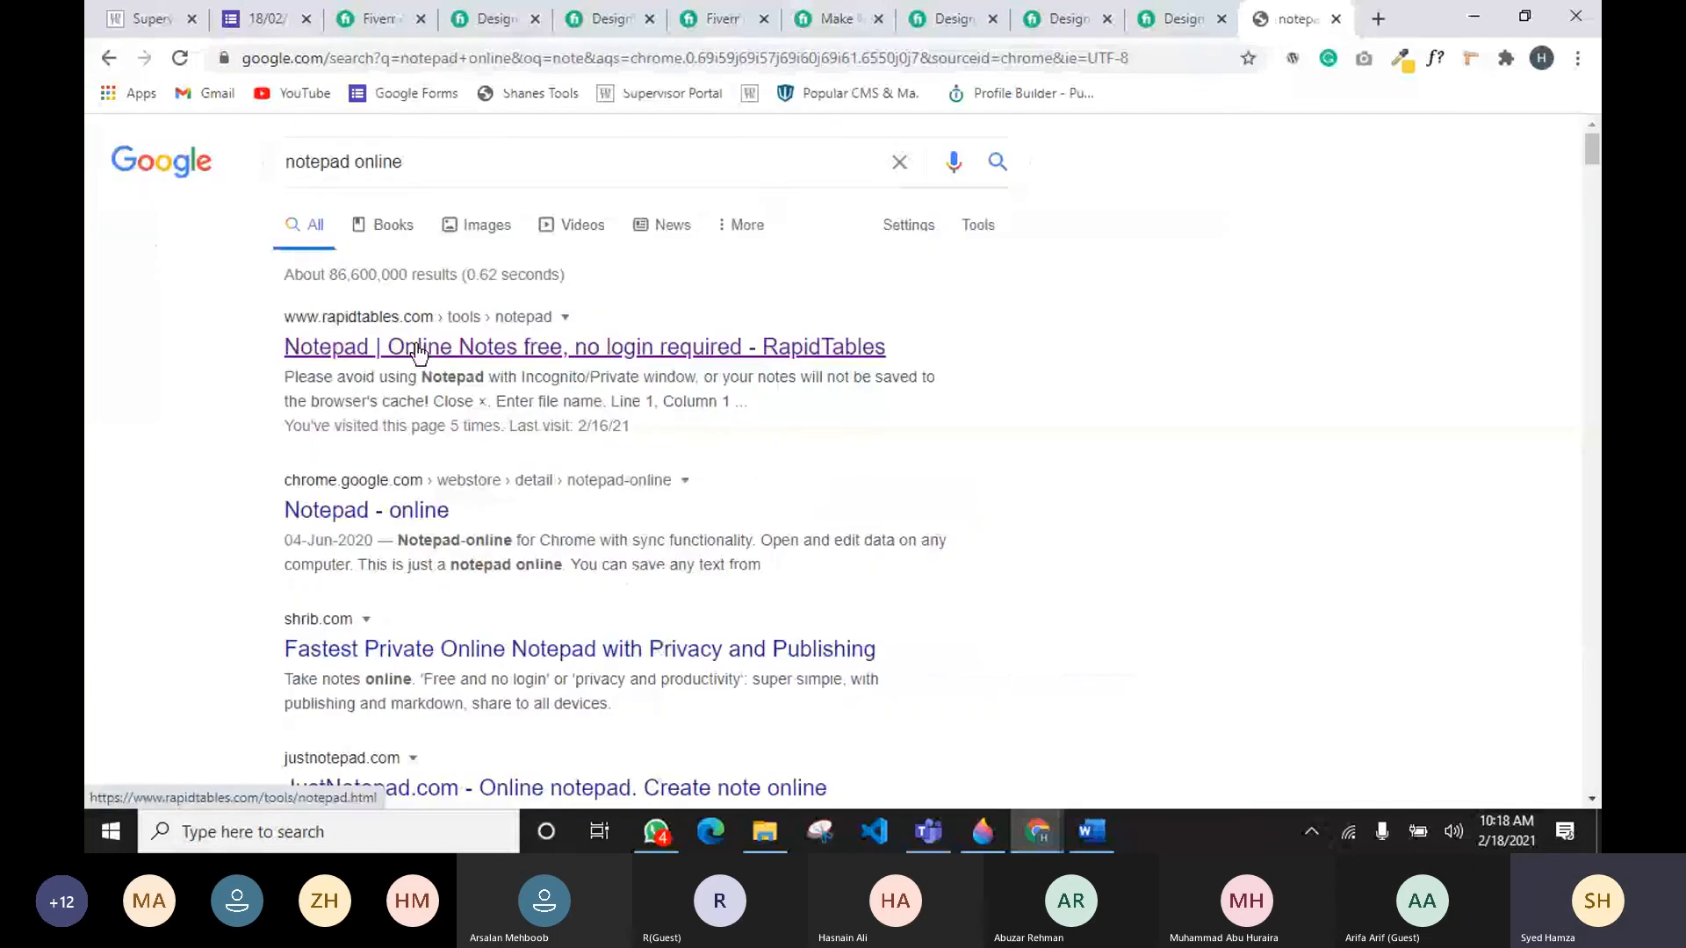
click(418, 349)
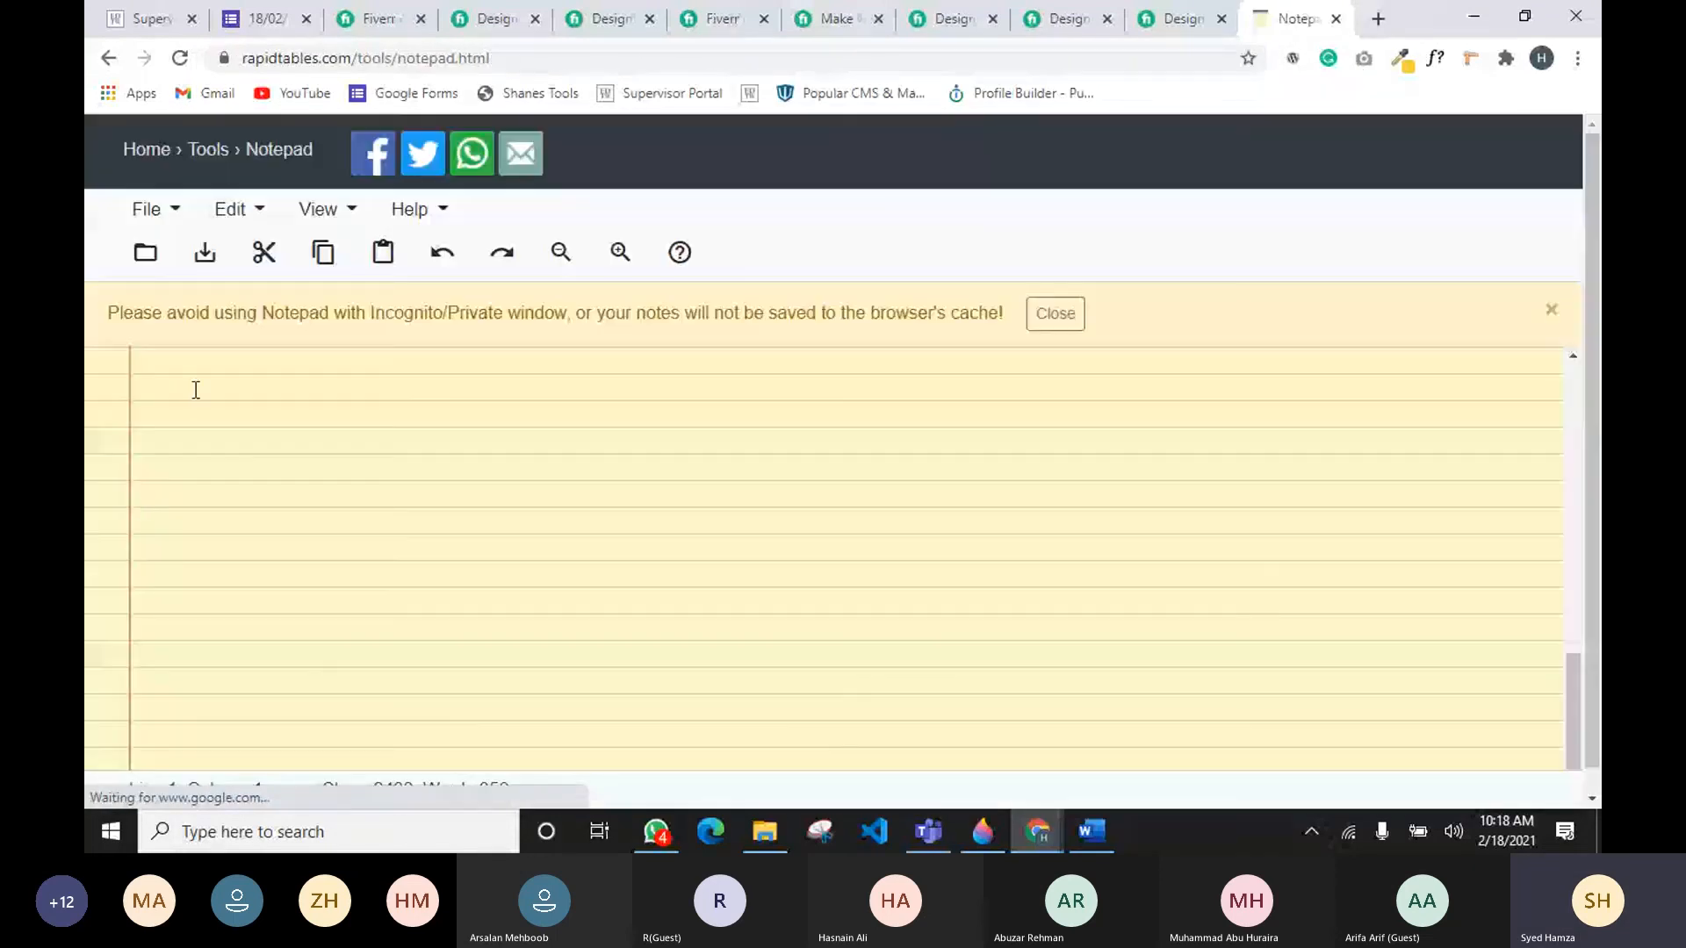
click(196, 390)
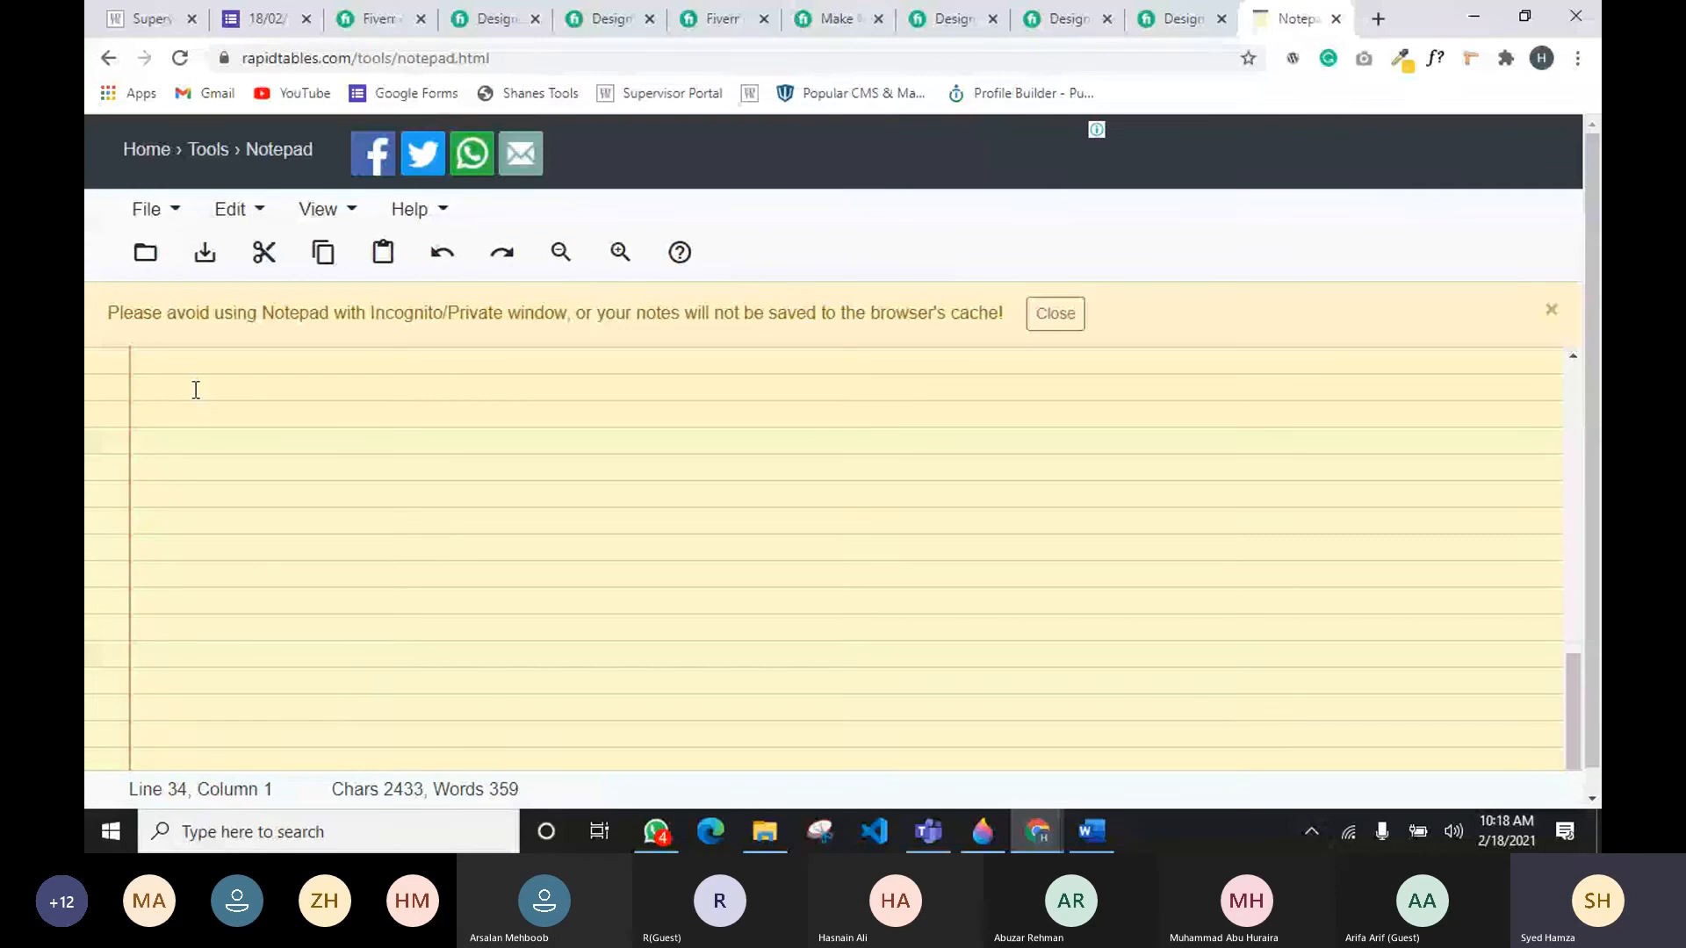
key(ctrl+v)
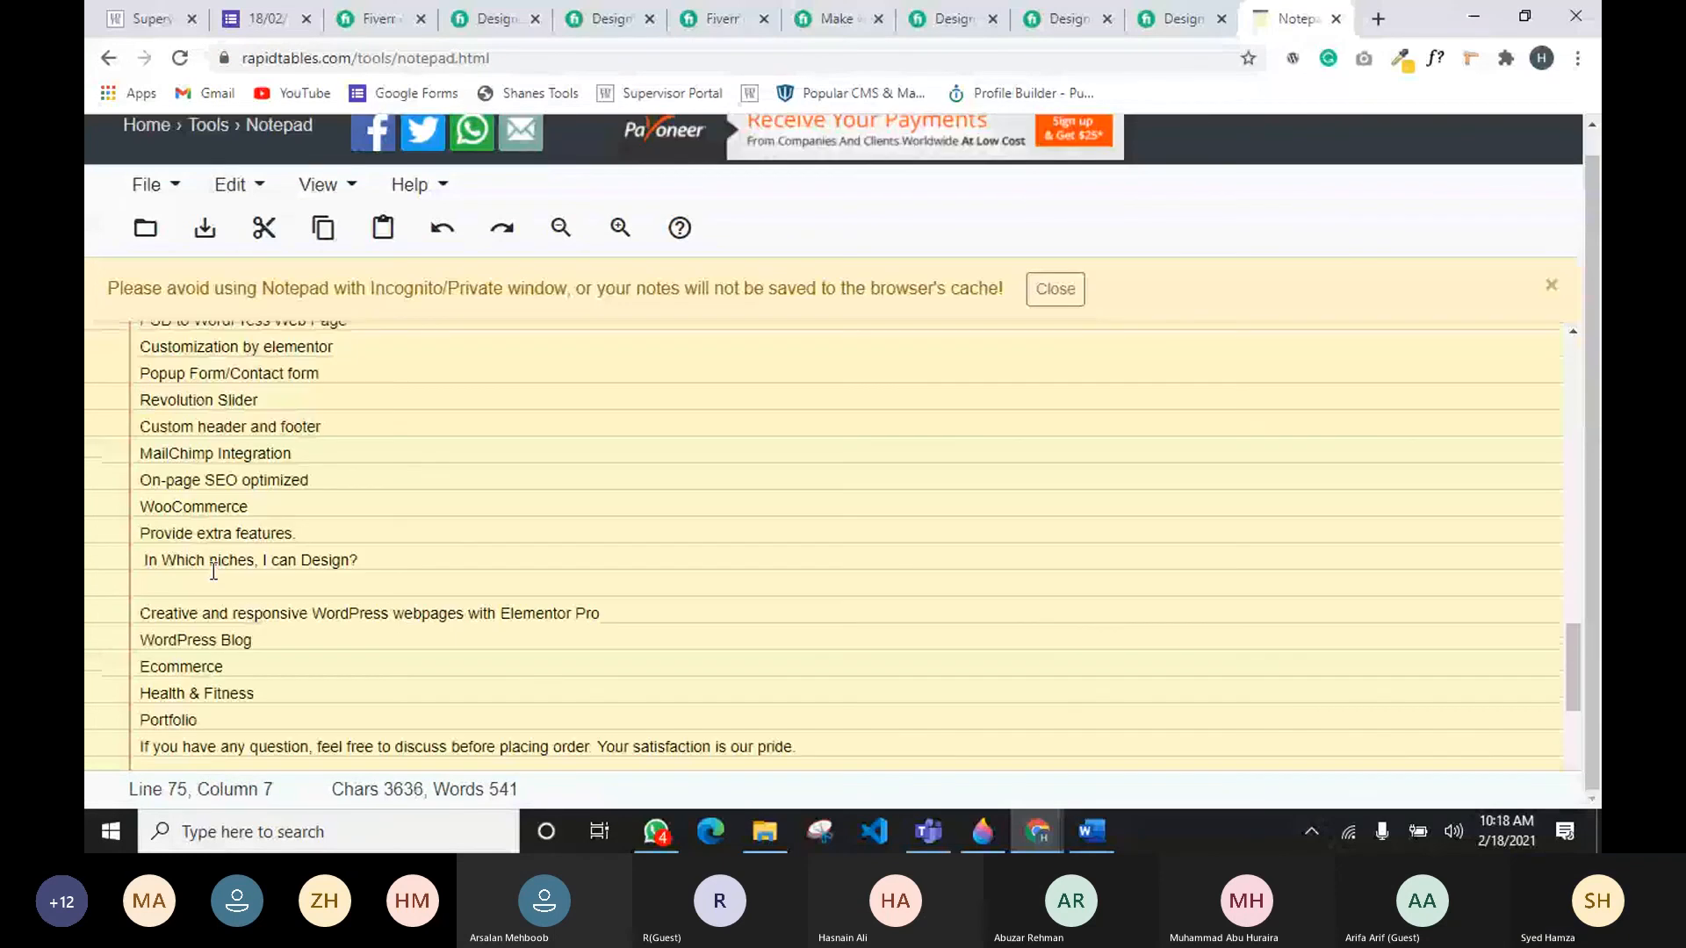
scroll(213, 571, down, 3)
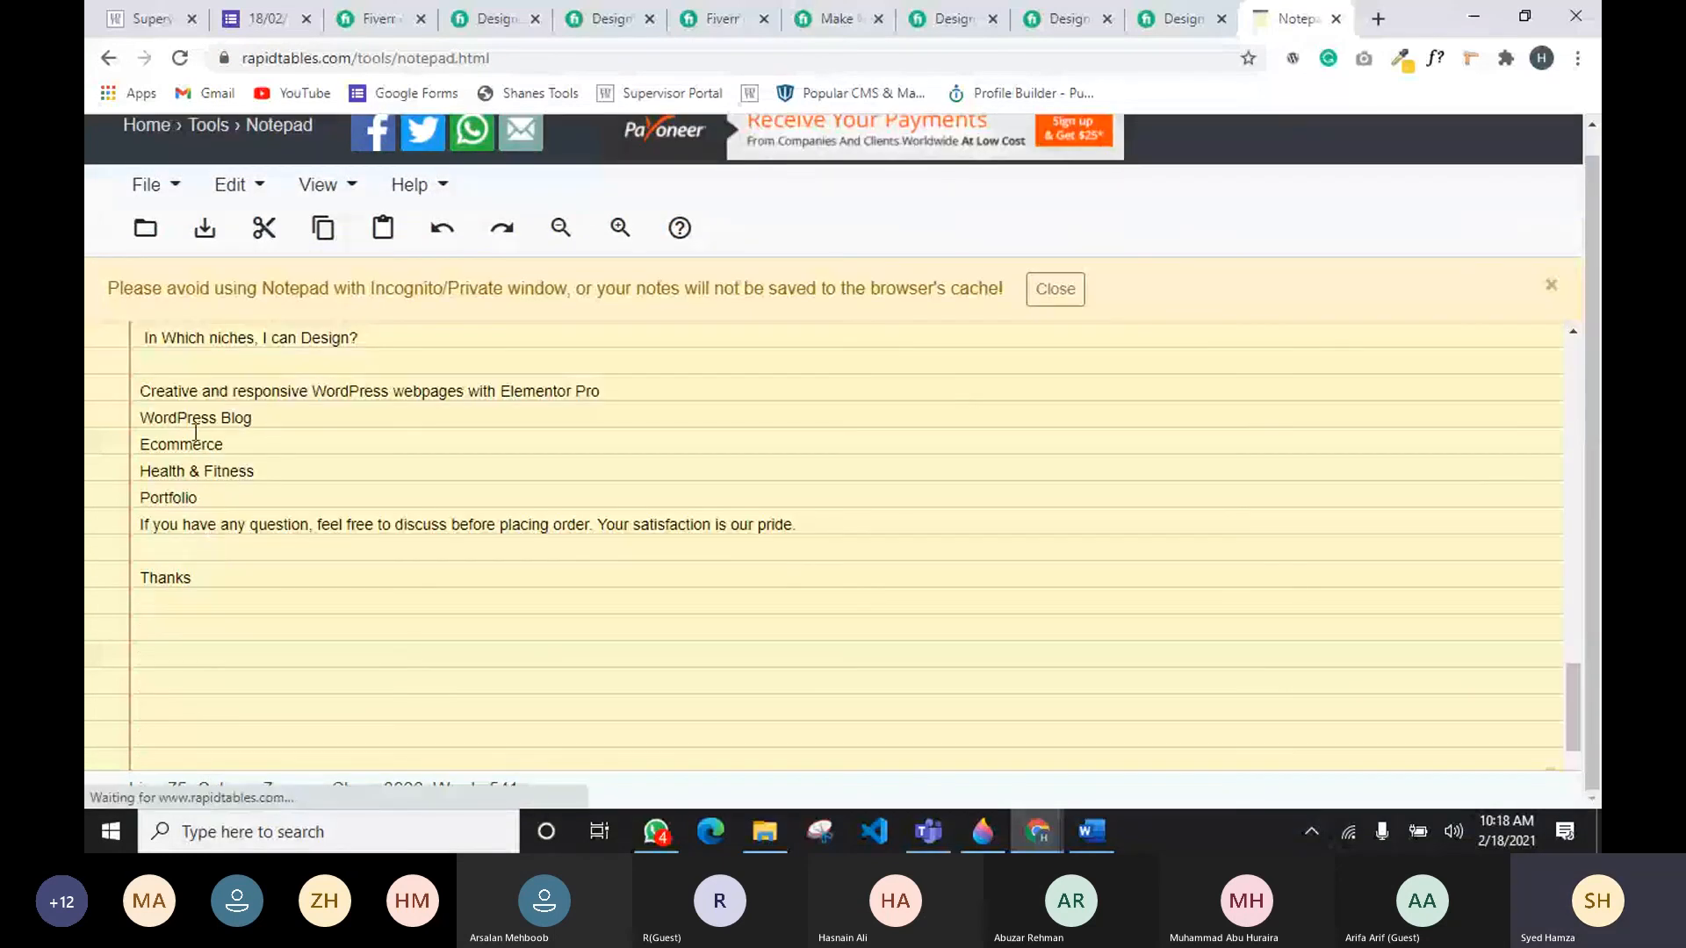
scroll(195, 518, up, 6)
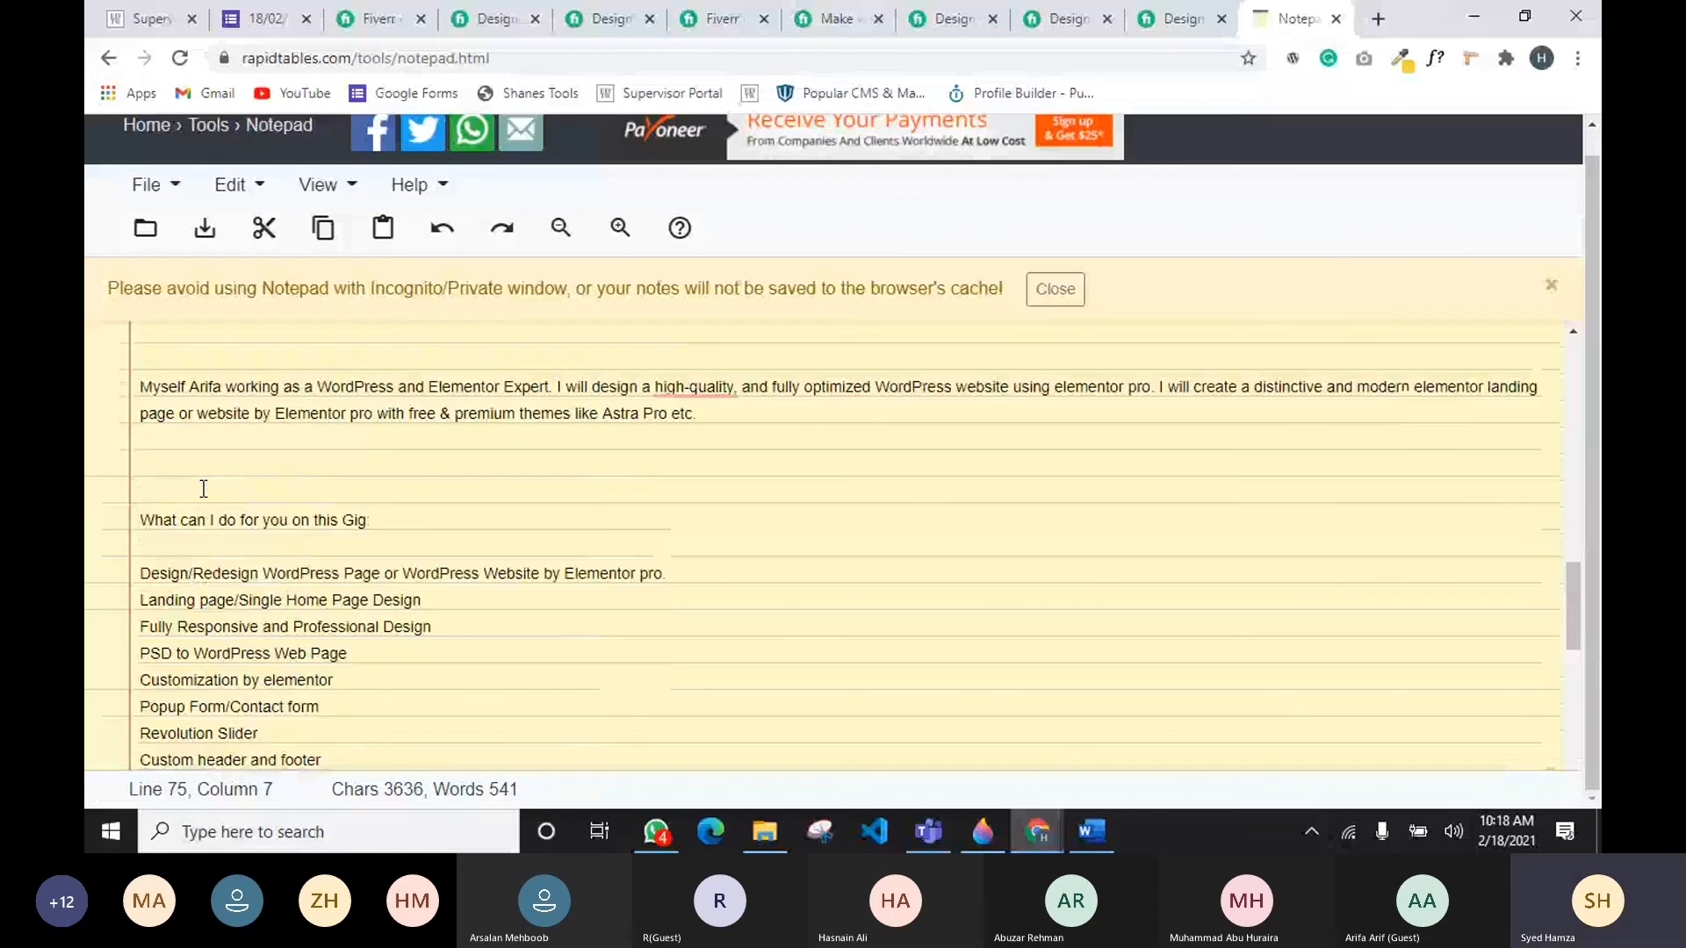
click(208, 473)
text(---------------------------)
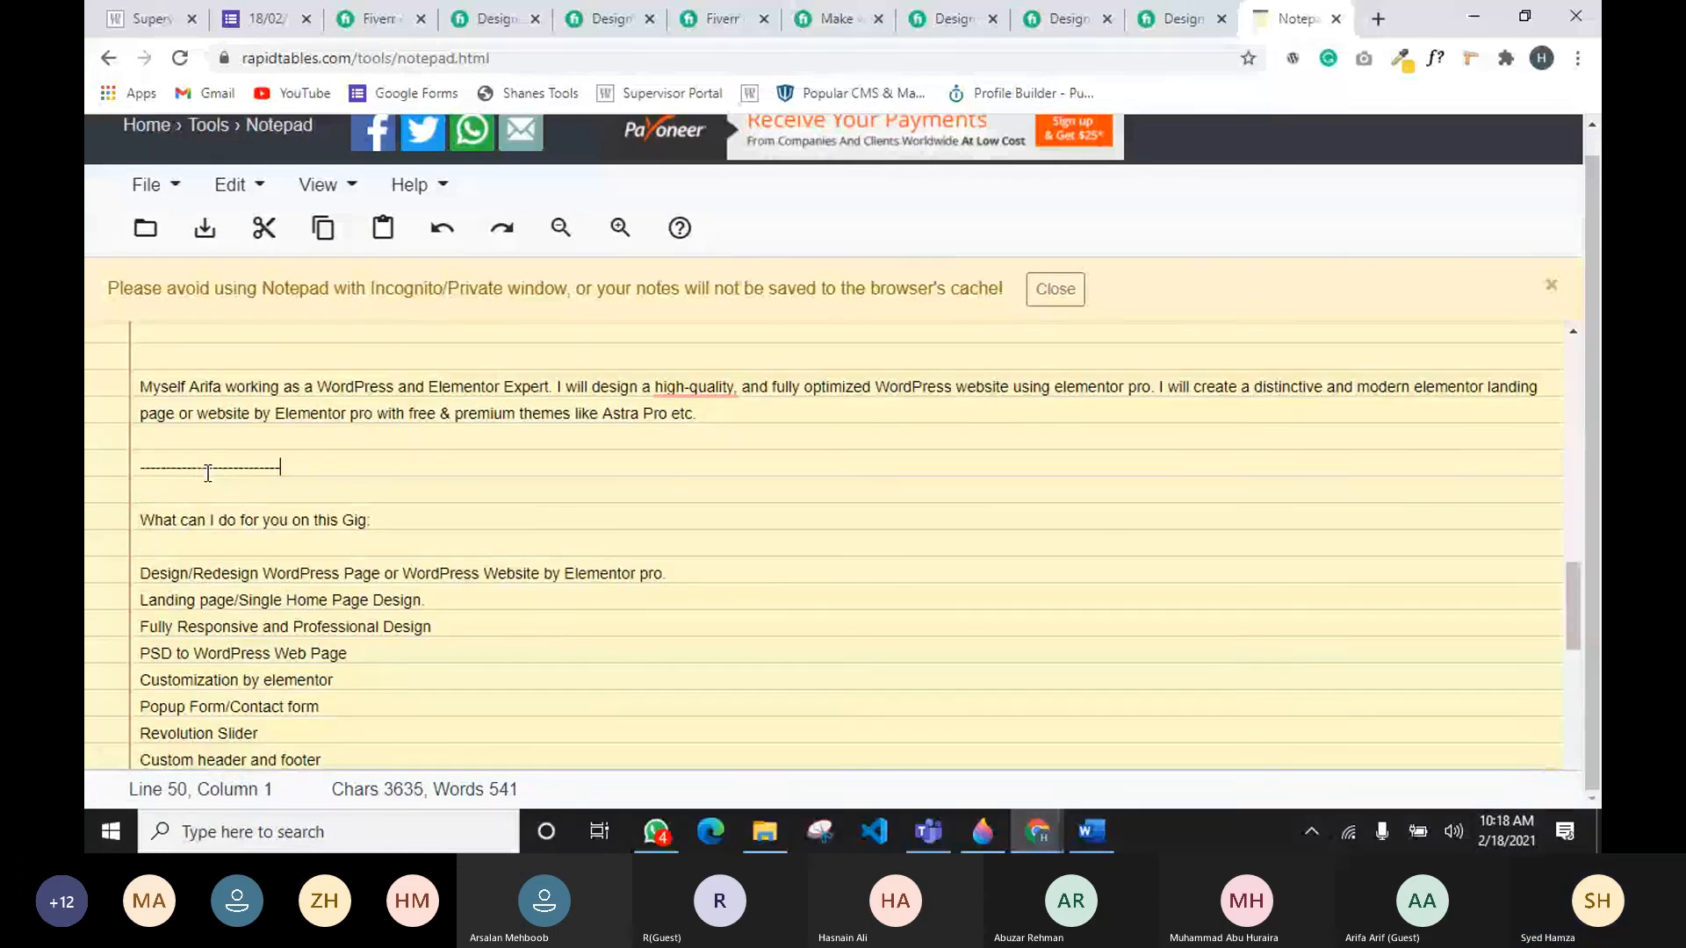
text(-------------------------------------------)
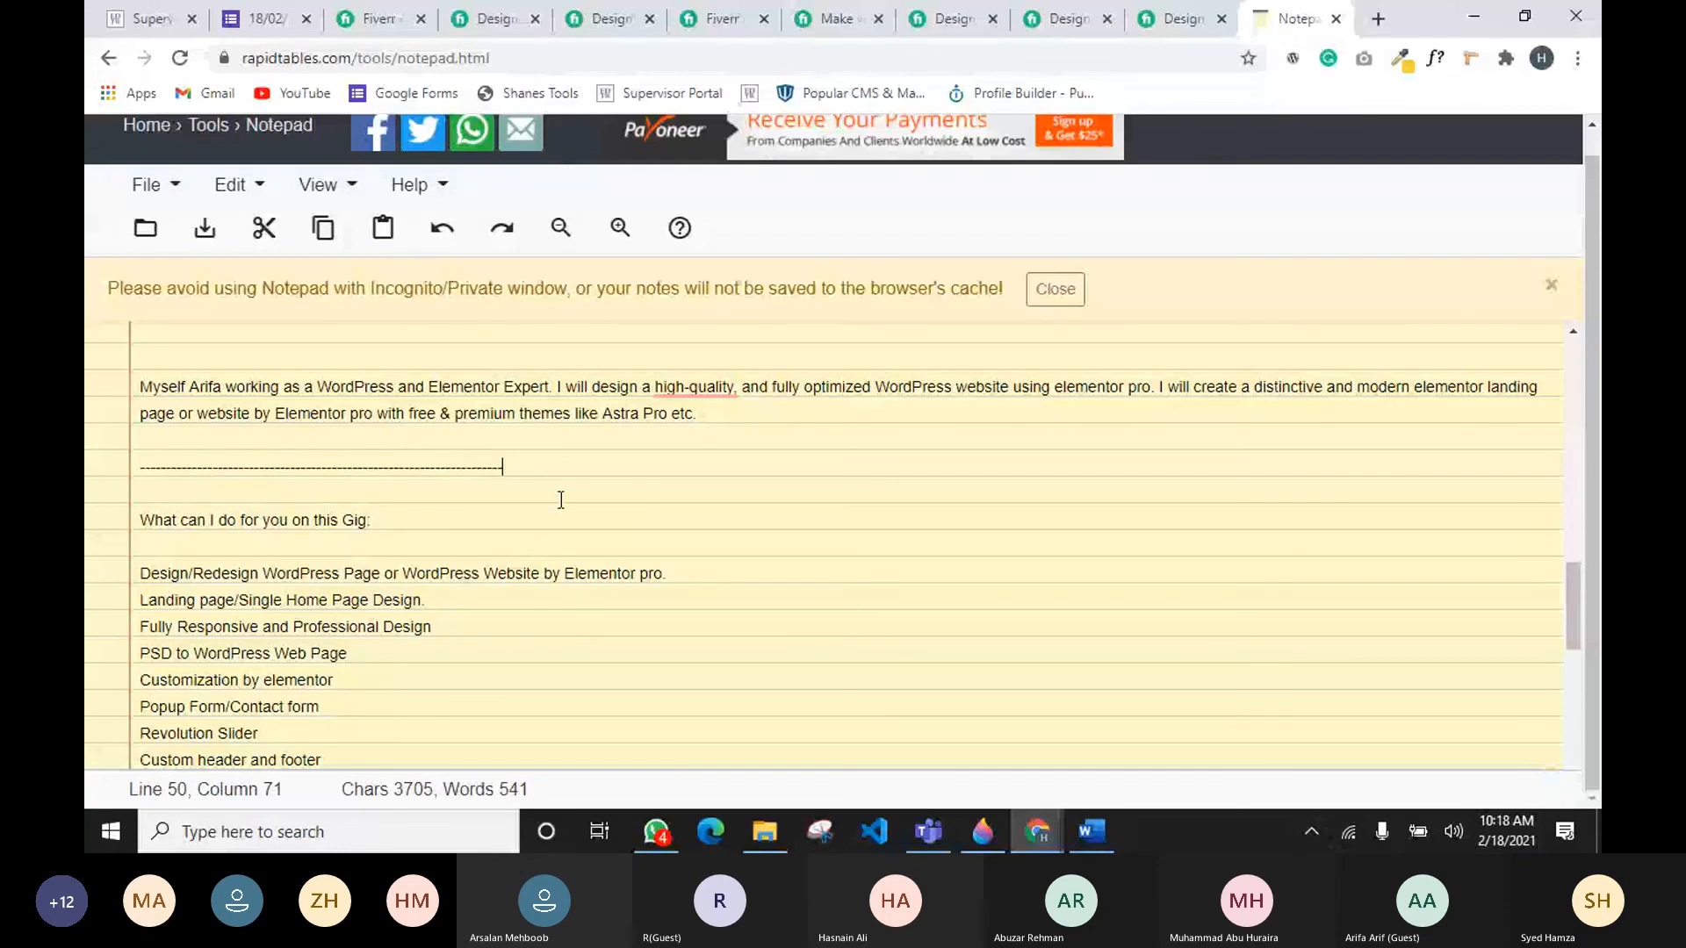
drag(504, 466, 85, 460)
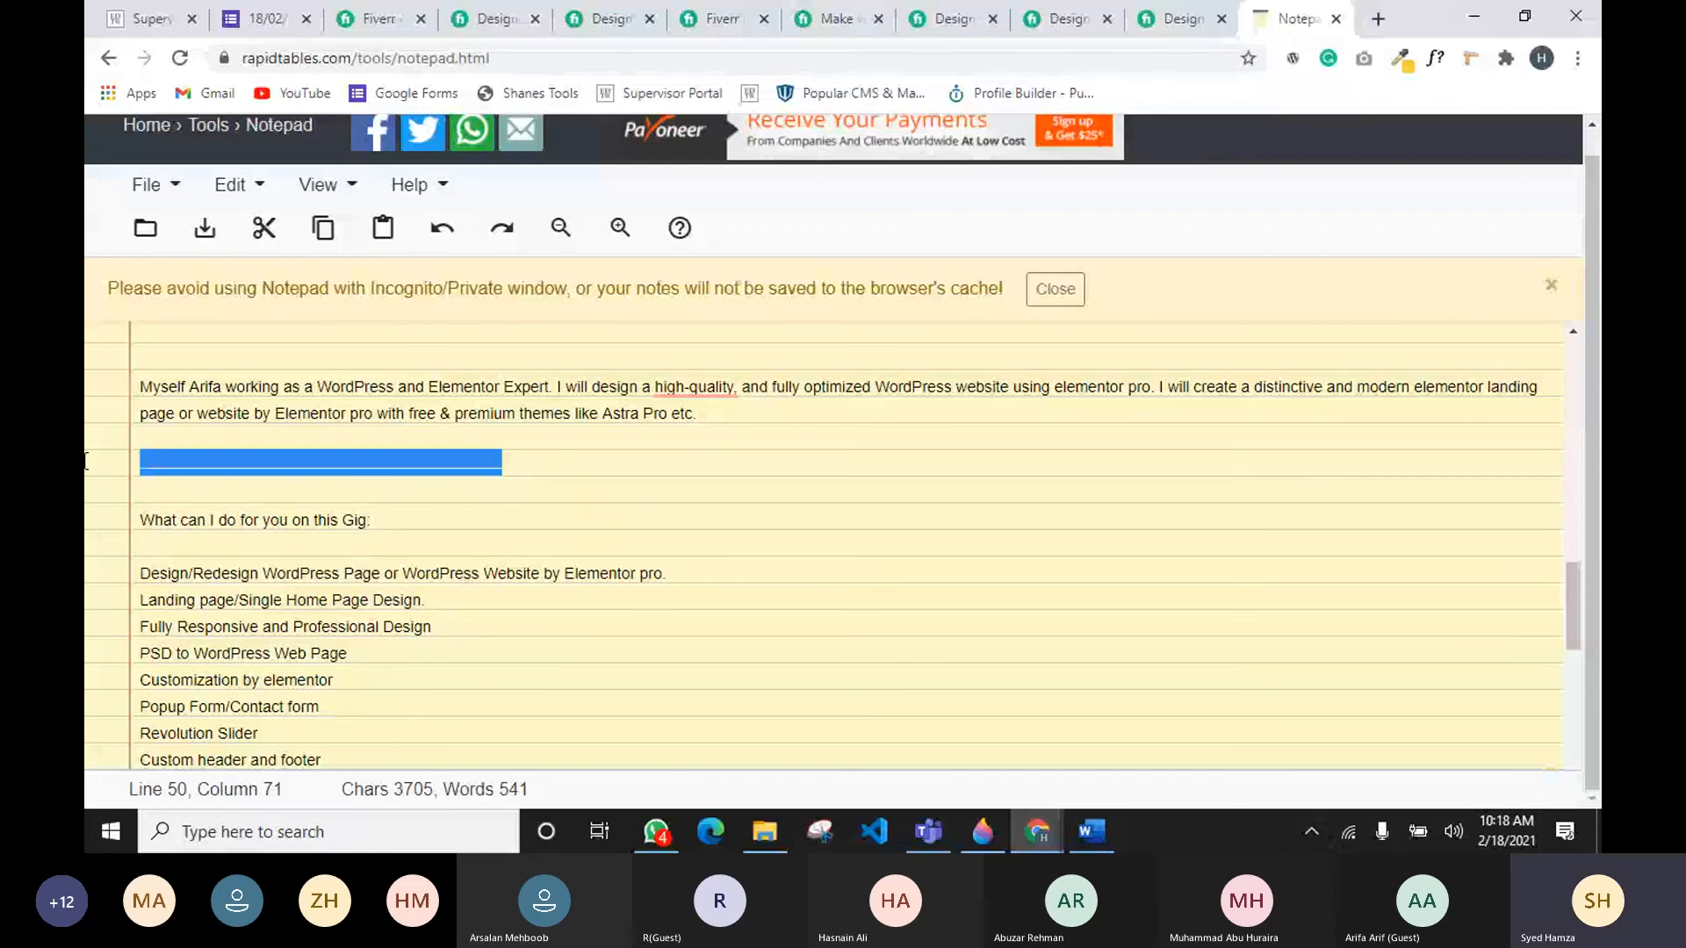
key(BackSpace)
Step: Remove the commas after "high-quality" and "quickest" in the pasted description using the grammar suggestions
mouse_move(715, 394)
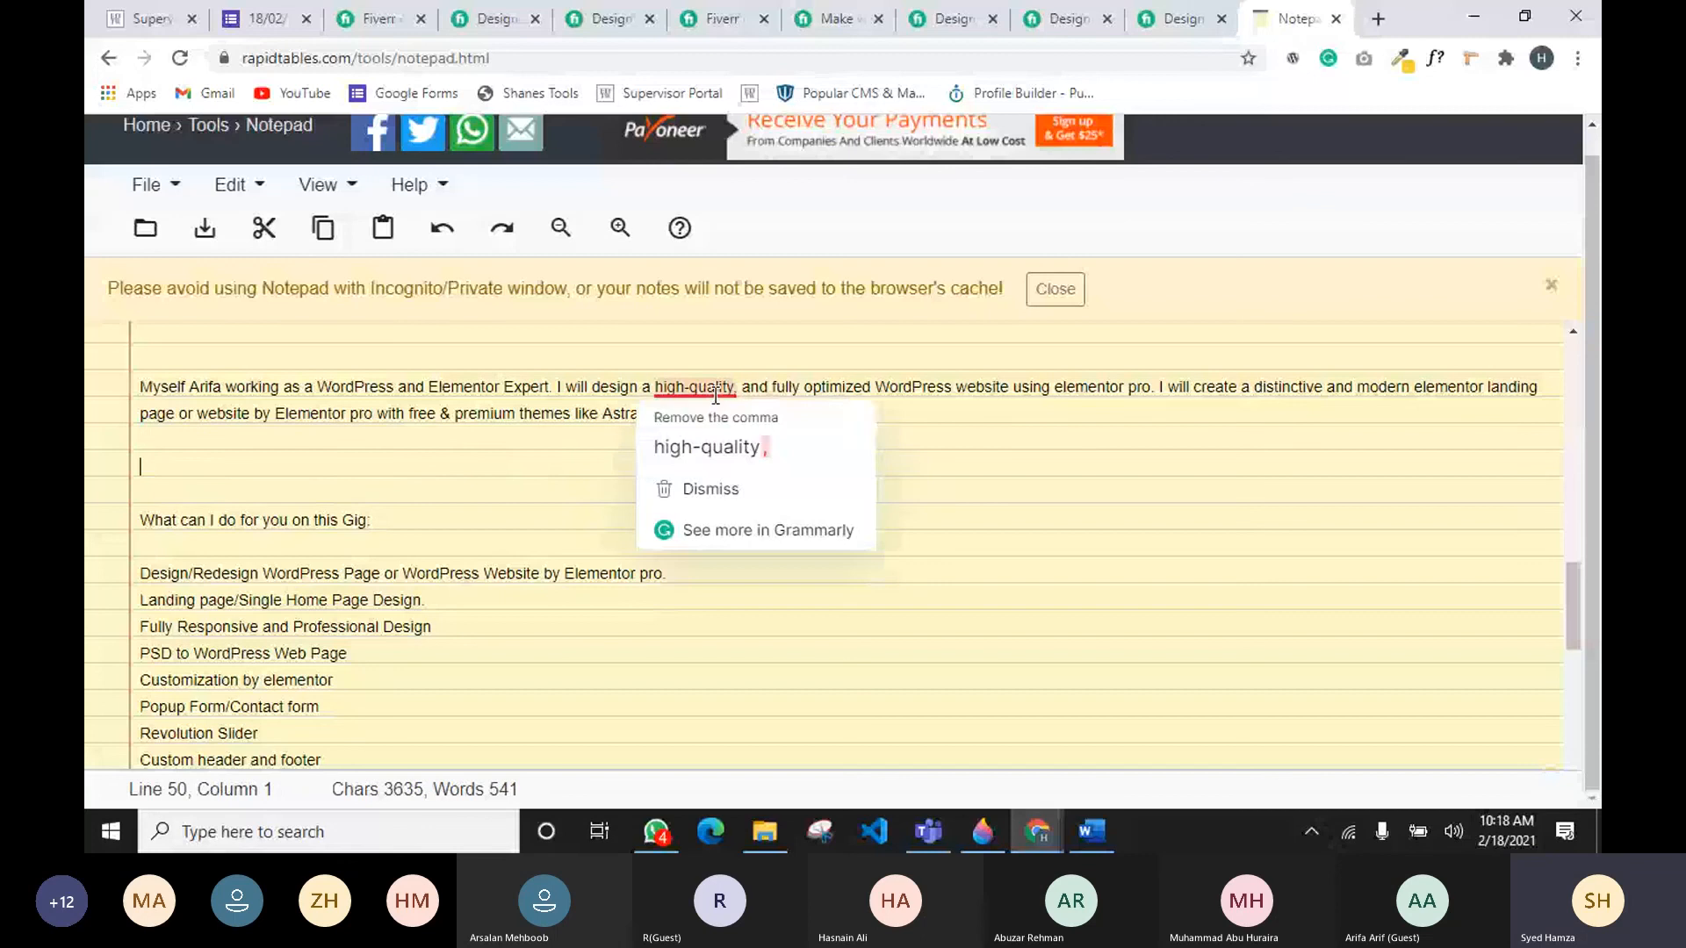
click(715, 457)
scroll(481, 464, up, 1)
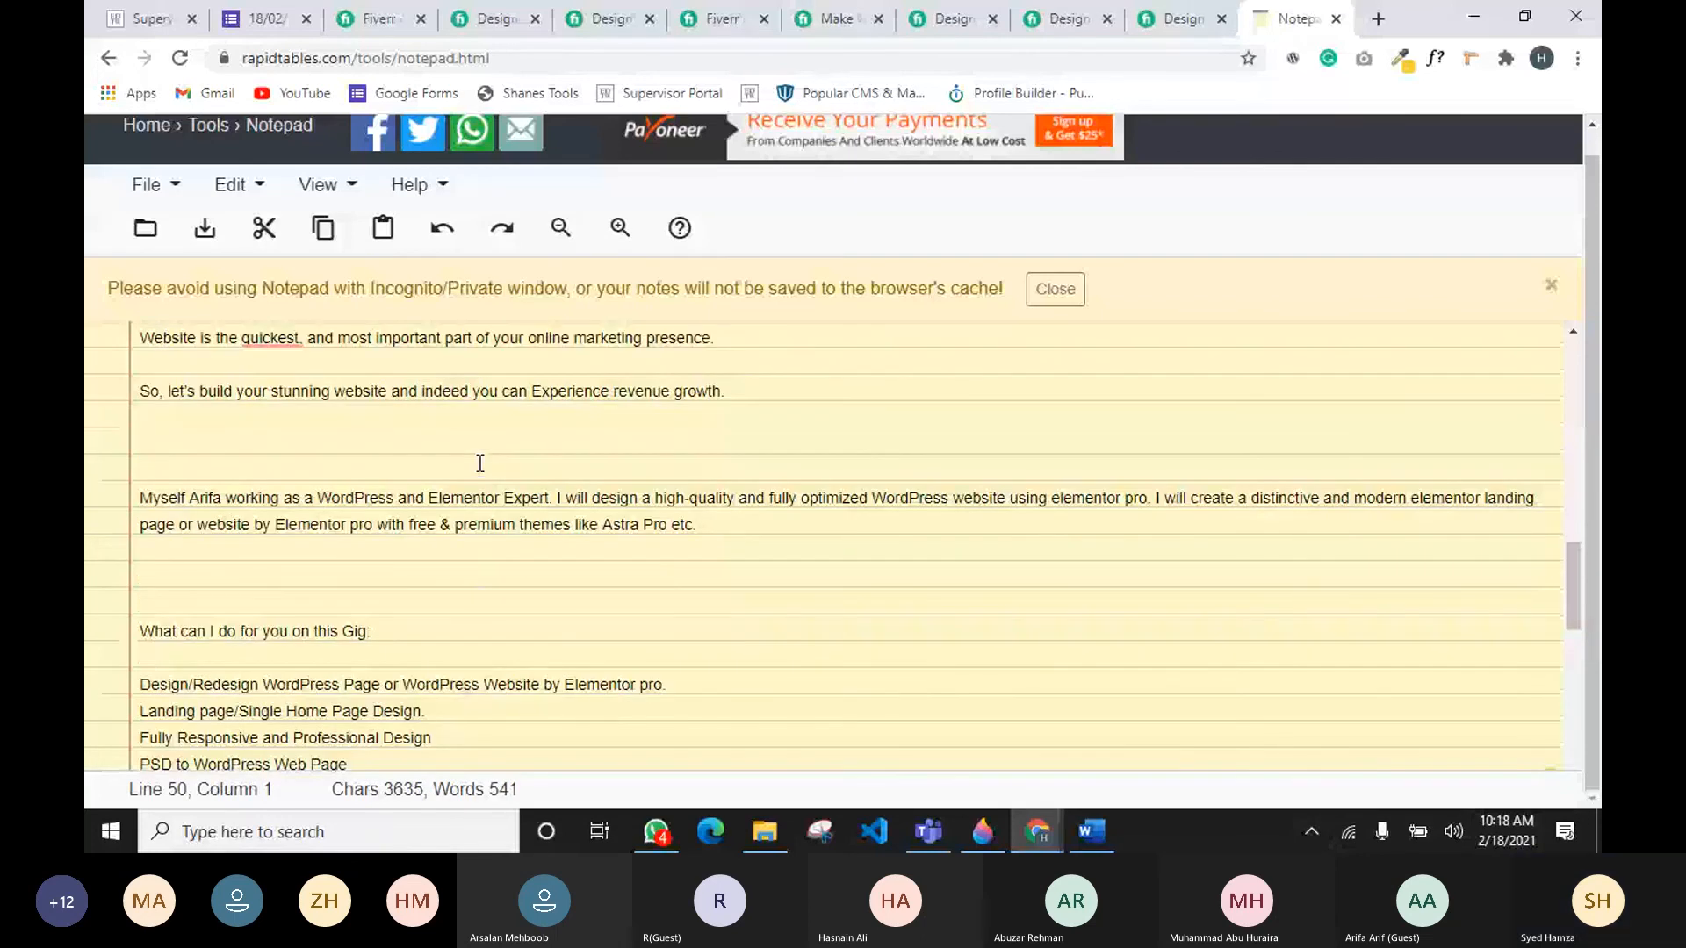
scroll(481, 463, up, 1)
mouse_move(272, 436)
click(365, 504)
scroll(267, 464, up, 1)
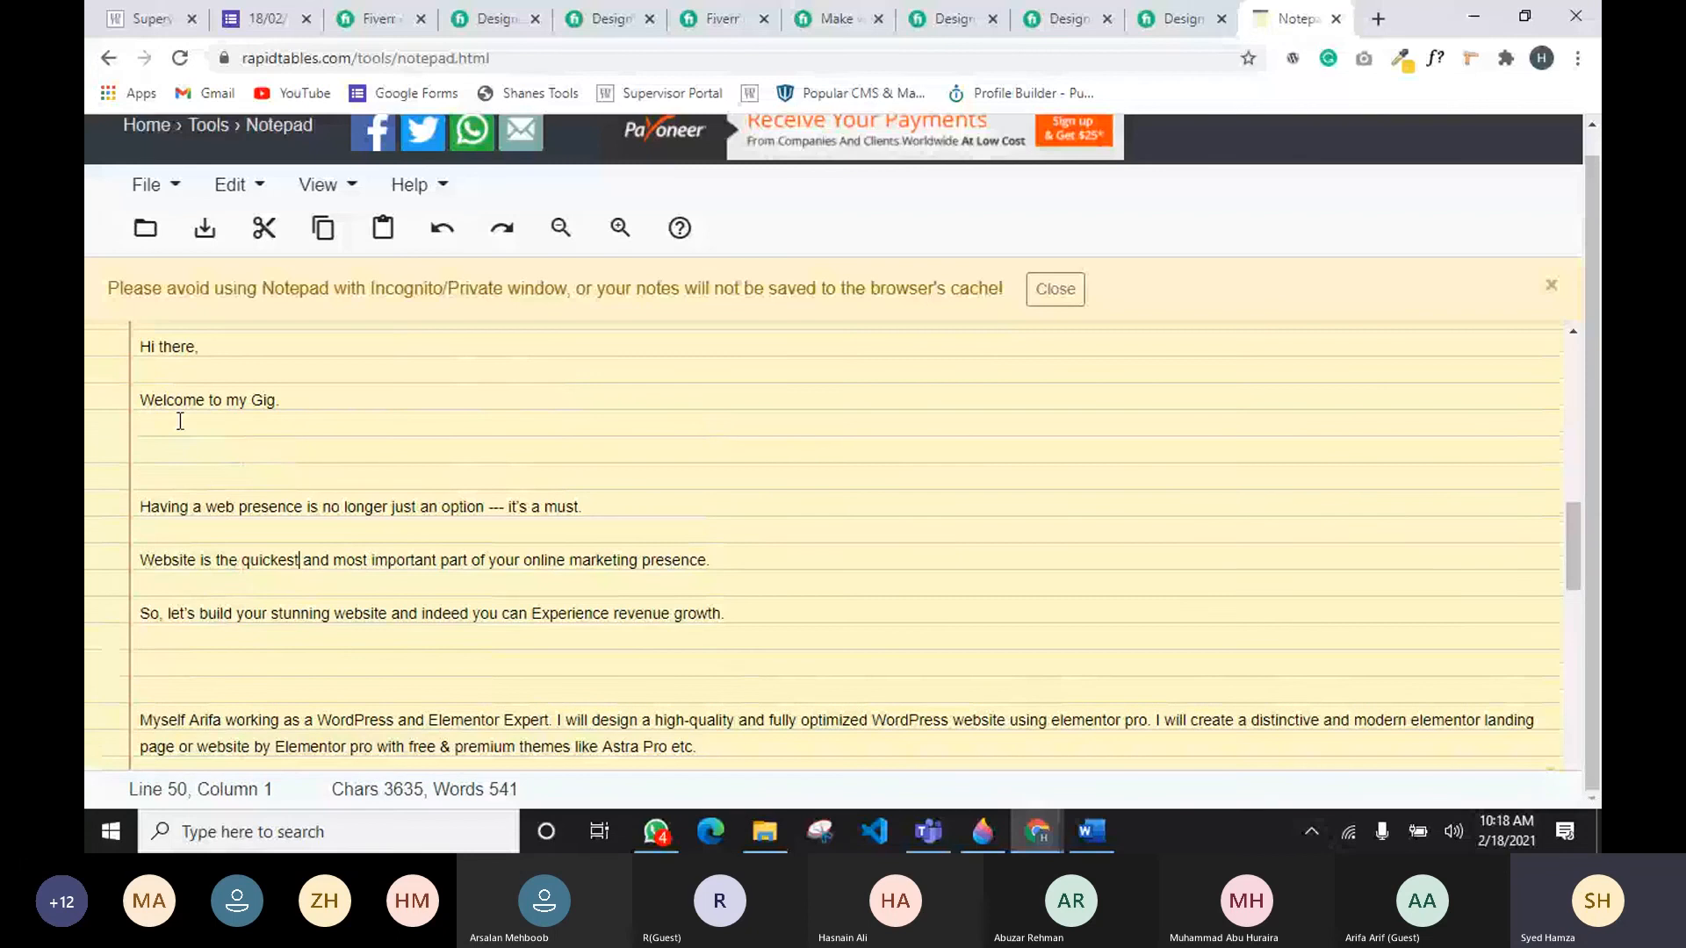
scroll(181, 421, up, 1)
Step: Scroll through the pasted description in the notepad to its end
scroll(158, 444, down, 1)
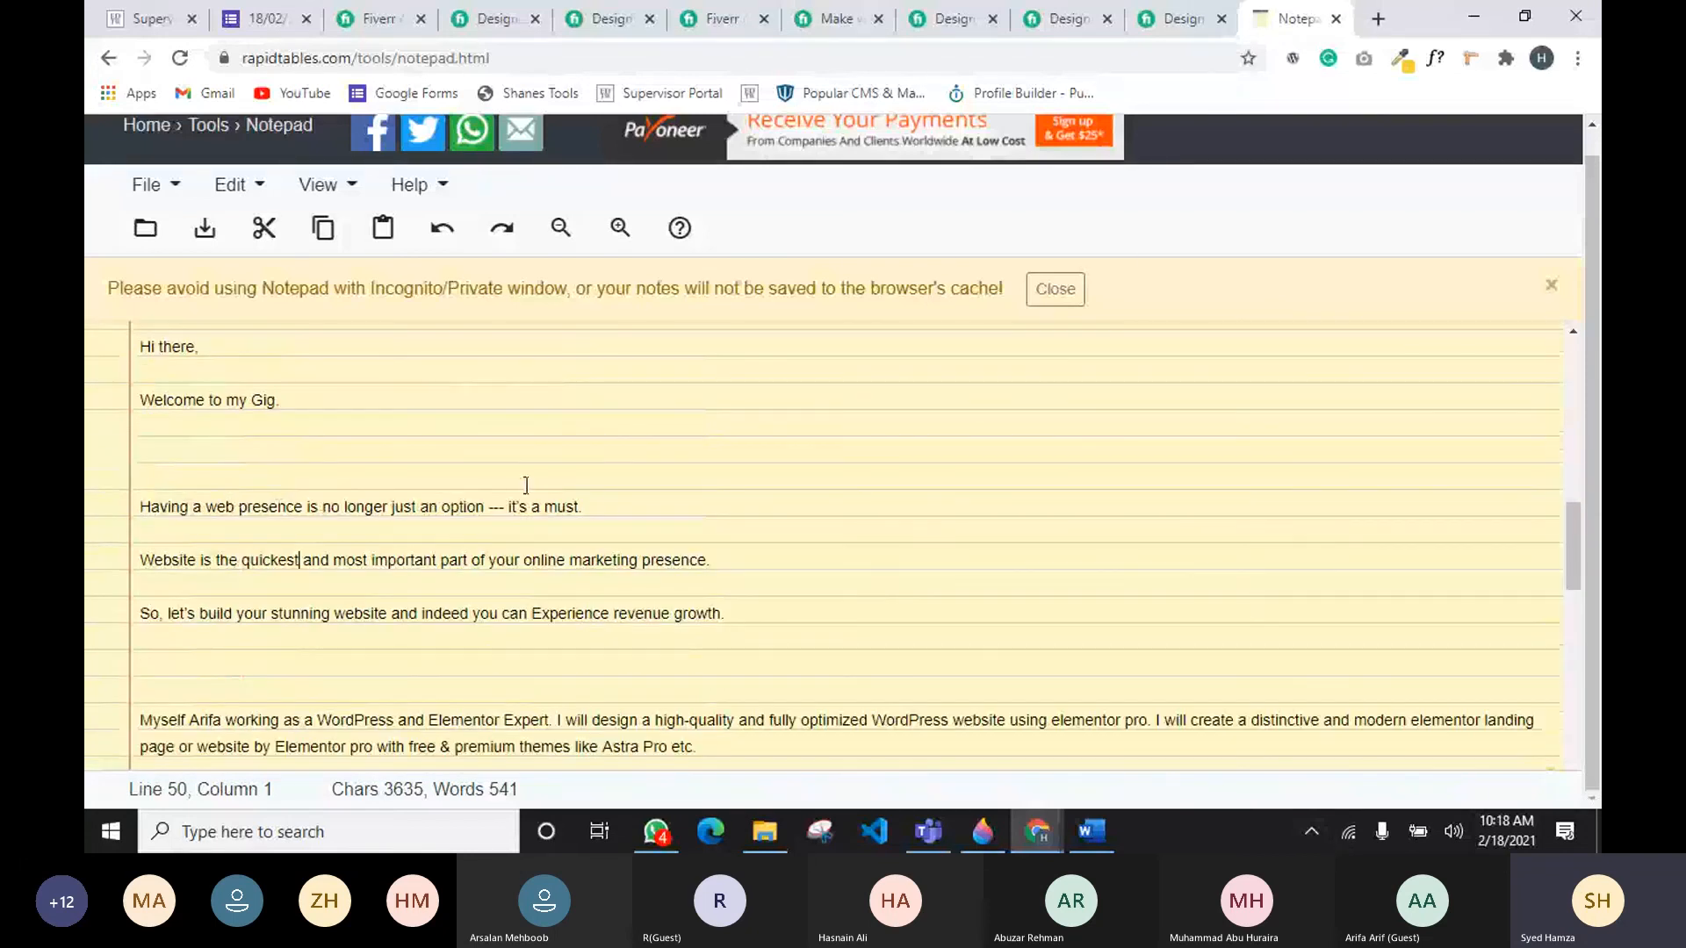
scroll(609, 500, down, 1)
scroll(406, 503, down, 1)
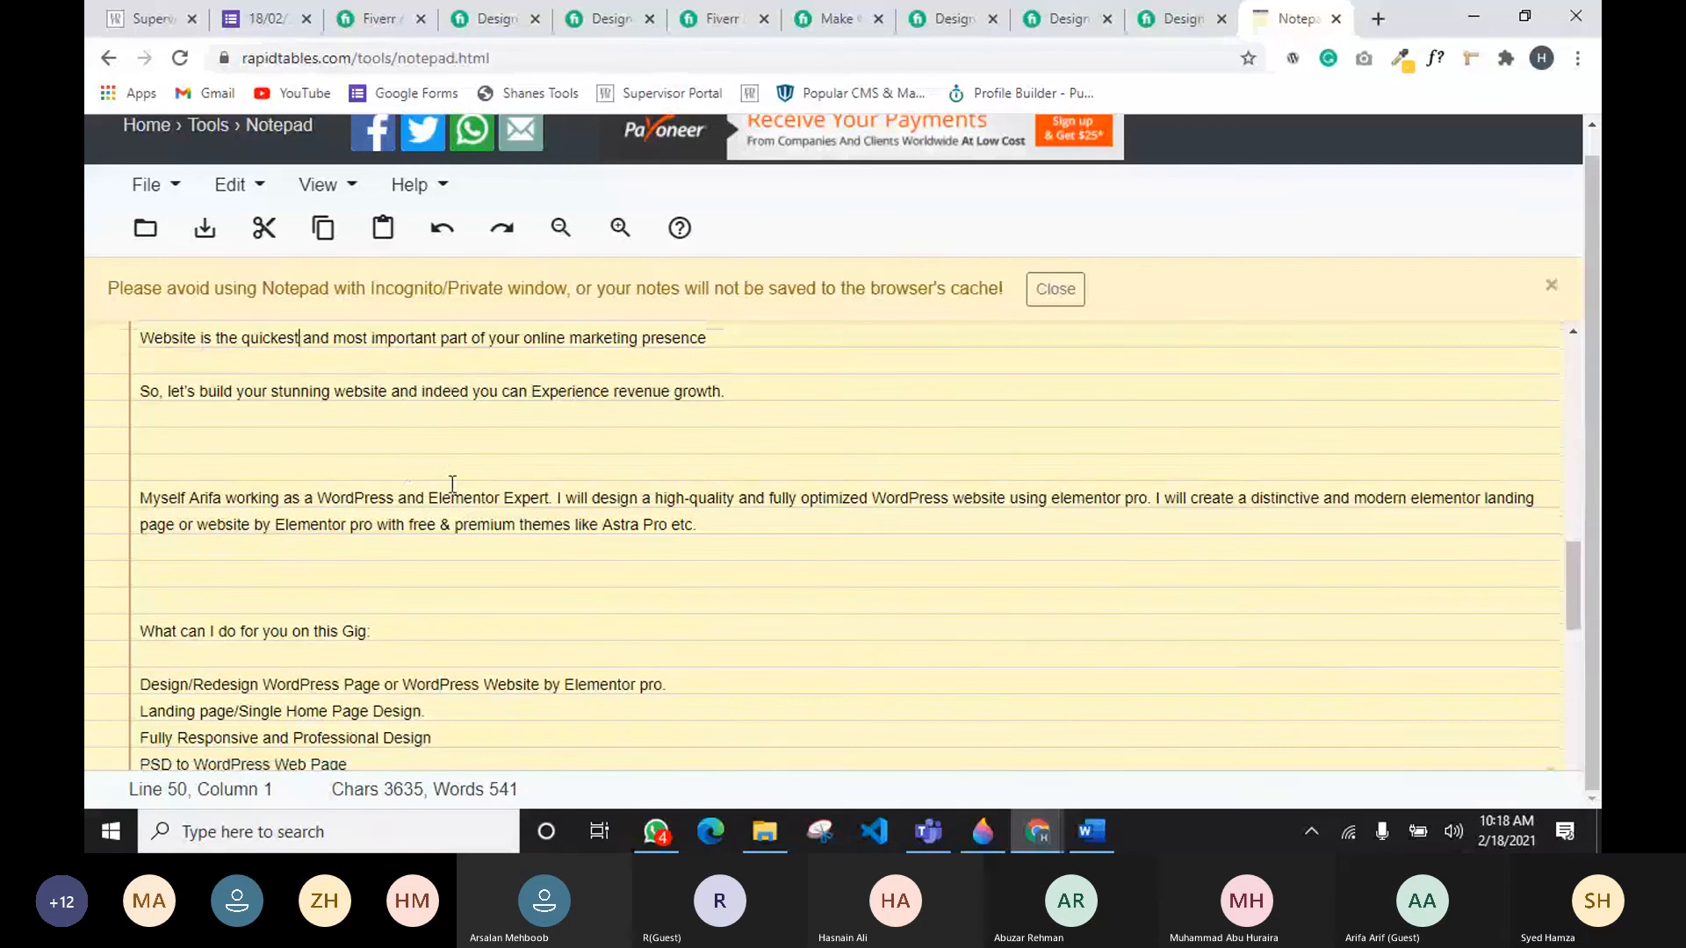
scroll(378, 527, down, 1)
scroll(276, 477, down, 4)
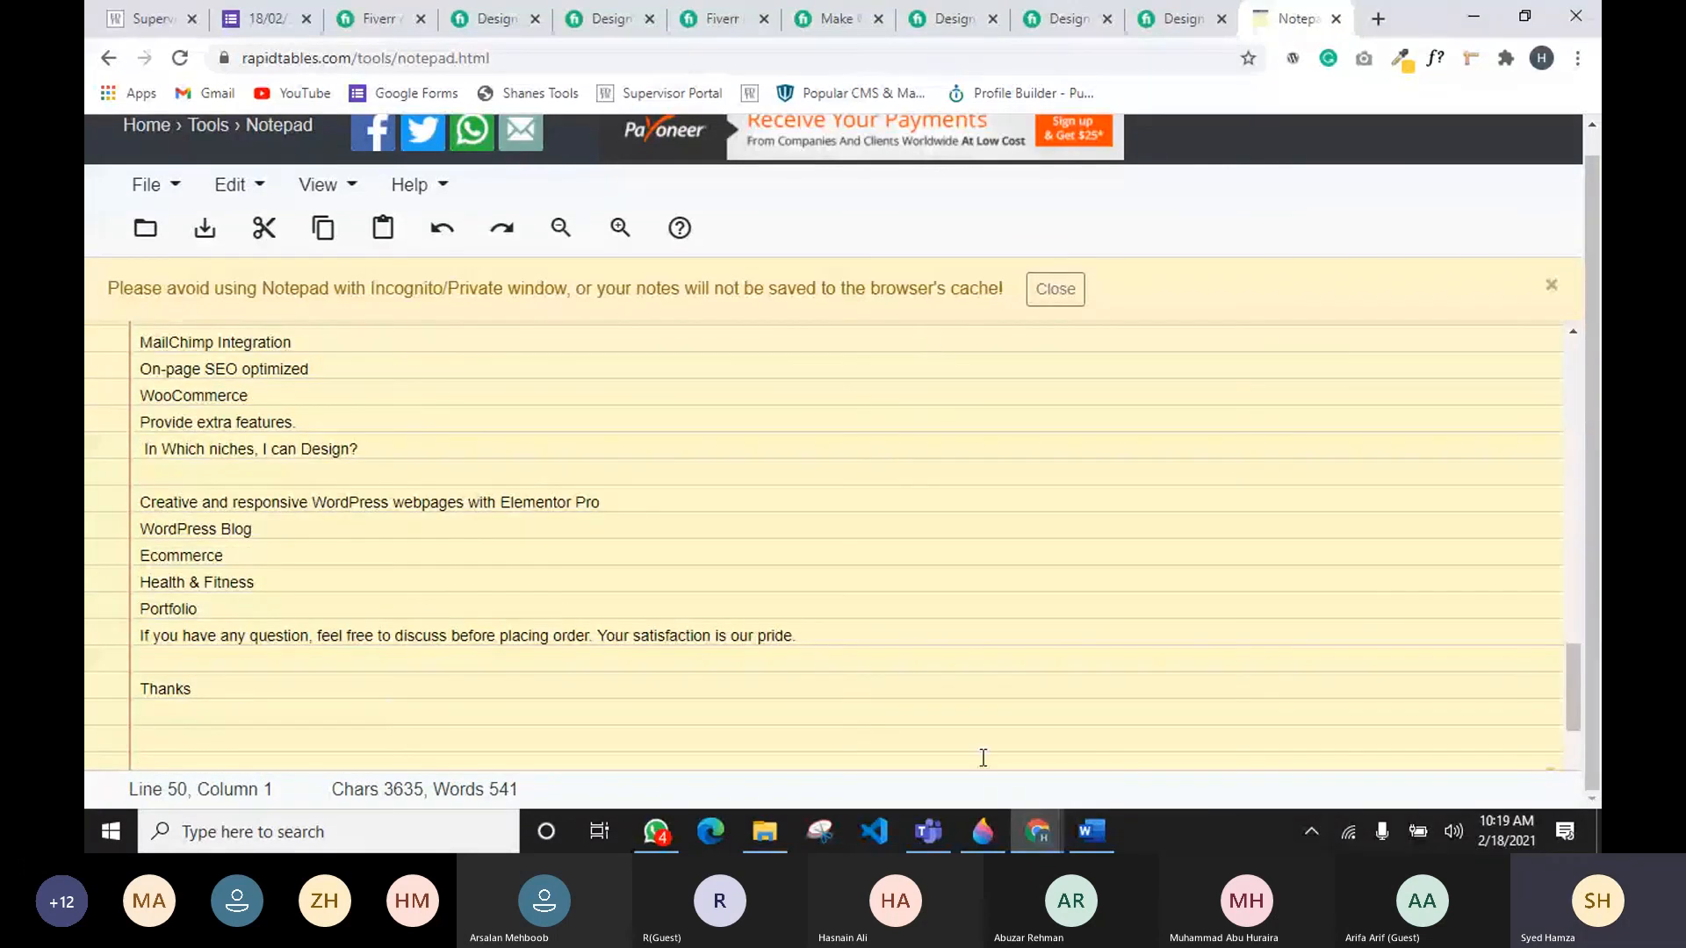
key(alt+Tab)
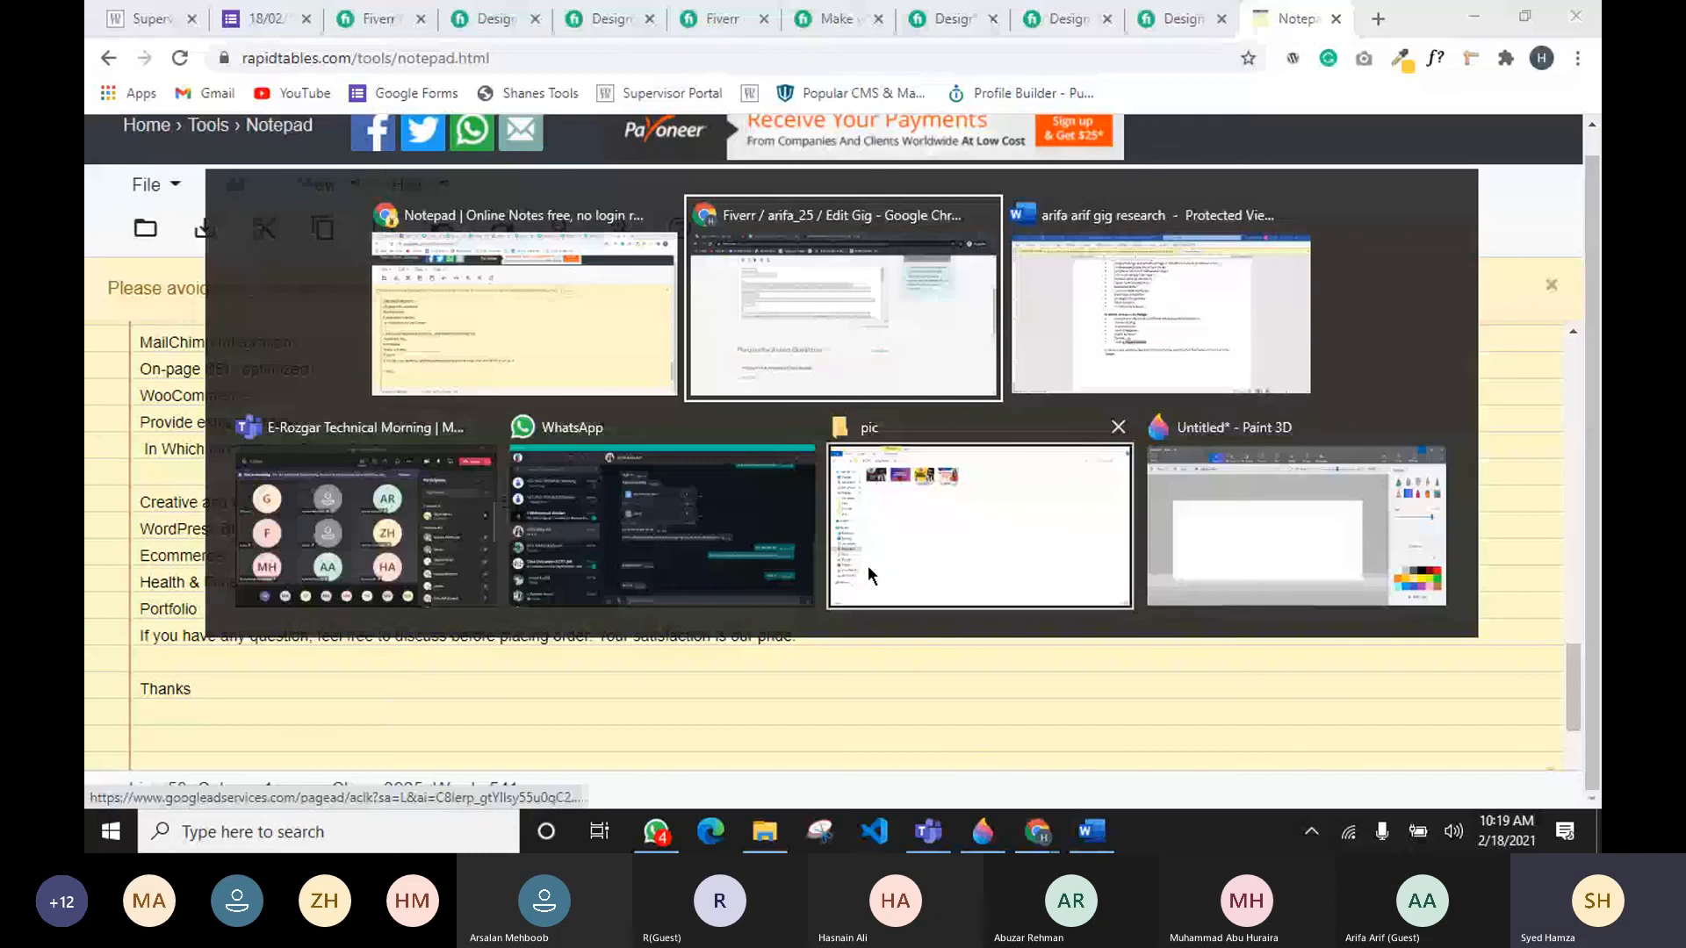
Step: Switch back to the Fiverr gig editor and delete the comma after "high-quality" in the description
key(alt+Tab)
key(BackSpace)
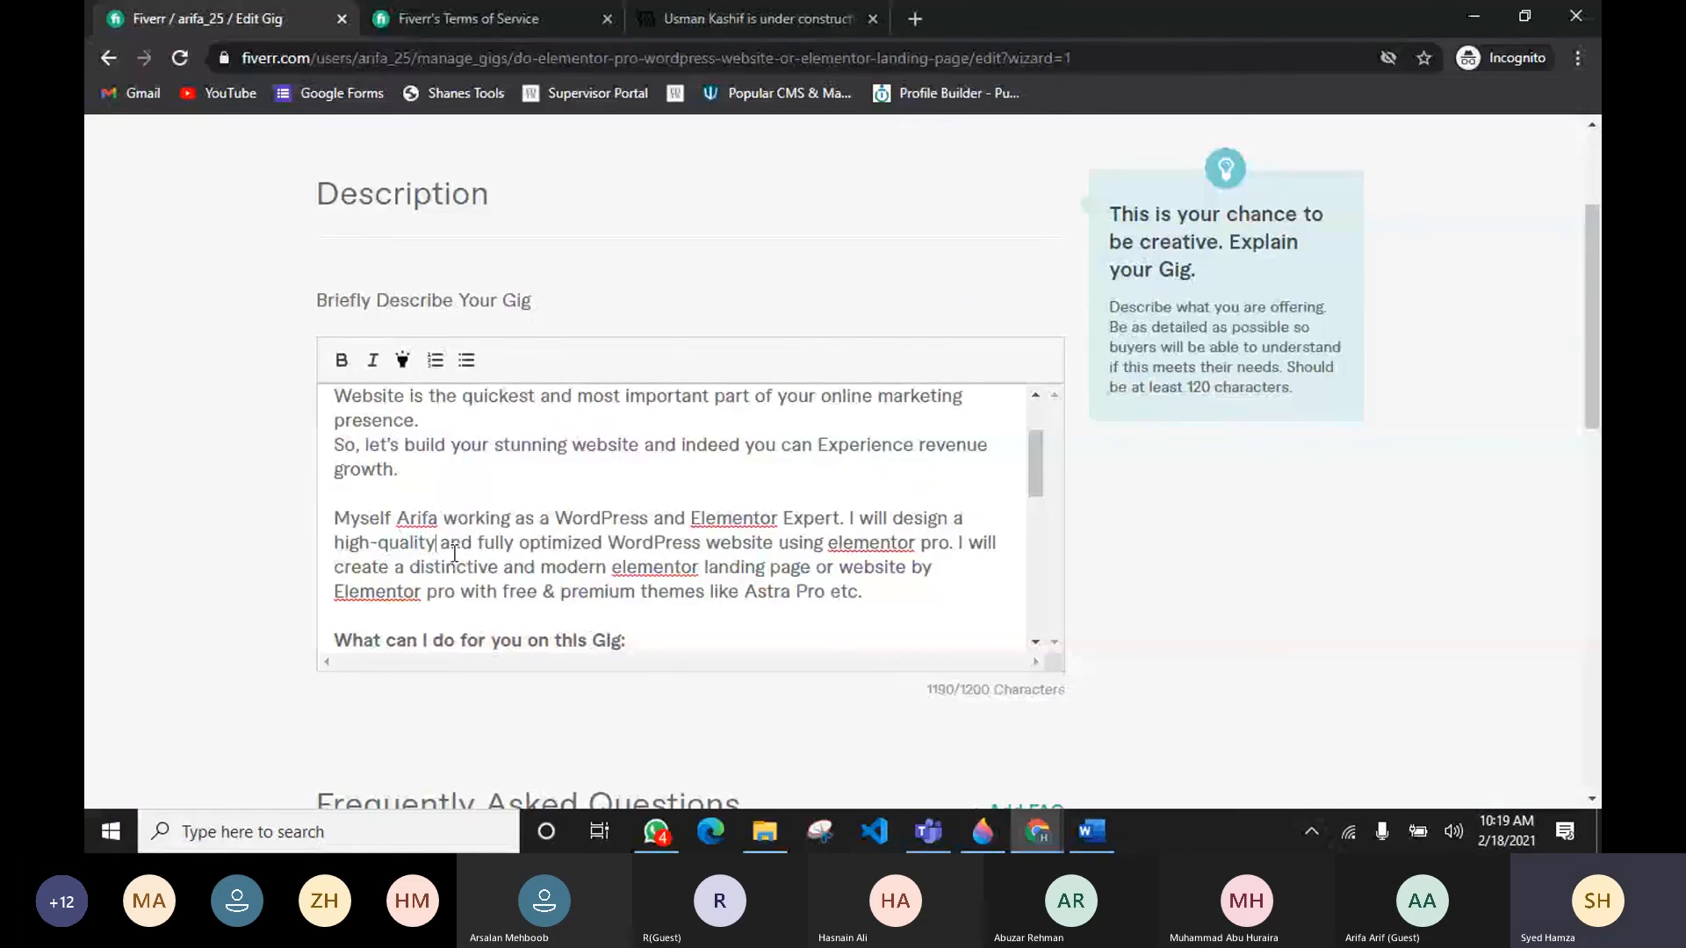
Step: Insert a blank line before the closing "If you have any question" sentence of the gig description
scroll(548, 484, up, 2)
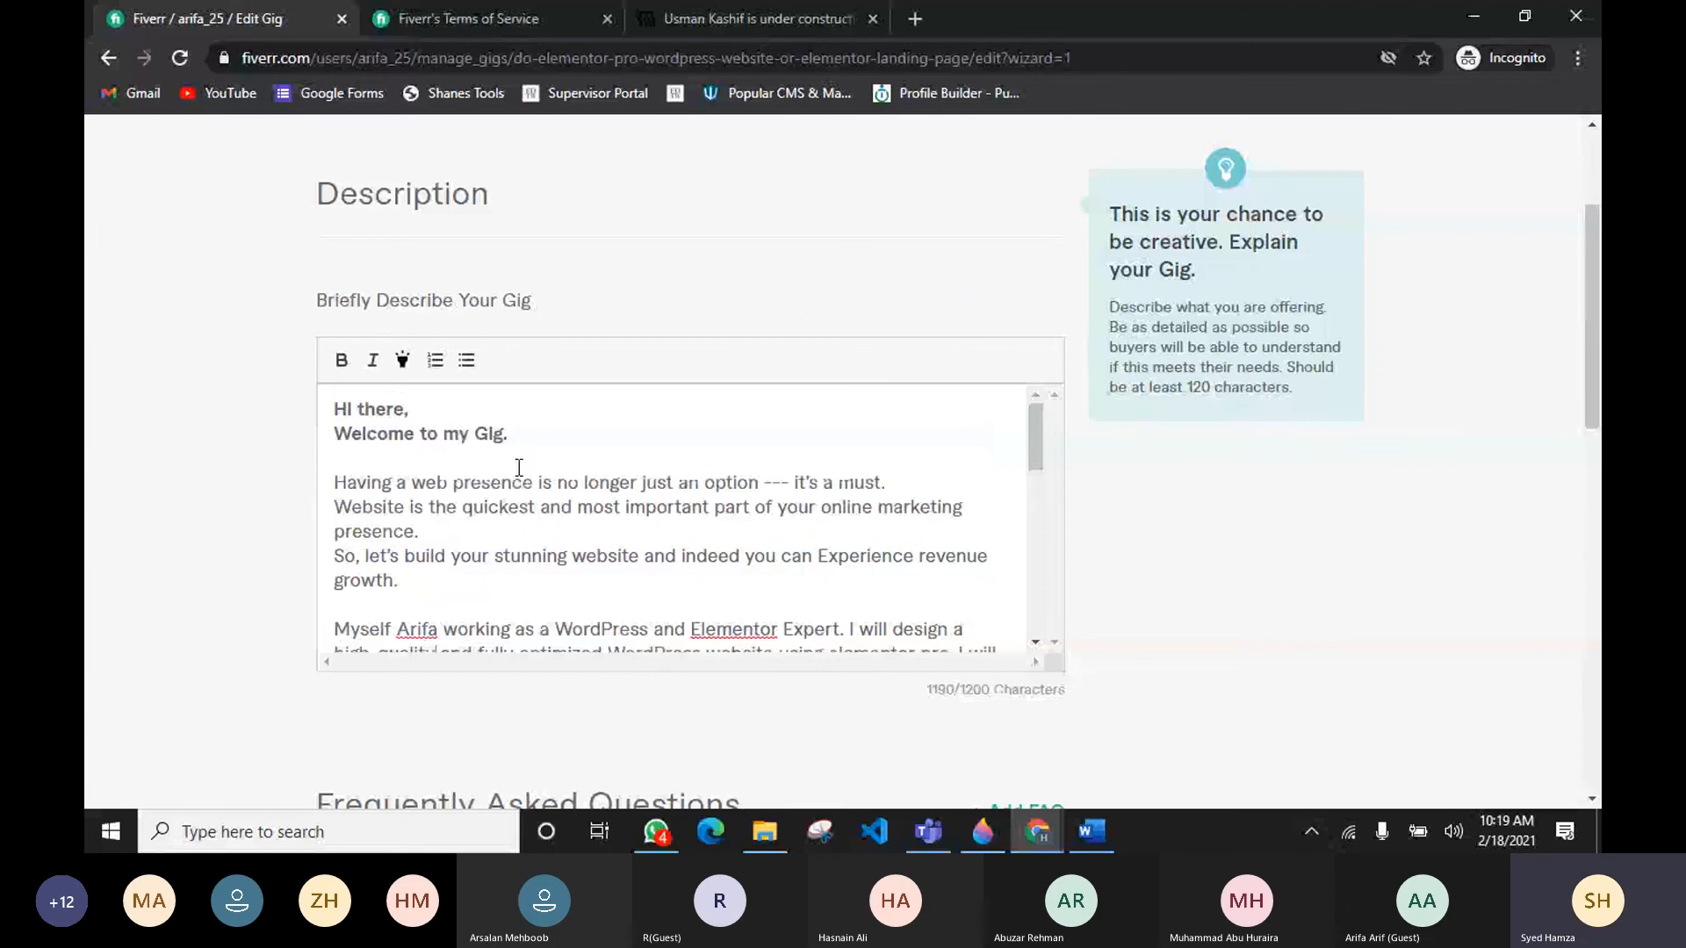
click(373, 458)
scroll(556, 558, down, 1)
scroll(366, 494, down, 5)
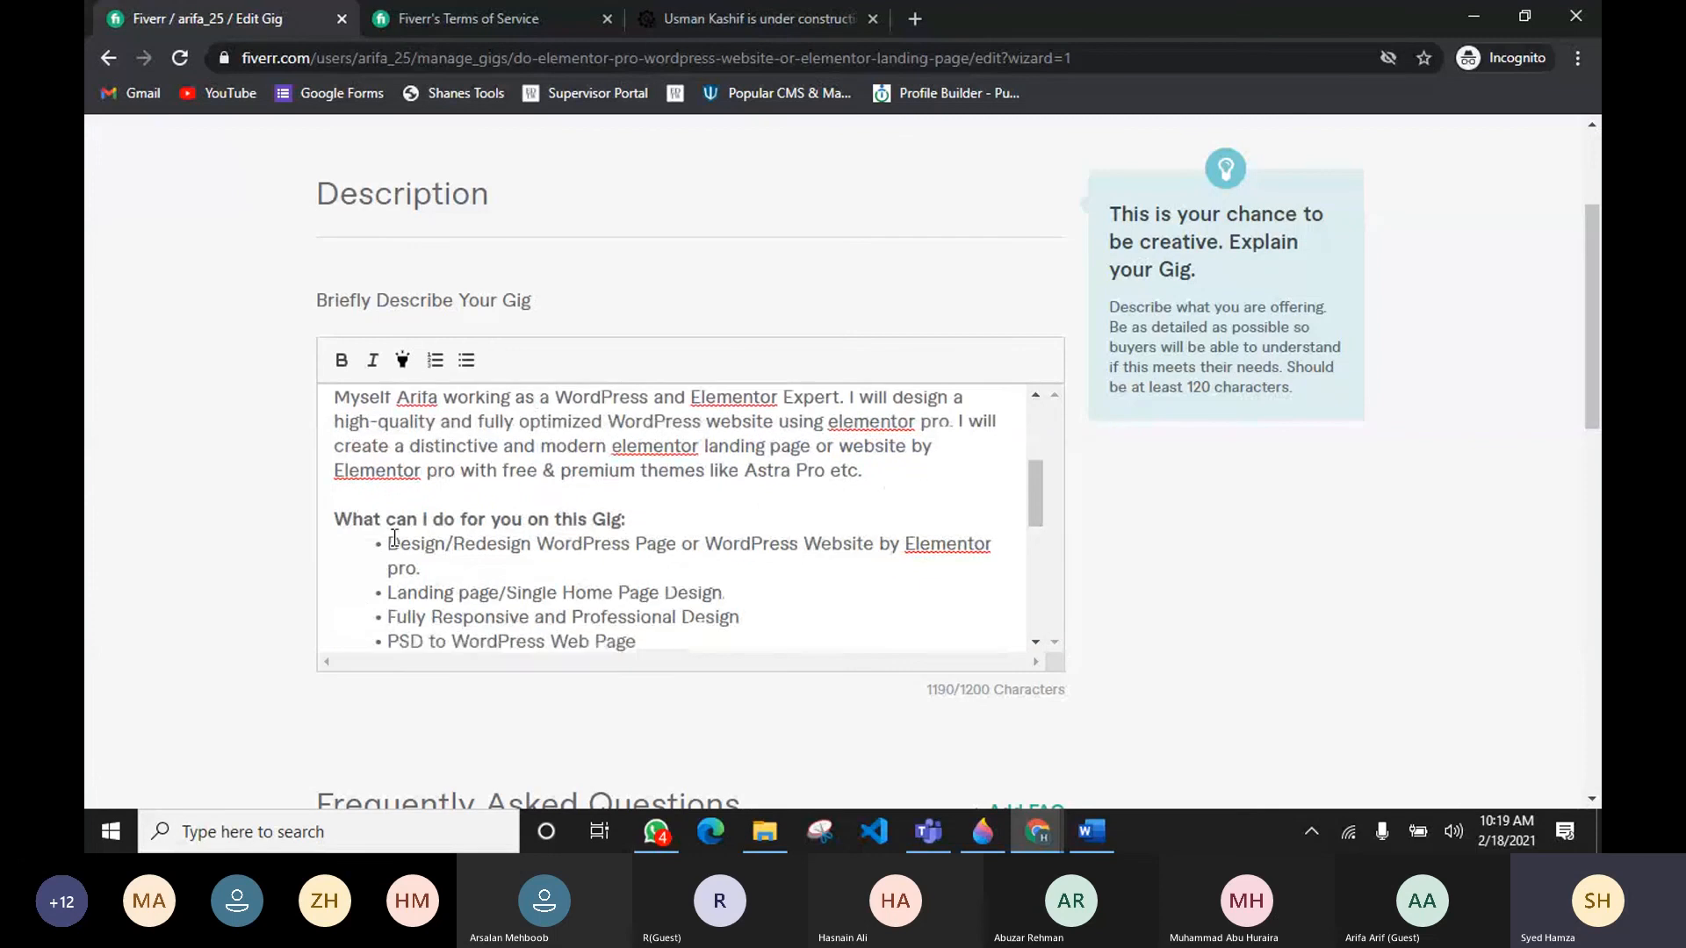
scroll(405, 510, down, 1)
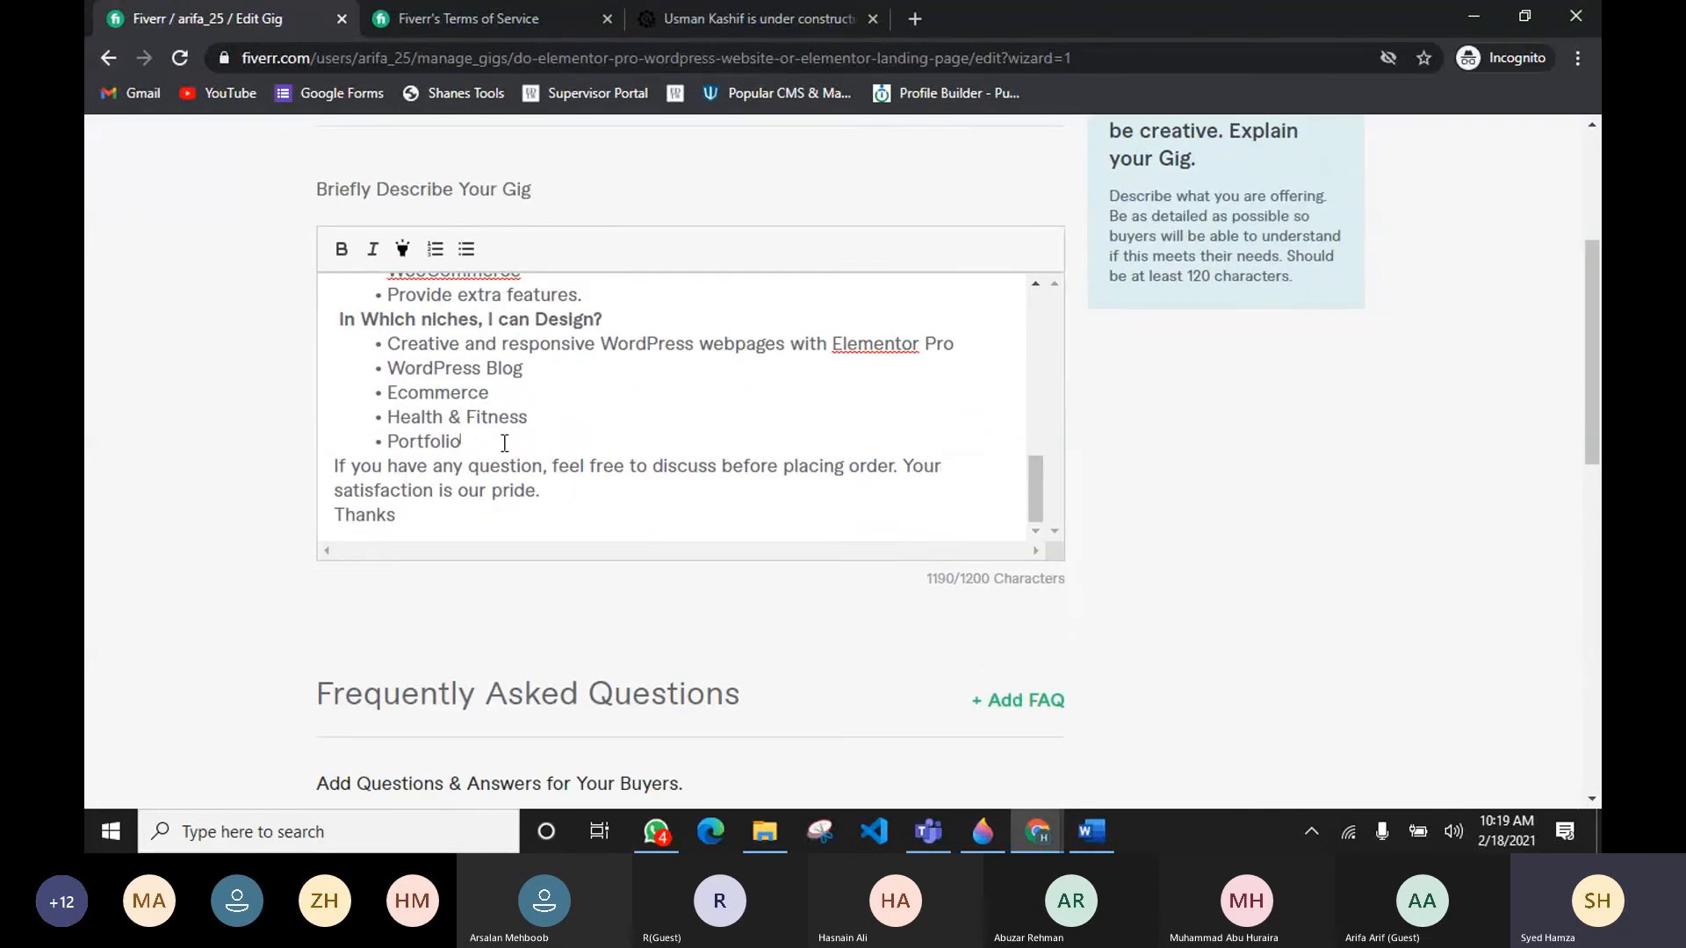
click(332, 472)
key(Return)
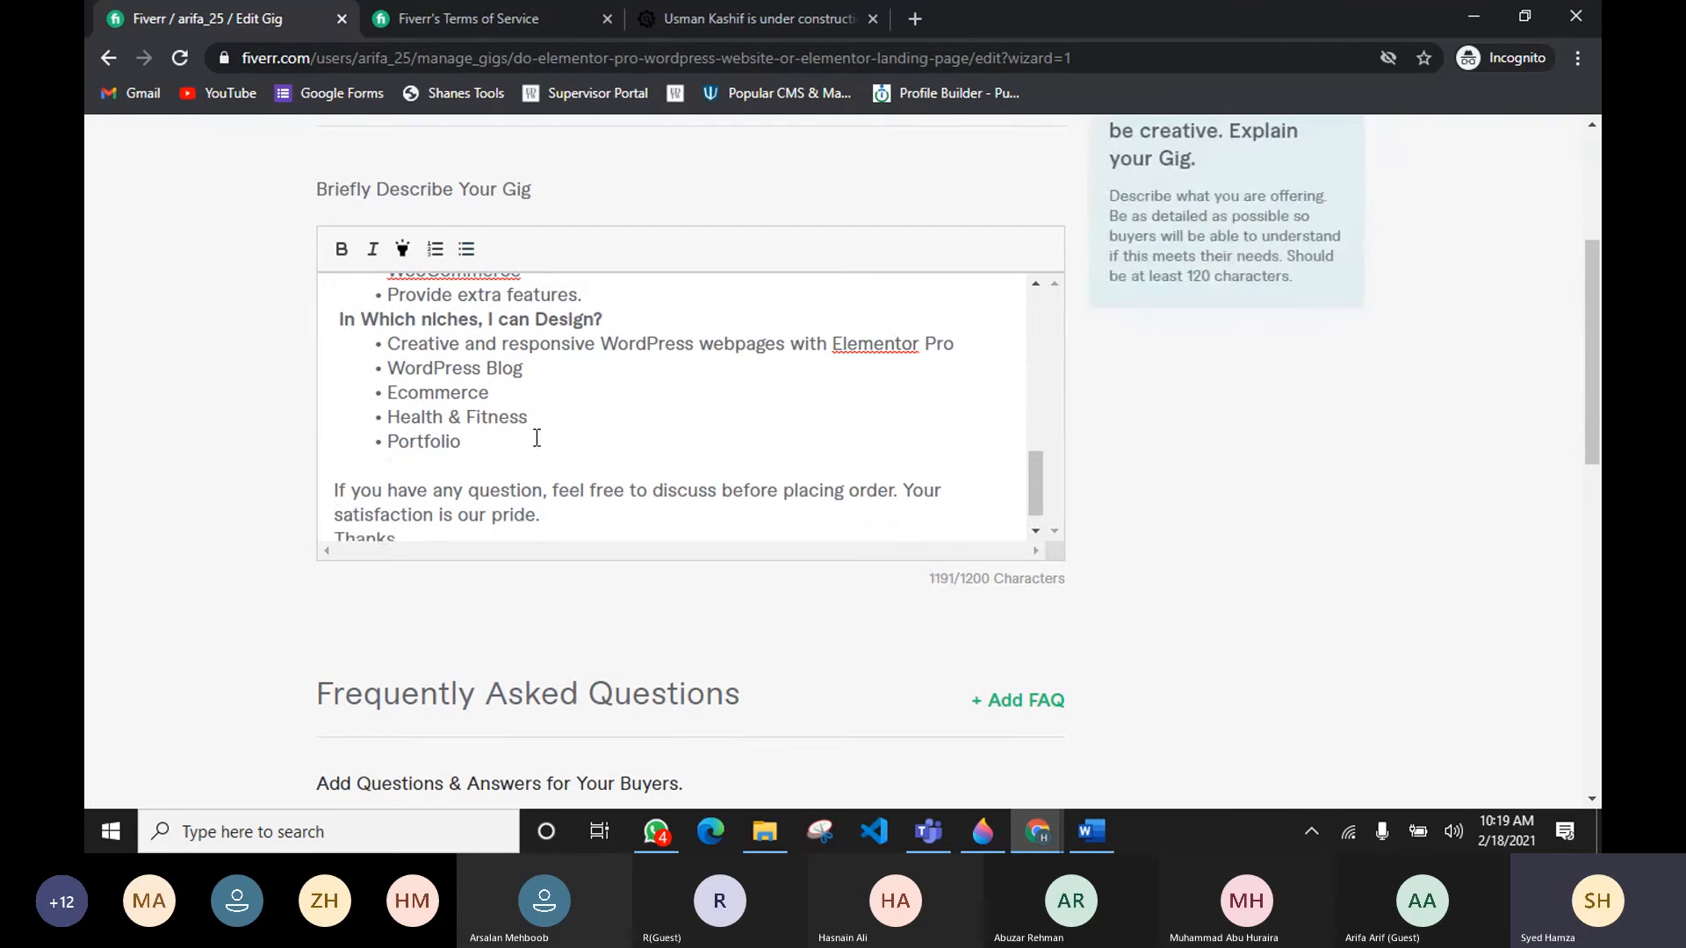
scroll(537, 438, up, 8)
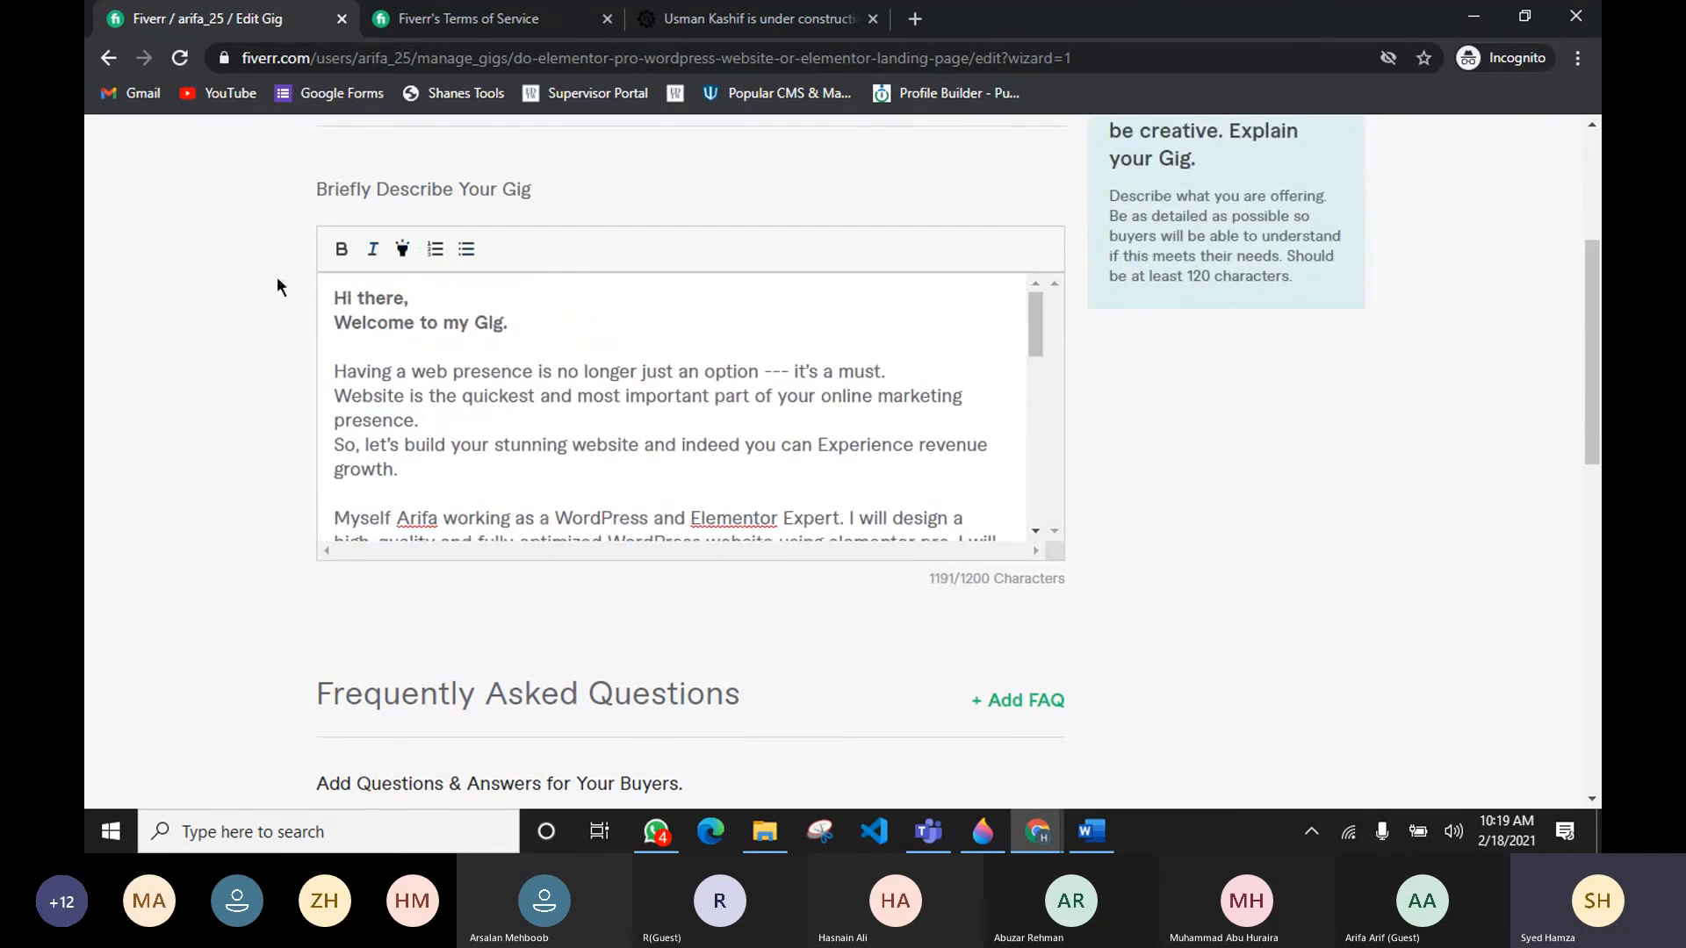
Step: Open a new browser tab and search Google for "text symbols"
click(916, 21)
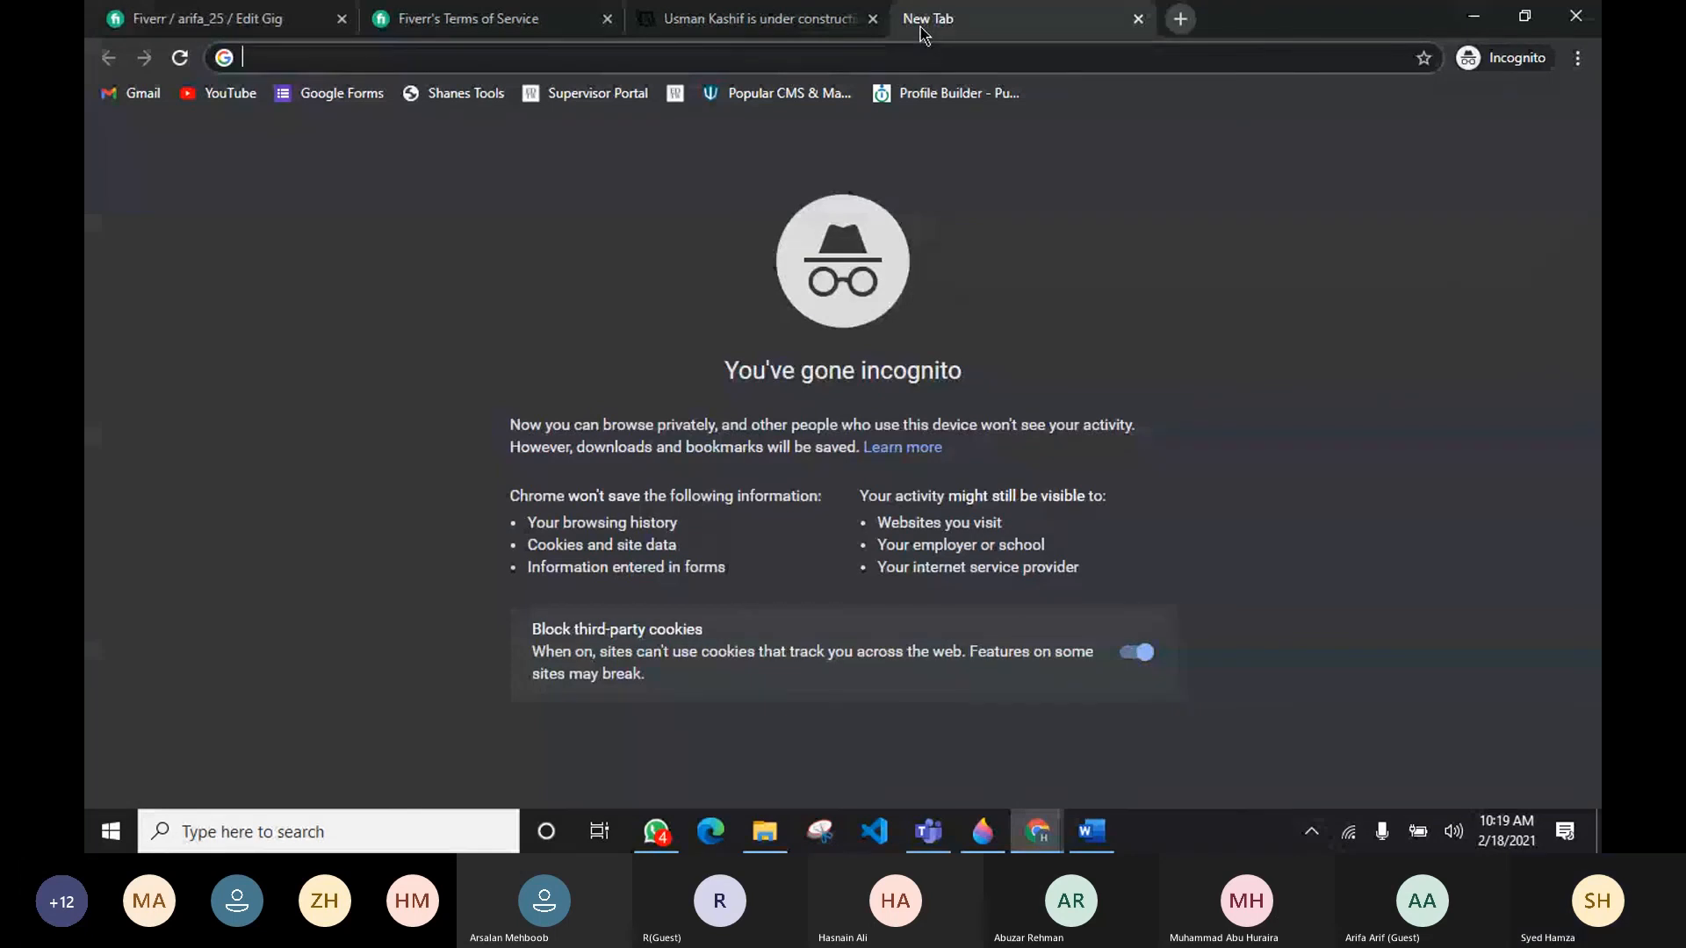
text(symb)
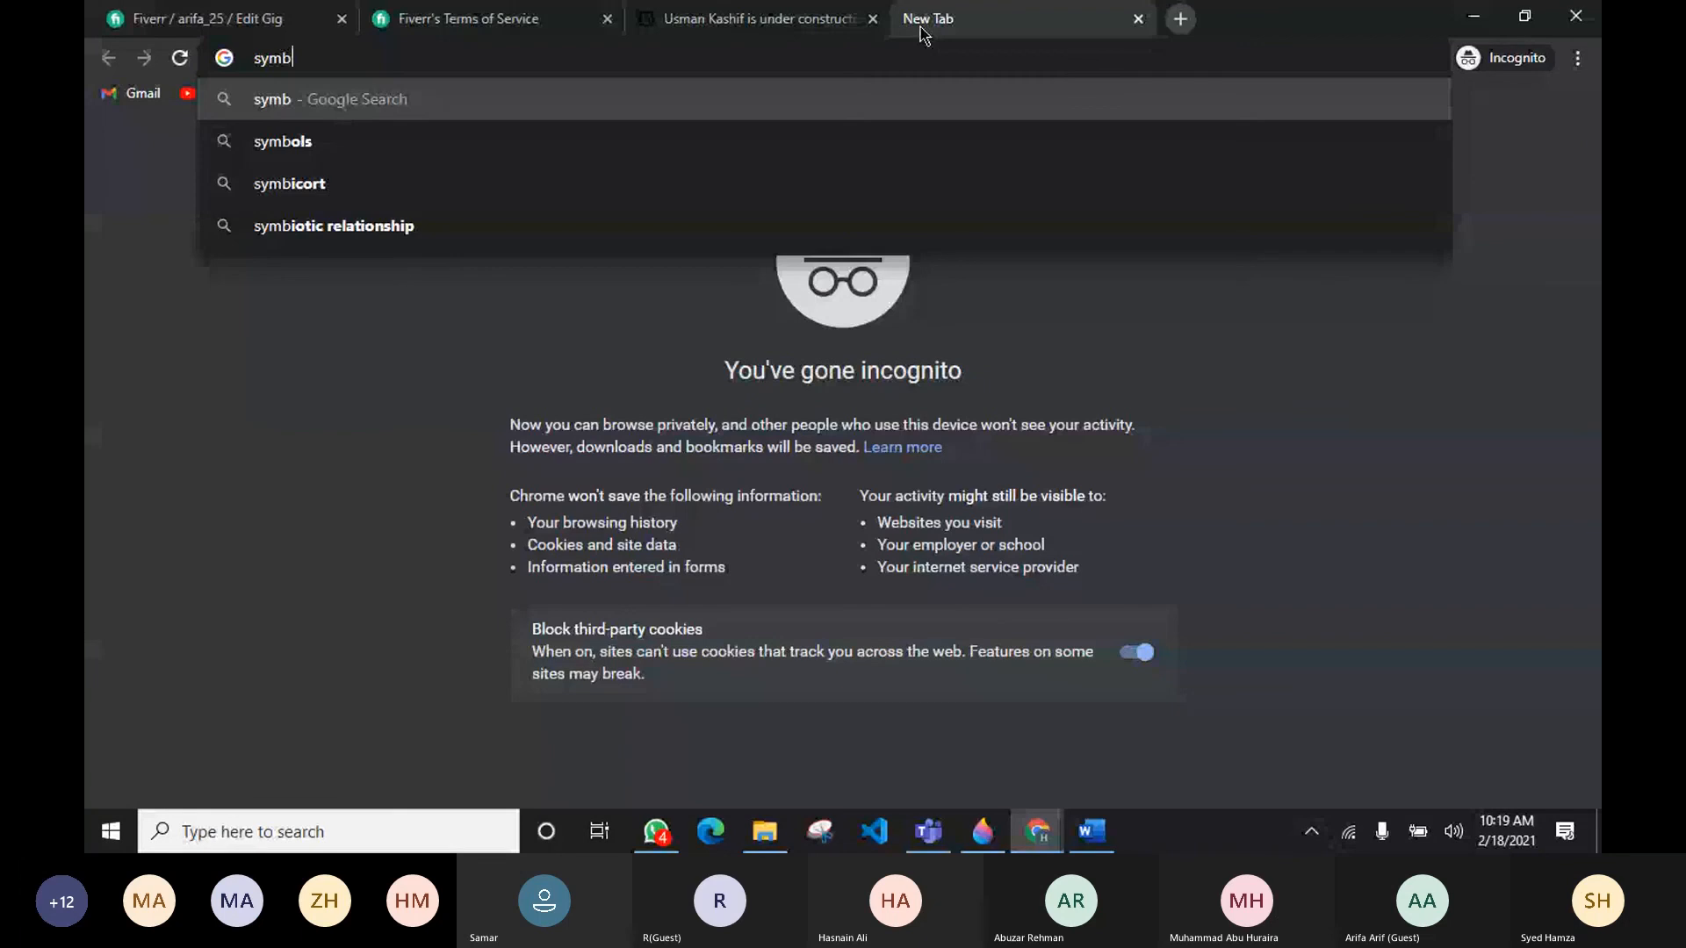
key(BackSpace)
key(BackSpace)
key(BackSpace)
key(BackSpace)
text(text )
text(symb)
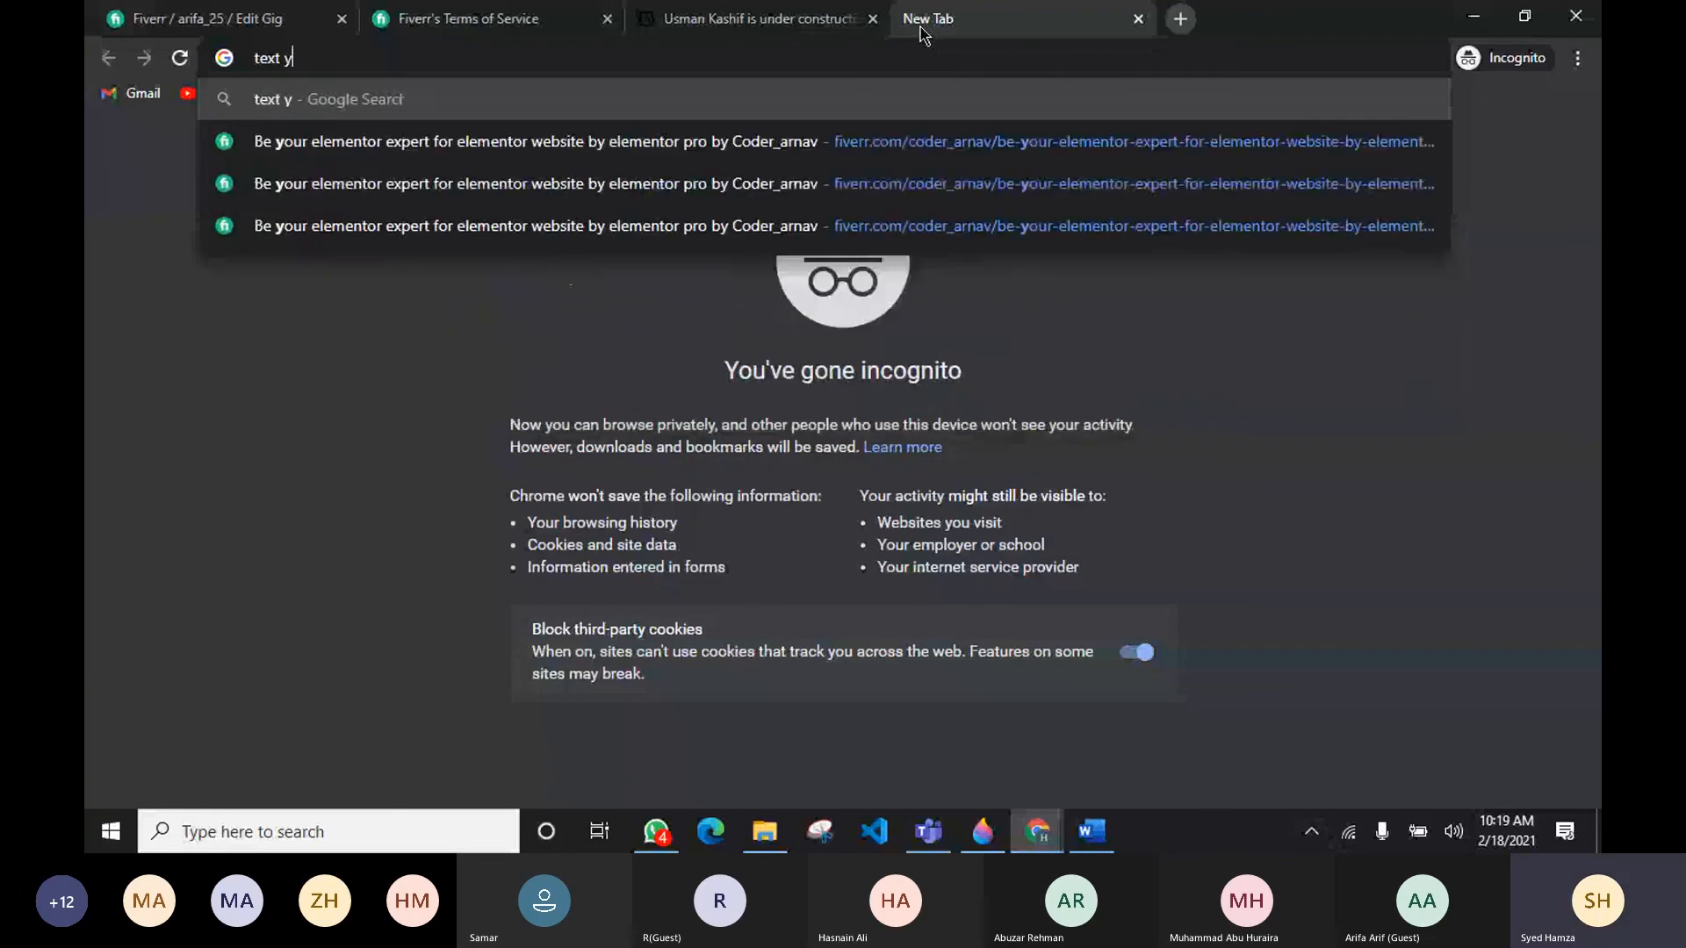
text(ols)
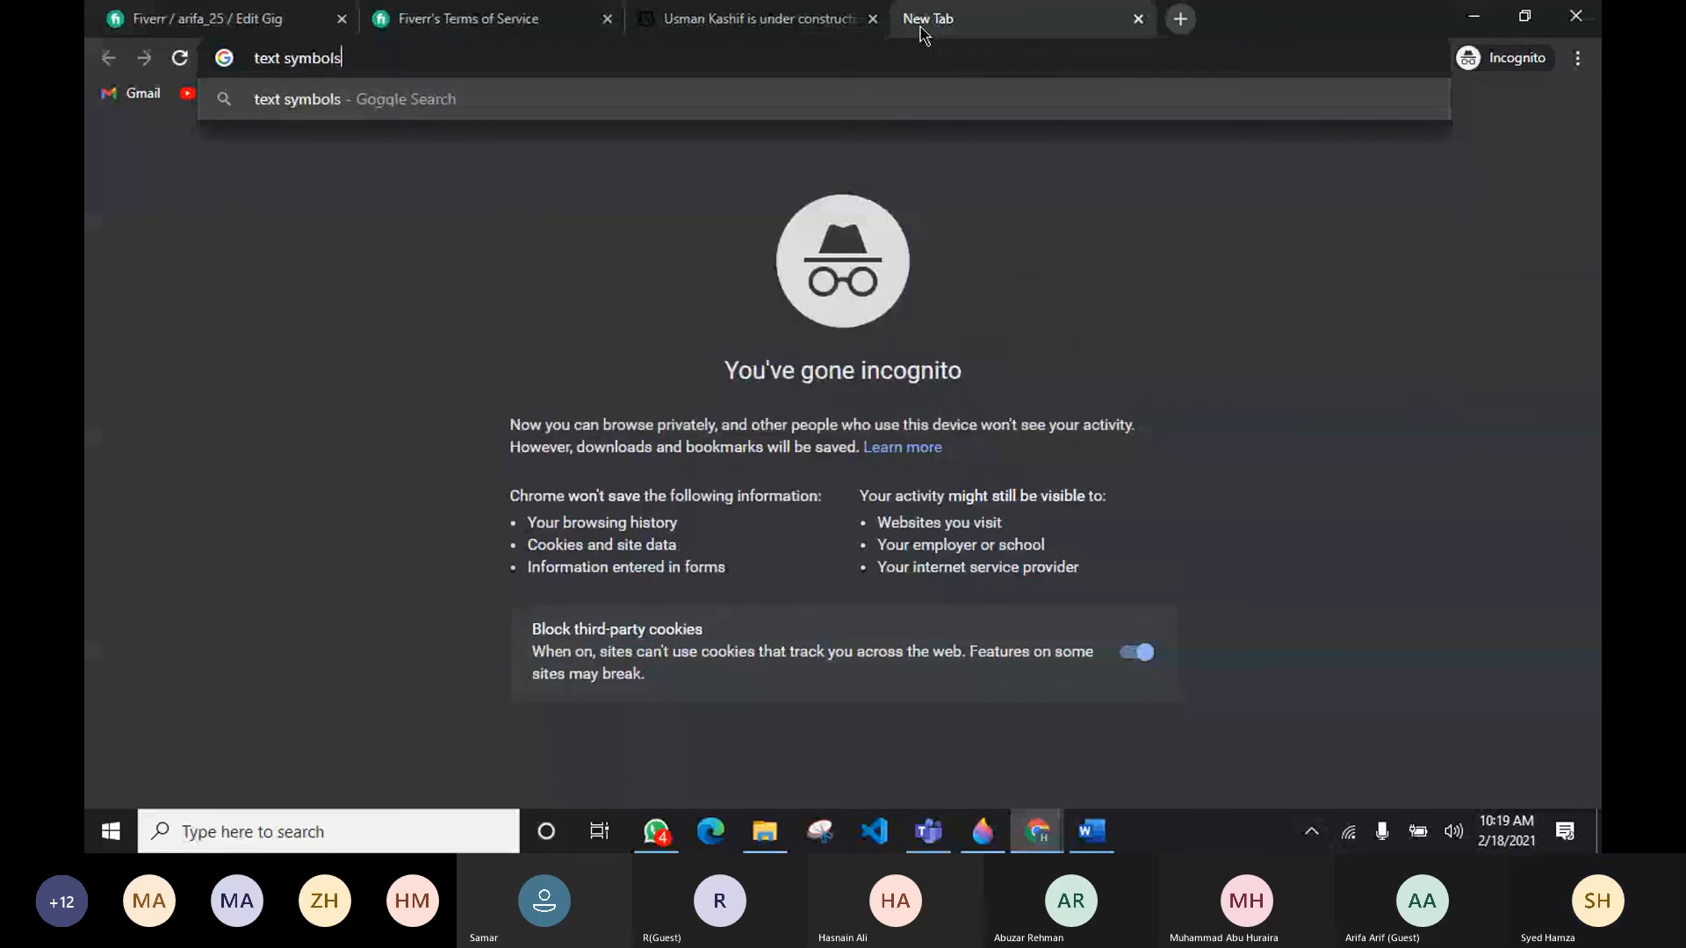
key(Return)
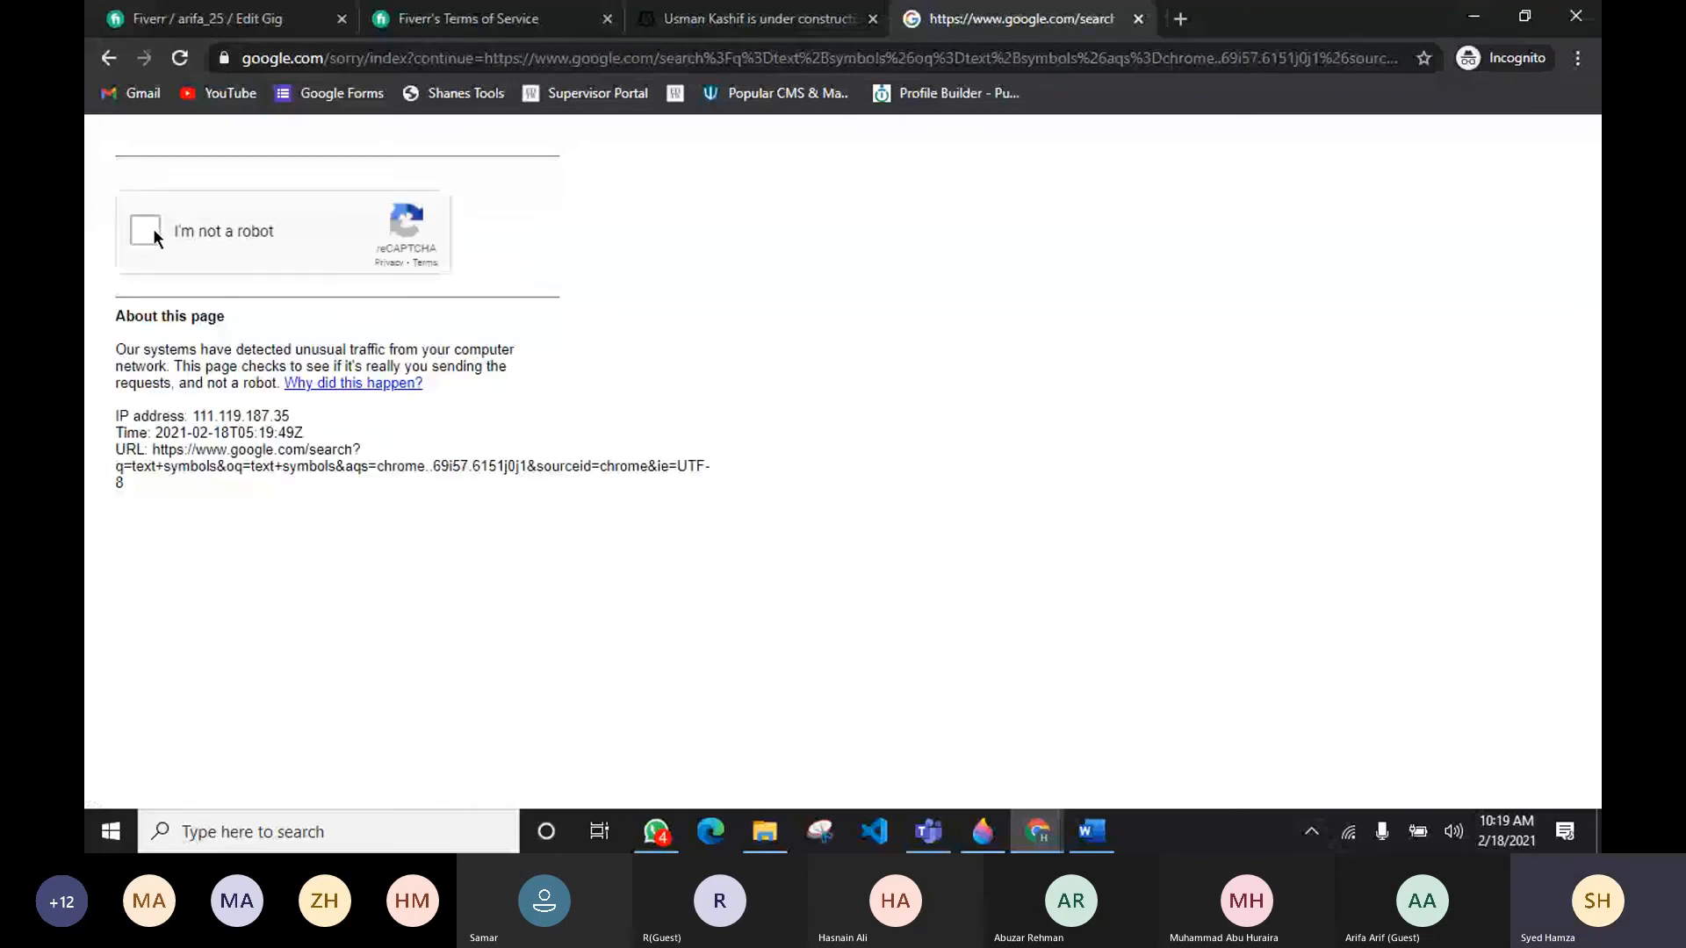
Step: Tick the reCAPTCHA checkbox and select the crosswalk and stairs squares in the image challenges
click(153, 228)
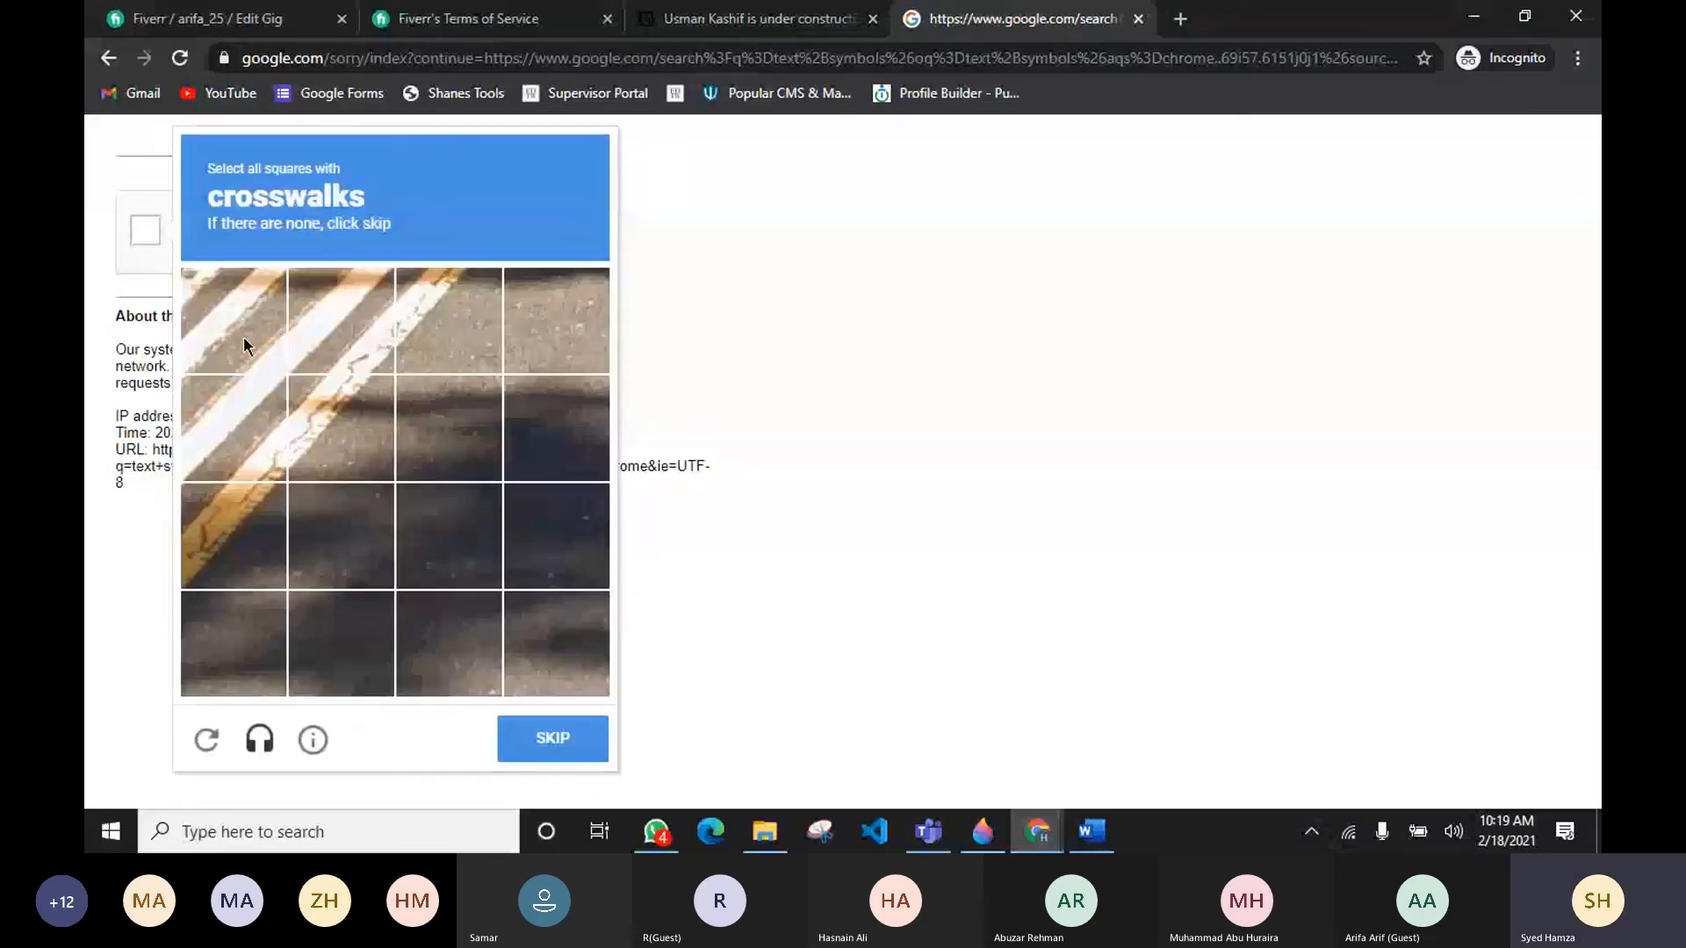
click(244, 335)
click(355, 325)
click(428, 324)
click(335, 411)
click(232, 444)
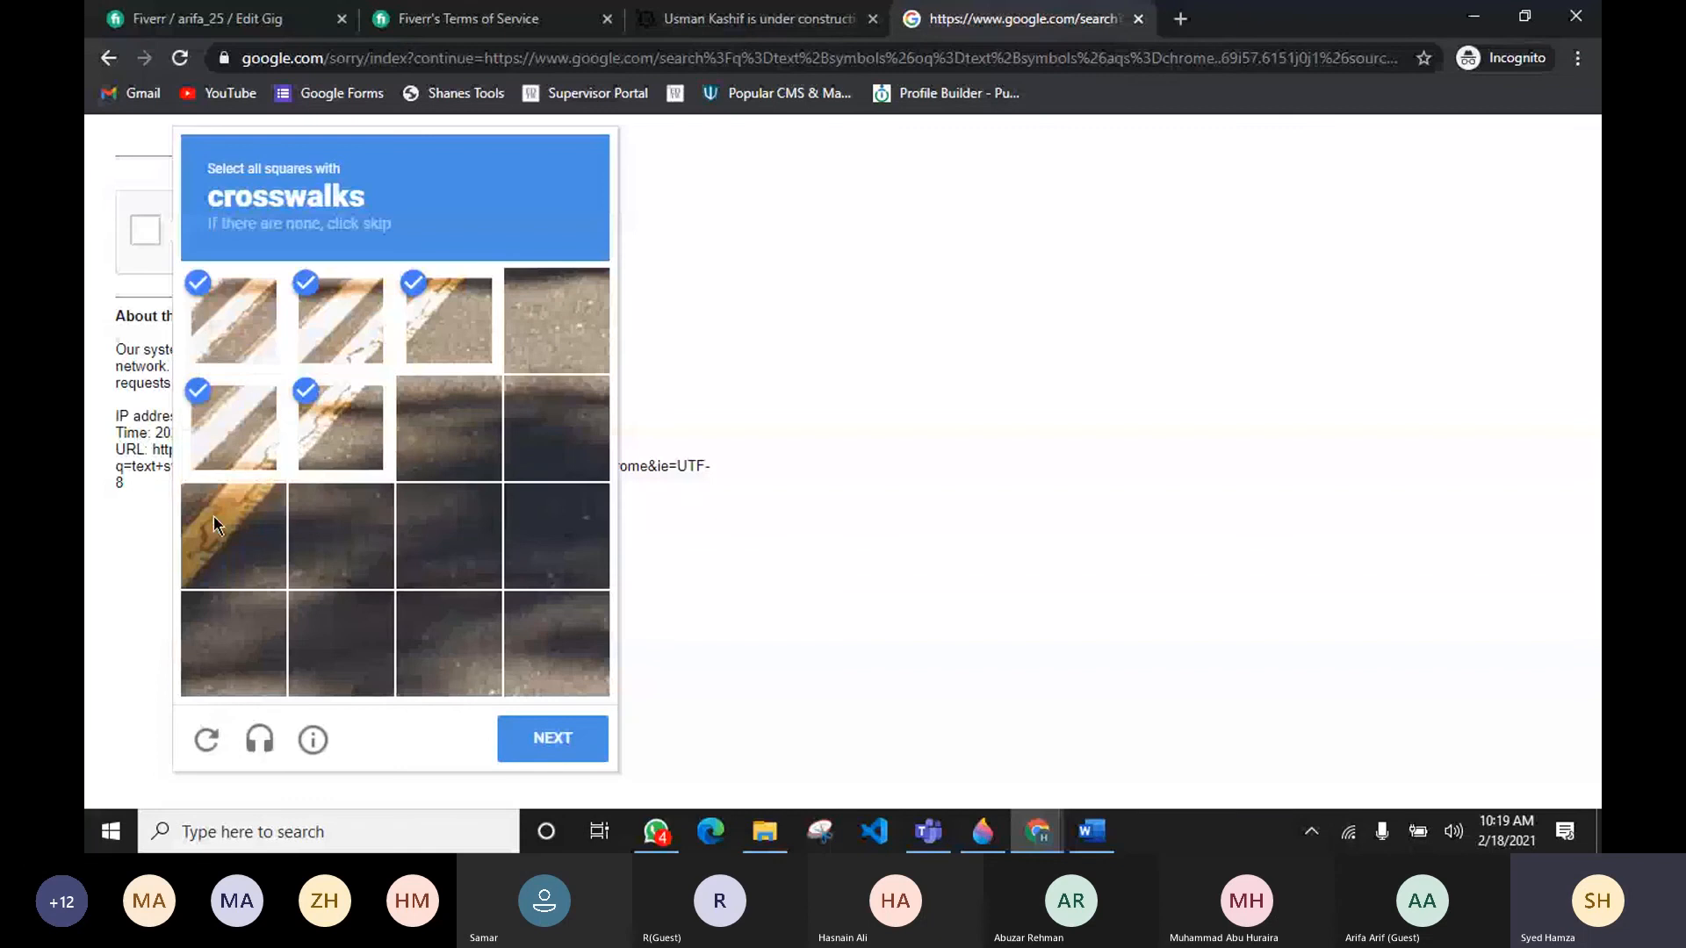
click(214, 514)
click(562, 739)
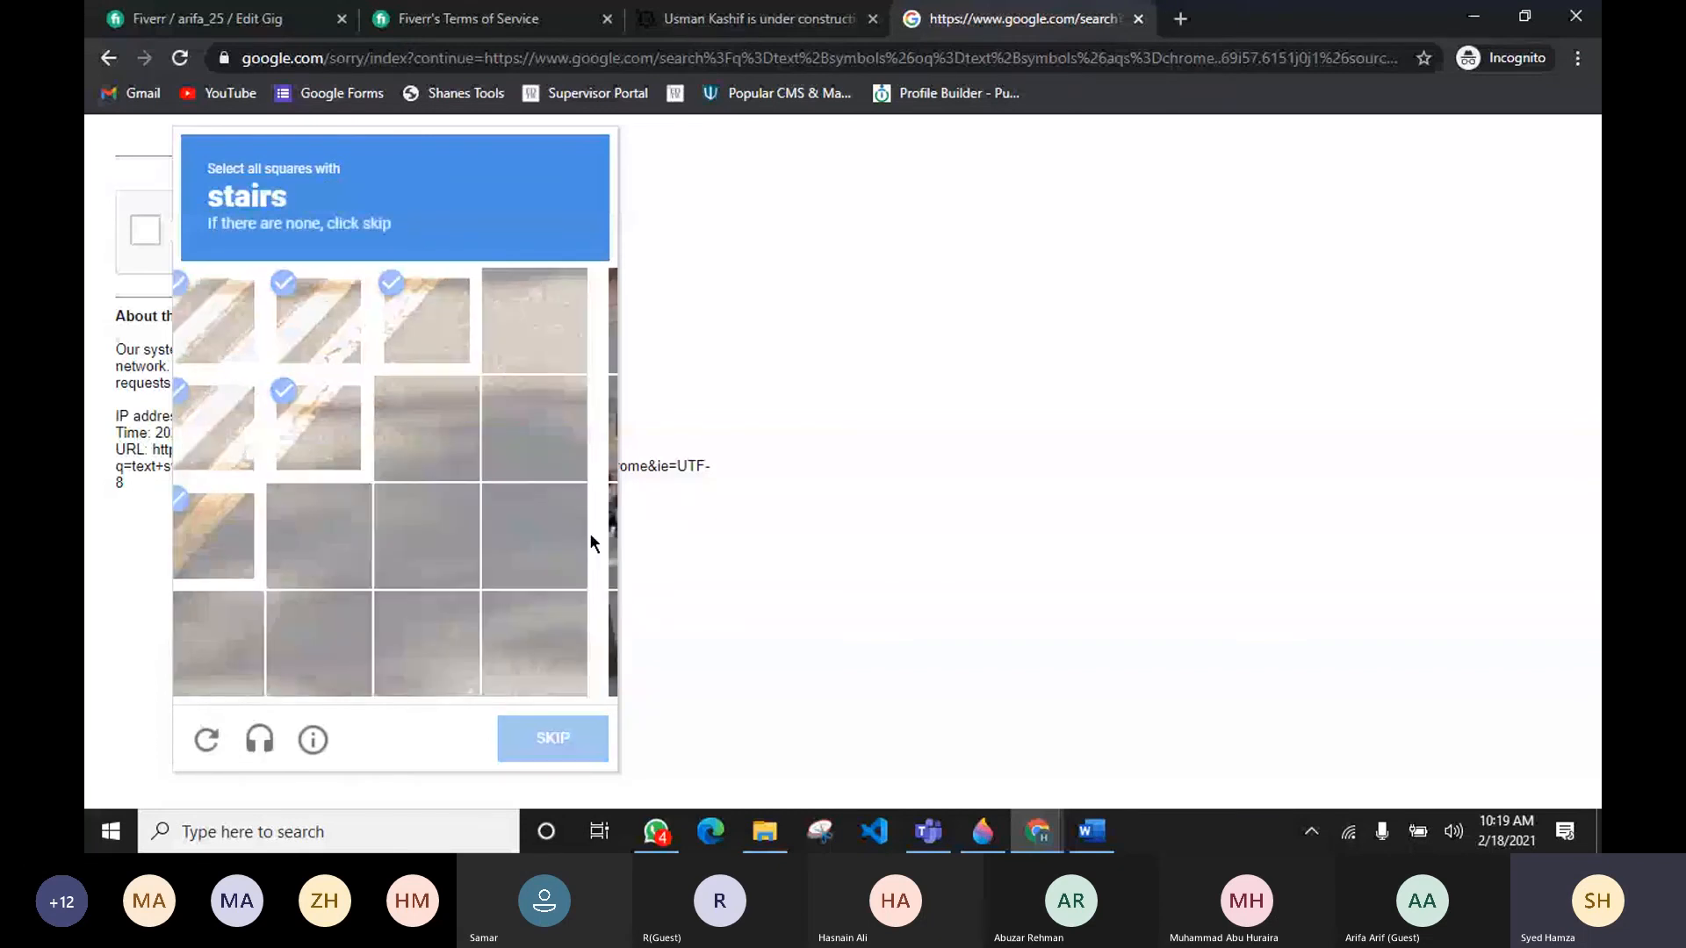
click(578, 575)
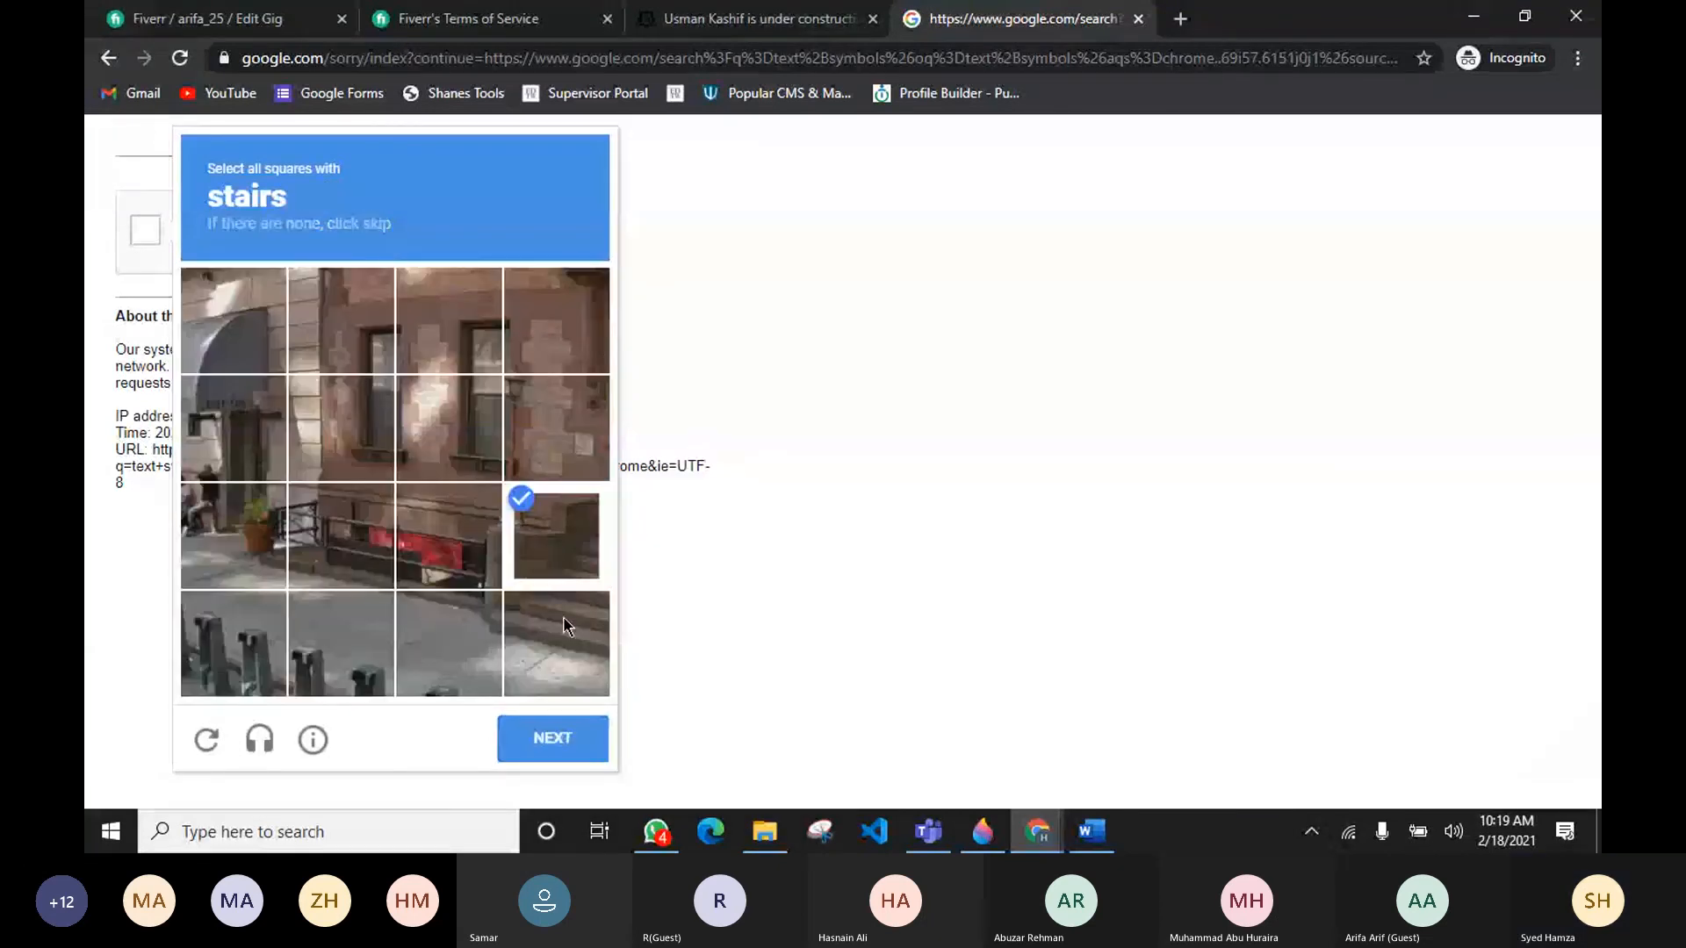
click(562, 628)
click(474, 632)
click(583, 741)
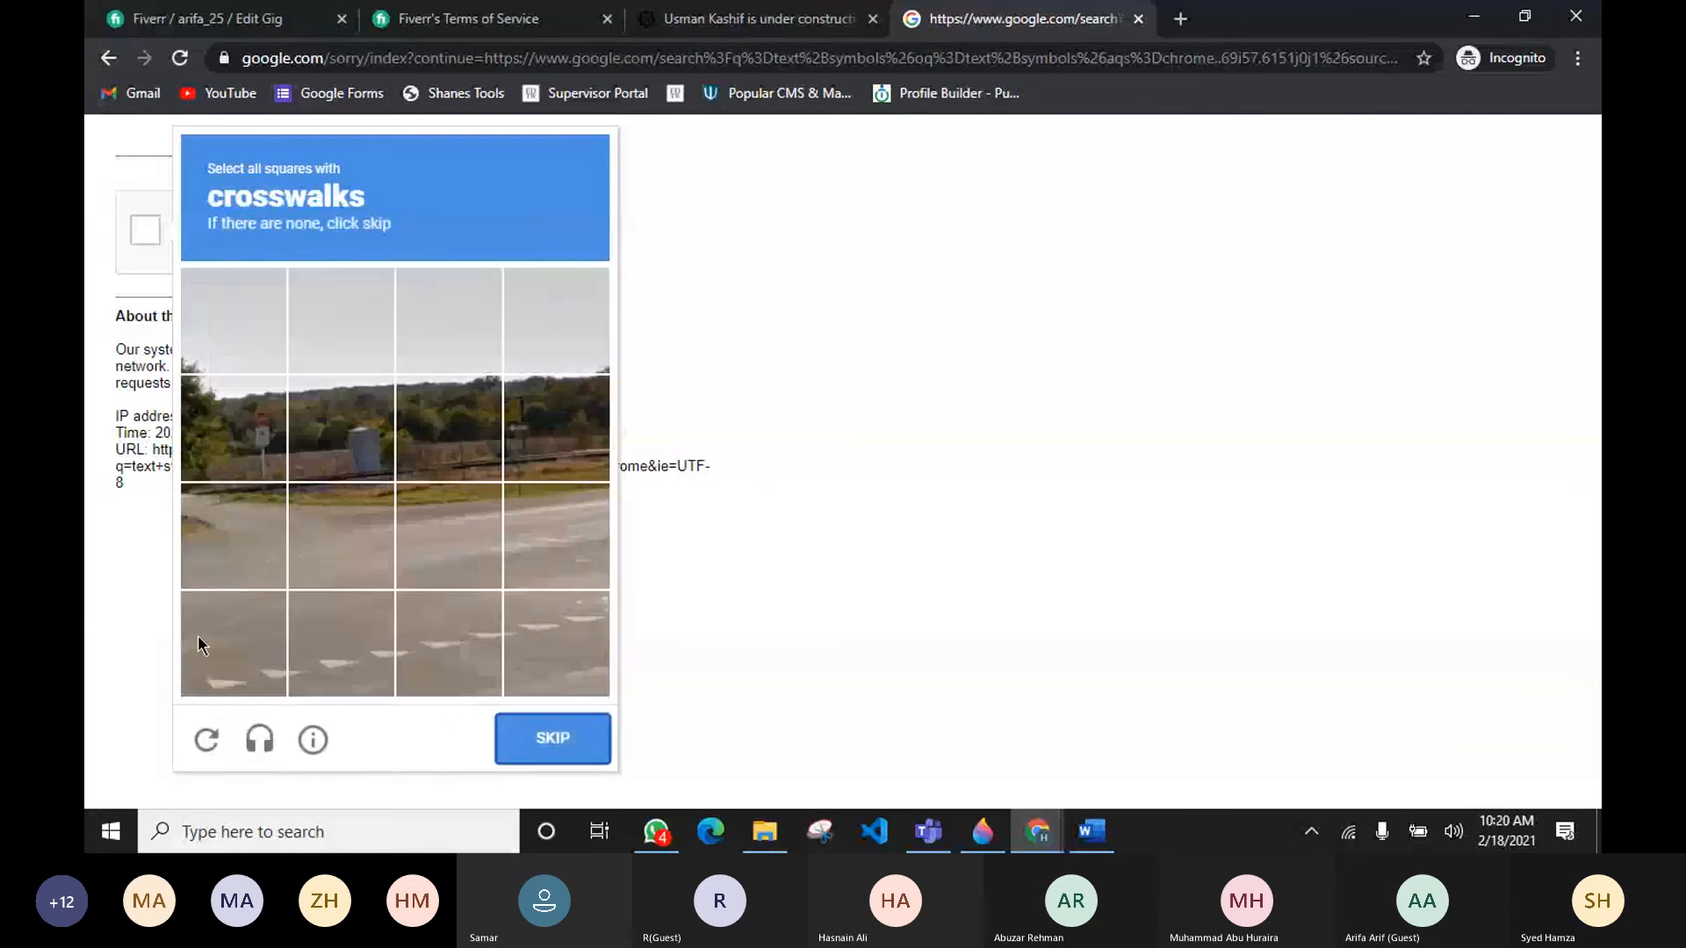
Step: Select the crosswalk and motorcycle squares in the following reCAPTCHA challenges and continue to the next
click(201, 639)
click(378, 657)
click(534, 668)
click(531, 669)
click(474, 669)
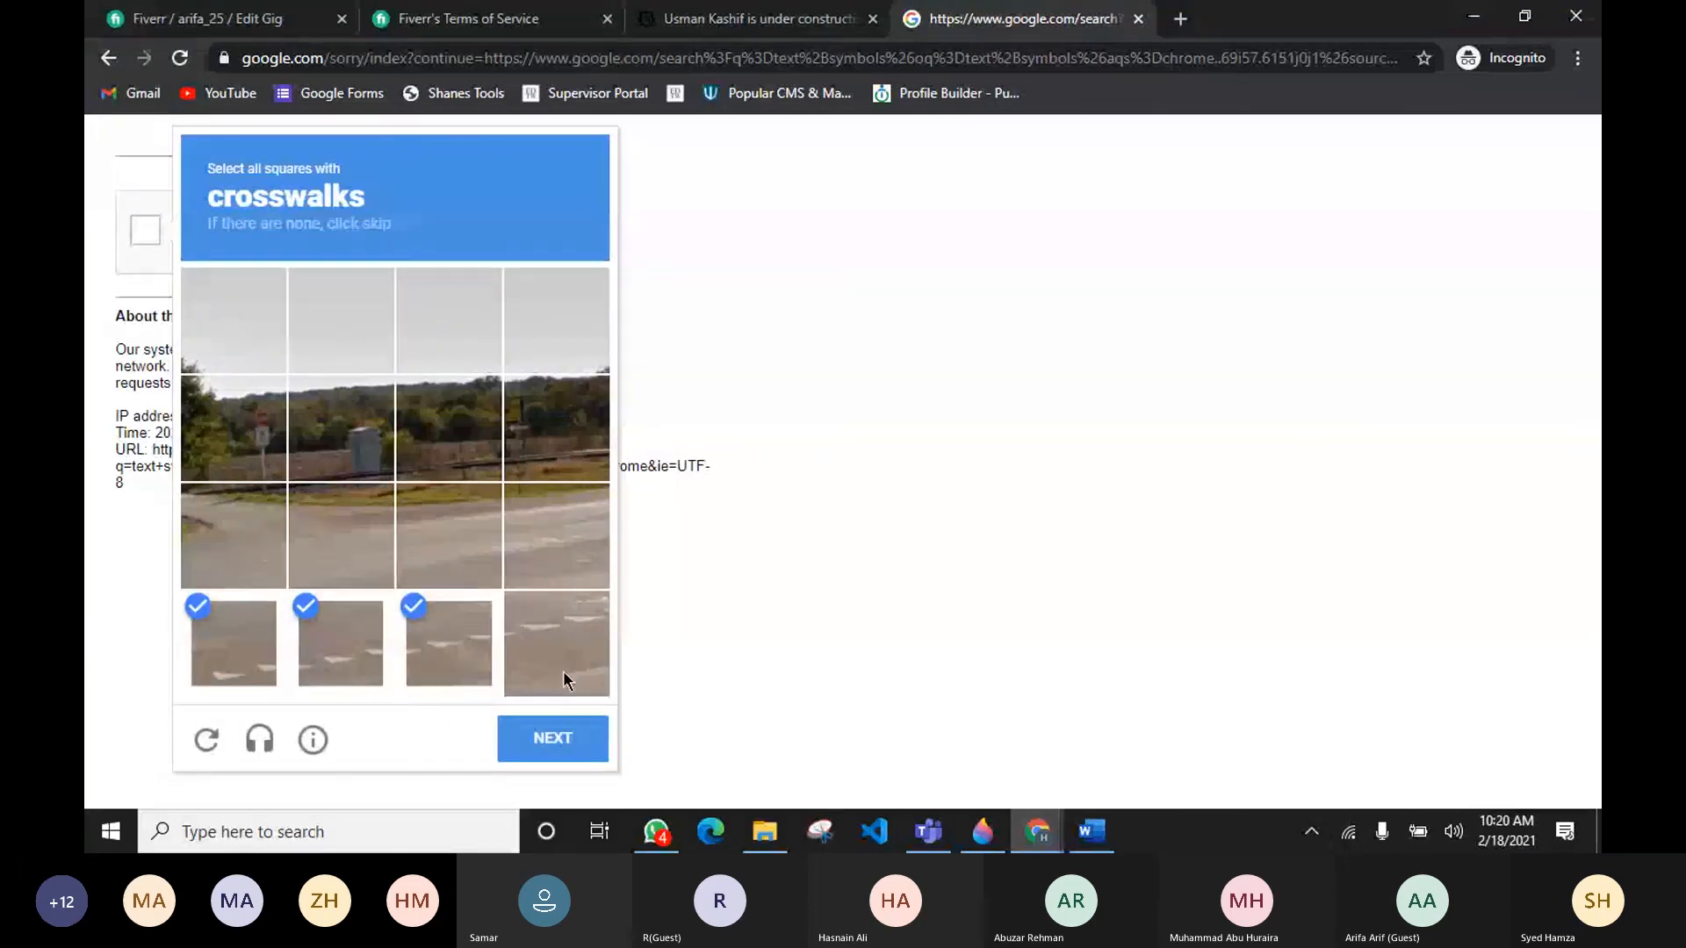
click(546, 736)
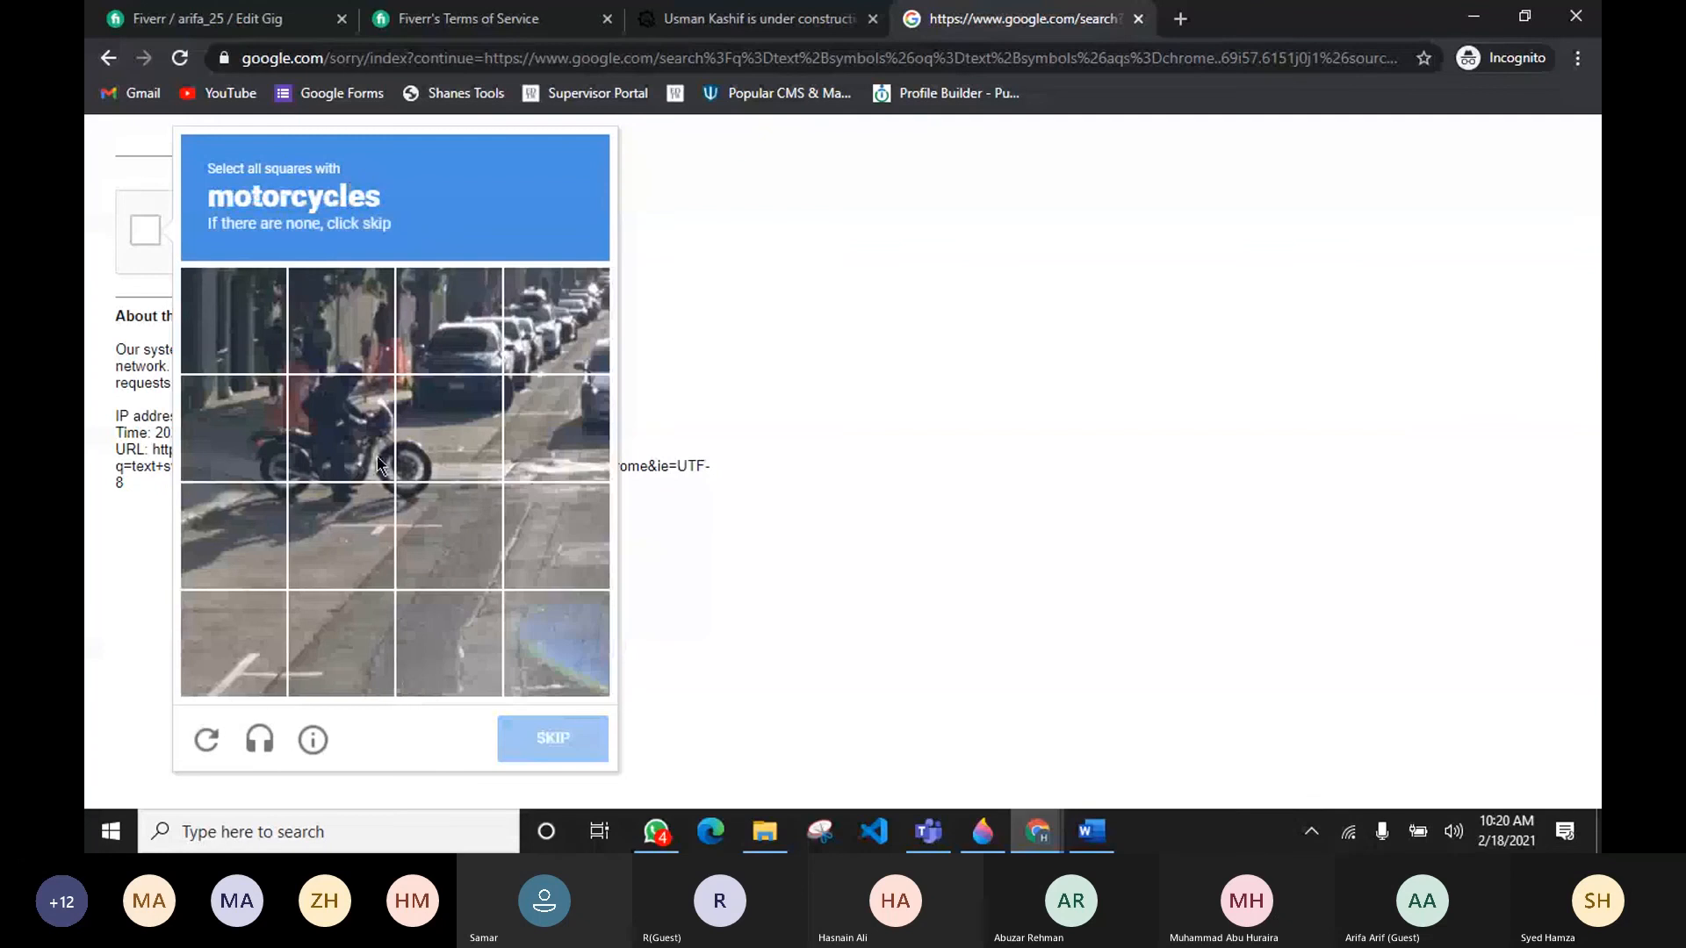
click(377, 457)
click(439, 452)
click(427, 520)
click(342, 532)
click(234, 516)
click(230, 412)
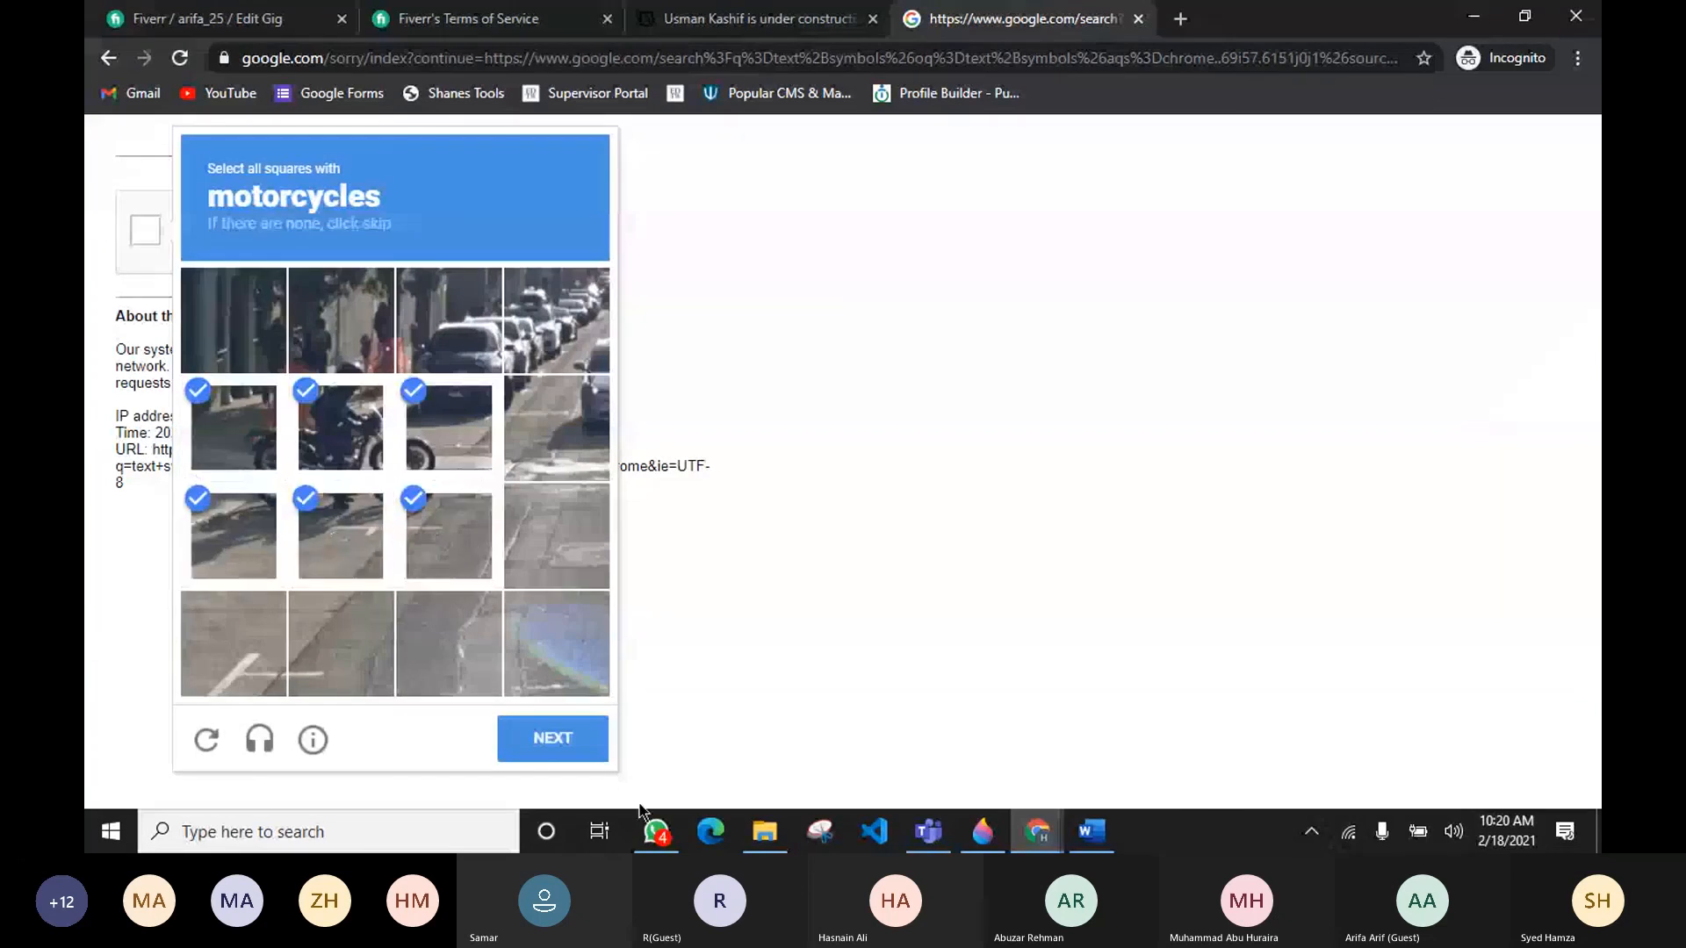
click(599, 746)
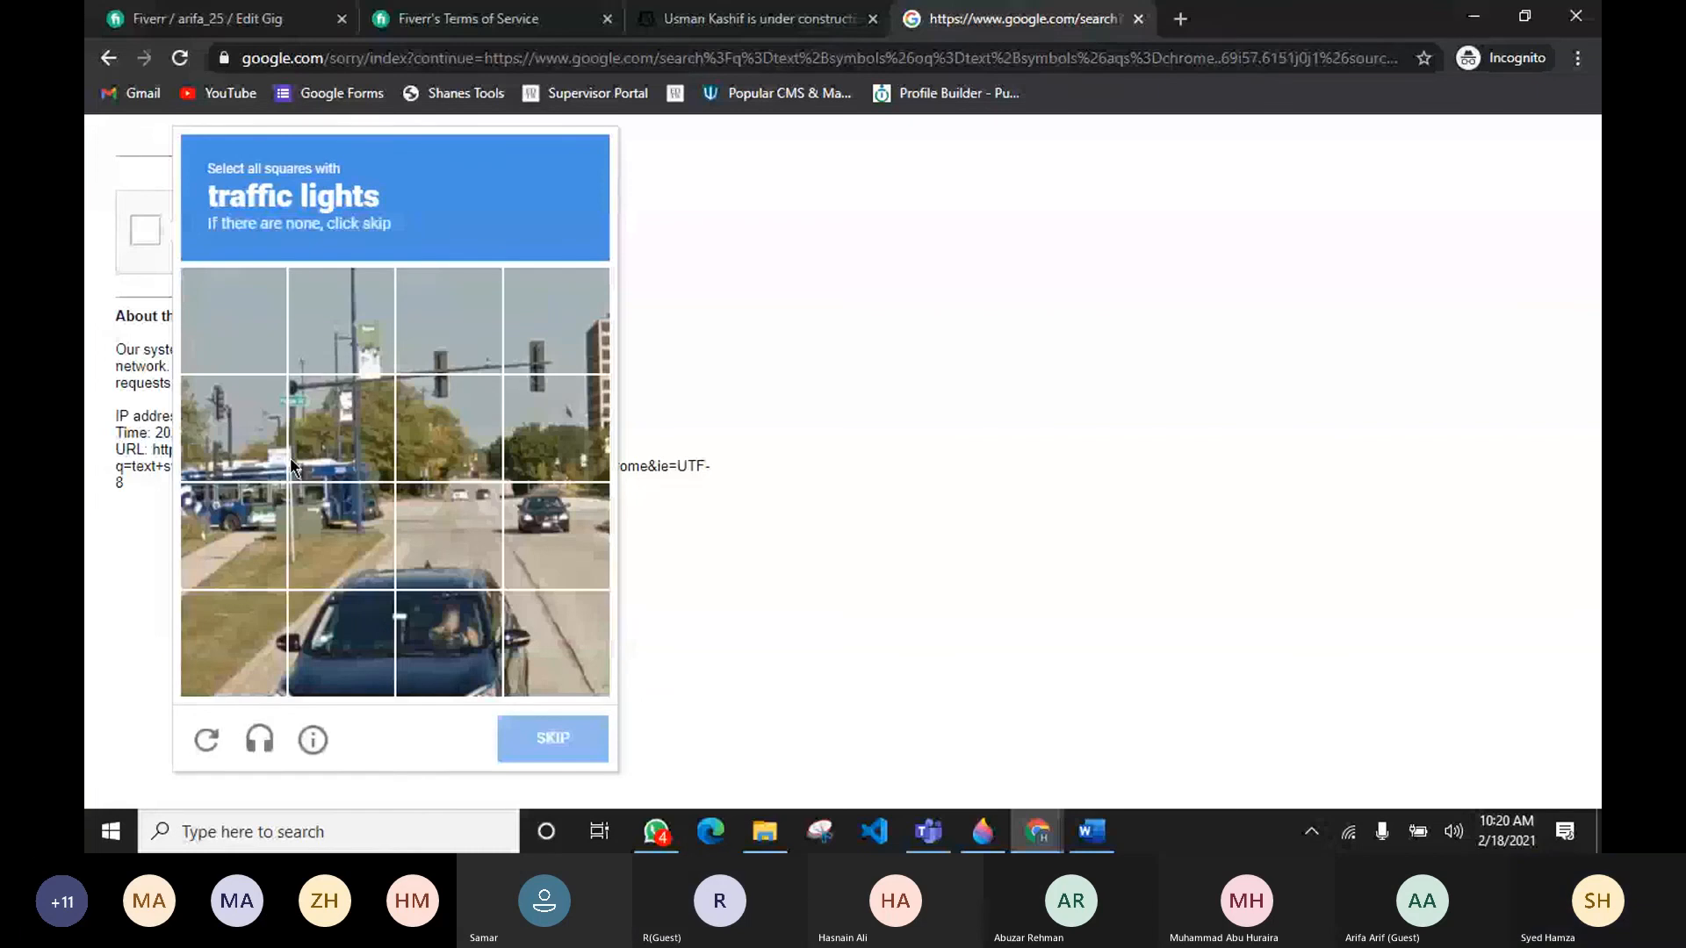
Step: Complete the remaining reCAPTCHA challenges by selecting the traffic light and fire hydrant squares, then verify
click(365, 612)
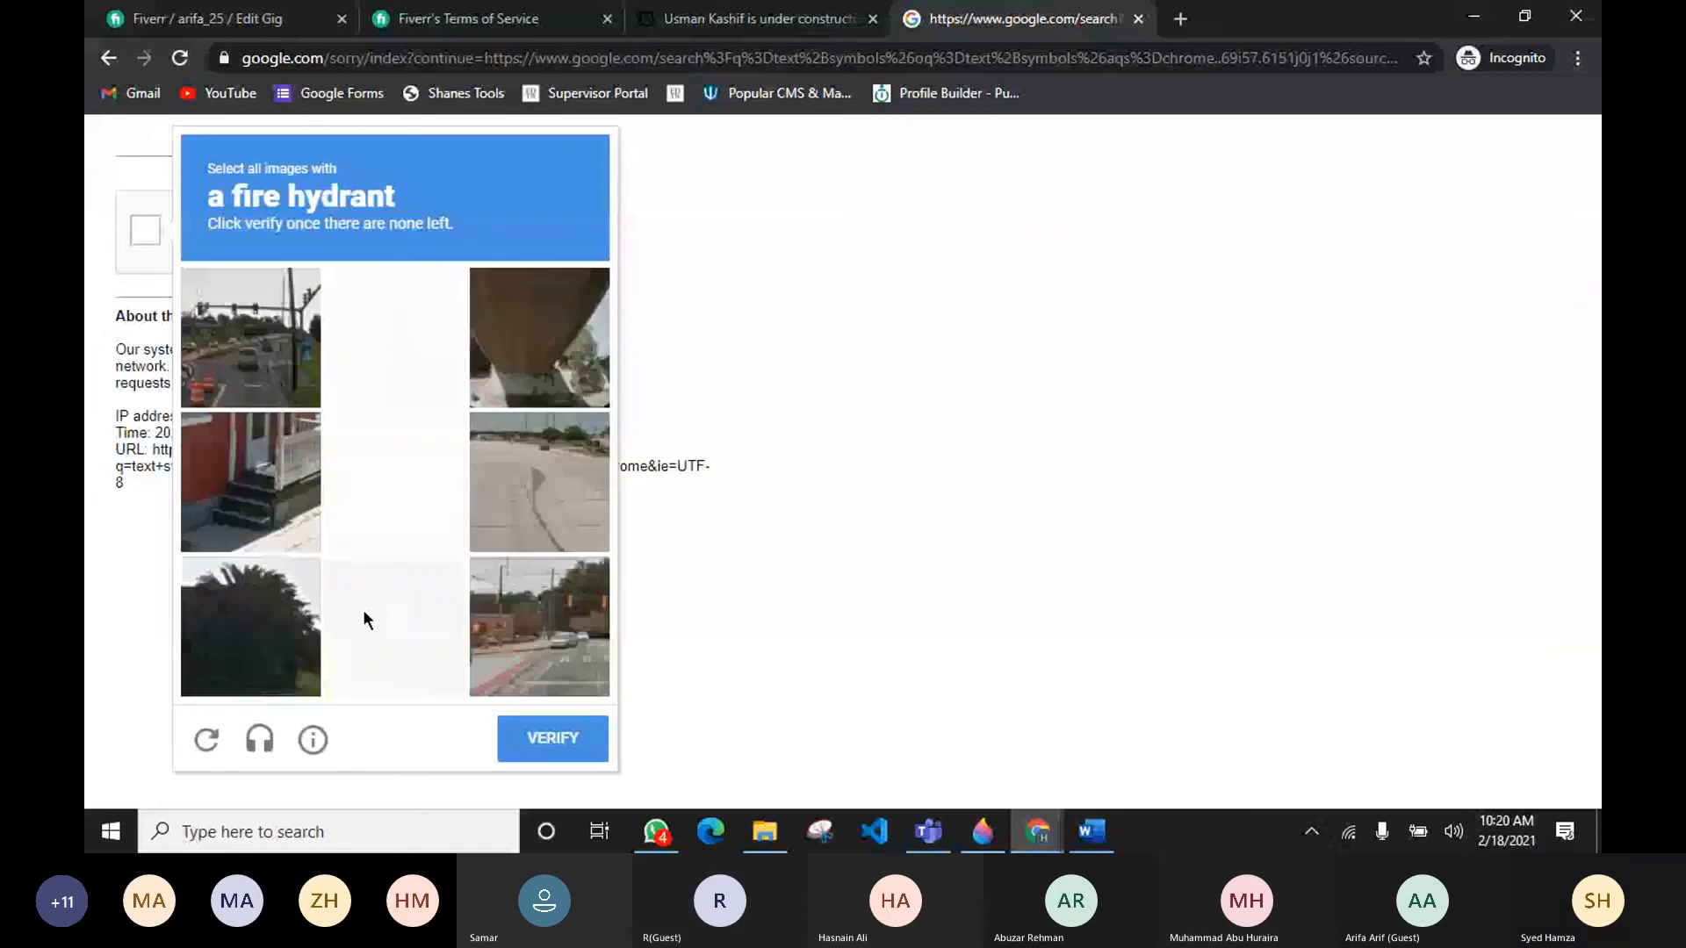
click(429, 367)
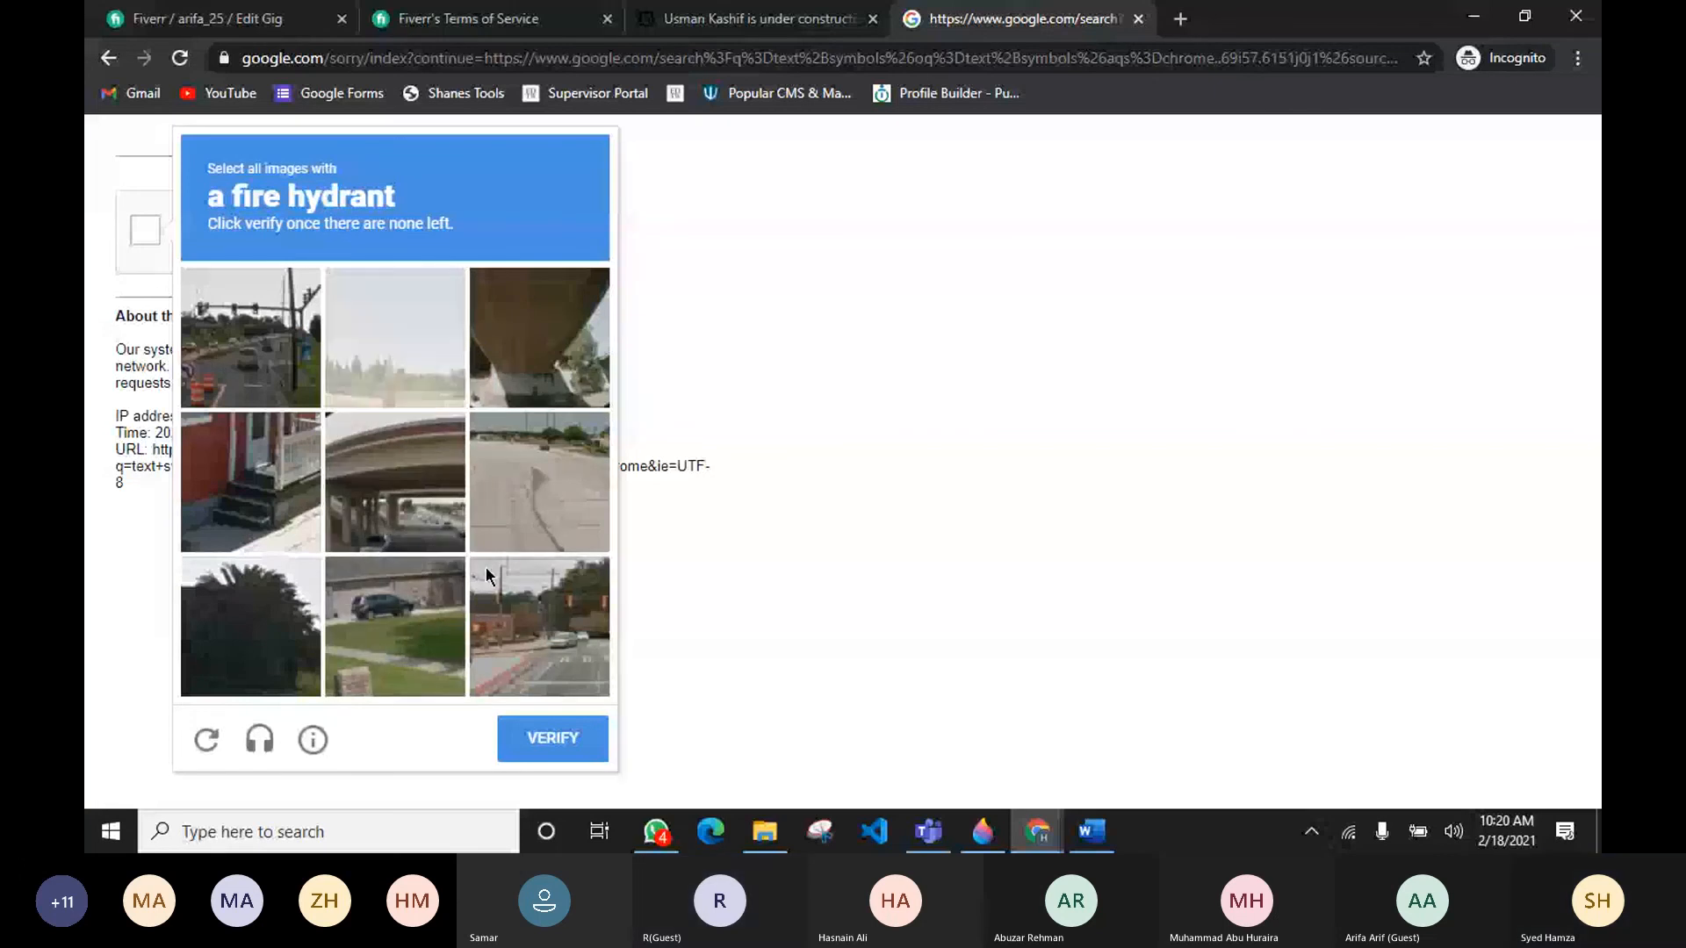
click(539, 738)
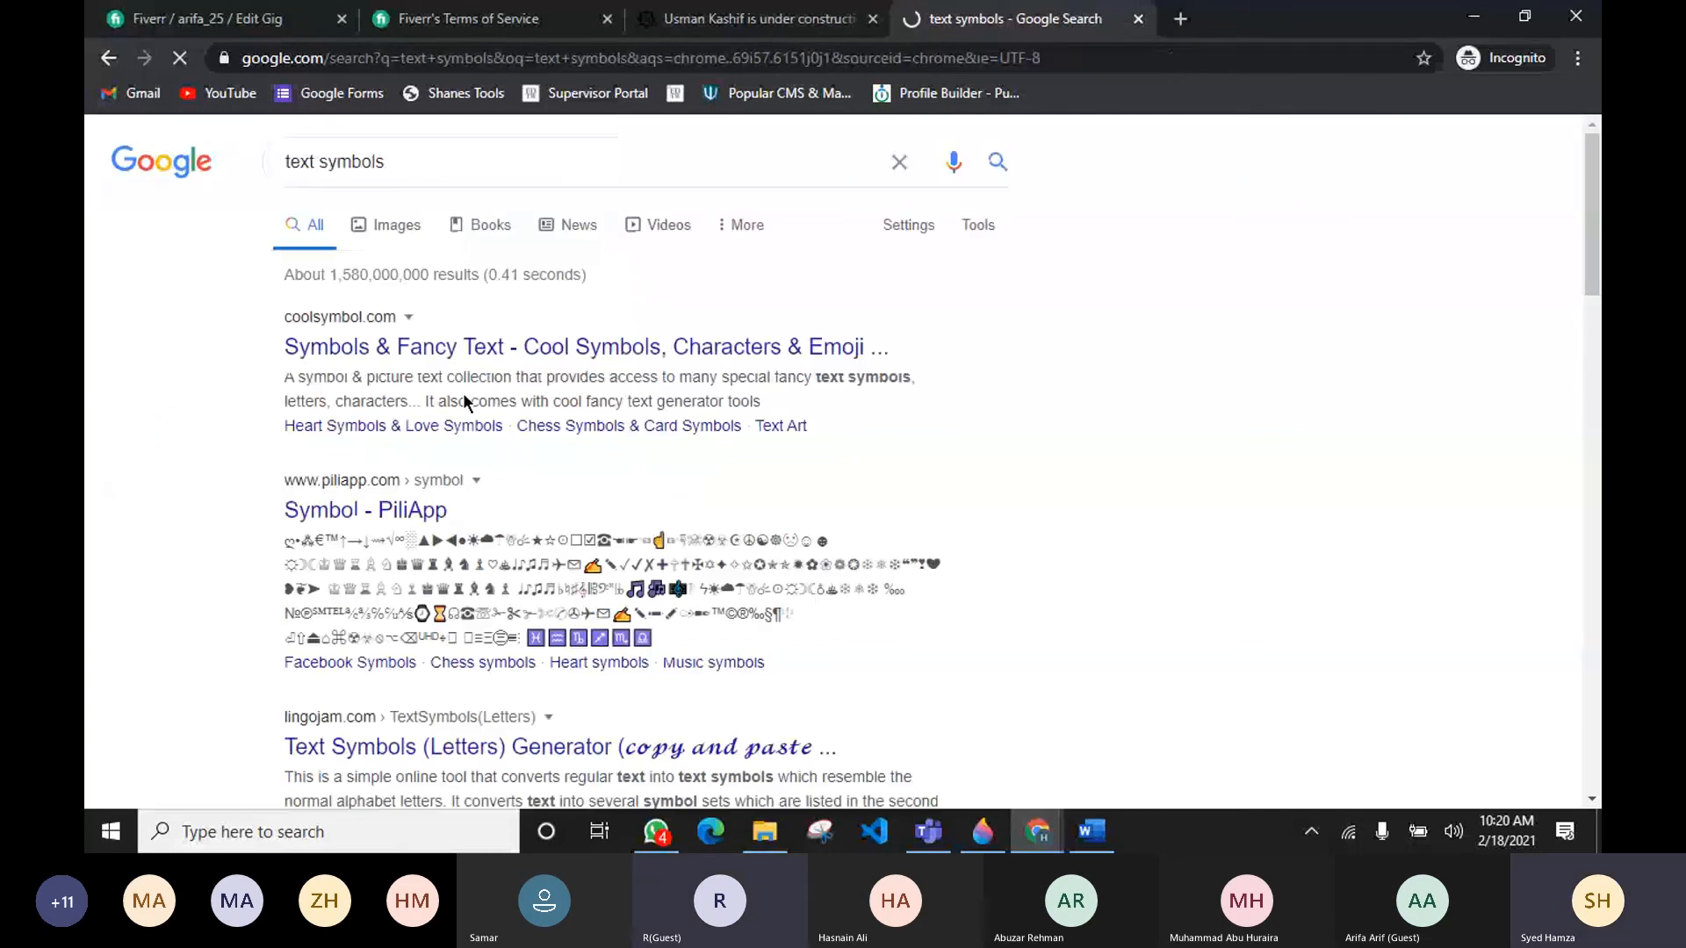
Step: Open the coolsymbol.com "Symbols & Fancy Text" result from the search results
click(396, 345)
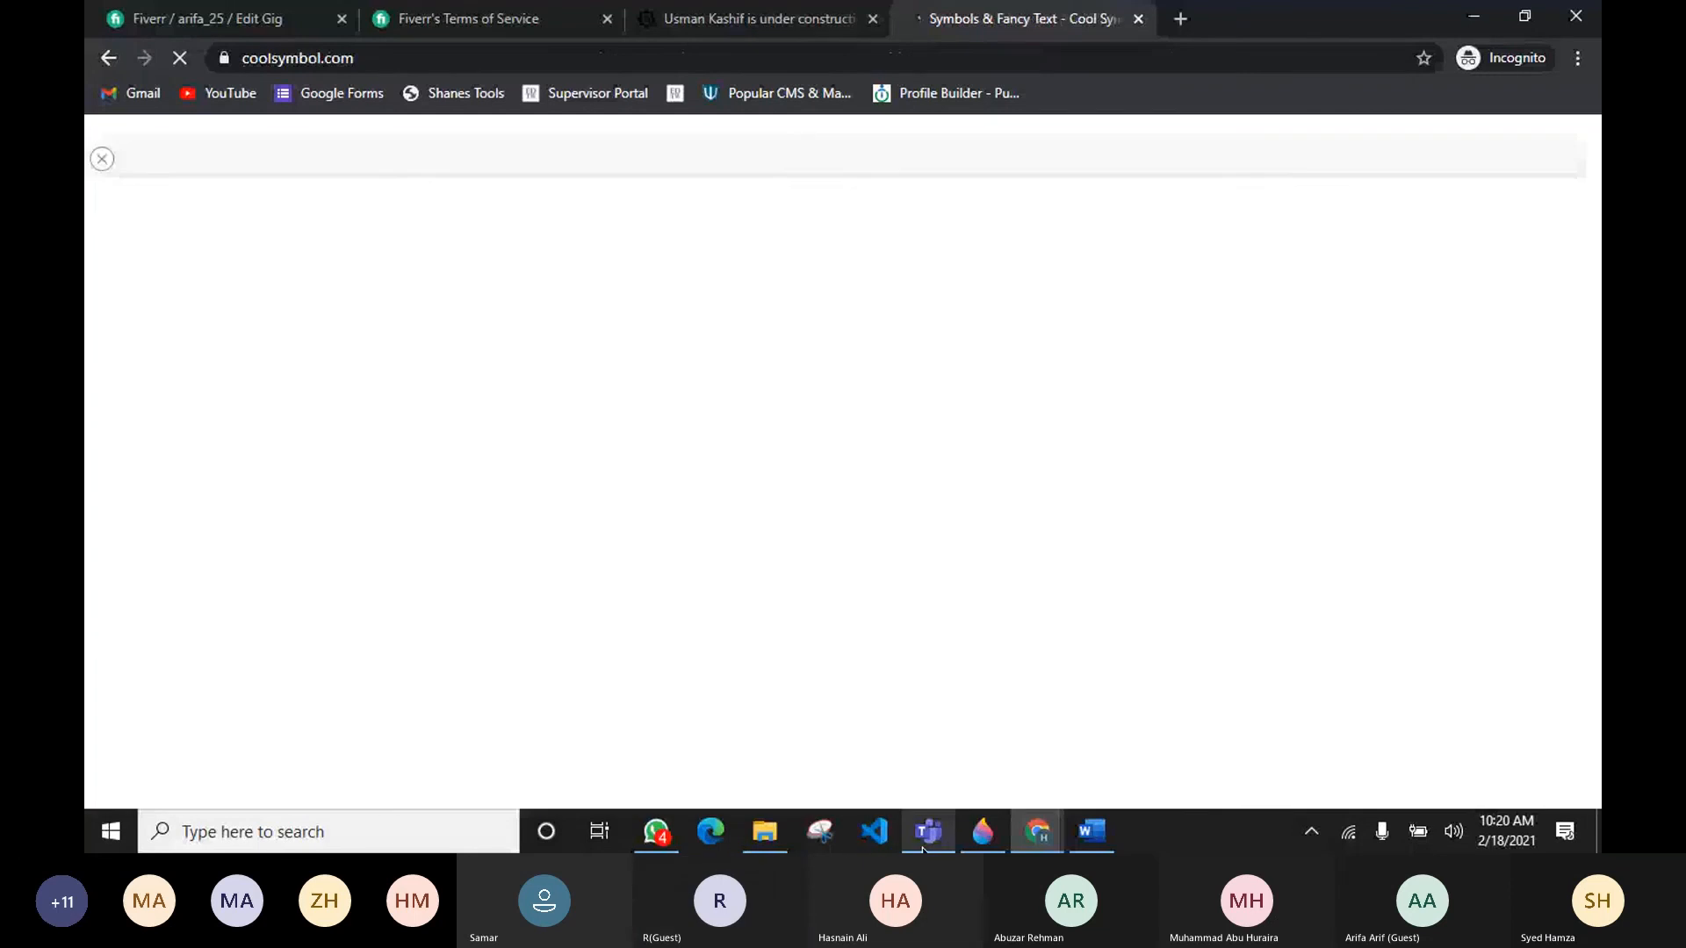
mouse_move(928, 831)
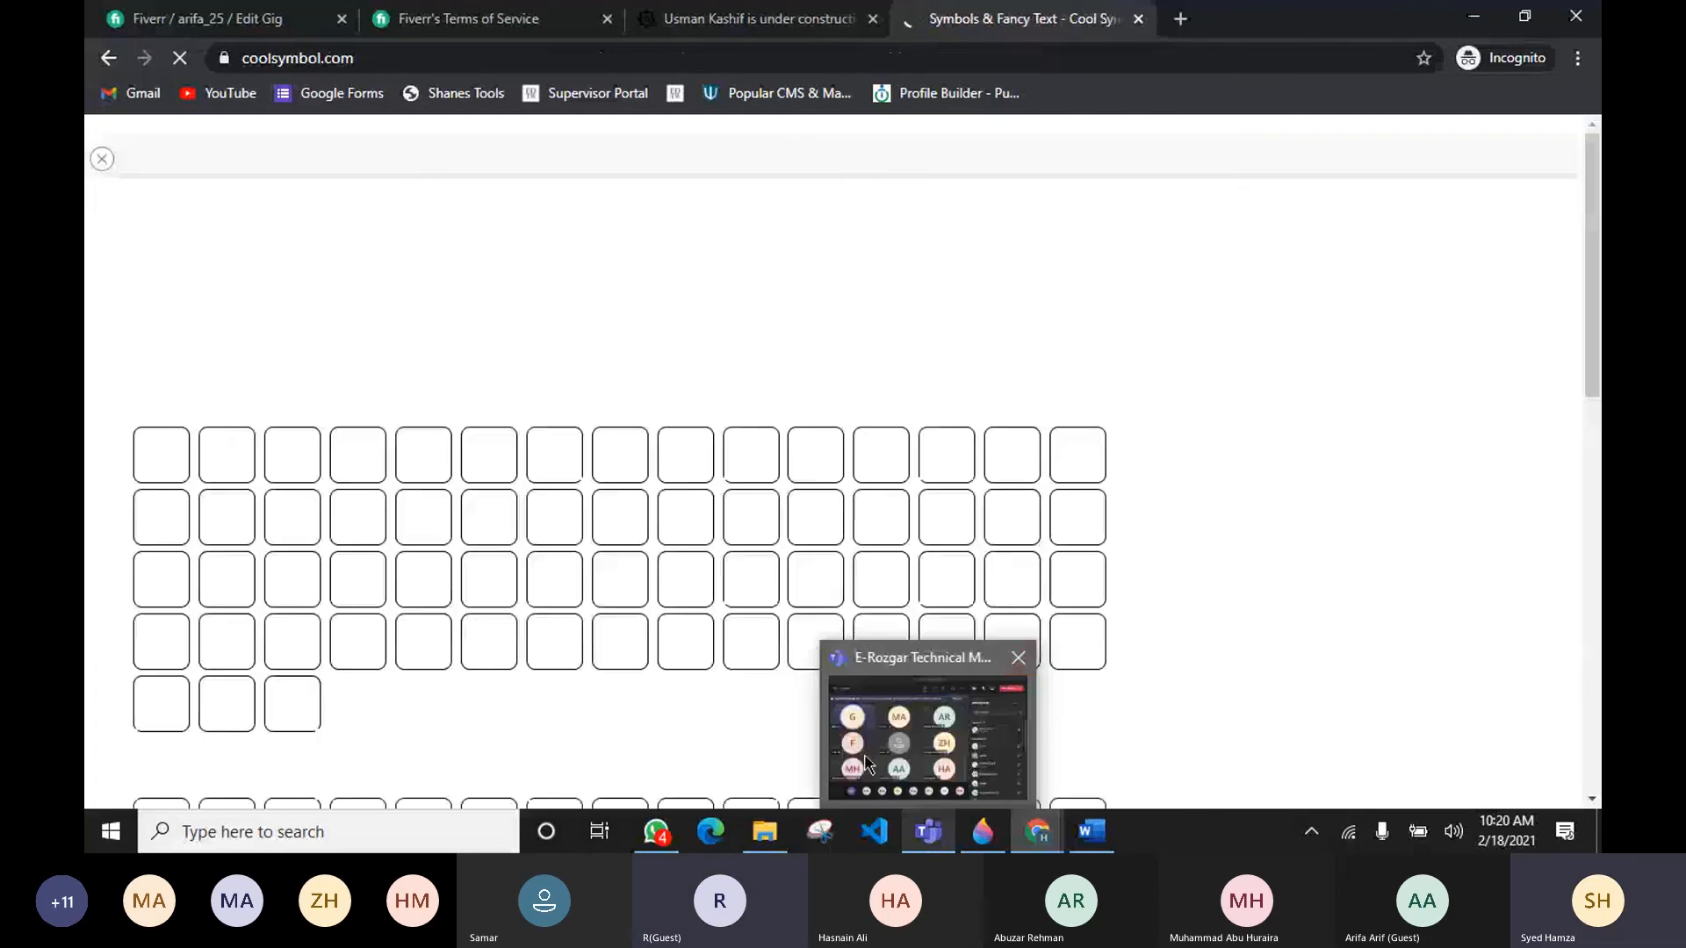
click(984, 650)
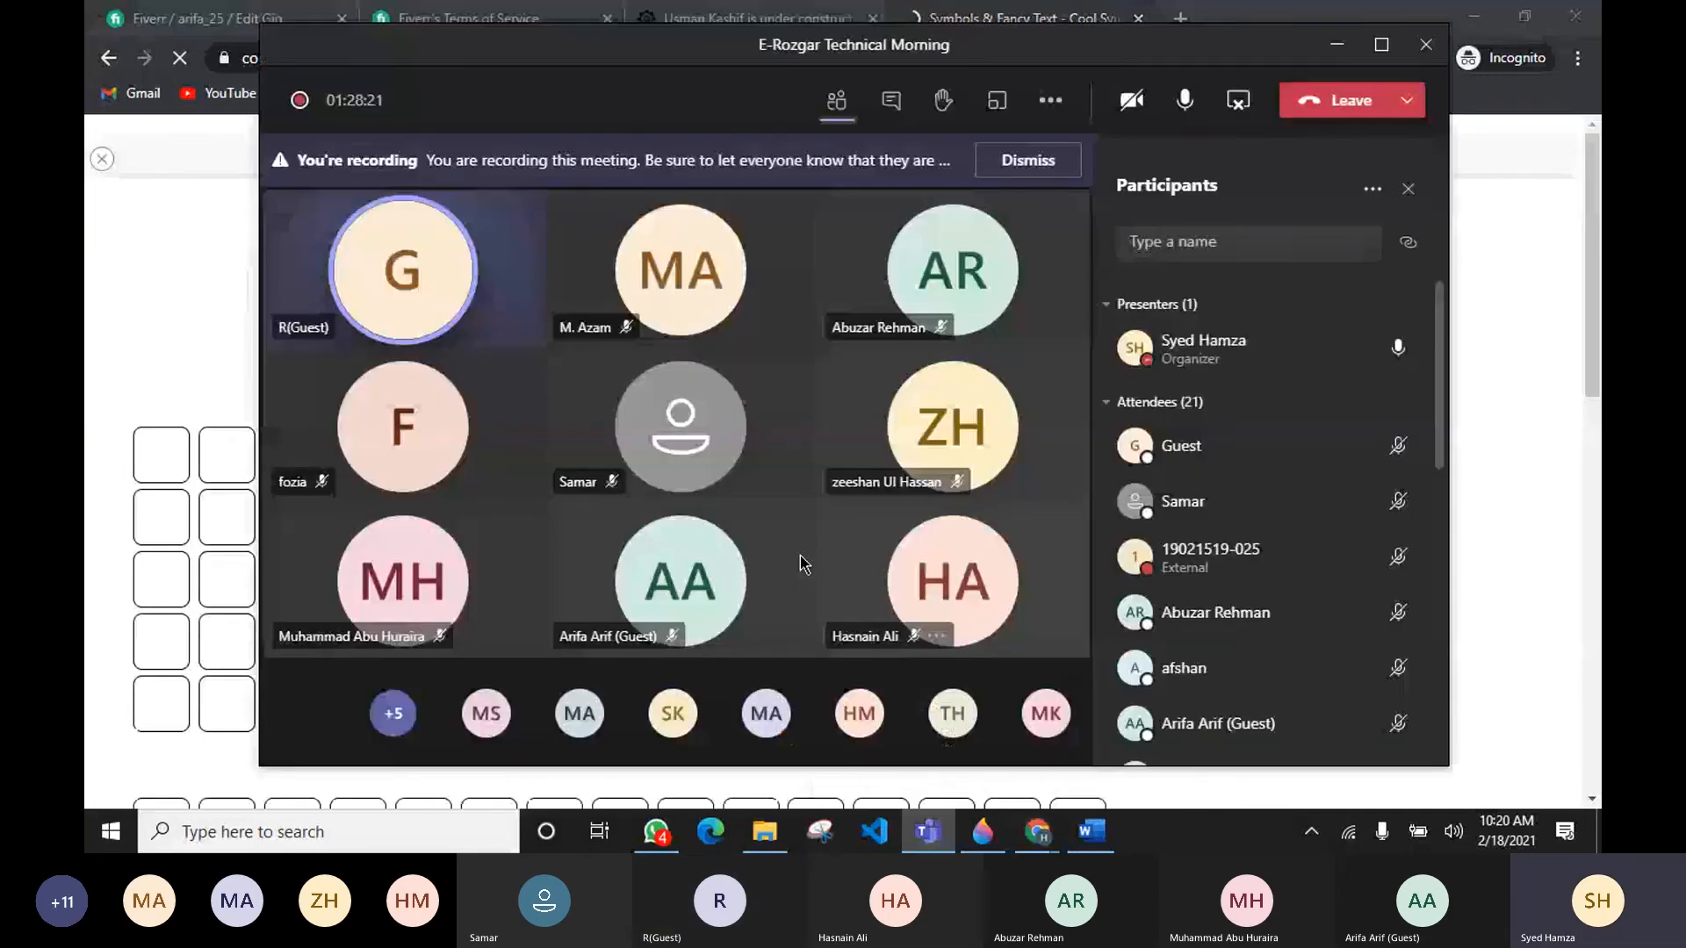
key(alt+Tab)
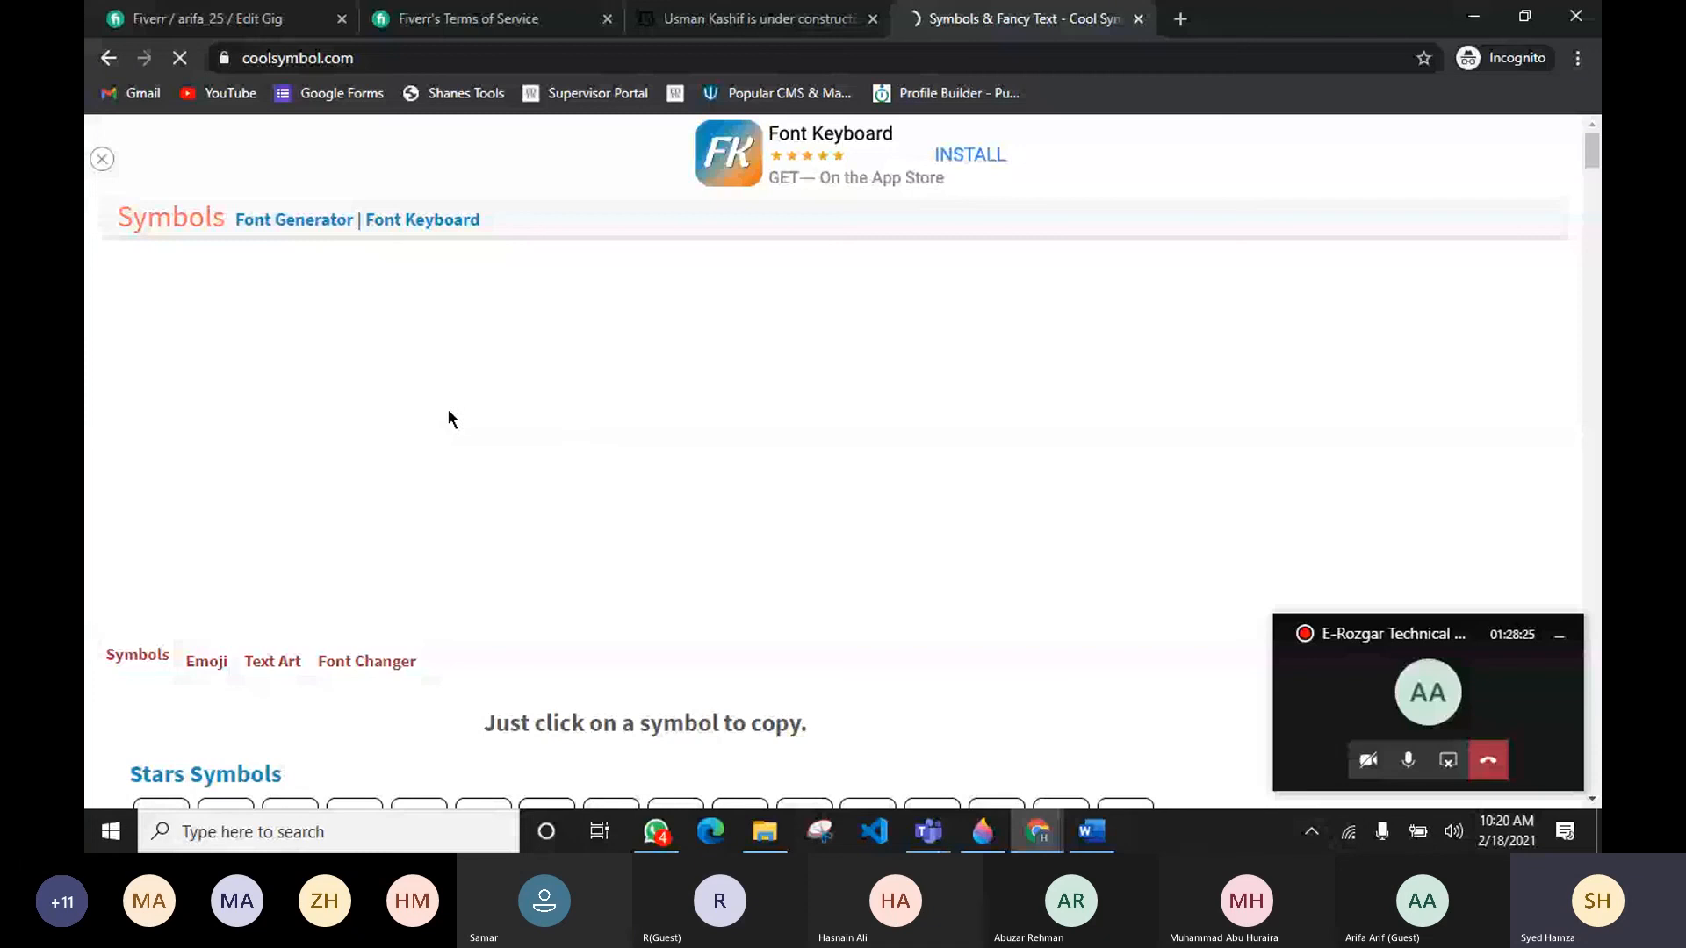
Step: Copy the pointing-hand symbol from the Cool Symbols page and close the copy notice
scroll(597, 408, down, 4)
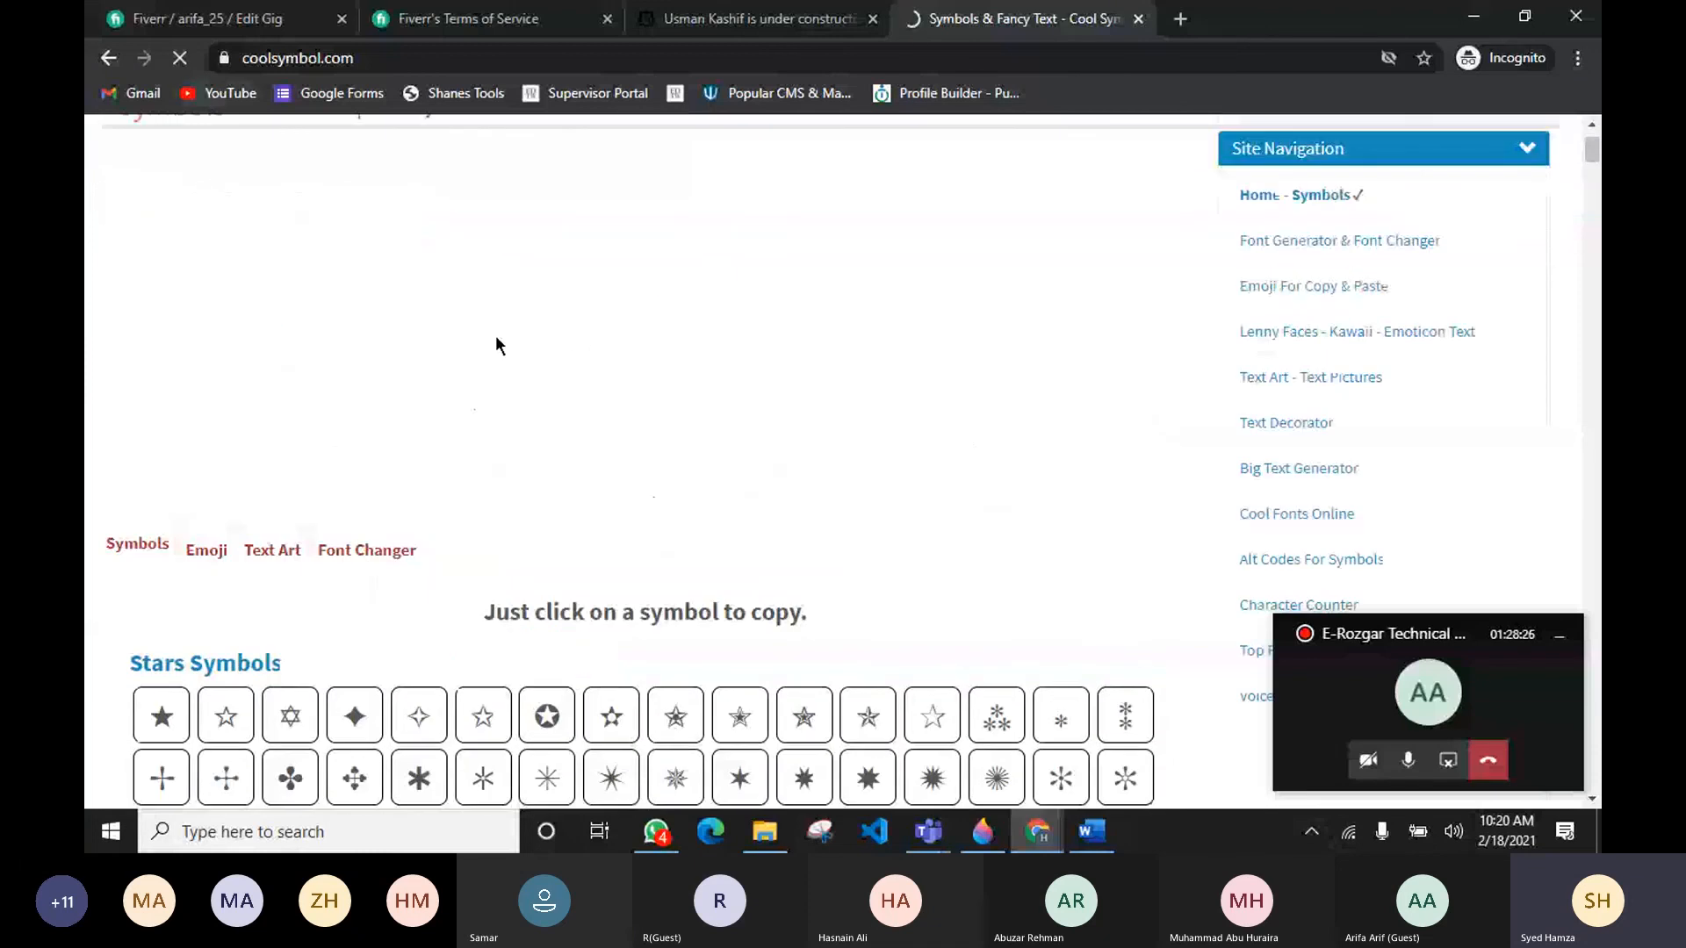
scroll(699, 518, down, 8)
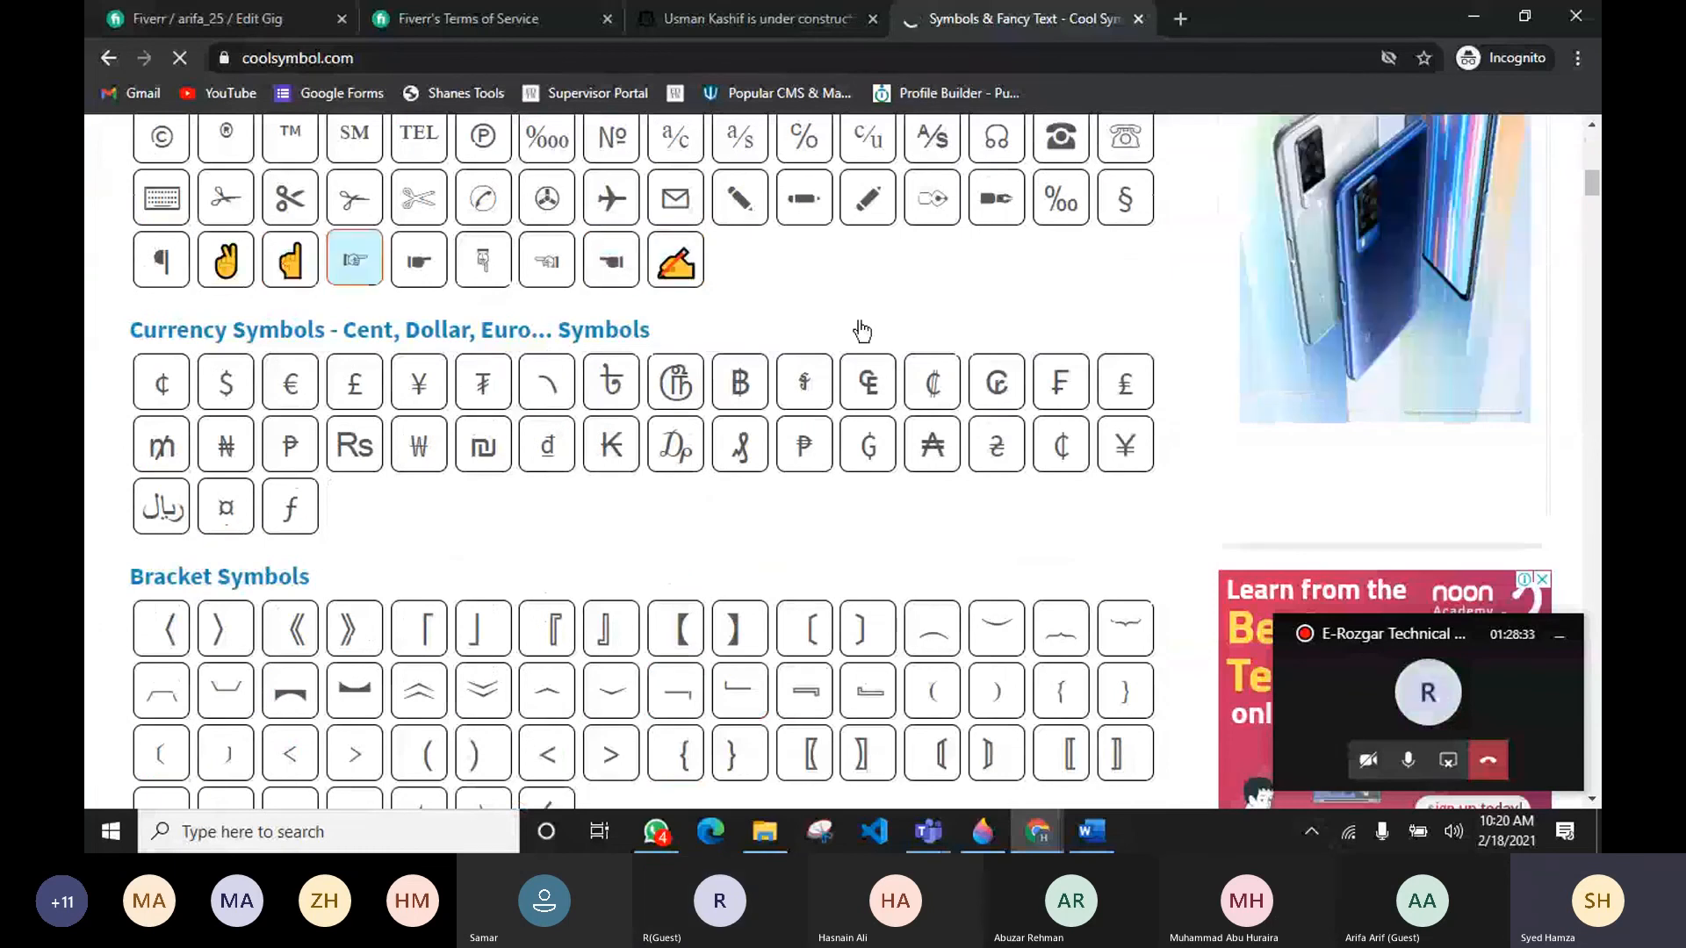
scroll(873, 331, up, 1)
click(303, 379)
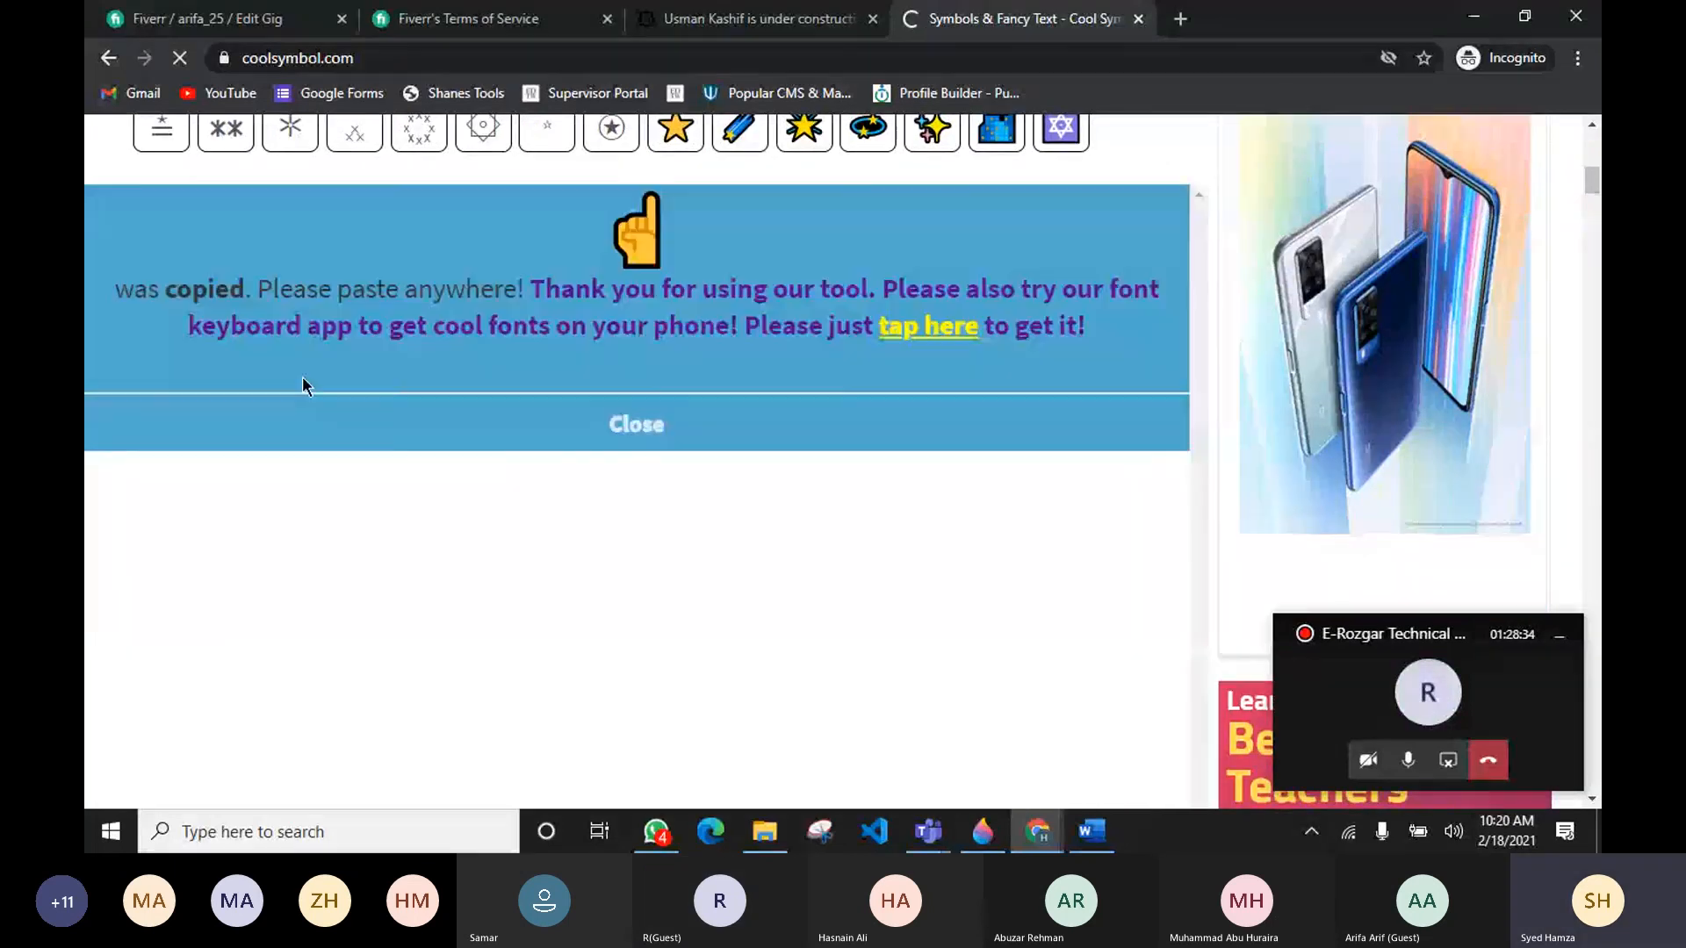
click(634, 453)
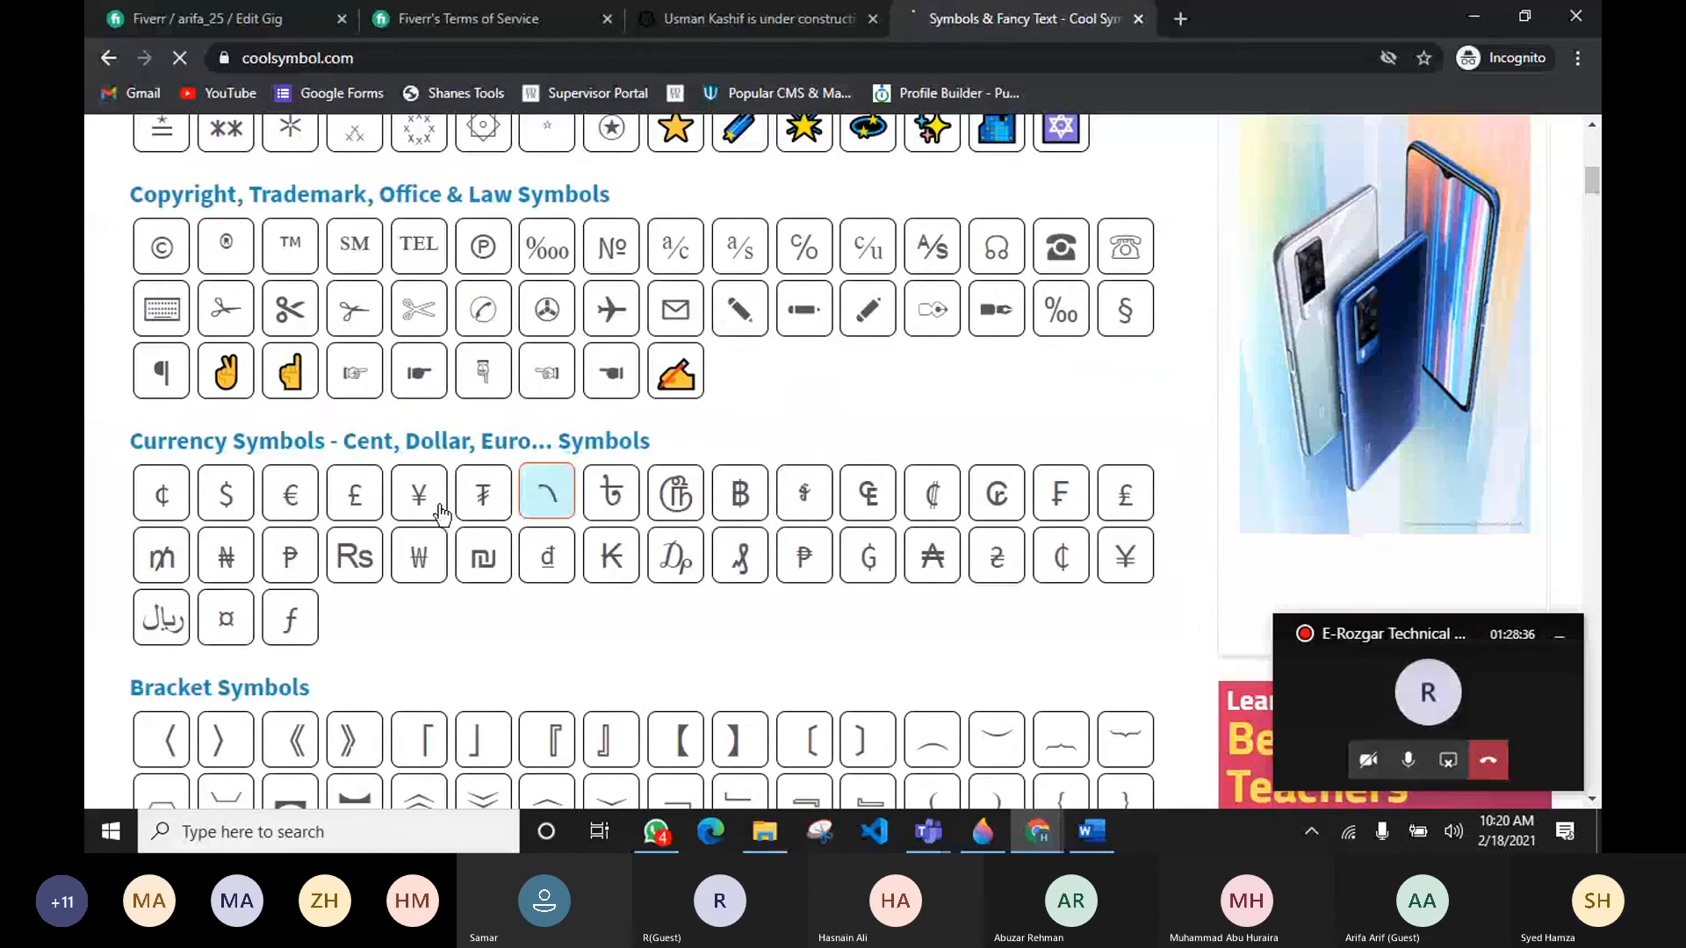
Step: Copy the black triangle symbol and close the copy notice
scroll(440, 514, down, 2)
scroll(440, 514, down, 6)
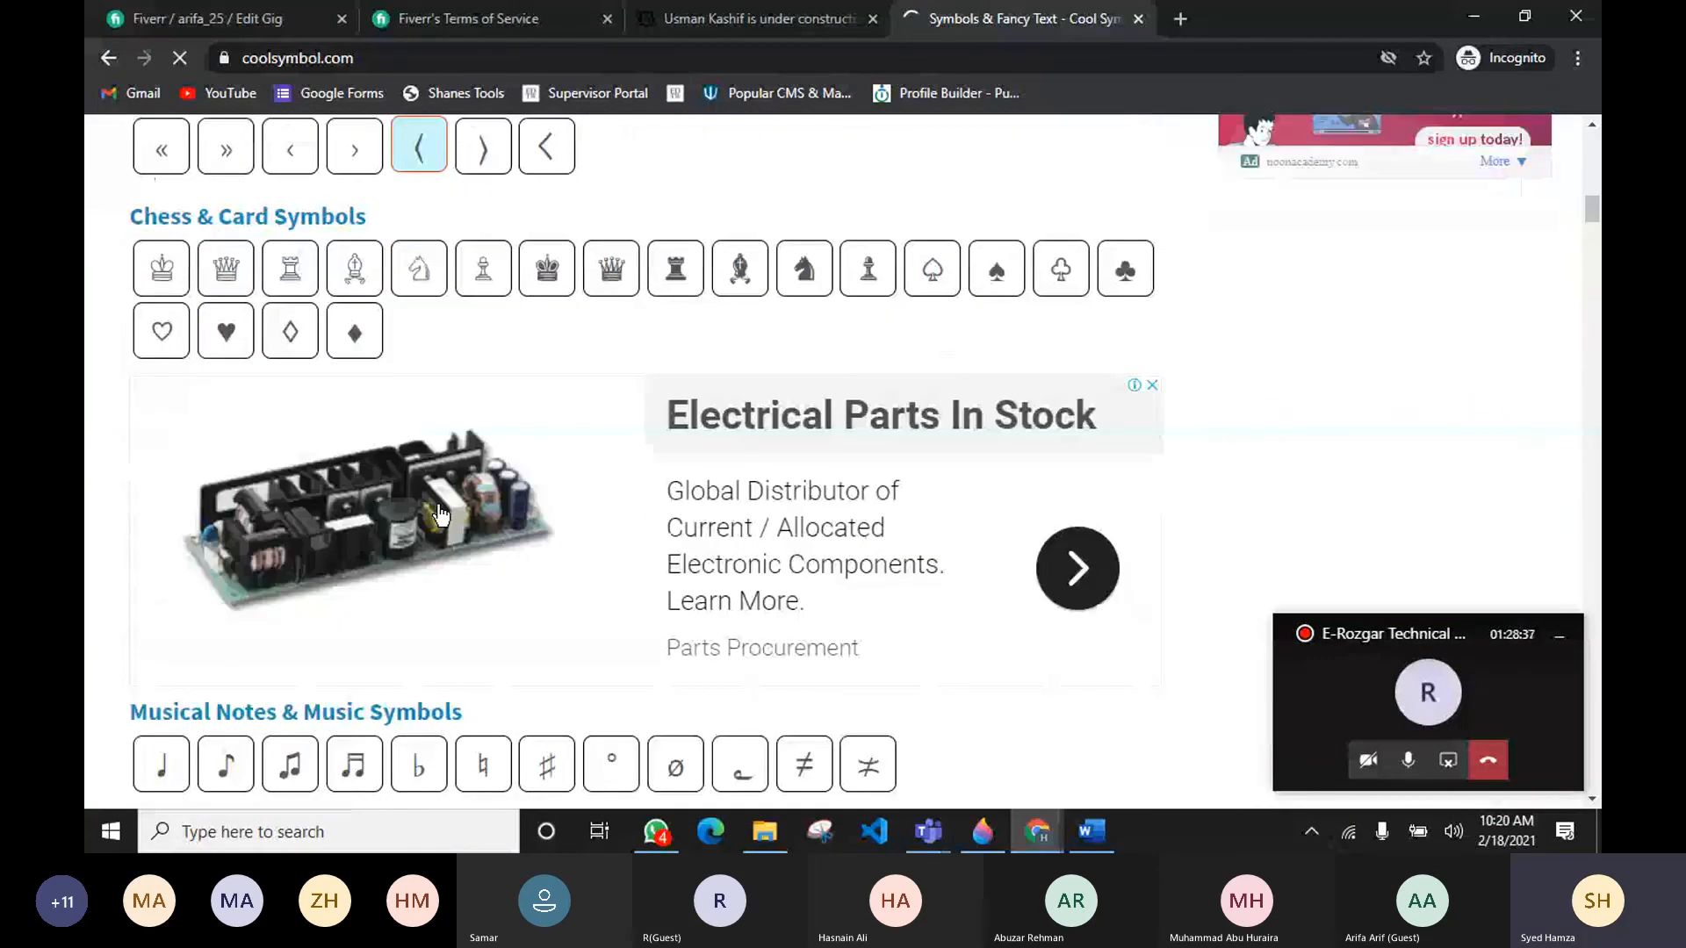
scroll(439, 501, down, 5)
click(420, 604)
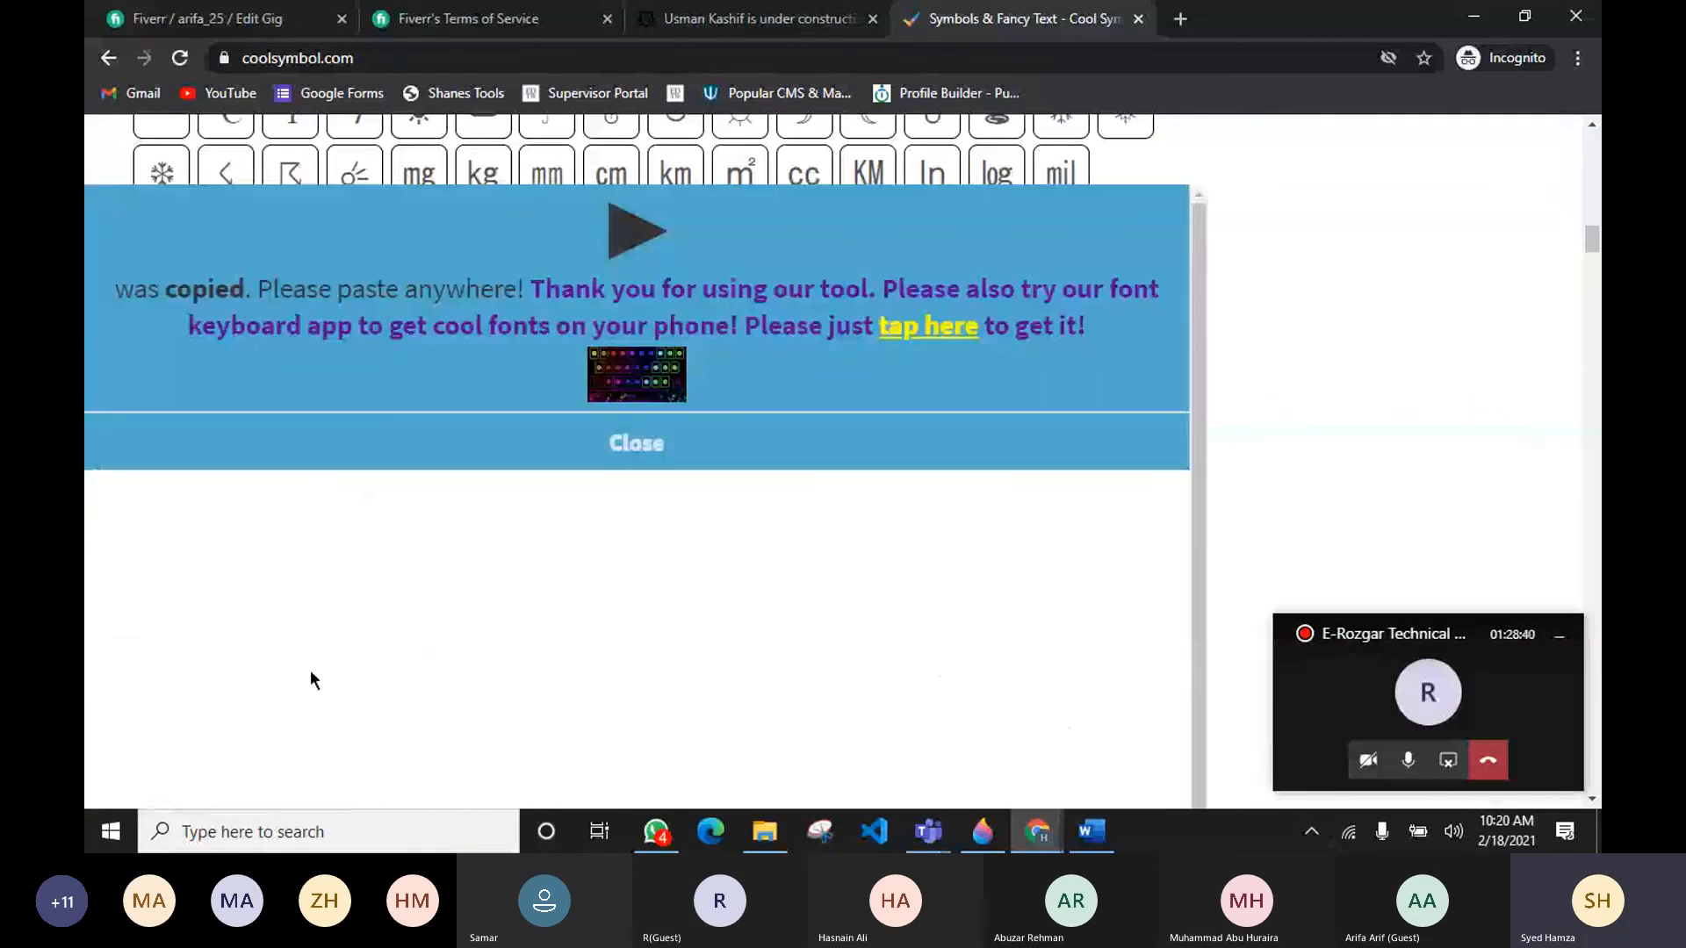
scroll(592, 465, up, 2)
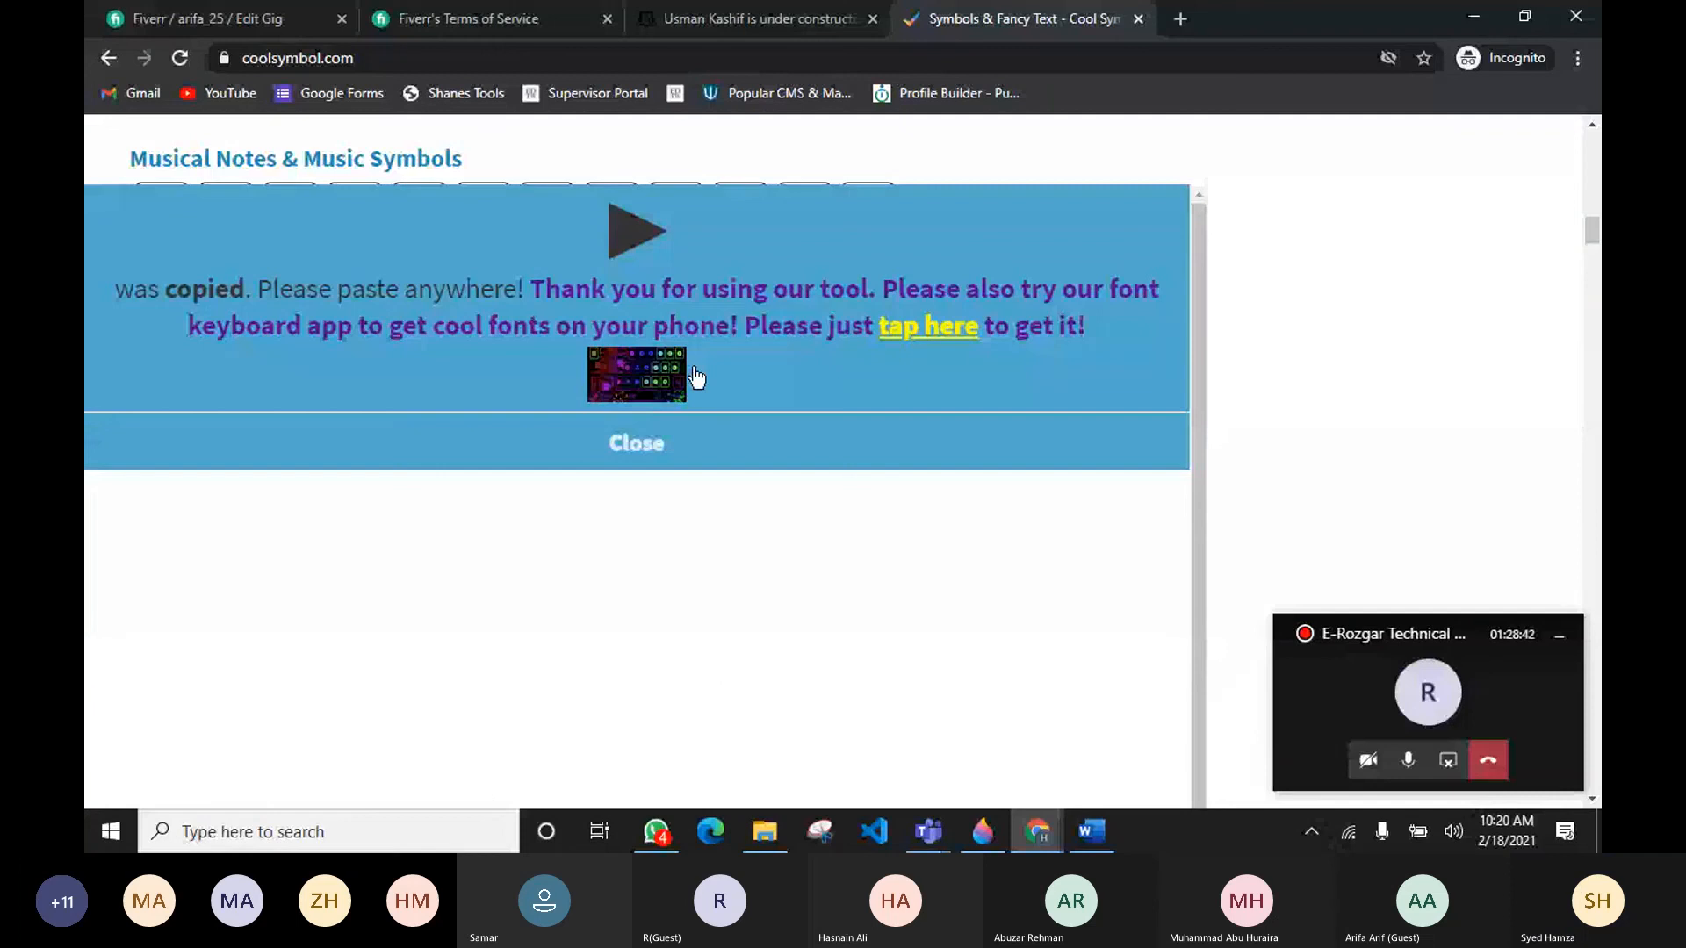
click(586, 463)
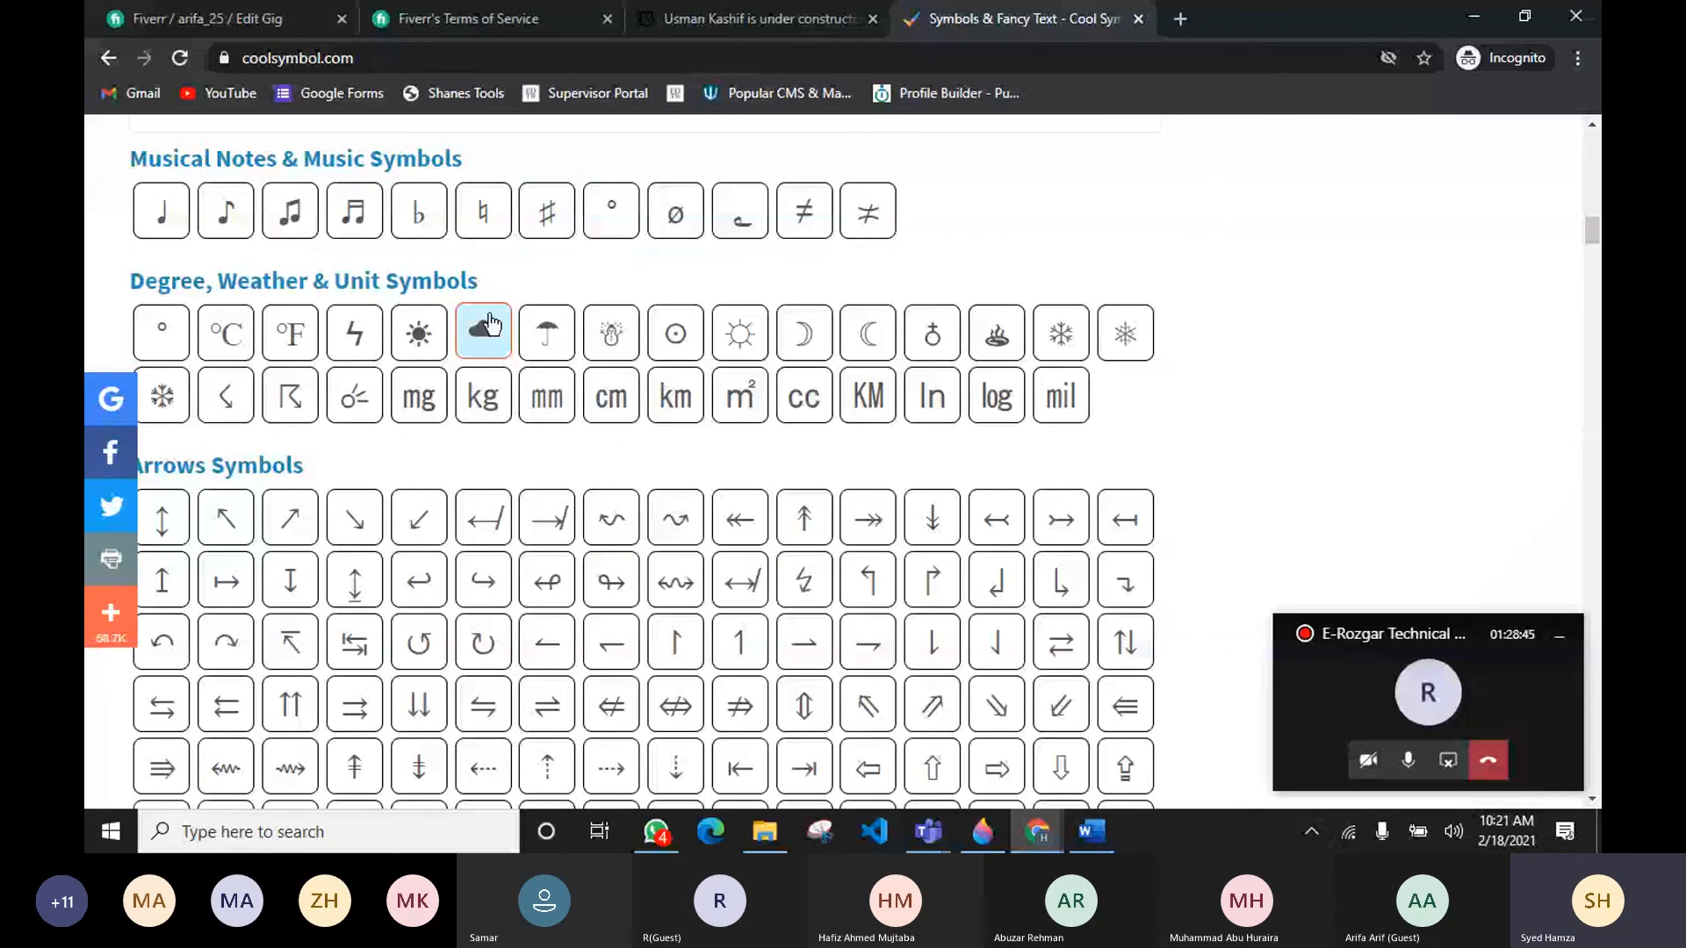
Step: Copy the ➤ arrowhead symbol from the arrows section
scroll(234, 446, up, 6)
scroll(608, 367, up, 2)
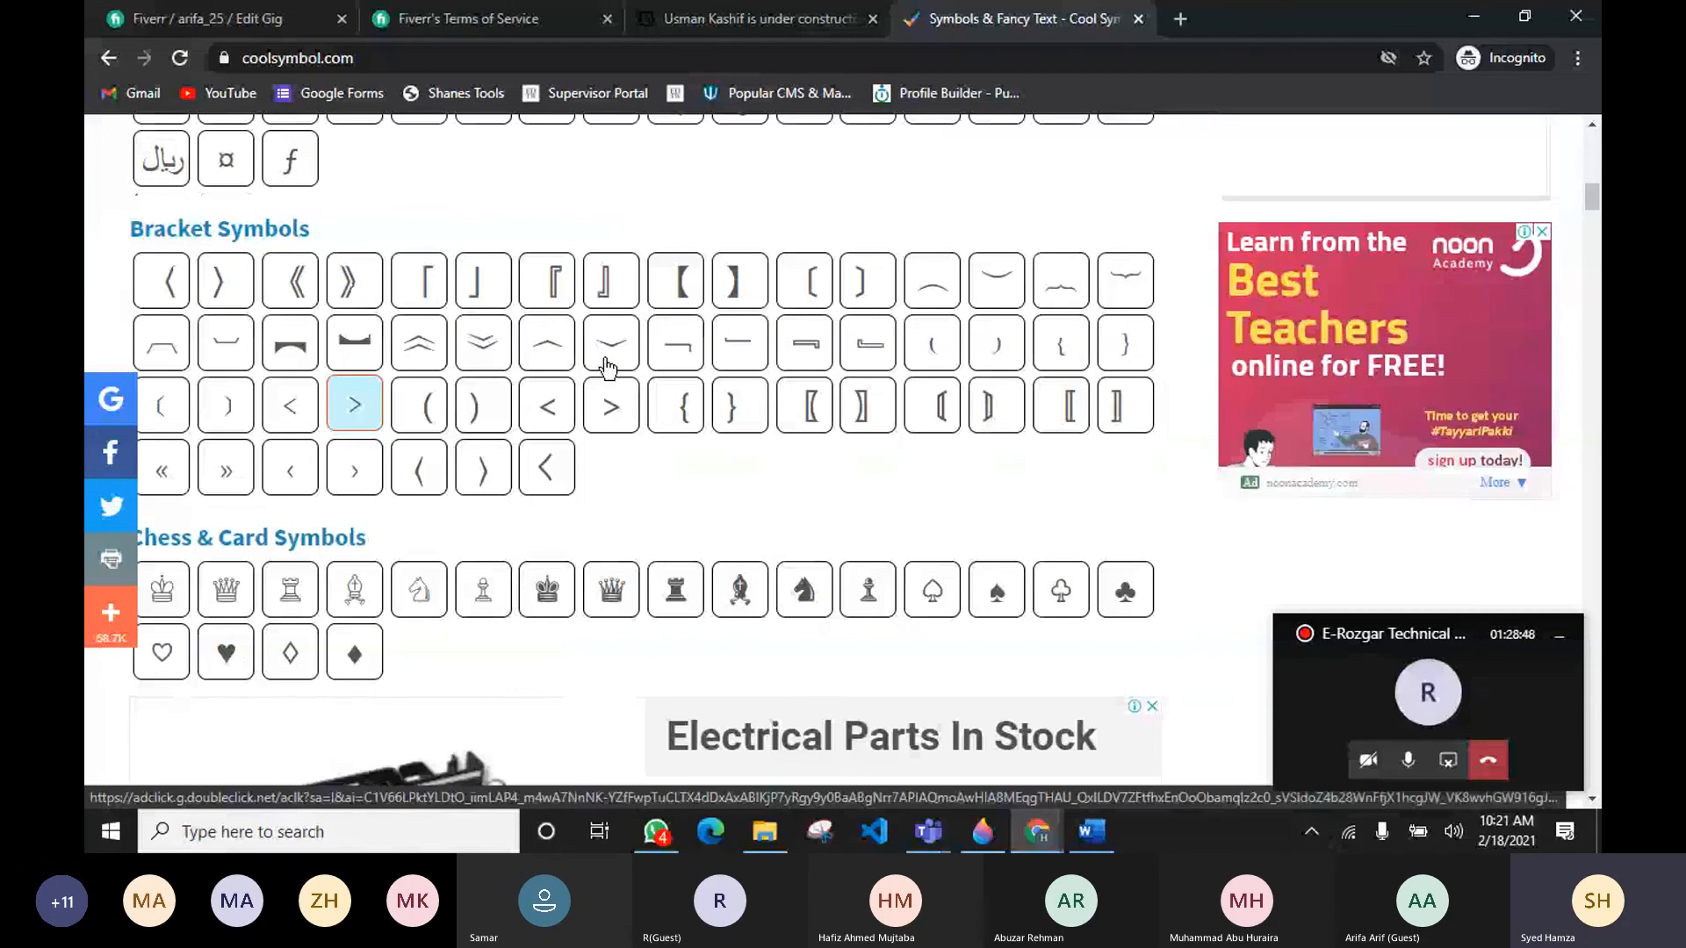
scroll(608, 367, down, 6)
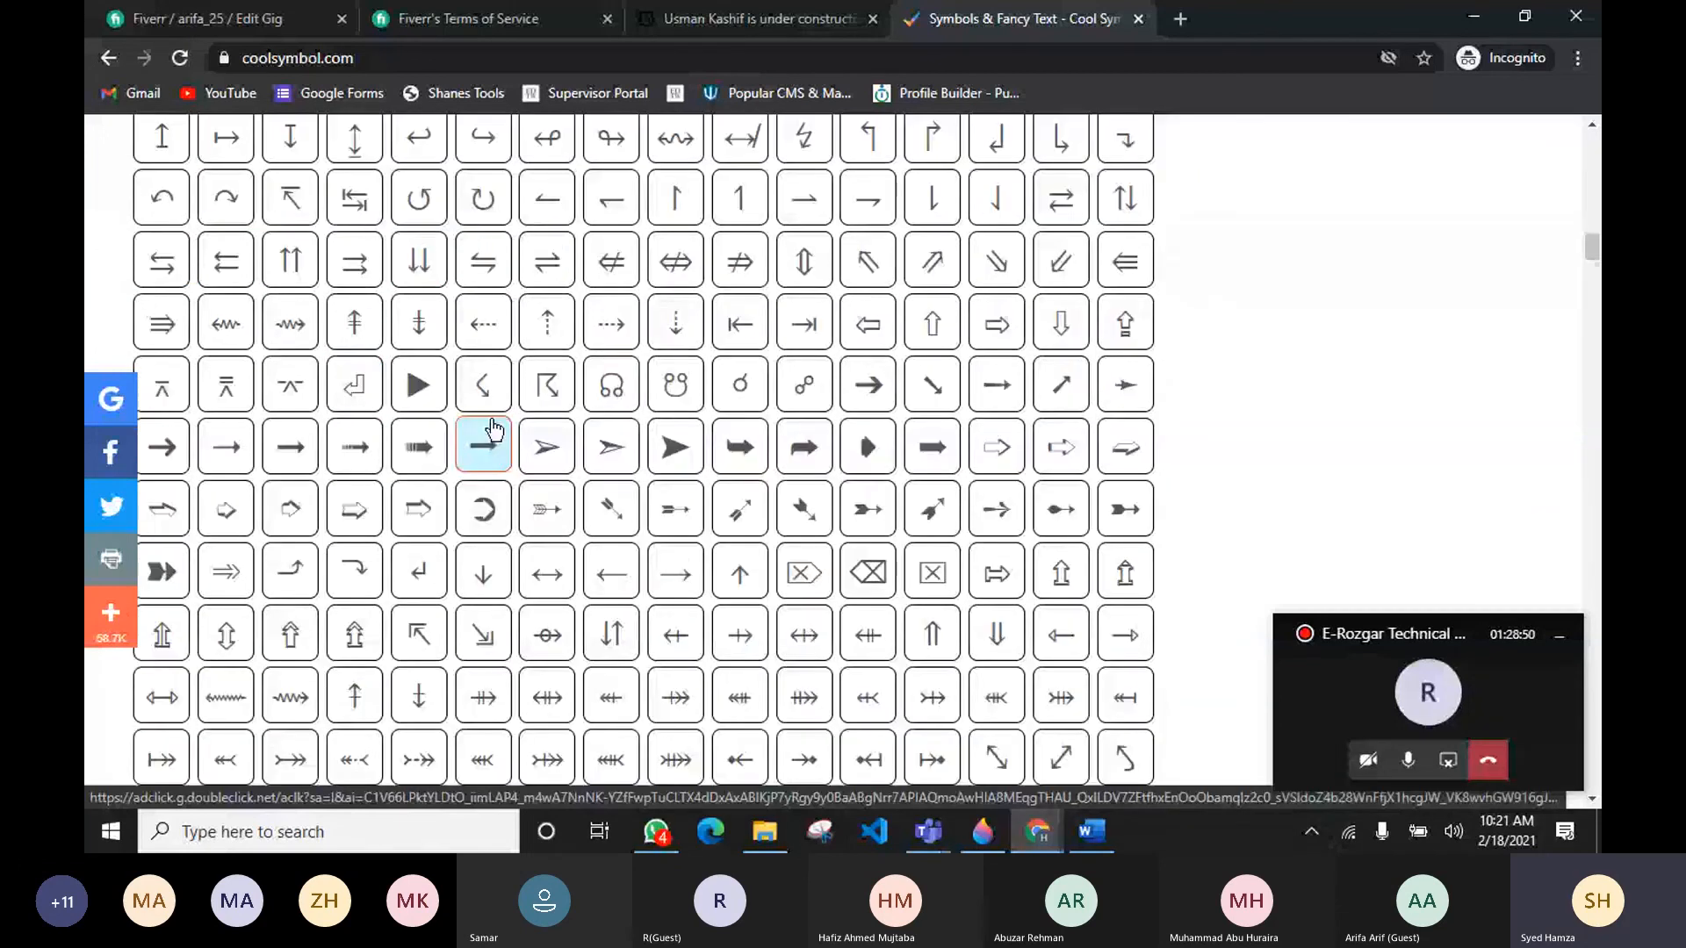
click(664, 455)
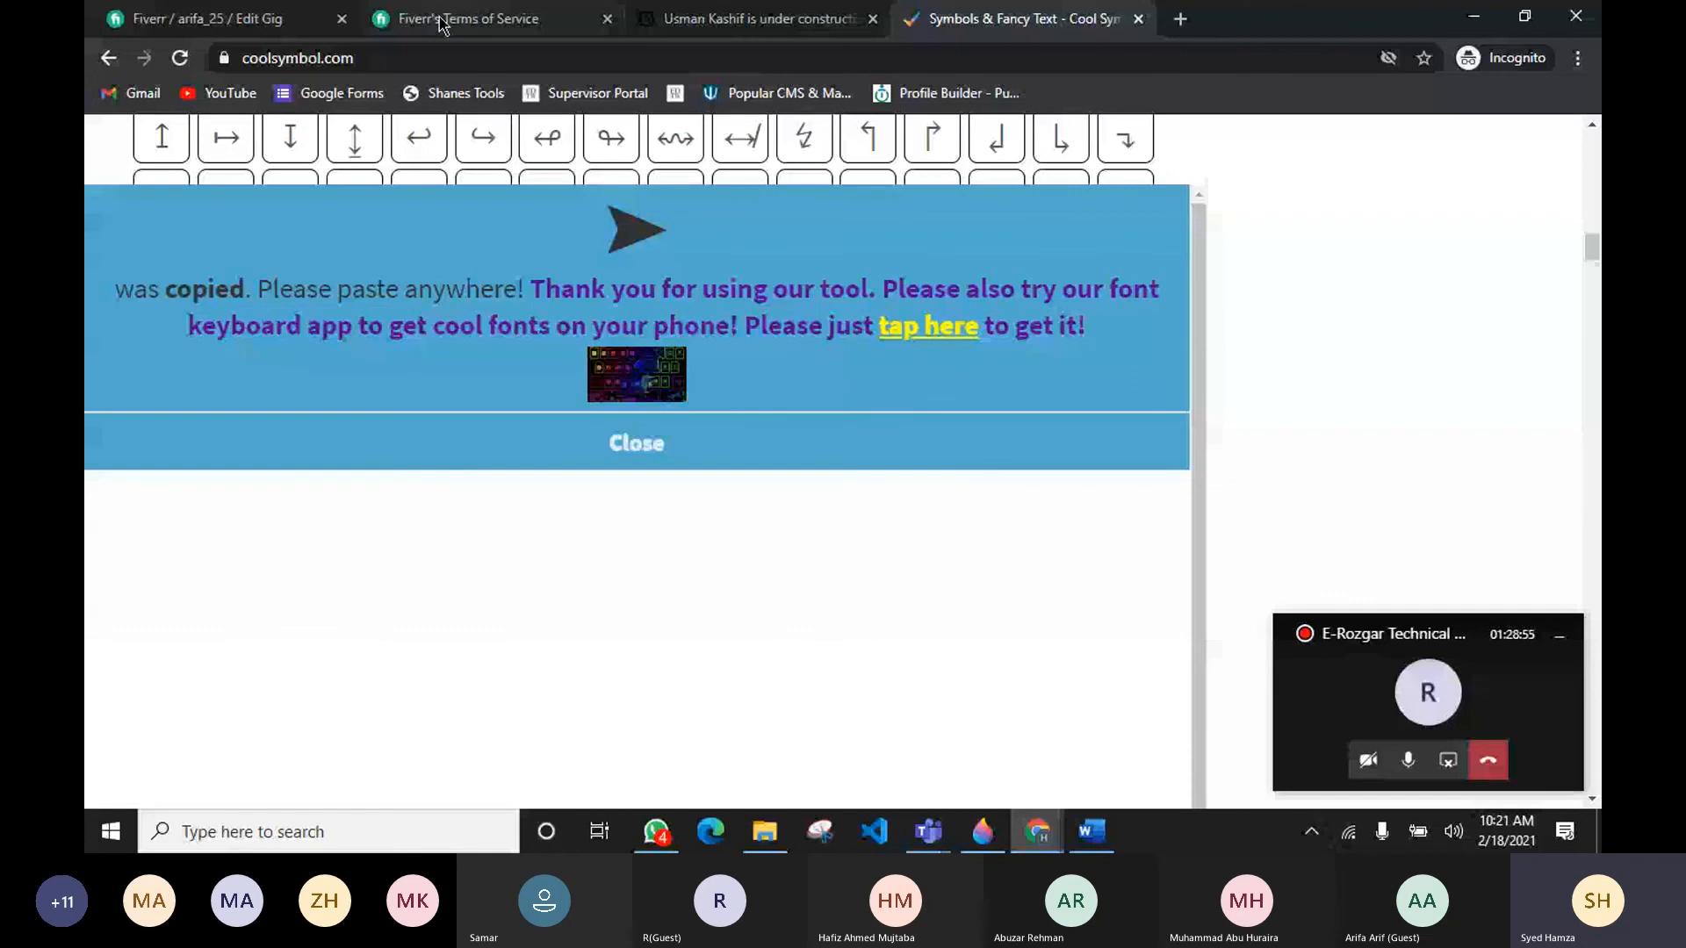
Step: Paste the arrow before the "What can I do for you on this Gig" heading in the gig description
click(255, 18)
scroll(363, 403, down, 4)
scroll(361, 426, up, 1)
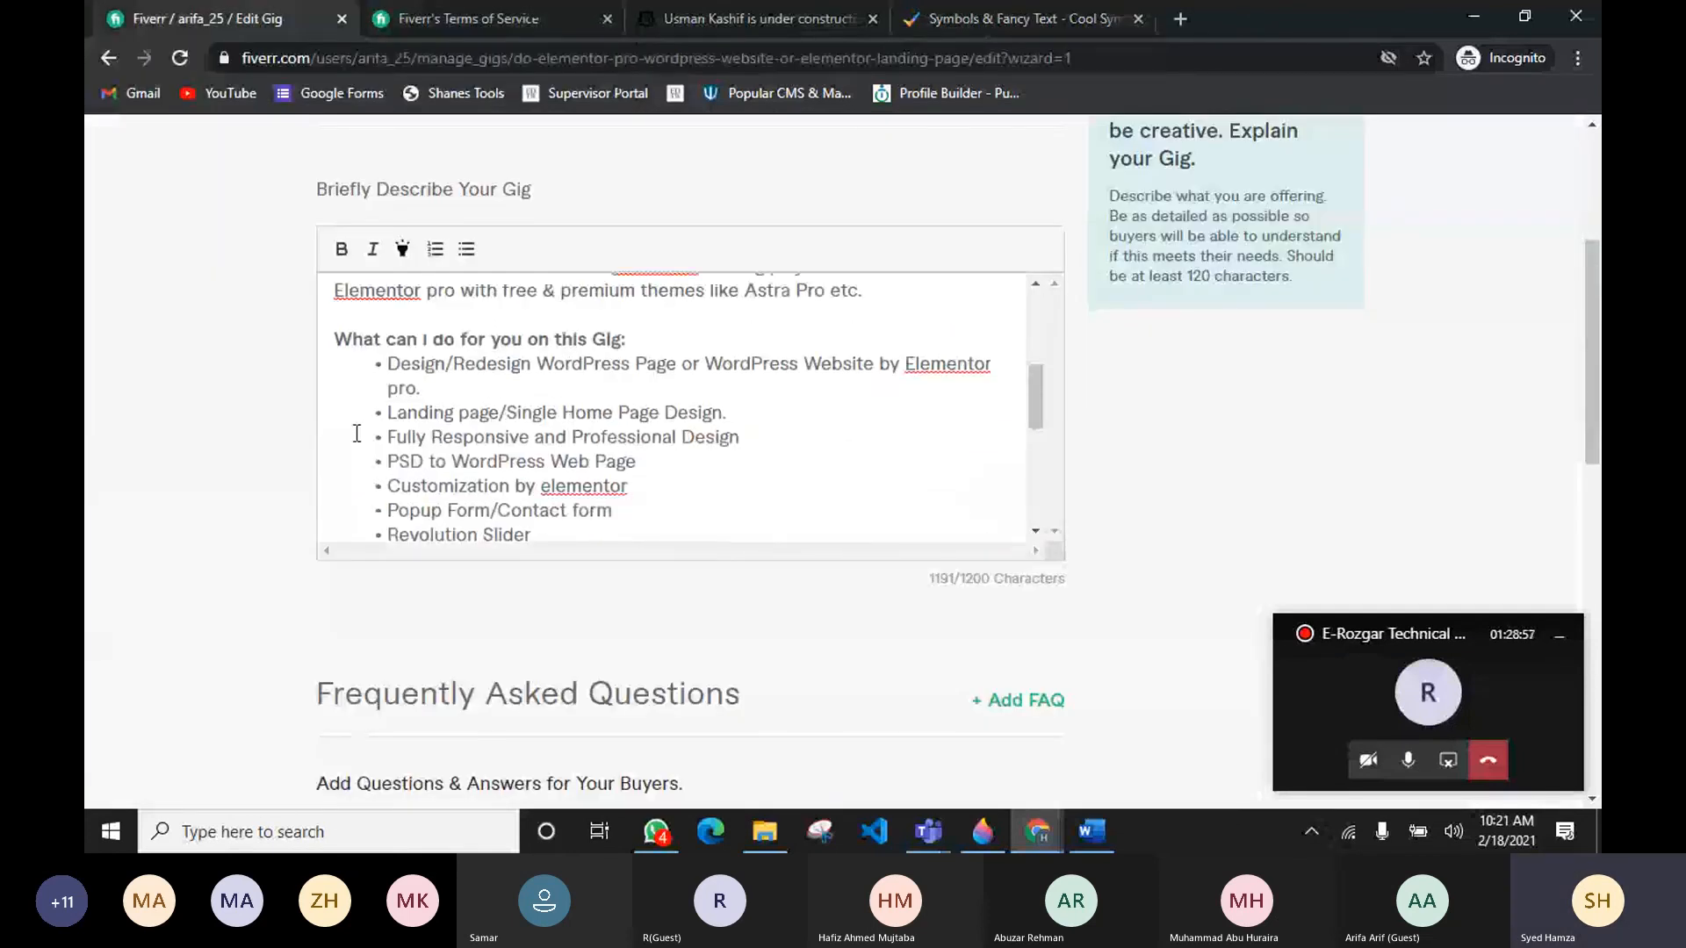
scroll(357, 434, up, 1)
key(ctrl+v)
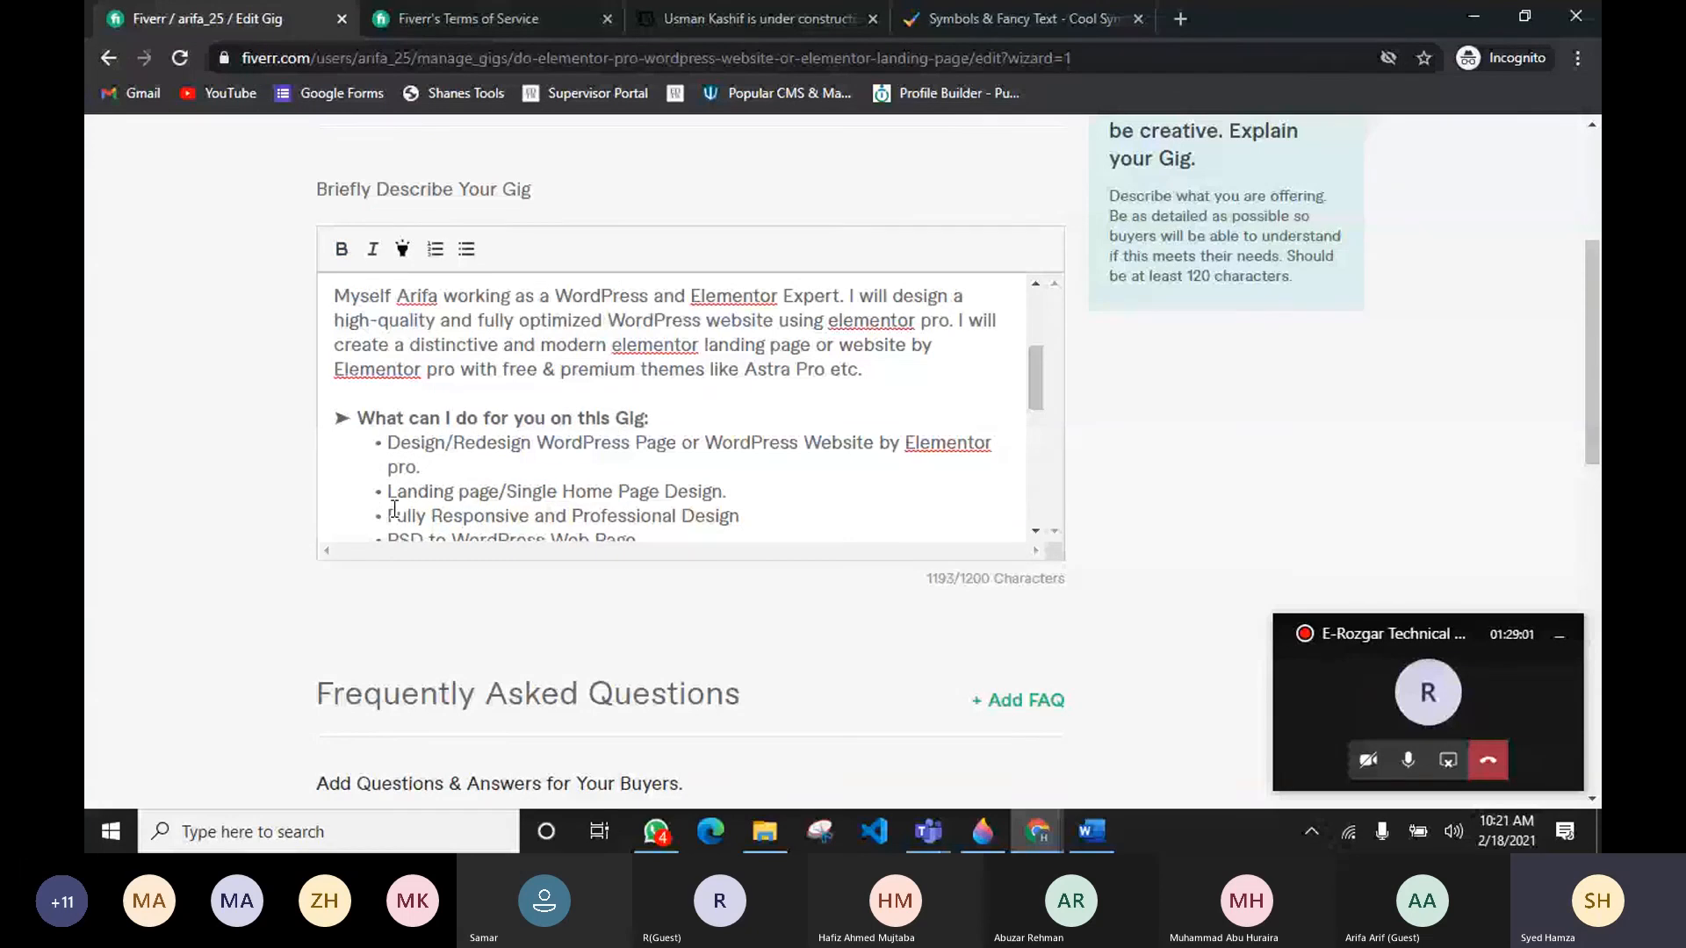
Step: Paste the arrow before the "In Which niches, I can Design?" heading
scroll(408, 465, down, 5)
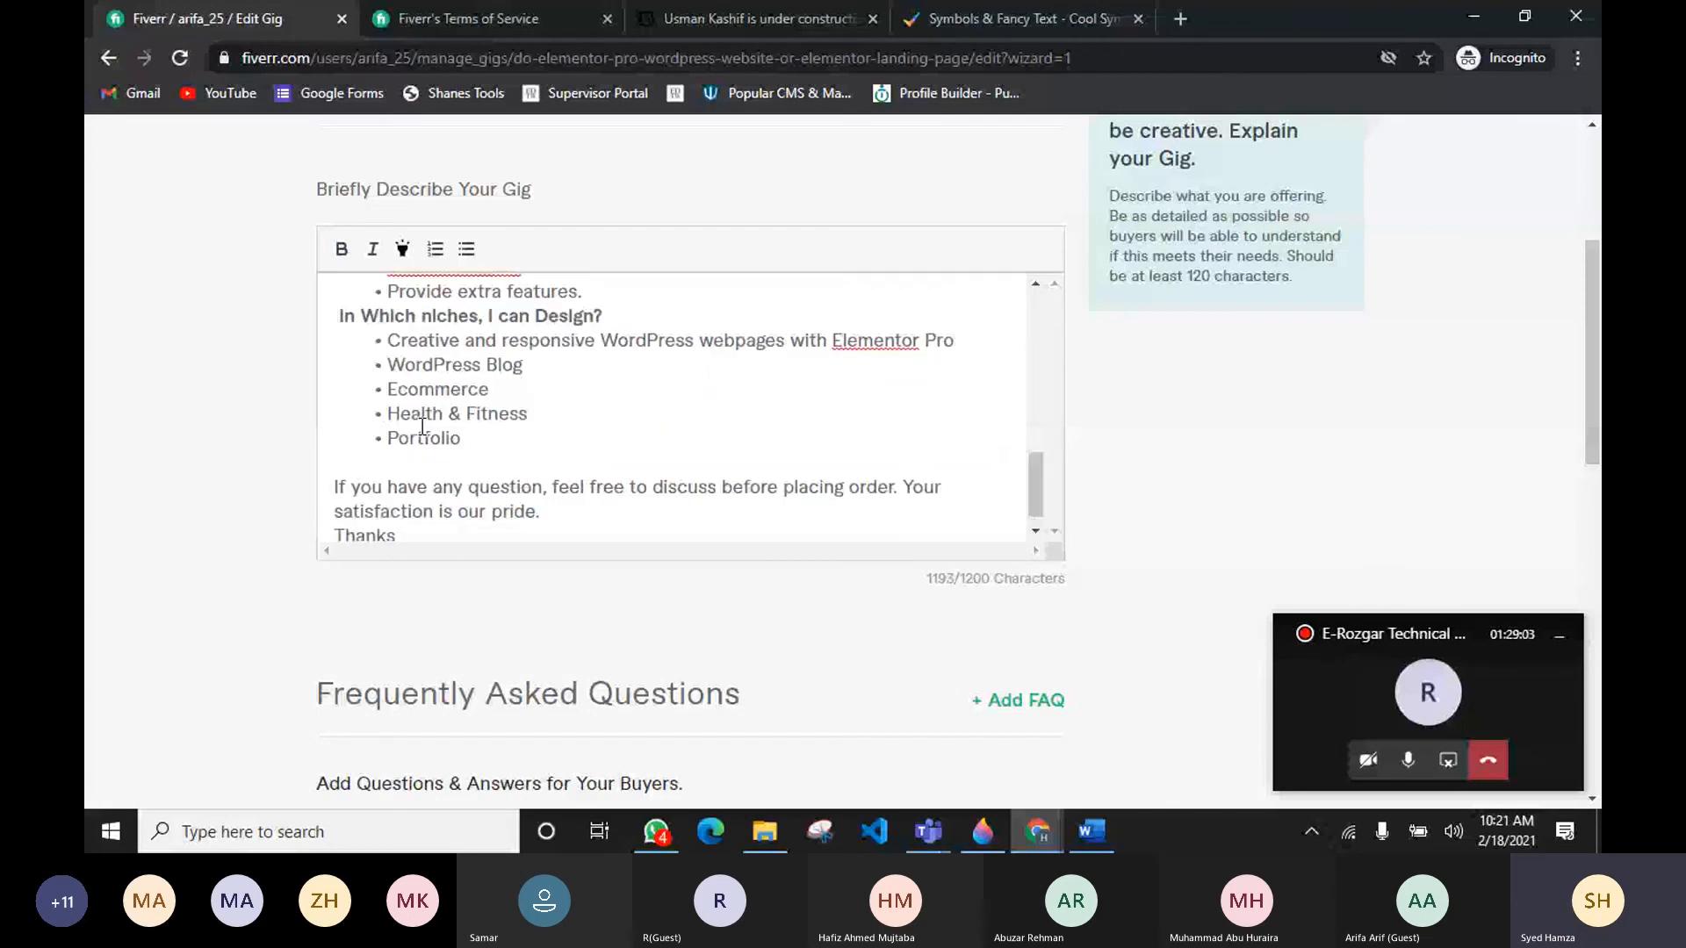
click(340, 317)
key(ctrl+v)
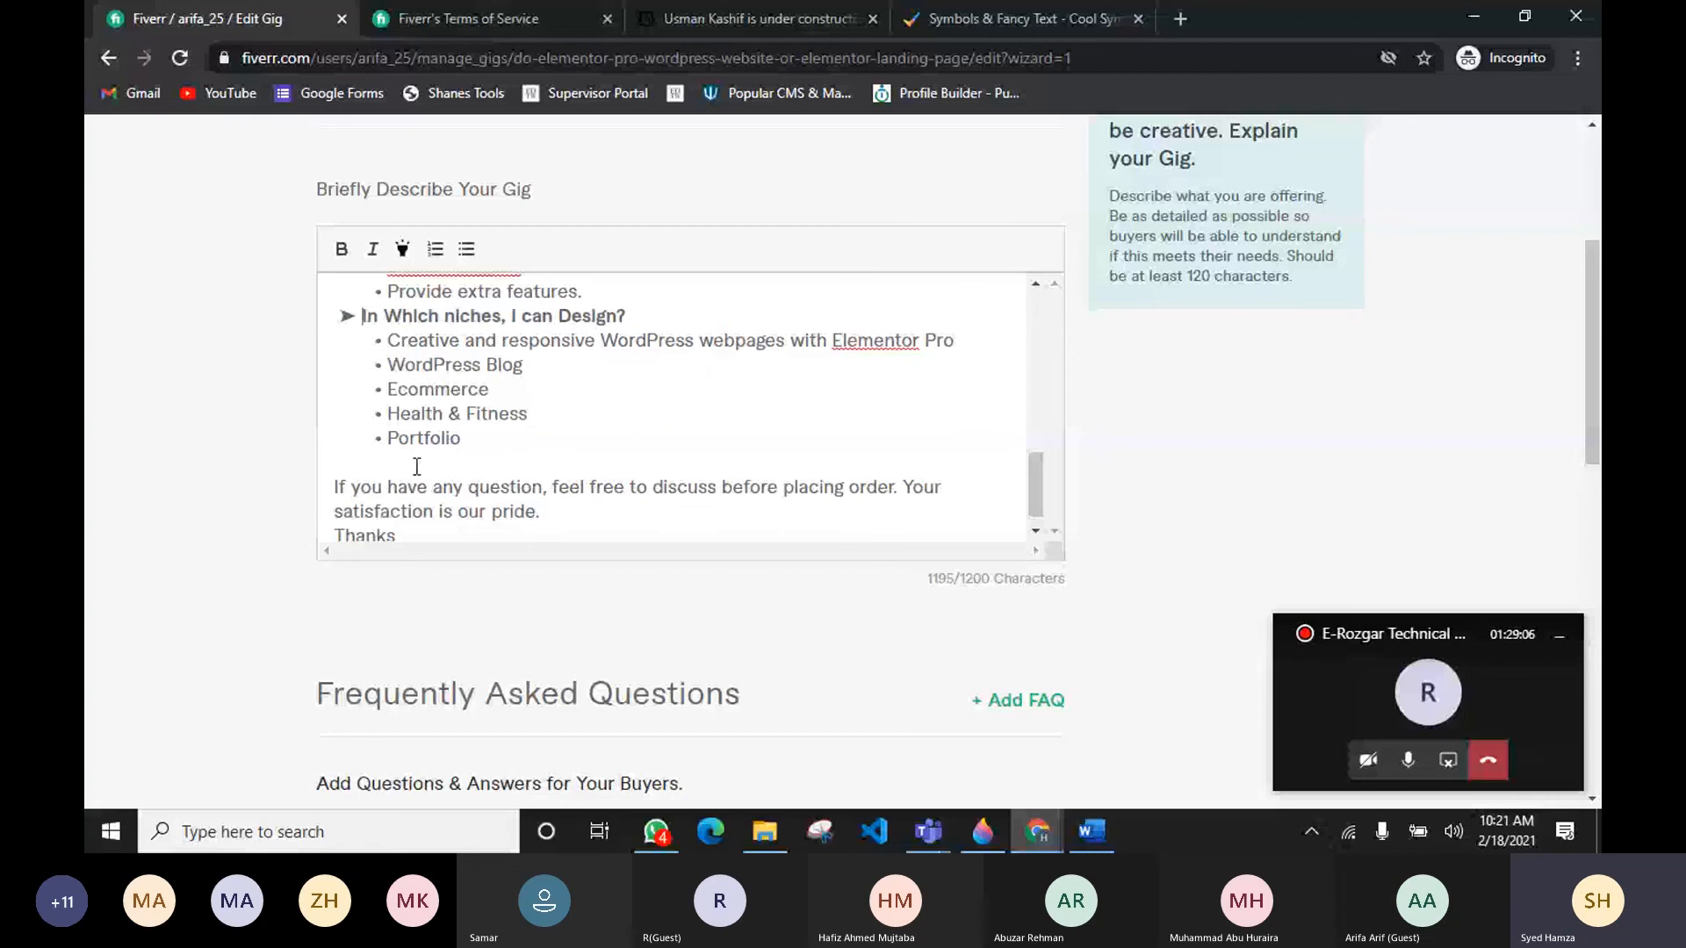
Step: Scroll through the gig description to review the added arrow symbols
scroll(619, 435, up, 2)
scroll(619, 435, up, 10)
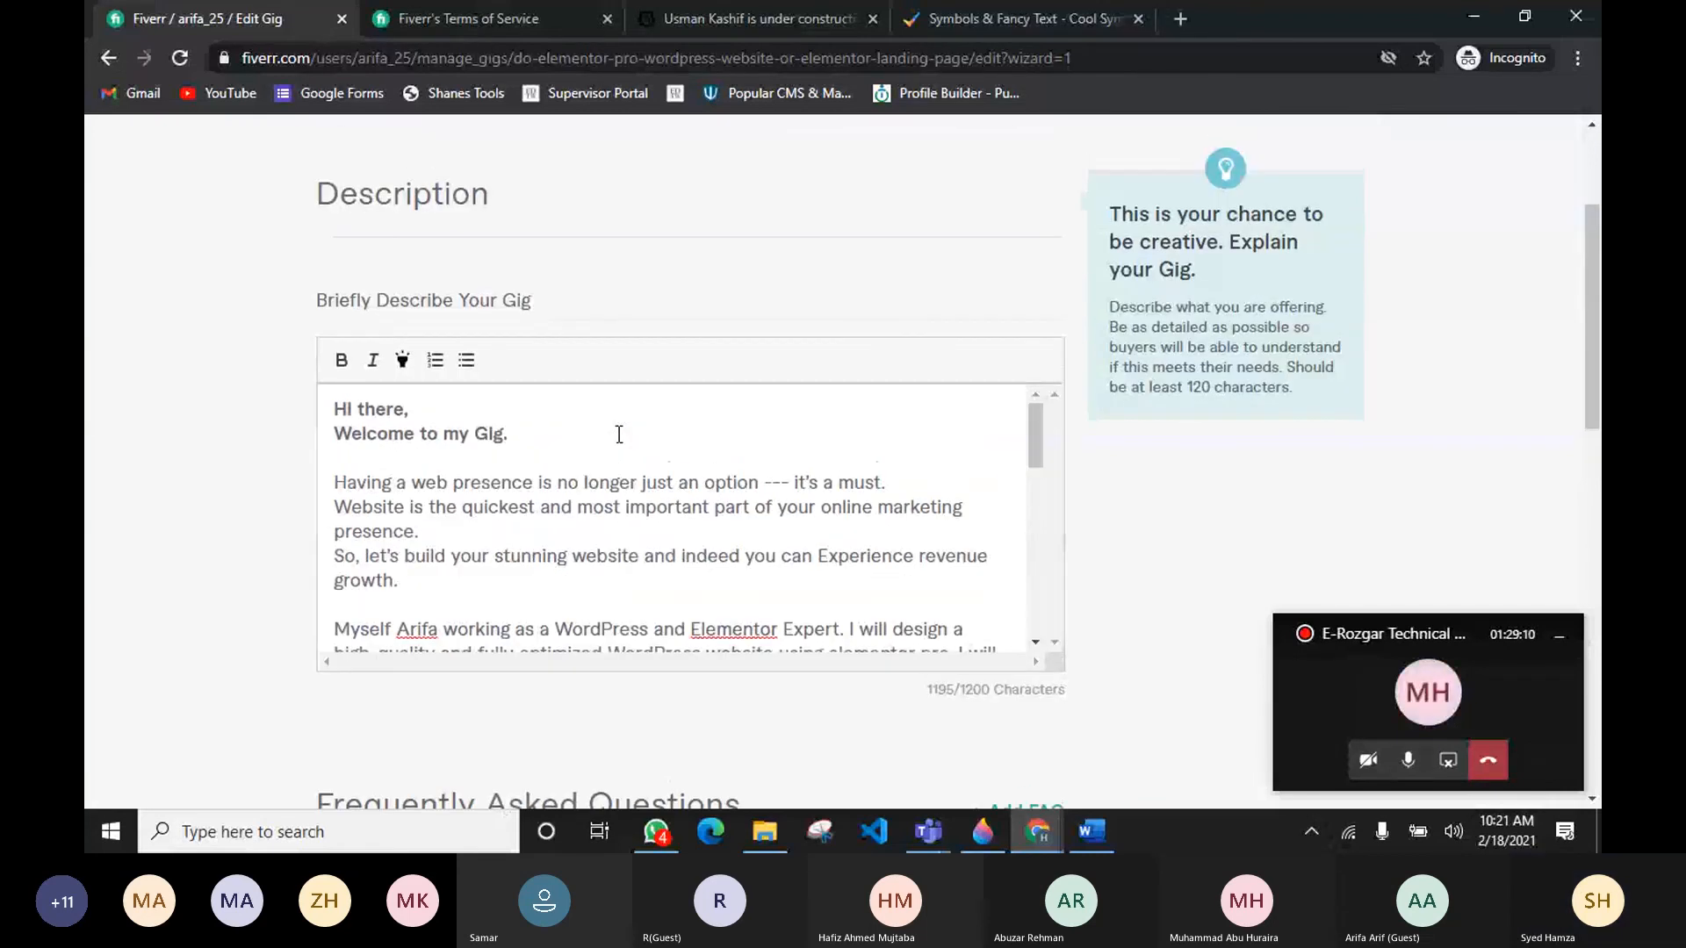
scroll(619, 434, down, 3)
scroll(619, 434, up, 3)
scroll(619, 435, down, 1)
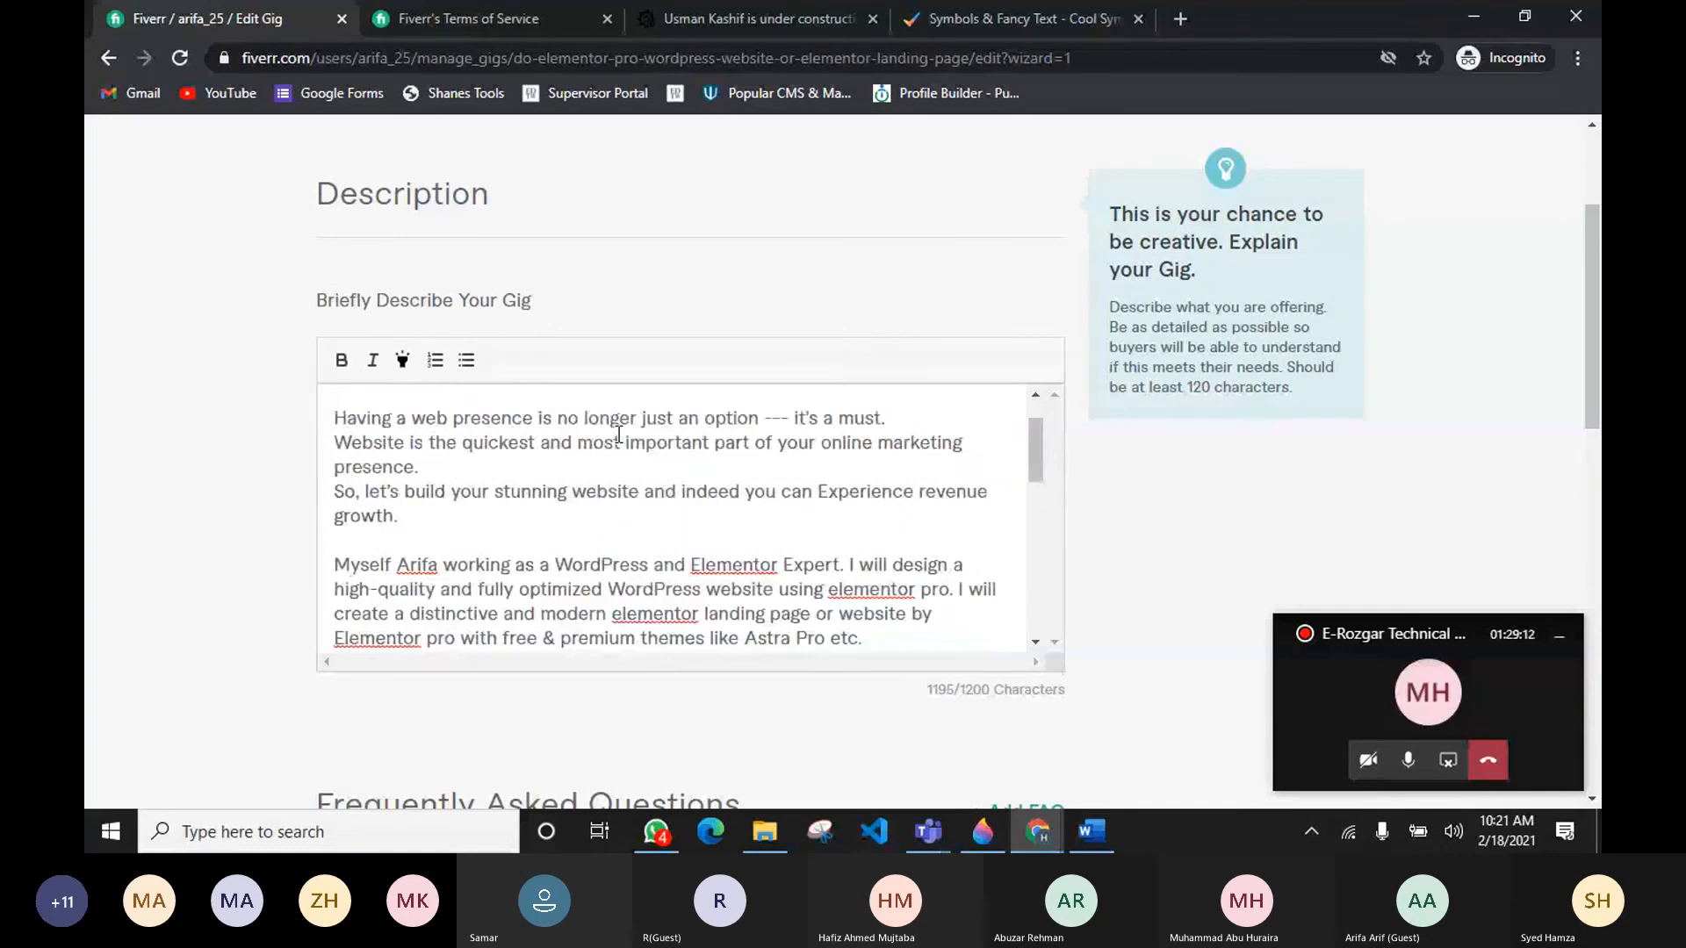
scroll(619, 435, down, 10)
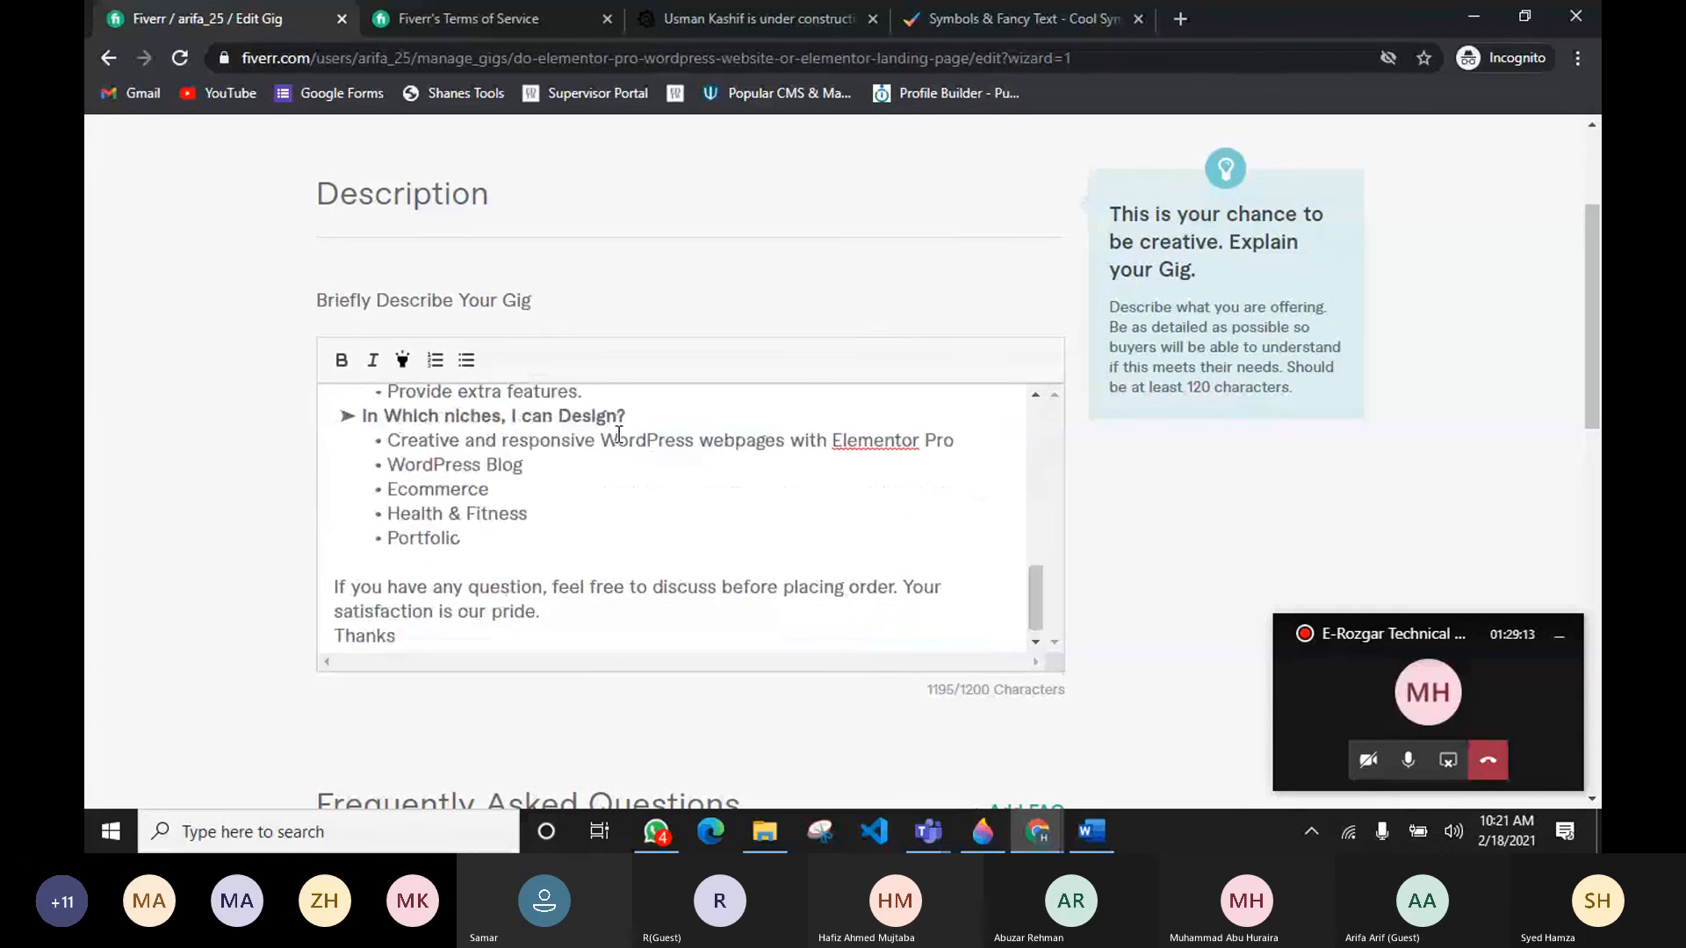
scroll(619, 434, down, 1)
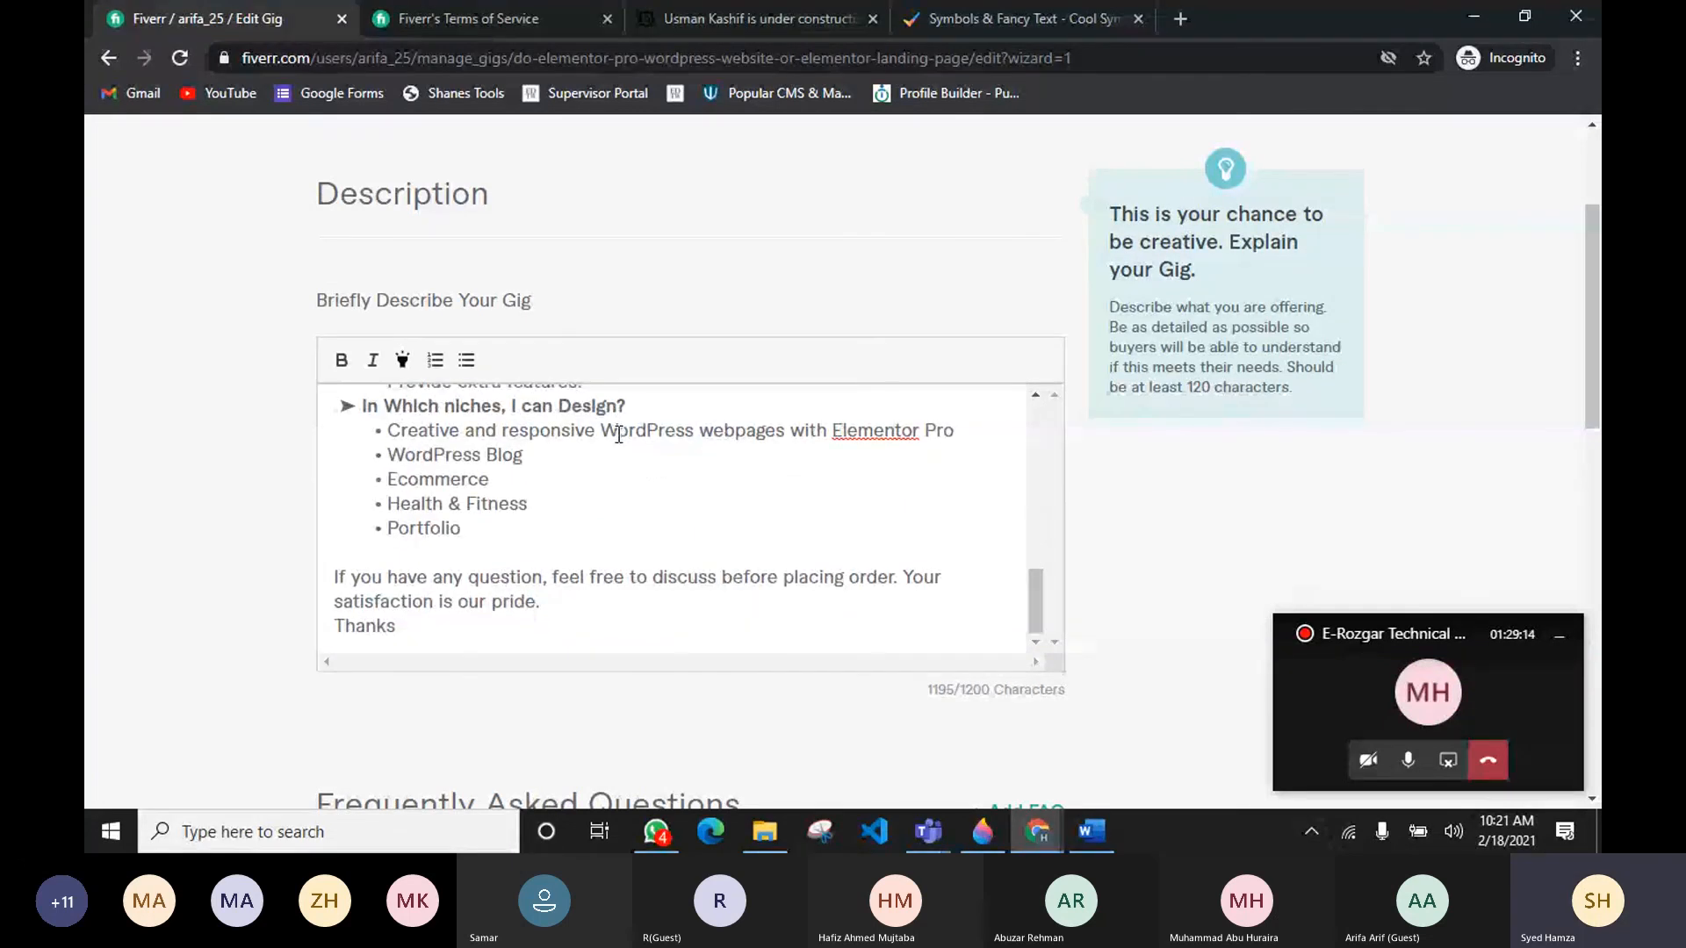
scroll(392, 549, up, 2)
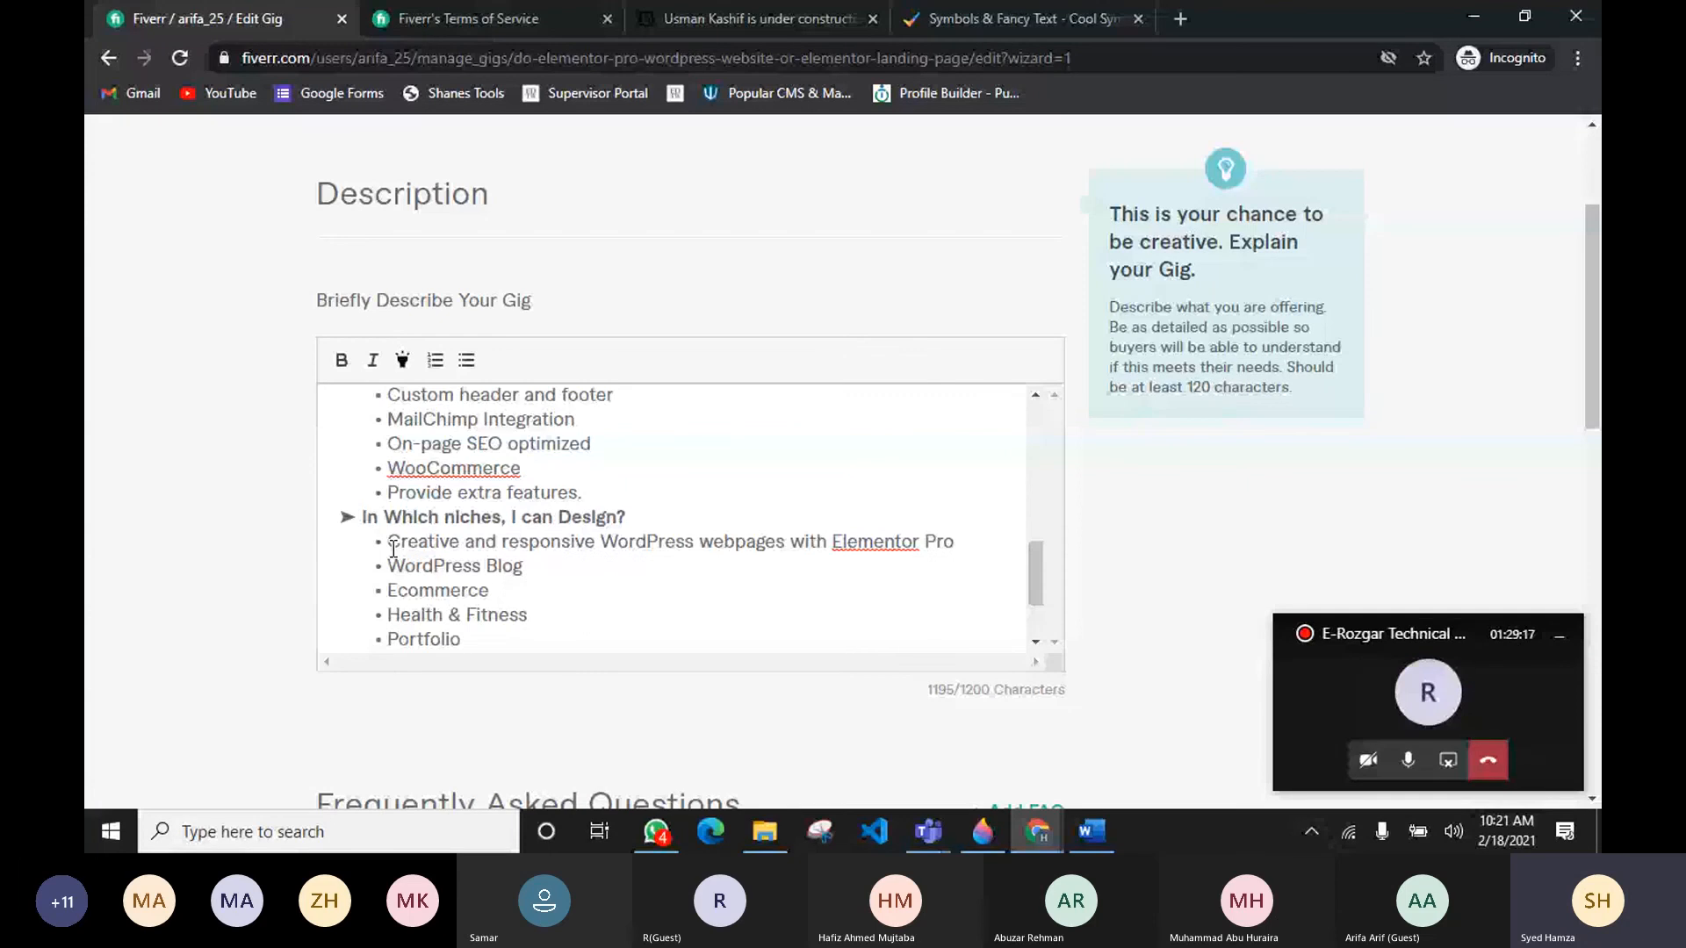
Step: Insert a blank line before the "In Which niches, I can Design?" heading
click(600, 496)
click(340, 513)
key(Return)
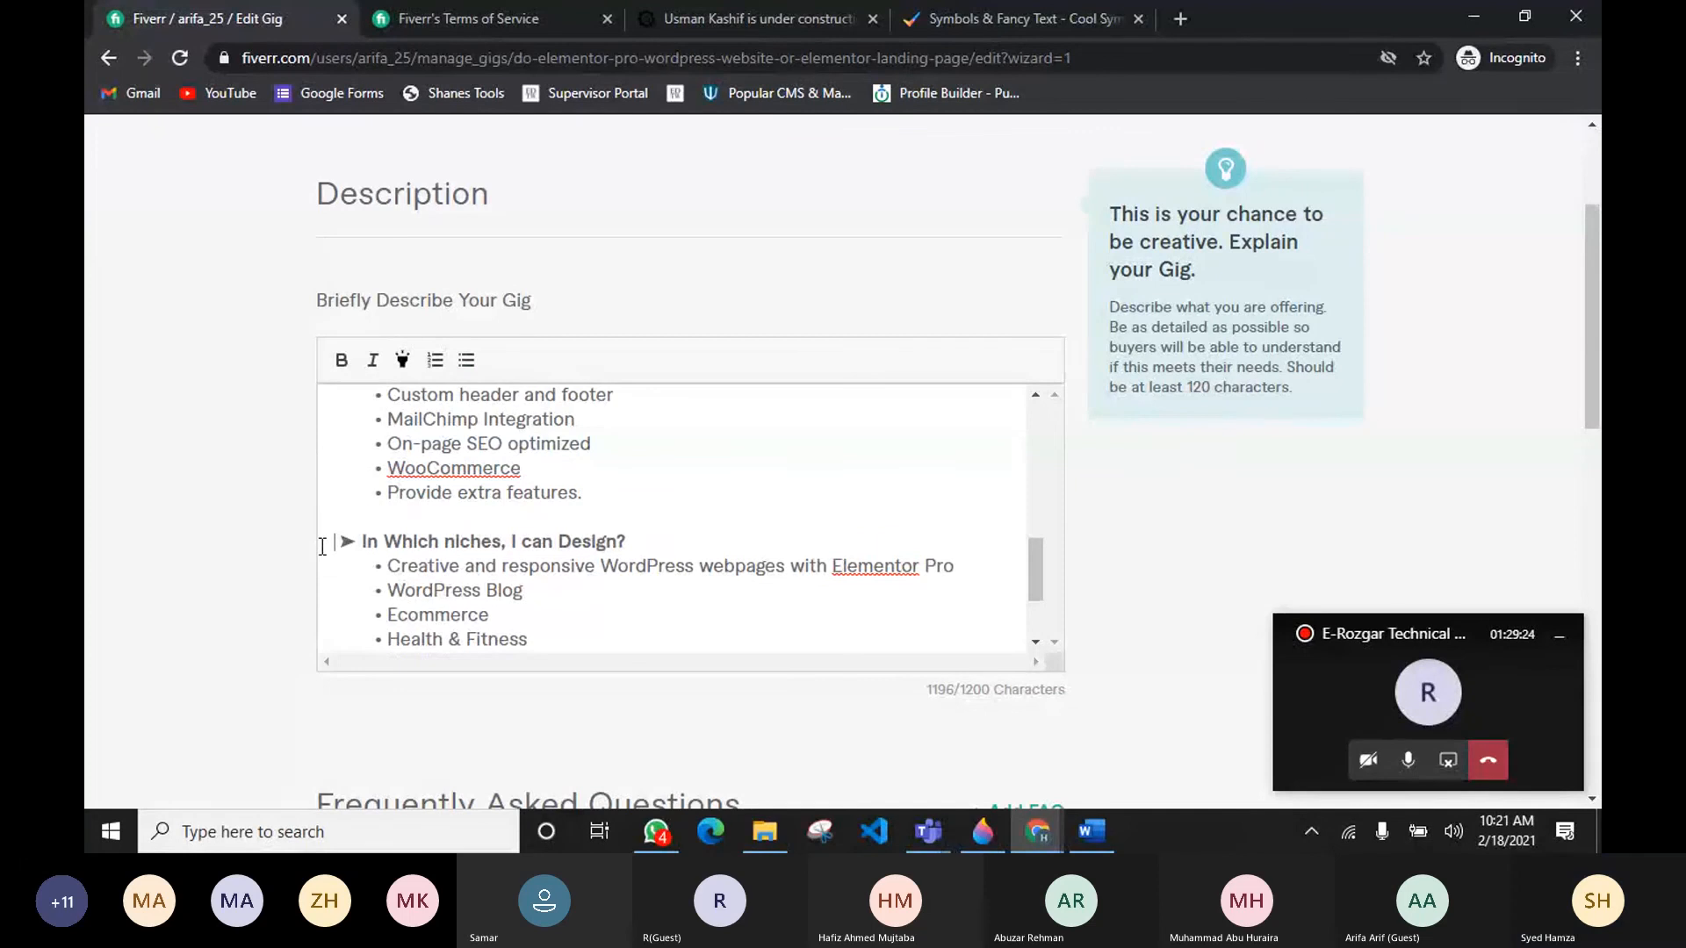
Step: Copy the green check mark symbol from the check mark section of the Cool Symbols page
scroll(425, 542, up, 3)
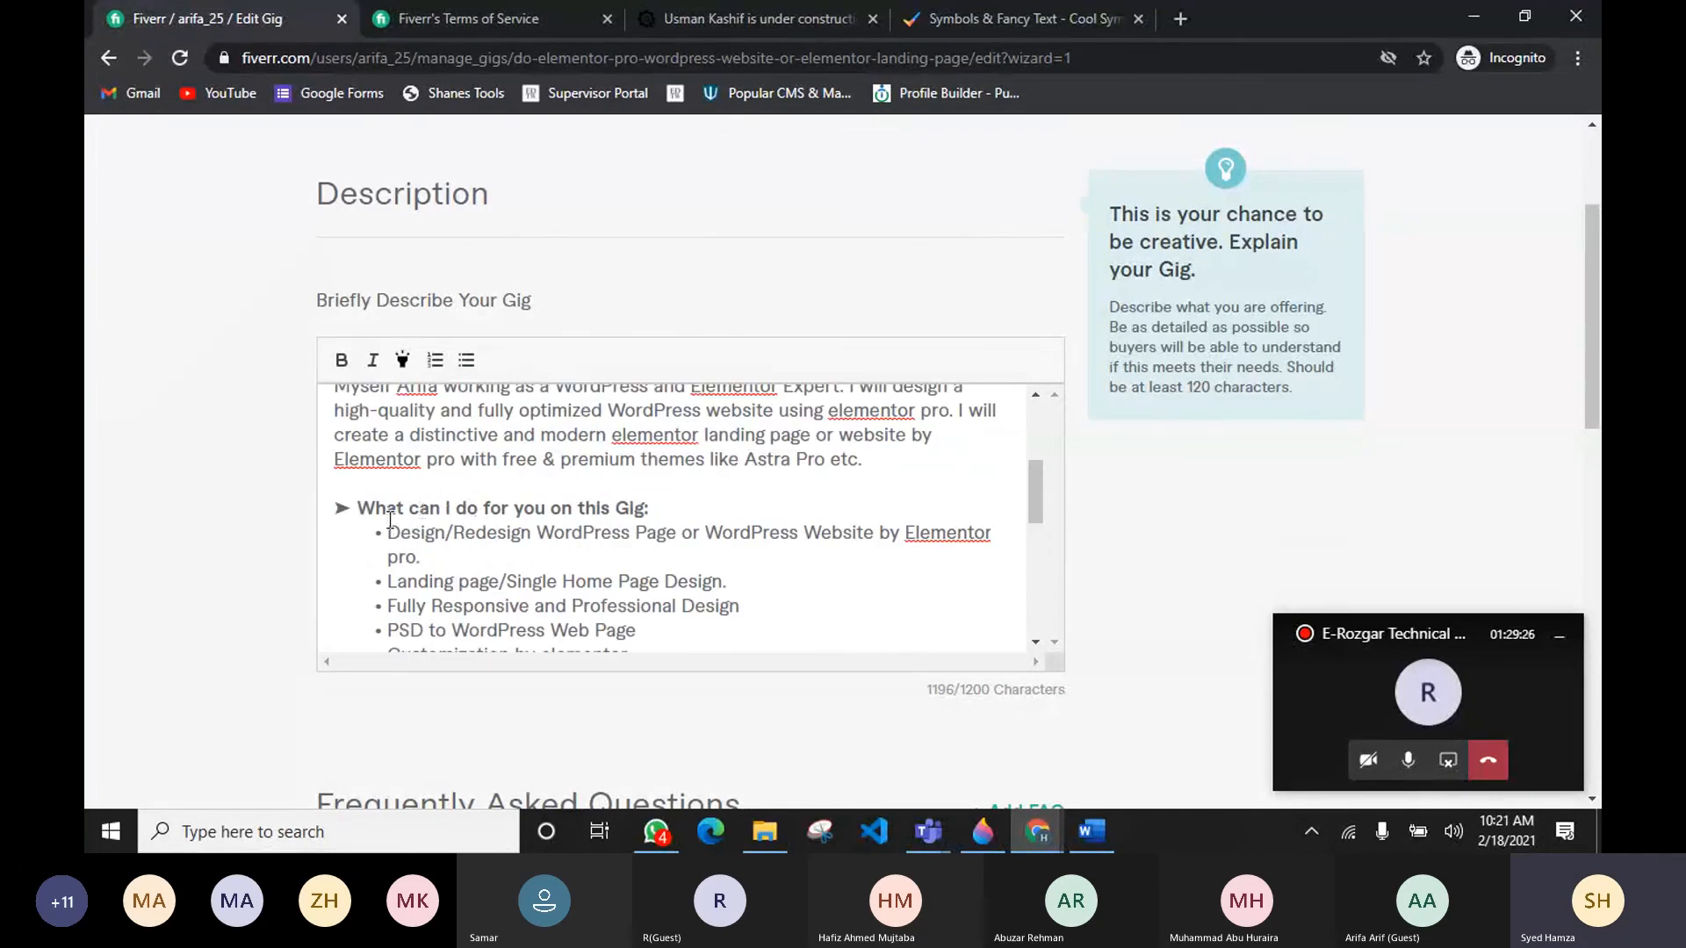
click(1019, 18)
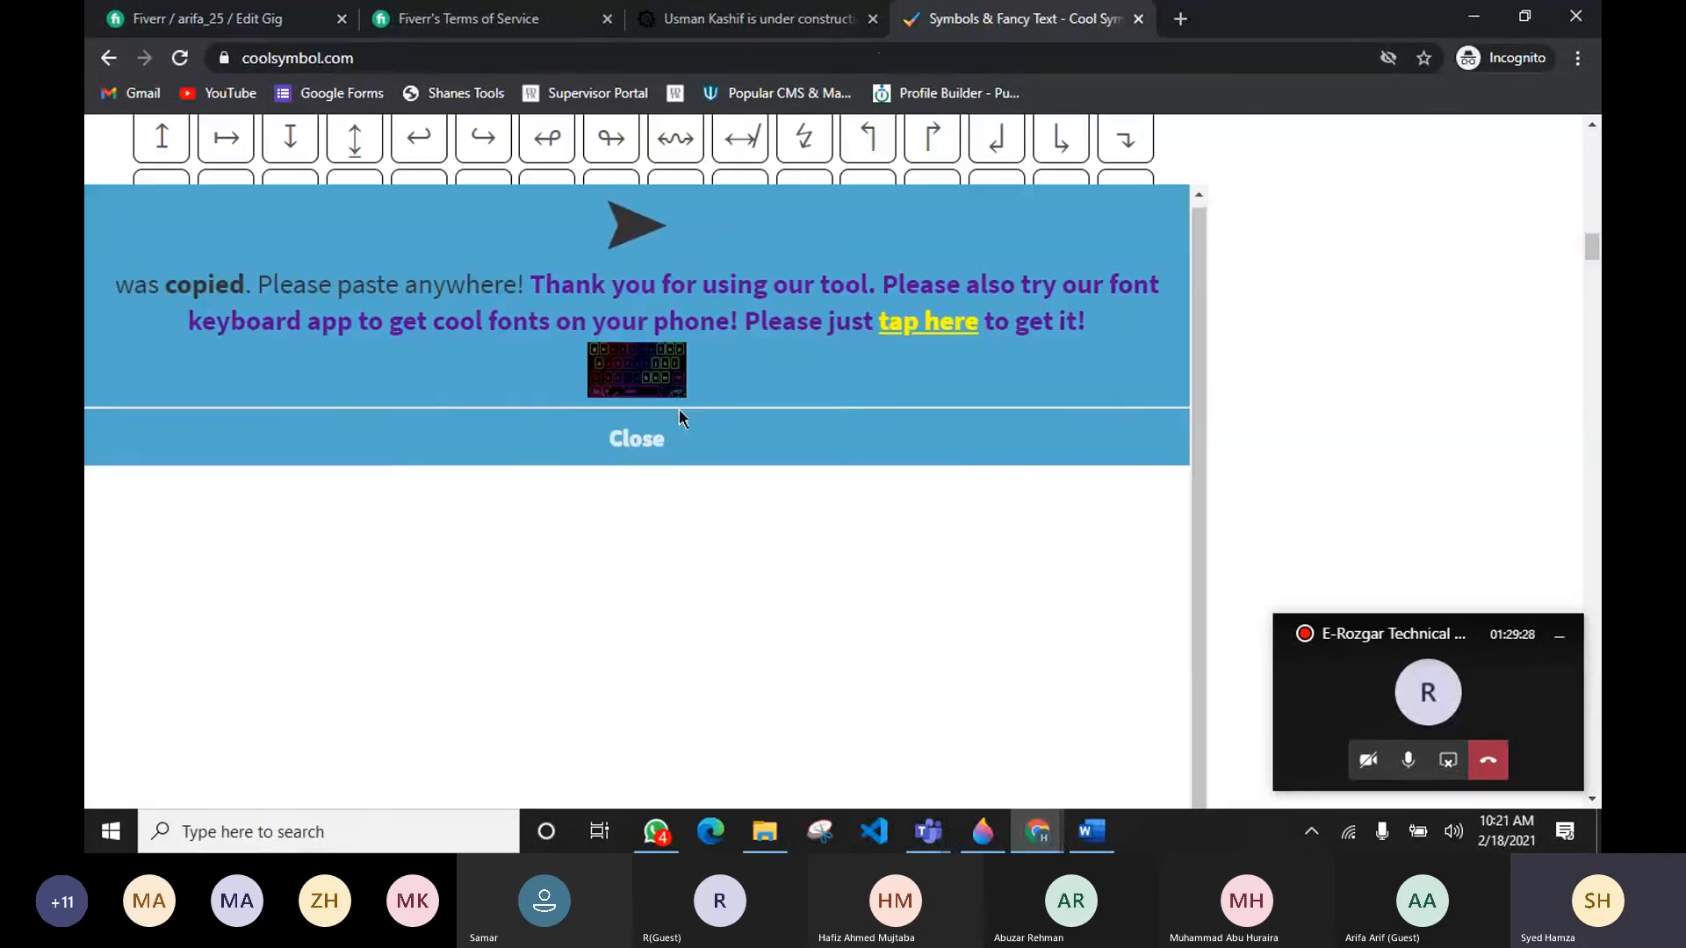
click(640, 452)
scroll(514, 516, down, 15)
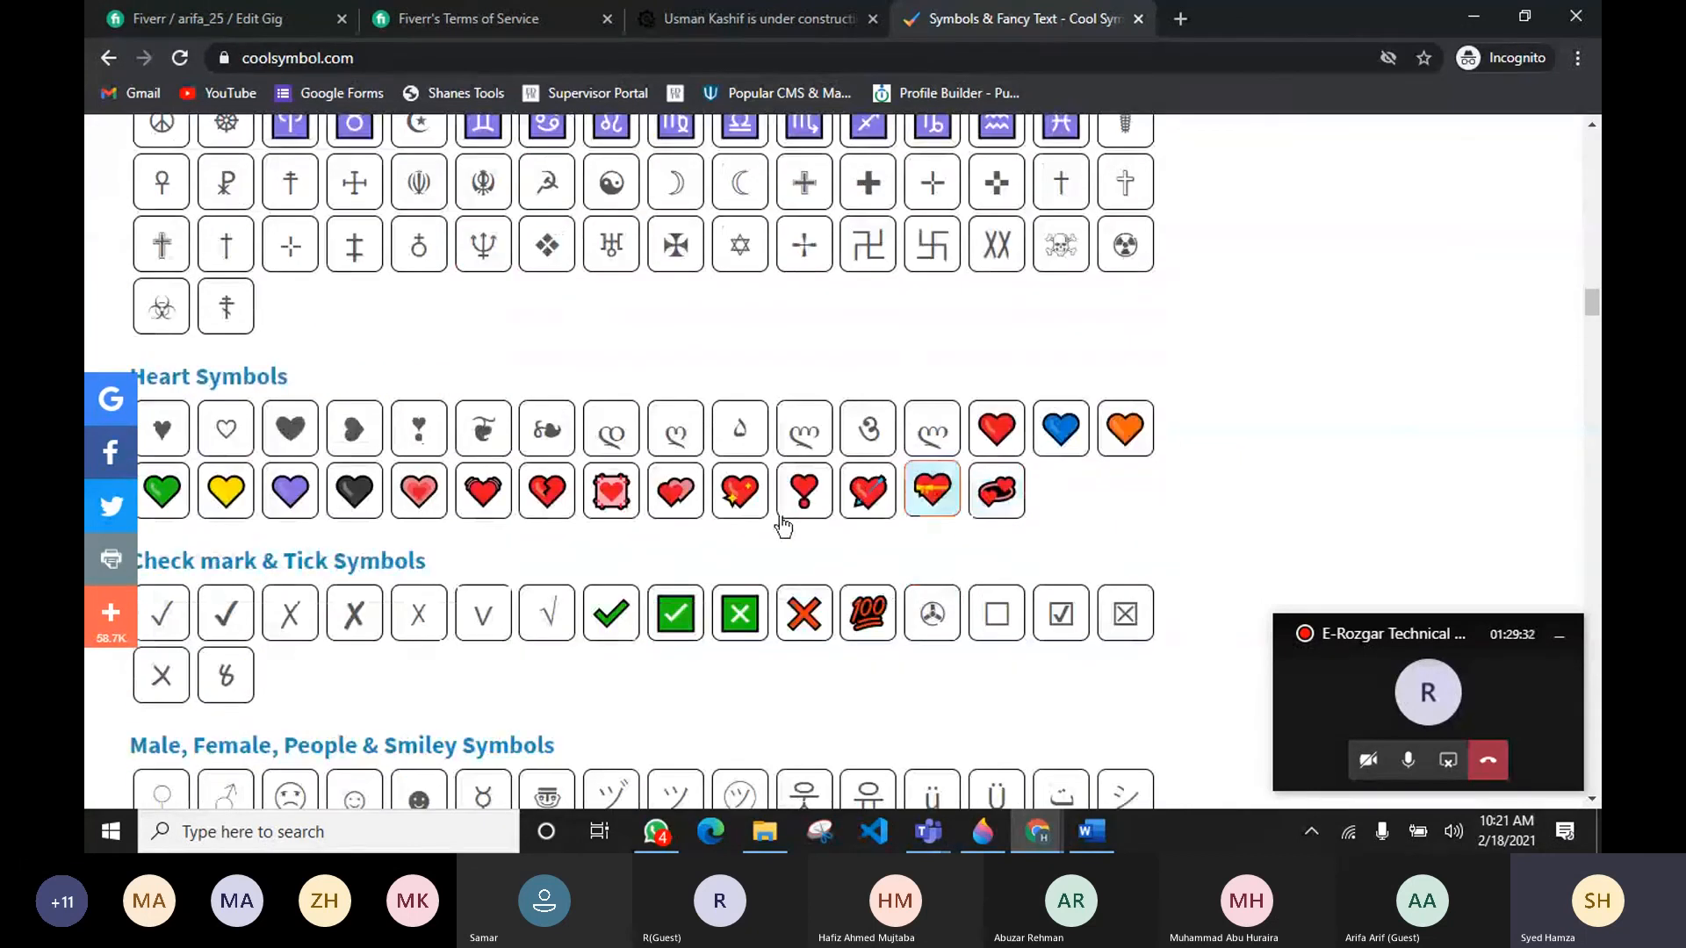
click(594, 604)
click(617, 454)
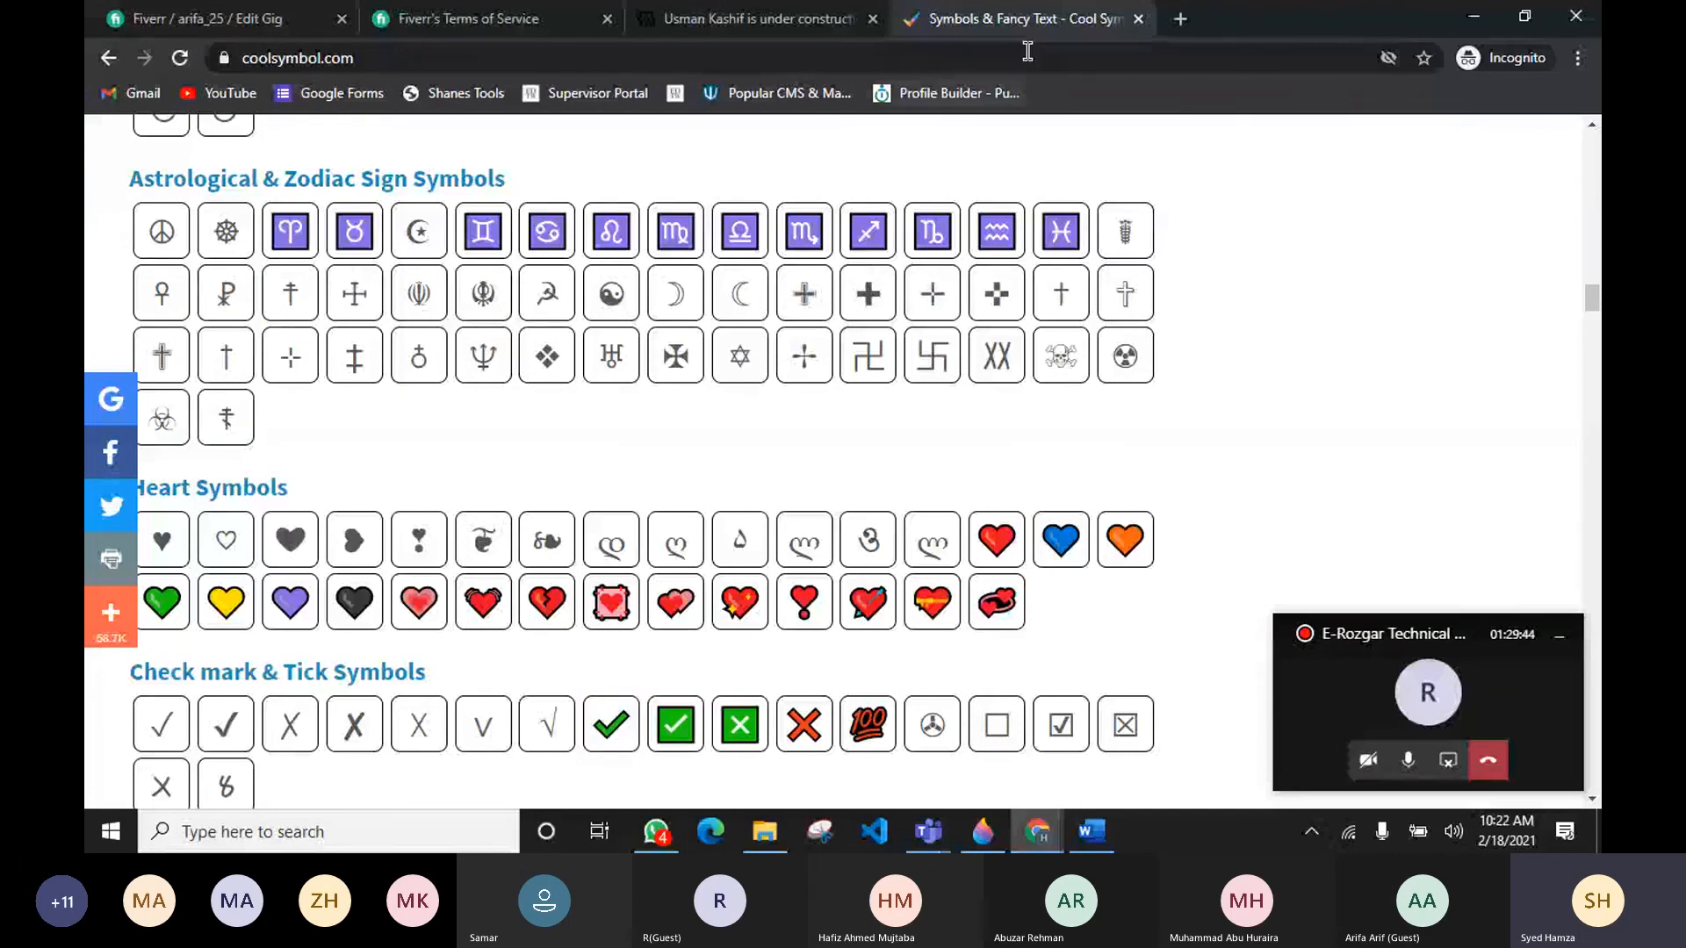
click(627, 740)
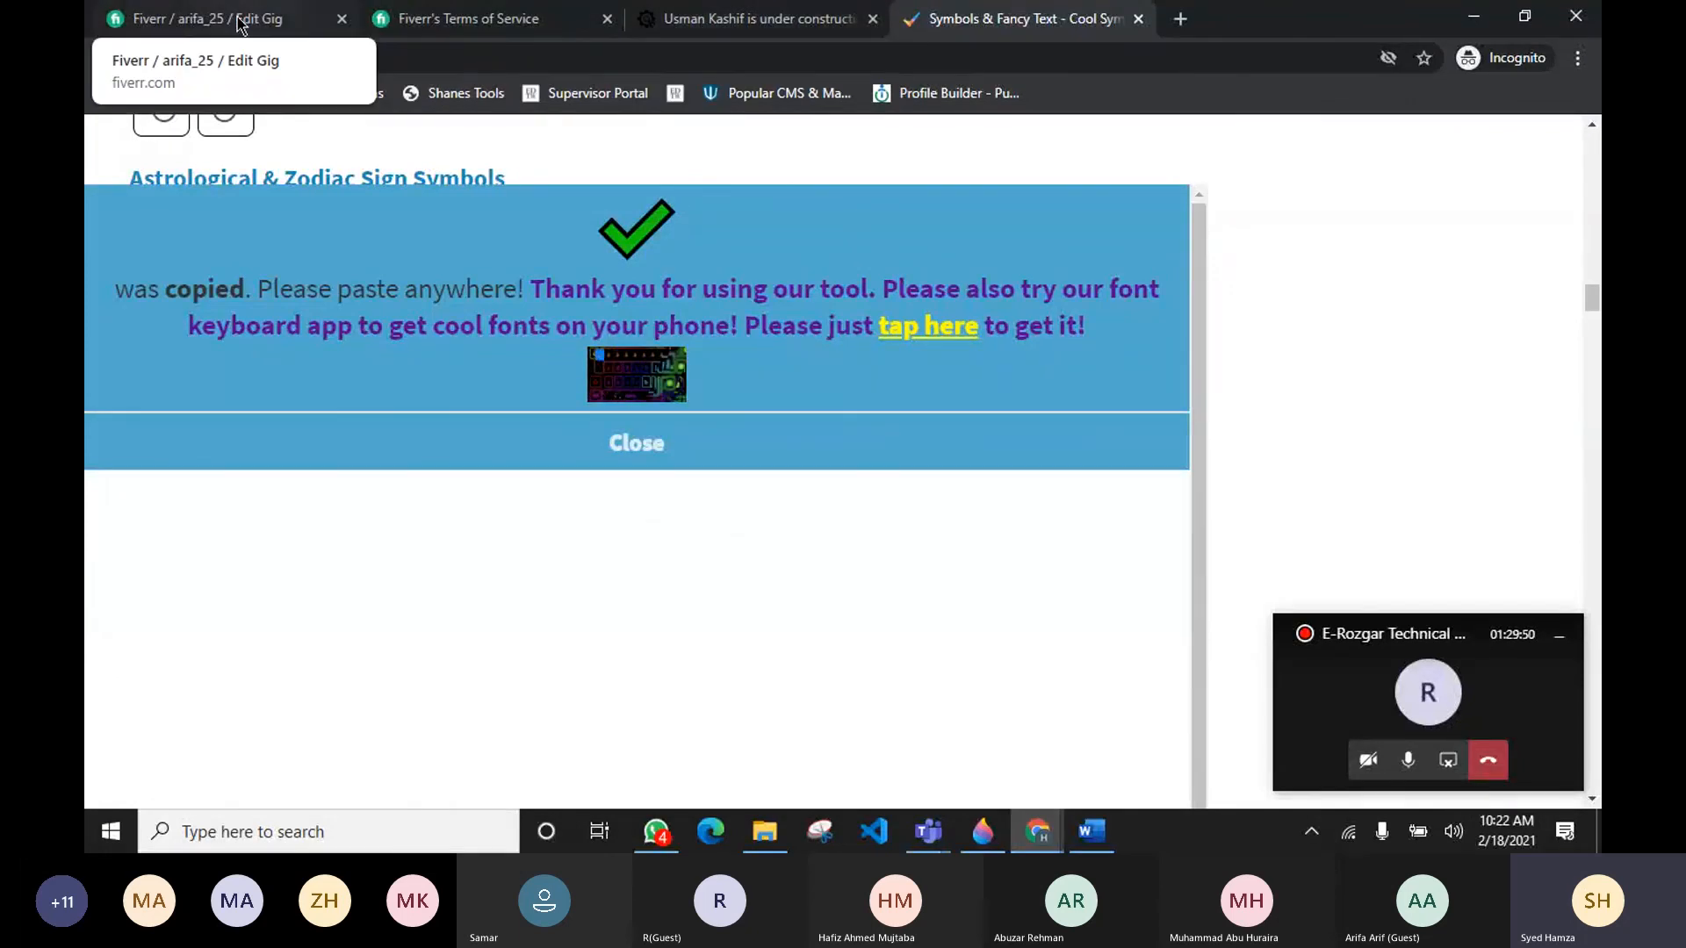
Step: Try replacing the first service bullet with the green check mark symbol, then undo it
click(211, 13)
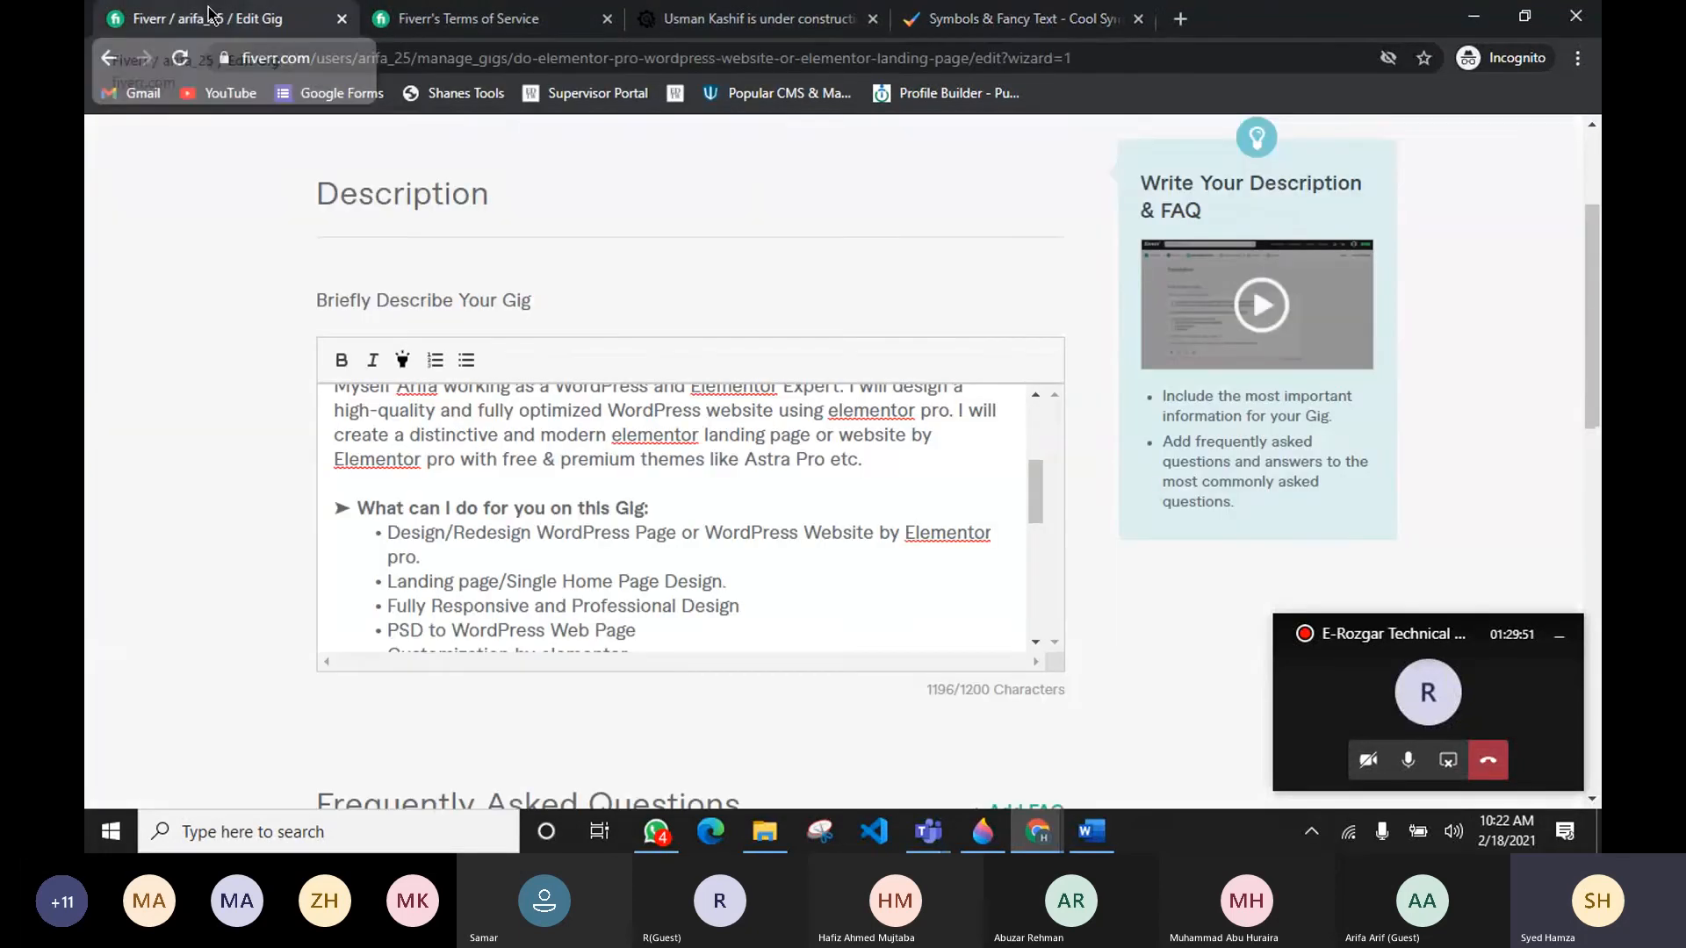
click(373, 536)
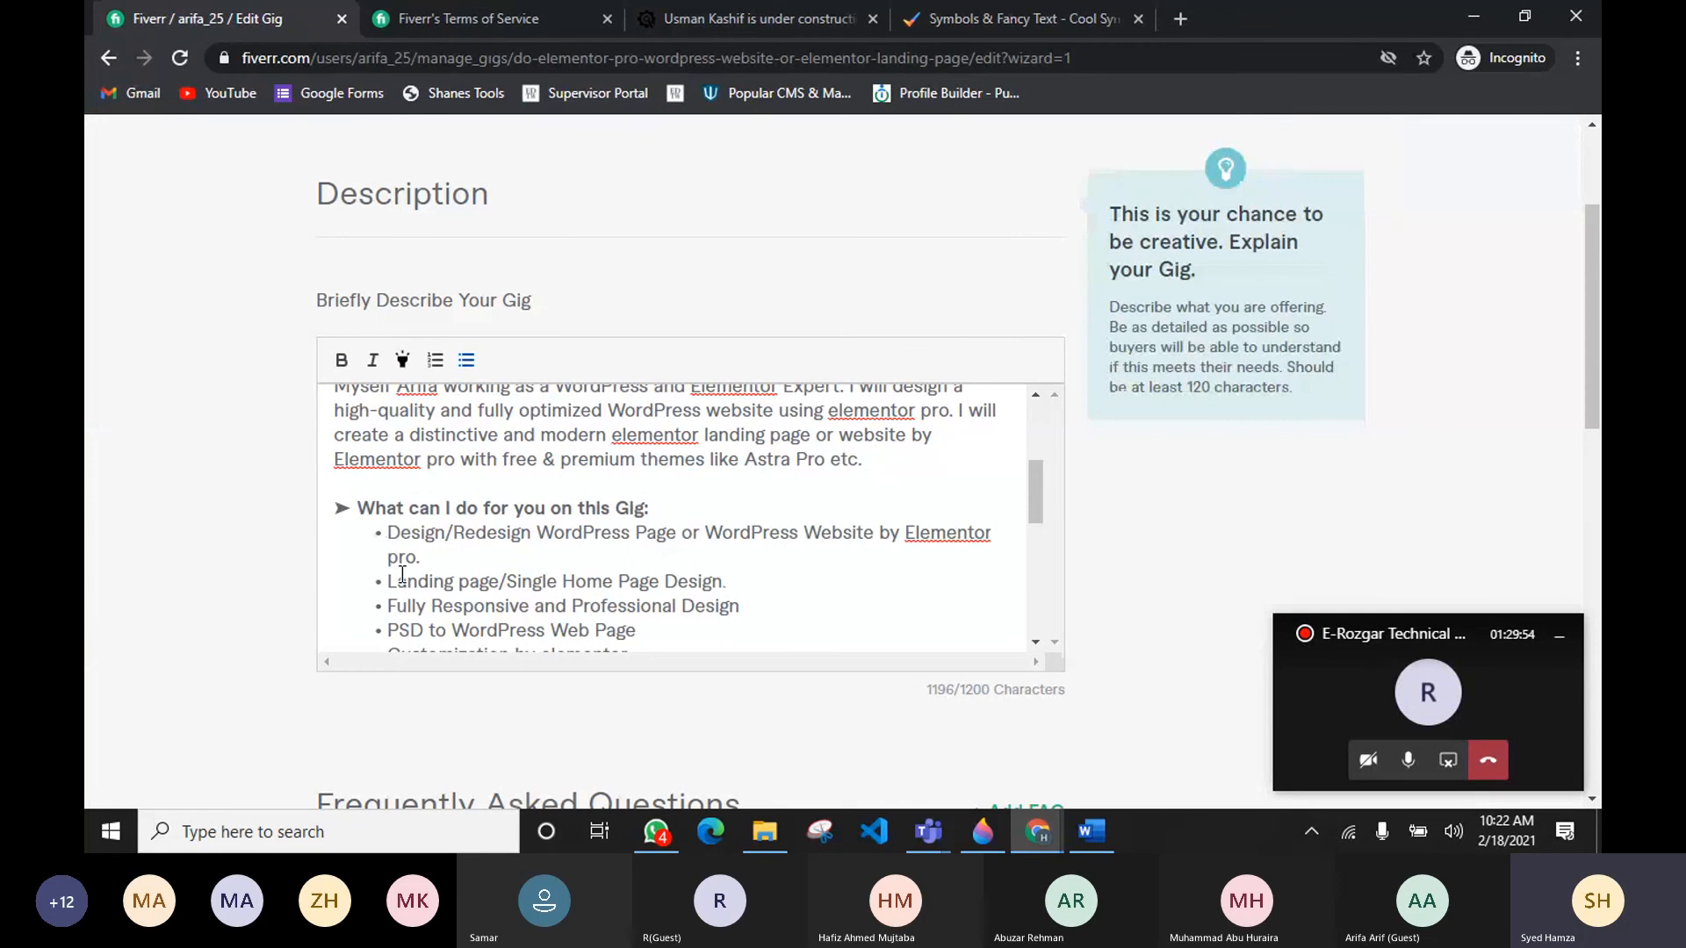
key(BackSpace)
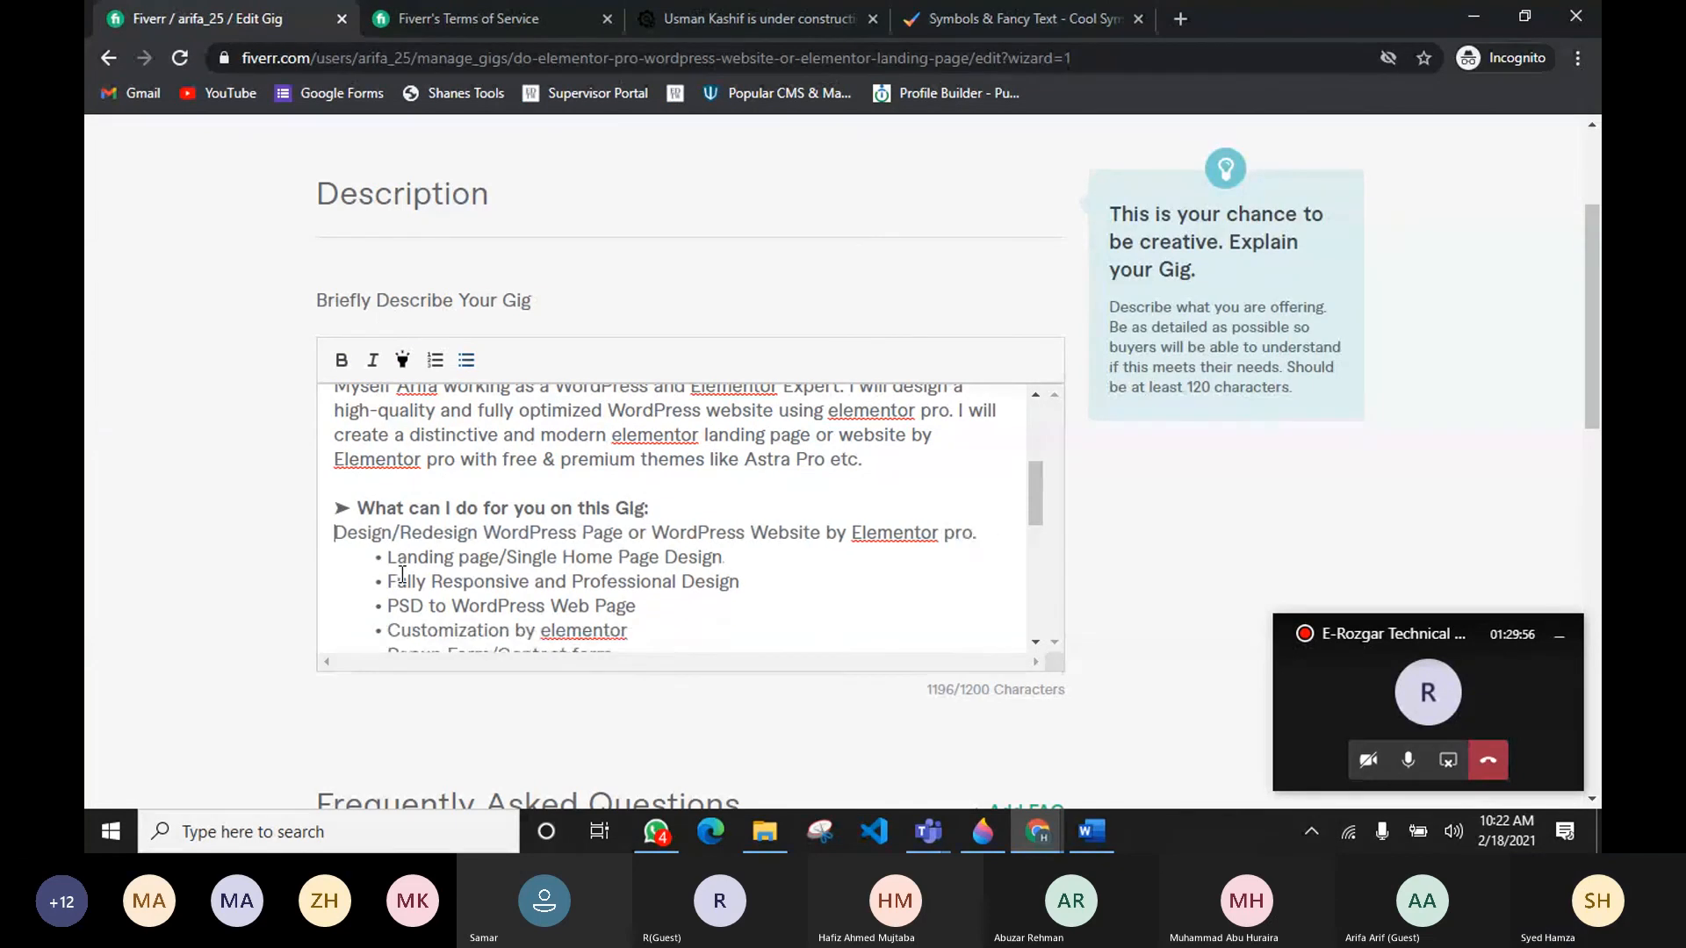
key(ctrl+v)
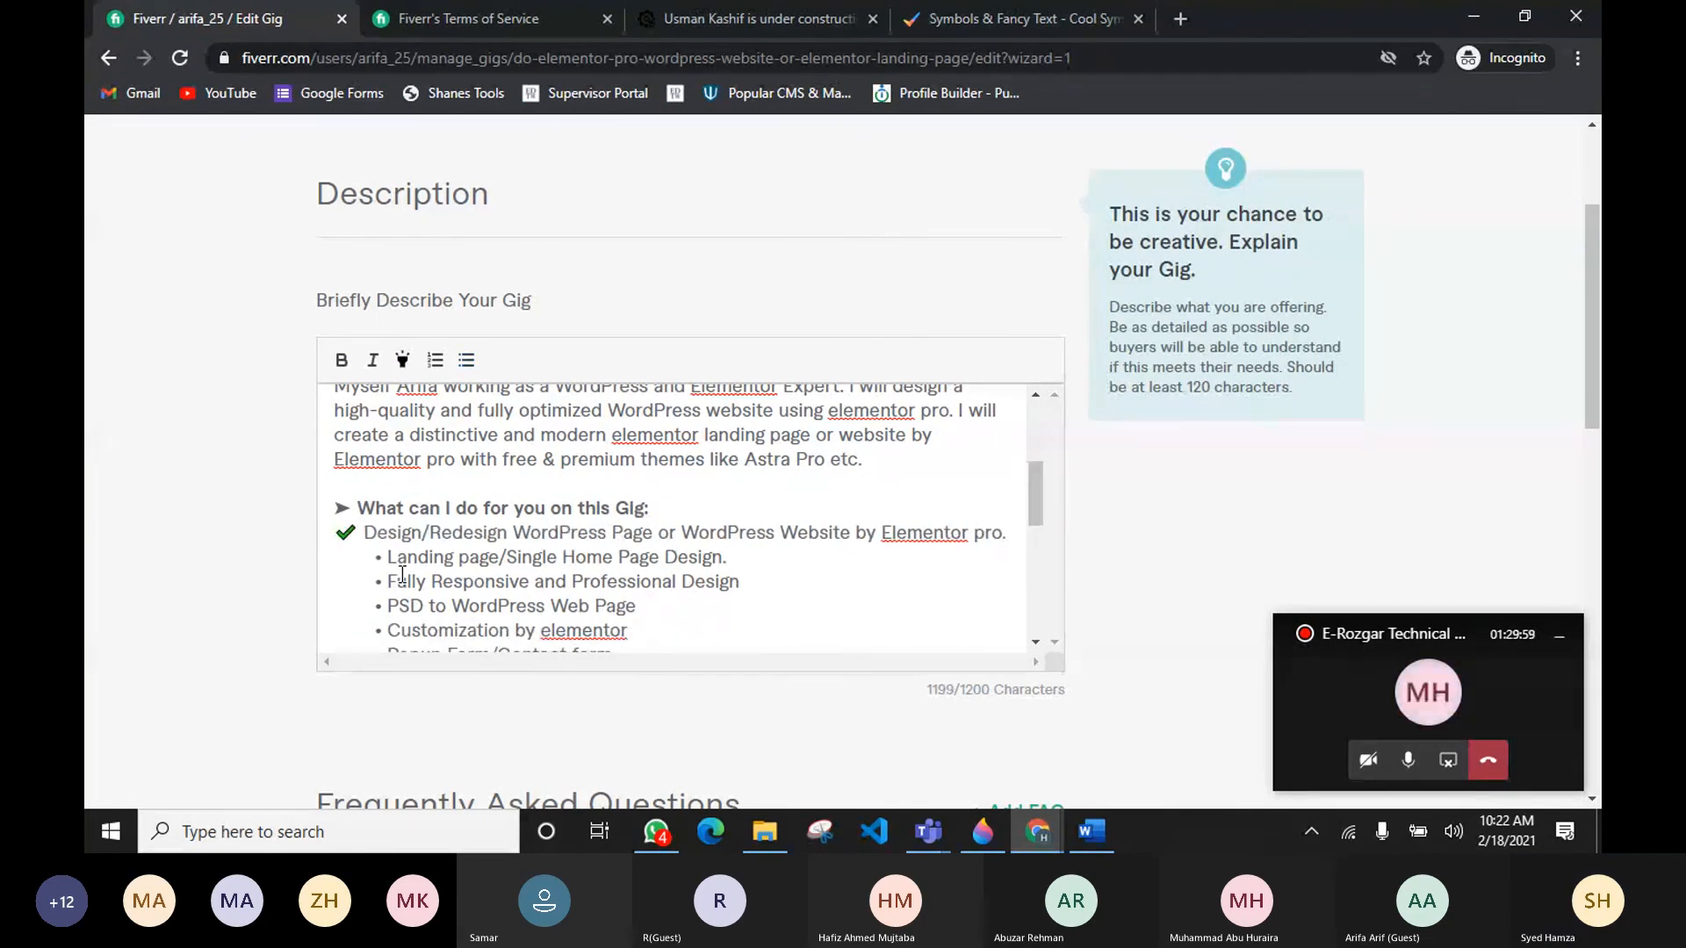
key(ctrl+z)
key(ctrl+z)
key(ctrl+z)
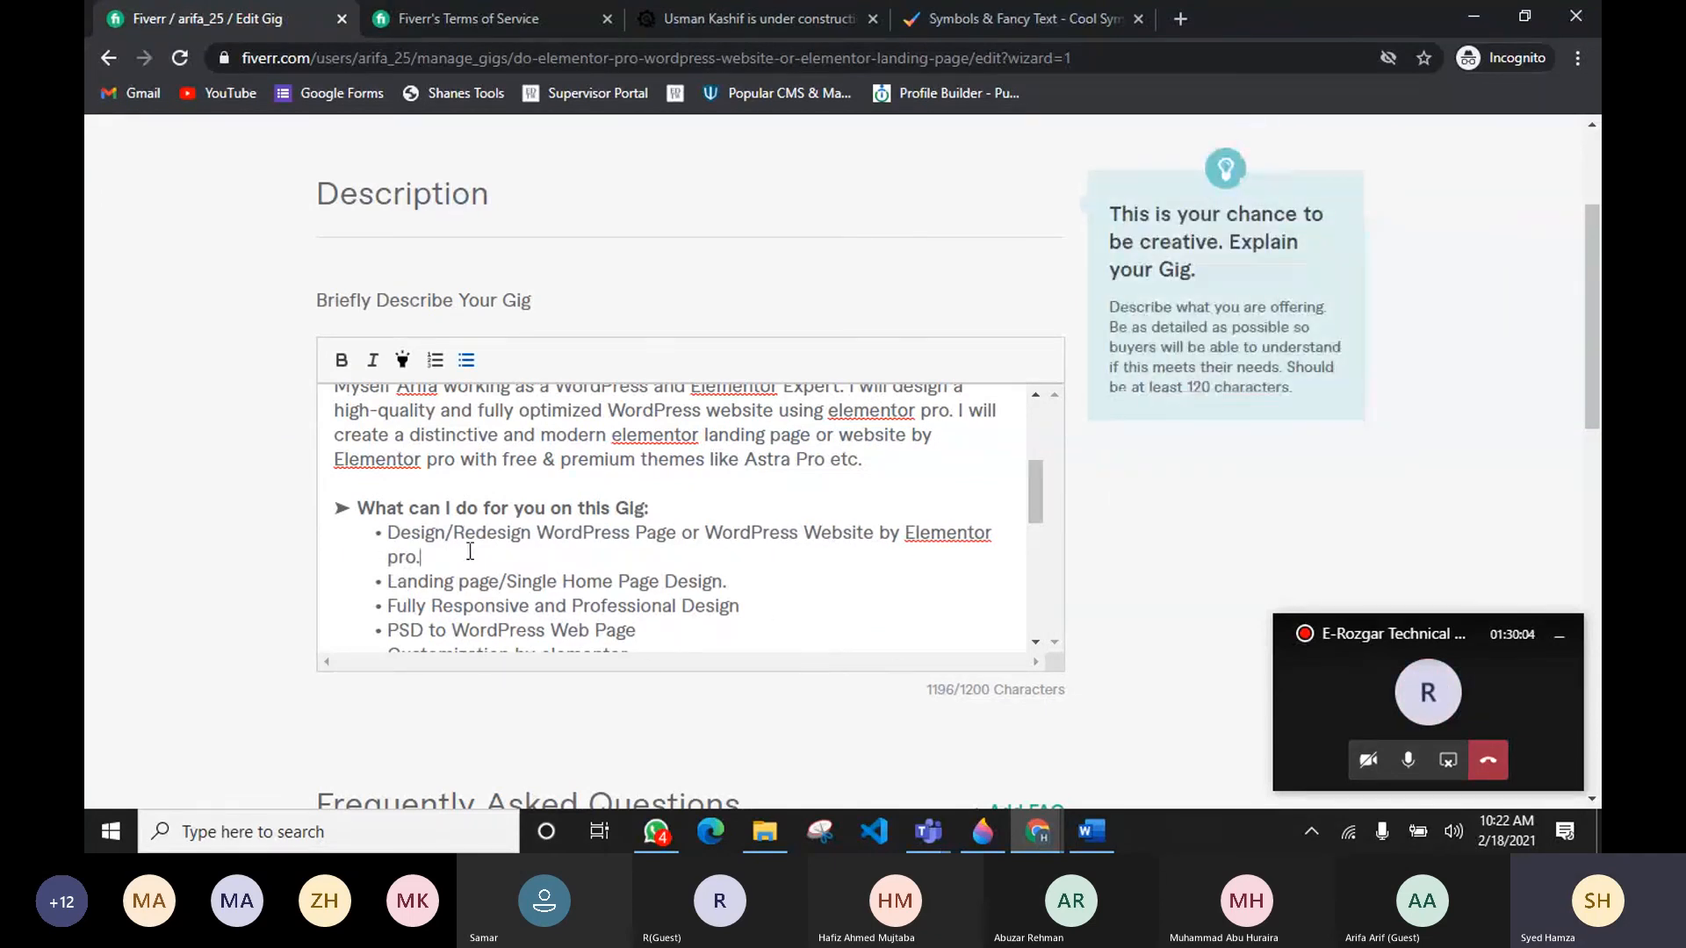
Step: Close the copy notice on the symbols page and browse the symbol lists before returning to the gig
scroll(738, 615, down, 3)
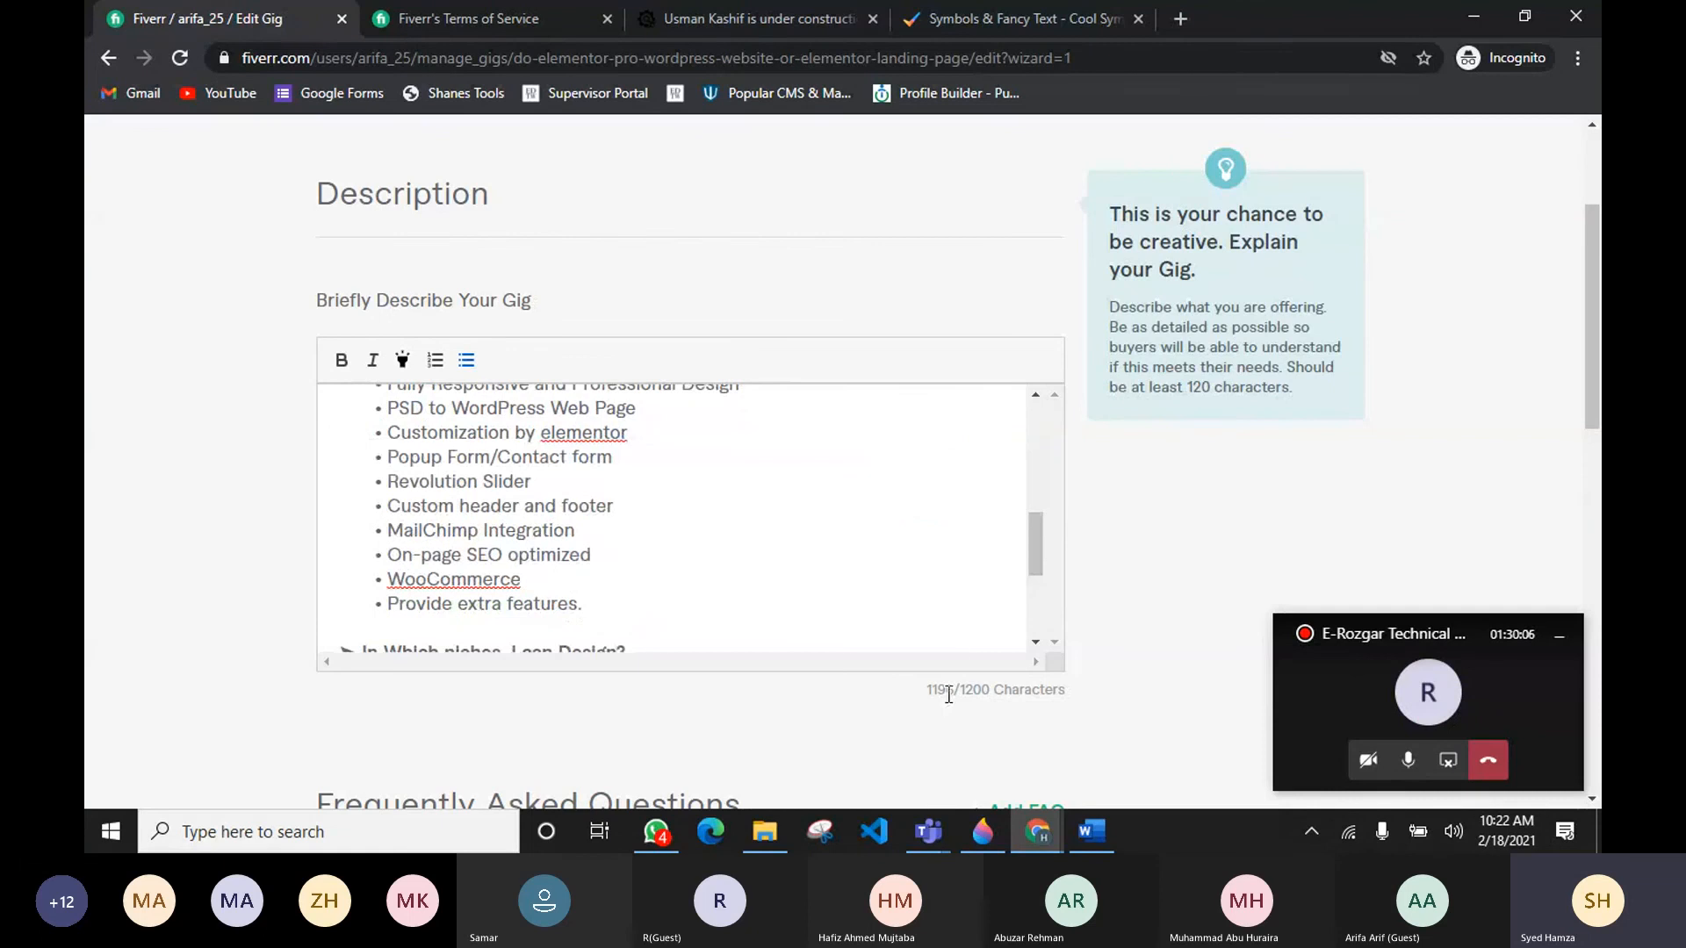
scroll(580, 560, up, 10)
scroll(617, 510, down, 1)
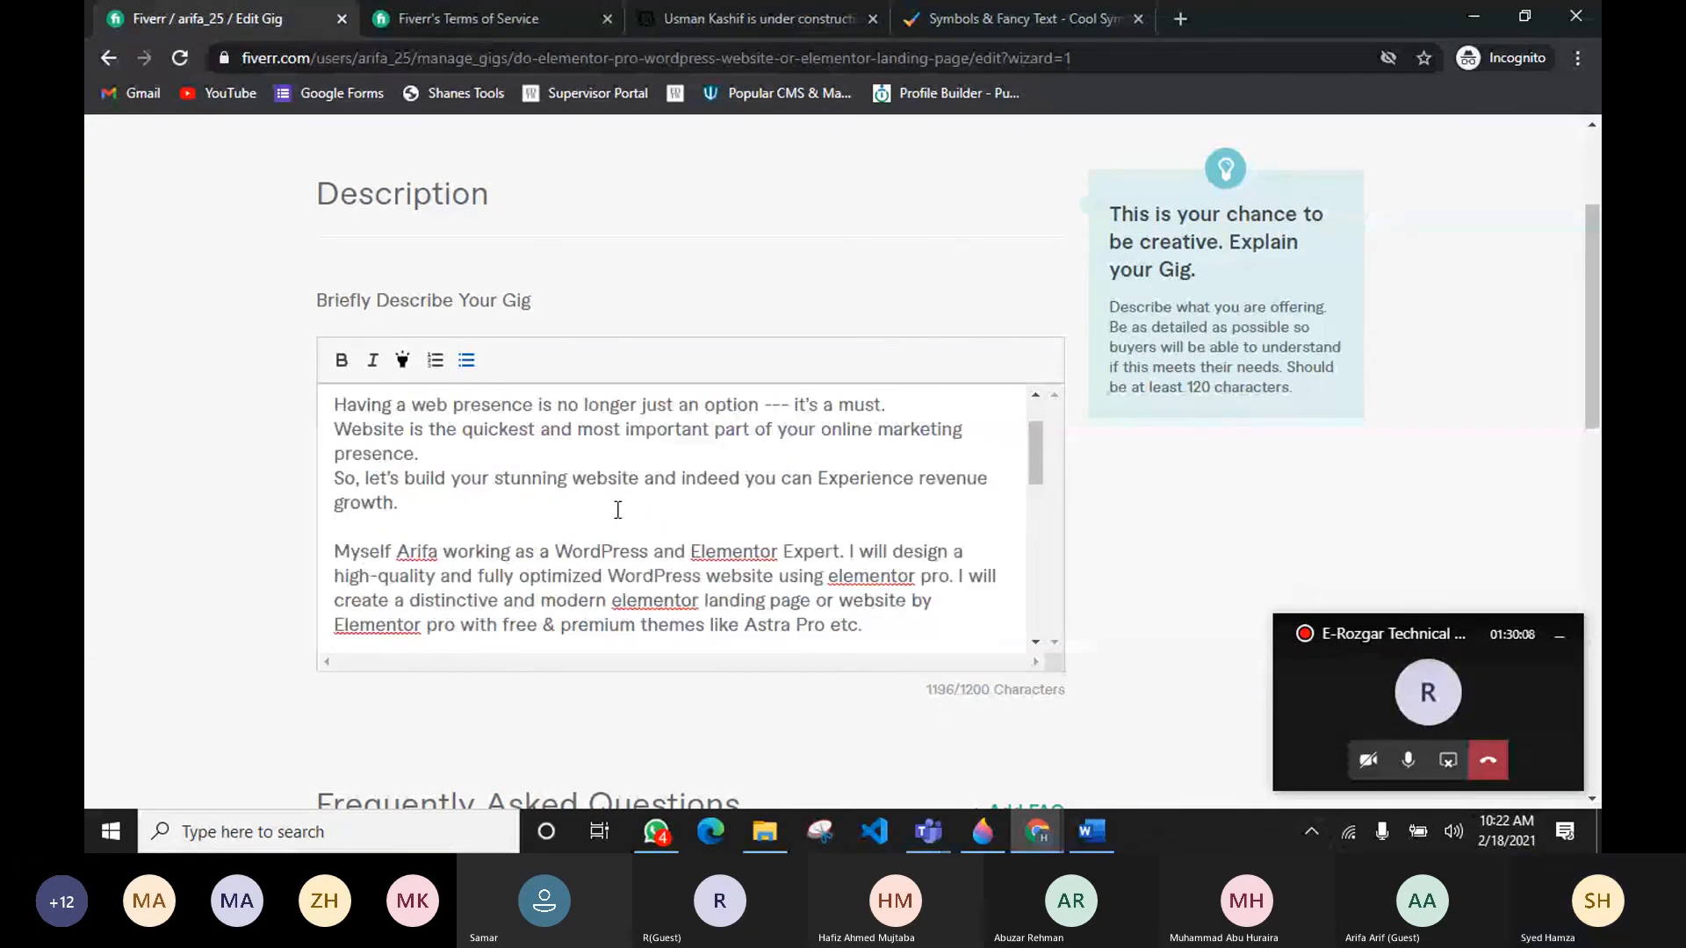
click(936, 29)
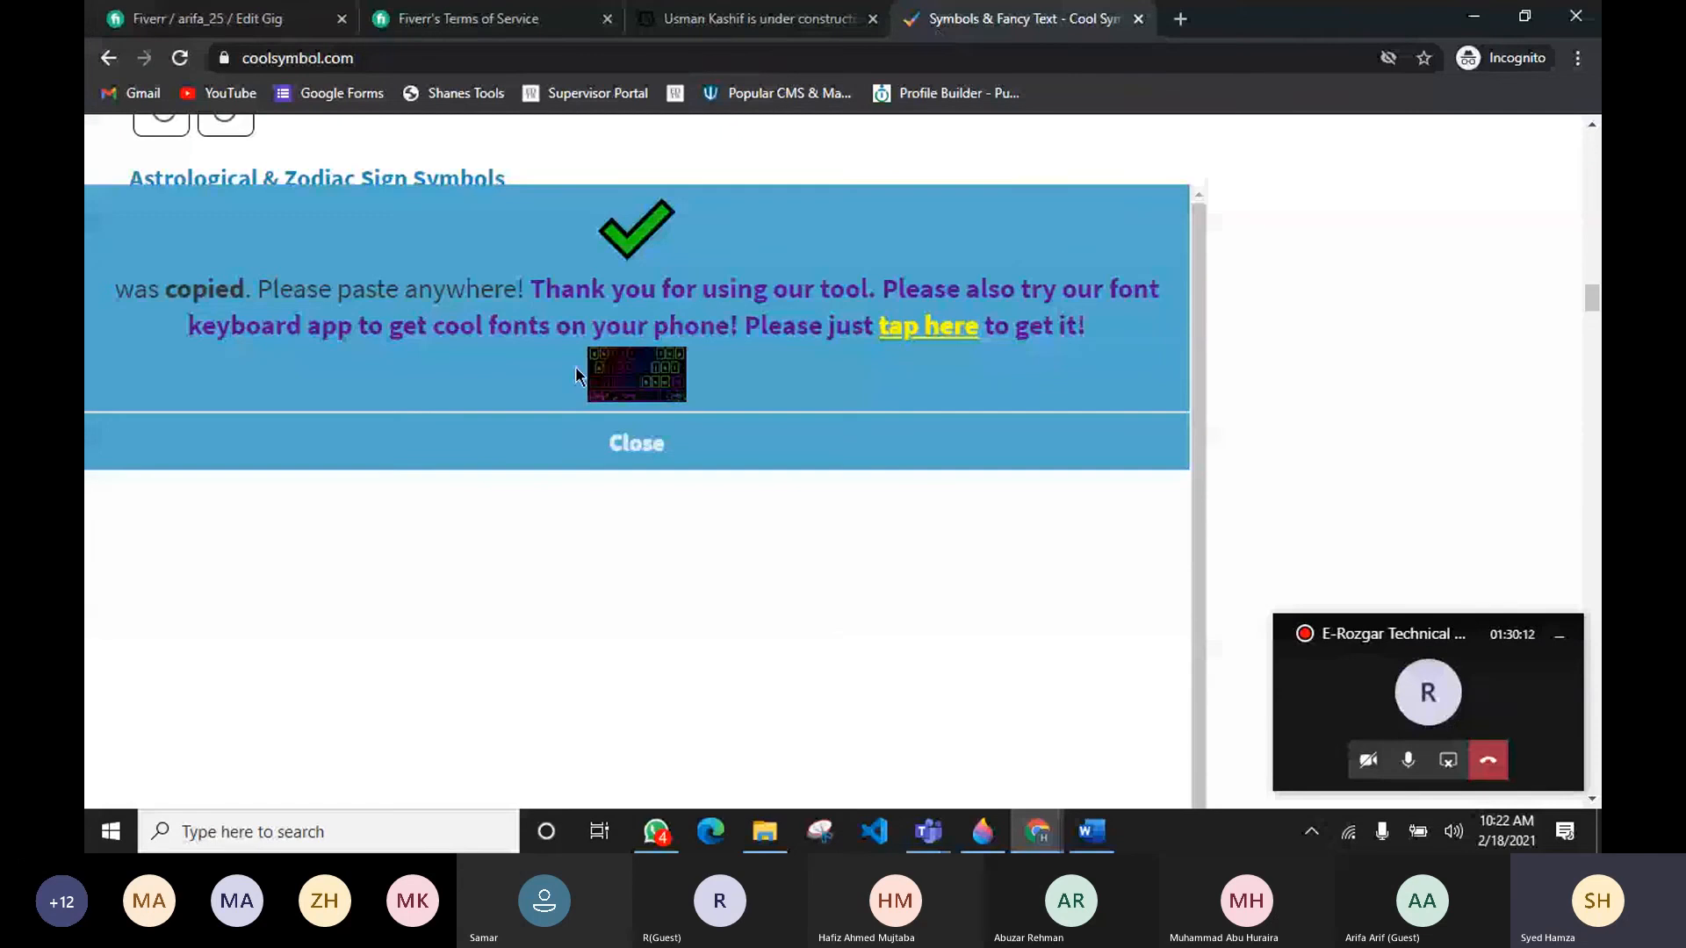
click(597, 446)
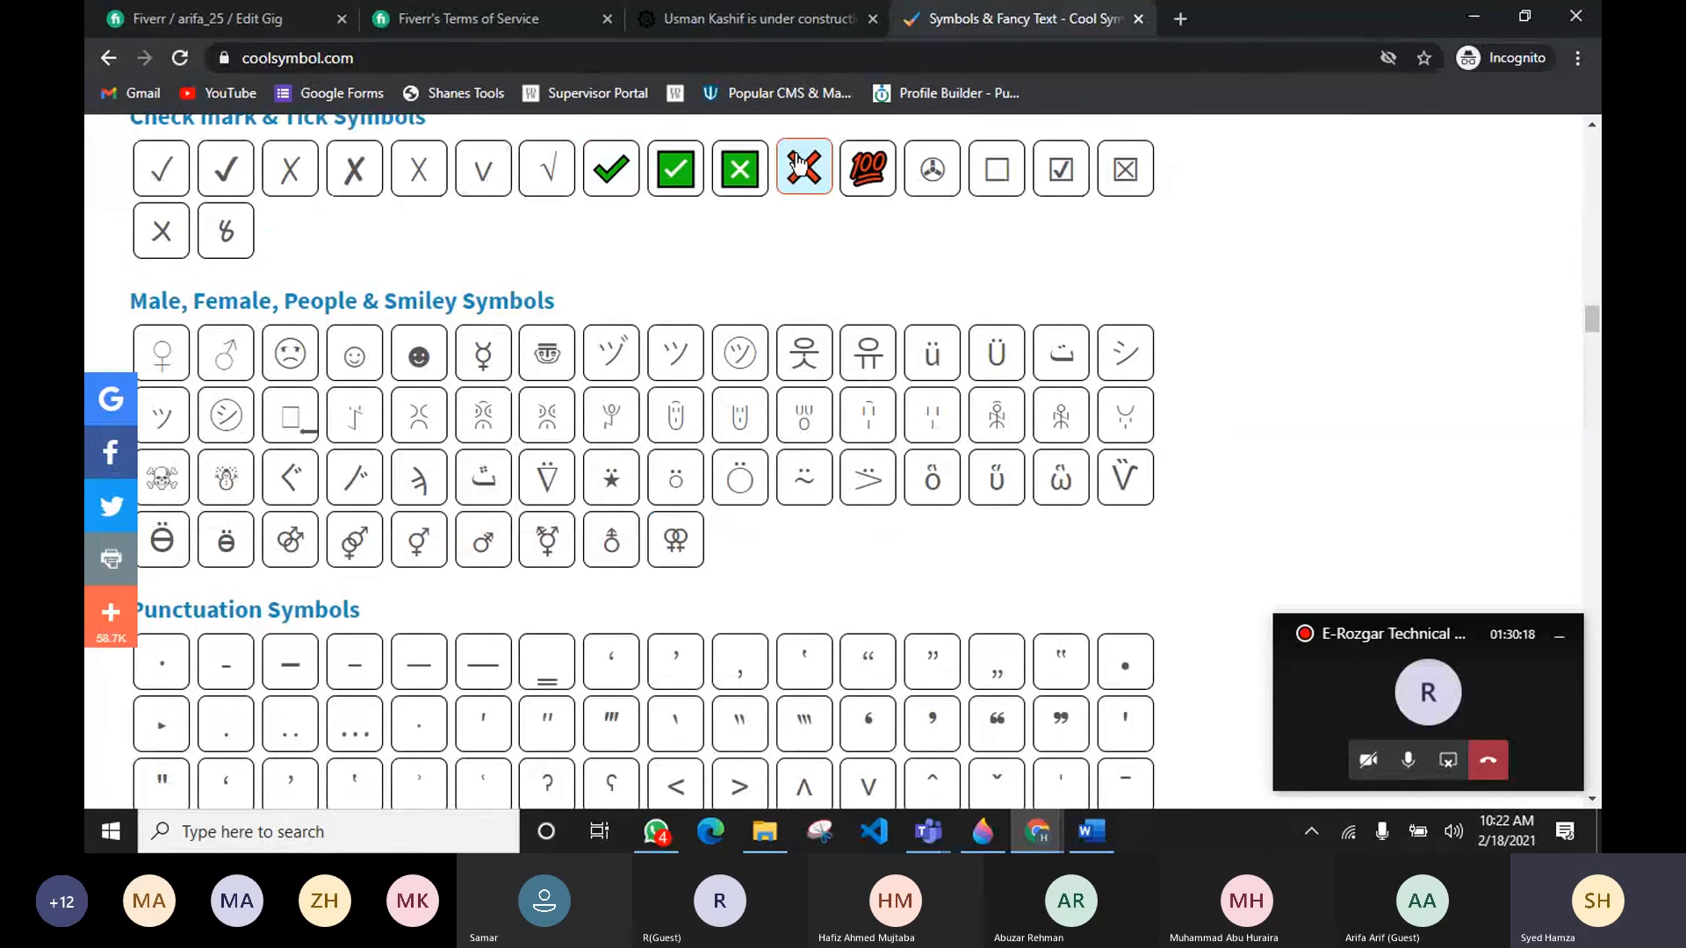
scroll(788, 268, down, 4)
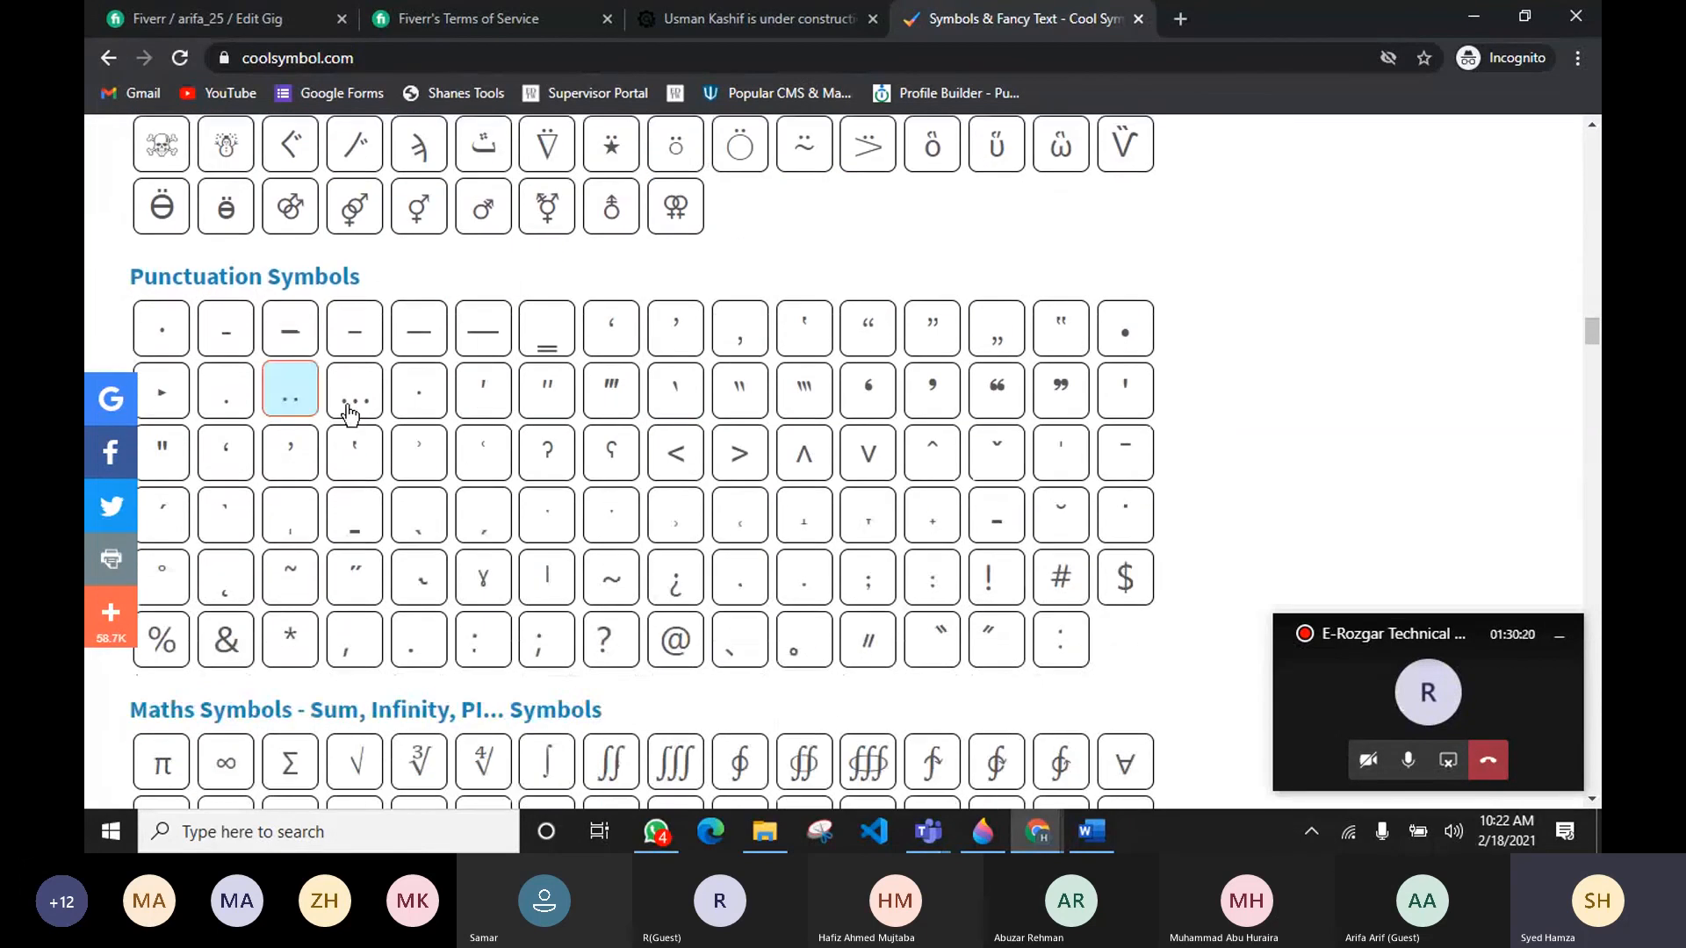
scroll(587, 472, up, 10)
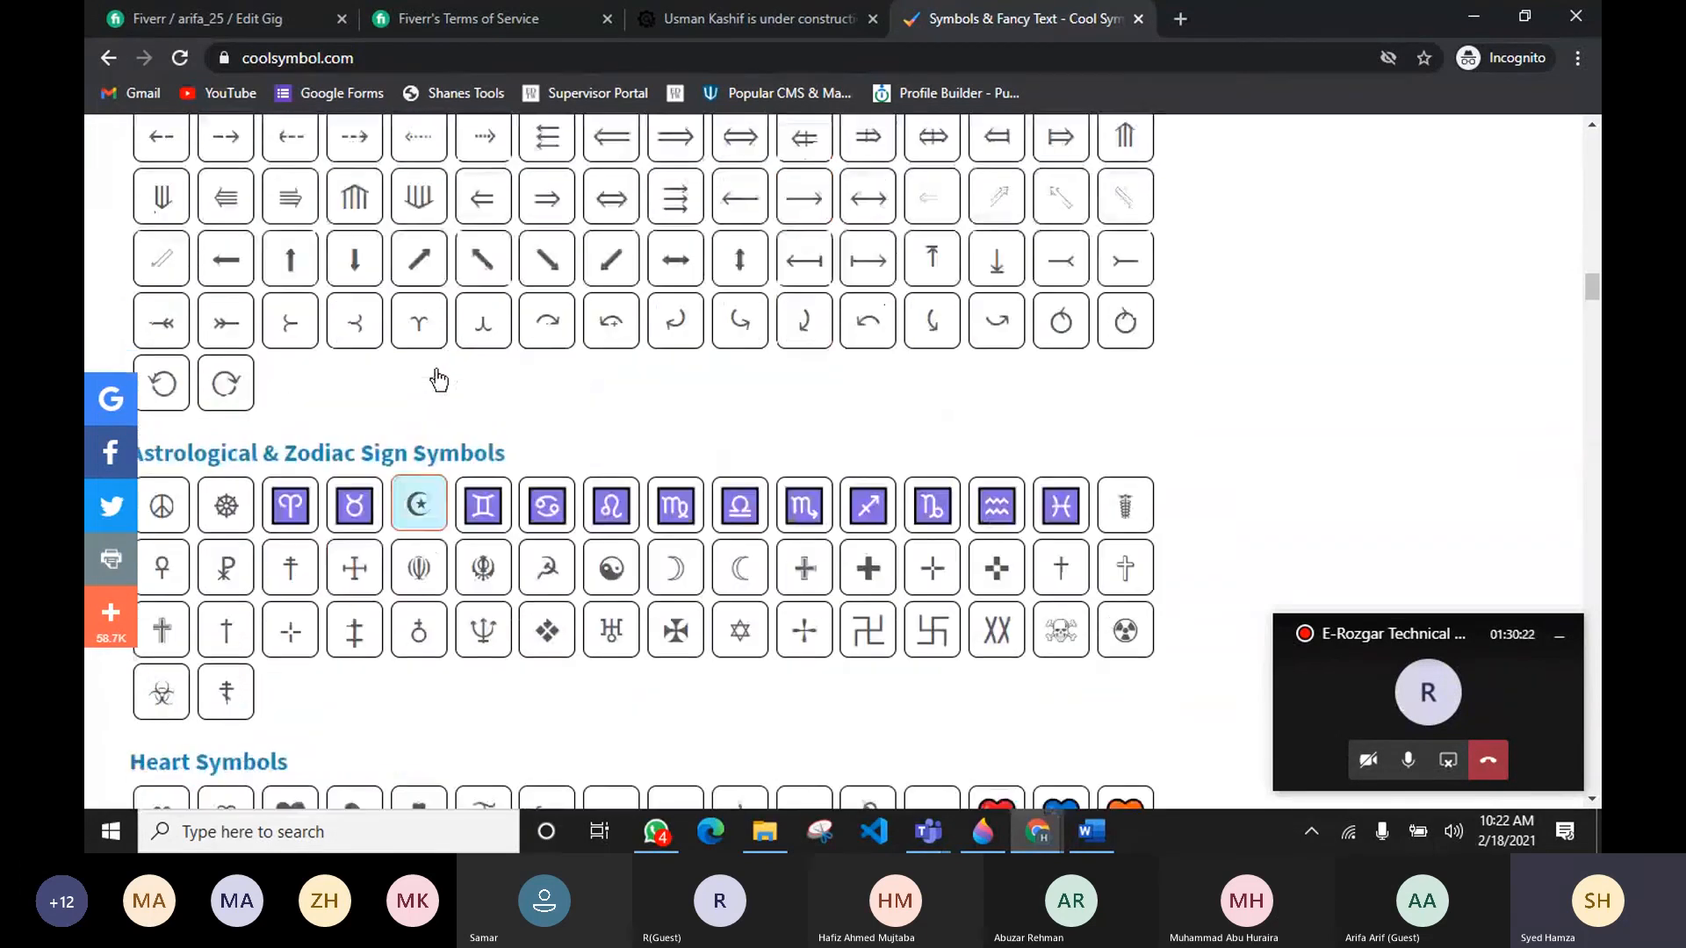
click(308, 22)
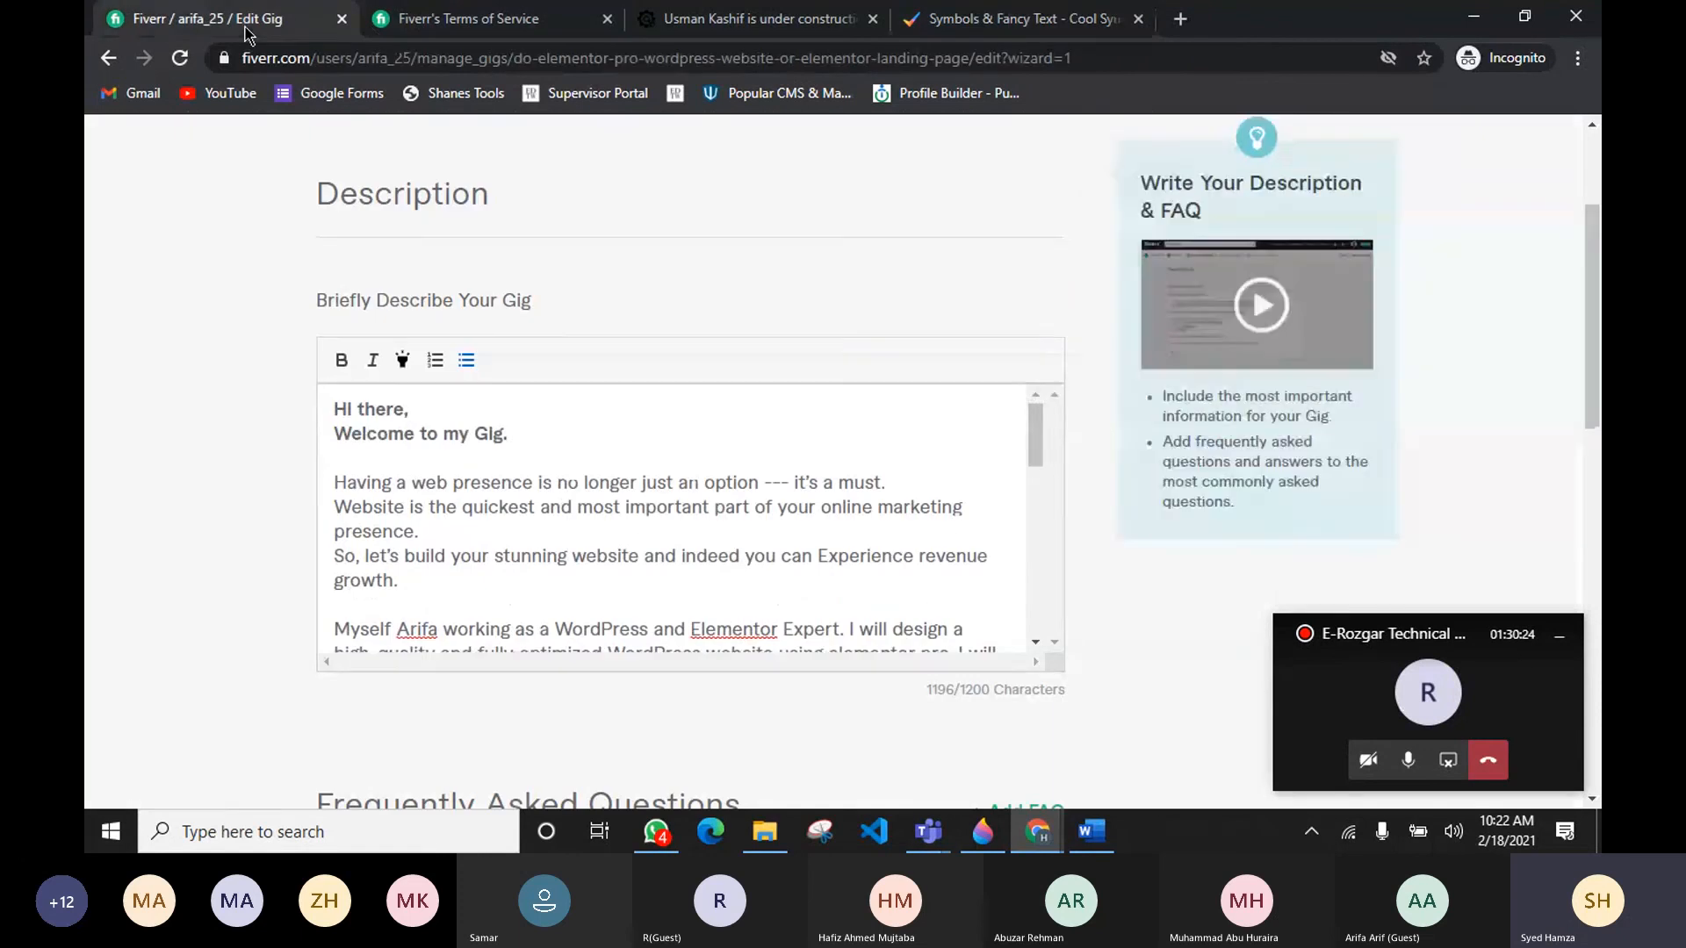
Step: Highlight the phrase "WordPress and Elementor Expert." in the introduction paragraph
scroll(567, 498, down, 2)
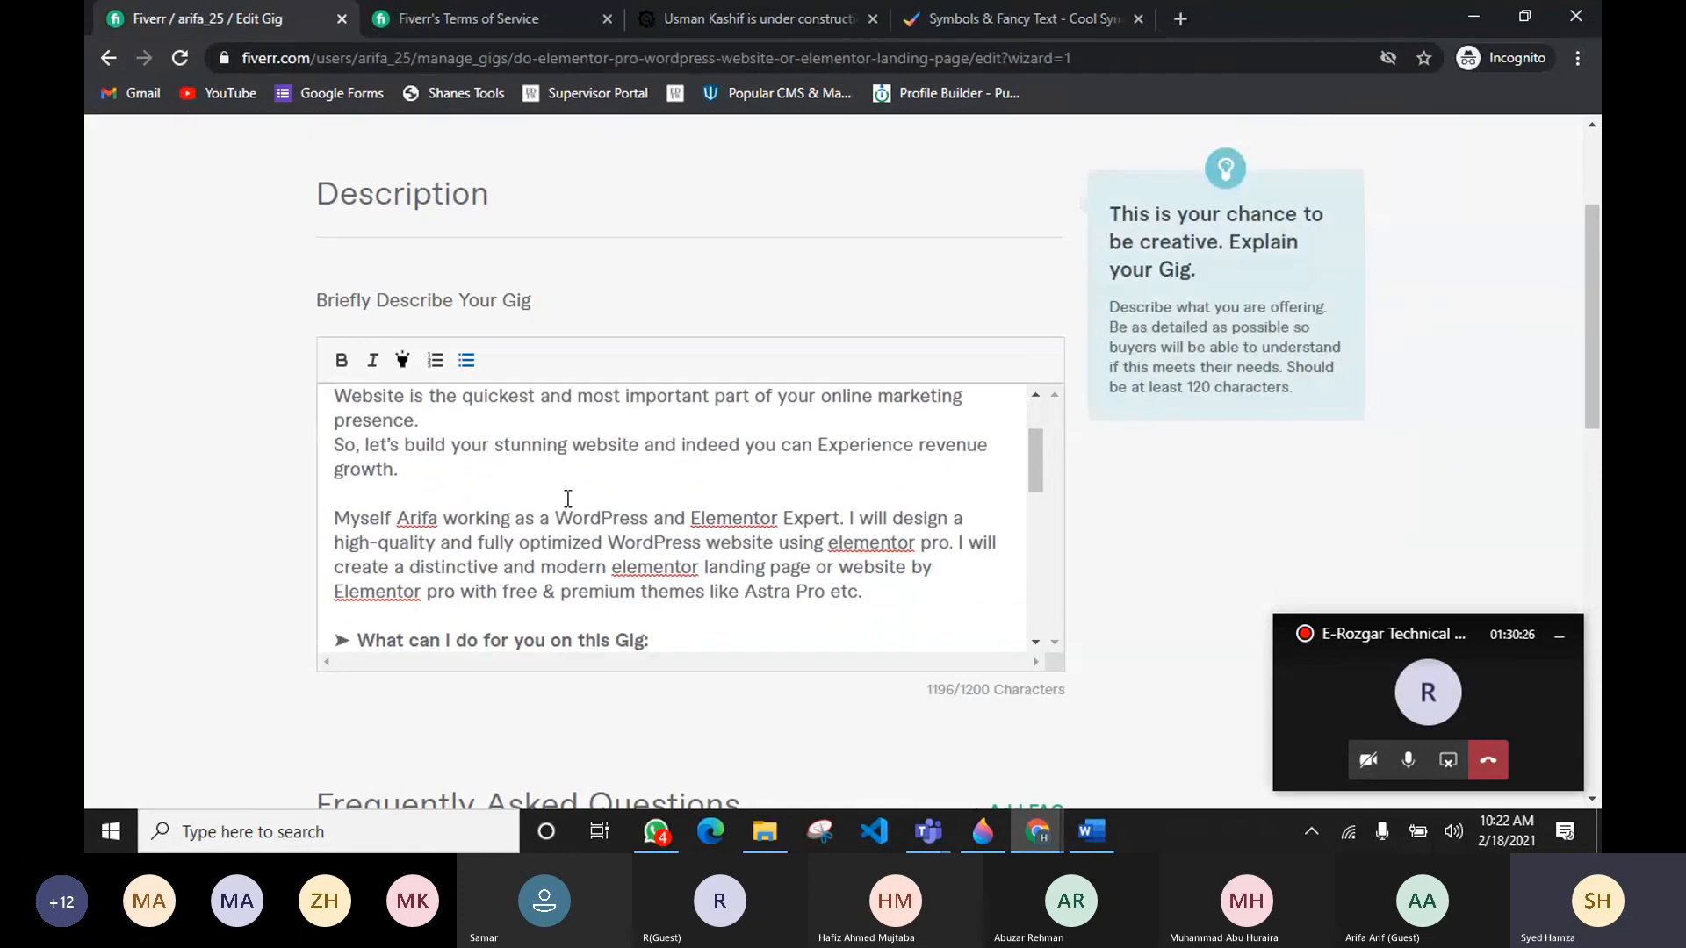
scroll(567, 497, up, 2)
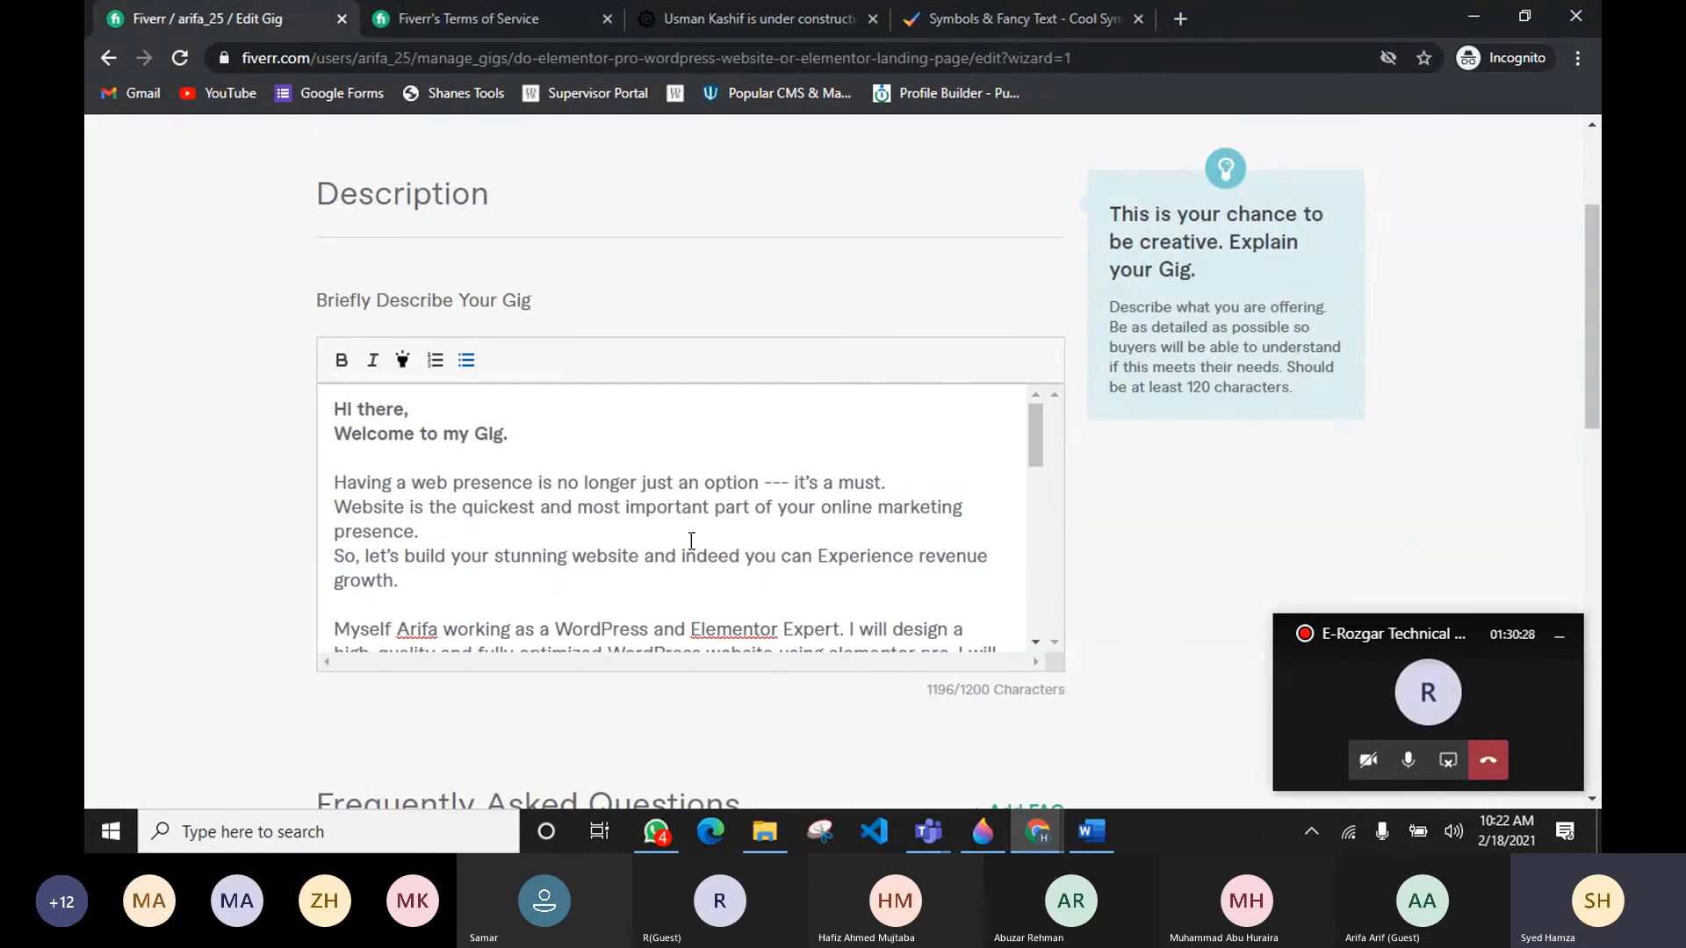
scroll(562, 520, down, 2)
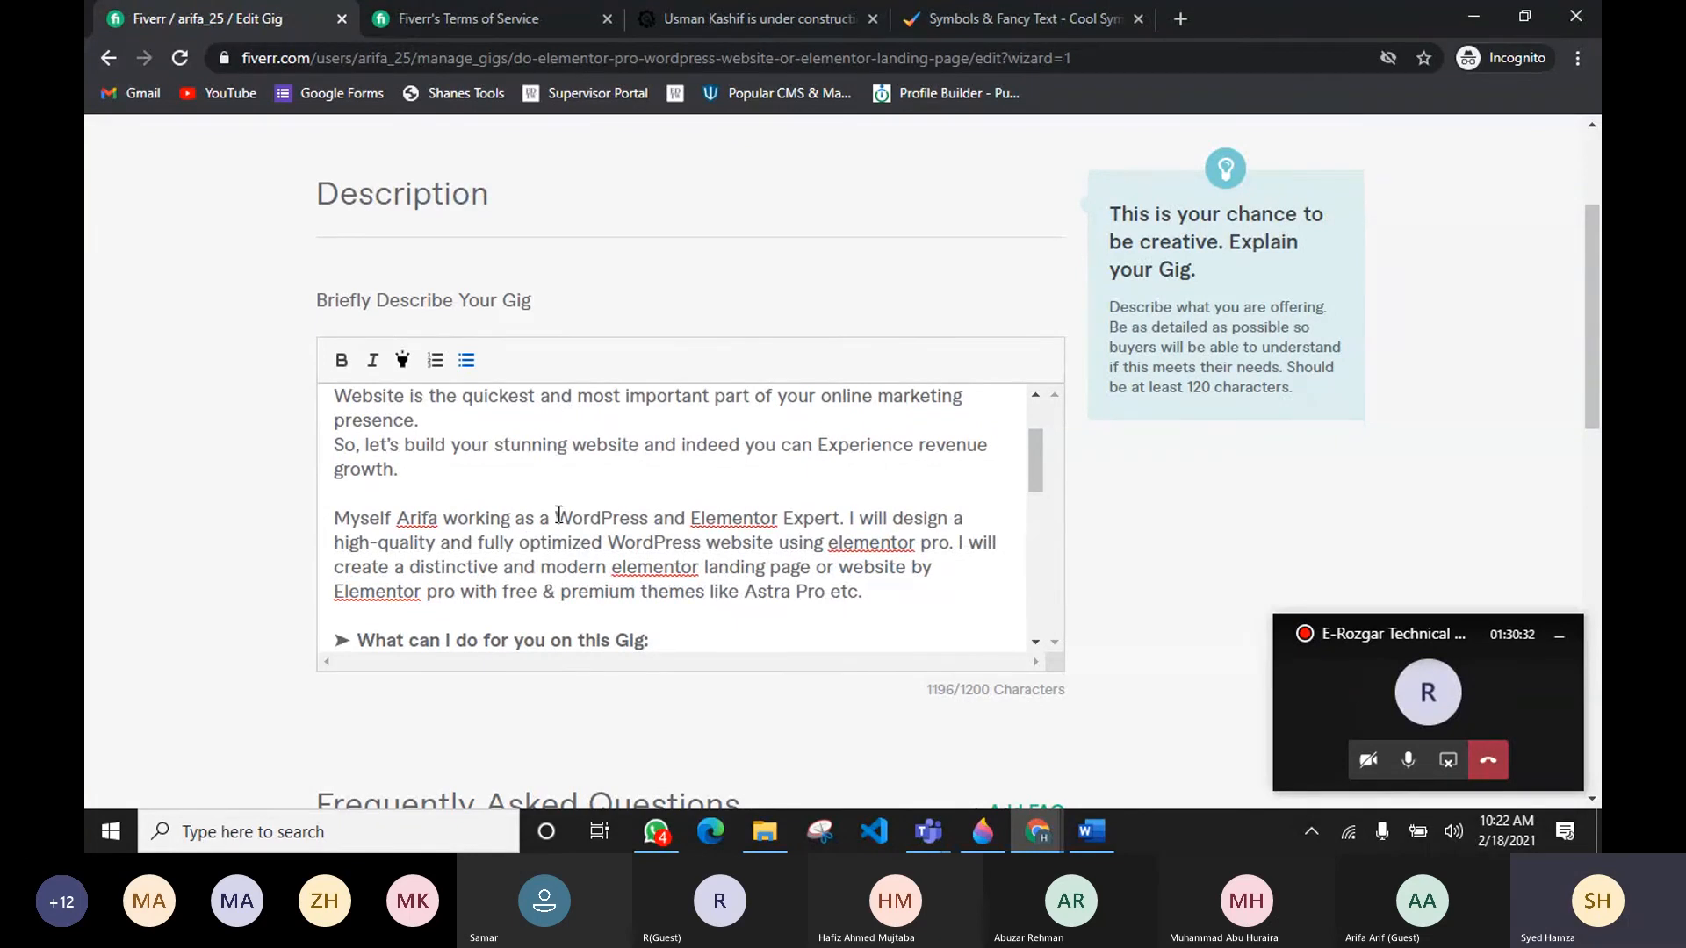
drag(560, 516, 842, 521)
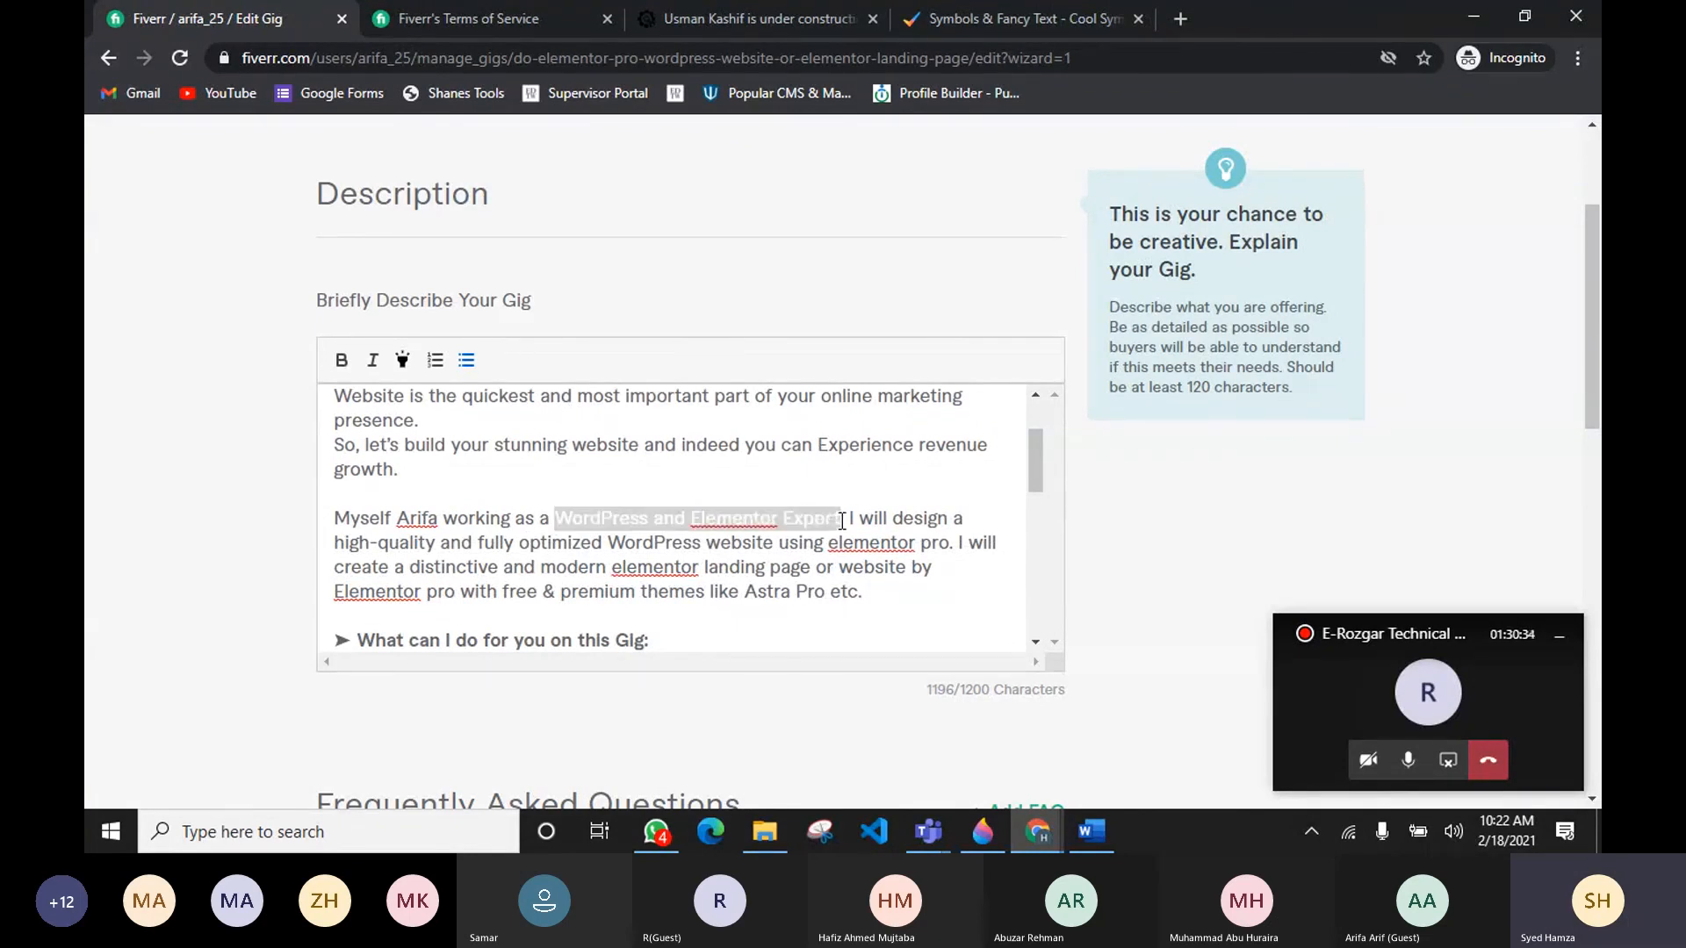
click(402, 360)
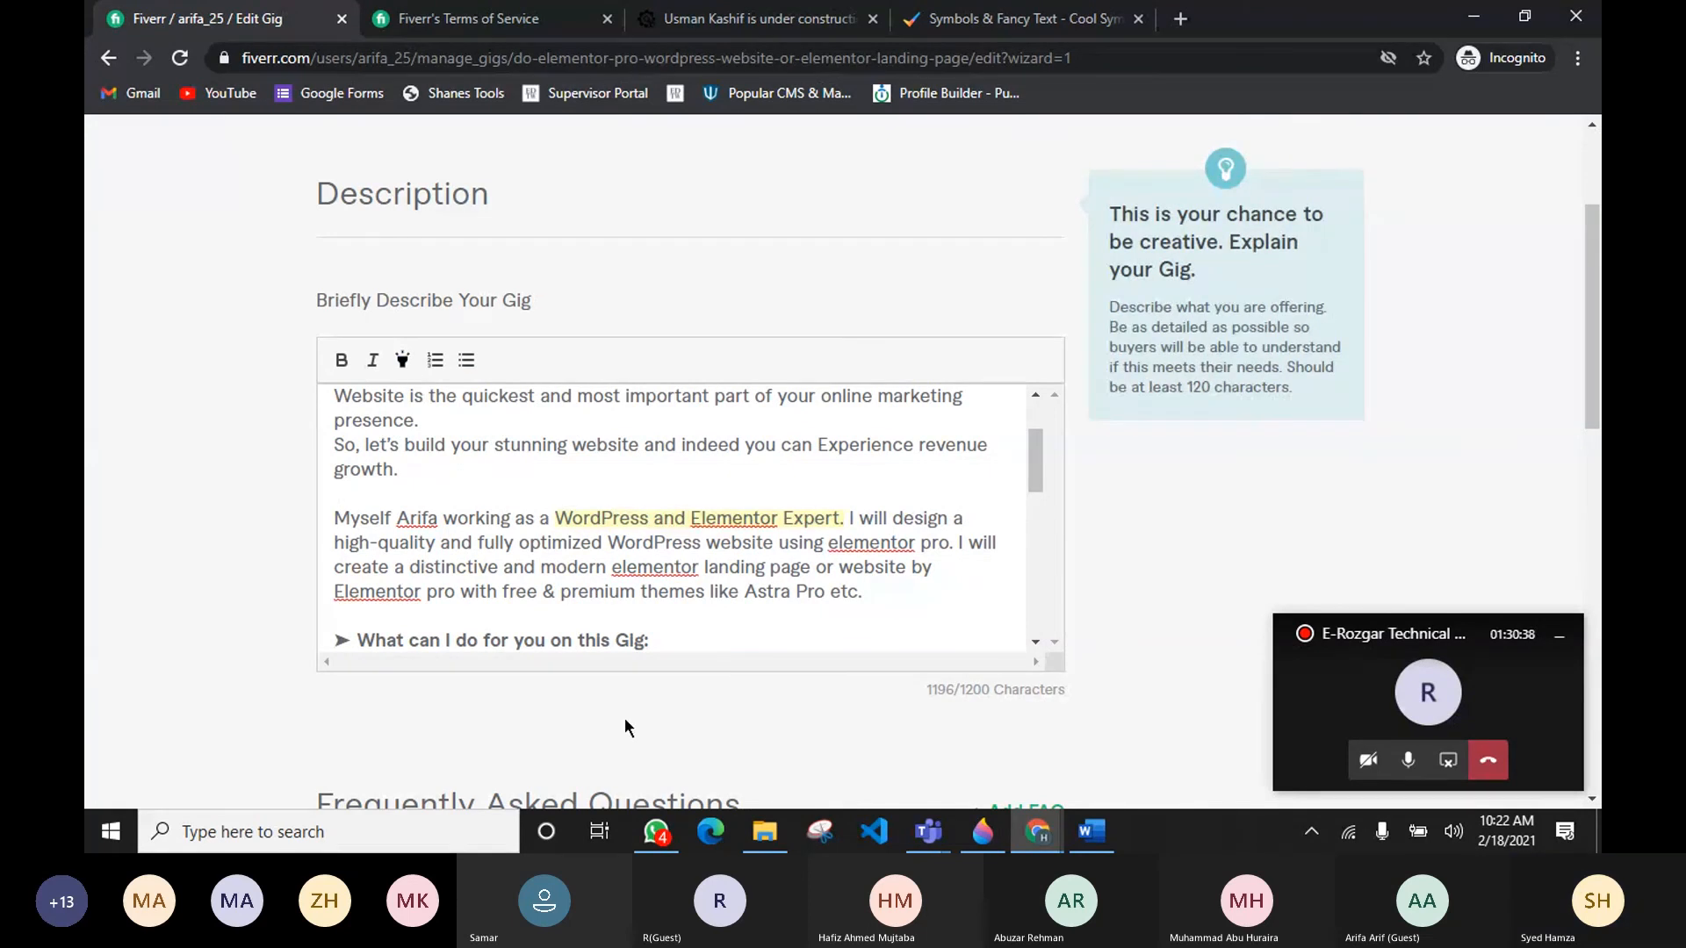
Step: Bold the phrases "elementor landing page" and "WordPress website using elementor pro" in the introduction paragraph
scroll(641, 566, up, 2)
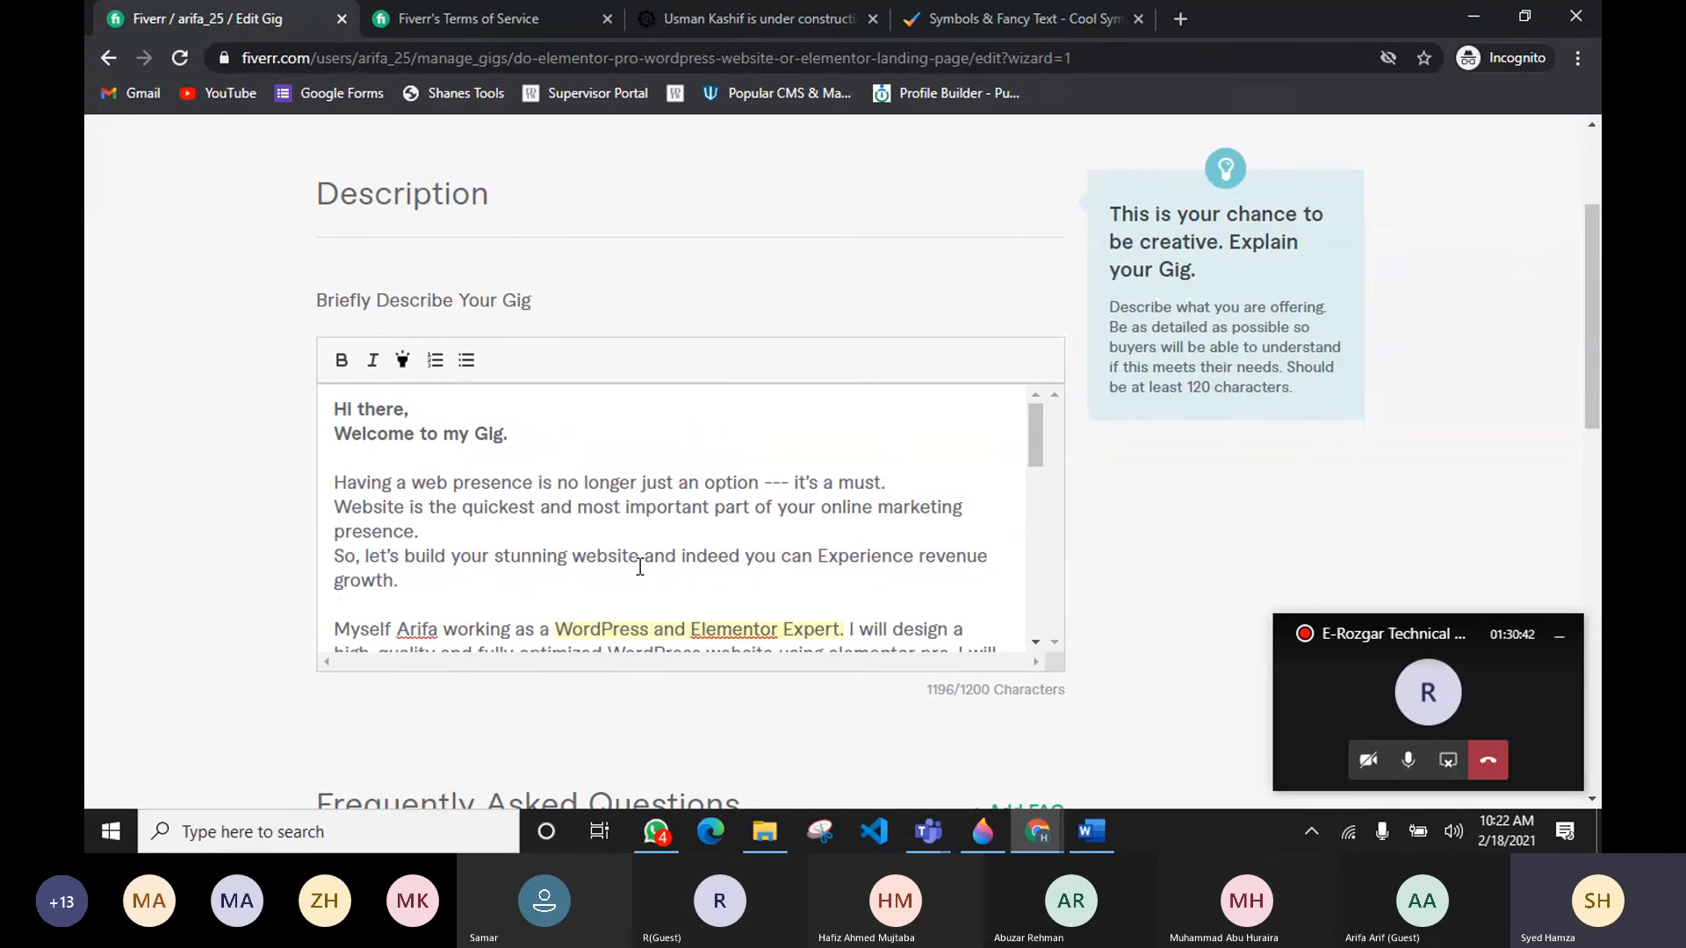
scroll(466, 489, down, 1)
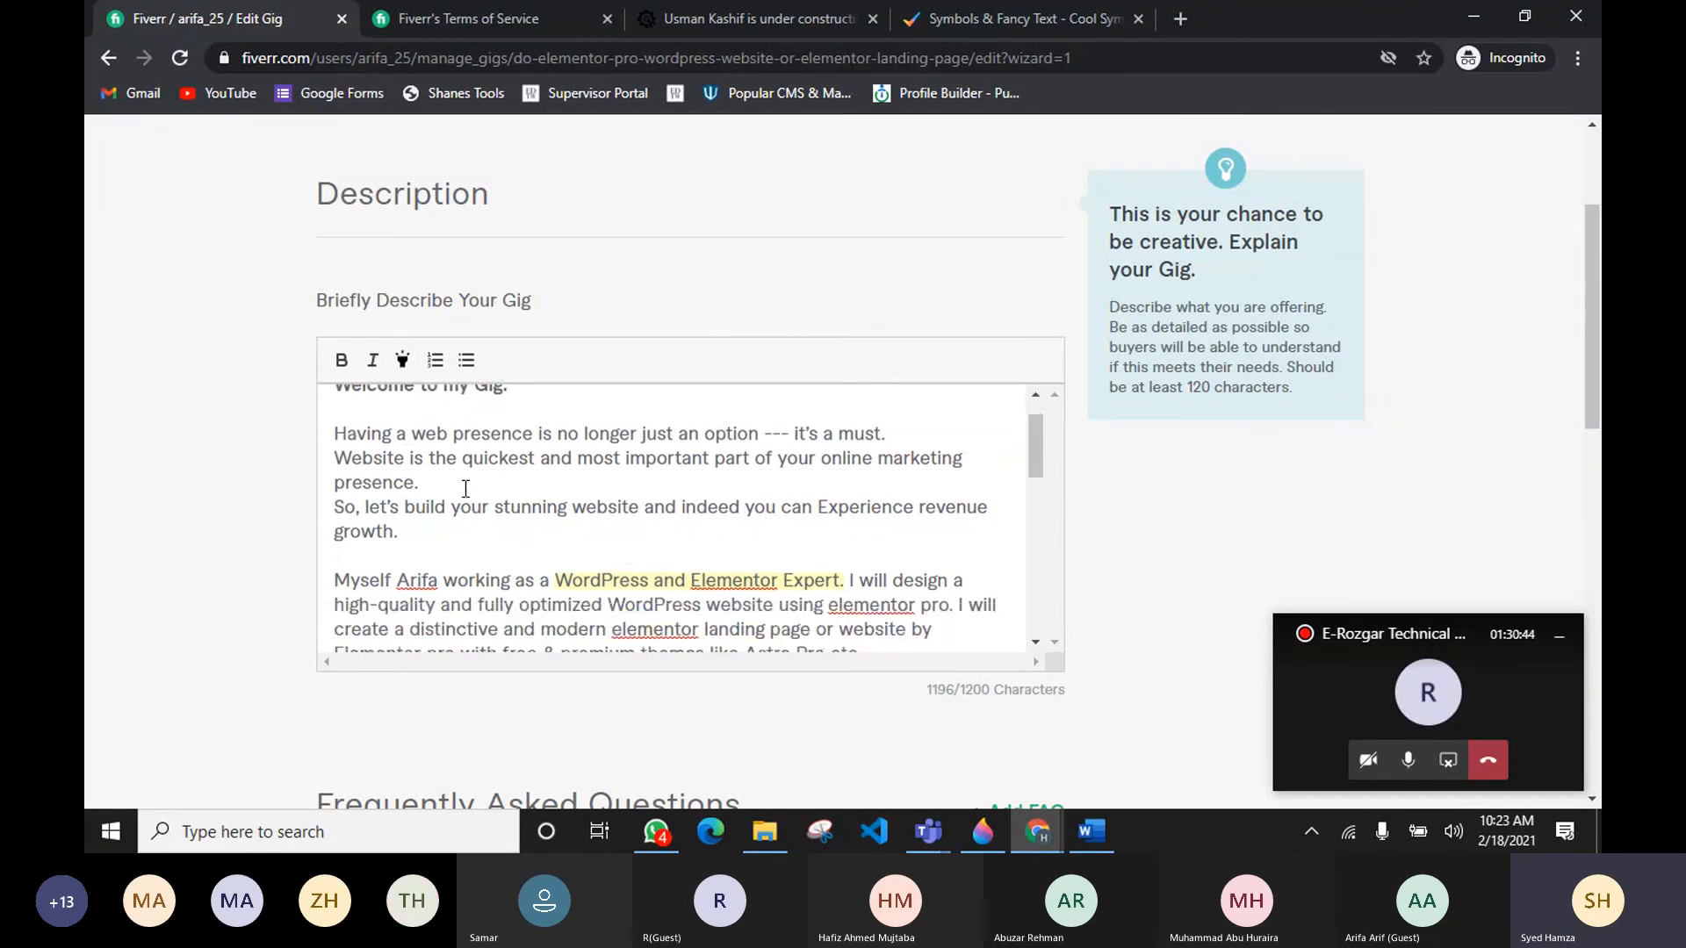
scroll(466, 489, down, 3)
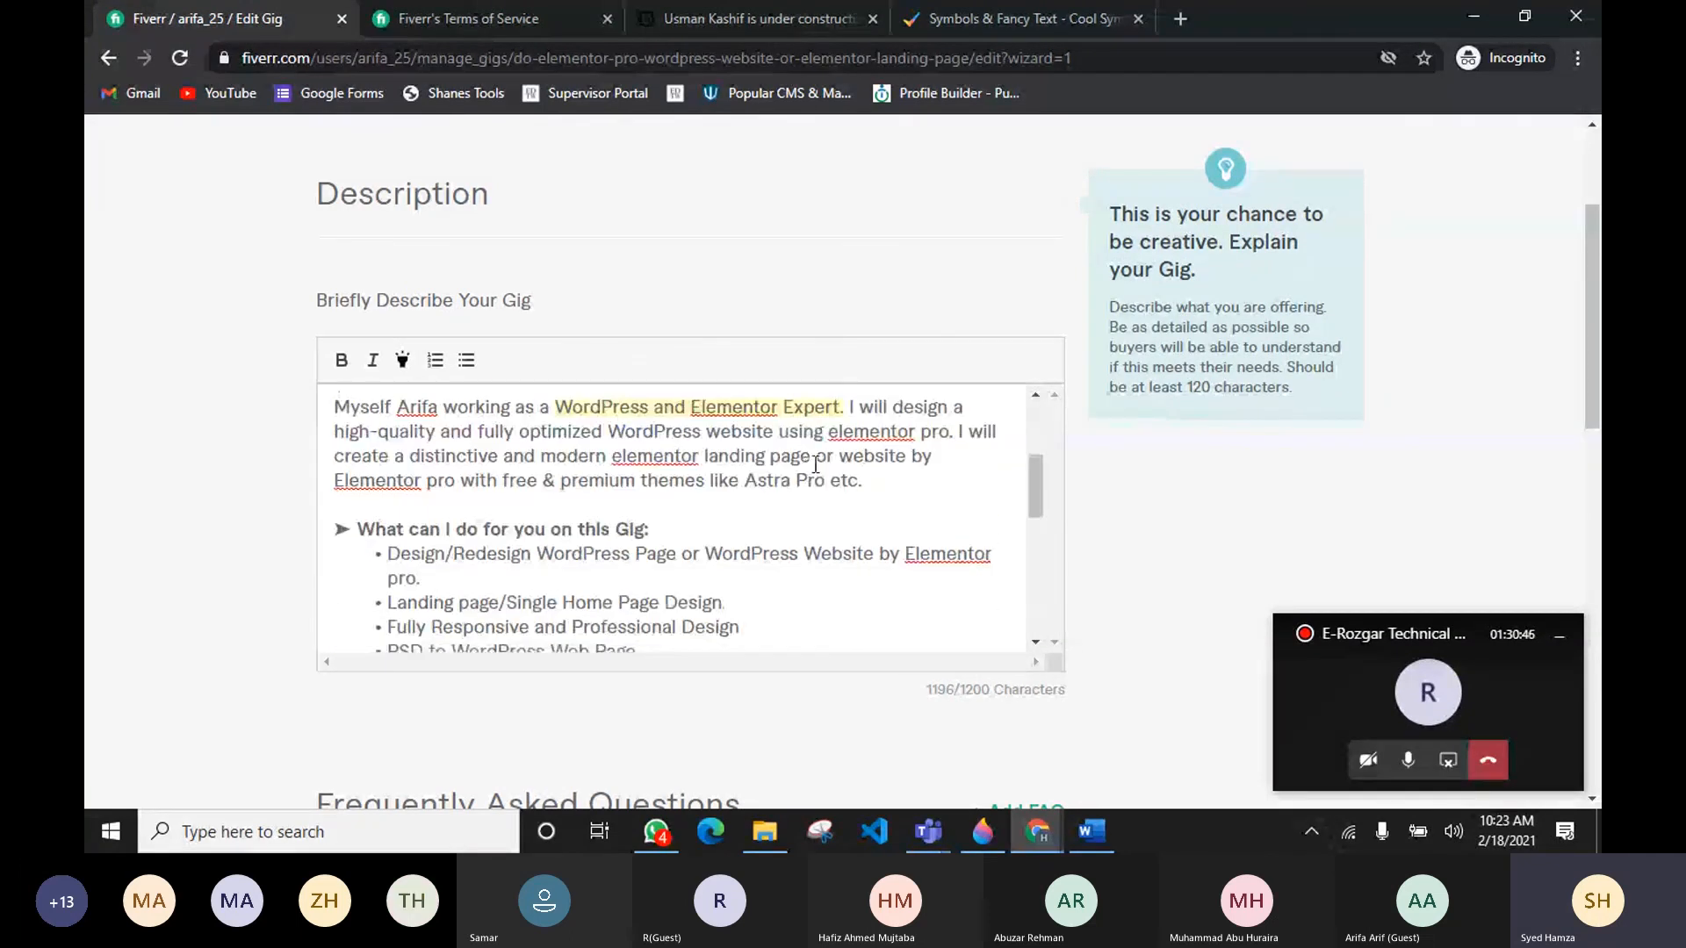
drag(612, 456, 809, 456)
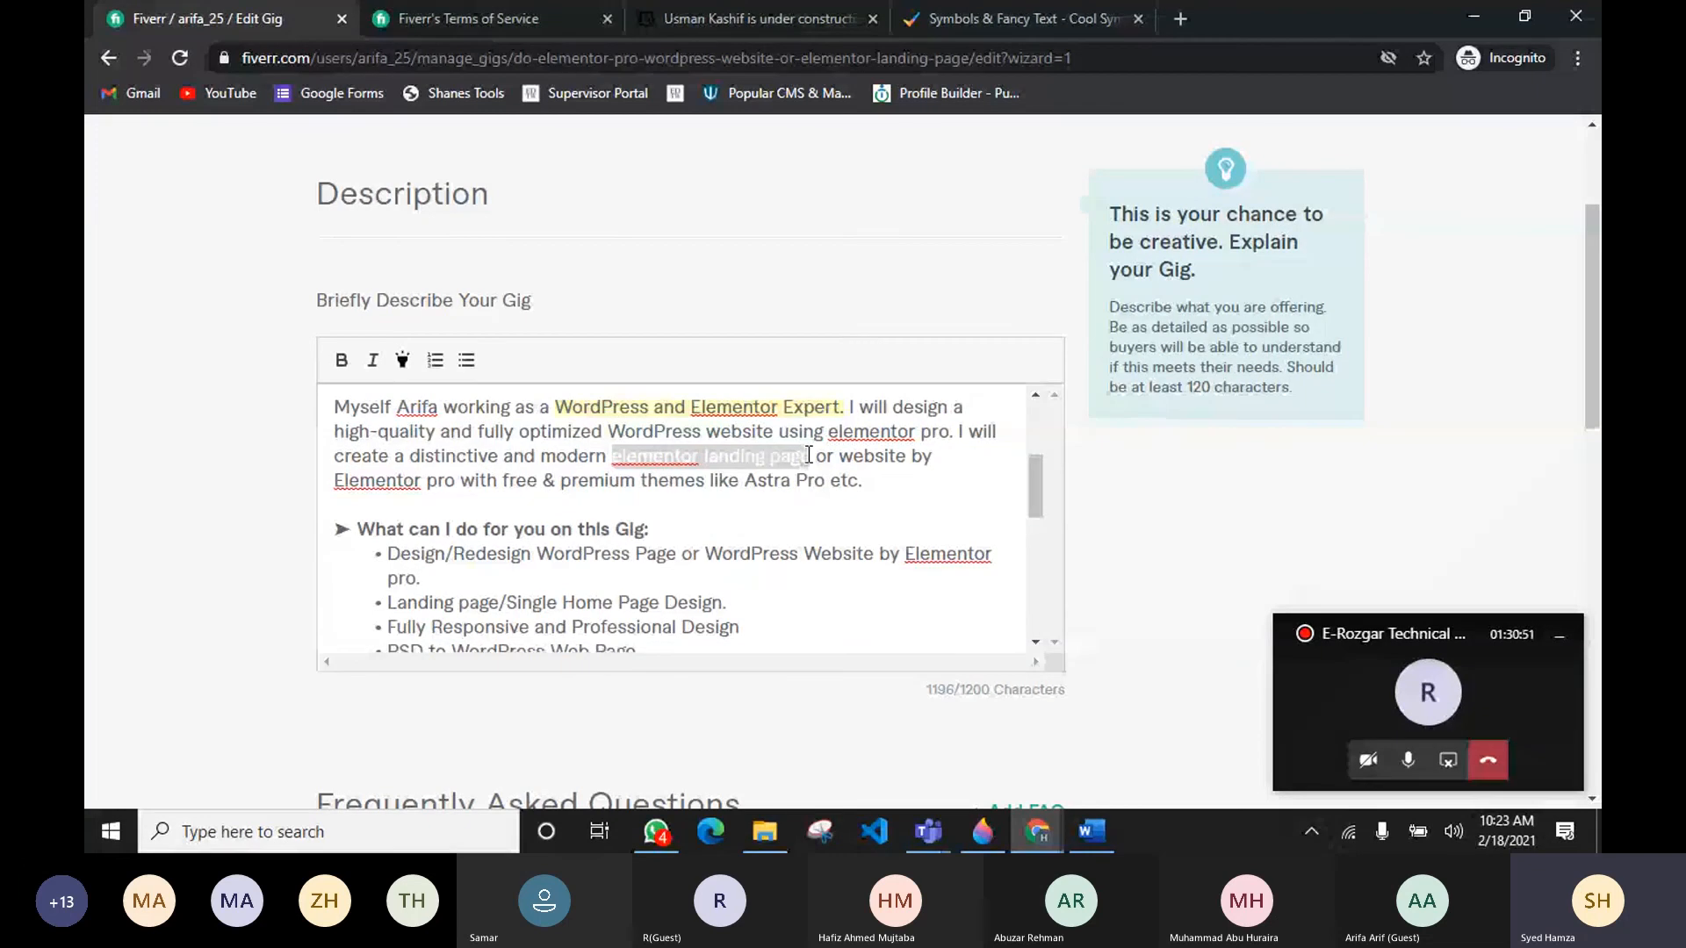
click(341, 360)
click(686, 520)
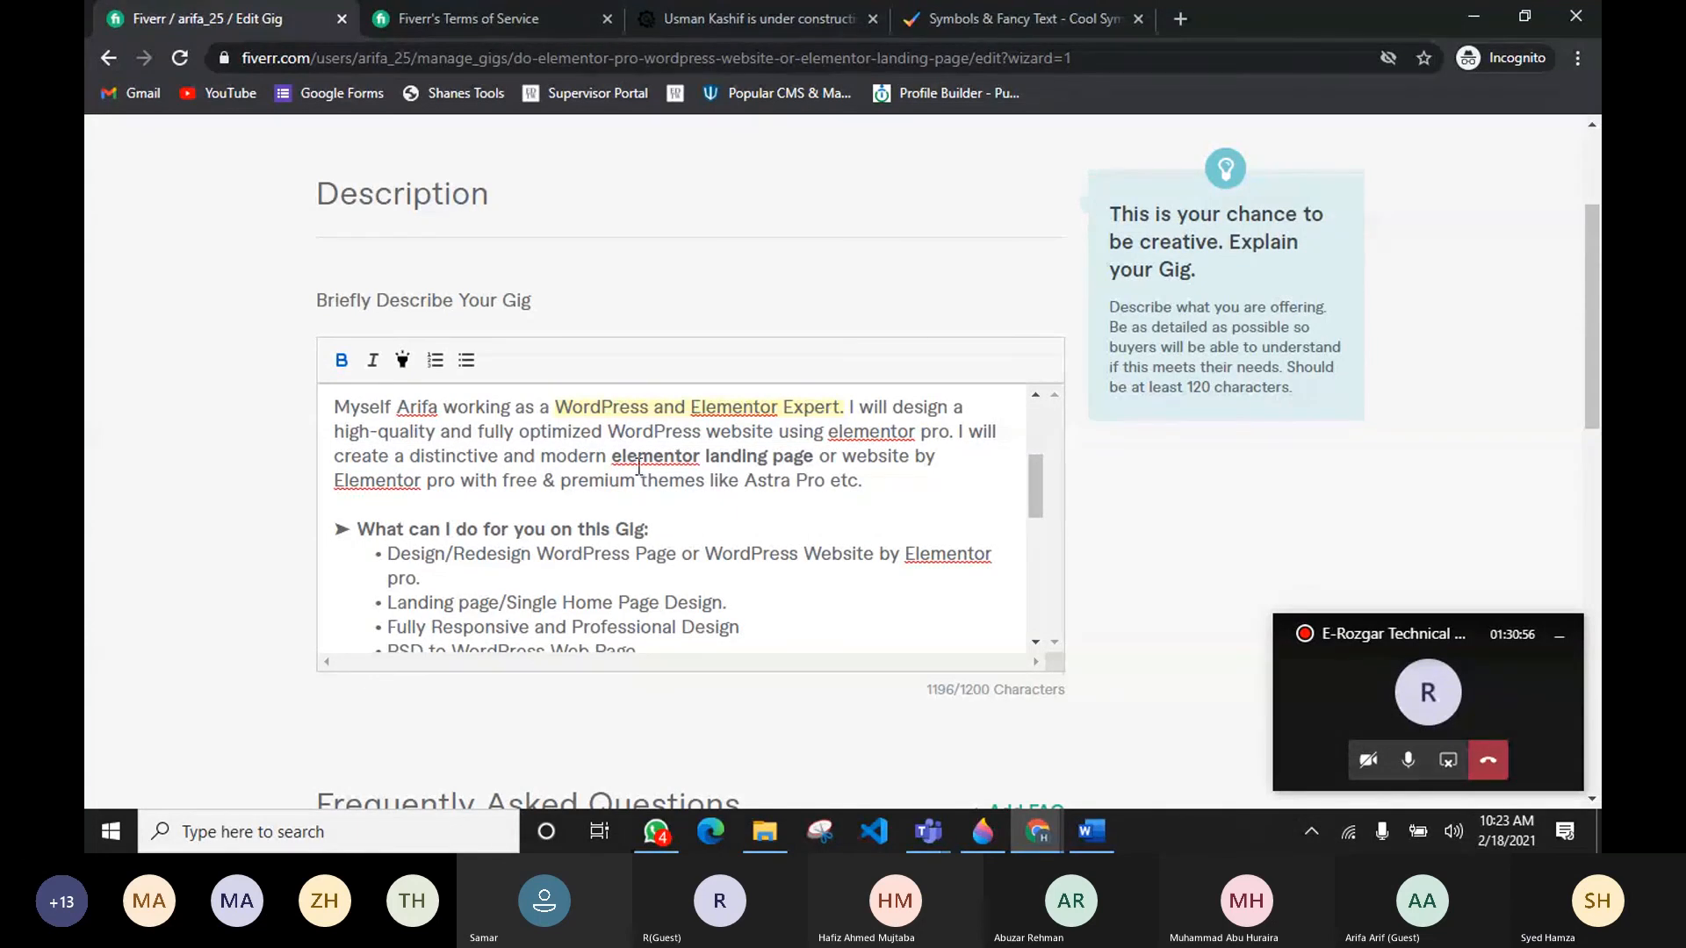
drag(608, 431, 953, 433)
click(340, 360)
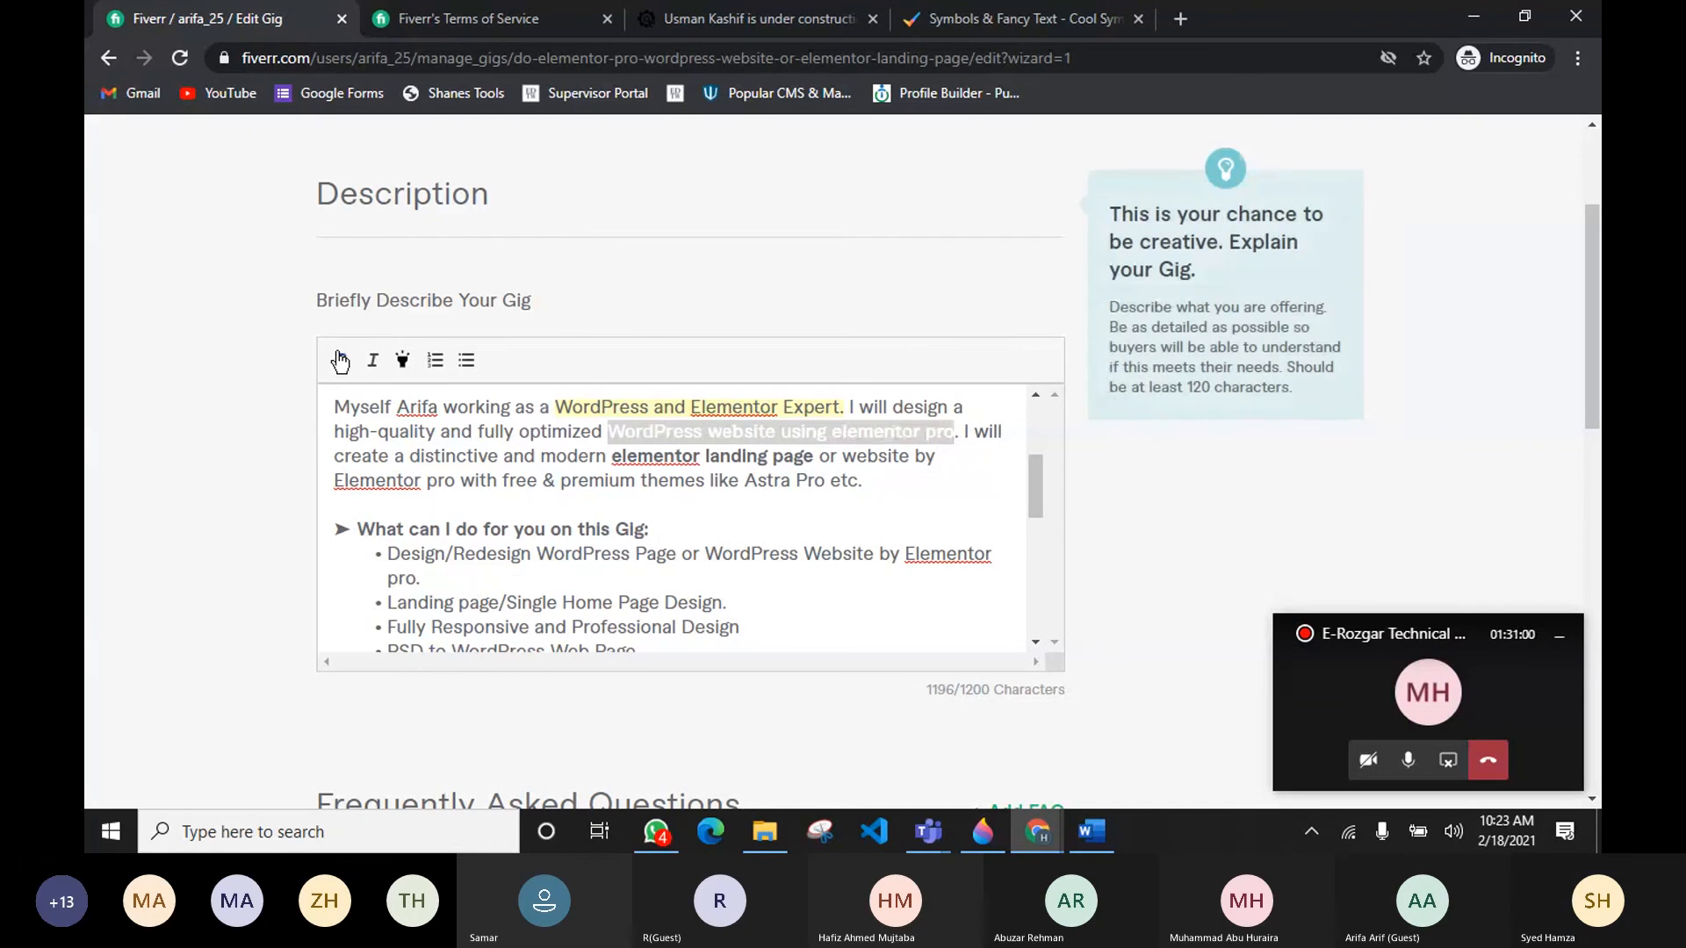
Step: Capitalize "elementor" as "Elementor" in the bolded phrases
click(652, 458)
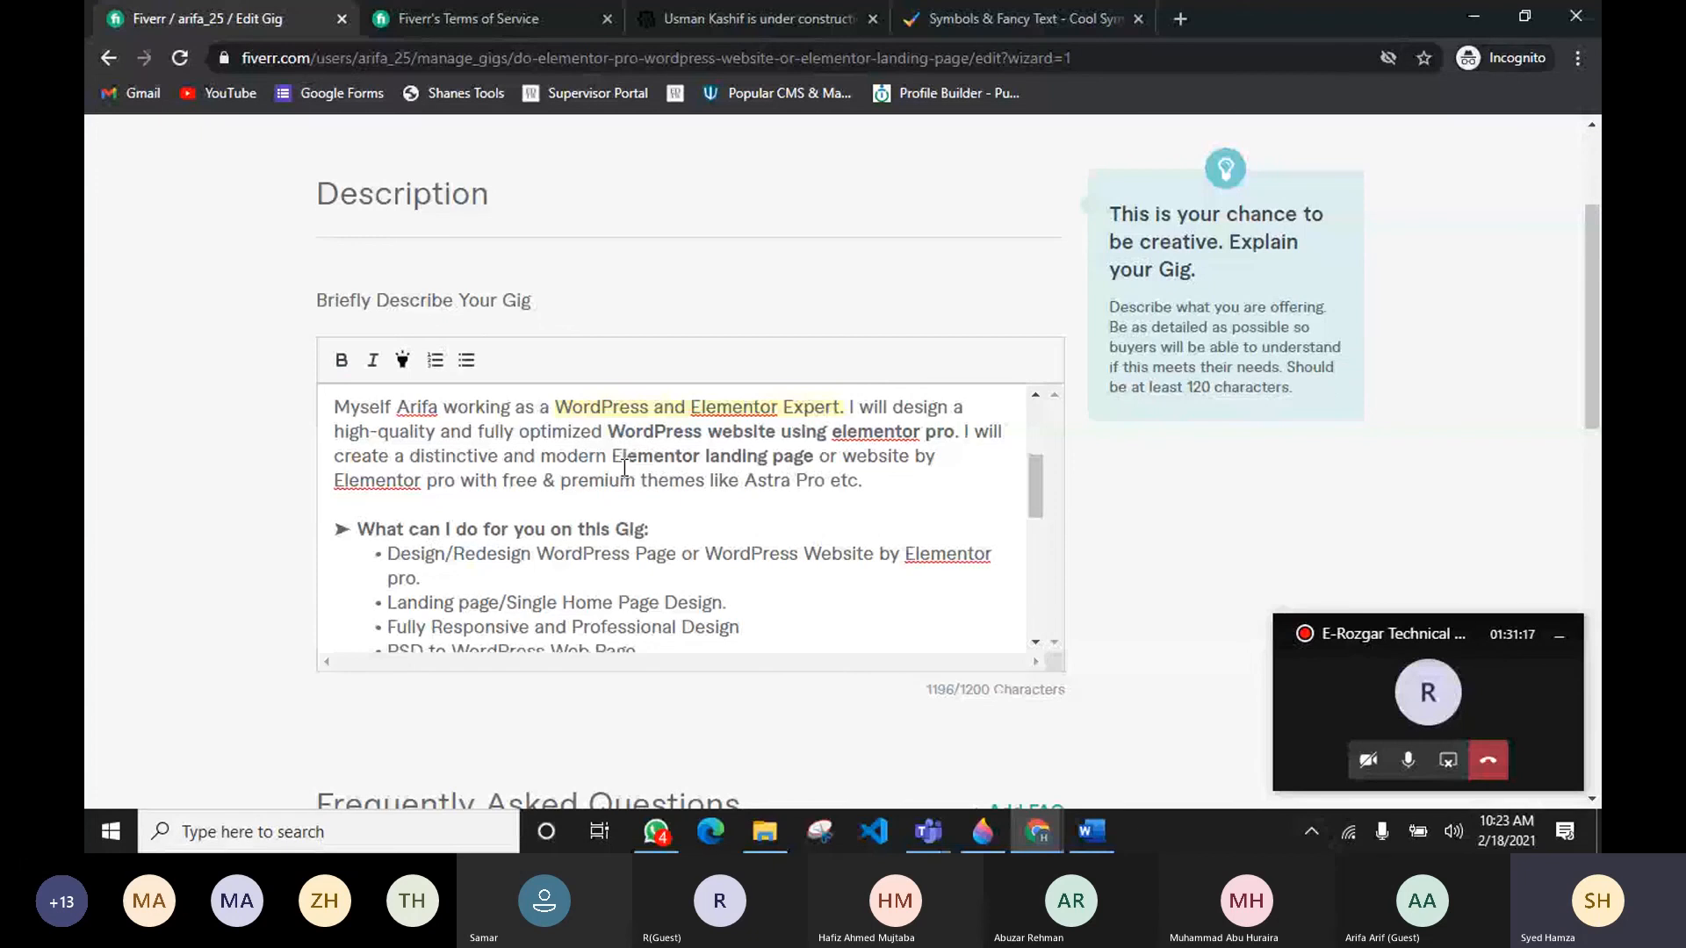
click(623, 458)
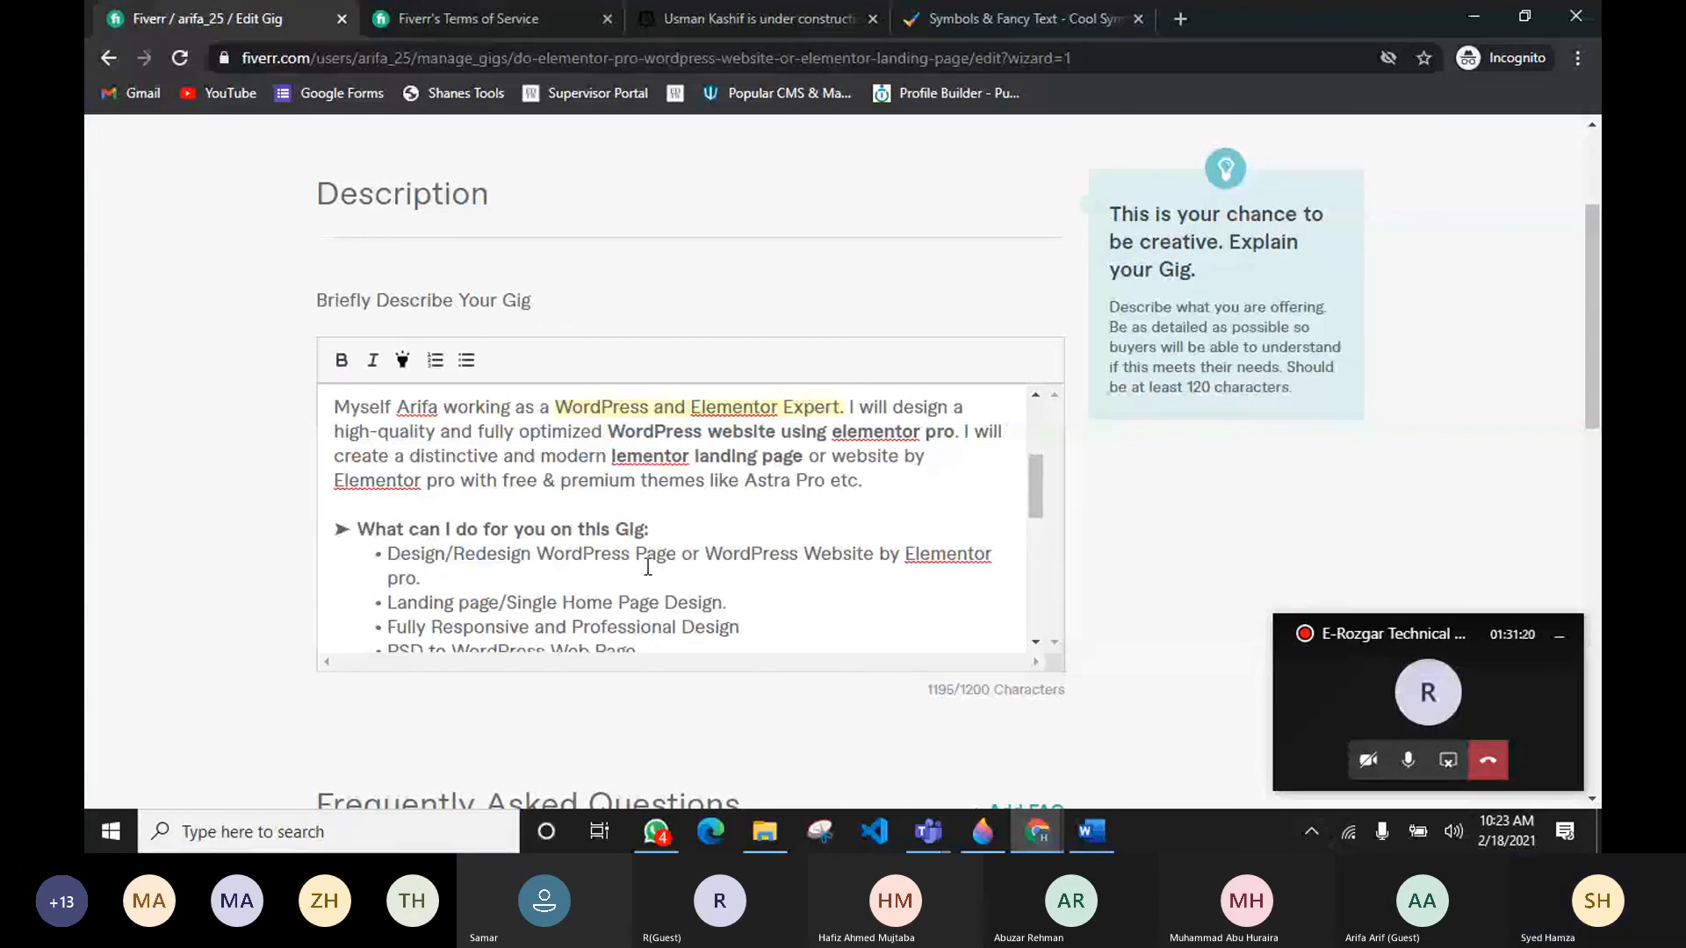
drag(613, 458, 621, 456)
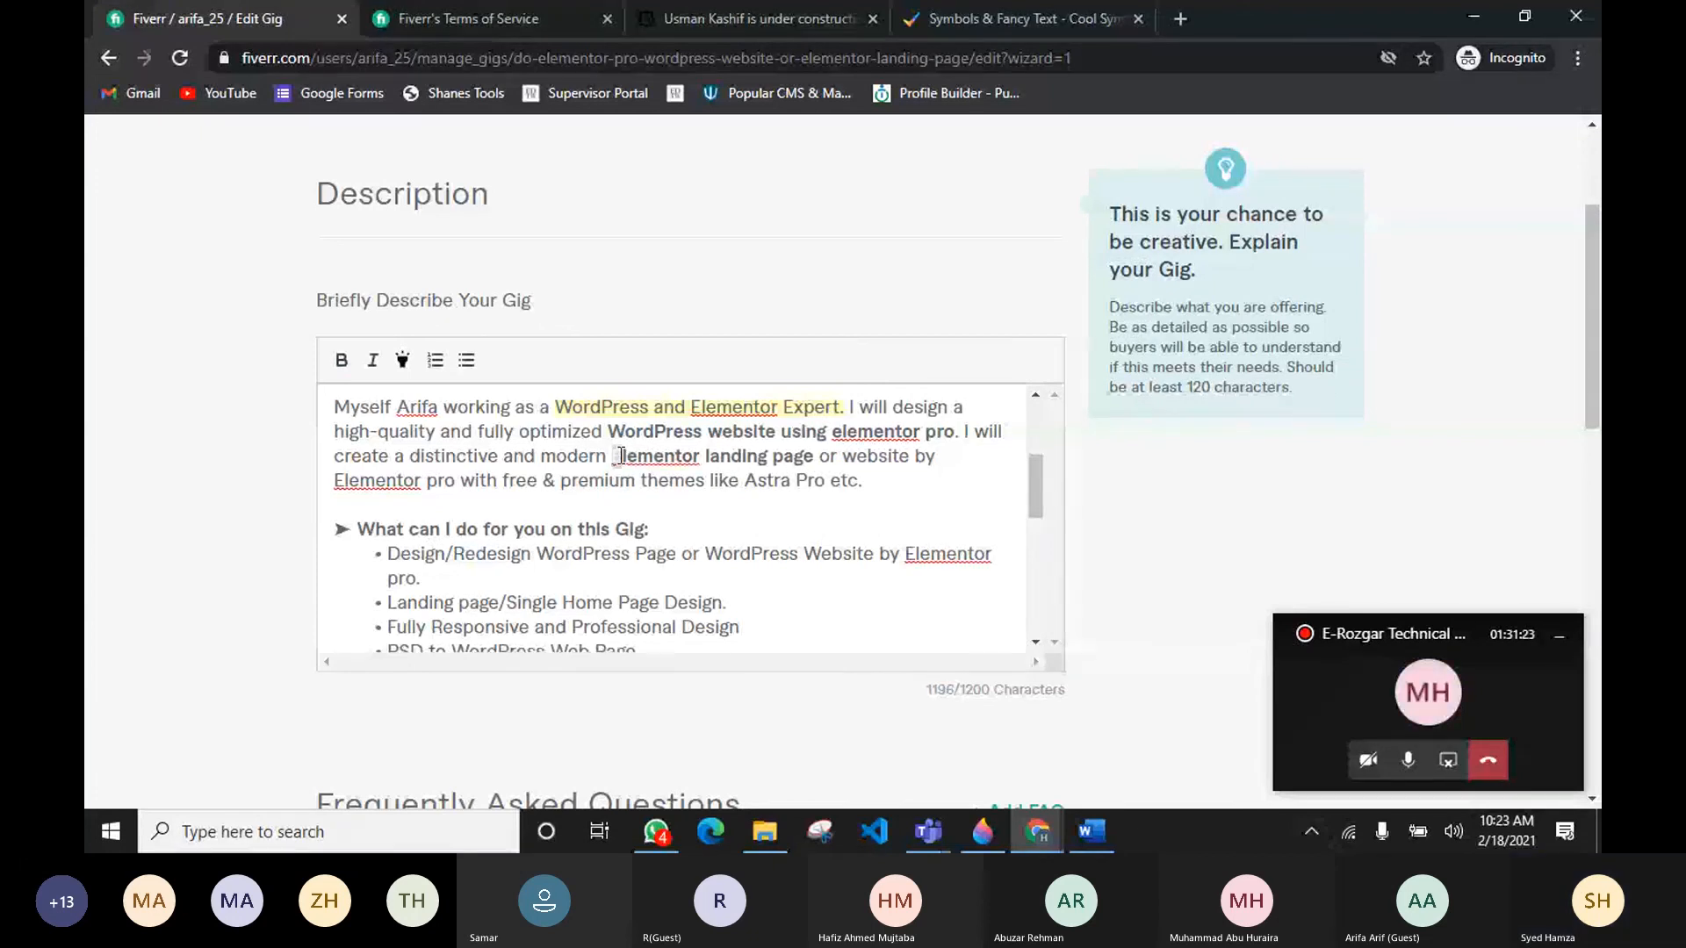
key(ctrl+b)
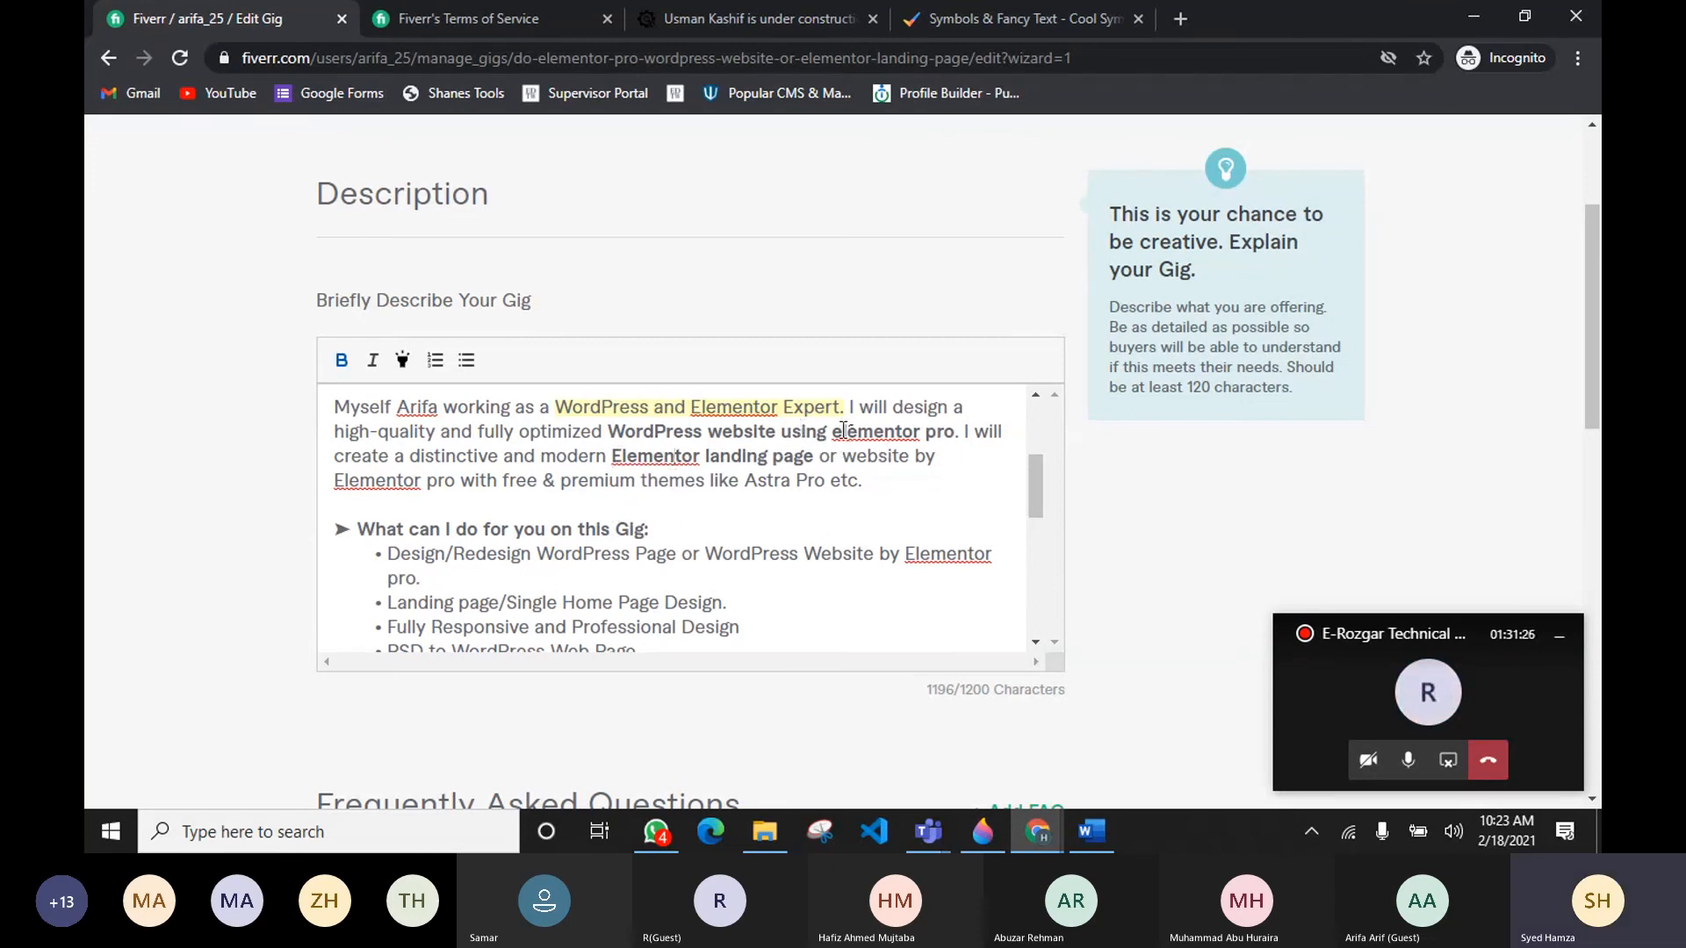
key(BackSpace)
text(E)
Step: Highlight the "In Which niches, I can Design?" heading
scroll(718, 478, up, 2)
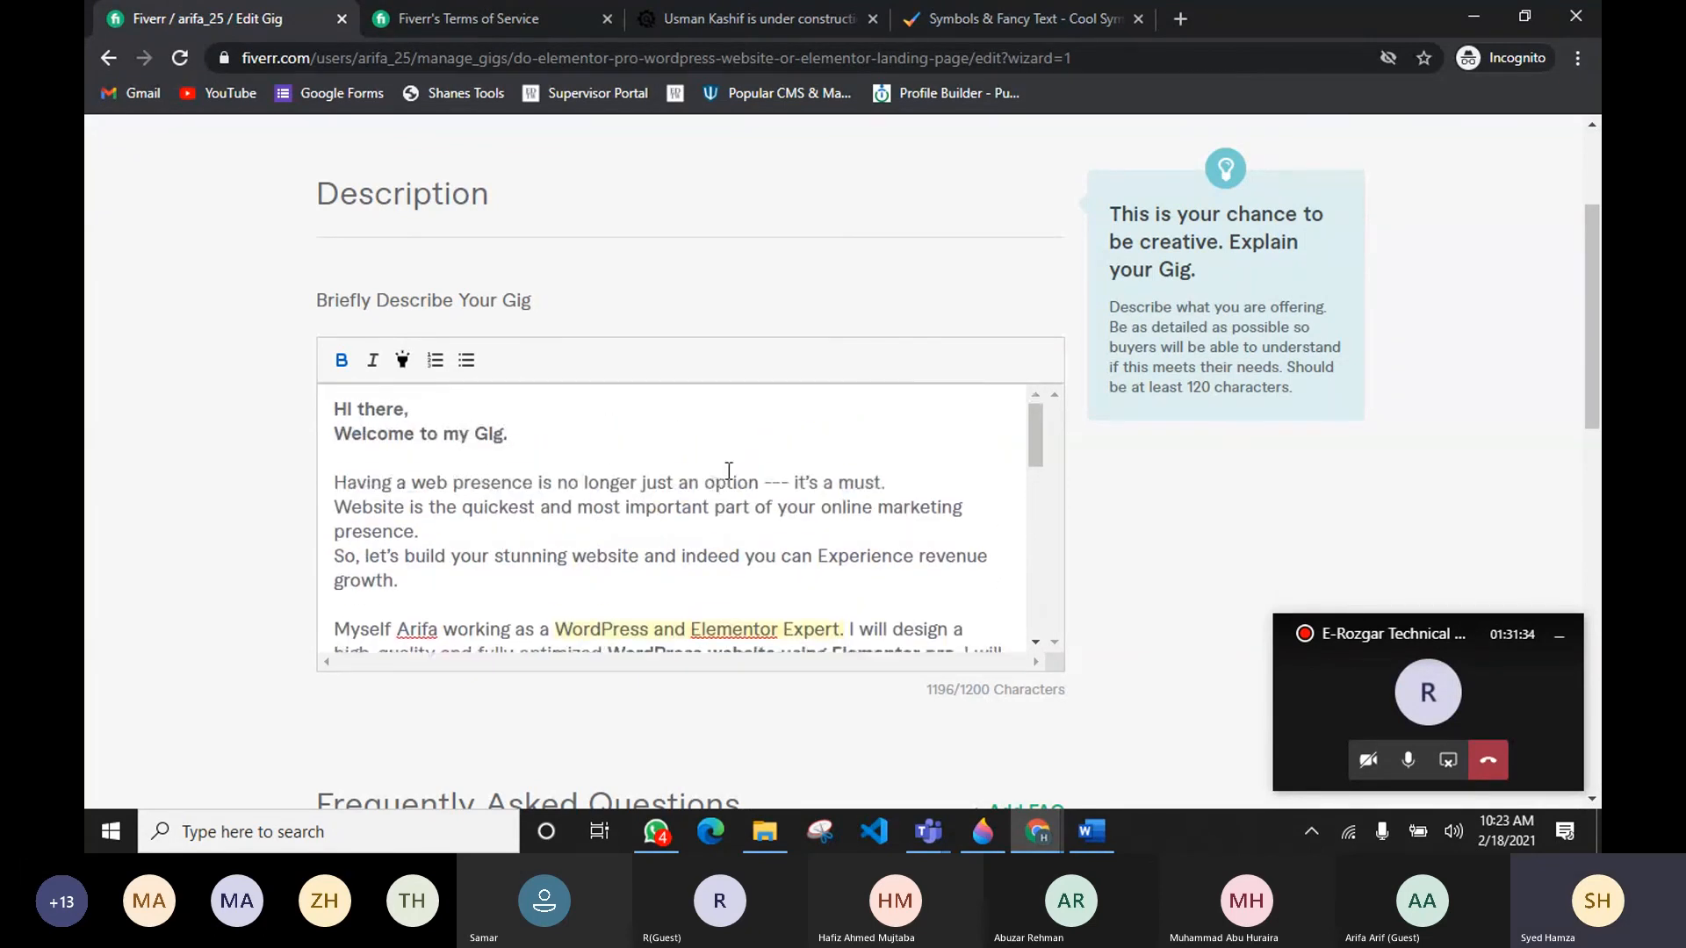
scroll(717, 478, down, 5)
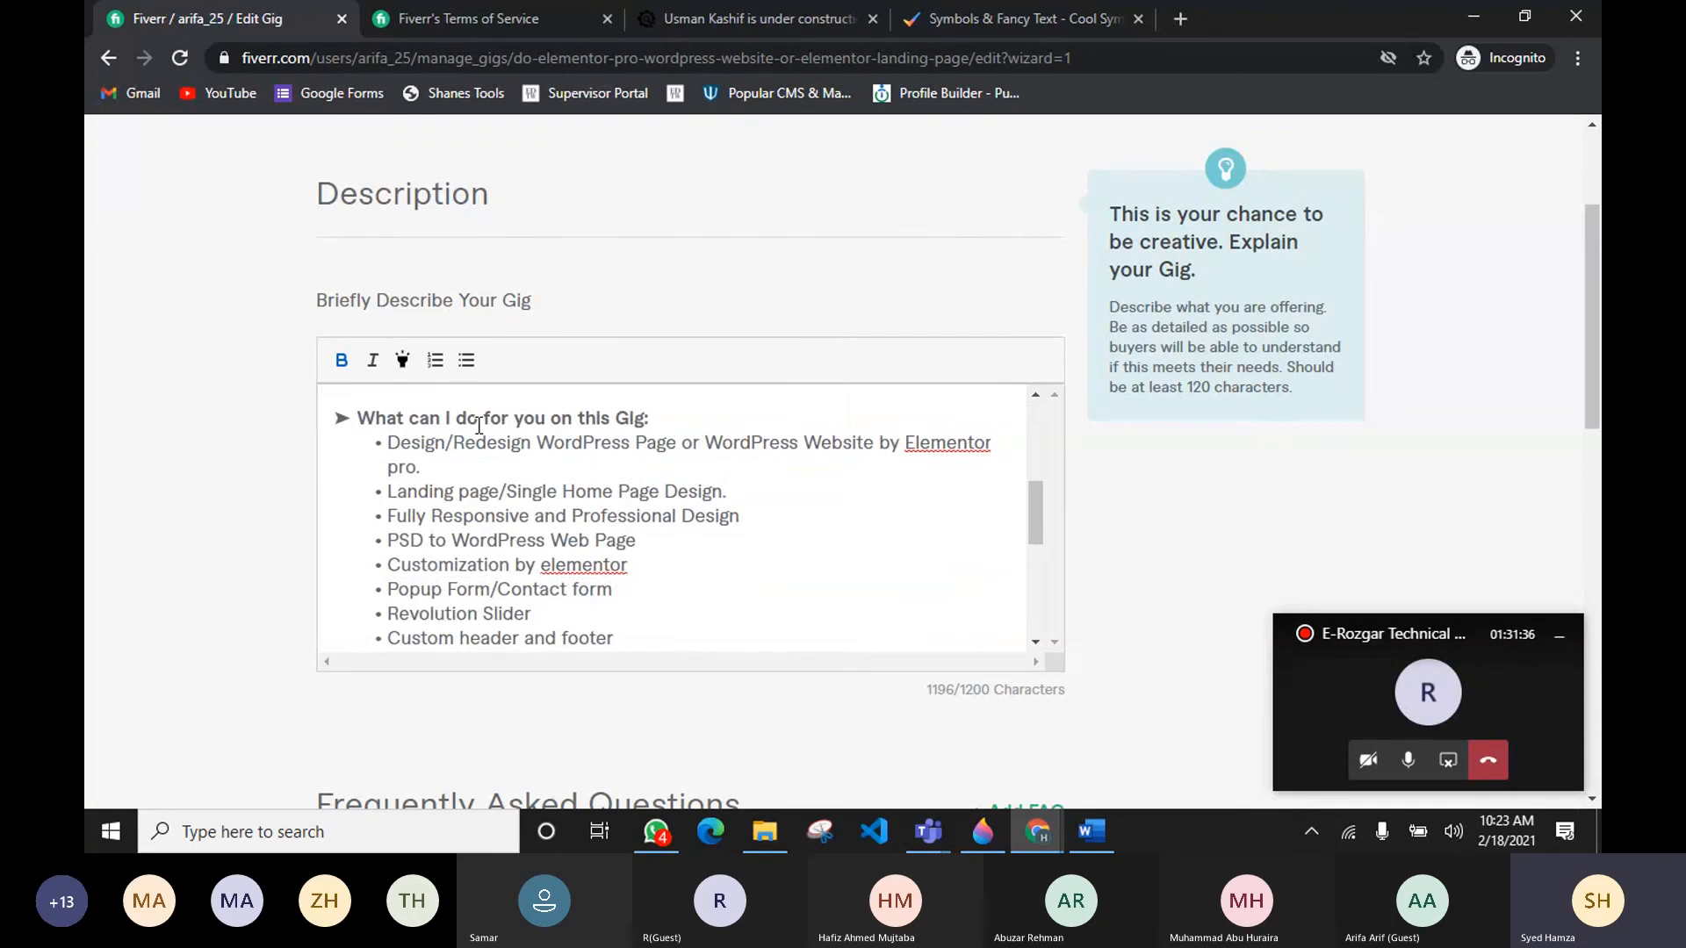
drag(654, 420, 288, 487)
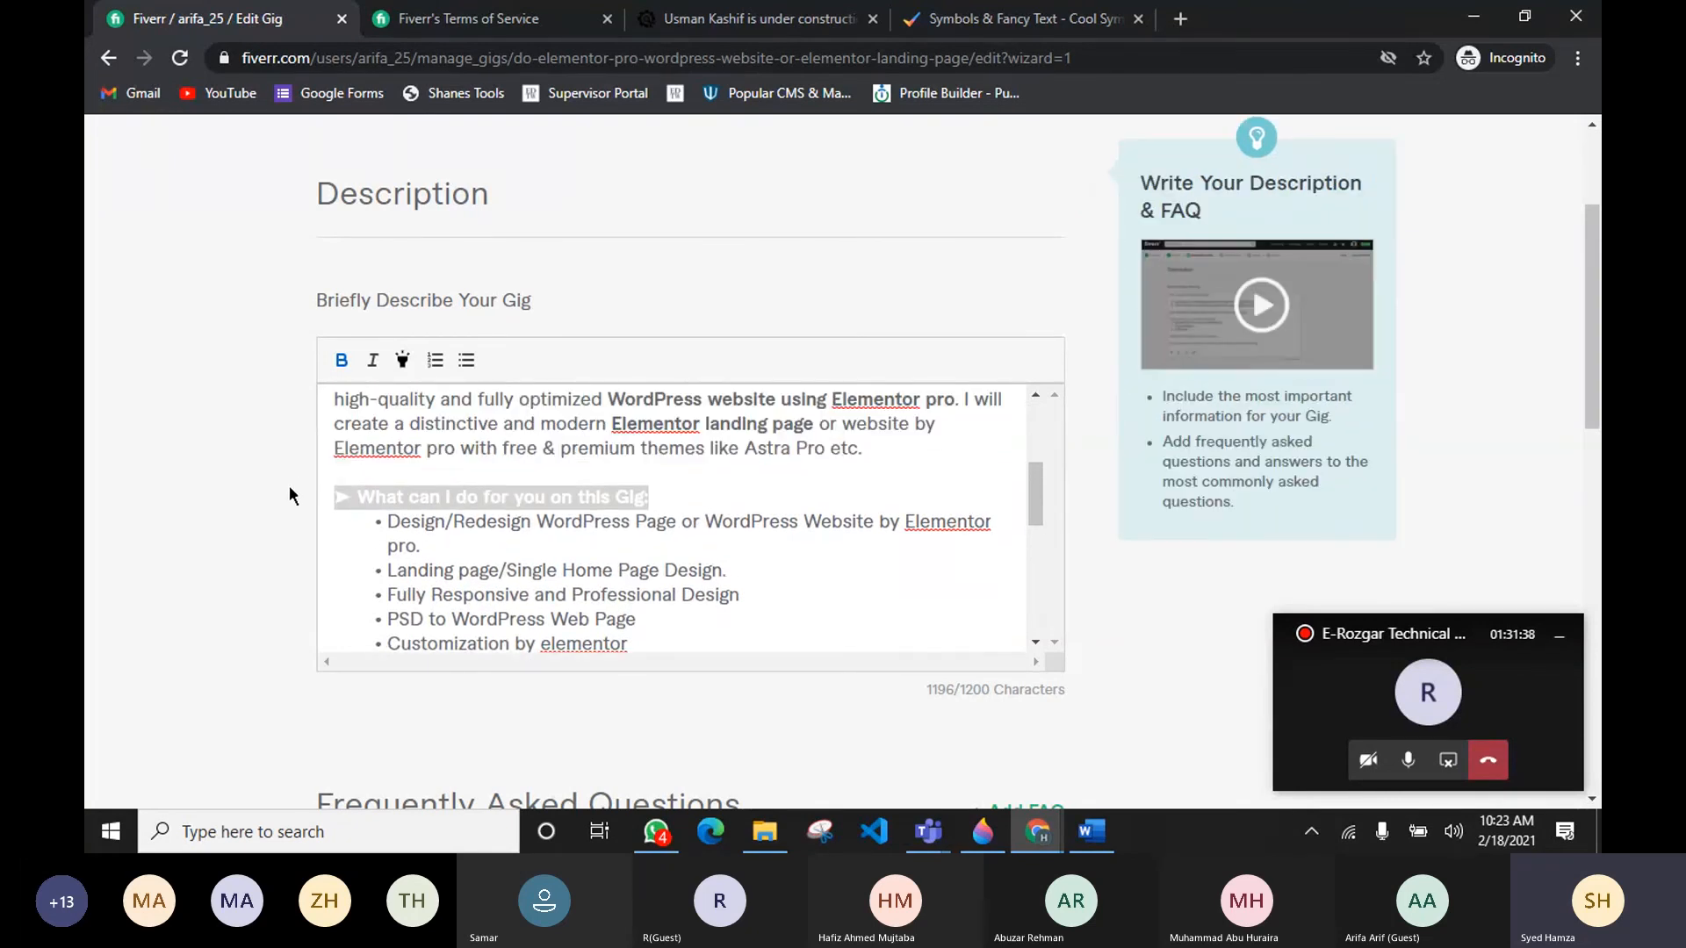
scroll(539, 559, down, 3)
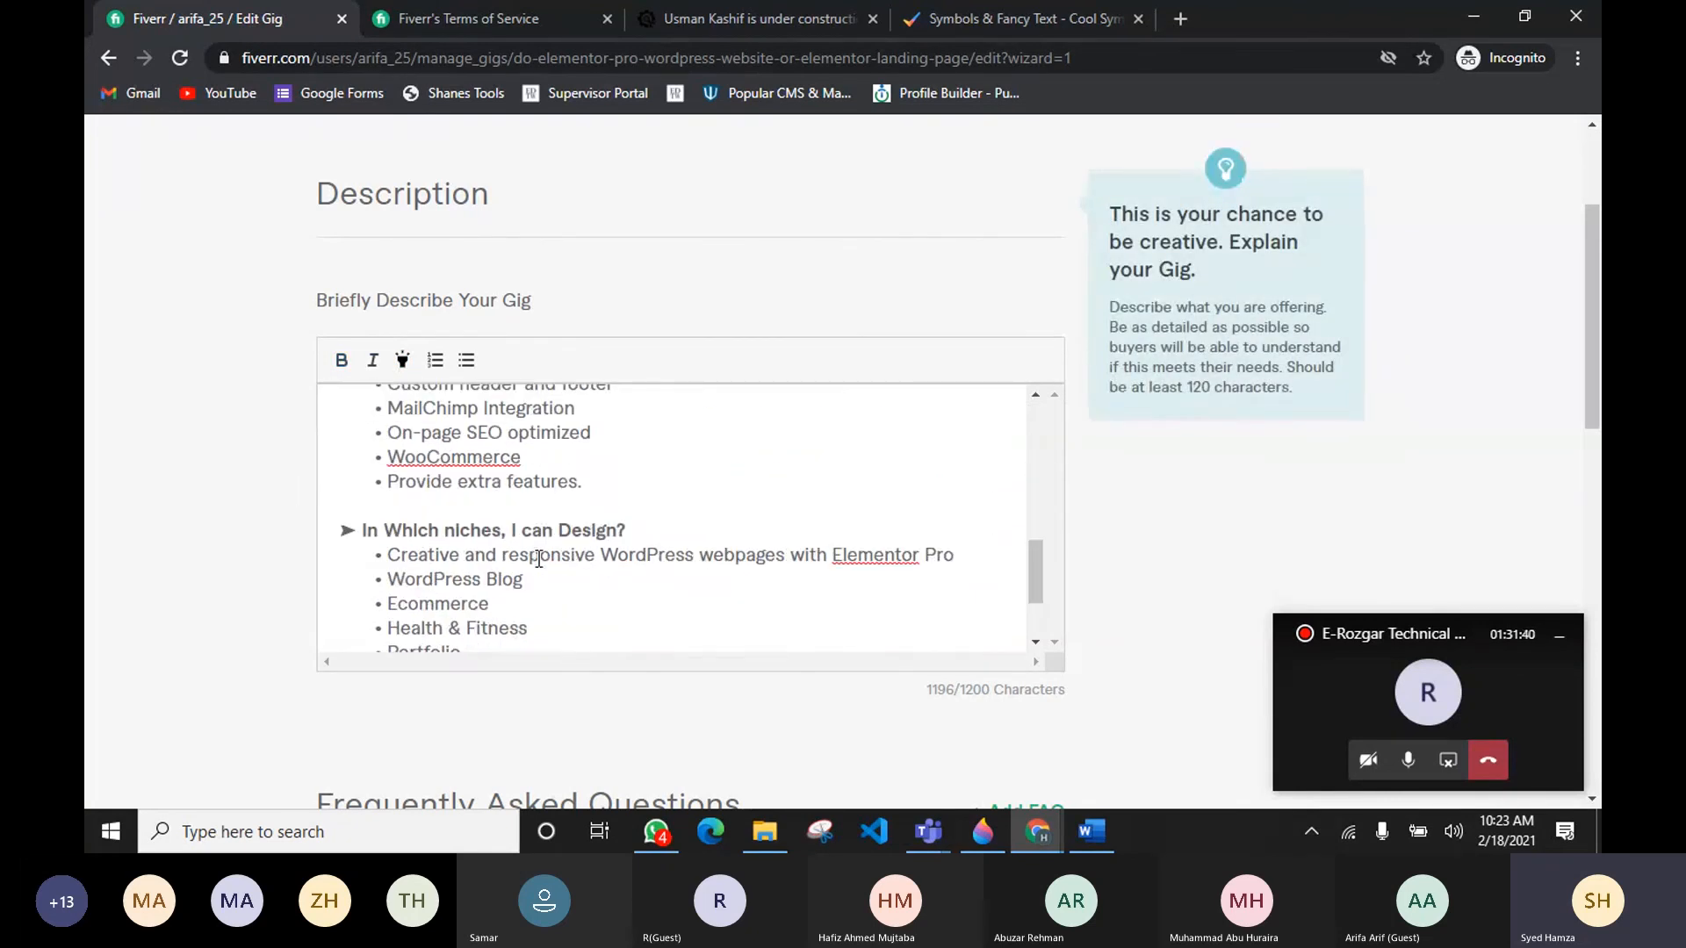
drag(631, 531, 343, 500)
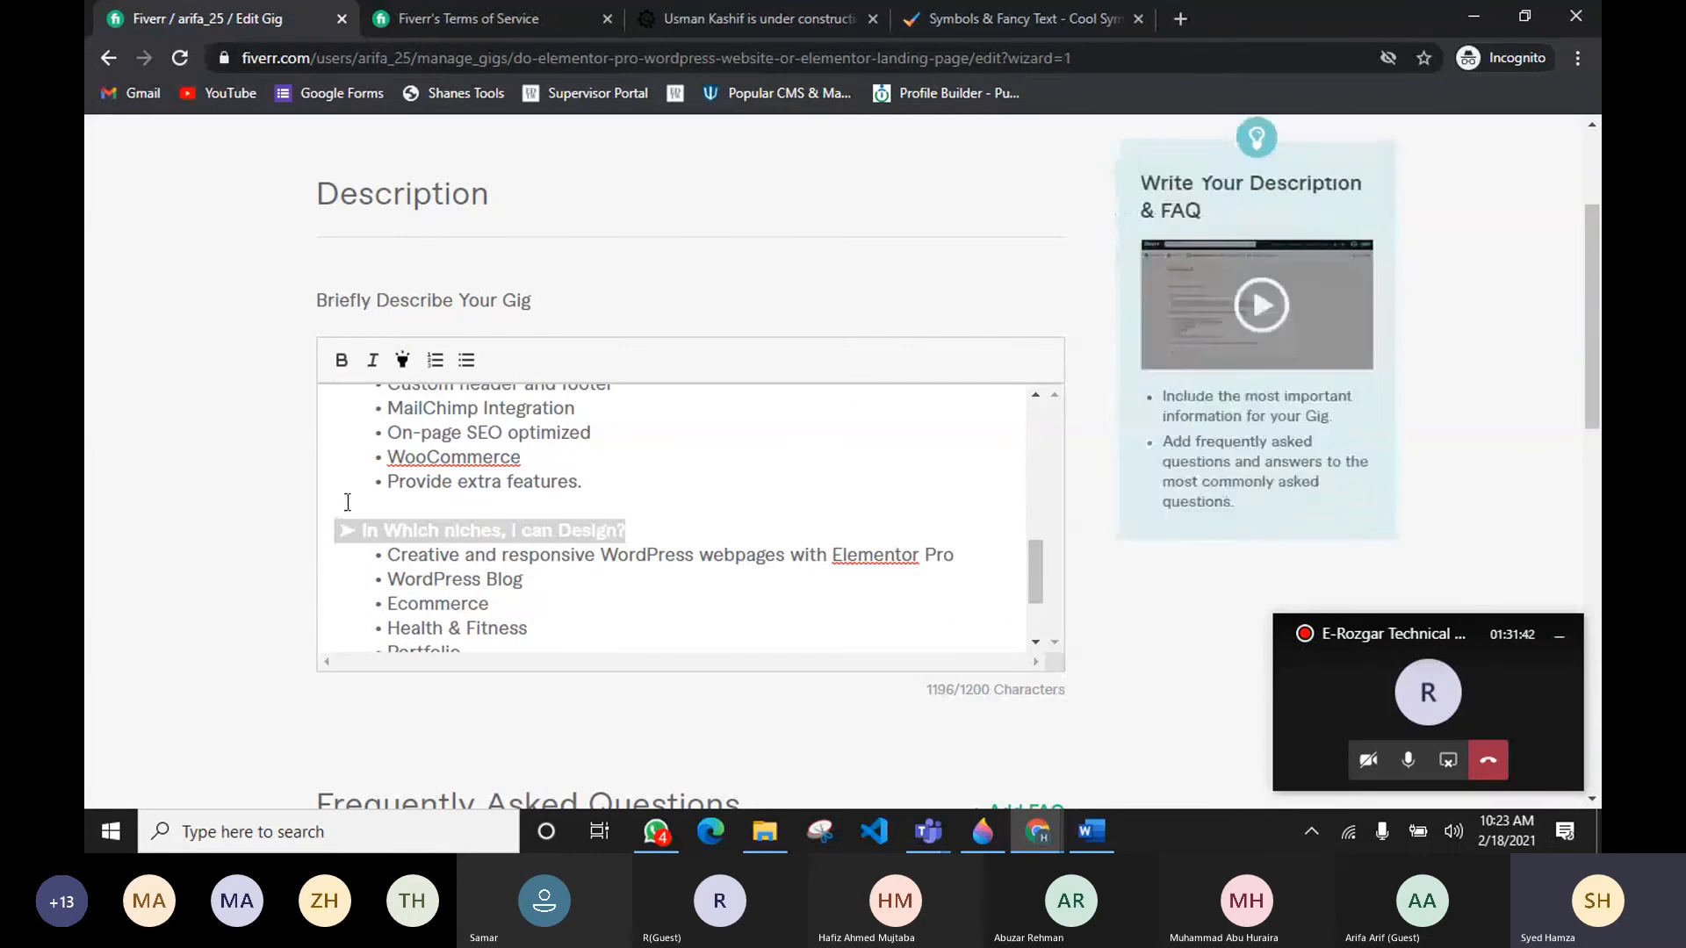
scroll(539, 537, down, 2)
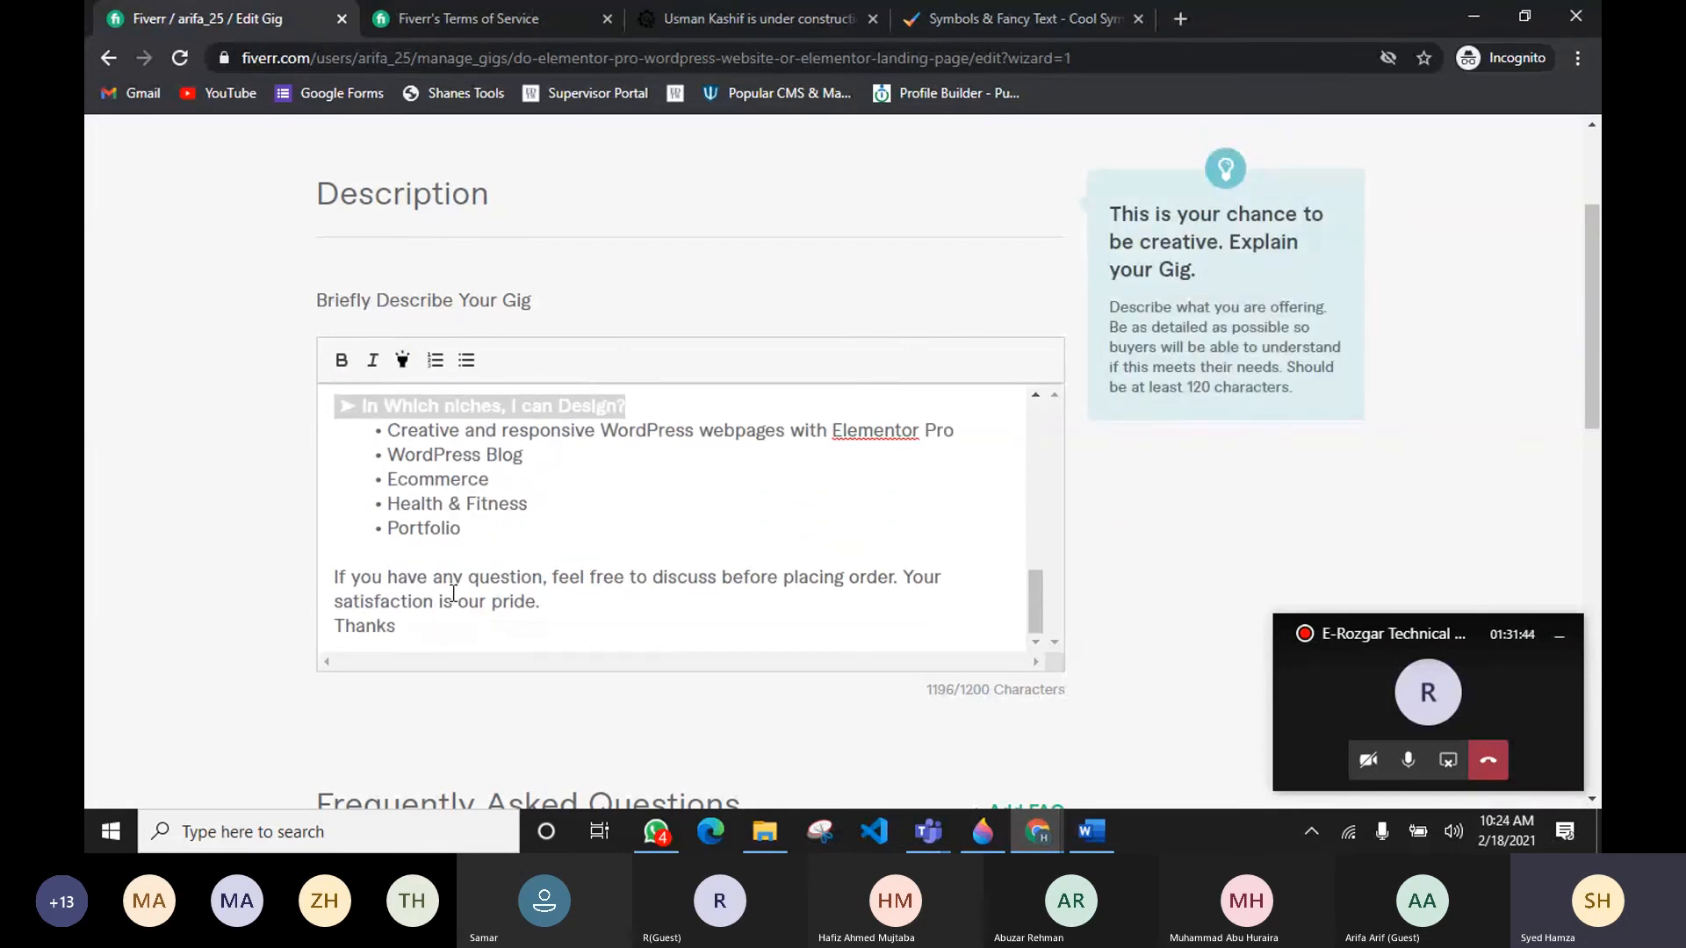
Step: Prefix the closing sentence "If you have any question…" in the description with a hyphen
click(453, 620)
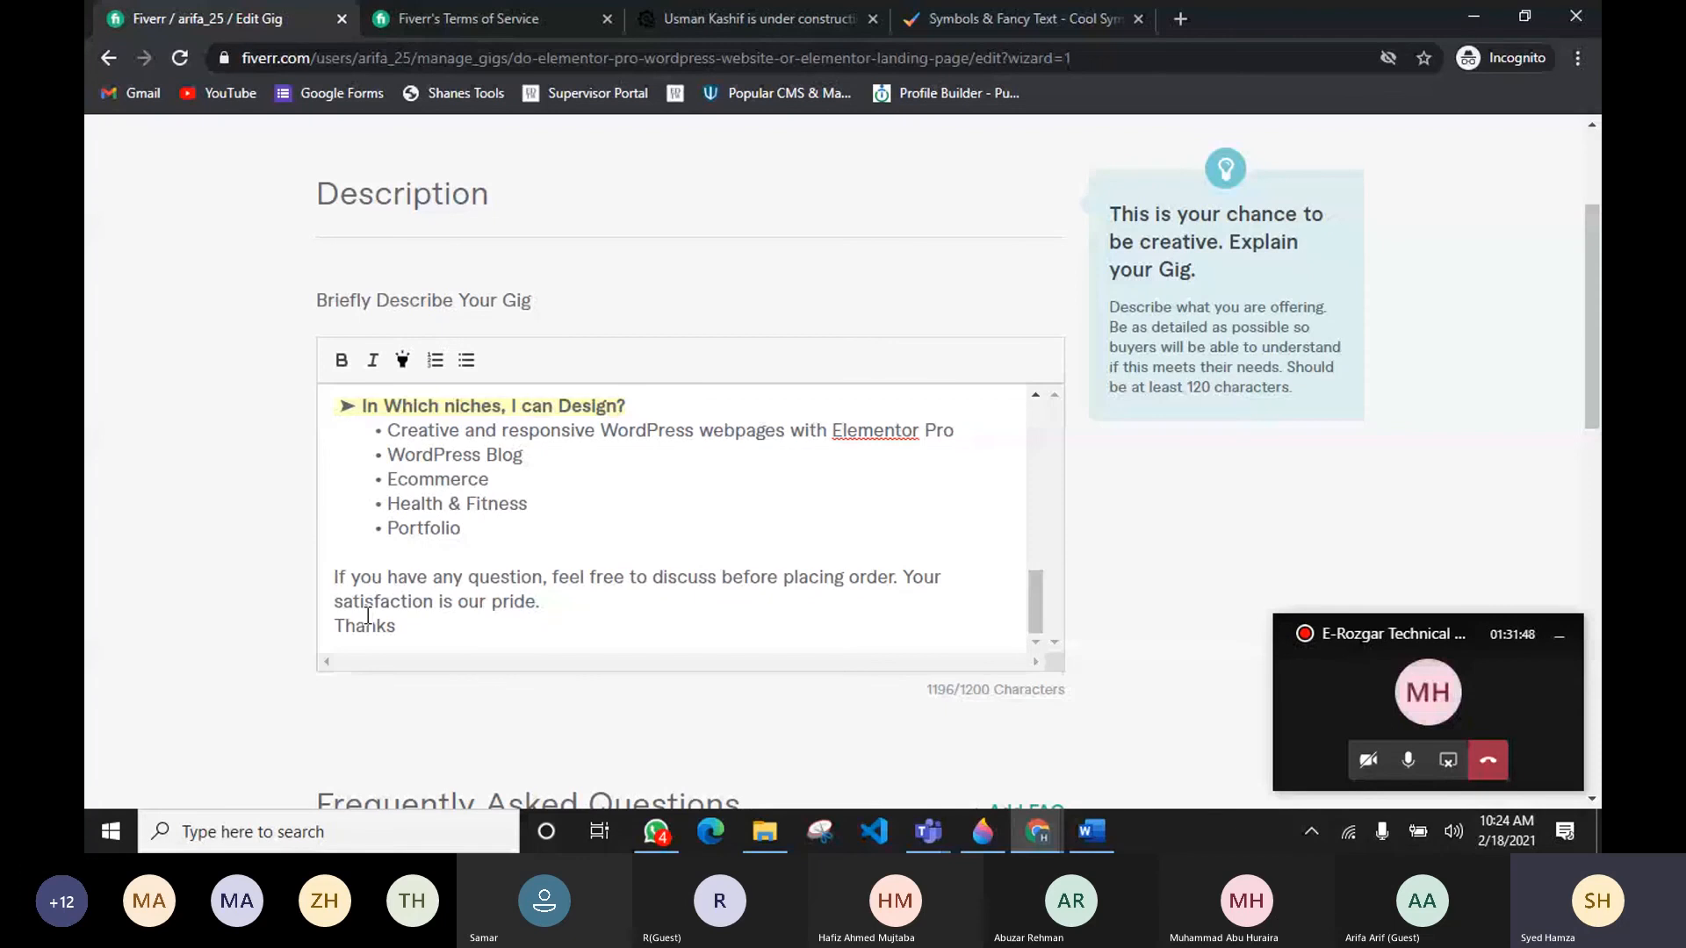
text(-)
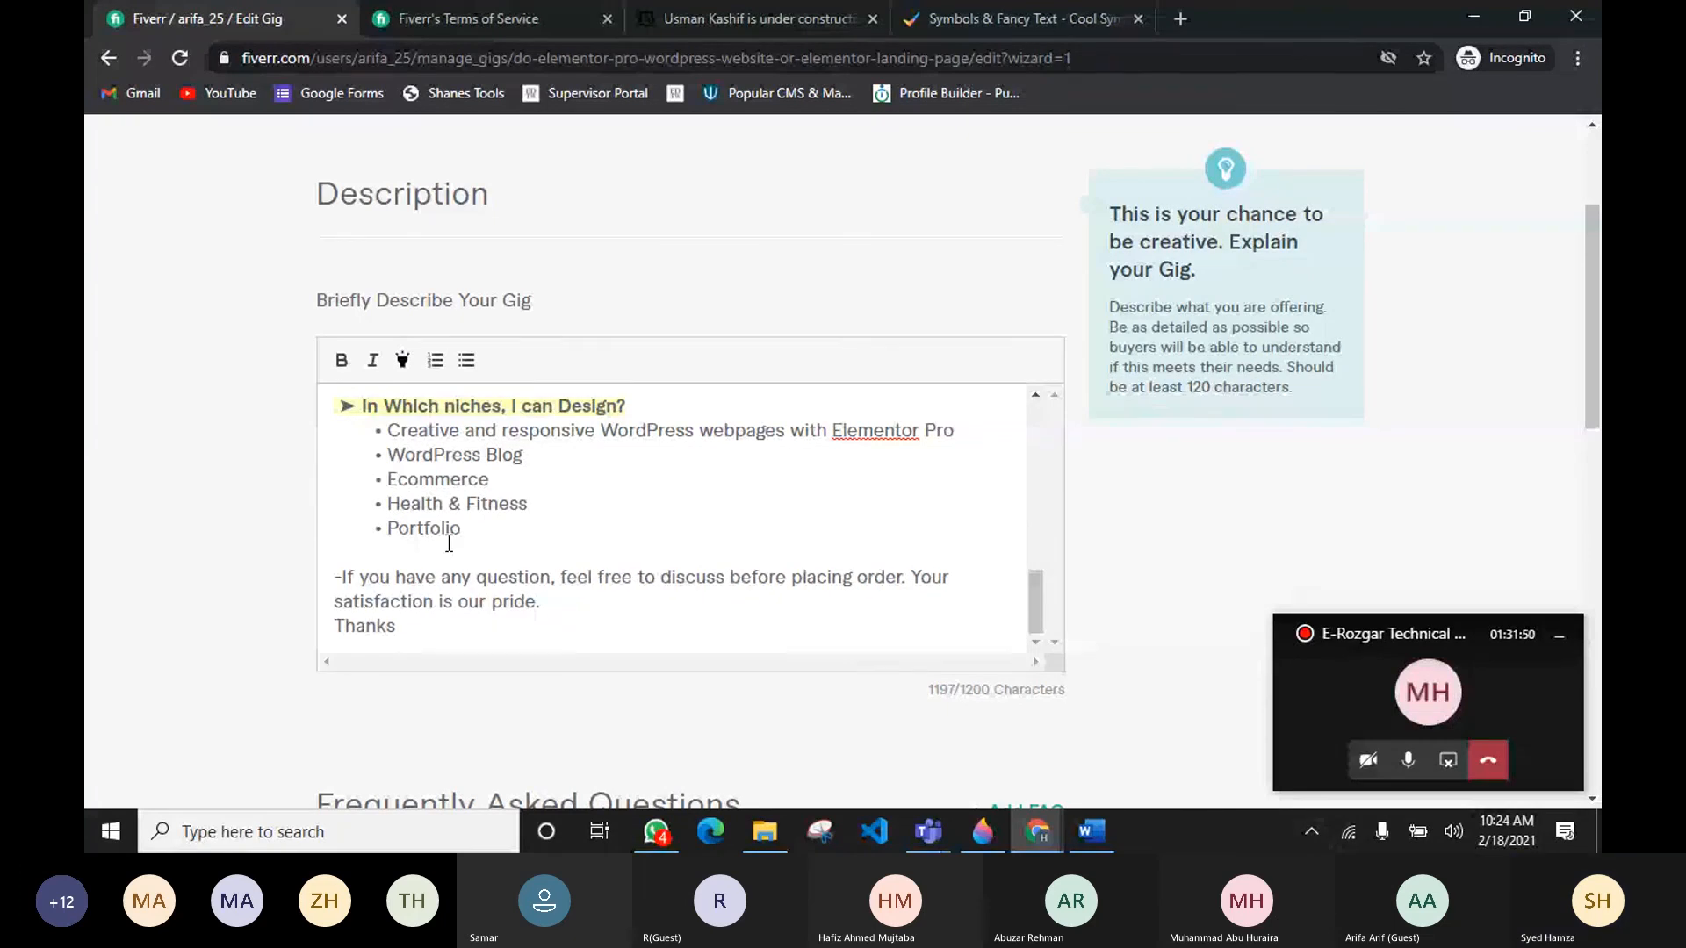
scroll(449, 544, up, 5)
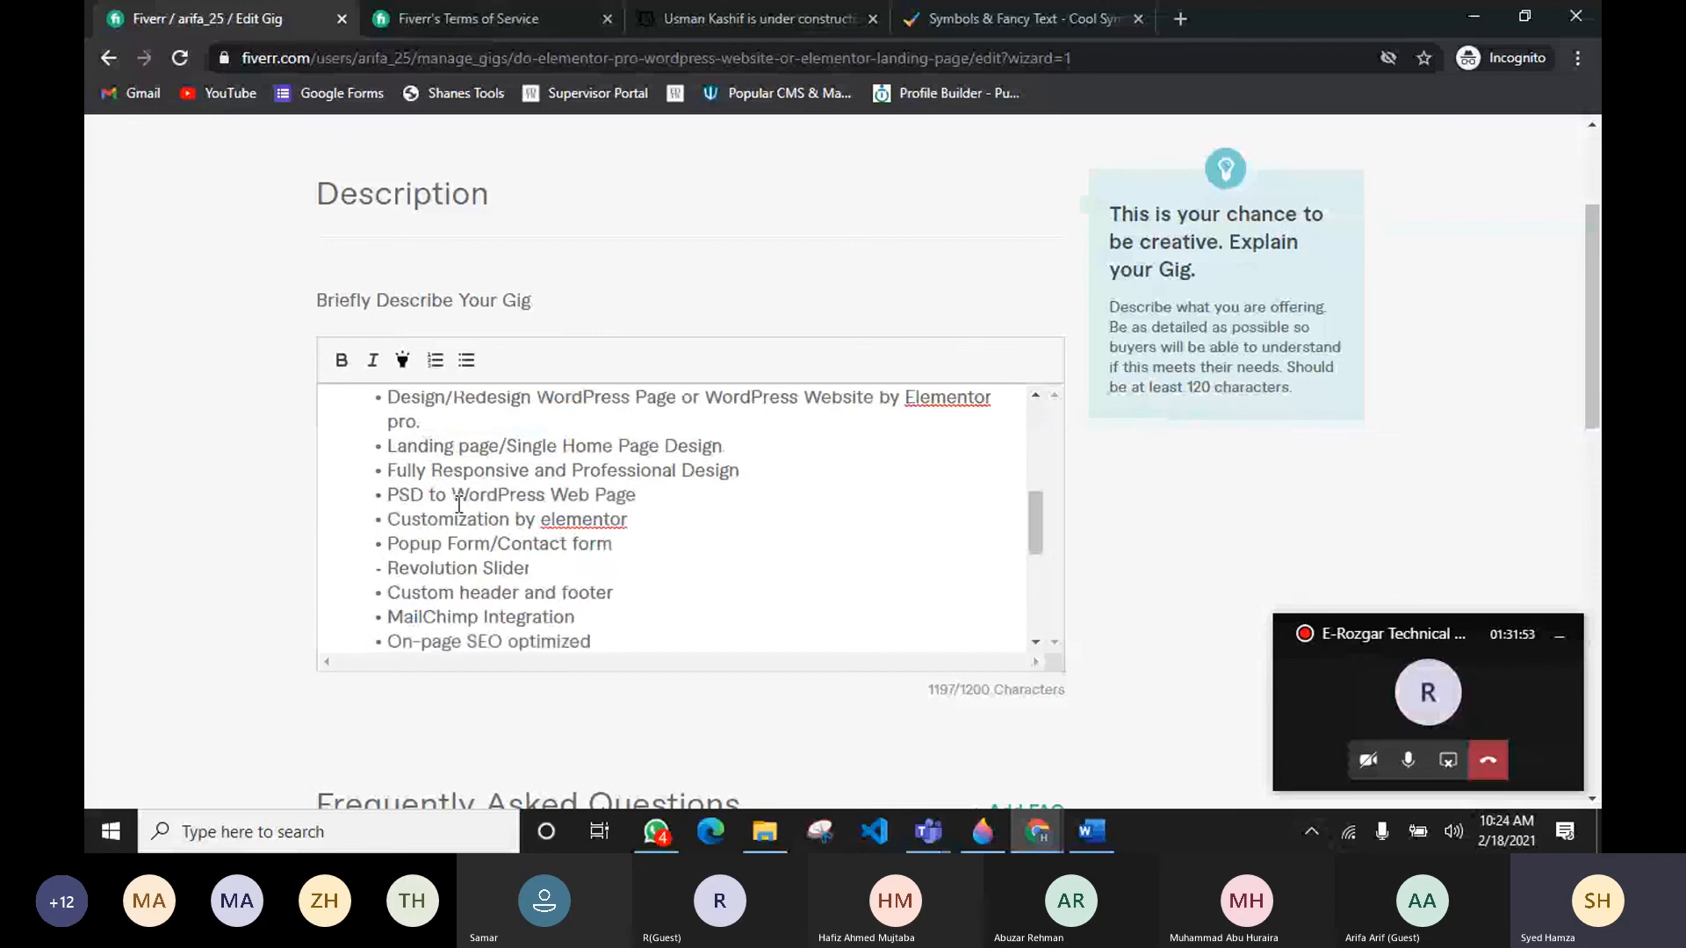
scroll(458, 505, up, 1)
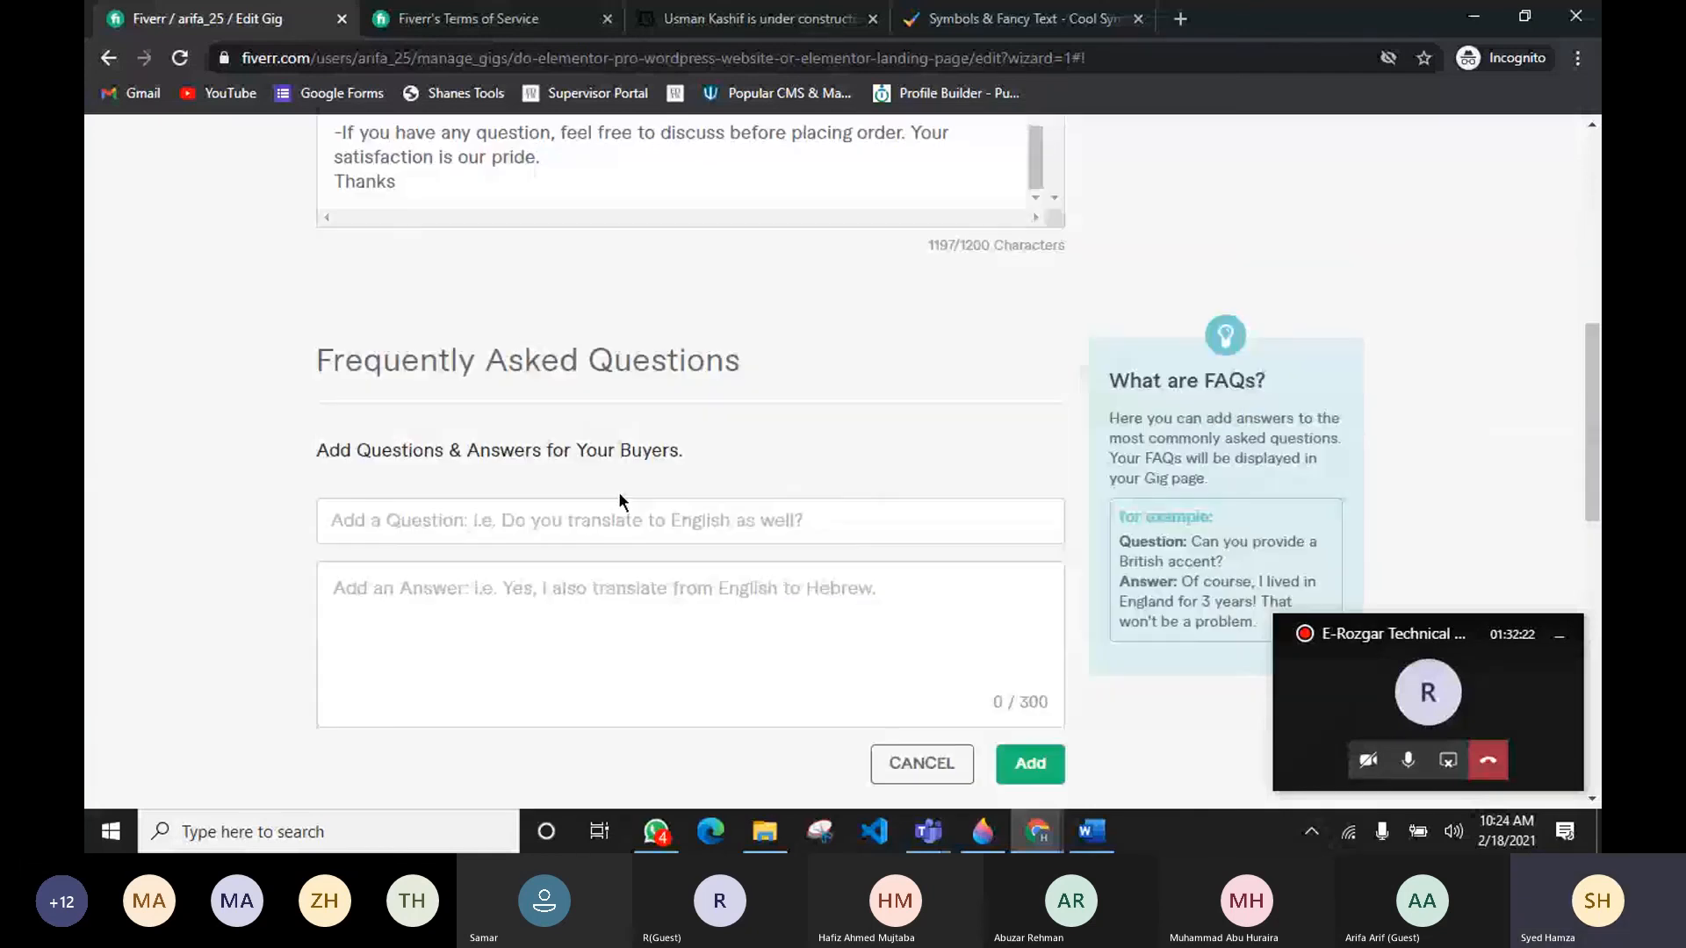
Step: Add the FAQ question "What do I have to provide you while hiring you?" and paste its answer from the research document
click(520, 520)
text(What do I have to provide you while hiring you?)
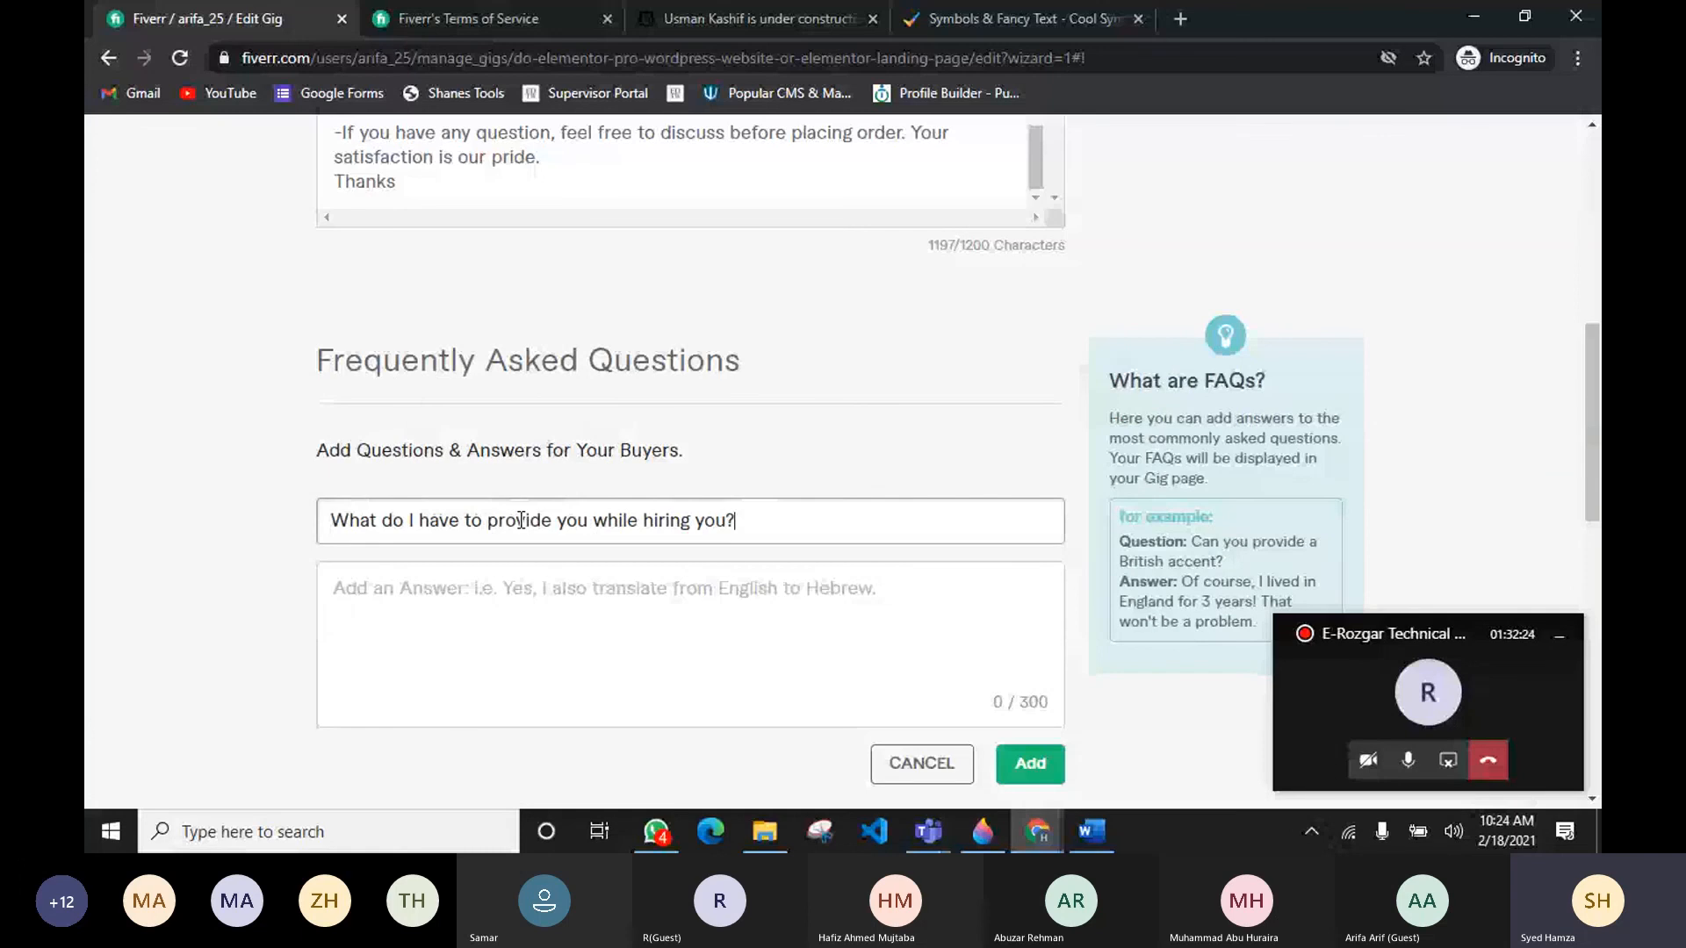
key(alt+Tab)
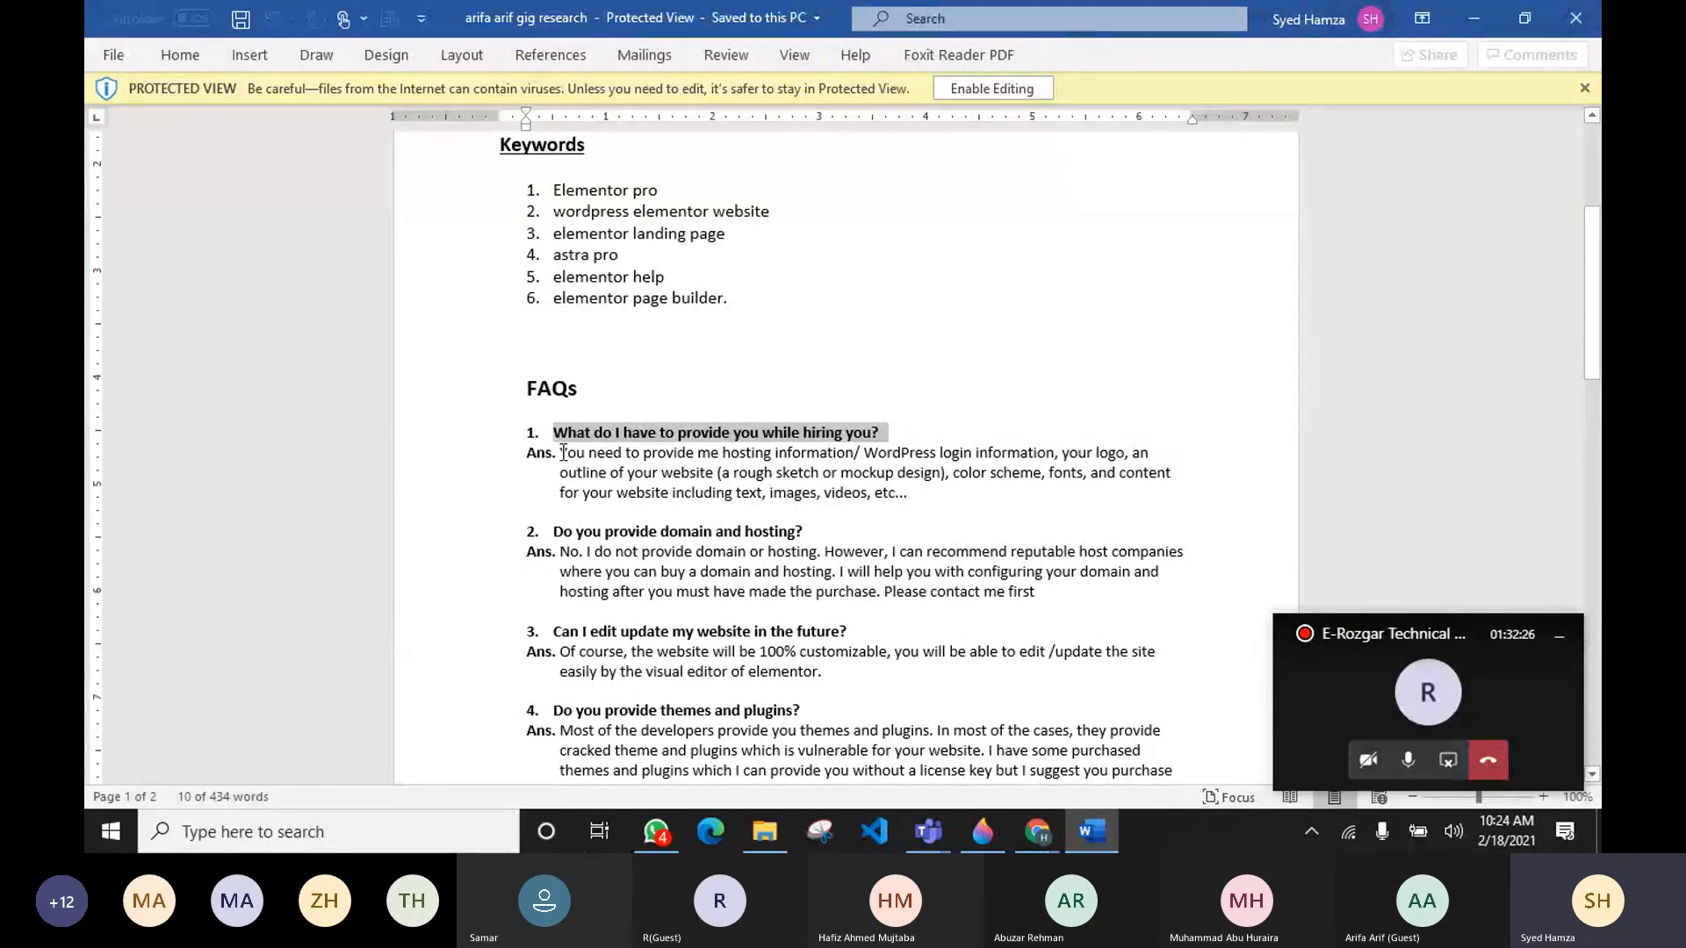
drag(563, 452, 918, 484)
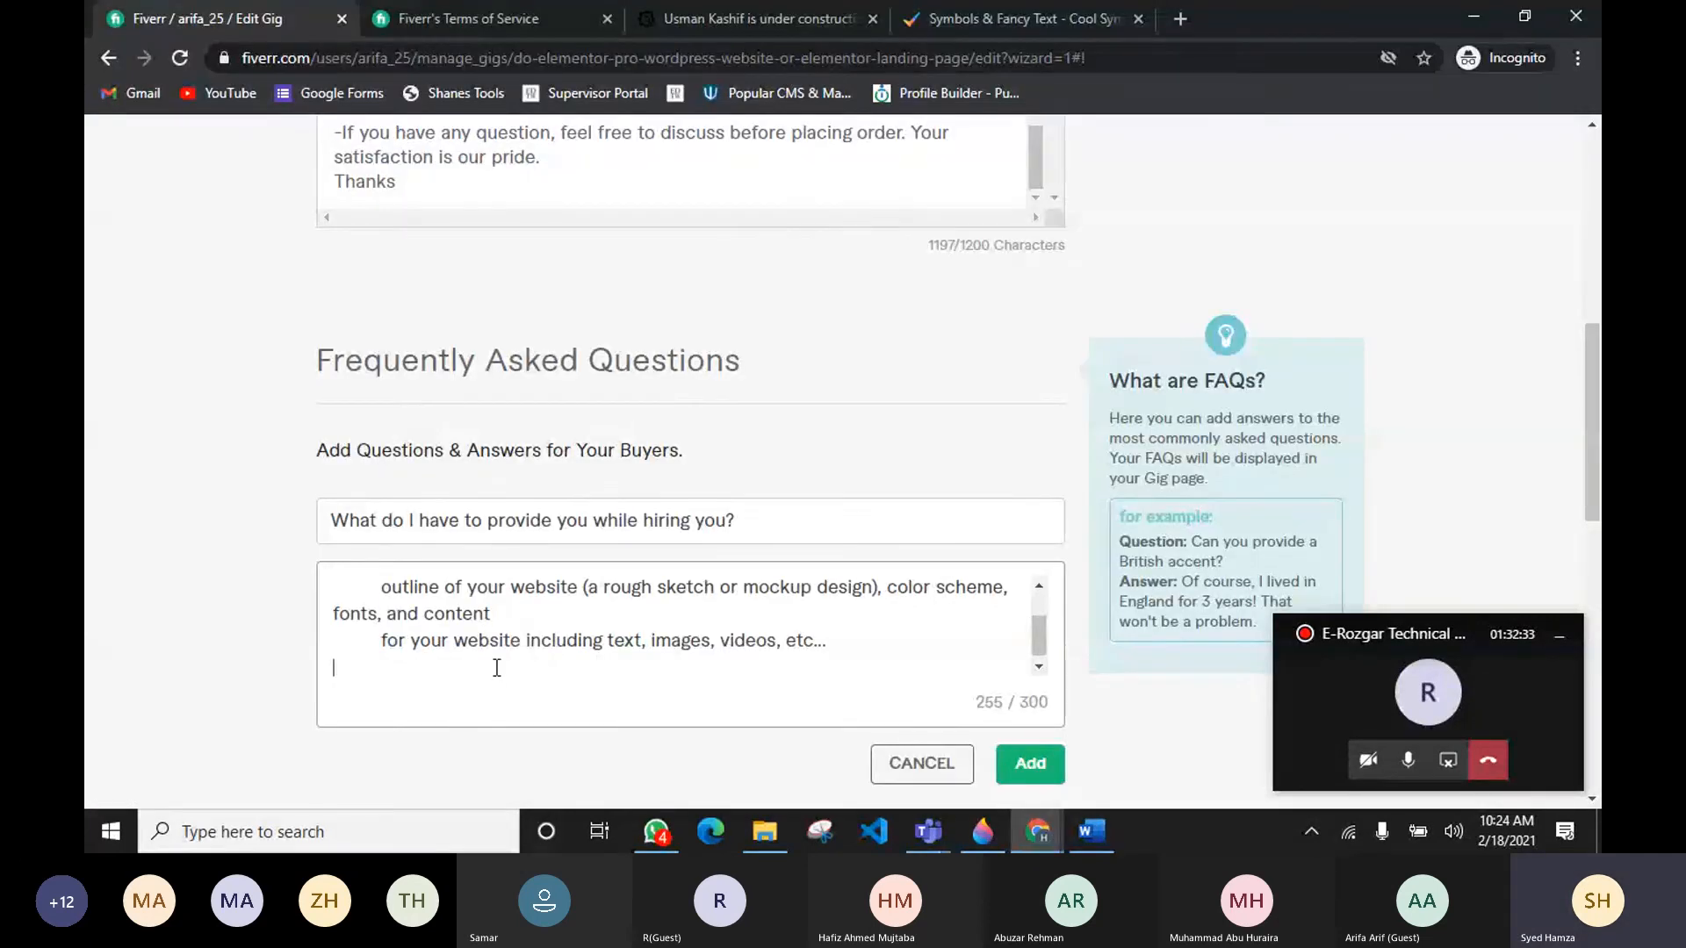
scroll(398, 643, up, 1)
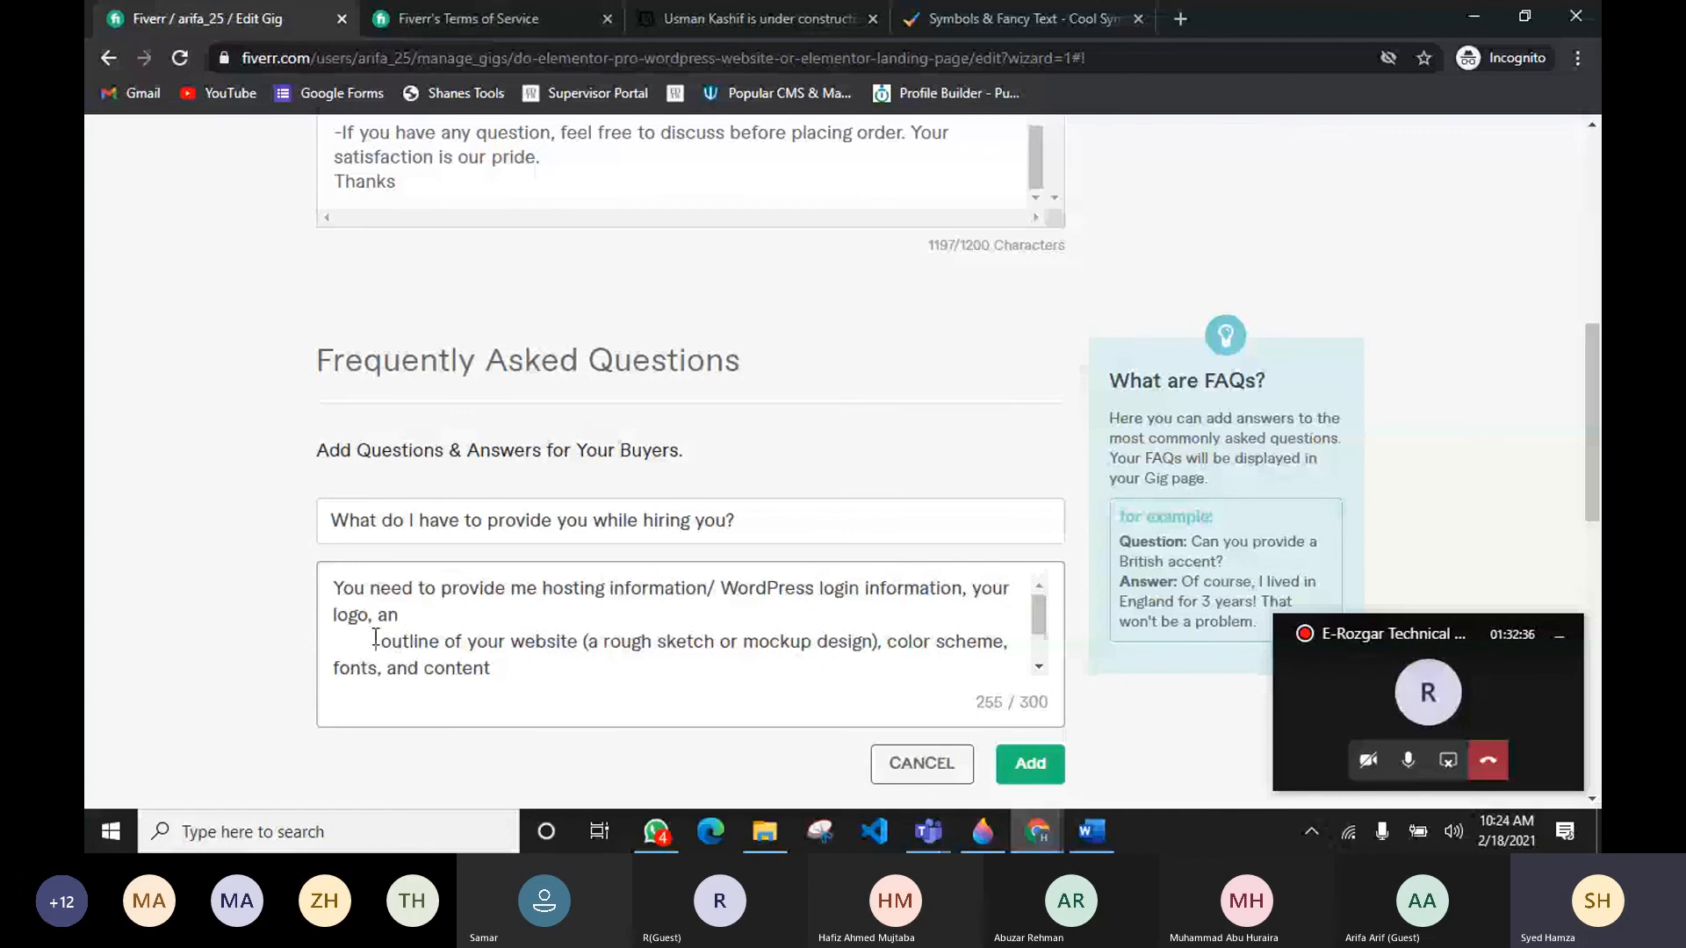
Step: Join the pasted answer's broken lines into one paragraph and reword it to ask for Cpanel/ WordPress Dashboard Credentials
click(376, 638)
key(BackSpace)
key(BackSpace)
key(BackSpace)
key(BackSpace)
key(BackSpace)
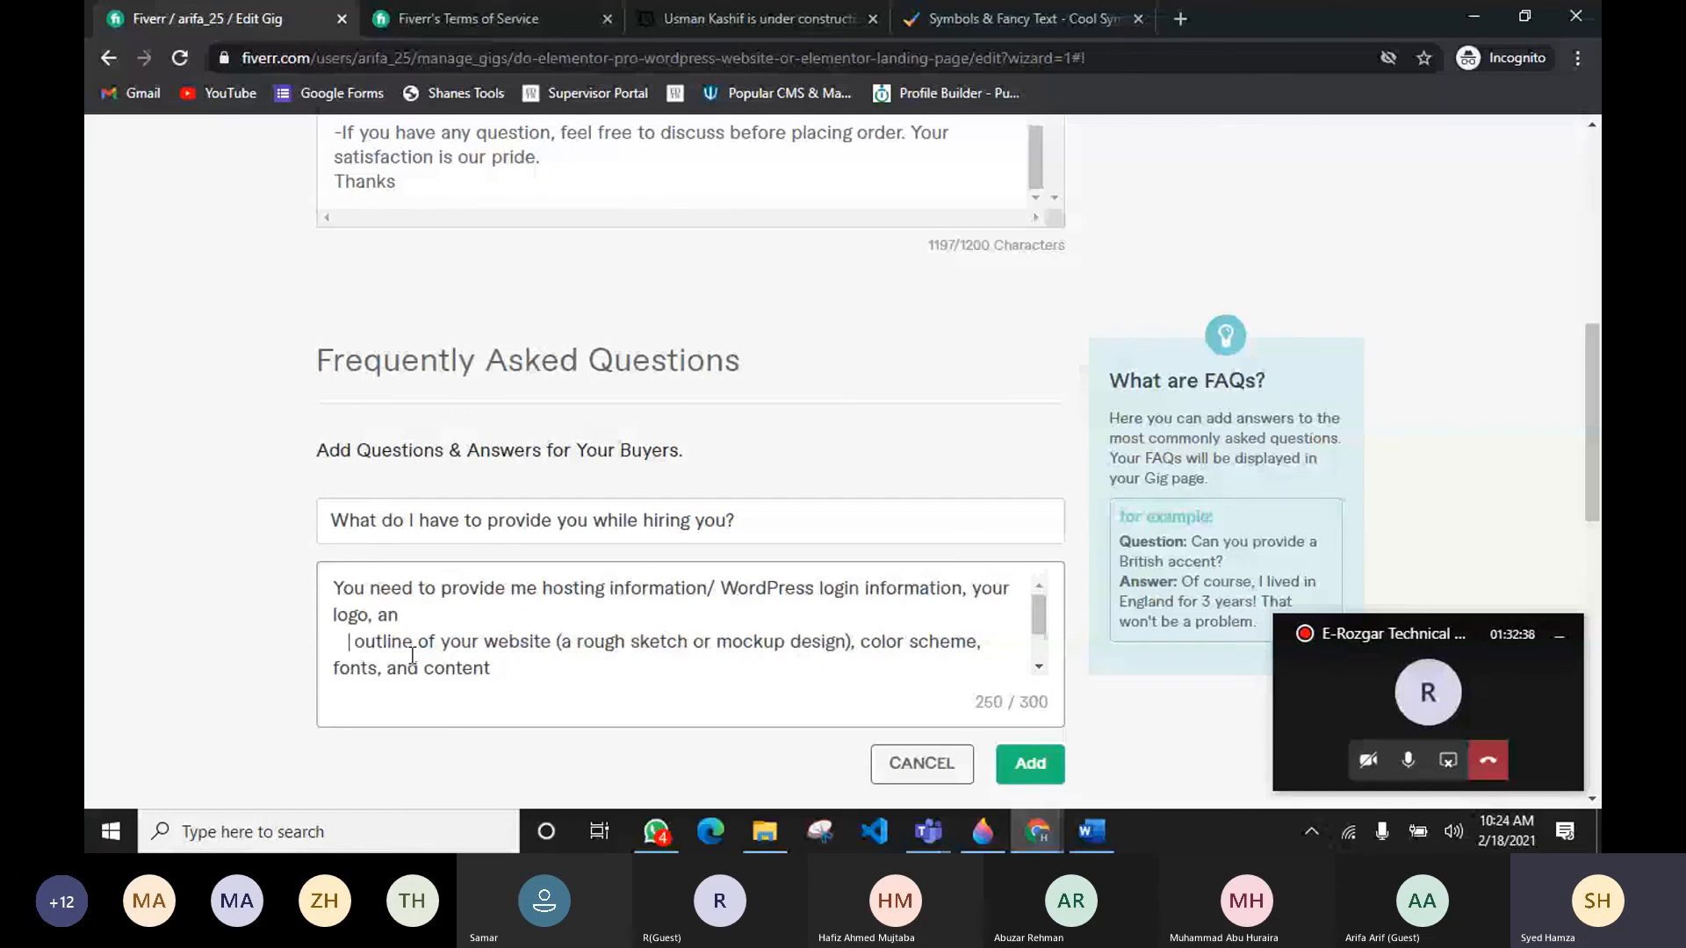
key(BackSpace)
key(BackSpace)
key(BackSpace)
key(BackSpace)
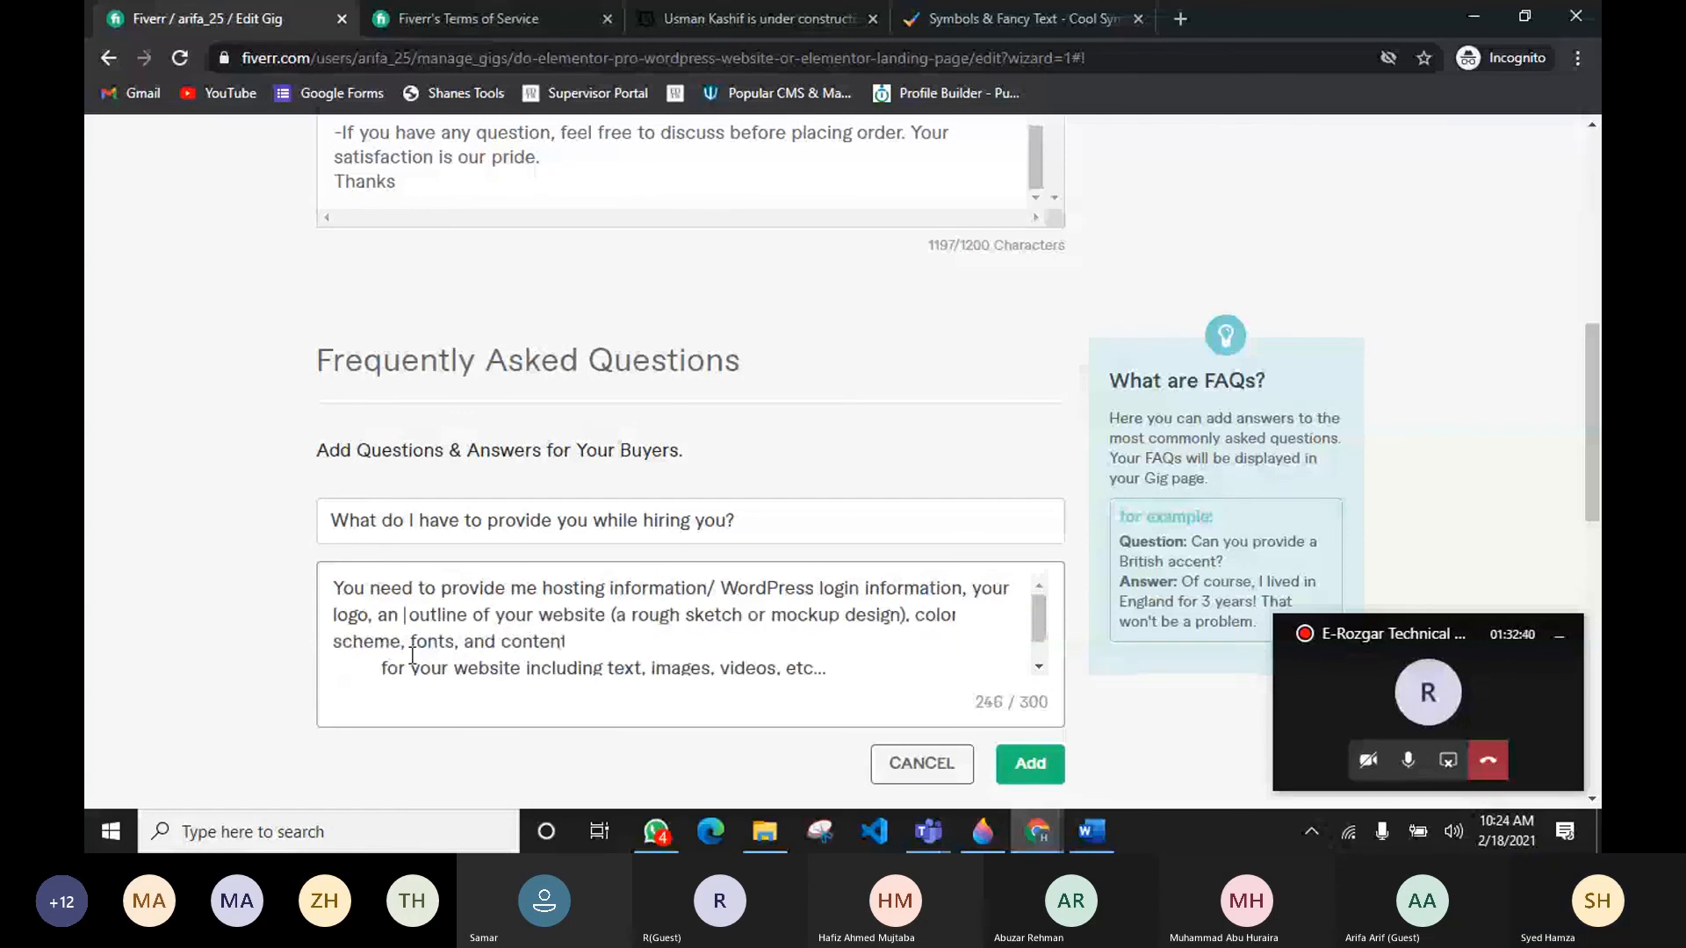
key(BackSpace)
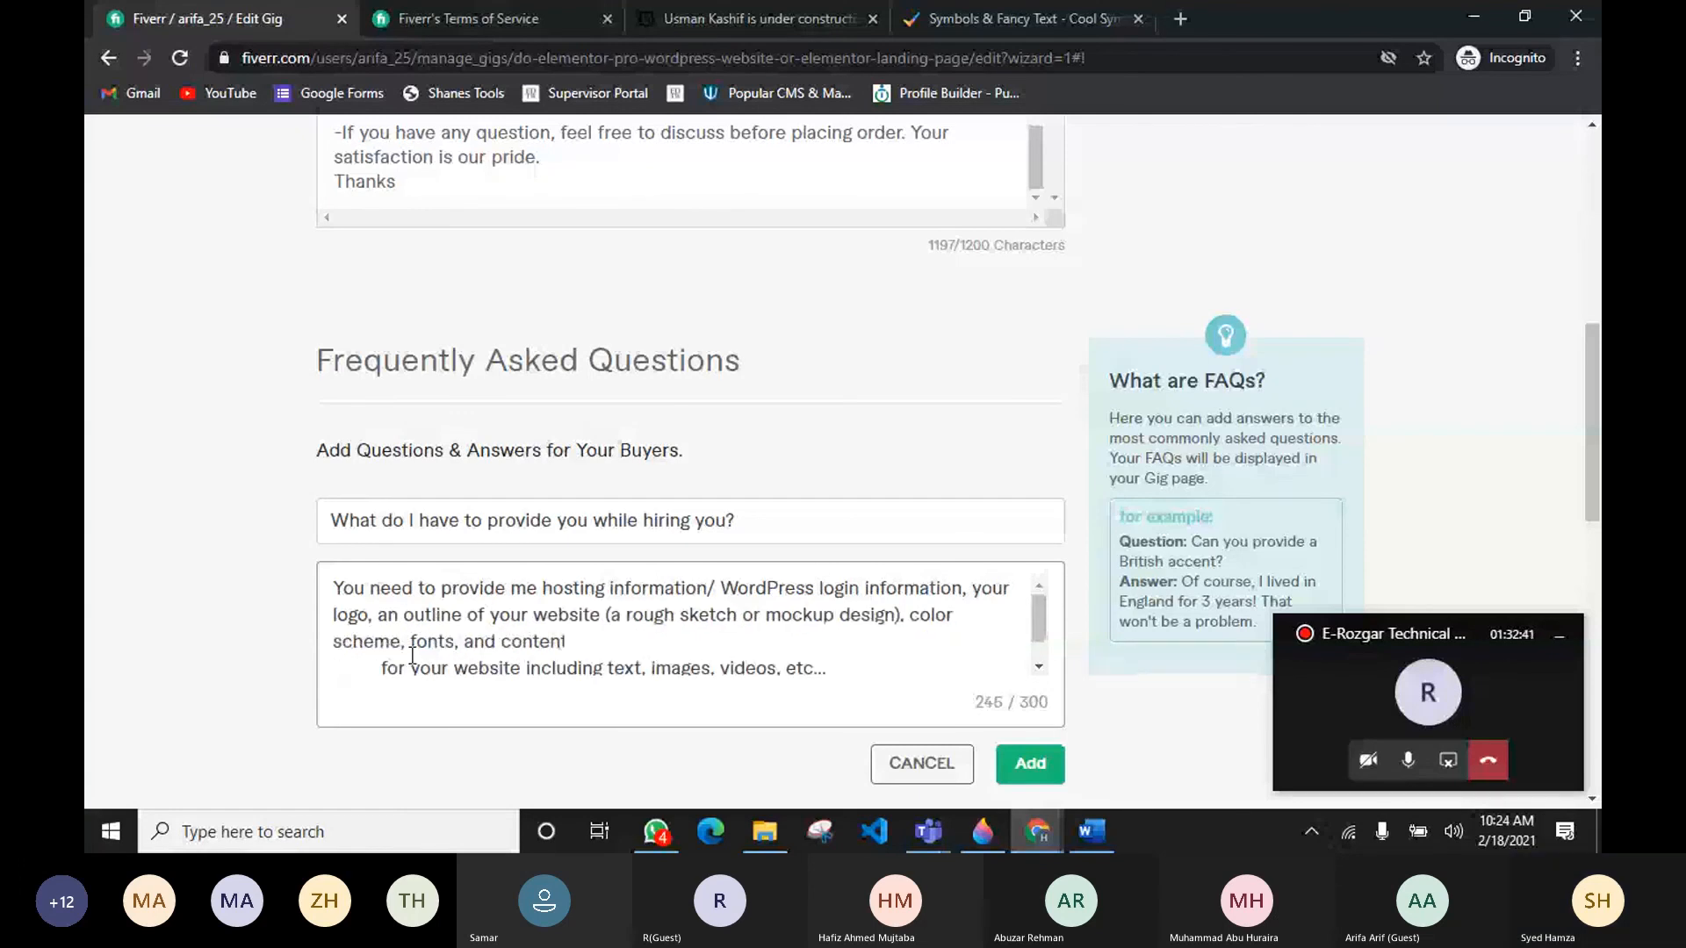
click(964, 615)
key(BackSpace)
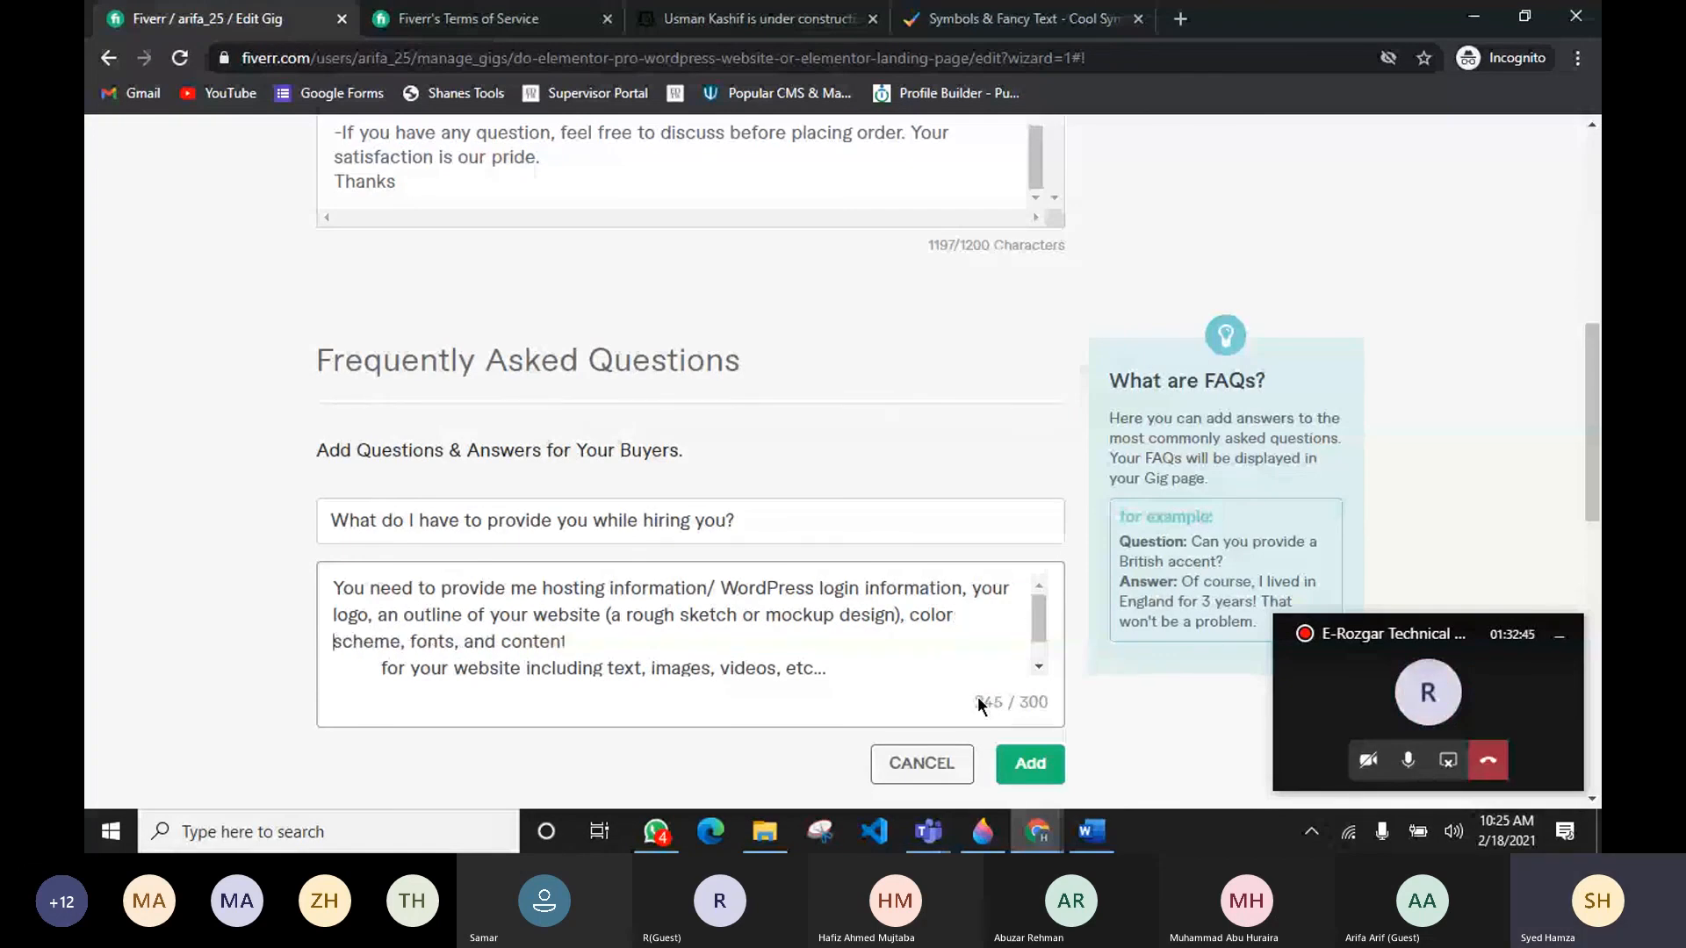
click(567, 642)
key(Delete)
key(Delete)
key(Delete)
key(Delete)
key(Delete)
key(Delete)
key(Delete)
key(Delete)
key(Delete)
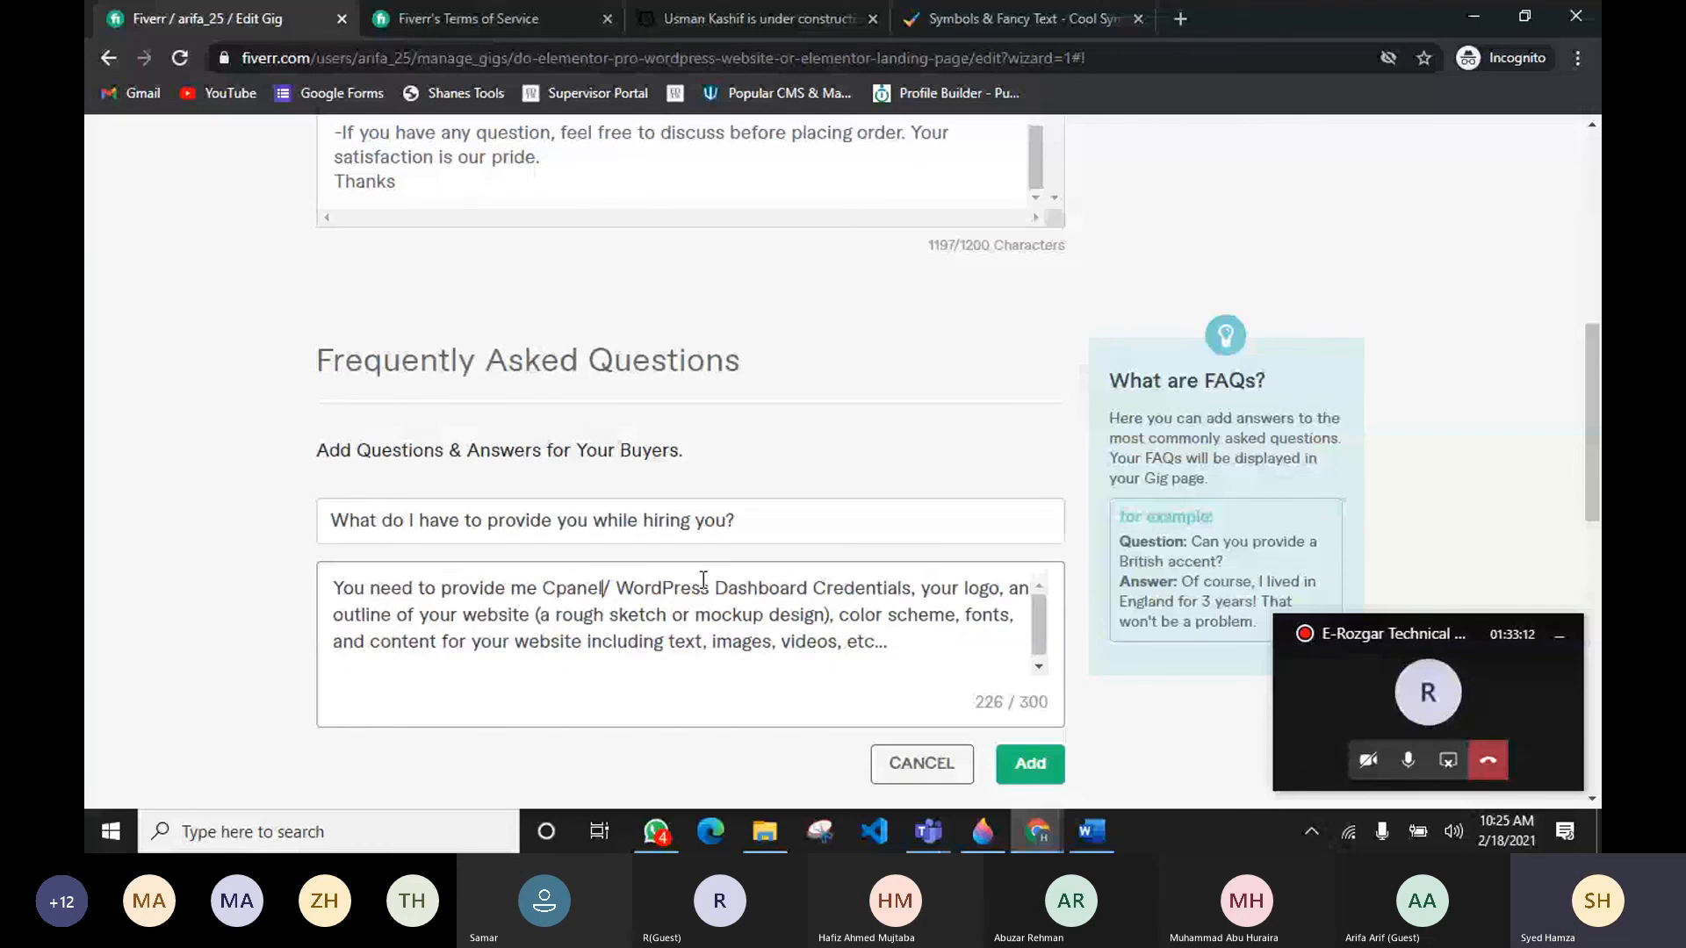
Step: Move Cpanel after the credentials, rewording it as "WordPress Dashboard Credentials / Cpanel (If no wordpress installed)"
drag(616, 589, 545, 583)
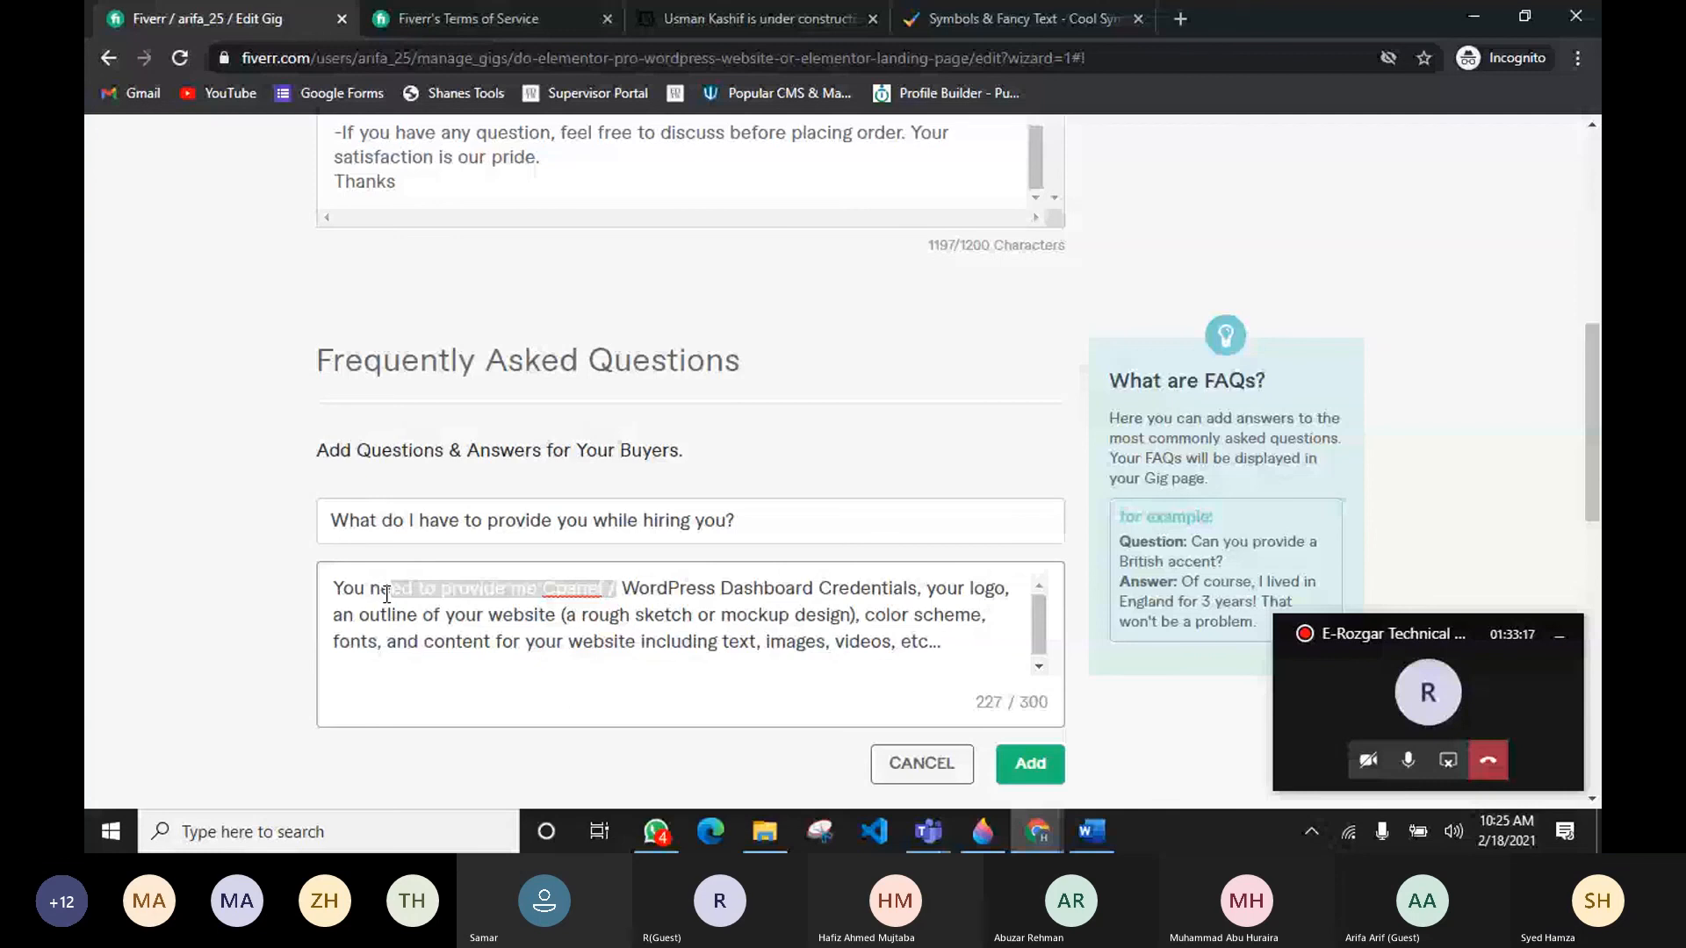
key(BackSpace)
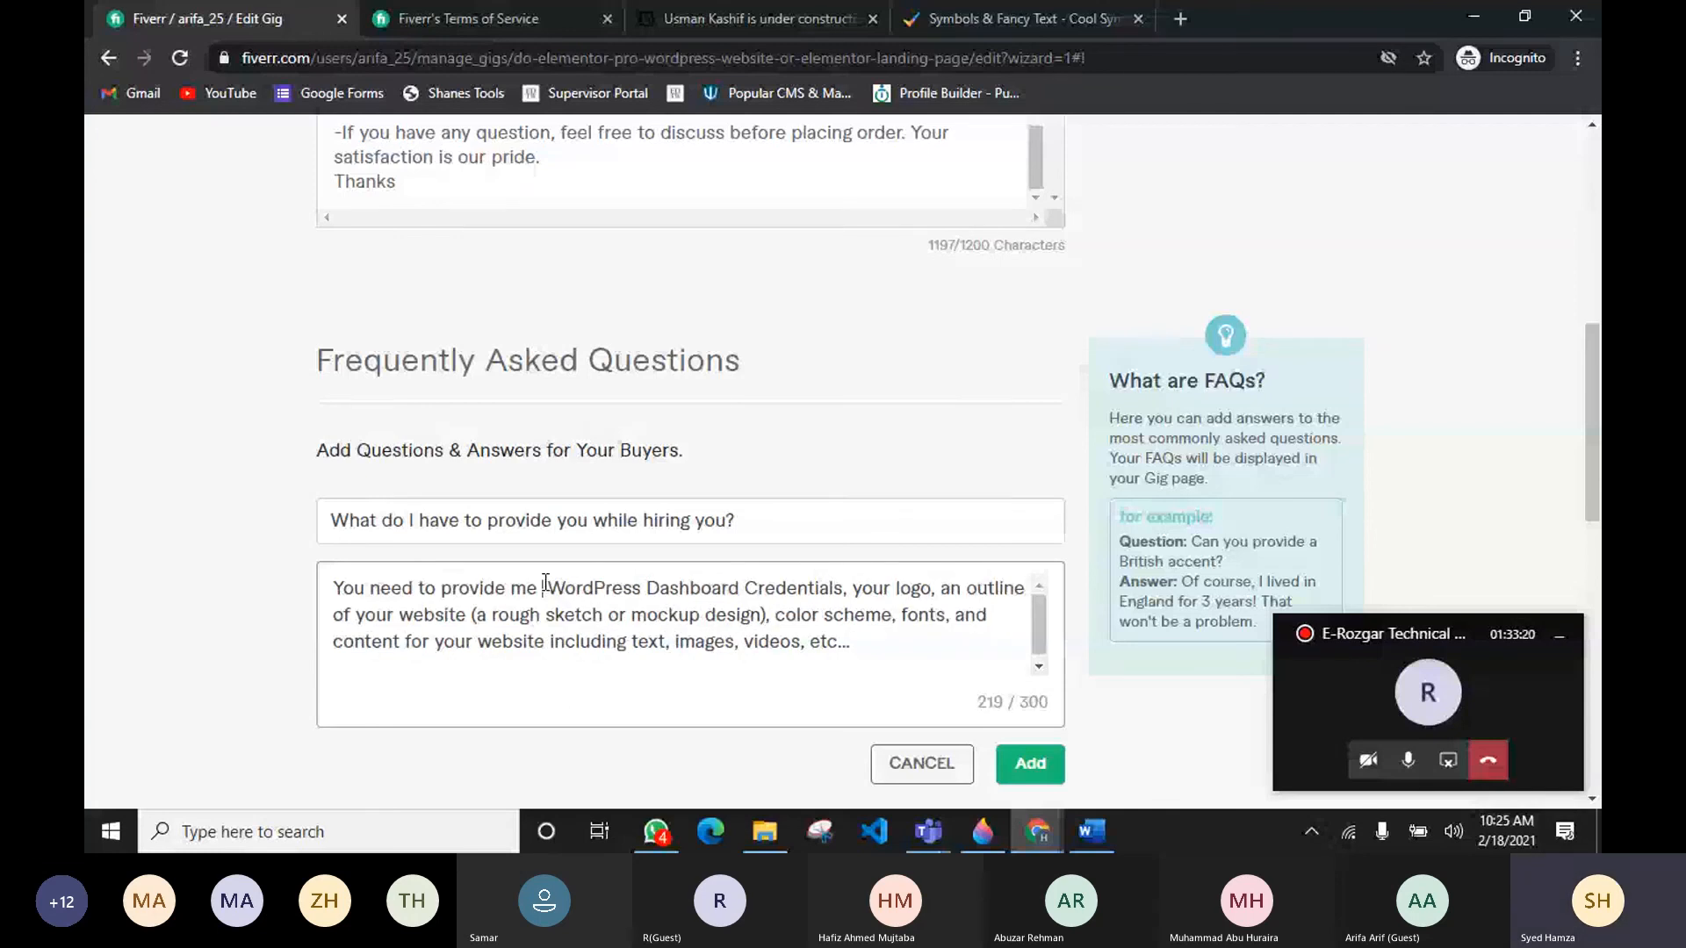
key(BackSpace)
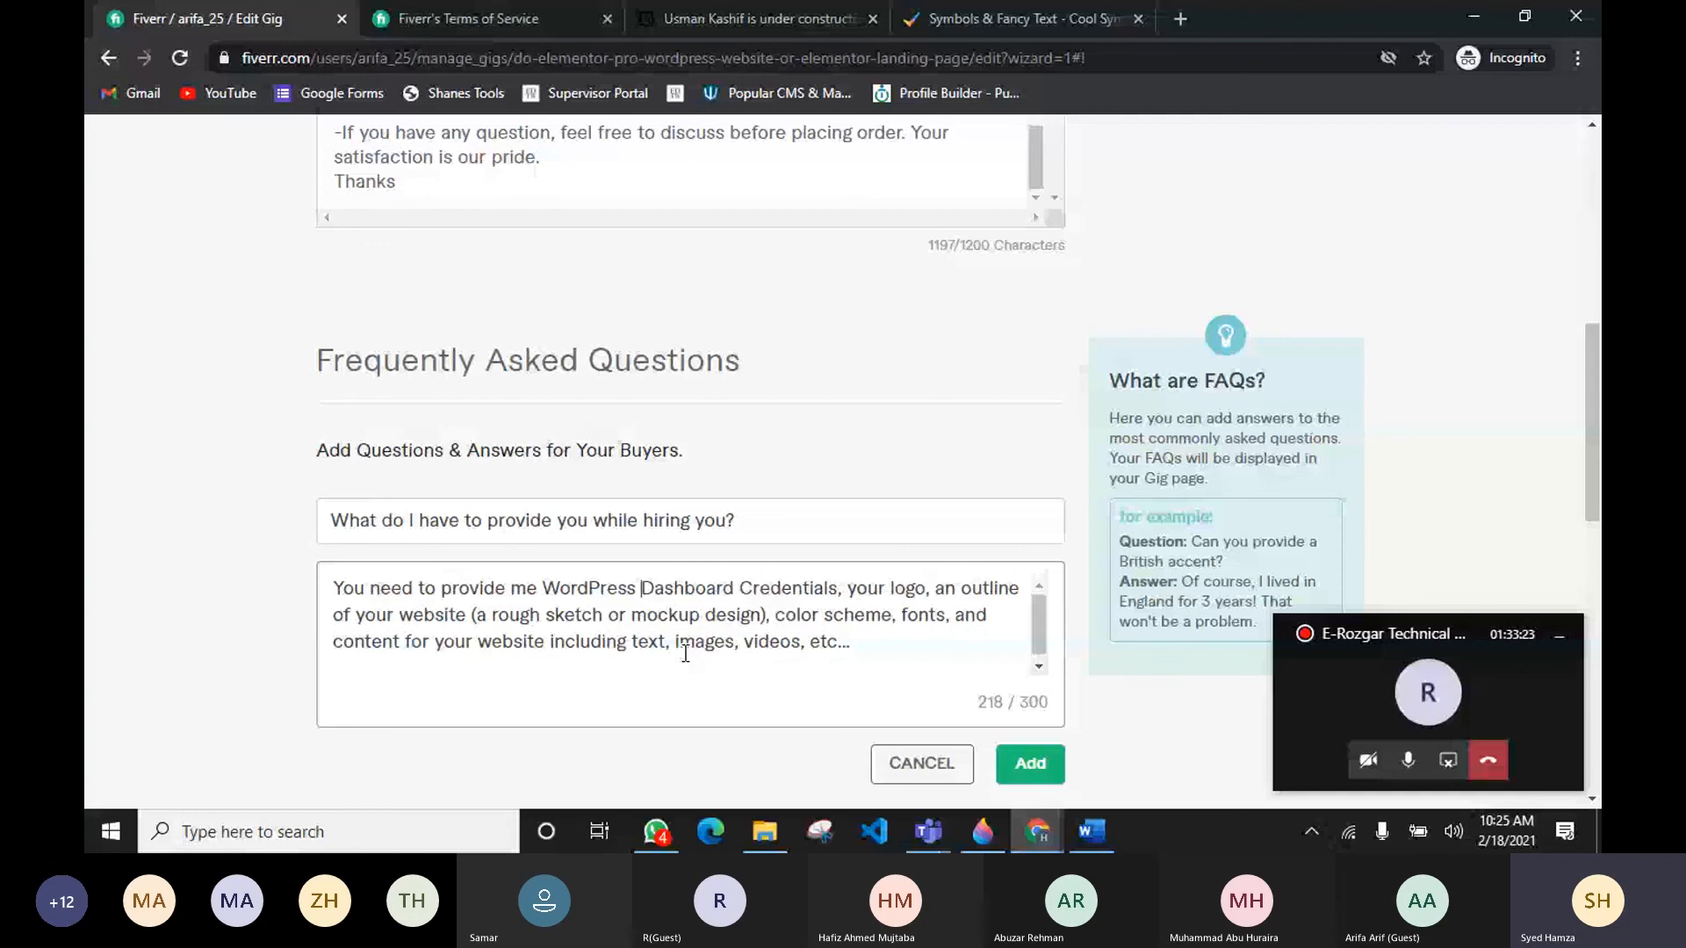
text(/ )
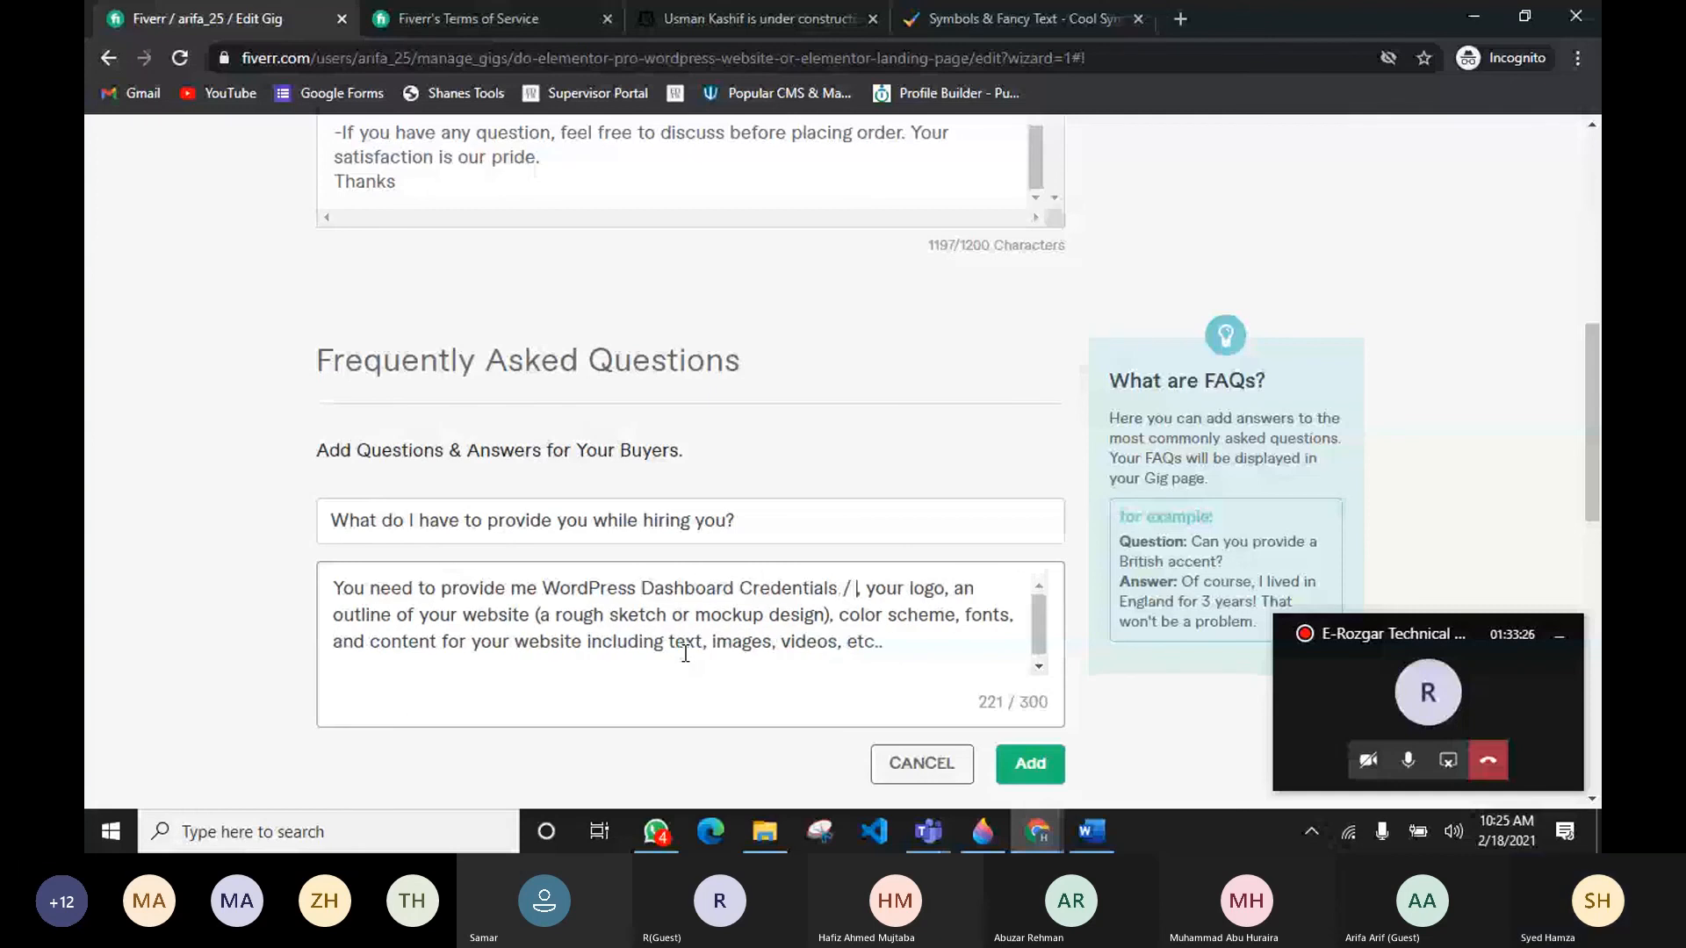
text(Cpanel (l)
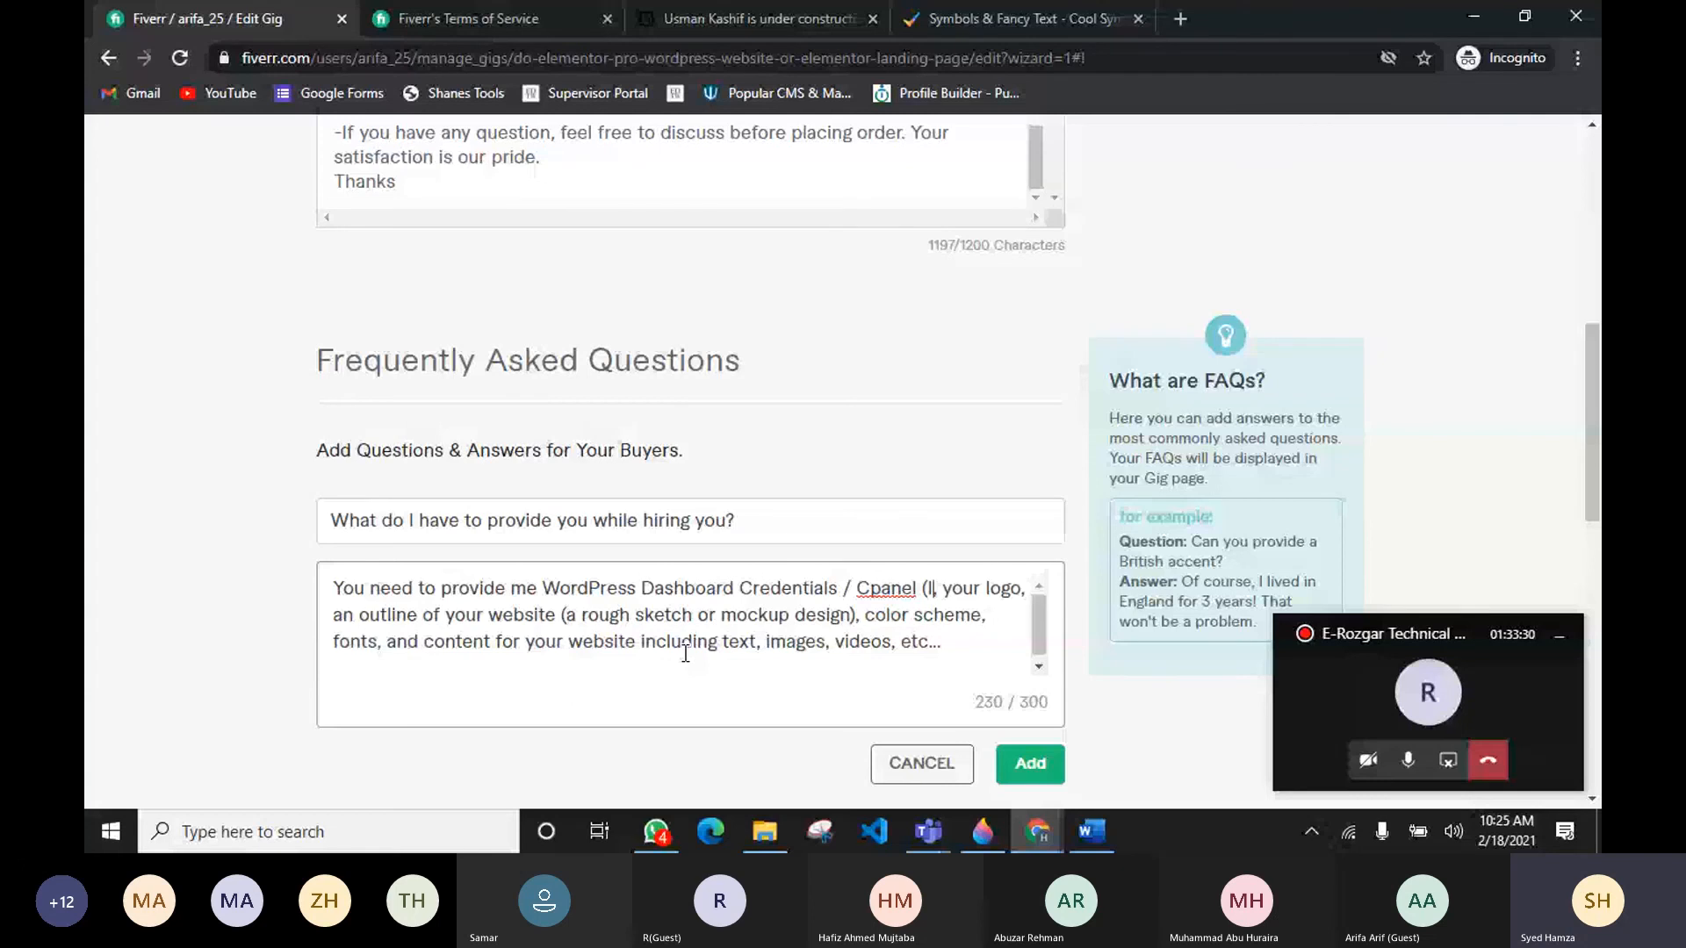
text(f no wordpress installed))
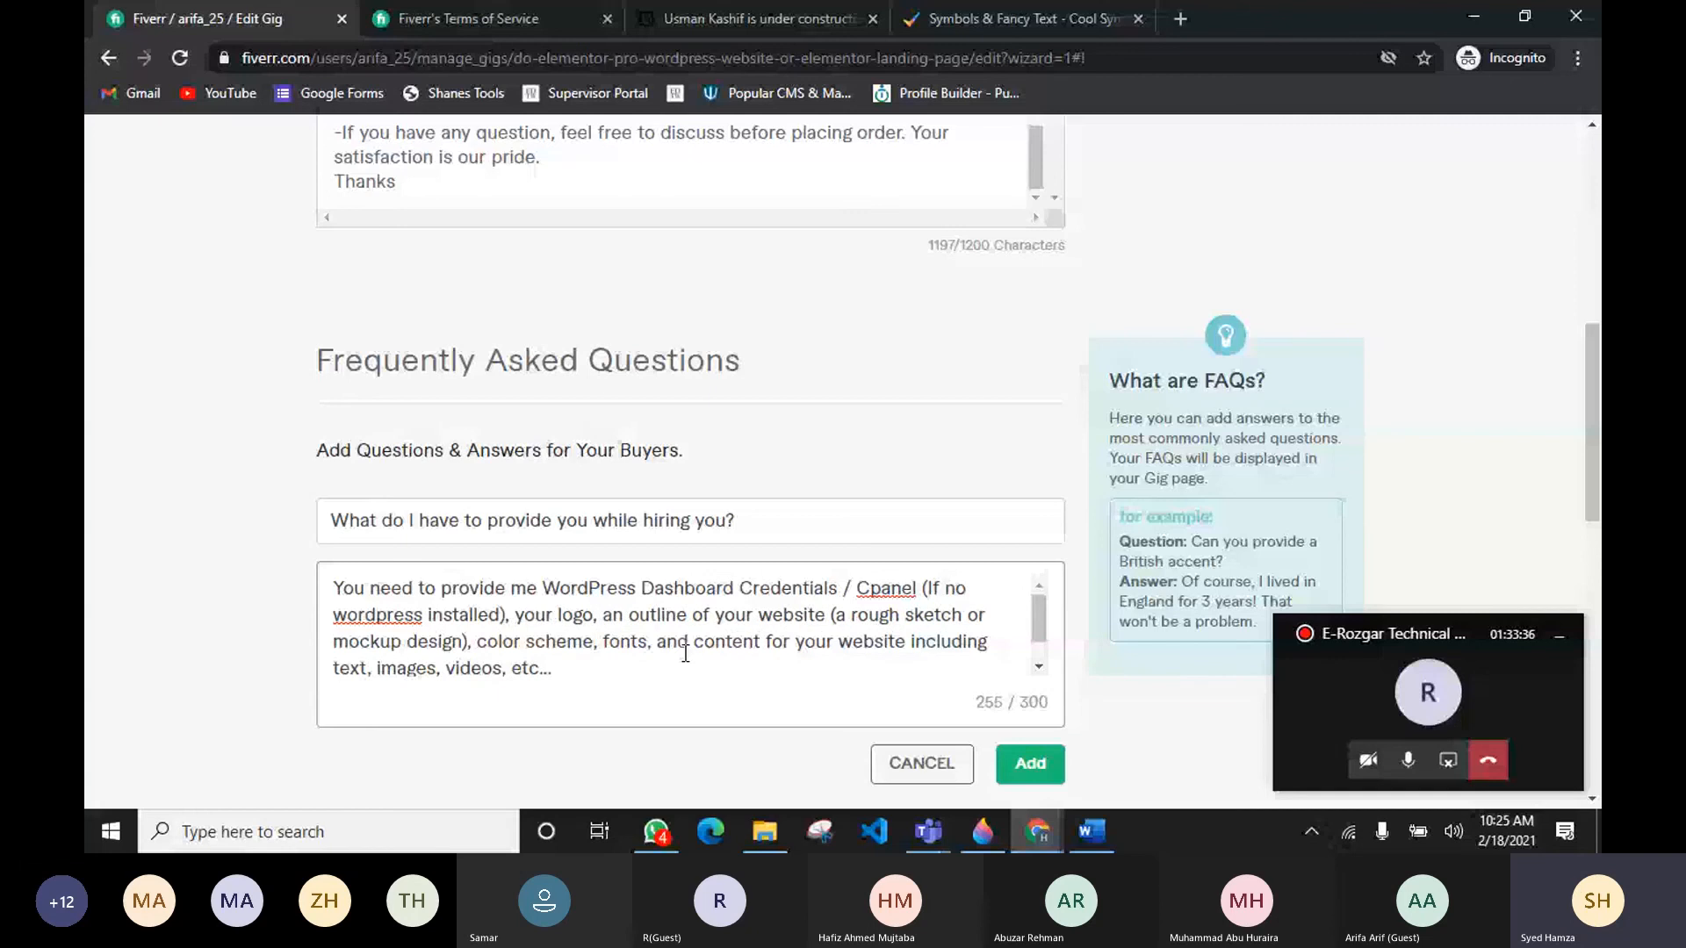
Step: Replace "your logo" with "Logo" in the answer and add the first FAQ
key(Right)
key(Right)
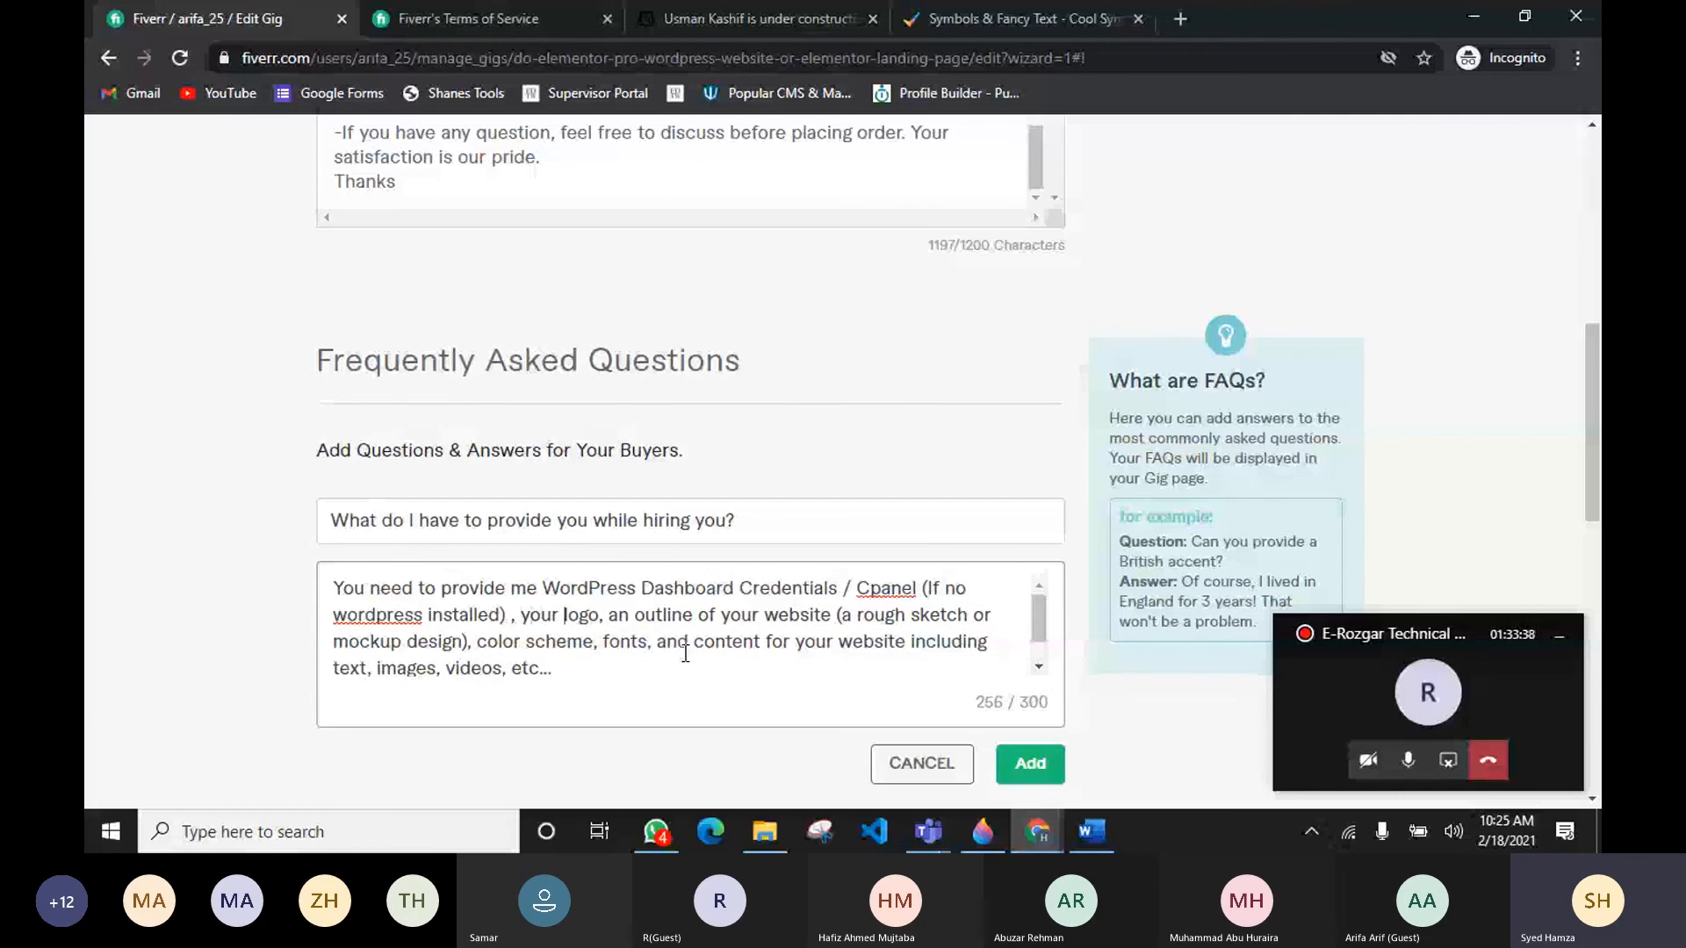
key(BackSpace)
key(BackSpace)
key(BackSpace)
key(BackSpace)
key(BackSpace)
key(Delete)
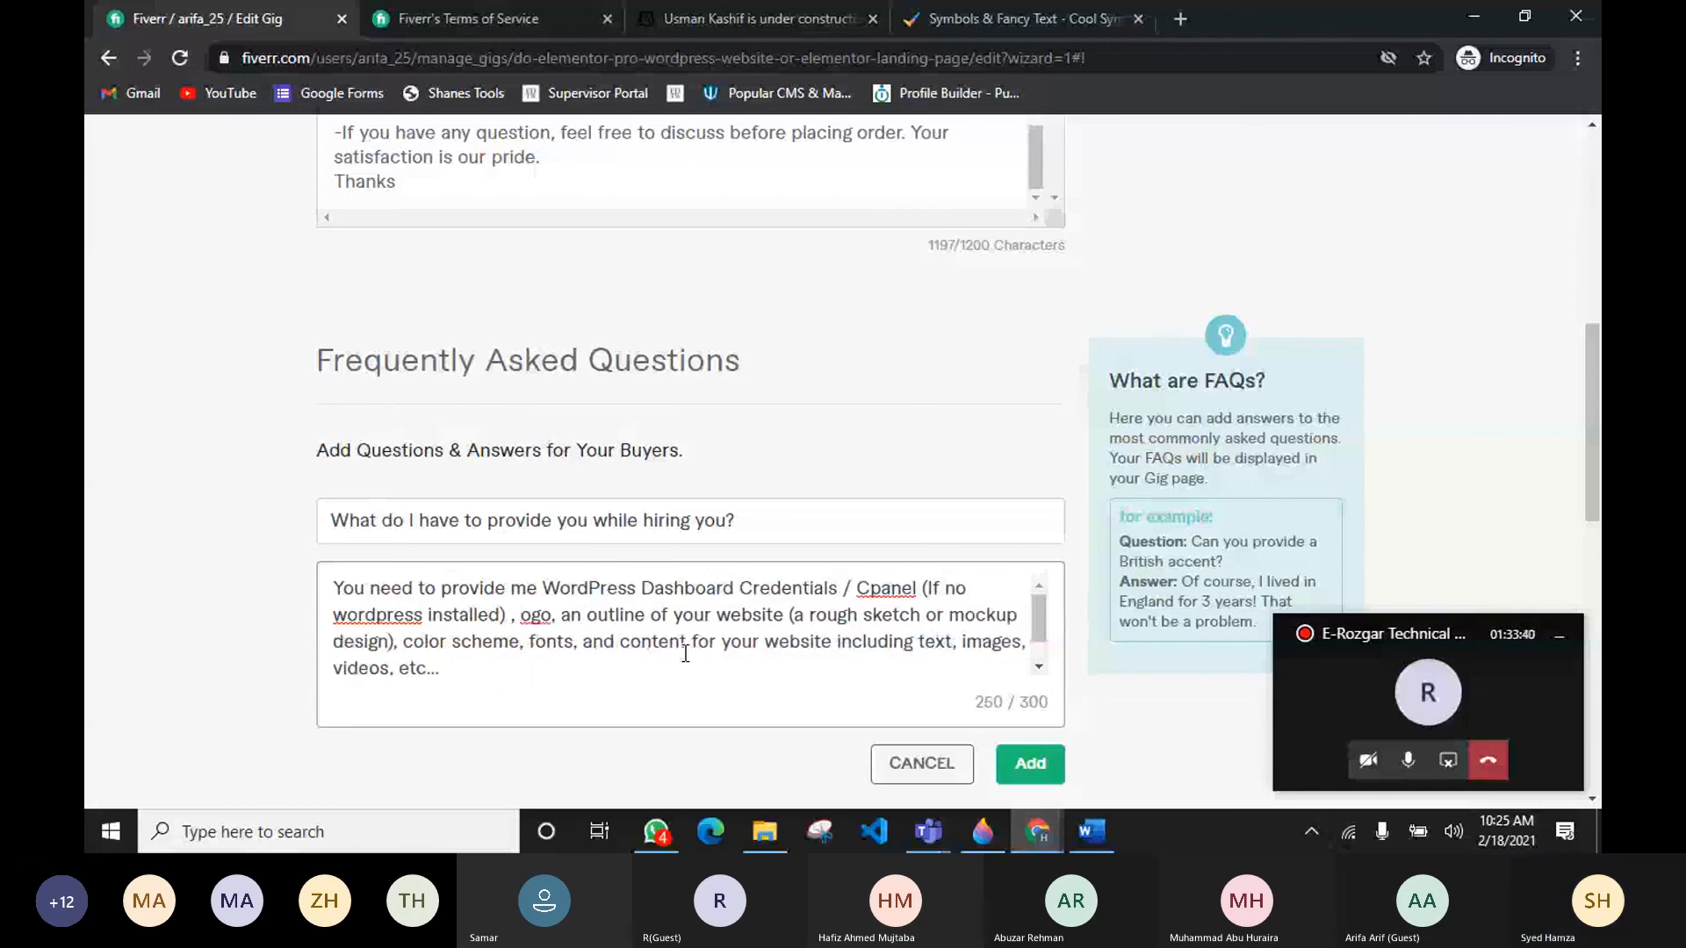
text(L)
key(Right)
key(Right)
key(Right)
key(Right)
key(Right)
key(Right)
key(Right)
key(Right)
key(Right)
key(Right)
key(Right)
key(Right)
key(Right)
key(Right)
key(Right)
key(Right)
key(Right)
key(Right)
key(Right)
key(Right)
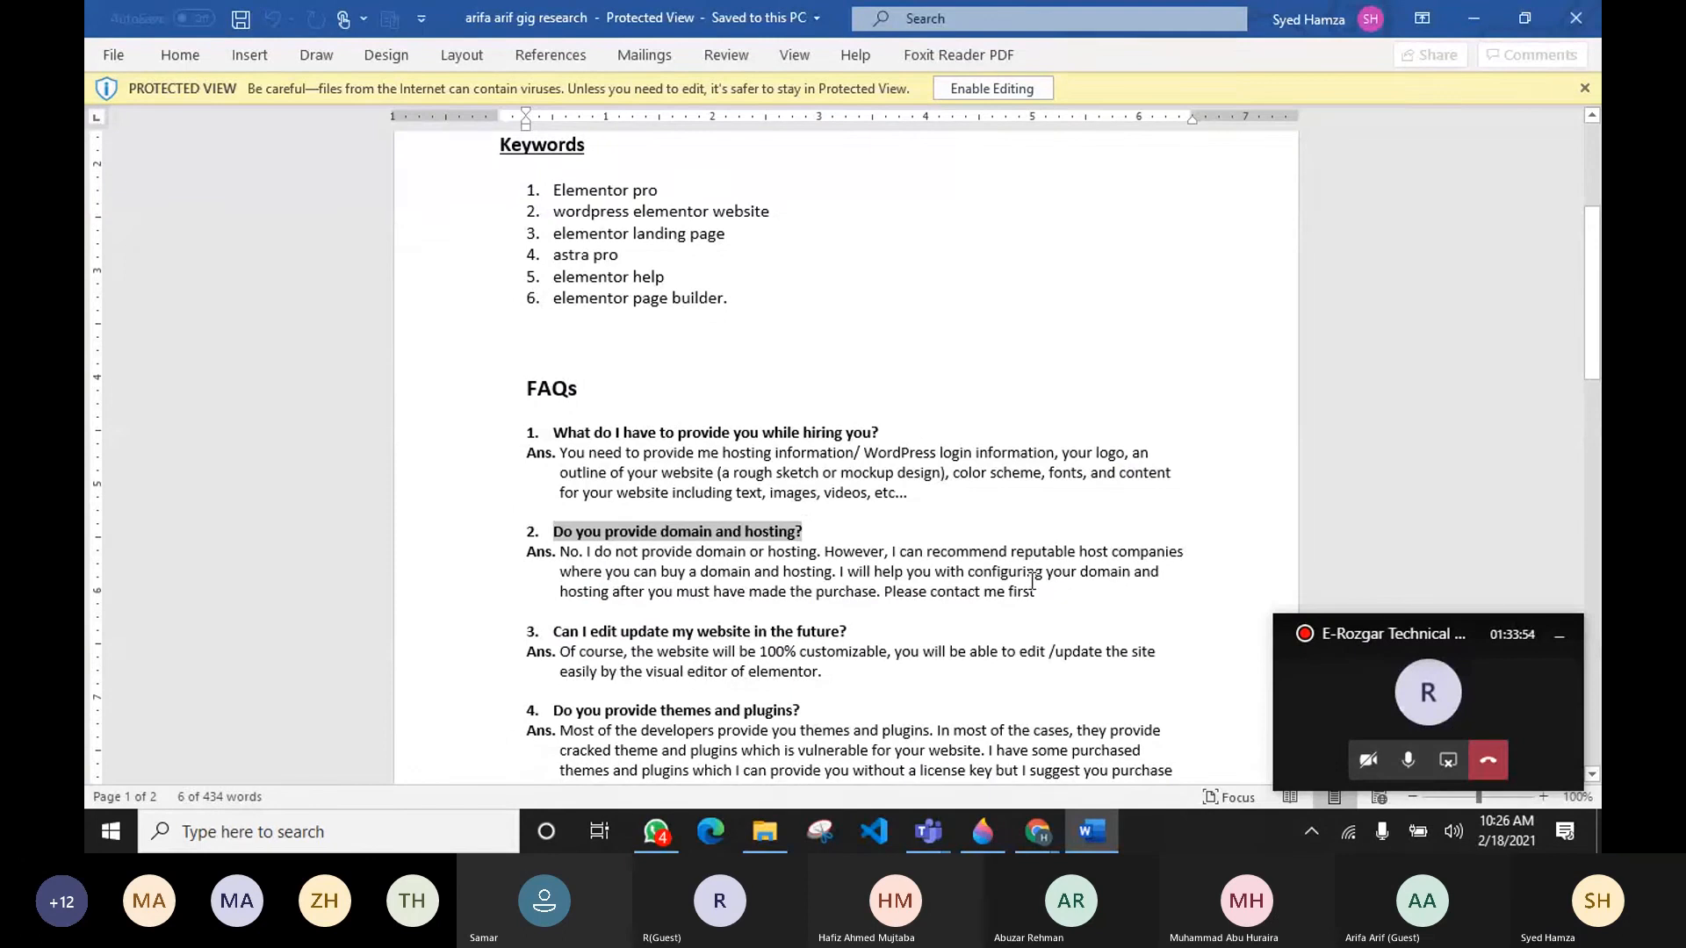
Step: Start a new FAQ with the question "Do you provide domain and hosting?" copied from the research document
key(alt+Tab)
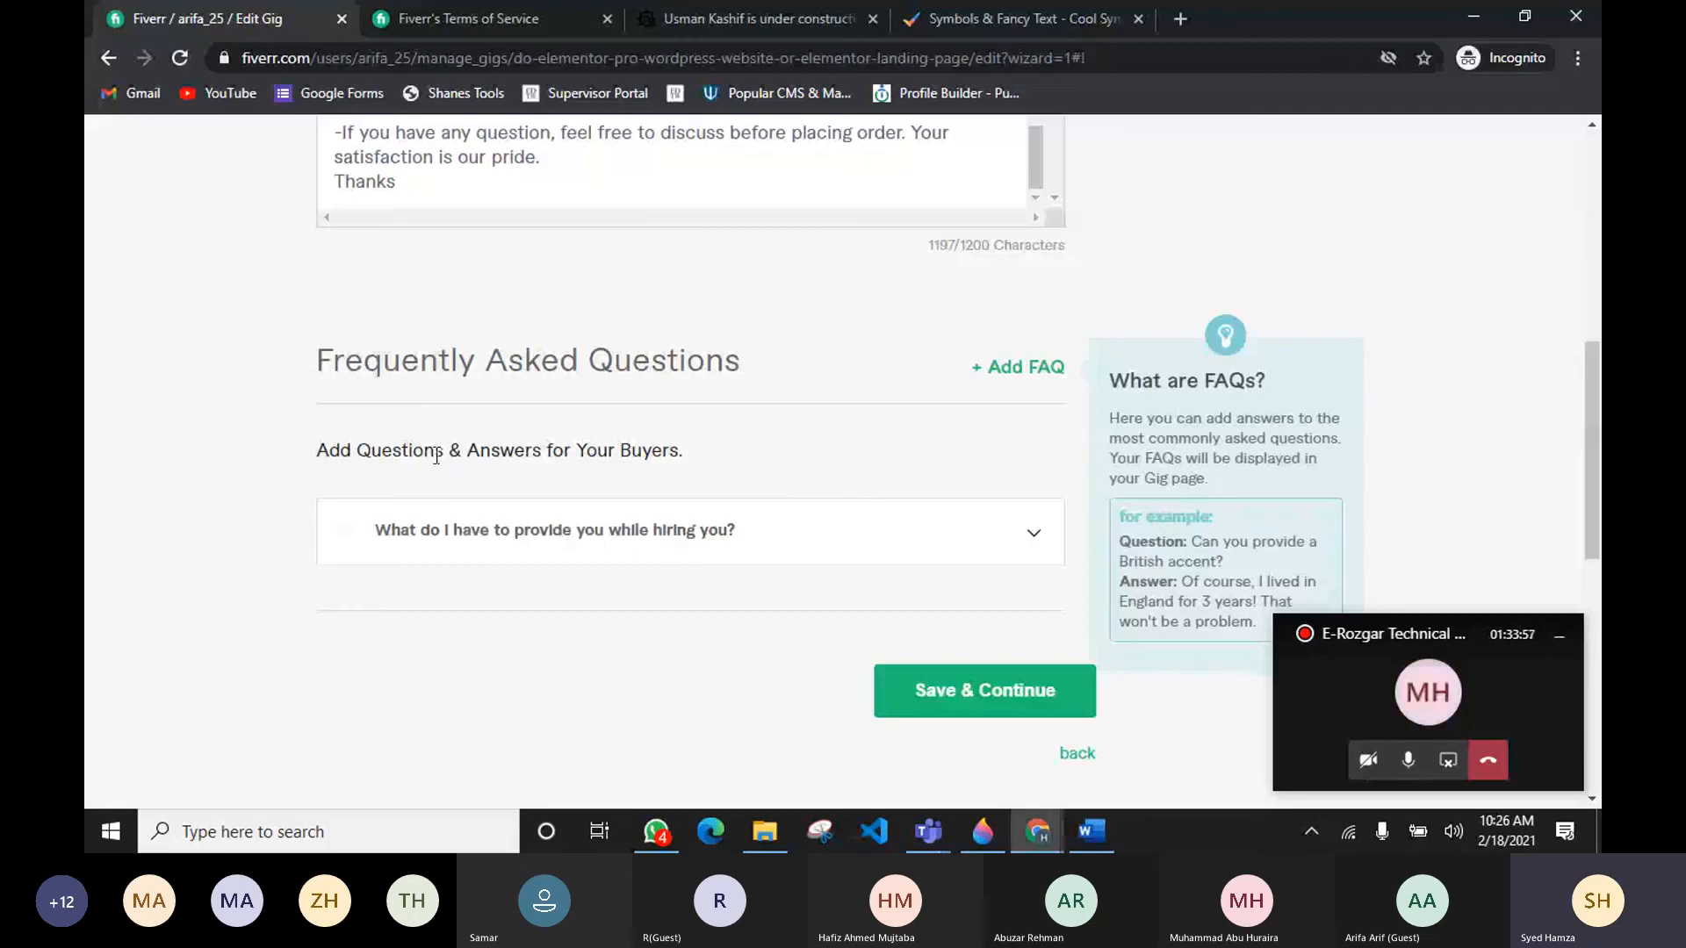
click(1045, 367)
click(579, 518)
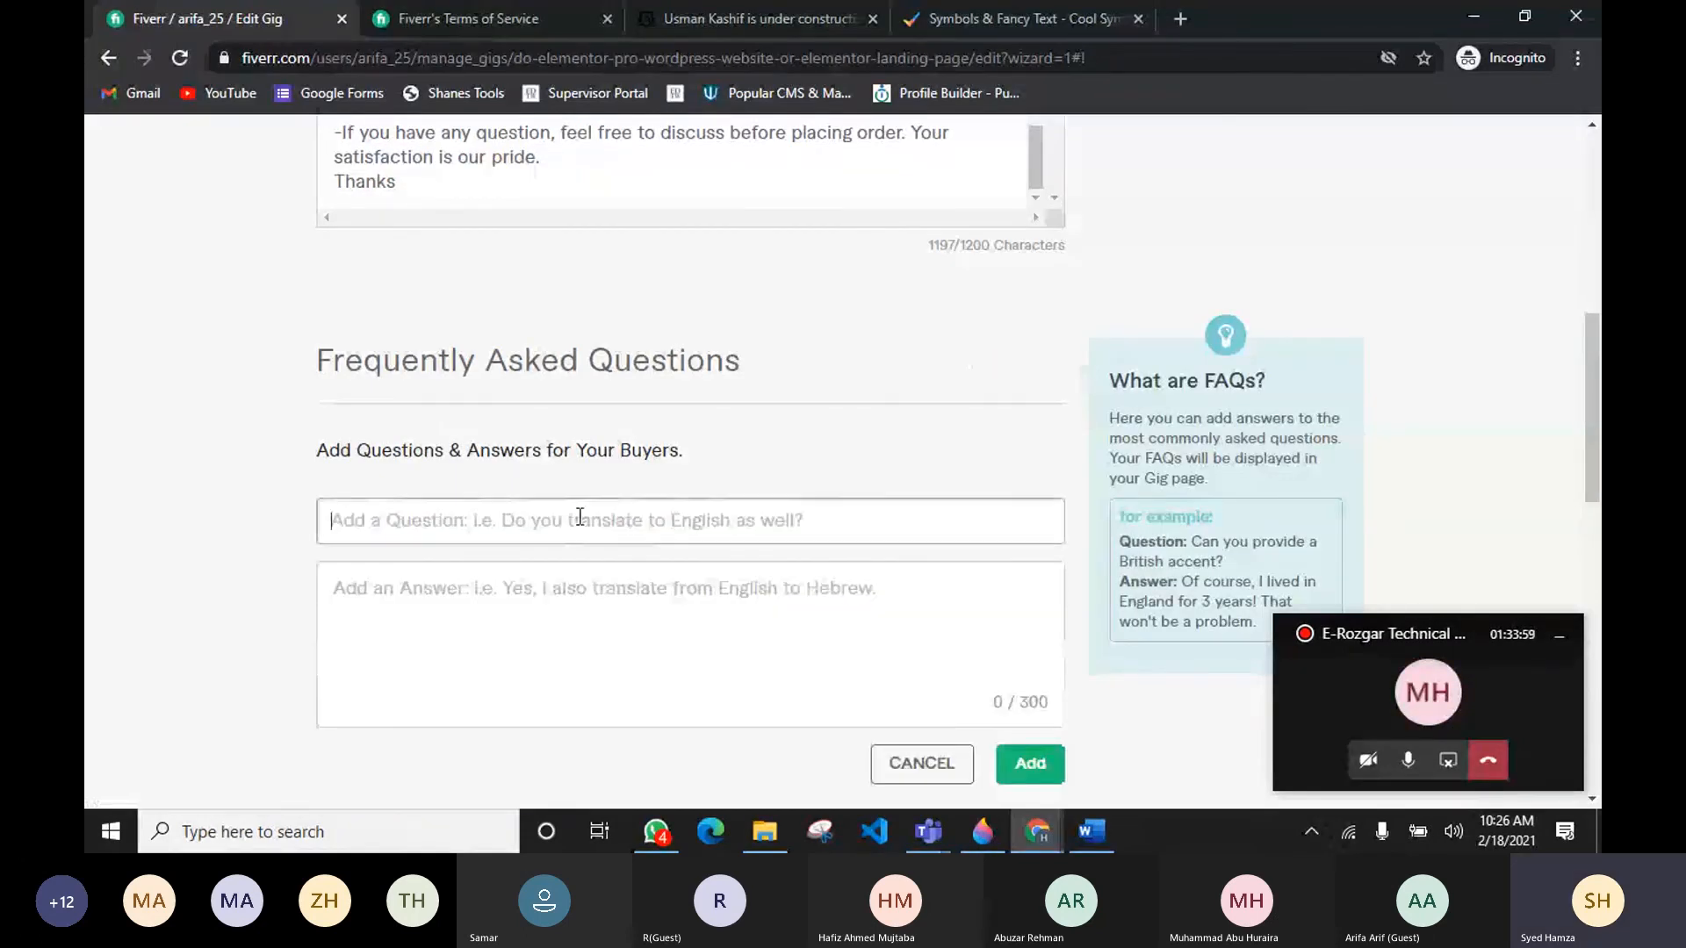
text(Do you provide domain and hosting?)
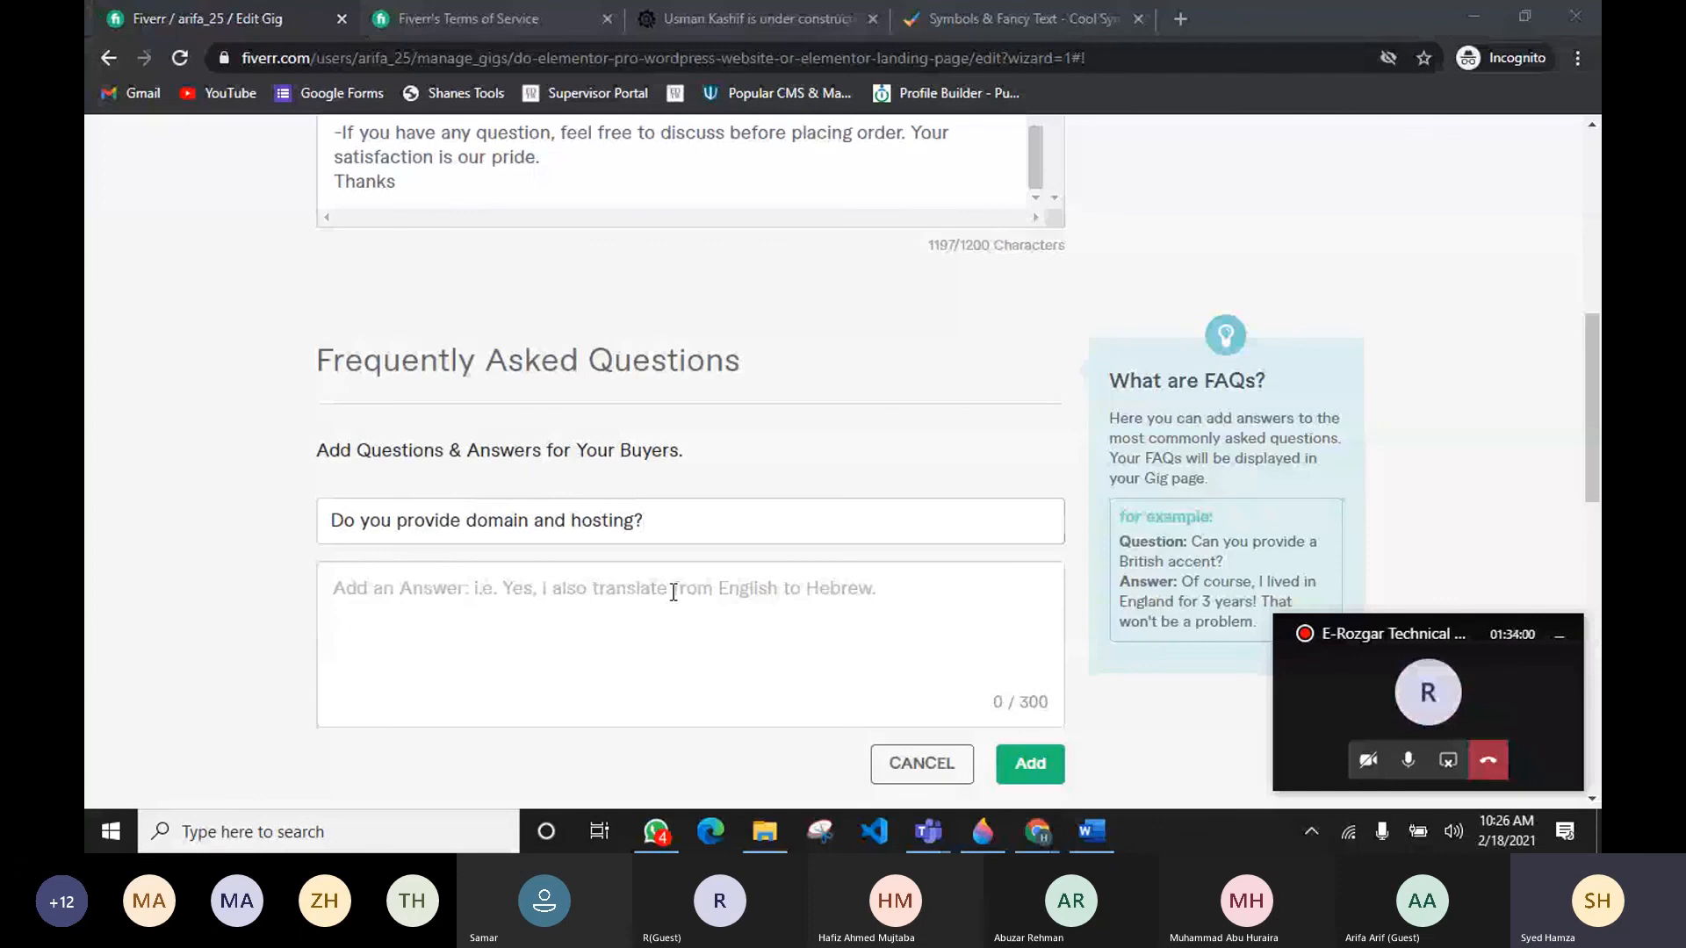
Step: Copy the domain and hosting answer from the research document and paste it into the answer field
key(alt+Tab)
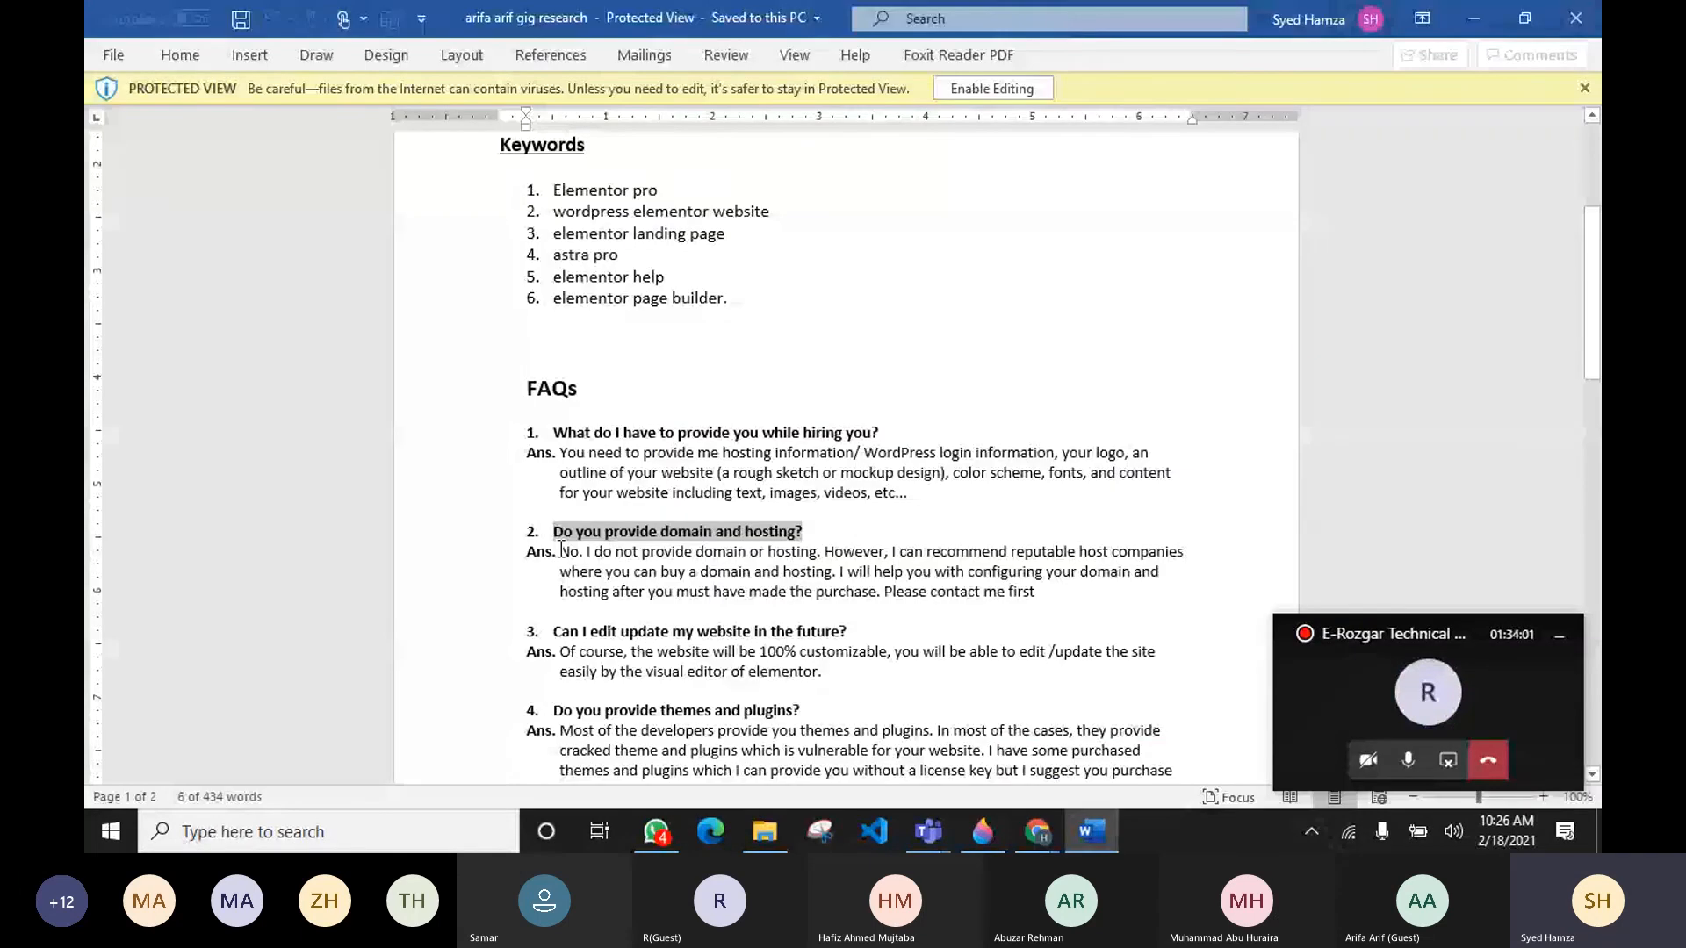
drag(561, 551, 1035, 591)
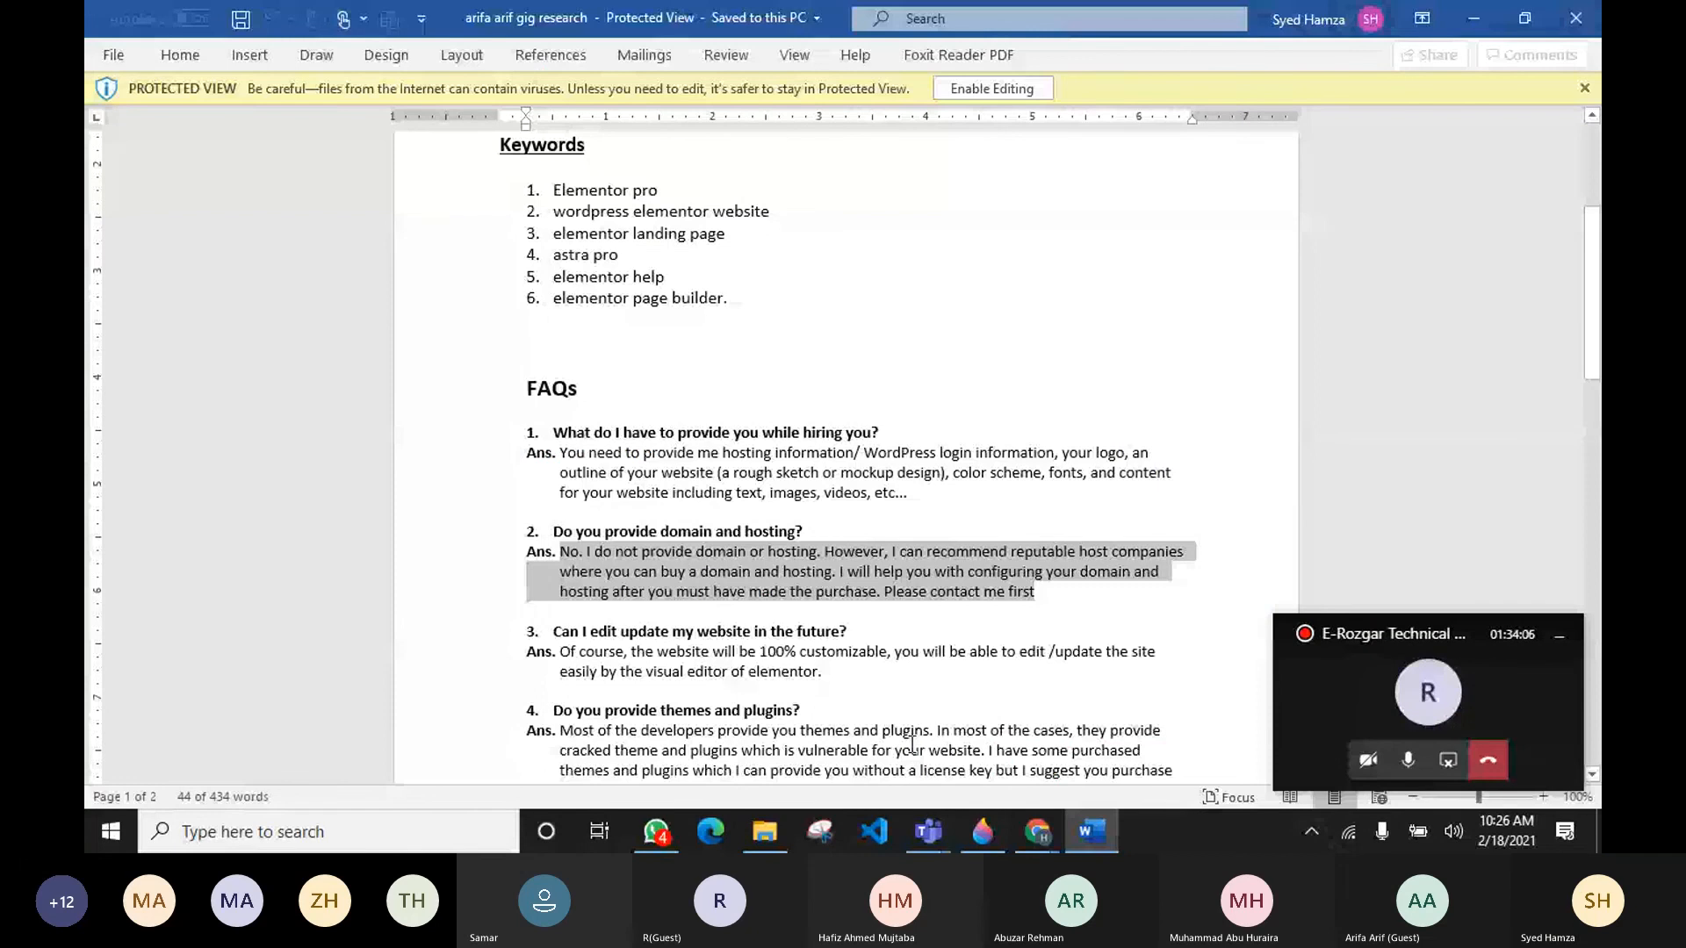
key(alt+Tab)
click(617, 610)
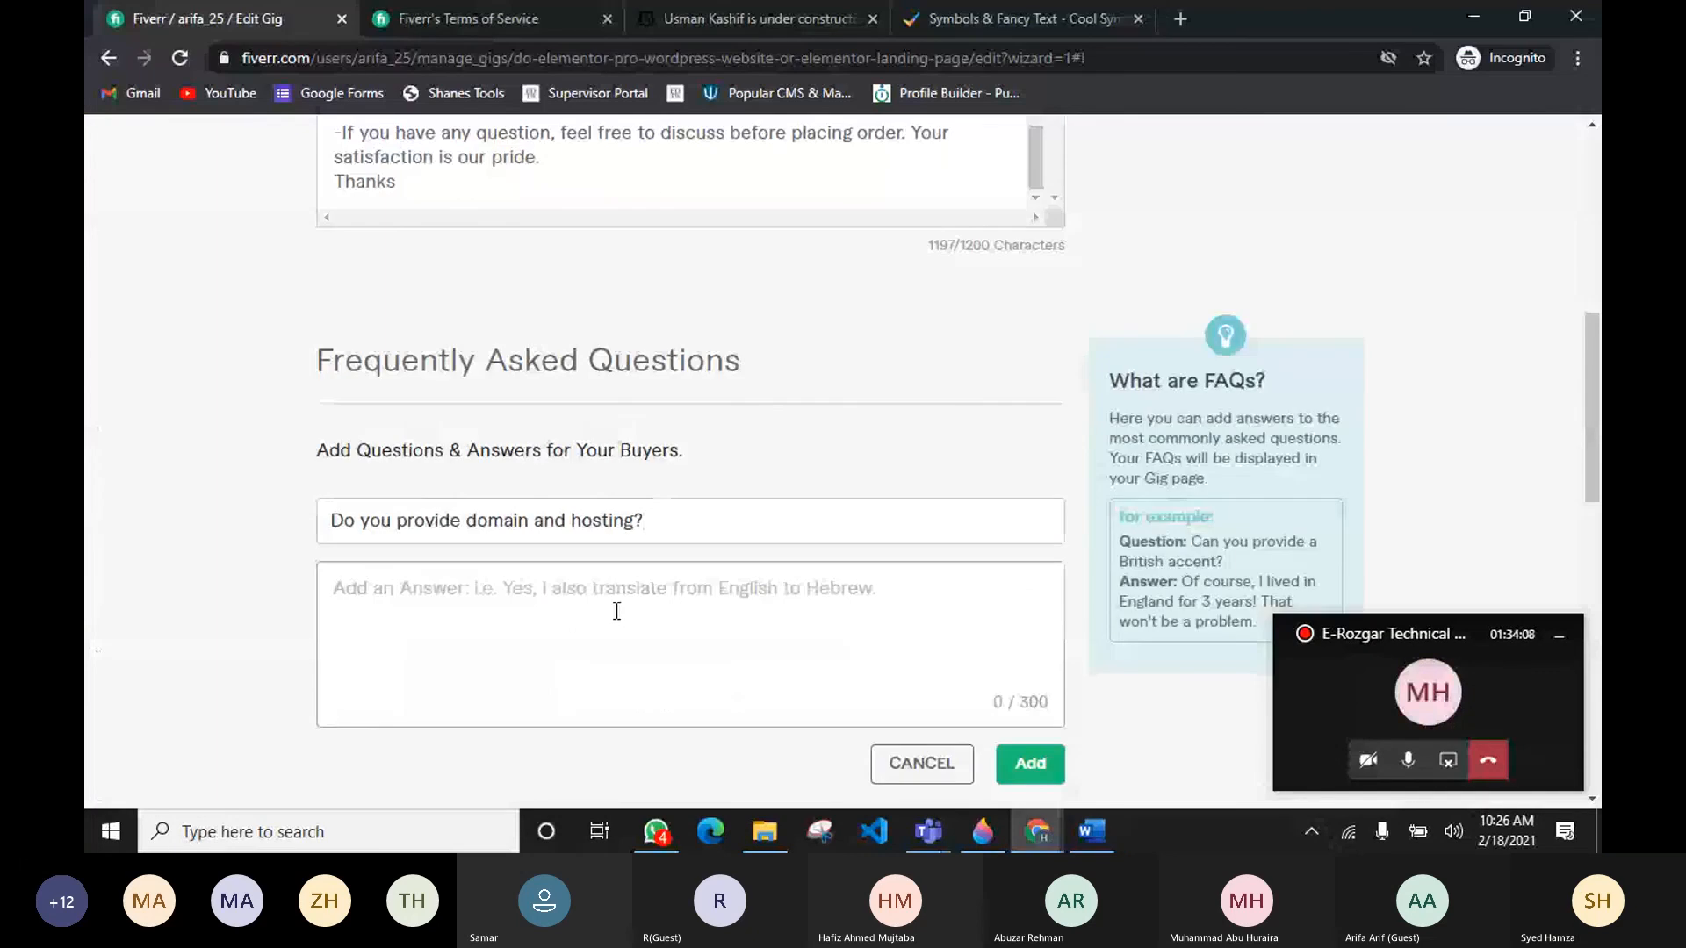
key(ctrl+v)
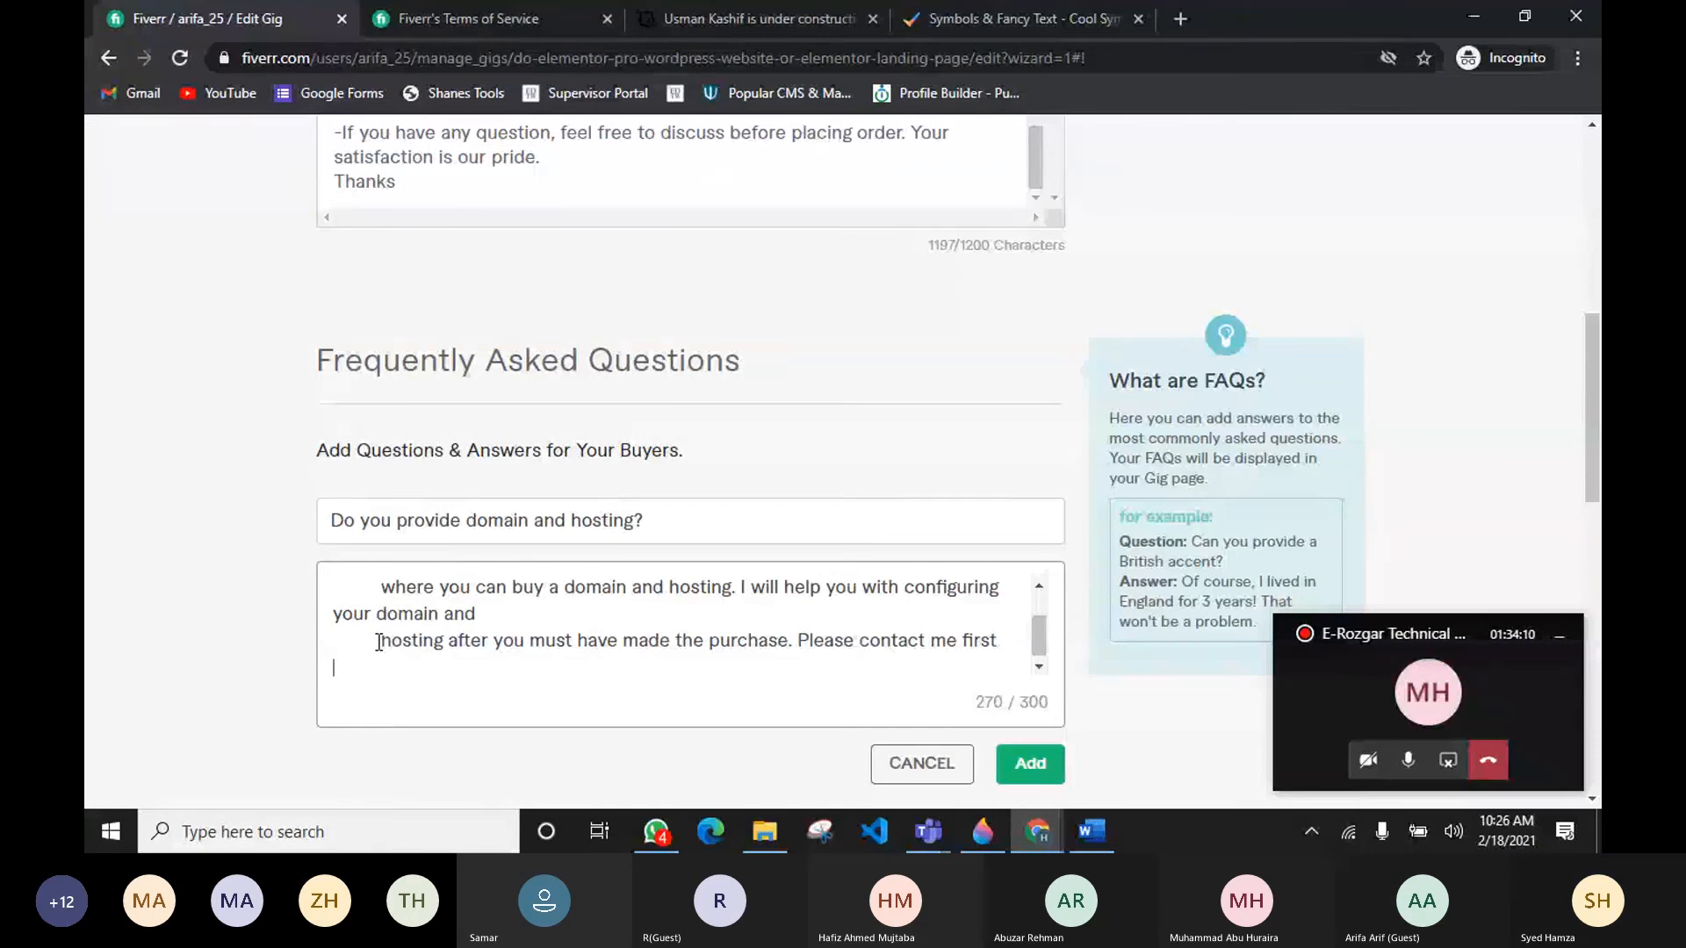
Step: Remove the extra line breaks and indentation from the hosting answer and add the FAQ
drag(379, 641, 316, 642)
key(BackSpace)
key(BackSpace)
drag(380, 586, 248, 639)
key(BackSpace)
key(BackSpace)
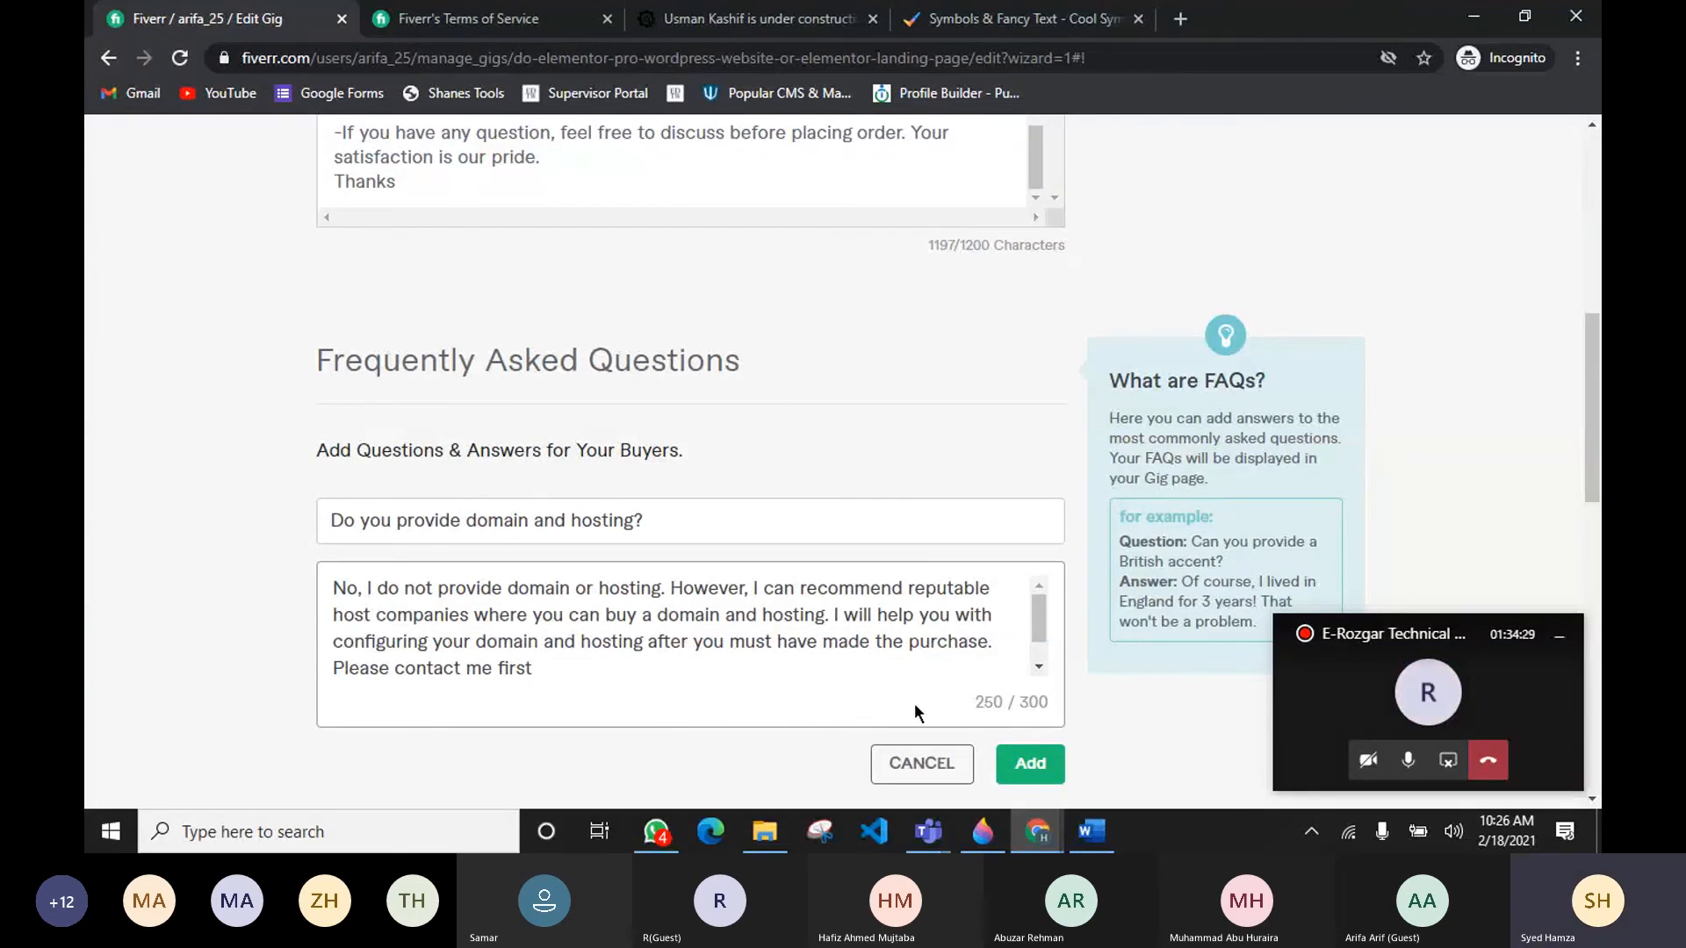
click(1021, 764)
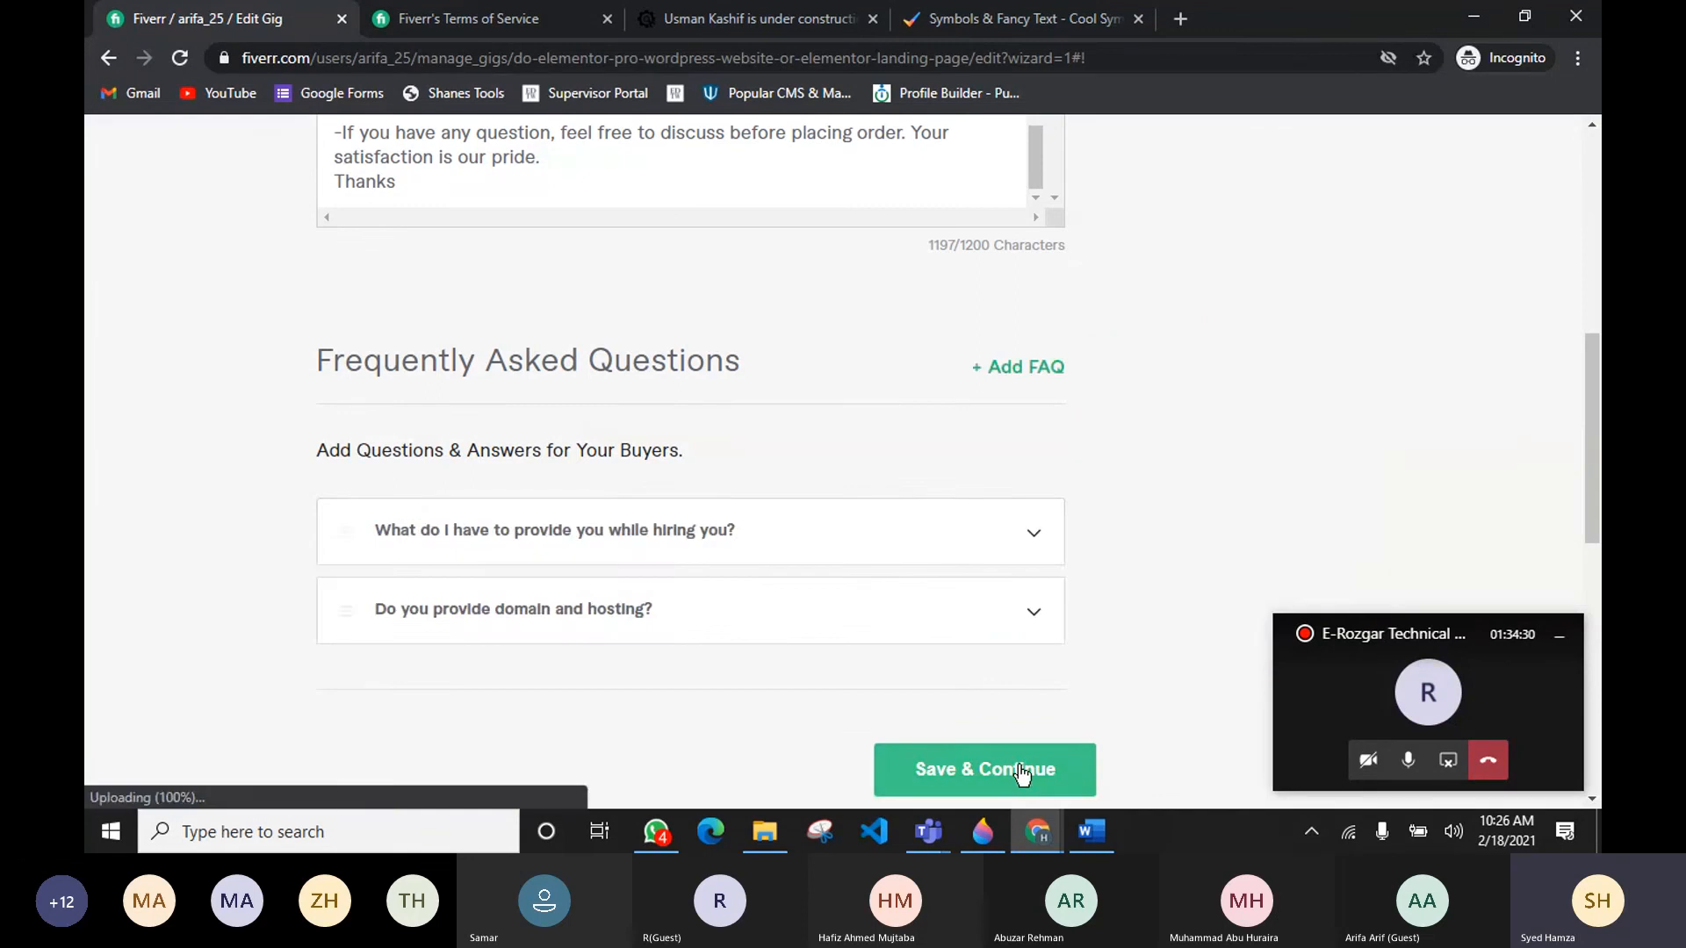
Step: Start a third FAQ with the question "Can I edit update my website in the future?" copied from the document
key(alt+Tab)
scroll(546, 574, down, 1)
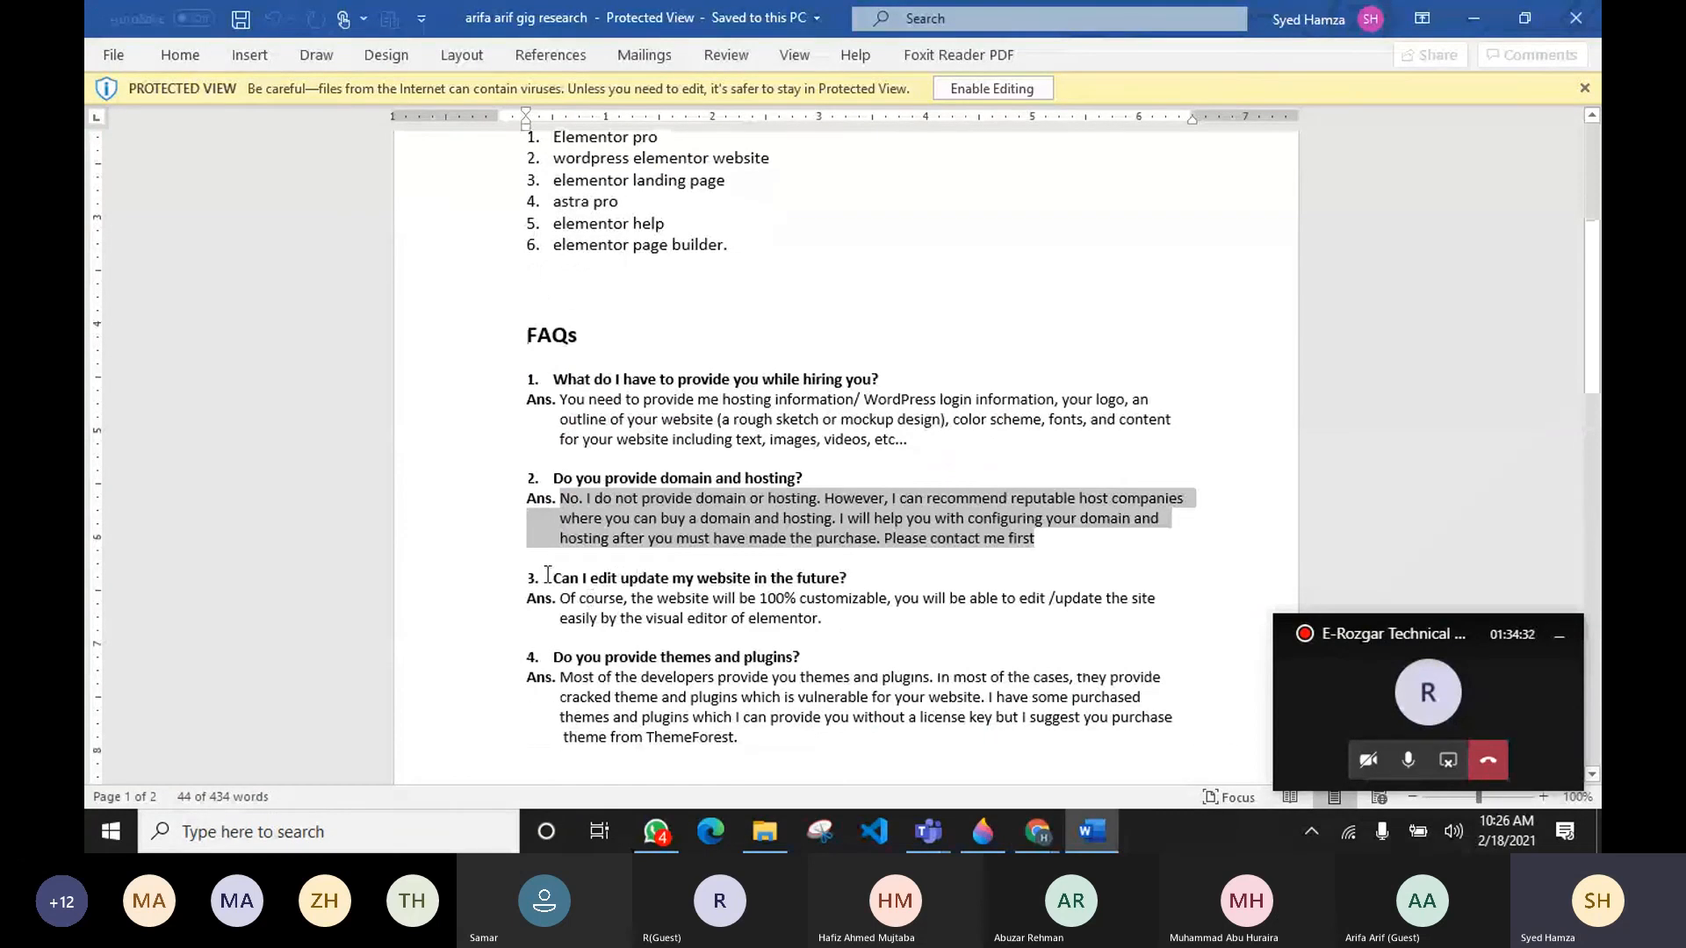
drag(554, 577, 845, 579)
key(ctrl+c)
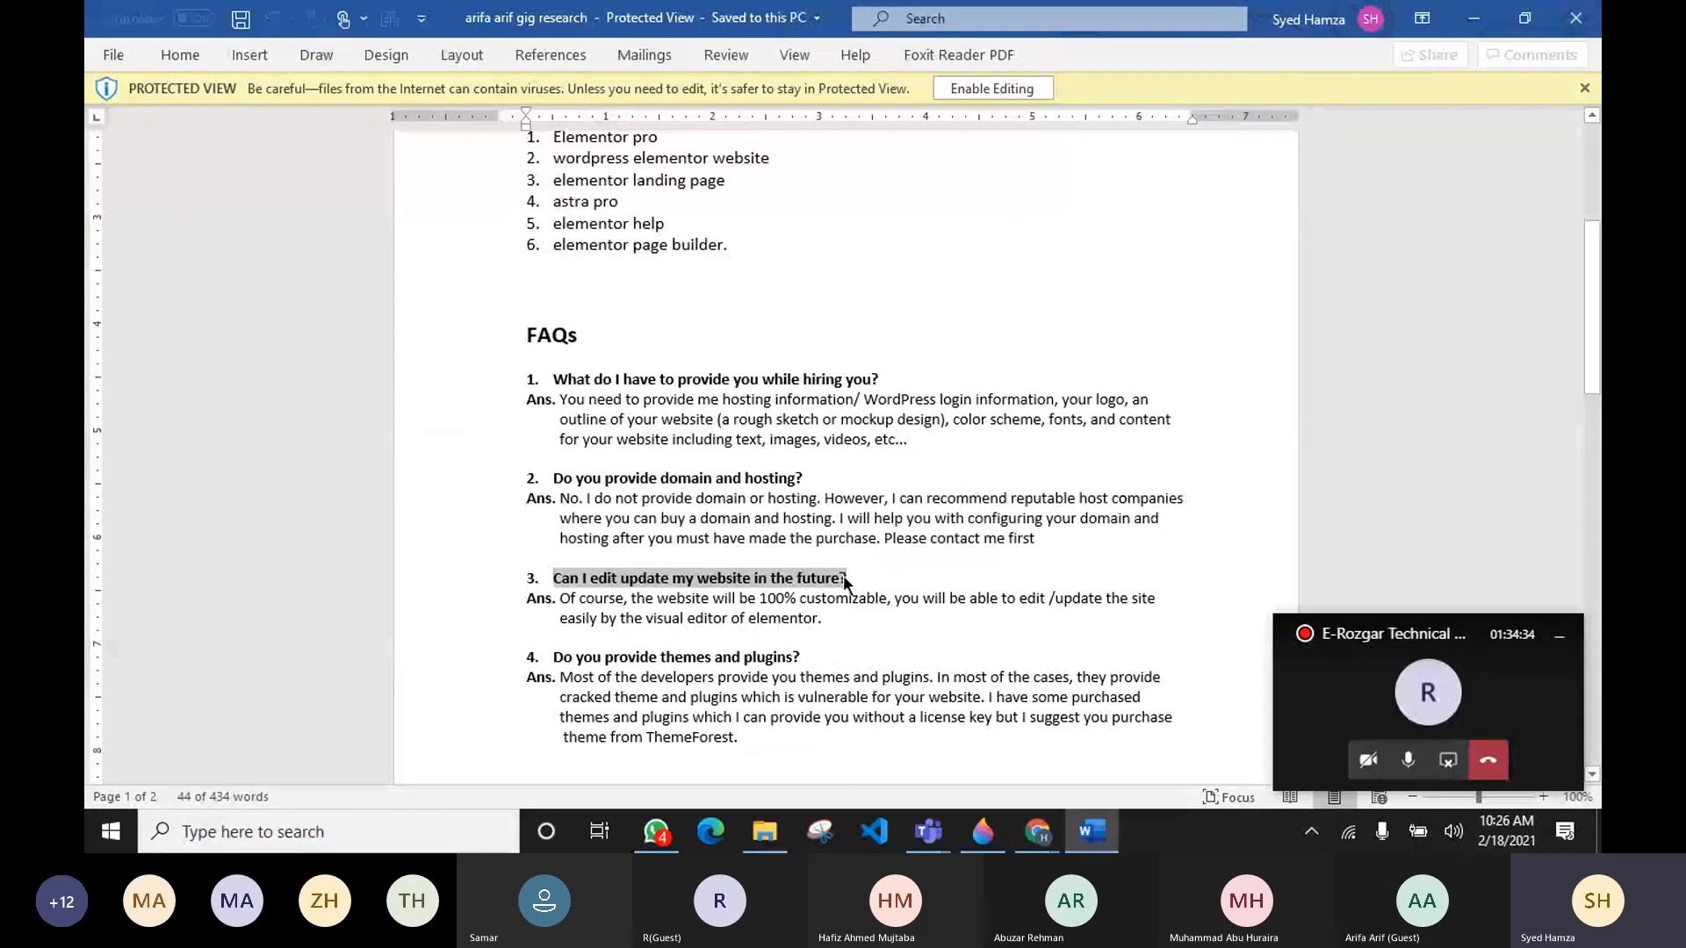
key(alt+Tab)
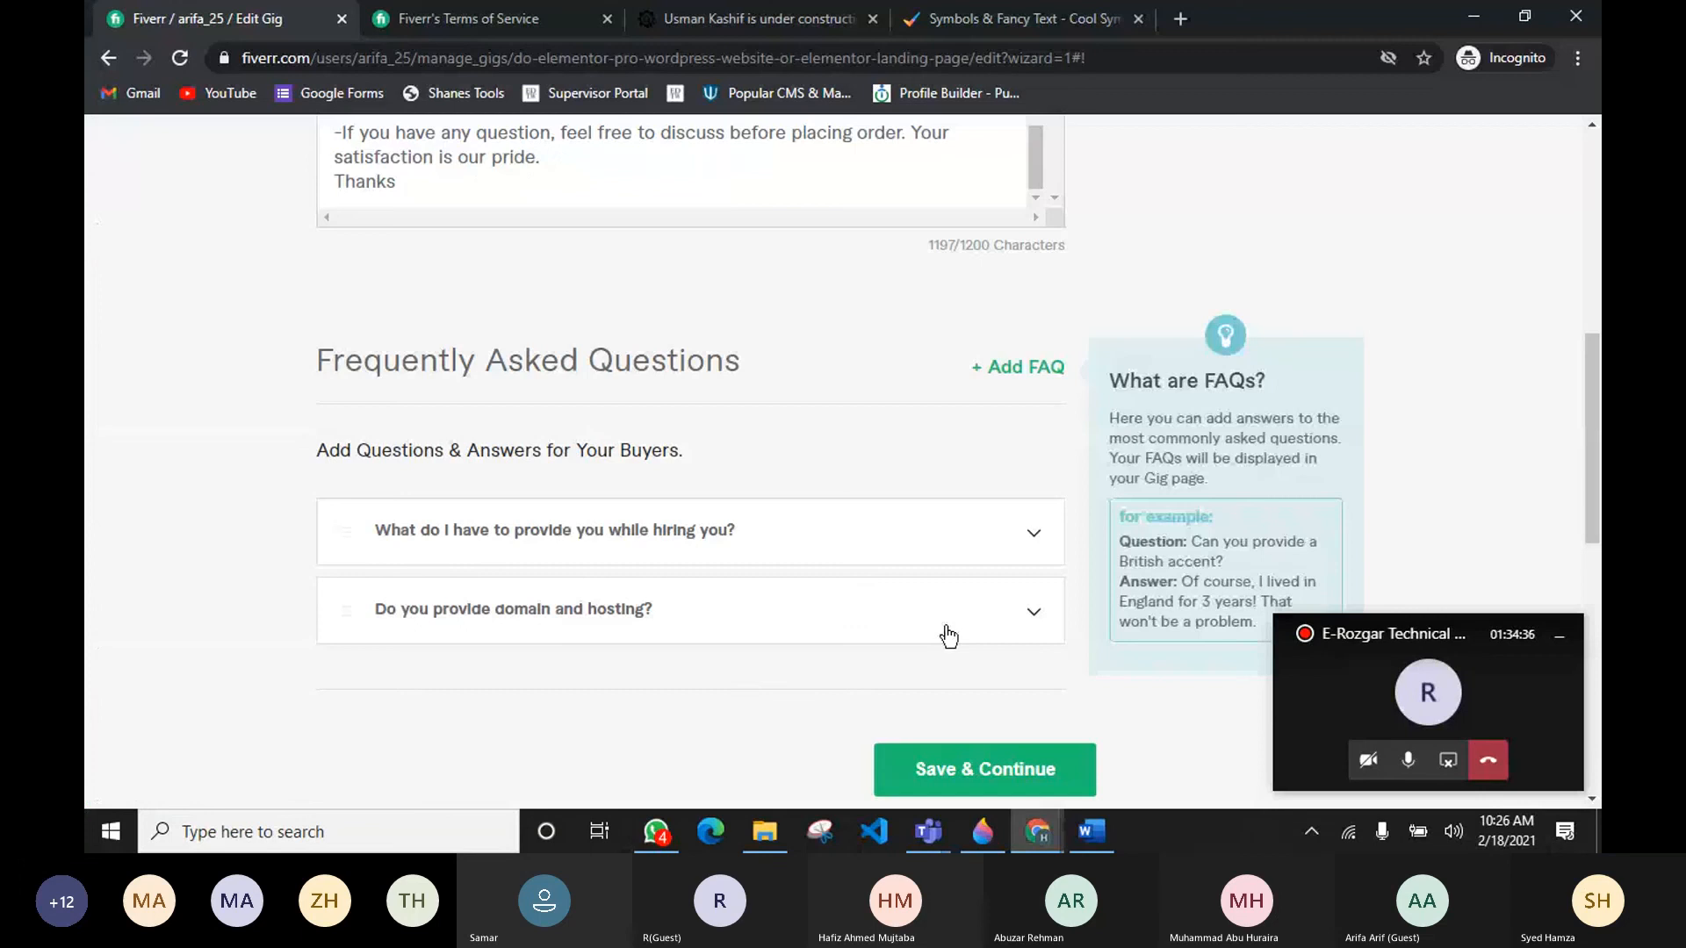
click(1023, 373)
click(496, 539)
key(ctrl+v)
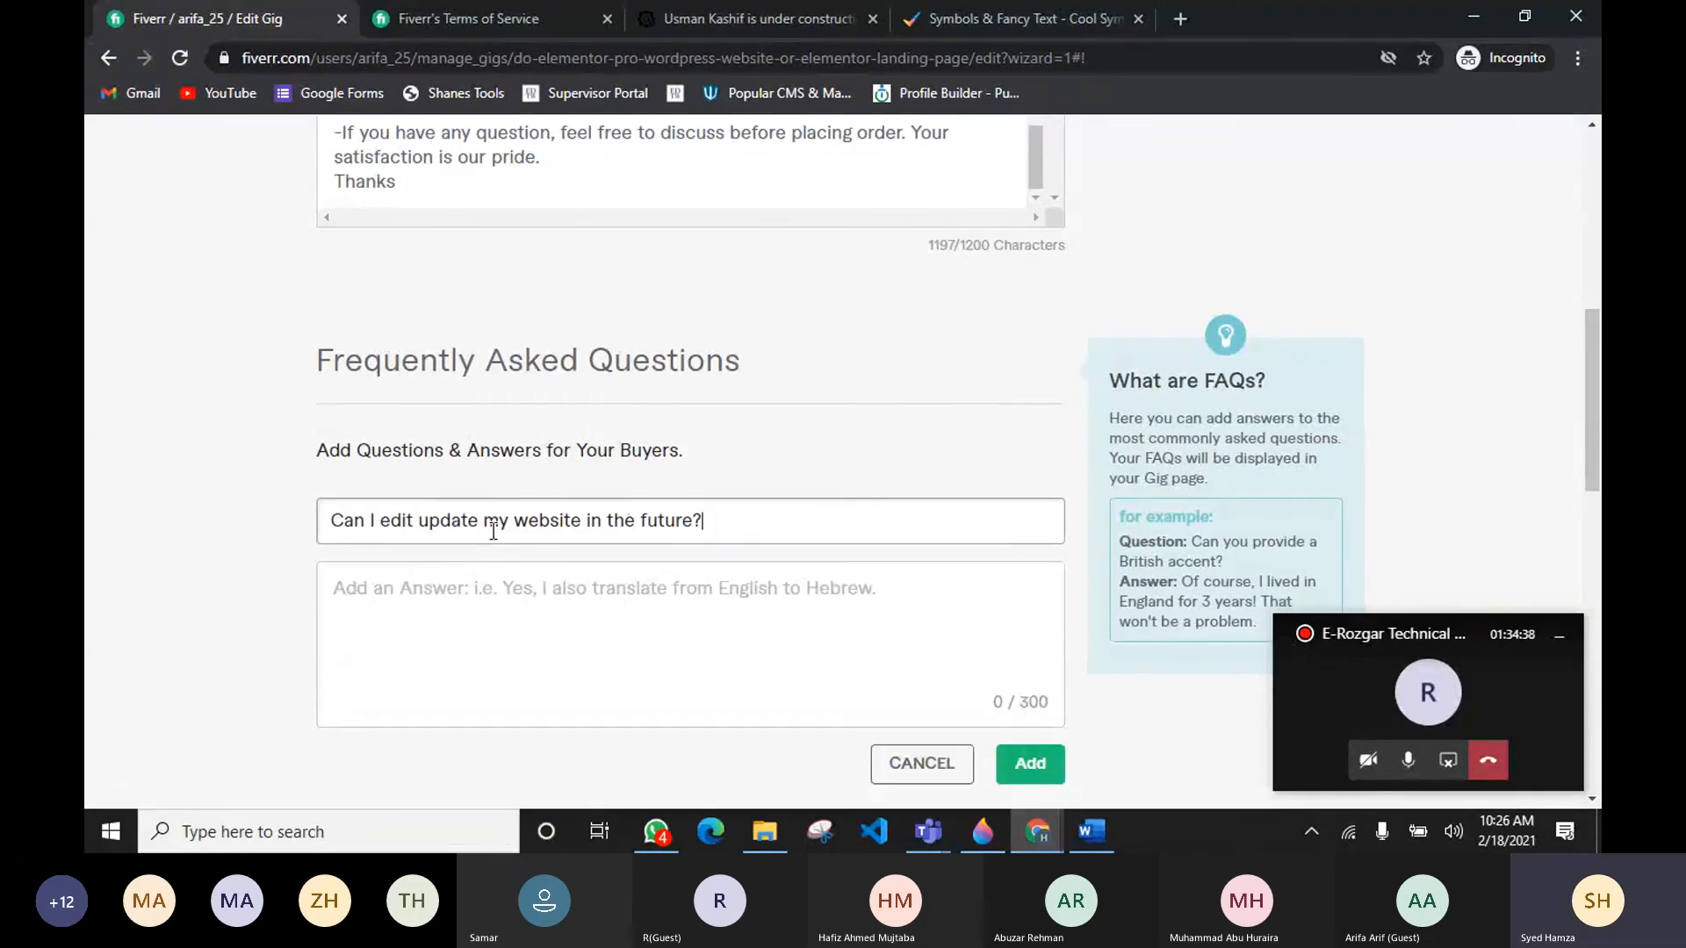
Step: Copy the website-editing answer from the research document and paste it into the new FAQ's answer field
key(alt+Tab)
drag(562, 600, 829, 615)
key(ctrl+c)
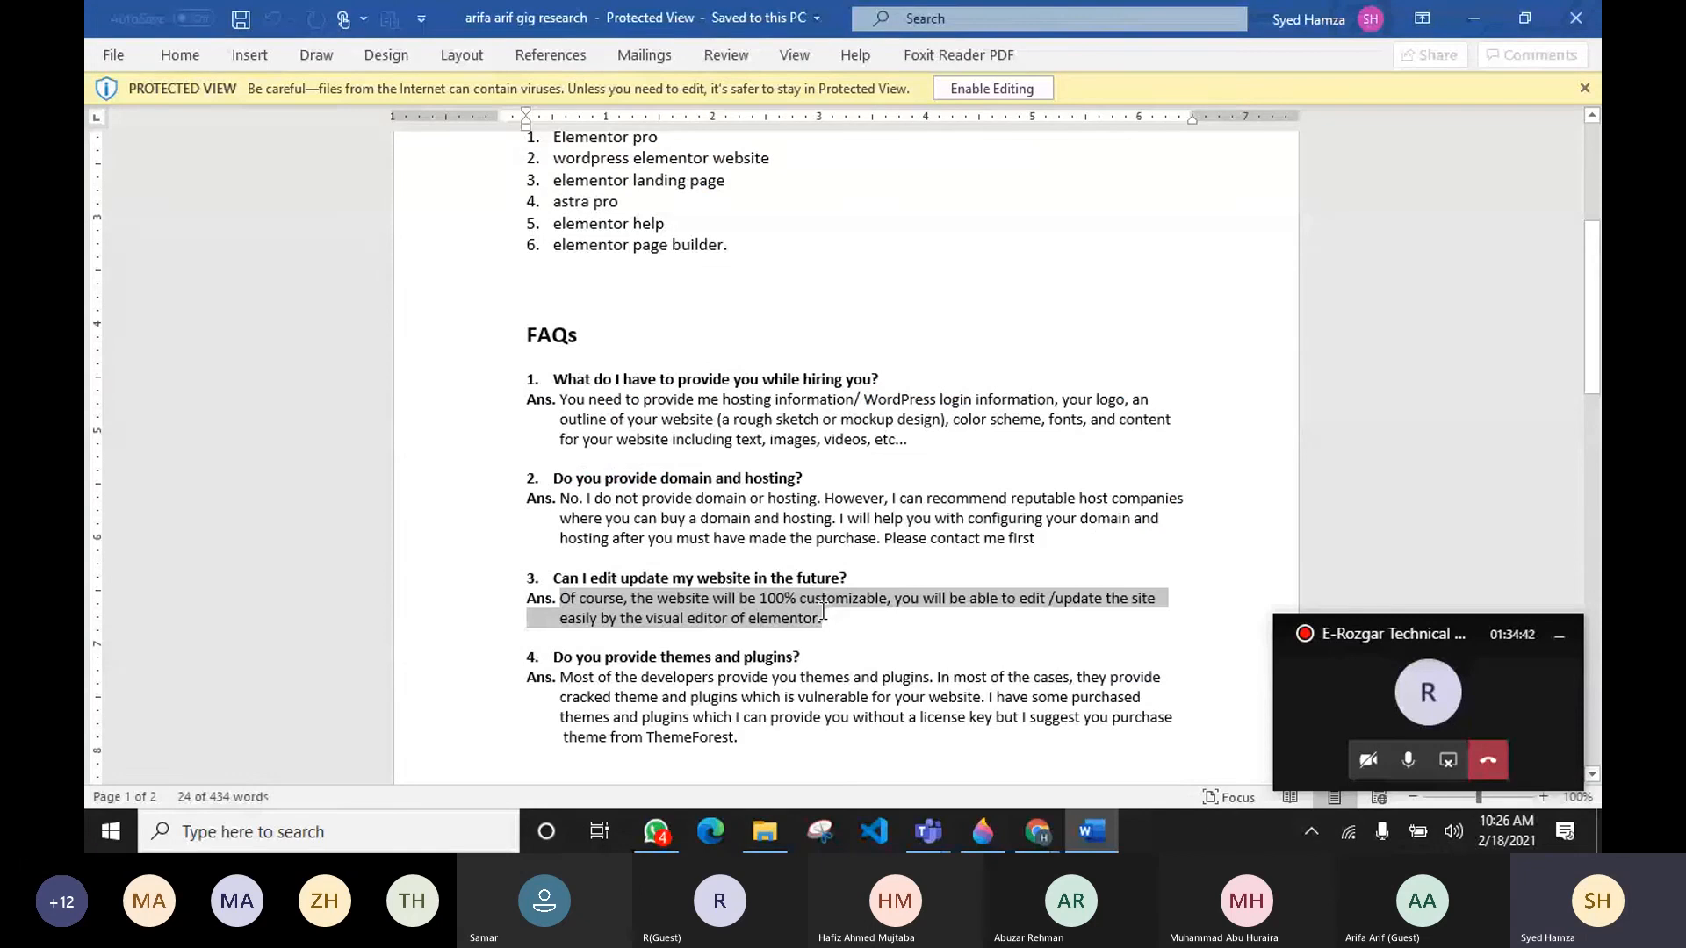
key(alt+Tab)
click(506, 621)
key(ctrl+v)
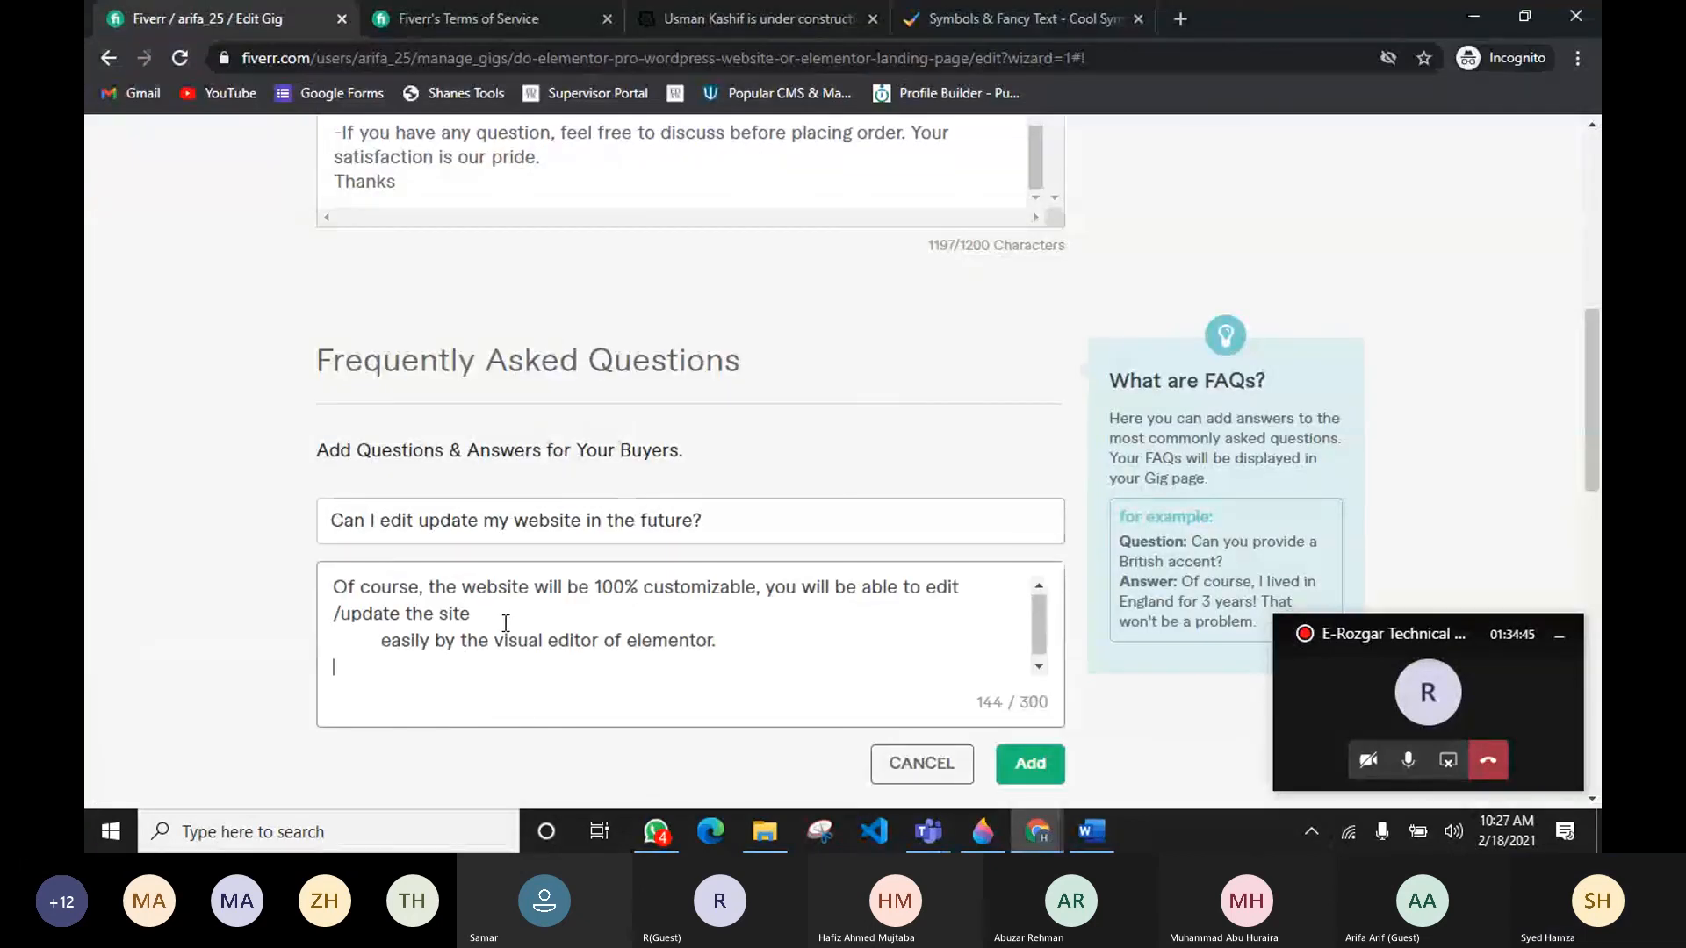
Step: Remove the extra line breaks and indentation from the website-editing answer so it reads as one paragraph
drag(379, 639, 288, 638)
key(BackSpace)
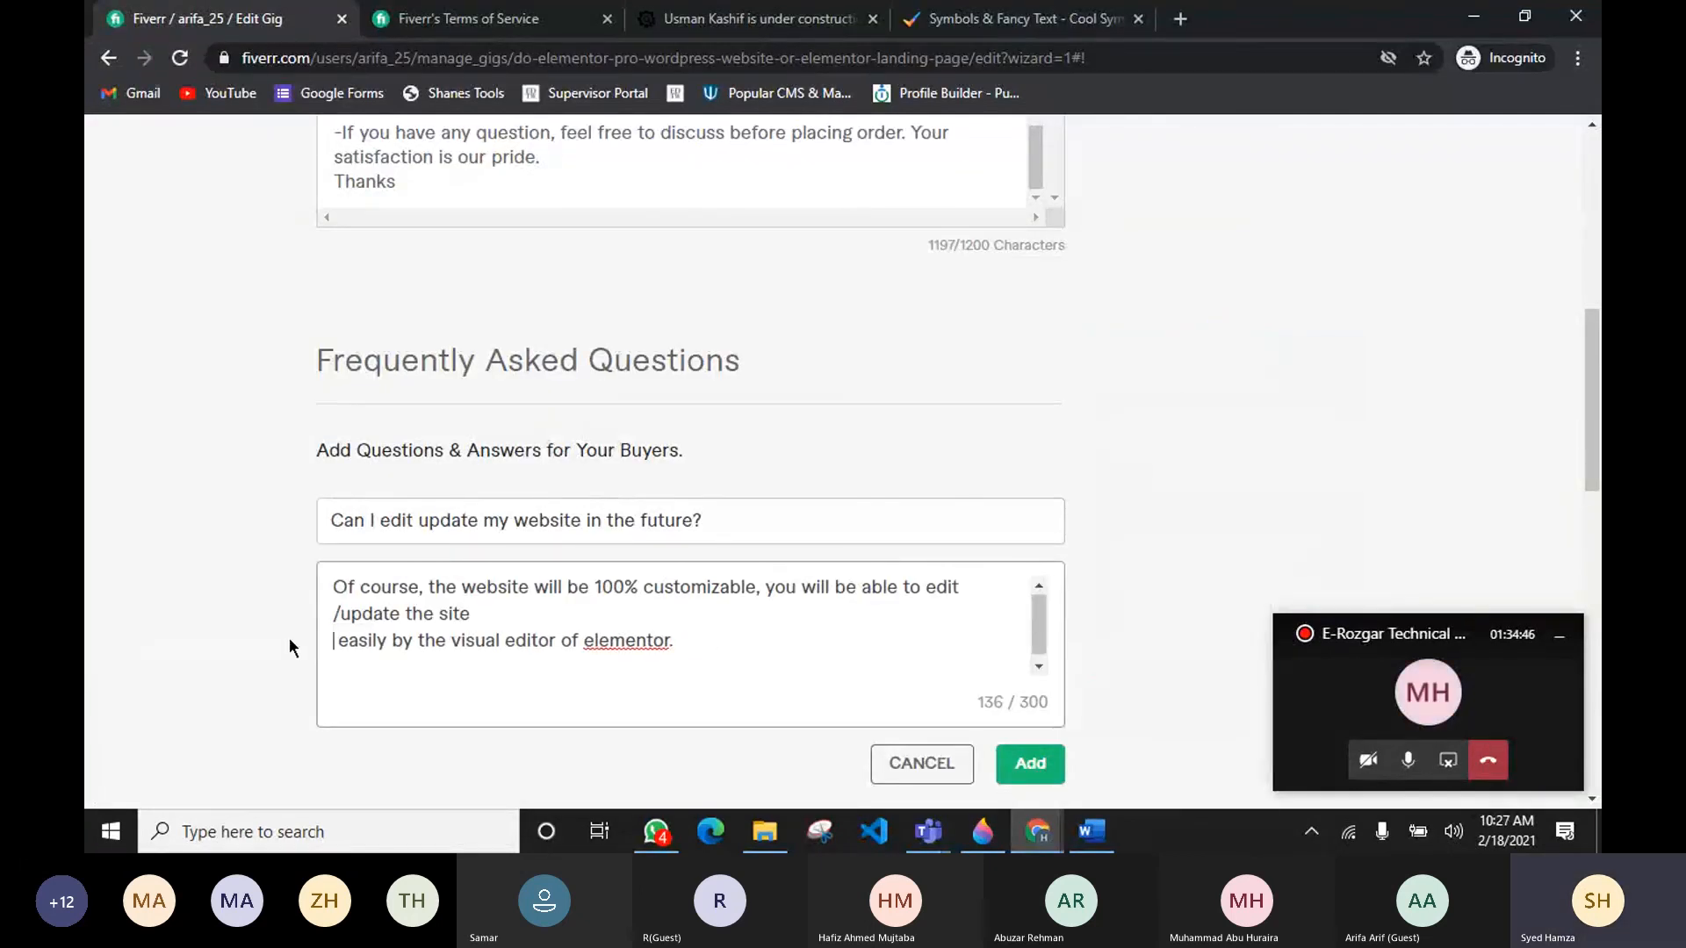
key(BackSpace)
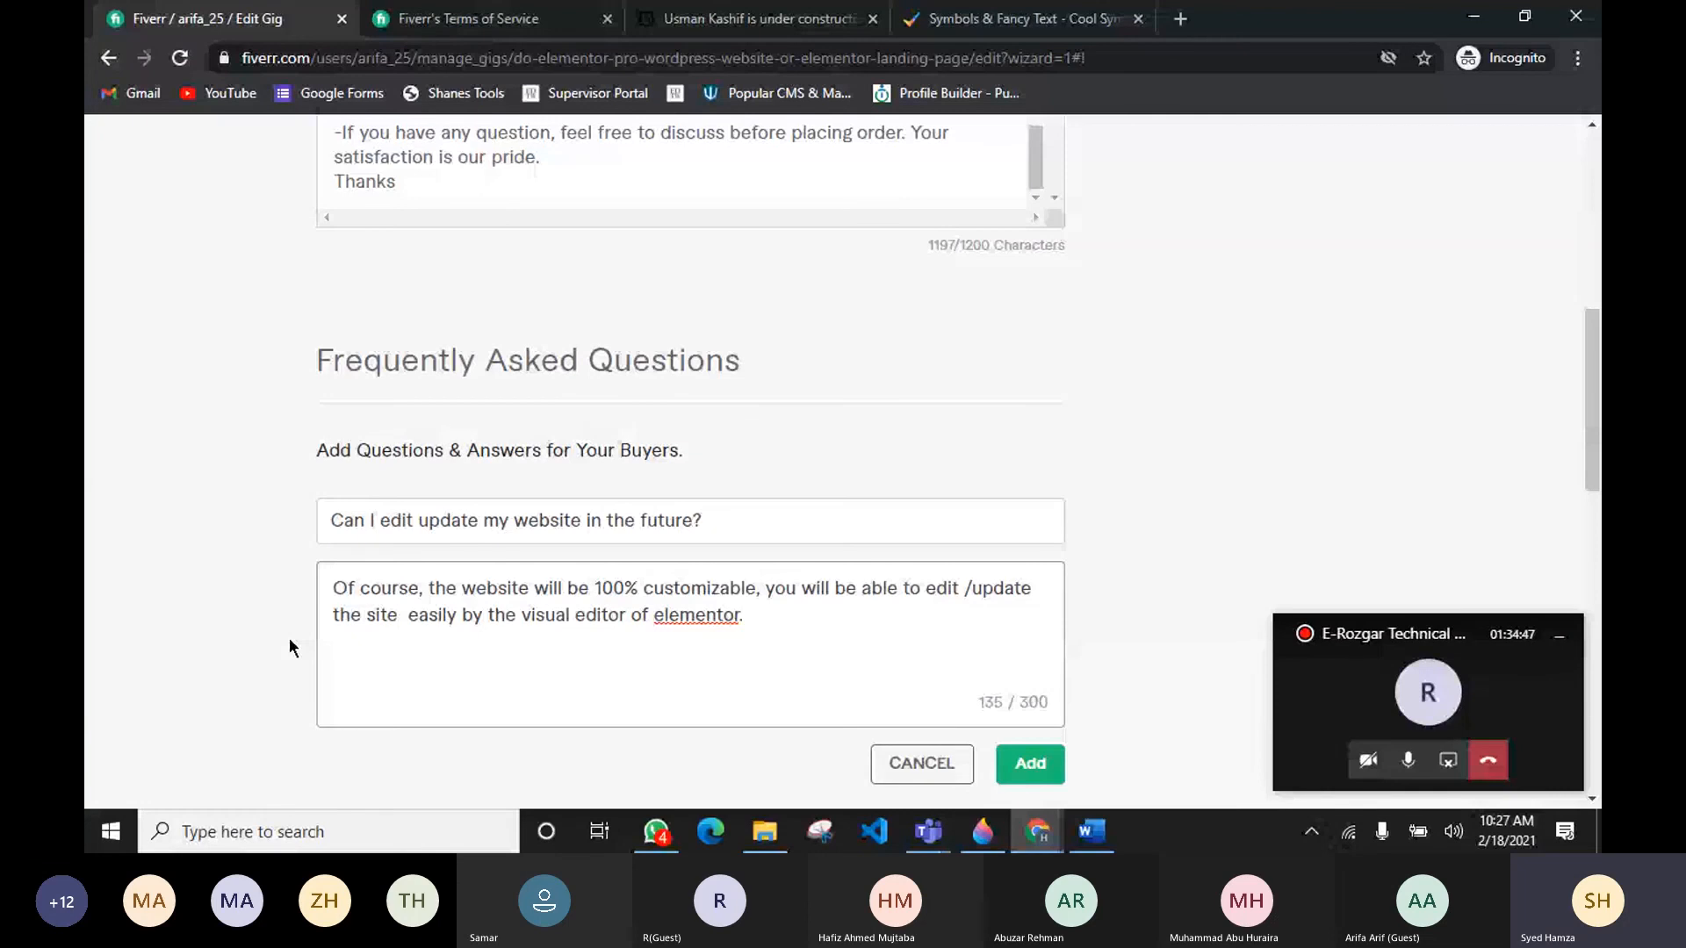
key(BackSpace)
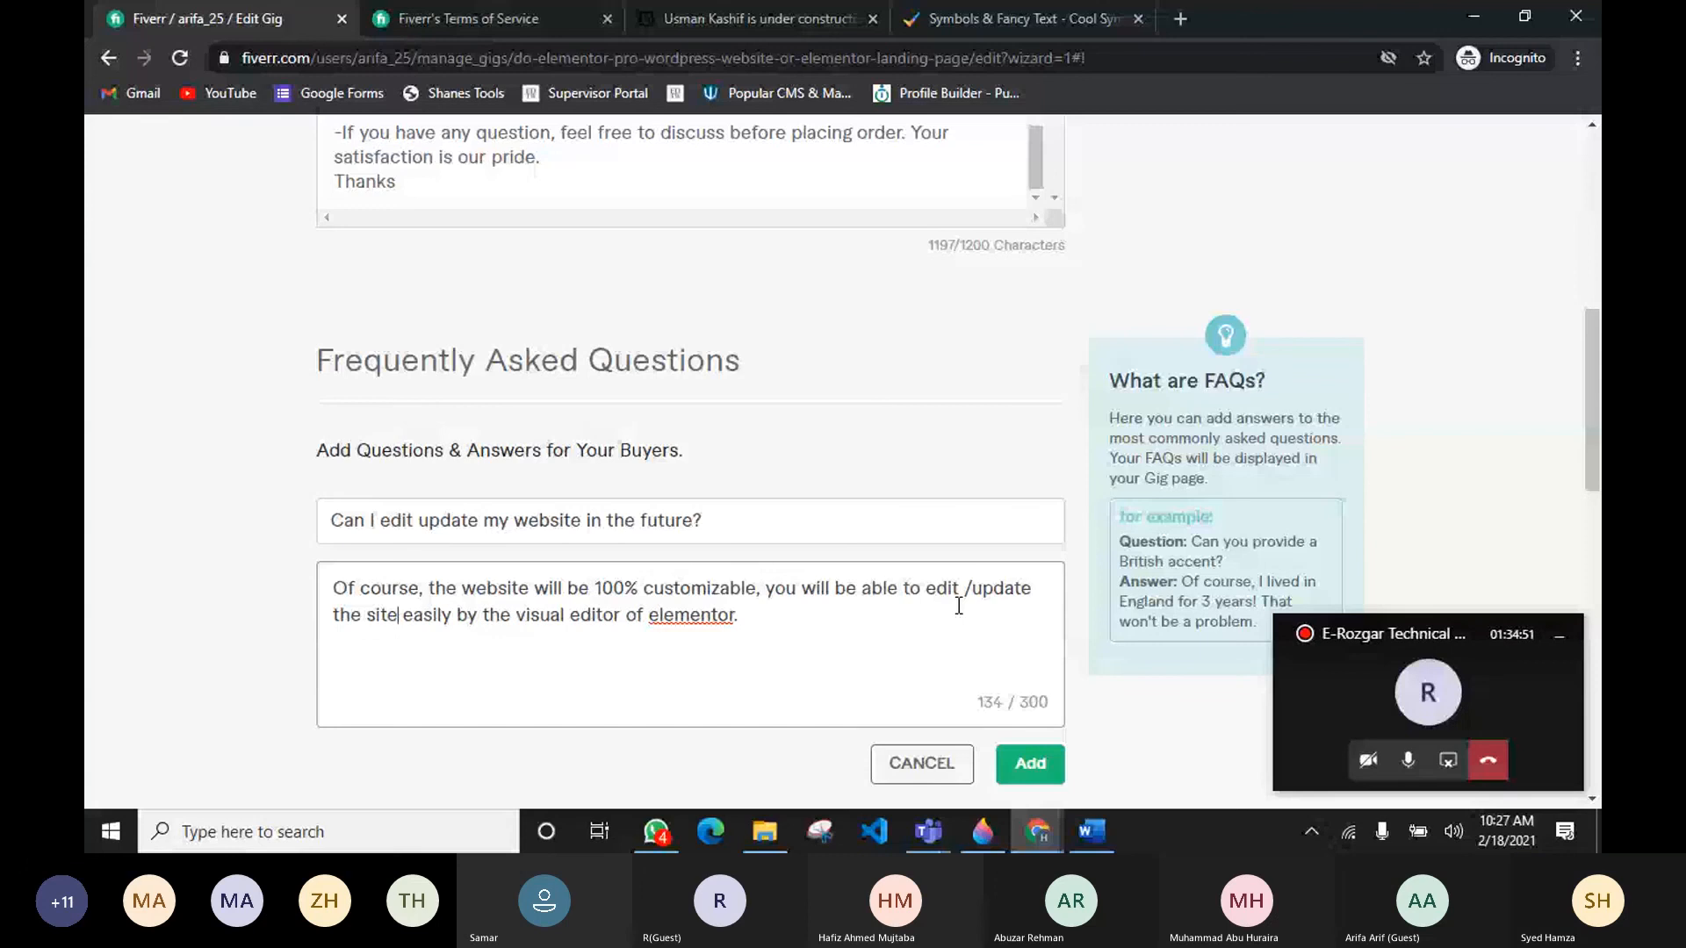
Step: Start a fourth FAQ with the question "Do you provide themes and plugins?" copied from the research document
key(alt+Tab)
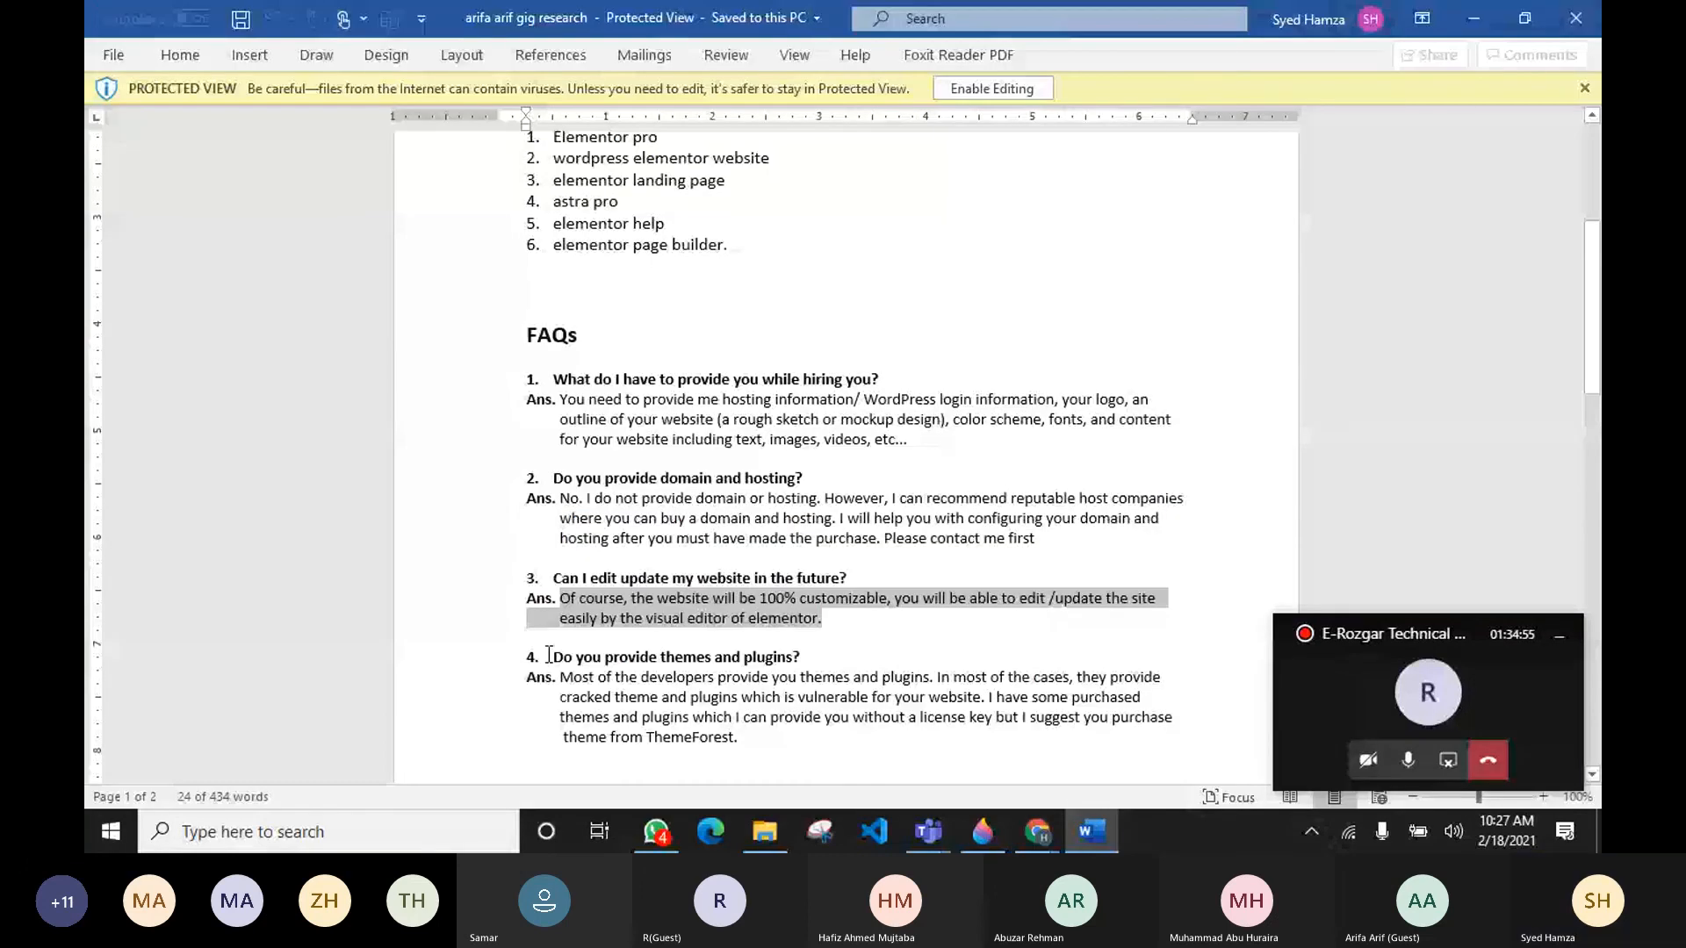
key(alt+Tab)
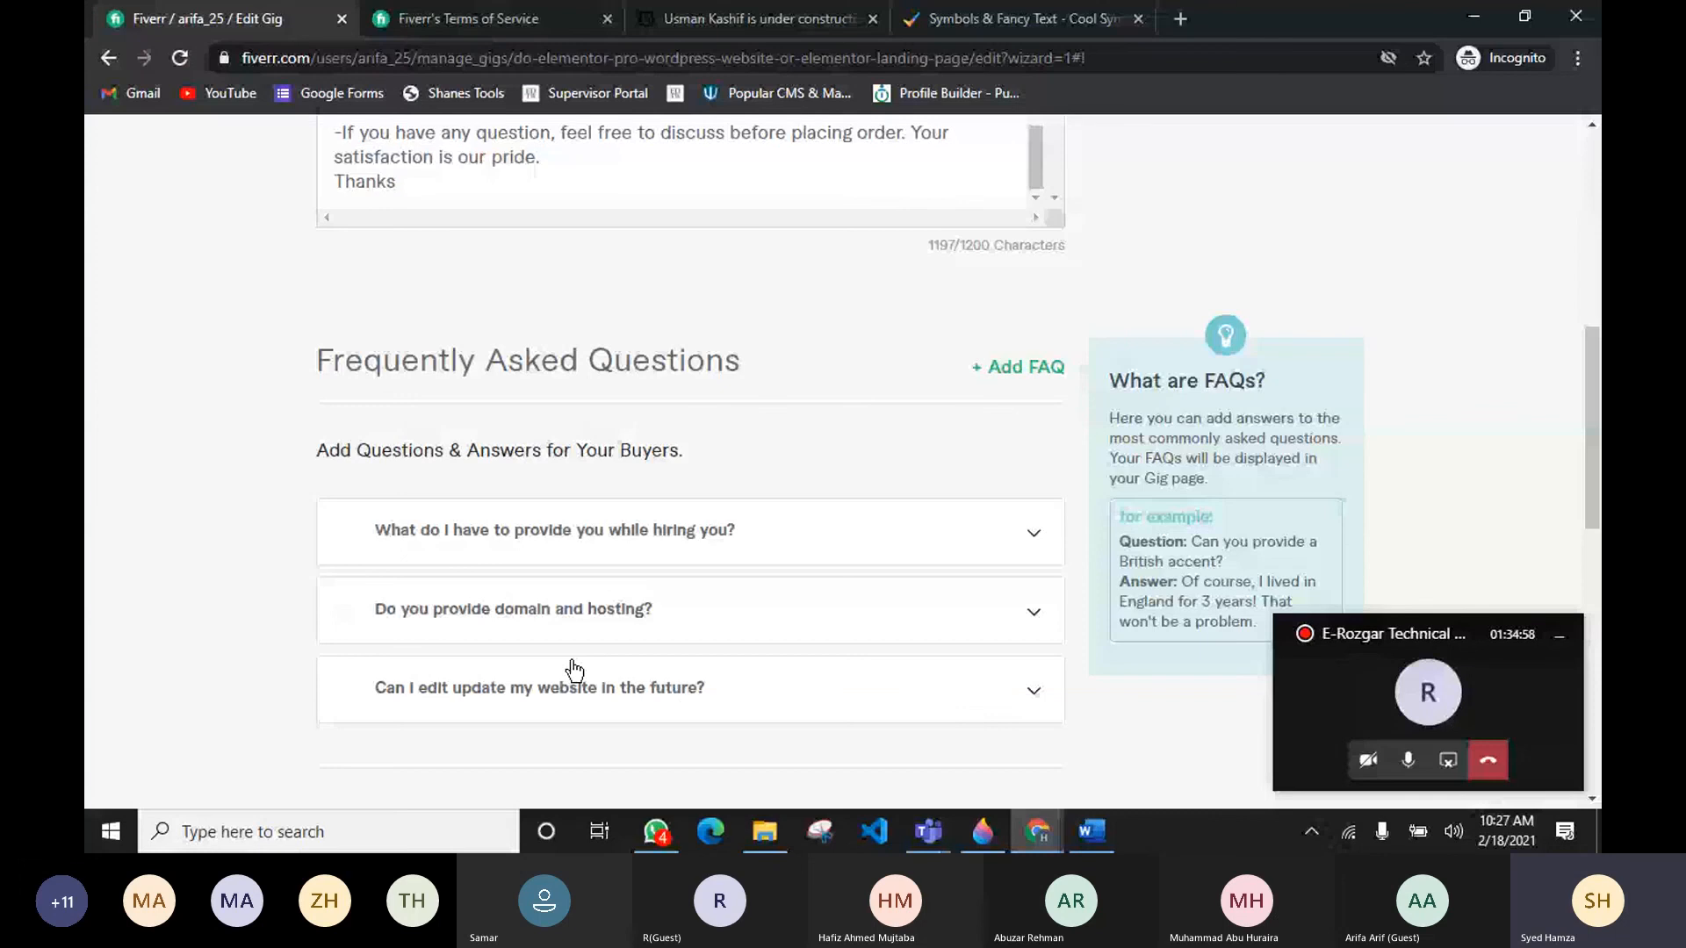
click(1017, 366)
click(663, 513)
text(Do you provide themes and plugins?)
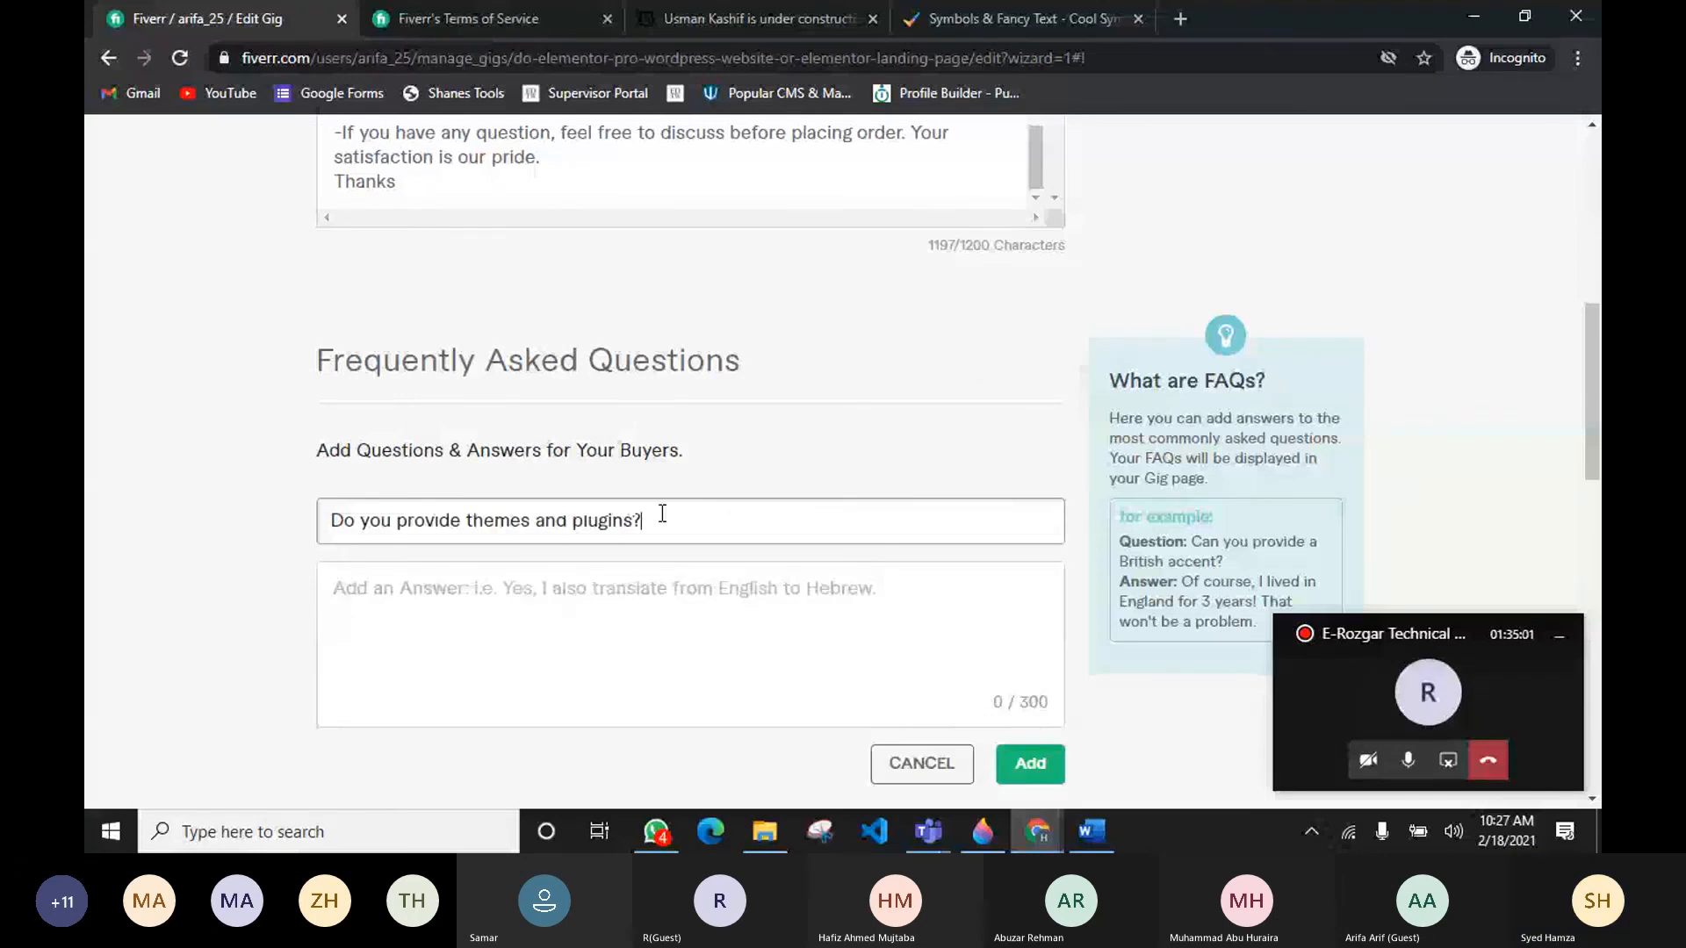
Step: Copy the themes and plugins answer from the research document and paste it into the answer field
key(alt+Tab)
drag(560, 677, 743, 736)
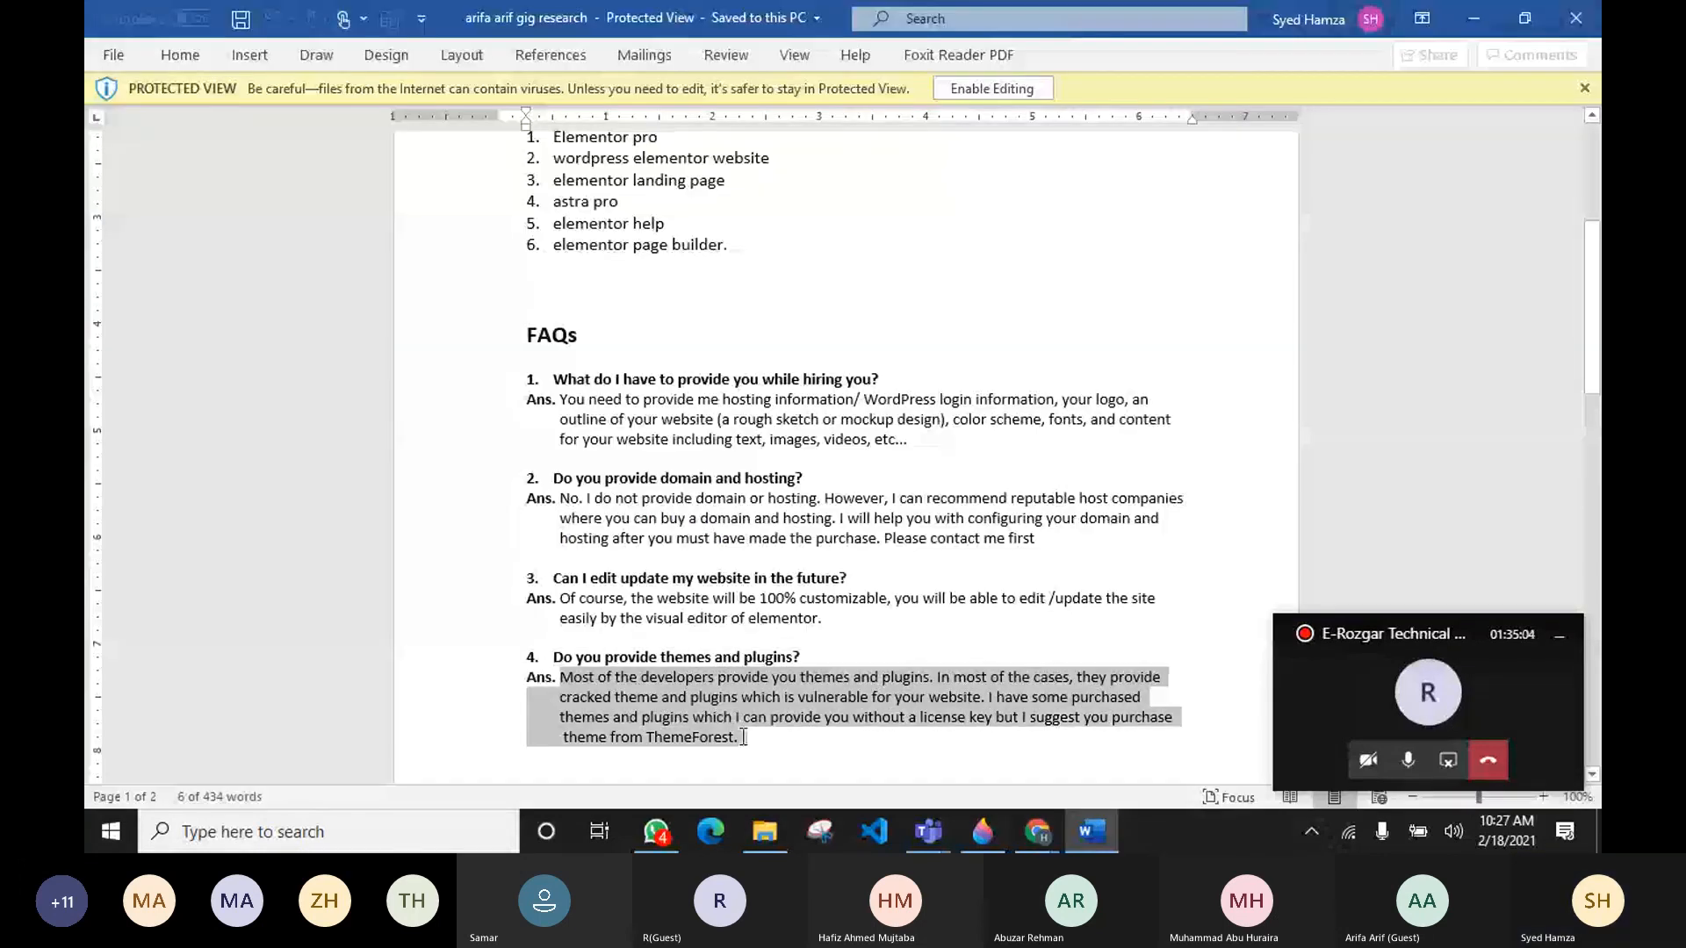
key(alt+Tab)
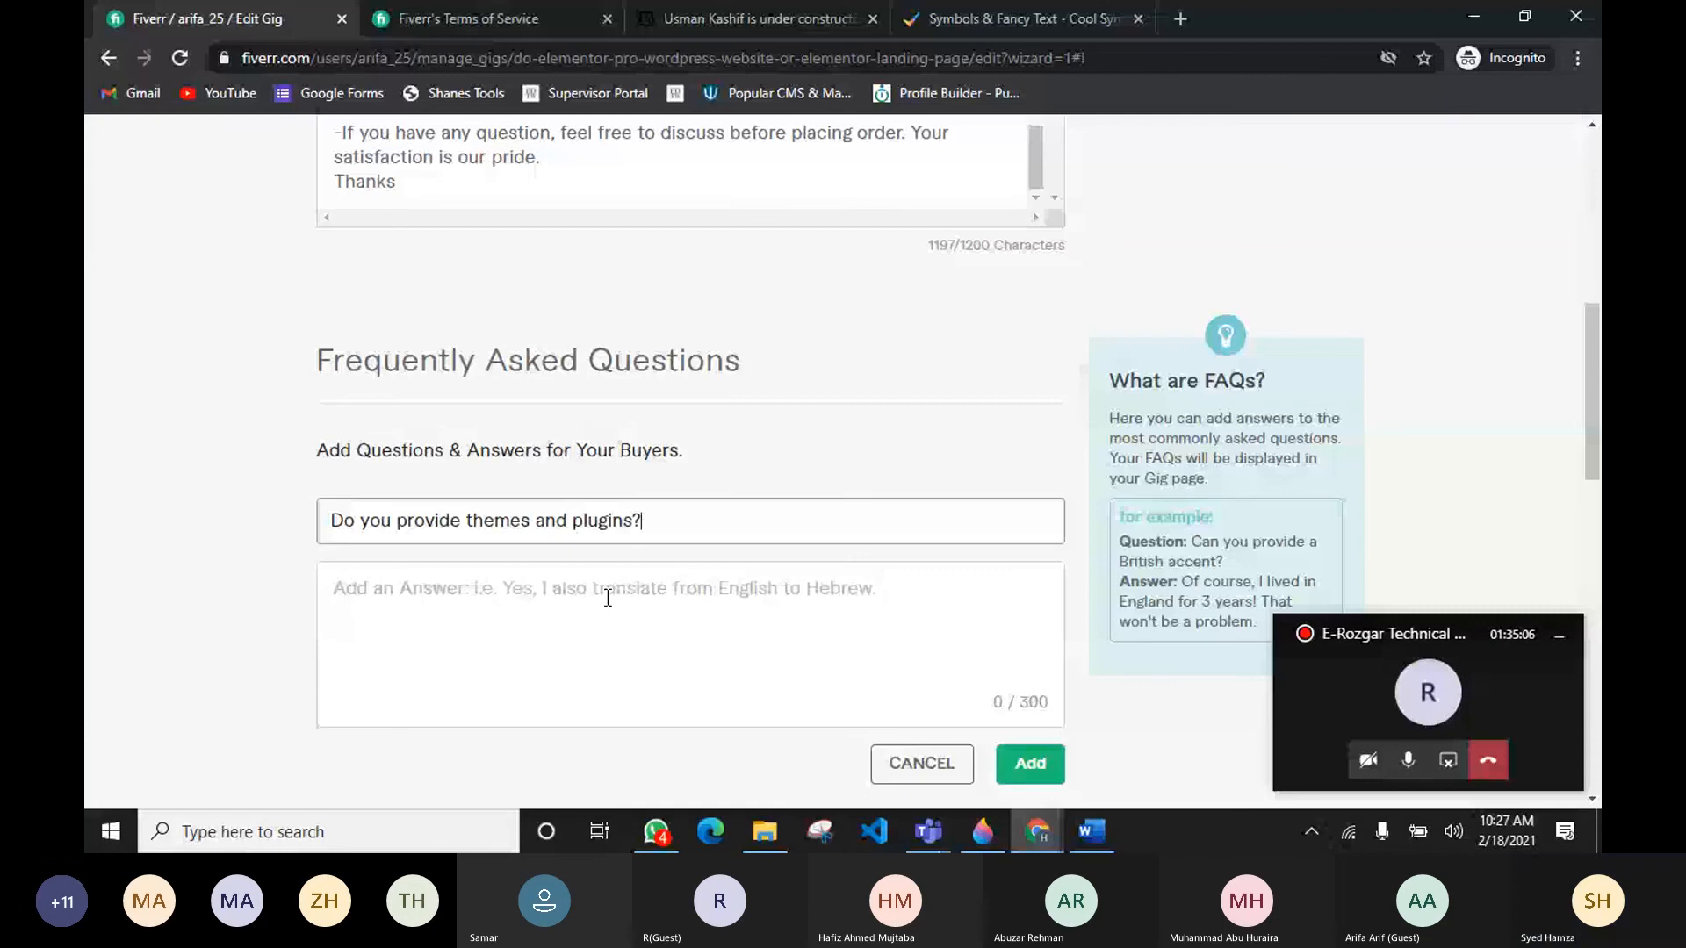
click(608, 598)
key(ctrl+v)
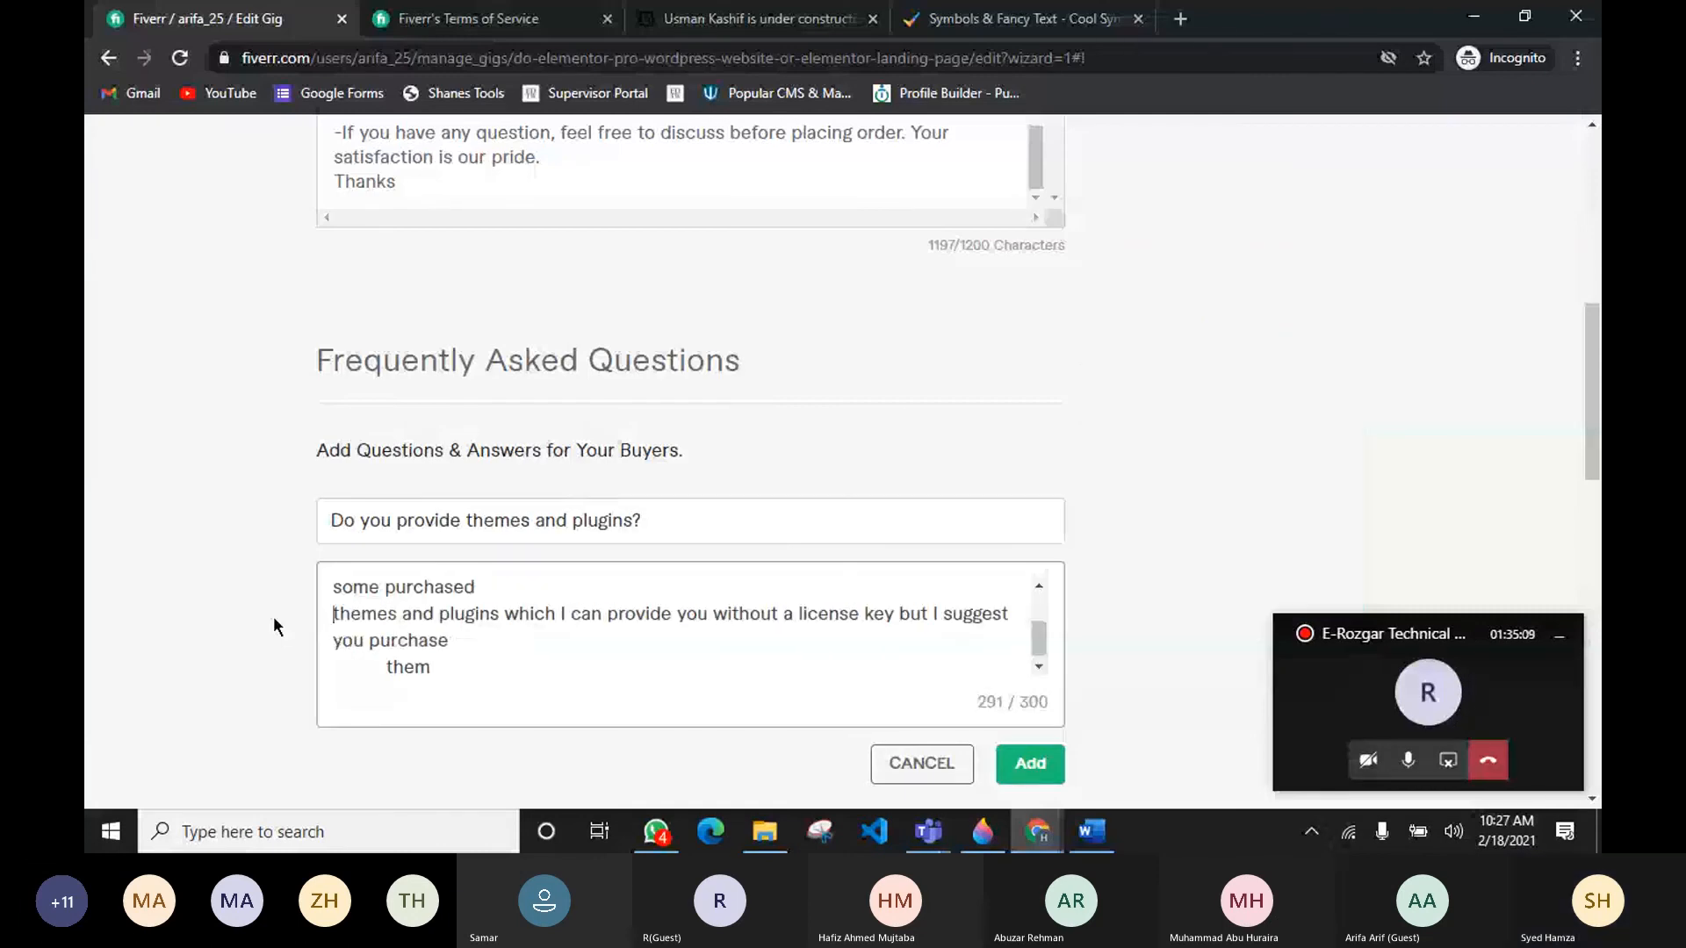
Step: Remove stray line breaks from the themes and plugins answer and add the FAQ
key(BackSpace)
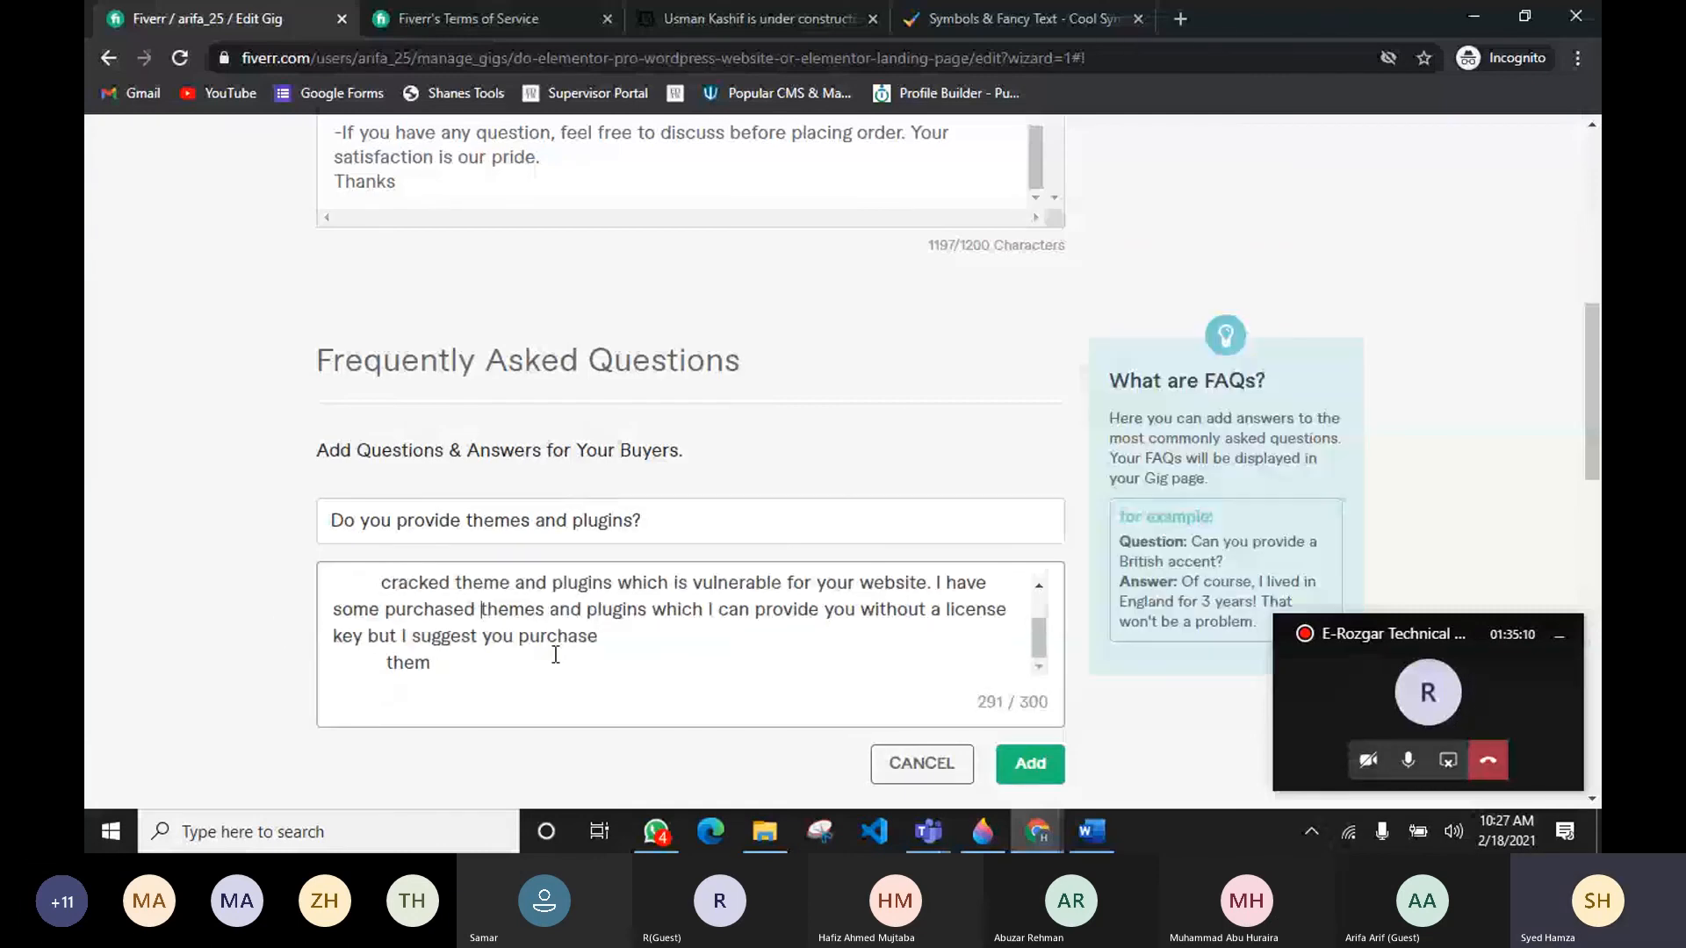
click(604, 637)
key(Delete)
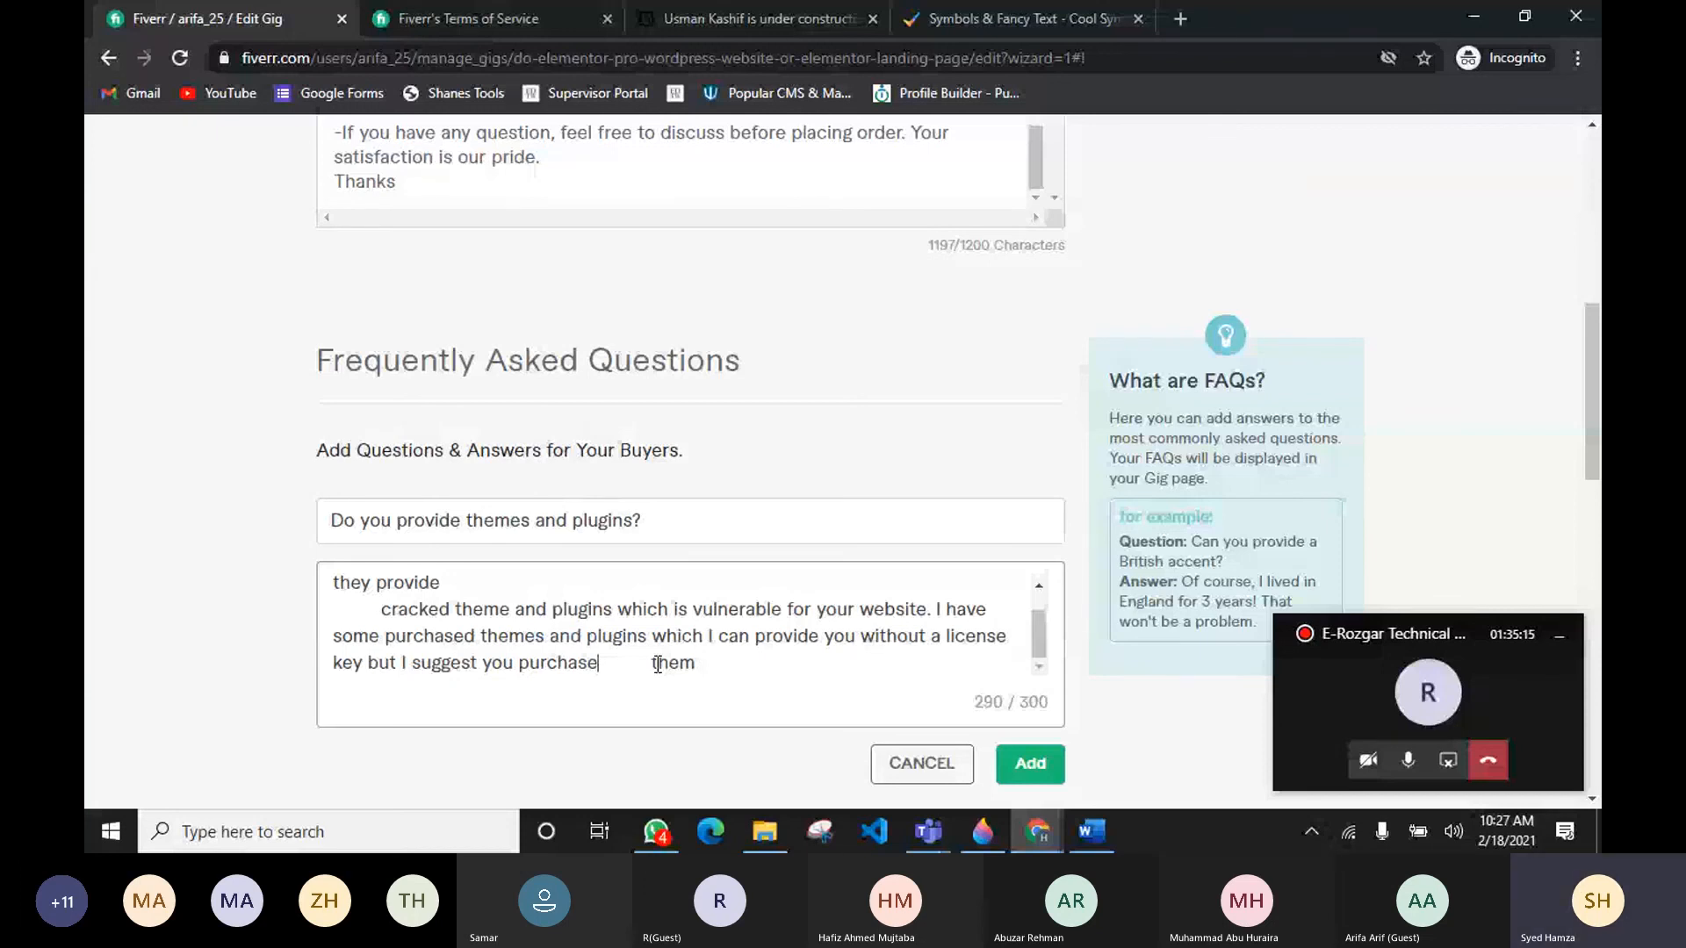
click(1030, 763)
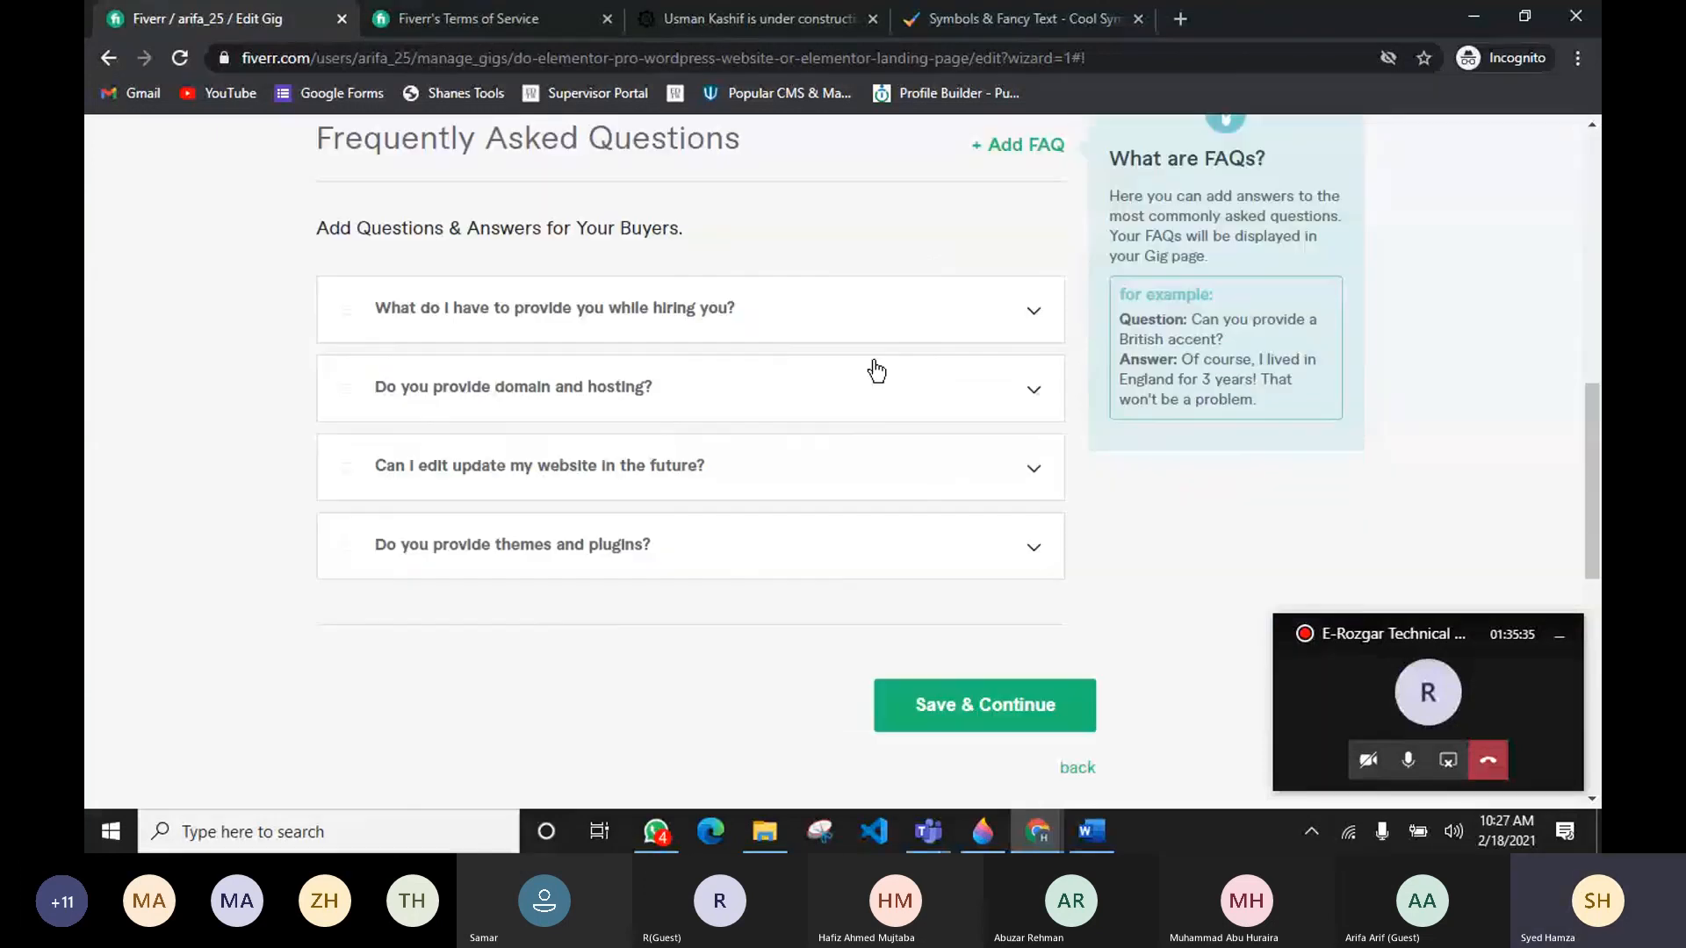
Step: Reorder the FAQs so "Do you provide domain and hosting?" comes first, above "What do I have to provide you while hiring you?"
click(1036, 314)
click(1033, 318)
drag(343, 304, 342, 380)
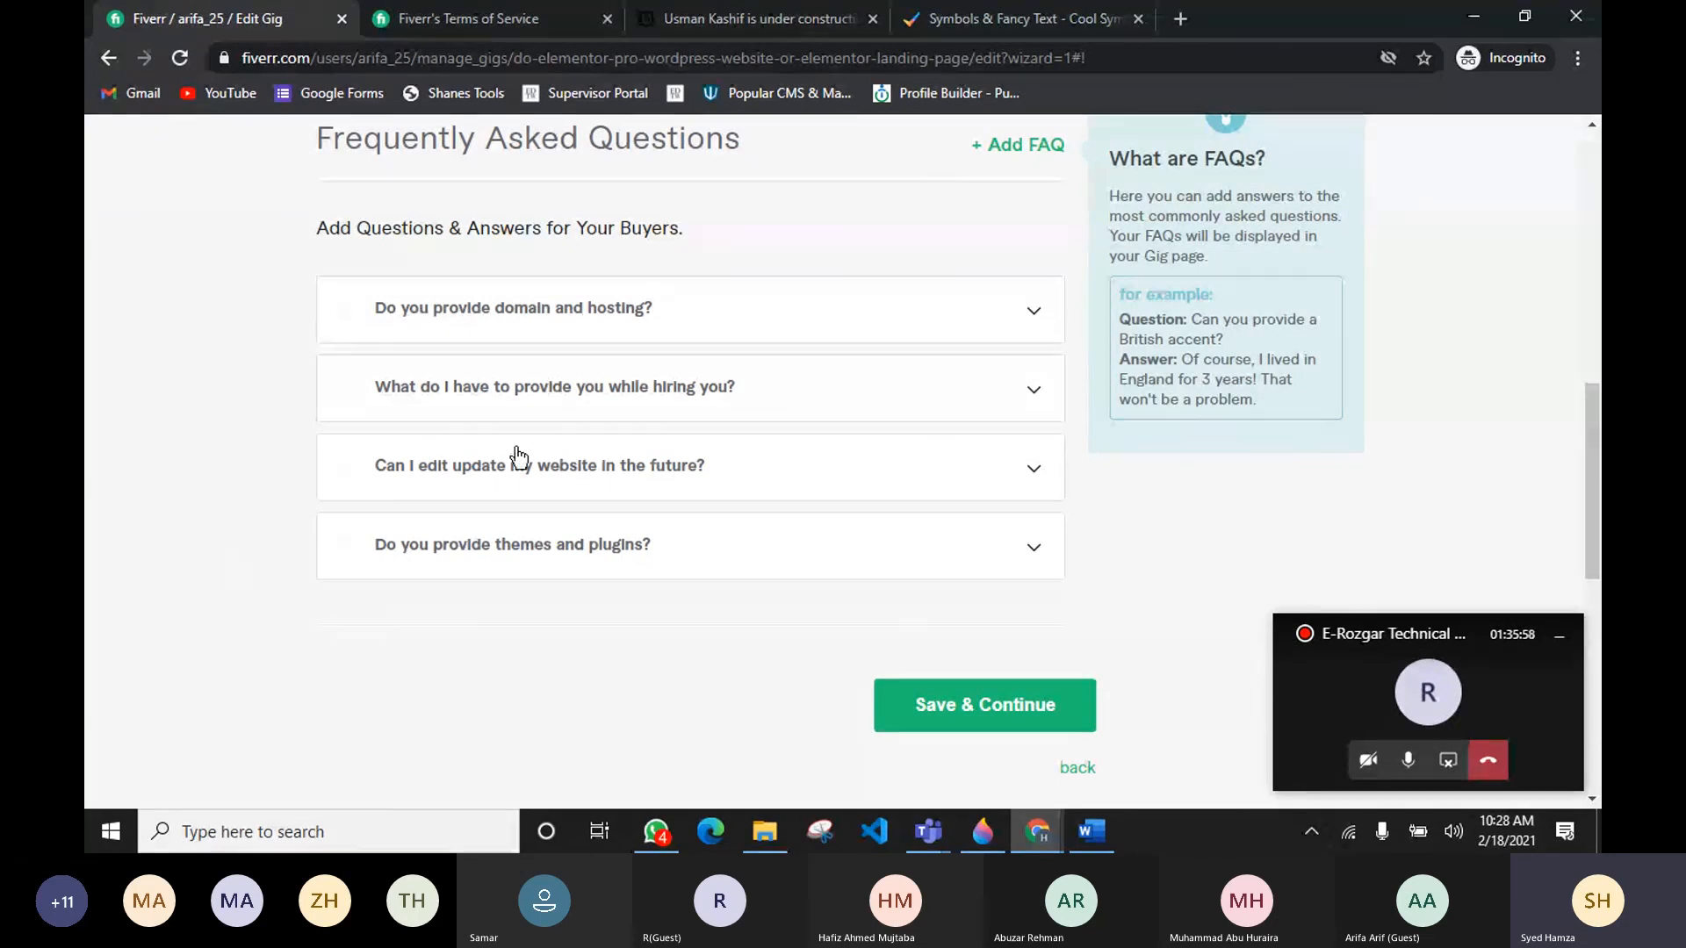
Step: Save the description and FAQs and continue to the Requirements step
click(975, 713)
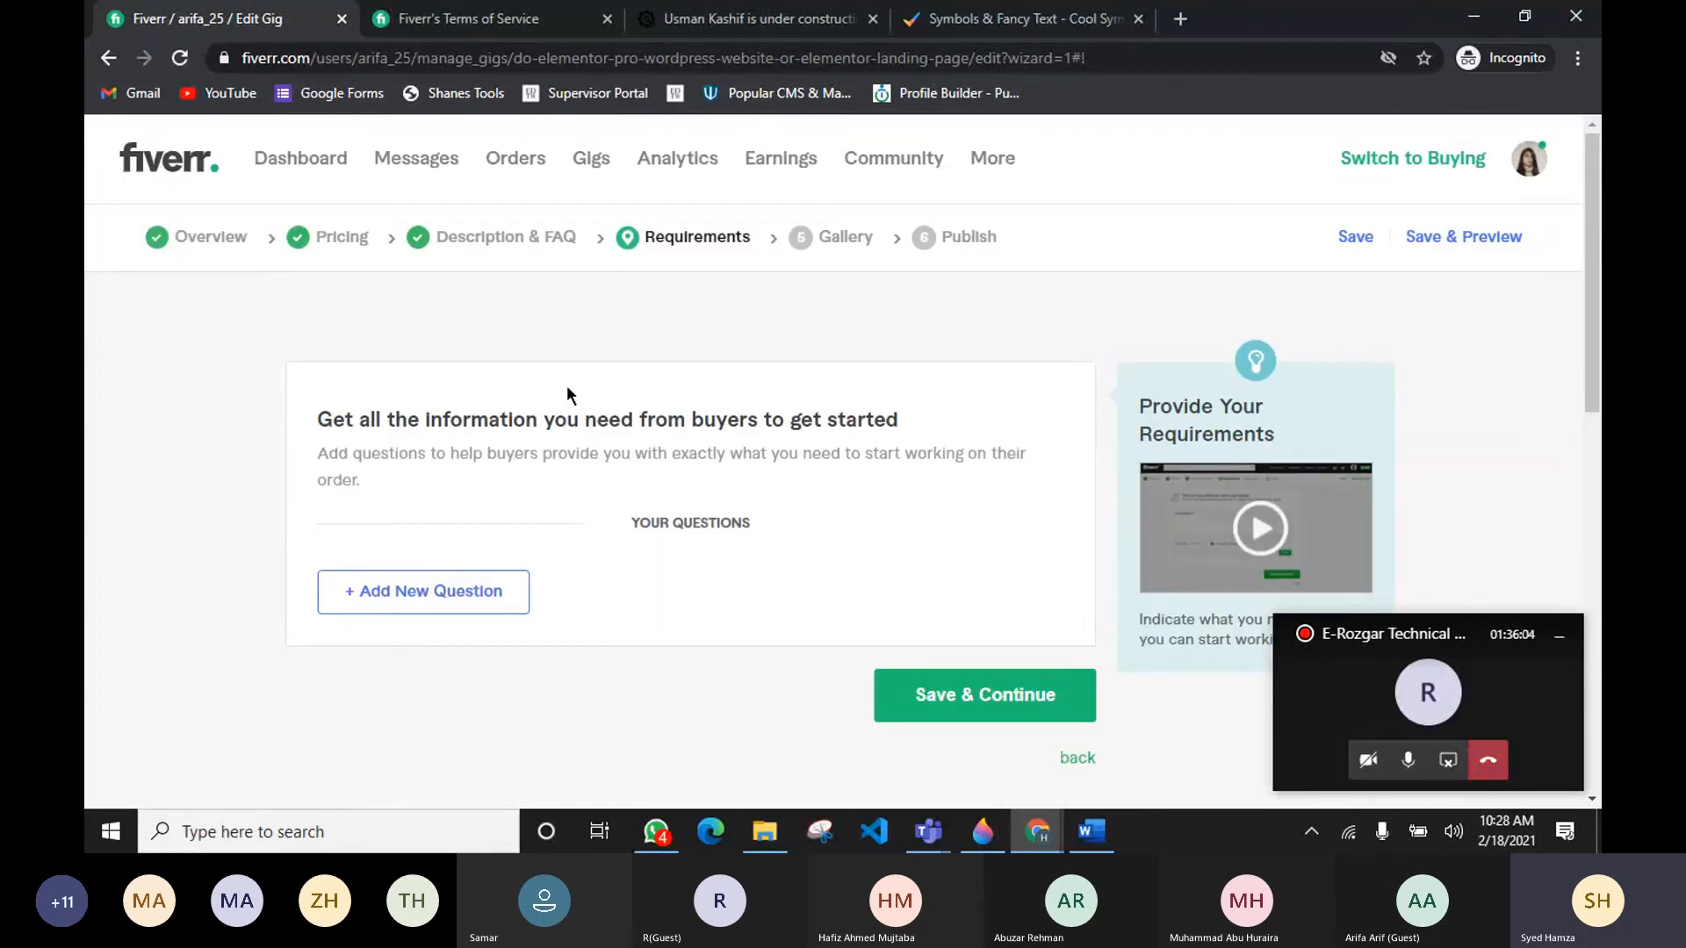
click(1336, 707)
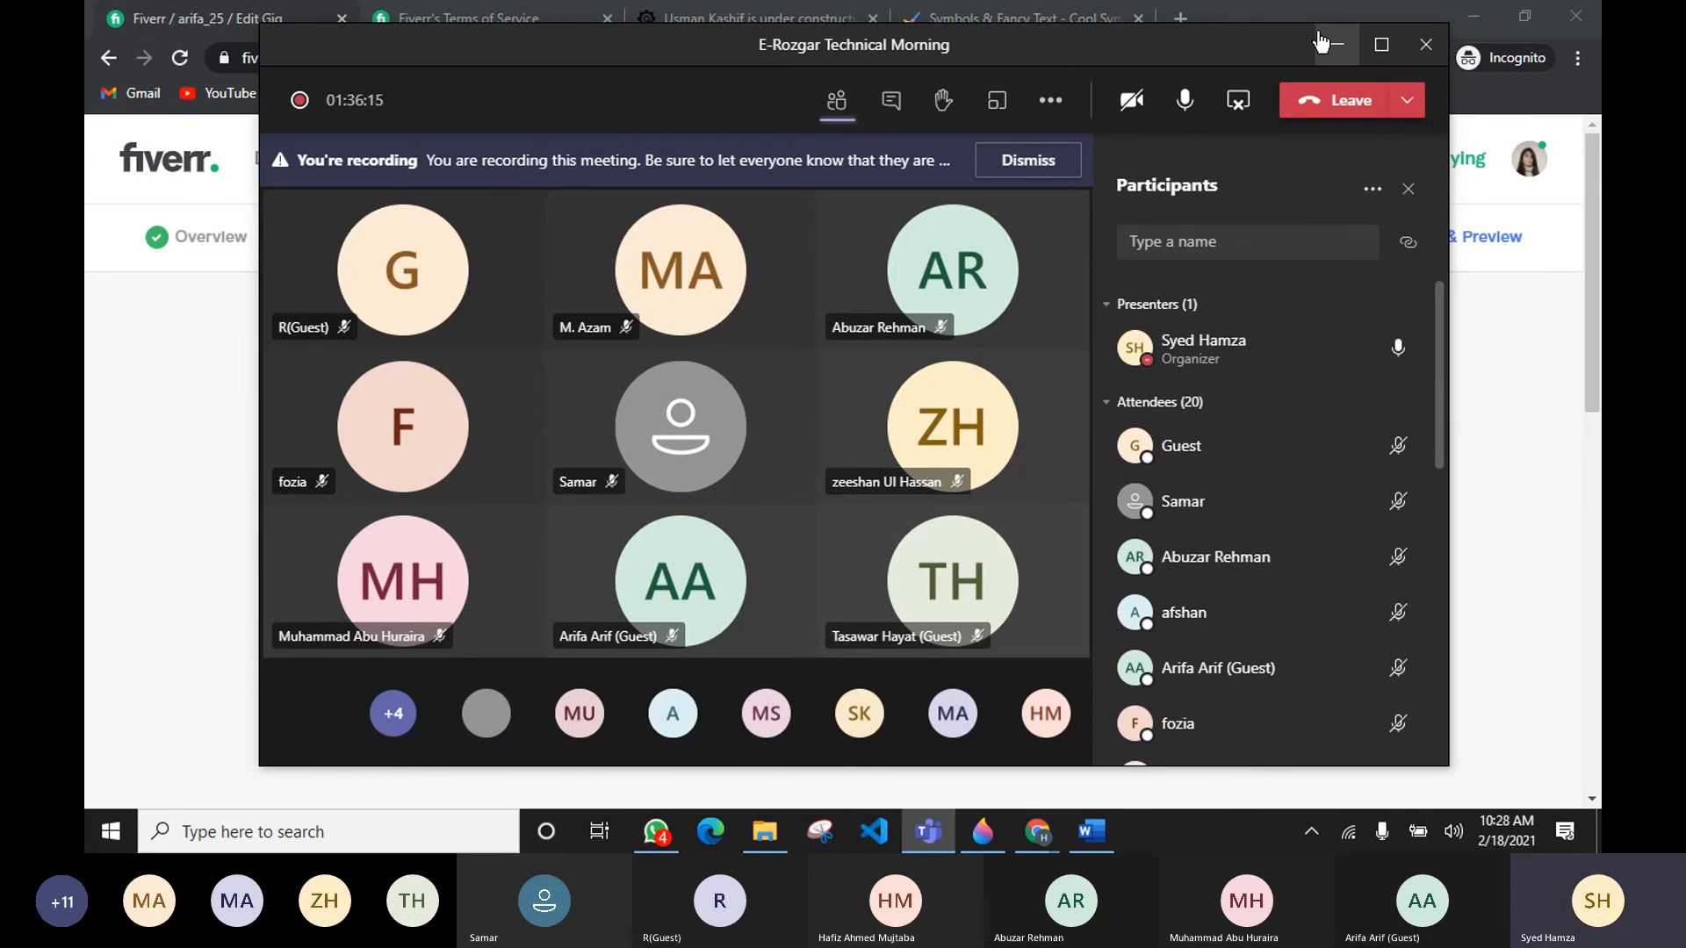
click(234, 381)
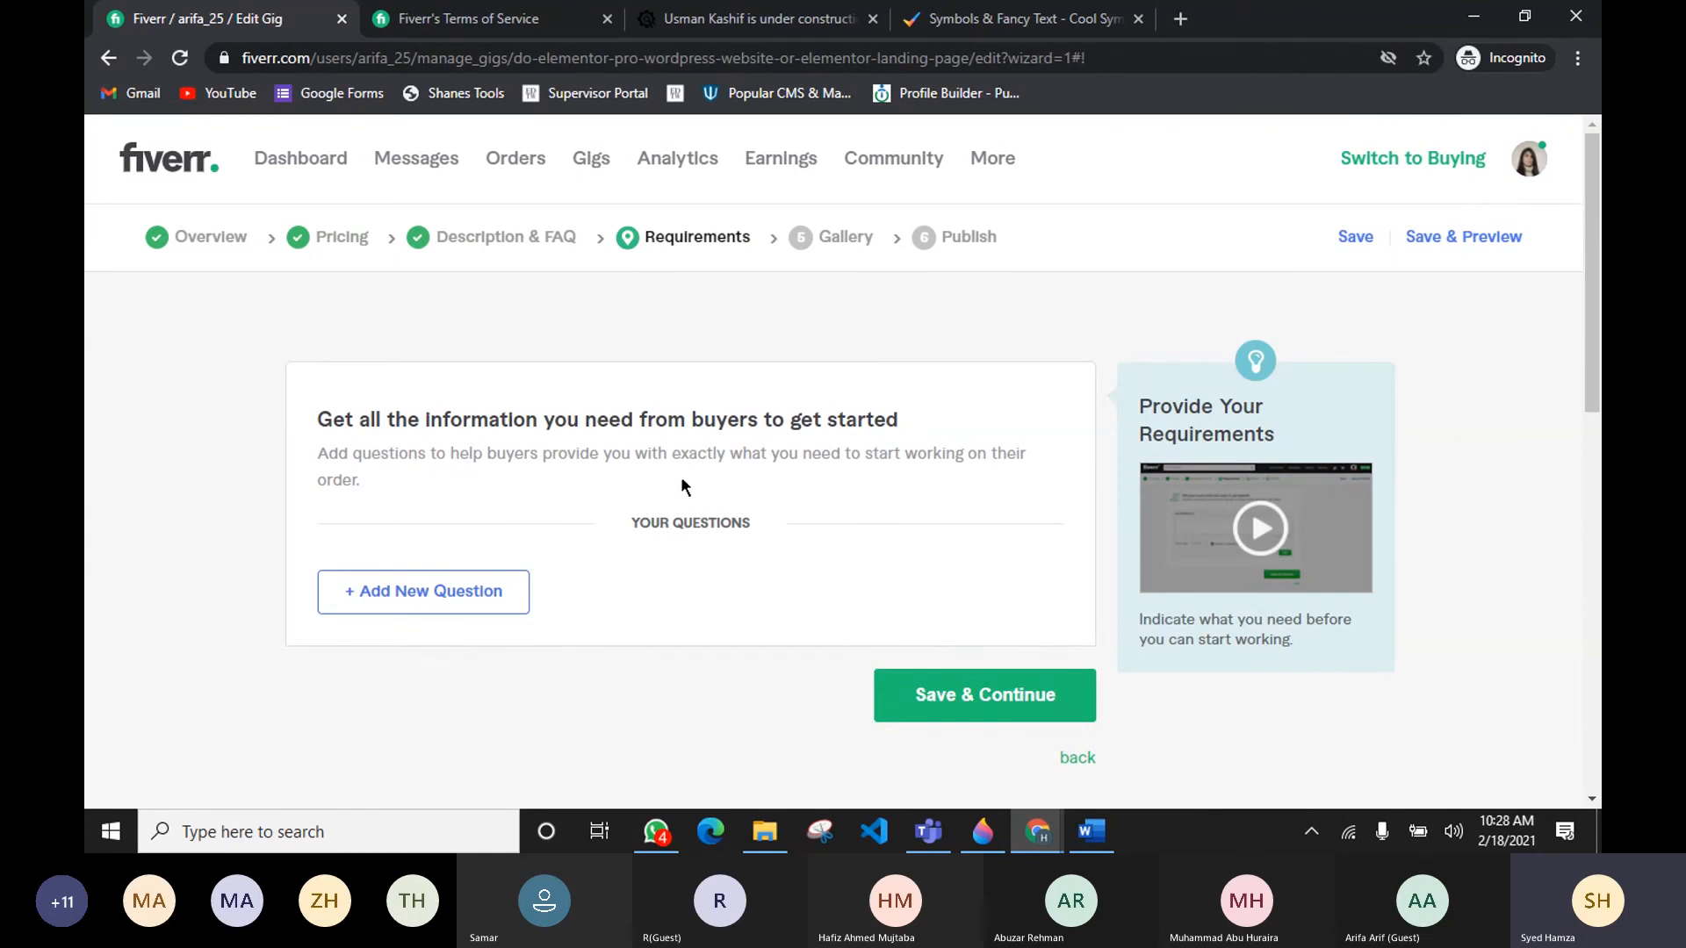
Step: Add a required free-text buyer requirement asking "Your Wordpress Dashboard Login Details."
click(391, 597)
scroll(457, 570, down, 3)
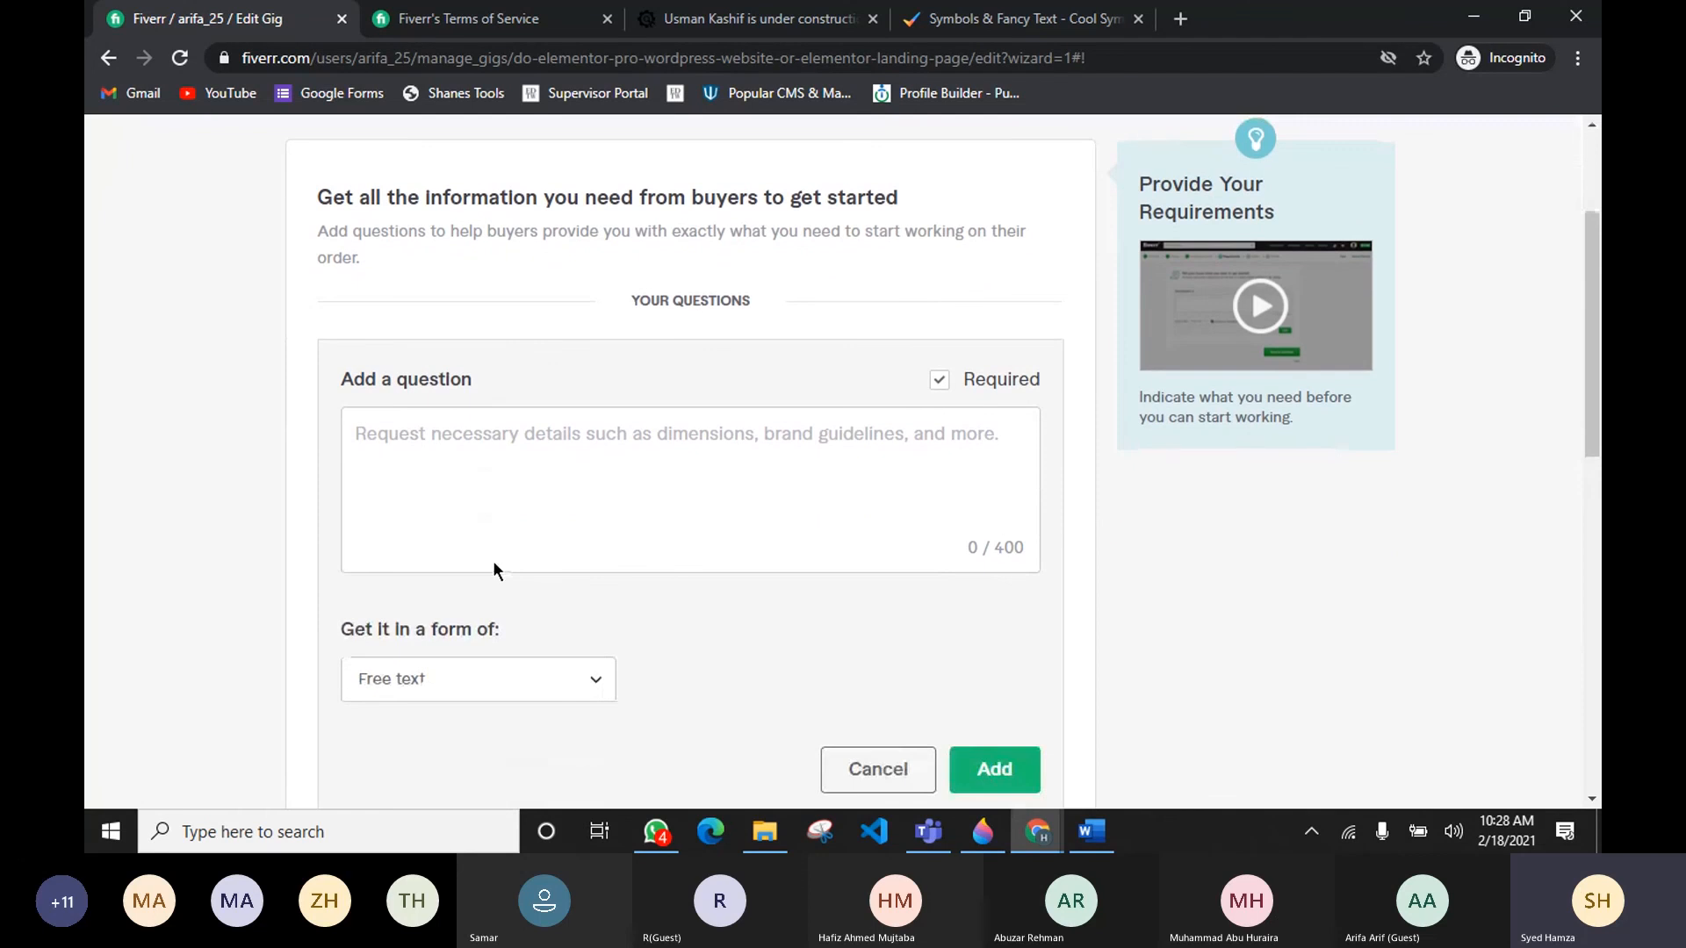
click(604, 495)
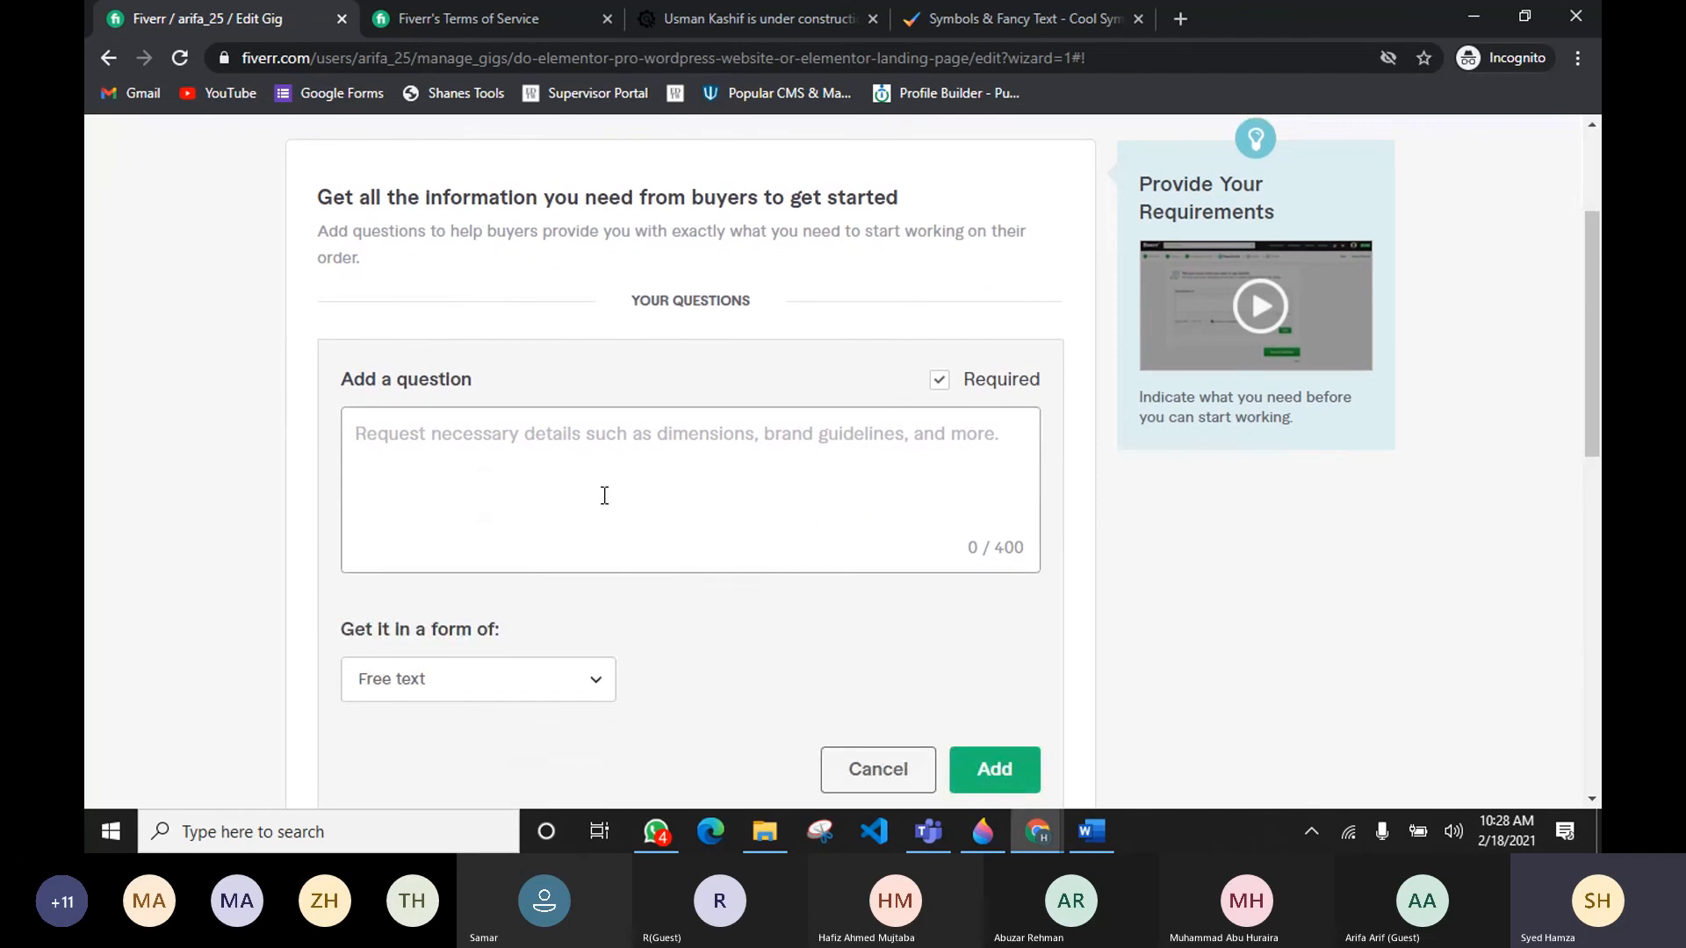
text(Your Wor)
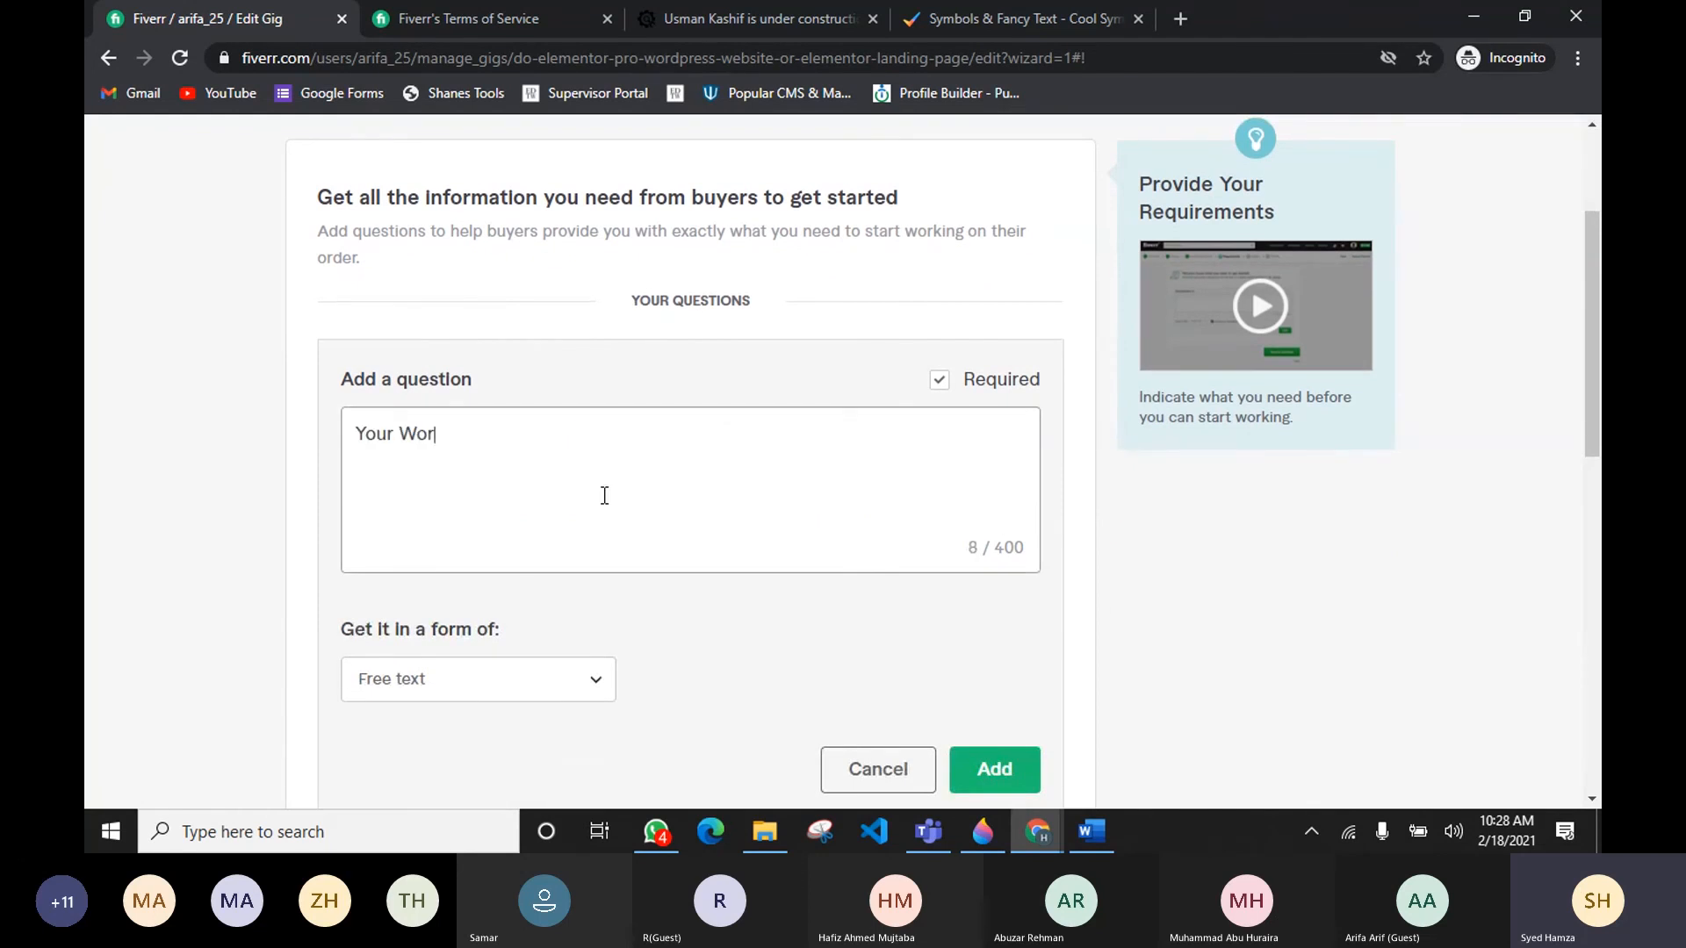
text(dpress Das)
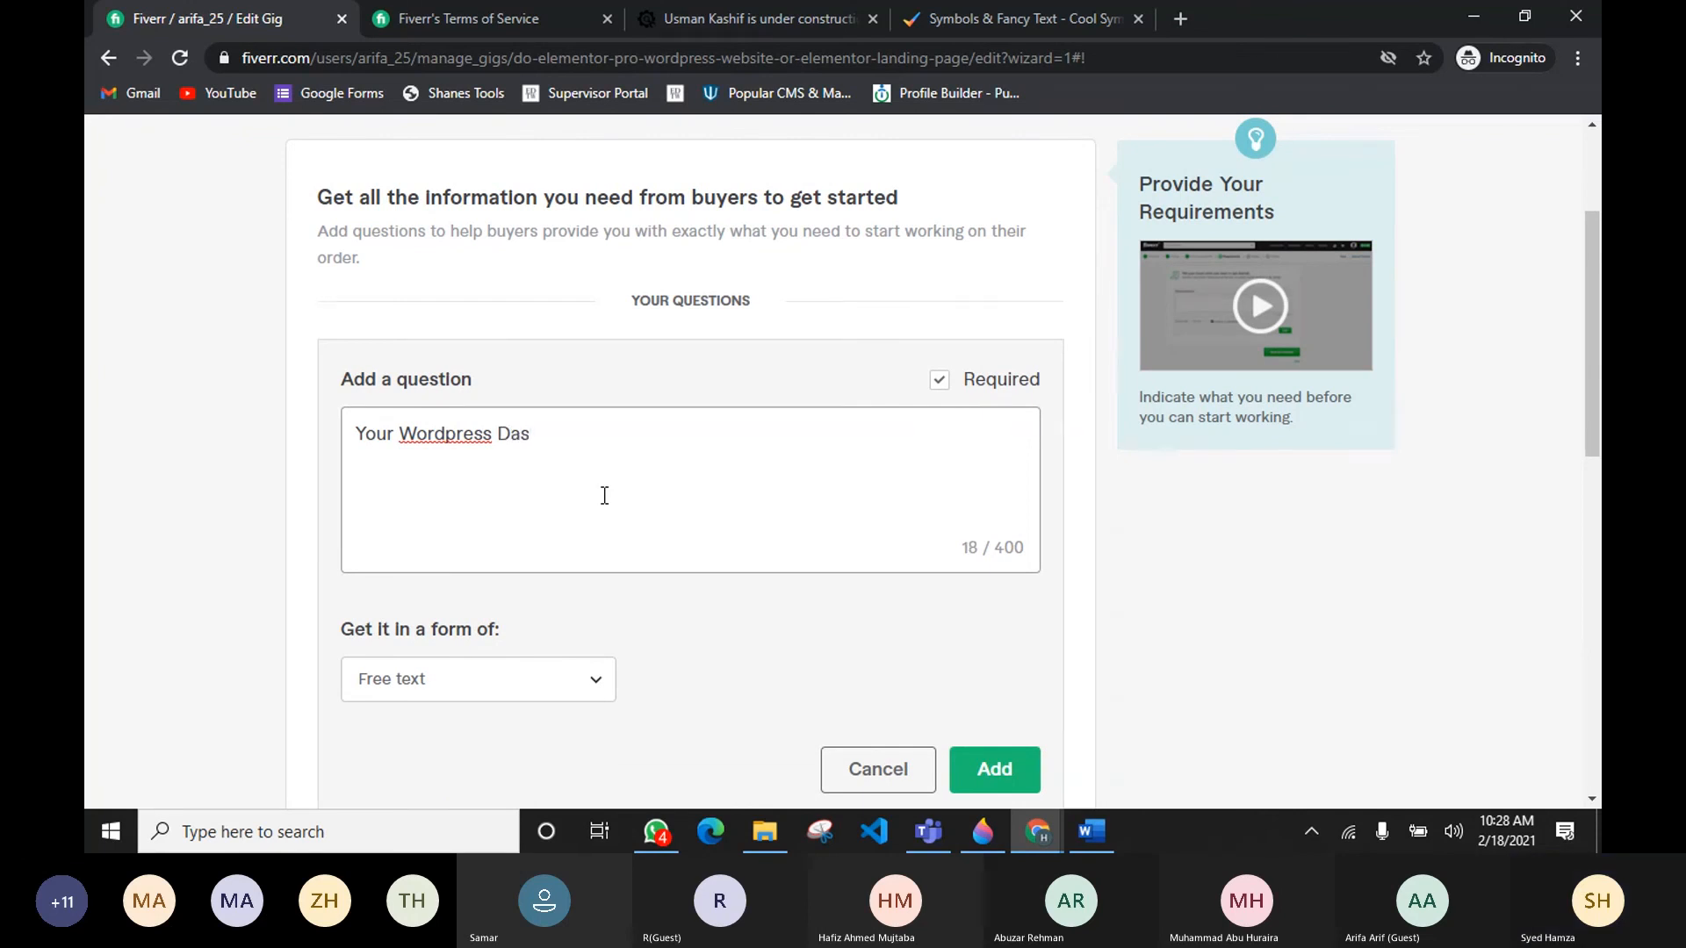
text(hboard Ce)
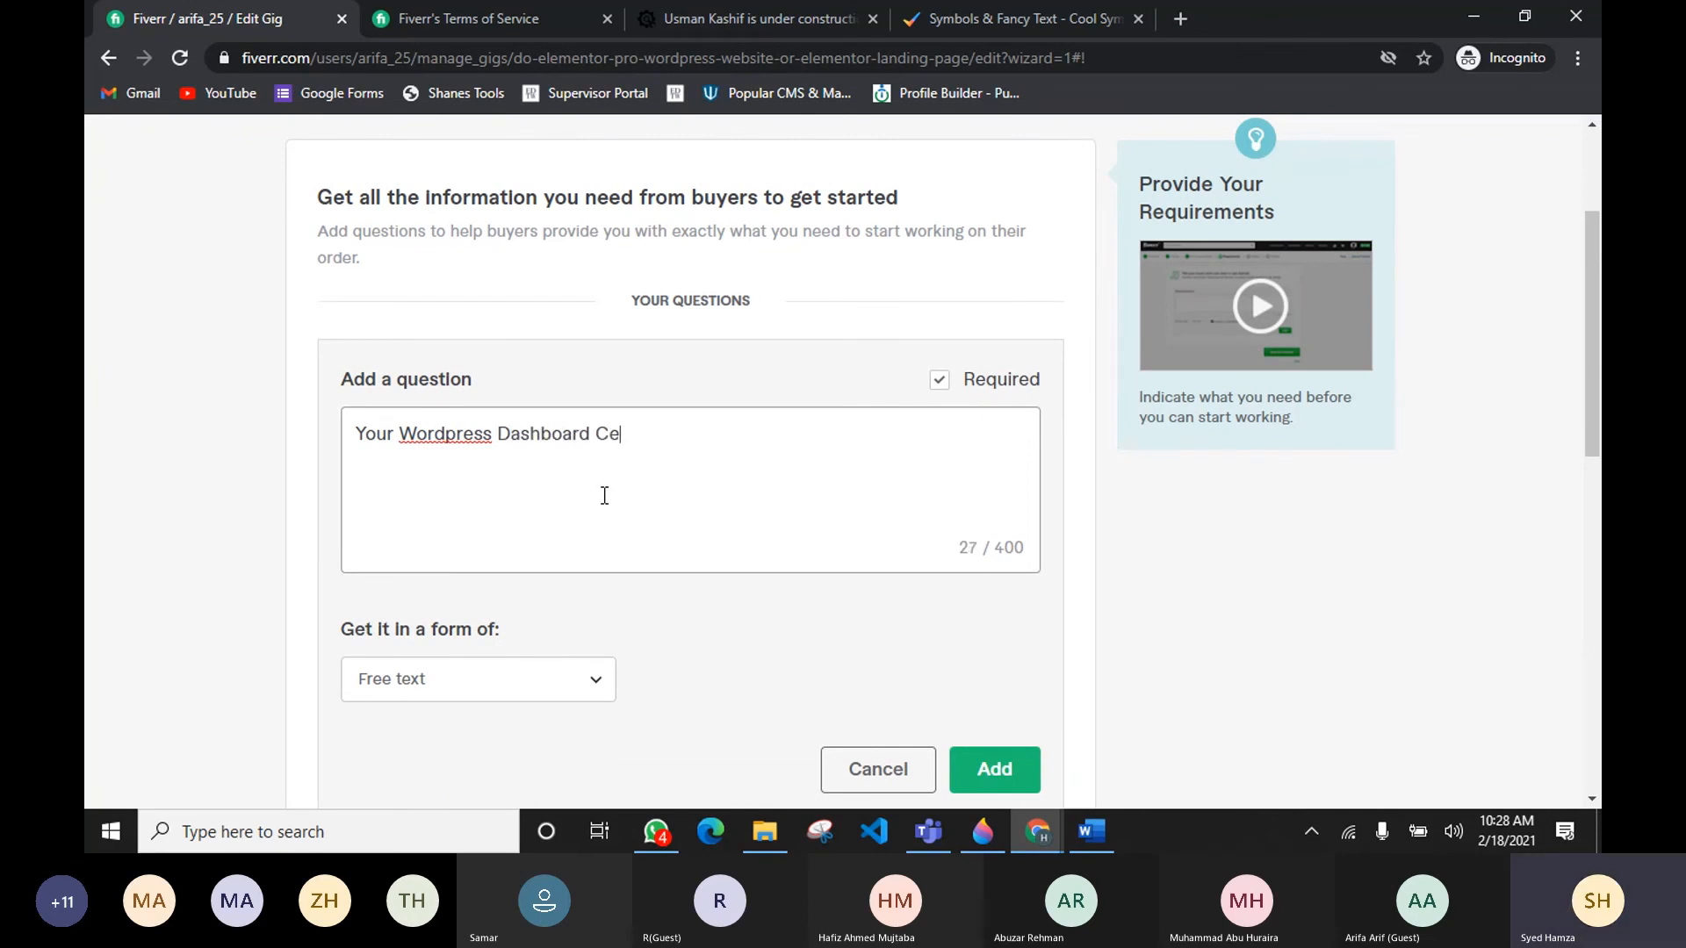
text(redent)
key(BackSpace)
key(BackSpace)
key(BackSpace)
key(BackSpace)
key(BackSpace)
key(BackSpace)
key(BackSpace)
text(Login Details / Cpanel )
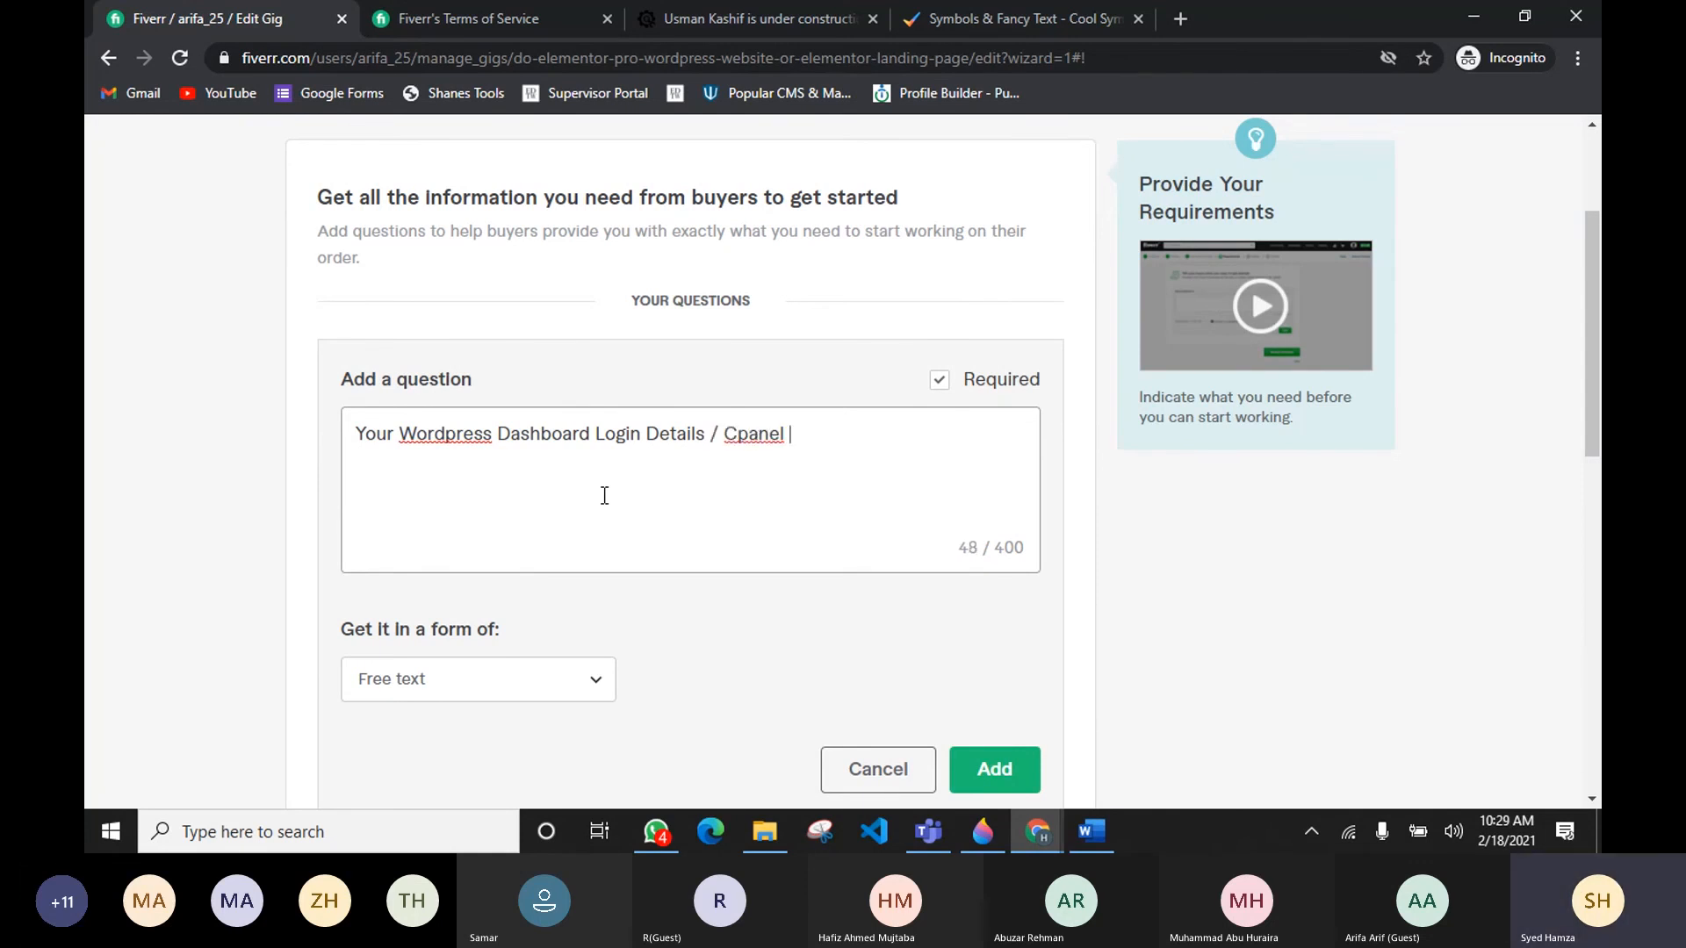
text(Login )
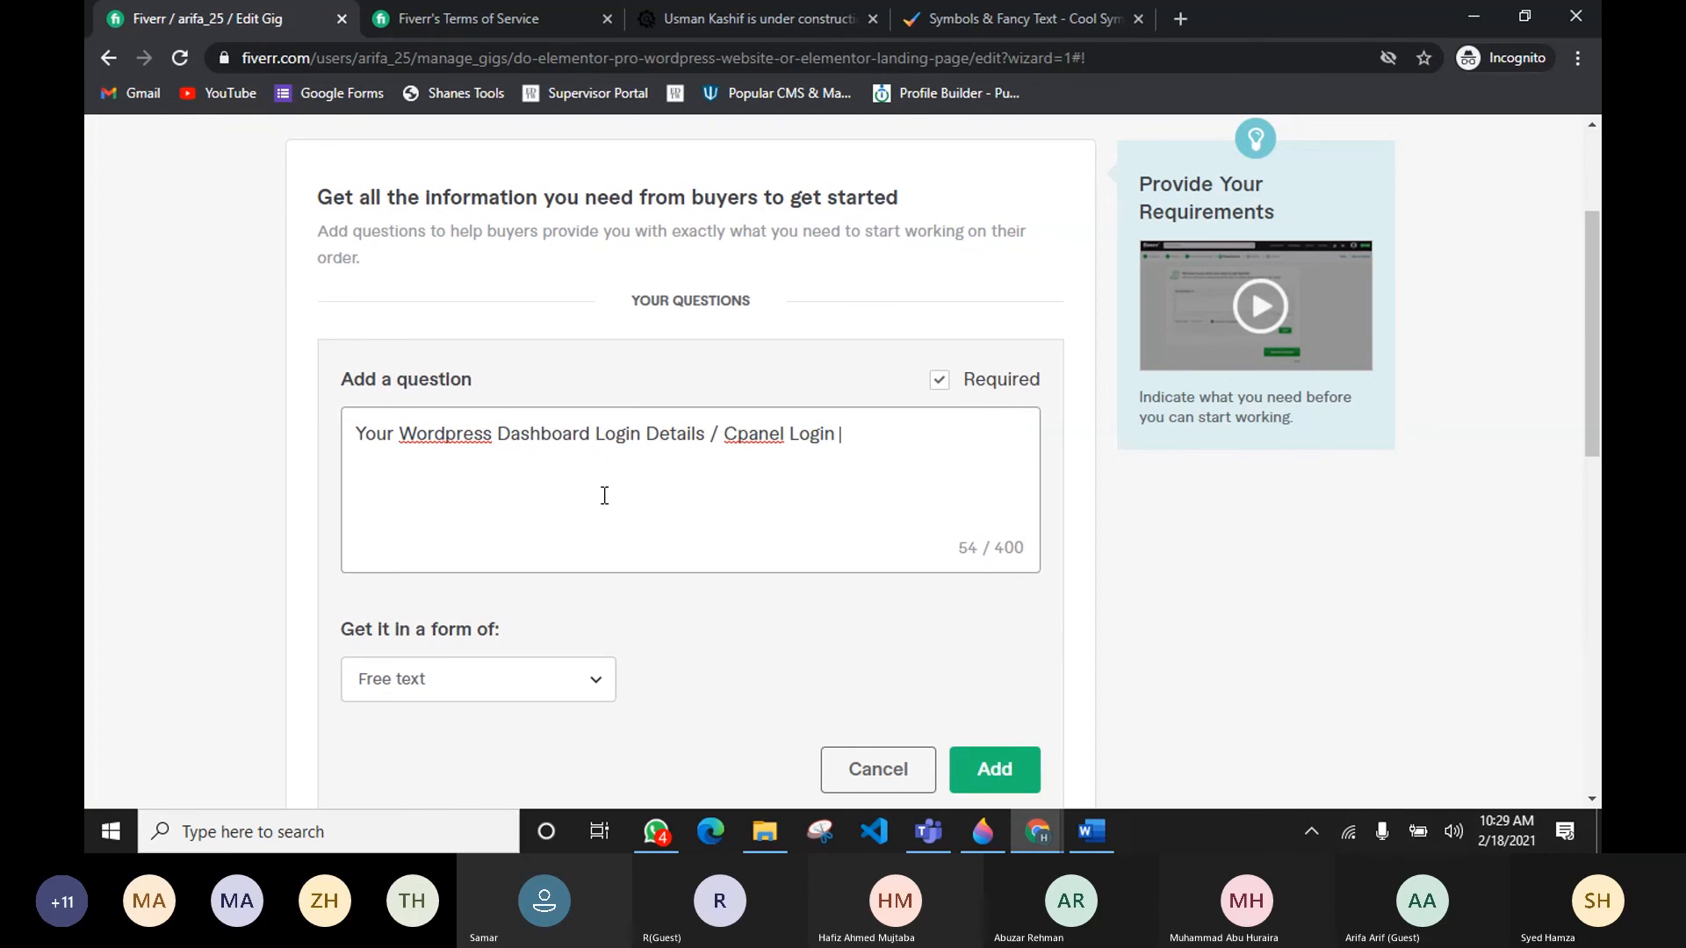
text(Details)
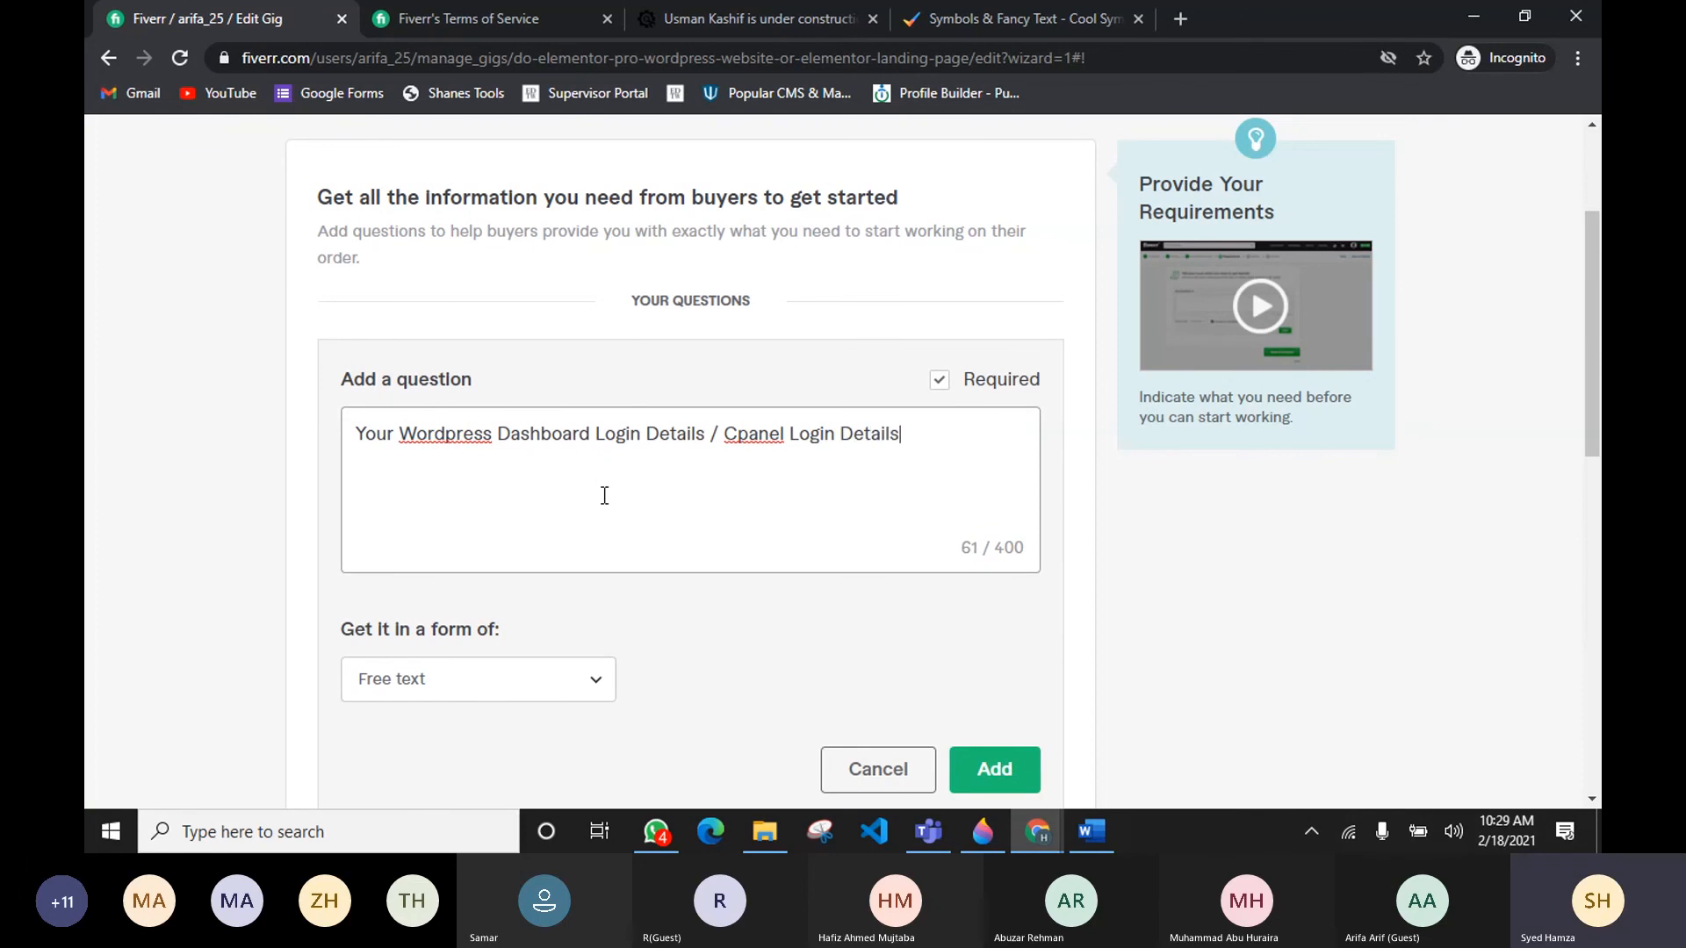
key(BackSpace)
key(BackSpace)
key(BackSpace)
key(BackSpace)
key(BackSpace)
key(BackSpace)
key(BackSpace)
key(BackSpace)
key(BackSpace)
key(BackSpace)
key(BackSpace)
key(BackSpace)
key(BackSpace)
key(BackSpace)
key(BackSpace)
key(BackSpace)
key(BackSpace)
key(BackSpace)
key(BackSpace)
key(BackSpace)
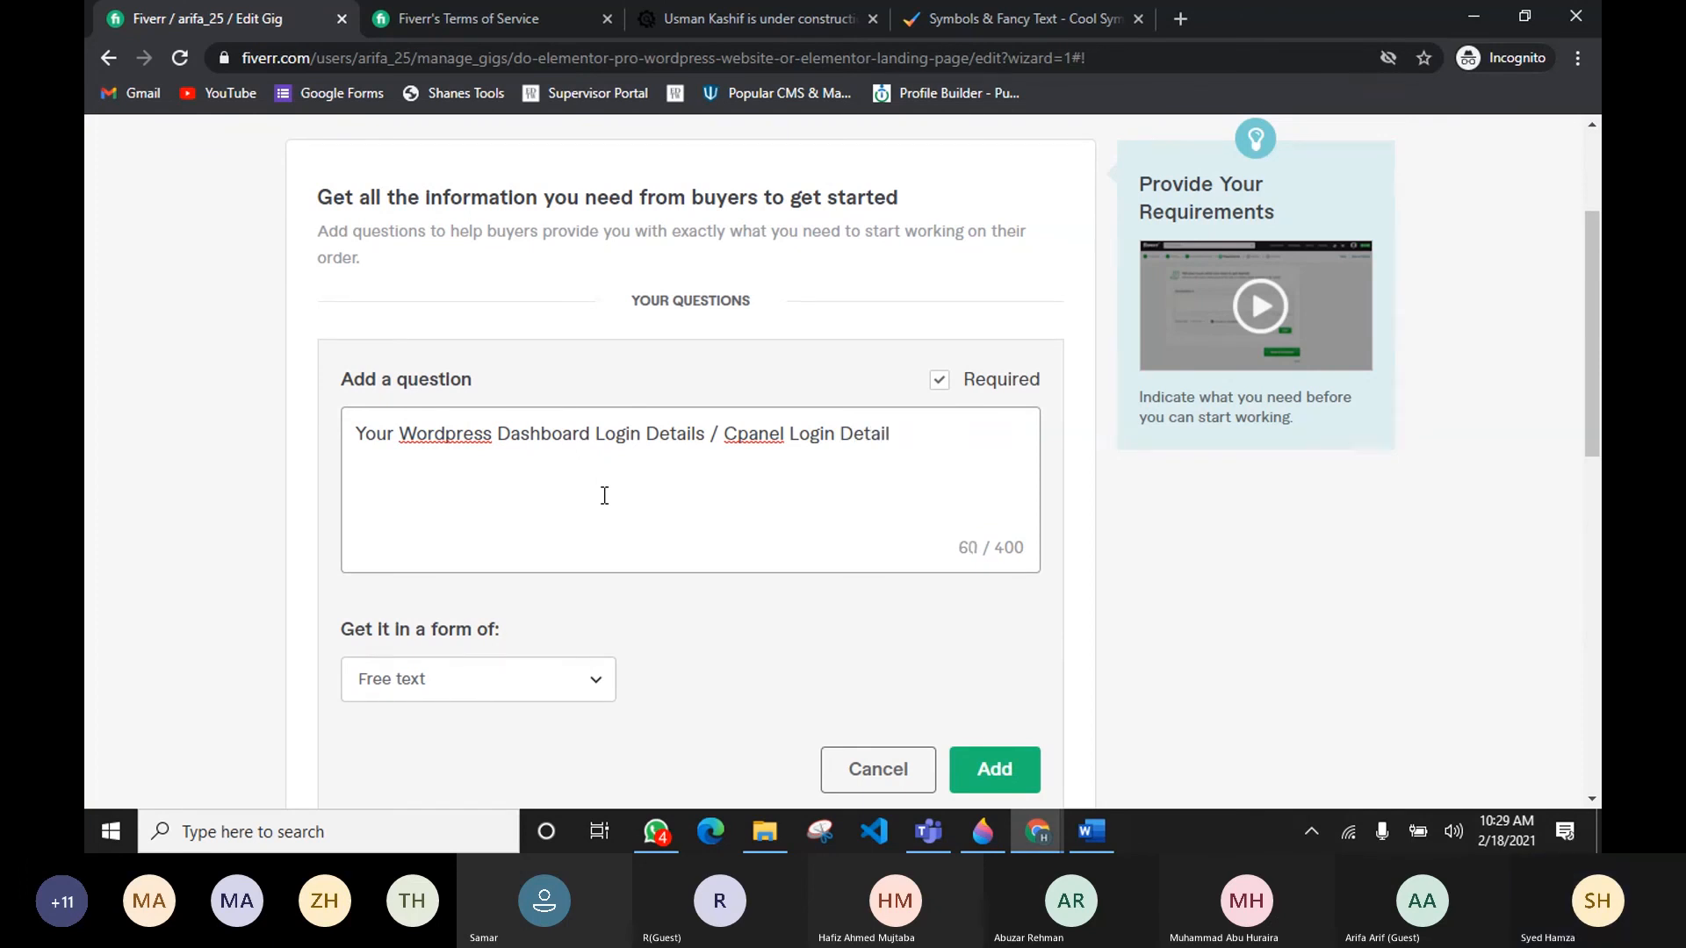
key(BackSpace)
key(BackSpace)
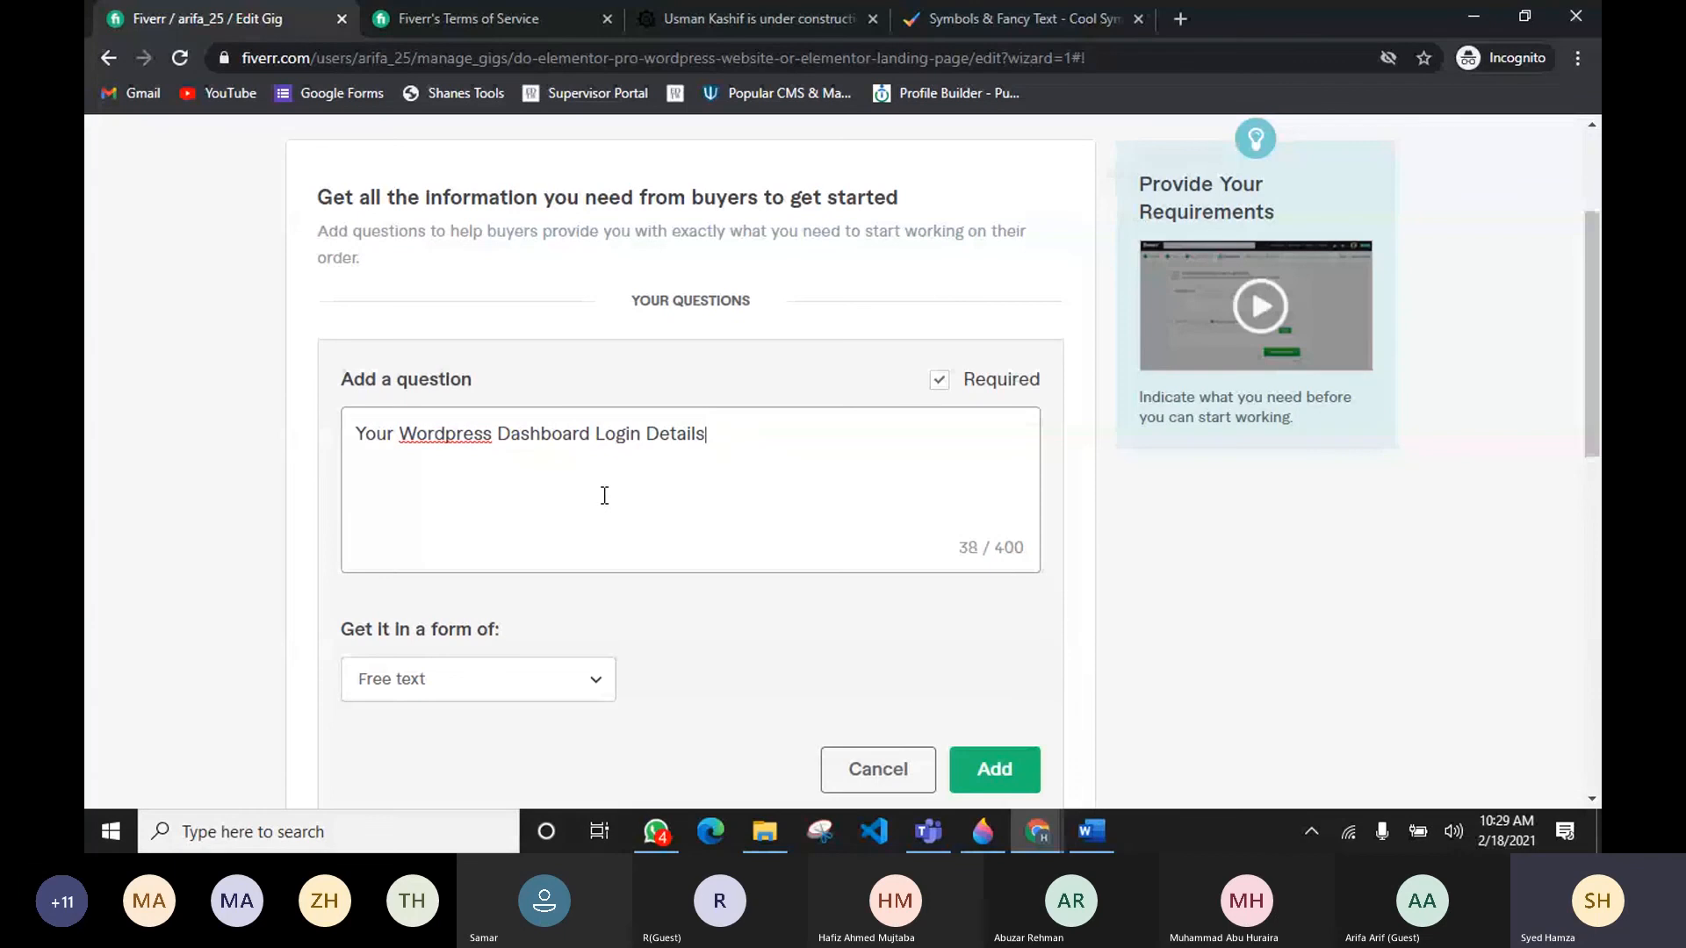
text(.)
scroll(702, 413, down, 1)
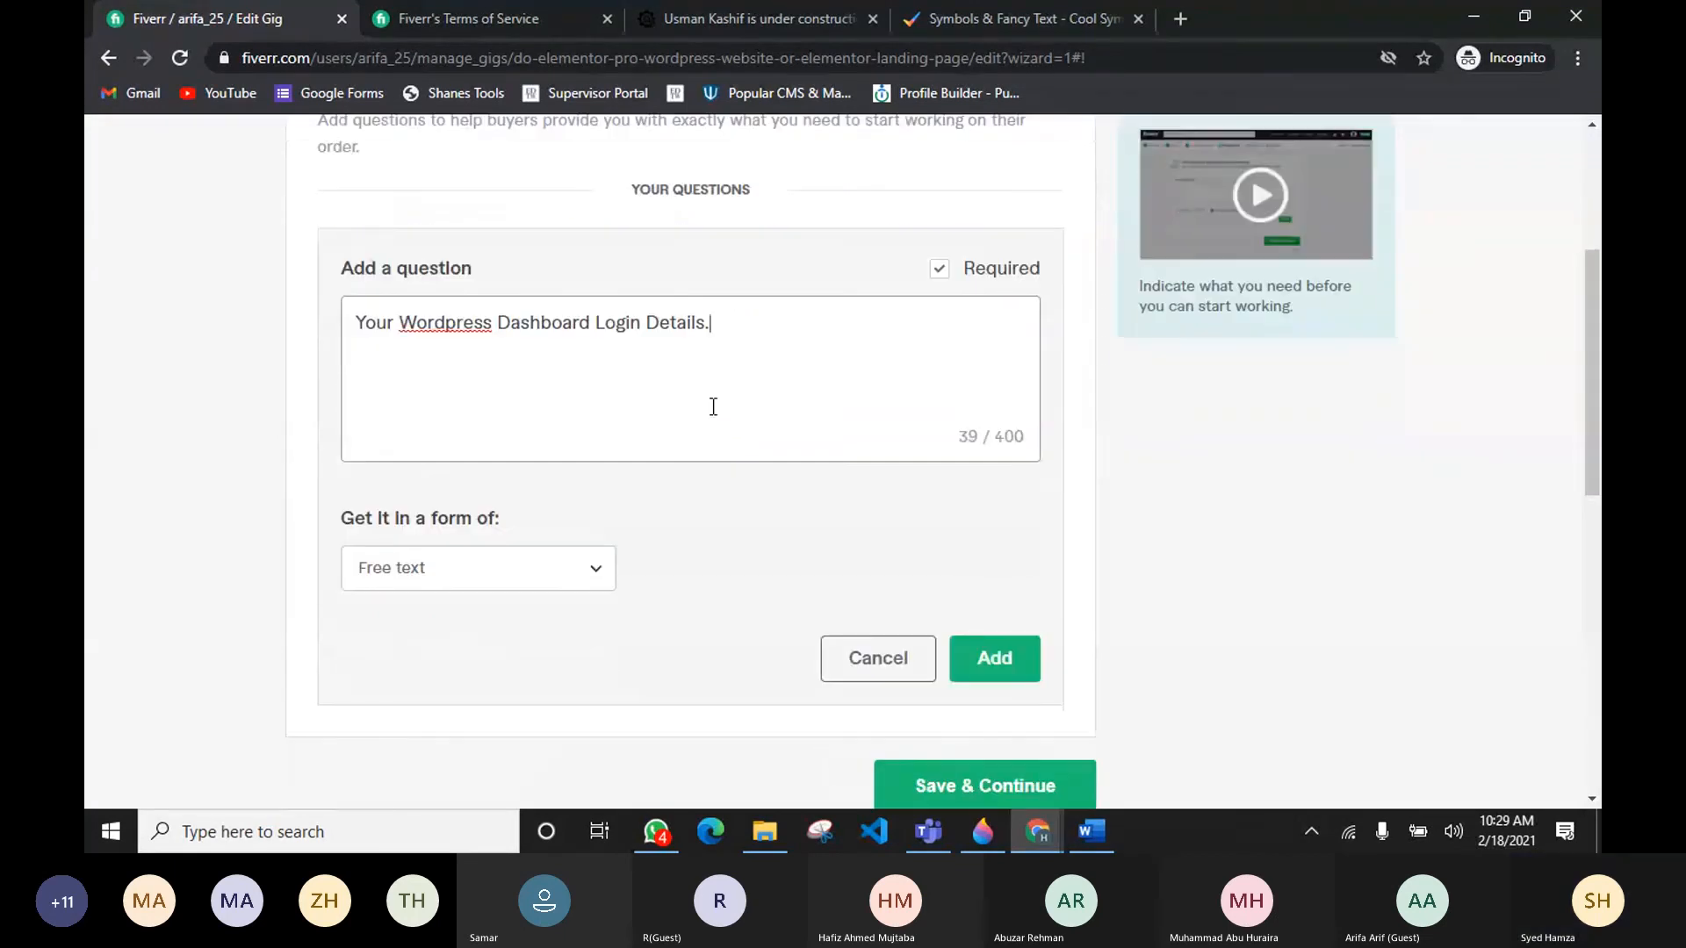
click(994, 658)
Step: Add the login details question, then write a second required question: "Your Content (Logo , Images , Color Scheme and Fonts) If you have any."
click(422, 386)
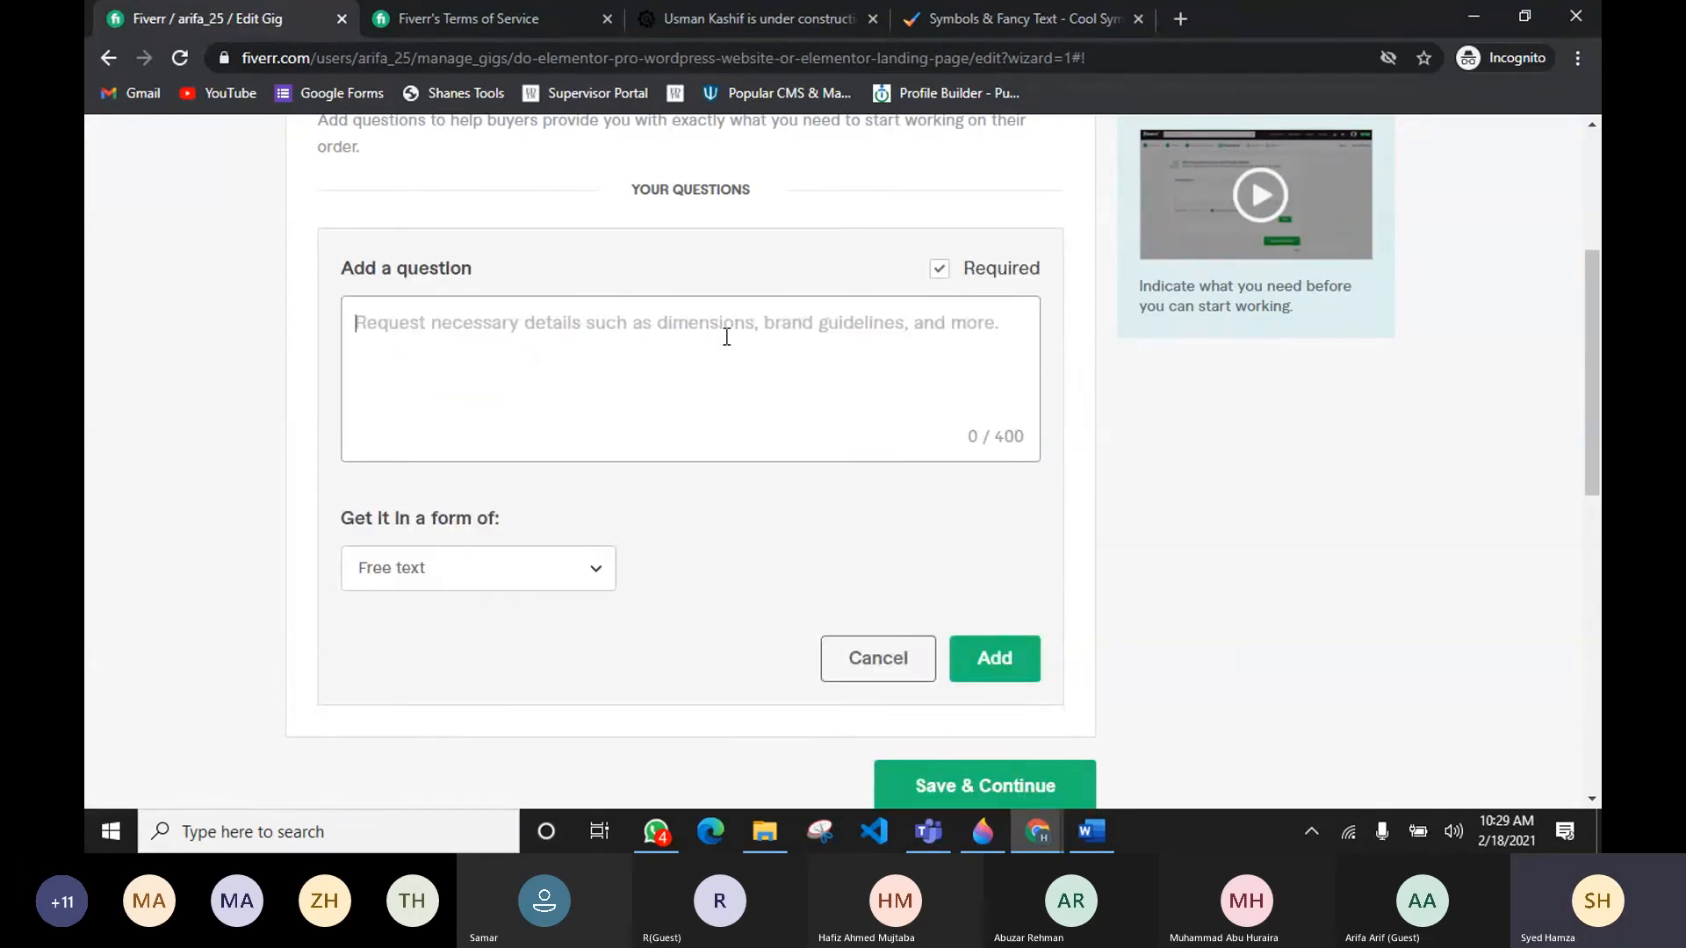
text(Your COnf)
key(BackSpace)
key(BackSpace)
key(BackSpace)
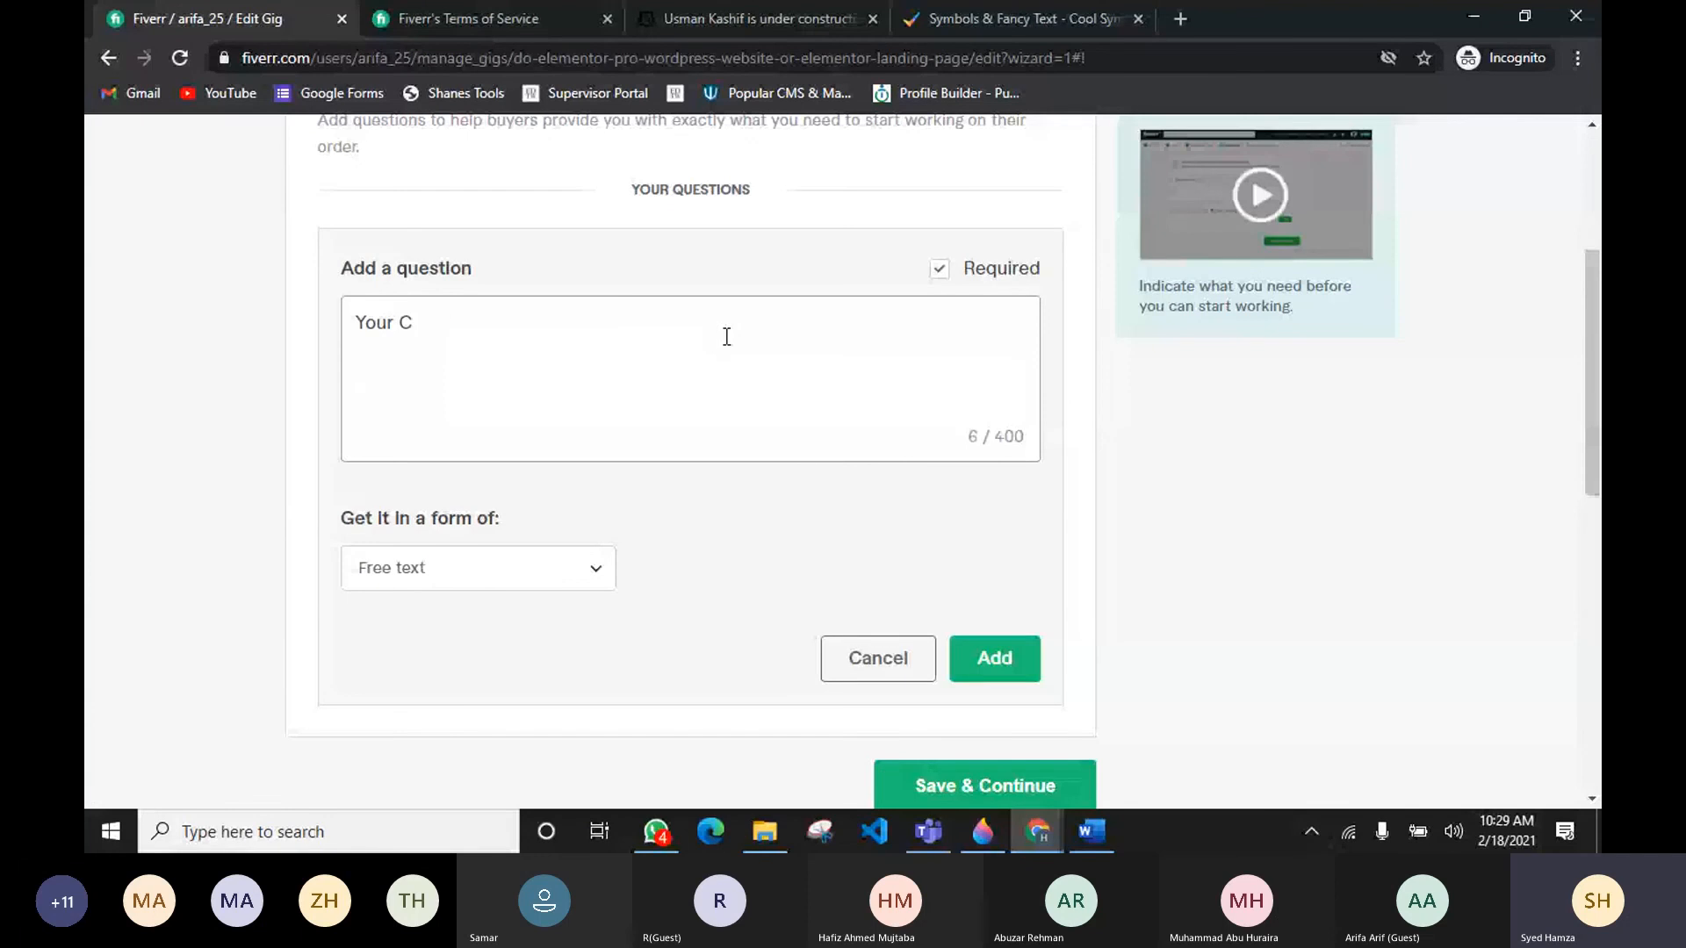
text(ontent)
text(jdfh)
key(BackSpace)
key(BackSpace)
key(BackSpace)
key(BackSpace)
key(BackSpace)
drag(475, 331, 357, 322)
click(498, 319)
text(()
text(Long)
key(BackSpace)
key(BackSpace)
text(go ,)
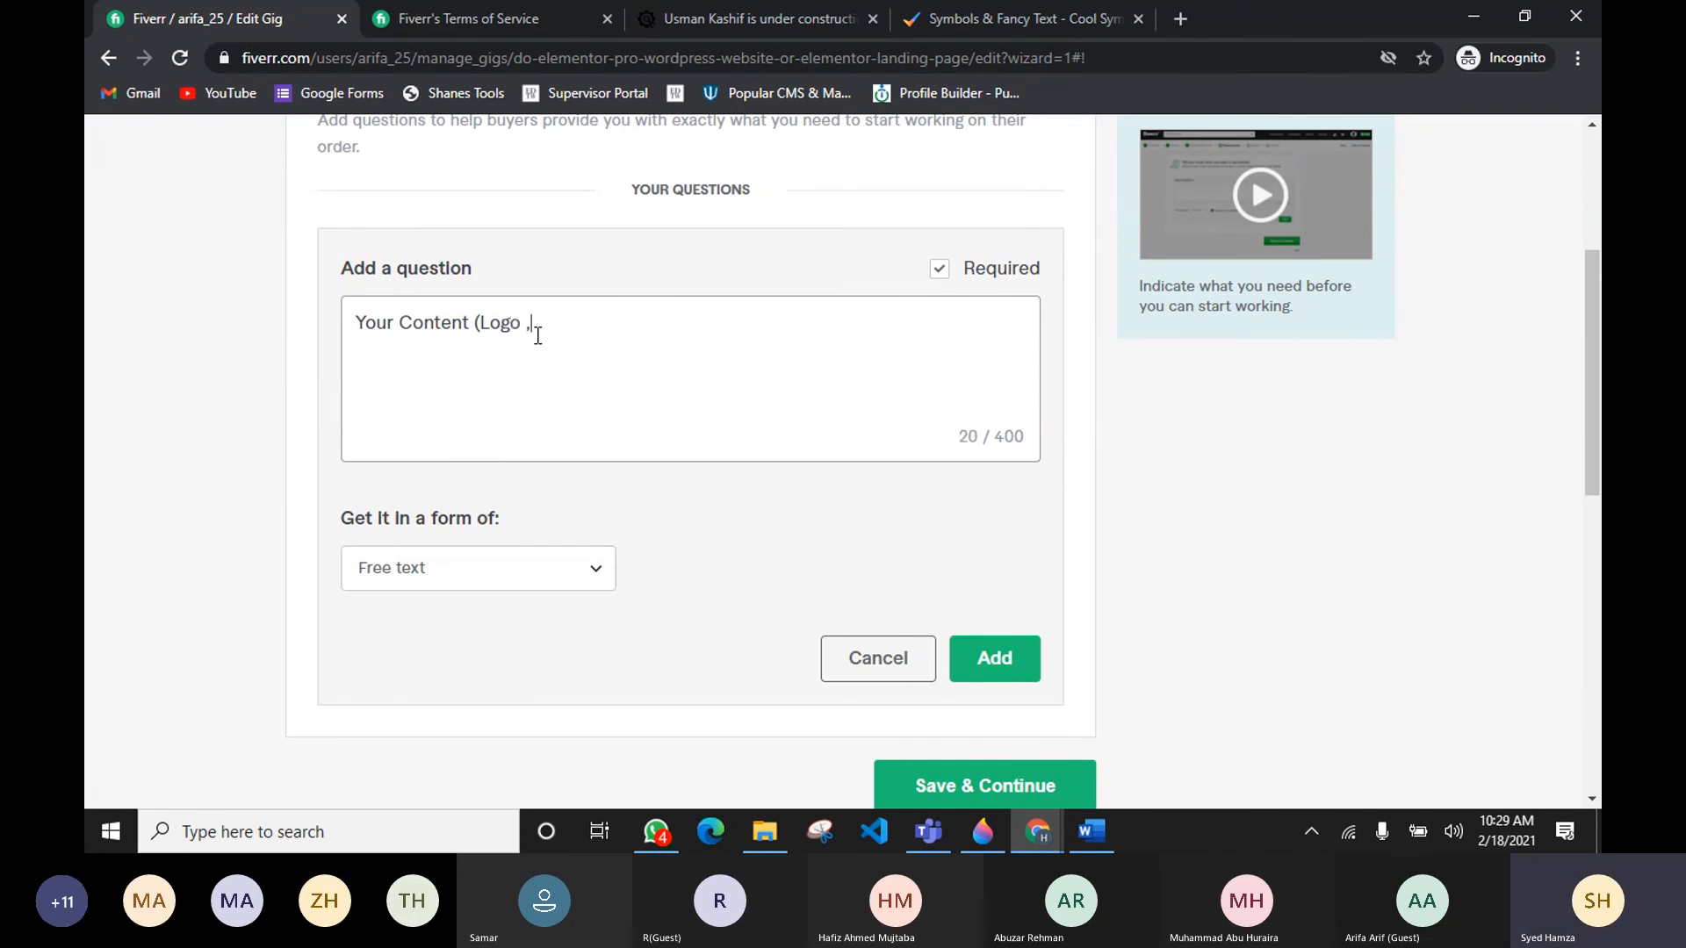
text( Images , Colo)
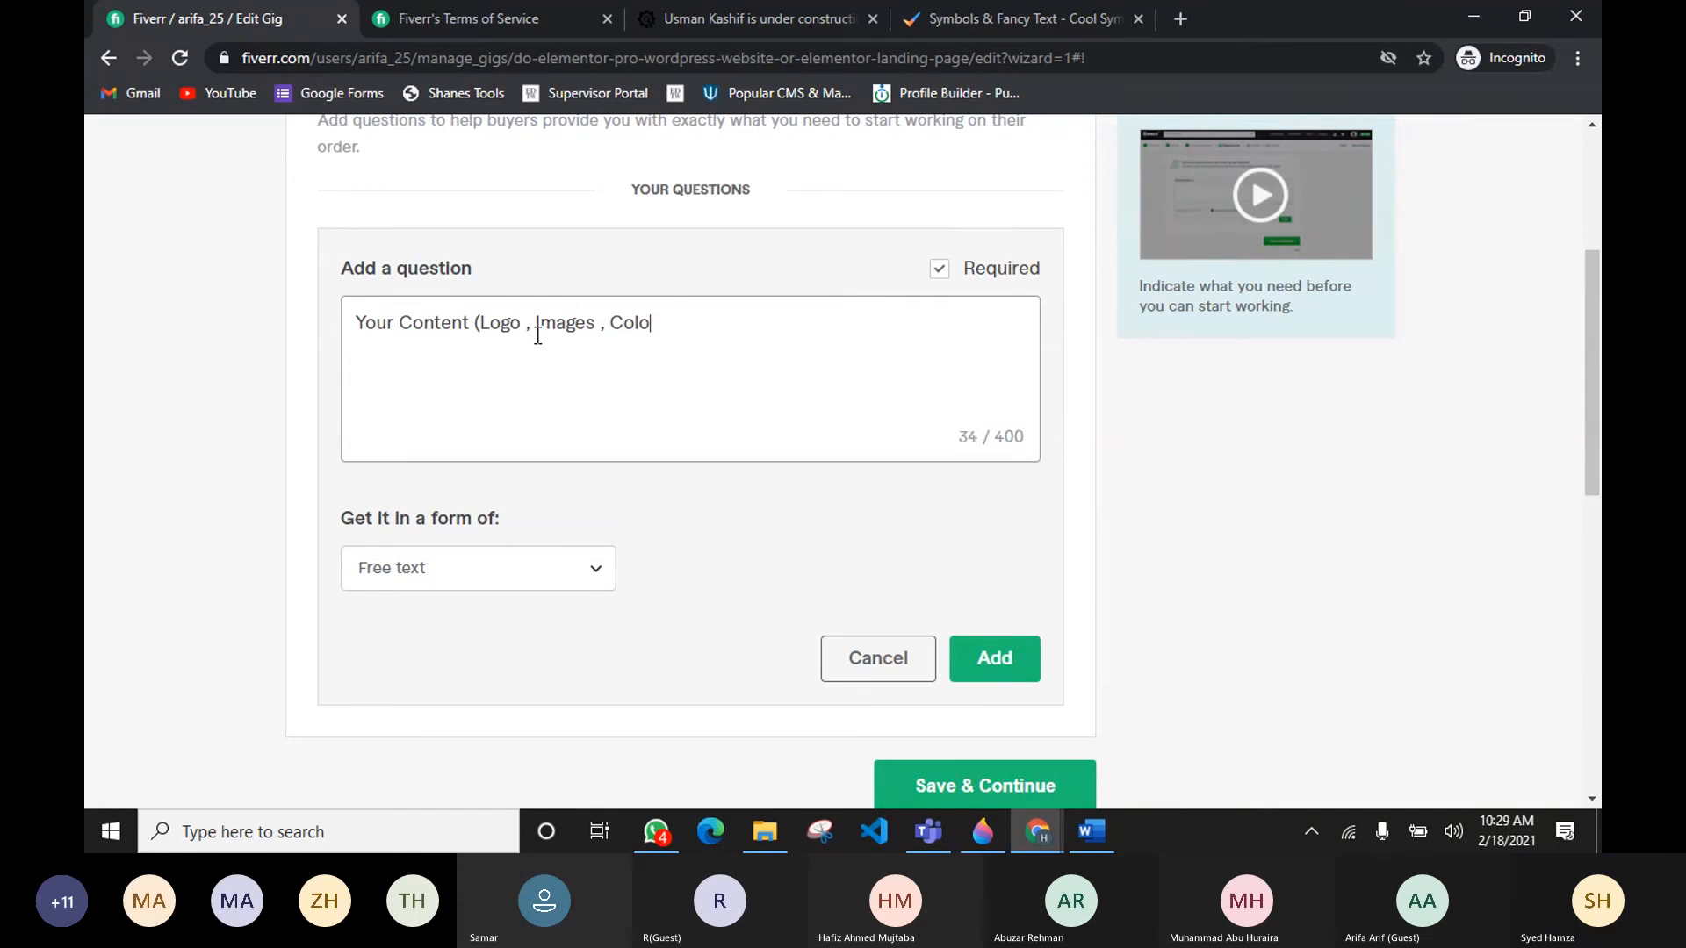
text(r Scheme )
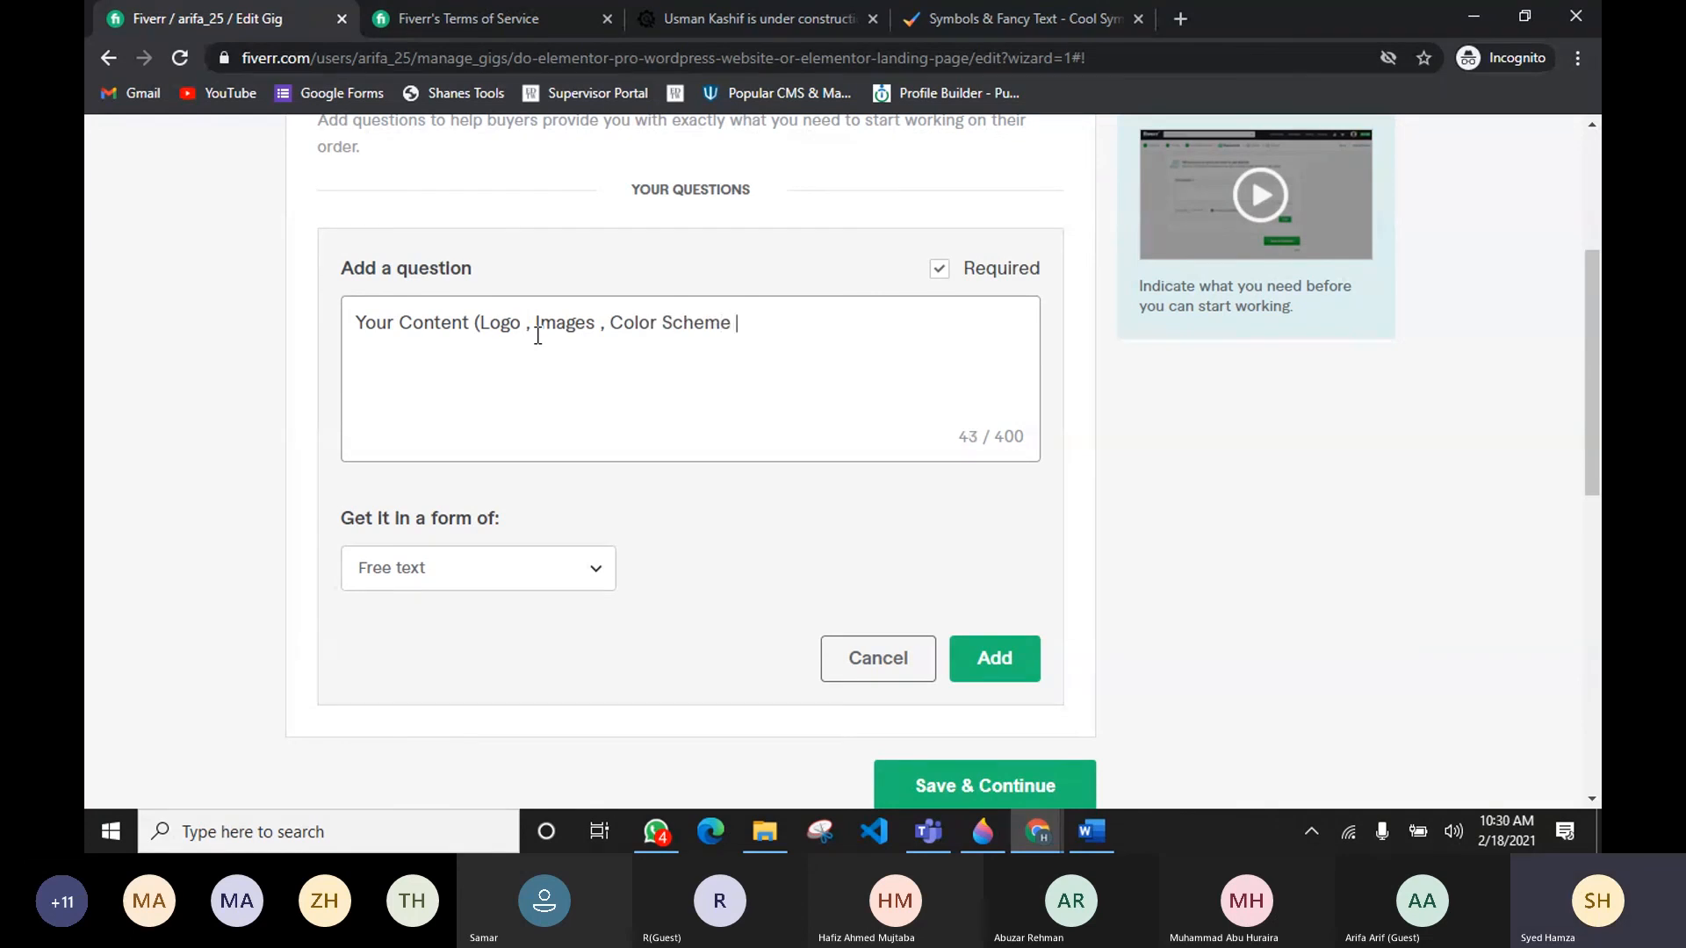
text(and )
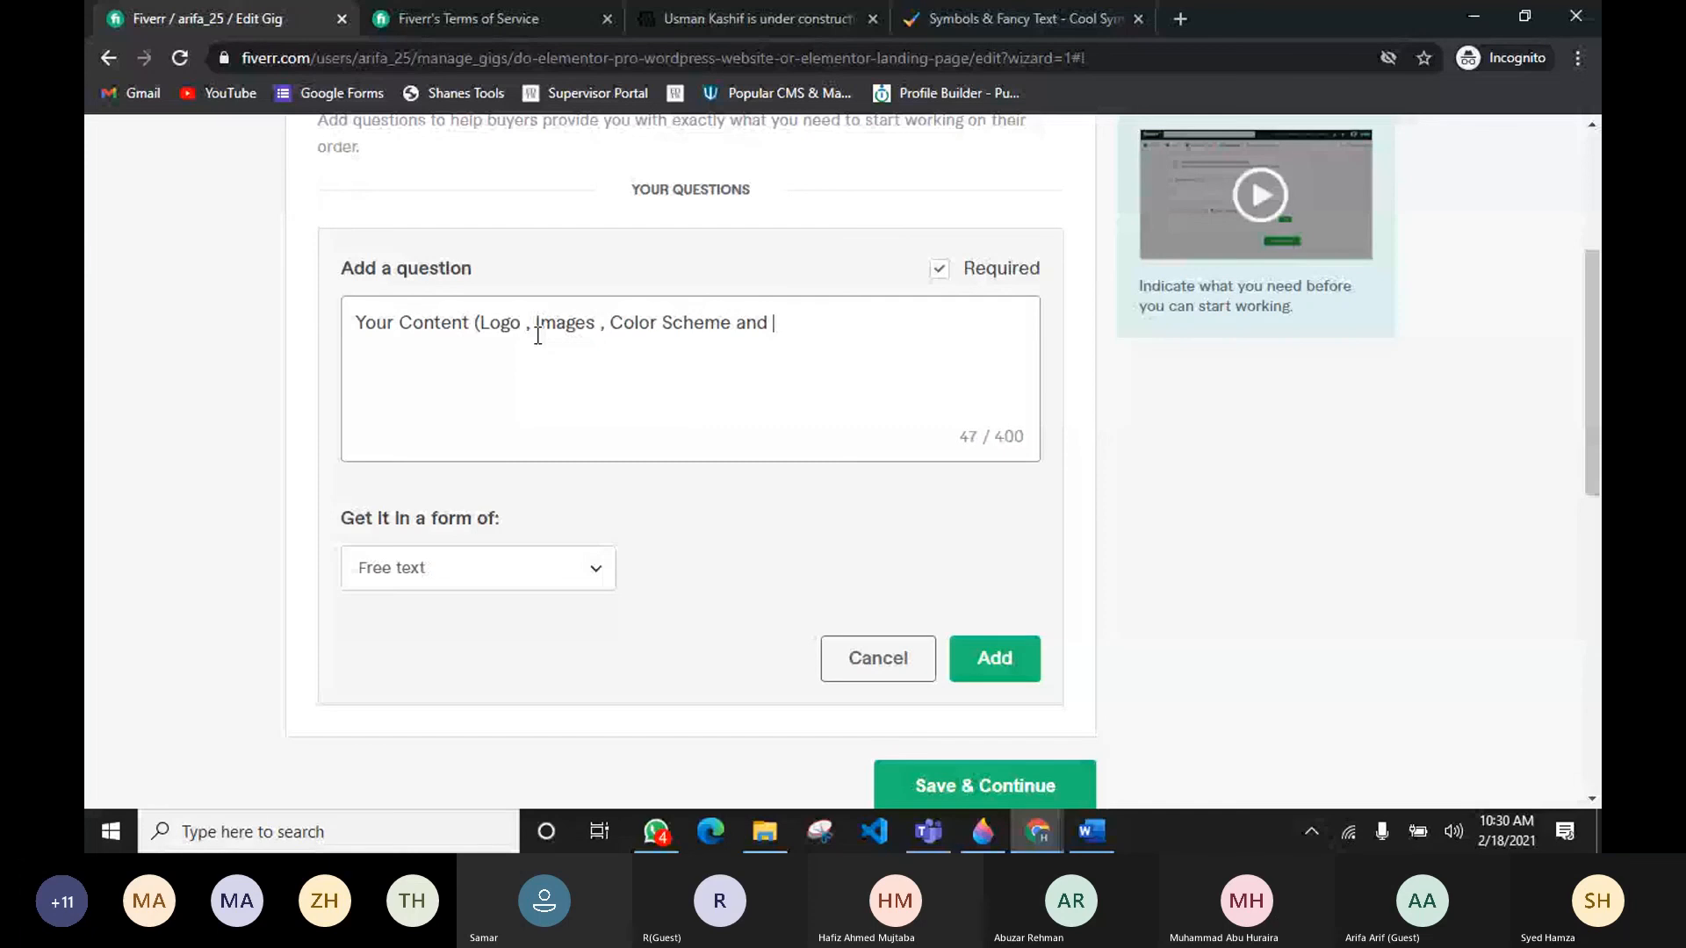
text(Fonts)
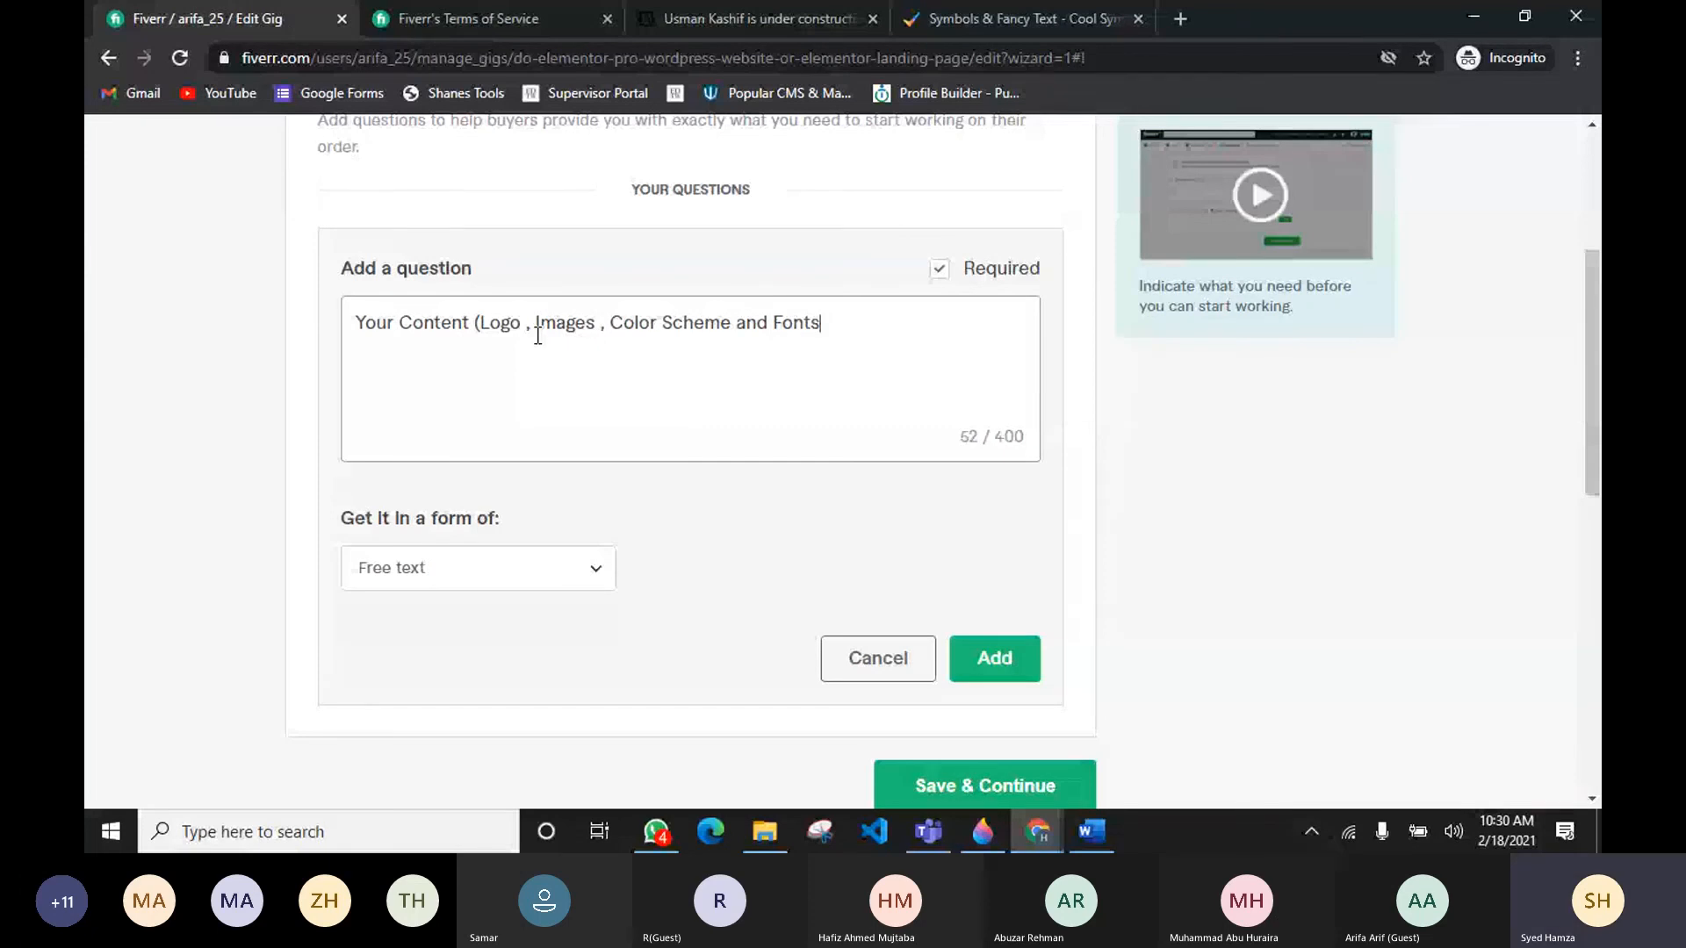
text() If you have anb)
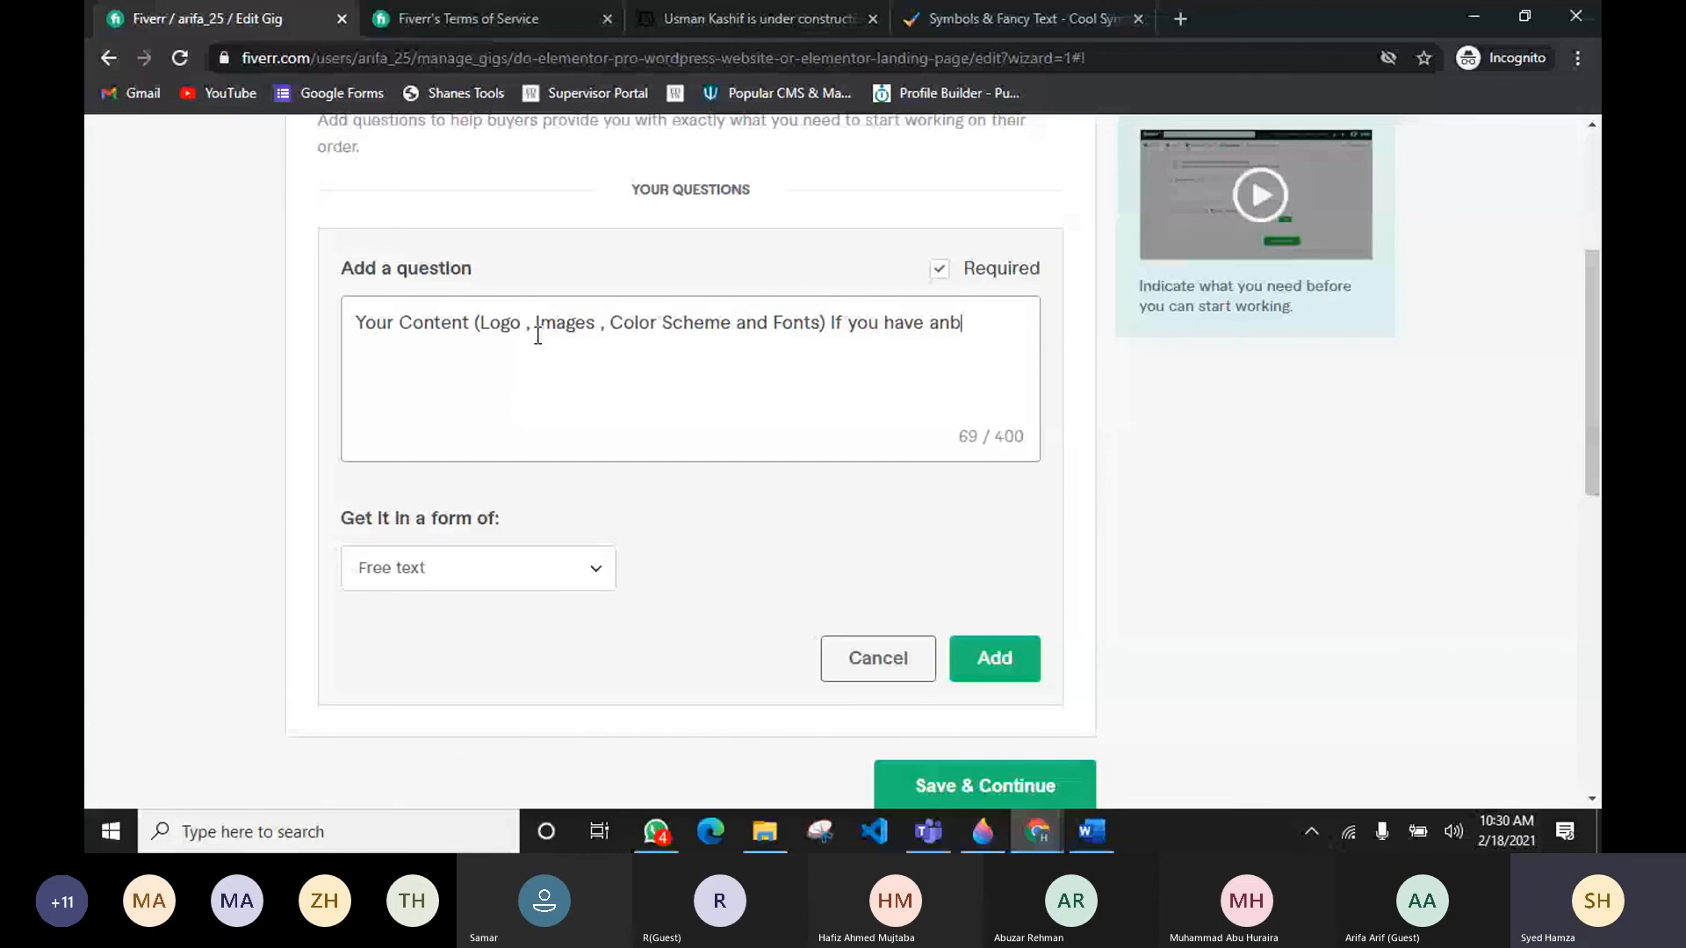
key(BackSpace)
text(y.)
Step: Set the content question's answer type to Attachment and add it to the requirements
click(512, 578)
click(432, 650)
scroll(431, 650, down, 1)
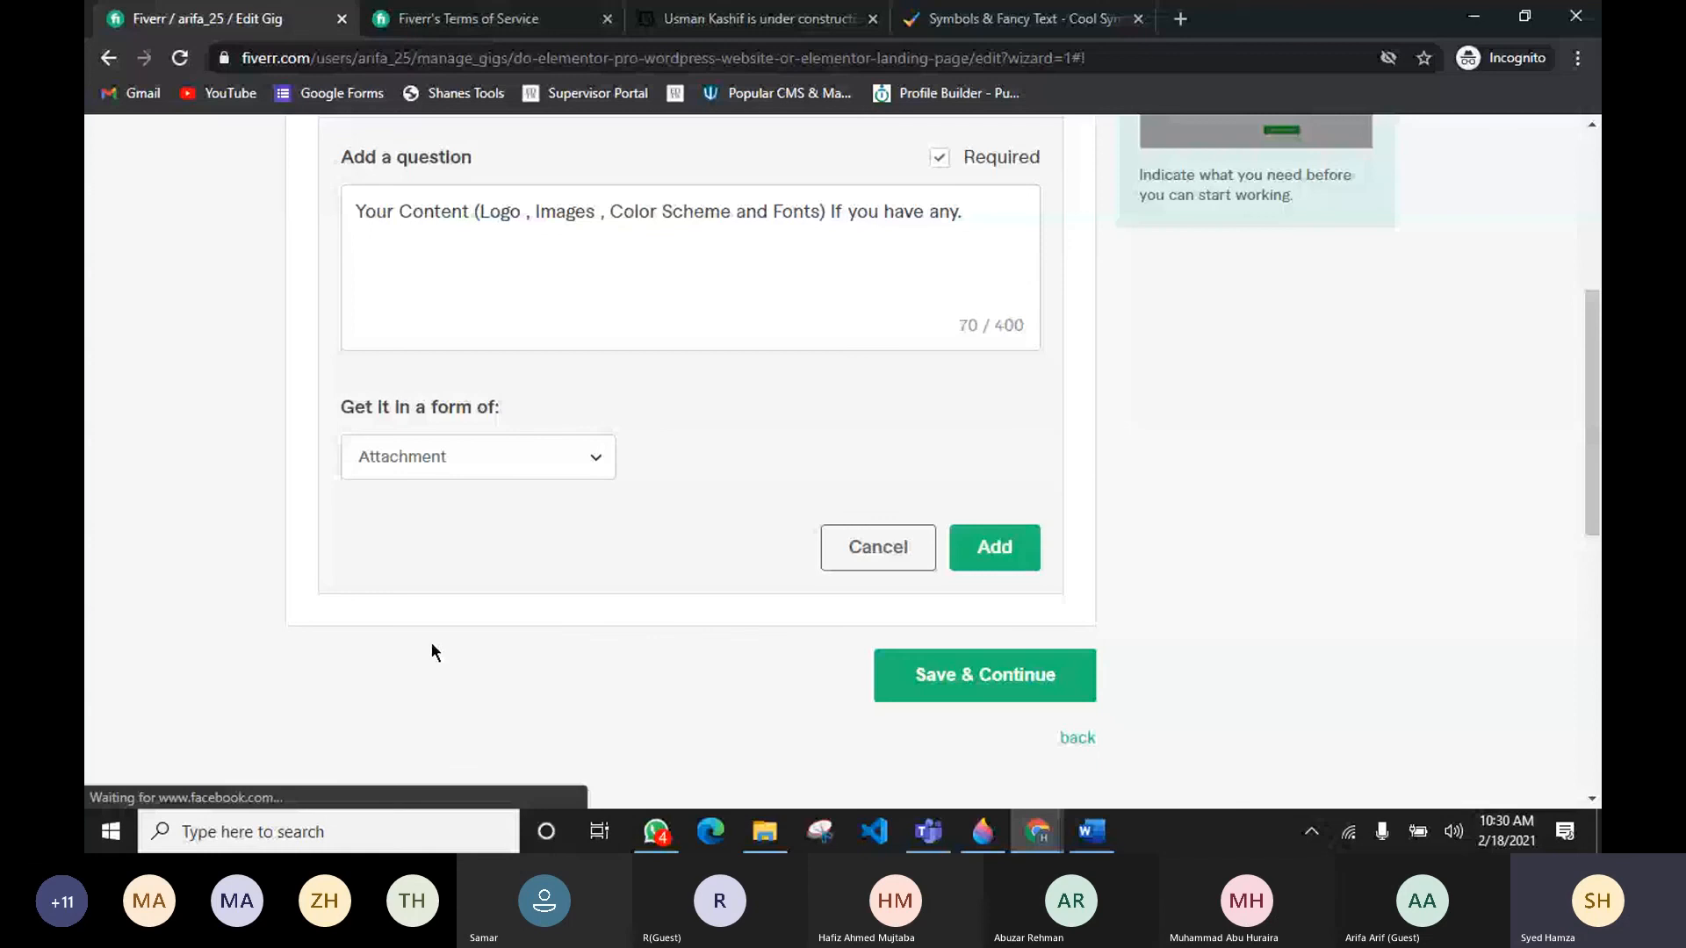
click(479, 457)
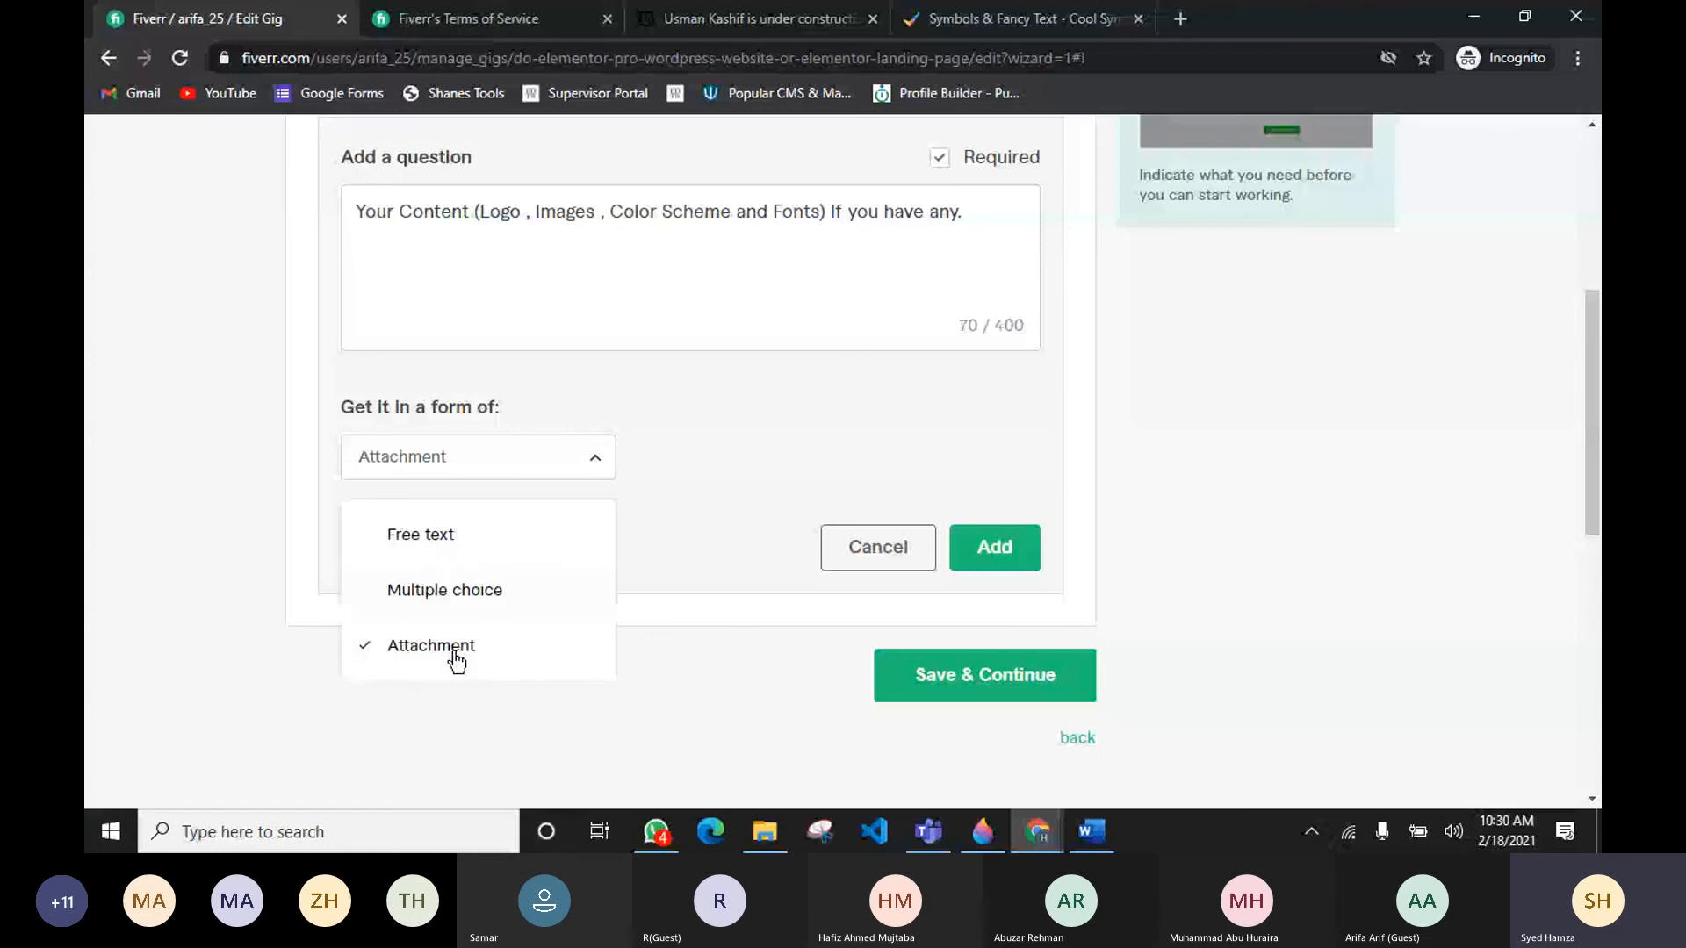
click(482, 540)
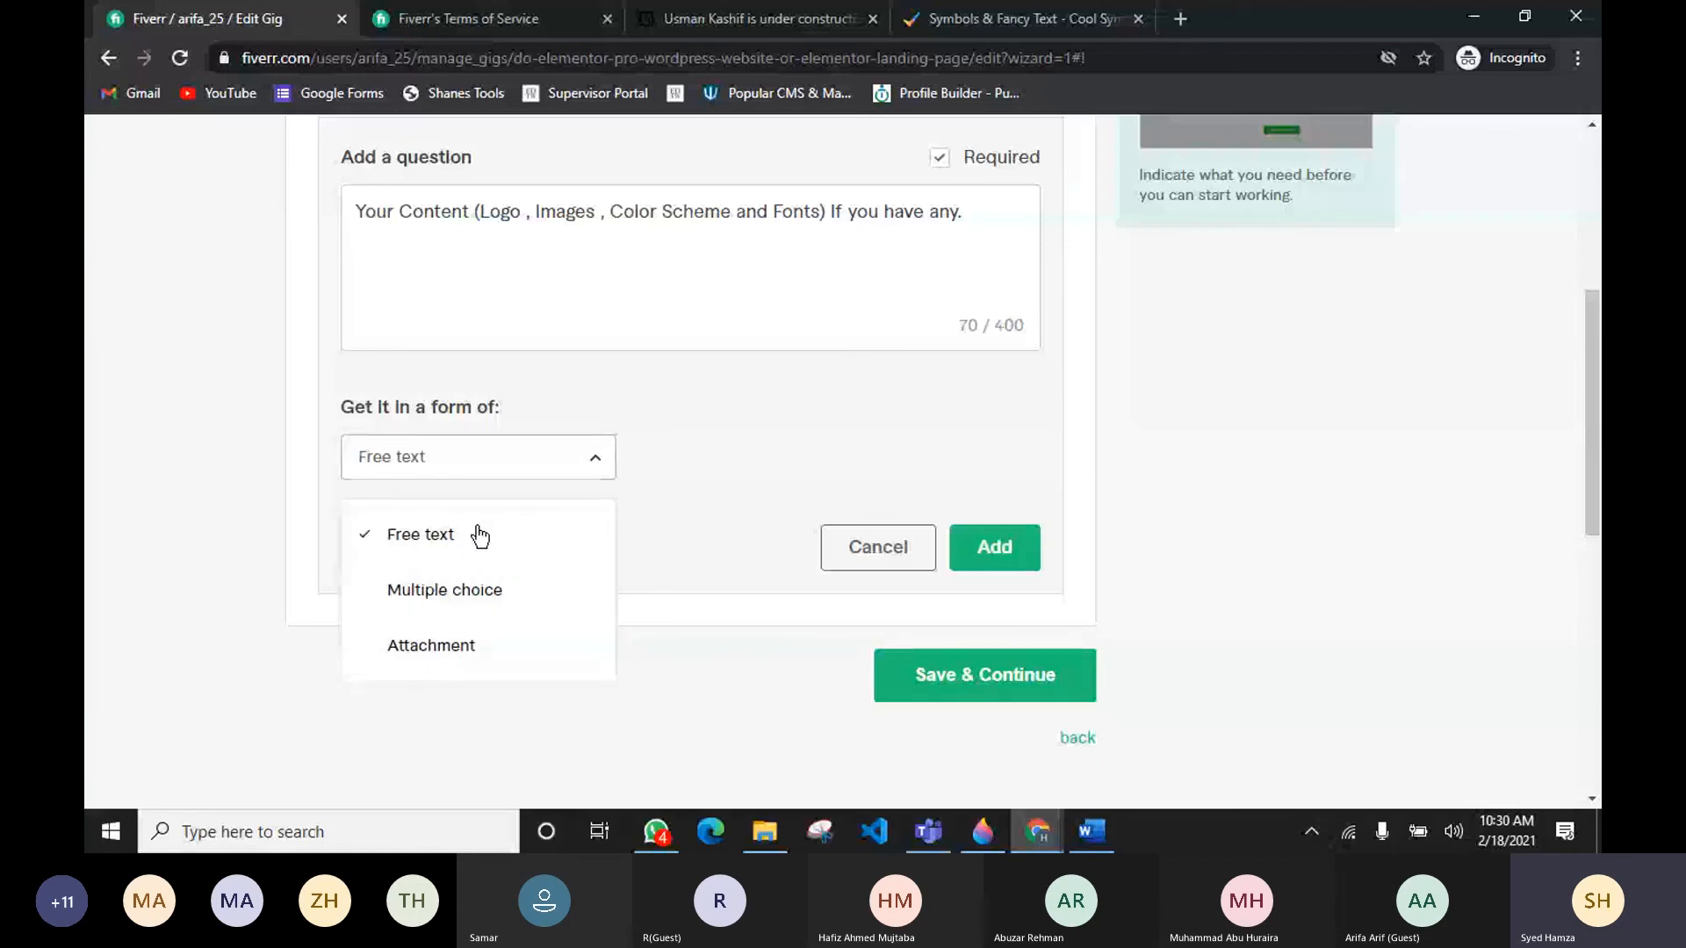
click(456, 649)
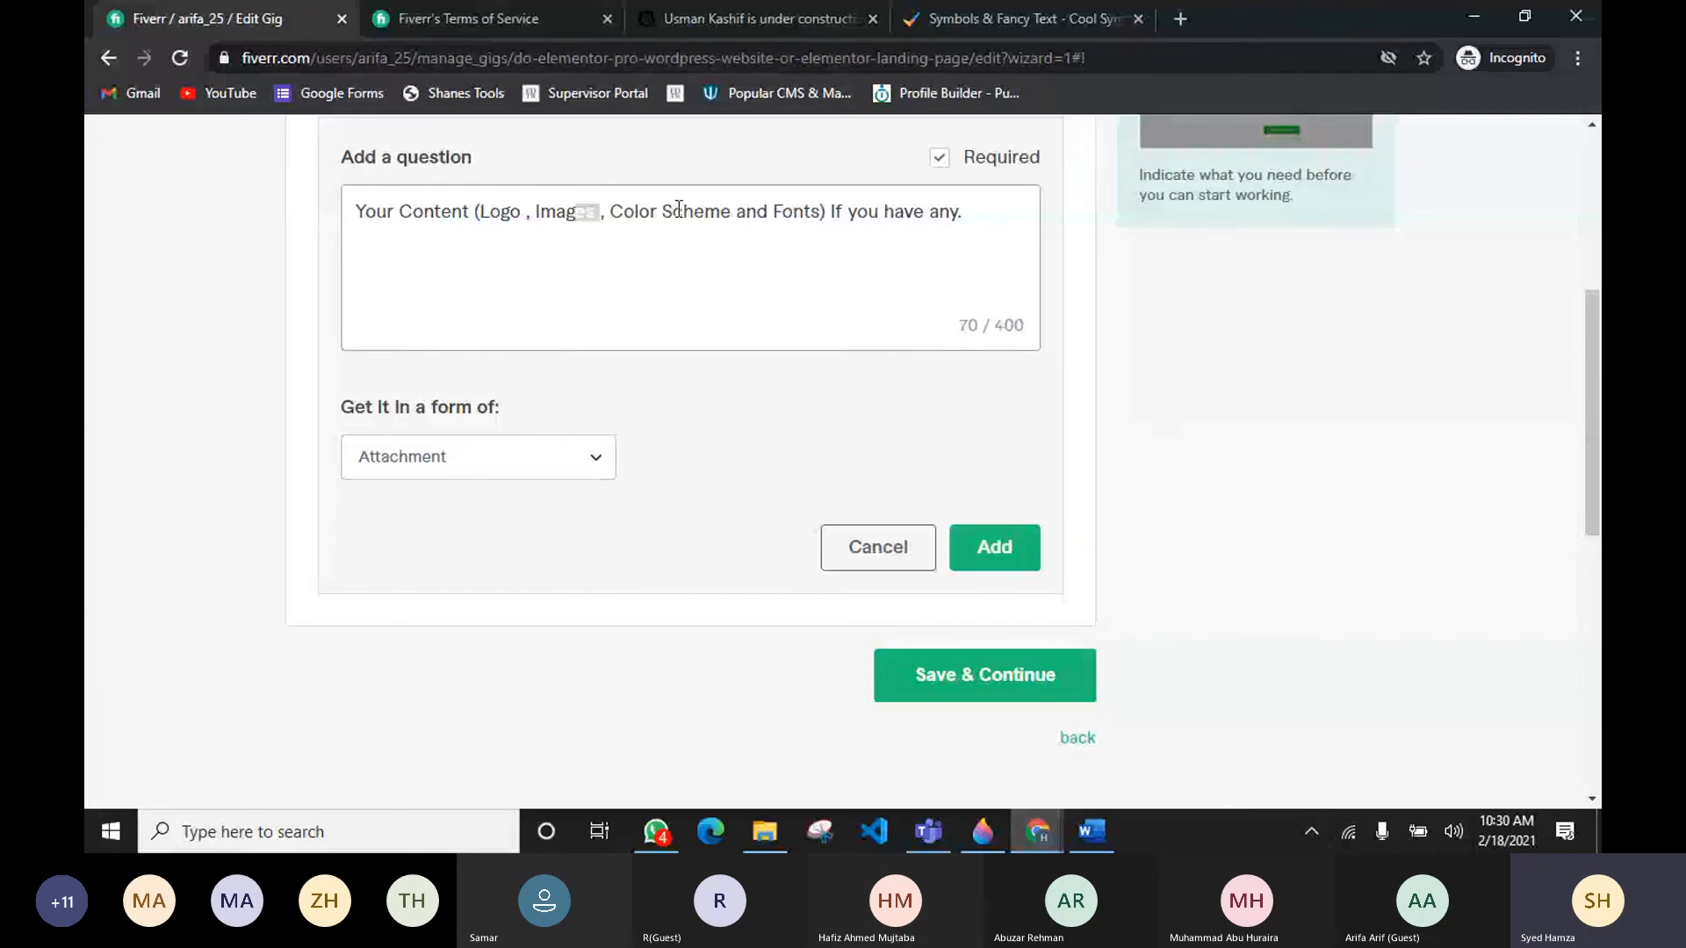
click(496, 476)
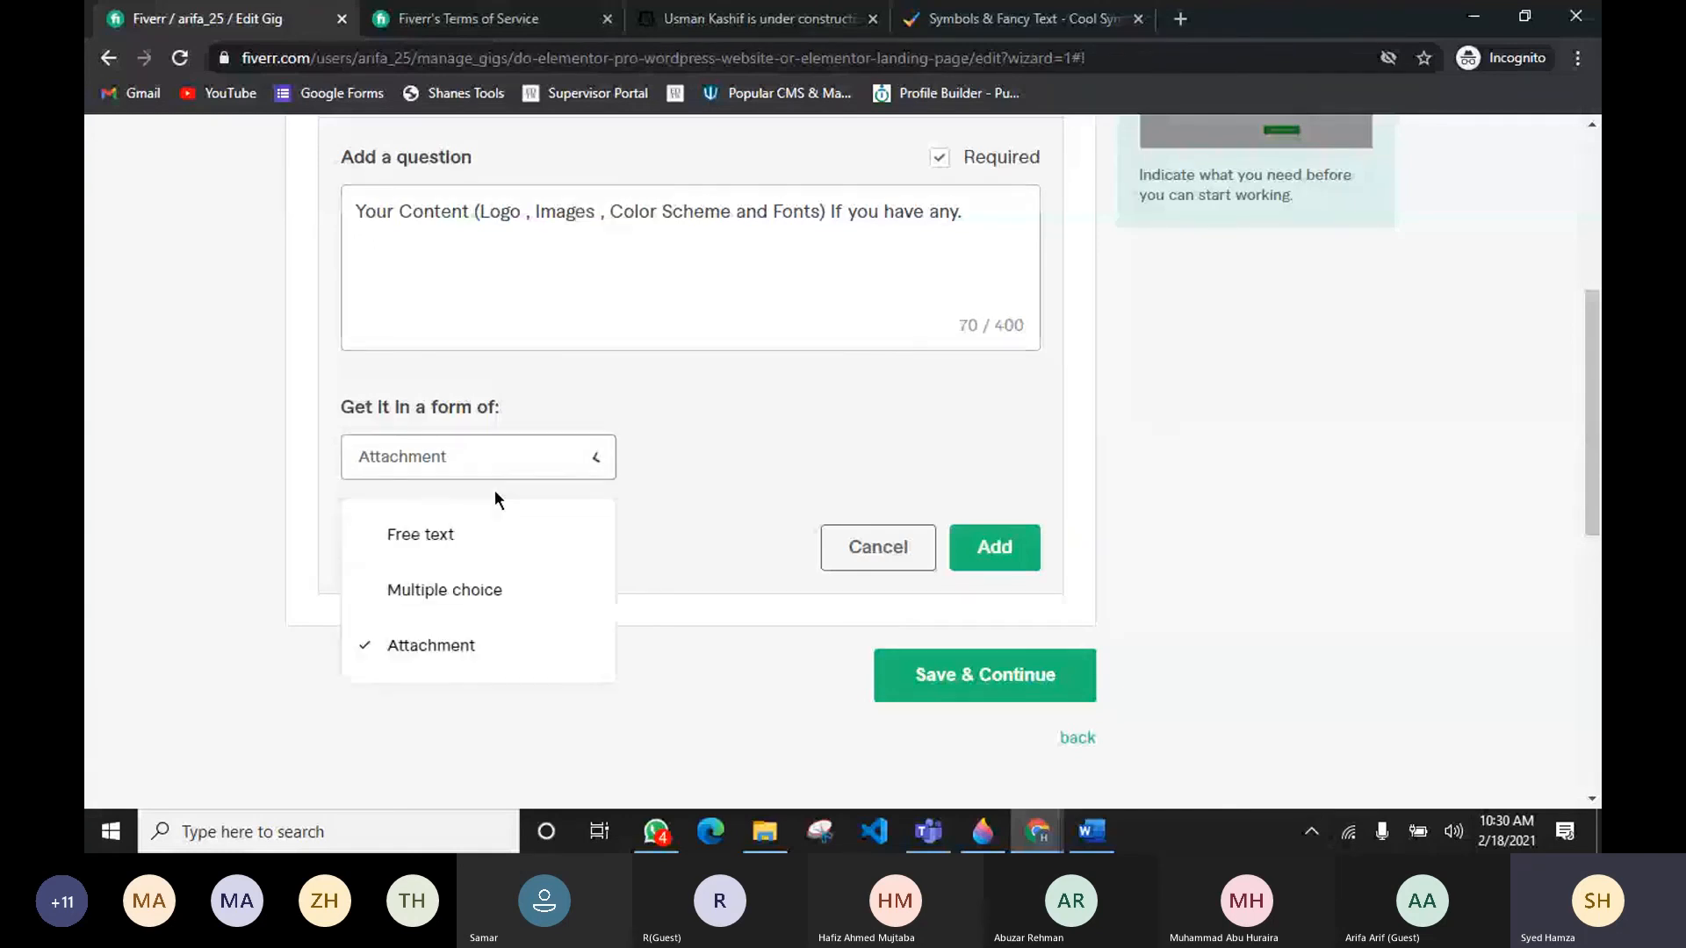
click(482, 553)
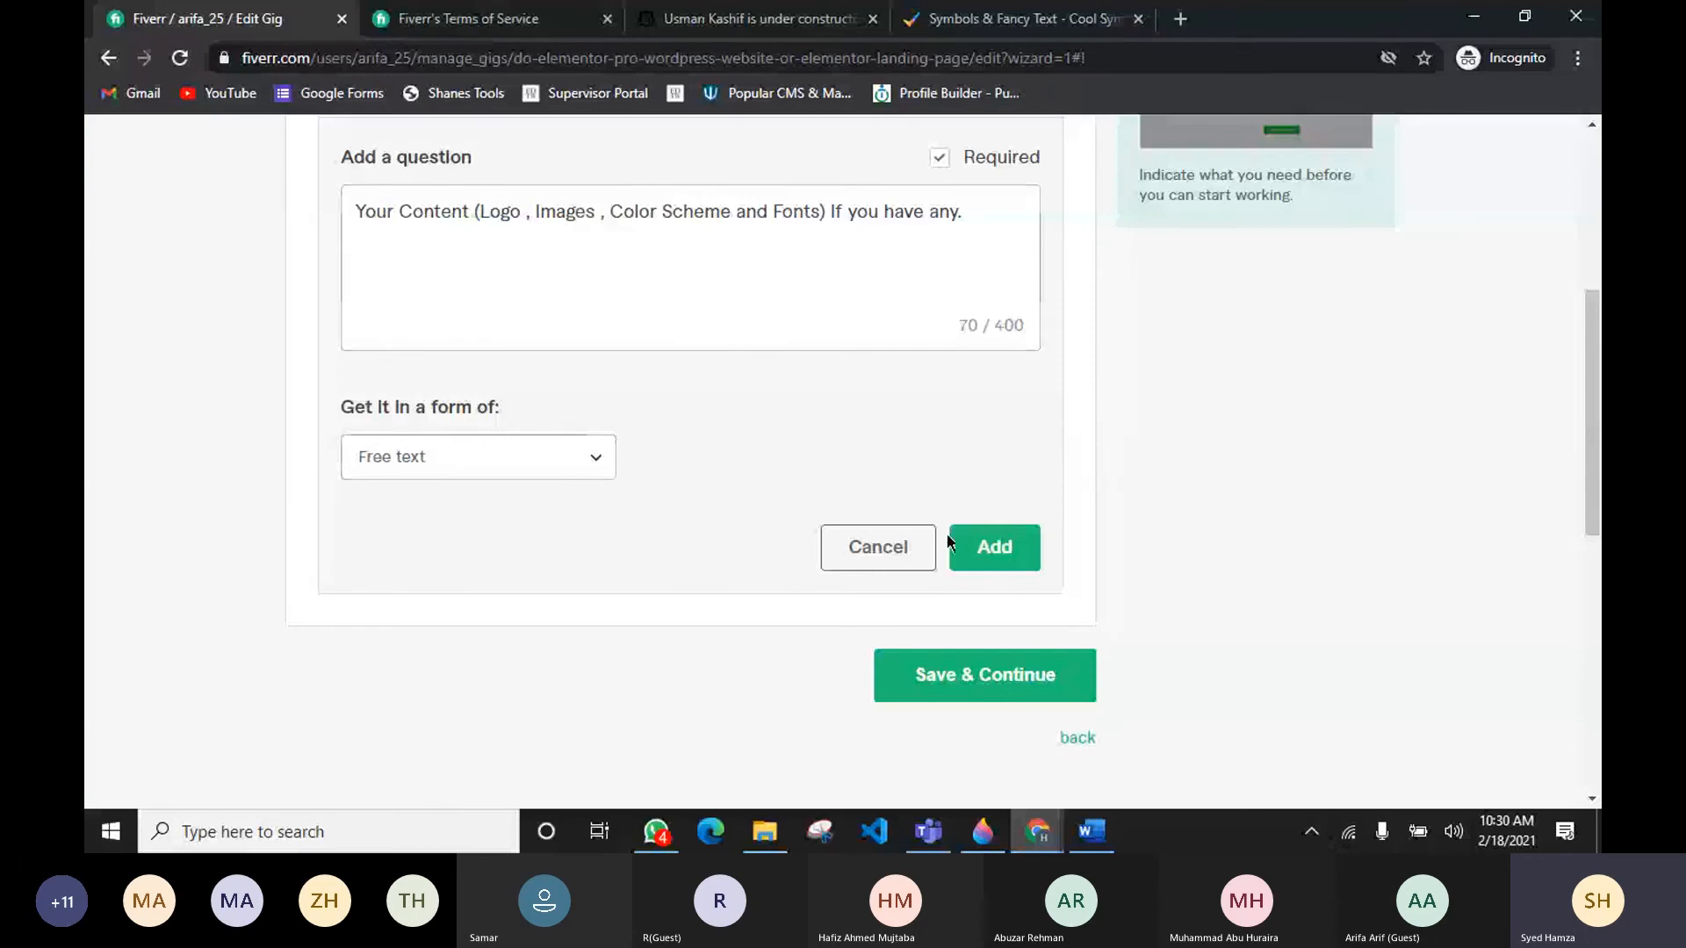
scroll(905, 742, down, 2)
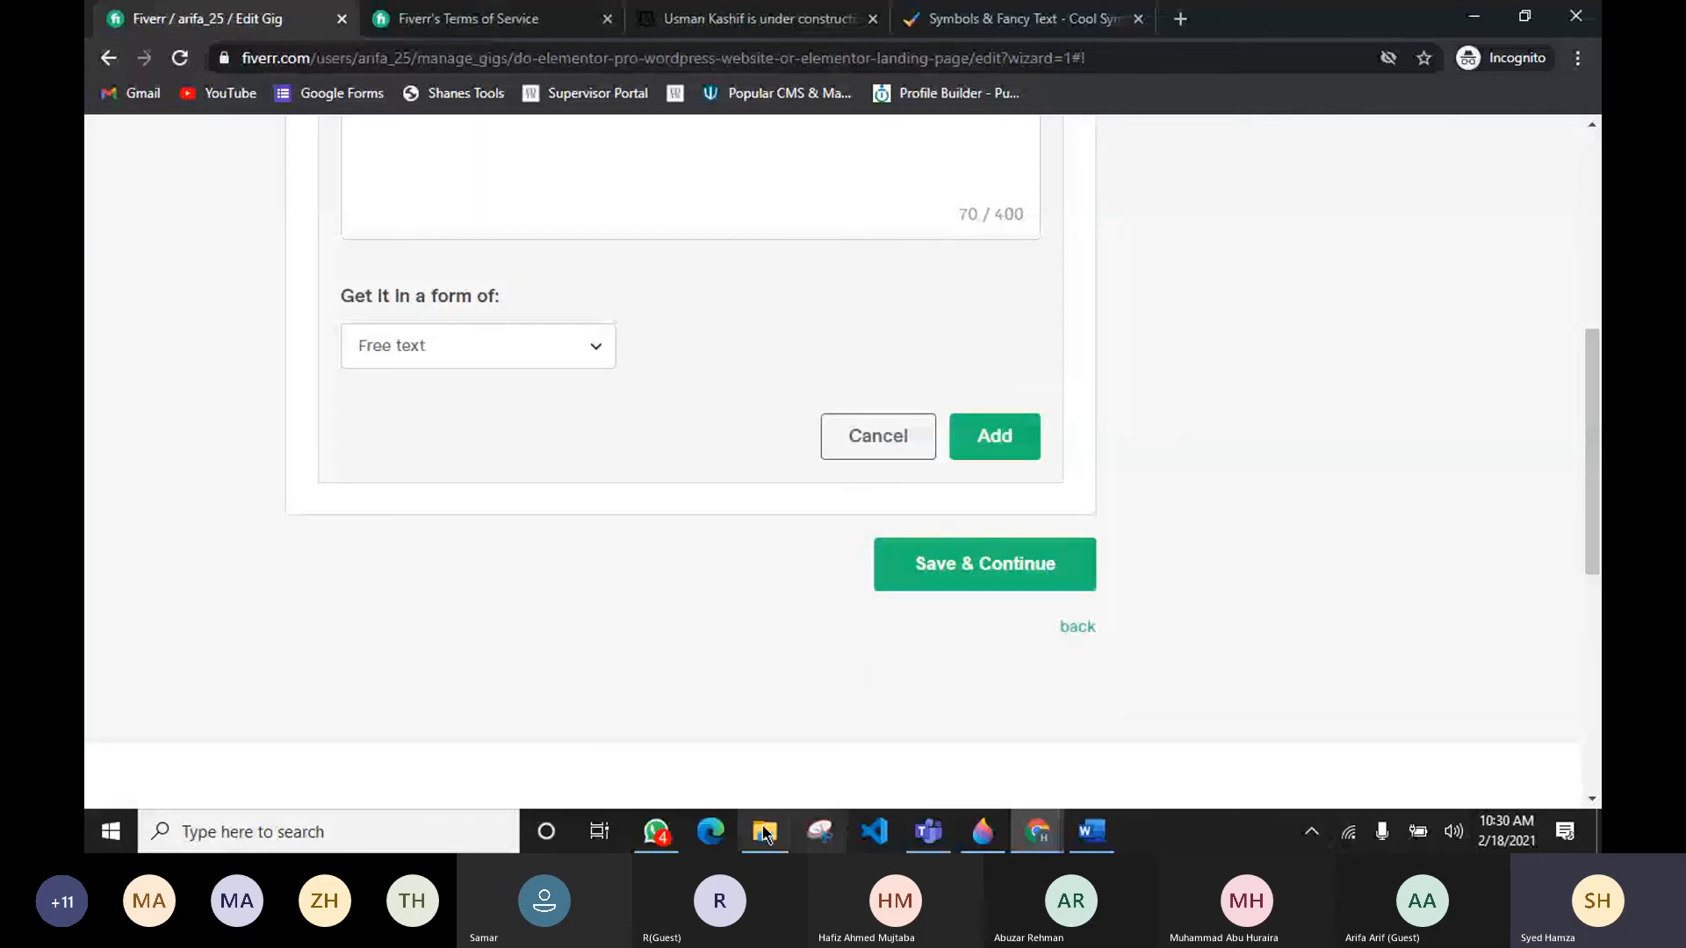
scroll(376, 439, up, 1)
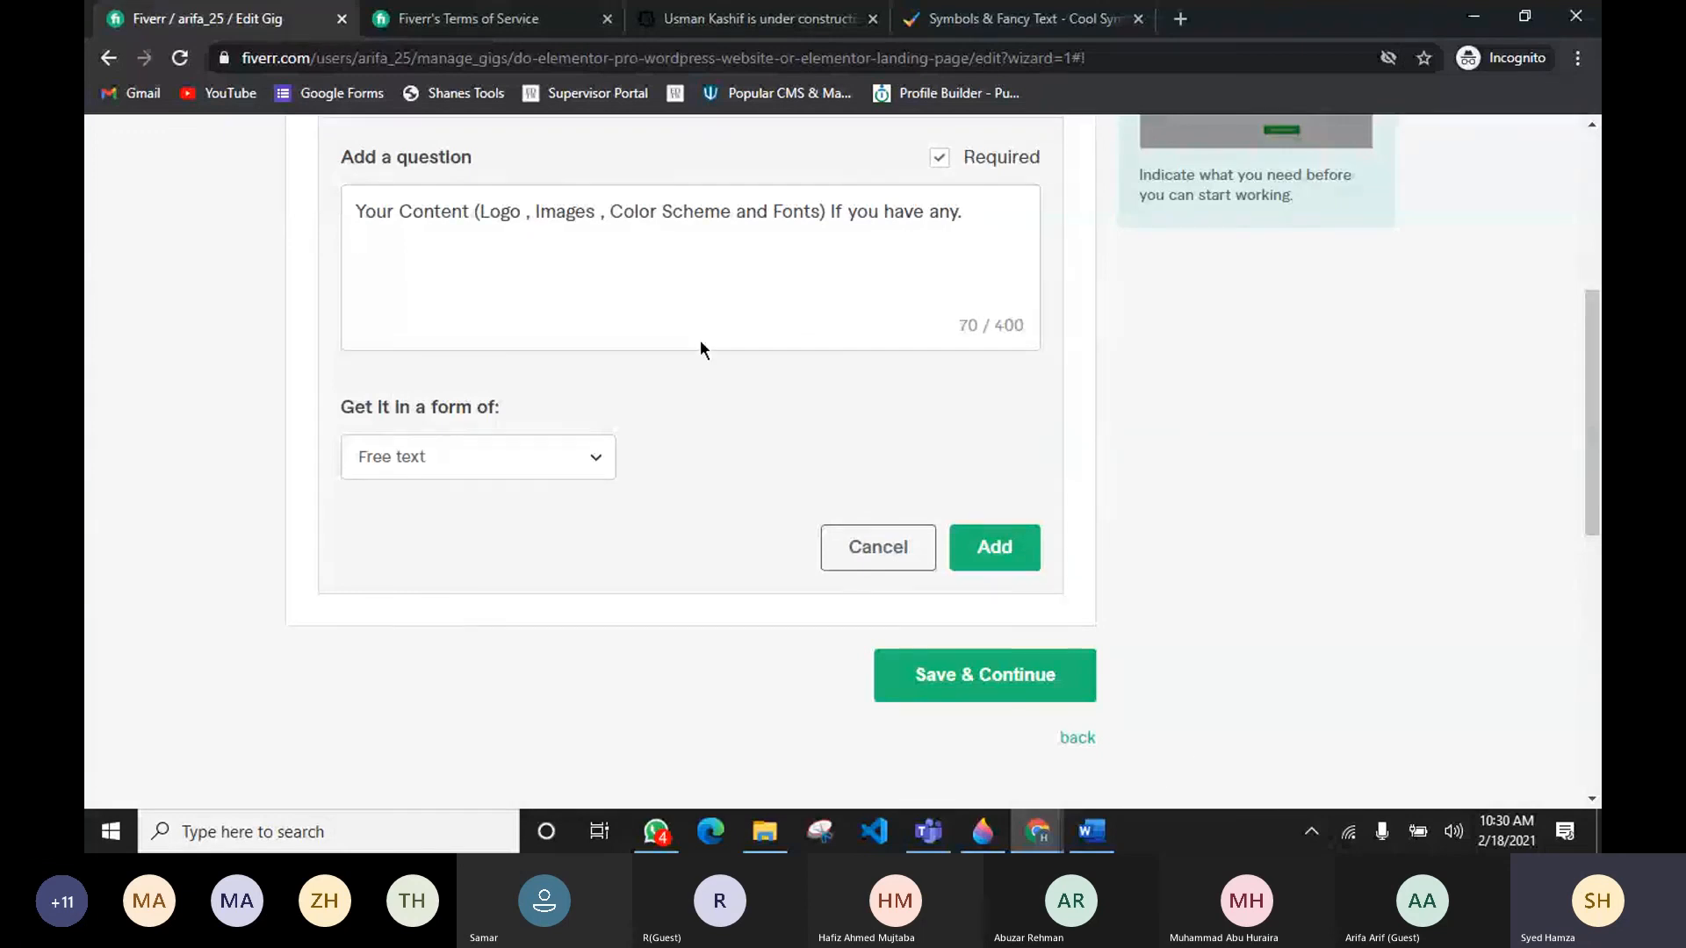
click(546, 470)
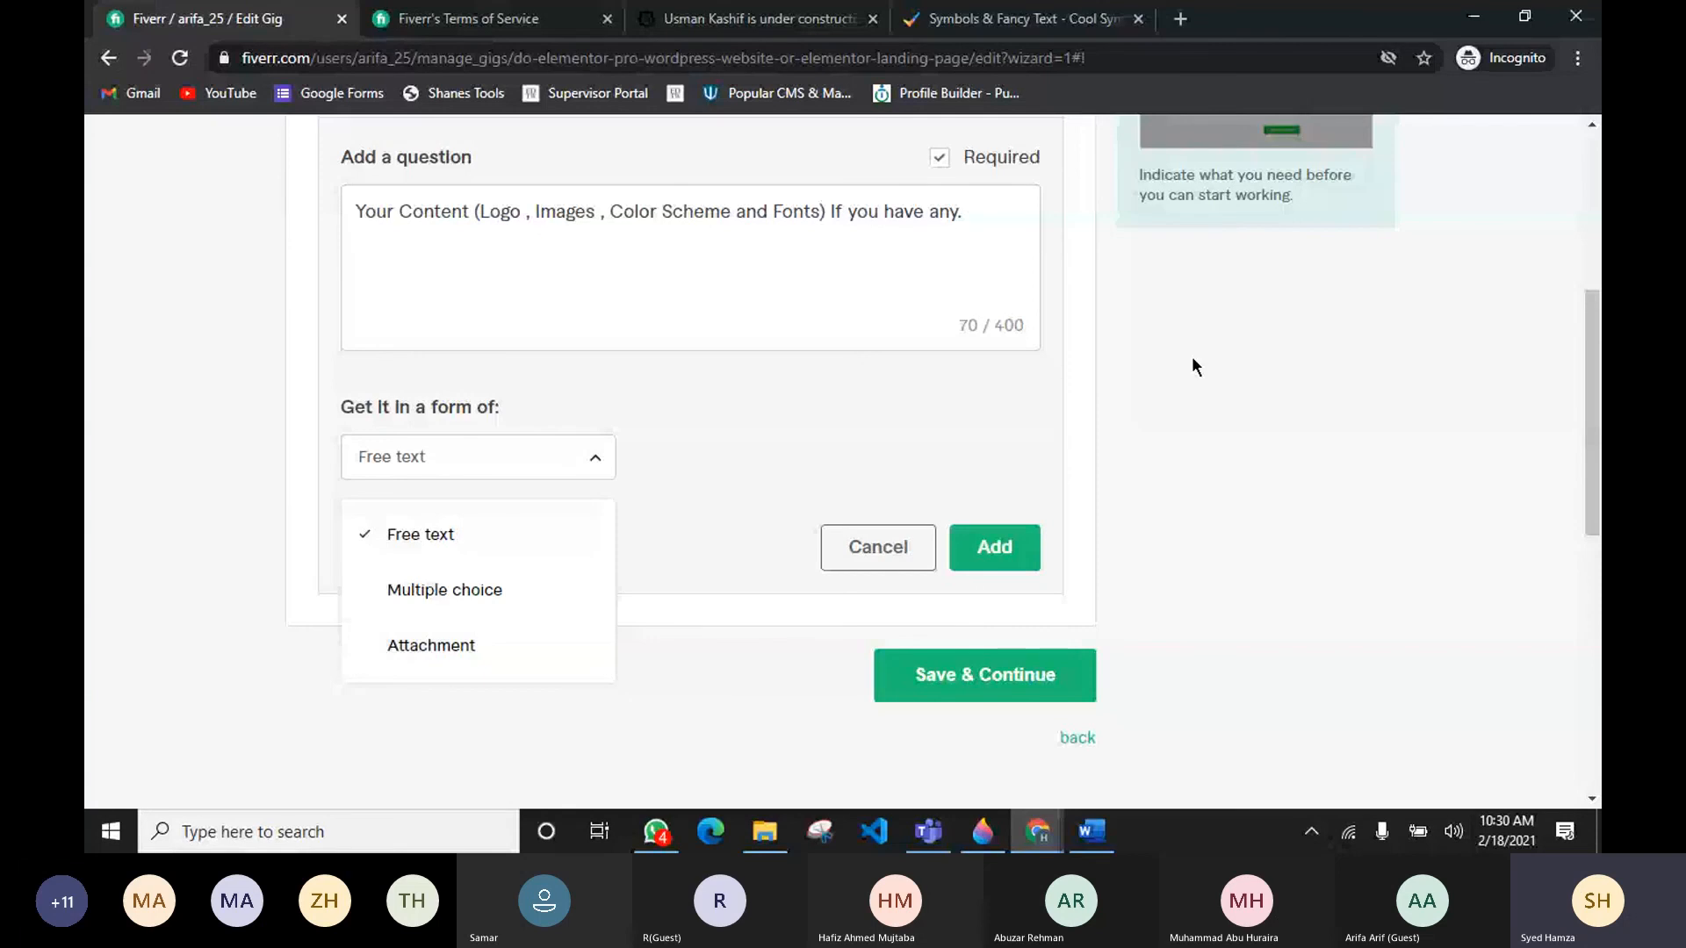
click(367, 658)
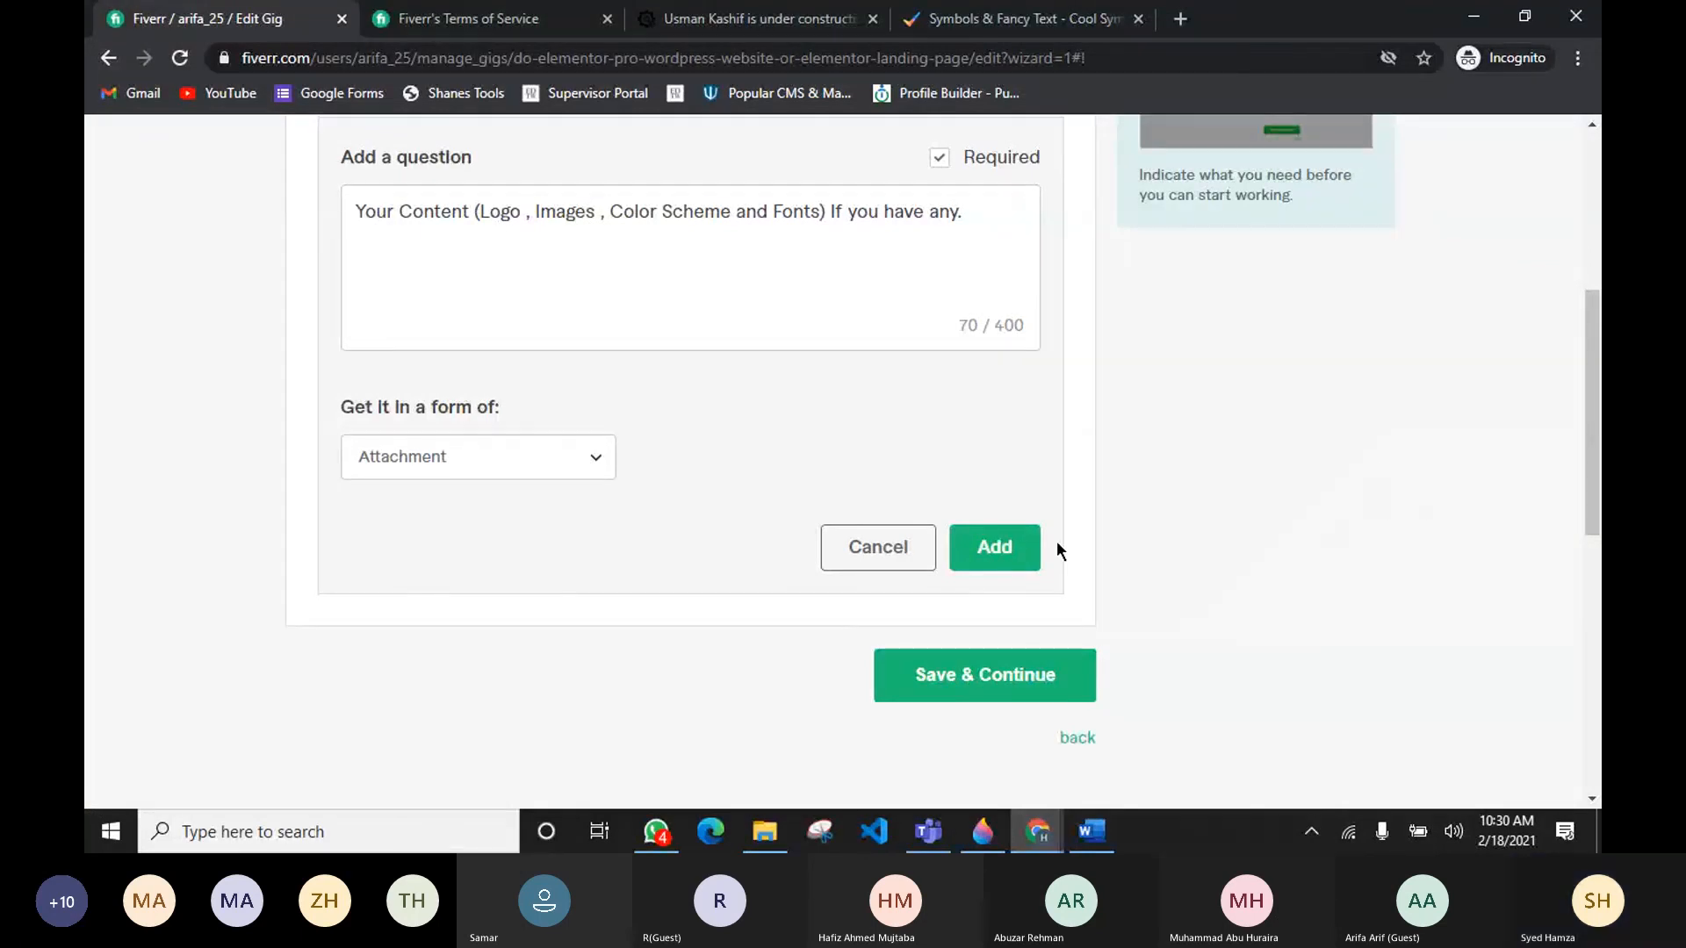
click(1033, 545)
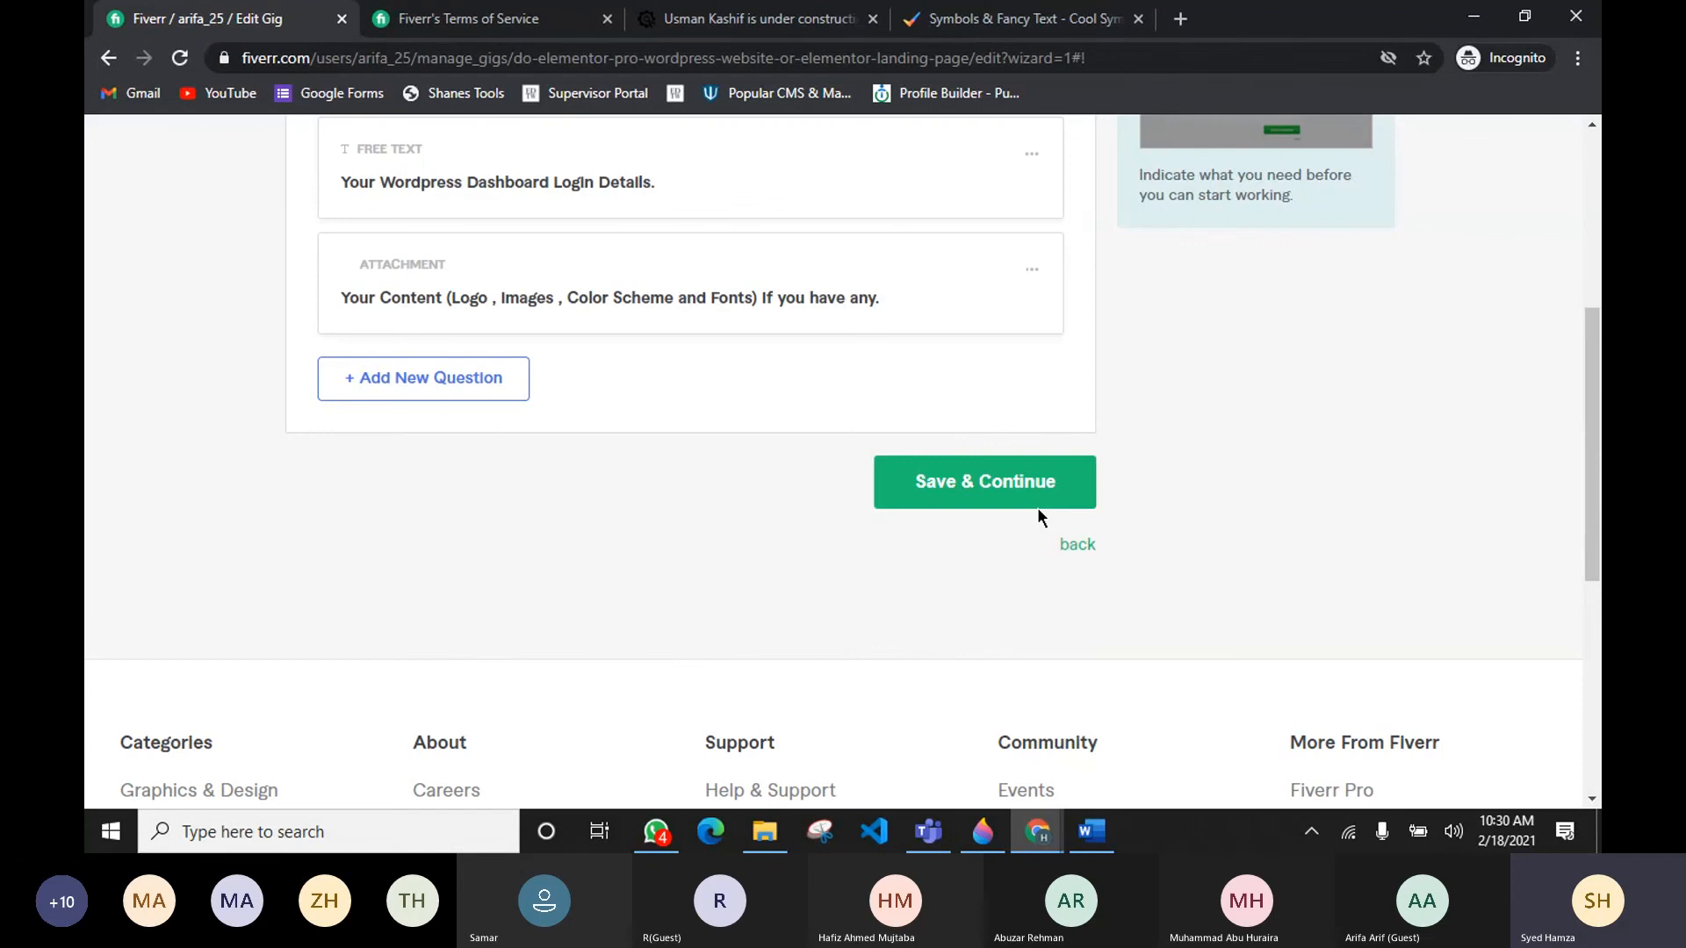
Step: Edit the login question to read "Your Wordpress Dashboard Login Details / cPanel Login details (If wordpress is not installed)" and update it
click(1036, 506)
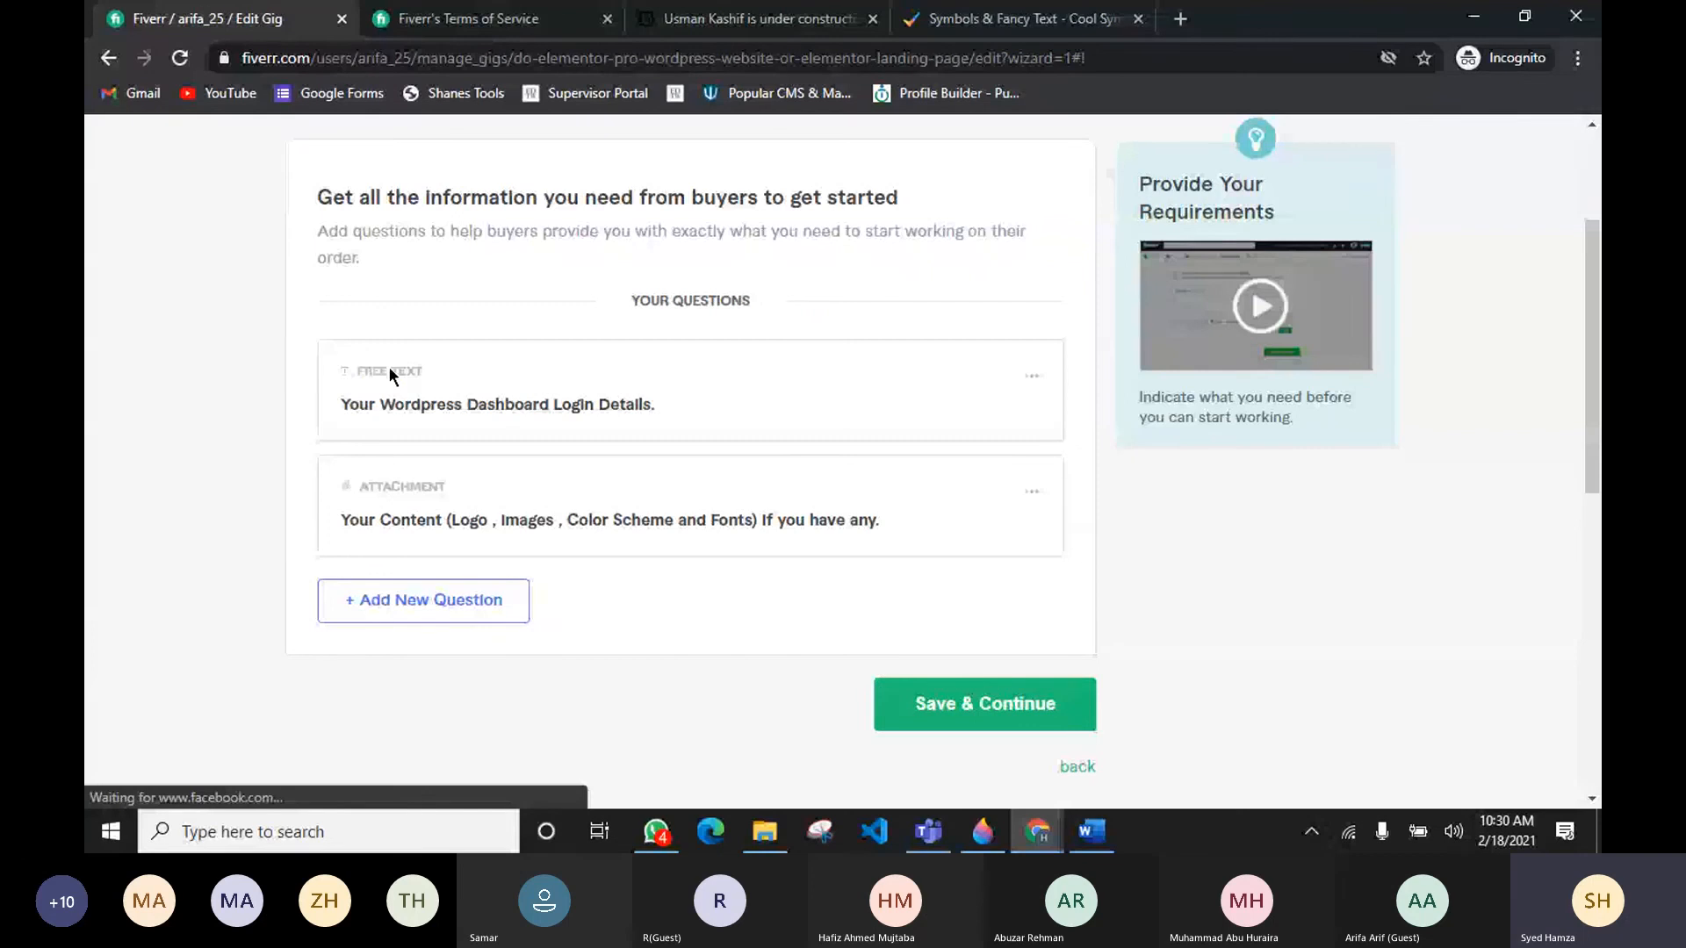
drag(650, 404, 295, 398)
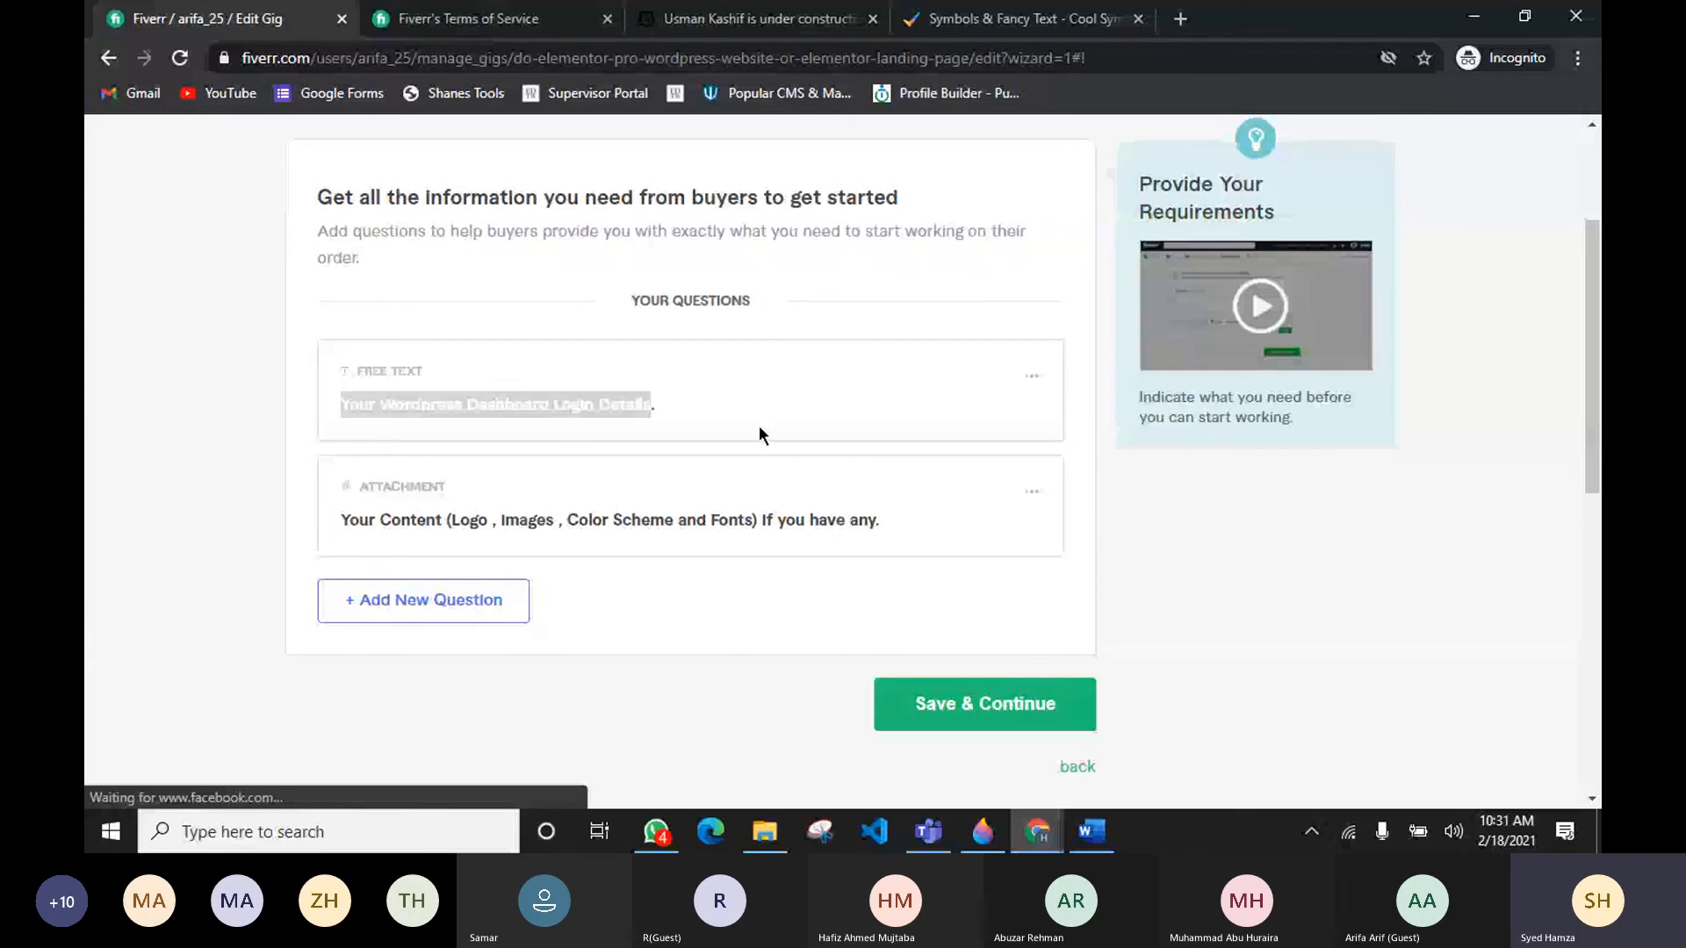
click(1115, 496)
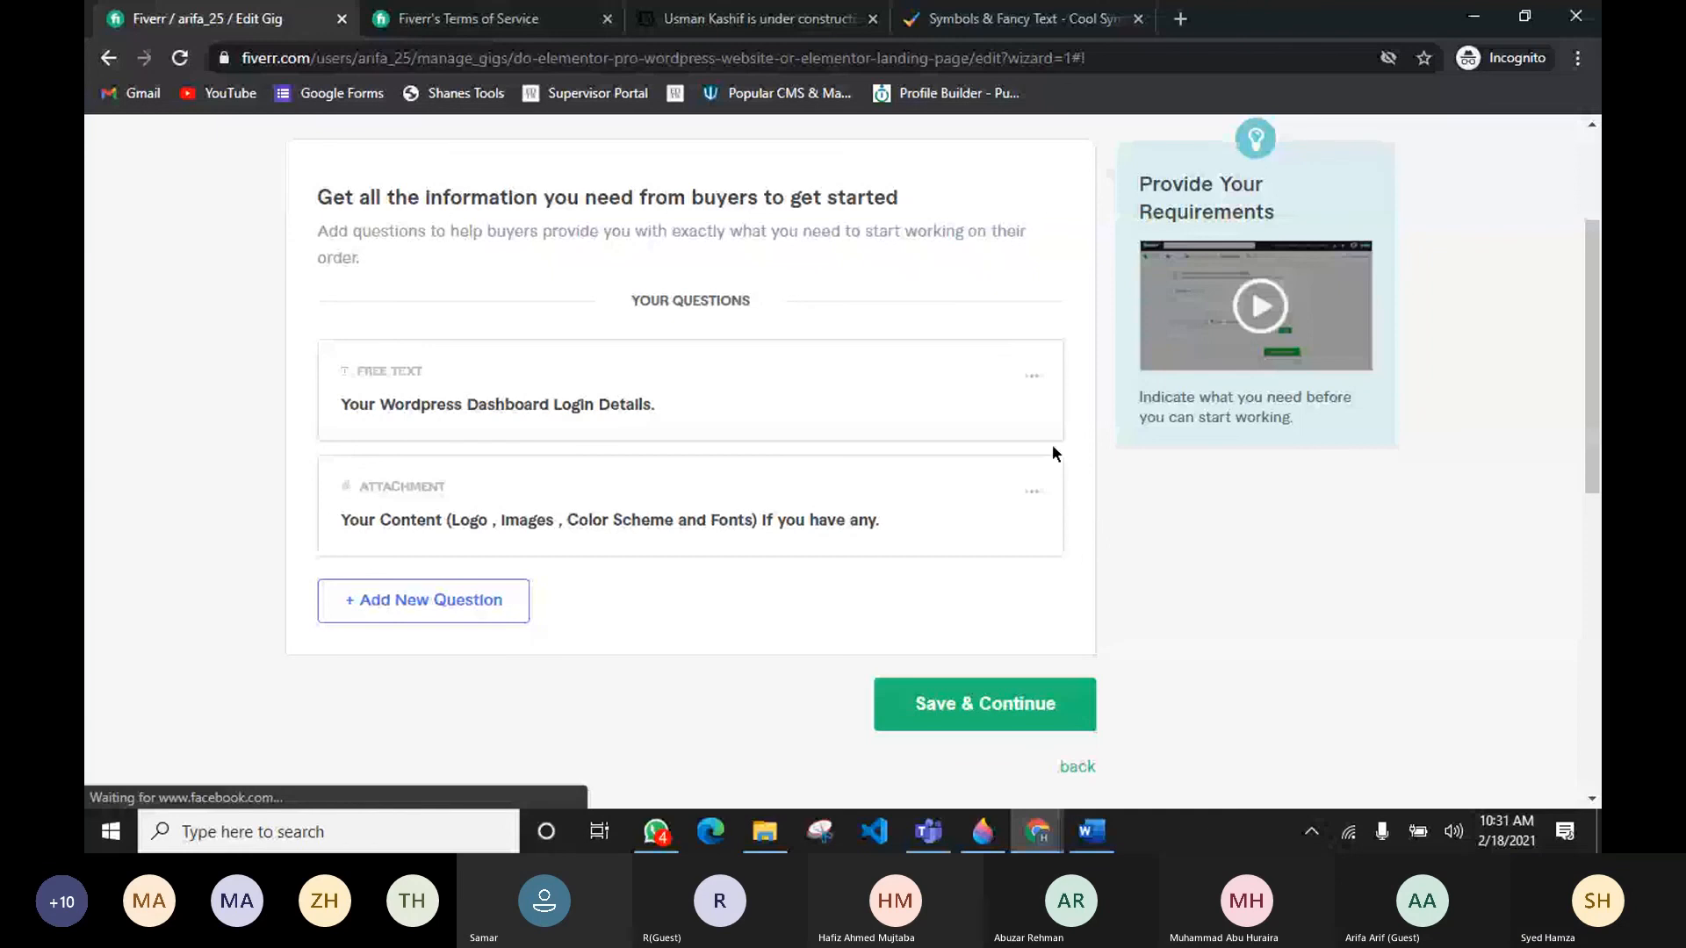
click(1033, 378)
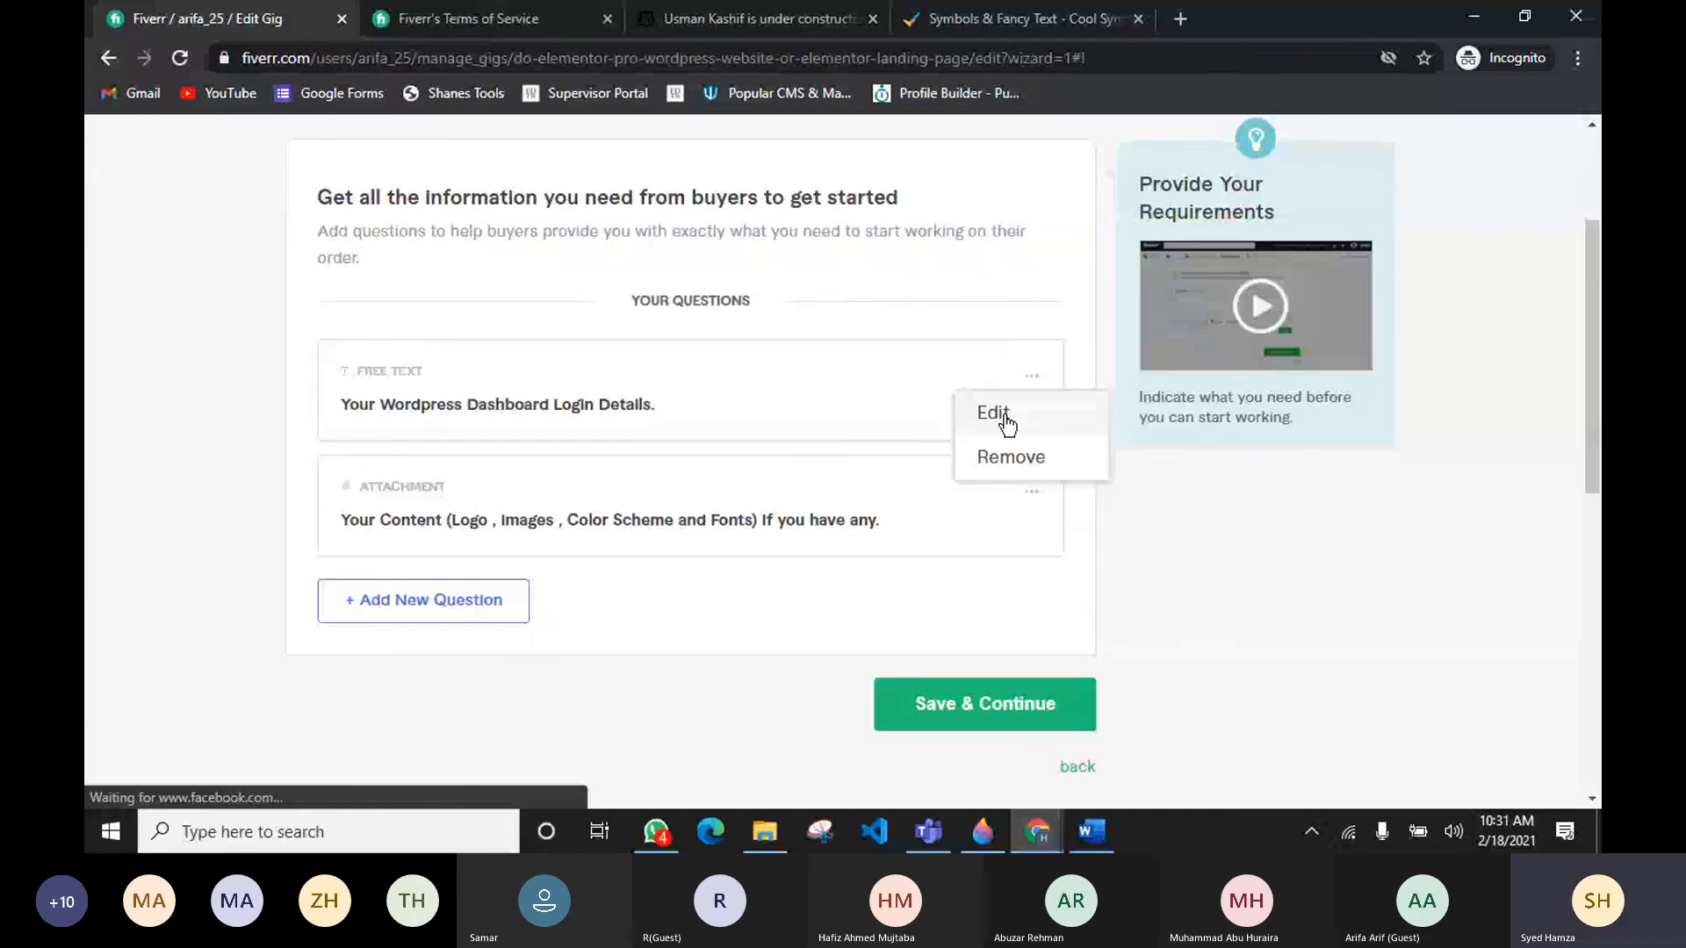
click(994, 413)
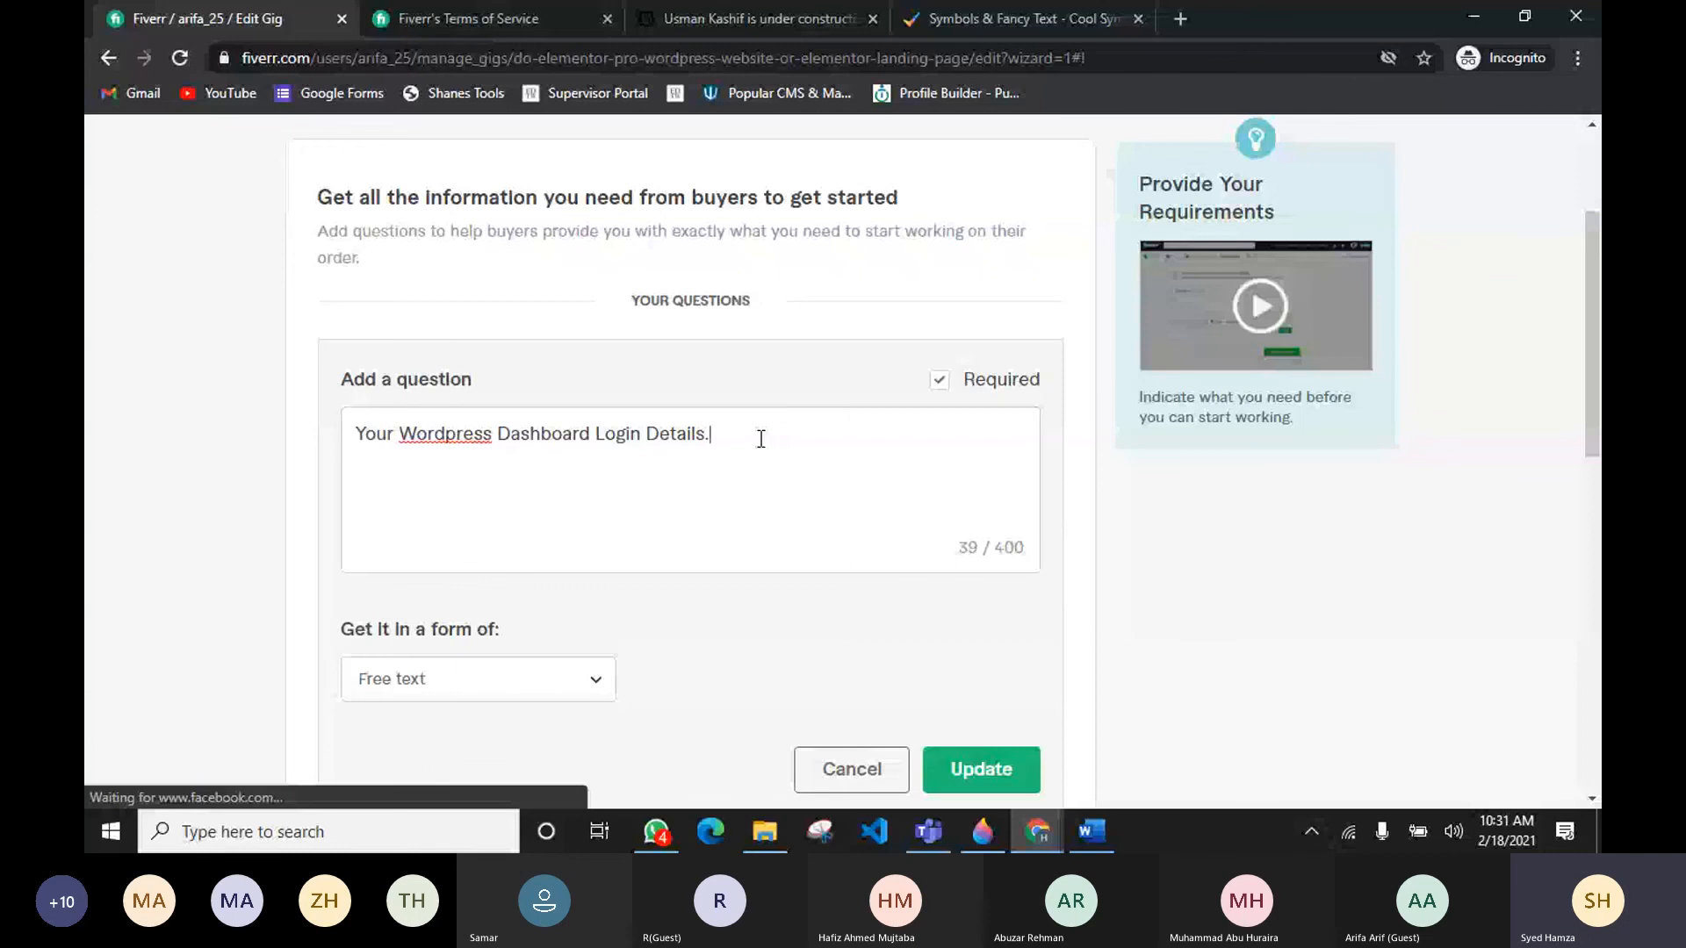
key(BackSpace)
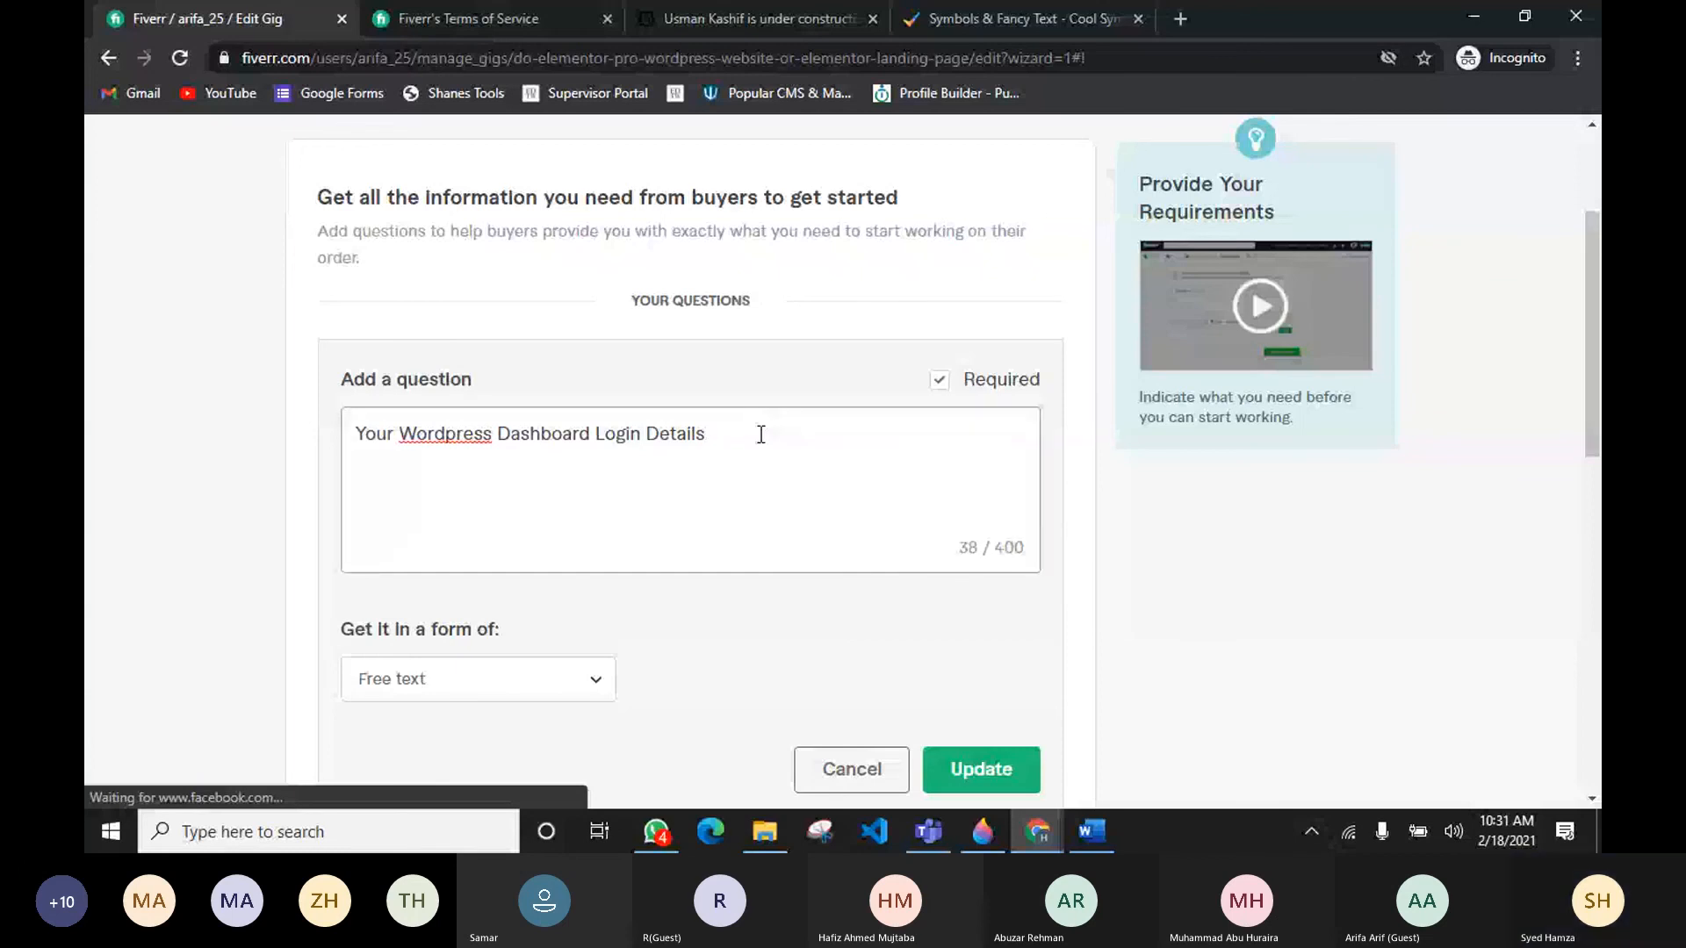
text(/ Cpanel Login details (If wordppre)
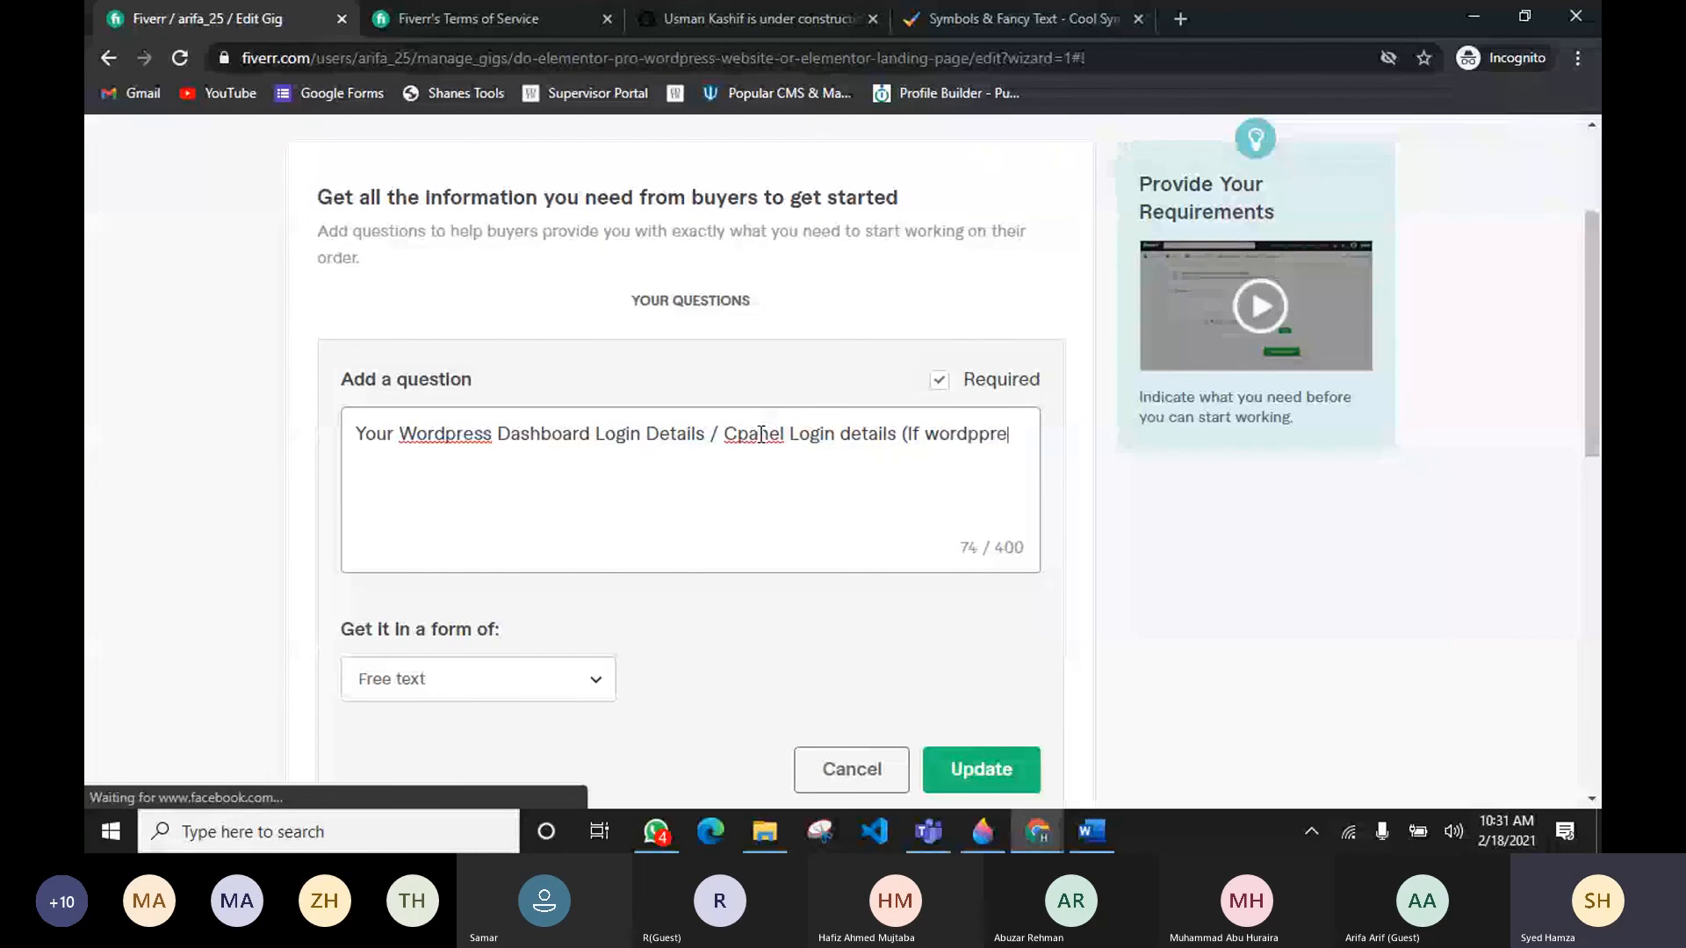
key(BackSpace)
key(BackSpace)
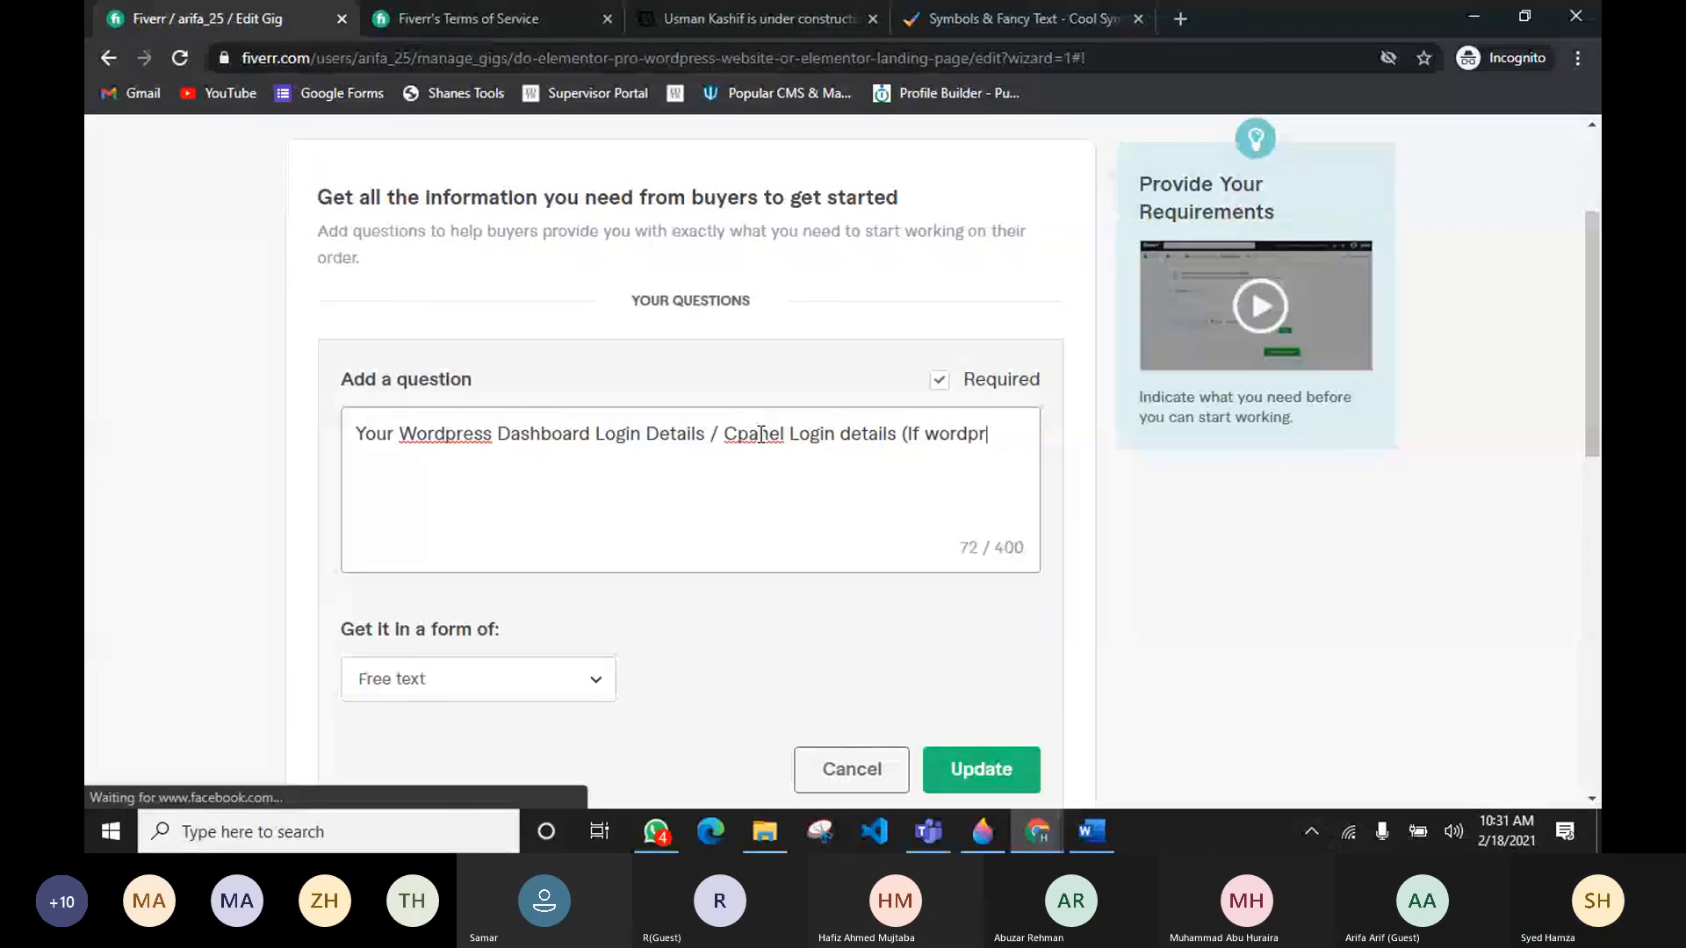
text(ess is not install)
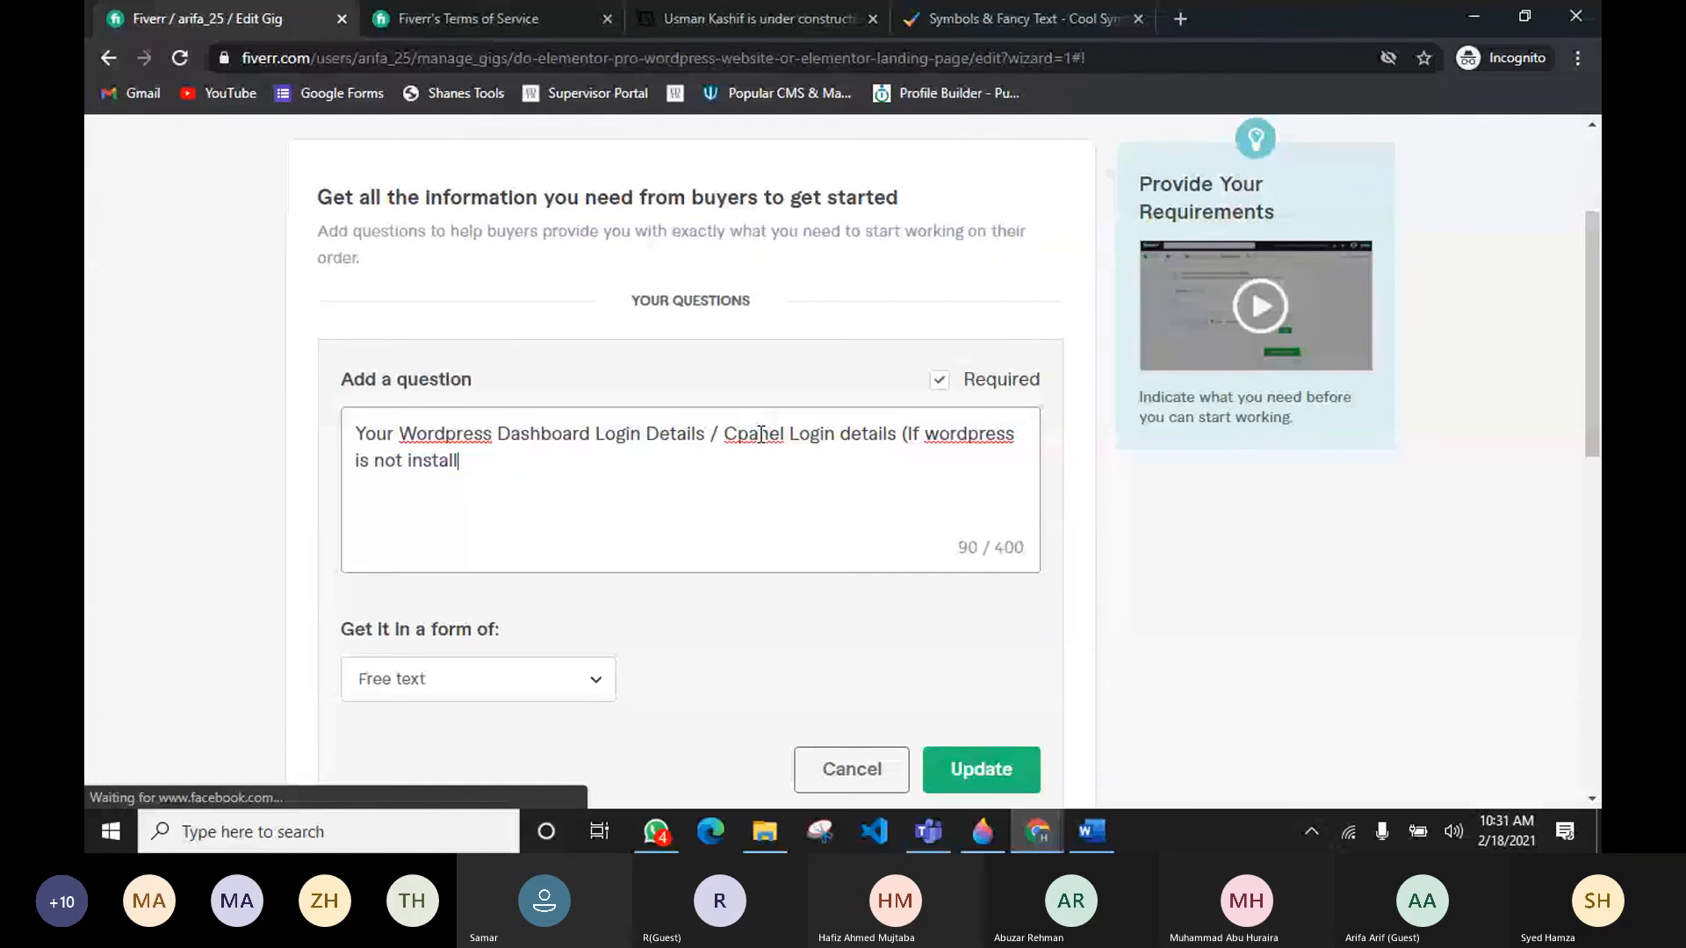
text(ed))
key(Left)
key(Left)
key(Left)
key(Left)
key(Left)
key(Left)
key(Left)
key(Left)
key(Left)
key(Left)
key(Left)
key(Left)
key(Left)
key(Left)
key(Left)
key(Left)
key(Left)
key(Left)
key(Left)
key(Left)
key(Left)
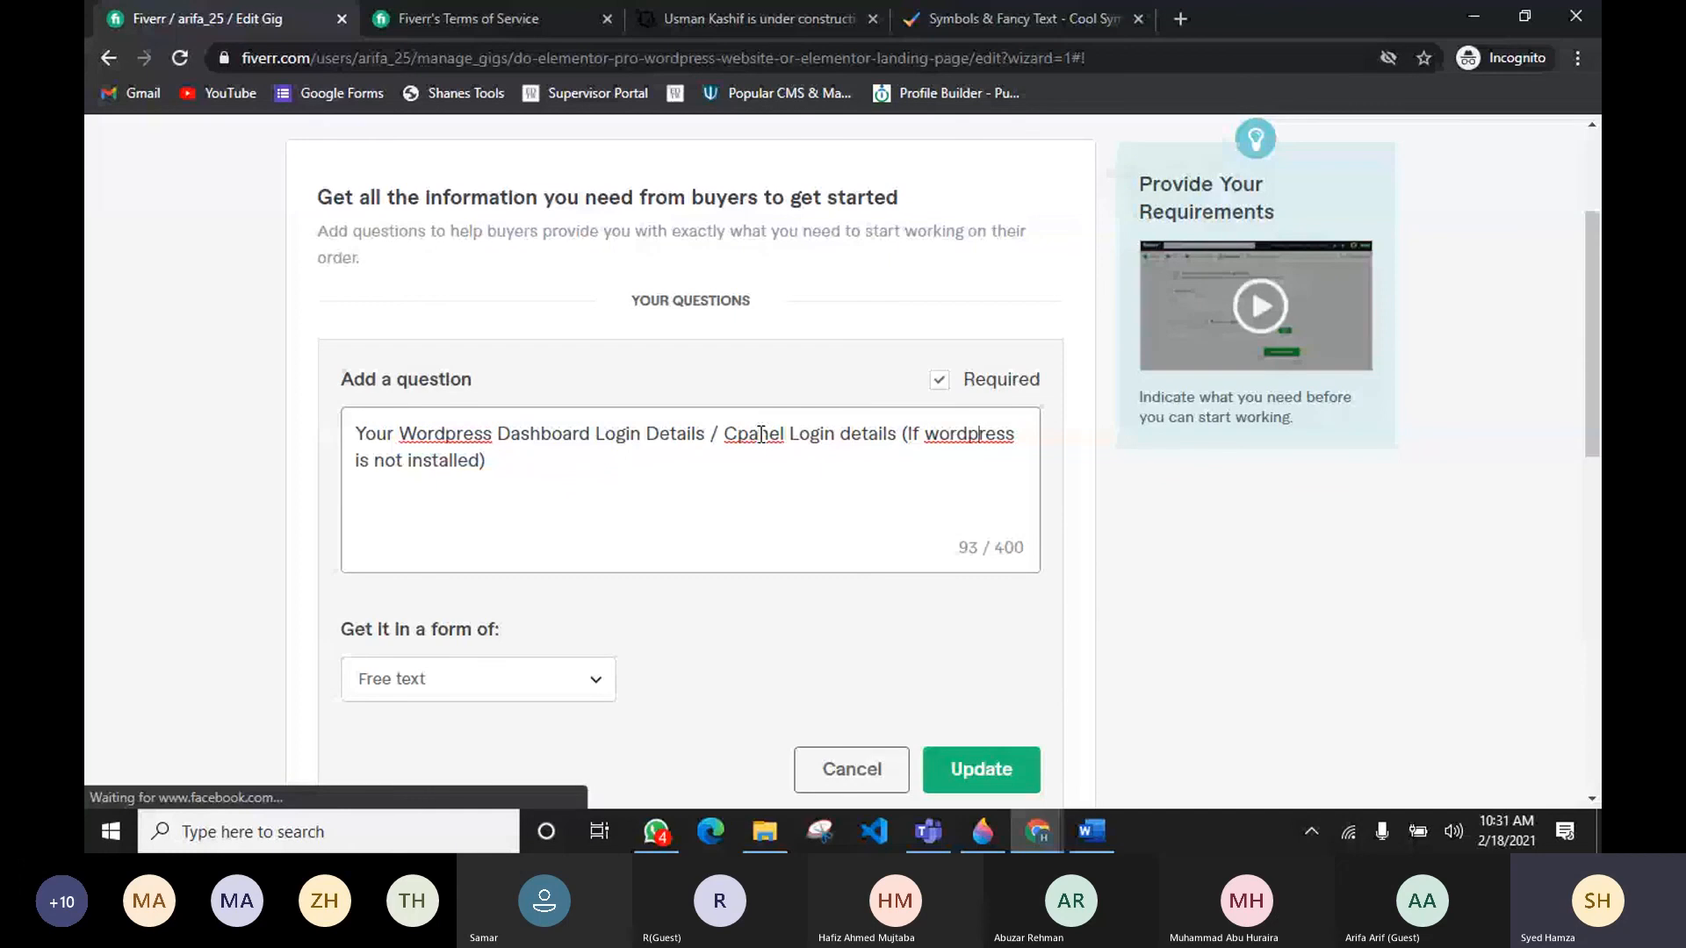
double_click(743, 433)
text(cPanel)
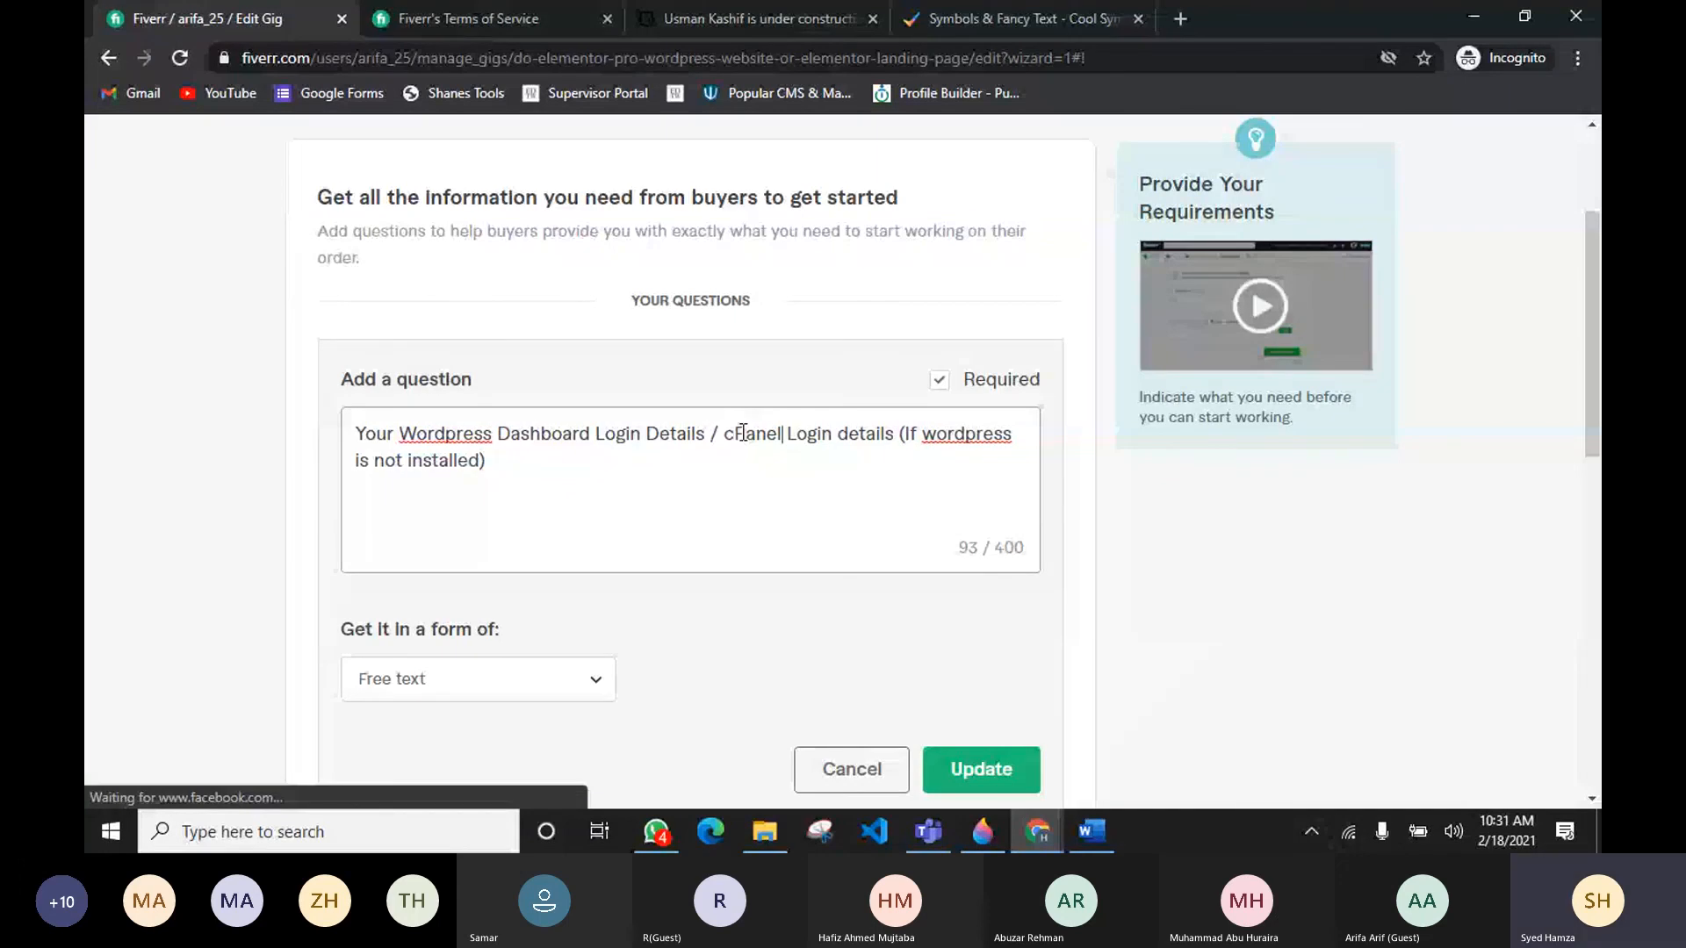
click(986, 776)
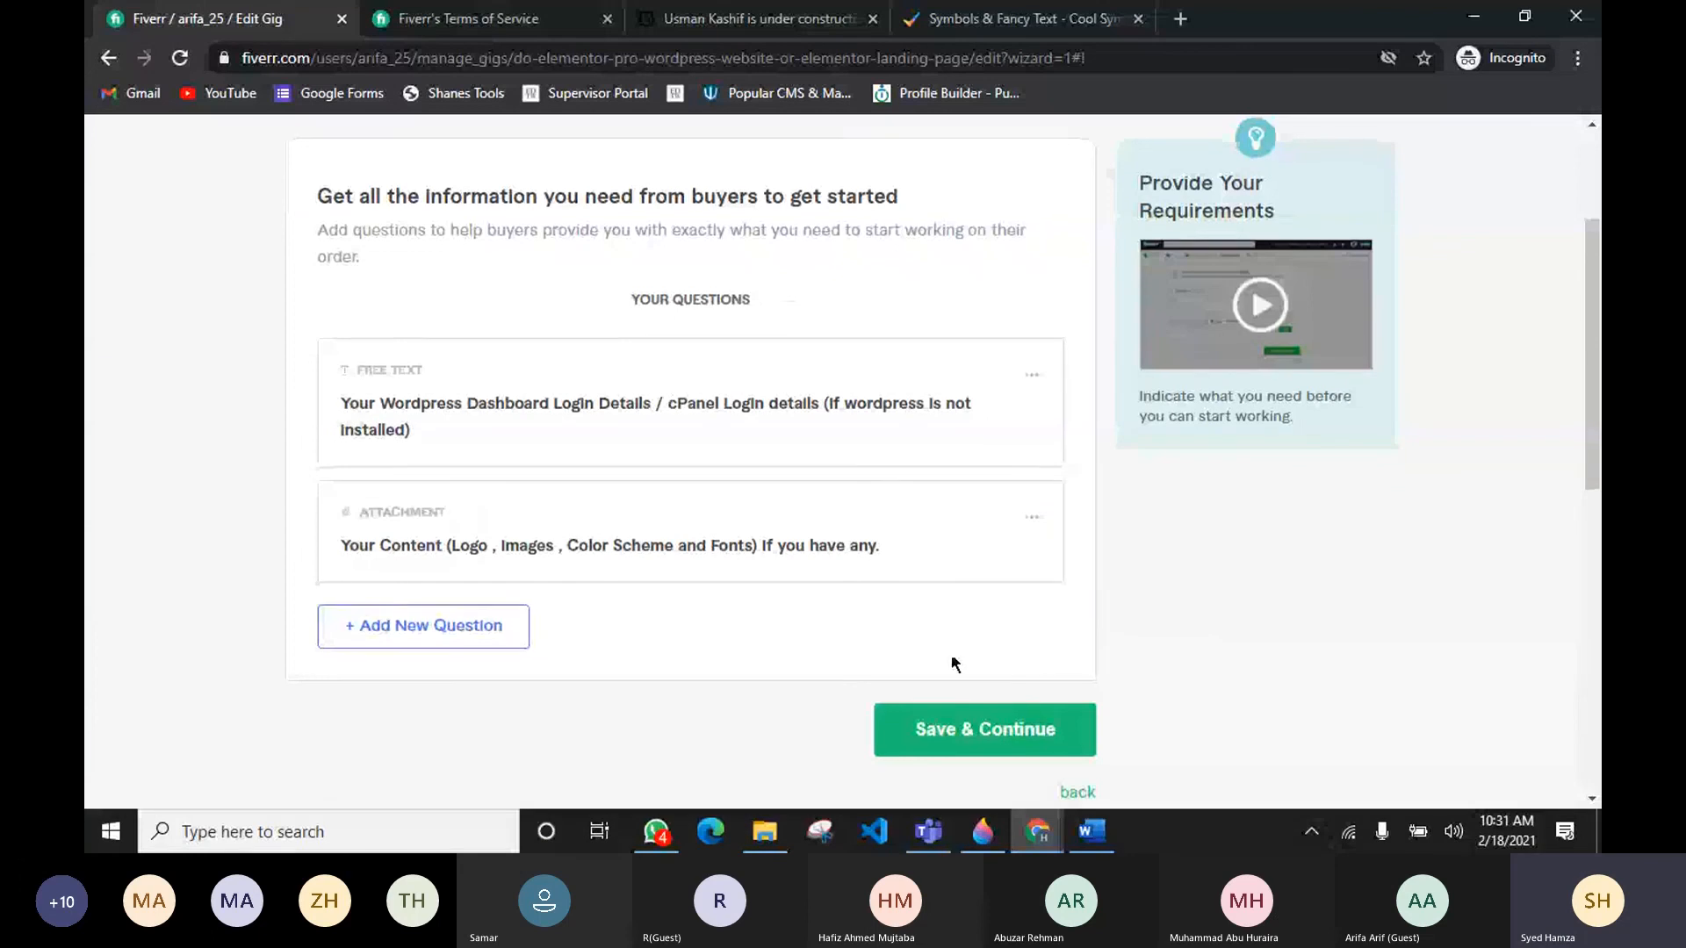
Step: Save the requirements and continue to the Gig Gallery step
scroll(966, 657, down, 3)
click(996, 520)
scroll(680, 529, up, 3)
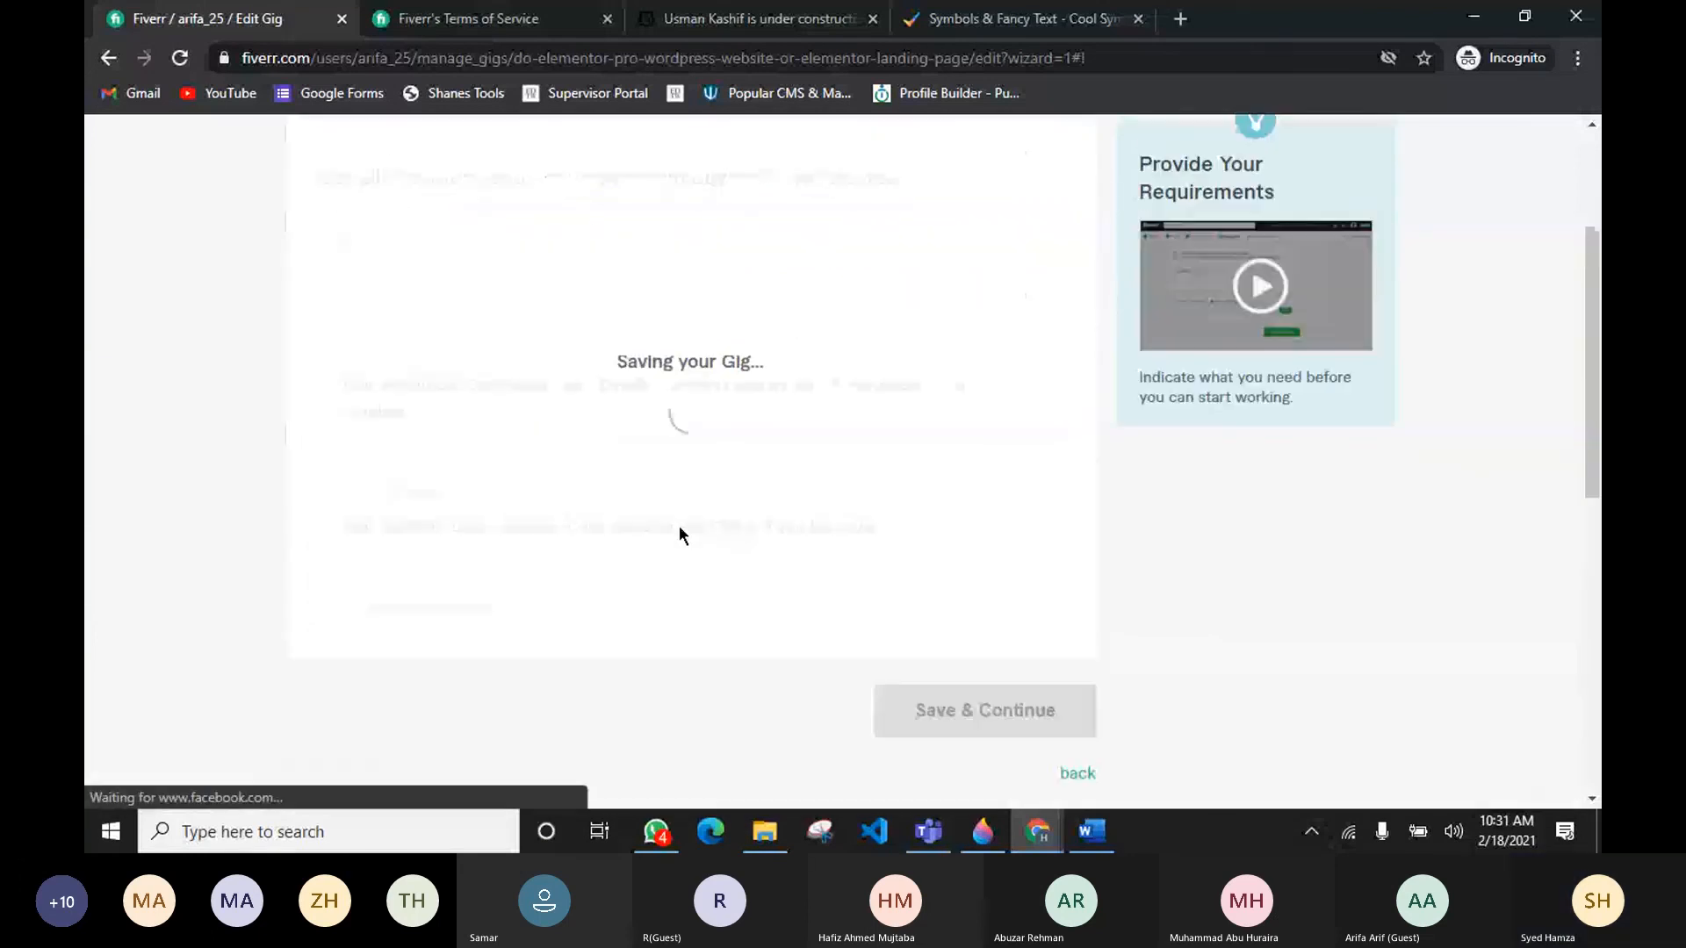
scroll(680, 531, up, 2)
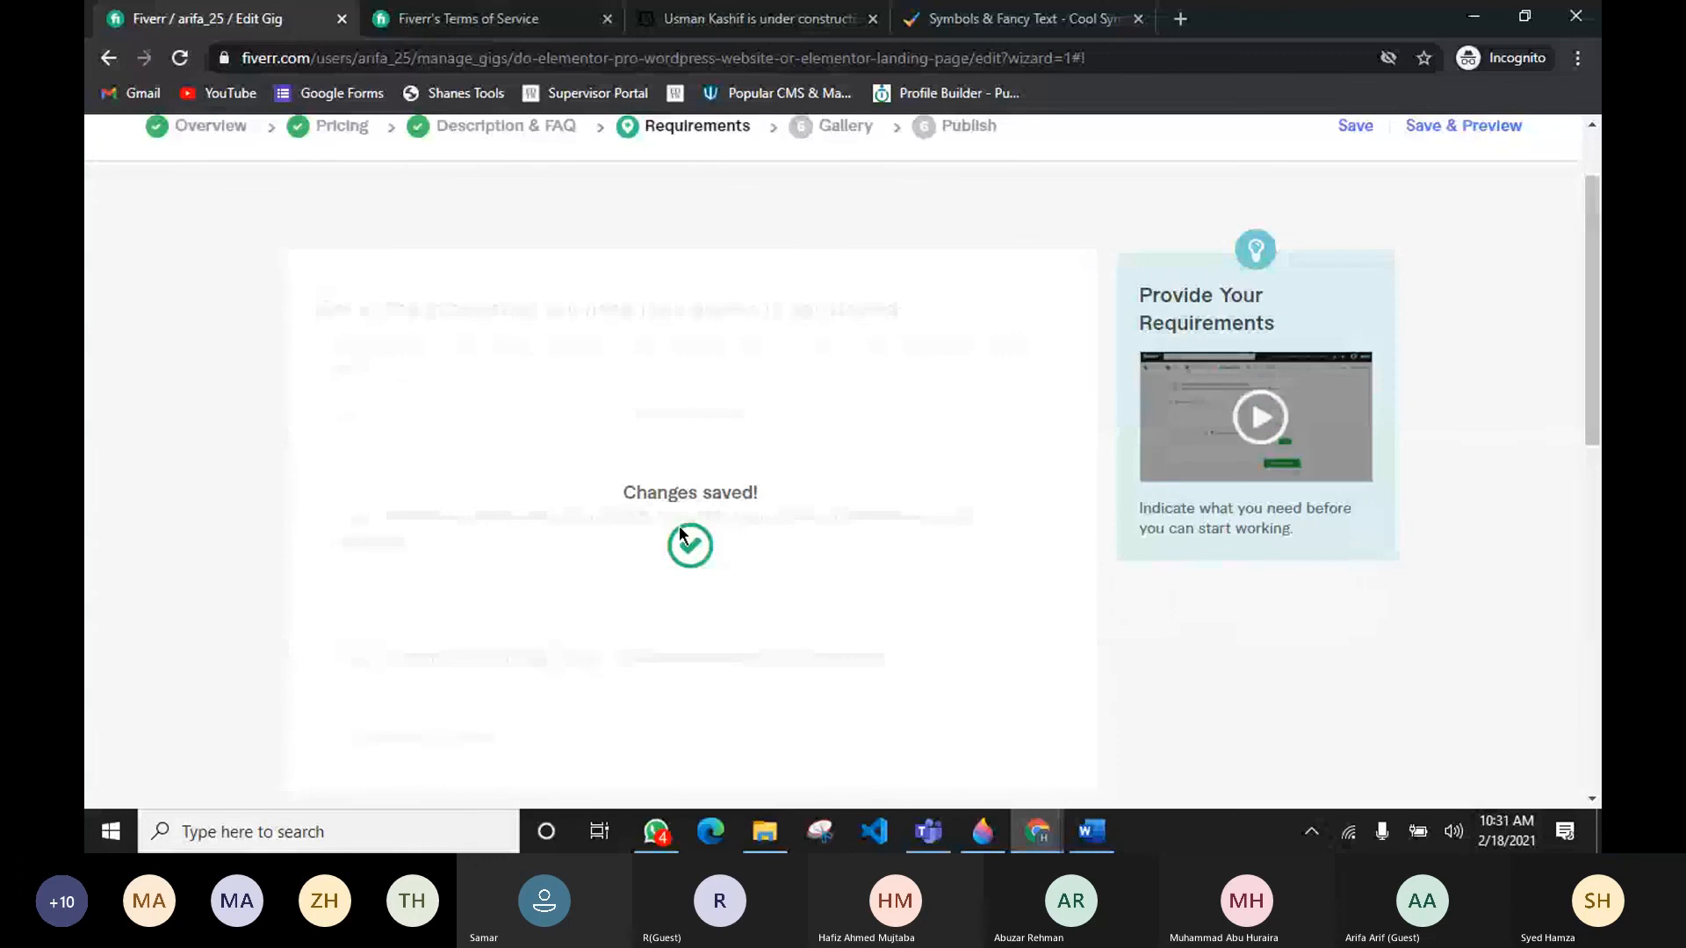
drag(316, 422, 641, 424)
scroll(636, 465, down, 2)
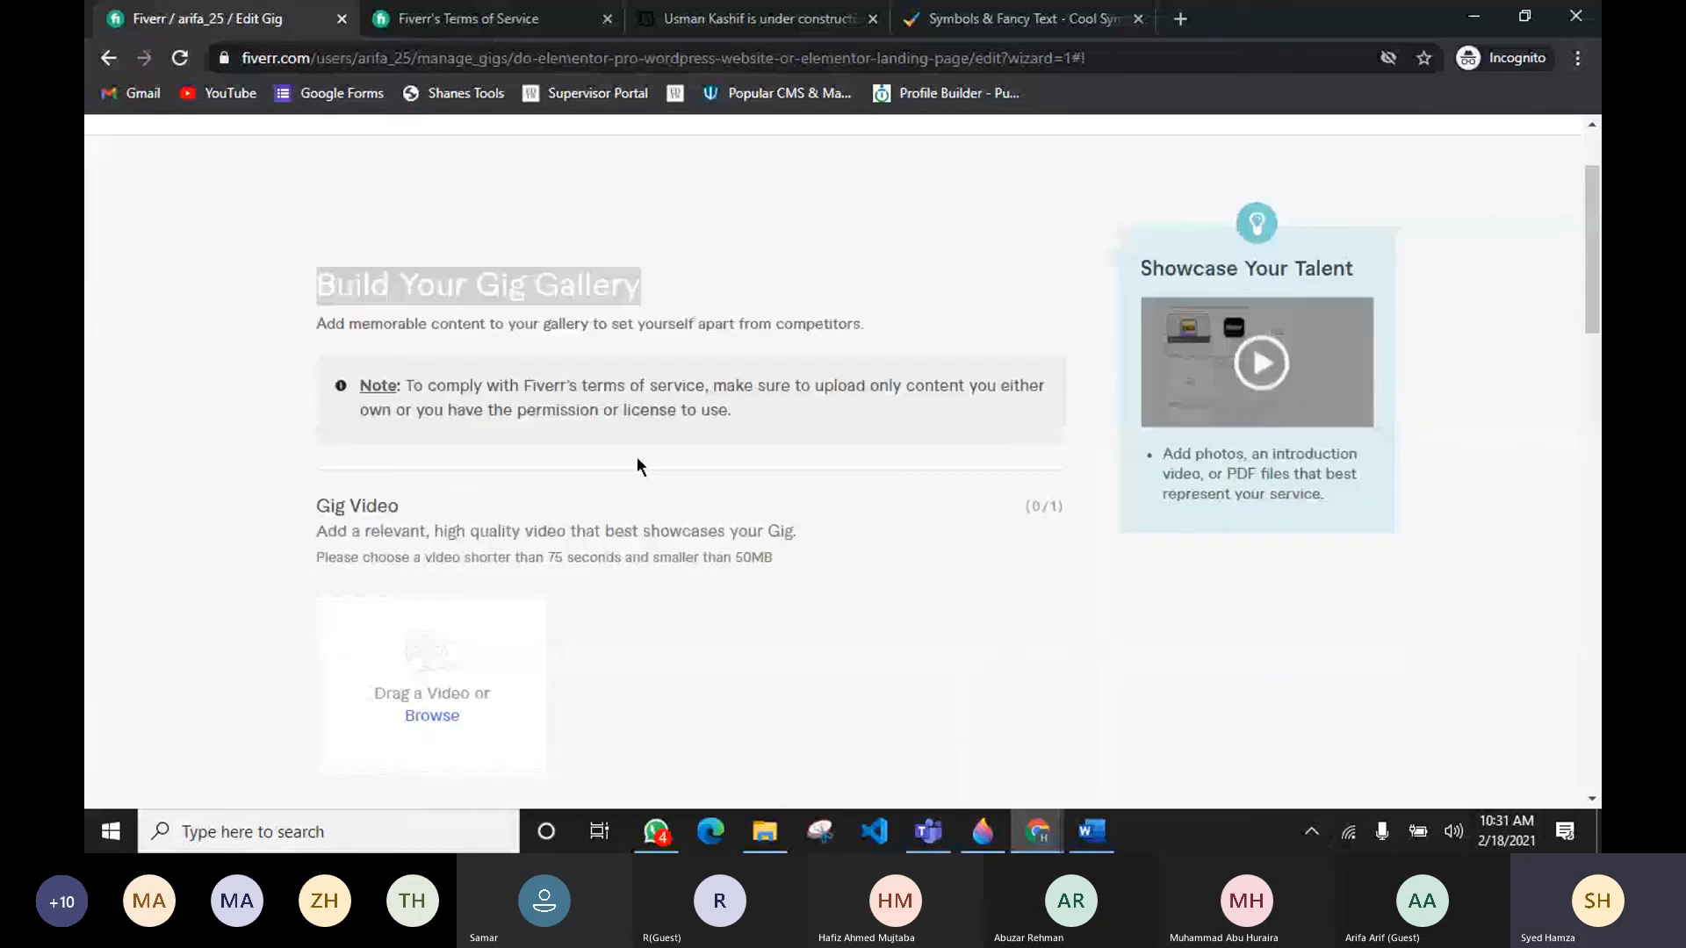
scroll(638, 465, down, 1)
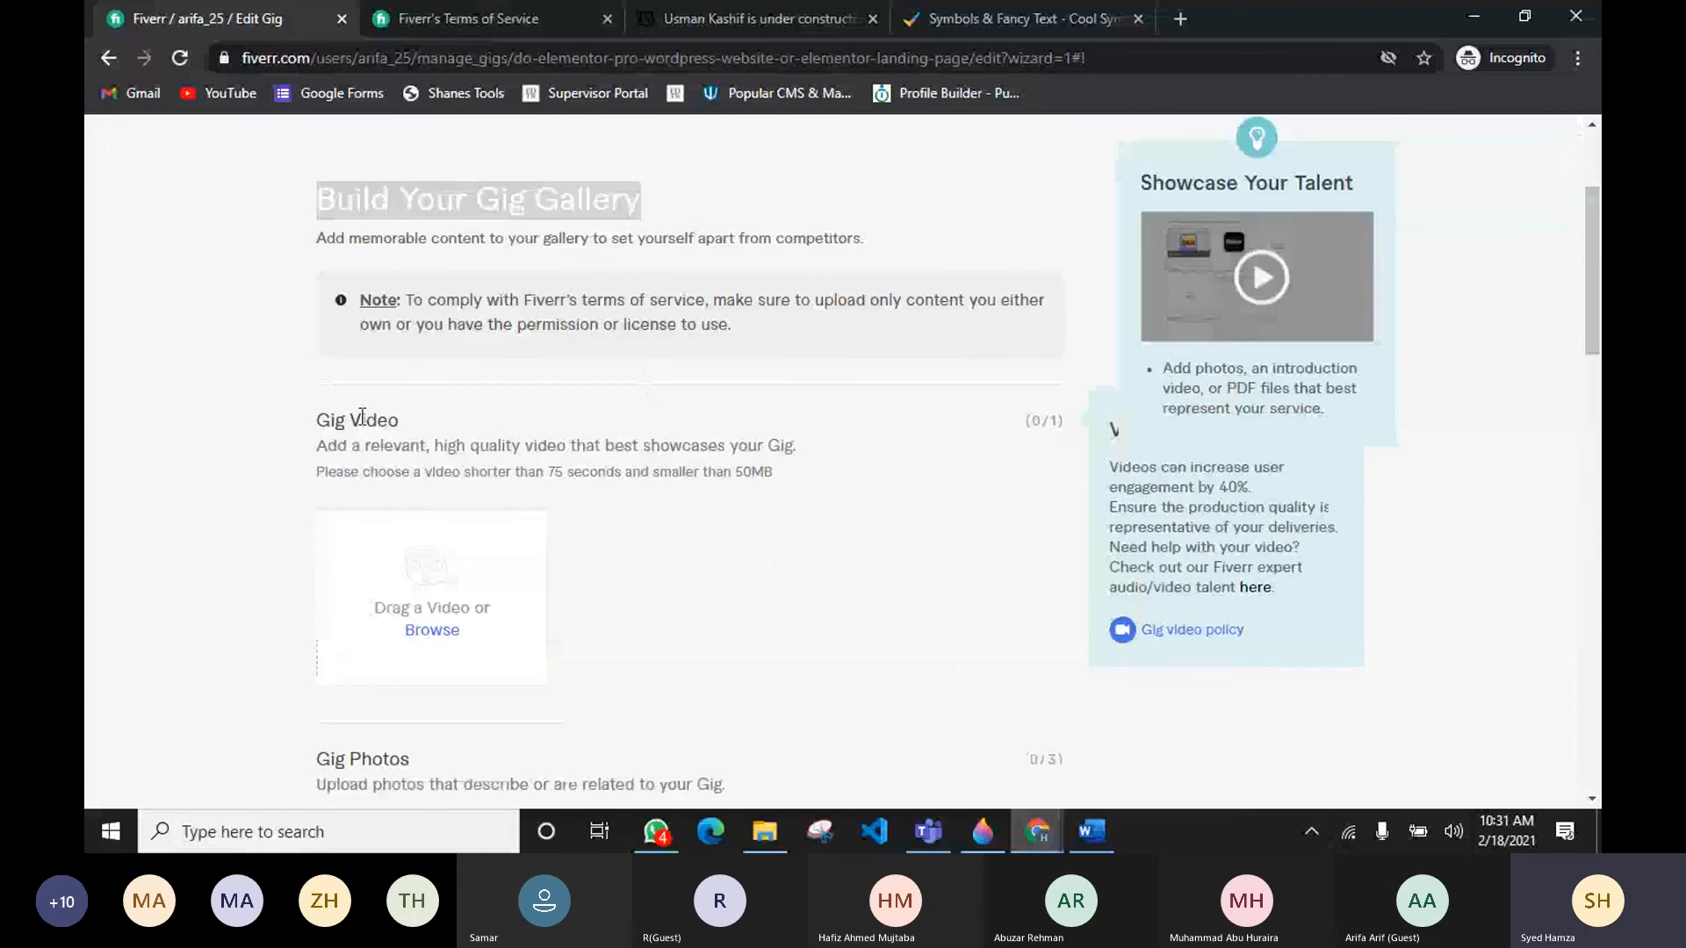
Step: Review the Gig Gallery page's video, photo, audio and PDF upload sections and their guidelines
drag(332, 421, 401, 422)
scroll(466, 574, down, 3)
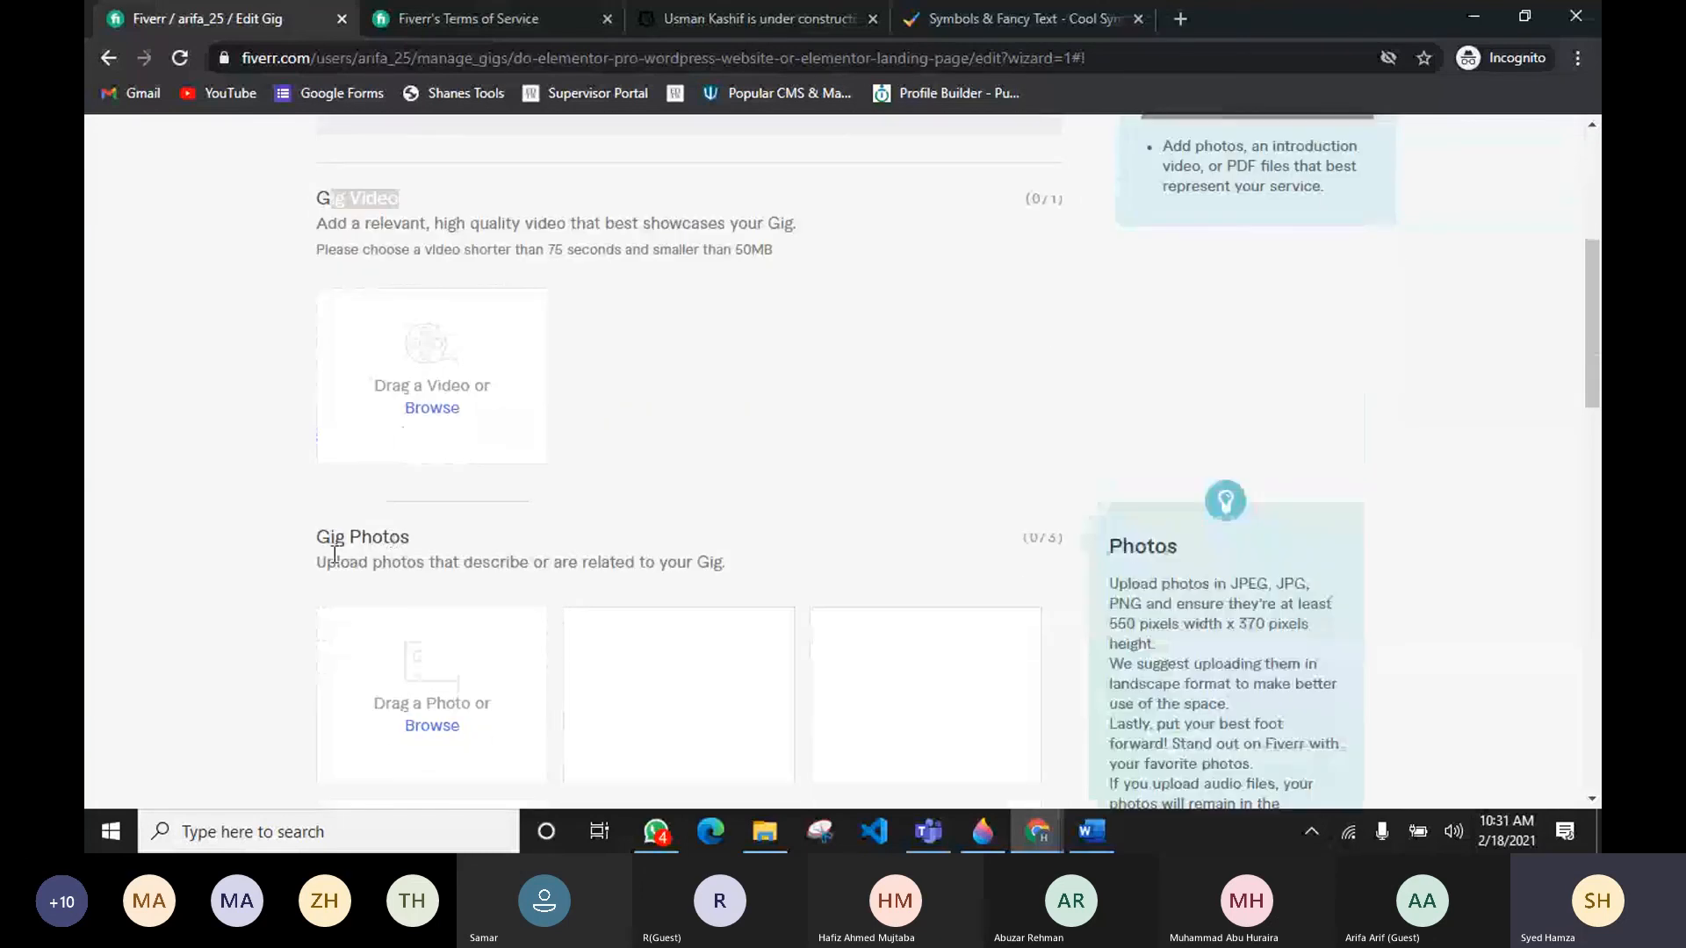
scroll(343, 483, down, 6)
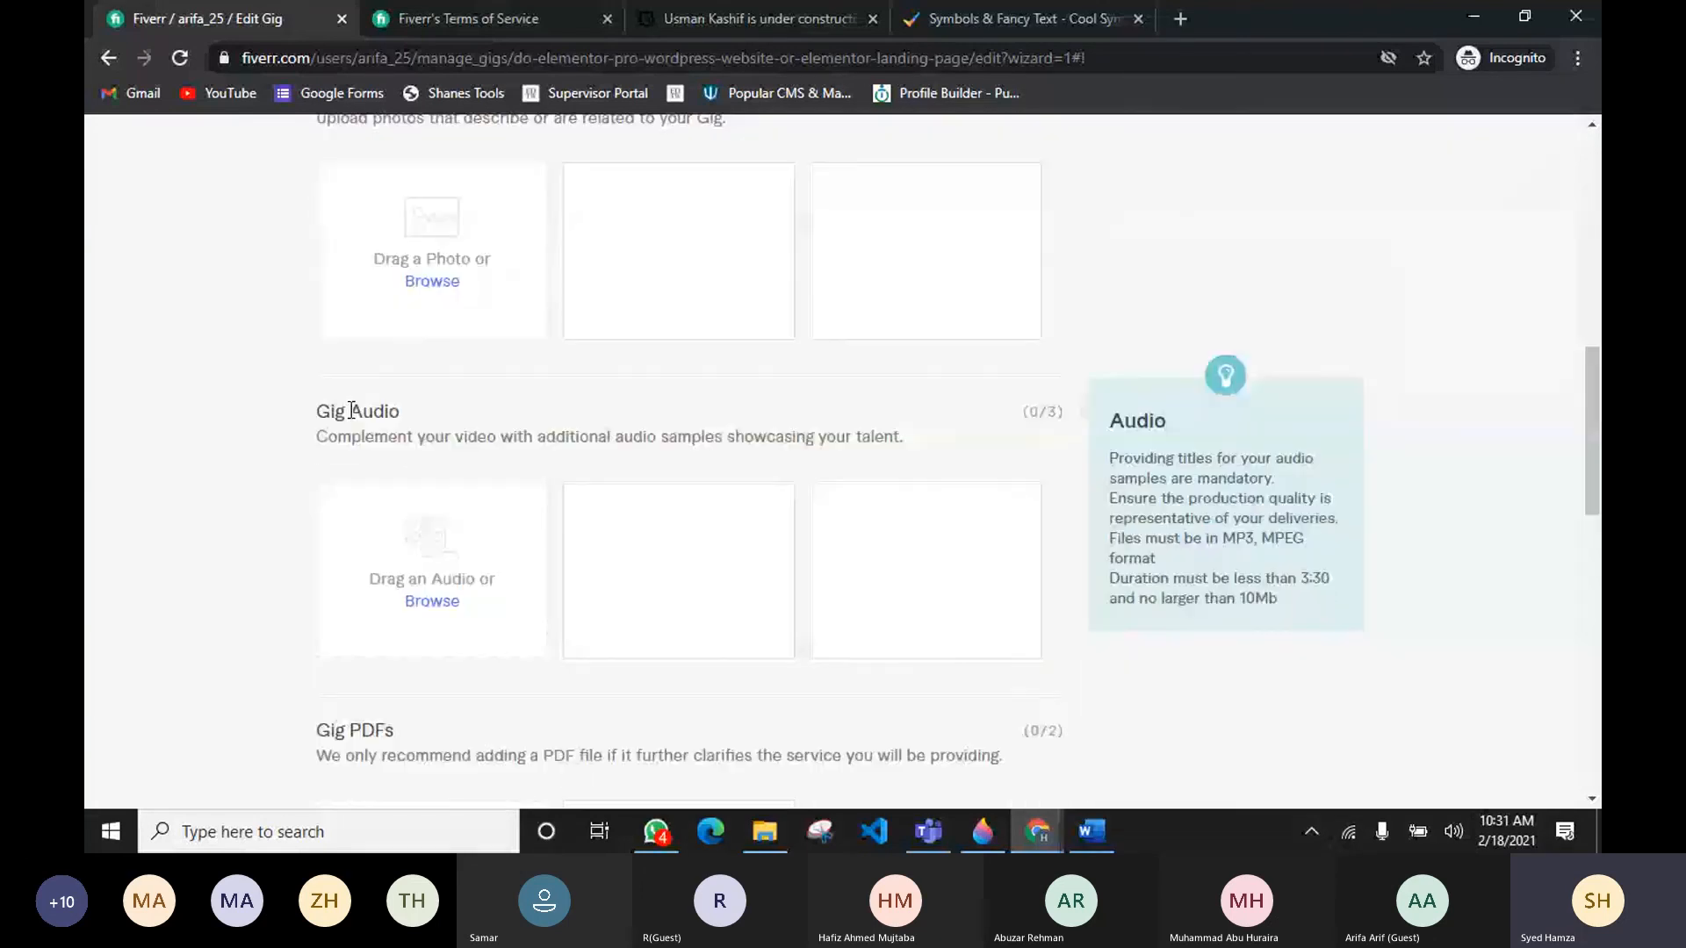
double_click(351, 411)
scroll(355, 508, down, 3)
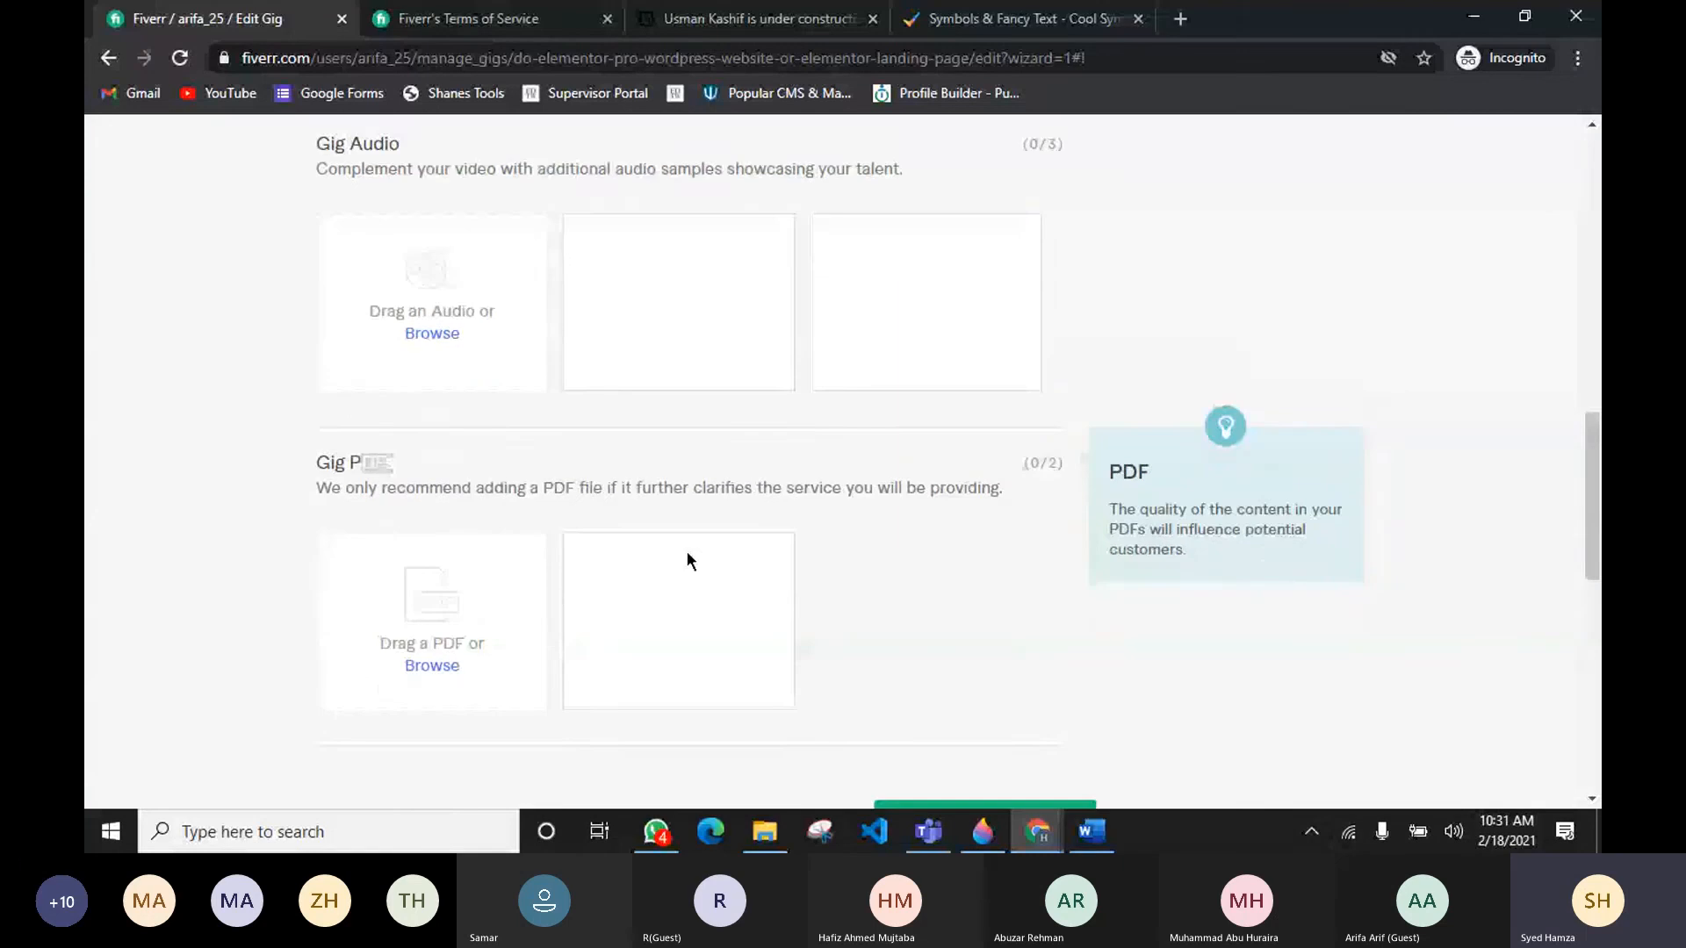
scroll(686, 554, down, 4)
scroll(685, 558, up, 8)
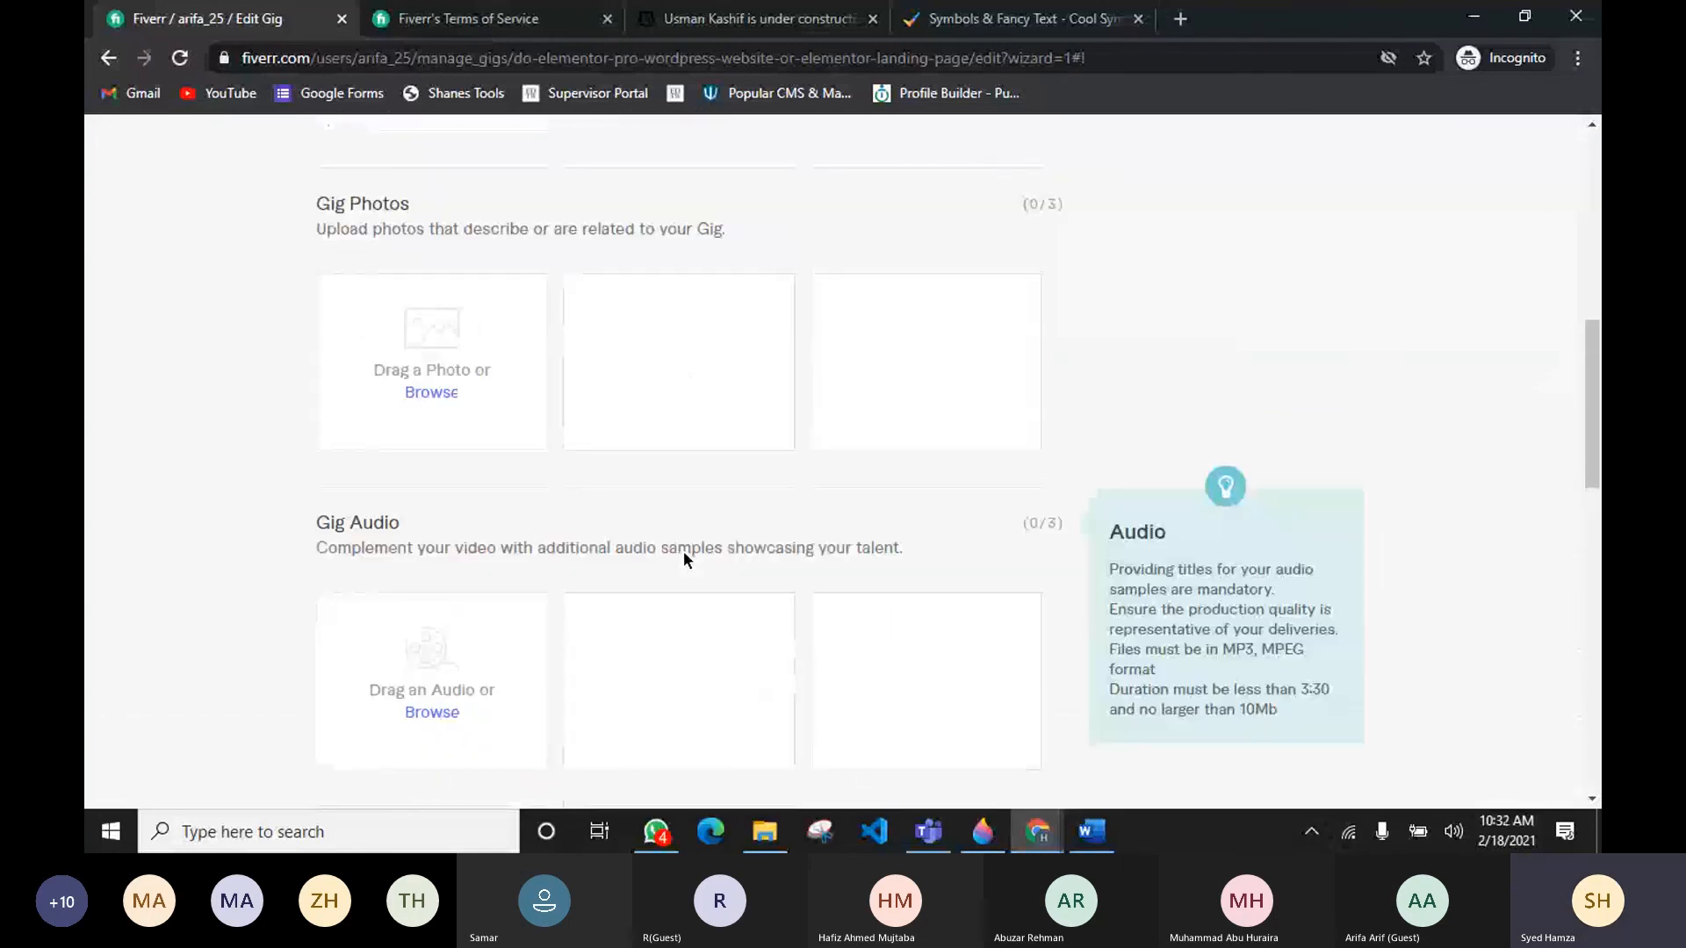
scroll(683, 550, up, 1)
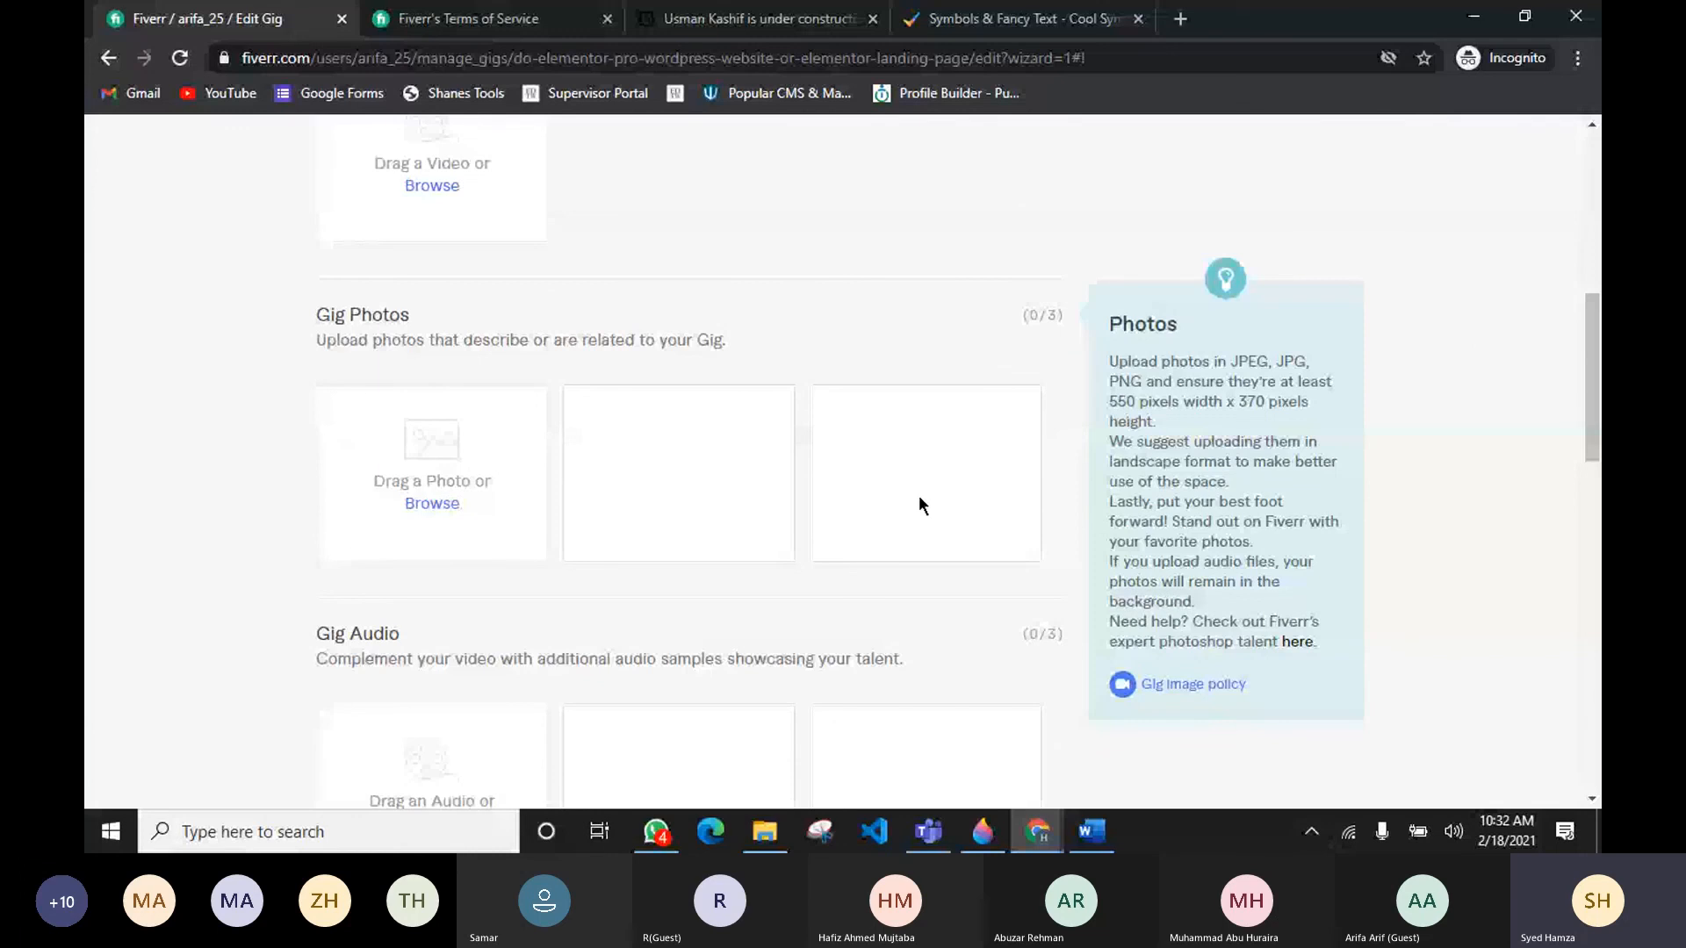
scroll(364, 667, down, 1)
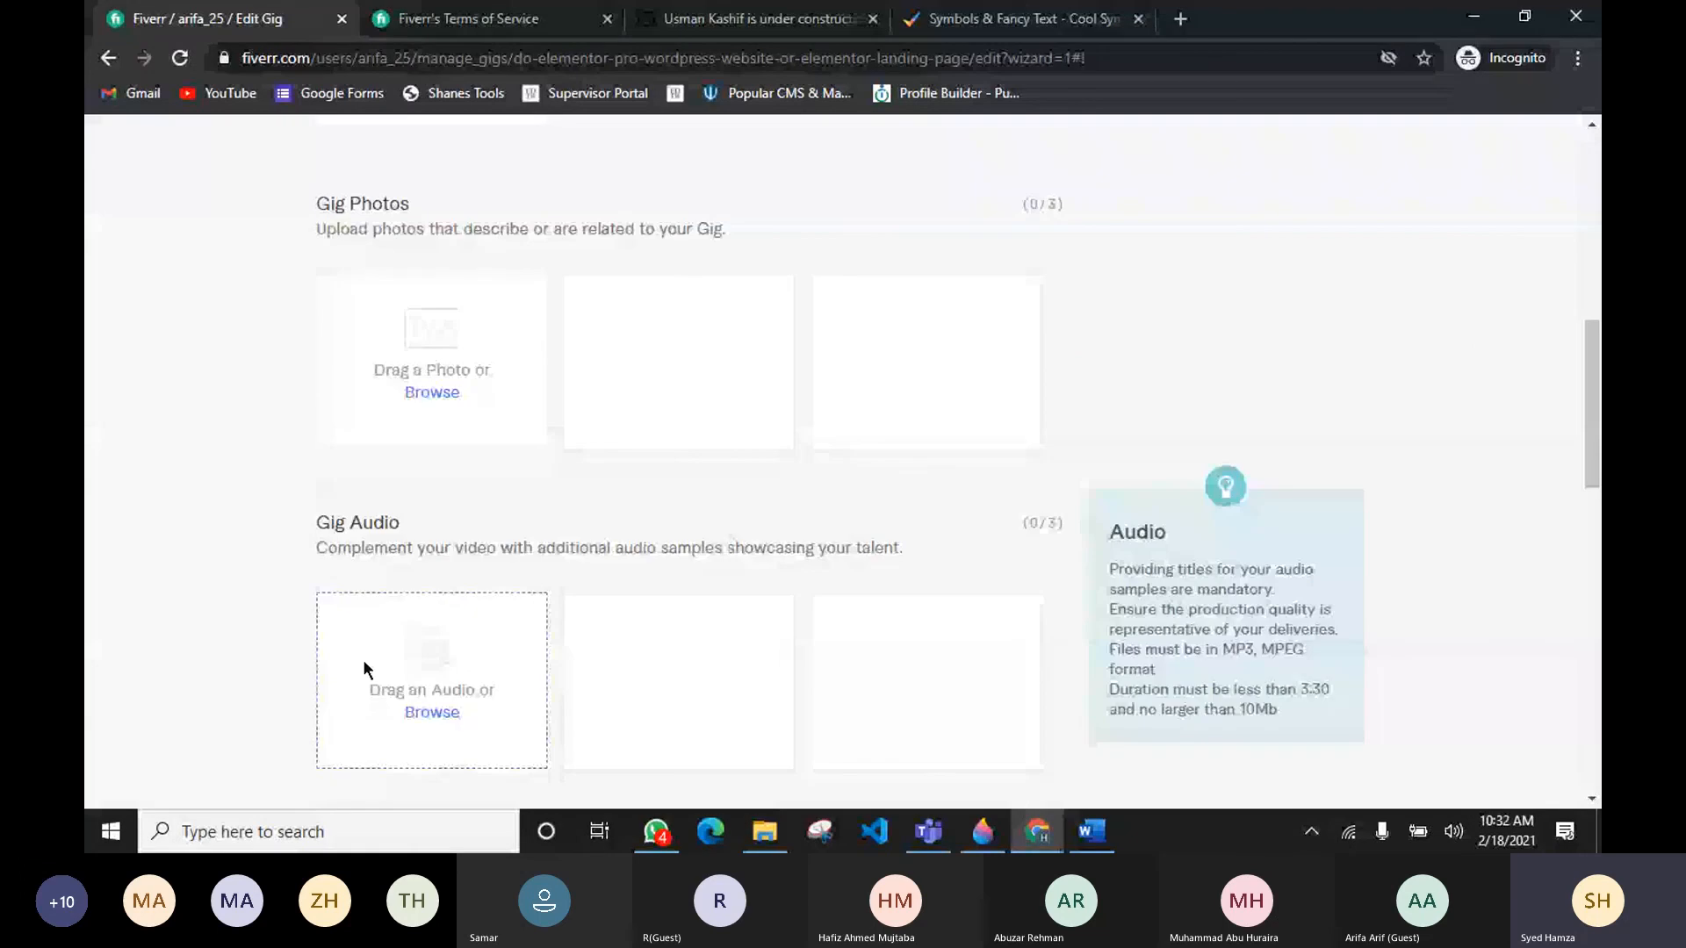
scroll(364, 665, down, 4)
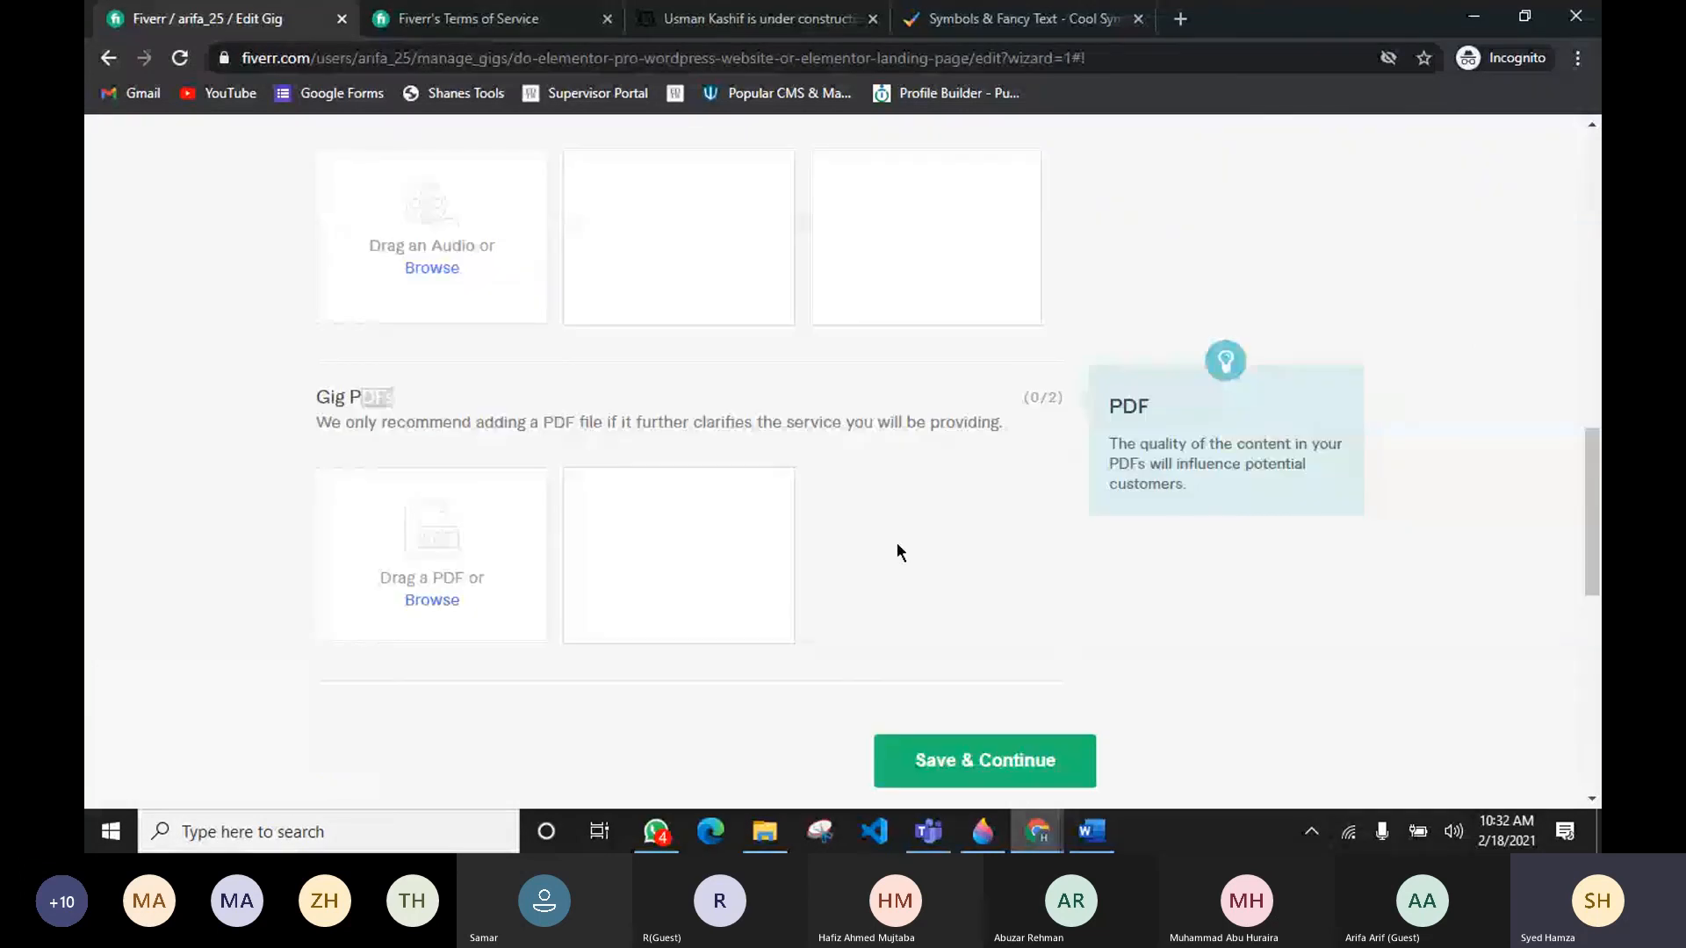
scroll(850, 571, up, 8)
scroll(850, 570, up, 2)
scroll(850, 571, down, 2)
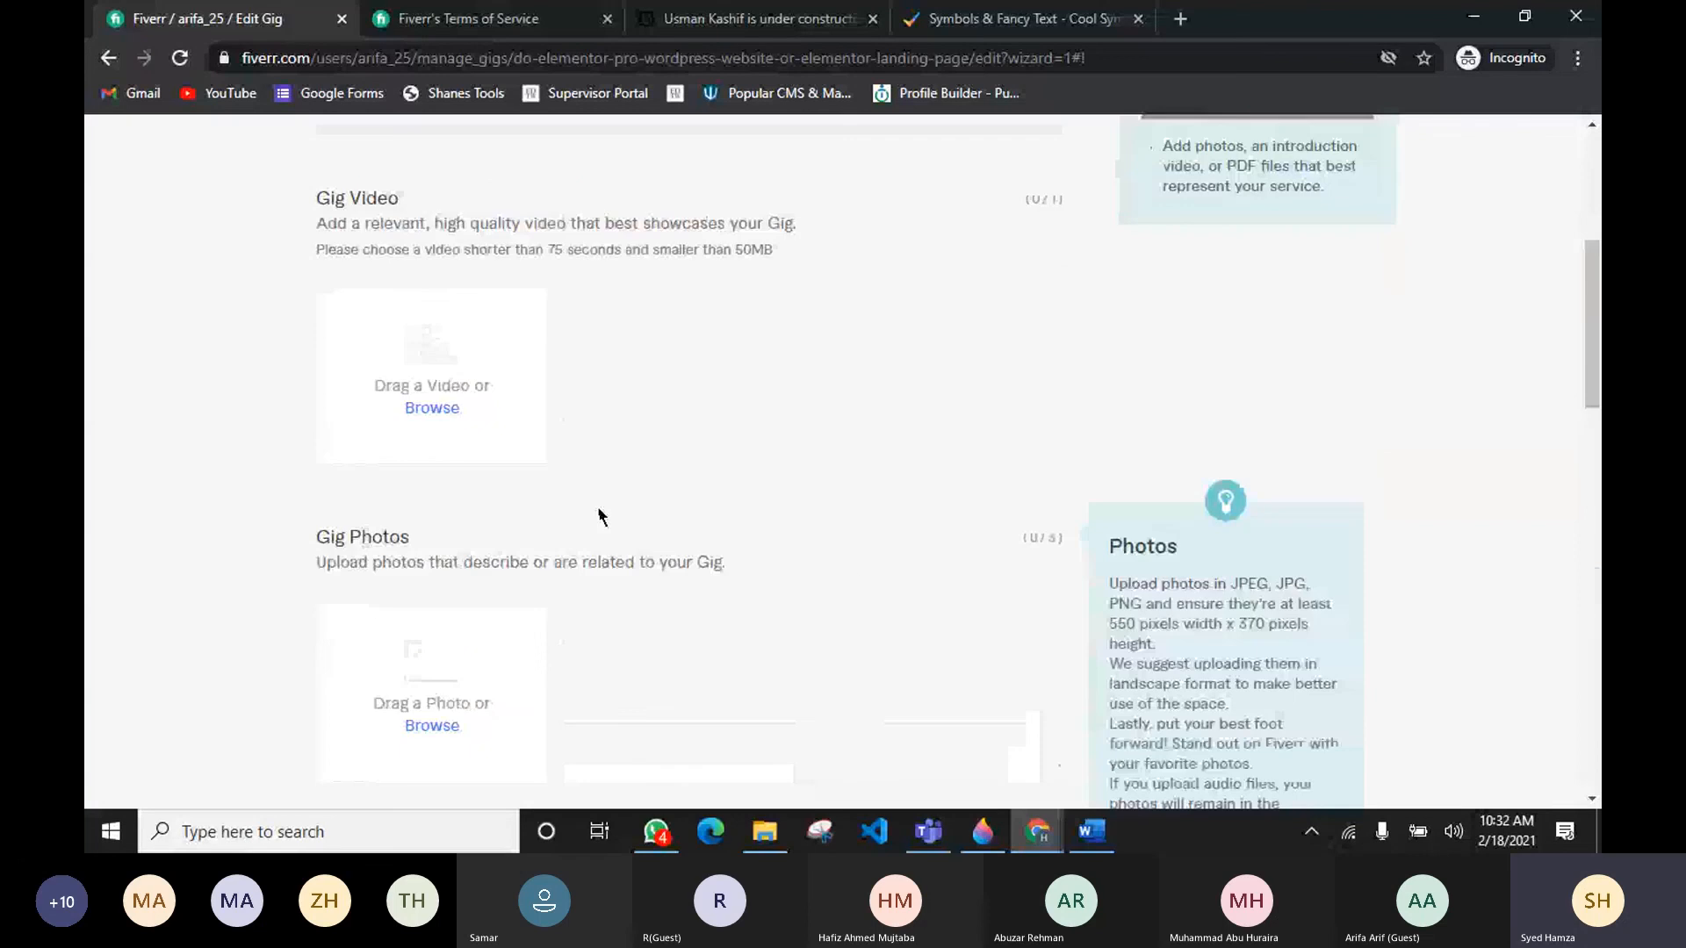
scroll(1498, 446, up, 1)
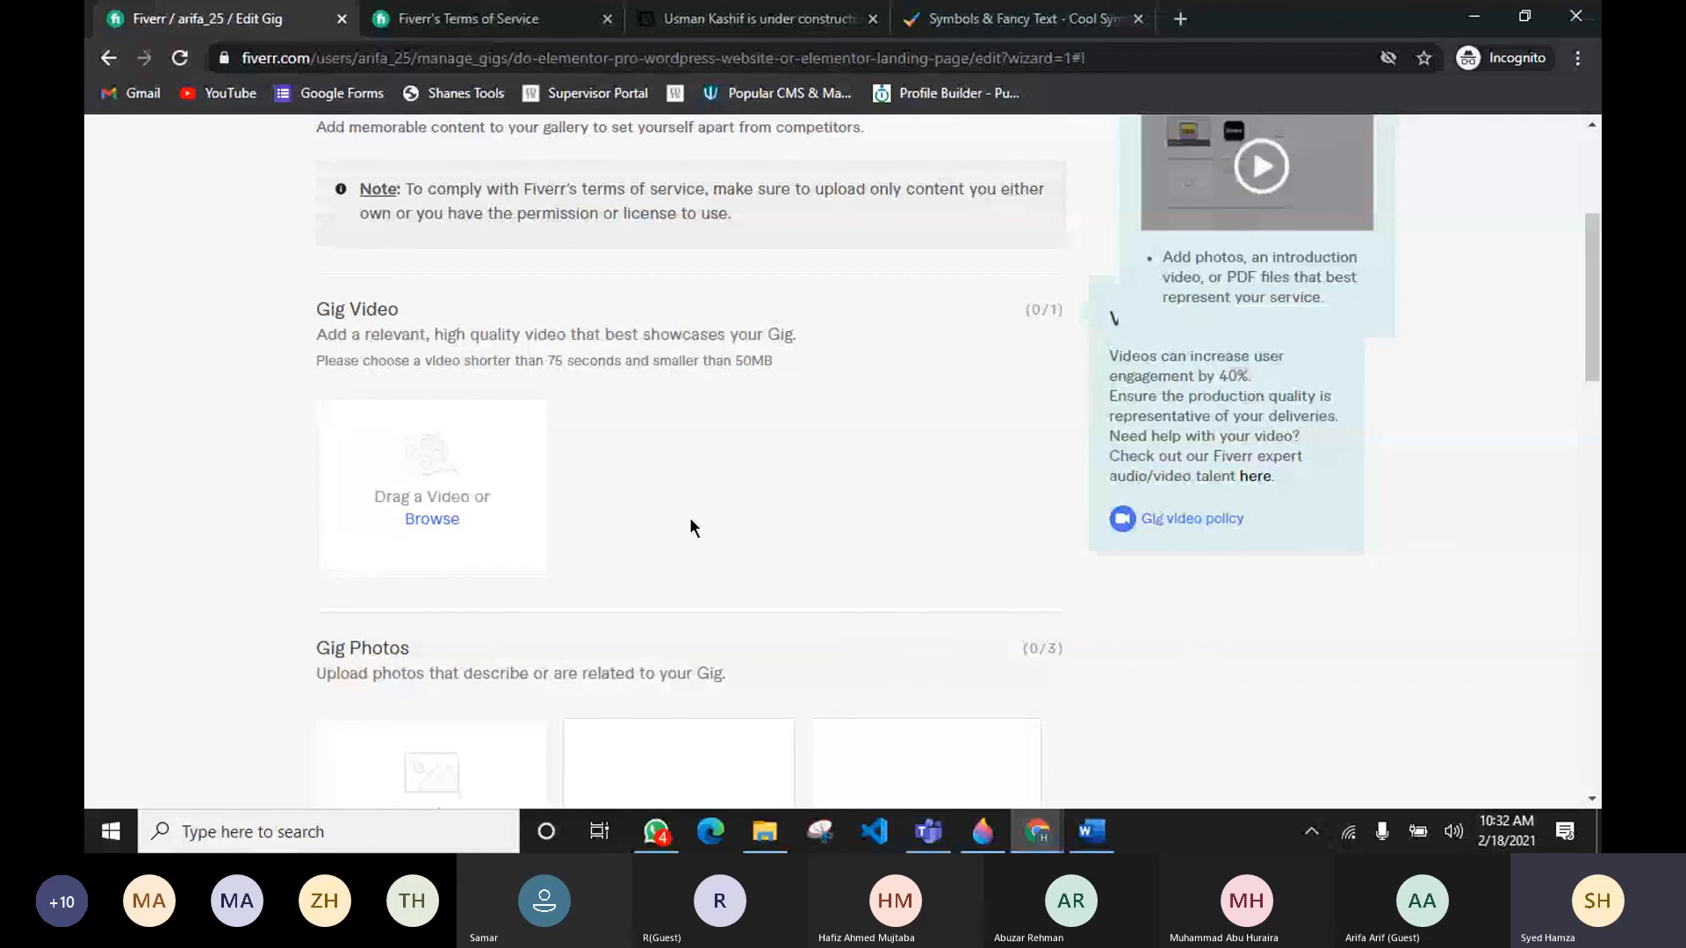
scroll(145, 454, up, 3)
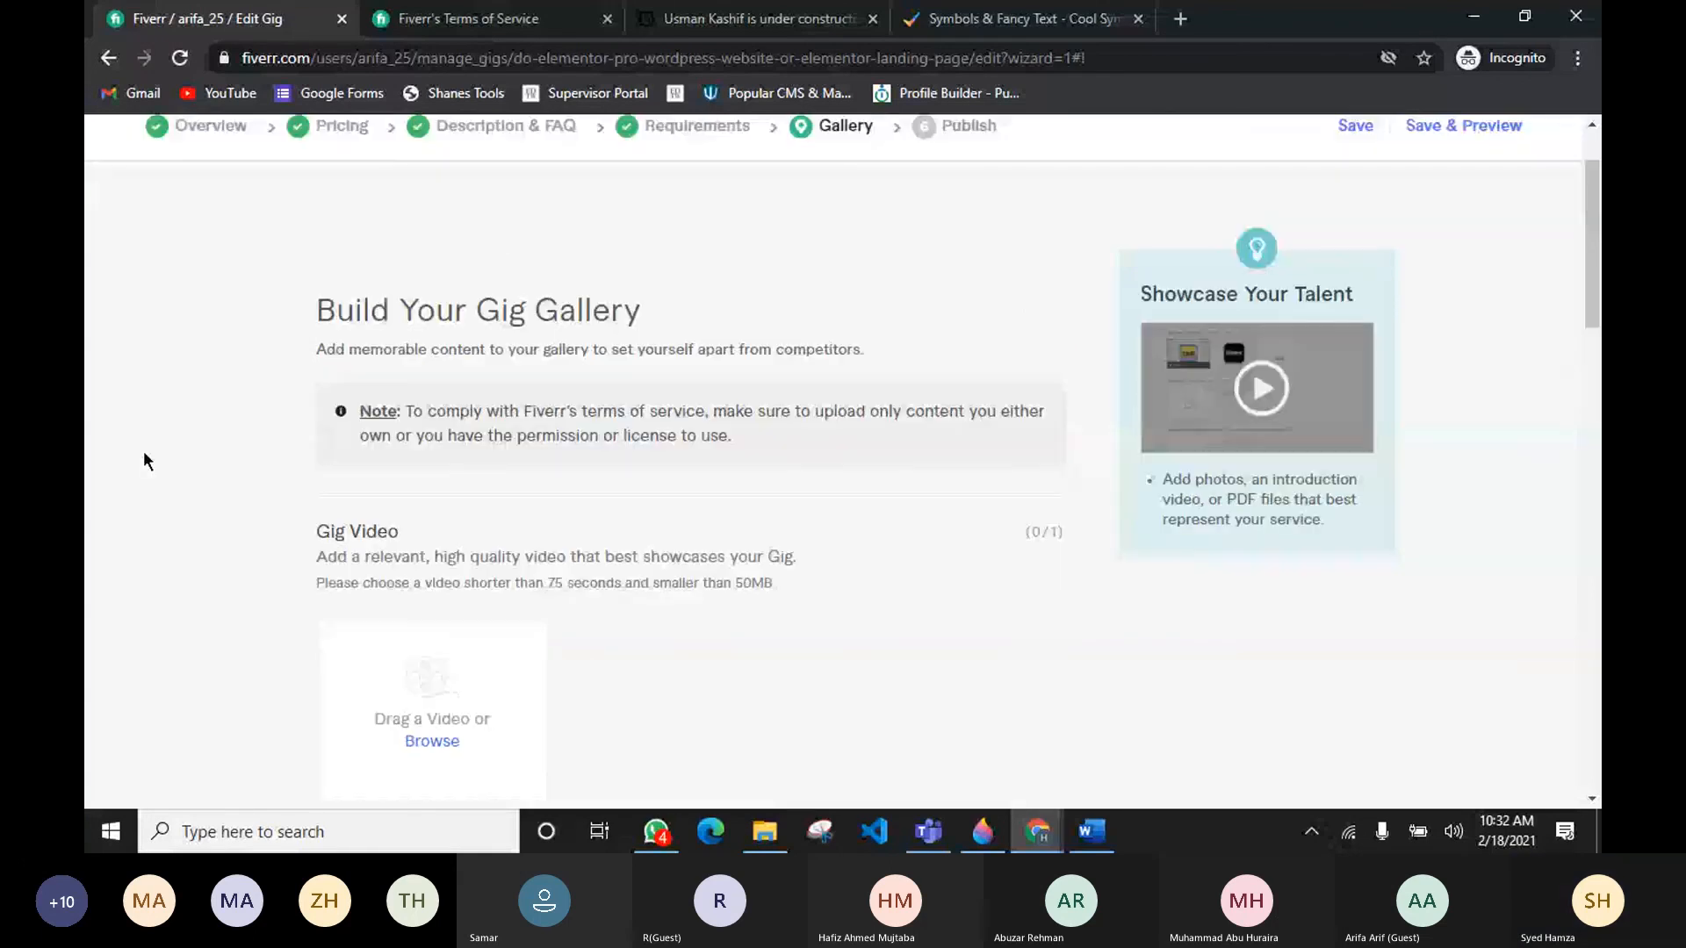
scroll(144, 454, down, 2)
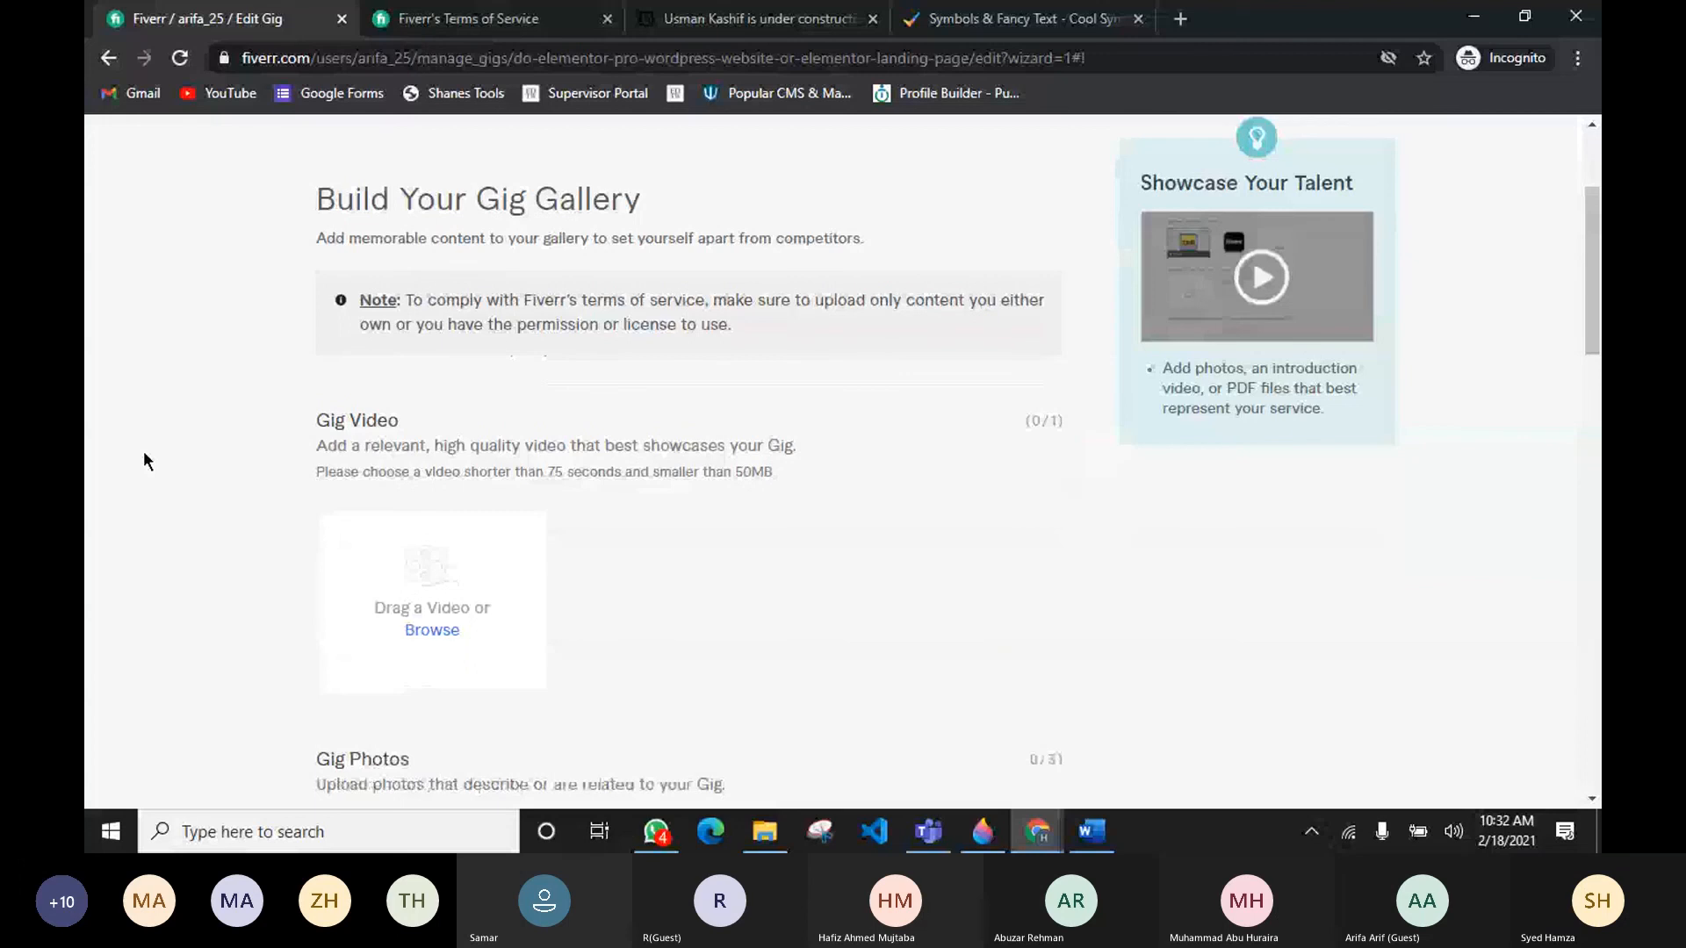
scroll(925, 482, down, 2)
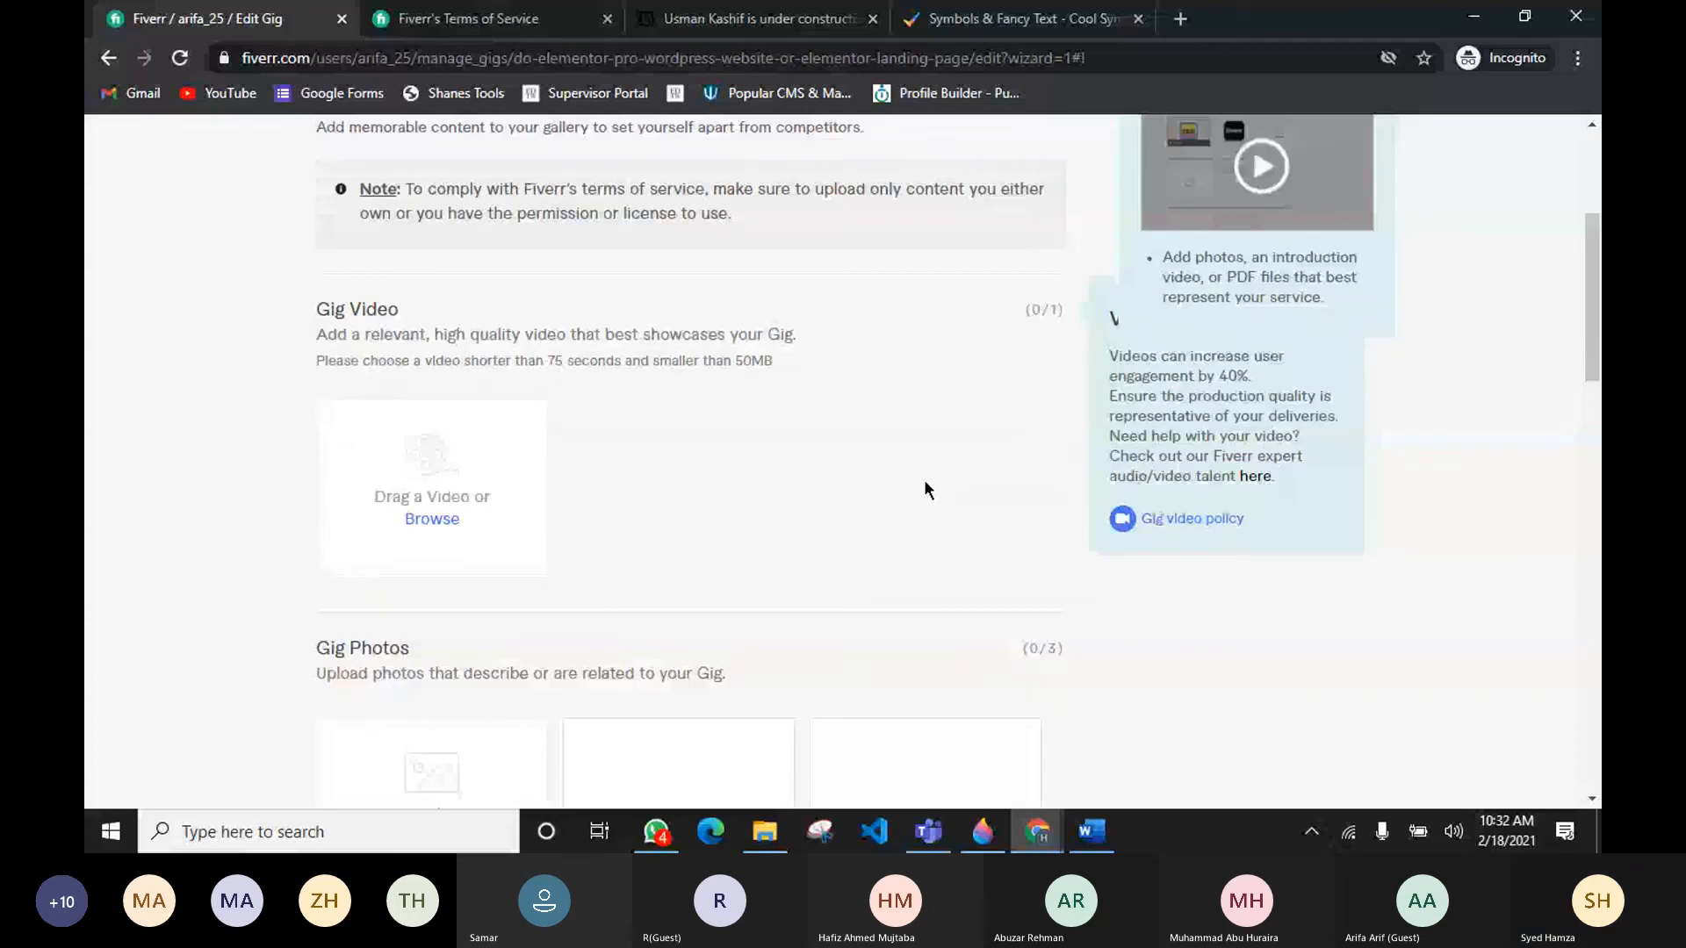
scroll(925, 483, down, 1)
scroll(626, 407, up, 1)
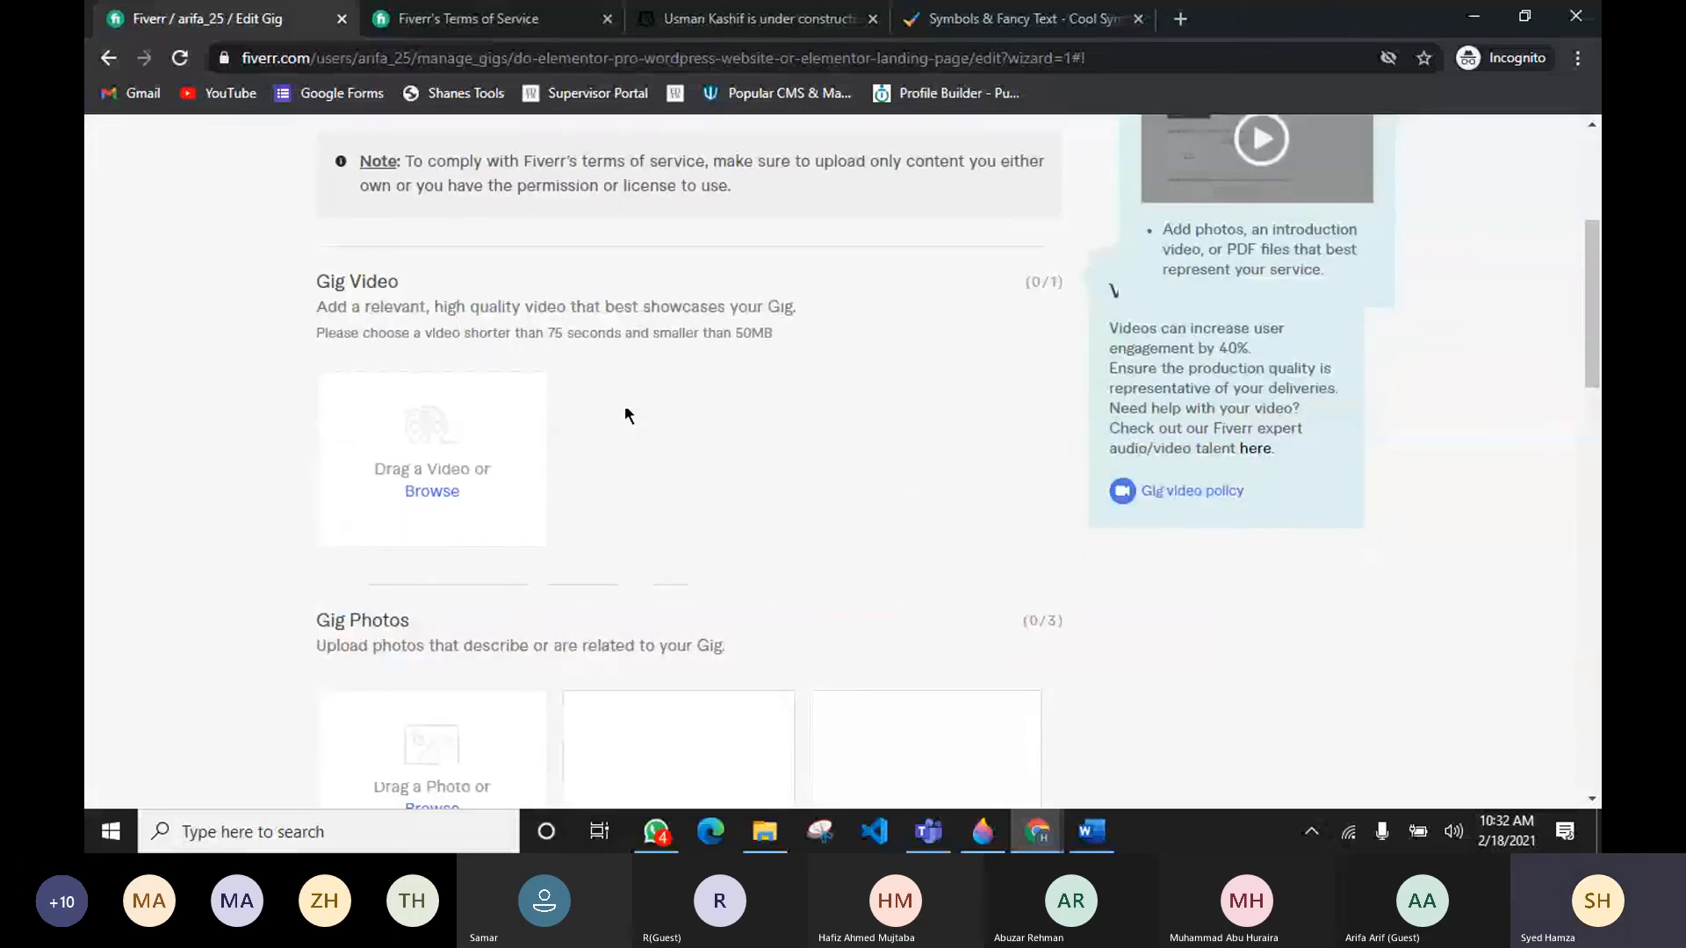
scroll(626, 414, up, 3)
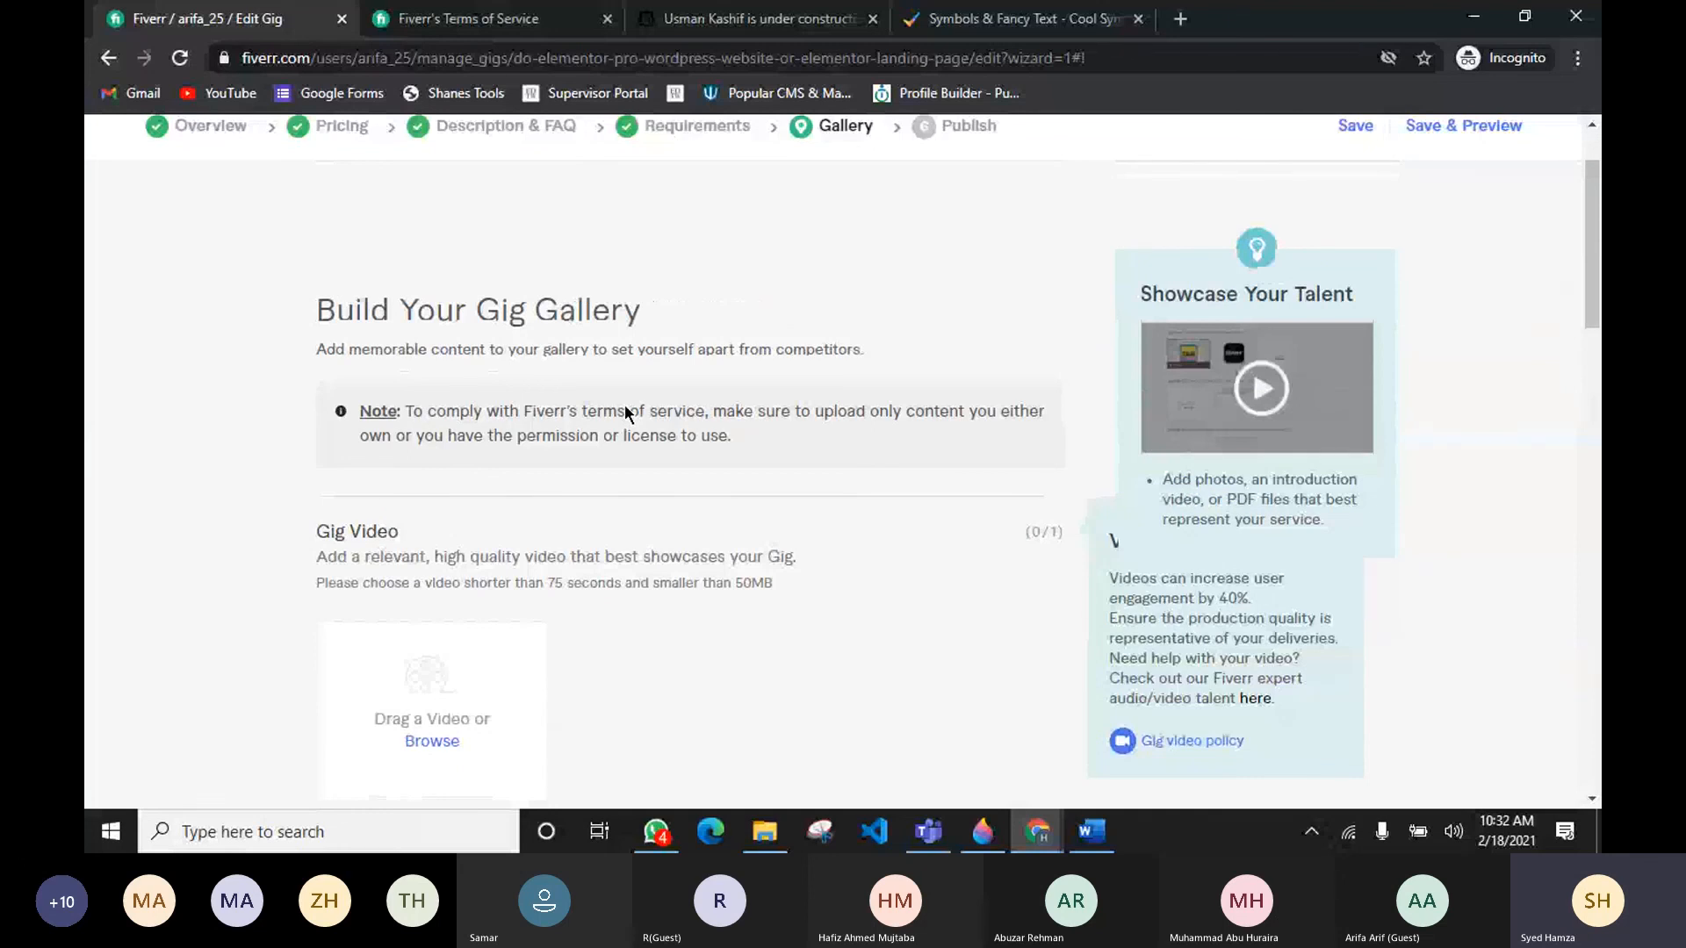
scroll(624, 411, down, 5)
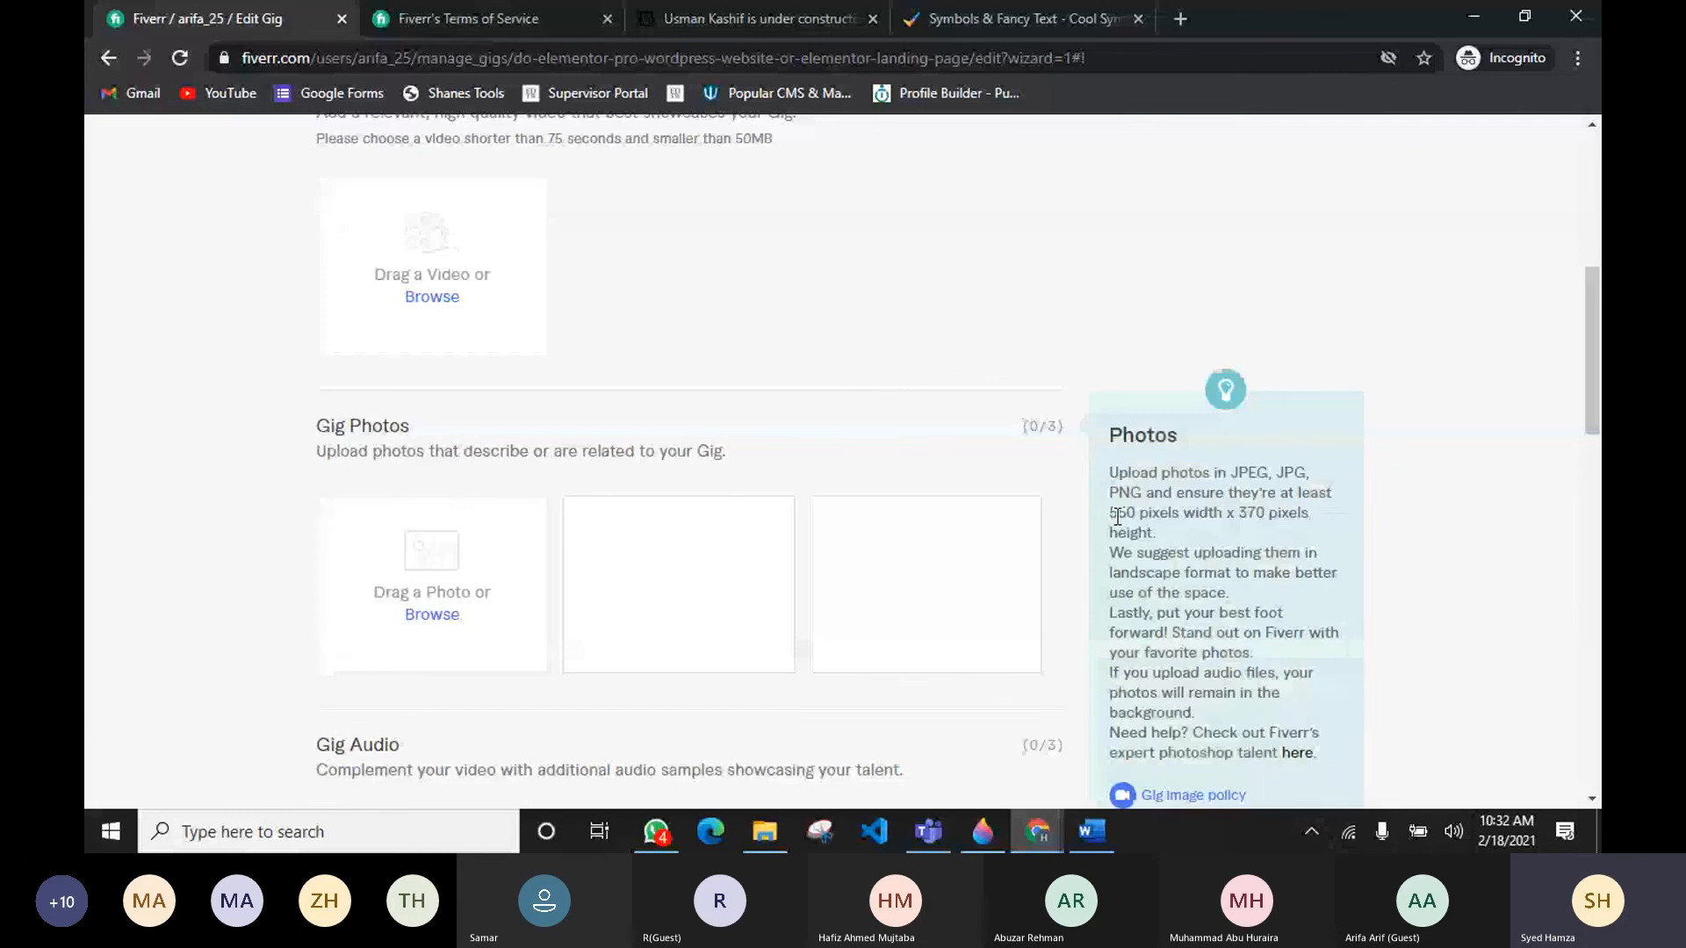
drag(1109, 513, 1312, 532)
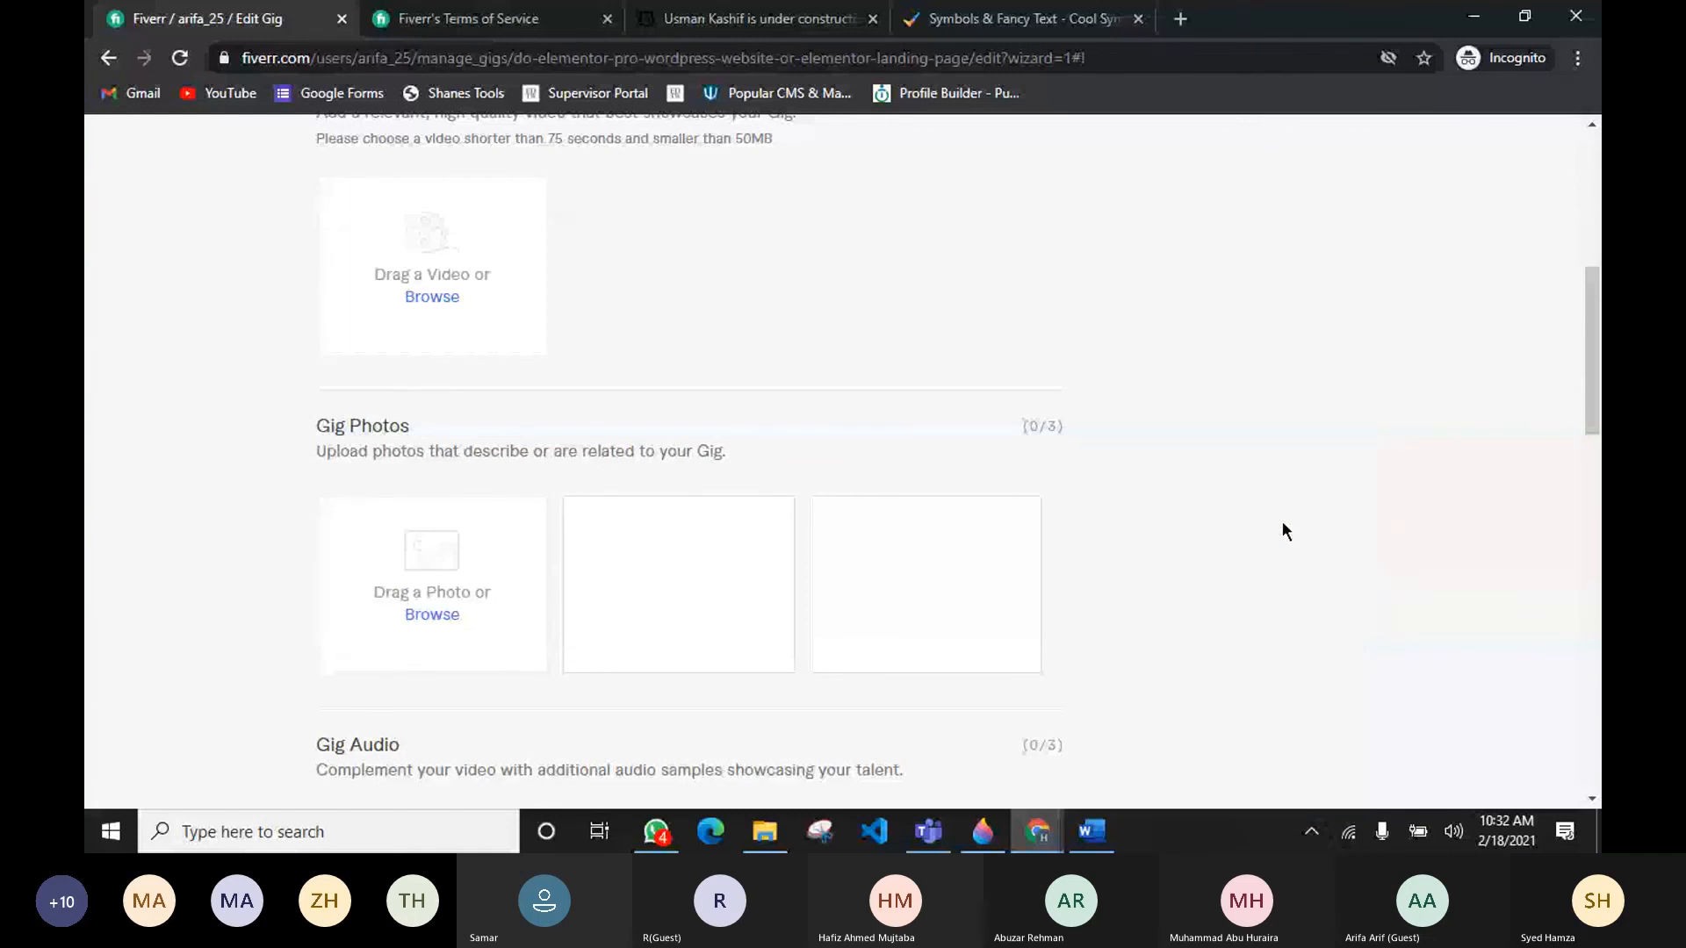
scroll(588, 527, down, 3)
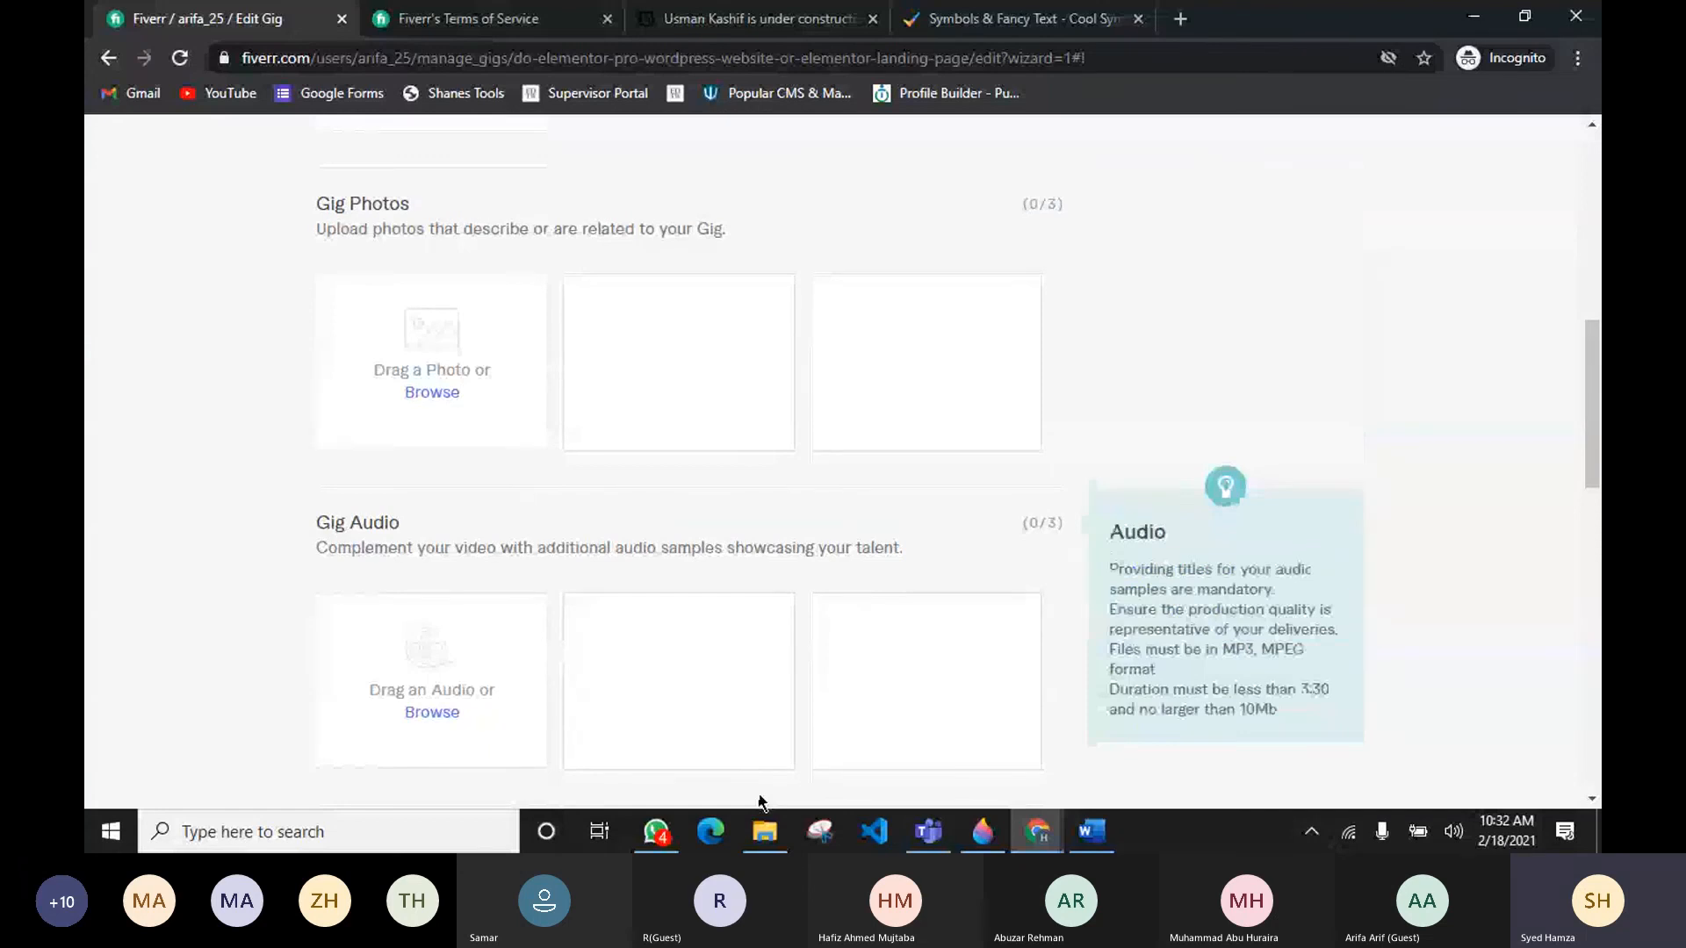
Step: Switch to the pic folder in File Explorer, enlarge the thumbnails, and open image 1 to preview it
mouse_move(767, 842)
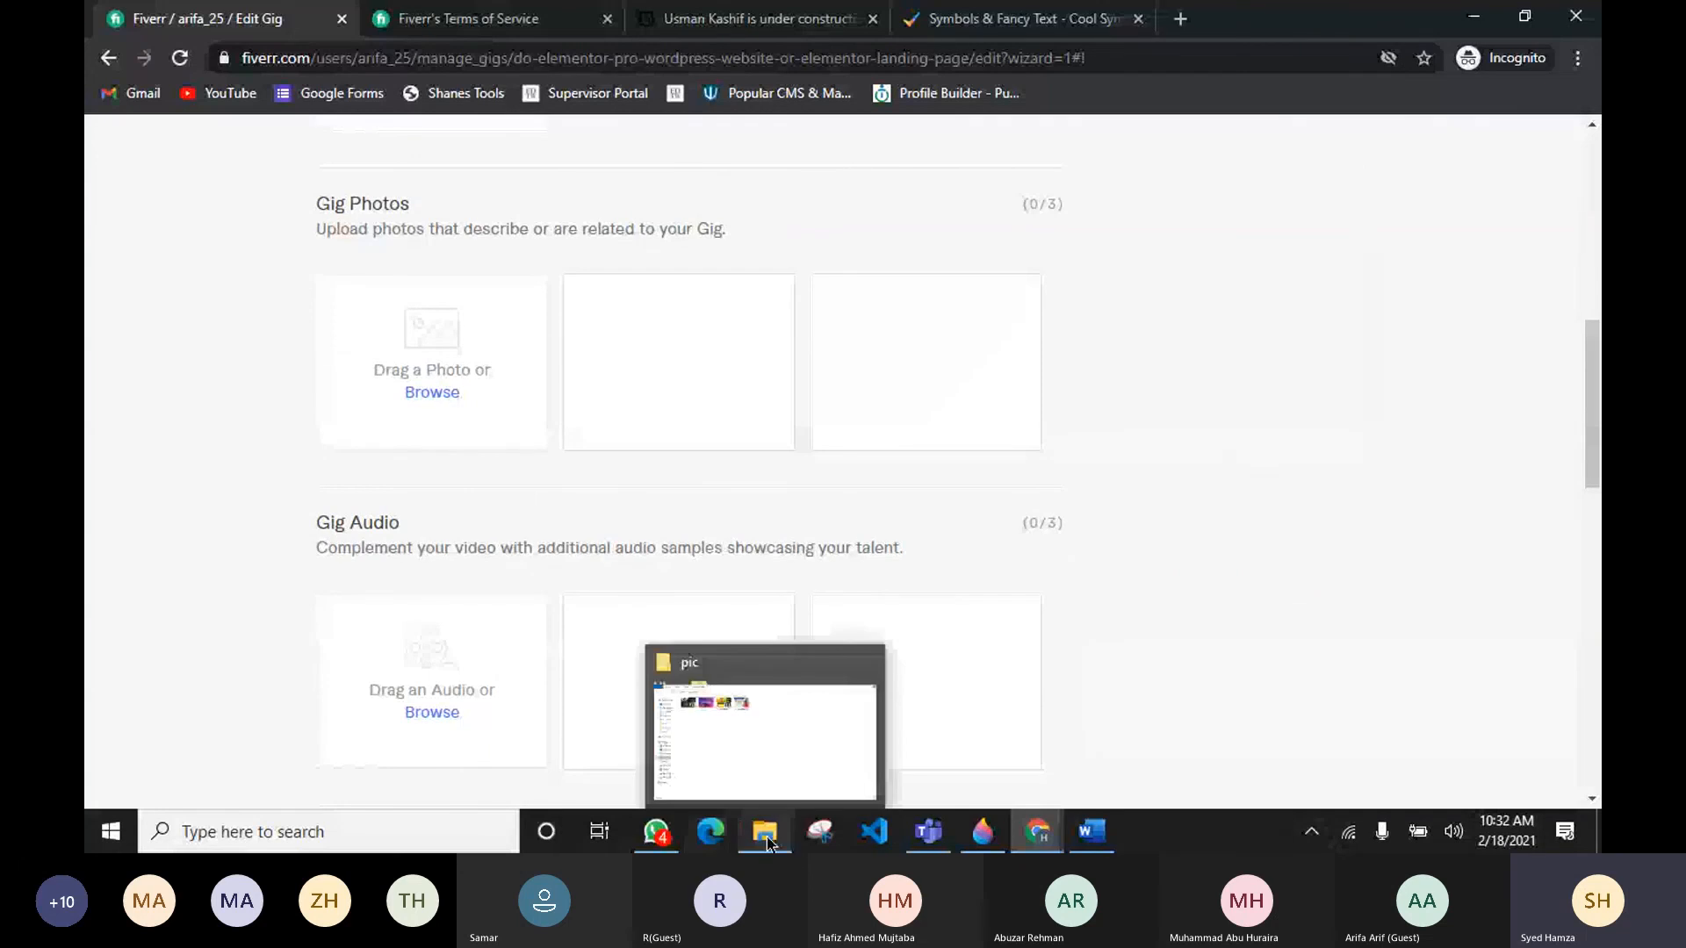
click(767, 841)
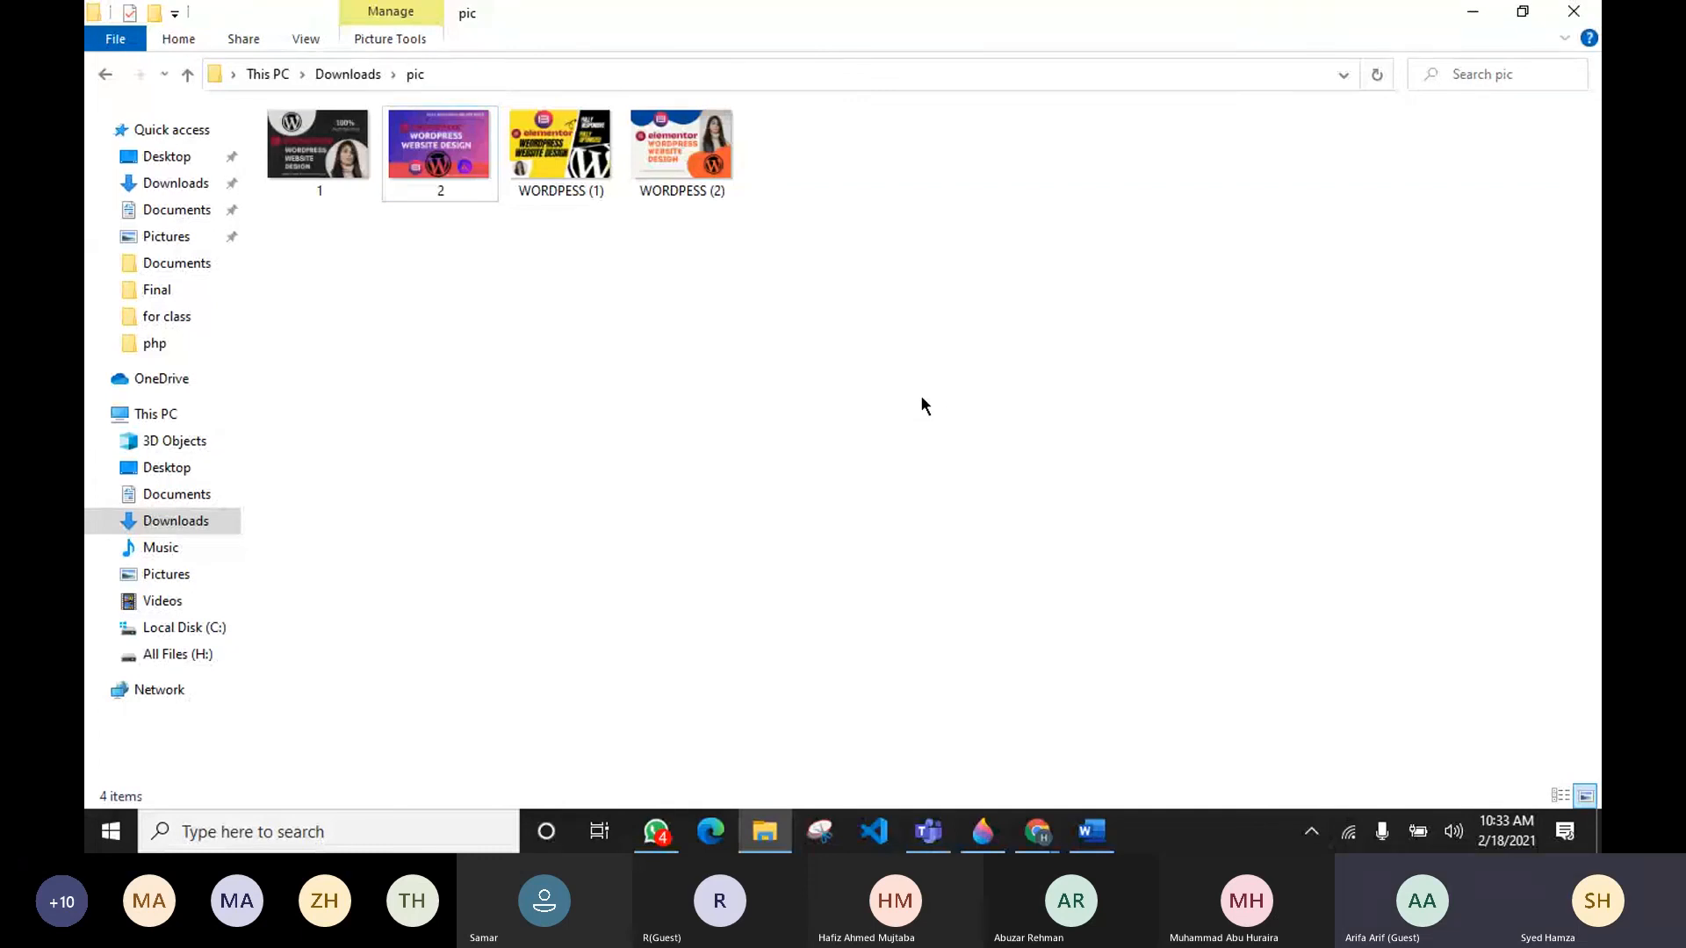
ctrl+scroll(922, 399, up, 3)
ctrl+scroll(922, 404, up, 1)
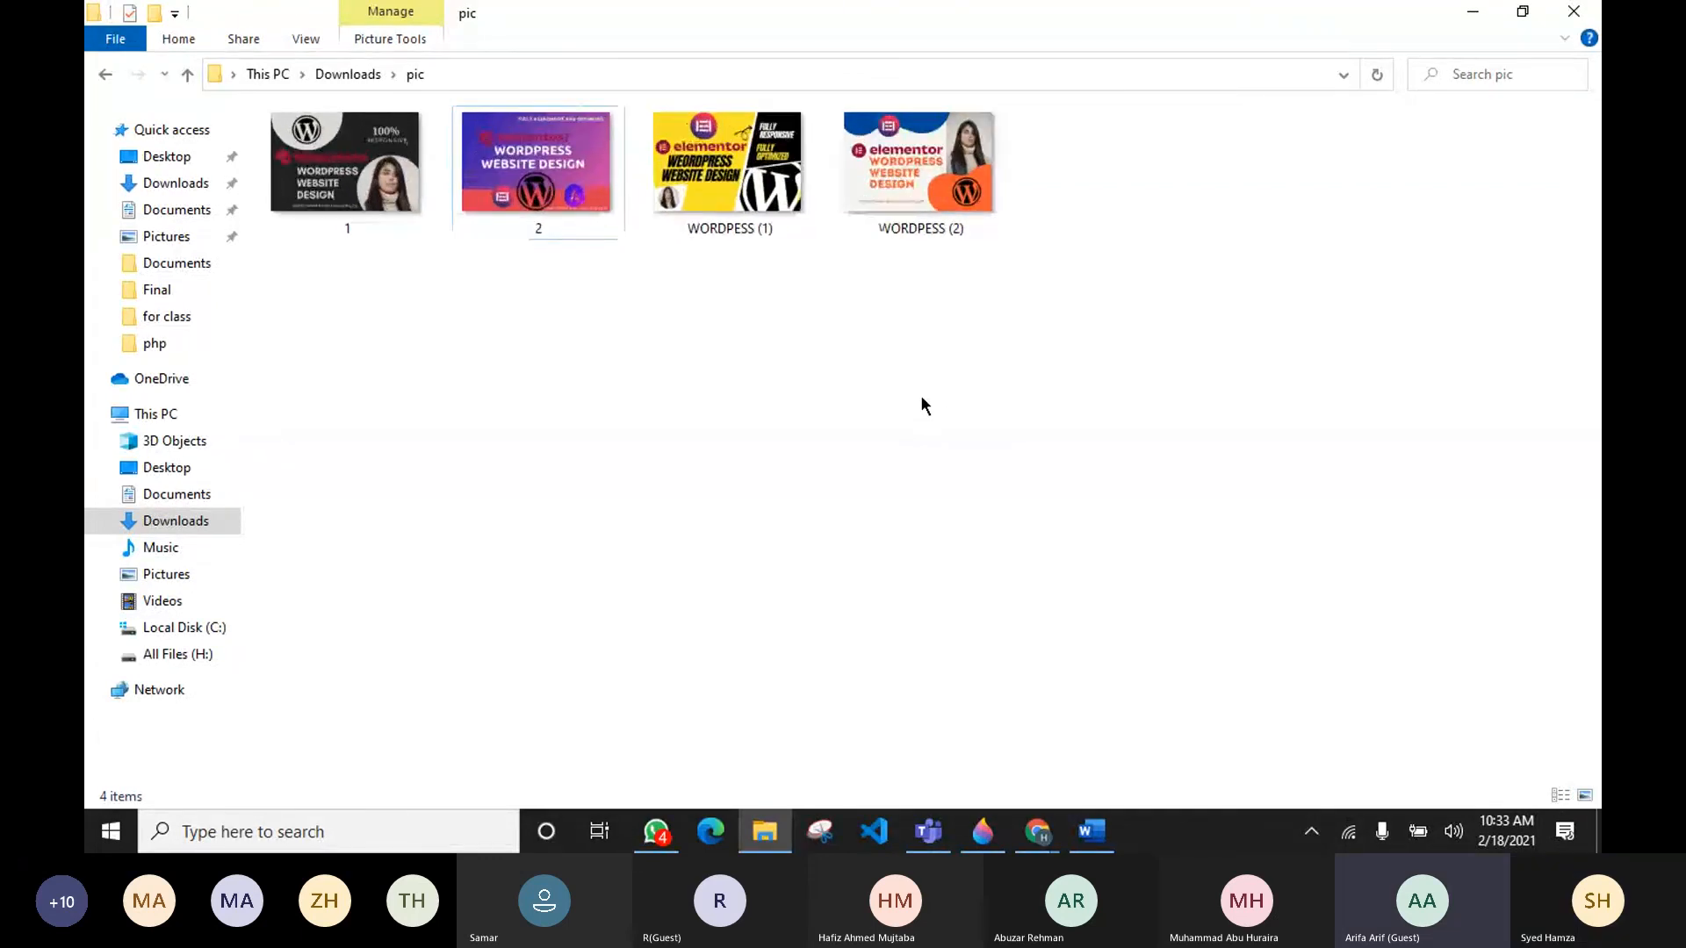
ctrl+scroll(922, 404, up, 1)
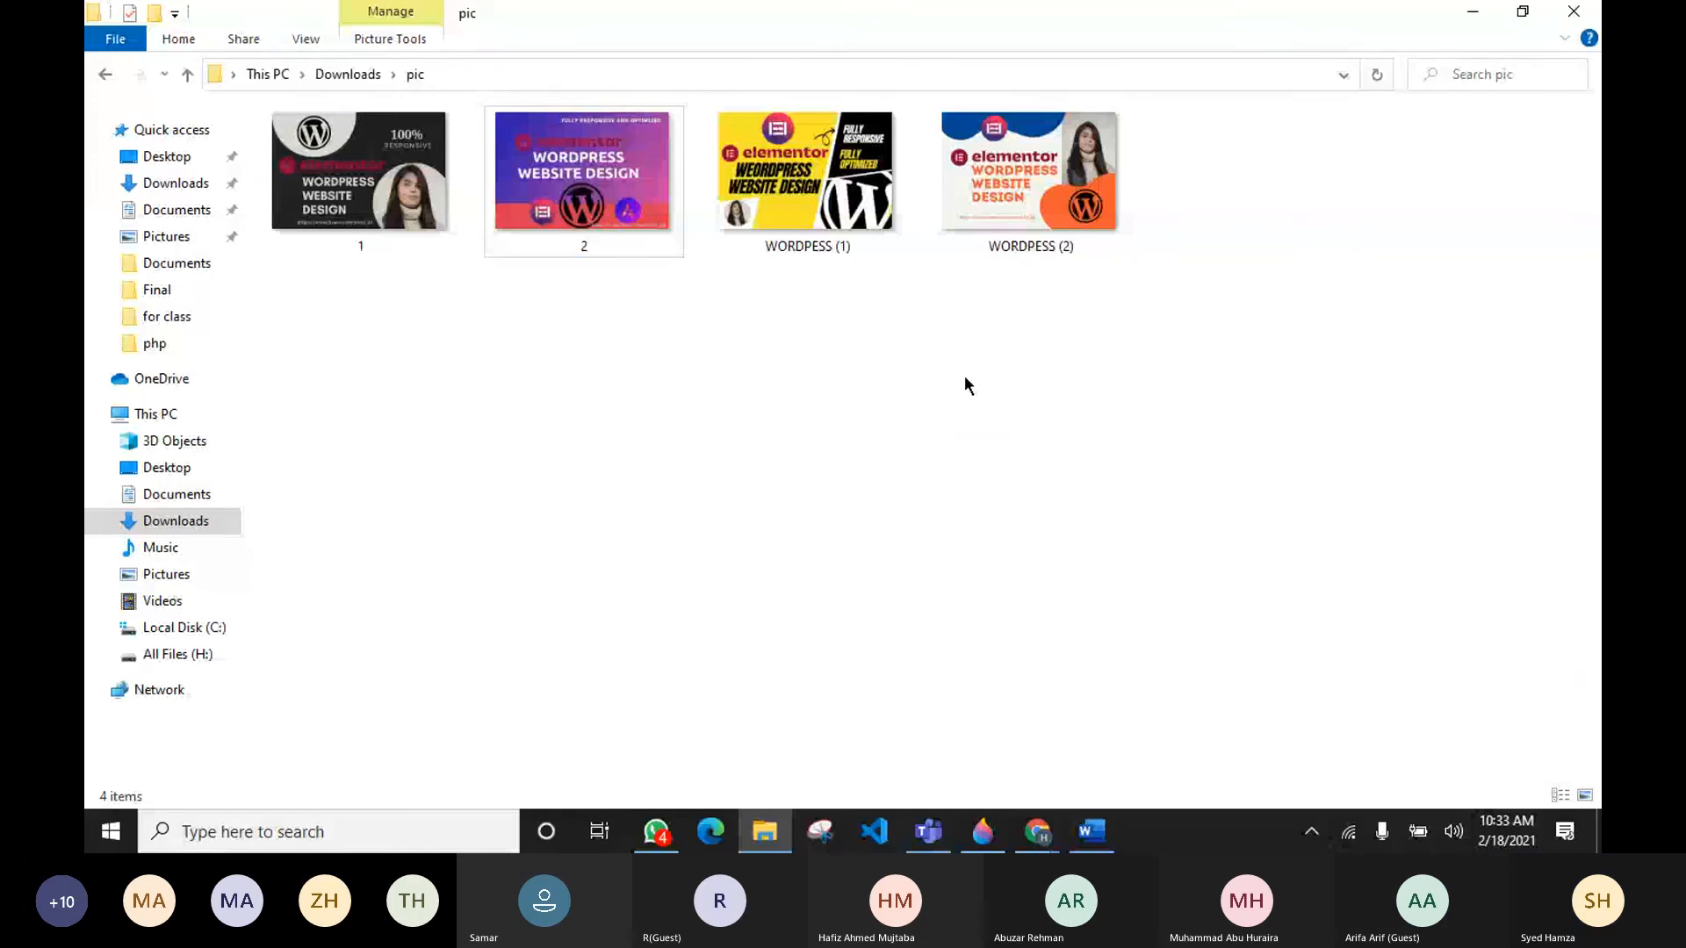
double_click(371, 214)
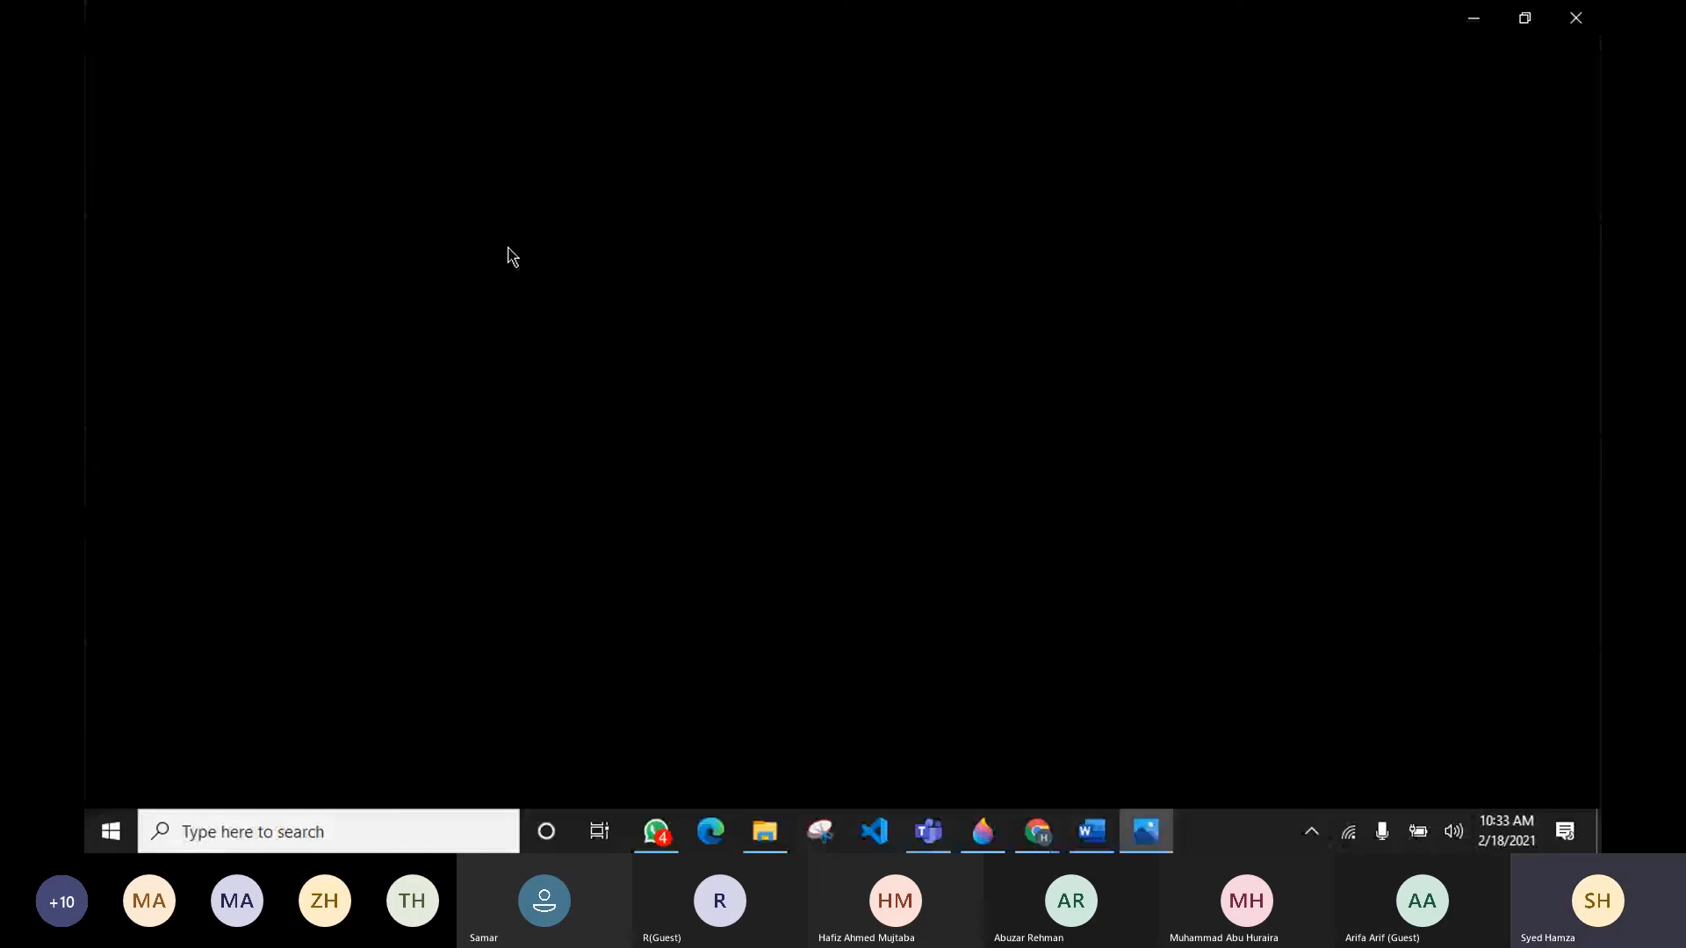
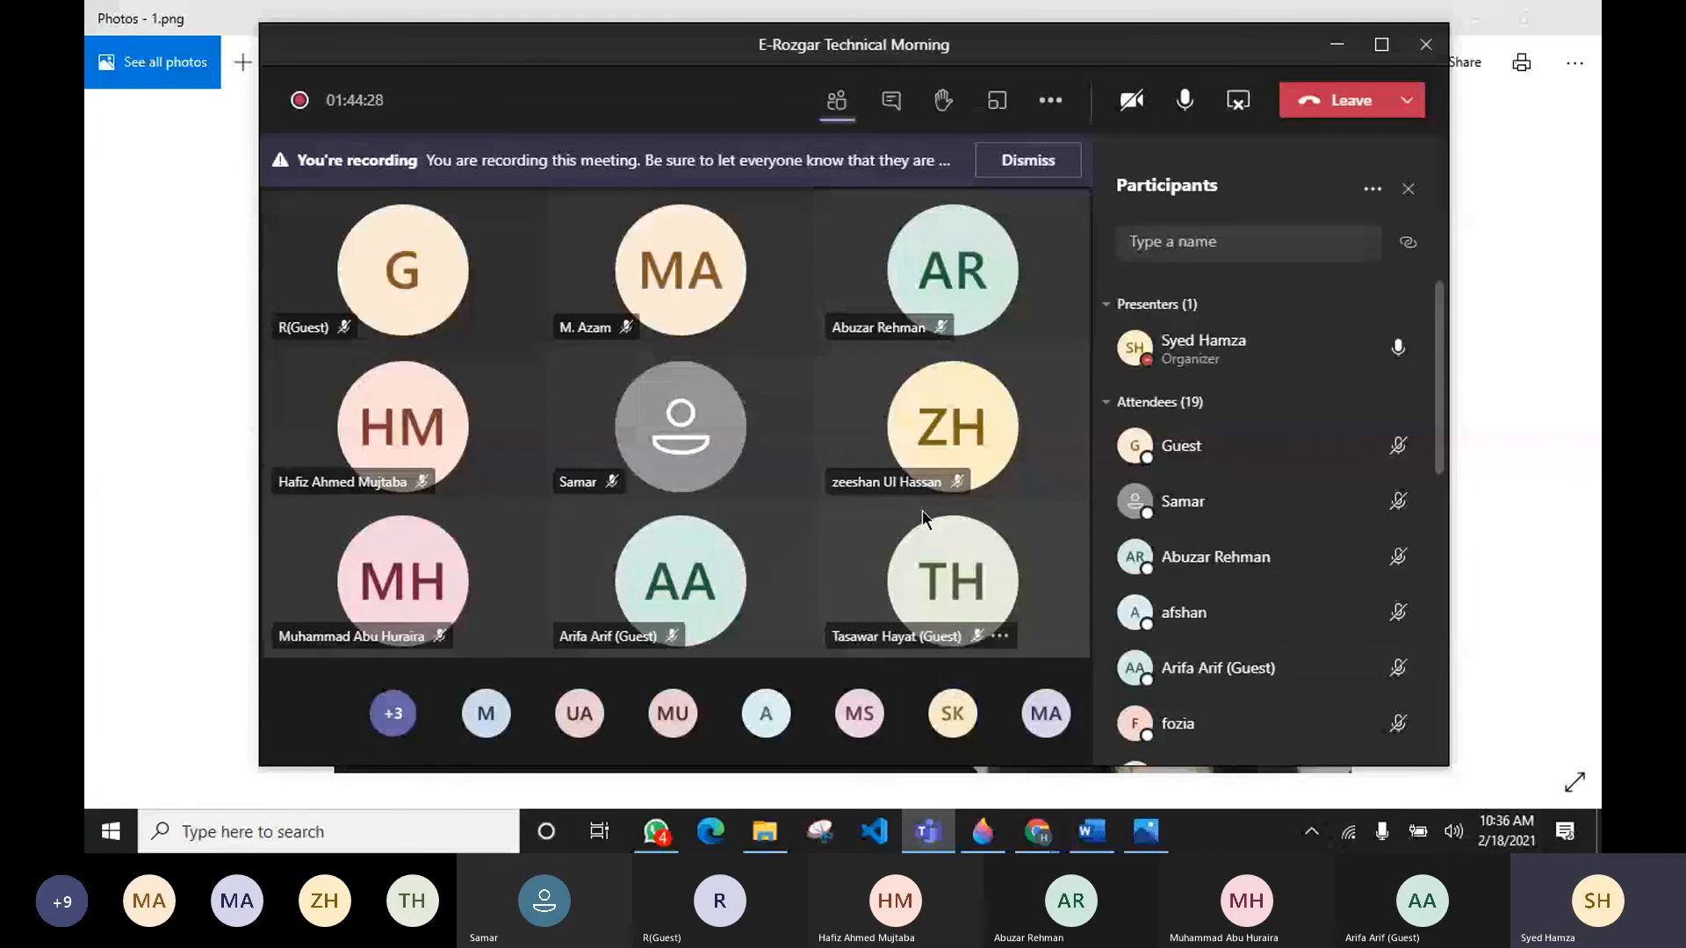
Step: Minimize the meeting window and switch to File Explorer's pic folder in Downloads
click(210, 392)
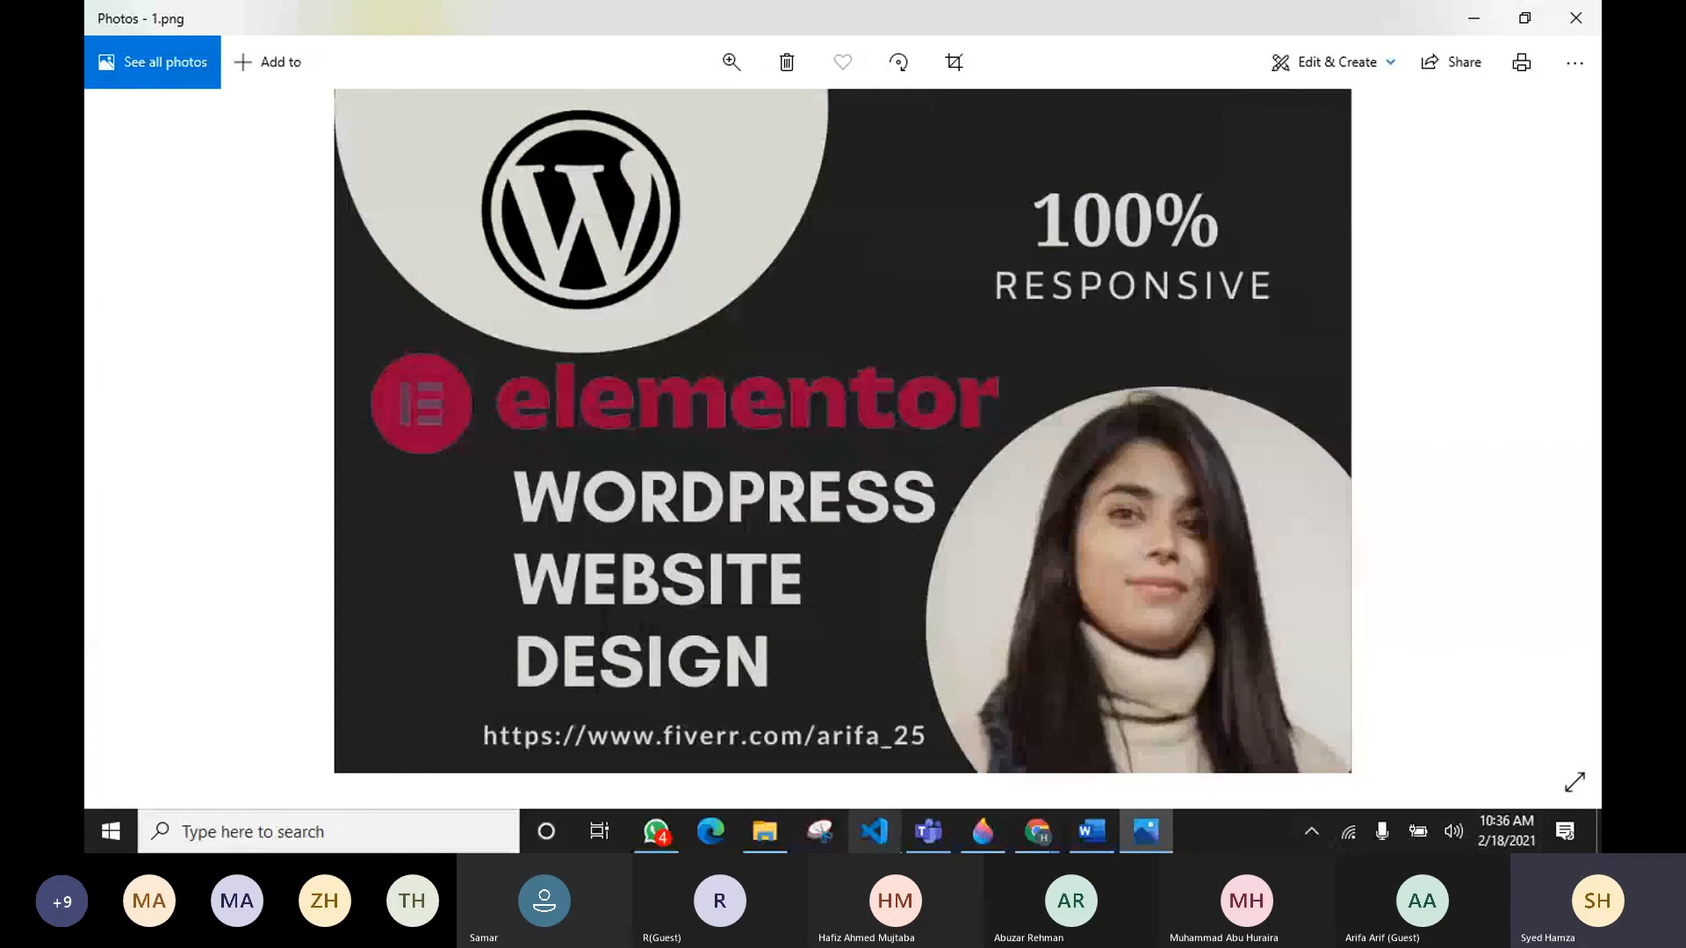
click(928, 831)
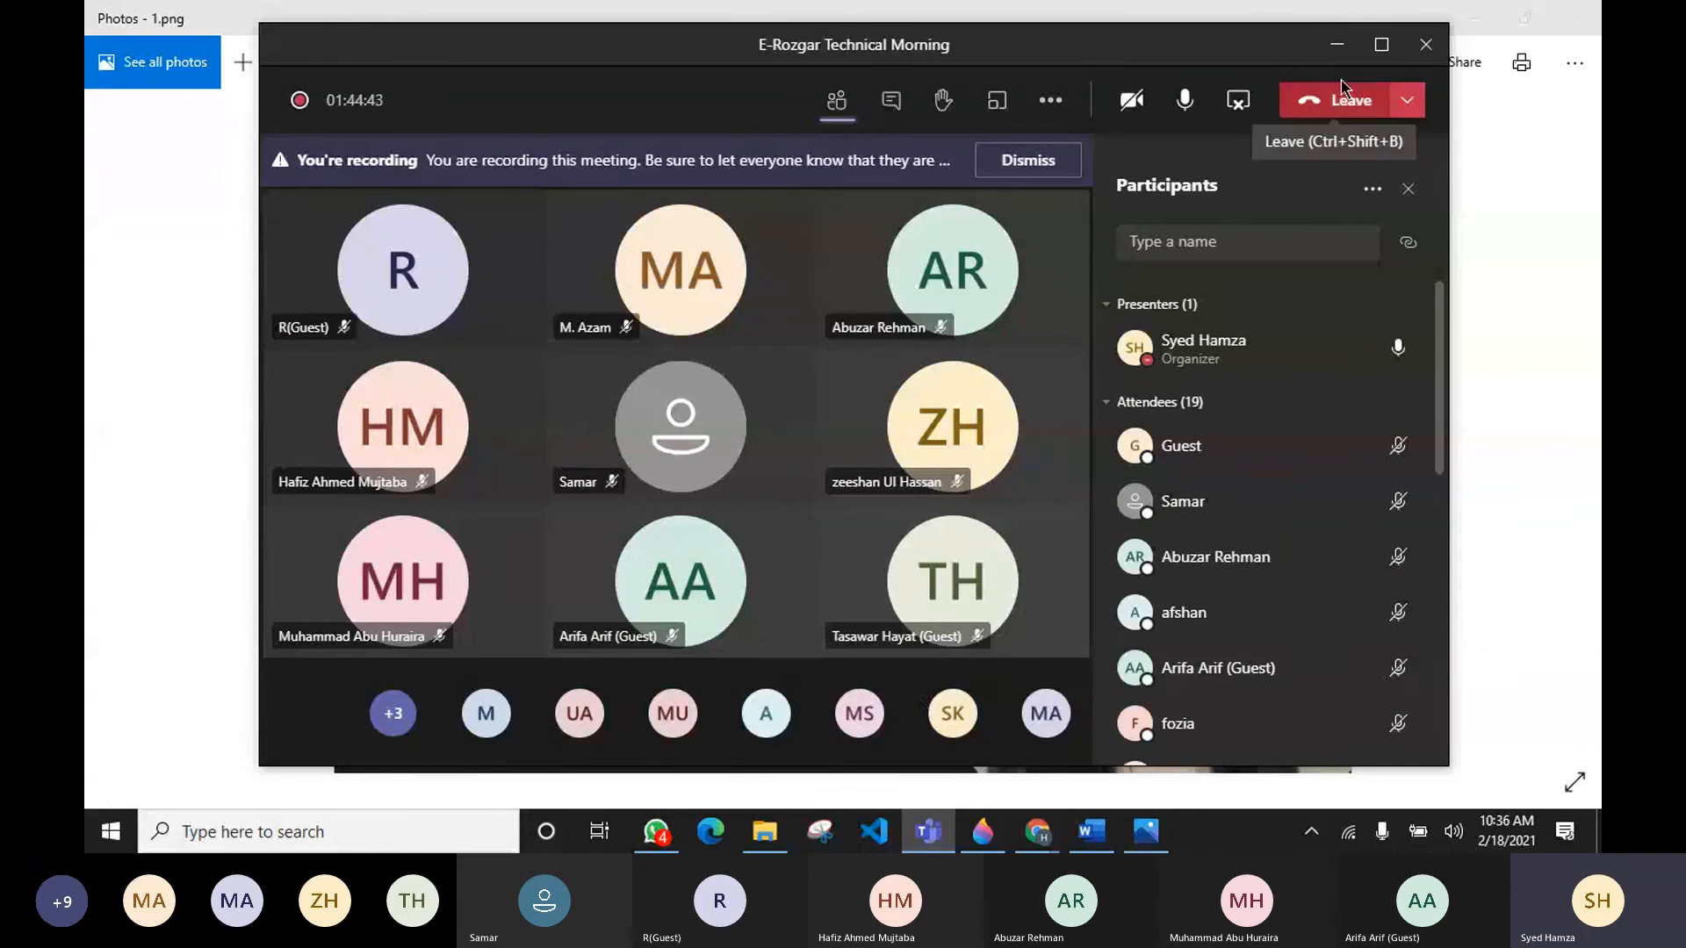
click(1336, 46)
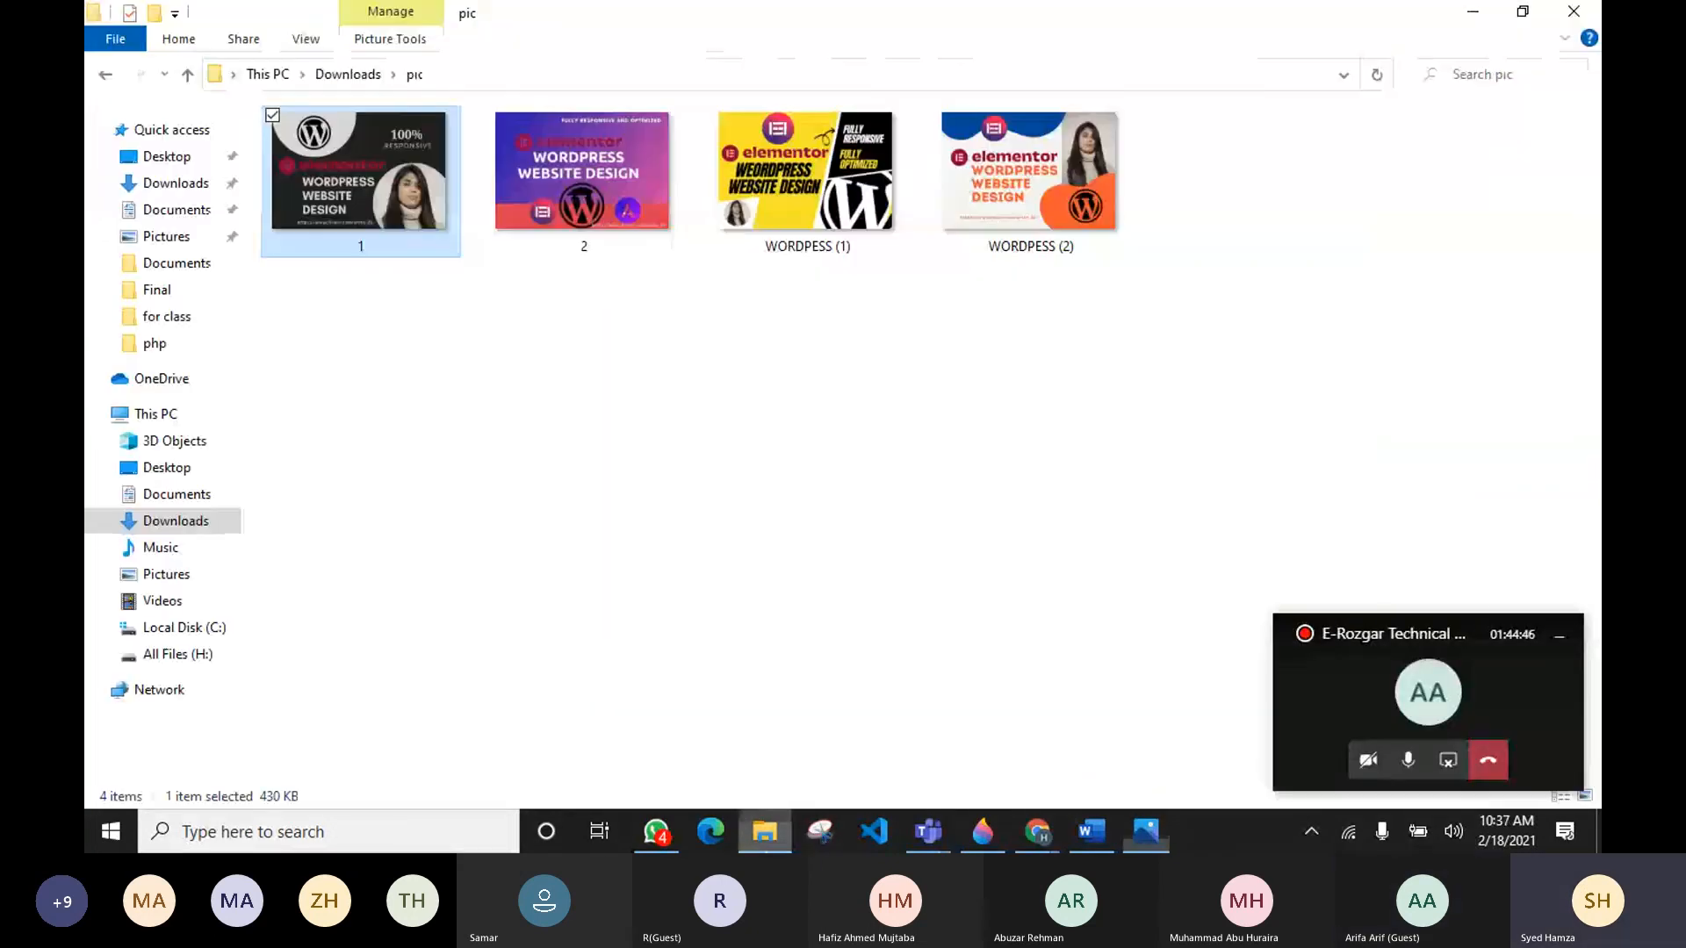
click(765, 831)
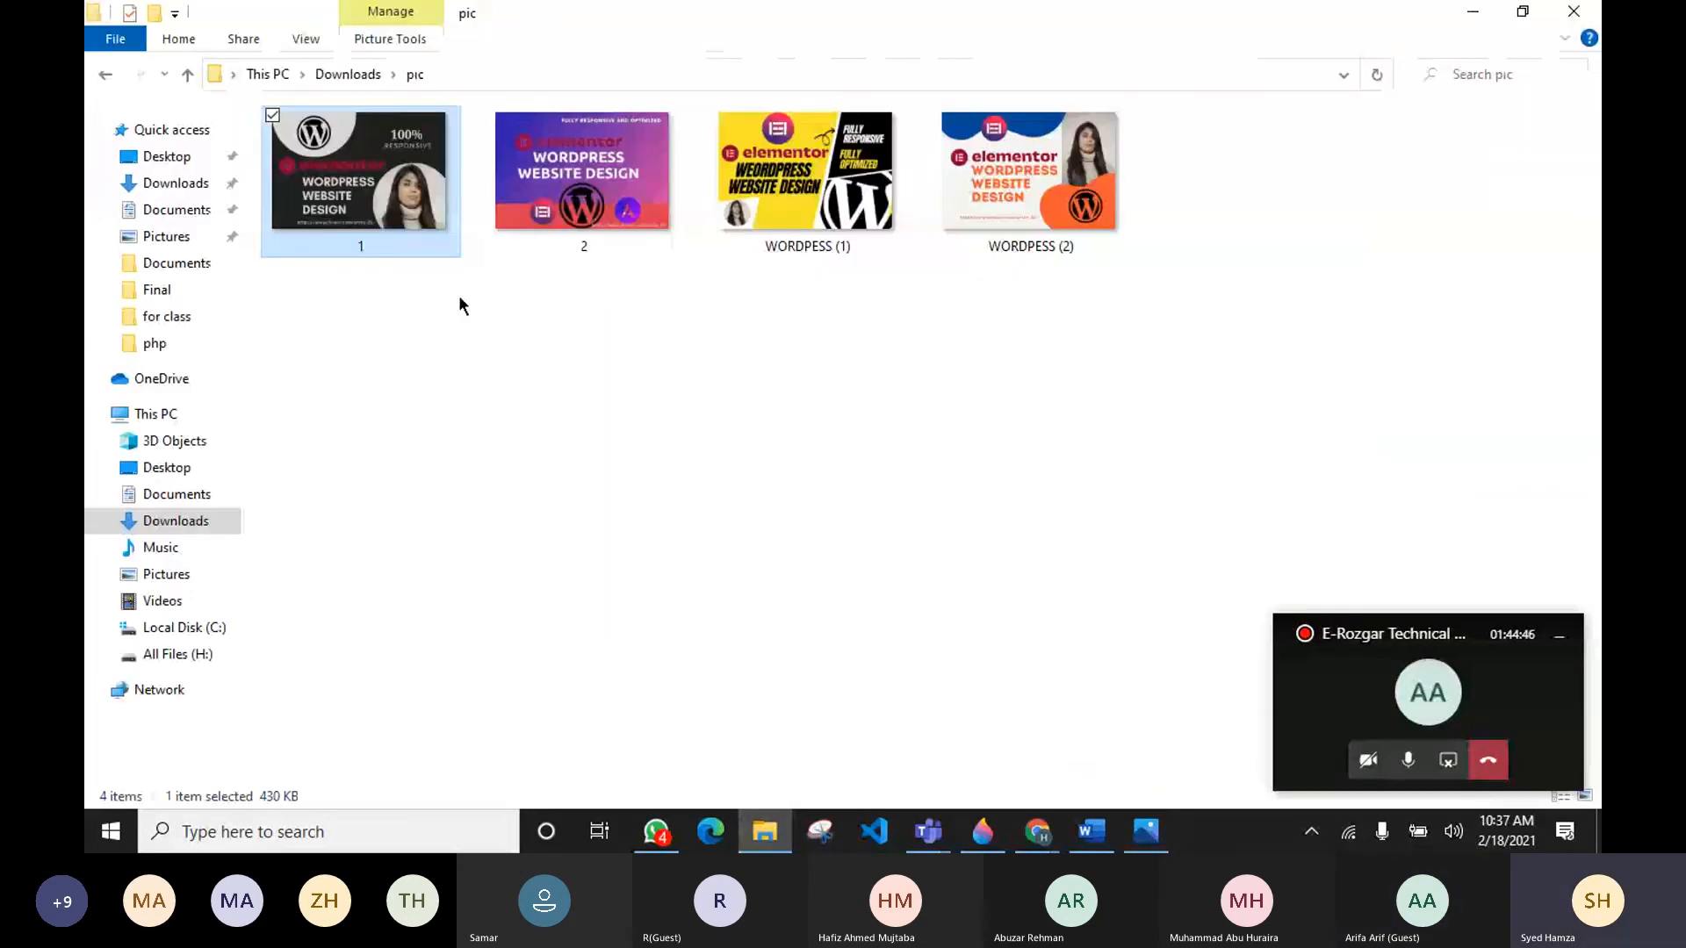
Step: Rename the WORDPESS (2) image to the pasted title "do elementor pro wordpress website or elementor landing page"
click(1023, 207)
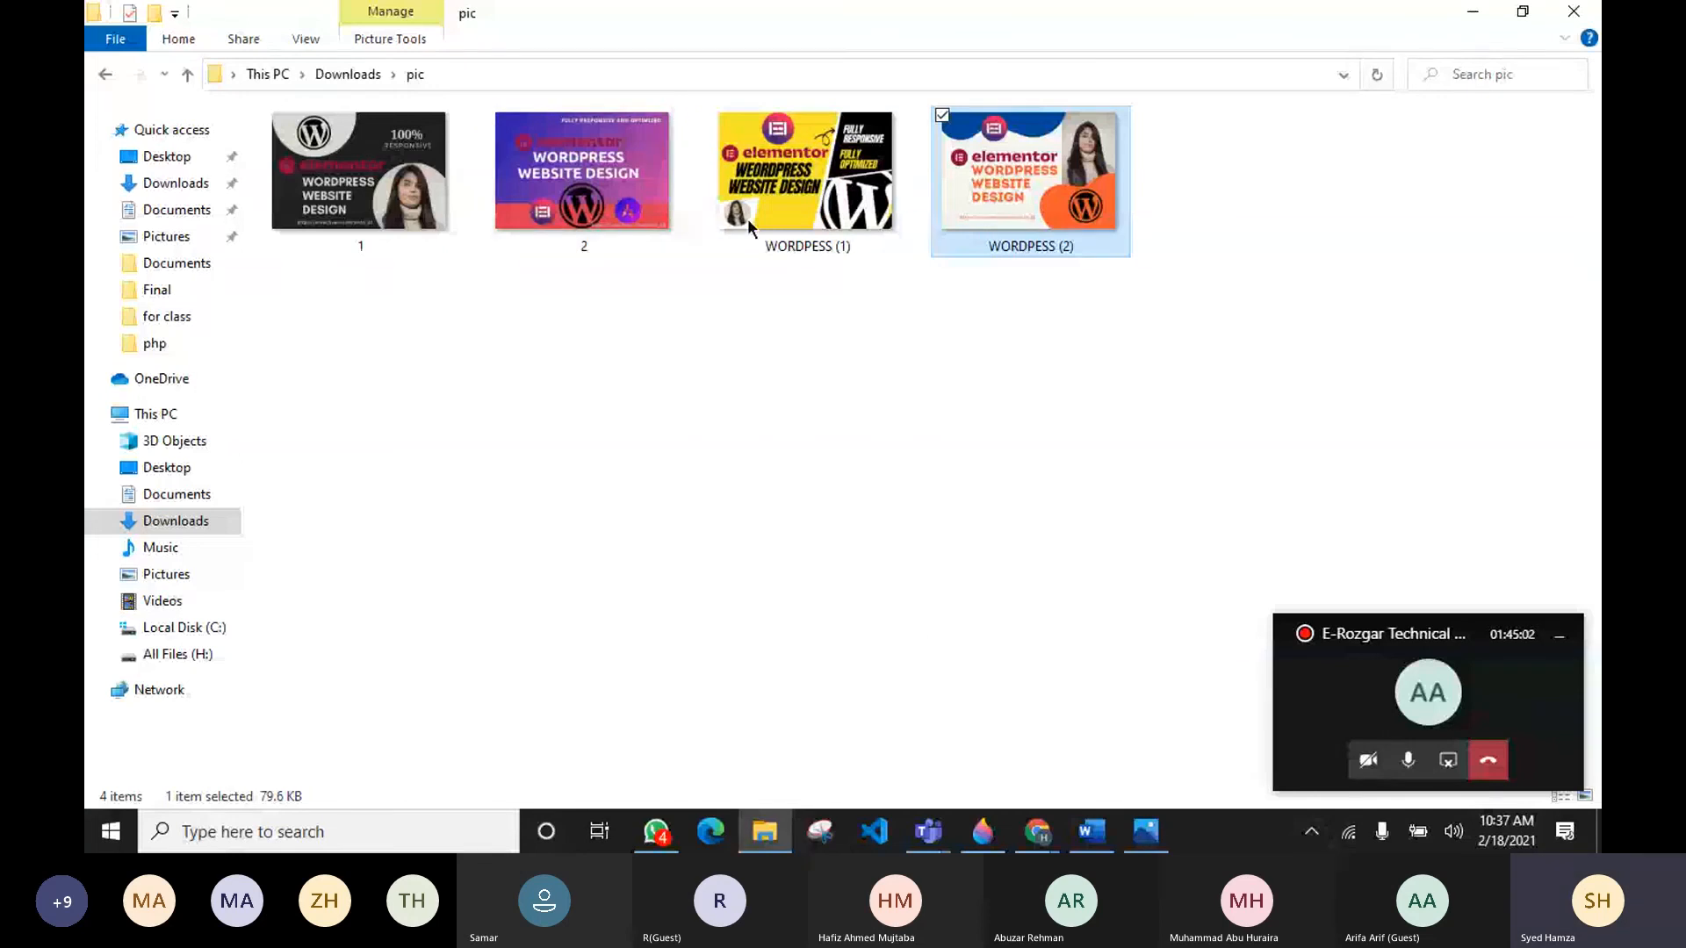
click(1048, 249)
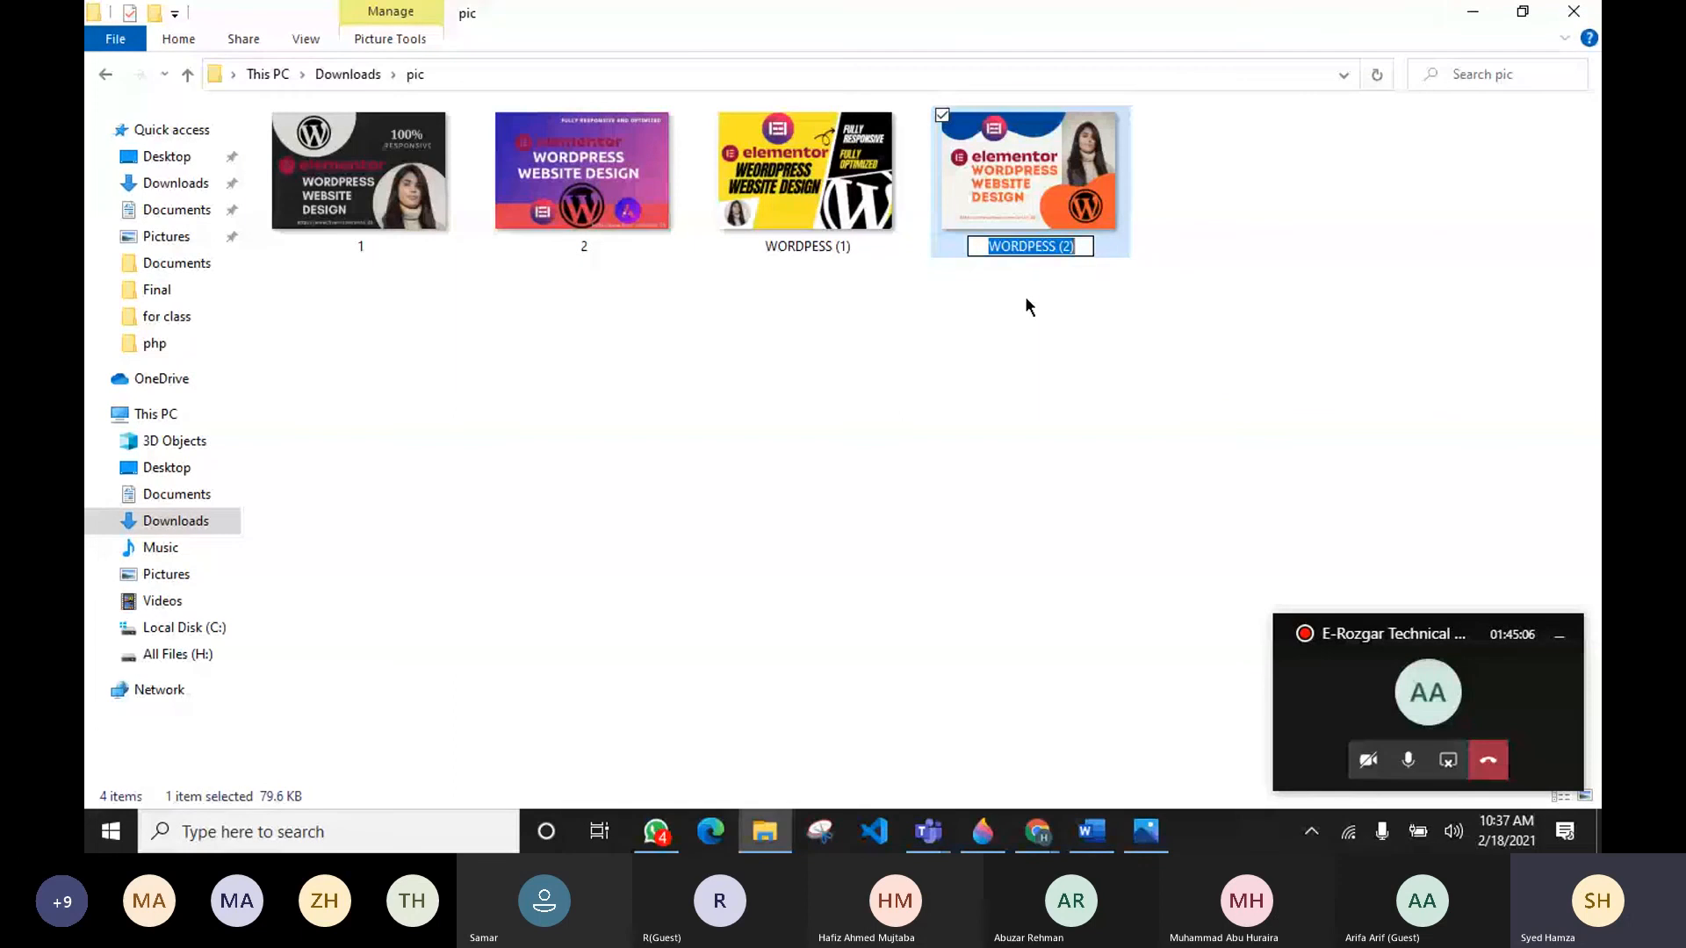
text(do elementor pro wordpress website or elementor landing page)
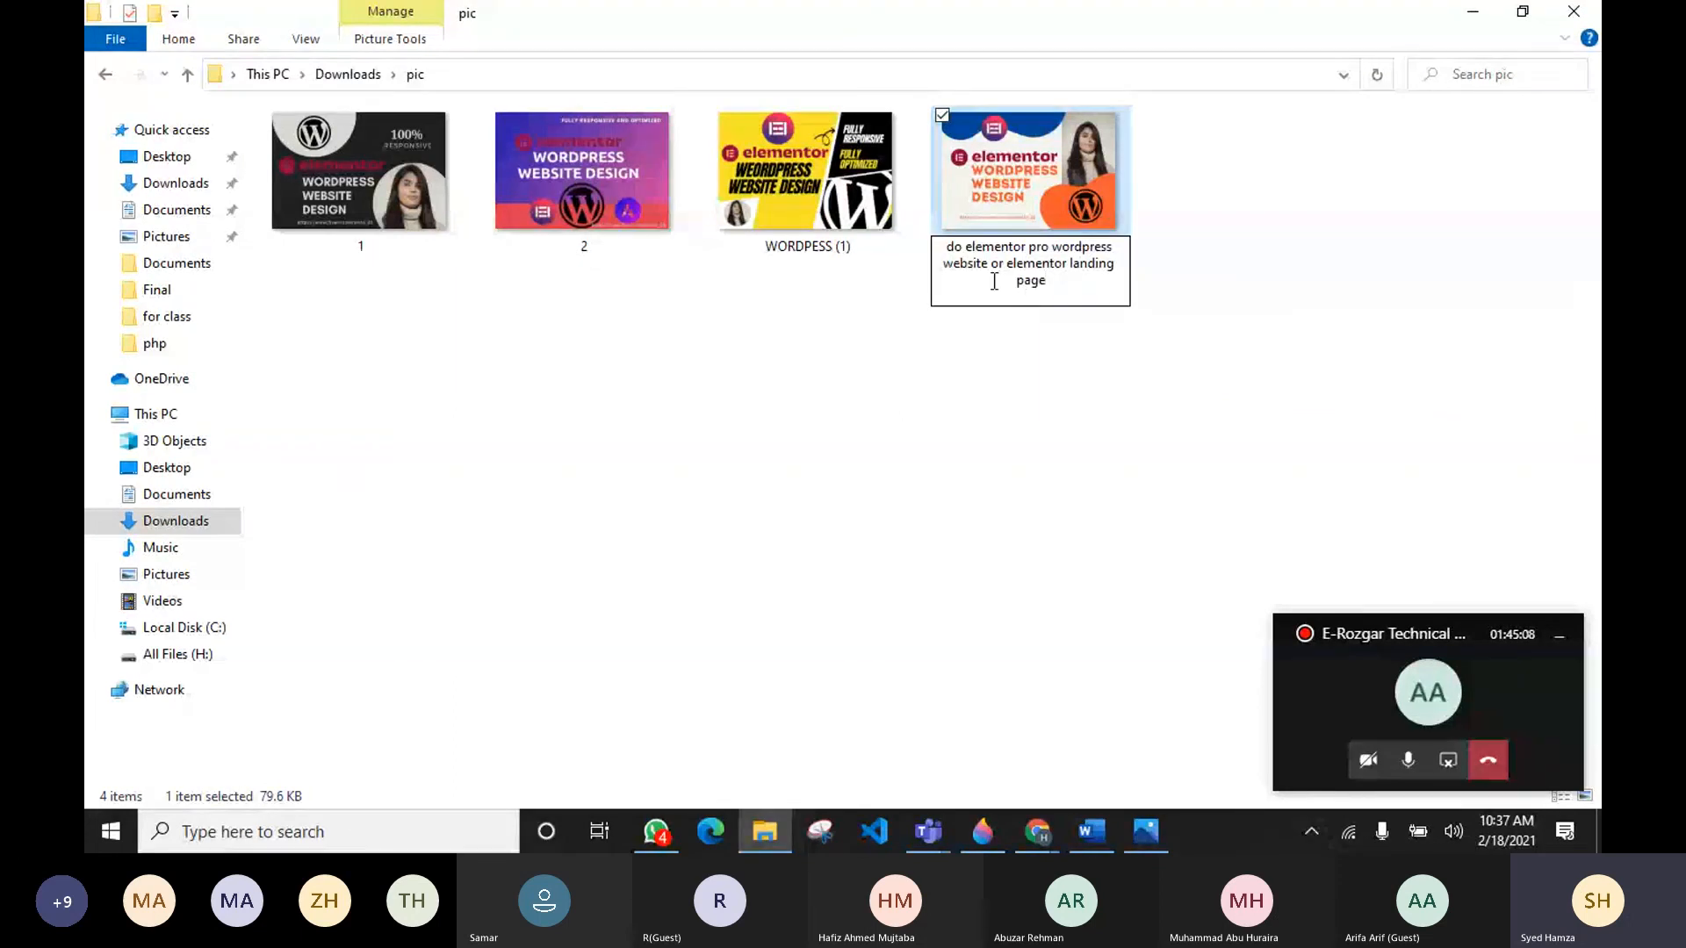
click(993, 380)
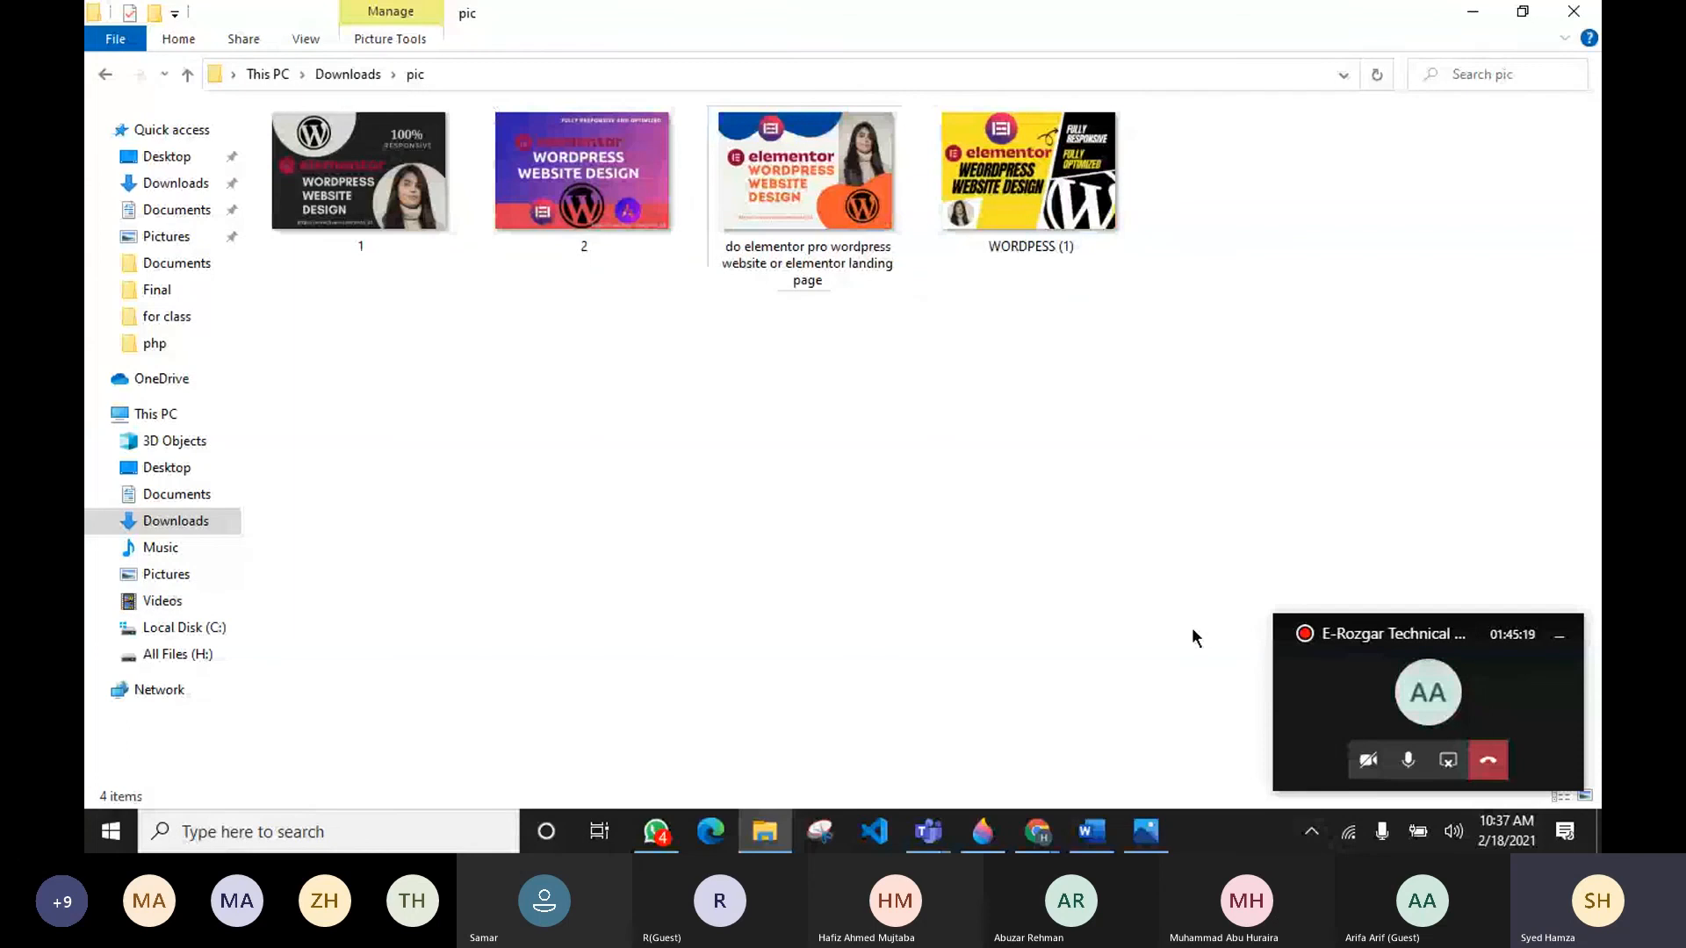
Step: Add "I will" to the start of that image's file name
click(737, 262)
click(737, 262)
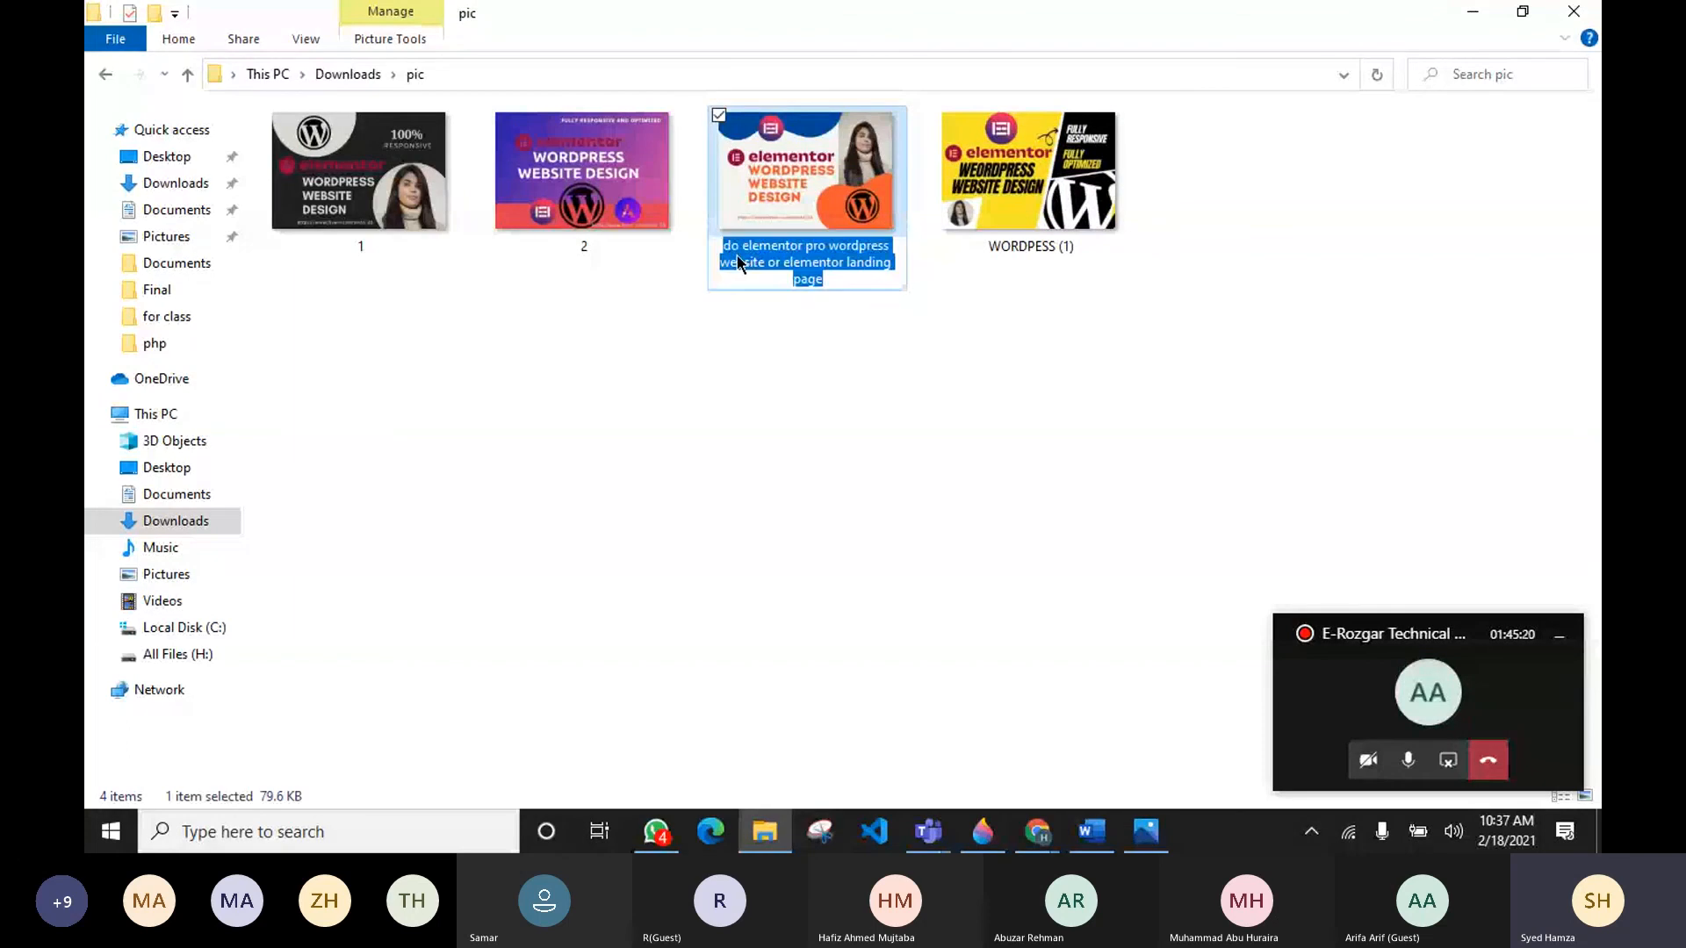
click(740, 265)
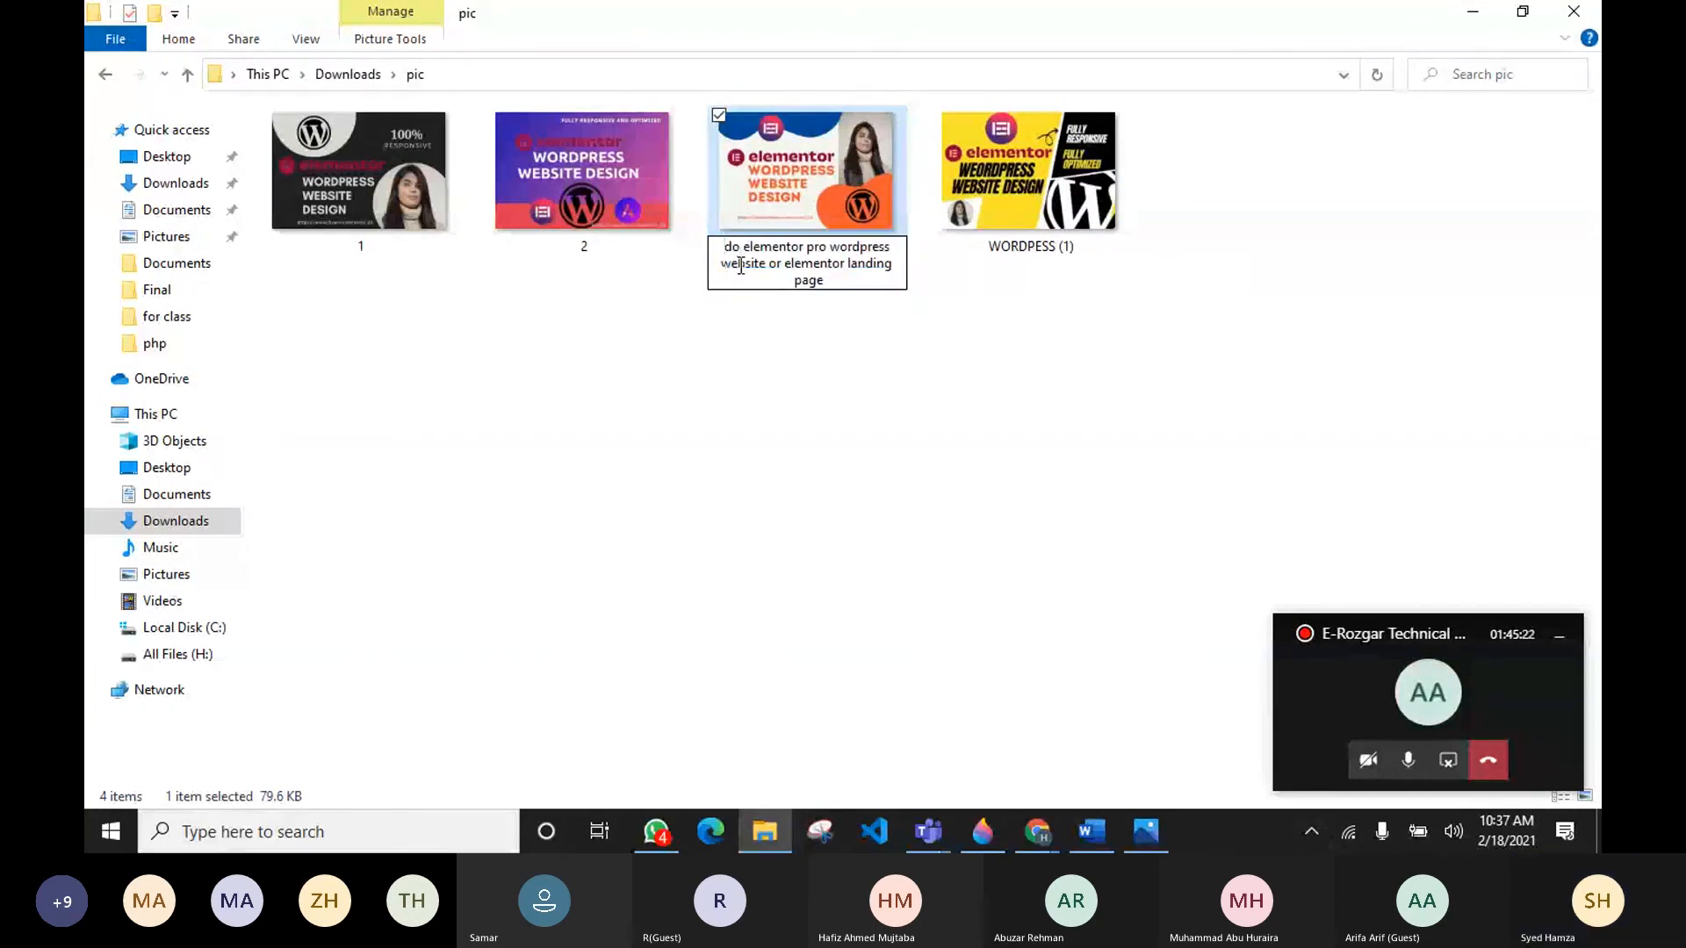
key(Home)
text(I will)
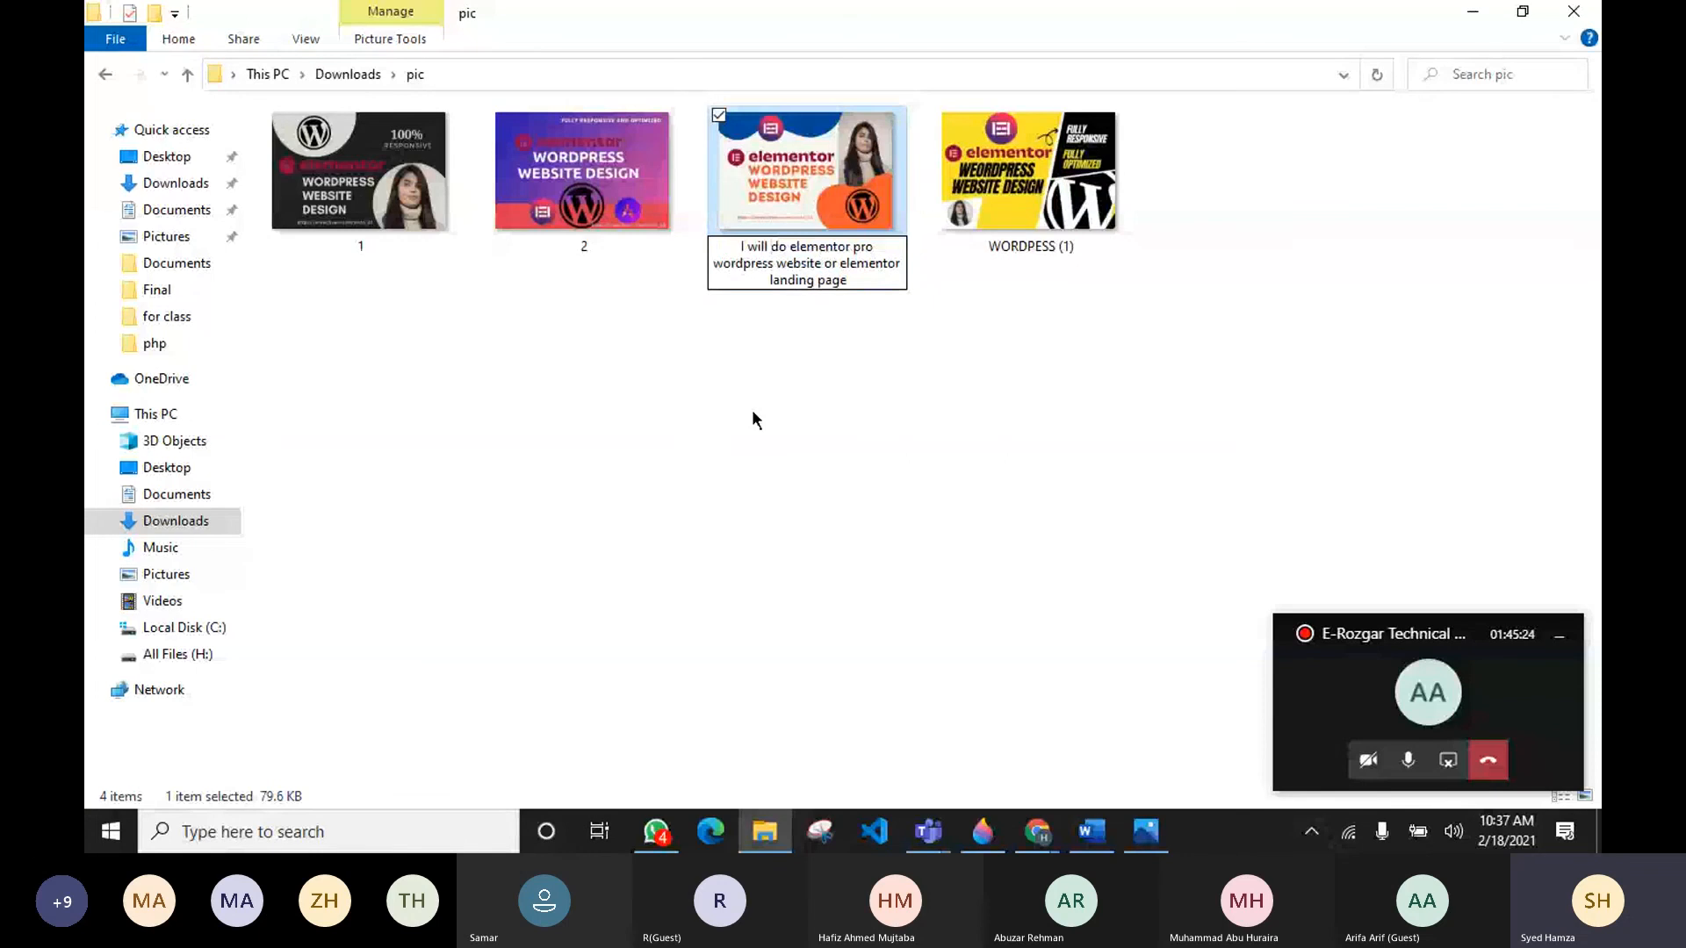
click(753, 412)
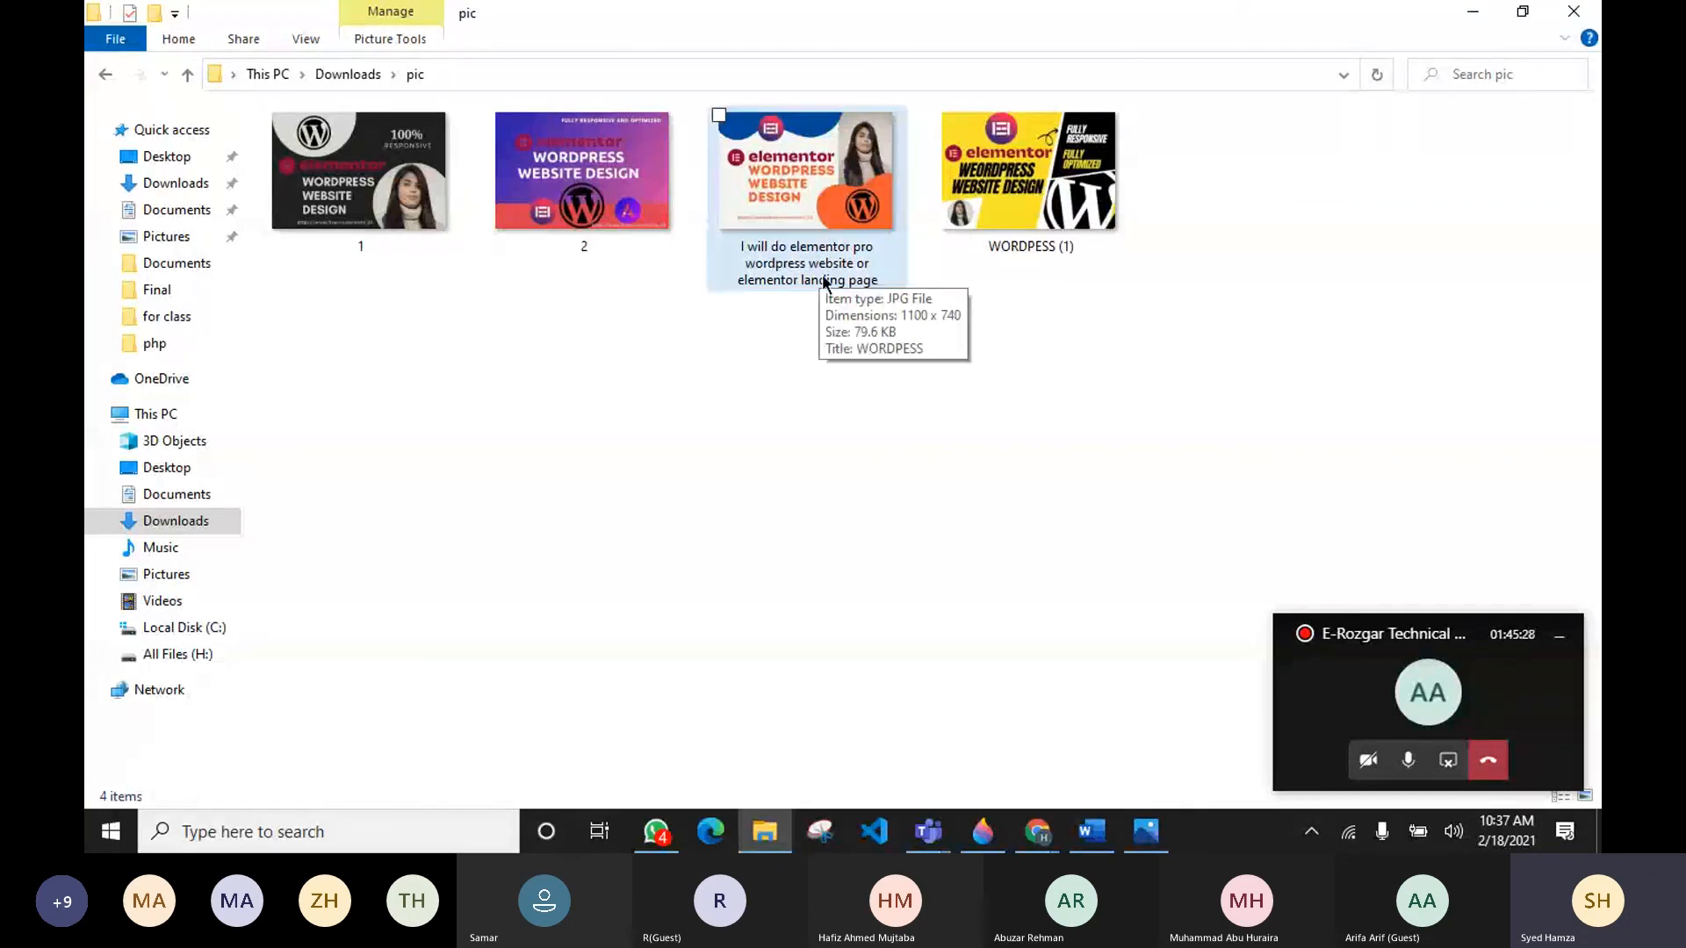
Step: Open the properties of the renamed image
click(1422, 706)
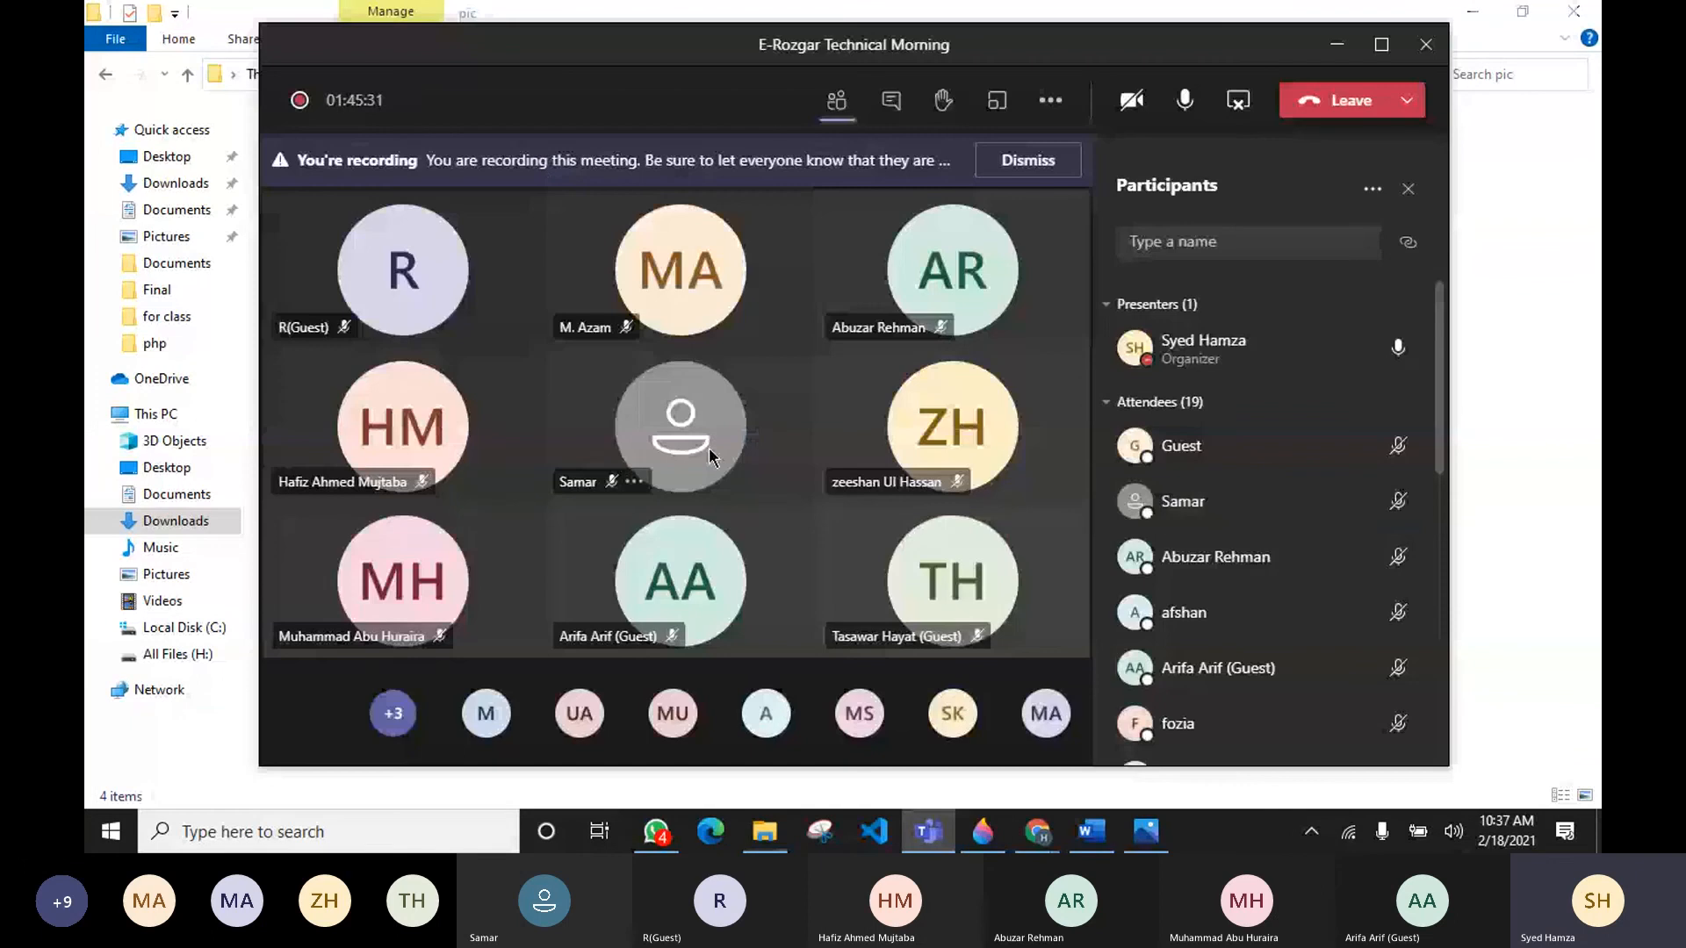
click(1466, 486)
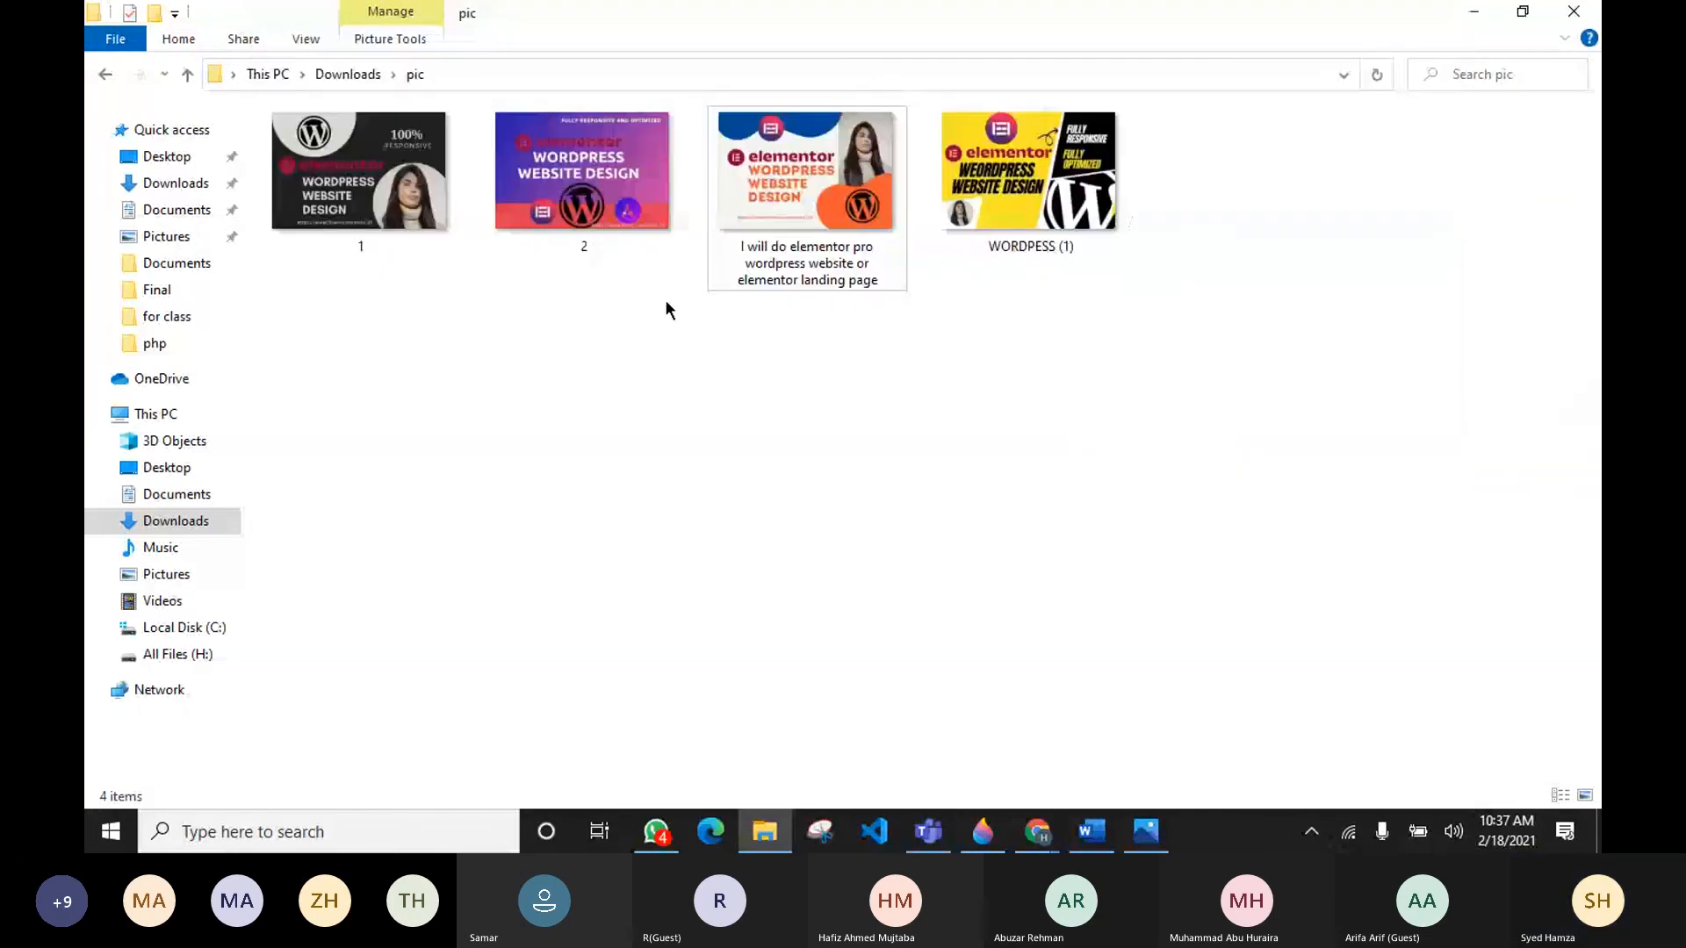
right_click(818, 199)
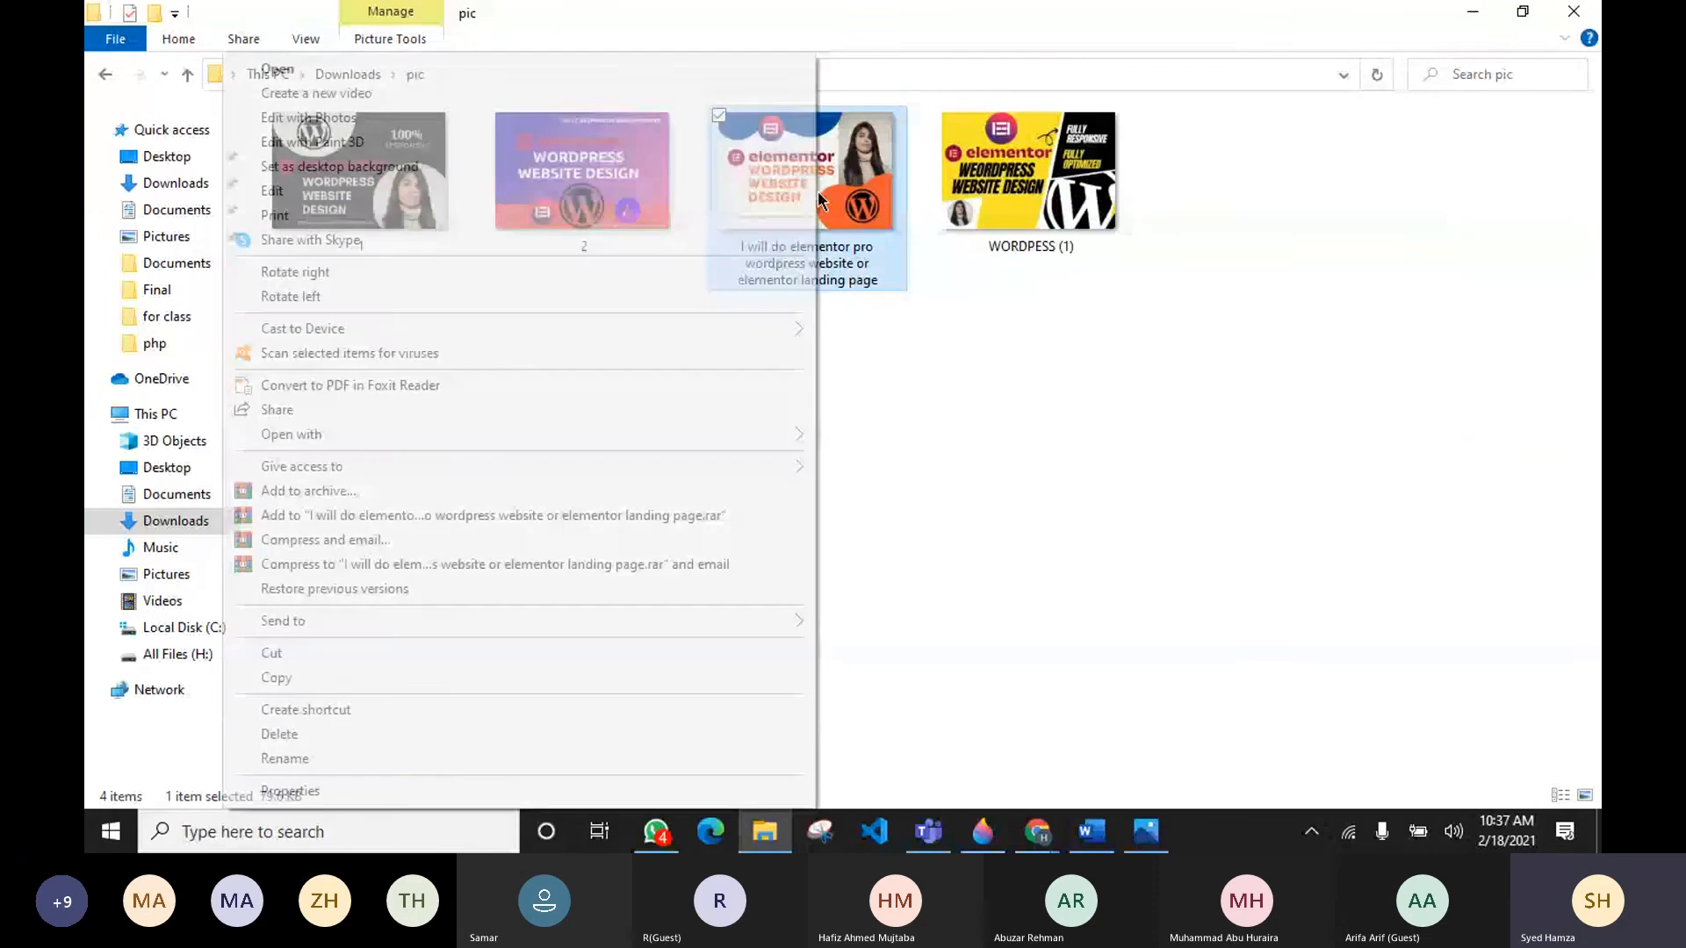
click(382, 790)
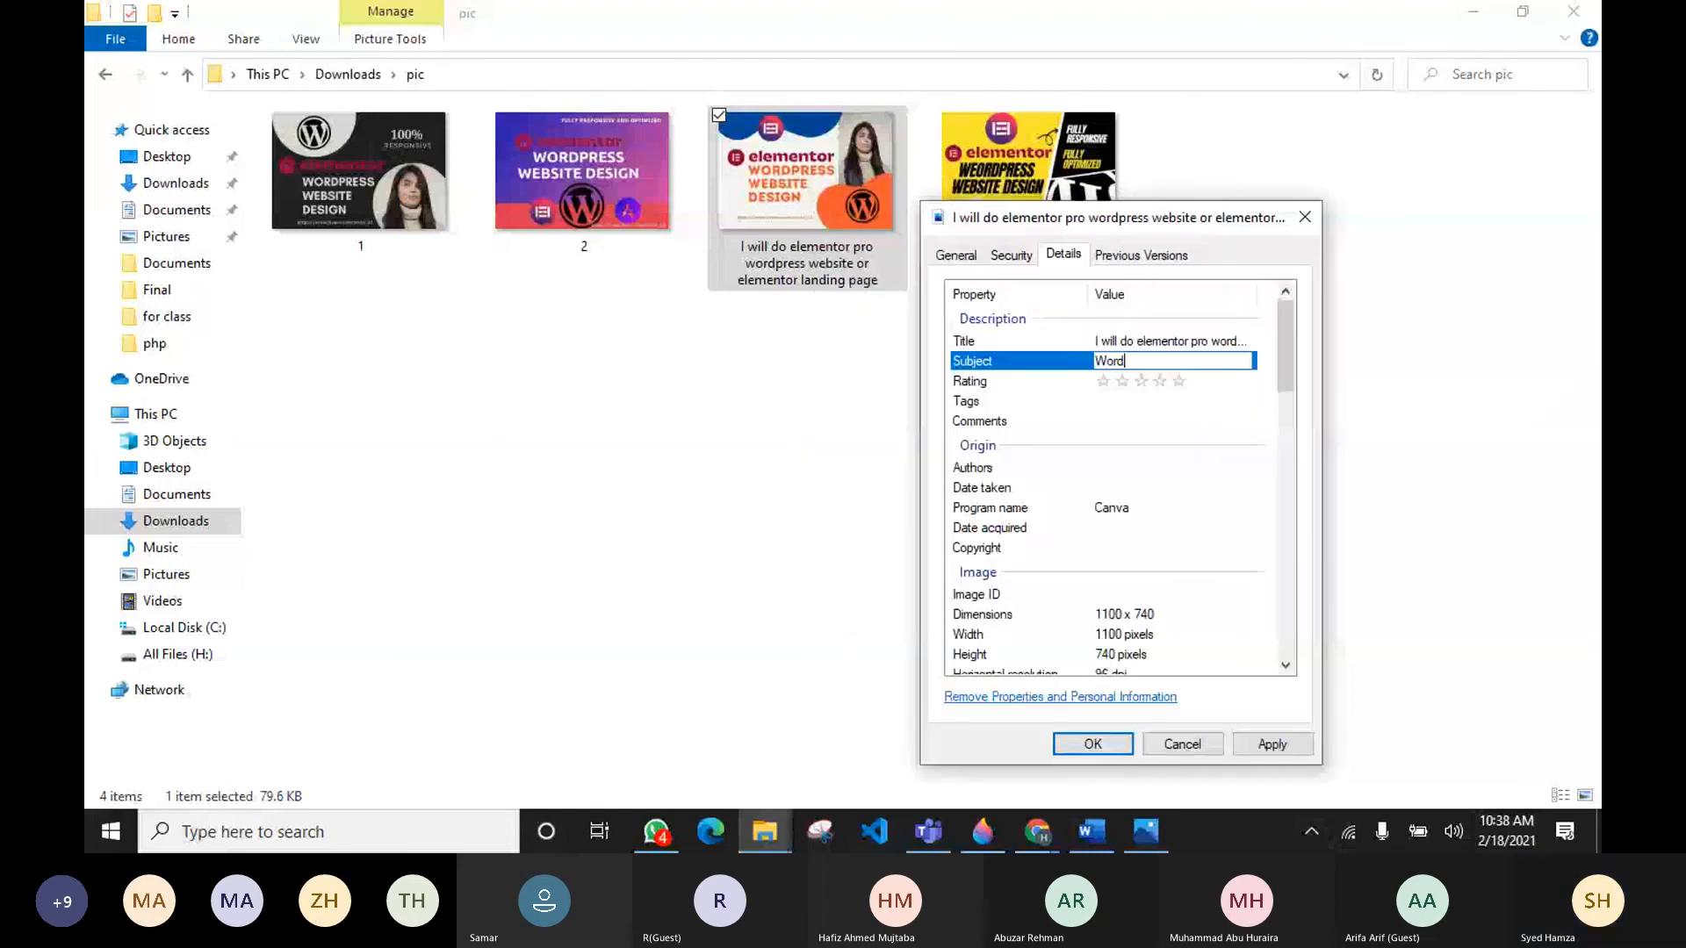
Step: Set the image's subject to "Wordpress website with elementor pro" and give it a five-star rating
text(press website )
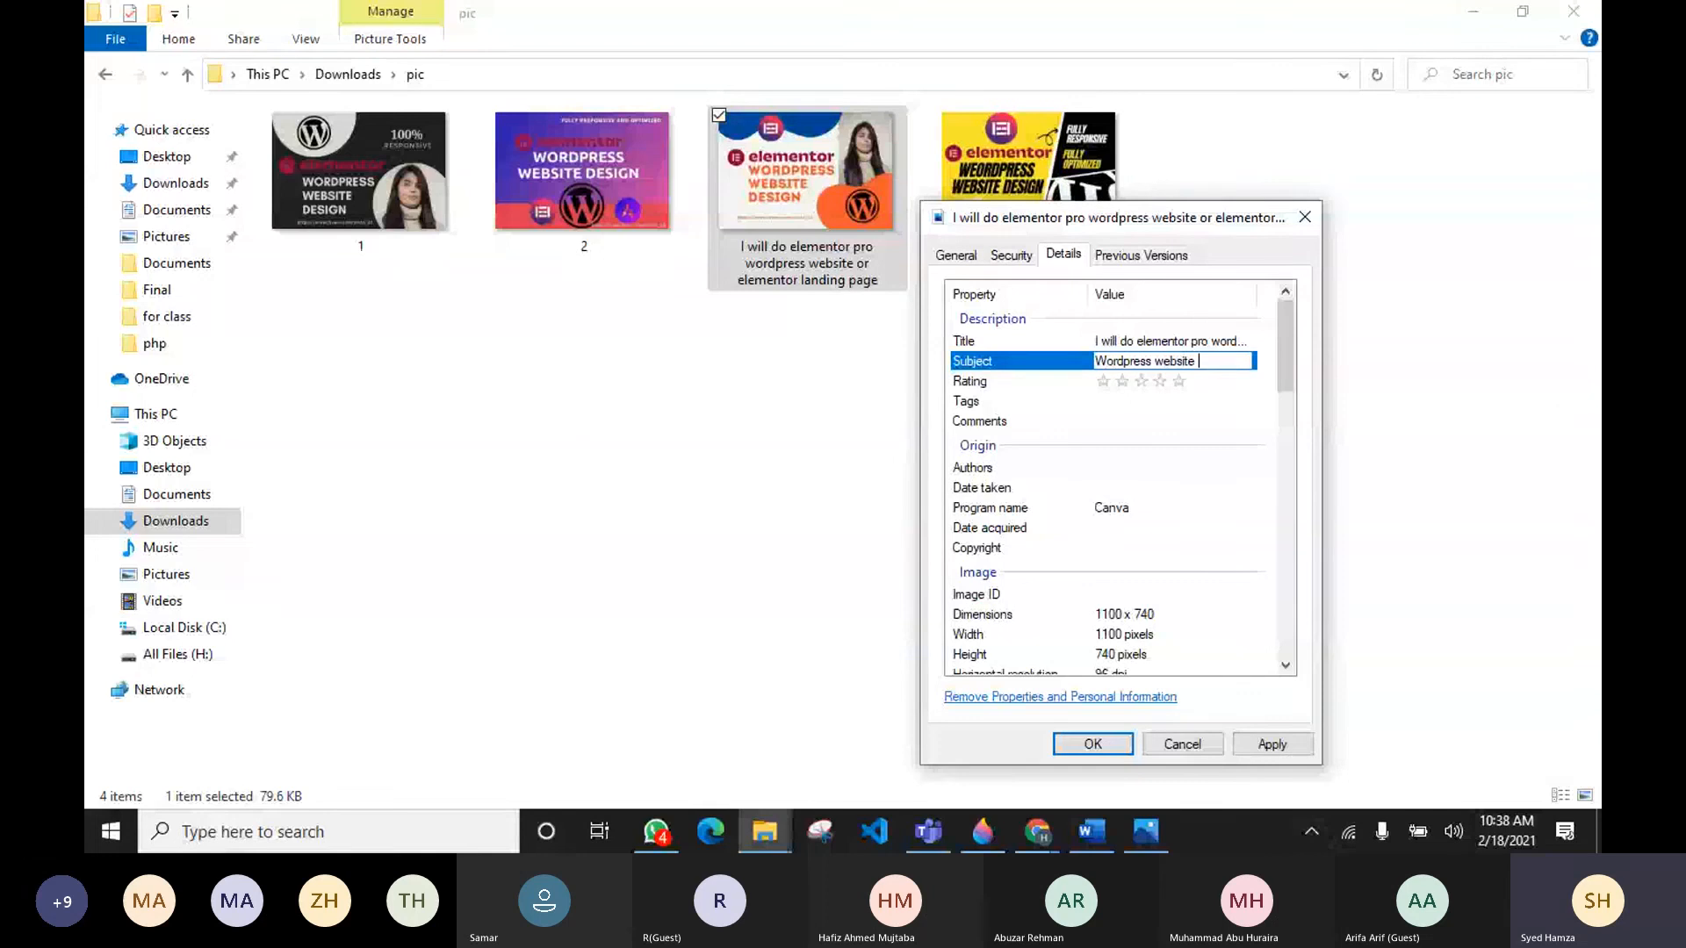
text(with e)
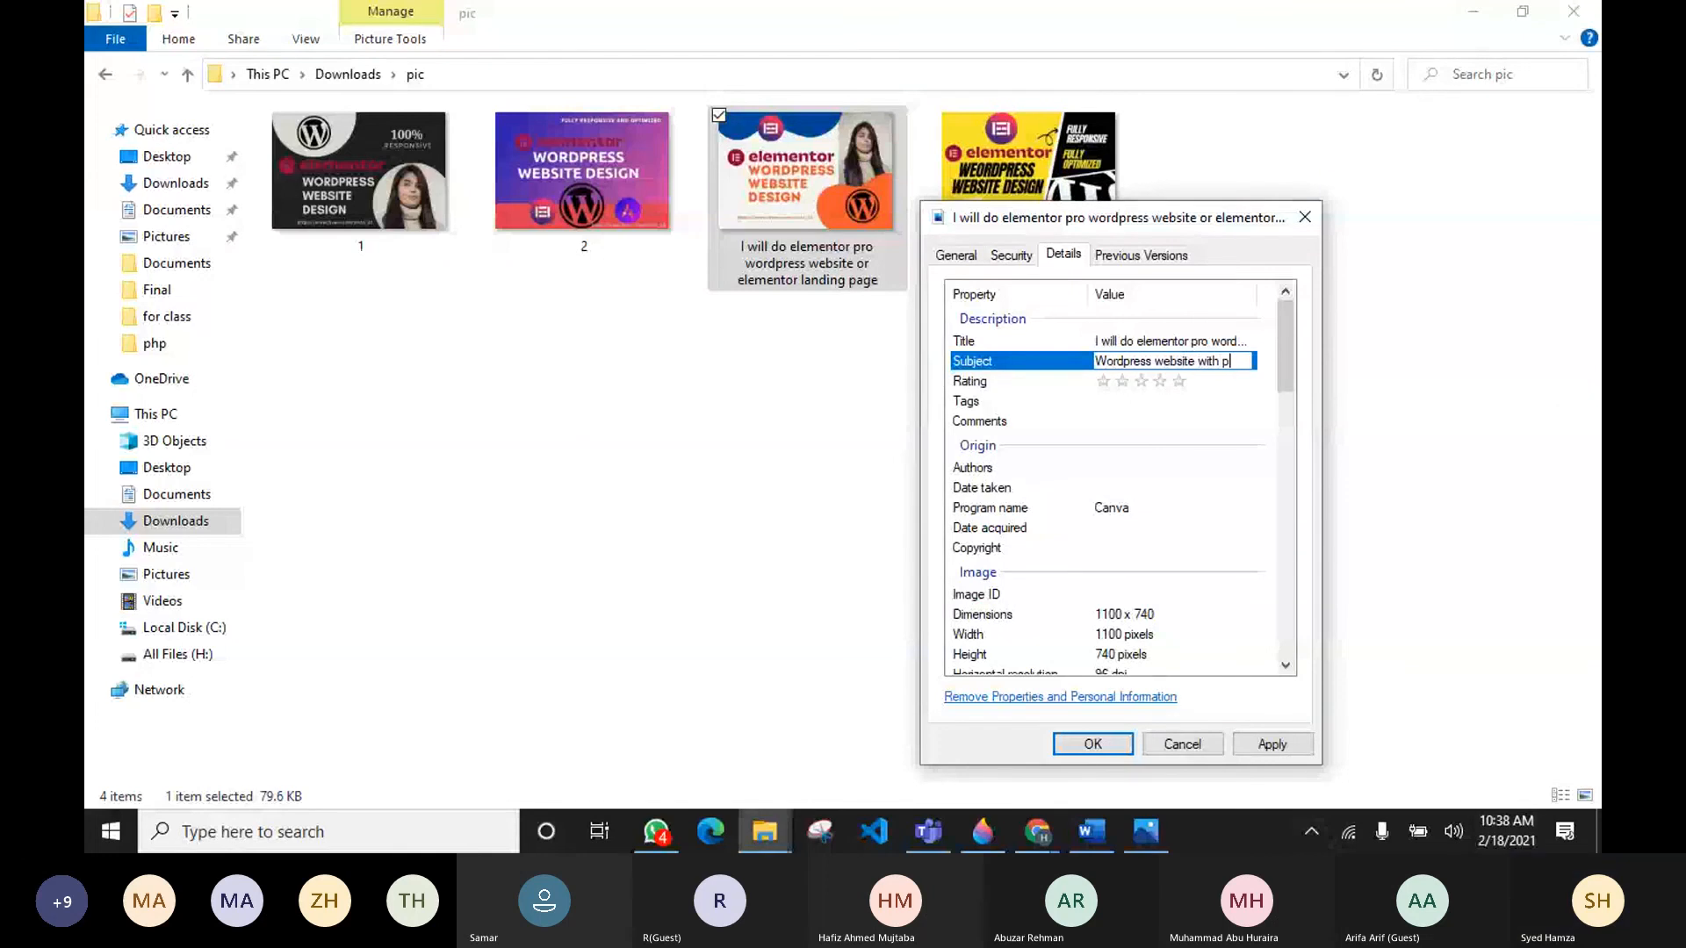
text(lementor pro)
click(1178, 380)
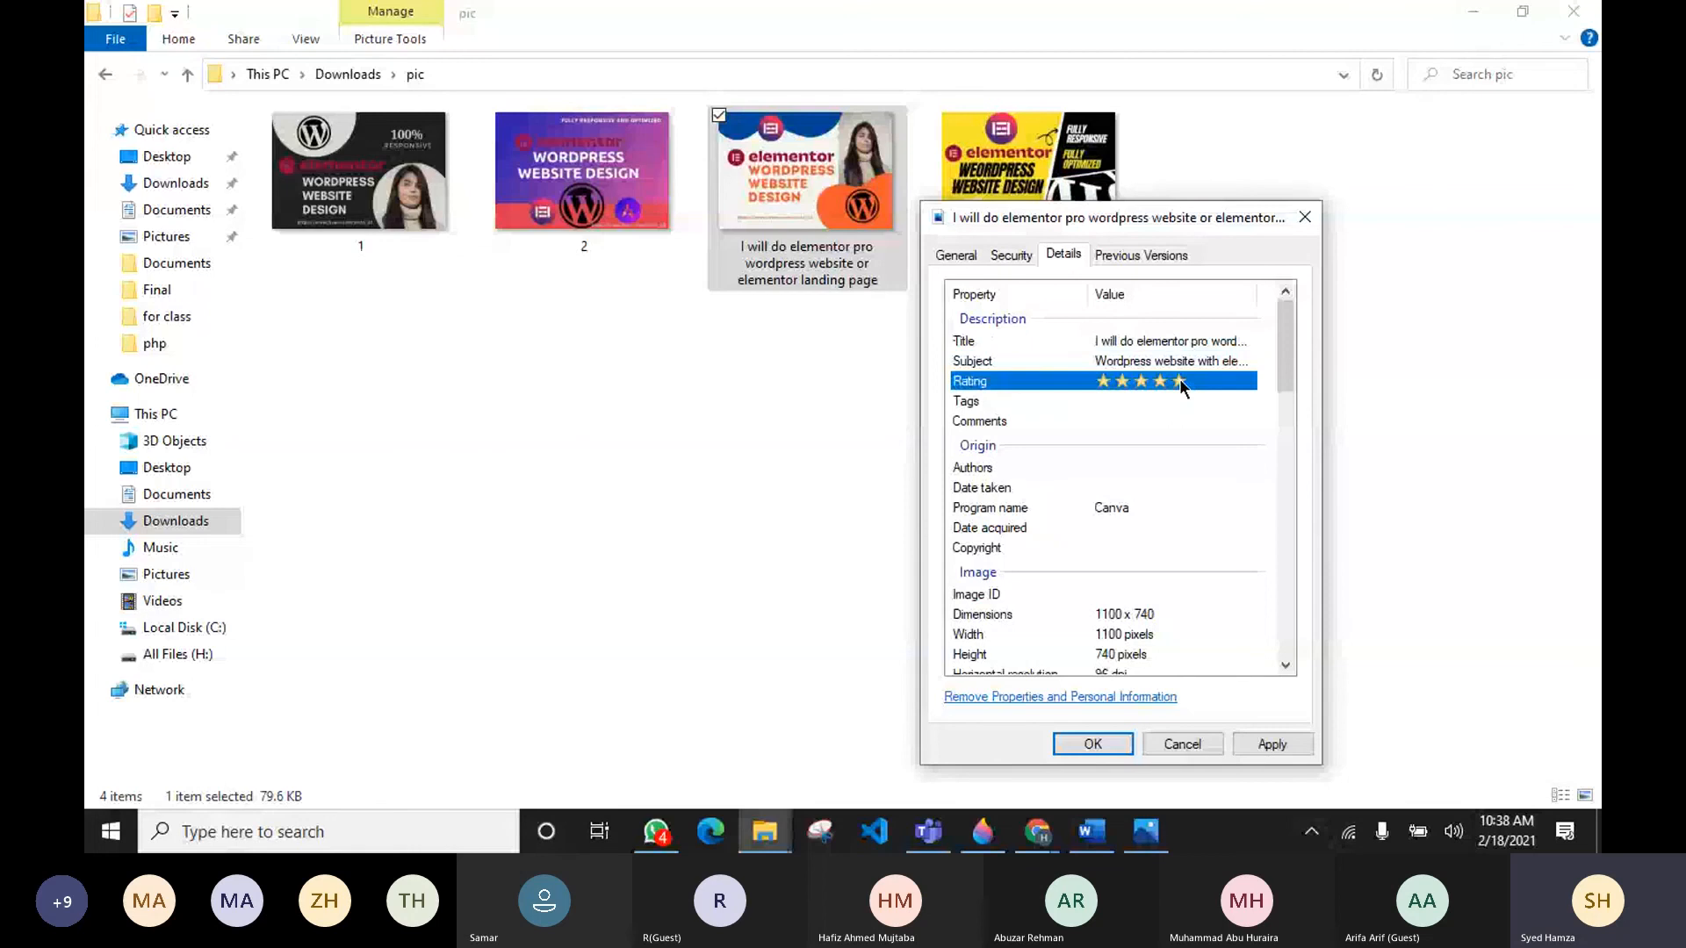
Step: Enter the tags "Elementor pro; elementor landing page; elementor website; wordpress website design;"
click(1179, 399)
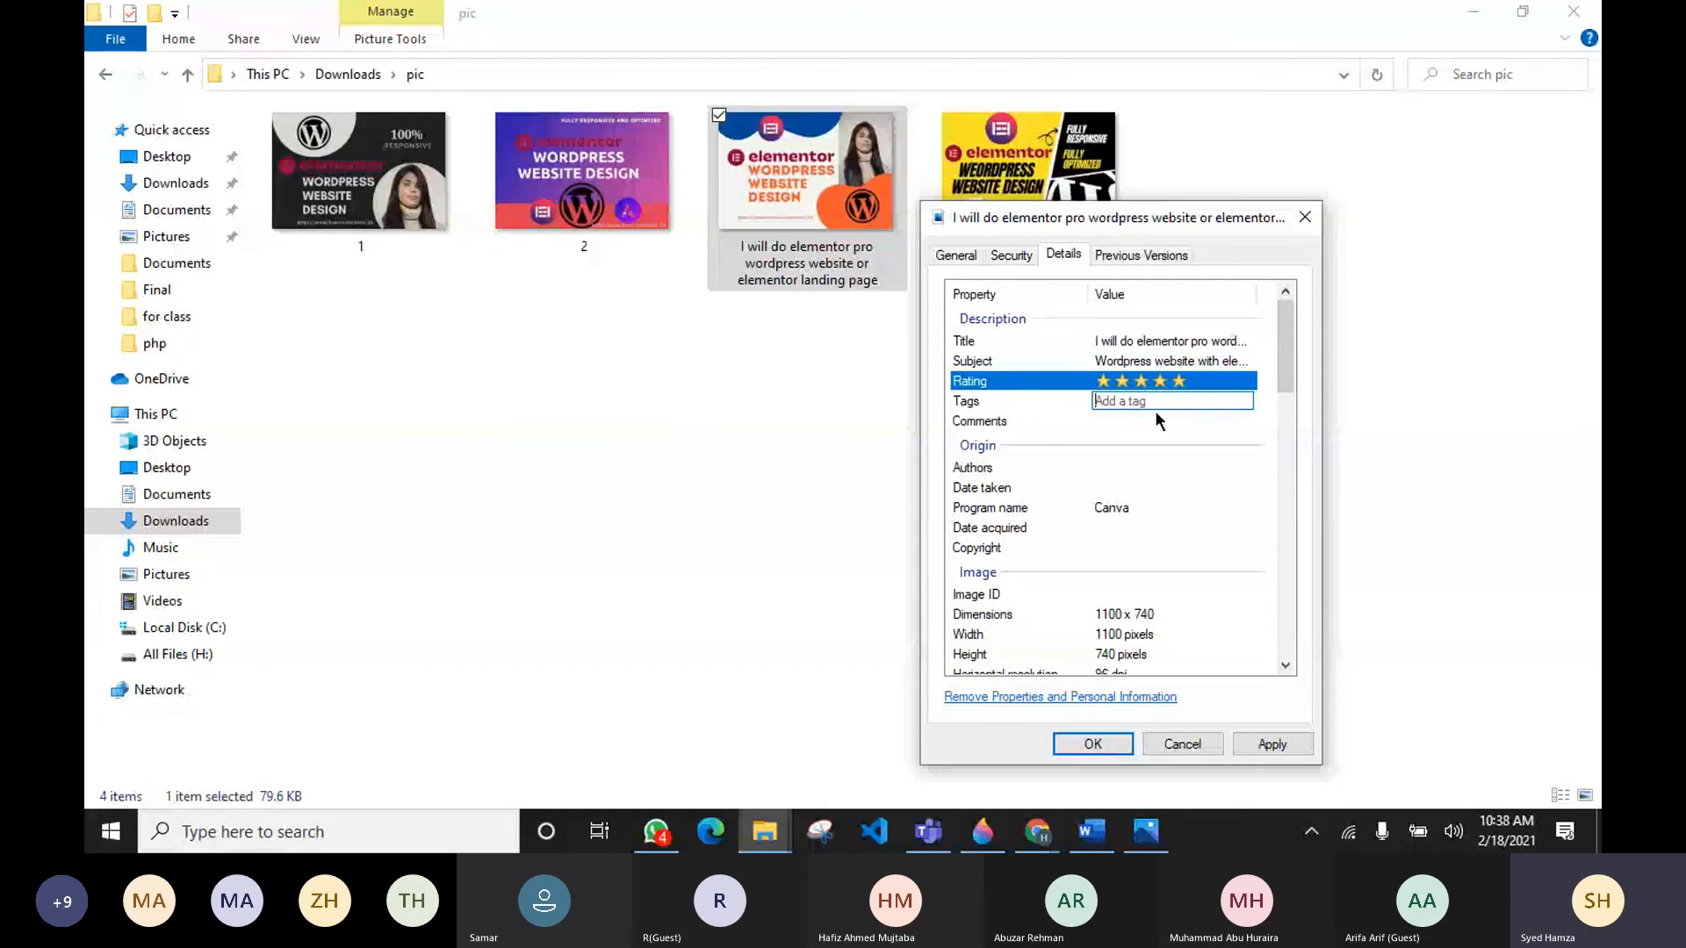
text(E)
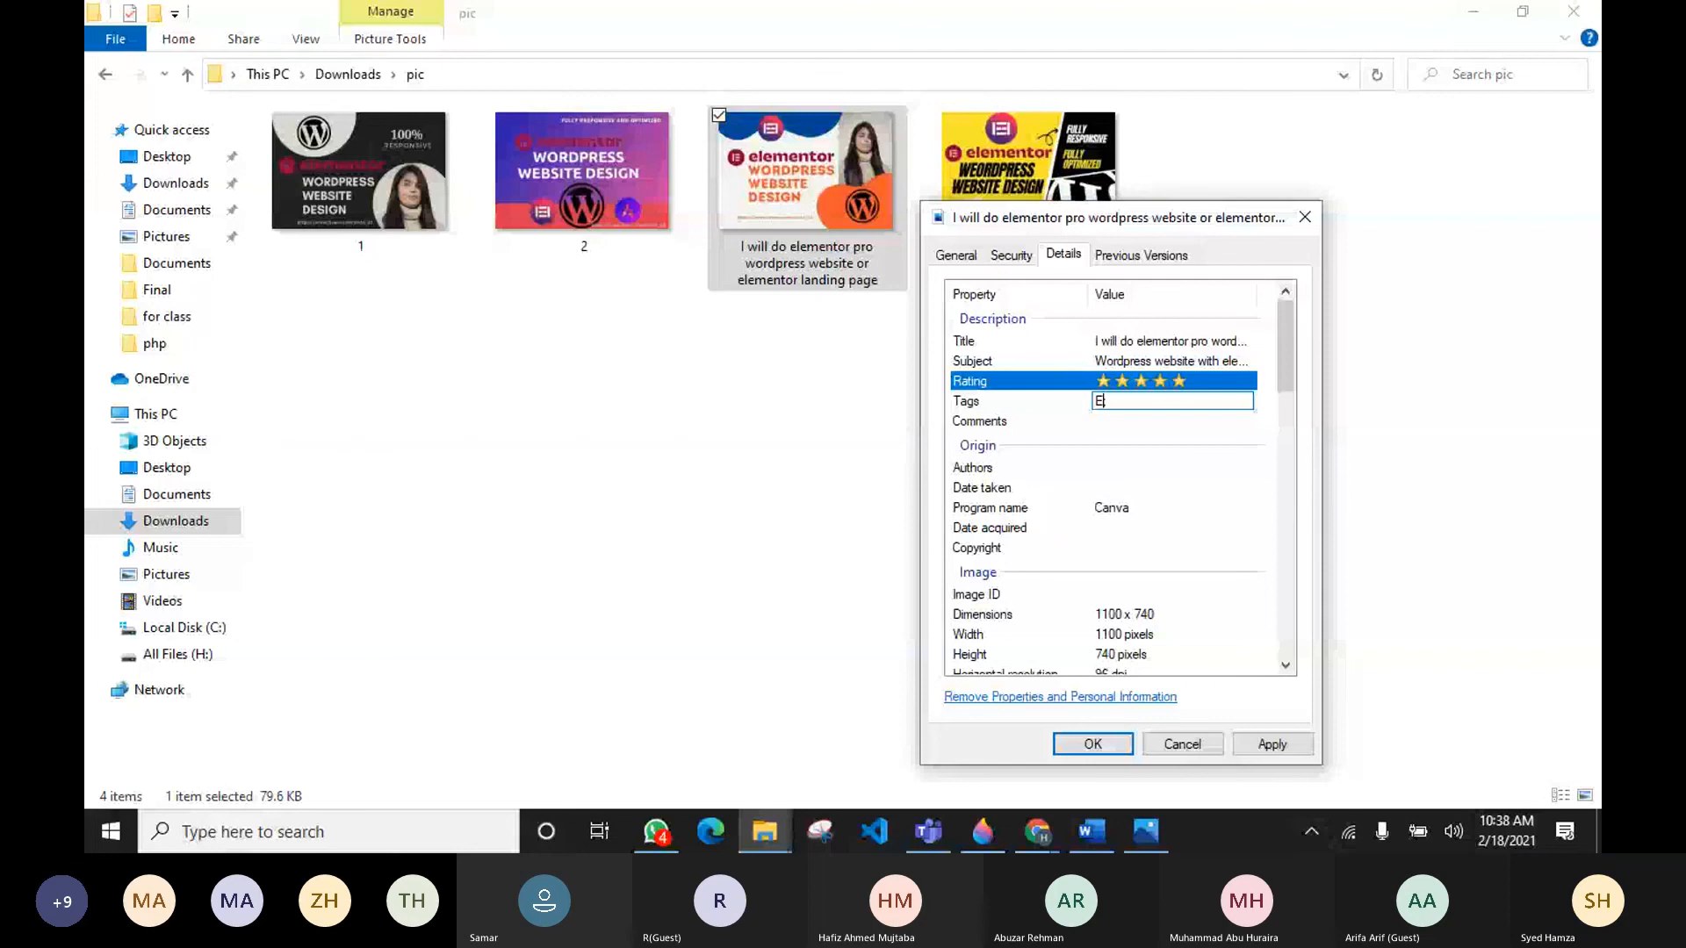
text(lementor pro; elementor landing page; el)
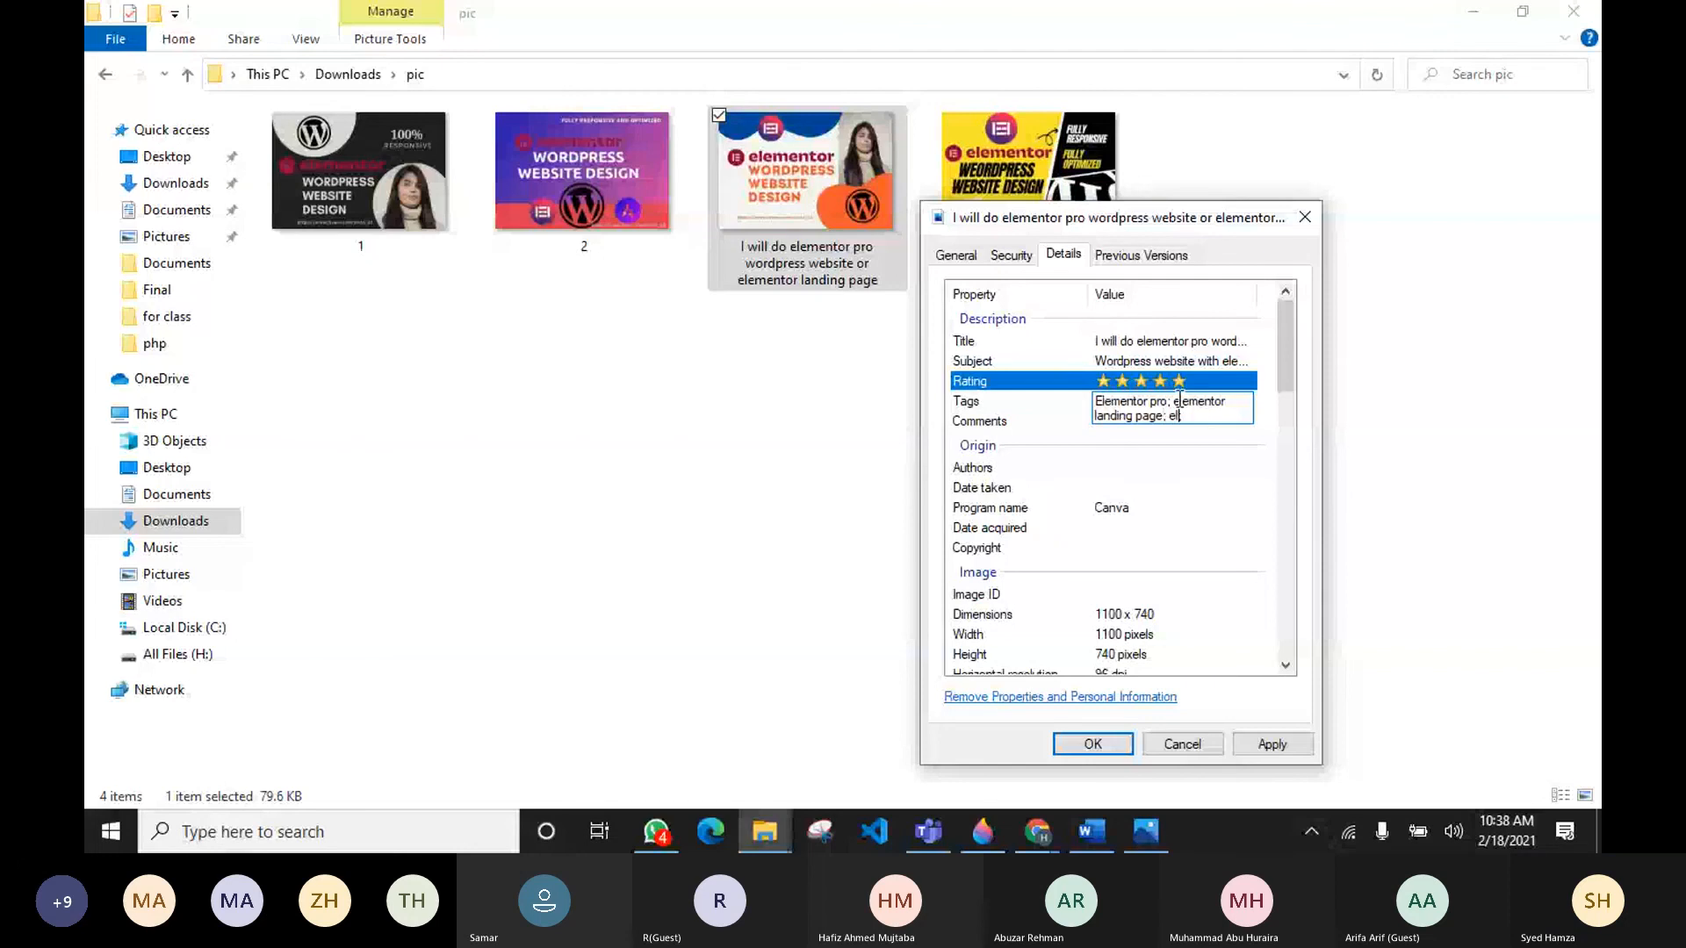
text(ementor website; )
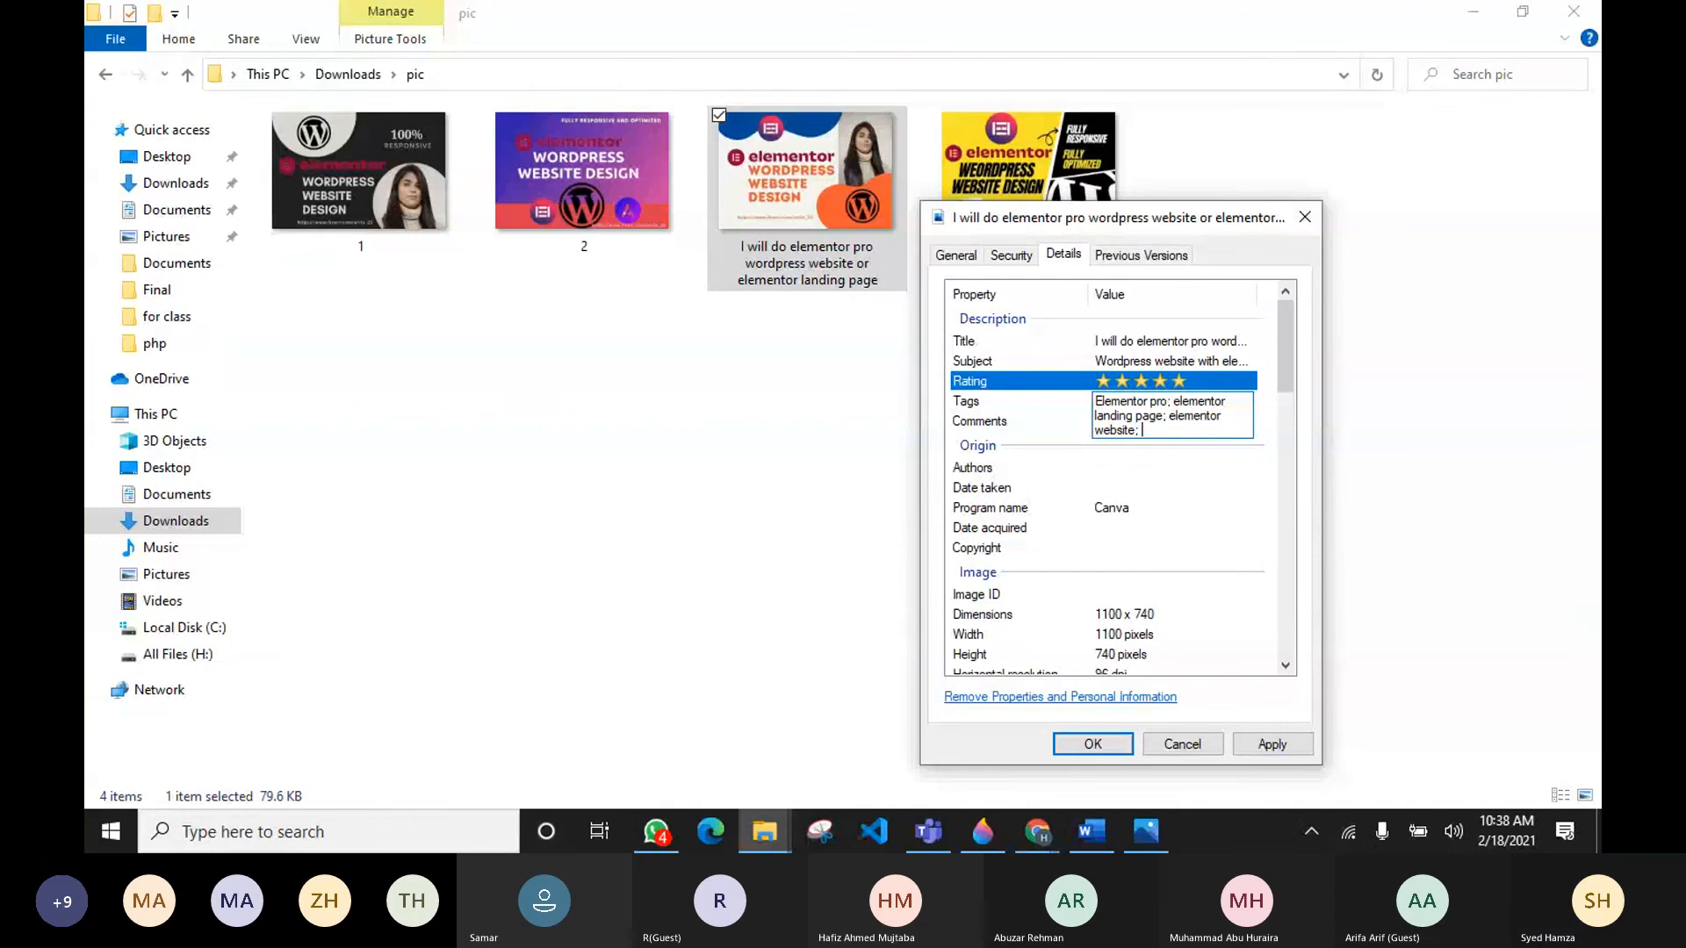
text(wordpress website)
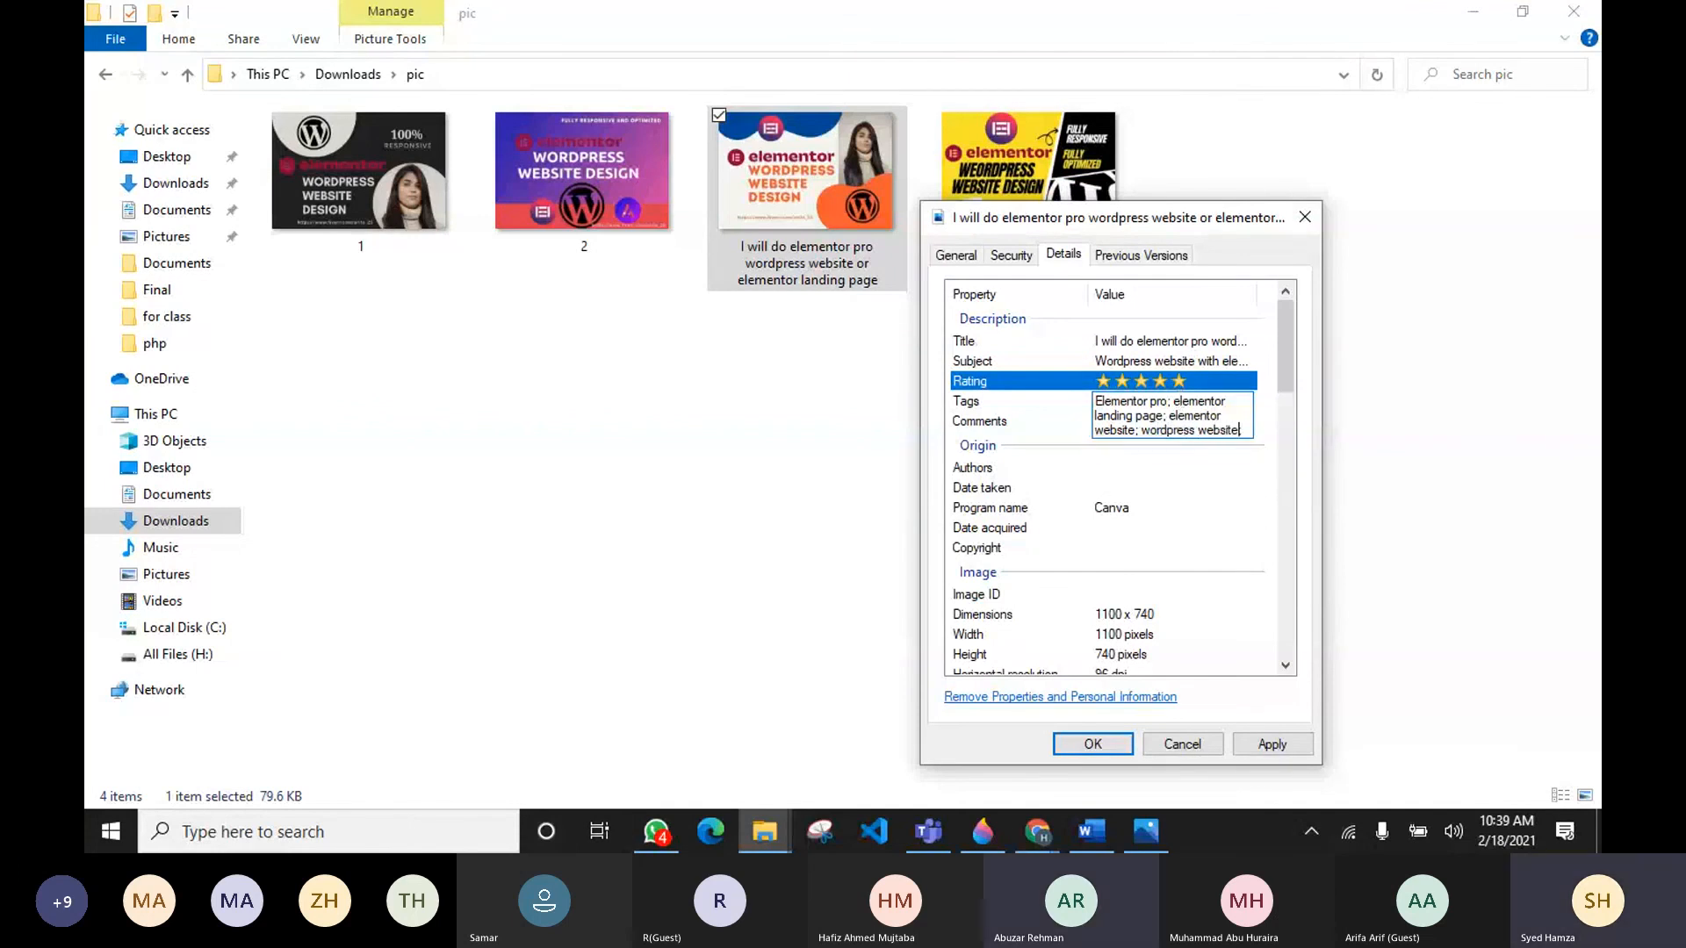
text( design;)
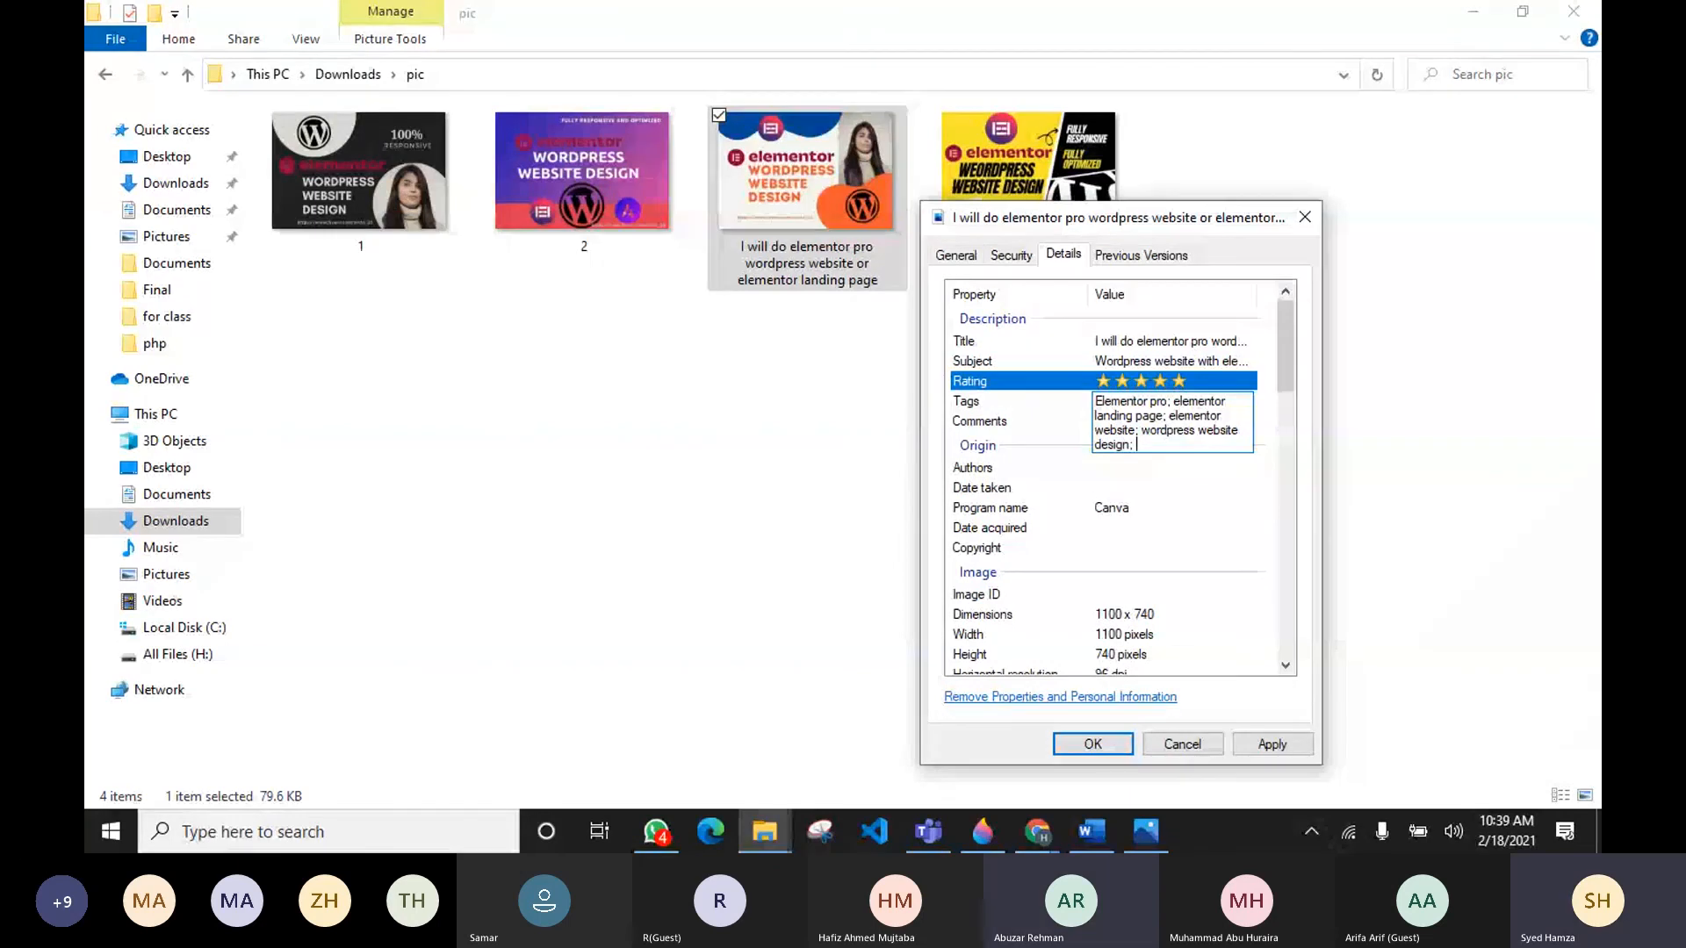
text( word)
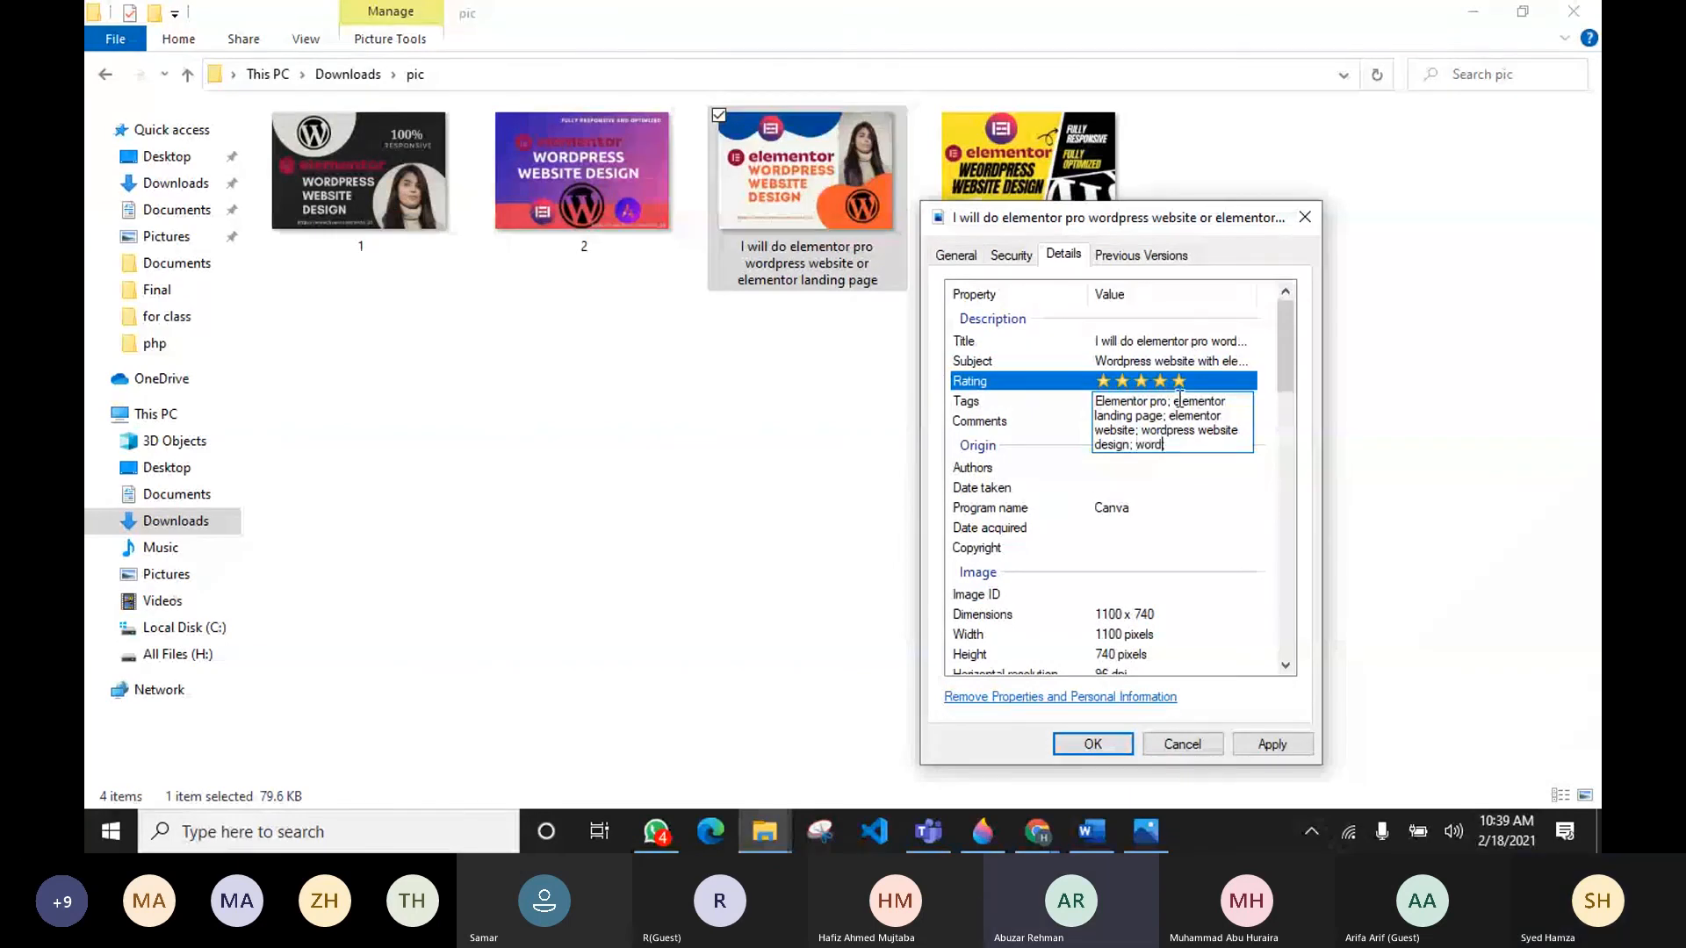
key(BackSpace)
key(BackSpace)
key(BackSpace)
key(BackSpace)
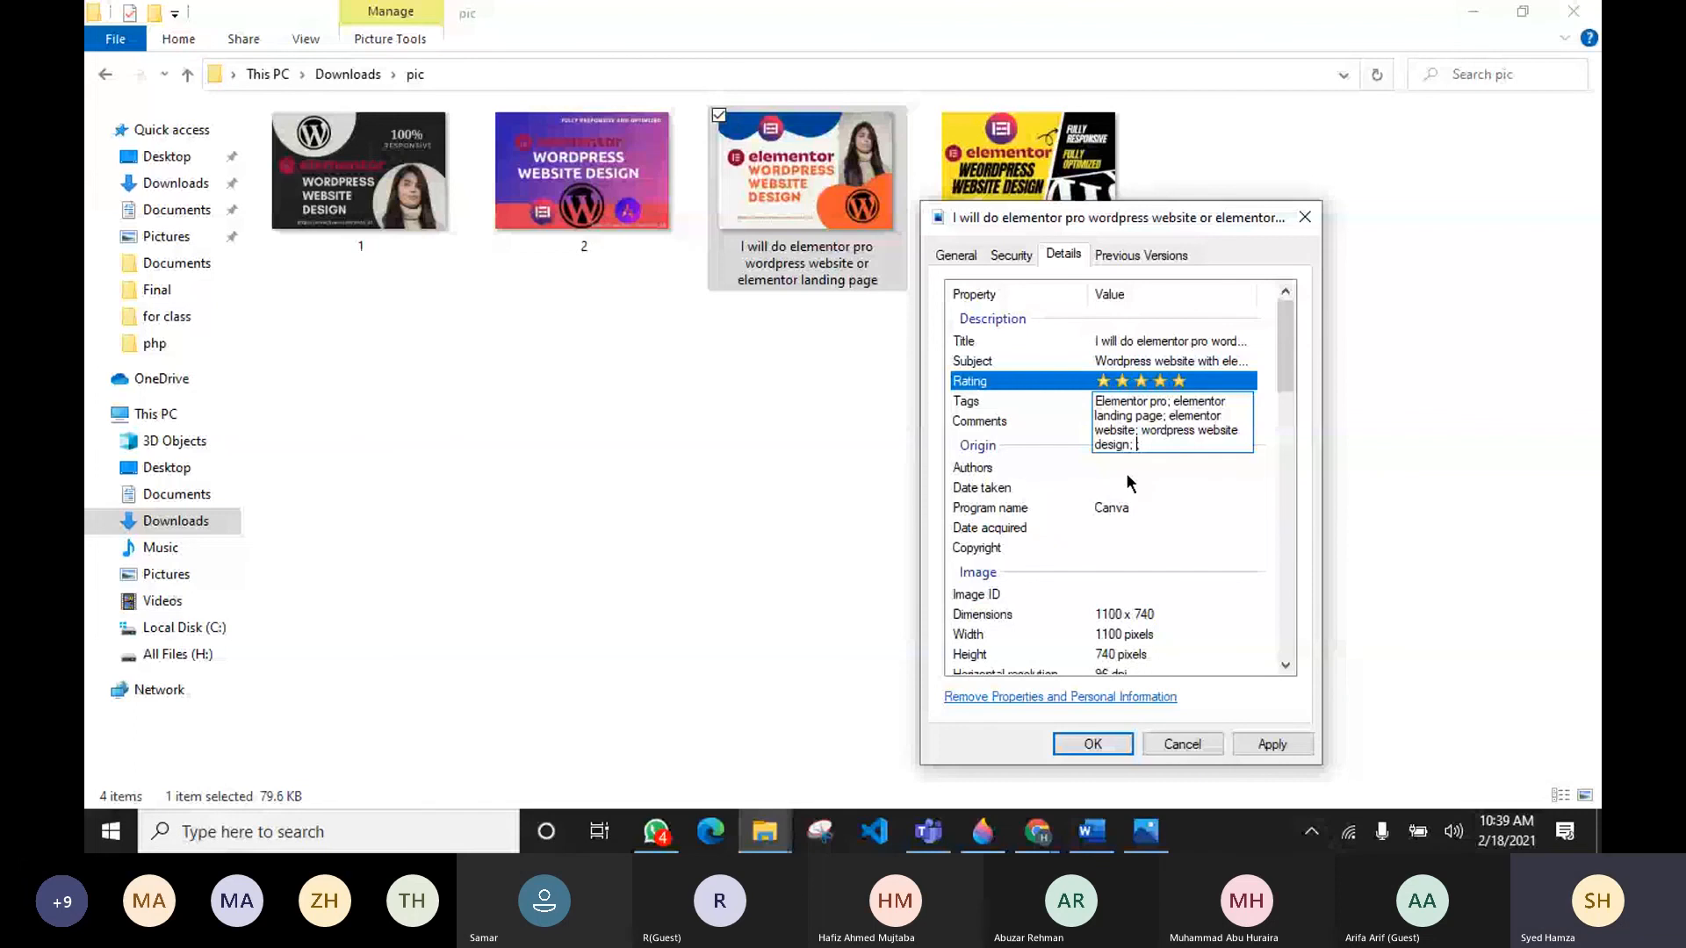
Step: Append the tags "elementor expert; elementor help; astra pro; wordpress website design; wordpress blogs;" to the image's tag list
text(element)
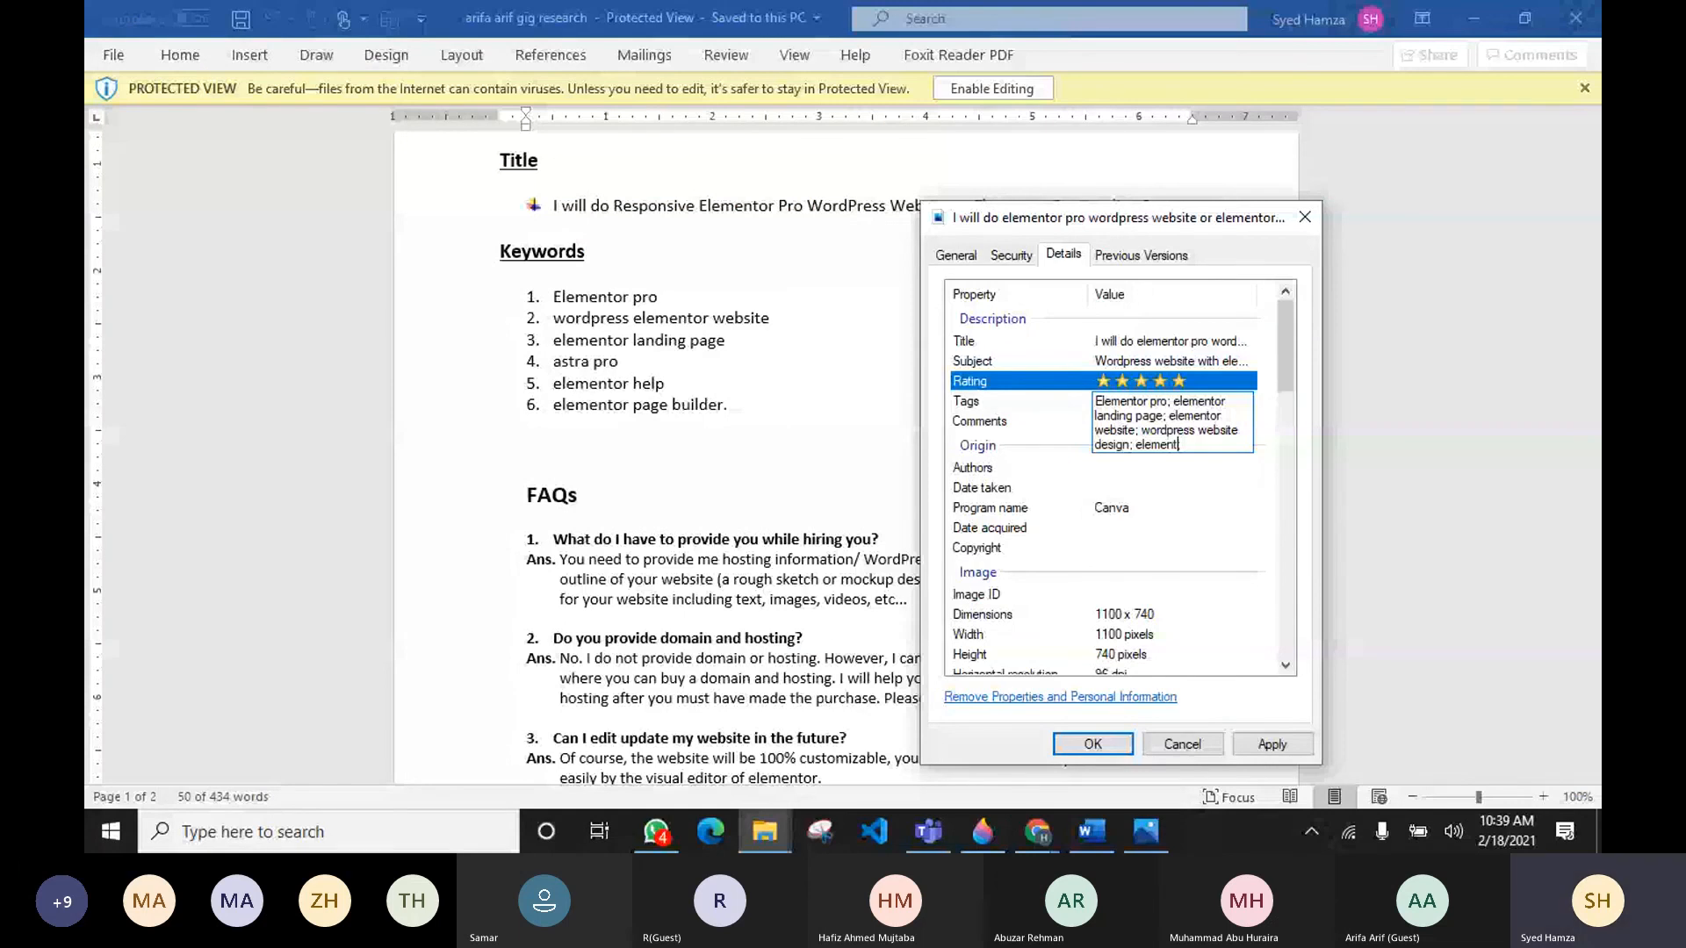
text(or expert; w)
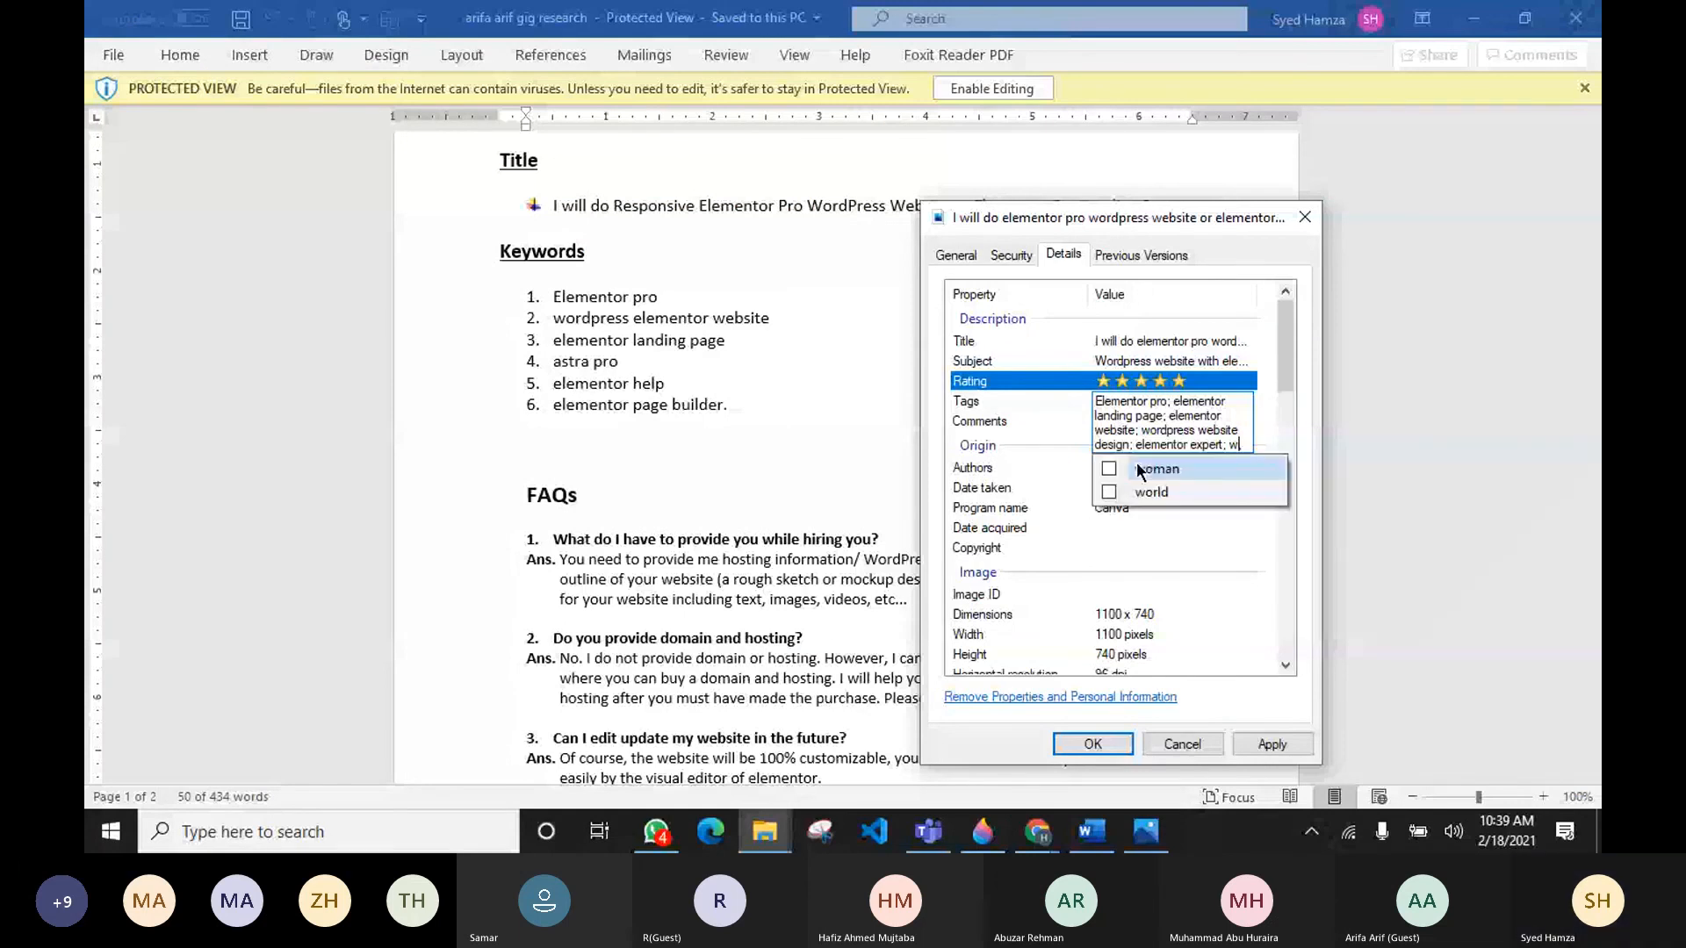
key(BackSpace)
text(elementor)
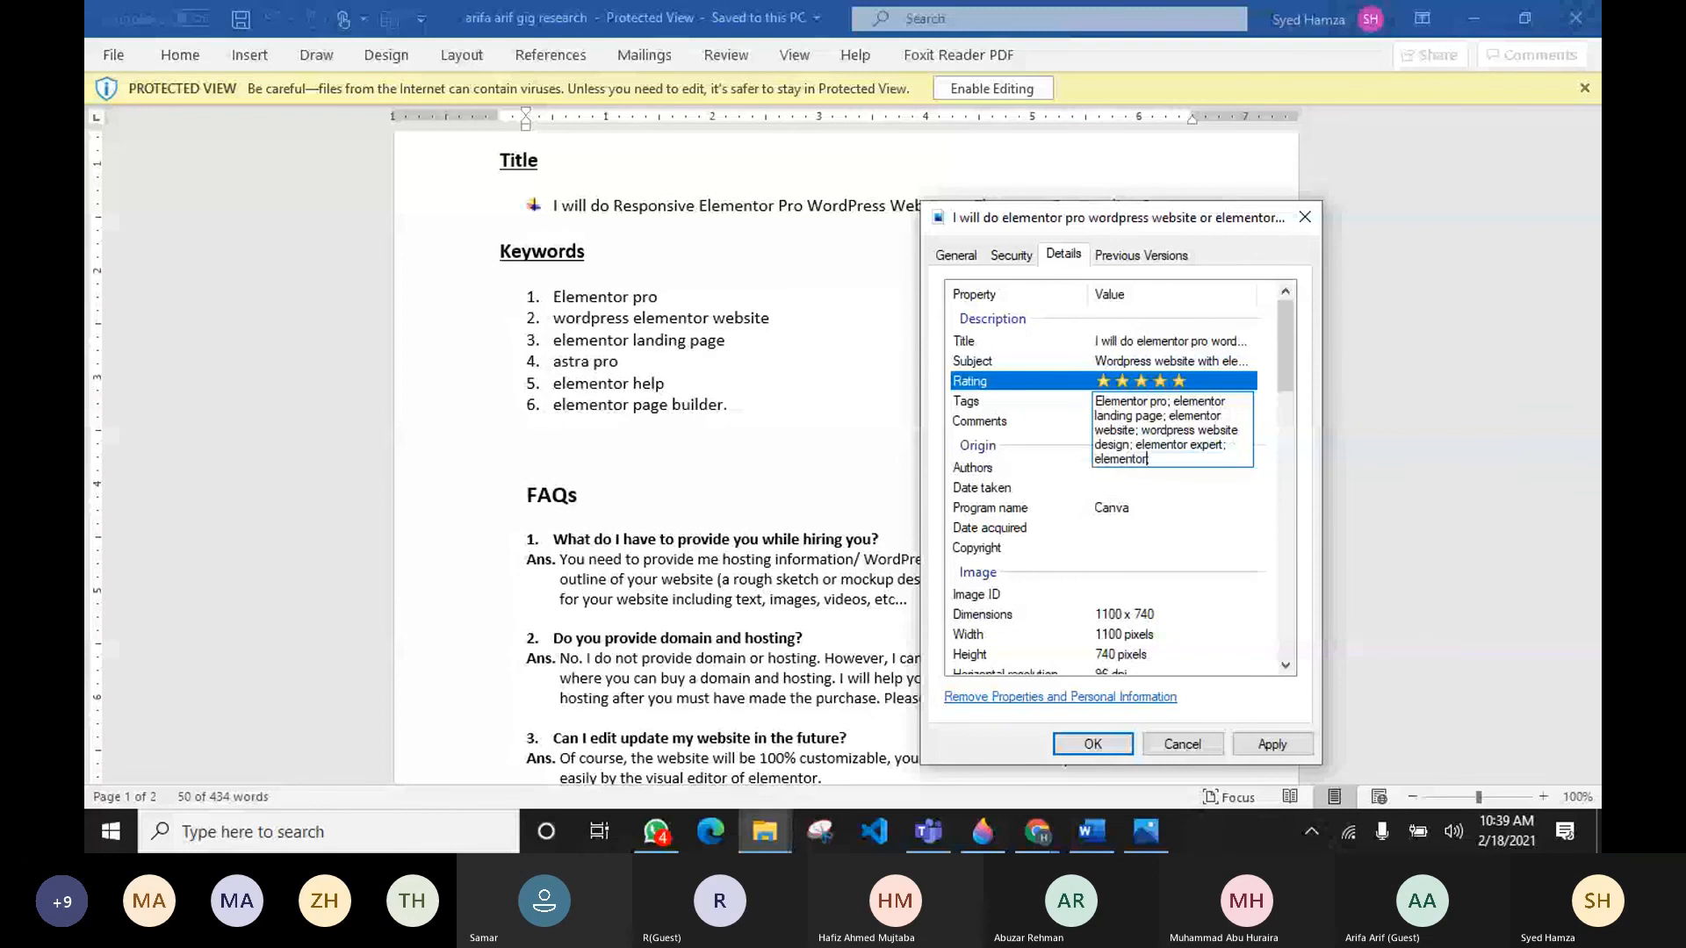
text( help;)
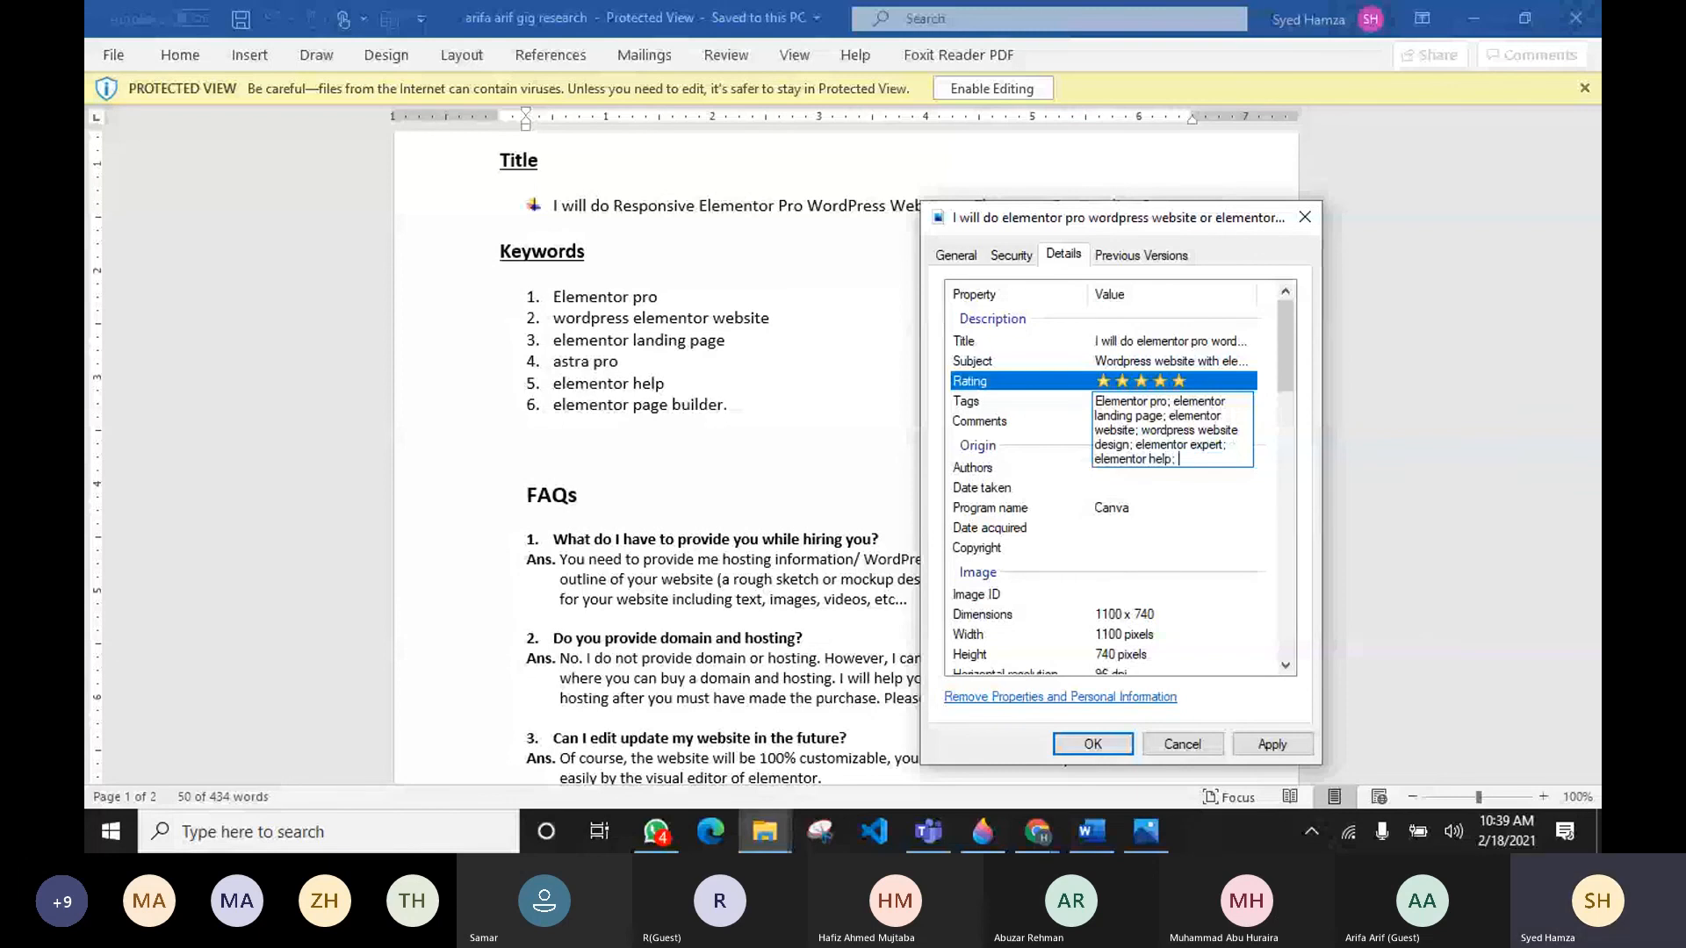
text( e)
key(BackSpace)
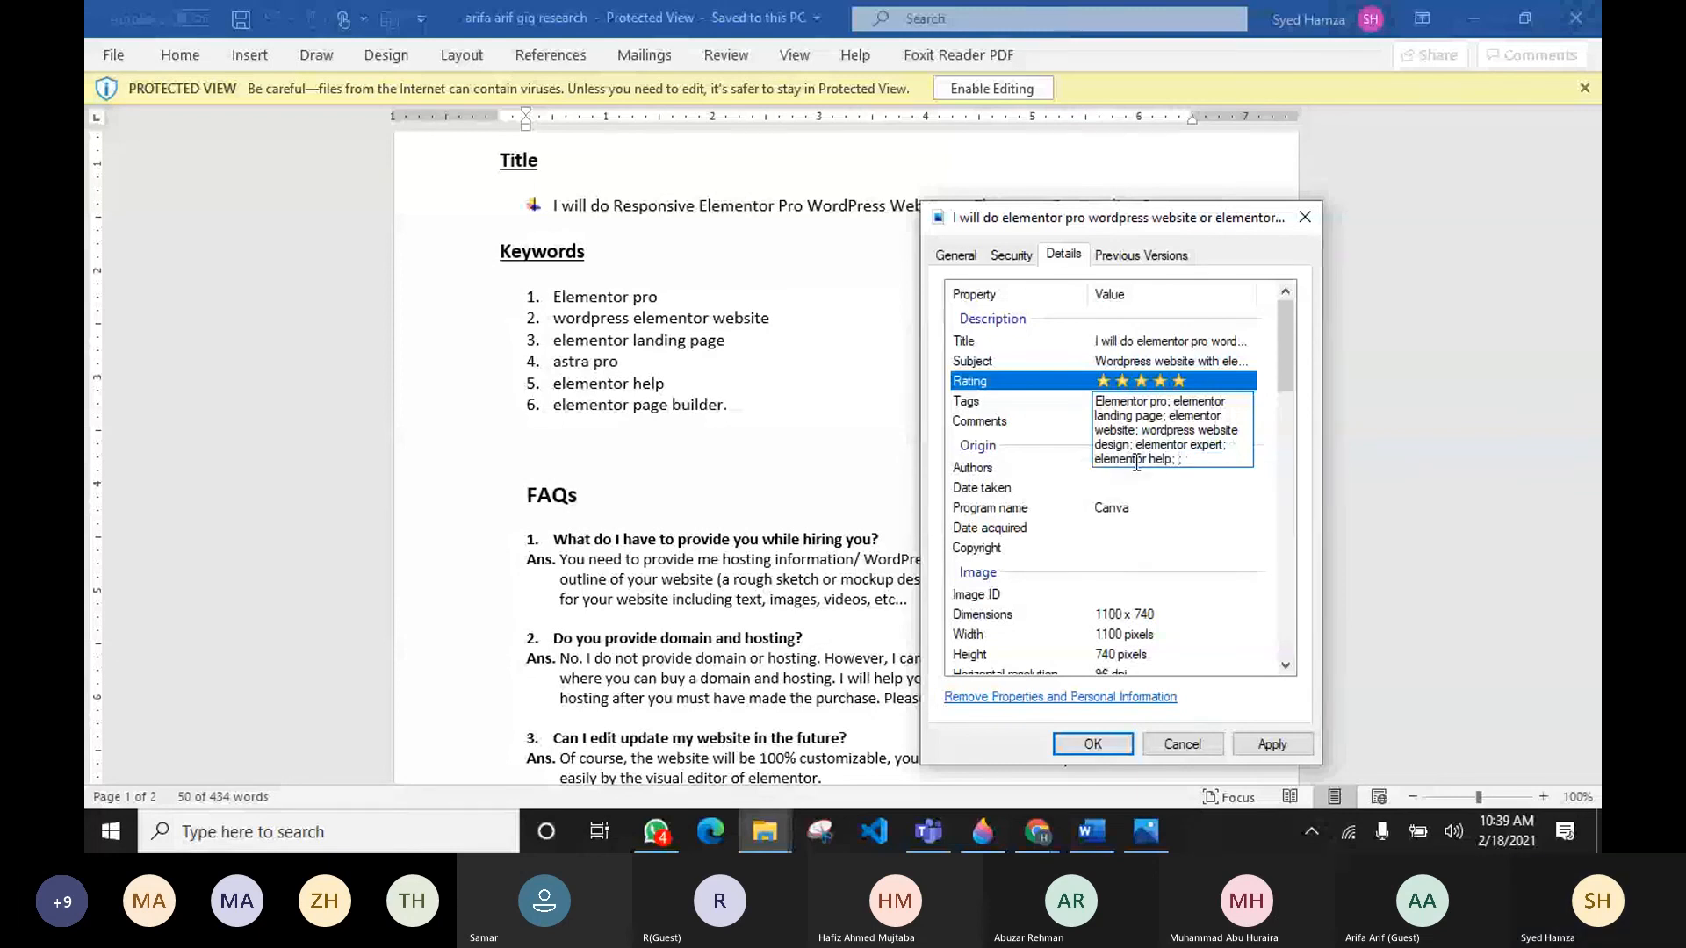
text(astra pro; wordpress websit)
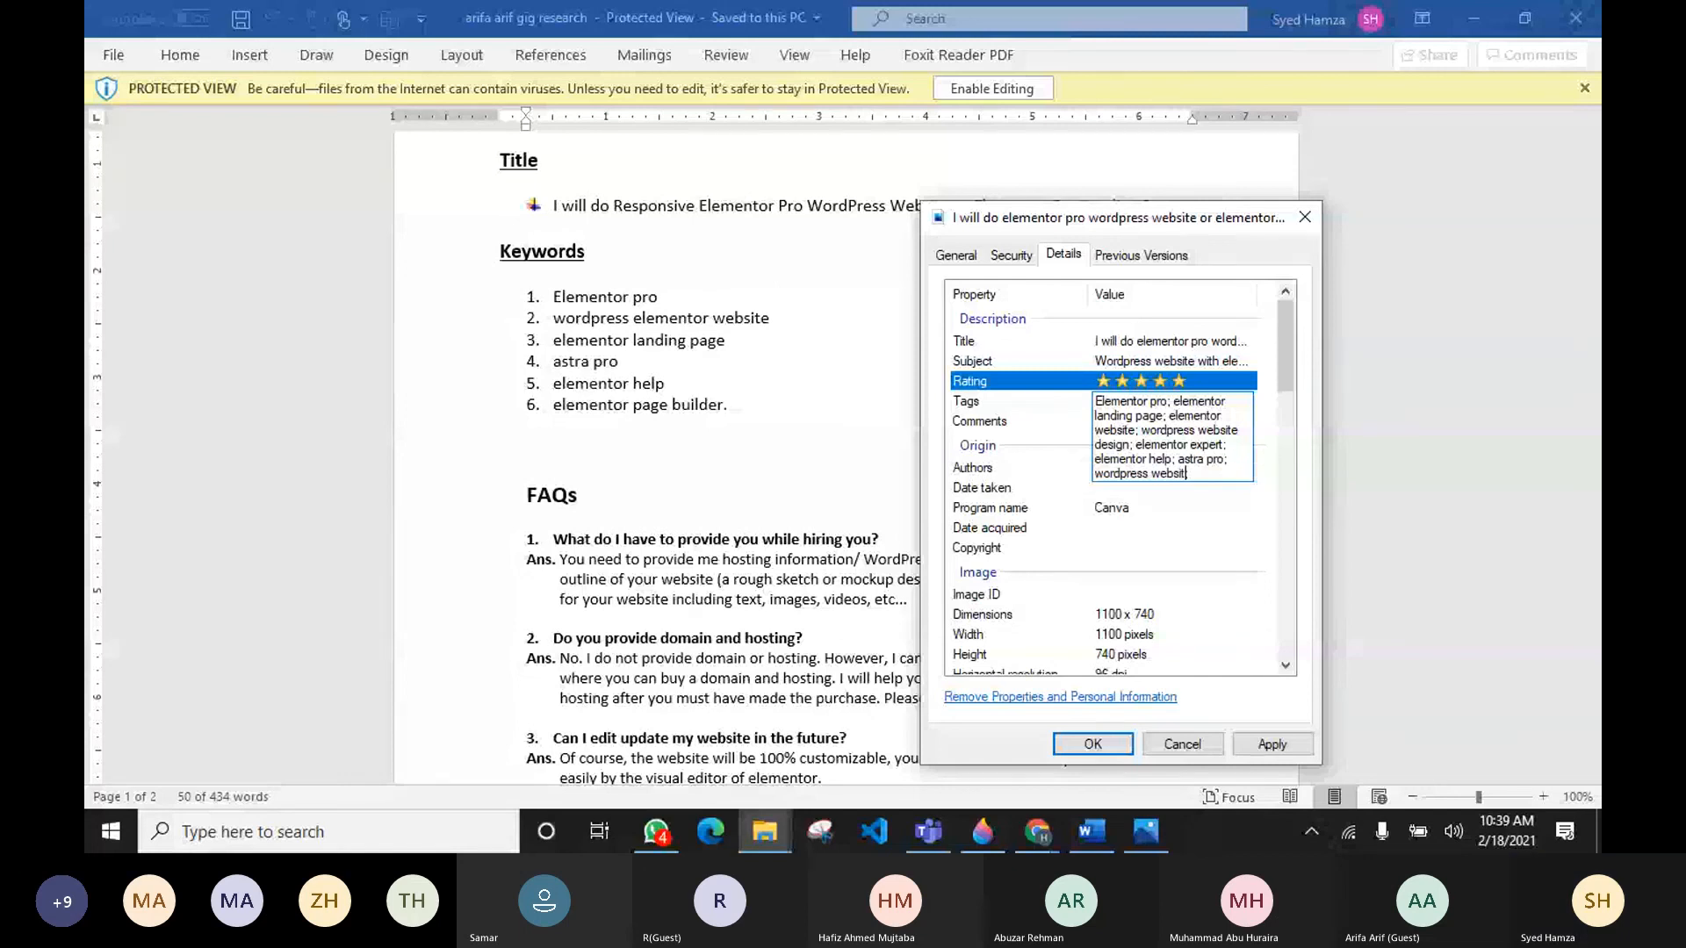
text(e design; w)
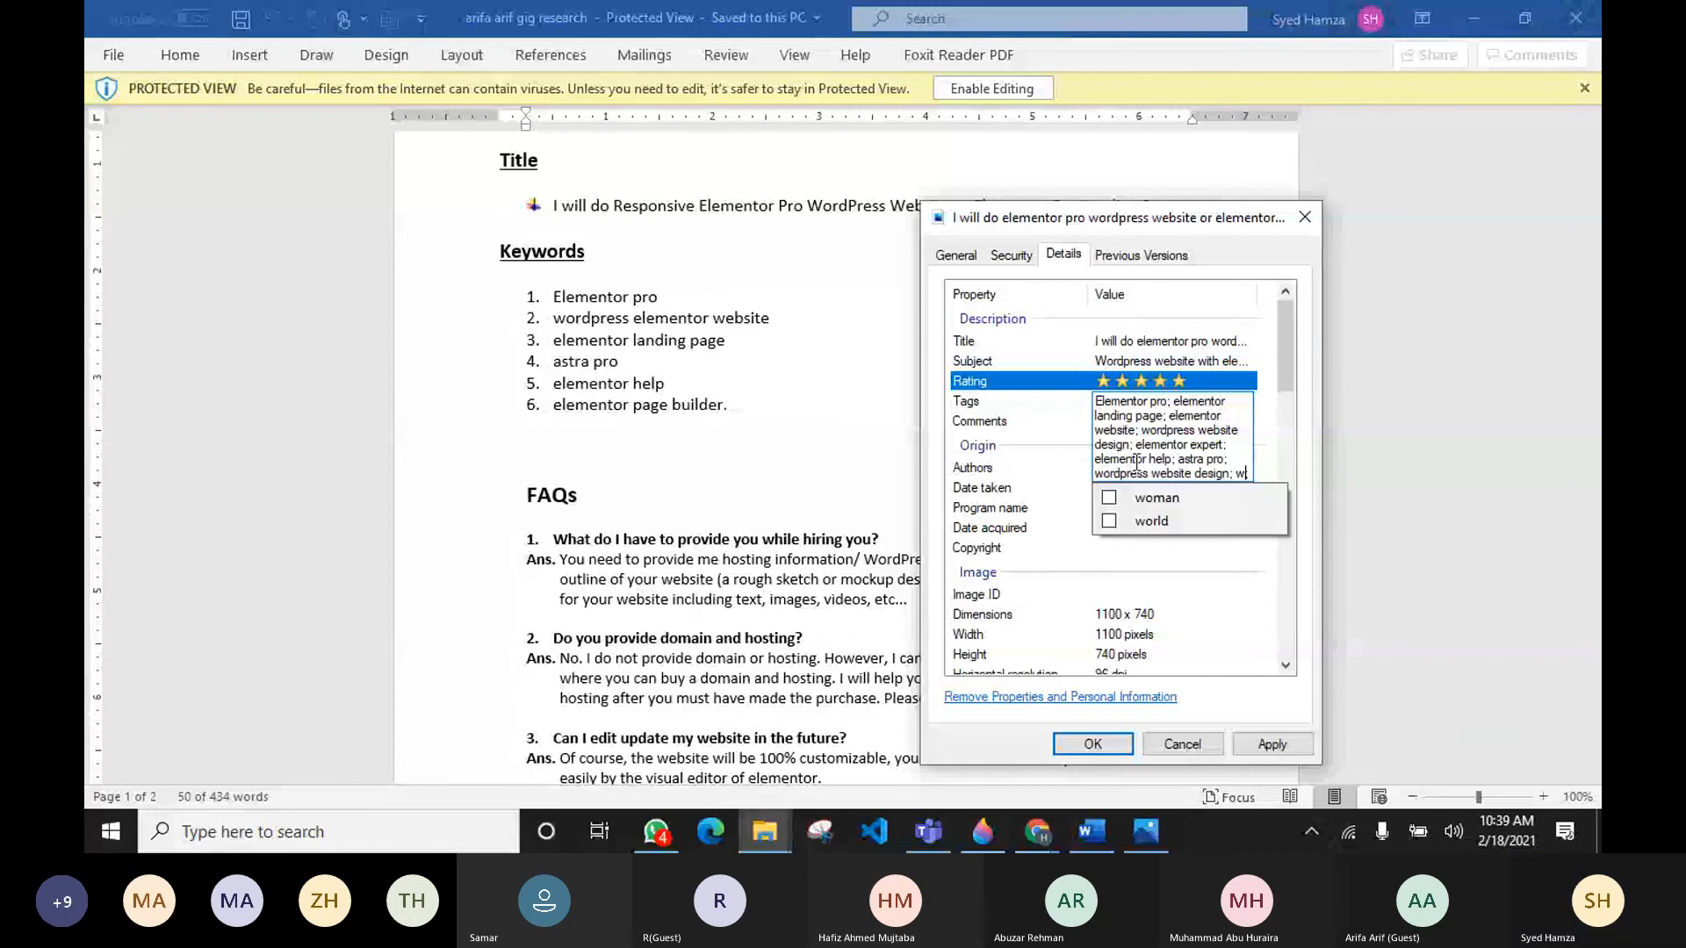
text(rord)
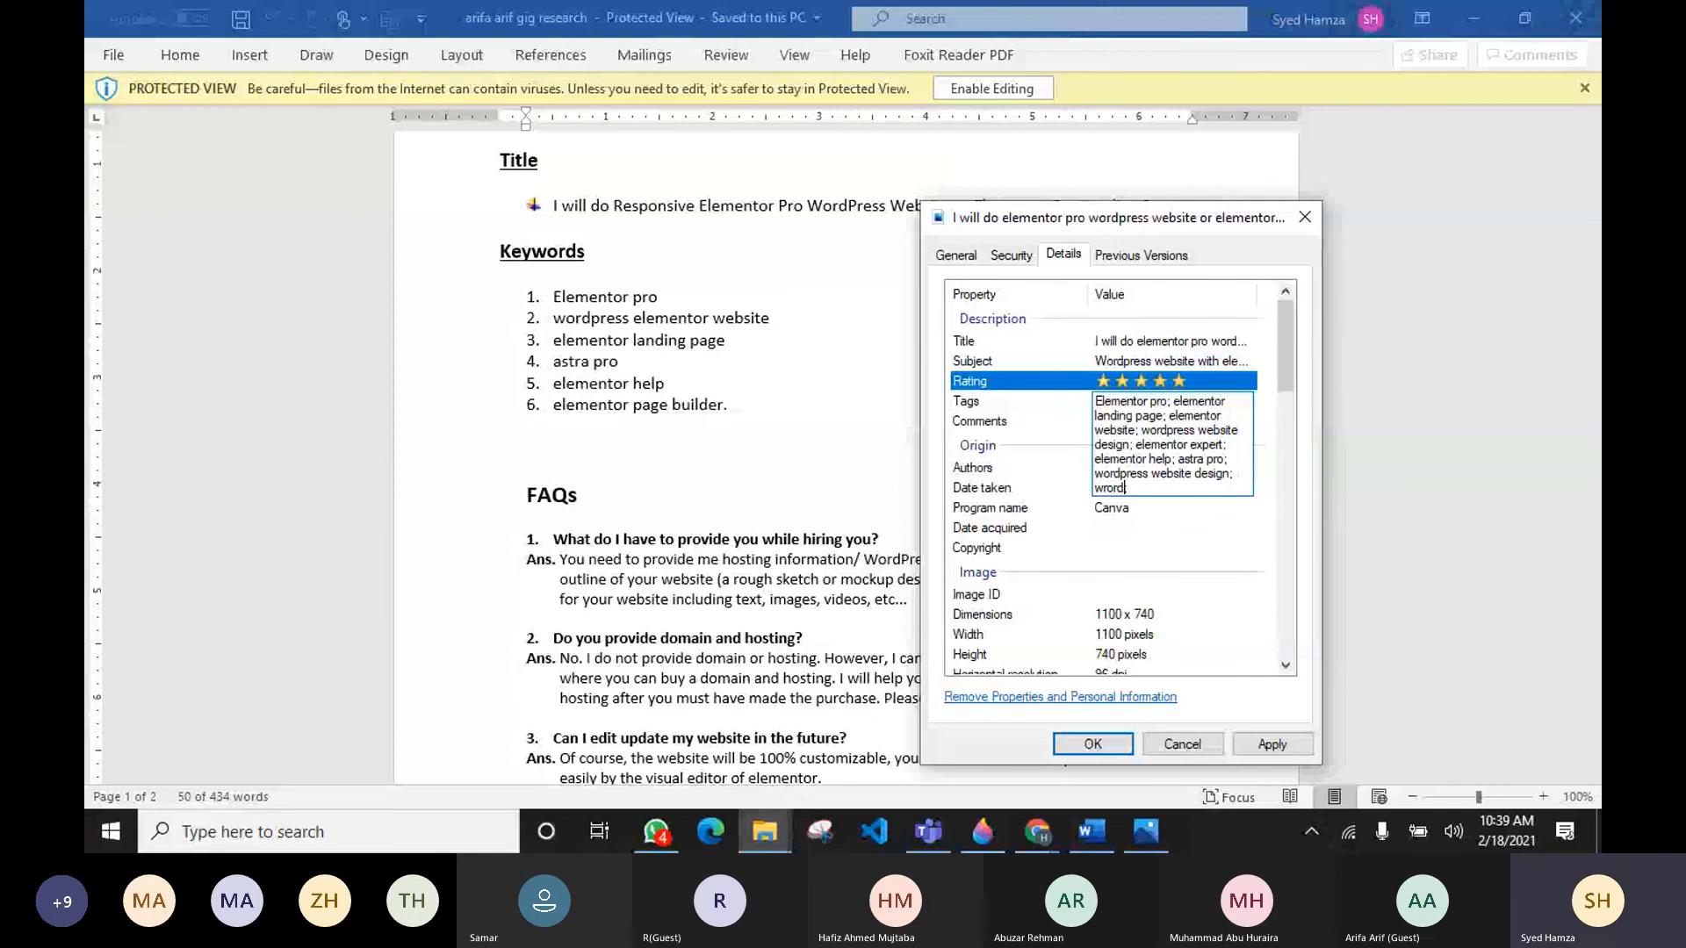
key(BackSpace)
key(BackSpace)
key(BackSpace)
key(BackSpace)
text(ordpress blogs; wi;)
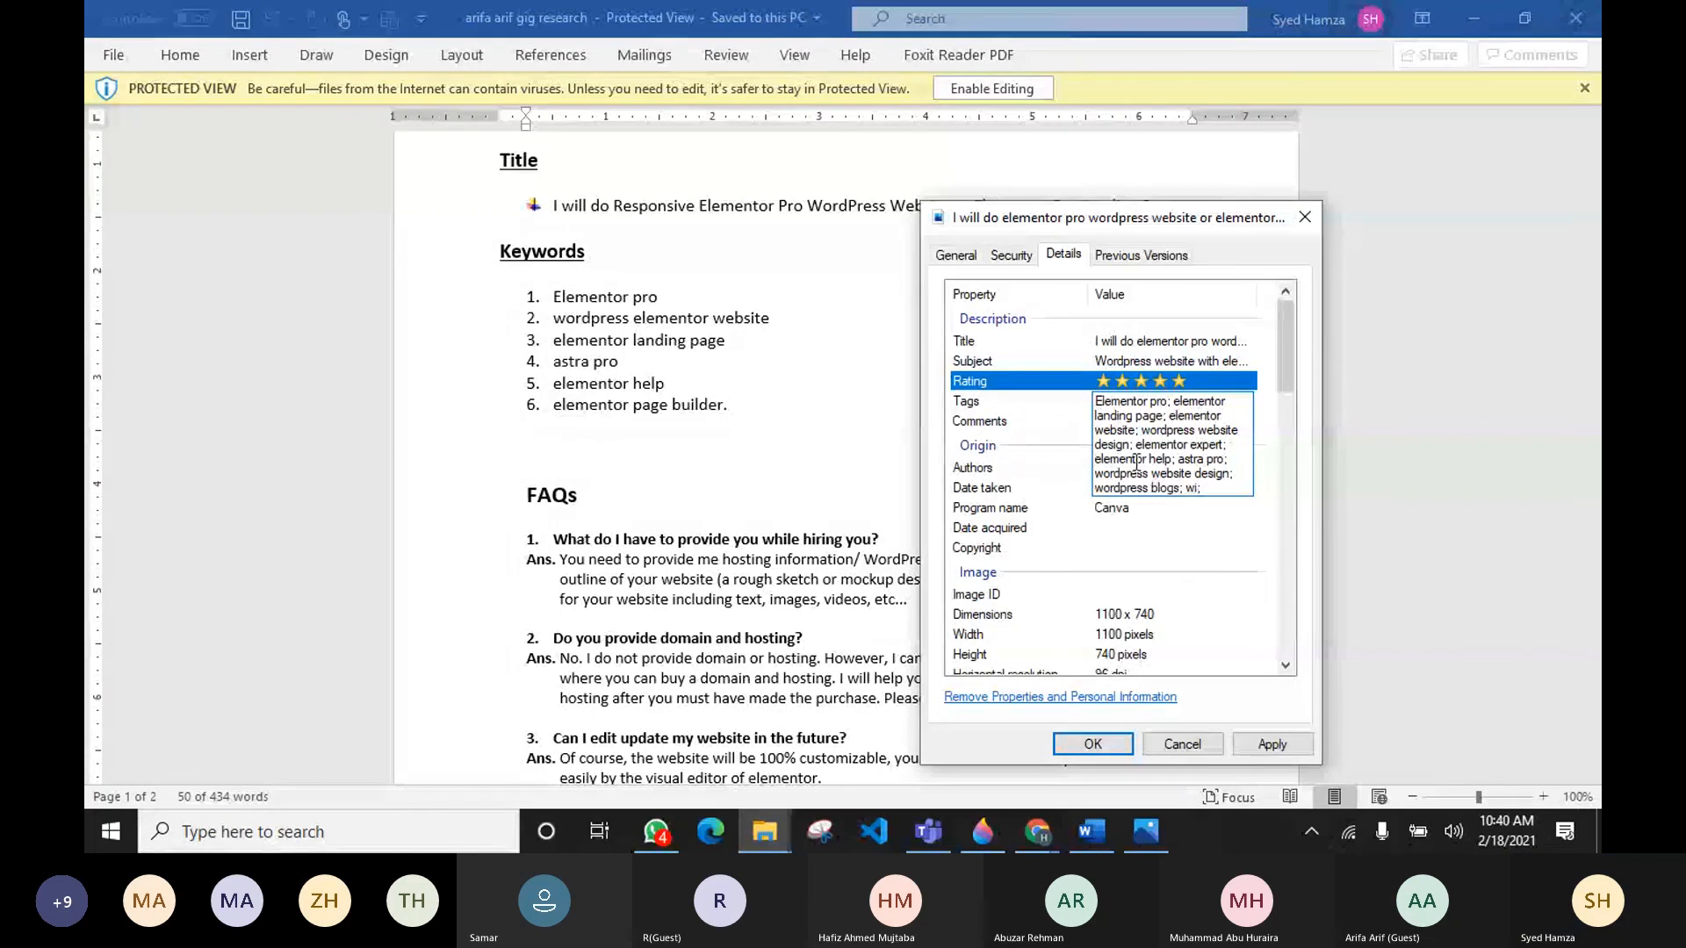
key(BackSpace)
key(BackSpace)
key(BackSpace)
text(;)
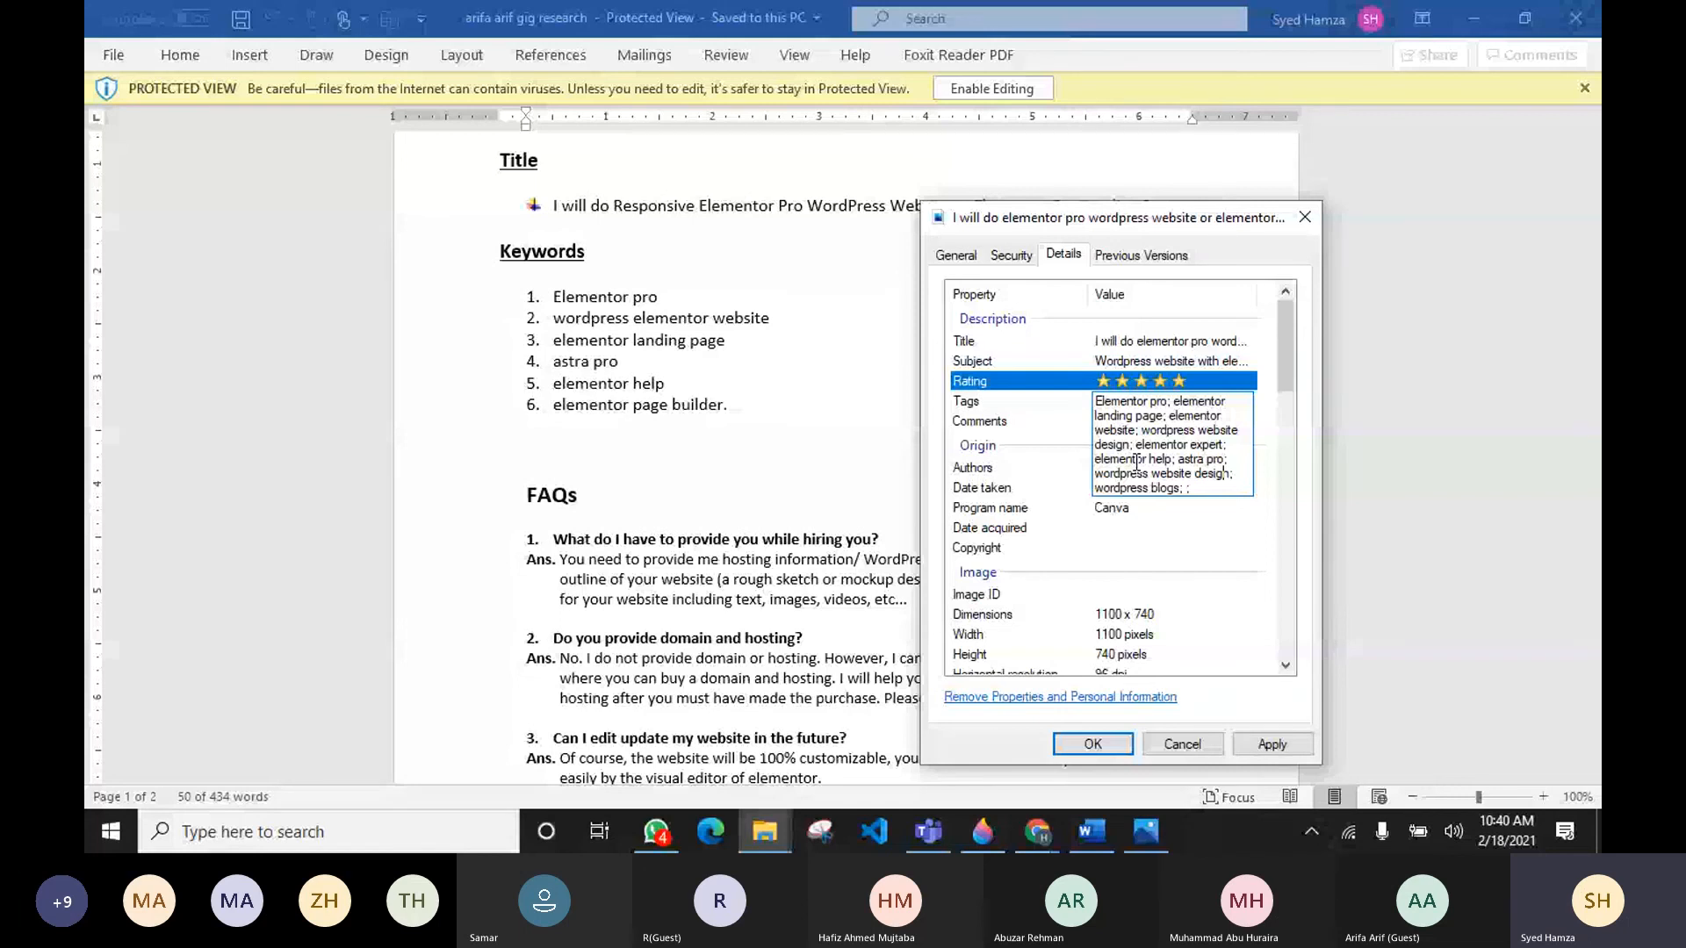
Step: Edit the comments field, select its text and close the properties dialog with OK
click(1119, 422)
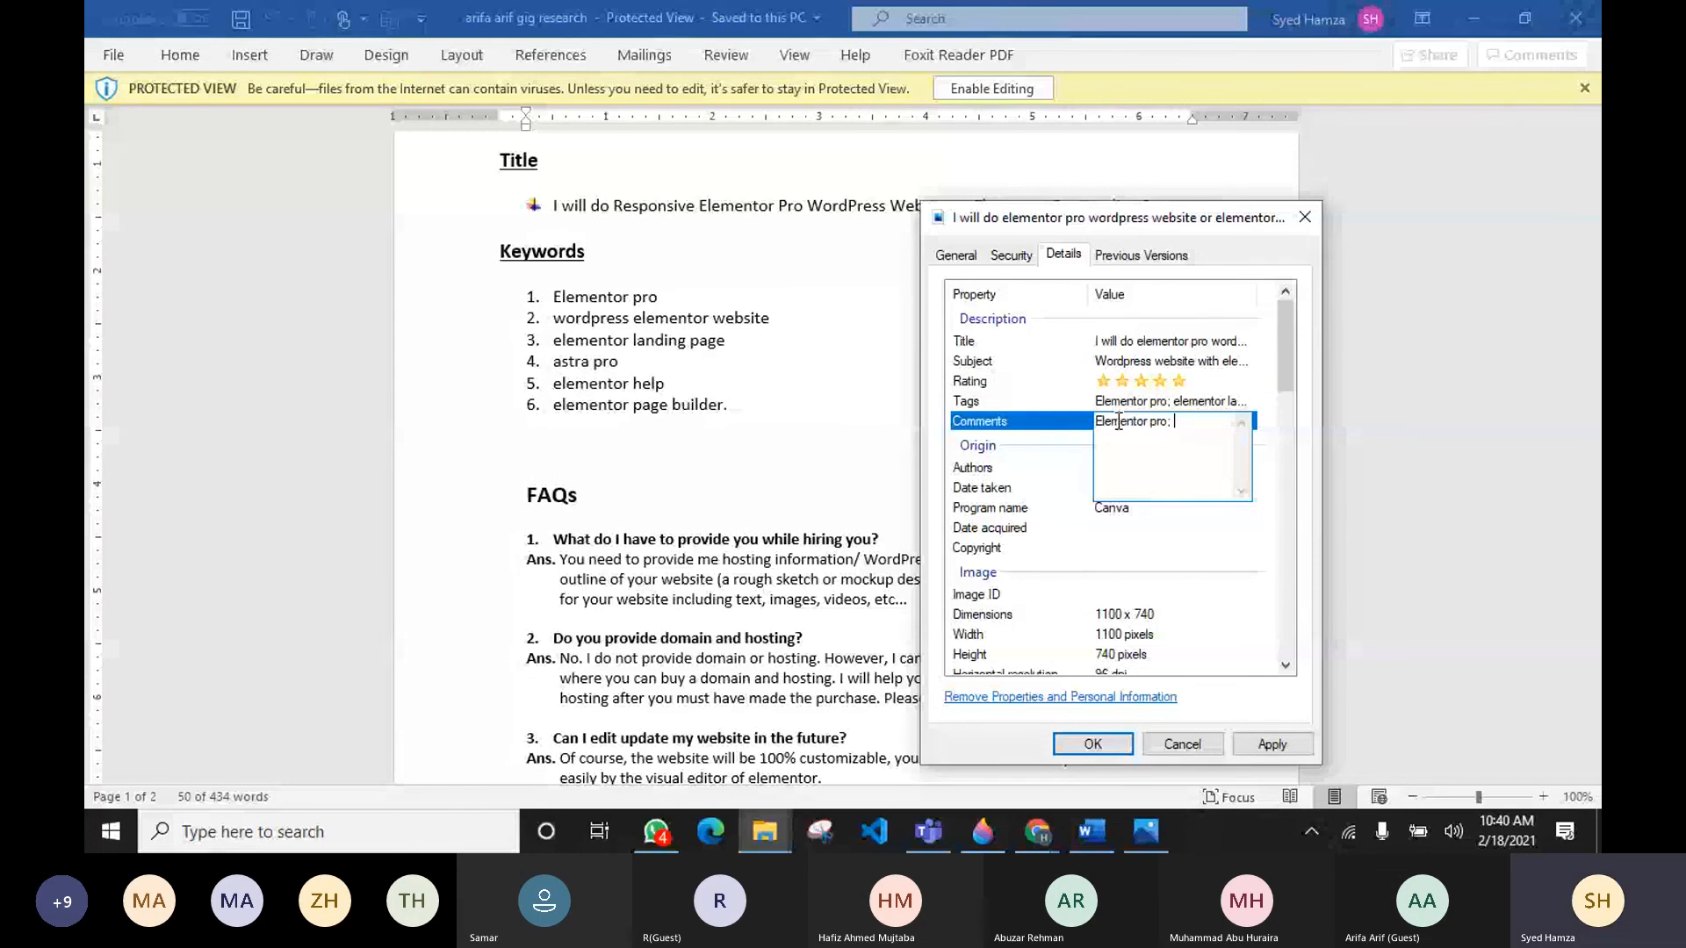
key(ctrl+a)
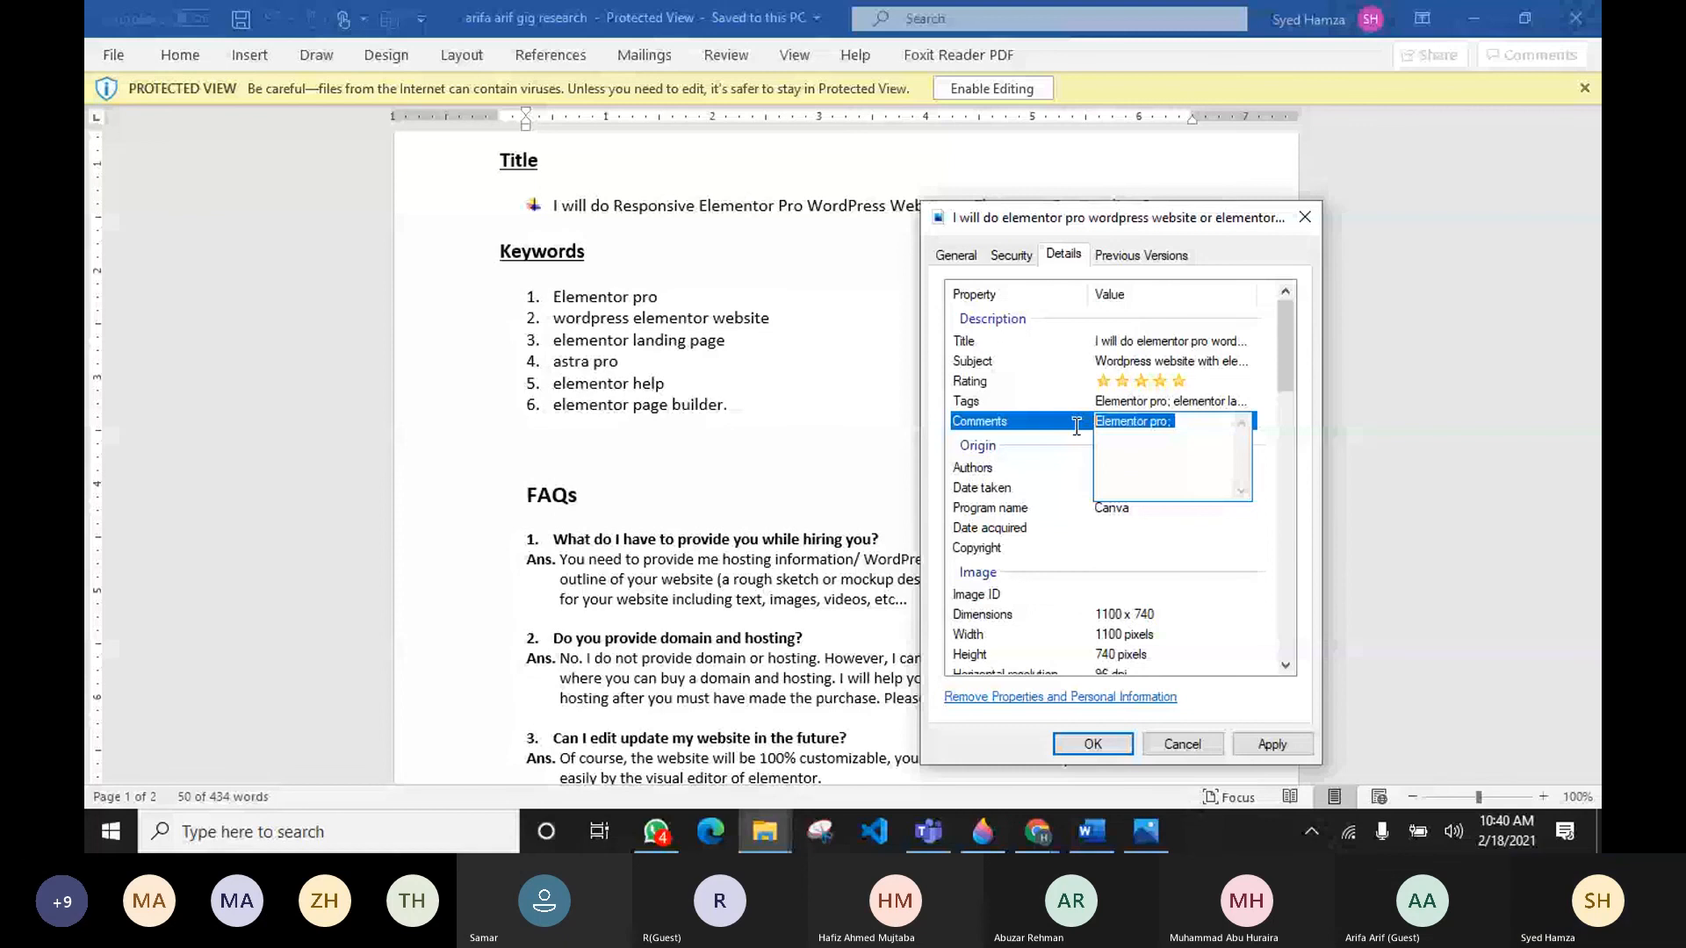
click(1093, 745)
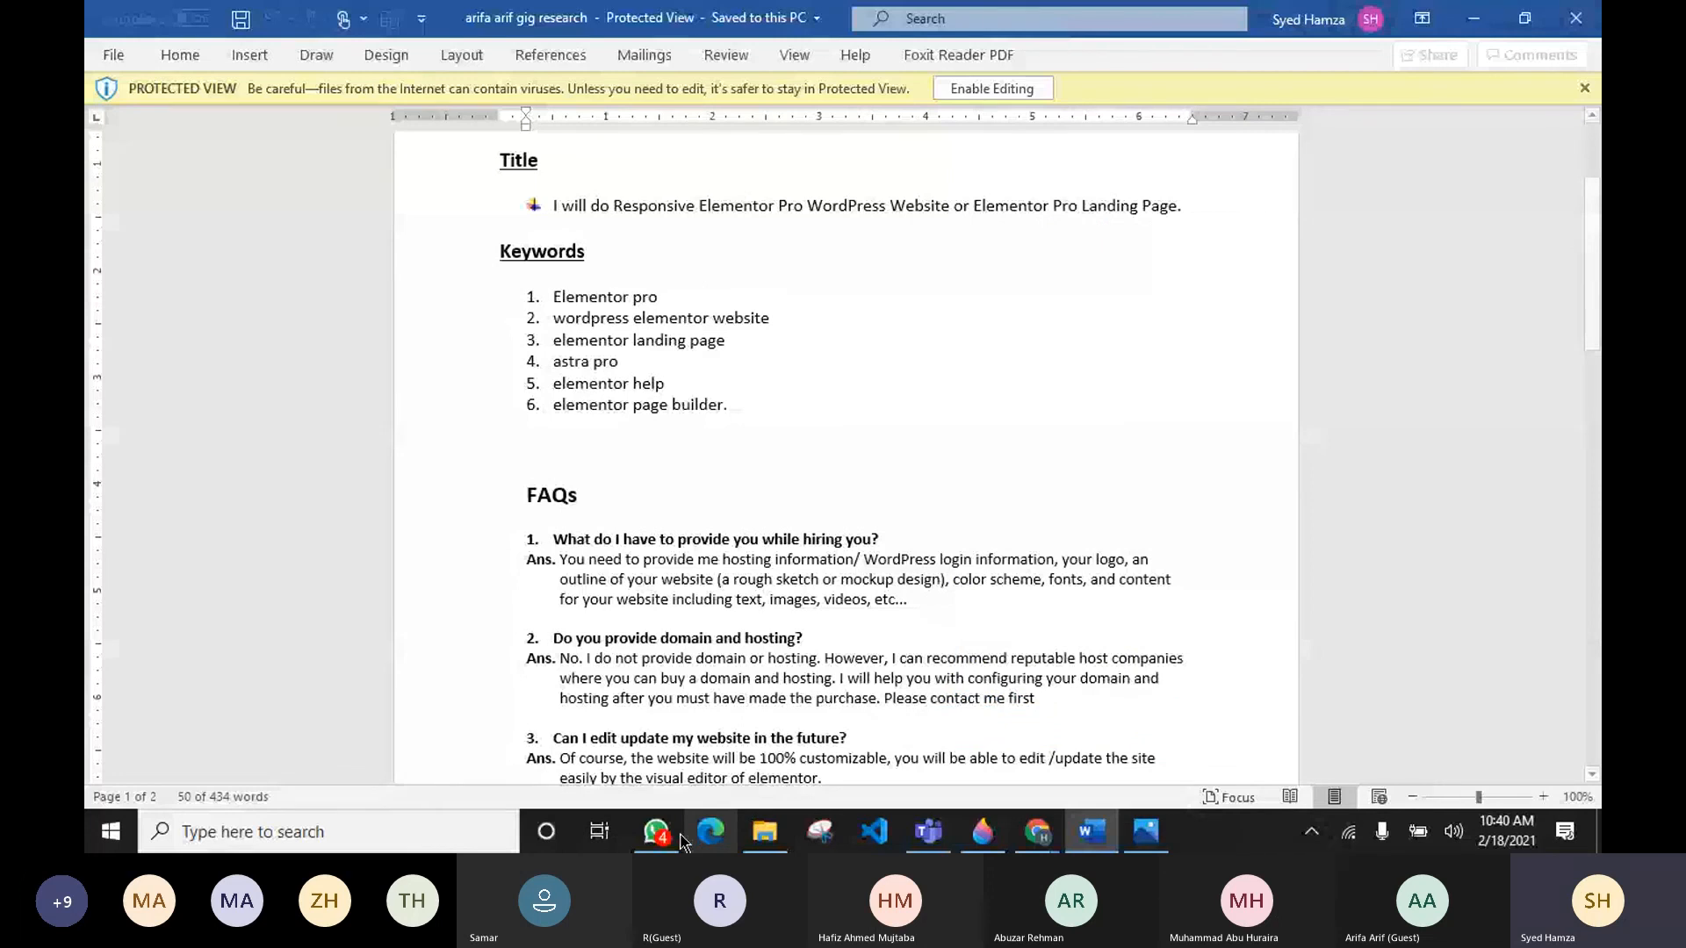
Step: Switch back to File Explorer and close the other open properties dialog with OK
click(764, 832)
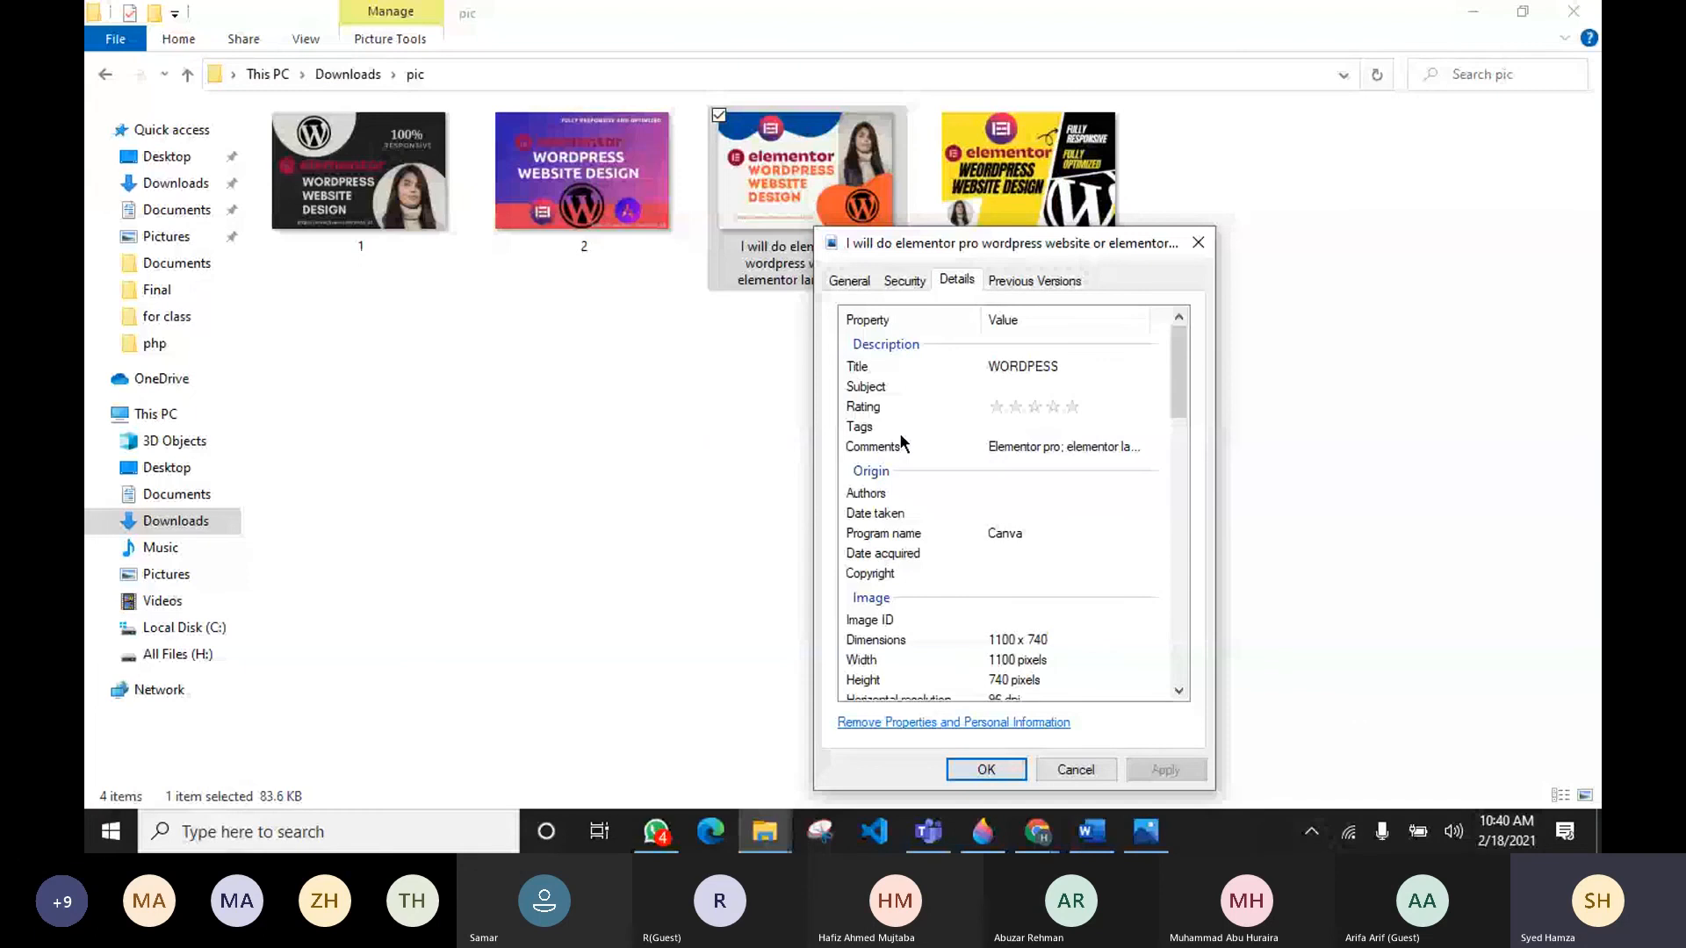
click(1049, 427)
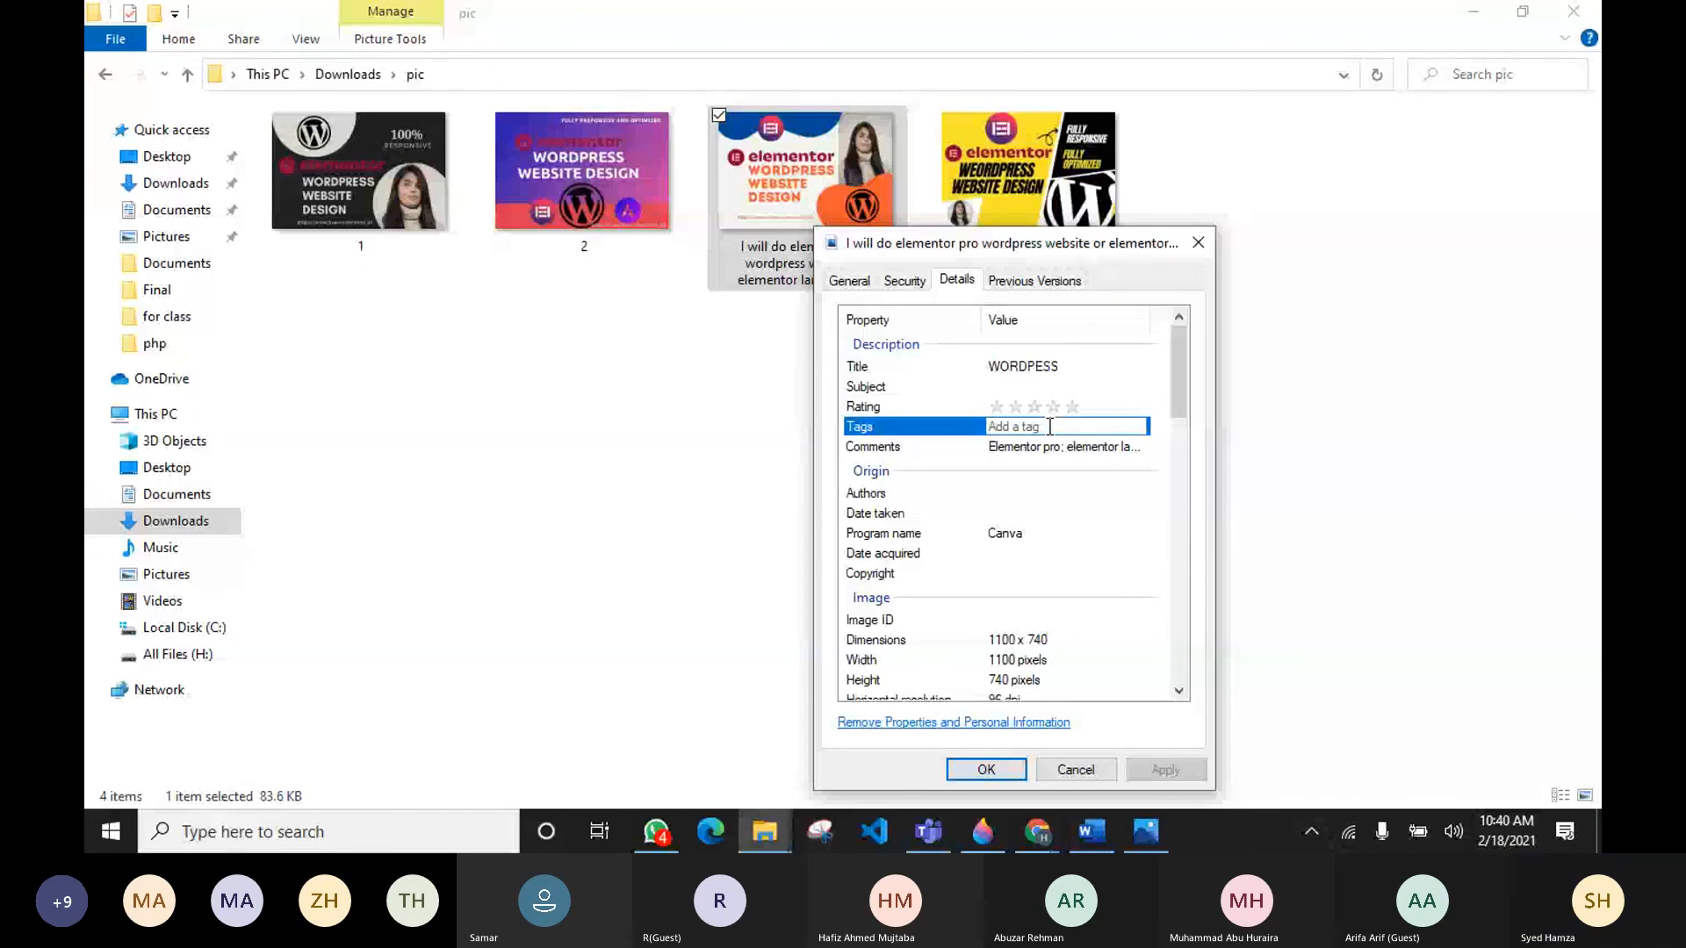
click(986, 770)
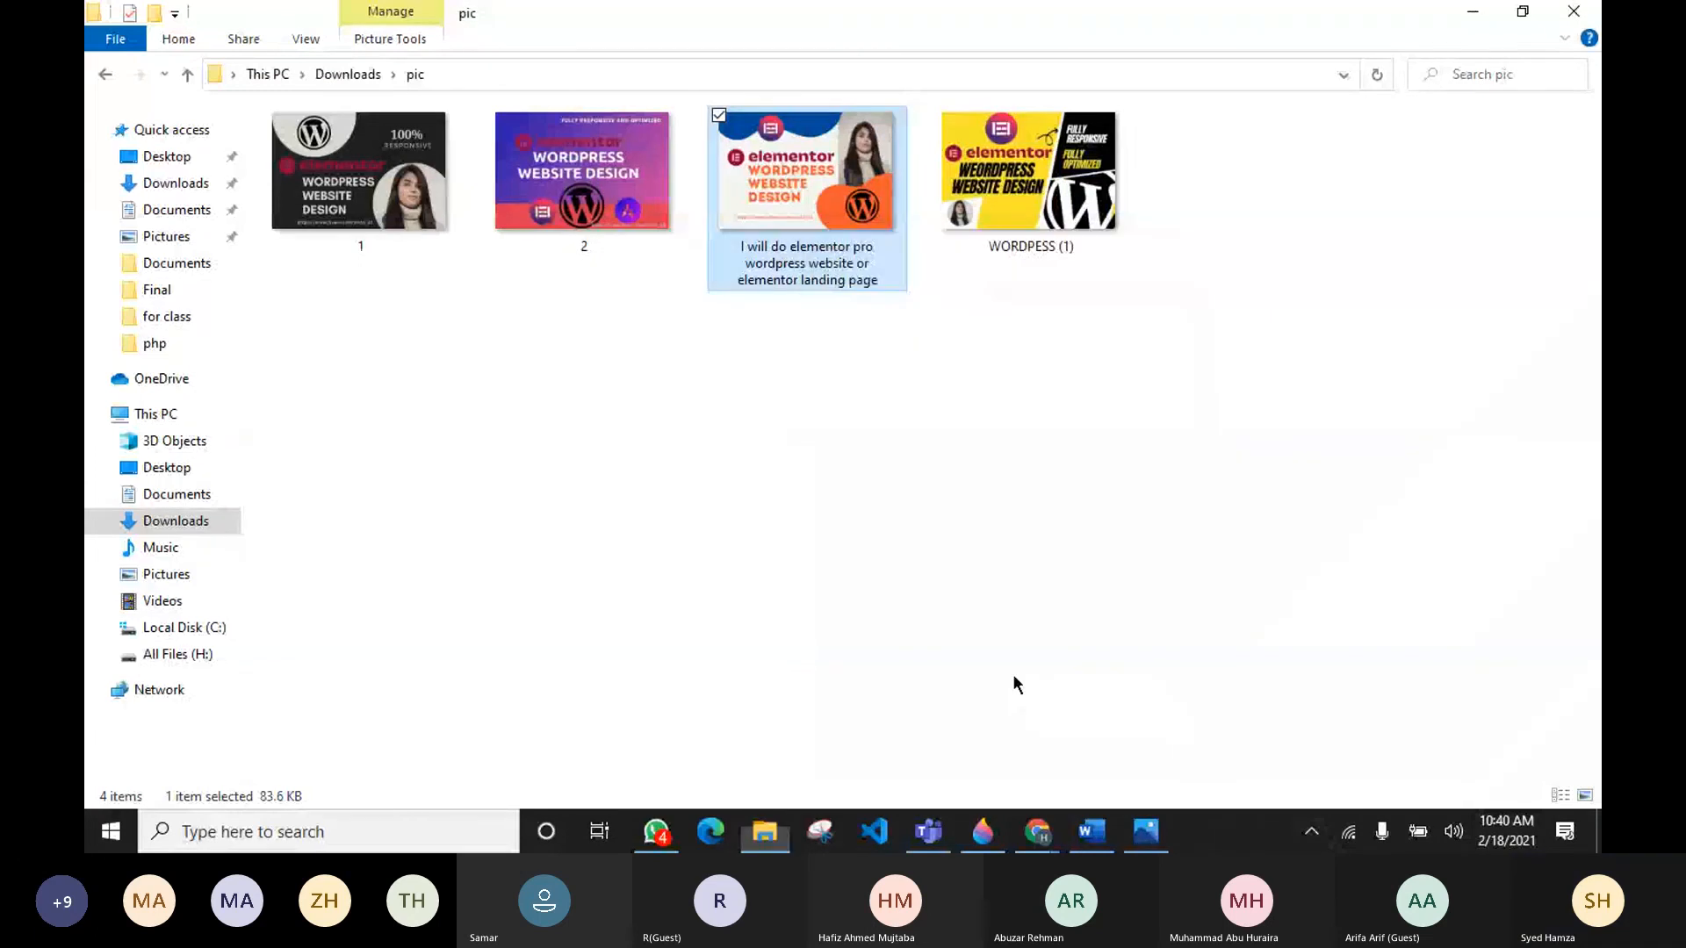
Step: Reopen the renamed image's properties on the details view and give it a five-star rating
right_click(818, 222)
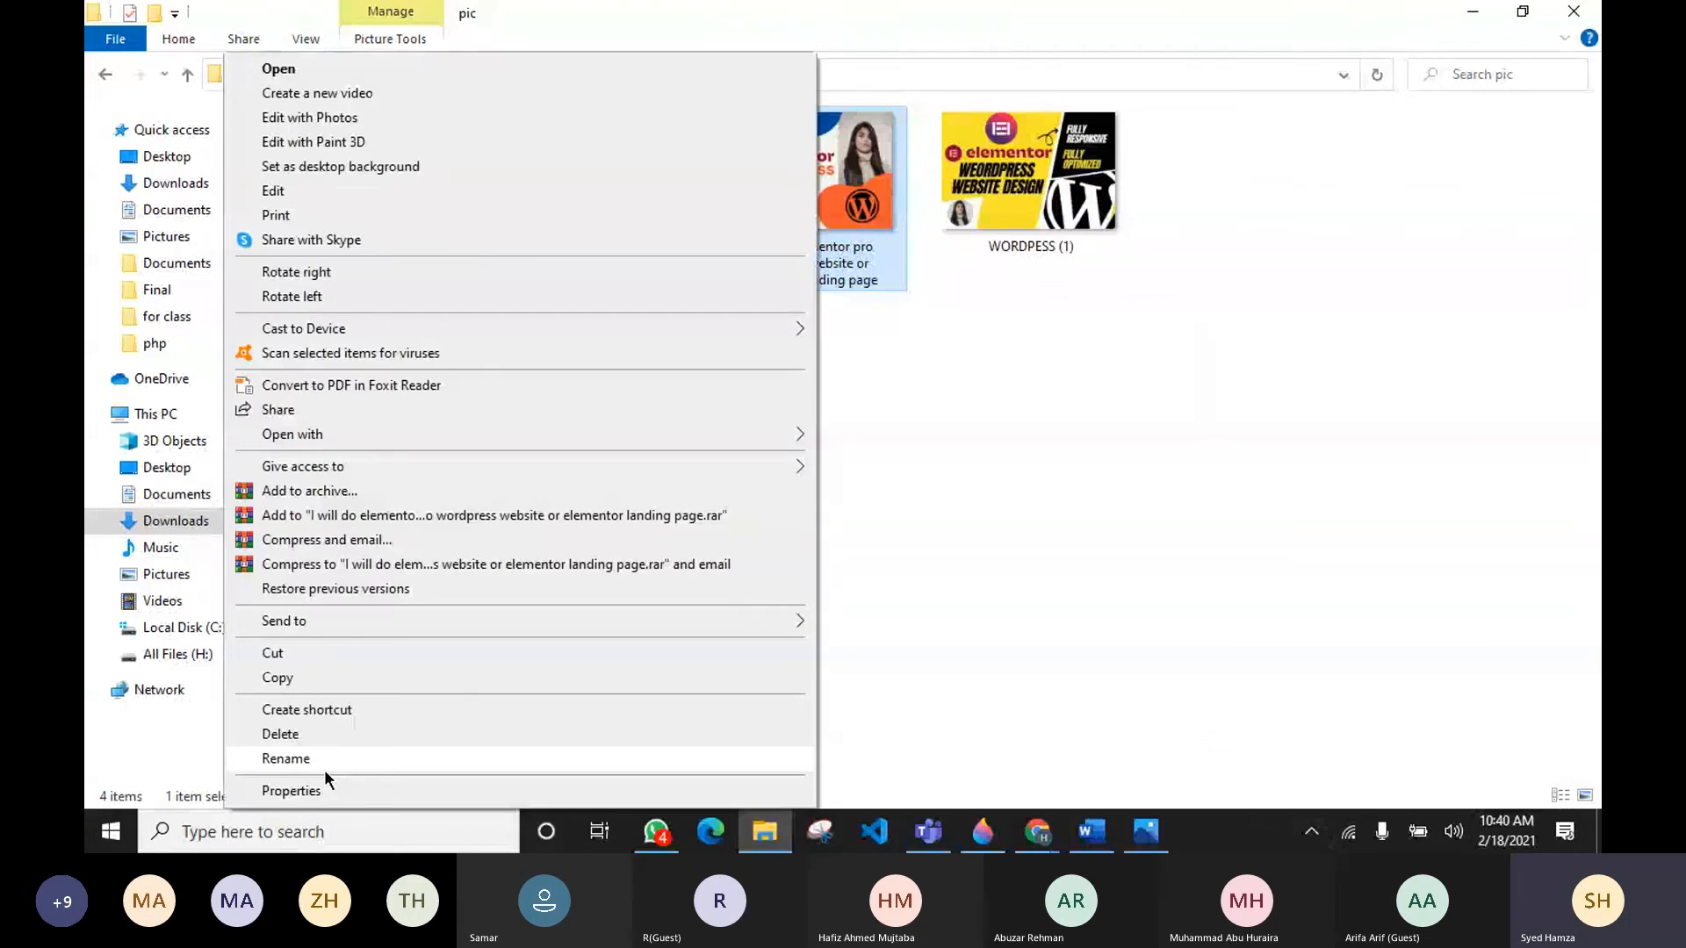
click(324, 780)
click(967, 277)
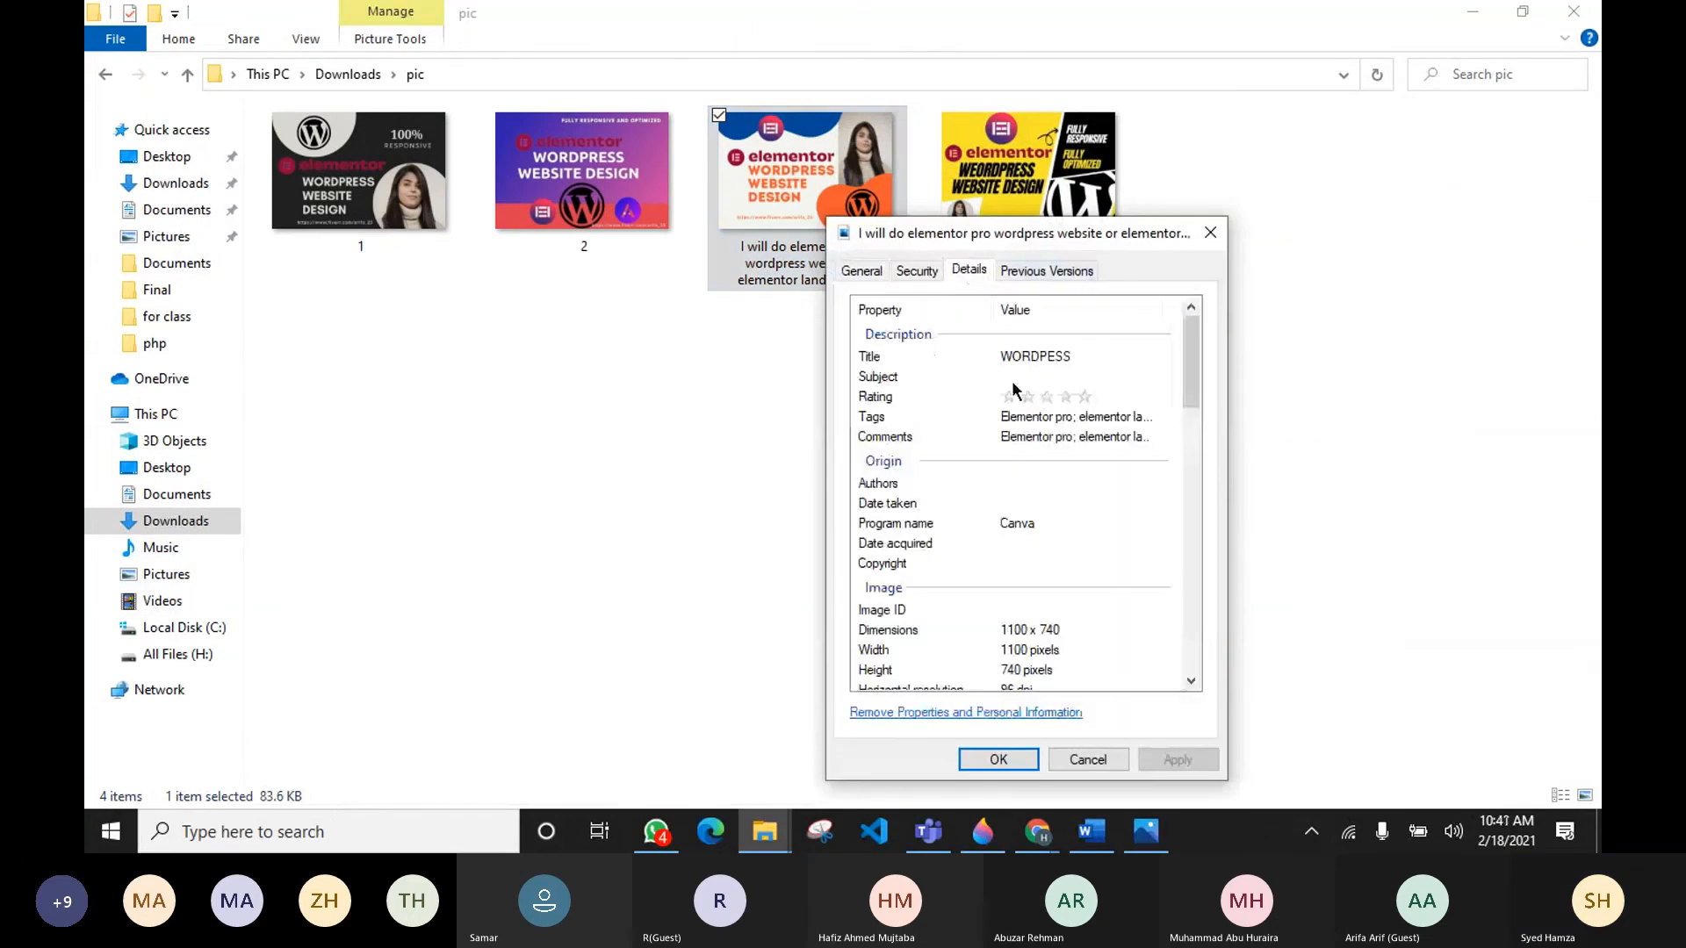
click(1085, 398)
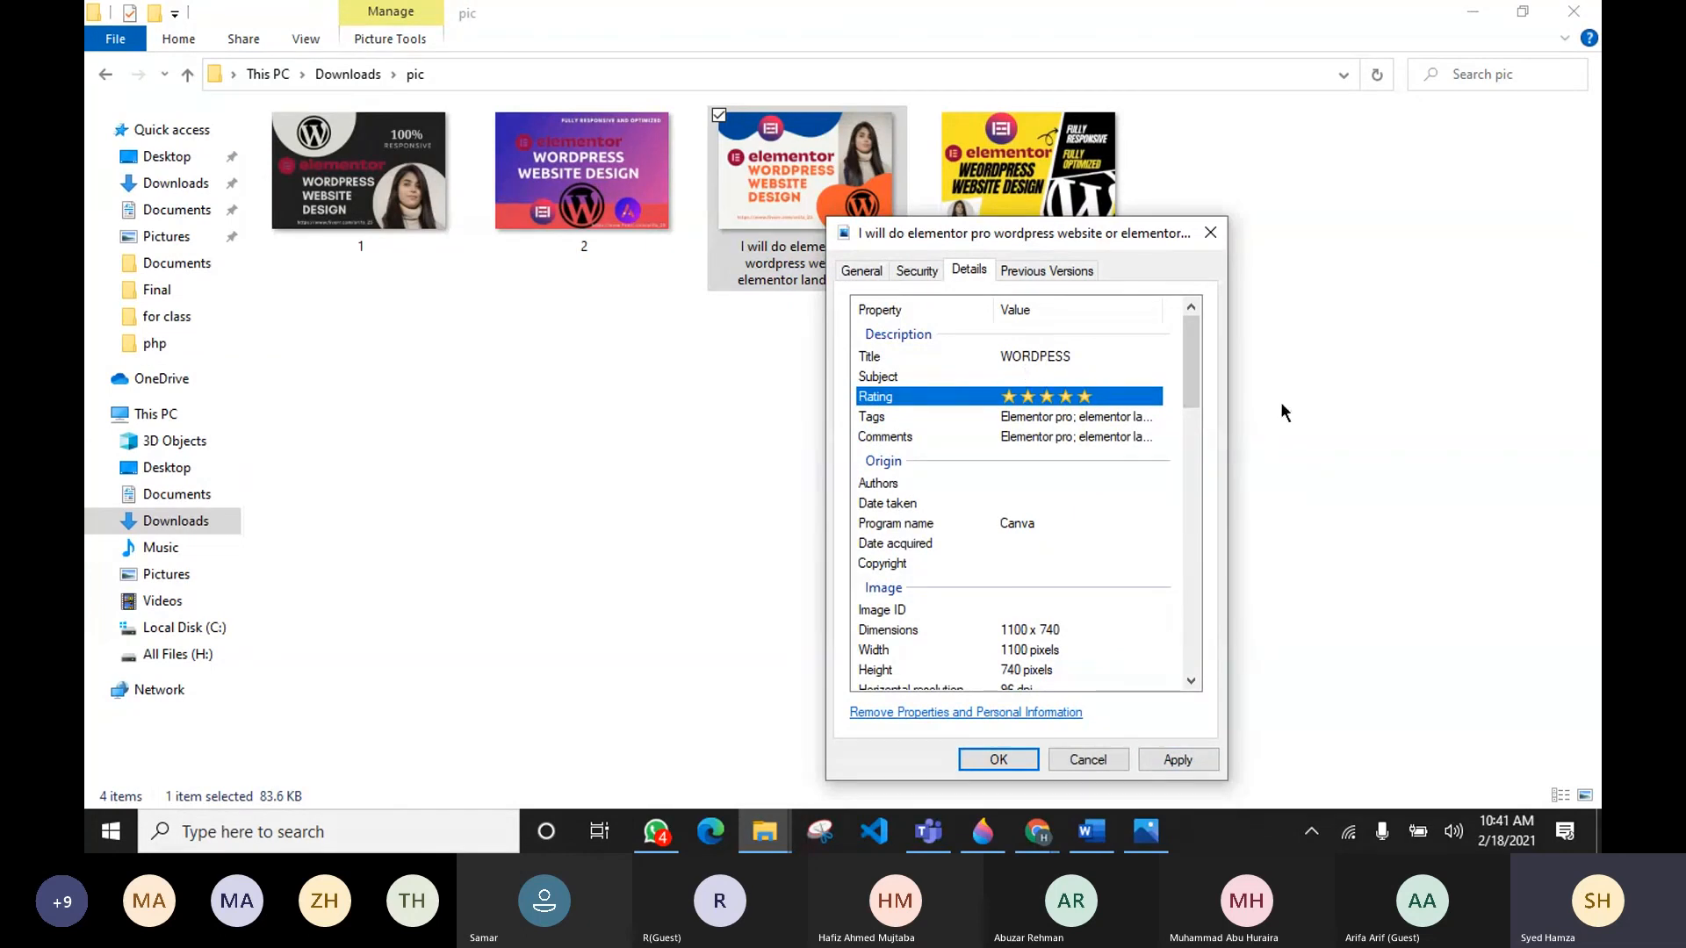
Step: Set the image's subject to "Wordpress website with elementor pro"
click(1060, 374)
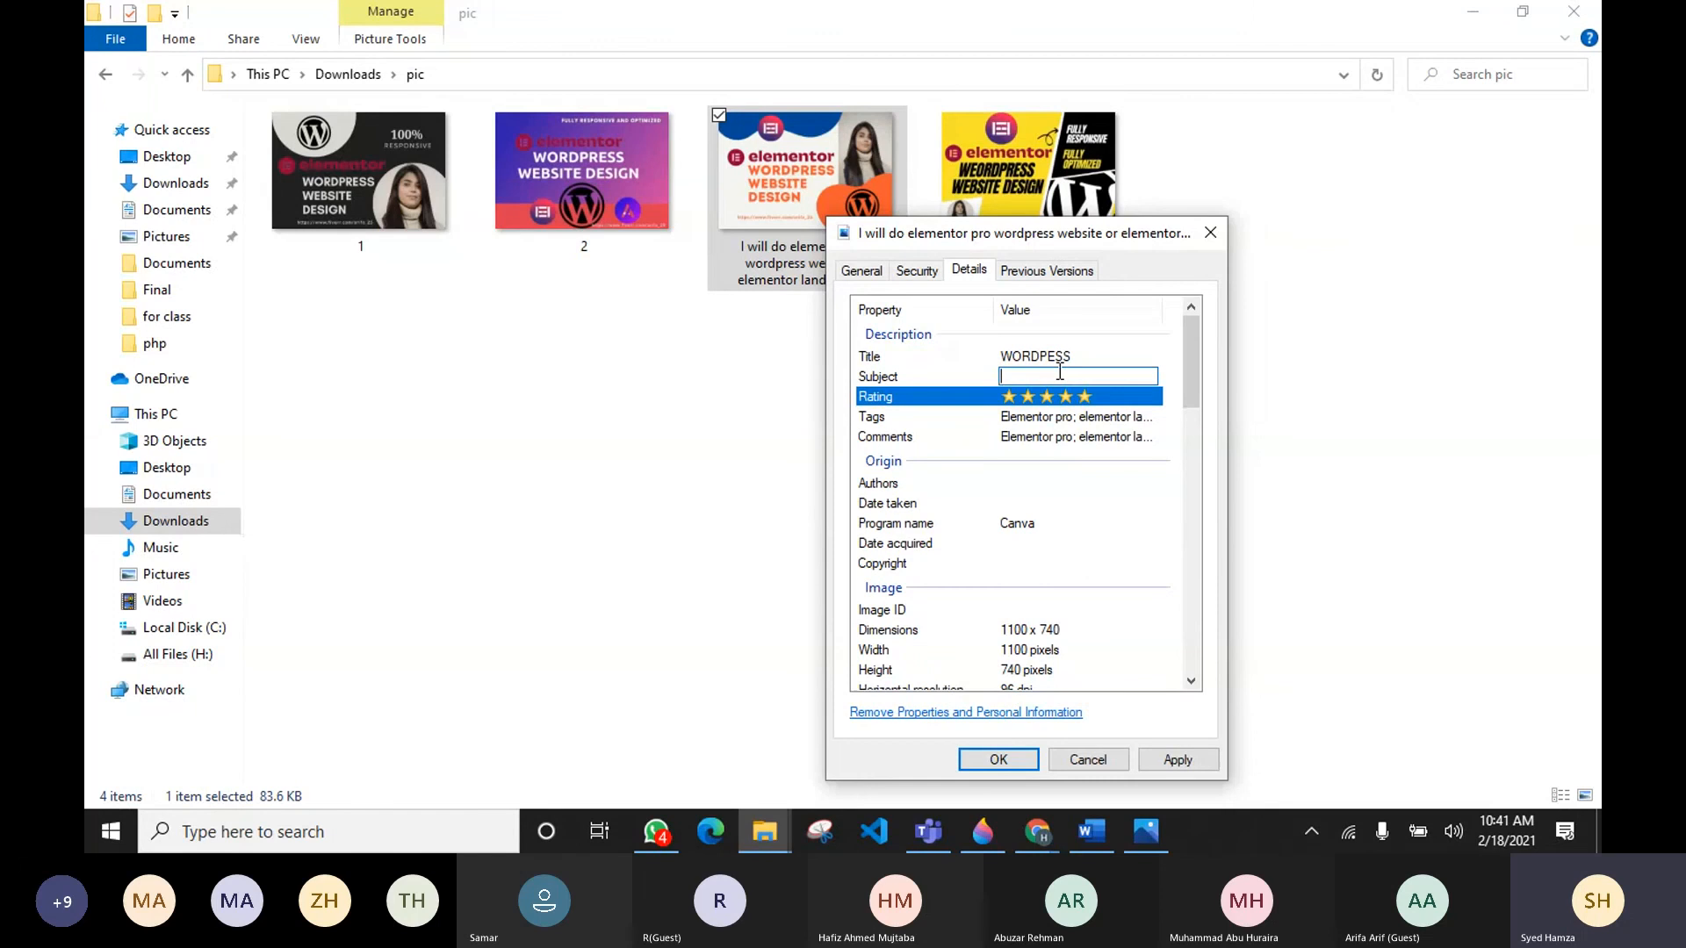
text(Wordpress w)
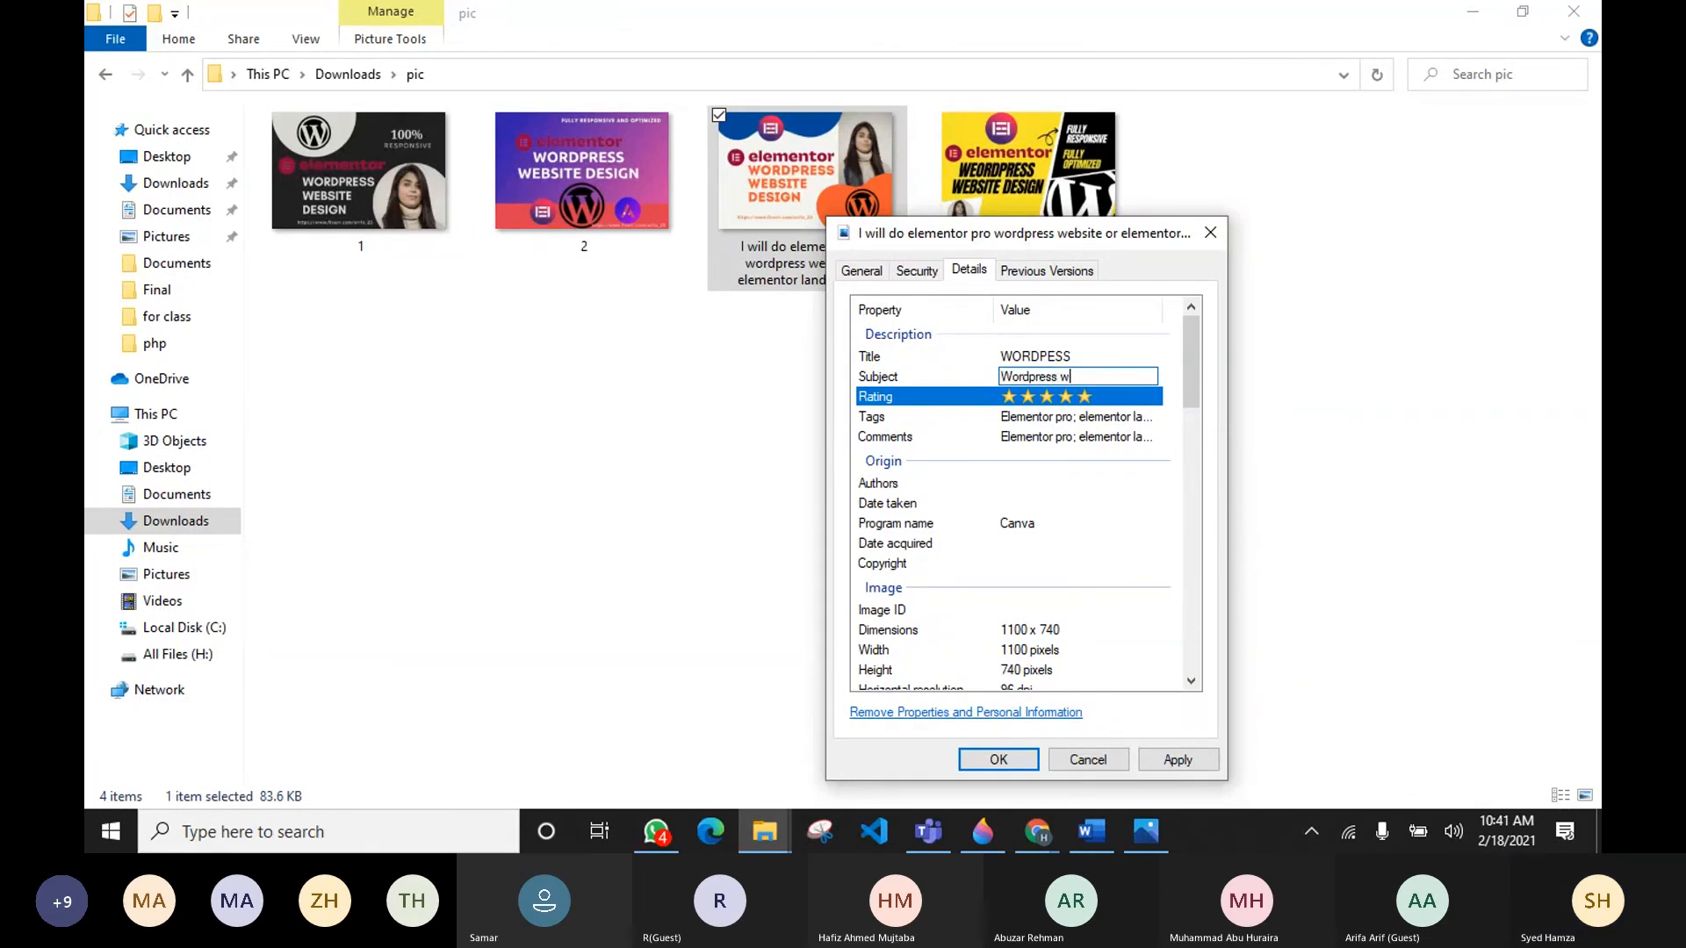
text(eebsi)
key(BackSpace)
key(BackSpace)
key(BackSpace)
key(BackSpace)
text(bstie)
key(BackSpace)
key(BackSpace)
key(BackSpace)
key(BackSpace)
text(ite wiet)
key(BackSpace)
key(BackSpace)
text(th elementor pro)
Step: Re-enter the title as "WORDPESS" and apply the property changes
click(1043, 356)
text(WORDPESS)
key(Return)
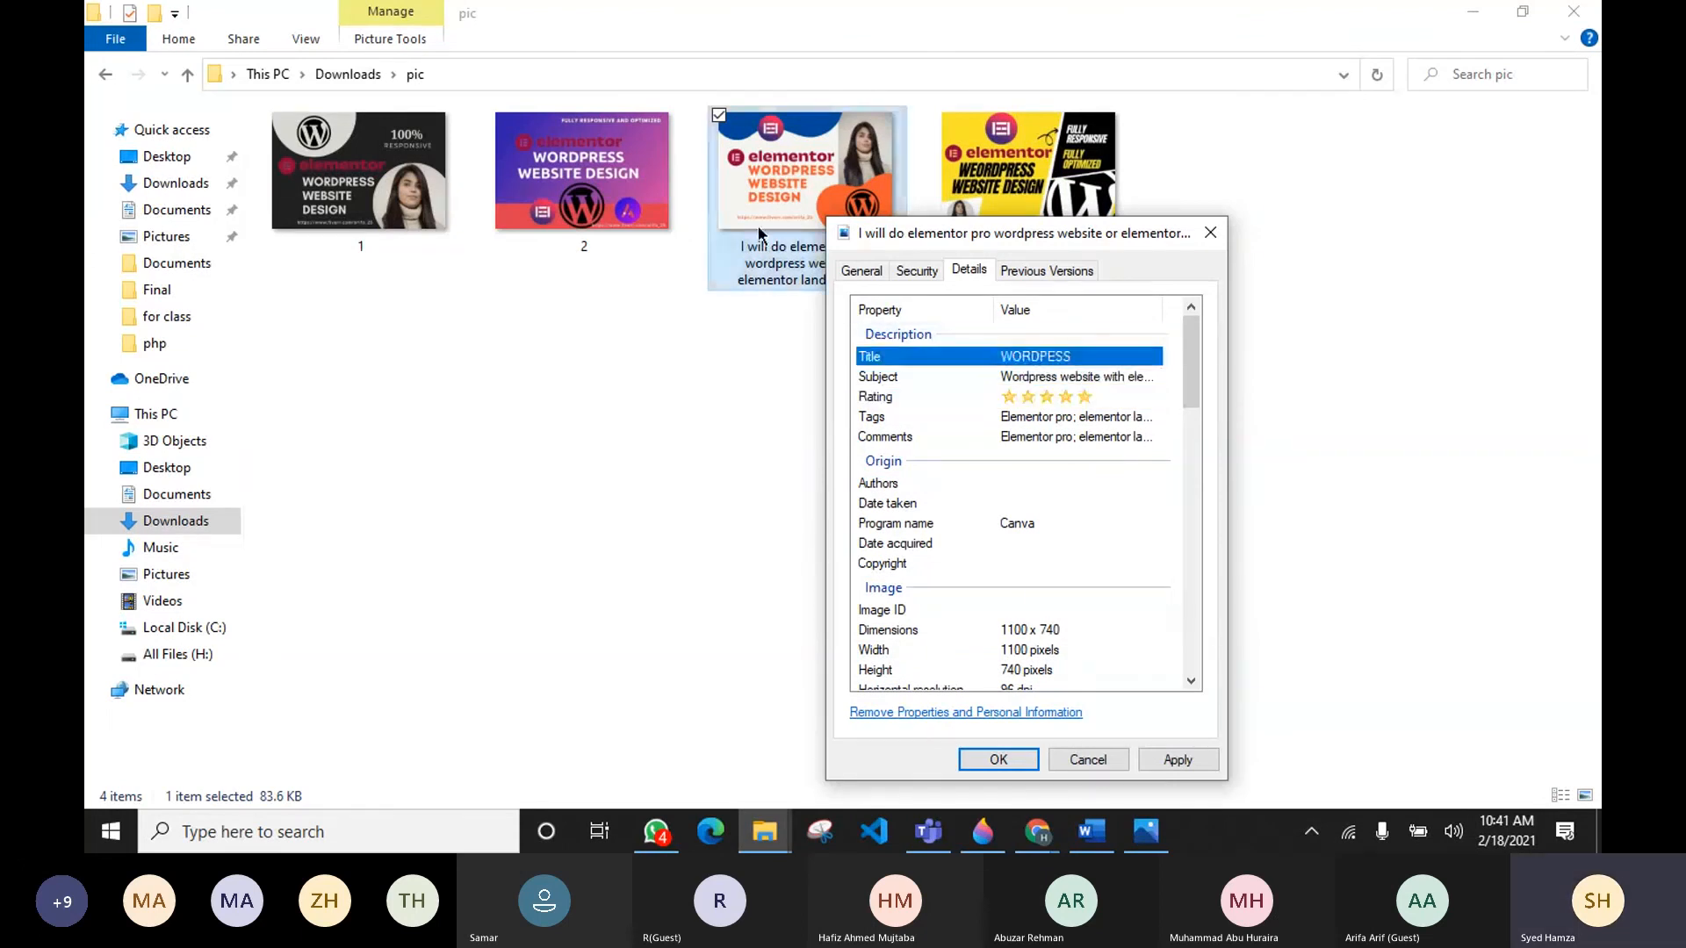
click(1157, 761)
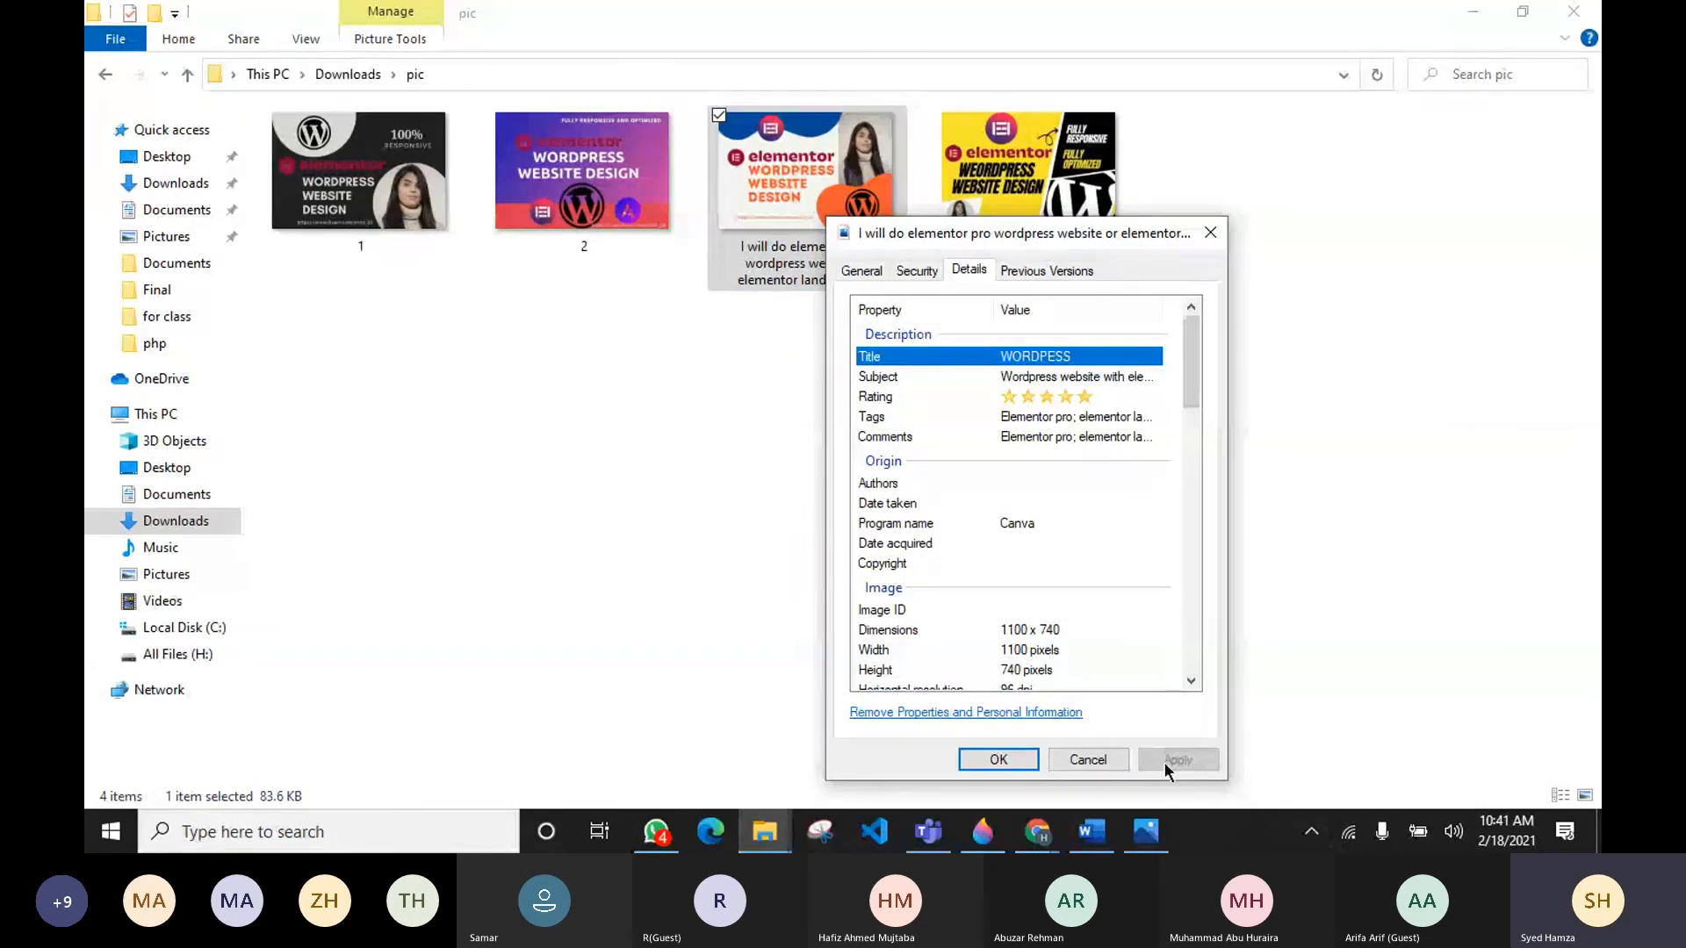
Step: Set the image's title to "I will do elementor pro wordpress website or elementor landing page"
drag(1014, 246, 1149, 261)
click(1176, 369)
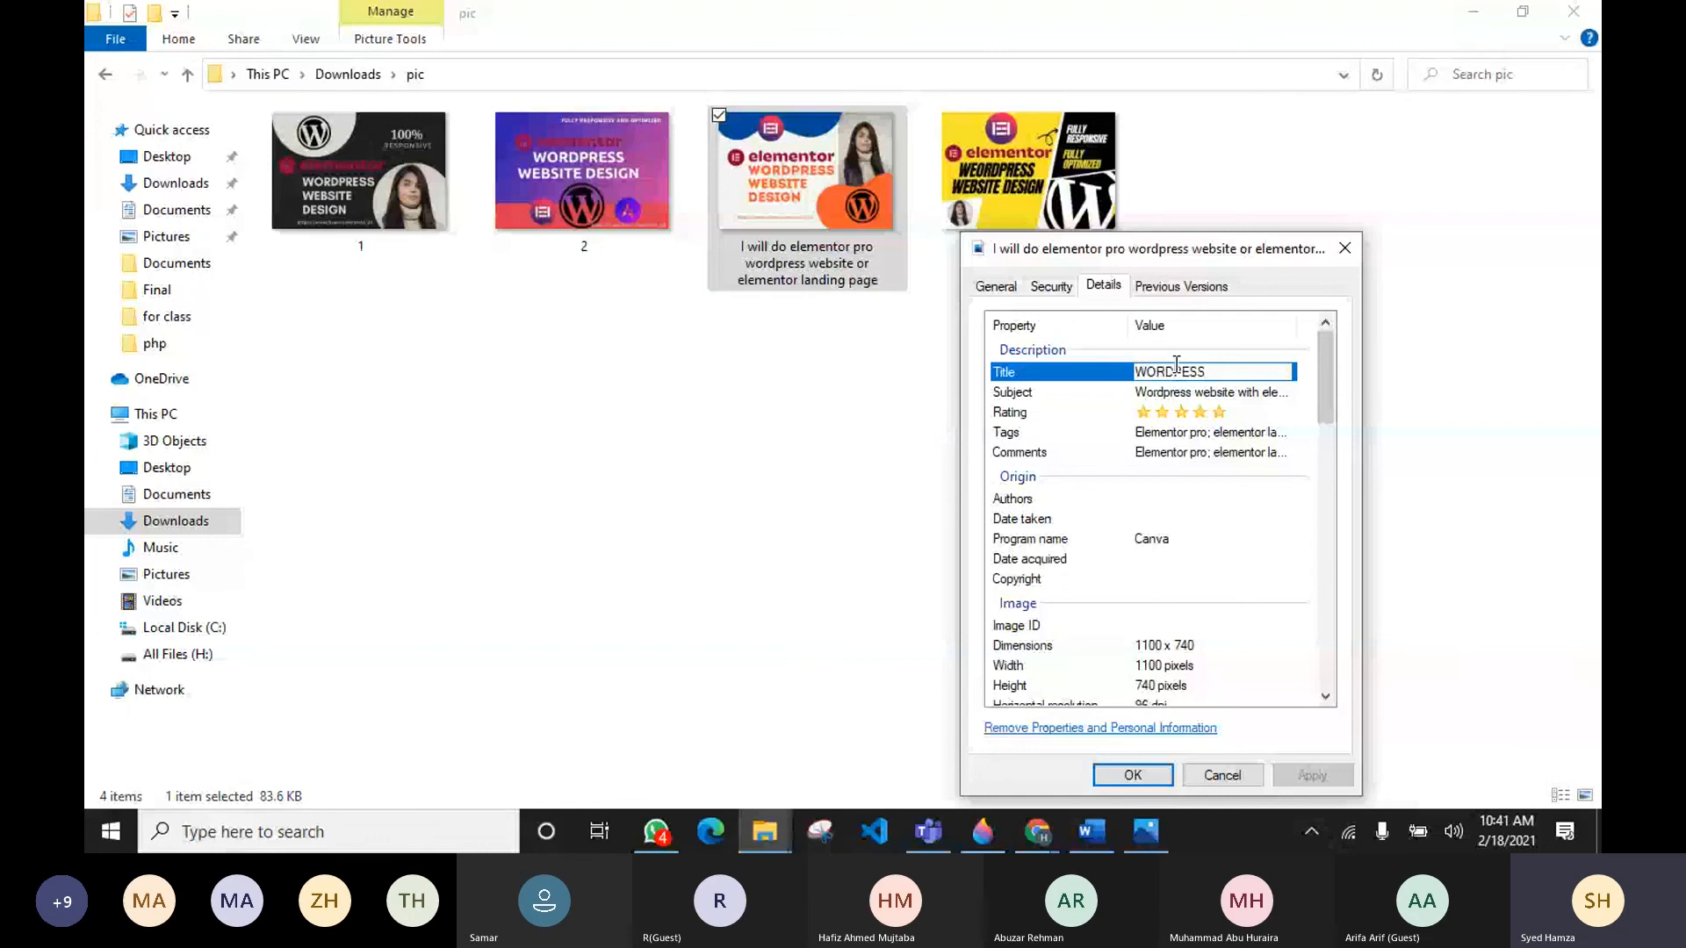
double_click(1184, 369)
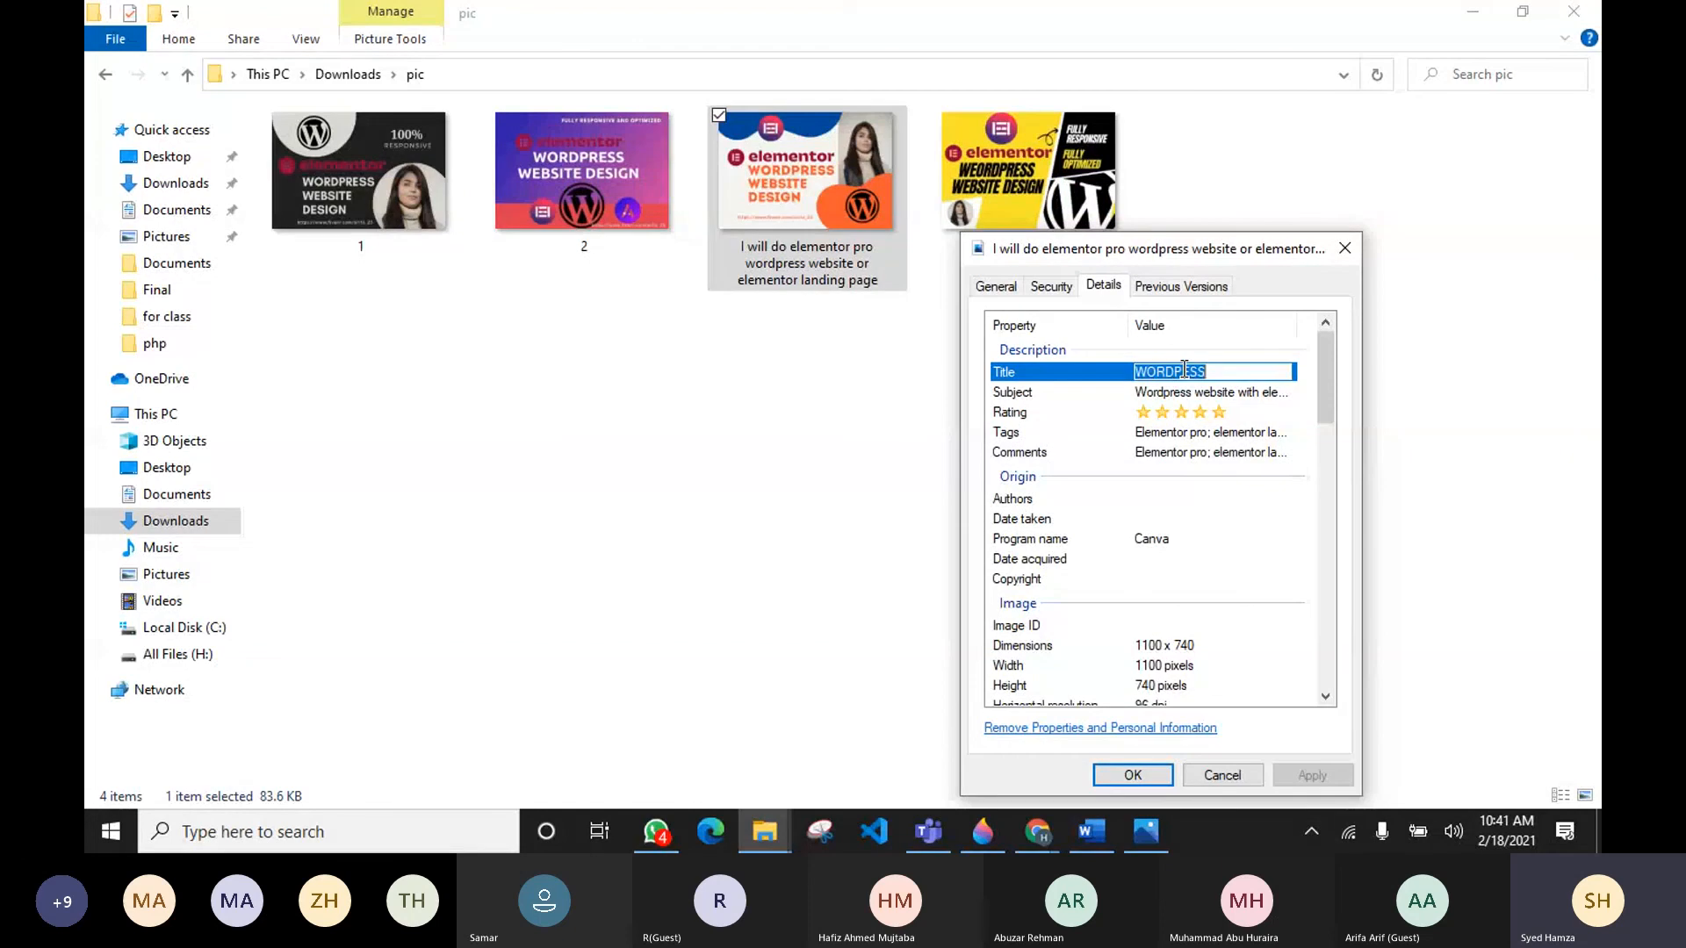
text(I will do elemento)
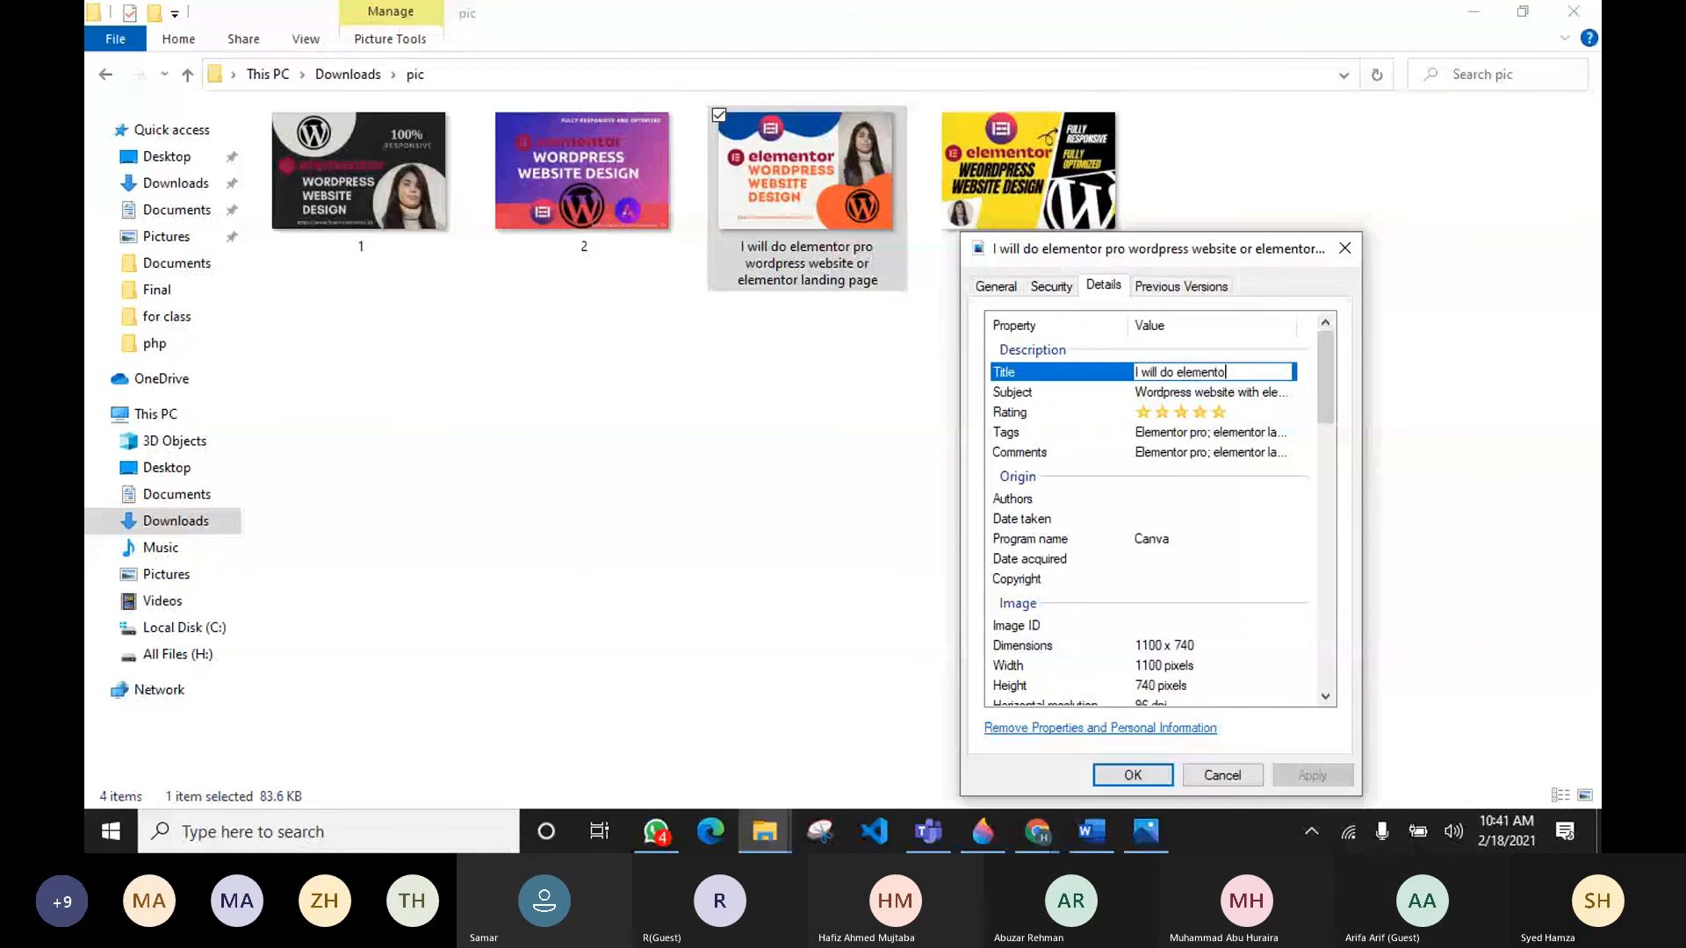
text(r pro wordpress websi)
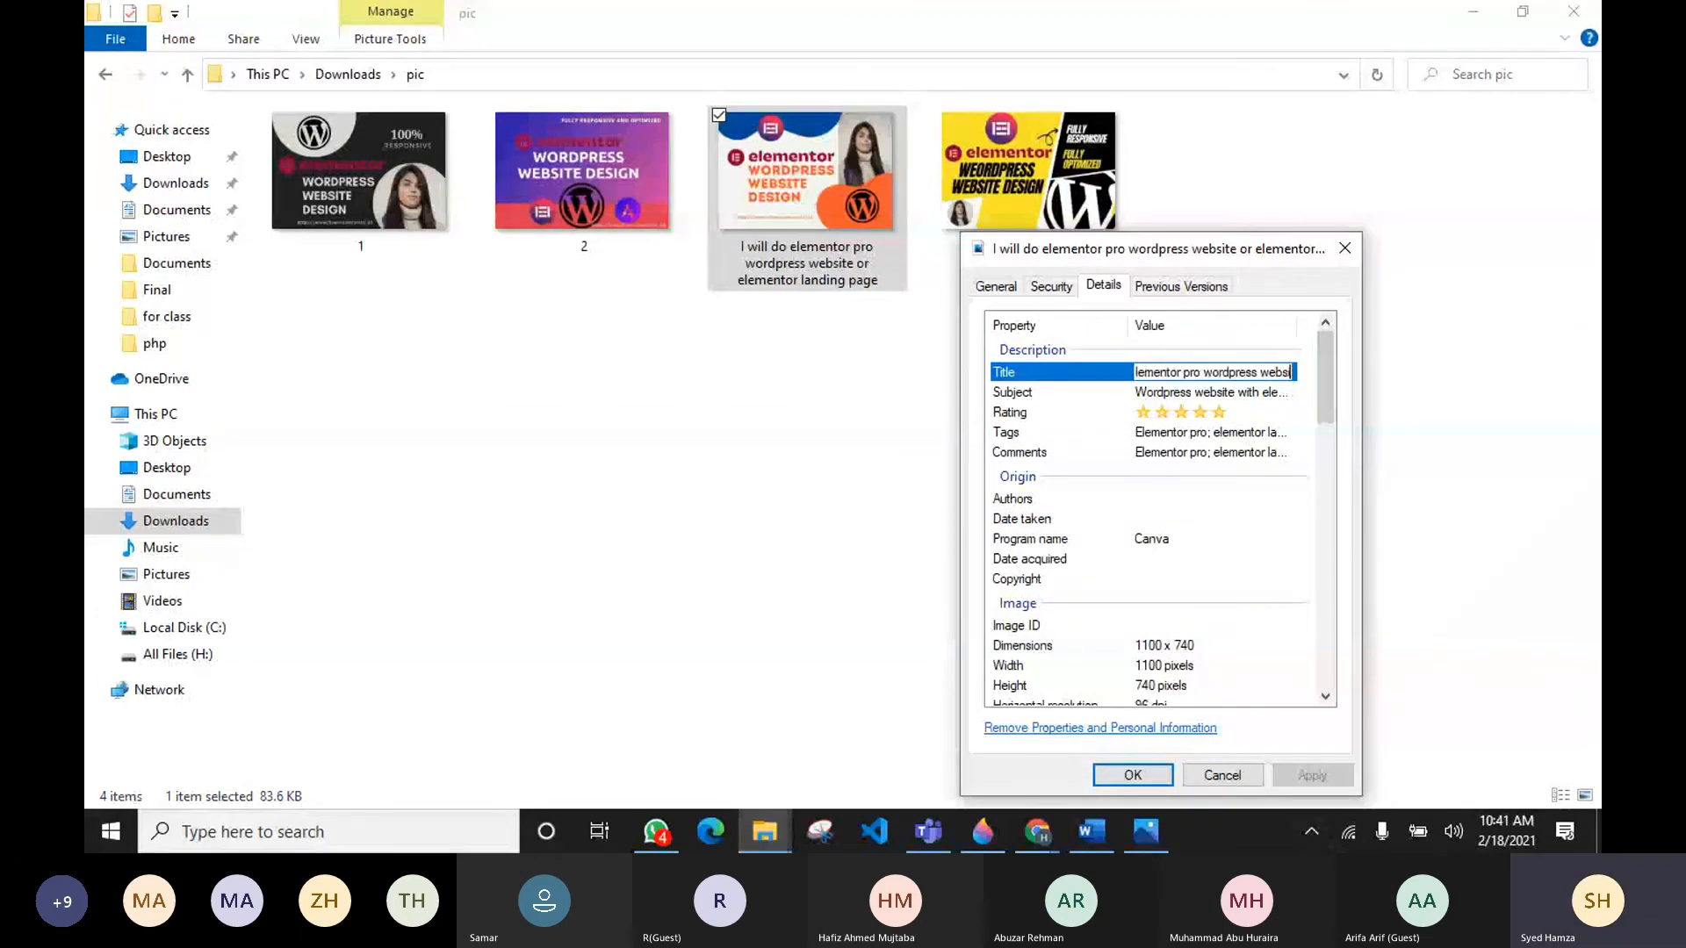
text(te or element)
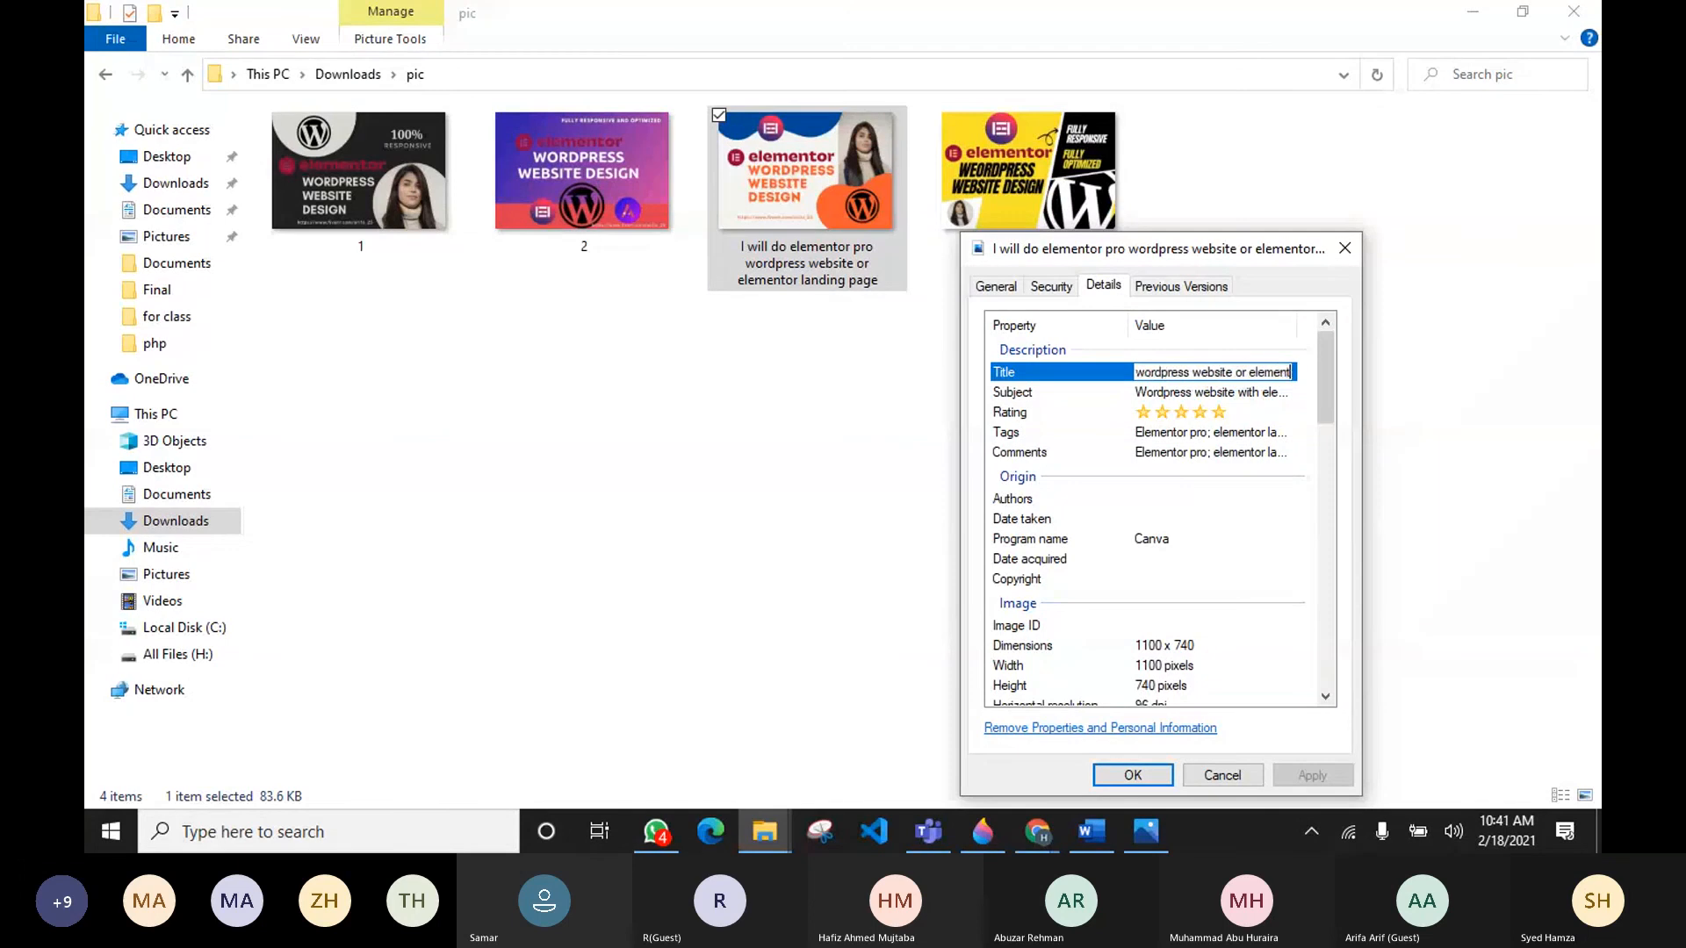
text(or land)
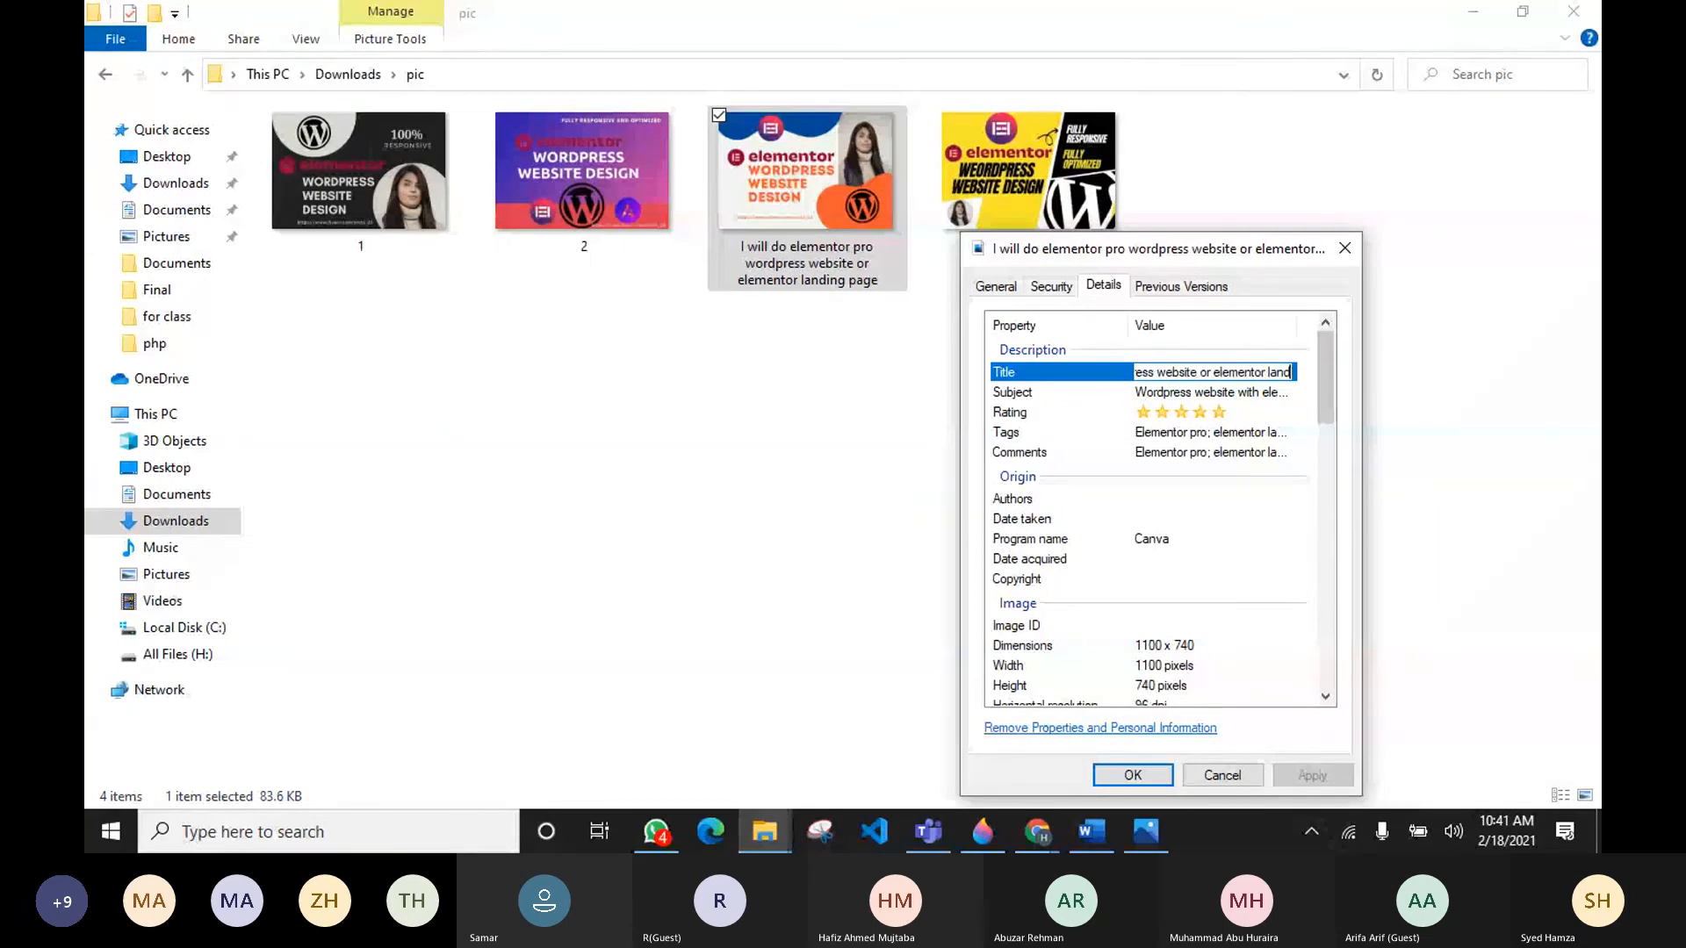
text(ing page)
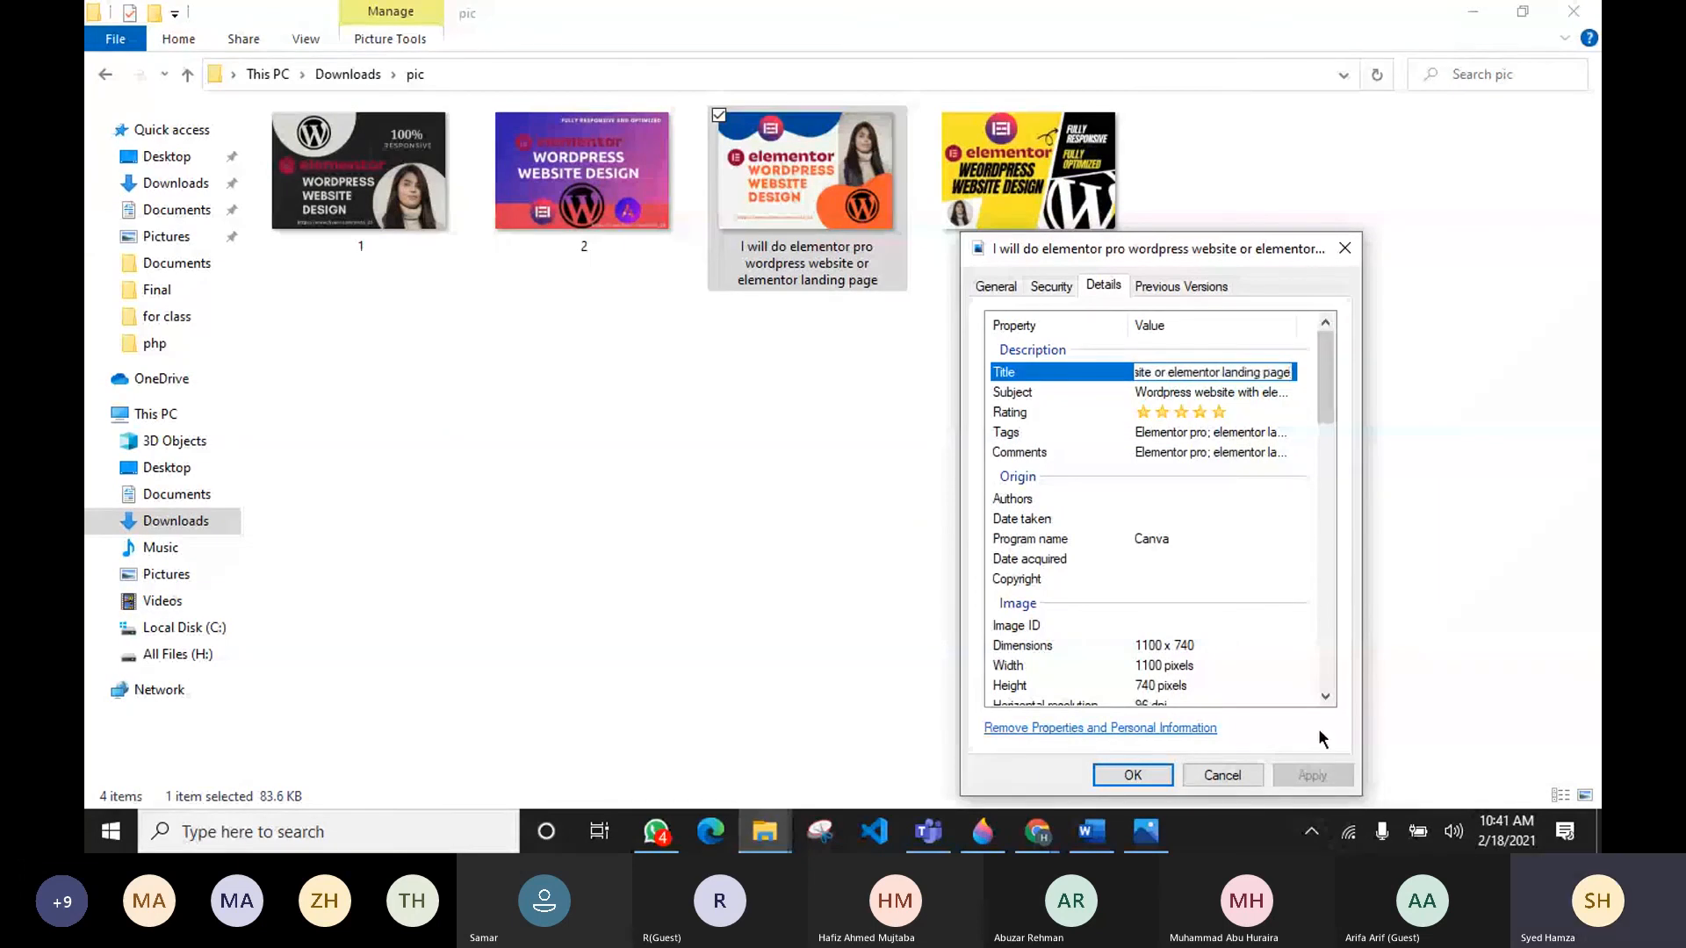
Step: Keep the five-star rating and save the properties with OK
click(1234, 414)
click(1234, 414)
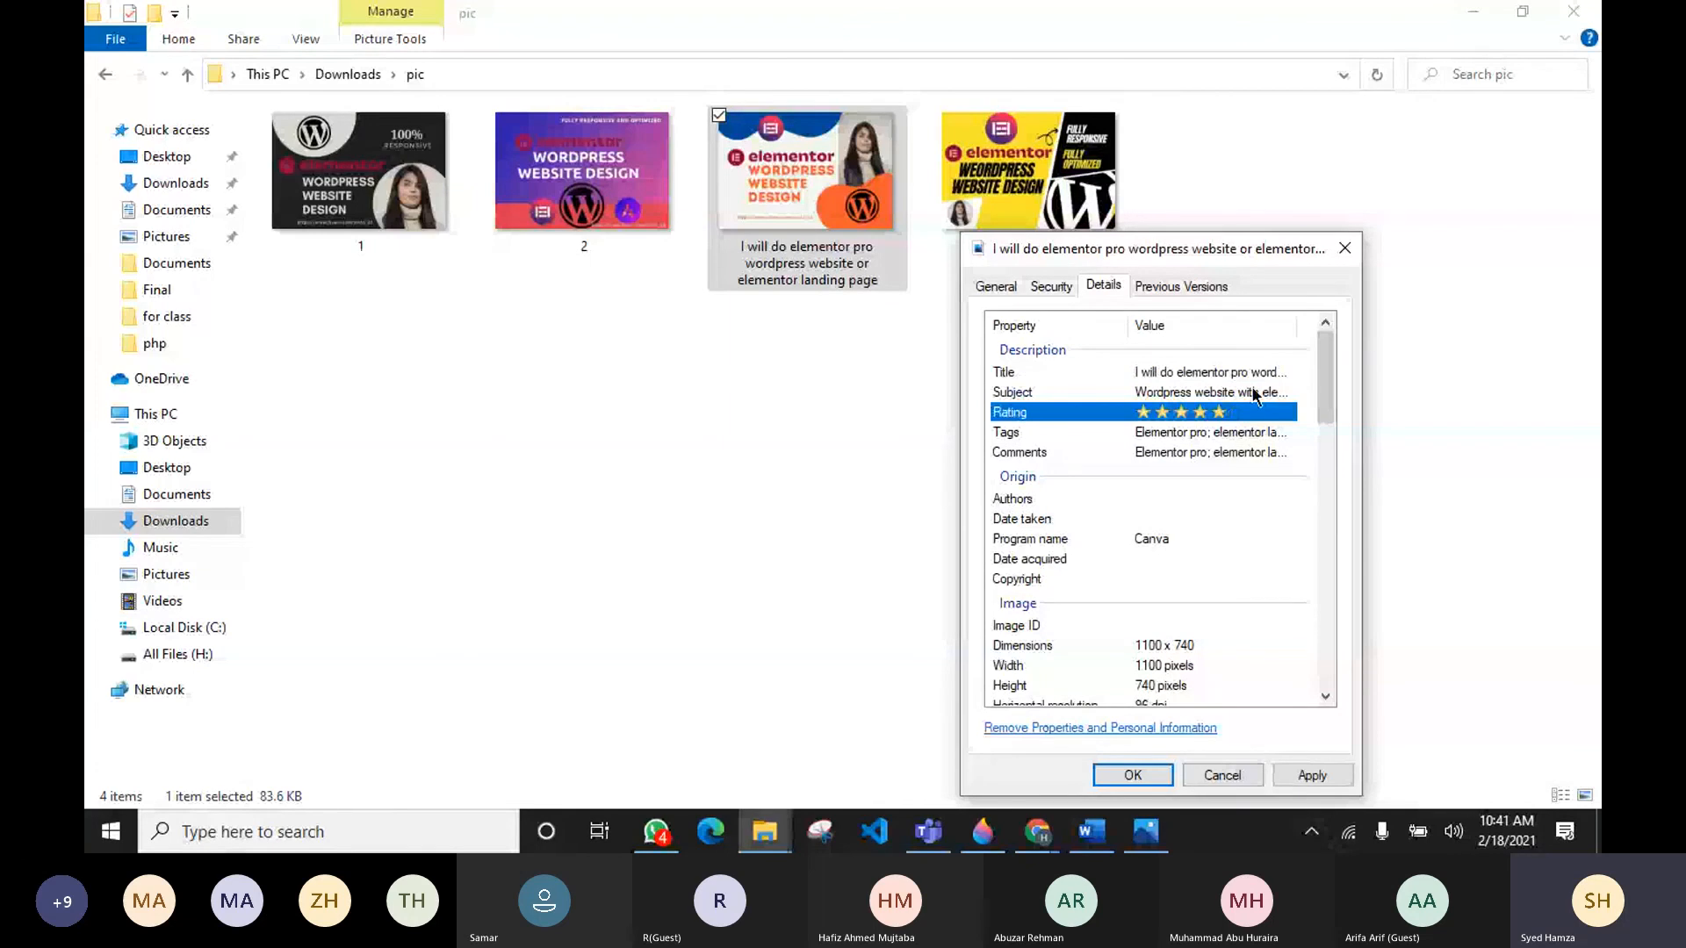
key(Return)
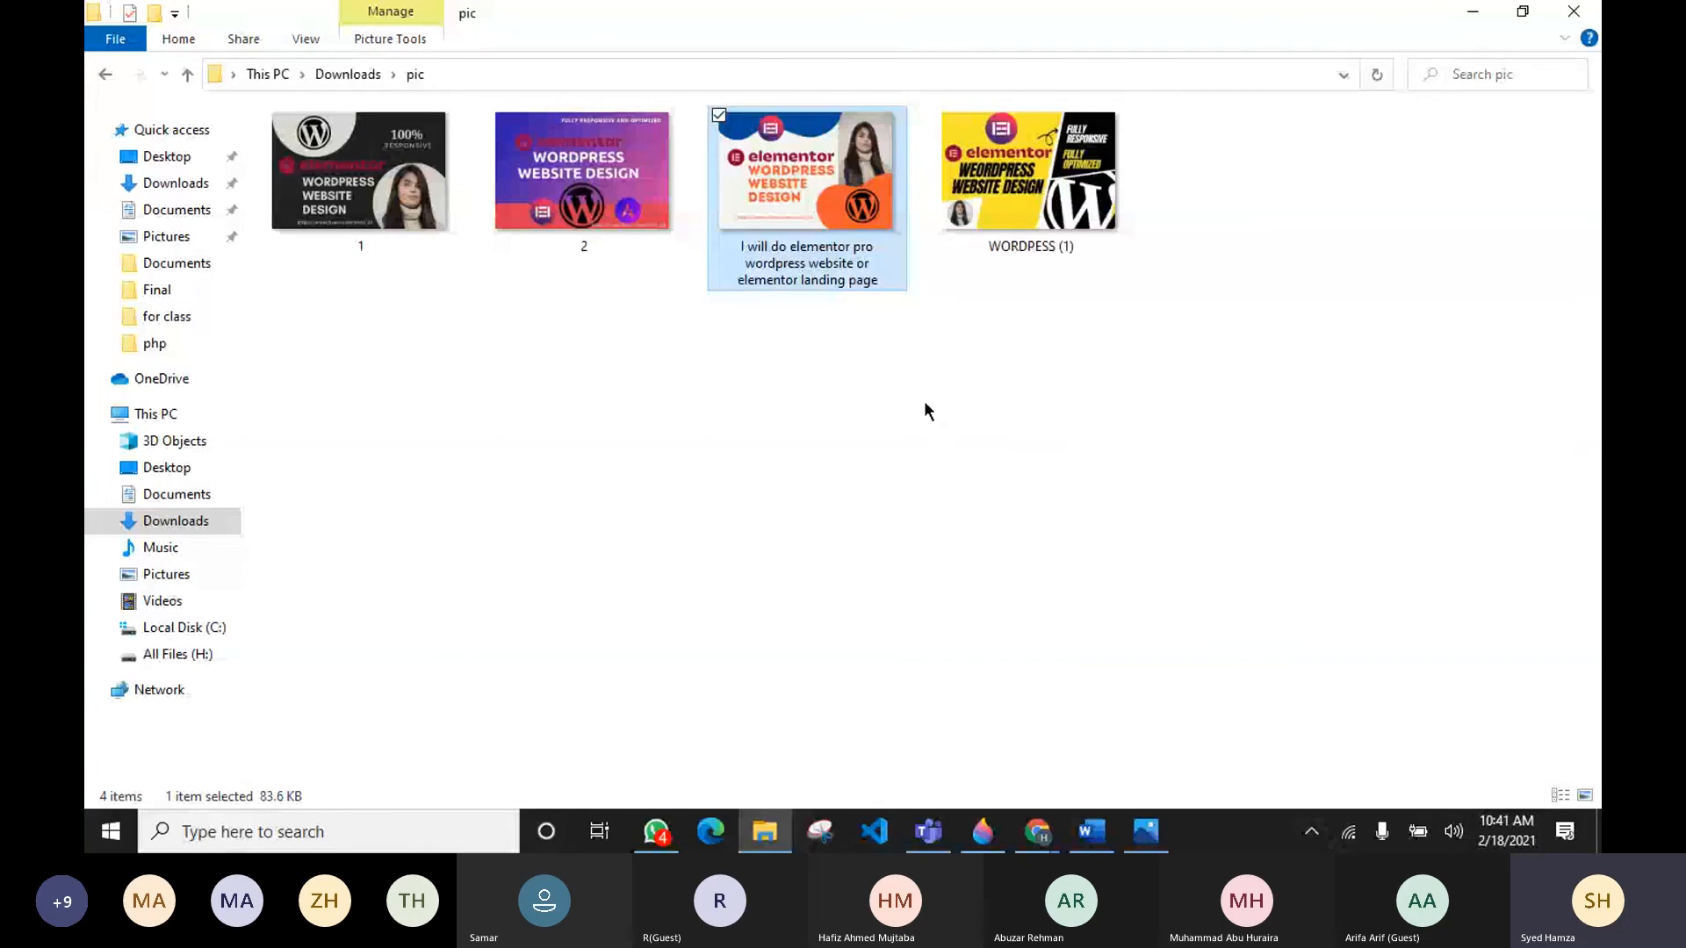
Step: Reopen the image's properties to check the saved details, then close them
key(alt+Return)
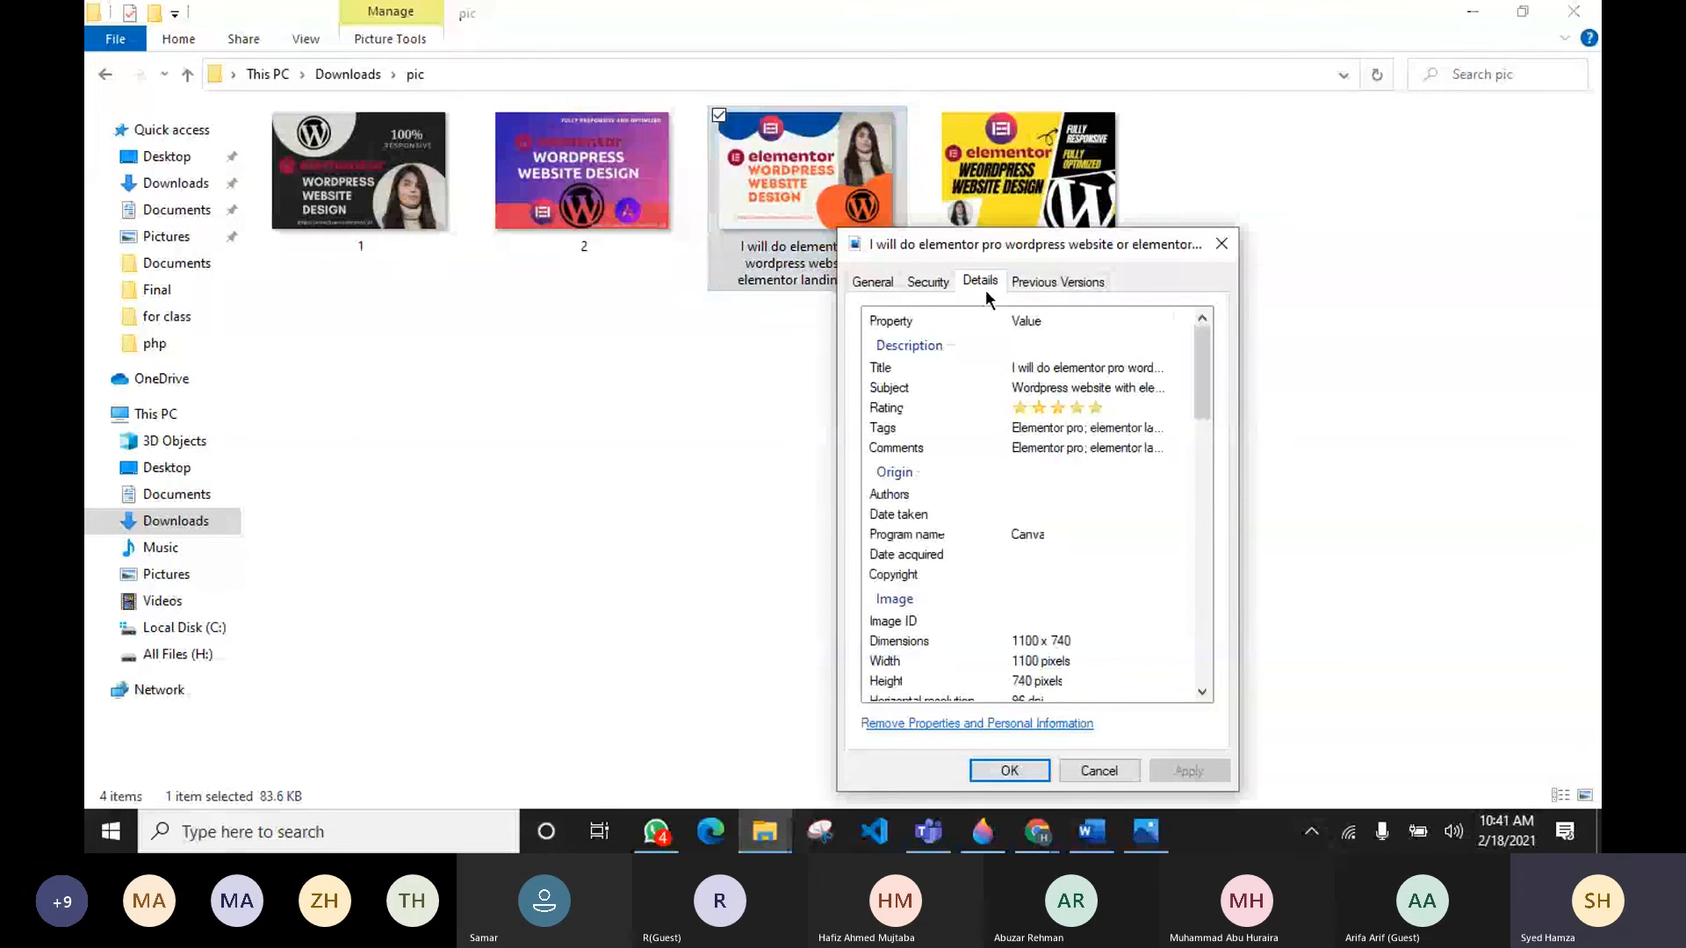
key(Return)
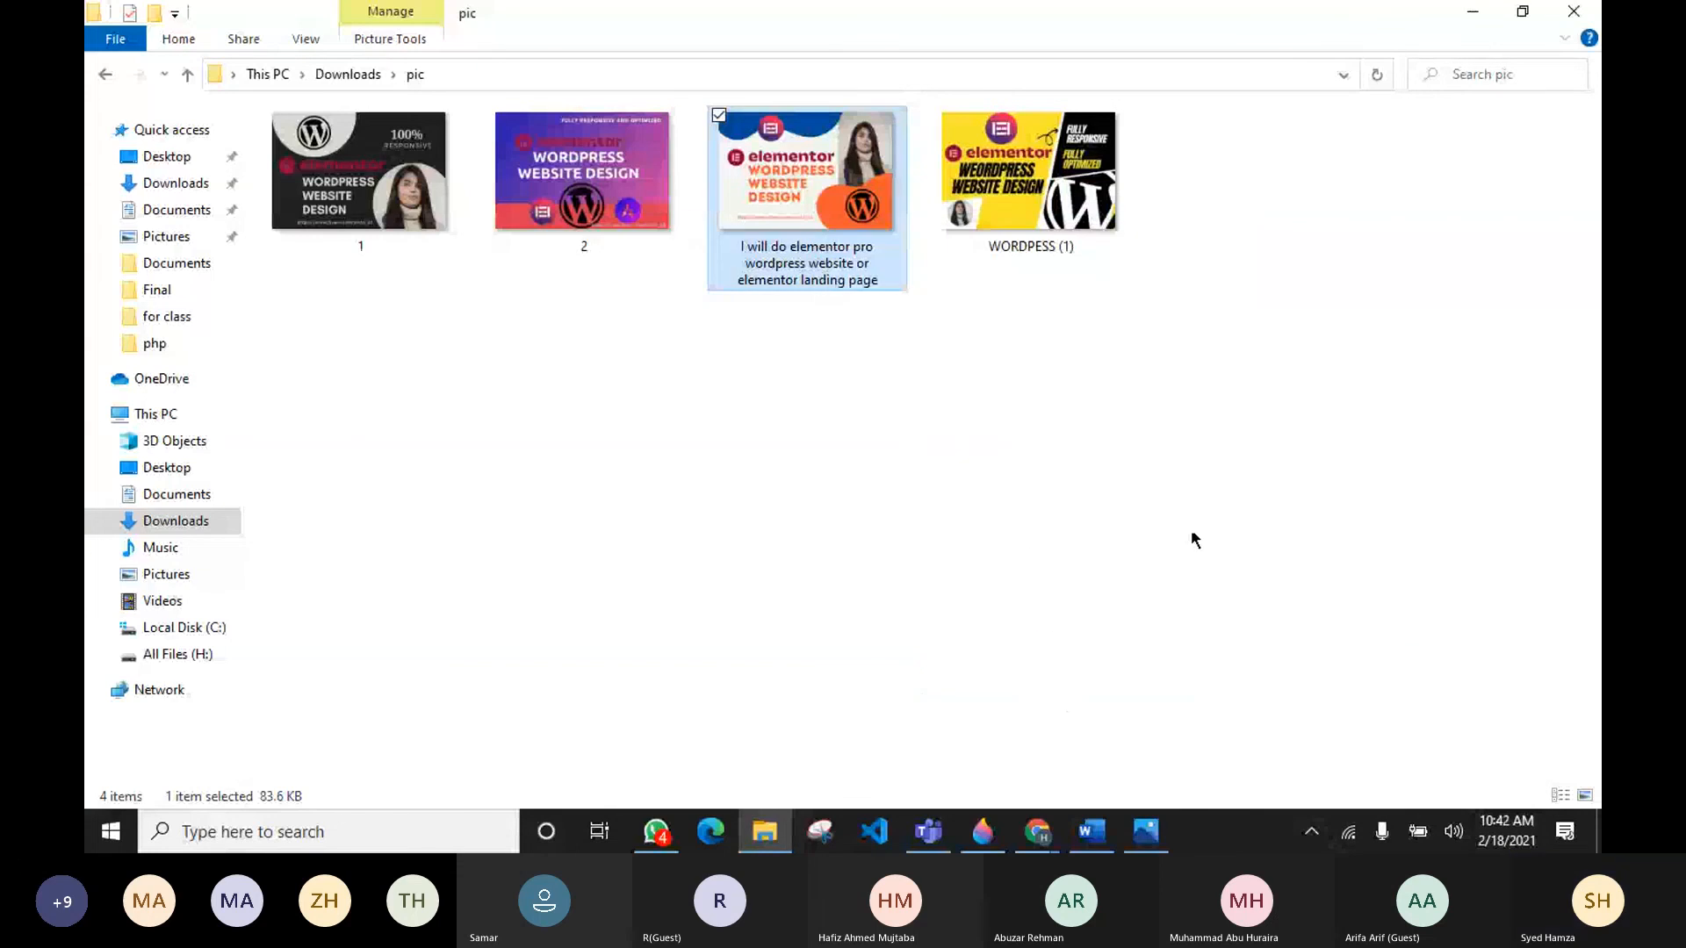
mouse_move(1037, 831)
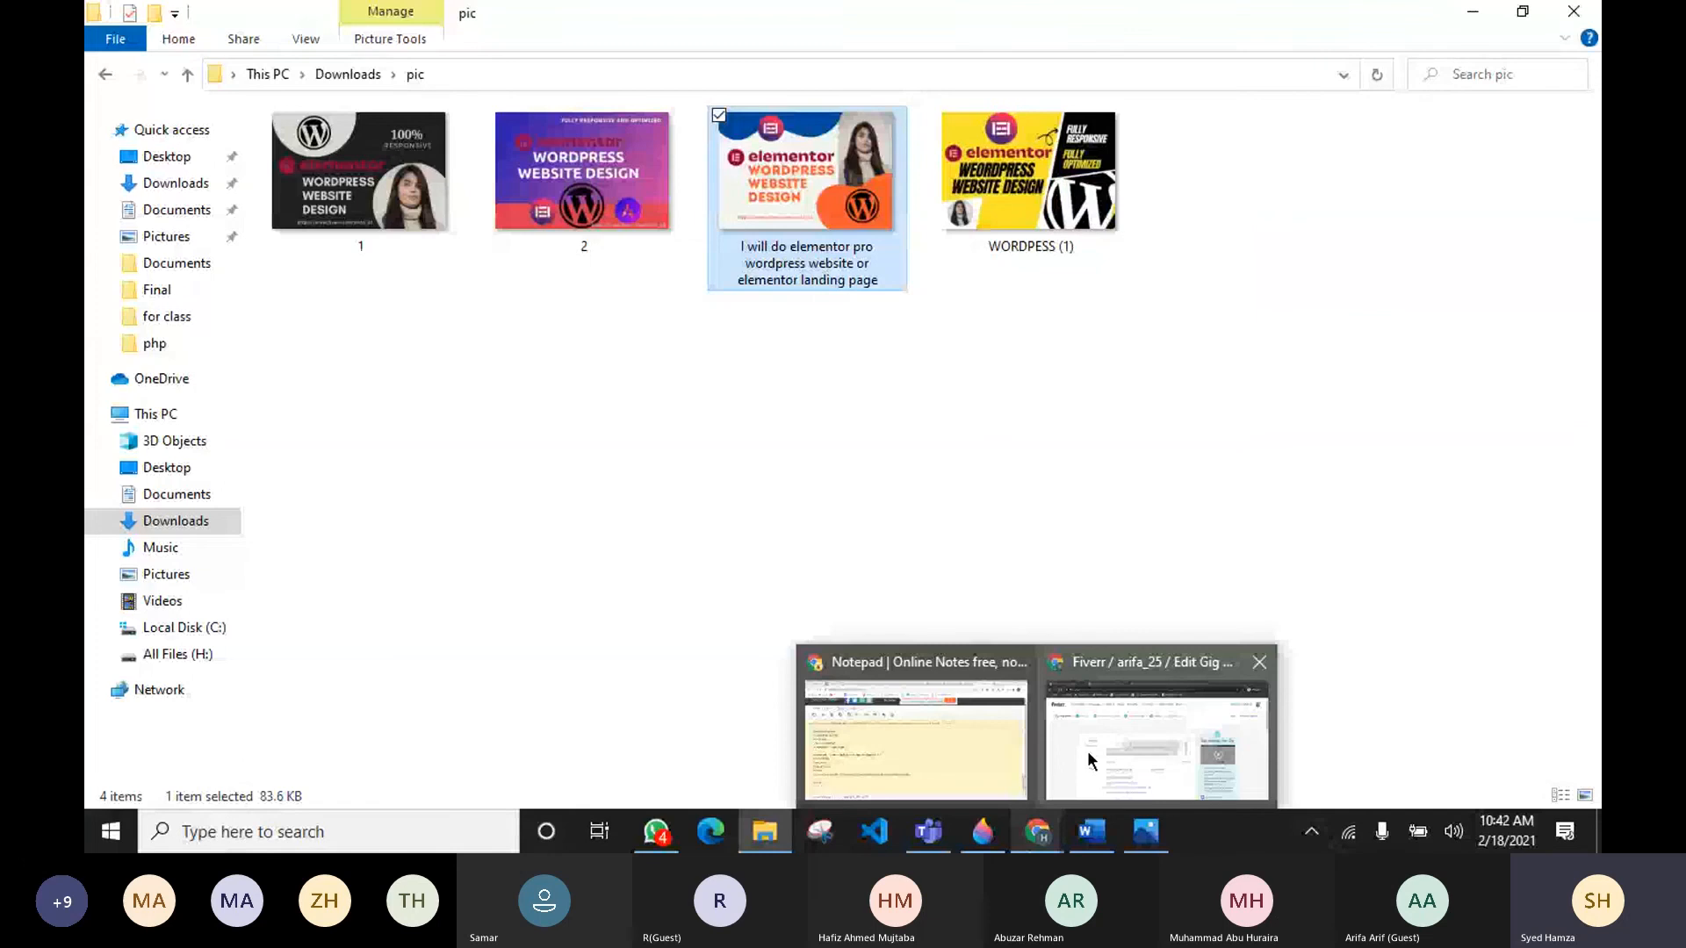
mouse_move(1088, 760)
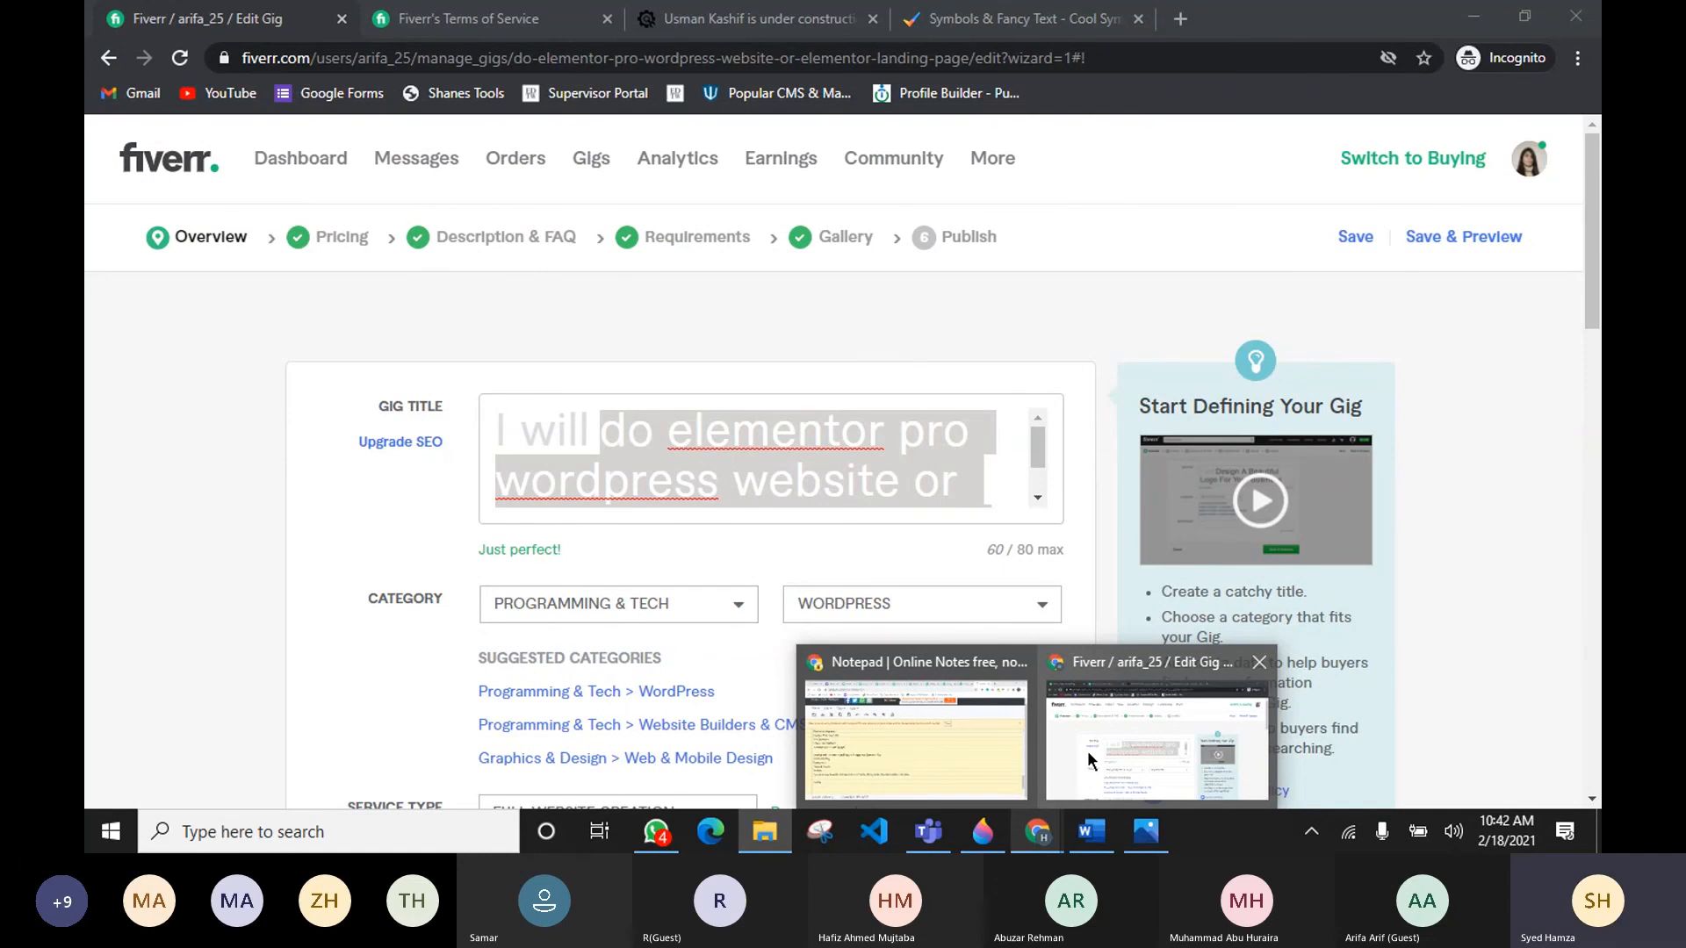
click(1089, 760)
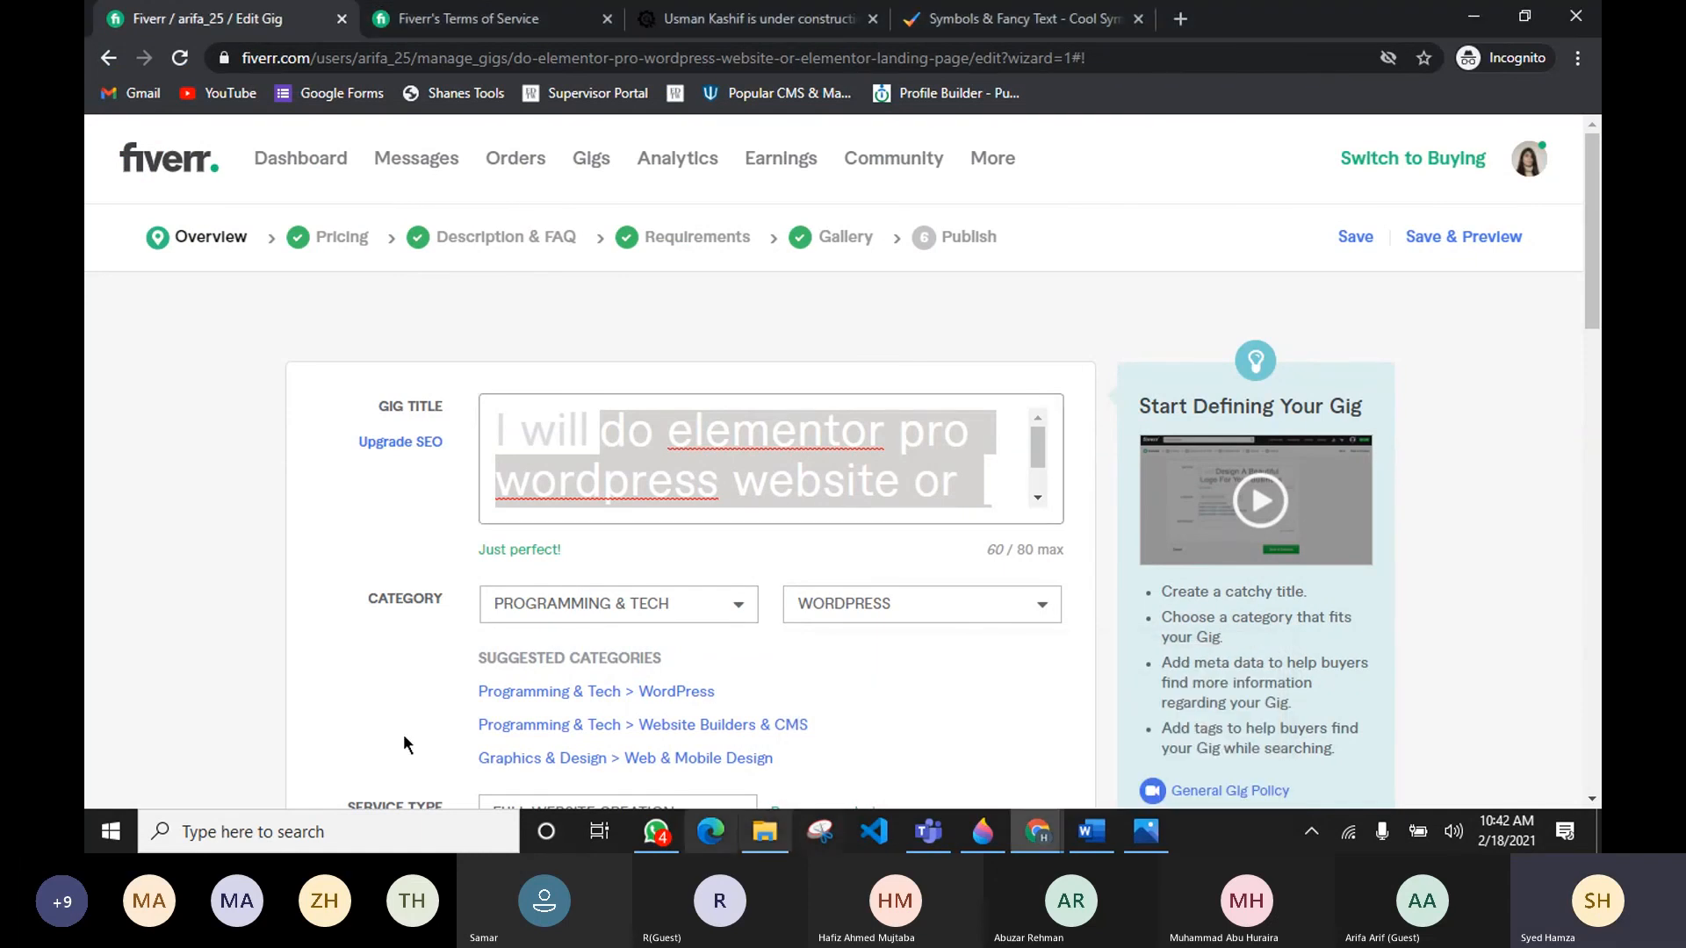
mouse_move(527, 389)
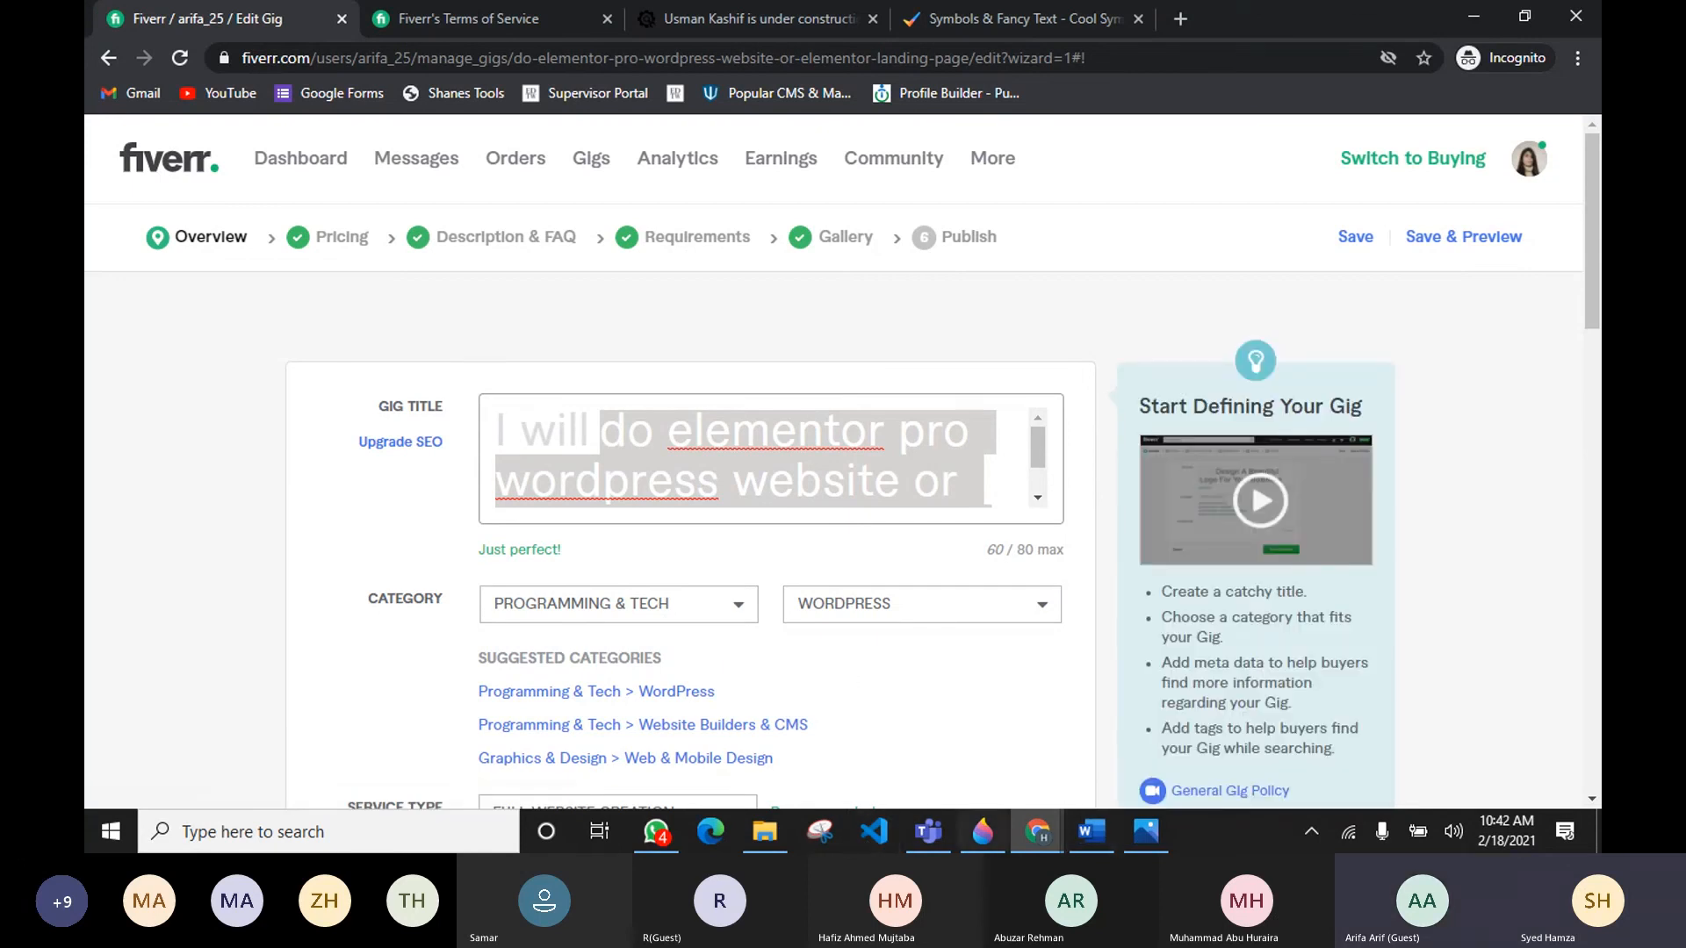
mouse_move(953, 847)
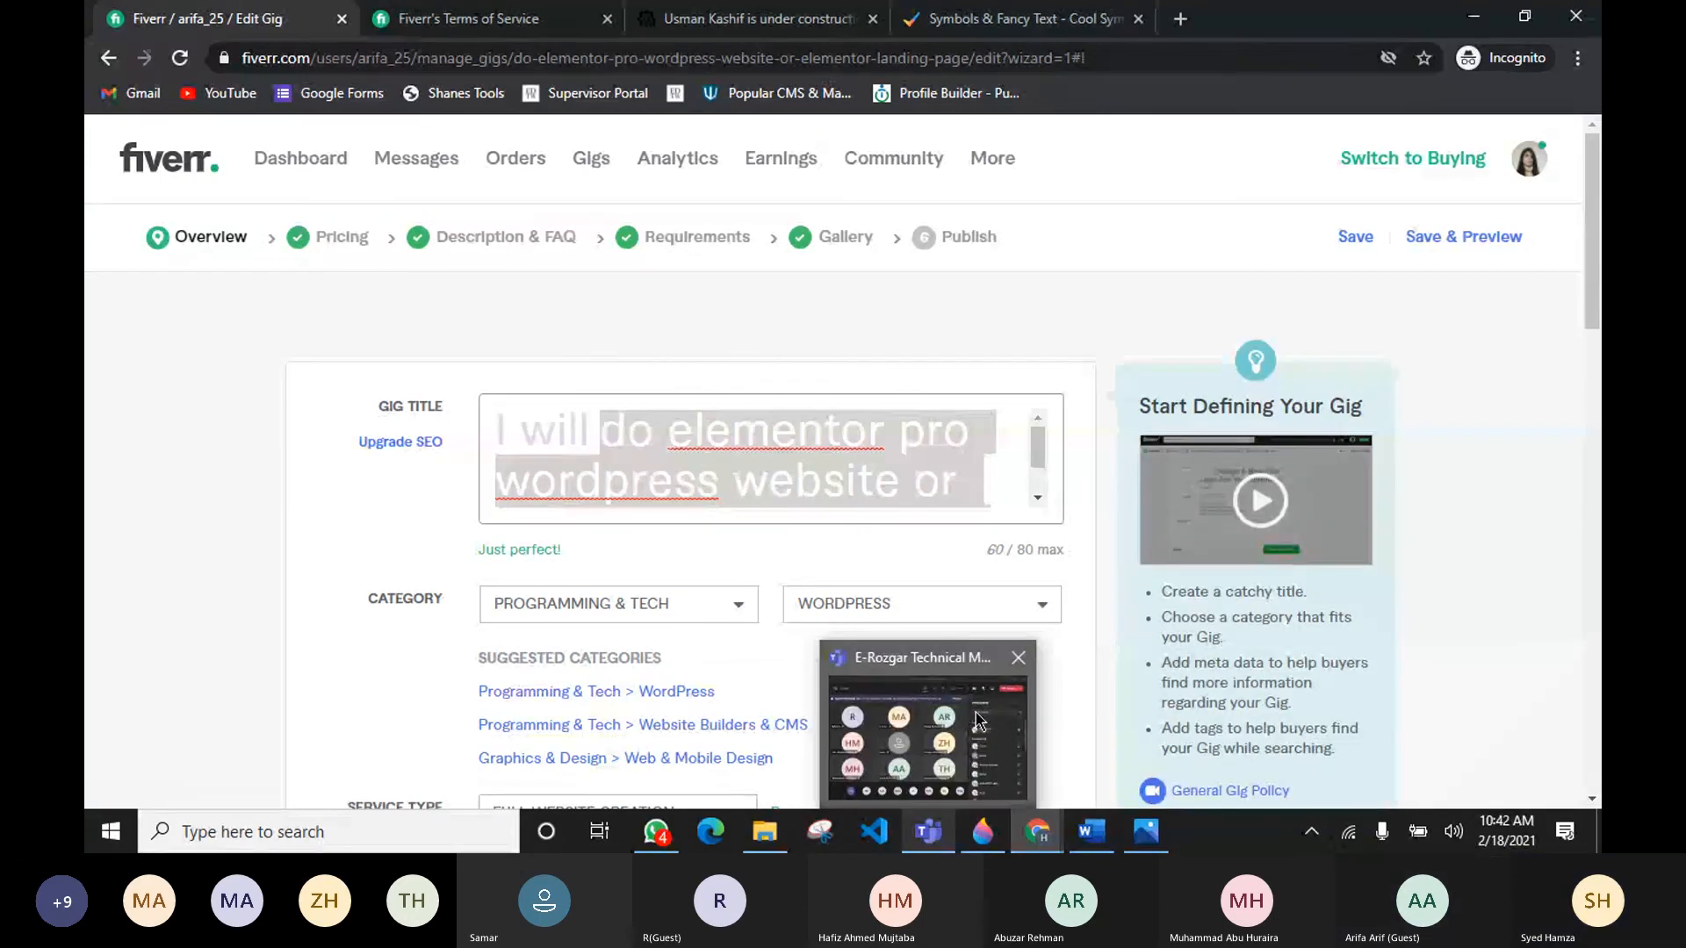
click(922, 720)
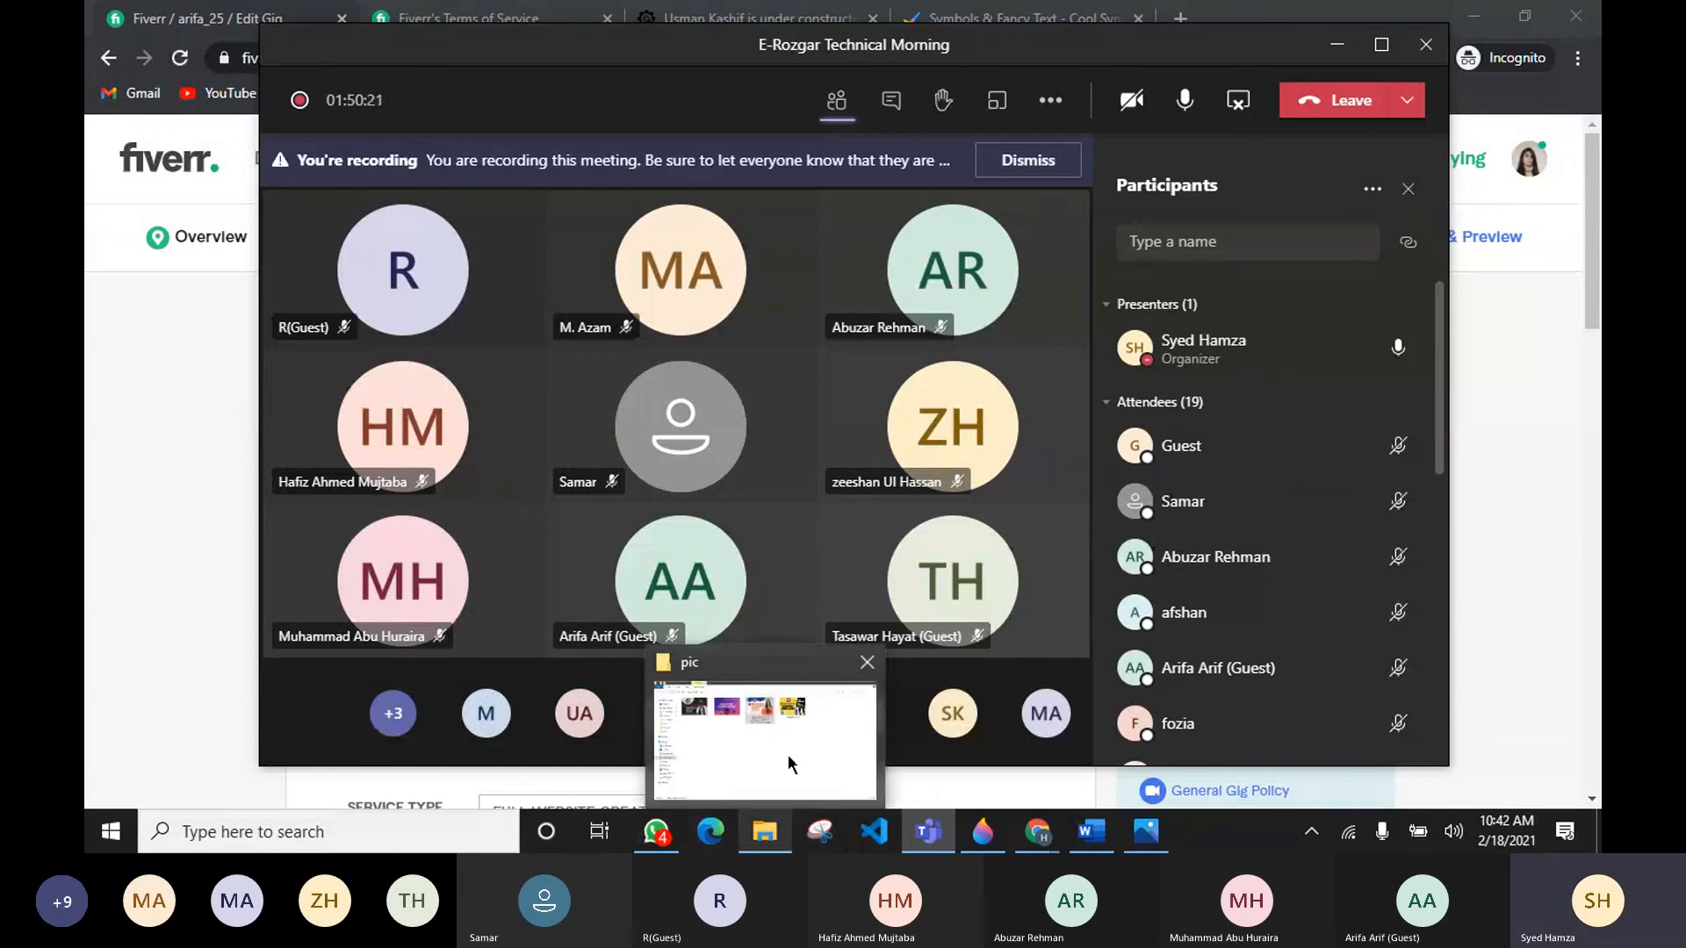
click(788, 756)
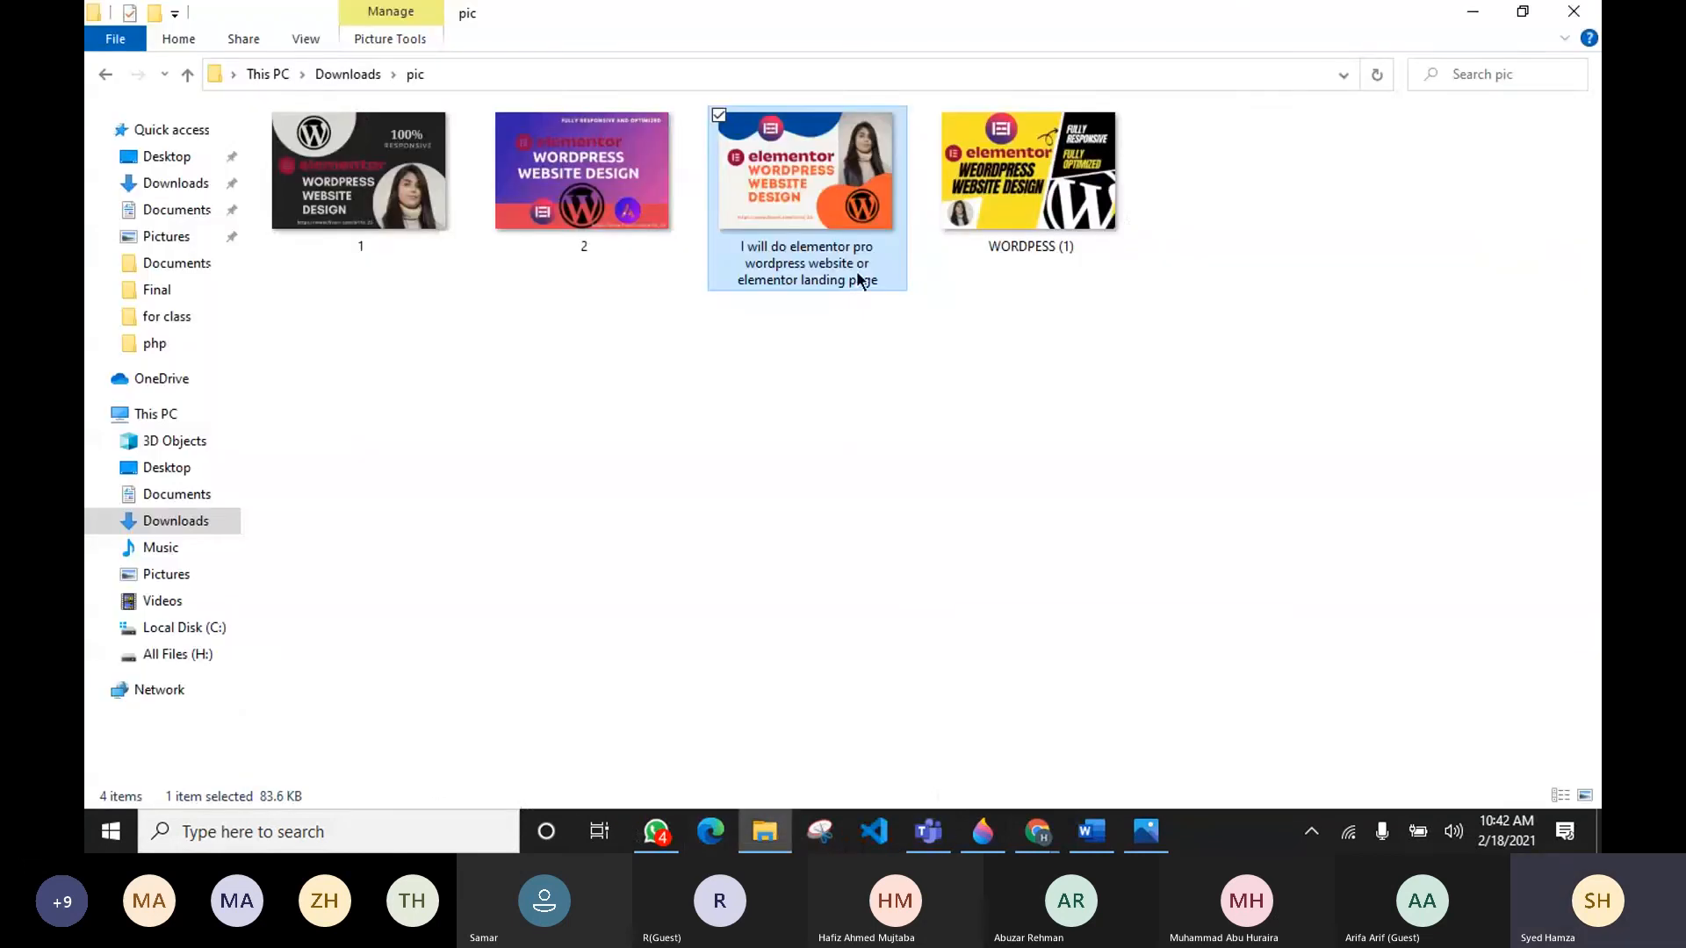
click(858, 279)
key(ctrl+c)
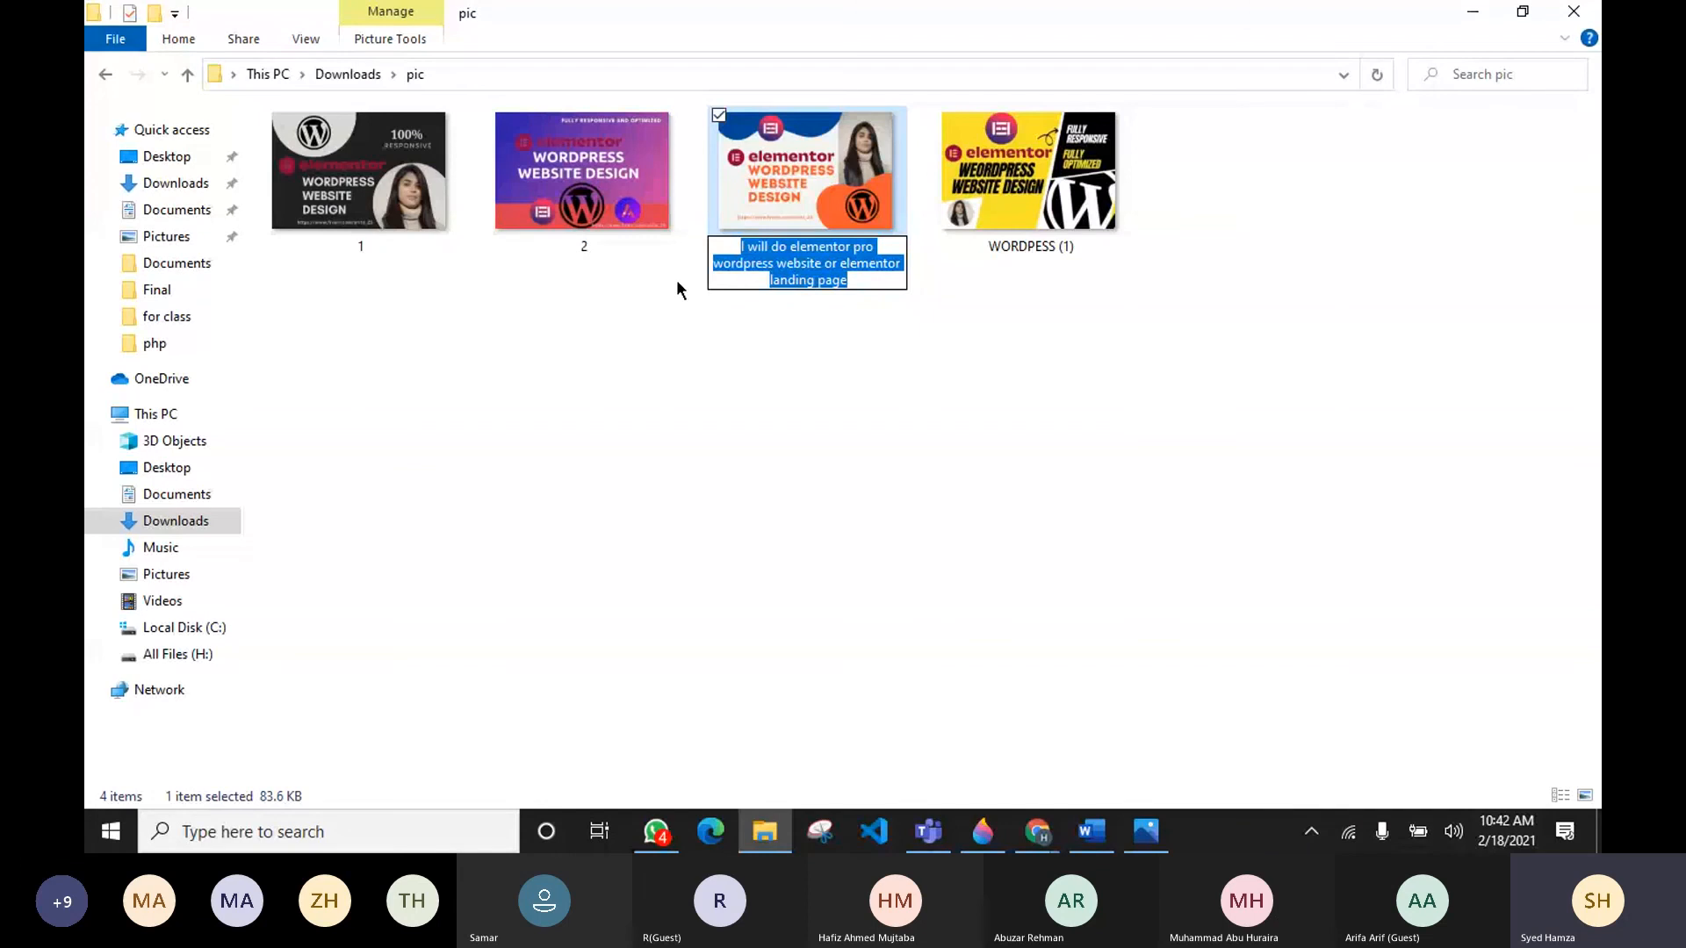
click(590, 176)
key(F2)
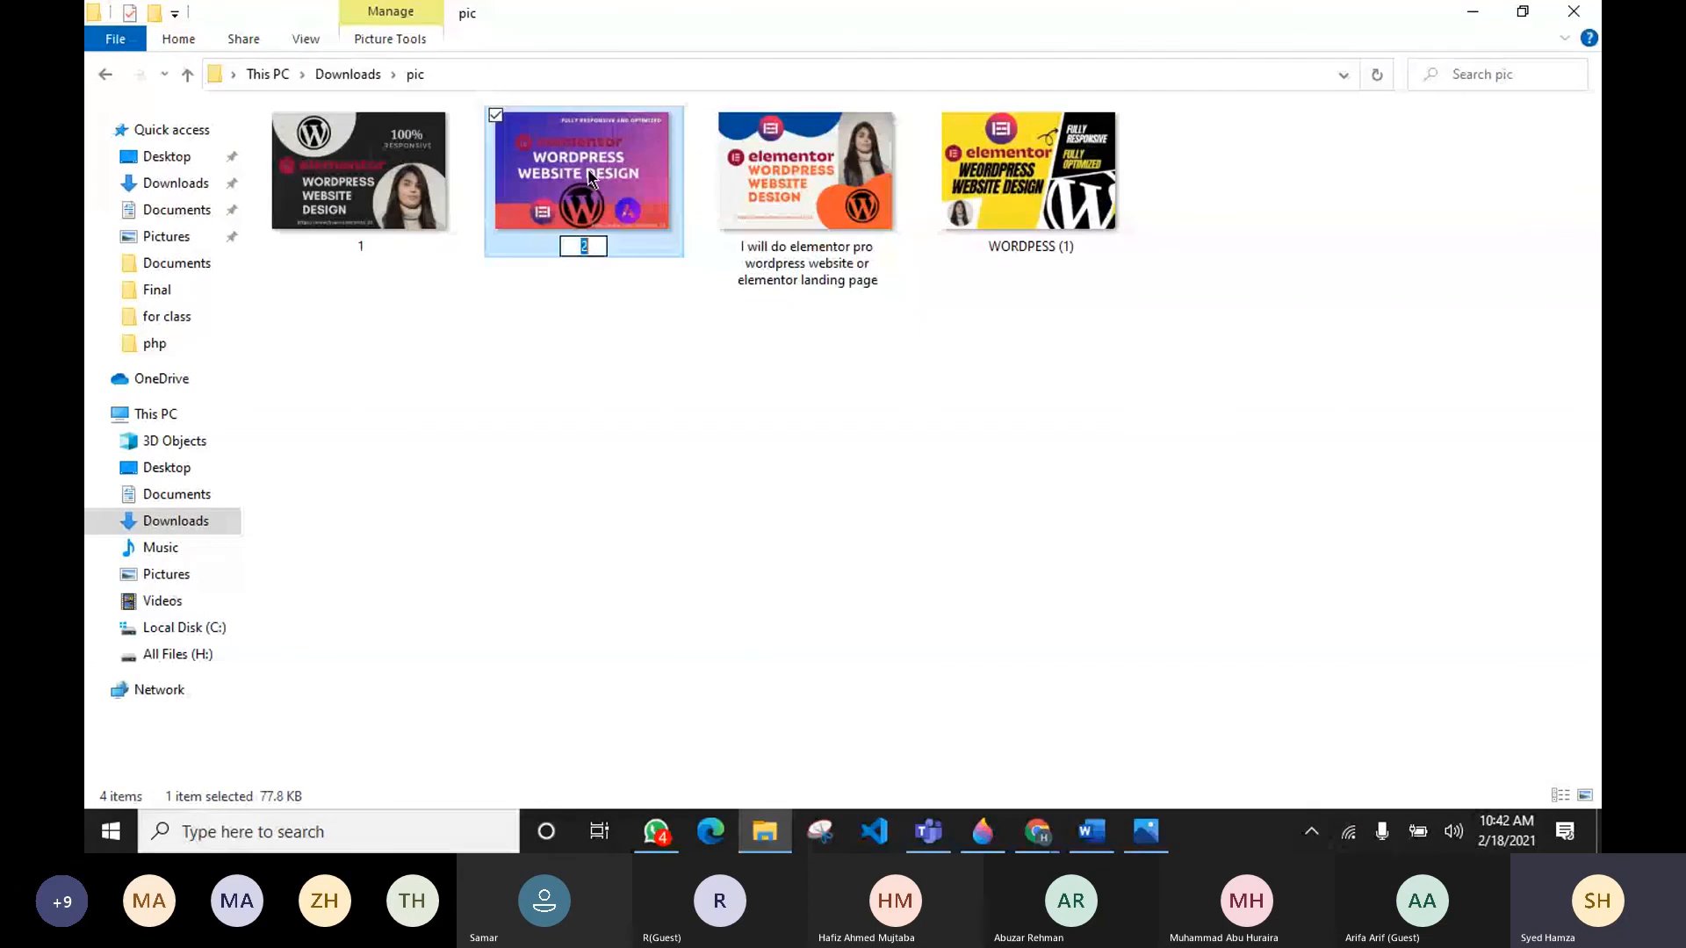
key(ctrl+v)
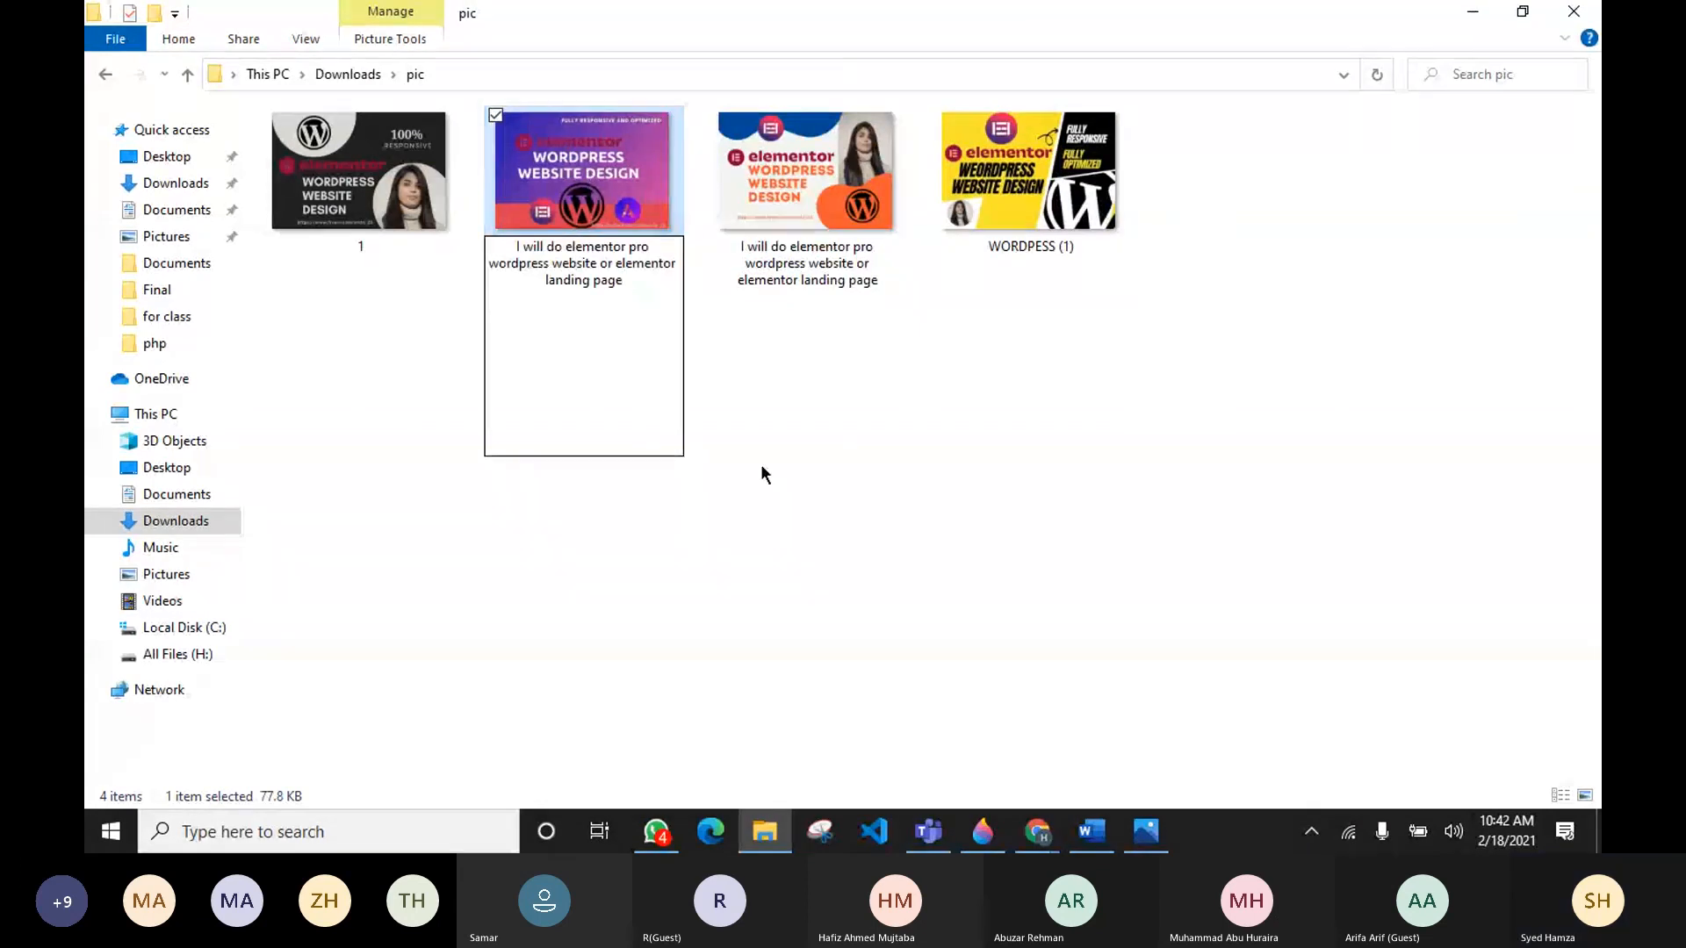
key(Return)
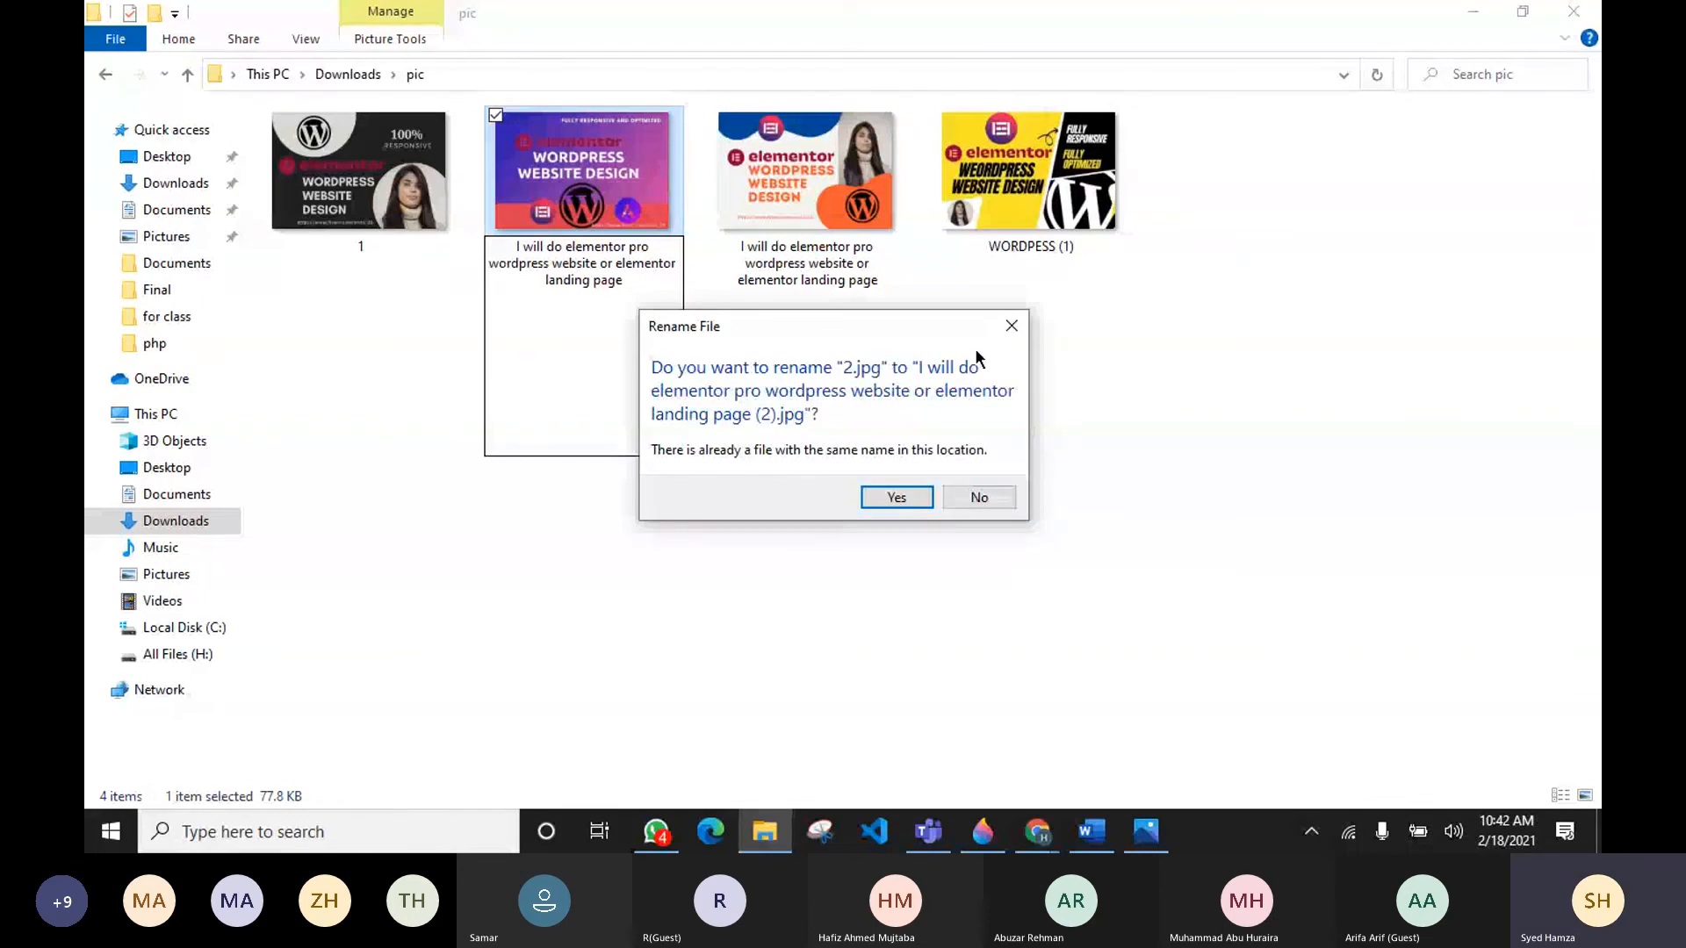
click(1011, 326)
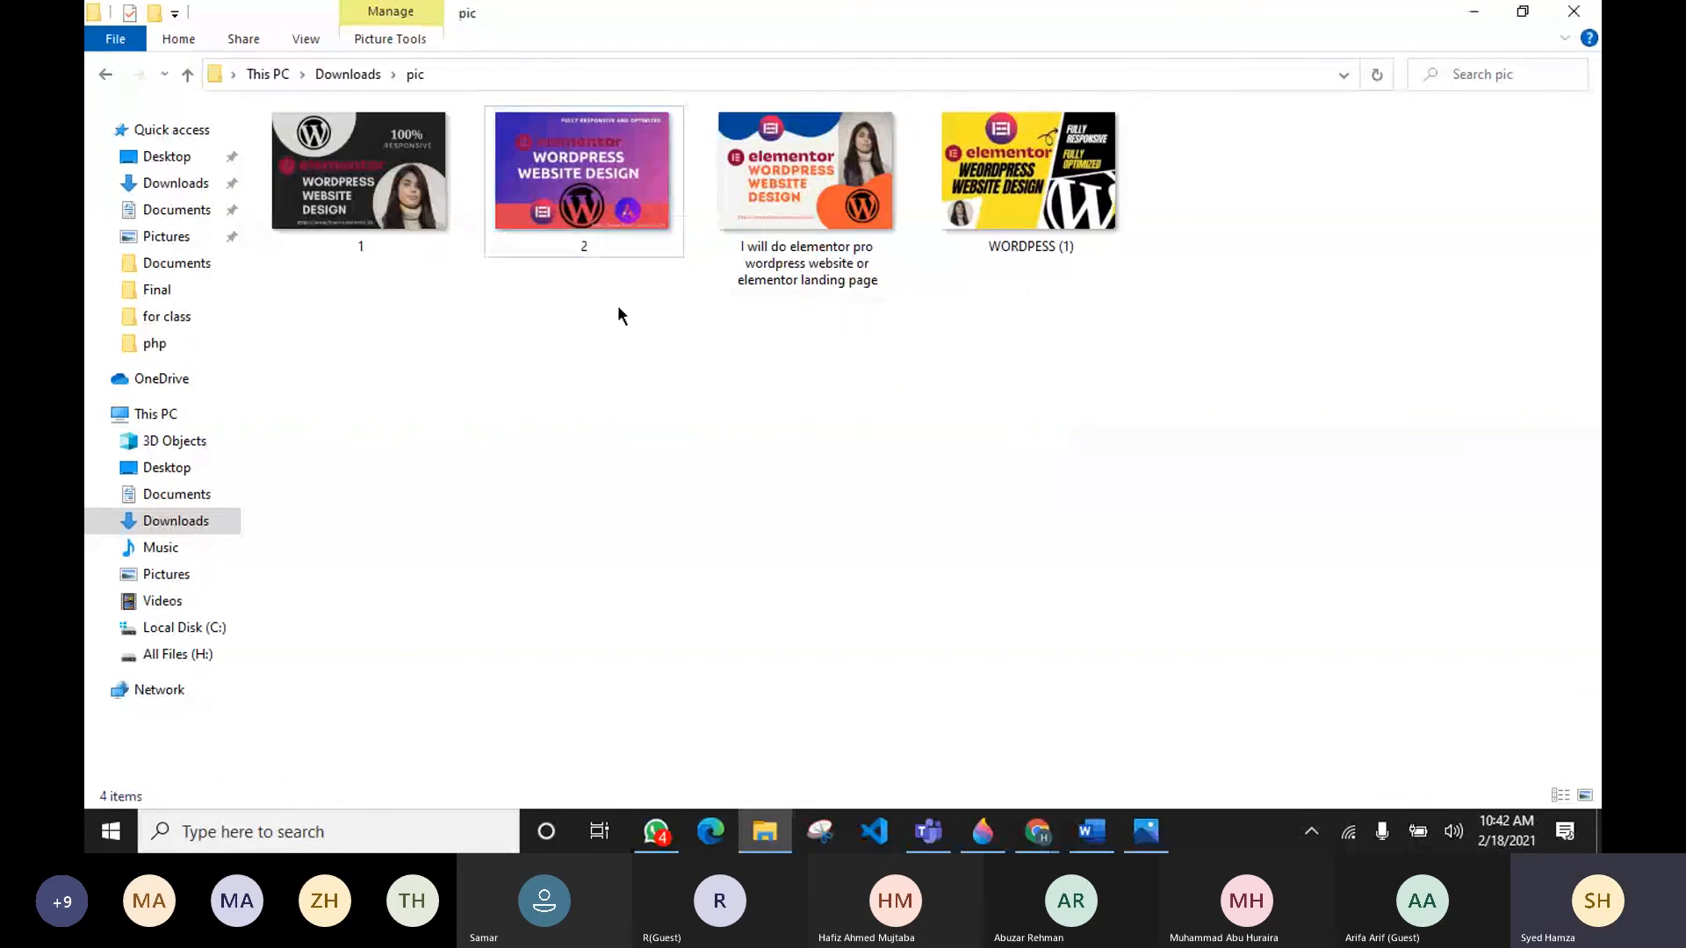
Step: Rename image 2 as "I will do elementor pro wordpress website or elementor pro landing page"
click(588, 251)
click(588, 251)
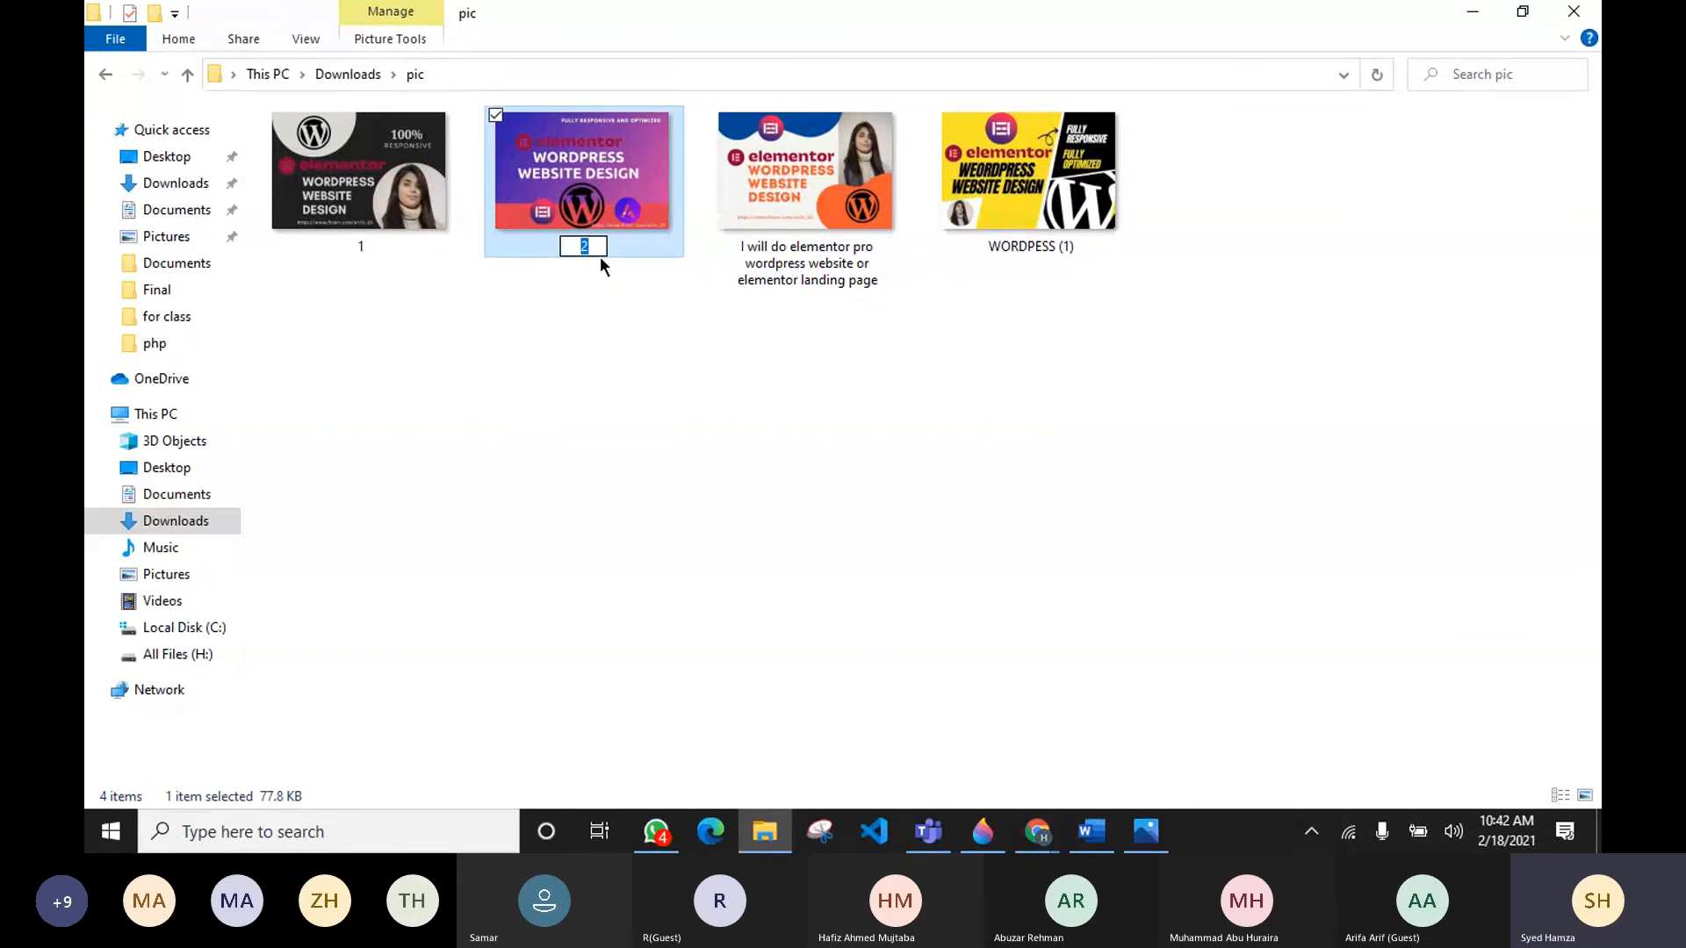
key(ctrl+v)
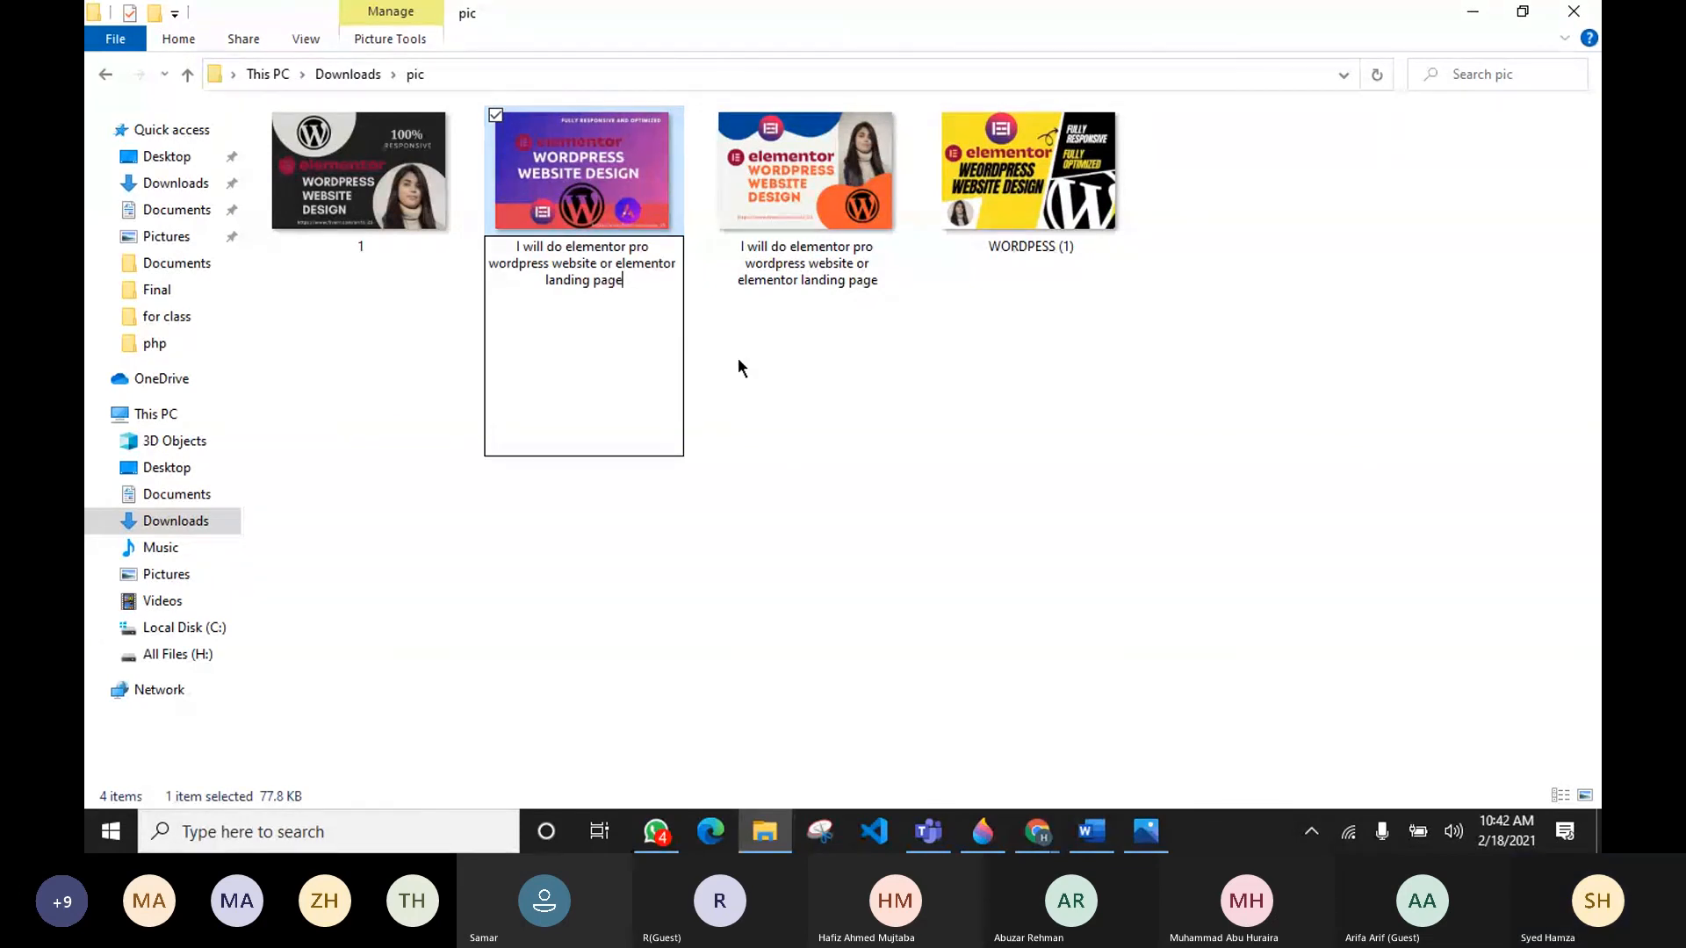
key(Right)
key(Right)
key(Right)
key(Right)
key(Right)
key(Right)
key(Right)
text(pro)
key(Return)
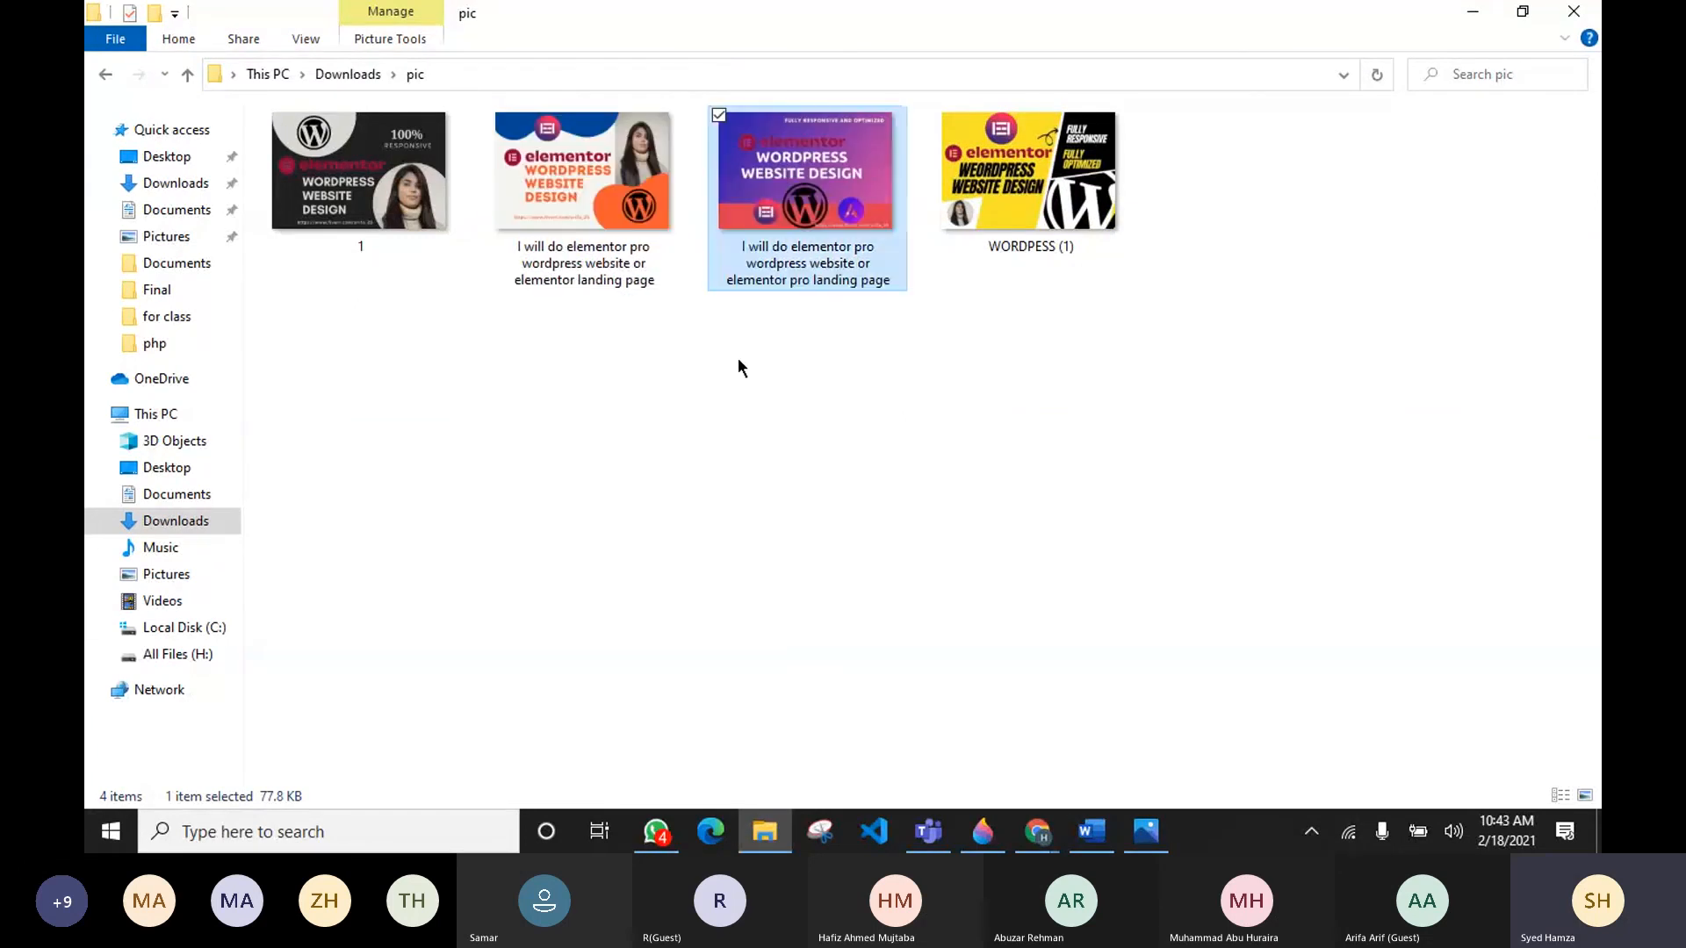
Step: Open the renamed image's details properties and replace its title with the pasted gig title
click(596, 357)
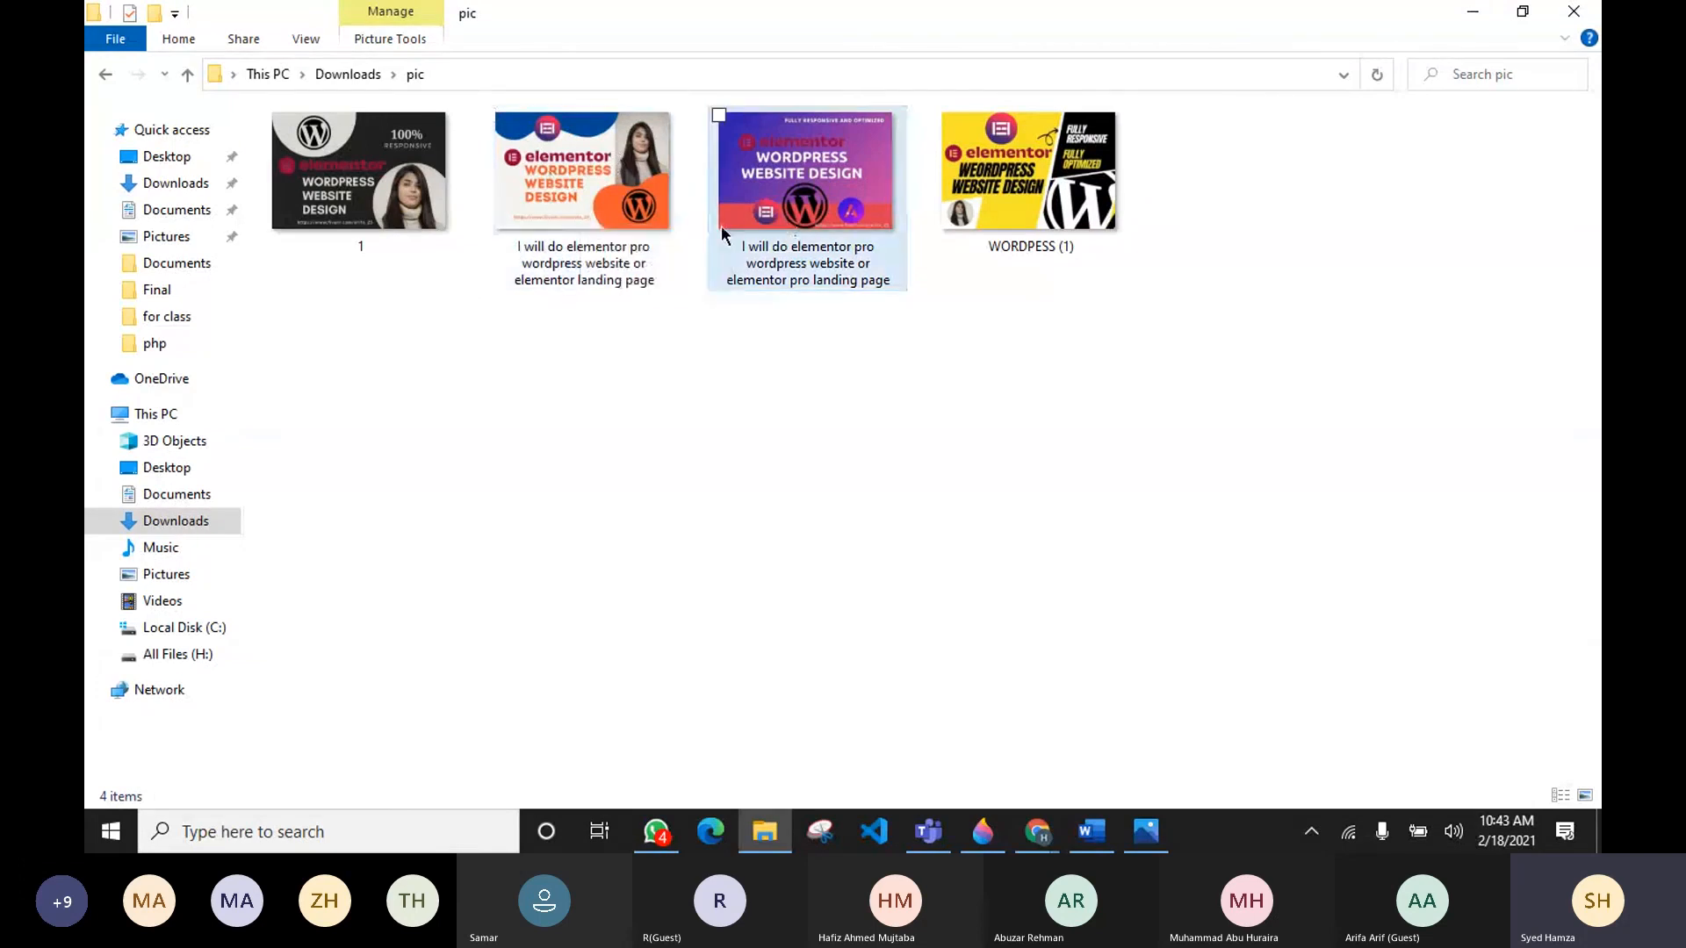
right_click(811, 230)
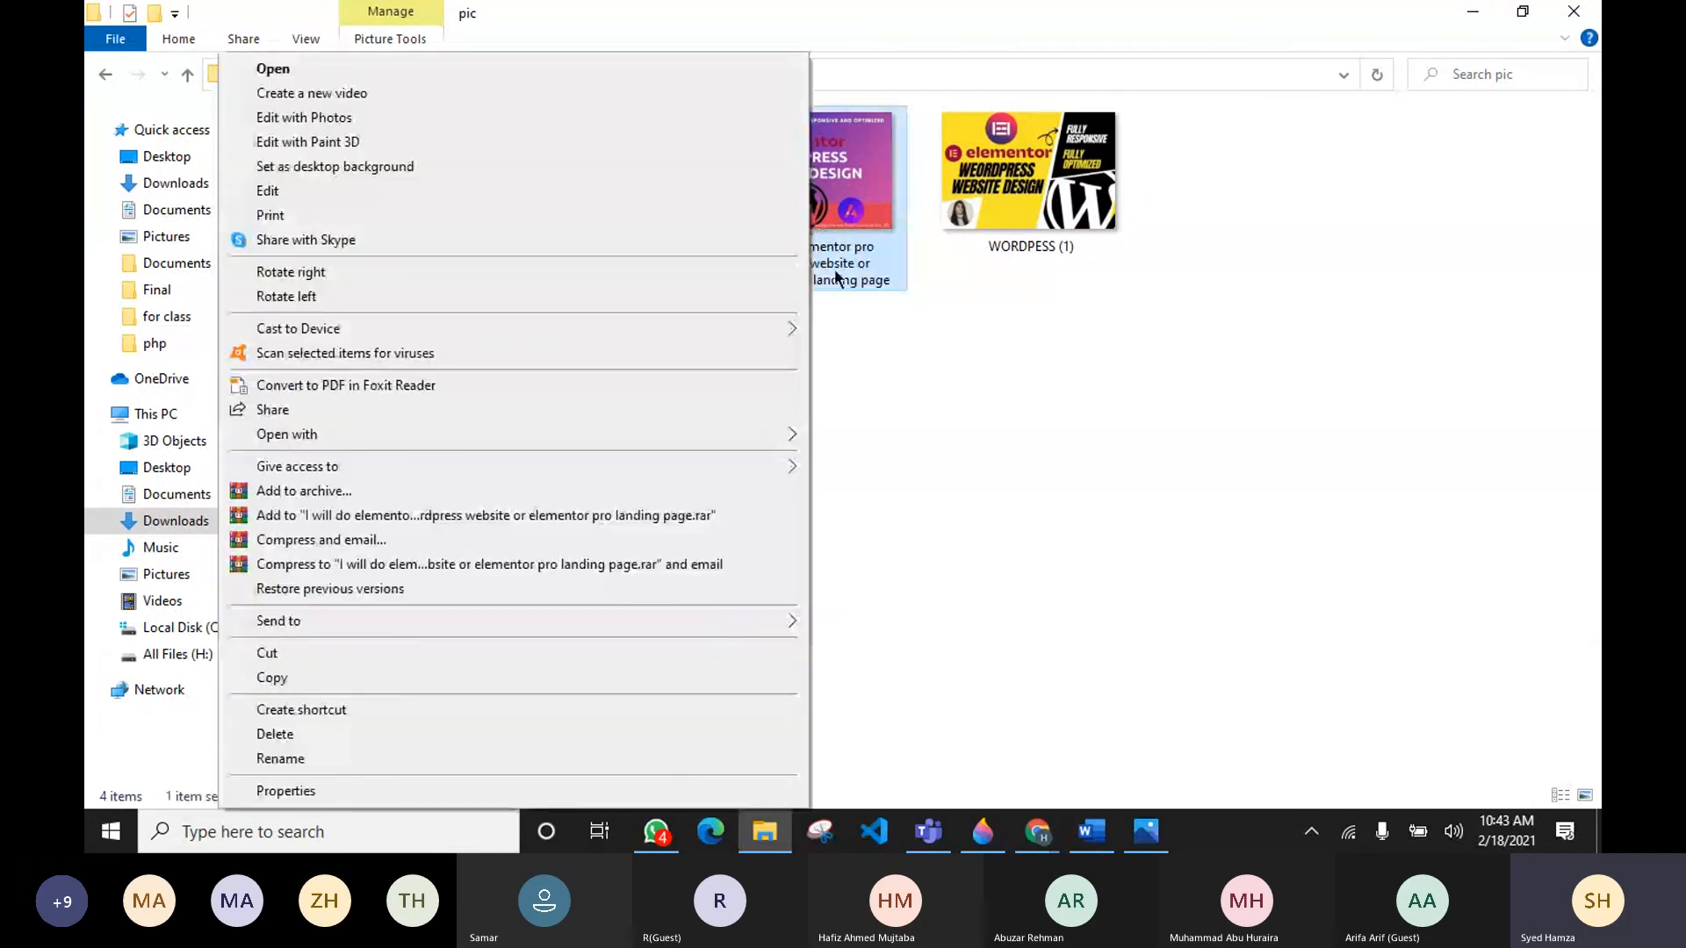
click(319, 790)
click(971, 281)
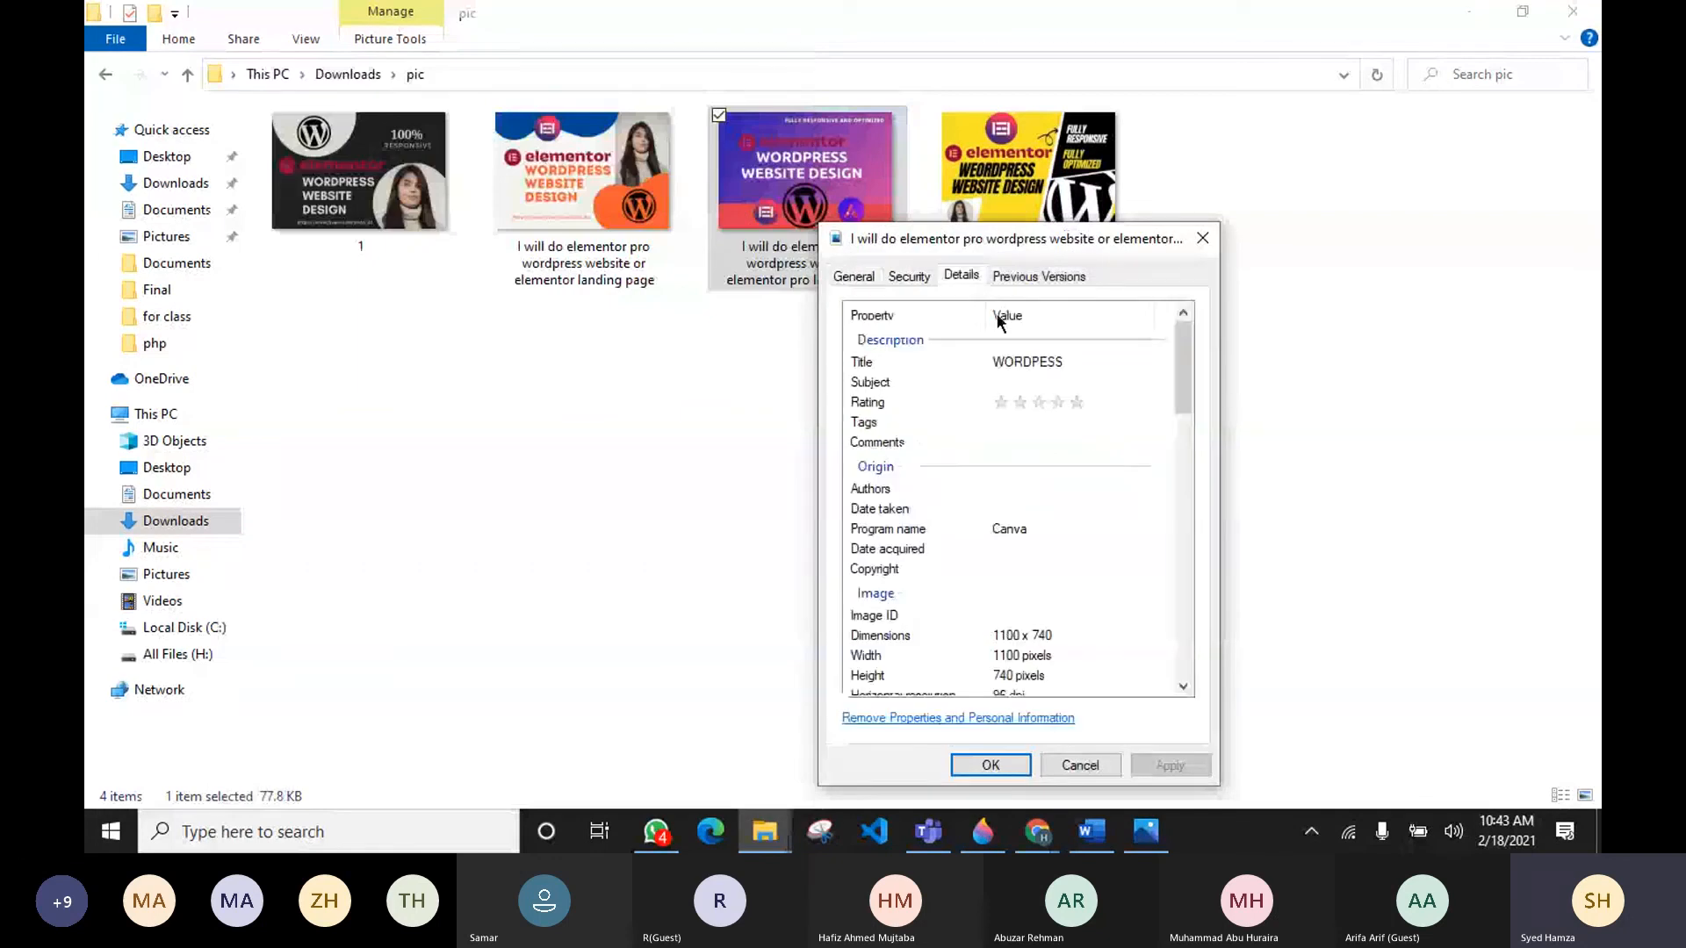
click(1028, 362)
click(1028, 362)
key(ctrl+a)
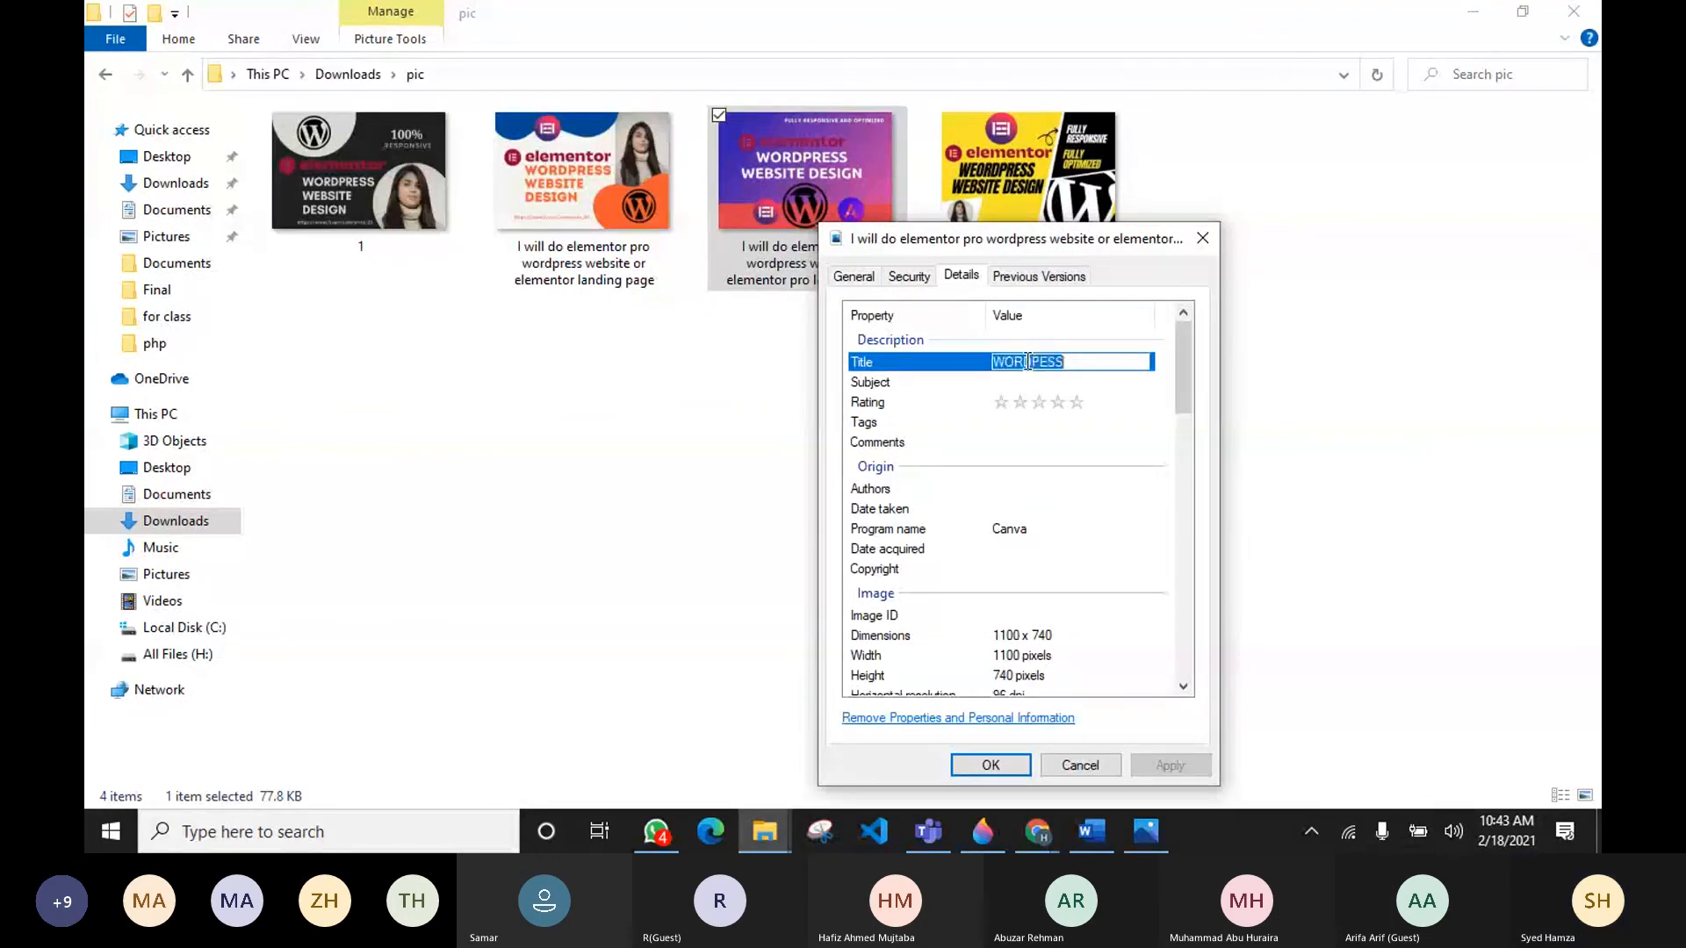
key(ctrl+v)
Step: Set the subject to "Elementor landing page" with a five-star rating, then apply and save the properties
click(1058, 384)
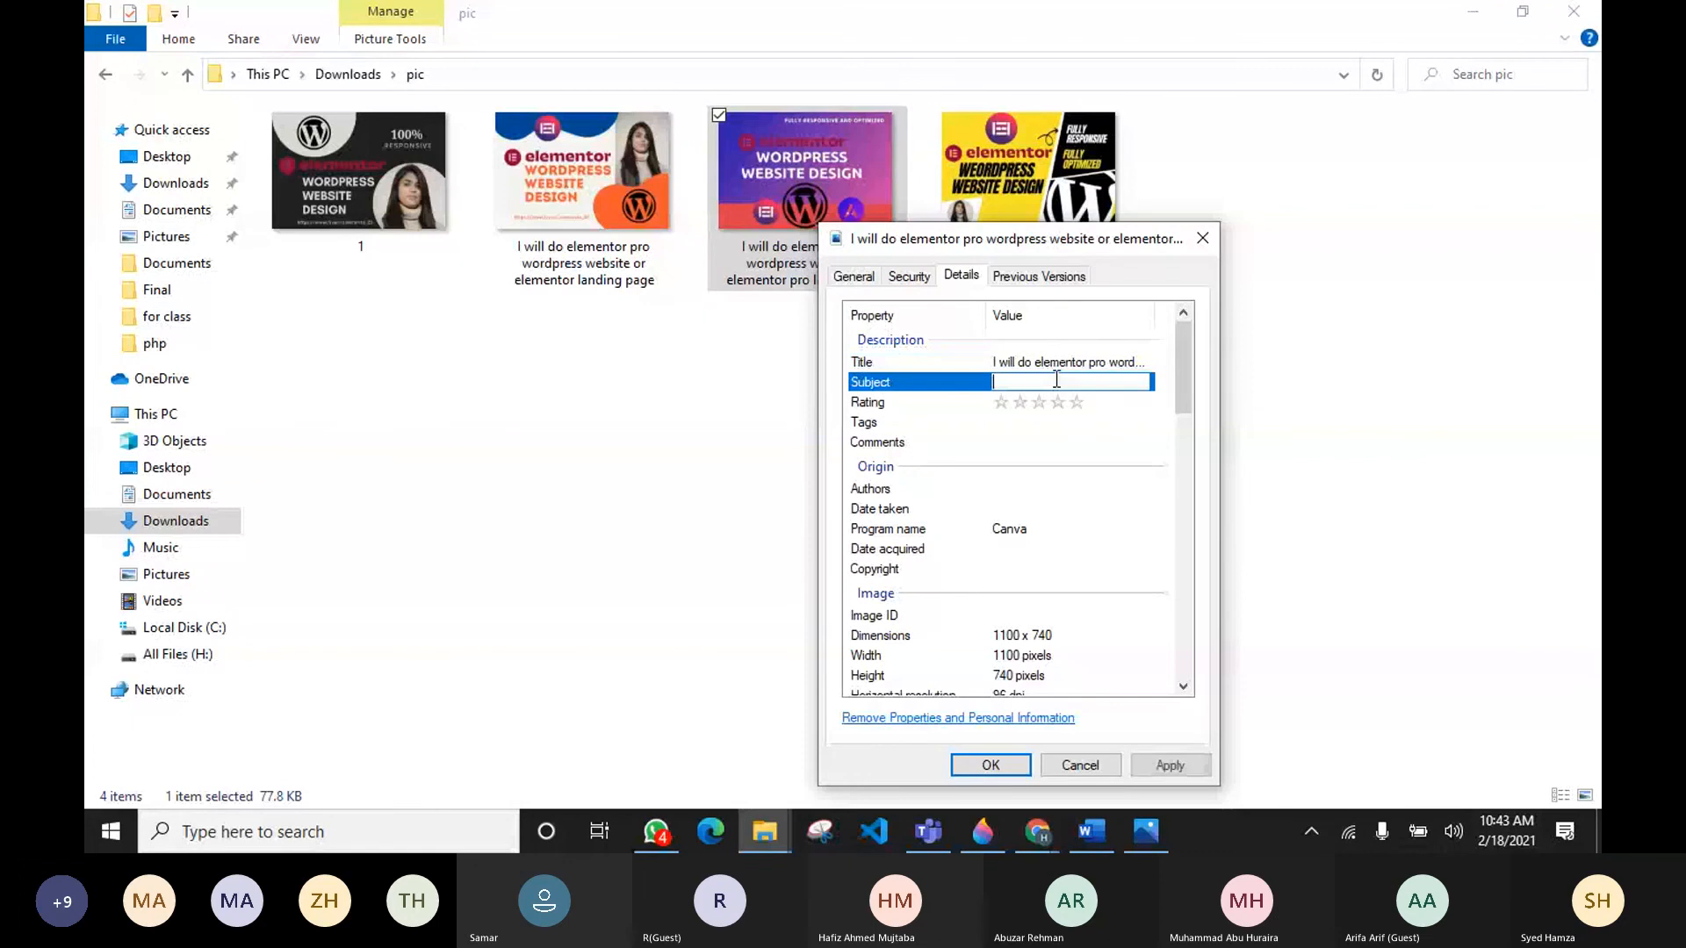
text(Elementor l)
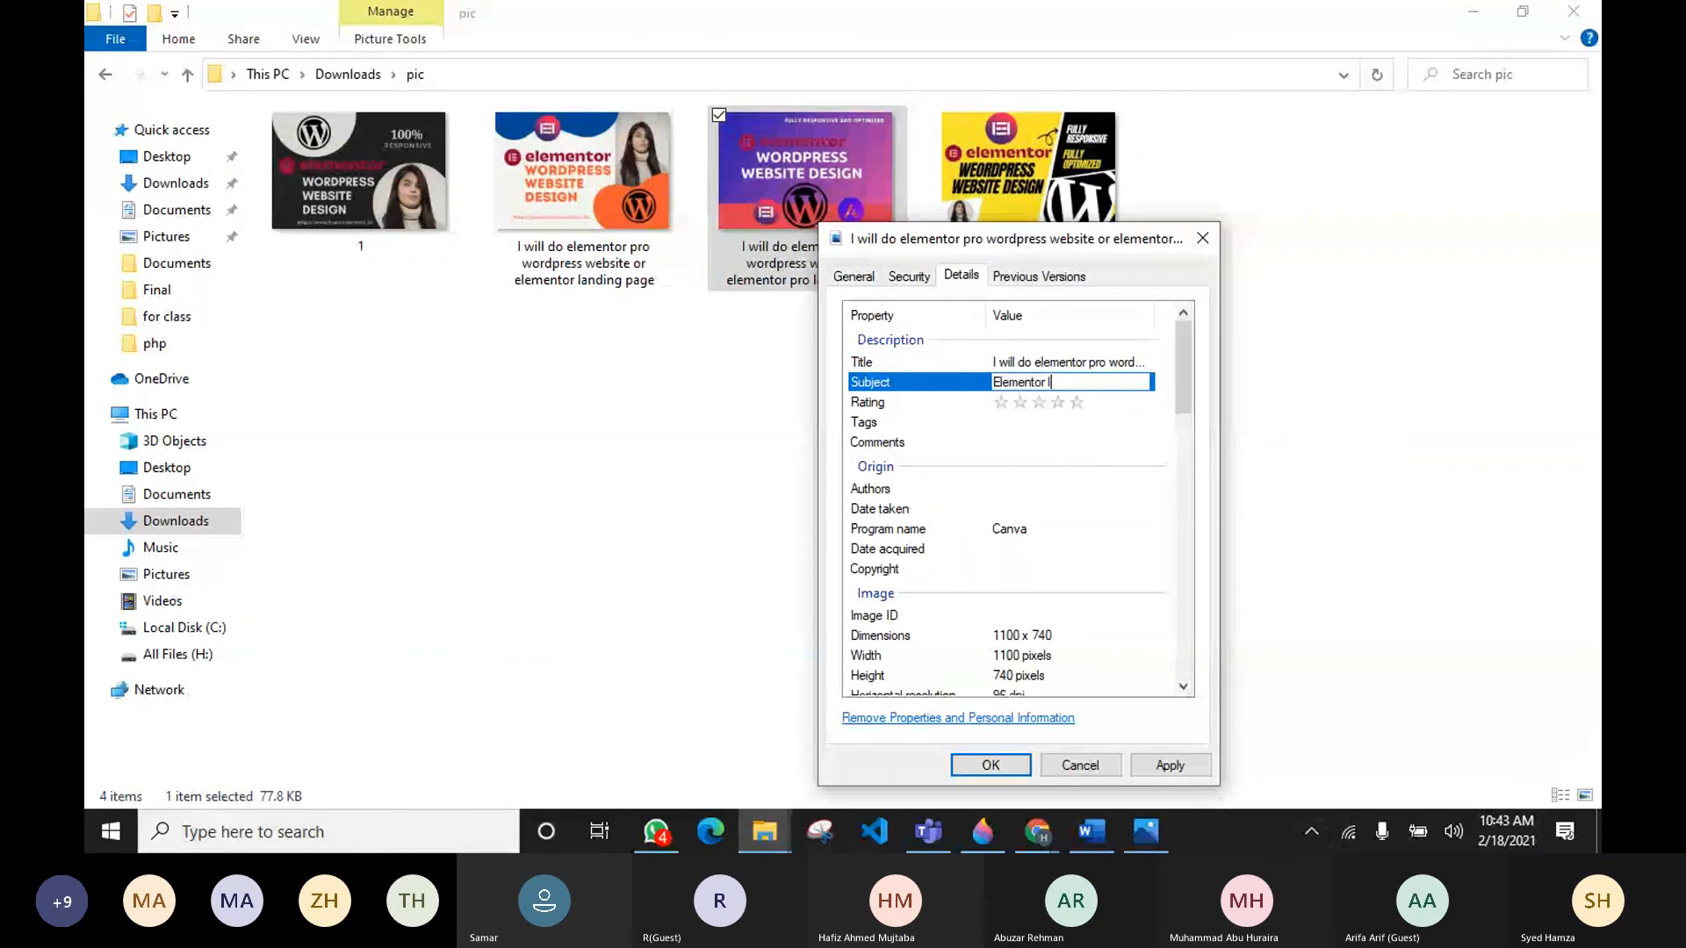
text(anding page)
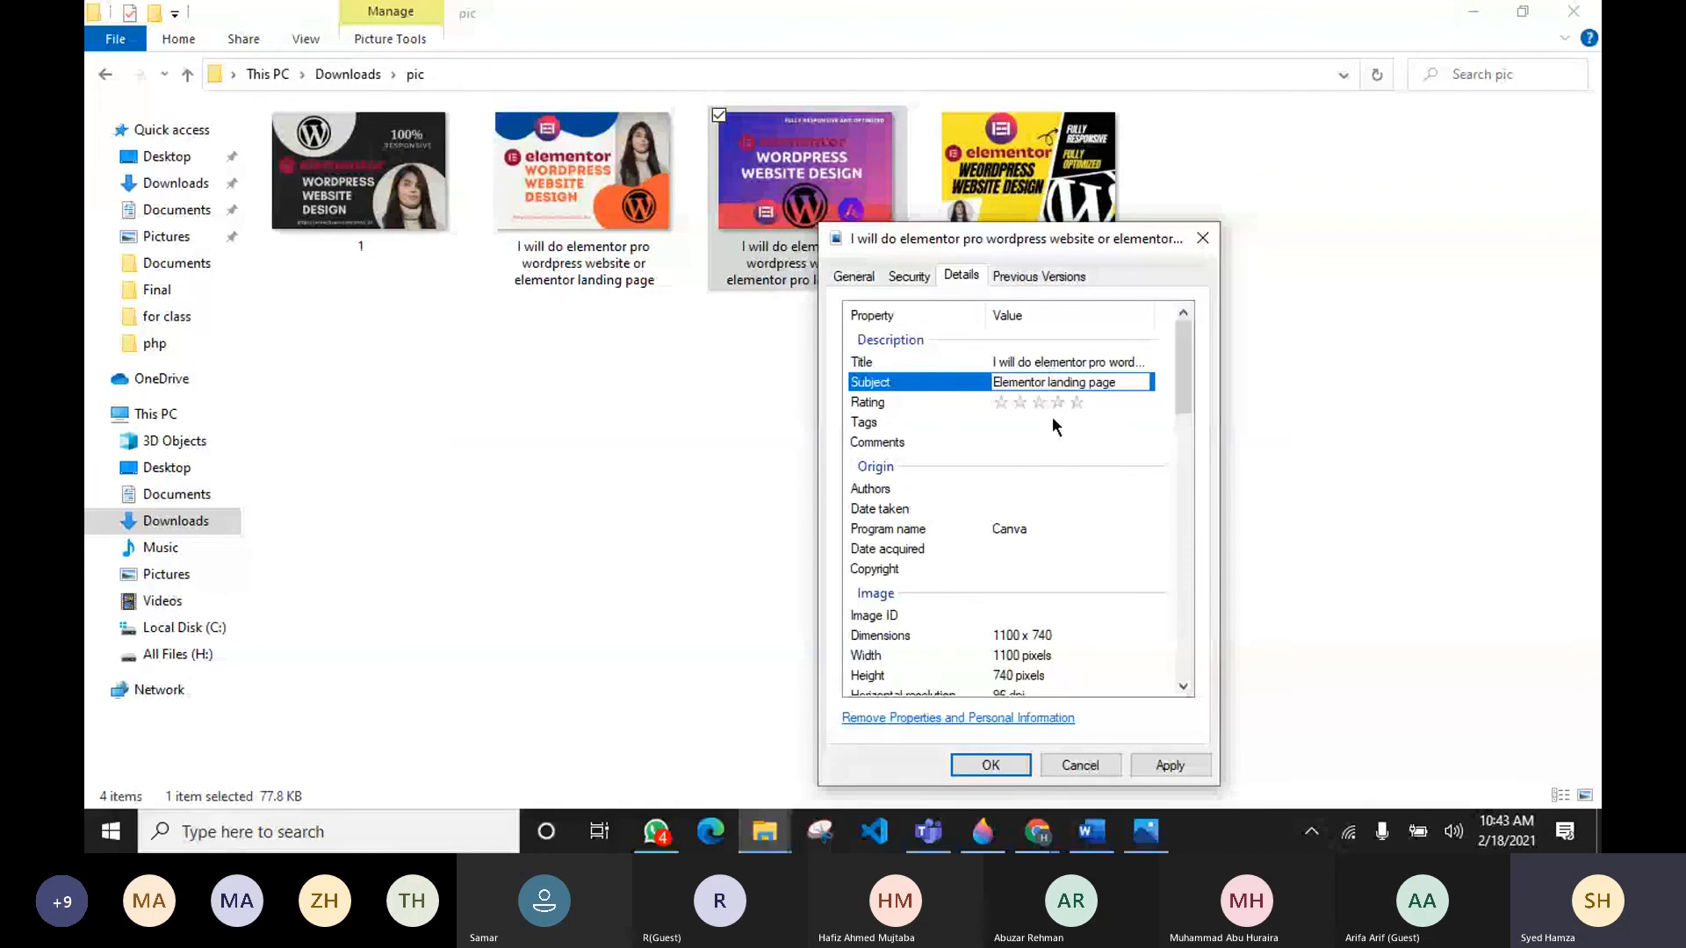
click(1077, 402)
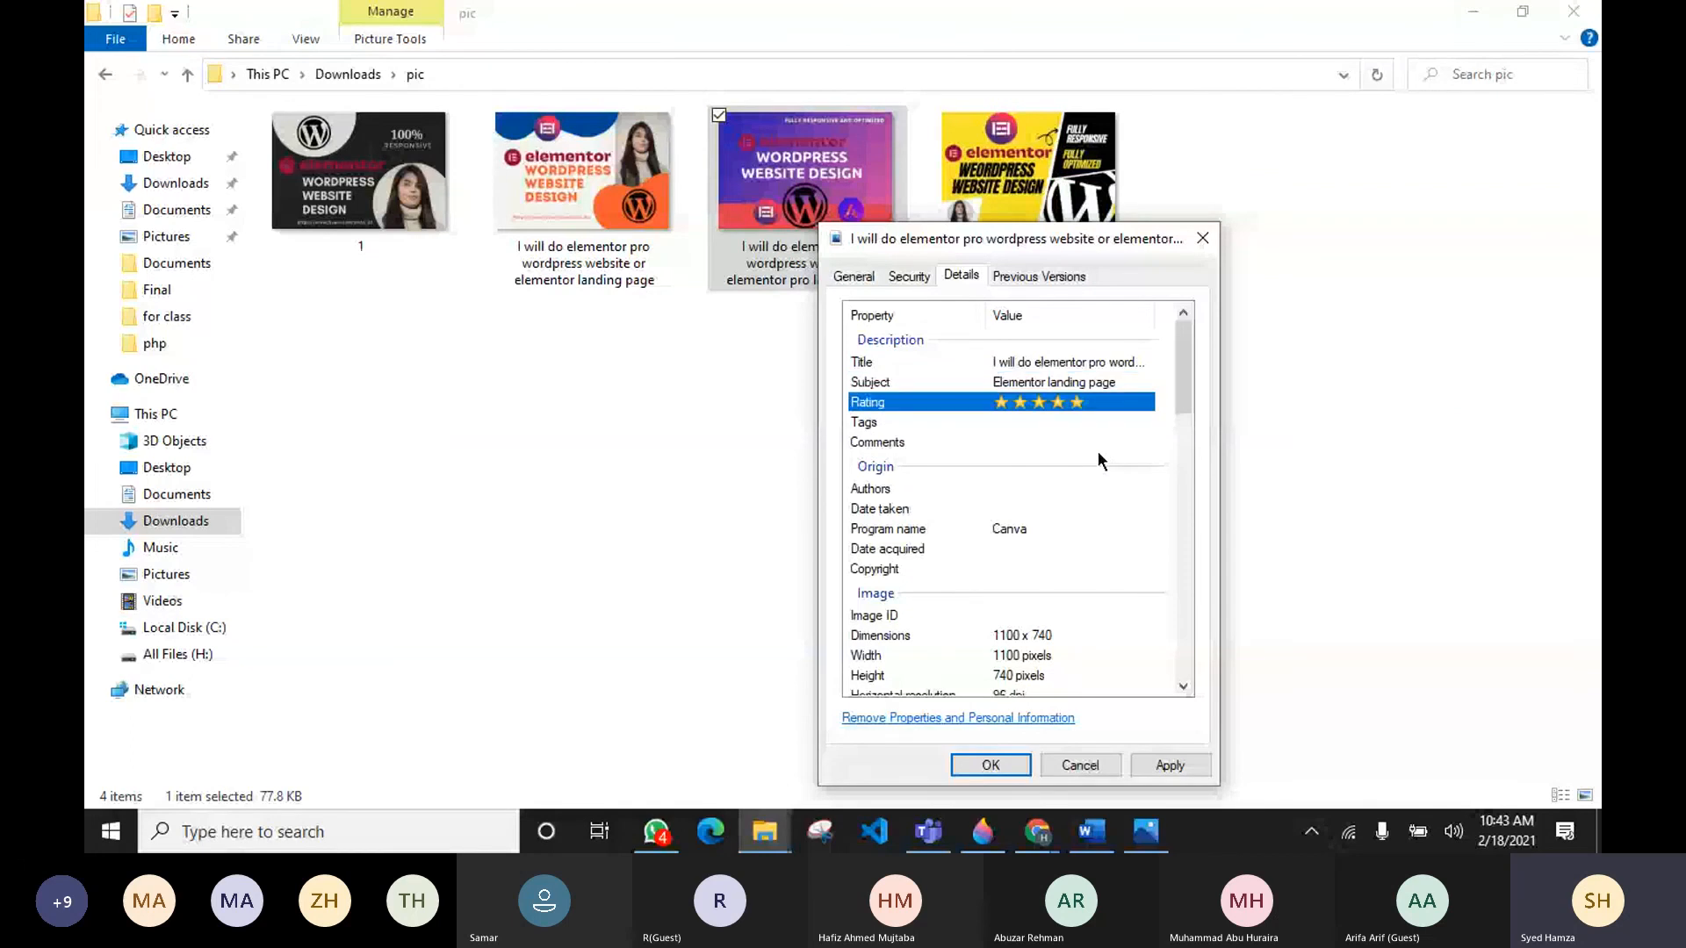
click(1189, 771)
key(Return)
Step: Open the first elementor image's details properties and copy its full tag list, then close the dialog
click(619, 199)
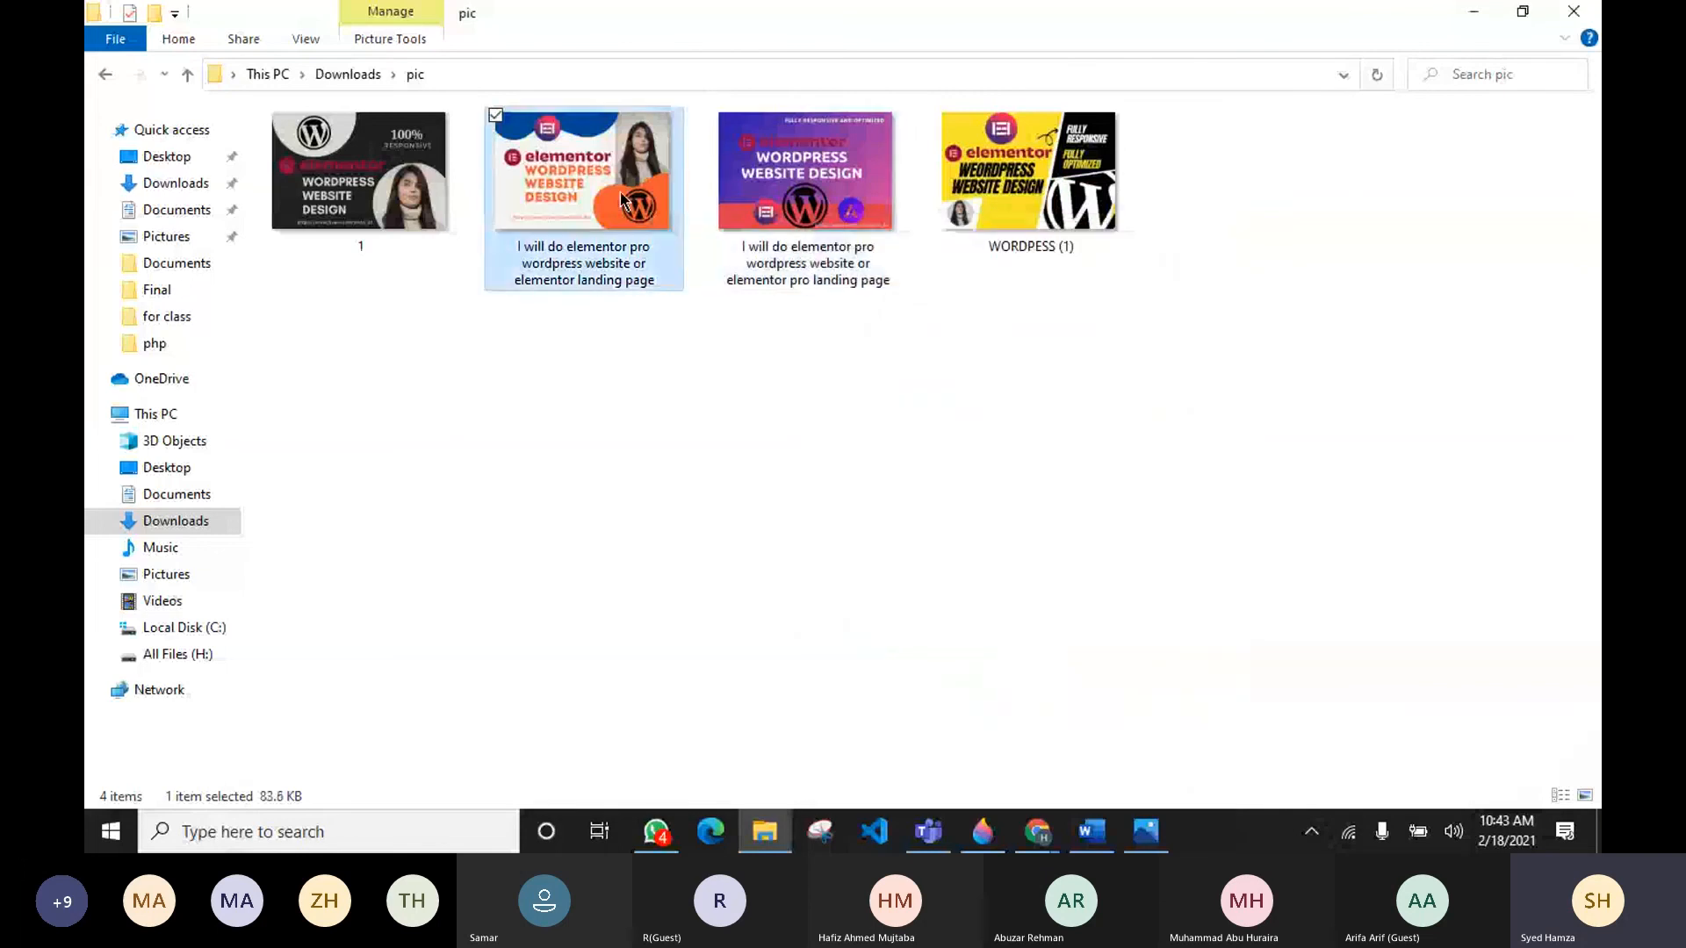
right_click(619, 198)
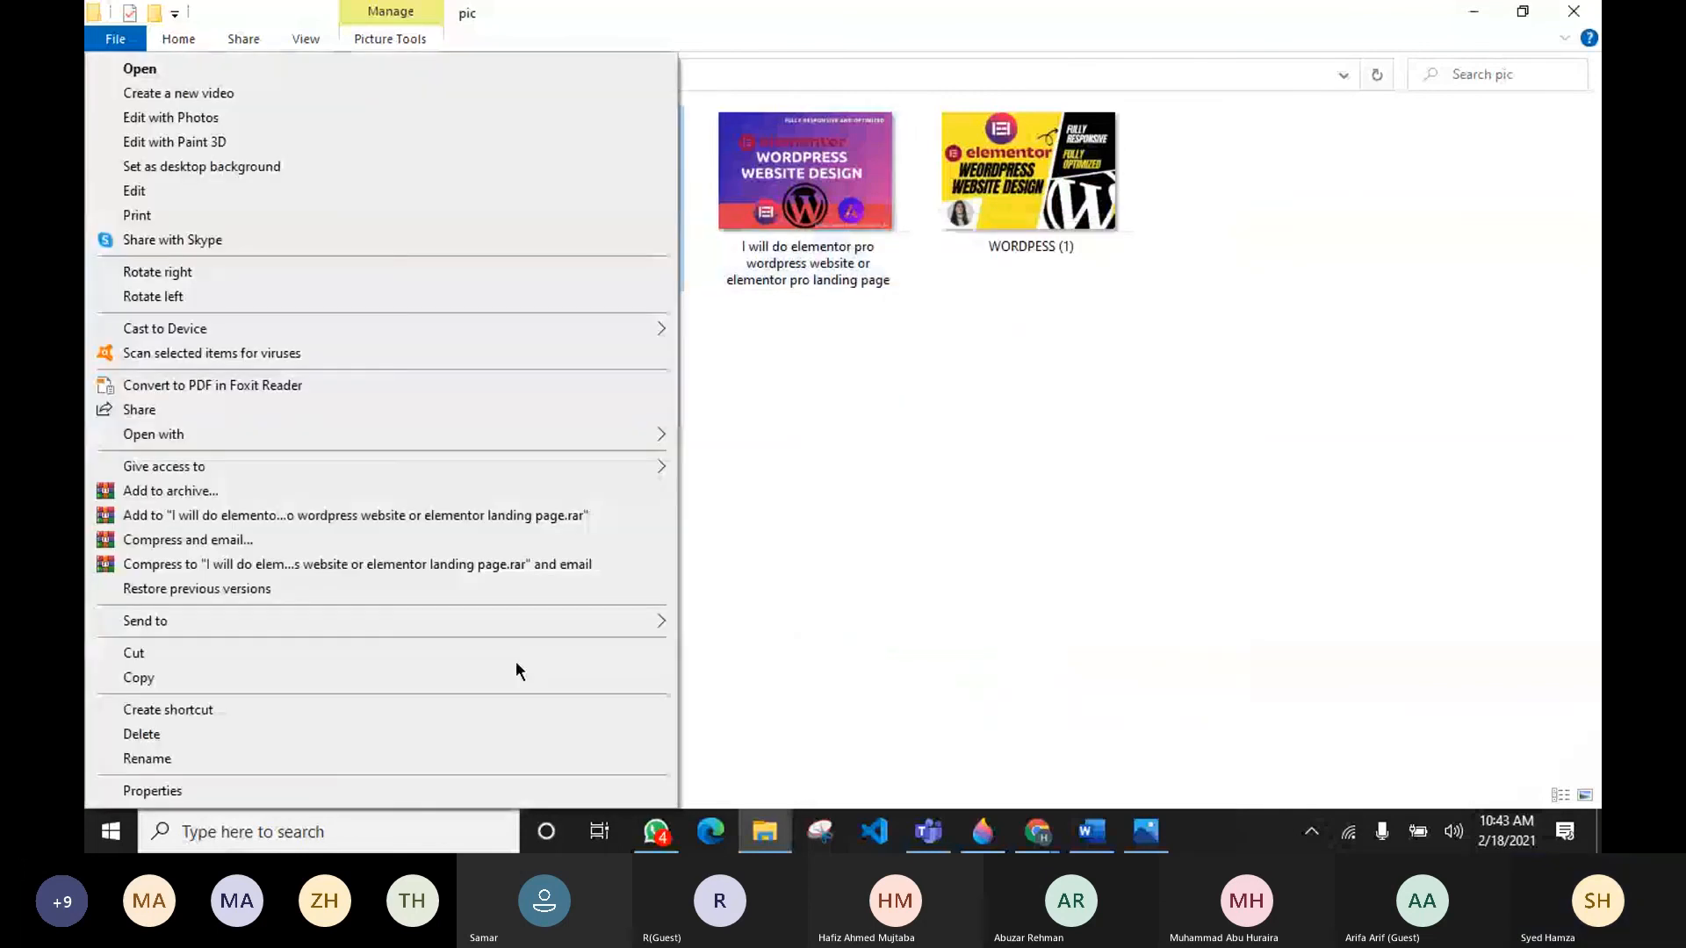
click(436, 788)
click(770, 246)
click(859, 397)
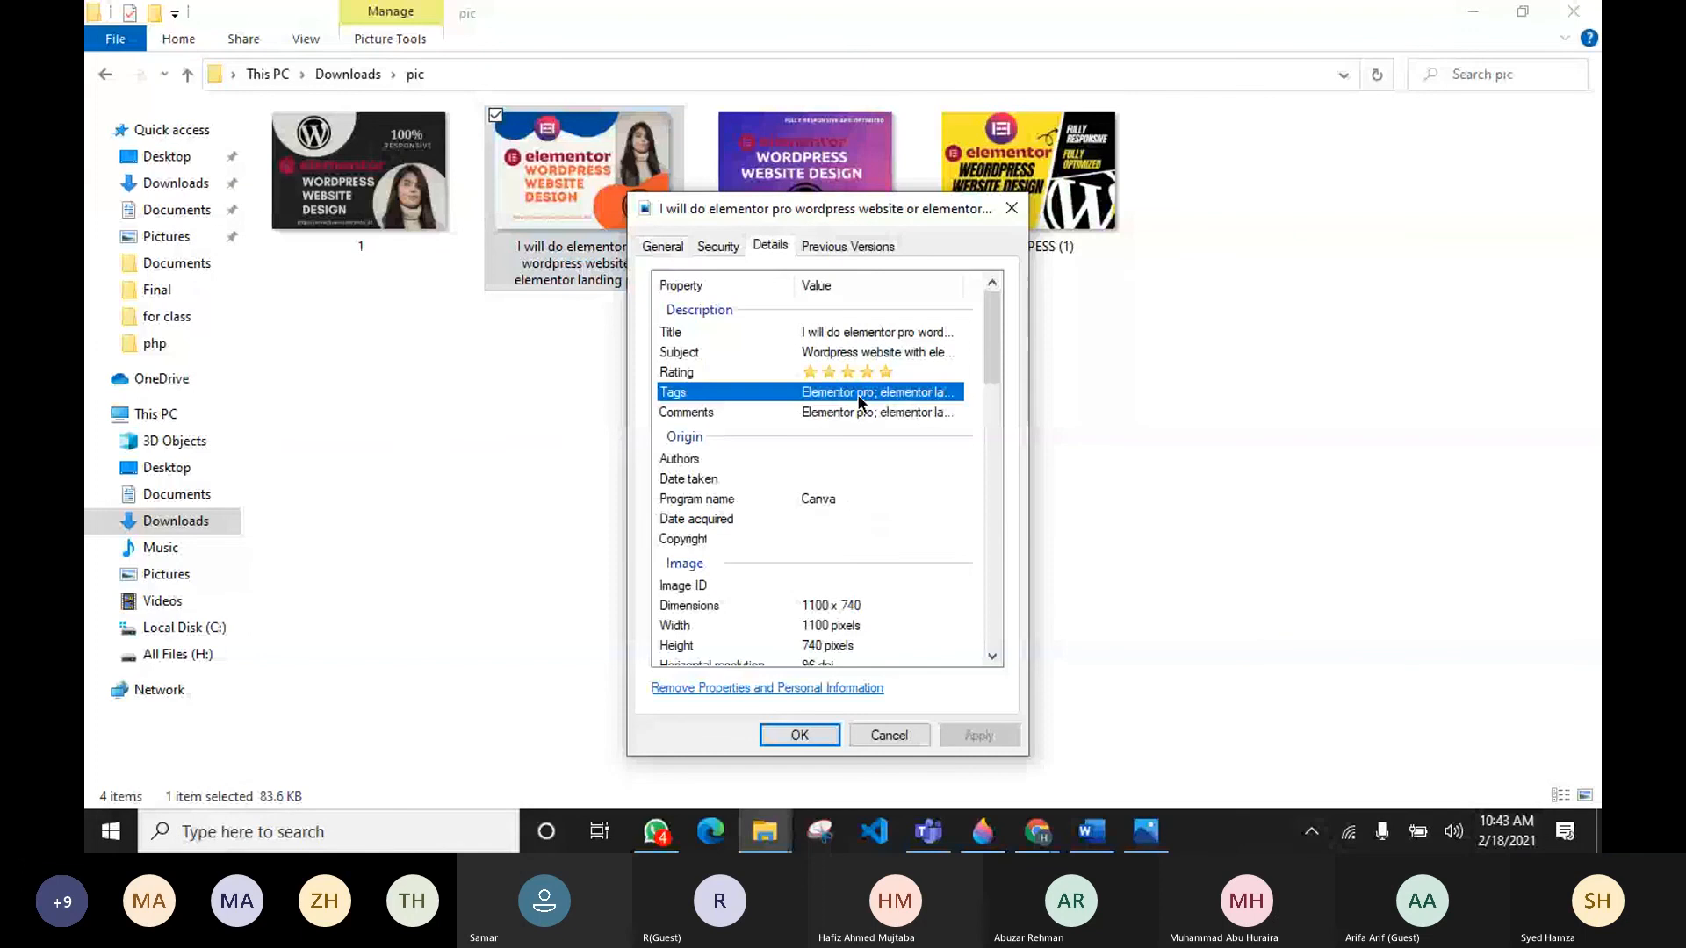
click(859, 400)
key(ctrl+a)
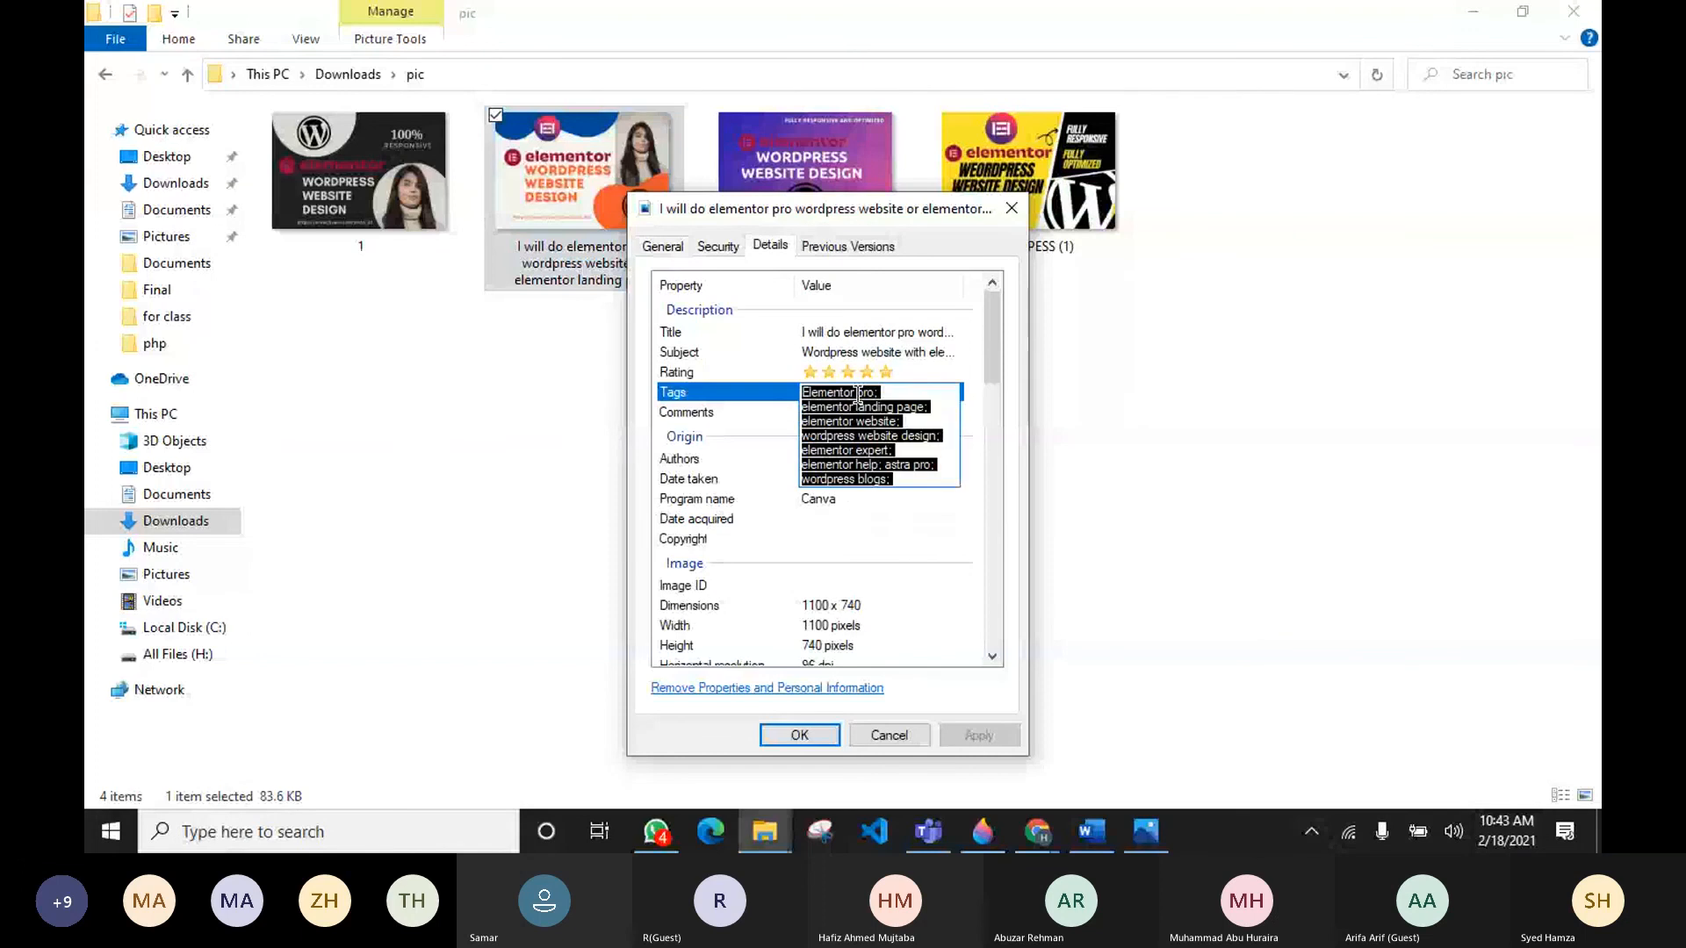
key(Escape)
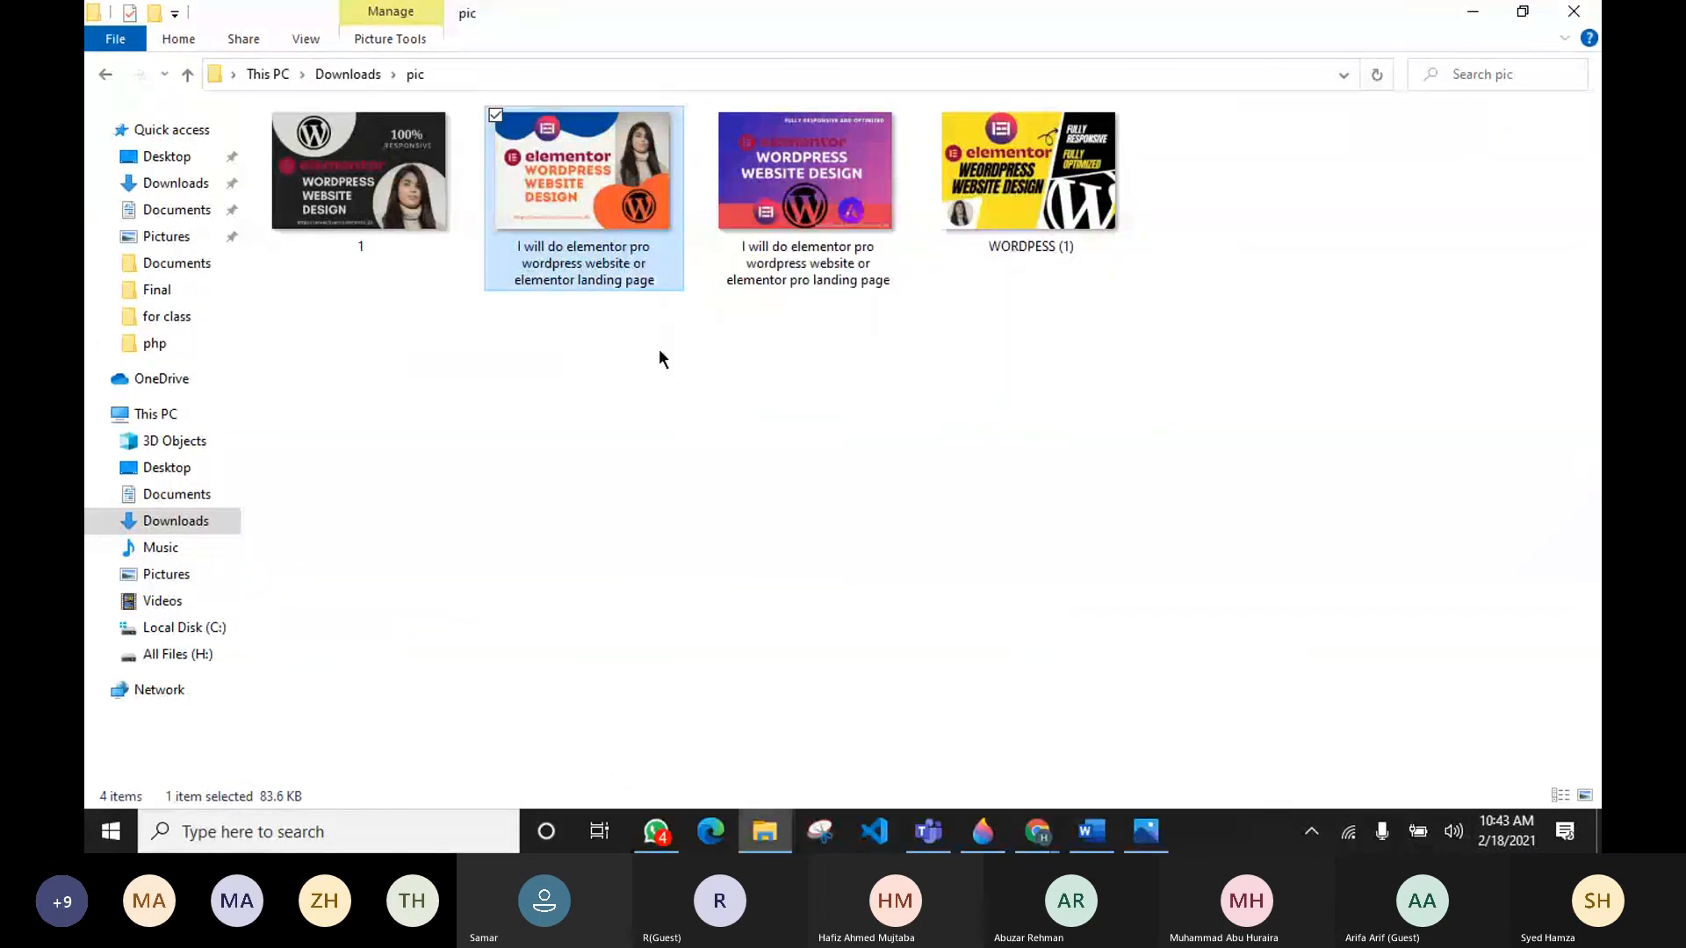
Step: Open the renamed image's details properties and paste the copied keywords into its Tags
click(804, 248)
right_click(805, 247)
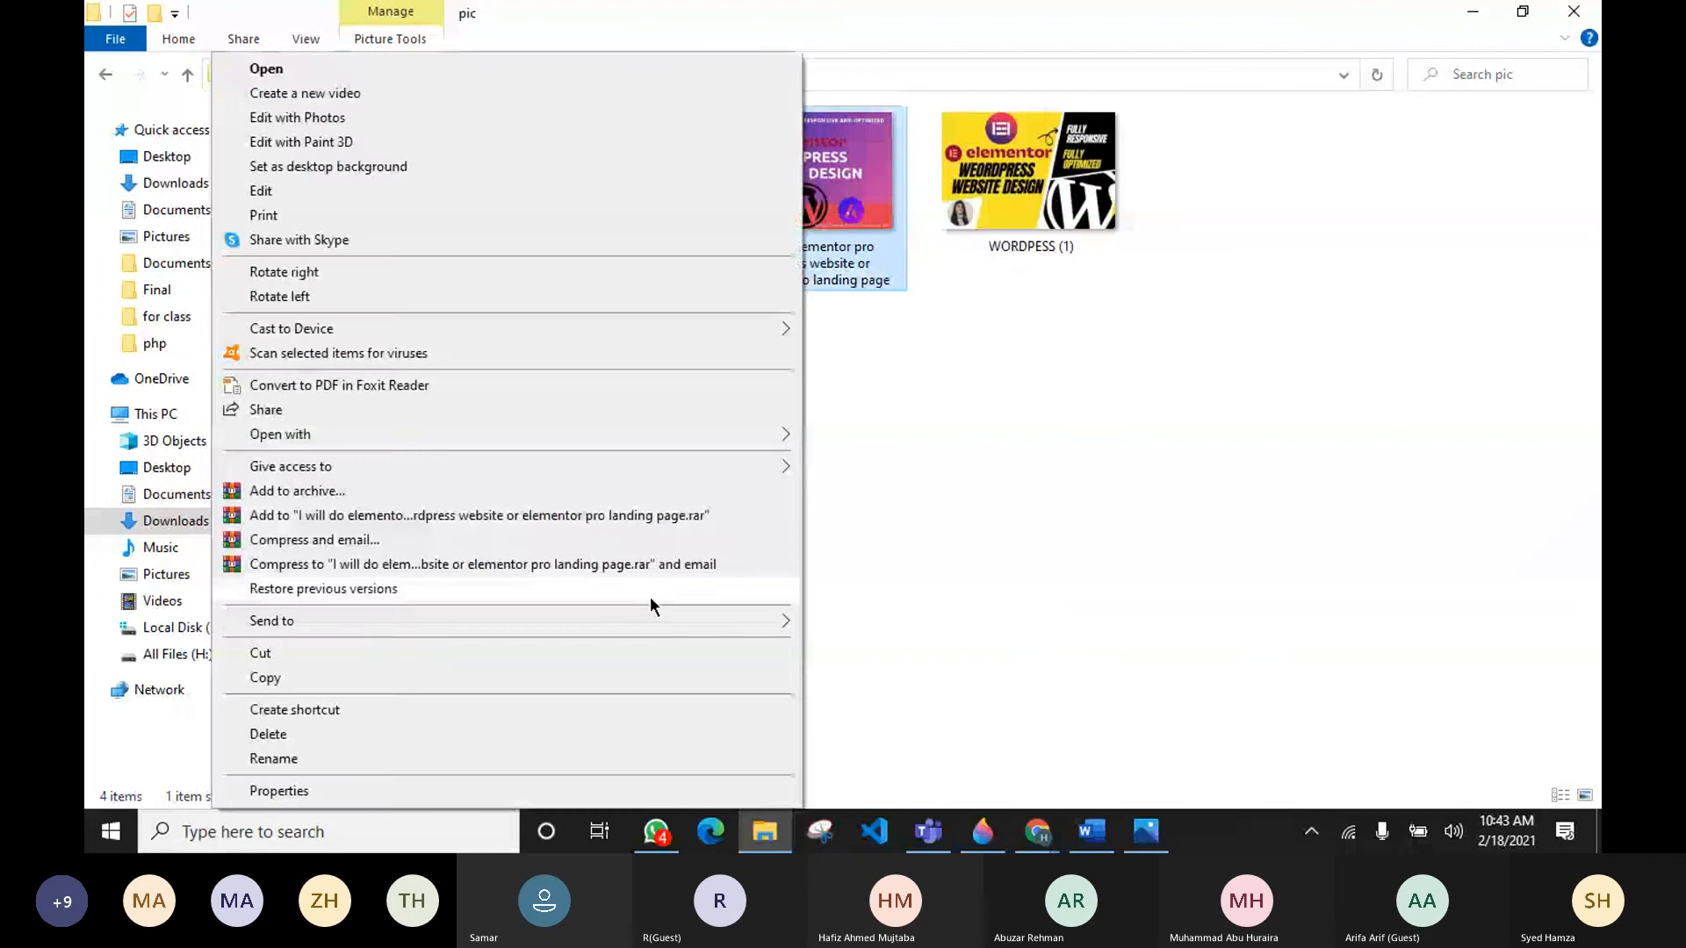
click(436, 798)
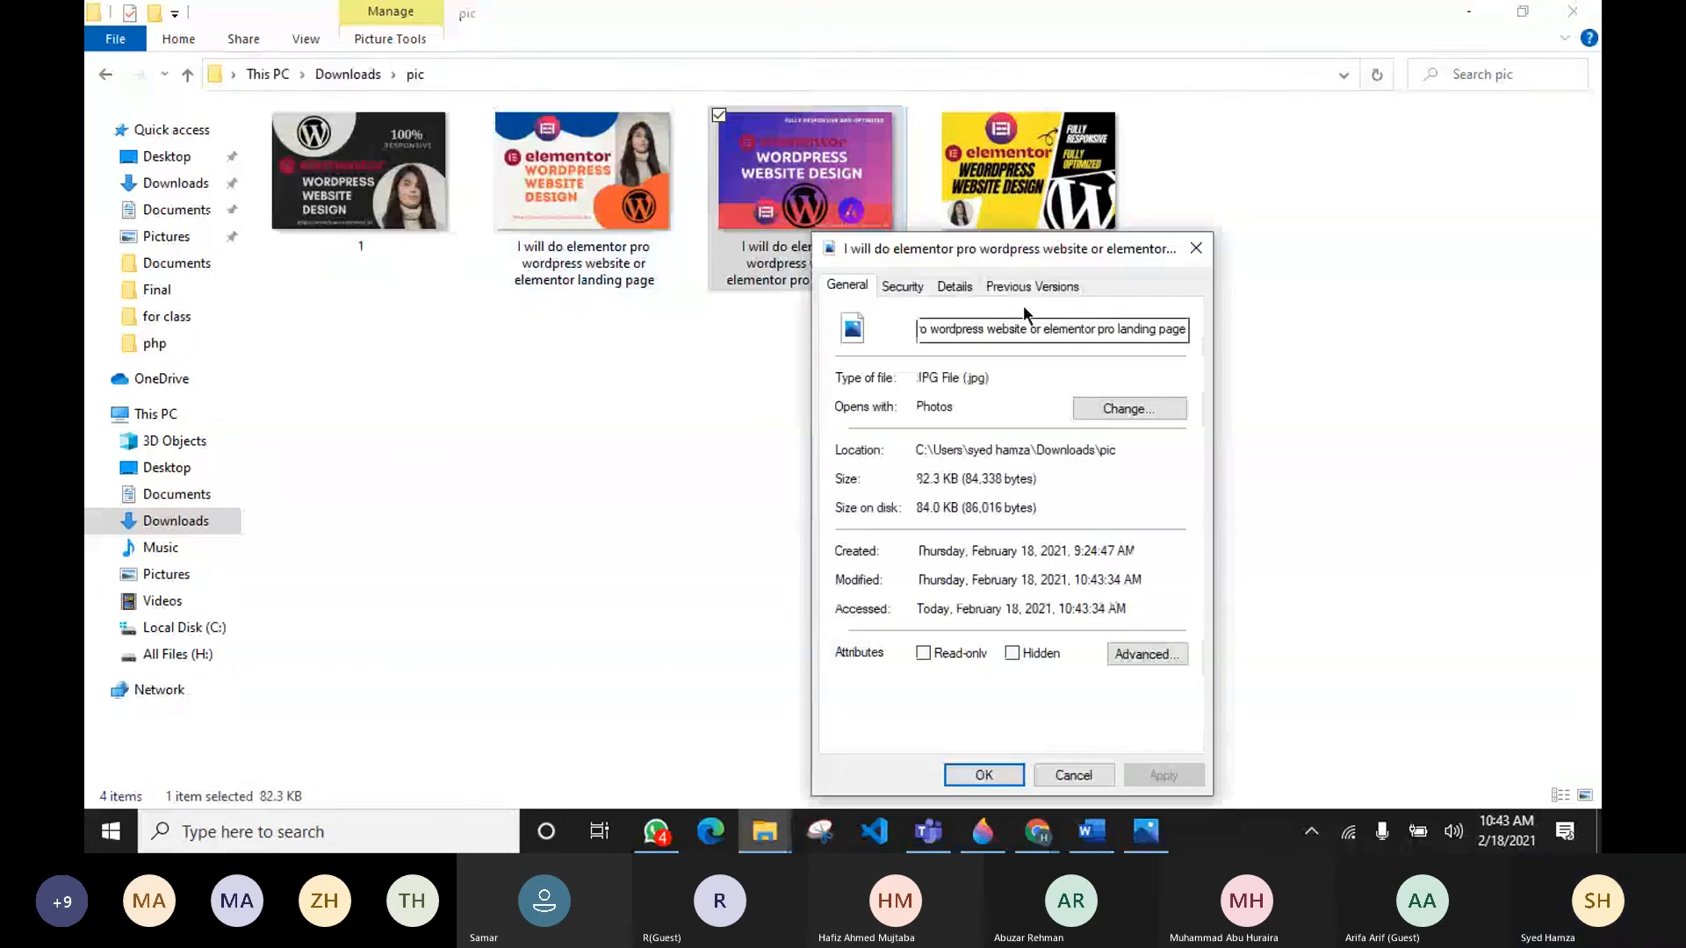
click(959, 287)
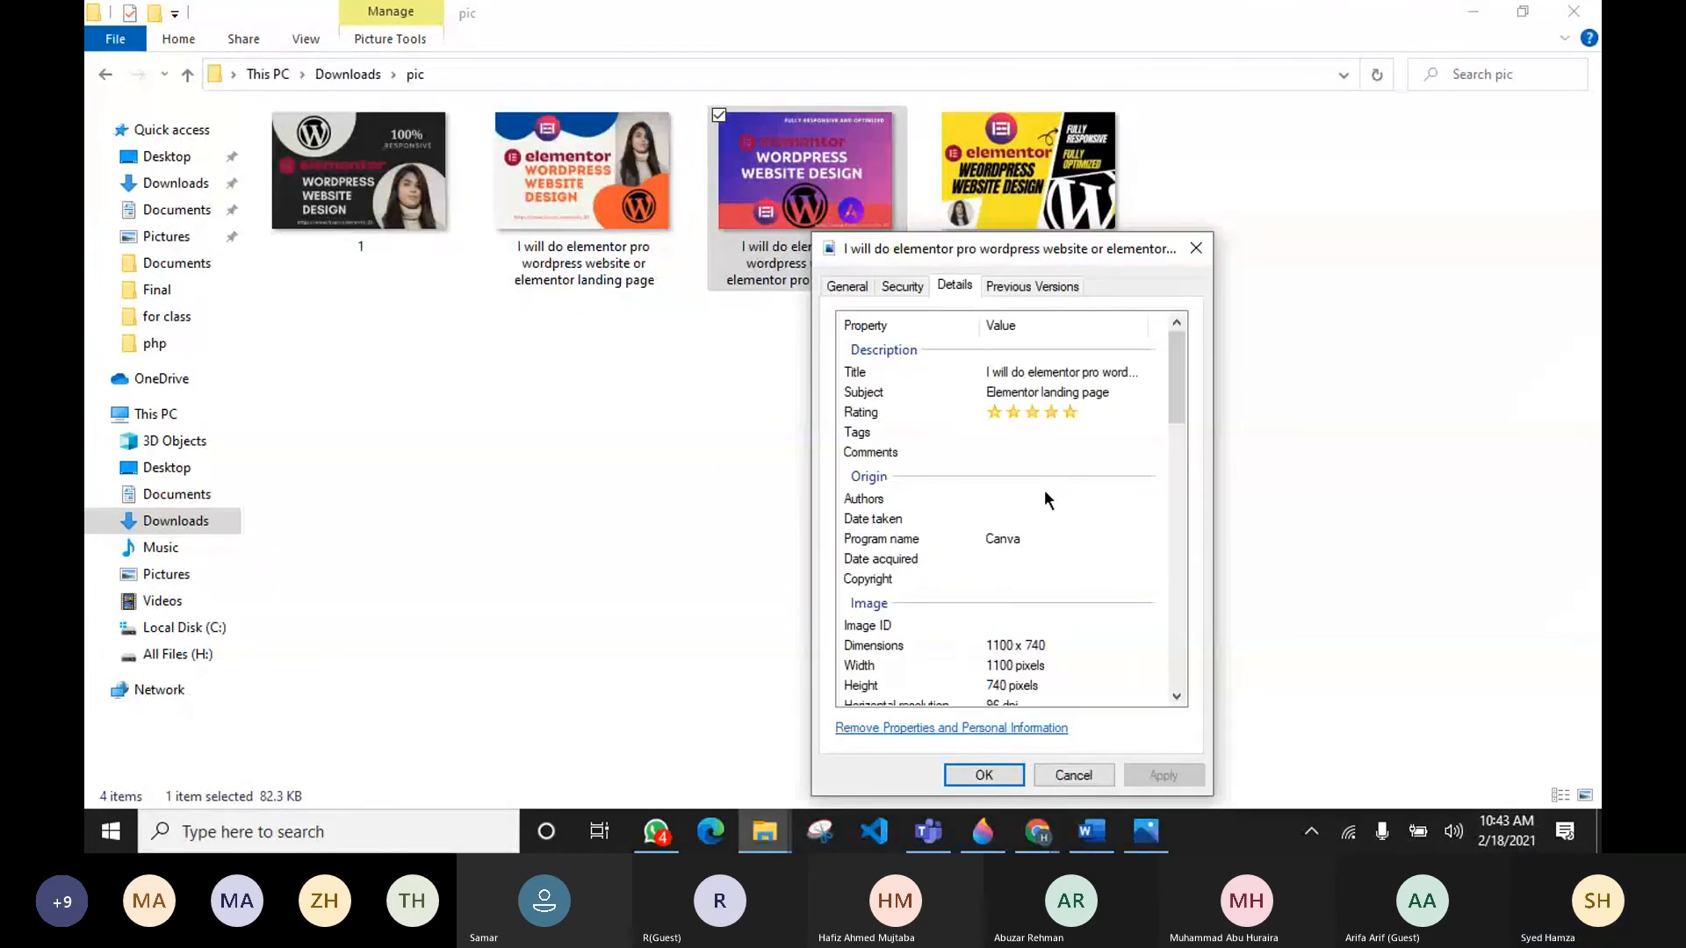
click(1007, 432)
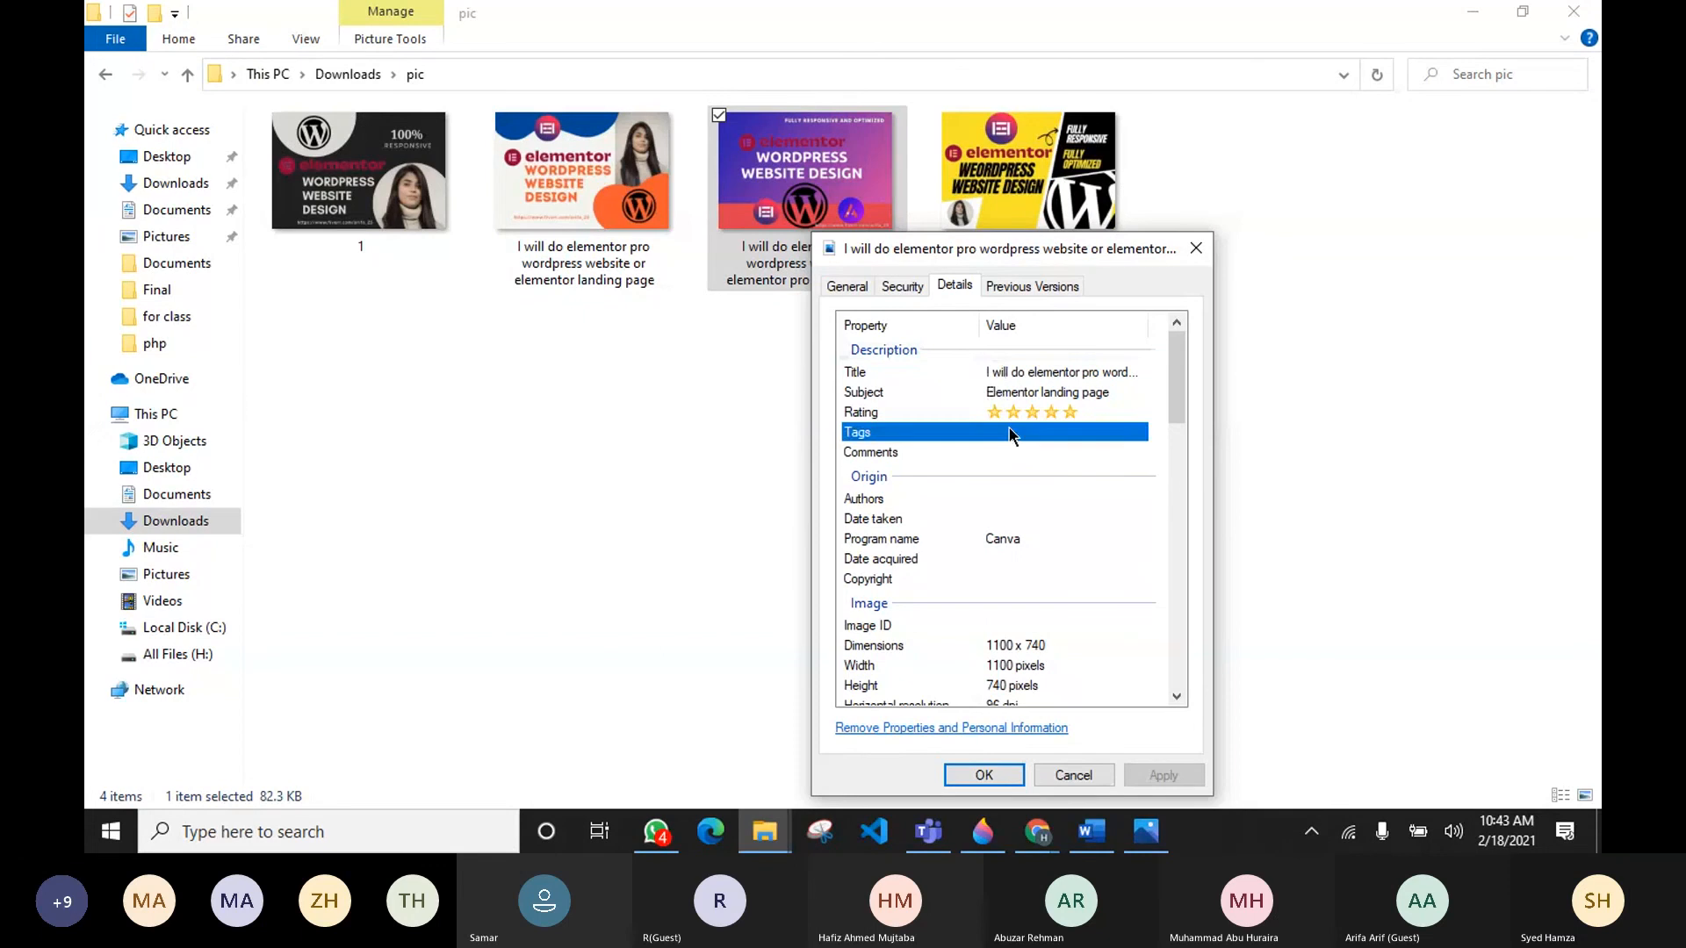
key(ctrl+v)
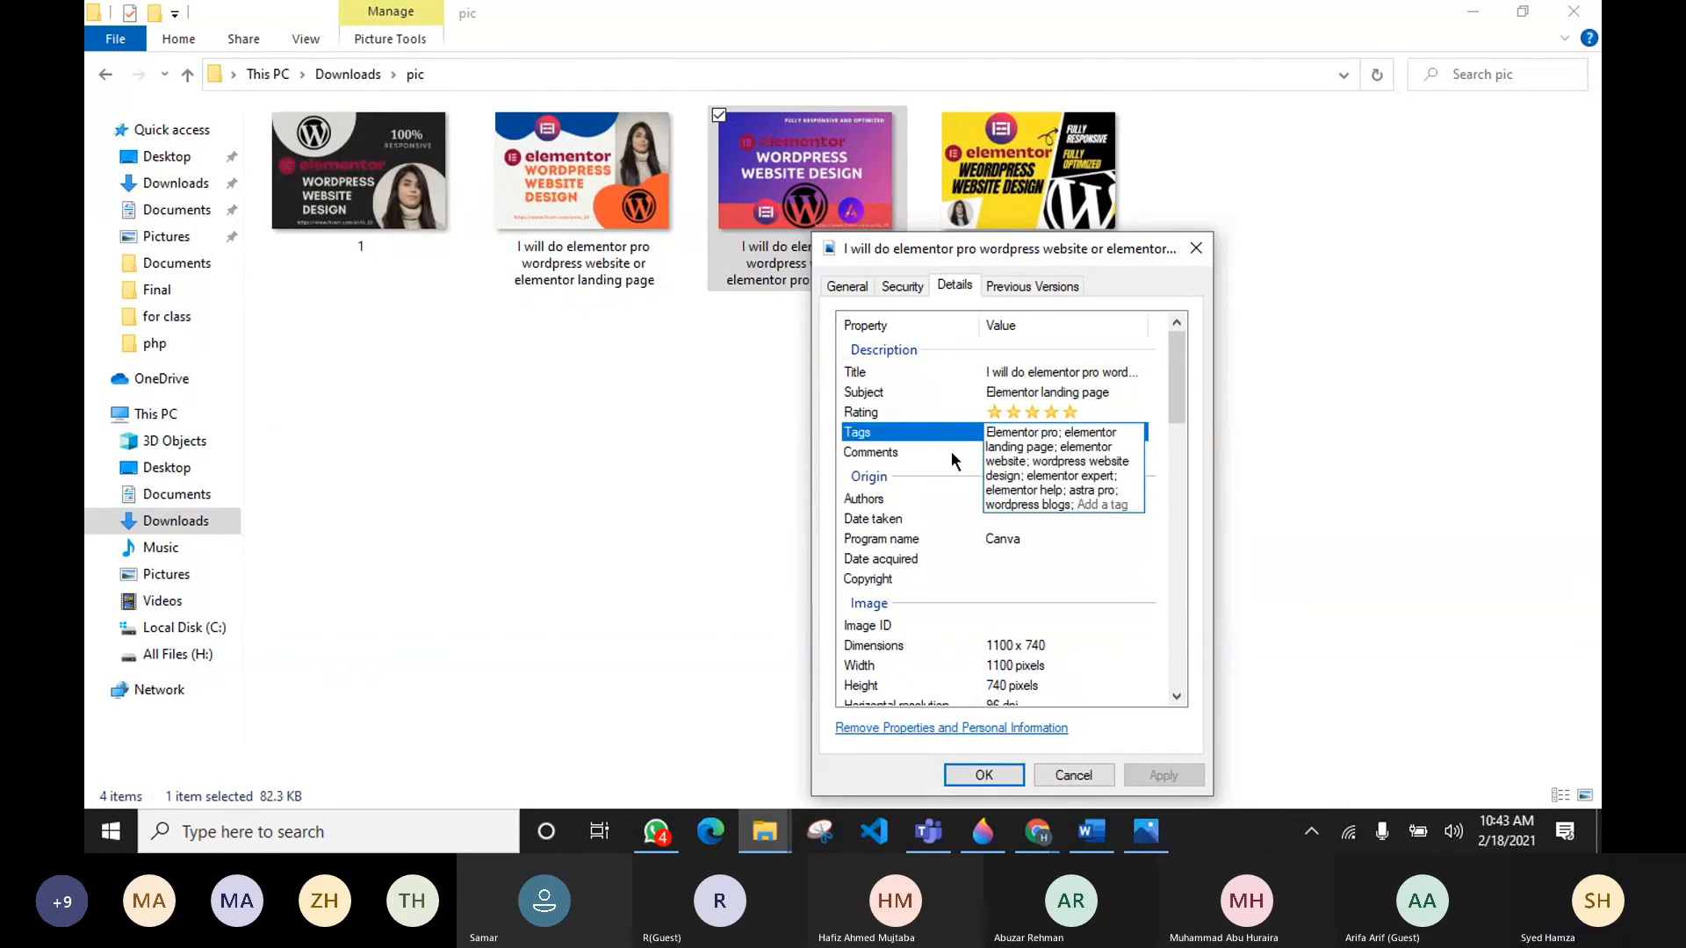
Step: Paste the same keywords into the Comments property and apply the changes
click(1032, 452)
key(ctrl+v)
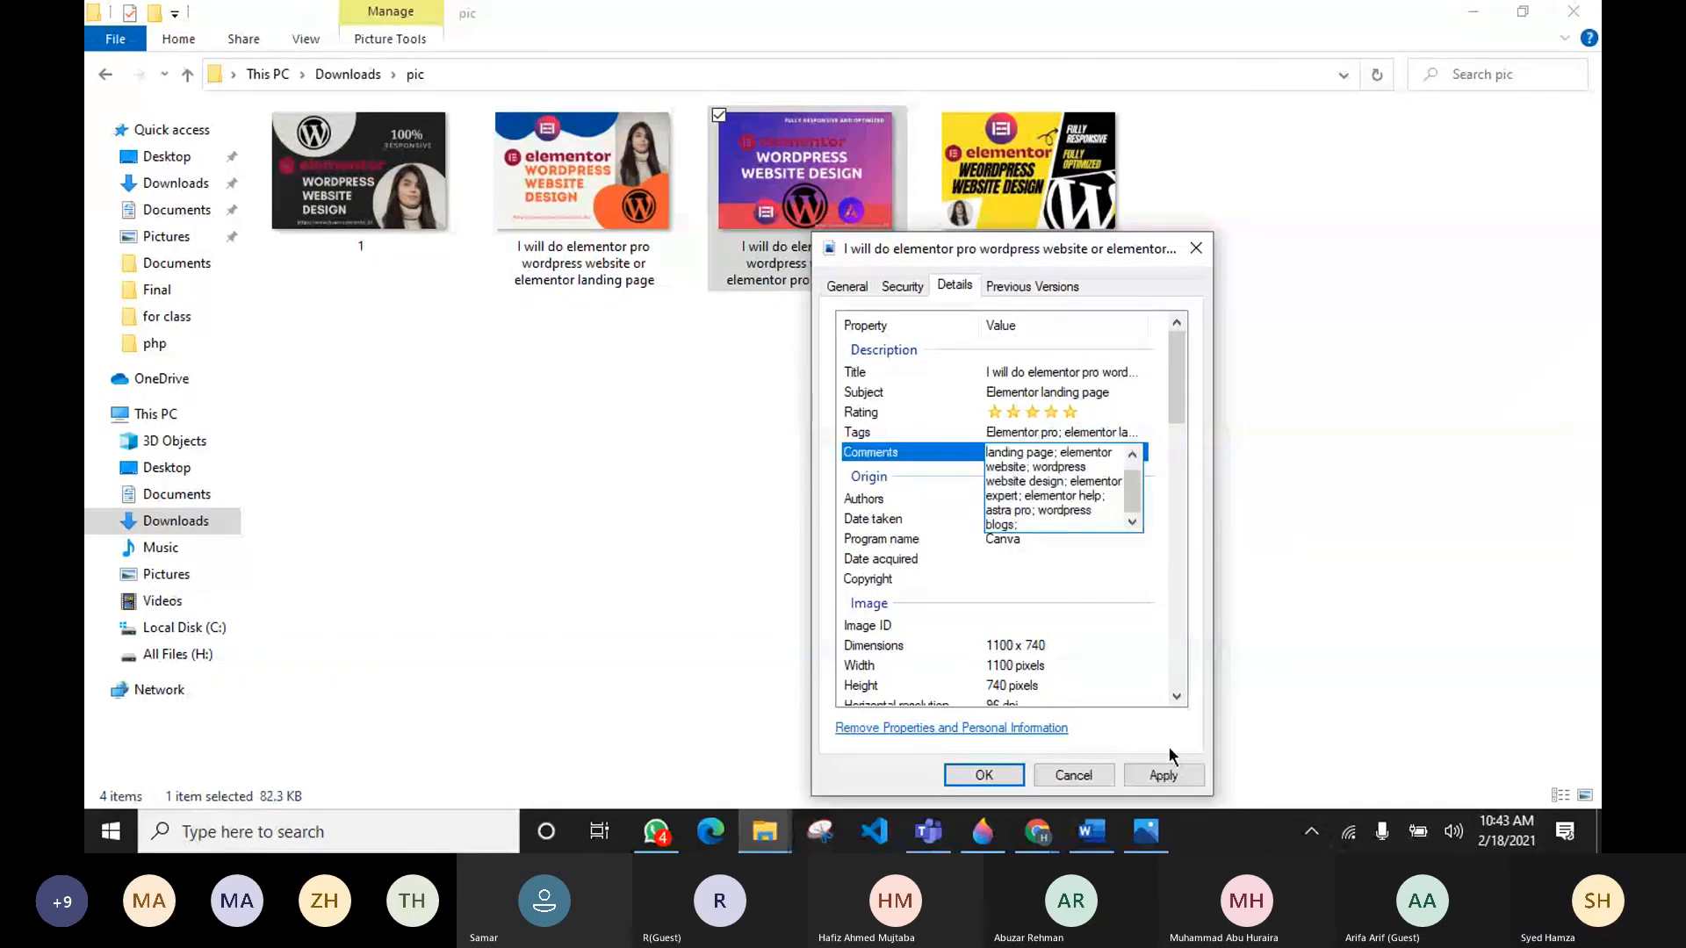
click(1161, 775)
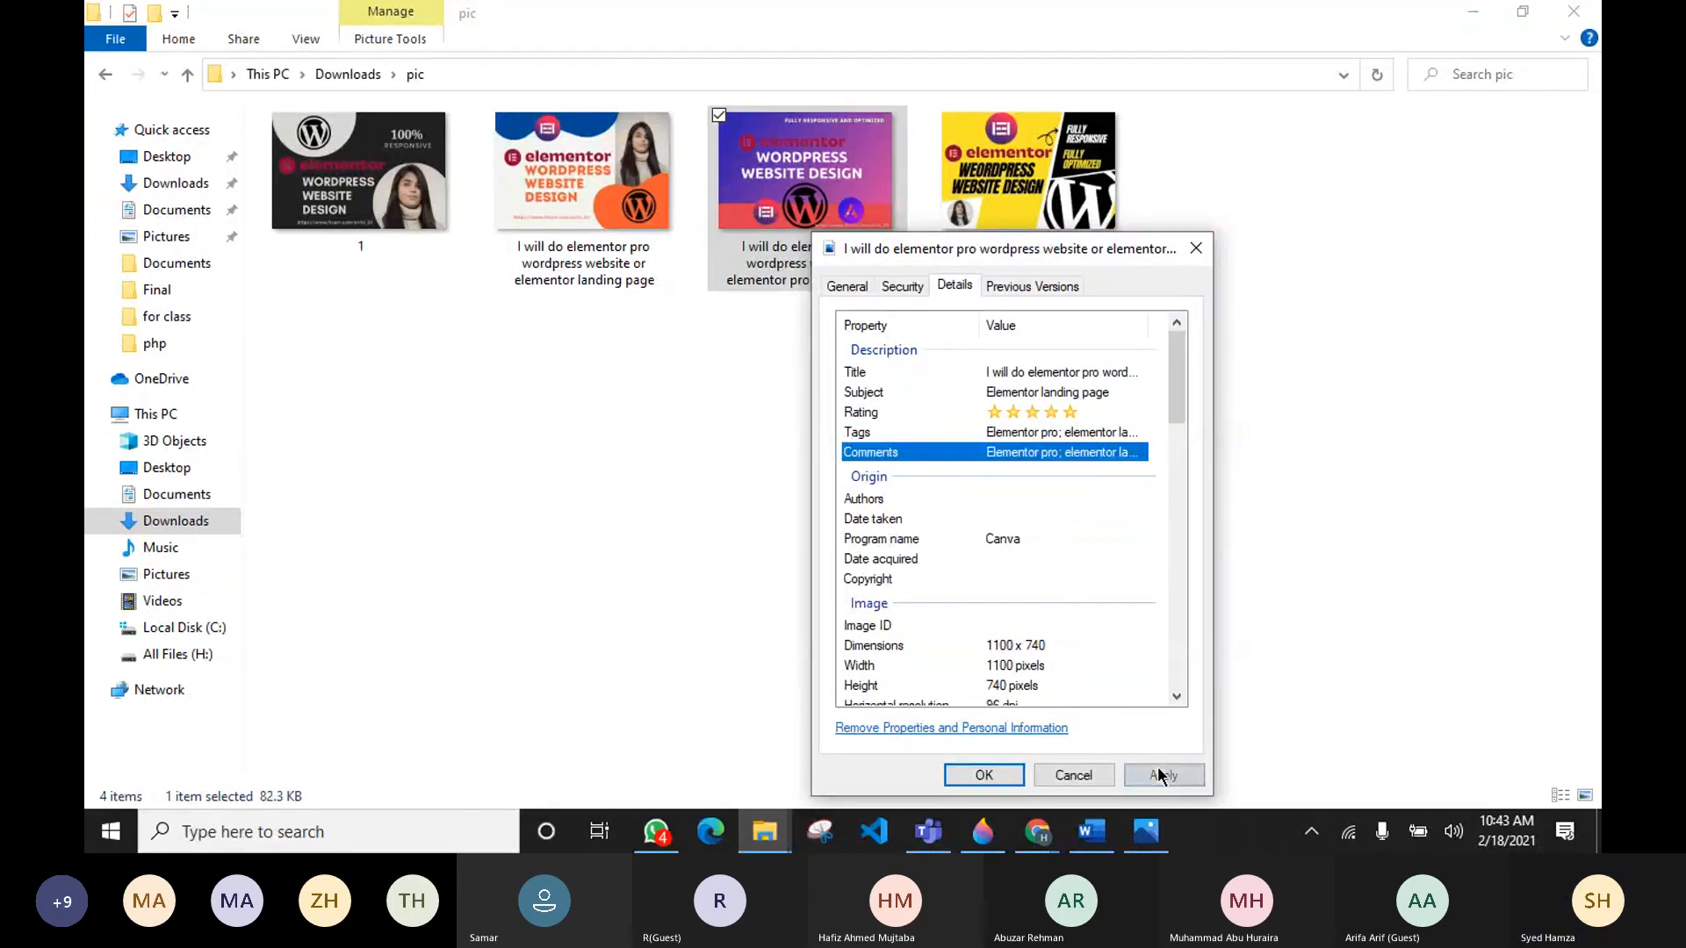
Step: Reopen the renamed image's details properties, check its Tags entry, then apply and save the properties
click(1001, 776)
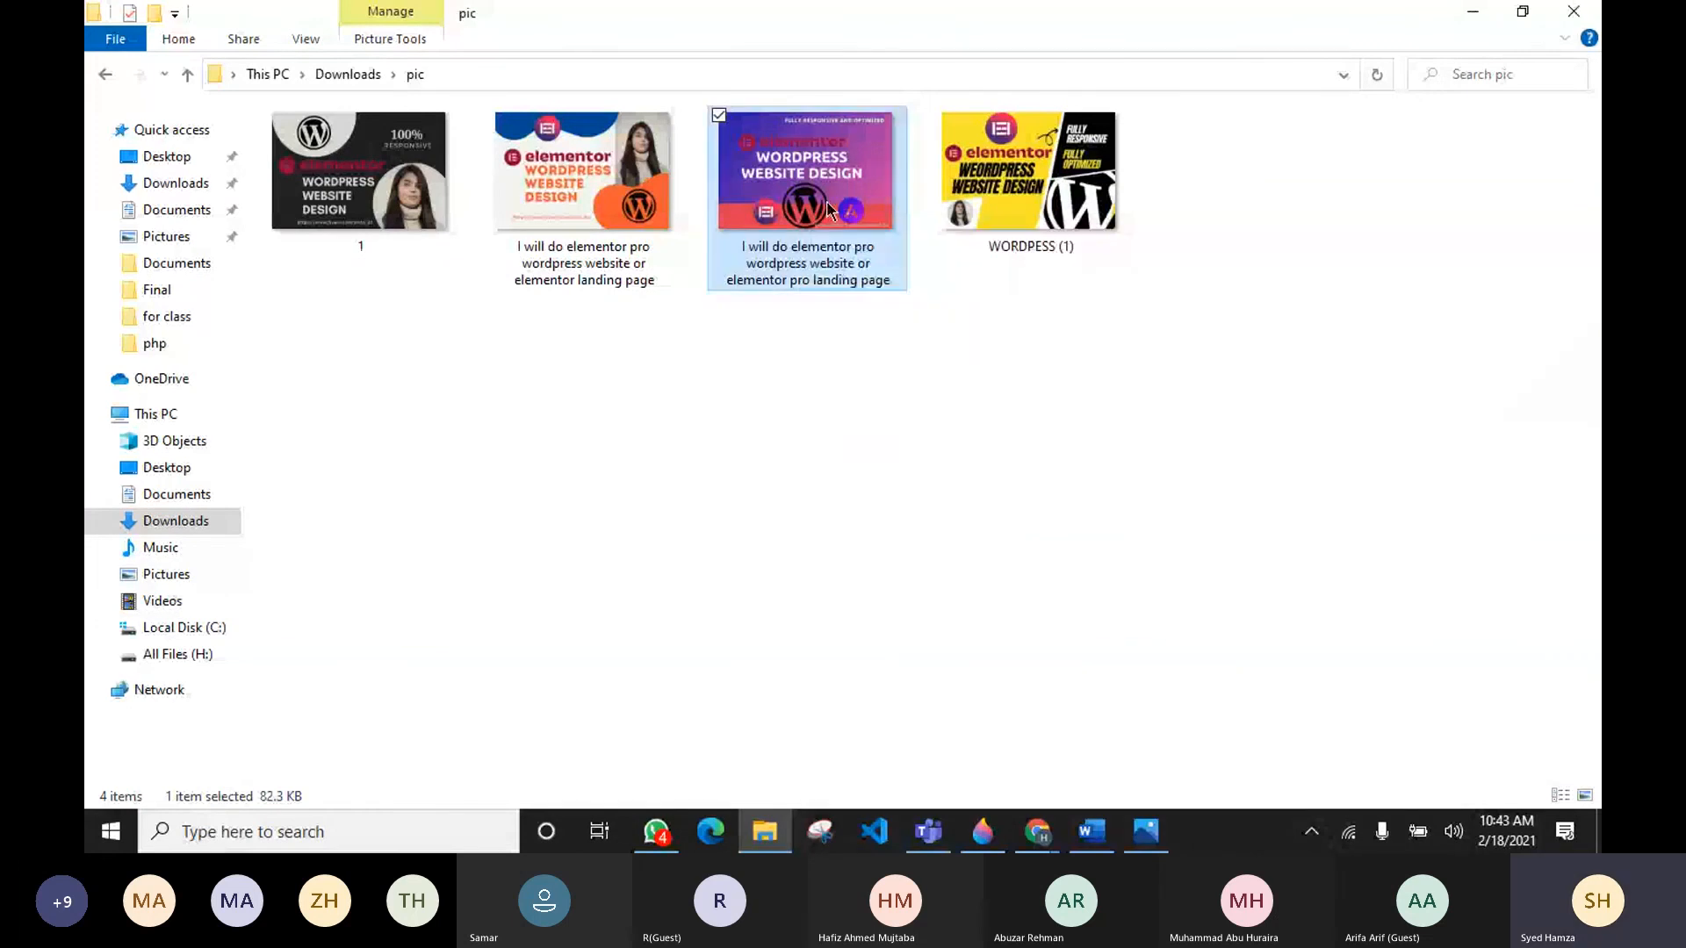
key(alt+Return)
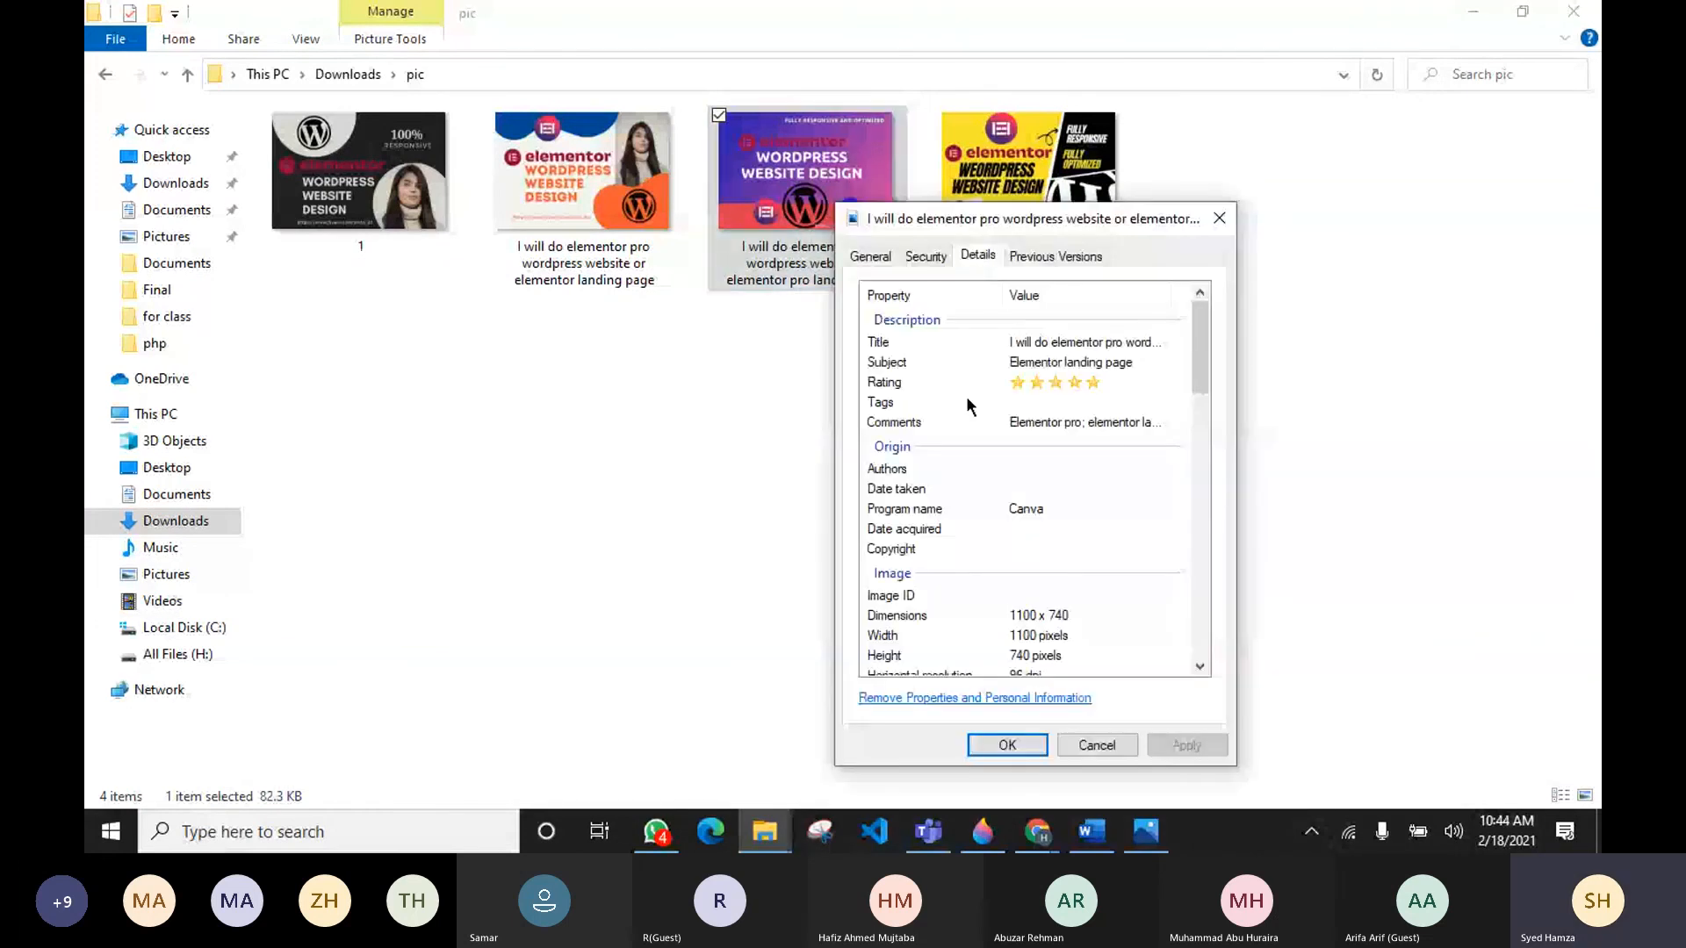
click(1079, 402)
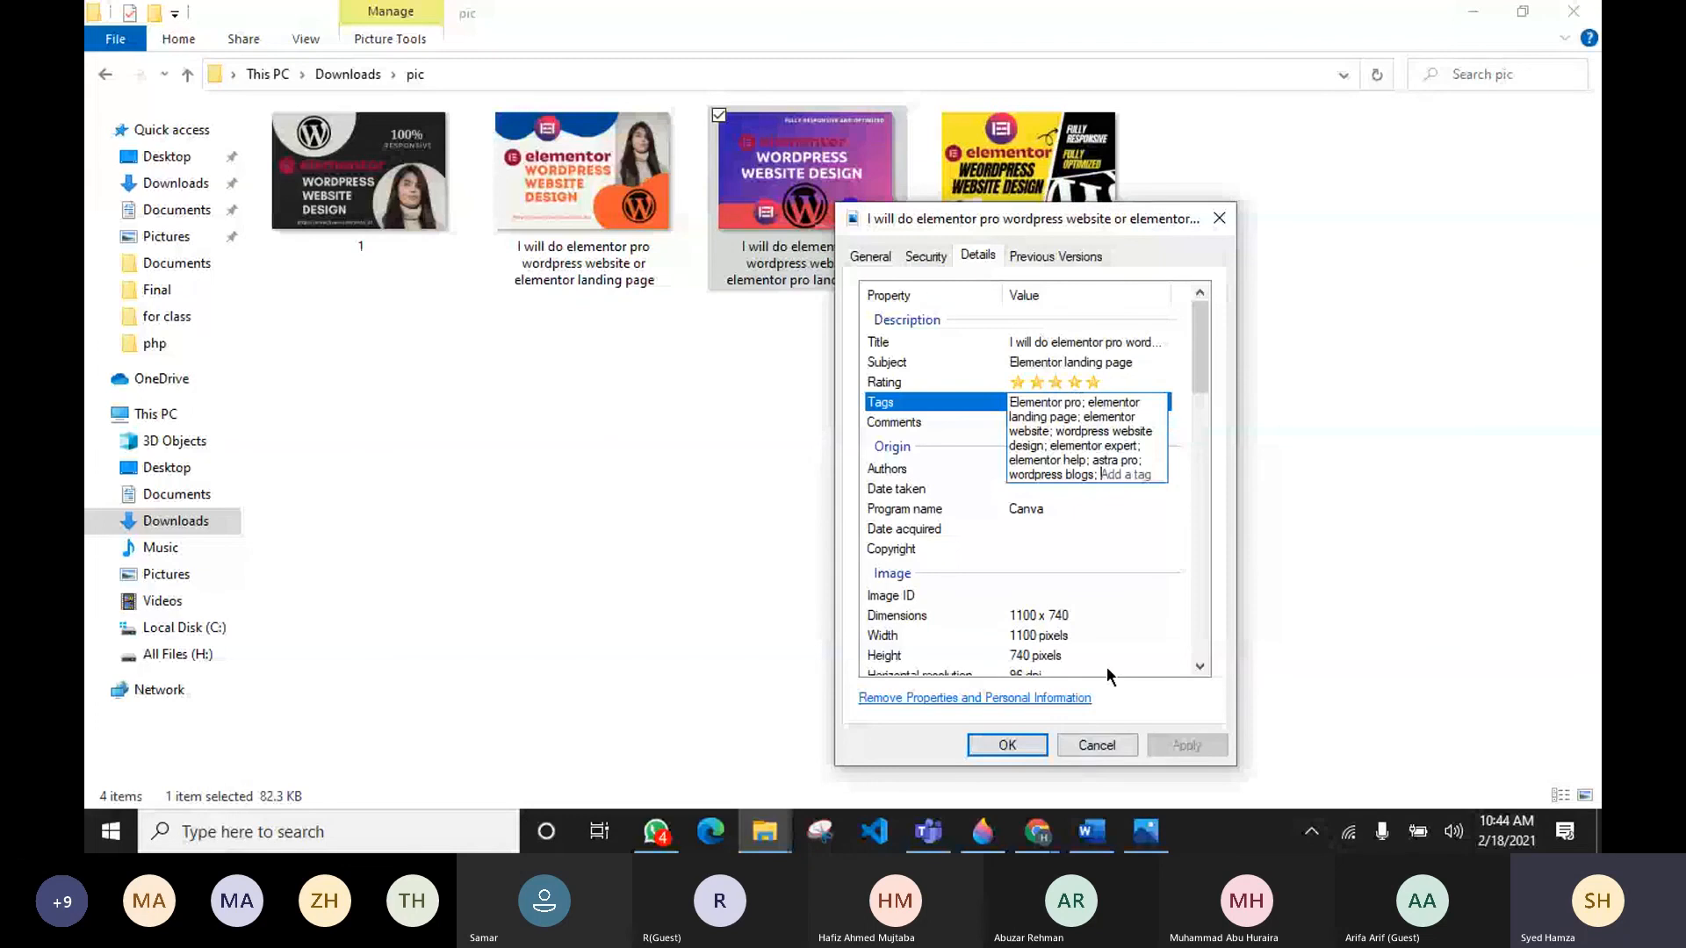
click(1119, 529)
click(1184, 745)
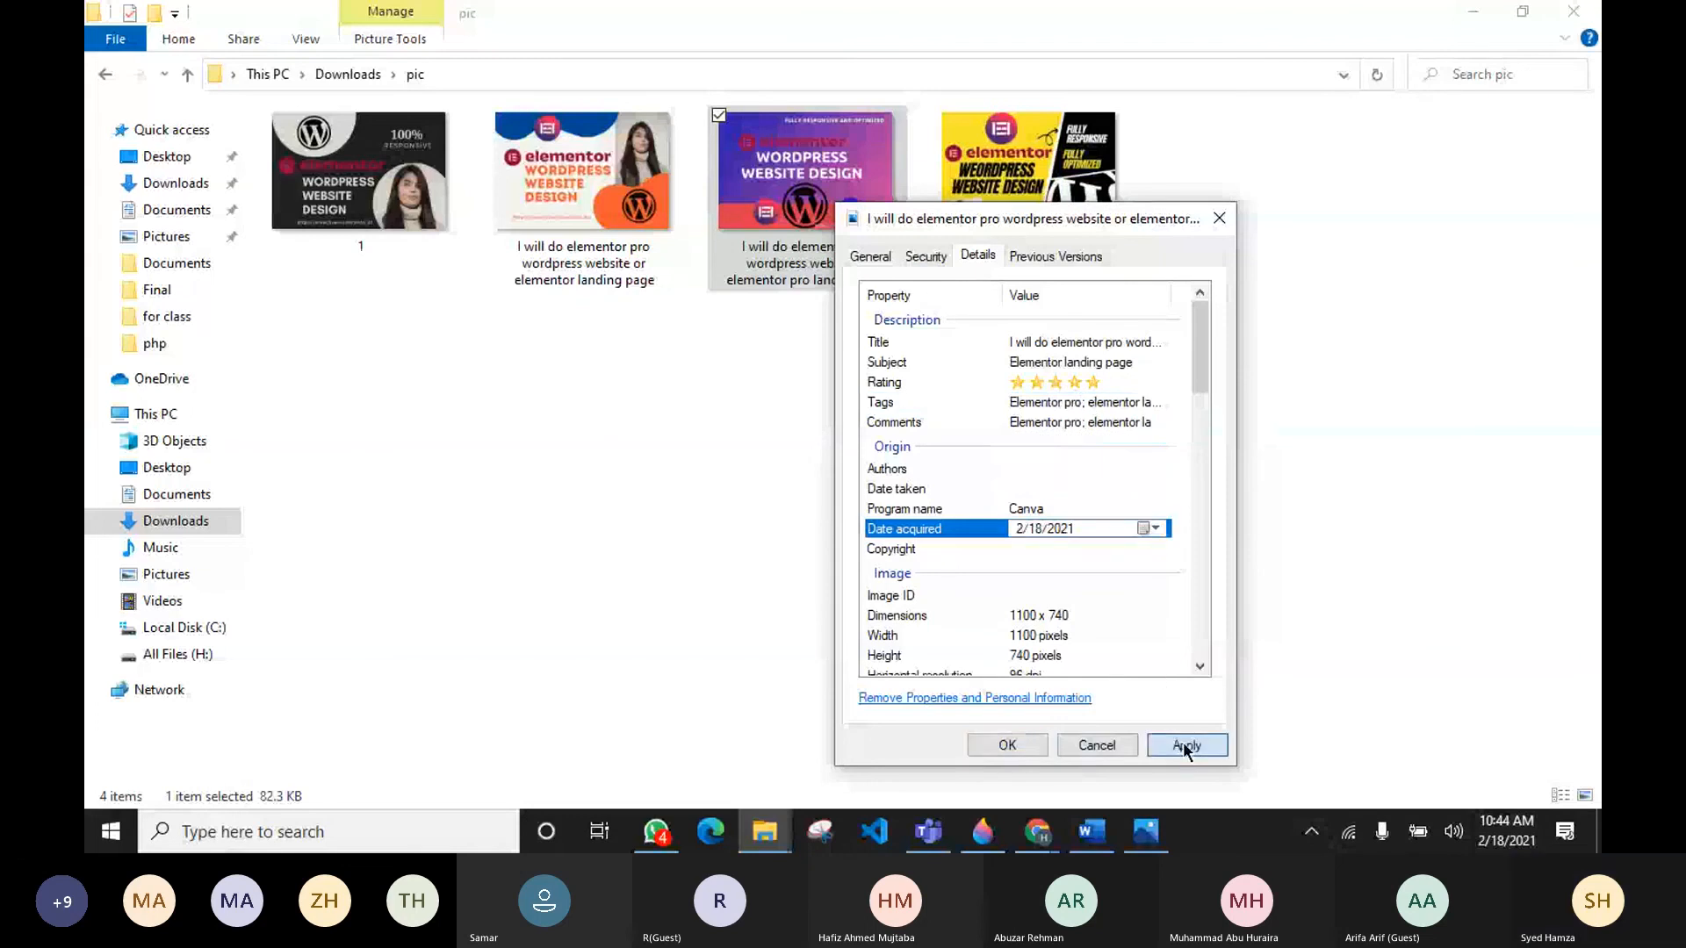
click(1009, 751)
Step: Open the image's properties again to review its details, then close the dialog
right_click(858, 278)
click(514, 790)
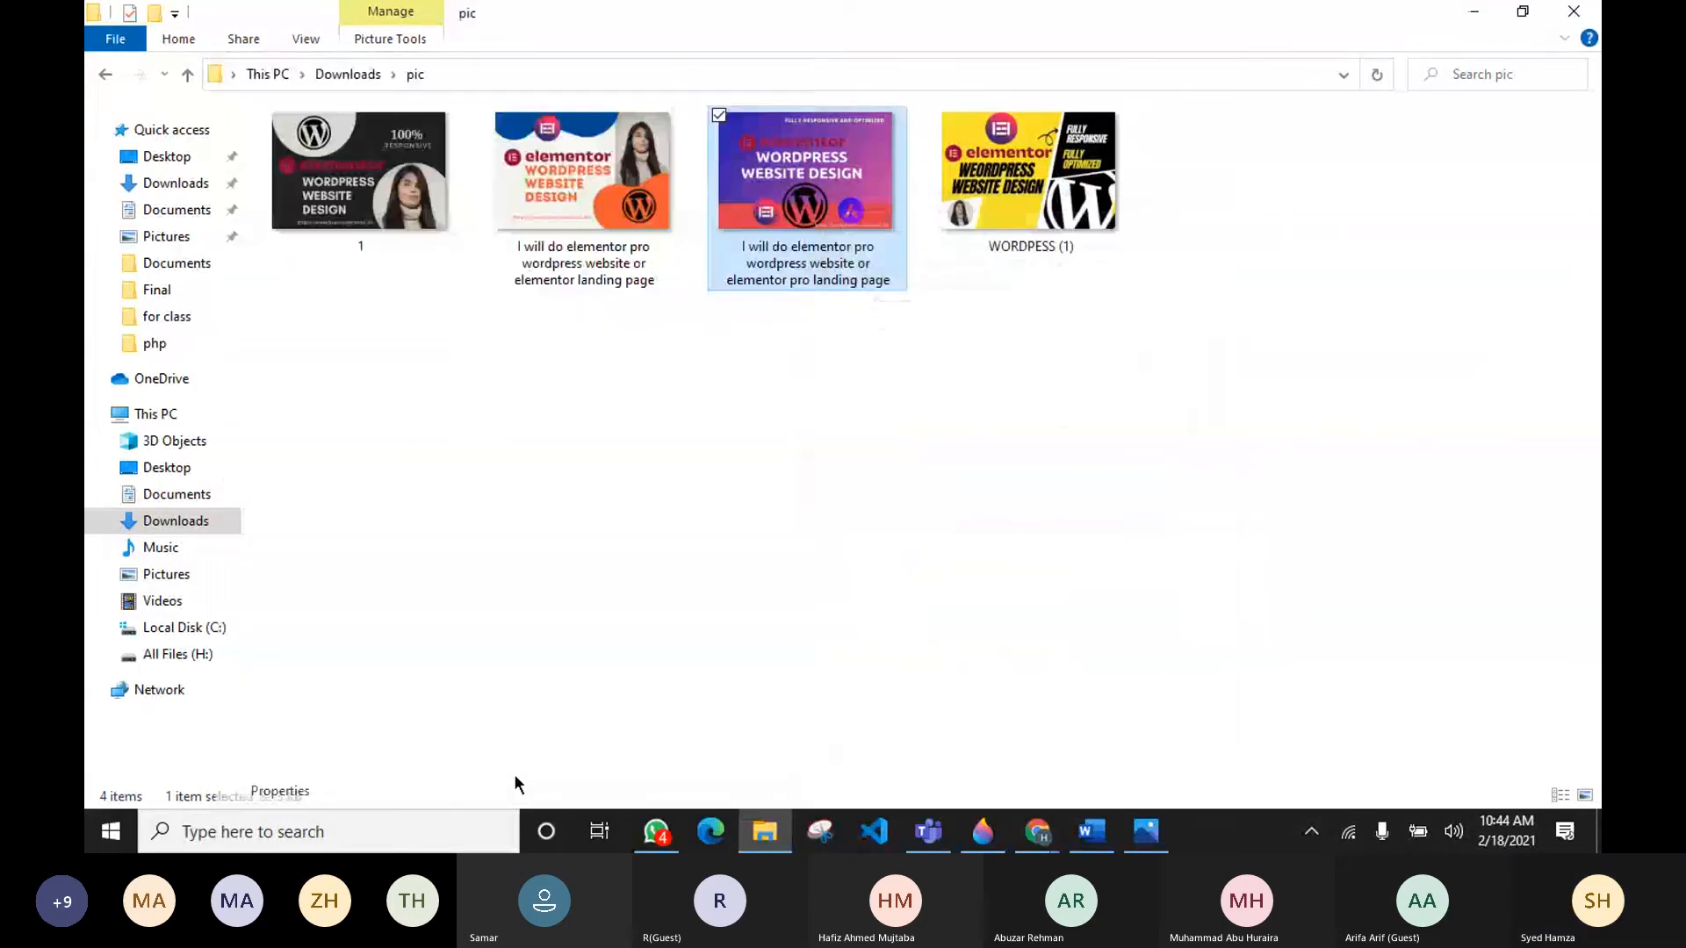
click(954, 260)
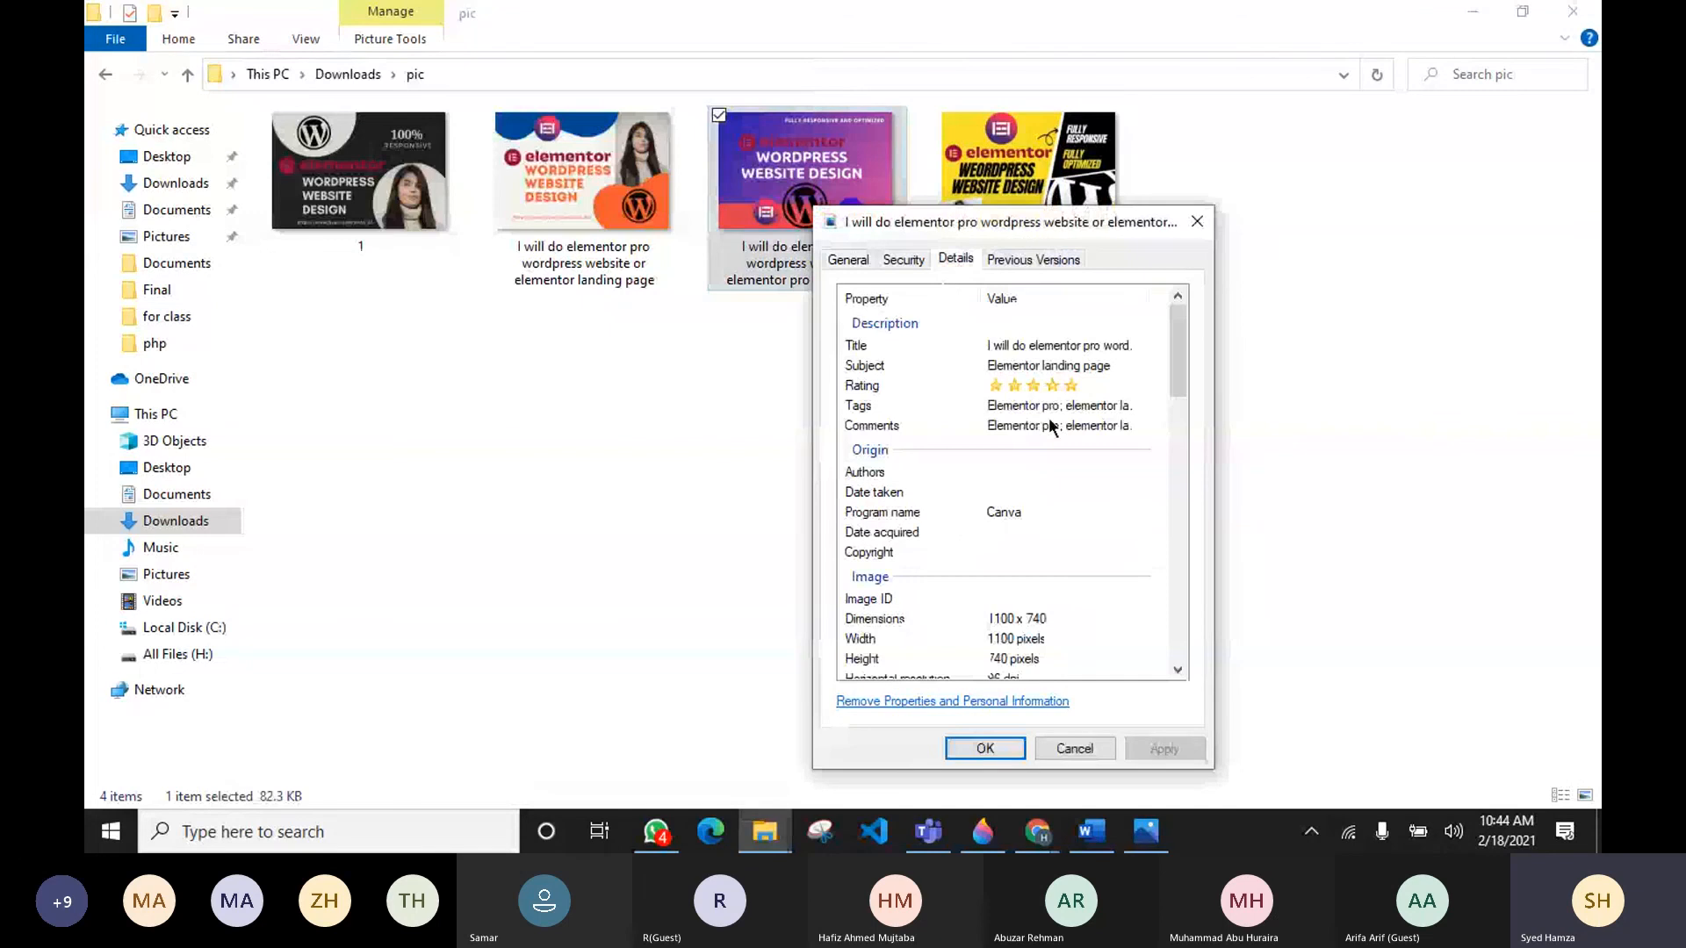
click(999, 751)
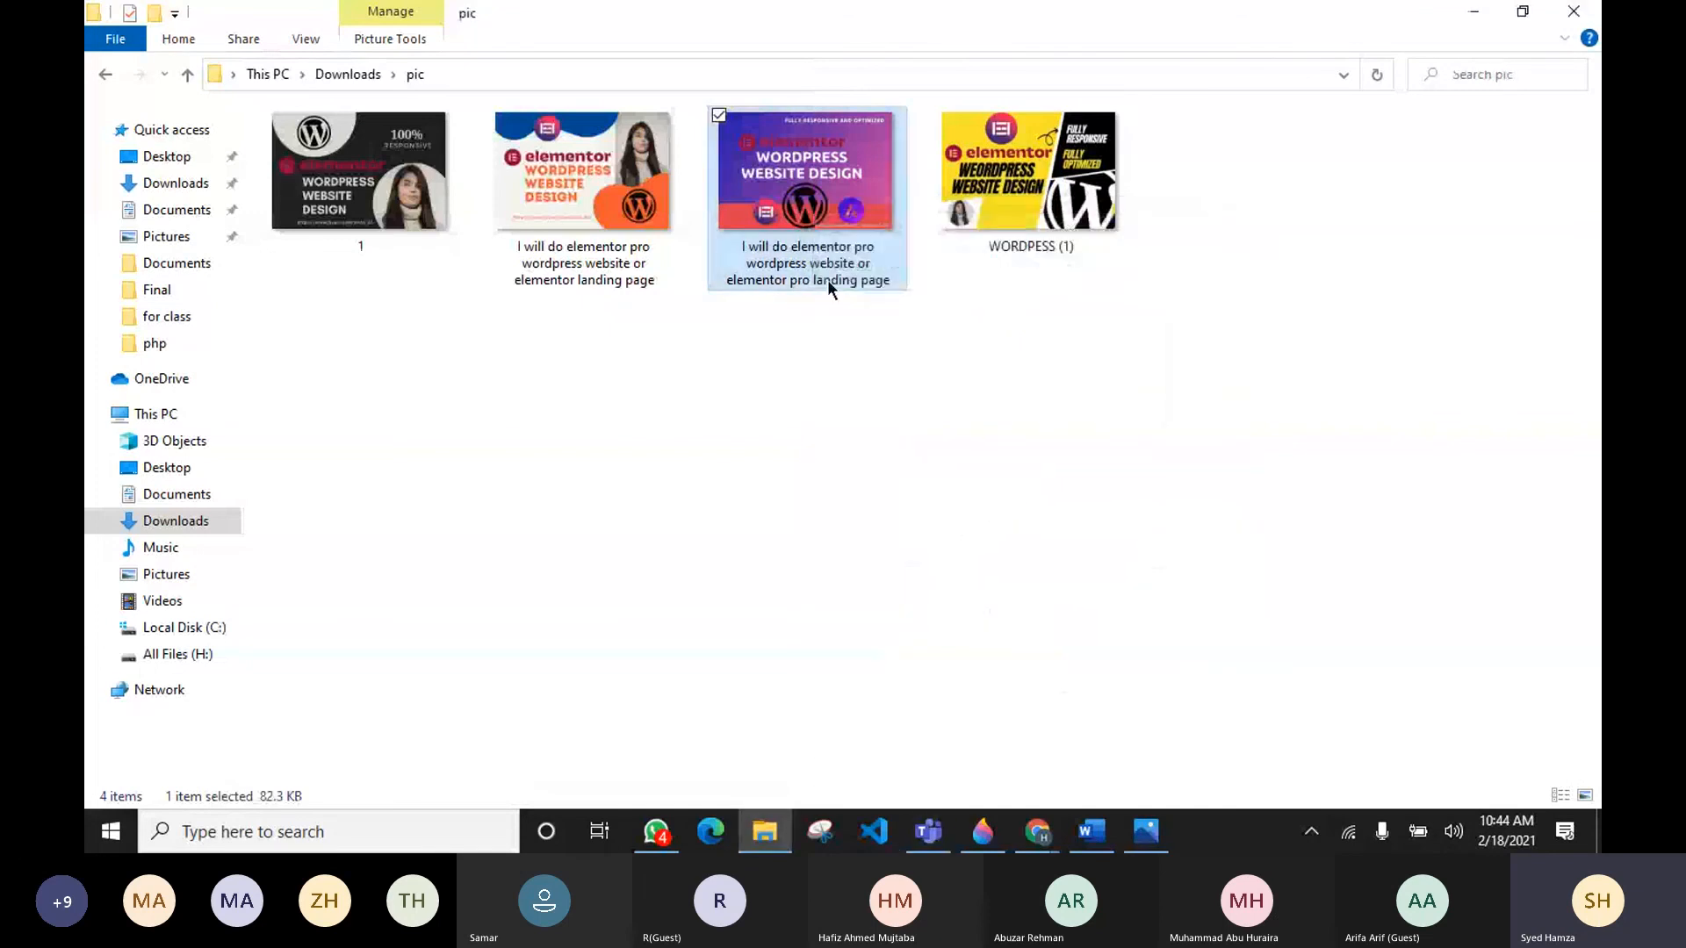
Step: Deselect the image, switch to the Fiverr Edit Gig page in the browser and open the Gallery step
click(719, 116)
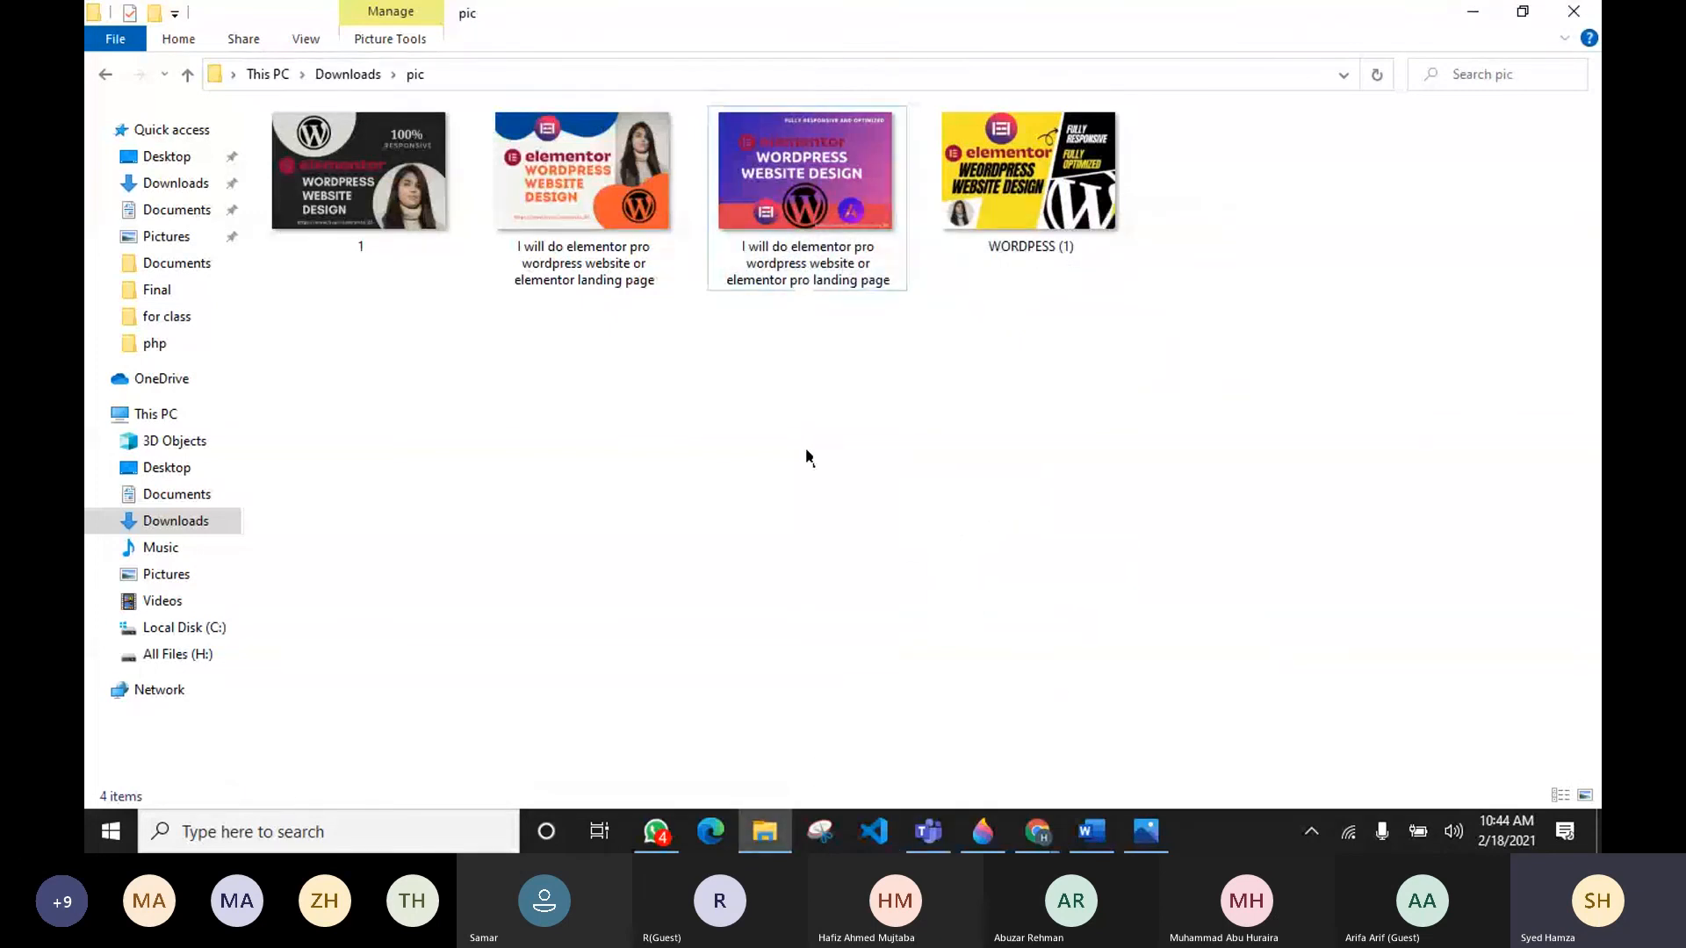
mouse_move(1023, 845)
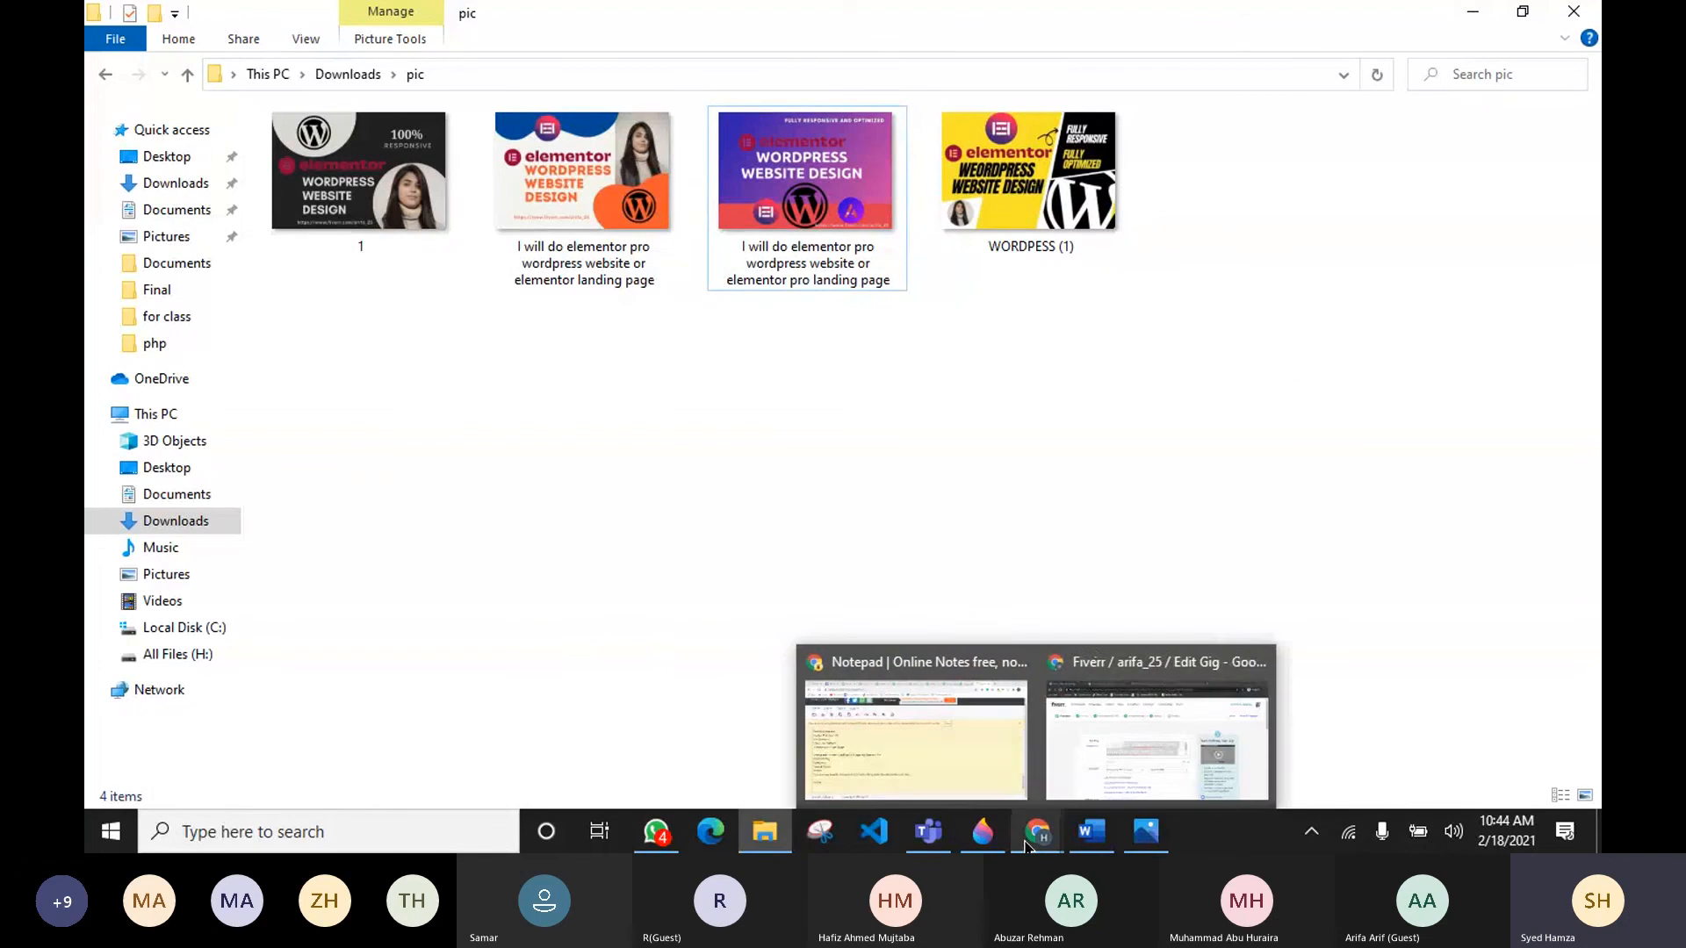
click(1103, 749)
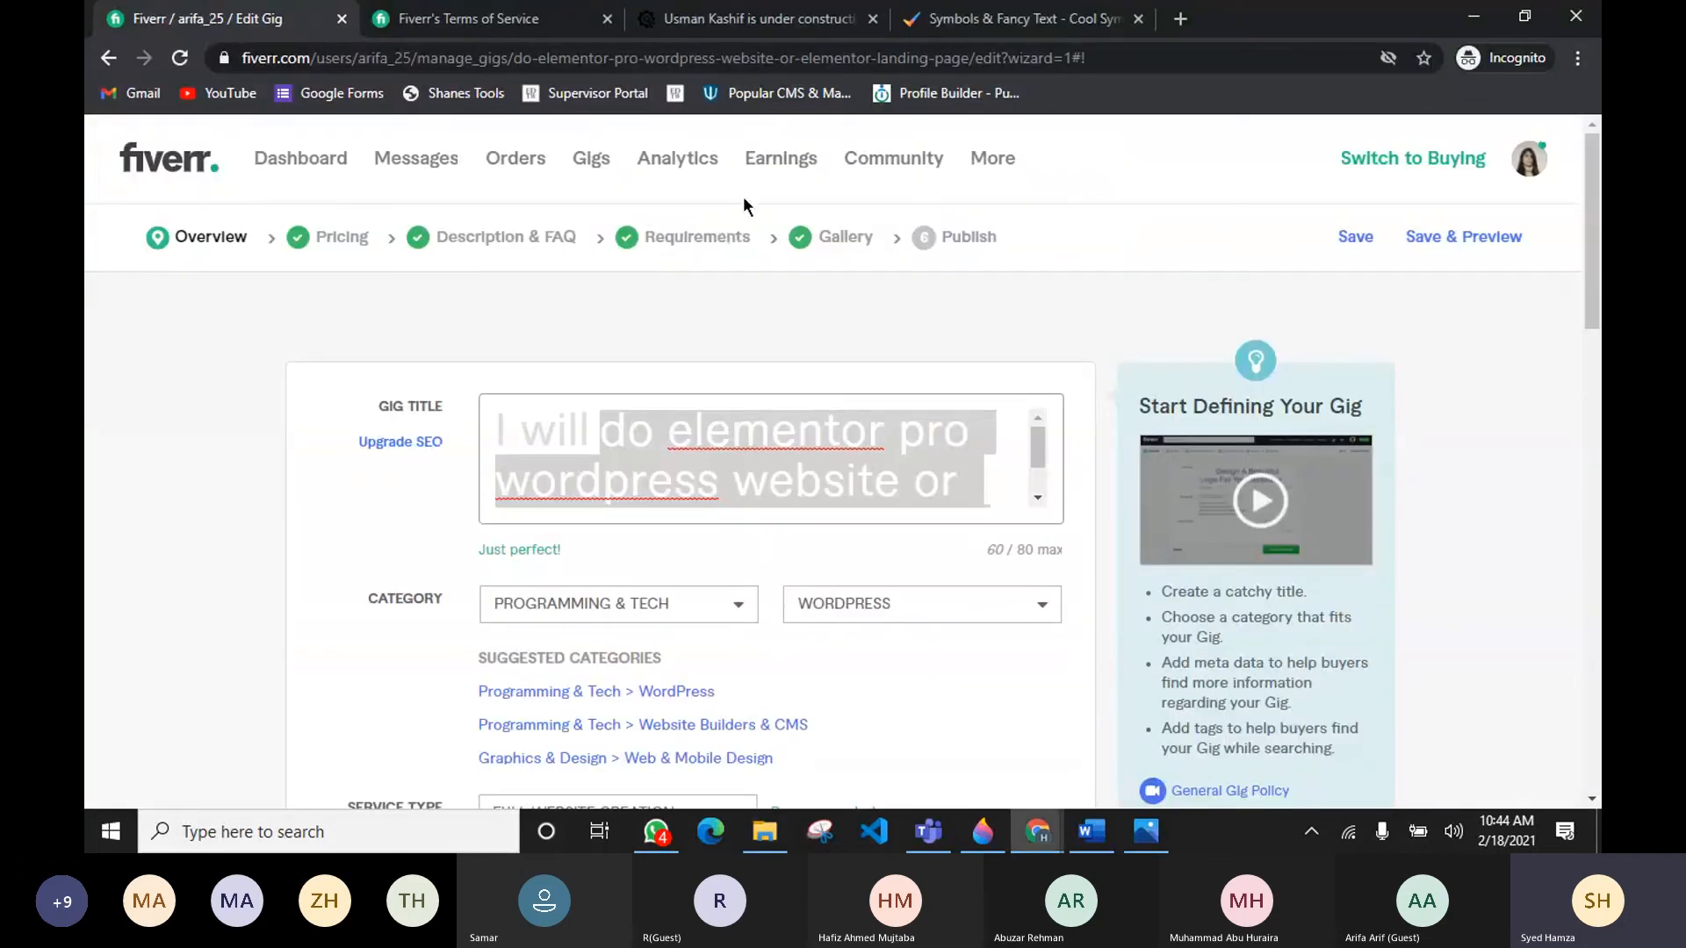
click(817, 238)
Step: Upload the first renamed elementor image from Downloads > pic as the primary gig photo
scroll(618, 370, down, 5)
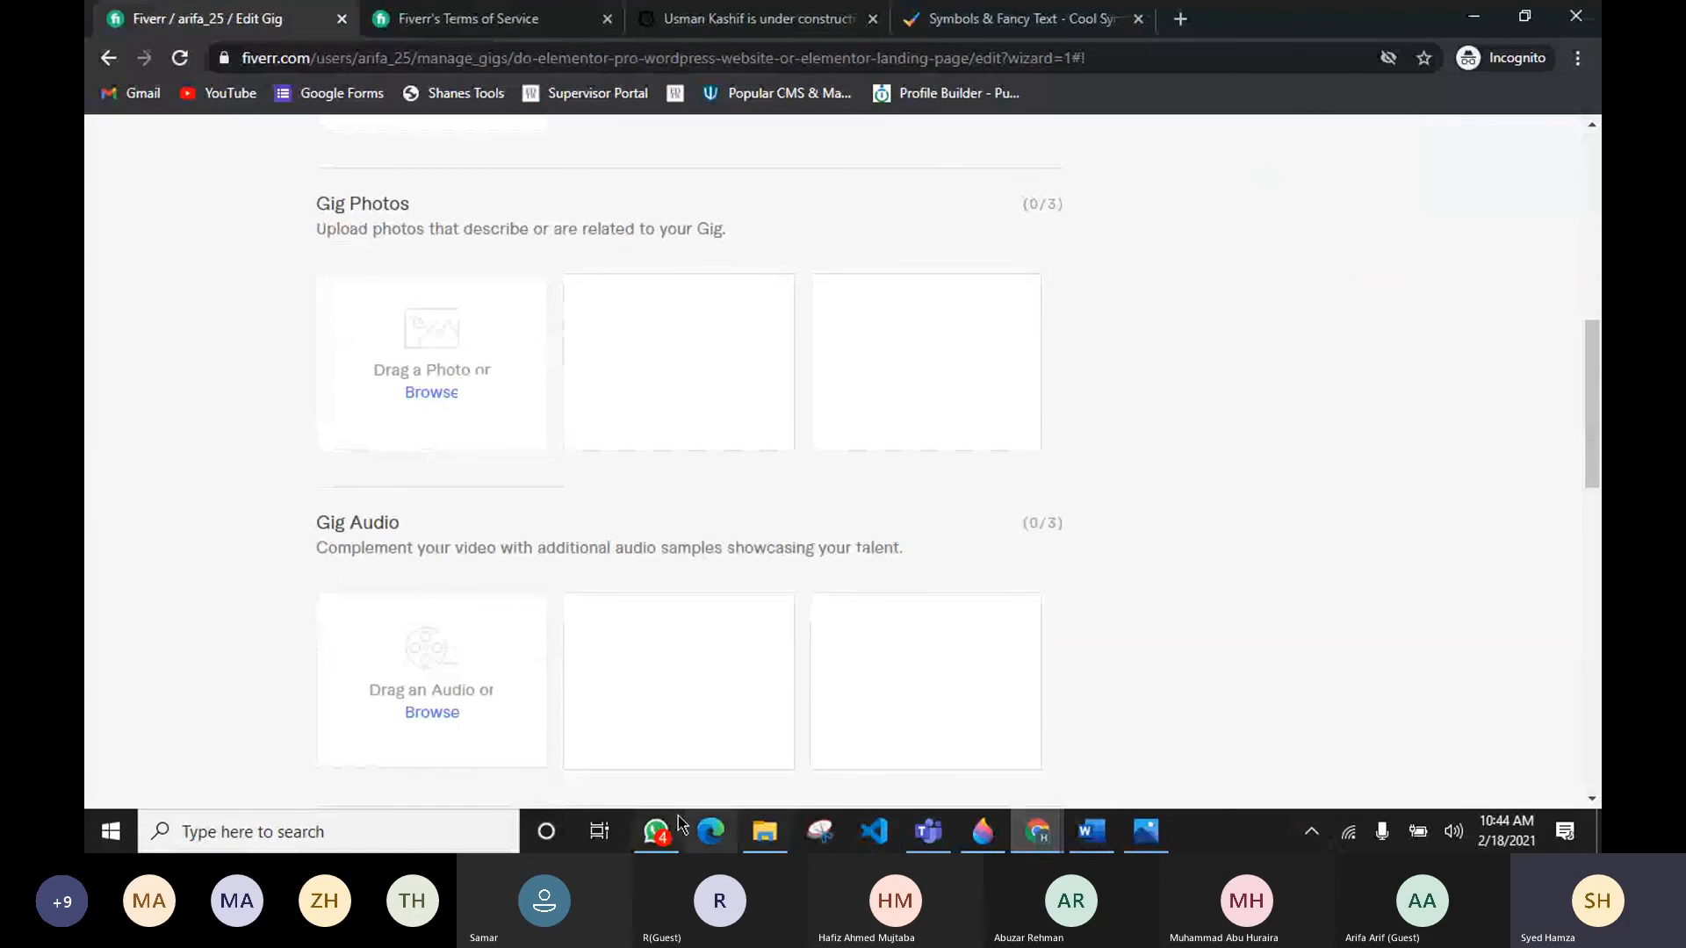
click(420, 395)
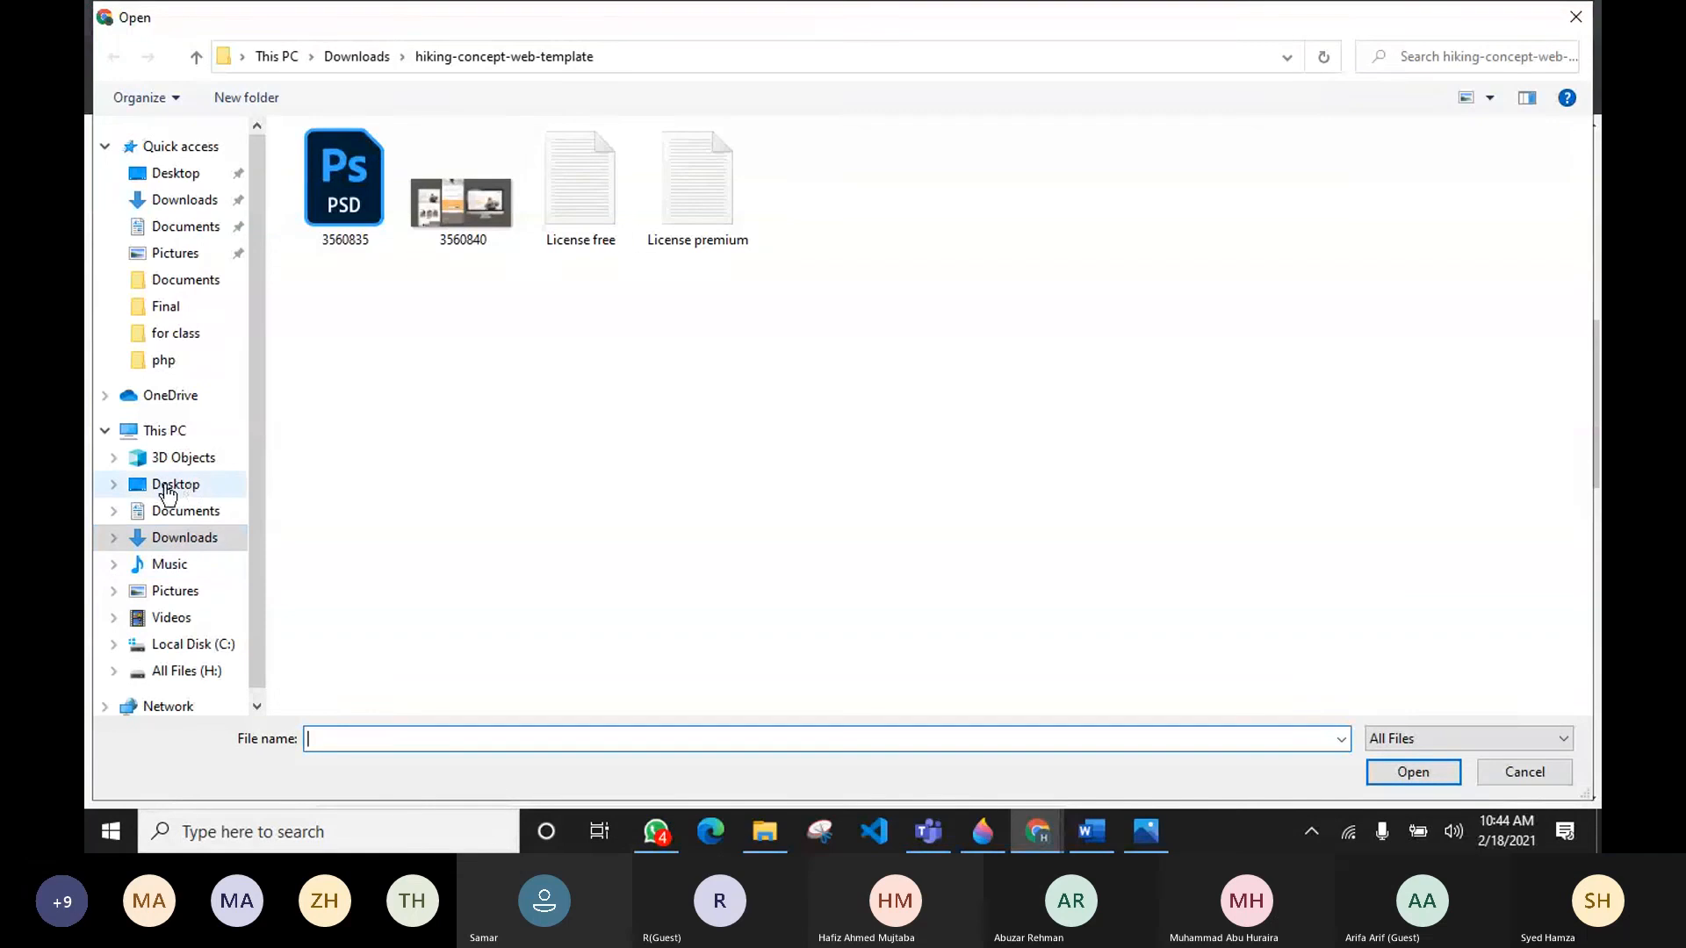
click(180, 513)
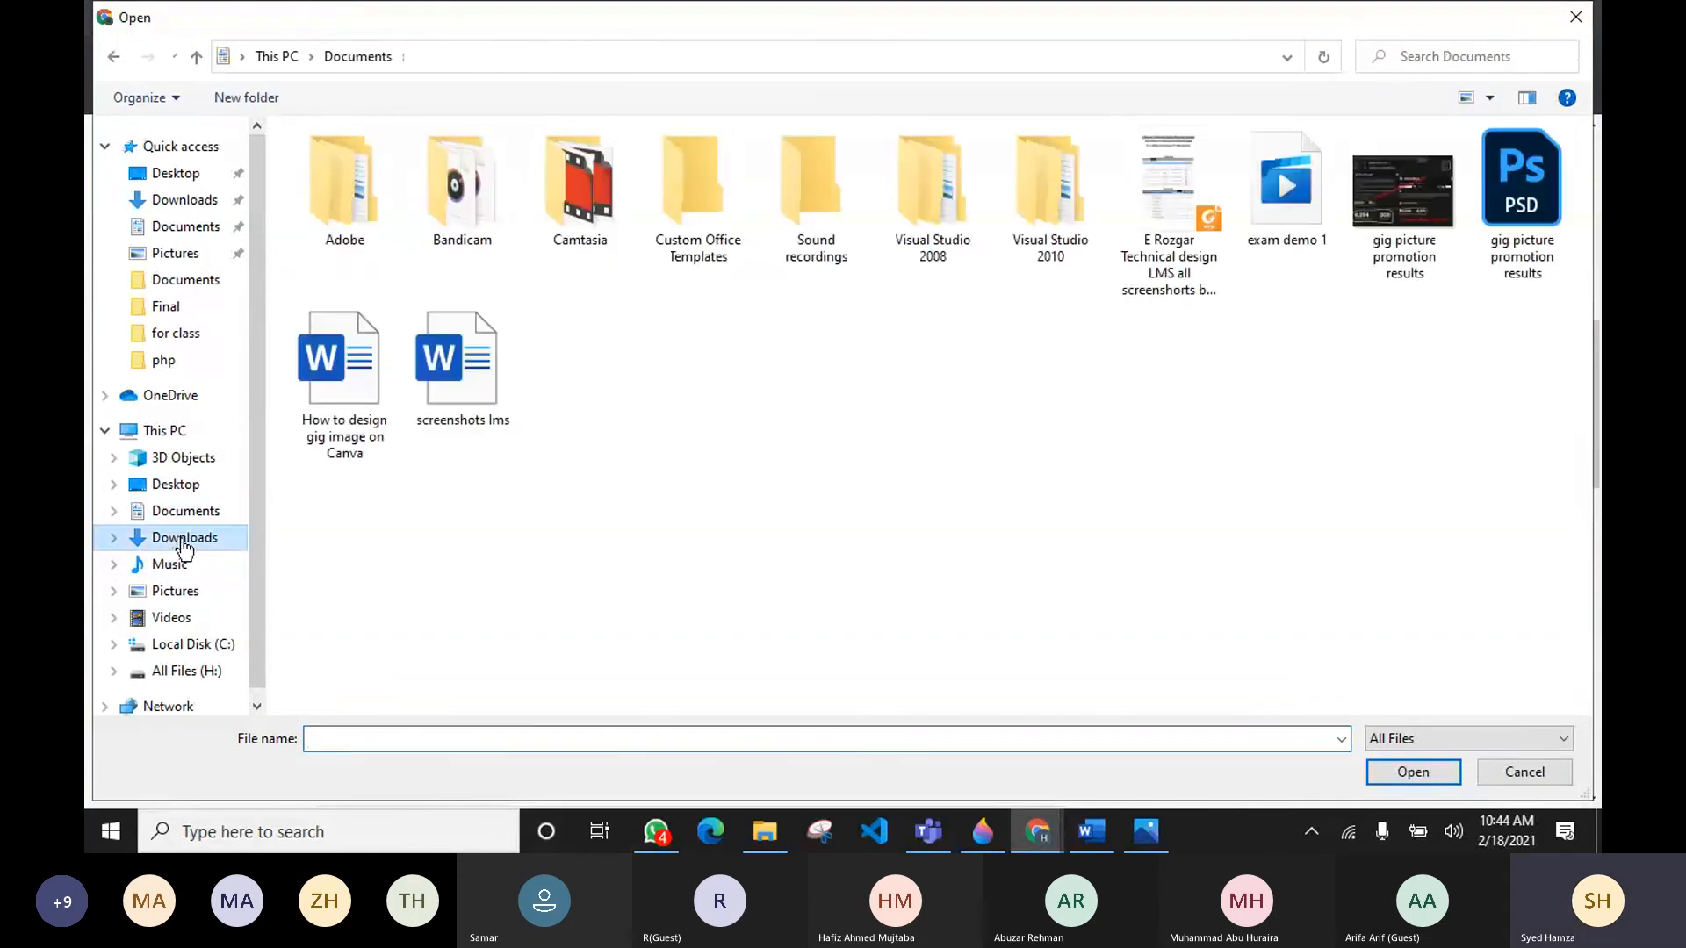
click(176, 537)
click(351, 235)
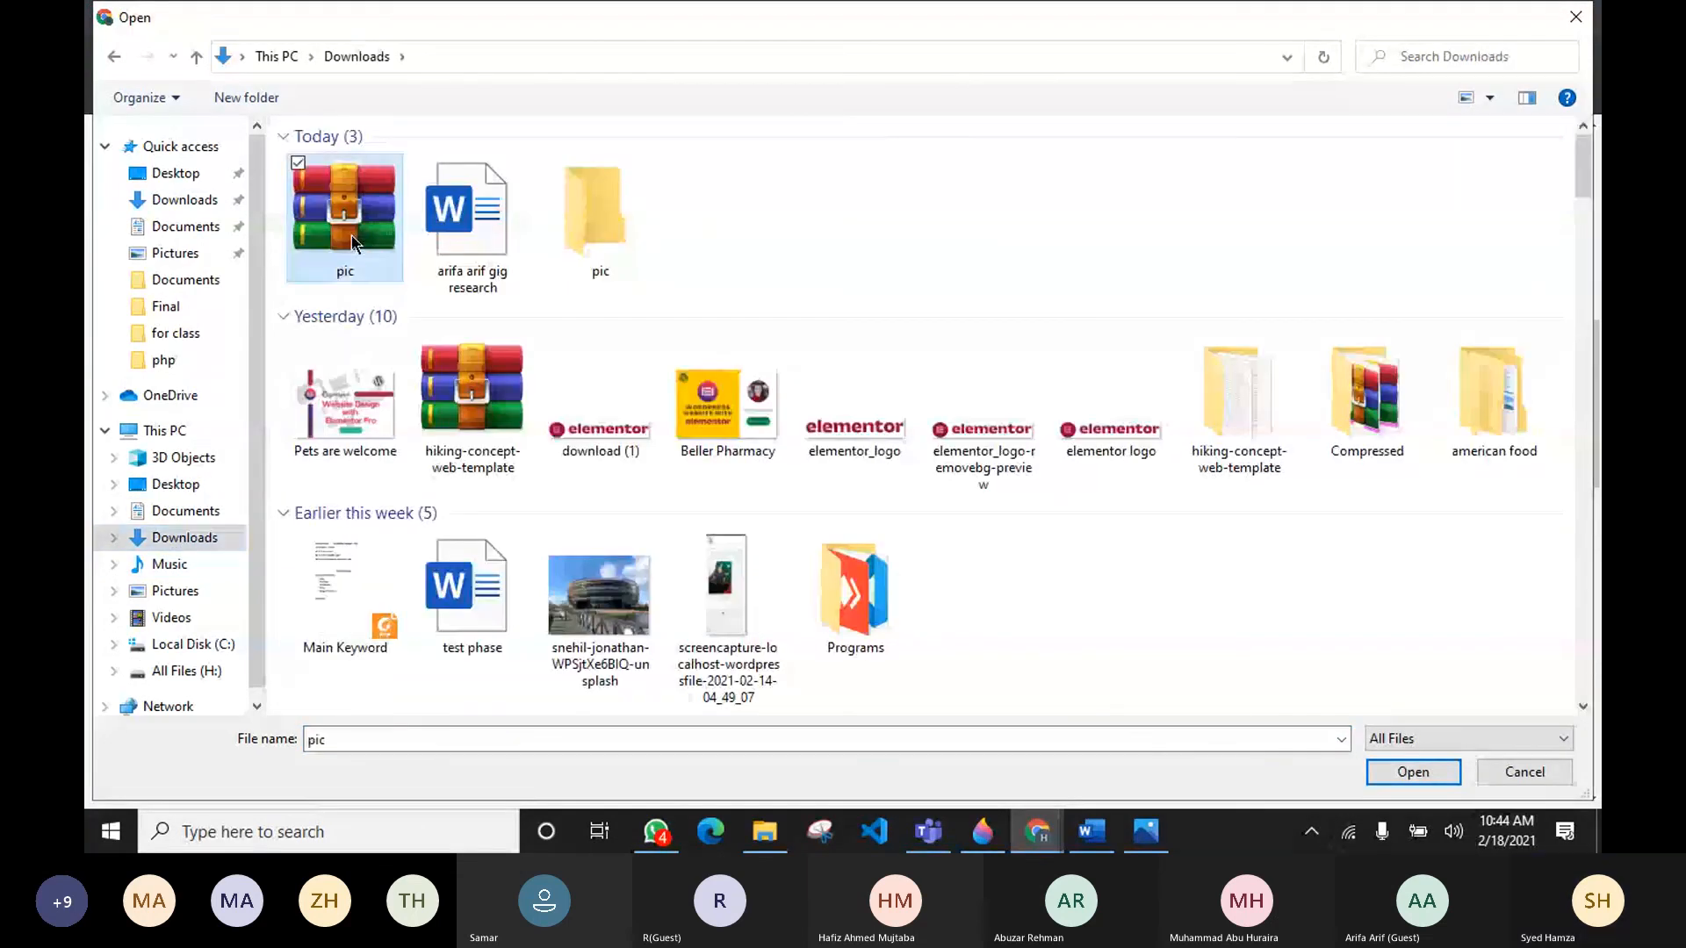
click(580, 238)
double_click(579, 239)
click(517, 230)
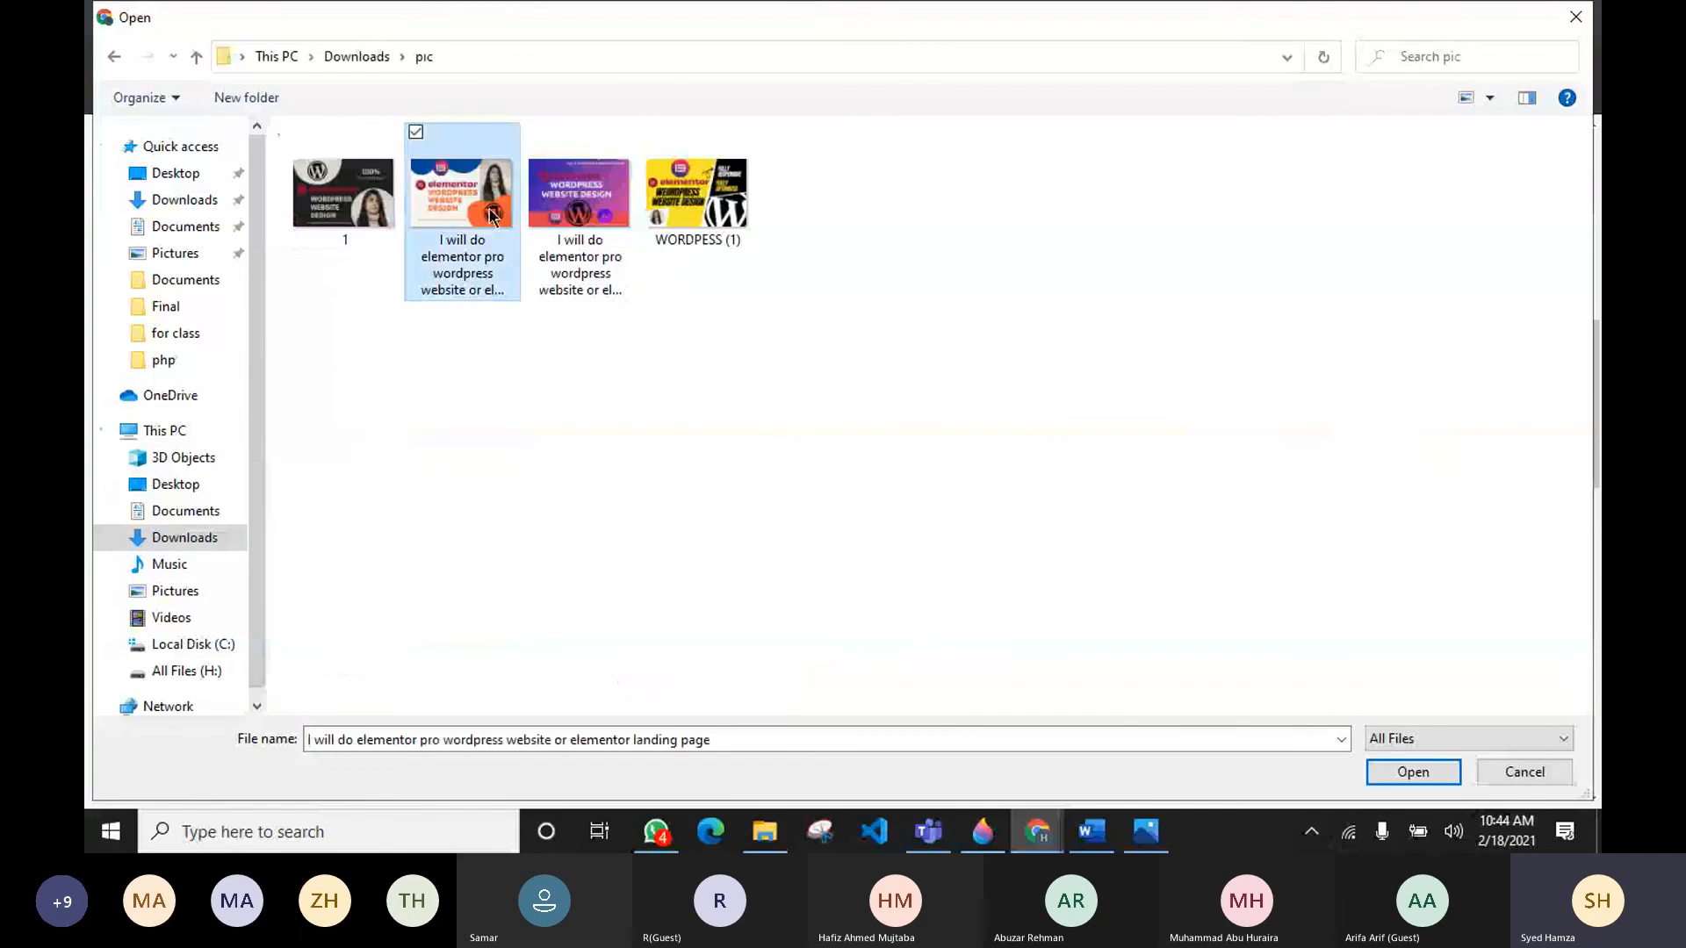
click(1436, 778)
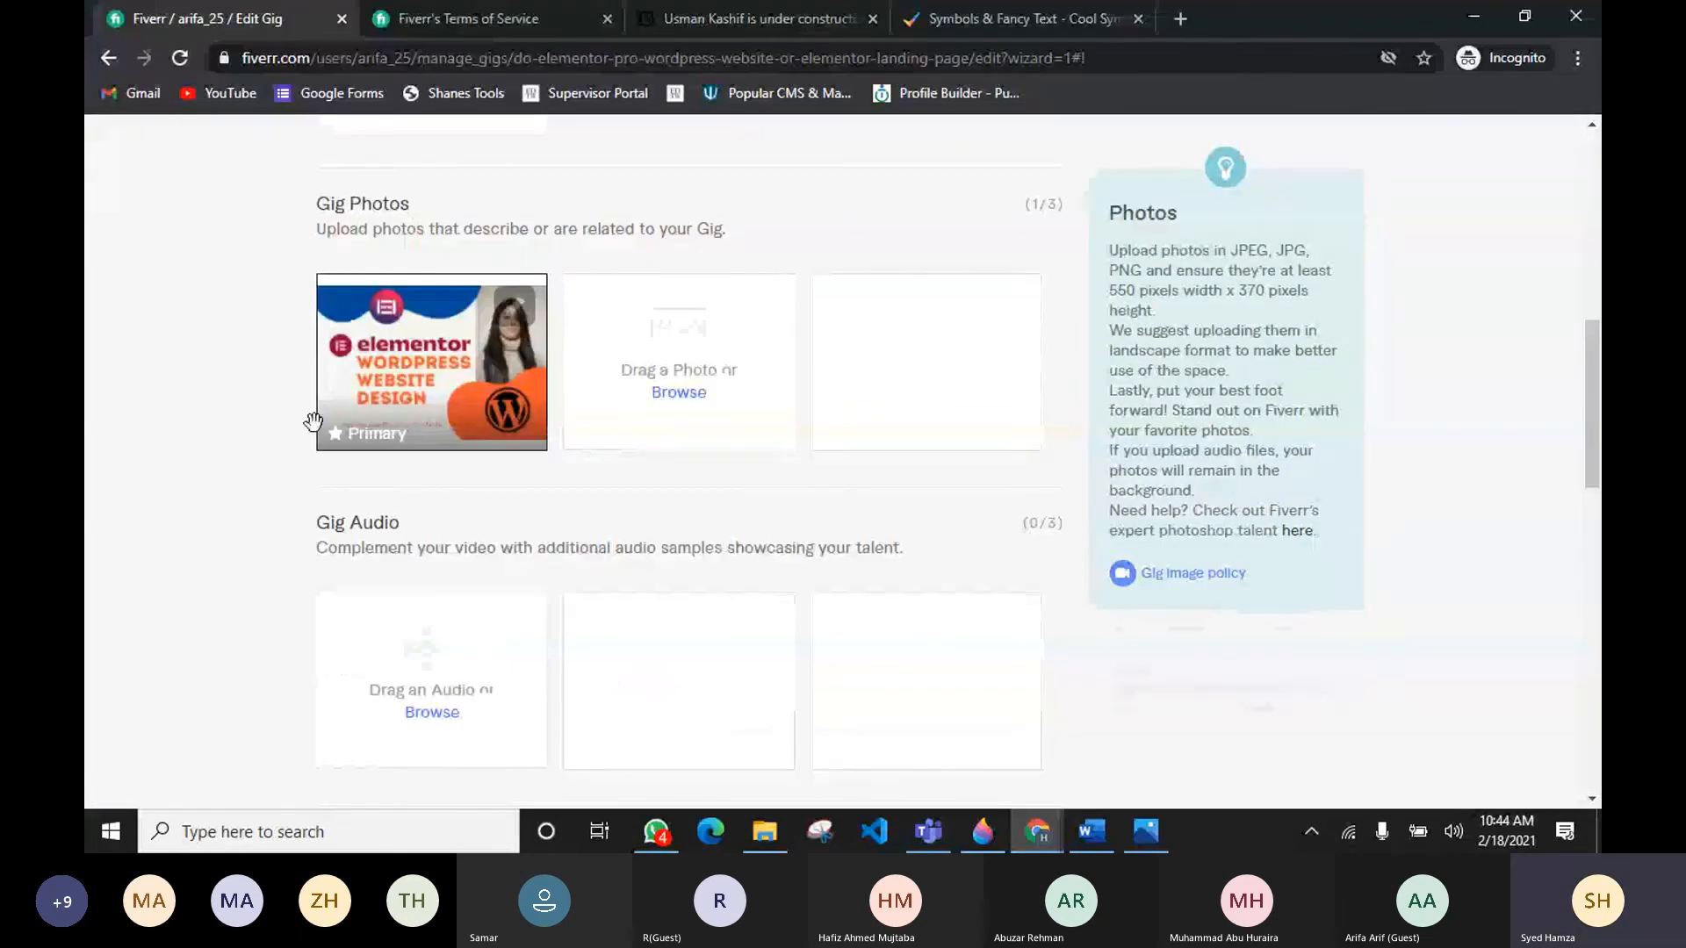
Step: Upload the second renamed elementor image from the pic folder as another gig photo
click(672, 393)
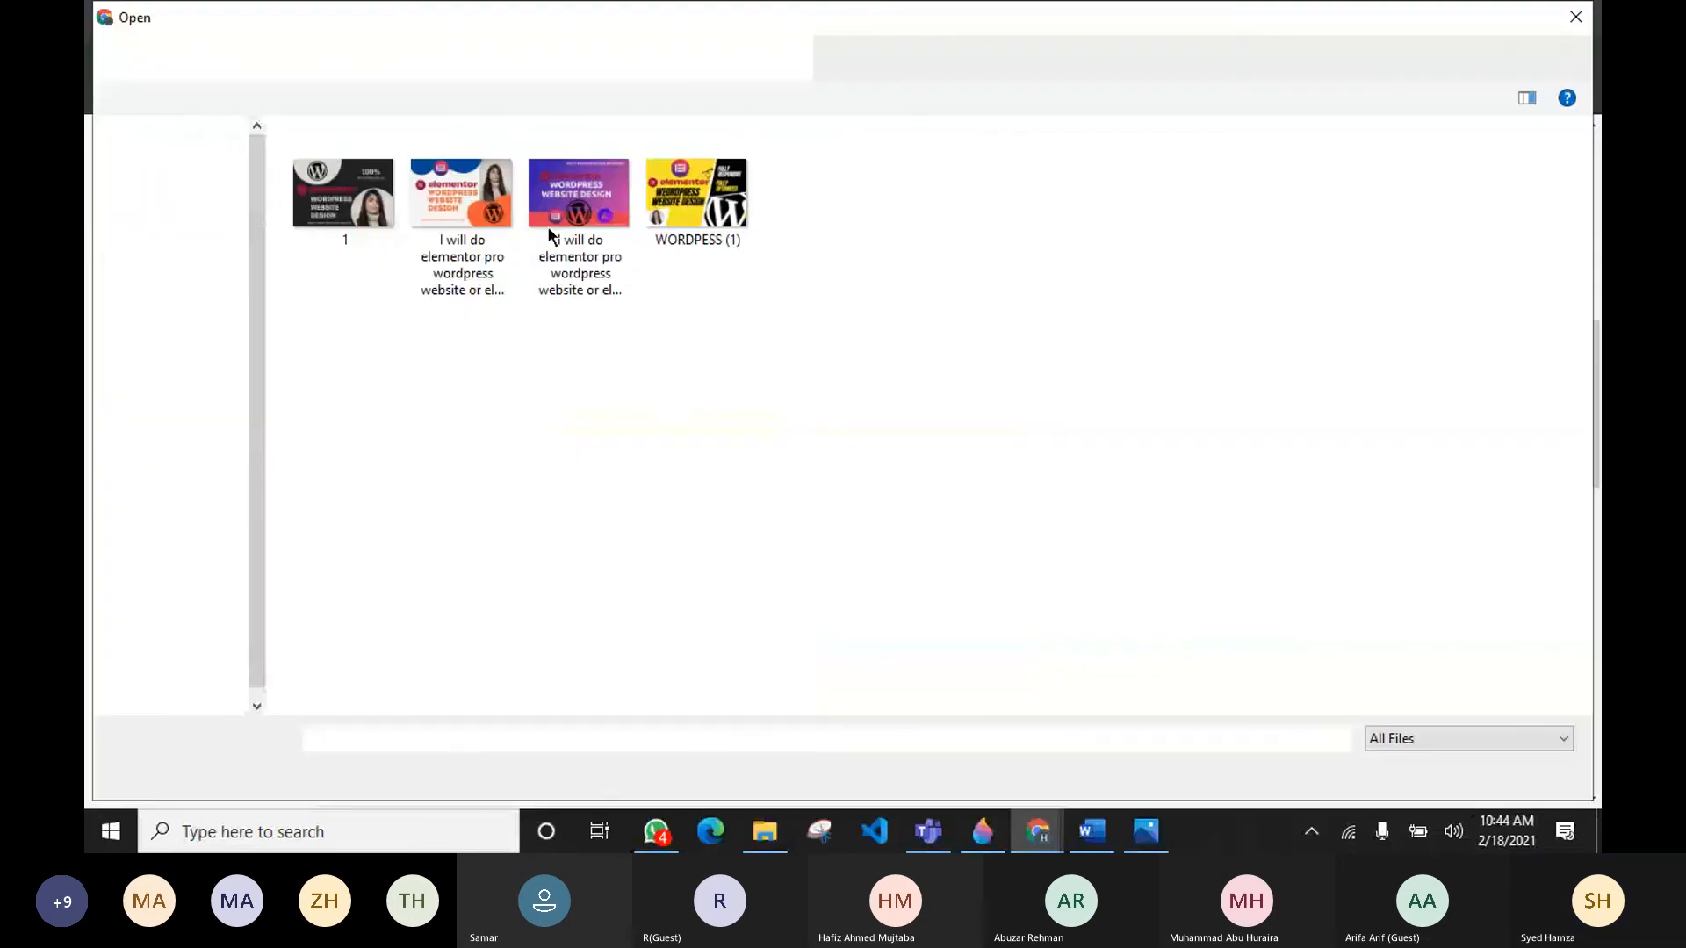
click(572, 231)
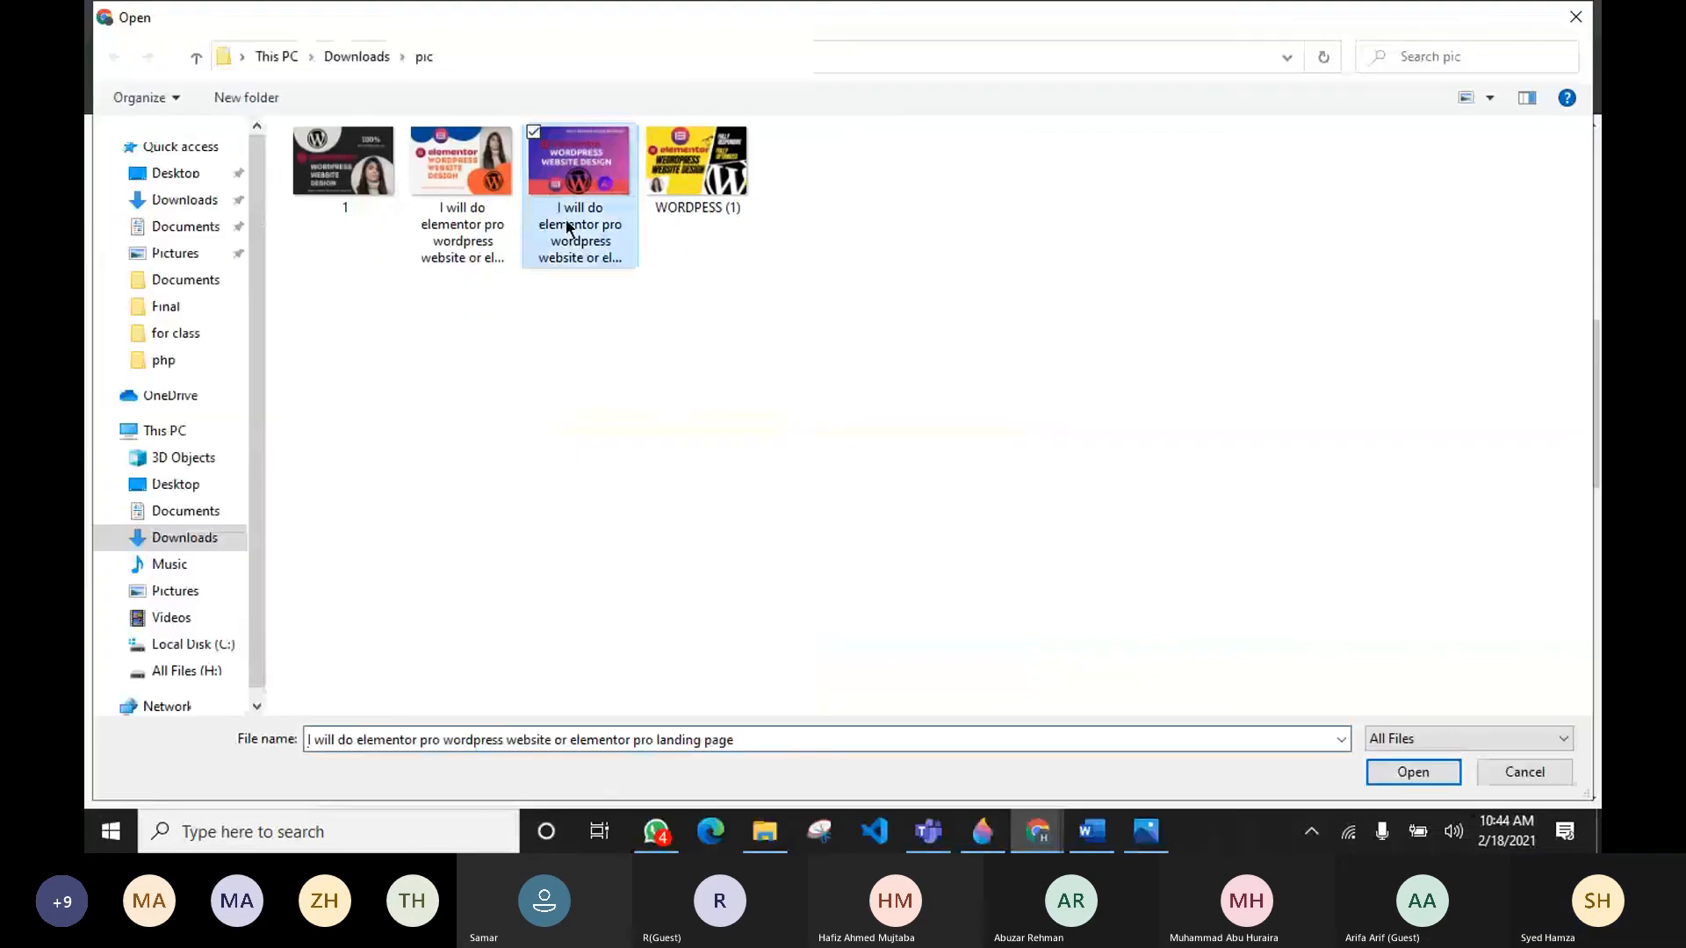
click(1444, 773)
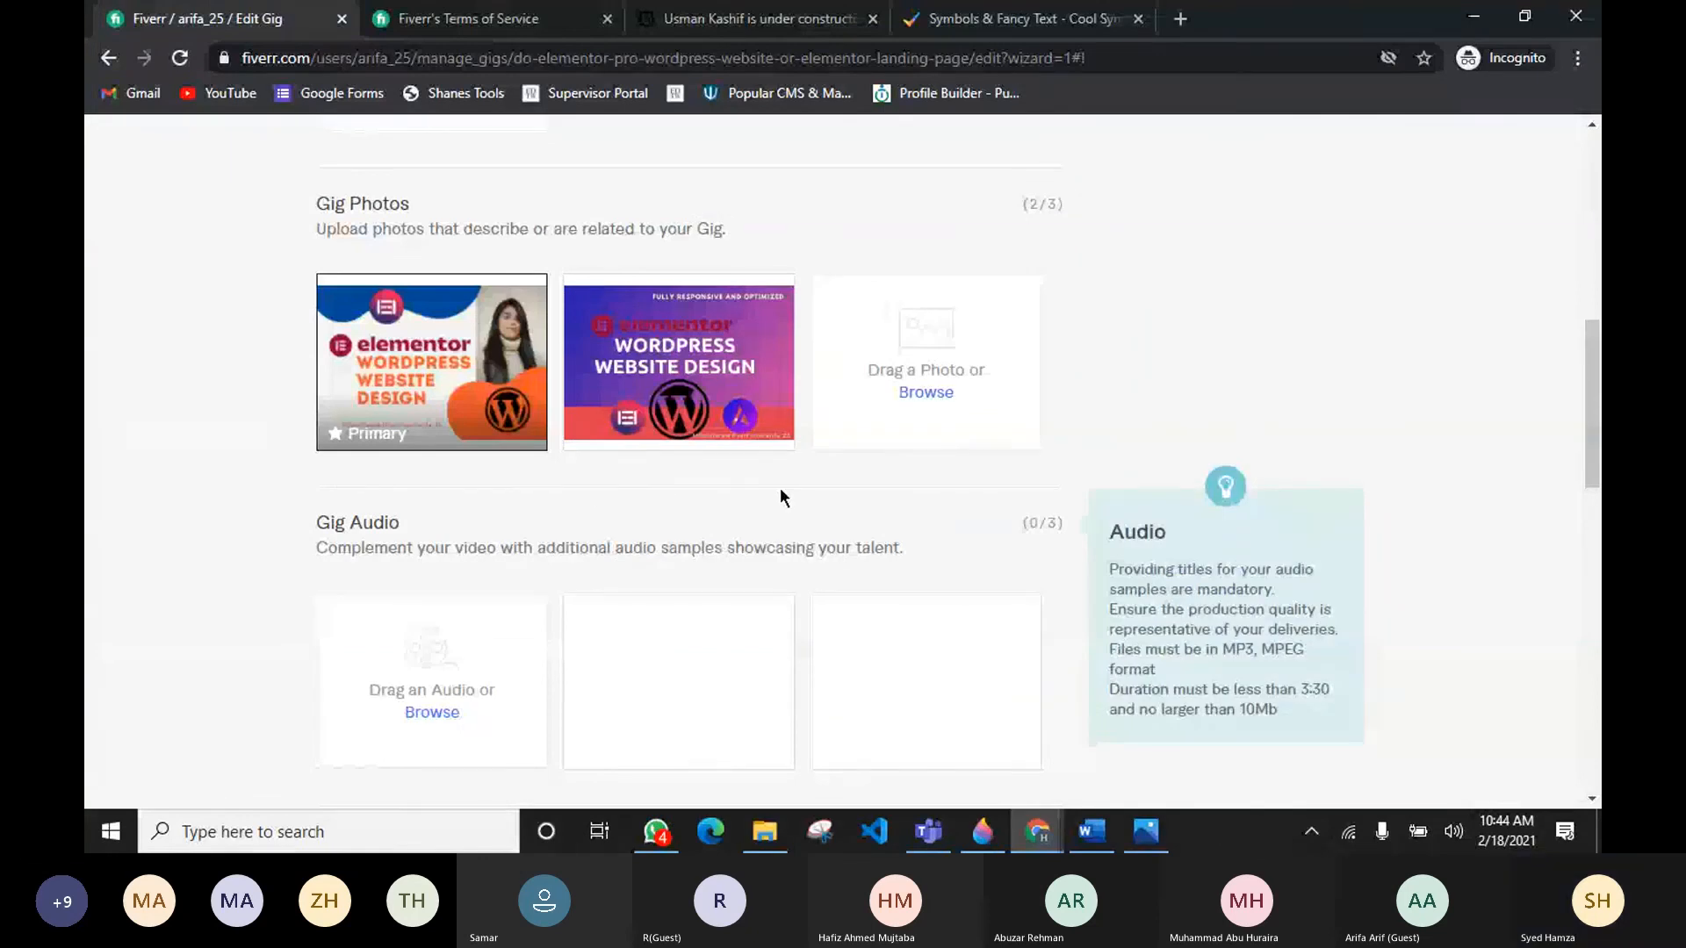
Step: Save and continue the gig gallery to the Publish step
mouse_move(629, 375)
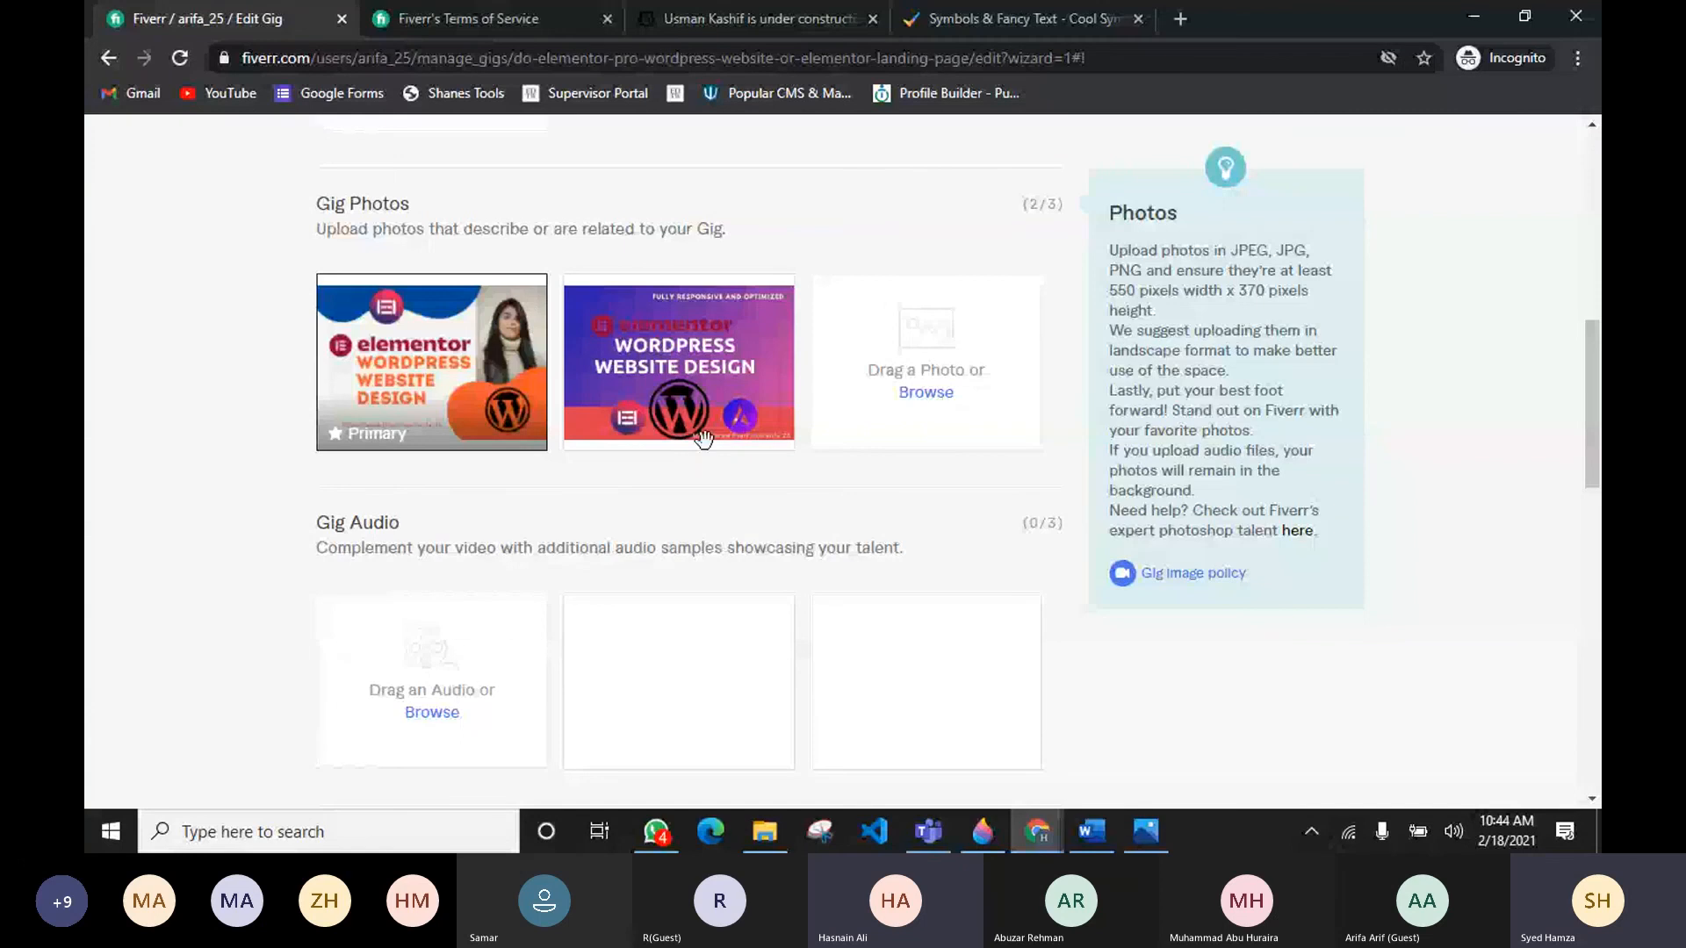
scroll(813, 413, up, 2)
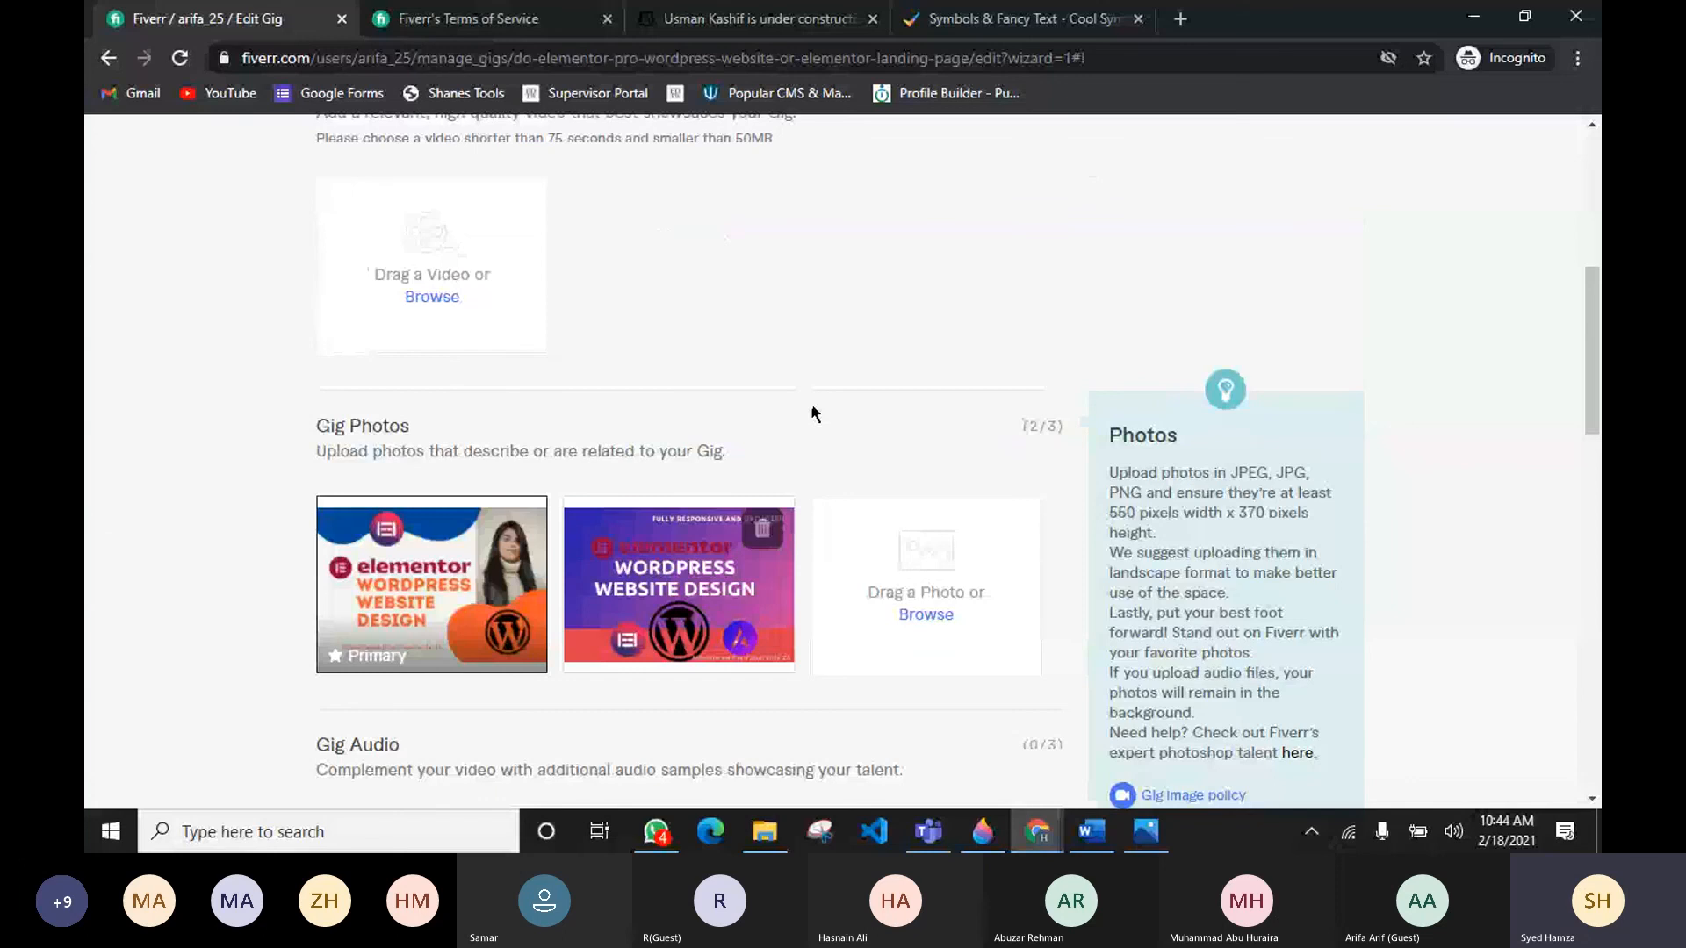
scroll(813, 413, up, 4)
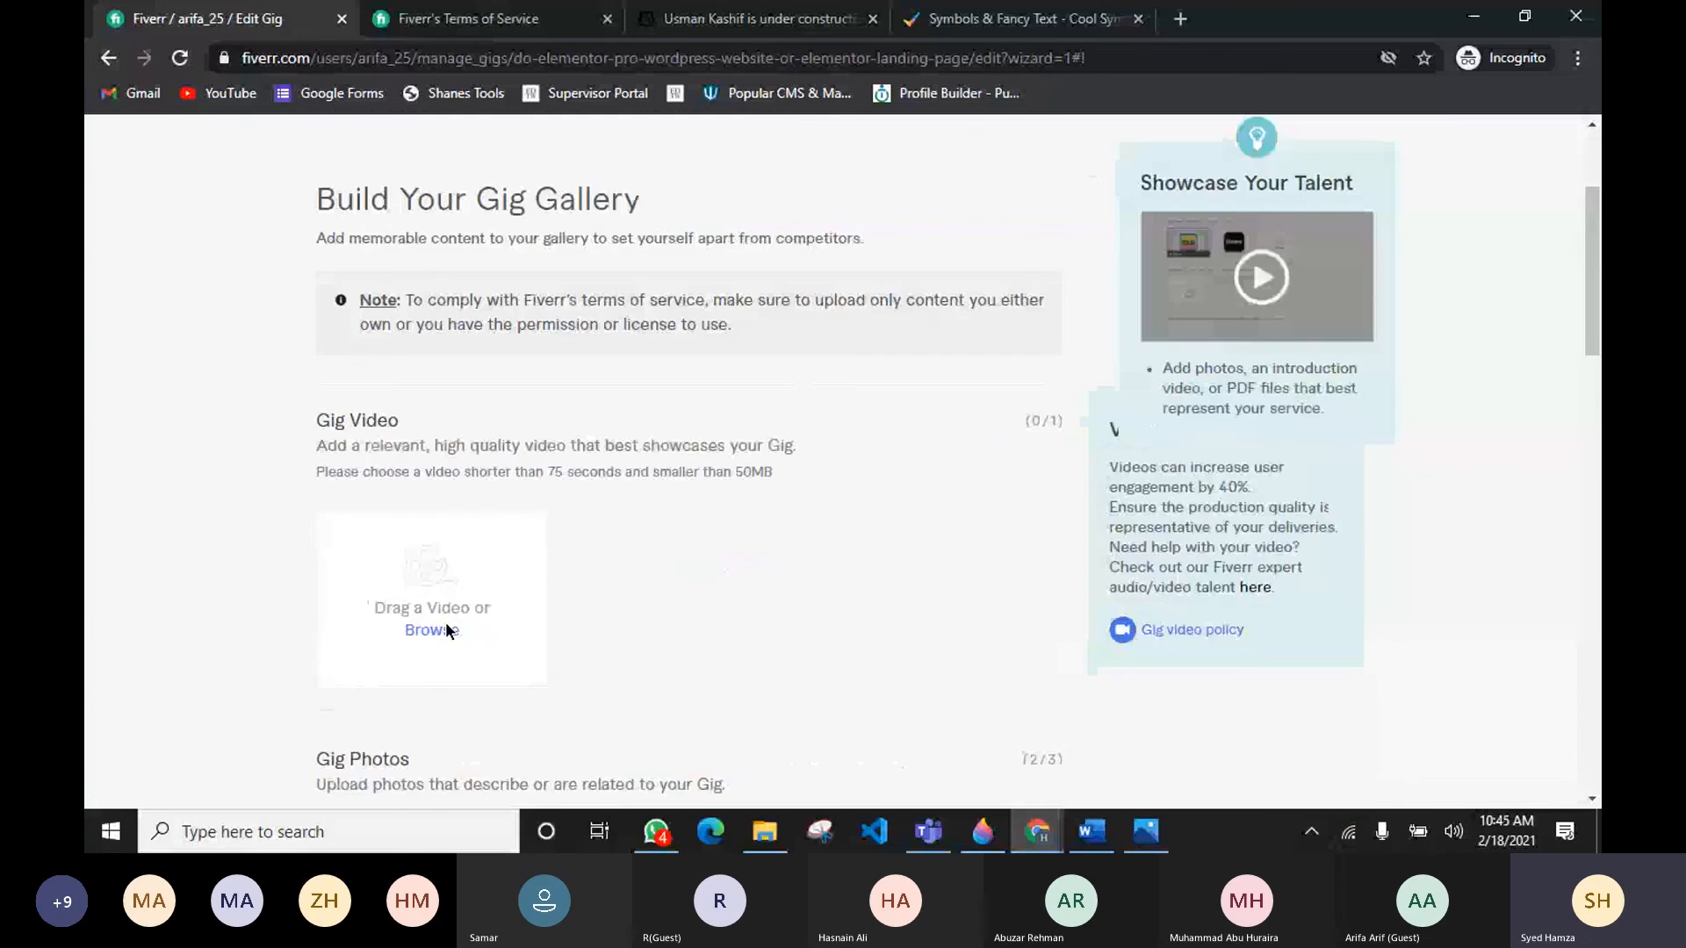
scroll(384, 708, down, 9)
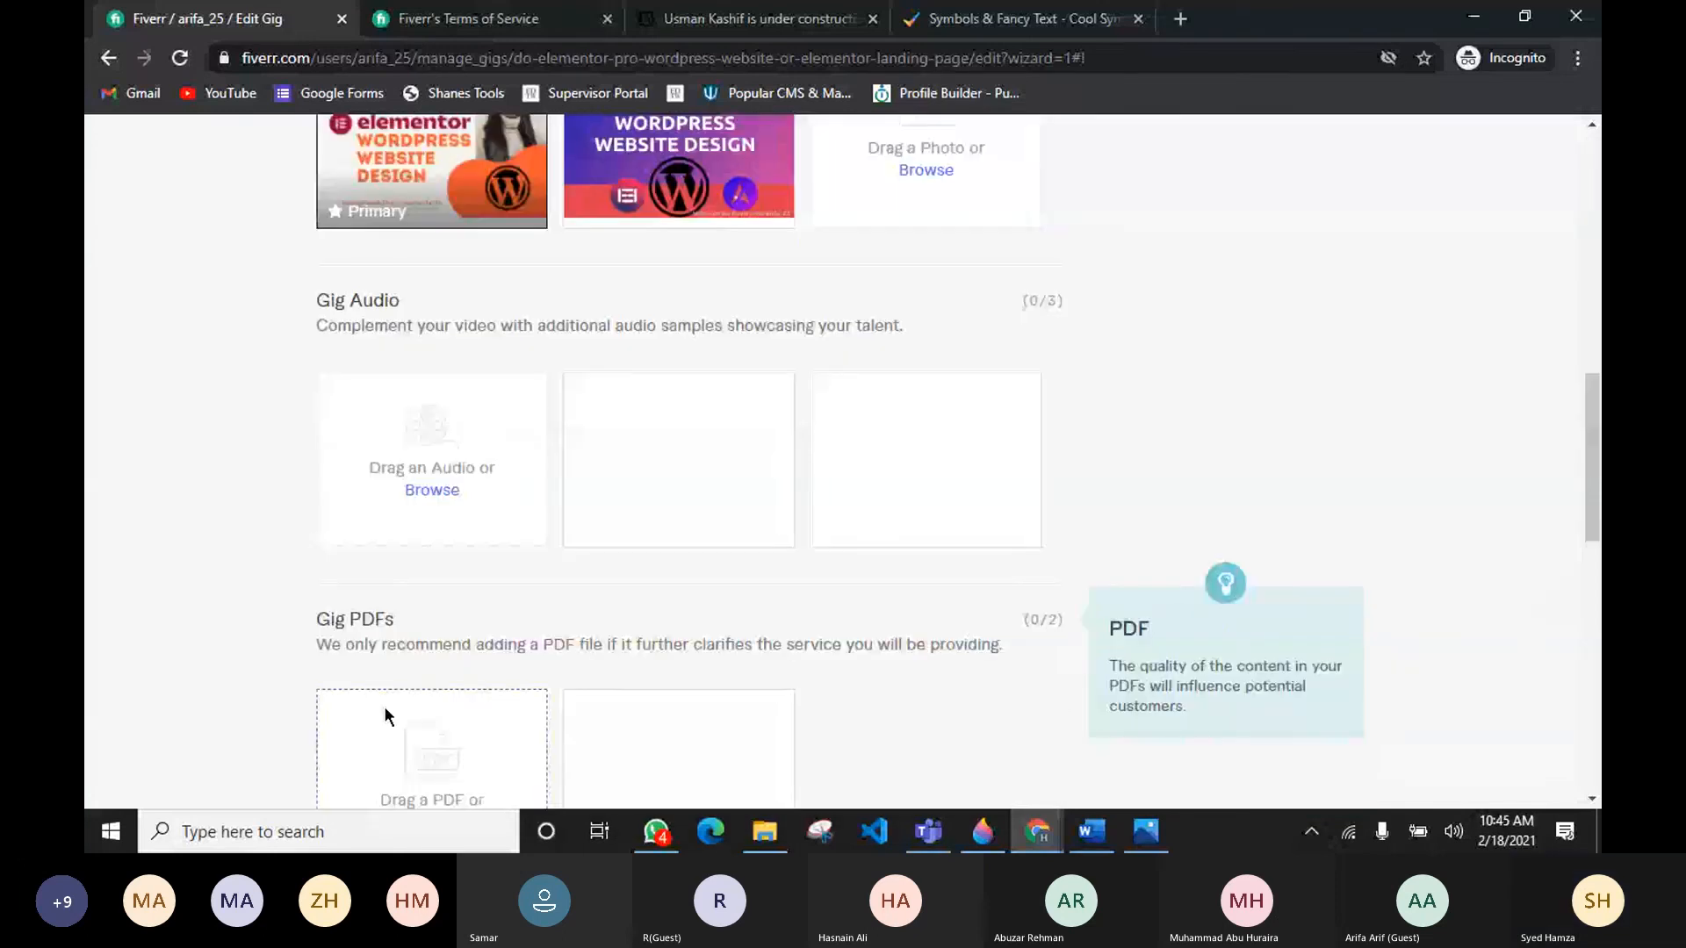
scroll(385, 708, down, 3)
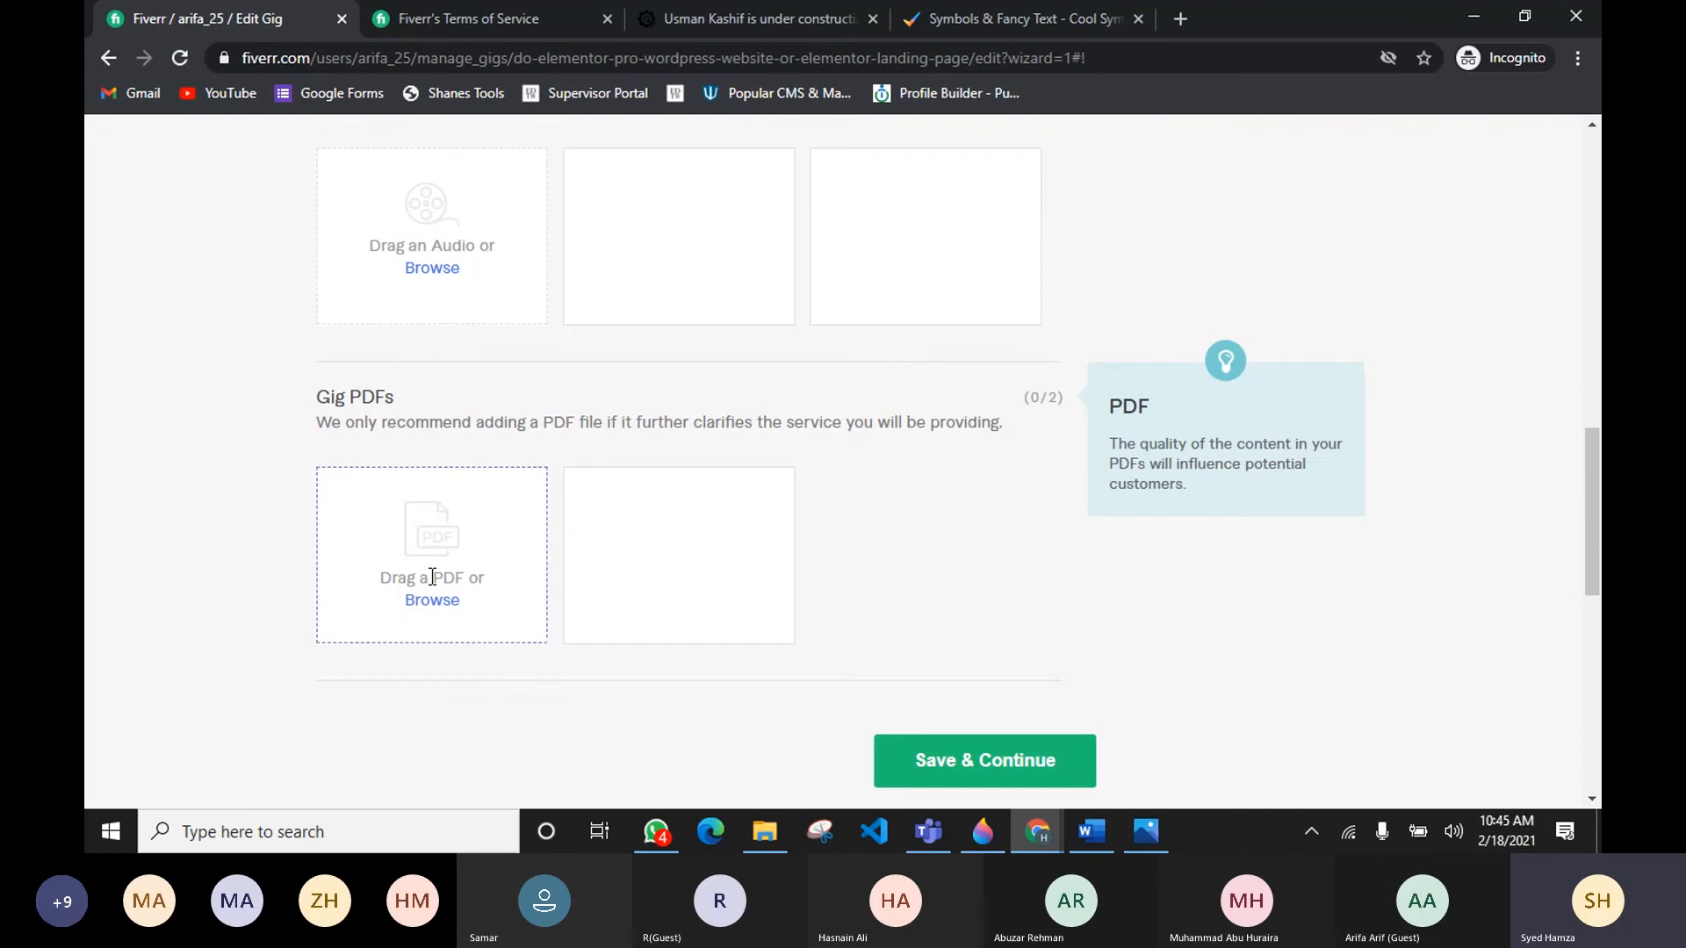
drag(1177, 444, 1117, 483)
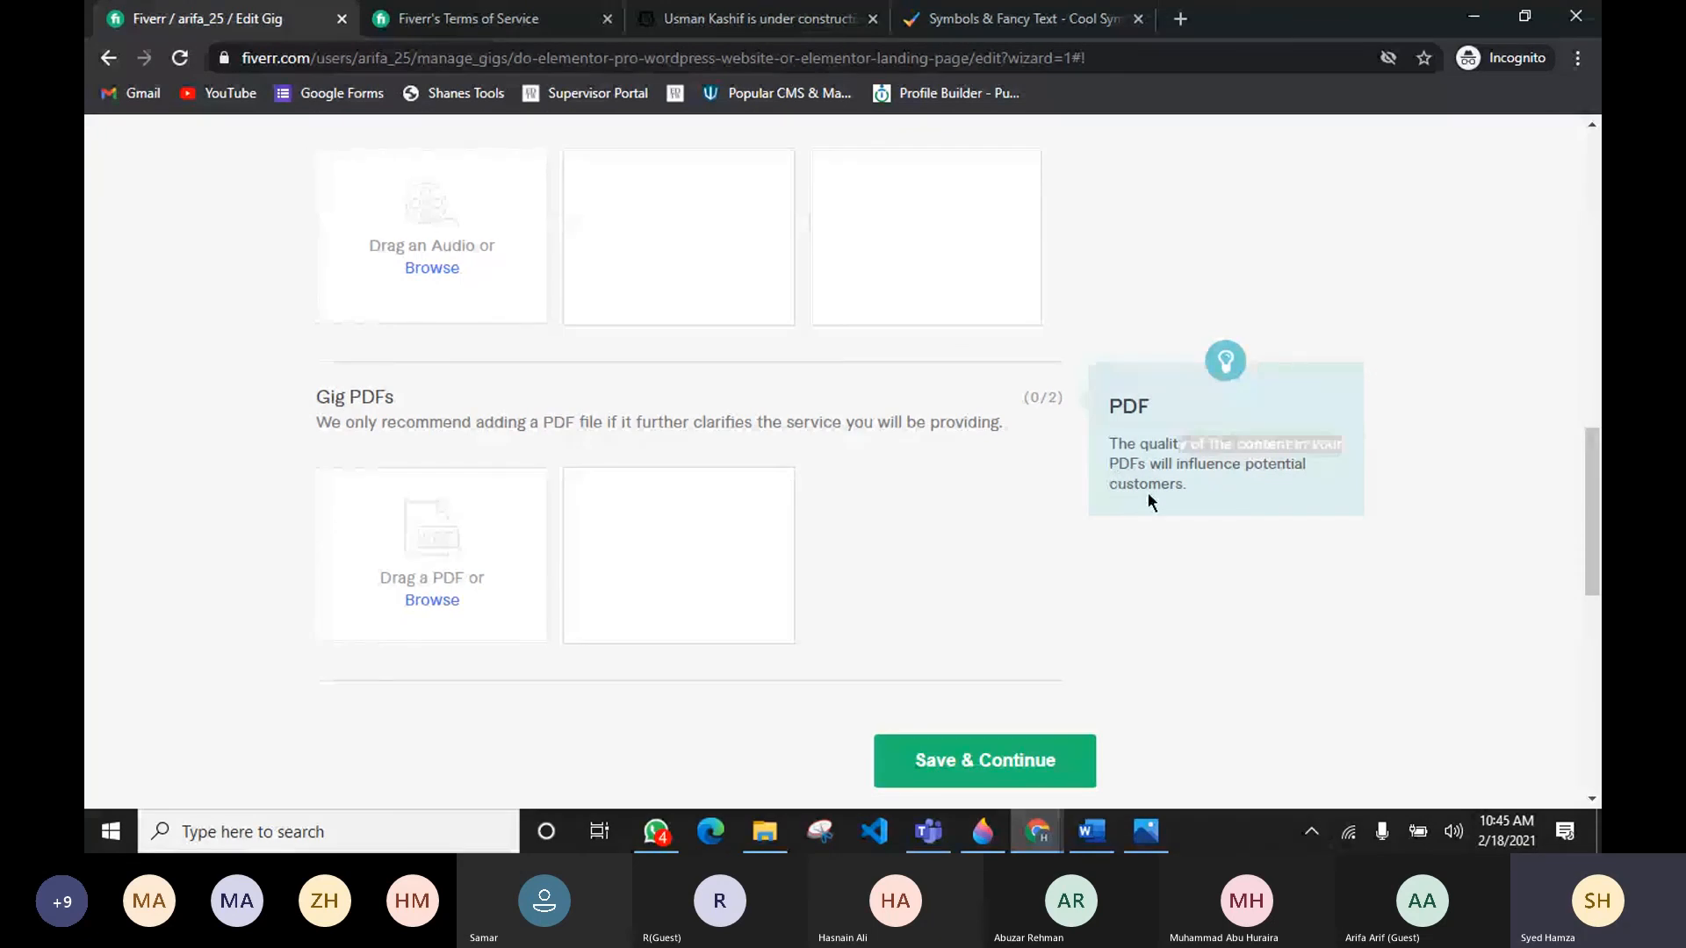
scroll(973, 466, up, 7)
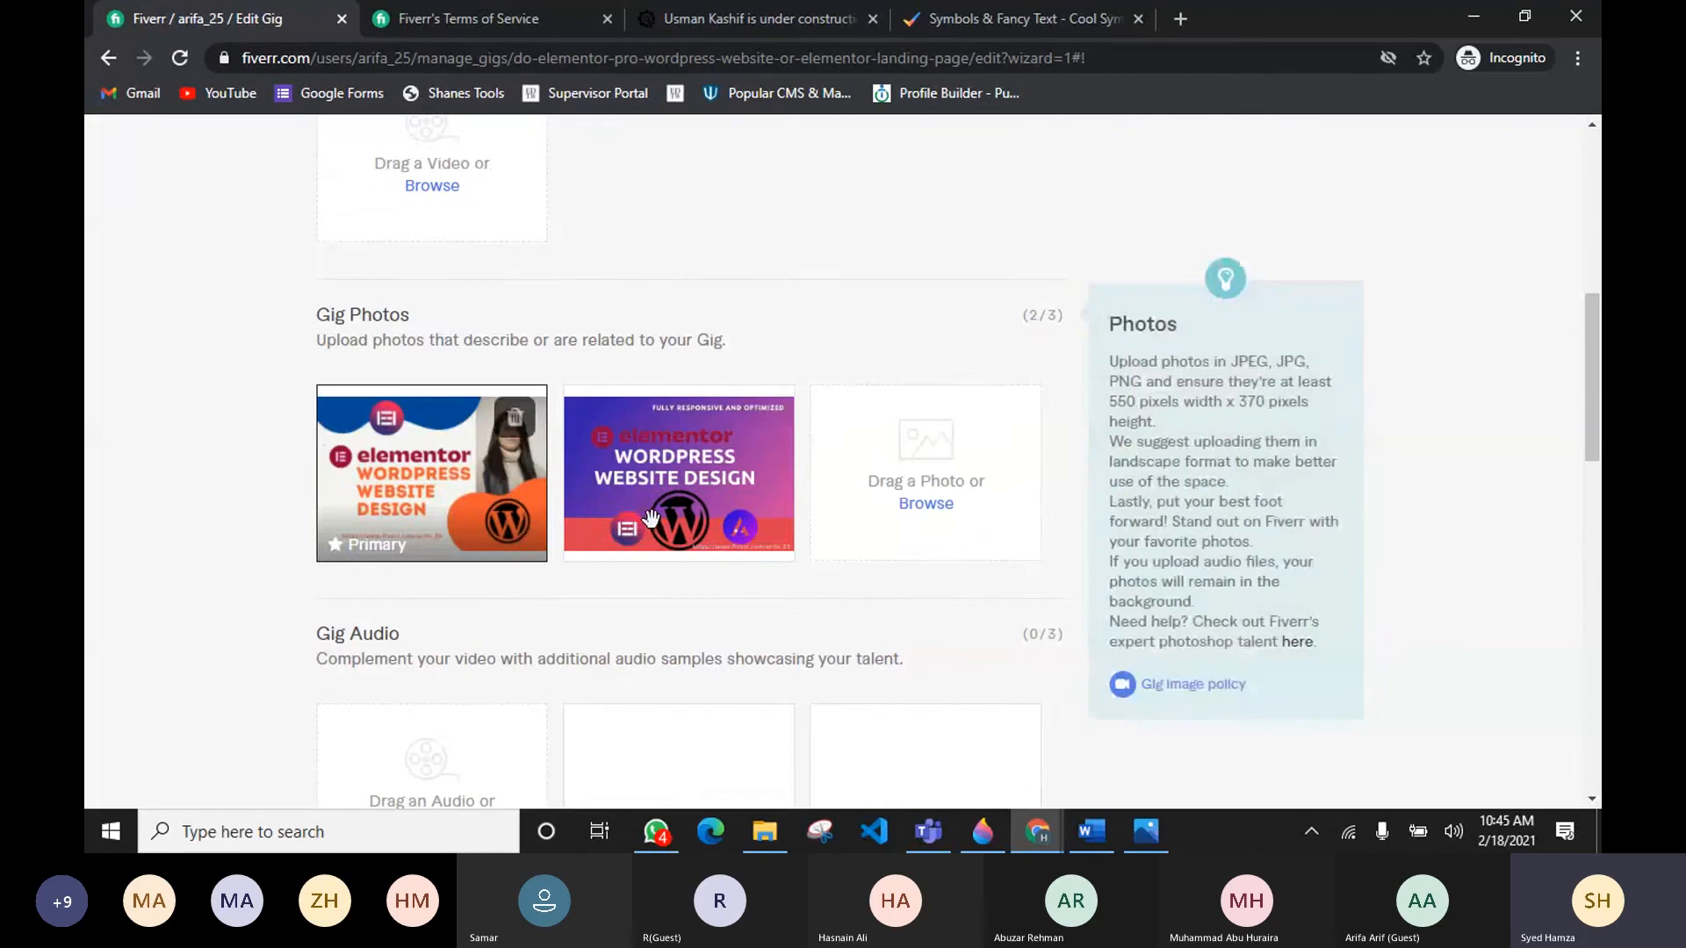
scroll(860, 519, down, 6)
scroll(859, 519, down, 3)
click(983, 647)
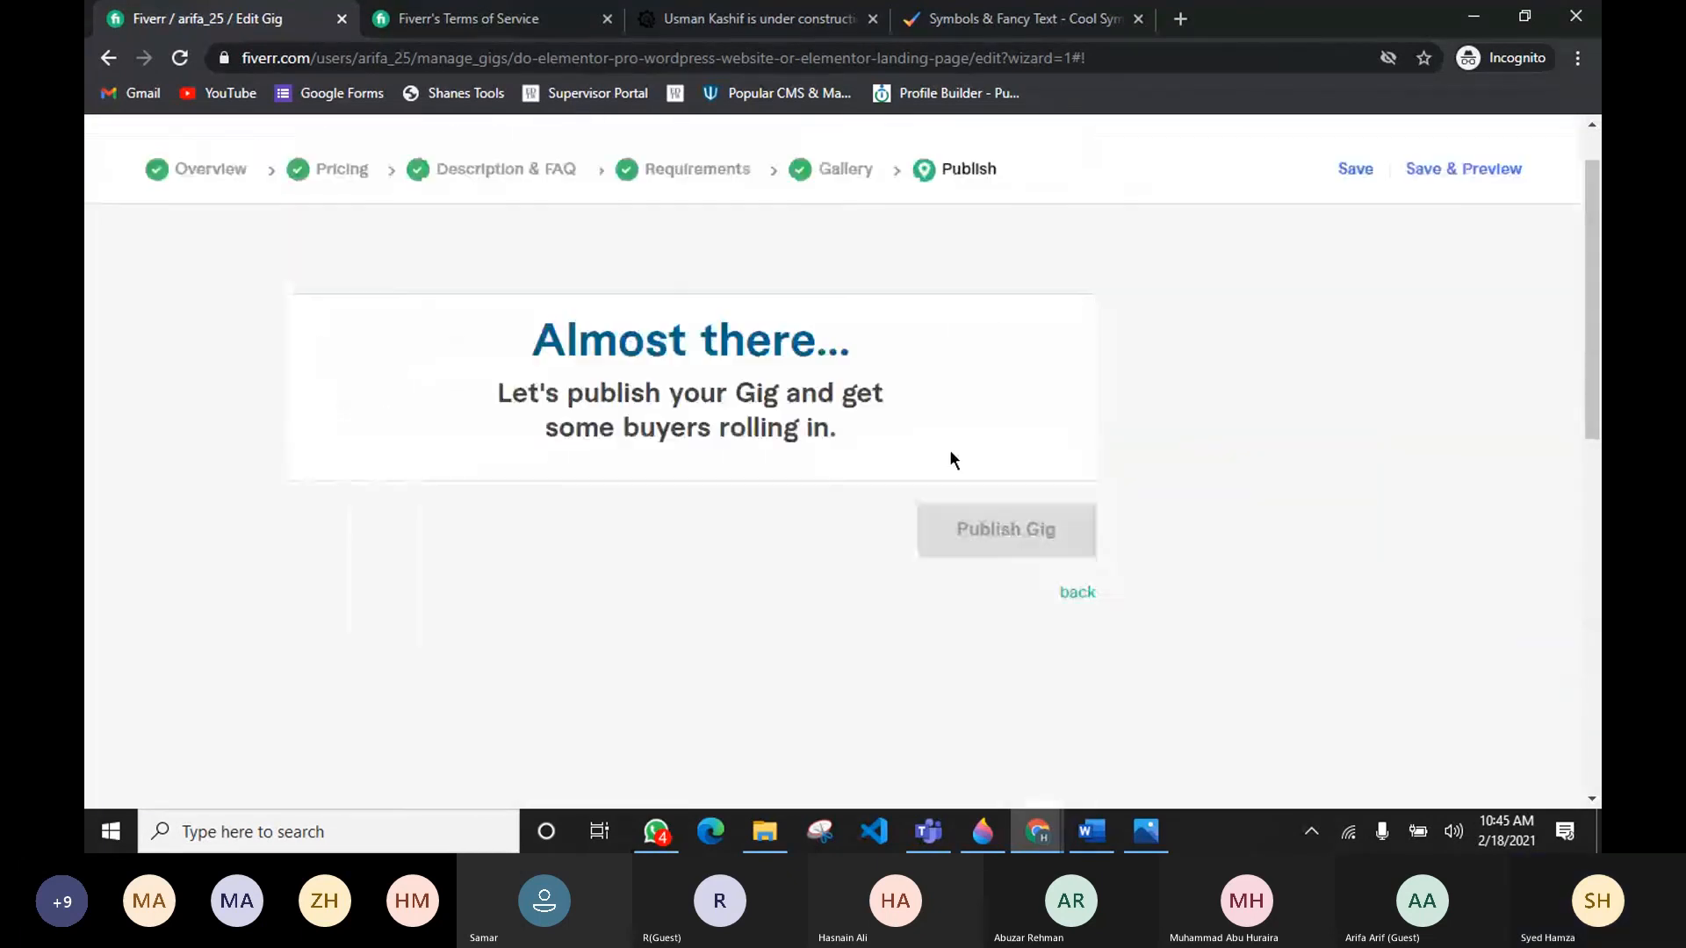
Step: Answer No to the U.S. person Form W-9 question, save it, and close the confirmation
scroll(629, 513, down, 2)
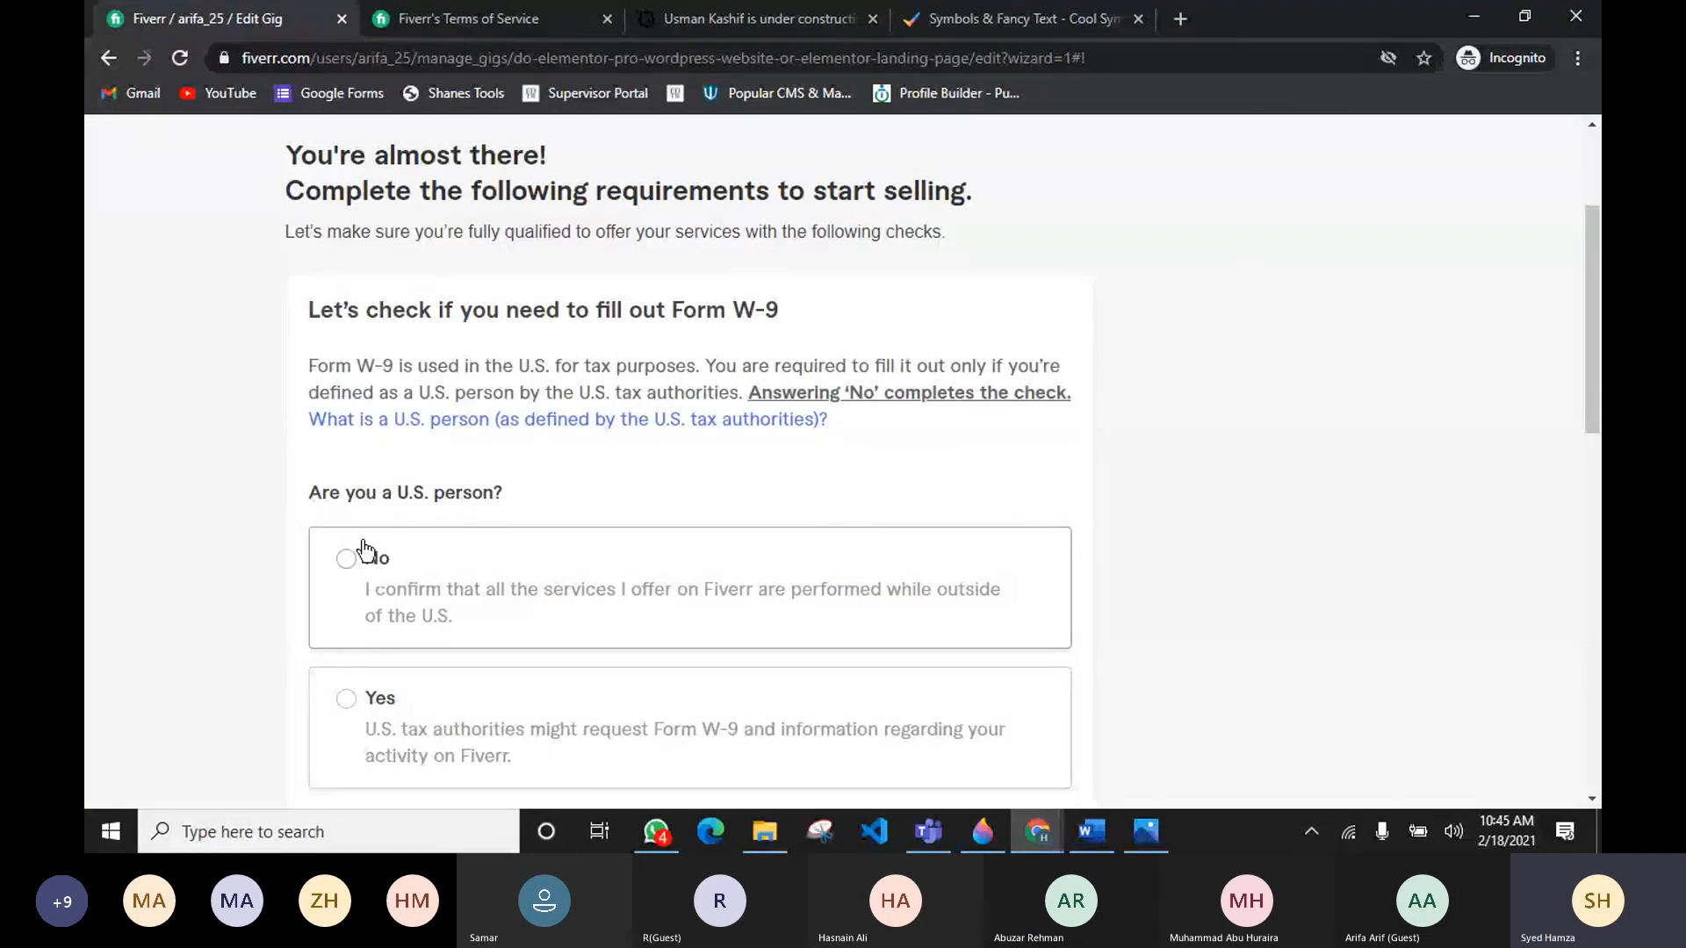
scroll(344, 489, down, 1)
click(346, 448)
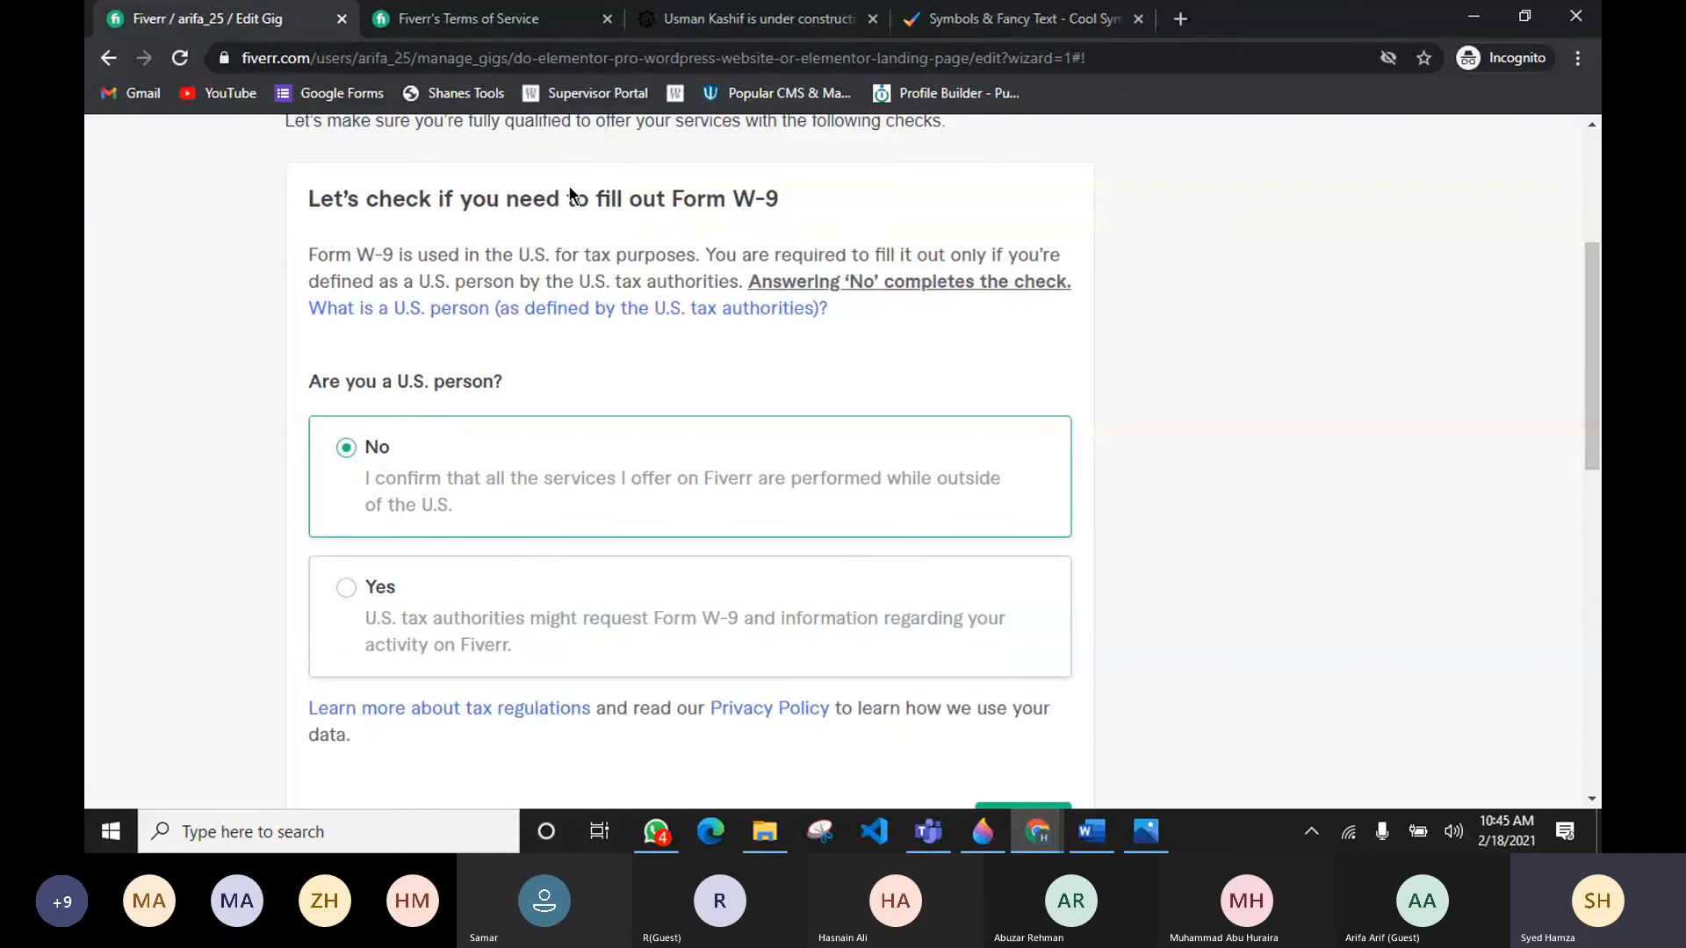
scroll(1124, 439, down, 2)
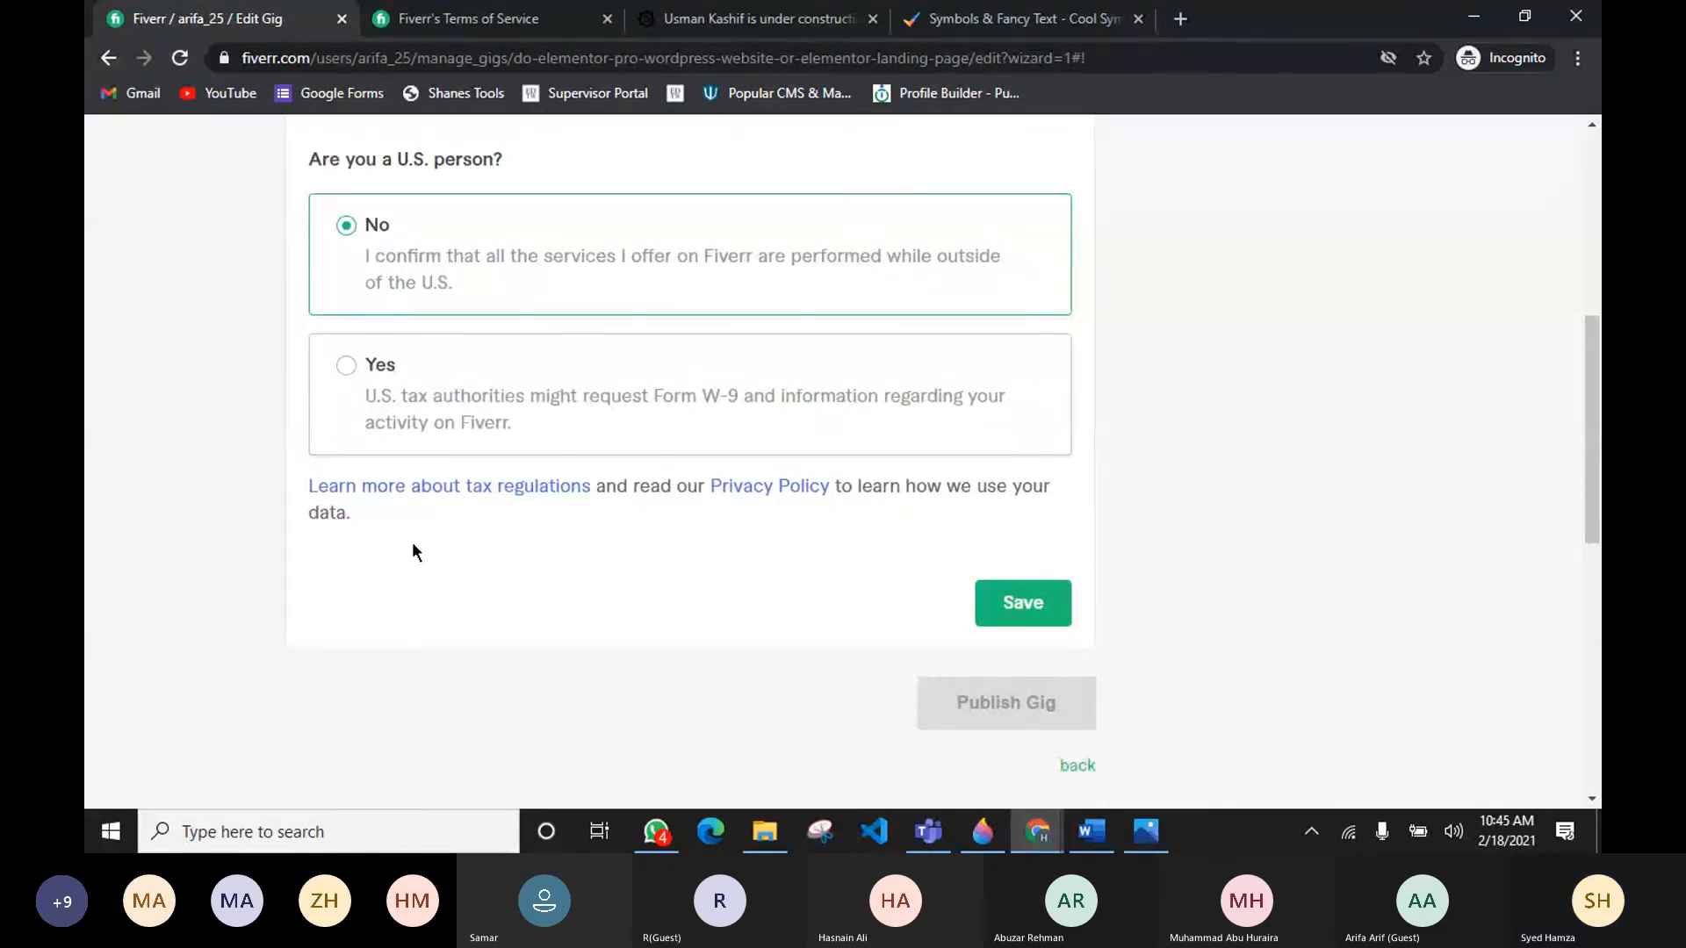
scroll(763, 578, up, 3)
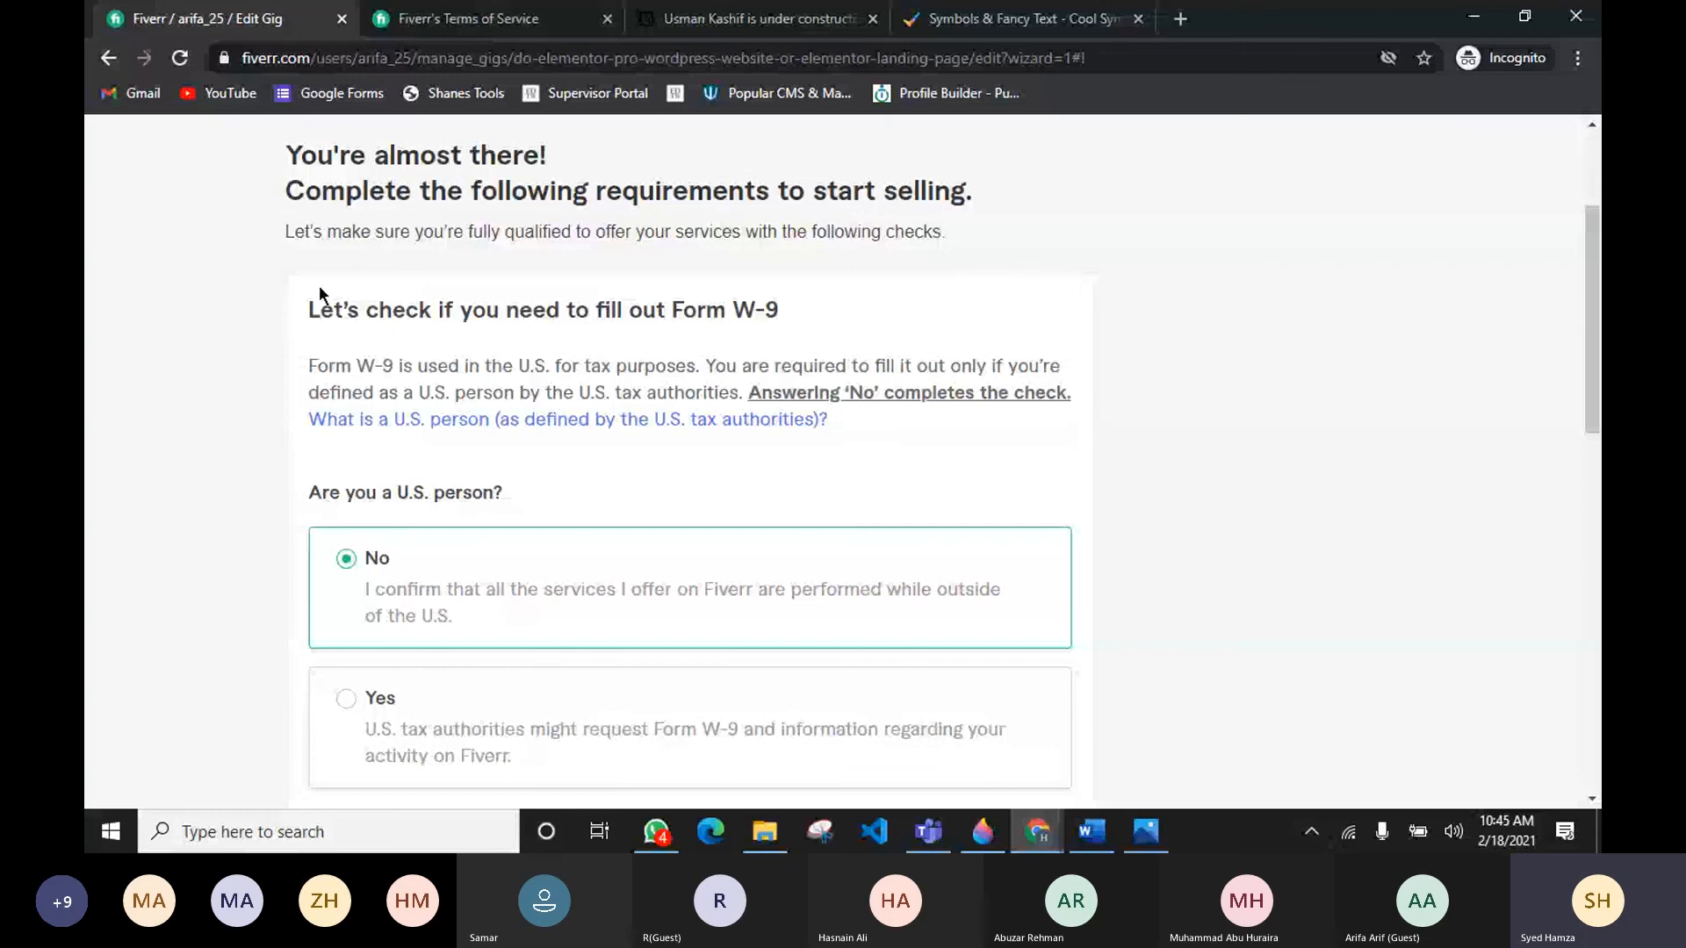
scroll(737, 372, down, 3)
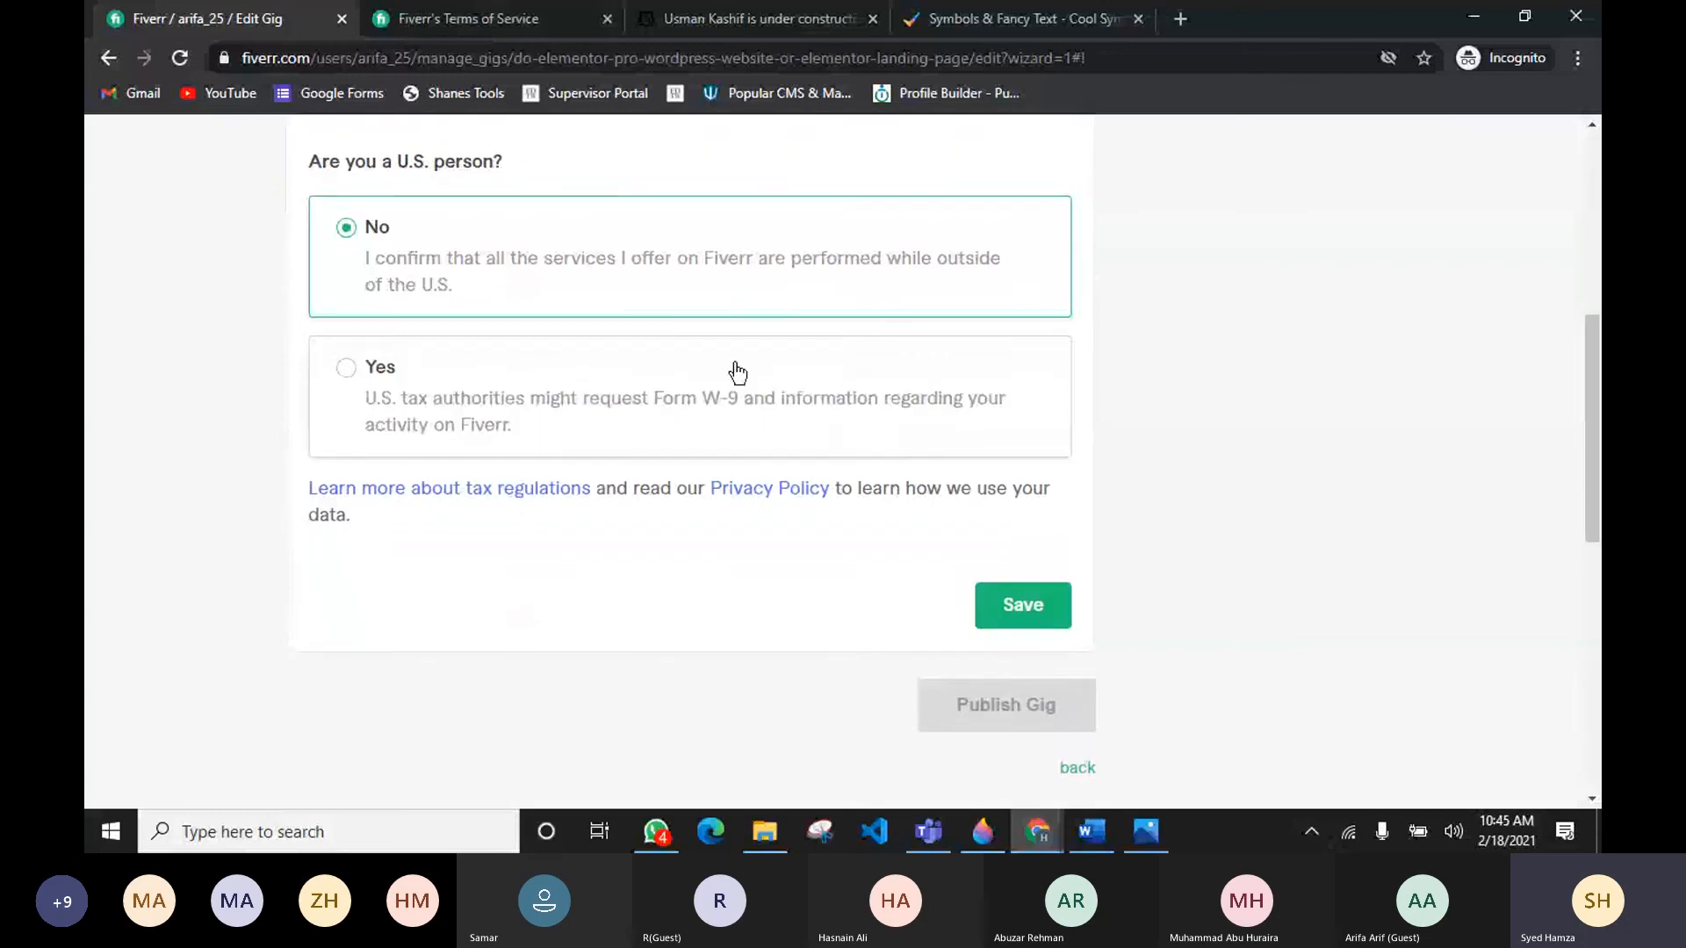
click(1033, 613)
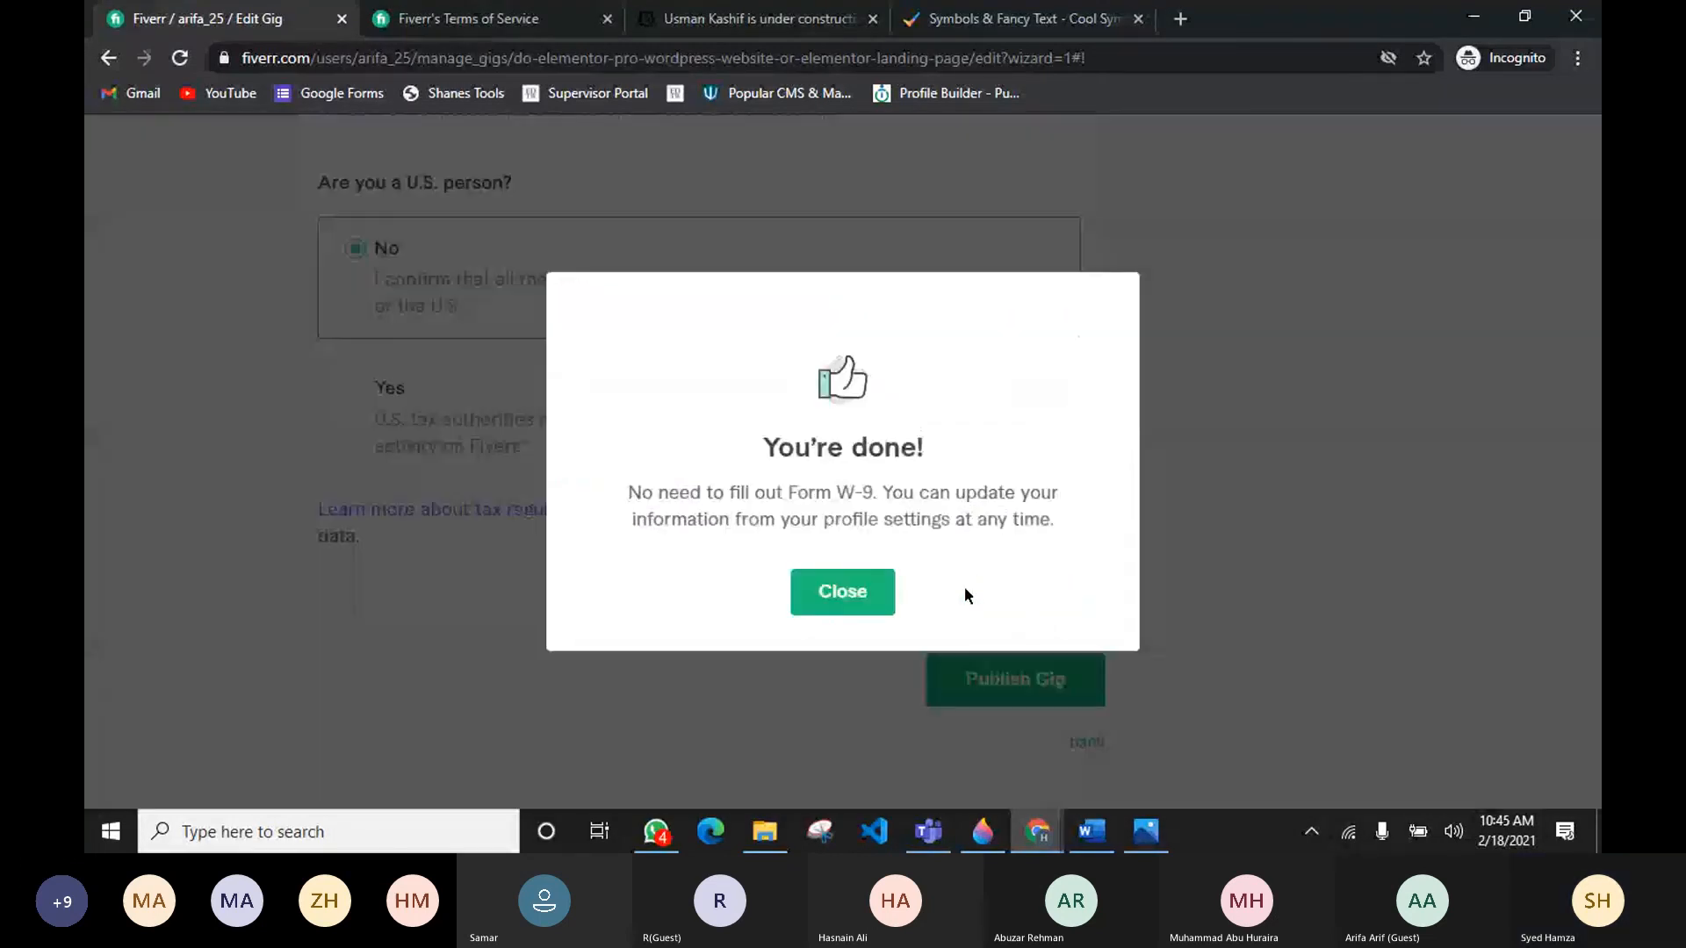
drag(707, 518, 997, 493)
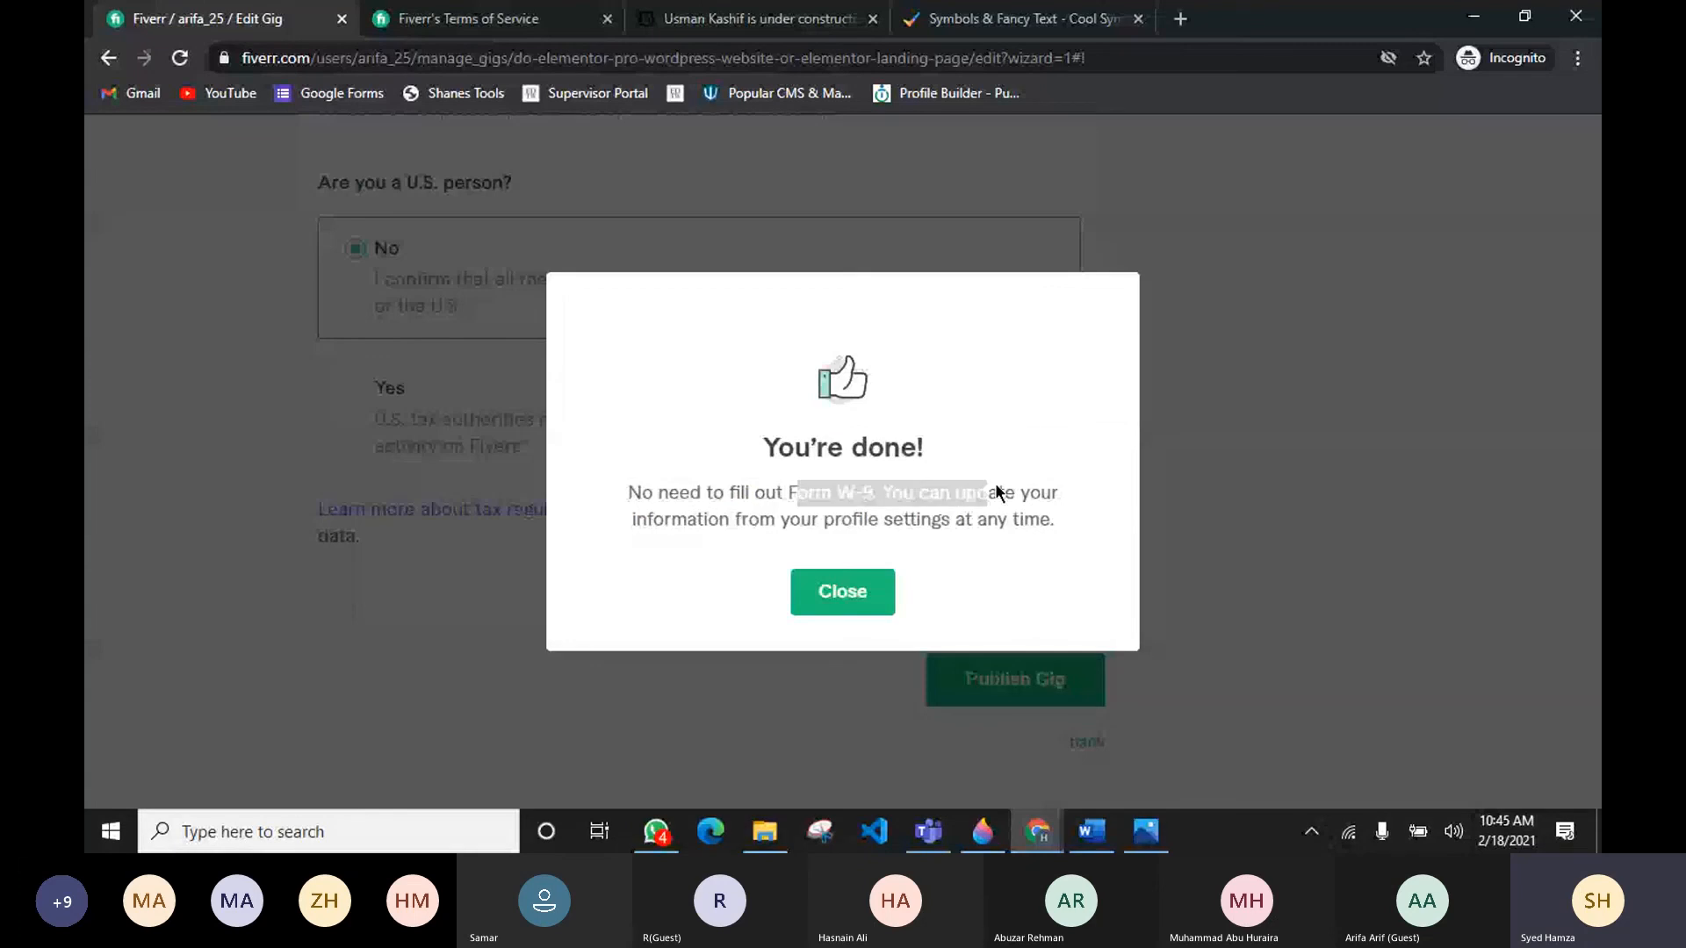
click(828, 600)
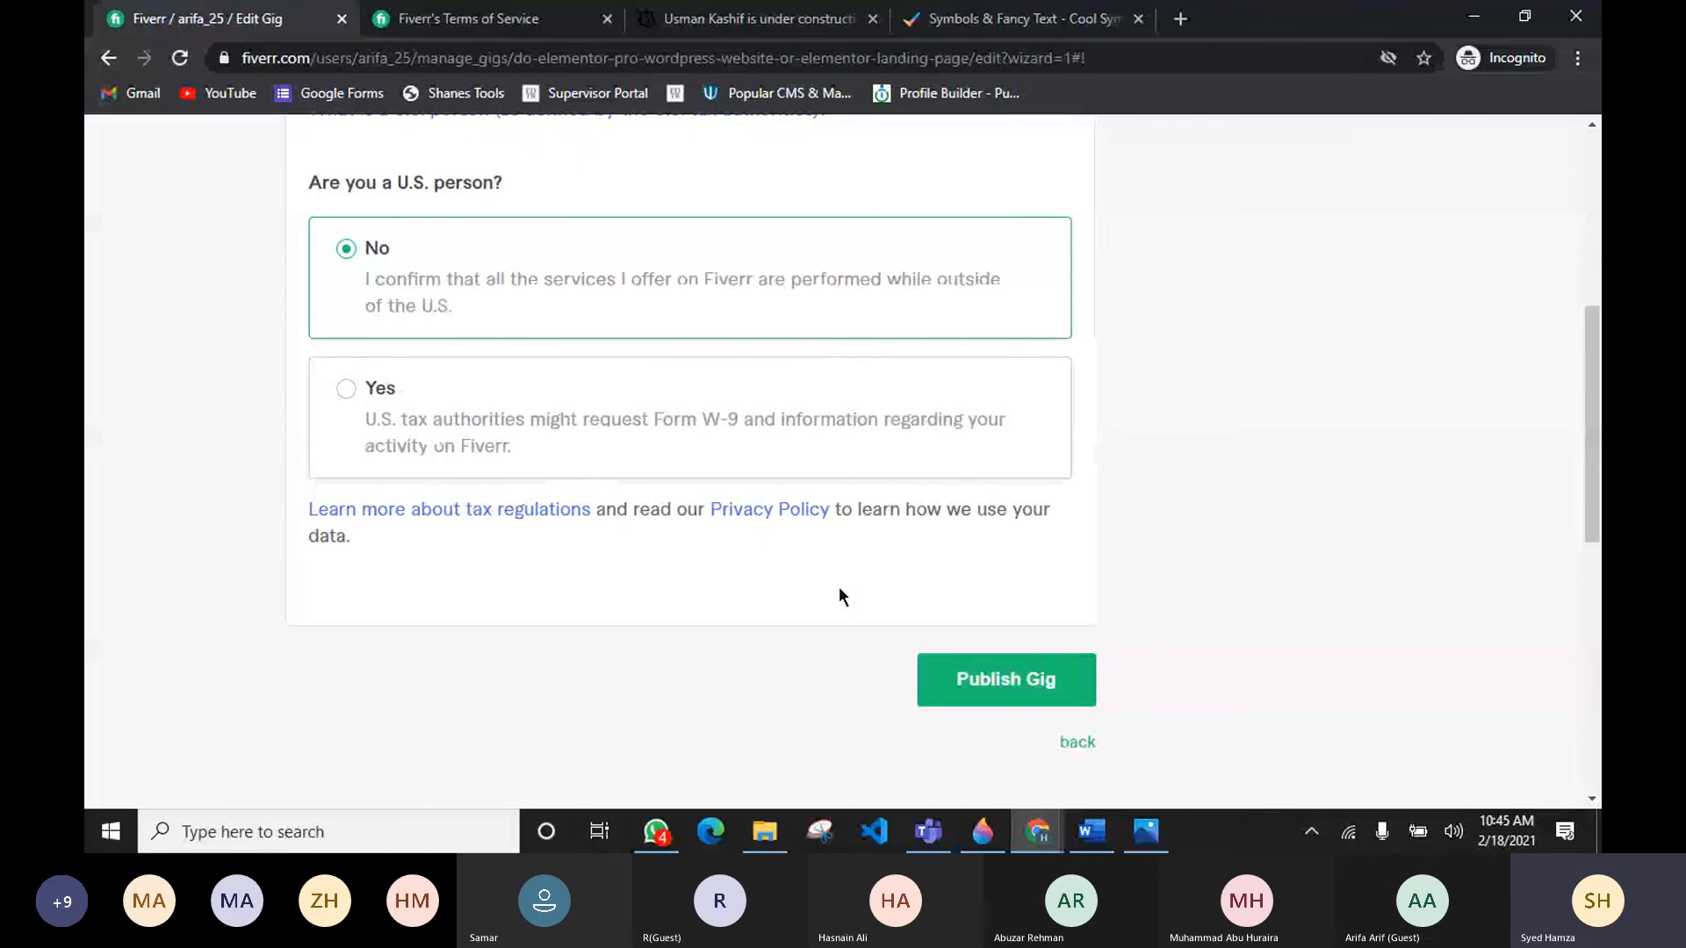
Step: Publish the gig
scroll(839, 587, up, 5)
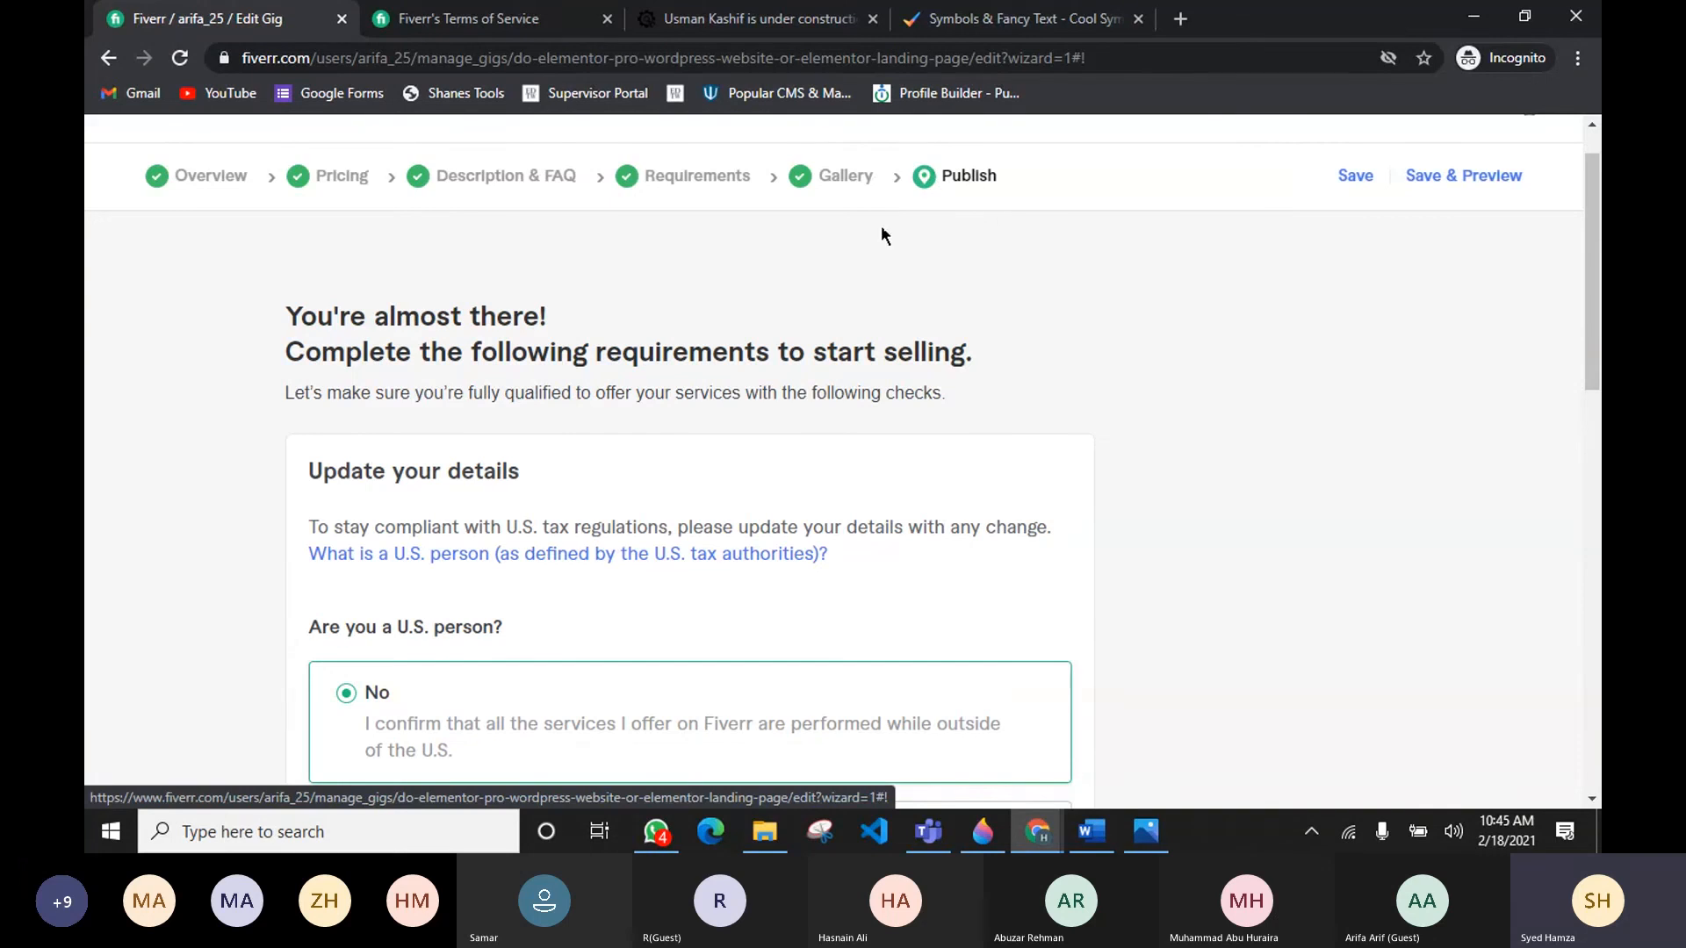
scroll(1110, 341, down, 4)
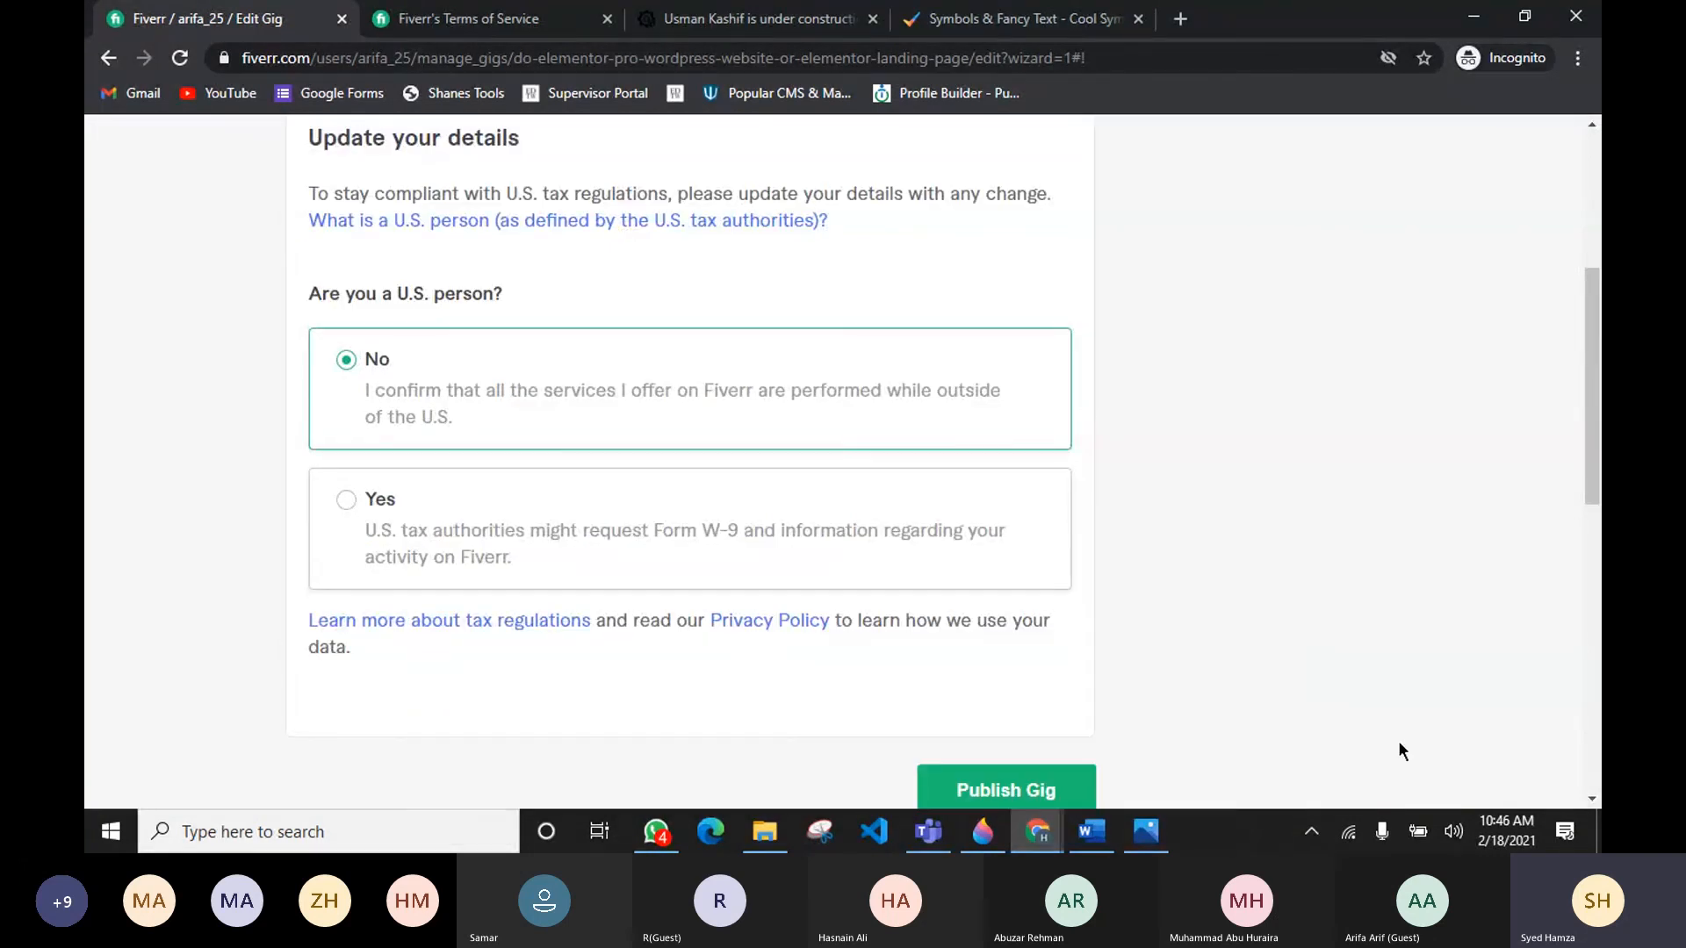
click(1037, 791)
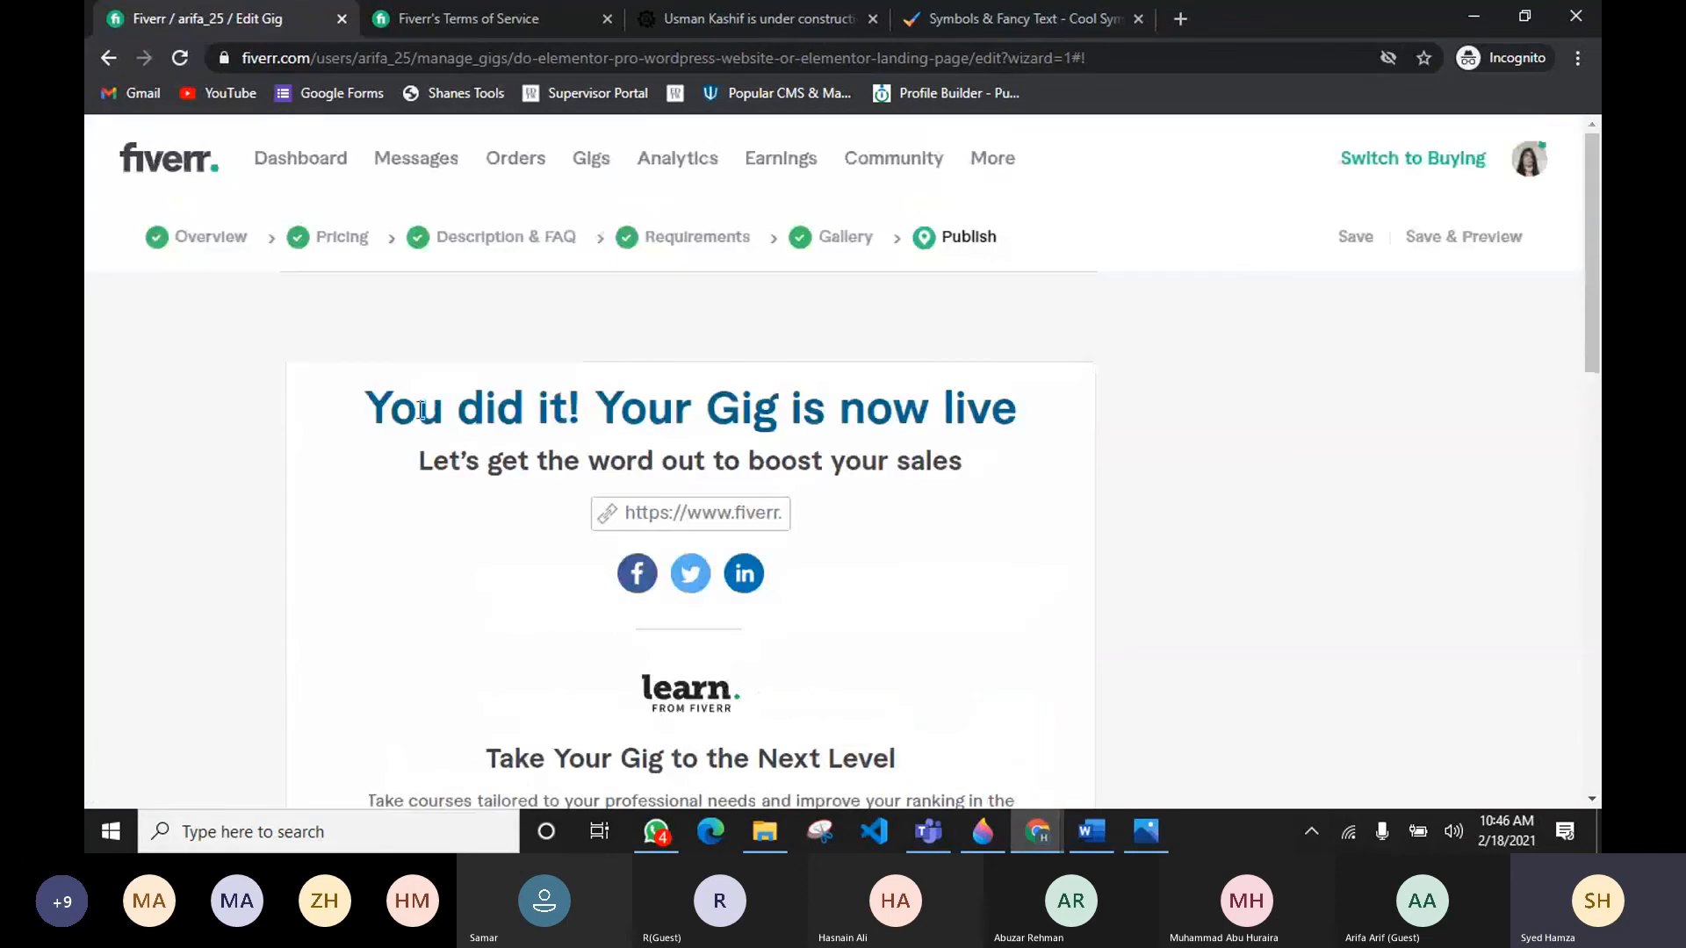
Step: Open the live gig's page from the seller profile
drag(418, 408, 1105, 423)
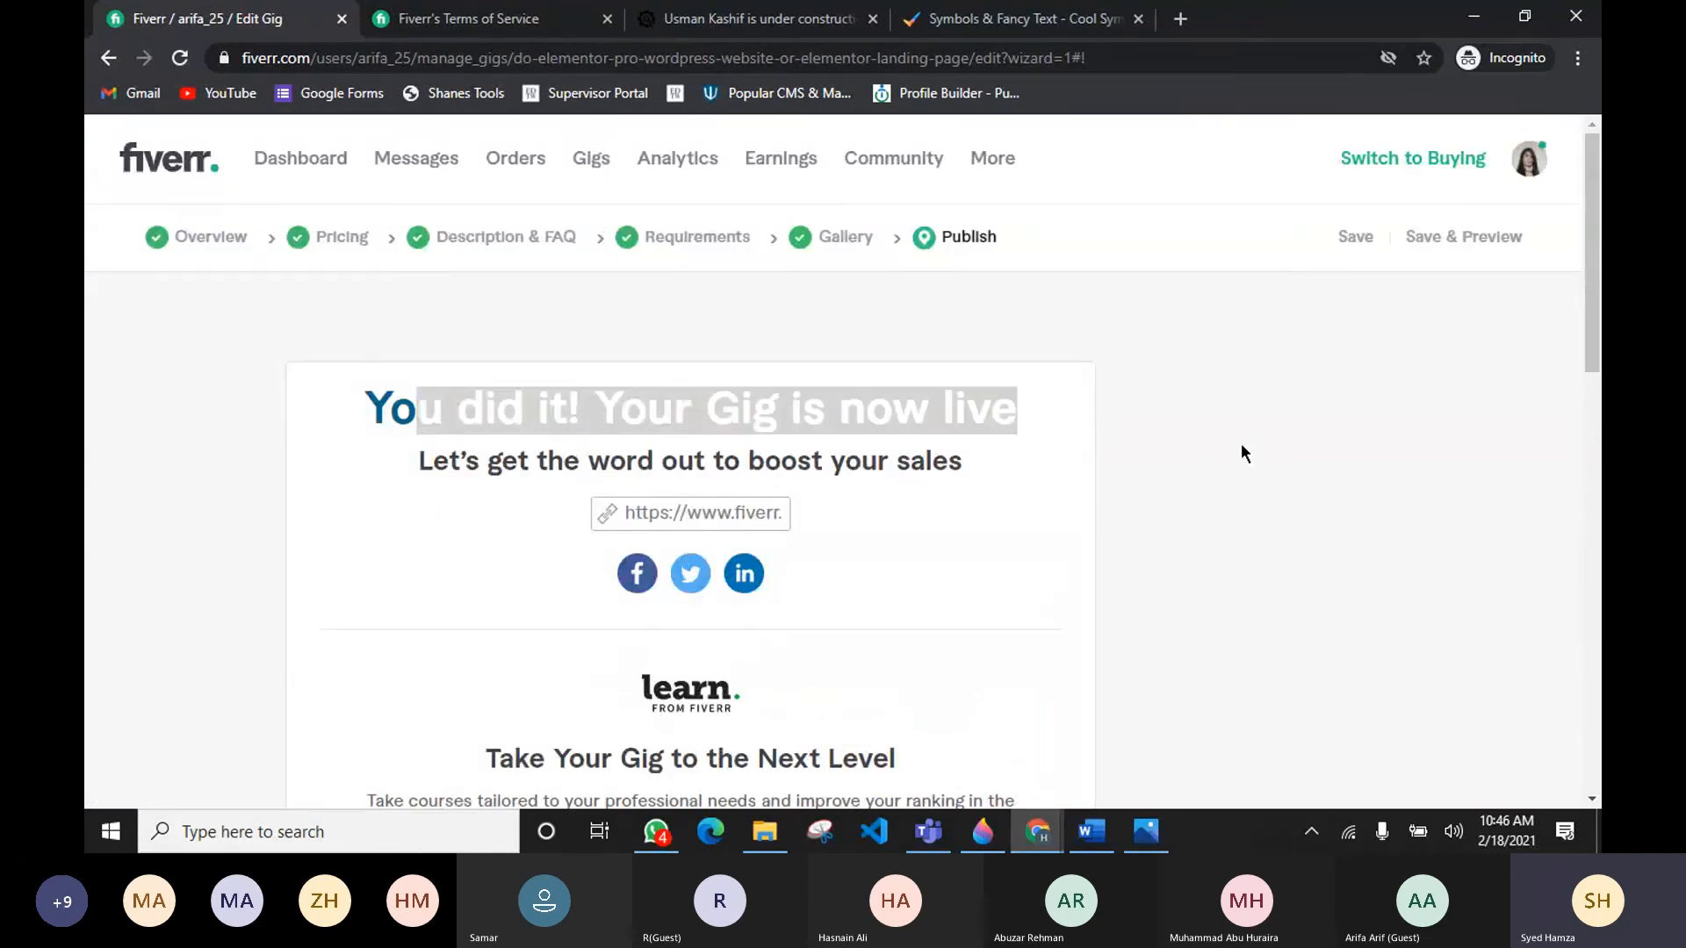
click(1532, 160)
click(1405, 224)
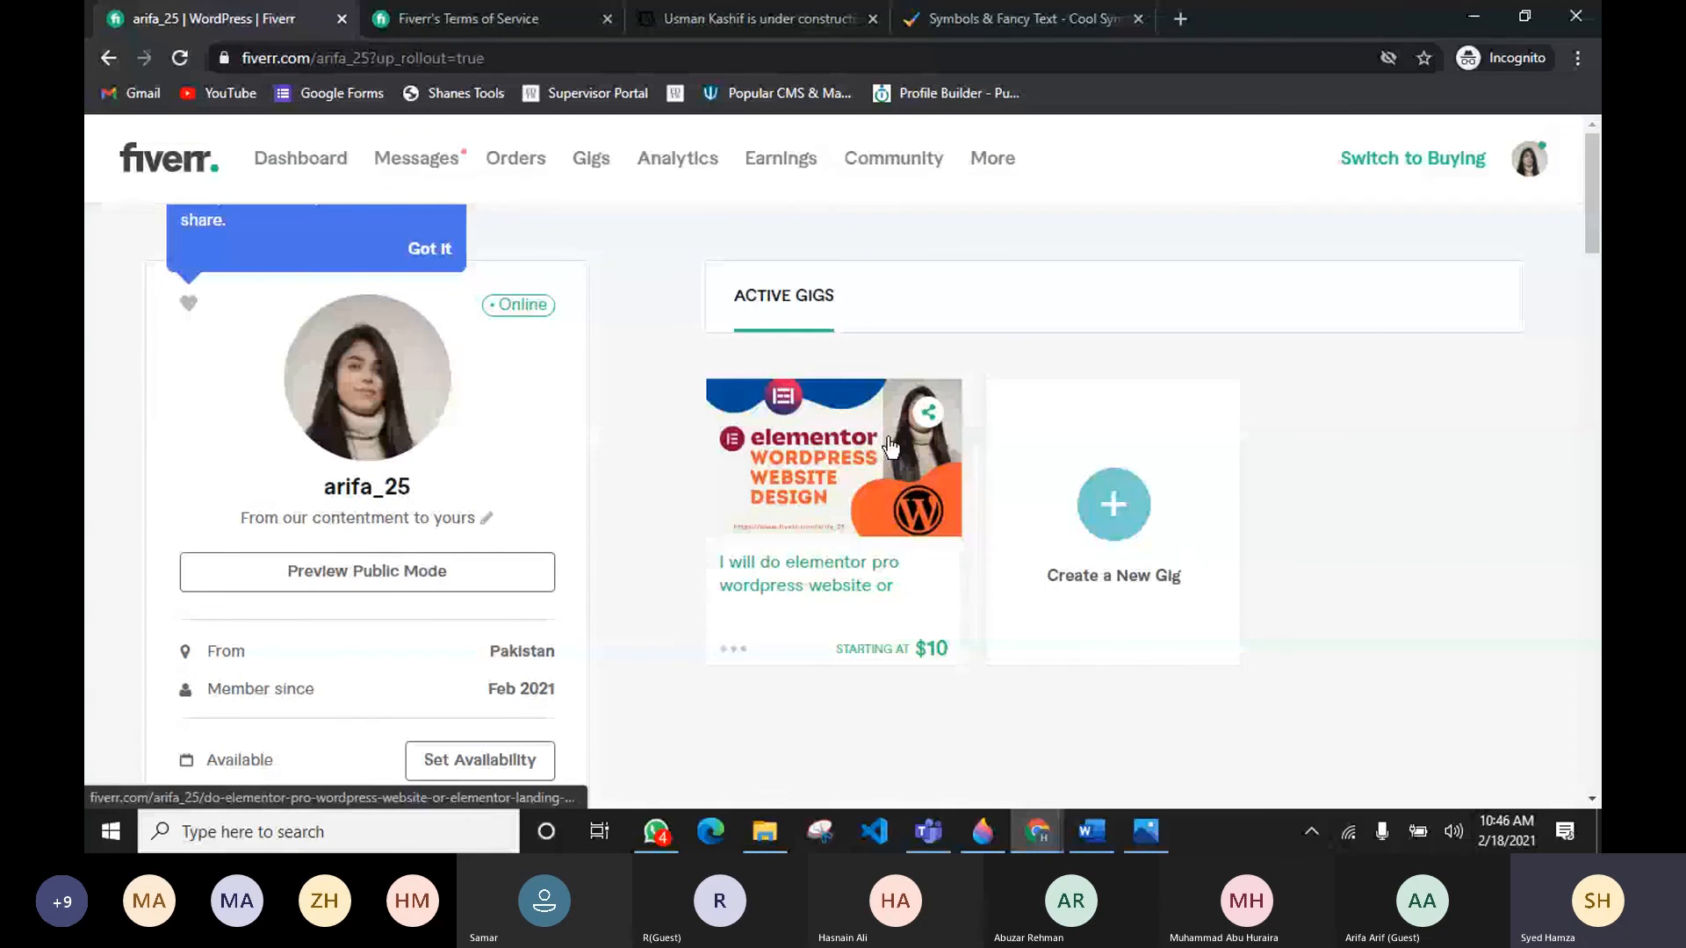
click(767, 575)
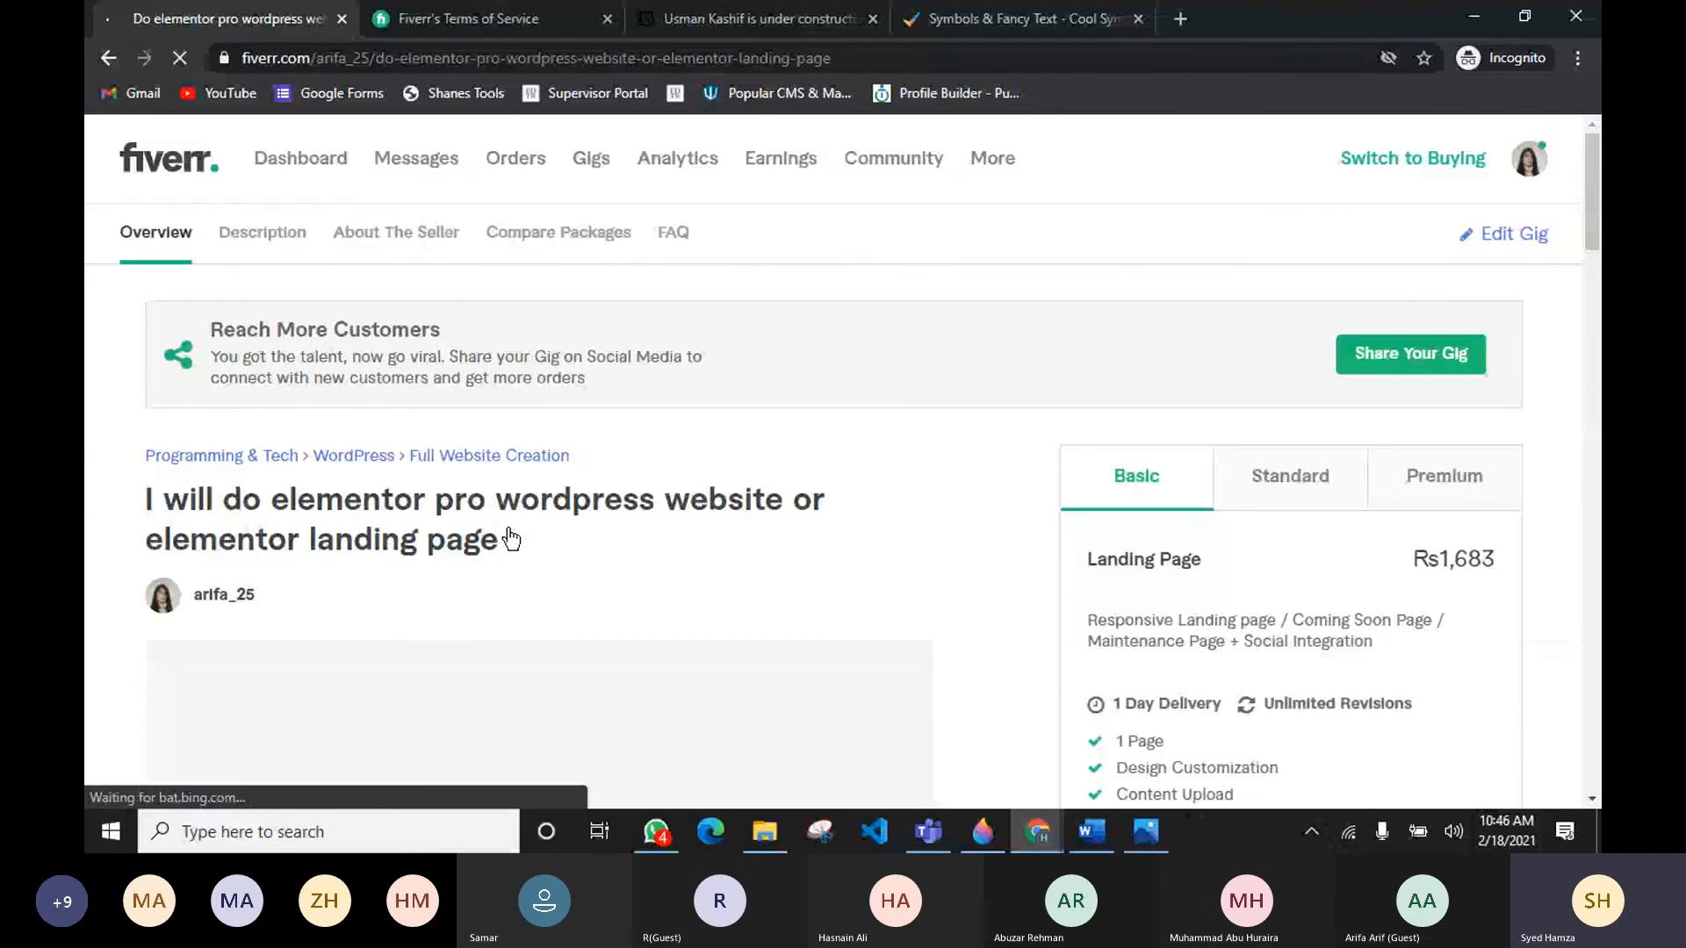
Step: Review the live gig's description, Standard and Premium package tabs and the package comparison
scroll(984, 545, down, 15)
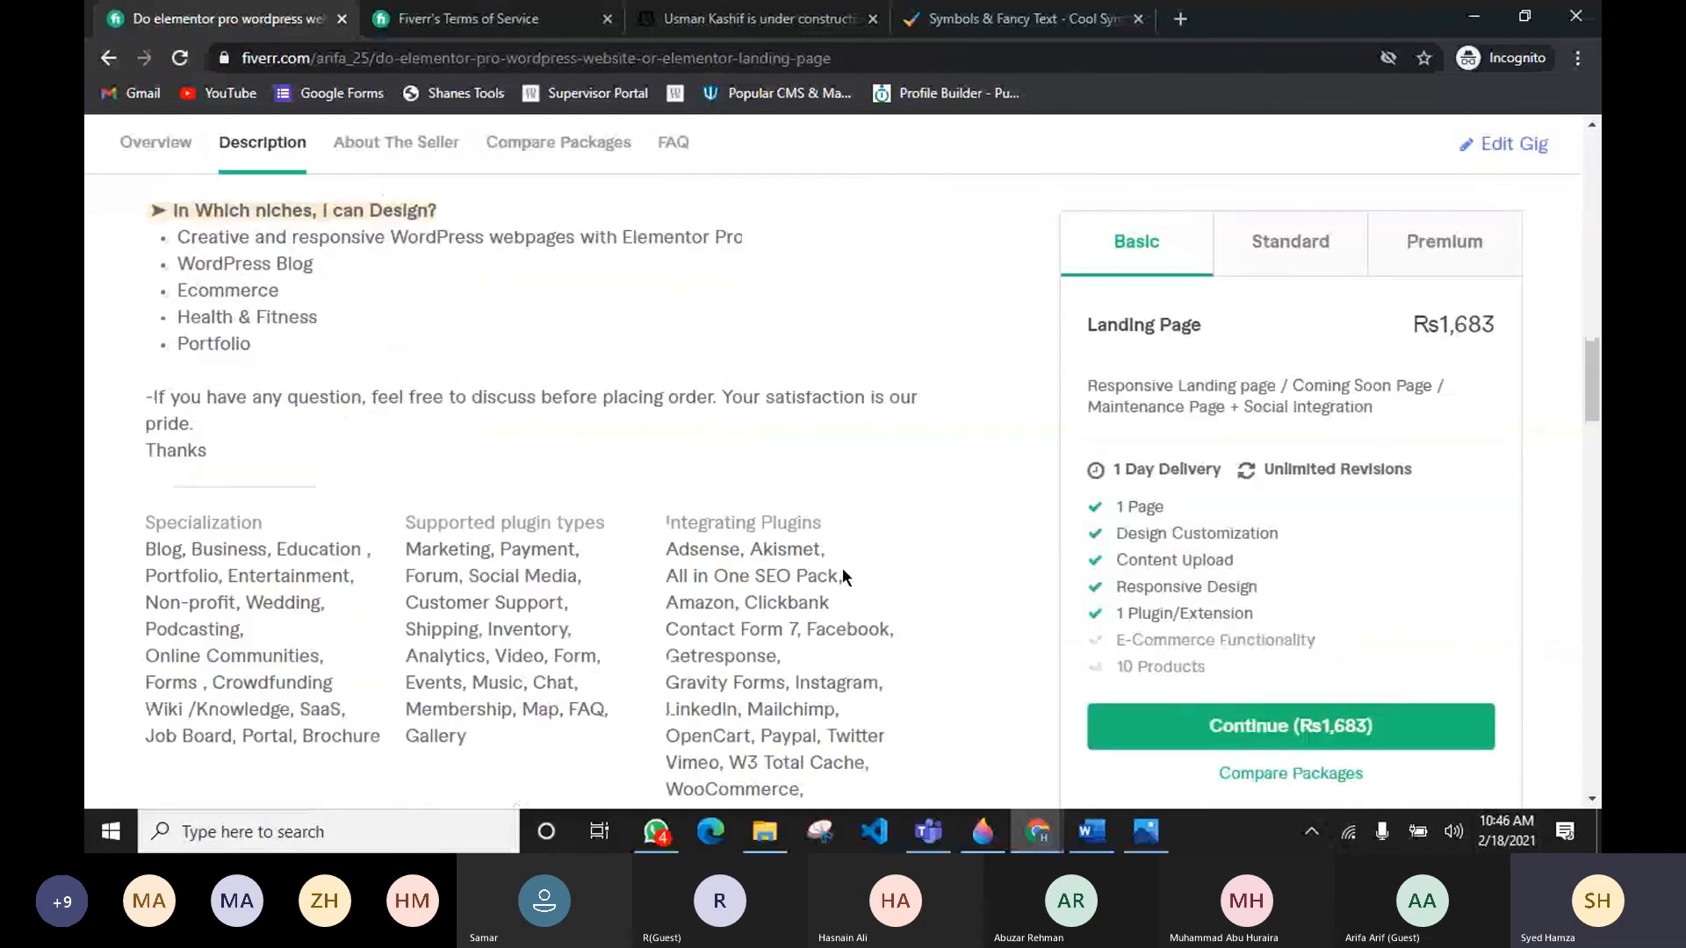
scroll(841, 567, down, 7)
click(1253, 248)
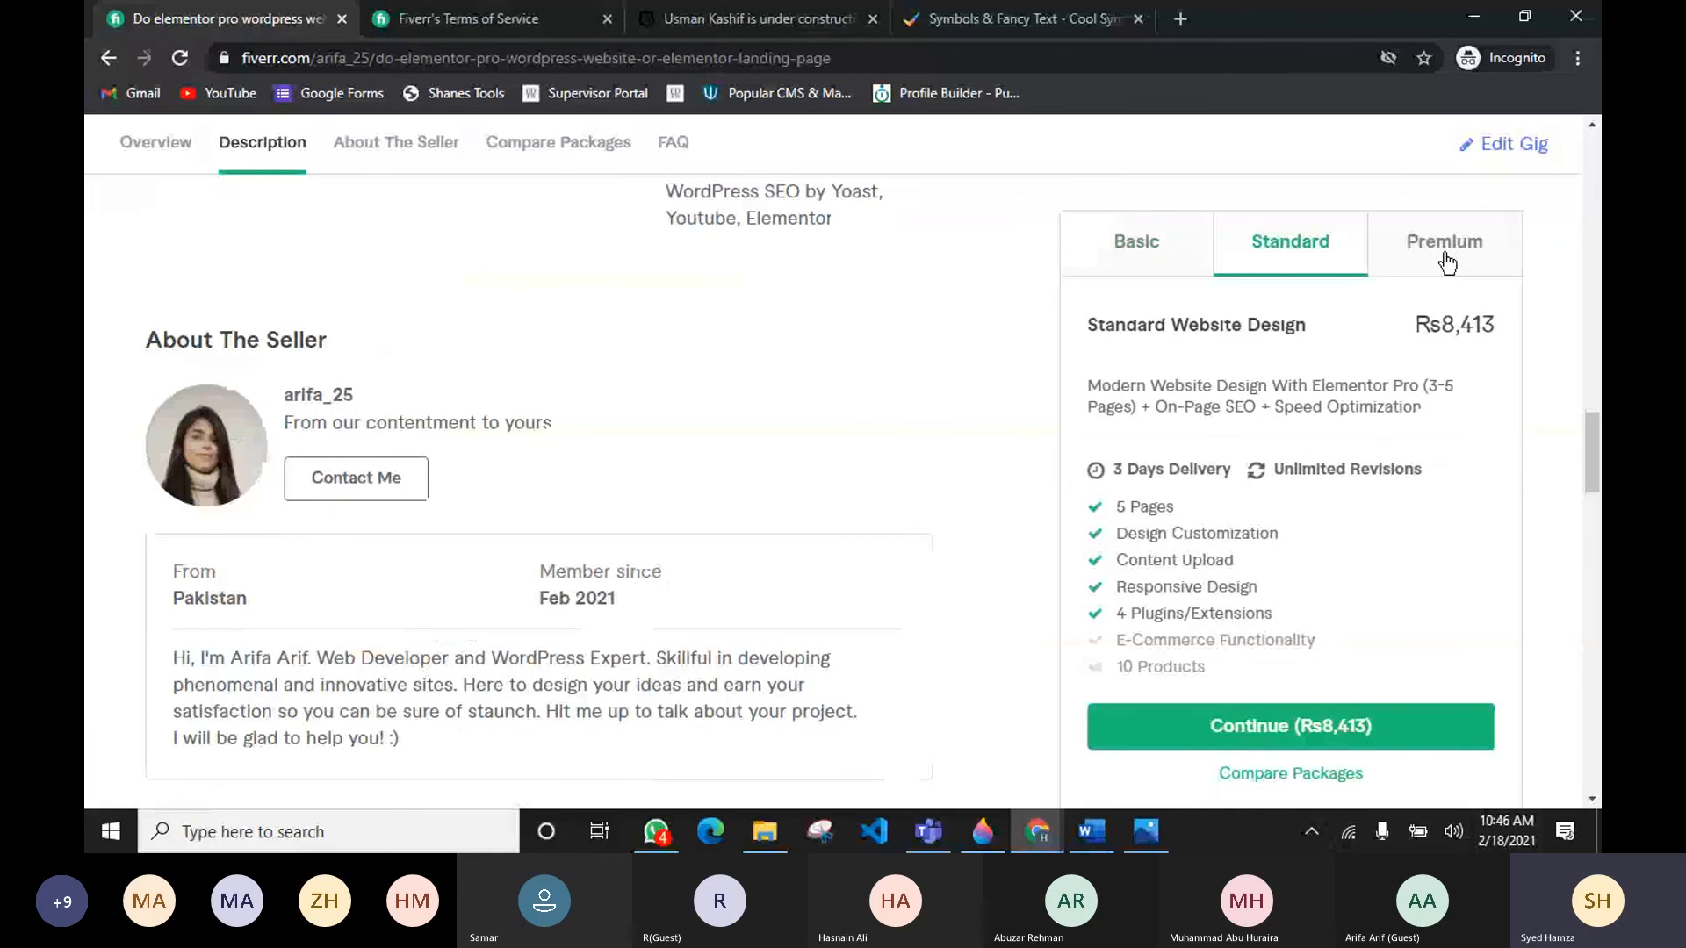
click(1445, 256)
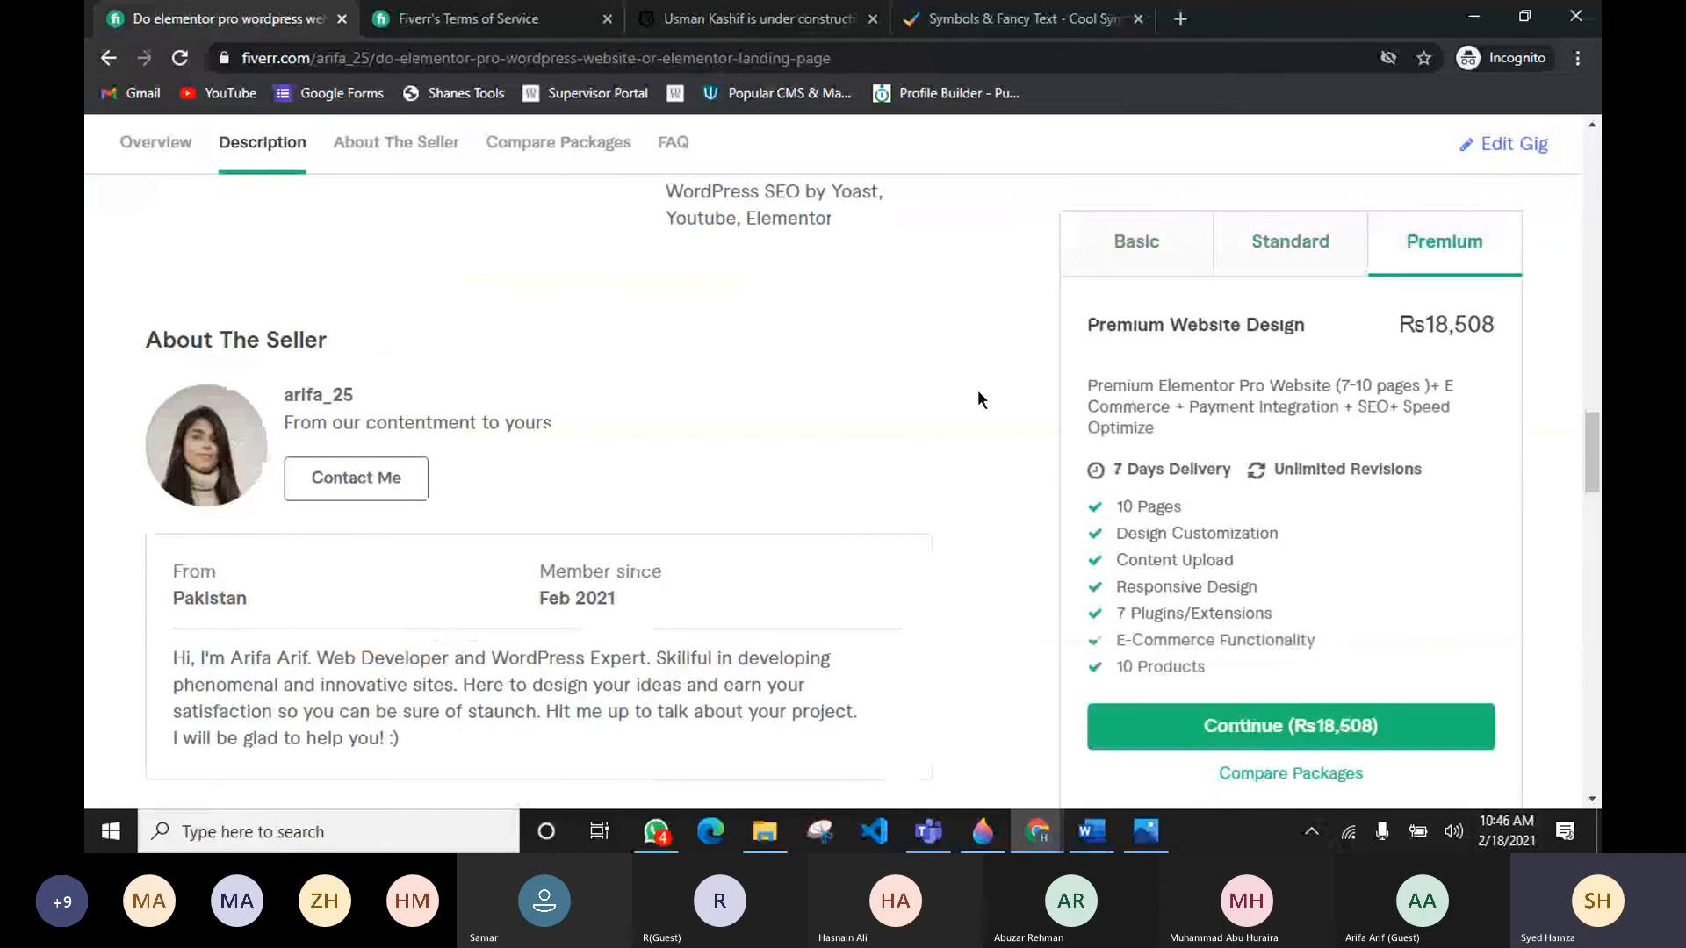
scroll(762, 544, down, 15)
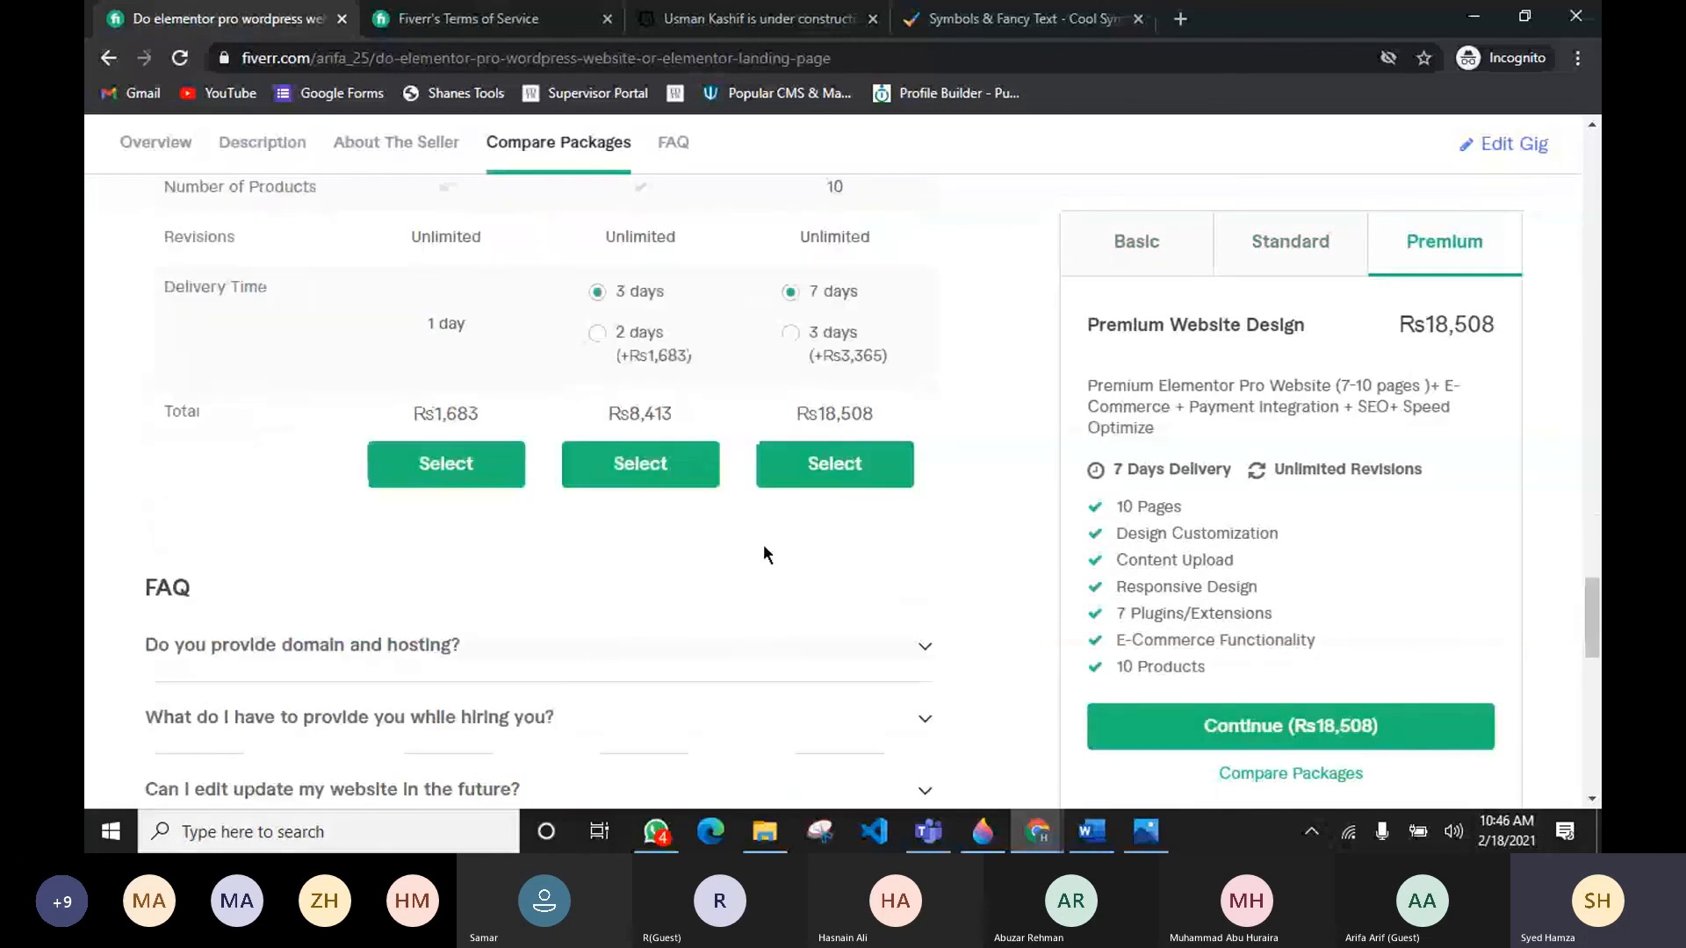
click(596, 334)
click(797, 292)
click(796, 348)
scroll(1082, 442, up, 15)
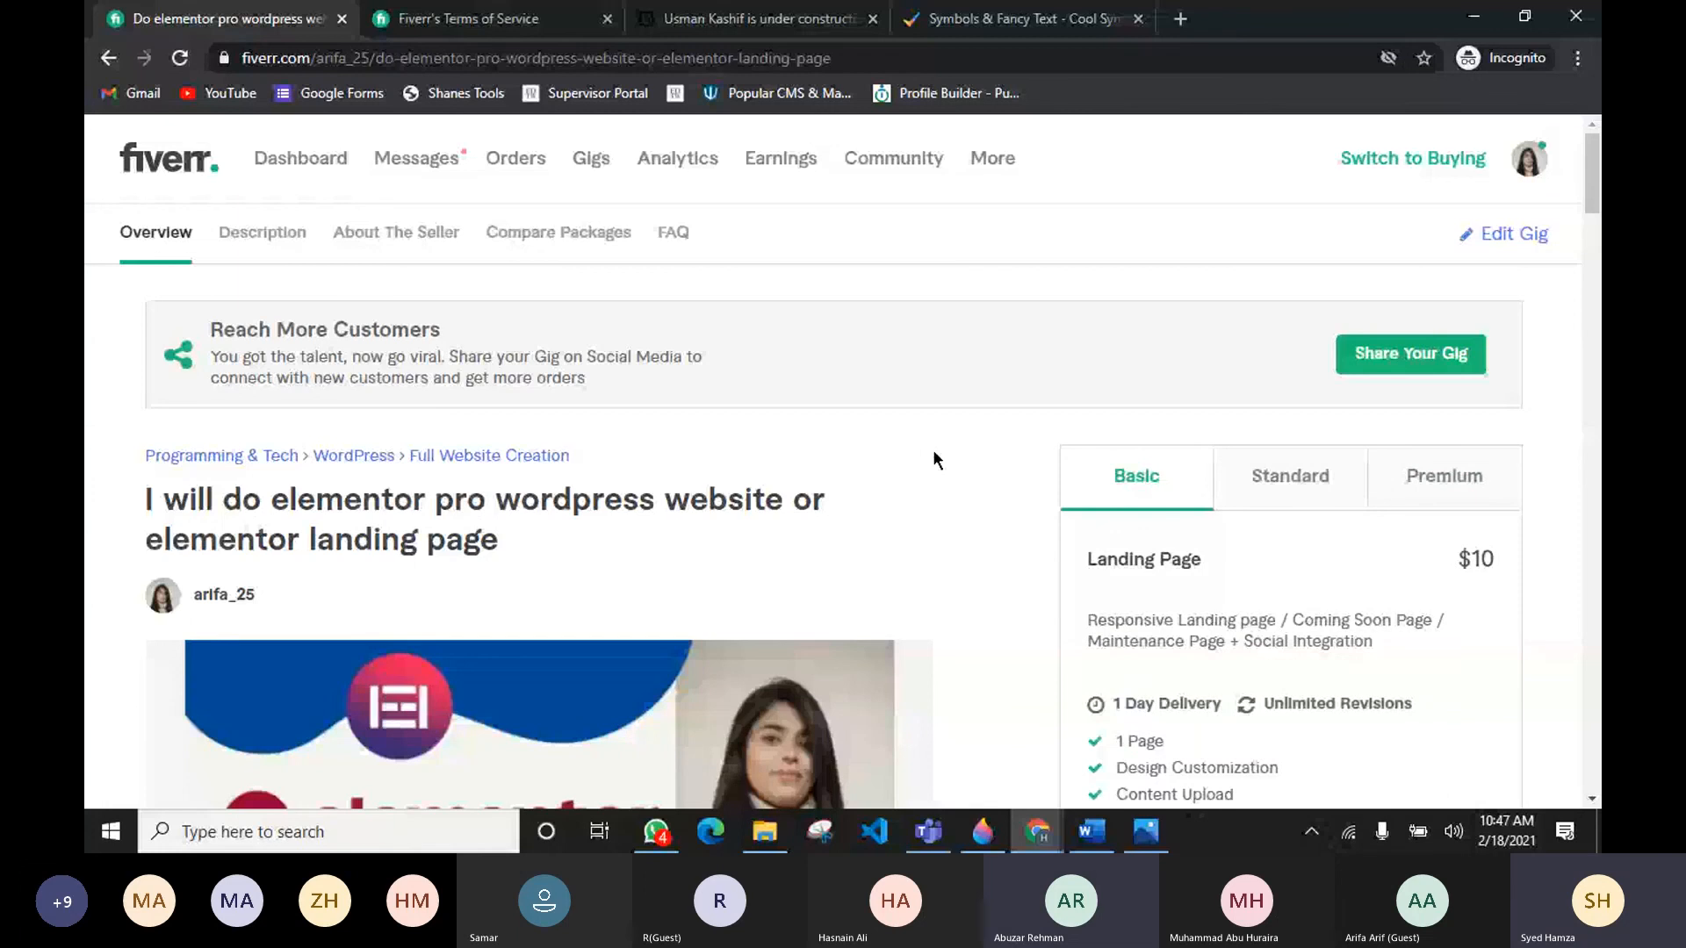
Step: Go to the seller dashboard and mark the Messages notification as read
click(315, 167)
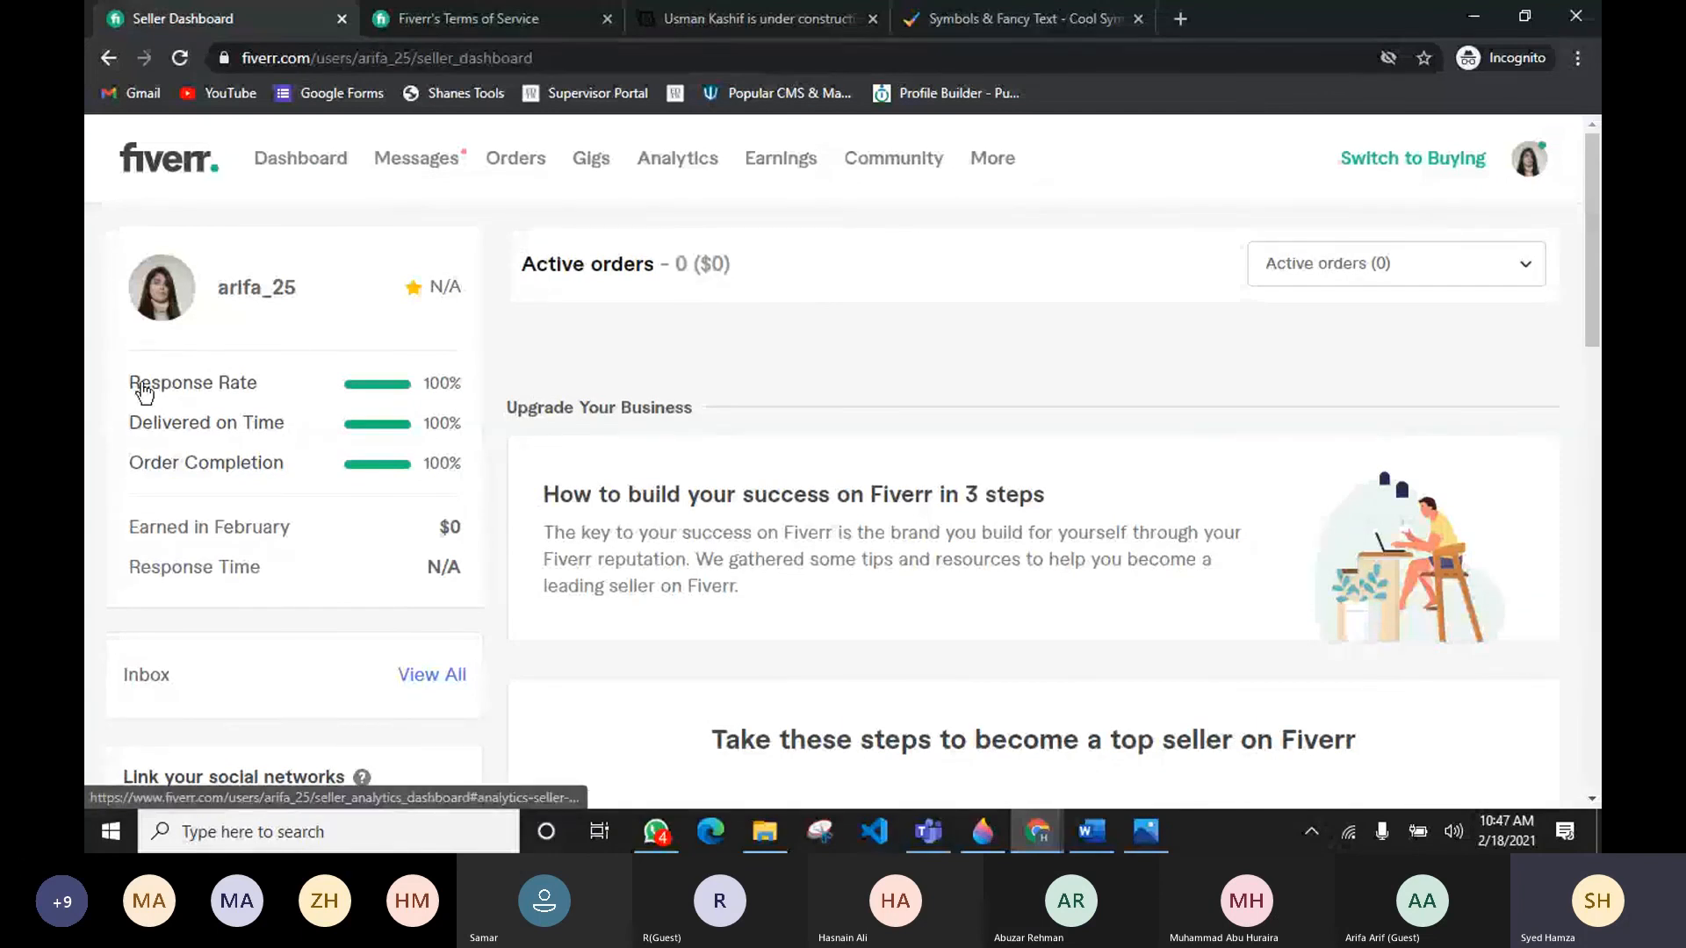
drag(130, 377, 820, 402)
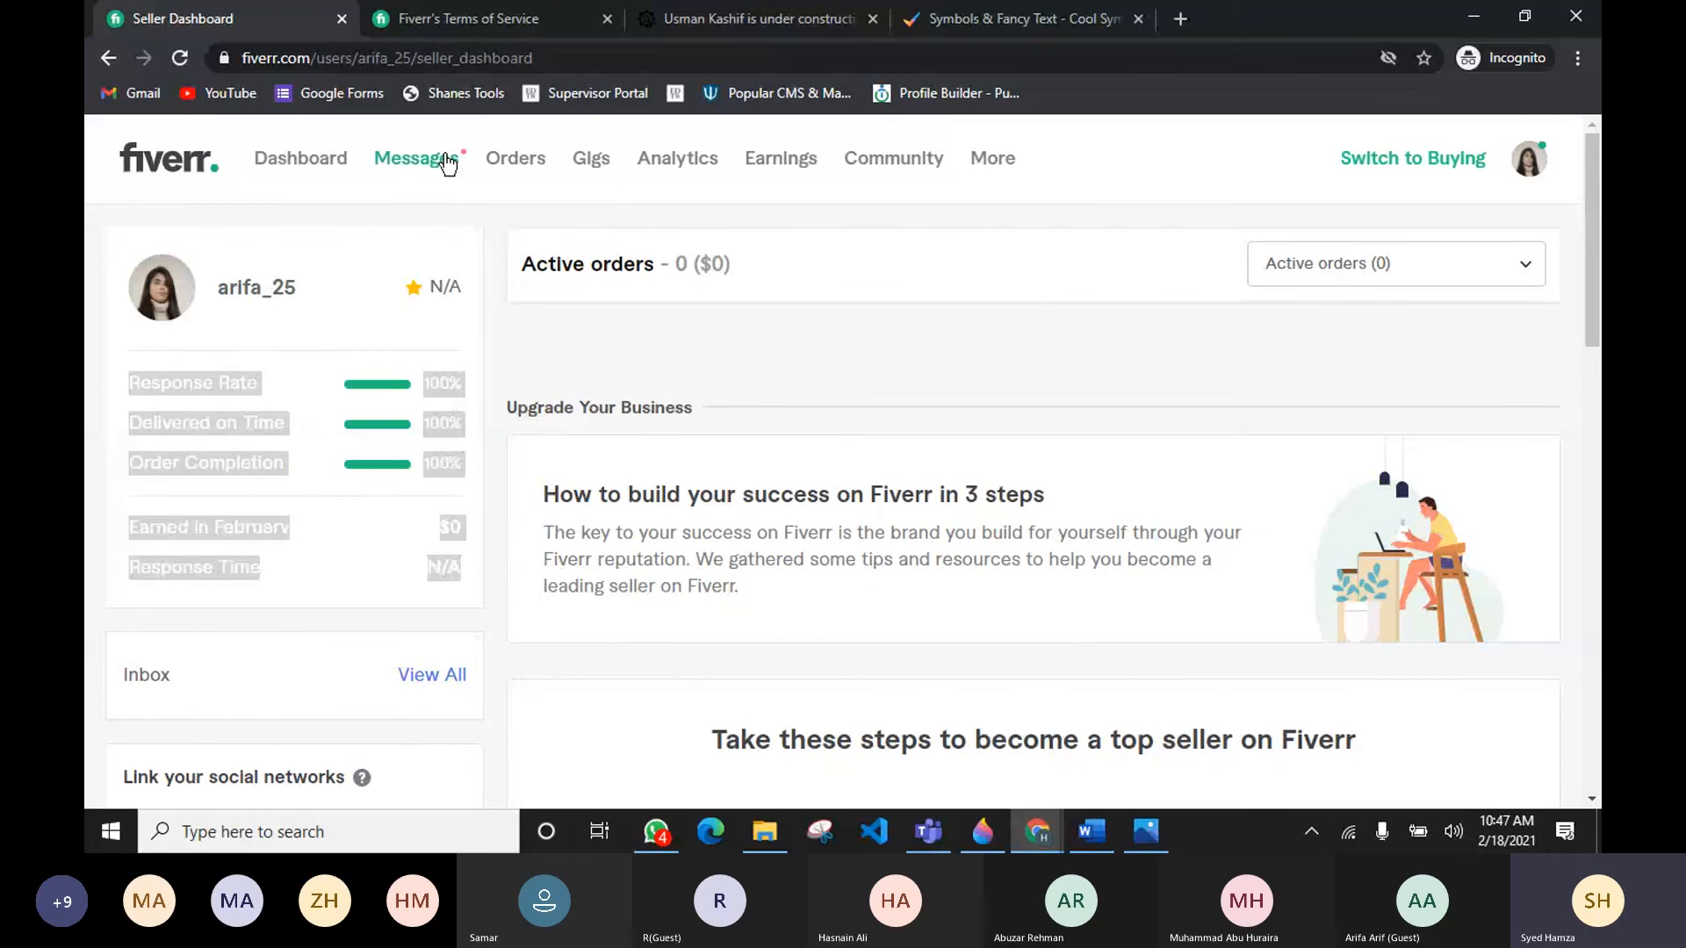
mouse_move(439, 159)
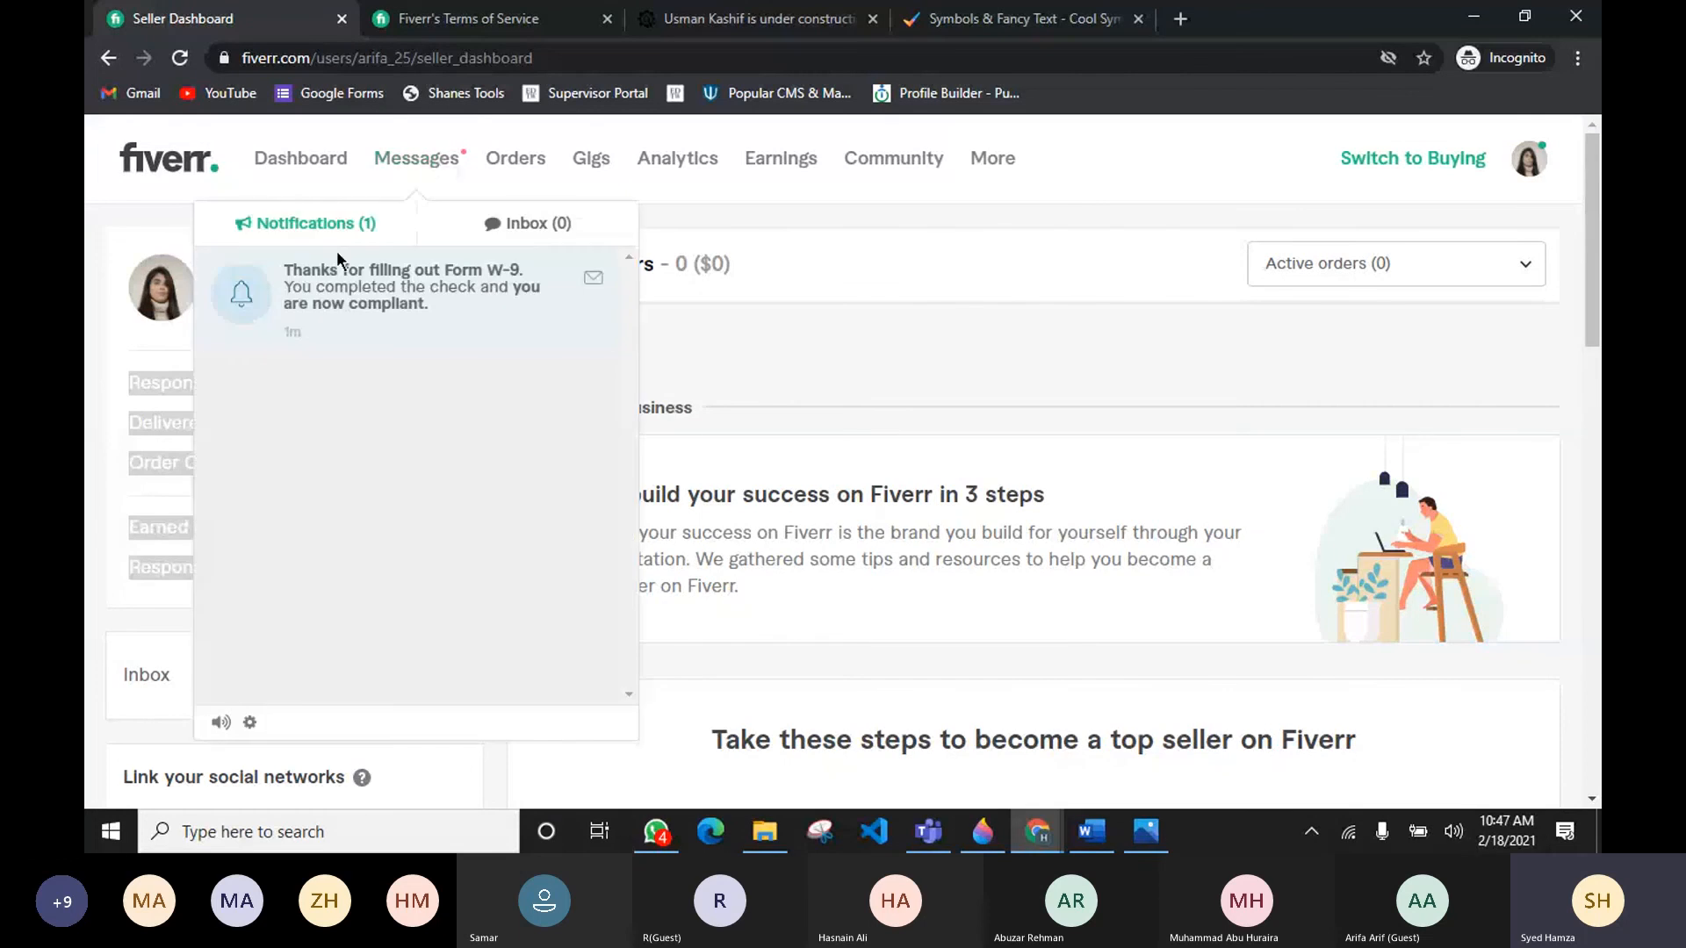
click(593, 277)
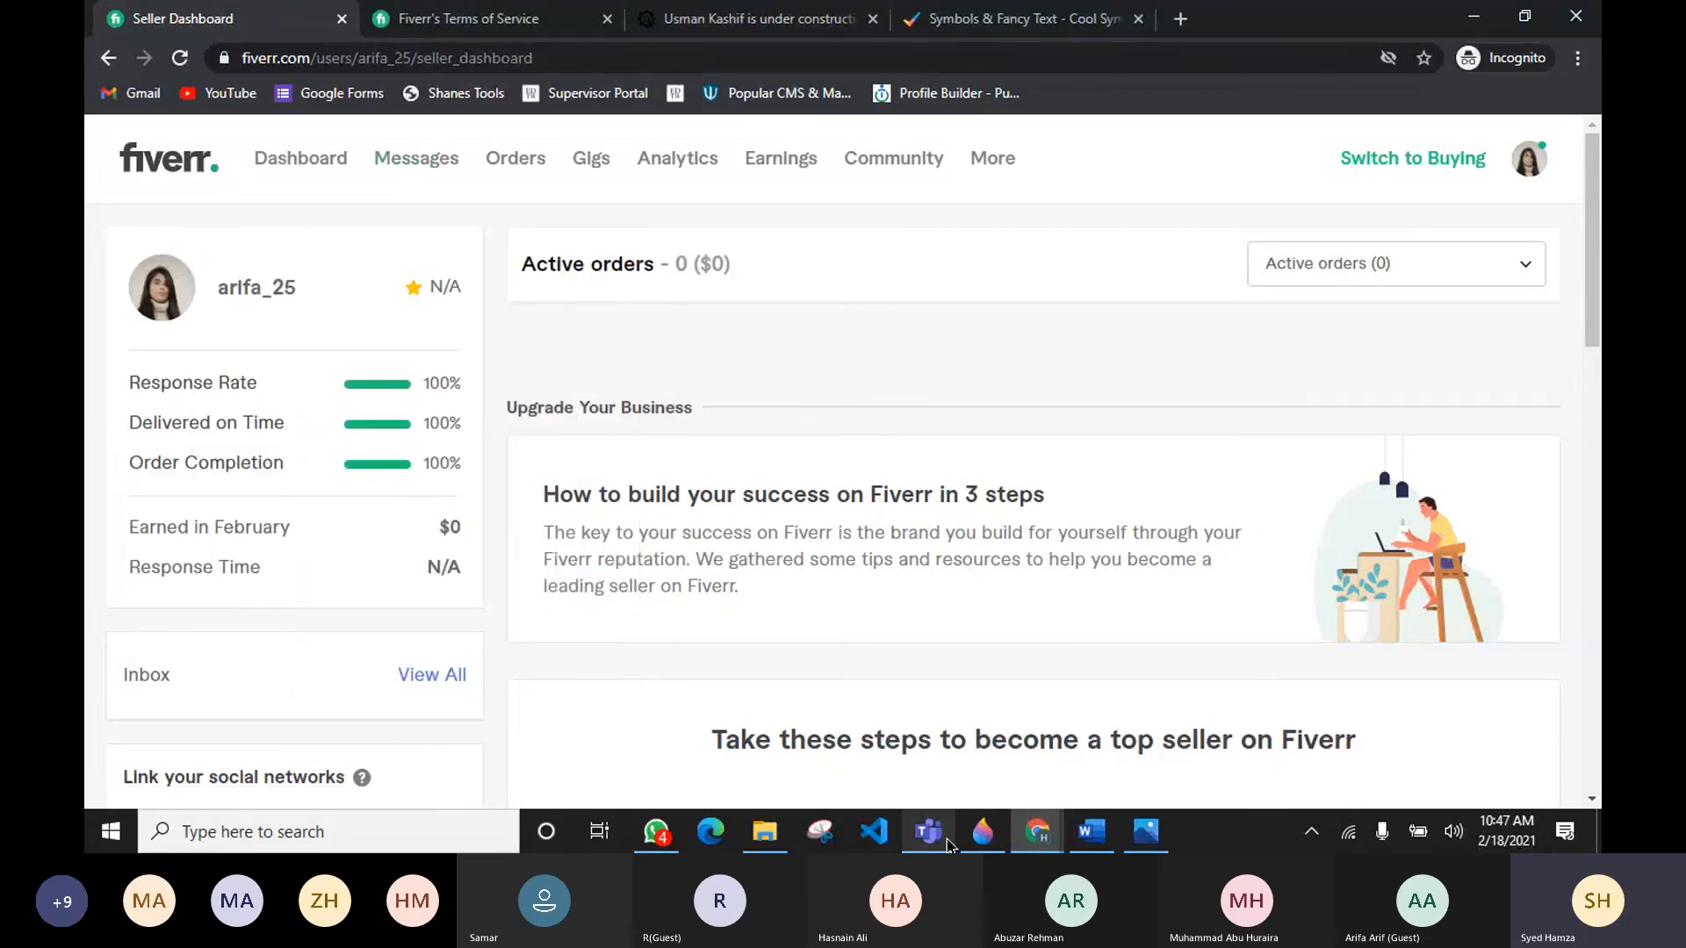
Step: Close the incognito browser window, the pic folder window and the gig research document
click(947, 841)
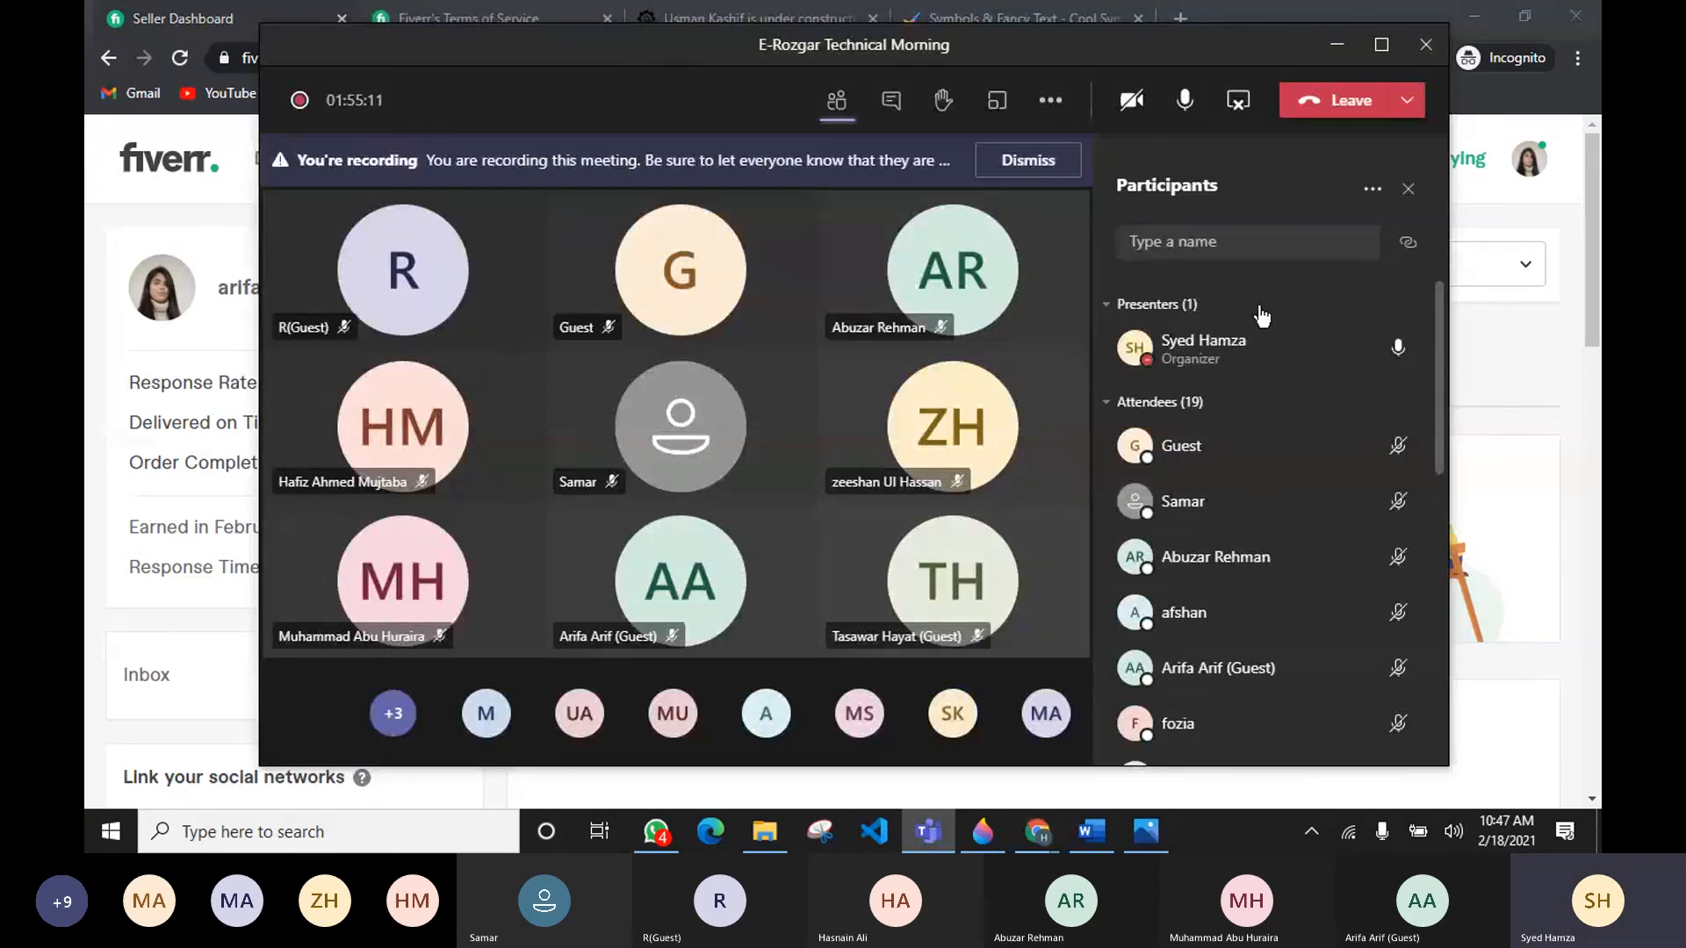
click(1336, 45)
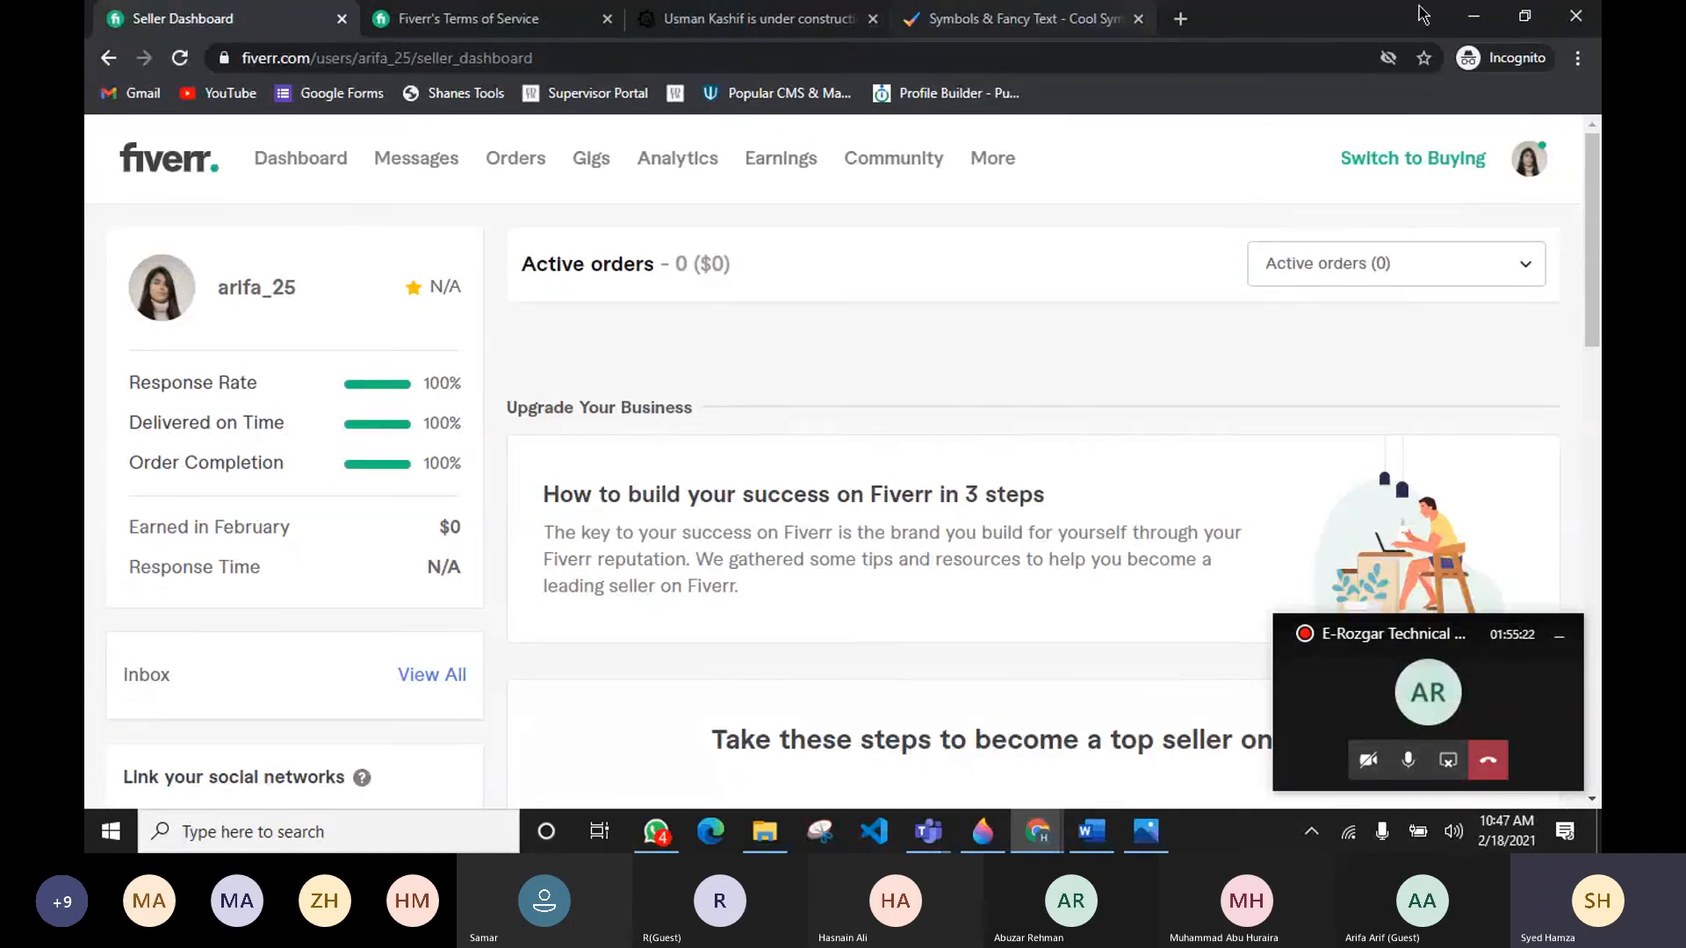
click(1577, 18)
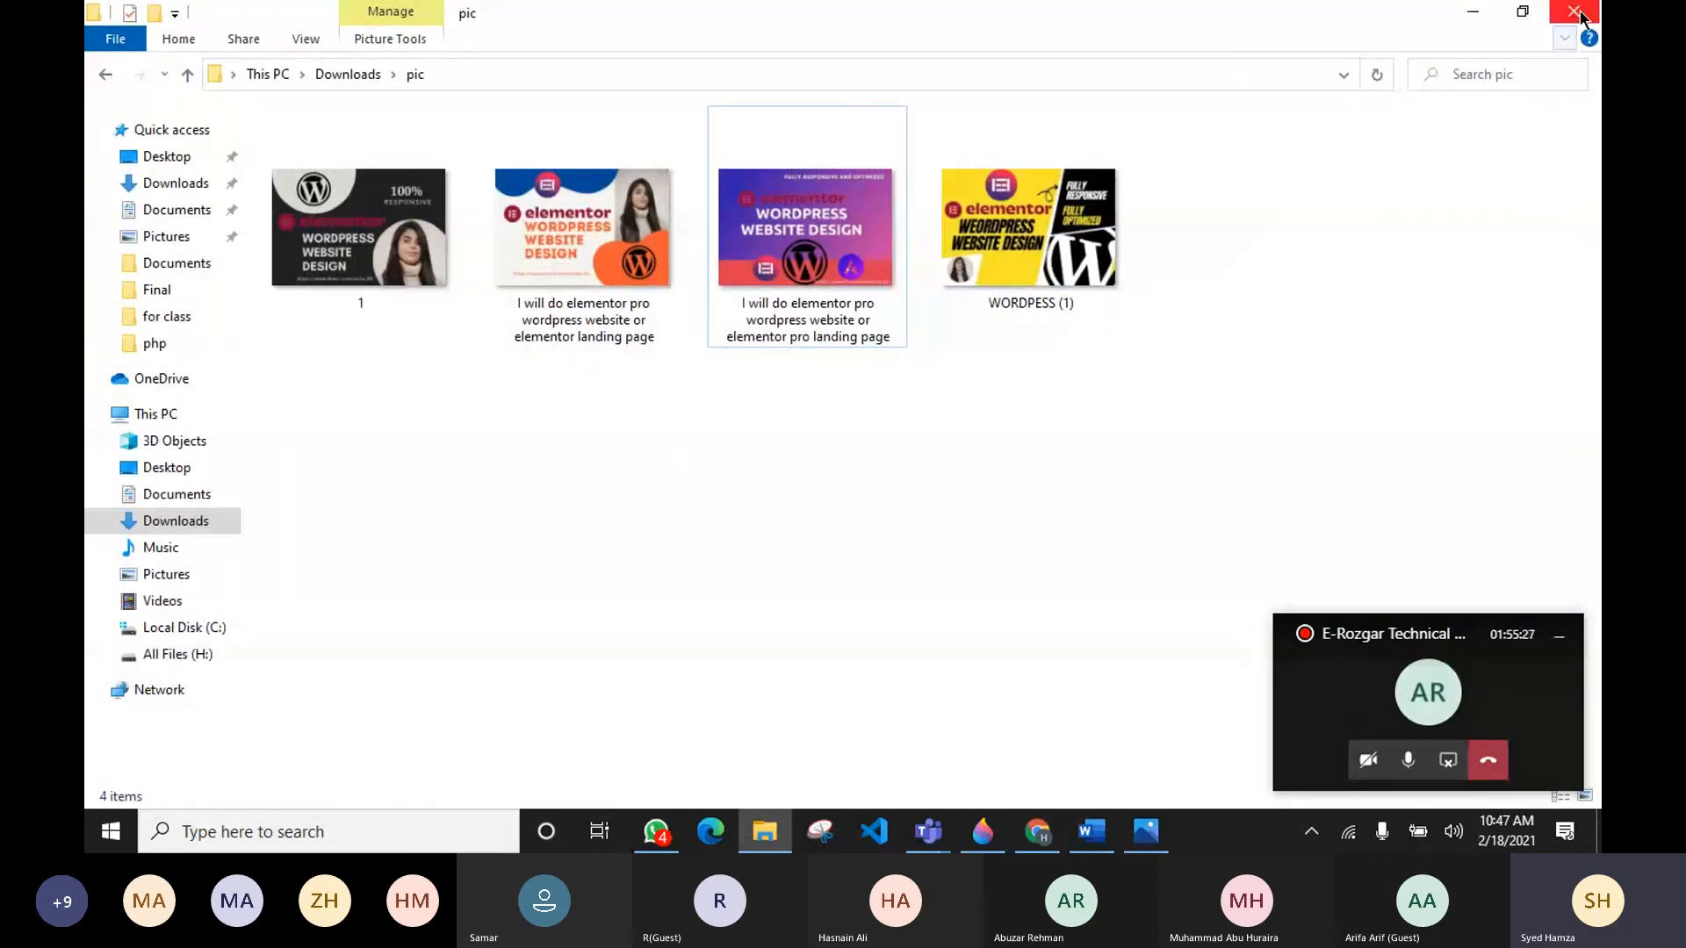
click(1578, 15)
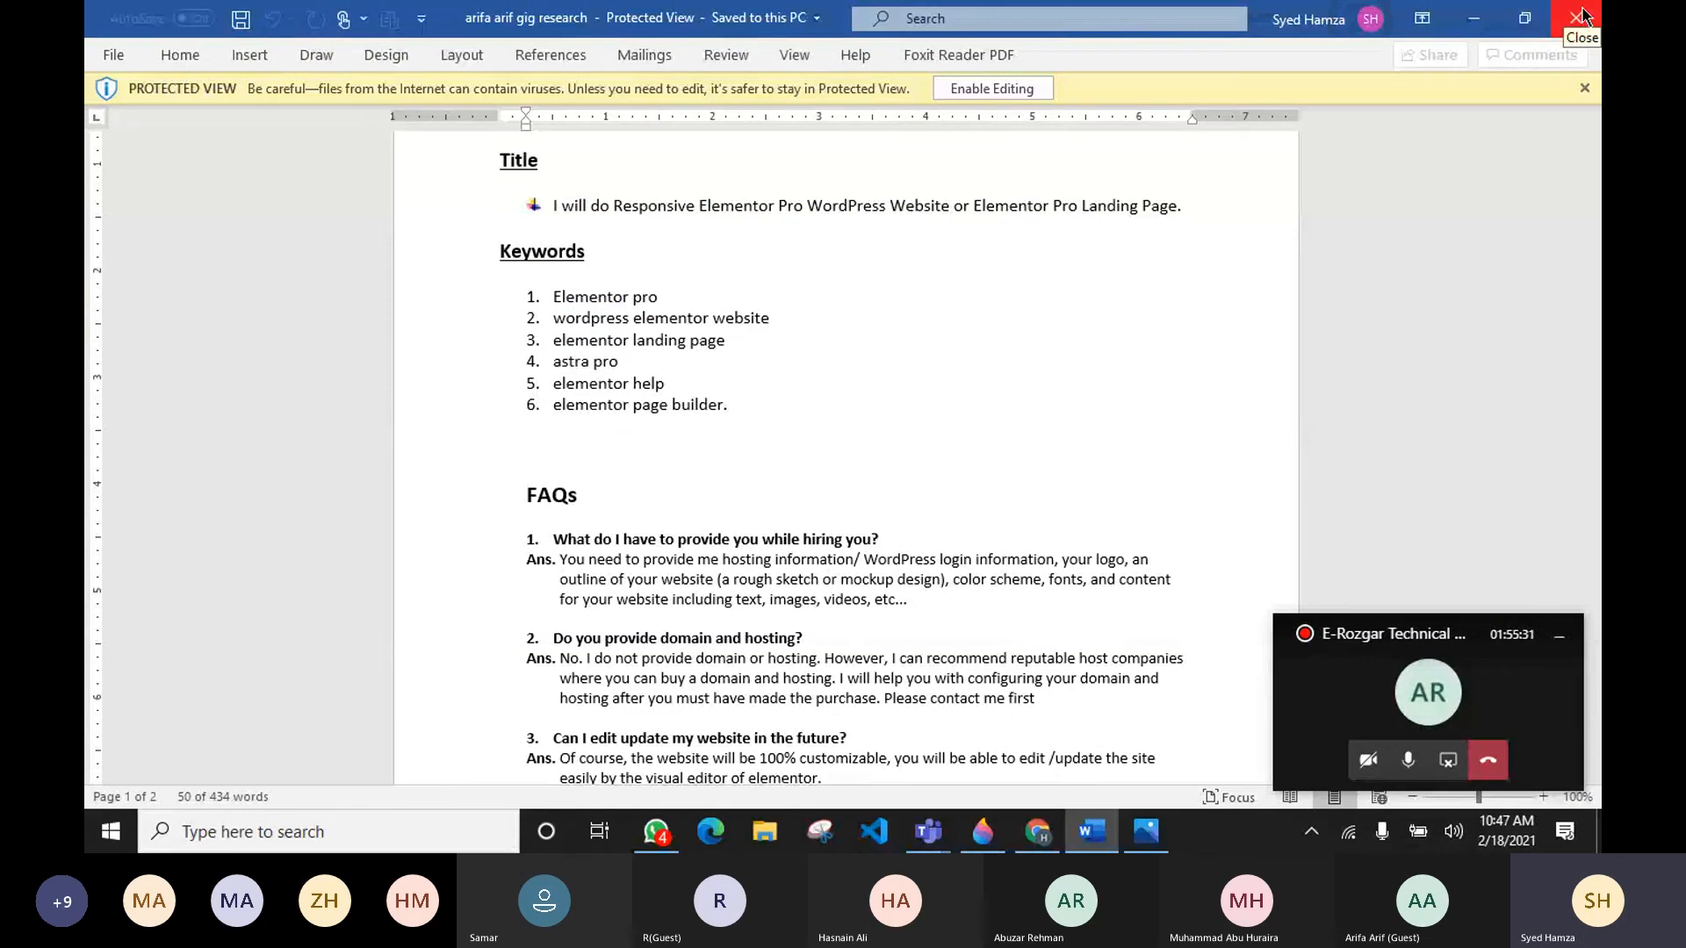
click(1581, 16)
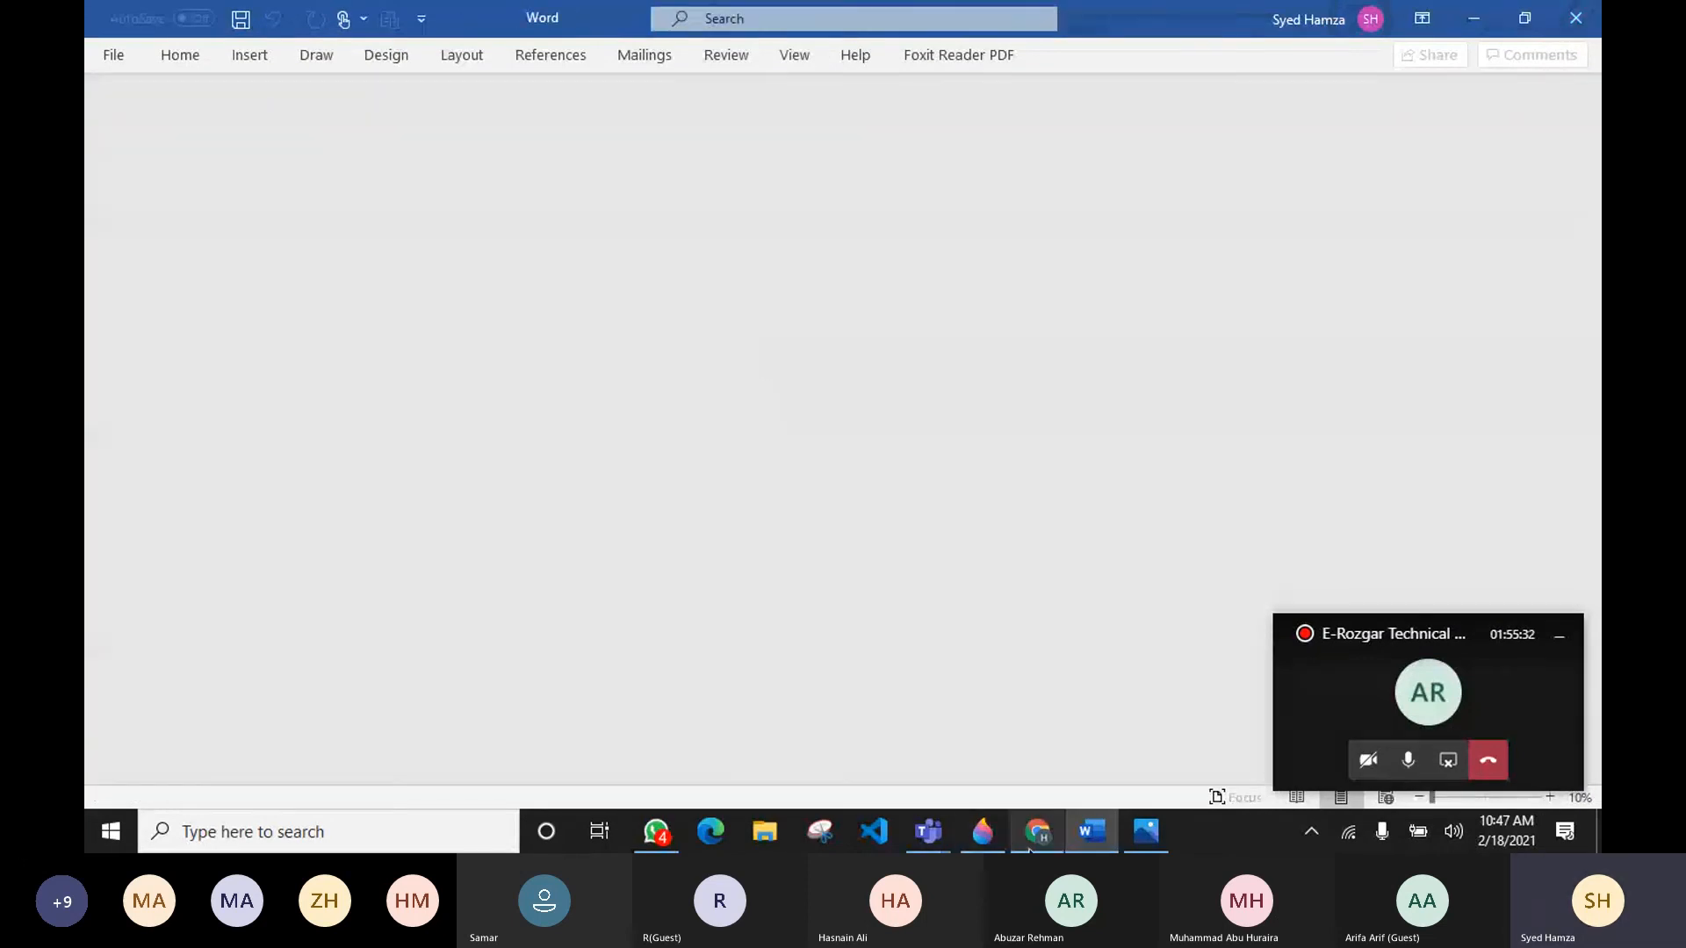
Step: Switch to the other browser window and close the open competitor gig tabs
click(1031, 844)
click(505, 23)
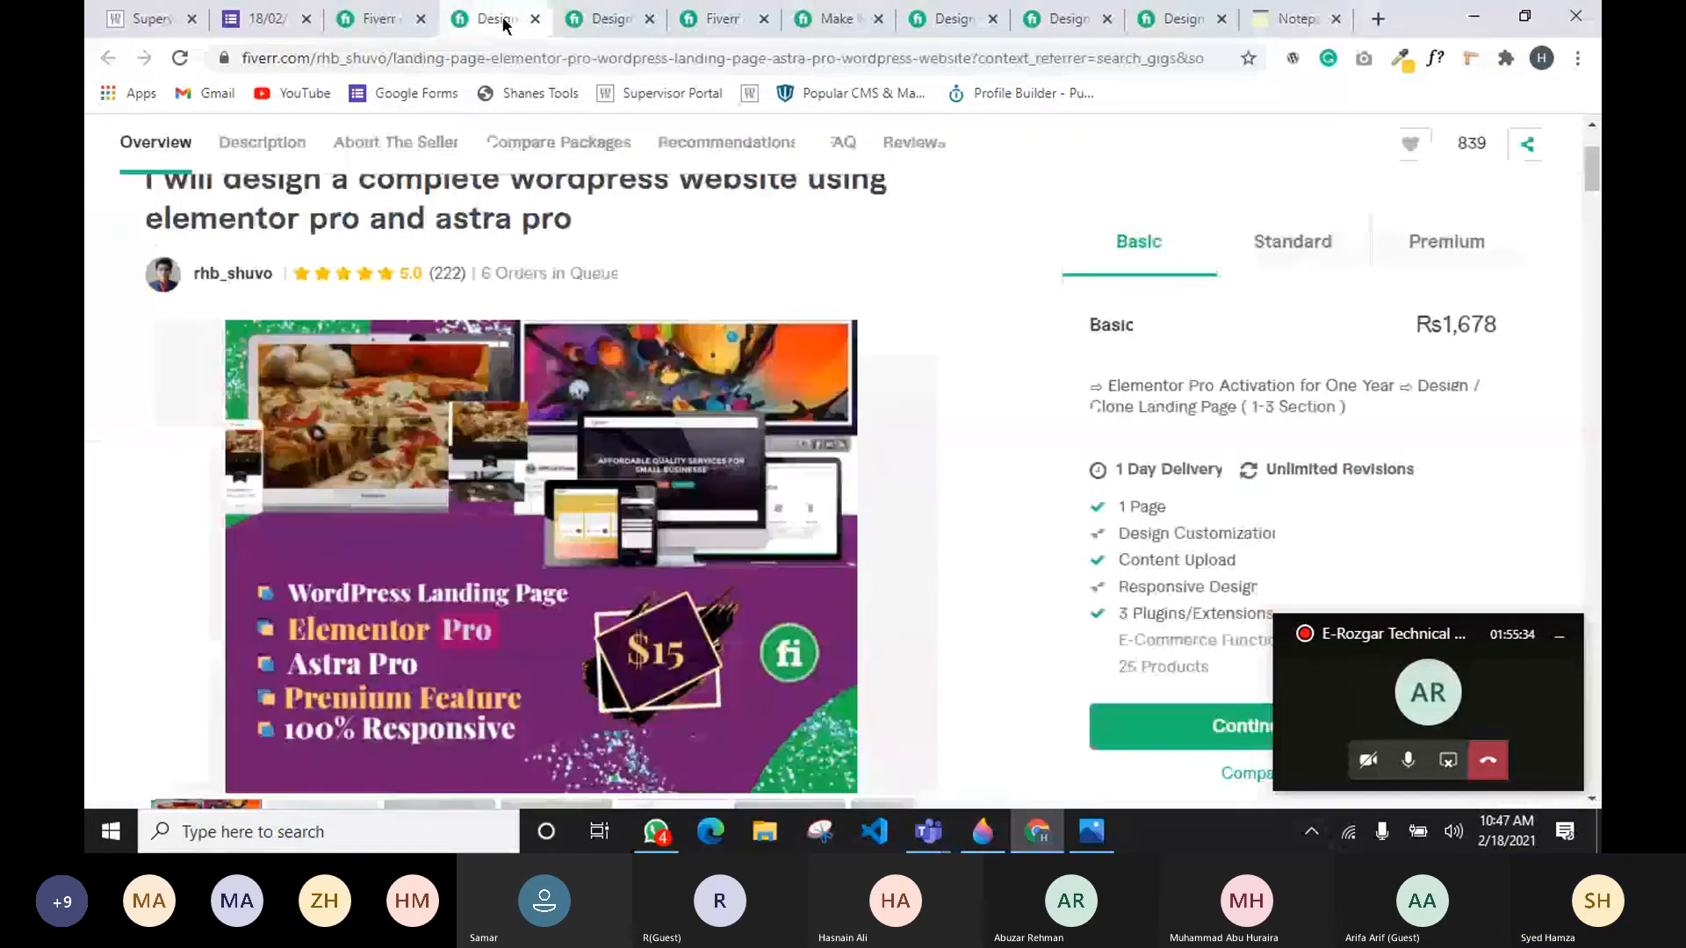
click(535, 18)
click(535, 18)
click(535, 18)
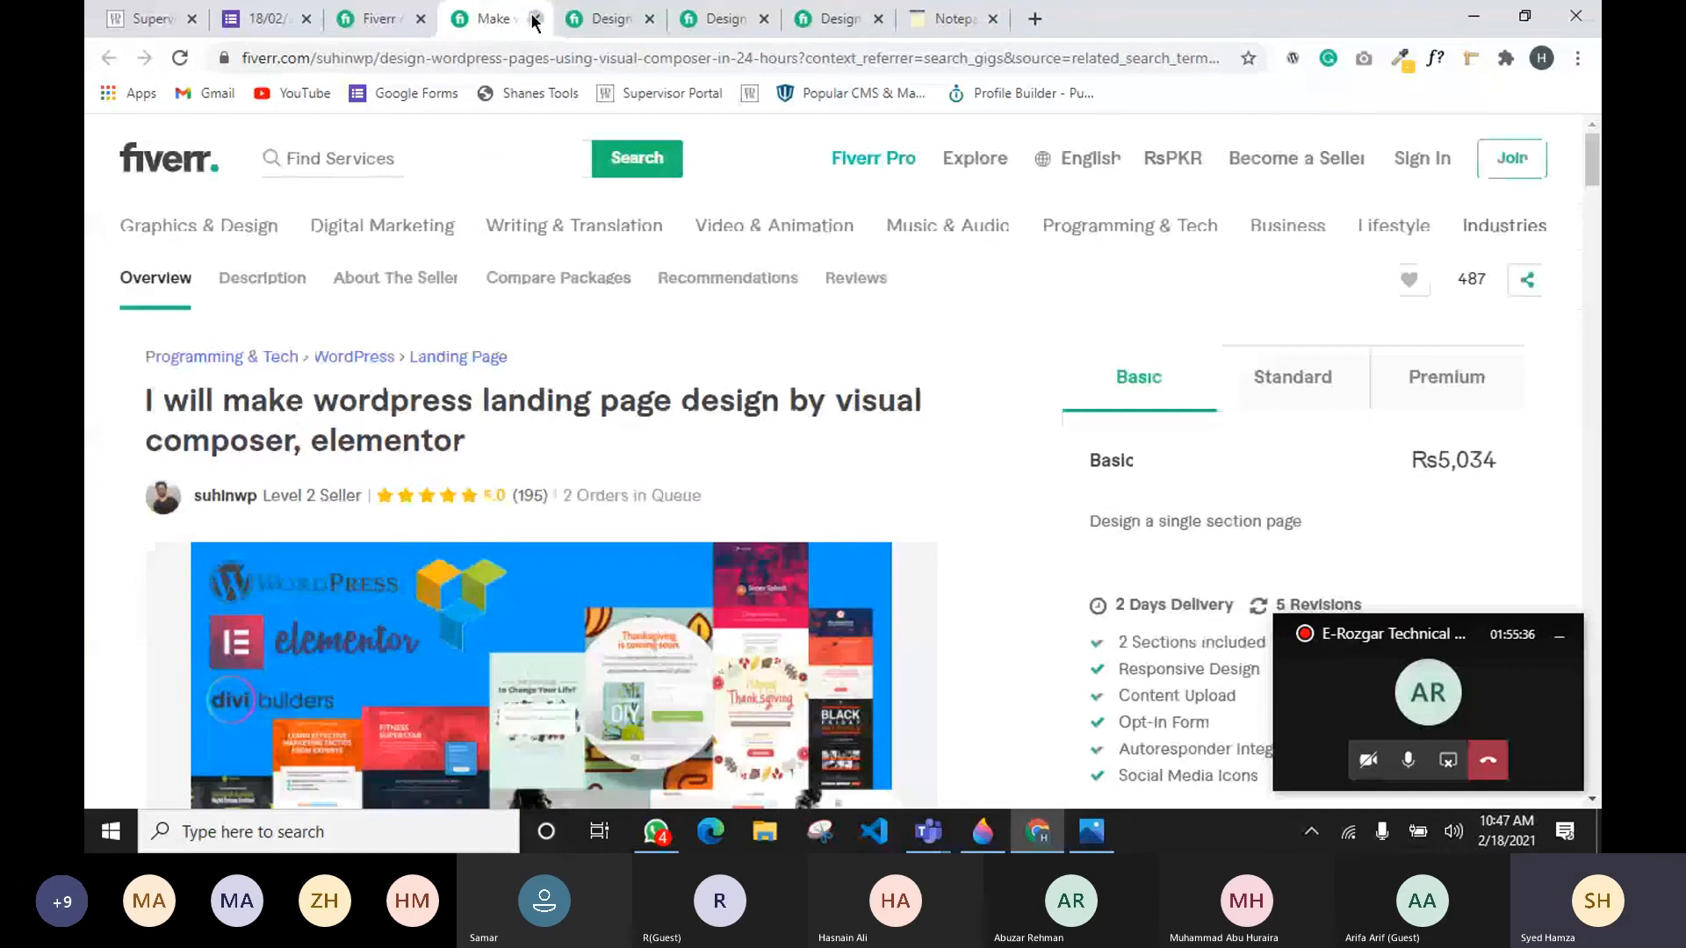
click(535, 19)
click(534, 18)
click(535, 18)
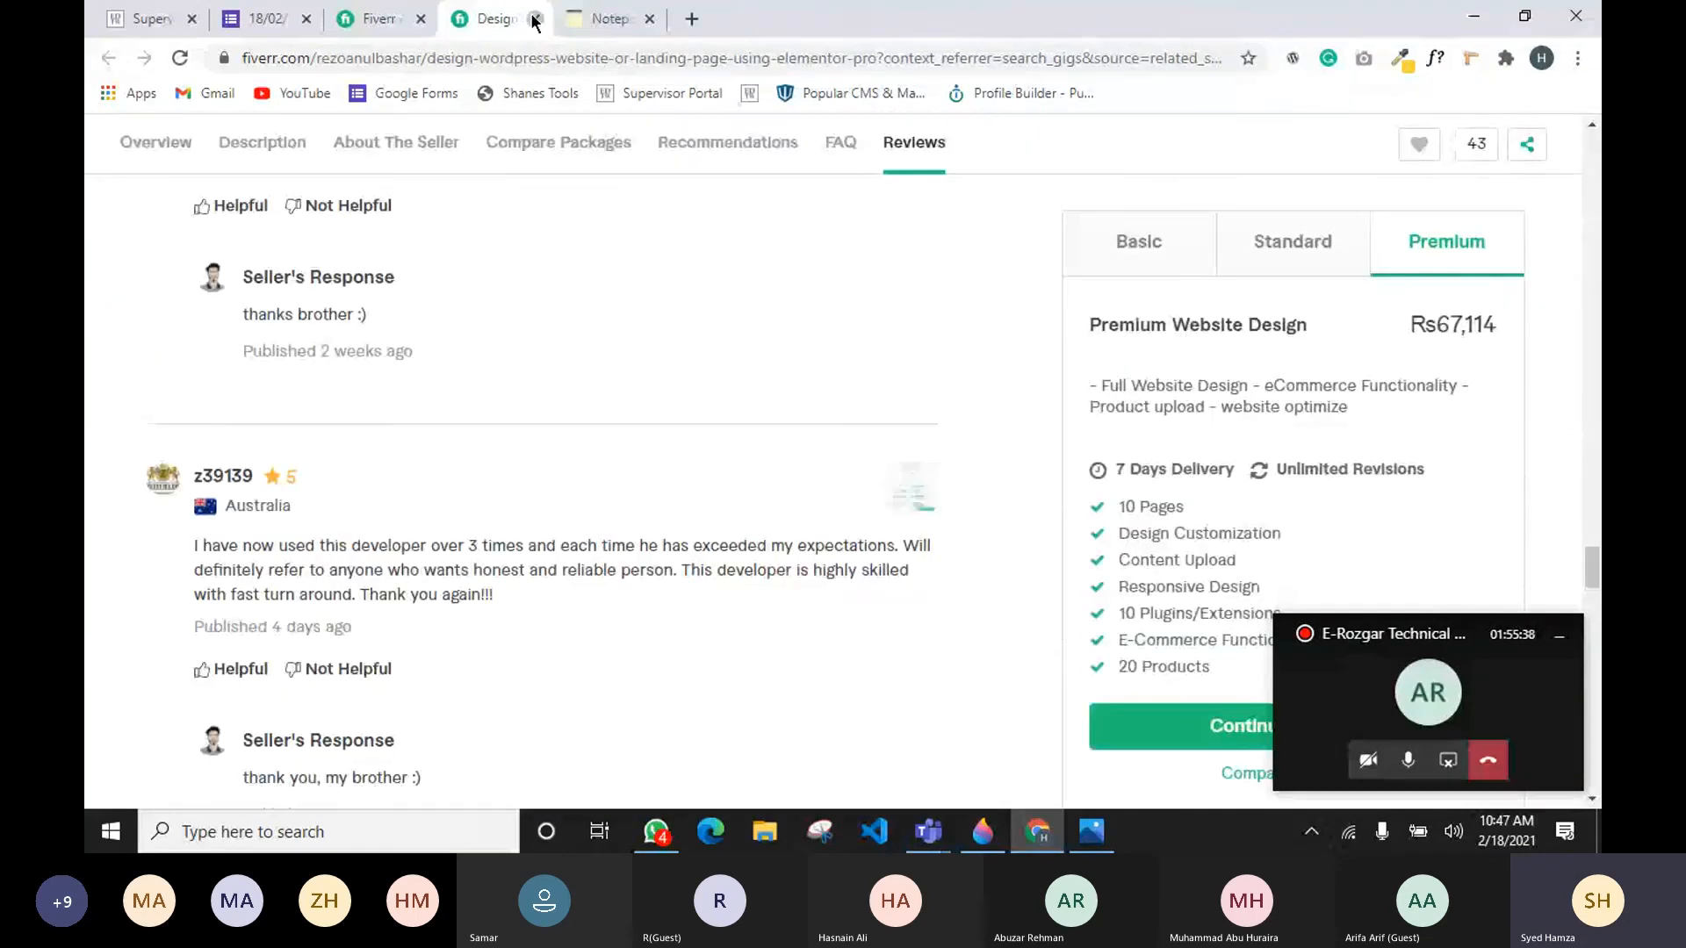
click(534, 18)
click(535, 18)
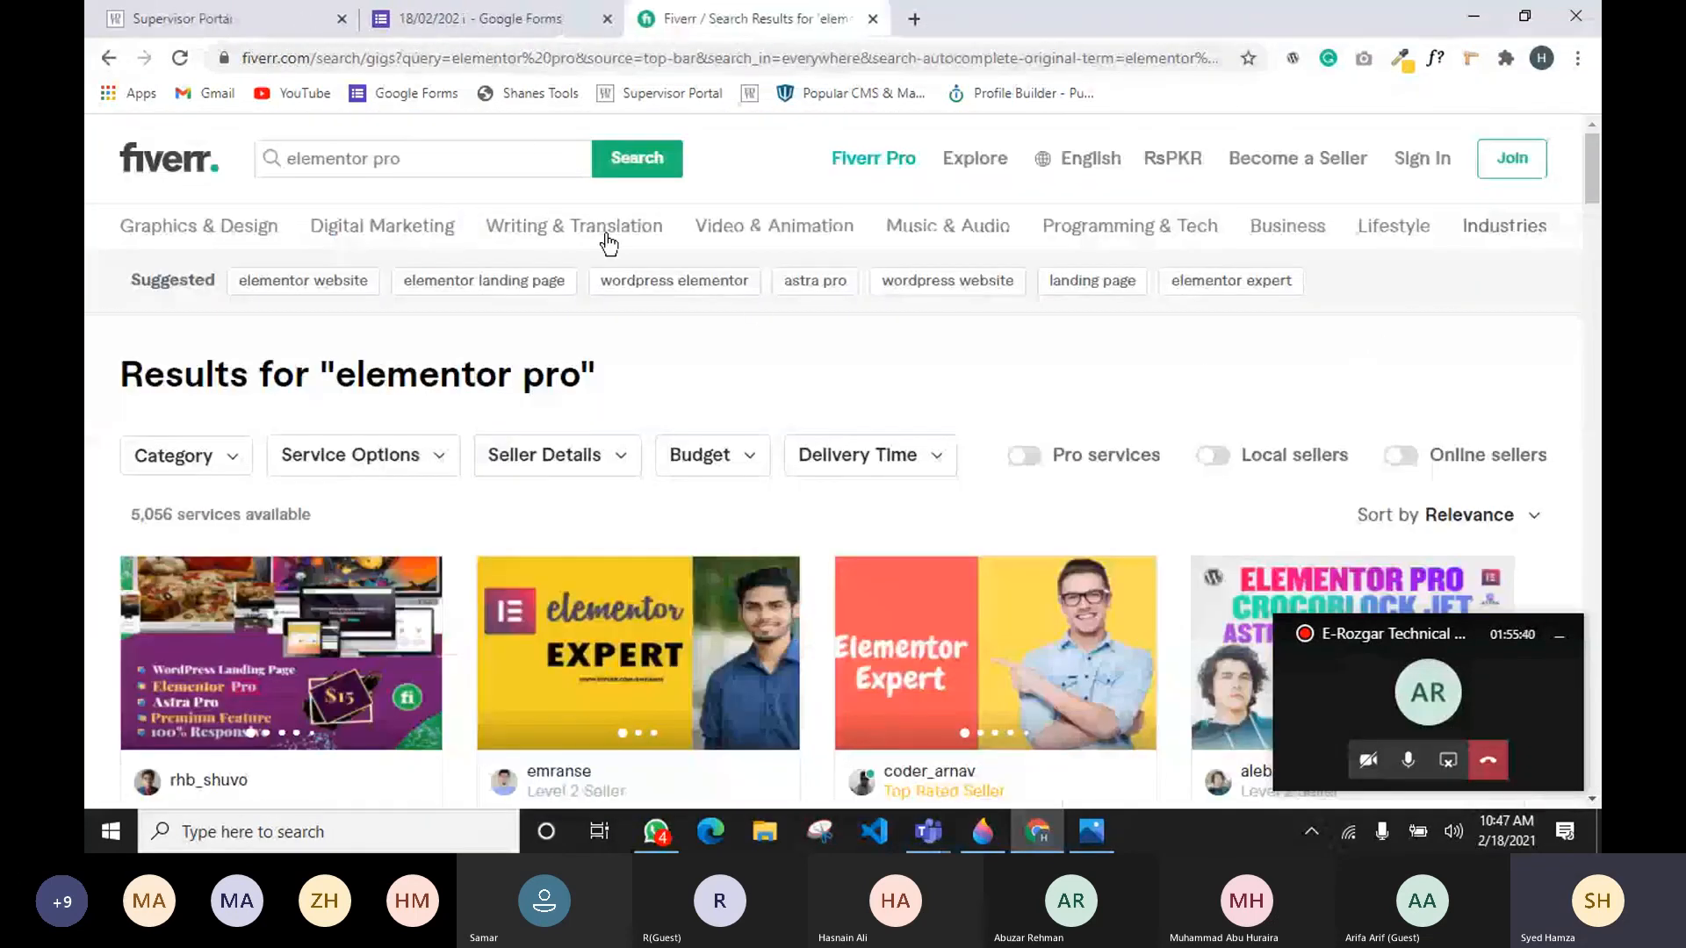
Step: Return to the Fiverr home page and search for "elementor landing page" gigs
click(180, 177)
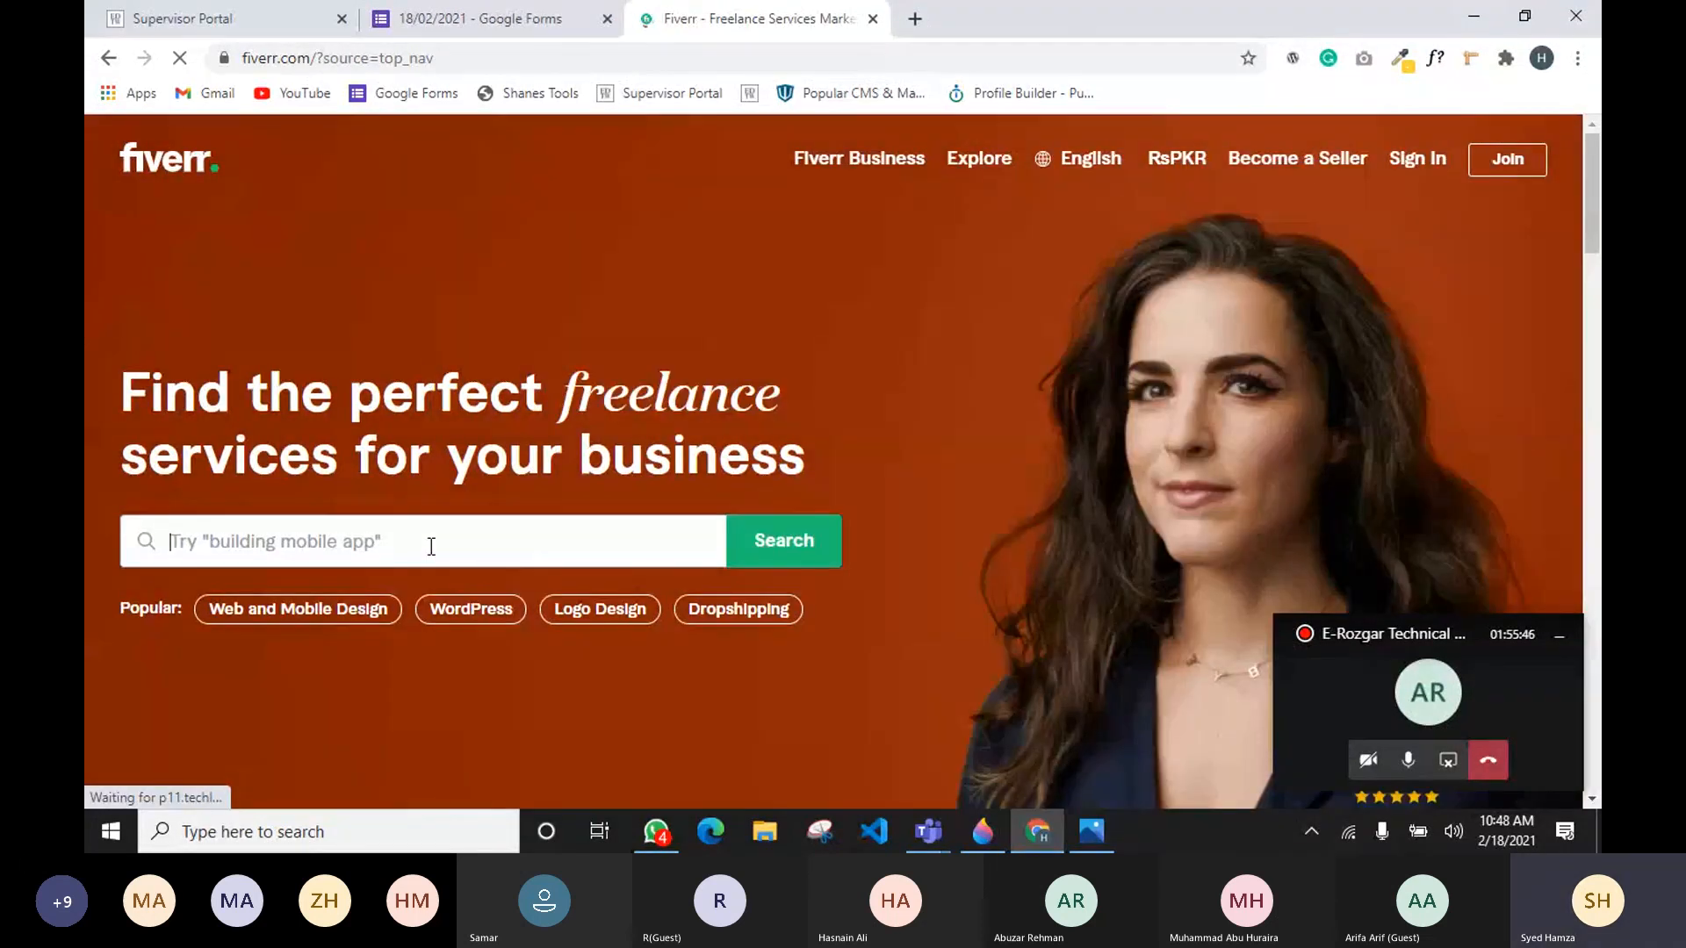
click(431, 547)
text(e)
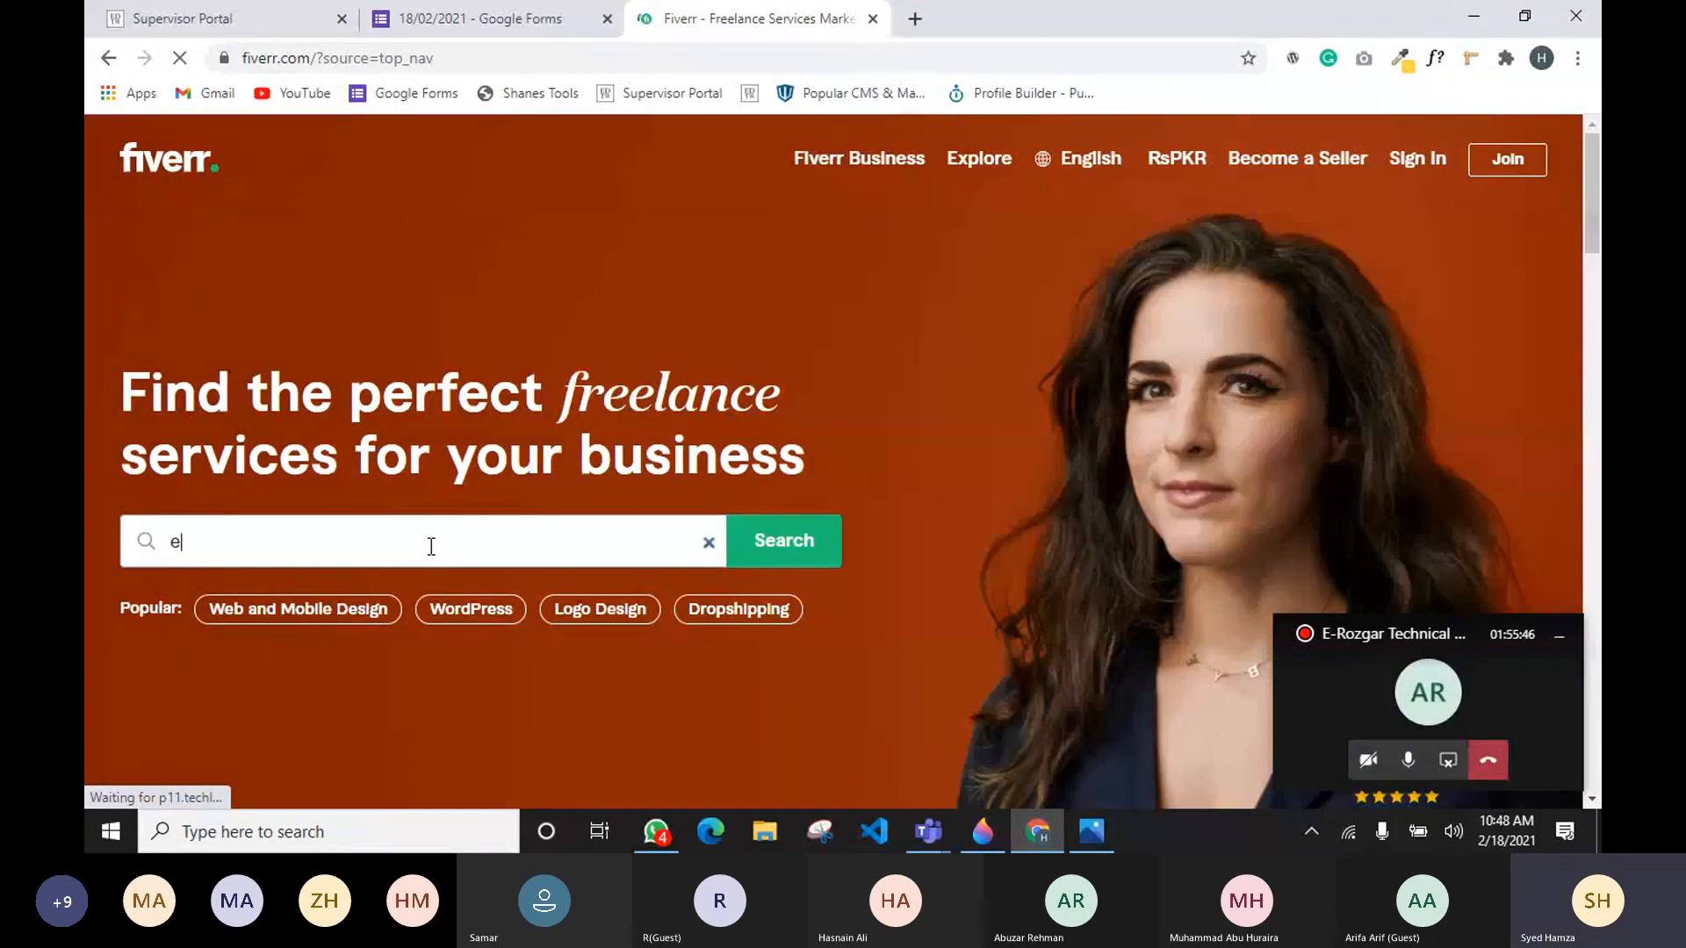
key(BackSpace)
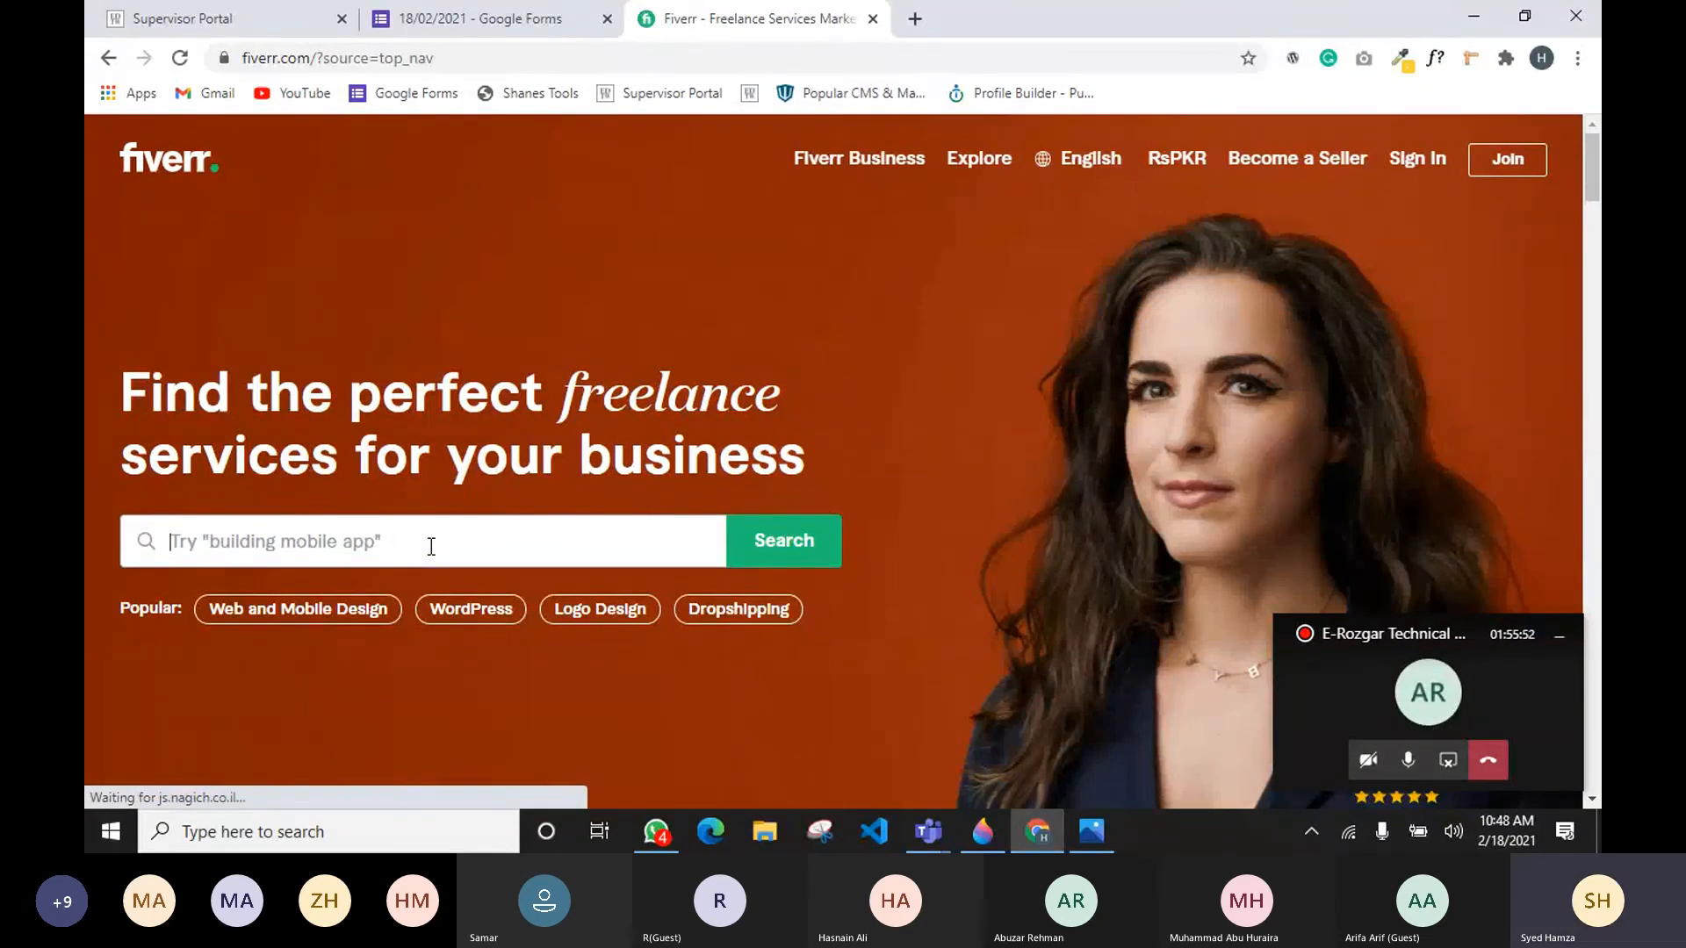
text(e)
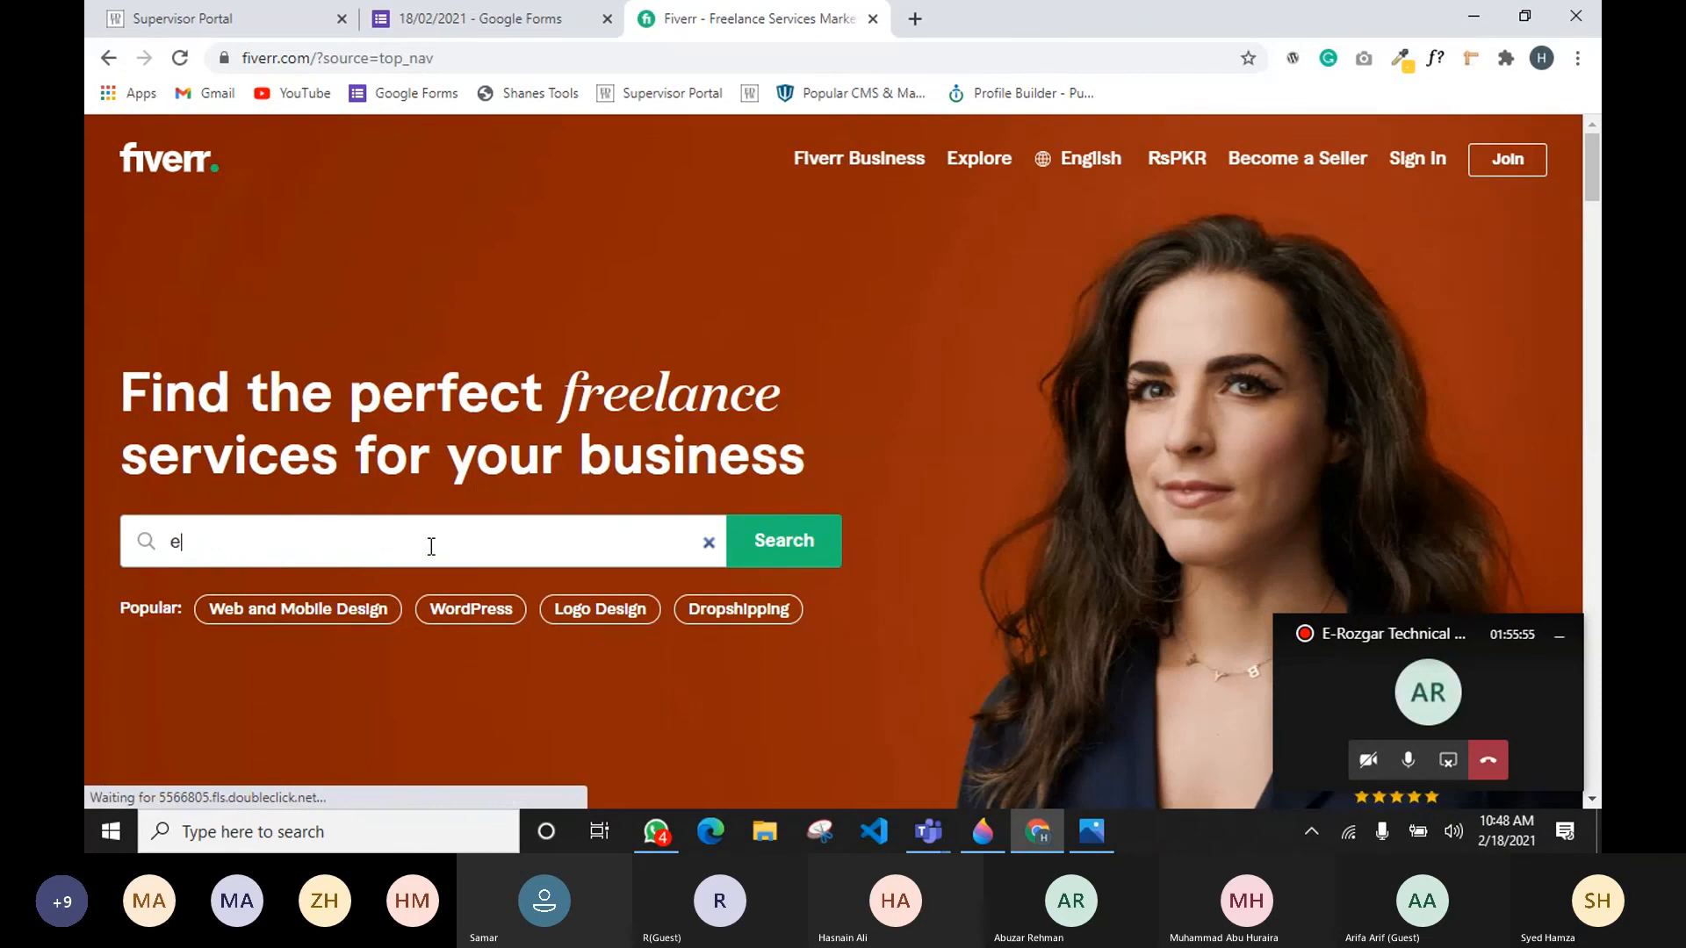
text(eleme)
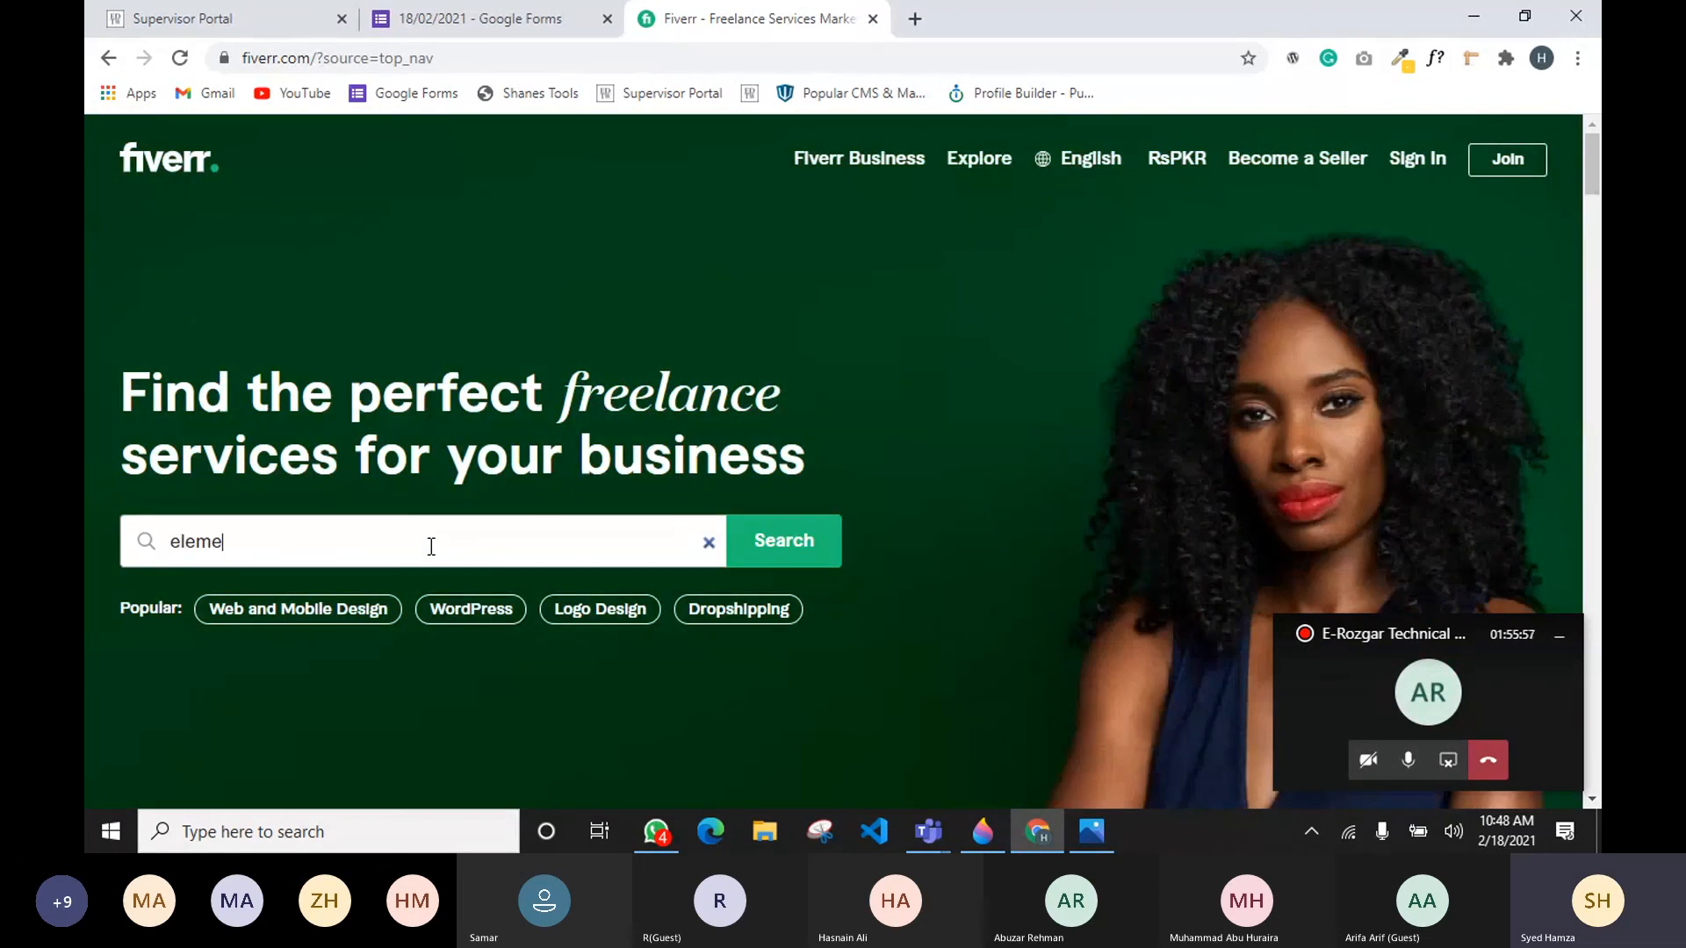
text(ntor)
key(BackSpace)
key(BackSpace)
key(BackSpace)
key(BackSpace)
key(BackSpace)
key(BackSpace)
key(BackSpace)
key(BackSpace)
key(BackSpace)
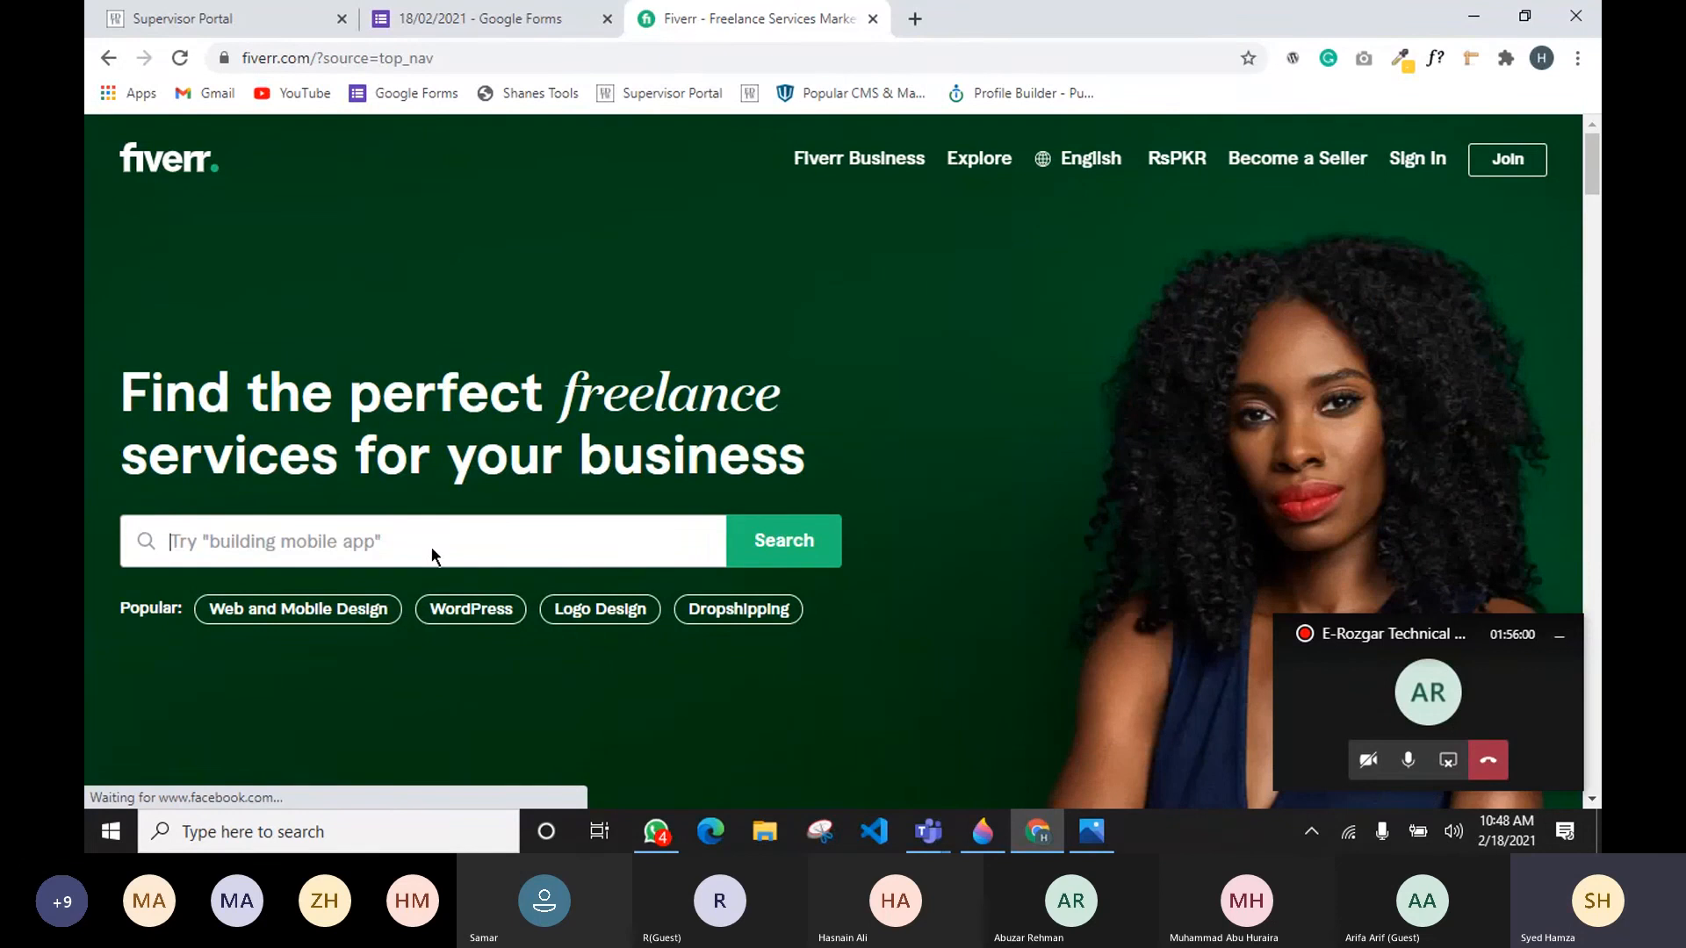
text(elementor l)
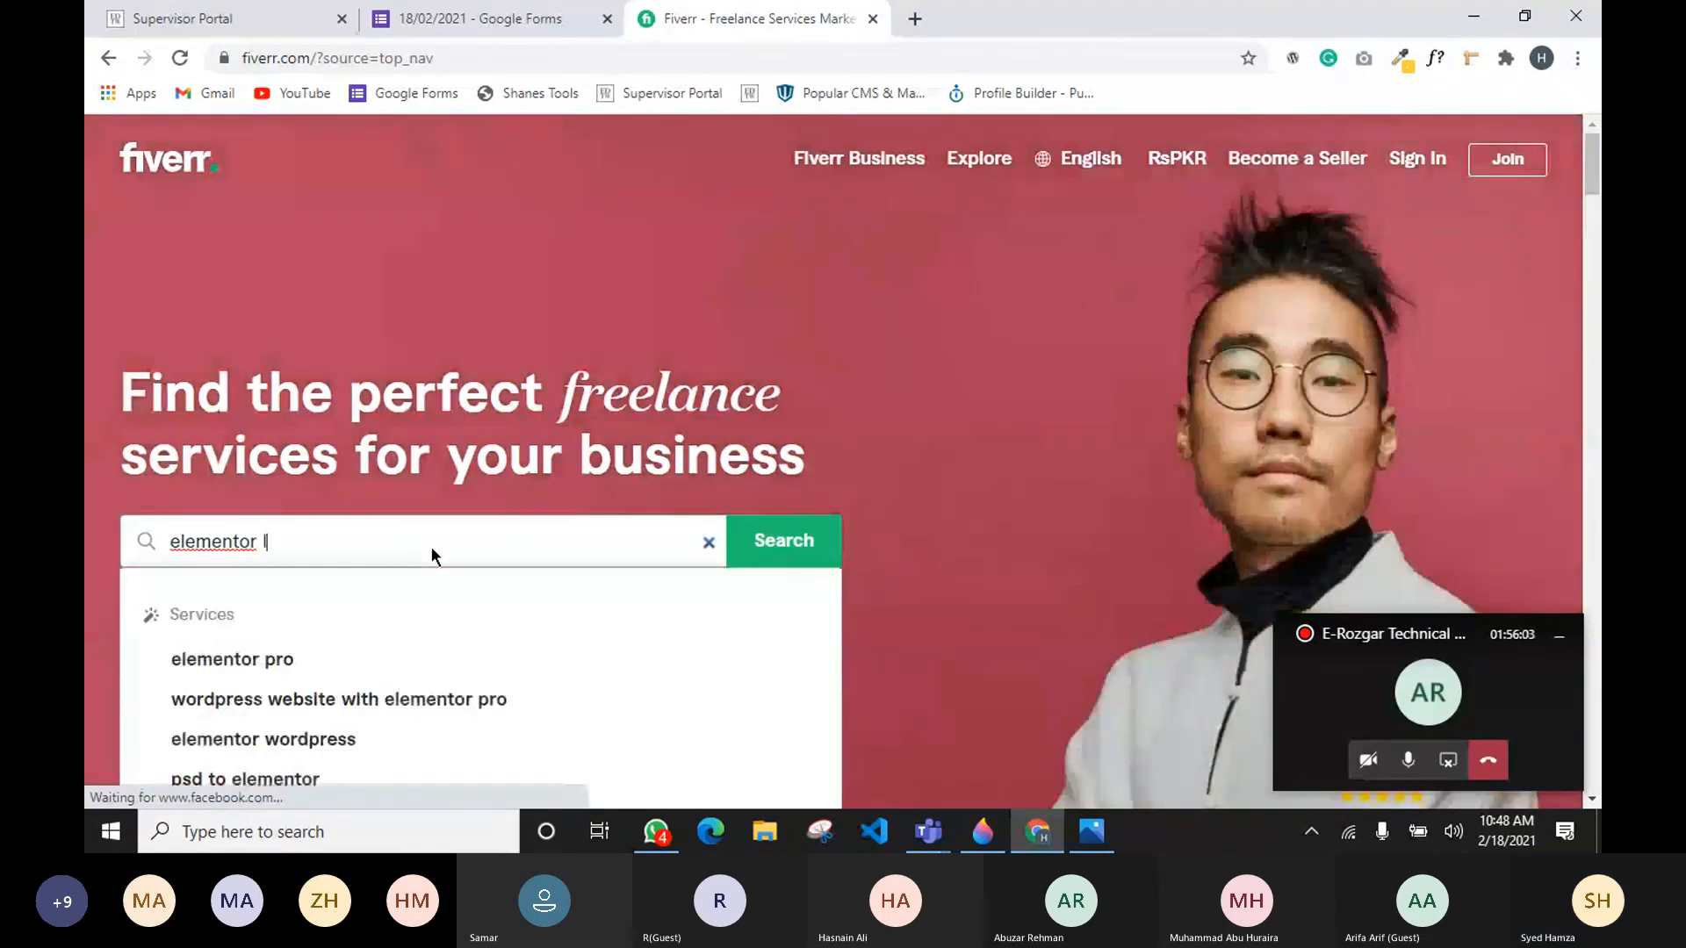
text(anding page)
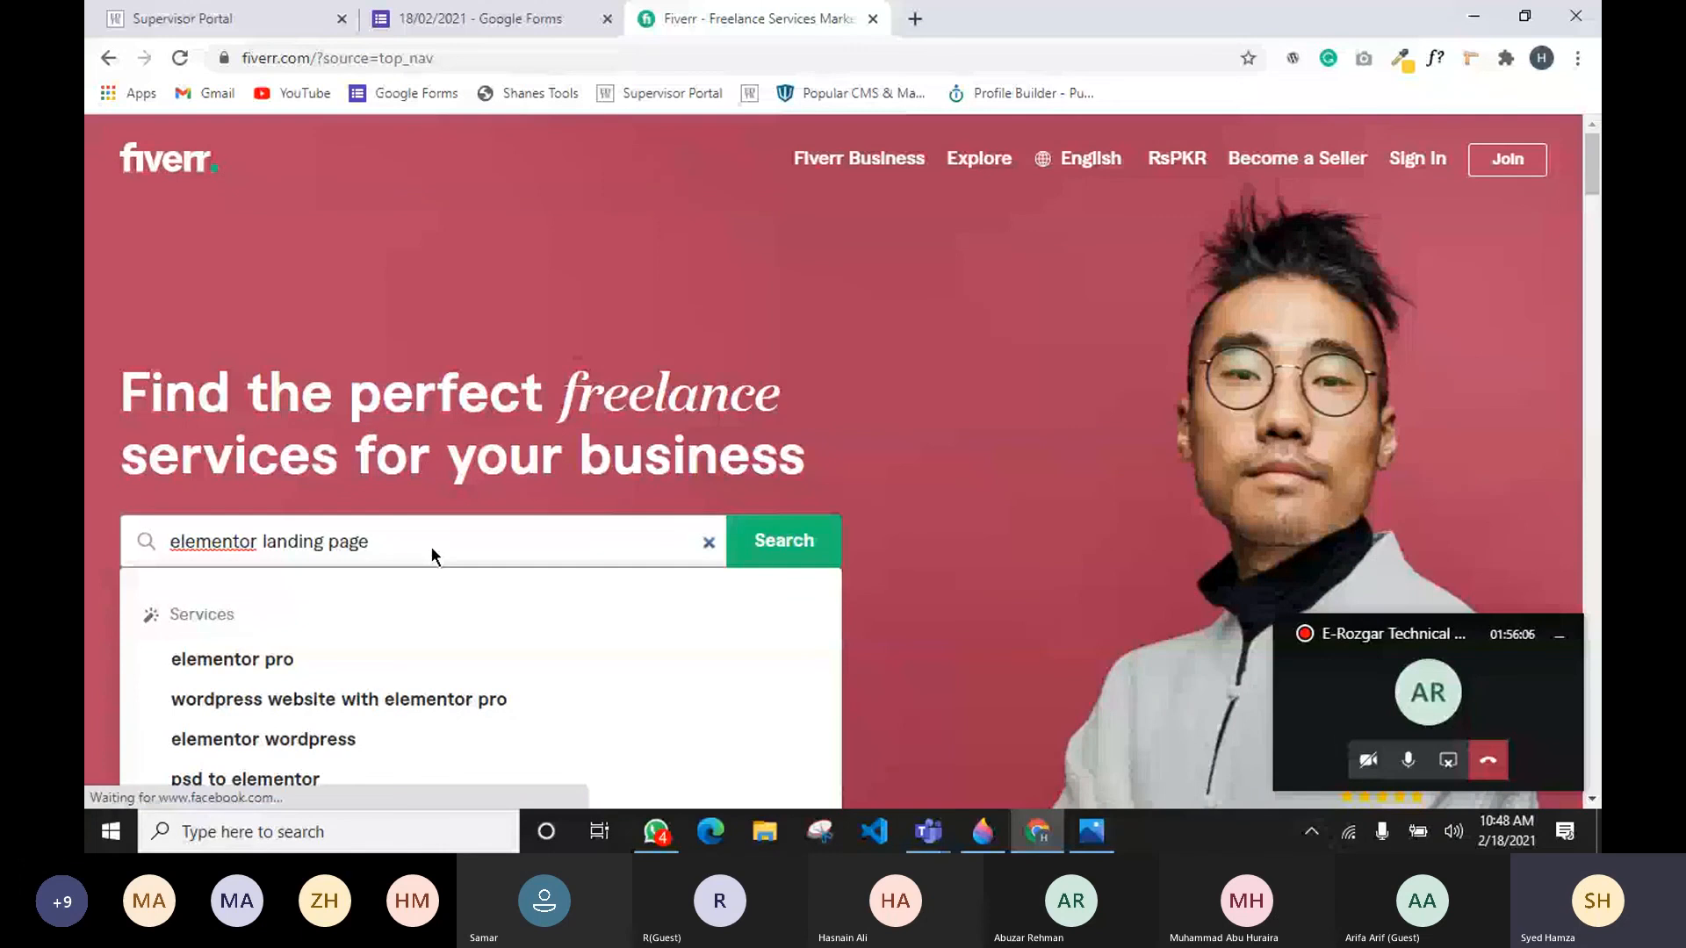
key(Return)
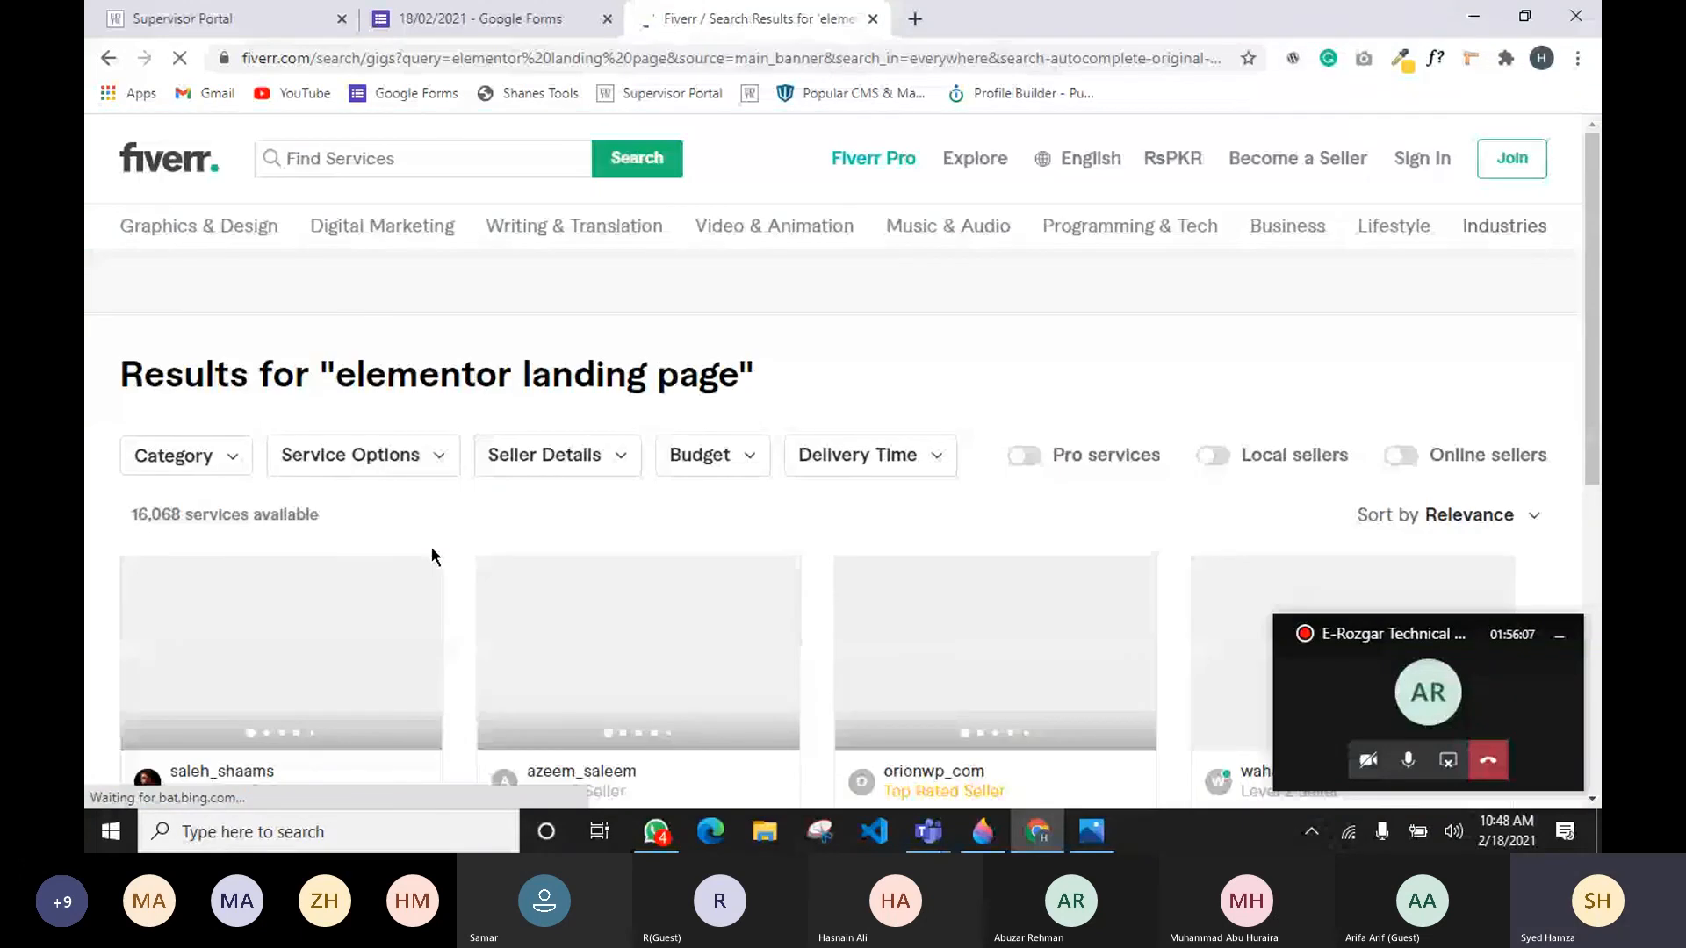
Step: Sort the elementor landing page search results by Newest Arrivals
click(1558, 637)
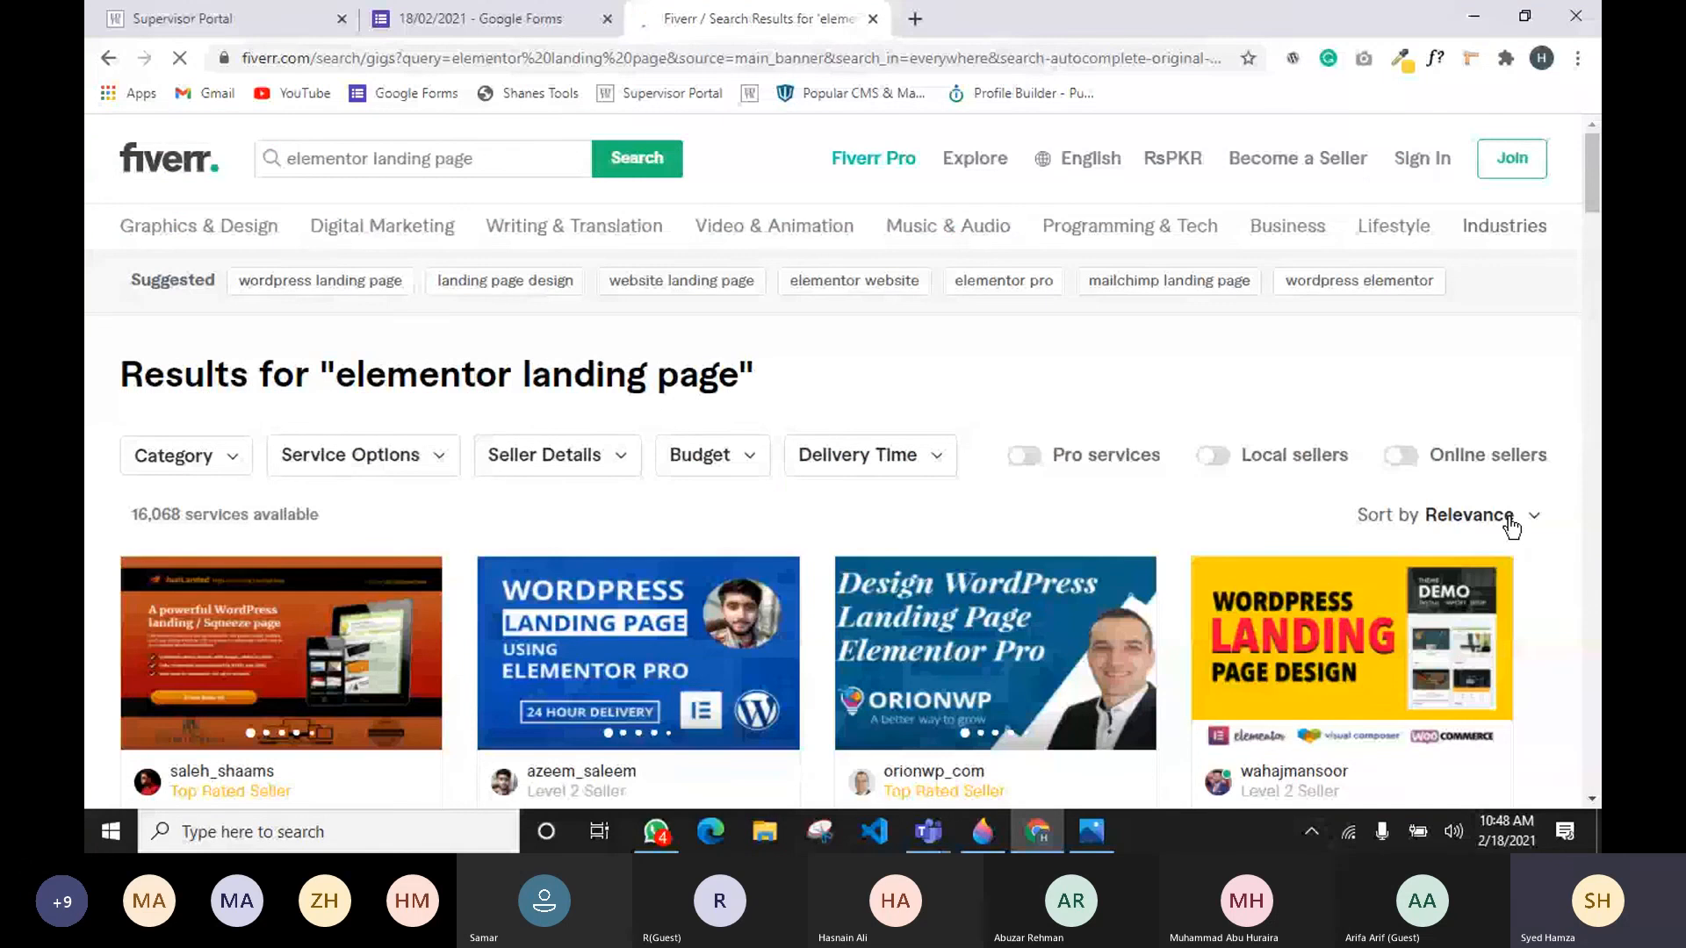
click(1477, 526)
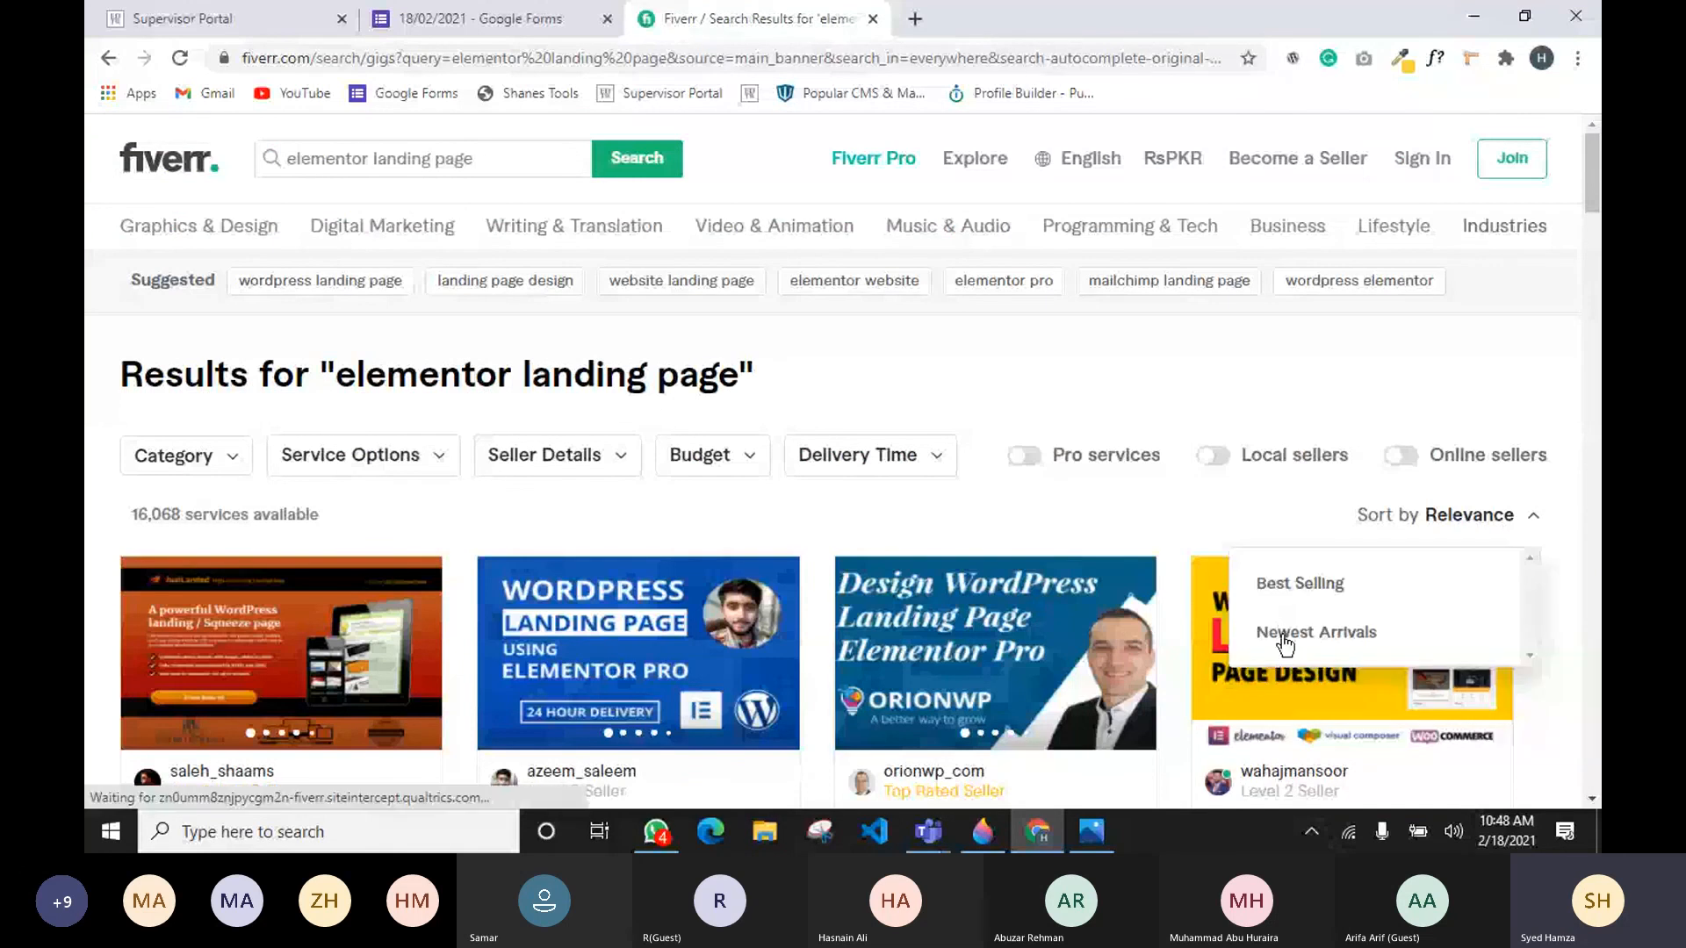
scroll(1284, 644, up, 1)
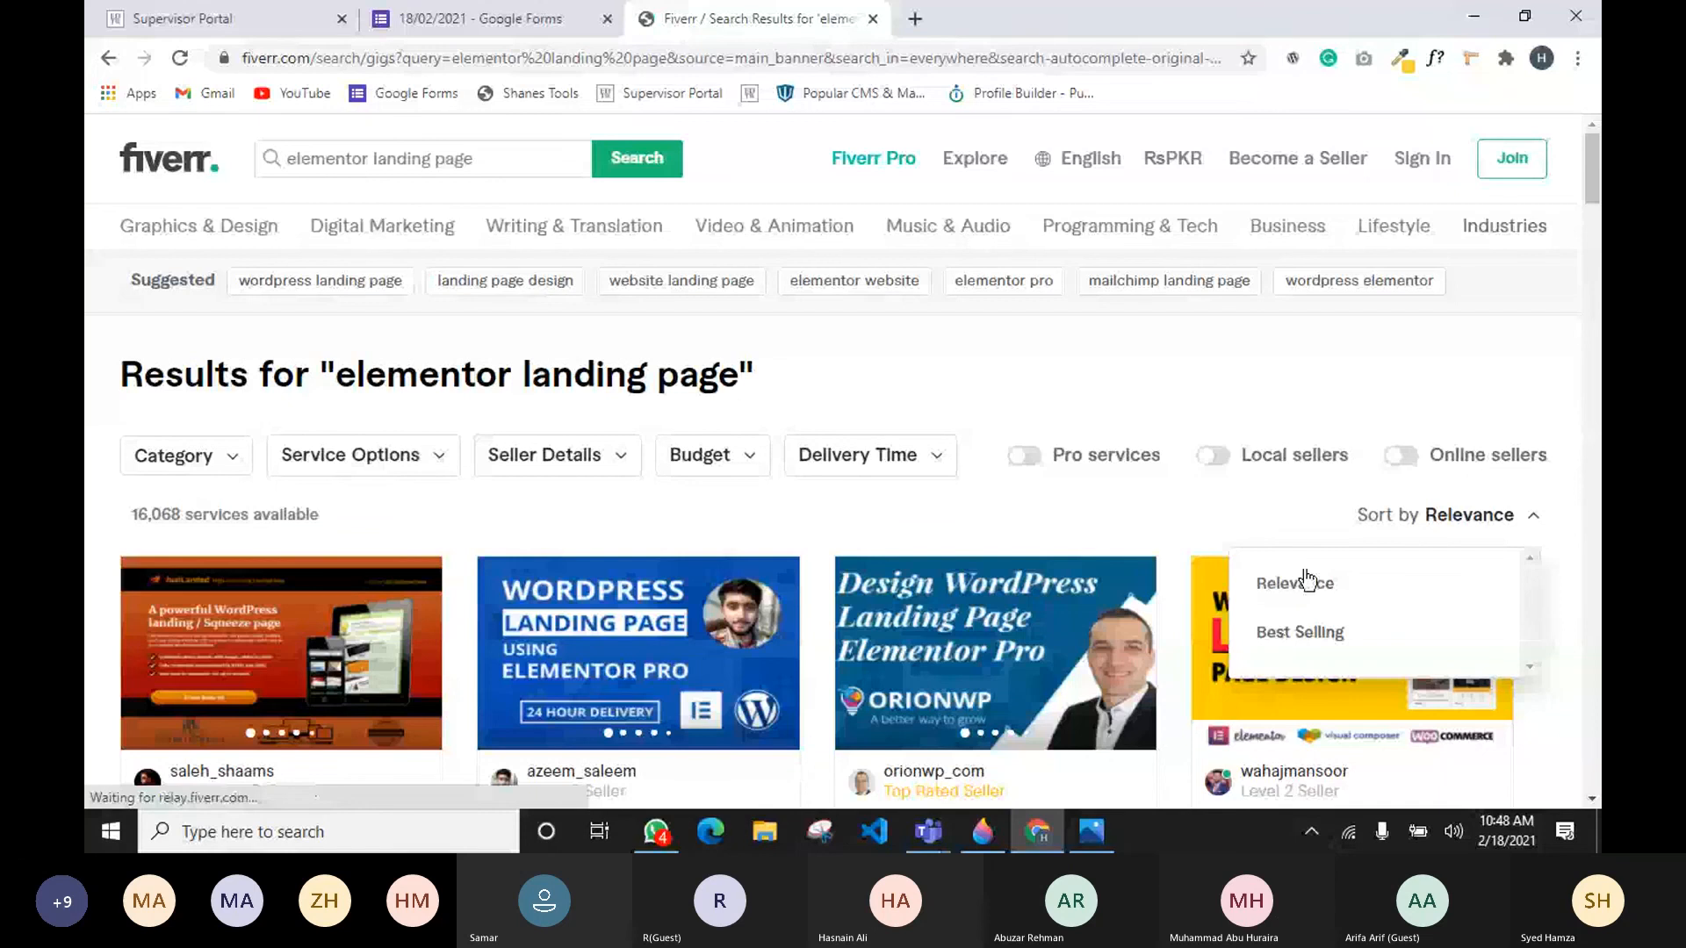
scroll(1307, 580, down, 1)
click(1287, 625)
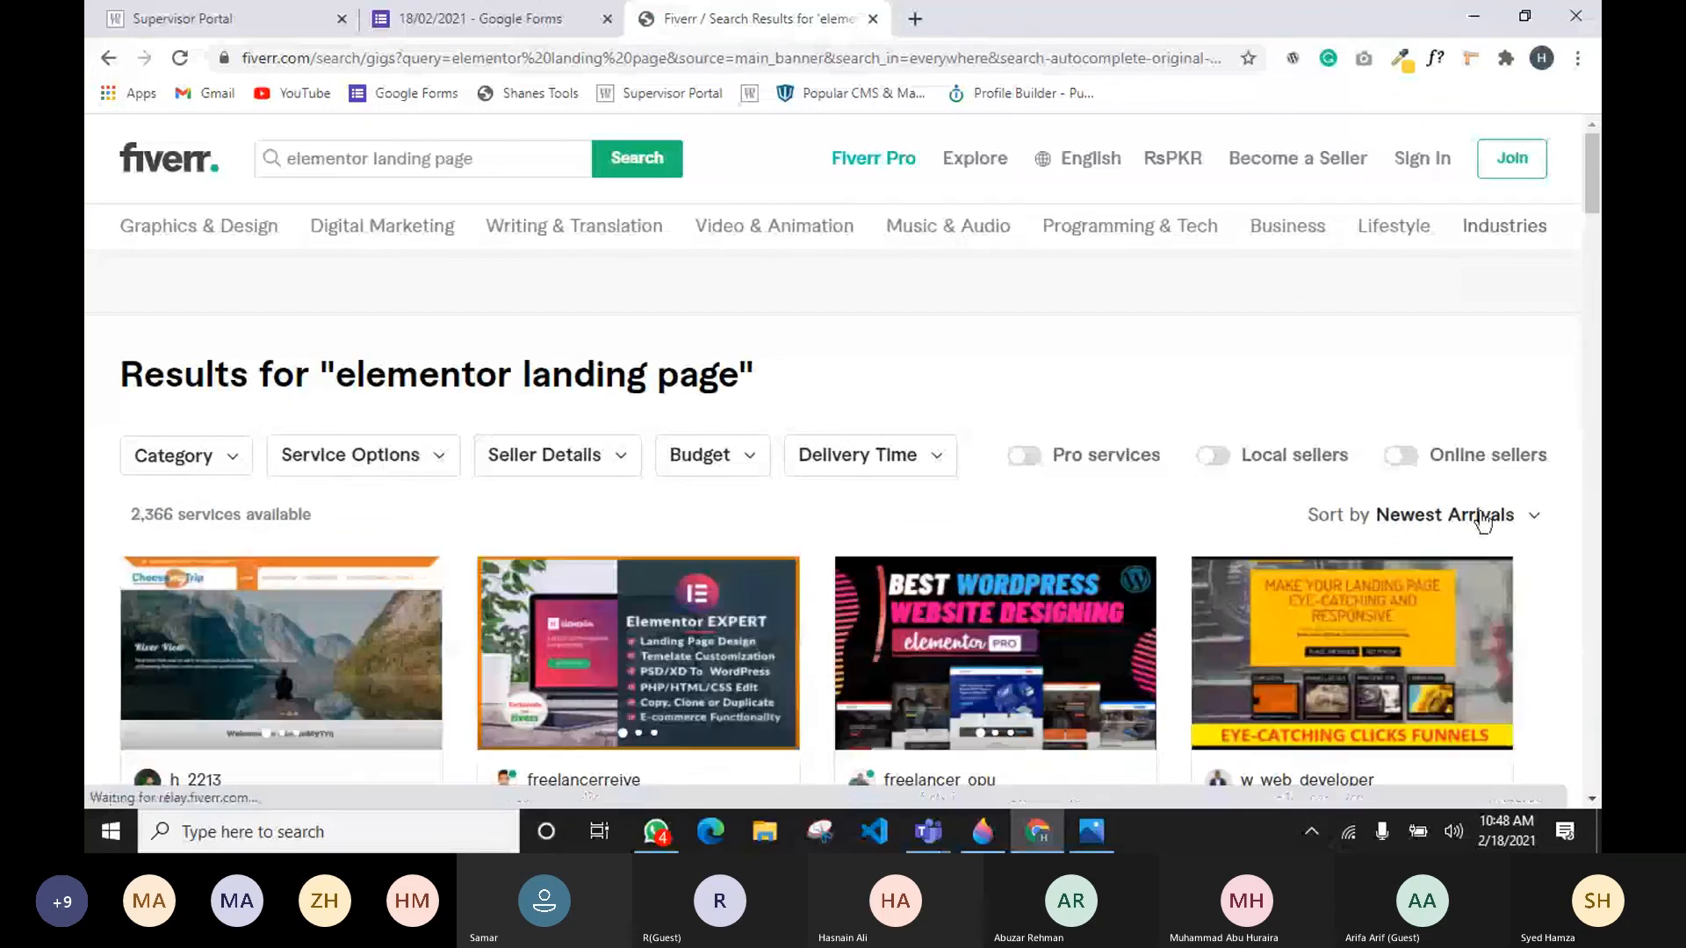
Step: Browse down through the newest elementor landing page gigs, examining their thumbnails, titles and starting prices
scroll(1058, 530, down, 1)
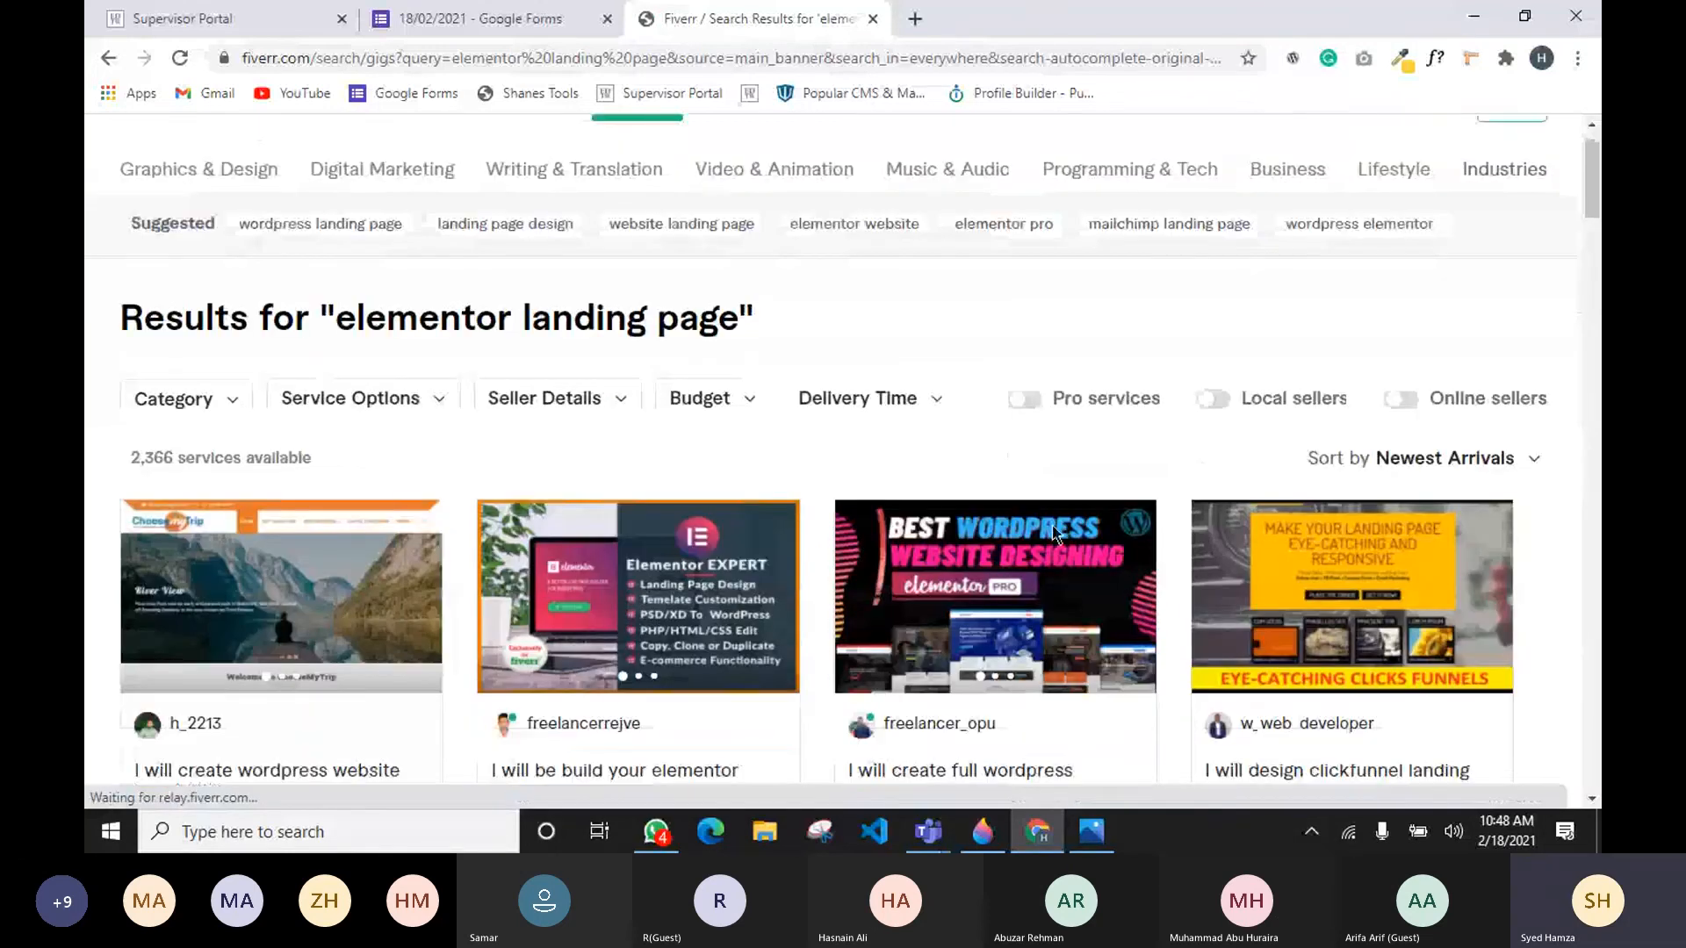
scroll(439, 461, down, 3)
scroll(439, 460, down, 5)
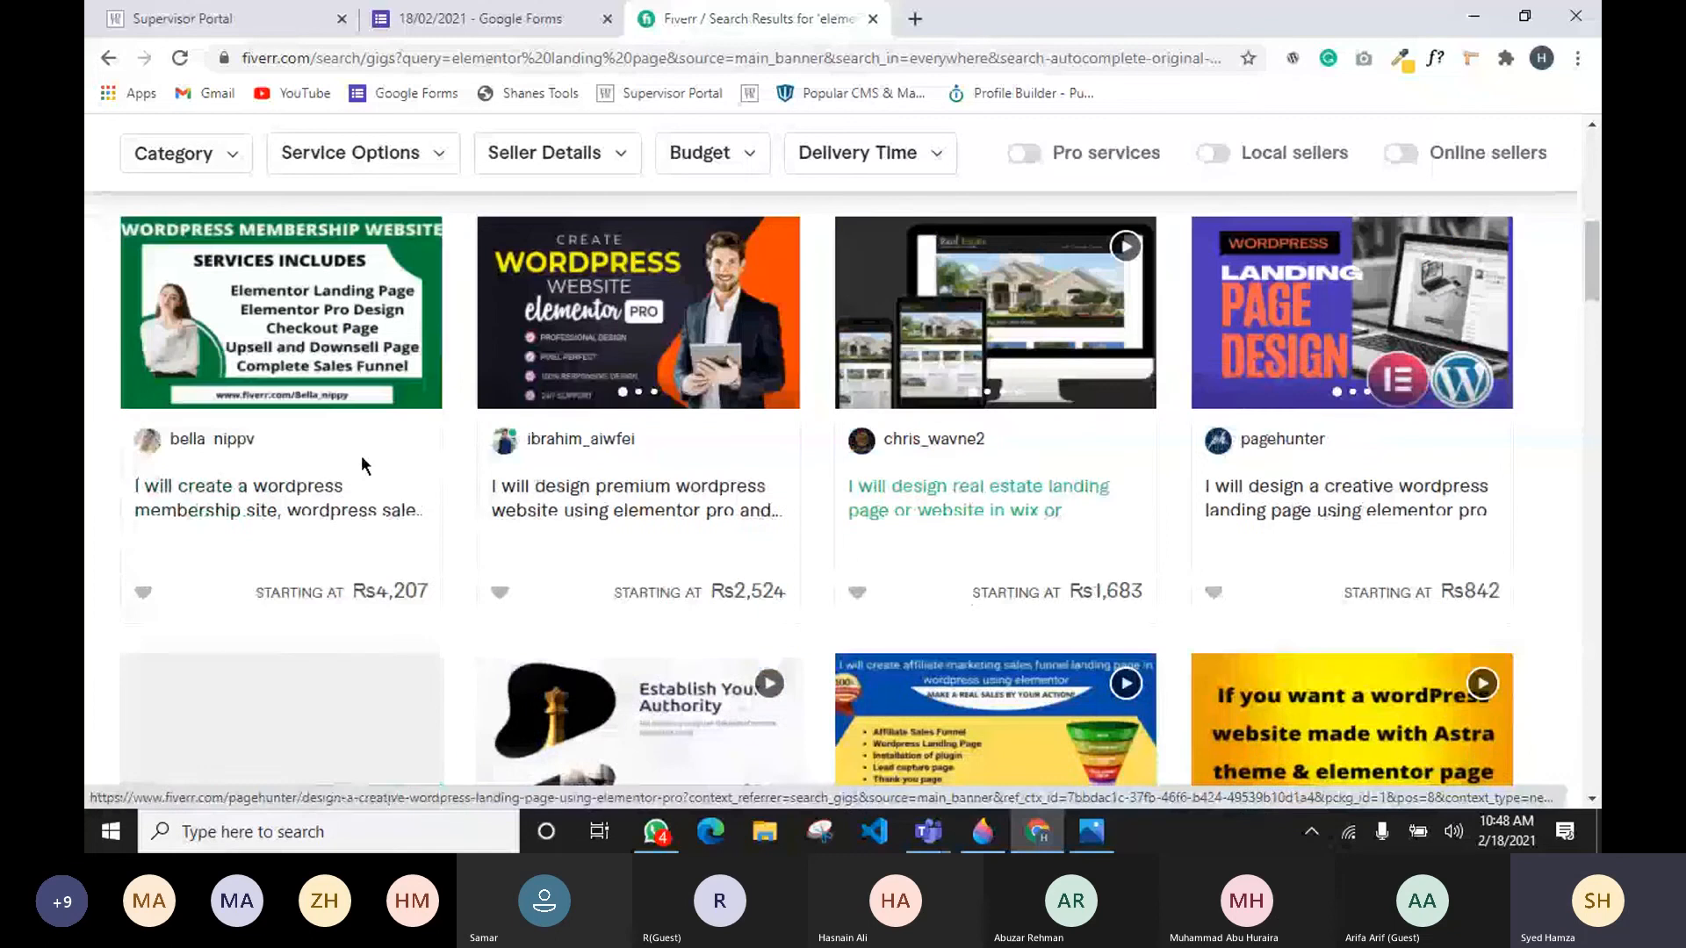
scroll(366, 465, down, 5)
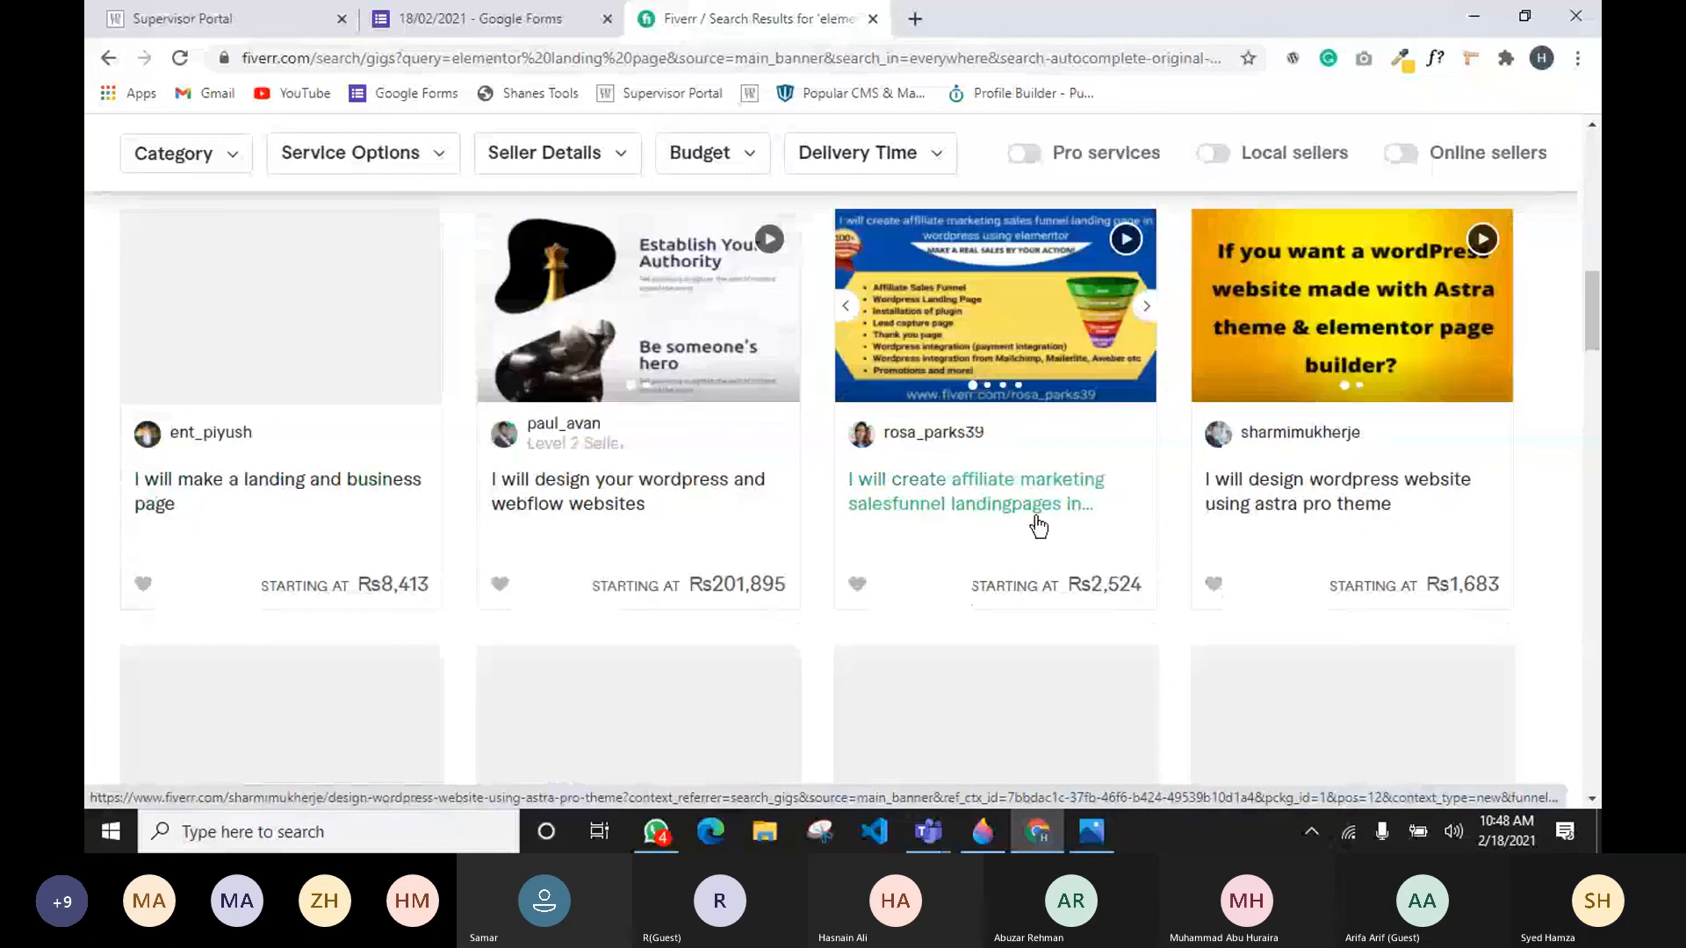
scroll(1237, 632, down, 1)
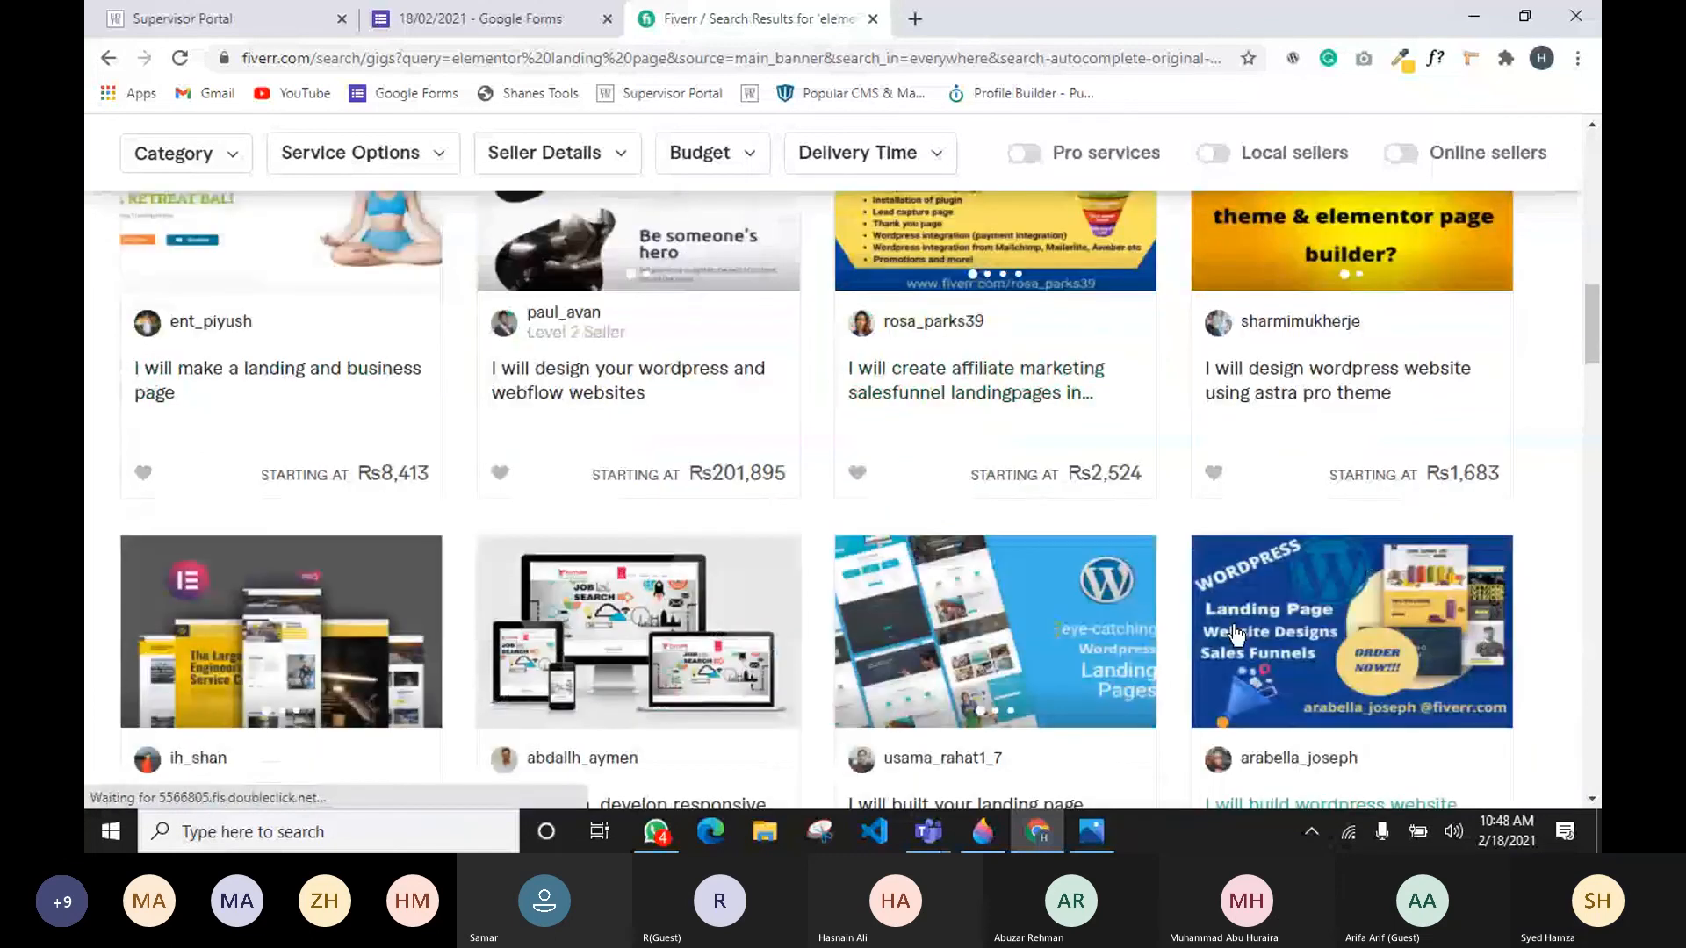
scroll(600, 644, down, 5)
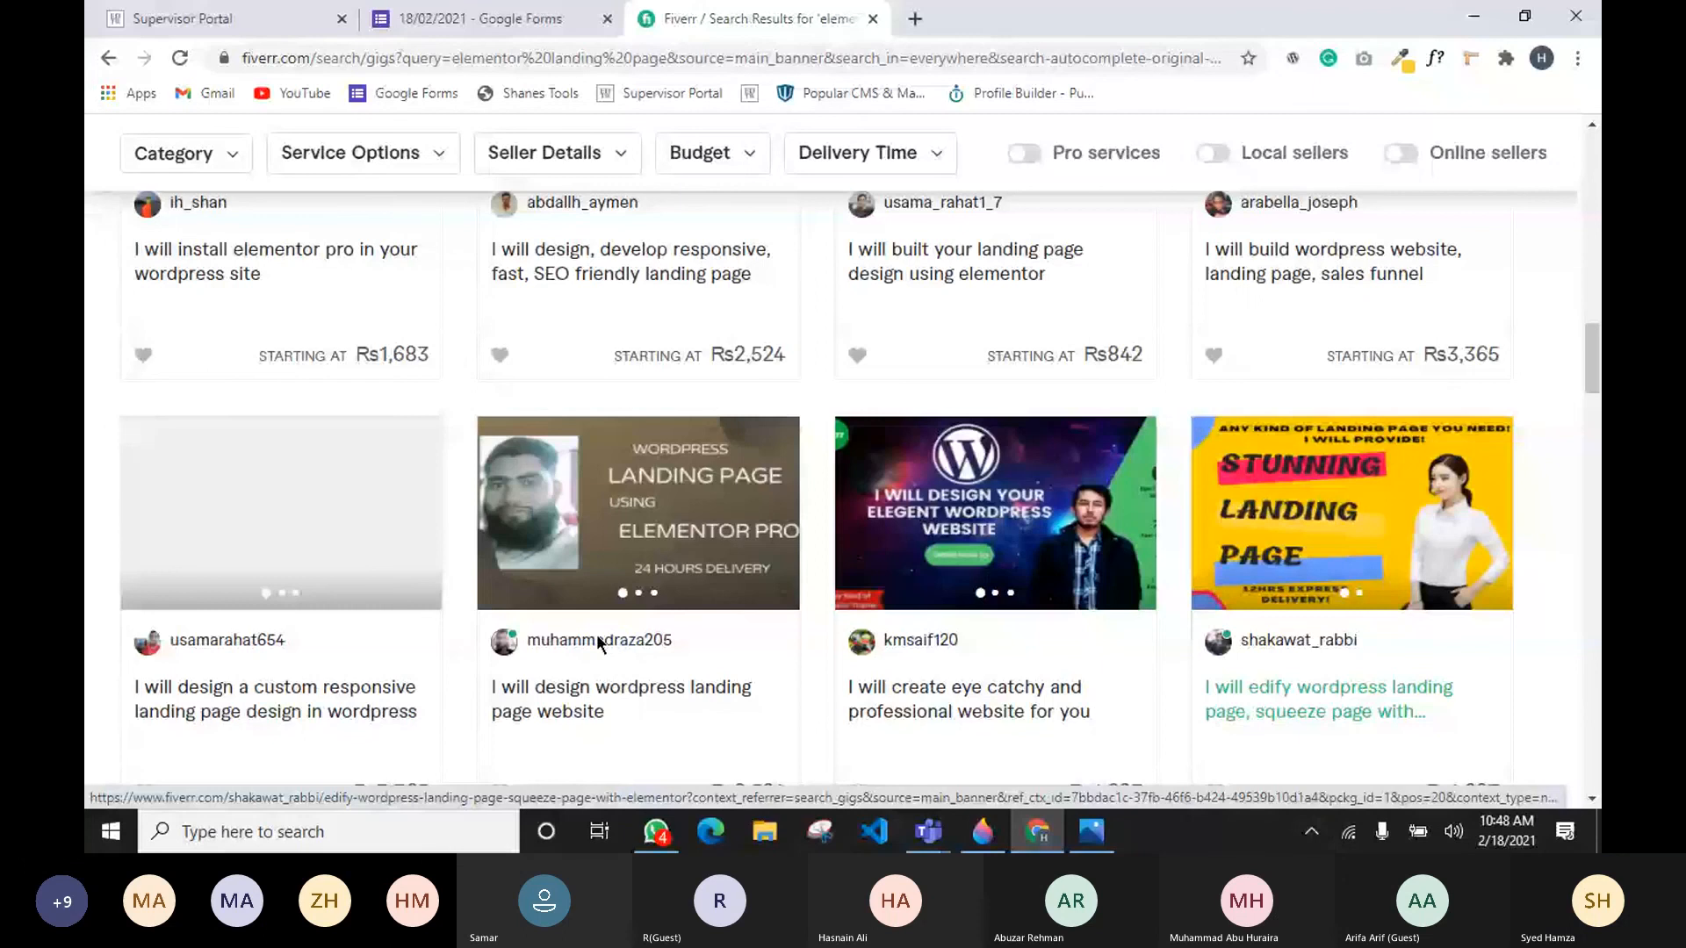
scroll(158, 647, down, 3)
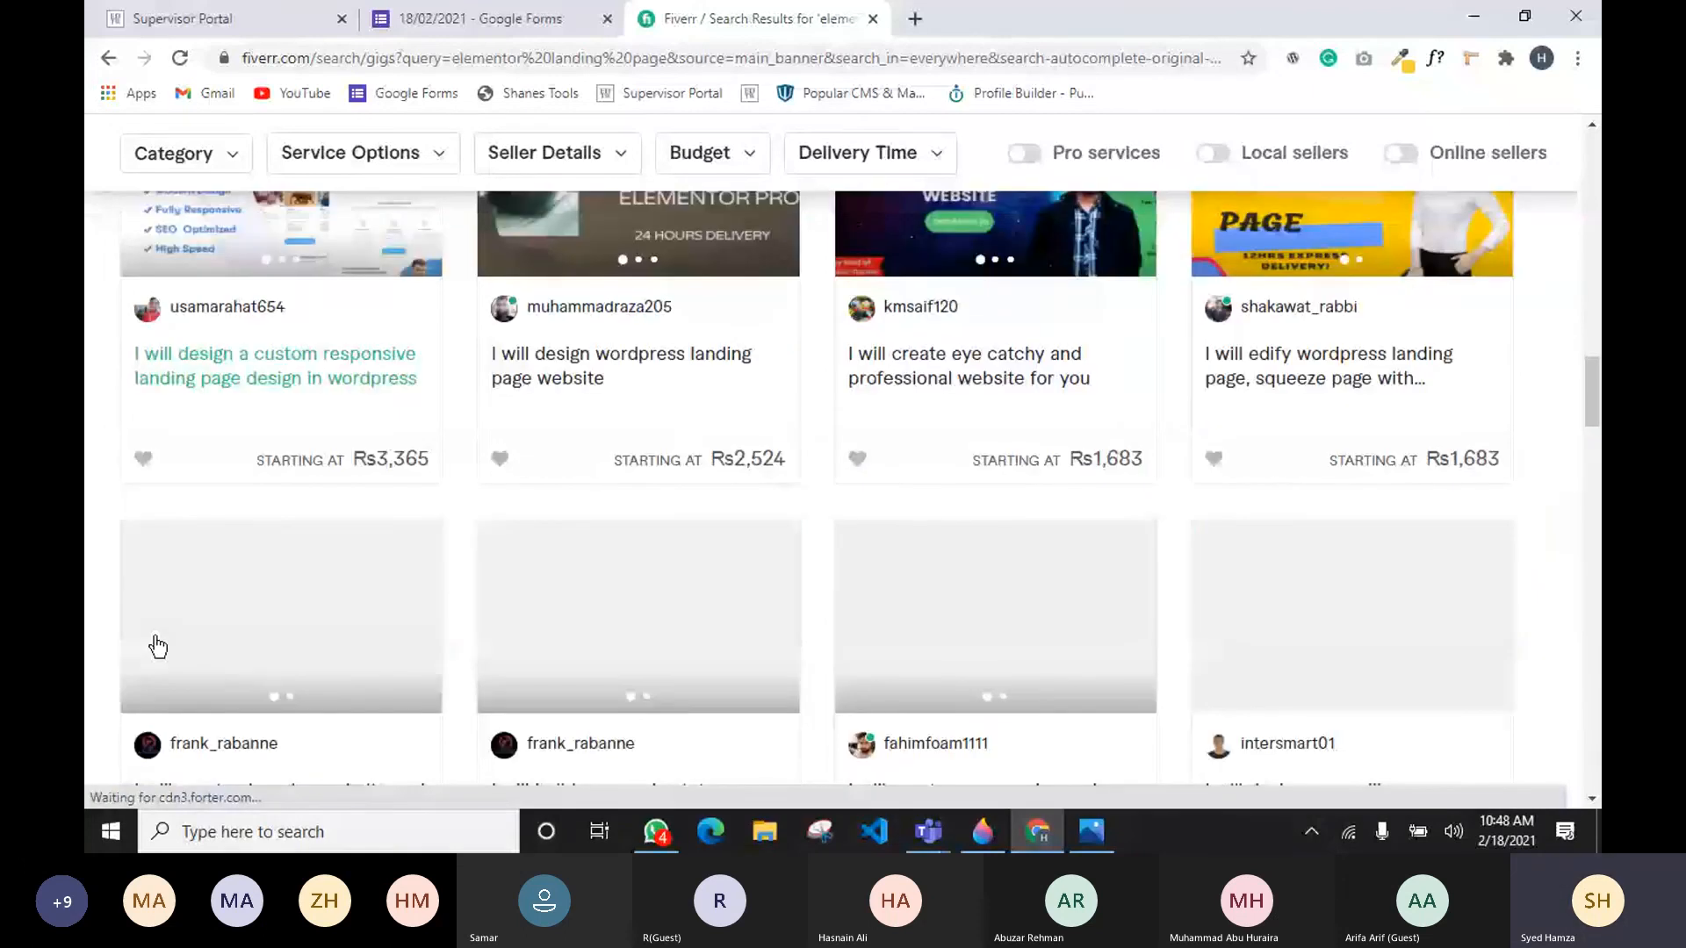
scroll(878, 648, down, 2)
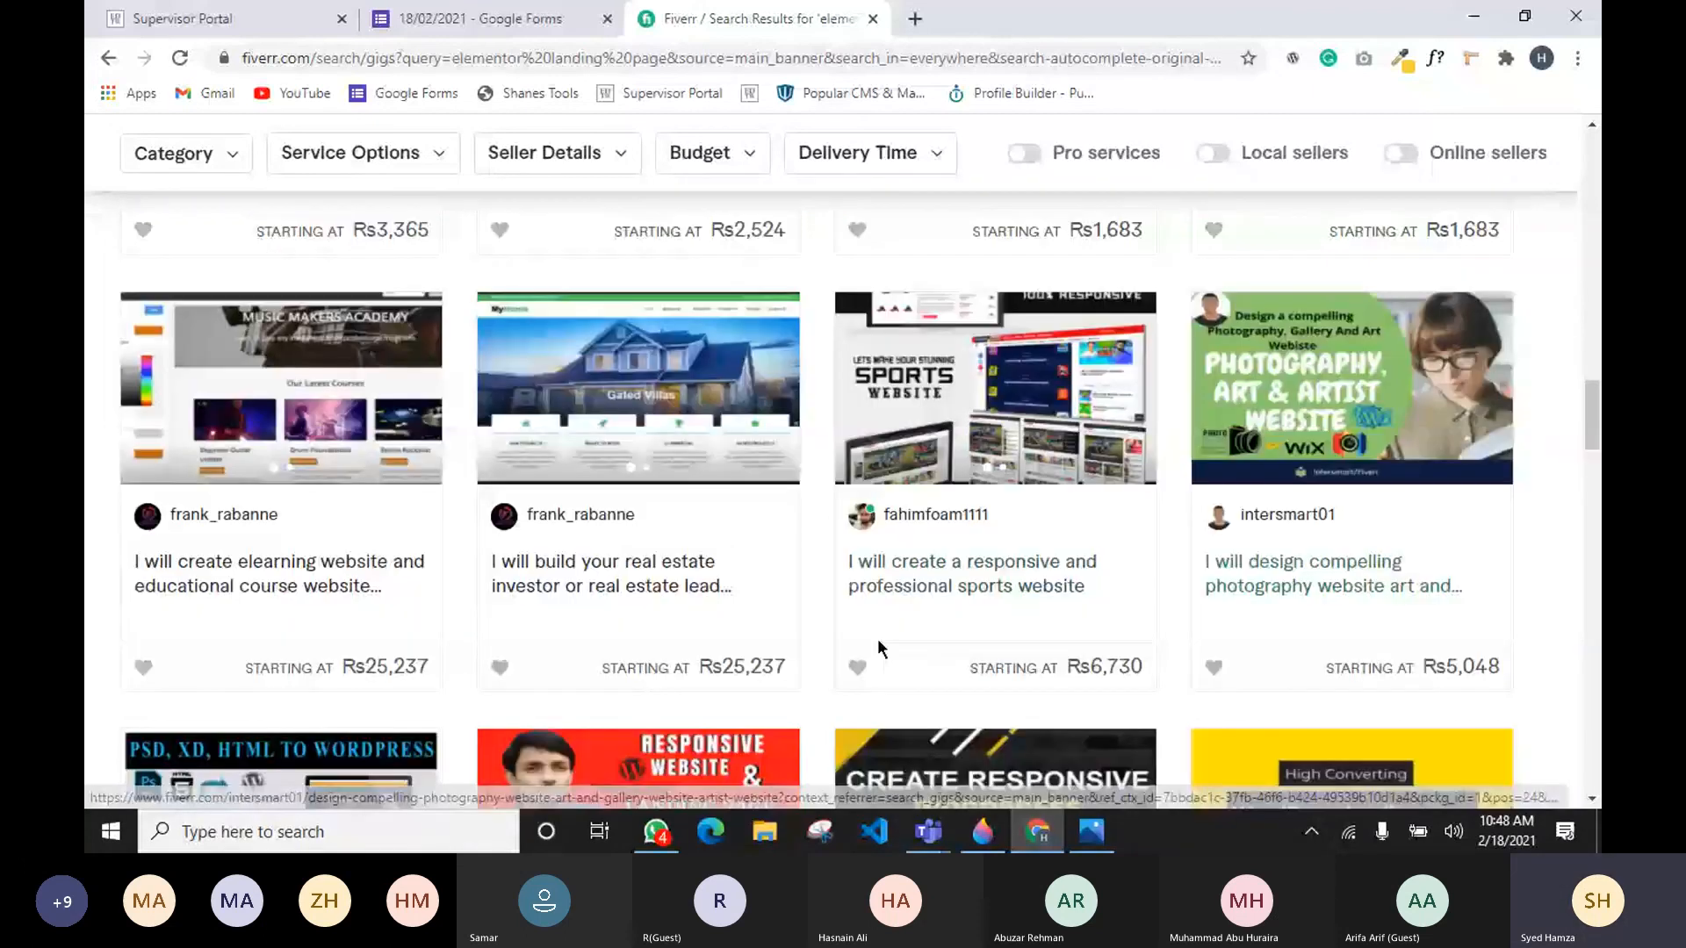
scroll(878, 639, down, 7)
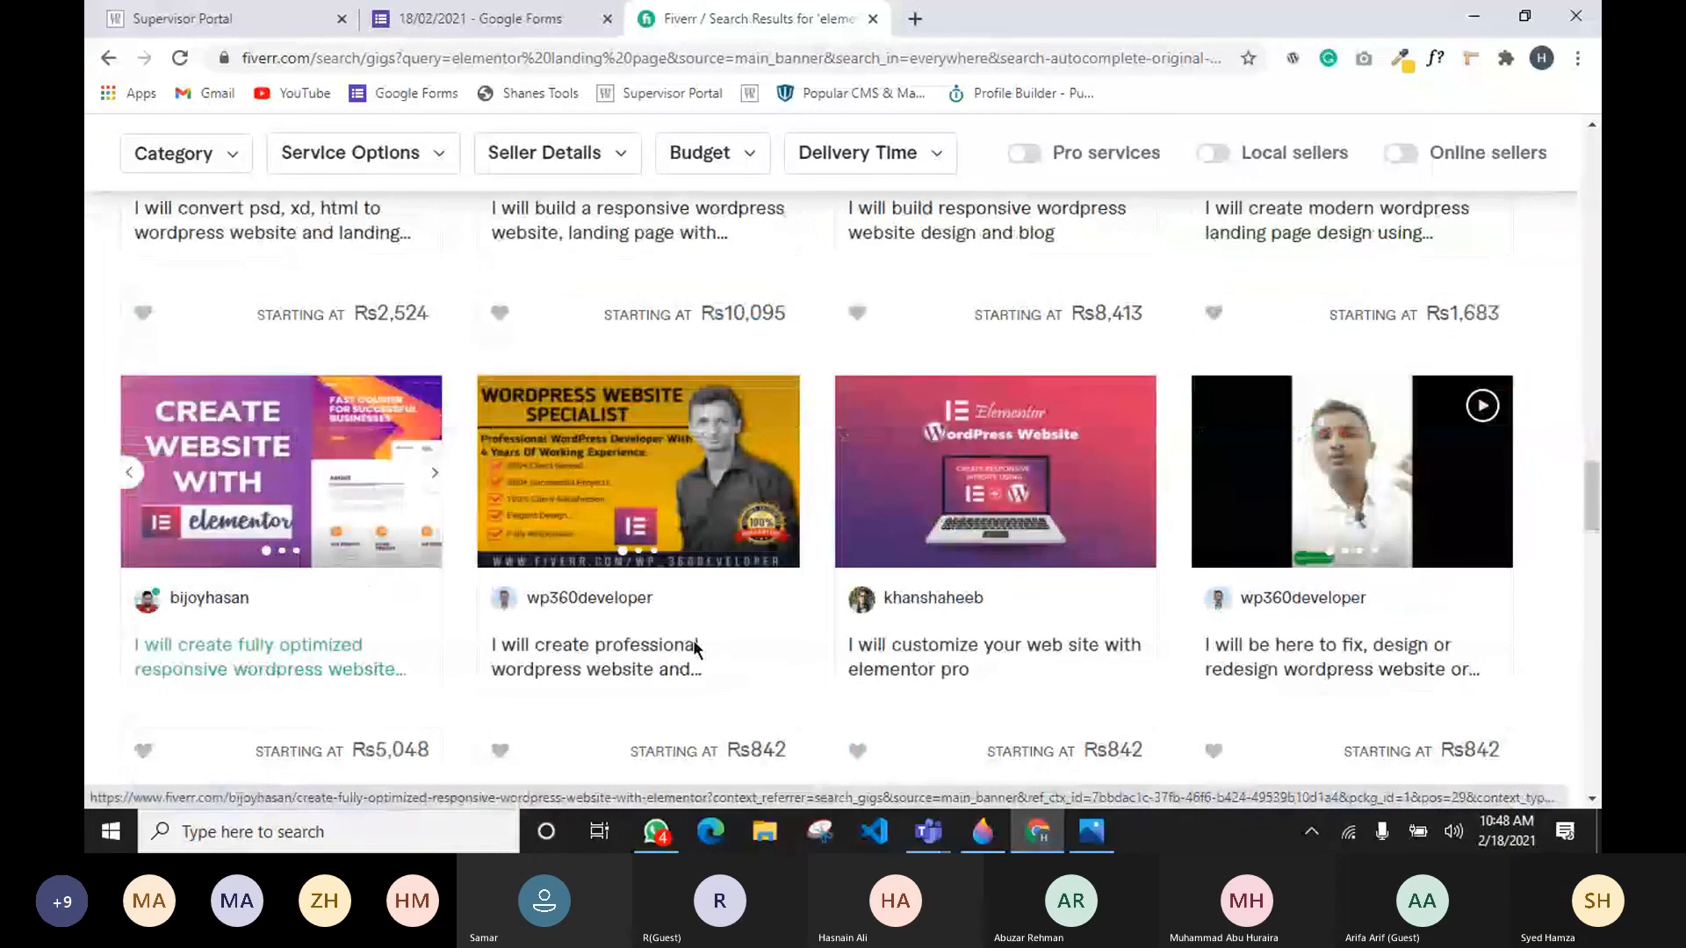
scroll(694, 648, down, 6)
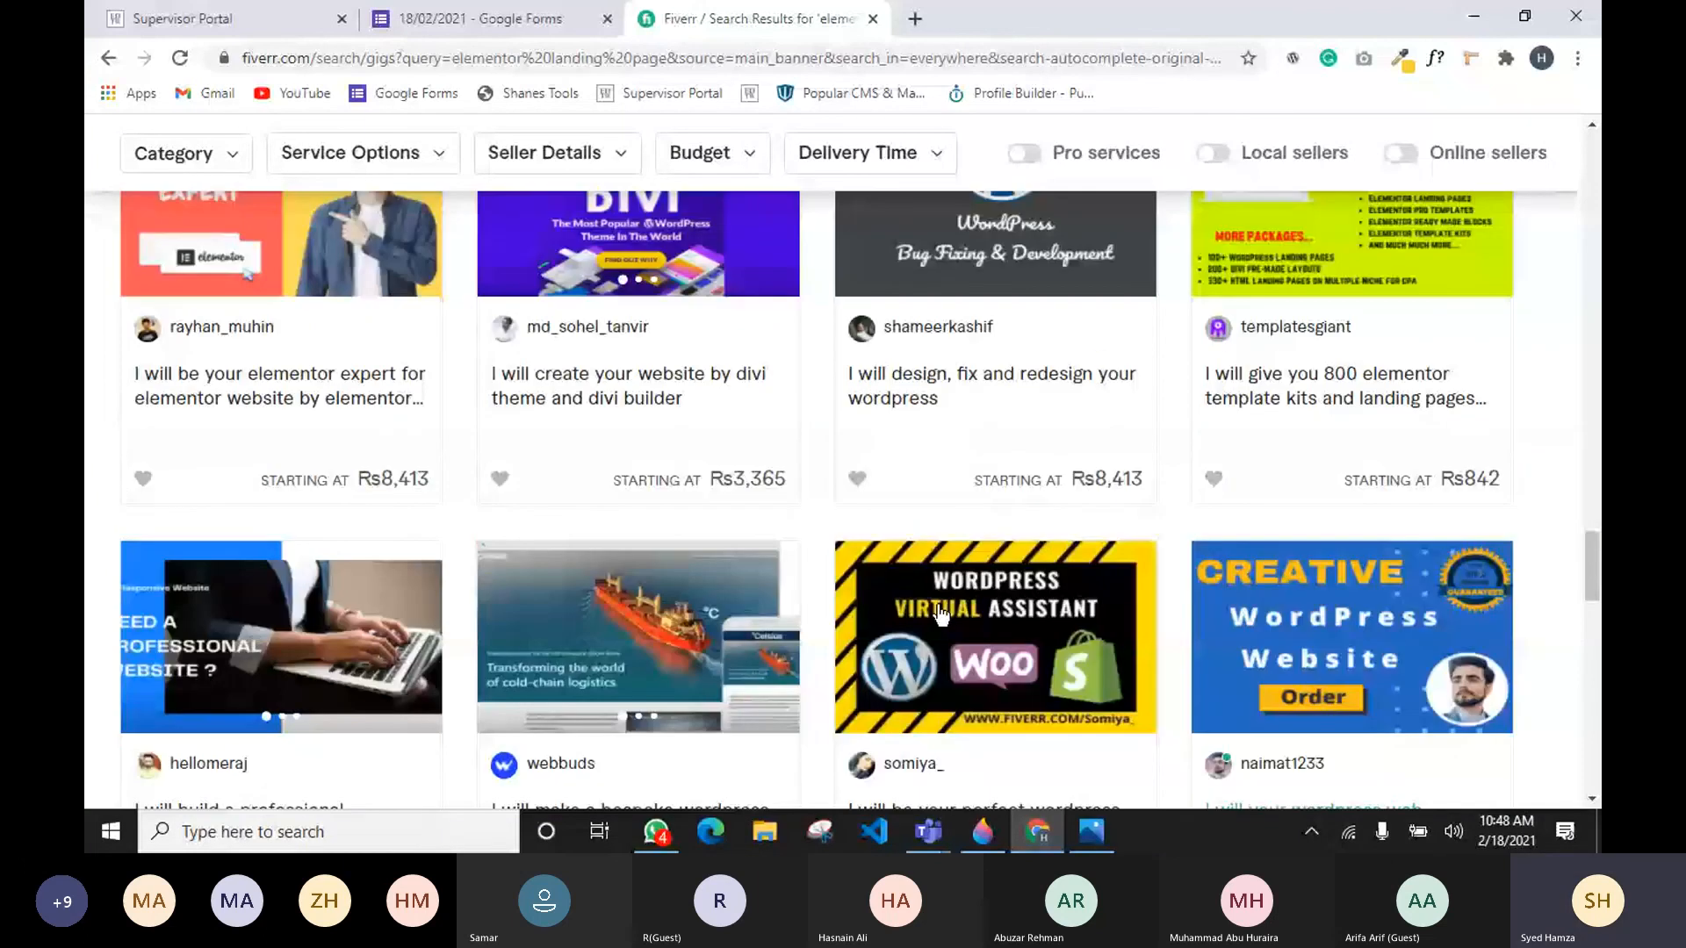
scroll(219, 501, up, 2)
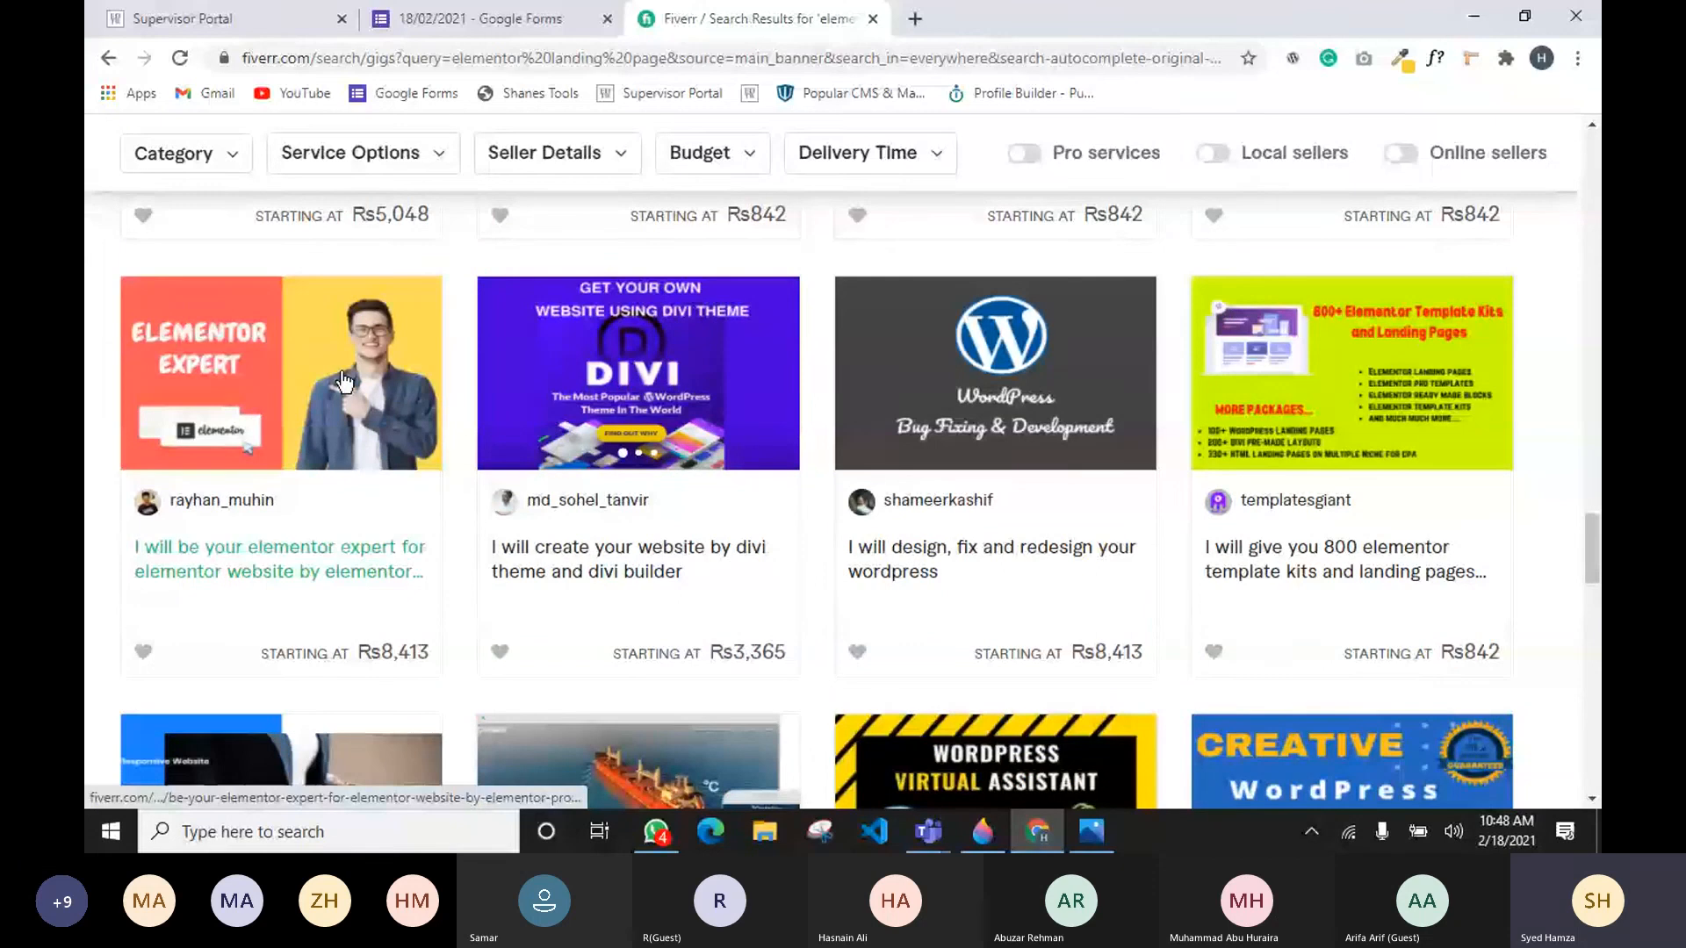
Step: Open the Elementor Expert gig's seller page in a new tab, view it, and close that tab
middle_click(279, 413)
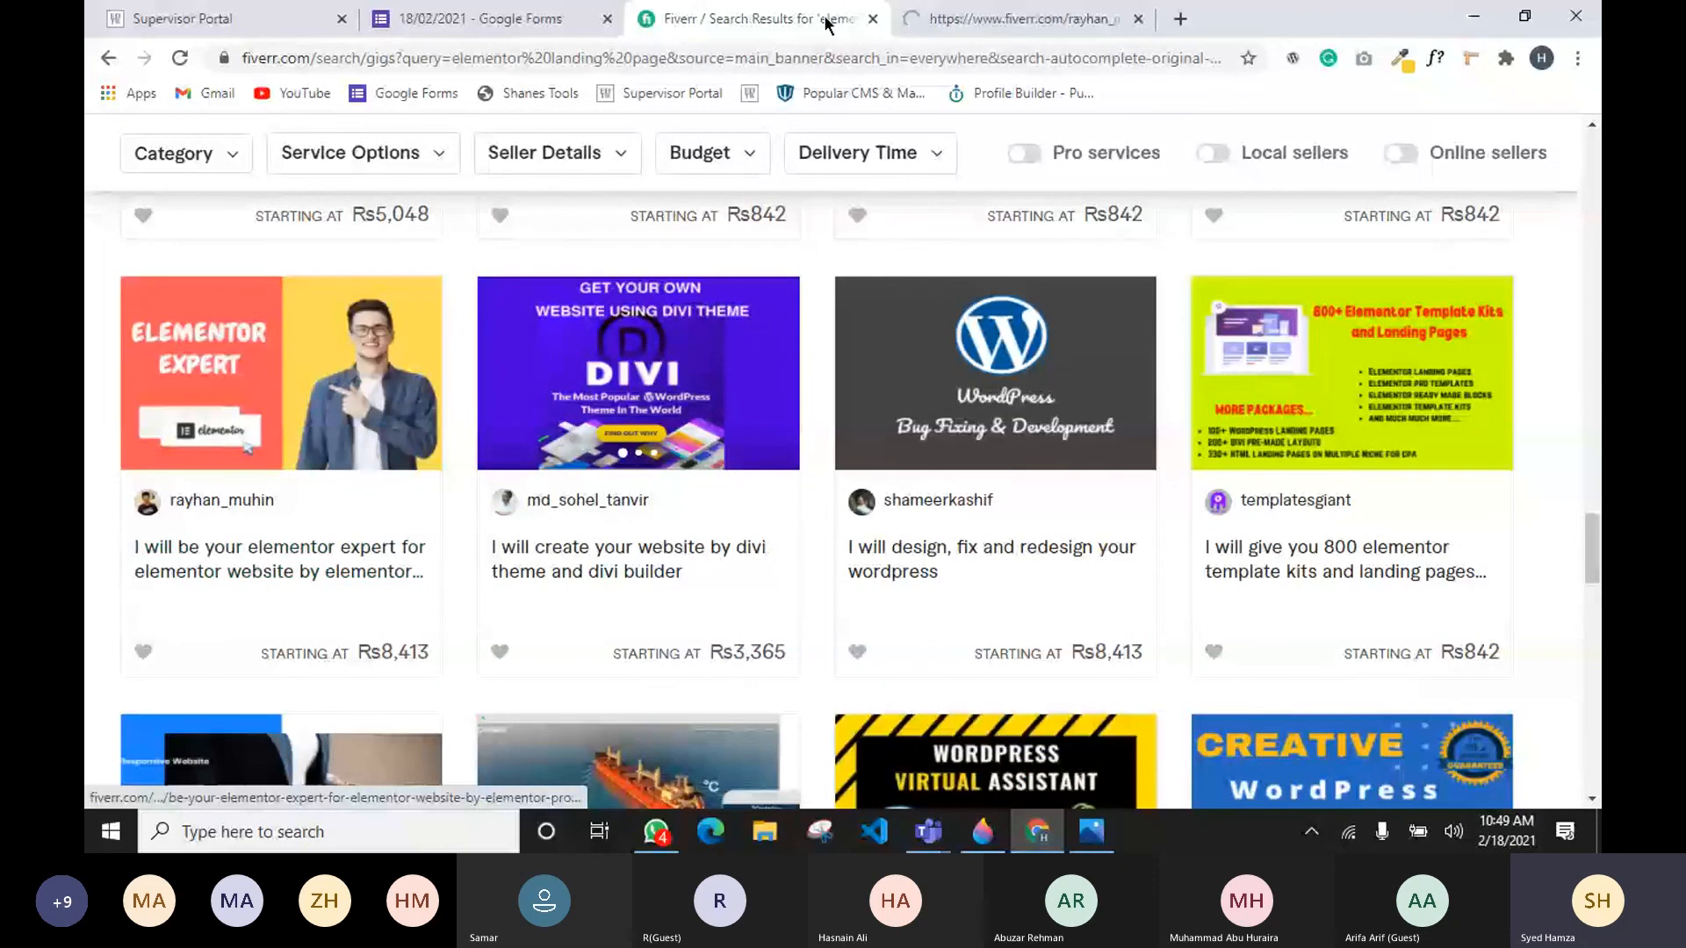
click(1010, 18)
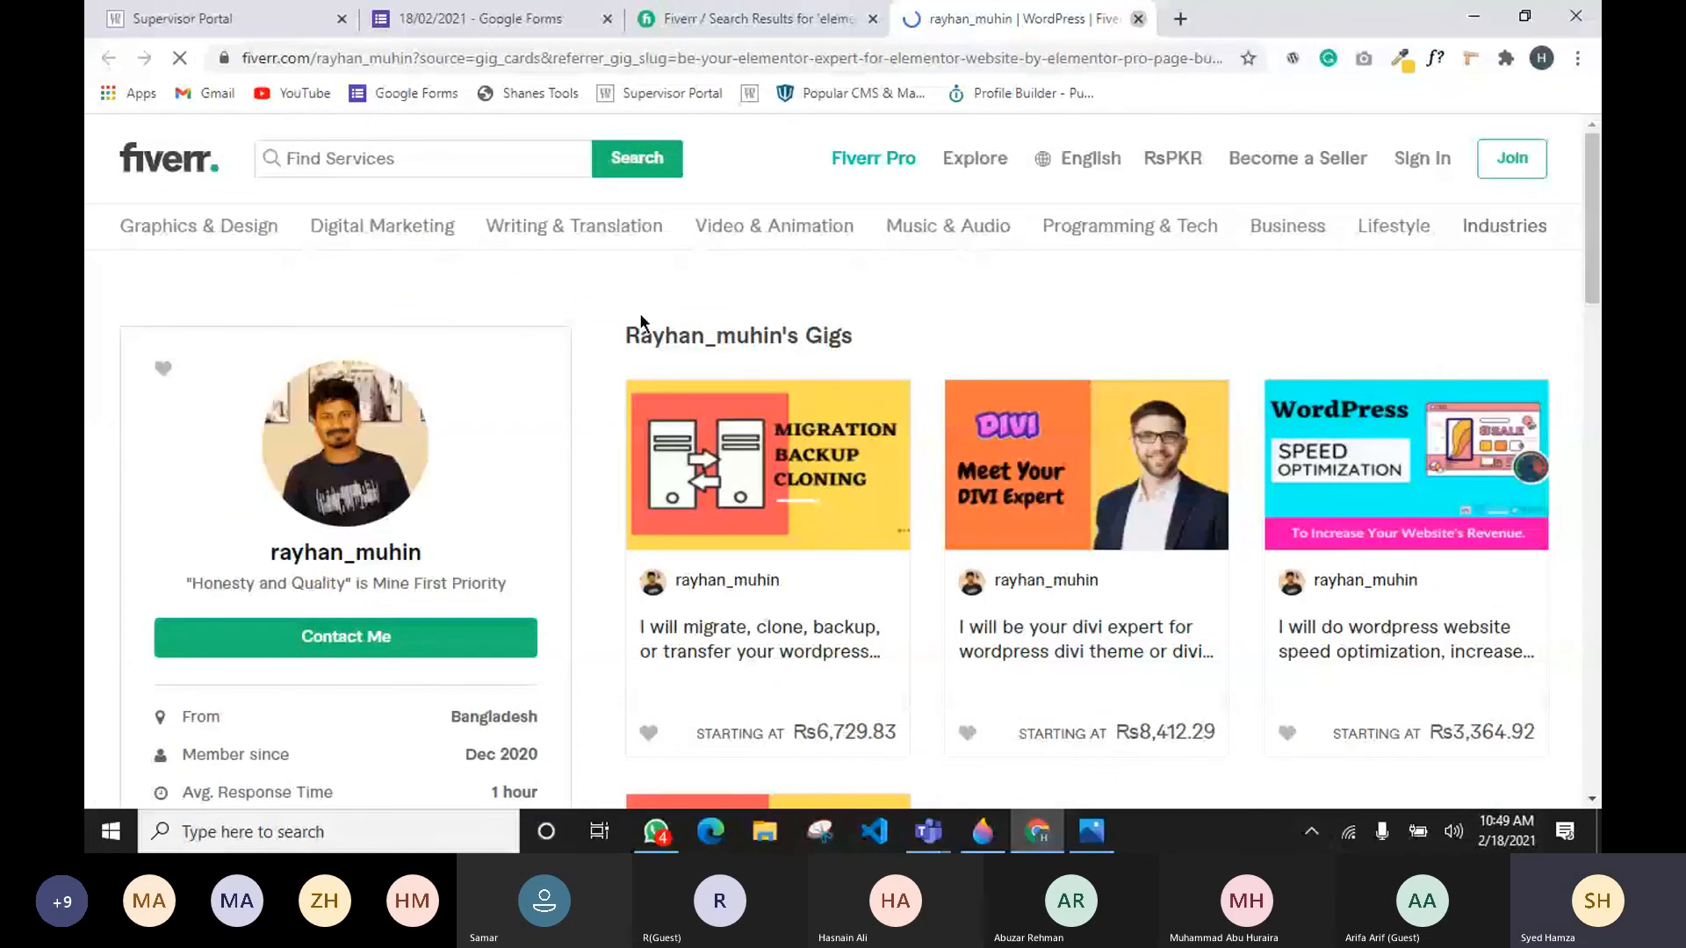
key(ctrl+w)
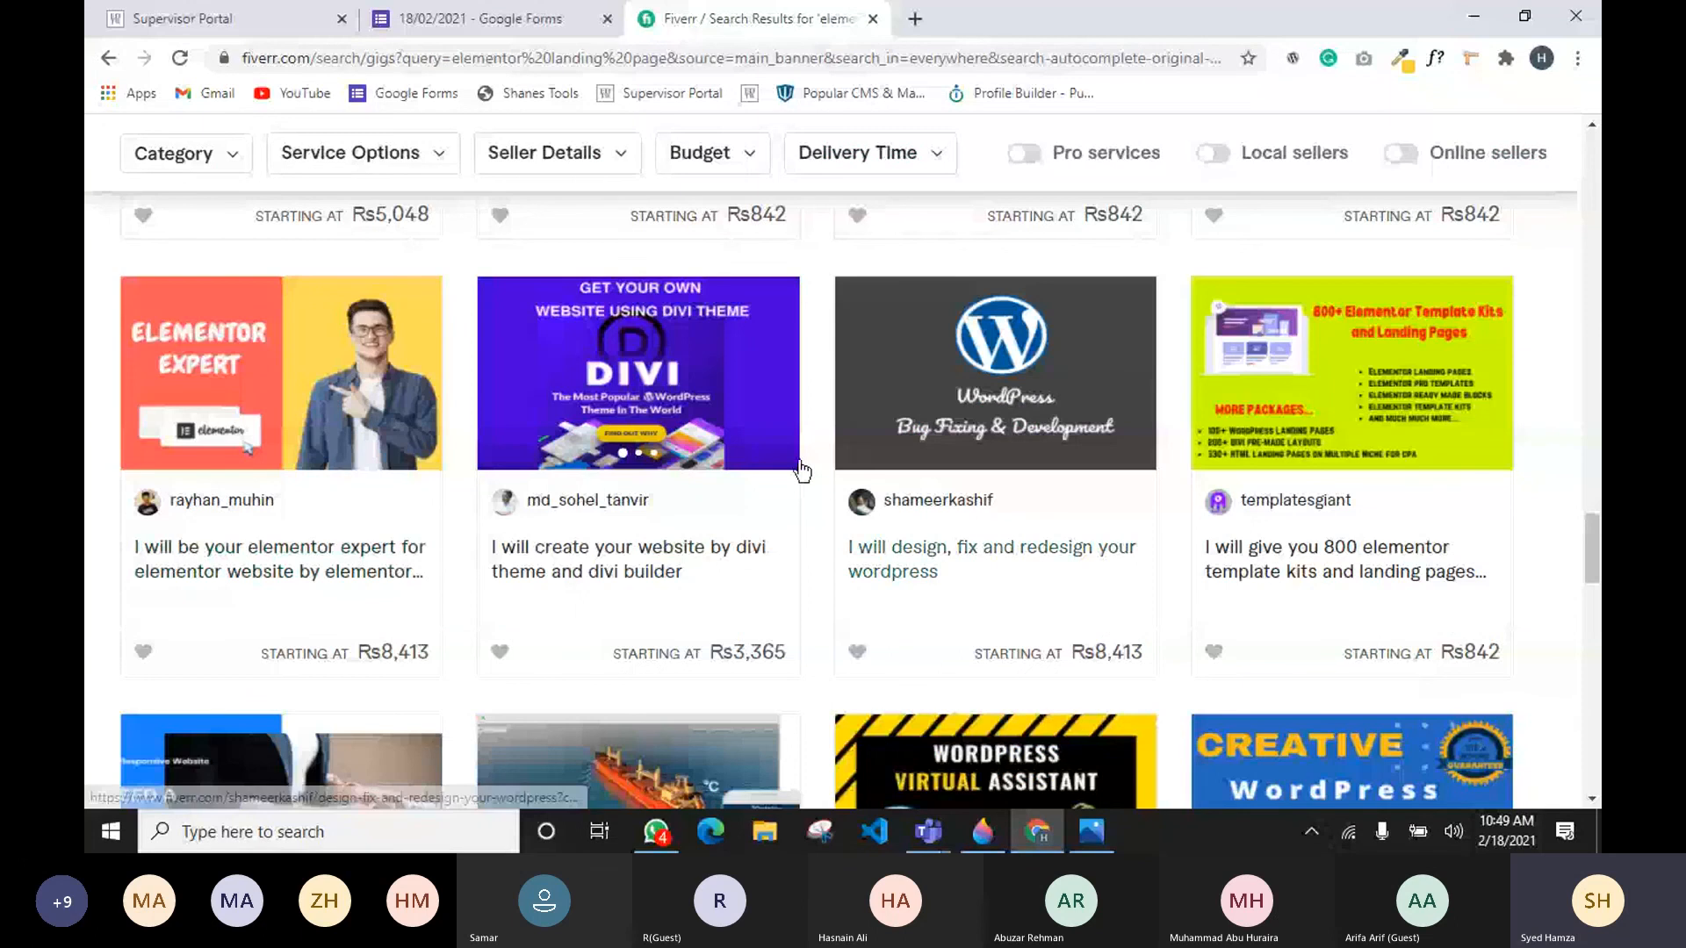
Step: Scroll through the remaining search results to compare competitor gig images, titles and starting prices
scroll(389, 498, up, 1)
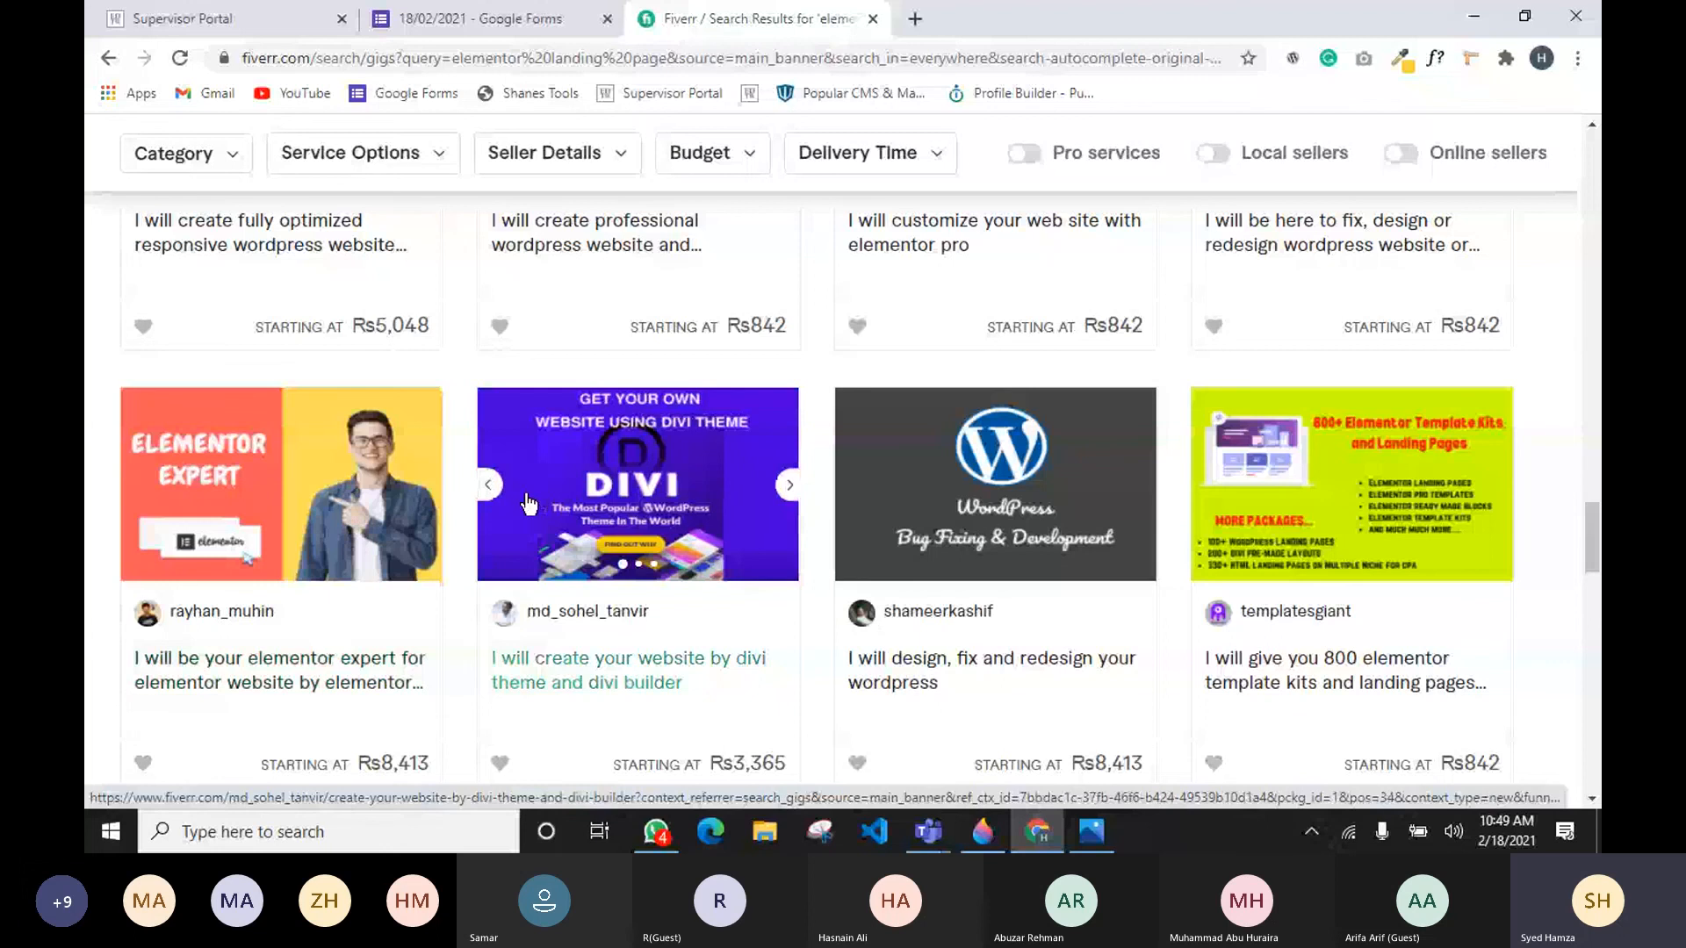
scroll(528, 503, down, 5)
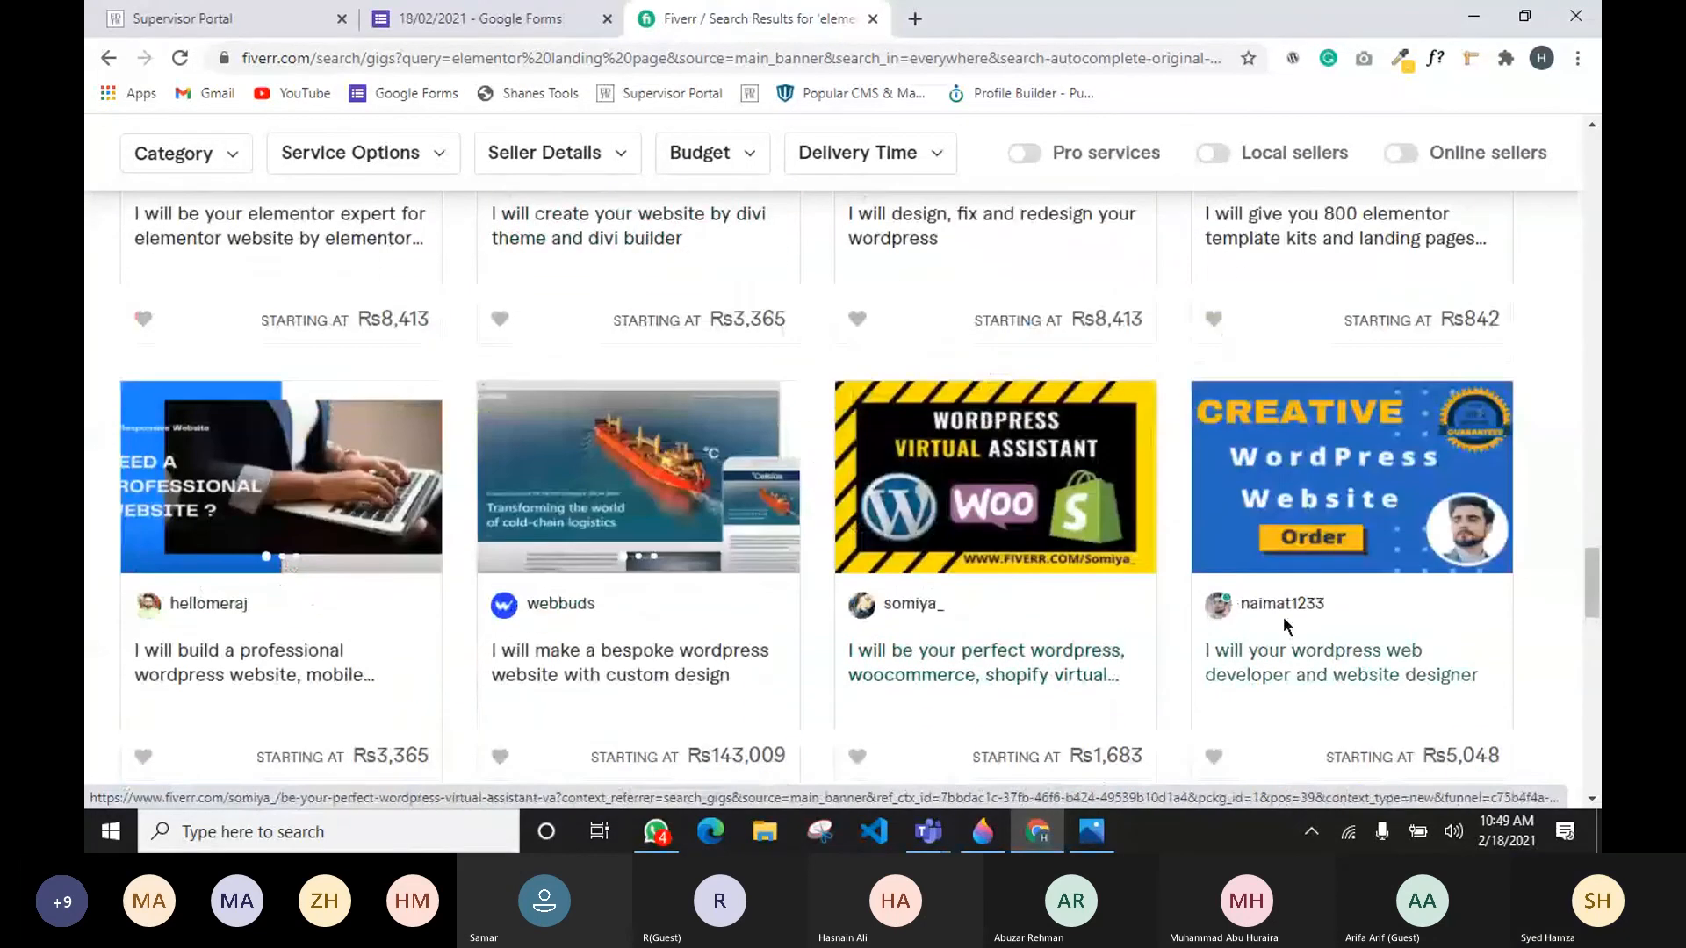
scroll(1300, 615, down, 5)
scroll(993, 470, down, 5)
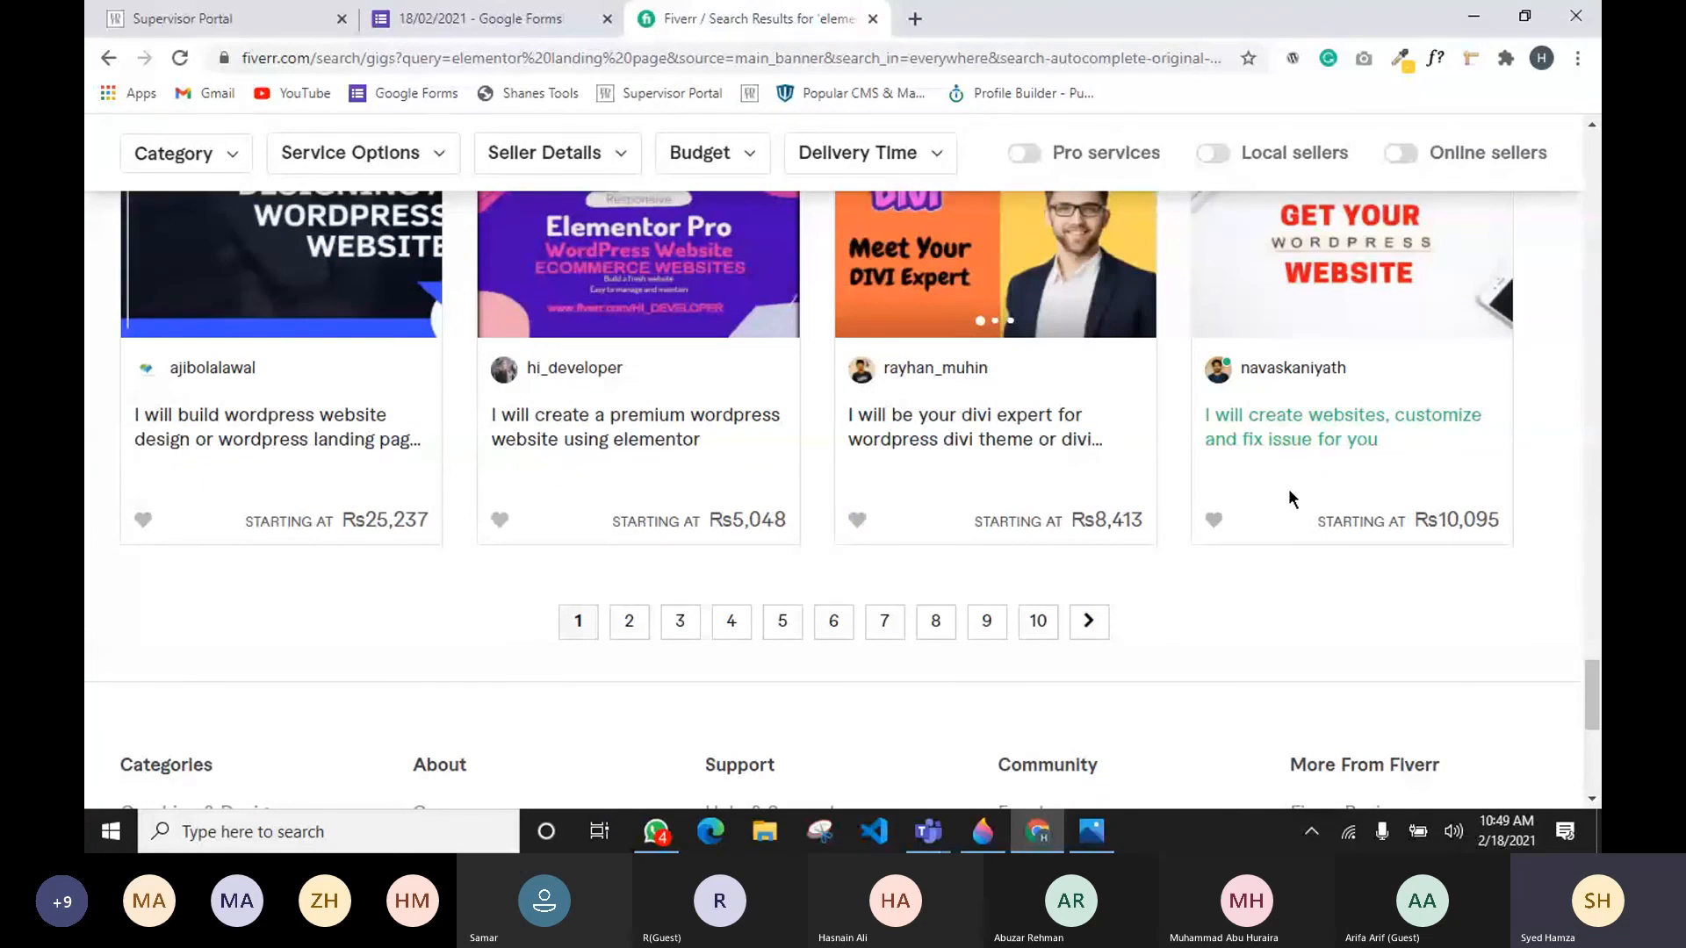
scroll(940, 446, up, 6)
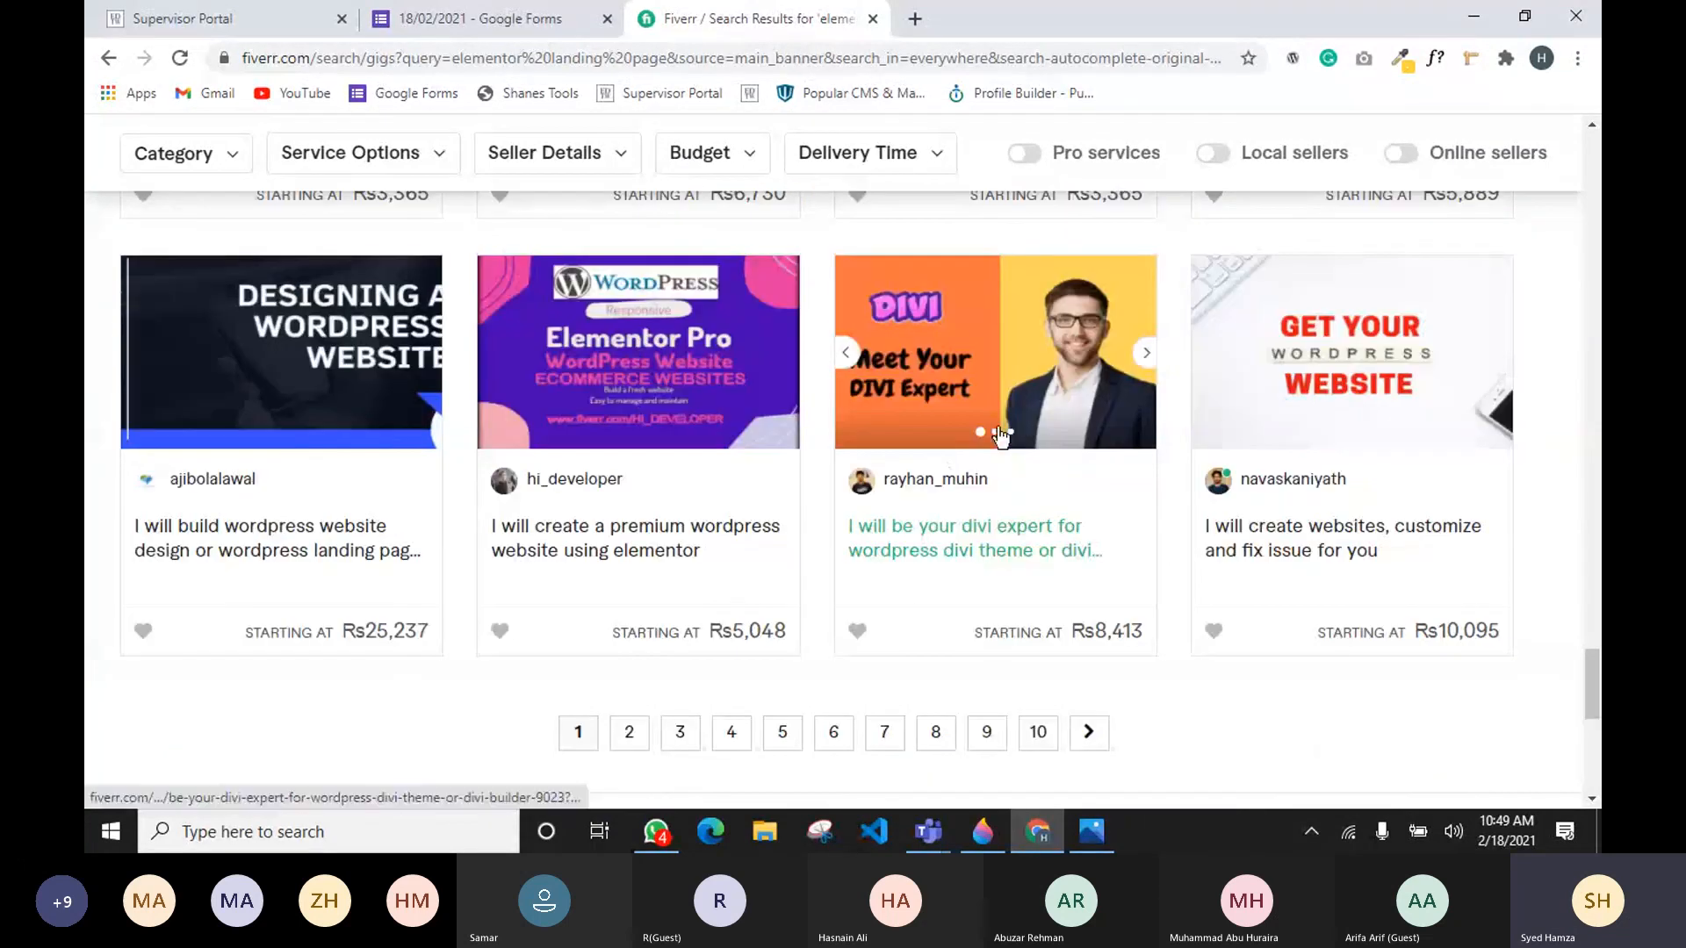
scroll(982, 665, up, 10)
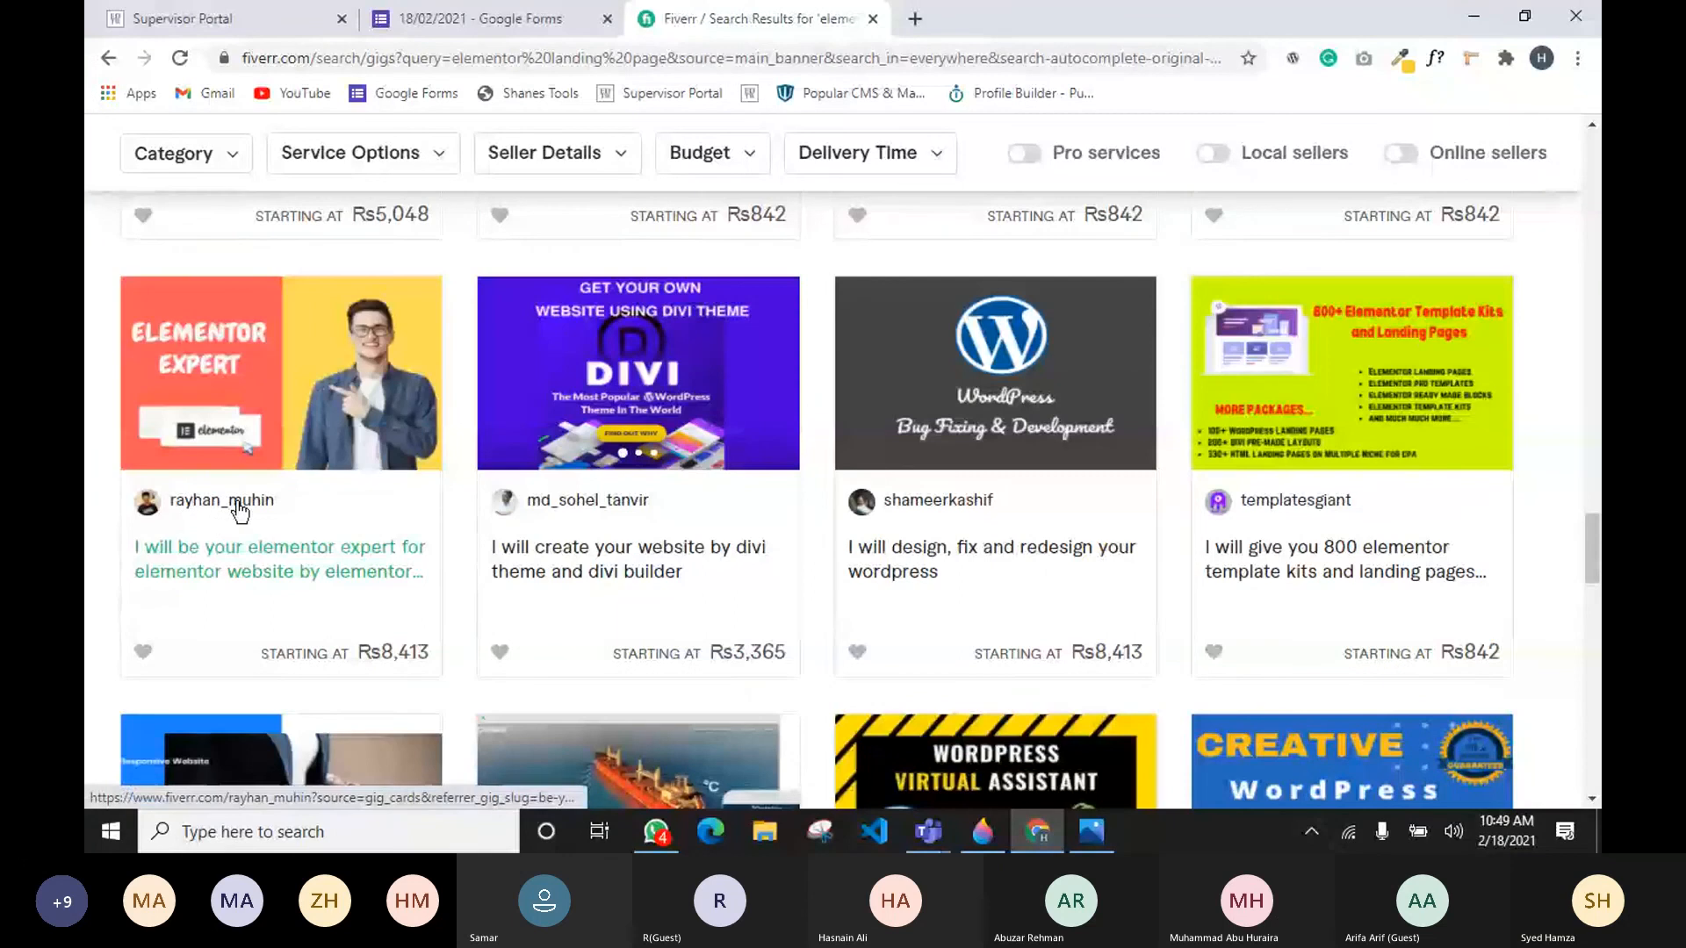
scroll(959, 575, down, 6)
scroll(956, 567, down, 13)
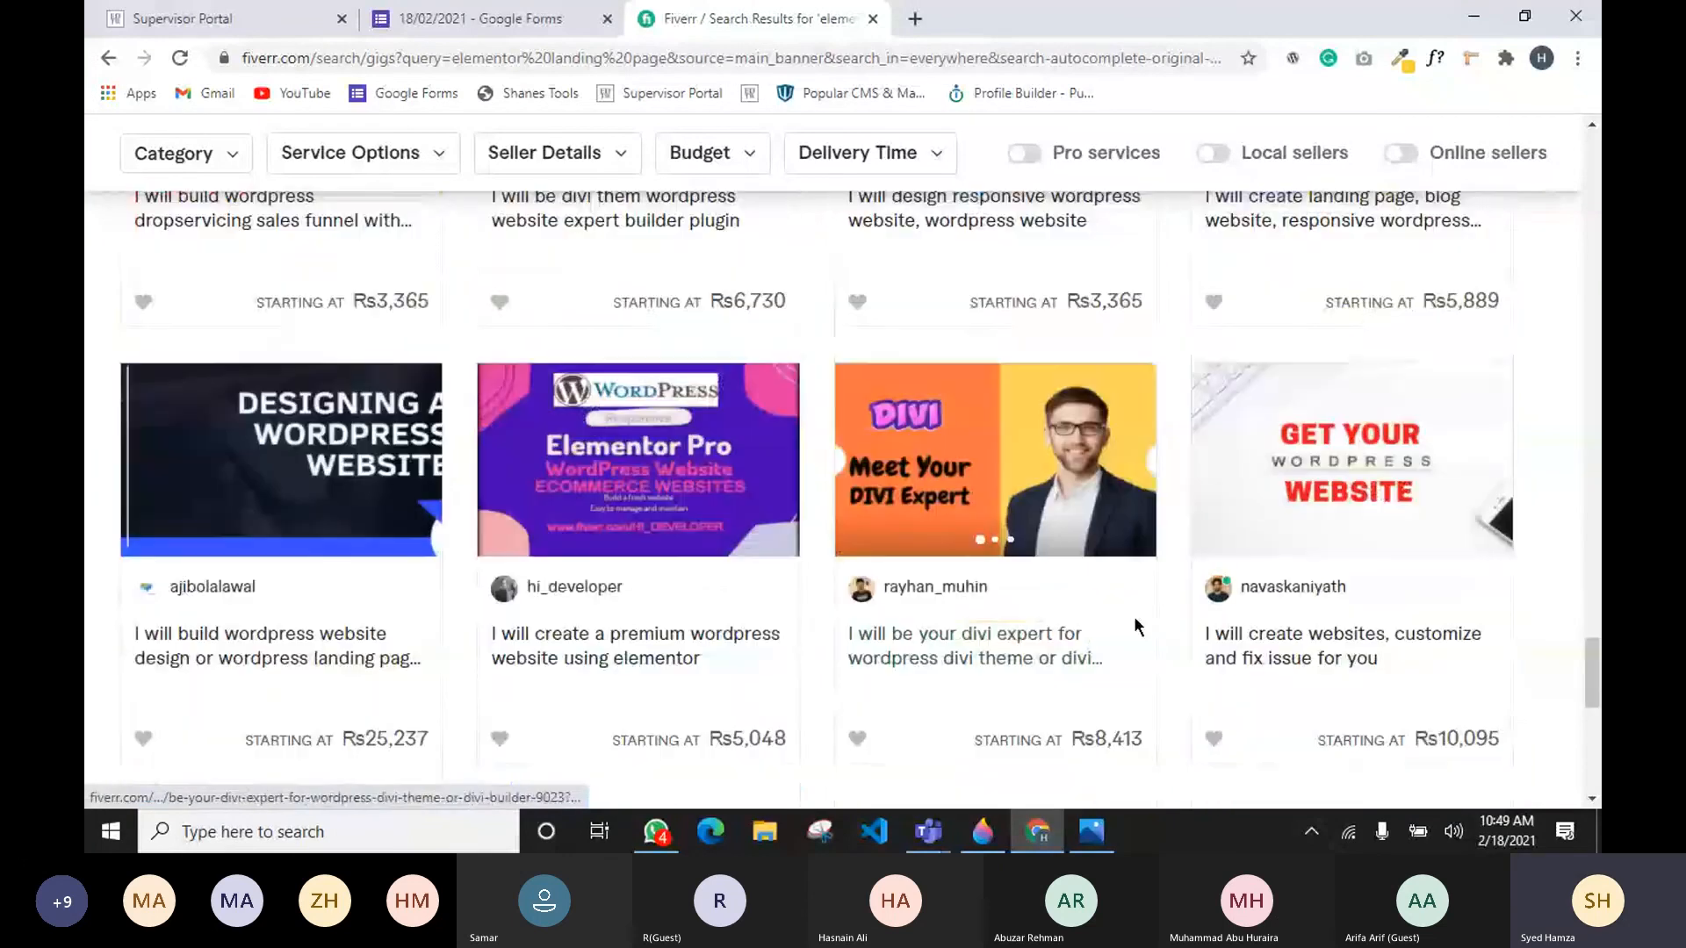
scroll(893, 515, up, 1)
scroll(893, 519, up, 1)
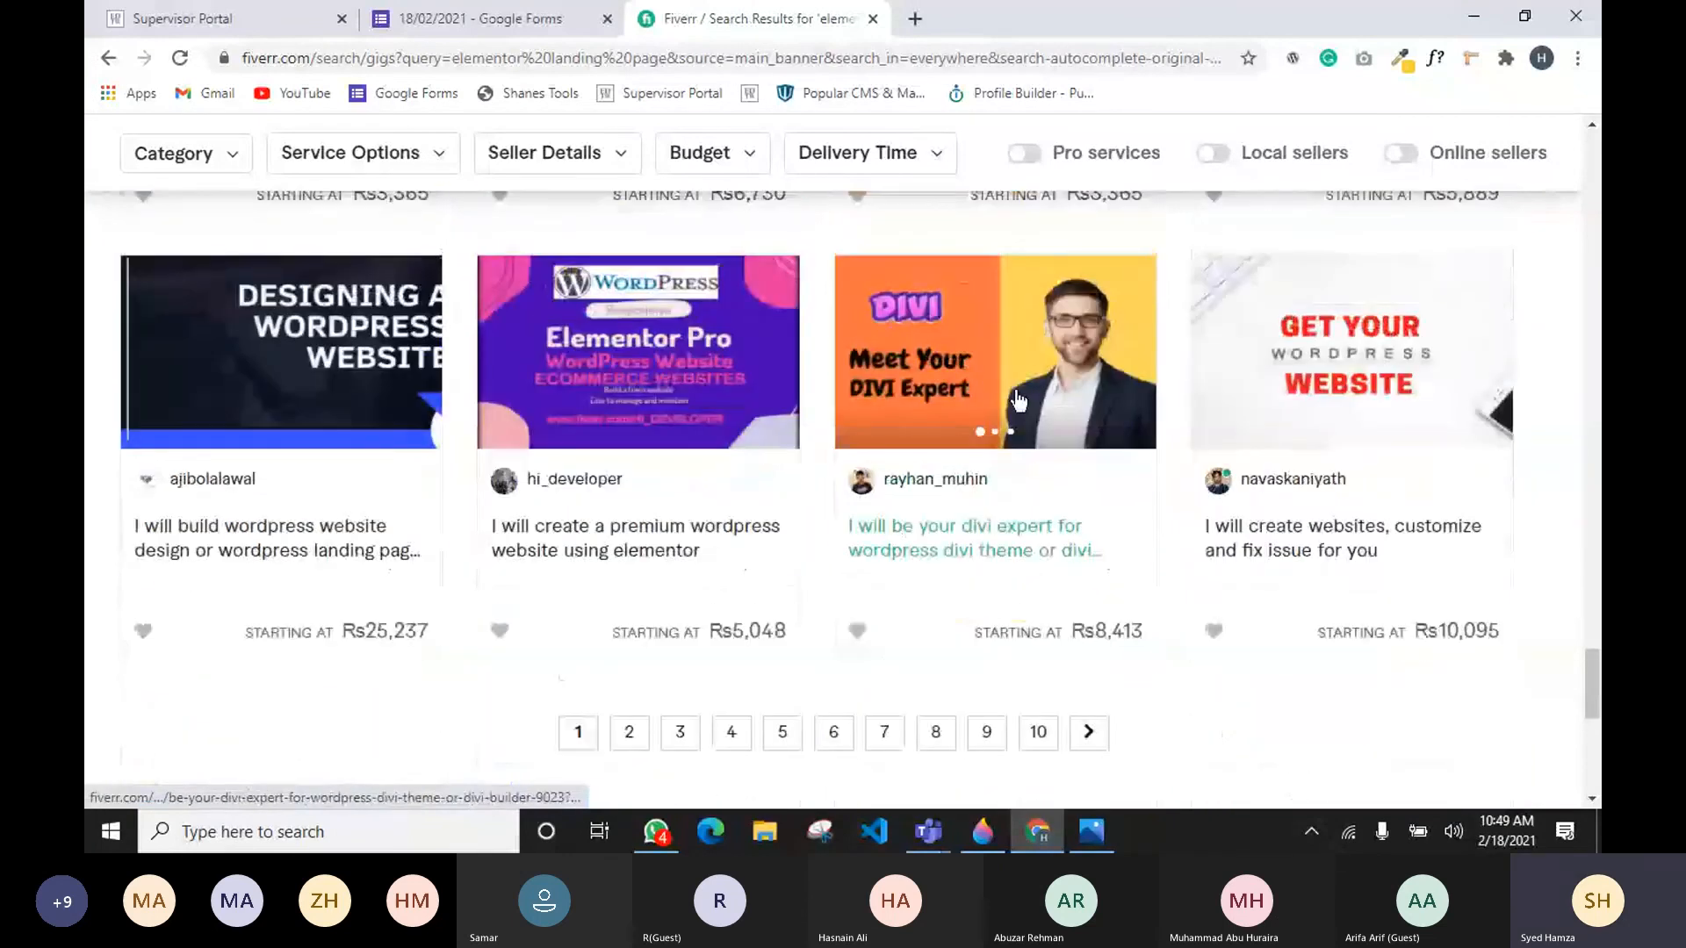
scroll(1017, 400, up, 14)
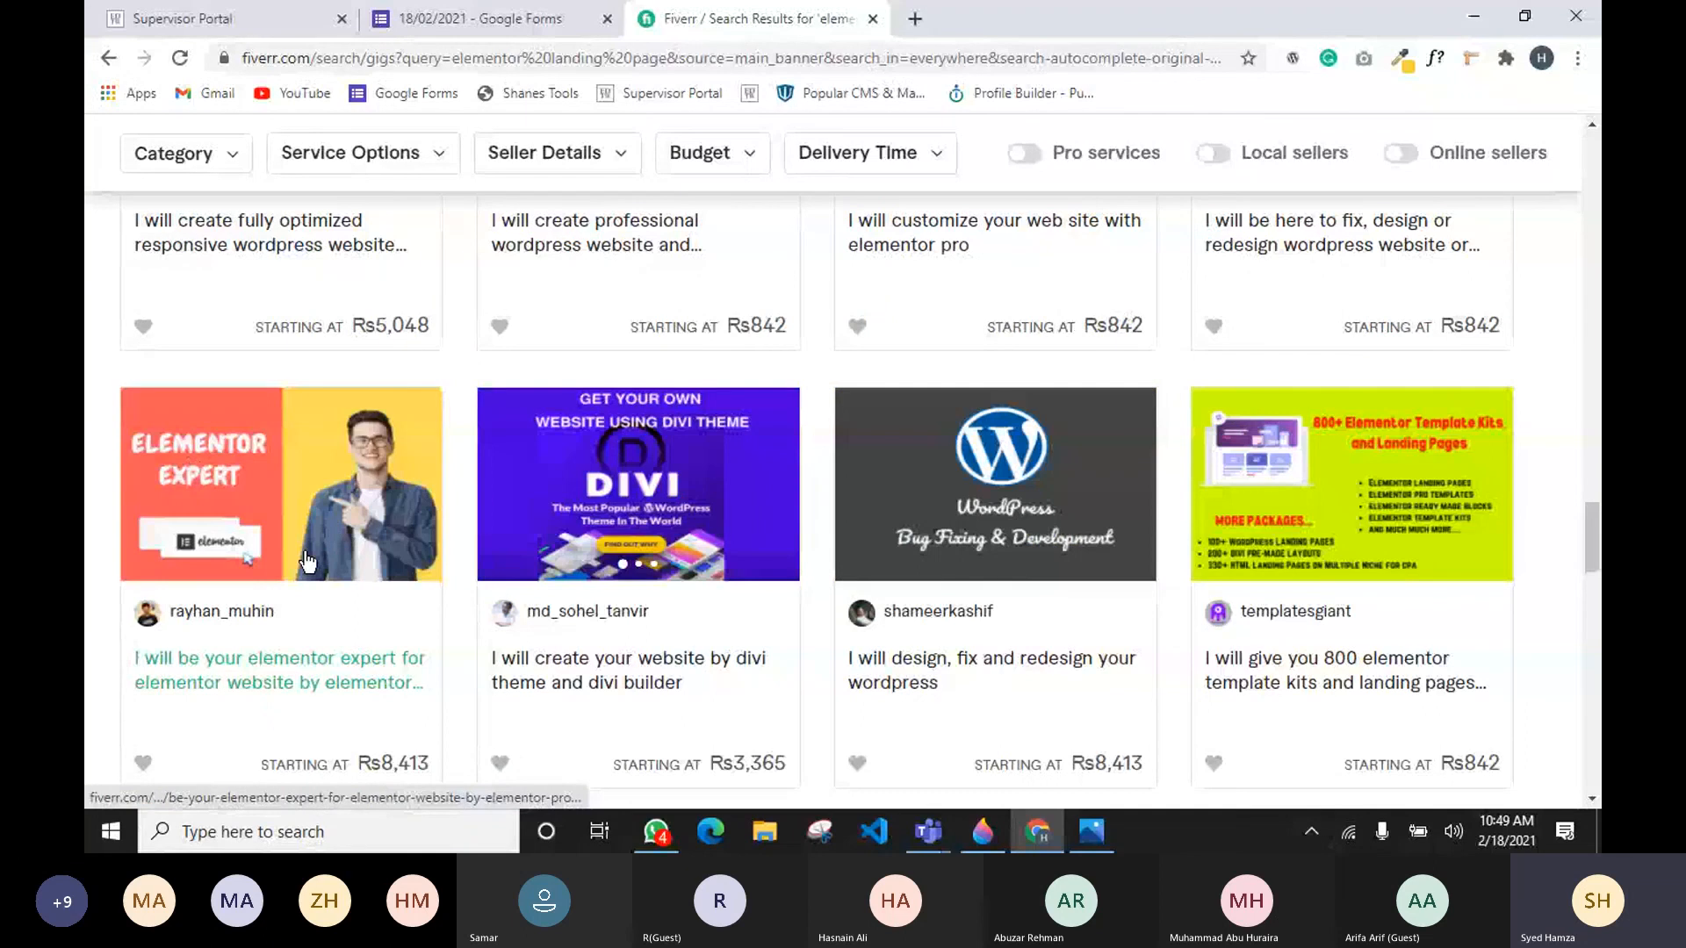
scroll(307, 562, down, 15)
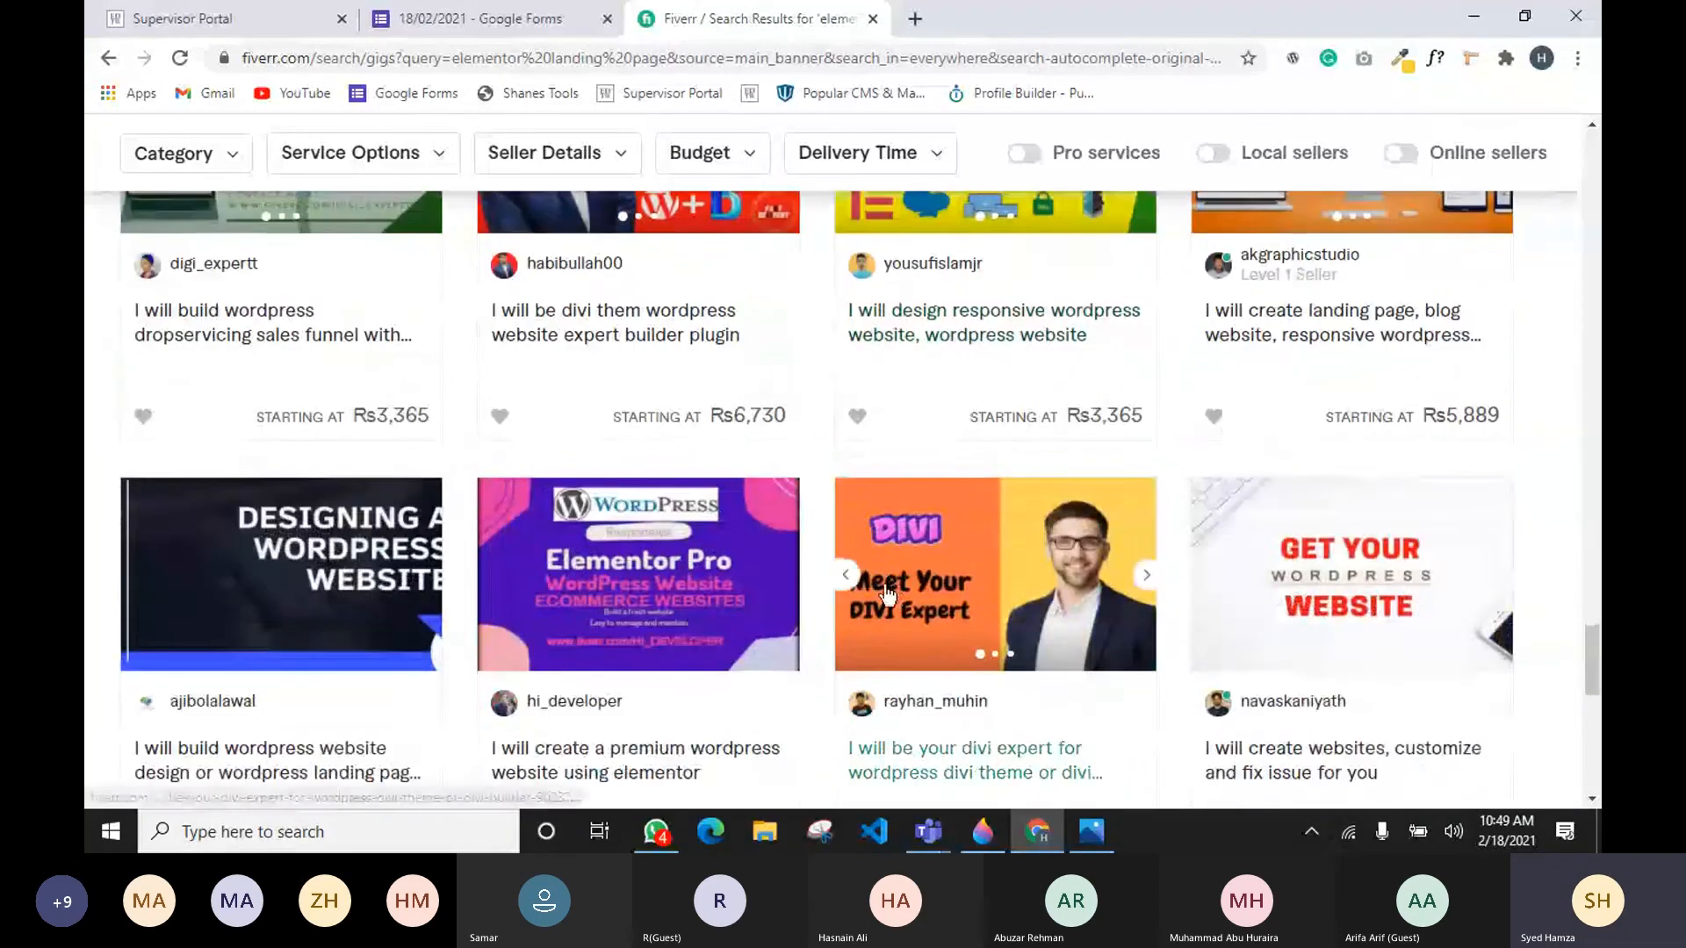
Step: Re-run the search for elementor landing page and sort the results by Newest Arrivals again
scroll(889, 595, up, 1)
scroll(888, 596, down, 8)
scroll(1450, 609, up, 4)
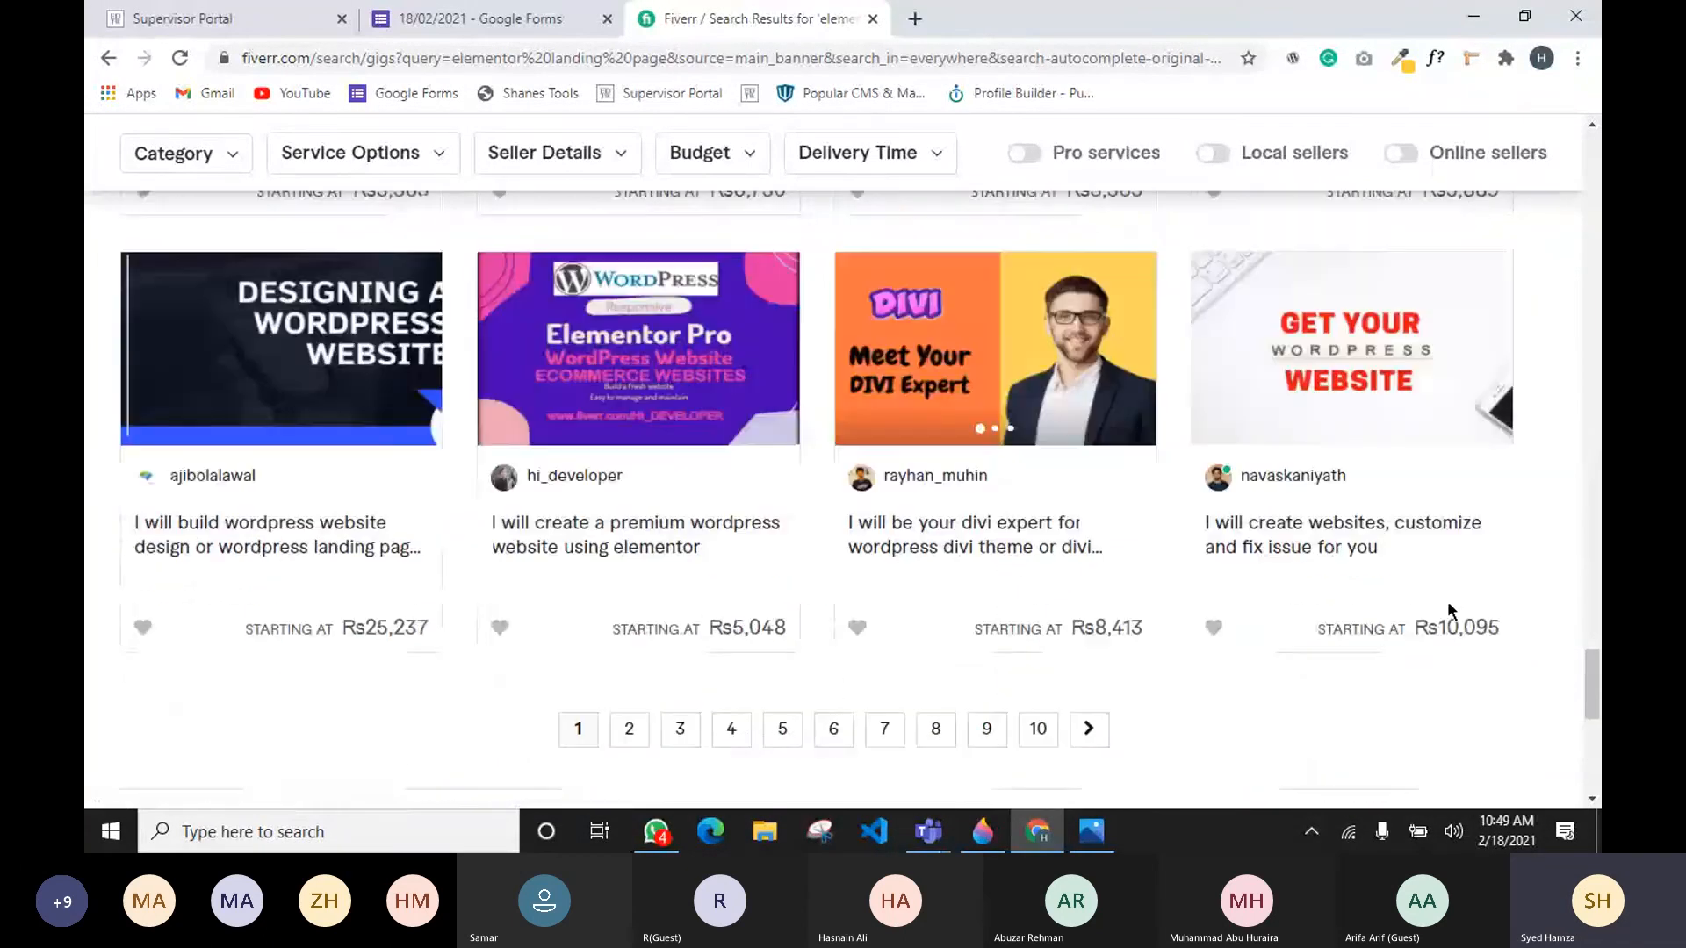
scroll(1484, 641, up, 8)
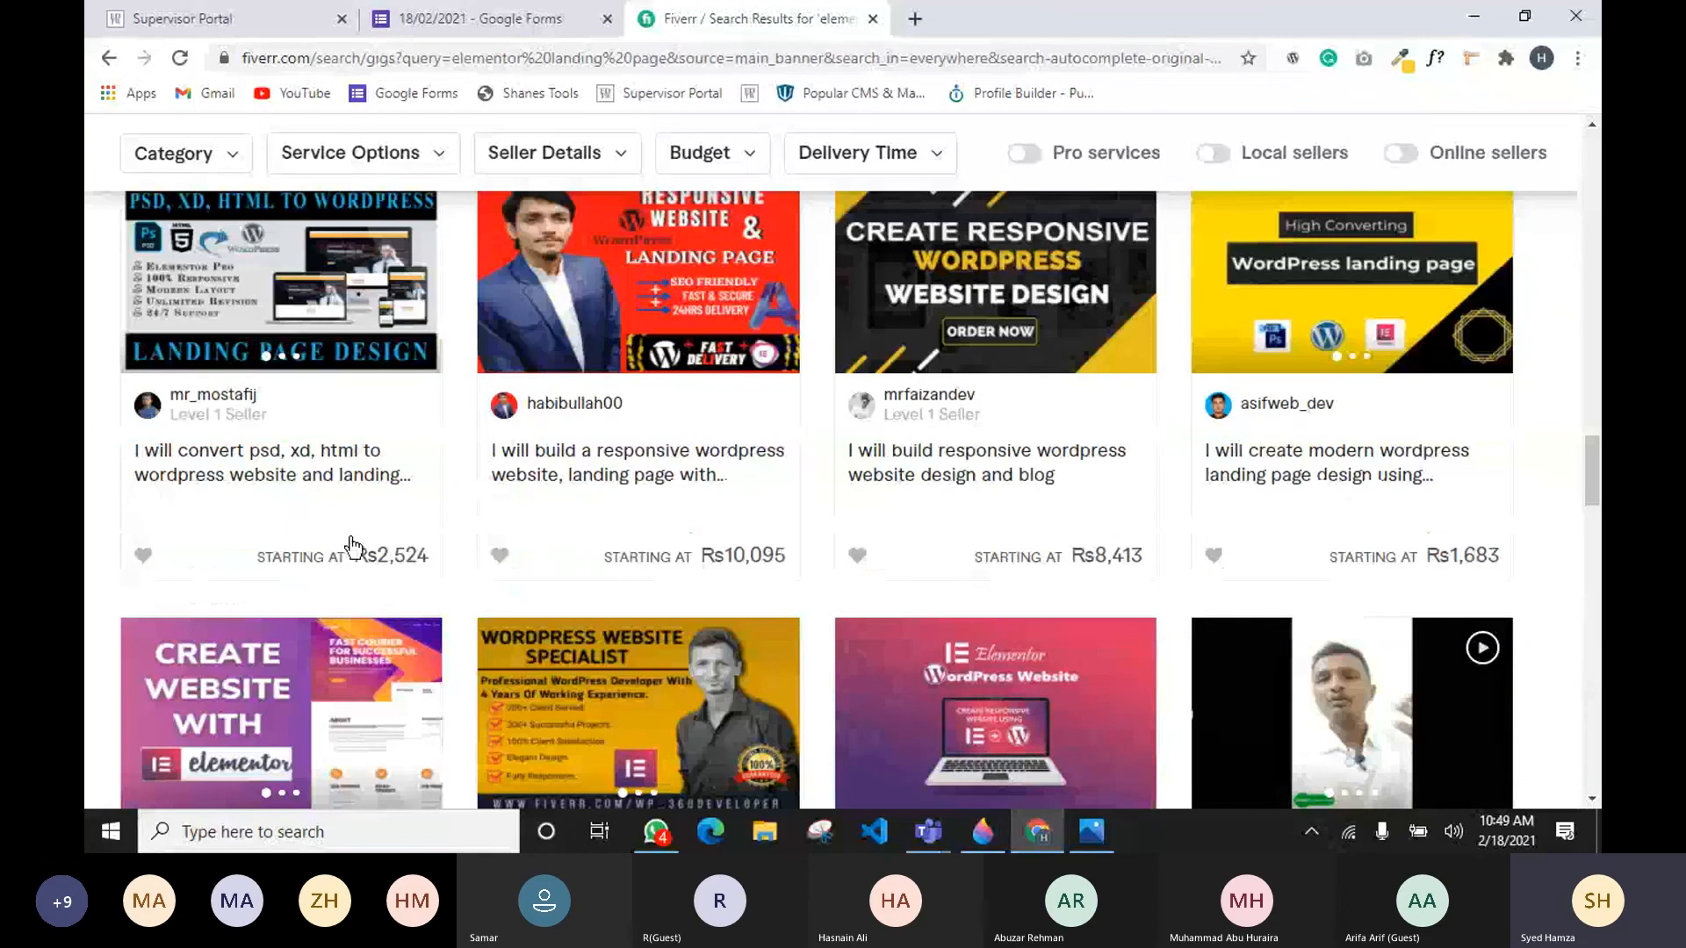
scroll(1384, 500, up, 5)
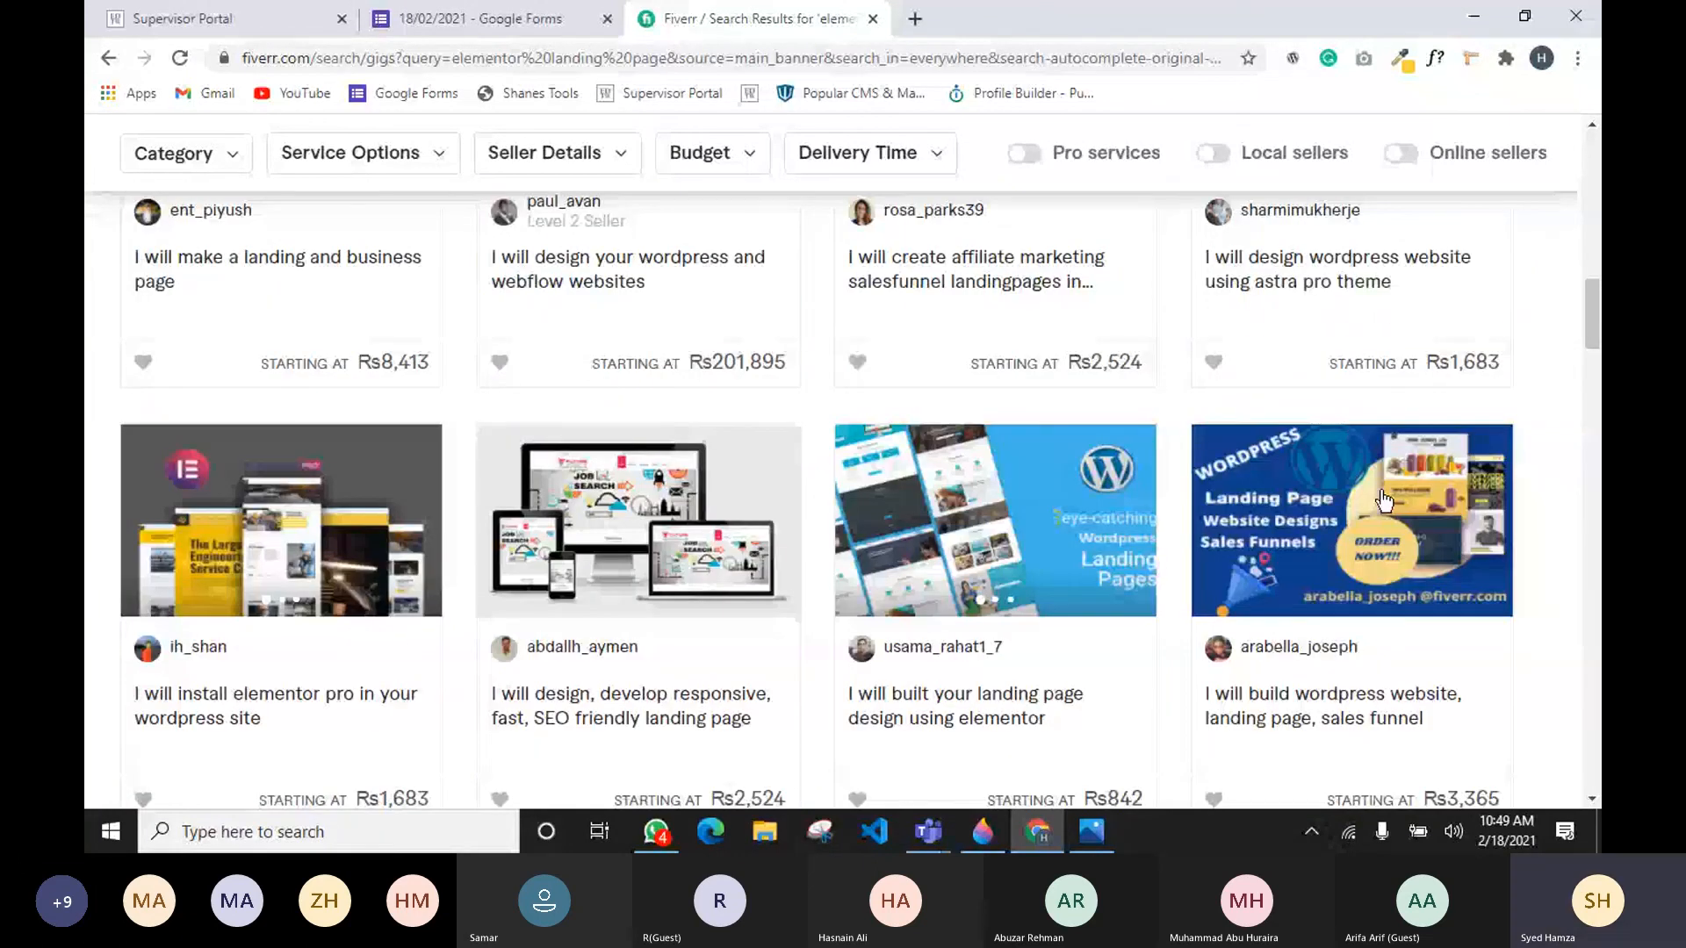
scroll(1385, 501, up, 10)
drag(337, 376, 740, 373)
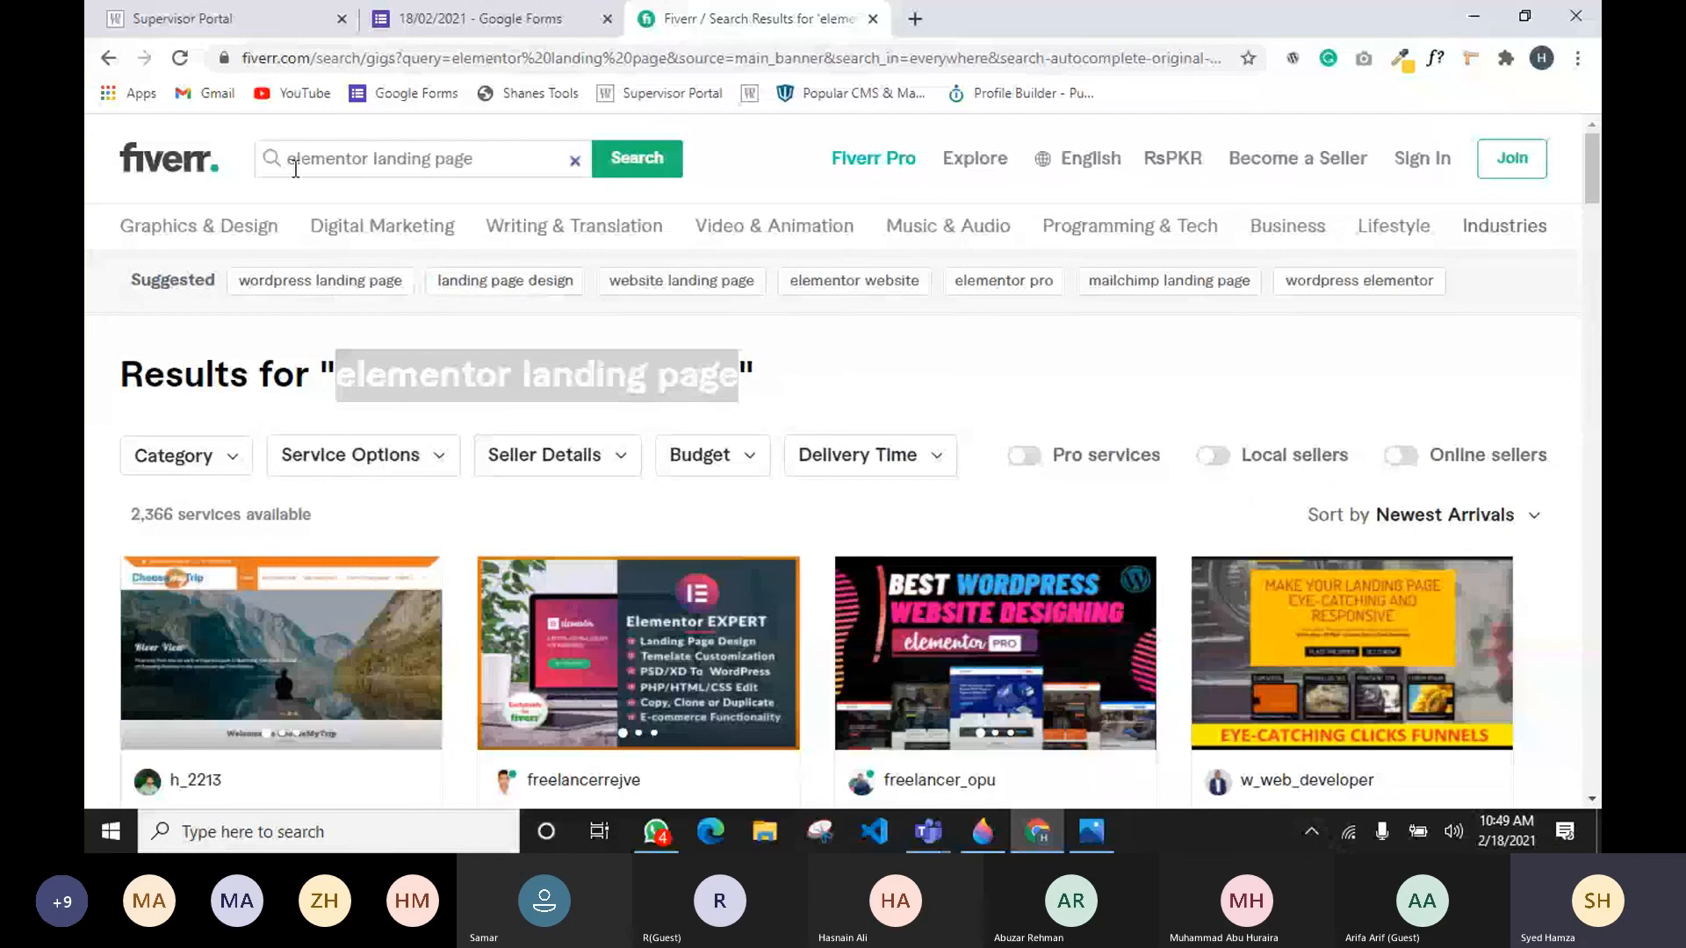
drag(289, 154, 580, 183)
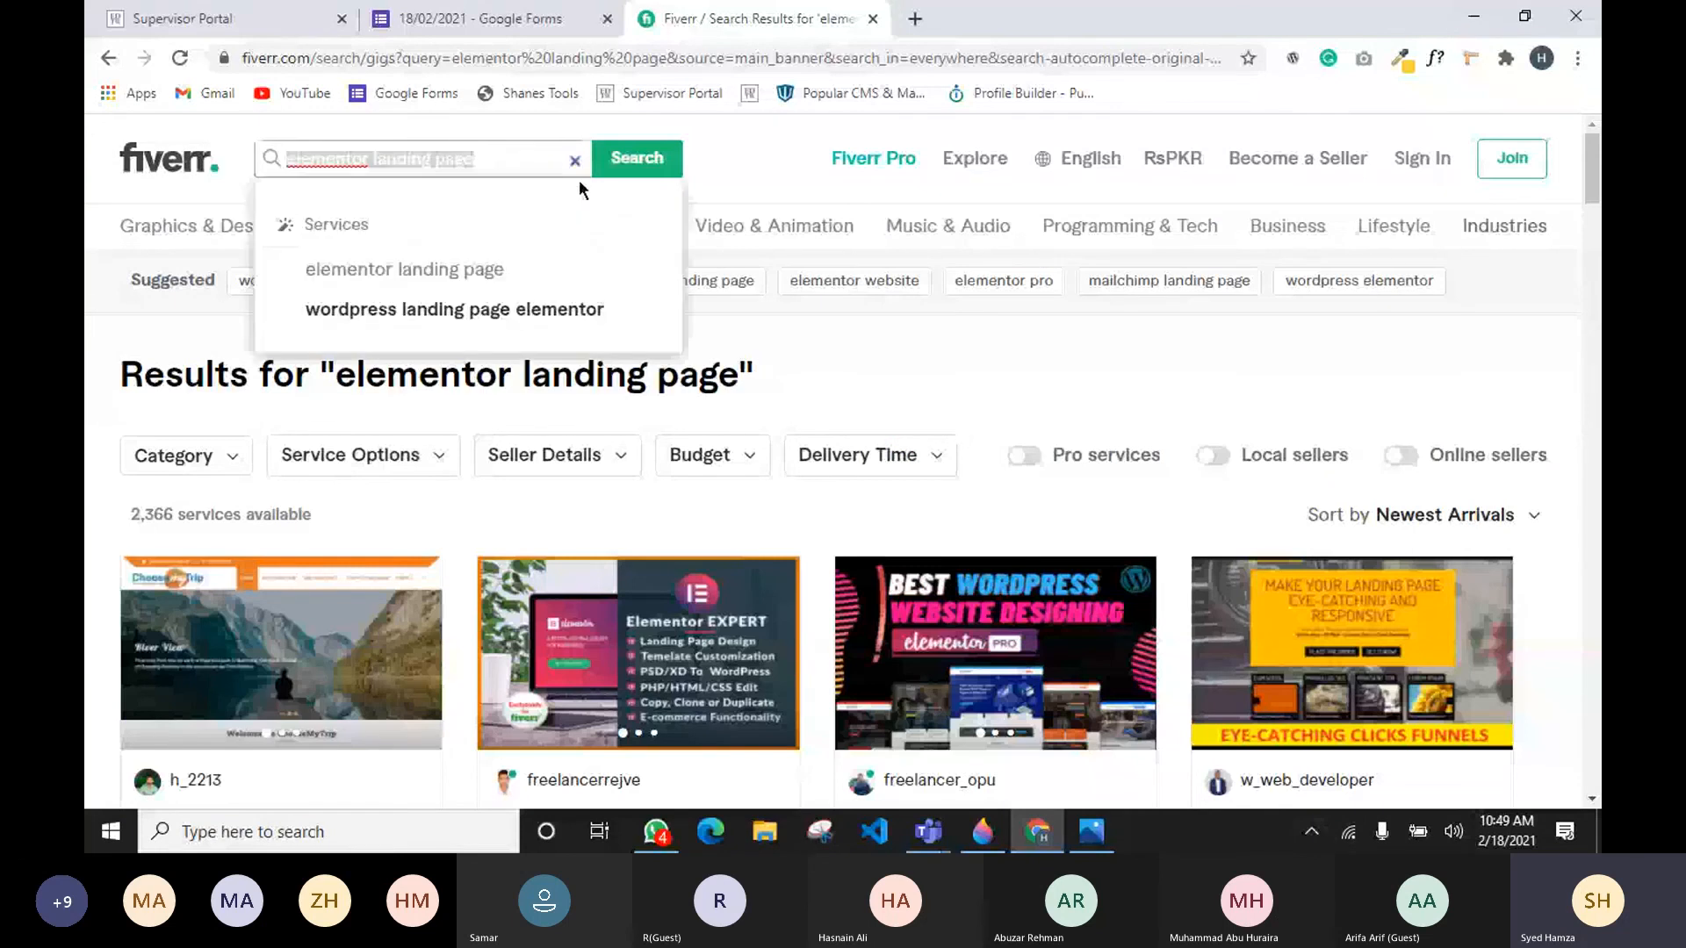
click(866, 402)
click(347, 156)
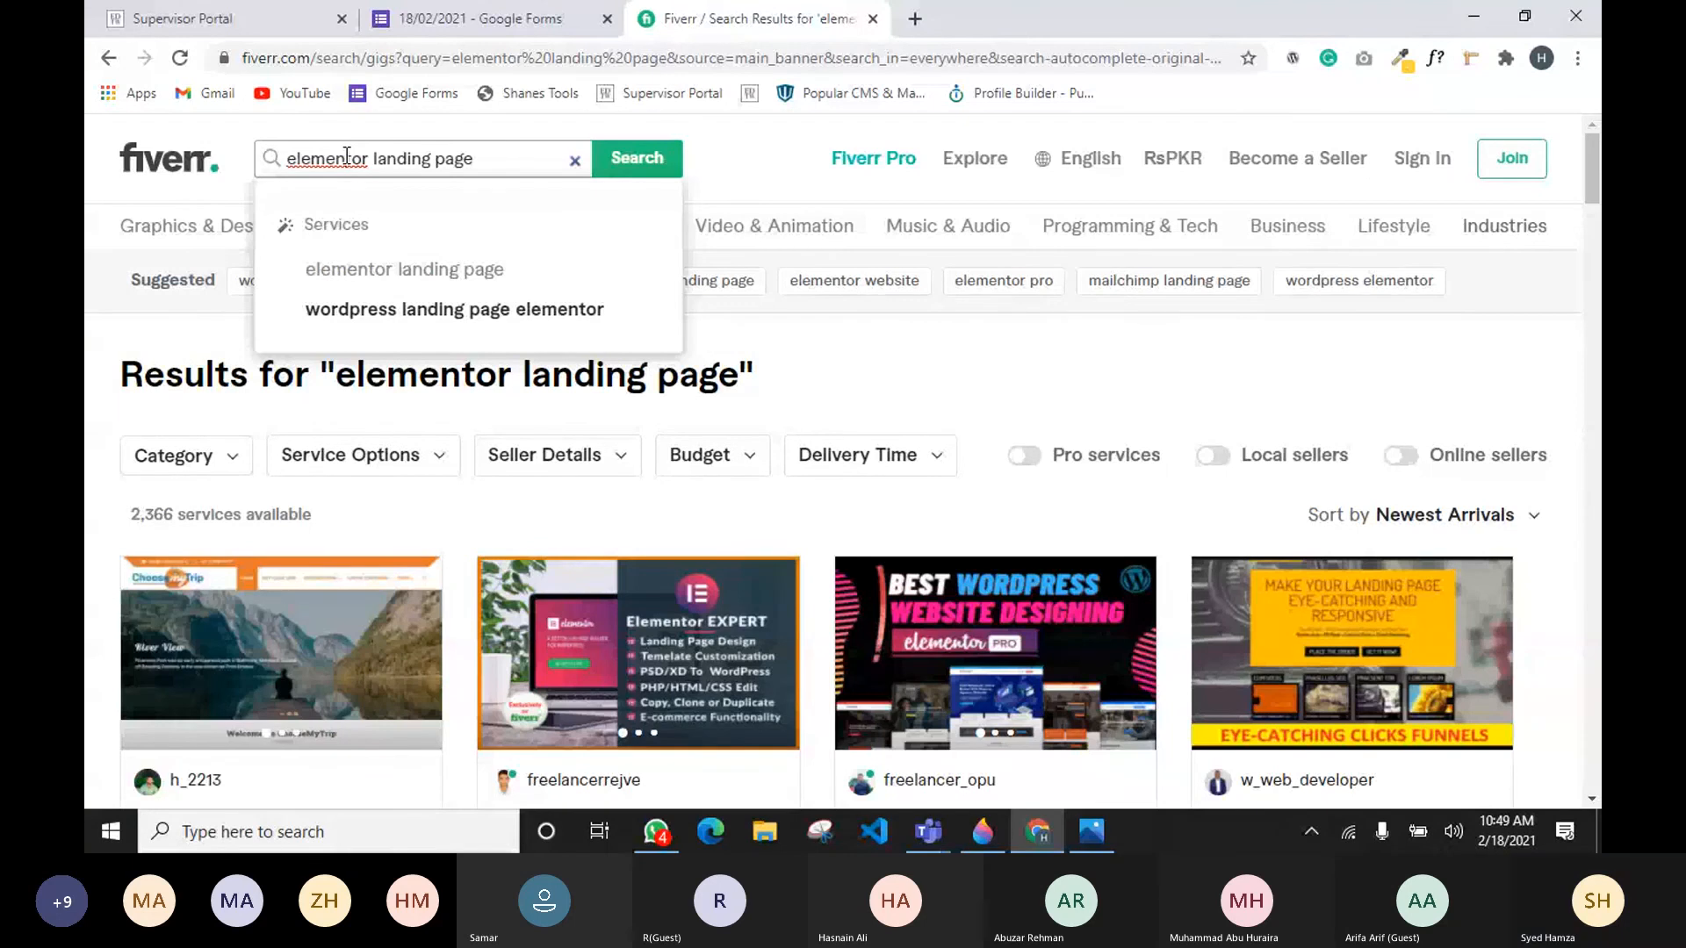
key(Return)
scroll(702, 761, down, 1)
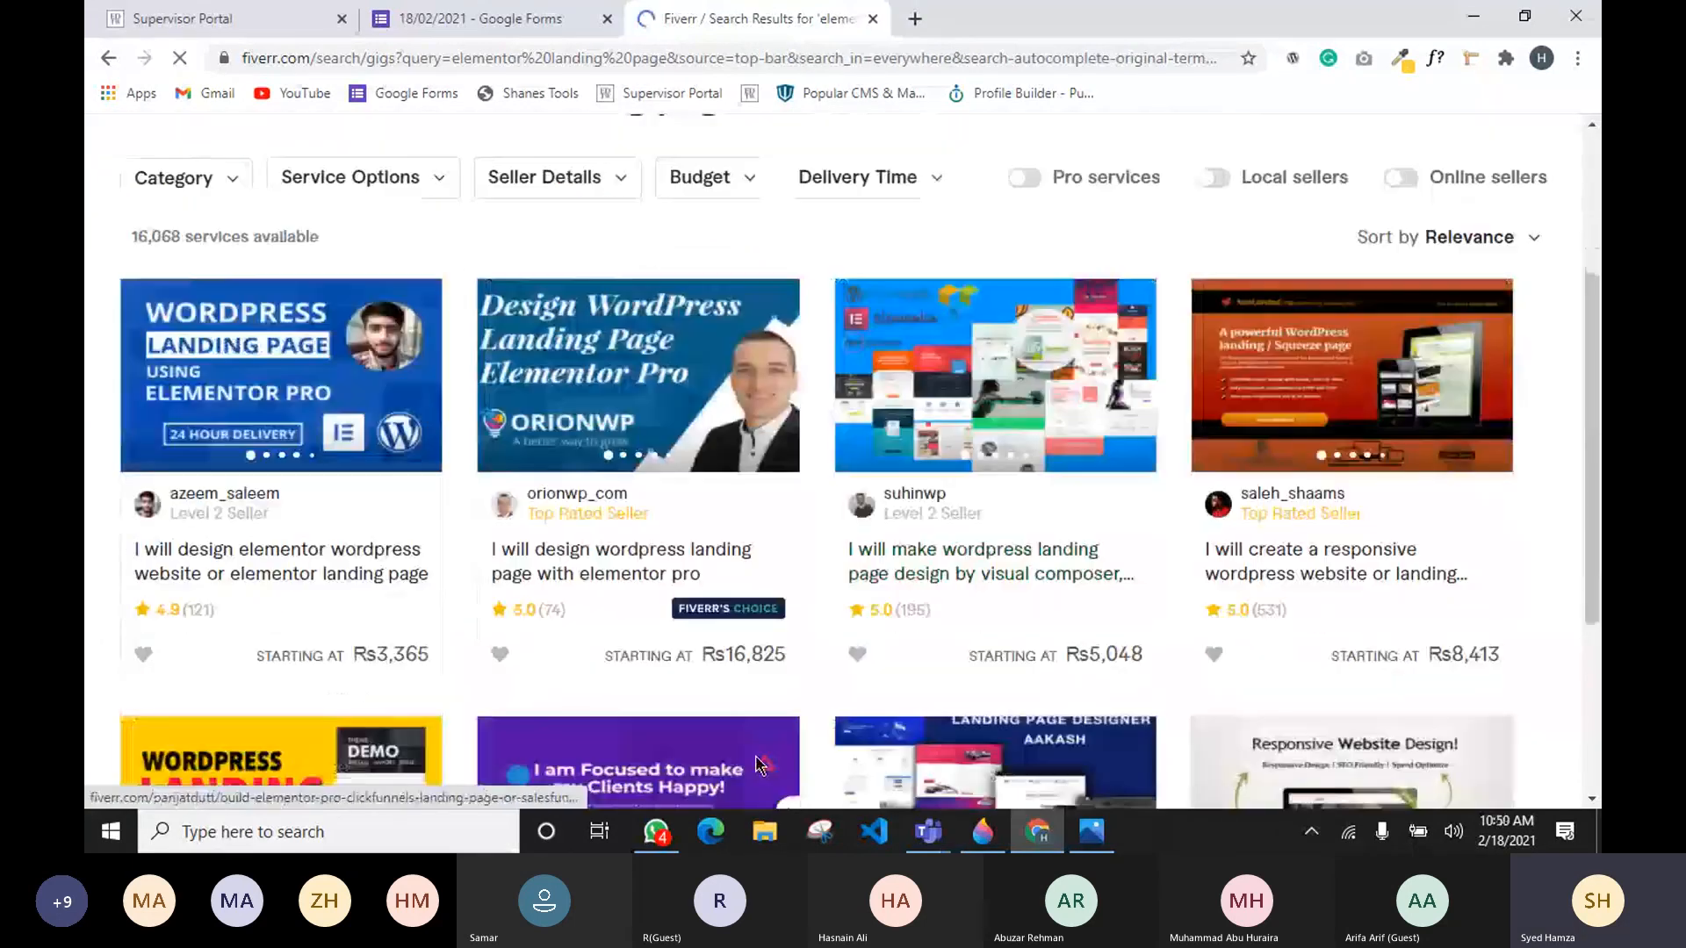
scroll(757, 764, down, 8)
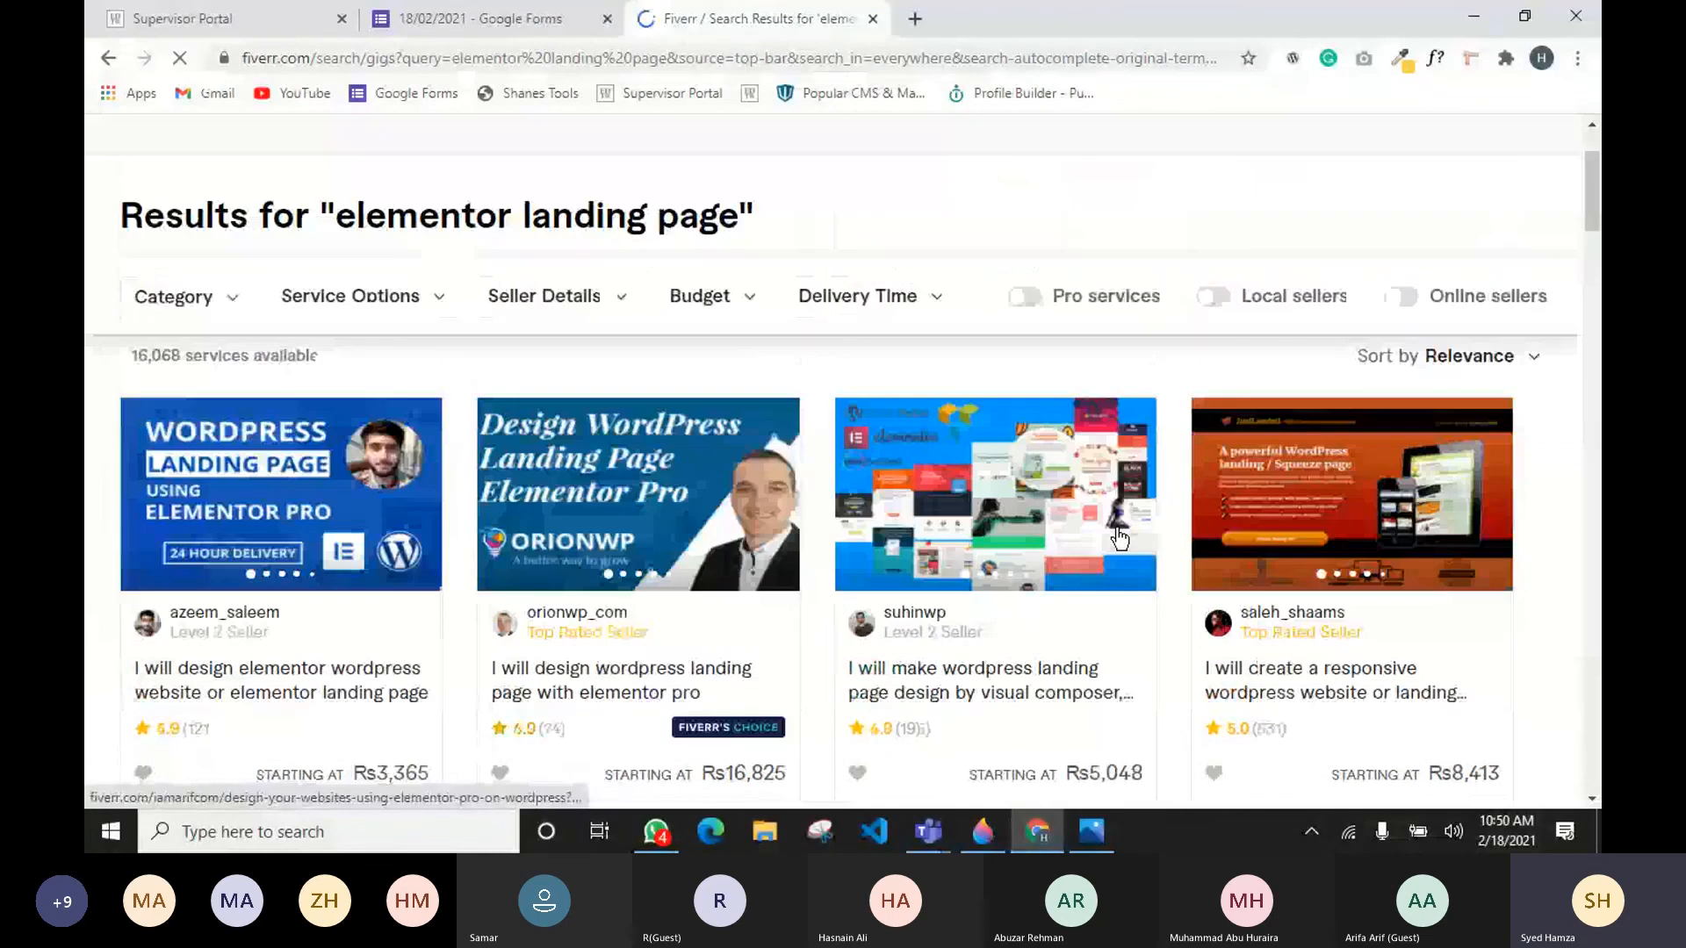
scroll(1119, 538, up, 2)
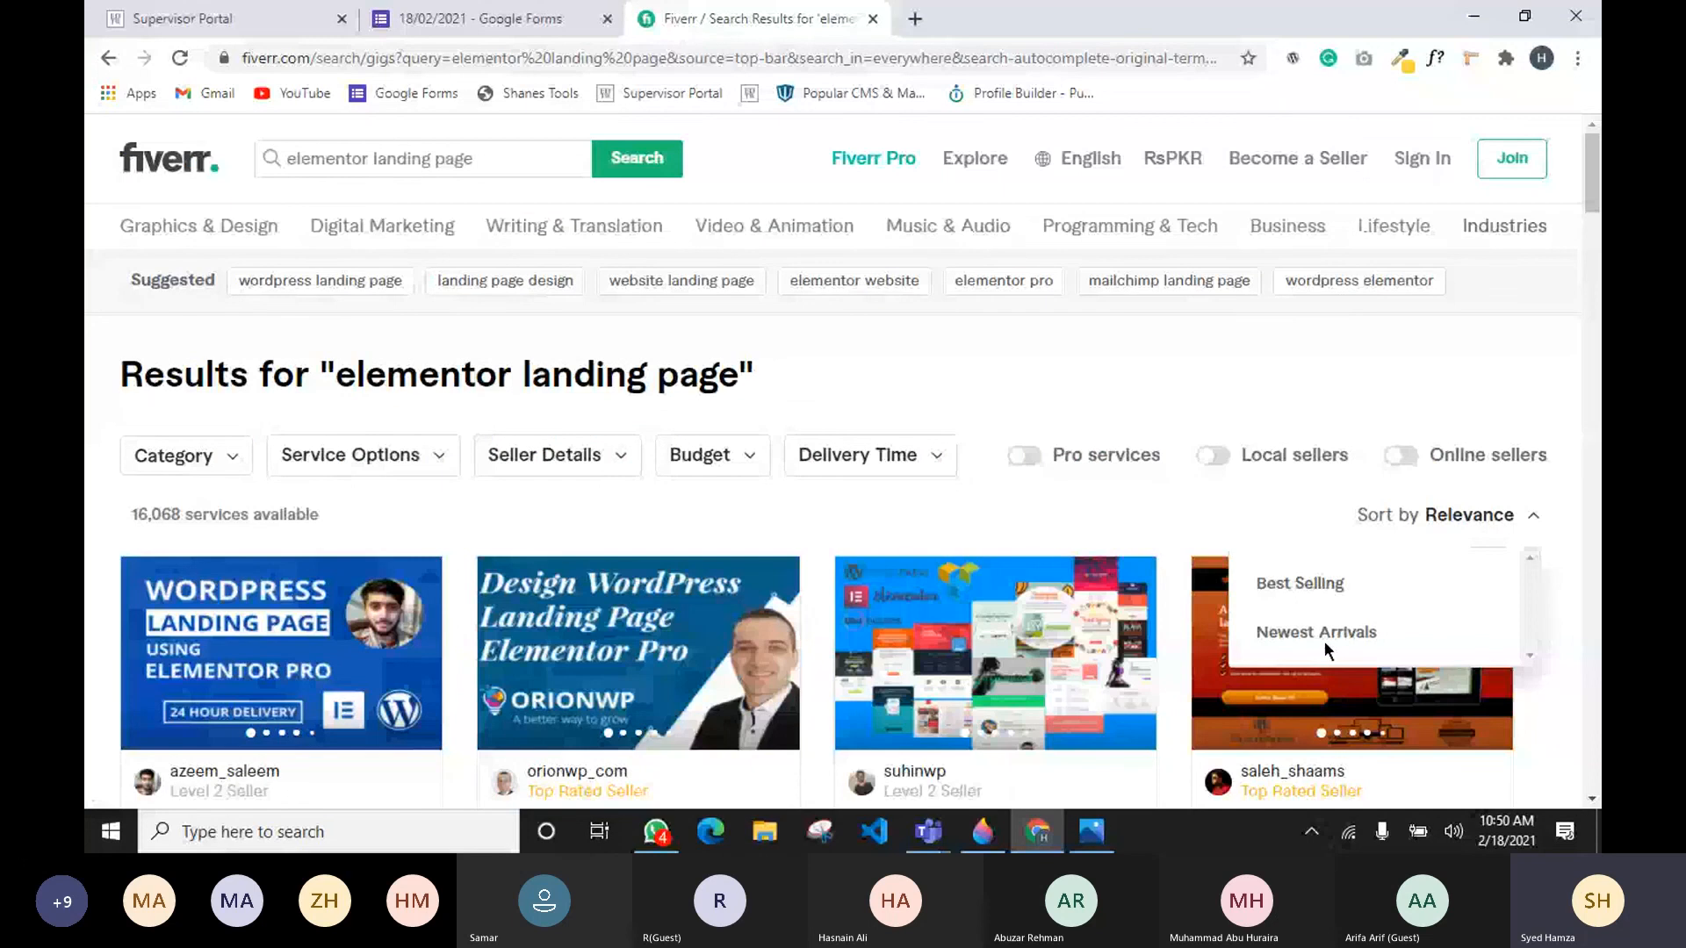
click(1324, 637)
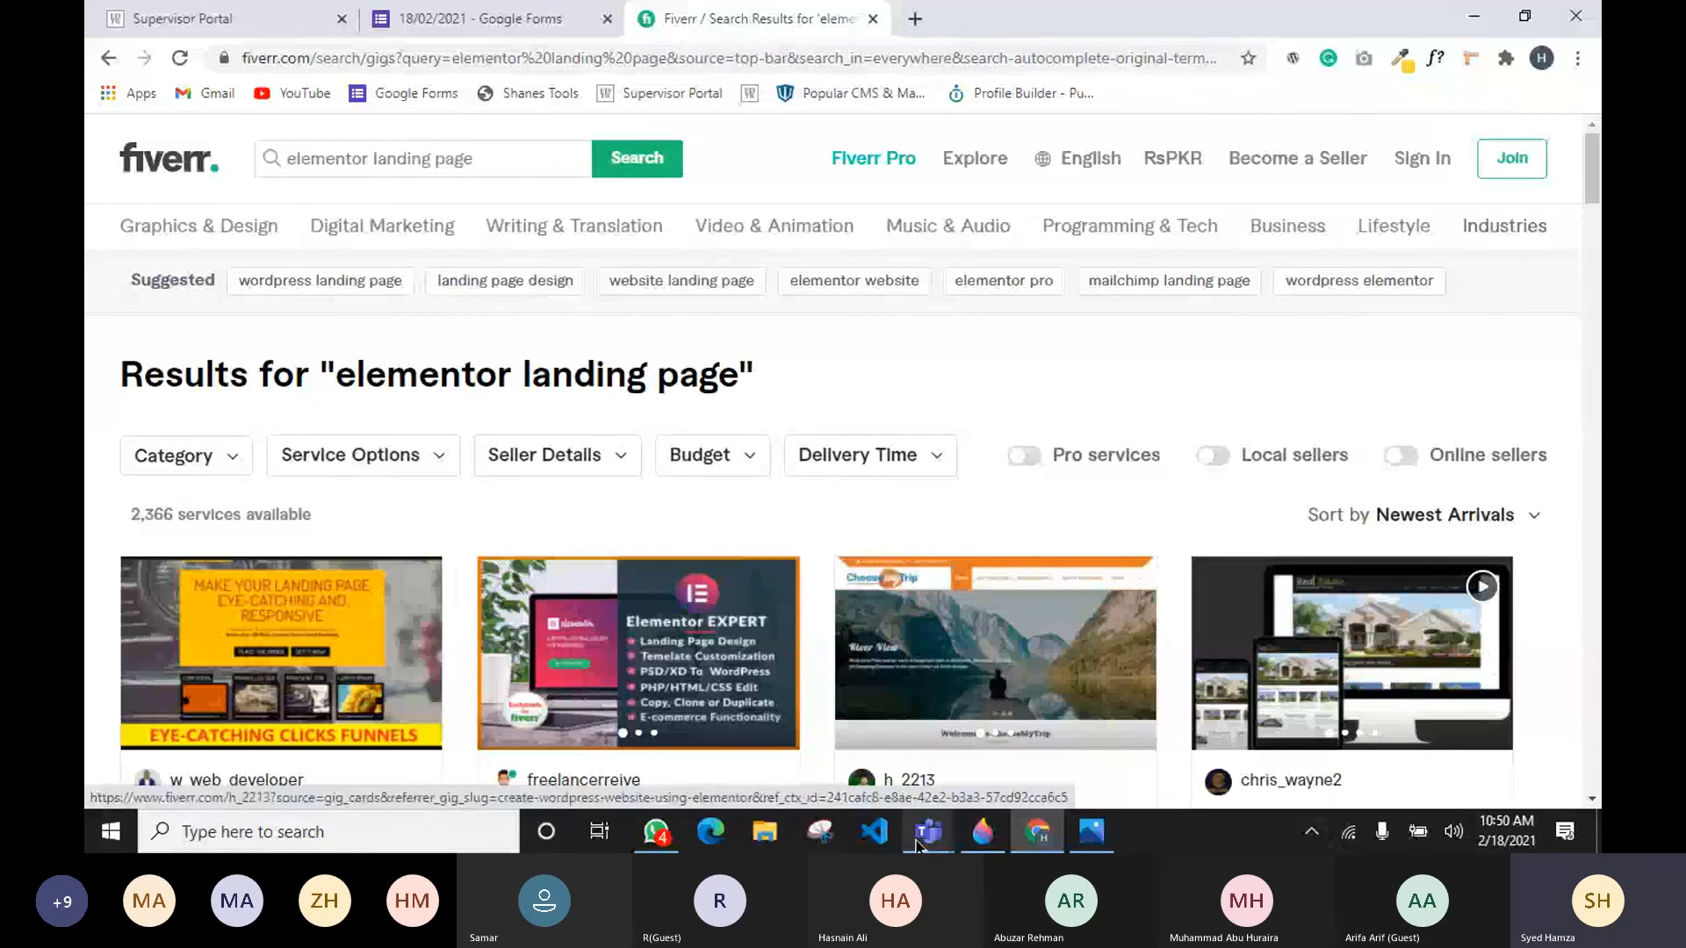
Step: Switch to the Microsoft Teams meeting window and stop sharing the screen
mouse_move(928, 832)
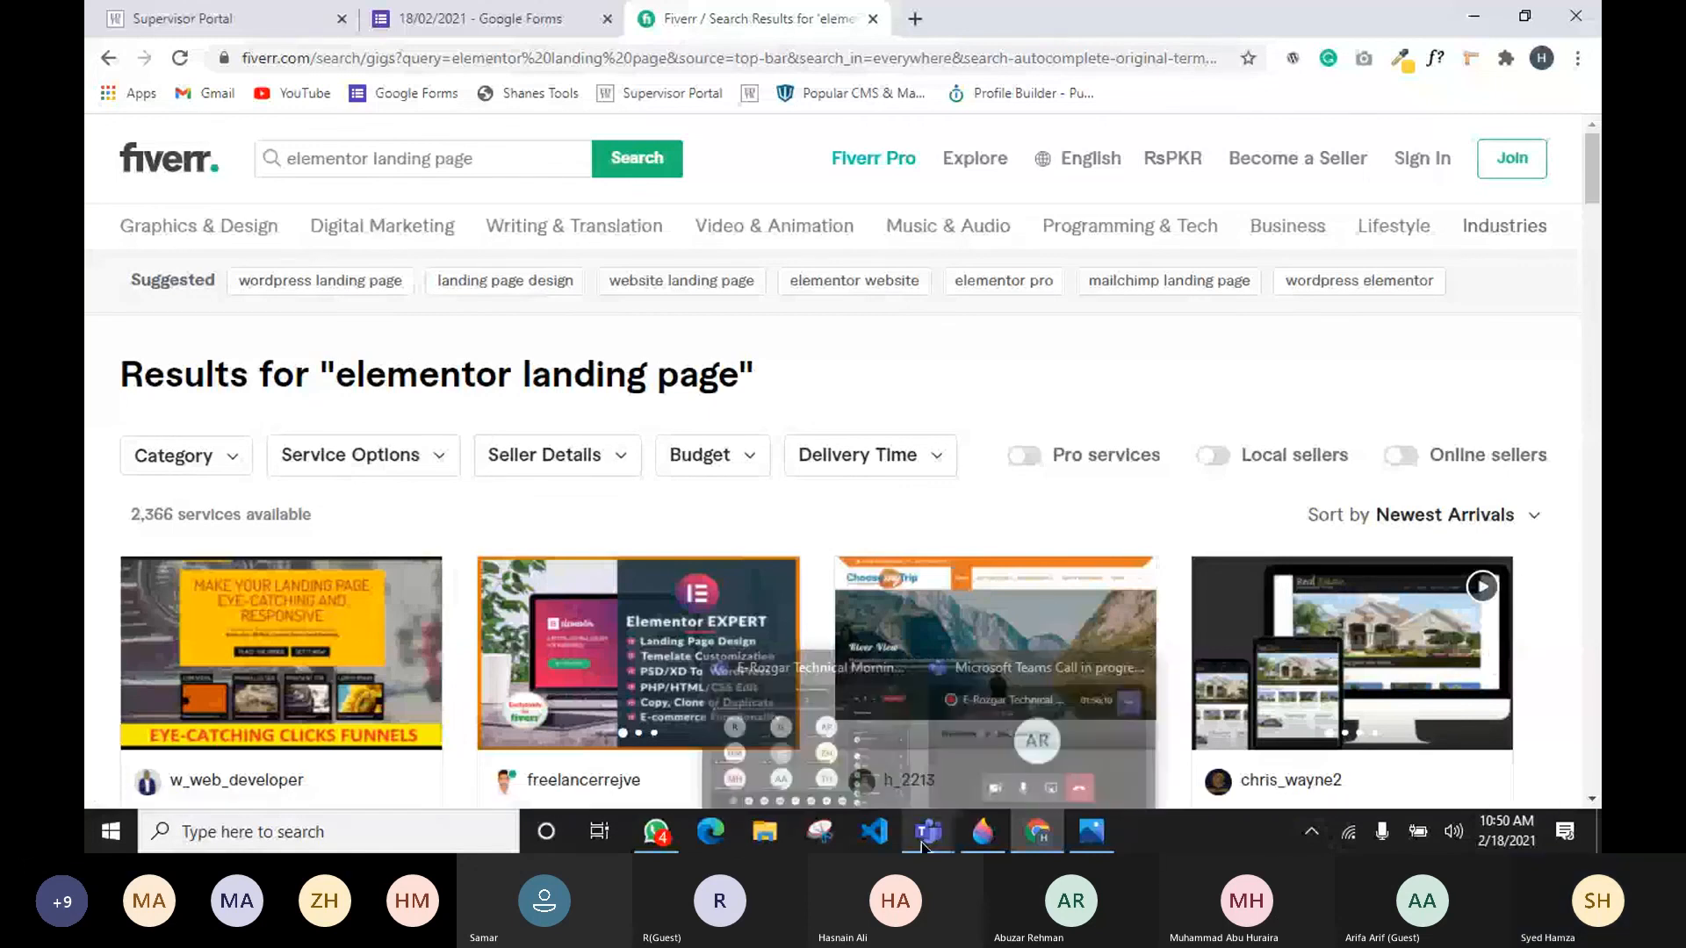
click(897, 778)
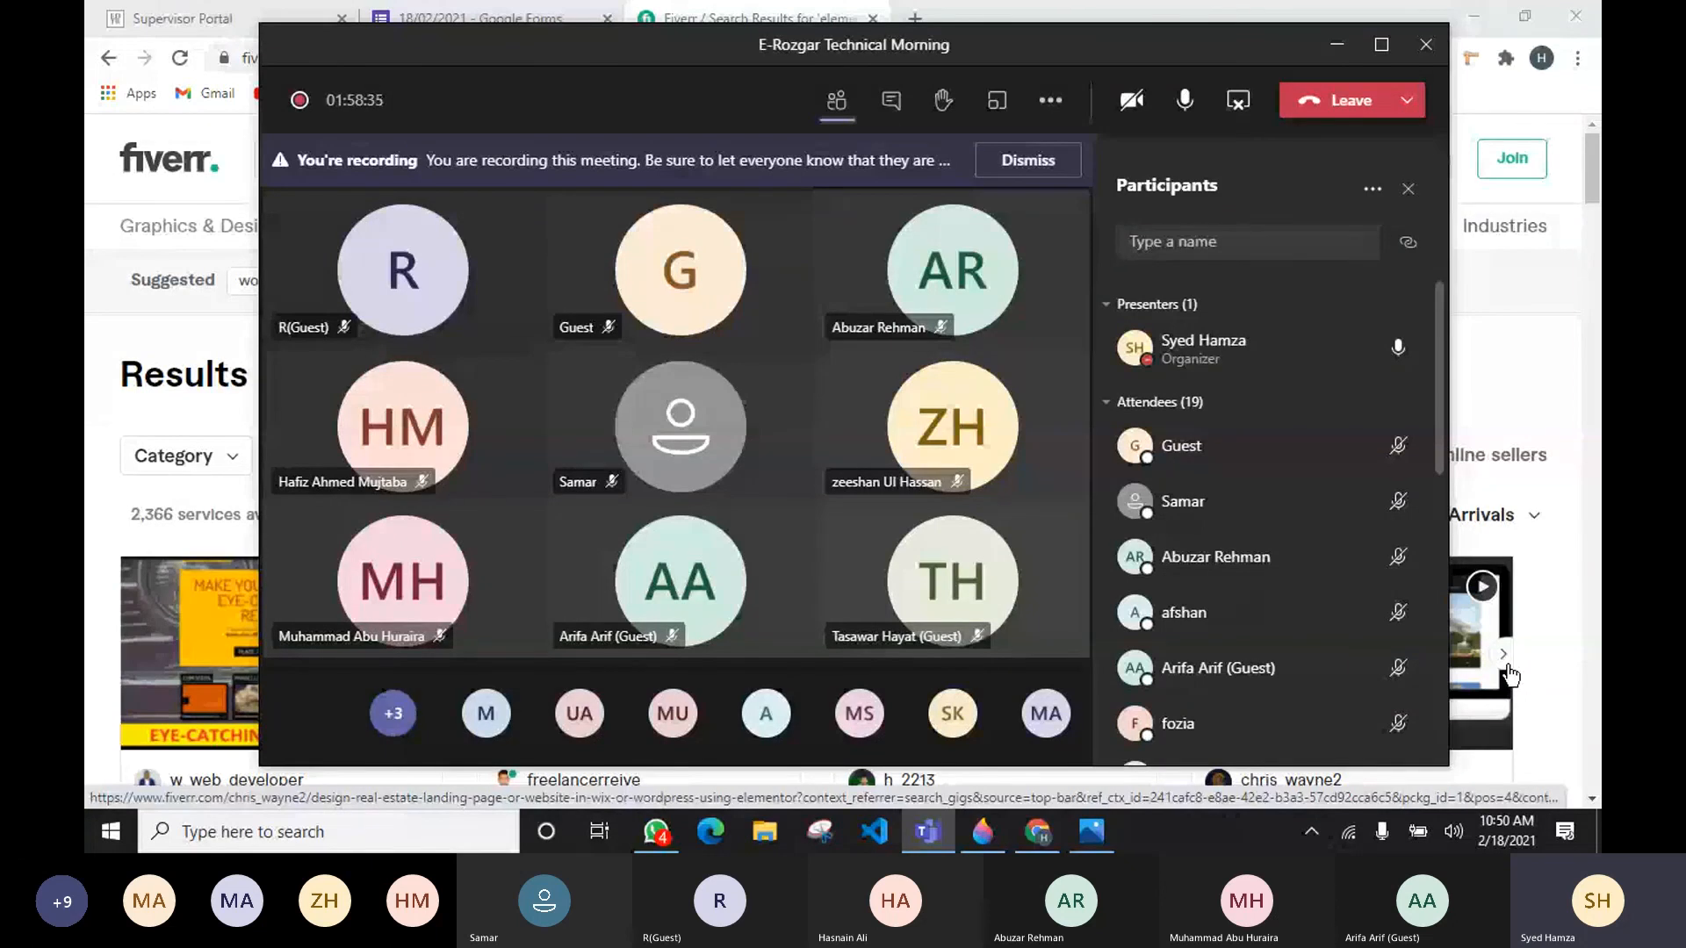
click(1337, 44)
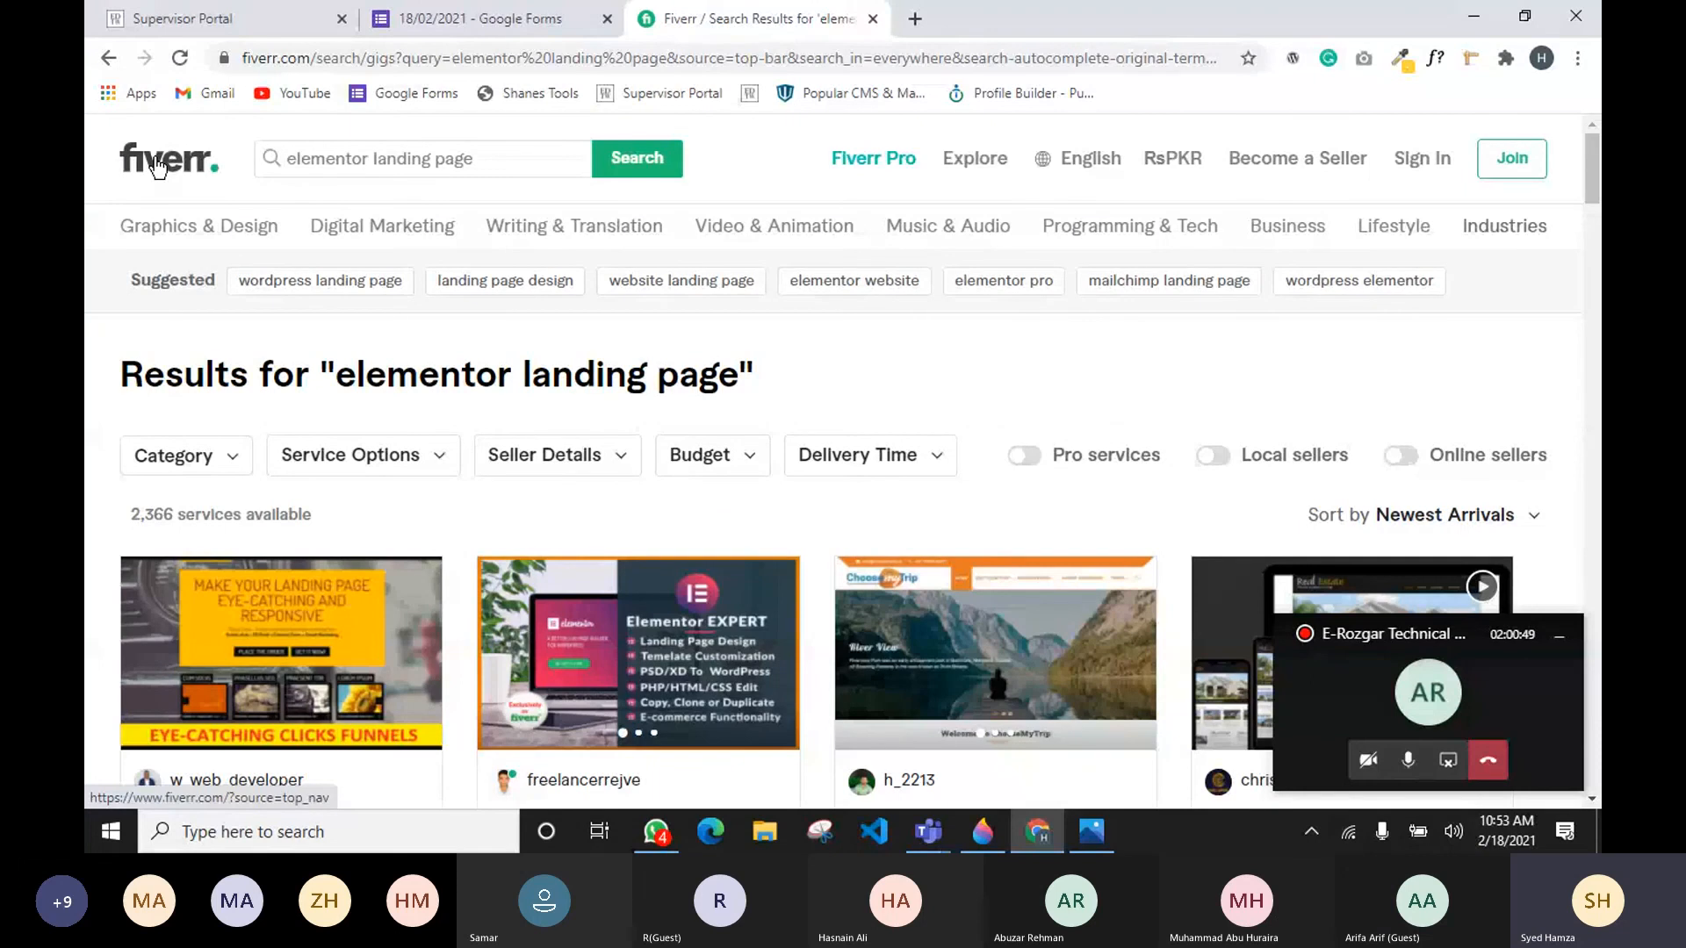
click(1413, 687)
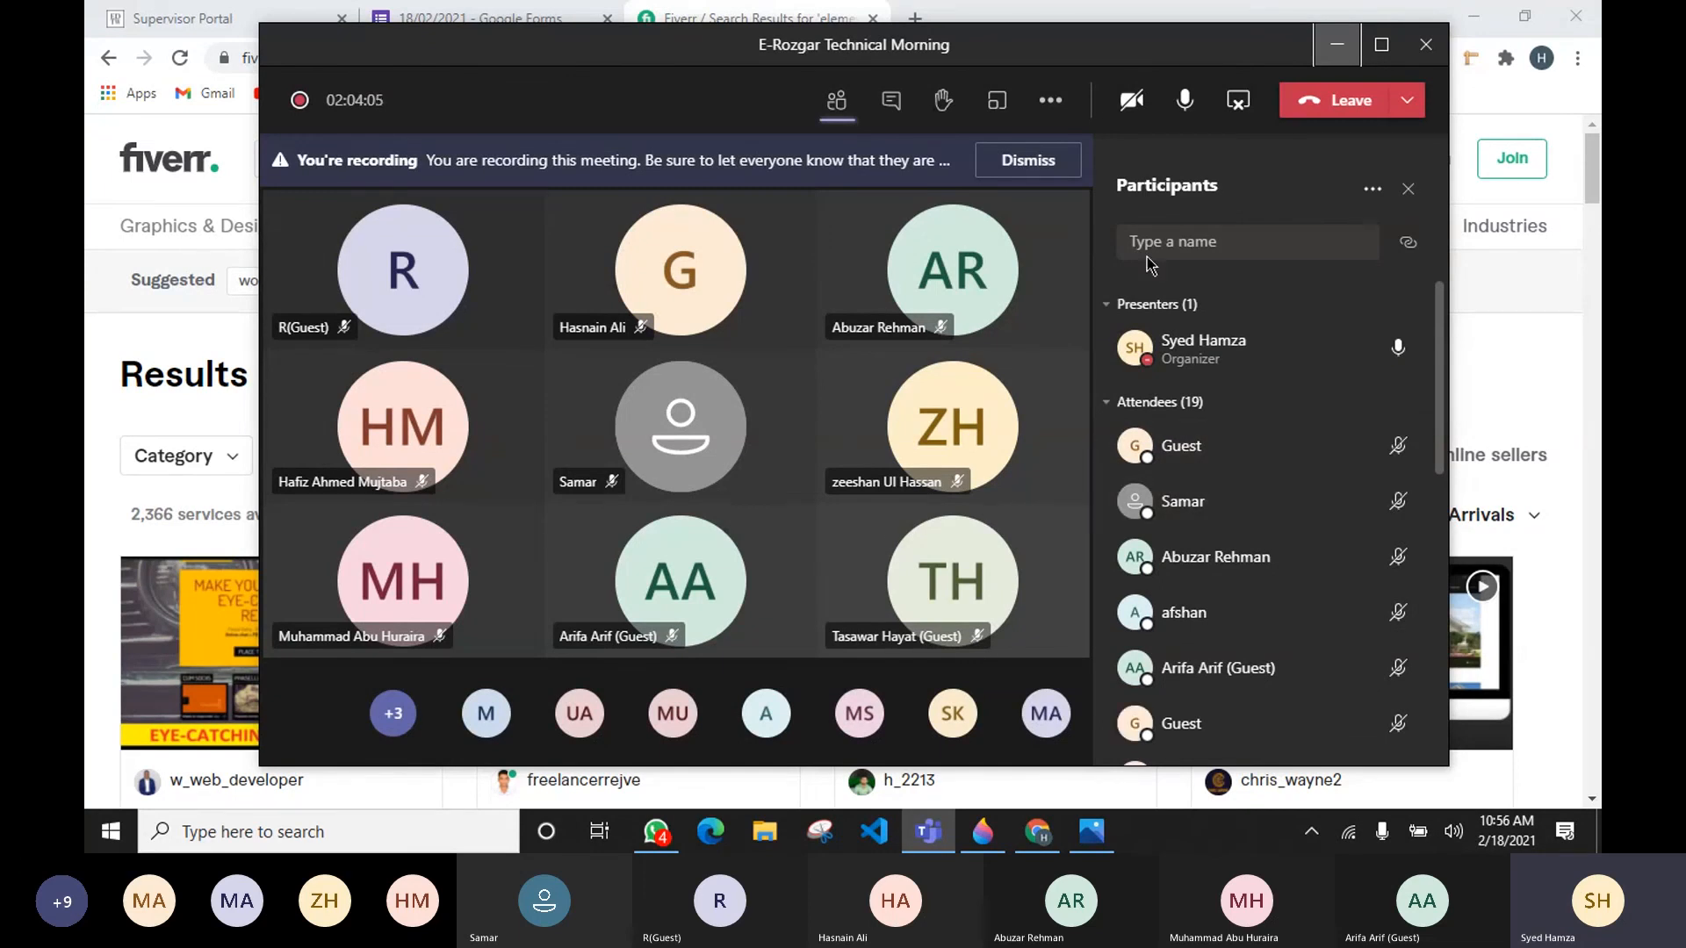
click(1238, 100)
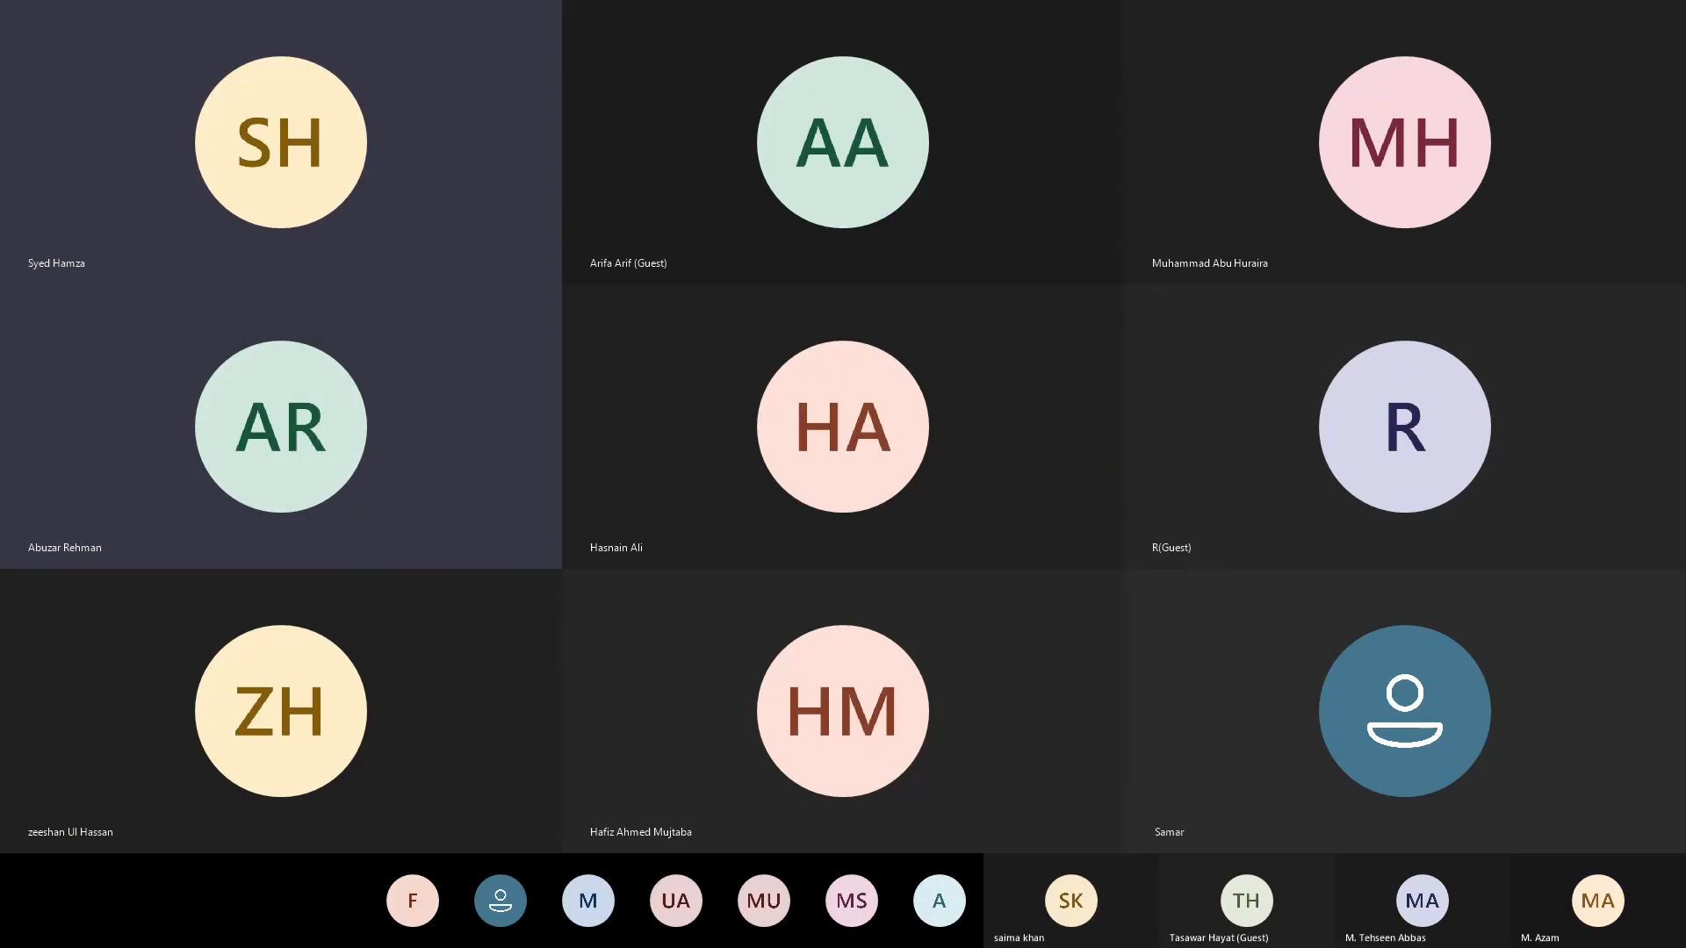